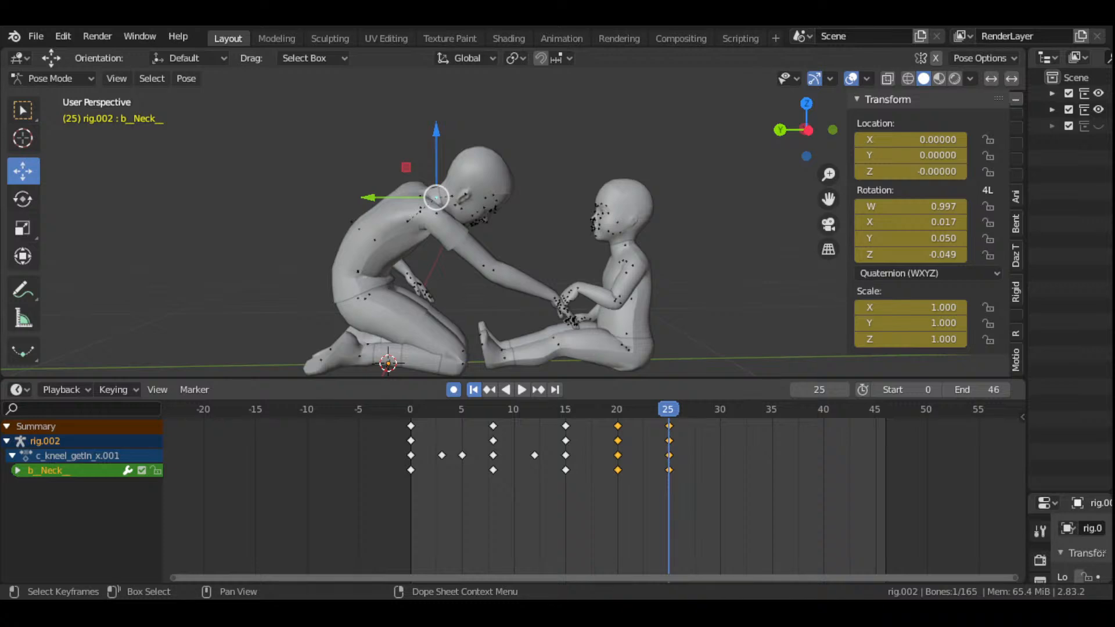
# - Play the animation from the start and scrub around frames 20 to 25 to review both figures' poses
pyautogui.hotkey('shift', 'Left')
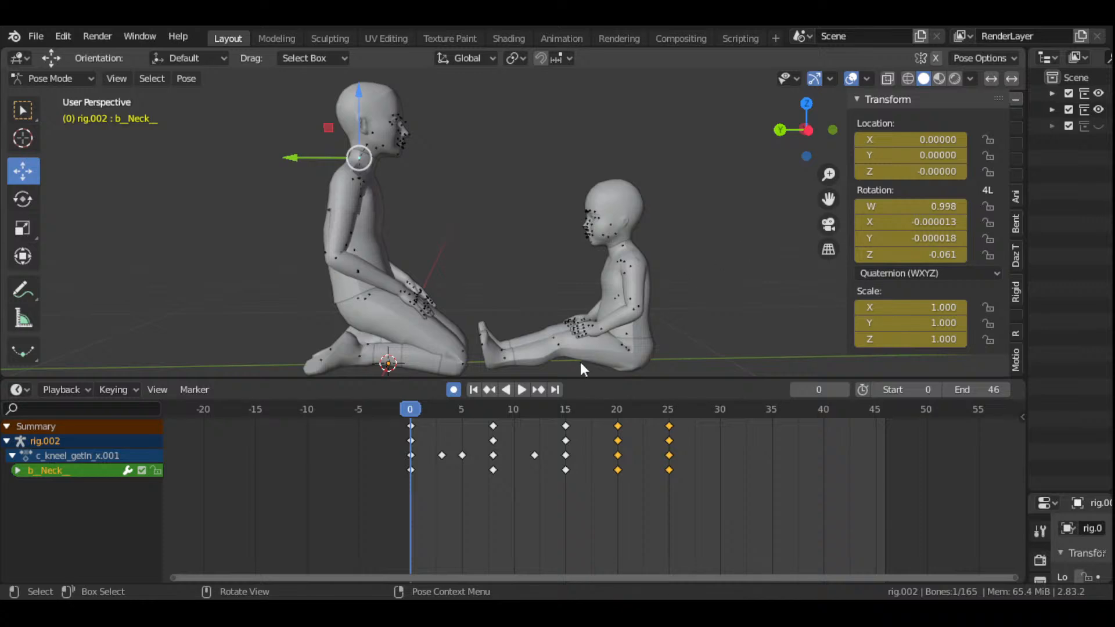
pyautogui.click(522, 389)
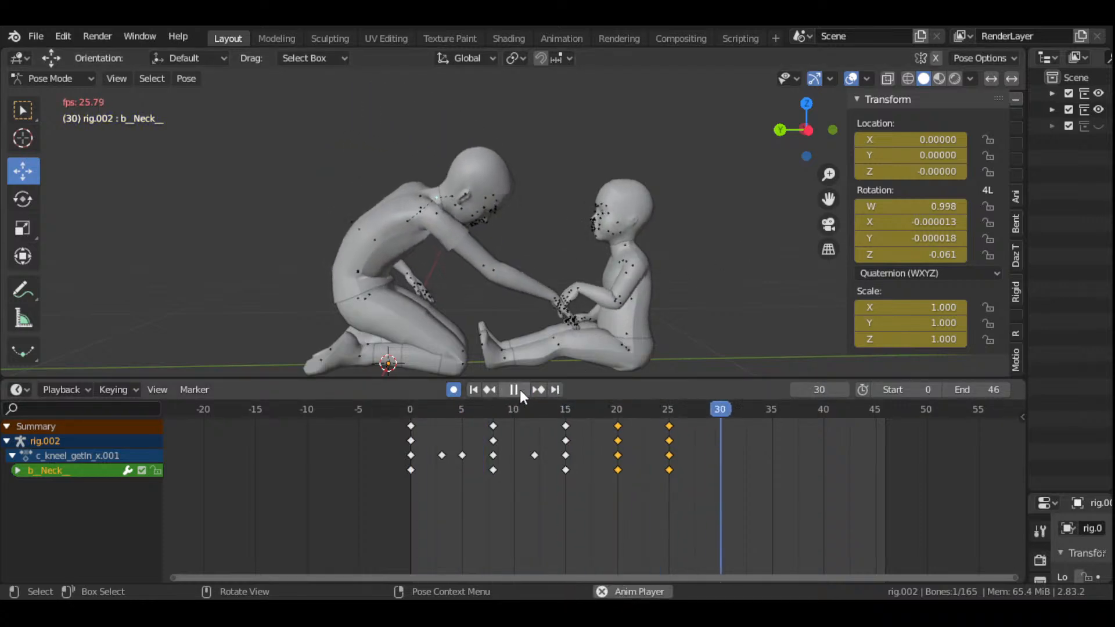
pyautogui.click(522, 389)
pyautogui.click(617, 414)
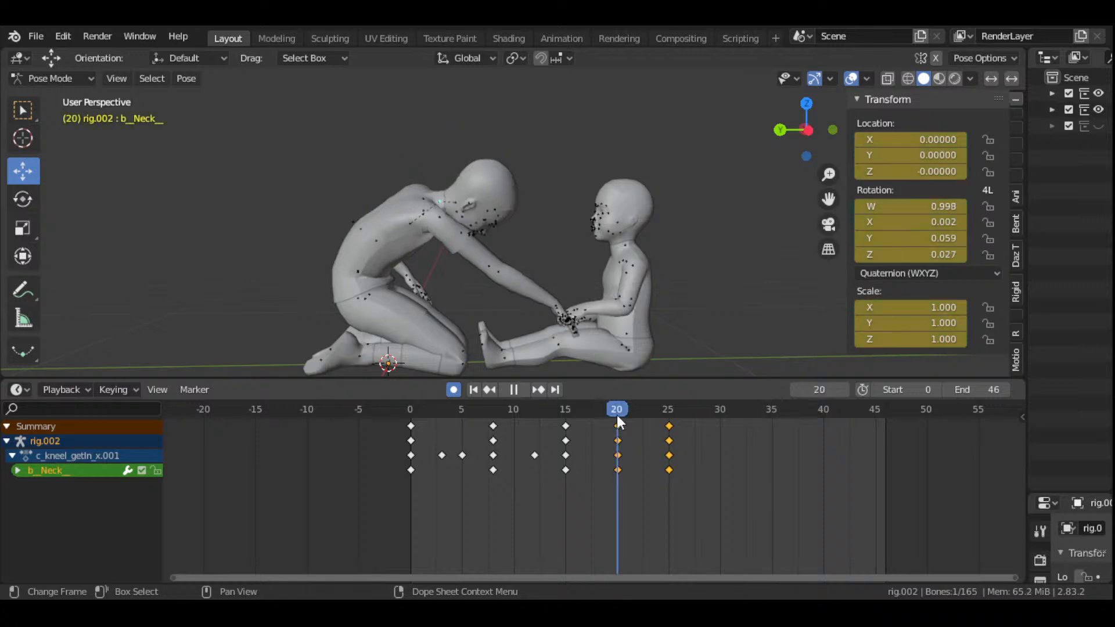
pyautogui.moveTo(597, 410); pyautogui.dragTo(667, 462)
pyautogui.press('b')
pyautogui.click(615, 411)
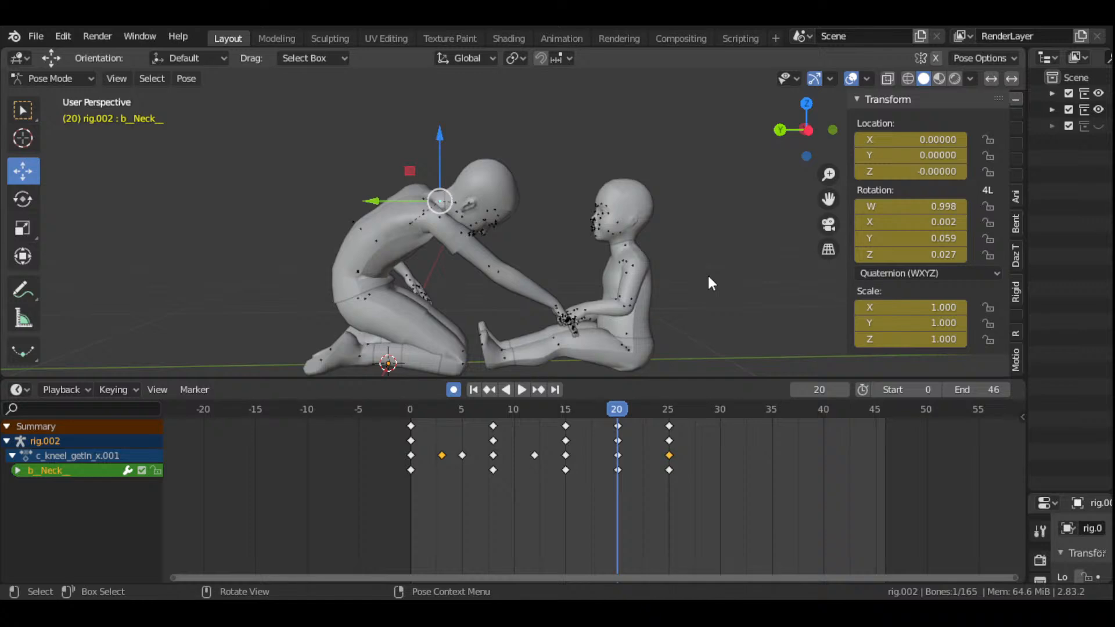
# - Select the seated figure's neck bone and rotate it about -9.4° at frame 20 with auto keying
pyautogui.hotkey('ctrl', 'z')
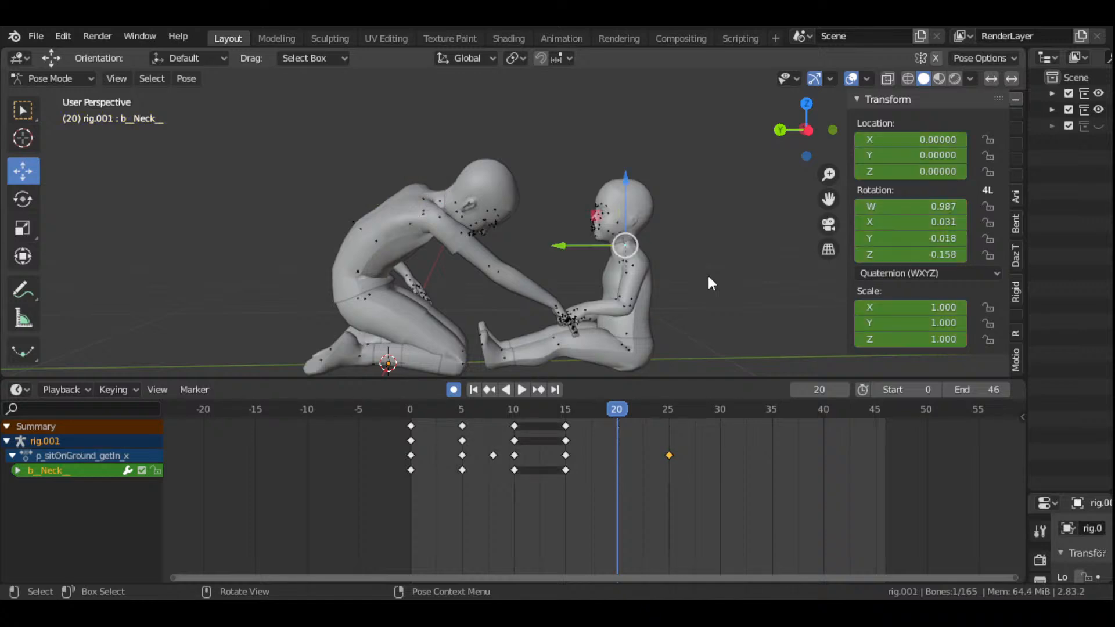
pyautogui.moveTo(808, 131); pyautogui.dragTo(774, 139)
pyautogui.scroll(3, 742, 260)
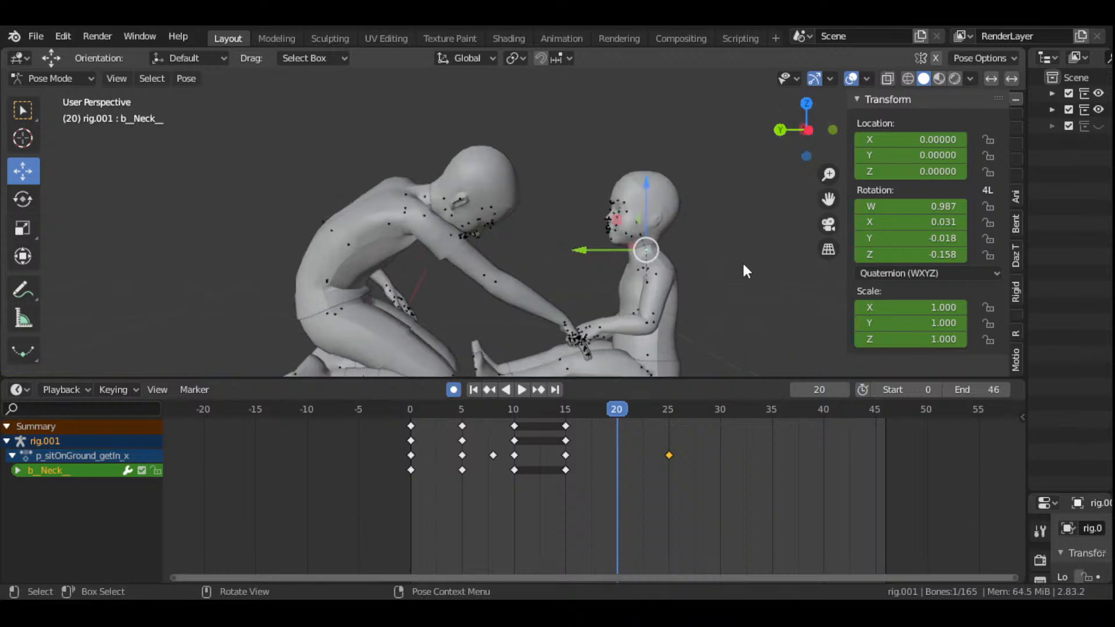
pyautogui.scroll(-3, 743, 265)
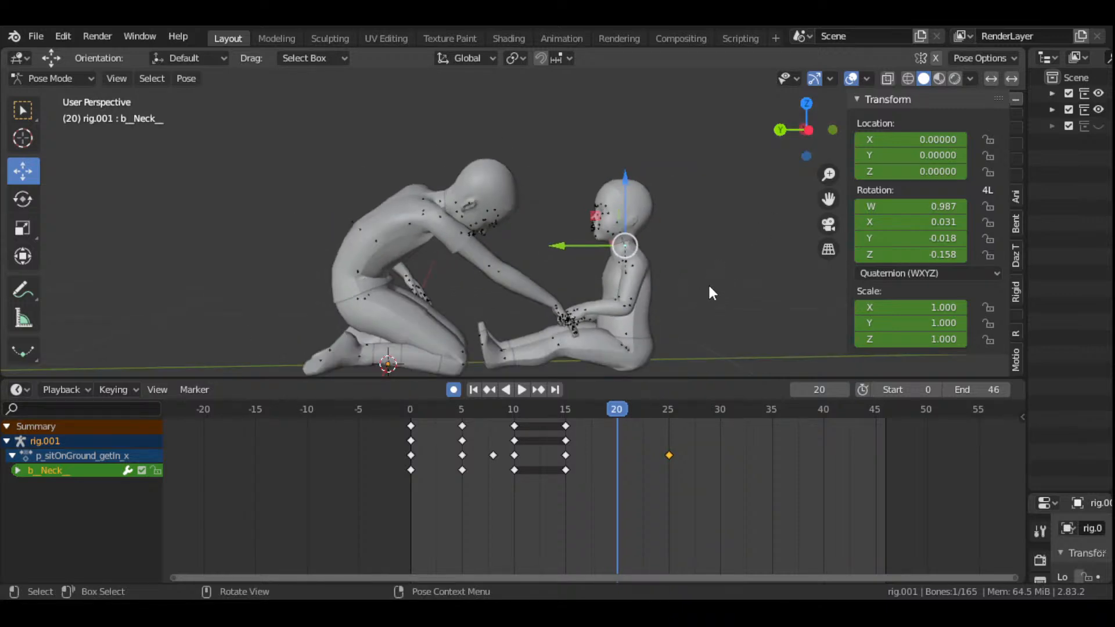
pyautogui.press('r')
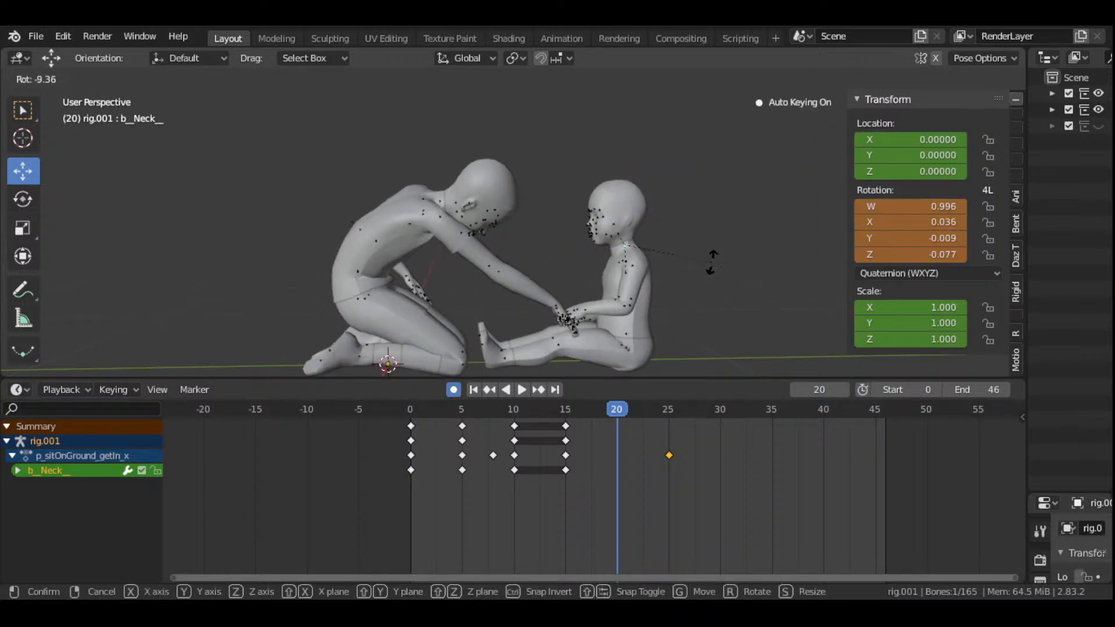
pyautogui.click(711, 262)
# - Play the animation from the start to check the seated figure's neck motion
pyautogui.click(473, 389)
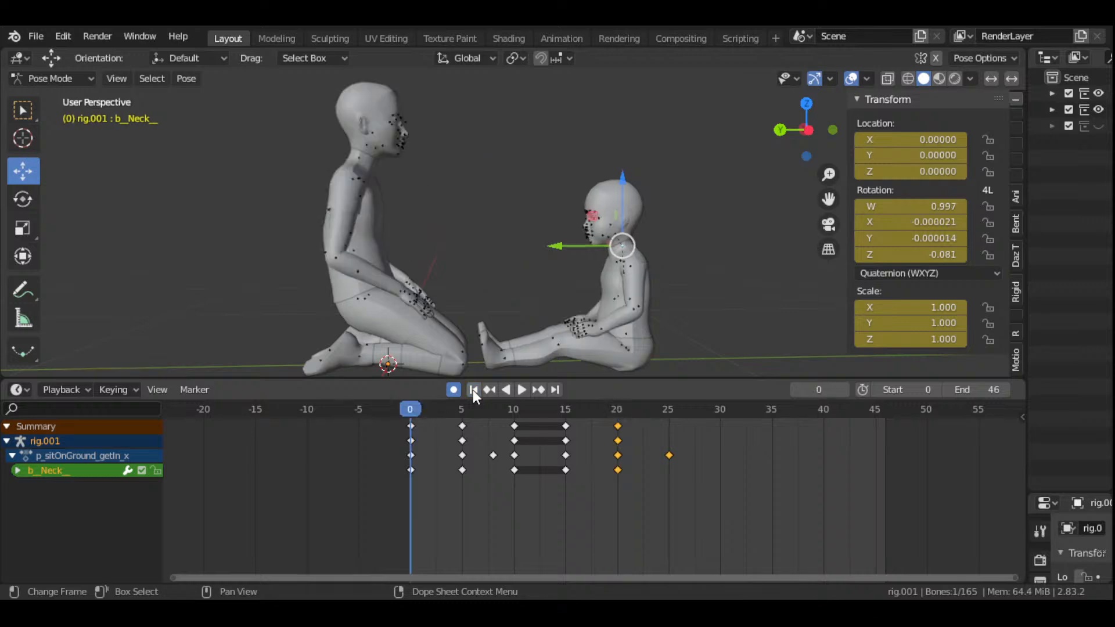
pyautogui.click(524, 392)
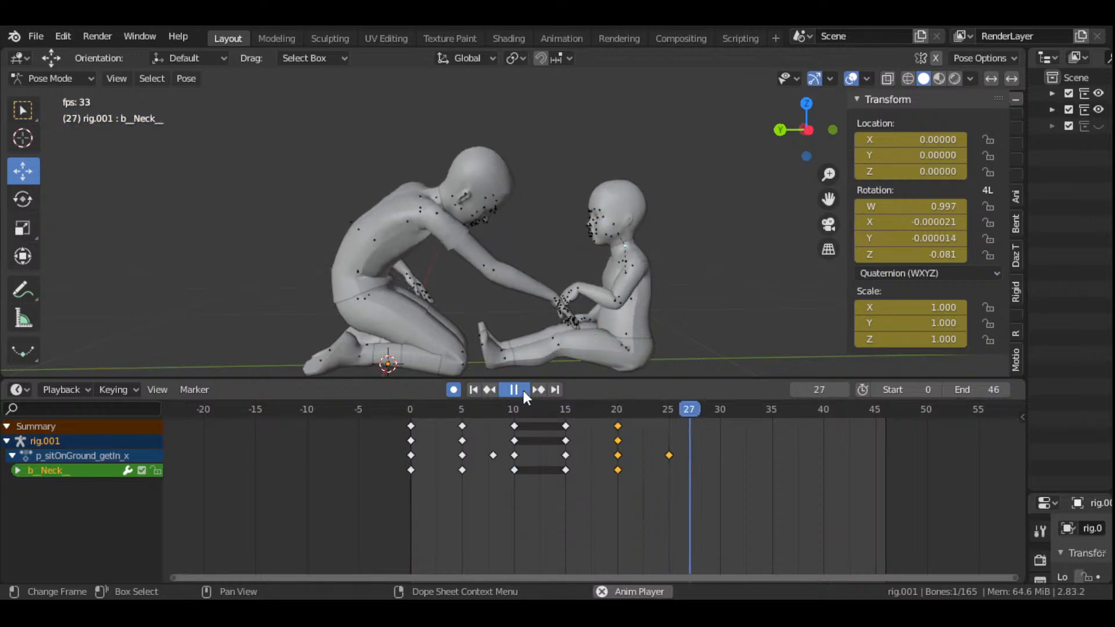
pyautogui.click(522, 388)
# - Rotate the seated figure's neck bone about -2.4° at frame 25
pyautogui.moveTo(568, 410); pyautogui.dragTo(667, 427)
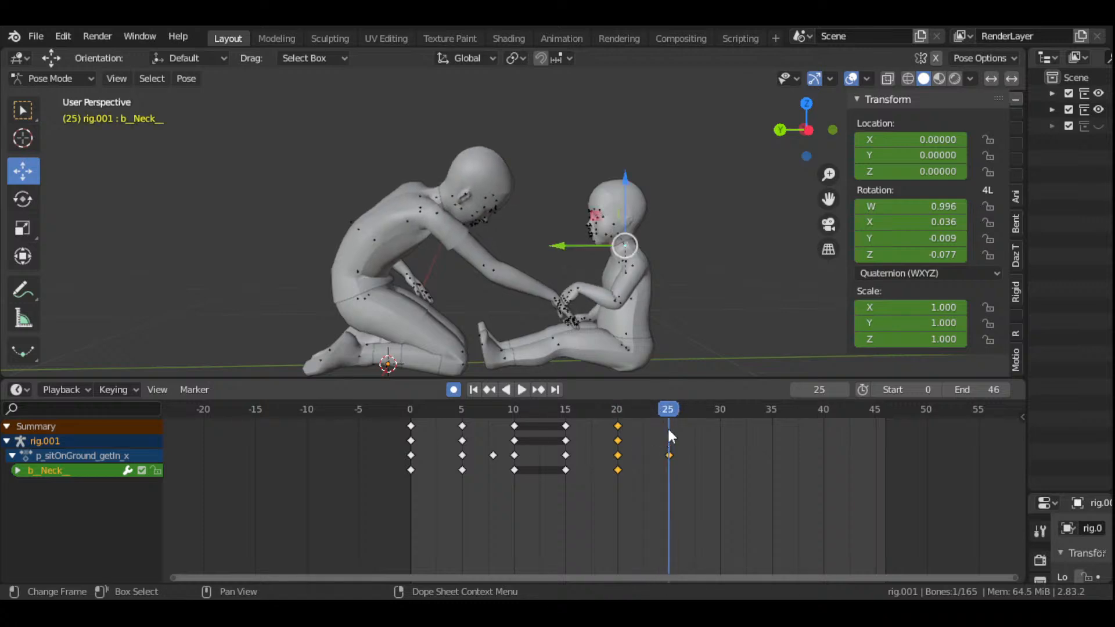
pyautogui.press('r')
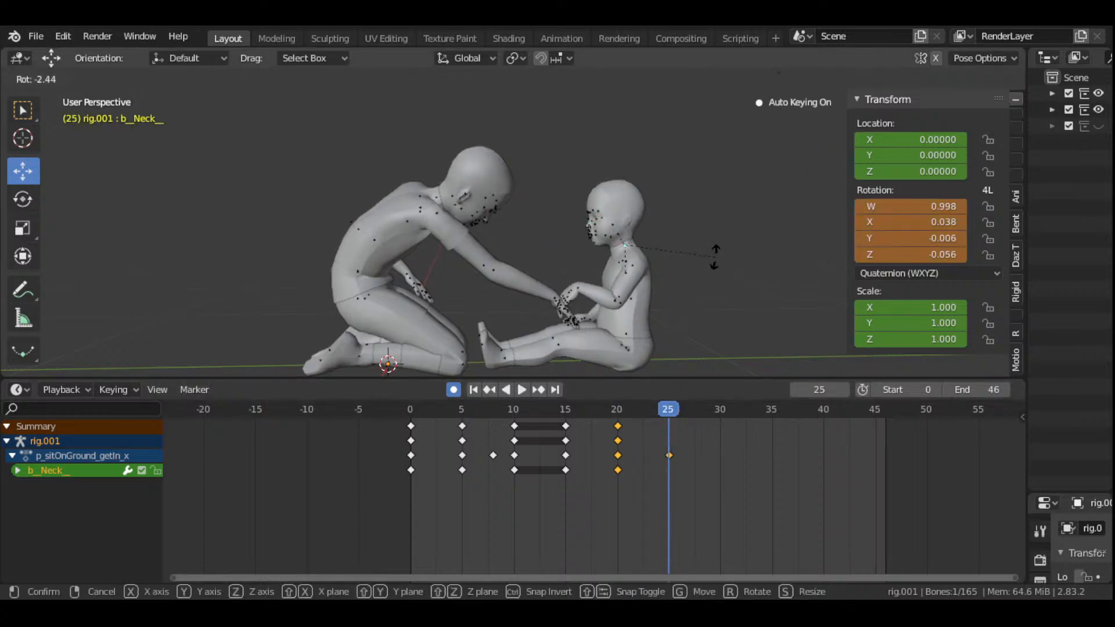
pyautogui.click(715, 258)
# - Play the animation from the start again, viewed from the opposite side of the two figures
pyautogui.moveTo(807, 142)
pyautogui.mouseDown()
pyautogui.moveTo(923, 168)
pyautogui.moveTo(944, 152)
pyautogui.moveTo(832, 200)
pyautogui.moveTo(829, 177)
pyautogui.moveTo(802, 152)
pyautogui.mouseUp()
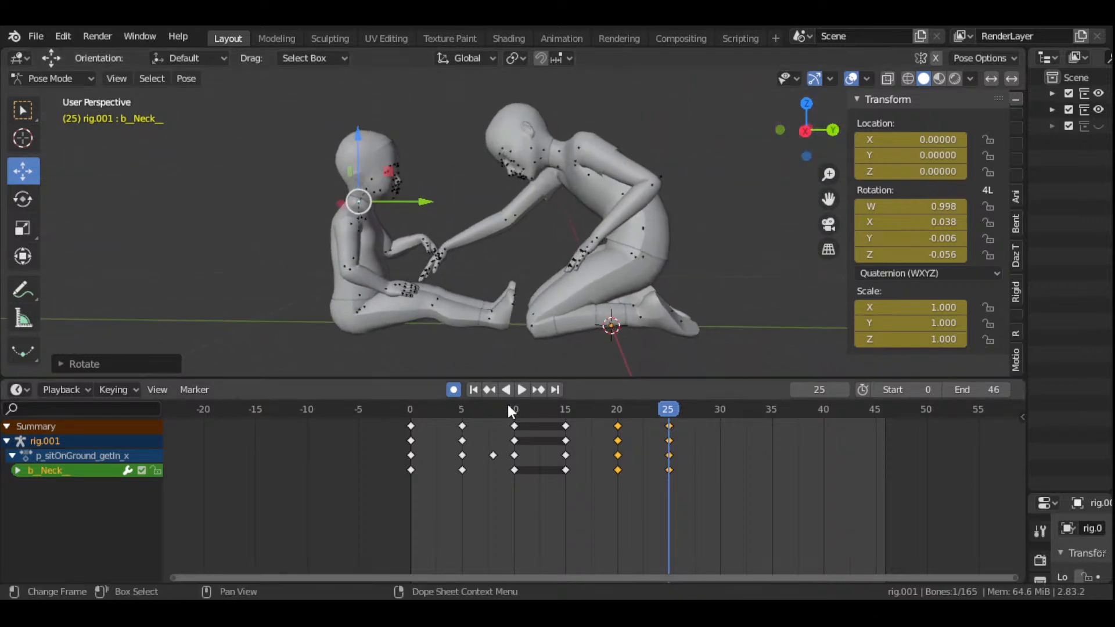
pyautogui.click(478, 389)
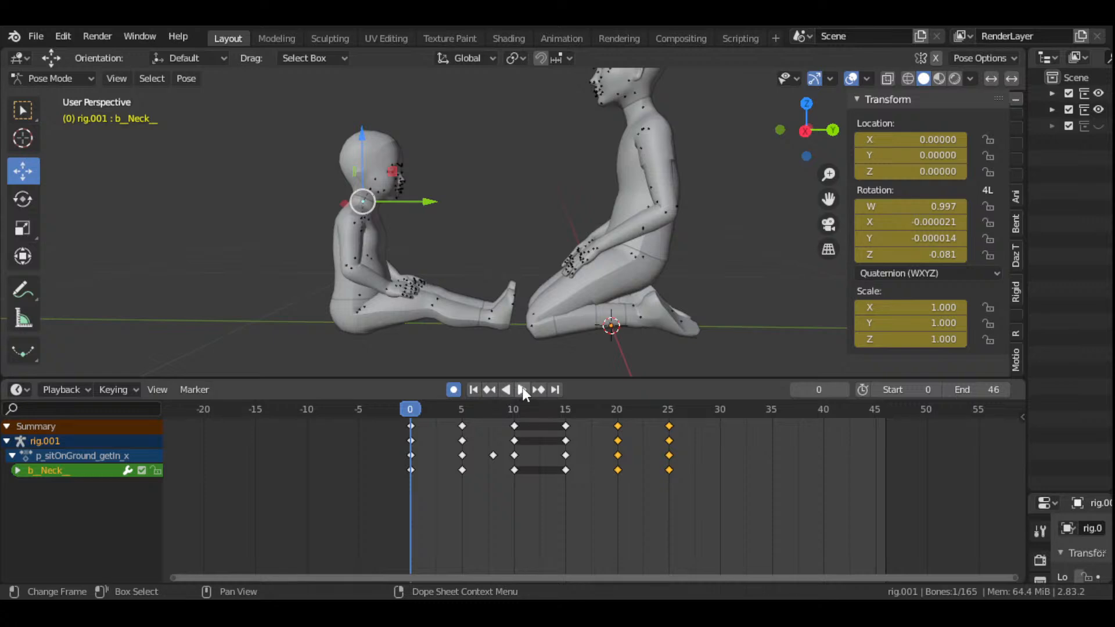
pyautogui.click(521, 390)
pyautogui.click(521, 388)
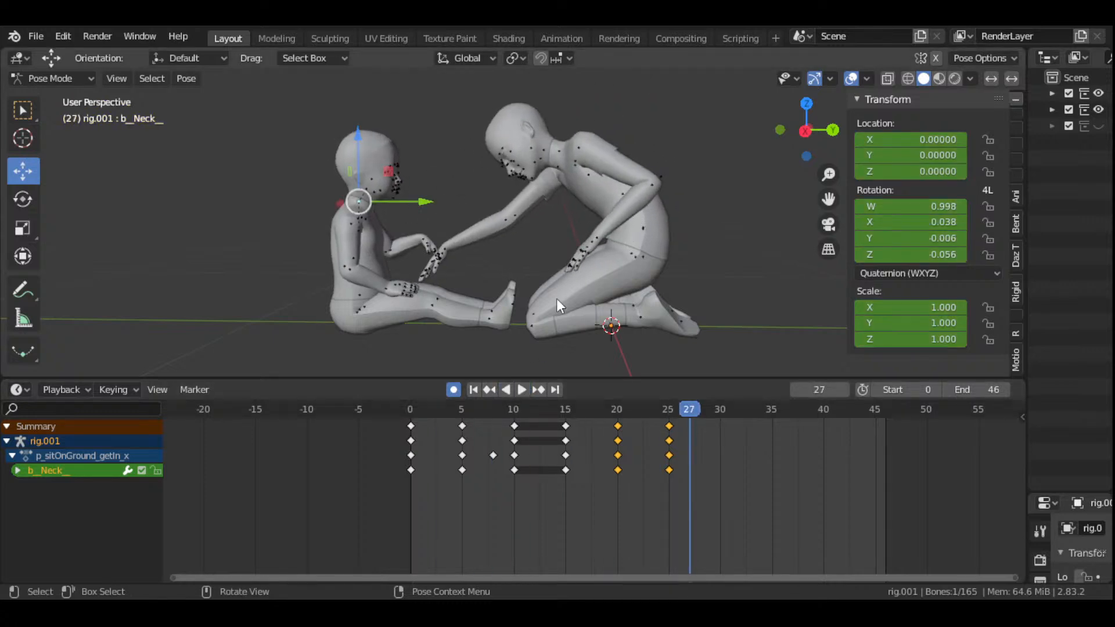
# - Inspect the kneeling figure's left hand and left forearm bones, checking the forearm's pose at frame 15
pyautogui.click(599, 240)
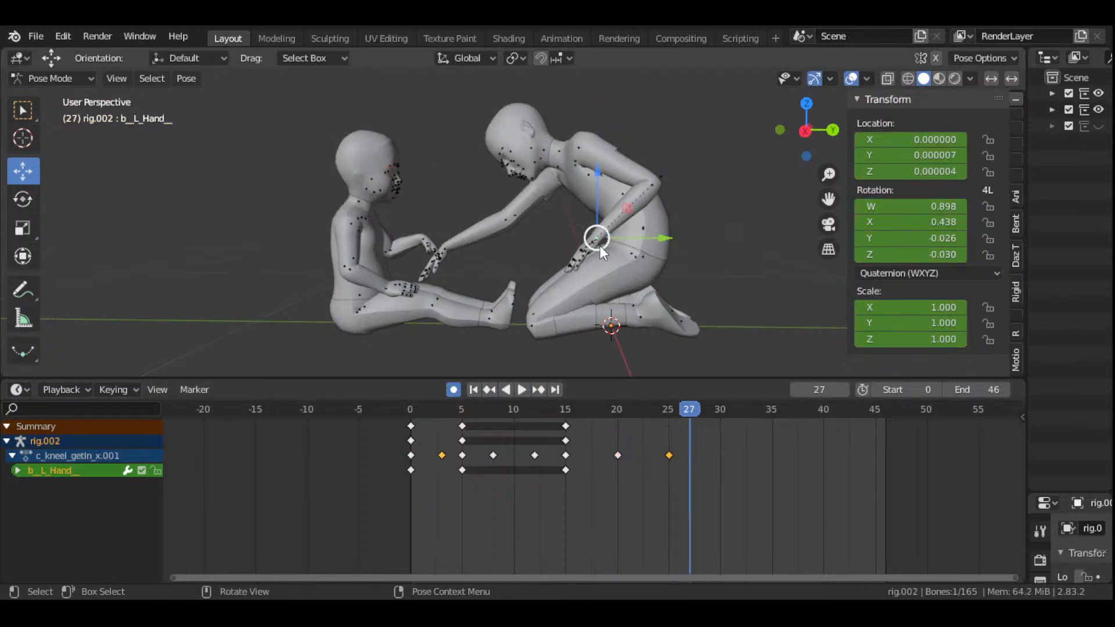
pyautogui.scroll(2, 654, 305)
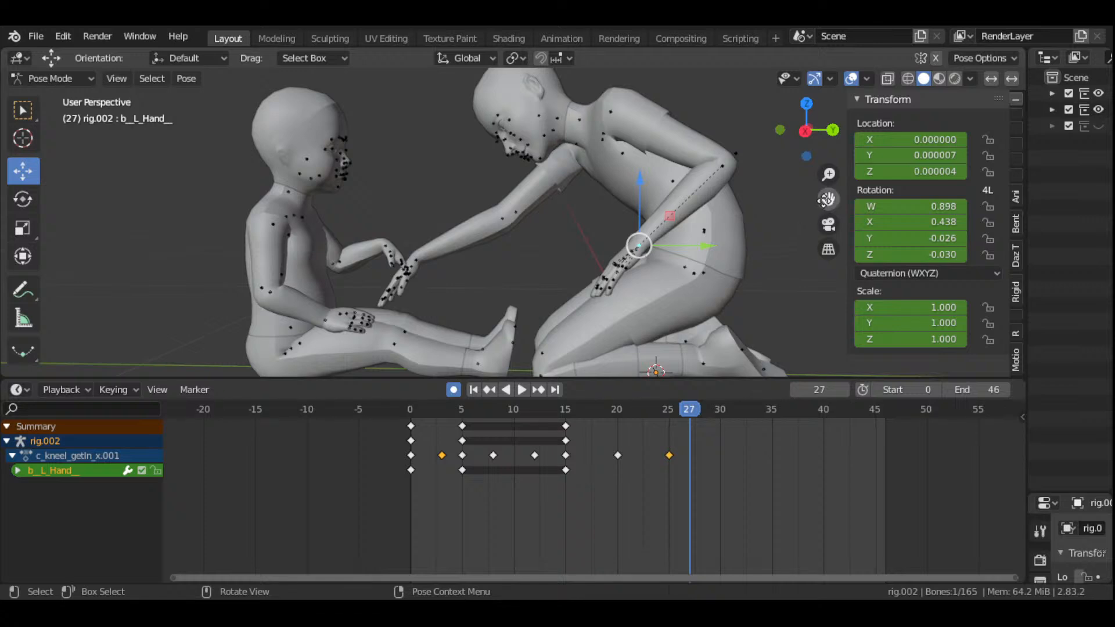
pyautogui.moveTo(827, 199); pyautogui.dragTo(807, 209)
pyautogui.scroll(-1, 695, 226)
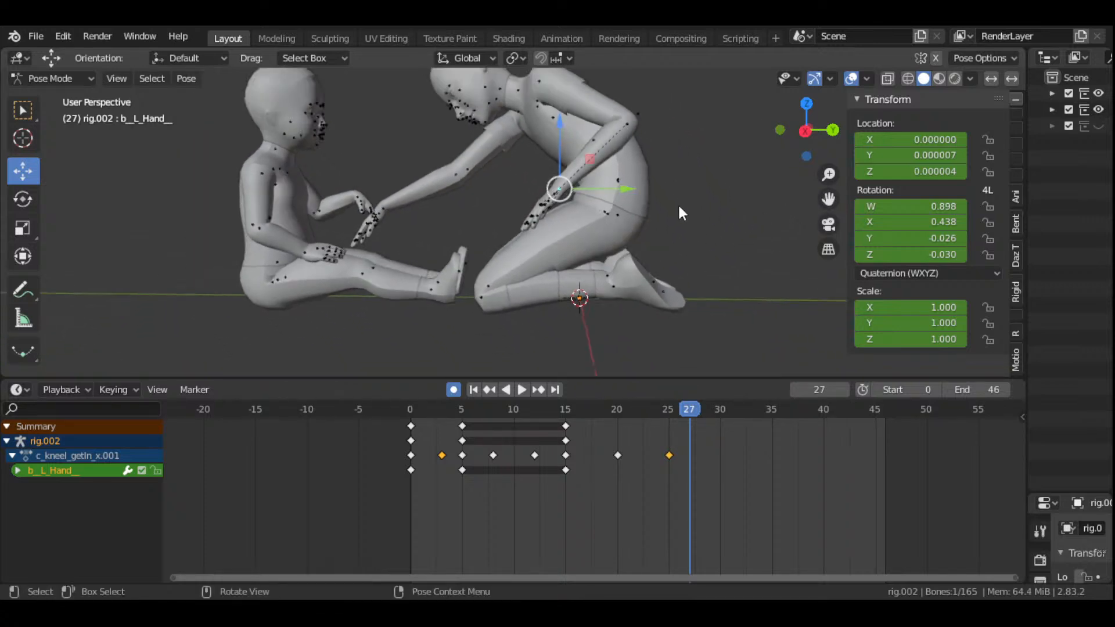
pyautogui.click(631, 129)
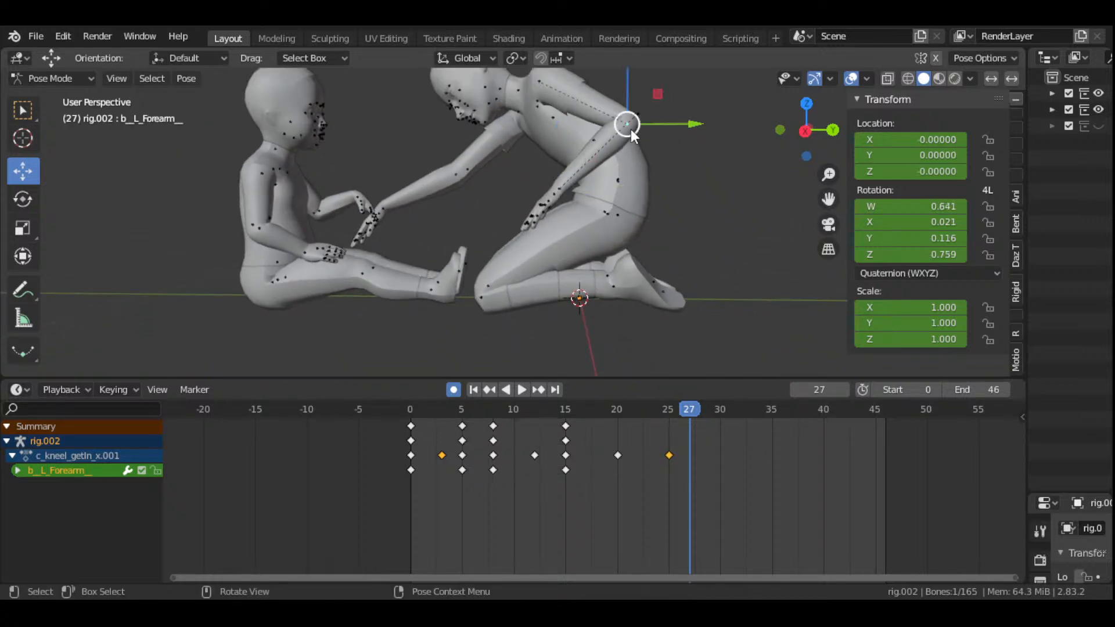
pyautogui.click(567, 417)
pyautogui.press('space')
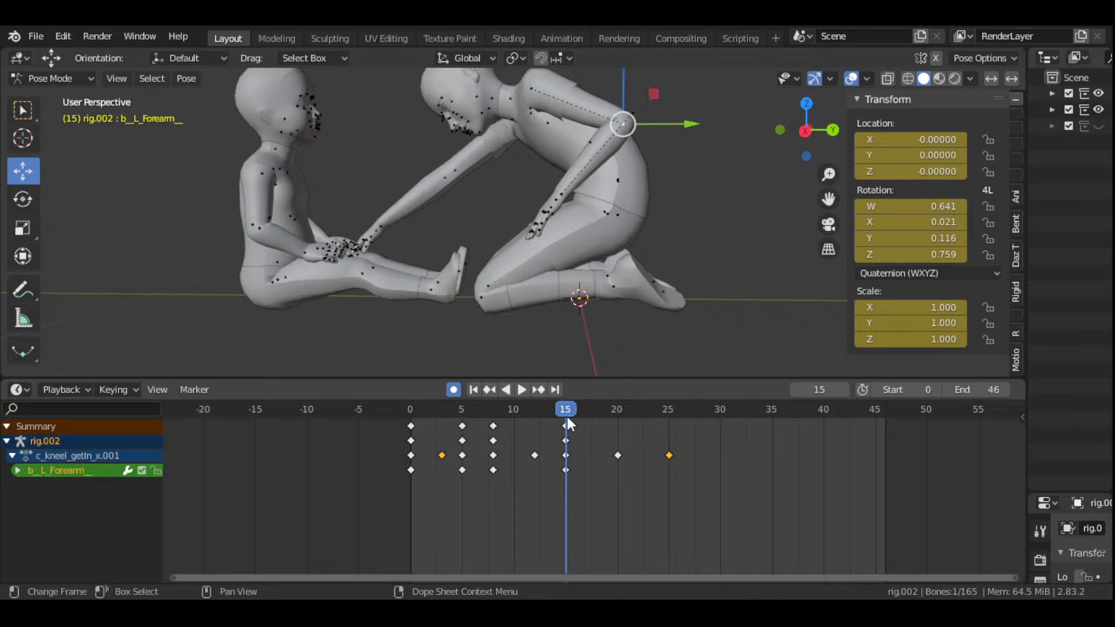
# - Rotate the kneeling figure's left upper arm bone about 9.5° at frame 25
pyautogui.moveTo(622, 439); pyautogui.dragTo(670, 465)
pyautogui.press('space')
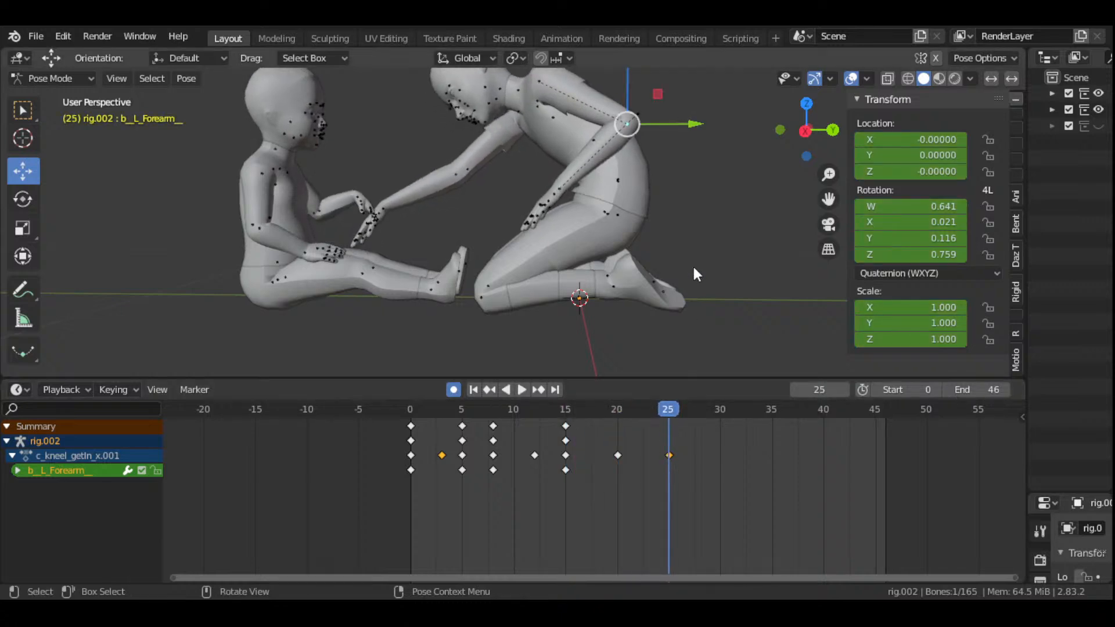
pyautogui.moveTo(829, 199)
pyautogui.mouseDown()
pyautogui.moveTo(831, 250)
pyautogui.moveTo(834, 207)
pyautogui.mouseUp()
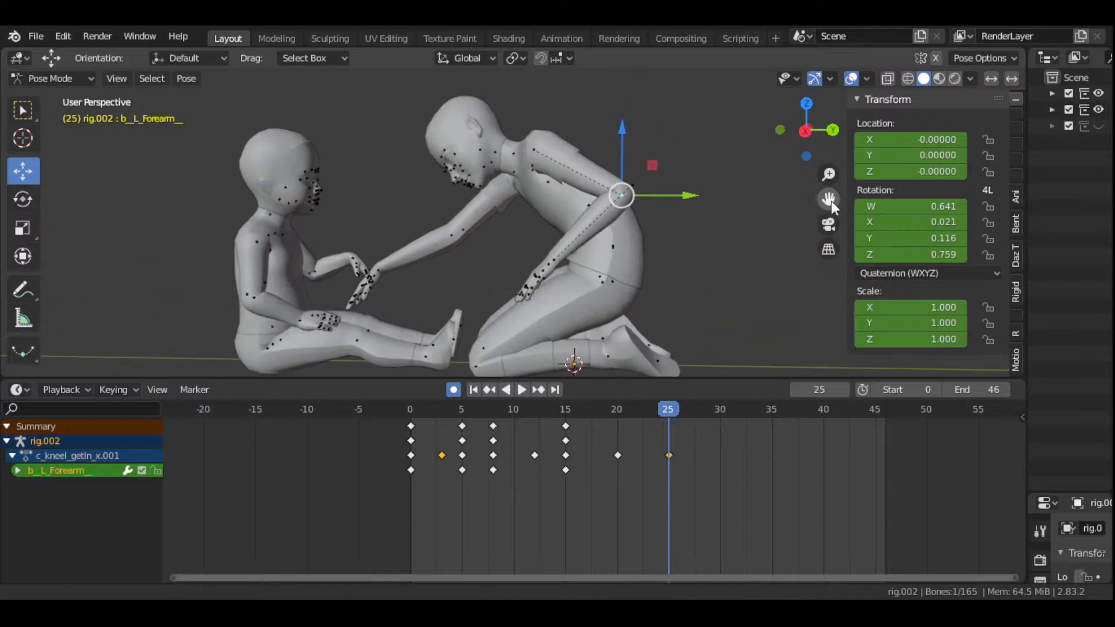
pyautogui.click(539, 151)
pyautogui.scroll(-1, 586, 186)
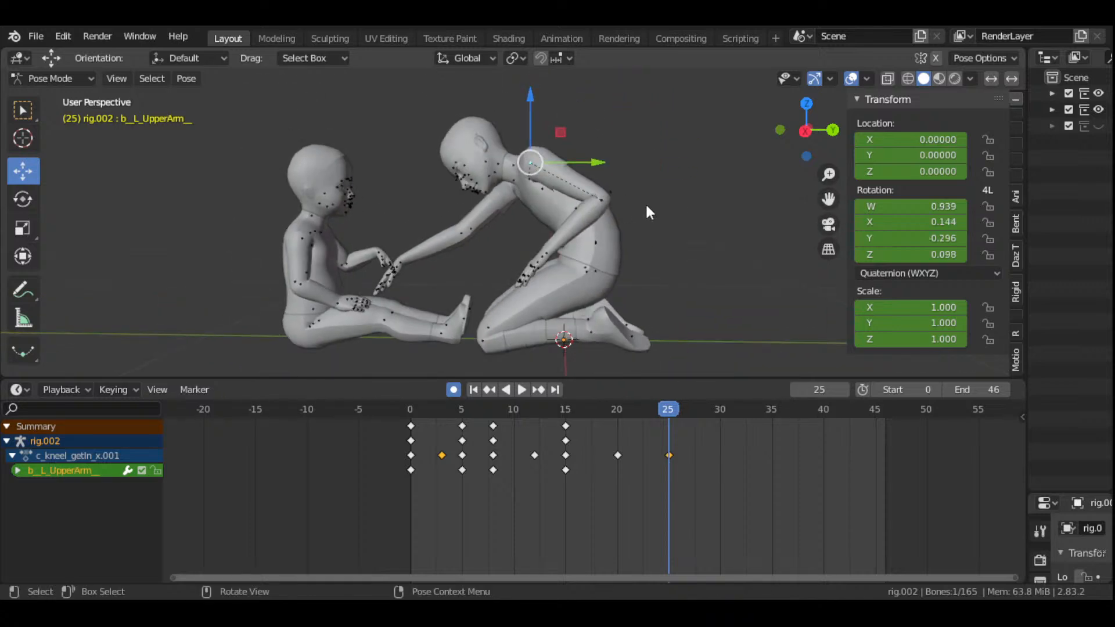
pyautogui.press('r')
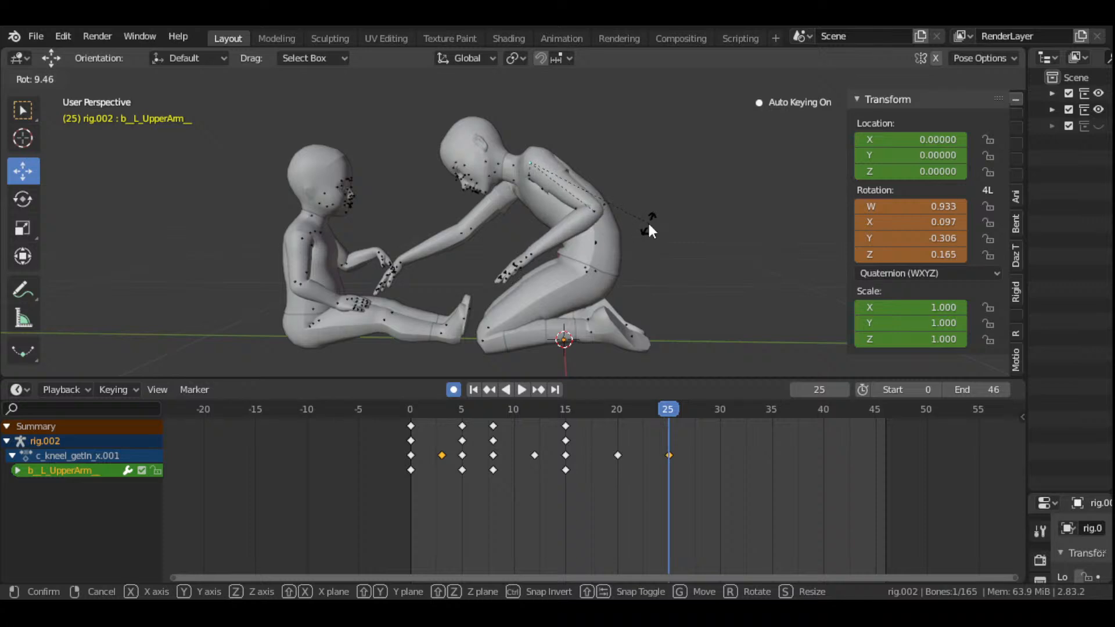
pyautogui.click(649, 227)
# - Rotate the kneeling figure's left forearm at frame 25 to bring the hand back toward the thigh
pyautogui.click(595, 212)
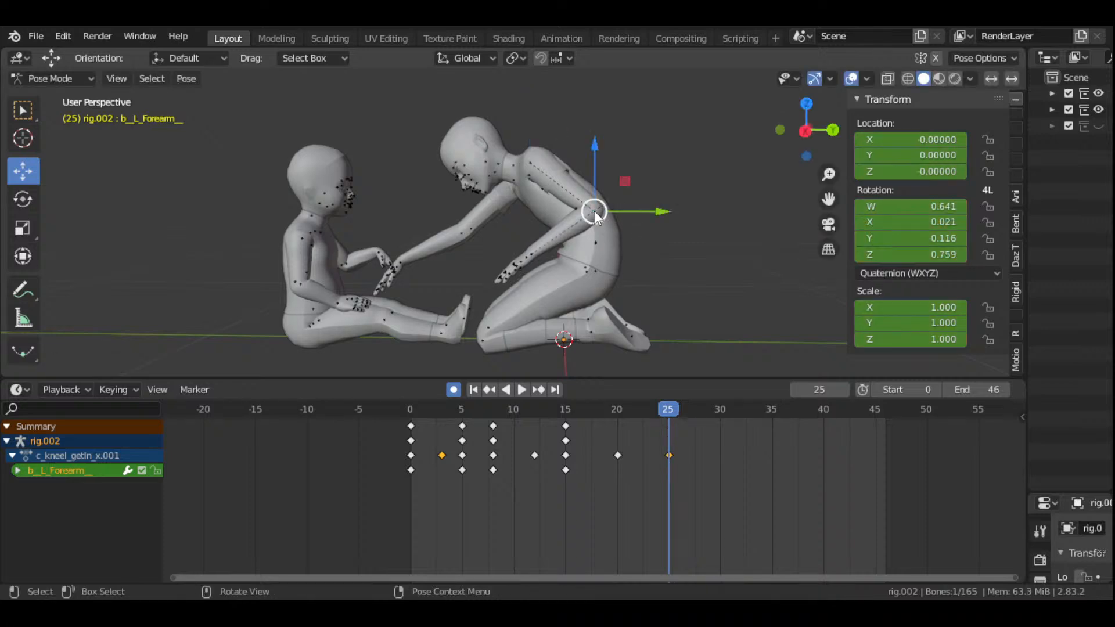
pyautogui.press('r')
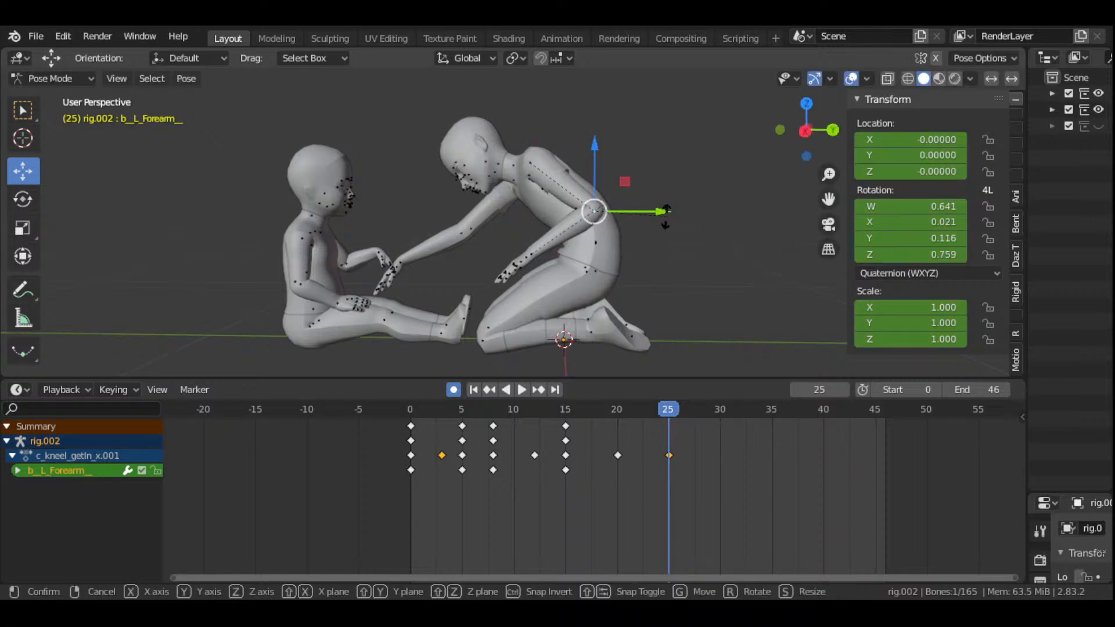
pyautogui.click(664, 201)
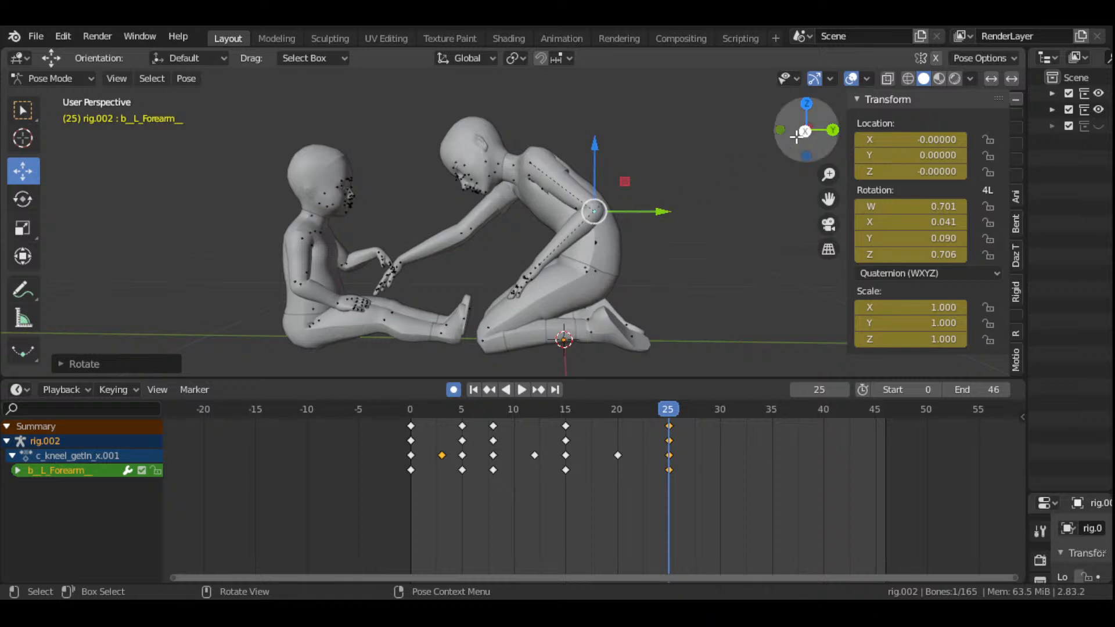
# - Rotate the kneeling figure's left upper arm slightly back in the opposite direction at frame 25
pyautogui.moveTo(664, 201); pyautogui.dragTo(566, 156, button='middle')
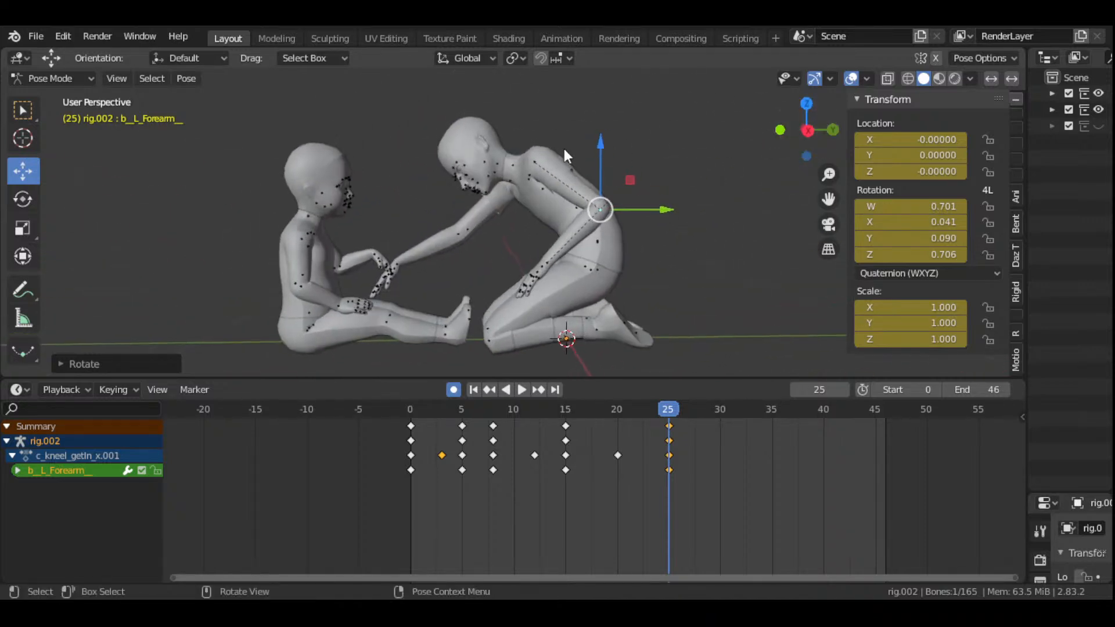
pyautogui.click(538, 166)
pyautogui.press('r')
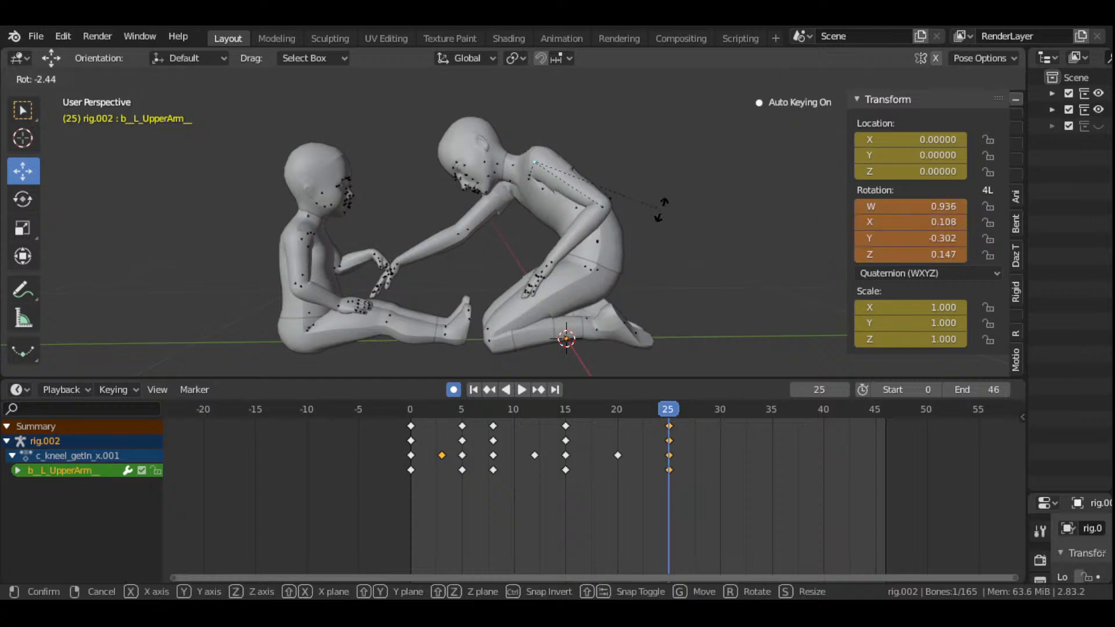
pyautogui.click(556, 235)
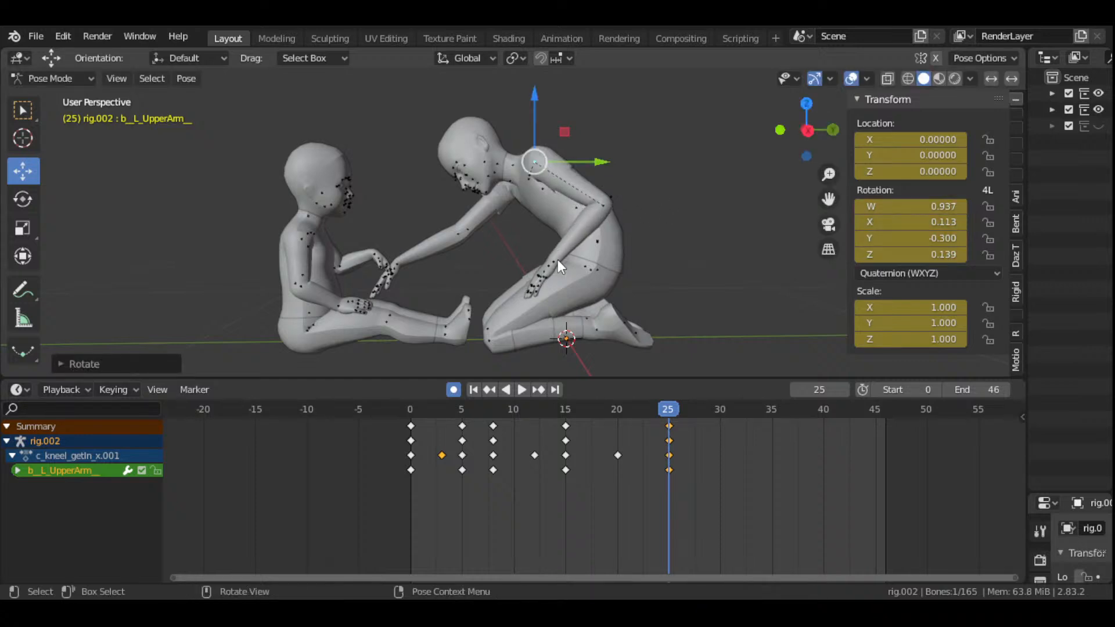
# - Rotate the kneeling figure's left hand bone inward over the thigh at frame 25
pyautogui.click(558, 259)
pyautogui.moveTo(791, 144); pyautogui.dragTo(883, 144)
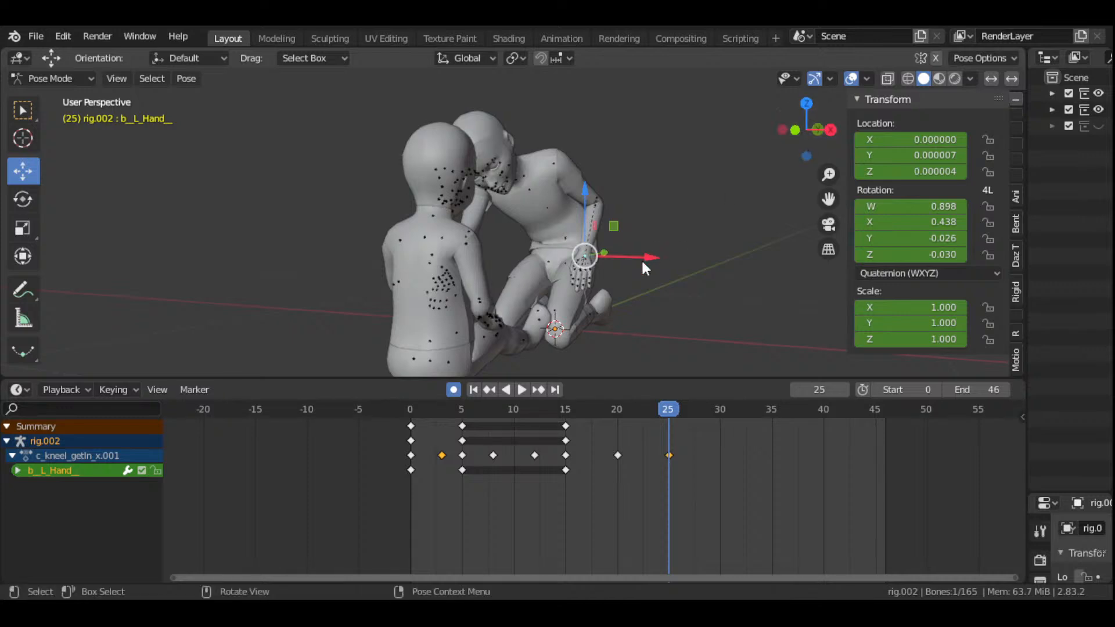
pyautogui.press('r')
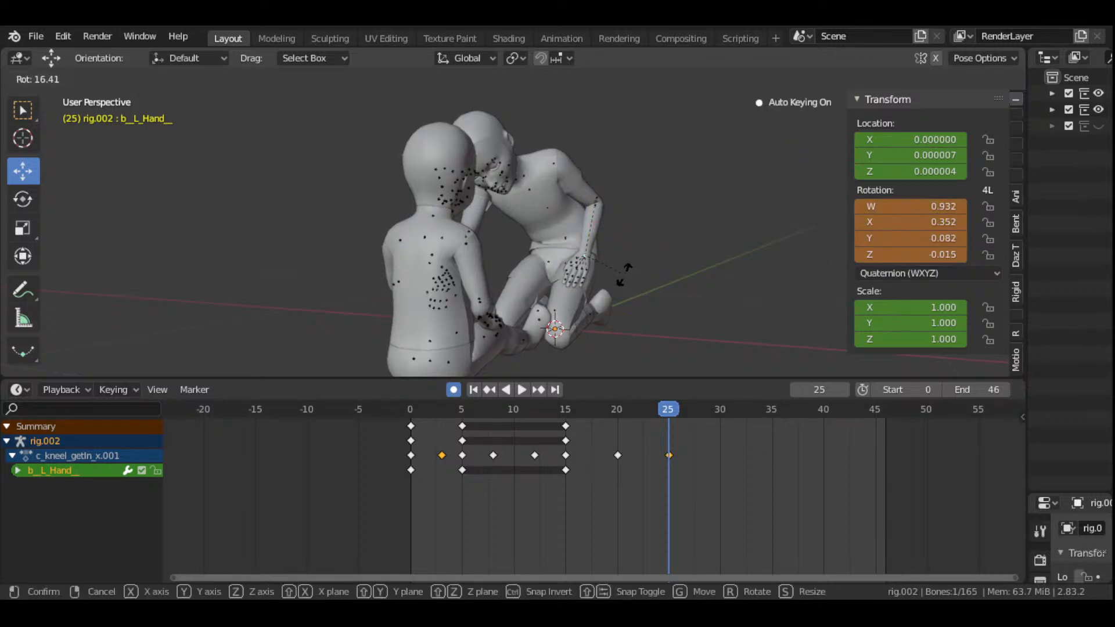
pyautogui.click(625, 274)
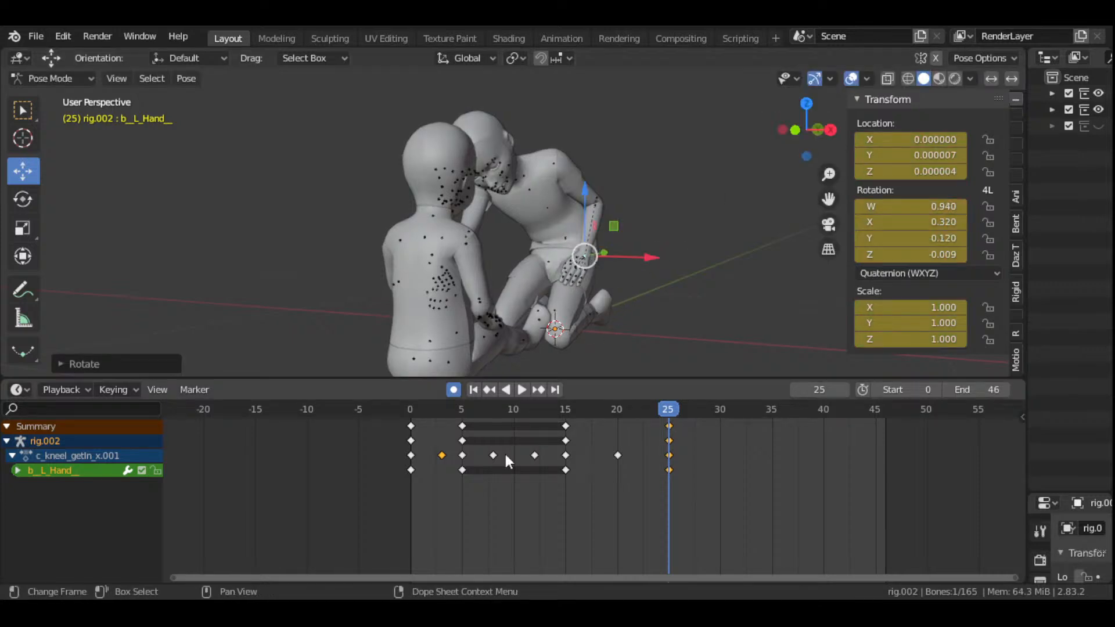
# - Play the animation from the start to check the kneeling figure's left arm and hand motion
pyautogui.click(473, 391)
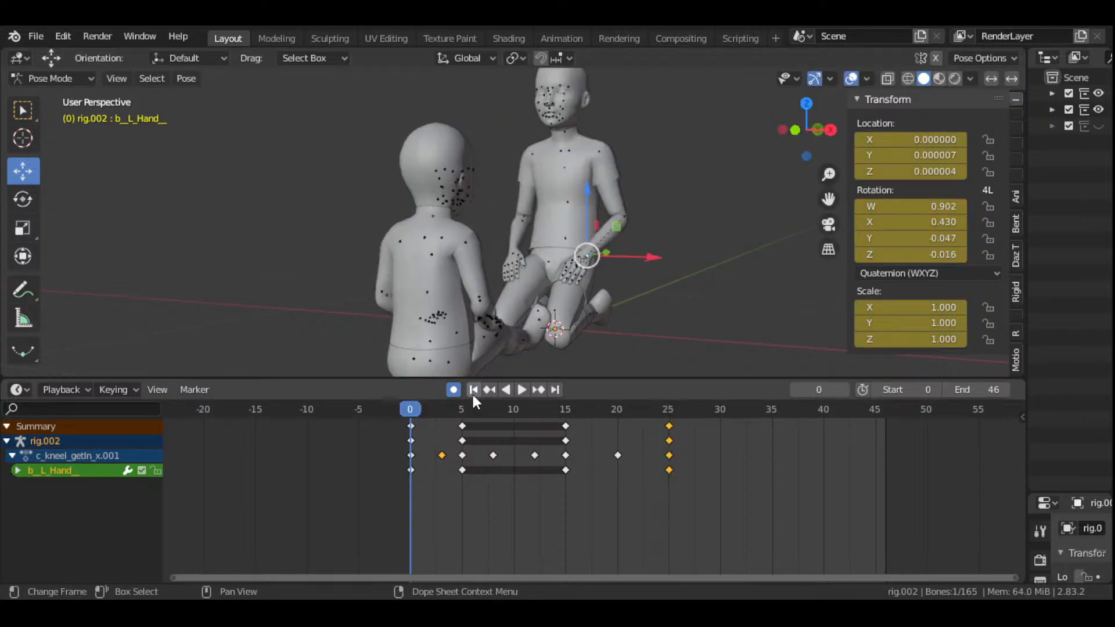
pyautogui.click(522, 389)
pyautogui.click(522, 391)
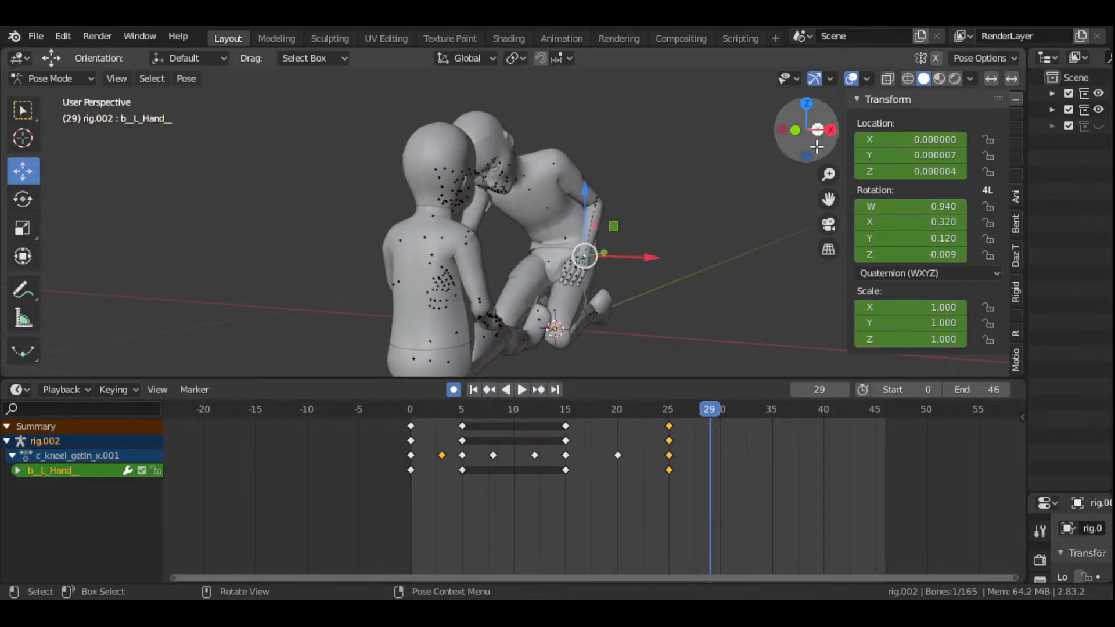
# - Play the animation from the start in side view and review the reaching motion, then replay the stretch from frame 18
pyautogui.moveTo(807, 129); pyautogui.dragTo(690, 136)
pyautogui.moveTo(838, 198); pyautogui.dragTo(775, 201)
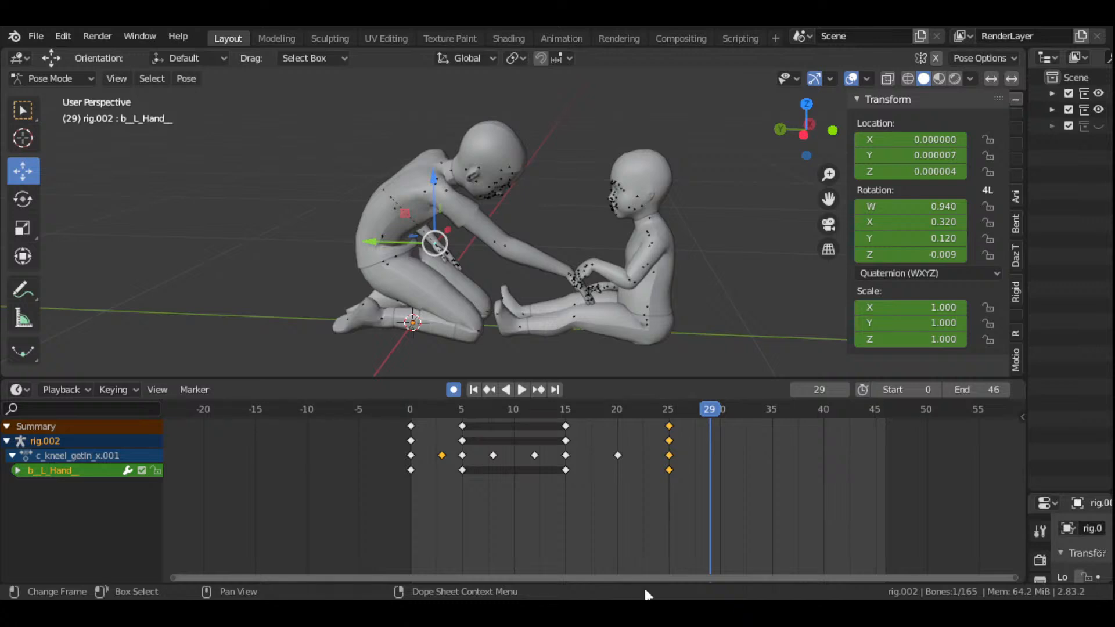
pyautogui.click(478, 389)
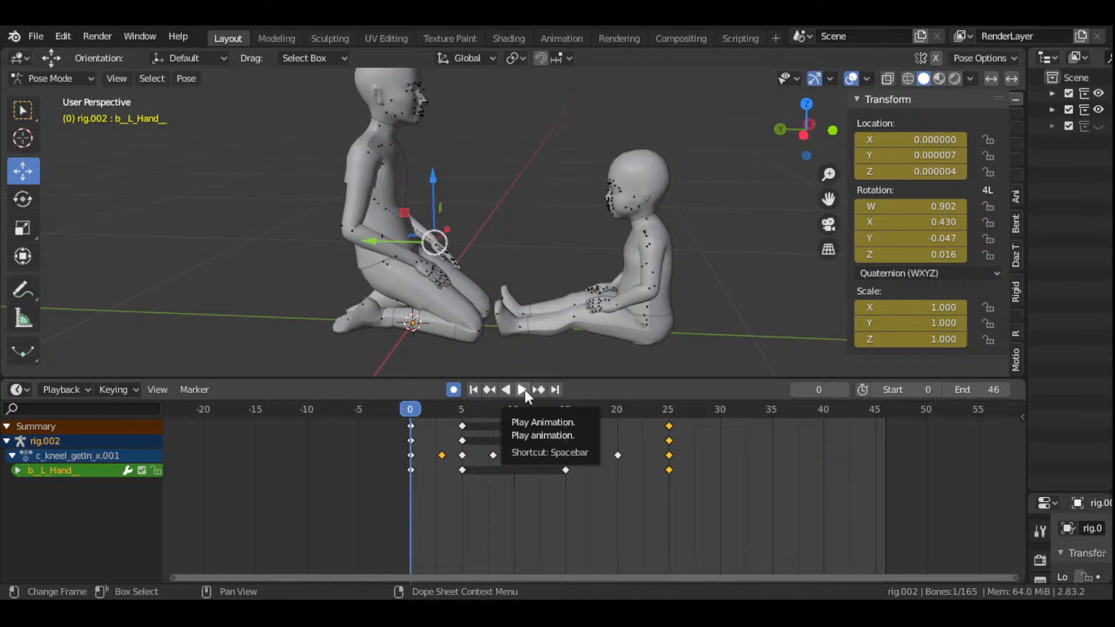
pyautogui.click(523, 389)
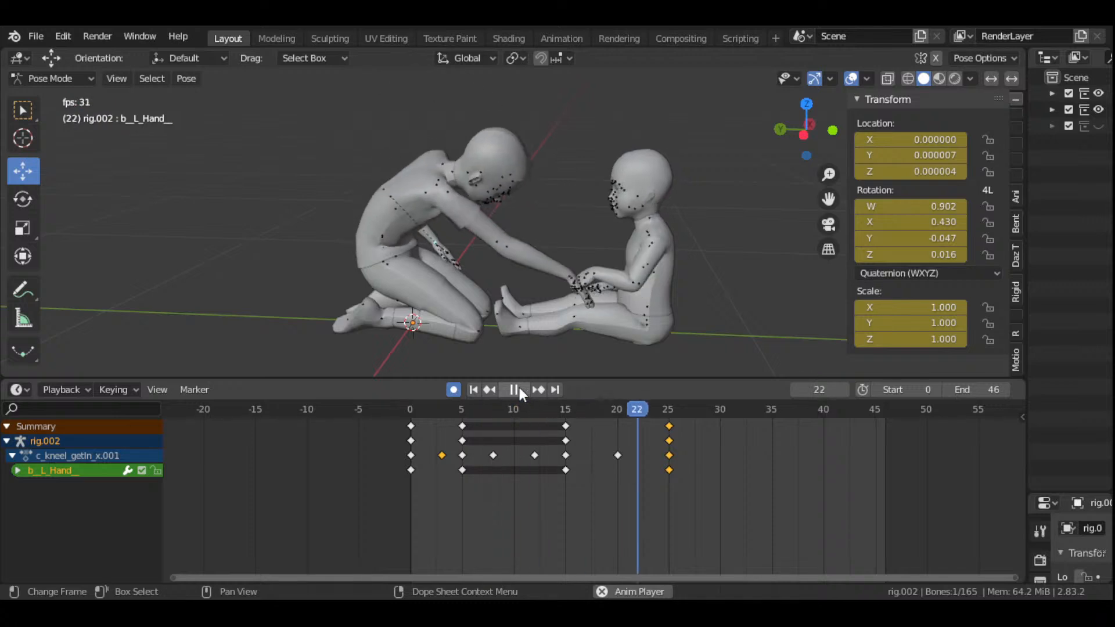
pyautogui.click(520, 389)
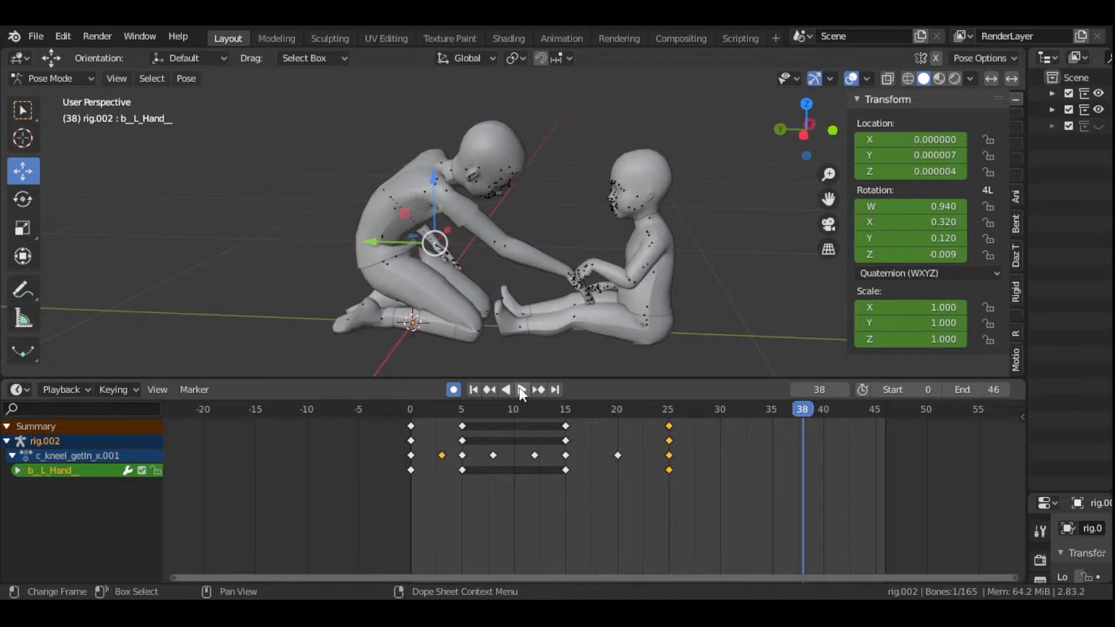
pyautogui.click(477, 389)
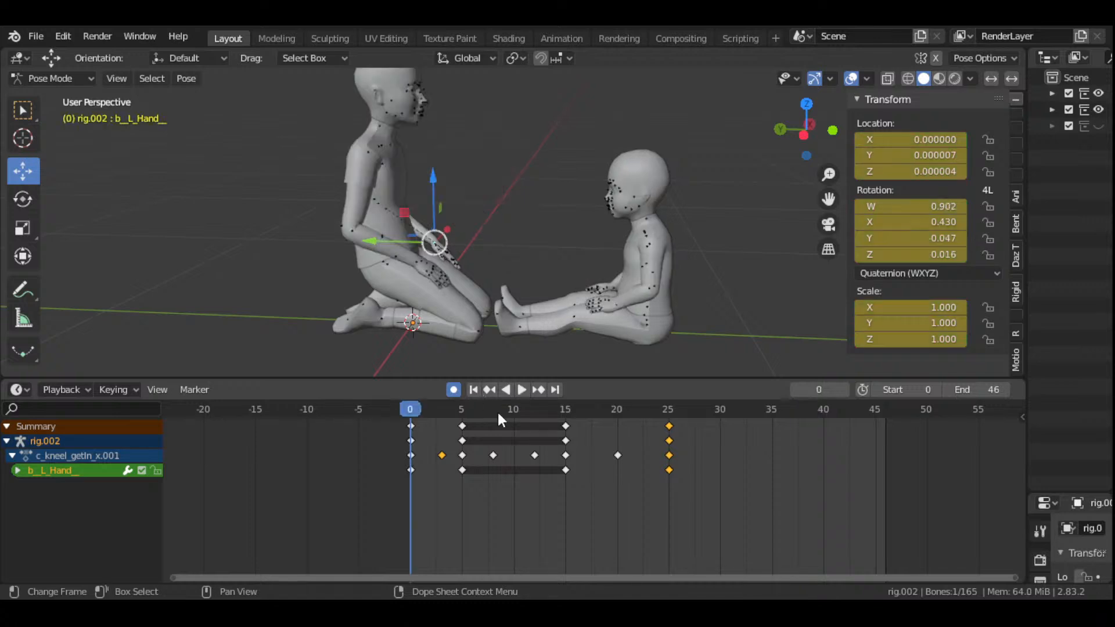
pyautogui.scroll(-6, 830, 198)
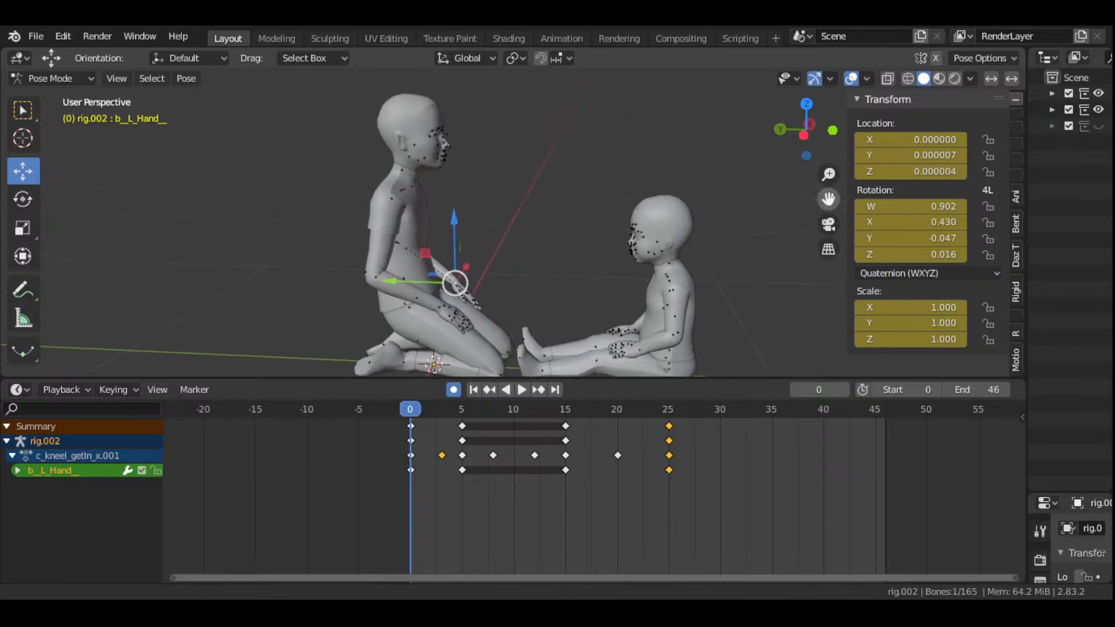
pyautogui.click(522, 391)
pyautogui.click(522, 391)
pyautogui.scroll(2, 589, 290)
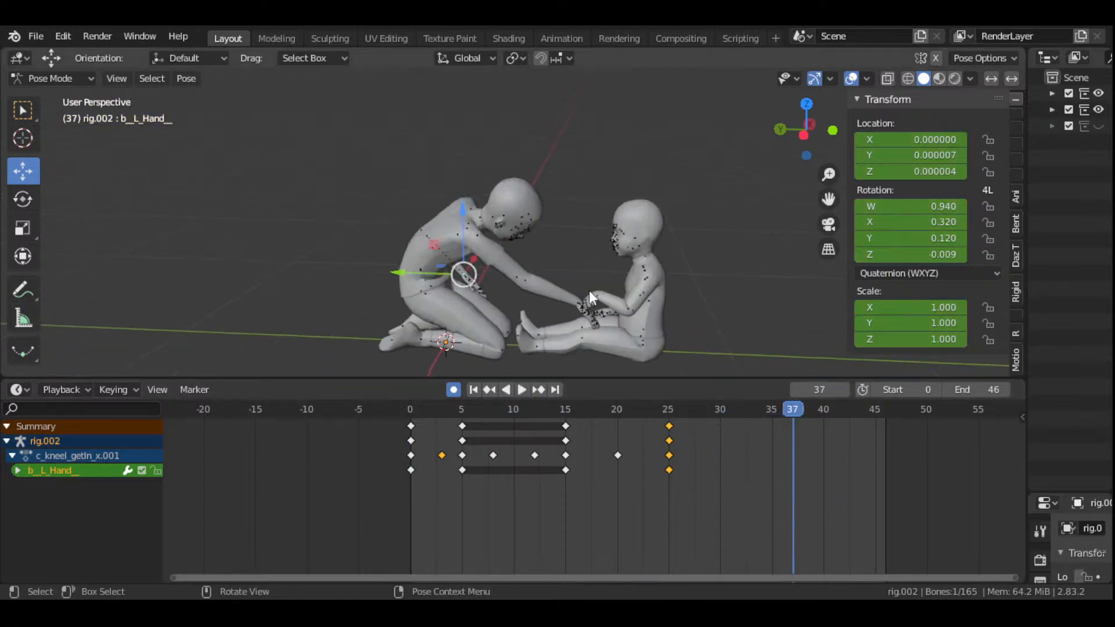
pyautogui.scroll(1, 589, 292)
pyautogui.moveTo(828, 200); pyautogui.dragTo(800, 173)
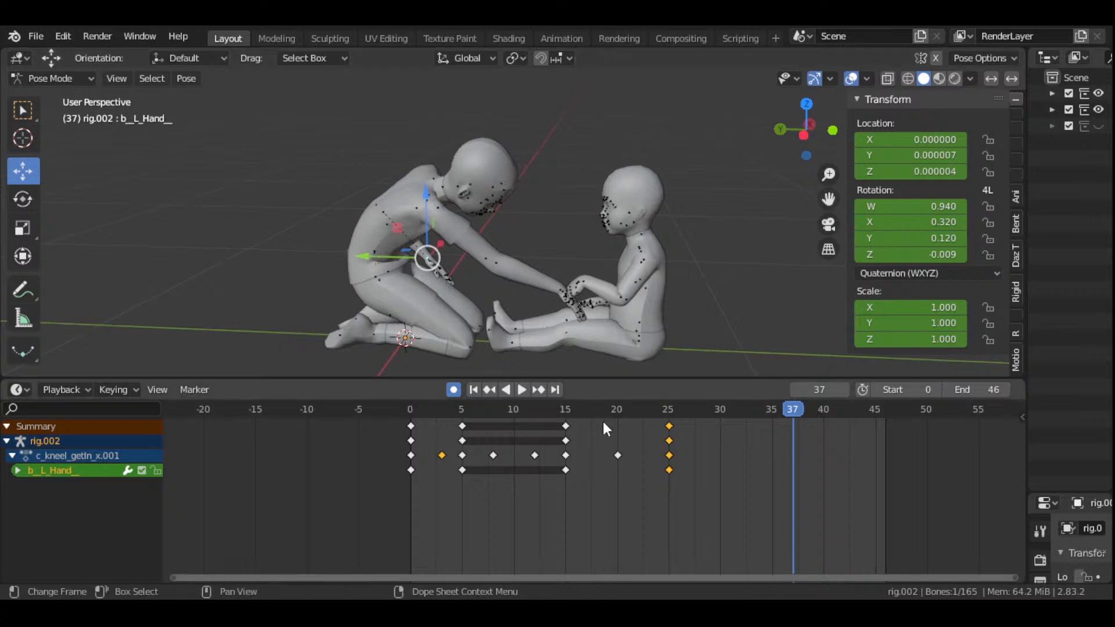
pyautogui.moveTo(564, 412); pyautogui.dragTo(601, 409)
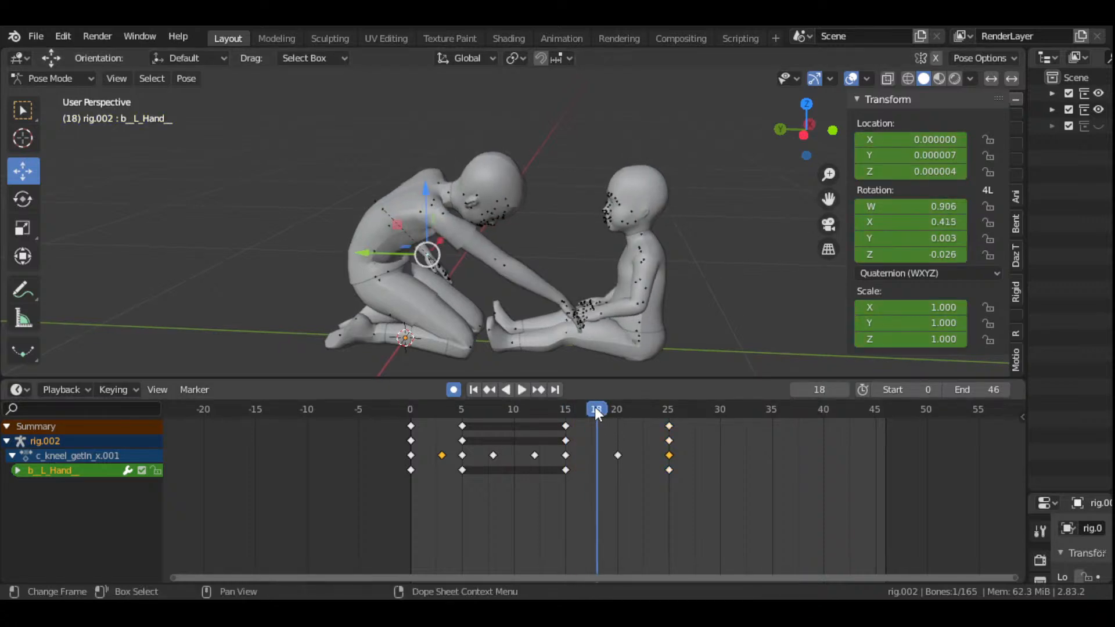
pyautogui.press('space')
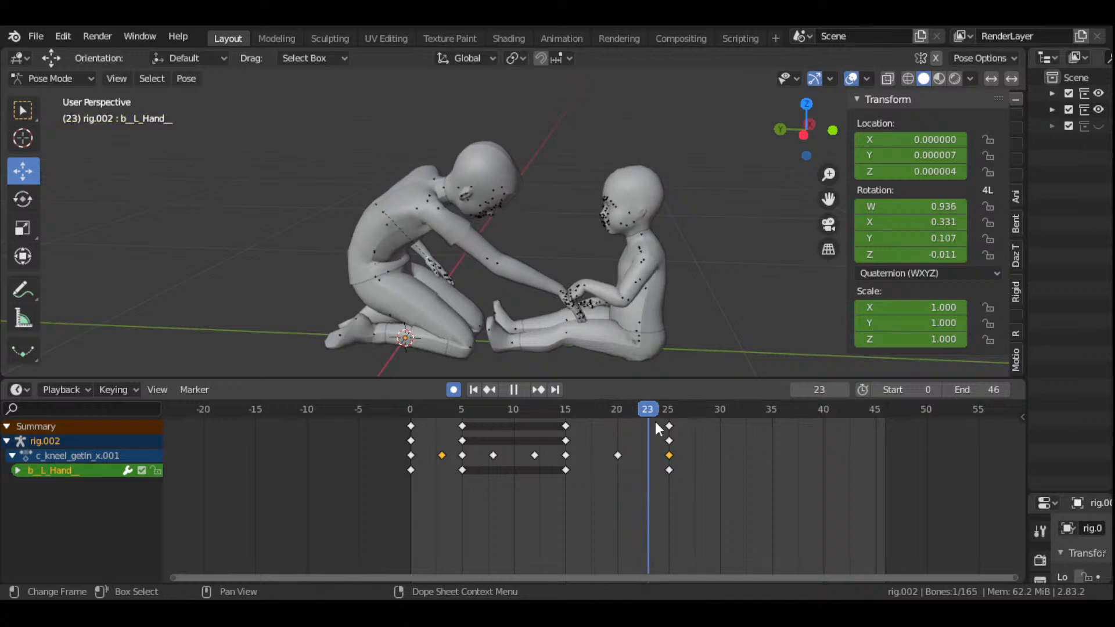
# - At frame 20, rotate the seated figure's left hand bone downward so the fingers bend toward the kneeling figure's hand
pyautogui.moveTo(656, 423); pyautogui.dragTo(617, 416)
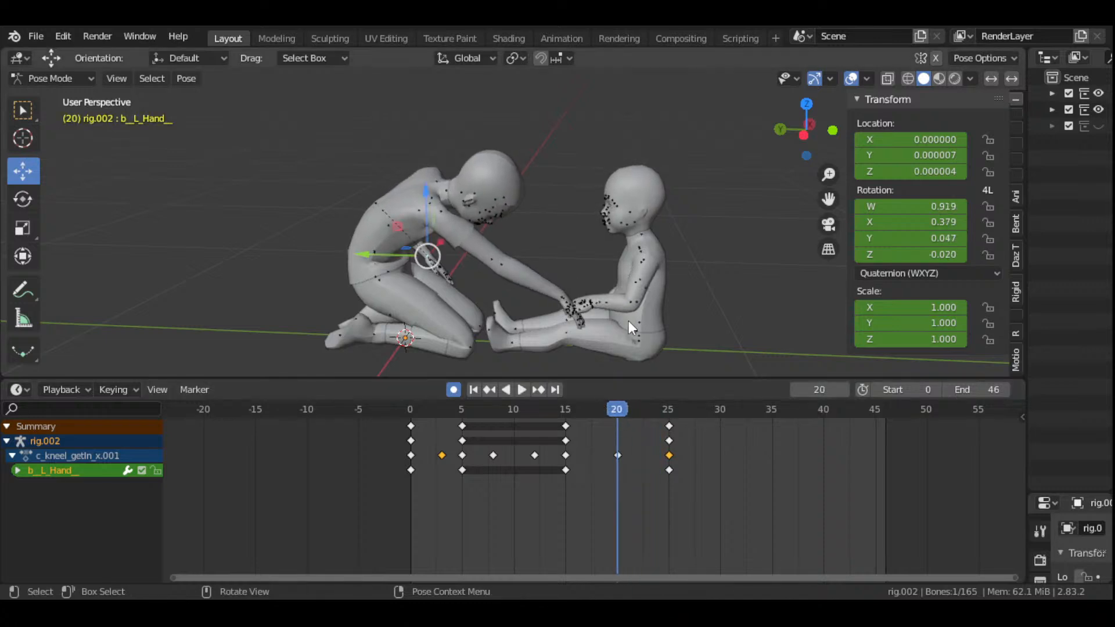
pyautogui.scroll(3, 632, 329)
pyautogui.moveTo(828, 199); pyautogui.dragTo(718, 138)
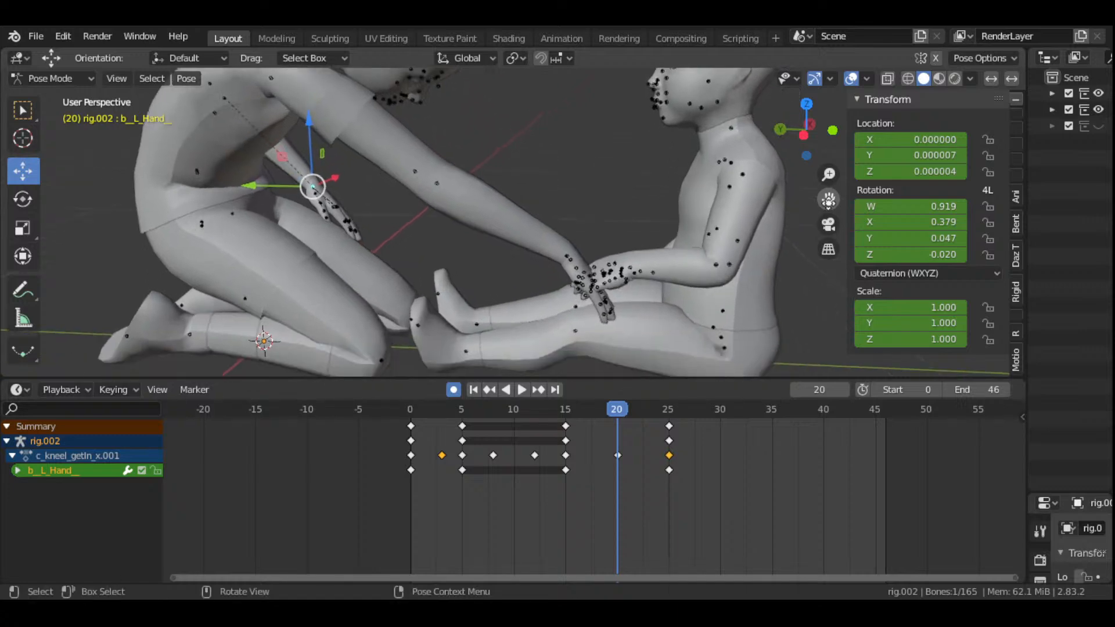
pyautogui.moveTo(793, 136); pyautogui.dragTo(796, 137)
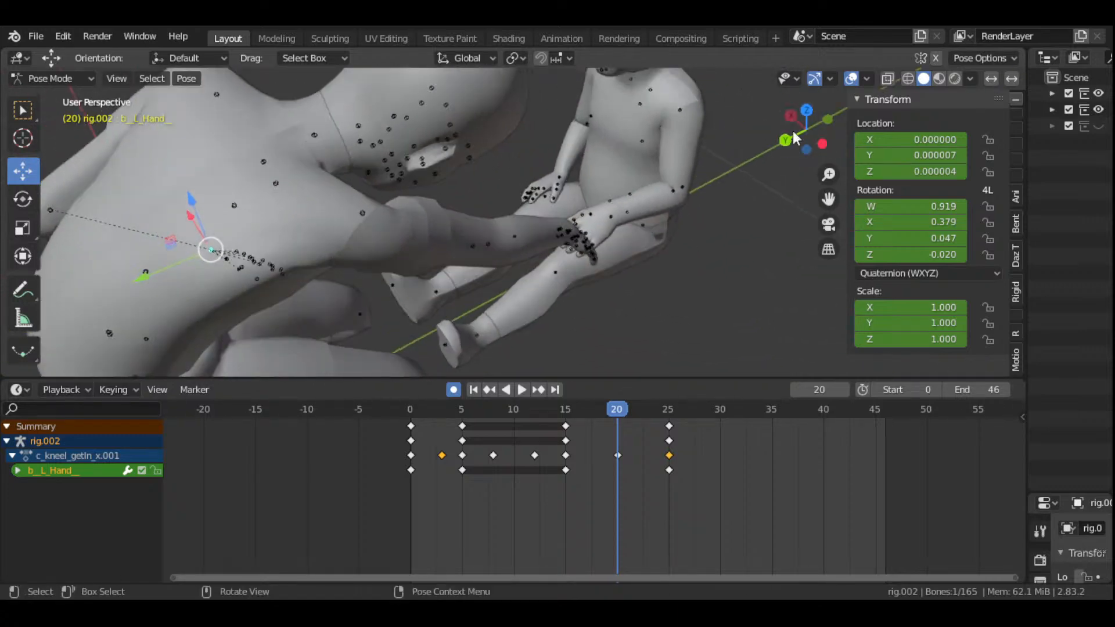
pyautogui.click(612, 214)
pyautogui.moveTo(806, 129); pyautogui.dragTo(787, 133)
pyautogui.press('r')
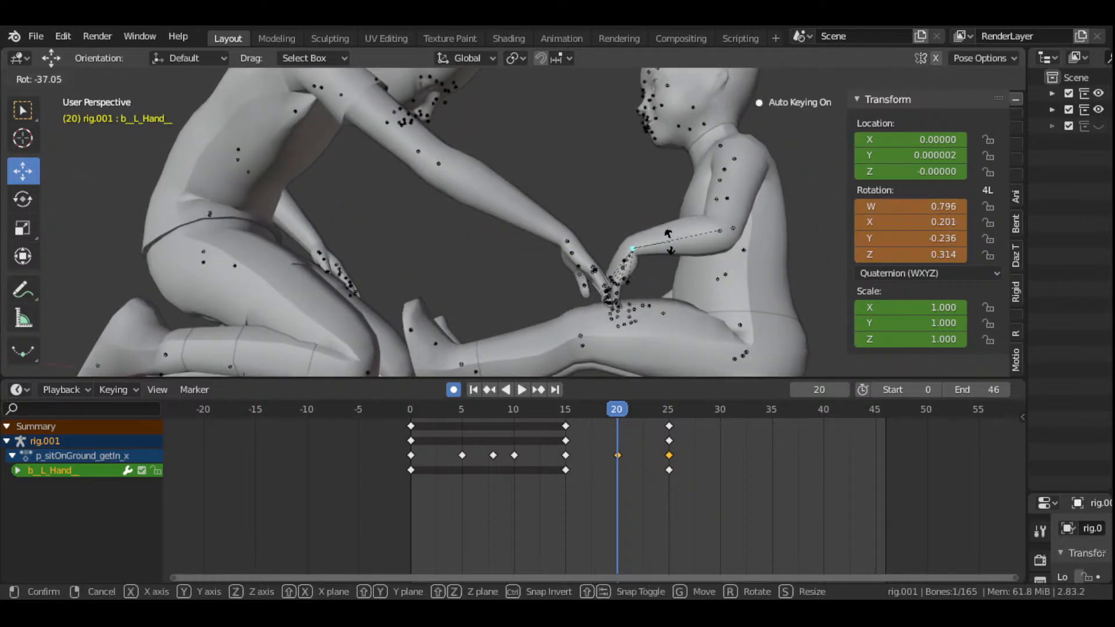
pyautogui.click(670, 236)
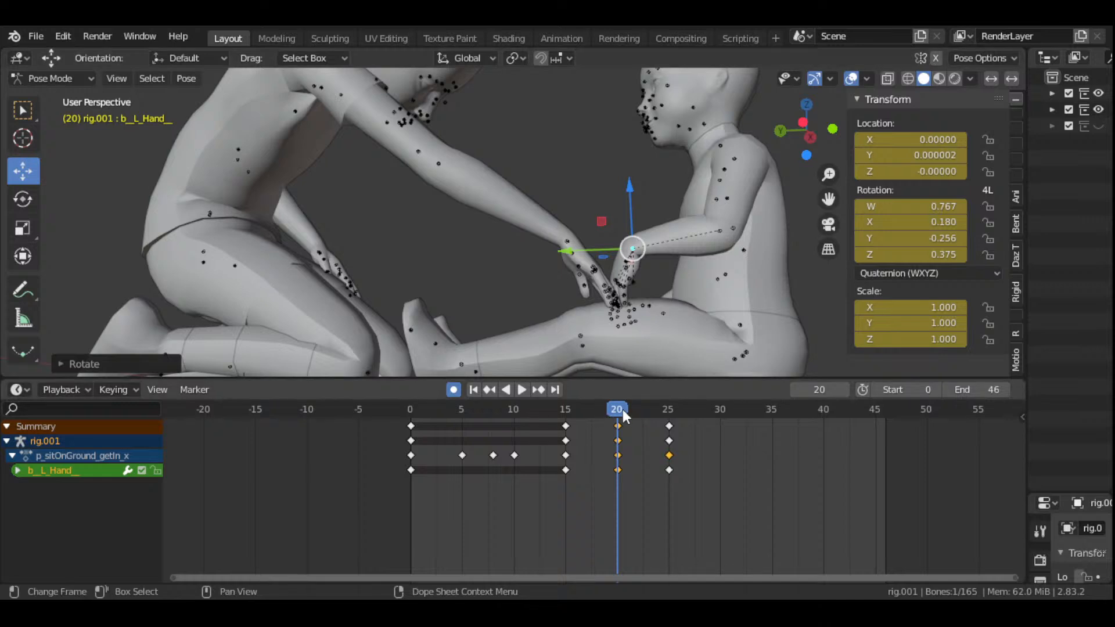
# - Play the animation from the start and replay frames 15 to 25 to check how the two figures' hands meet
pyautogui.press('space')
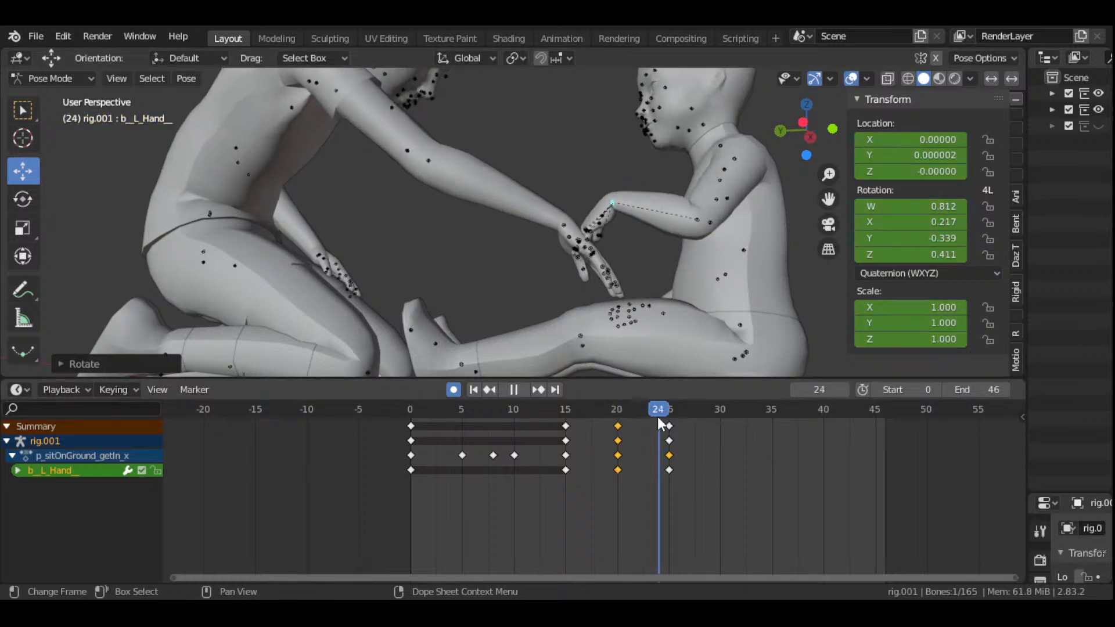
pyautogui.press('space')
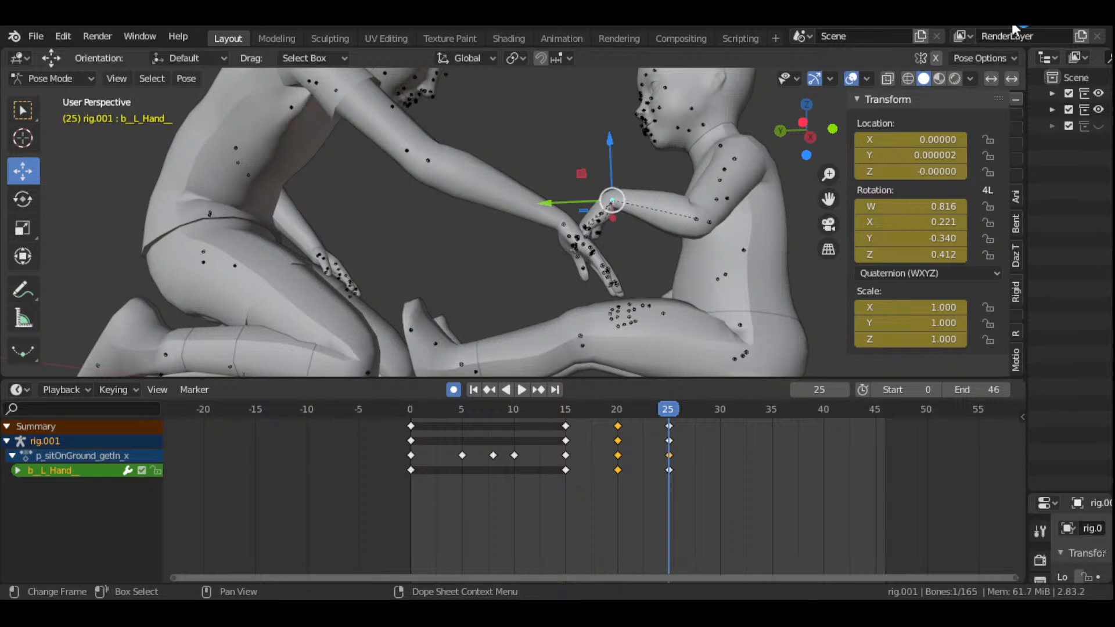
pyautogui.click(476, 390)
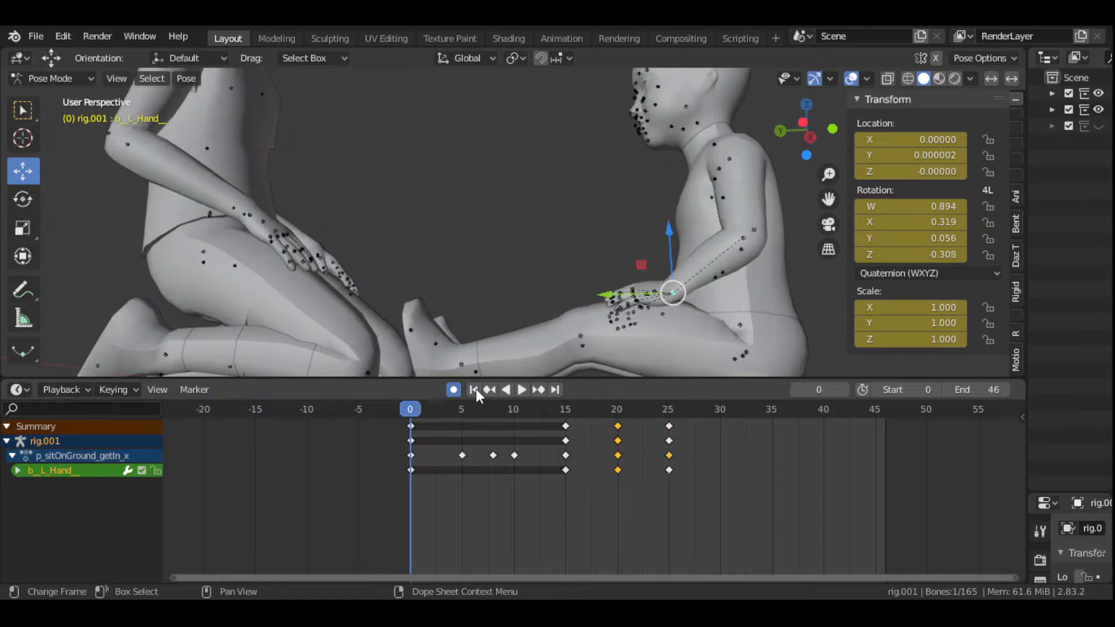
pyautogui.click(524, 389)
pyautogui.scroll(-1, 562, 263)
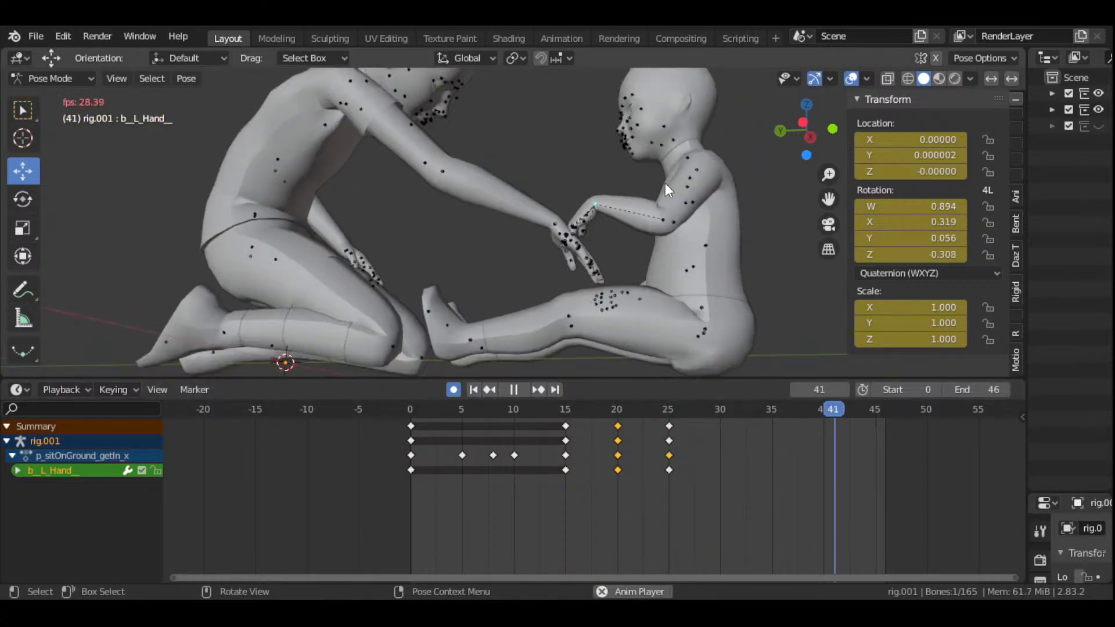
pyautogui.moveTo(809, 132); pyautogui.dragTo(808, 156)
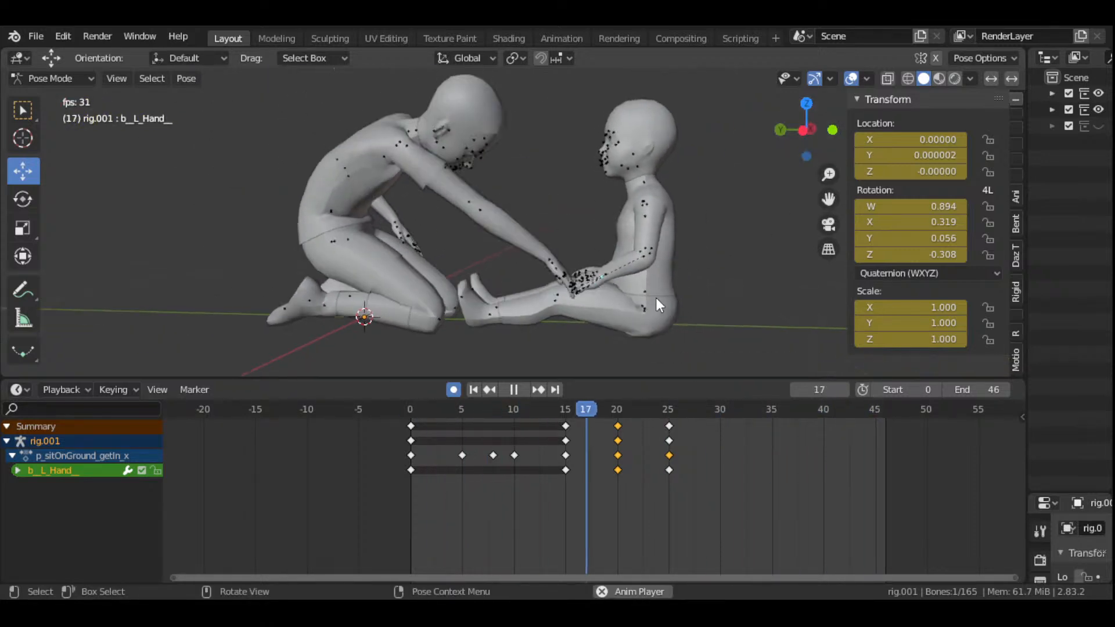
pyautogui.click(513, 390)
pyautogui.click(564, 413)
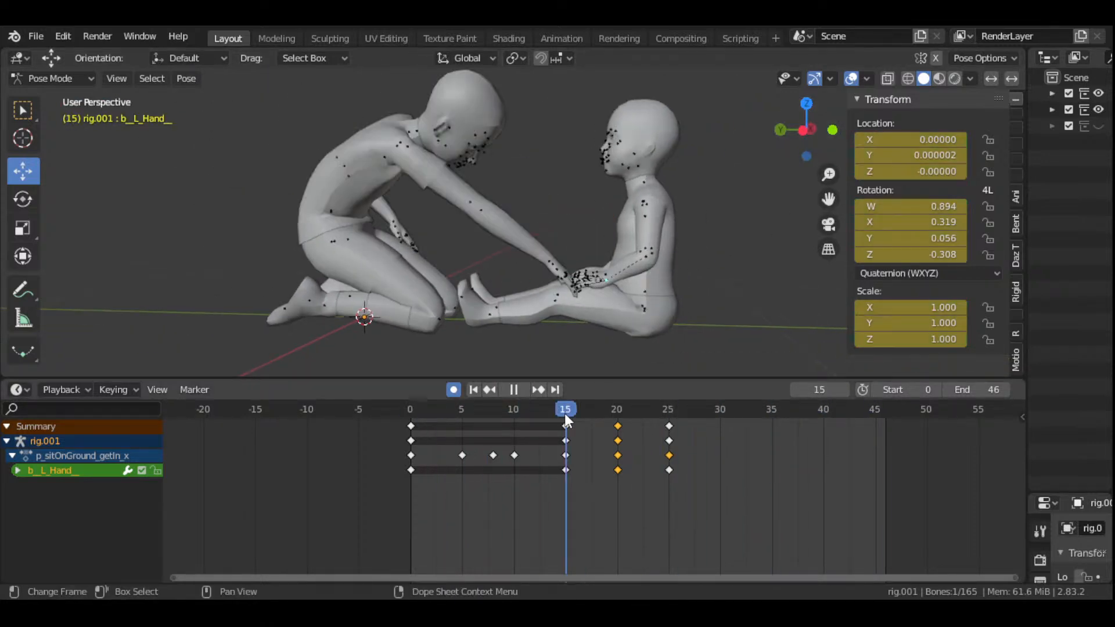
pyautogui.press('space')
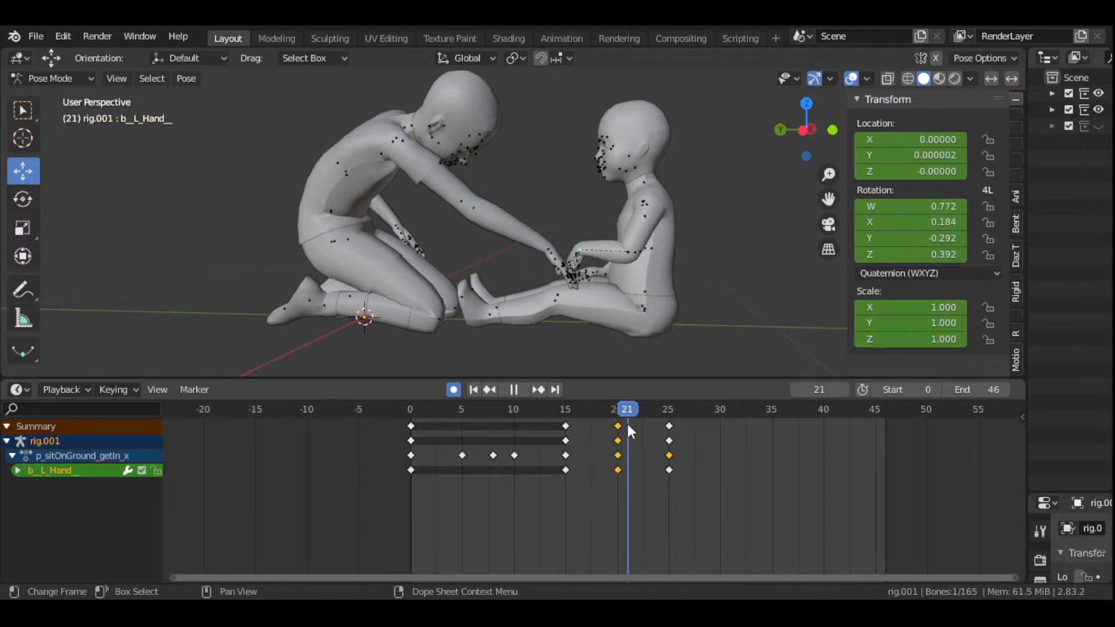
pyautogui.press('space')
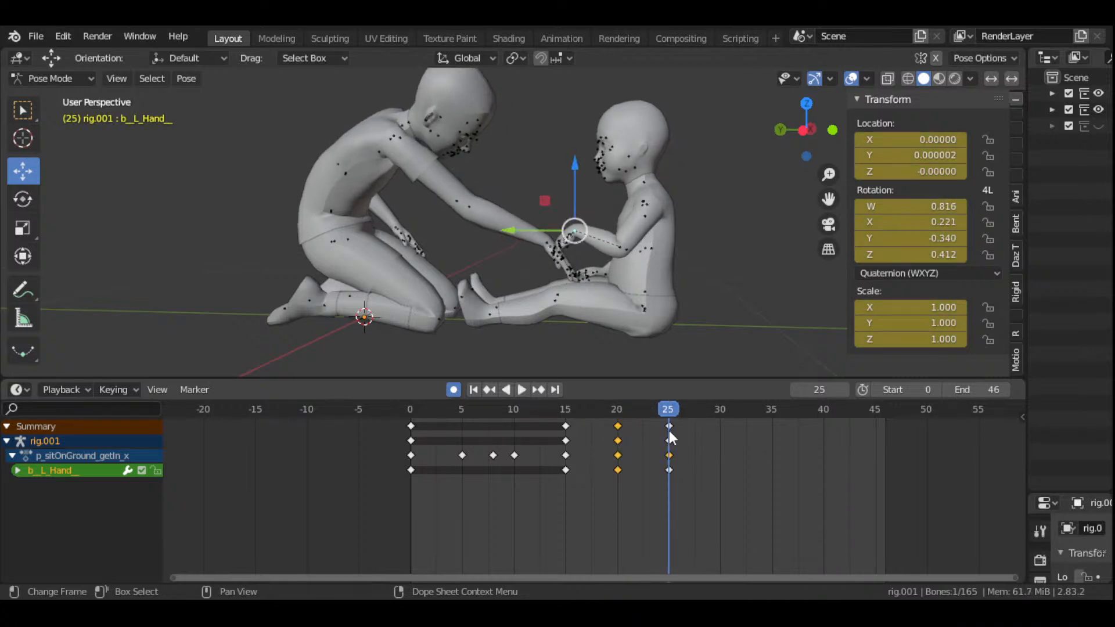
pyautogui.moveTo(671, 419)
pyautogui.mouseDown()
pyautogui.moveTo(617, 410)
pyautogui.moveTo(668, 418)
pyautogui.mouseUp()
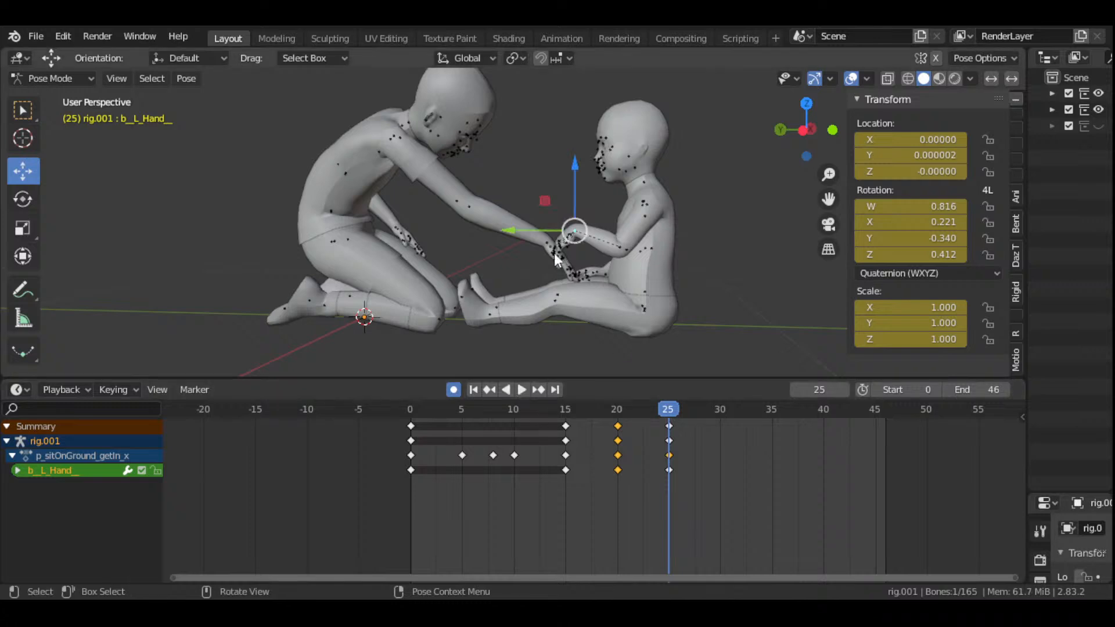
# - Insert a LocRotScale keyframe for the kneeling figure's right hand bone at frame 20
pyautogui.click(548, 243)
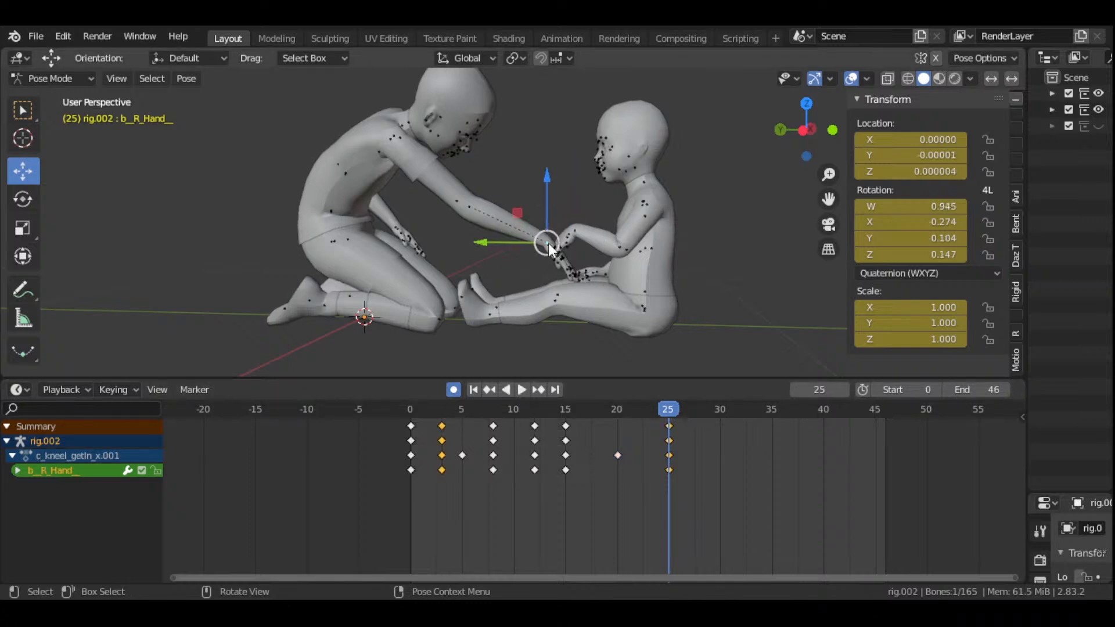
pyautogui.scroll(1, 584, 277)
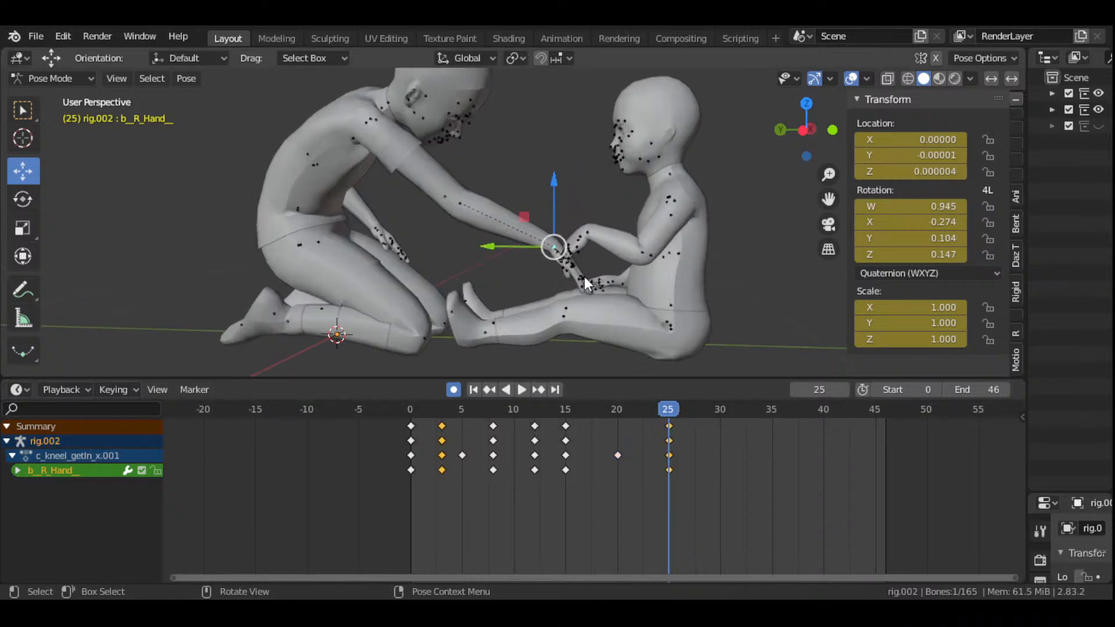
pyautogui.click(617, 409)
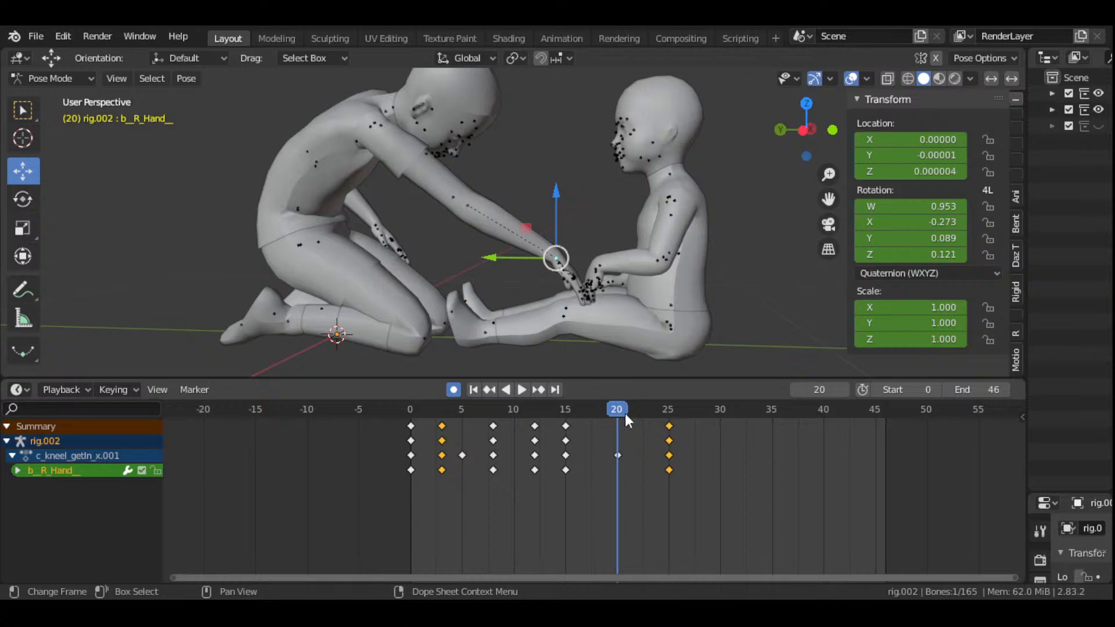
pyautogui.press('i')
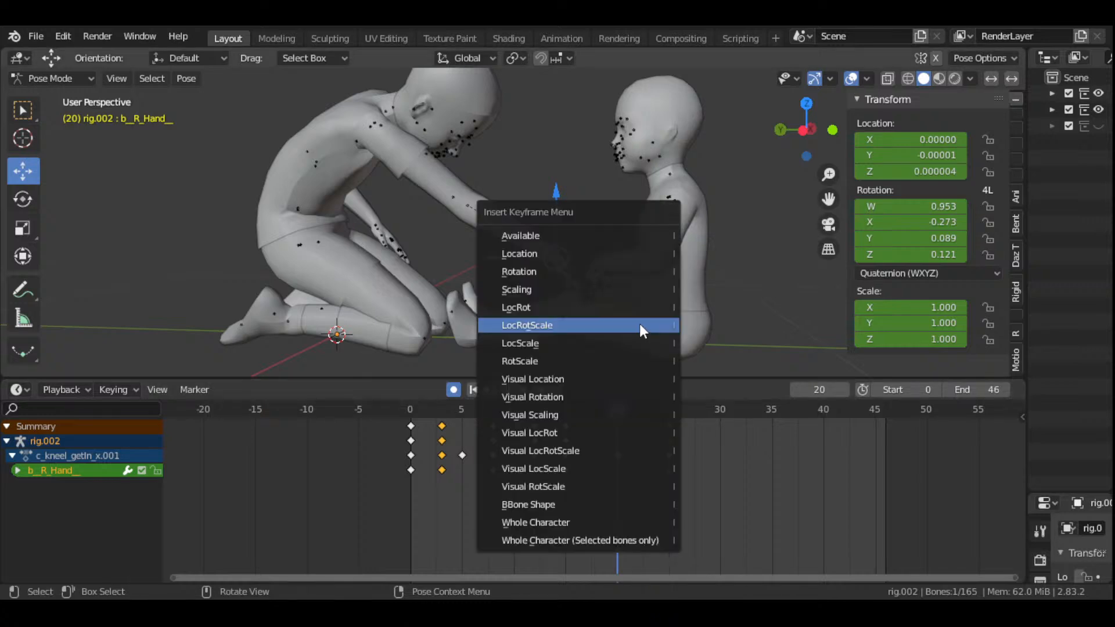
pyautogui.click(640, 325)
# - At frame 25, rotate the kneeling figure's right hand upward toward the seated figure's left hand
pyautogui.moveTo(616, 410); pyautogui.dragTo(671, 428)
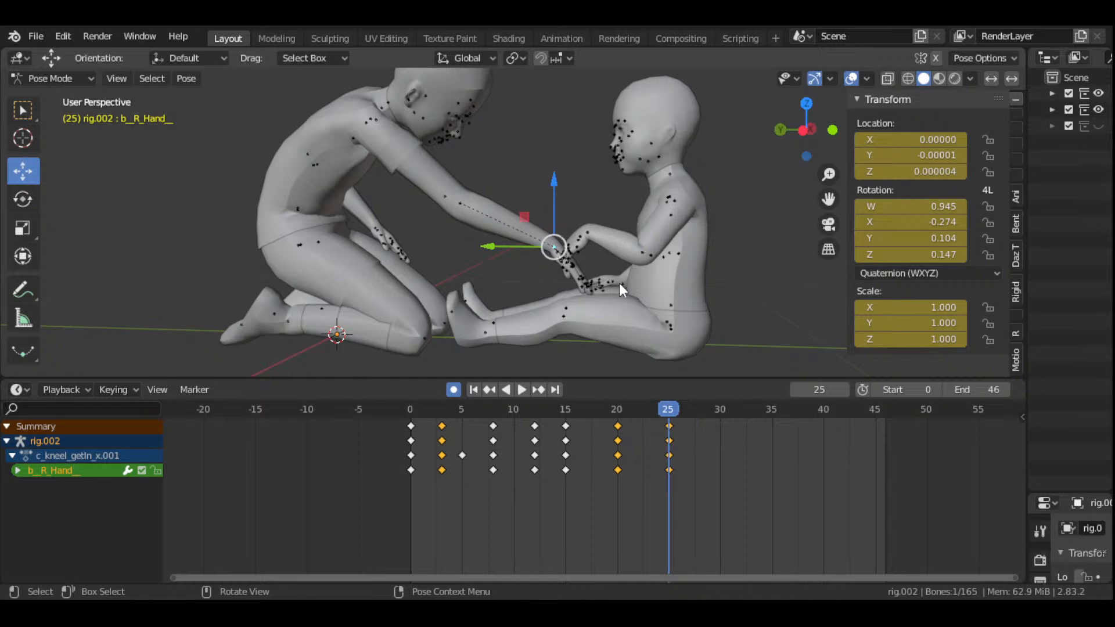
pyautogui.press('r')
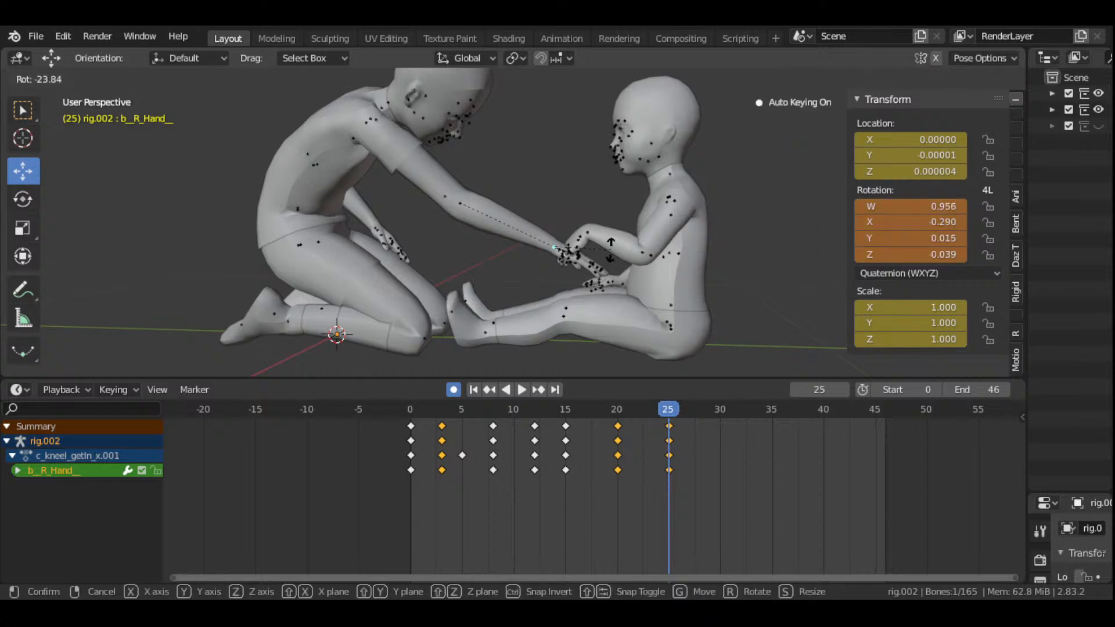
pyautogui.click(605, 230)
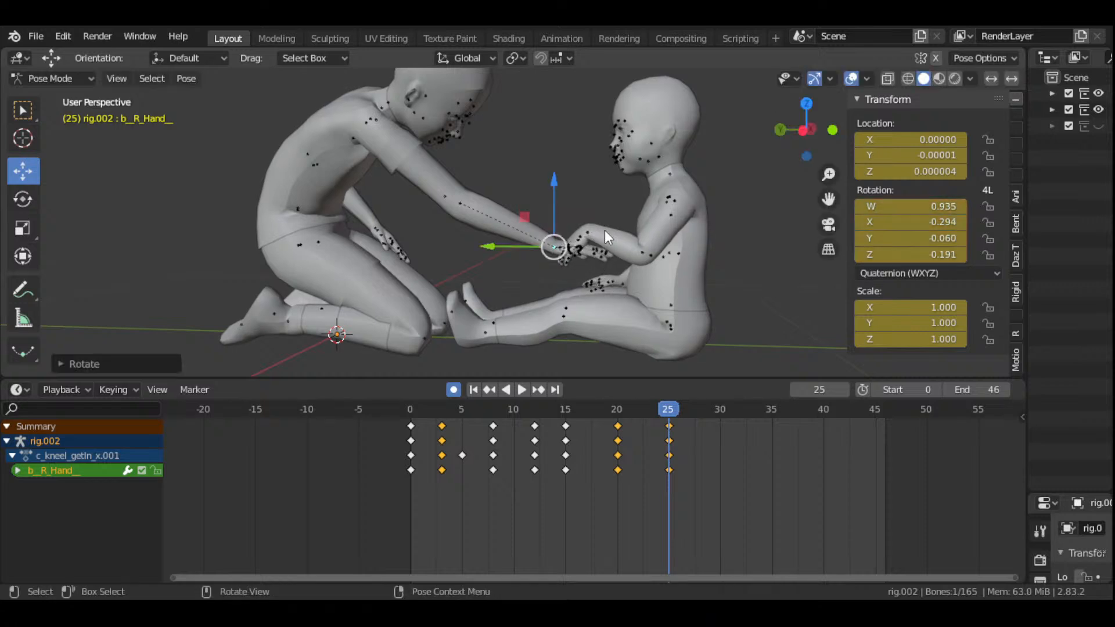
# - Rotate the kneeling figure's right upper arm about 5.7 degrees at frame 25 to lower the outstretched hand slightly
pyautogui.moveTo(829, 199); pyautogui.dragTo(945, 259)
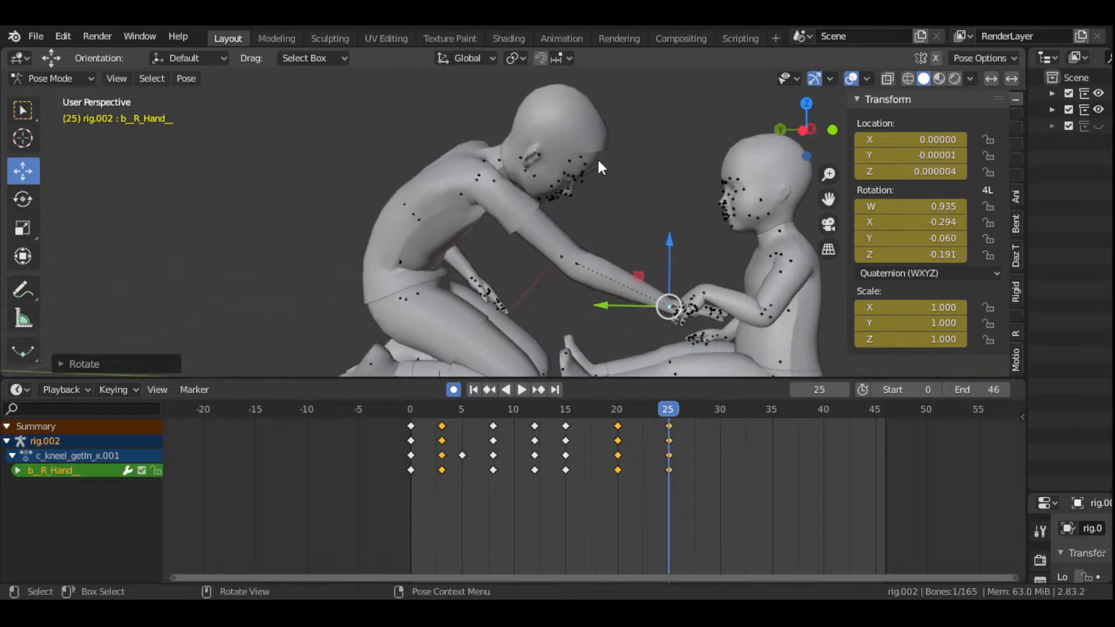
pyautogui.click(499, 180)
pyautogui.moveTo(829, 199); pyautogui.dragTo(812, 158)
pyautogui.scroll(-2, 754, 214)
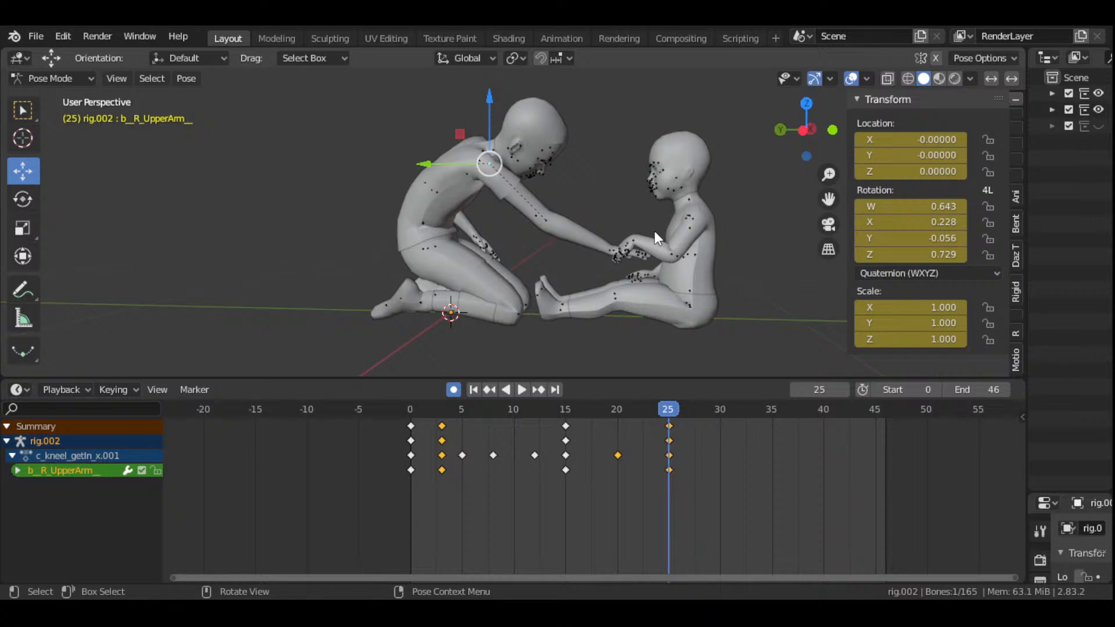
pyautogui.press('r')
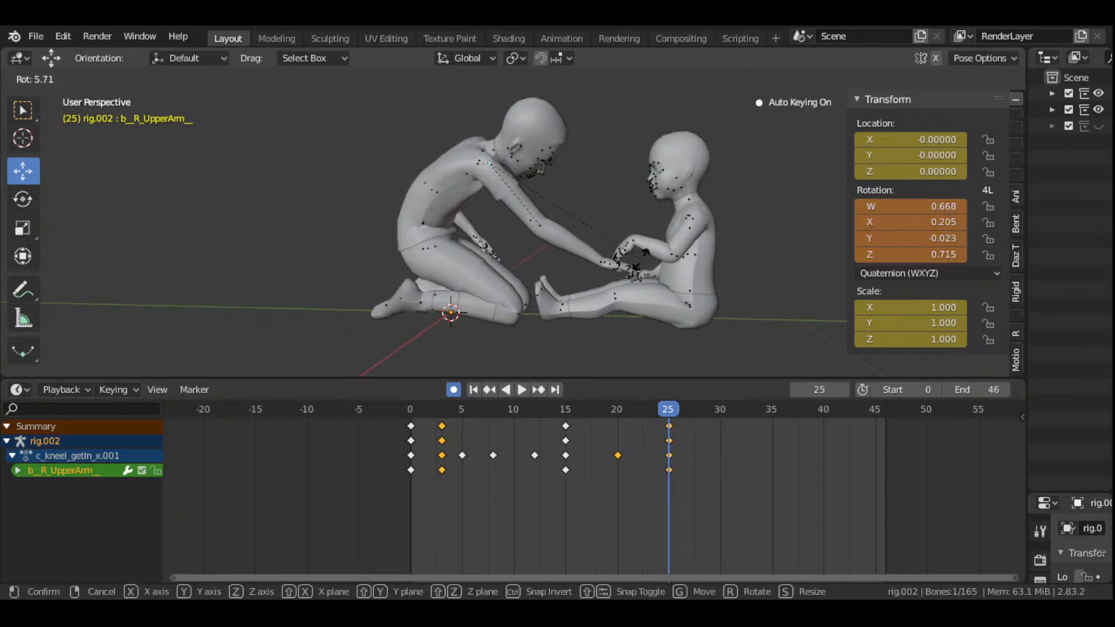
pyautogui.click(642, 266)
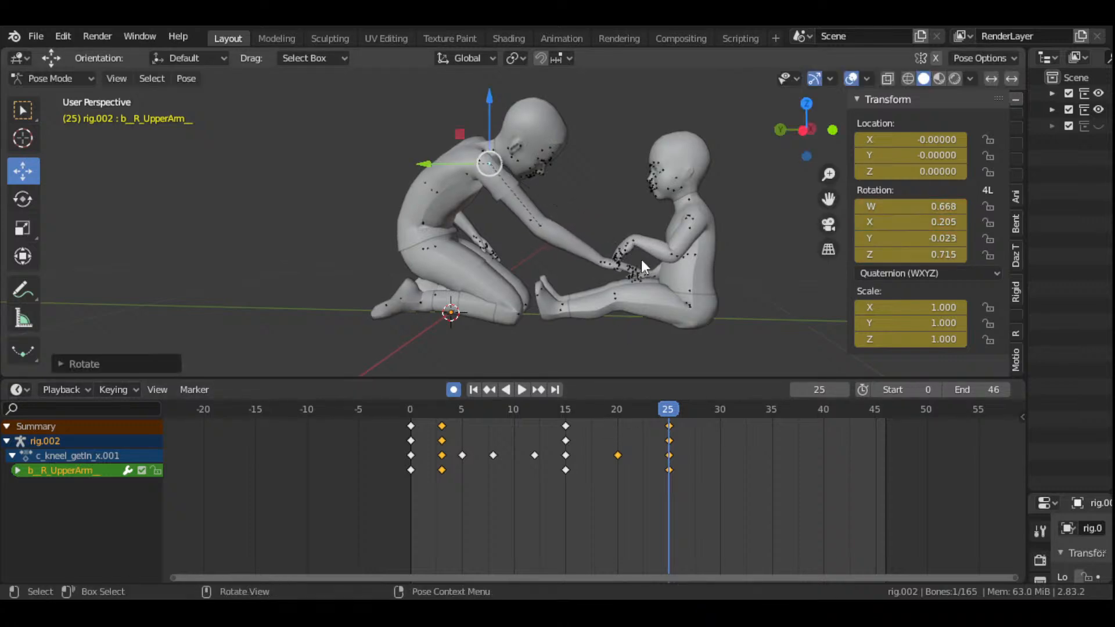
# - At frame 25, rotate the kneeling figure's right forearm slightly upward and its right upper arm about 4.1 degrees downward
pyautogui.click(544, 228)
pyautogui.press('r')
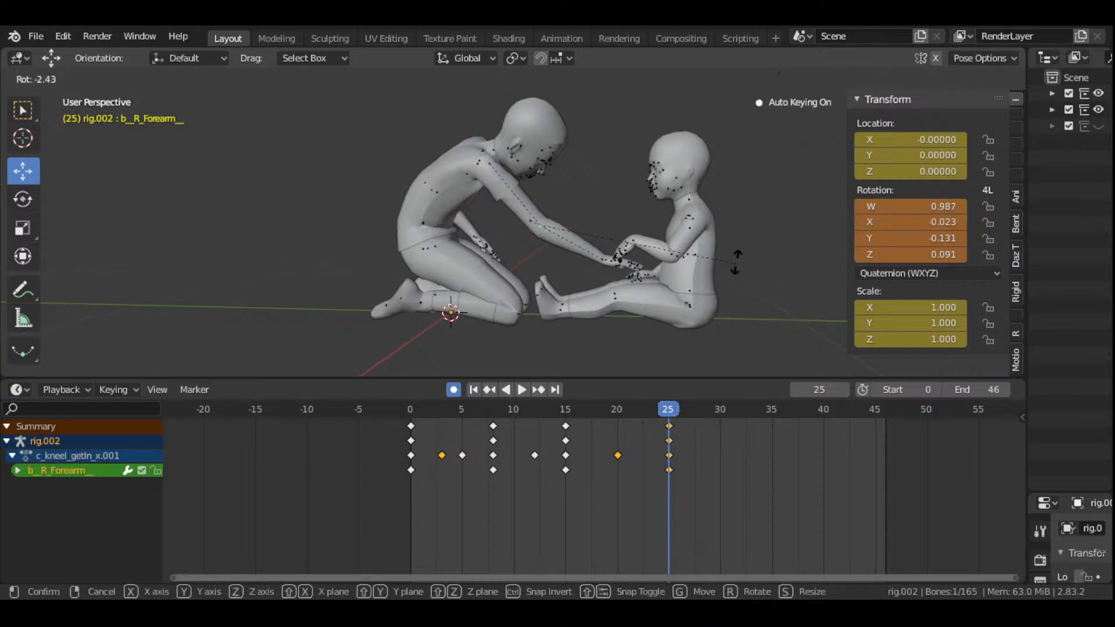
pyautogui.click(731, 254)
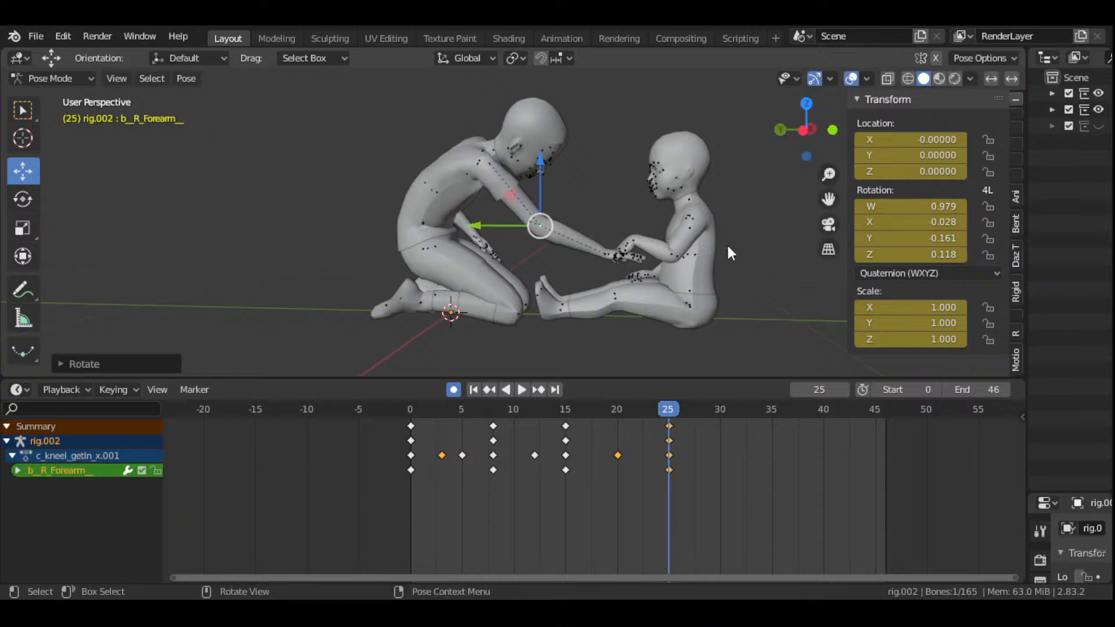
pyautogui.click(491, 166)
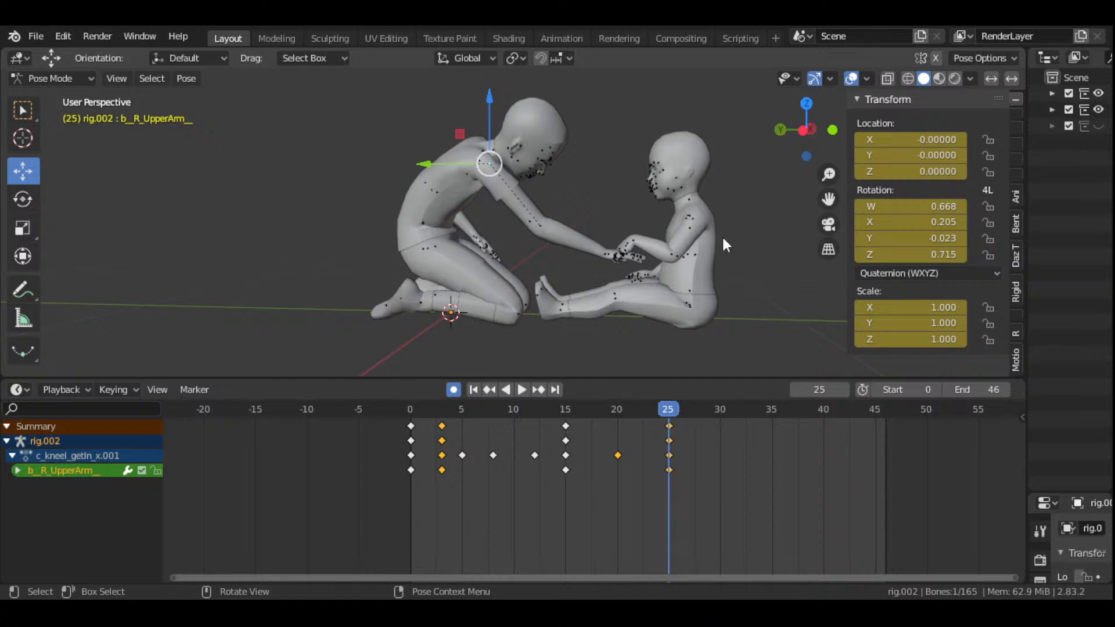
pyautogui.press('r')
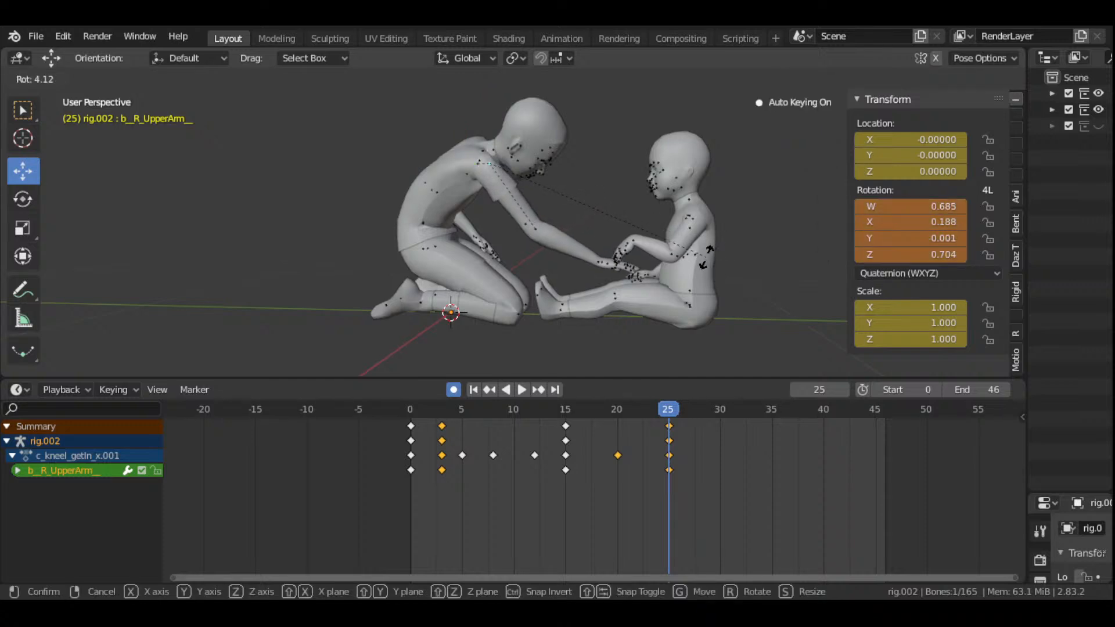
pyautogui.click(706, 258)
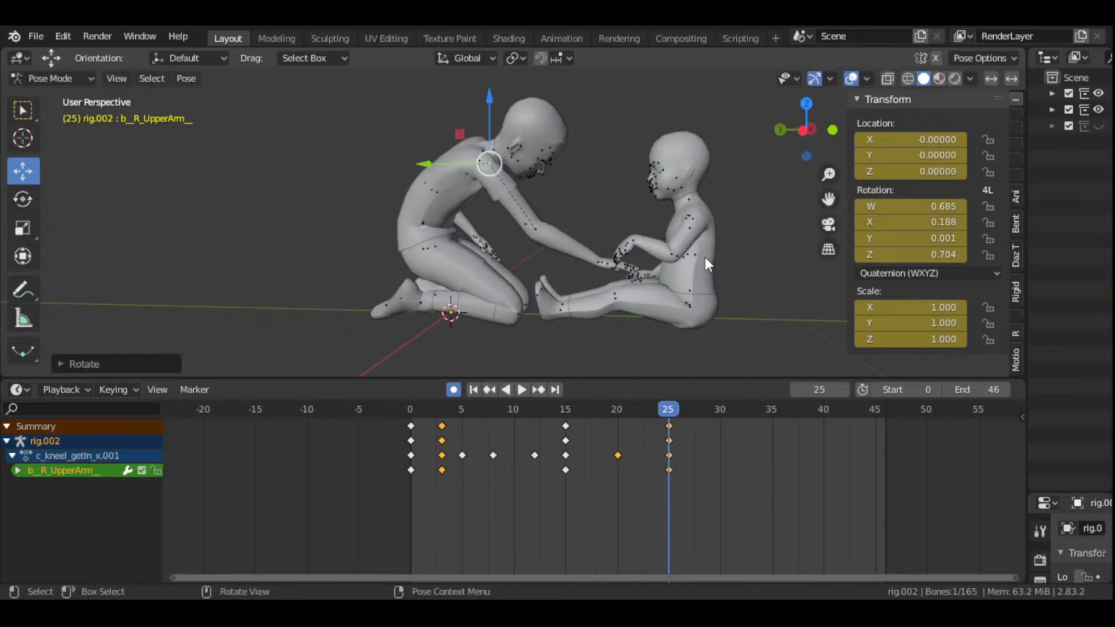
# - Rotate the kneeling figure's right hand upward at frame 25 to level it beneath the seated figure's left hand, and compare frames 20 and 25
pyautogui.click(601, 266)
pyautogui.moveTo(802, 137); pyautogui.dragTo(755, 253)
pyautogui.scroll(2, 754, 253)
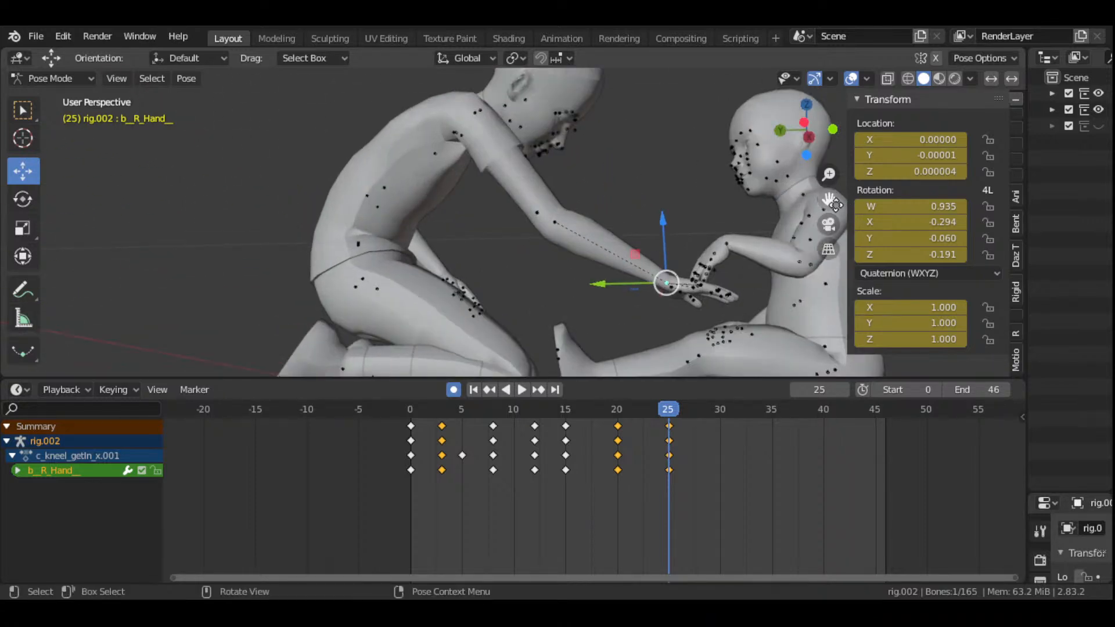
pyautogui.moveTo(829, 199); pyautogui.dragTo(723, 118)
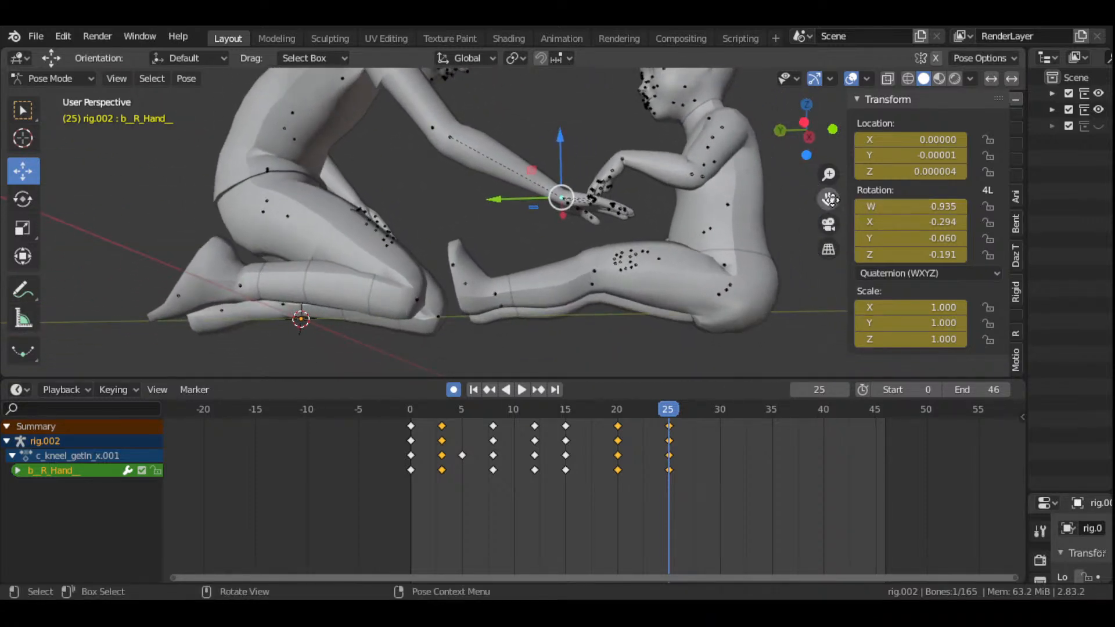
pyautogui.moveTo(829, 199); pyautogui.dragTo(822, 249)
pyautogui.press('r')
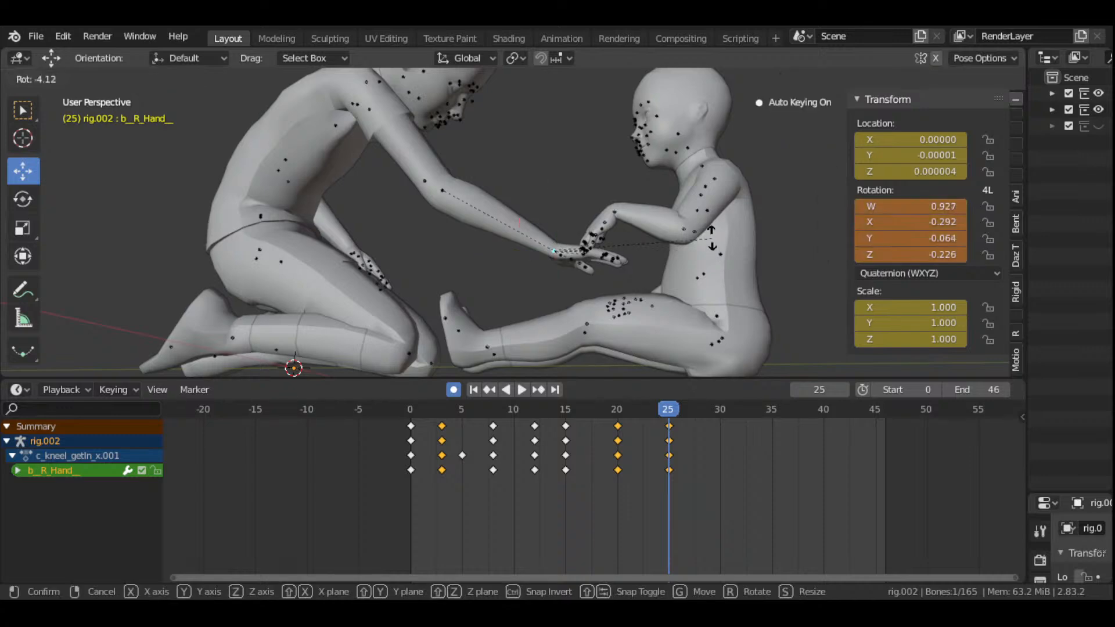
pyautogui.click(708, 217)
pyautogui.moveTo(806, 129); pyautogui.dragTo(853, 82)
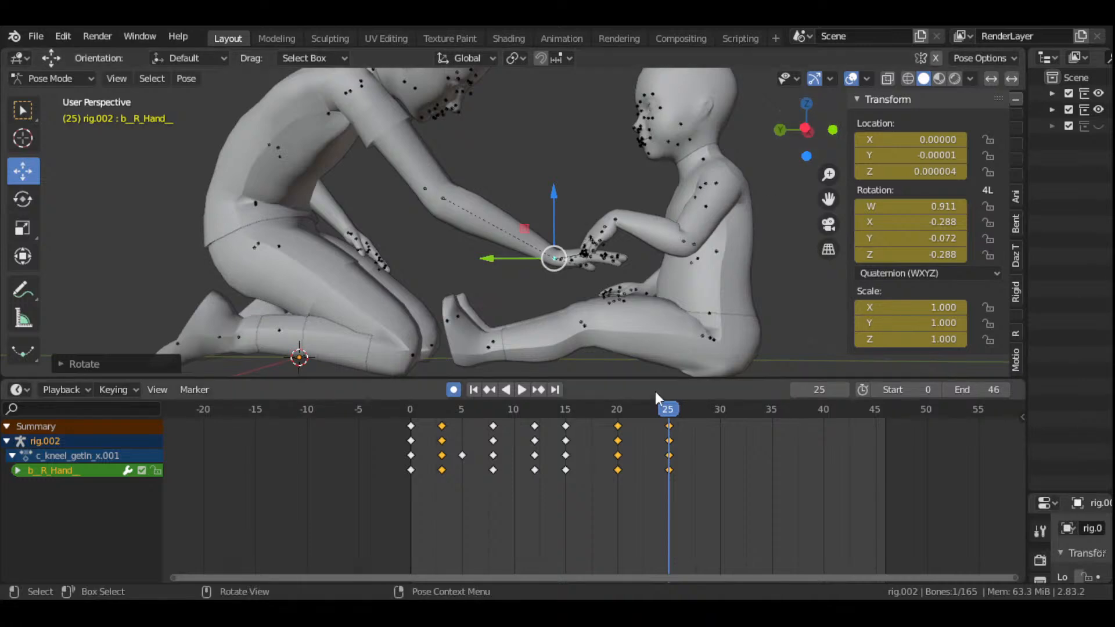
pyautogui.click(619, 414)
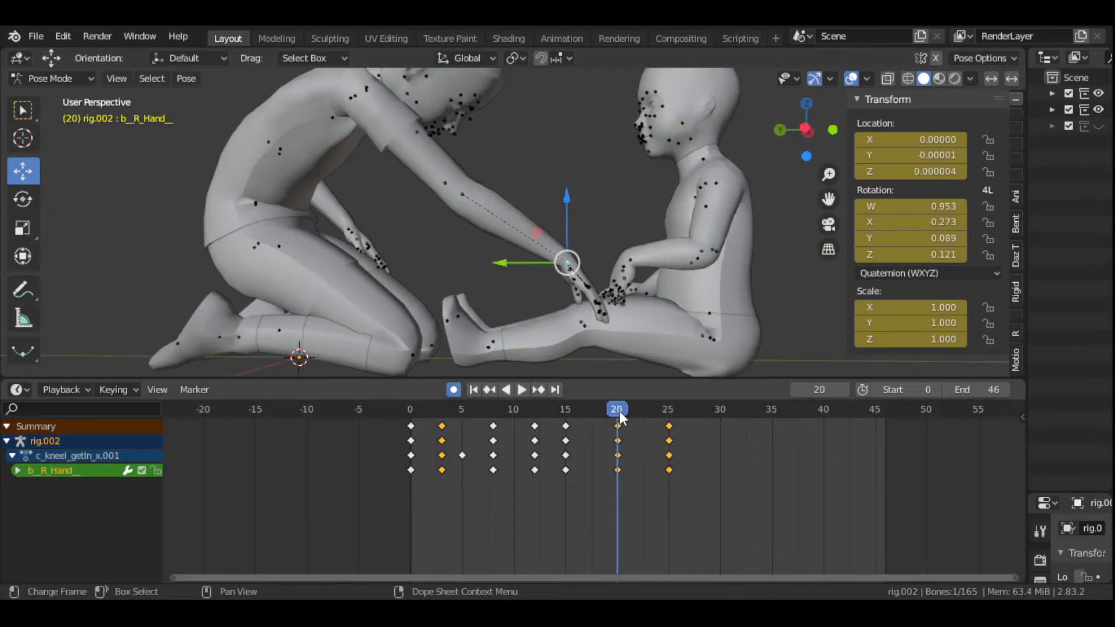
pyautogui.moveTo(619, 410); pyautogui.dragTo(671, 438)
# - Rotate the seated figure's left hand toward the kneeling figure's wrist at frame 25 so it extends over the outstretched hand
pyautogui.scroll(5, 657, 284)
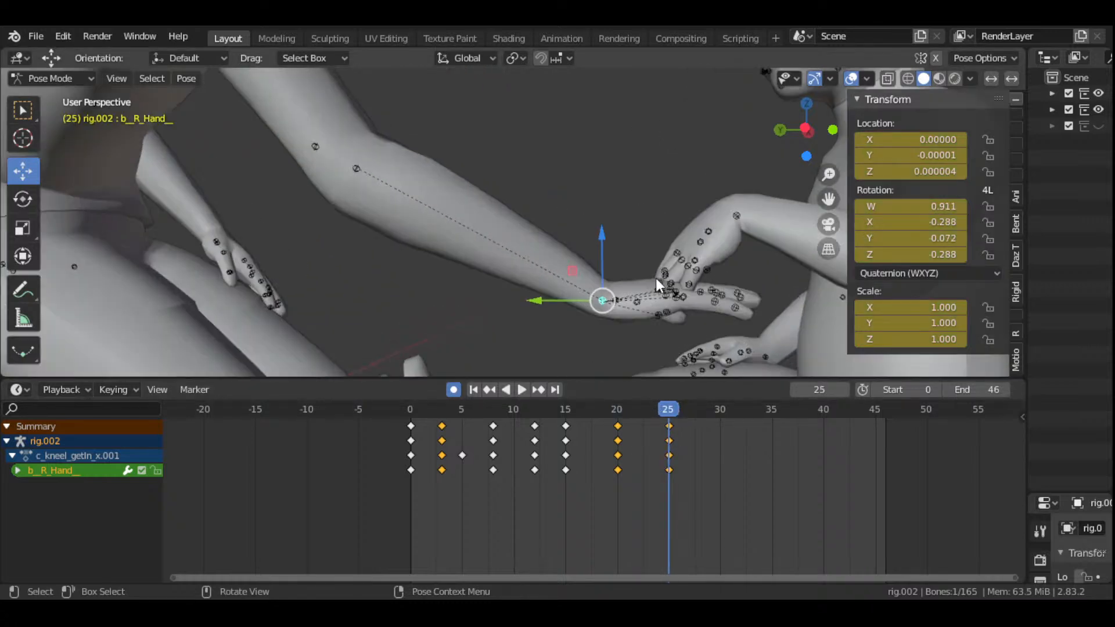
pyautogui.click(737, 219)
pyautogui.scroll(-4, 734, 235)
pyautogui.press('g')
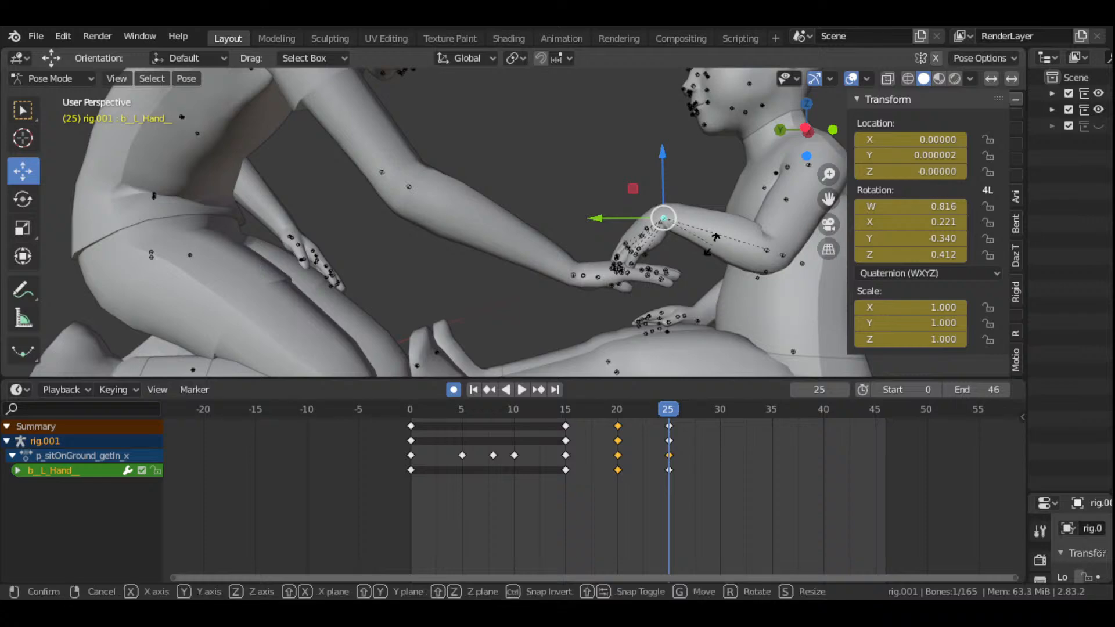
pyautogui.press('r')
pyautogui.click(712, 262)
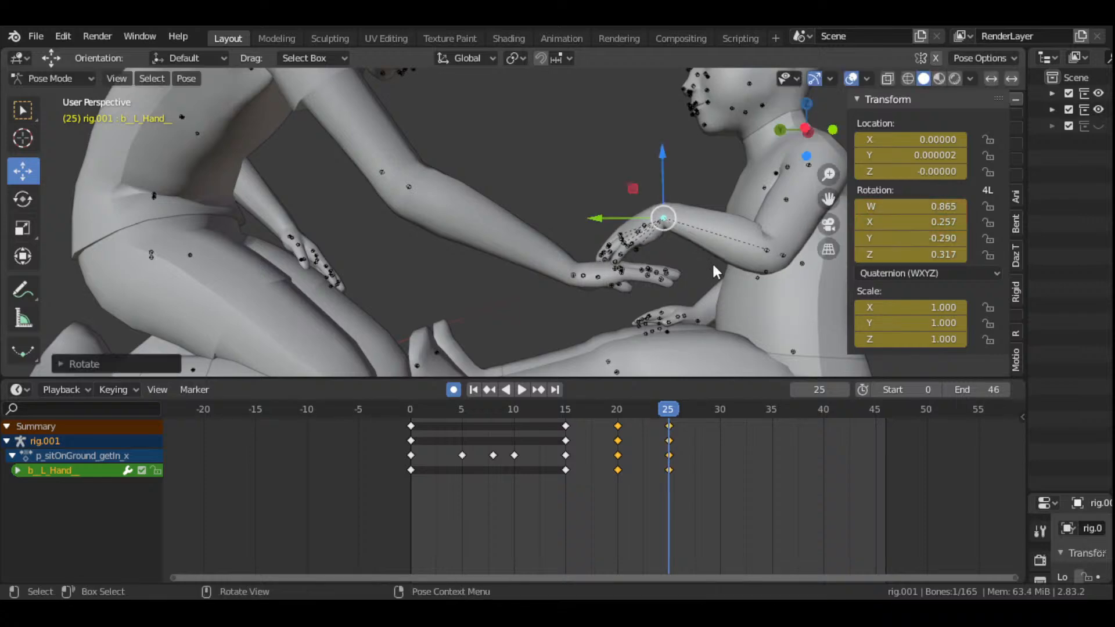
pyautogui.scroll(-3, 697, 270)
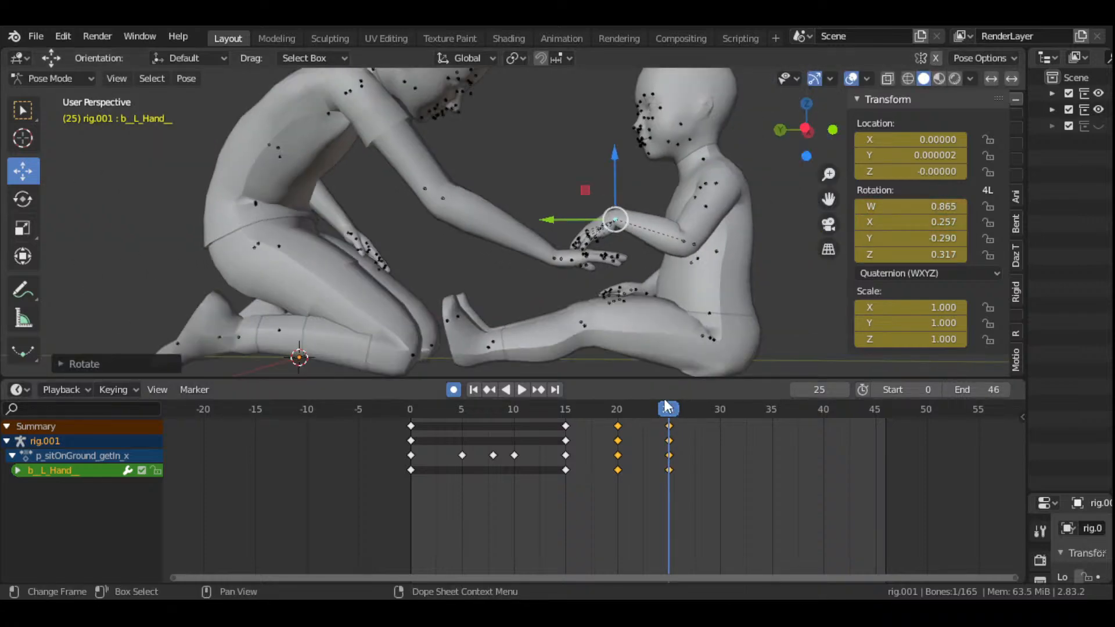
# - At frame 30, rotate the kneeling figure's lower spine bone b__Spine0__ about -6.4 degrees to raise the torso
pyautogui.press('space')
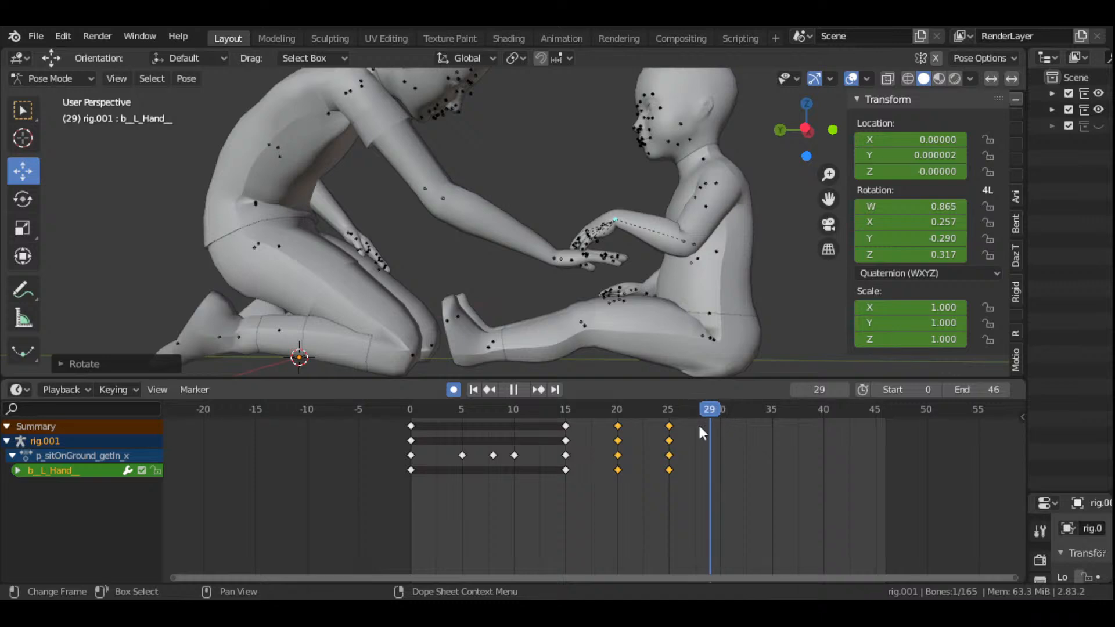
pyautogui.moveTo(698, 423); pyautogui.dragTo(721, 458)
pyautogui.scroll(-5, 663, 214)
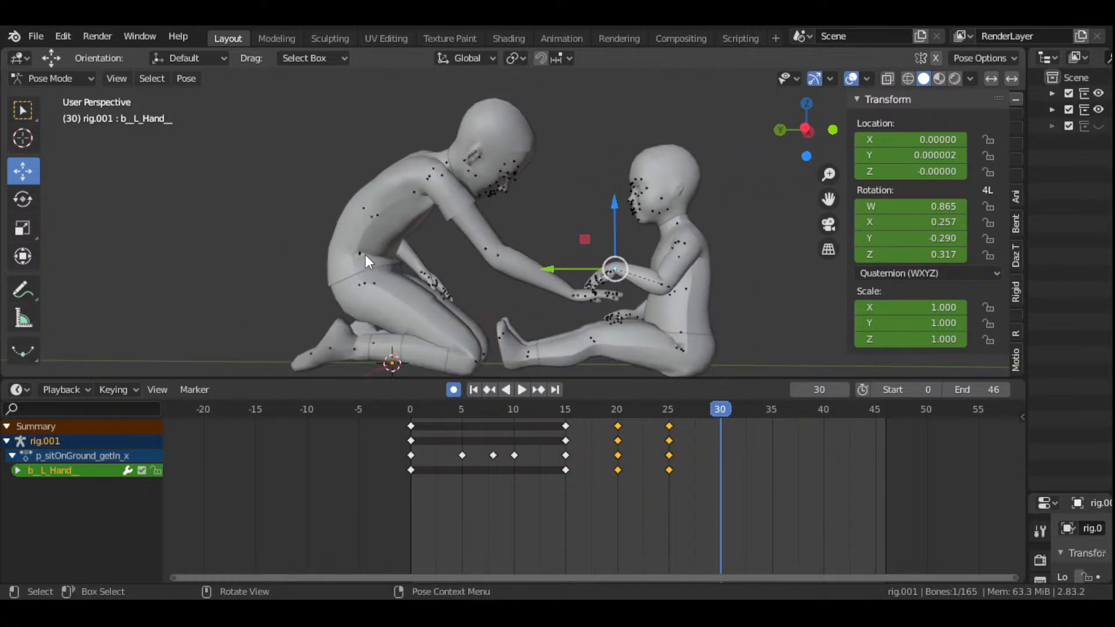
pyautogui.click(361, 253)
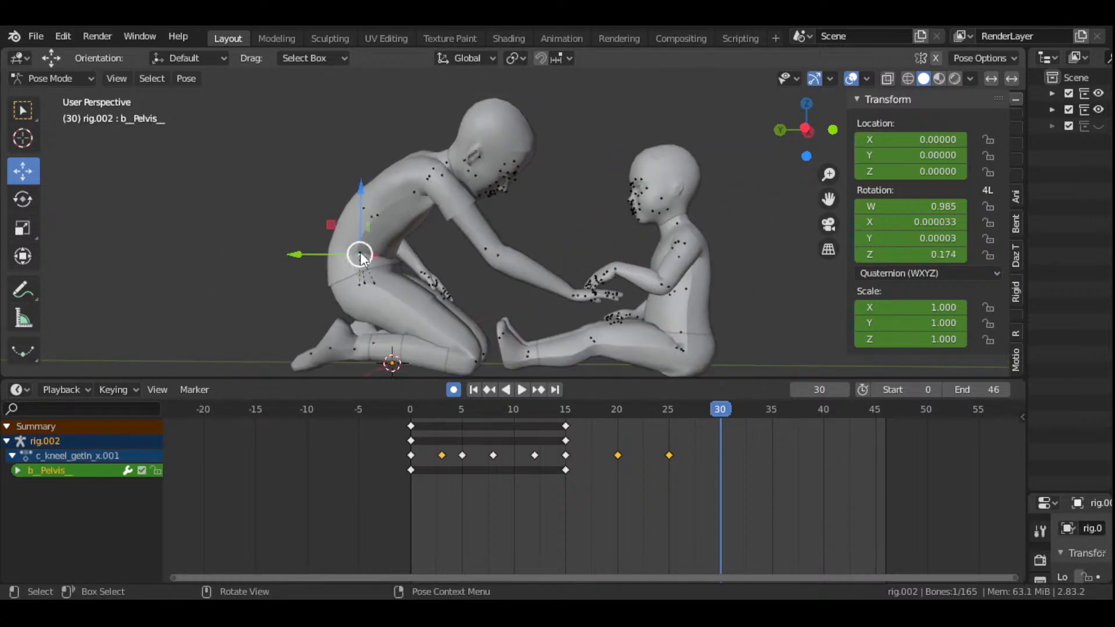
pyautogui.click(360, 254)
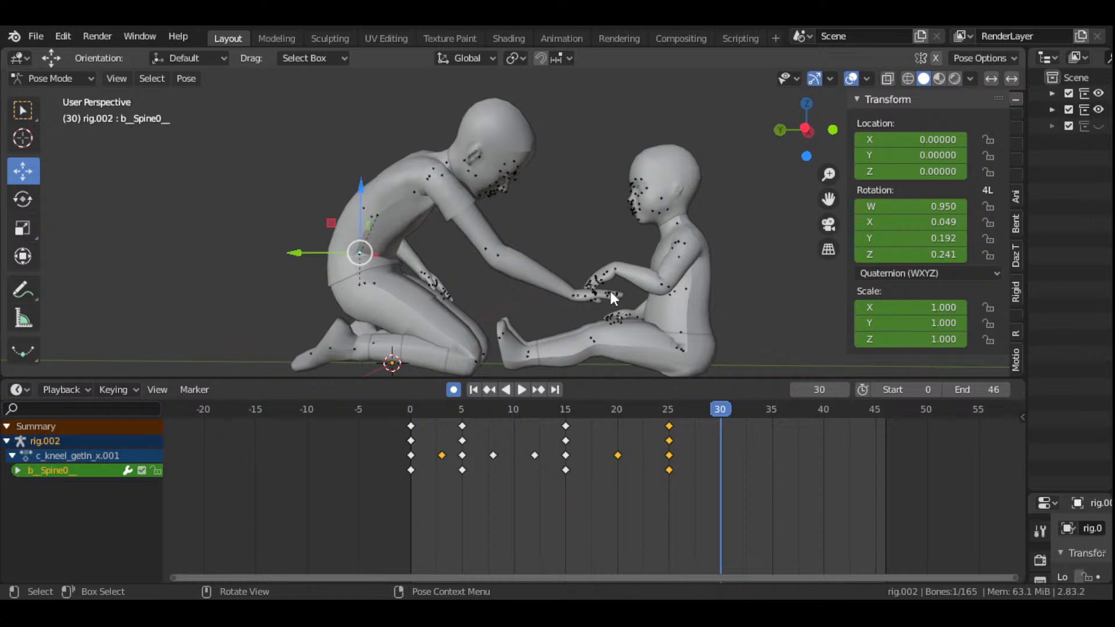
pyautogui.press('r')
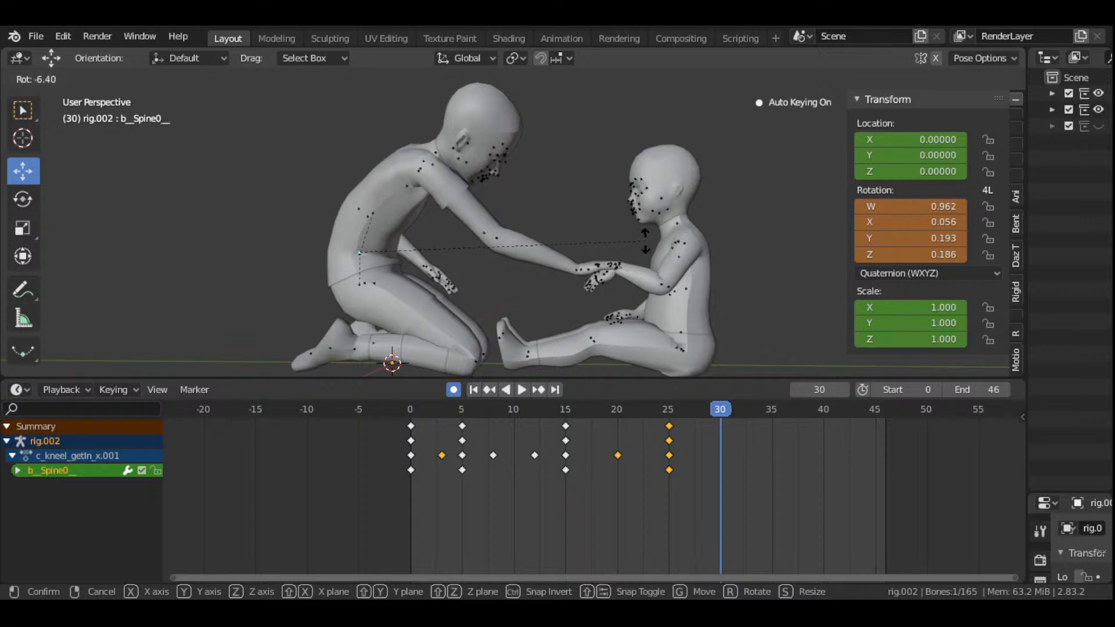
pyautogui.click(645, 241)
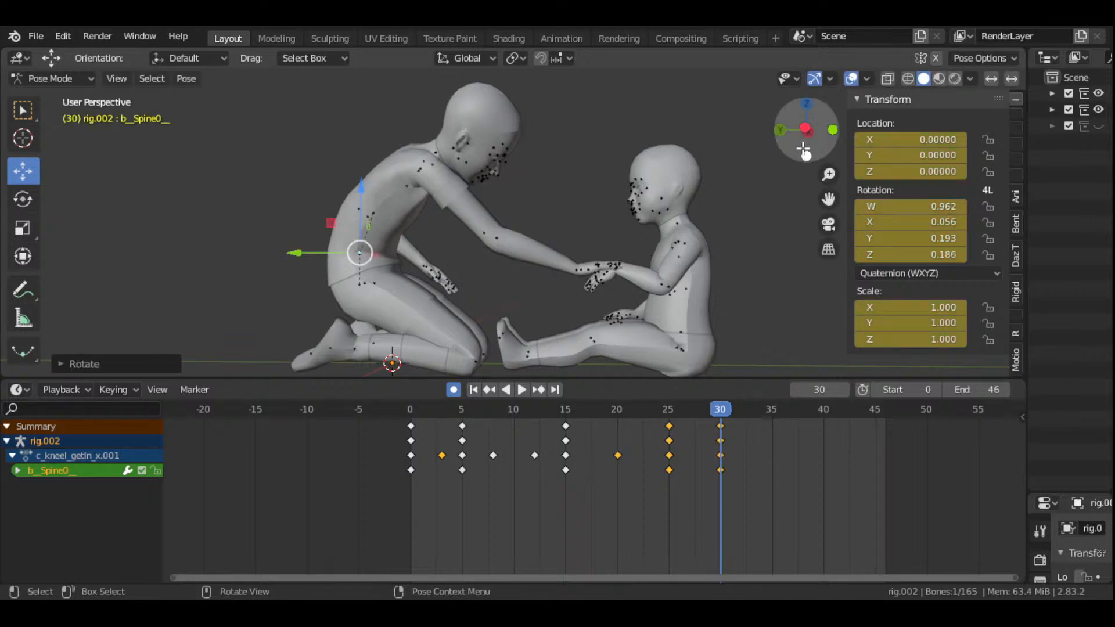
# - Rotate the kneeling figure's b__Spine1__ bone about 4.6 degrees at frame 30 to lean the upper torso forward
pyautogui.moveTo(804, 162); pyautogui.dragTo(837, 164)
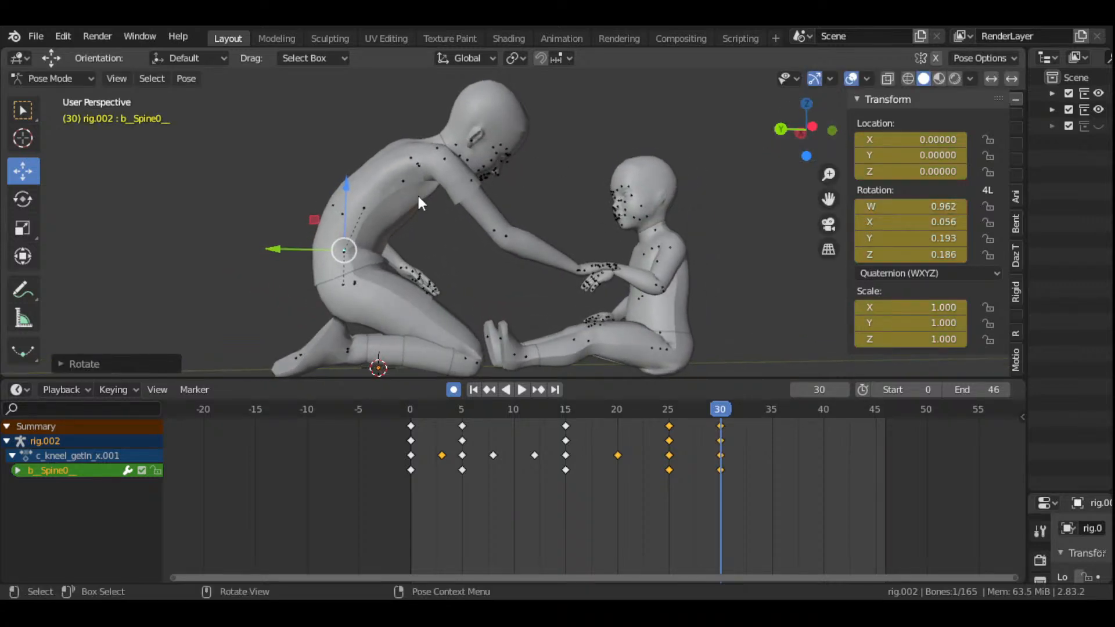
pyautogui.click(368, 208)
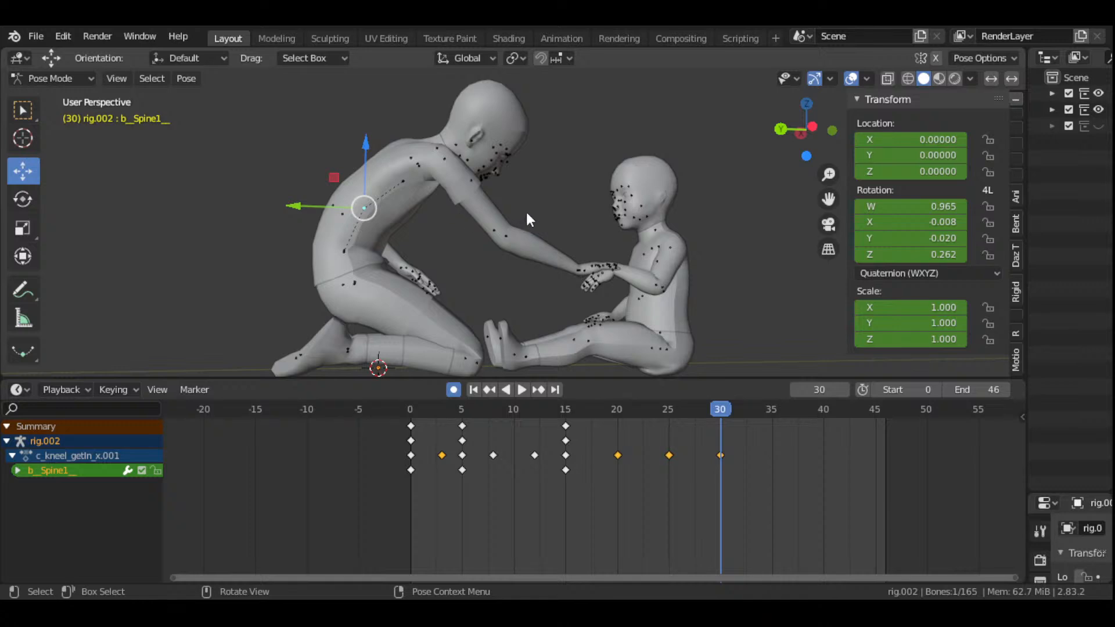
pyautogui.press('r')
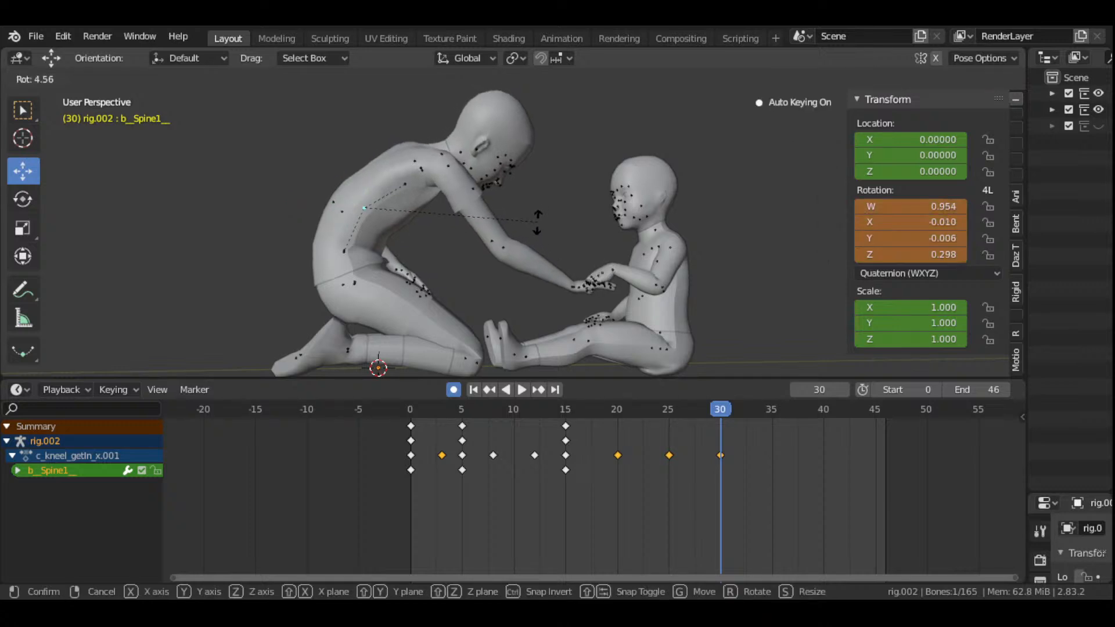
pyautogui.click(538, 221)
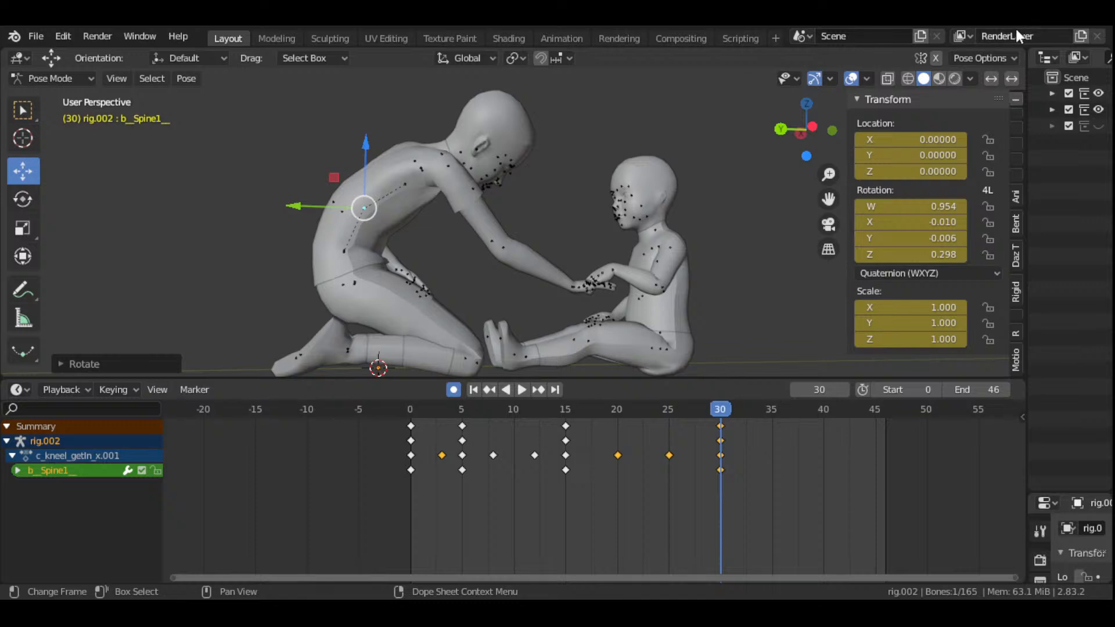
# - Play the animation from frame 20 and scrub back to check the kneeling figure's torso and hand motion
pyautogui.moveTo(806, 130); pyautogui.dragTo(781, 138)
pyautogui.click(619, 412)
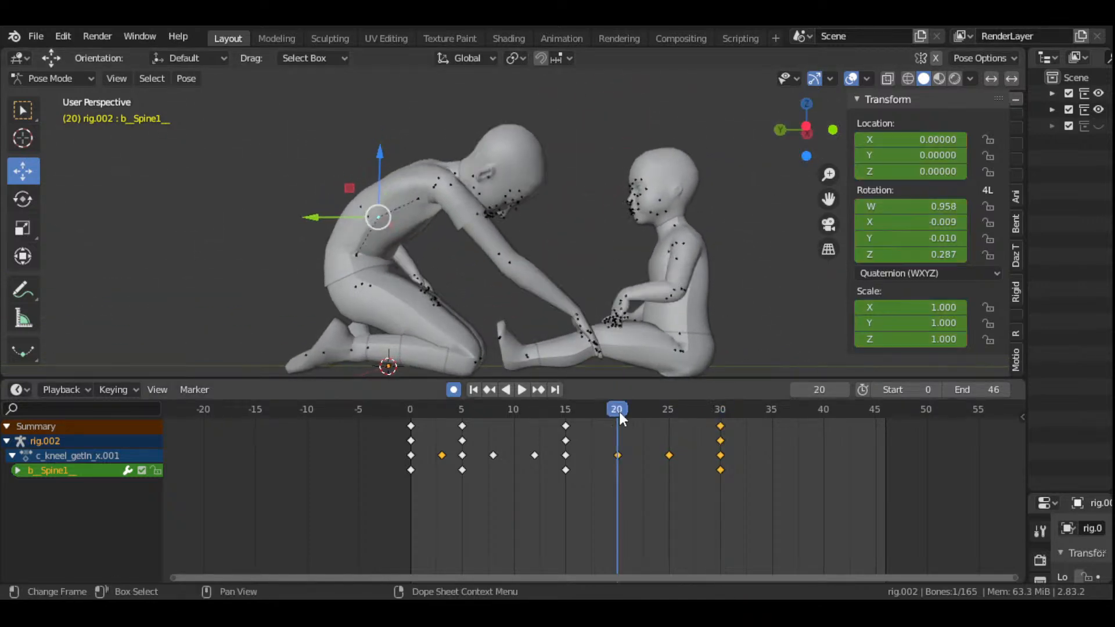
pyautogui.press('space')
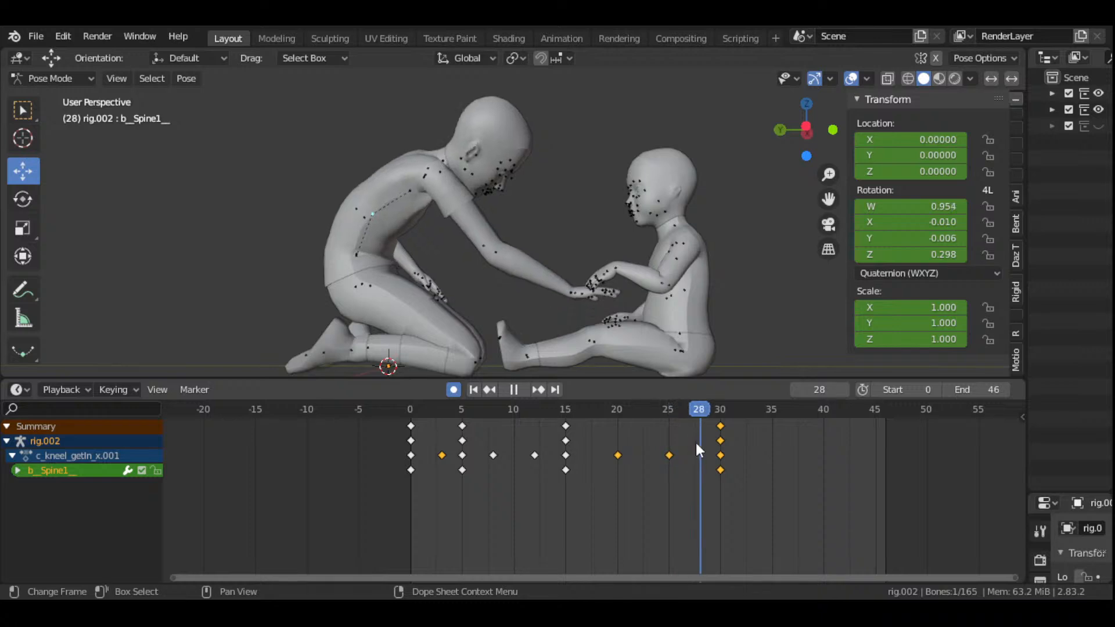
pyautogui.moveTo(704, 453); pyautogui.dragTo(614, 454)
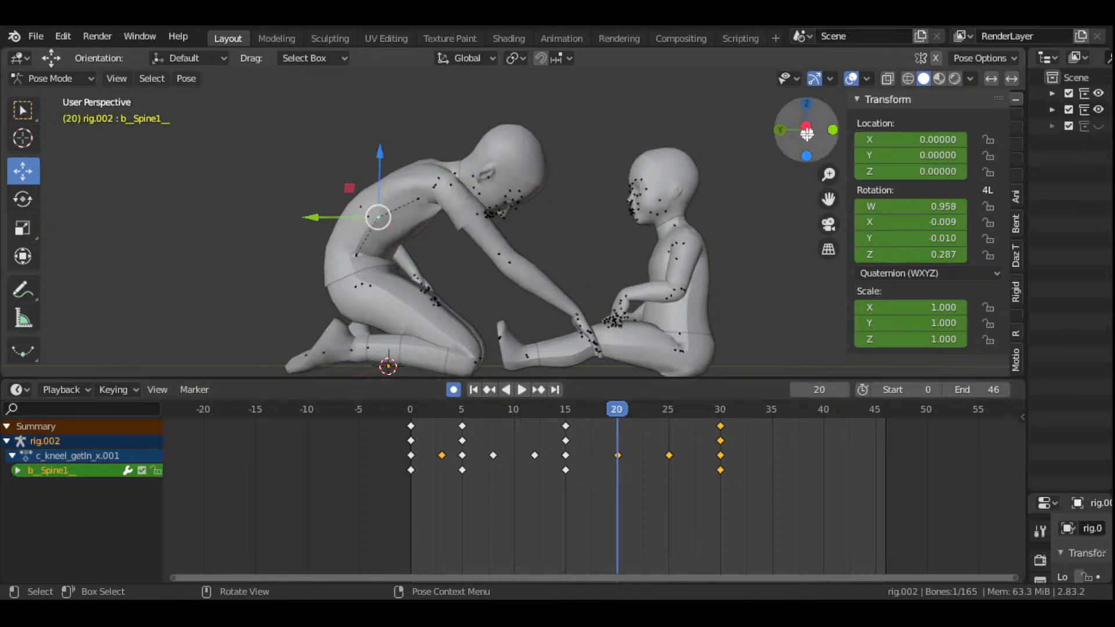
# - At frame 20, rotate the kneeling figure's right upper arm forward so its hand reaches the seated figure's hands
pyautogui.moveTo(807, 132); pyautogui.dragTo(818, 166)
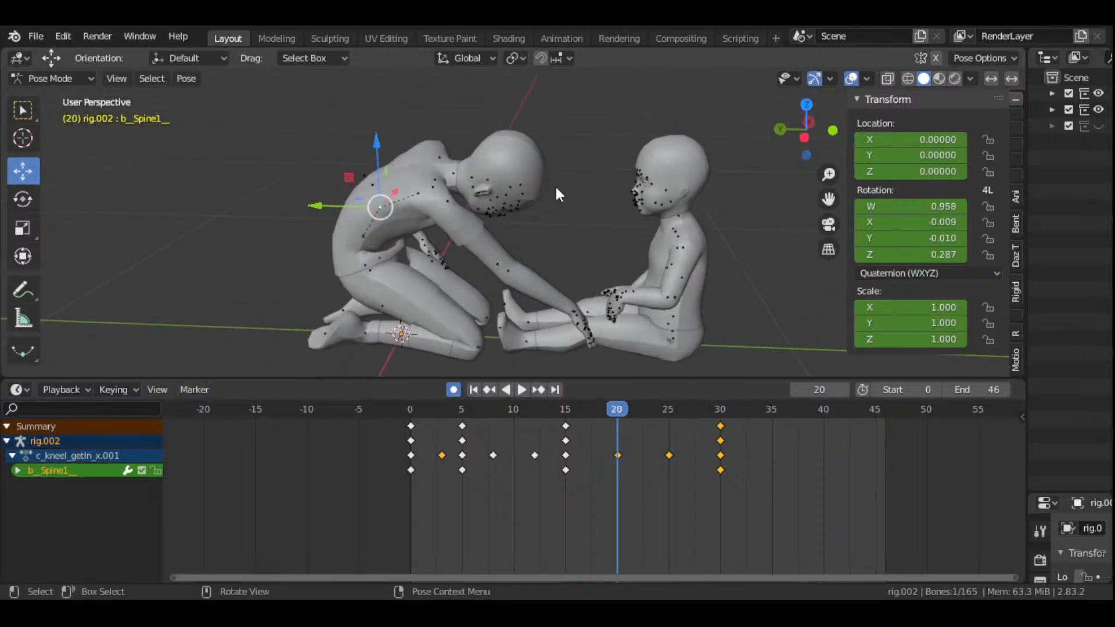
pyautogui.click(452, 197)
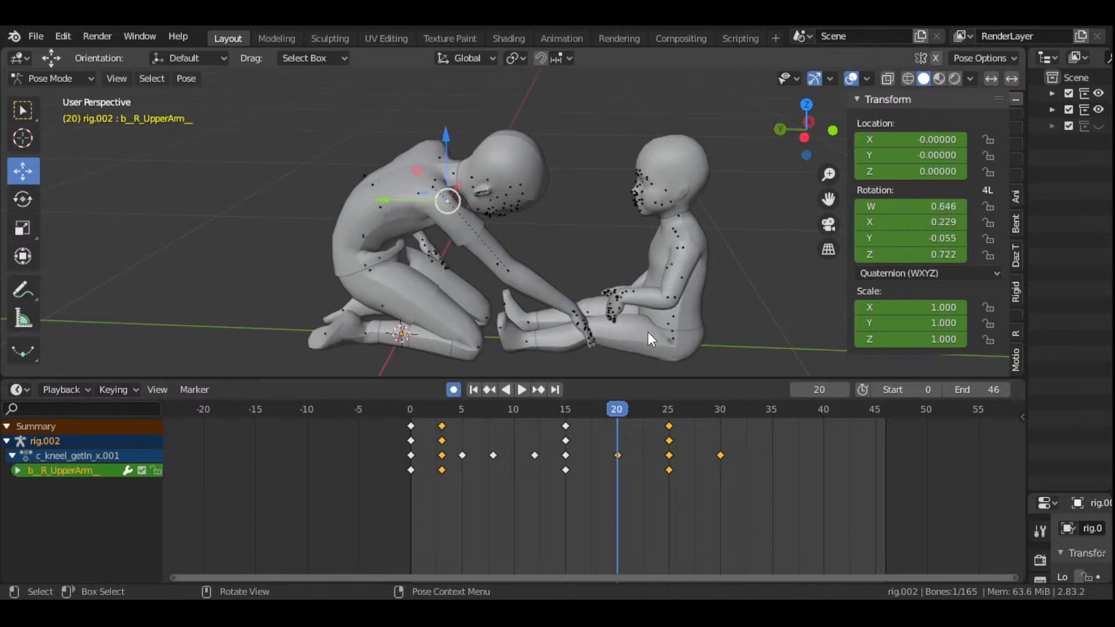
pyautogui.press('r')
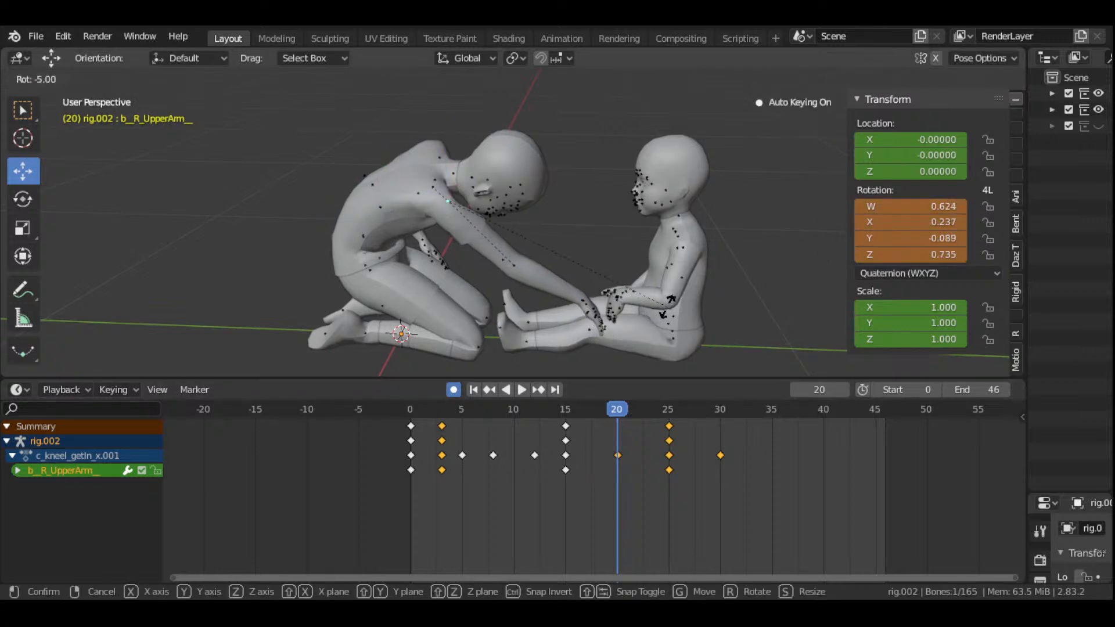
pyautogui.click(667, 298)
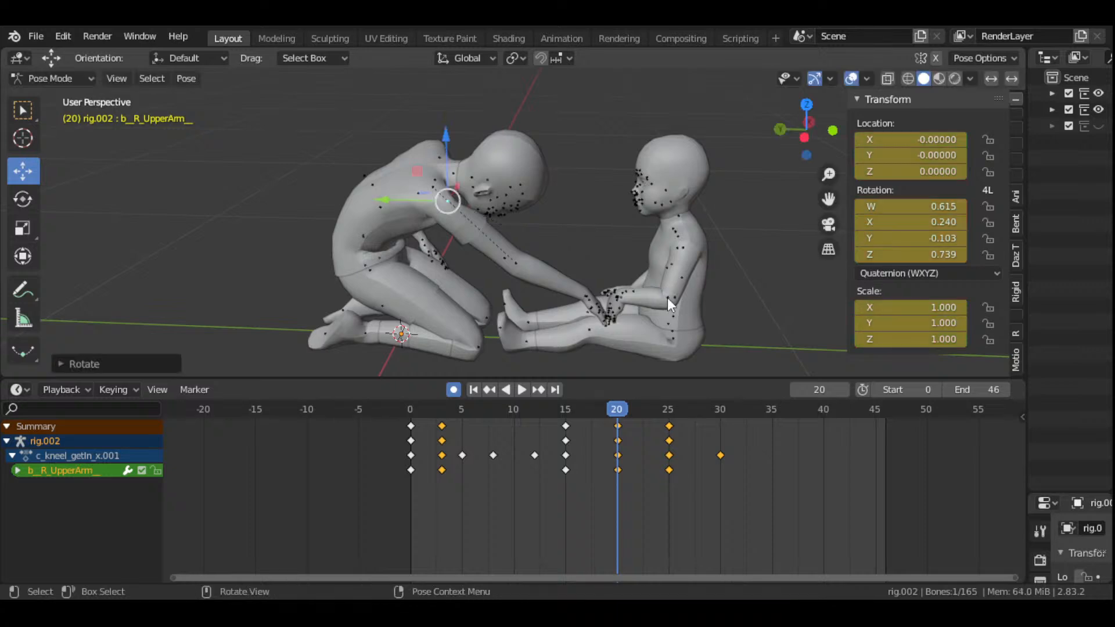
# - At frame 25, rotate the kneeling figure's right upper arm about -7 degrees to raise its hand toward the seated figure's hand
pyautogui.press('space')
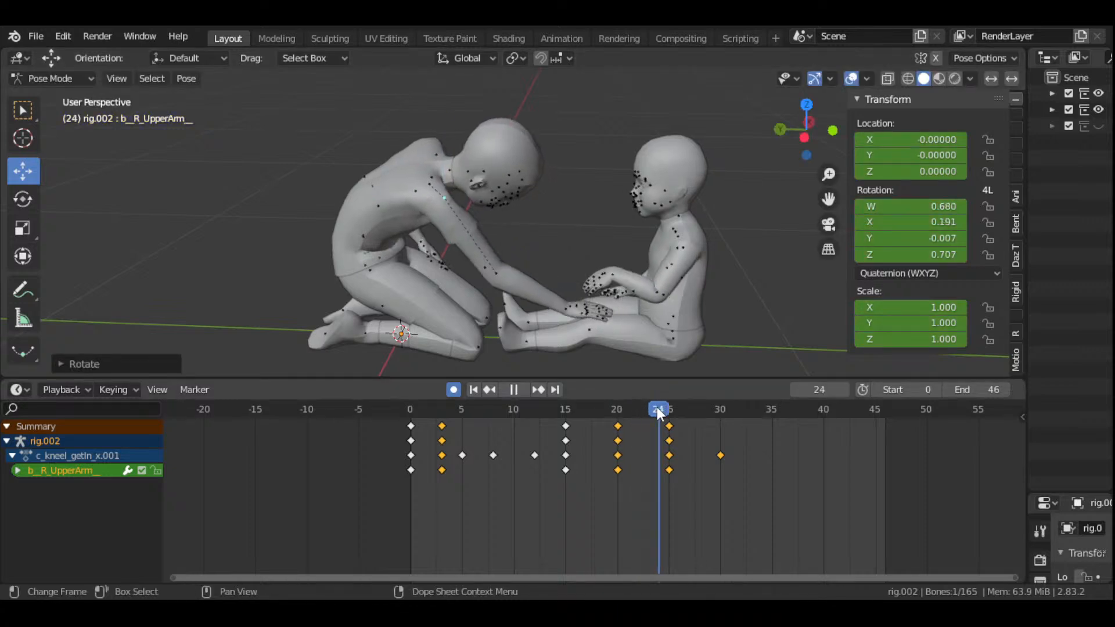
pyautogui.moveTo(658, 408); pyautogui.dragTo(666, 409)
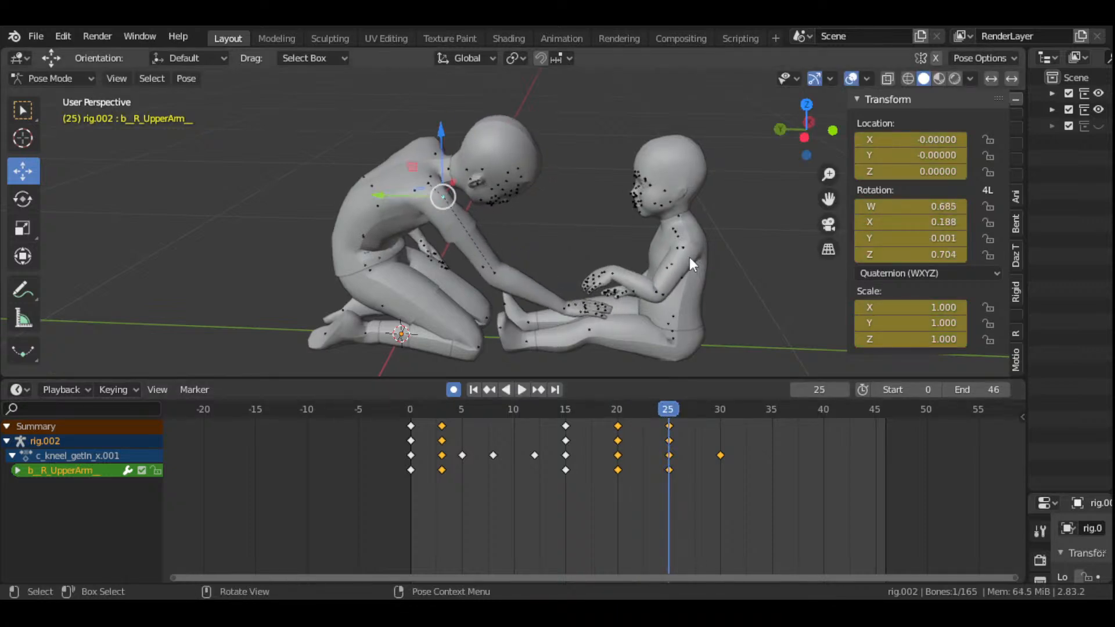
pyautogui.moveTo(794, 137); pyautogui.dragTo(793, 75)
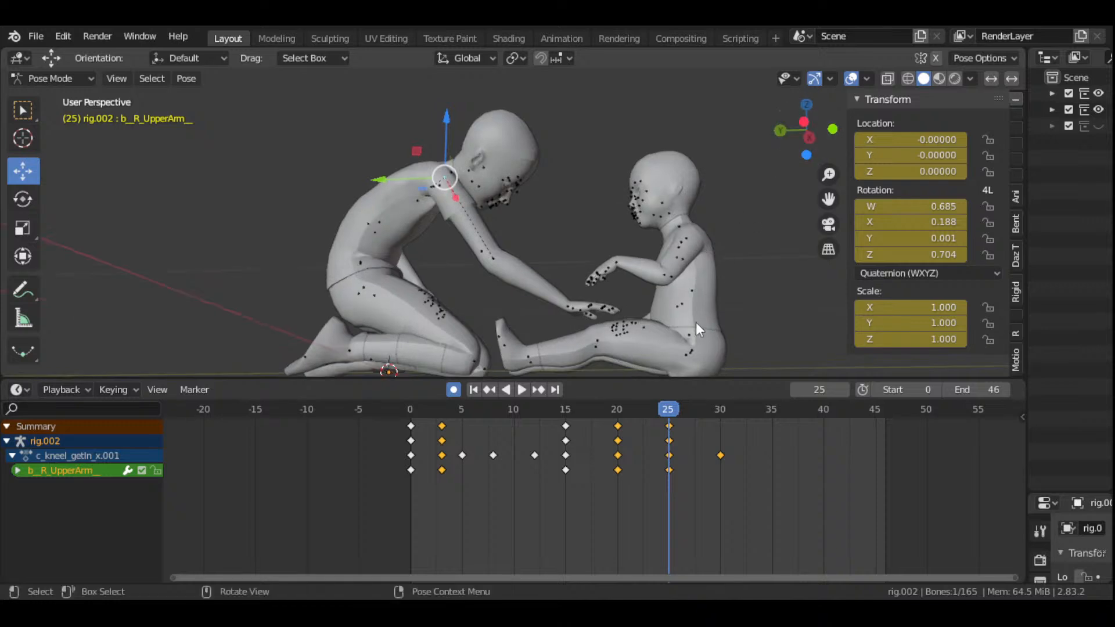
pyautogui.press('r')
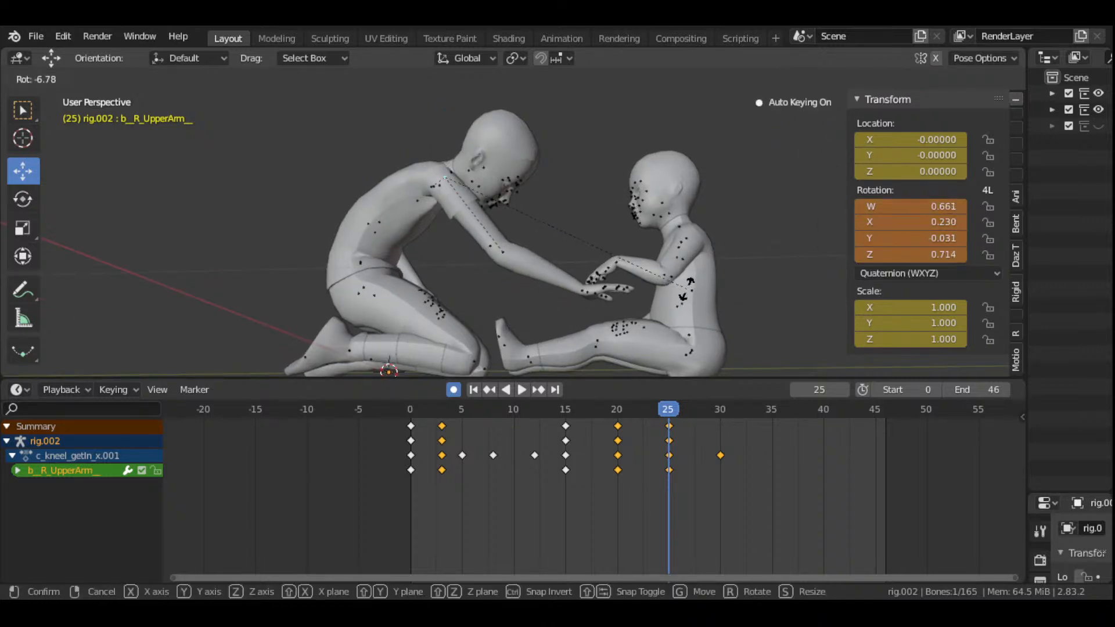
pyautogui.click(687, 284)
# - Rotate the kneeling figure's b__R_Hand__ bone upward at frame 25 so its palm meets the seated figure's hand
pyautogui.moveTo(804, 124); pyautogui.dragTo(982, 108)
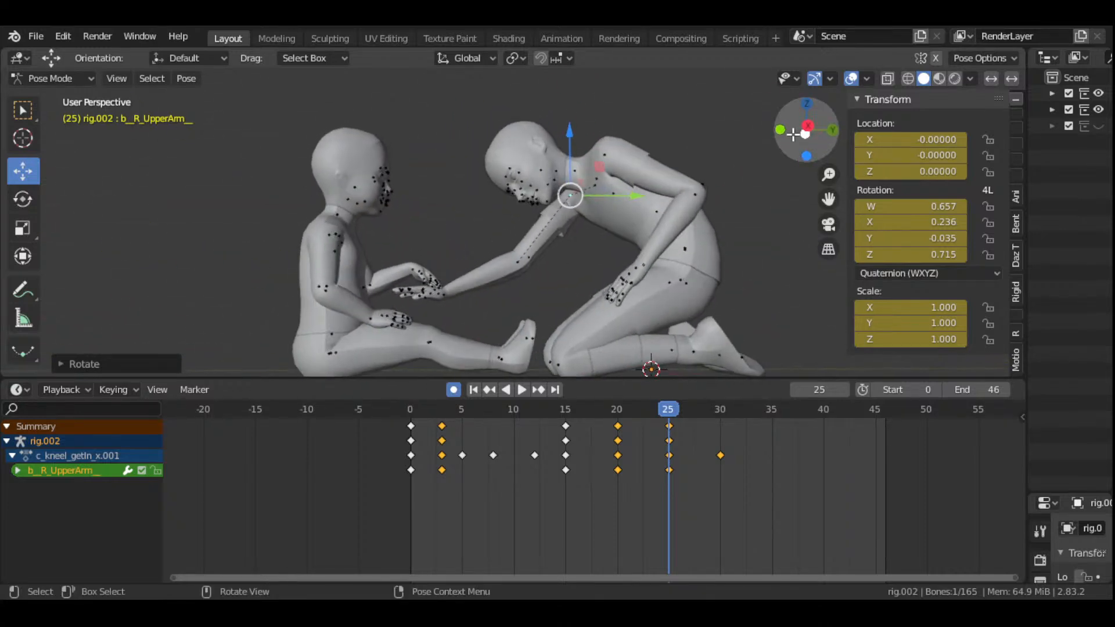
pyautogui.scroll(3, 508, 285)
pyautogui.moveTo(808, 194); pyautogui.dragTo(755, 163)
pyautogui.scroll(4, 430, 308)
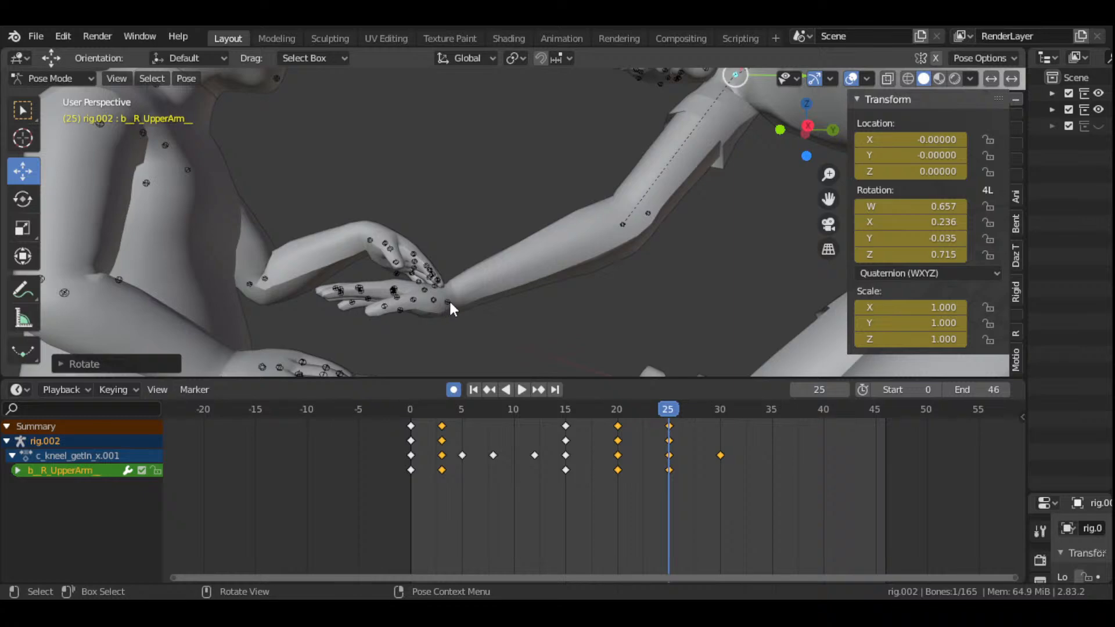
pyautogui.click(449, 298)
pyautogui.press('r')
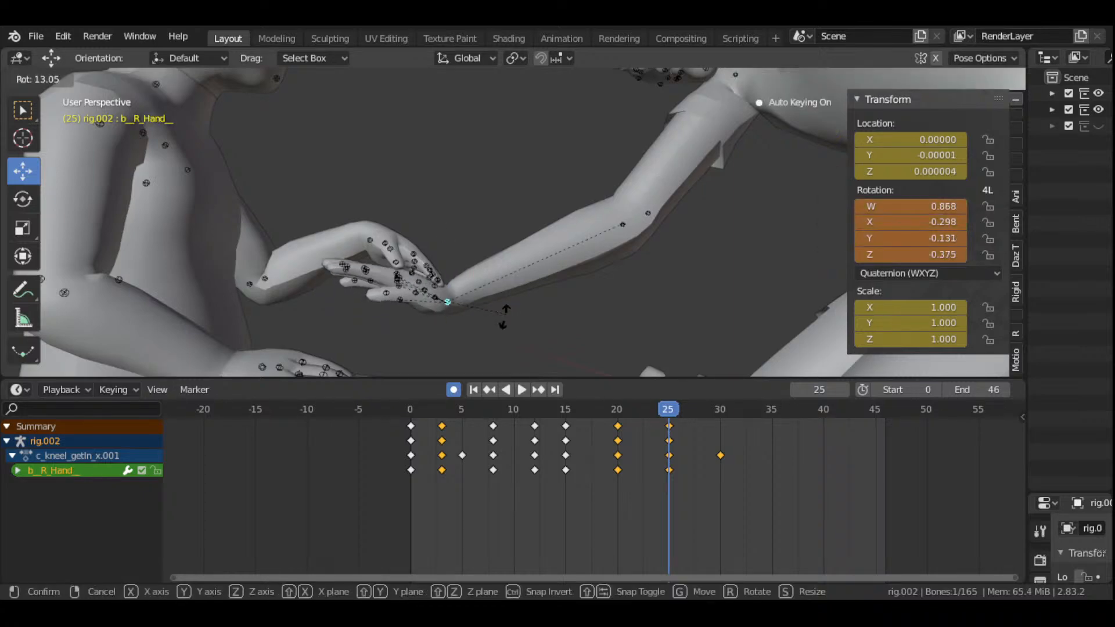
pyautogui.click(503, 316)
# - Run the animation from frame 25 to frame 30 to check how the two hands stay in contact
pyautogui.scroll(-5, 719, 176)
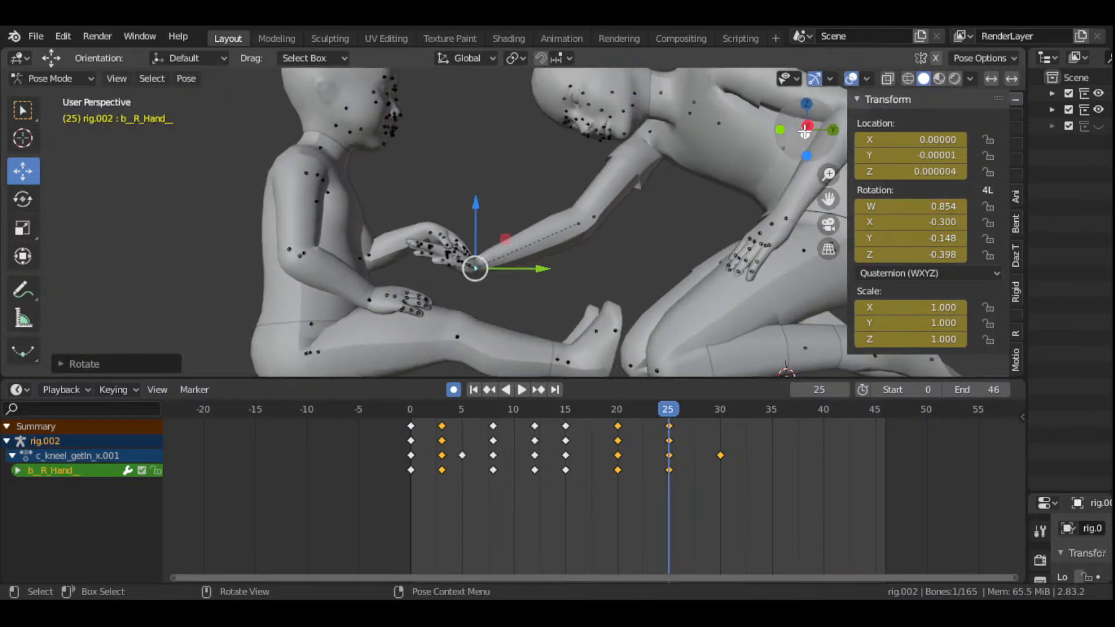
pyautogui.moveTo(801, 125); pyautogui.dragTo(758, 149)
pyautogui.scroll(-2, 777, 210)
pyautogui.moveTo(828, 199); pyautogui.dragTo(857, 250)
pyautogui.press('space')
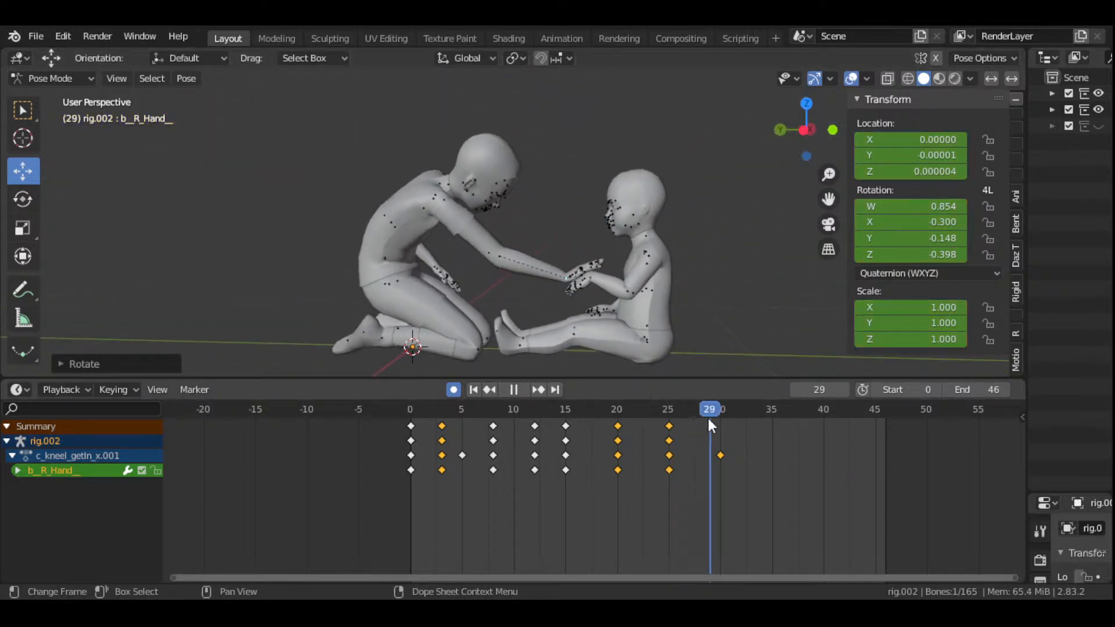
pyautogui.press('space')
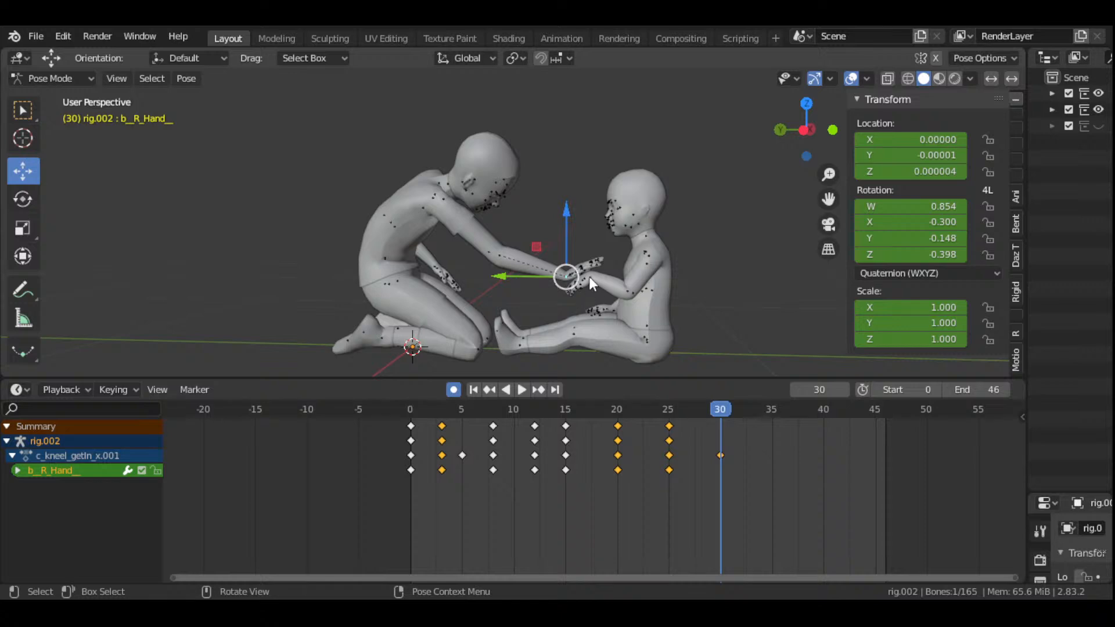
# - At frame 30, rotate the seated figure's left upper arm to lift its hand above the kneeling figure's hand
pyautogui.scroll(2, 714, 290)
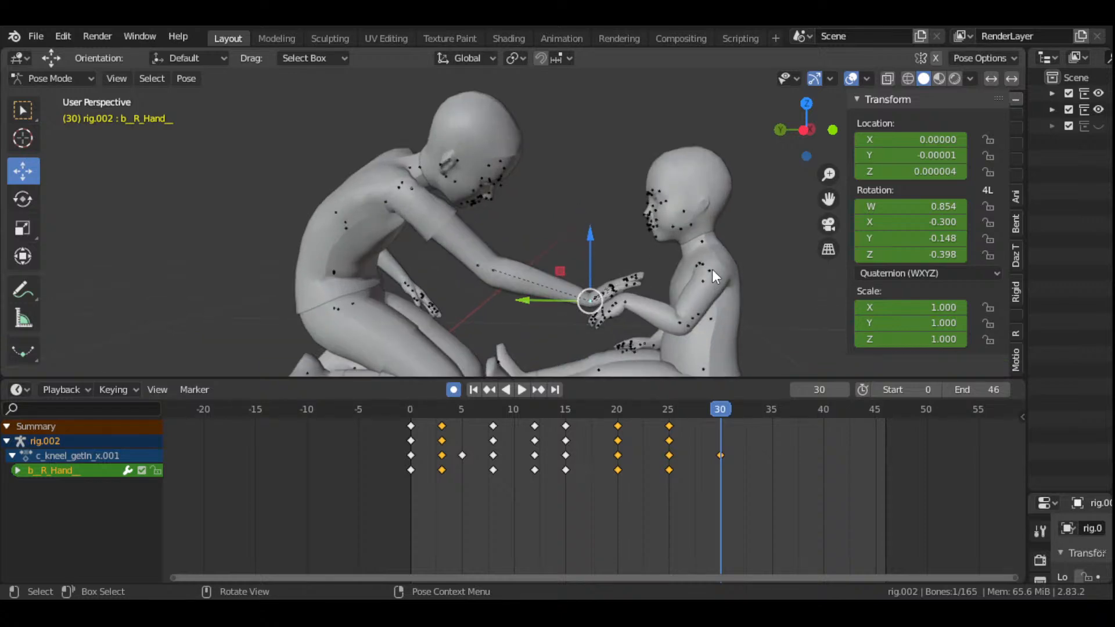
pyautogui.click(712, 270)
pyautogui.scroll(-2, 736, 249)
pyautogui.press('r')
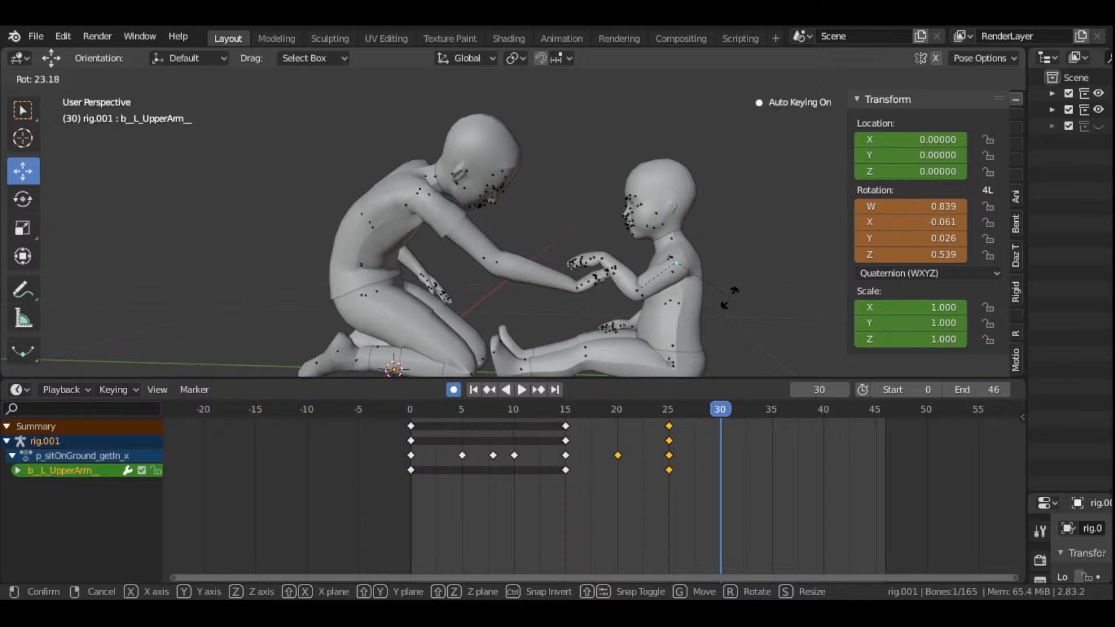
pyautogui.click(734, 279)
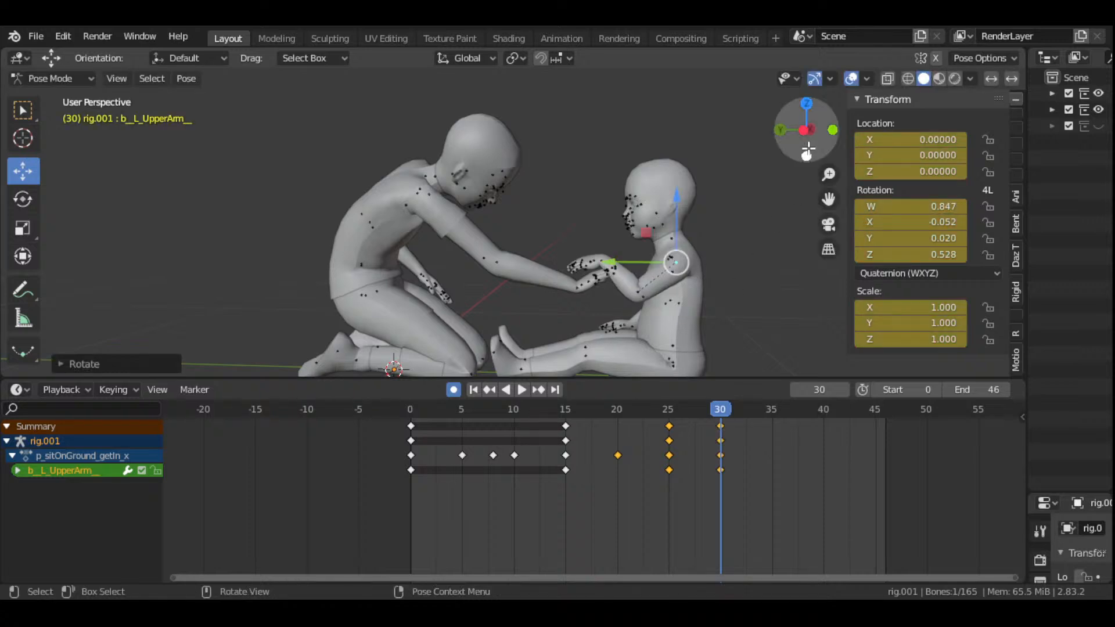
# - At frame 30, rotate the kneeling figure's right upper arm back down to lower its reaching hand
pyautogui.moveTo(808, 125); pyautogui.dragTo(787, 131)
pyautogui.moveTo(465, 204); pyautogui.dragTo(472, 203, button='middle')
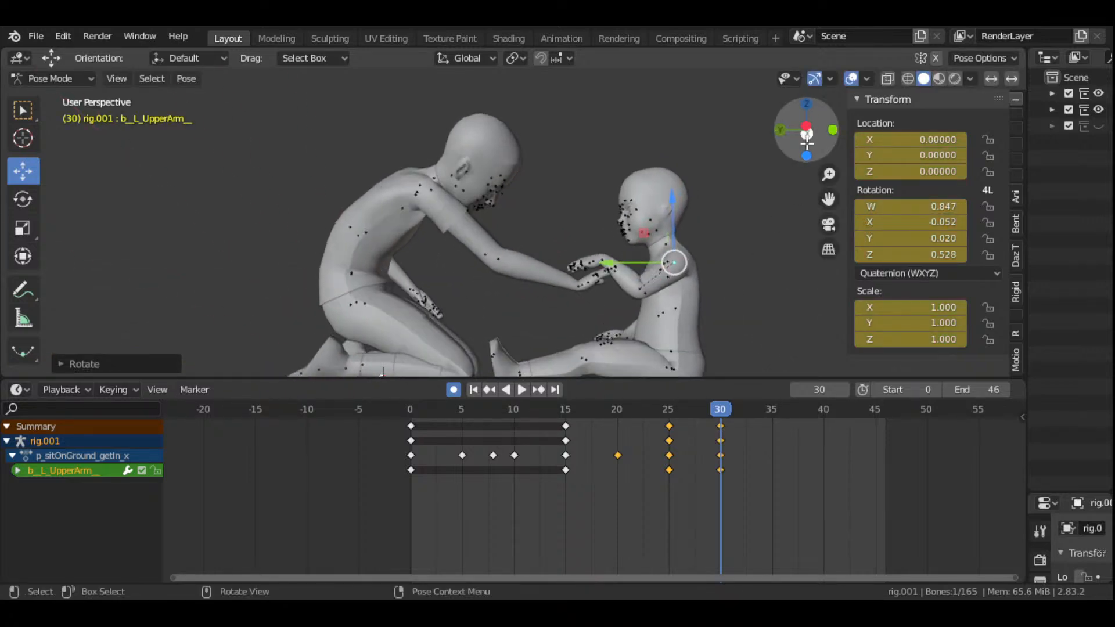
pyautogui.click(432, 192)
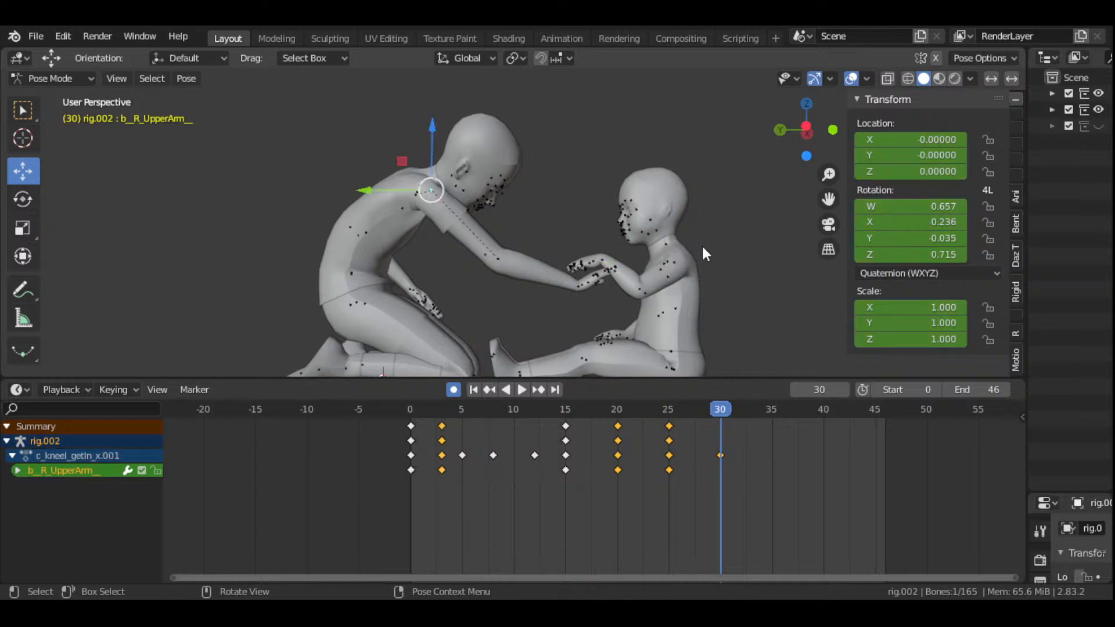
pyautogui.press('r')
pyautogui.click(660, 271)
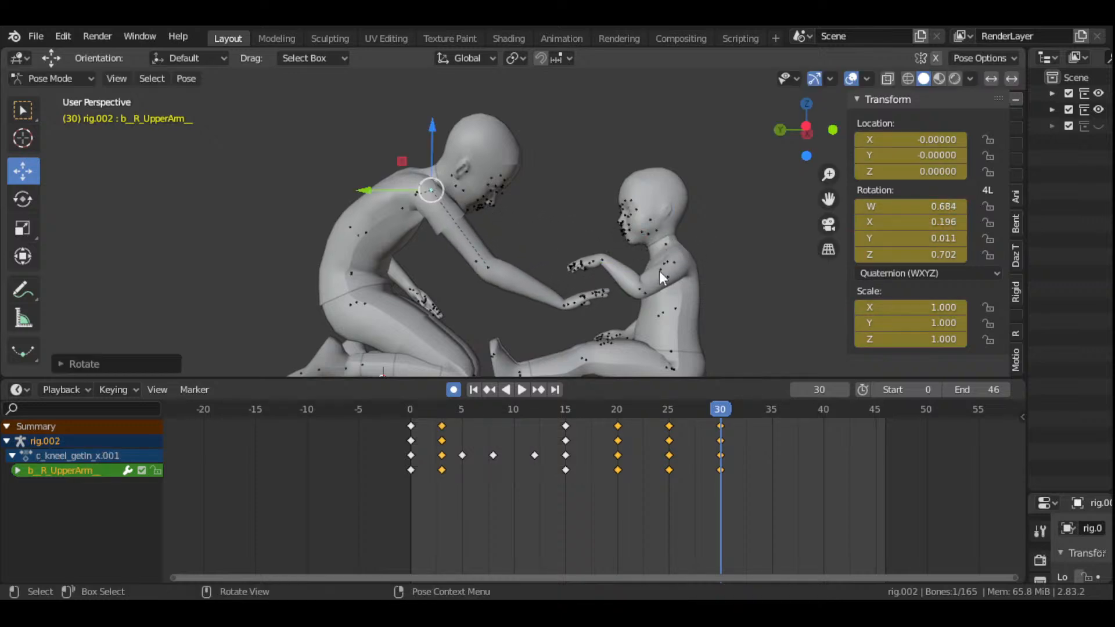
# - Rotate the kneeling figure's right forearm about -13 degrees at frame 30 so its hand meets the seated figure's hand
pyautogui.click(485, 269)
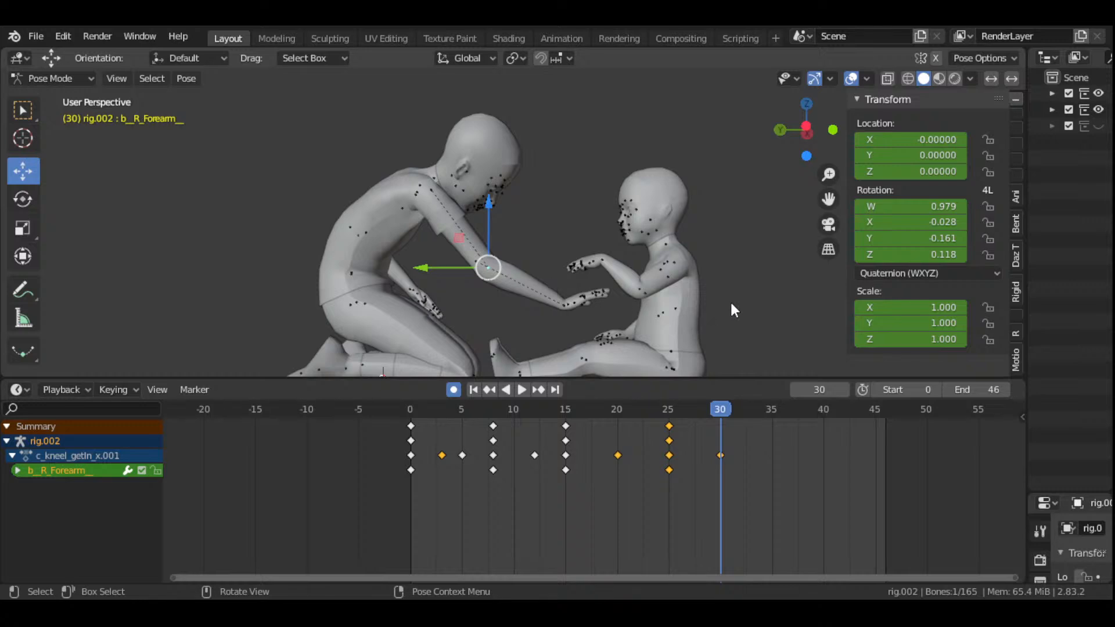
pyautogui.press('r')
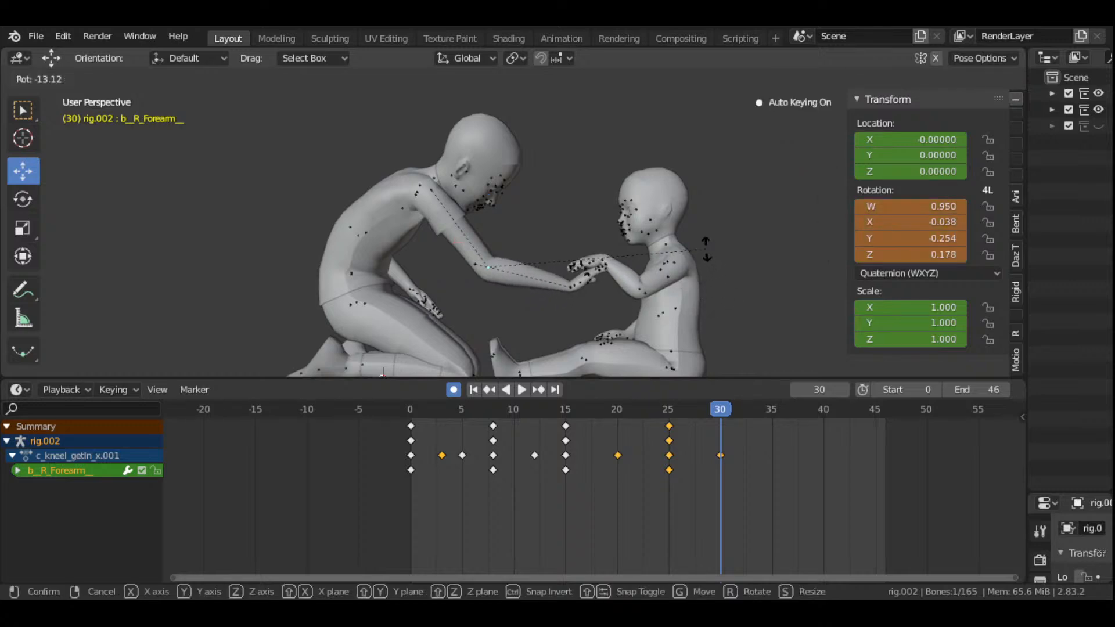
pyautogui.click(704, 247)
# - Inspect the hand contact from the front and the opposite side, and review the motion between frames 25 and 30
pyautogui.moveTo(797, 142); pyautogui.dragTo(731, 138)
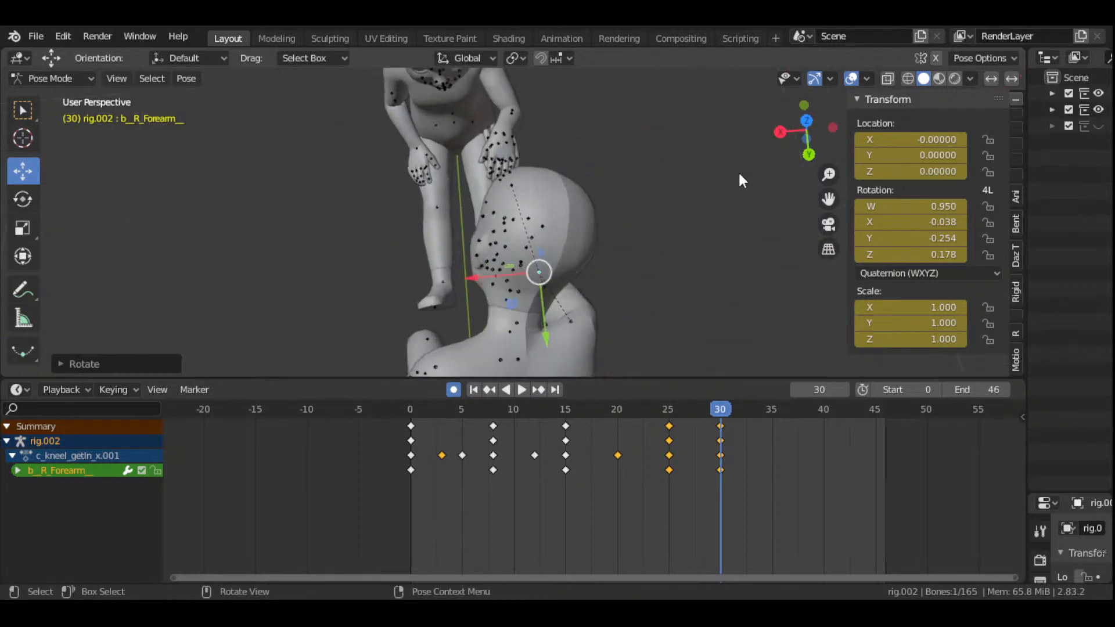
pyautogui.moveTo(829, 199); pyautogui.dragTo(820, 251)
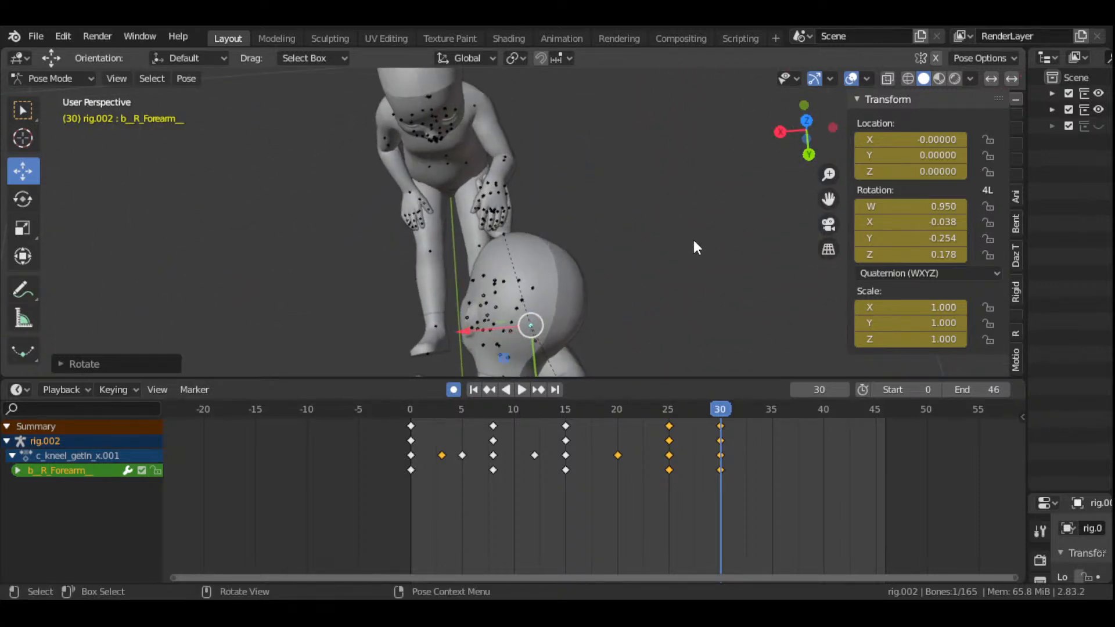
pyautogui.moveTo(806, 131); pyautogui.dragTo(802, 175)
pyautogui.click(669, 416)
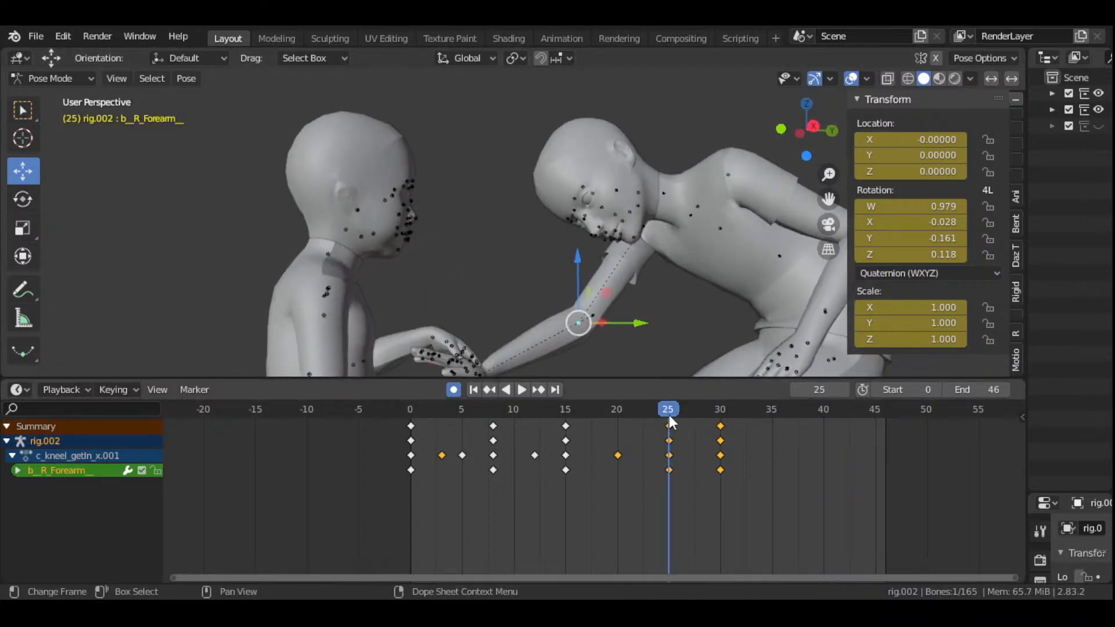
pyautogui.press('space')
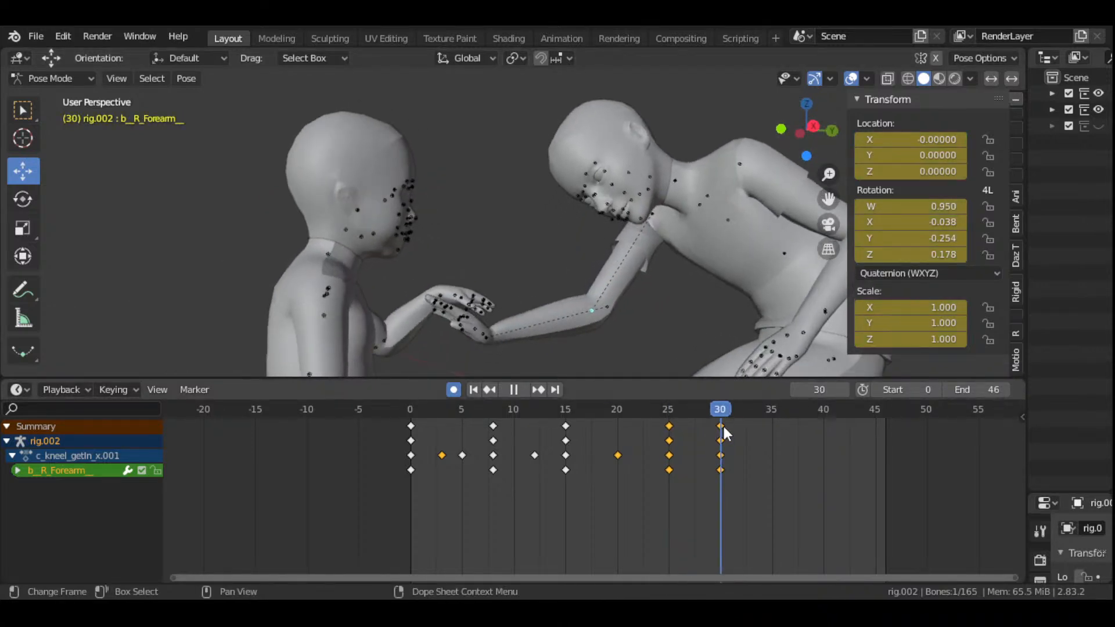
pyautogui.press('space')
# - Play the whole animation from the first frame, and scrub from frame 15 to frame 30 to review the reaching motion
pyautogui.moveTo(808, 129); pyautogui.dragTo(785, 105)
pyautogui.scroll(-2, 581, 258)
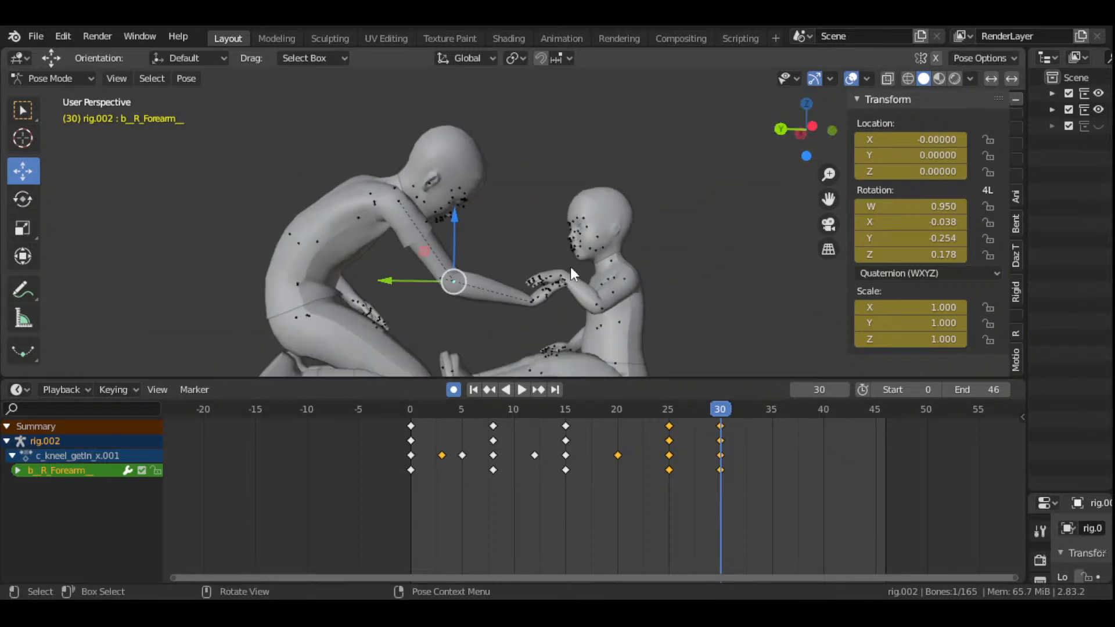
pyautogui.click(474, 390)
pyautogui.click(522, 389)
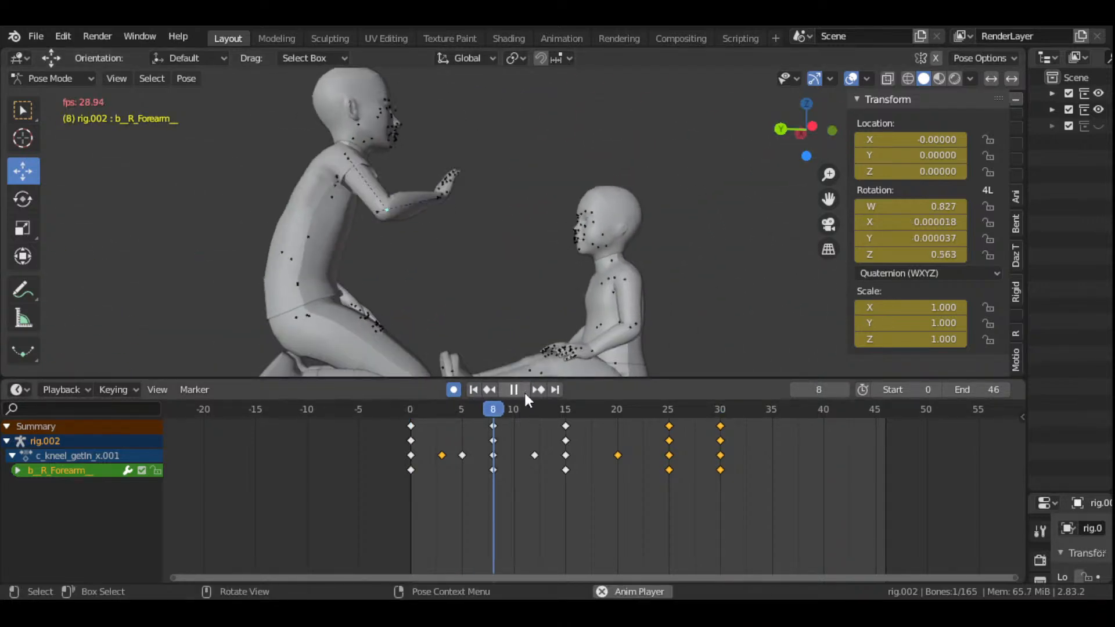
pyautogui.click(522, 389)
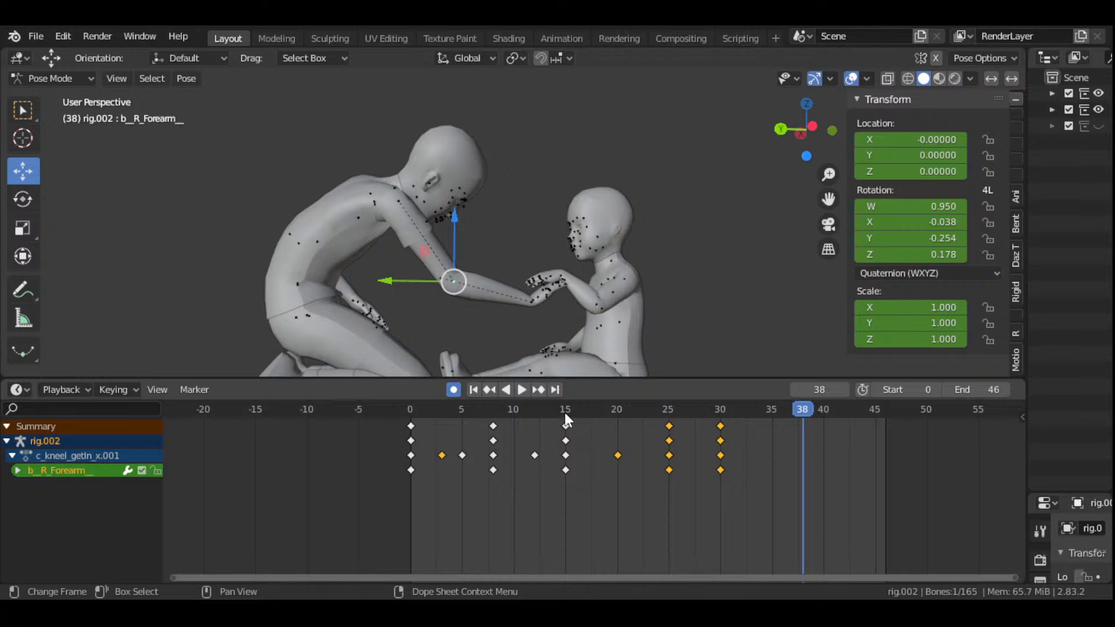
pyautogui.moveTo(565, 413); pyautogui.dragTo(716, 505)
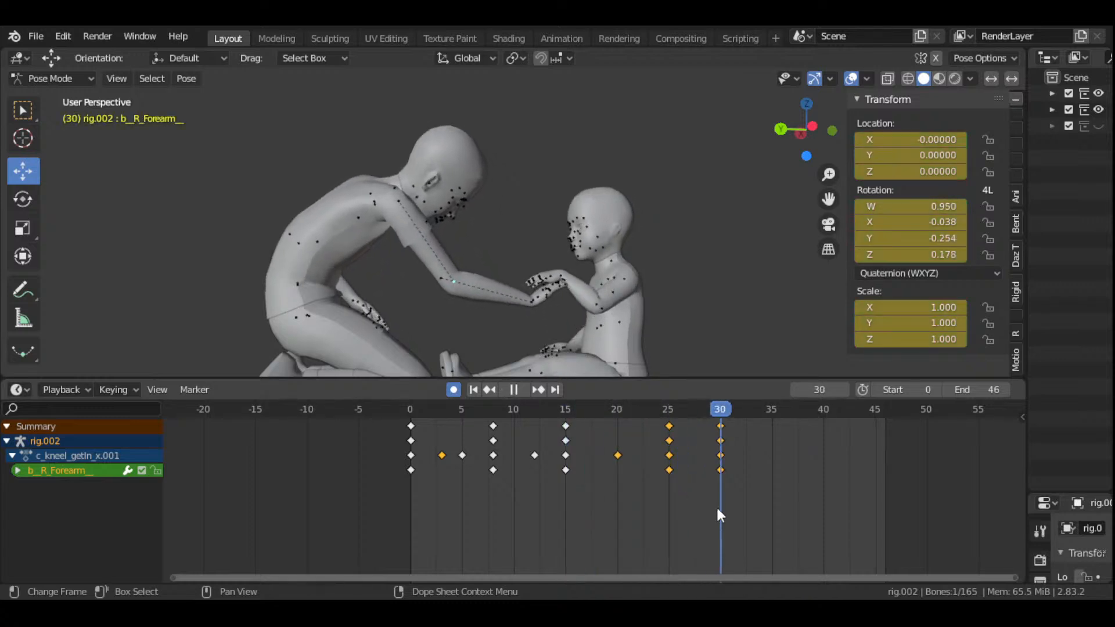
# - At frame 30, rotate the kneeling figure's b__Neck__ bone to raise its head toward the seated figure
pyautogui.click(391, 187)
pyautogui.scroll(-2, 392, 187)
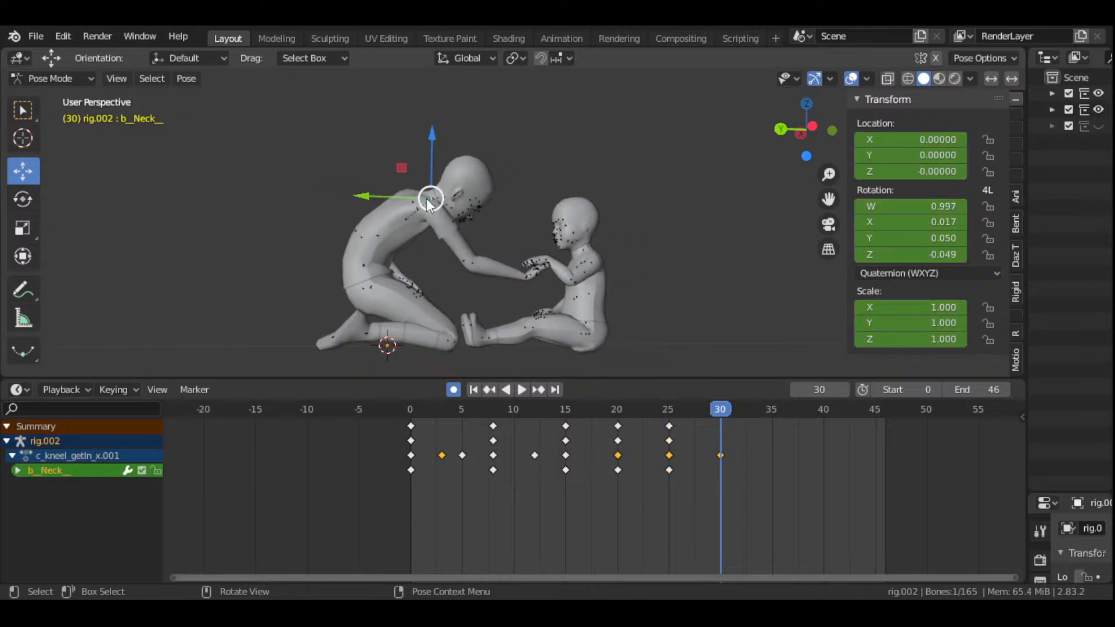
pyautogui.press('g')
pyautogui.click(523, 238)
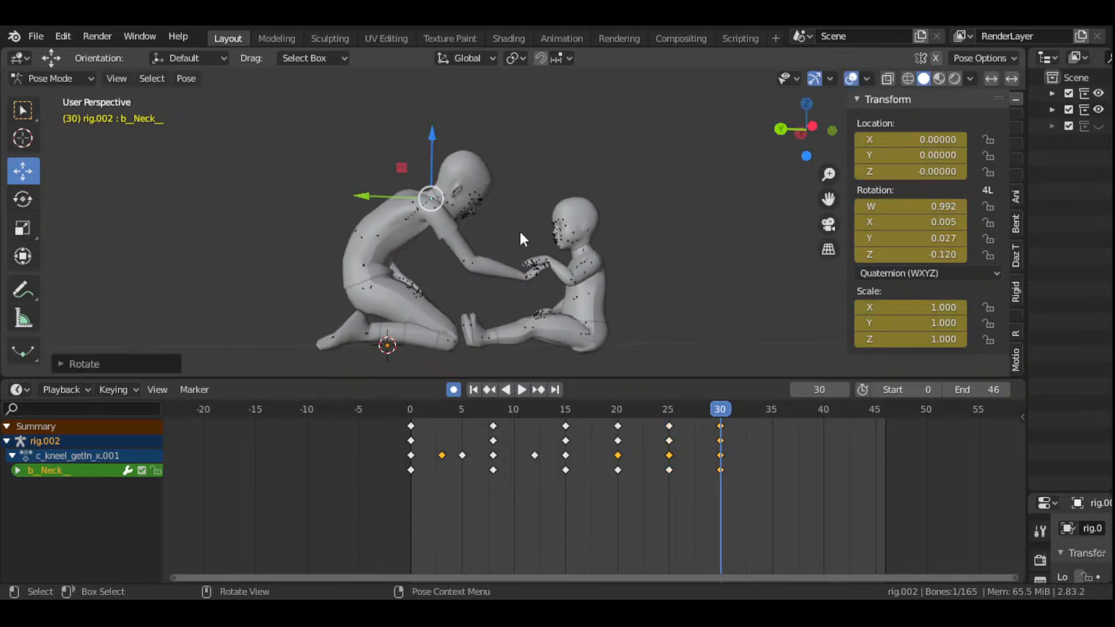
# - At frame 30, rotate the seated figure's b__Neck__ bone to tilt its head slightly back toward the kneeling figure
pyautogui.click(584, 251)
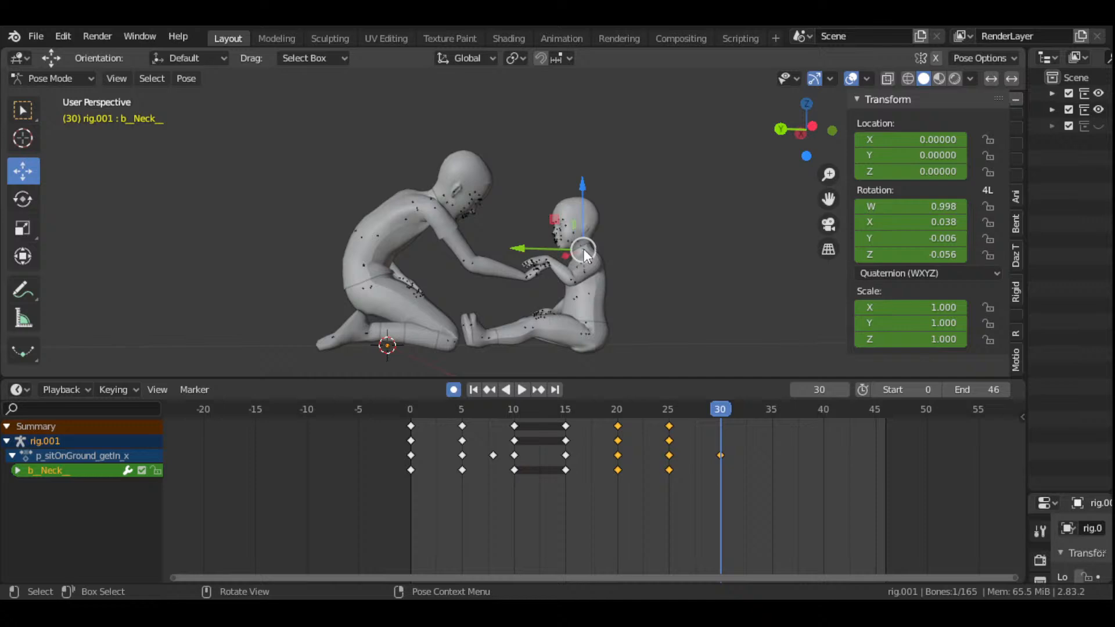
pyautogui.press('r')
pyautogui.click(643, 251)
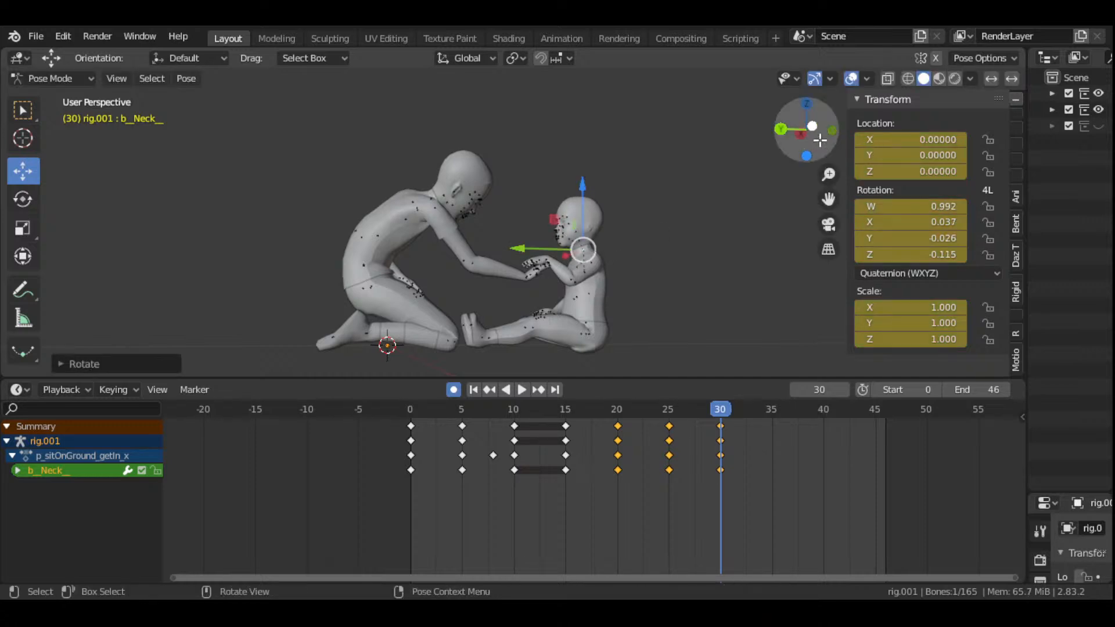
# - Replay the animation from the start, scrub frames 20 to 30, and examine the hands from above at frame 30
pyautogui.moveTo(820, 140); pyautogui.dragTo(786, 162)
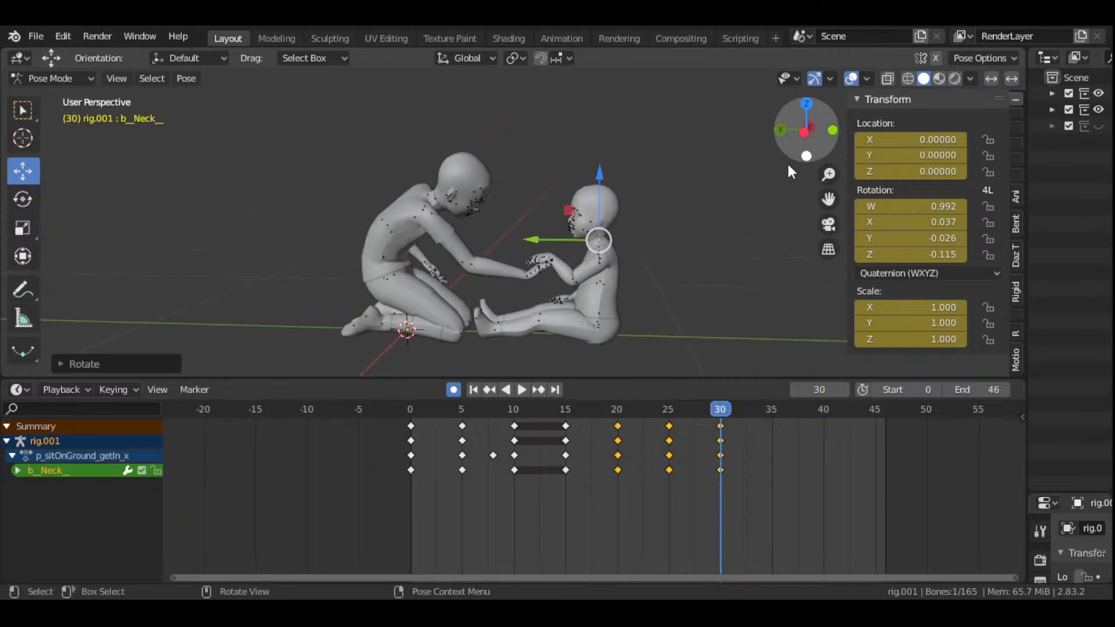
pyautogui.scroll(2, 704, 270)
pyautogui.moveTo(828, 204); pyautogui.dragTo(859, 191)
pyautogui.click(475, 391)
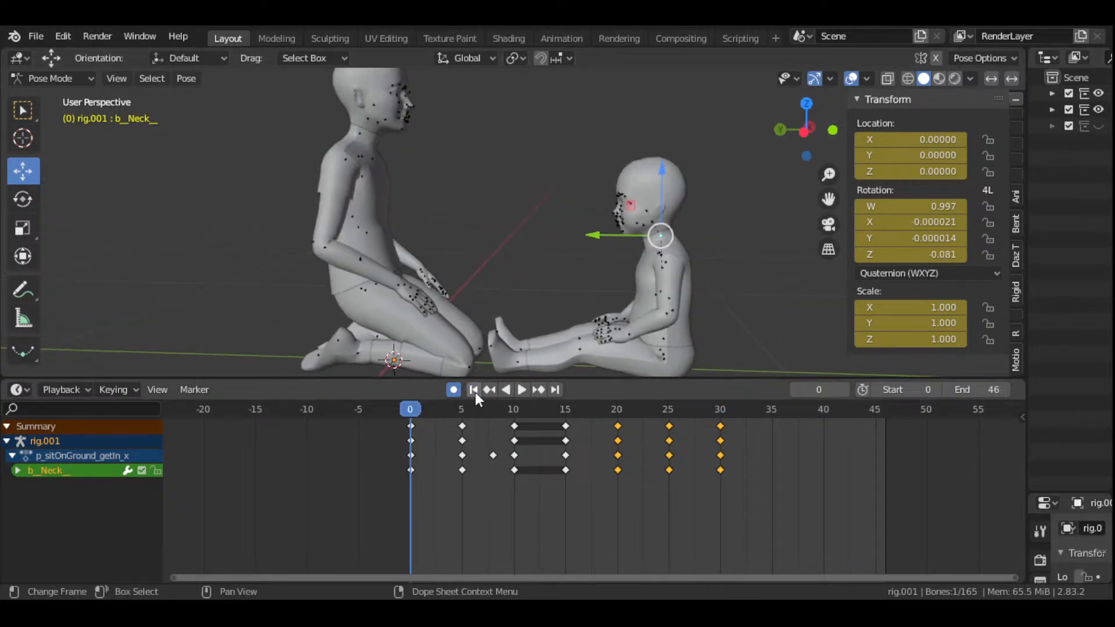
pyautogui.click(519, 391)
pyautogui.click(515, 390)
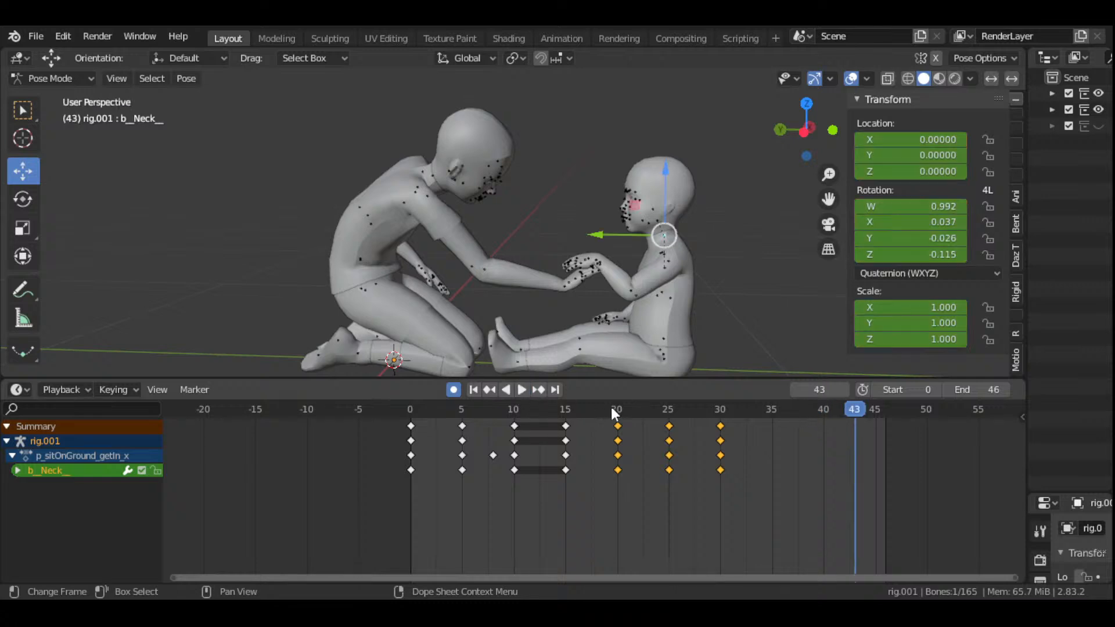
pyautogui.moveTo(615, 410); pyautogui.dragTo(722, 423)
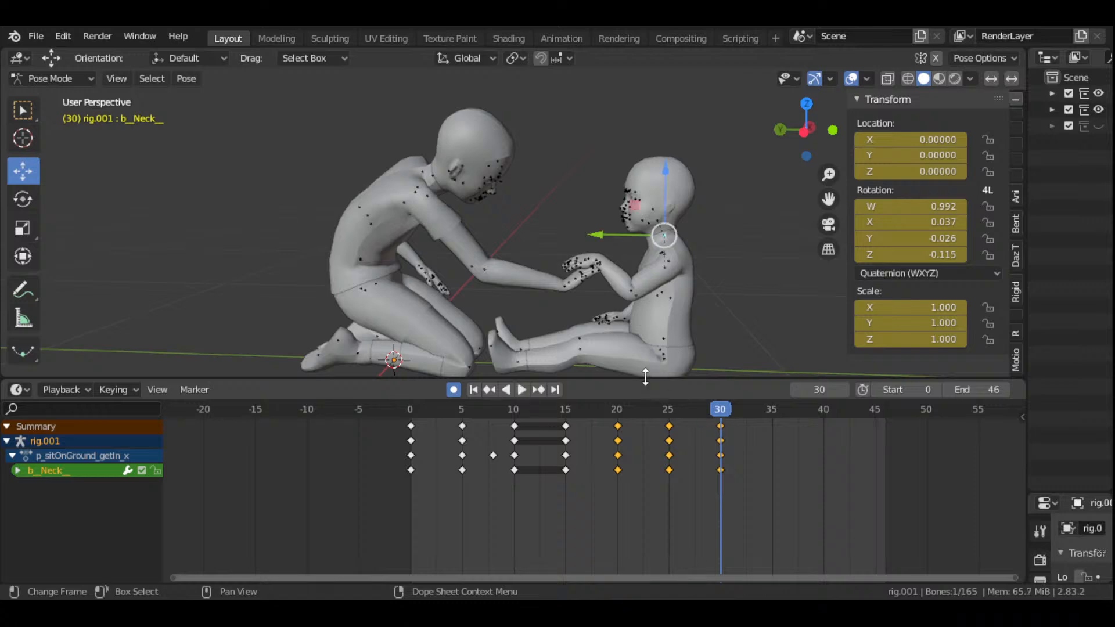
pyautogui.moveTo(808, 129); pyautogui.dragTo(824, 167)
pyautogui.scroll(4, 549, 345)
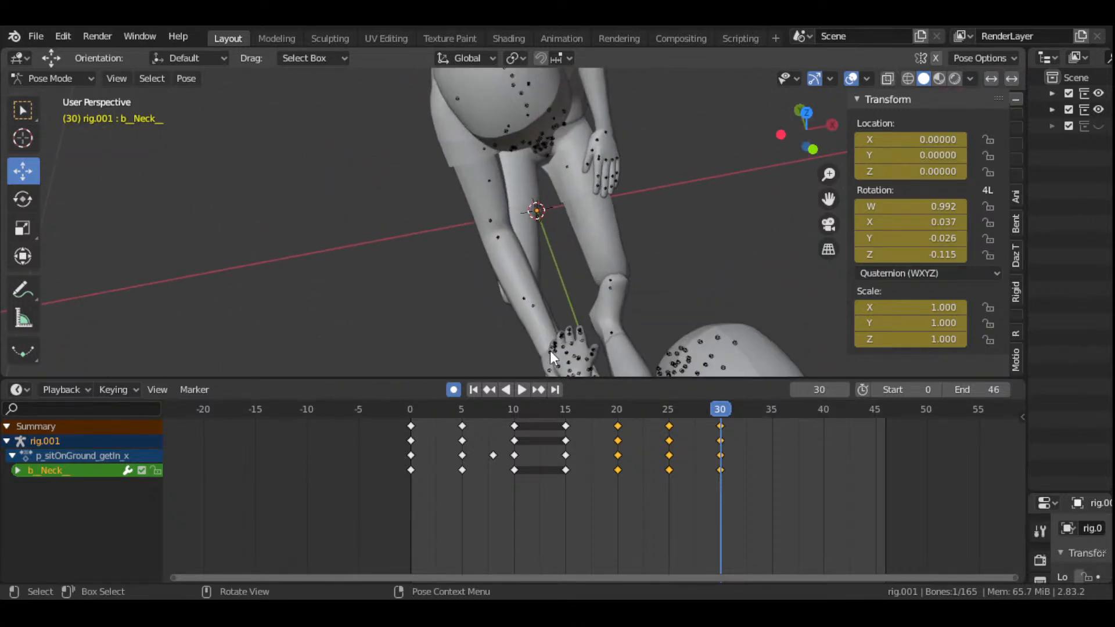
# - At frame 30, rotate the kneeling figure's b__R_Hand__ bone about 3.7 degrees beneath the seated figure's hand
pyautogui.click(549, 351)
pyautogui.click(549, 351)
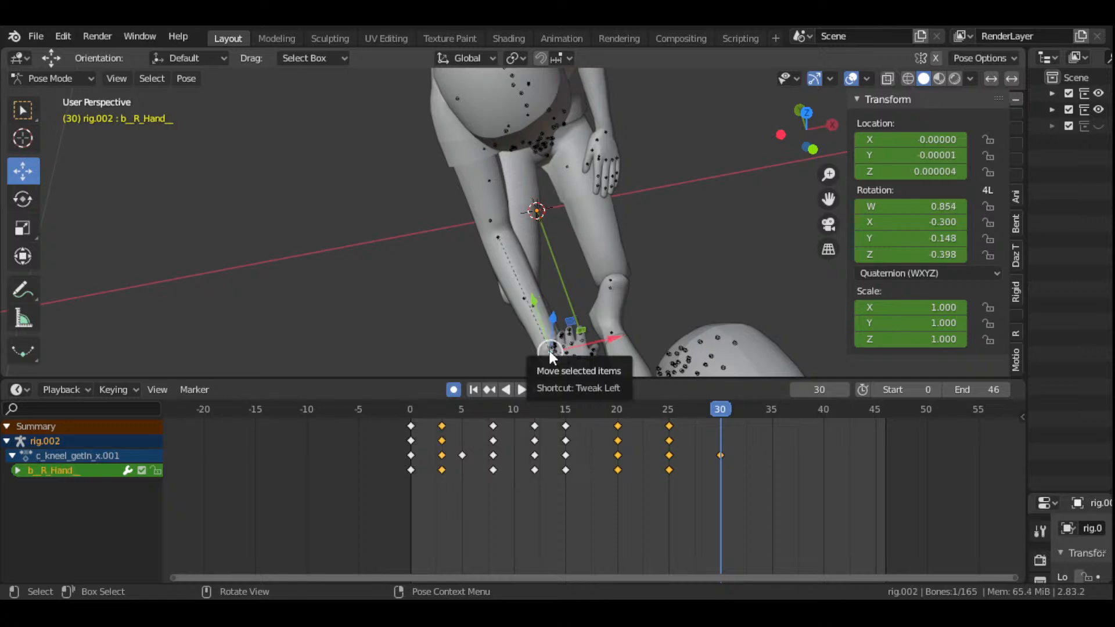
pyautogui.moveTo(825, 205); pyautogui.dragTo(800, 119)
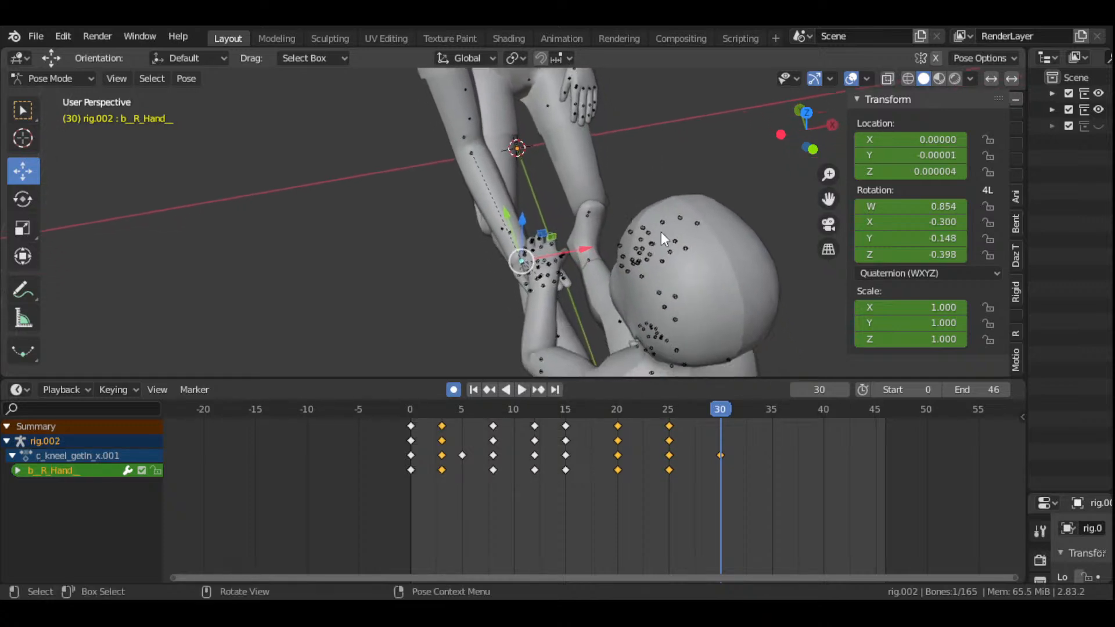
pyautogui.scroll(2, 599, 243)
pyautogui.press('r')
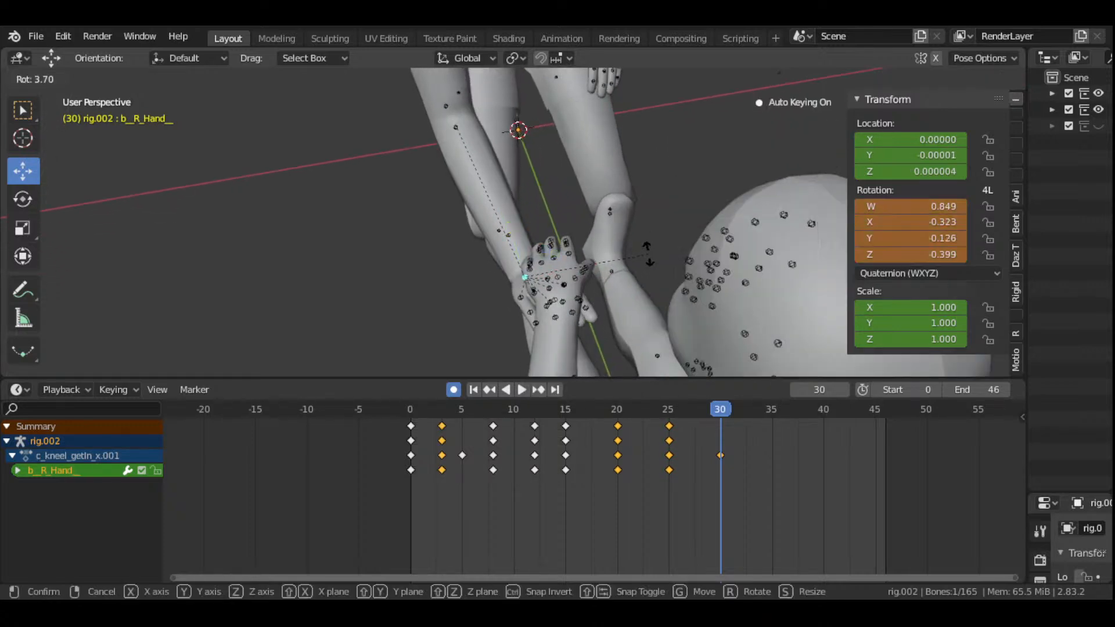
pyautogui.click(647, 251)
# - At frame 30, rotate the seated figure's b__L_Forearm__ bone about 12.6 degrees to raise its hand
pyautogui.moveTo(807, 131); pyautogui.dragTo(735, 108)
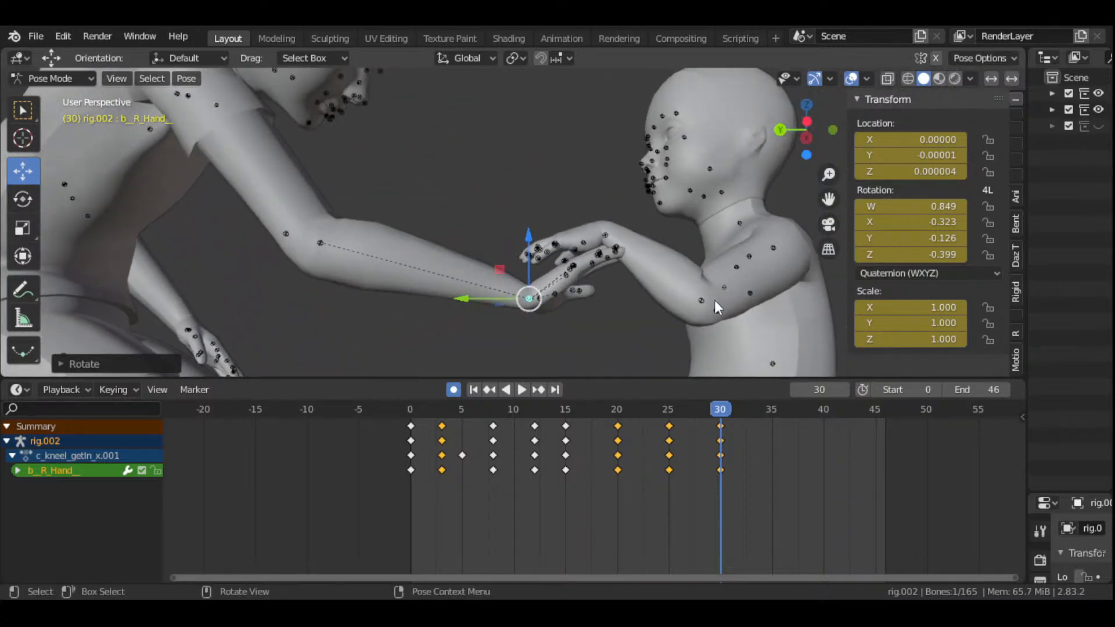
pyautogui.click(705, 301)
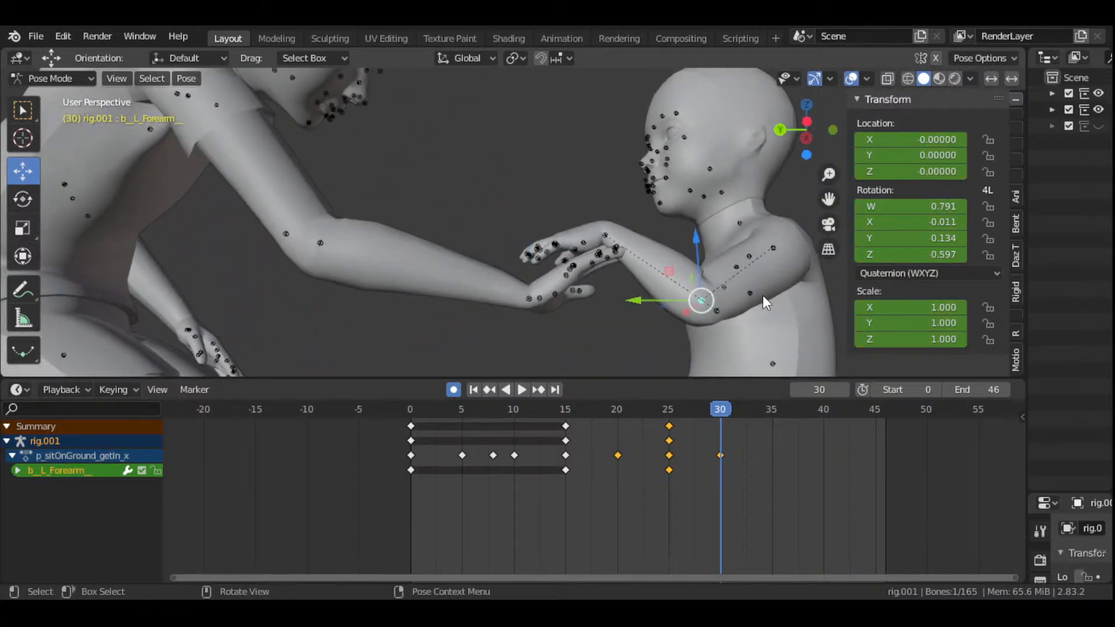
pyautogui.press('r')
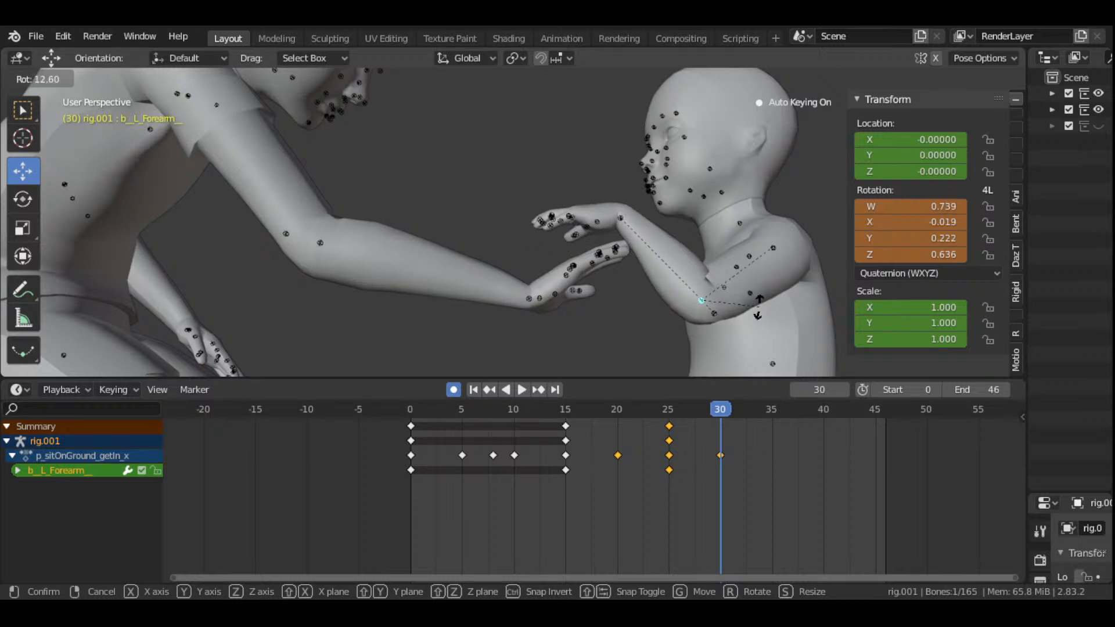
pyautogui.click(758, 306)
# - At frame 30, rotate the kneeling figure's b__R_Forearm__ bone about -4.5 degrees to lift its hand toward the seated figure's hand
pyautogui.moveTo(702, 296); pyautogui.dragTo(584, 305, button='middle')
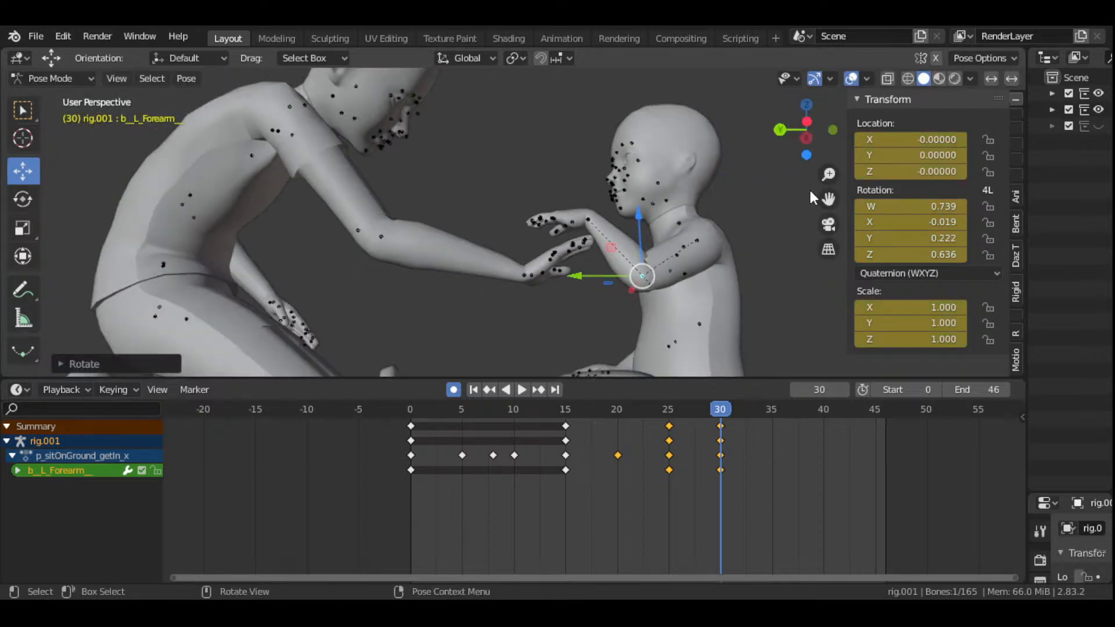
pyautogui.moveTo(822, 202); pyautogui.dragTo(857, 202)
pyautogui.moveTo(807, 146); pyautogui.dragTo(511, 206)
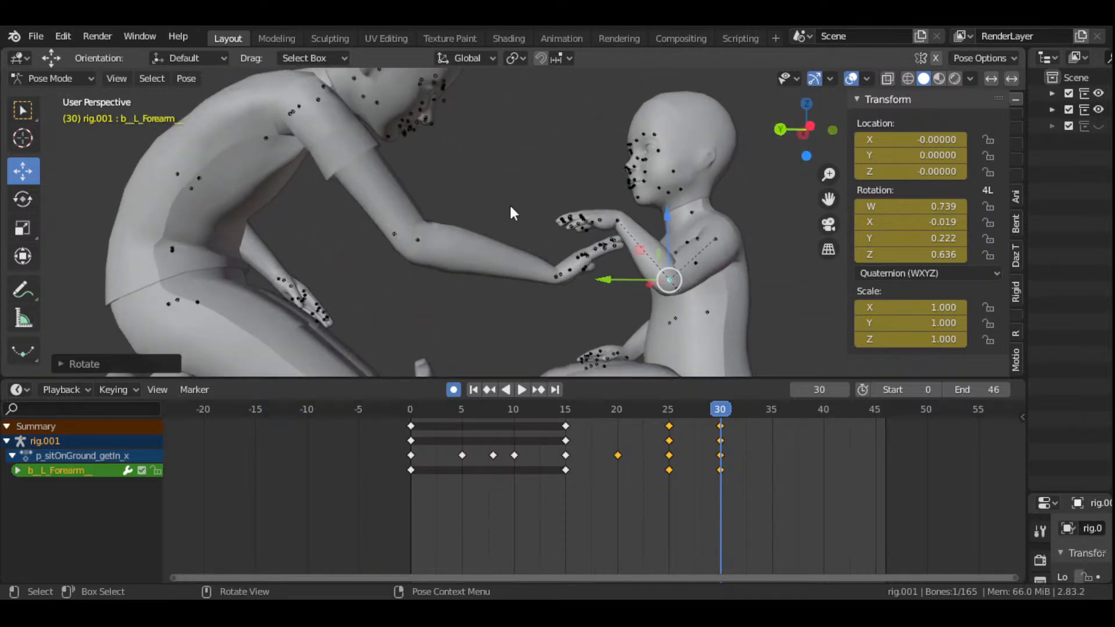
pyautogui.click(421, 236)
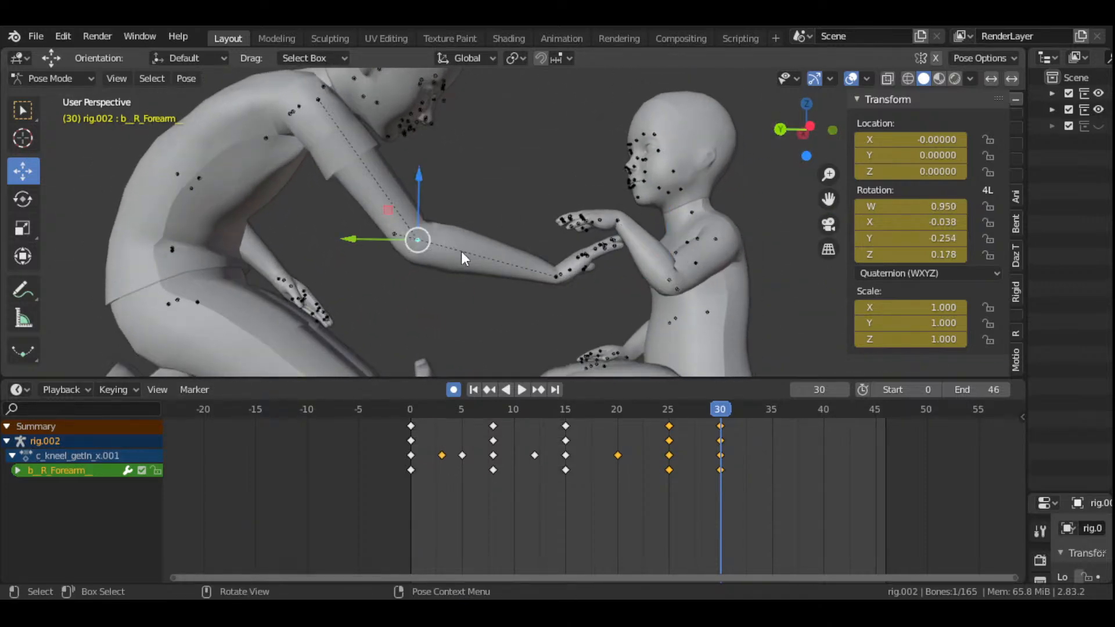
pyautogui.press('r')
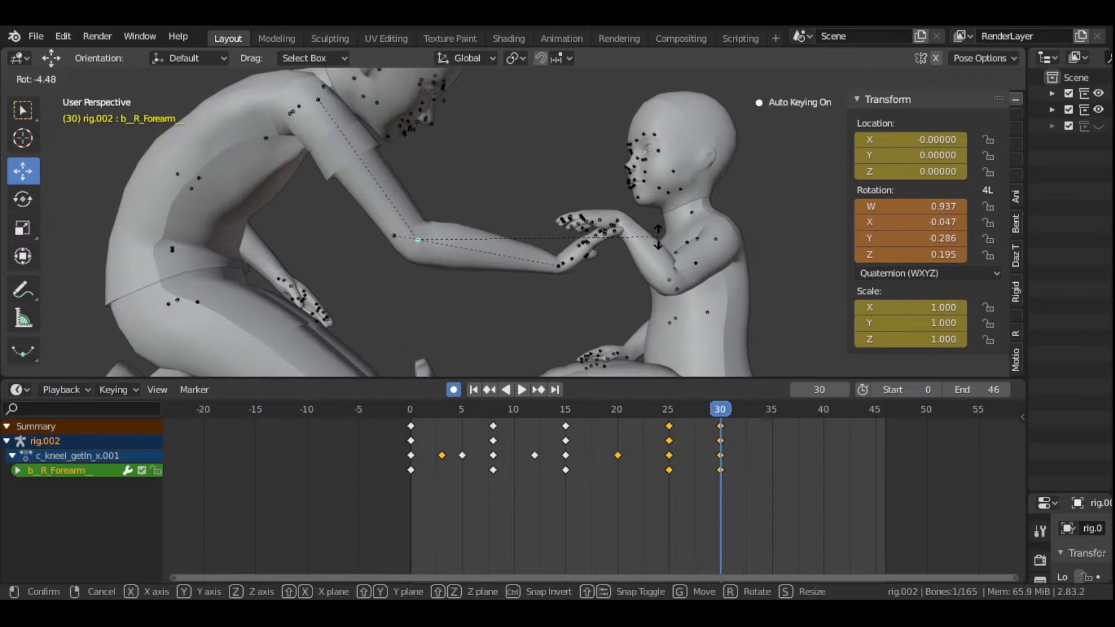
pyautogui.click(658, 236)
# - At frame 30, rotate the kneeling figure's b__R_UpperArm__ bone to lower the reaching arm slightly
pyautogui.moveTo(658, 236); pyautogui.dragTo(464, 251, button='middle')
pyautogui.scroll(-4, 464, 251)
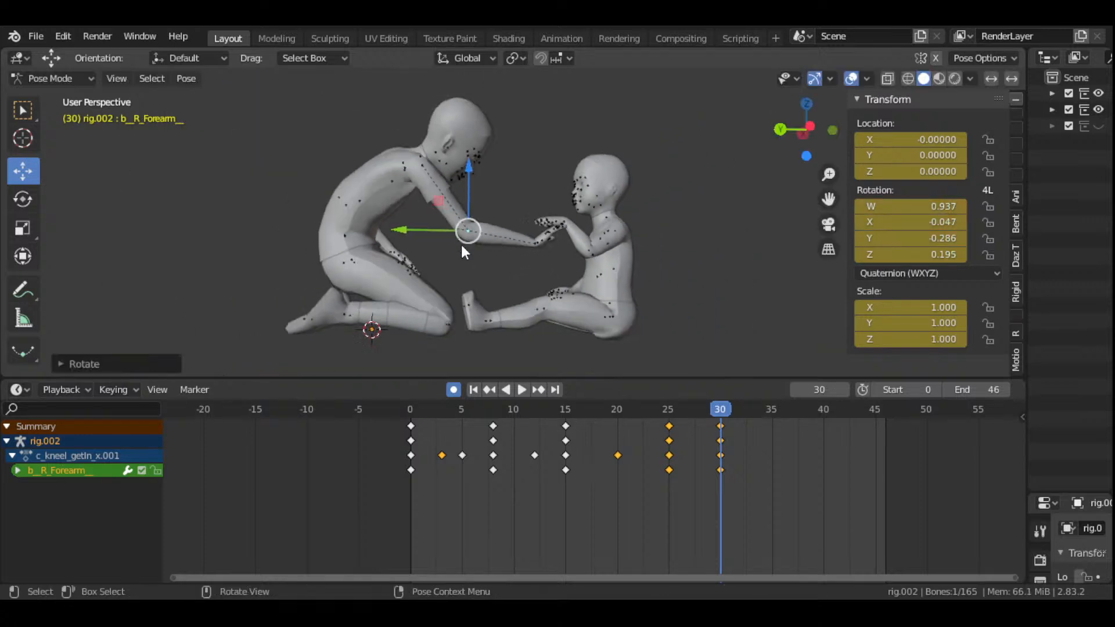
pyautogui.click(424, 167)
pyautogui.press('r')
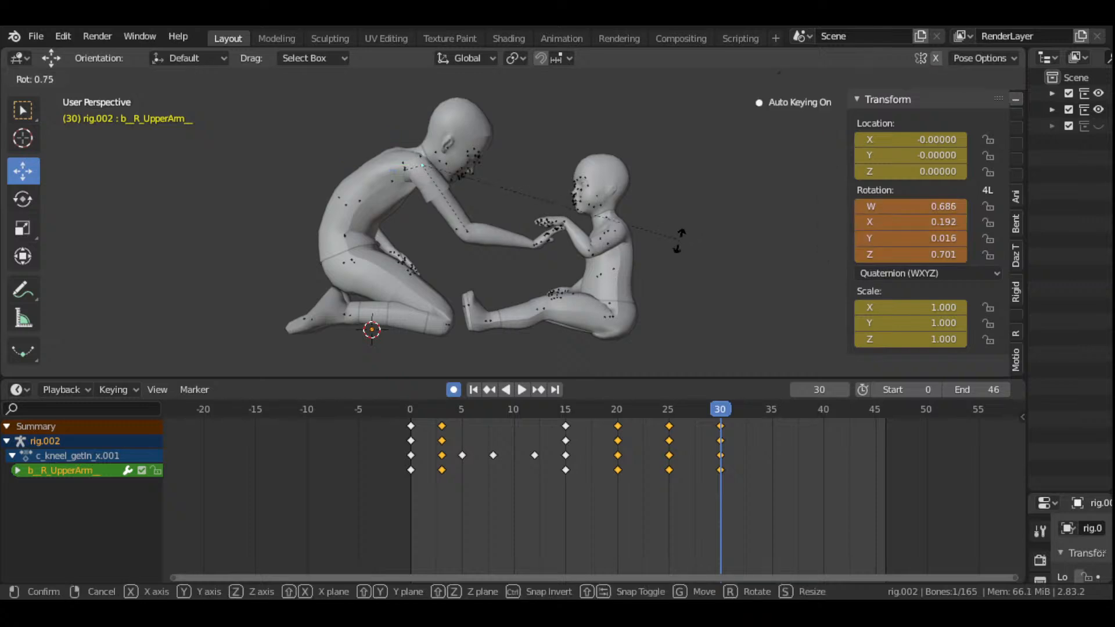
pyautogui.click(668, 242)
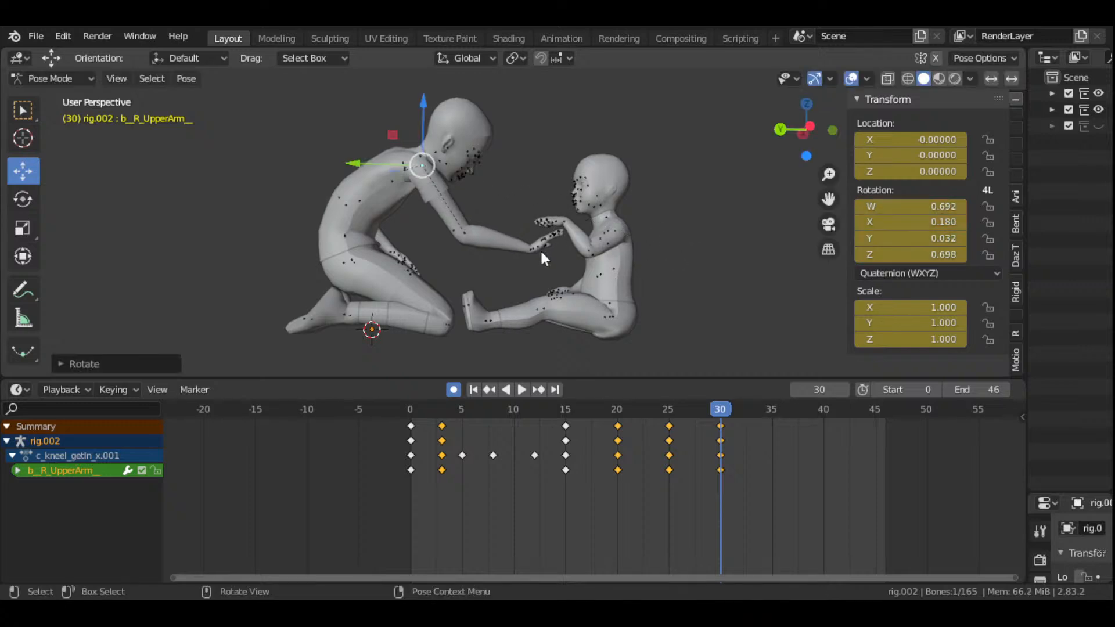
# - Rotate the kneeling figure's b__R_Forearm__ bone again at frame 30 to bring its hand back up under the seated figure's fingers
pyautogui.scroll(4, 461, 249)
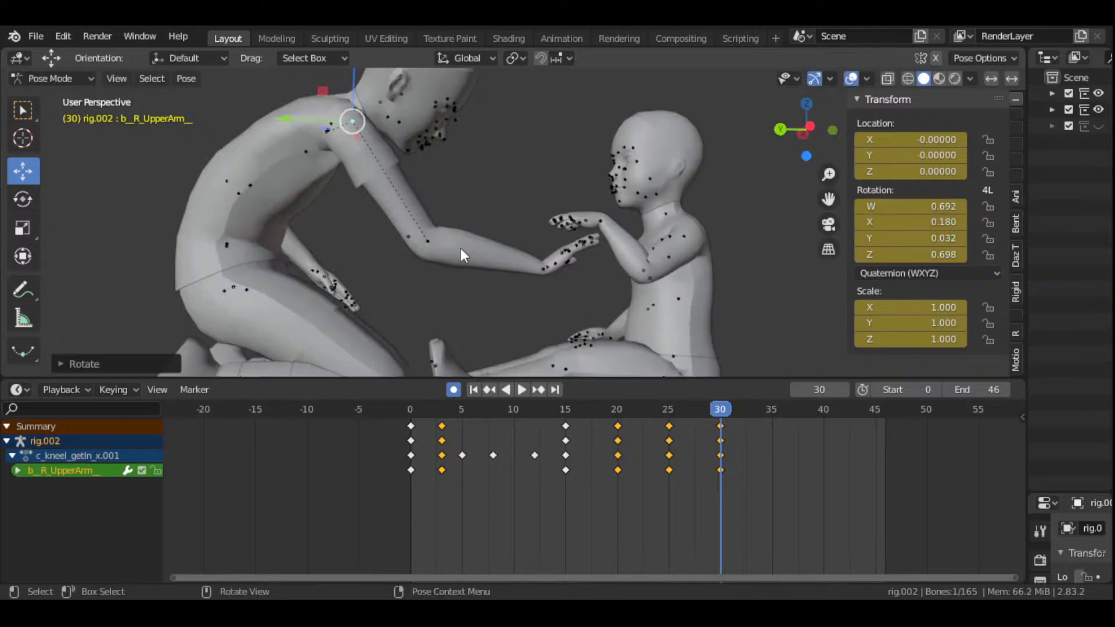
pyautogui.click(430, 244)
pyautogui.press('r')
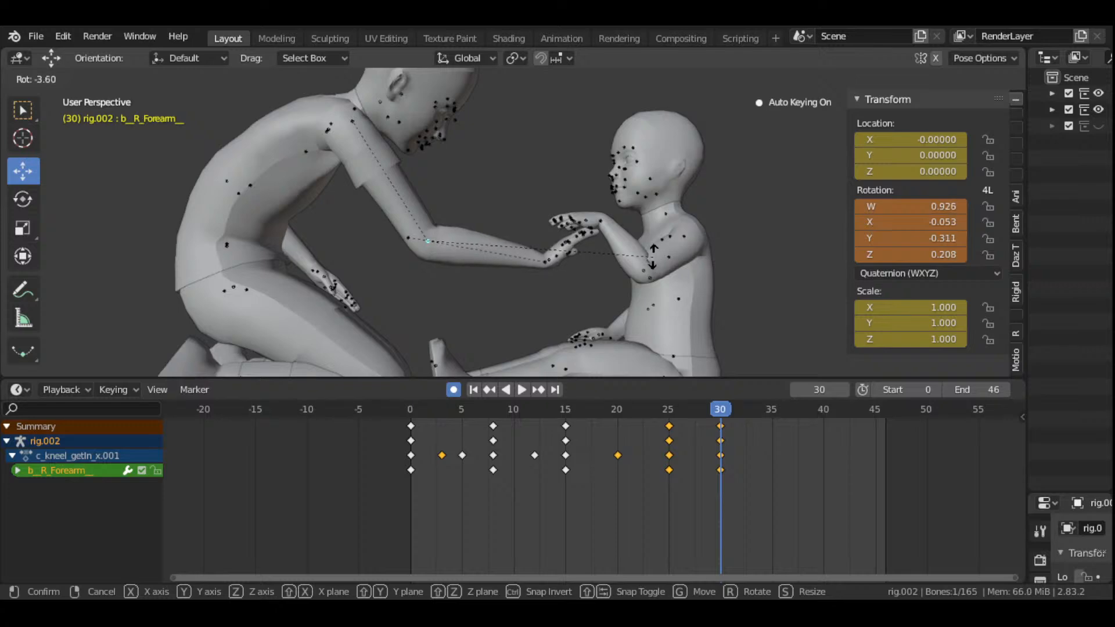
pyautogui.click(648, 249)
# - At frame 30, rotate the seated figure's b__L_Hand__ bone downward so its fingers rest on the kneeling figure's hand
pyautogui.moveTo(810, 131); pyautogui.dragTo(761, 157)
pyautogui.scroll(2, 699, 224)
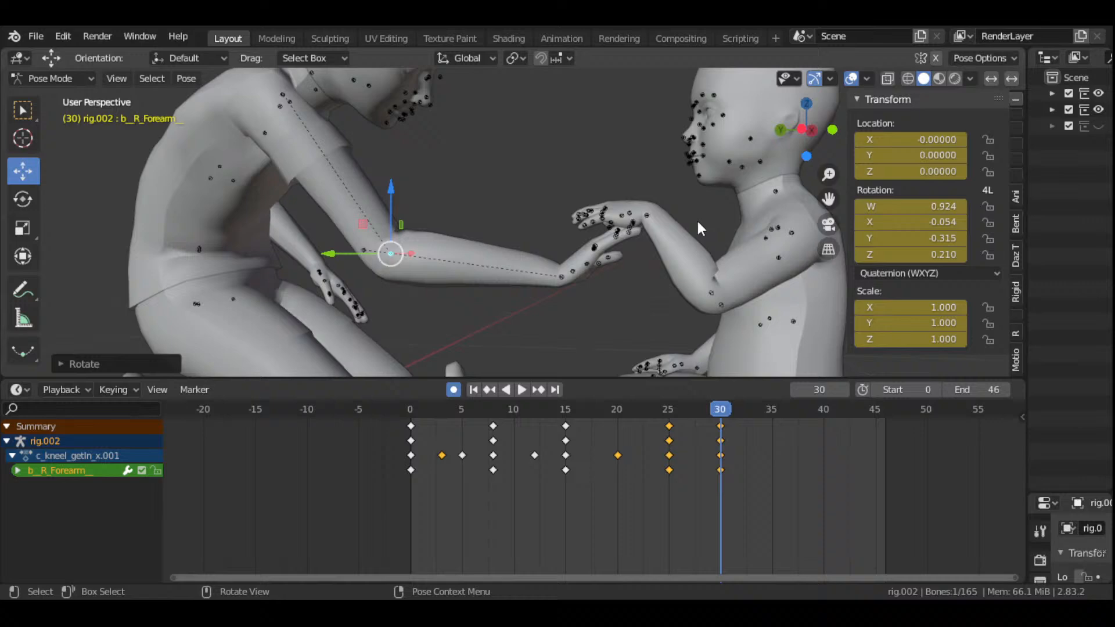
pyautogui.click(647, 214)
pyautogui.press('r')
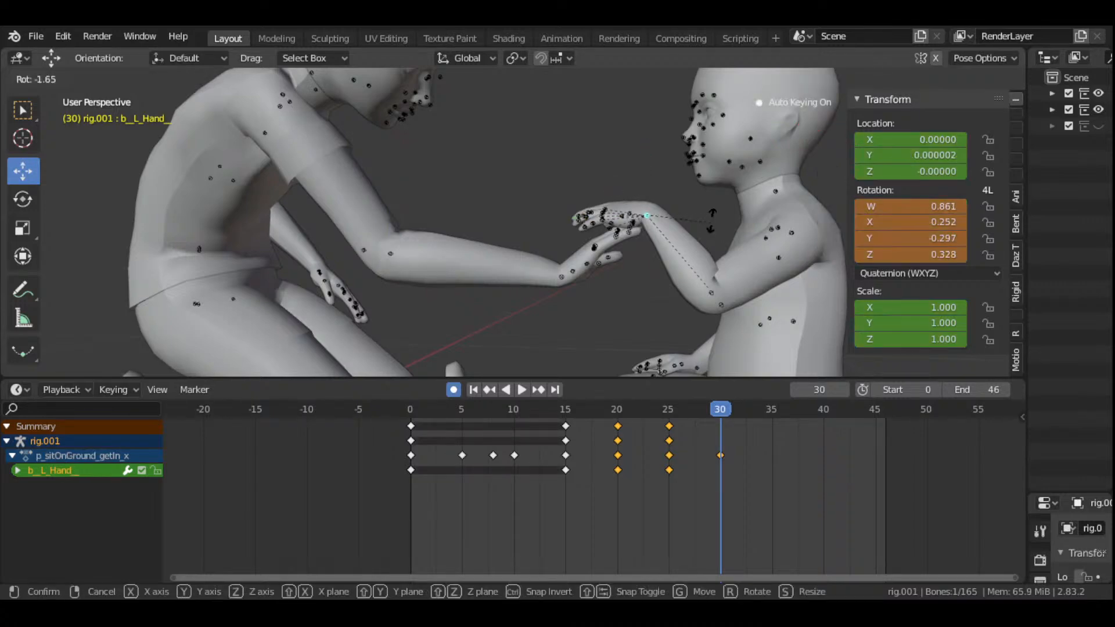
pyautogui.click(676, 217)
# - At frame 20, rotate the kneeling figure's b__R_Hand__ bone upward toward the seated figure's hand
pyautogui.moveTo(808, 130); pyautogui.dragTo(710, 243)
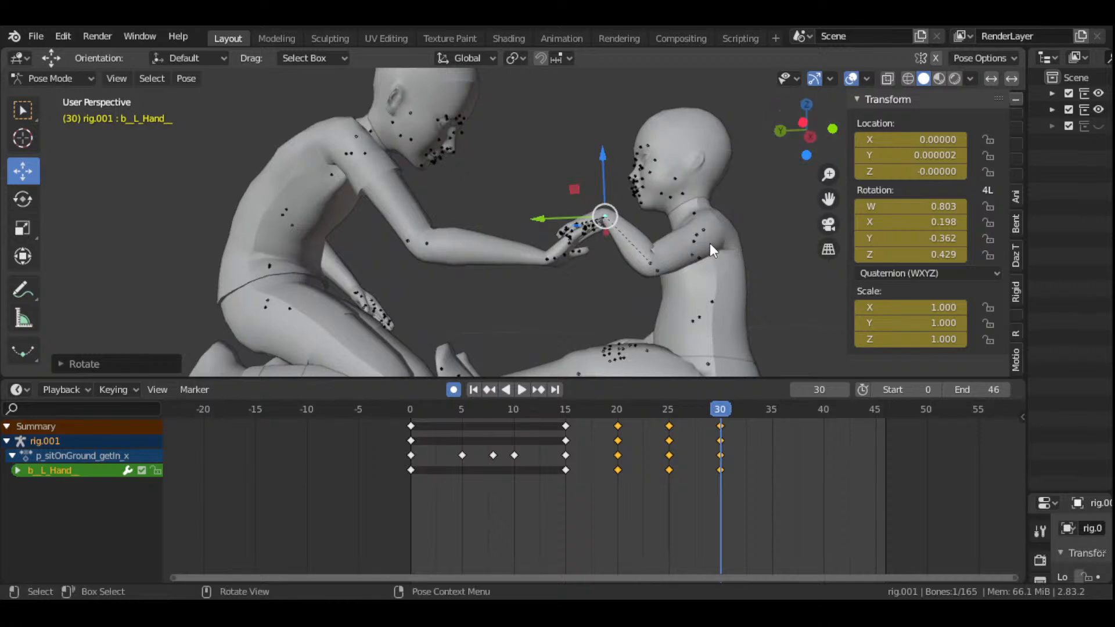
pyautogui.click(567, 409)
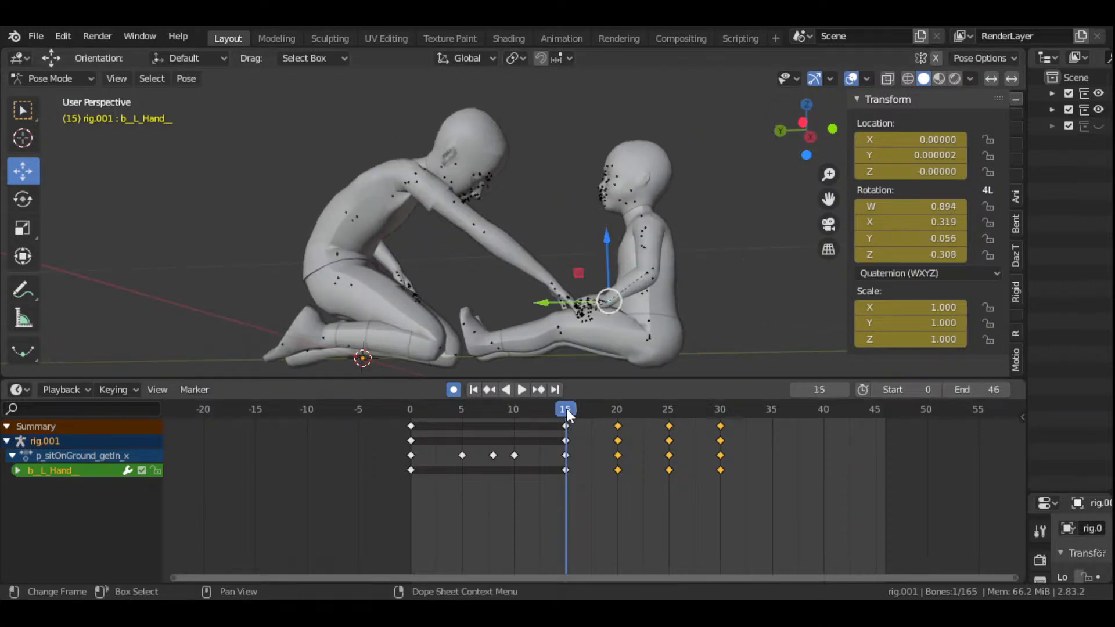
pyautogui.press('space')
pyautogui.moveTo(646, 428); pyautogui.dragTo(618, 445)
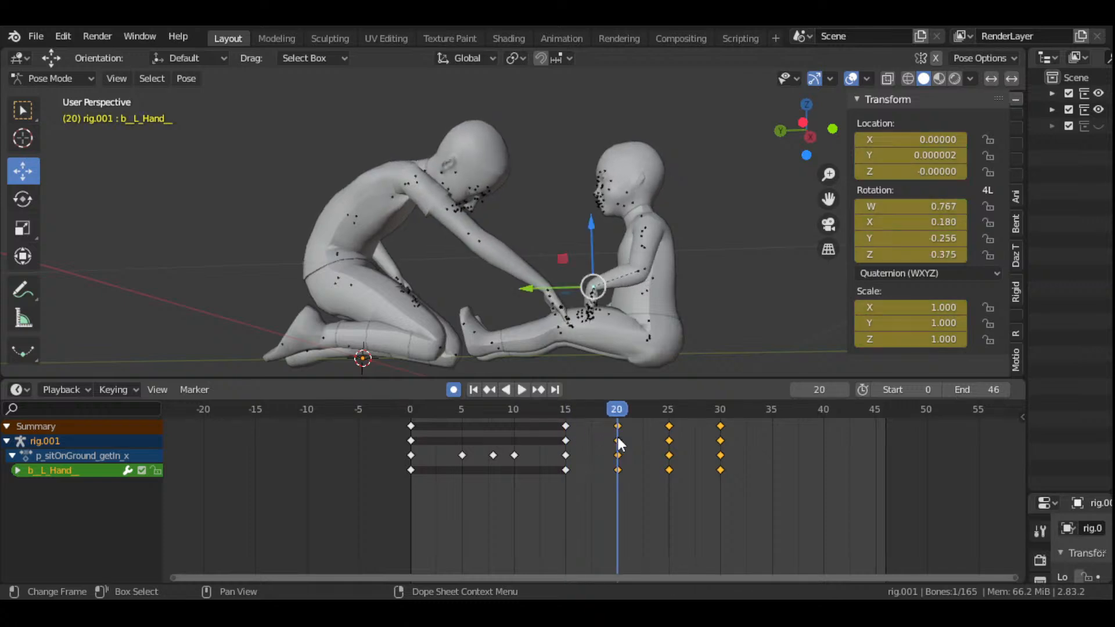
pyautogui.click(555, 289)
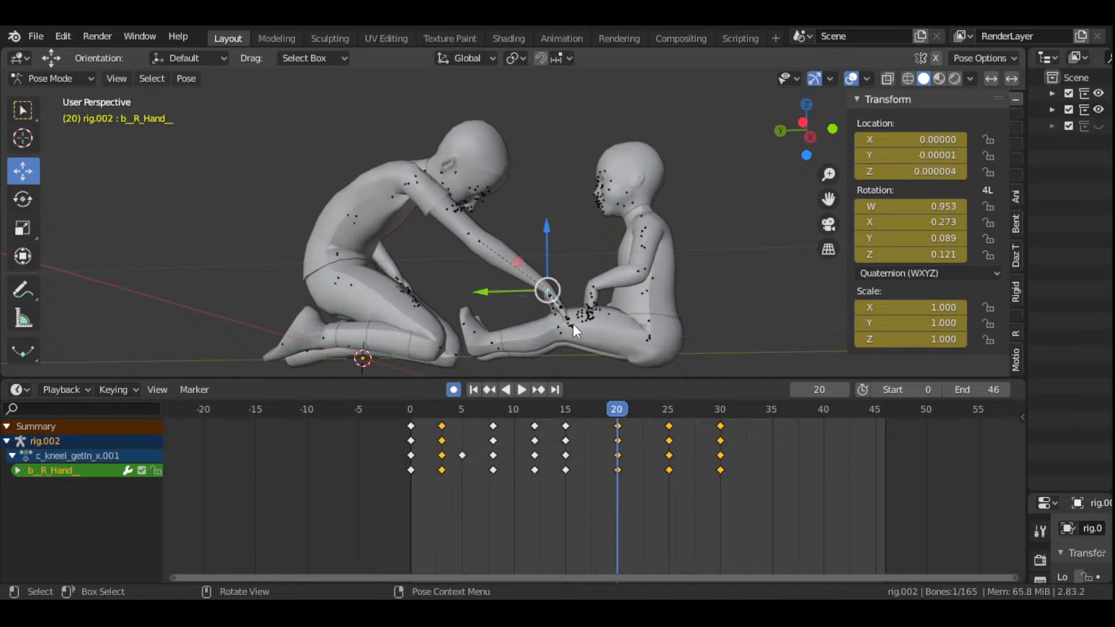
pyautogui.press('r')
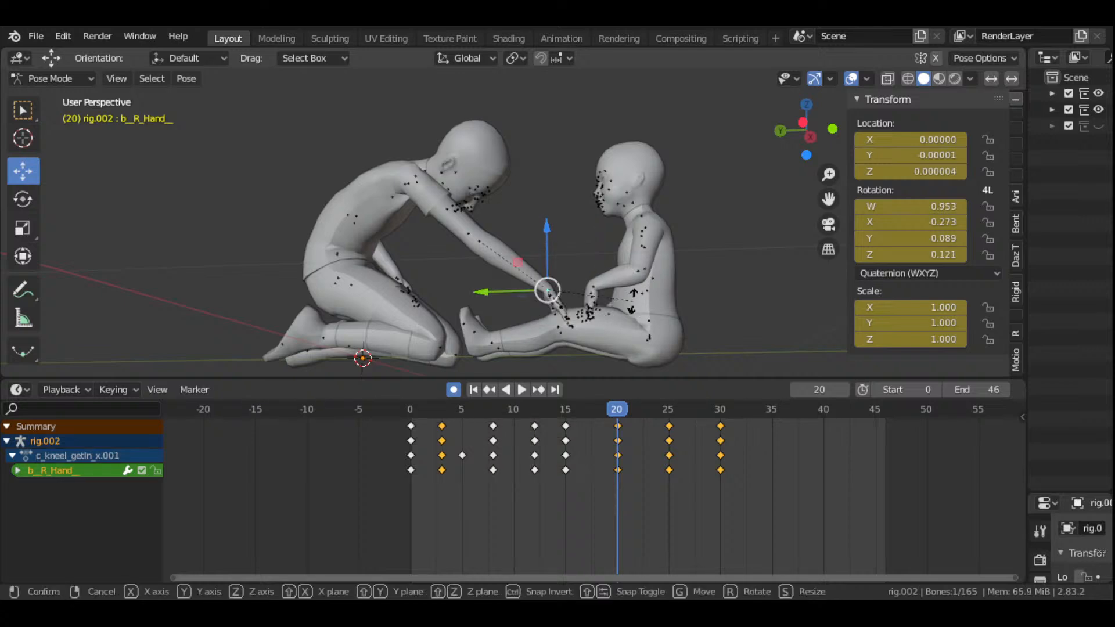
pyautogui.click(634, 268)
# - Play and scrub frames 20 to 30 to review the hand contact up close and the full poses at frame 30
pyautogui.scroll(-1, 639, 265)
pyautogui.moveTo(819, 139); pyautogui.dragTo(733, 270)
pyautogui.scroll(3, 733, 270)
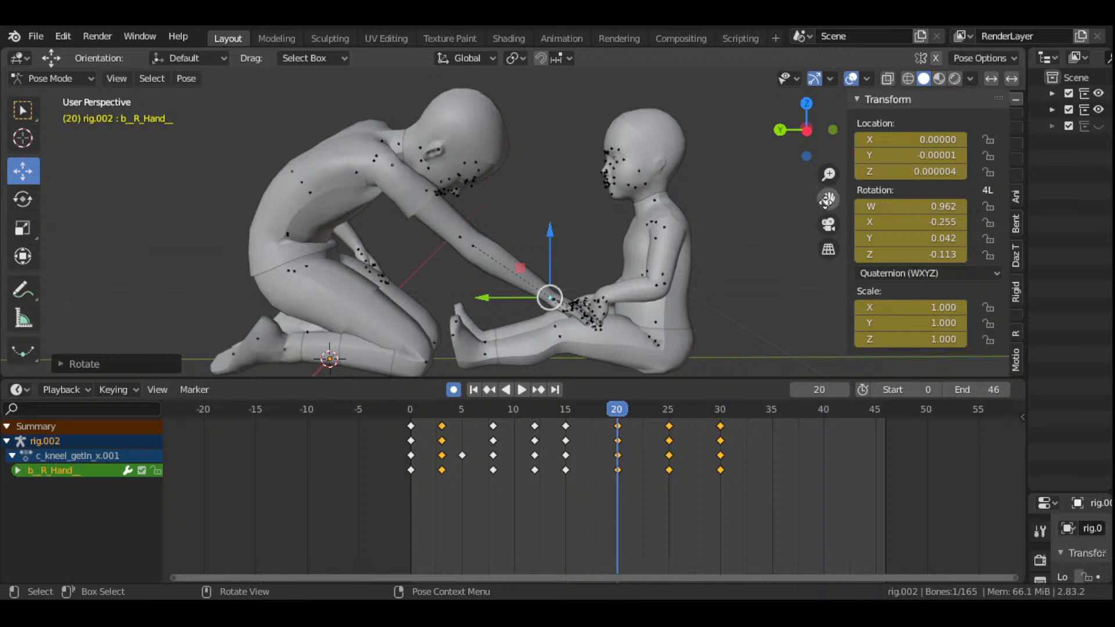
pyautogui.moveTo(828, 199); pyautogui.dragTo(790, 162)
pyautogui.scroll(4, 759, 230)
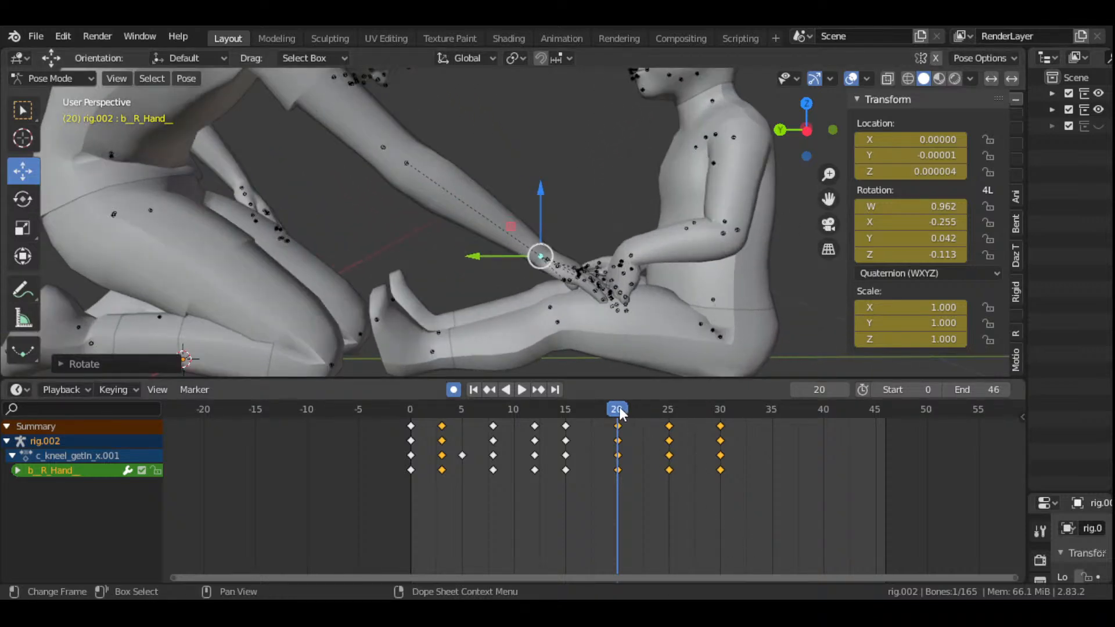
pyautogui.press('space')
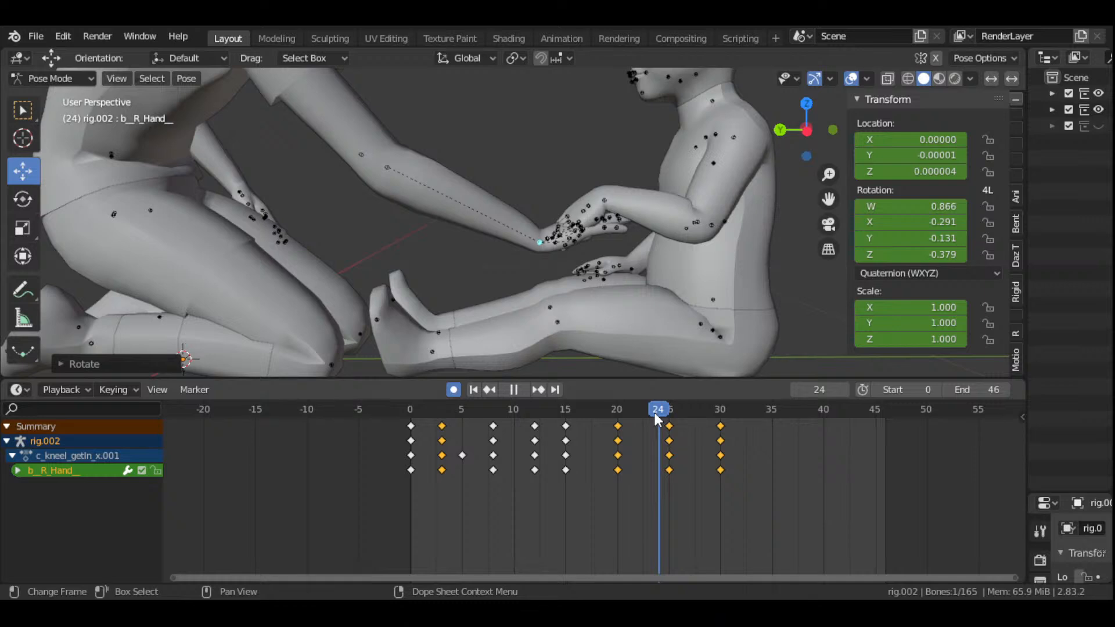
pyautogui.moveTo(672, 414); pyautogui.dragTo(716, 412)
pyautogui.press('space')
pyautogui.scroll(-5, 611, 235)
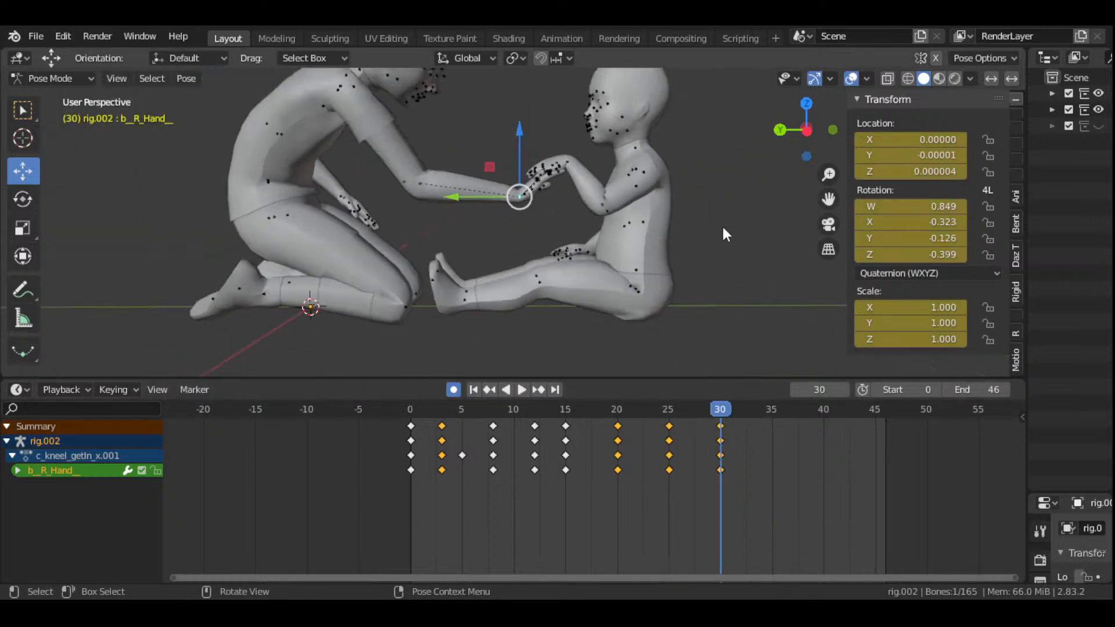
pyautogui.moveTo(827, 200); pyautogui.dragTo(874, 298)
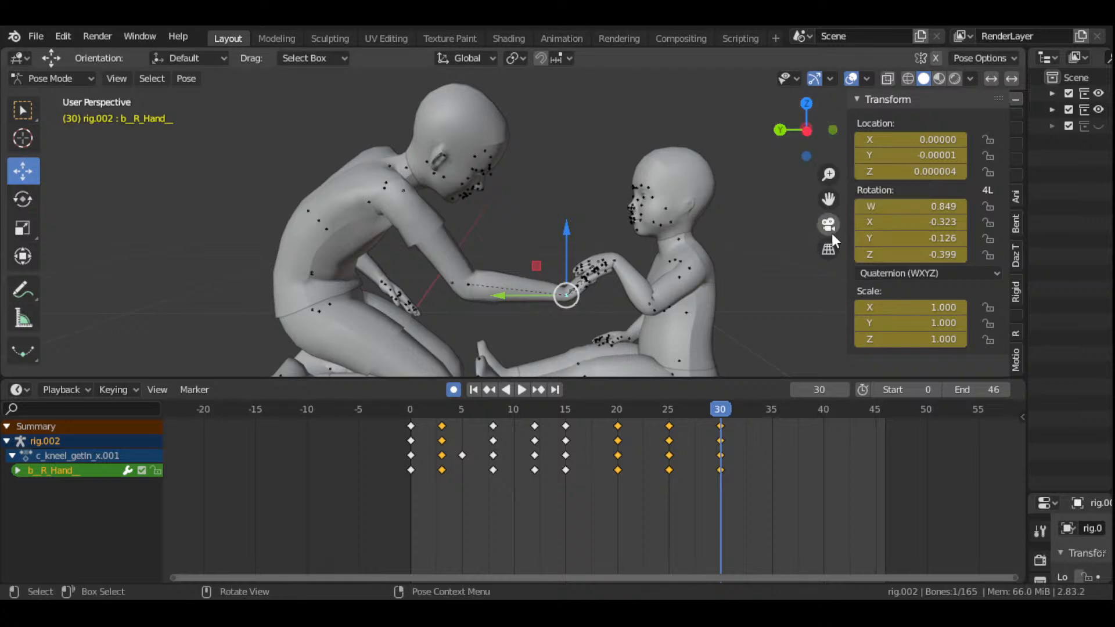
pyautogui.moveTo(828, 200); pyautogui.dragTo(817, 163)
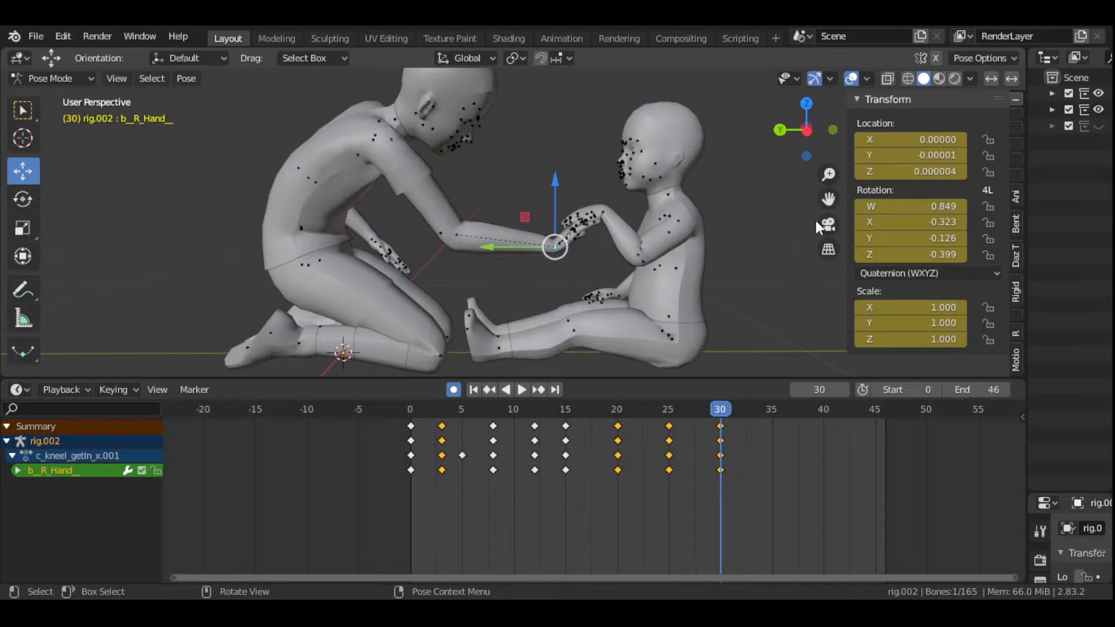
pyautogui.moveTo(828, 200); pyautogui.dragTo(865, 220)
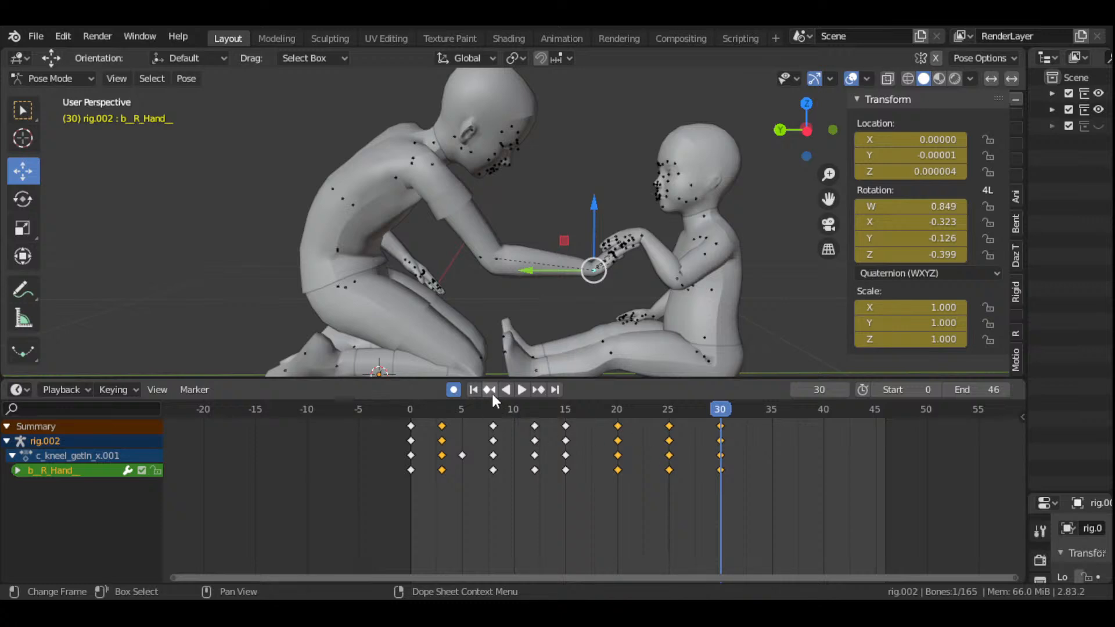
# - Play the whole animation from the first frame, scrub frames 20 to 30, and examine the frame 30 pose from the opposite side
pyautogui.click(474, 389)
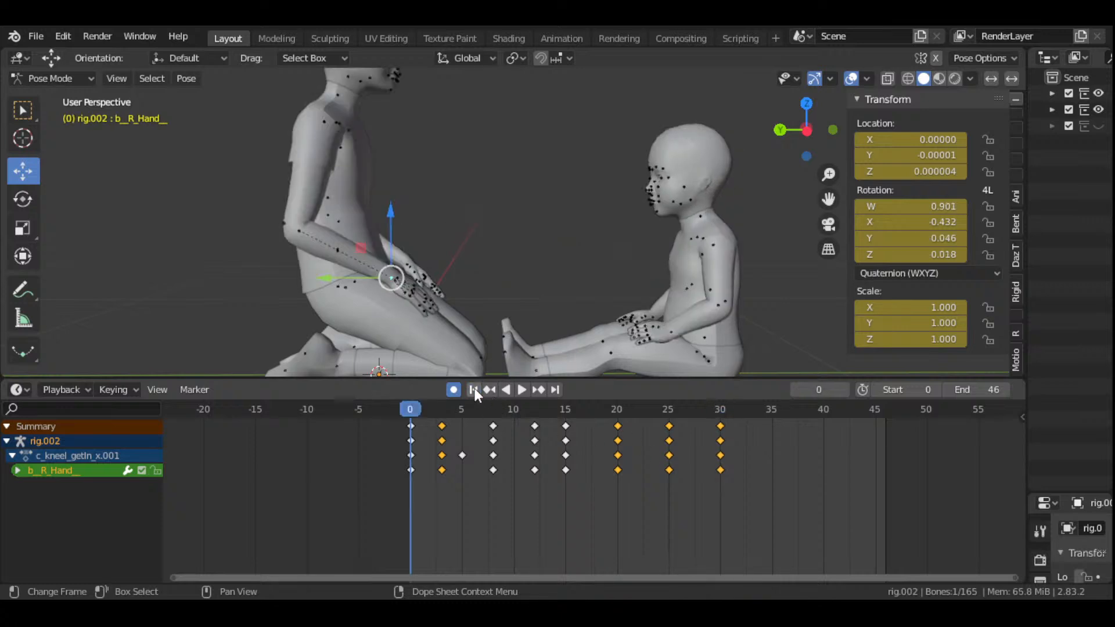
pyautogui.click(520, 391)
pyautogui.click(521, 391)
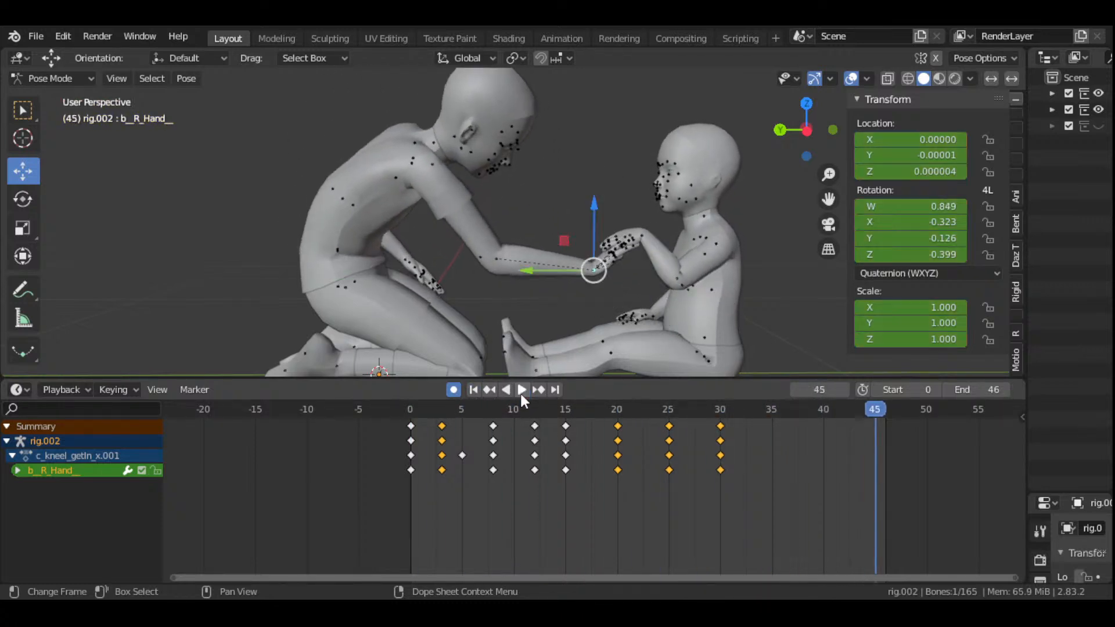
pyautogui.moveTo(616, 411); pyautogui.dragTo(719, 420)
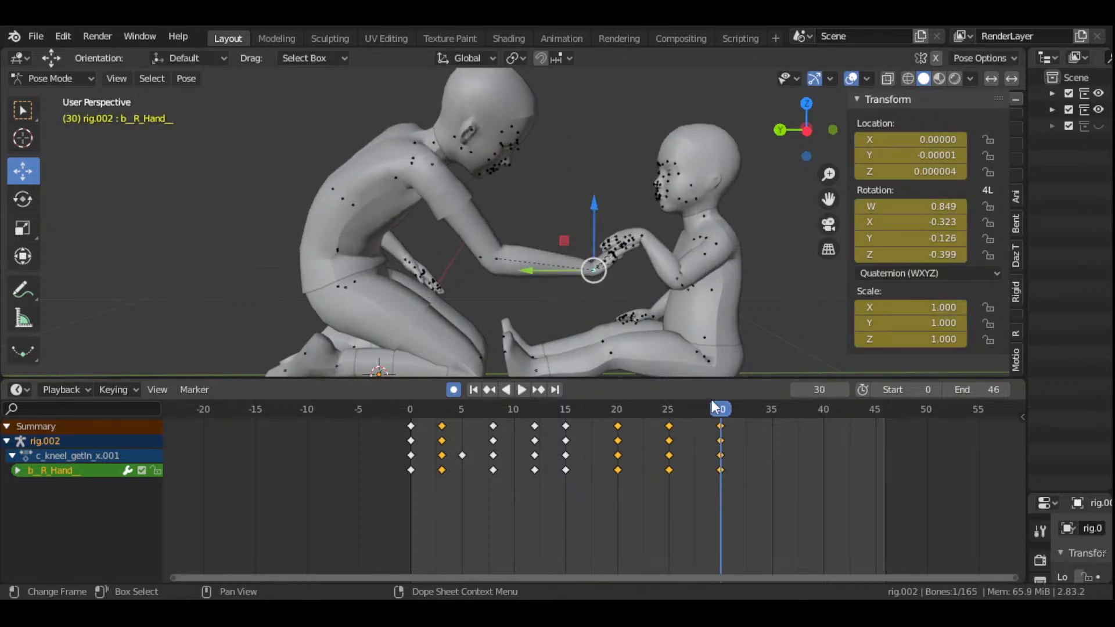
pyautogui.moveTo(807, 129); pyautogui.dragTo(410, 128)
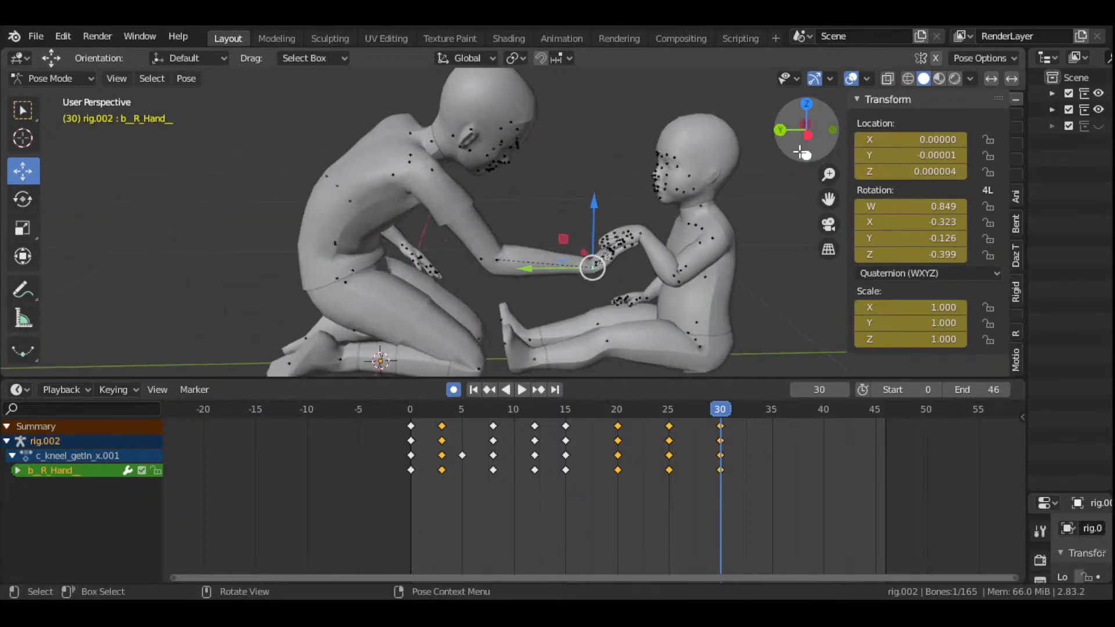
pyautogui.scroll(-3, 793, 139)
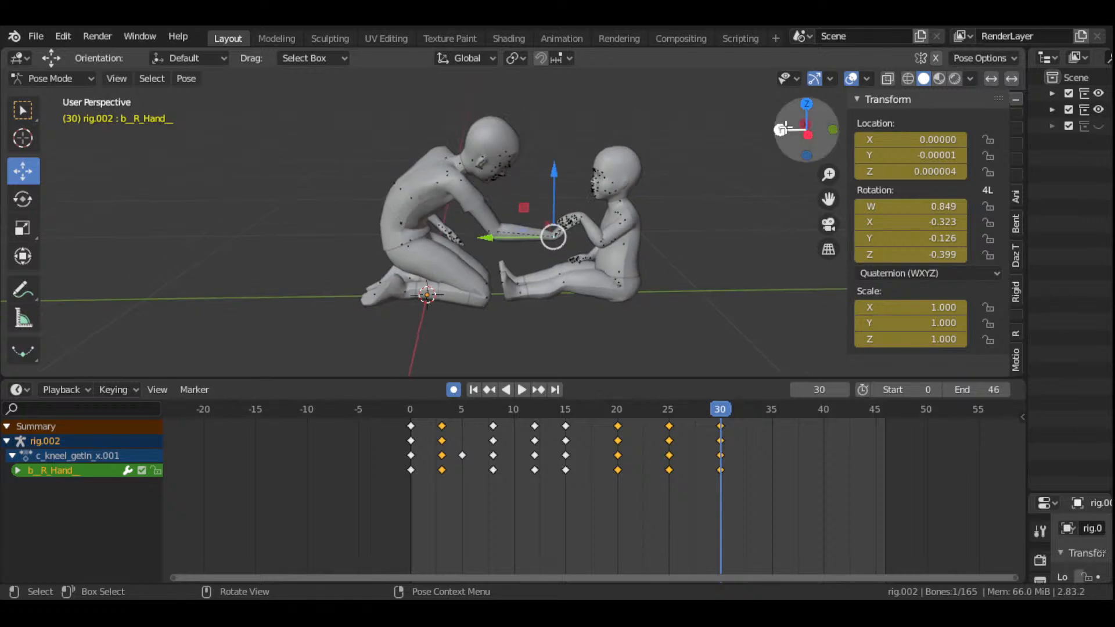
pyautogui.moveTo(781, 129); pyautogui.dragTo(793, 135)
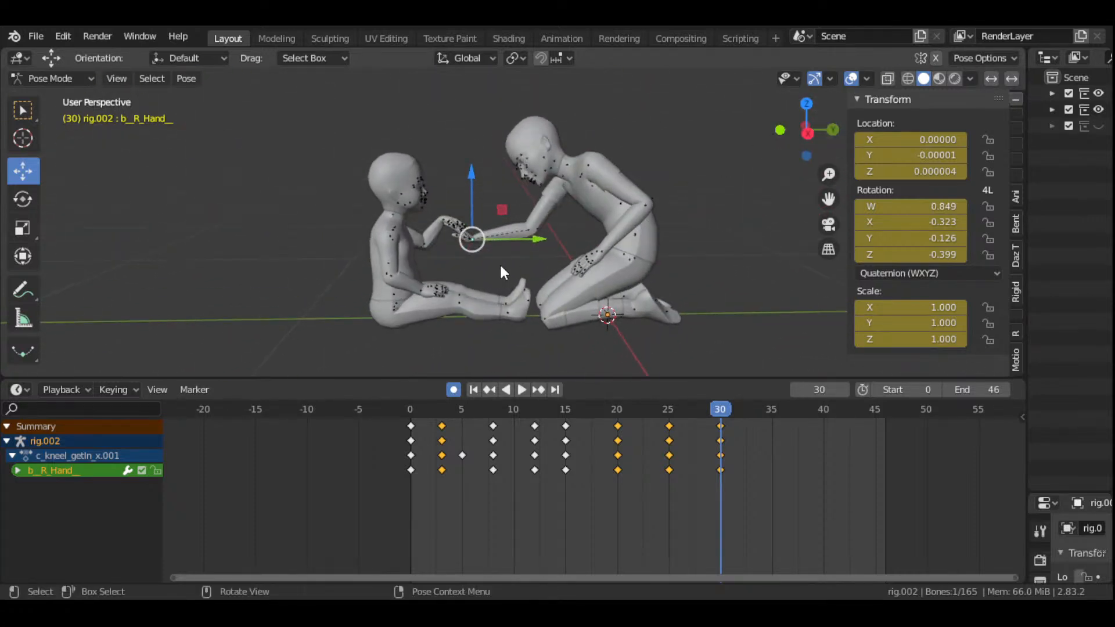
# - Examine the frame 30 pose of both figures from the side, the opposite side and at an angle
pyautogui.scroll(3, 521, 316)
pyautogui.moveTo(828, 200); pyautogui.dragTo(869, 190)
pyautogui.scroll(-2, 664, 247)
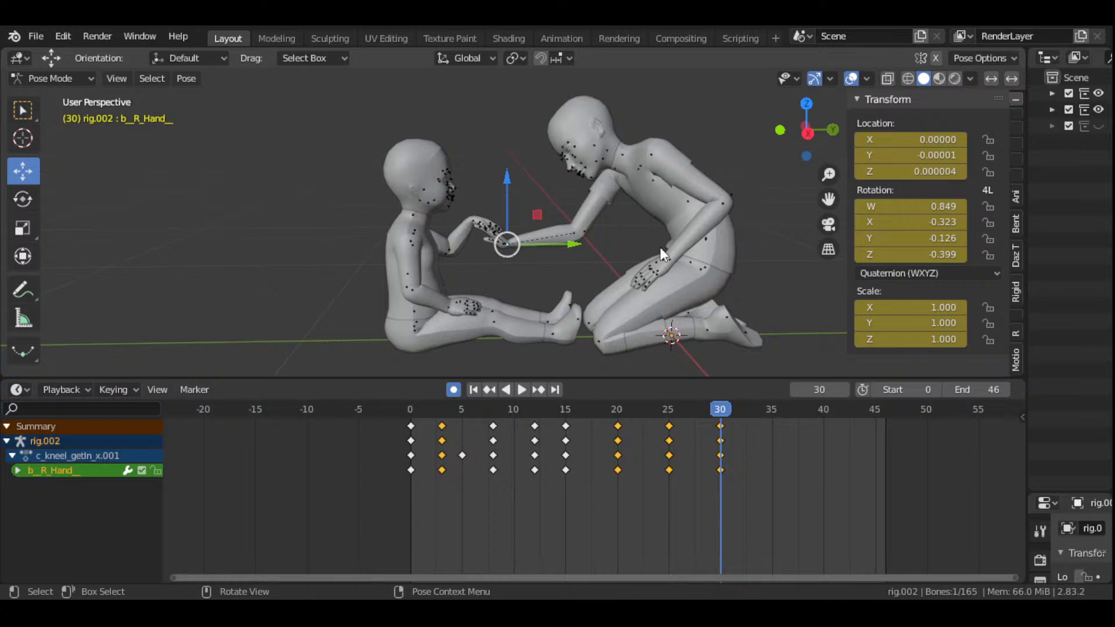
pyautogui.moveTo(802, 128); pyautogui.dragTo(754, 152)
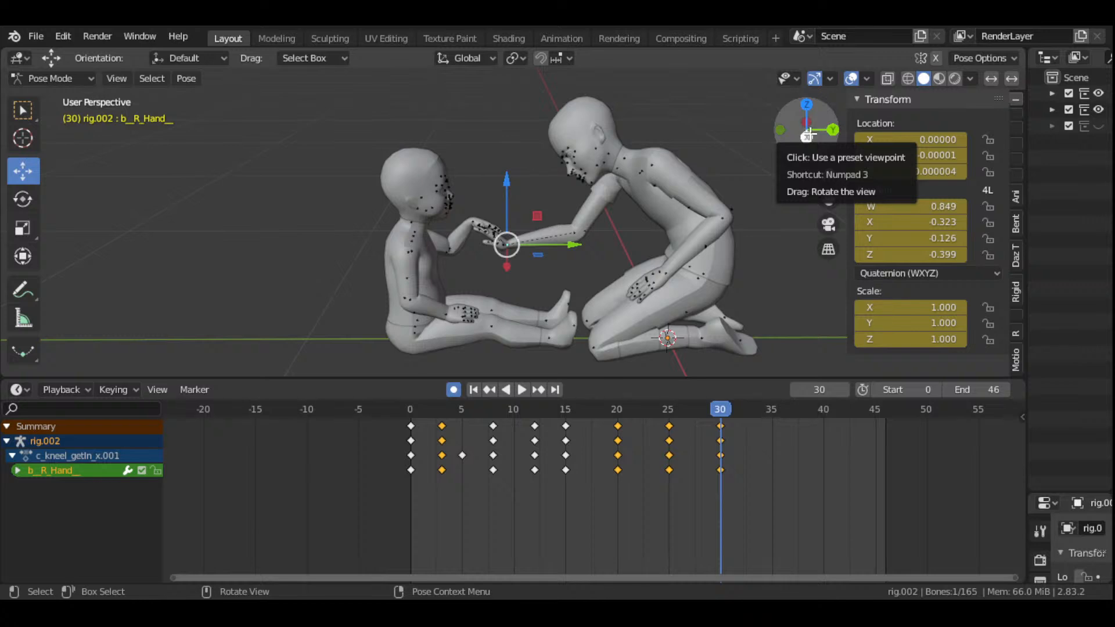
pyautogui.moveTo(804, 137); pyautogui.dragTo(707, 176)
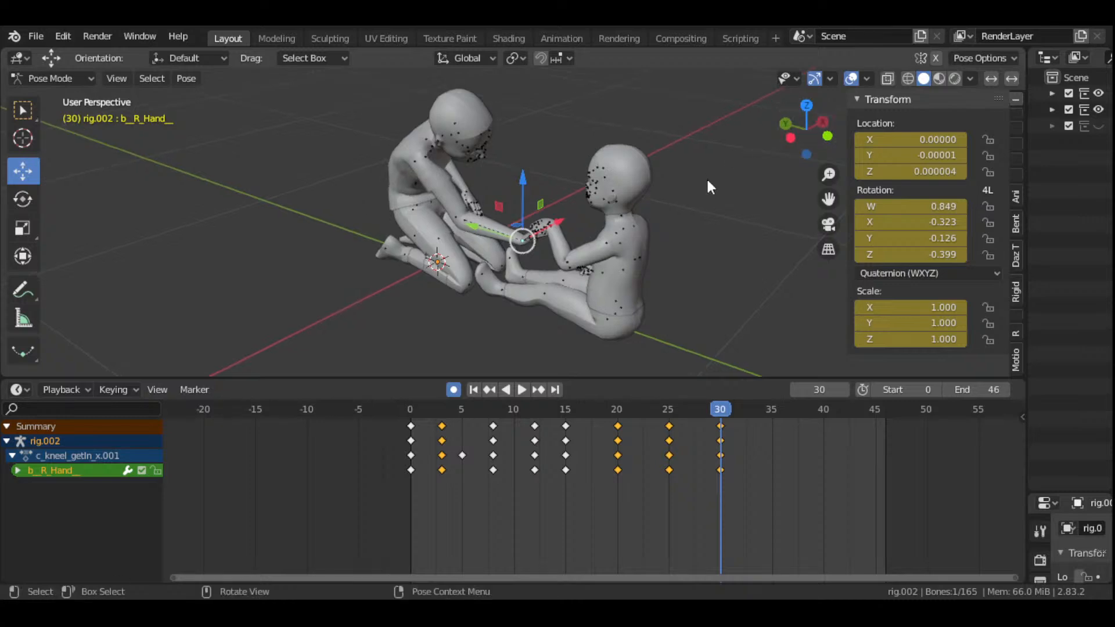
pyautogui.scroll(3, 706, 179)
pyautogui.moveTo(809, 141); pyautogui.dragTo(658, 246)
pyautogui.scroll(-3, 612, 279)
pyautogui.scroll(-2, 631, 273)
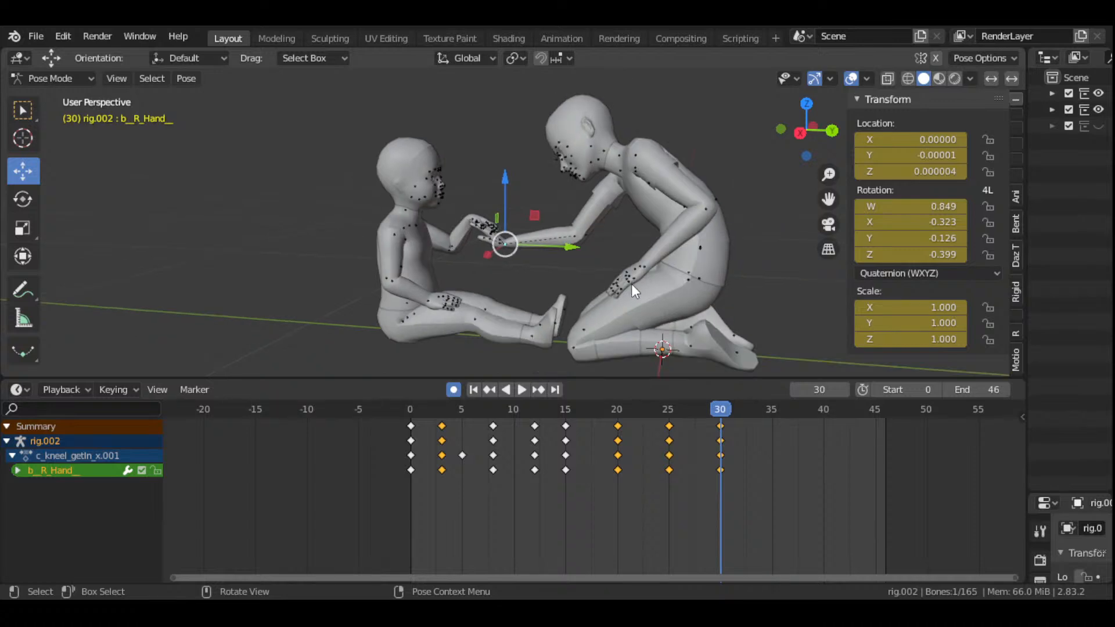
# - Play the animation from the first frame, scrub to frame 35, and view the pose from behind the kneeling figure
pyautogui.click(474, 388)
pyautogui.click(521, 390)
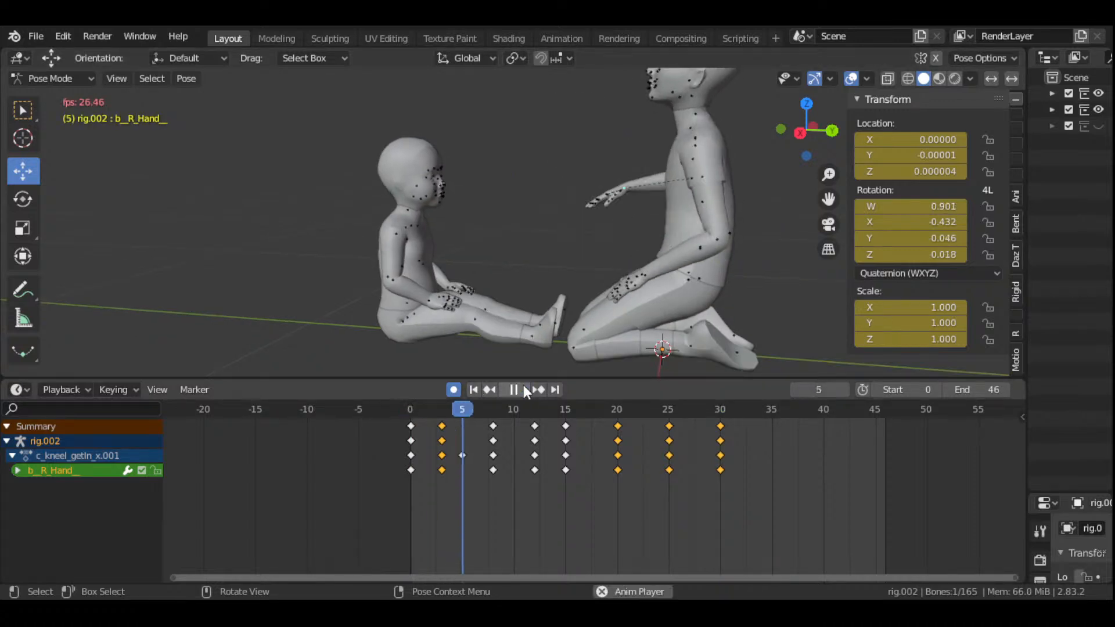
pyautogui.click(521, 389)
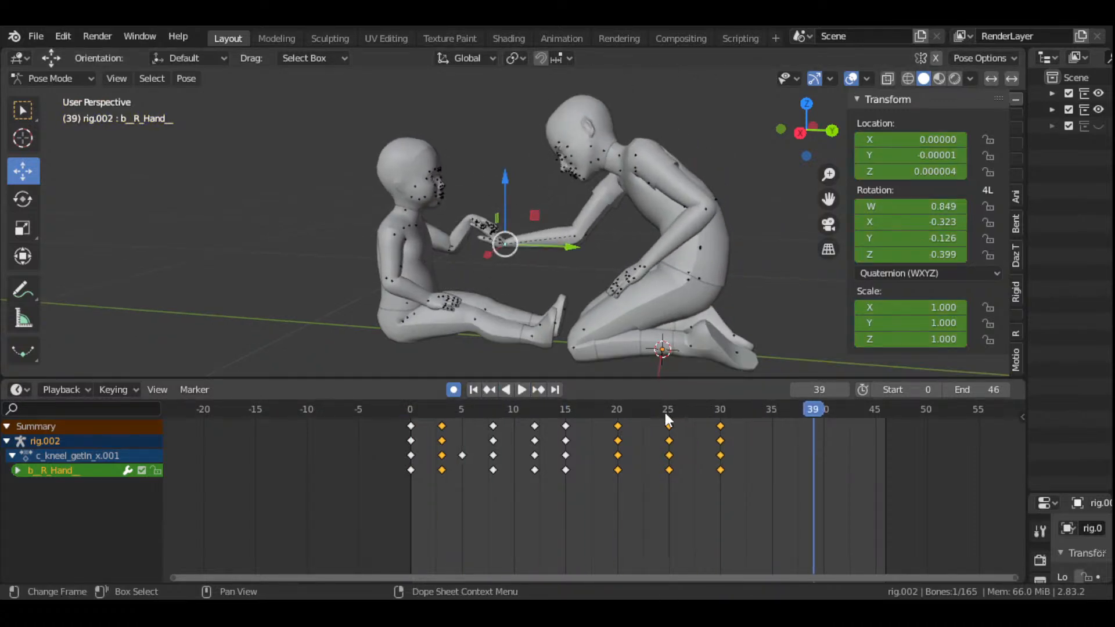
pyautogui.moveTo(664, 413); pyautogui.dragTo(772, 416)
pyautogui.moveTo(828, 152); pyautogui.dragTo(400, 131)
pyautogui.moveTo(401, 132); pyautogui.dragTo(520, 225, button='middle')
pyautogui.scroll(2, 519, 226)
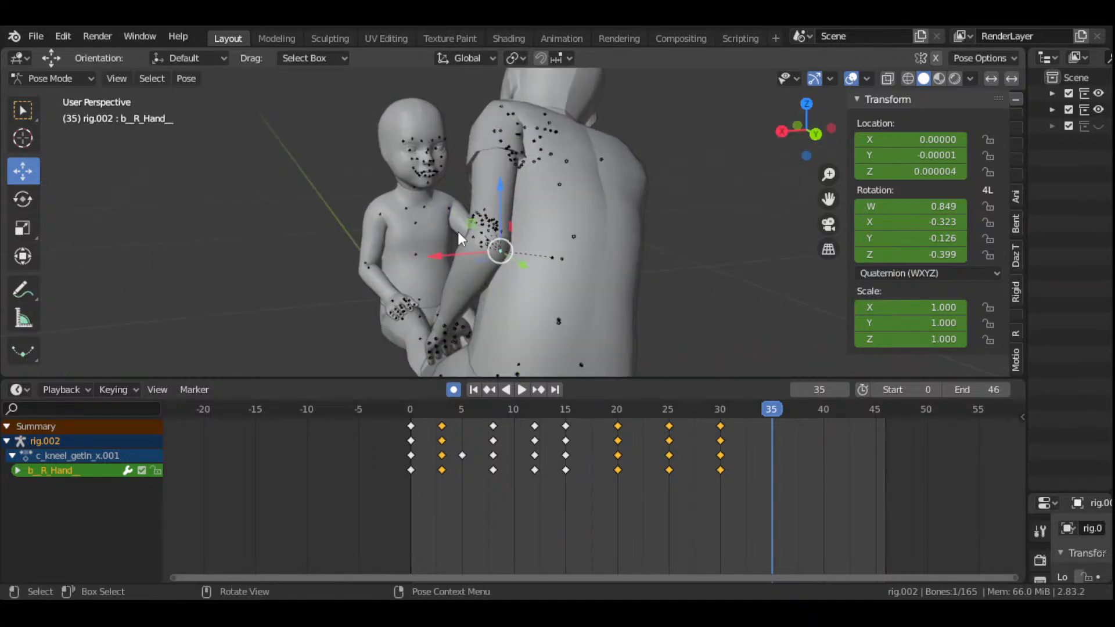
# - Select the seated figure's b__L_Clavicle__ bone and review its shoulder motion between frames 15 and 20 from front and back
pyautogui.click(427, 207)
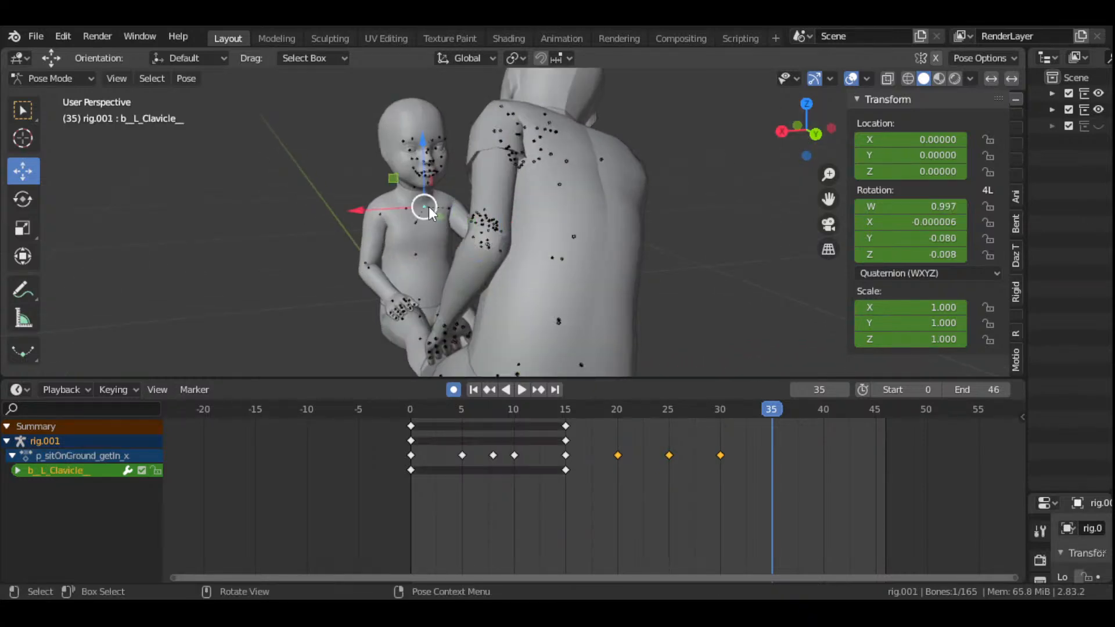
pyautogui.click(565, 414)
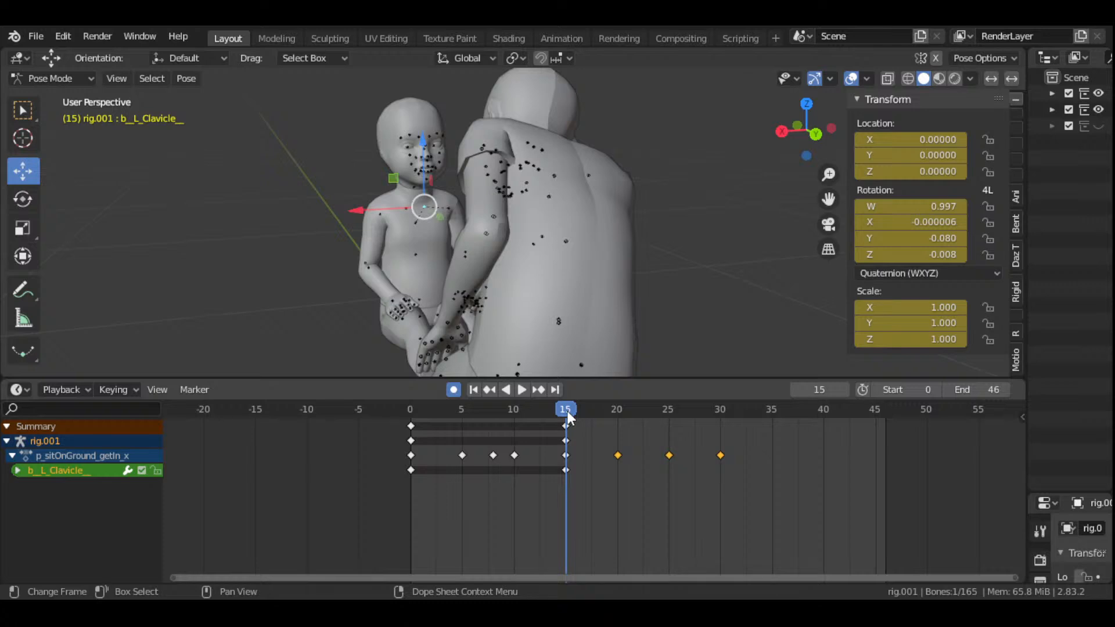
pyautogui.press('space')
pyautogui.press('space')
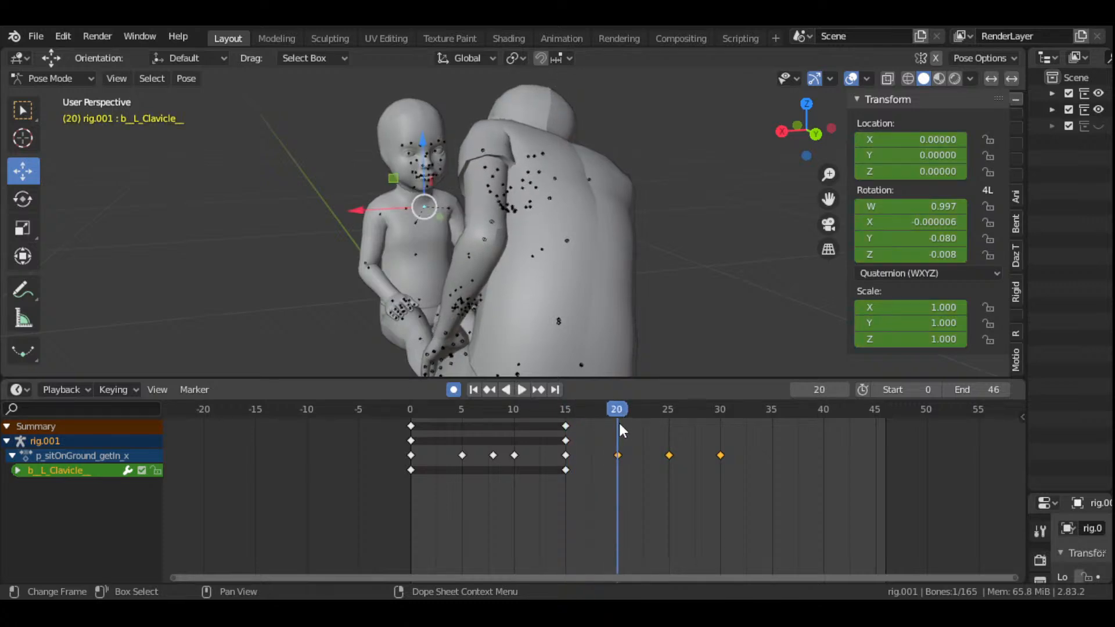
pyautogui.moveTo(829, 200); pyautogui.dragTo(857, 231)
pyautogui.moveTo(800, 133); pyautogui.dragTo(615, 139)
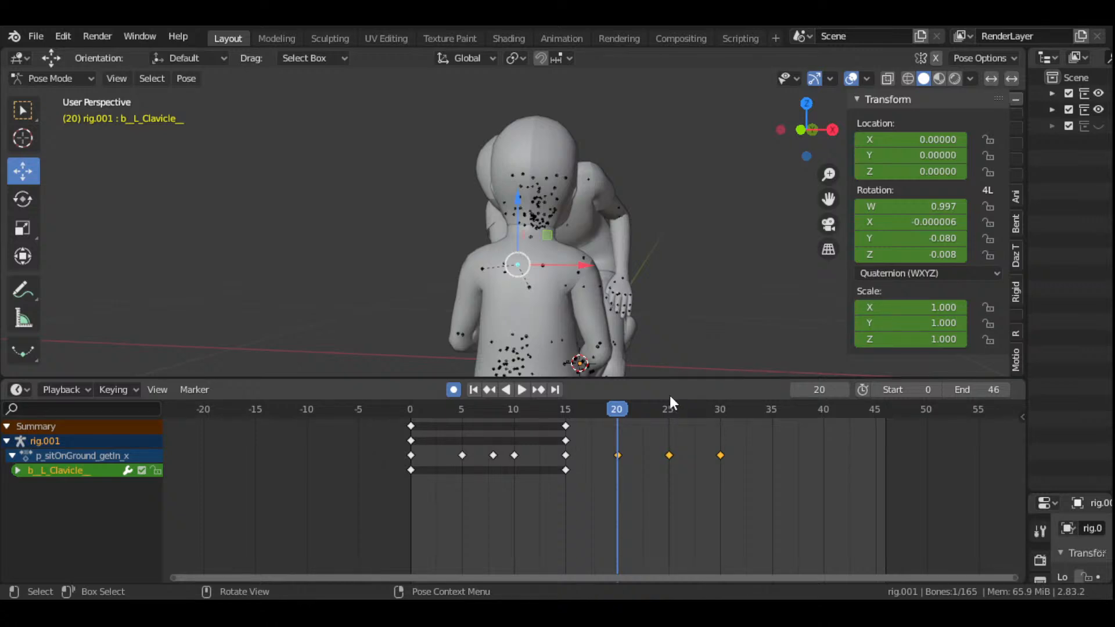
pyautogui.click(566, 412)
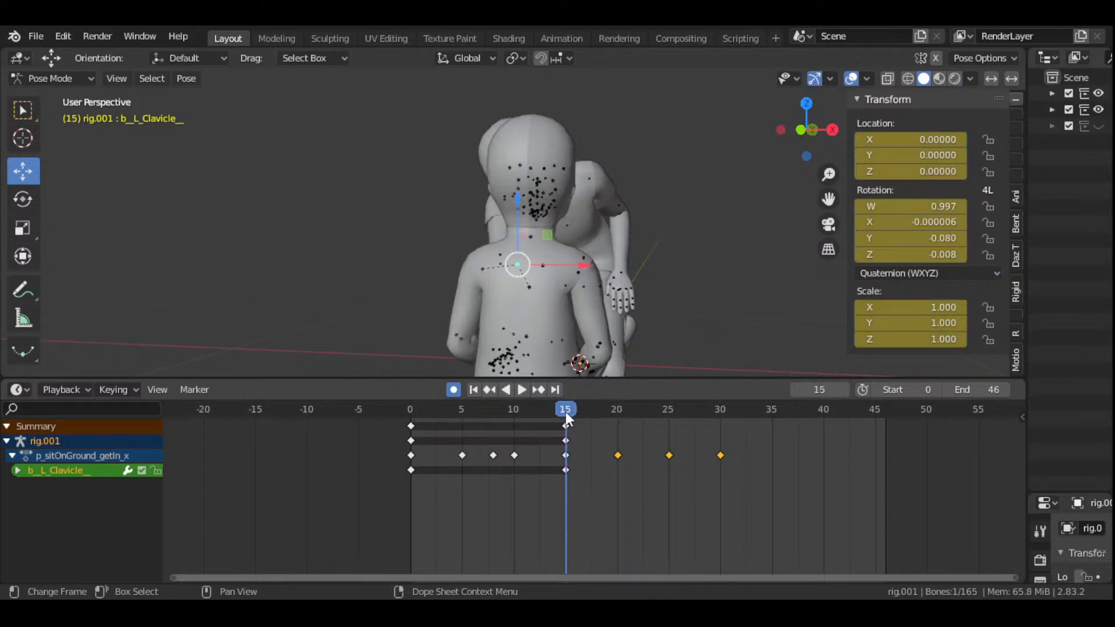
pyautogui.press('space')
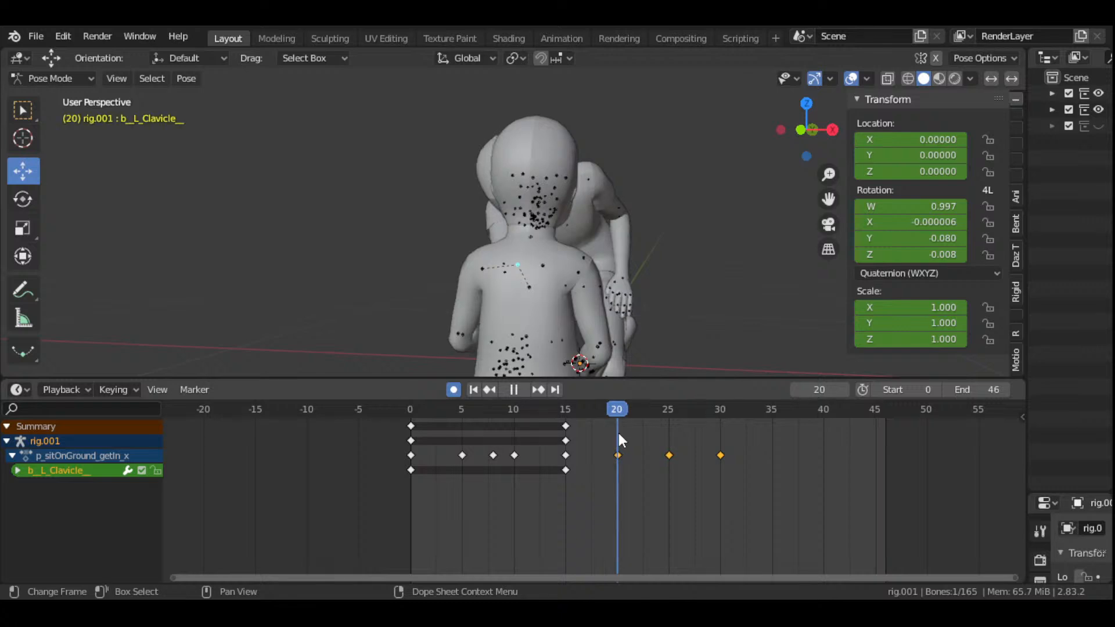
pyautogui.press('space')
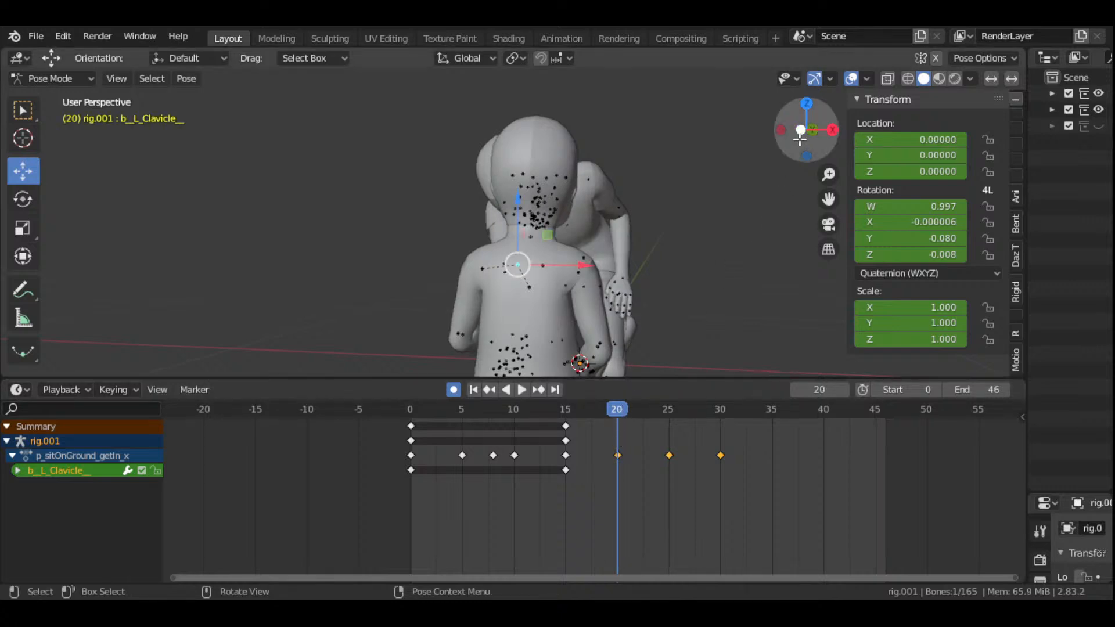
# - Inspect the seated figure's left shoulder and arm at frame 20 from the side, from behind and up close
pyautogui.moveTo(808, 130); pyautogui.dragTo(745, 136)
pyautogui.scroll(-3, 652, 255)
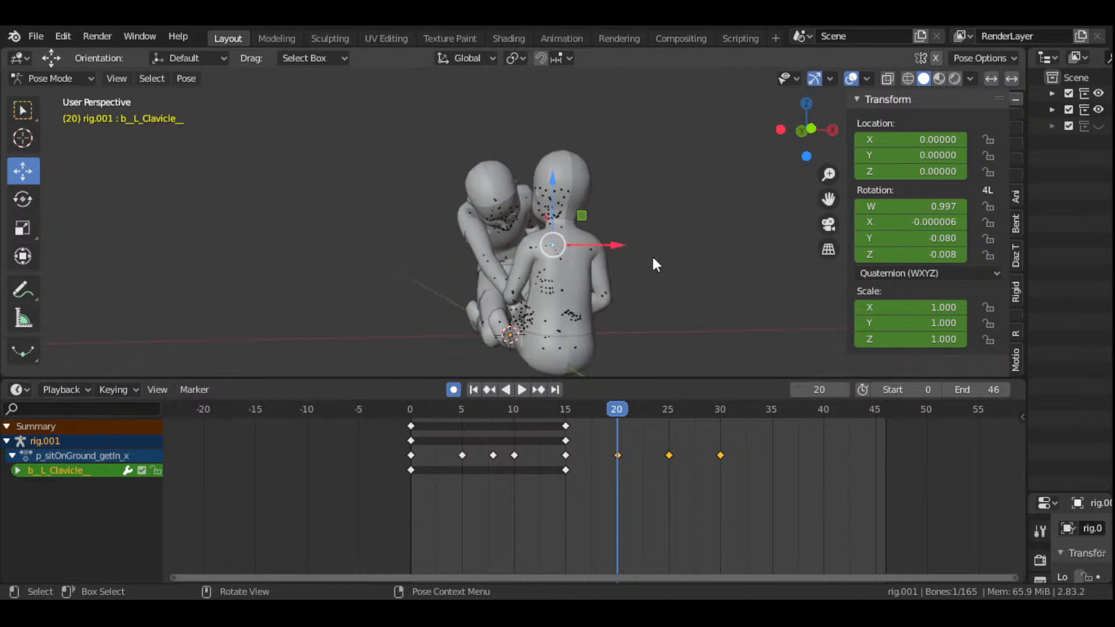
pyautogui.moveTo(815, 153); pyautogui.dragTo(787, 141)
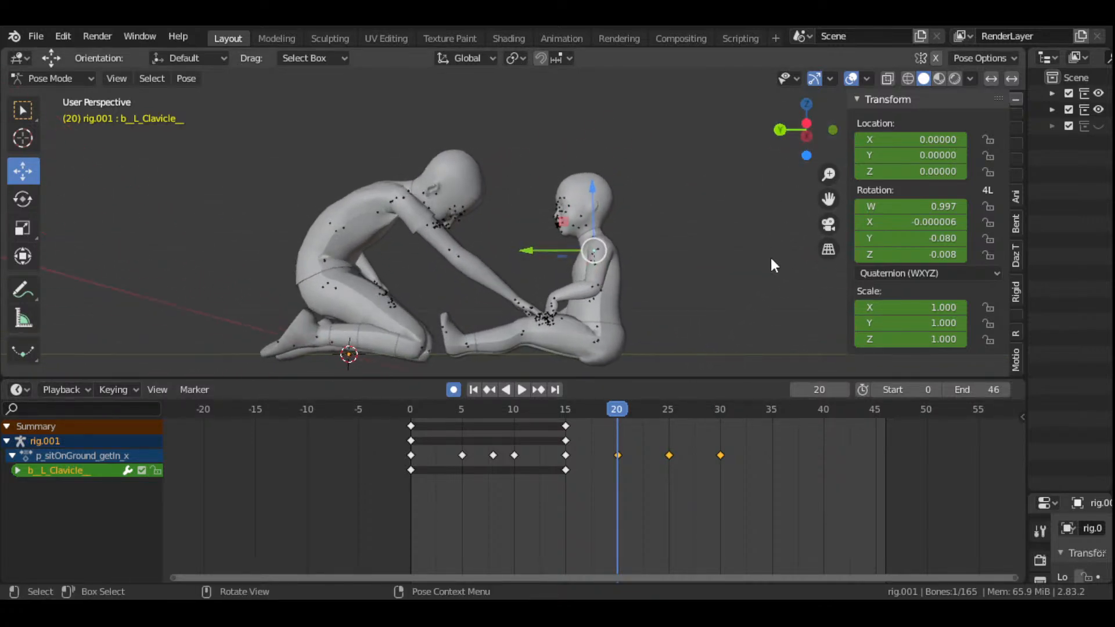
pyautogui.scroll(2, 772, 258)
pyautogui.moveTo(828, 199); pyautogui.dragTo(791, 221)
pyautogui.scroll(2, 767, 256)
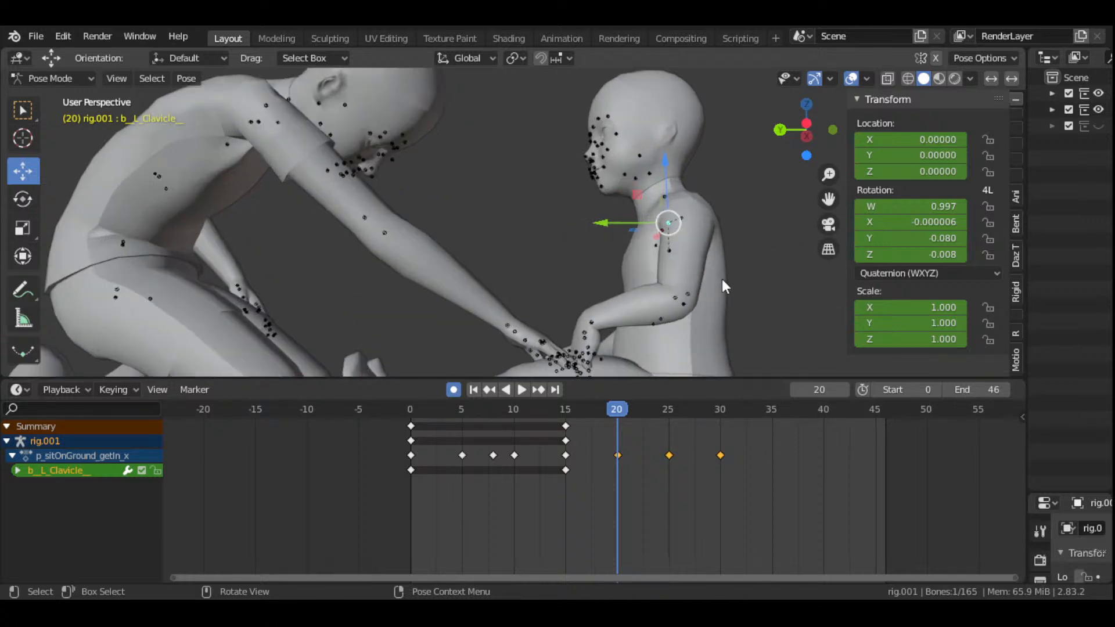
pyautogui.scroll(-1, 720, 288)
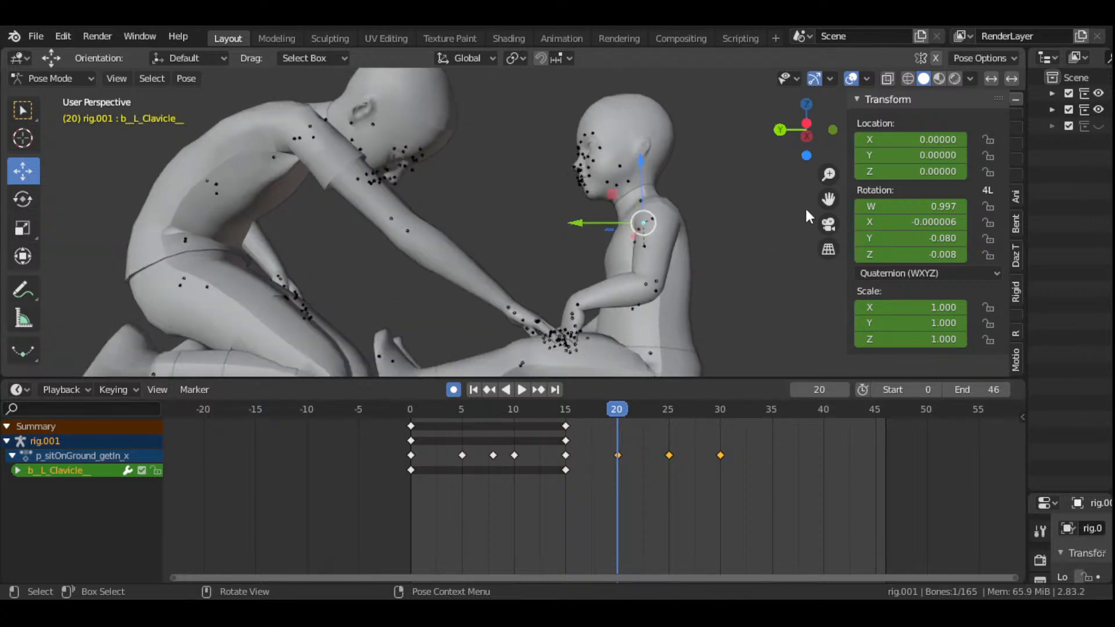
pyautogui.moveTo(805, 141); pyautogui.dragTo(773, 169)
# - At frame 20, insert a LocRotScale keyframe for the seated figure's b__L_Clavicle__ bone
pyautogui.press('space')
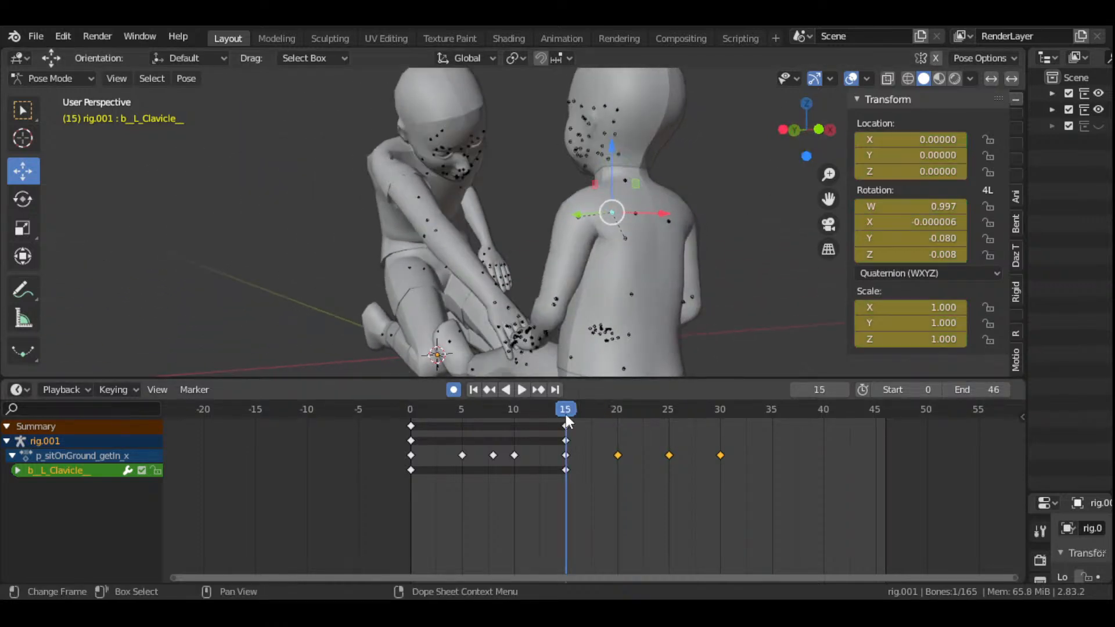
pyautogui.moveTo(622, 428)
pyautogui.mouseDown()
pyautogui.moveTo(668, 438)
pyautogui.moveTo(619, 438)
pyautogui.mouseUp()
pyautogui.press('space')
pyautogui.press('i')
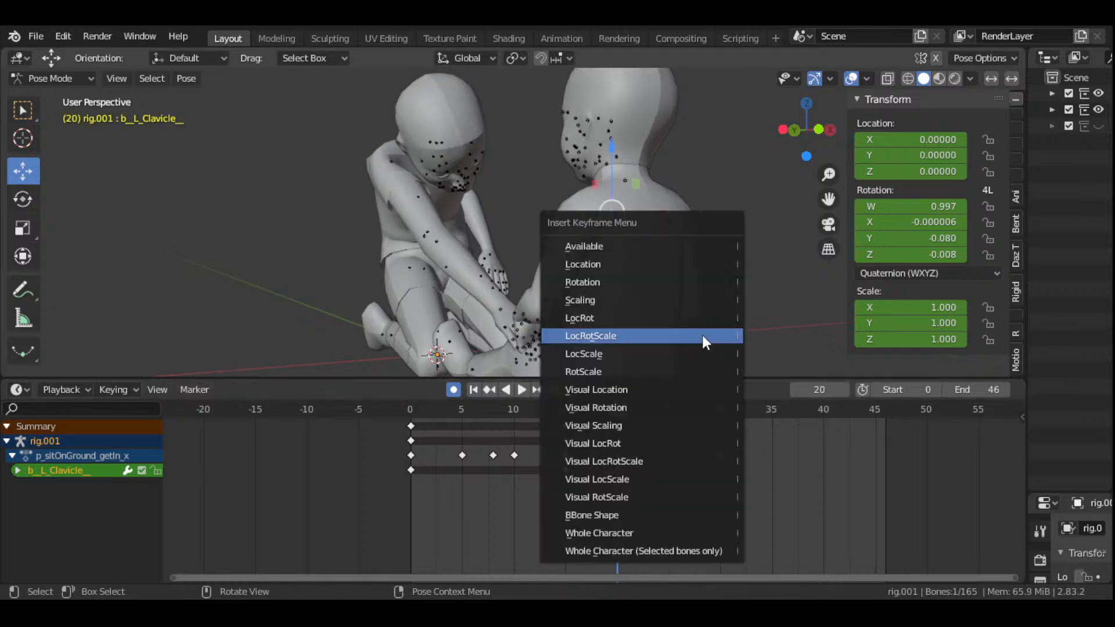
pyautogui.click(702, 336)
# - At frame 30, rotate the seated figure's b__L_Clavicle__ bone about 15°, then slightly further from another angle, to raise the left shoulder
pyautogui.press('space')
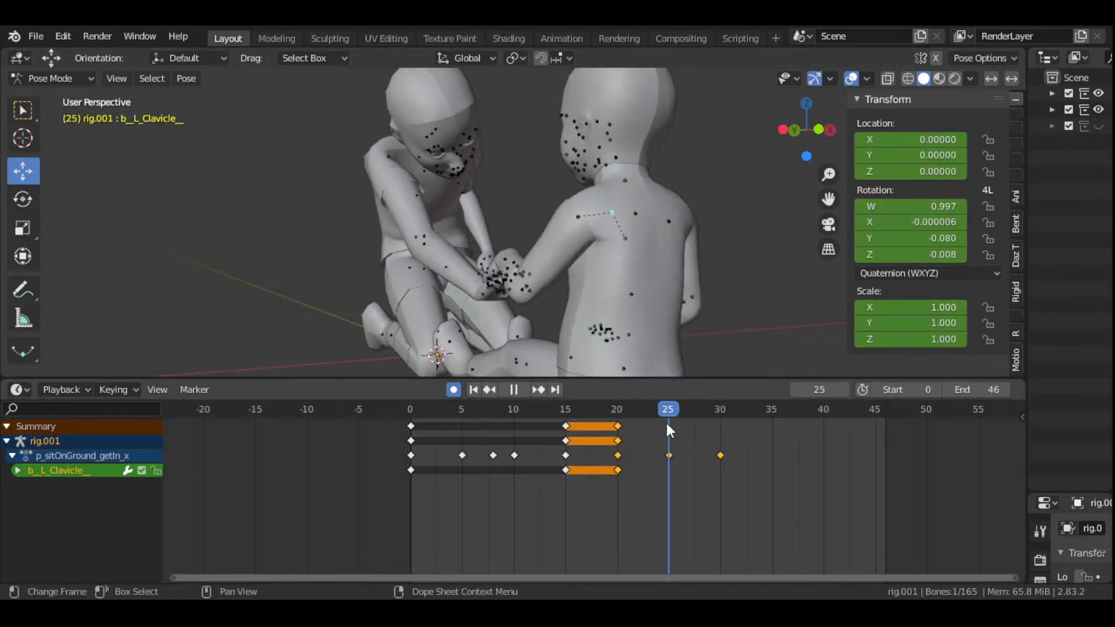
pyautogui.press('space')
pyautogui.moveTo(807, 133); pyautogui.dragTo(781, 131)
pyautogui.press('space')
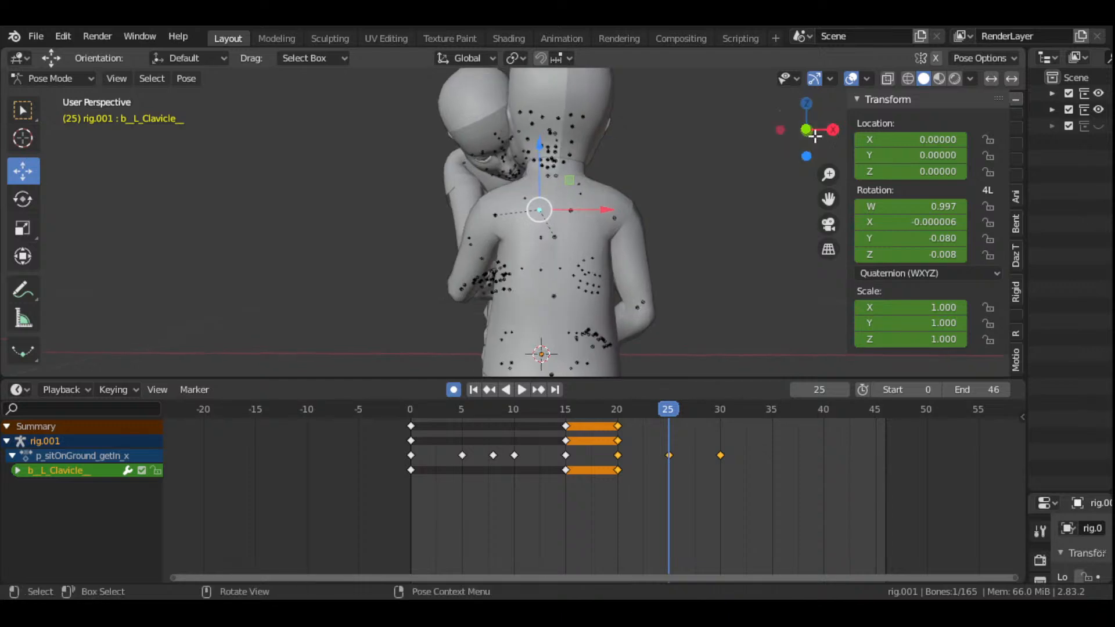
pyautogui.moveTo(692, 411); pyautogui.dragTo(718, 413)
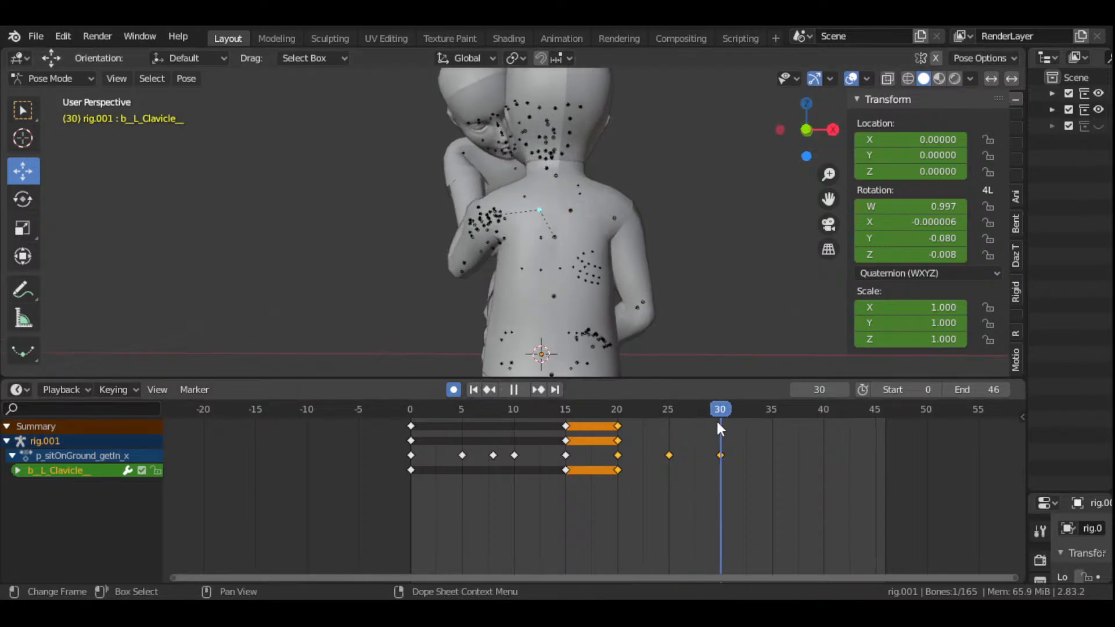
pyautogui.press('space')
pyautogui.press('r')
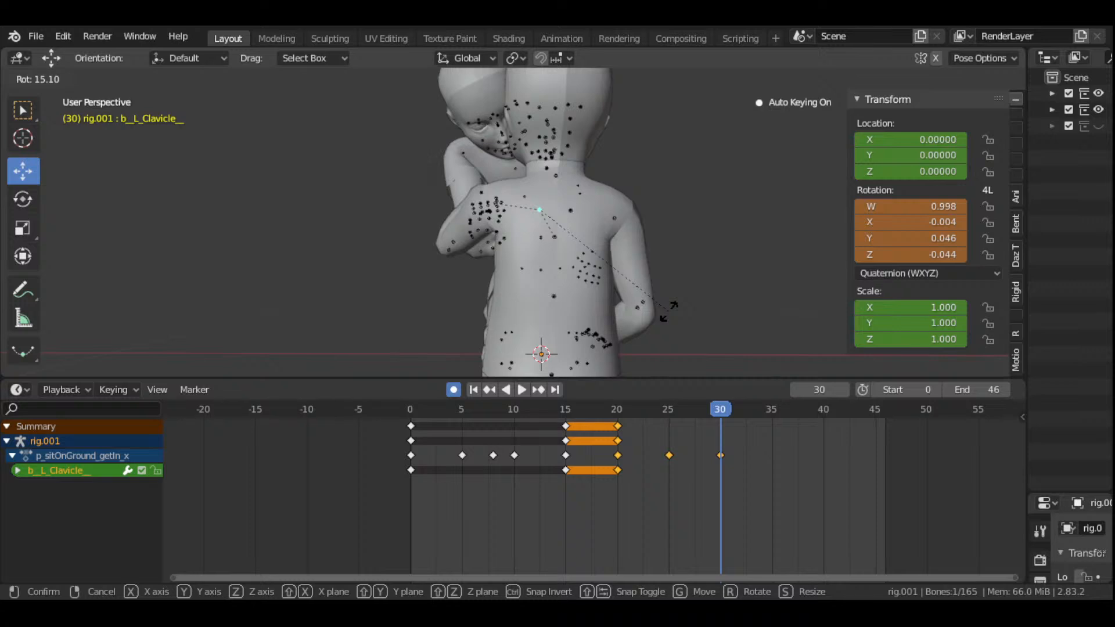
pyautogui.click(668, 311)
pyautogui.moveTo(809, 137); pyautogui.dragTo(768, 175)
pyautogui.press('r')
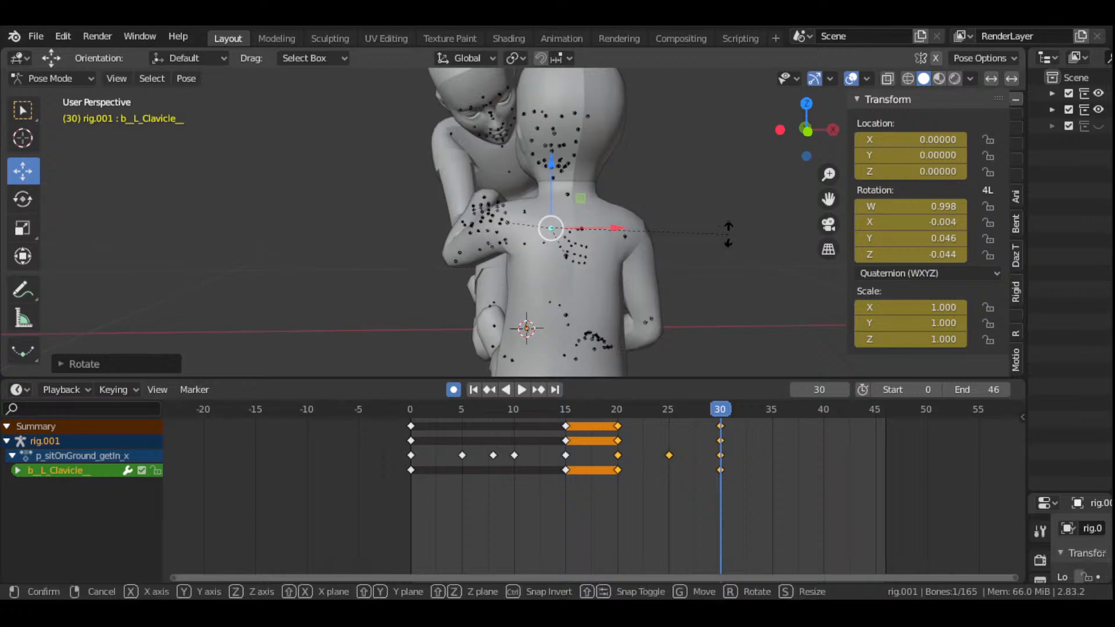
pyautogui.click(730, 242)
# - Examine the seated figure's raised left shoulder and the hand contact at frame 30 from both sides
pyautogui.moveTo(807, 134); pyautogui.dragTo(698, 214)
pyautogui.scroll(-2, 699, 214)
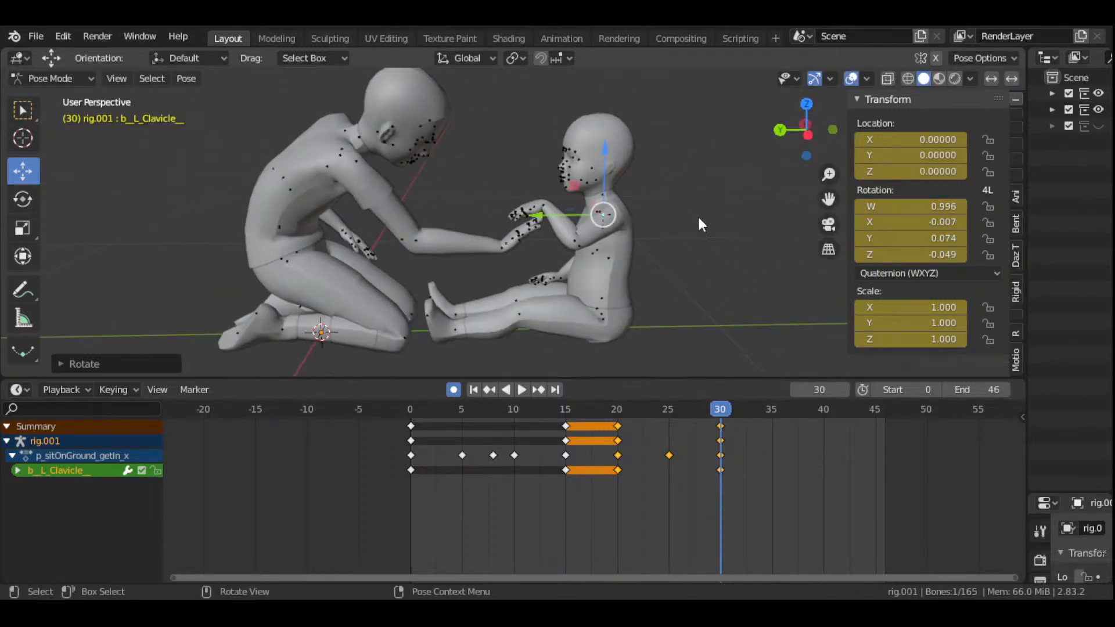
pyautogui.moveTo(788, 145); pyautogui.dragTo(714, 199)
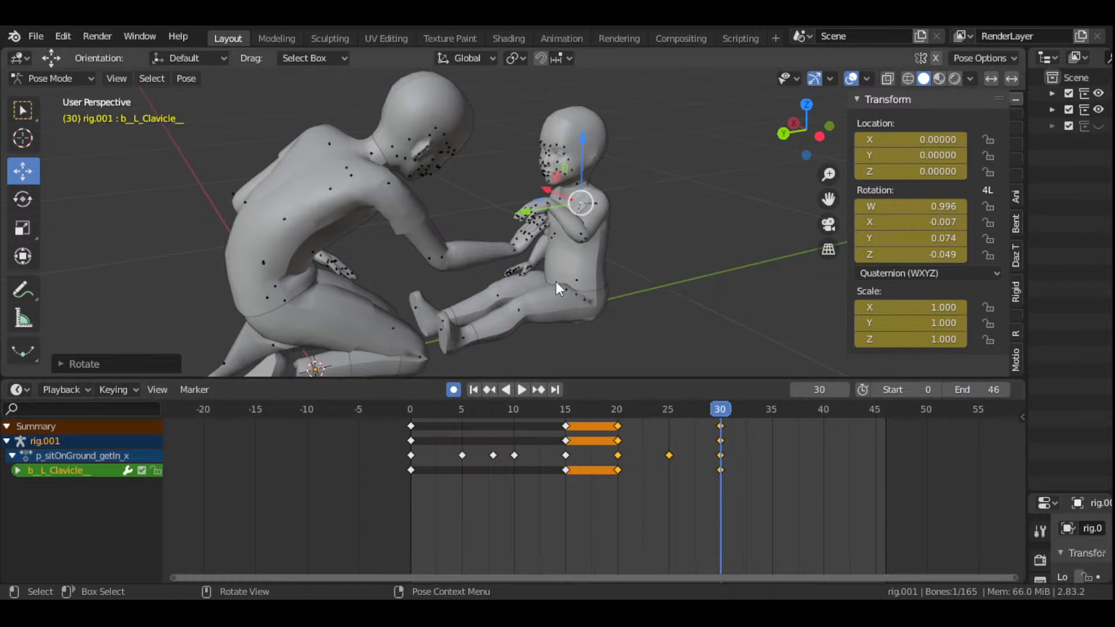
pyautogui.moveTo(806, 130); pyautogui.dragTo(604, 135)
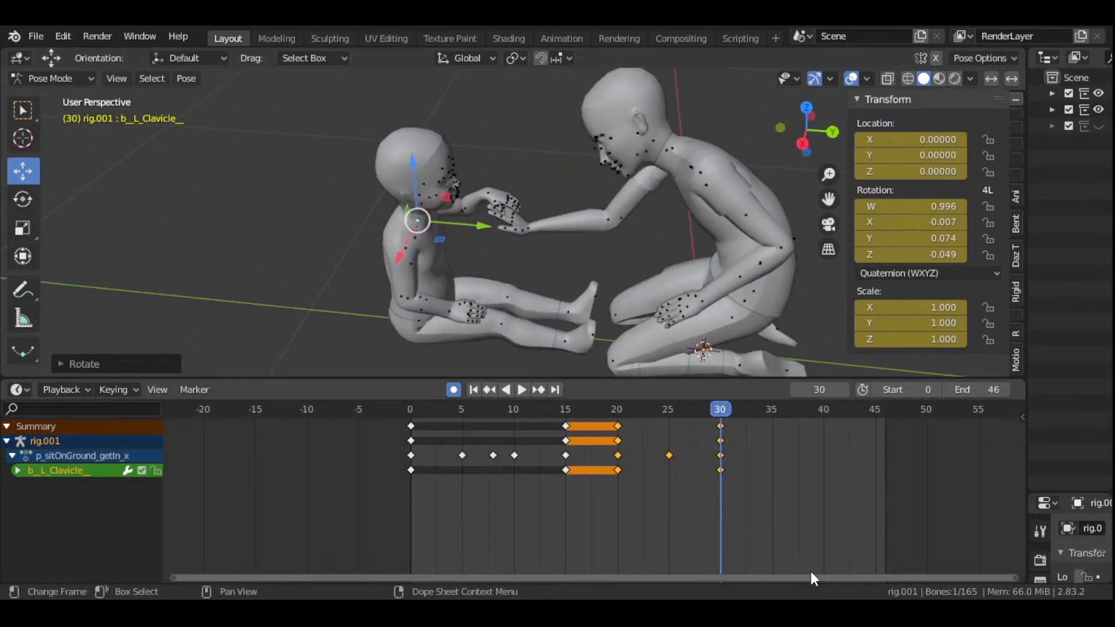
pyautogui.moveTo(811, 575); pyautogui.dragTo(852, 584)
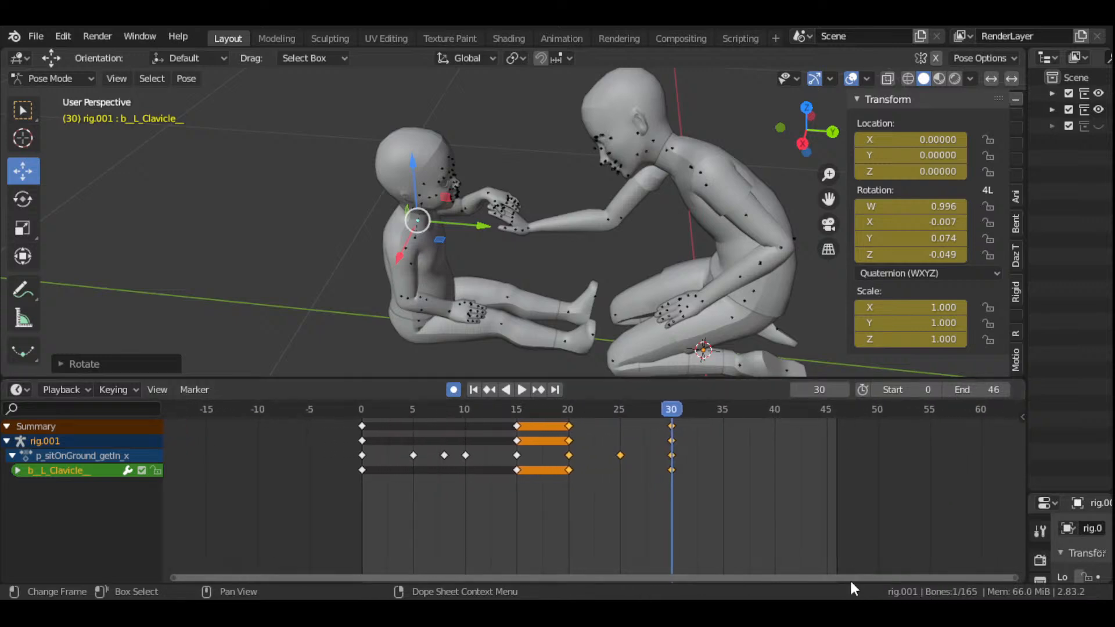
# - Scrub frames 20 to 30 up close to review the seated figure's shoulder and arm motion
pyautogui.moveTo(808, 132)
pyautogui.mouseDown()
pyautogui.moveTo(697, 137)
pyautogui.moveTo(807, 133)
pyautogui.mouseUp()
pyautogui.scroll(3, 623, 259)
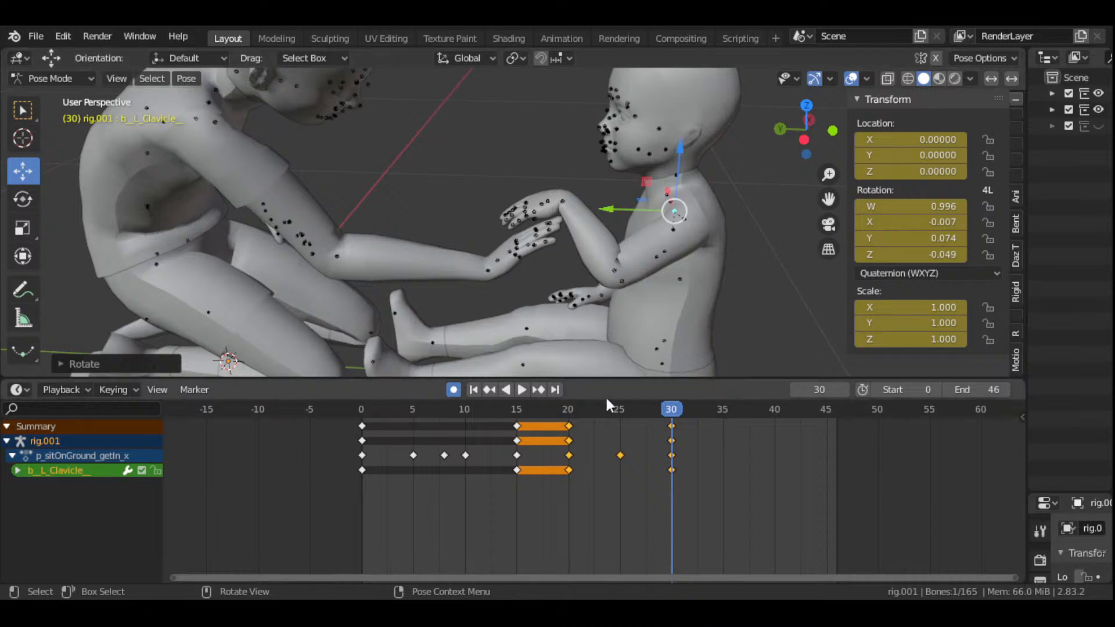
pyautogui.click(570, 411)
pyautogui.press('space')
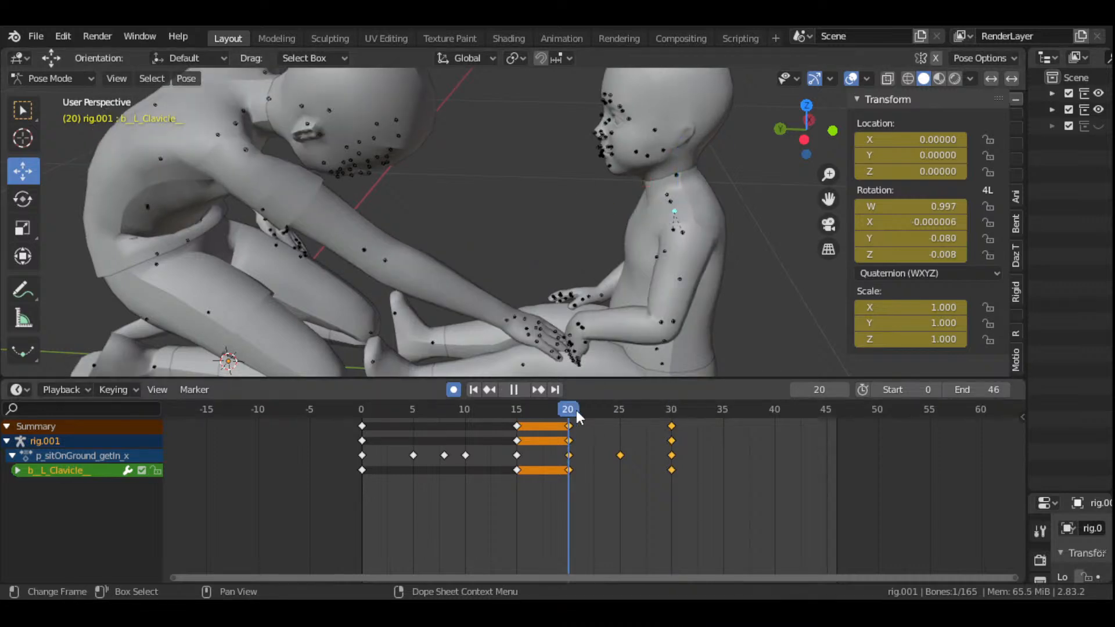
pyautogui.moveTo(576, 410); pyautogui.dragTo(672, 433)
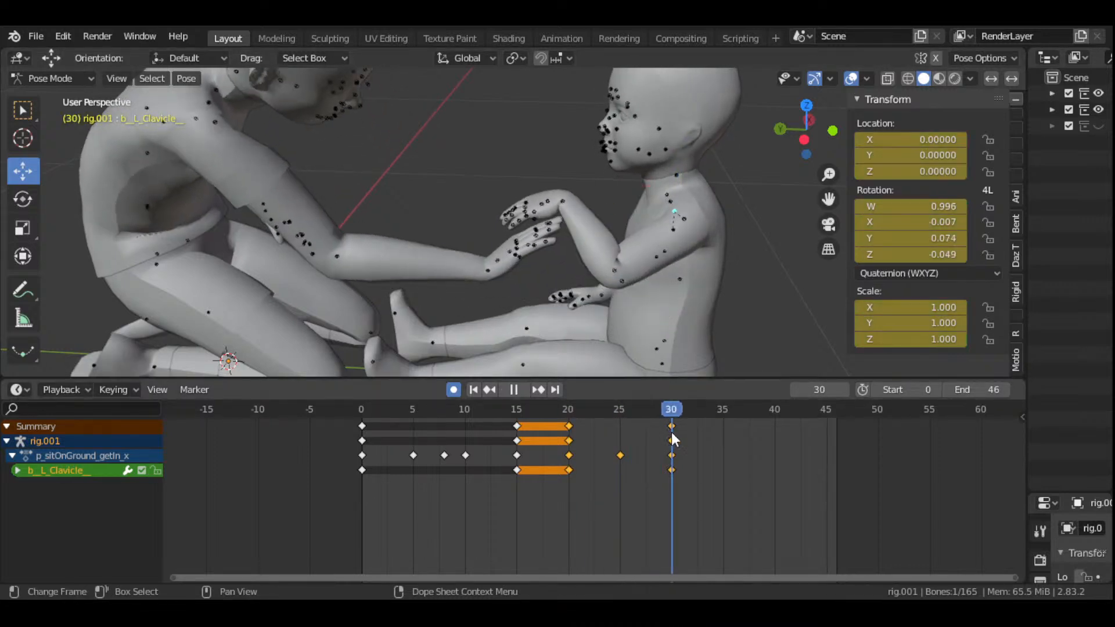
pyautogui.press('space')
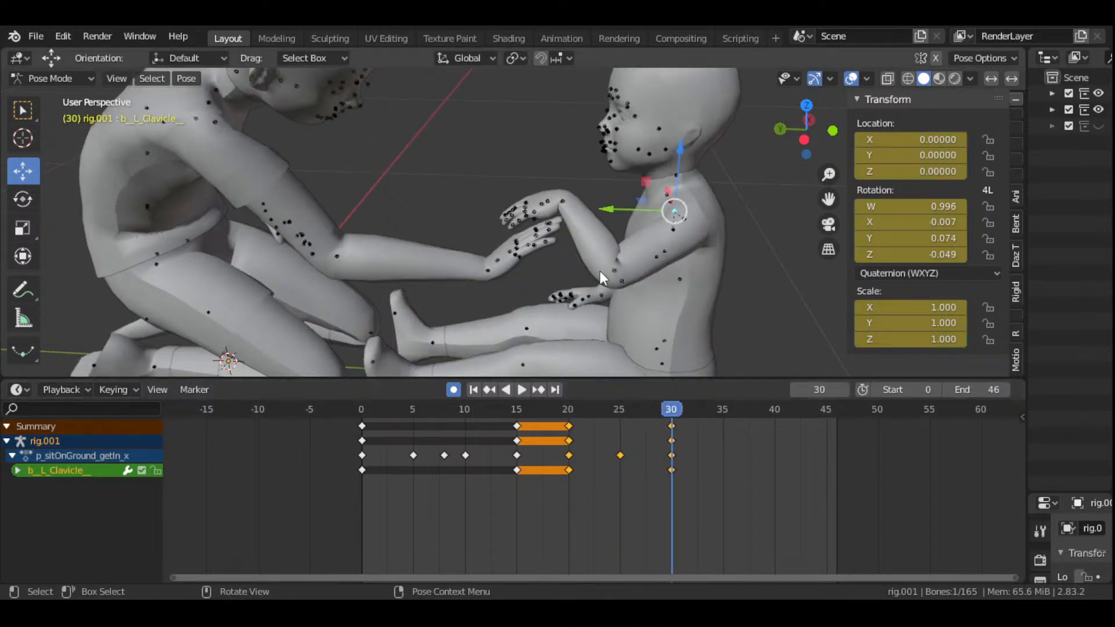
# - Play the animation from frame 0 and scrub frames 15 to 30 to review both figures' arm motion
pyautogui.click(562, 204)
pyautogui.moveTo(604, 250); pyautogui.dragTo(627, 245, button='middle')
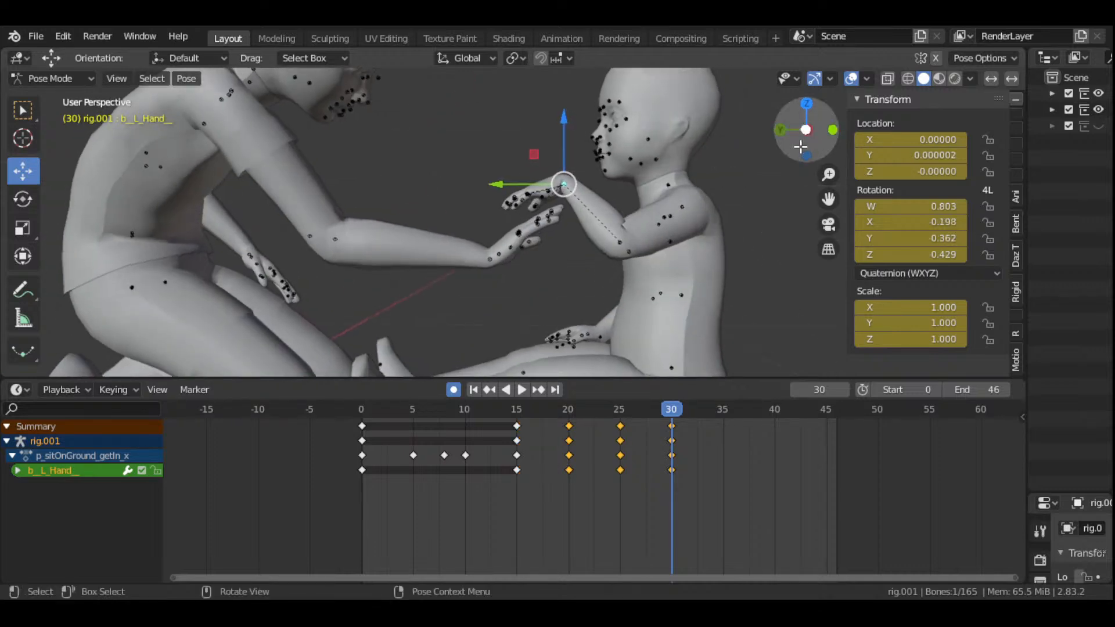
pyautogui.click(684, 212)
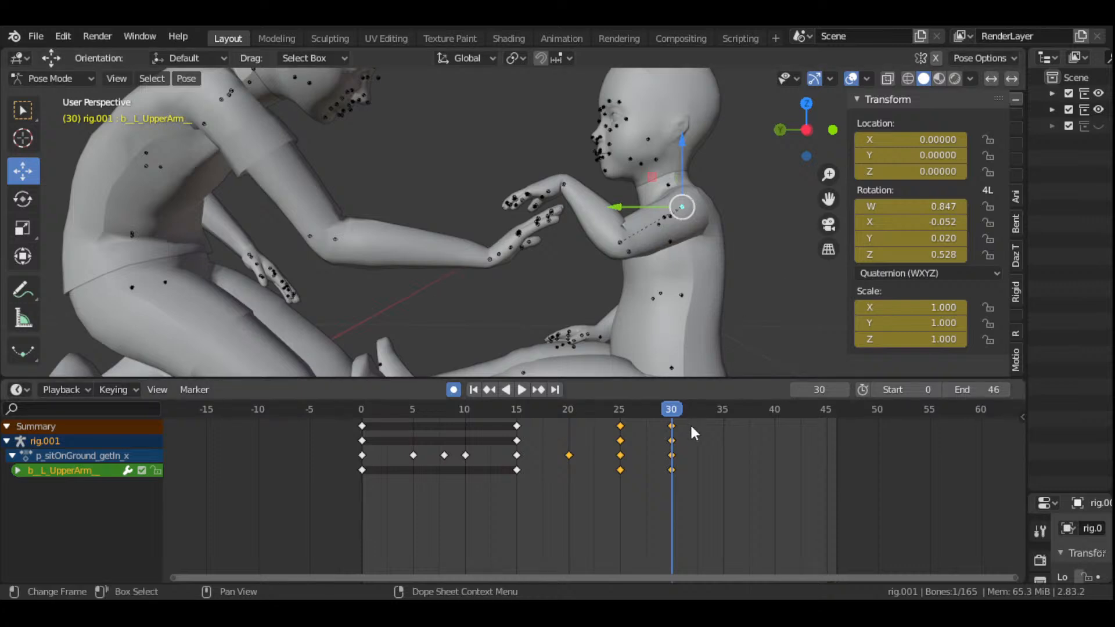
pyautogui.click(477, 388)
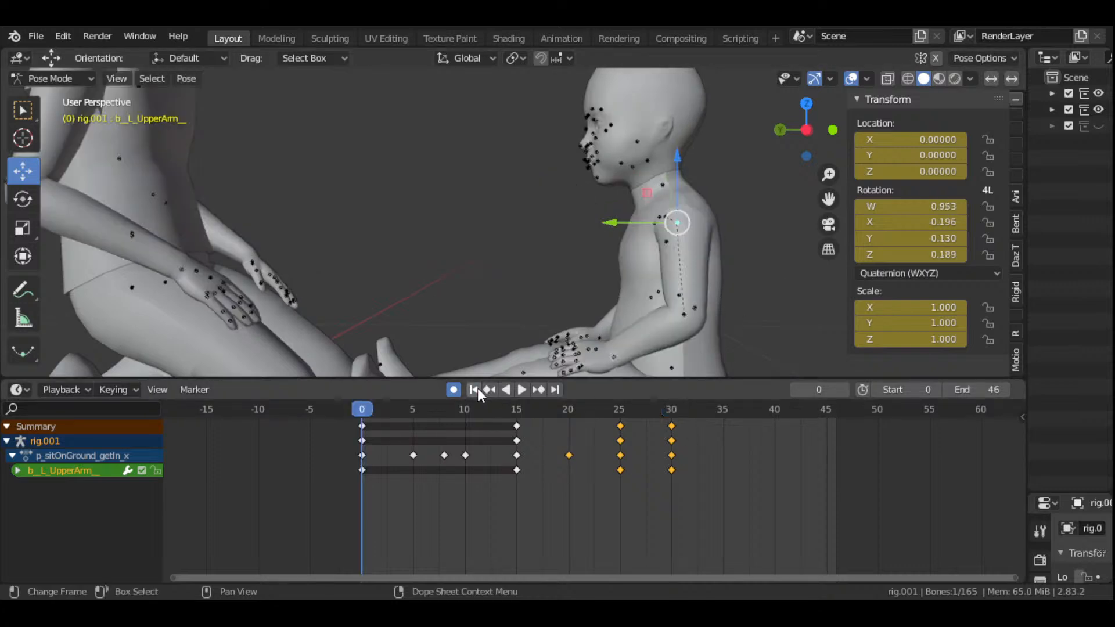
pyautogui.click(521, 389)
pyautogui.scroll(-3, 523, 302)
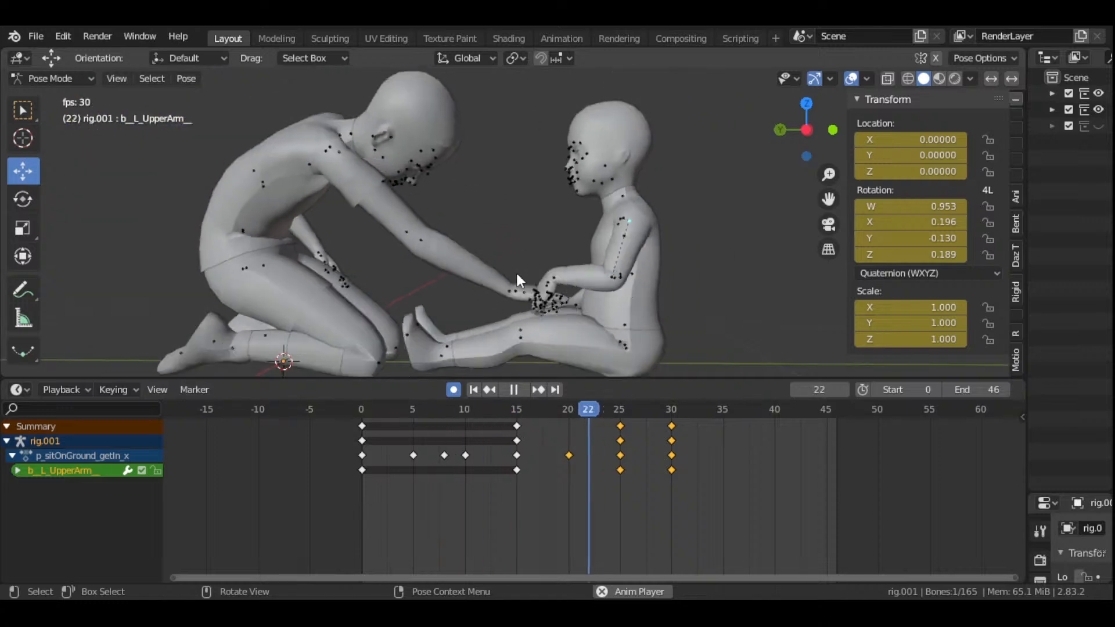
pyautogui.click(514, 390)
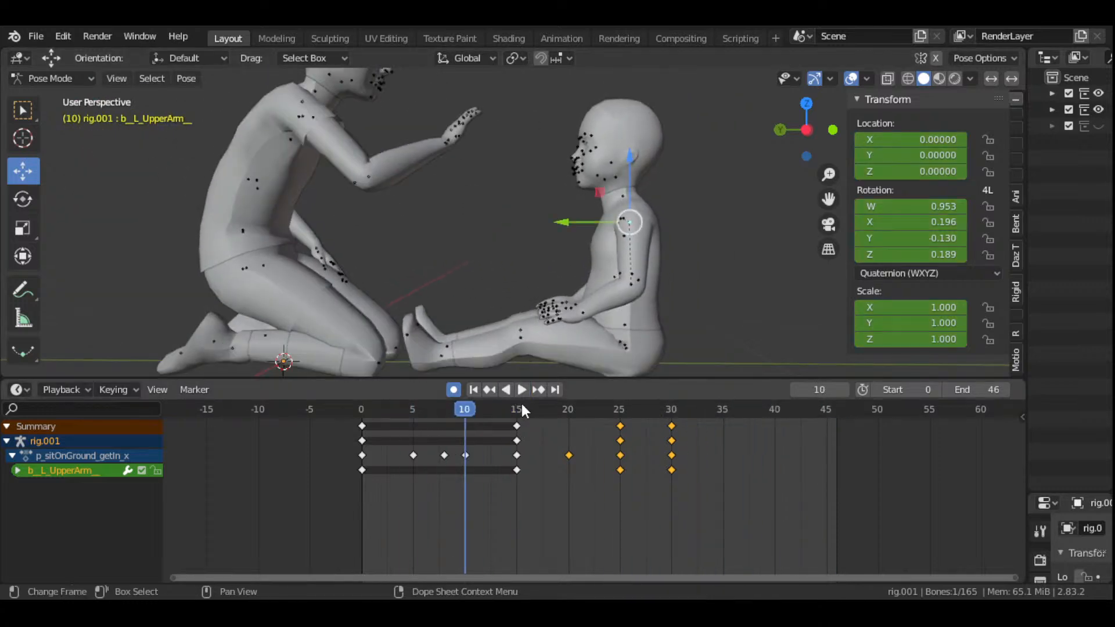
pyautogui.click(518, 409)
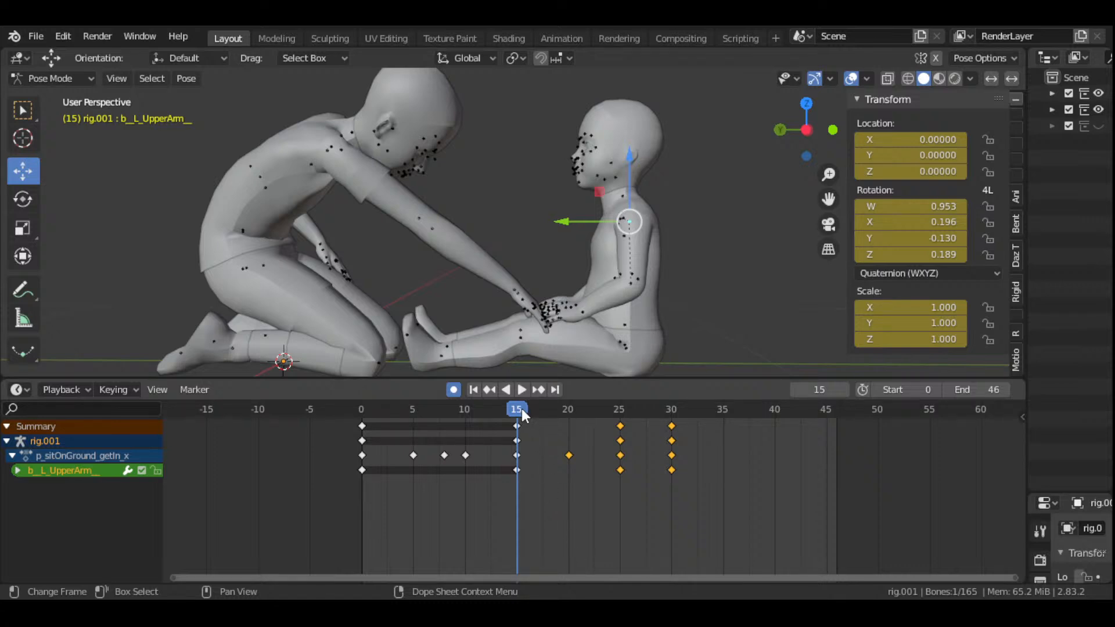
pyautogui.press('space')
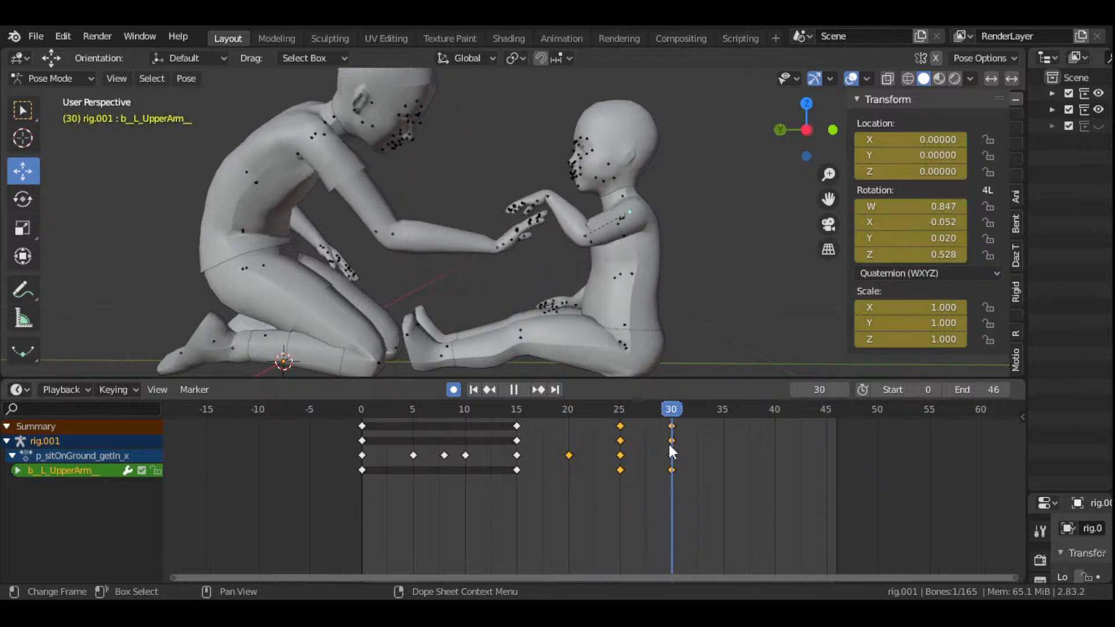
pyautogui.press('space')
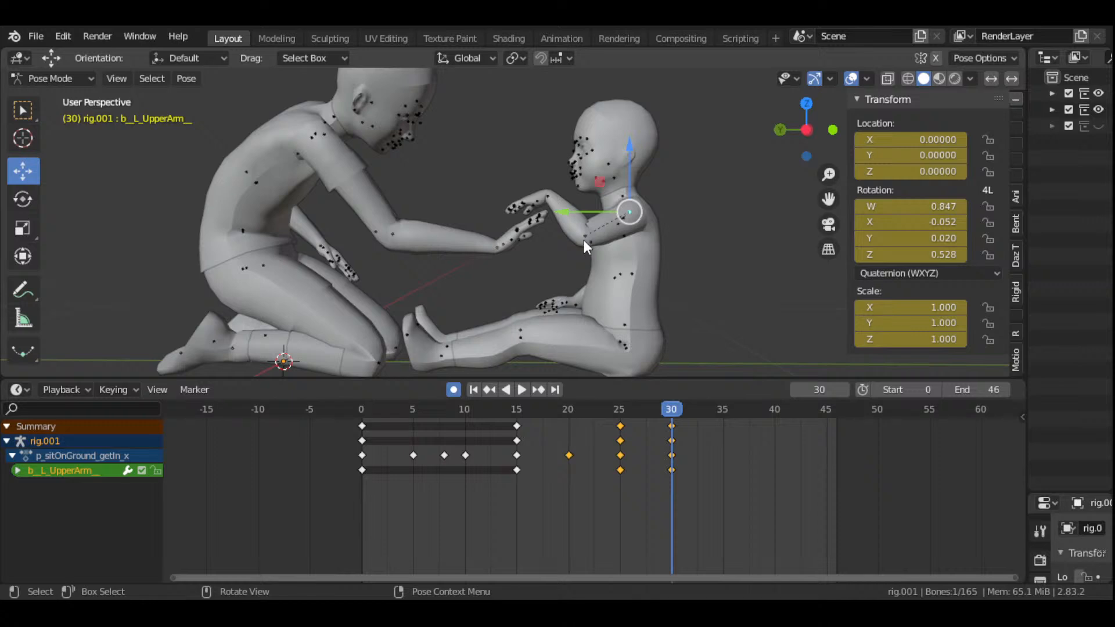
# - At frame 30, rotate the seated figure's b__L_Forearm__ bone to lower the left hand onto the kneeling figure's hand
pyautogui.click(584, 240)
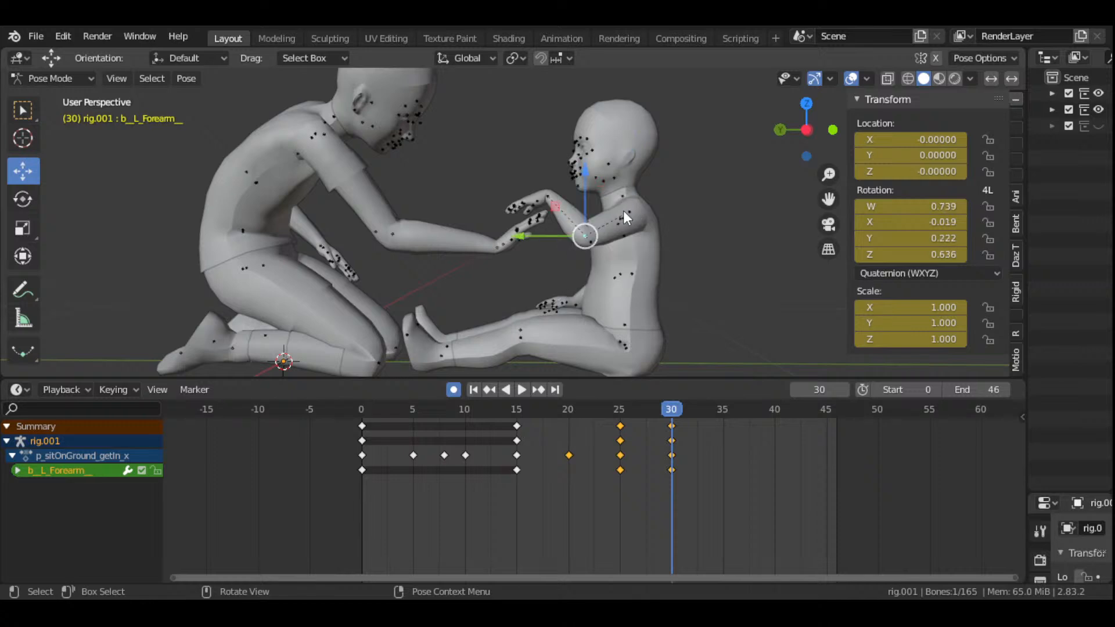
pyautogui.scroll(2, 624, 218)
pyautogui.press('r')
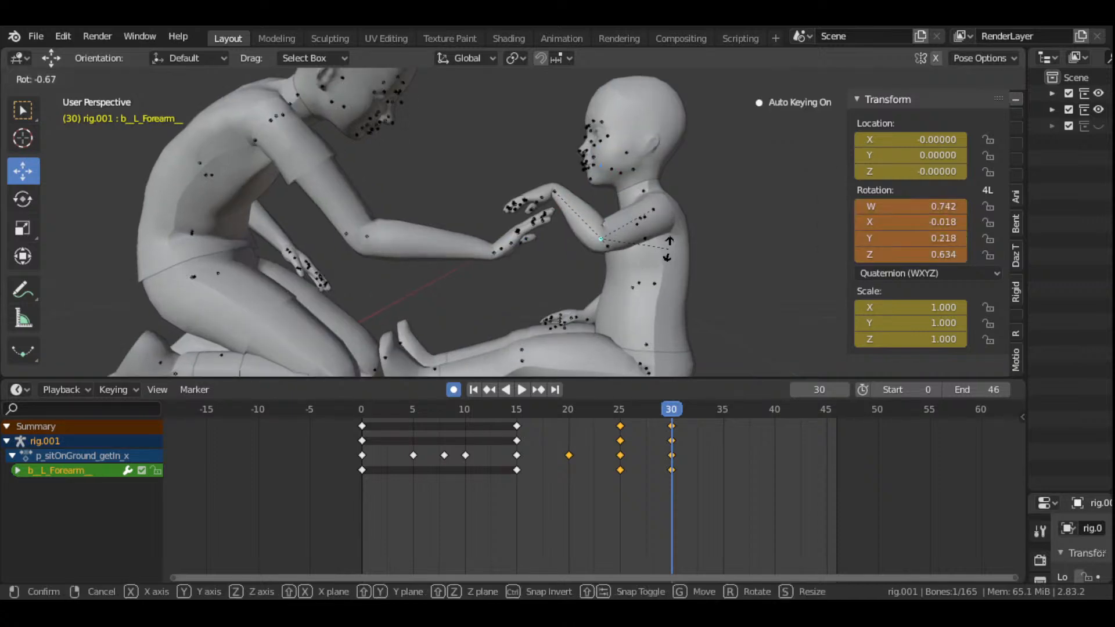
pyautogui.click(669, 238)
pyautogui.scroll(-3, 696, 224)
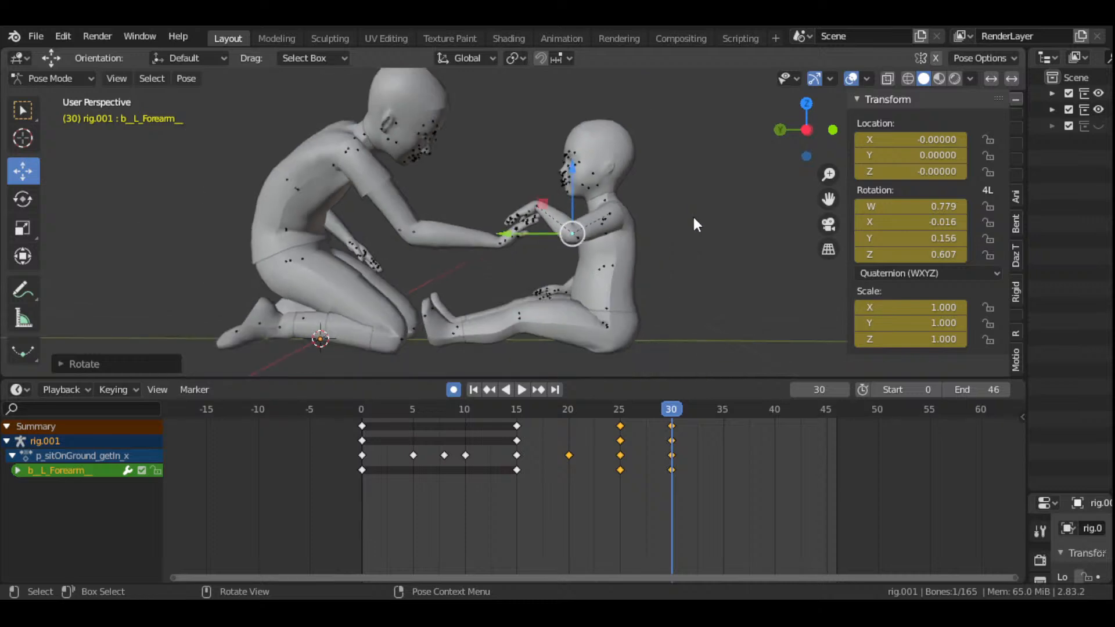
pyautogui.scroll(-2, 835, 213)
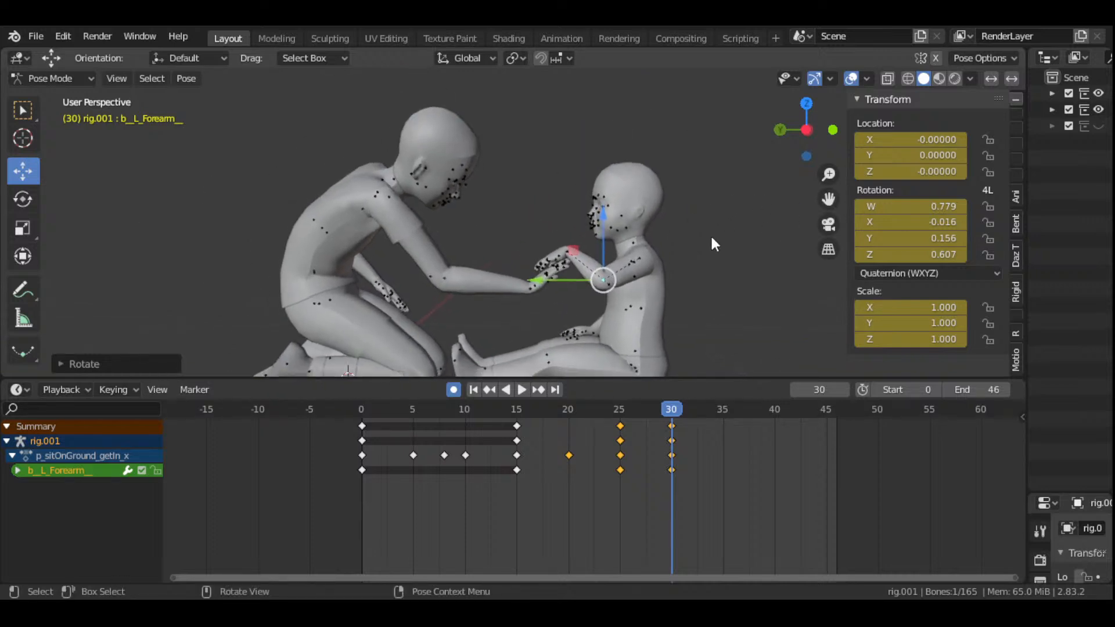
# - Play the animation from frame 0 and scrub up to frame 35, examining both figures' poses from both sides
pyautogui.click(474, 390)
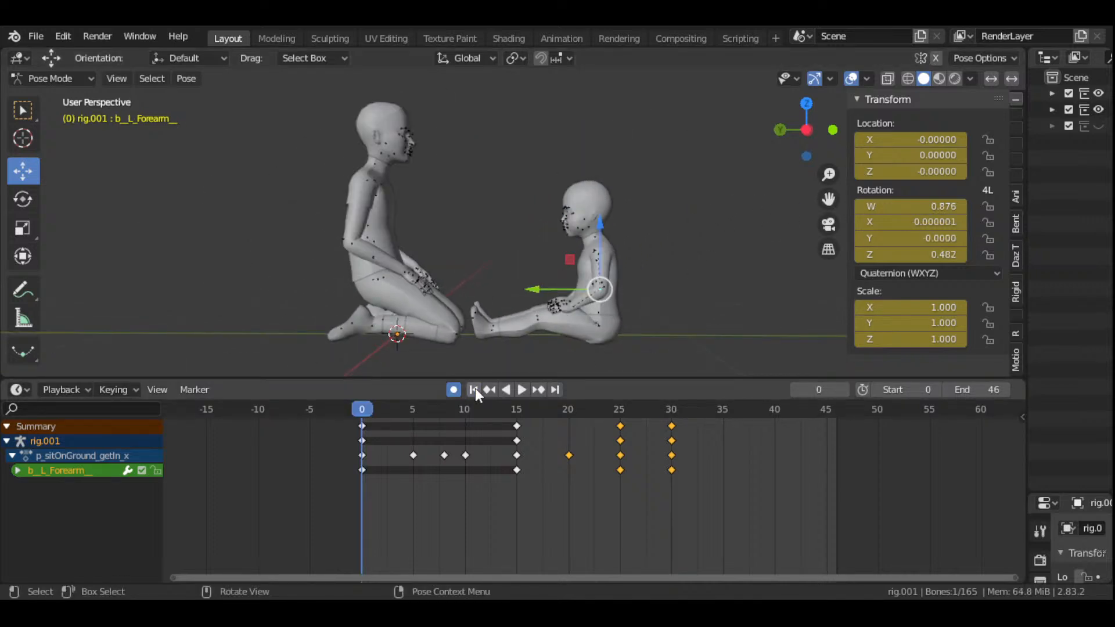
pyautogui.click(521, 389)
pyautogui.click(521, 388)
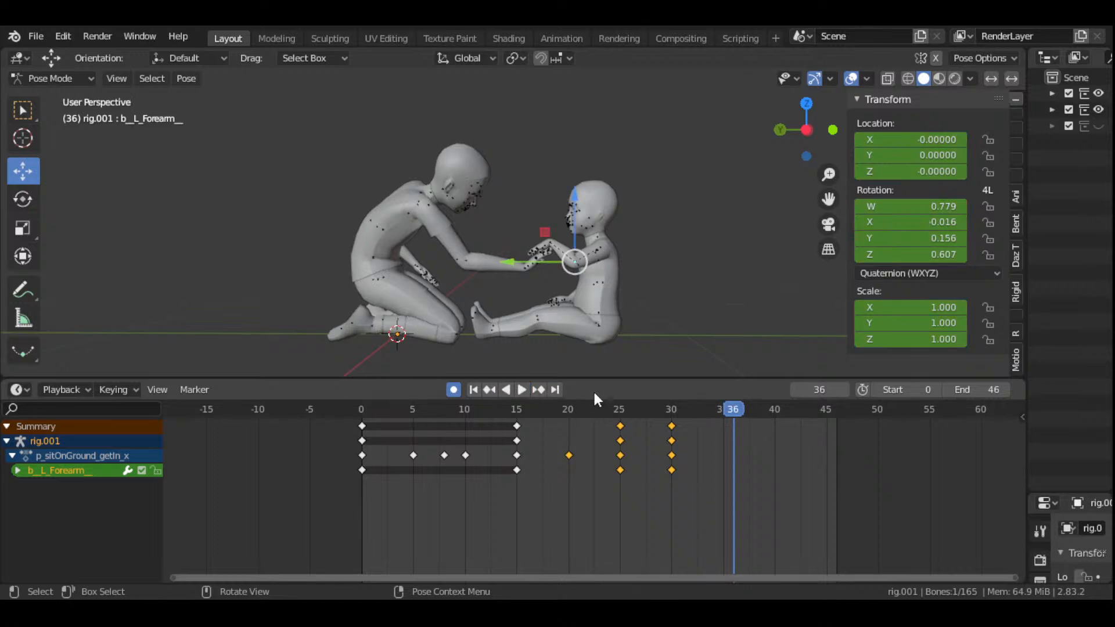
pyautogui.moveTo(619, 414); pyautogui.dragTo(722, 434)
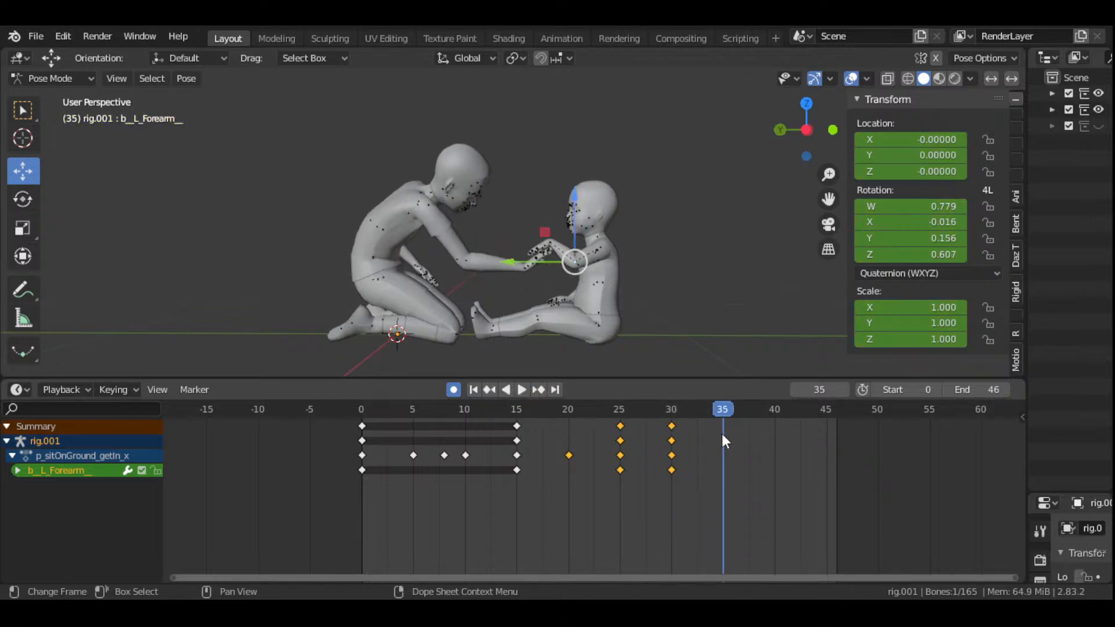
pyautogui.moveTo(806, 129); pyautogui.dragTo(494, 281)
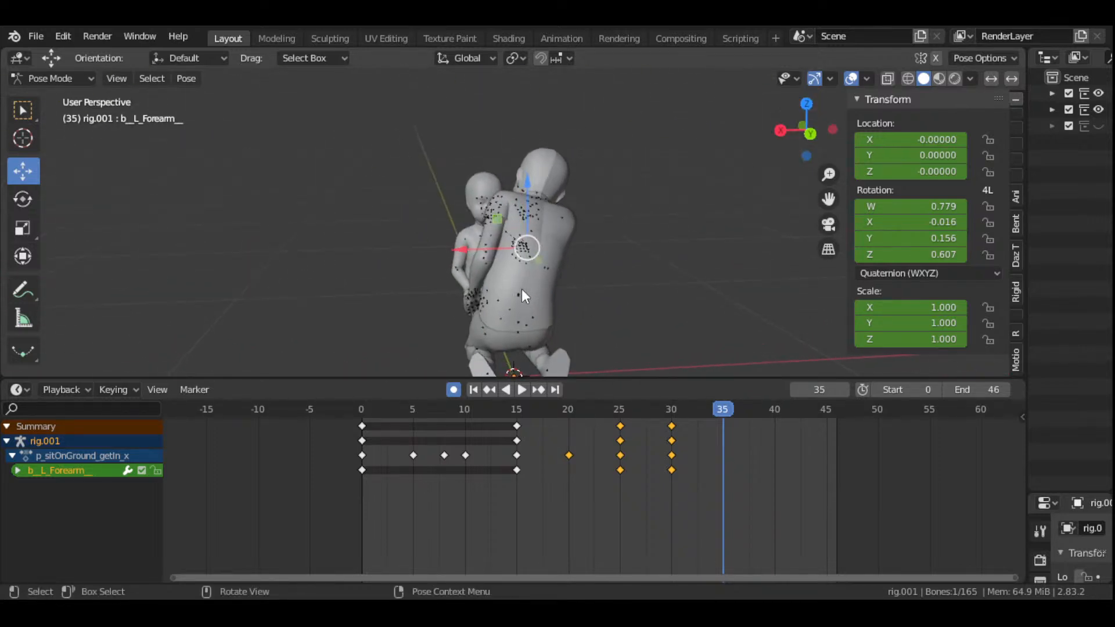
pyautogui.click(521, 290)
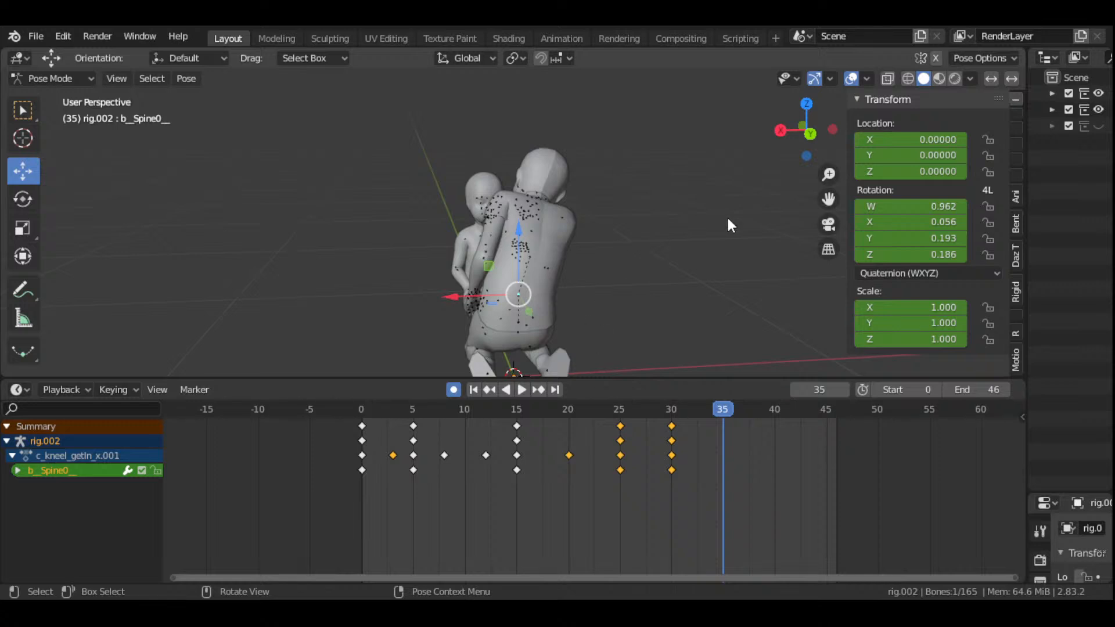
pyautogui.moveTo(808, 139); pyautogui.dragTo(758, 138)
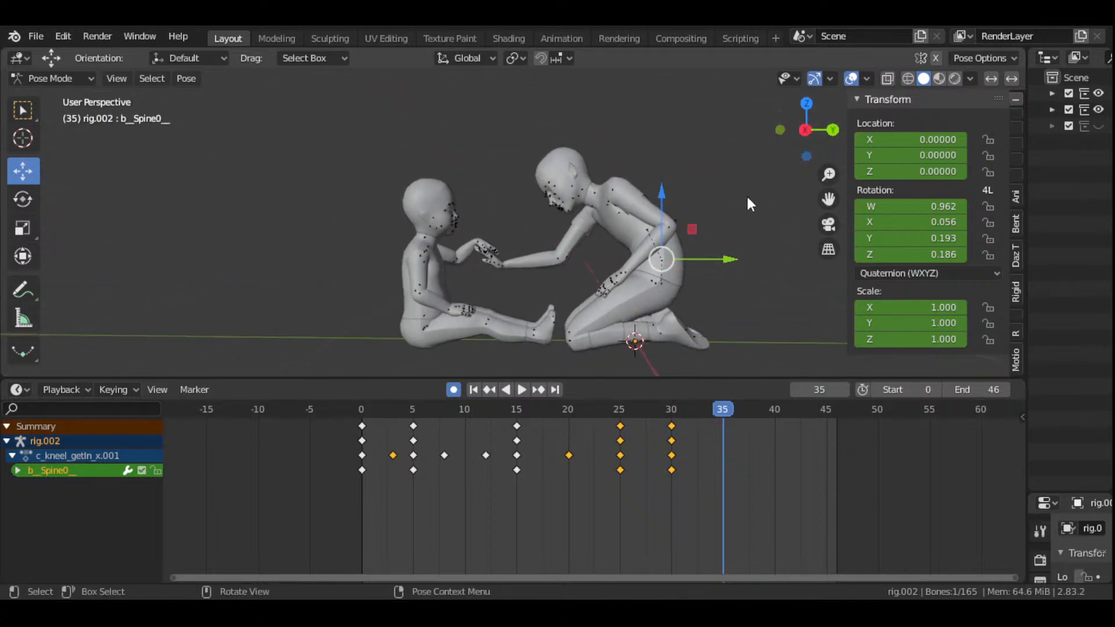
pyautogui.click(520, 391)
pyautogui.click(521, 392)
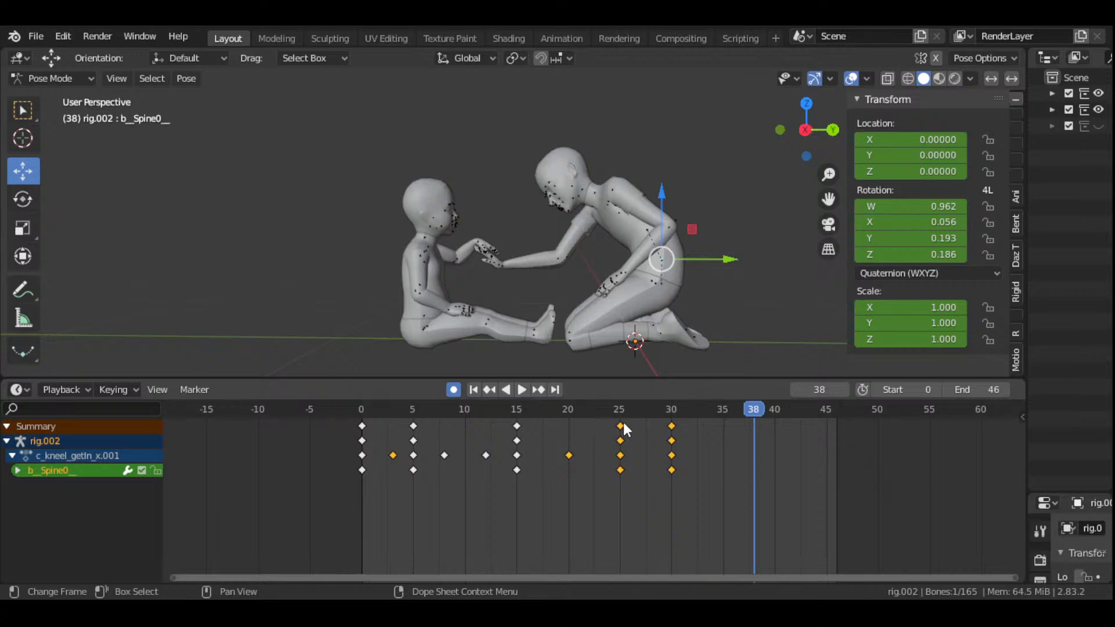
pyautogui.moveTo(623, 420); pyautogui.dragTo(722, 433)
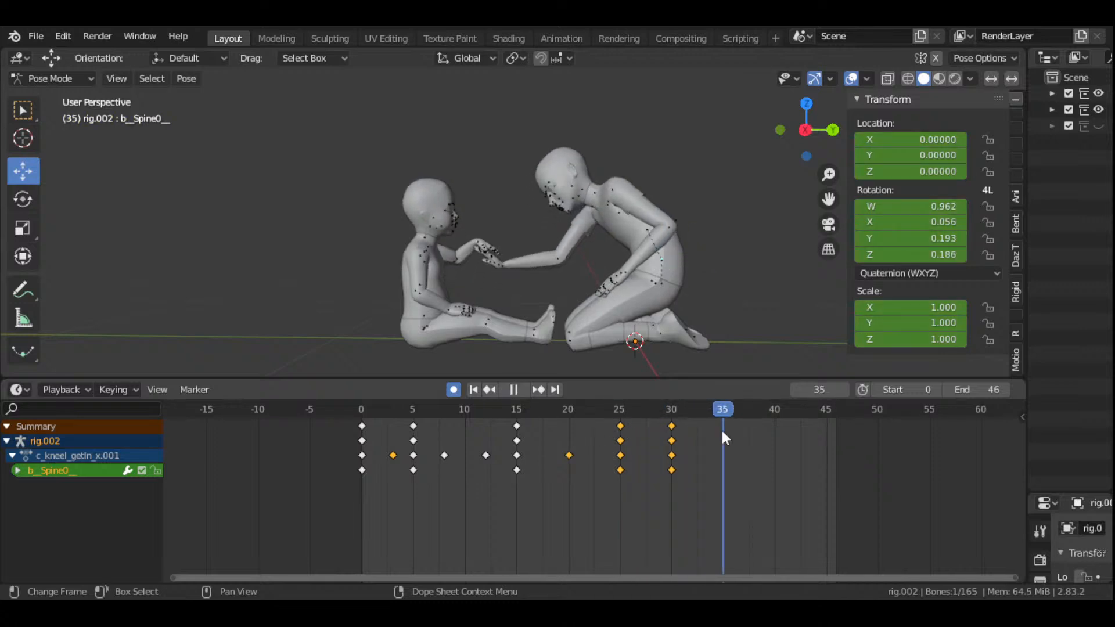
# - At frame 35, rotate the seated figure's b__Neck__ bone slightly to tilt the head forward
pyautogui.moveTo(791, 152); pyautogui.dragTo(725, 150)
pyautogui.scroll(3, 706, 259)
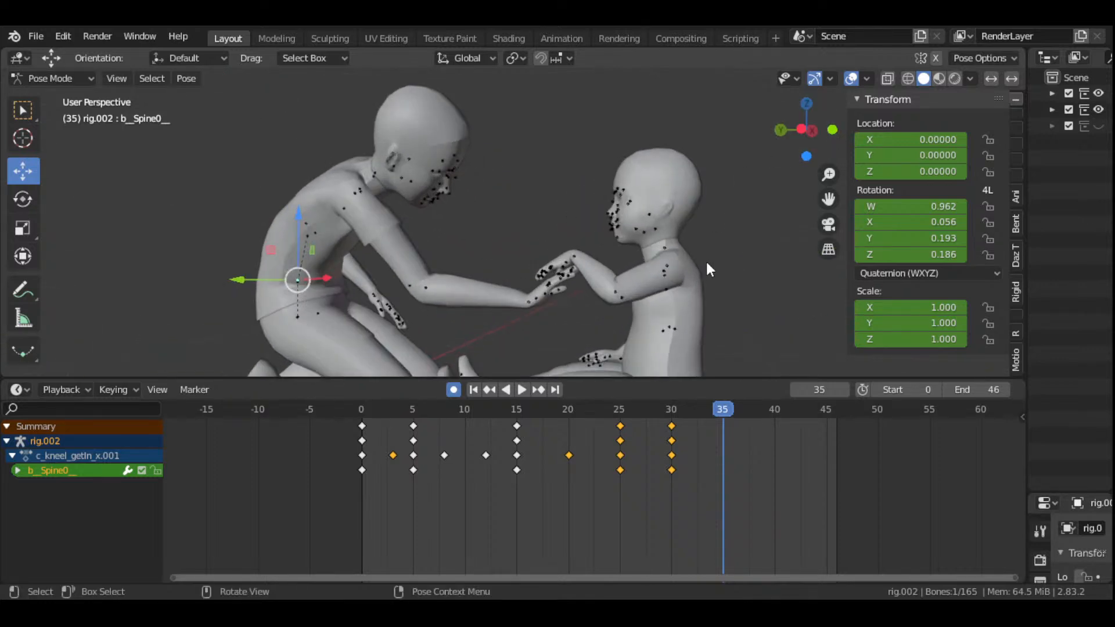
pyautogui.click(664, 246)
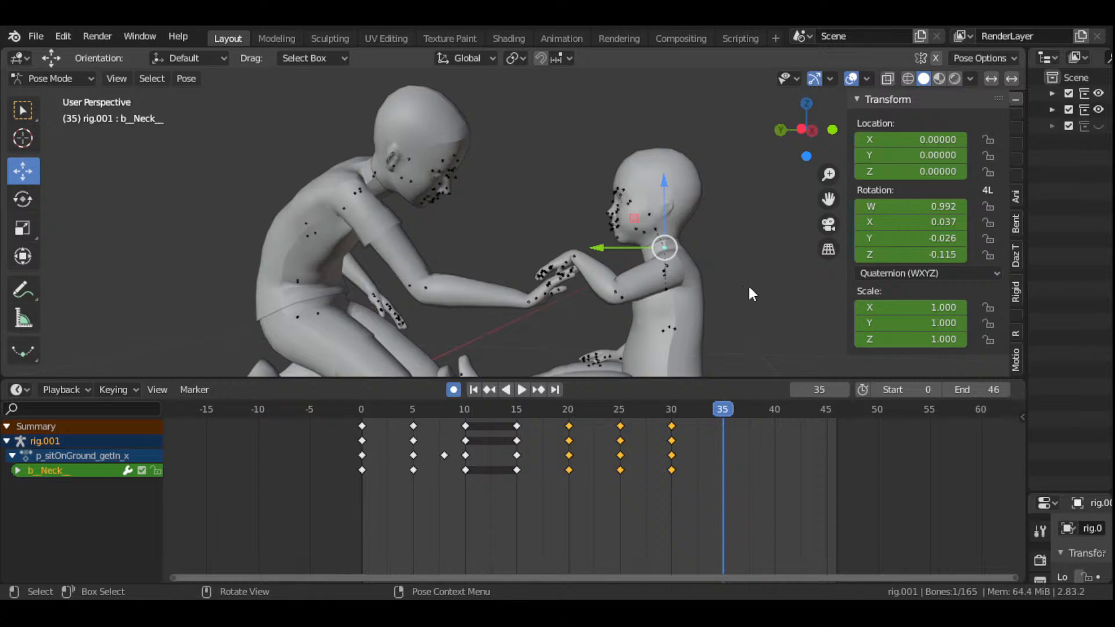
pyautogui.press('r')
pyautogui.click(723, 285)
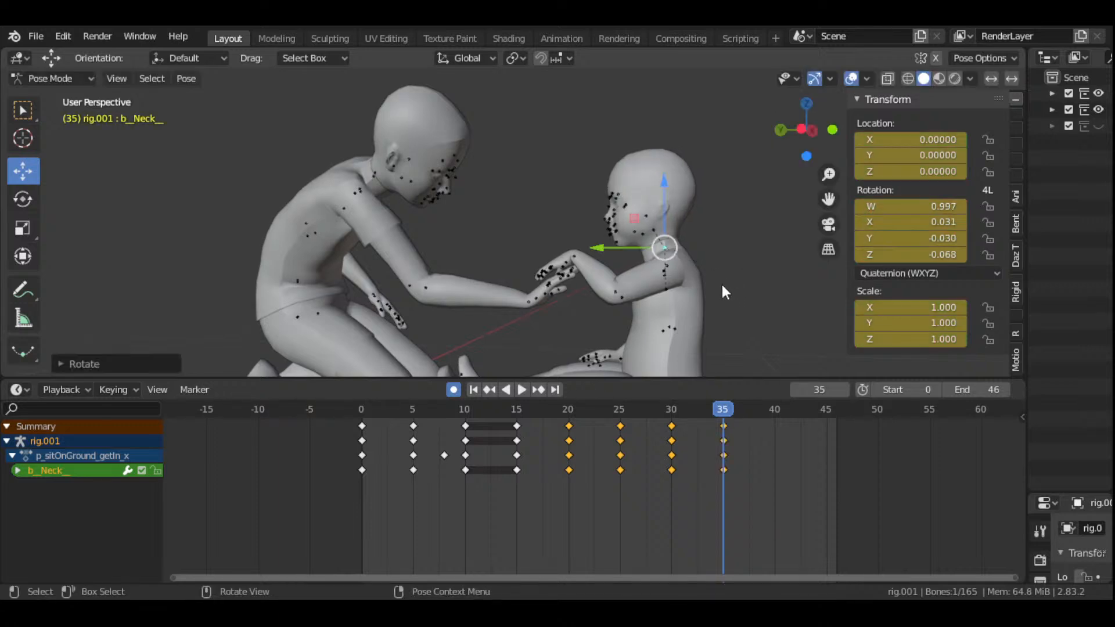
pyautogui.scroll(-2, 639, 308)
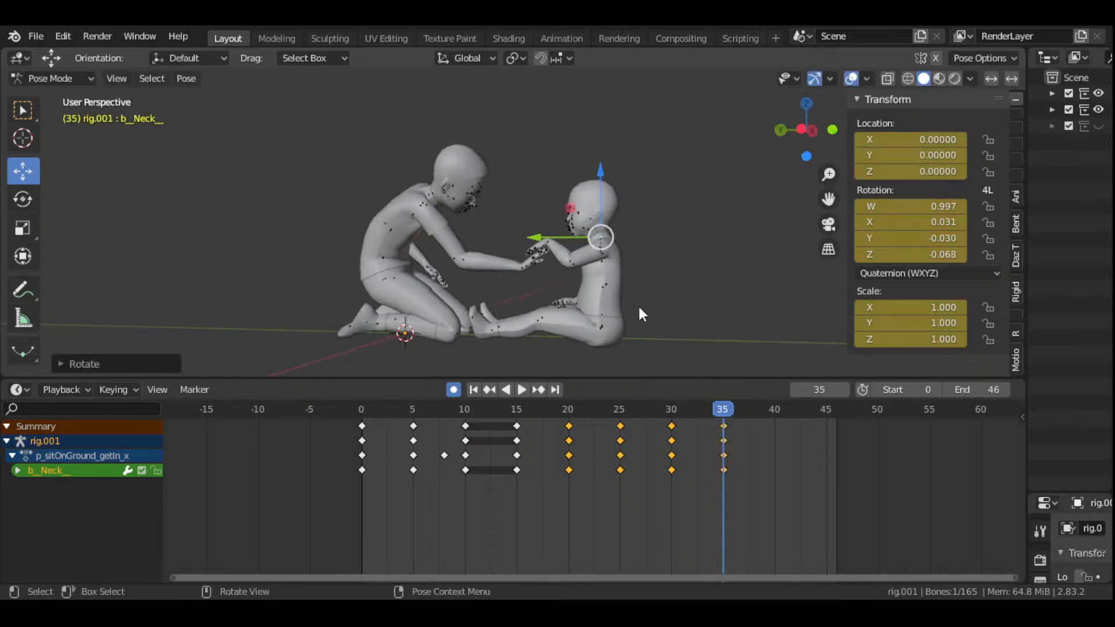
# - At frame 20, rotate the seated figure's b__Spine1__ bone slightly to lean the torso back
pyautogui.click(603, 288)
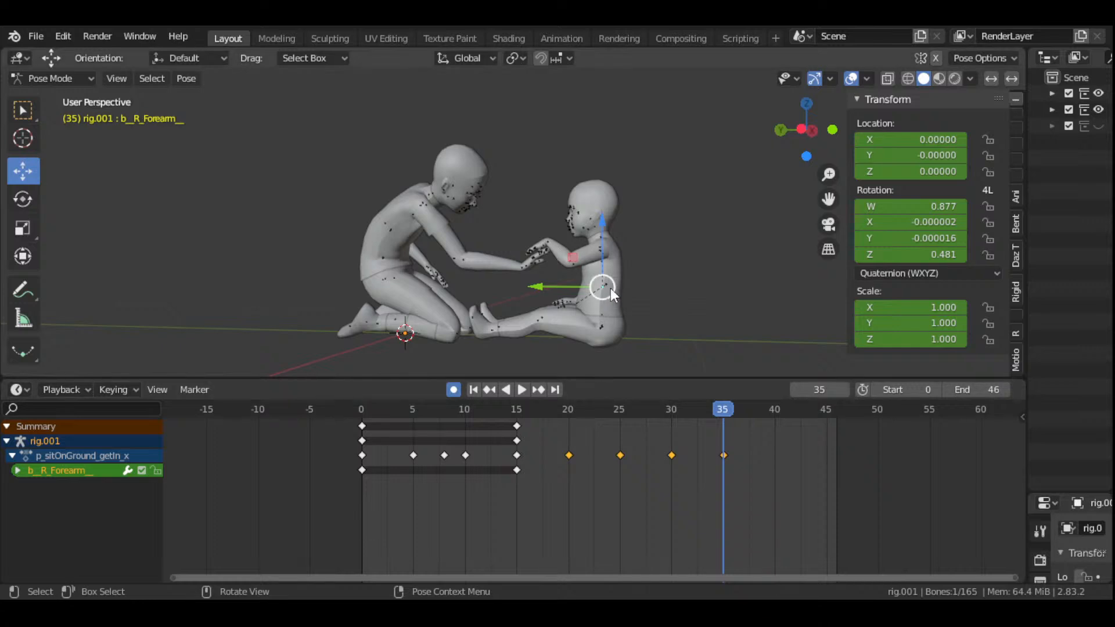
pyautogui.moveTo(813, 130)
pyautogui.mouseDown()
pyautogui.moveTo(825, 125)
pyautogui.moveTo(800, 128)
pyautogui.mouseUp()
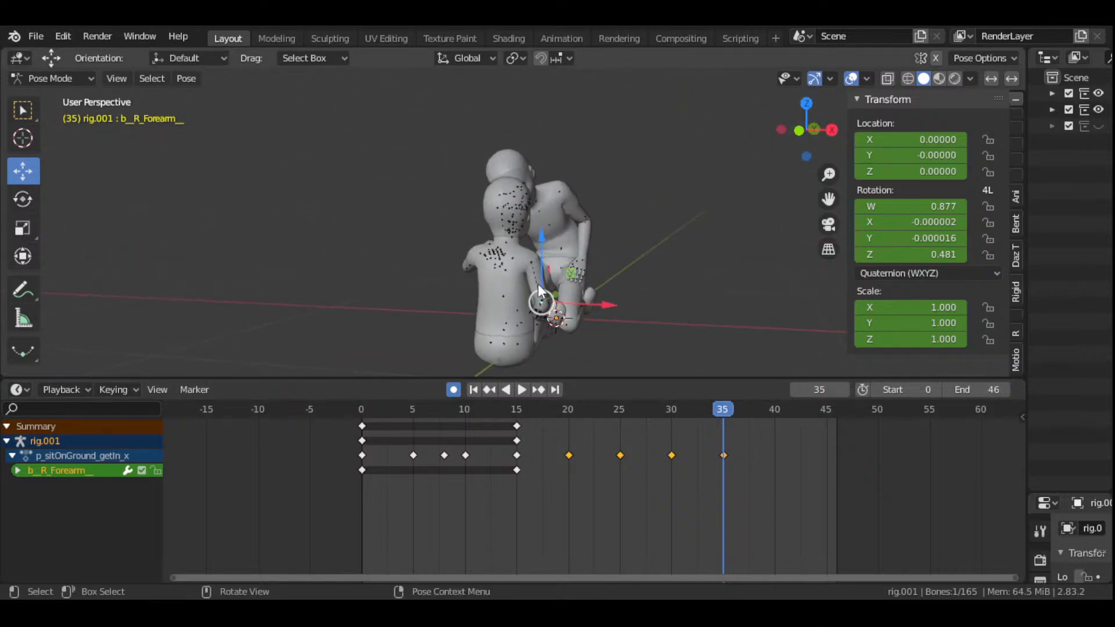
pyautogui.click(504, 294)
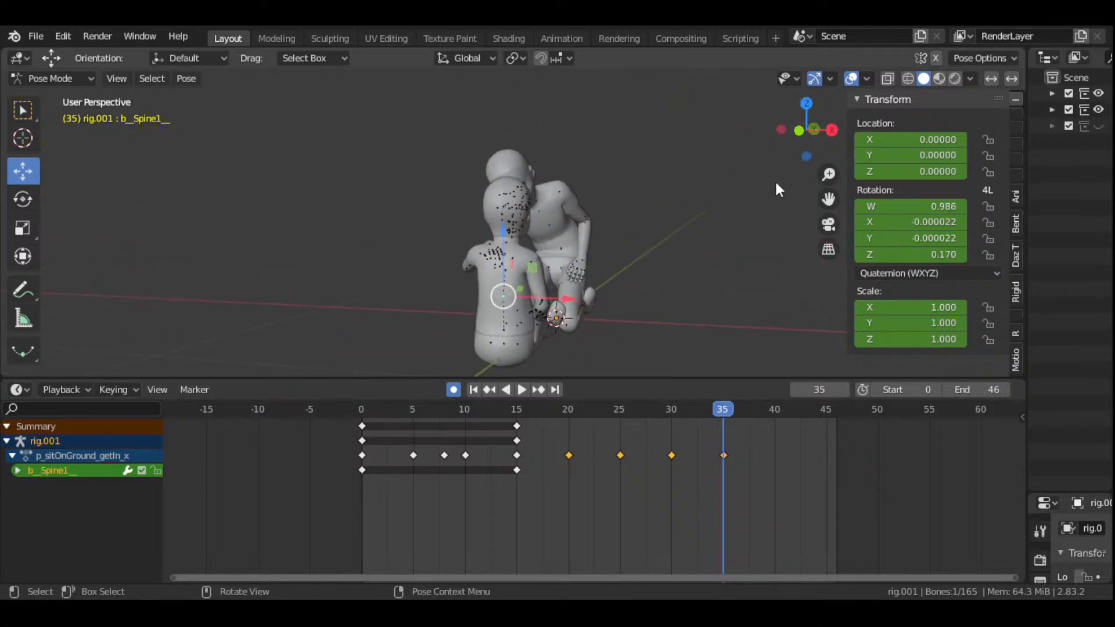
pyautogui.moveTo(793, 148); pyautogui.dragTo(805, 119)
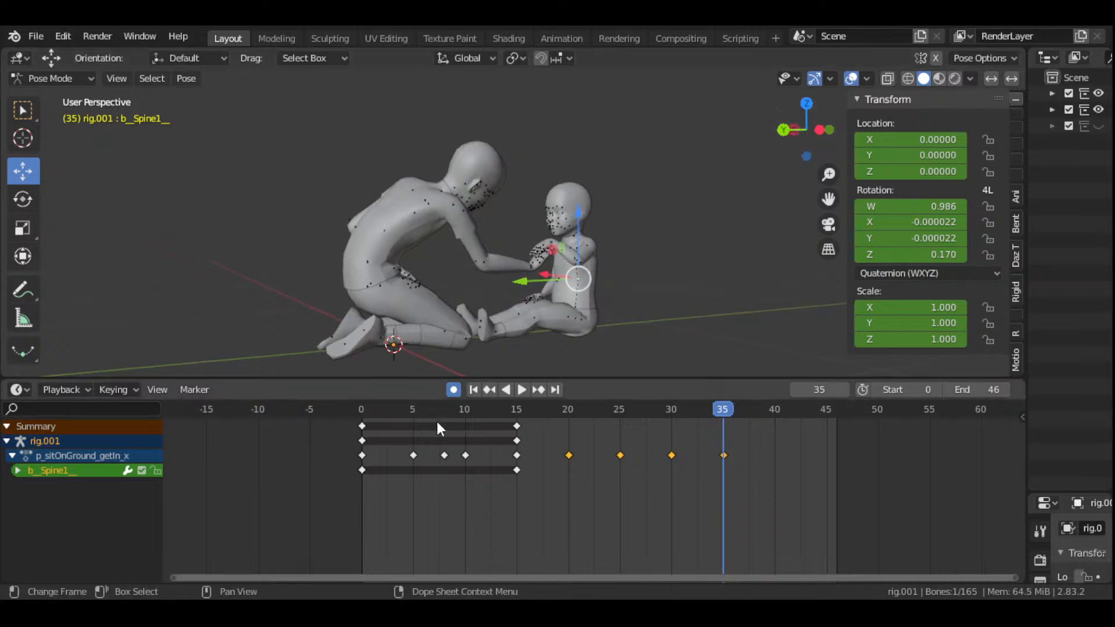
pyautogui.click(514, 412)
pyautogui.press('space')
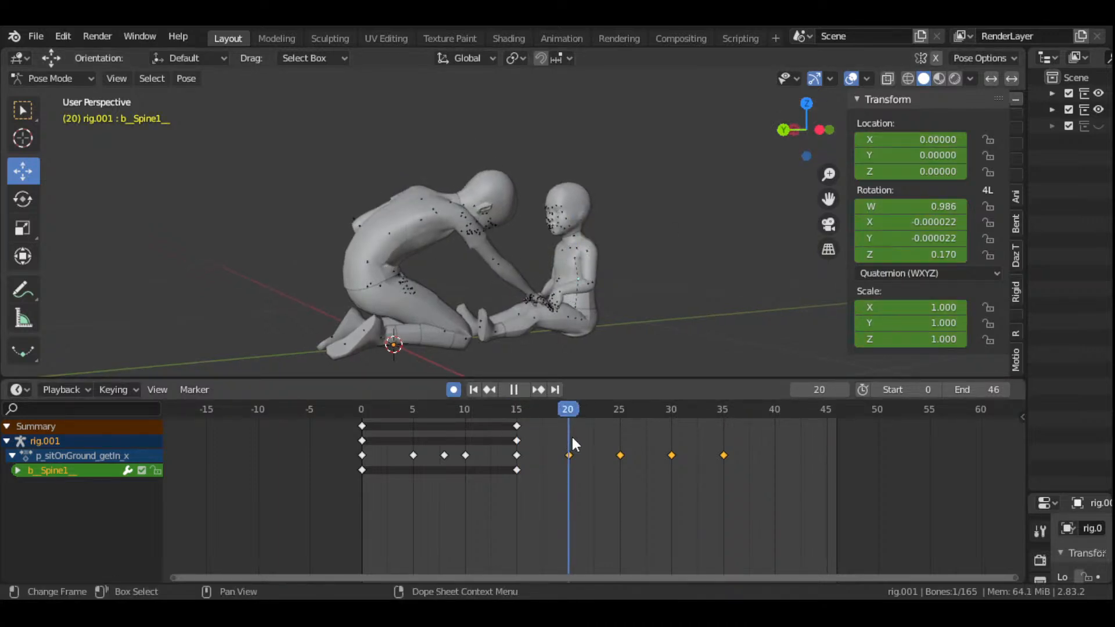
pyautogui.press('space')
pyautogui.moveTo(819, 119); pyautogui.dragTo(812, 135)
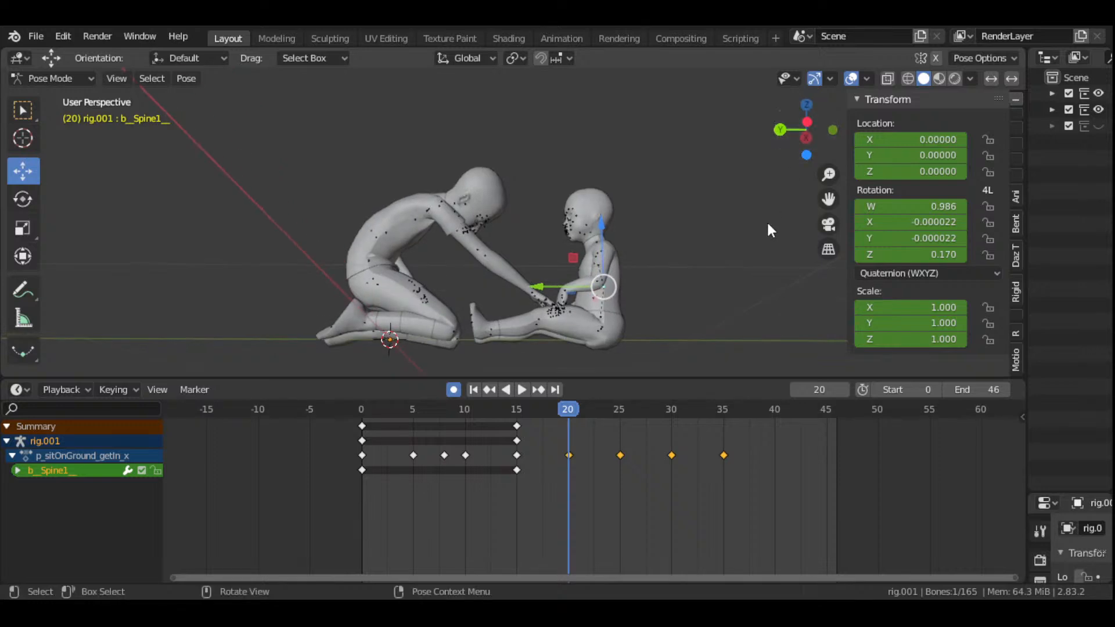
pyautogui.press('r')
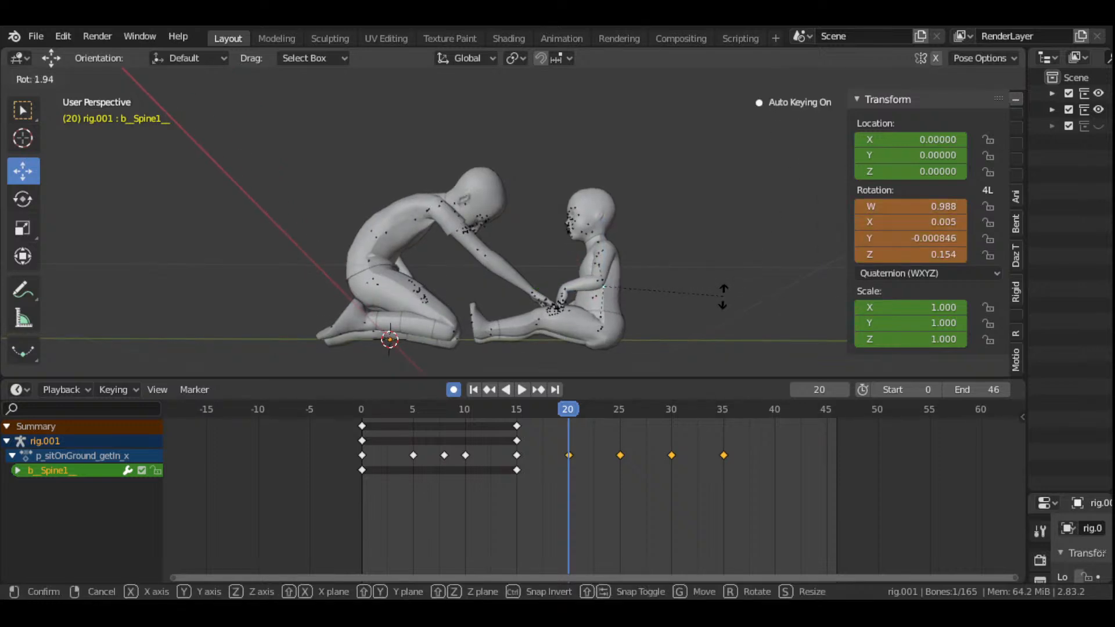
pyautogui.click(723, 296)
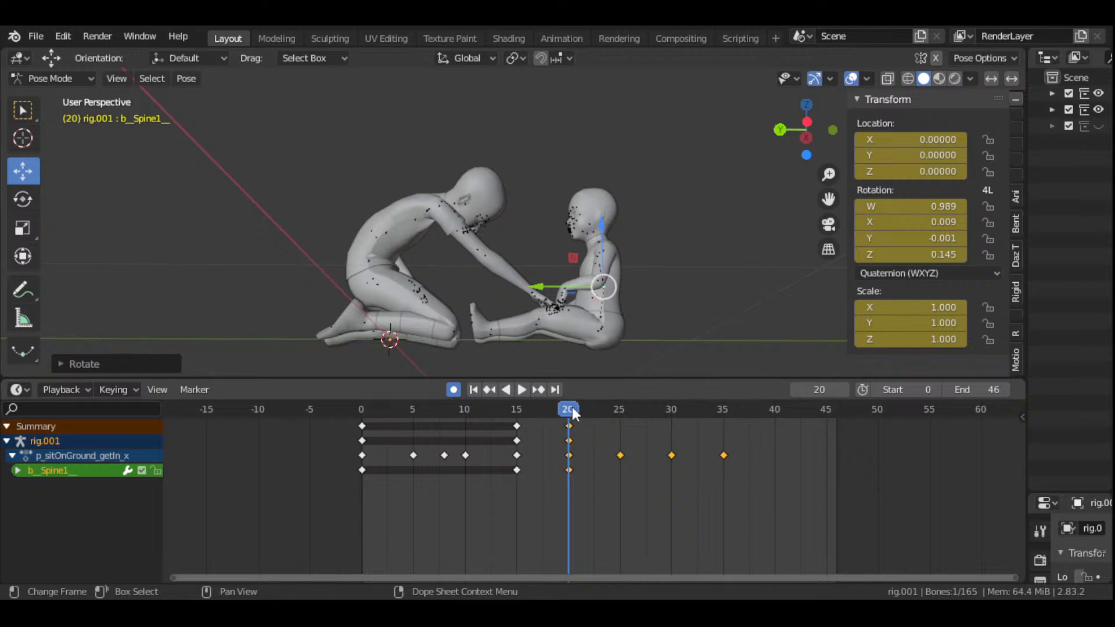
# - At frame 30, rotate the seated figure's b__Spine1__ bone about -2.7° to lean the torso forward, and advance to frame 35
pyautogui.press('space')
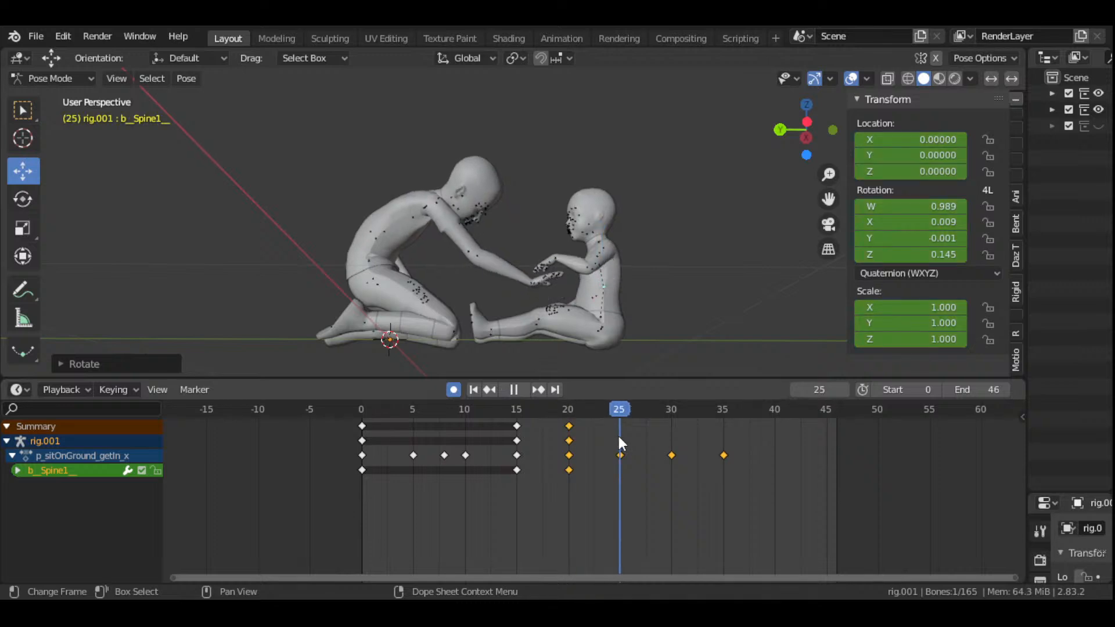
pyautogui.moveTo(619, 436); pyautogui.dragTo(670, 455)
pyautogui.press('space')
pyautogui.press('r')
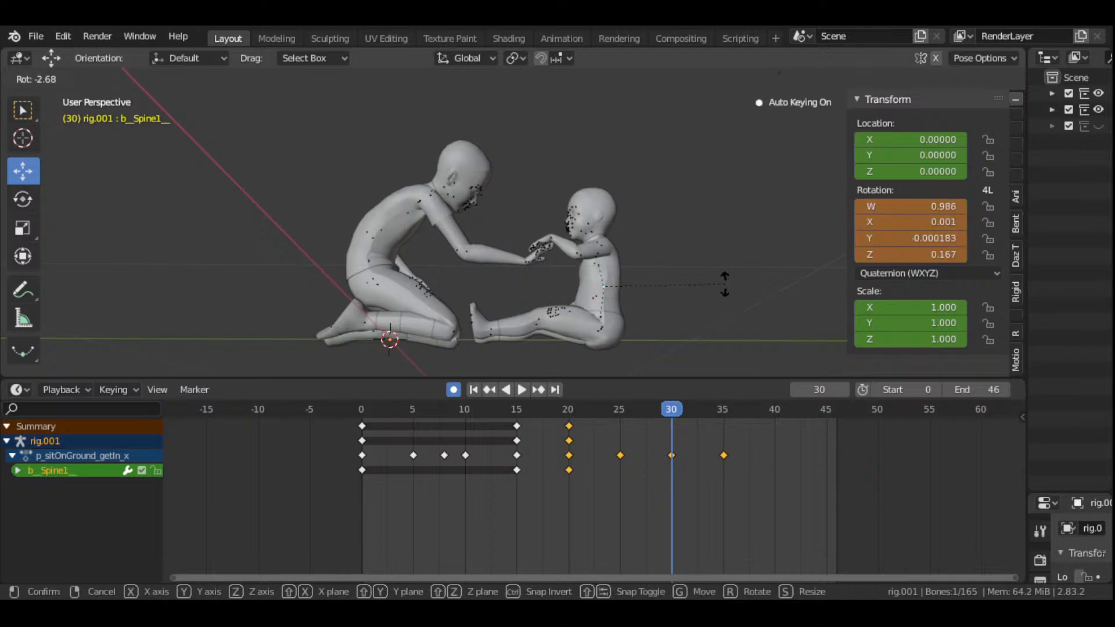
pyautogui.click(726, 288)
pyautogui.moveTo(807, 129); pyautogui.dragTo(723, 432)
pyautogui.press('space')
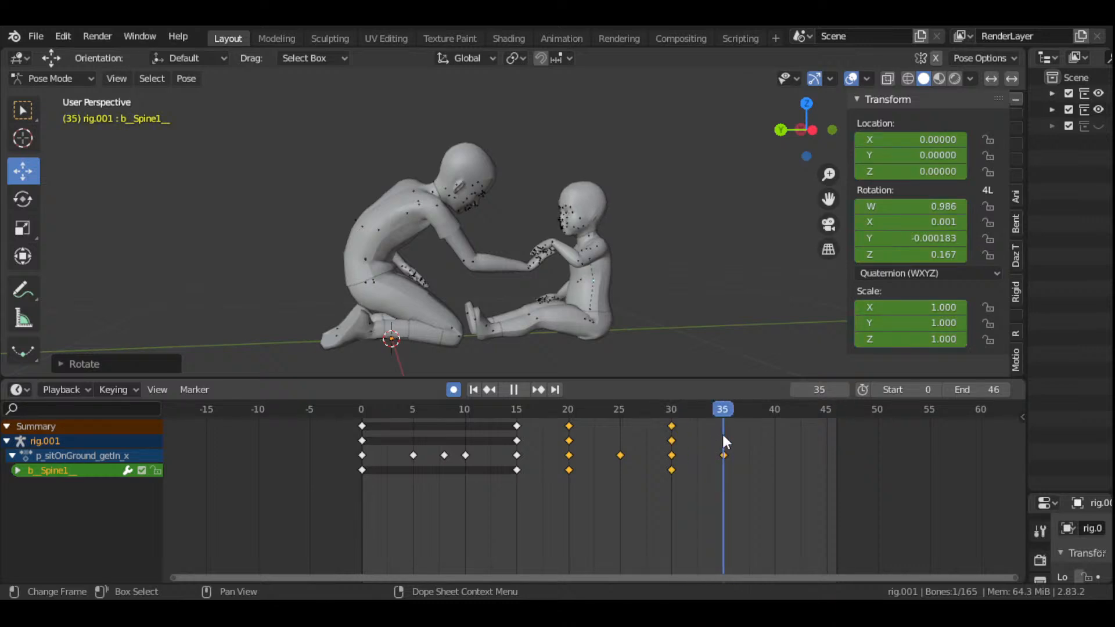
# - Play the animation from frame 0 and scrub between frames 30 and 35, examining how both figures' poses change
pyautogui.press('space')
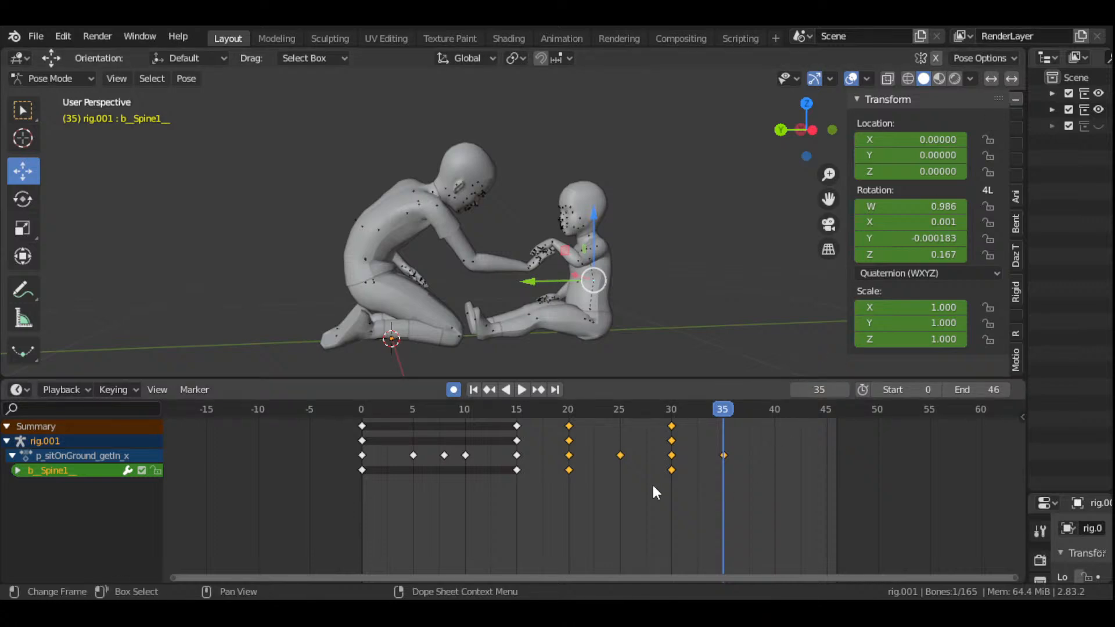
pyautogui.click(474, 390)
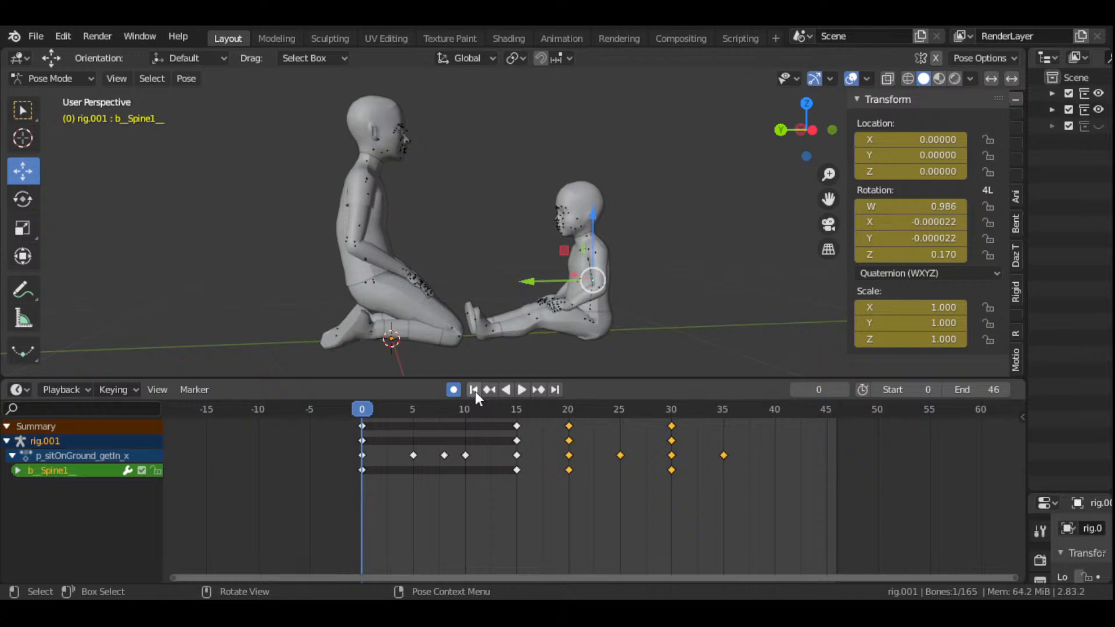
pyautogui.click(521, 391)
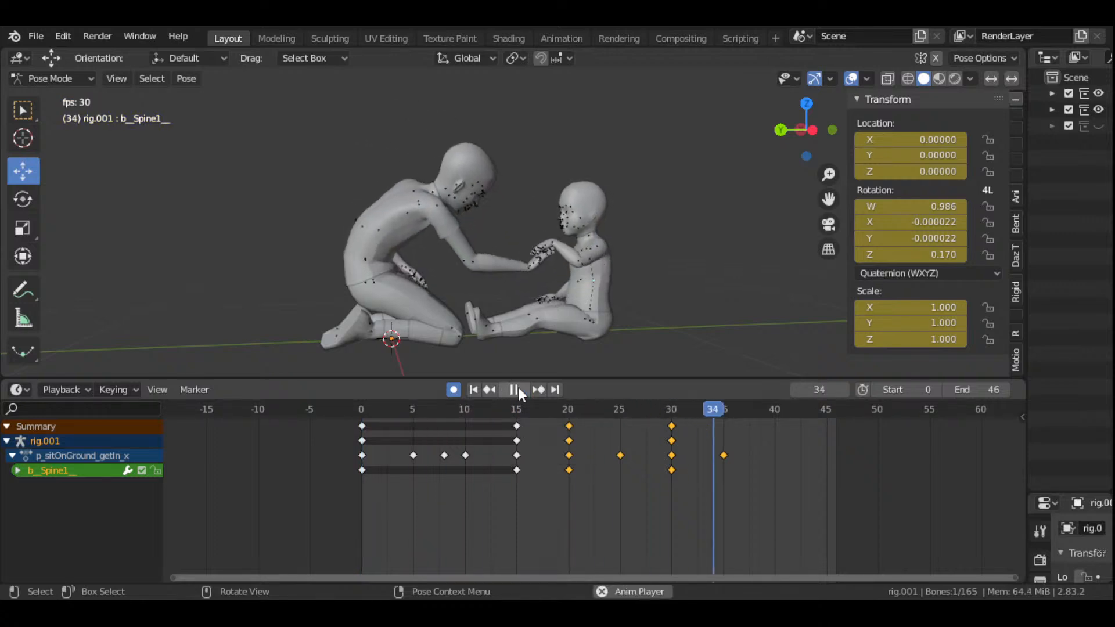
pyautogui.click(672, 414)
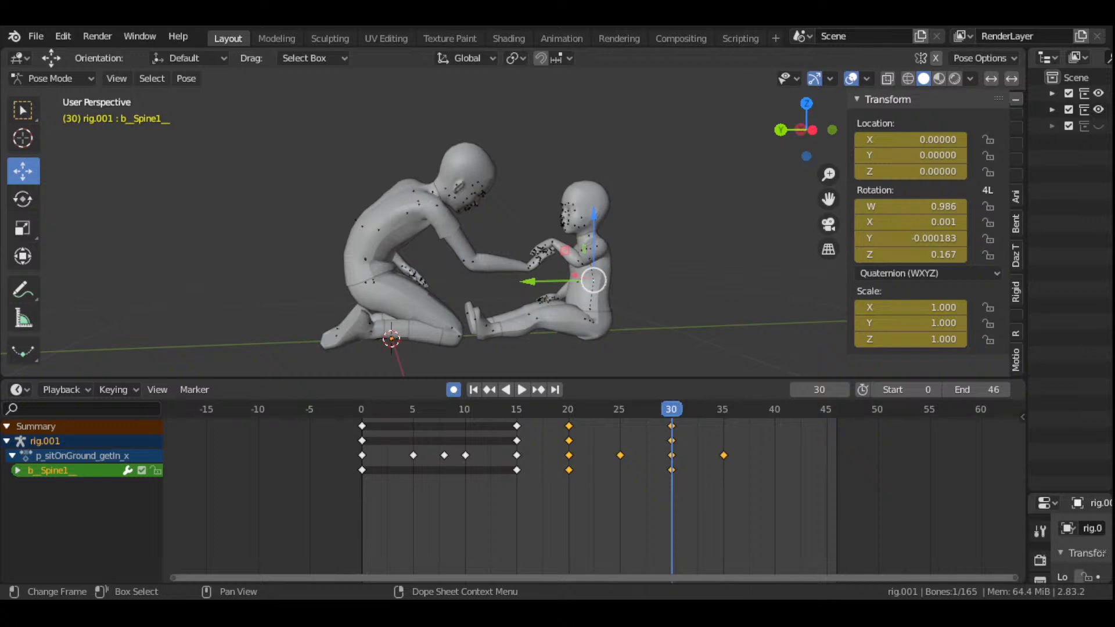
pyautogui.moveTo(674, 409); pyautogui.dragTo(670, 432)
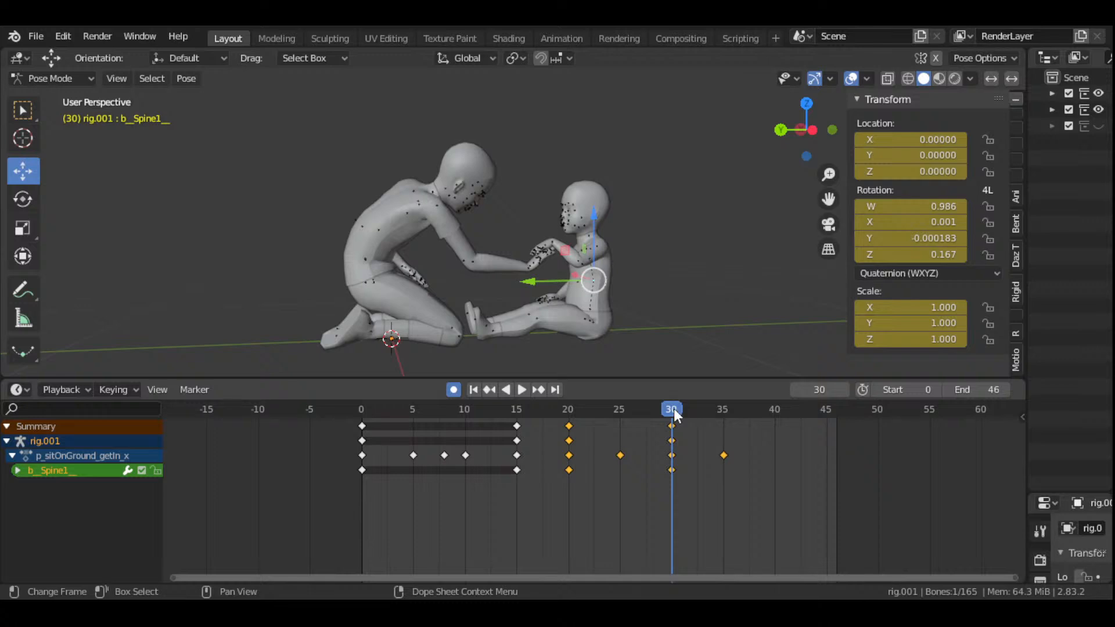
pyautogui.moveTo(673, 409); pyautogui.dragTo(724, 431)
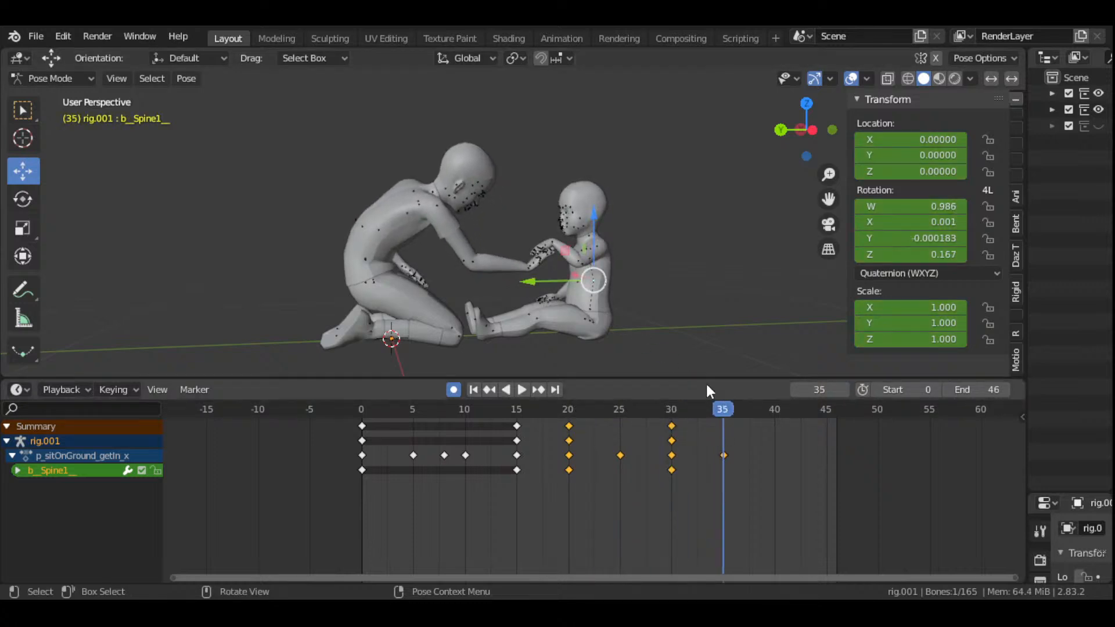
pyautogui.scroll(3, 609, 274)
pyautogui.scroll(-2, 580, 299)
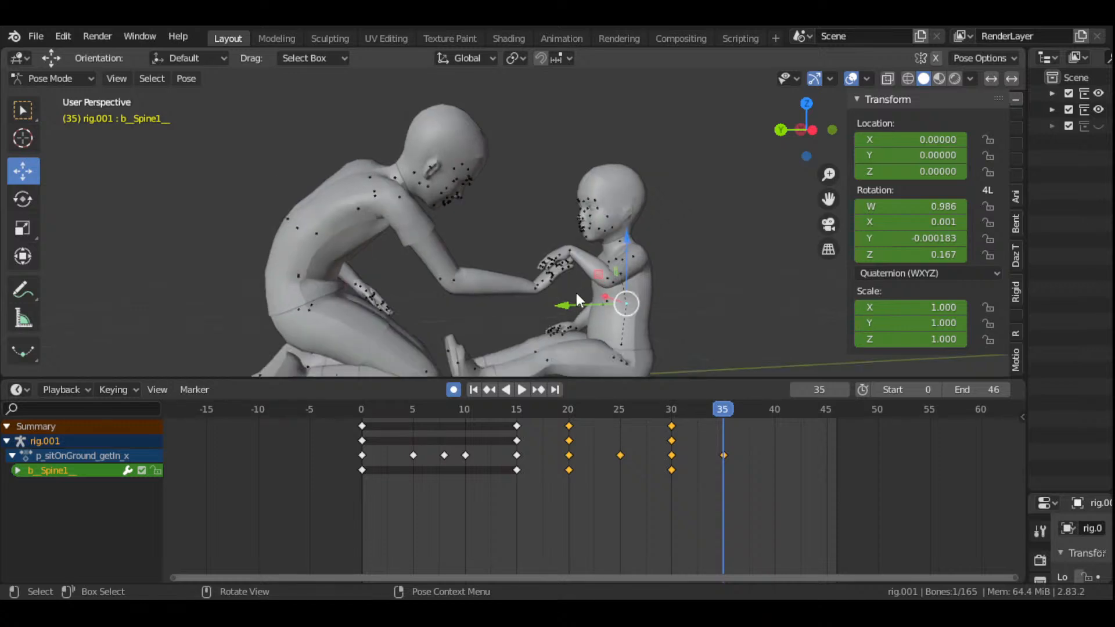
pyautogui.moveTo(812, 132); pyautogui.dragTo(777, 131)
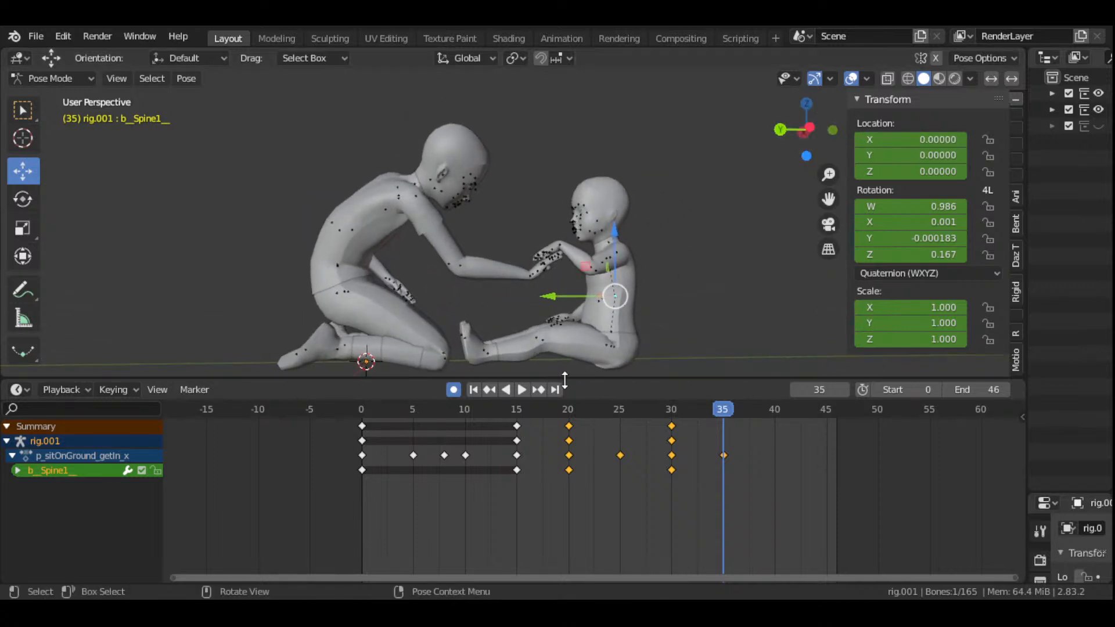
pyautogui.moveTo(670, 411); pyautogui.dragTo(720, 432)
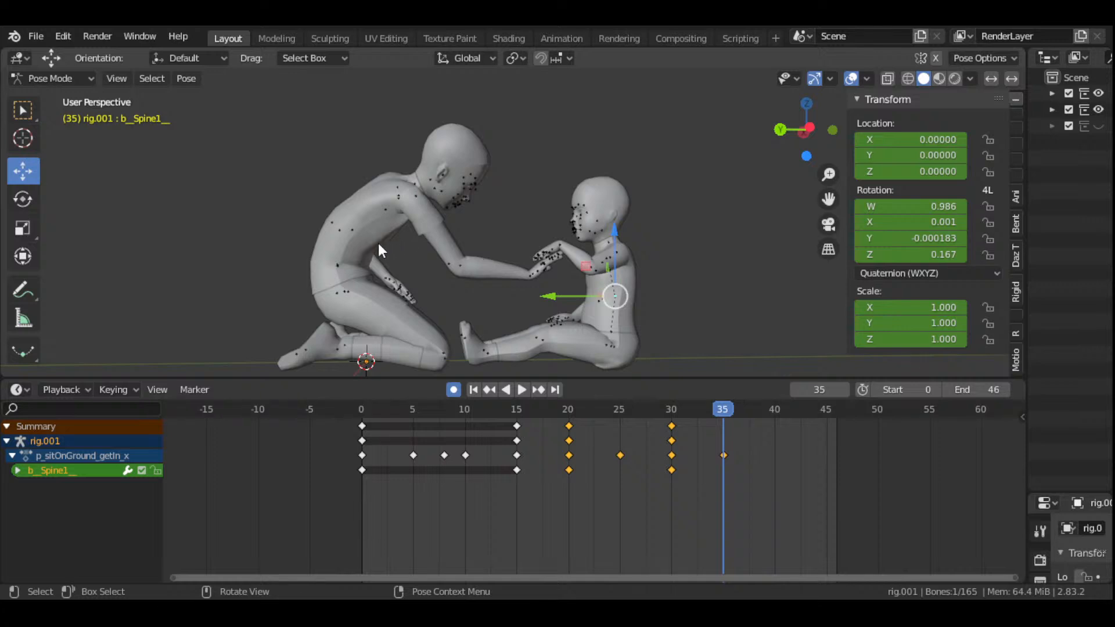
# - At frame 35, rotate the kneeling figure's b__Spine0__ bone slightly, viewed from behind, to reduce the torso's sideways lean
pyautogui.click(354, 228)
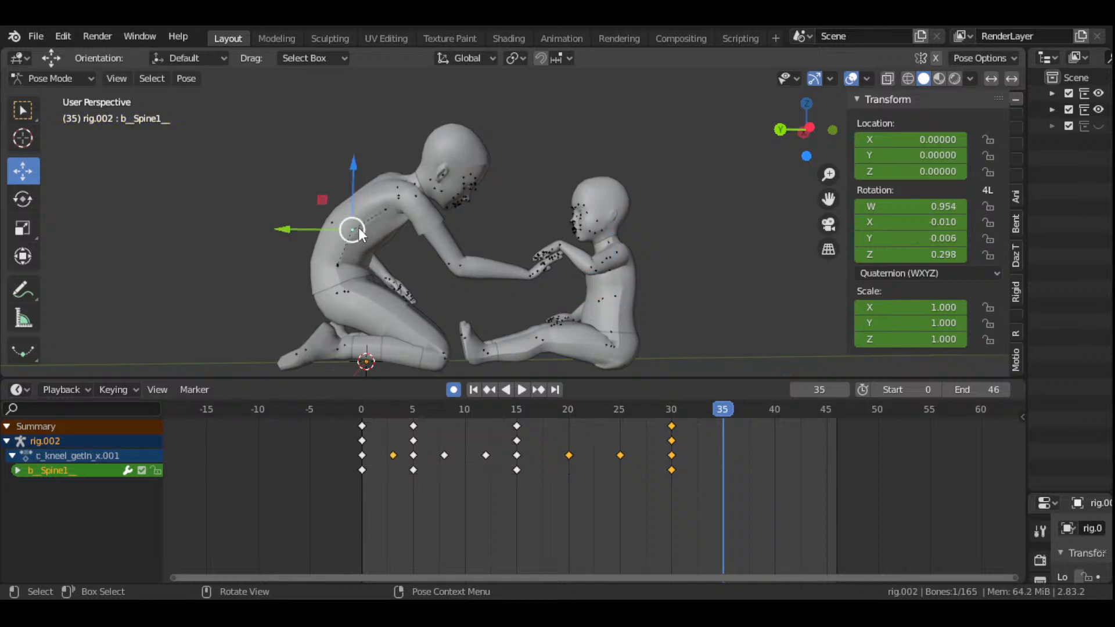
pyautogui.moveTo(796, 123); pyautogui.dragTo(658, 204)
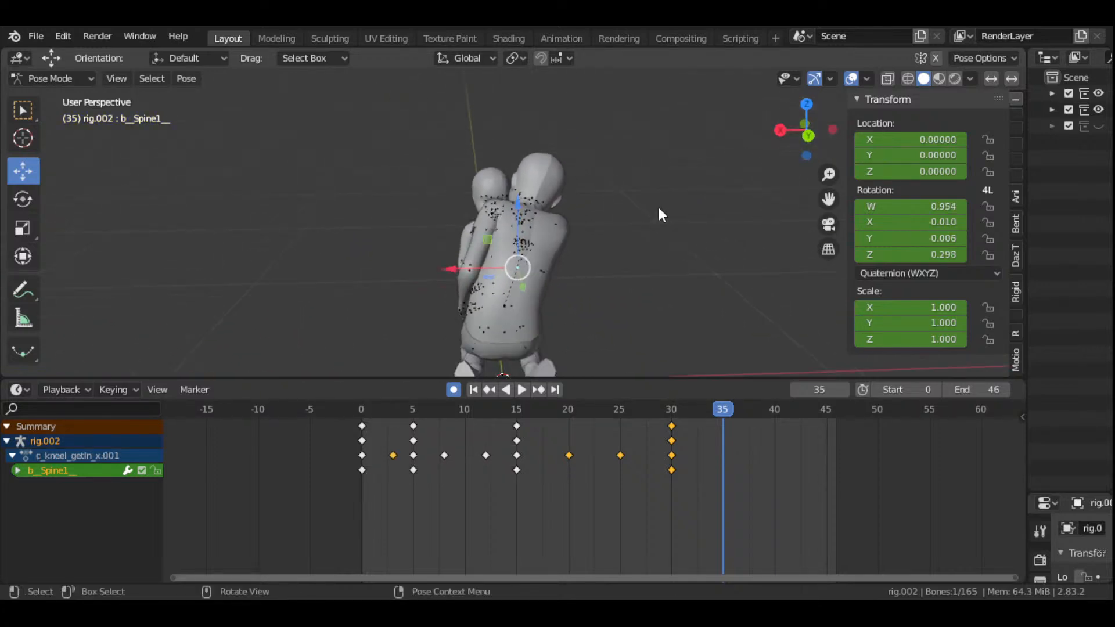
pyautogui.click(507, 286)
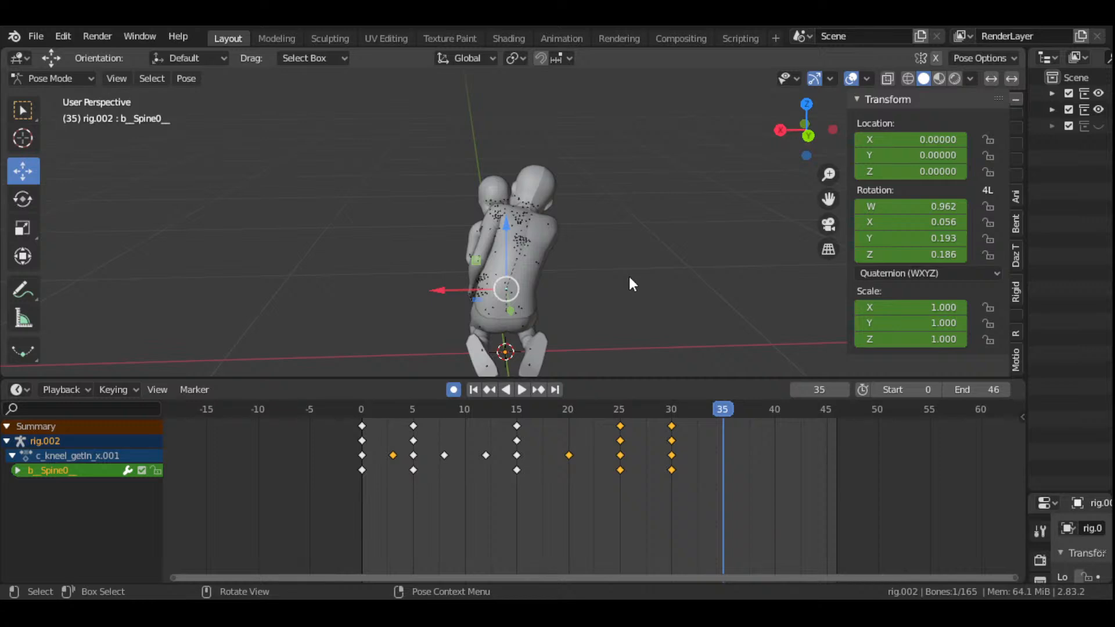
pyautogui.press('r')
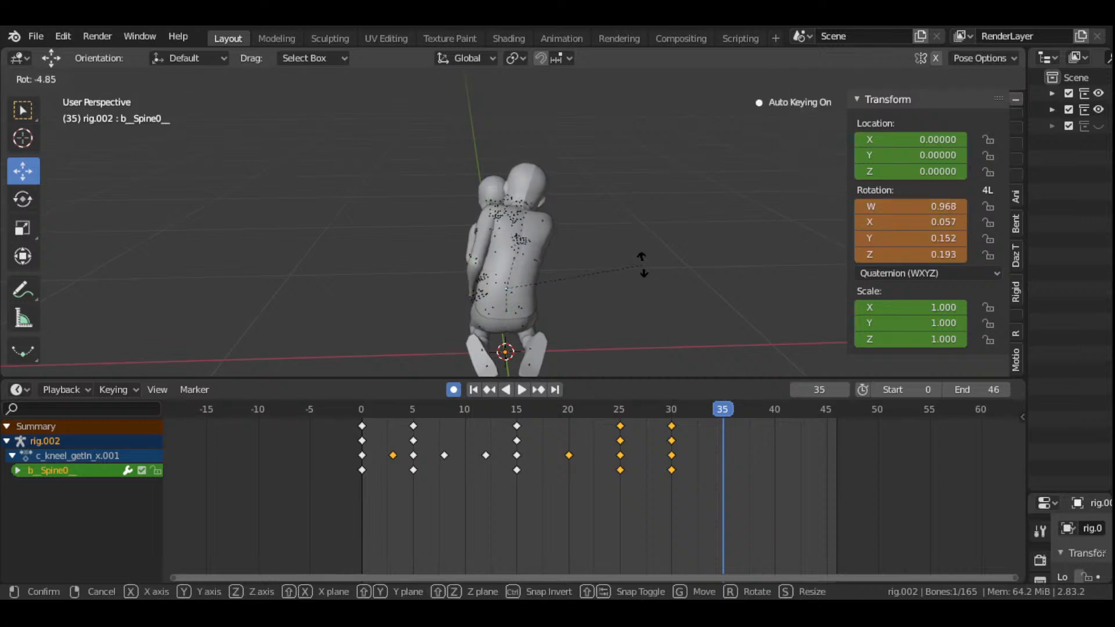
pyautogui.click(641, 266)
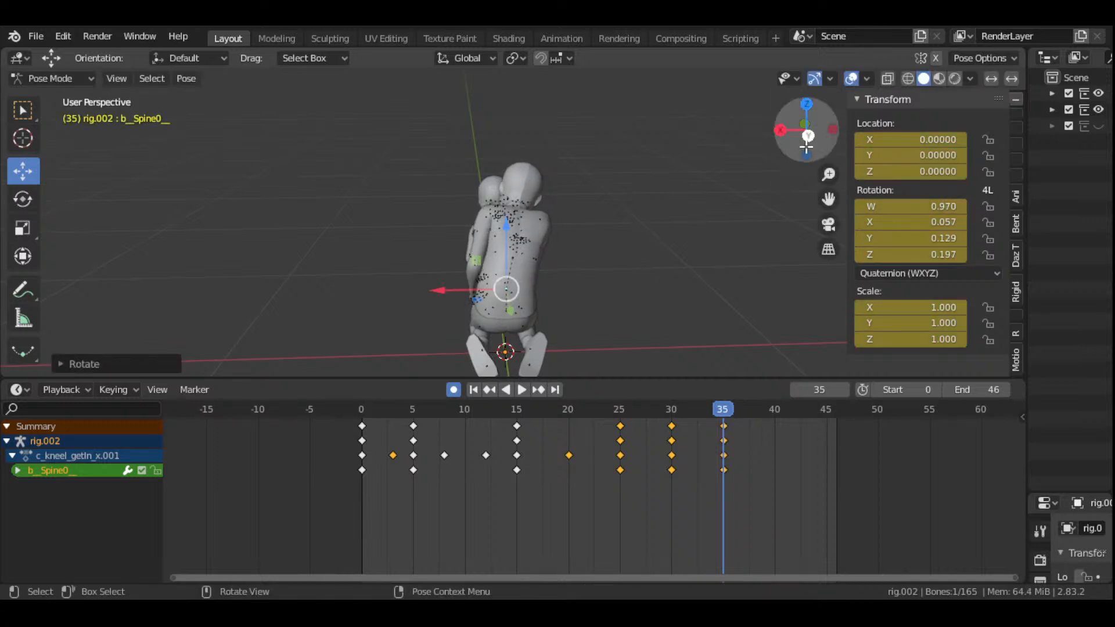
# - At frame 35, rotate the kneeling figure's b__Spine1__ bone about 5.2° to tilt the upper torso sideways
pyautogui.moveTo(806, 129); pyautogui.dragTo(580, 232)
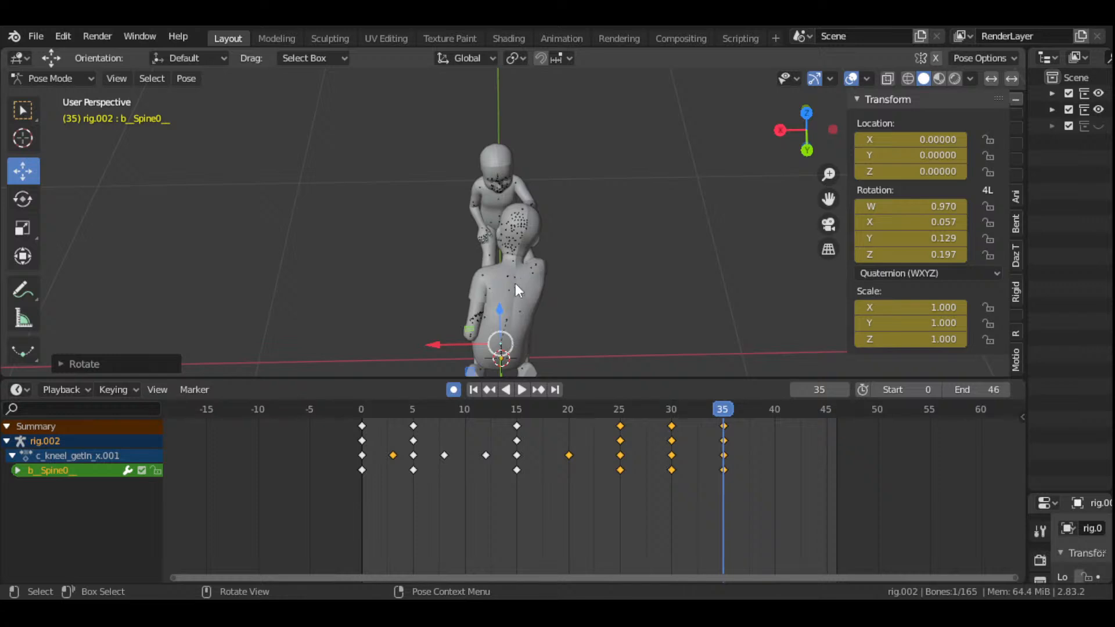
pyautogui.click(508, 322)
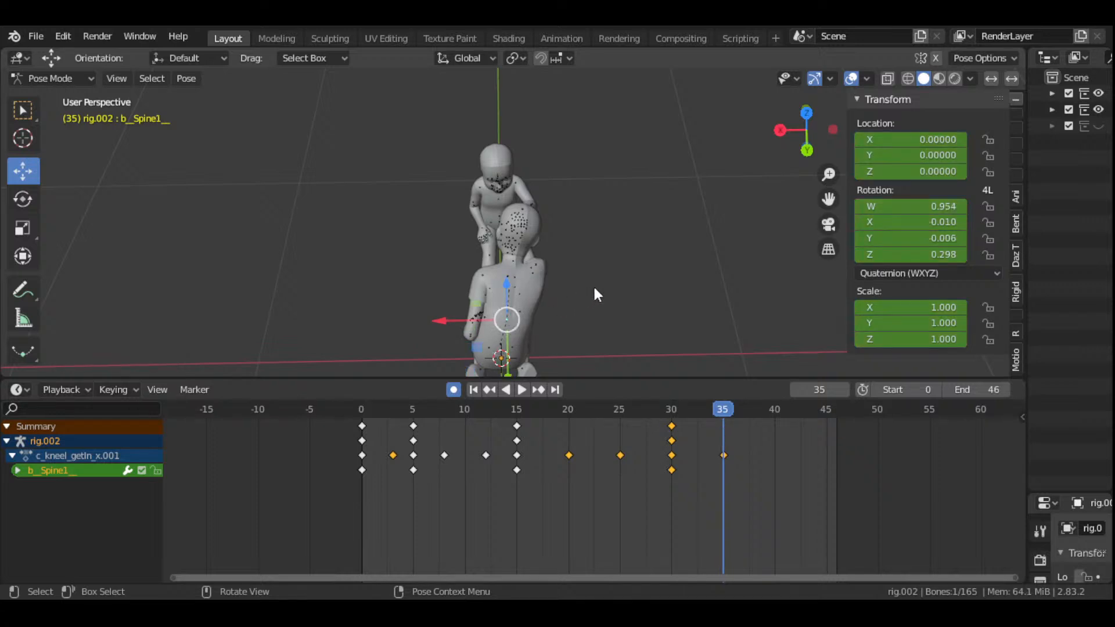
pyautogui.press('r')
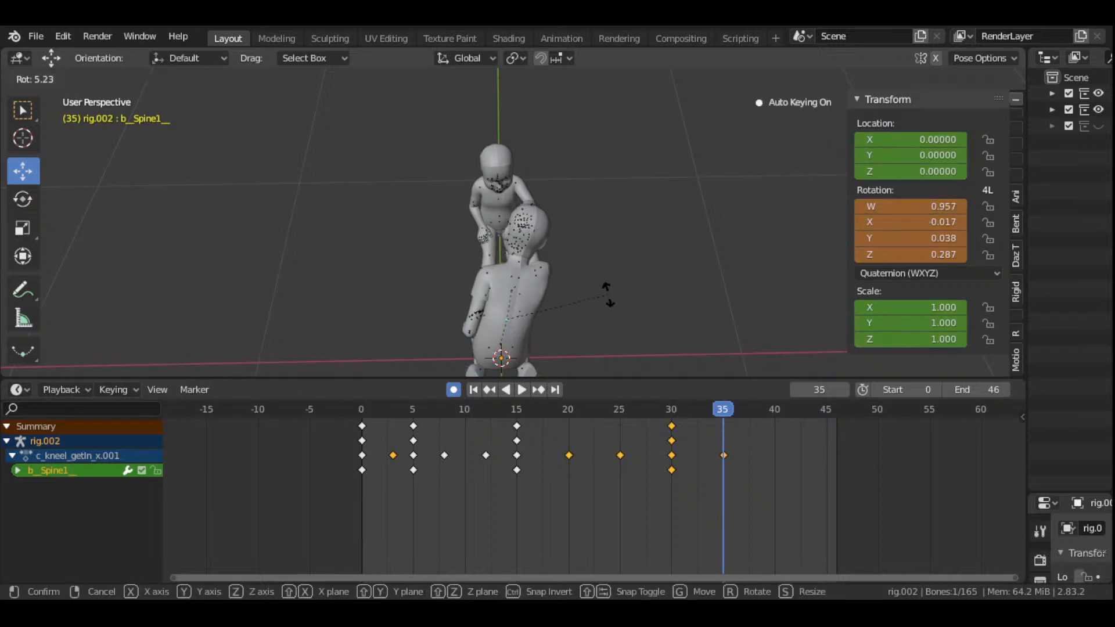
pyautogui.click(563, 294)
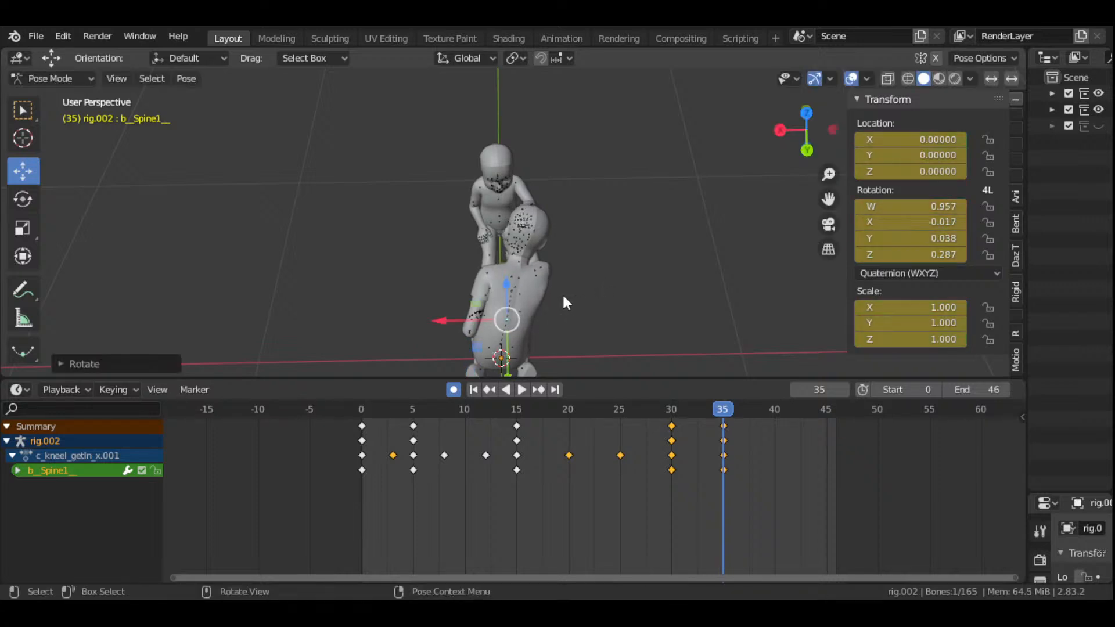
# - At frame 35, rotate the kneeling figure's b__Neck__ bone slightly, viewed from behind, to tilt the head sideways
pyautogui.click(520, 263)
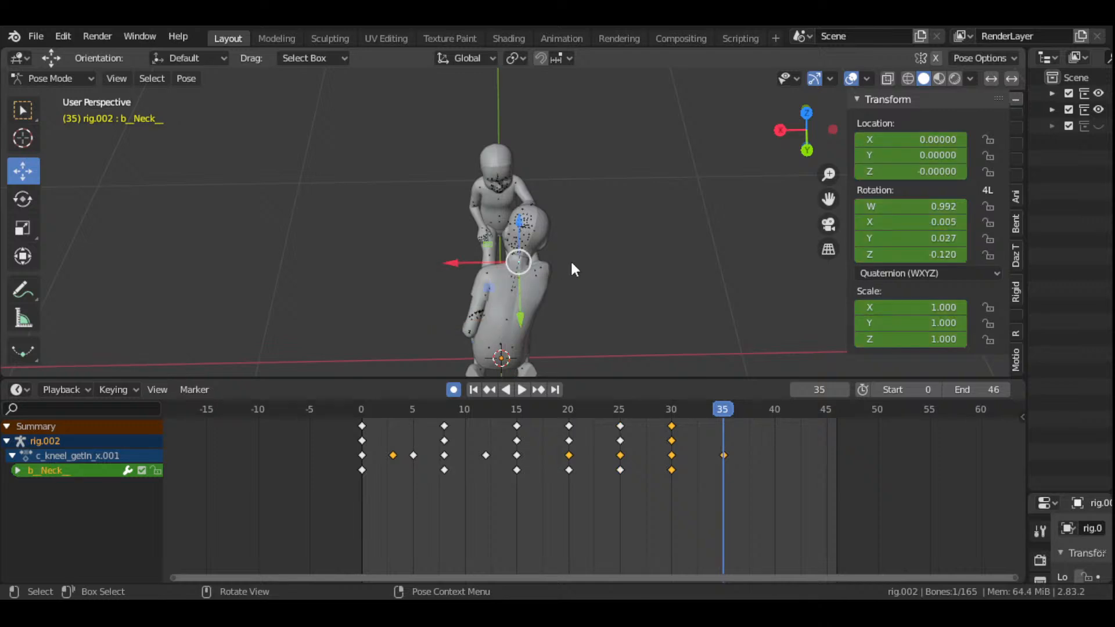
pyautogui.press('r')
pyautogui.click(600, 272)
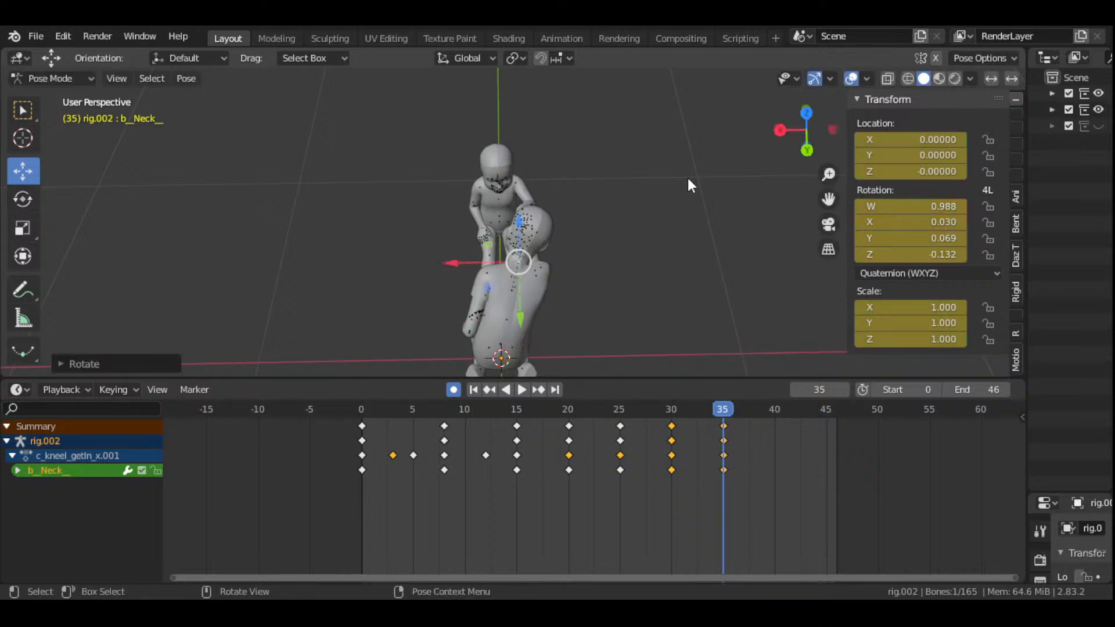
# - Compare frames 30 and 35 from the side and rotate the kneeling figure's b__Neck__ bone at frame 35 to bow the head further
pyautogui.moveTo(806, 145); pyautogui.dragTo(793, 202)
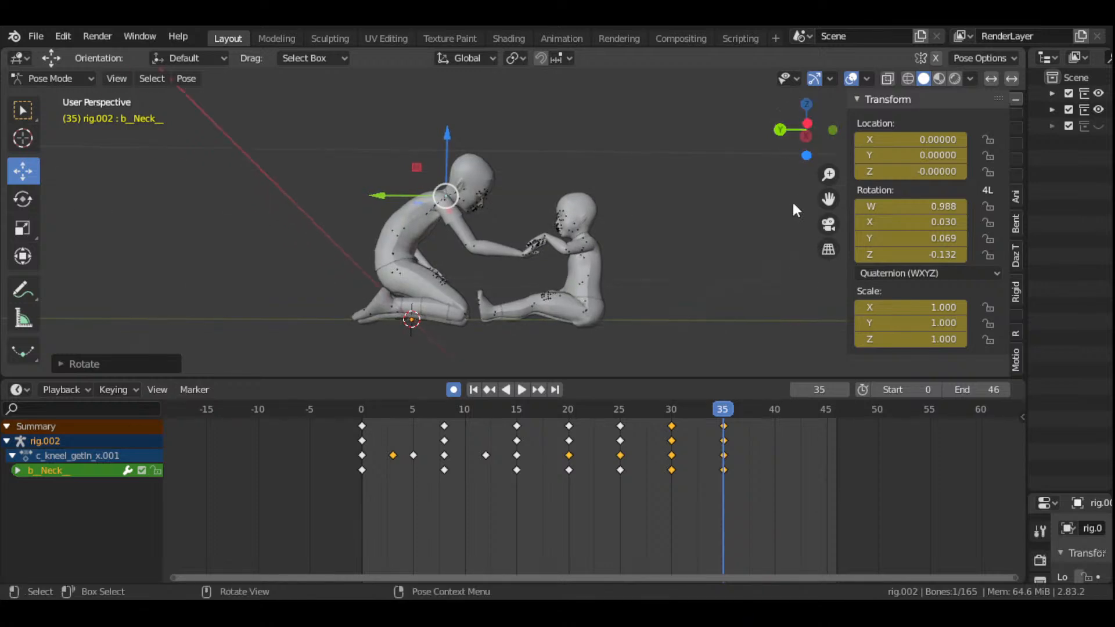
pyautogui.click(674, 413)
pyautogui.moveTo(673, 414); pyautogui.dragTo(724, 433)
pyautogui.press('r')
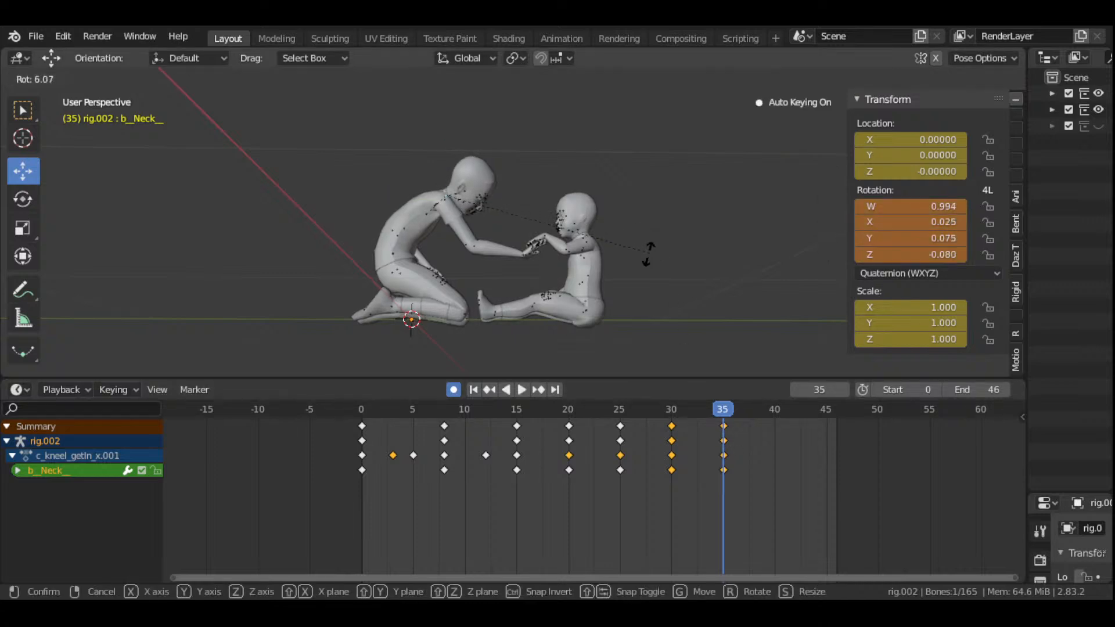
pyautogui.click(649, 270)
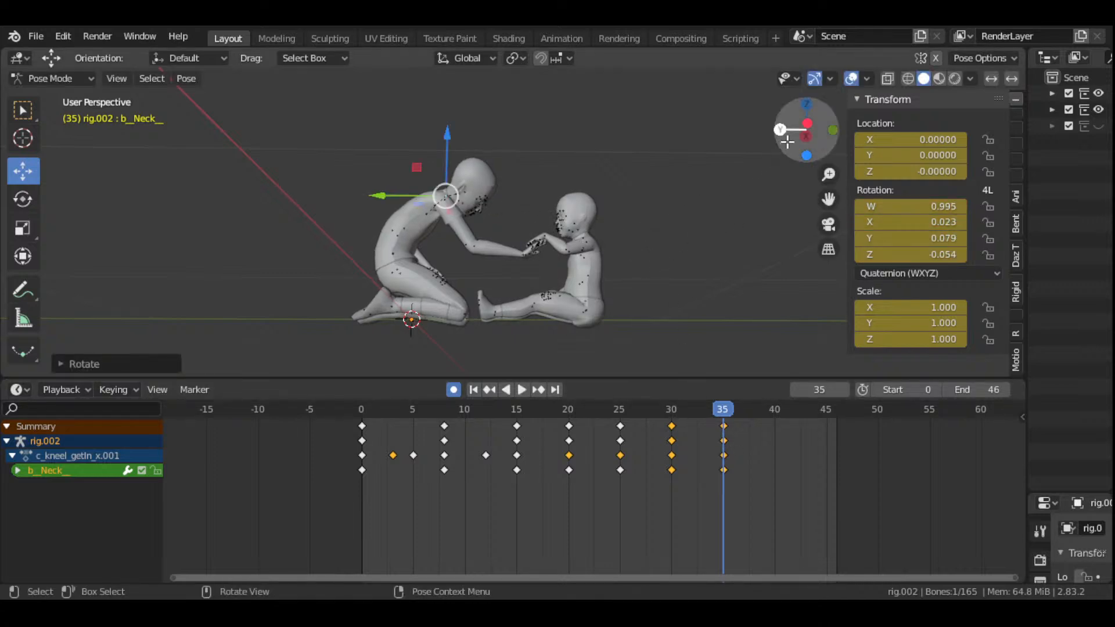
# - At frame 35, rotate the kneeling figure's b__Spine0__ bone slightly from the side view to raise the torso out of its forward lean
pyautogui.moveTo(806, 130); pyautogui.dragTo(492, 200)
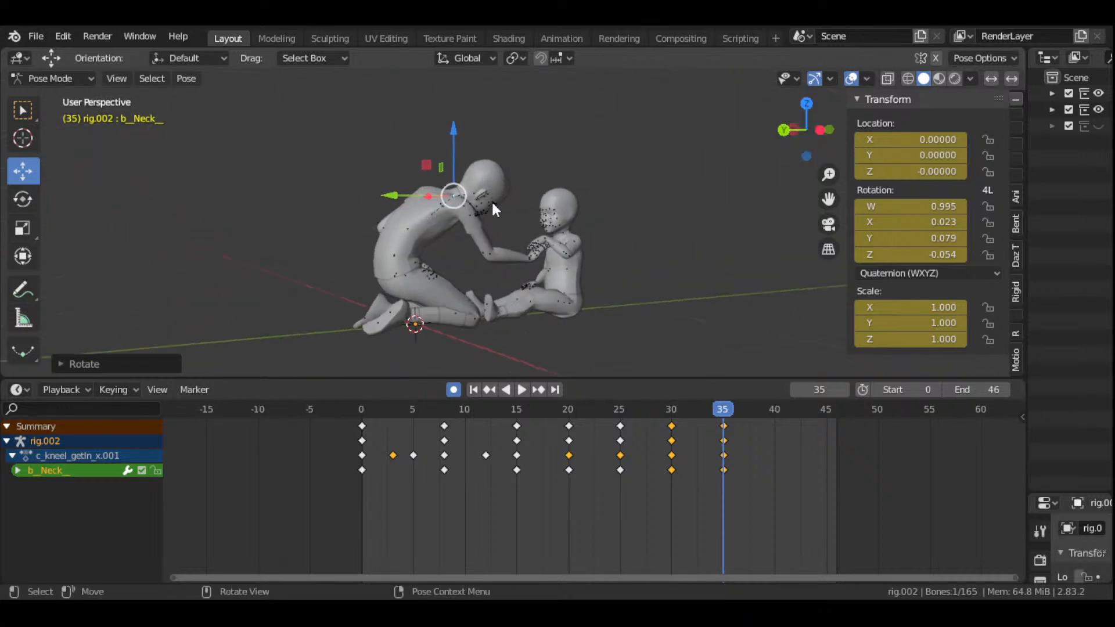
pyautogui.click(396, 254)
pyautogui.click(397, 254)
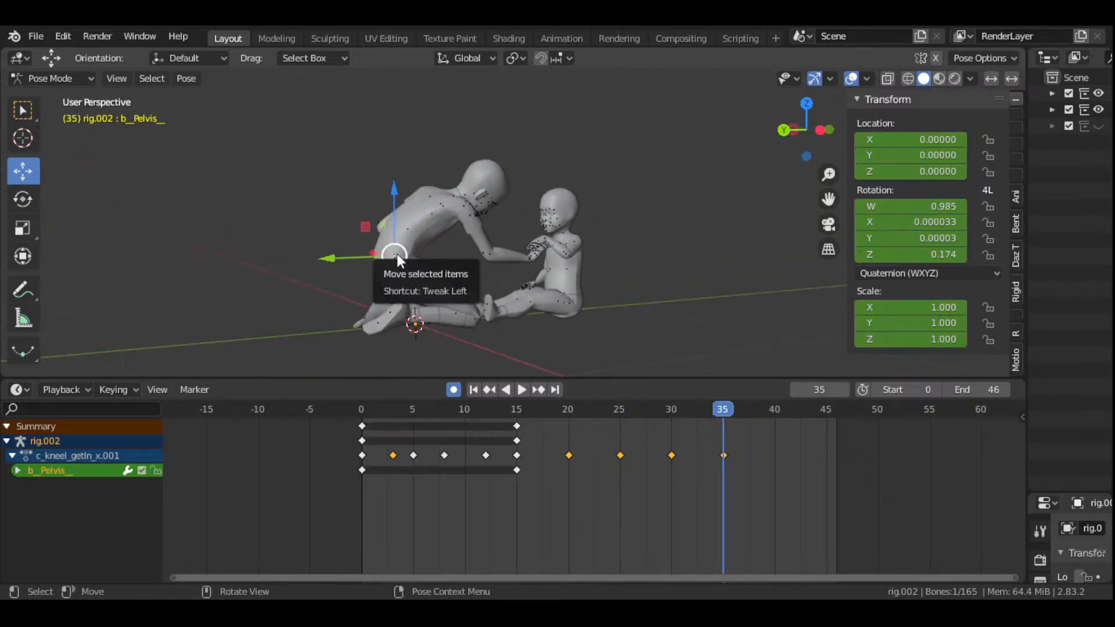
pyautogui.click(398, 254)
pyautogui.moveTo(812, 136); pyautogui.dragTo(813, 119)
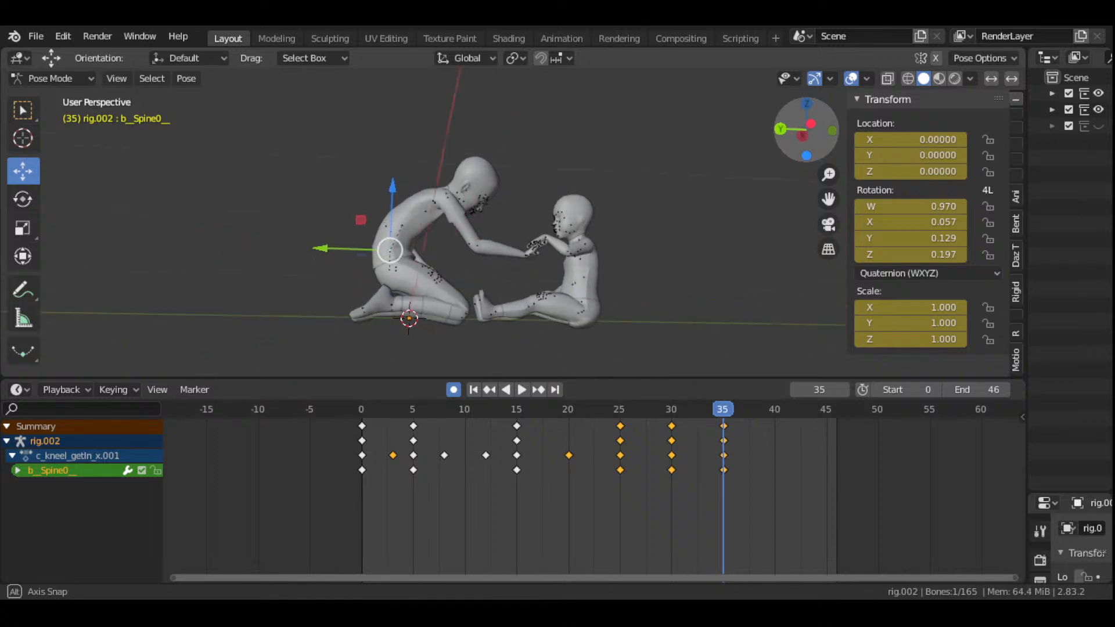
pyautogui.press('r')
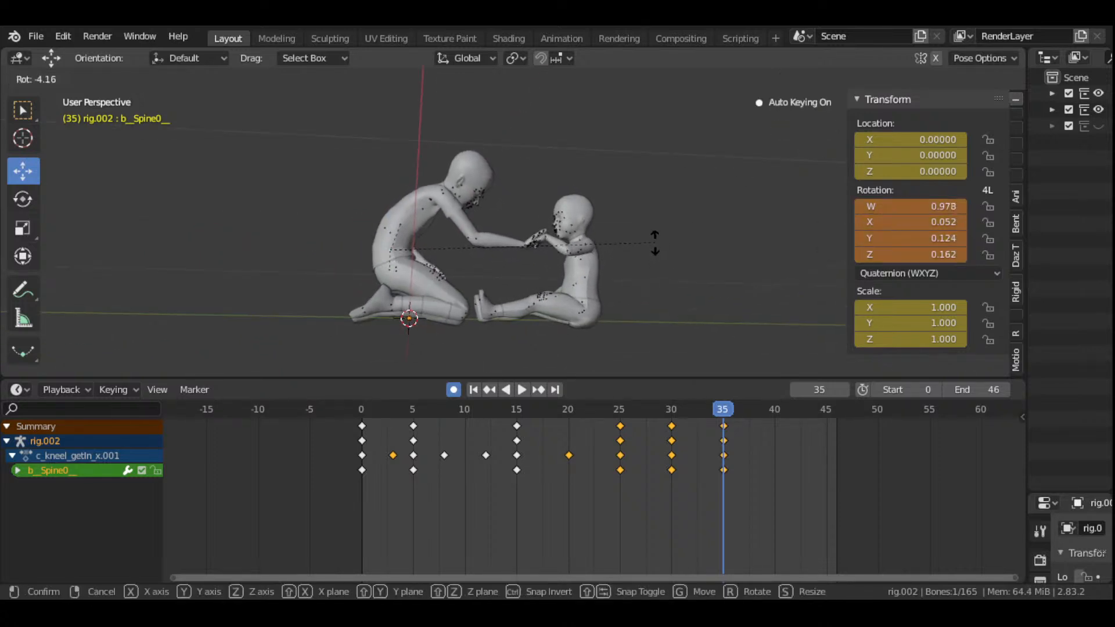
pyautogui.click(657, 247)
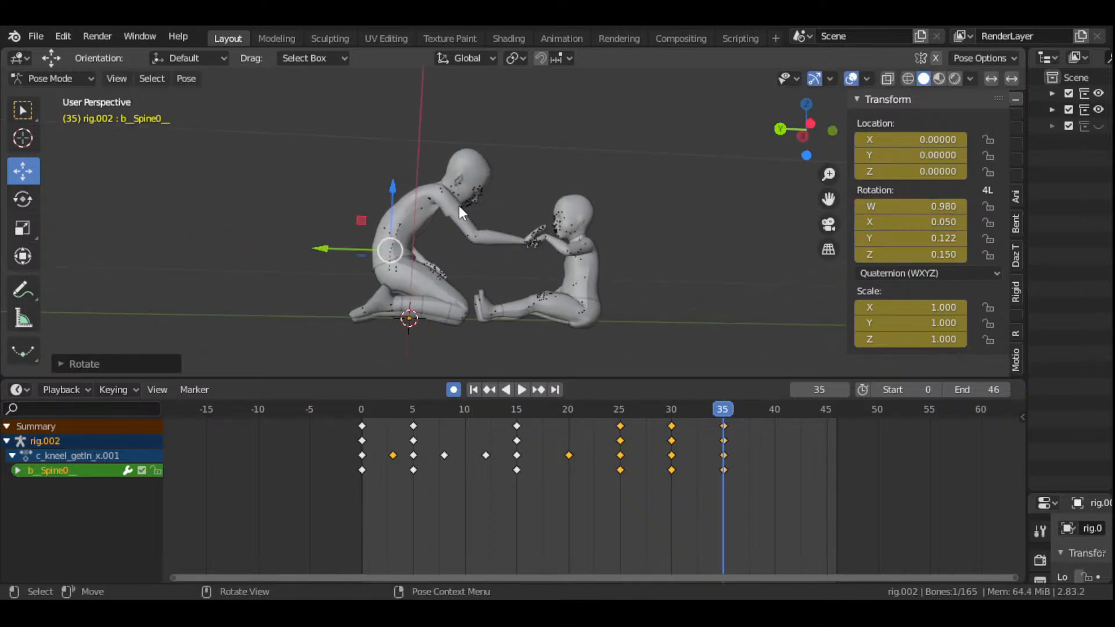
# - At frame 35, rotate the kneeling figure's b__R_UpperArm__ bone slightly to lower the reaching arm toward the seated figure's hand
pyautogui.click(442, 193)
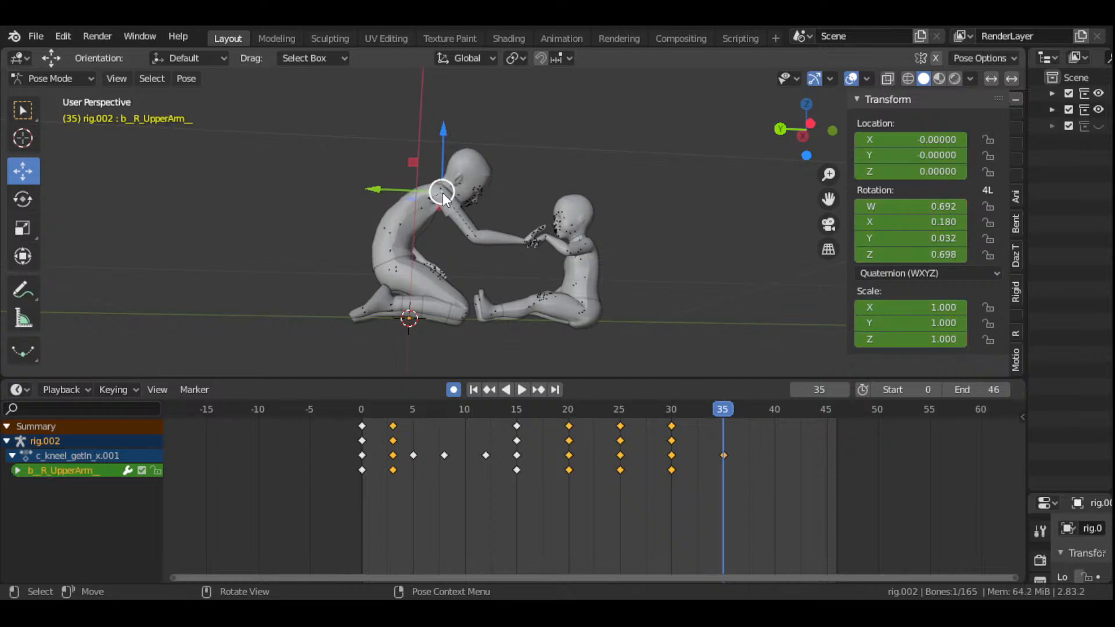
pyautogui.moveTo(782, 129)
pyautogui.mouseDown()
pyautogui.moveTo(798, 138)
pyautogui.moveTo(790, 117)
pyautogui.moveTo(775, 125)
pyautogui.moveTo(801, 136)
pyautogui.moveTo(796, 119)
pyautogui.moveTo(789, 132)
pyautogui.mouseUp()
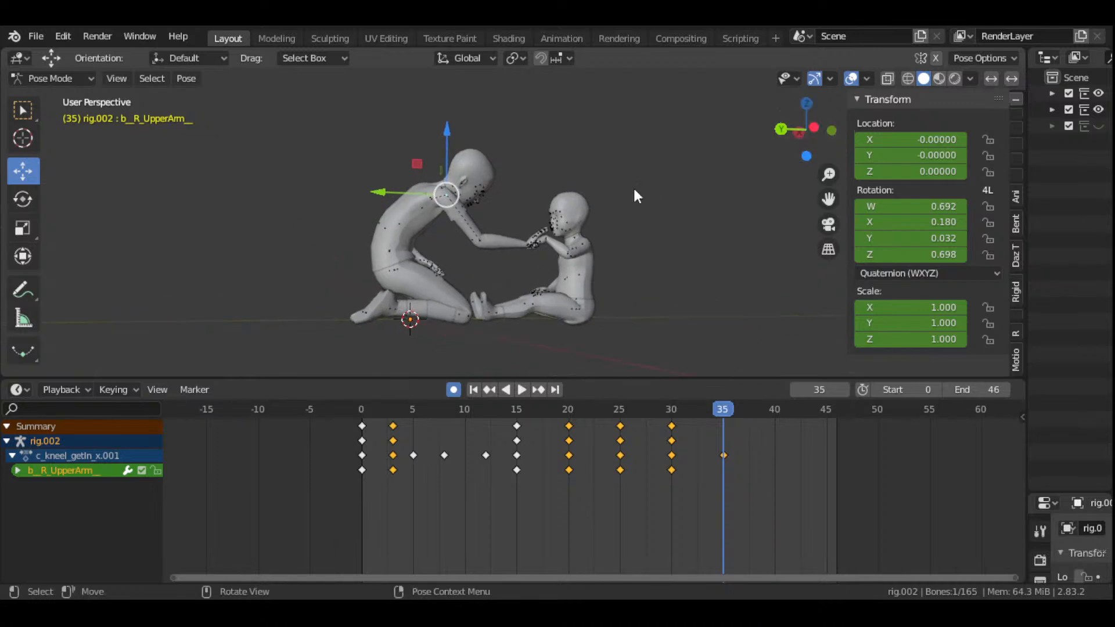
pyautogui.scroll(3, 618, 200)
pyautogui.press('r')
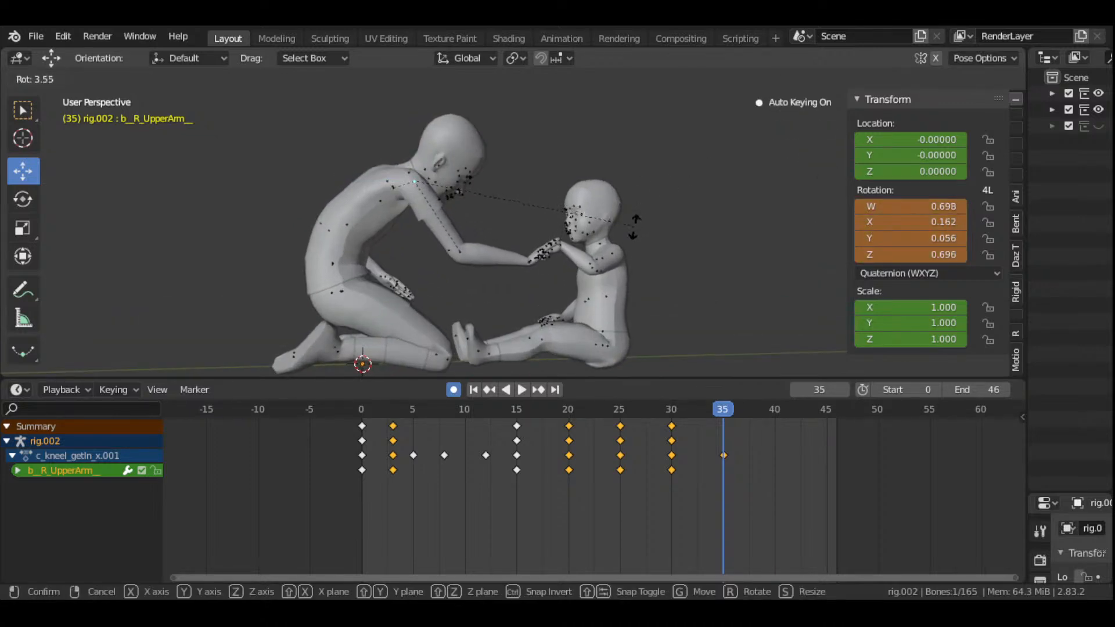
pyautogui.click(641, 224)
# - At frame 35, rotate the kneeling figure's b__R_Hand__ bone to angle the hand down beneath the seated figure's hand, and check the contact from above
pyautogui.moveTo(804, 130)
pyautogui.mouseDown()
pyautogui.moveTo(820, 123)
pyautogui.moveTo(808, 128)
pyautogui.mouseUp()
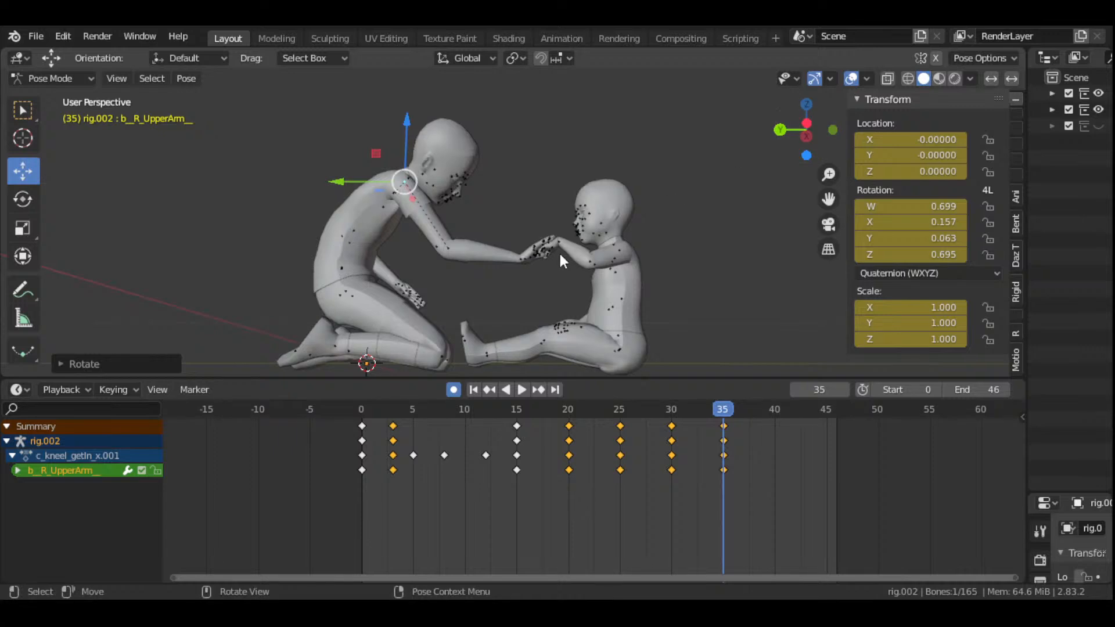
pyautogui.click(522, 260)
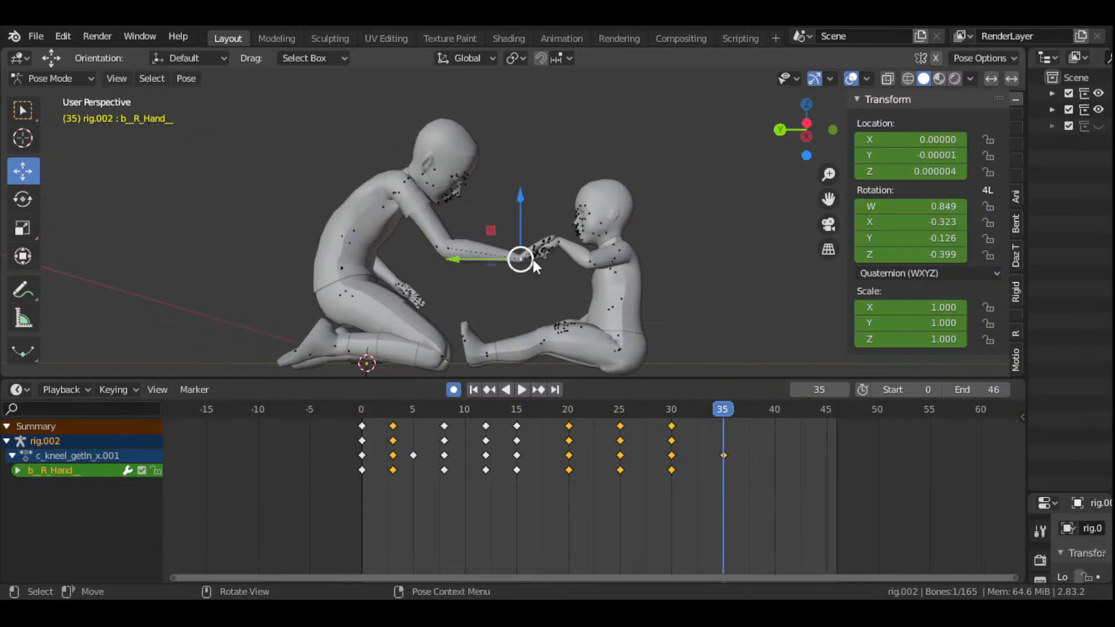
pyautogui.press('r')
pyautogui.click(615, 270)
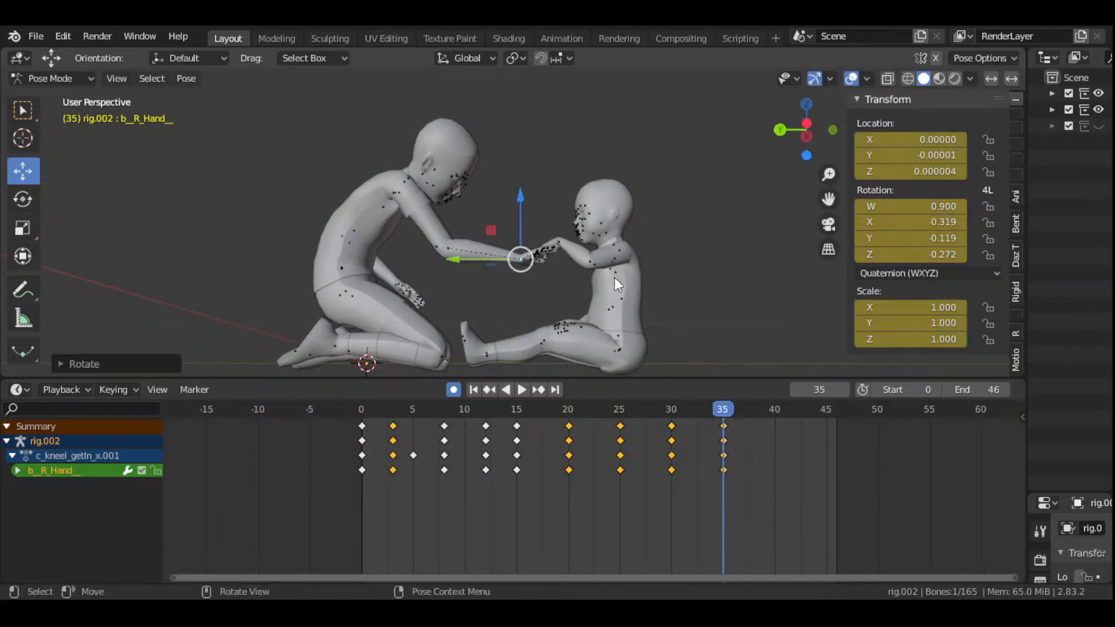
pyautogui.moveTo(807, 129); pyautogui.dragTo(811, 139)
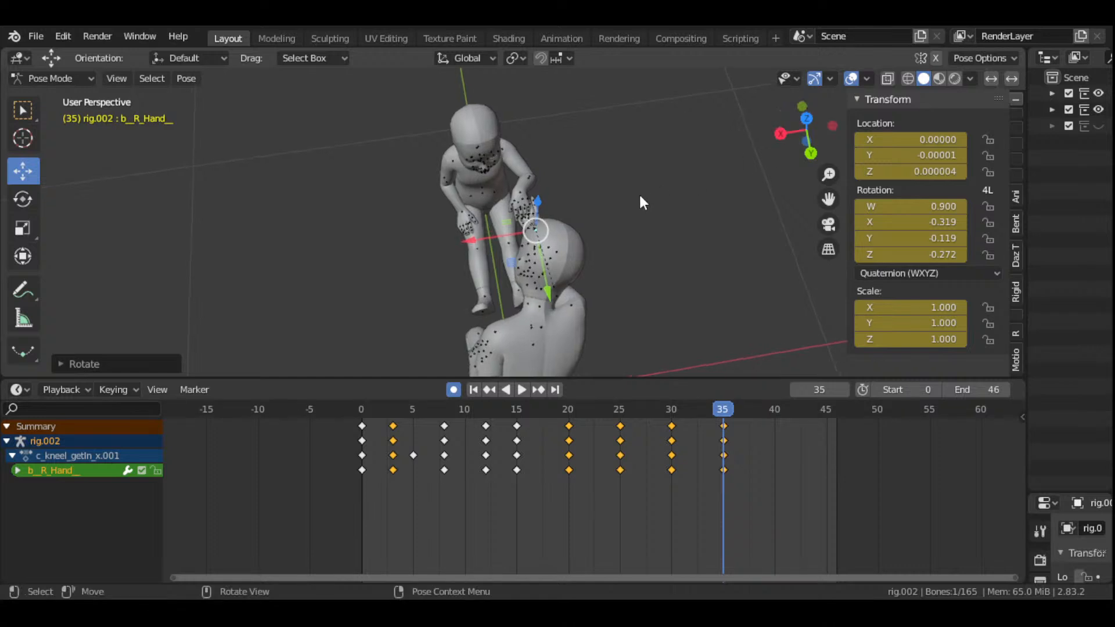
# - At frame 35, rotate the kneeling figure's b__R_Hand__ bone by about -9° from the raised view facing the seated figure
pyautogui.scroll(2, 639, 192)
pyautogui.press('r')
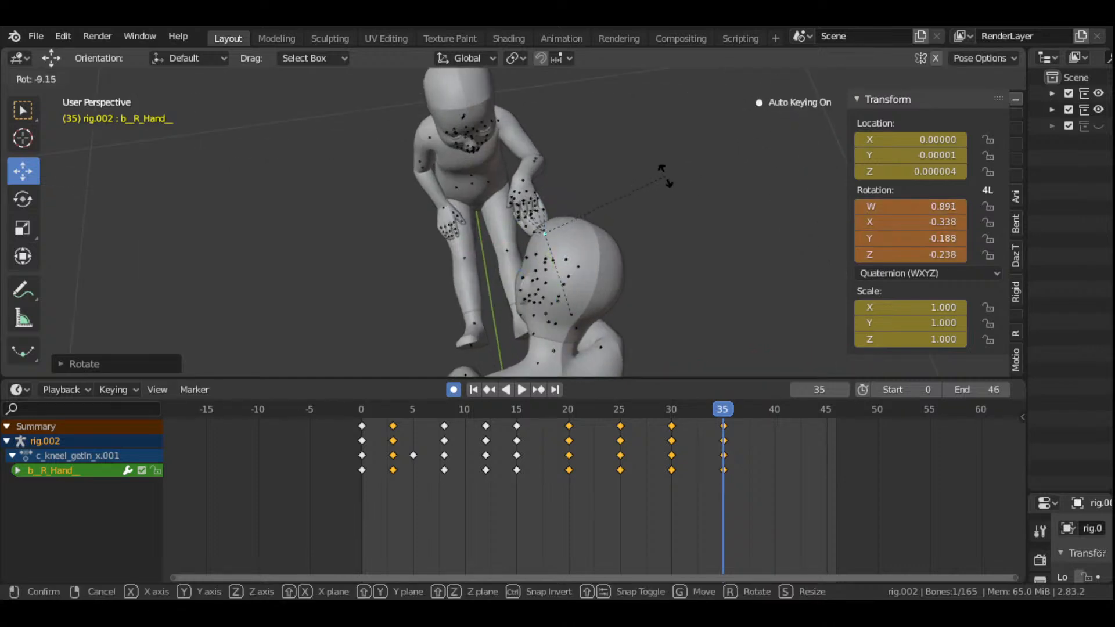
pyautogui.click(661, 169)
# - At frame 35, rotate the kneeling figure's b__Neck__ bone by about -7° from behind to tilt the head, and check the pose from the side
pyautogui.moveTo(797, 133); pyautogui.dragTo(874, 101)
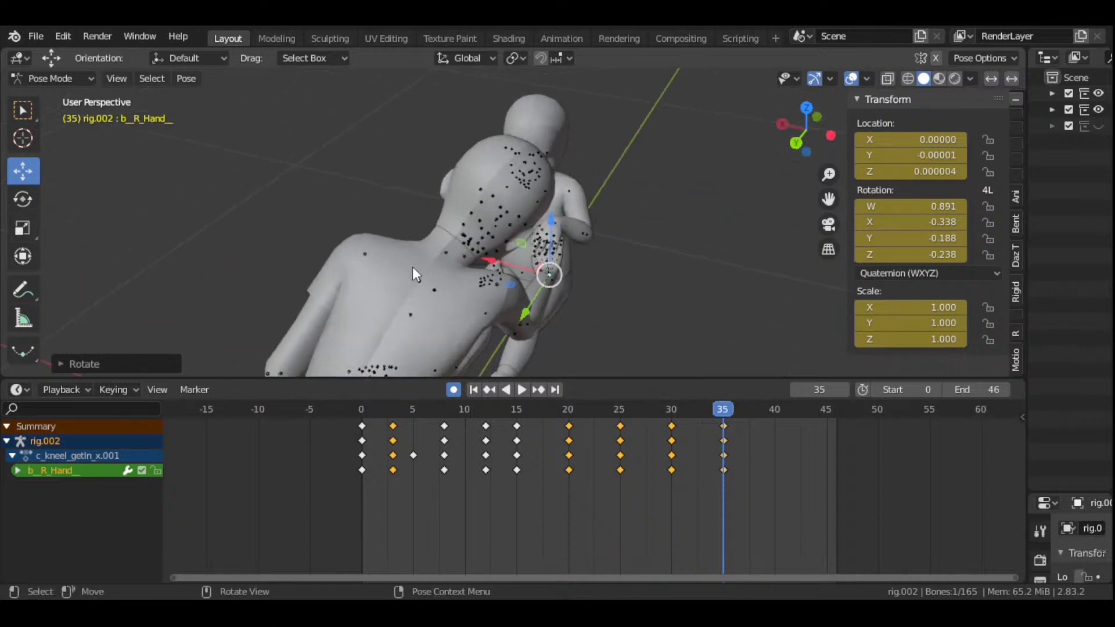
pyautogui.click(445, 256)
pyautogui.press('r')
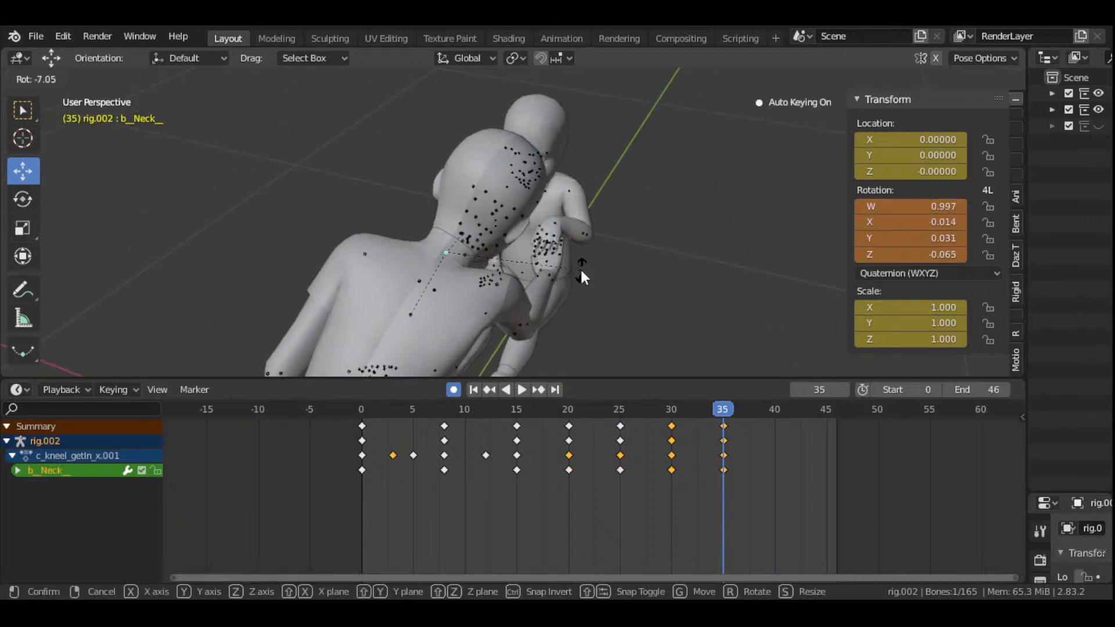
pyautogui.click(581, 269)
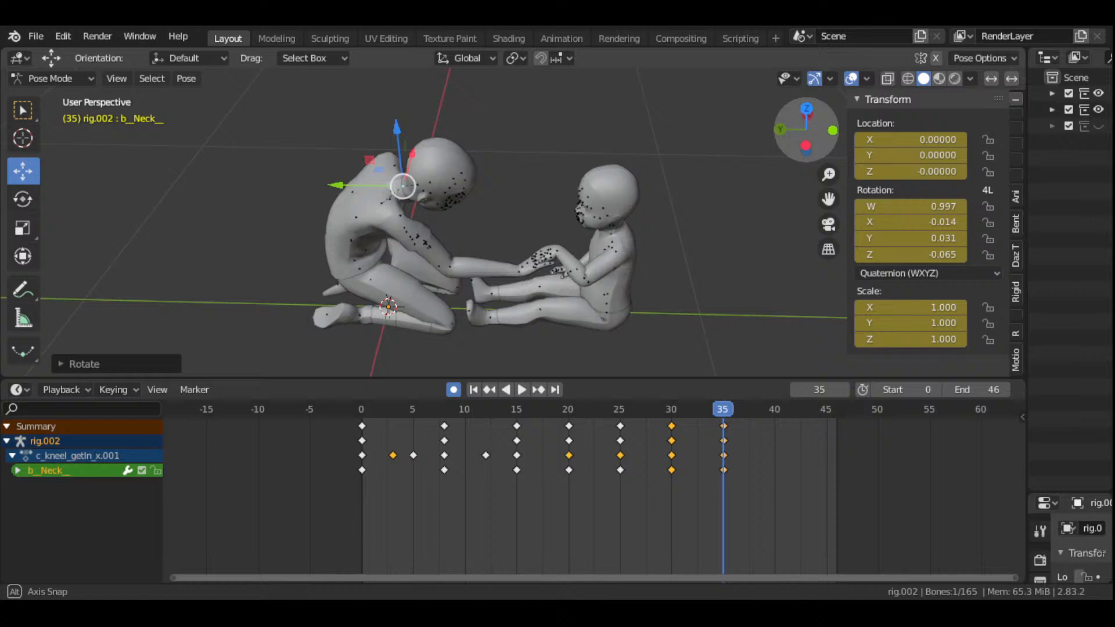
pyautogui.moveTo(523, 232); pyautogui.dragTo(592, 240, button='middle')
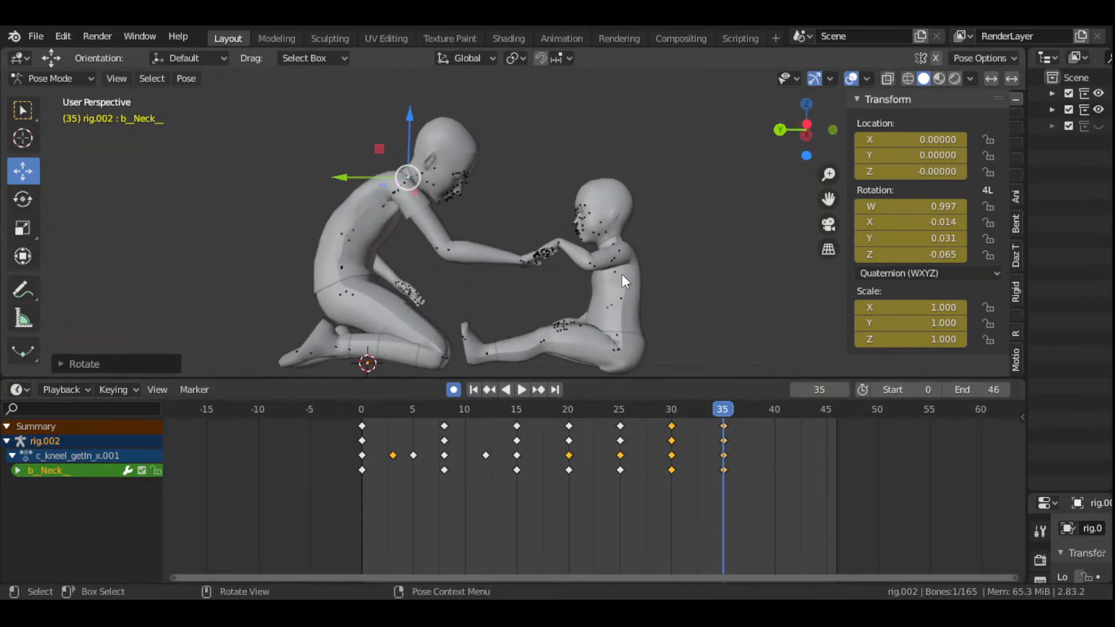
pyautogui.scroll(-3, 639, 267)
pyautogui.moveTo(807, 129); pyautogui.dragTo(827, 134)
pyautogui.scroll(2, 642, 244)
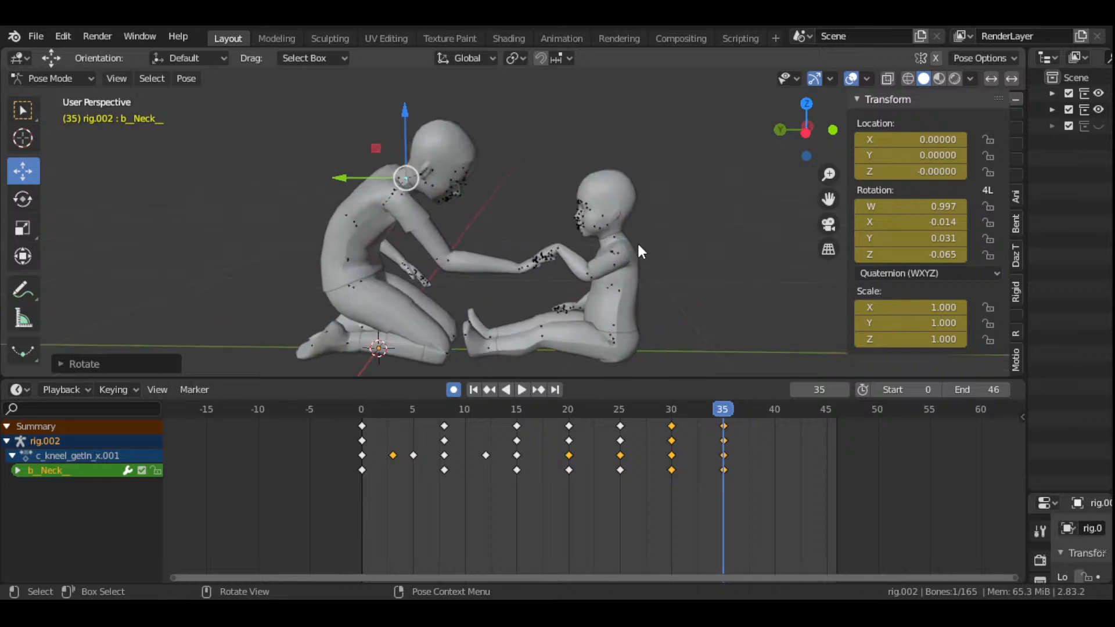
pyautogui.moveTo(807, 130); pyautogui.dragTo(816, 134)
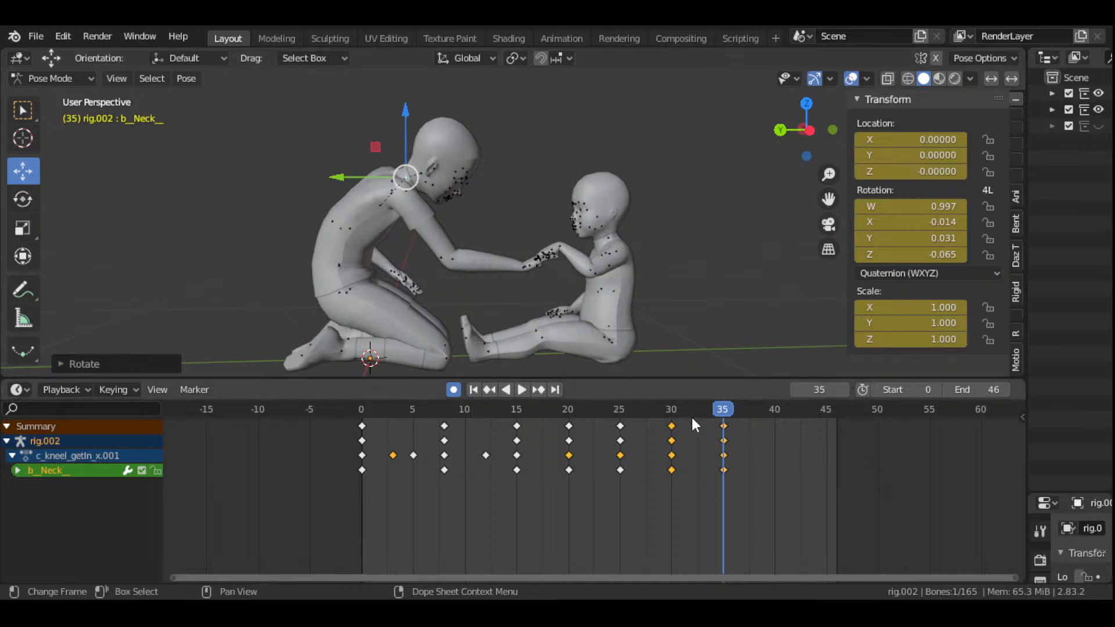
# - Review the motion from frame 30 to 35, and at frame 35 rotate the seated figure's b__L_Hand__ bone from the side to raise its fingers
pyautogui.click(671, 410)
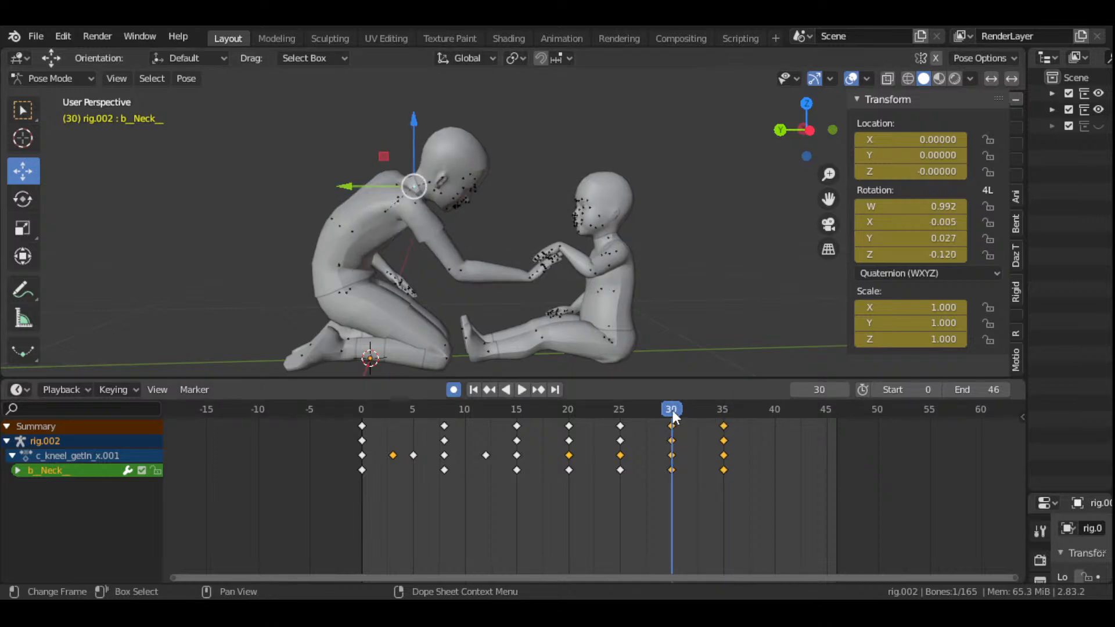
pyautogui.press('space')
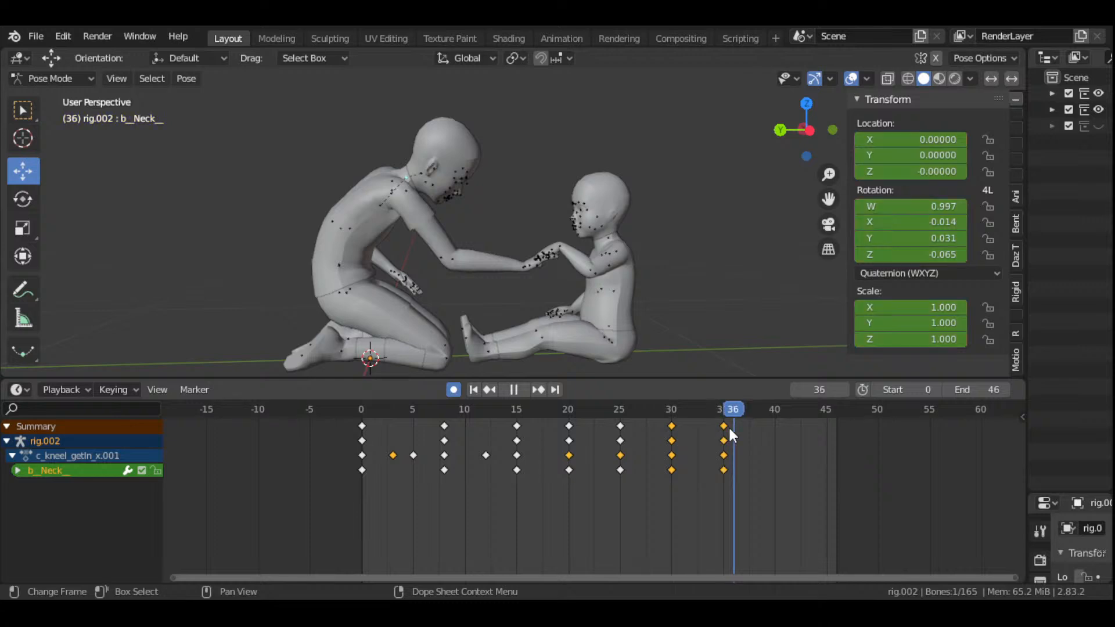
pyautogui.moveTo(728, 426)
pyautogui.mouseDown()
pyautogui.moveTo(671, 424)
pyautogui.moveTo(722, 444)
pyautogui.mouseUp()
pyautogui.press('space')
pyautogui.scroll(5, 580, 309)
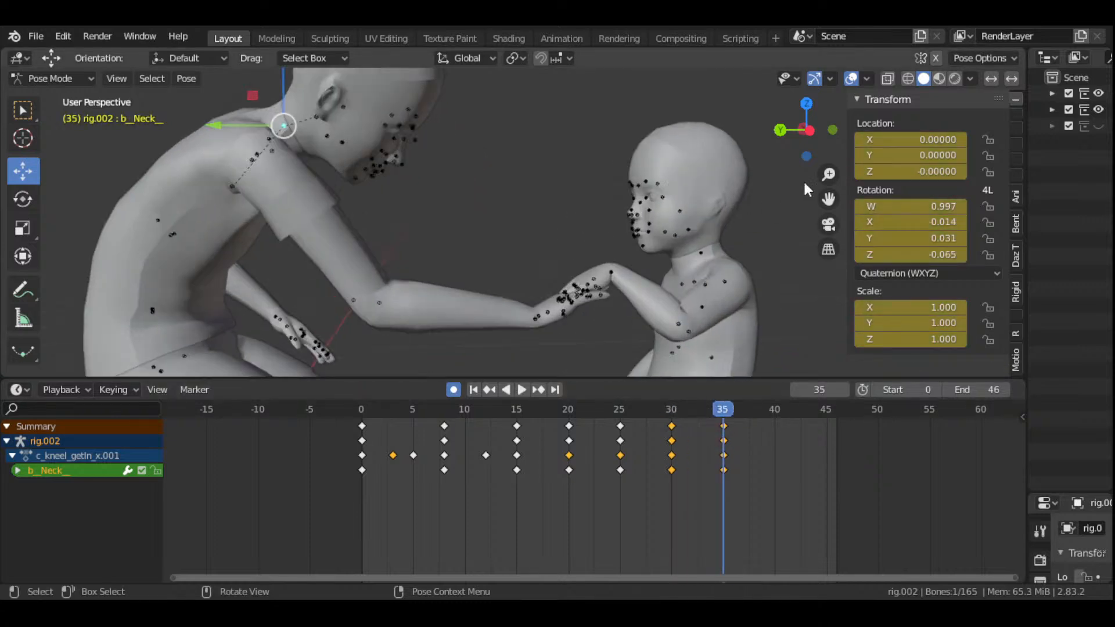
pyautogui.moveTo(829, 199); pyautogui.dragTo(714, 214)
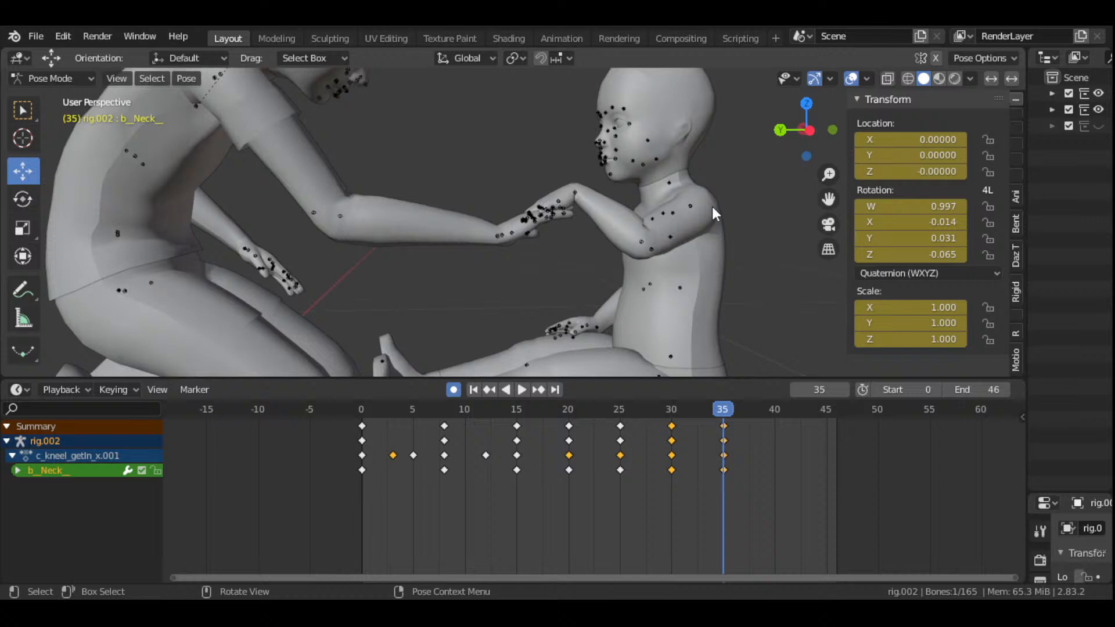
pyautogui.click(575, 196)
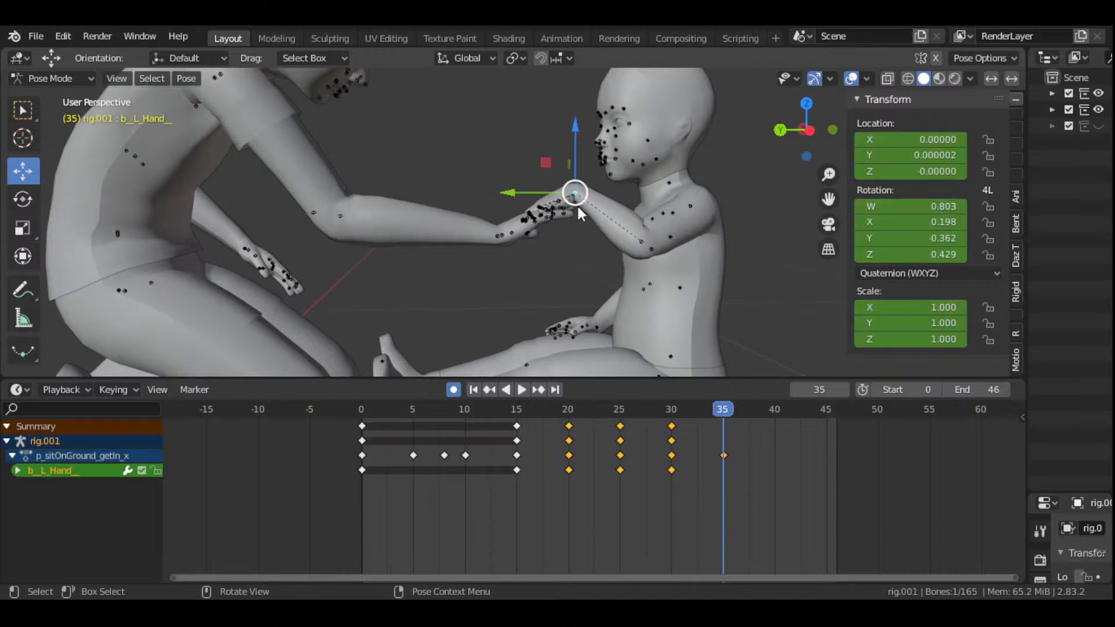
pyautogui.press('r')
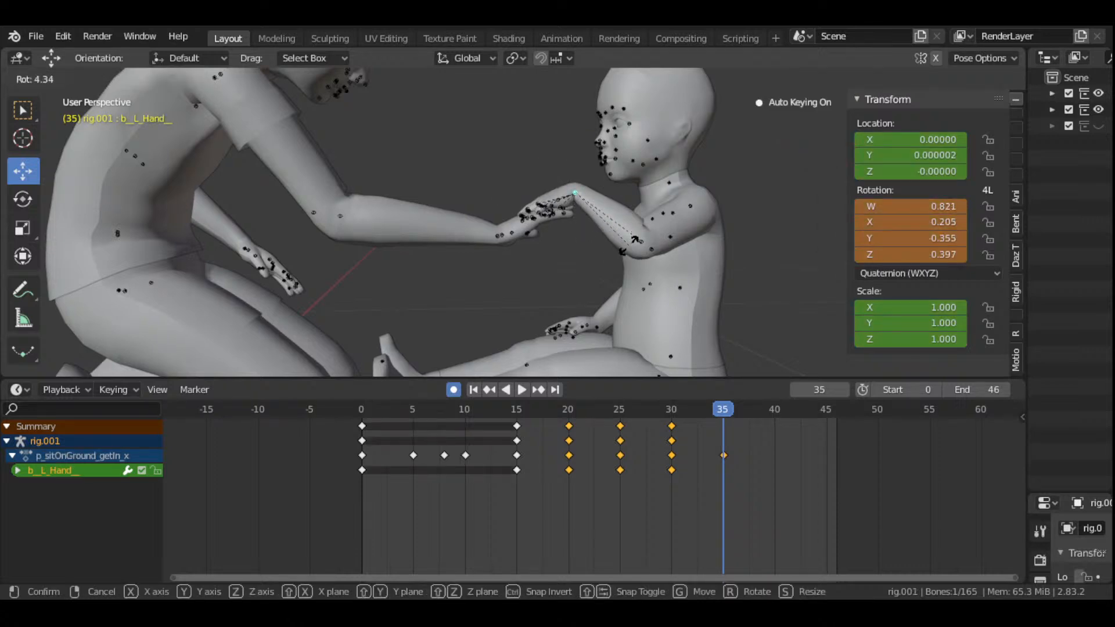
pyautogui.click(626, 262)
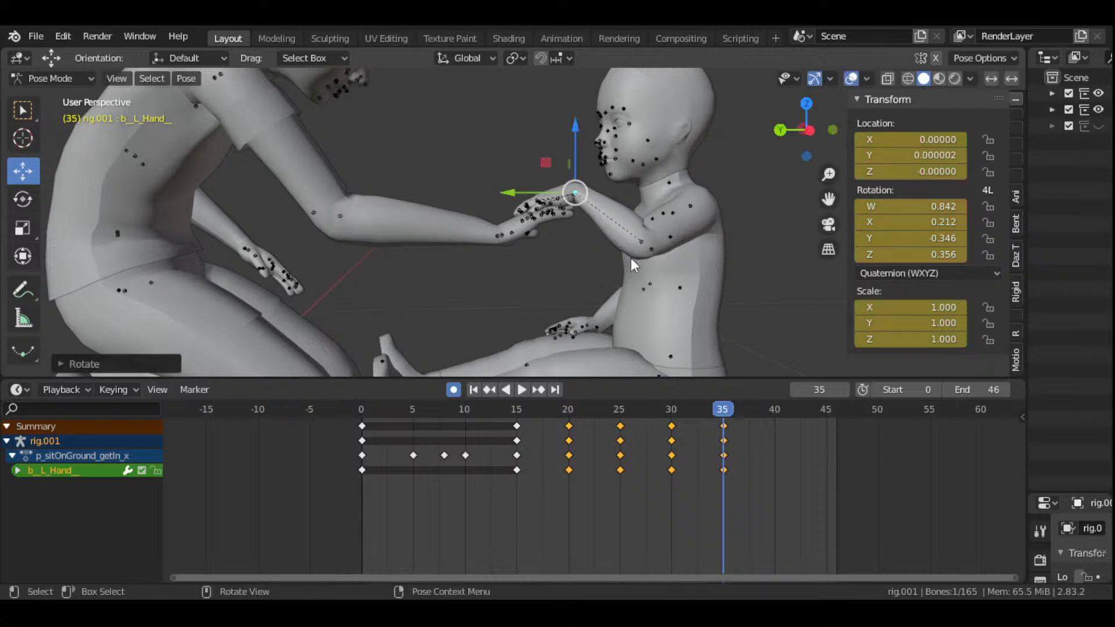
# - At frame 35, rotate the seated figure's b__L_Hand__ bone by about -12° from above, and compare the hand contact between frames 30 and 35
pyautogui.moveTo(793, 116); pyautogui.dragTo(662, 164)
pyautogui.press('r')
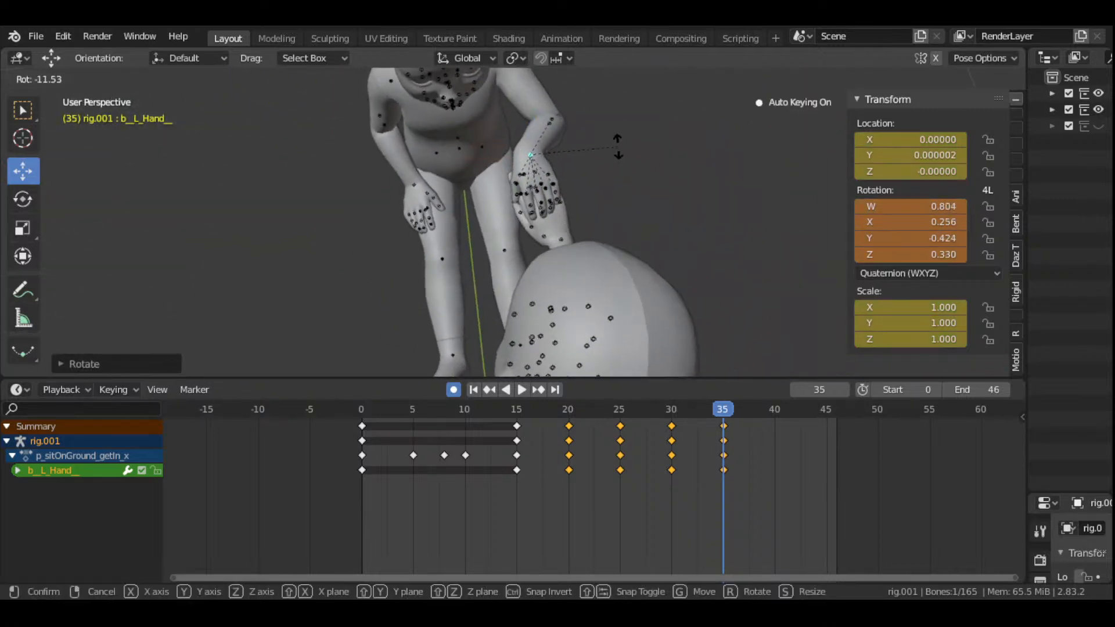
pyautogui.click(636, 140)
pyautogui.moveTo(806, 130); pyautogui.dragTo(756, 138)
pyautogui.moveTo(829, 199); pyautogui.dragTo(943, 229)
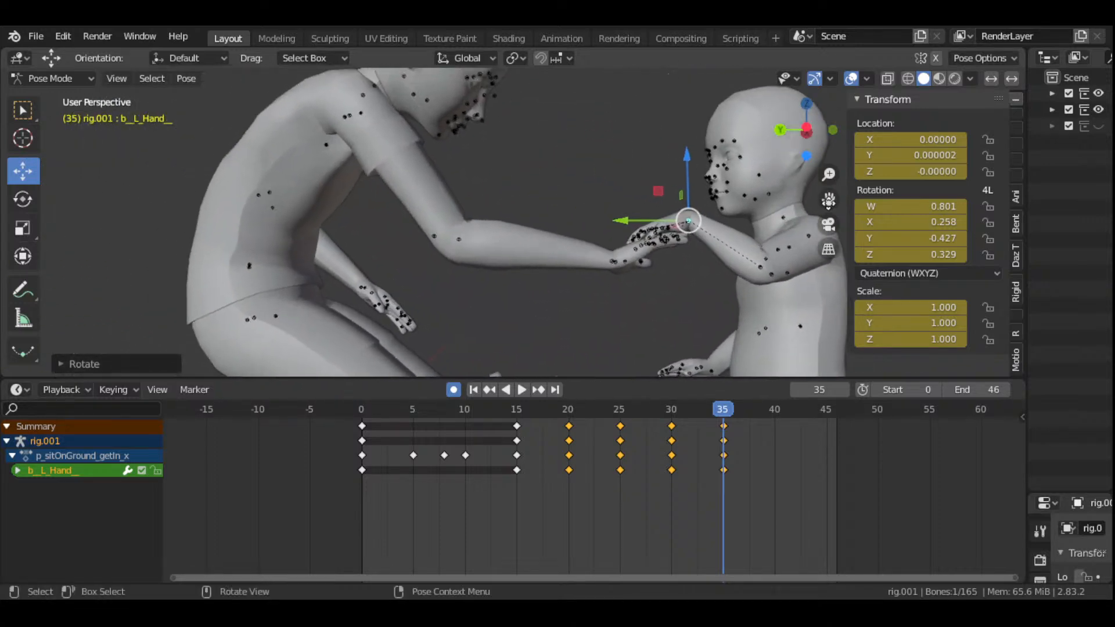
pyautogui.scroll(-2, 625, 276)
pyautogui.moveTo(826, 199); pyautogui.dragTo(821, 258)
pyautogui.moveTo(806, 131); pyautogui.dragTo(834, 147)
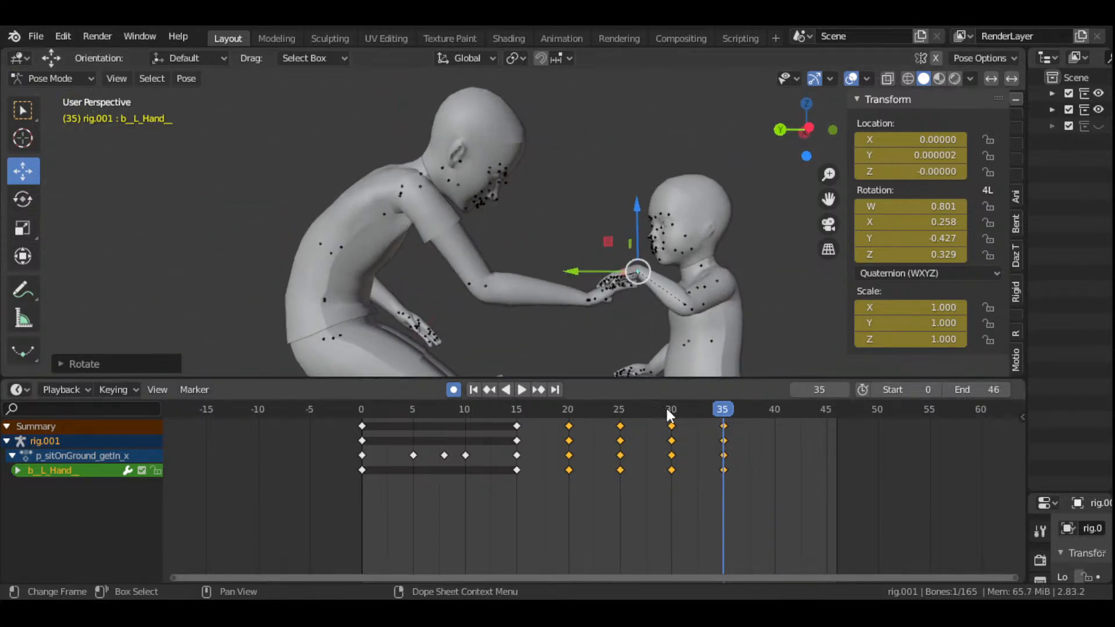
pyautogui.moveTo(674, 409); pyautogui.dragTo(726, 411)
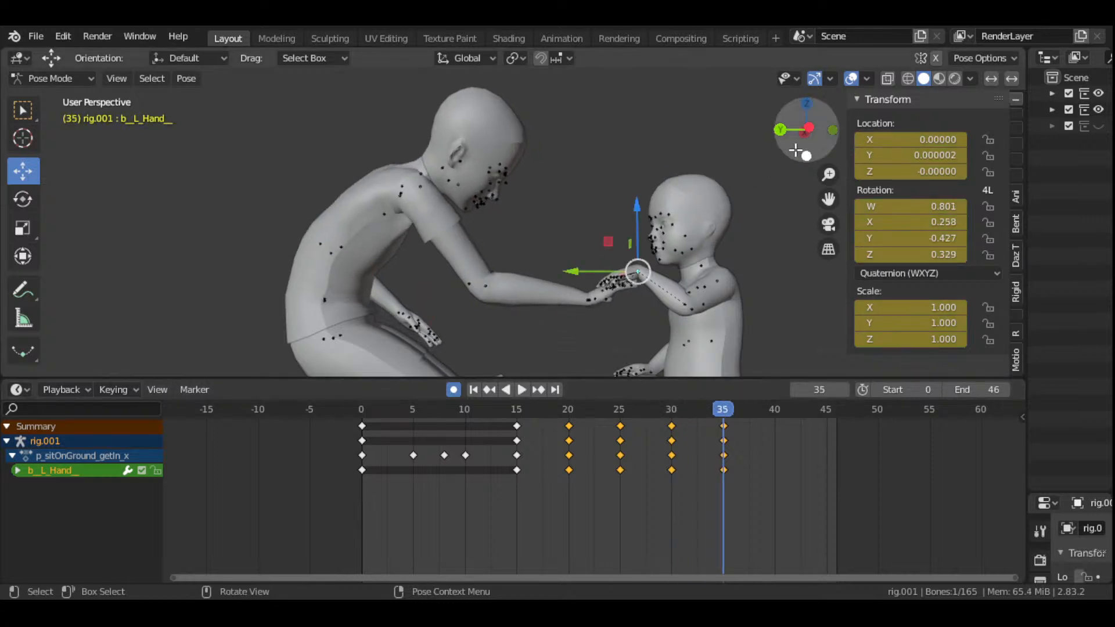
# - Review frames 25 to 35 from the opposite side, and at frame 35 rotate the kneeling figure's b__L_Forearm__ bone to bring the hand back onto the thigh
pyautogui.moveTo(807, 131); pyautogui.dragTo(748, 235)
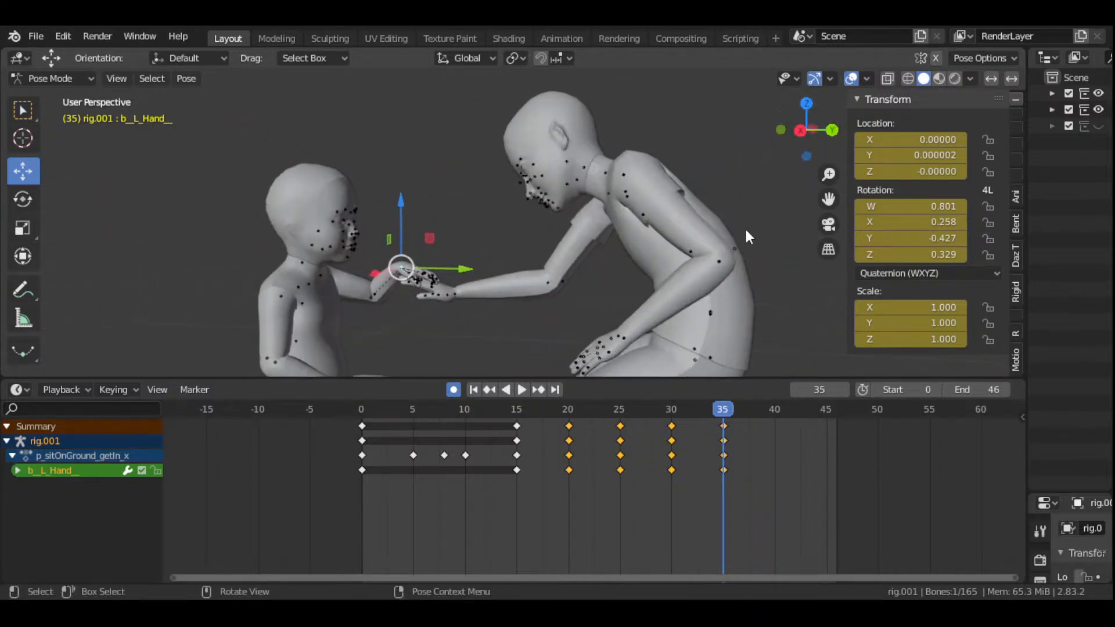
pyautogui.click(720, 261)
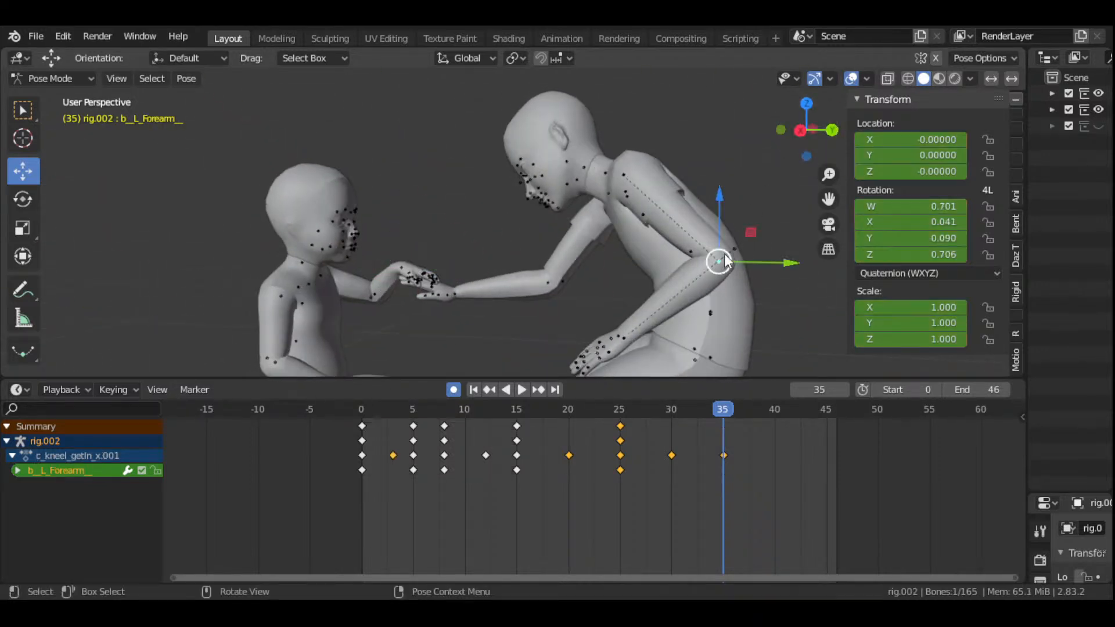
pyautogui.moveTo(720, 260); pyautogui.dragTo(804, 221, button='middle')
pyautogui.moveTo(826, 201); pyautogui.dragTo(847, 103)
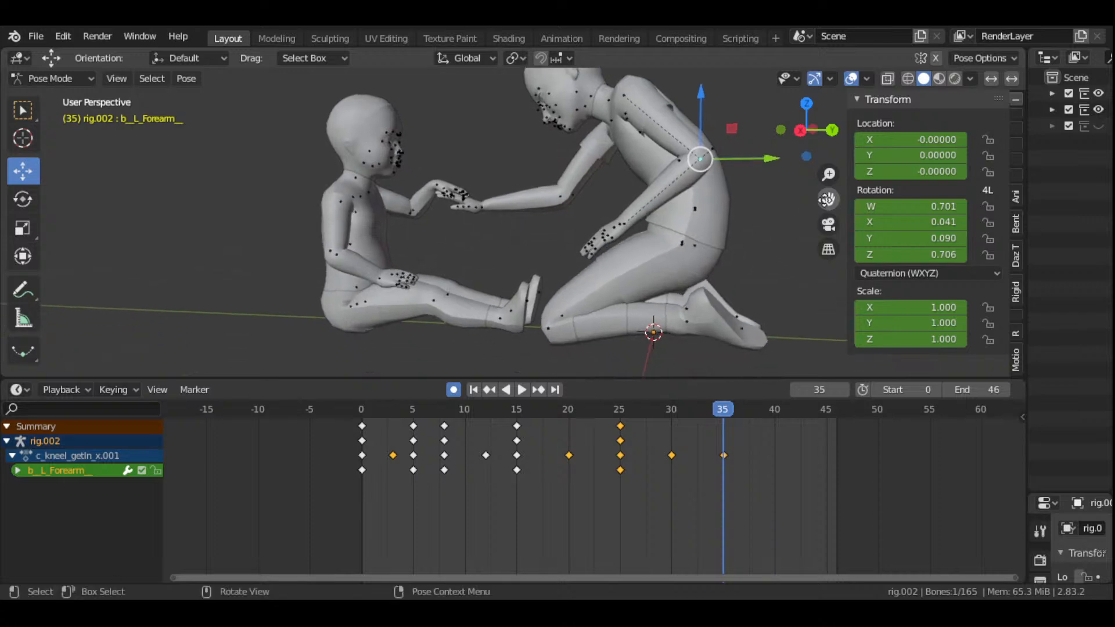
pyautogui.scroll(2, 755, 301)
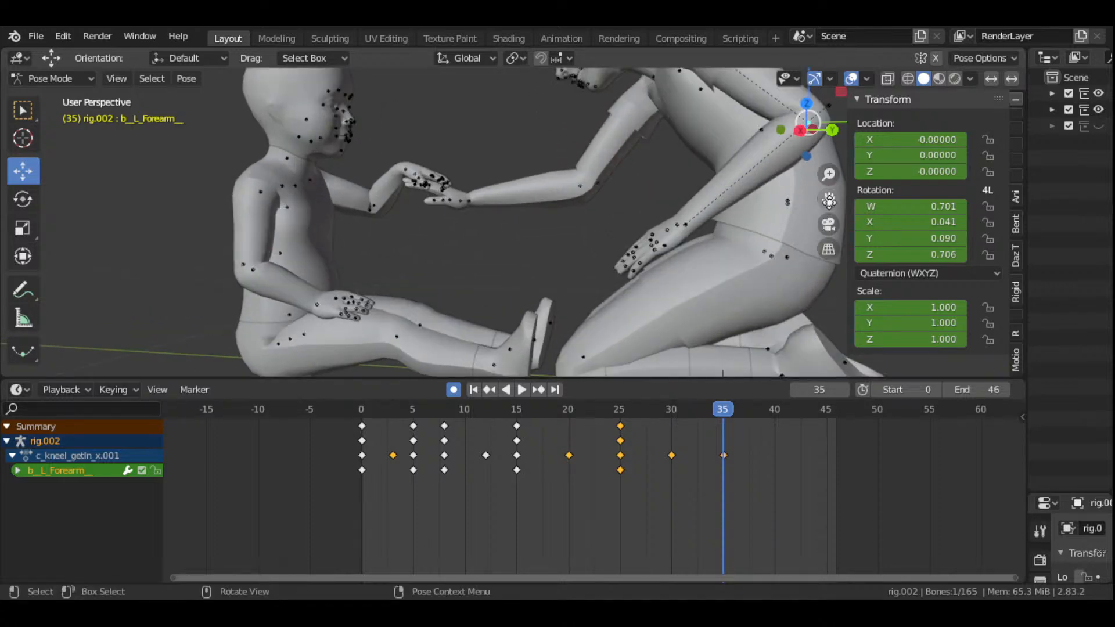
pyautogui.moveTo(829, 201); pyautogui.dragTo(708, 202)
pyautogui.scroll(-2, 734, 242)
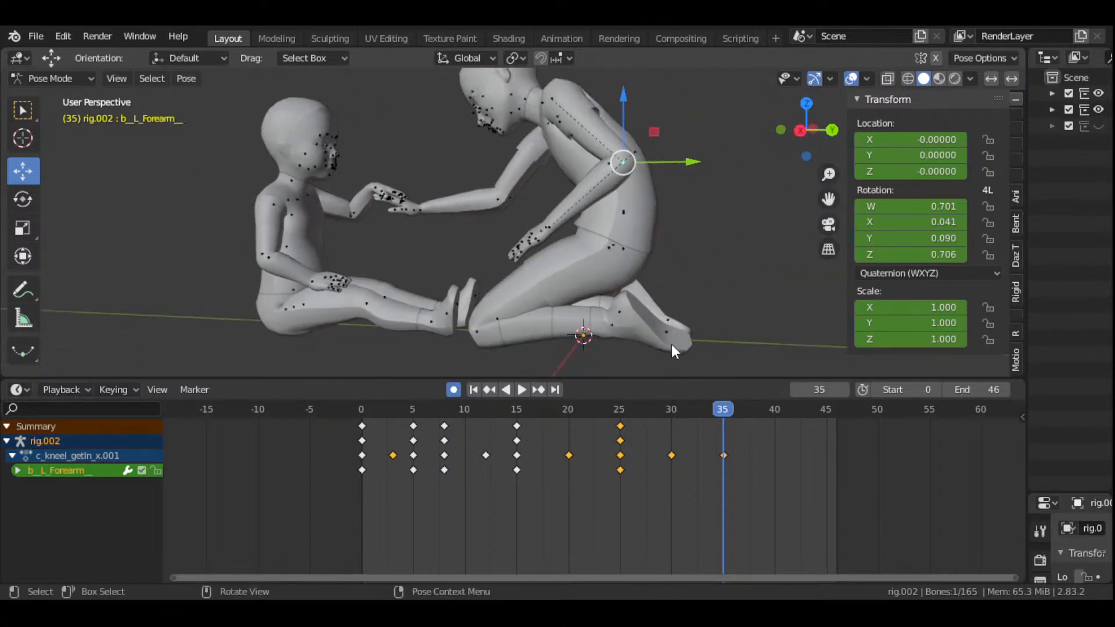
pyautogui.moveTo(621, 412); pyautogui.dragTo(670, 429)
pyautogui.scroll(2, 676, 271)
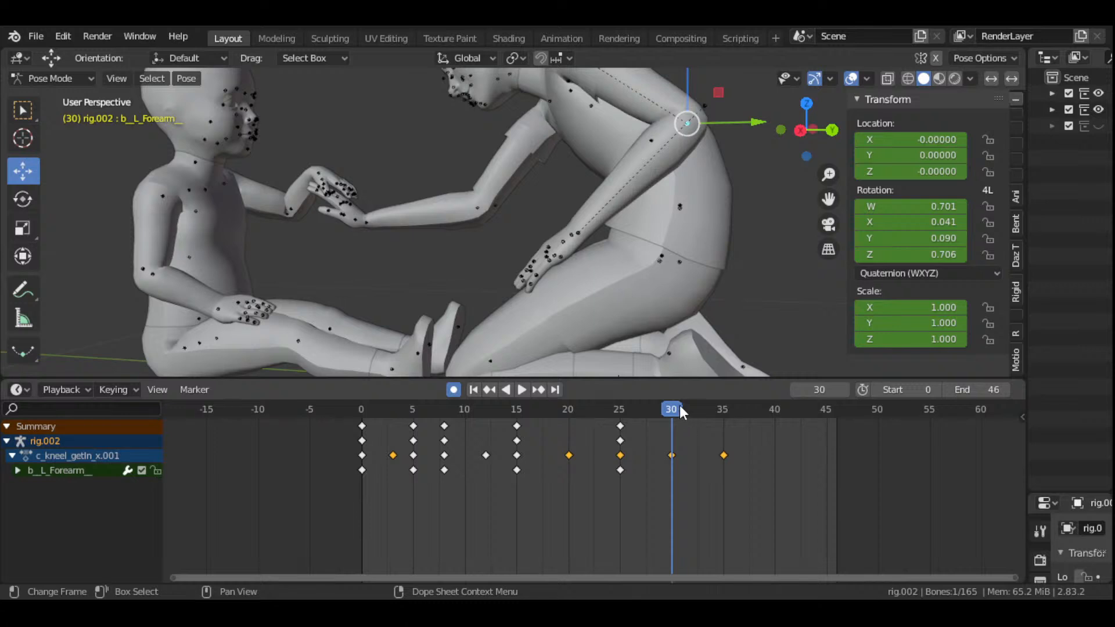
pyautogui.press('space')
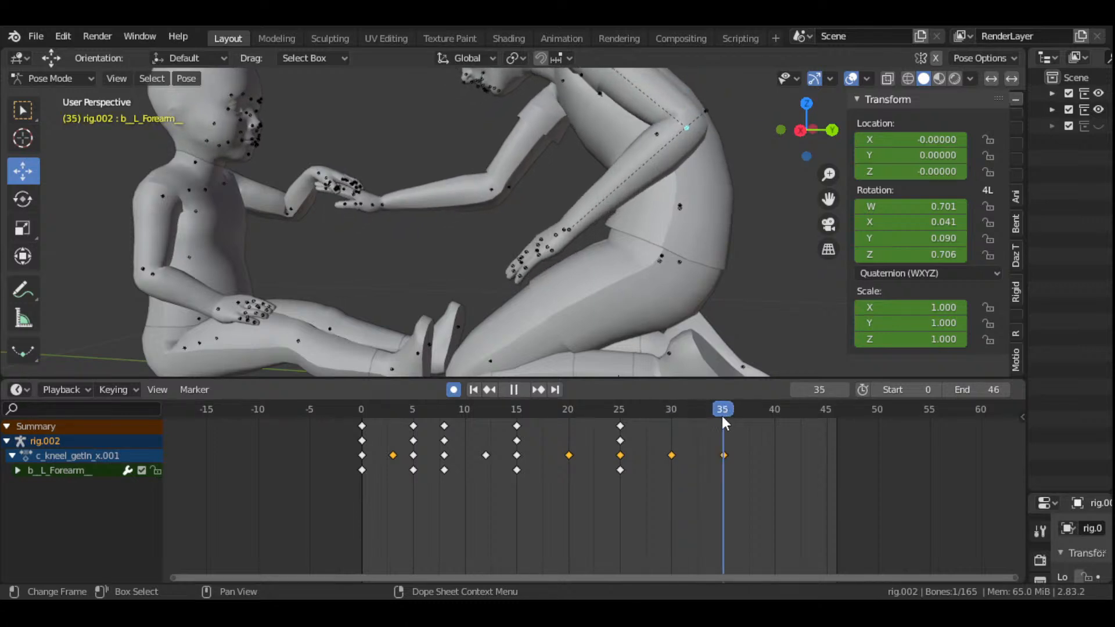
pyautogui.press('space')
pyautogui.press('r')
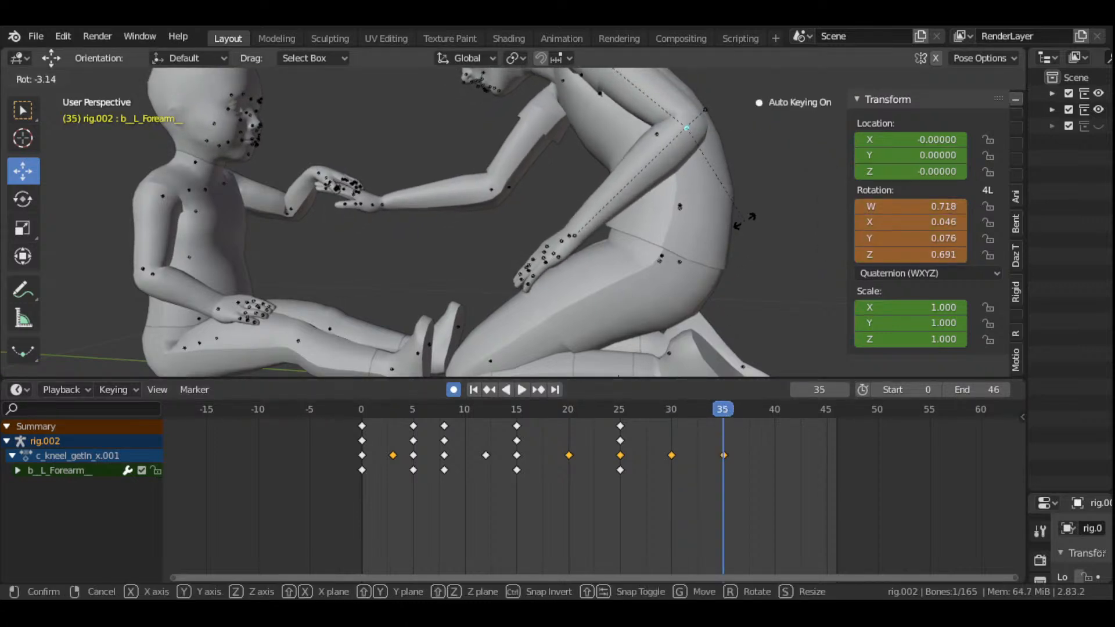
pyautogui.click(745, 213)
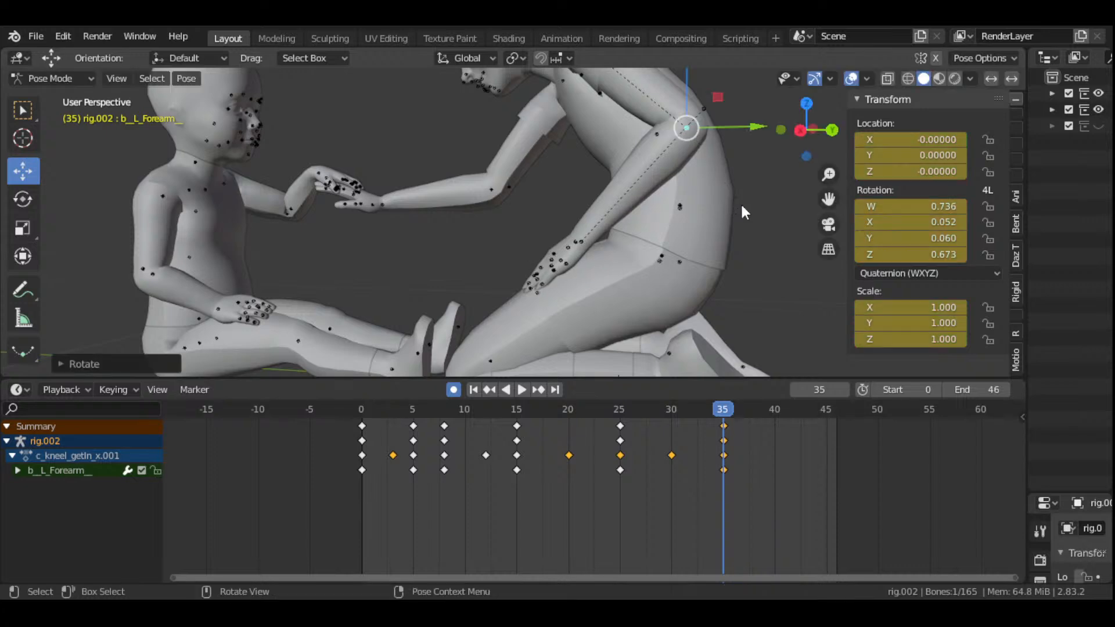
# - At frame 35, rotate the kneeling figure's b__L_Hand__ bone by about 7.5° to align the hand with the thigh
pyautogui.click(585, 242)
pyautogui.press('r')
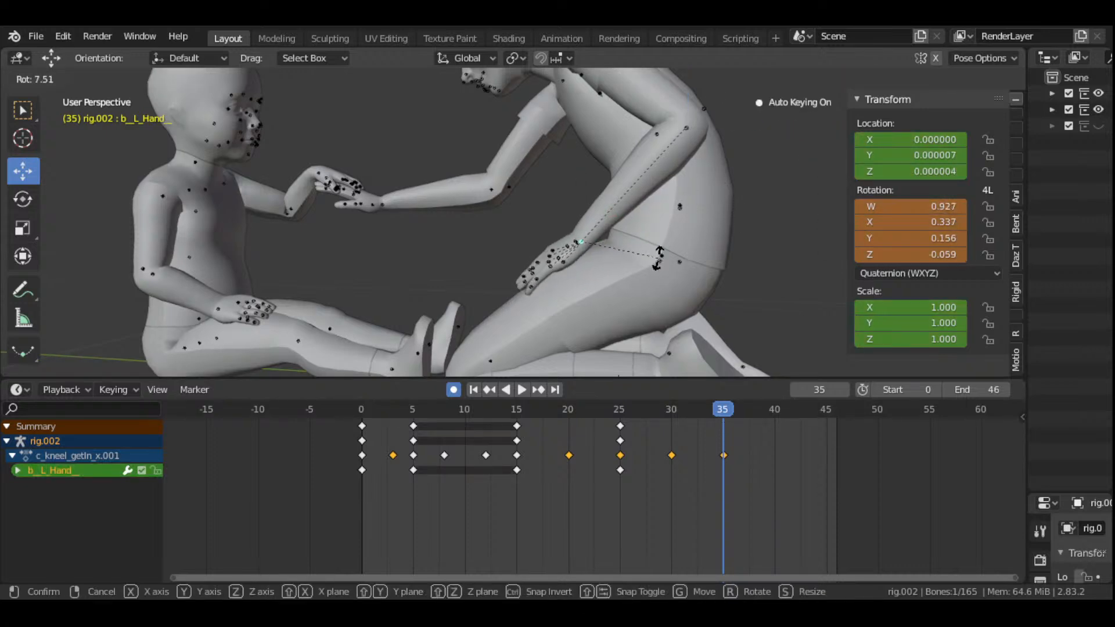
pyautogui.click(659, 258)
# - Play the animation from frame 0 in a side view to review both figures' motion, and stop playback
pyautogui.moveTo(792, 123); pyautogui.dragTo(977, 128)
pyautogui.scroll(-3, 676, 204)
pyautogui.click(474, 390)
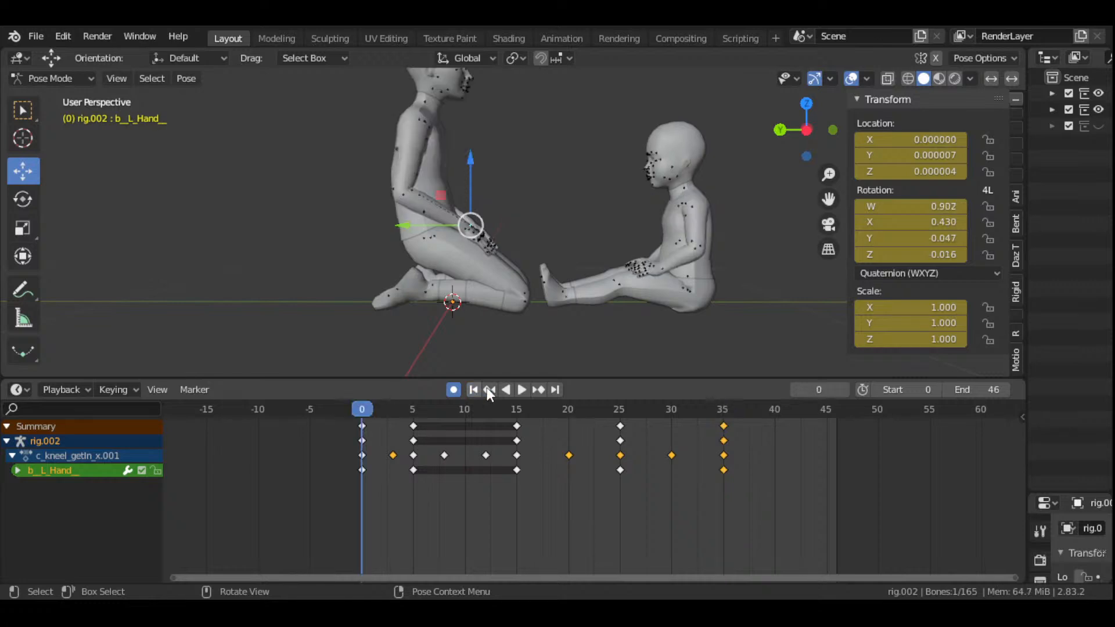
pyautogui.click(521, 390)
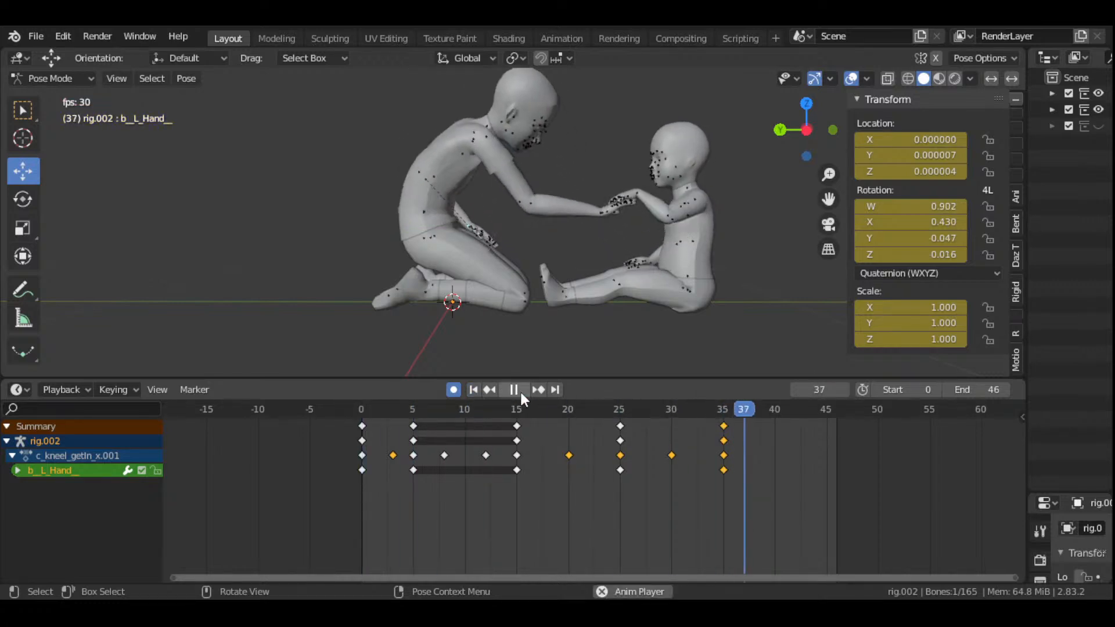
pyautogui.click(521, 389)
# - At frame 40, rotate the kneeling figure's b__Neck__ bone slightly from behind and above to tilt the head sideways
pyautogui.moveTo(616, 412); pyautogui.dragTo(779, 459)
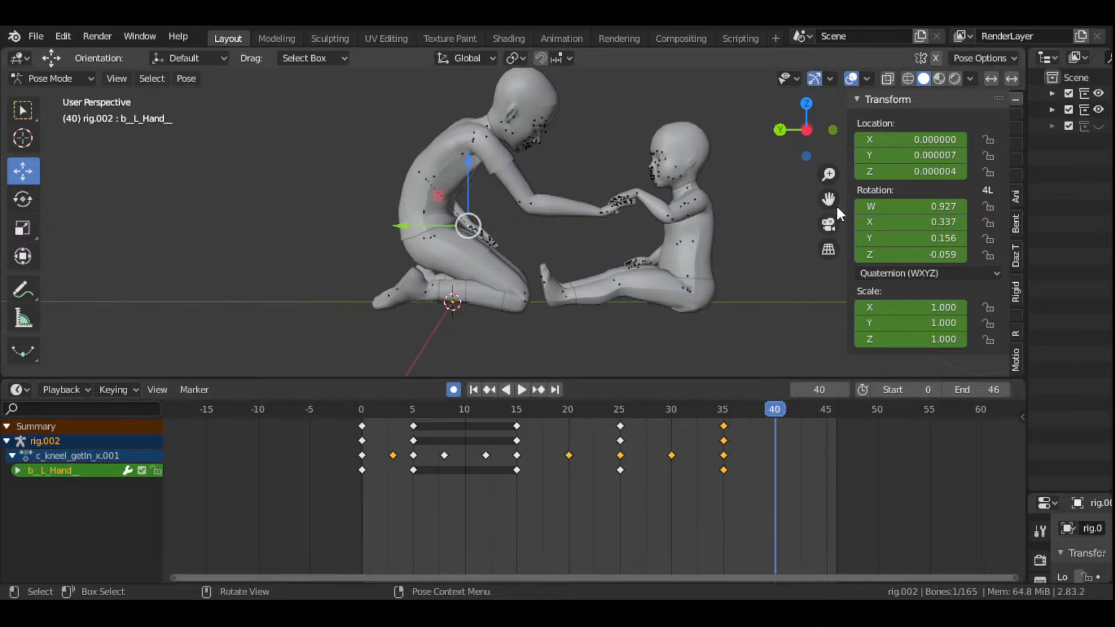
pyautogui.moveTo(830, 202); pyautogui.dragTo(788, 254)
pyautogui.scroll(1, 670, 283)
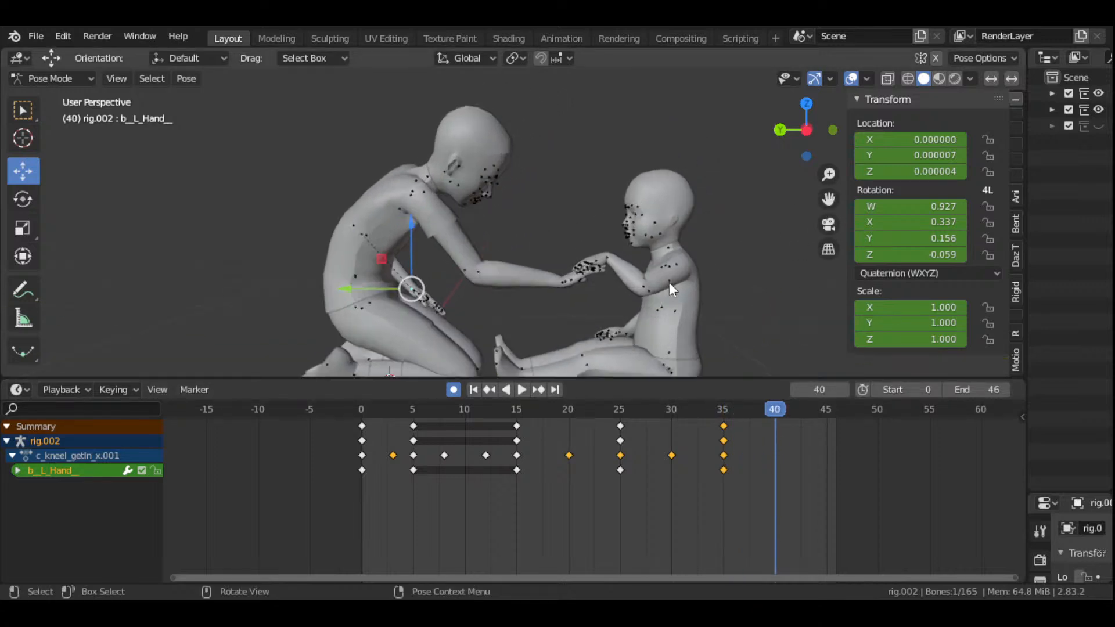
pyautogui.moveTo(809, 127); pyautogui.dragTo(725, 160)
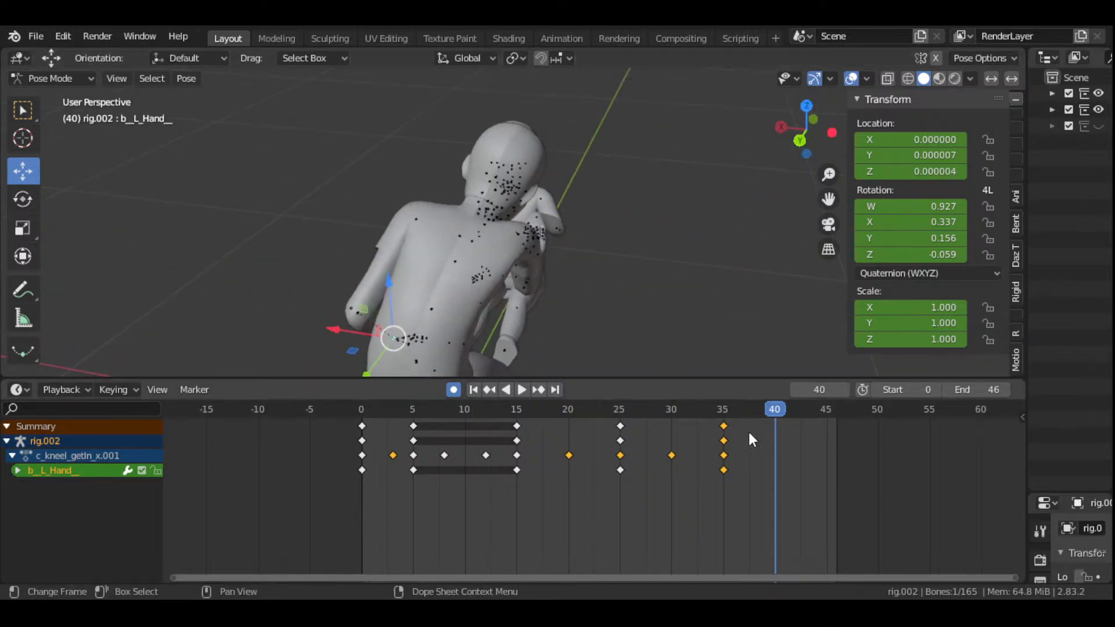
pyautogui.moveTo(808, 125); pyautogui.dragTo(576, 235)
pyautogui.click(489, 267)
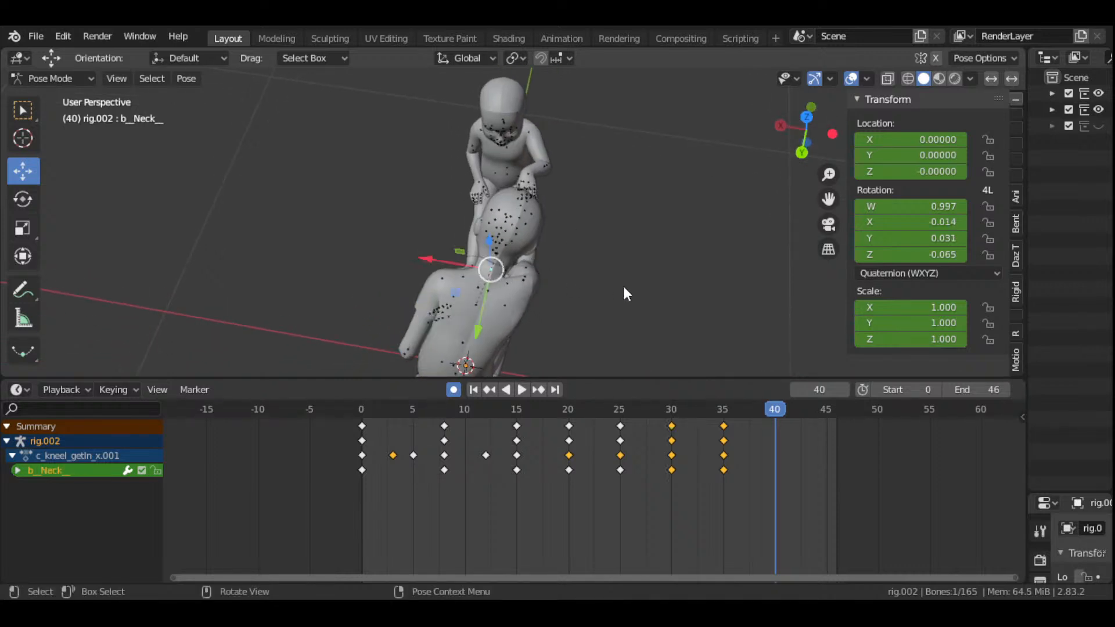
pyautogui.press('r')
pyautogui.click(621, 263)
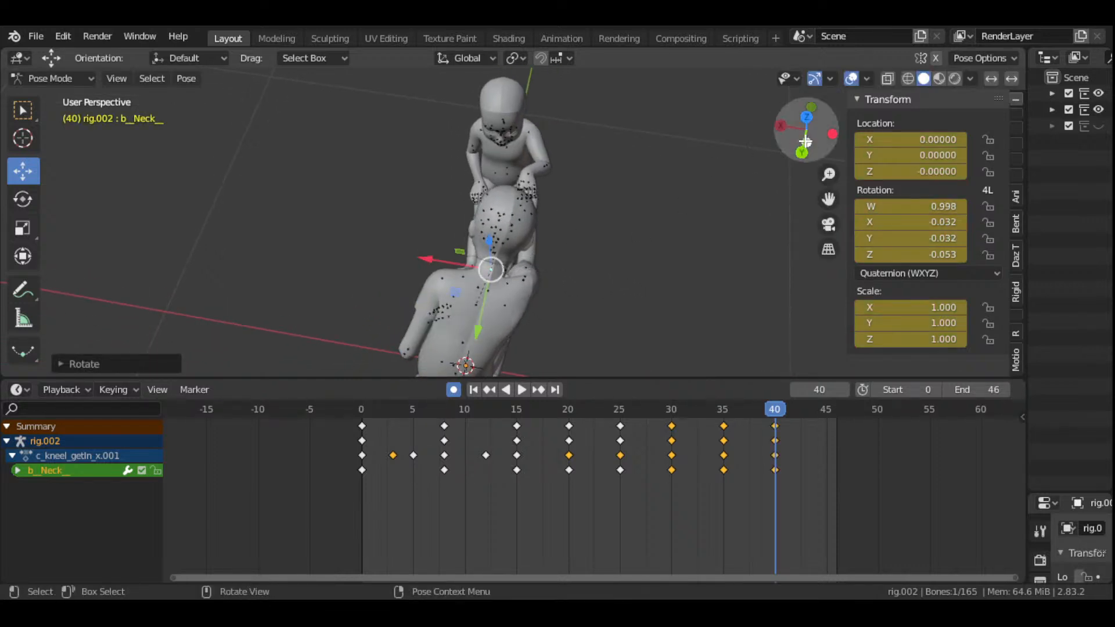
# - At frame 40, rotate the kneeling figure's b__Spine0__ bone from a rear view to straighten the sideways lean of the torso
pyautogui.moveTo(807, 124); pyautogui.dragTo(601, 317)
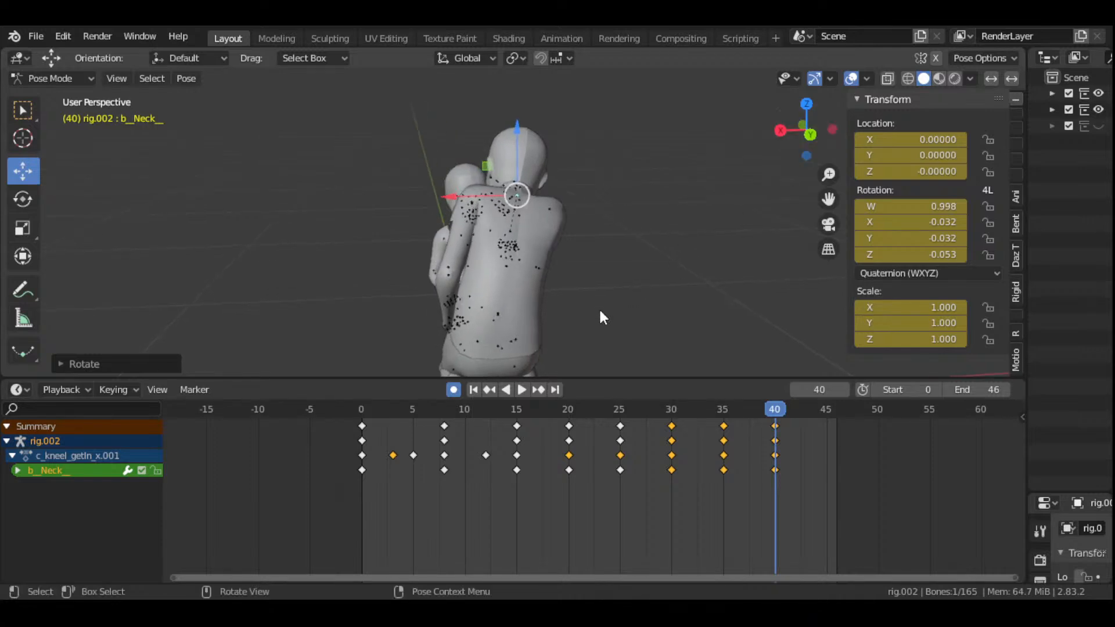
pyautogui.click(497, 312)
pyautogui.press('r')
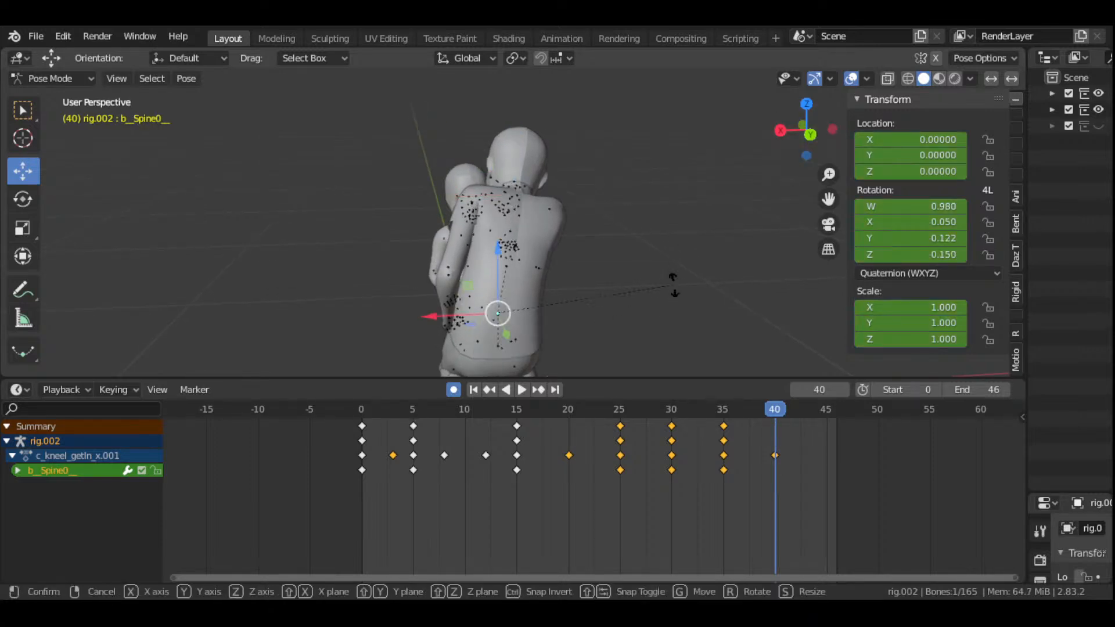
pyautogui.click(663, 256)
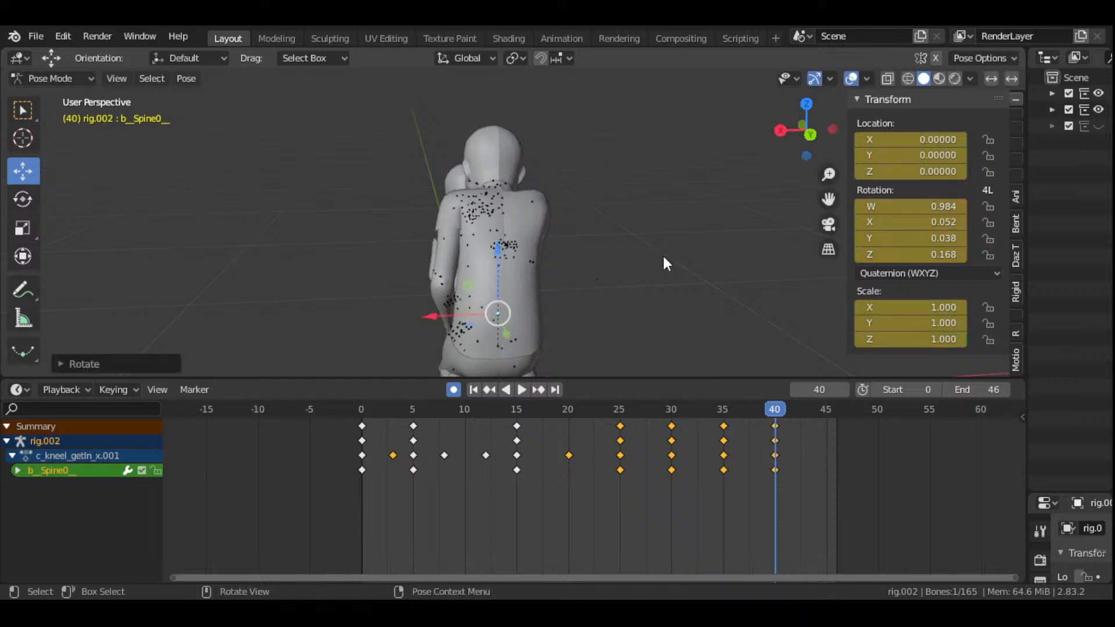
# - Select the kneeling figure's b__L_UpperArm__ bone and review the animation from frame 0 in a front view, stopping at frame 30
pyautogui.moveTo(807, 131)
pyautogui.mouseDown()
pyautogui.moveTo(760, 138)
pyautogui.moveTo(865, 142)
pyautogui.moveTo(813, 133)
pyautogui.mouseUp()
pyautogui.click(614, 194)
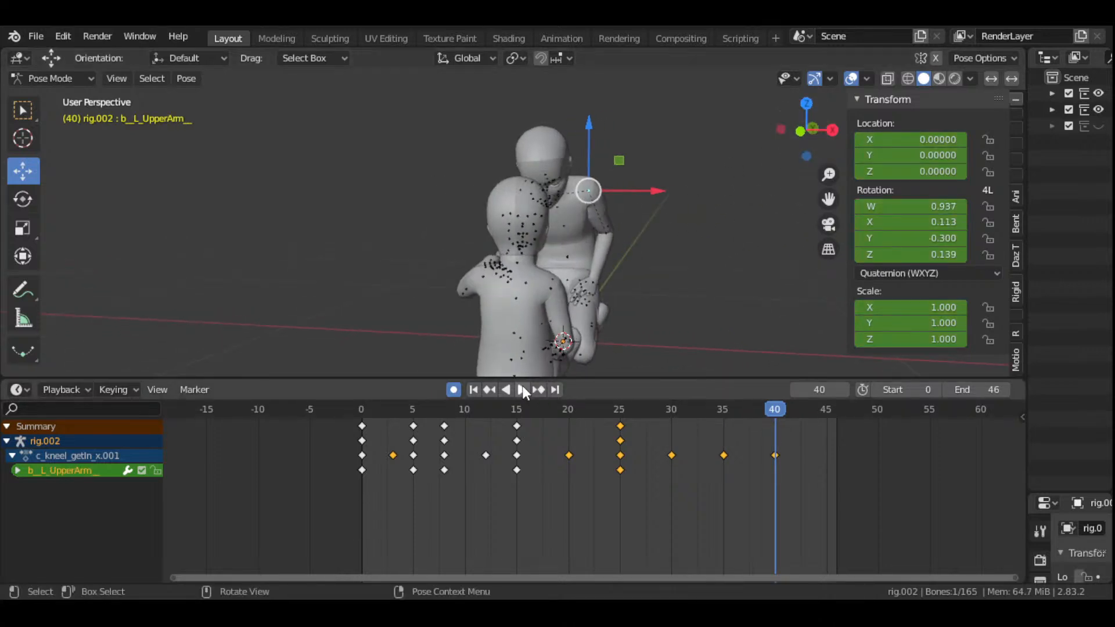
pyautogui.click(474, 390)
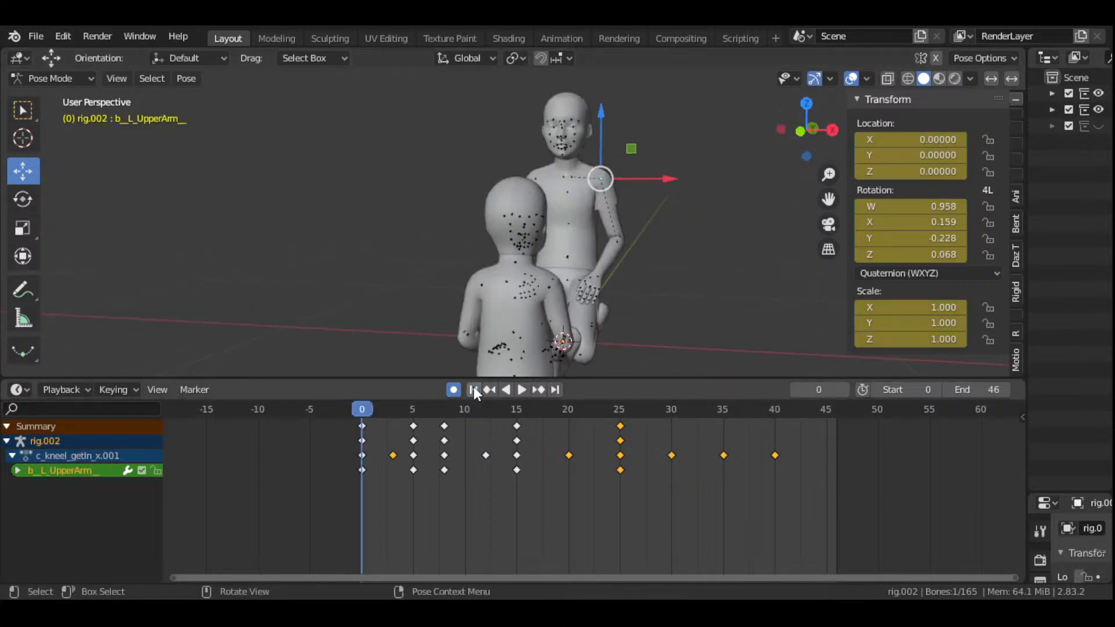
pyautogui.click(521, 391)
pyautogui.click(514, 390)
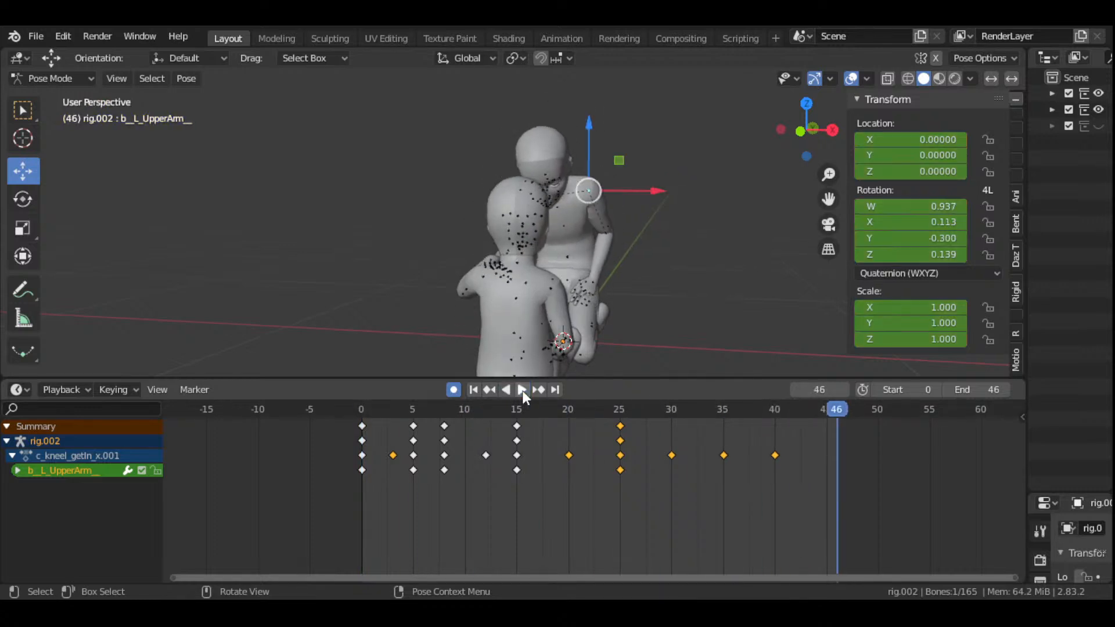
pyautogui.click(363, 417)
pyautogui.press('space')
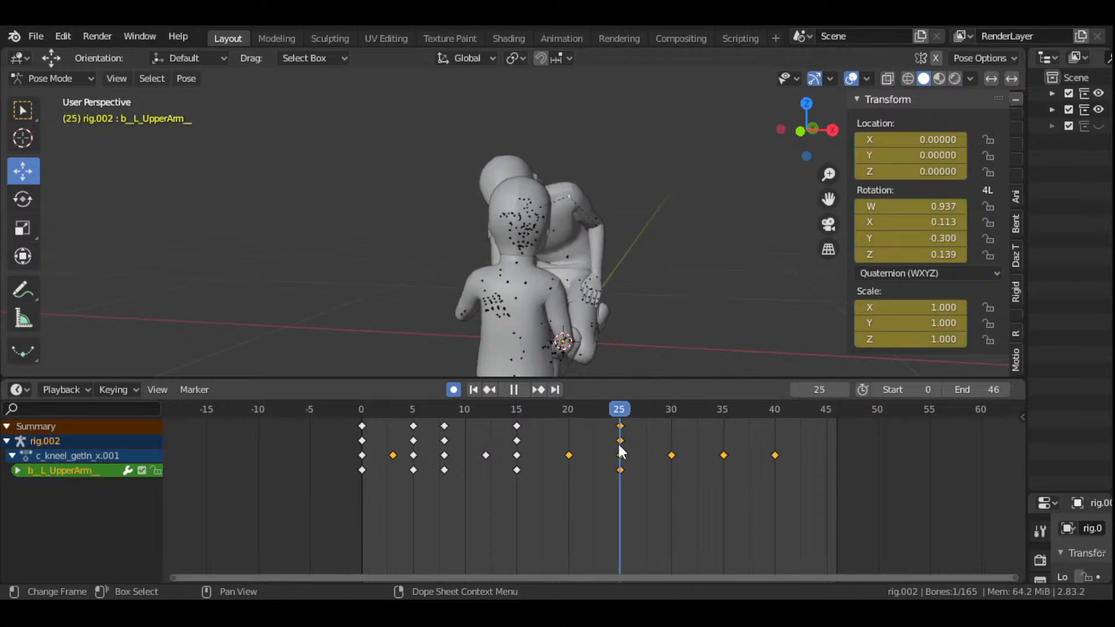
pyautogui.moveTo(656, 455); pyautogui.dragTo(673, 465)
# - Compare frames 25 and 30 from a raised front view, and insert a LocRotScale keyframe for the b__L_UpperArm__ bone at frame 30
pyautogui.moveTo(804, 142); pyautogui.dragTo(775, 158)
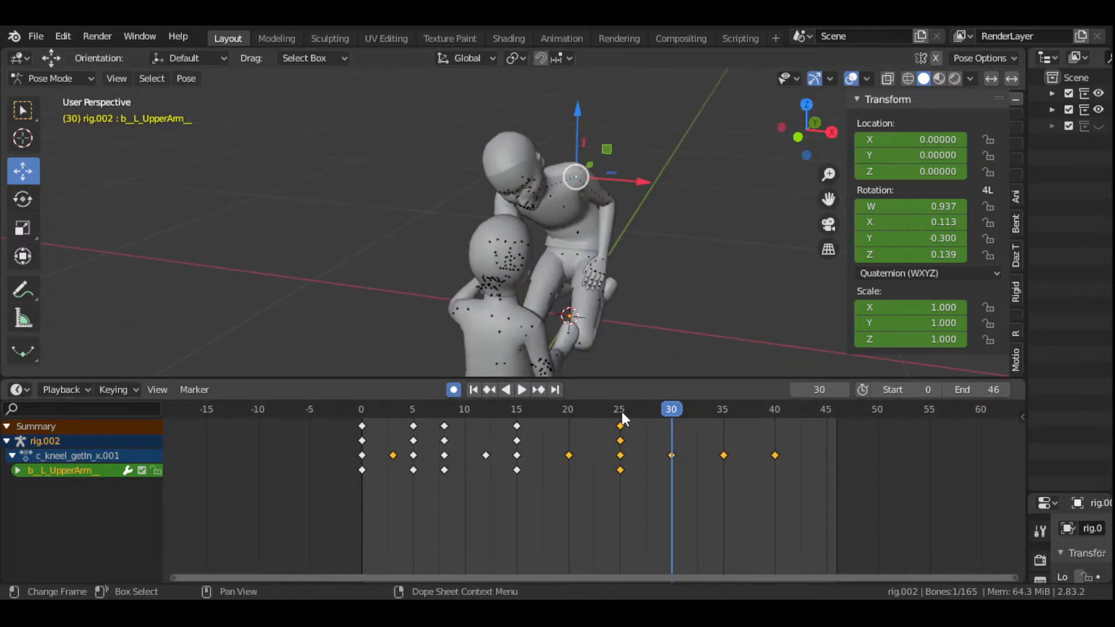
pyautogui.click(621, 409)
pyautogui.press('space')
pyautogui.moveTo(661, 417); pyautogui.dragTo(672, 423)
pyautogui.moveTo(806, 129)
pyautogui.mouseDown()
pyautogui.moveTo(779, 131)
pyautogui.moveTo(813, 132)
pyautogui.moveTo(801, 132)
pyautogui.mouseUp()
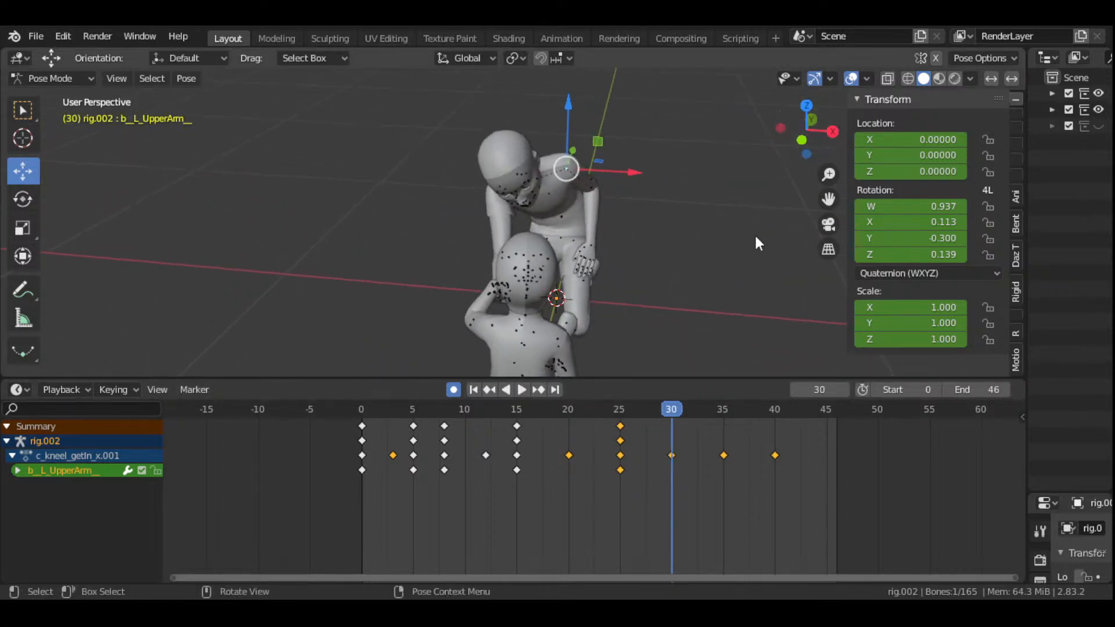
pyautogui.press('space')
pyautogui.moveTo(734, 427); pyautogui.dragTo(668, 431)
pyautogui.press('i')
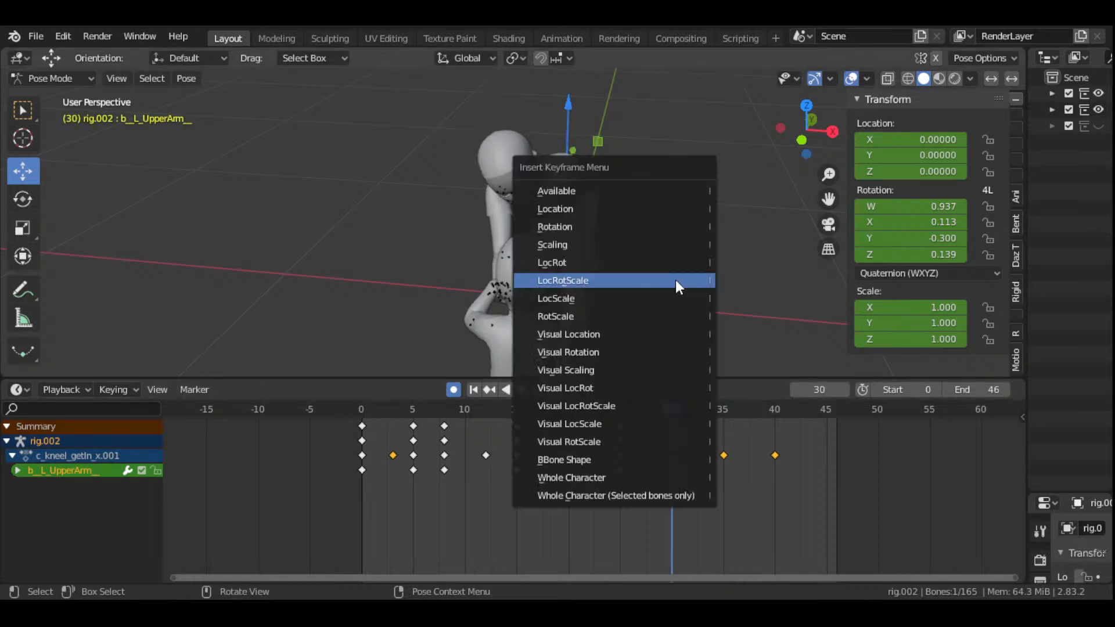
pyautogui.click(675, 280)
# - At frame 35, rotate the kneeling figure's b__L_UpperArm__ bone slightly to shift the hand on the thigh
pyautogui.moveTo(673, 411); pyautogui.dragTo(720, 427)
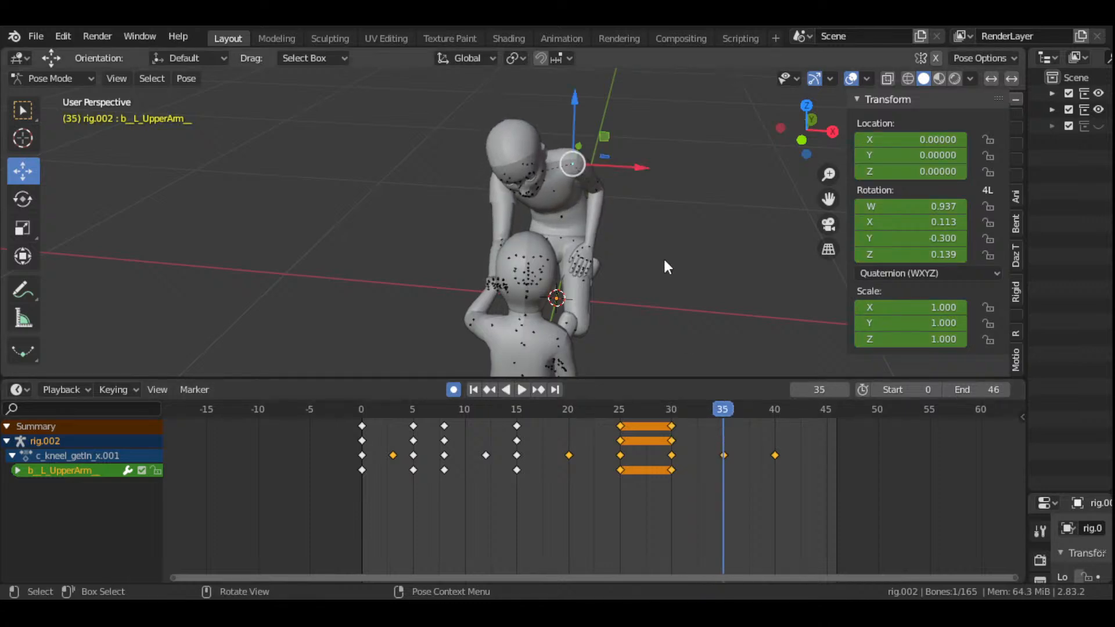
pyautogui.press('r')
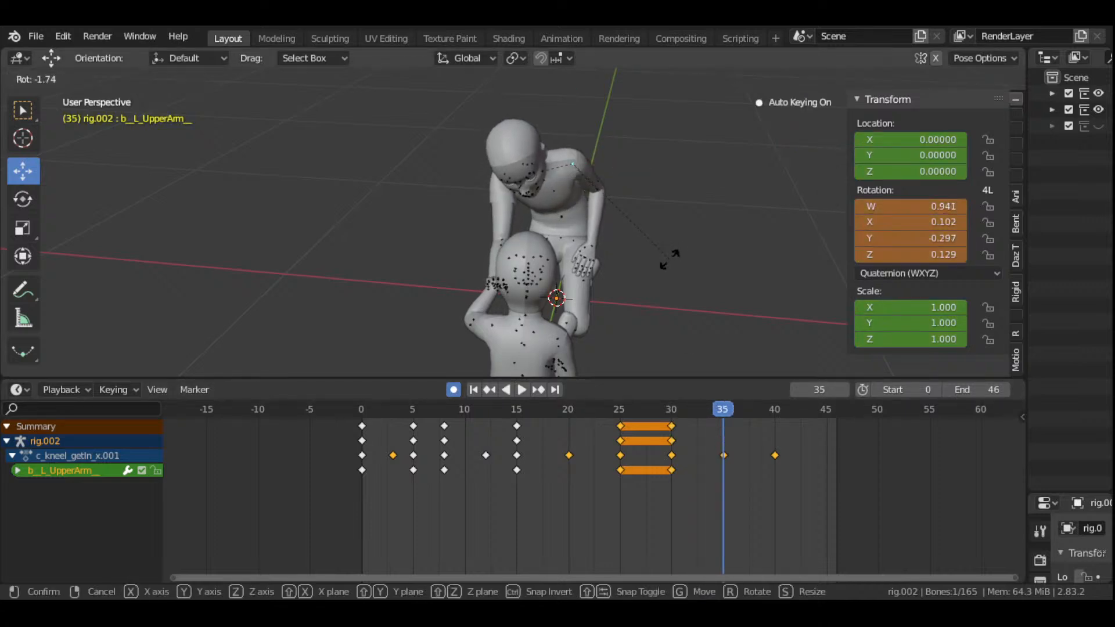
pyautogui.click(672, 259)
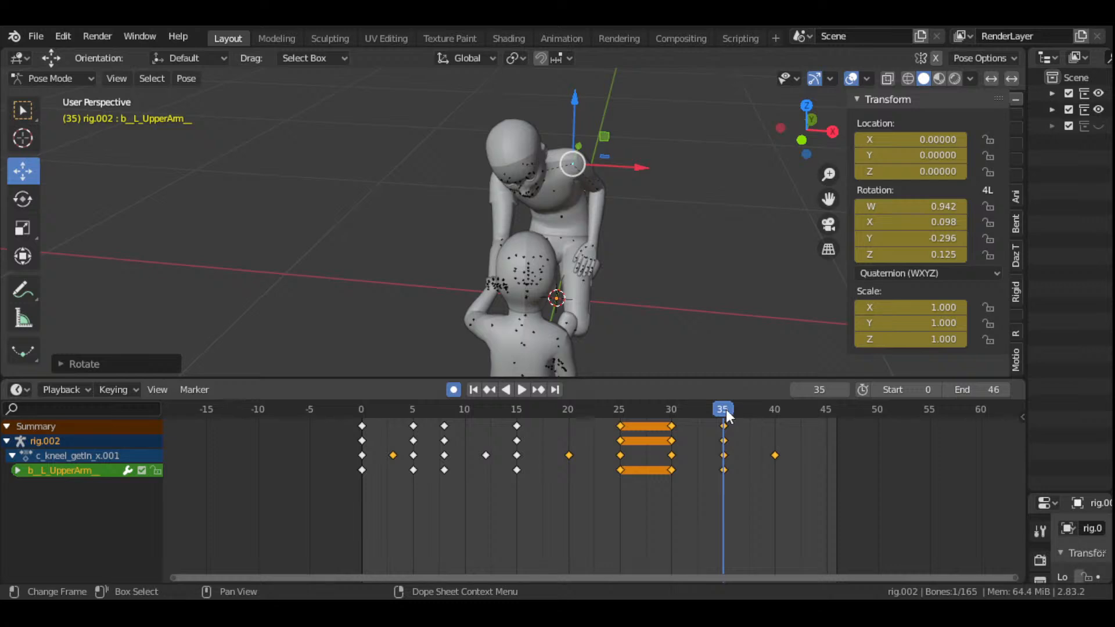
# - At frame 40, rotate the kneeling figure's b__L_Forearm__ bone slightly in side and front views to place the hand on the thigh
pyautogui.moveTo(726, 410); pyautogui.dragTo(775, 419)
pyautogui.moveTo(806, 131); pyautogui.dragTo(696, 223)
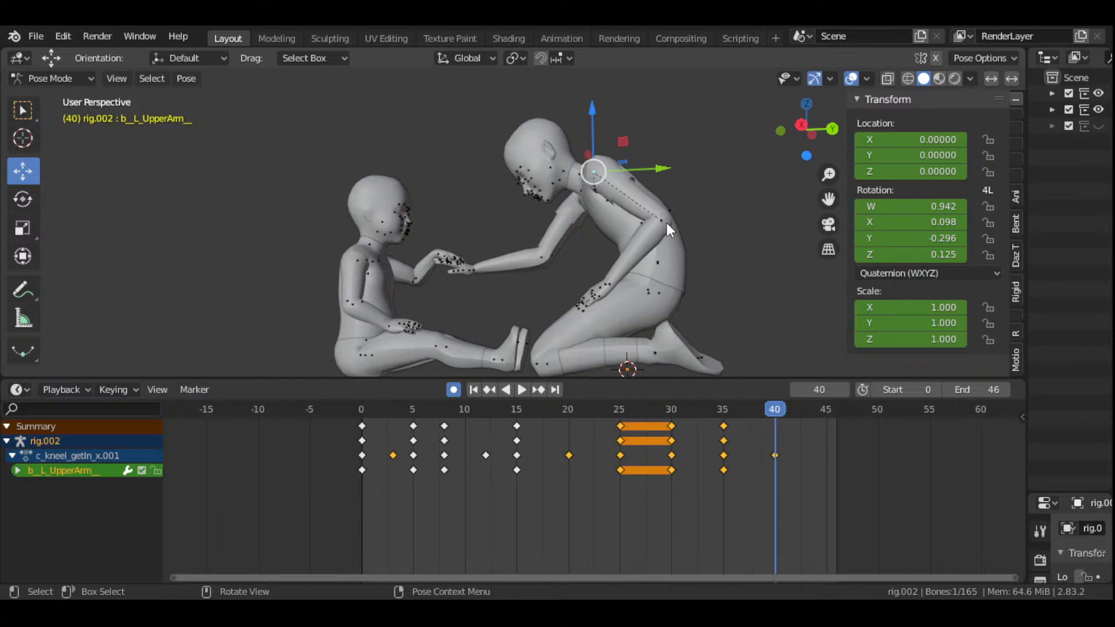
pyautogui.click(666, 222)
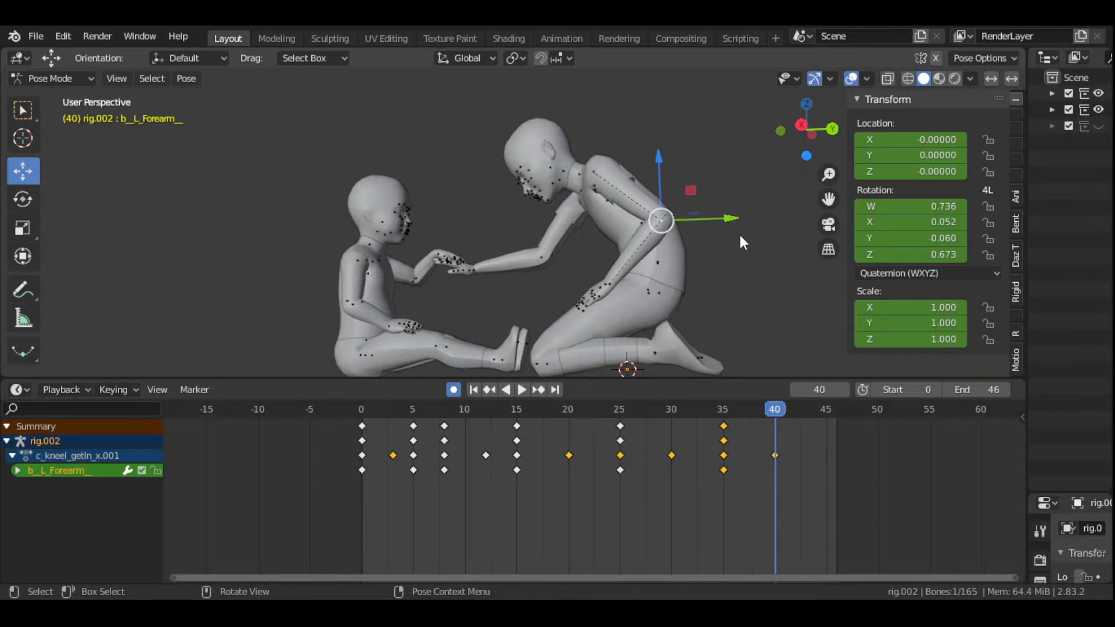
pyautogui.press('r')
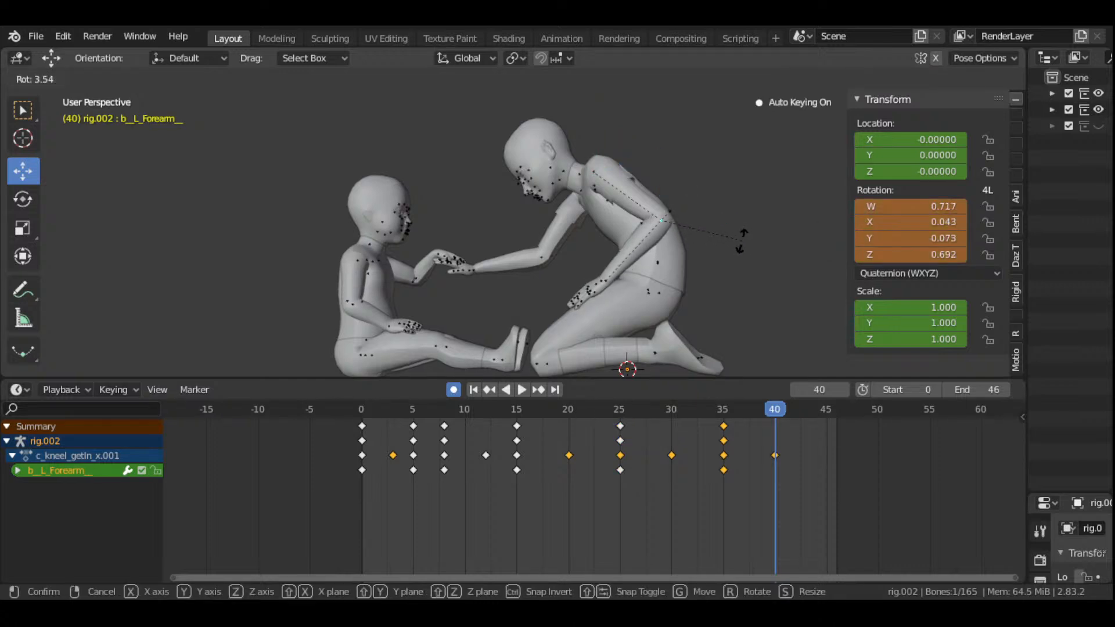
pyautogui.click(741, 237)
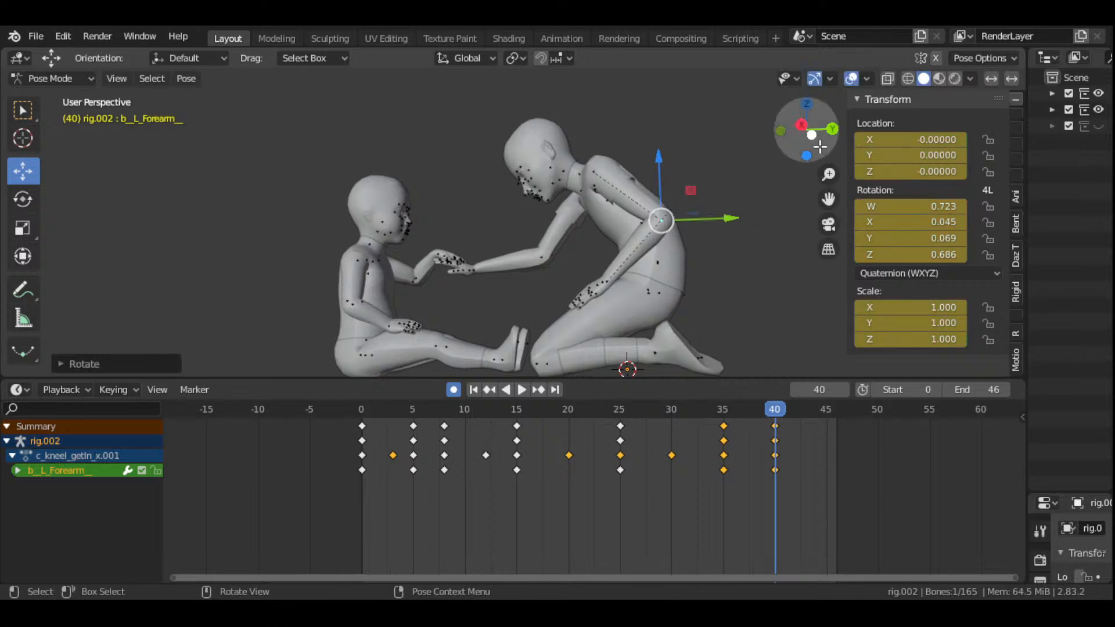
pyautogui.moveTo(808, 129); pyautogui.dragTo(788, 122)
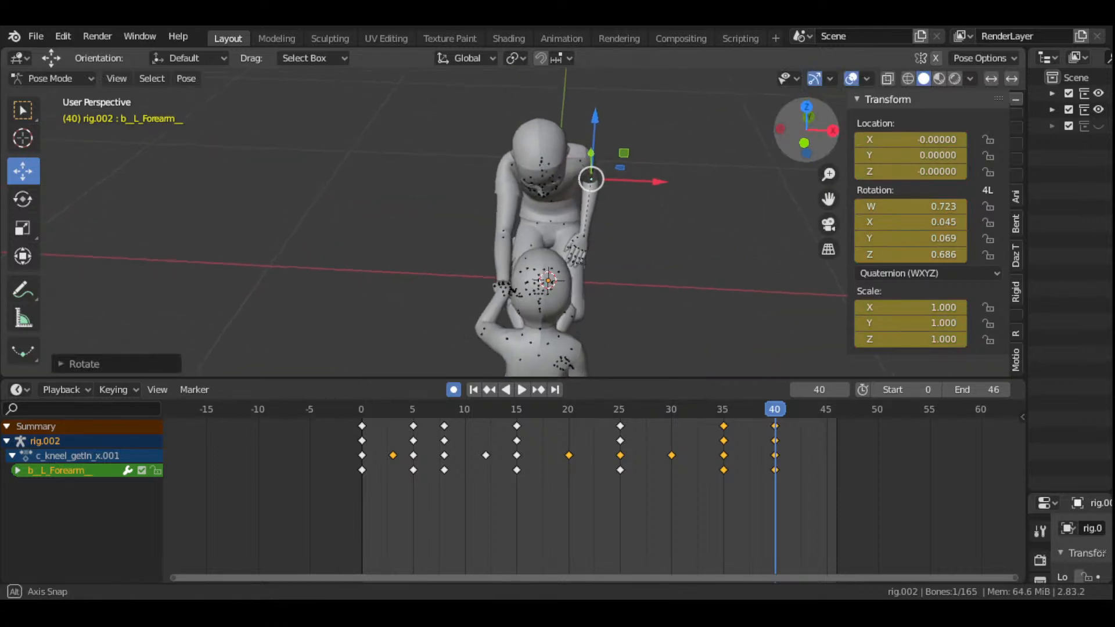
pyautogui.press('r')
pyautogui.click(691, 225)
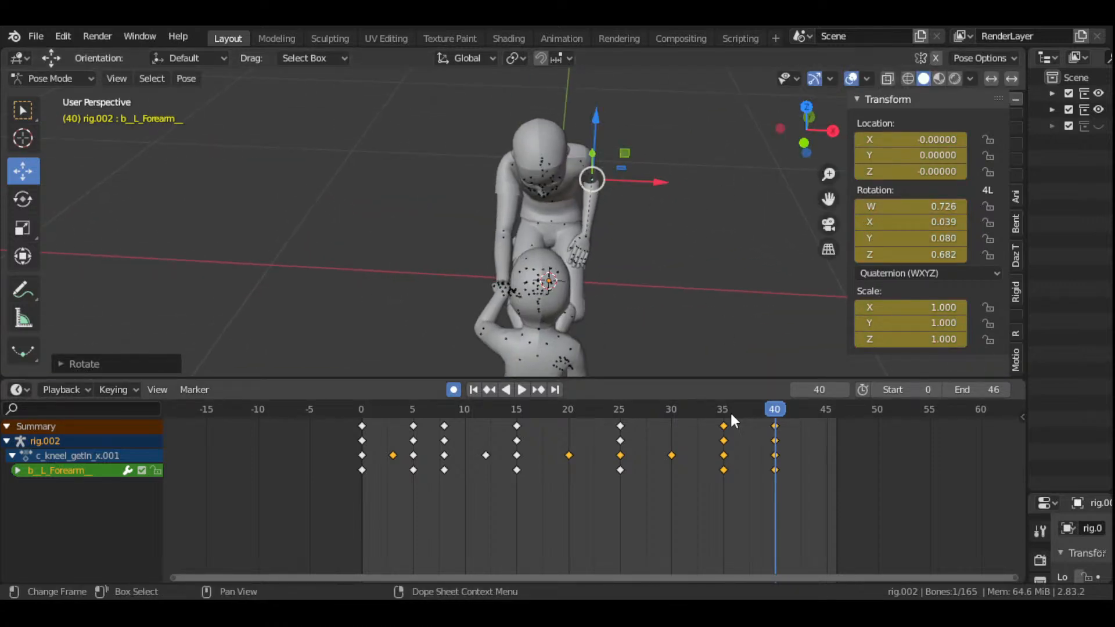
# - Play the animation from the start in a front view, and review the motion from the side through to frame 40
pyautogui.click(723, 410)
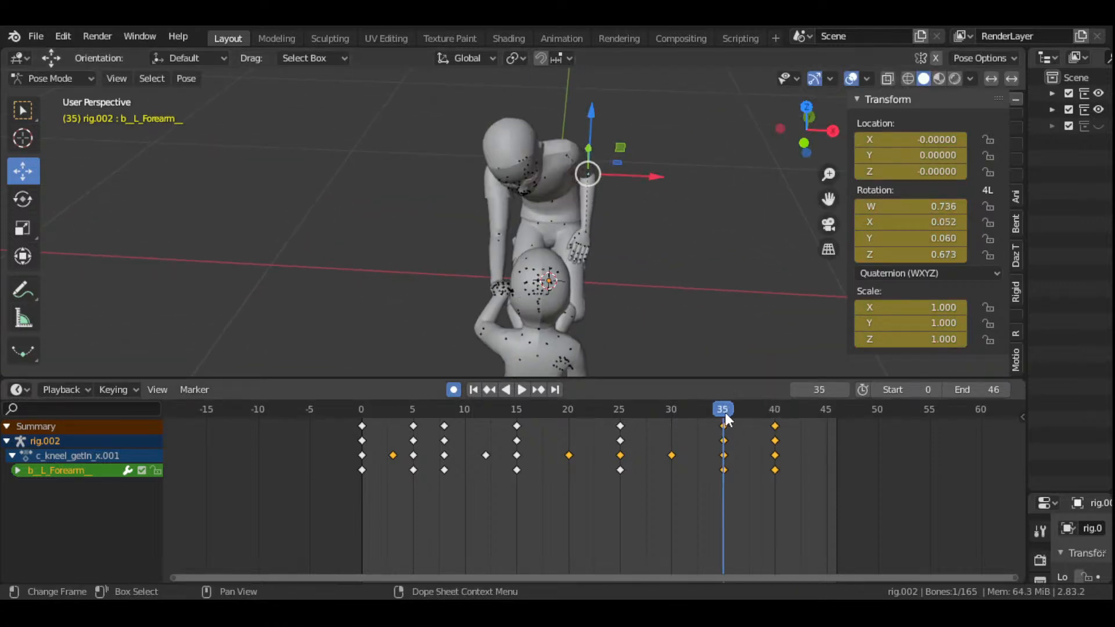
pyautogui.click(473, 390)
pyautogui.click(523, 392)
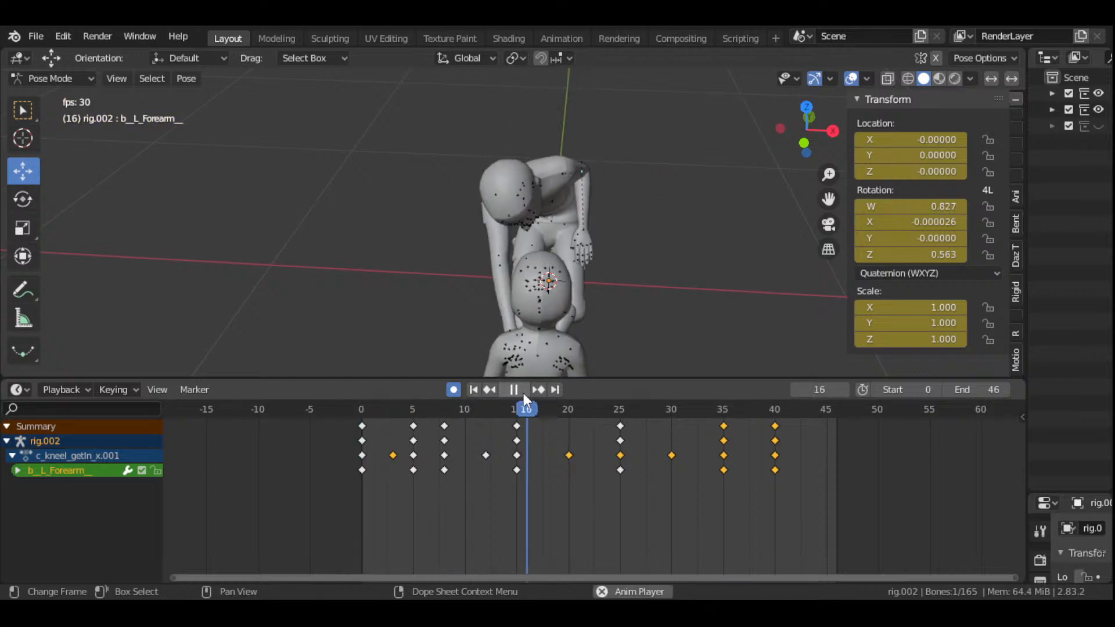
pyautogui.click(522, 390)
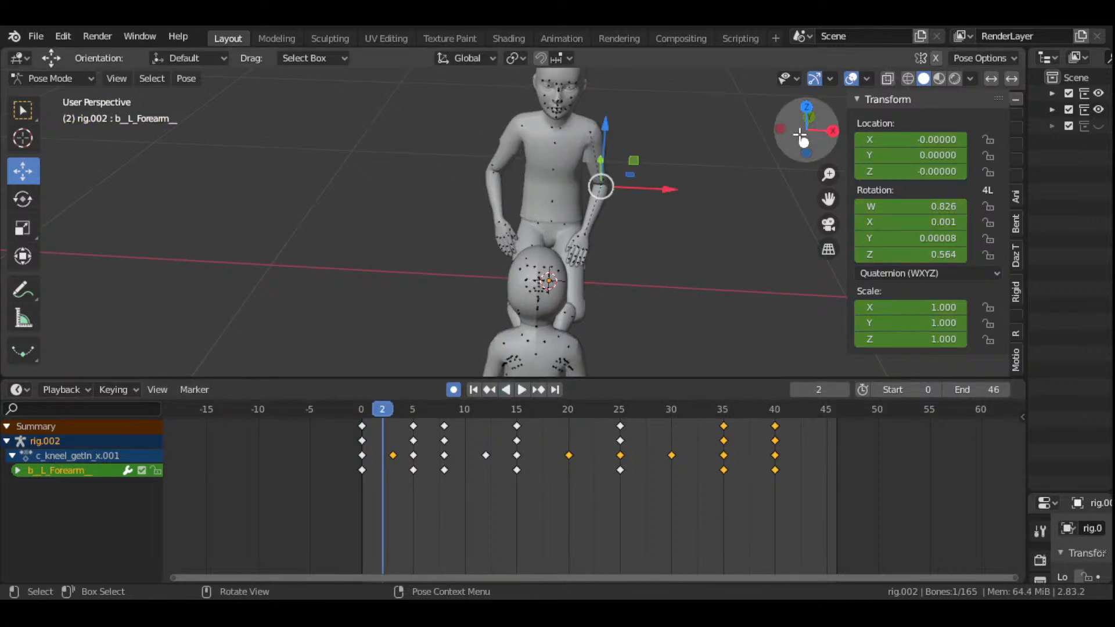
pyautogui.moveTo(806, 129); pyautogui.dragTo(732, 137)
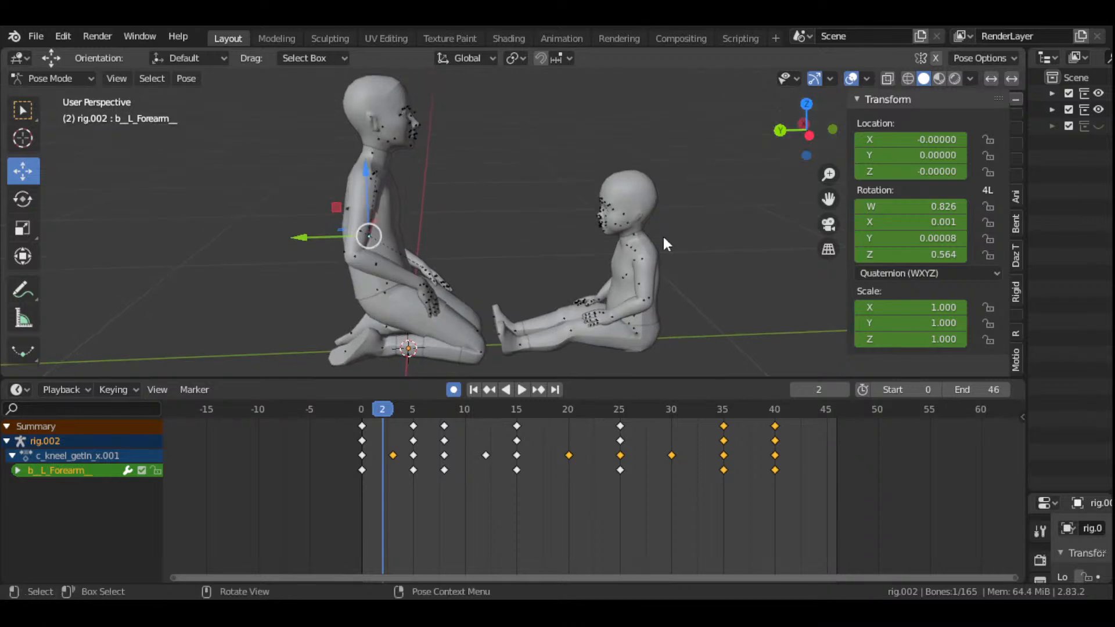
pyautogui.press('space')
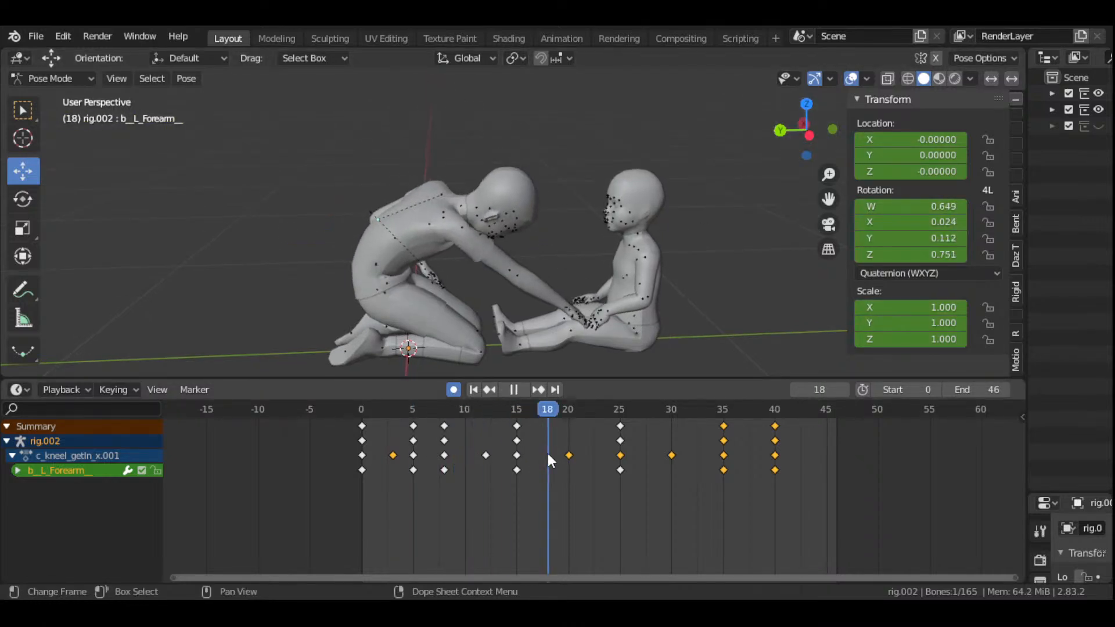
pyautogui.moveTo(657, 459); pyautogui.dragTo(771, 465)
pyautogui.press('space')
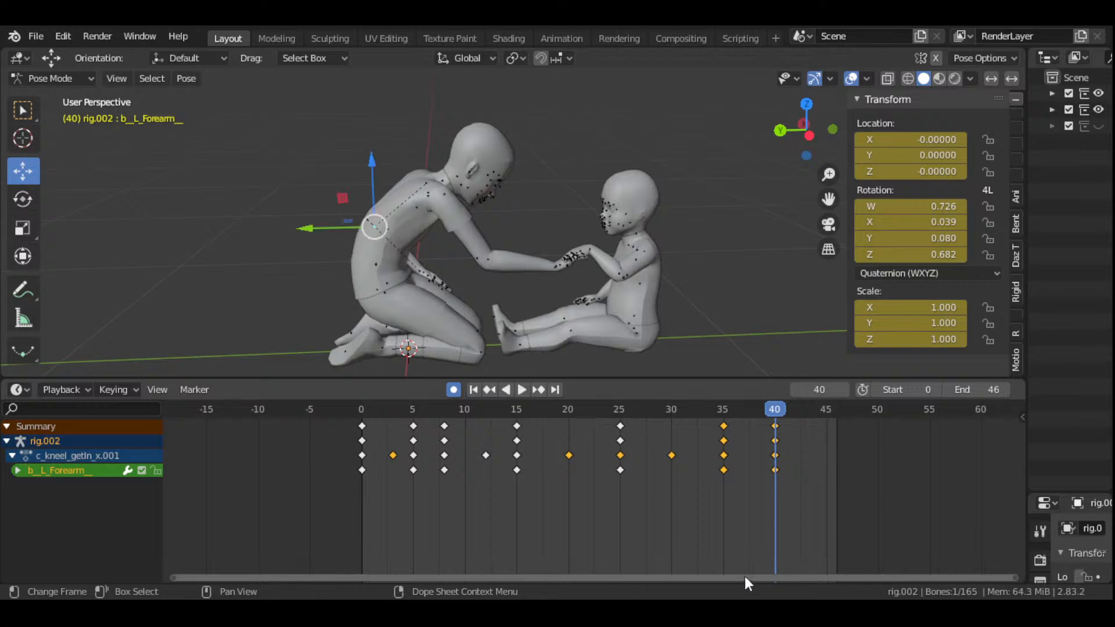
# - Shift the timeline to show the frames beyond 46 and set the animation's end frame to 100
pyautogui.moveTo(744, 576); pyautogui.dragTo(882, 578)
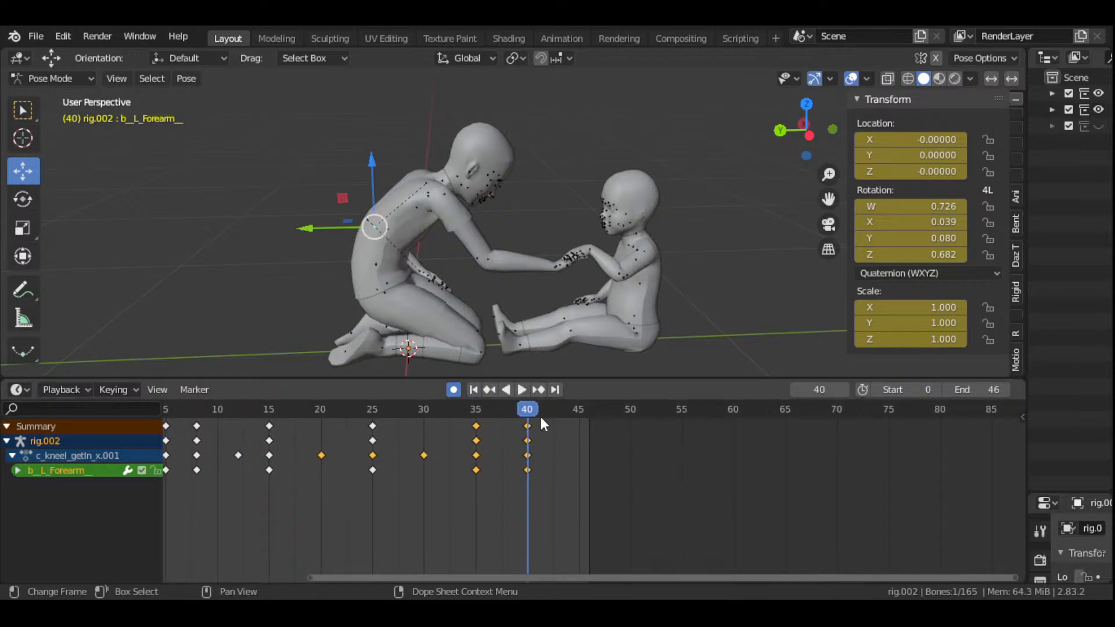
pyautogui.moveTo(530, 410); pyautogui.dragTo(586, 423)
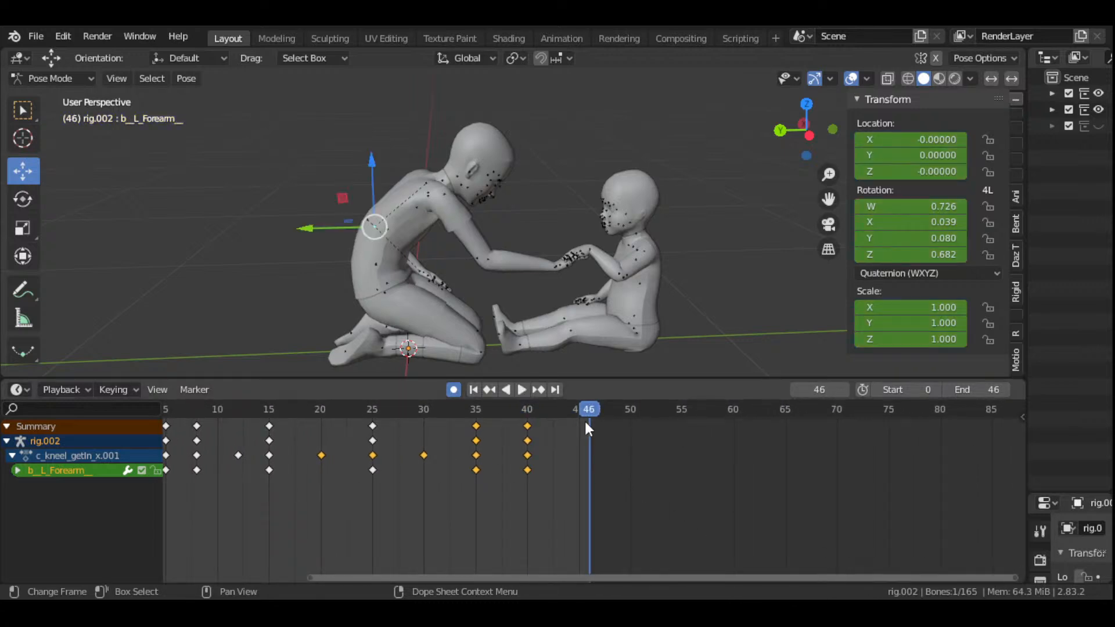
pyautogui.click(967, 389)
pyautogui.write('100')
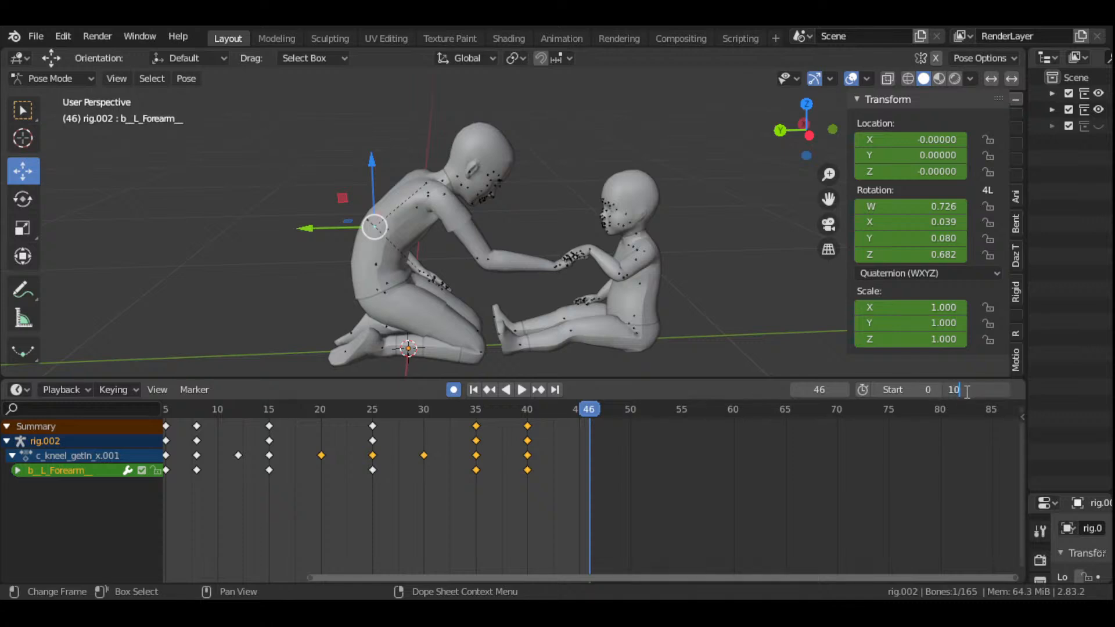
pyautogui.press('Return')
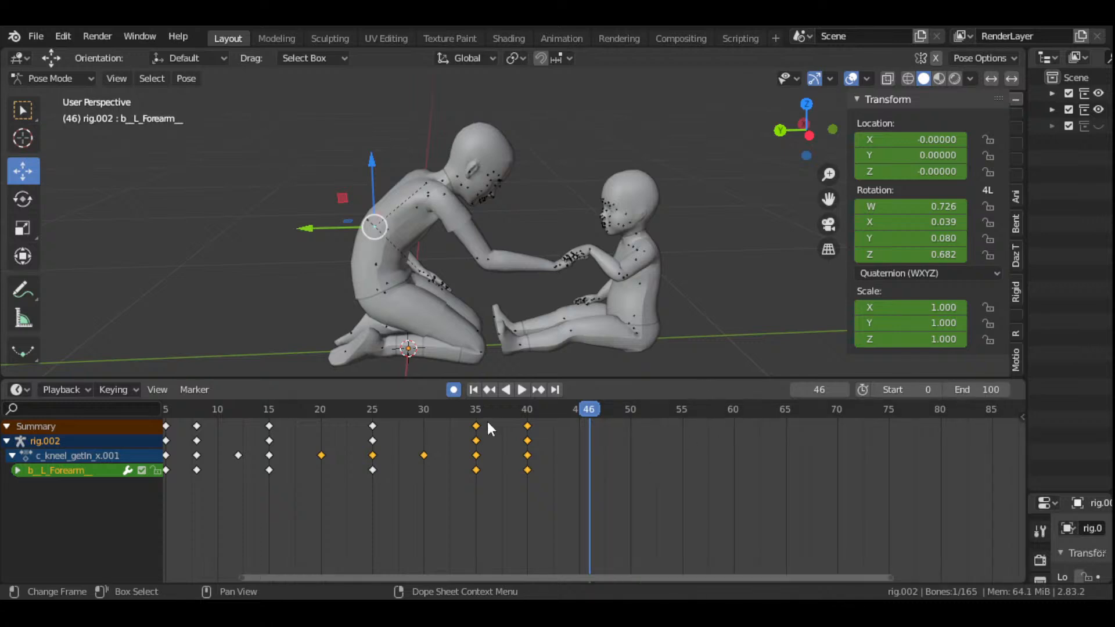
# - Advance from frame 40 to frame 50, select the kneeling figure's b__Pelvis__ bone, and inspect the pose from both sides
pyautogui.click(528, 420)
pyautogui.press('space')
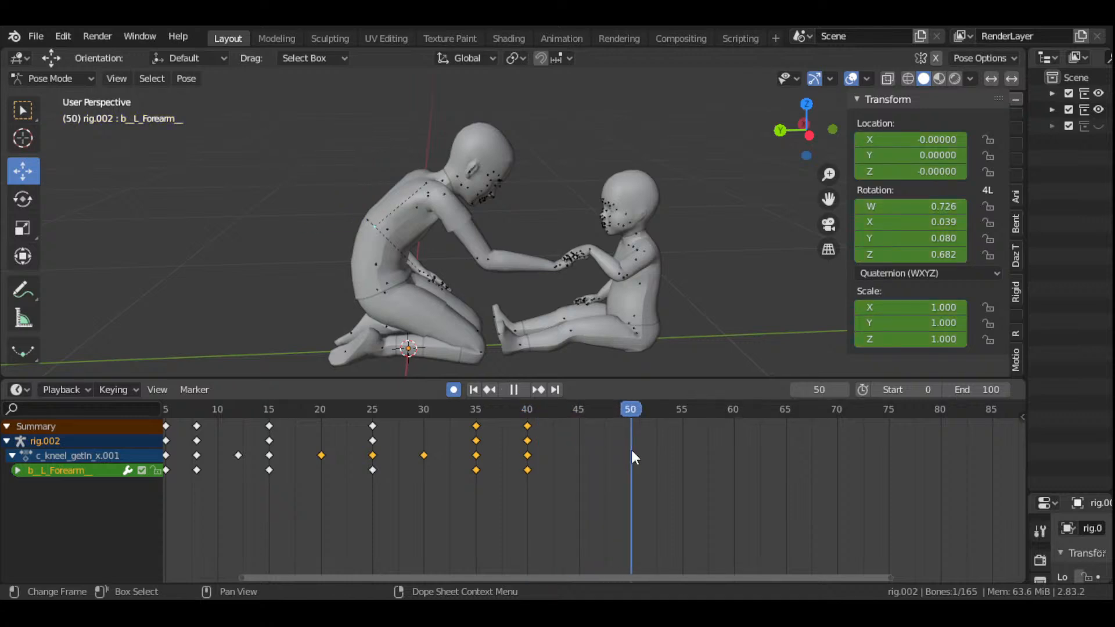
pyautogui.press('space')
pyautogui.moveTo(806, 129); pyautogui.dragTo(690, 132)
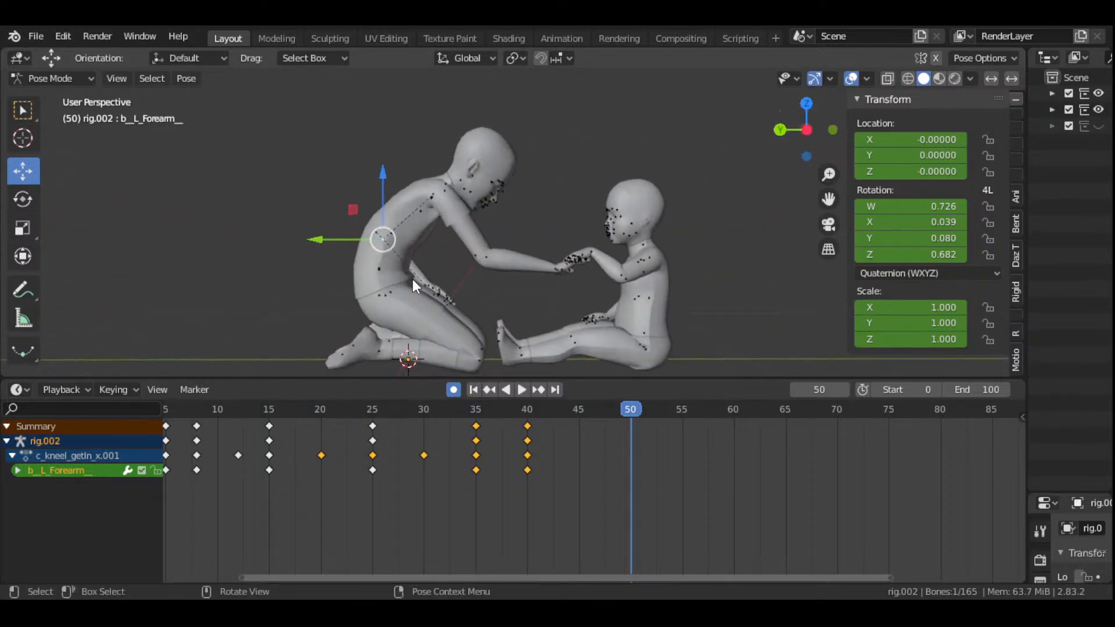
pyautogui.click(379, 266)
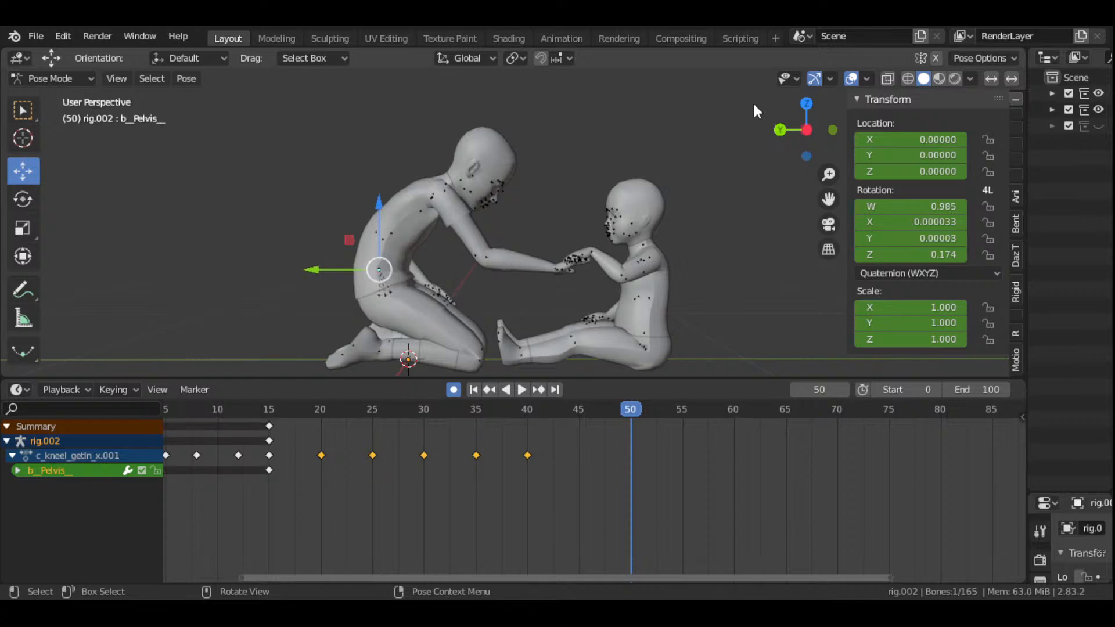
pyautogui.moveTo(804, 128); pyautogui.dragTo(688, 129)
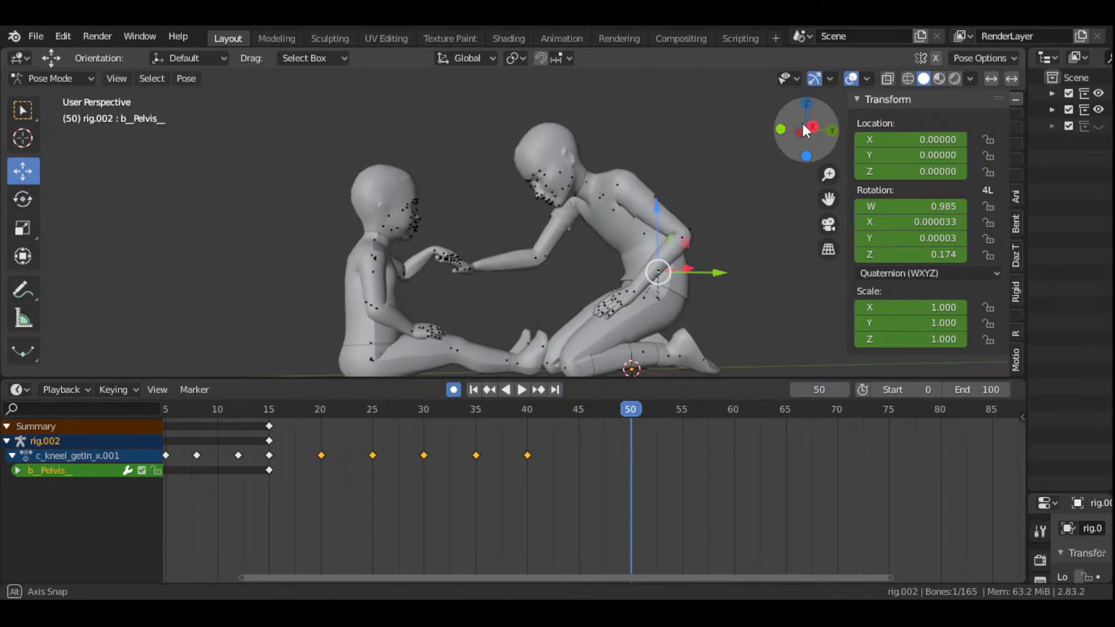
# - Try a slight rotation of the kneeling figure's b__Pelvis__ bone at frame 20 in a side view
pyautogui.click(270, 416)
pyautogui.press('space')
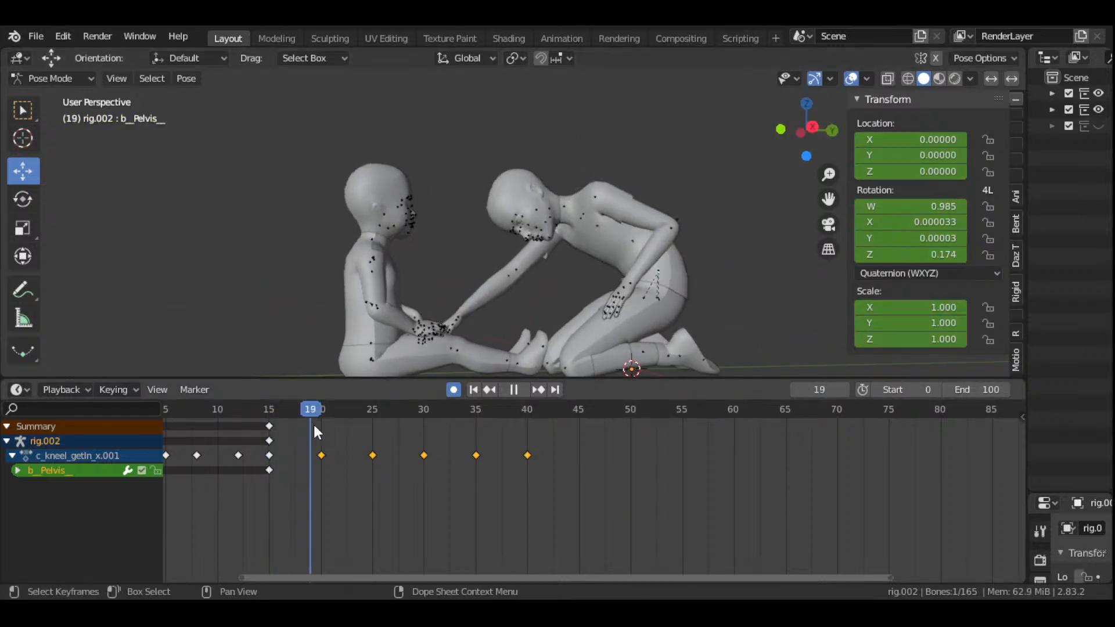
pyautogui.press('space')
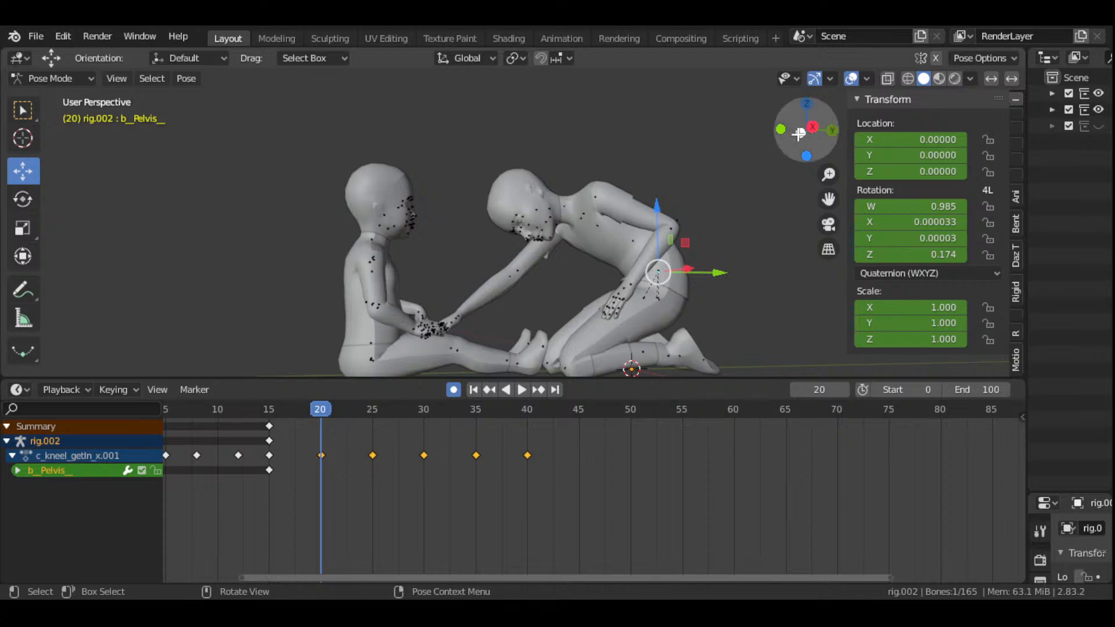
pyautogui.moveTo(799, 134); pyautogui.dragTo(284, 152)
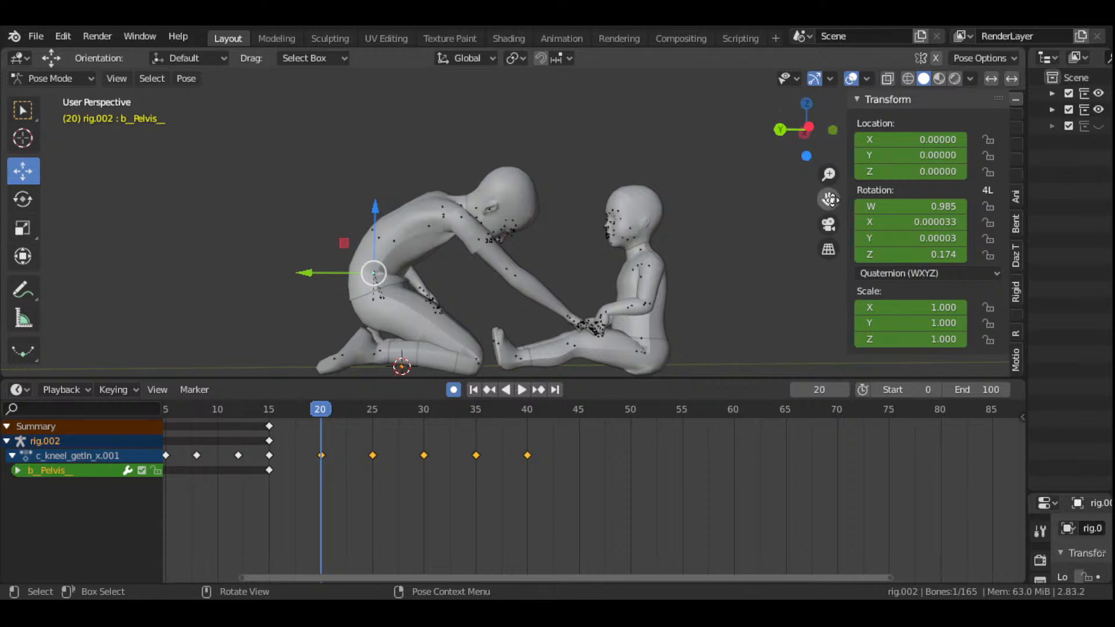
pyautogui.moveTo(831, 199); pyautogui.dragTo(733, 260)
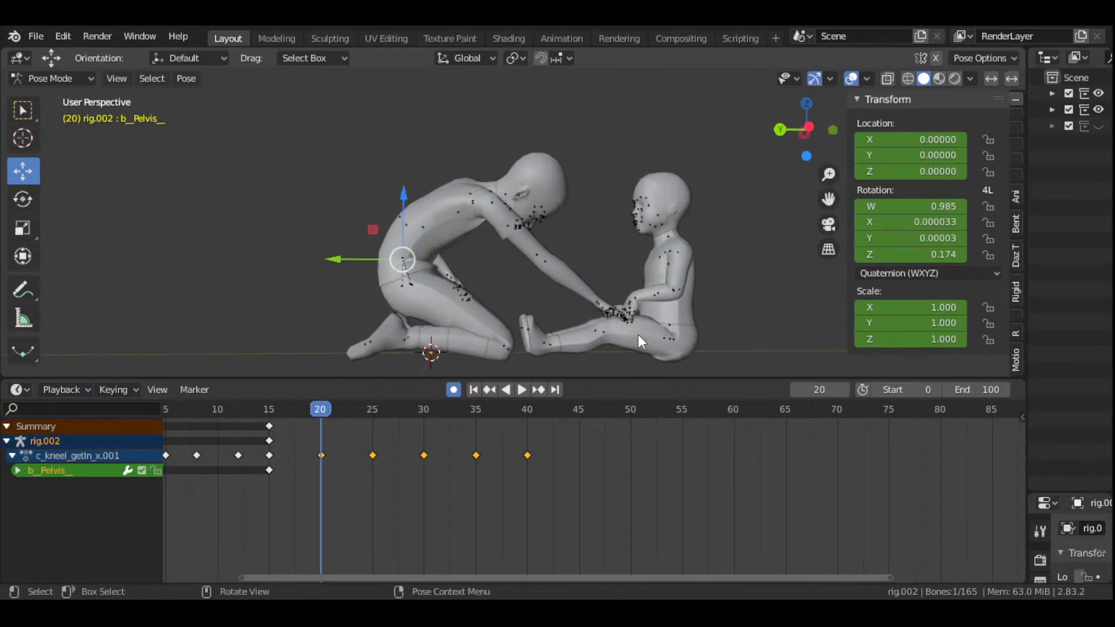
pyautogui.press('r')
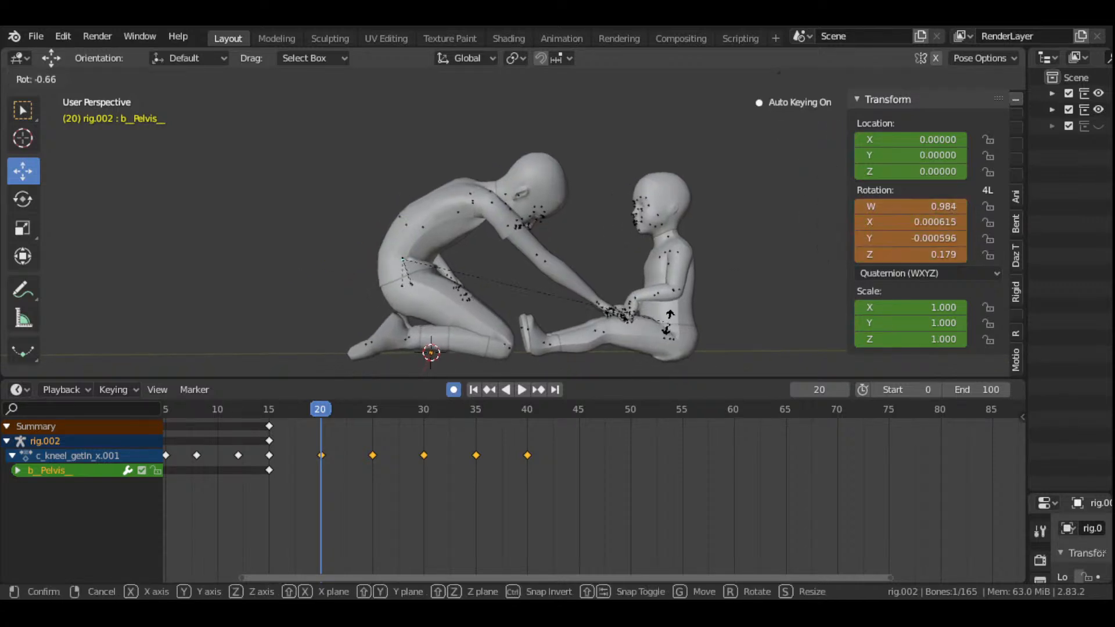
pyautogui.click(668, 315)
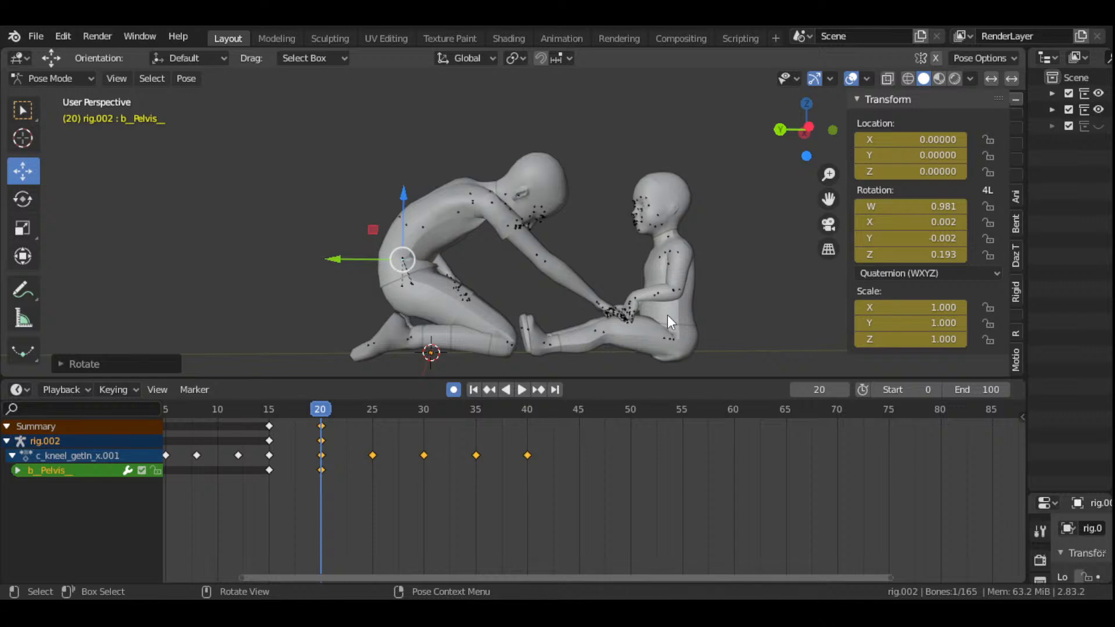
pyautogui.hotkey('ctrl', 'z')
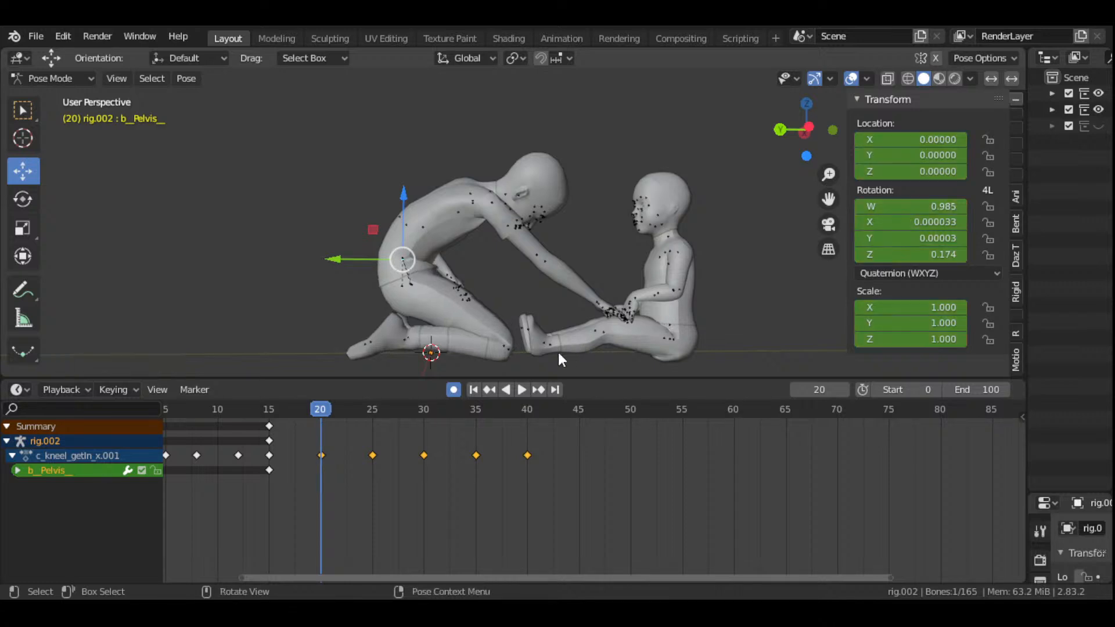
# - At frame 40, rotate the kneeling figure's b__Spine0__ bone slightly backward to raise the torso
pyautogui.click(405, 256)
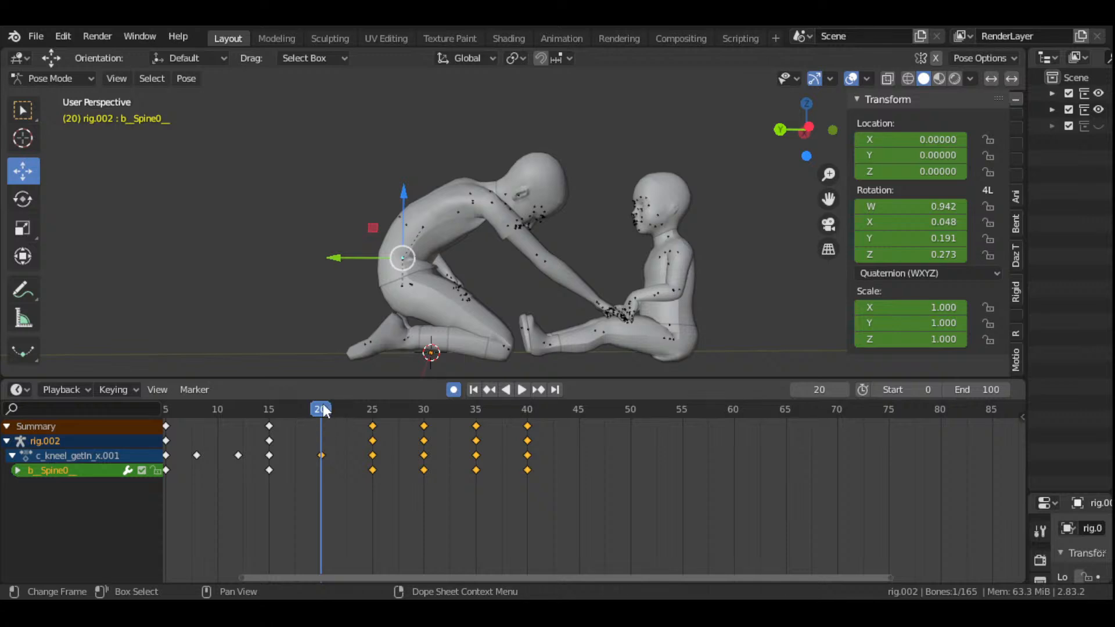
pyautogui.moveTo(325, 411); pyautogui.dragTo(538, 510)
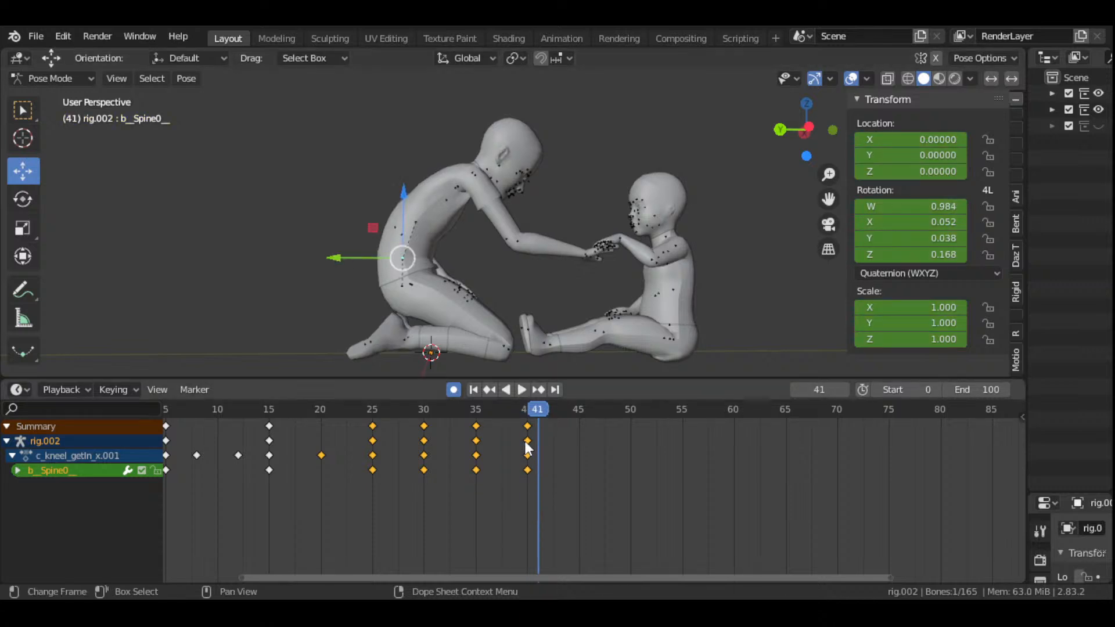
pyautogui.click(528, 414)
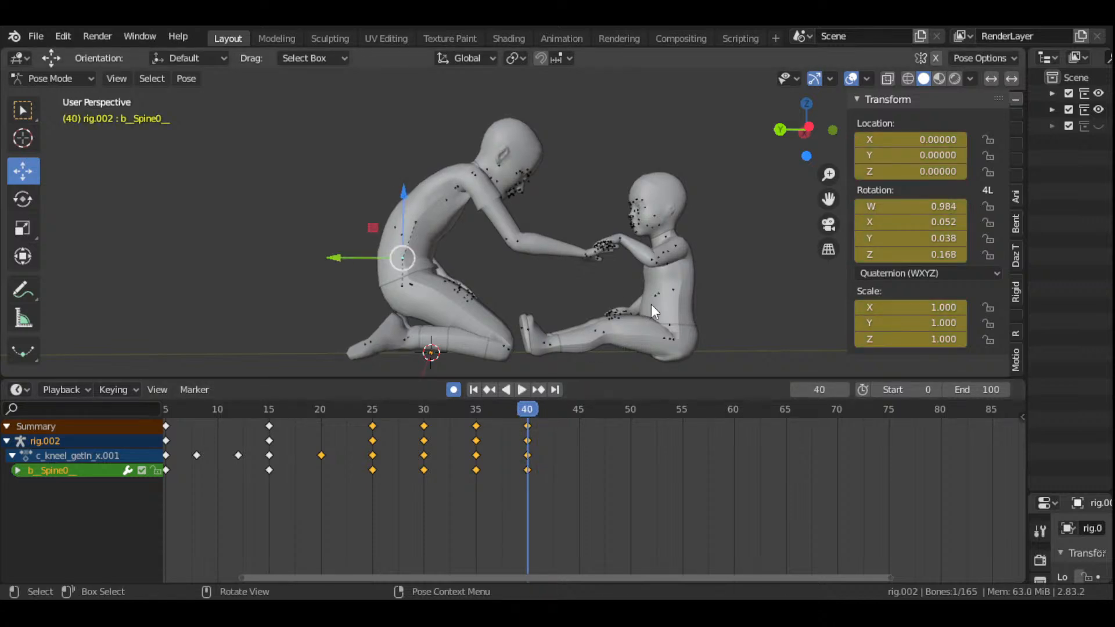
pyautogui.press('r')
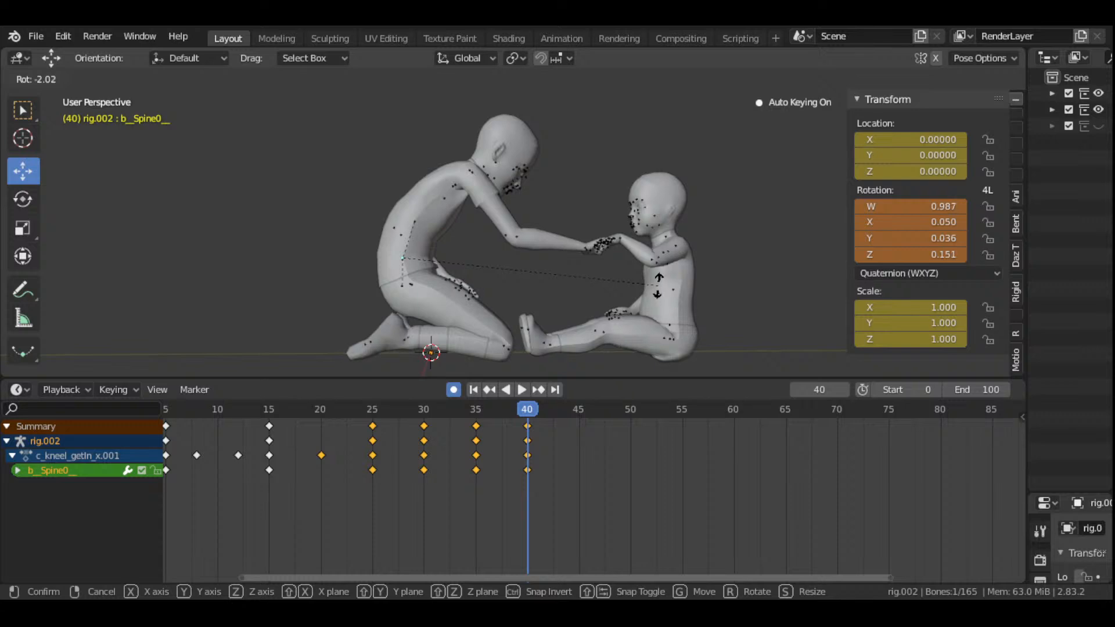
pyautogui.click(658, 286)
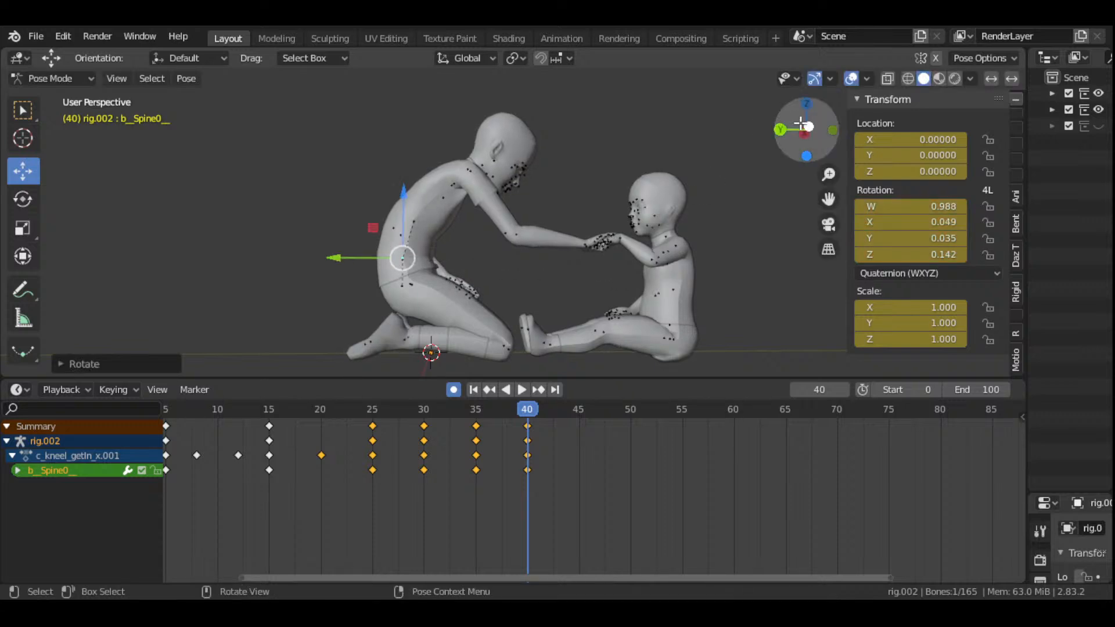
# - Select the kneeling figure's b__R_Clavicle__ bone and key a very slight rotation on it at frame 20 in a side view
pyautogui.moveTo(801, 124); pyautogui.dragTo(644, 174)
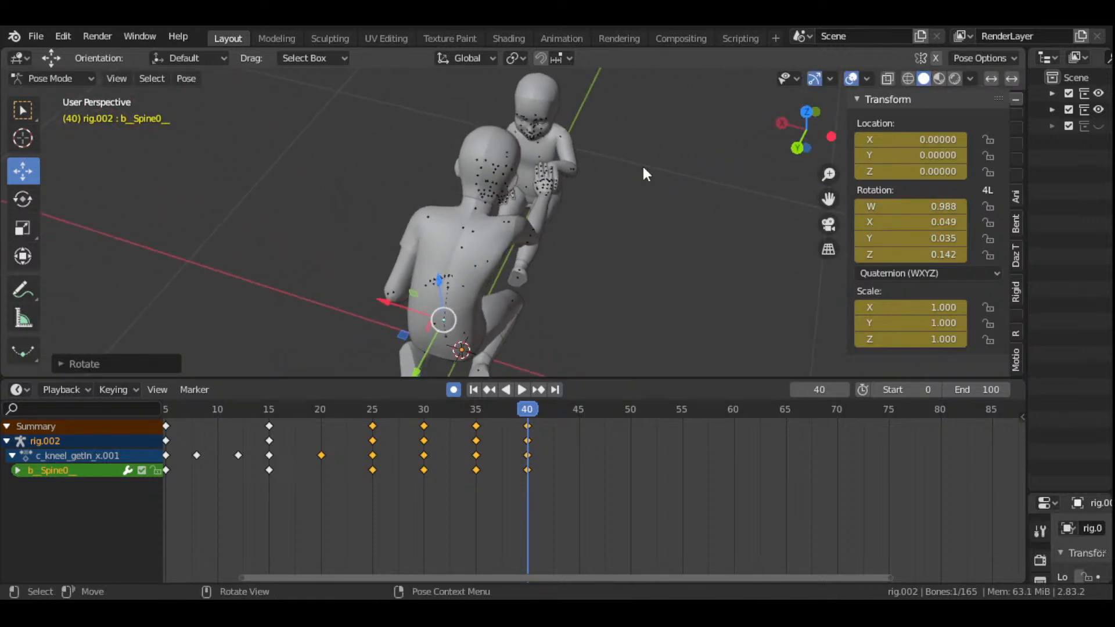
pyautogui.click(475, 234)
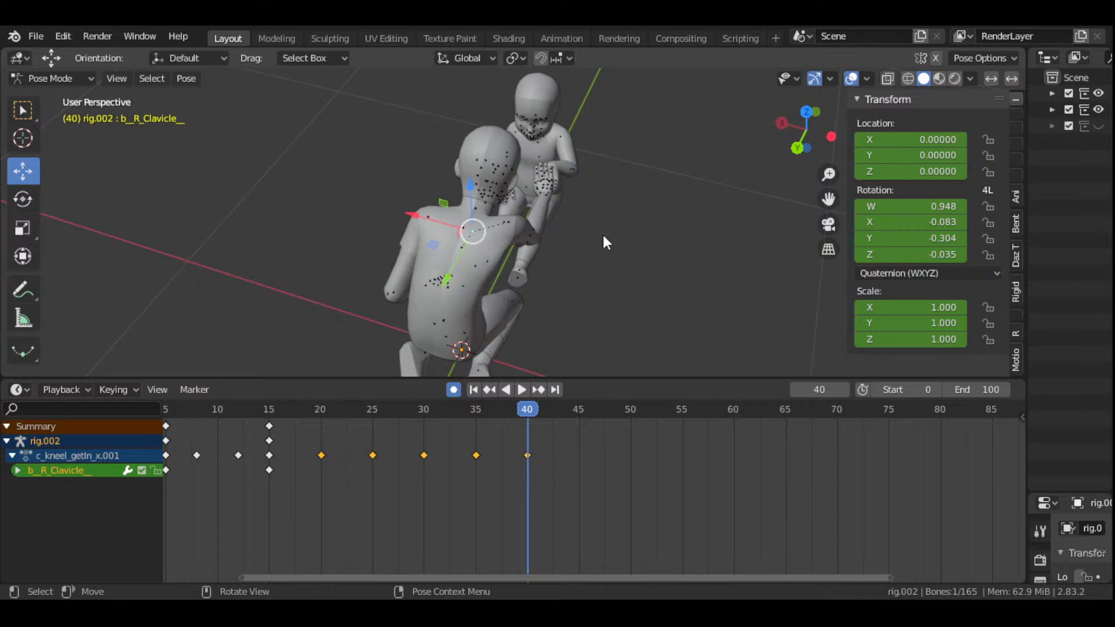
pyautogui.click(269, 410)
pyautogui.press('space')
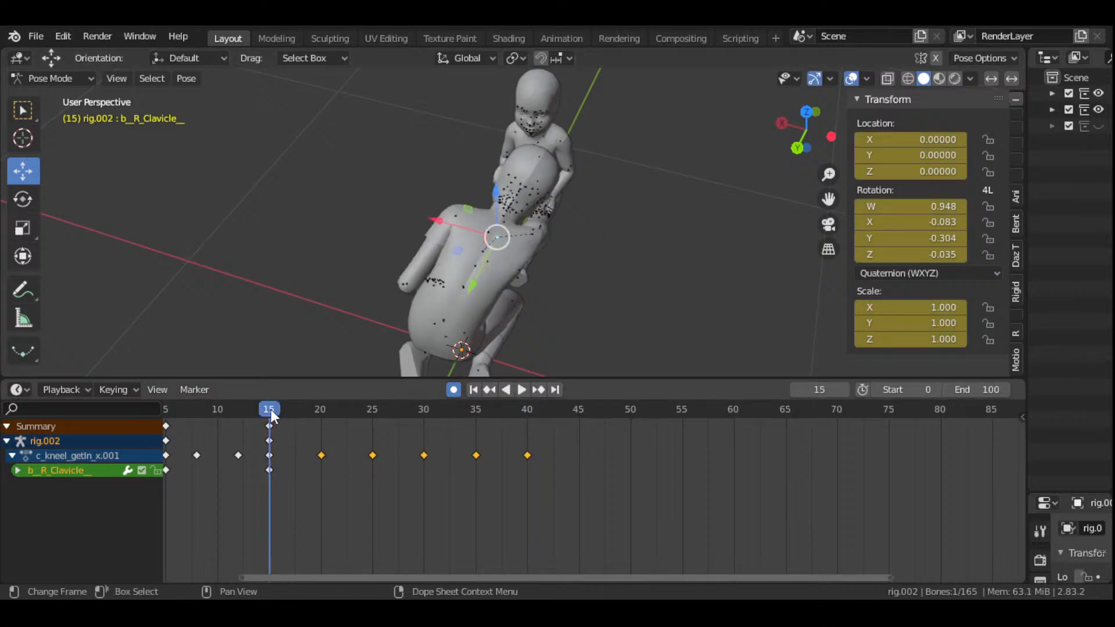
pyautogui.moveTo(270, 409); pyautogui.dragTo(322, 459)
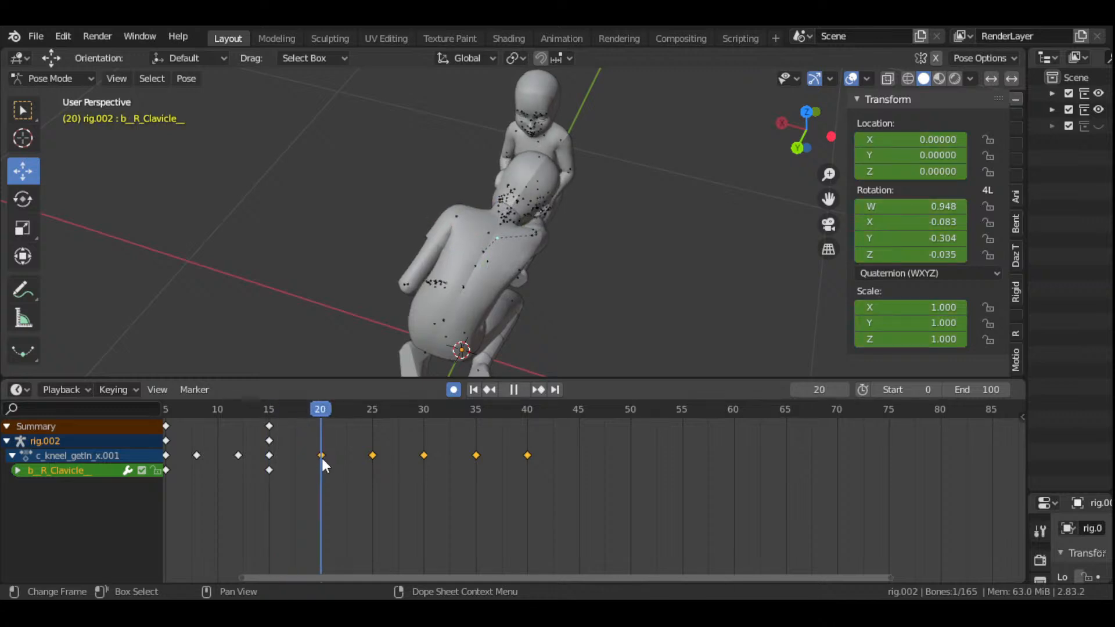
pyautogui.moveTo(806, 127)
pyautogui.mouseDown()
pyautogui.moveTo(825, 132)
pyautogui.moveTo(816, 114)
pyautogui.mouseUp()
pyautogui.press('r')
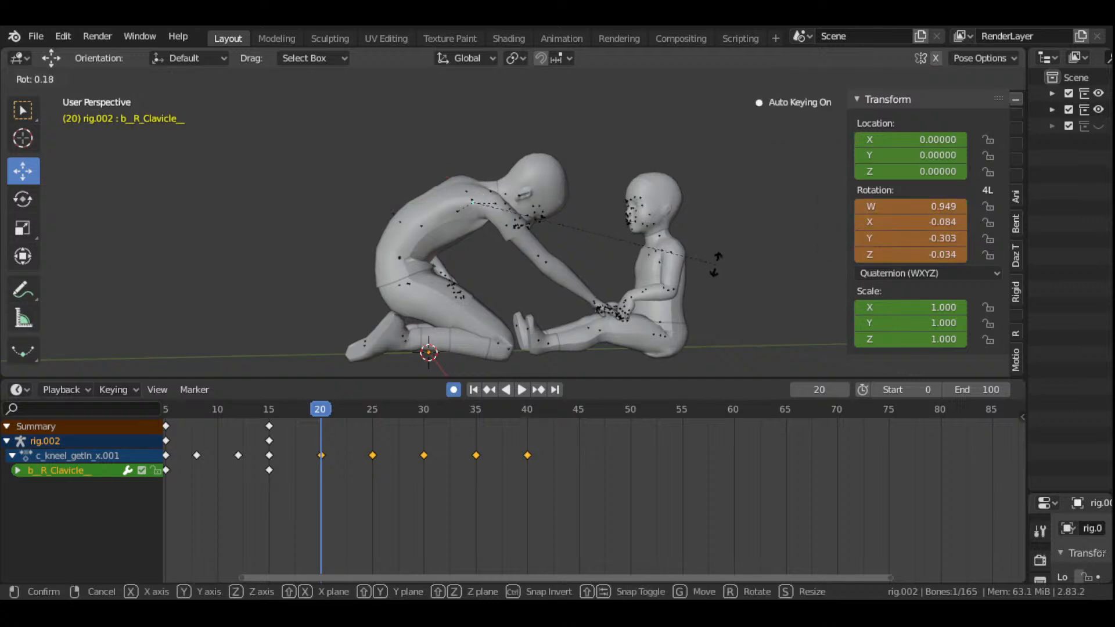
pyautogui.click(713, 266)
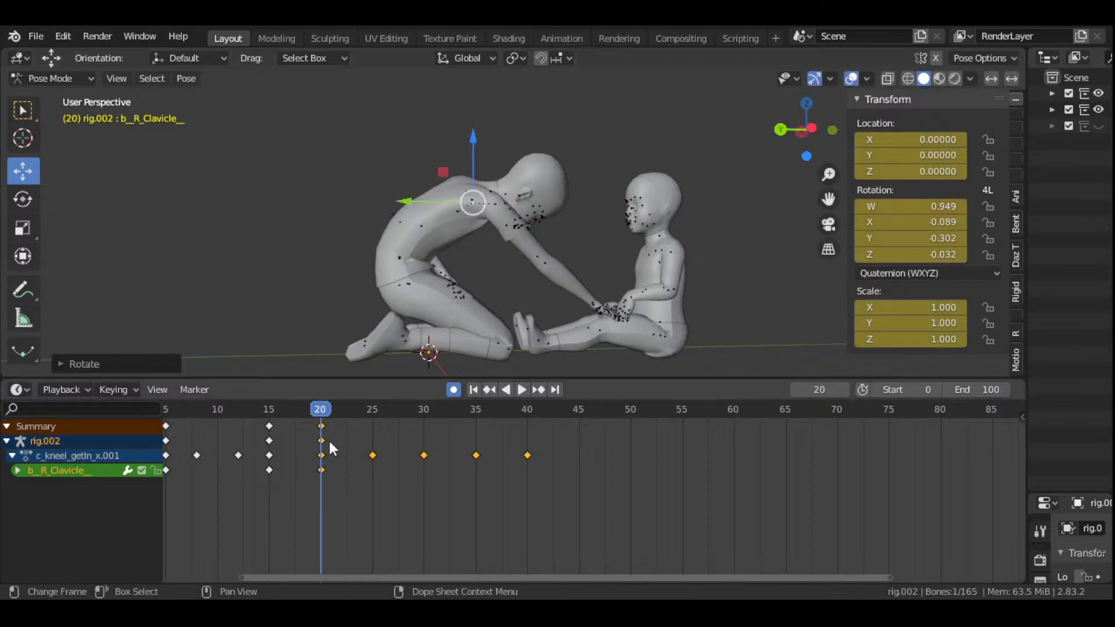
# - Advance to frame 30 and rotate the kneeling figure's b__R_Clavicle__ bone outward in a view from above and behind
pyautogui.press('space')
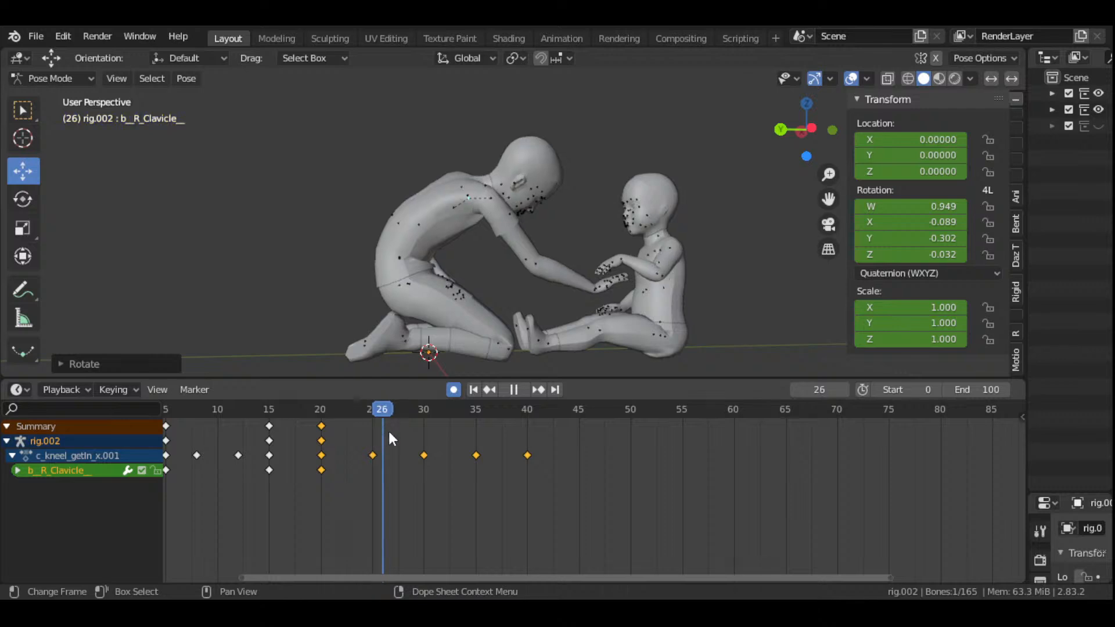
pyautogui.moveTo(441, 443); pyautogui.dragTo(426, 466)
pyautogui.click(513, 390)
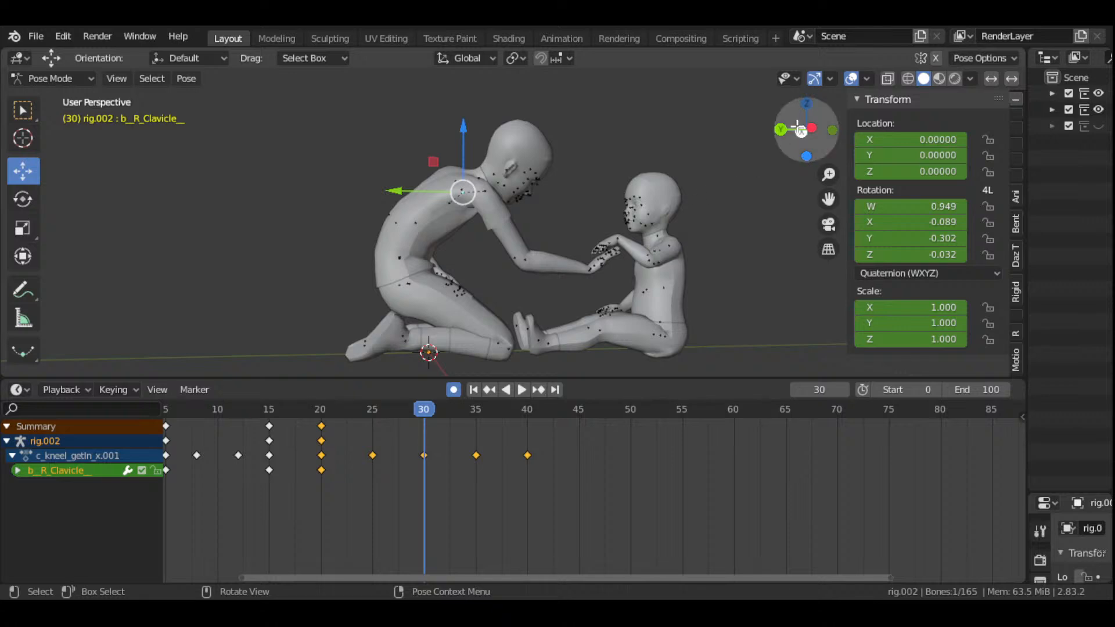
pyautogui.moveTo(807, 129); pyautogui.dragTo(754, 164)
pyautogui.press('r')
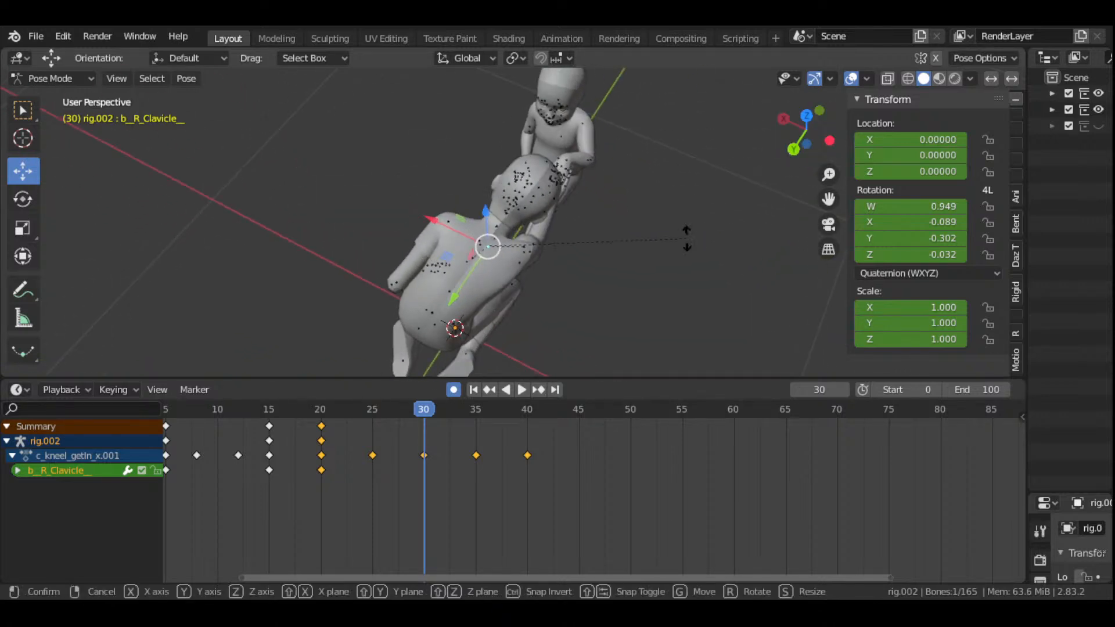
pyautogui.click(673, 272)
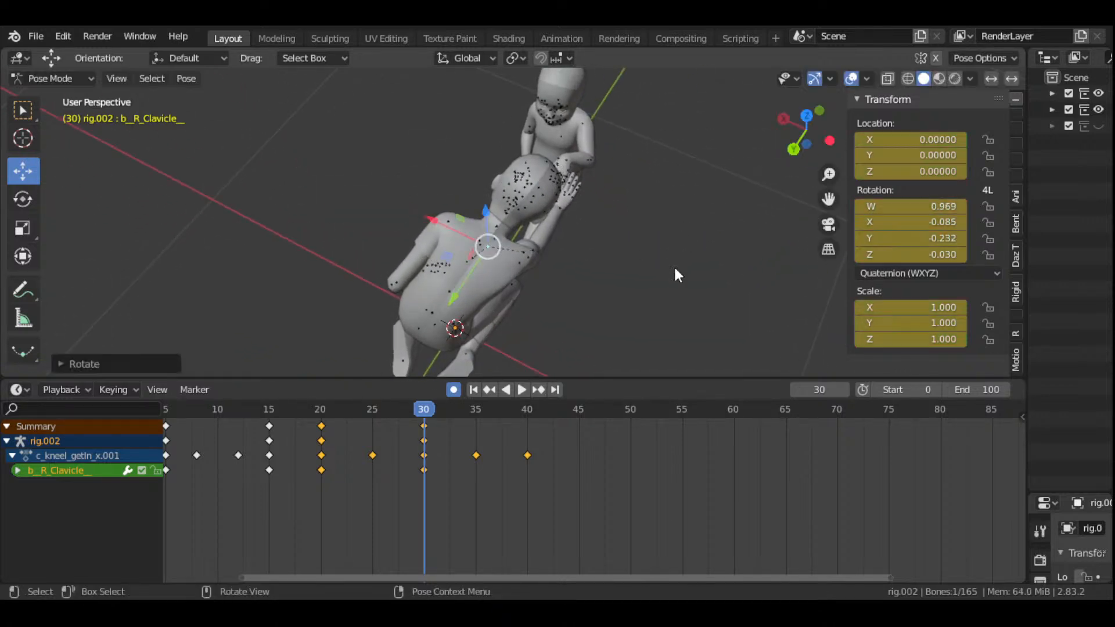
# - At frame 30, rotate the kneeling figure's b__R_Forearm__ bone inward so the hand meets the seated figure's hand
pyautogui.moveTo(806, 132); pyautogui.dragTo(672, 232)
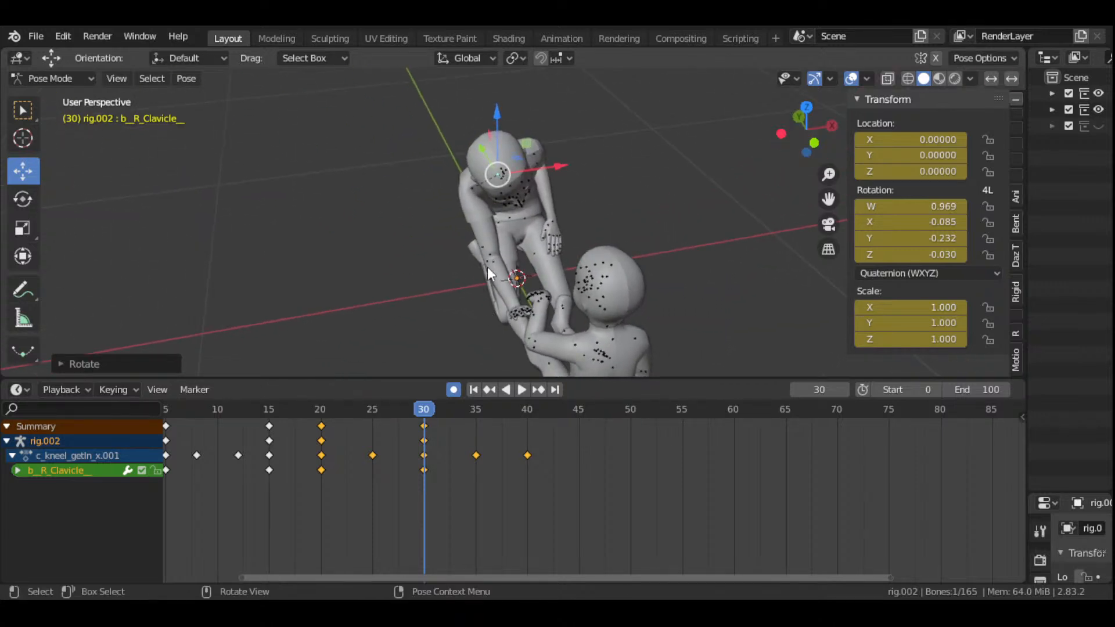
pyautogui.click(496, 262)
pyautogui.scroll(3, 480, 297)
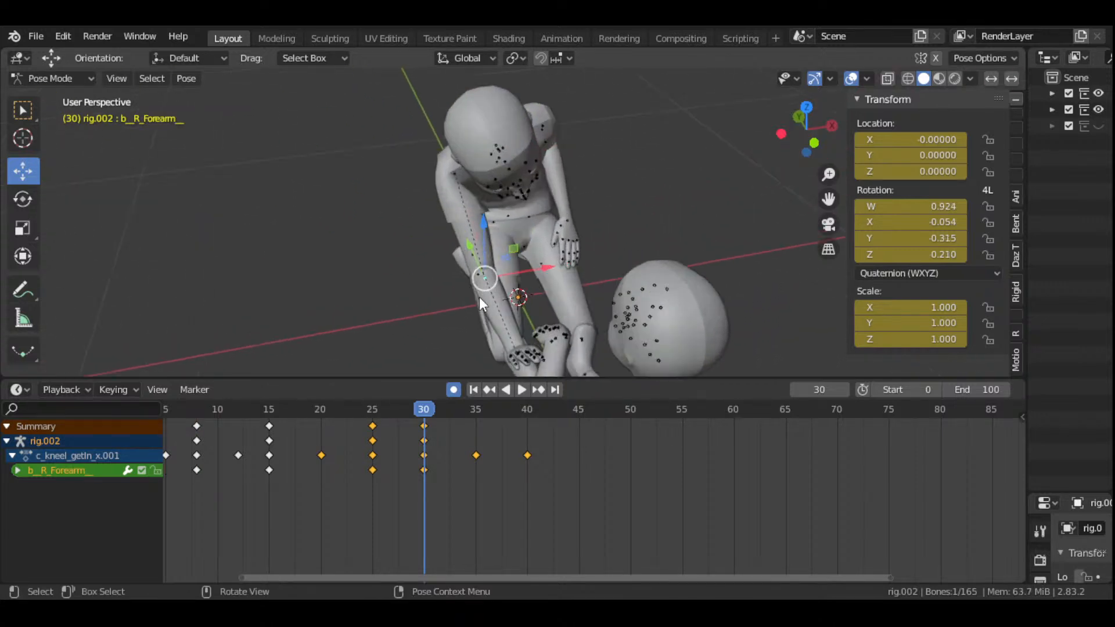
pyautogui.press('r')
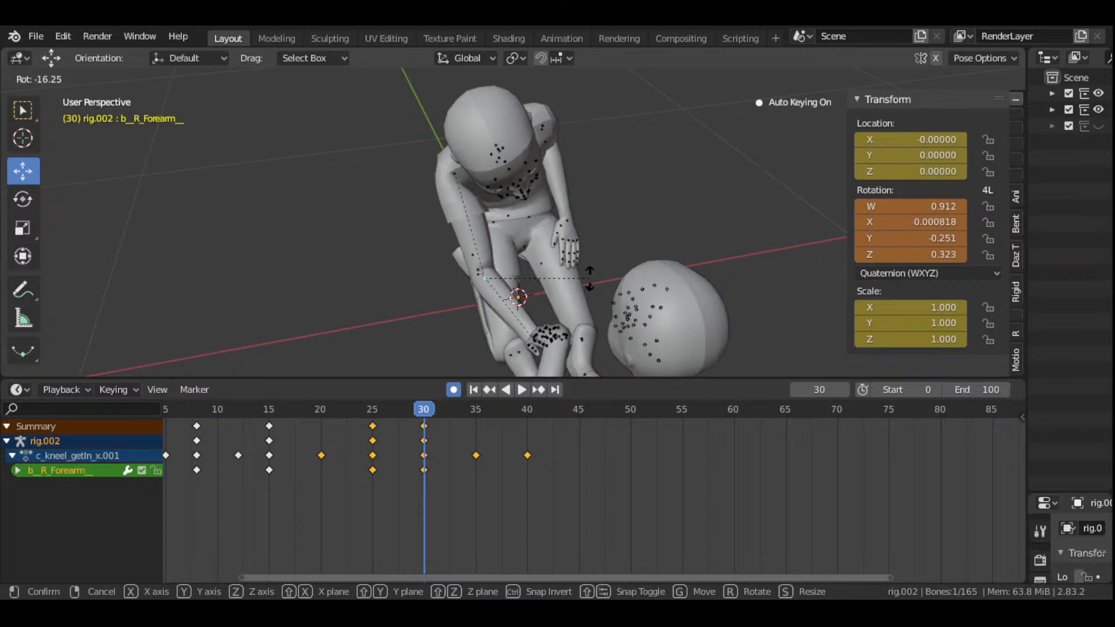
pyautogui.click(589, 273)
# - Advance to frame 35 and rotate the kneeling figure's b__R_Forearm__ bone slightly in a top view to align the hands
pyautogui.moveTo(801, 131); pyautogui.dragTo(453, 163)
pyautogui.press('space')
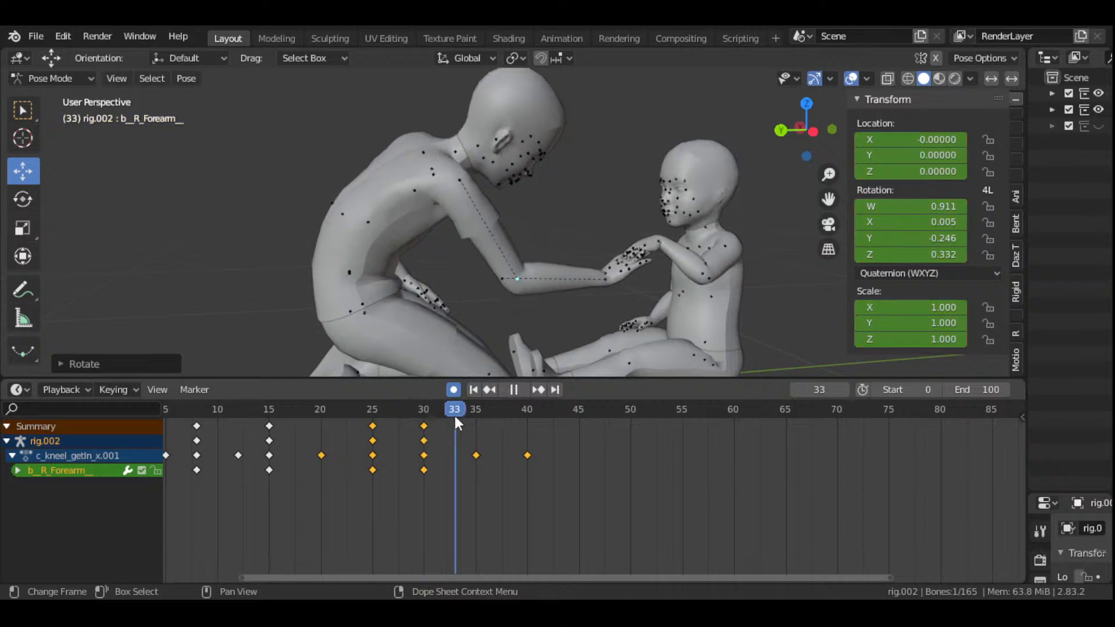
pyautogui.moveTo(490, 431); pyautogui.dragTo(479, 430)
pyautogui.moveTo(807, 129); pyautogui.dragTo(832, 262)
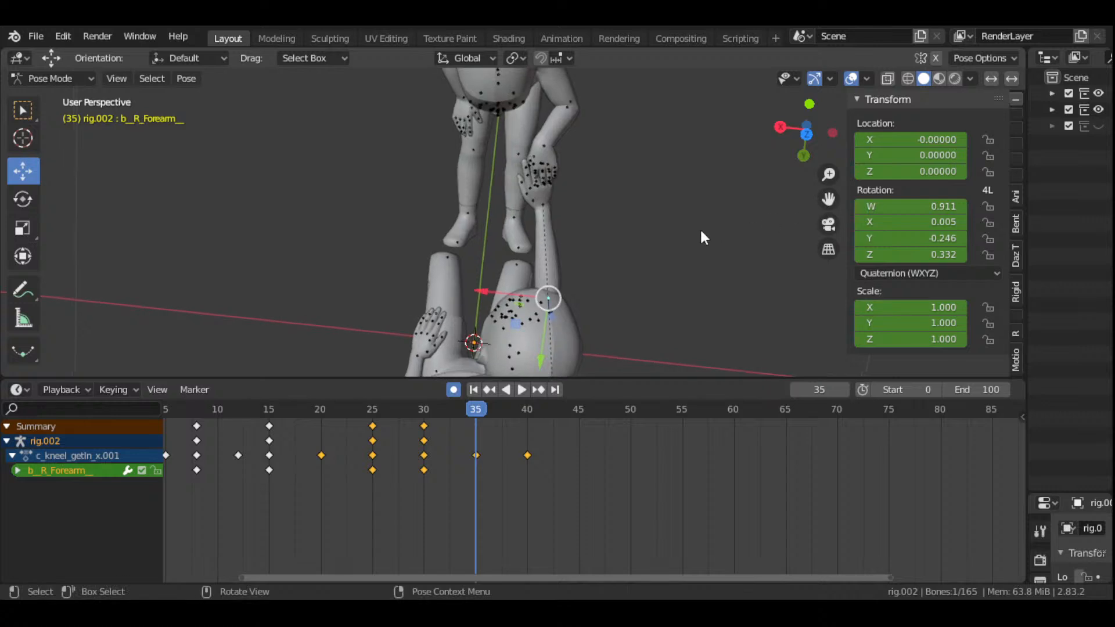
pyautogui.press('r')
pyautogui.click(699, 237)
# - At frame 35, rotate the seated figure's b__L_Hand__ bone slightly to rest on the kneeling figure's hand
pyautogui.moveTo(808, 129)
pyautogui.mouseDown()
pyautogui.moveTo(790, 142)
pyautogui.moveTo(805, 120)
pyautogui.mouseUp()
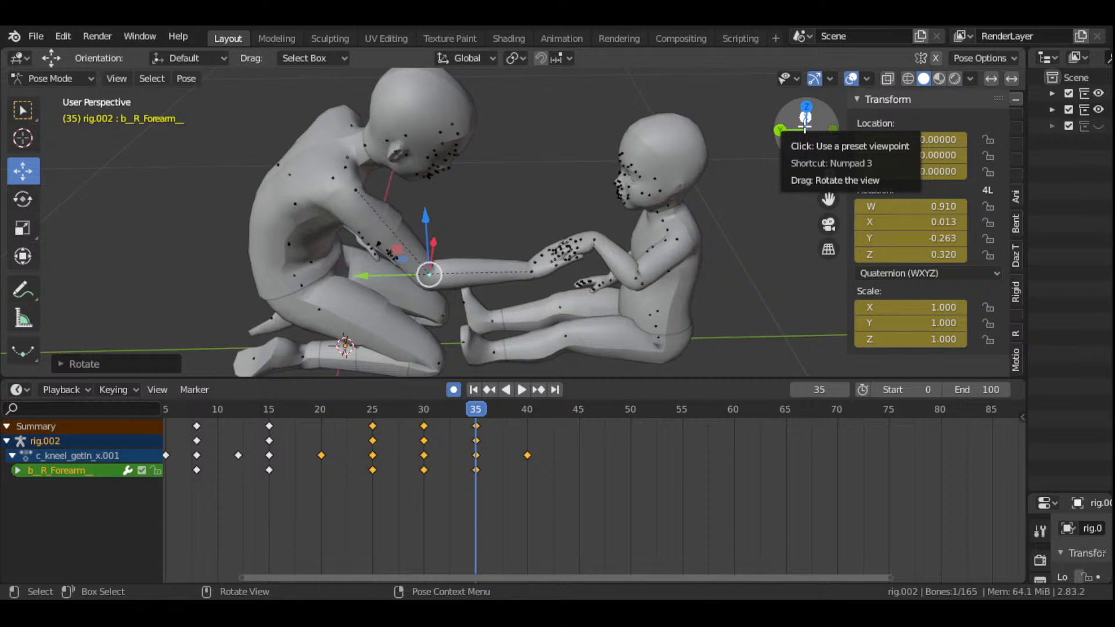
pyautogui.moveTo(806, 126); pyautogui.dragTo(819, 130)
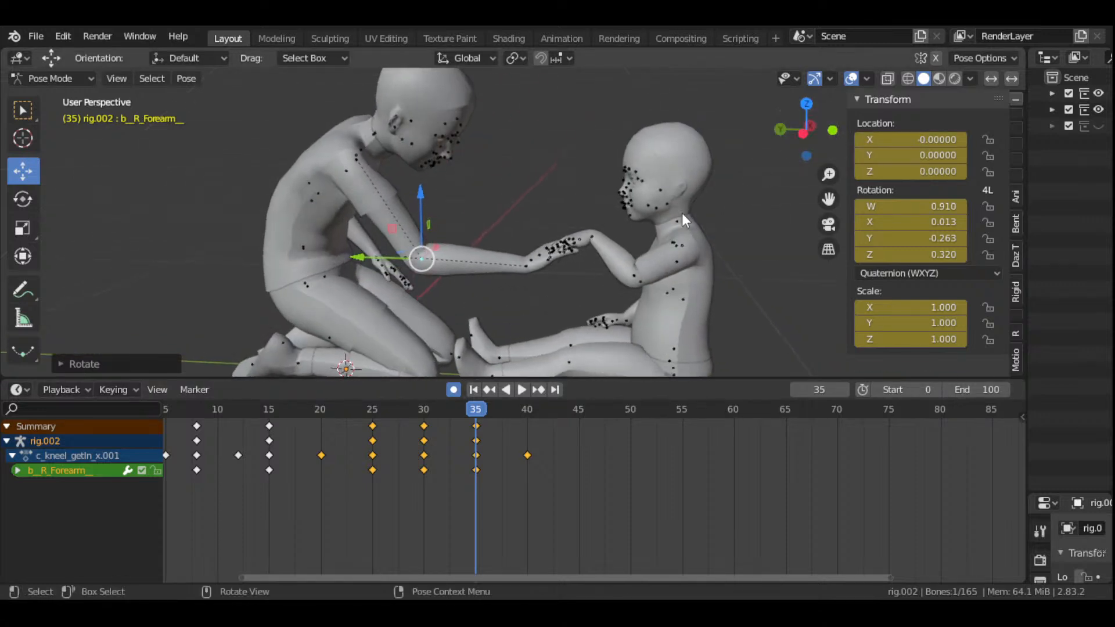
pyautogui.click(597, 235)
pyautogui.press('r')
pyautogui.click(629, 245)
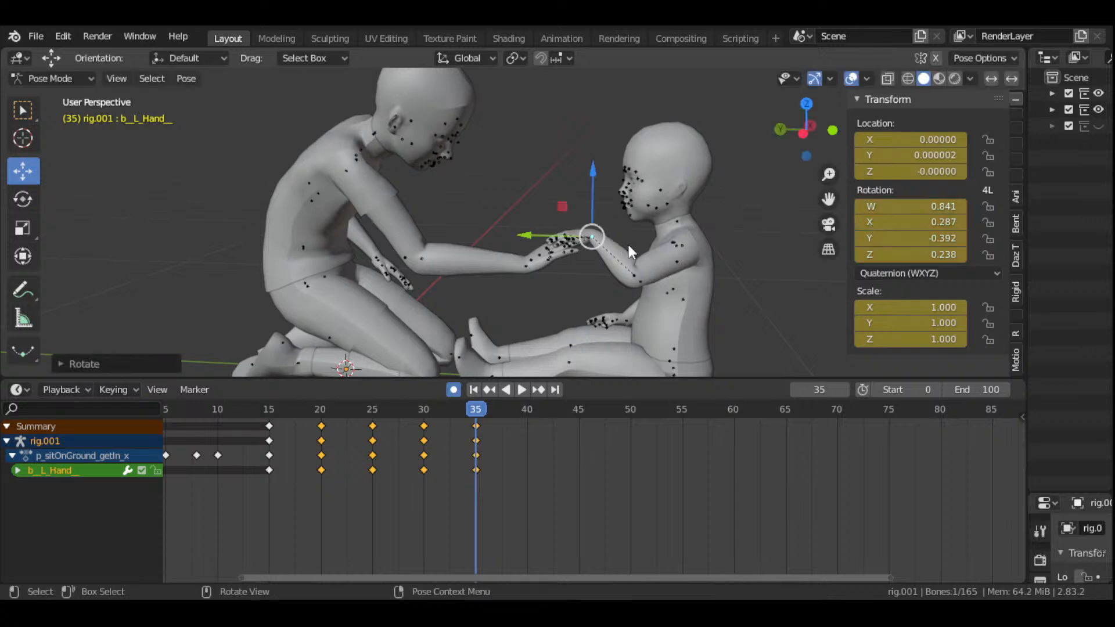
# - Review the hand contact from frame 35 to 40 from both sides, and play the animation through to frame 45
pyautogui.moveTo(476, 410); pyautogui.dragTo(531, 439)
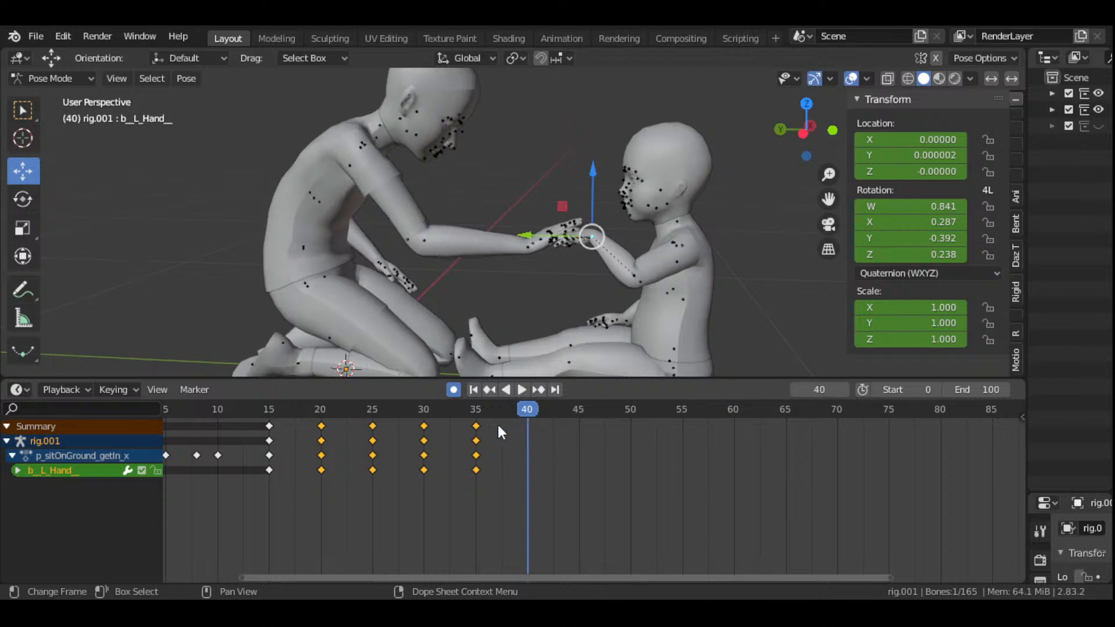
pyautogui.moveTo(477, 412); pyautogui.dragTo(529, 435)
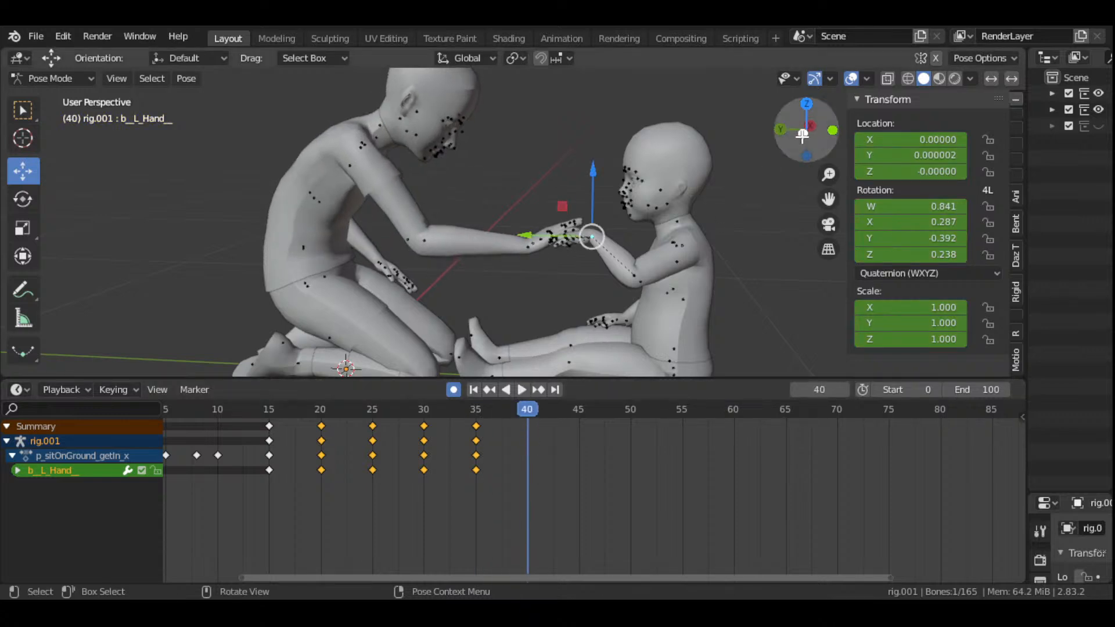
pyautogui.moveTo(807, 129); pyautogui.dragTo(777, 169)
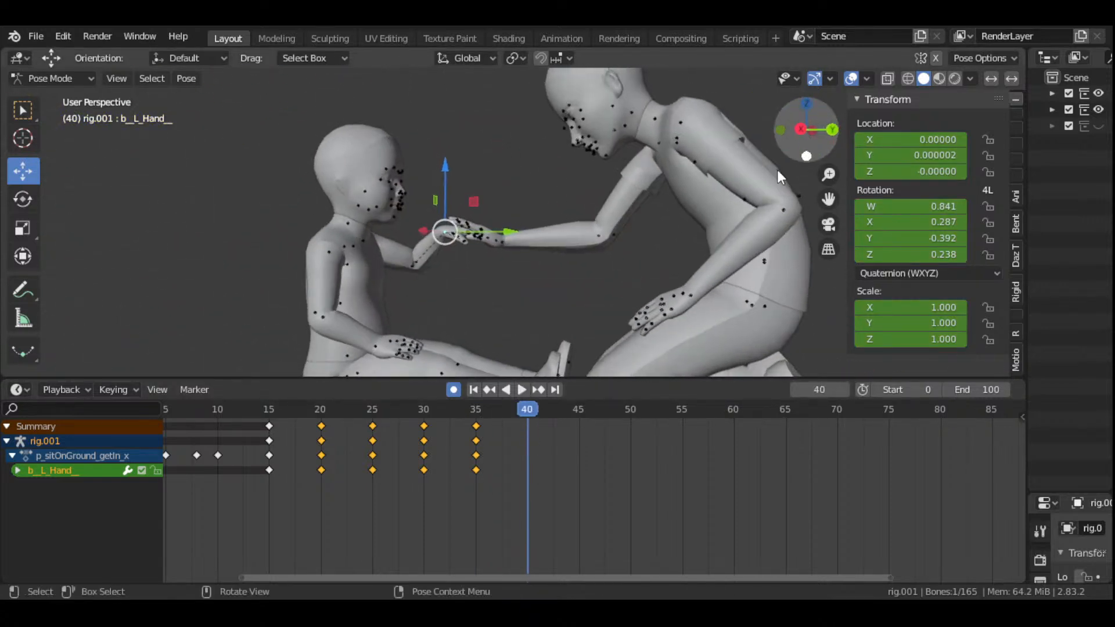
pyautogui.click(473, 410)
pyautogui.press('space')
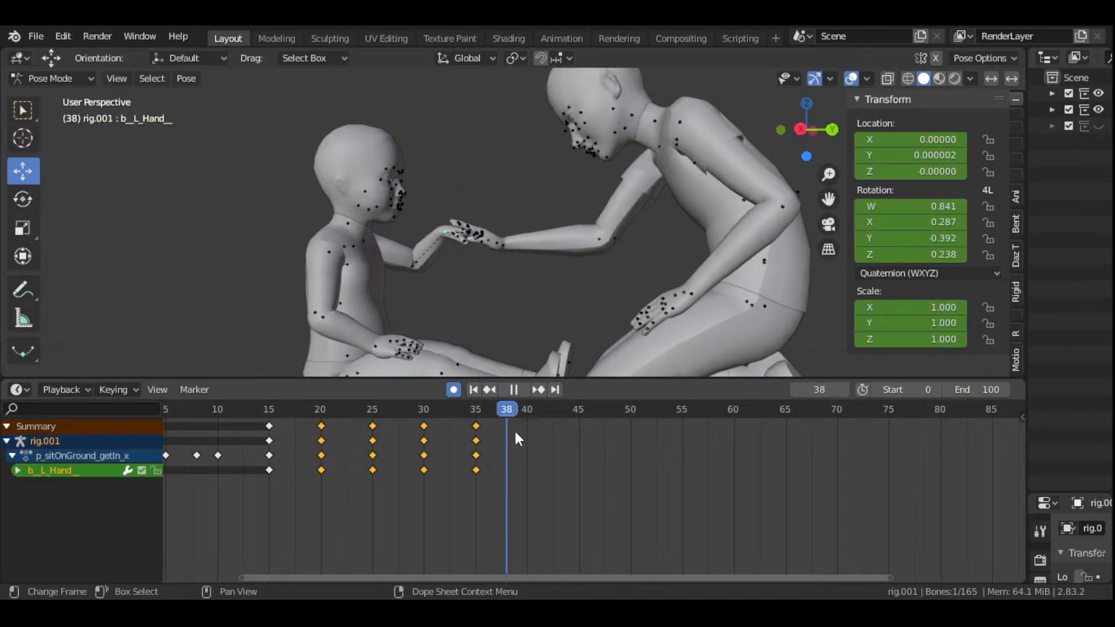
pyautogui.moveTo(515, 434); pyautogui.dragTo(577, 454)
pyautogui.press('space')
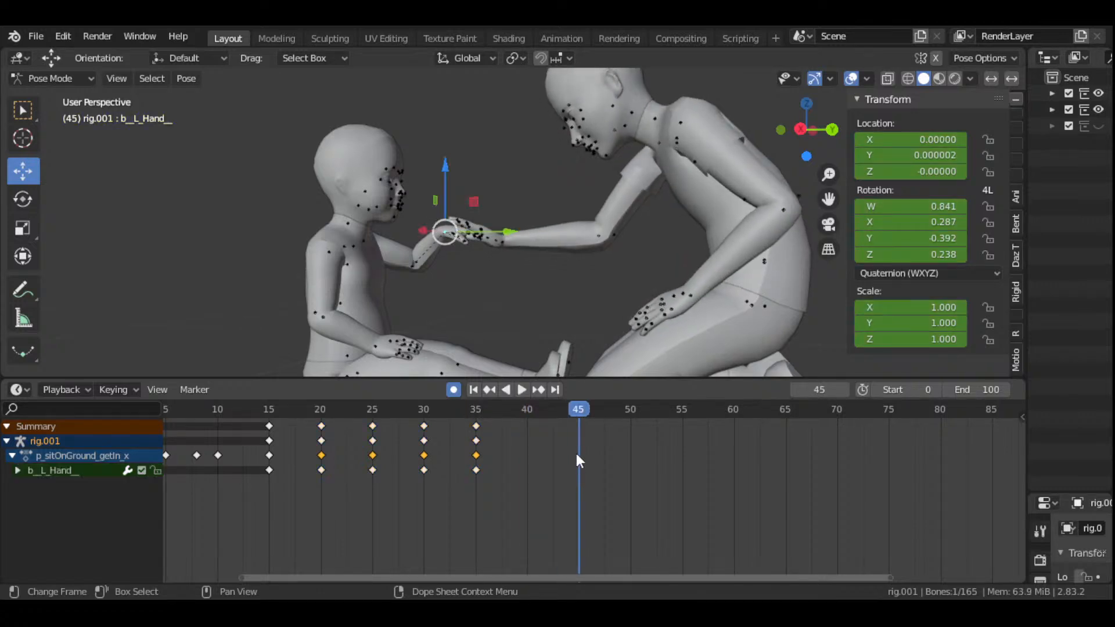
# - At frame 45, rotate the kneeling figure's b__R_Forearm__ bone upward to lift the hand away from the seated figure's hand
pyautogui.click(603, 239)
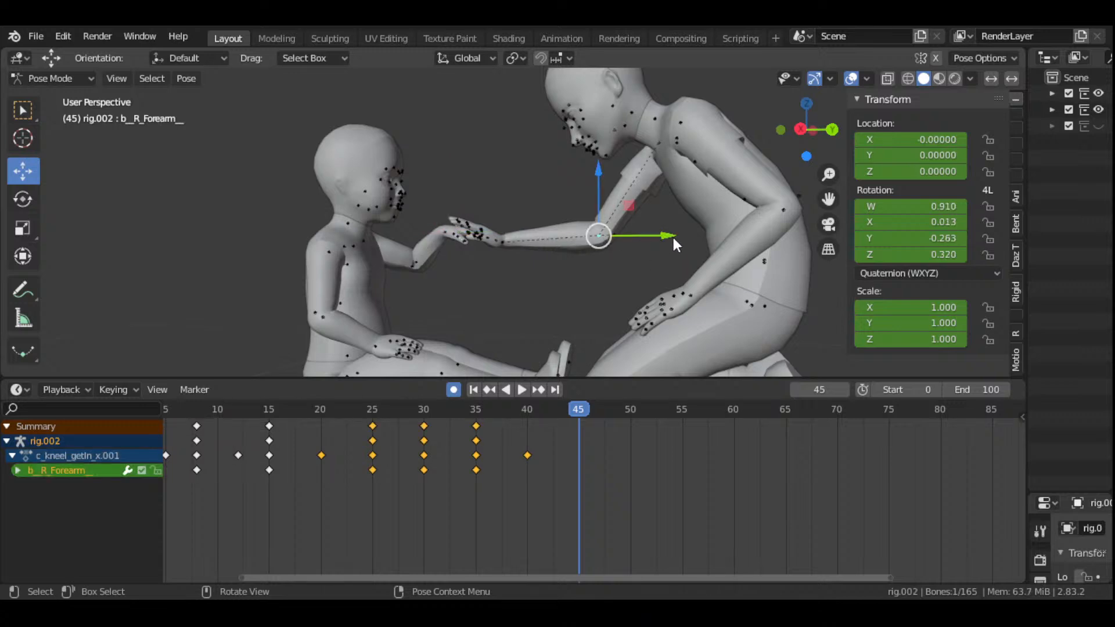
pyautogui.press('r')
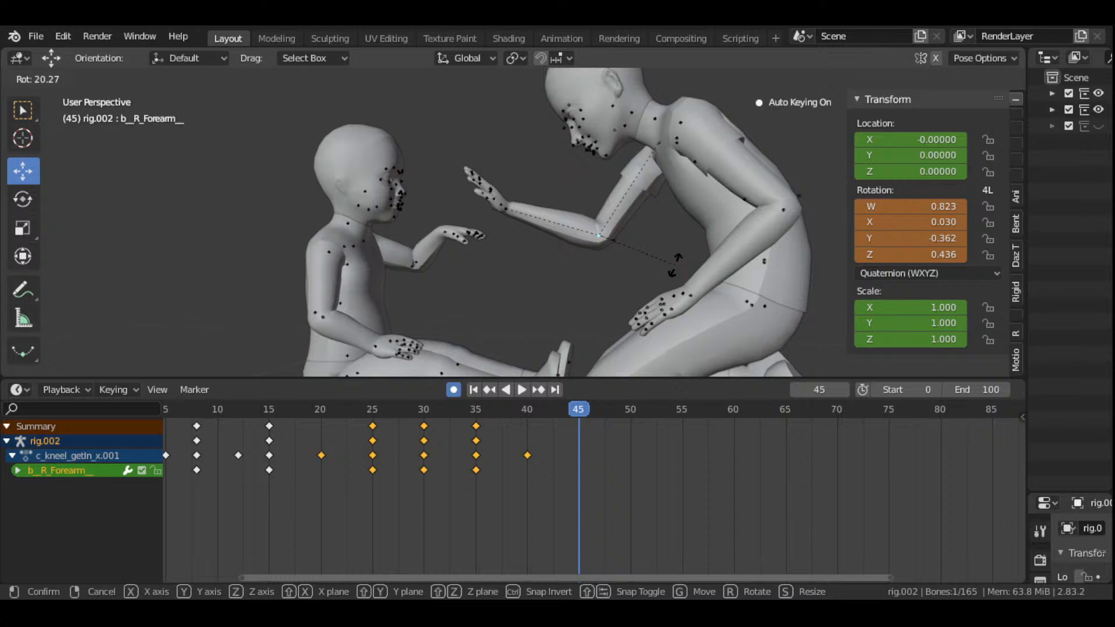
pyautogui.click(649, 267)
# - Play the motion from frame 30 to 45 from behind, and rotate the kneeling figure's b__R_Clavicle__ bone to lower the shoulder at frame 45
pyautogui.scroll(-3, 644, 267)
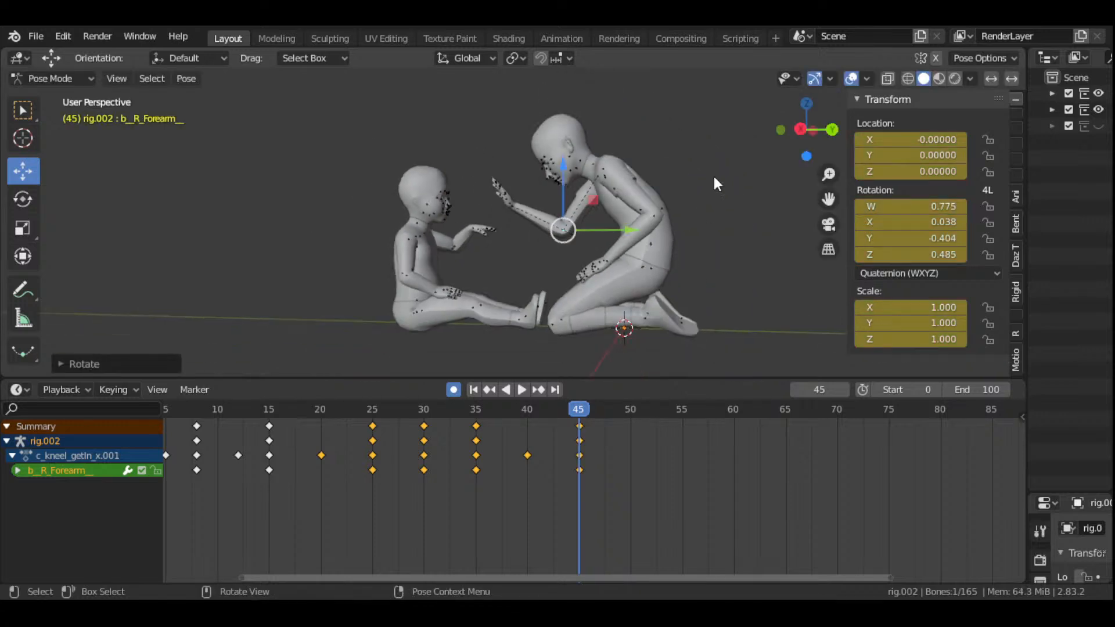
pyautogui.moveTo(806, 130); pyautogui.dragTo(747, 145)
pyautogui.click(513, 270)
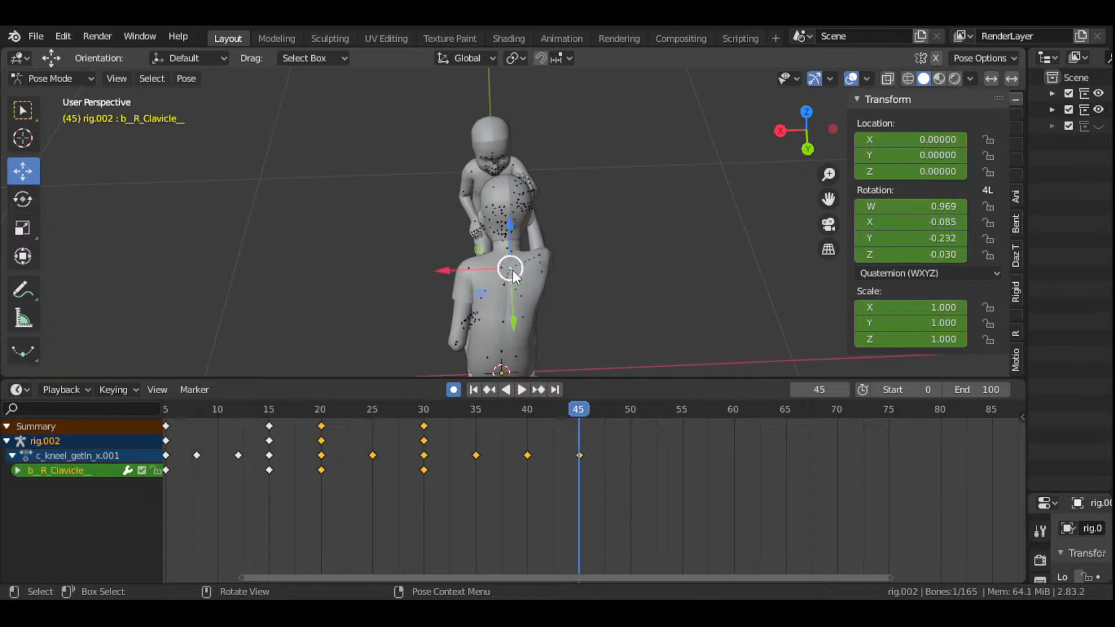
pyautogui.scroll(1, 573, 298)
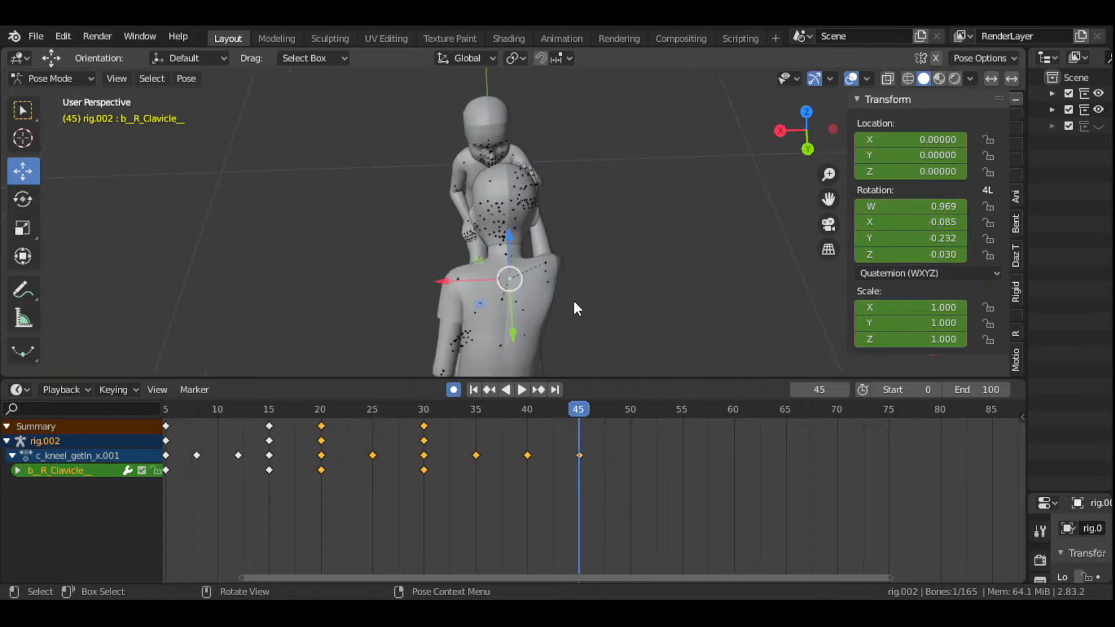
pyautogui.click(423, 413)
pyautogui.press('space')
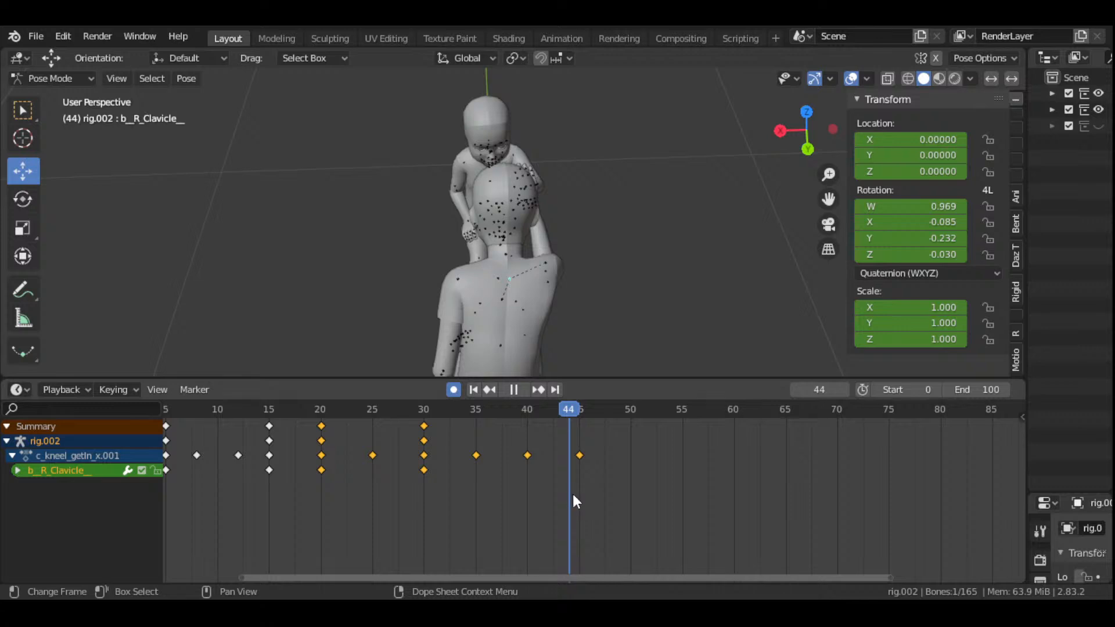
pyautogui.press('r')
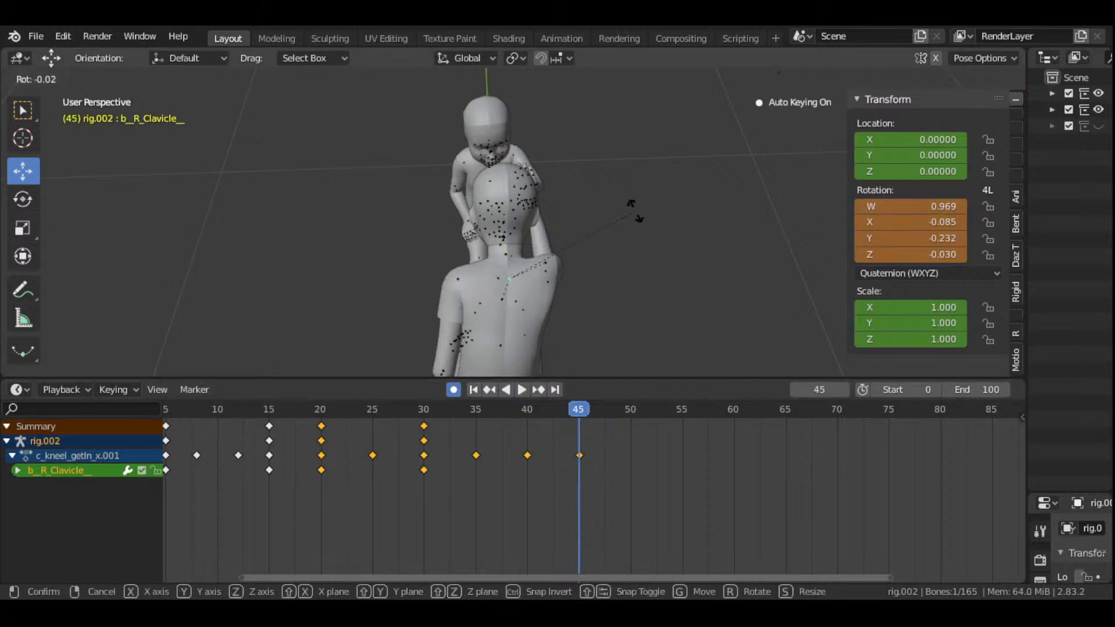
pyautogui.click(629, 255)
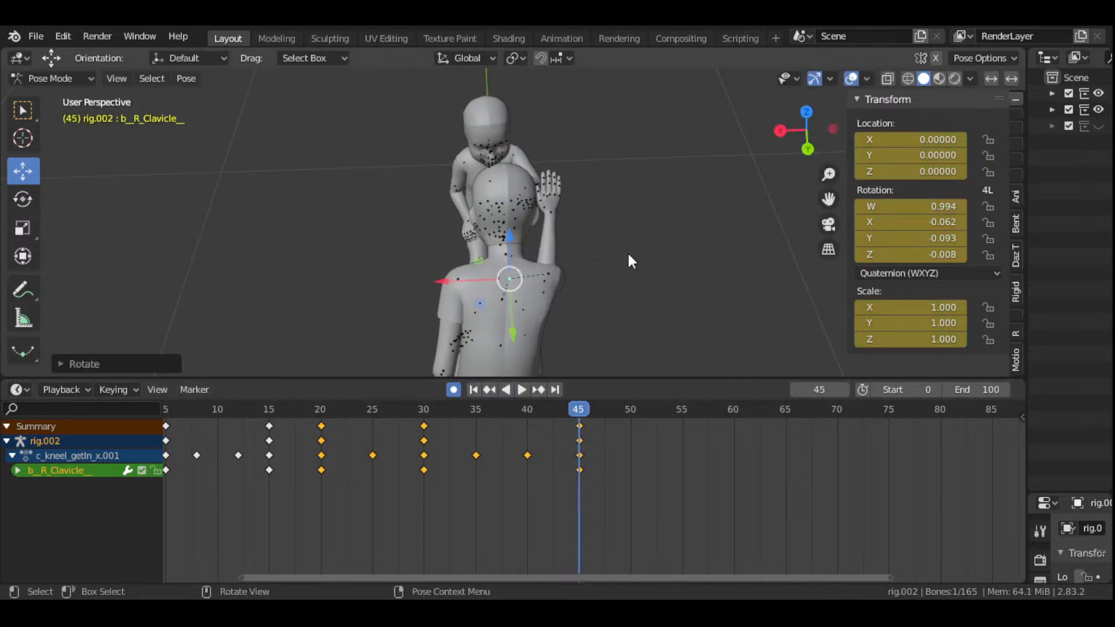
# - At frame 45, clear the kneeling figure's right clavicle rotation and trackball-rotate its right upper arm downward toward the body
pyautogui.hotkey('alt', 'r')
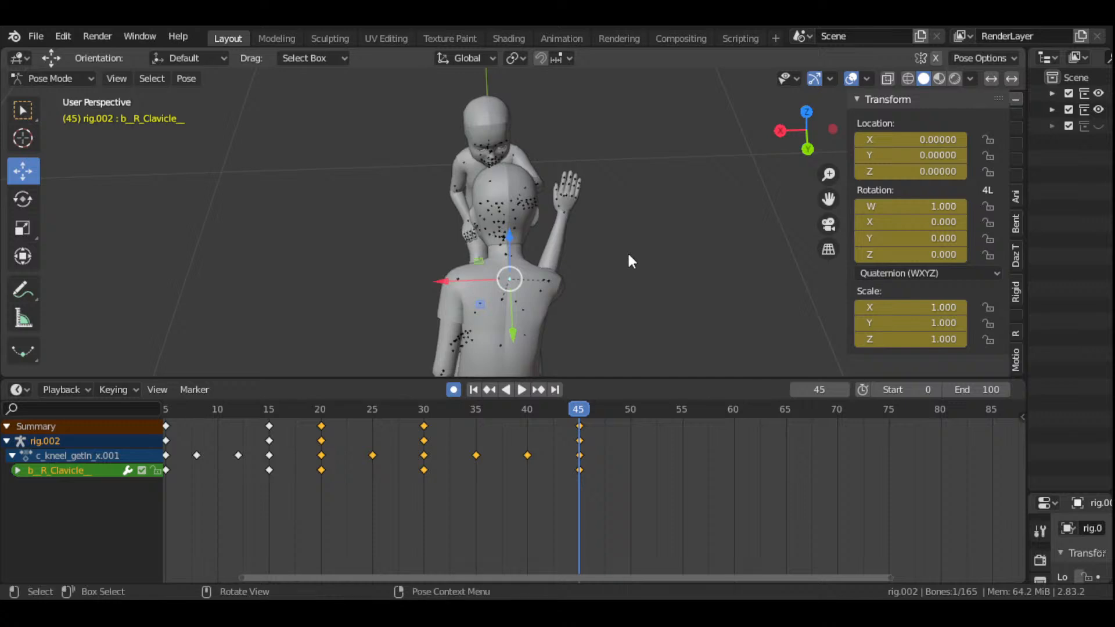
pyautogui.moveTo(808, 139); pyautogui.dragTo(437, 247)
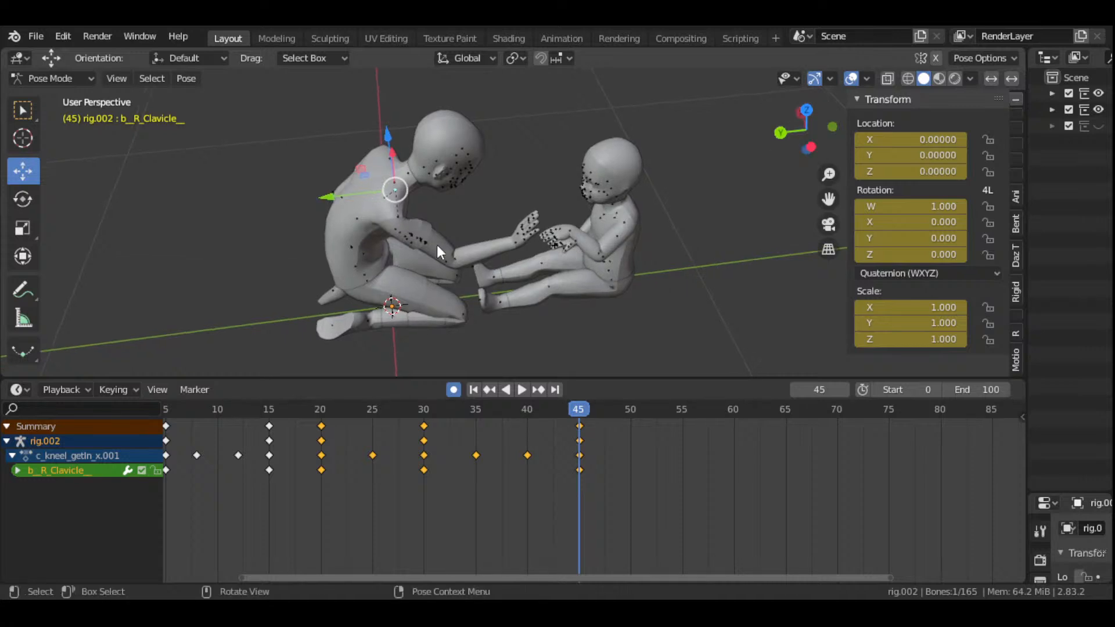
pyautogui.click(401, 218)
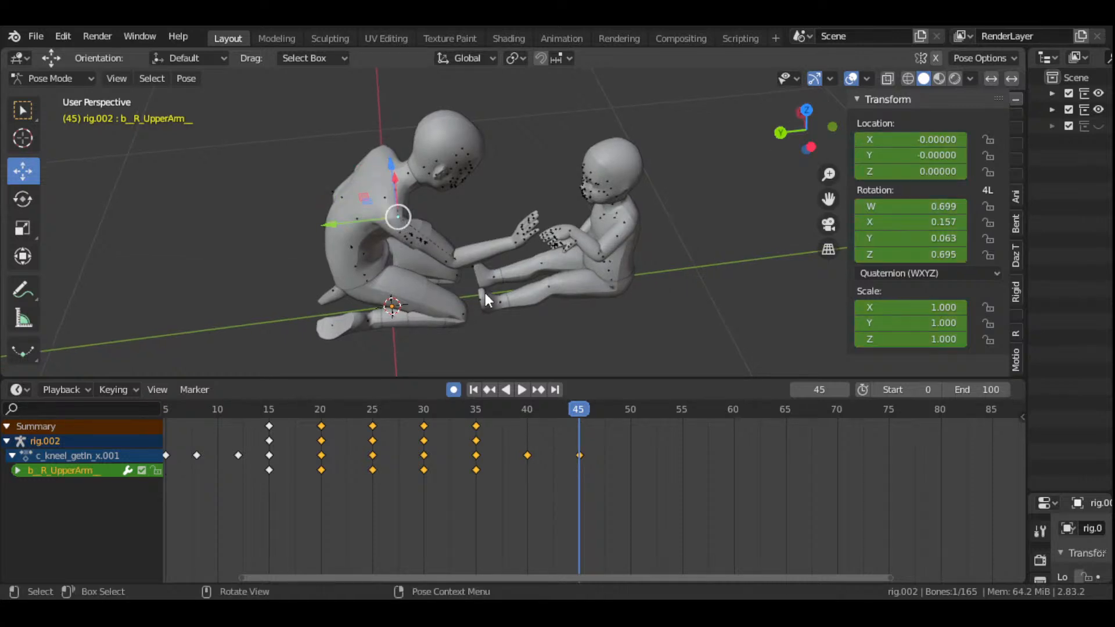
pyautogui.press('r')
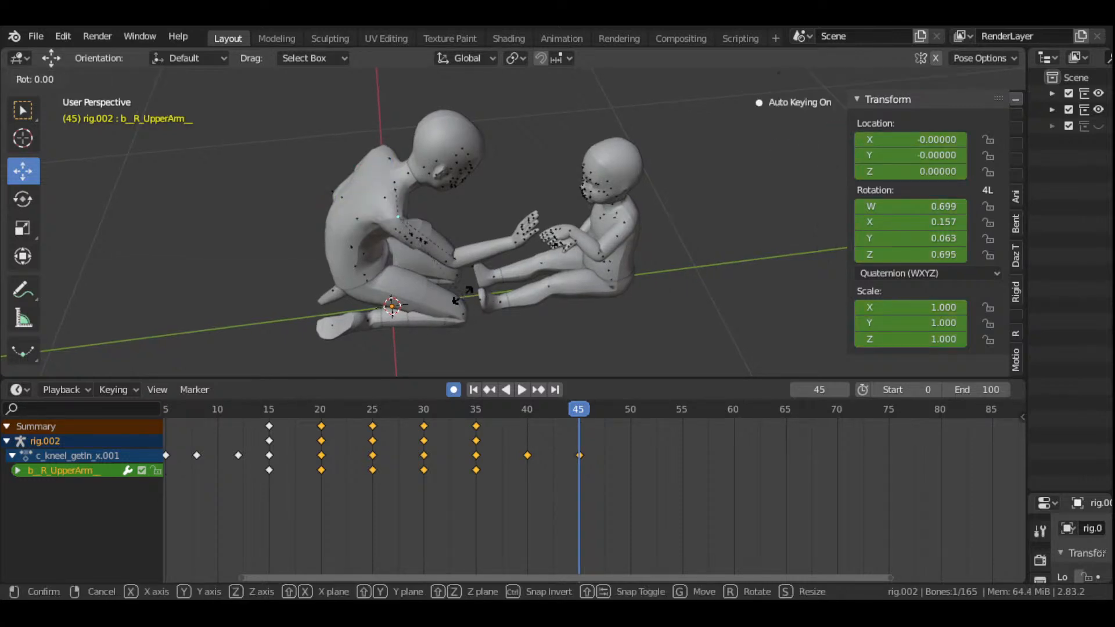
pyautogui.press('r')
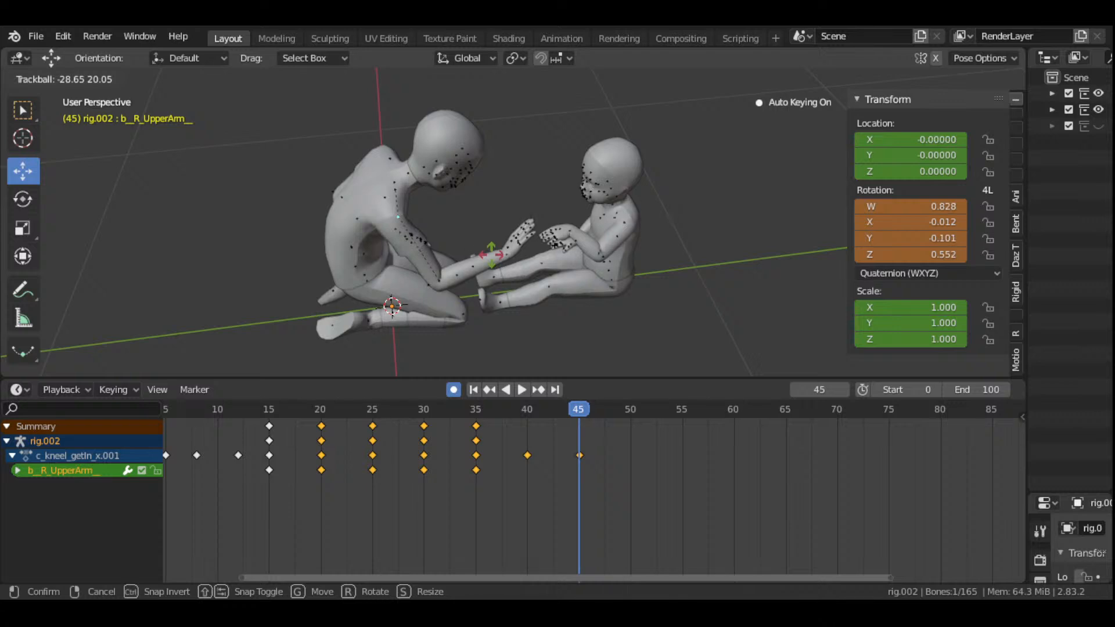
pyautogui.click(494, 255)
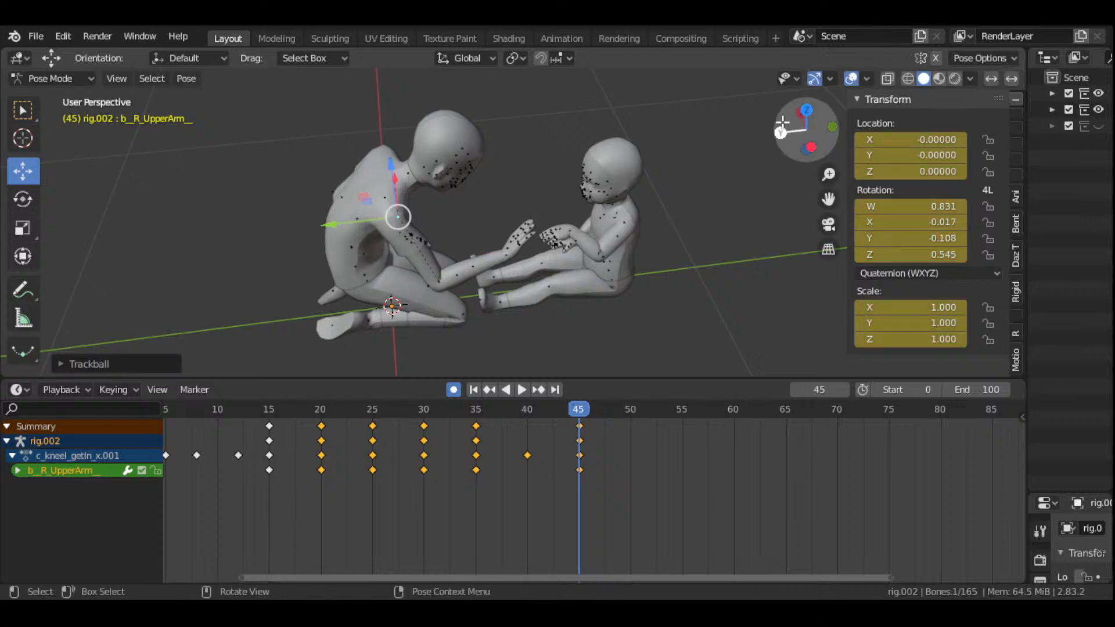
# - Play the animation from frame 30 to review the kneeling figure's arm motion from behind
pyautogui.moveTo(807, 133); pyautogui.dragTo(843, 111)
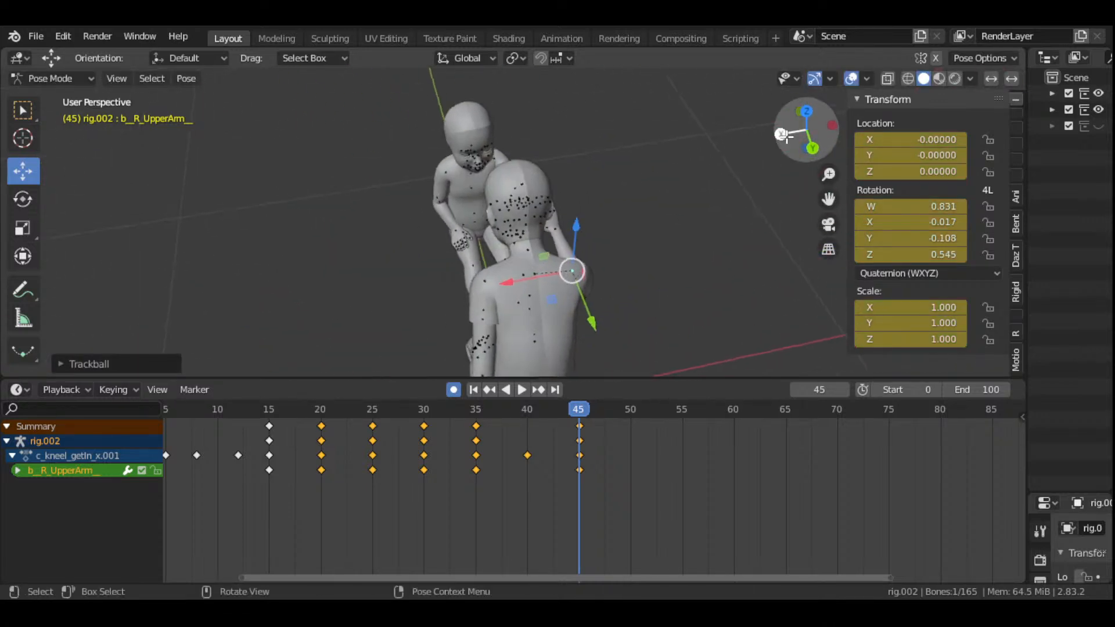
pyautogui.click(423, 410)
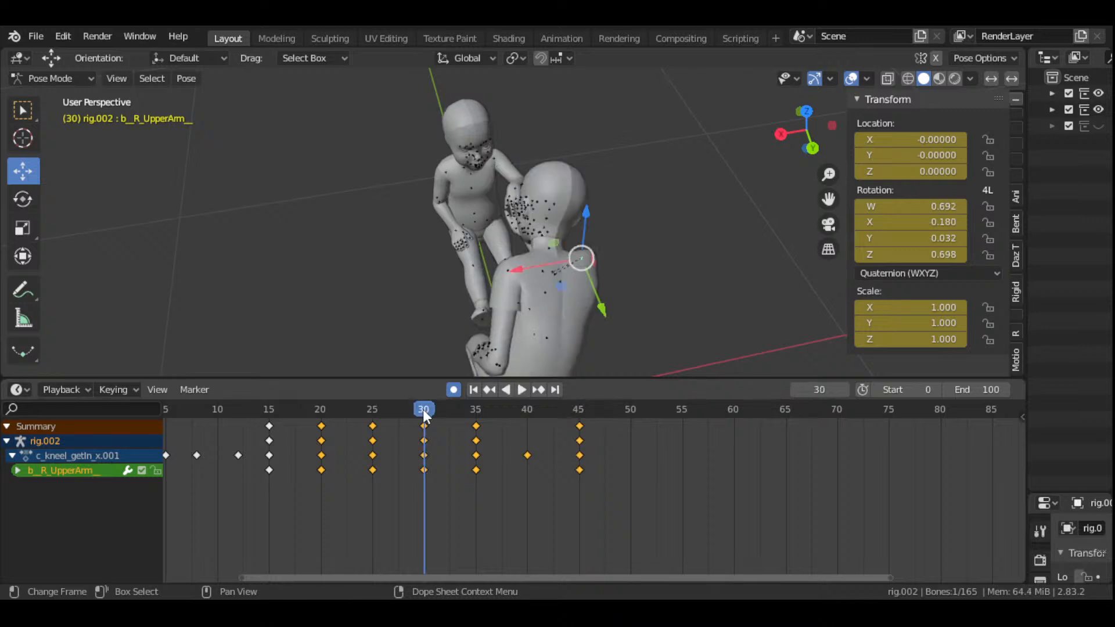
pyautogui.press('space')
# - At frame 40, rotate the seated child's left upper arm slightly upward, keying the pose
pyautogui.moveTo(518, 455); pyautogui.dragTo(524, 510)
pyautogui.moveTo(790, 141); pyautogui.dragTo(184, 344)
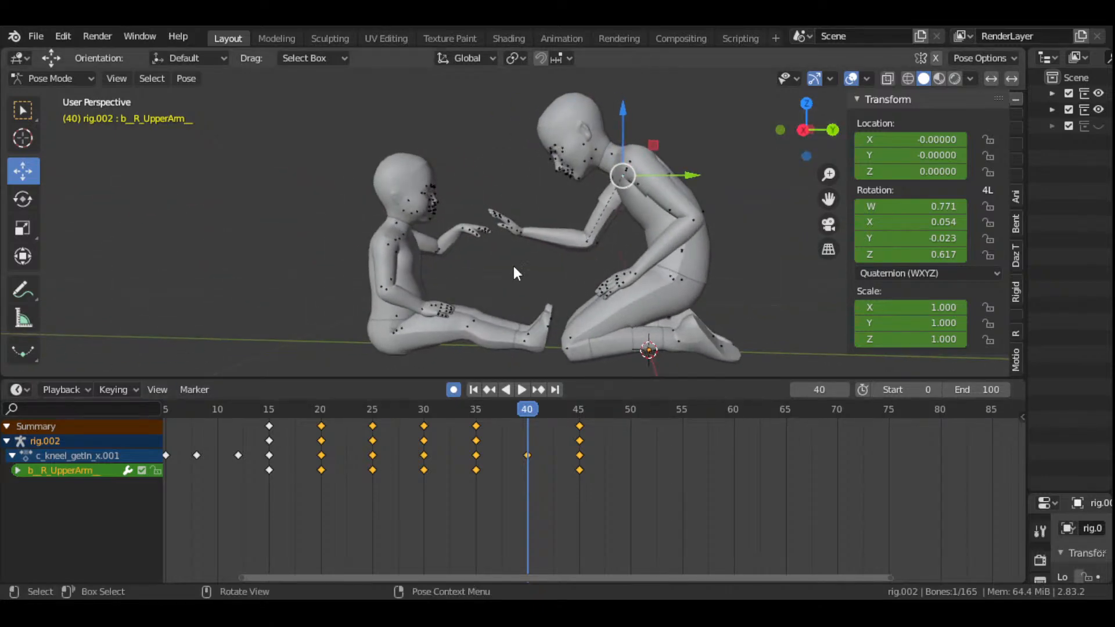
pyautogui.scroll(3, 406, 272)
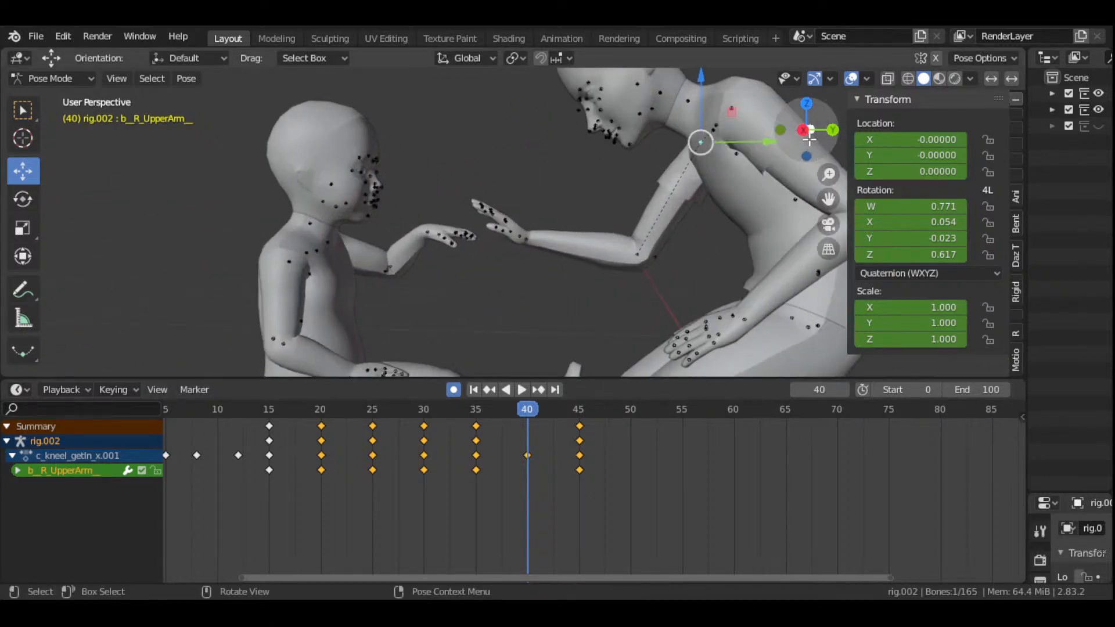
pyautogui.moveTo(808, 132); pyautogui.dragTo(624, 168)
pyautogui.moveTo(820, 134); pyautogui.dragTo(796, 174)
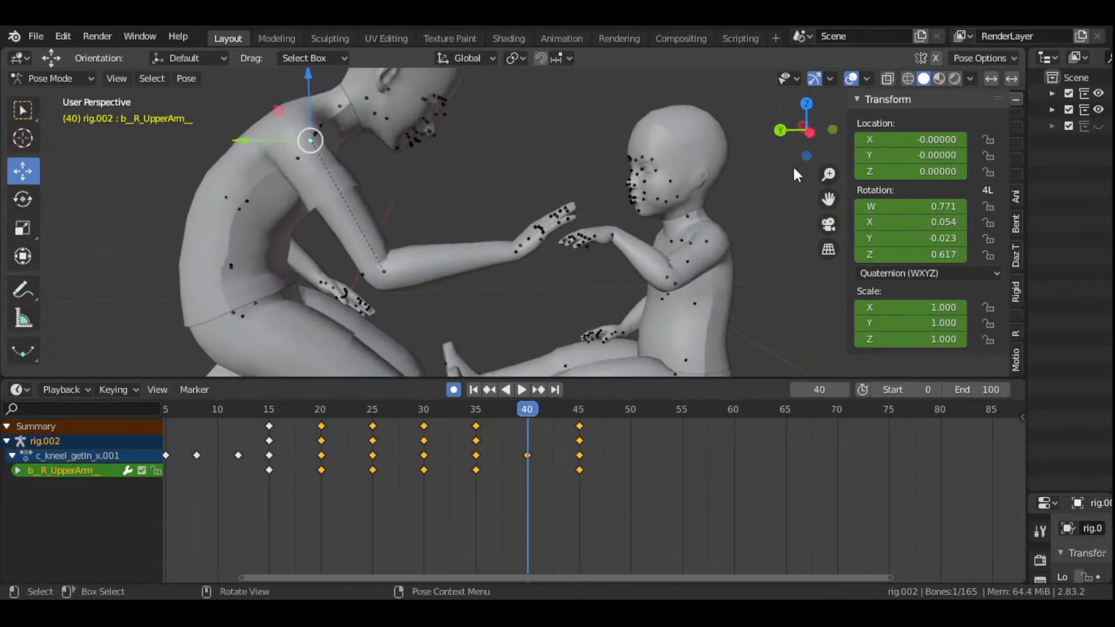
pyautogui.click(709, 240)
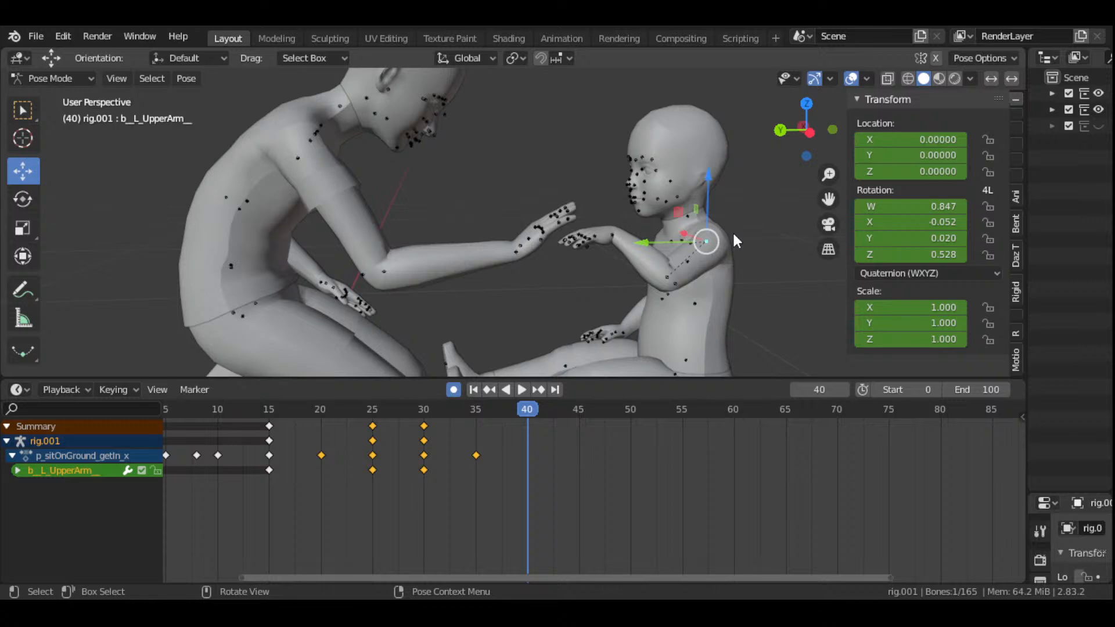
pyautogui.scroll(-3, 643, 201)
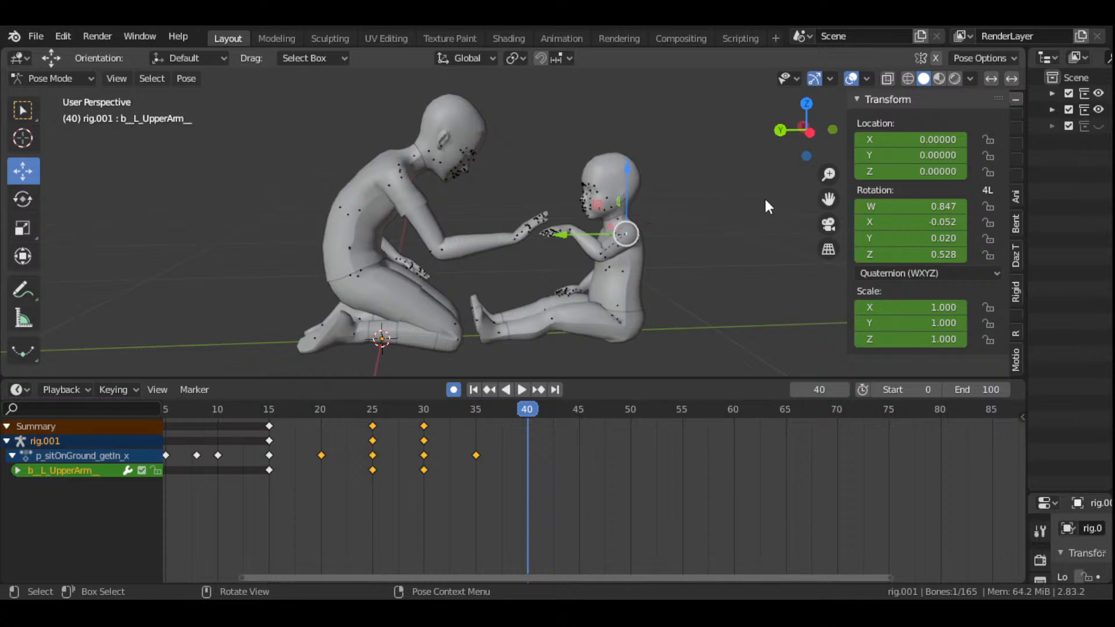
pyautogui.moveTo(805, 130); pyautogui.dragTo(791, 128)
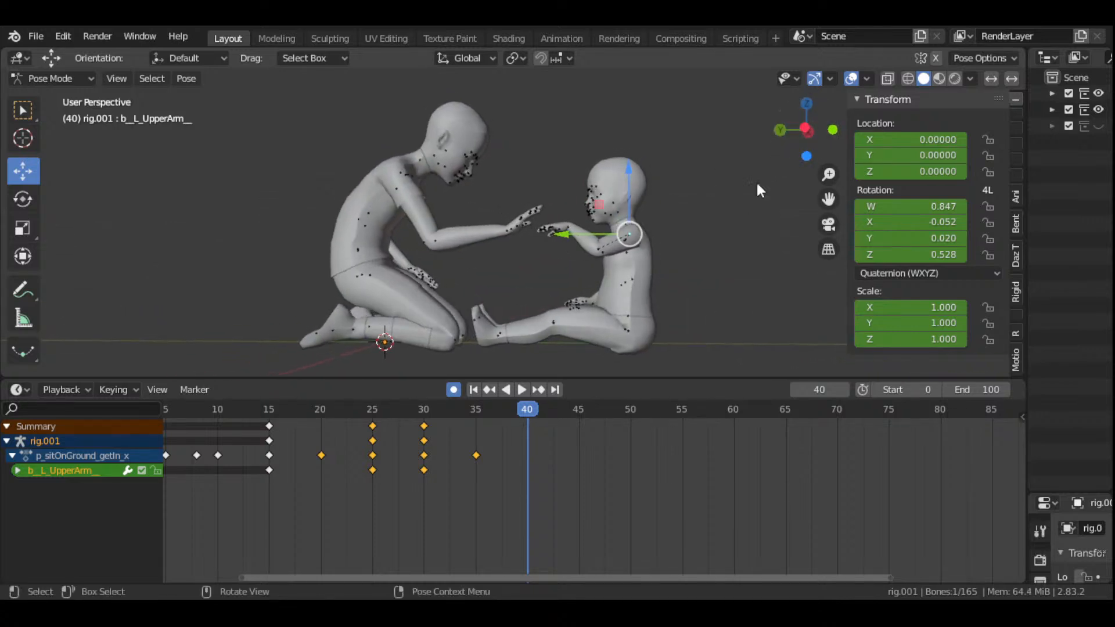
pyautogui.scroll(2, 739, 225)
pyautogui.press('r')
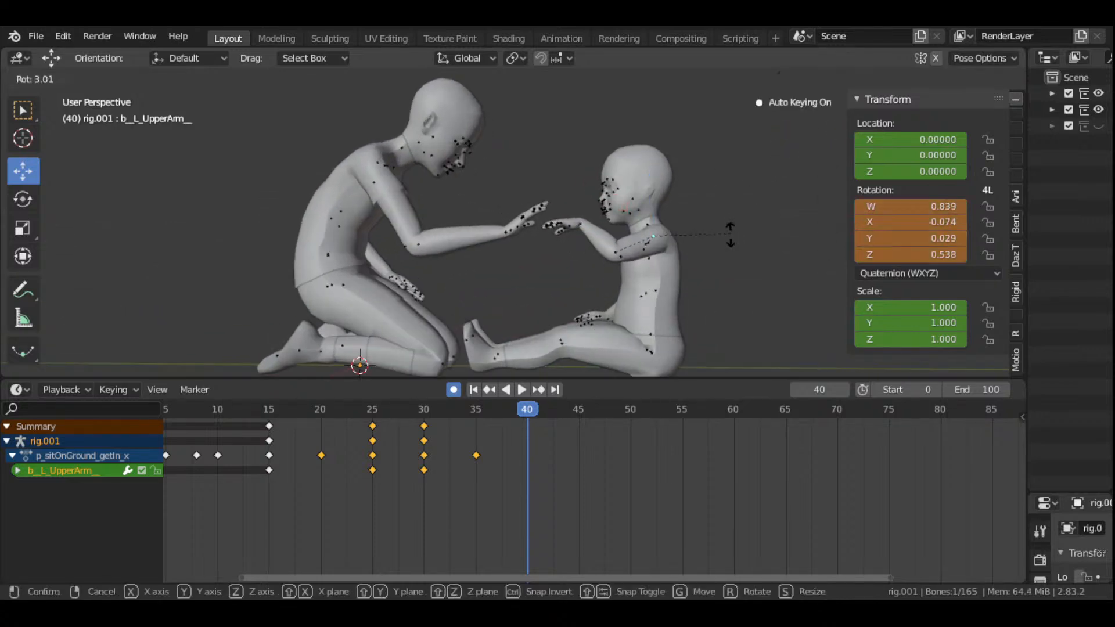
pyautogui.click(731, 236)
# - Rotate the child's left forearm outward by about 19° at frame 40, toward the kneeling figure's right hand
pyautogui.moveTo(814, 145); pyautogui.dragTo(822, 134)
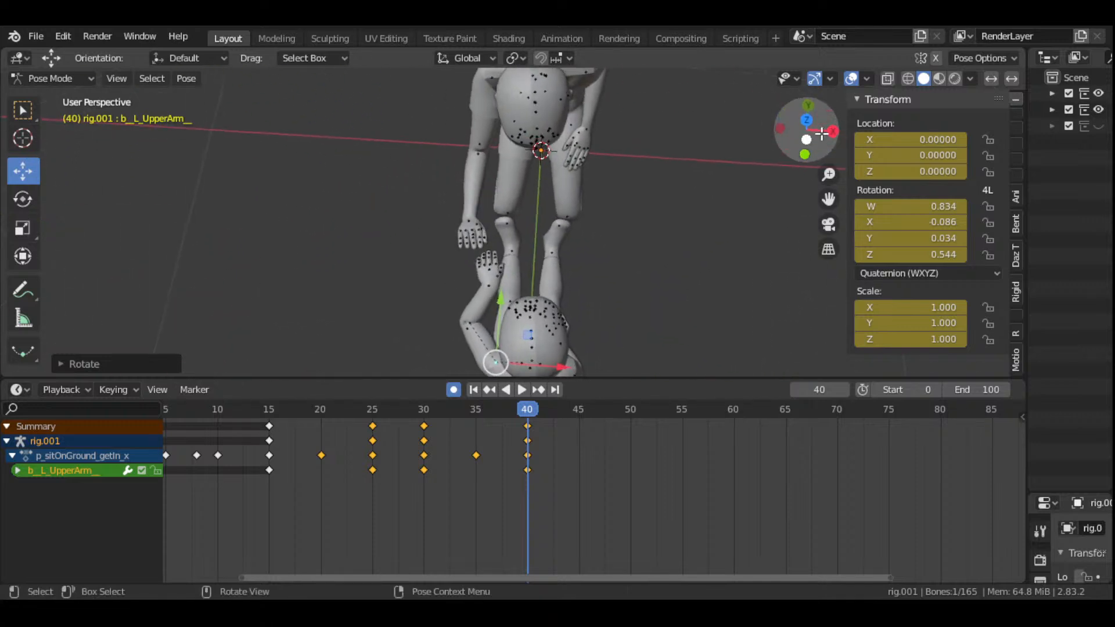
pyautogui.click(469, 319)
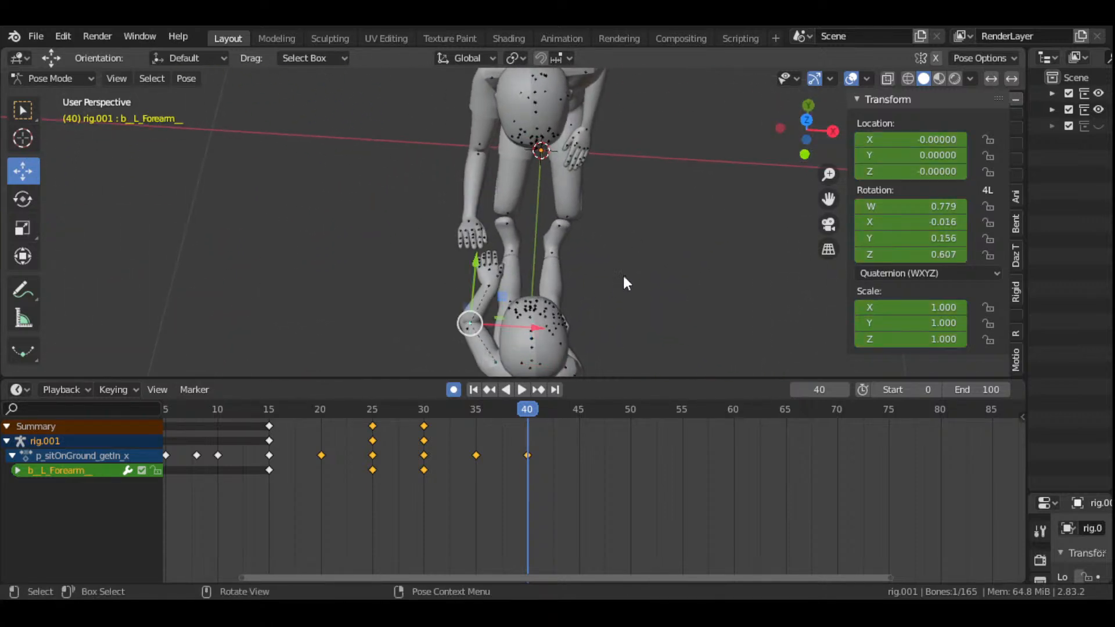
pyautogui.press('r')
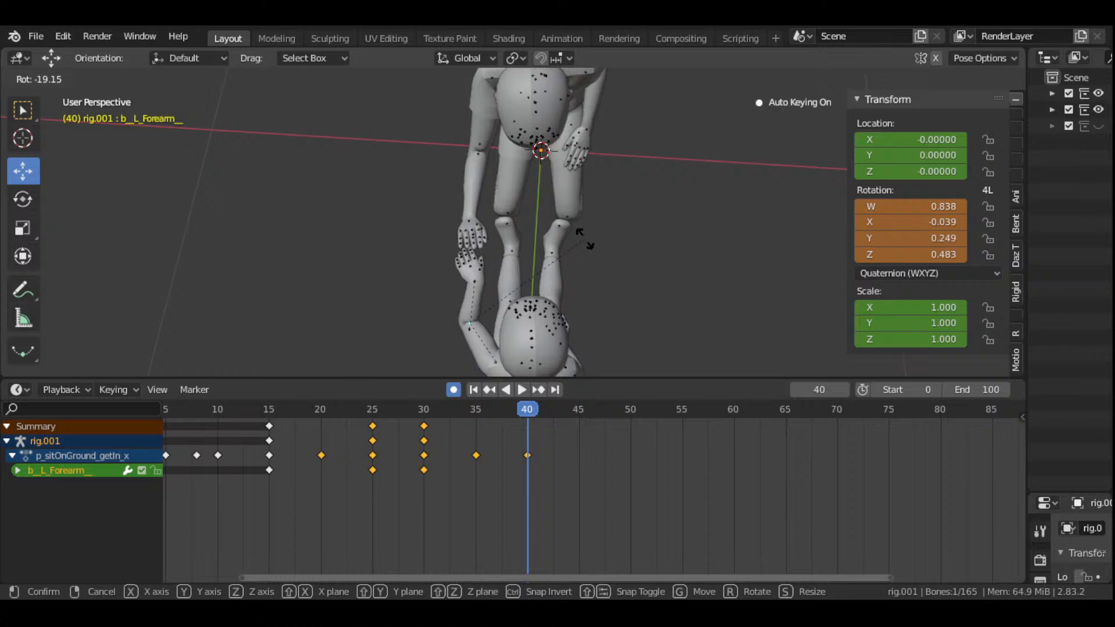
pyautogui.click(585, 241)
# - Rotate the child's left hand at frame 40 to line it up with the kneeling figure's right hand
pyautogui.moveTo(808, 129)
pyautogui.mouseDown()
pyautogui.moveTo(787, 174)
pyautogui.moveTo(806, 142)
pyautogui.mouseUp()
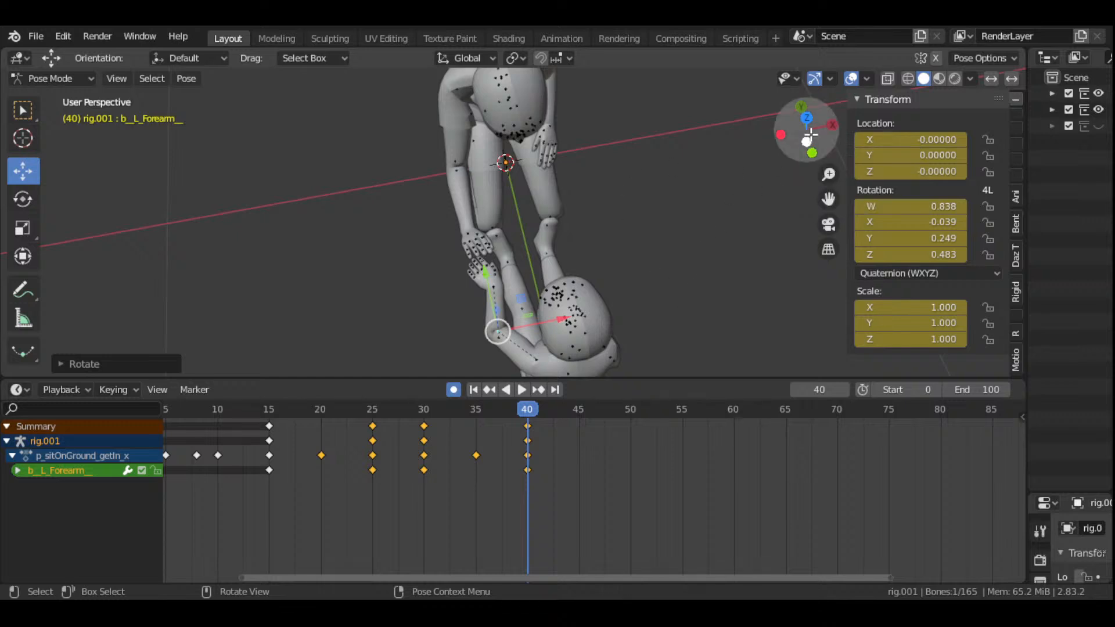
pyautogui.moveTo(805, 142); pyautogui.dragTo(769, 159)
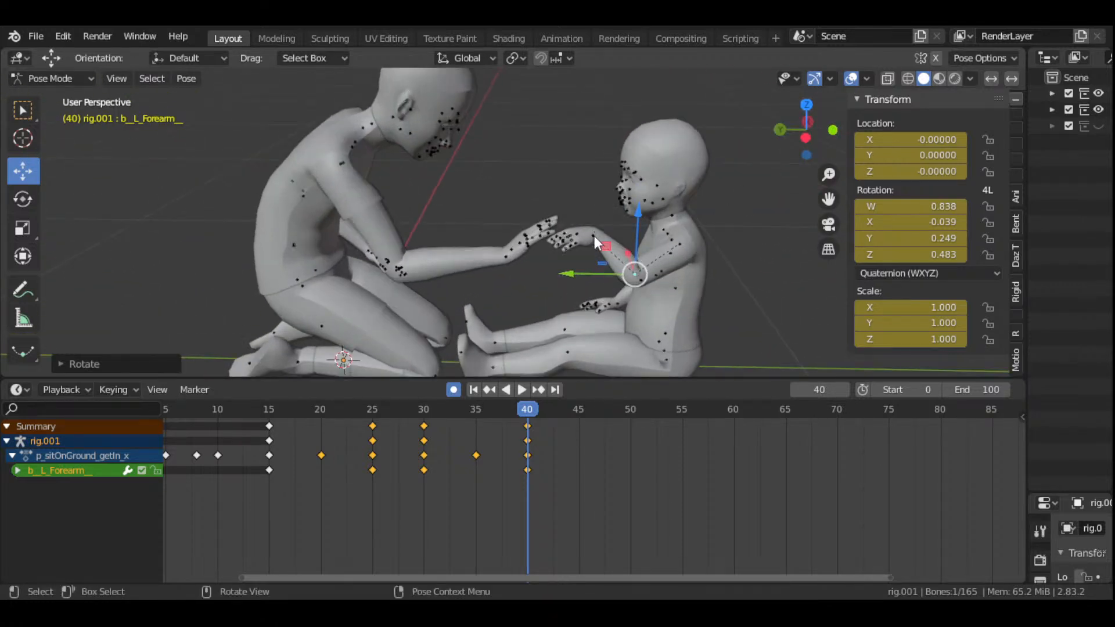
pyautogui.click(596, 241)
pyautogui.moveTo(804, 125); pyautogui.dragTo(794, 152)
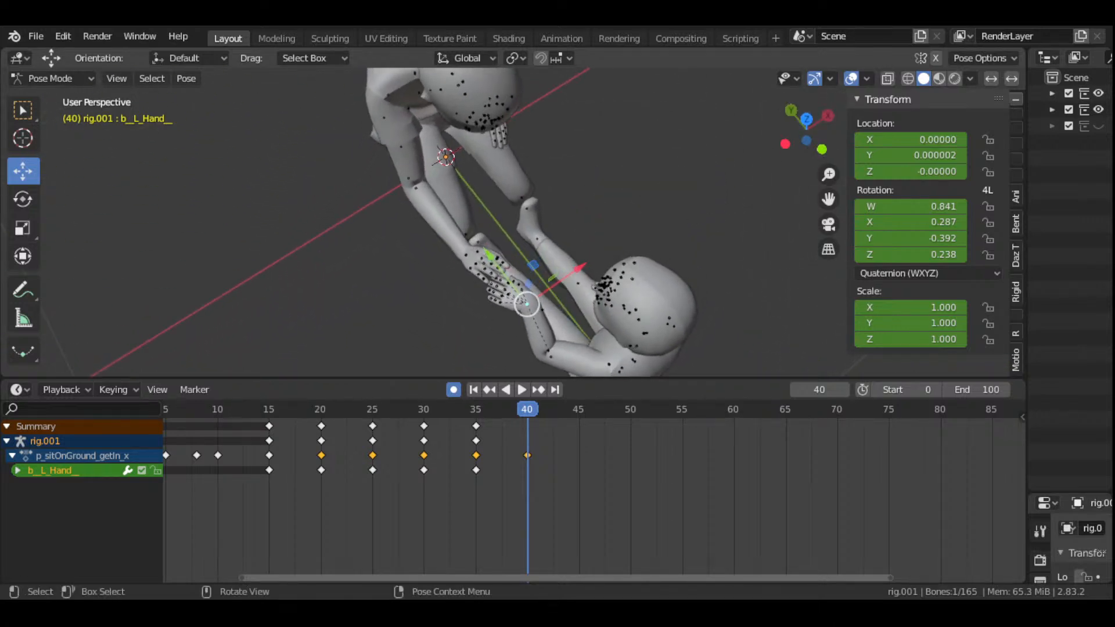
pyautogui.press('r')
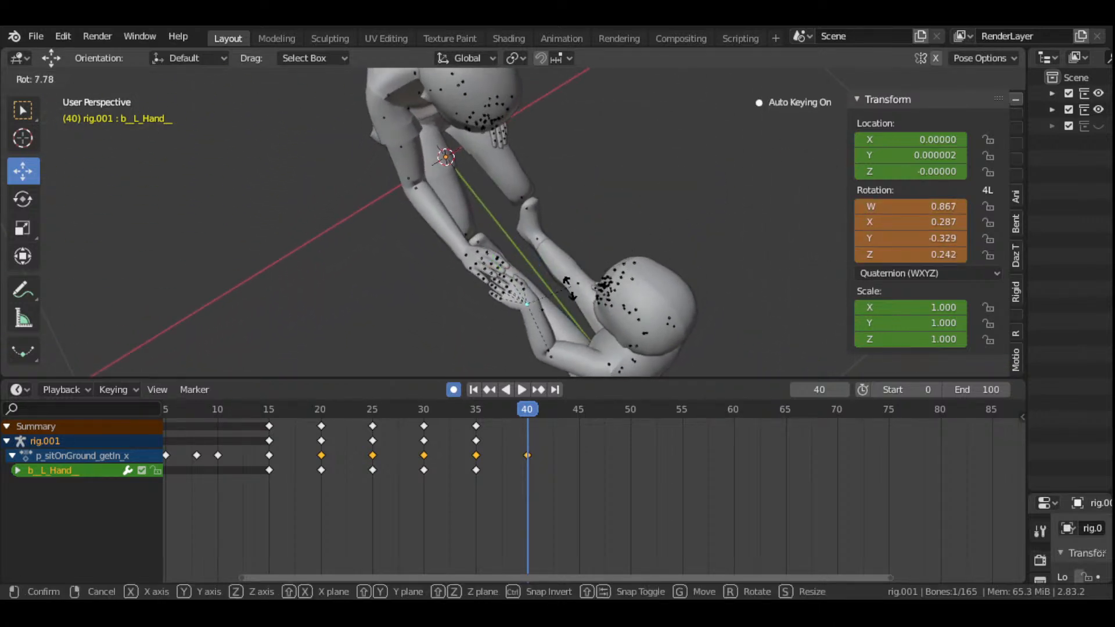
pyautogui.click(550, 302)
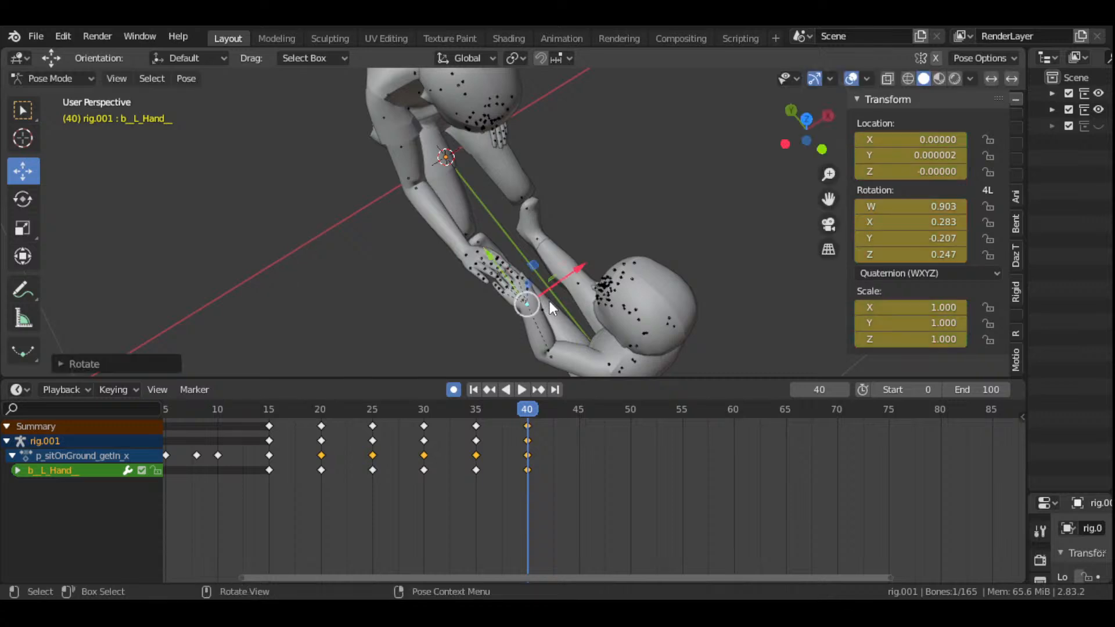
# - Lower the child's left forearm at frame 40, and adjust its sideways angle toward the kneeling figure's hand
pyautogui.moveTo(795, 140); pyautogui.dragTo(714, 156)
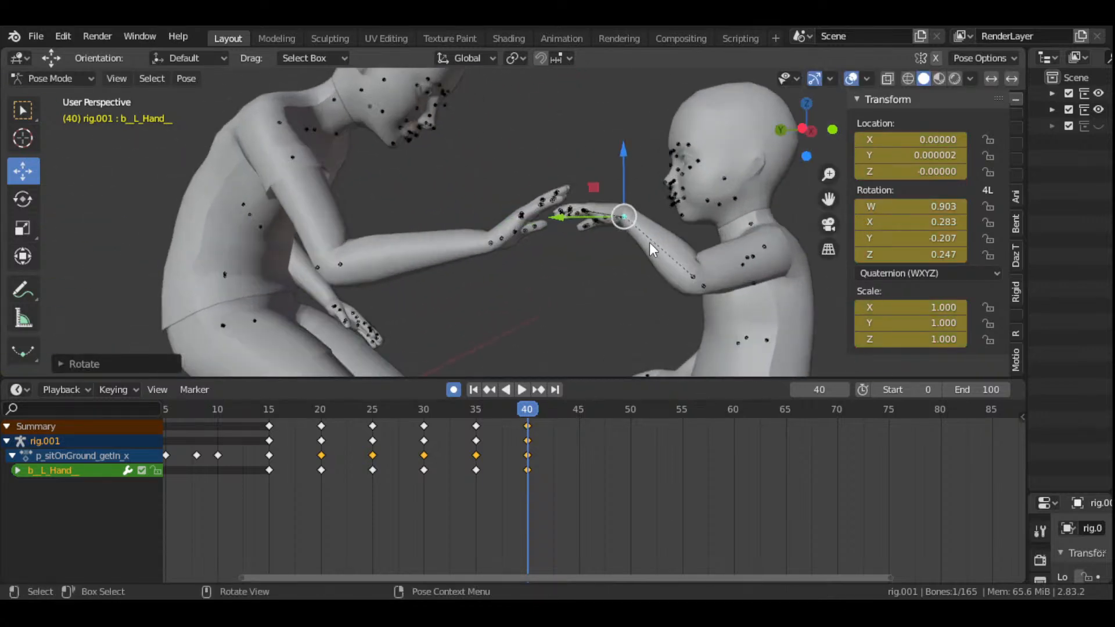
pyautogui.click(697, 278)
pyautogui.press('KP_Decimal')
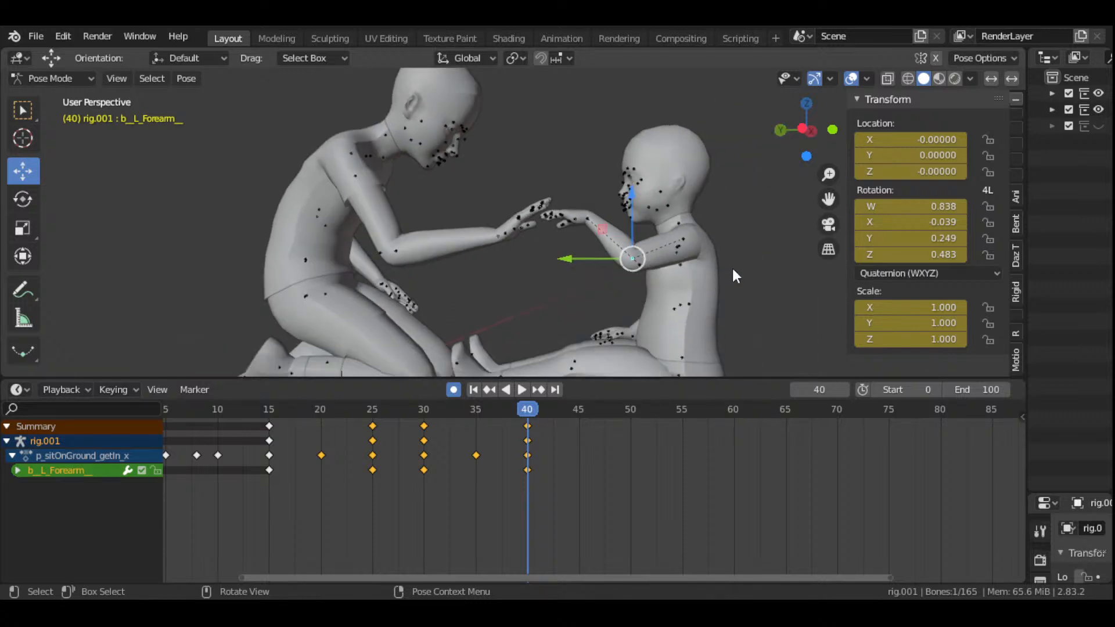
pyautogui.press('r')
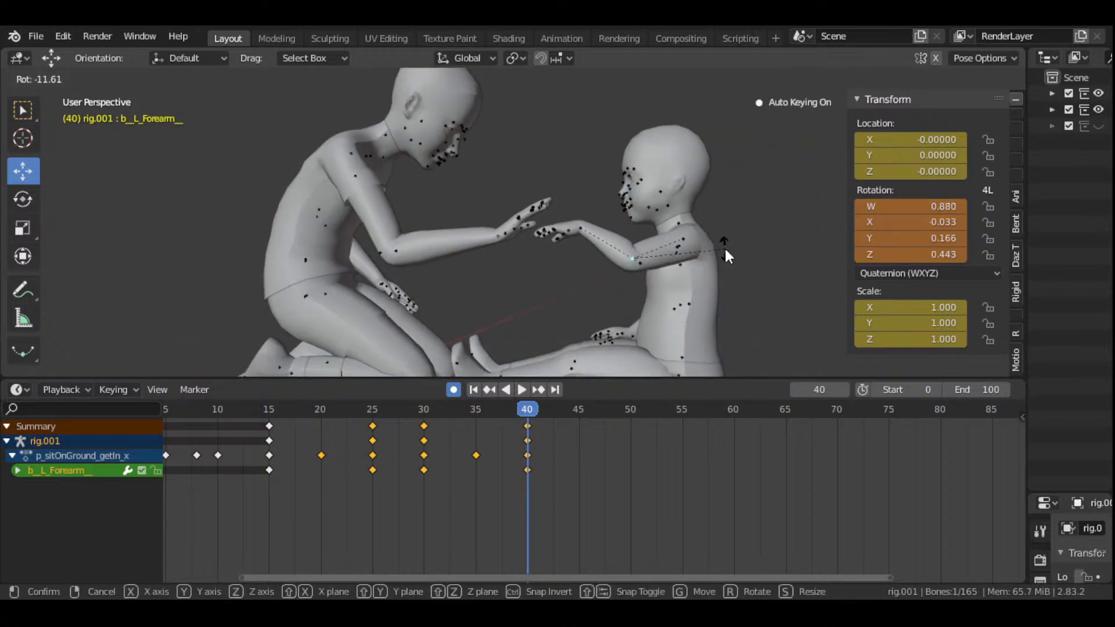
pyautogui.click(720, 246)
pyautogui.moveTo(819, 136); pyautogui.dragTo(796, 163)
pyautogui.press('r')
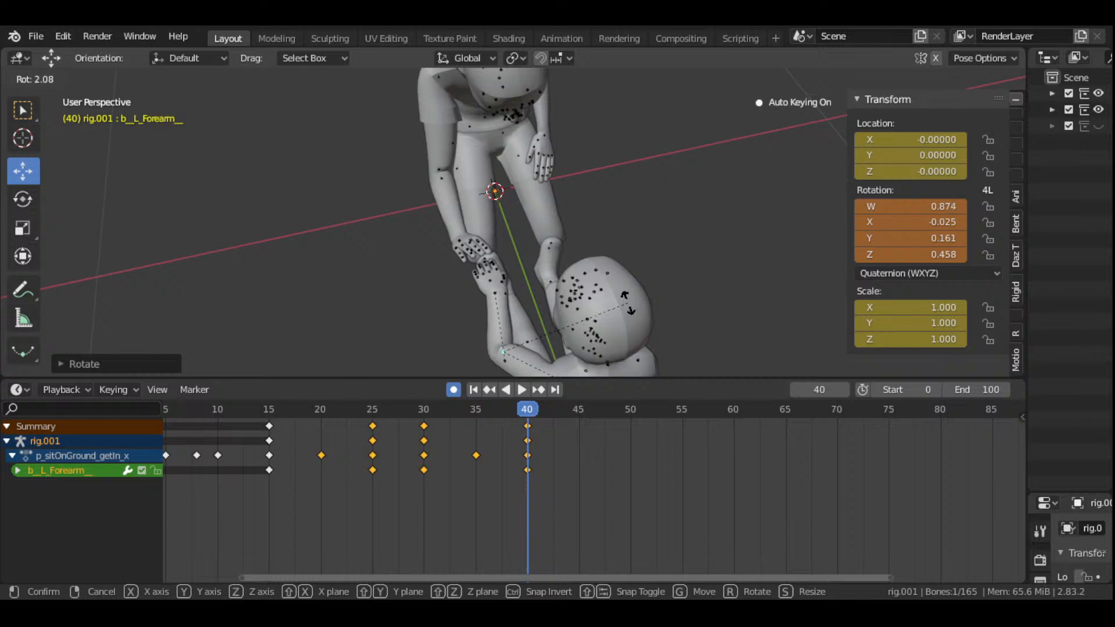
pyautogui.click(627, 288)
# - Raise the child's left forearm at frame 40 so its fingers reach the kneeling figure's fingertips
pyautogui.moveTo(806, 129); pyautogui.dragTo(748, 239)
pyautogui.scroll(2, 746, 244)
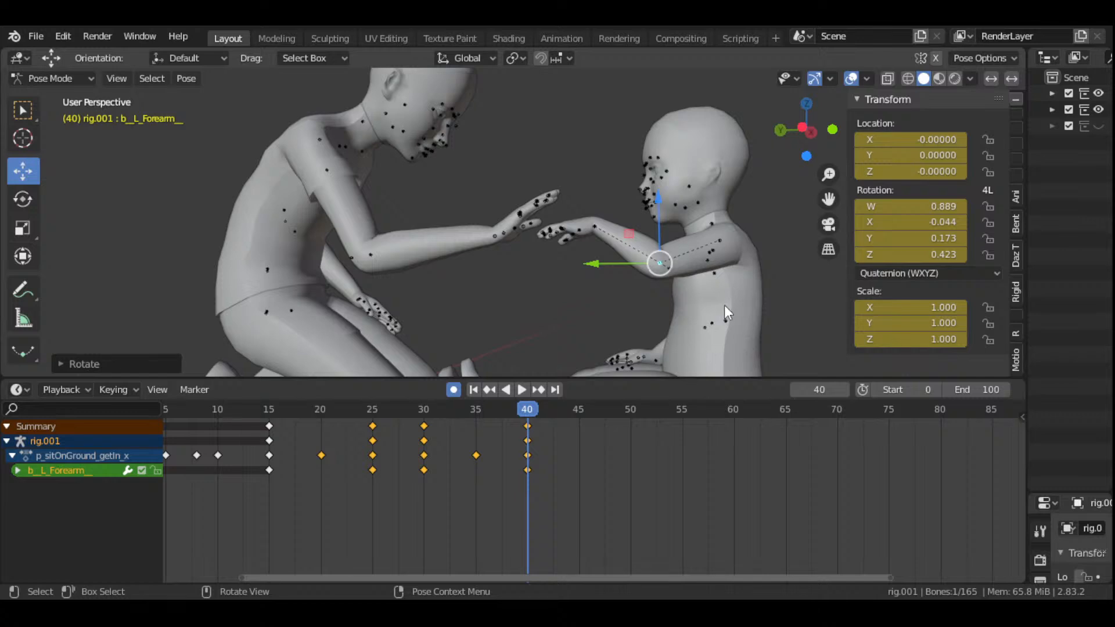
pyautogui.press('r')
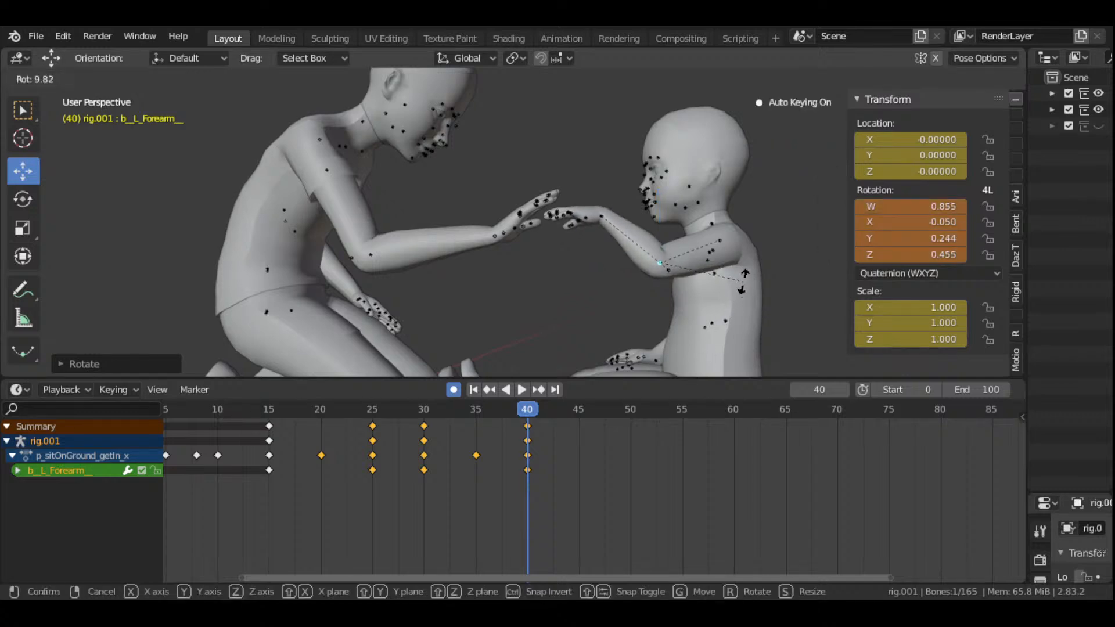
pyautogui.click(744, 265)
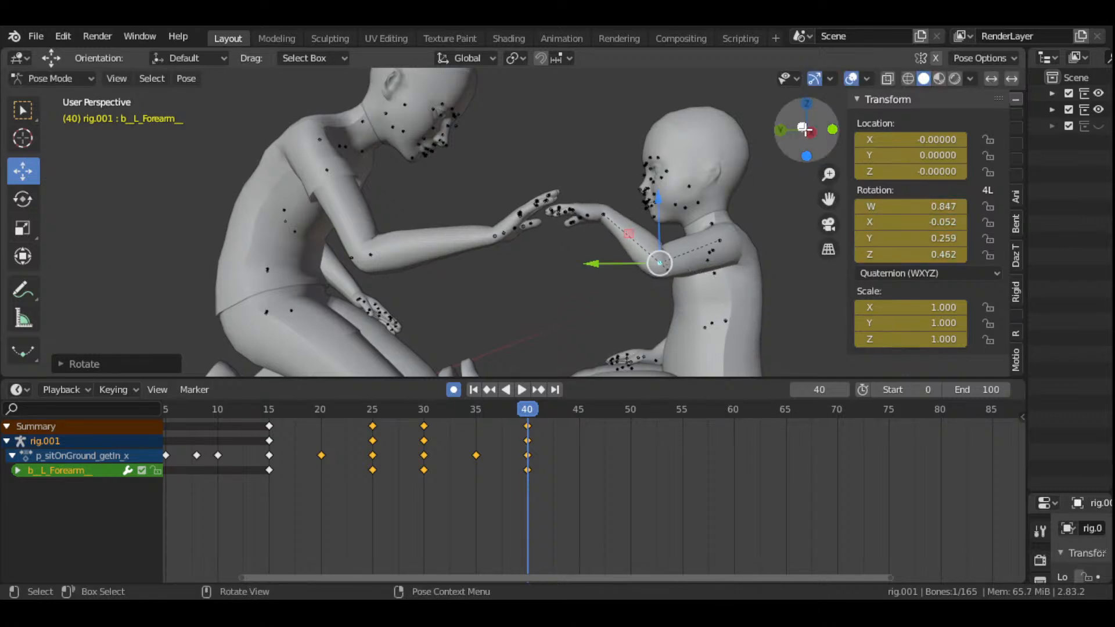
# - Rotate the kneeling figure's right hand slightly downward at frame 40 to meet the child's fingers
pyautogui.moveTo(805, 129); pyautogui.dragTo(772, 134)
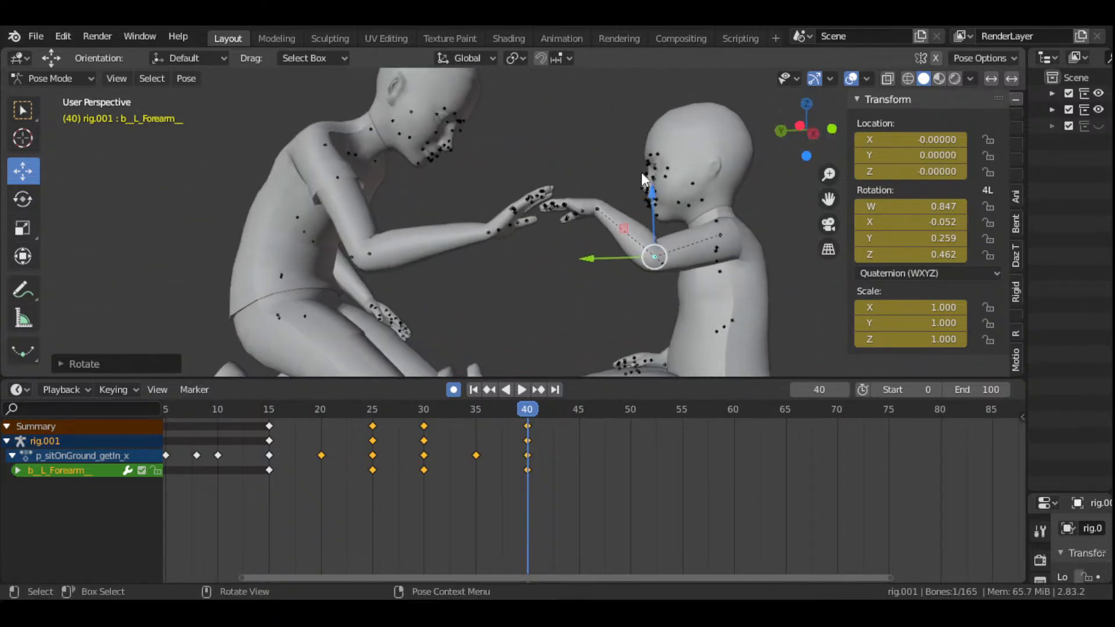
pyautogui.click(490, 231)
pyautogui.press('r')
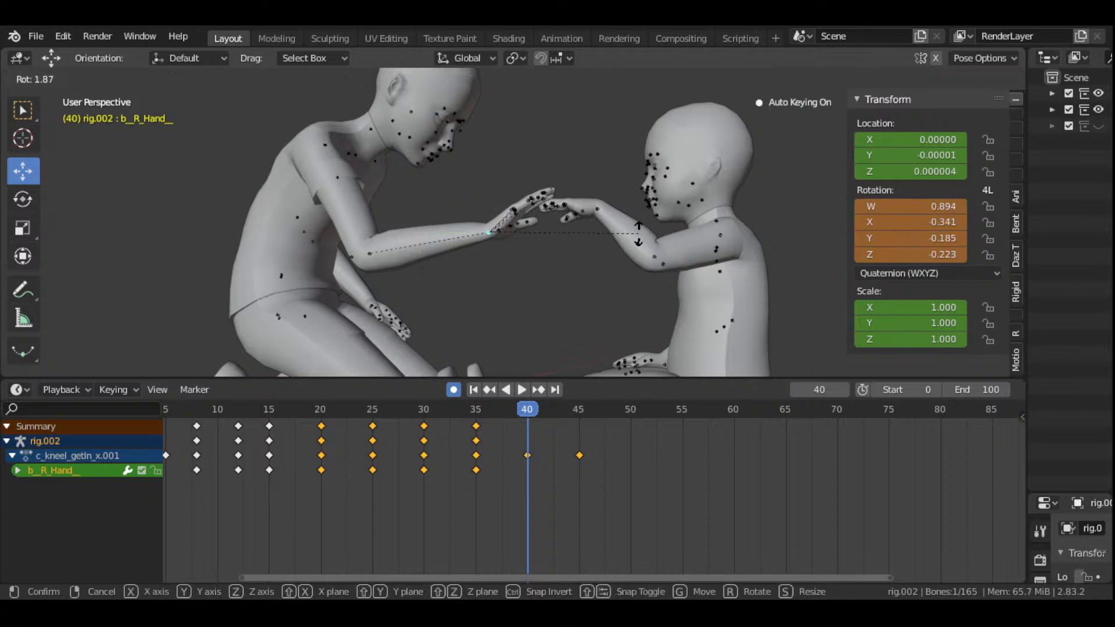
pyautogui.click(642, 244)
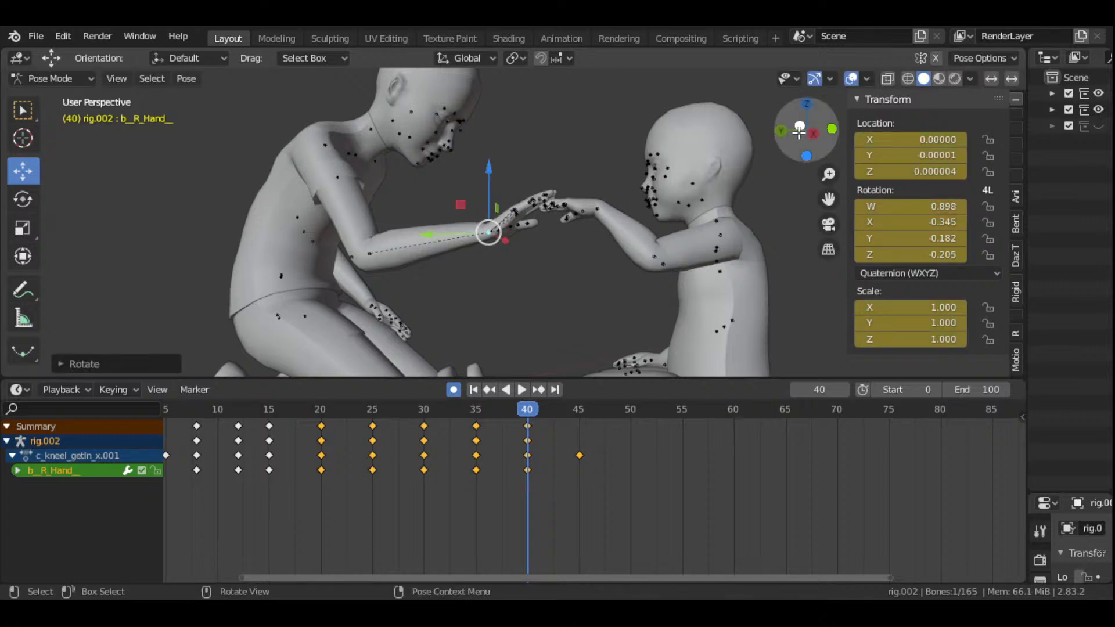
pyautogui.moveTo(800, 131)
pyautogui.mouseDown()
pyautogui.moveTo(813, 142)
pyautogui.moveTo(802, 133)
pyautogui.mouseUp()
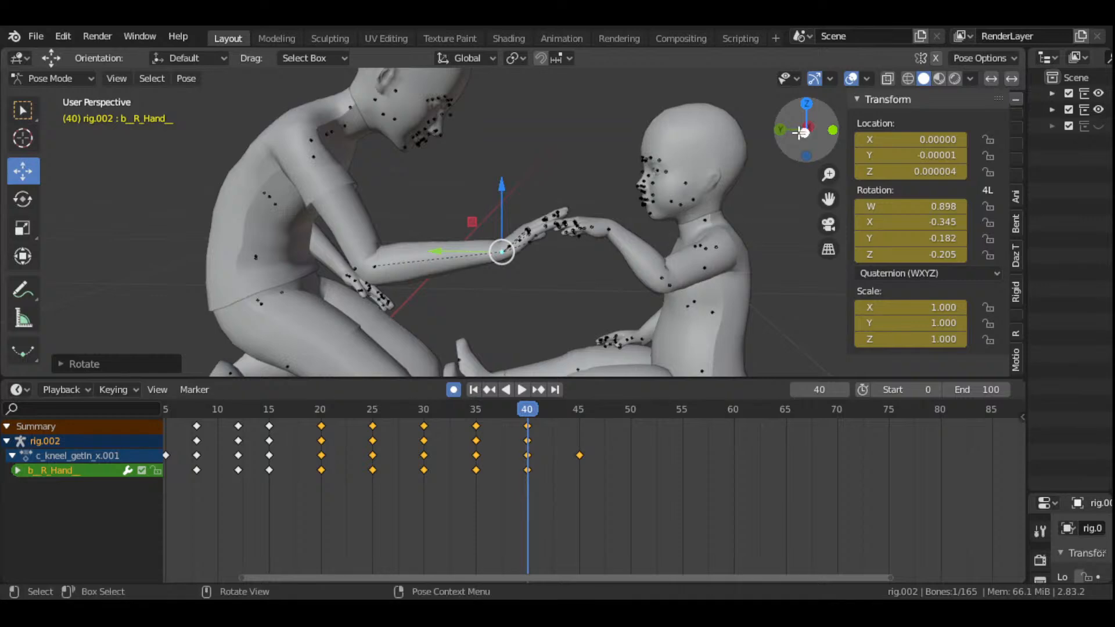
# - Play the animation from frame 20 and scrub between frames 40 and 45 to check how the hands meet
pyautogui.click(322, 410)
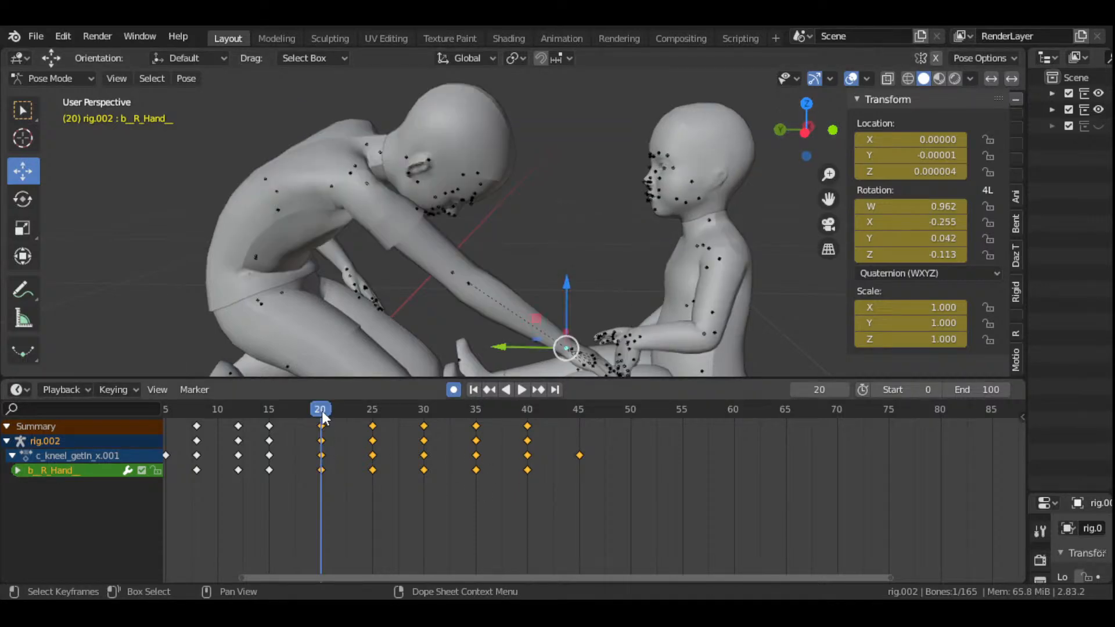
pyautogui.press('space')
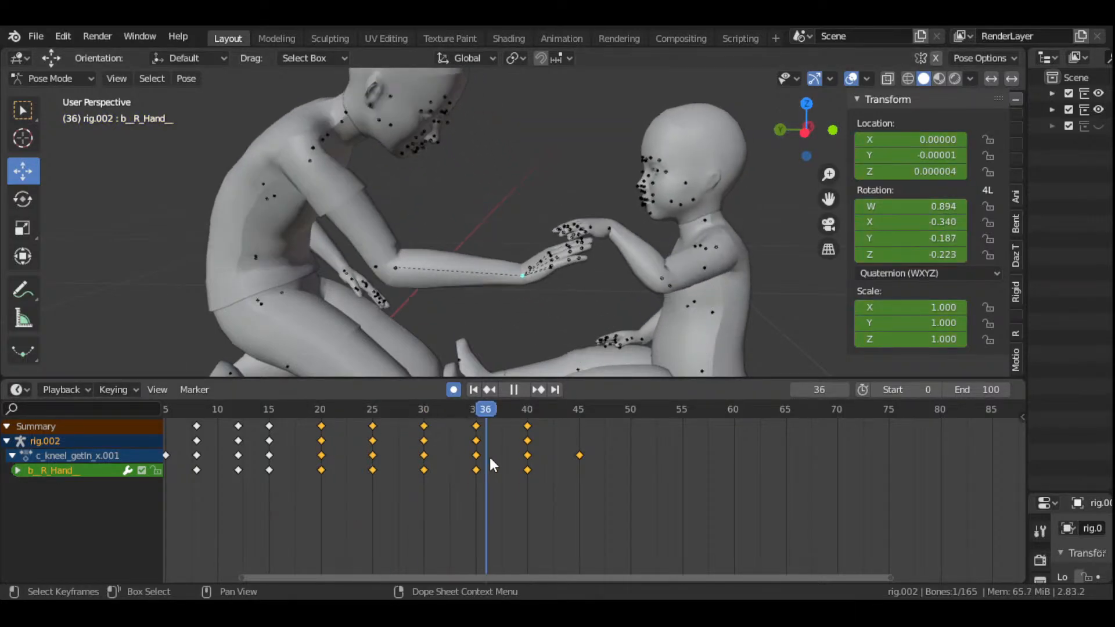
pyautogui.moveTo(450, 458); pyautogui.dragTo(364, 440)
pyautogui.click(520, 395)
pyautogui.click(520, 395)
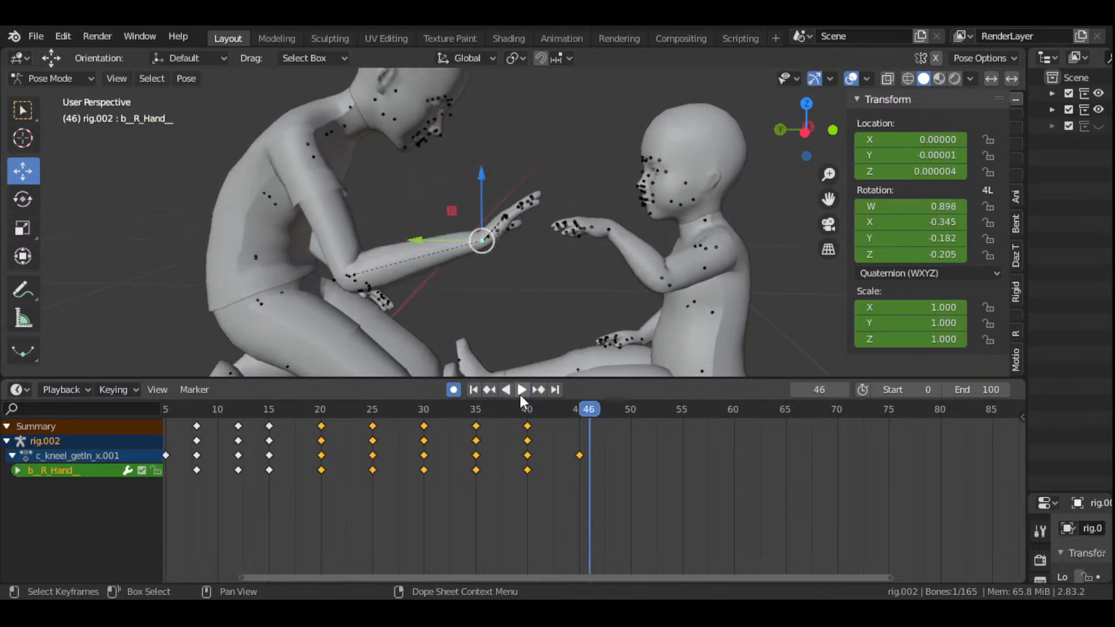
pyautogui.moveTo(527, 416); pyautogui.dragTo(582, 433)
pyautogui.moveTo(525, 410); pyautogui.dragTo(577, 468)
# - Tilt the kneeling figure's neck about 5.6 degrees toward the raised arm at frame 45
pyautogui.moveTo(806, 129); pyautogui.dragTo(572, 187)
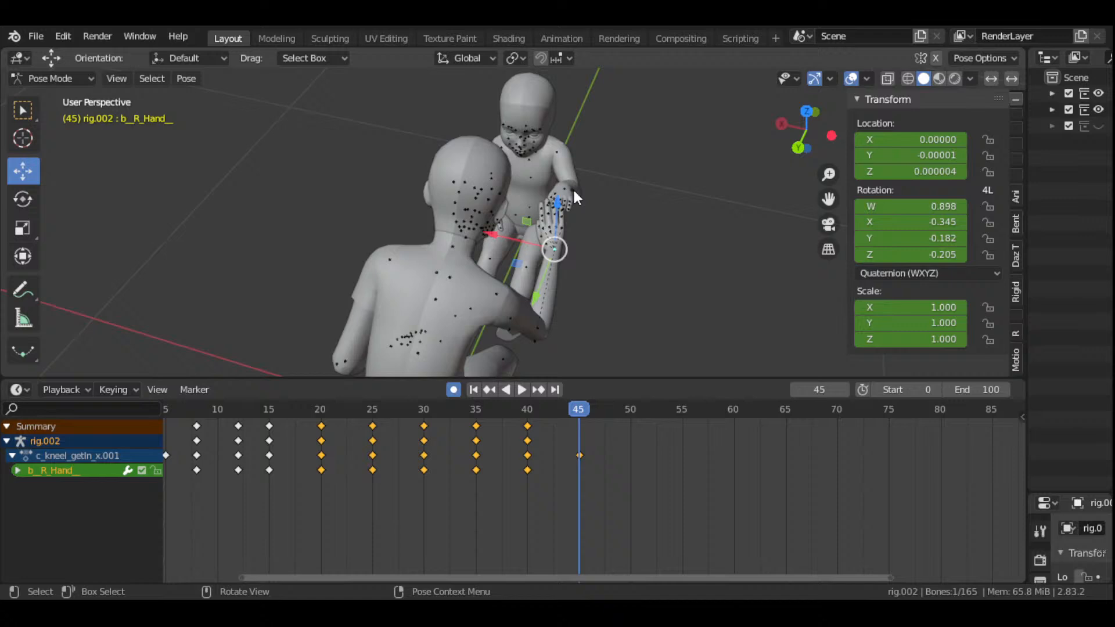
pyautogui.click(451, 248)
pyautogui.press('r')
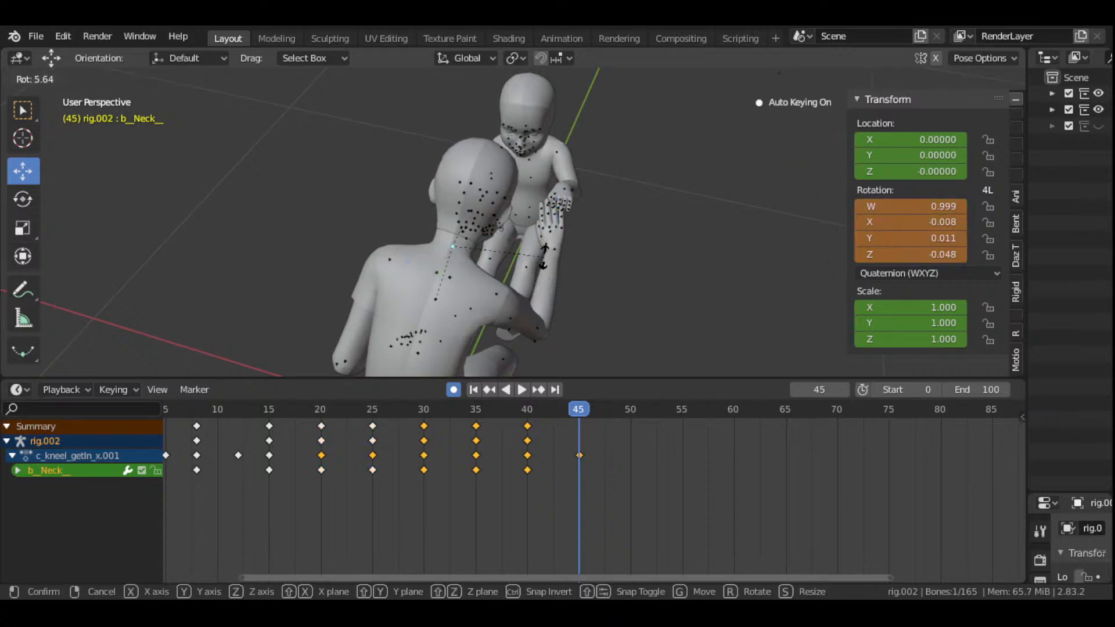
pyautogui.click(717, 137)
pyautogui.moveTo(804, 132); pyautogui.dragTo(764, 133)
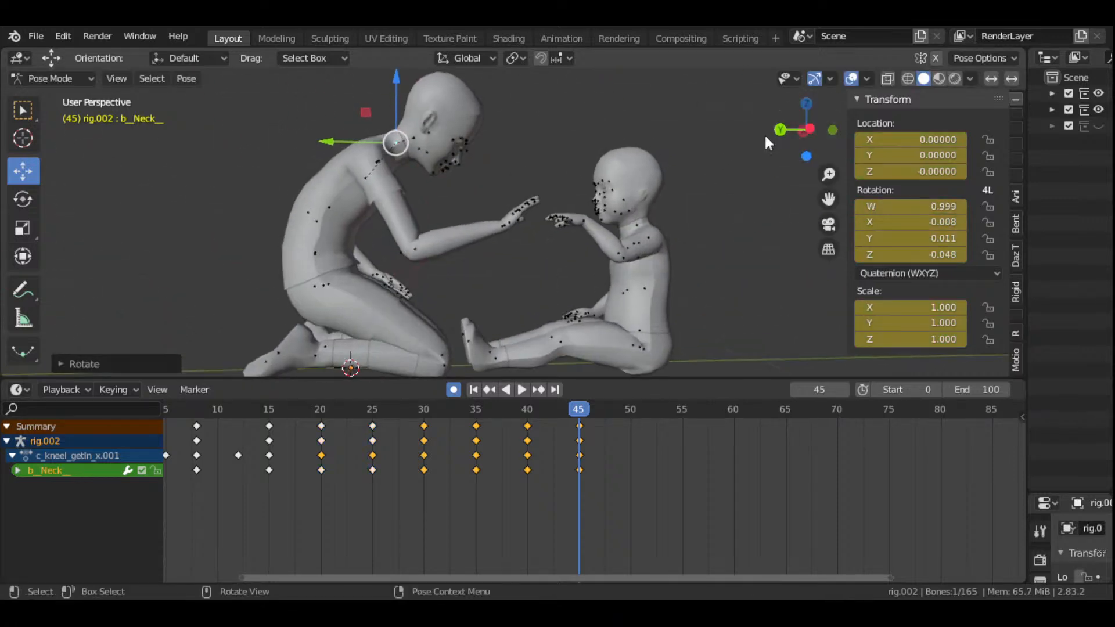
# - Raise the child's left upper arm about 6.7 degrees at frame 40 to bring its hand up to the kneeling figure's fingers
pyautogui.click(319, 255)
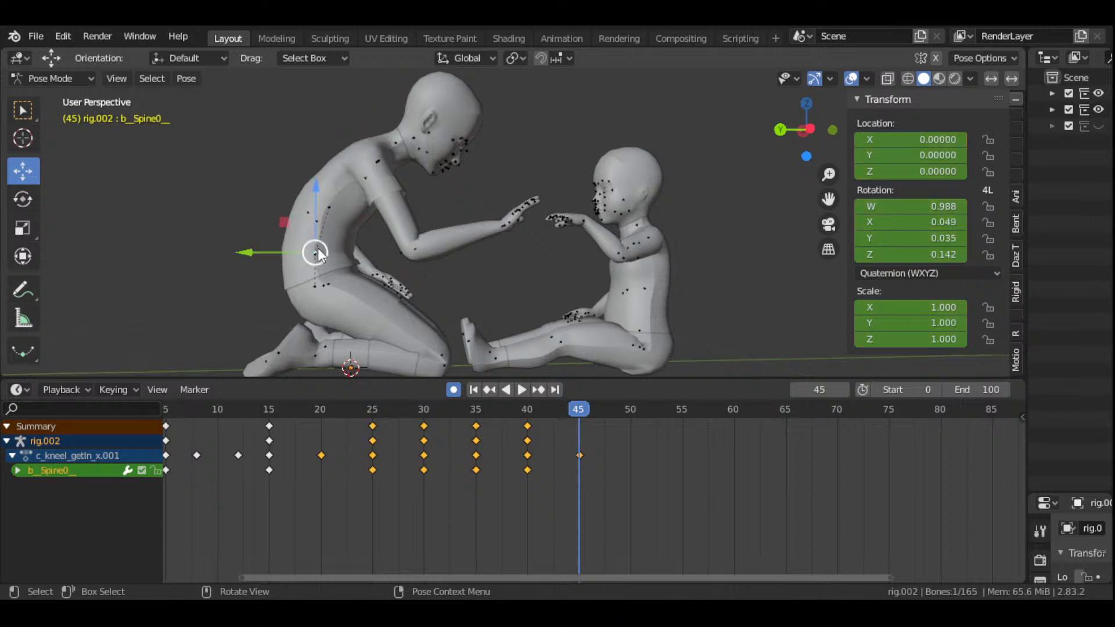
pyautogui.click(525, 412)
pyautogui.moveTo(532, 411); pyautogui.dragTo(481, 448)
pyautogui.moveTo(472, 448); pyautogui.dragTo(528, 472)
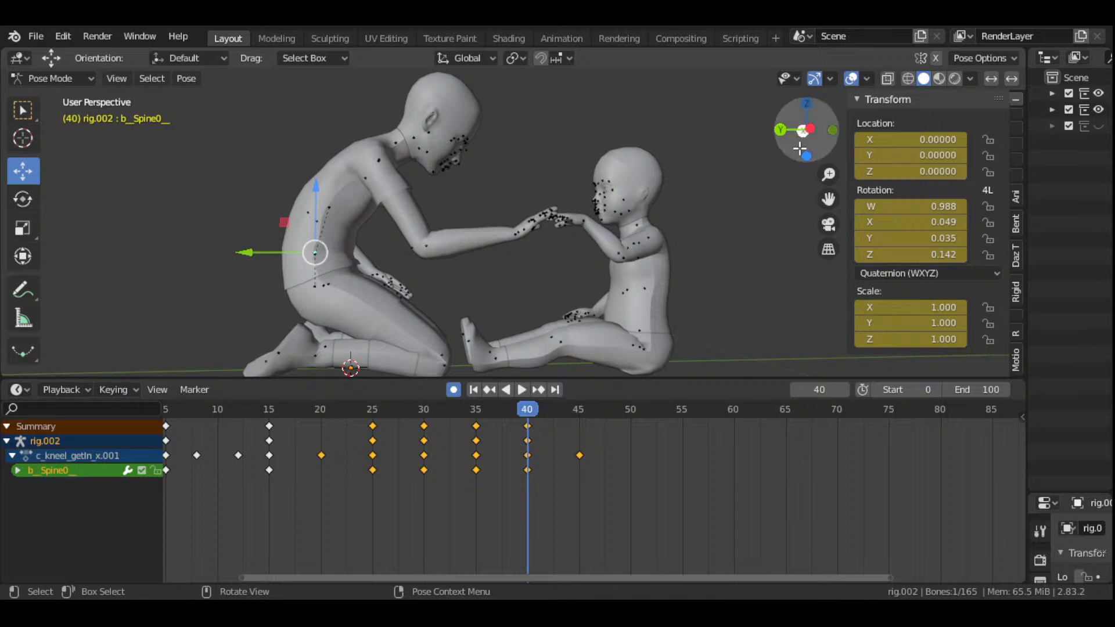
pyautogui.moveTo(805, 137)
pyautogui.mouseDown()
pyautogui.moveTo(806, 174)
pyautogui.moveTo(807, 131)
pyautogui.mouseUp()
pyautogui.click(654, 232)
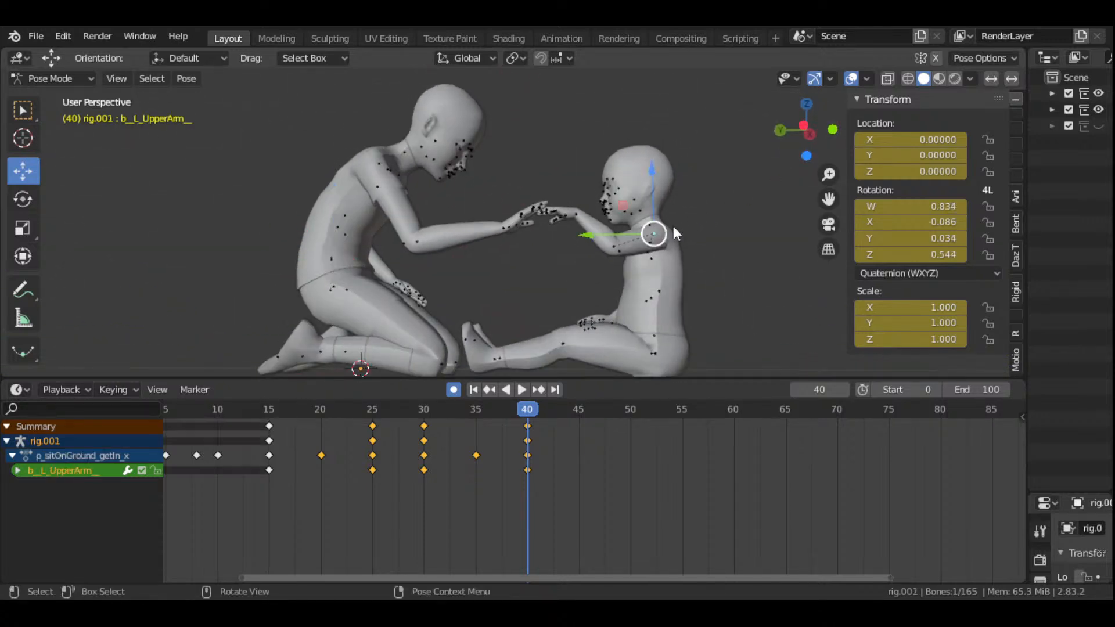
pyautogui.press('r')
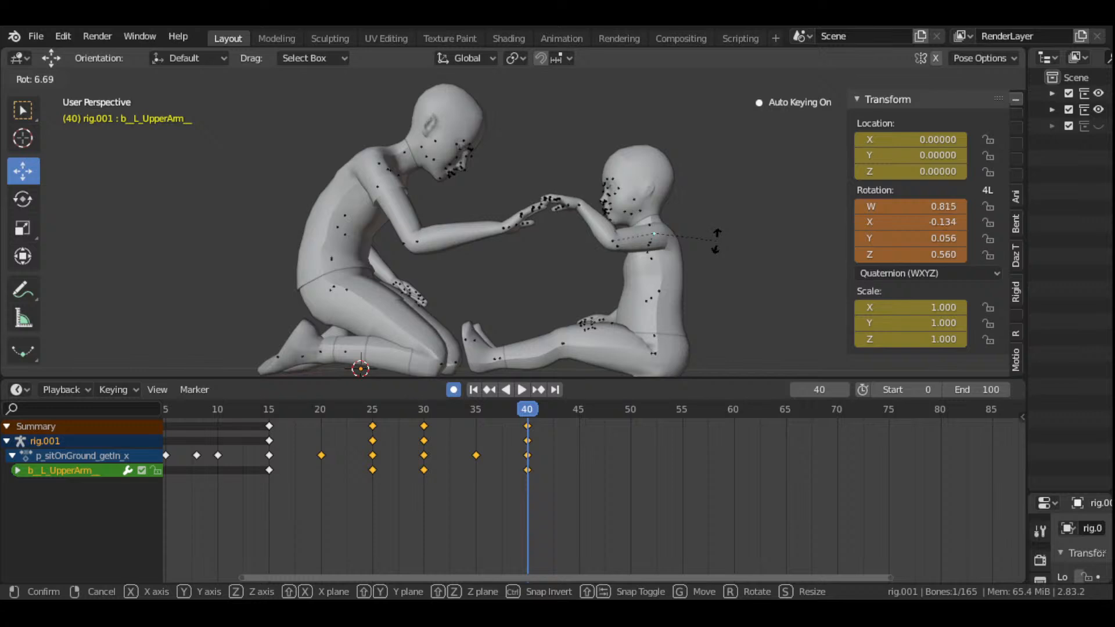
pyautogui.click(716, 238)
pyautogui.moveTo(807, 131); pyautogui.dragTo(613, 203)
pyautogui.scroll(2, 617, 262)
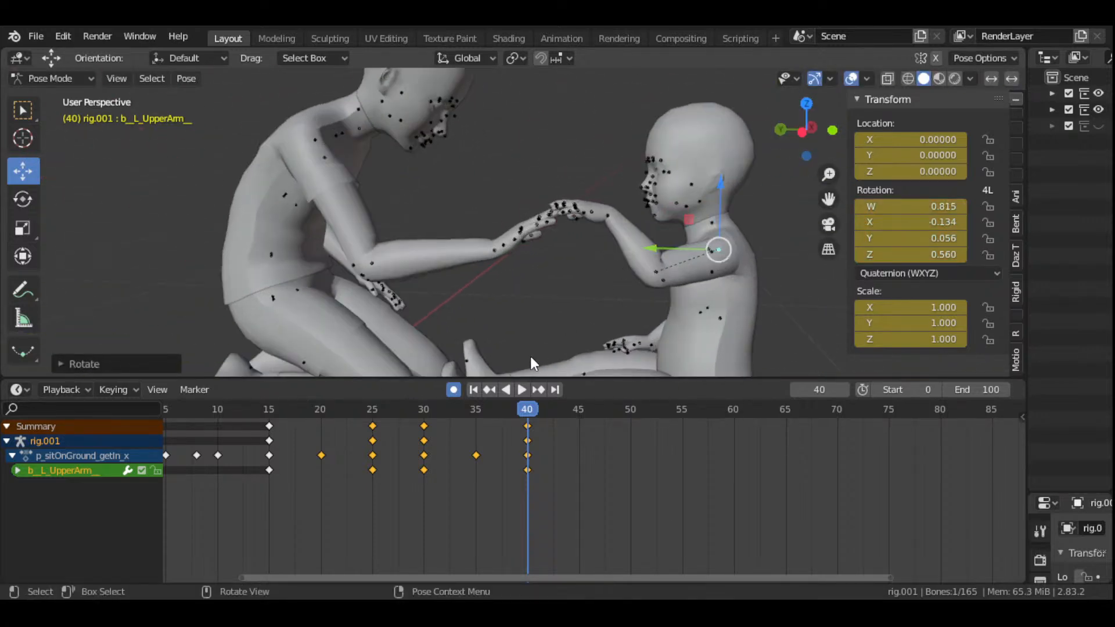
# - Raise the kneeling figure's right forearm at frame 35 so its fingers come up to the child's hand
pyautogui.click(427, 411)
pyautogui.moveTo(426, 411); pyautogui.dragTo(475, 423)
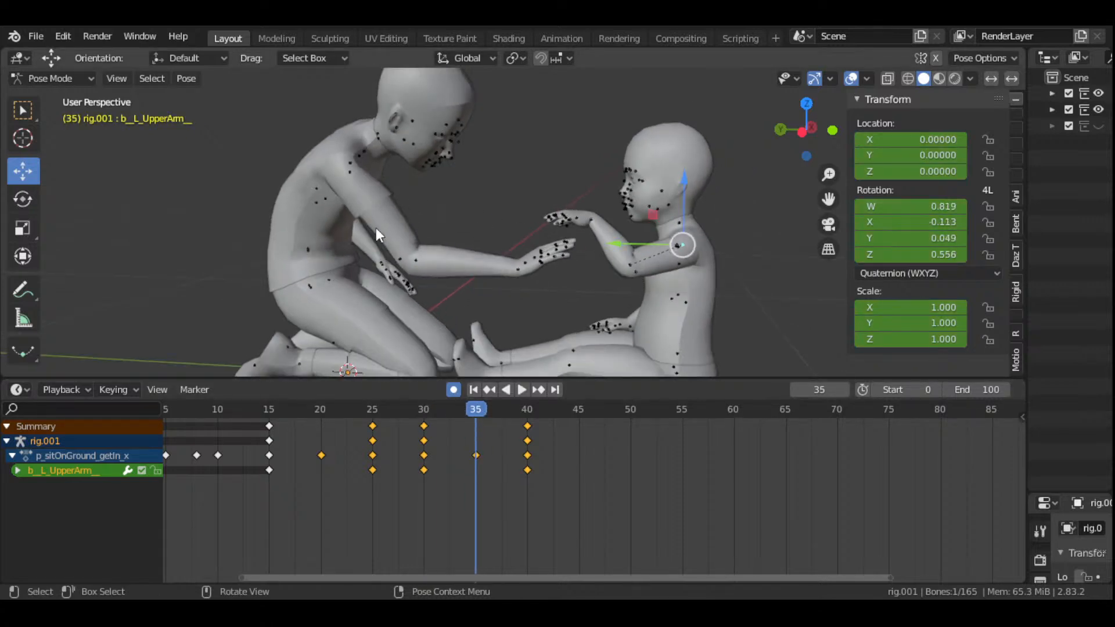
pyautogui.click(349, 172)
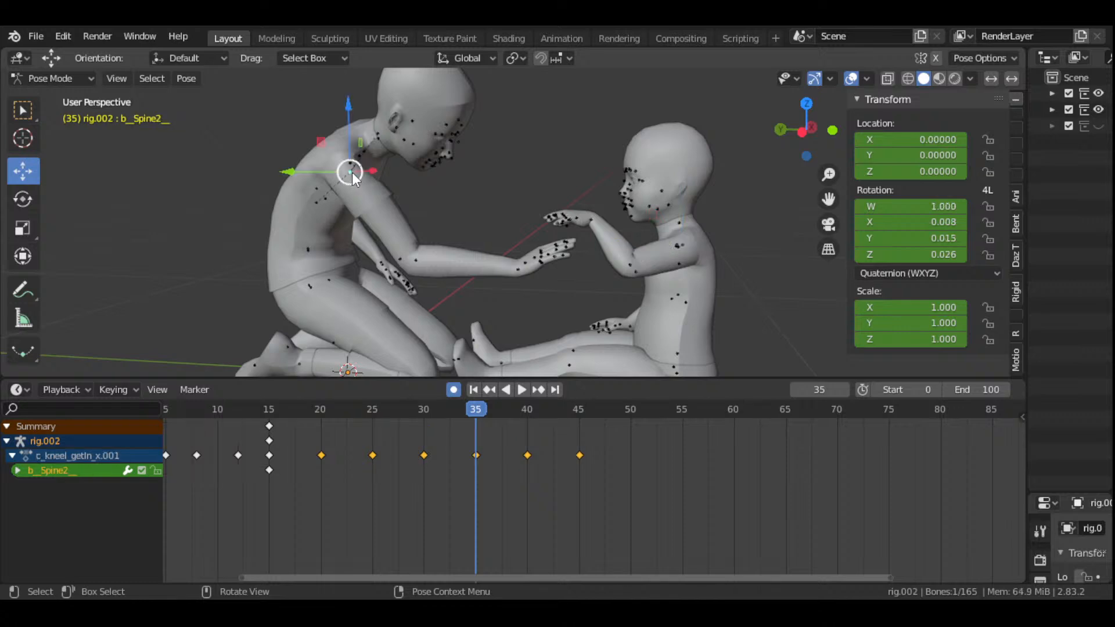
pyautogui.moveTo(809, 130); pyautogui.dragTo(755, 139)
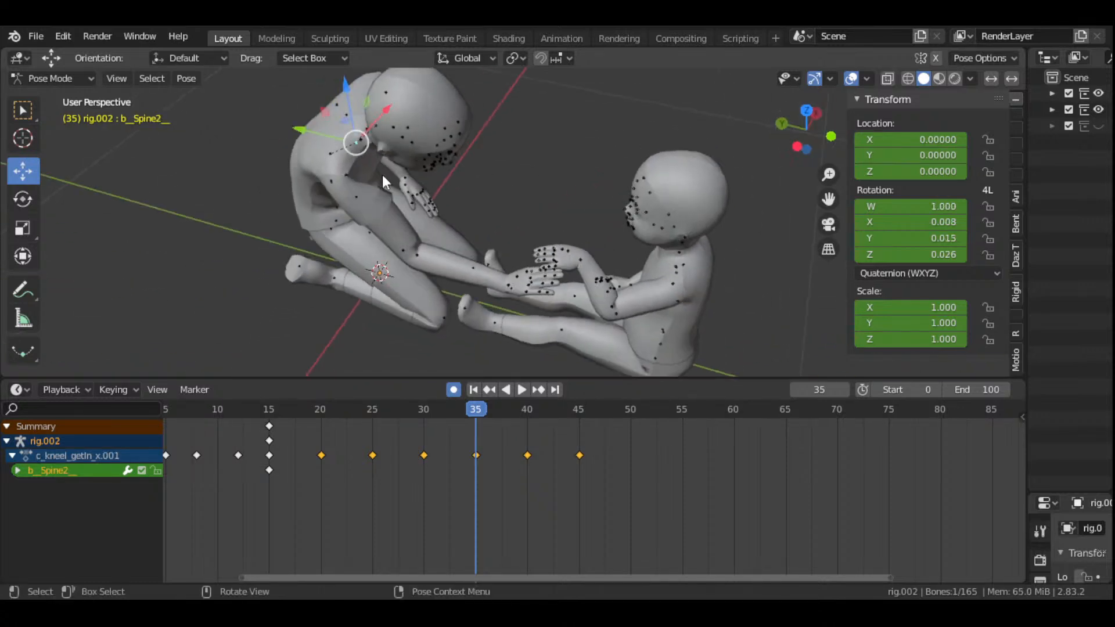
pyautogui.click(415, 255)
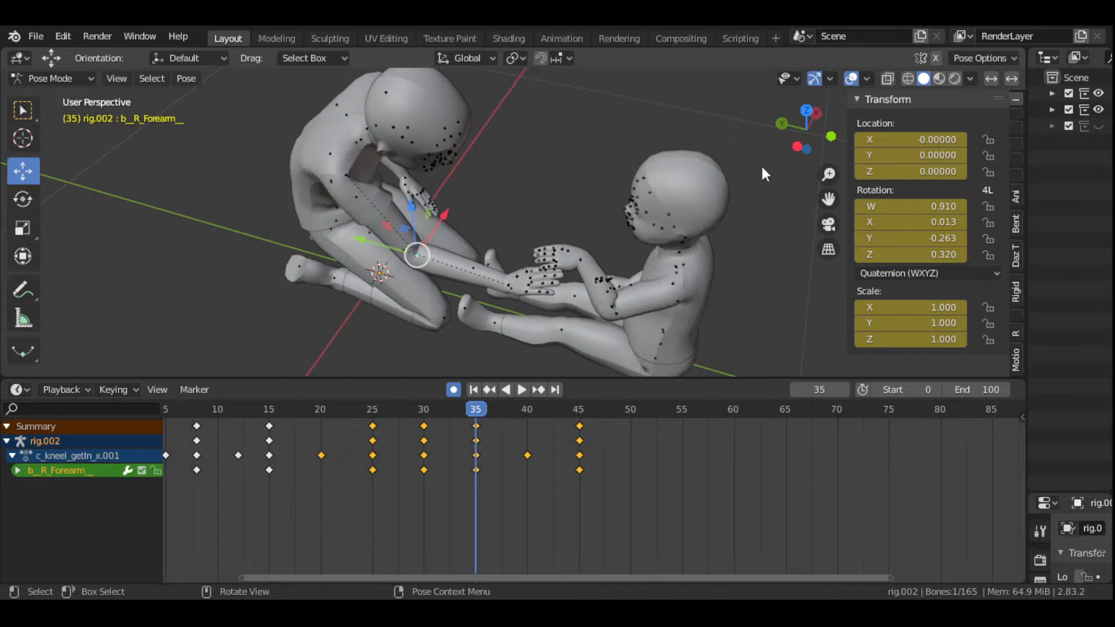
pyautogui.moveTo(809, 130); pyautogui.dragTo(799, 114)
pyautogui.press('r')
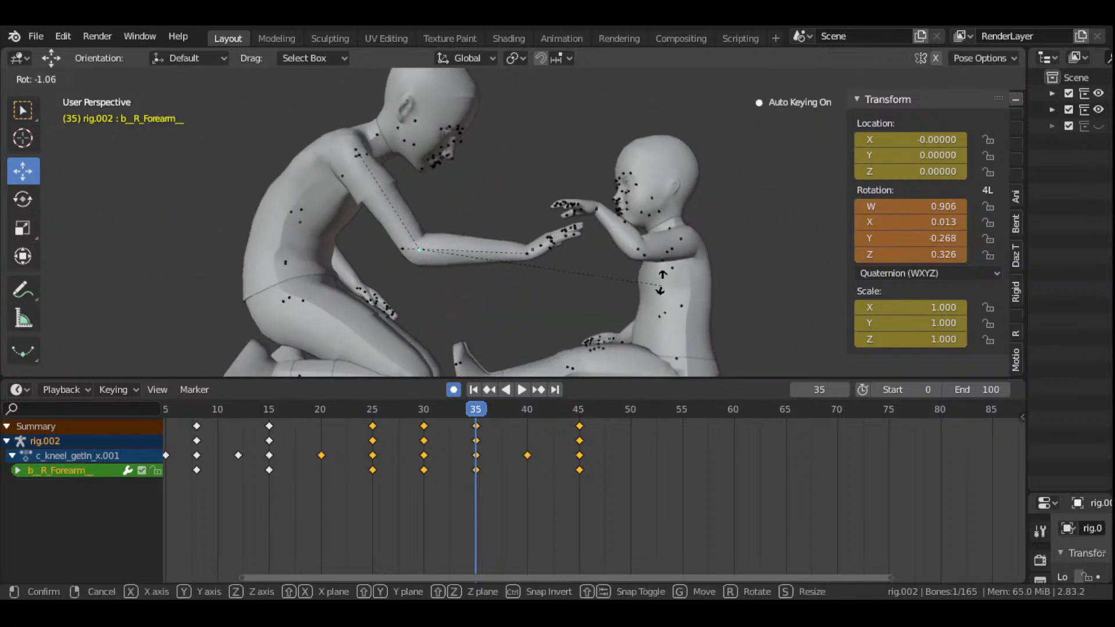
pyautogui.click(654, 264)
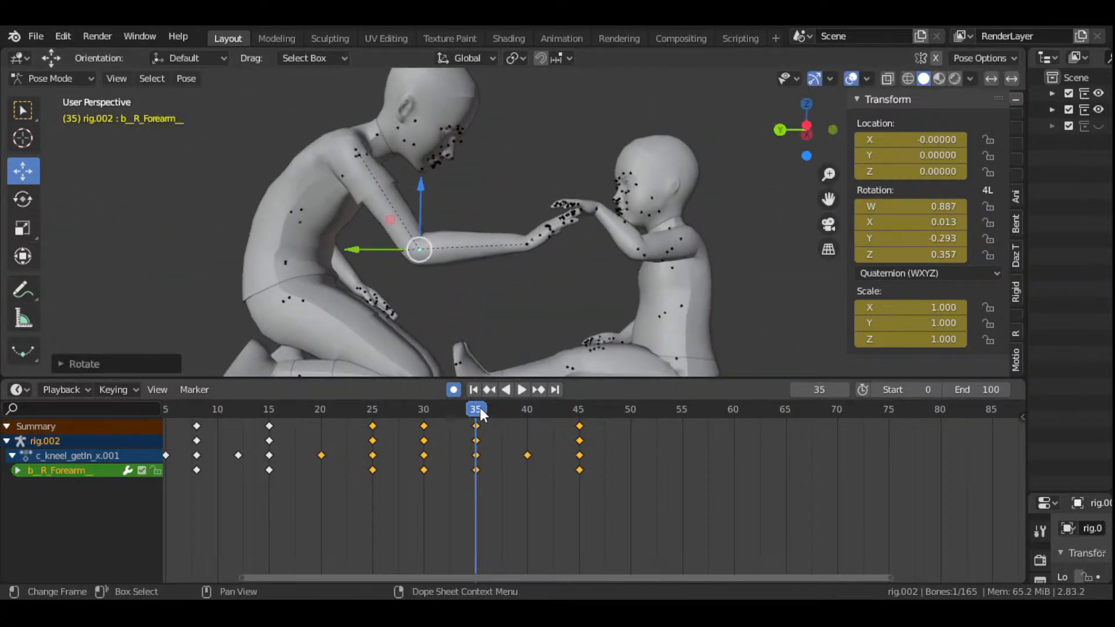
# - Play and scrub frames 35 to 45, examining the hand contact from both sides of the figures
pyautogui.press('space')
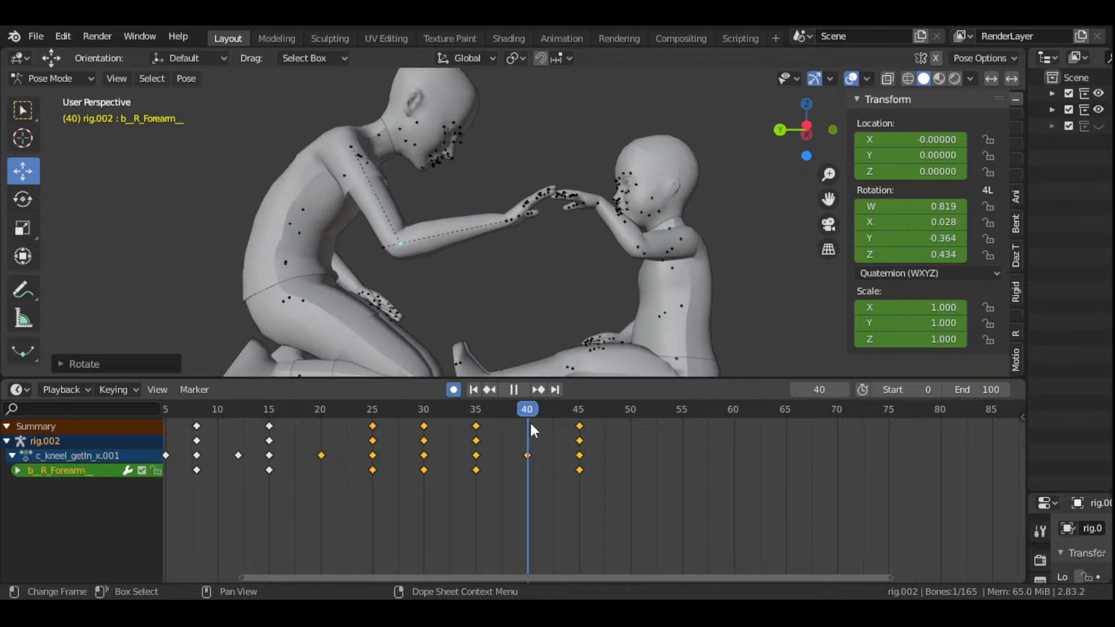
pyautogui.moveTo(531, 423); pyautogui.dragTo(576, 469)
pyautogui.press('space')
pyautogui.scroll(-3, 684, 254)
pyautogui.moveTo(807, 130); pyautogui.dragTo(688, 131)
pyautogui.scroll(3, 499, 271)
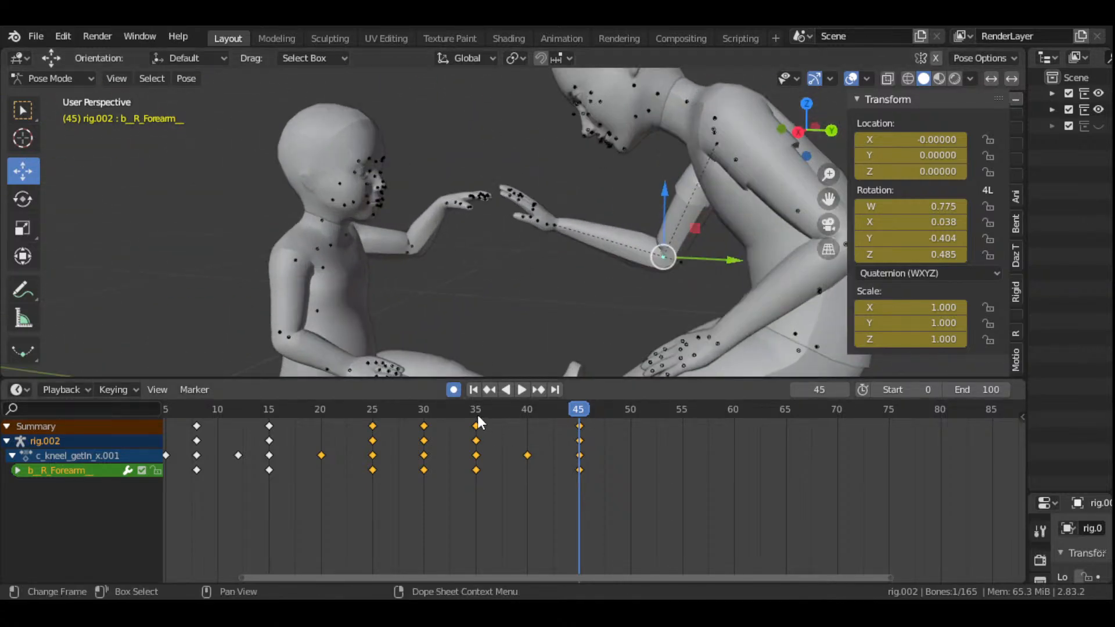
pyautogui.moveTo(477, 415); pyautogui.dragTo(526, 483)
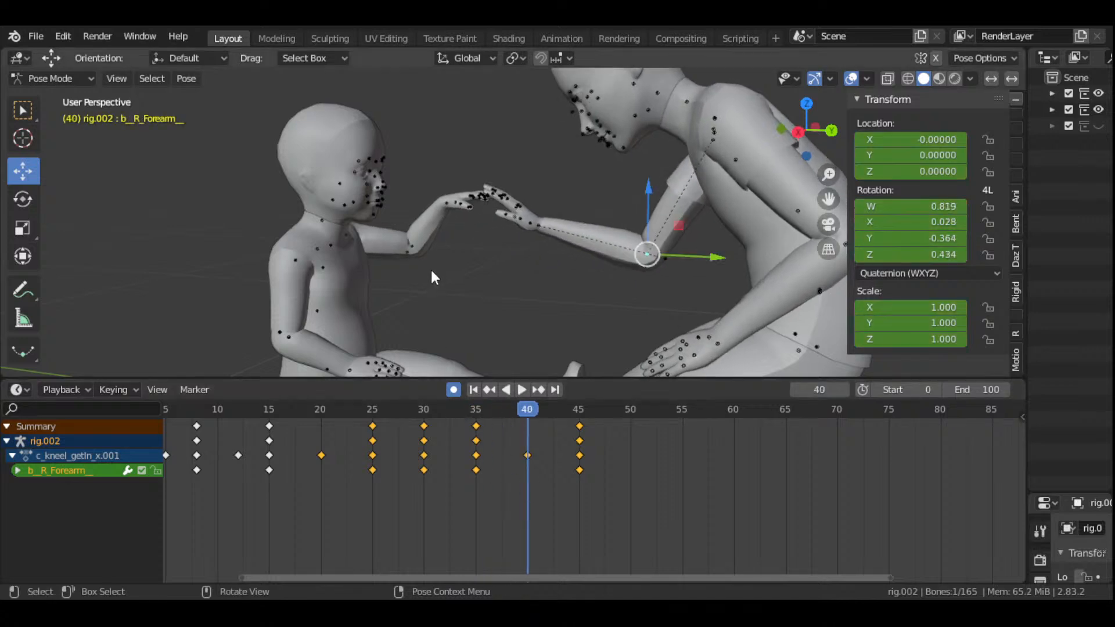
# - Rotate the child's left hand at frame 45 so its fingers point upward
pyautogui.click(447, 201)
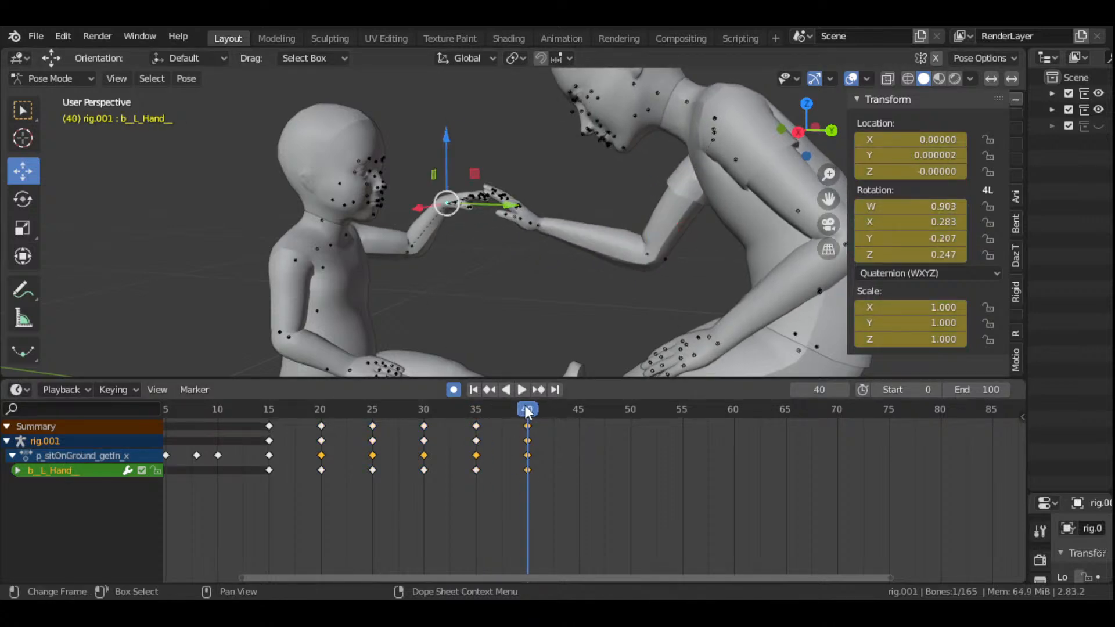
pyautogui.moveTo(528, 412); pyautogui.dragTo(581, 424)
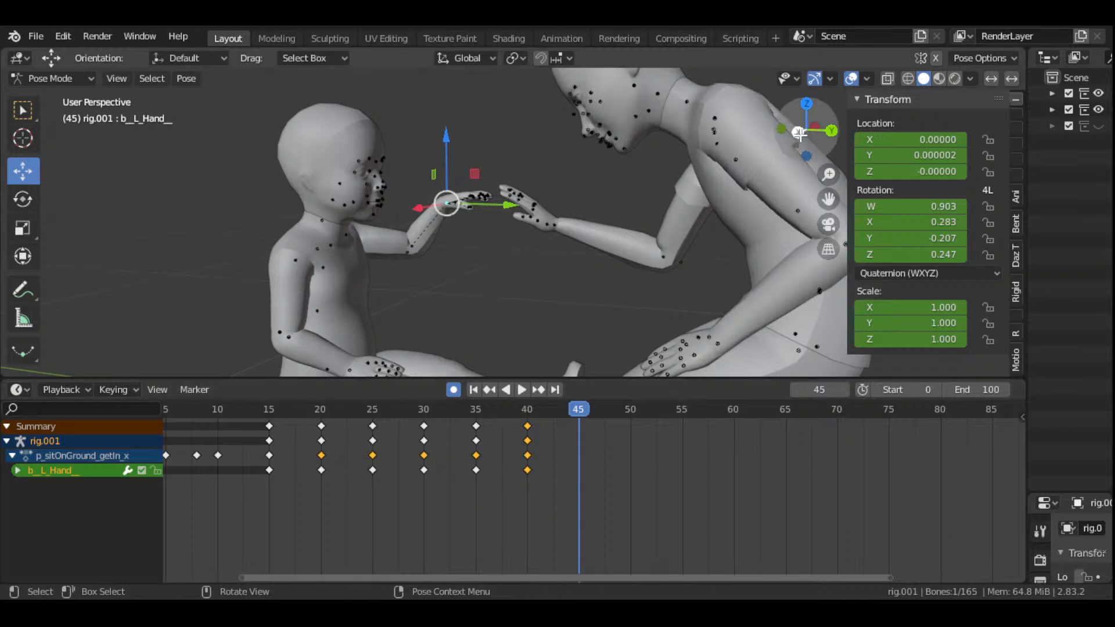
pyautogui.moveTo(800, 134); pyautogui.dragTo(710, 189)
pyautogui.press('r')
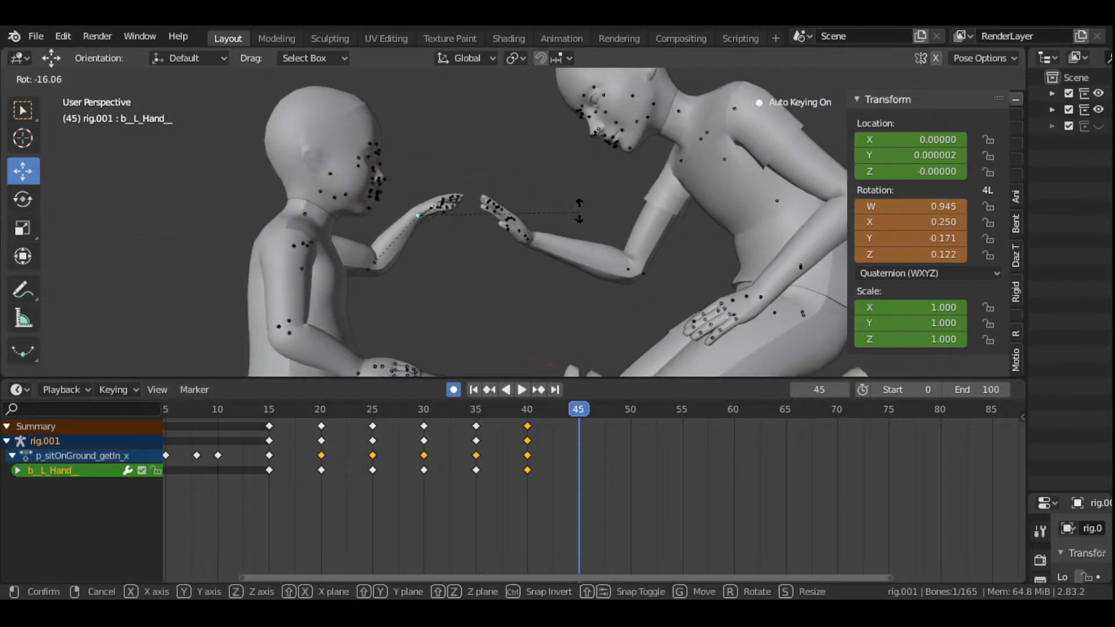
pyautogui.click(558, 186)
pyautogui.moveTo(807, 121); pyautogui.dragTo(681, 229)
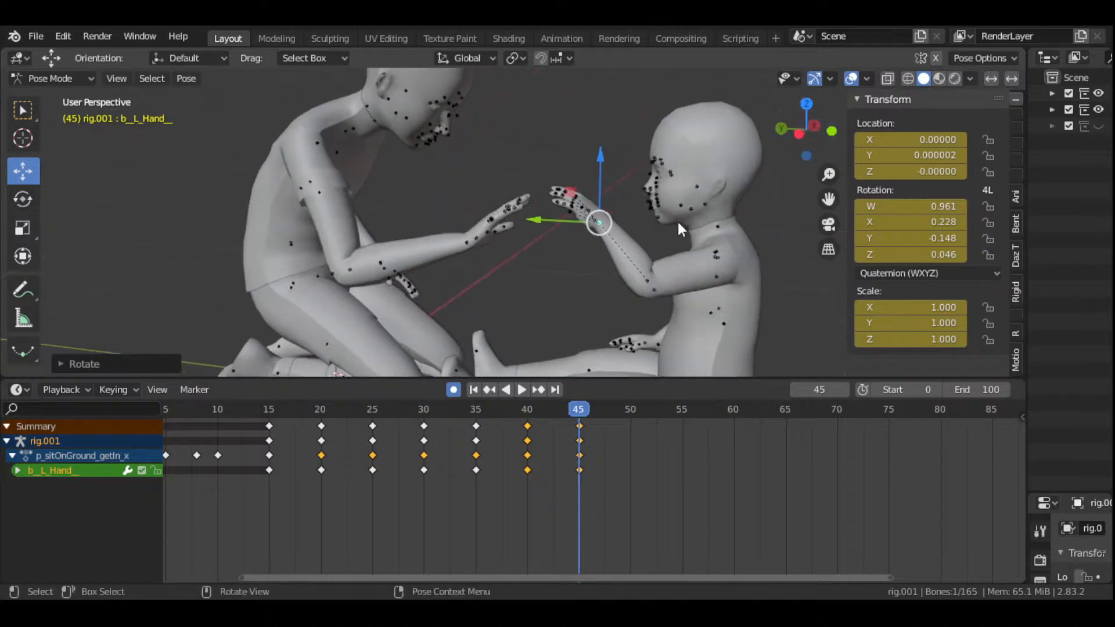
# - Examine both figures' poses at frame 45 from several angles, including the child's neck
pyautogui.scroll(-4, 625, 267)
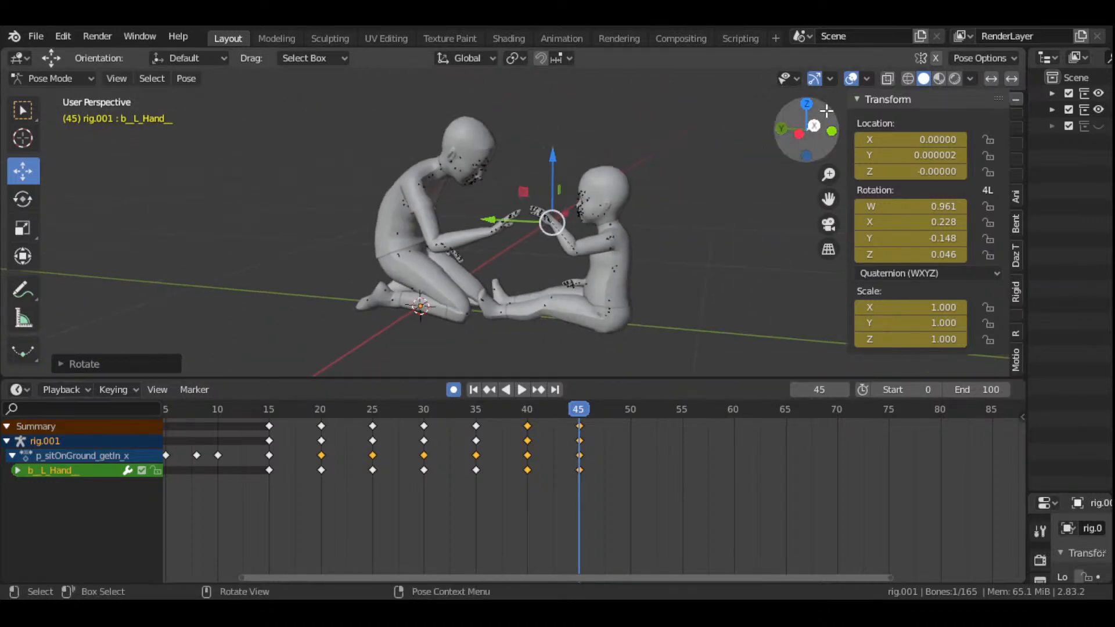
pyautogui.moveTo(826, 111)
pyautogui.mouseDown()
pyautogui.moveTo(784, 129)
pyautogui.moveTo(819, 130)
pyautogui.mouseUp()
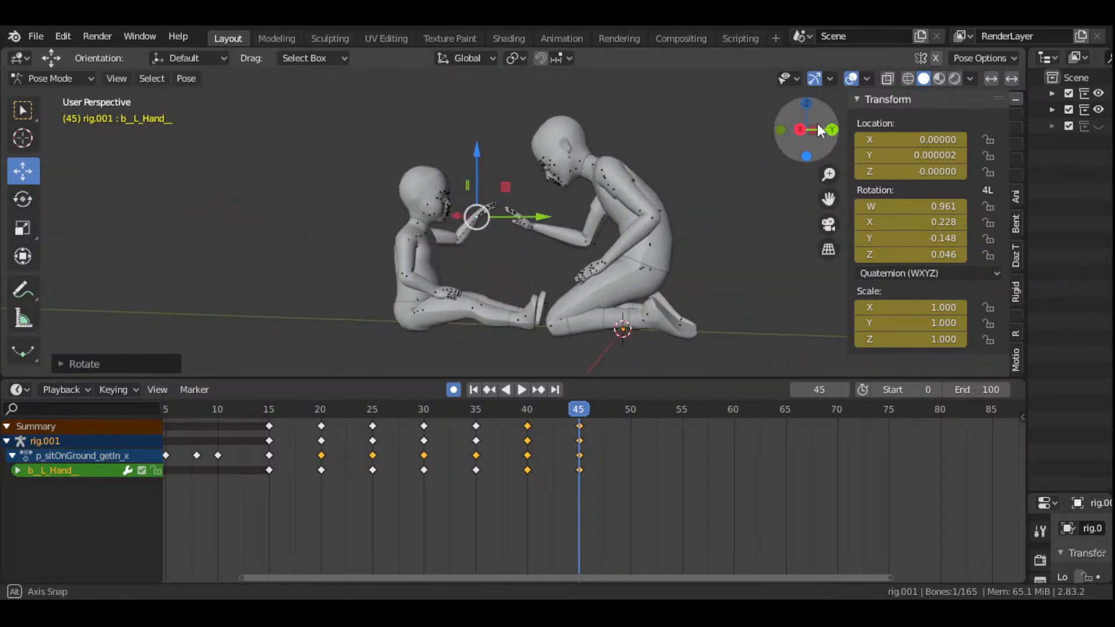
pyautogui.scroll(3, 472, 253)
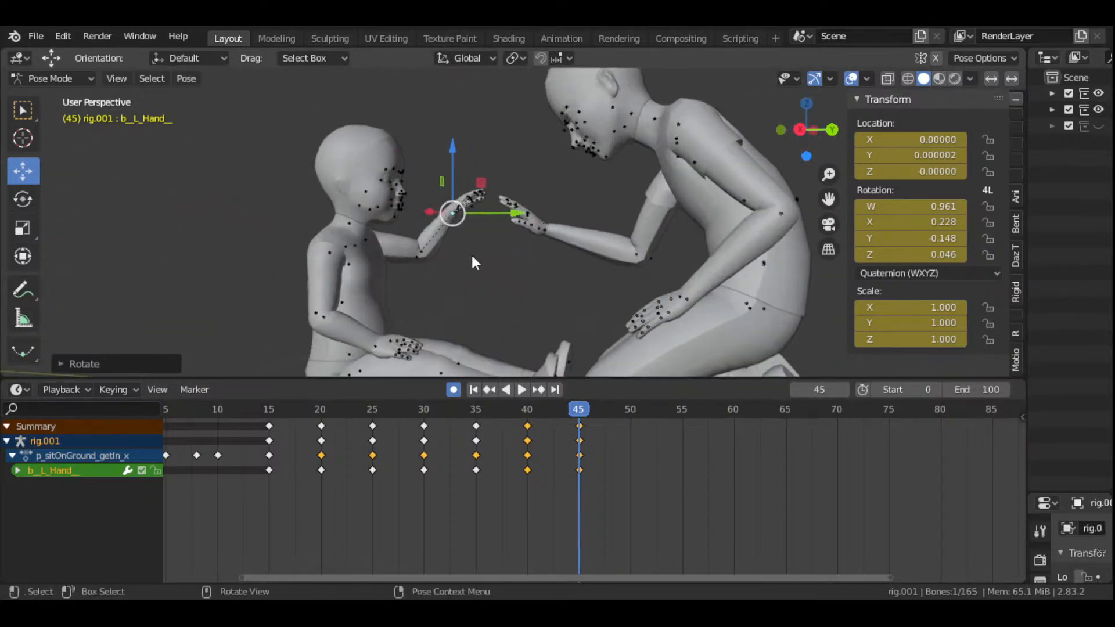
pyautogui.click(353, 224)
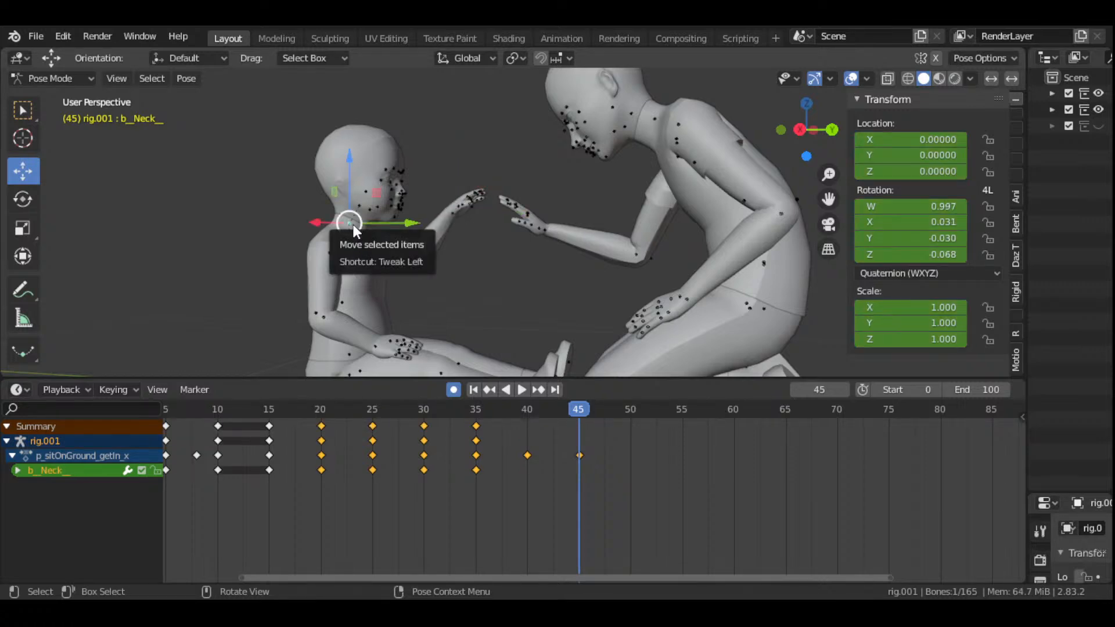
pyautogui.moveTo(794, 128)
pyautogui.mouseDown()
pyautogui.moveTo(810, 125)
pyautogui.moveTo(787, 132)
pyautogui.mouseUp()
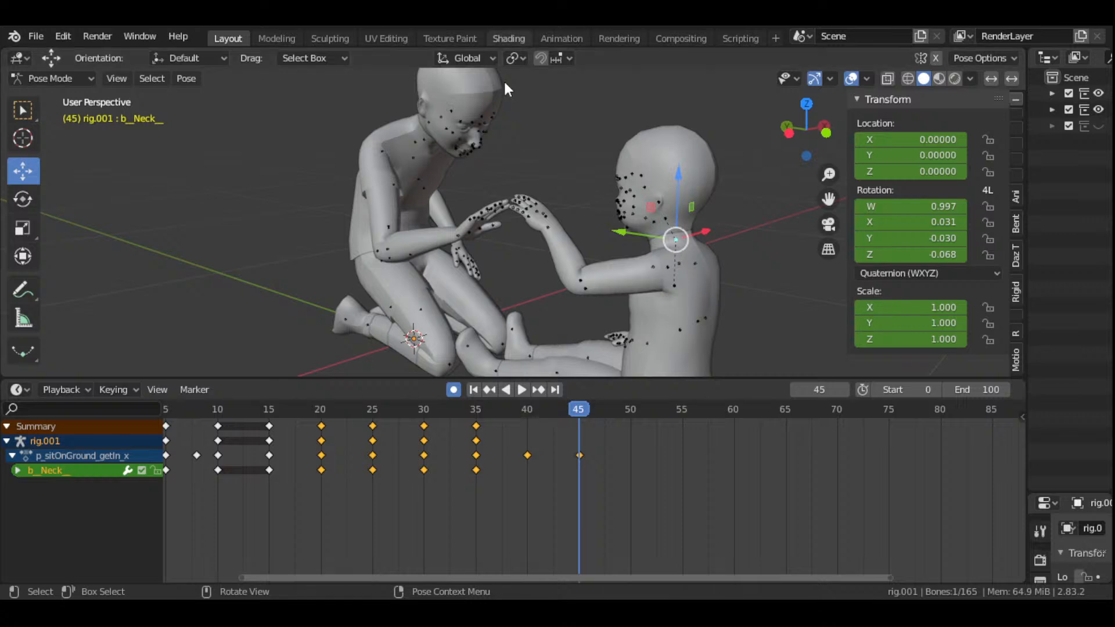
pyautogui.scroll(-2, 254, 266)
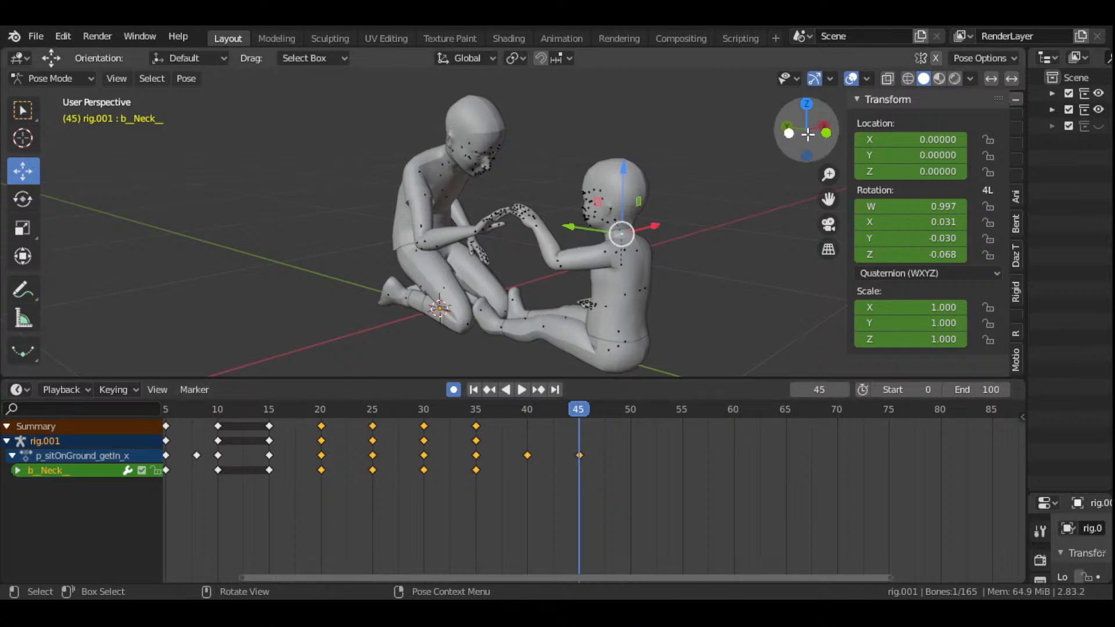
pyautogui.moveTo(810, 129); pyautogui.dragTo(682, 246)
pyautogui.scroll(3, 541, 256)
pyautogui.scroll(-3, 455, 479)
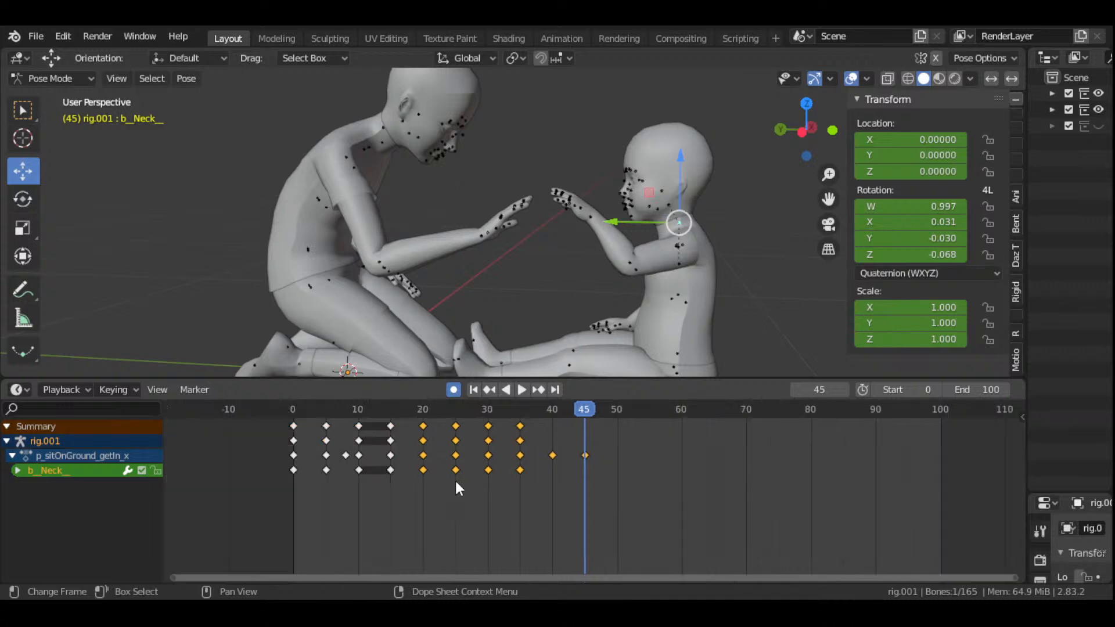
# - Play the animation from frame 0, scrub to frame 40, and select the child's left hand there
pyautogui.click(471, 389)
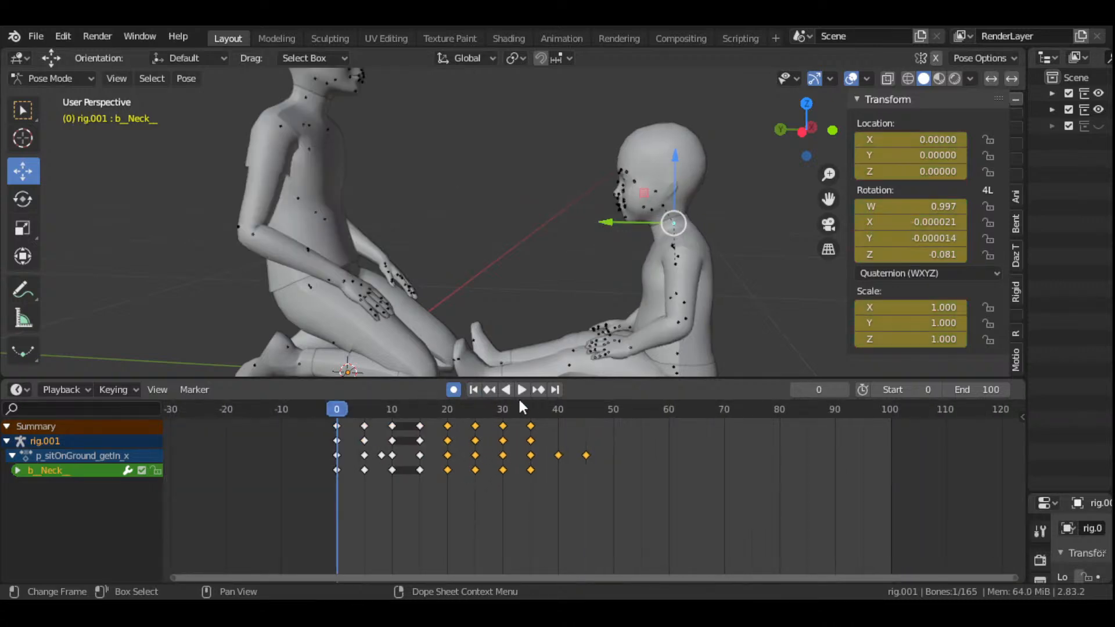
pyautogui.click(524, 389)
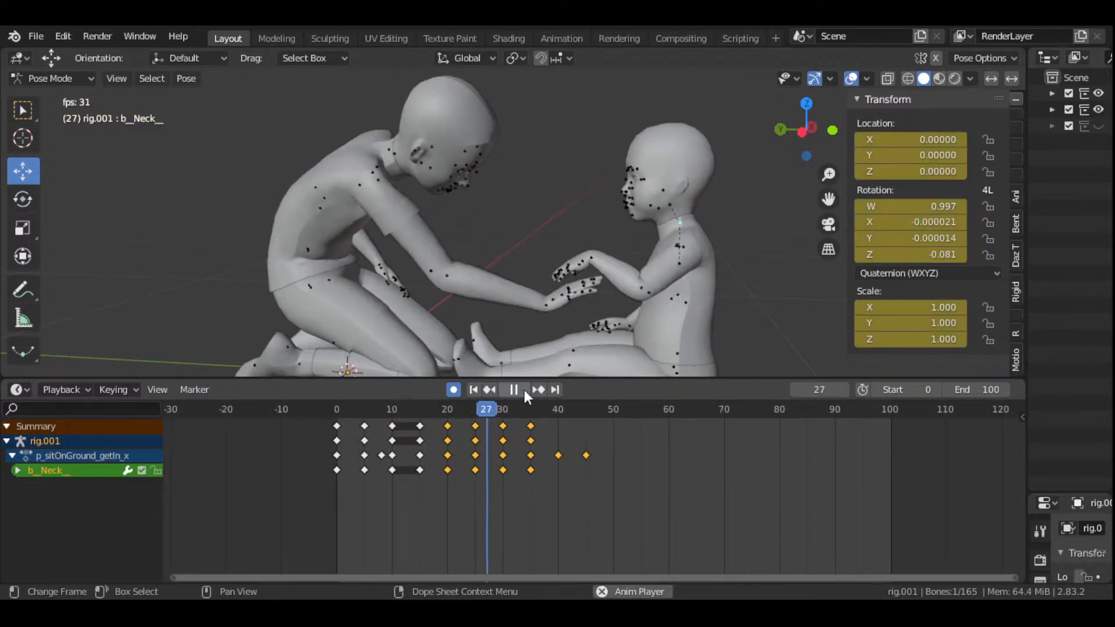
pyautogui.click(524, 389)
pyautogui.moveTo(505, 421); pyautogui.dragTo(560, 499)
pyautogui.press('space')
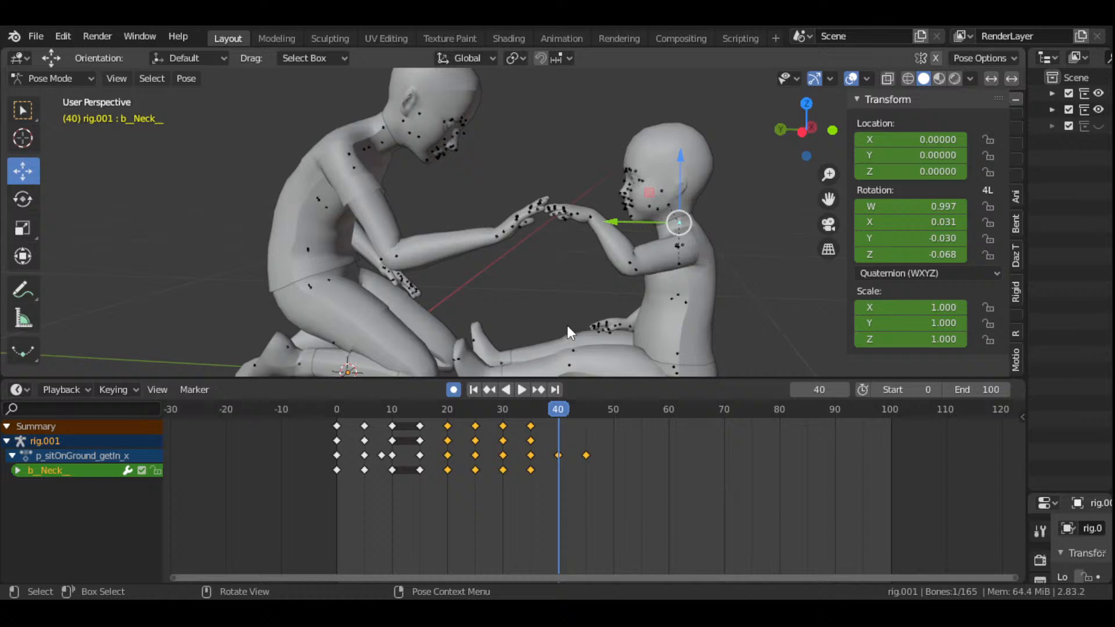
pyautogui.click(590, 215)
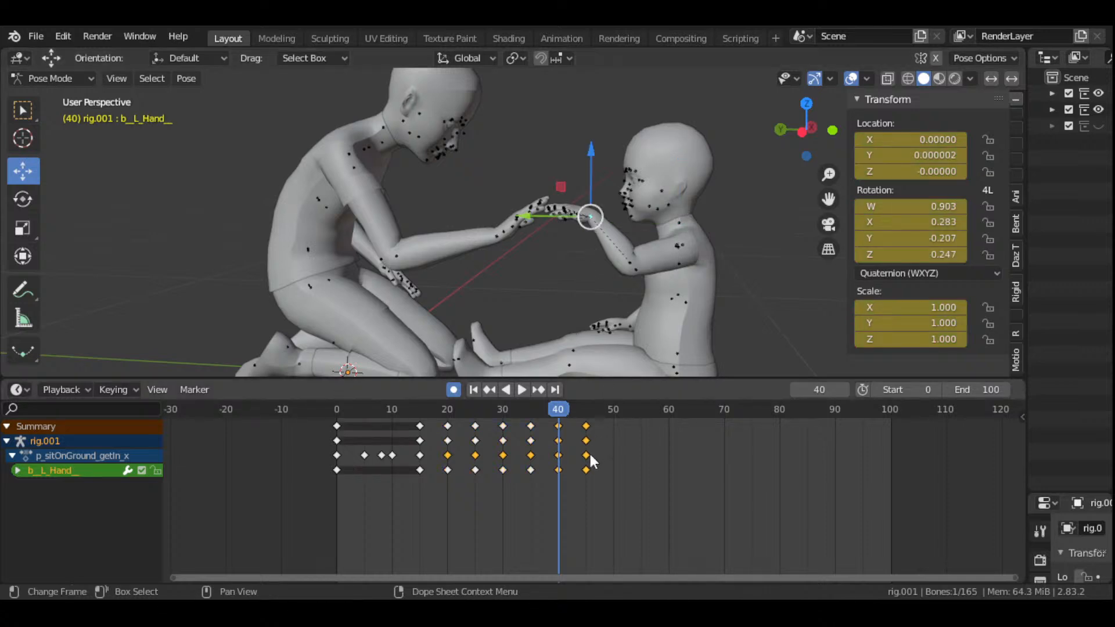
# - Move the child's left-hand keyframe from frame 45 to frame 40, replacing the key already there
pyautogui.scroll(3, 589, 459)
pyautogui.scroll(2, 587, 468)
pyautogui.click(577, 426)
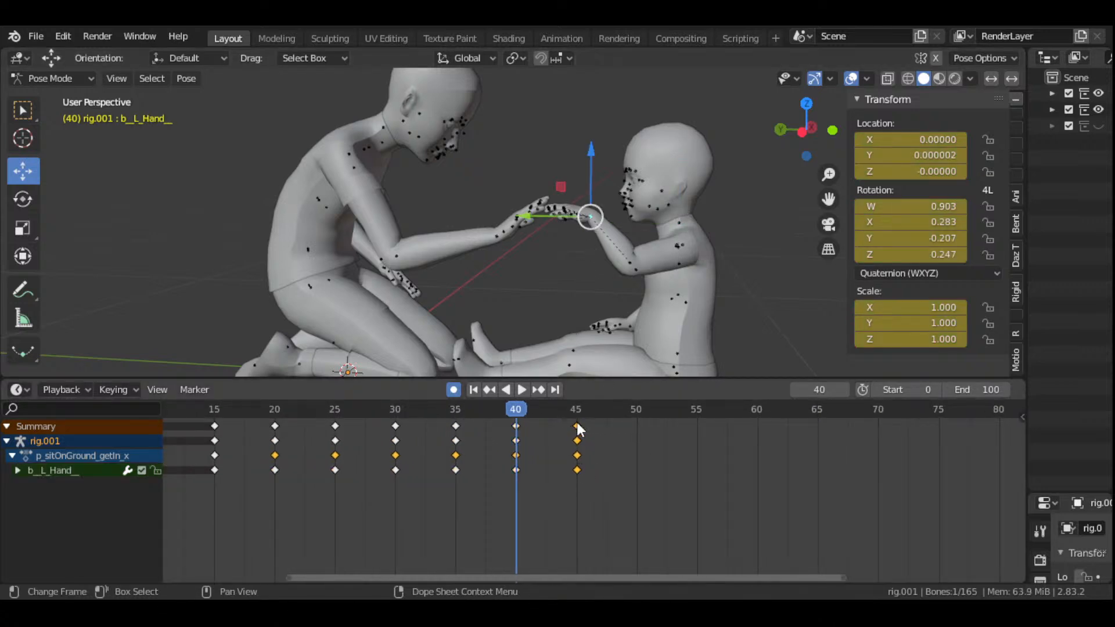
pyautogui.moveTo(577, 426); pyautogui.dragTo(517, 424)
pyautogui.moveTo(806, 129); pyautogui.dragTo(694, 32)
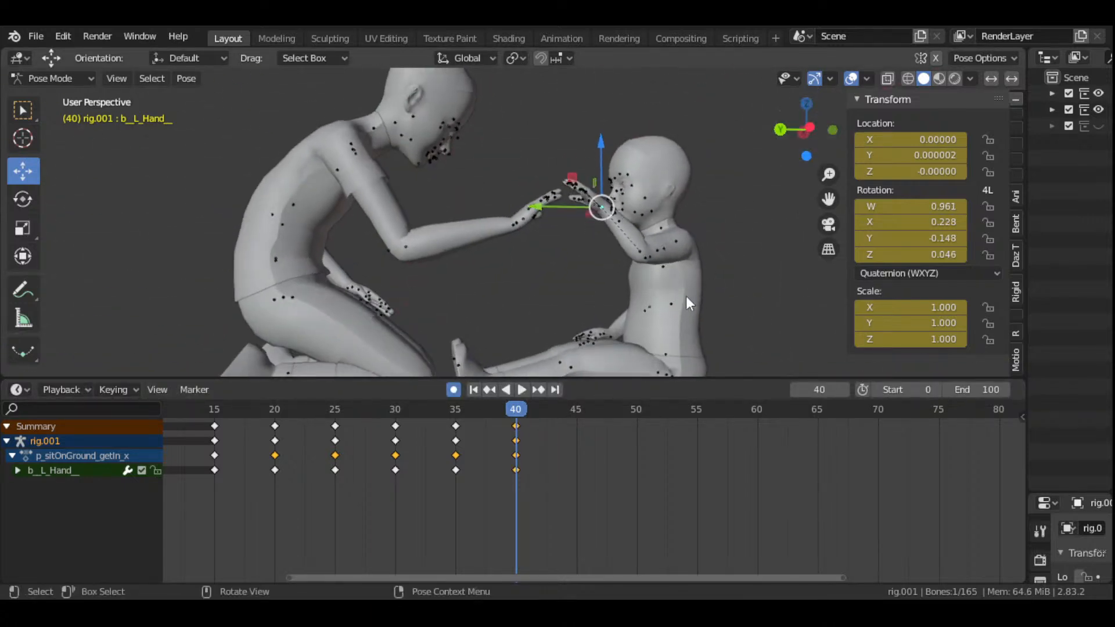
# - Play the animation from frame 40 and again from frame 0, examining the hand contact and the child's left upper arm from several angles
pyautogui.press('space')
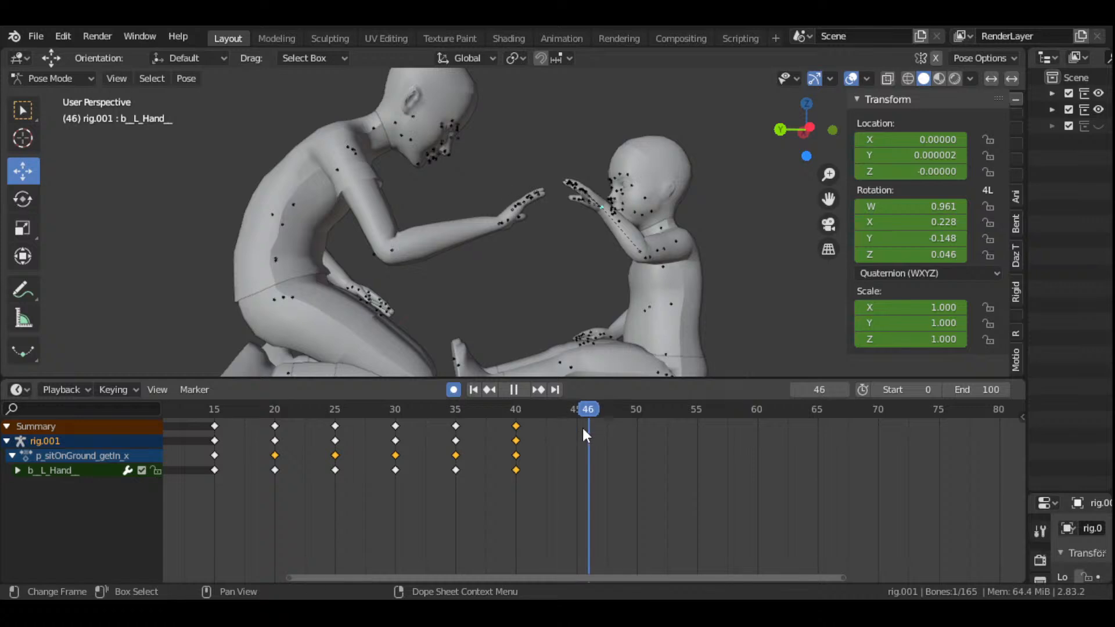
pyautogui.press('space')
pyautogui.scroll(-2, 620, 262)
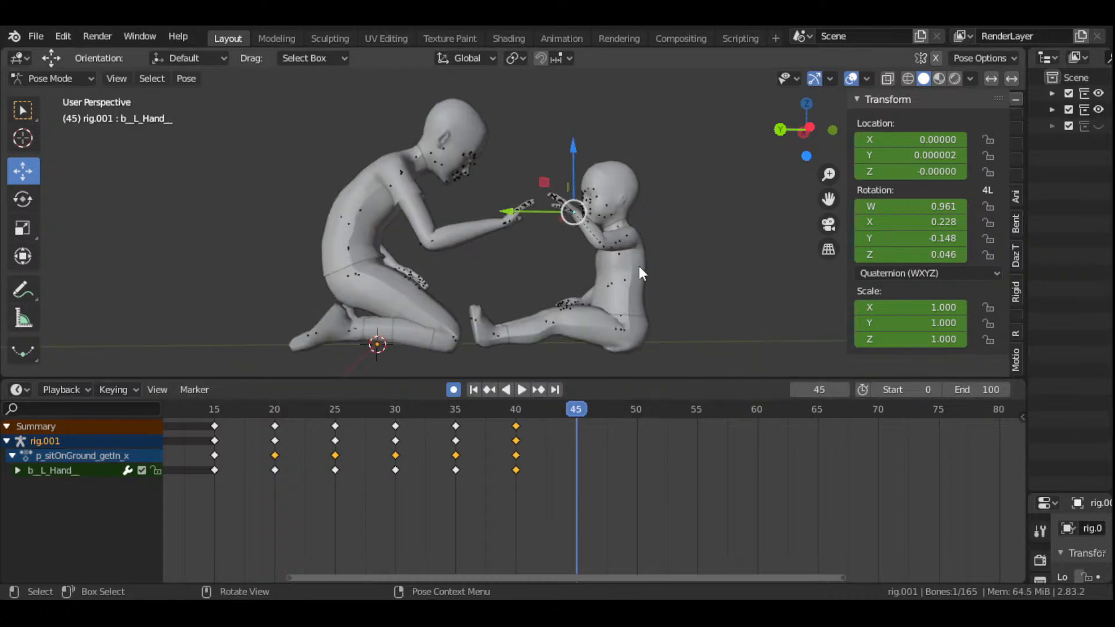
pyautogui.scroll(1, 665, 244)
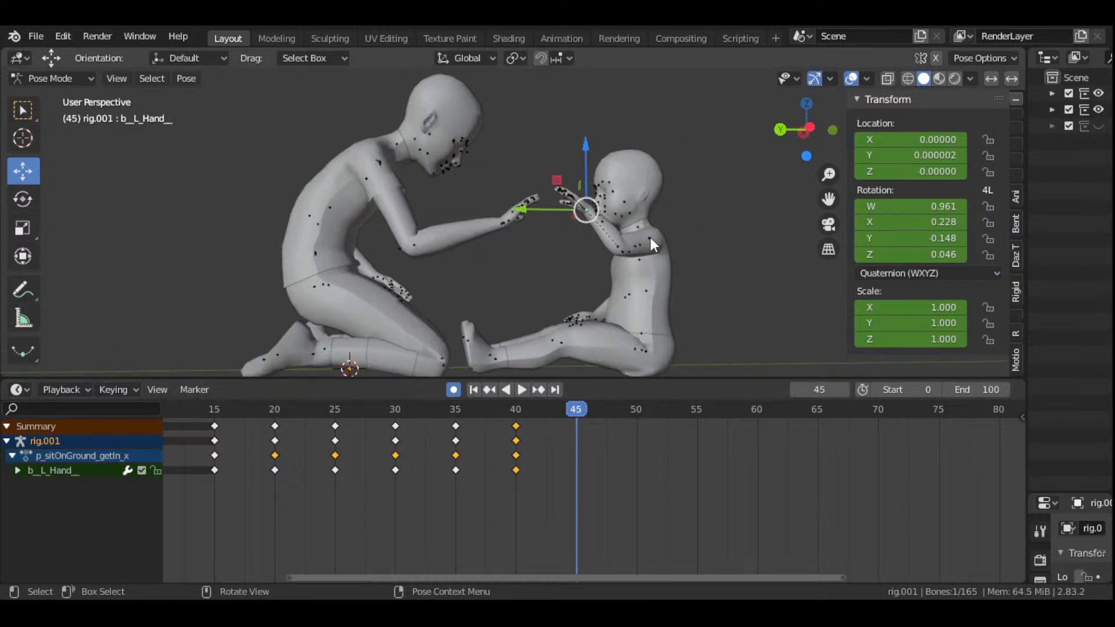
pyautogui.click(651, 238)
pyautogui.moveTo(806, 130); pyautogui.dragTo(772, 128)
pyautogui.scroll(-2, 678, 221)
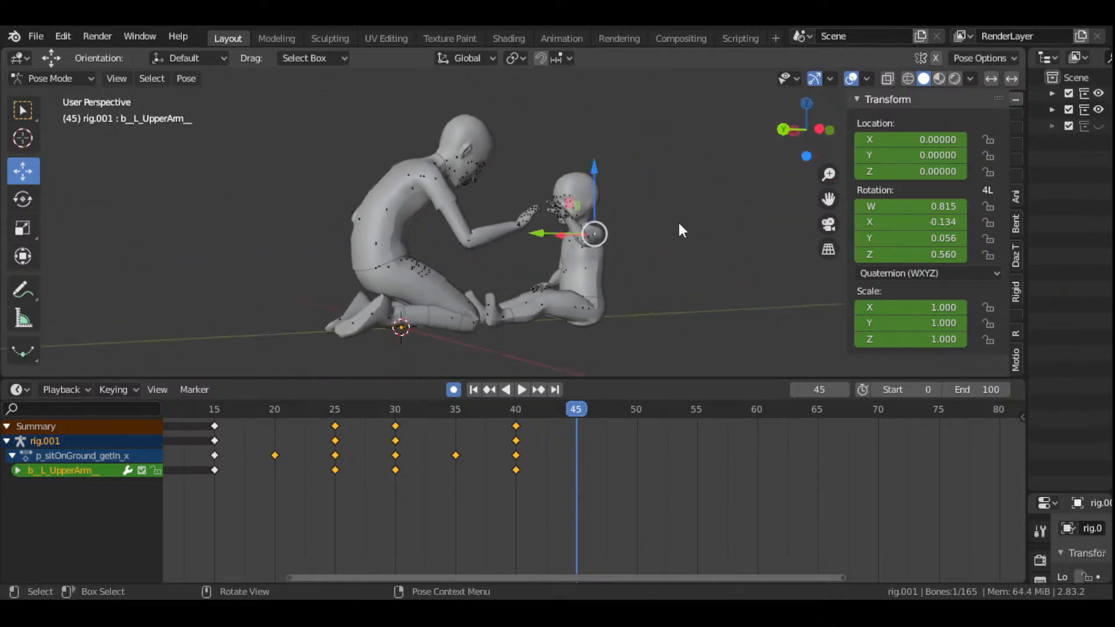
pyautogui.scroll(-5, 504, 458)
pyautogui.click(473, 391)
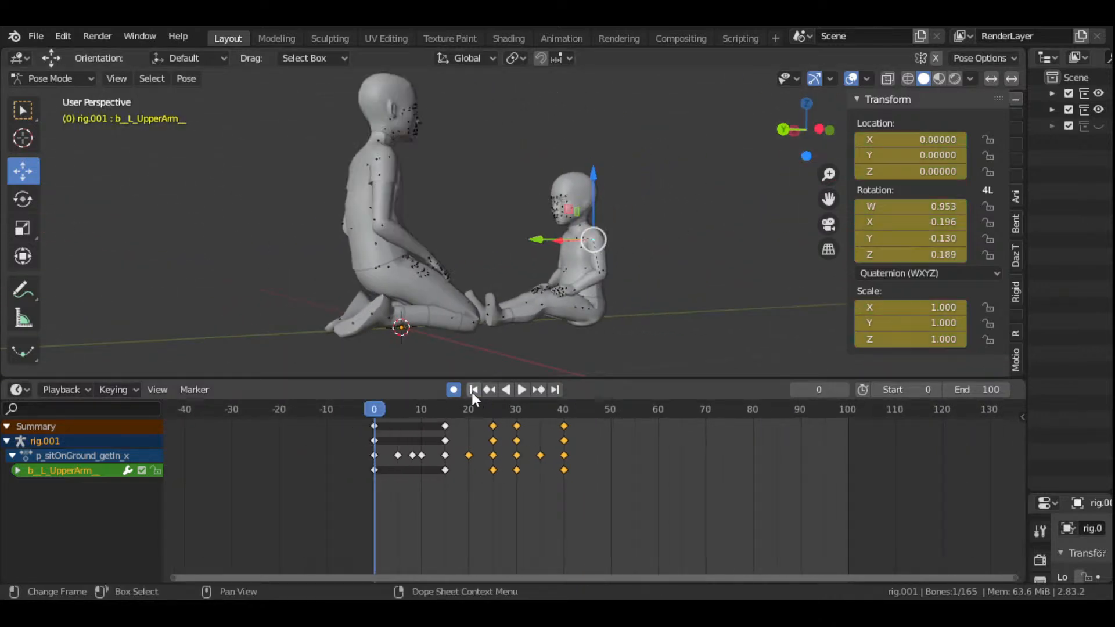
pyautogui.click(519, 391)
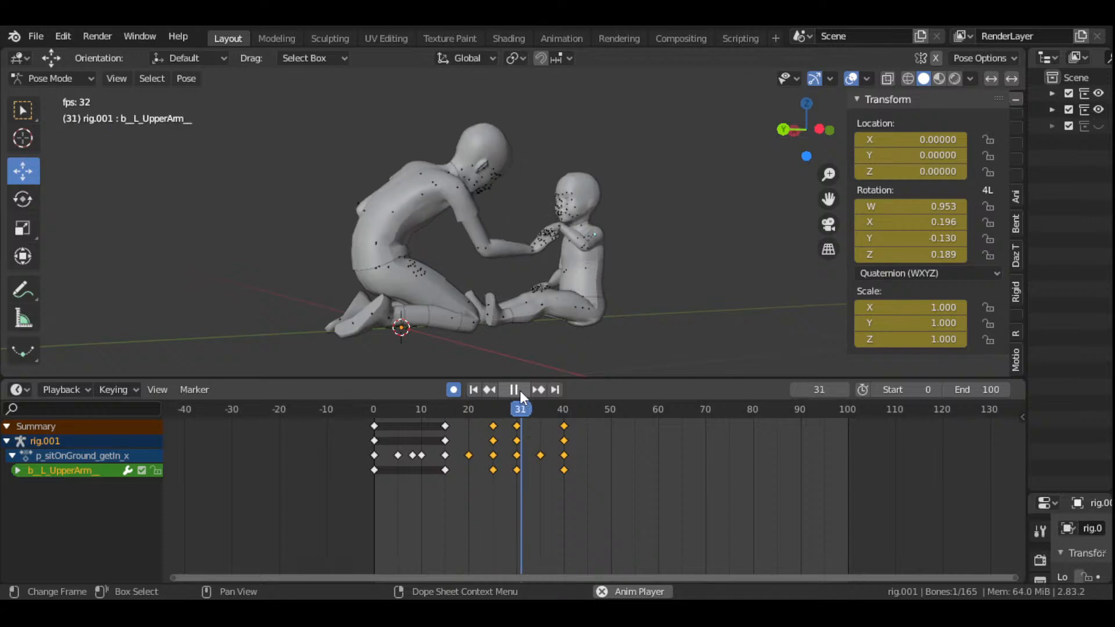
pyautogui.click(520, 390)
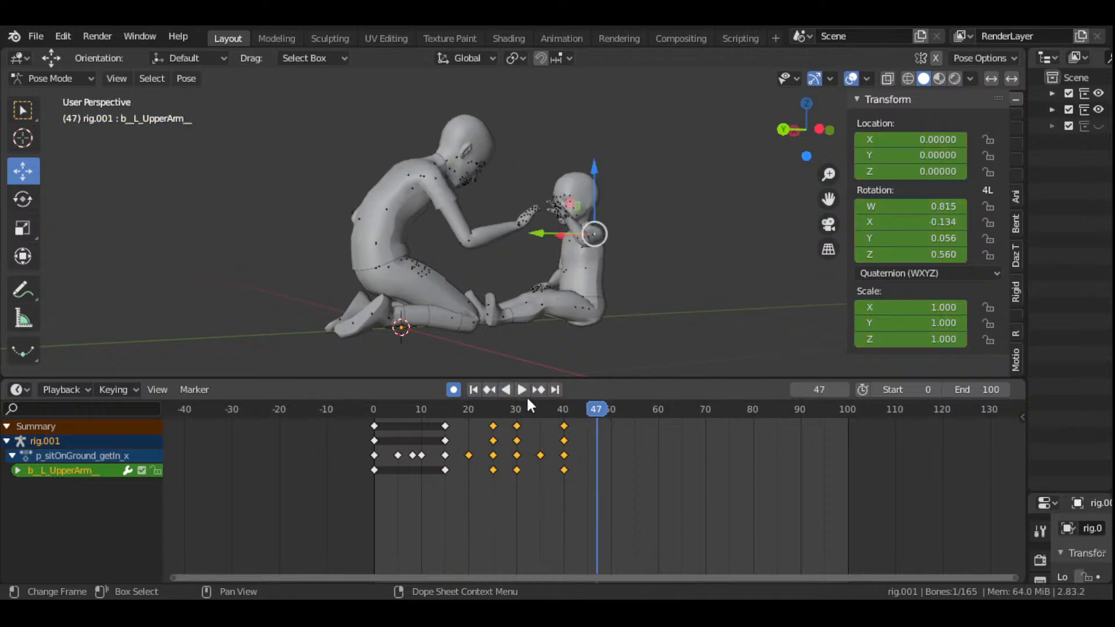
# - Go to frame 50 and put only the kneeling figure's rig into Pose Mode, with all its bones selected
pyautogui.click(563, 410)
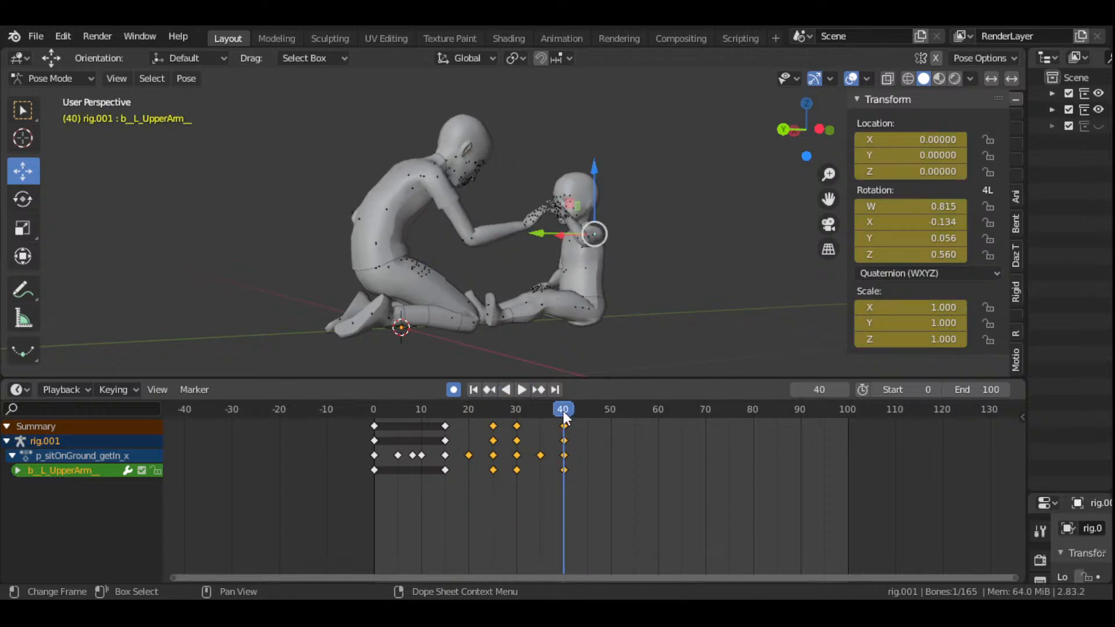
pyautogui.moveTo(562, 410); pyautogui.dragTo(611, 420)
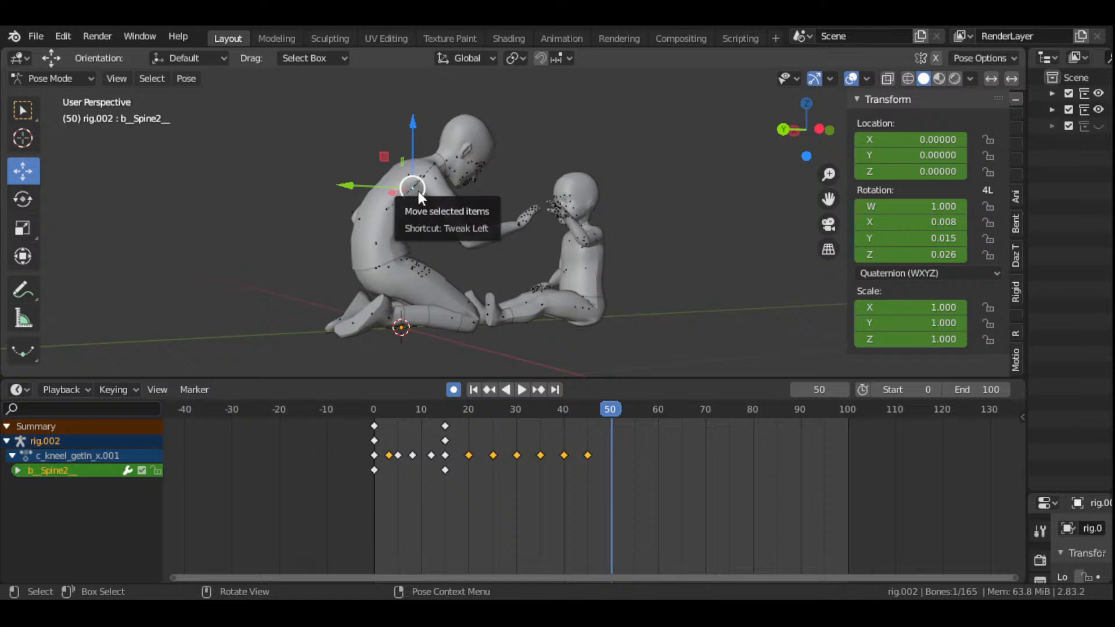
pyautogui.click(418, 190)
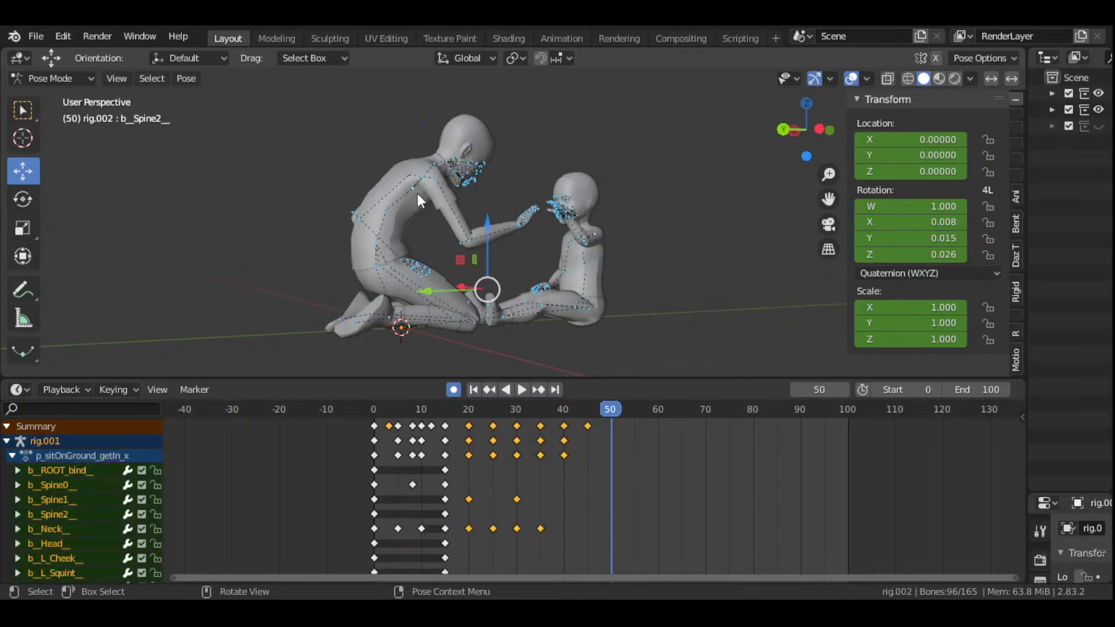
pyautogui.click(40, 79)
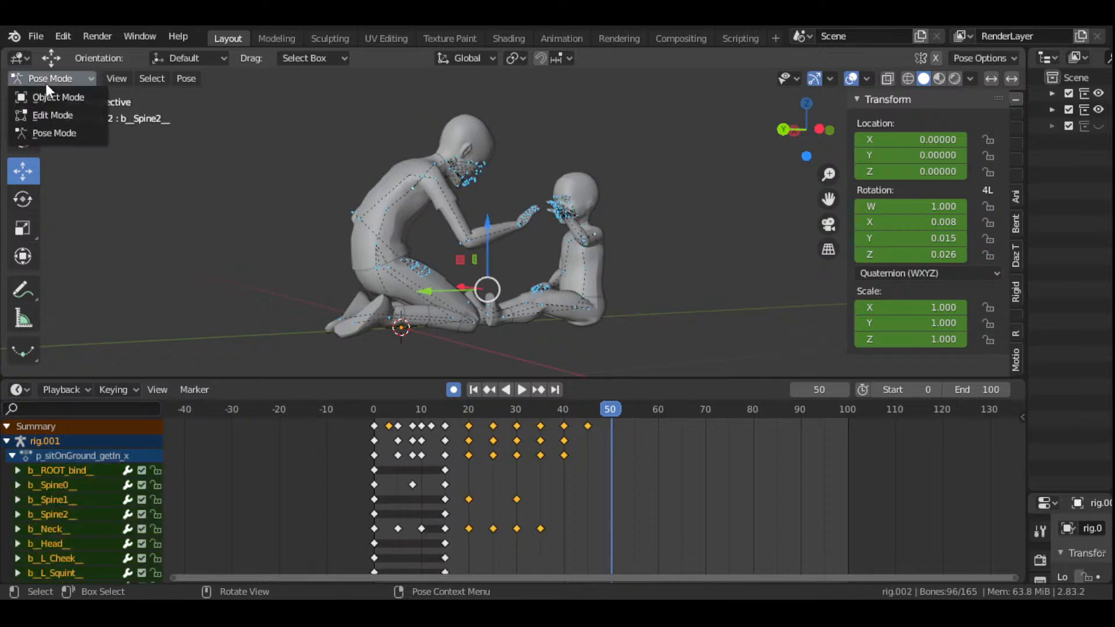
pyautogui.click(51, 96)
pyautogui.click(413, 186)
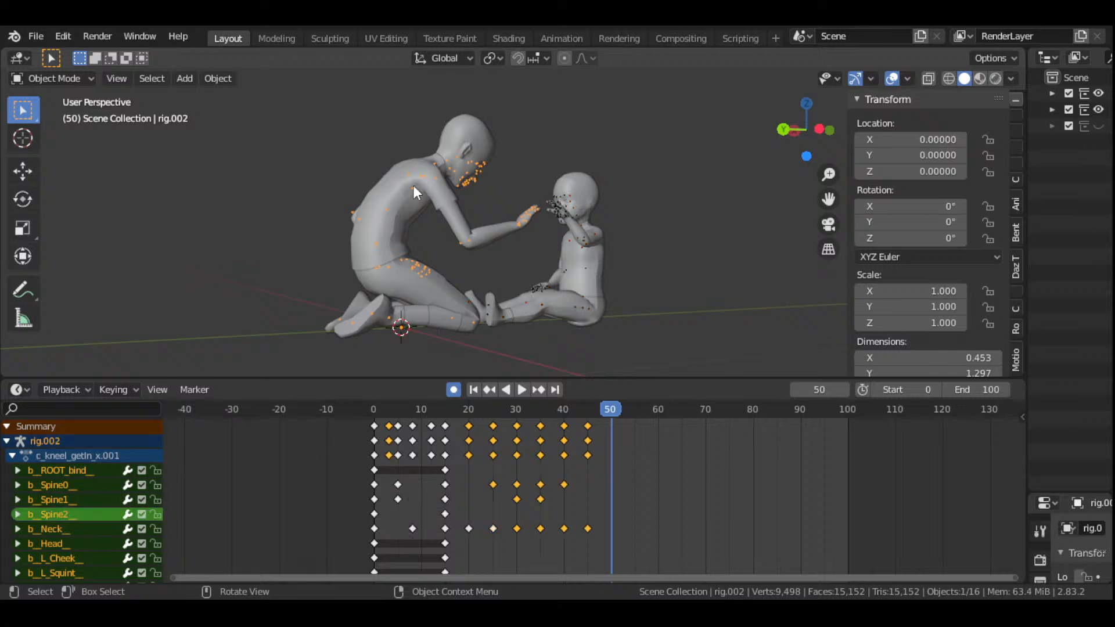
pyautogui.click(58, 79)
pyautogui.click(77, 132)
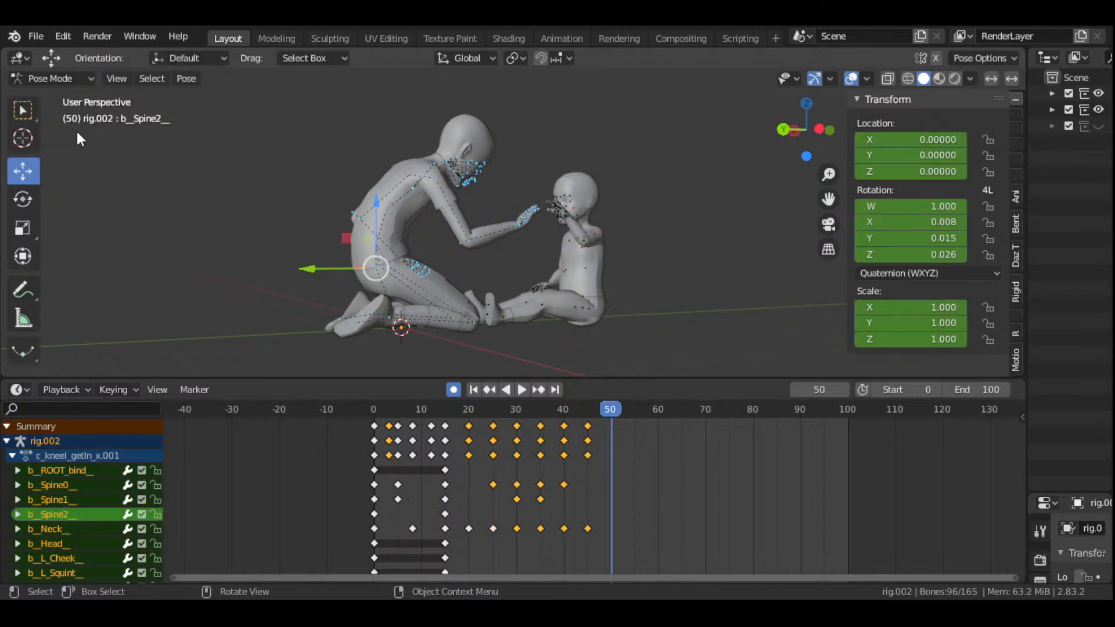
# - Duplicate all of the kneeling figure's frame 0 keyframes to frame 50
pyautogui.click(374, 426)
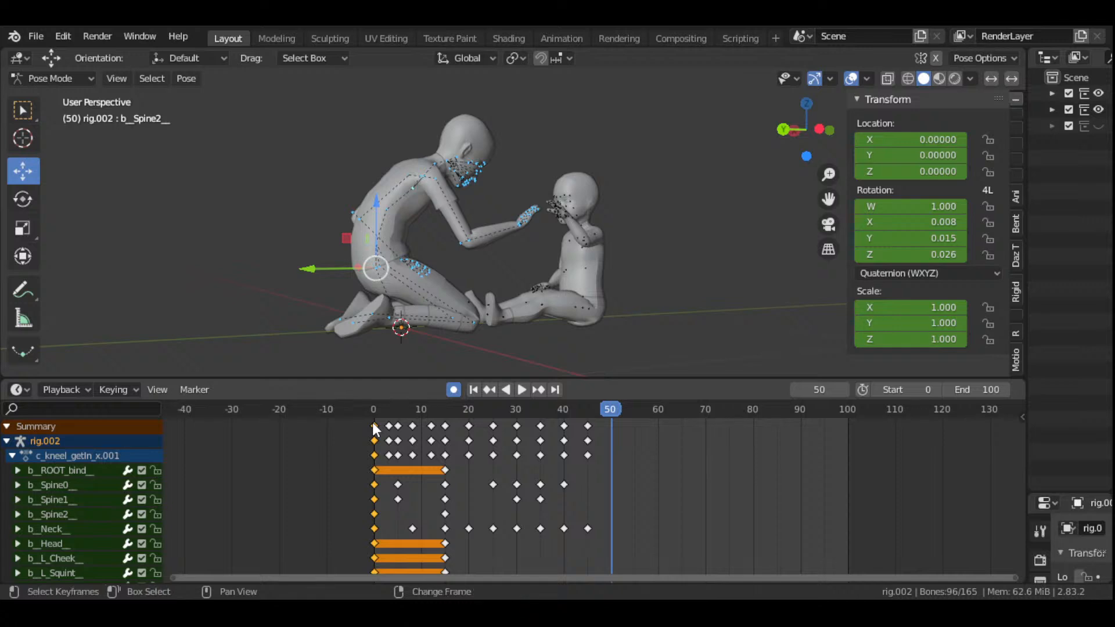
pyautogui.moveTo(375, 430); pyautogui.dragTo(611, 435)
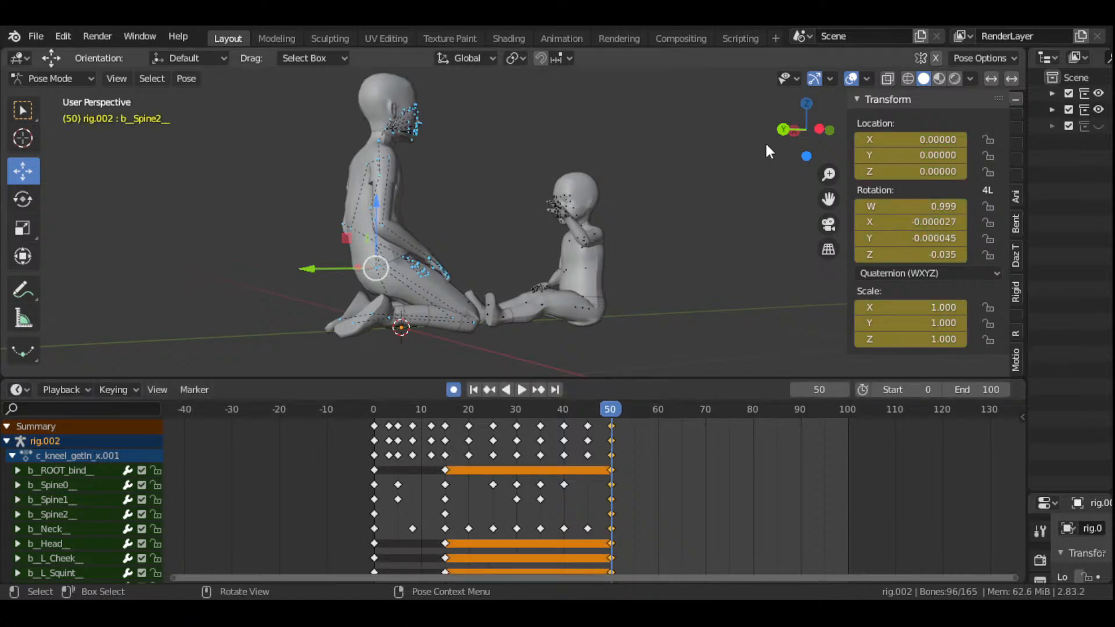
pyautogui.moveTo(793, 132)
pyautogui.mouseDown()
pyautogui.moveTo(755, 139)
pyautogui.moveTo(851, 140)
pyautogui.moveTo(808, 132)
pyautogui.mouseUp()
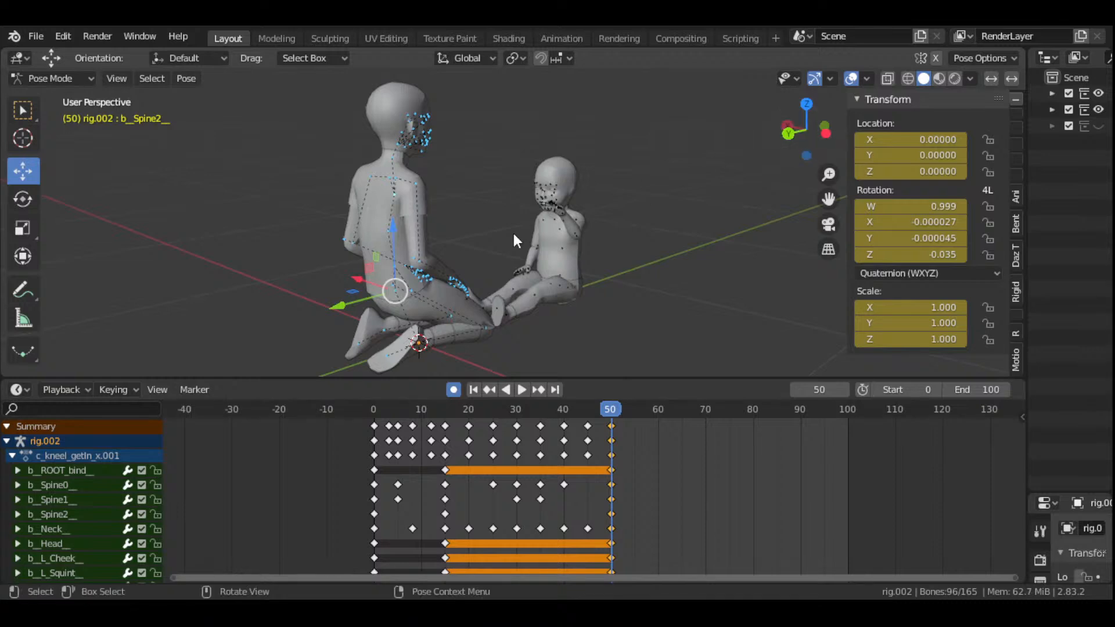
# - Select the kneeling figure's right upper arm, forearm and hand, and move the arm's keyframes from frame 45 to frame 50
pyautogui.click(395, 174)
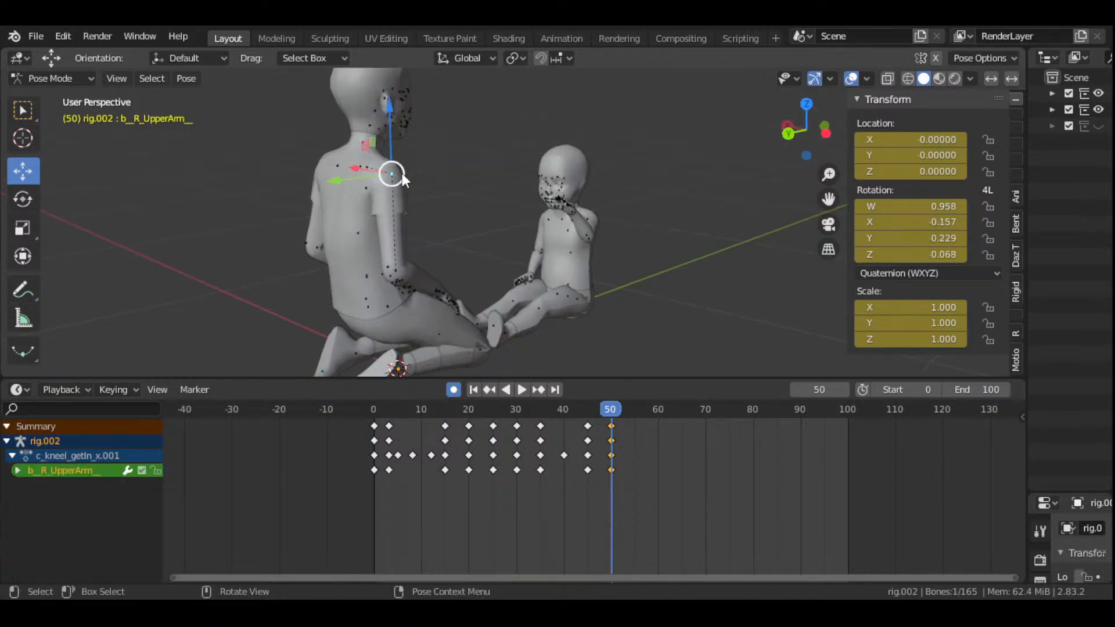
pyautogui.moveTo(781, 131)
pyautogui.mouseDown()
pyautogui.moveTo(848, 133)
pyautogui.moveTo(790, 131)
pyautogui.moveTo(802, 131)
pyautogui.mouseUp()
pyautogui.press('shift')
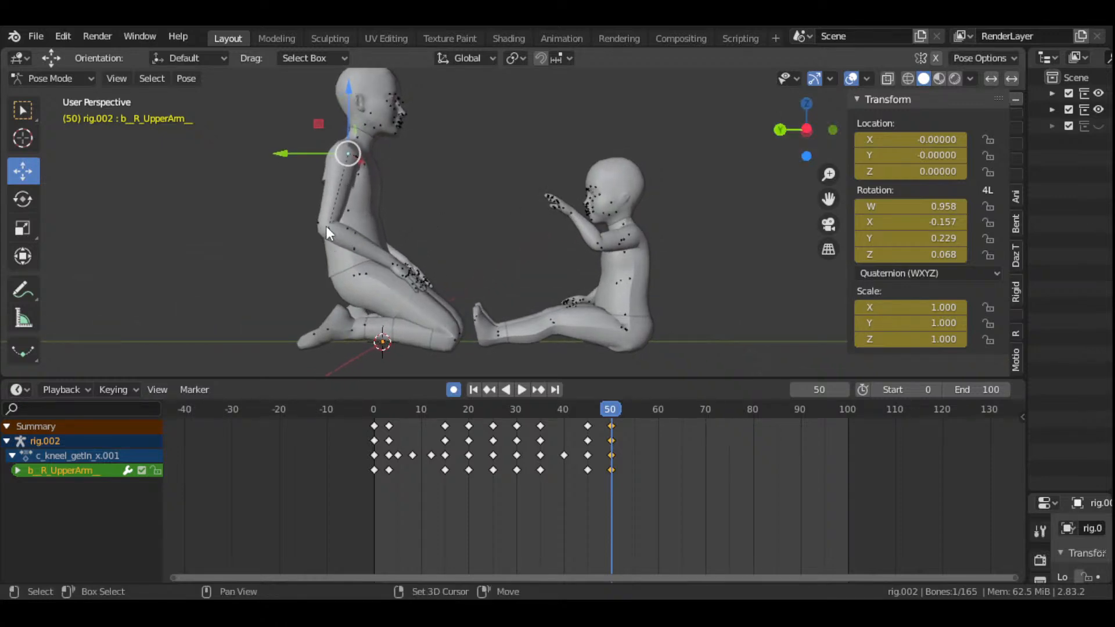
pyautogui.keyDown('shift'); pyautogui.click(331, 227); pyautogui.keyUp('shift')
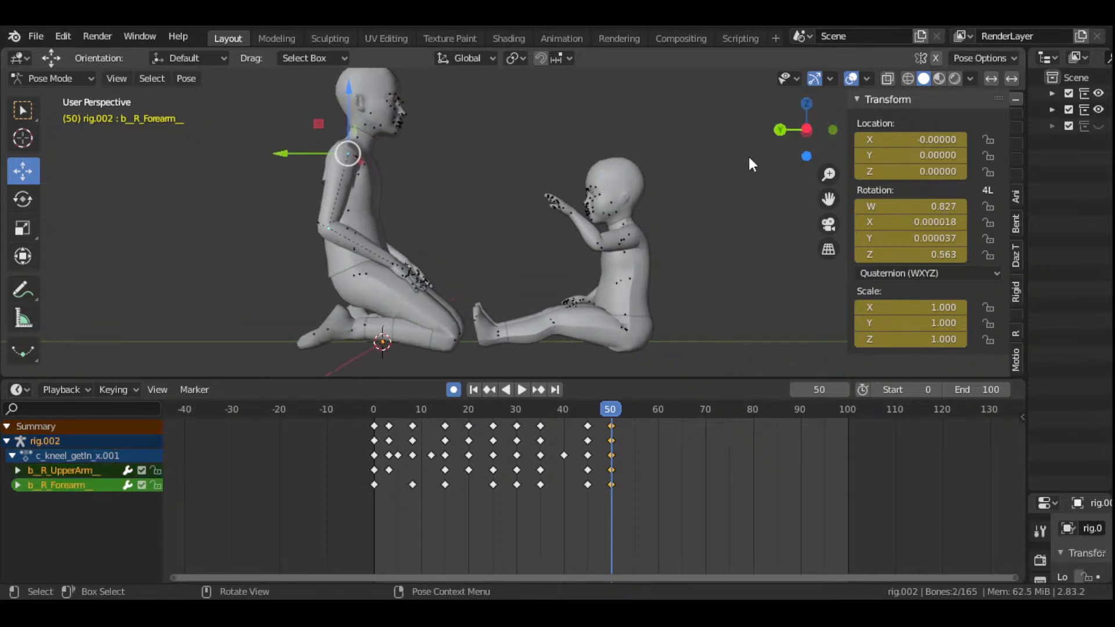
pyautogui.moveTo(805, 130); pyautogui.dragTo(755, 142)
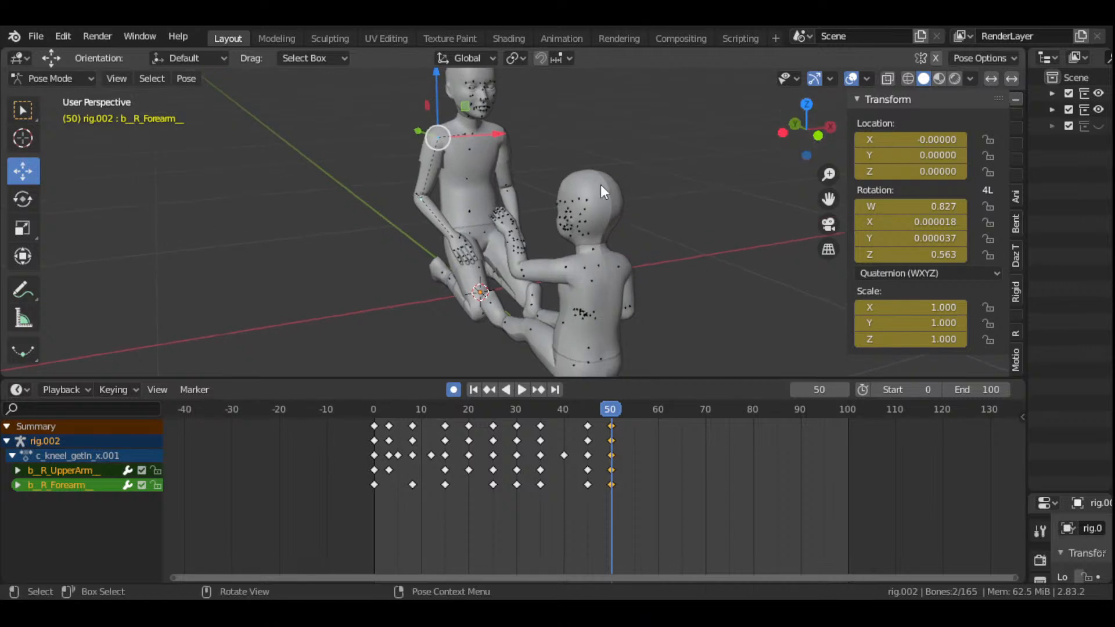
pyautogui.scroll(3, 441, 275)
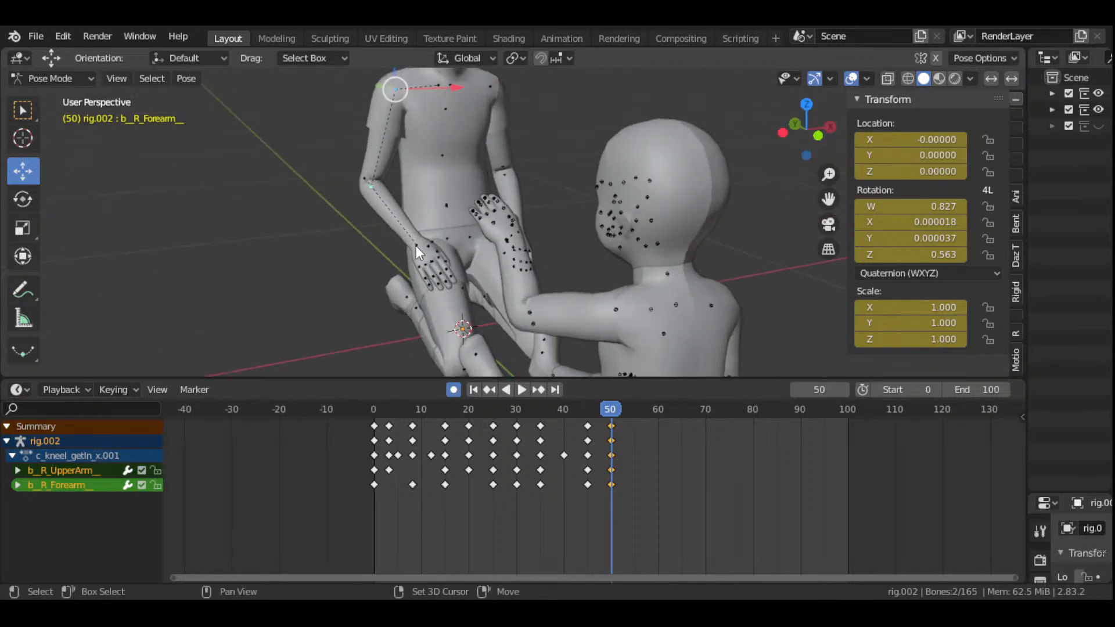
pyautogui.keyDown('shift'); pyautogui.click(416, 245); pyautogui.keyUp('shift')
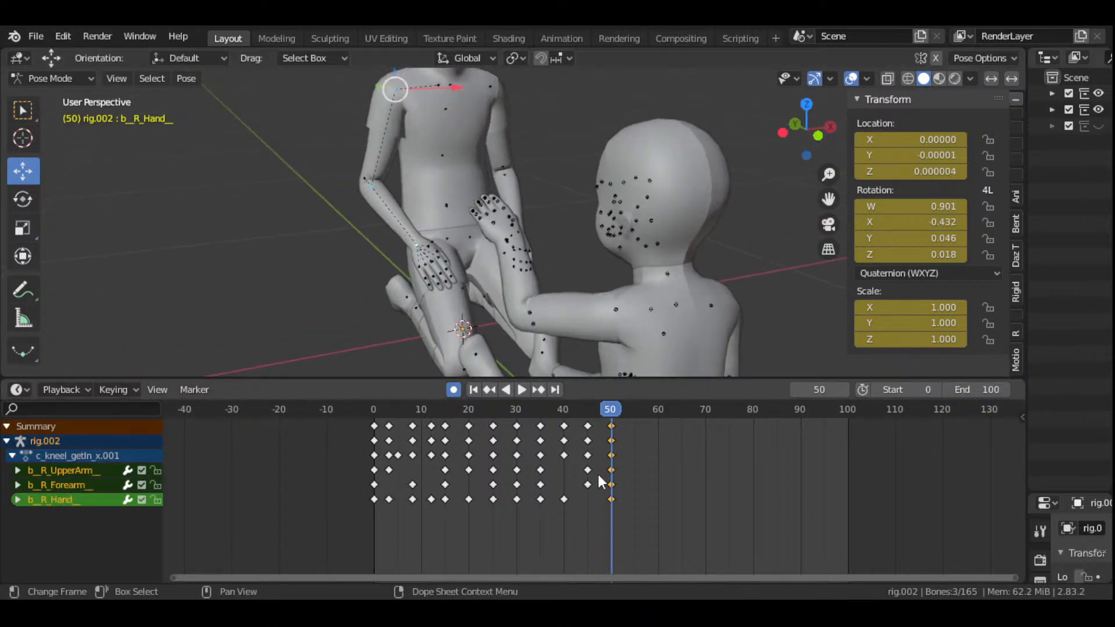
pyautogui.scroll(-2, 598, 479)
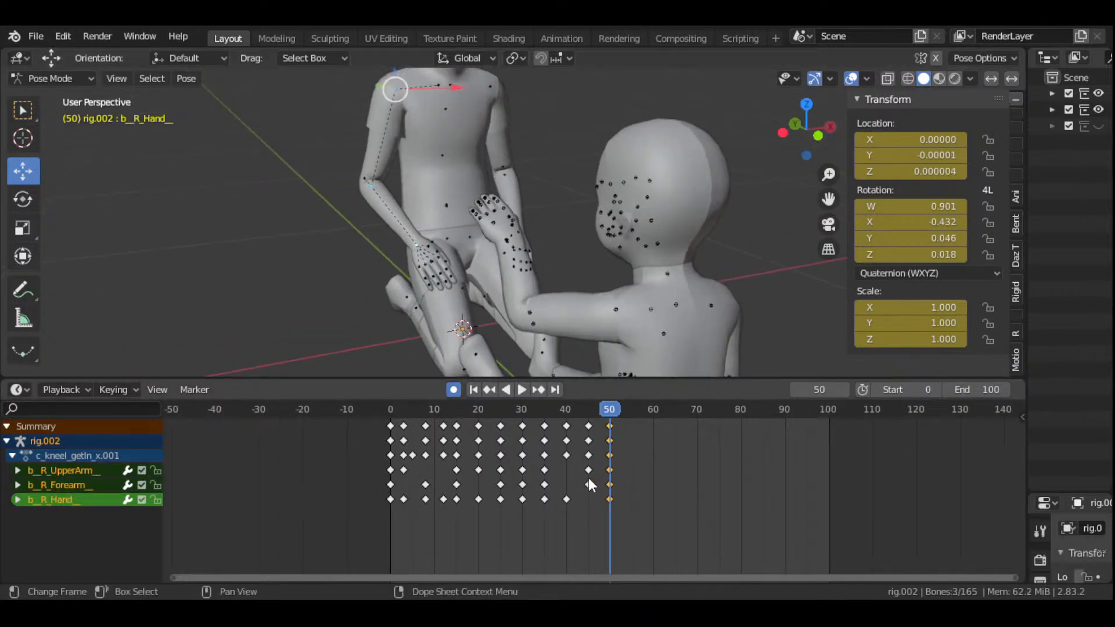
pyautogui.click(588, 418)
pyautogui.scroll(-4, 697, 262)
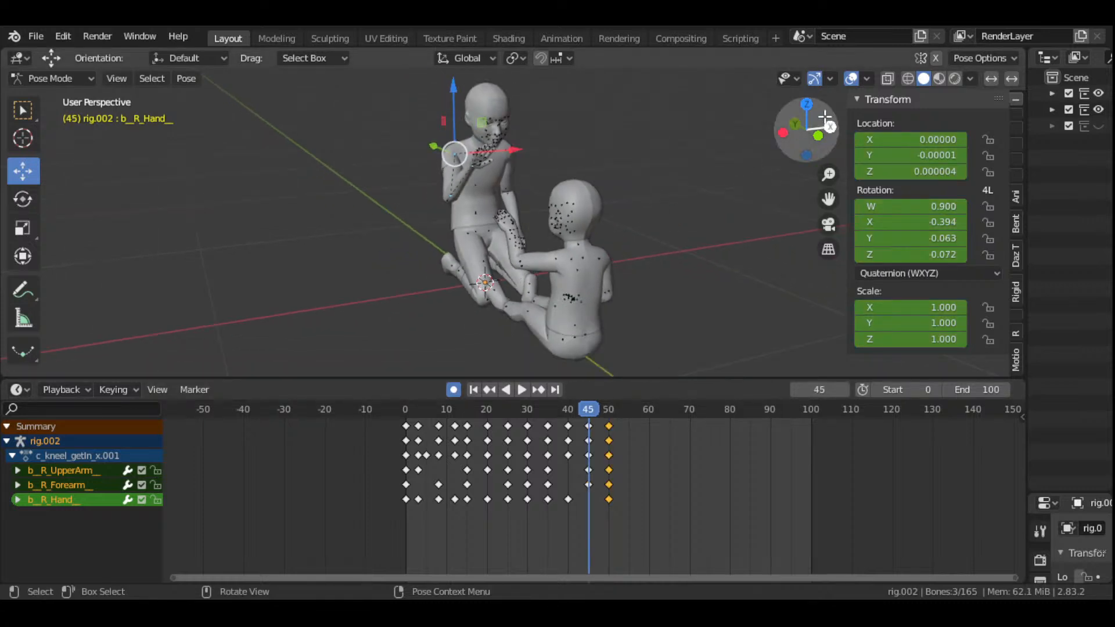
pyautogui.moveTo(826, 118); pyautogui.dragTo(804, 104)
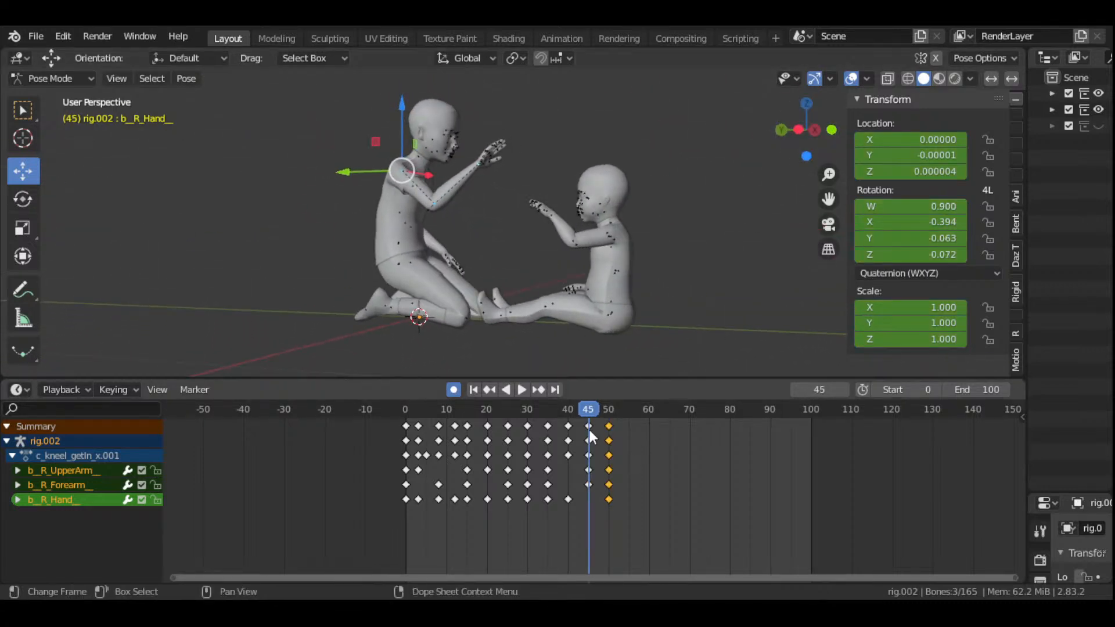
pyautogui.click(589, 425)
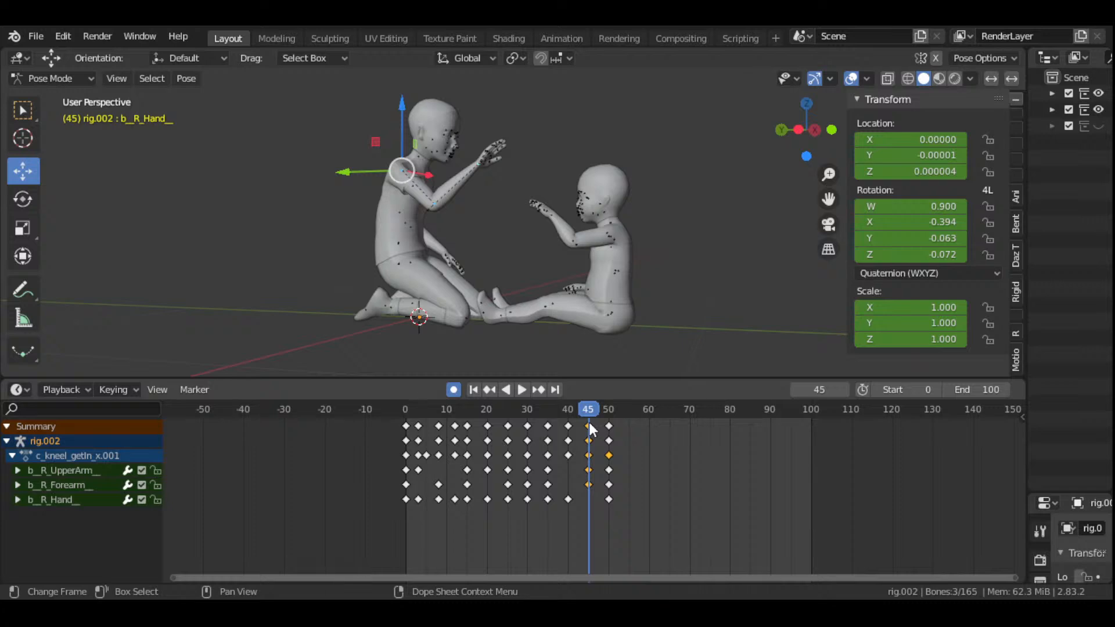
pyautogui.moveTo(591, 430); pyautogui.dragTo(608, 435)
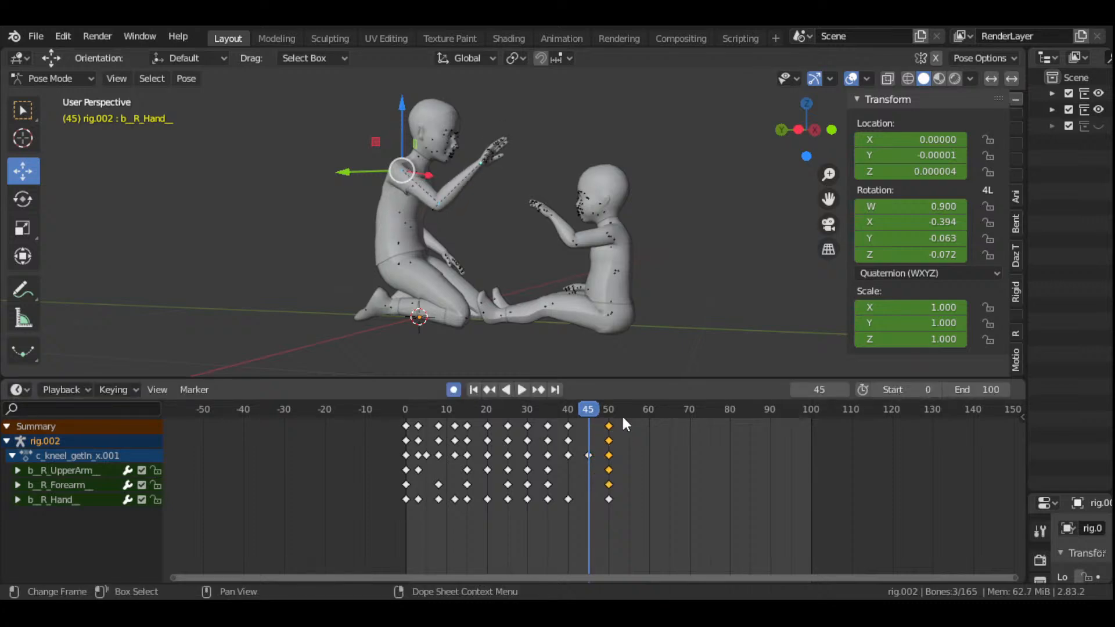
# - Play the animation from frame 0 and examine the kneeling figure's raised right arm past frame 50
pyautogui.click(474, 392)
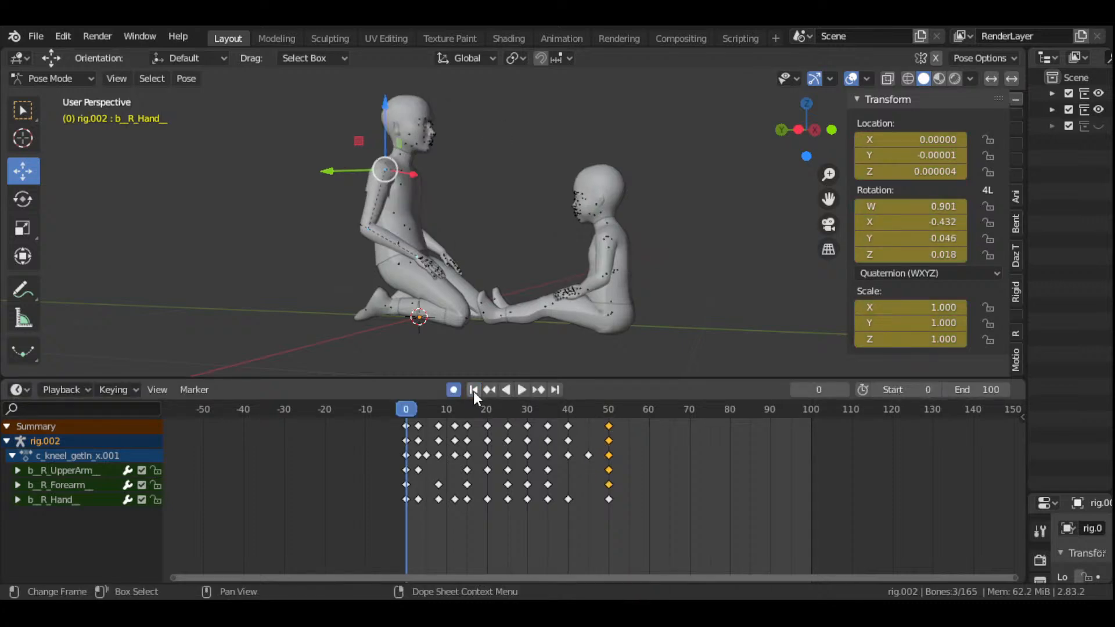
pyautogui.click(521, 389)
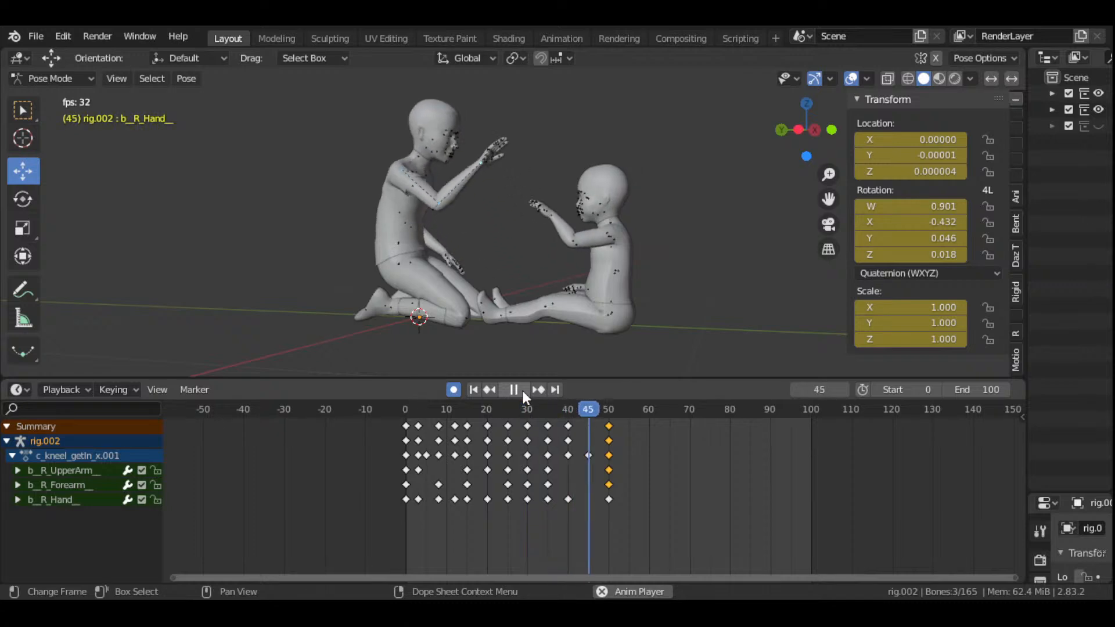
pyautogui.click(521, 390)
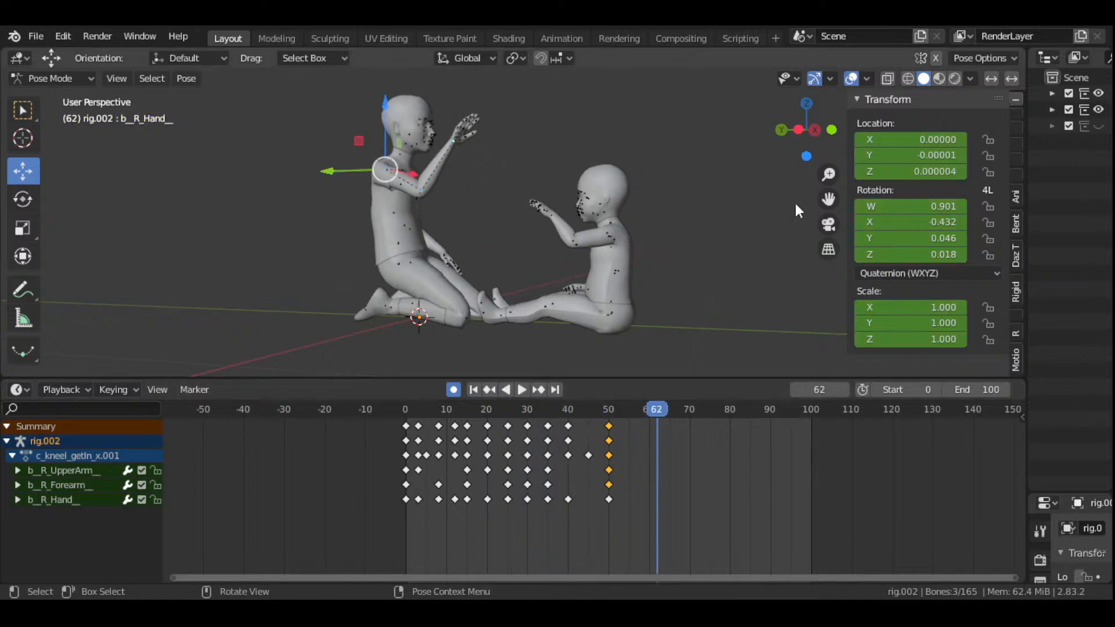
pyautogui.moveTo(829, 199); pyautogui.dragTo(869, 221)
pyautogui.scroll(2, 595, 231)
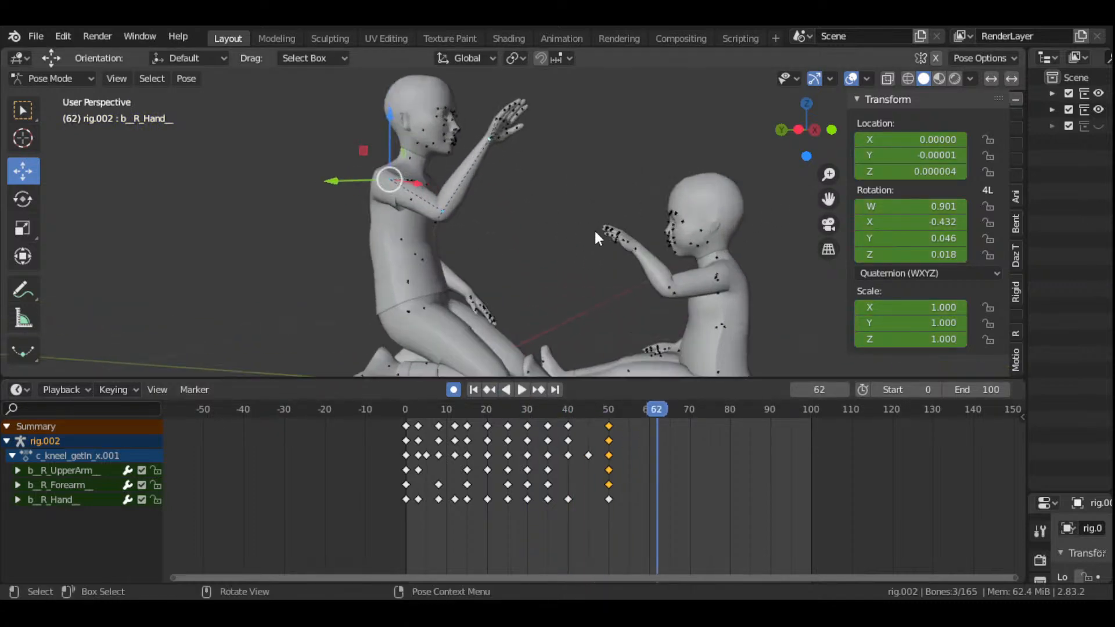
pyautogui.moveTo(807, 130)
pyautogui.mouseDown()
pyautogui.moveTo(825, 134)
pyautogui.moveTo(836, 119)
pyautogui.moveTo(814, 129)
pyautogui.moveTo(912, 156)
pyautogui.moveTo(813, 129)
pyautogui.mouseUp()
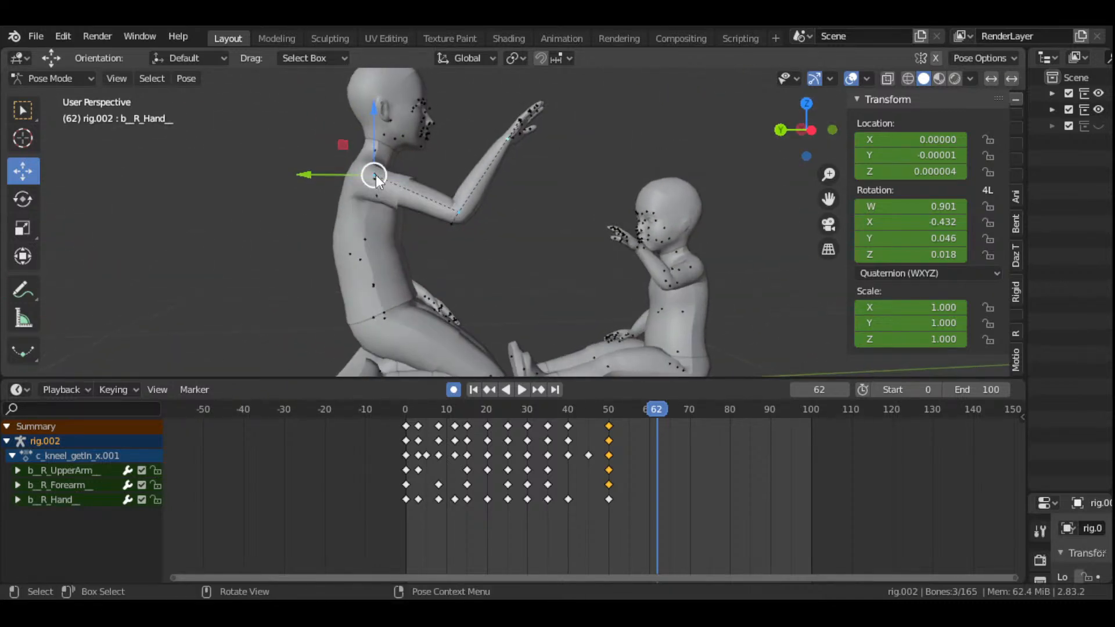
# - Select the kneeling figure's right clavicle and examine its motion around the keyframes at frames 45 and 50
pyautogui.click(376, 180)
pyautogui.moveTo(587, 416); pyautogui.dragTo(534, 422)
pyautogui.scroll(5, 570, 461)
pyautogui.scroll(2, 572, 468)
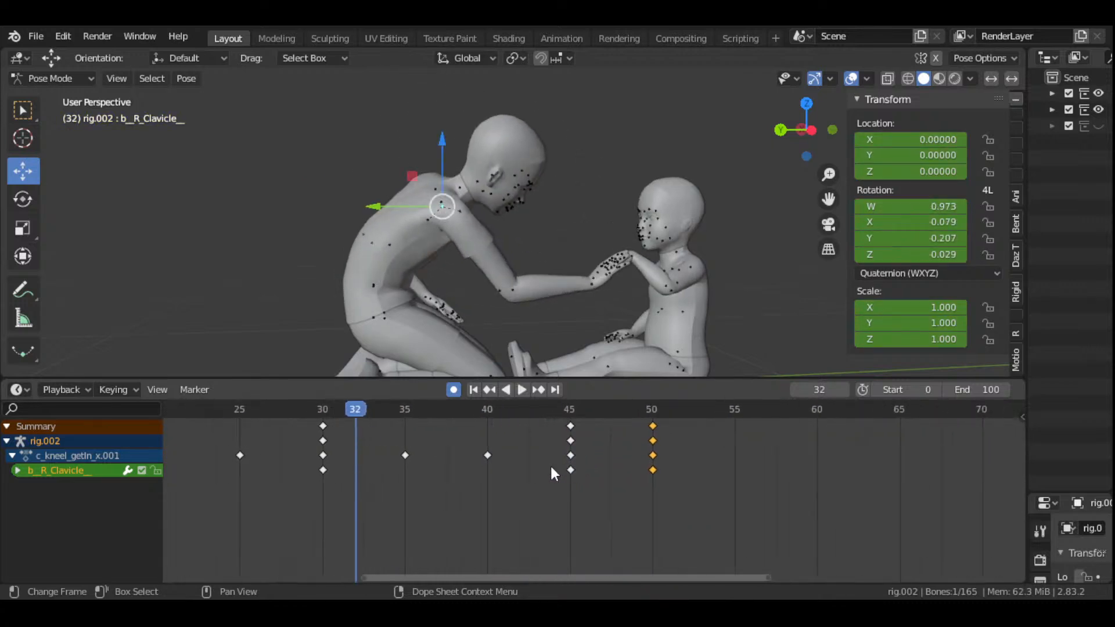
pyautogui.press('space')
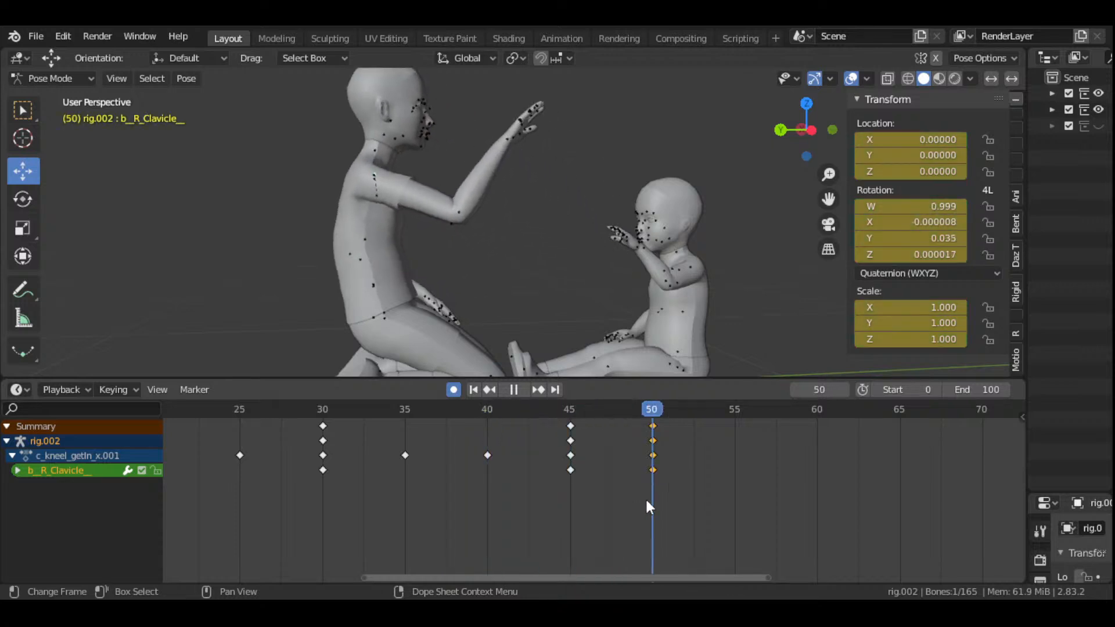
pyautogui.press('space')
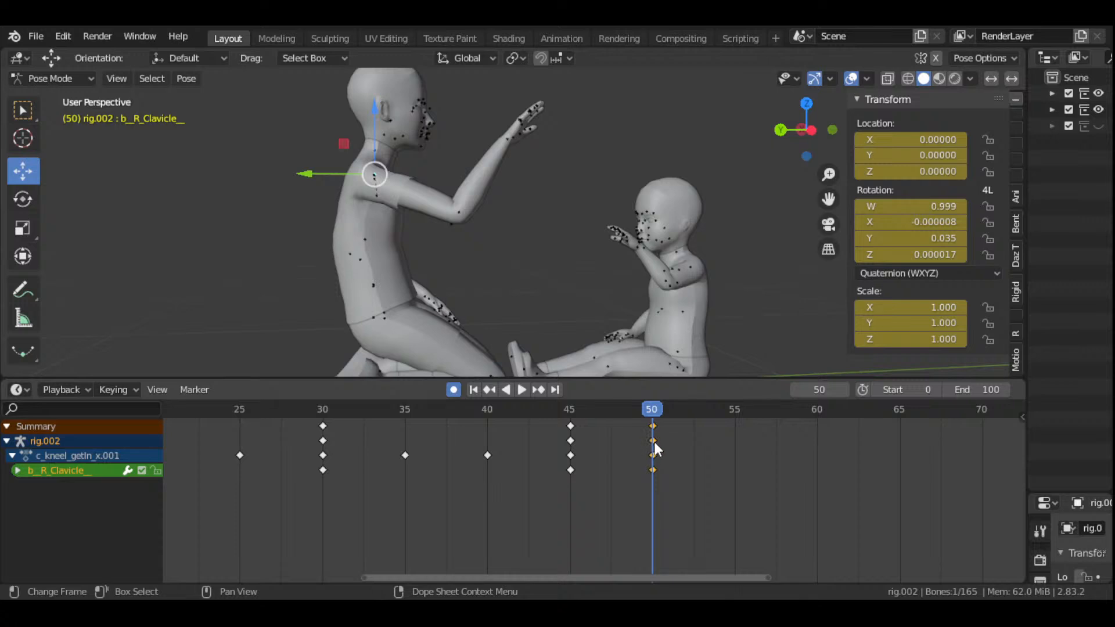
pyautogui.scroll(-2, 657, 451)
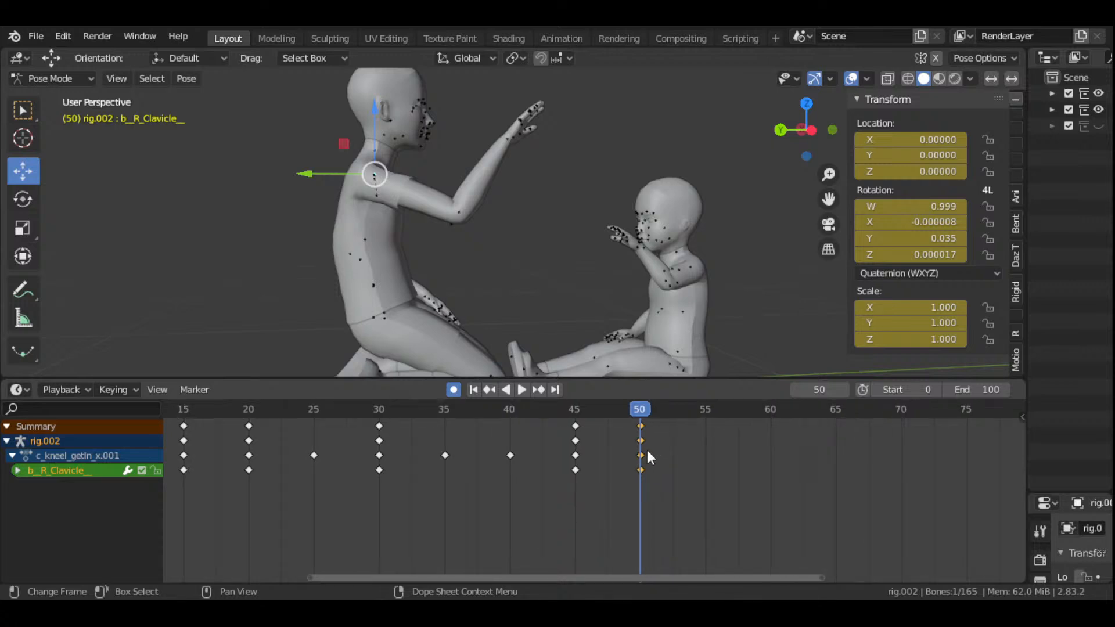
pyautogui.click(573, 410)
pyautogui.press('space')
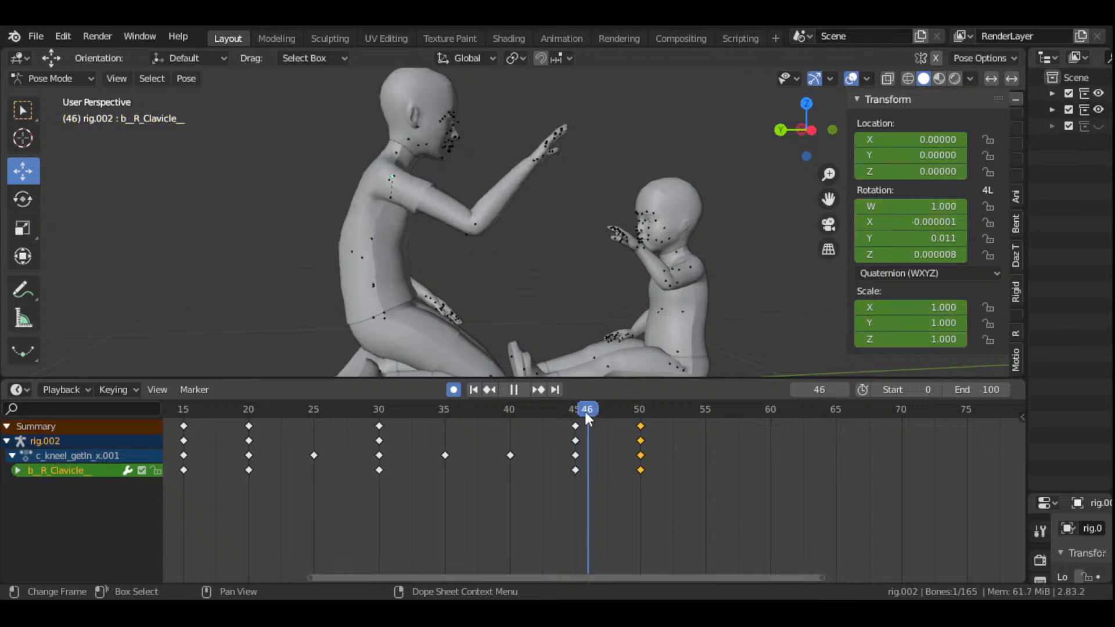
pyautogui.moveTo(647, 440); pyautogui.dragTo(607, 459)
pyautogui.press('space')
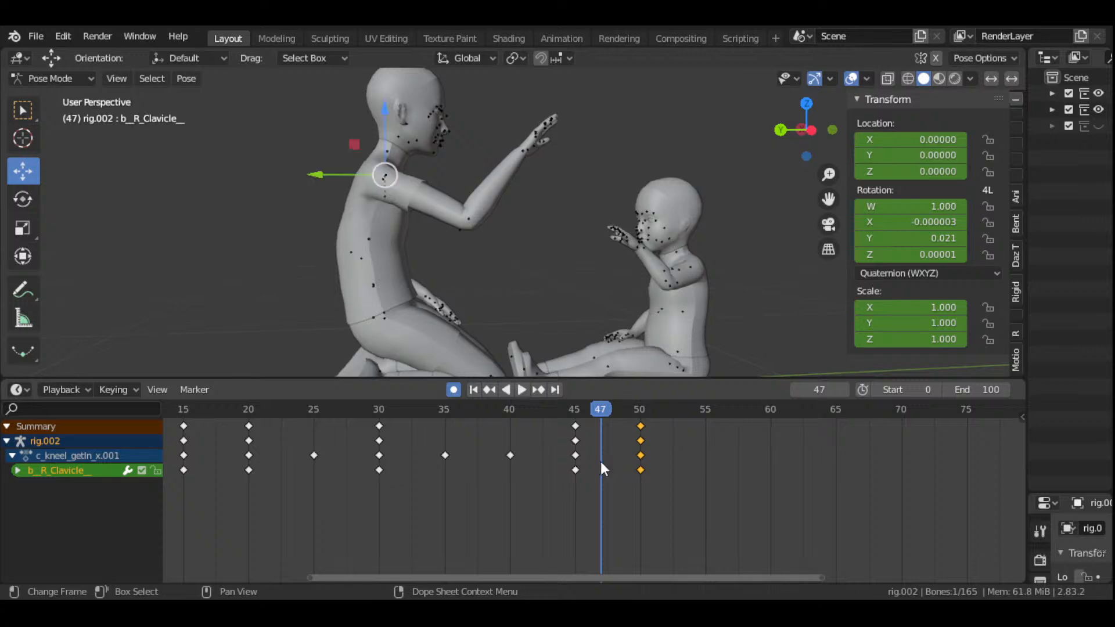
# - Play the animation from frame 0 and examine how the kneeling figure straightens up to just past frame 50
pyautogui.scroll(2, 601, 465)
pyautogui.scroll(-5, 604, 473)
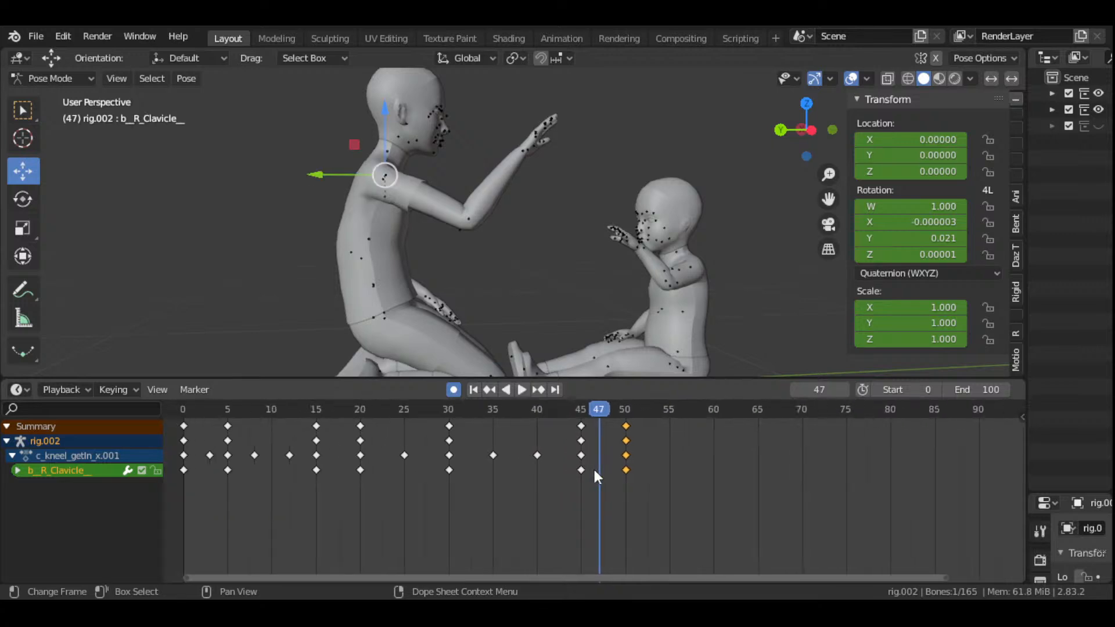
pyautogui.scroll(-2, 594, 470)
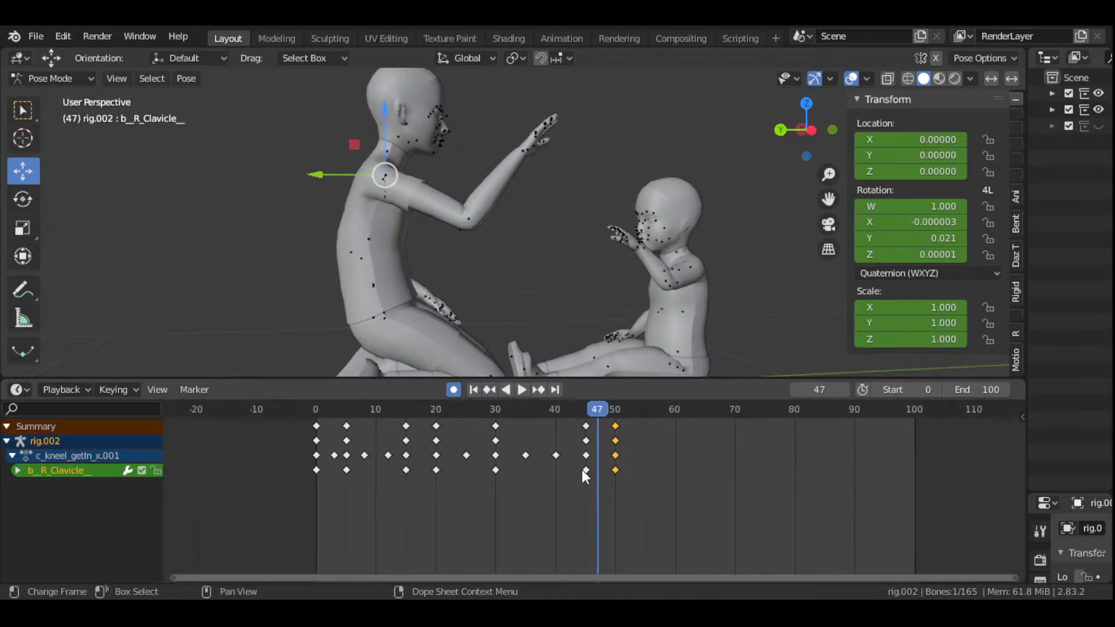
pyautogui.click(475, 389)
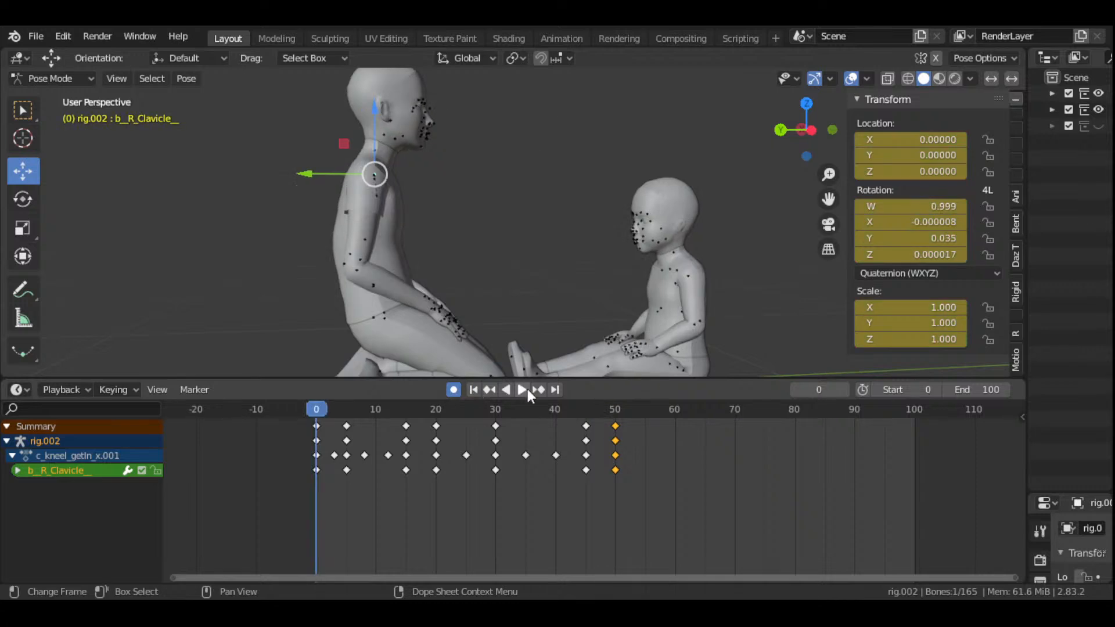
pyautogui.click(522, 389)
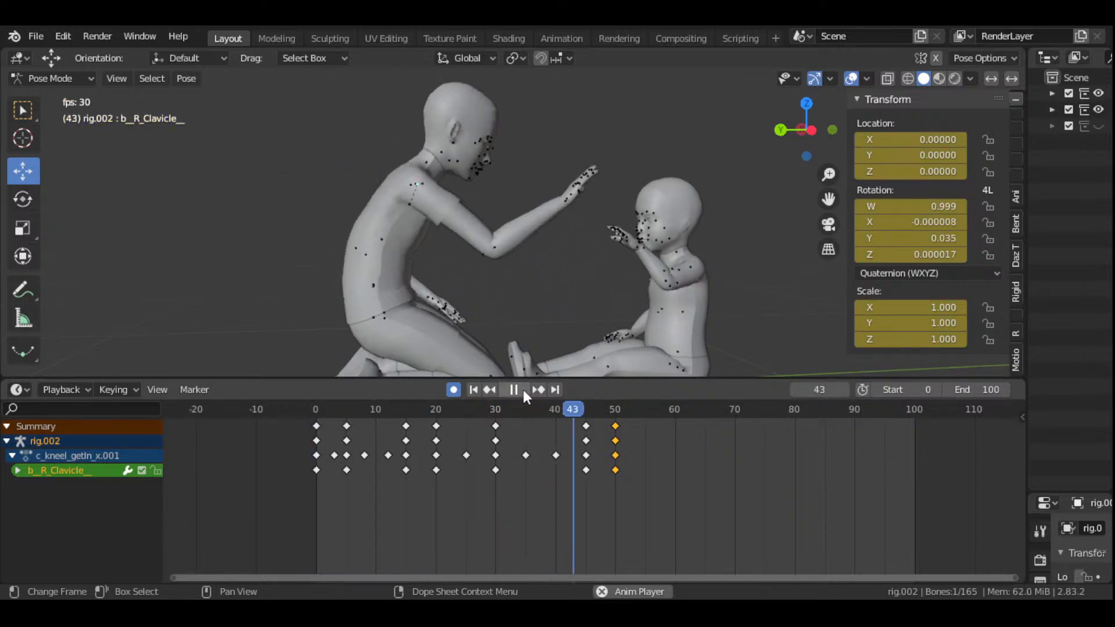
pyautogui.click(524, 389)
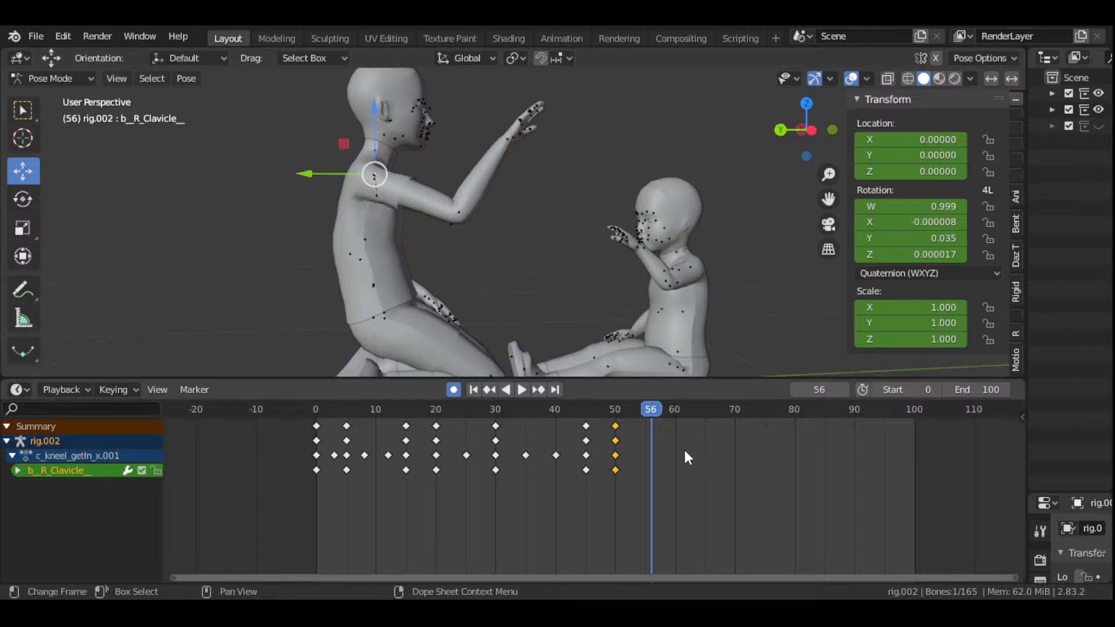
pyautogui.scroll(2, 672, 466)
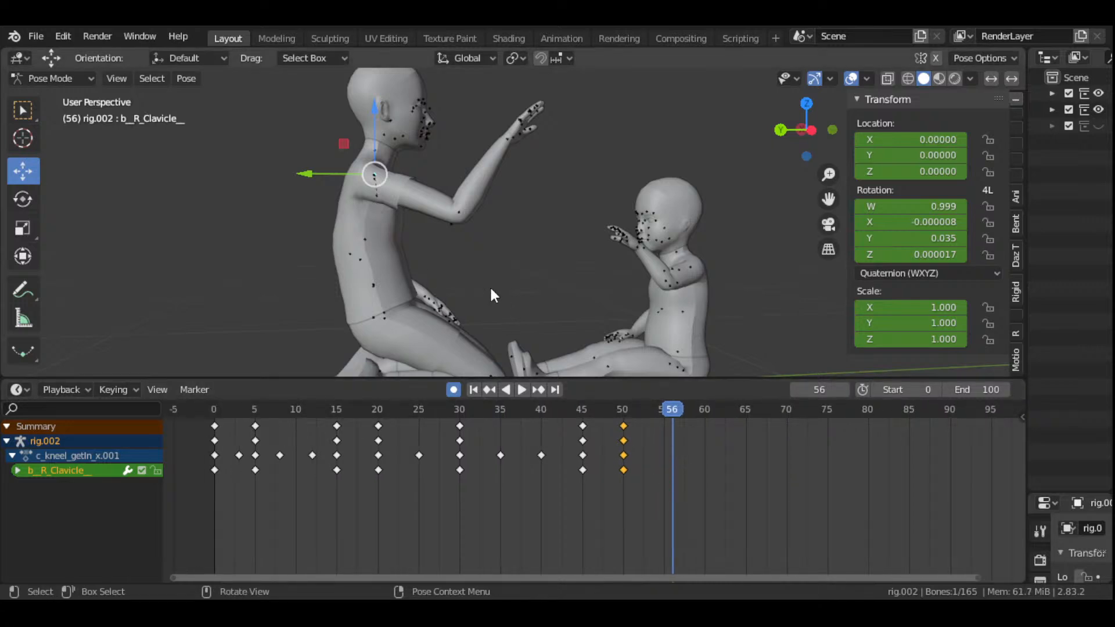
# - Select all of the kneeling figure's bones and move their keyframes from frame 50 to frame 55
pyautogui.press('a')
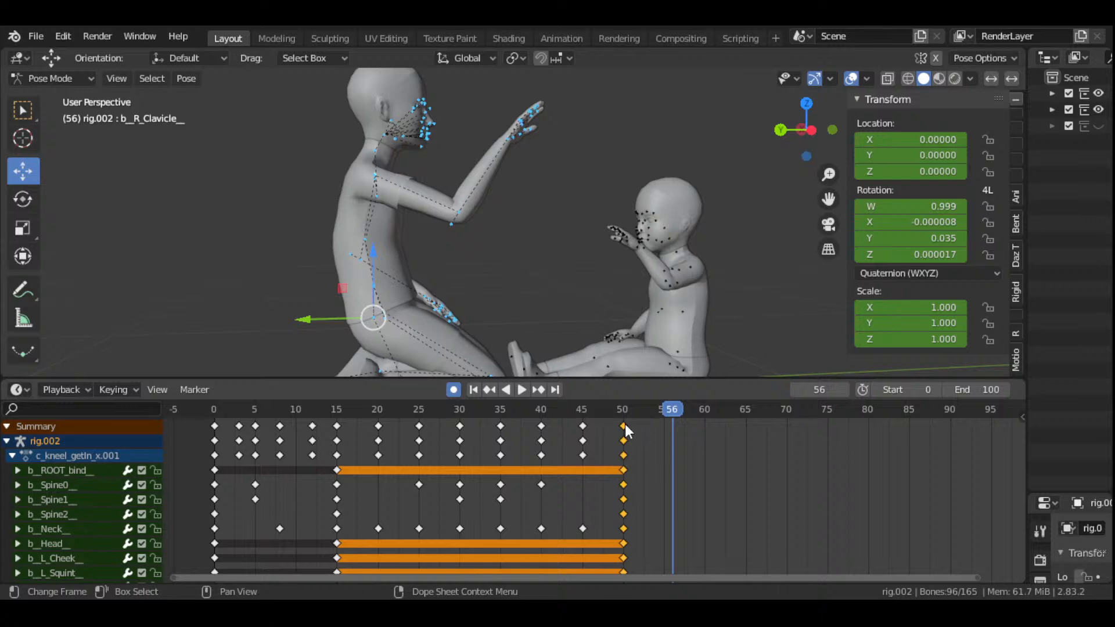
pyautogui.press('g')
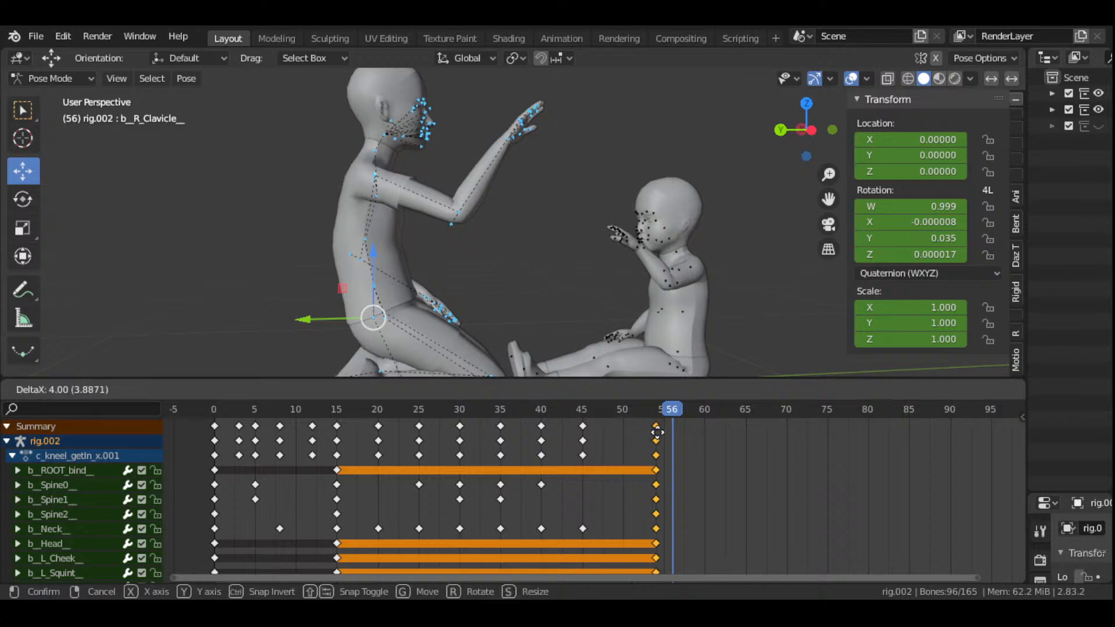
pyautogui.click(664, 435)
# - Play the animation from frame 0 to frame 55 and check the slower straightening between frames 45 and 50
pyautogui.click(622, 410)
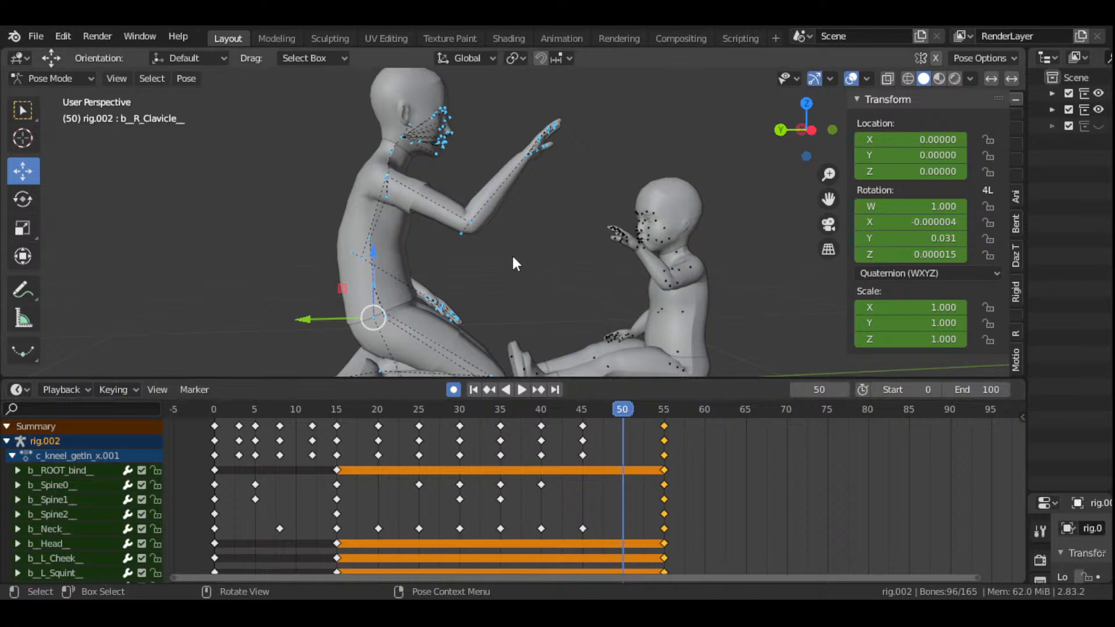
pyautogui.scroll(-2, 522, 278)
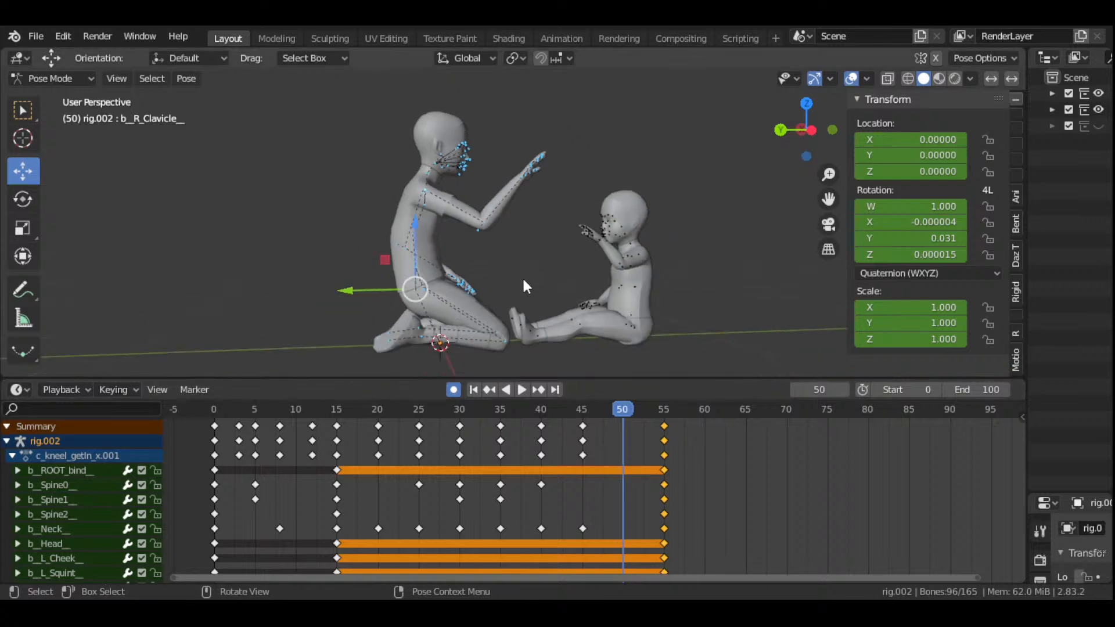
pyautogui.click(474, 390)
pyautogui.click(523, 390)
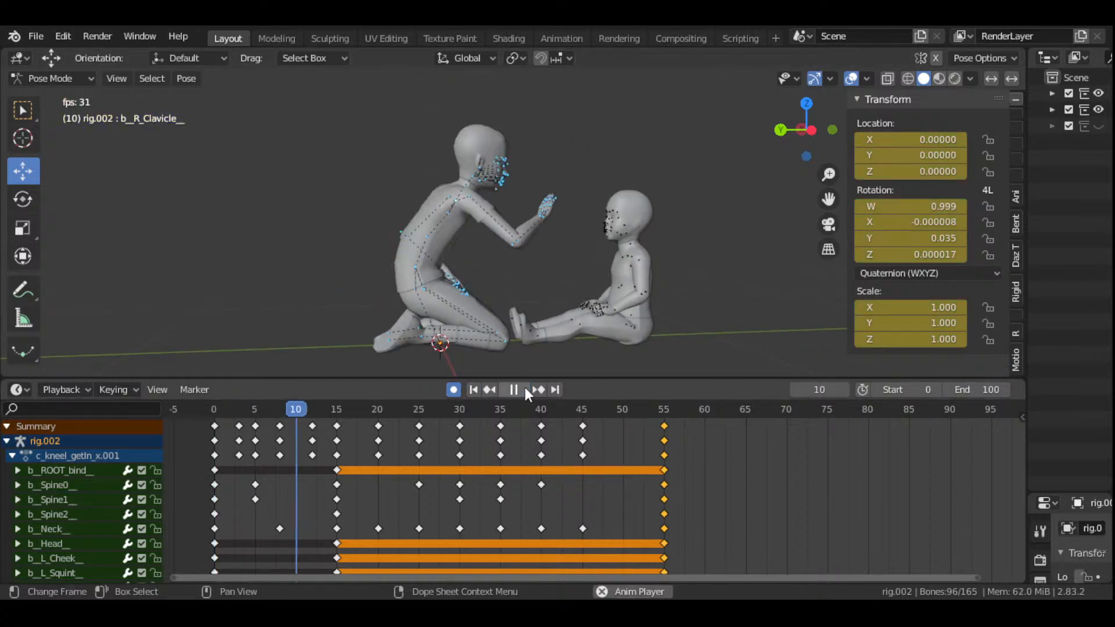
pyautogui.click(525, 388)
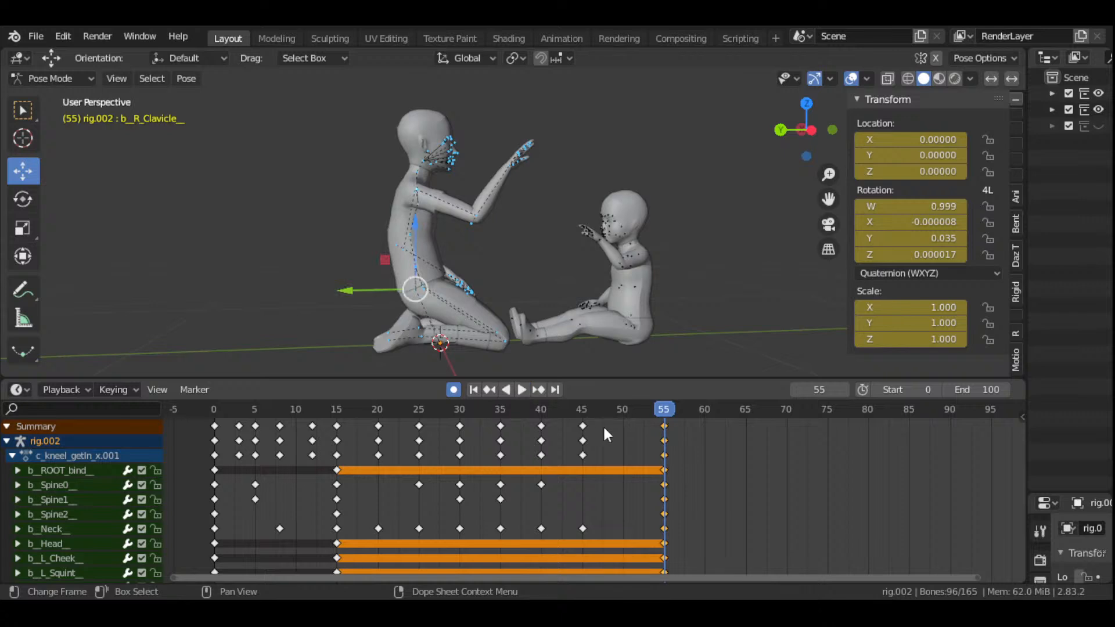
pyautogui.click(582, 413)
pyautogui.moveTo(583, 413); pyautogui.dragTo(621, 473)
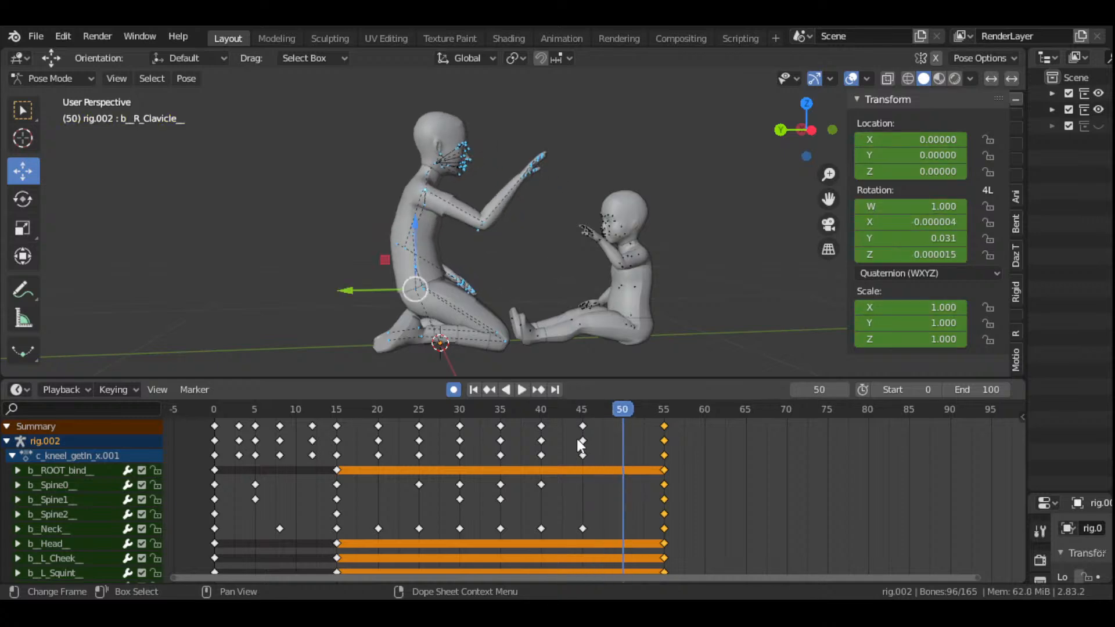
# - Select only the kneeling figure's right upper arm and compare the arm's pose at frames 35, 40 and 45
pyautogui.scroll(2, 458, 270)
pyautogui.scroll(1, 459, 272)
pyautogui.hotkey('alt', 'a')
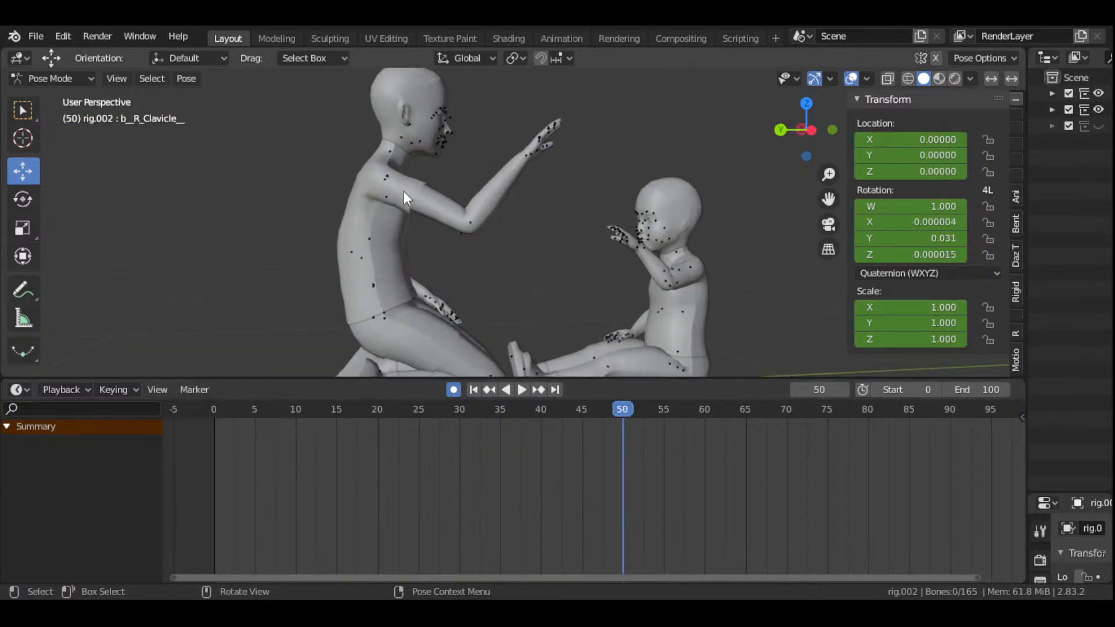
pyautogui.click(384, 184)
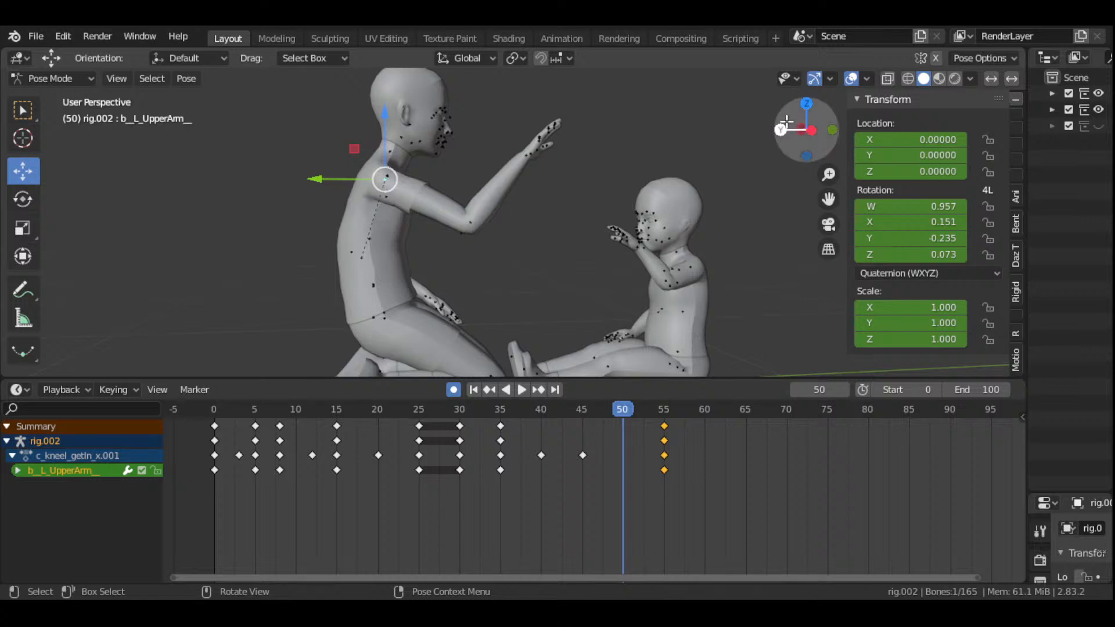
pyautogui.moveTo(806, 129)
pyautogui.mouseDown()
pyautogui.moveTo(803, 158)
pyautogui.moveTo(791, 142)
pyautogui.moveTo(800, 142)
pyautogui.mouseUp()
pyautogui.click(415, 137)
pyautogui.click(502, 413)
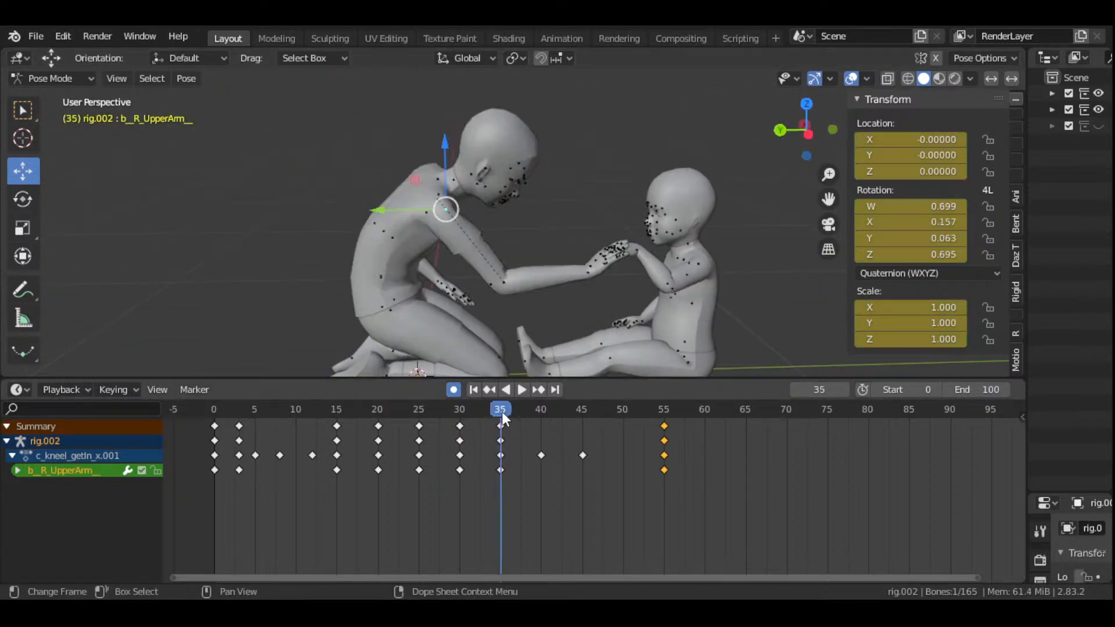
pyautogui.moveTo(502, 412); pyautogui.dragTo(541, 417)
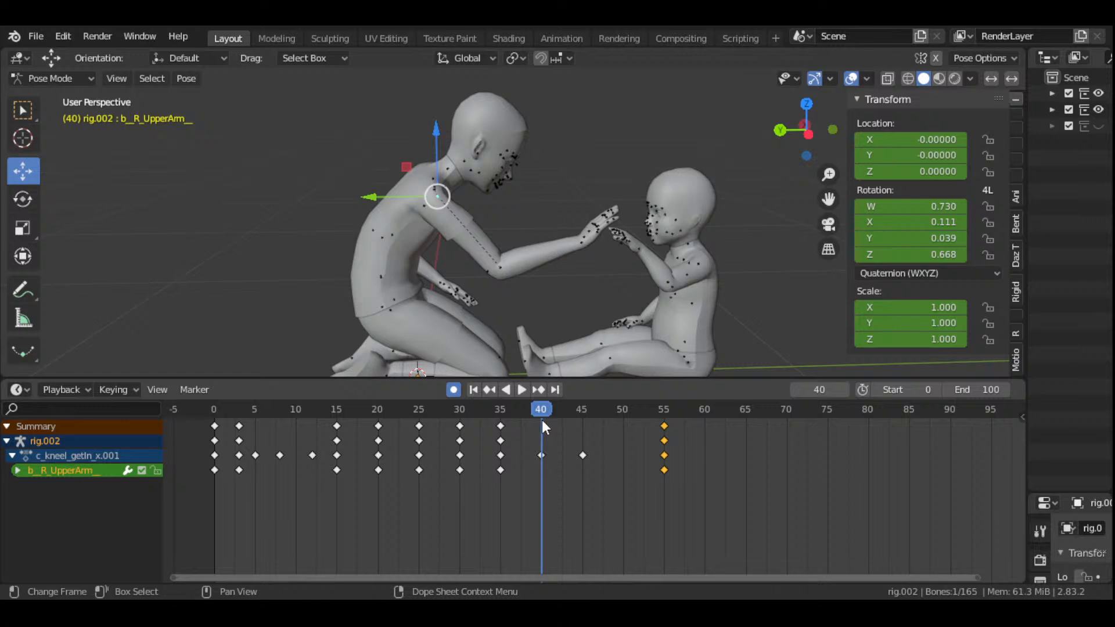
pyautogui.moveTo(541, 413); pyautogui.dragTo(582, 433)
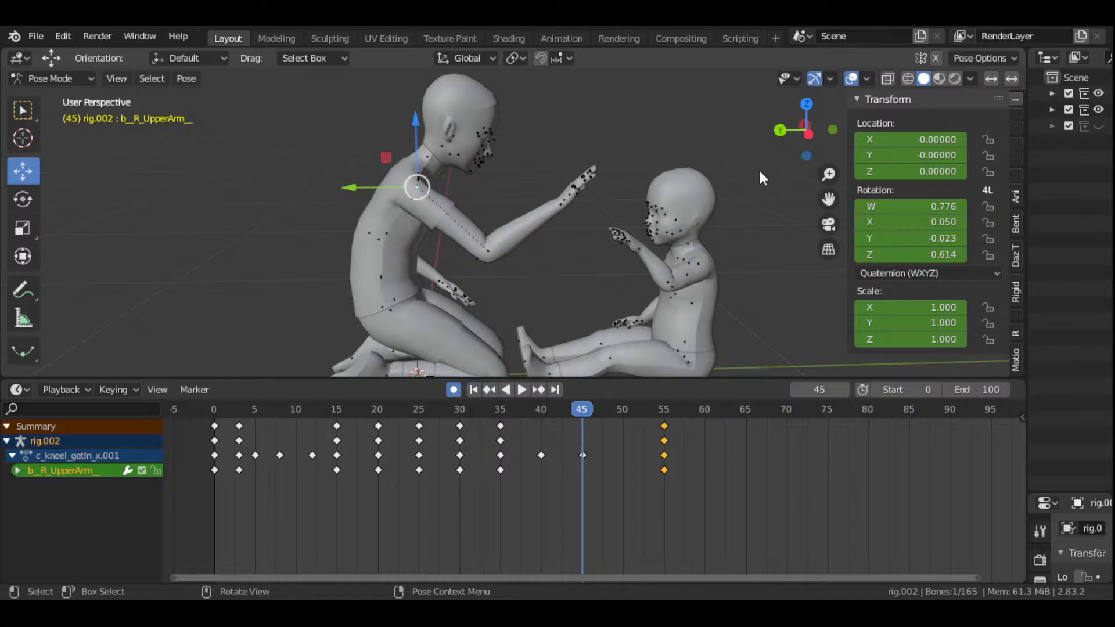
# - At frame 45, rotate the kneeling figure's right upper arm and forearm downward so the hand reaches toward the child's raised hand
pyautogui.moveTo(806, 129)
pyautogui.mouseDown()
pyautogui.moveTo(831, 131)
pyautogui.moveTo(807, 130)
pyautogui.moveTo(828, 160)
pyautogui.moveTo(822, 152)
pyautogui.moveTo(761, 201)
pyautogui.moveTo(807, 137)
pyautogui.mouseUp()
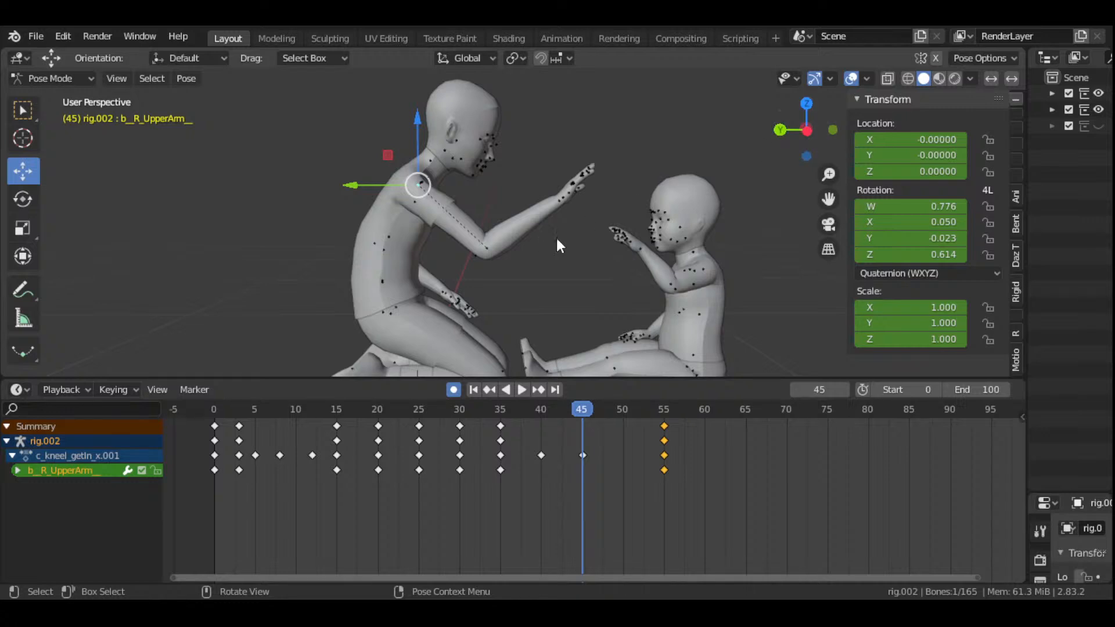
pyautogui.press('r')
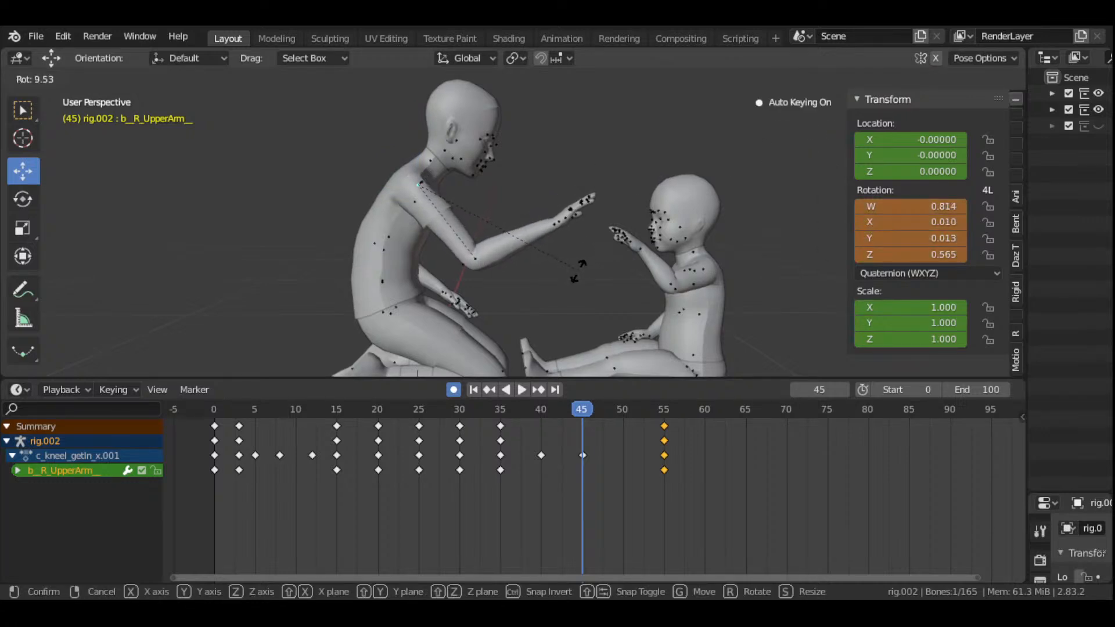
pyautogui.click(576, 282)
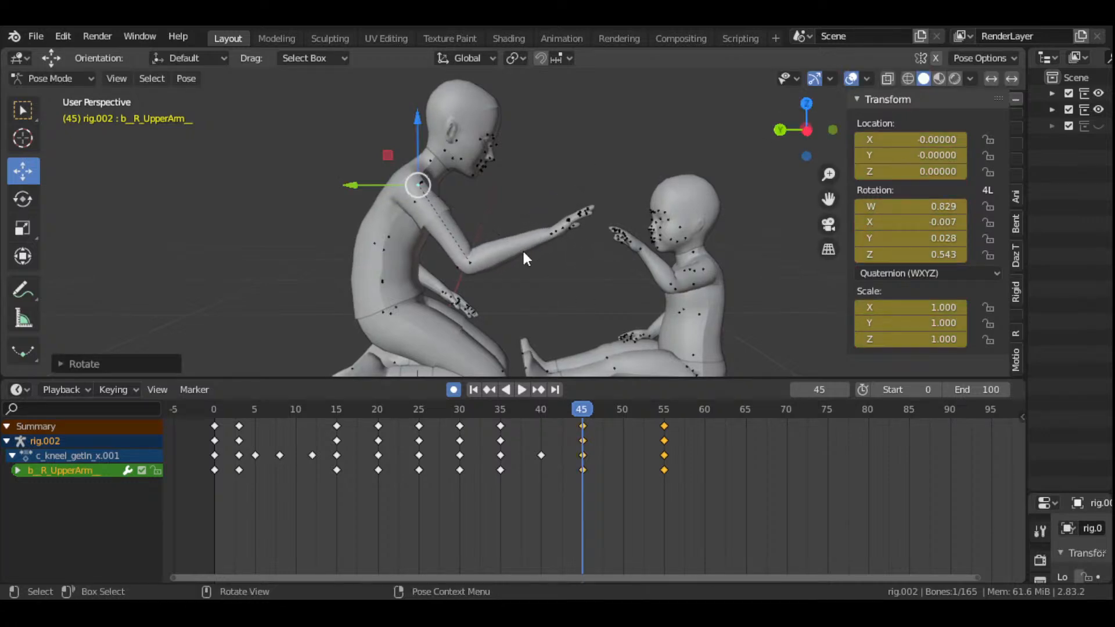
pyautogui.click(473, 268)
pyautogui.press('r')
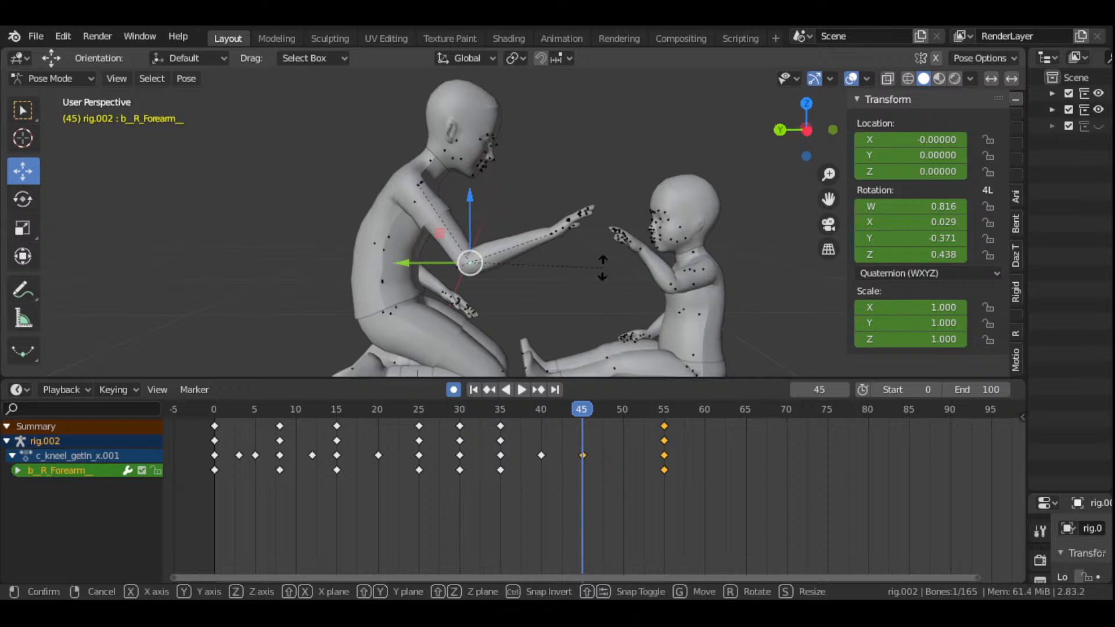
pyautogui.click(564, 258)
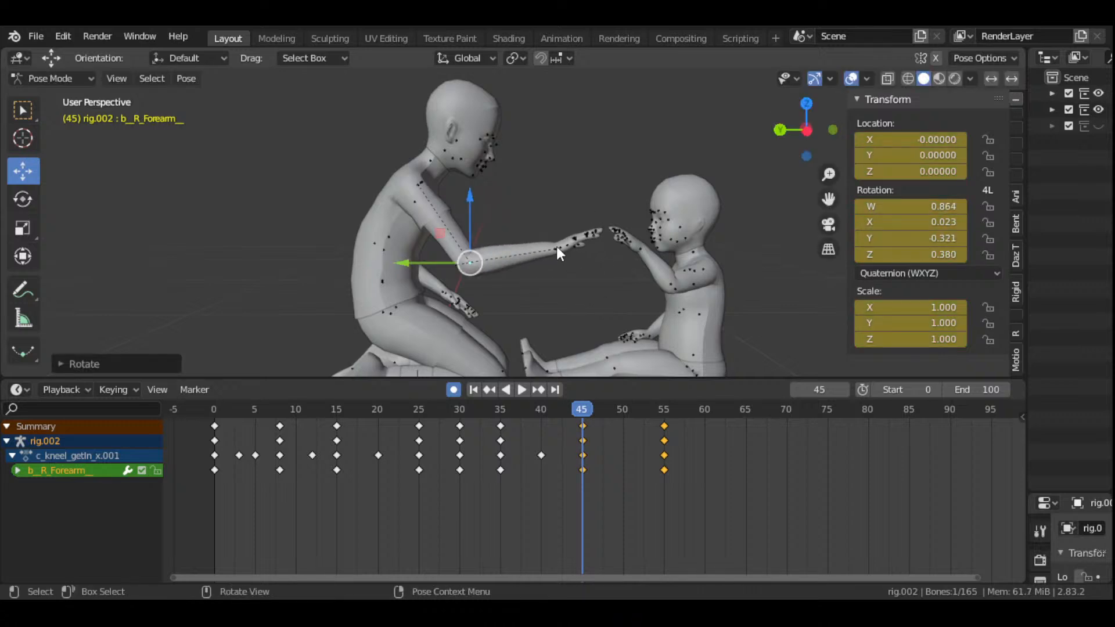
# - Rotate the kneeling figure's right hand at frame 45 so it extends level with the forearm toward the child
pyautogui.click(556, 245)
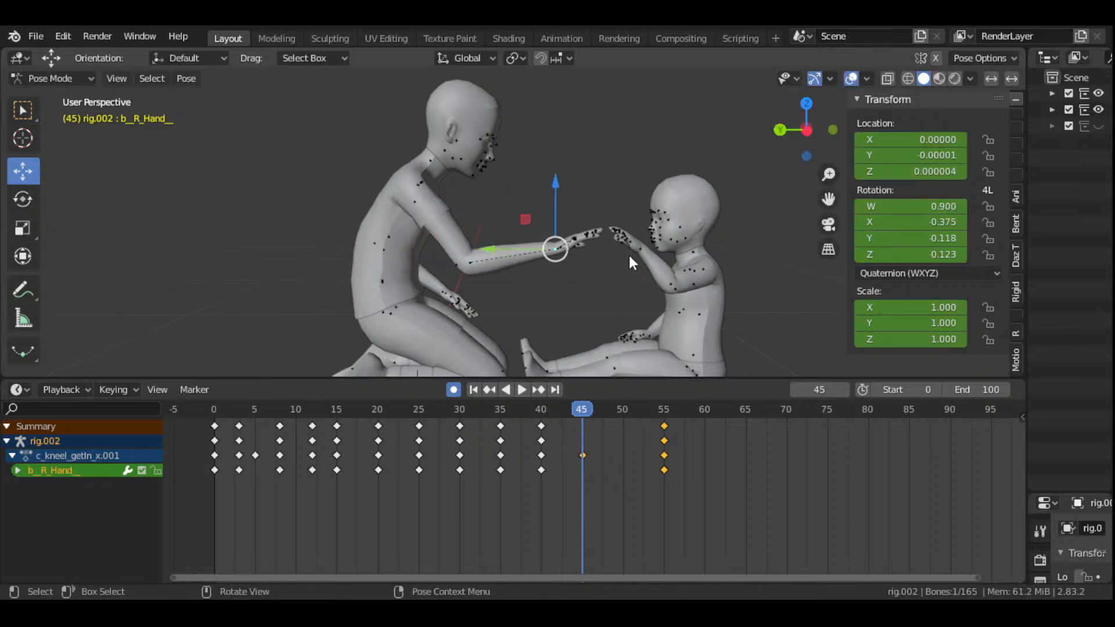
pyautogui.press('r')
pyautogui.click(652, 255)
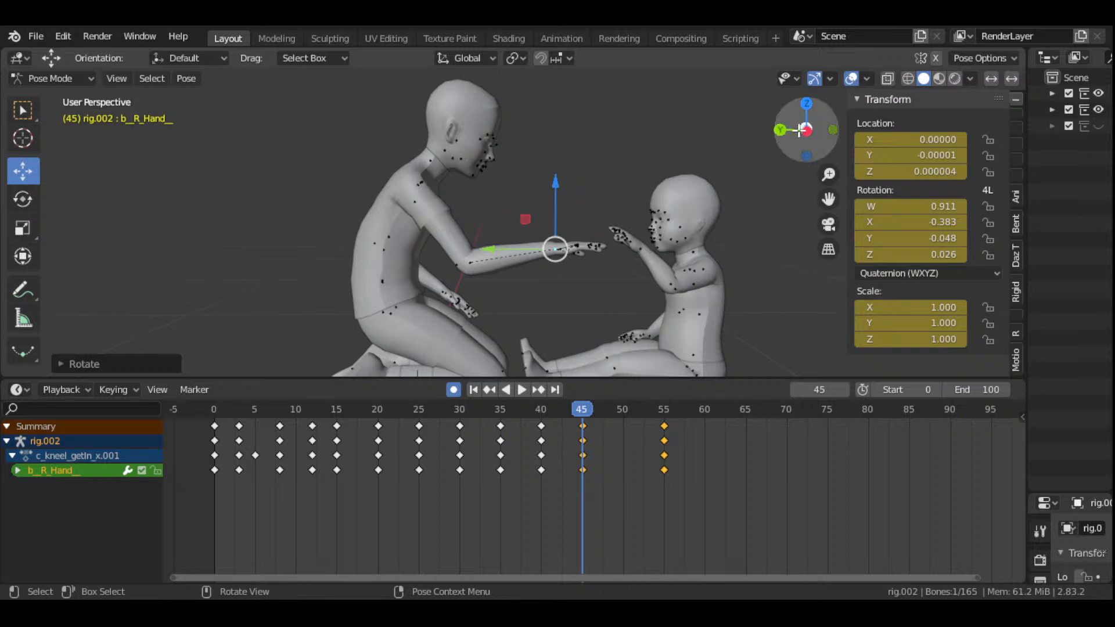
pyautogui.moveTo(808, 131)
pyautogui.mouseDown()
pyautogui.moveTo(809, 192)
pyautogui.moveTo(807, 132)
pyautogui.mouseUp()
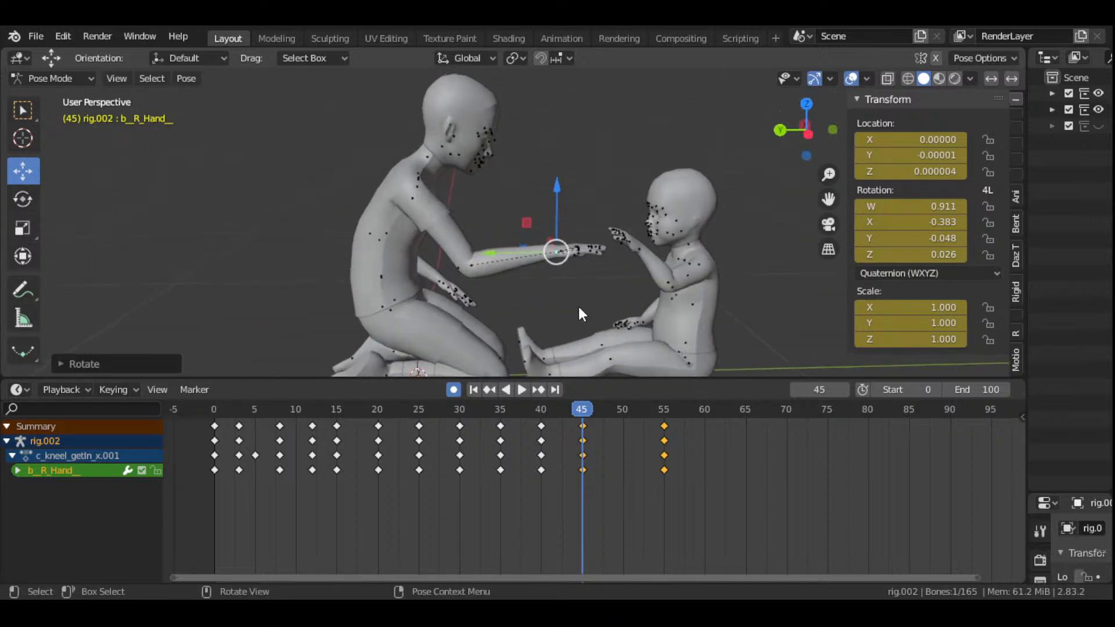
pyautogui.press('r')
pyautogui.press('r')
pyautogui.click(657, 281)
pyautogui.press('r')
pyautogui.click(649, 290)
# - Compare the kneeling figure's right hand between frames 40 and 46, ending on frame 45
pyautogui.click(542, 412)
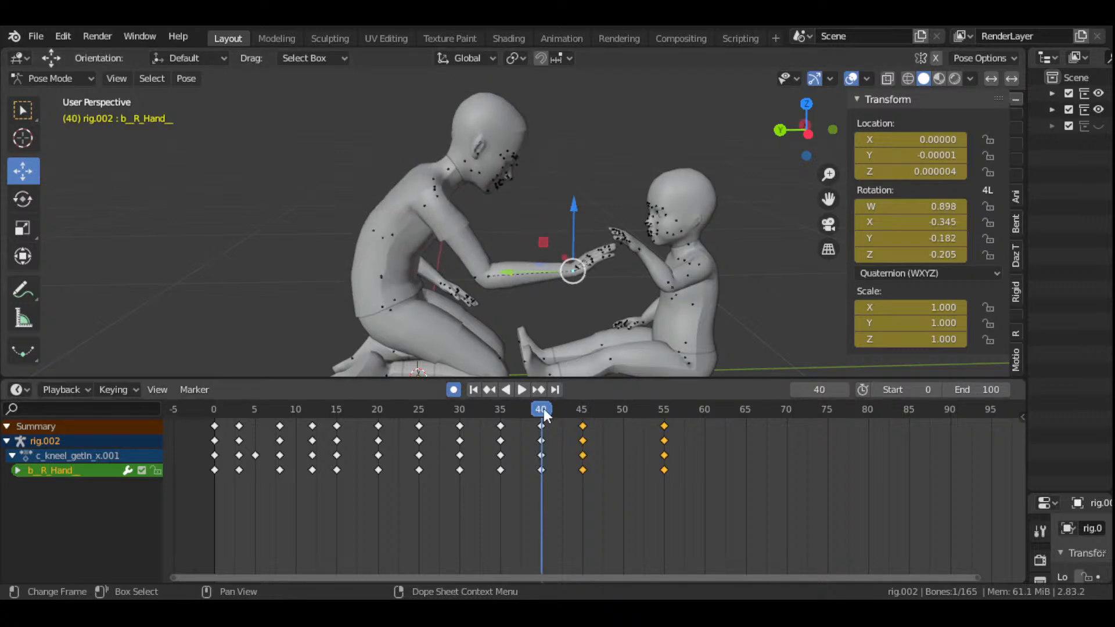
pyautogui.moveTo(544, 409); pyautogui.dragTo(581, 475)
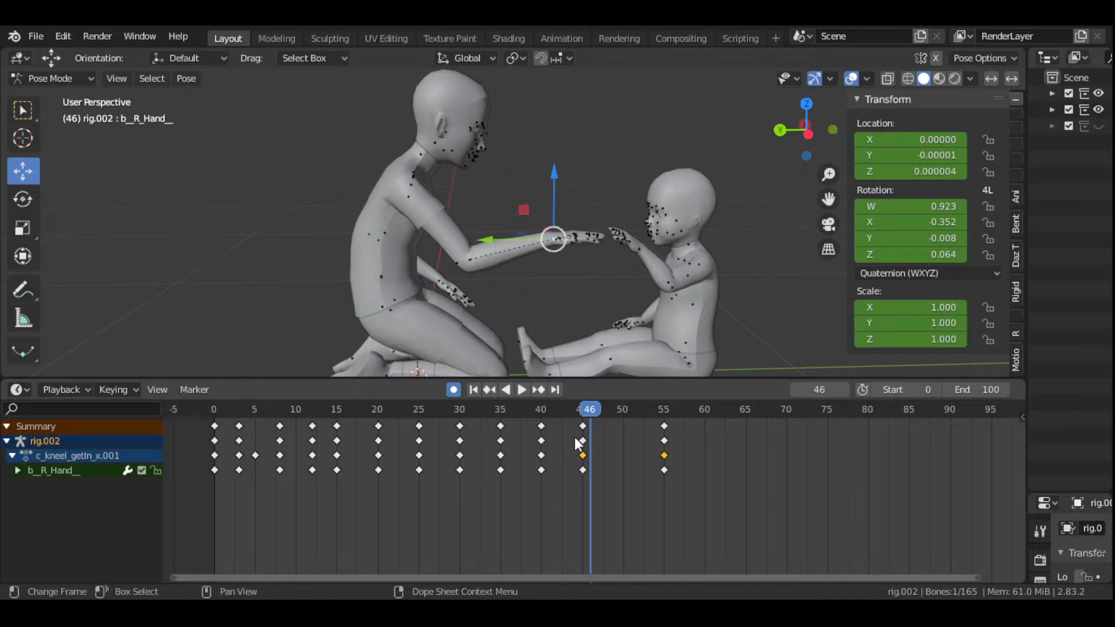
pyautogui.click(581, 416)
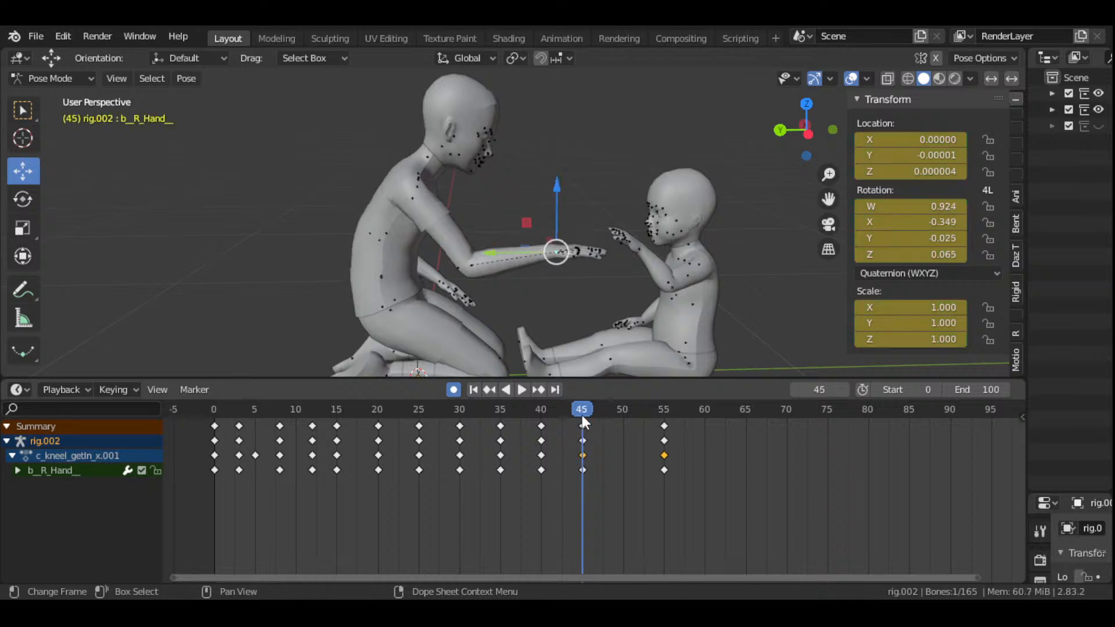
# - Check the kneeling figure's motion between frames 40 and 50, and bend its upper spine bone forward toward the child at frame 48
pyautogui.click(622, 416)
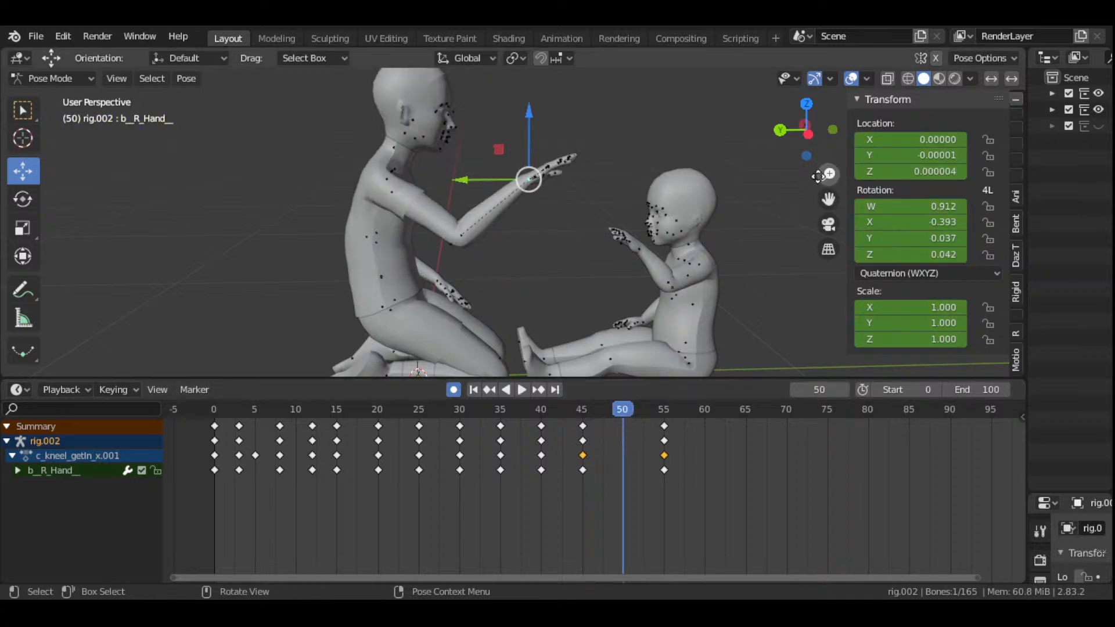
pyautogui.moveTo(806, 129); pyautogui.dragTo(797, 132)
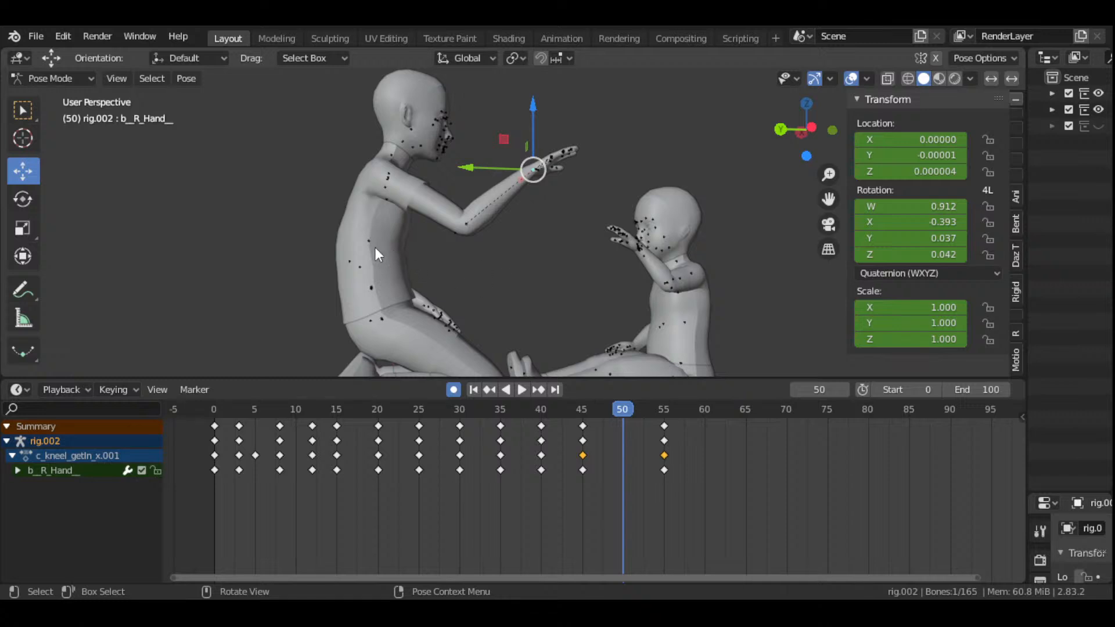
pyautogui.click(374, 285)
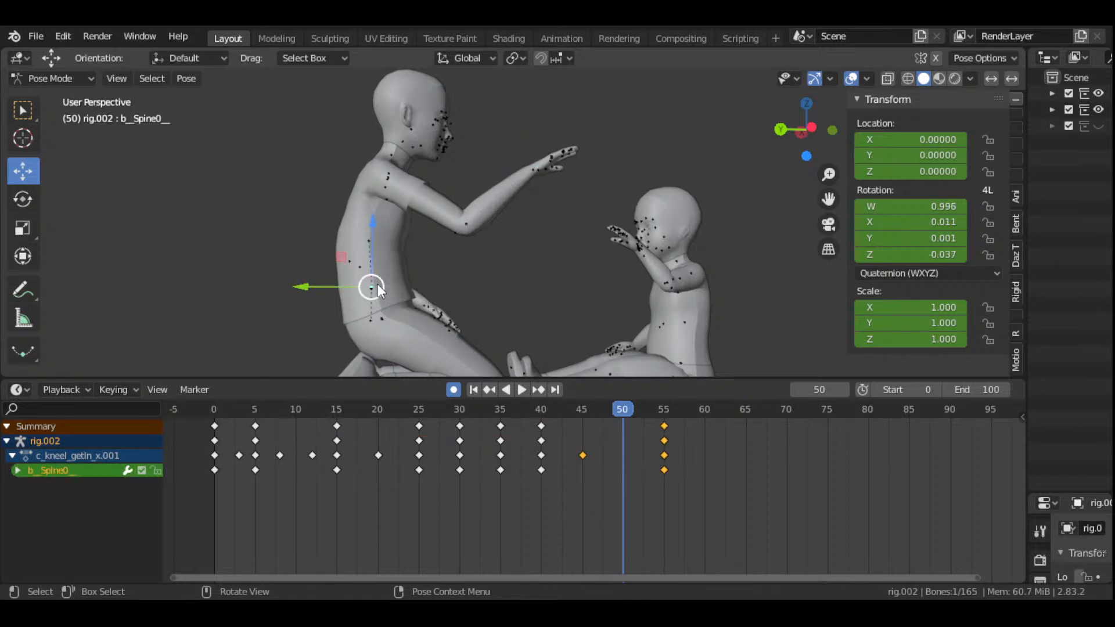
pyautogui.click(542, 412)
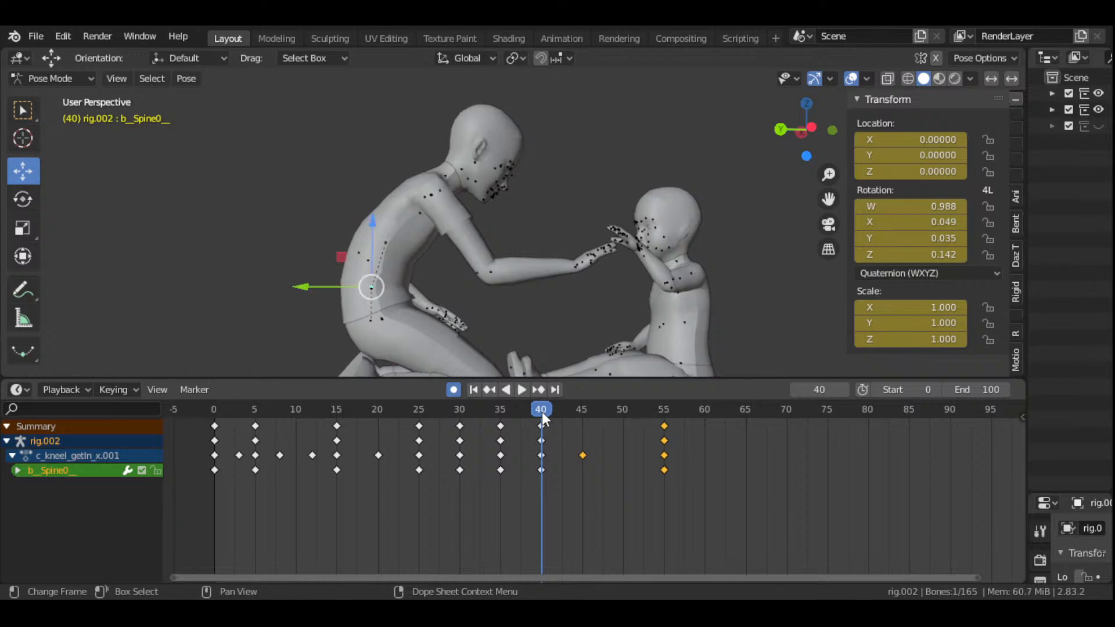
pyautogui.press('space')
pyautogui.moveTo(652, 448); pyautogui.dragTo(606, 455)
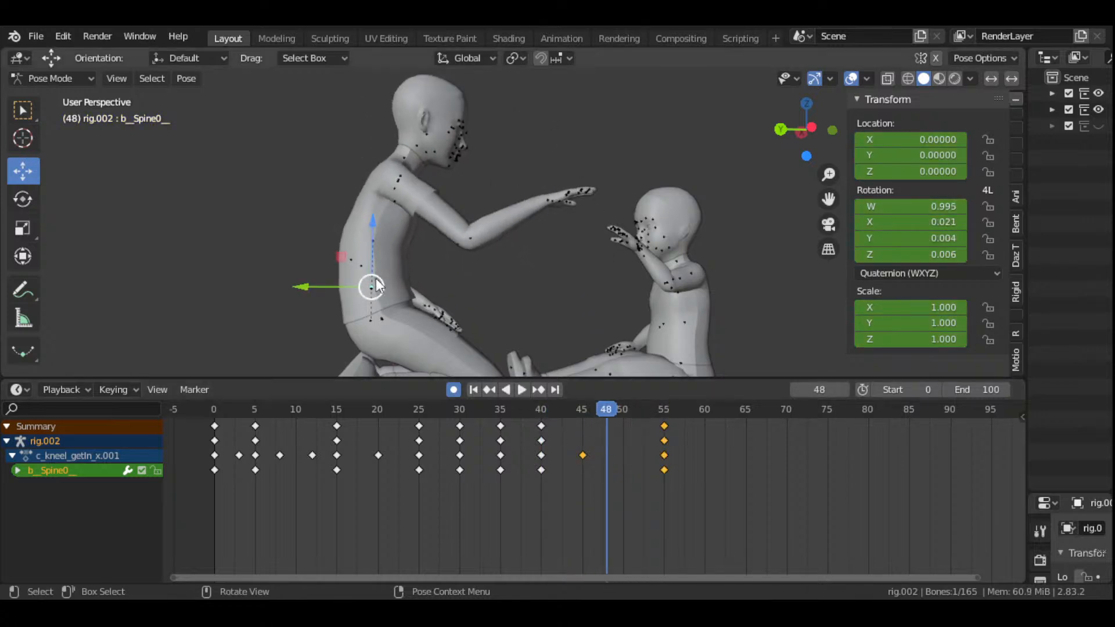
pyautogui.click(377, 239)
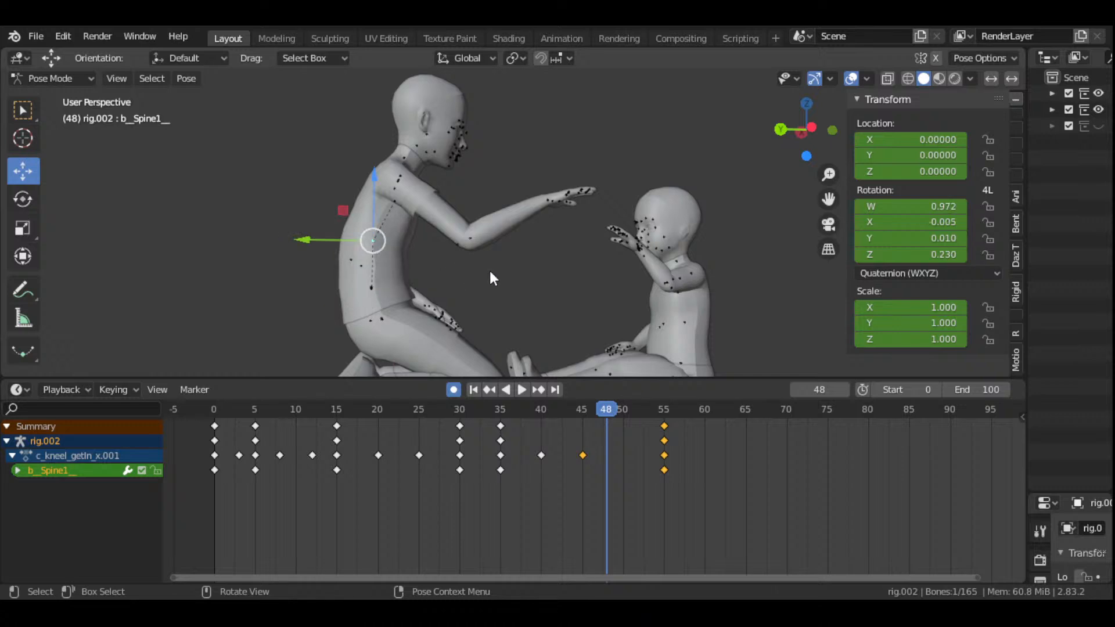
pyautogui.press('r')
pyautogui.click(503, 299)
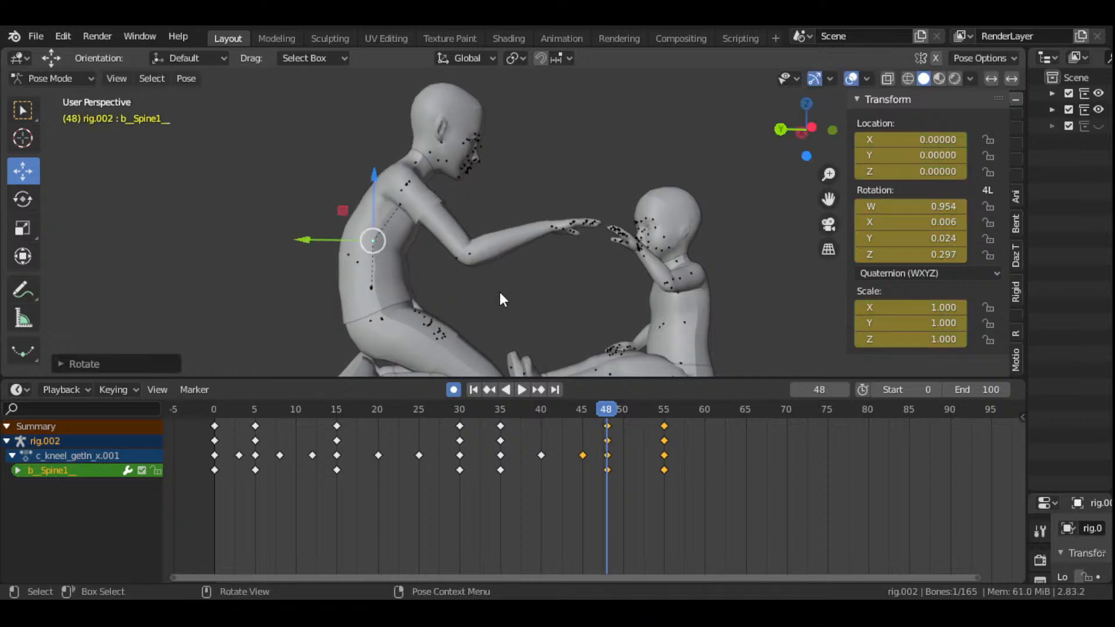
# - Shift the kneeling figure's neck keyframe from frame 45 to frame 48 and tilt the neck forward about 19 degrees there
pyautogui.click(415, 165)
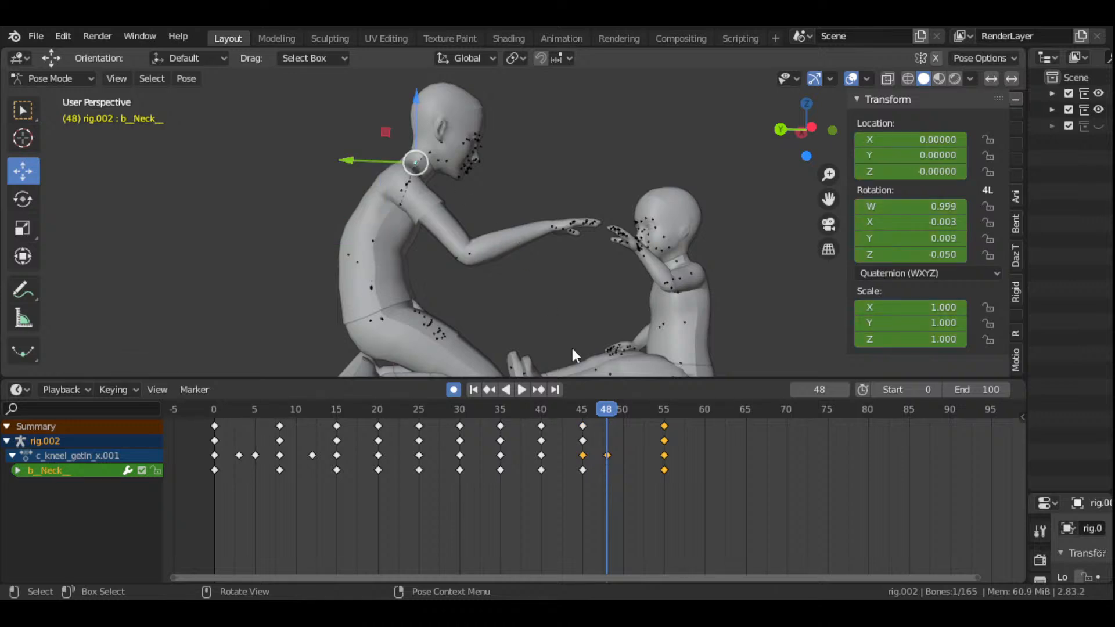
pyautogui.moveTo(583, 424); pyautogui.dragTo(607, 426)
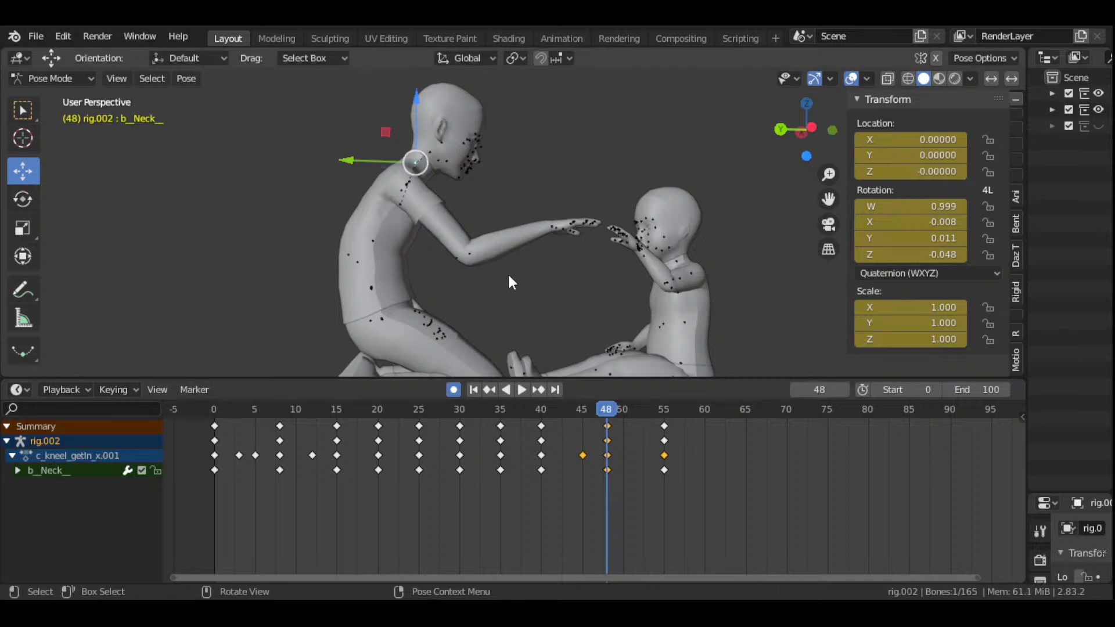
pyautogui.press('r')
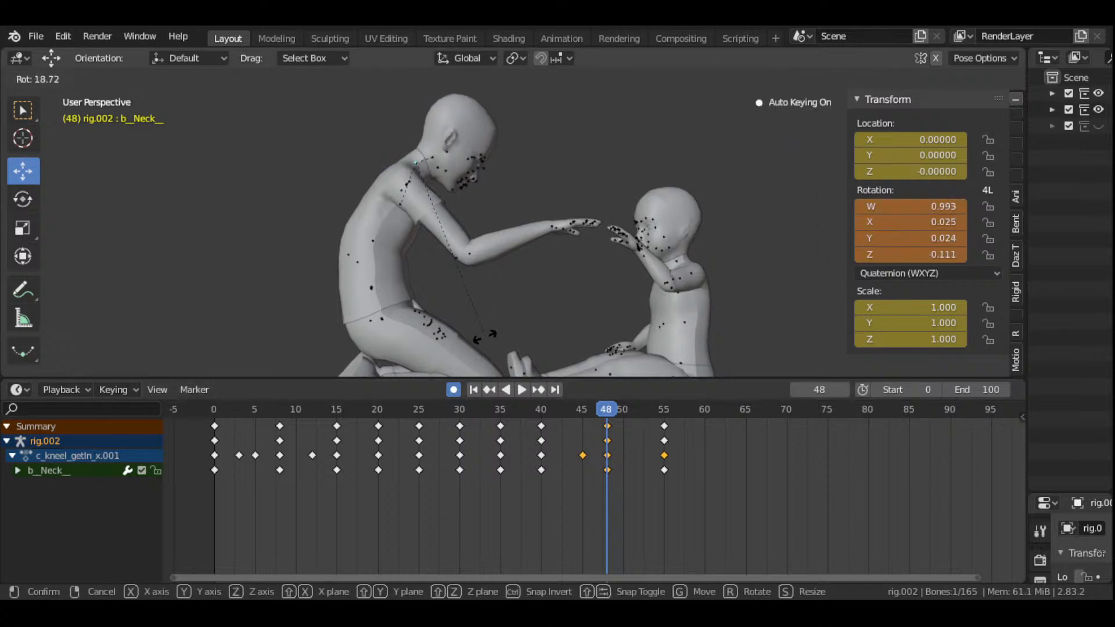
pyautogui.click(485, 337)
# - Play the animation from frame 0 past frame 55 to review both figures' motion from the side
pyautogui.scroll(-2, 482, 302)
pyautogui.moveTo(796, 133); pyautogui.dragTo(687, 236)
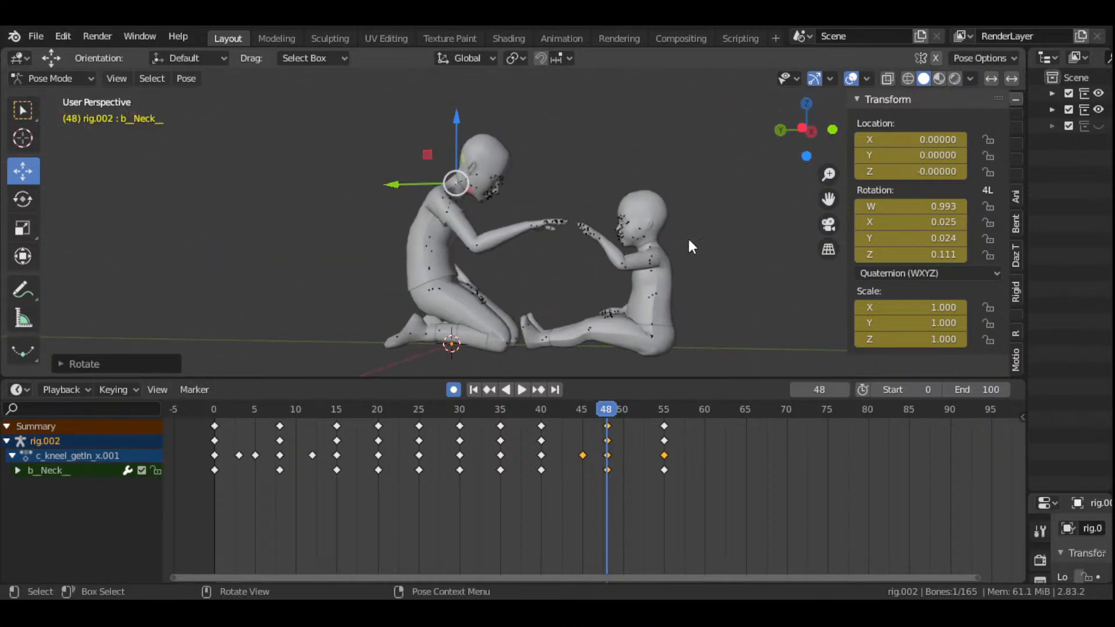
pyautogui.click(474, 391)
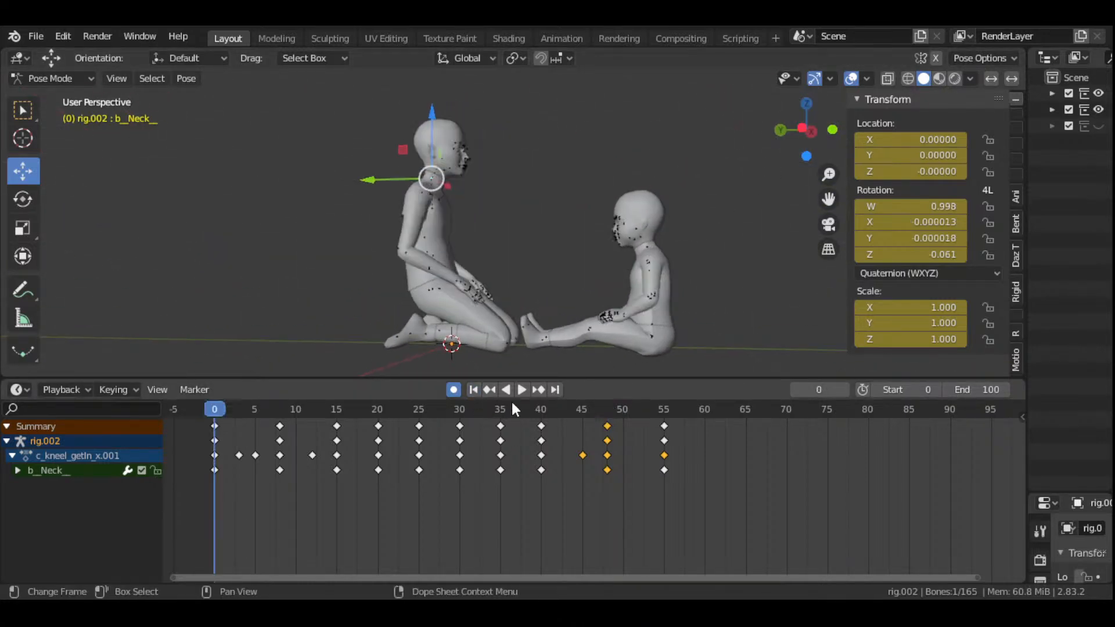
pyautogui.click(521, 390)
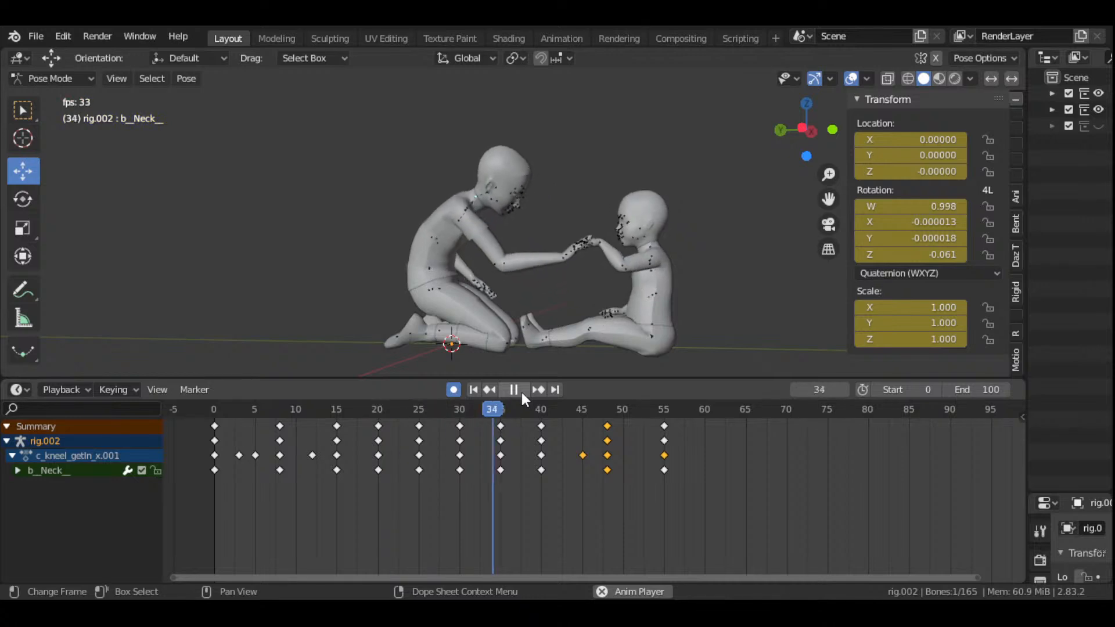
pyautogui.click(522, 390)
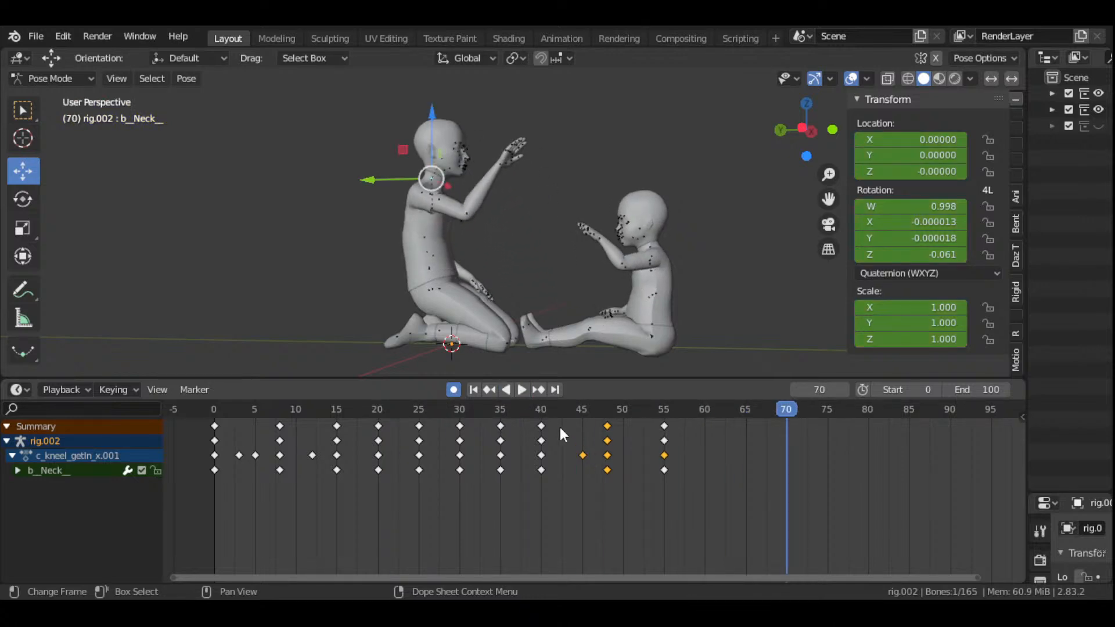
# - At frame 45, swing the kneeling figure's right upper arm down toward its body and play the motion from frame 35 to 45
pyautogui.click(420, 194)
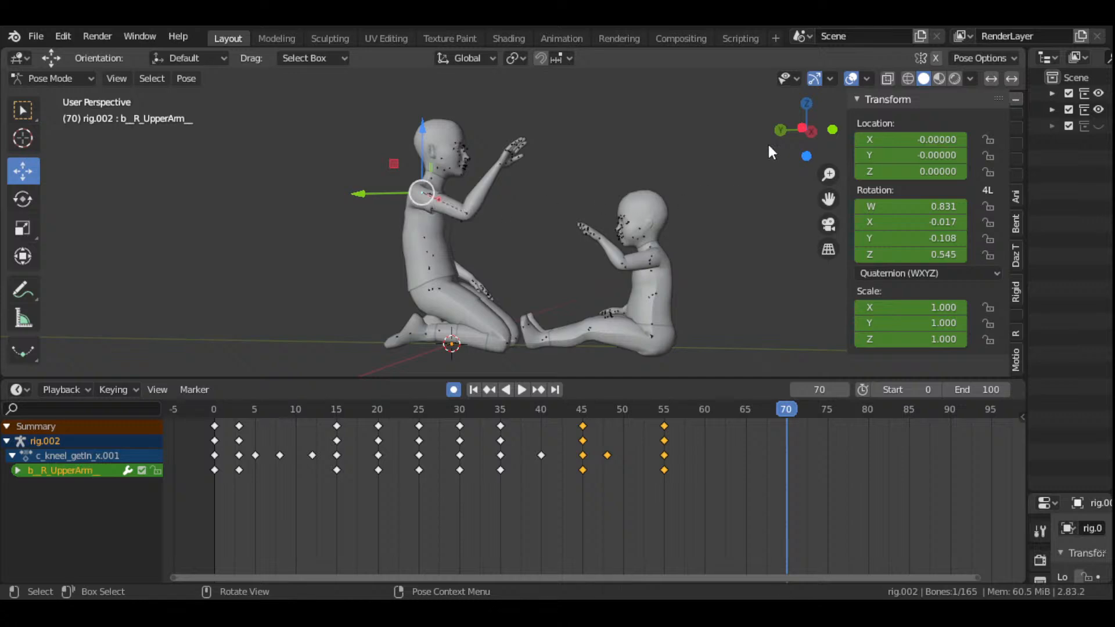
pyautogui.moveTo(787, 138); pyautogui.dragTo(836, 131)
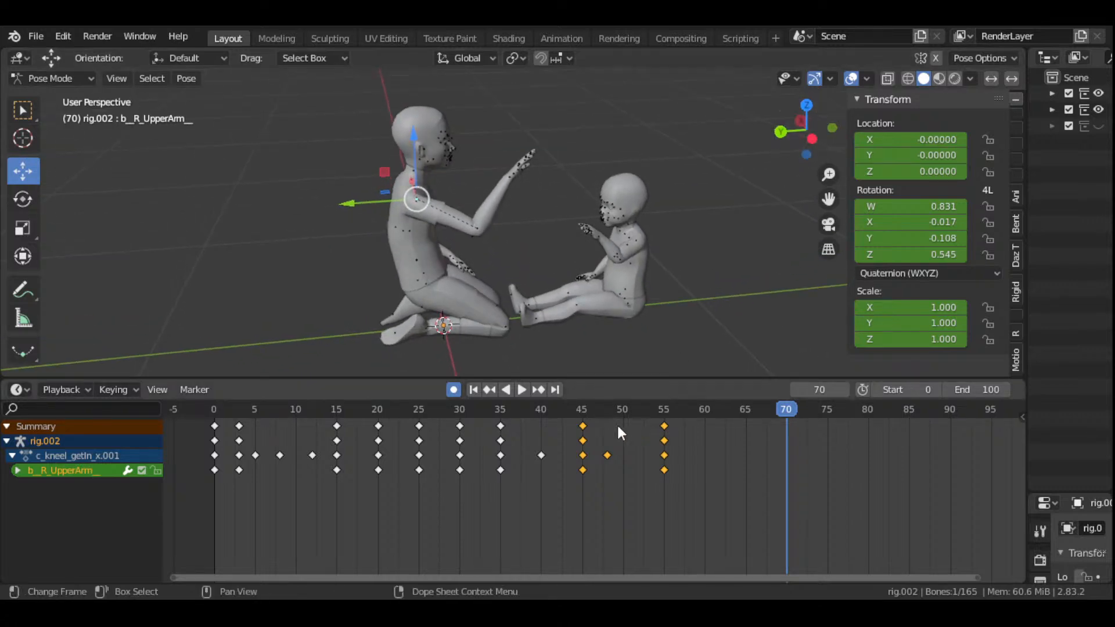
pyautogui.click(583, 413)
pyautogui.press('space')
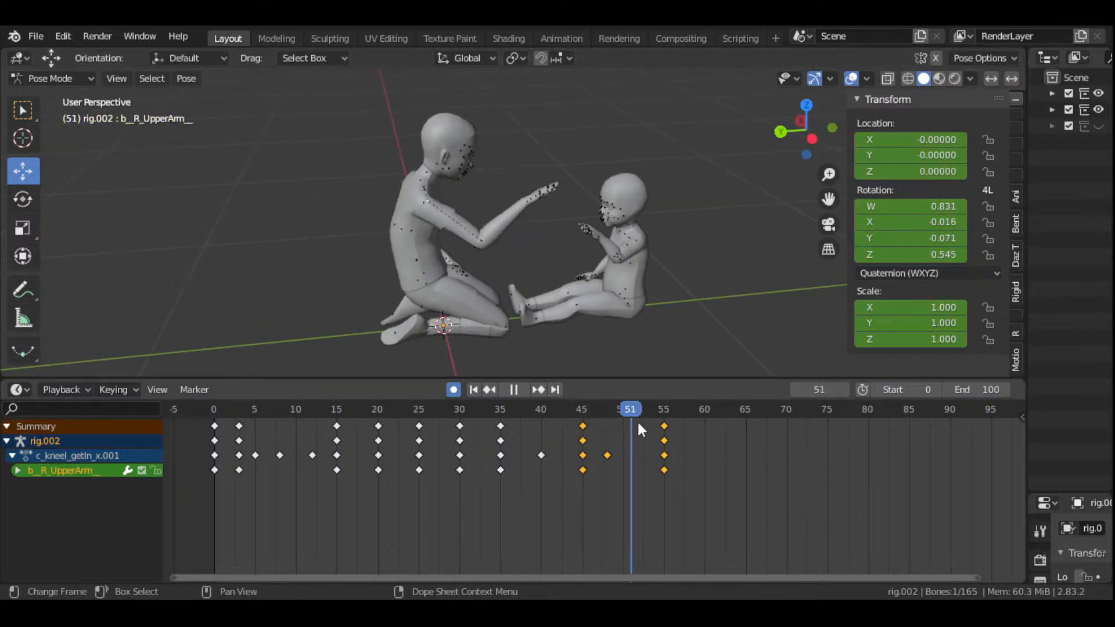
pyautogui.moveTo(669, 433); pyautogui.dragTo(586, 488)
pyautogui.press('r')
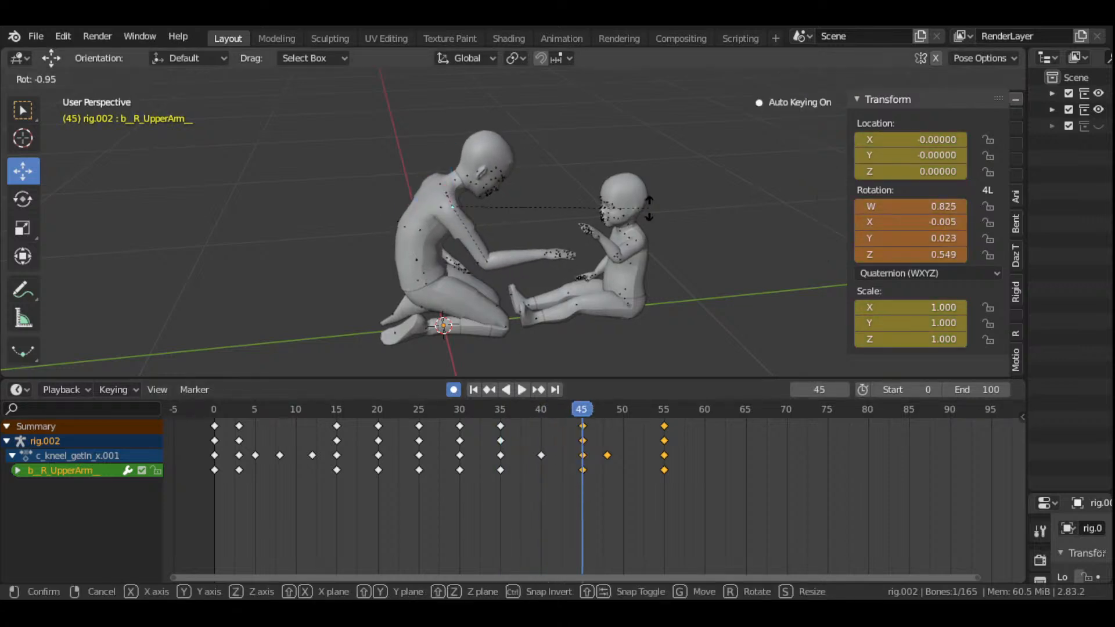
pyautogui.click(604, 254)
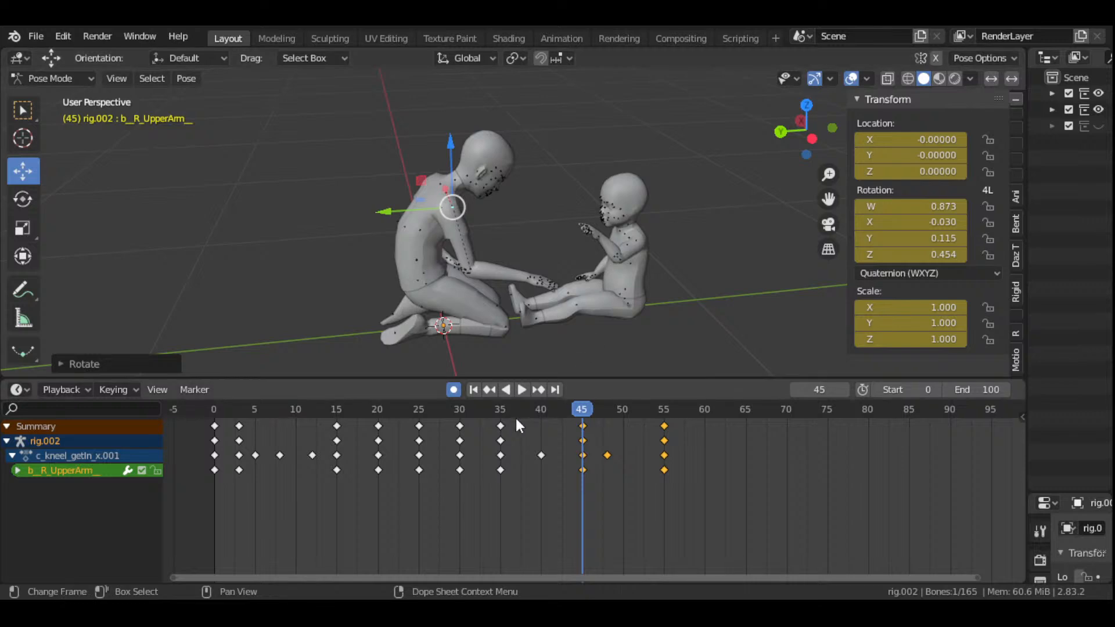
pyautogui.click(501, 413)
pyautogui.press('space')
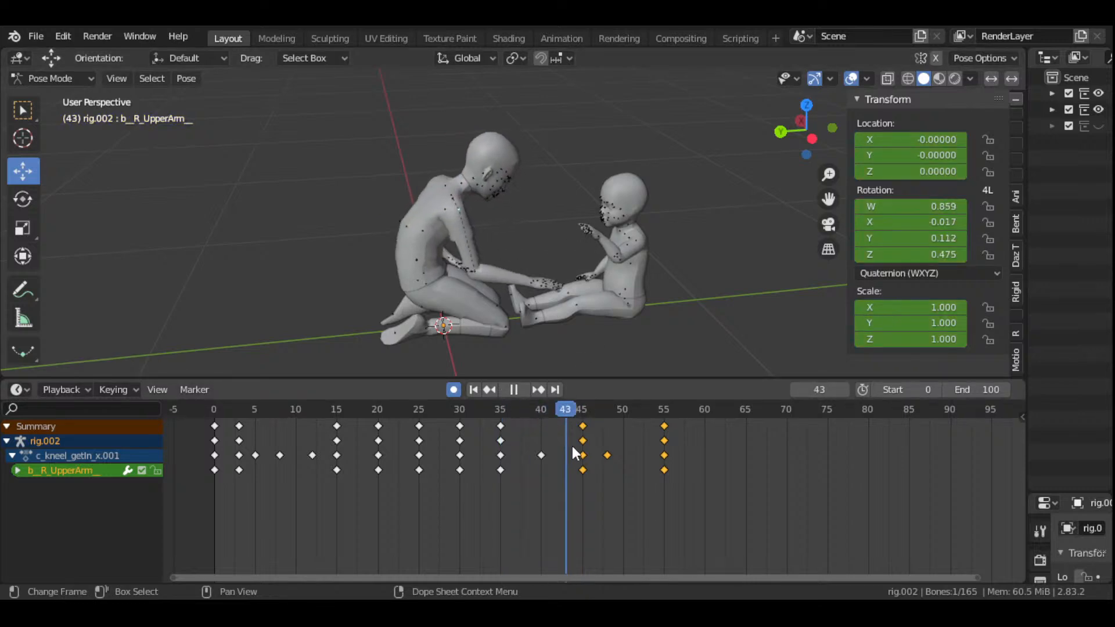
pyautogui.press('space')
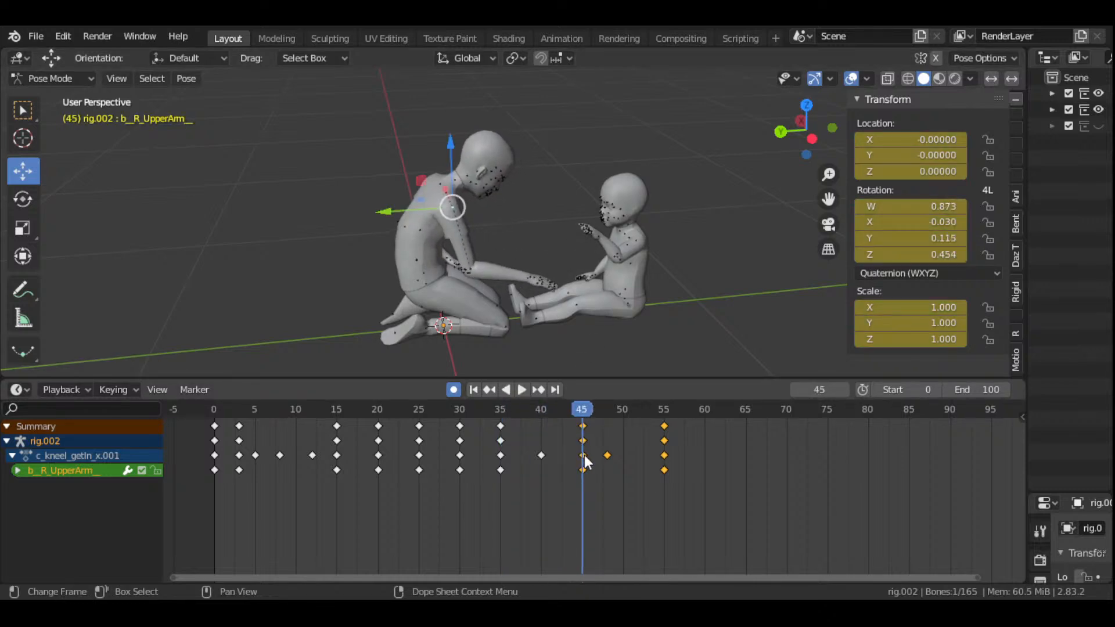
# - Rotate the kneeling figure's right hand at frame 45 so the fingers point down from the wrist
pyautogui.click(530, 277)
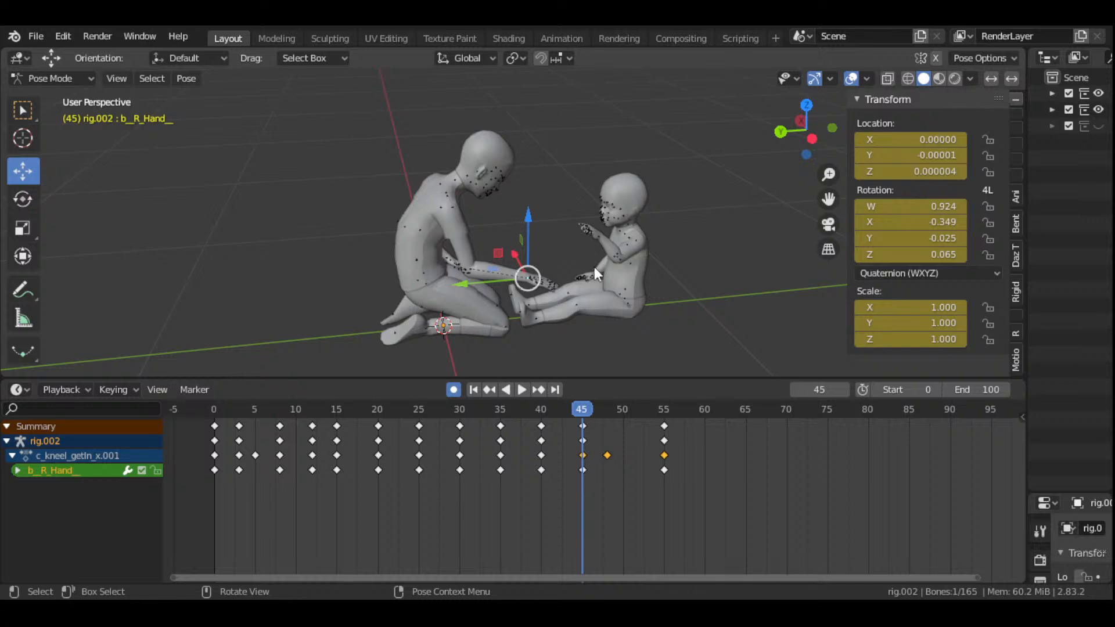
pyautogui.moveTo(784, 142); pyautogui.dragTo(761, 76)
pyautogui.scroll(1, 677, 248)
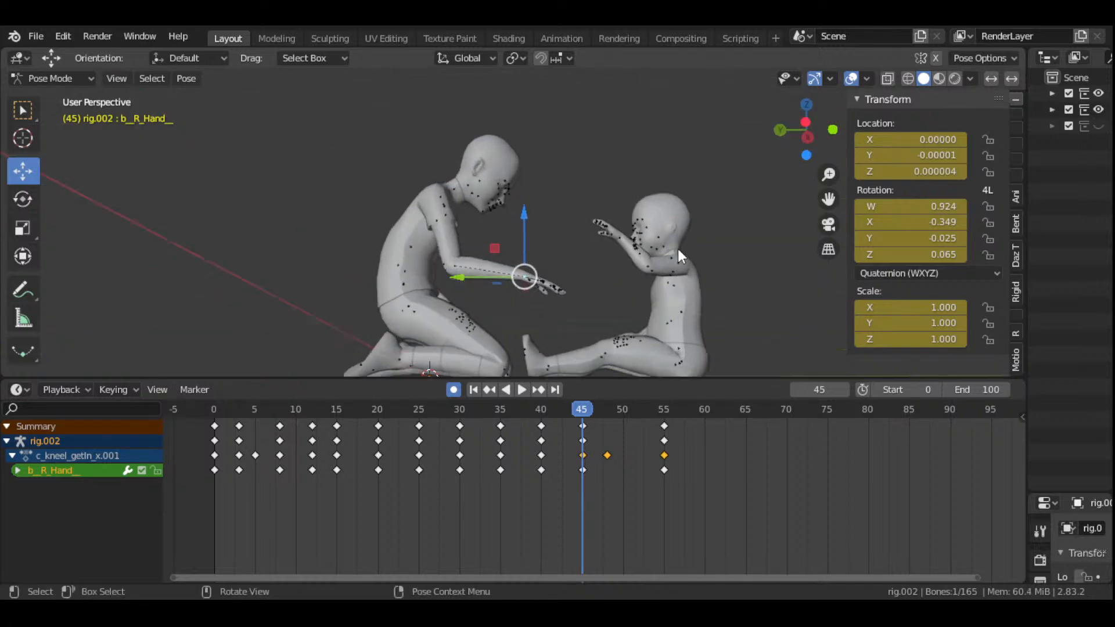
pyautogui.scroll(1, 678, 249)
pyautogui.press('r')
pyautogui.click(660, 318)
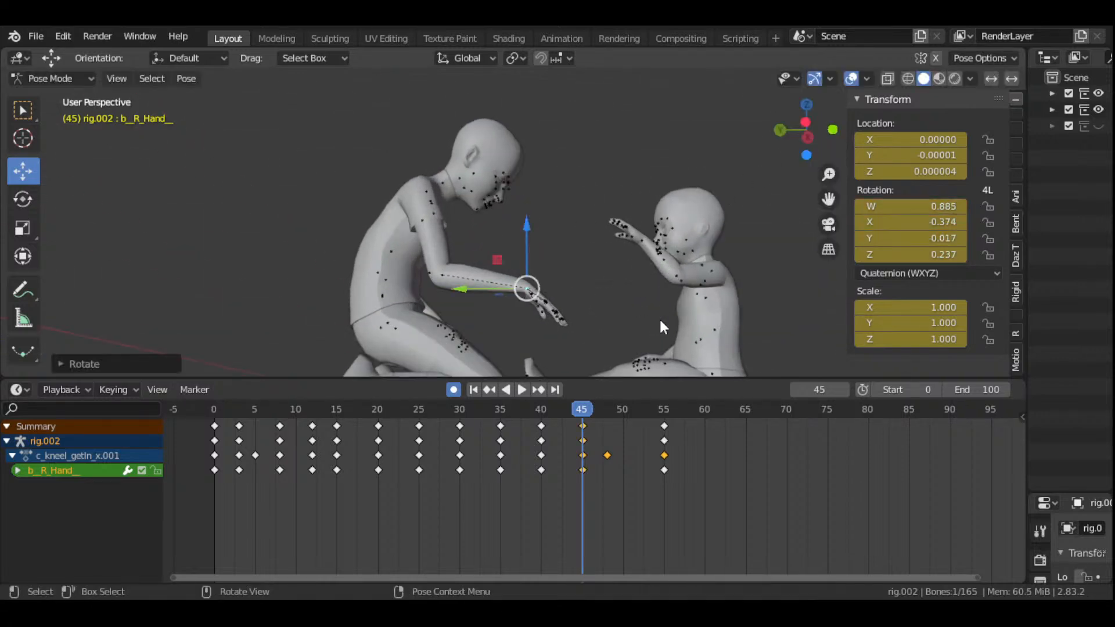
# - At frame 55, rotate the kneeling figure's right upper arm downward about 27 degrees so the raised hand drops to chest height
pyautogui.moveTo(807, 124); pyautogui.dragTo(787, 102)
pyautogui.moveTo(584, 406); pyautogui.dragTo(663, 441)
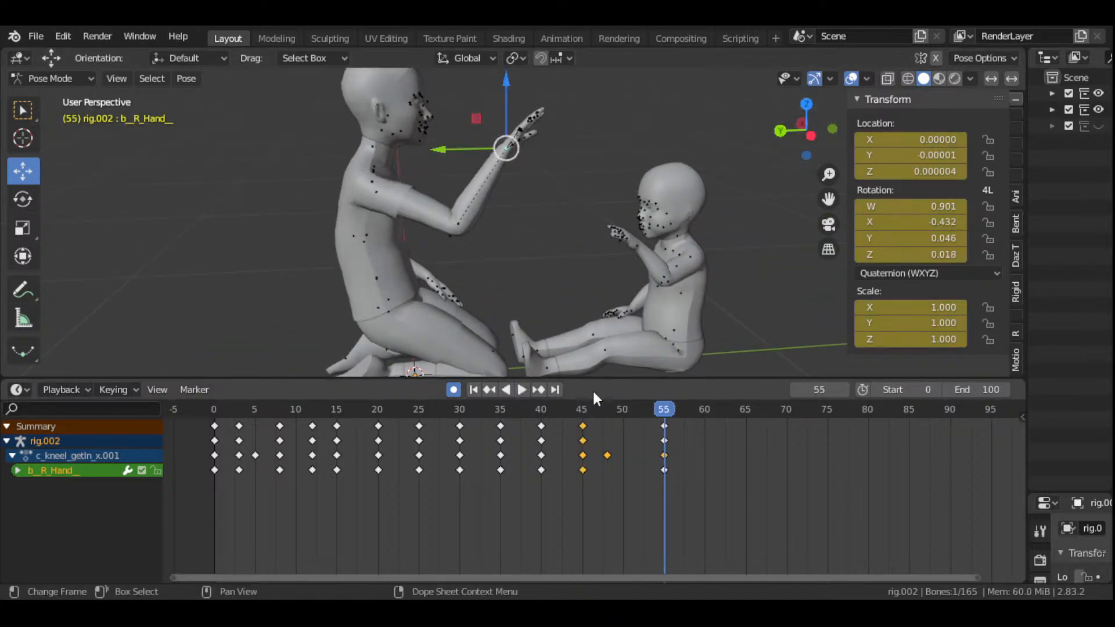
pyautogui.click(371, 185)
pyautogui.moveTo(808, 128); pyautogui.dragTo(640, 208)
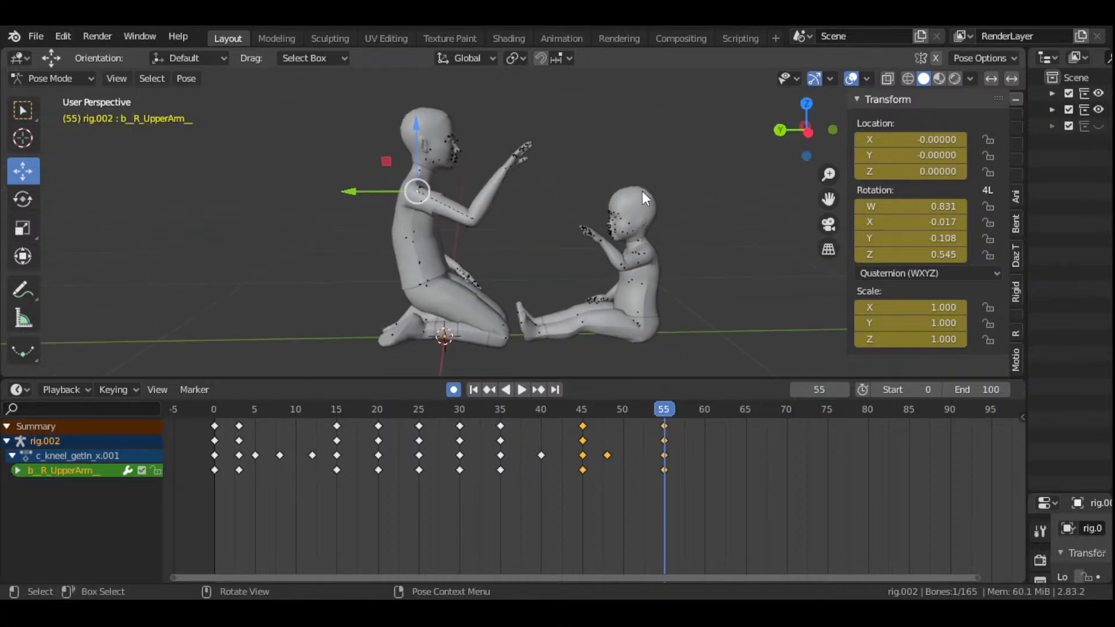
pyautogui.press('r')
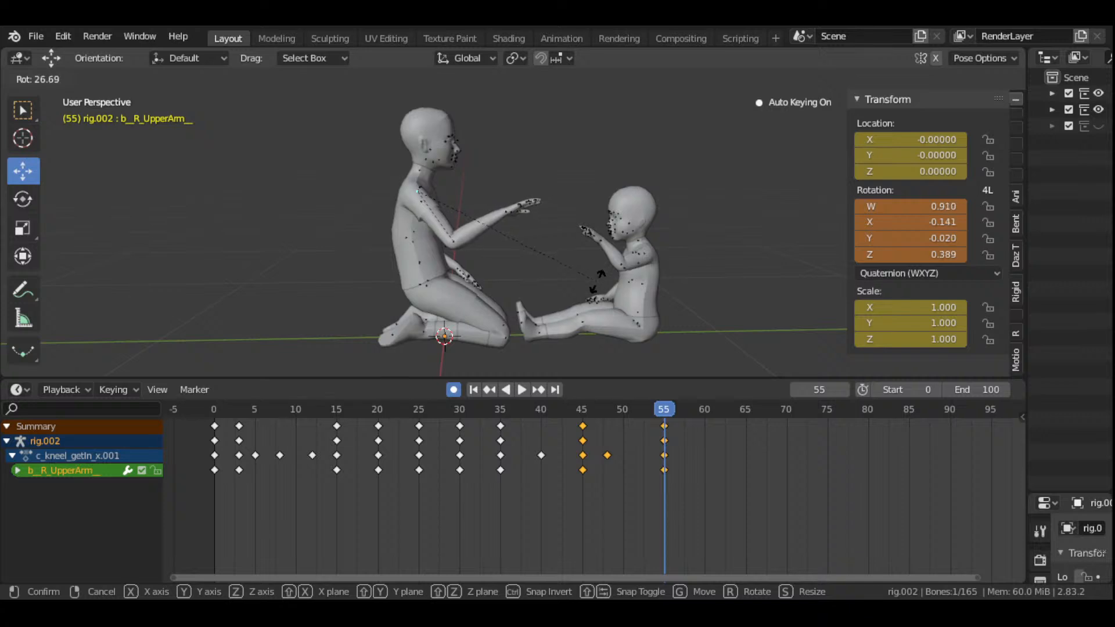
pyautogui.click(598, 283)
# - Twist the kneeling figure's right hand at frame 55 with a trackball rotation so the back of the hand faces sideways
pyautogui.moveTo(807, 125); pyautogui.dragTo(814, 154)
pyautogui.moveTo(604, 218); pyautogui.dragTo(567, 215)
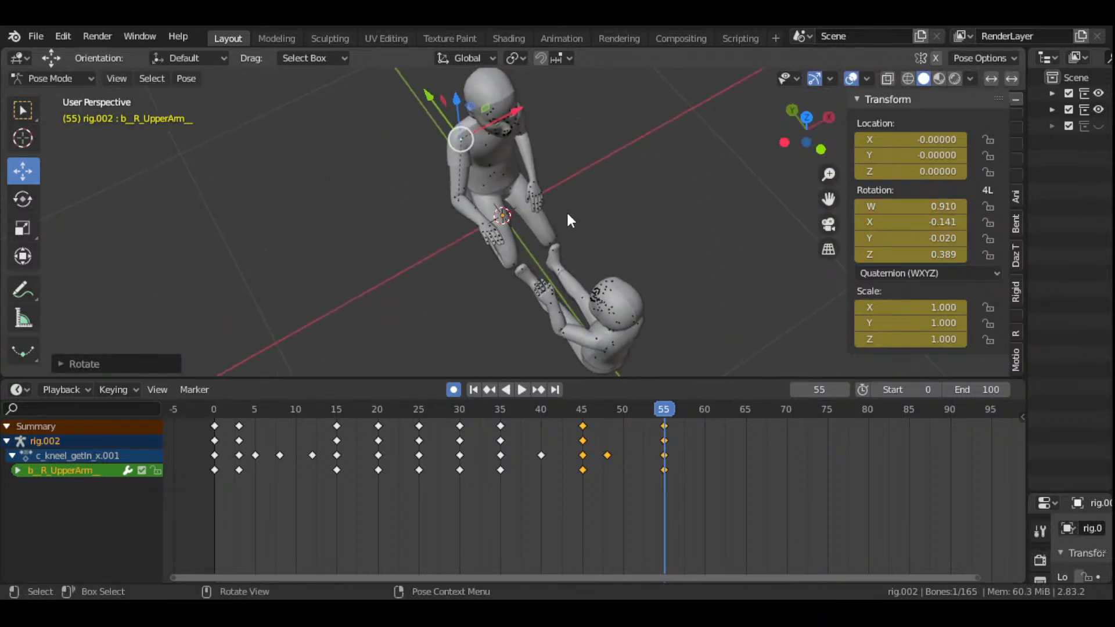
pyautogui.click(489, 228)
pyautogui.click(488, 227)
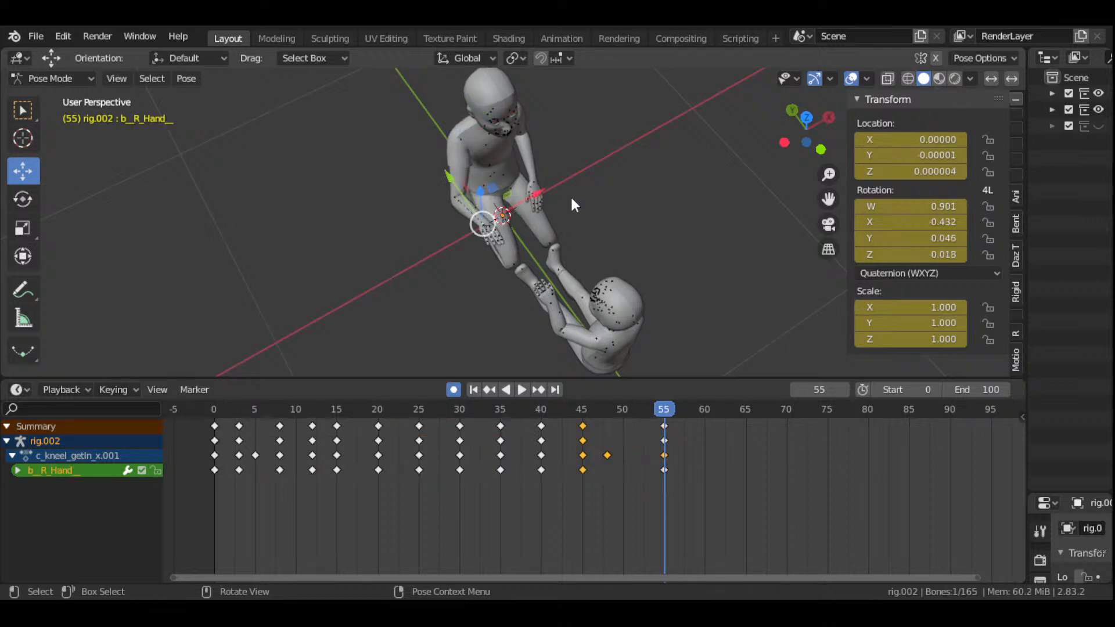
pyautogui.moveTo(809, 120); pyautogui.dragTo(816, 128)
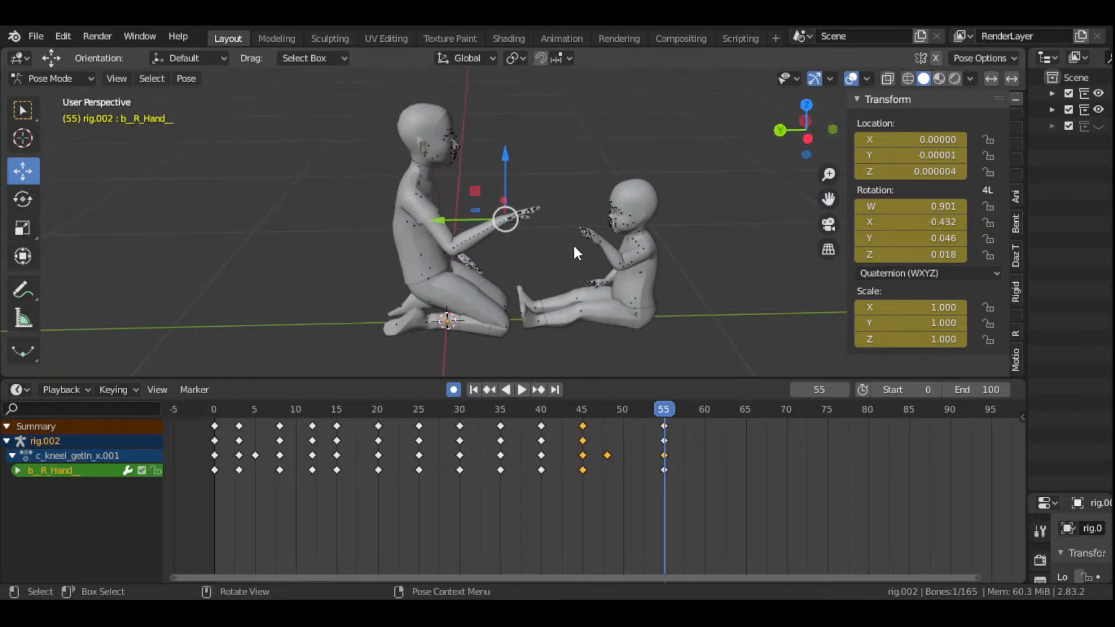
pyautogui.scroll(2, 575, 250)
pyautogui.press('r')
pyautogui.press('r')
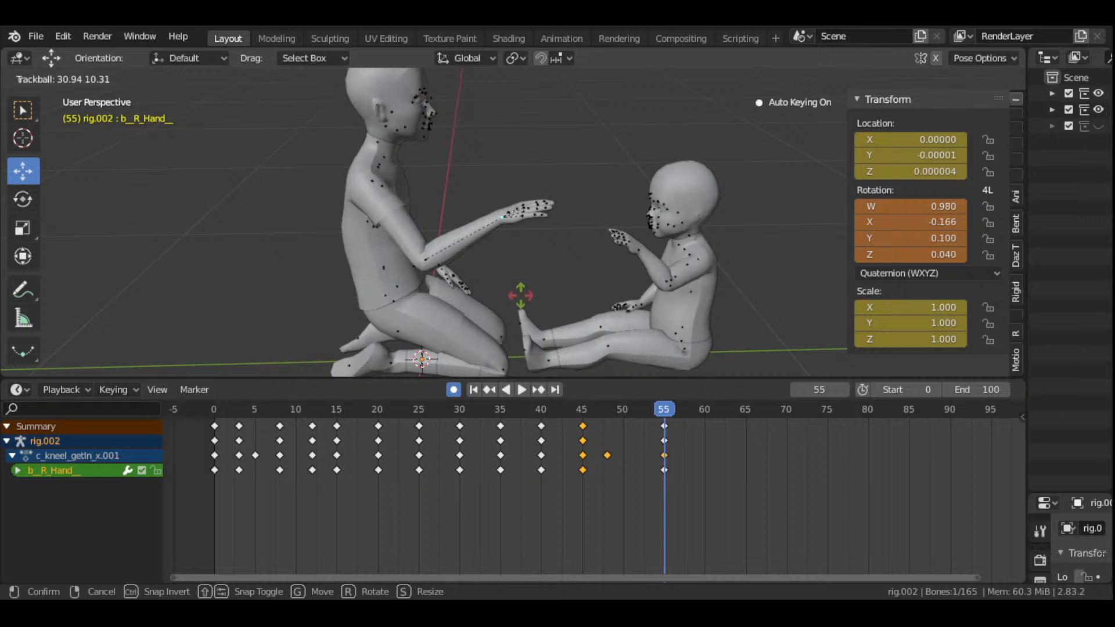
pyautogui.click(527, 299)
# - Tilt the kneeling figure's right hand upward at frame 55 and align it with the forearm as seen from behind
pyautogui.press('r')
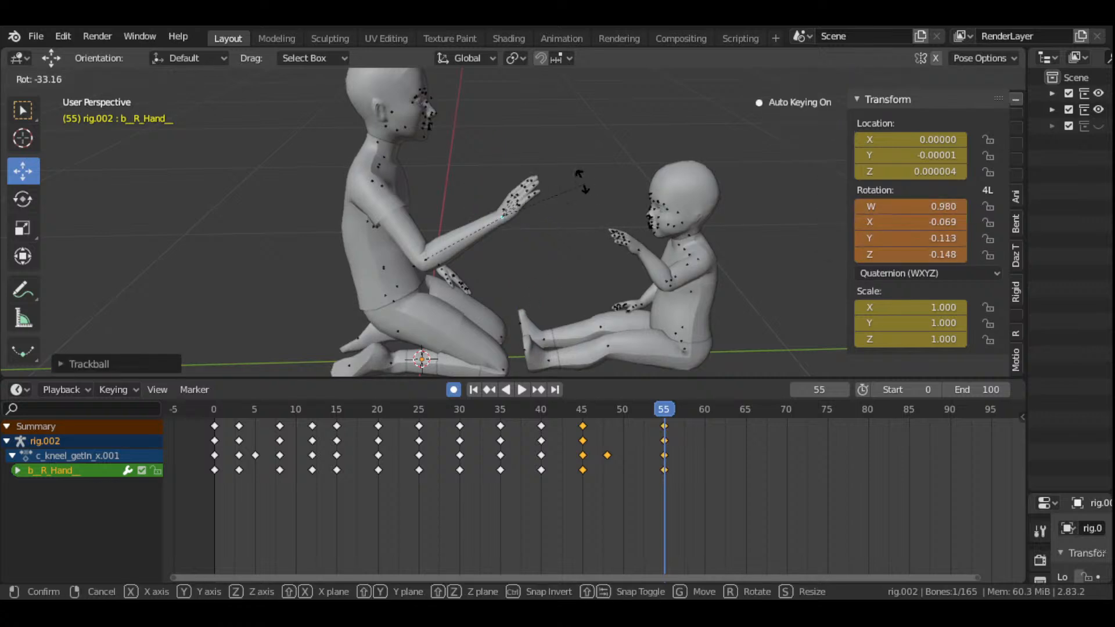
pyautogui.click(559, 173)
pyautogui.moveTo(827, 150); pyautogui.dragTo(927, 175)
pyautogui.press('r')
pyautogui.click(697, 202)
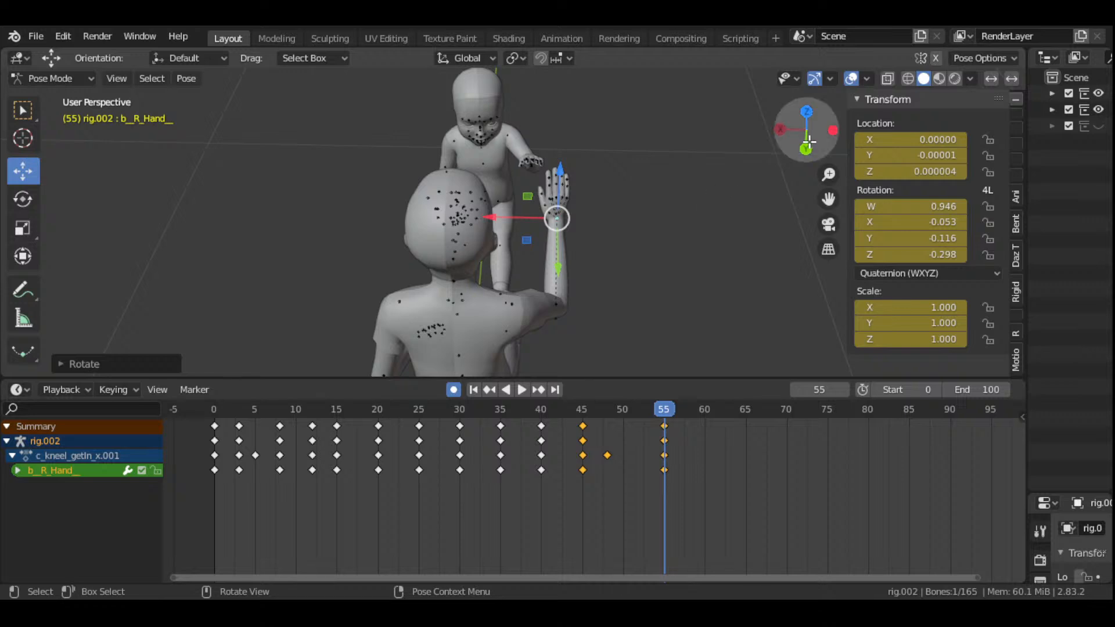
# - Play the animation twice from frame 0 in a side view to check both figures' motion through frame 55
pyautogui.moveTo(804, 127); pyautogui.dragTo(558, 277)
pyautogui.scroll(-2, 542, 460)
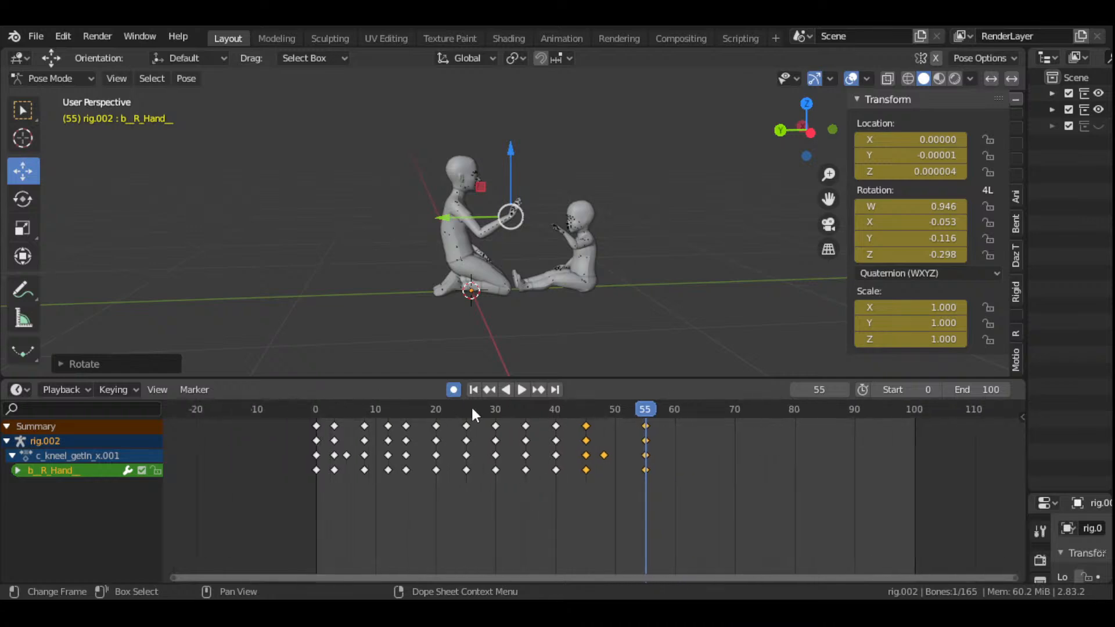
pyautogui.click(474, 390)
pyautogui.click(522, 390)
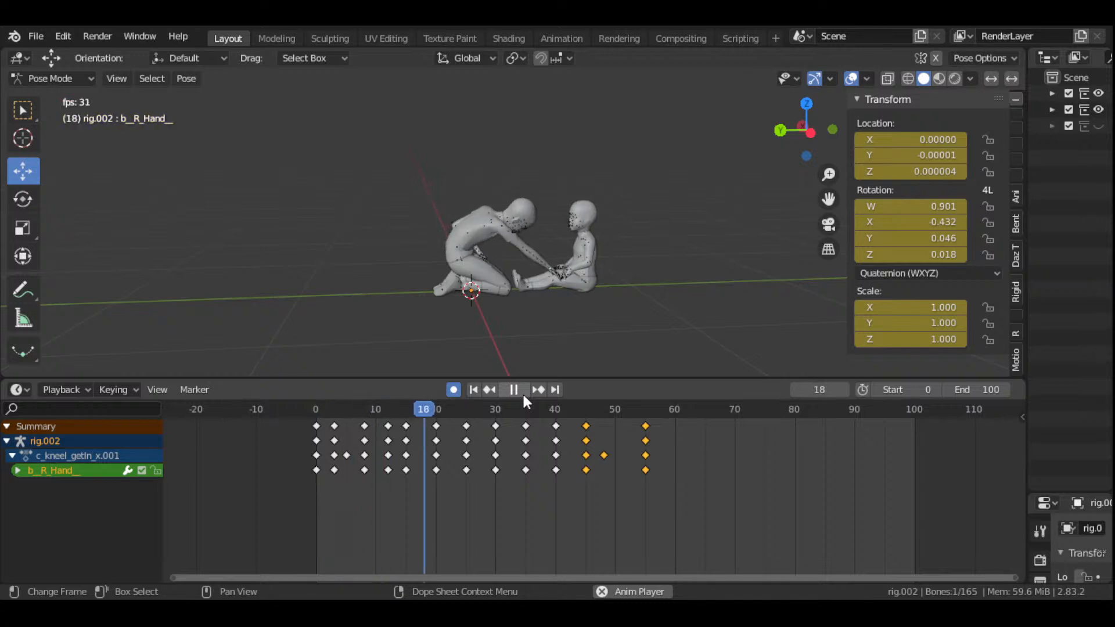
pyautogui.click(521, 391)
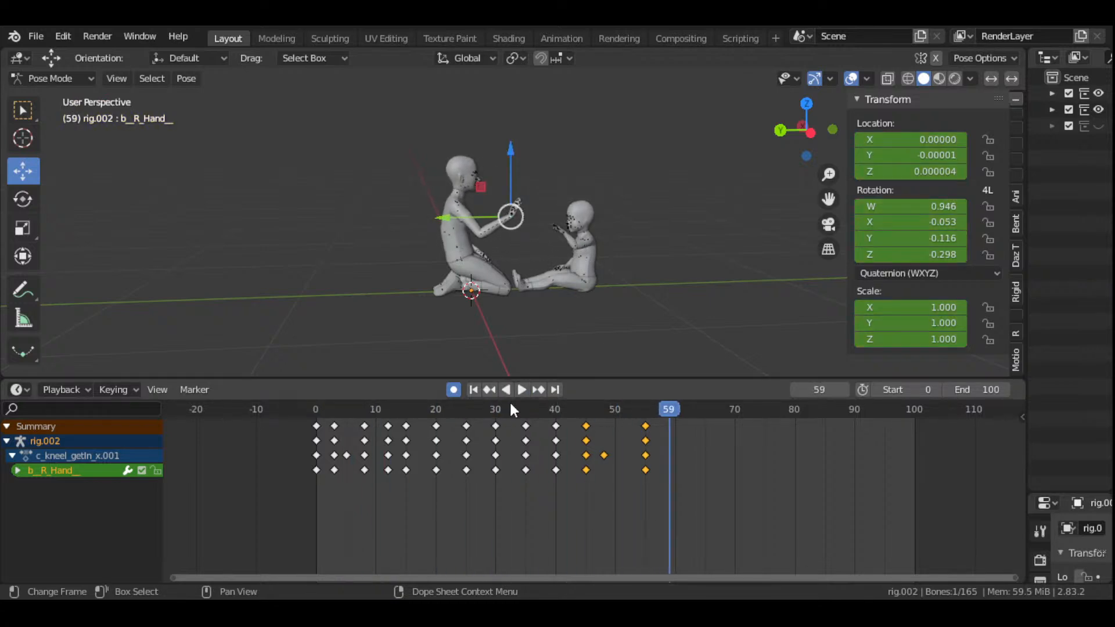
pyautogui.click(474, 389)
pyautogui.click(522, 389)
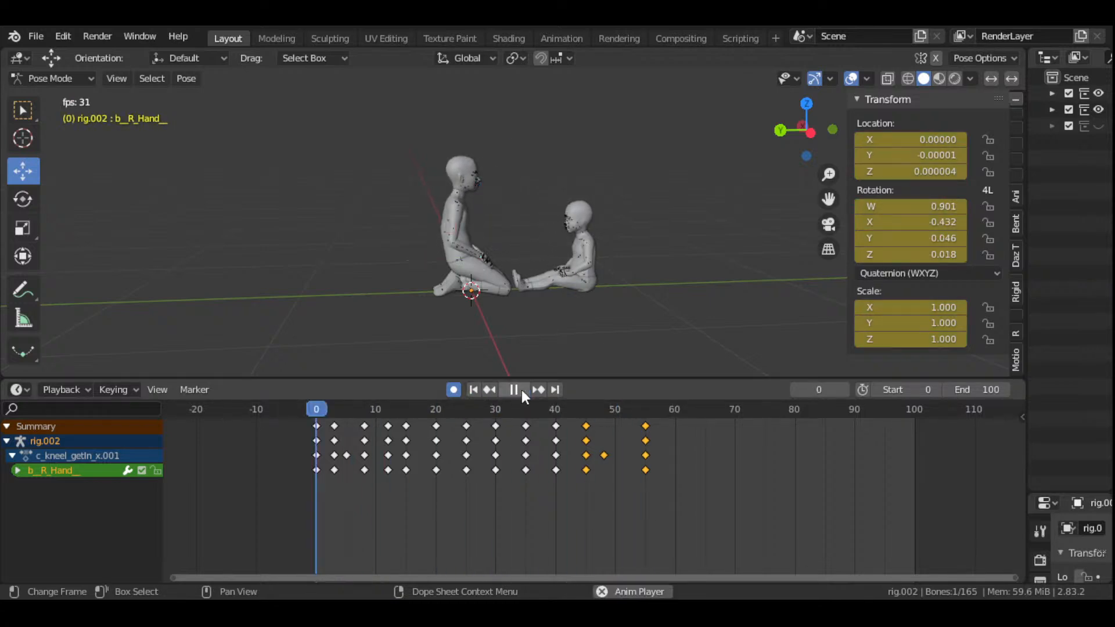
pyautogui.click(522, 389)
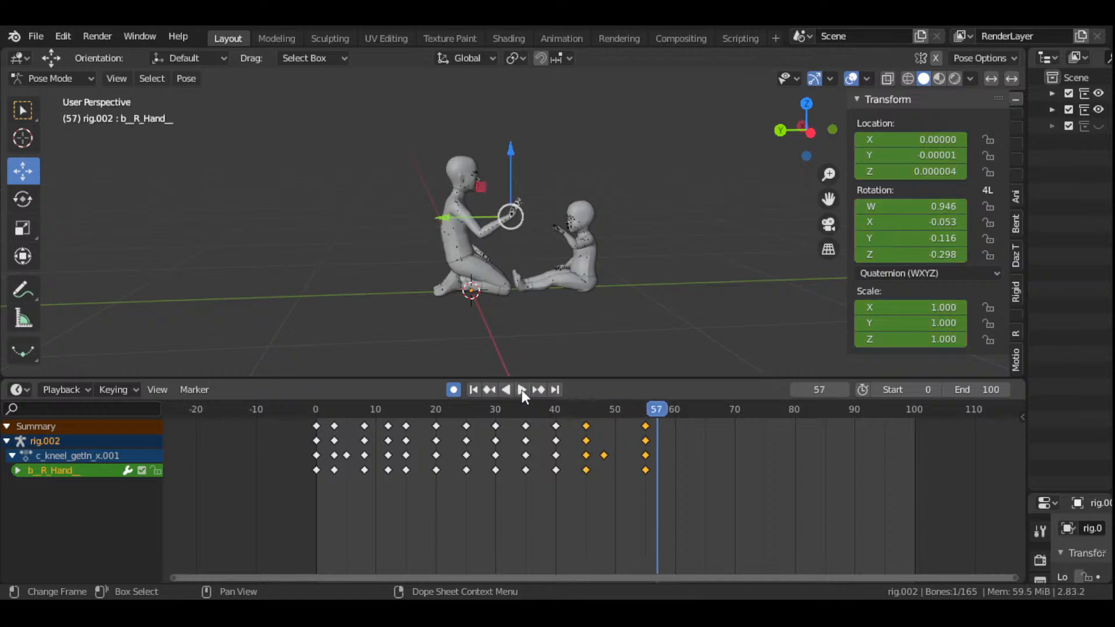
# - At frame 35, switch from the kneeling figure to the child's rig.001 in Pose Mode and select its neck bone
pyautogui.moveTo(555, 412); pyautogui.dragTo(526, 461)
pyautogui.scroll(4, 635, 290)
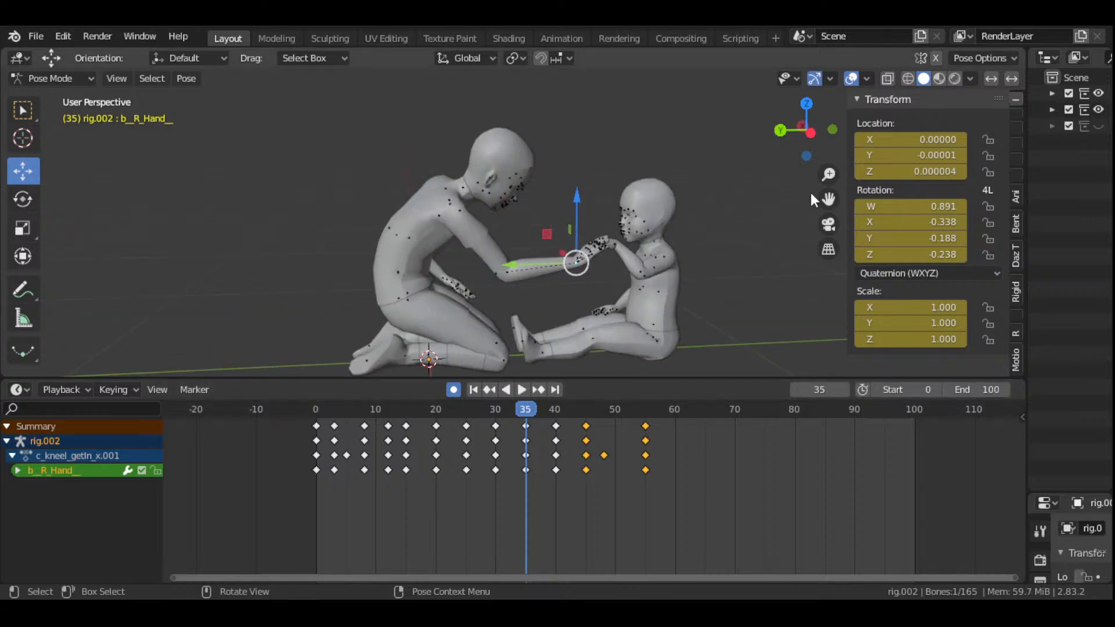
pyautogui.moveTo(829, 199); pyautogui.dragTo(730, 170)
pyautogui.scroll(2, 634, 260)
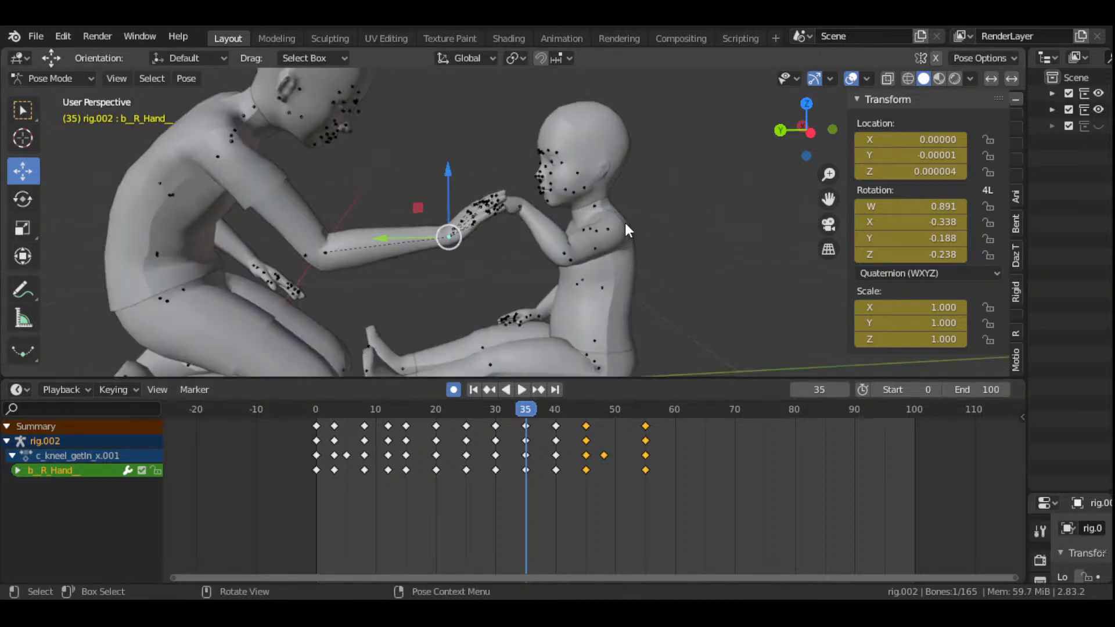
pyautogui.hotkey('ctrl', 'Tab')
pyautogui.click(598, 208)
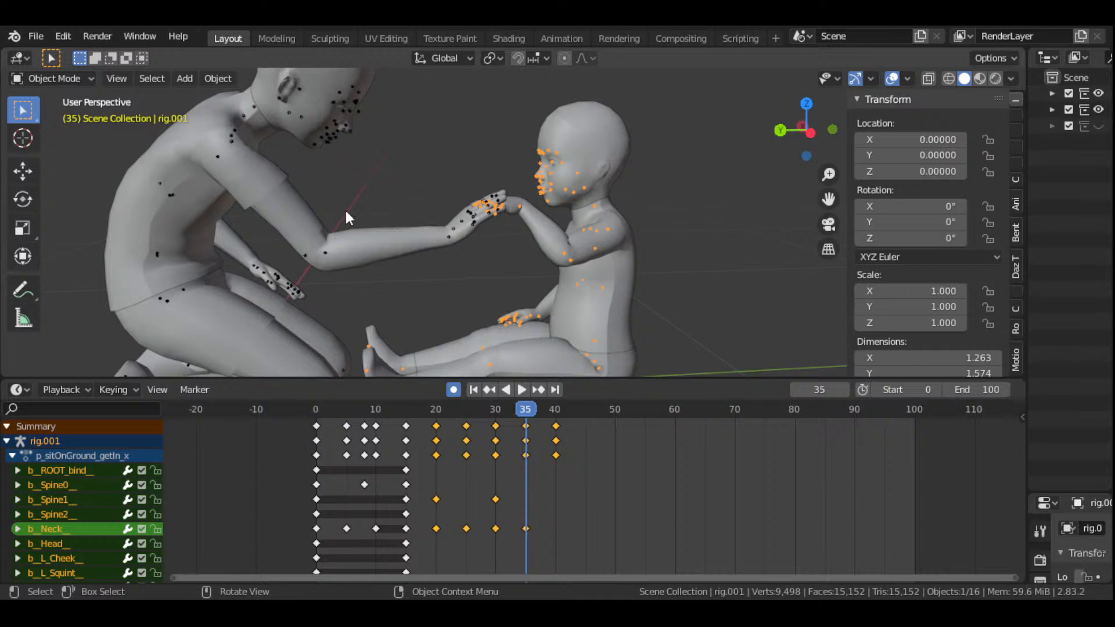
pyautogui.click(69, 79)
pyautogui.click(75, 132)
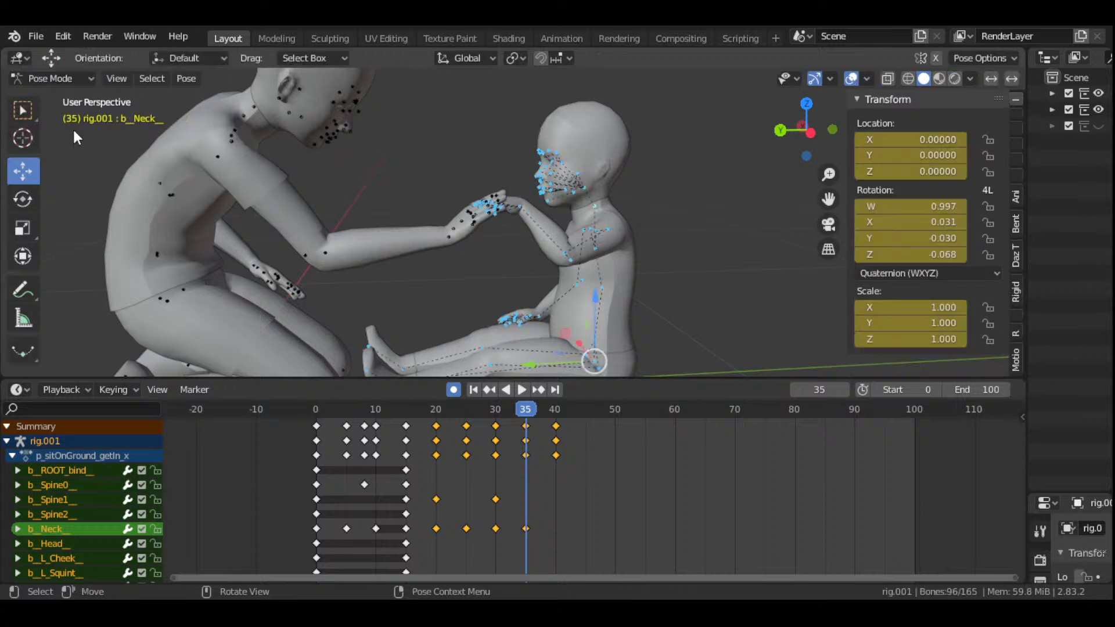
pyautogui.click(592, 206)
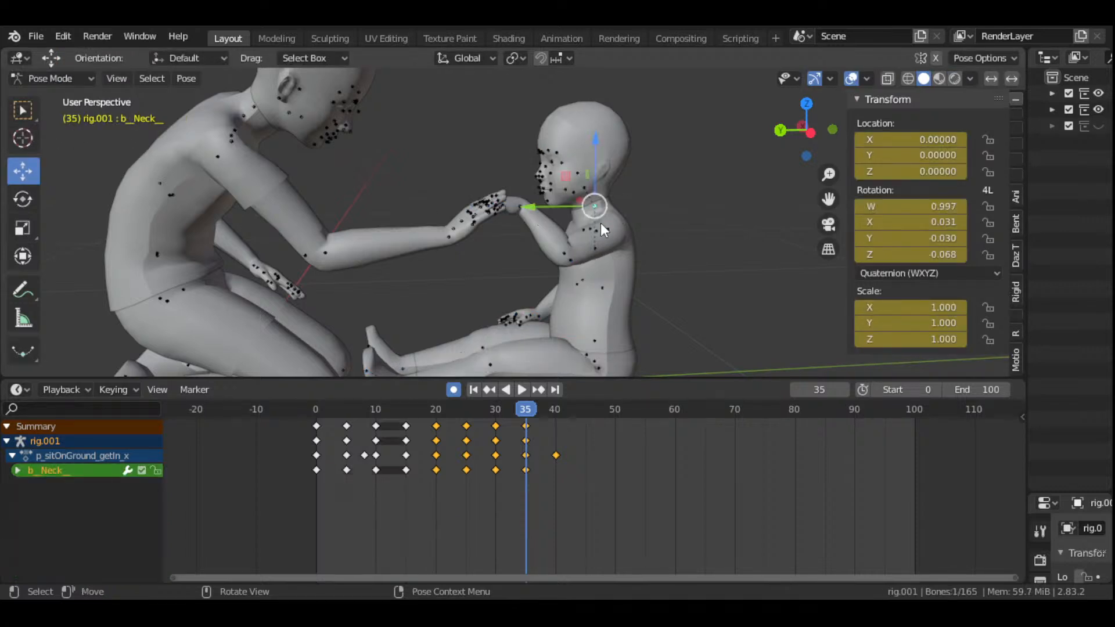
# - At frame 25, rotate the child's neck so the head tips slightly forward toward the kneeling figure
pyautogui.scroll(-4, 574, 299)
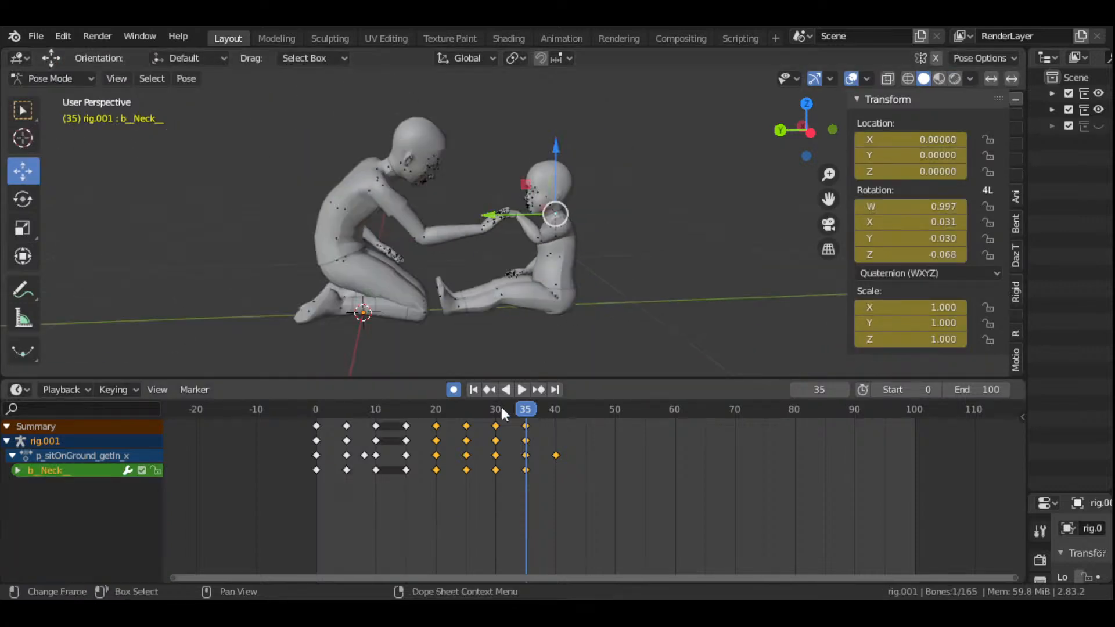
pyautogui.click(406, 418)
pyautogui.moveTo(406, 414); pyautogui.dragTo(466, 483)
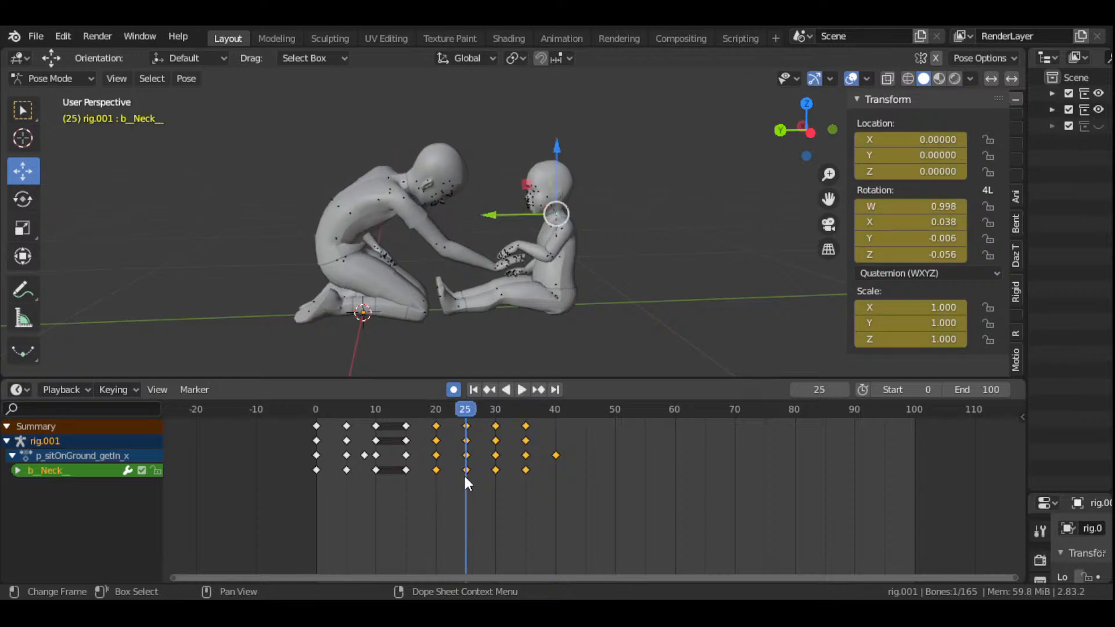
pyautogui.press('r')
pyautogui.click(631, 182)
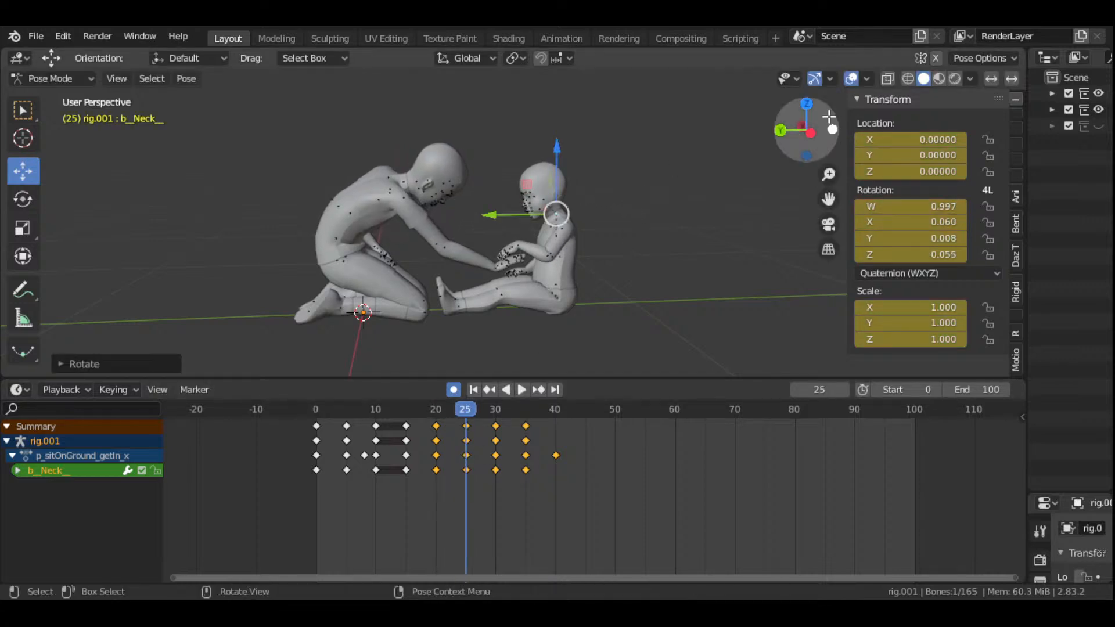
# - Turn the child's neck at frame 25 with a trackball rotation, and rotate it about 9 degrees as seen from the opposite side
pyautogui.moveTo(828, 116); pyautogui.dragTo(648, 177)
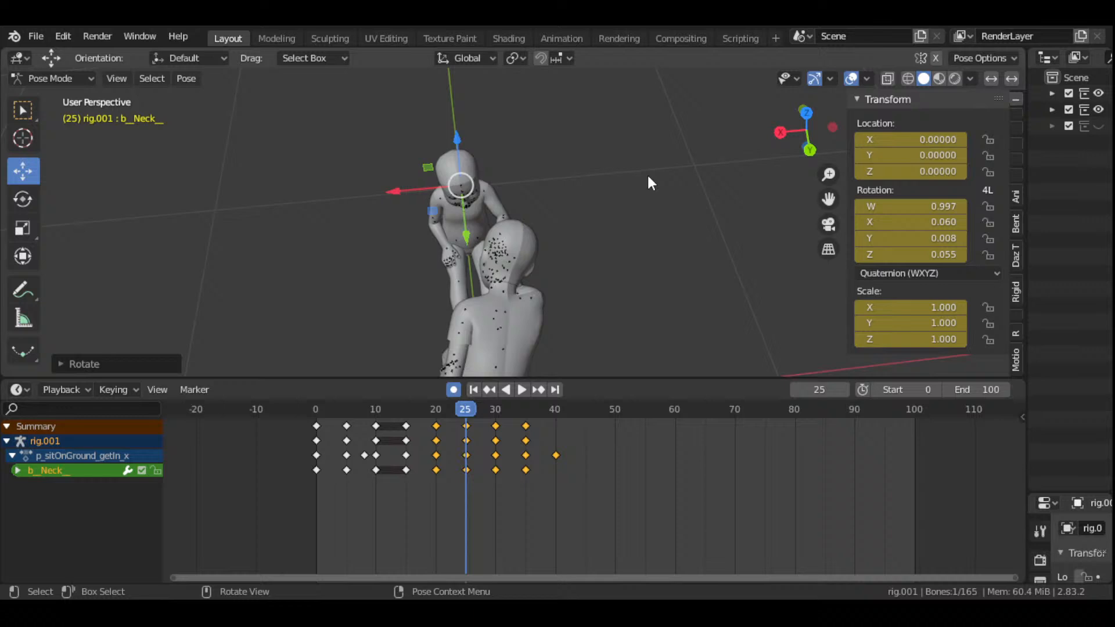
pyautogui.press('r')
pyautogui.press('r')
pyautogui.click(568, 216)
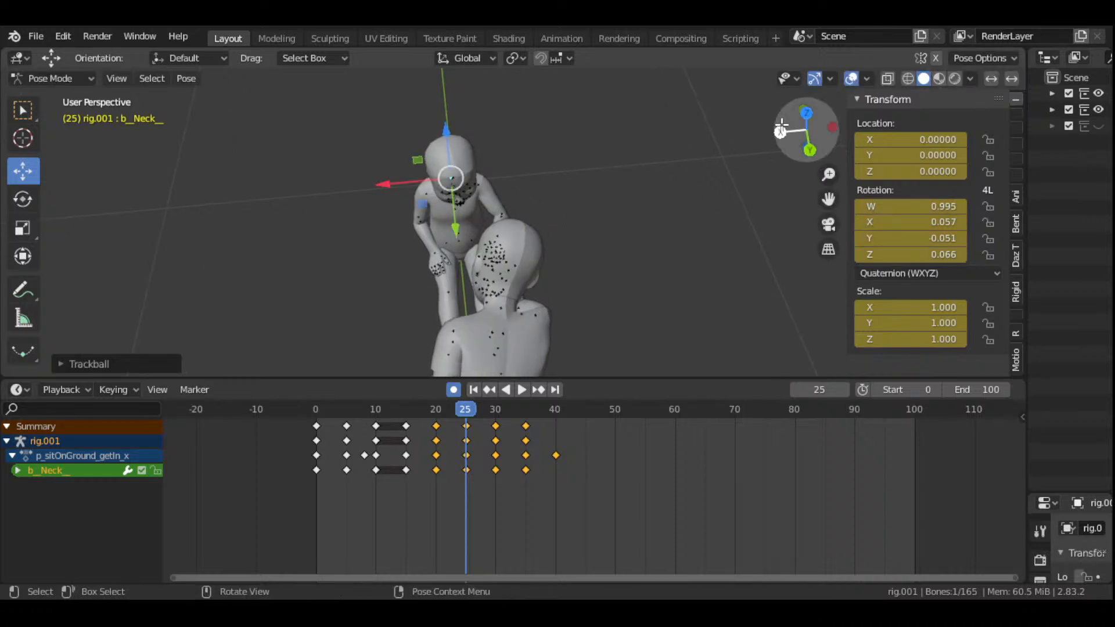
pyautogui.moveTo(781, 127); pyautogui.dragTo(732, 145)
pyautogui.press('r')
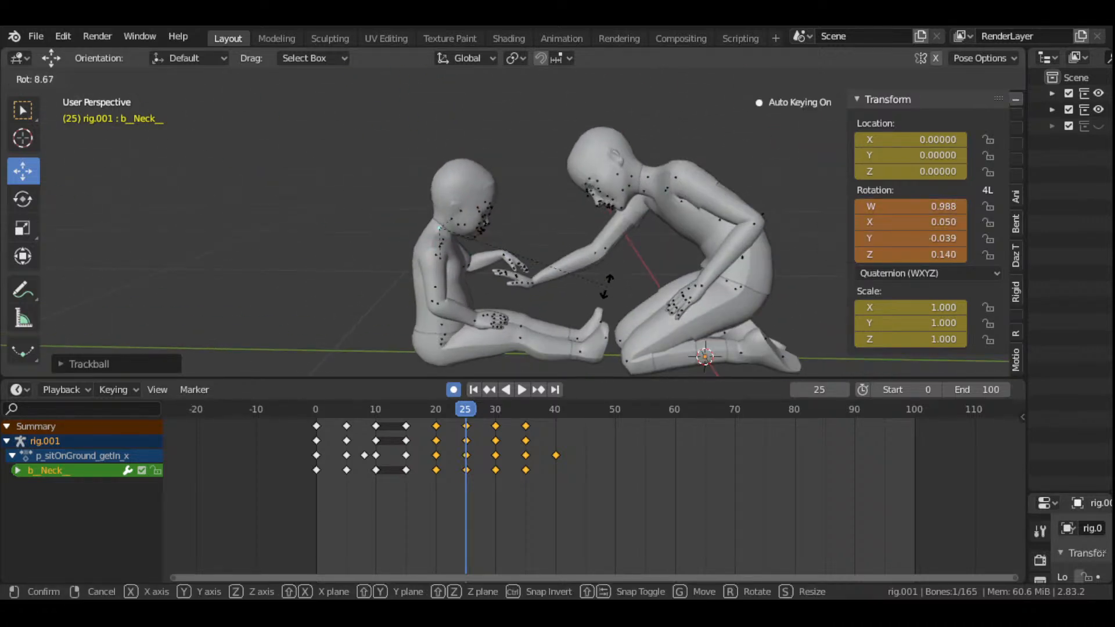
pyautogui.click(616, 279)
# - Delete the child's neck keyframe at frame 30
pyautogui.moveTo(807, 129); pyautogui.dragTo(752, 139)
pyautogui.scroll(2, 504, 472)
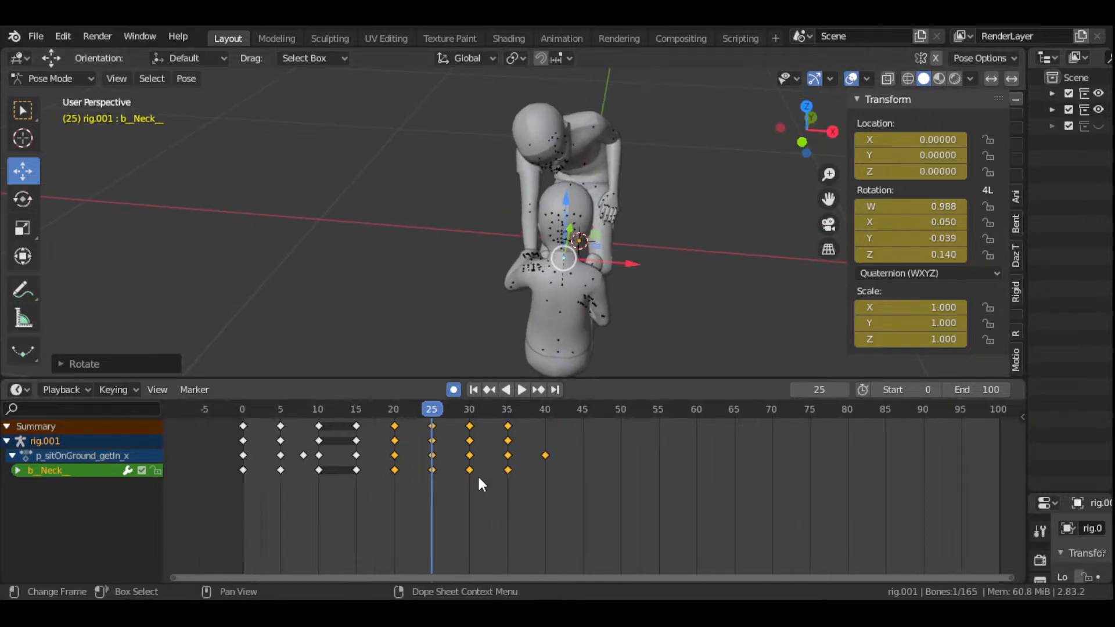
pyautogui.click(470, 470)
pyautogui.press('x')
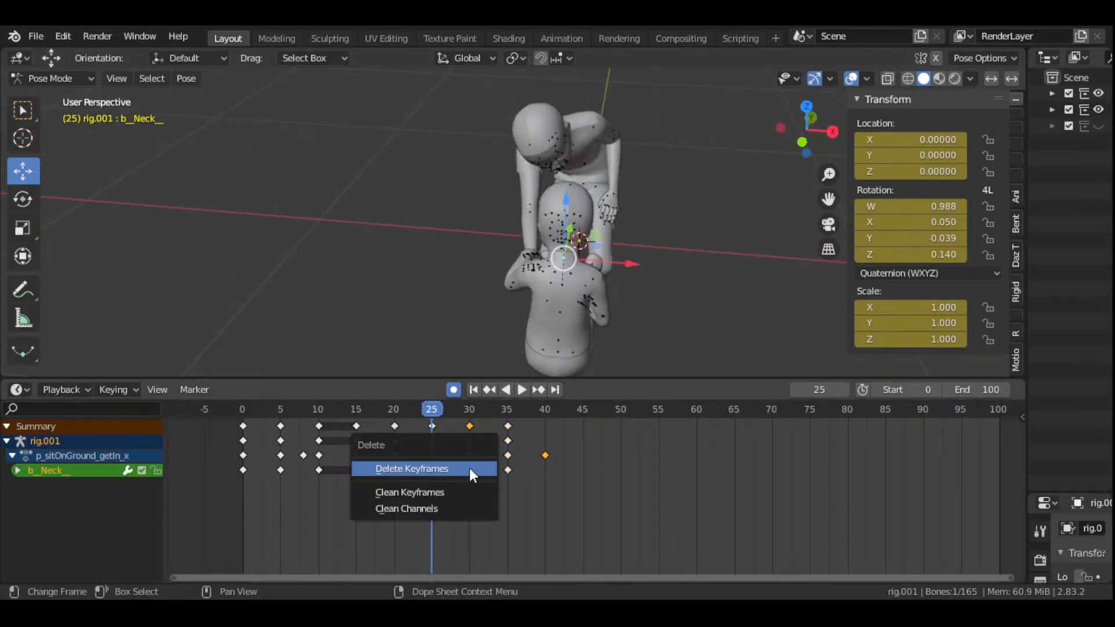
pyautogui.click(470, 468)
# - At frame 30, tilt the child's neck sideways about 10 degrees as seen from behind and rotate it again from a raised view
pyautogui.press('space')
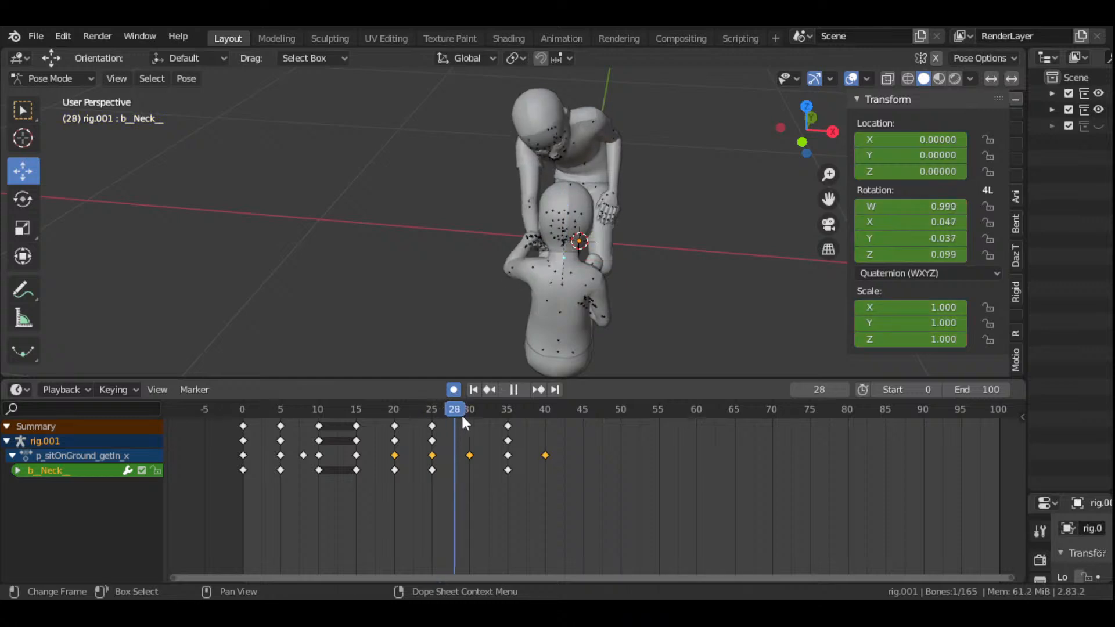
pyautogui.moveTo(474, 426); pyautogui.dragTo(473, 426)
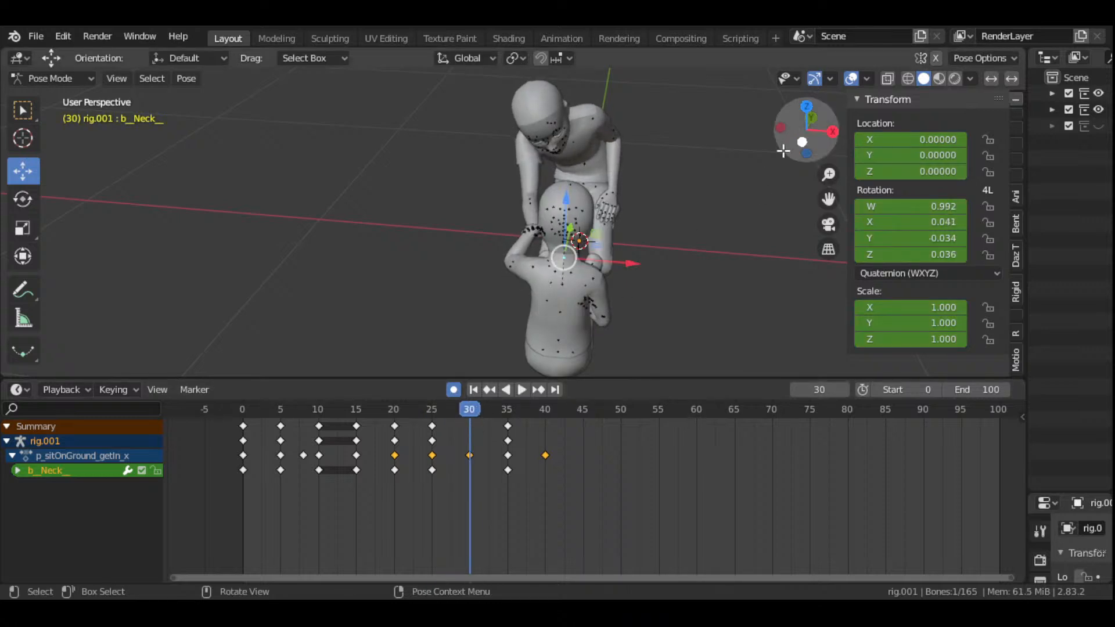
pyautogui.moveTo(782, 147); pyautogui.dragTo(659, 209)
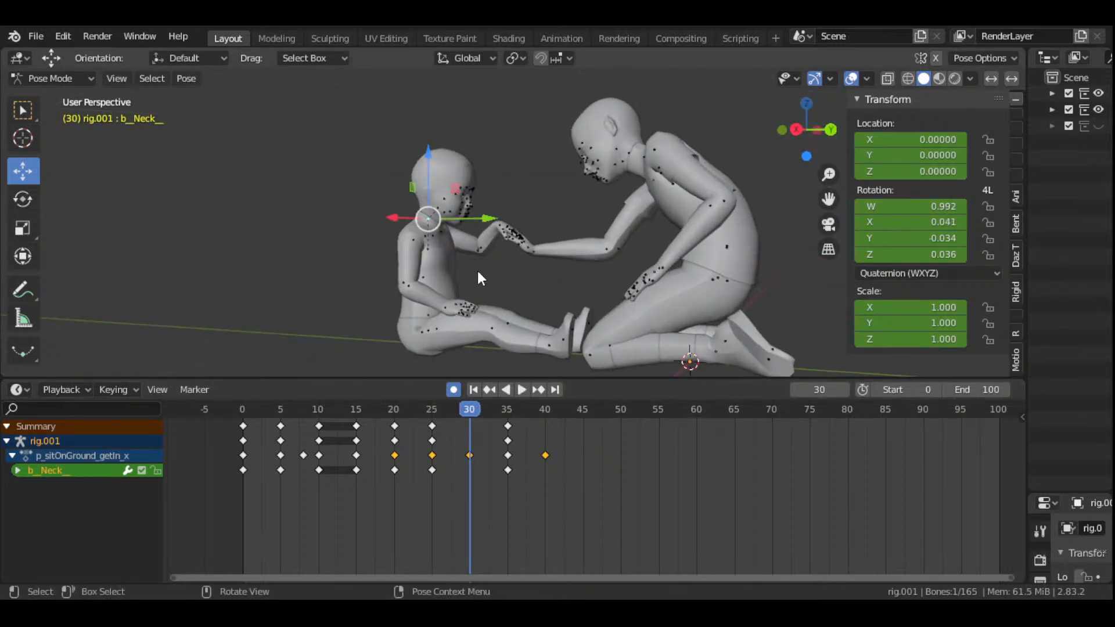
pyautogui.moveTo(807, 129); pyautogui.dragTo(731, 203)
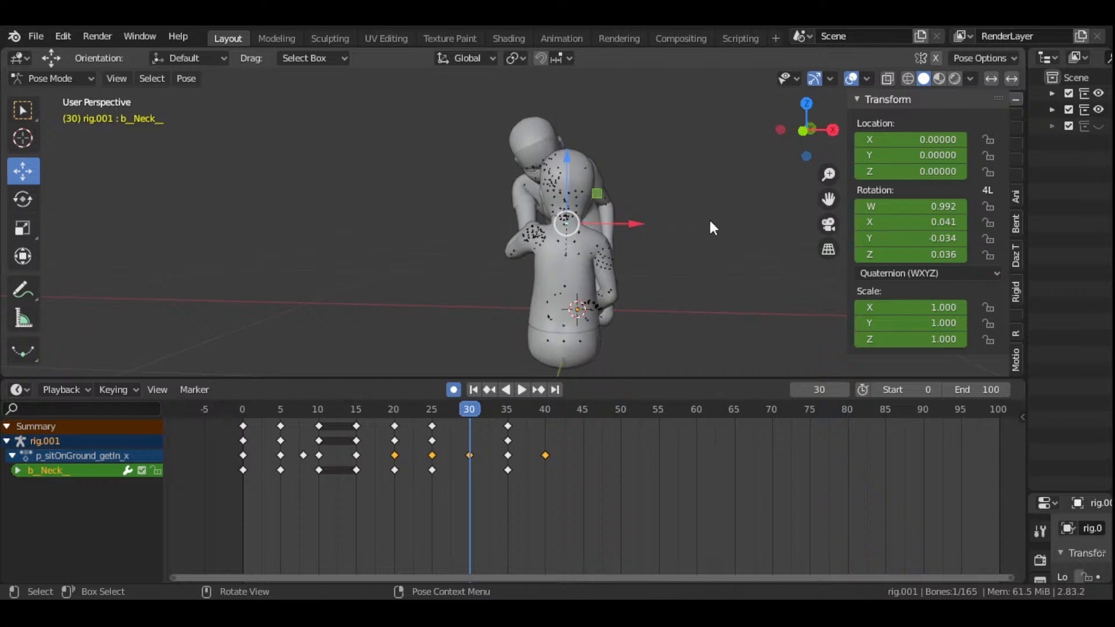
pyautogui.press('r')
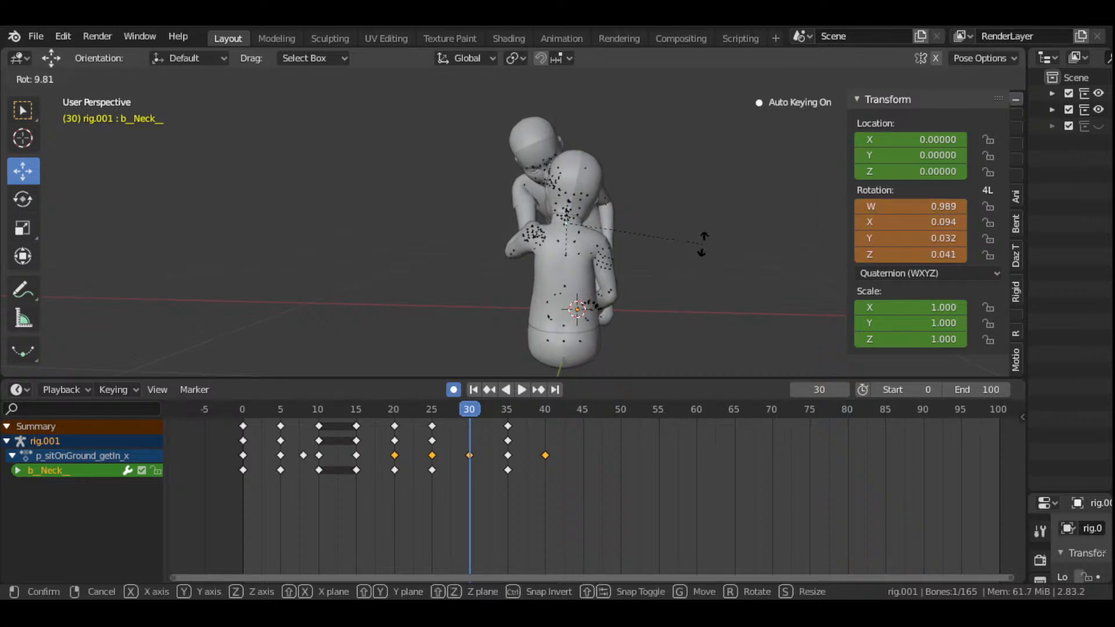
pyautogui.click(702, 244)
pyautogui.moveTo(807, 148); pyautogui.dragTo(715, 110)
pyautogui.press('r')
pyautogui.click(650, 238)
# - Play and scrub the animation from about frame 20 onward from two angles to check the child's head movement
pyautogui.press('space')
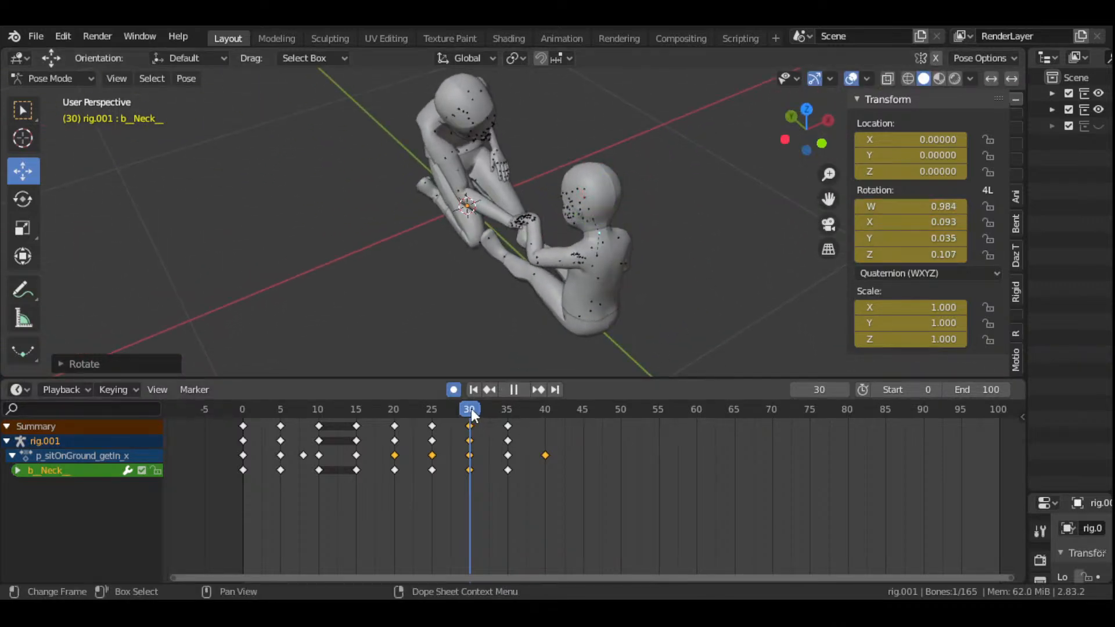
pyautogui.moveTo(472, 409); pyautogui.dragTo(409, 412)
pyautogui.press('space')
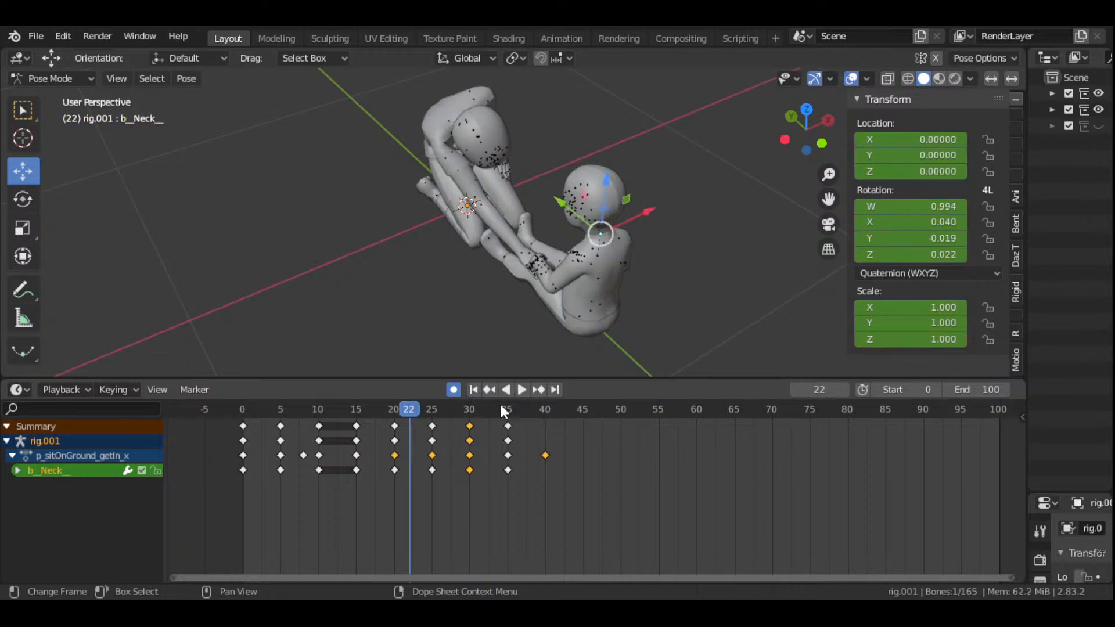
pyautogui.click(521, 389)
pyautogui.click(521, 389)
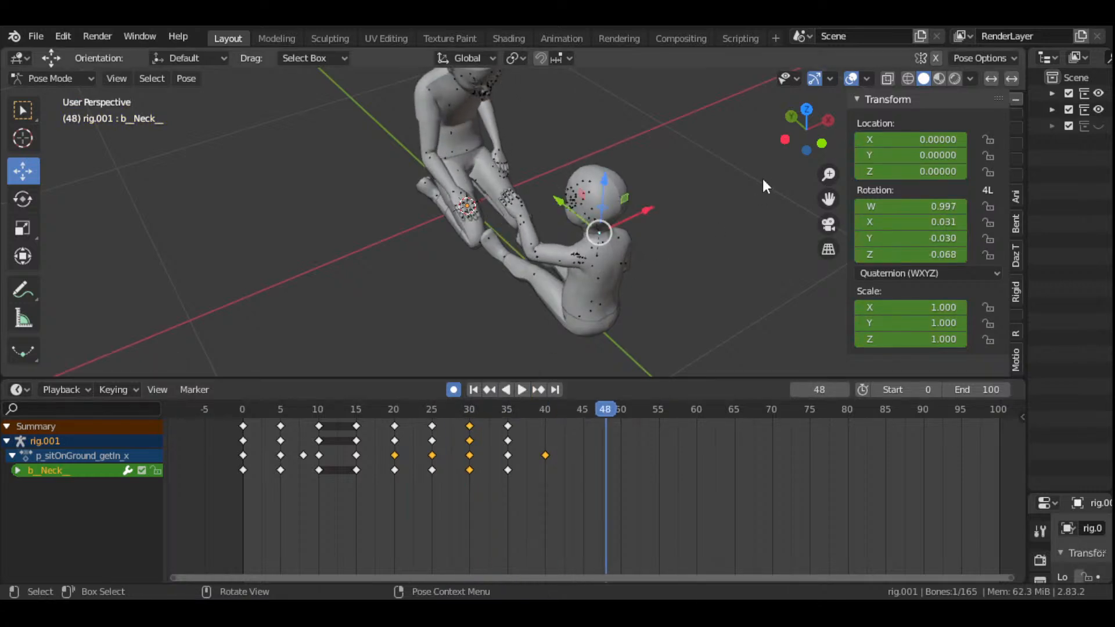
pyautogui.moveTo(801, 125); pyautogui.dragTo(854, 177)
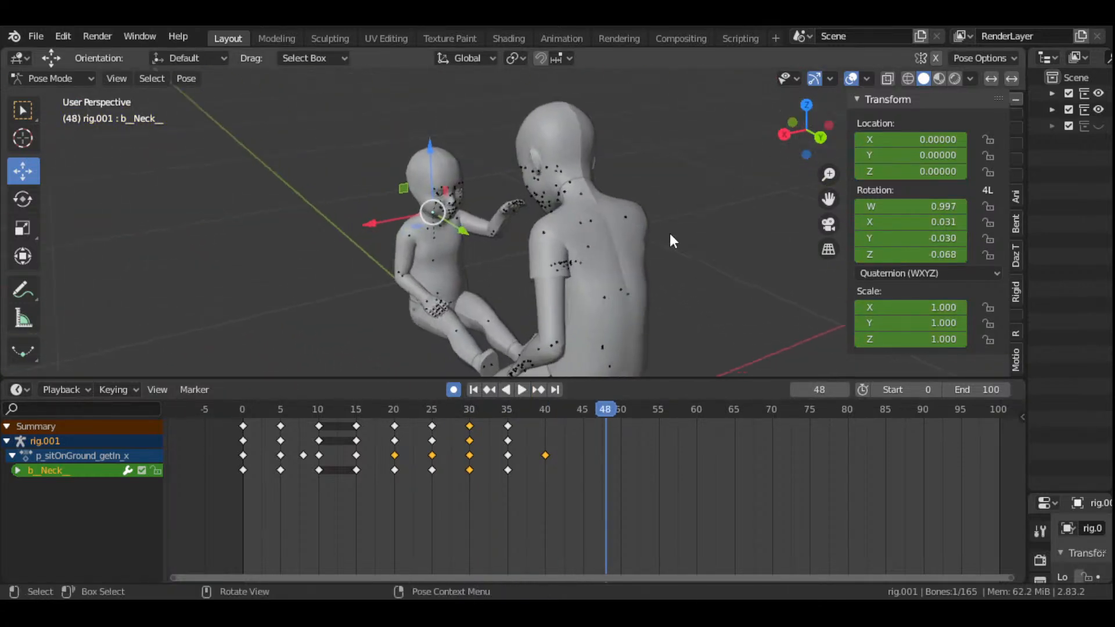
pyautogui.click(395, 410)
pyautogui.press('space')
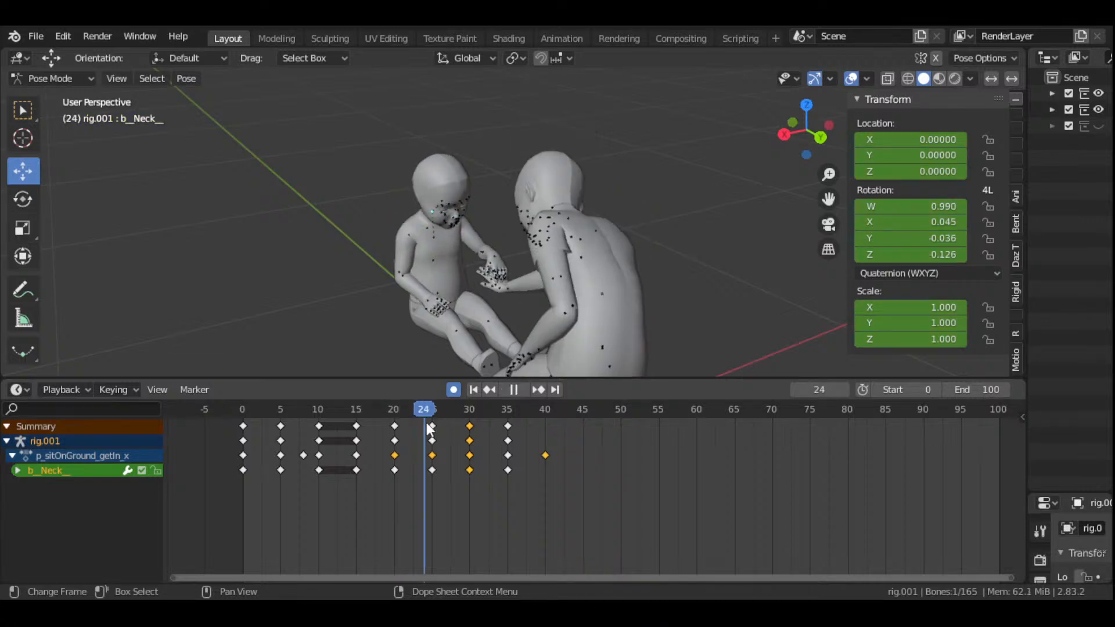
pyautogui.moveTo(427, 423); pyautogui.dragTo(471, 445)
pyautogui.press('space')
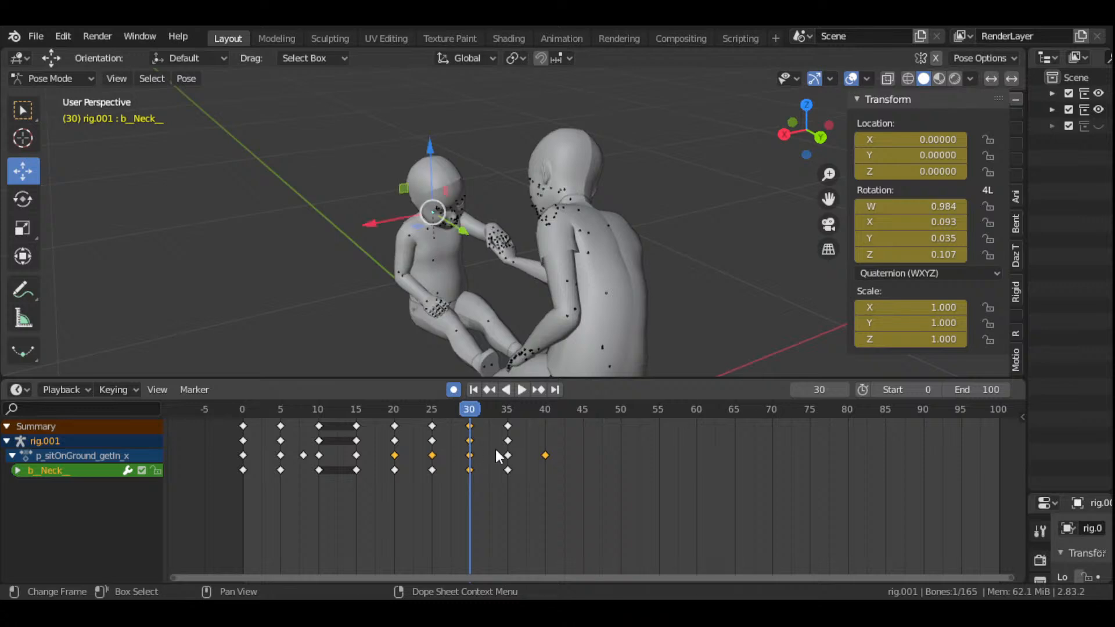
# - Delete the child's neck keyframe at frame 35 and review the head movement from about frame 15 onward
pyautogui.press('x')
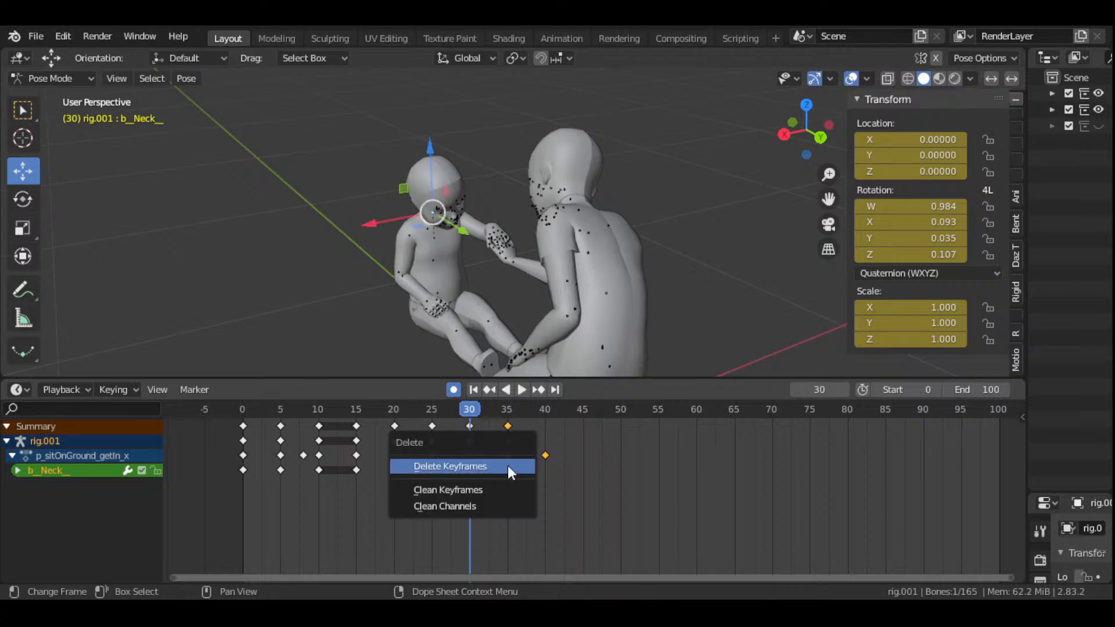
pyautogui.click(507, 467)
pyautogui.moveTo(456, 415); pyautogui.dragTo(363, 424)
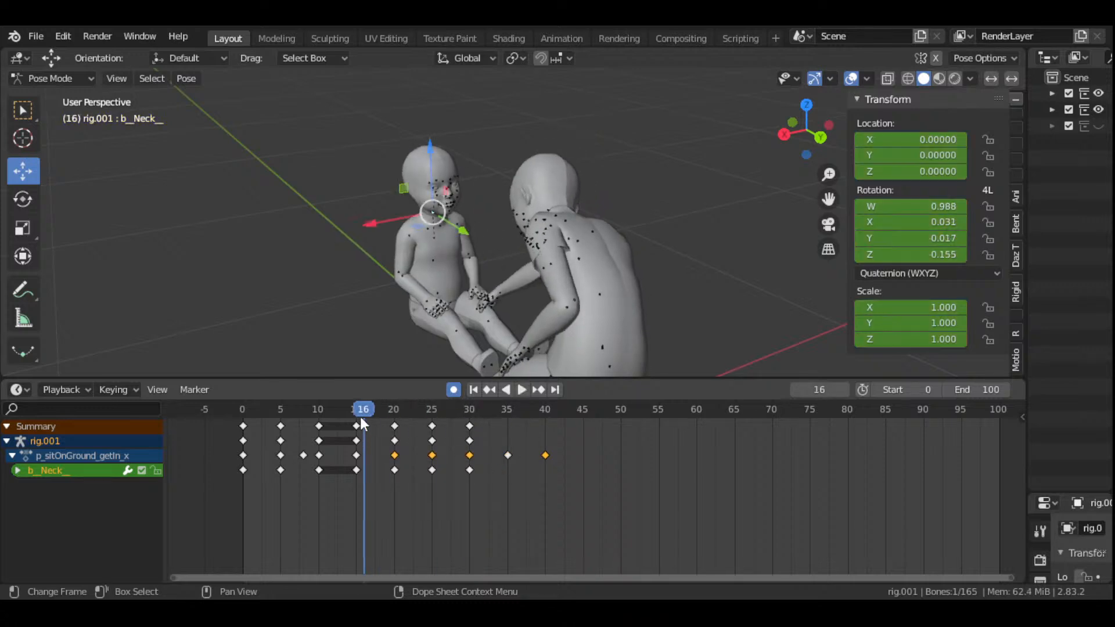
pyautogui.click(522, 389)
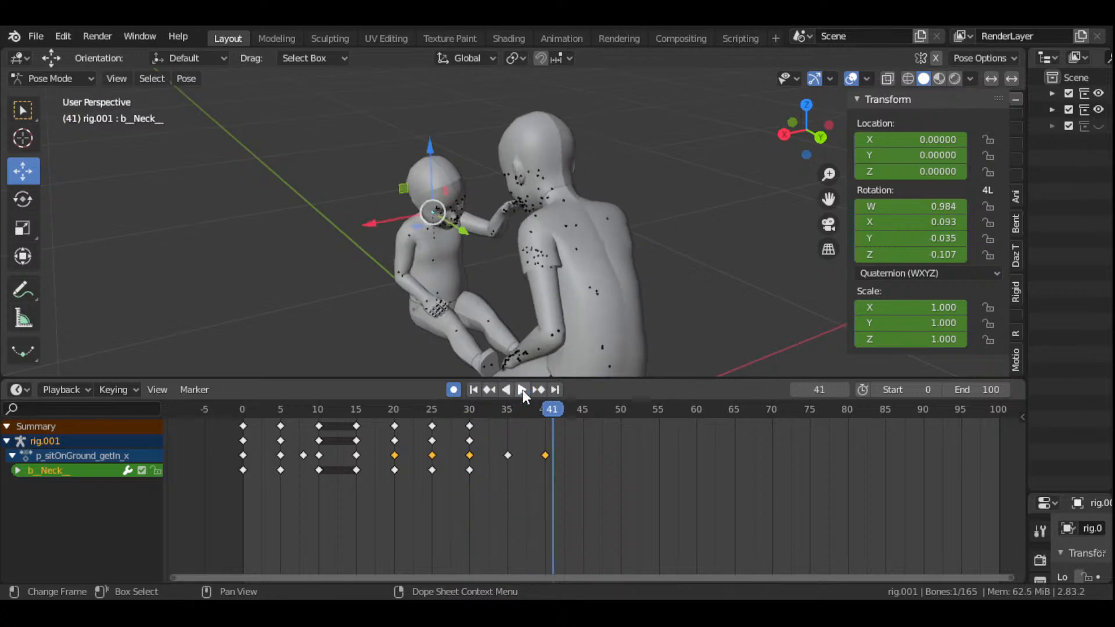
pyautogui.click(358, 416)
pyautogui.press('space')
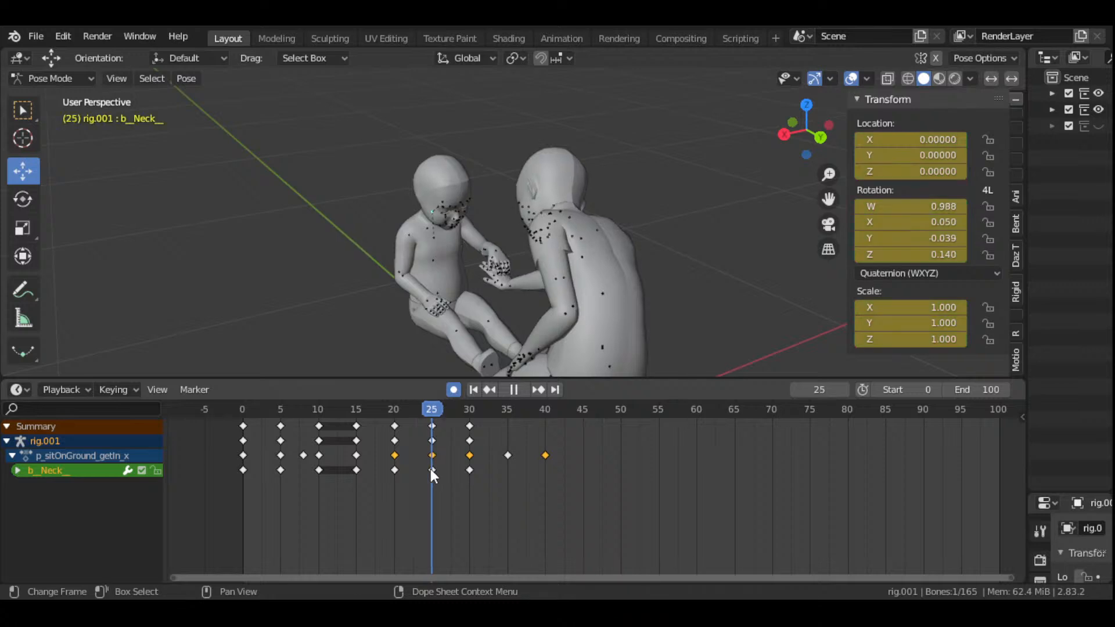
pyautogui.press('space')
# - At frame 25, rotate the child's neck freely with trackball rotation, by about -7 and -3 degrees
pyautogui.scroll(5, 449, 329)
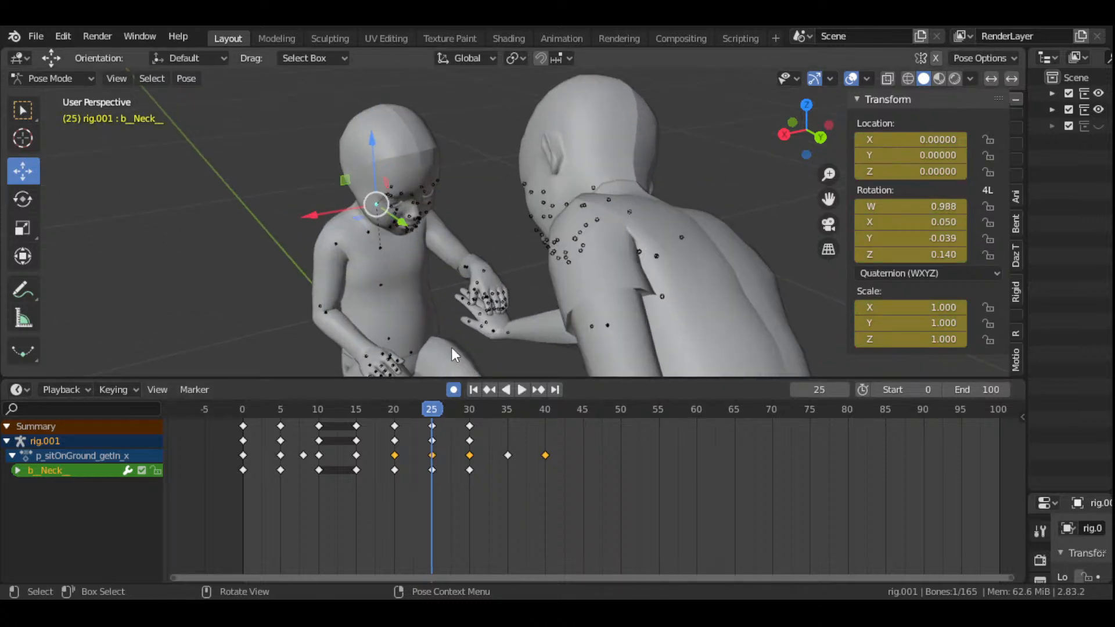
pyautogui.press('r')
pyautogui.press('r')
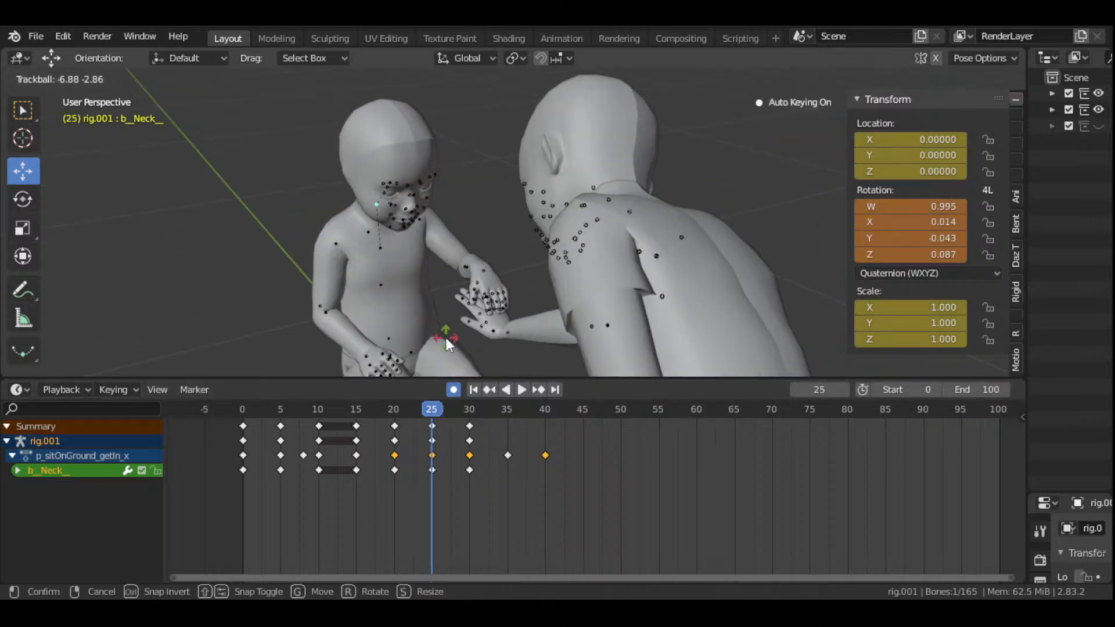
pyautogui.click(445, 337)
# - At frame 30, tilt the child's neck sideways by about 7.5 degrees as seen from behind
pyautogui.moveTo(790, 150); pyautogui.dragTo(811, 138)
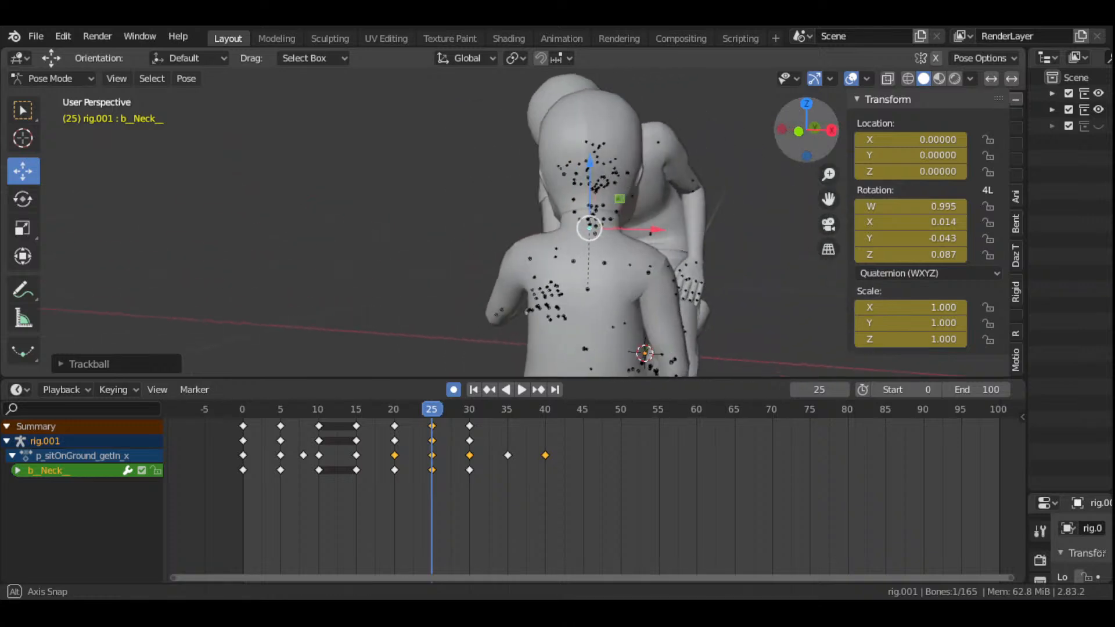
pyautogui.scroll(-2, 735, 227)
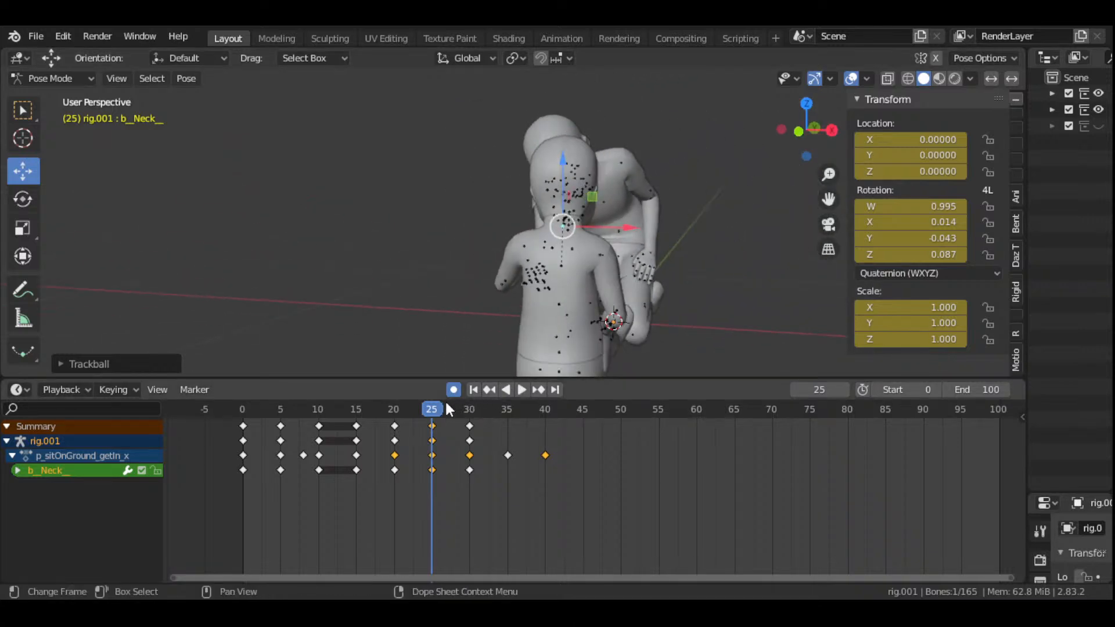
pyautogui.press('space')
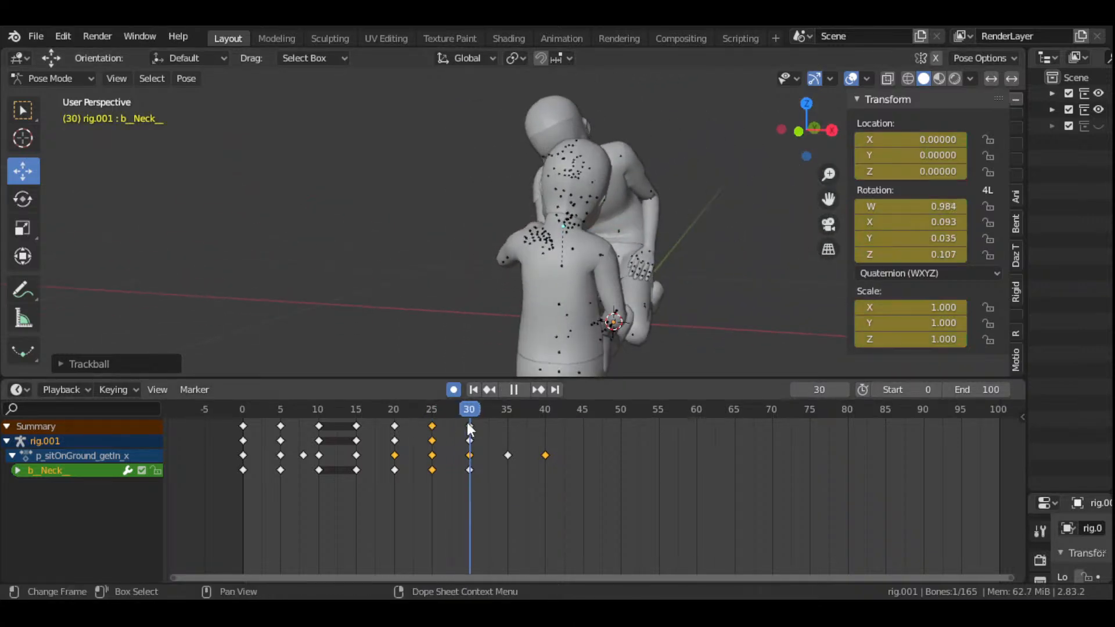
pyautogui.press('space')
pyautogui.press('r')
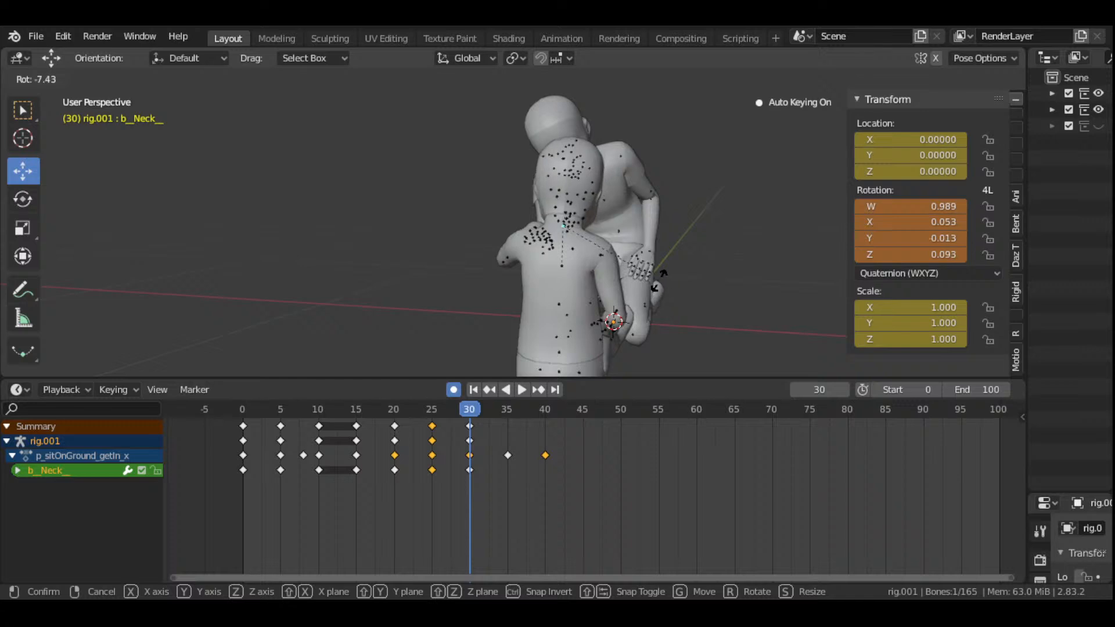
pyautogui.click(668, 270)
# - At frame 40, rotate the child's neck back about 10 degrees as seen from the side
pyautogui.moveTo(807, 129); pyautogui.dragTo(779, 134)
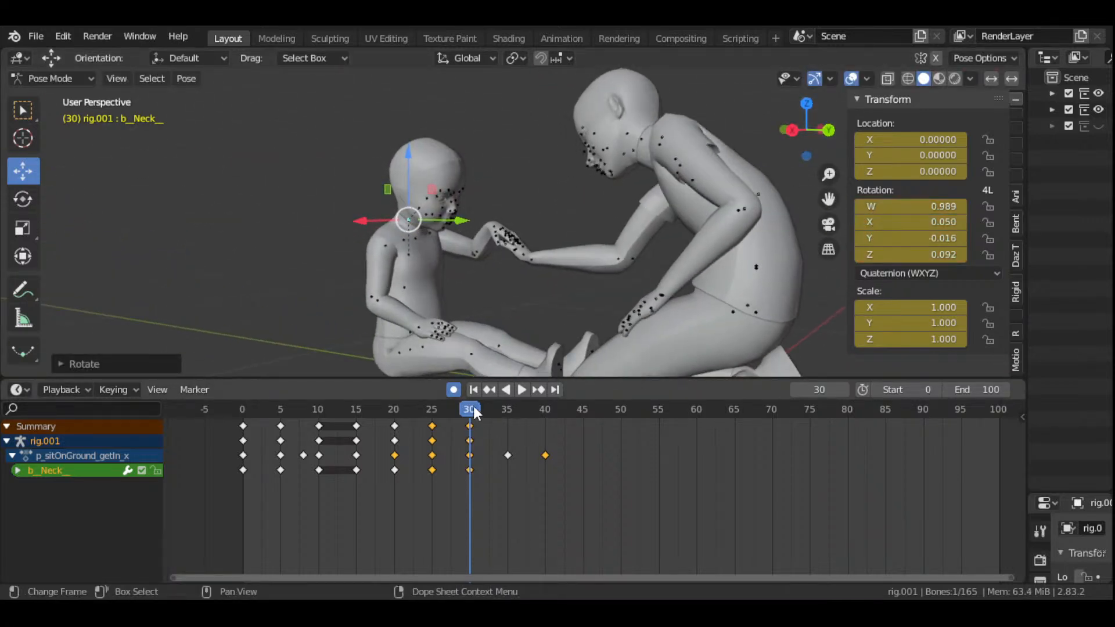
pyautogui.press('space')
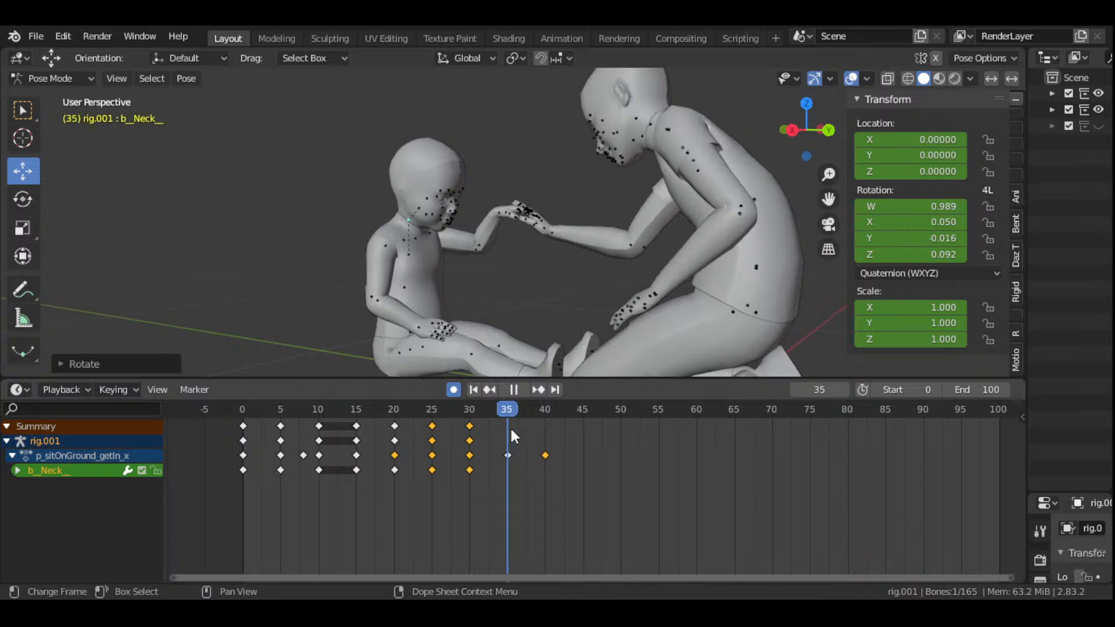
pyautogui.press('space')
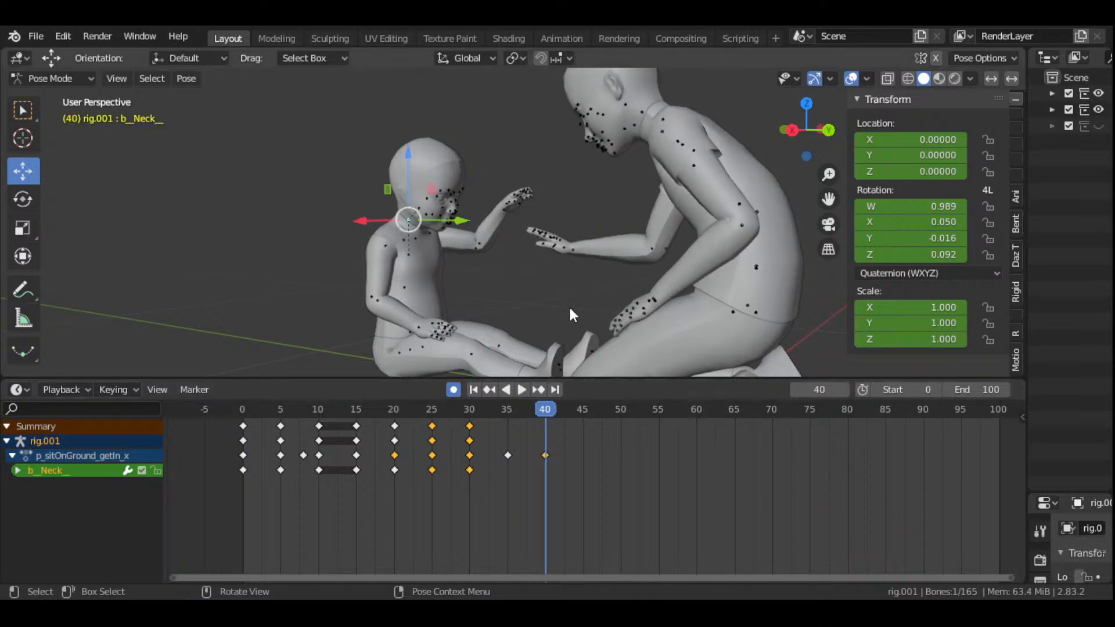
pyautogui.press('r')
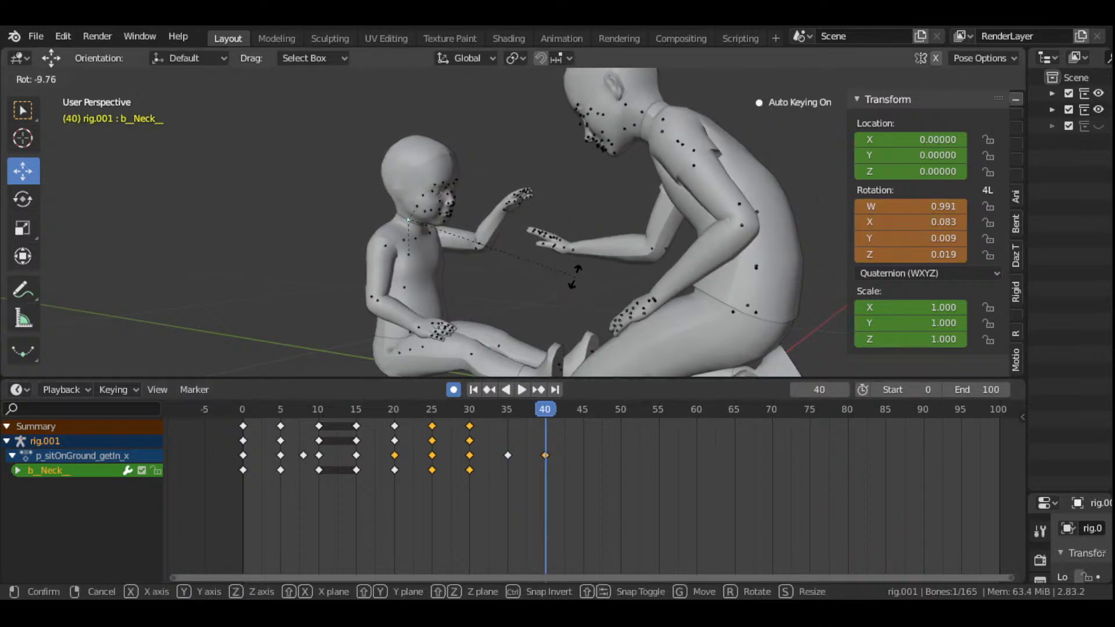
pyautogui.click(576, 274)
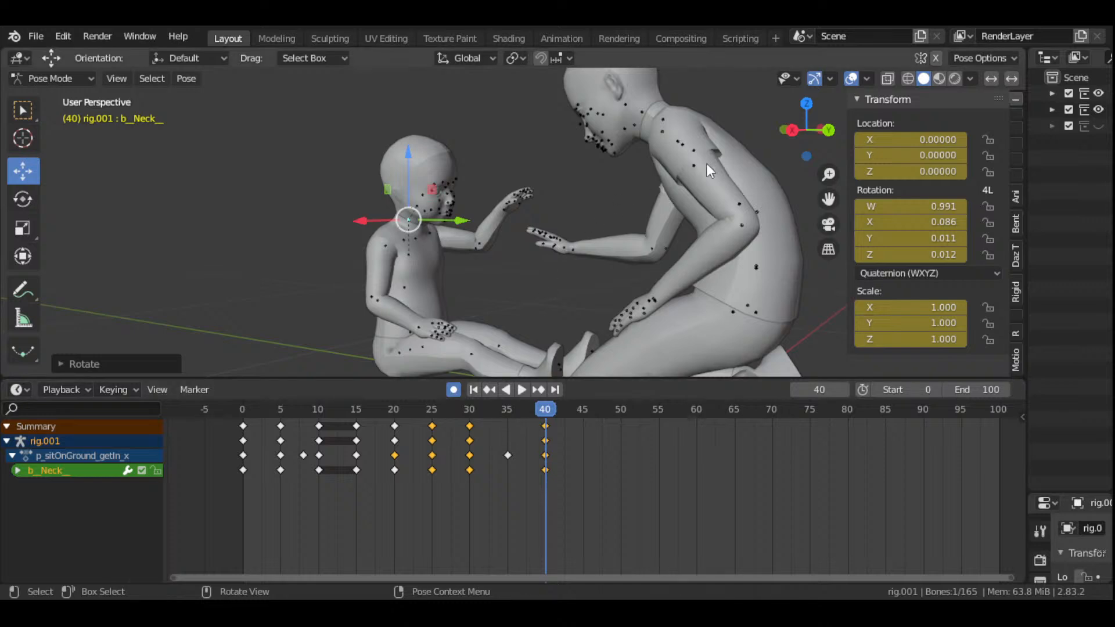
# - From the opposite side, play the animation from the first frame and scrub around frame 30 to check the child's head motion
pyautogui.moveTo(806, 129); pyautogui.dragTo(727, 191)
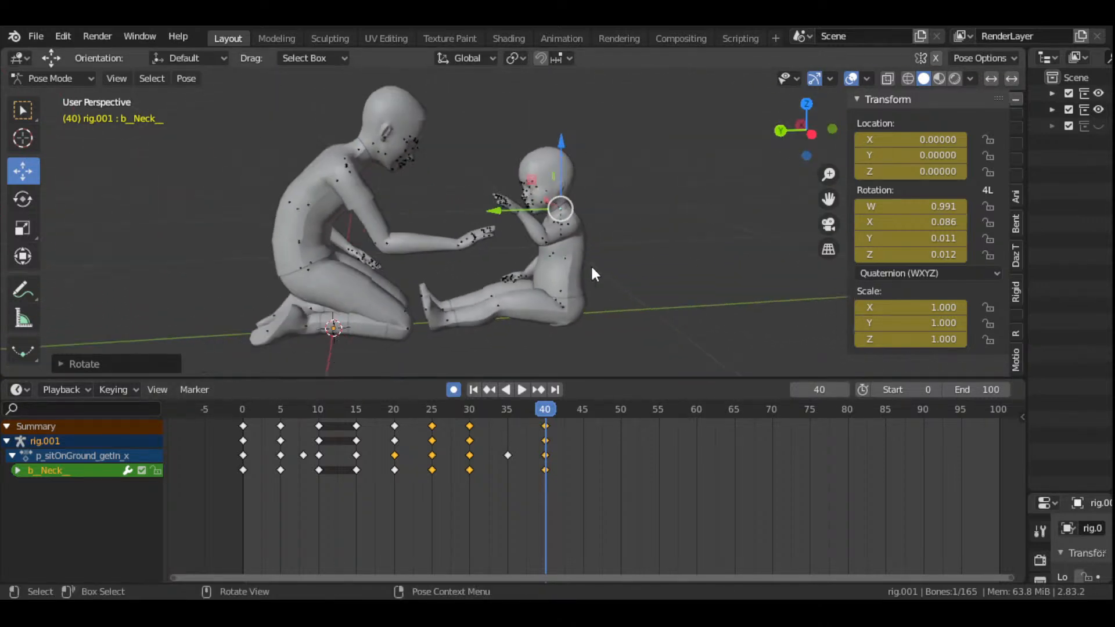
pyautogui.click(474, 390)
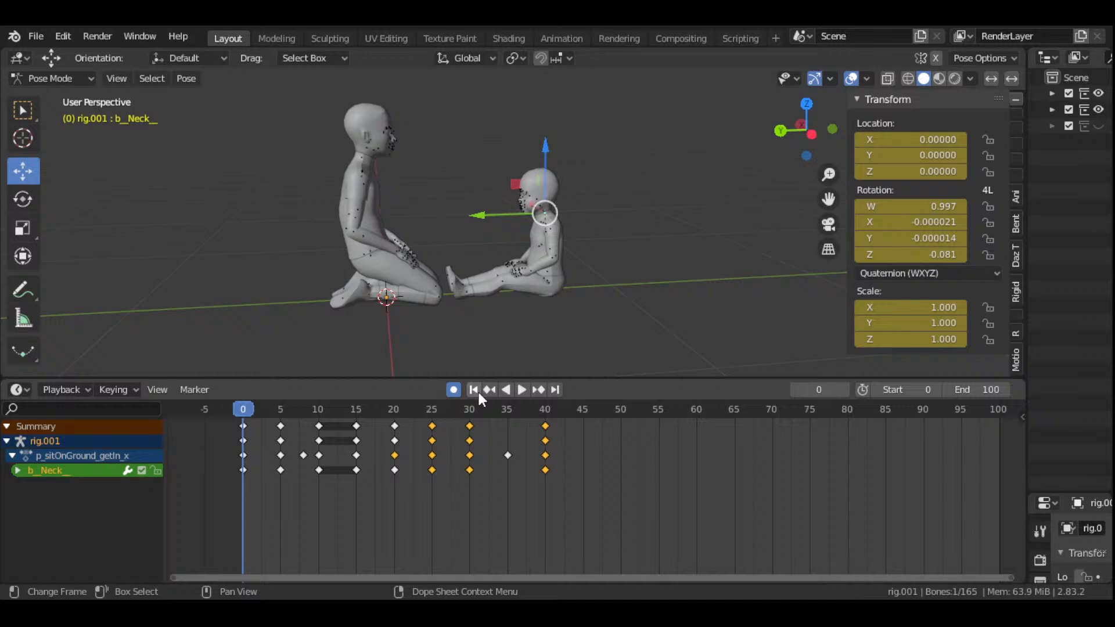
pyautogui.click(521, 390)
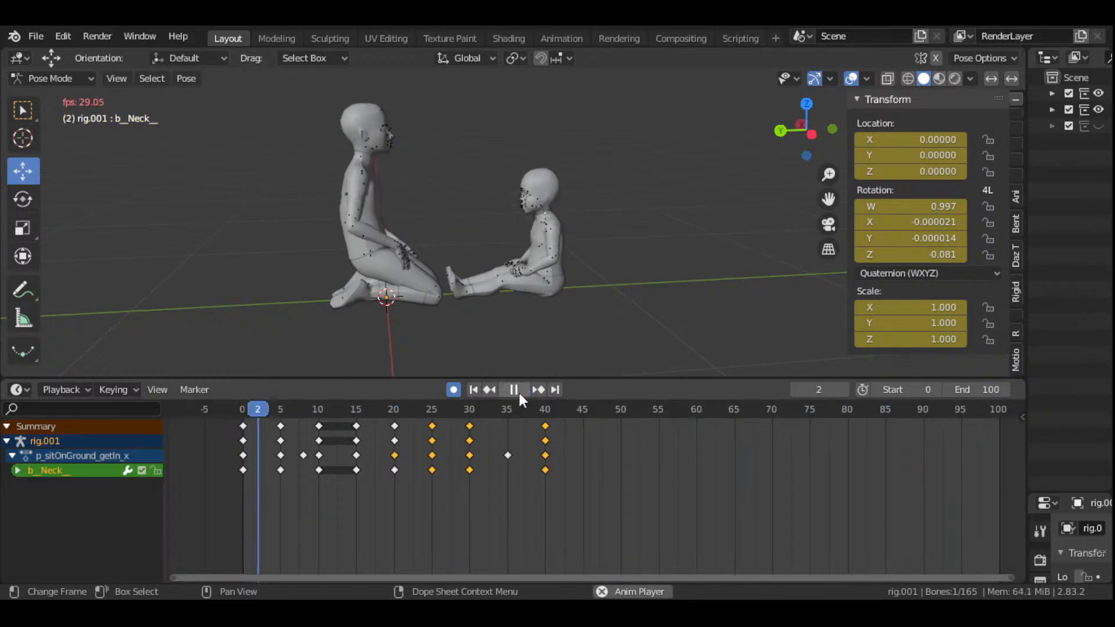
pyautogui.click(518, 391)
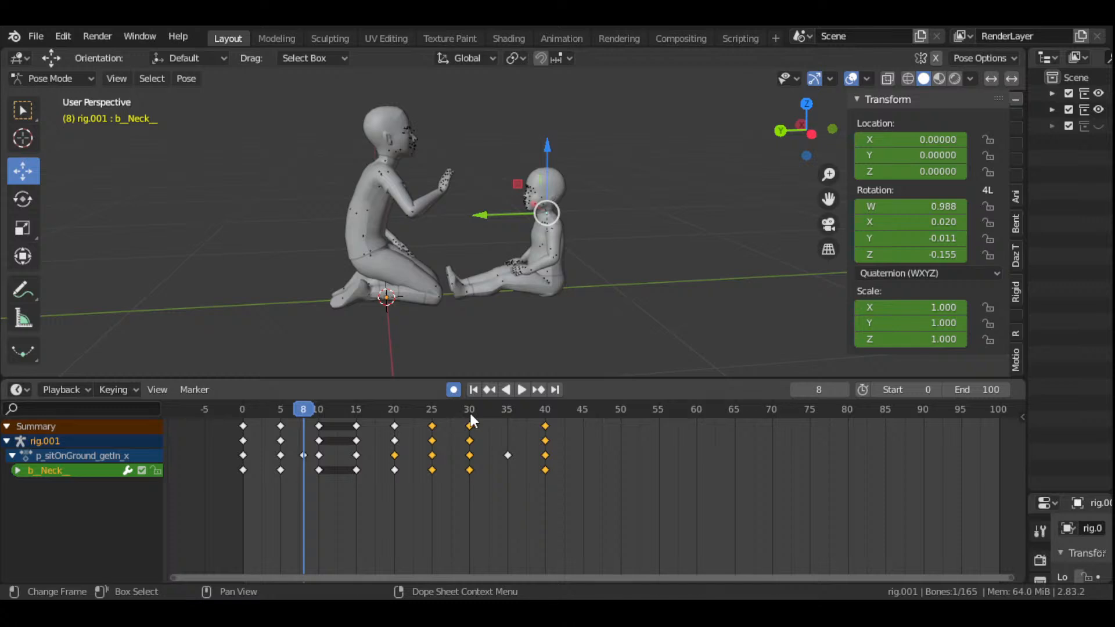
pyautogui.moveTo(469, 411); pyautogui.dragTo(470, 489)
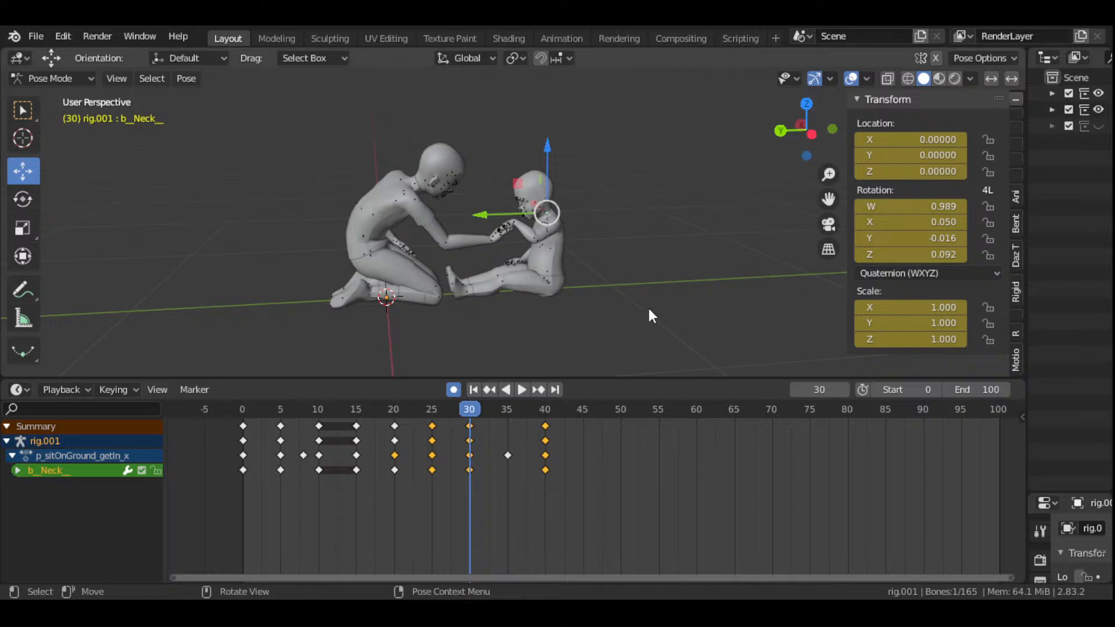
# - At frame 35, rotate the child's left hand to adjust its contact with the kneeling figure's hand
pyautogui.moveTo(469, 410); pyautogui.dragTo(508, 437)
pyautogui.scroll(5, 532, 357)
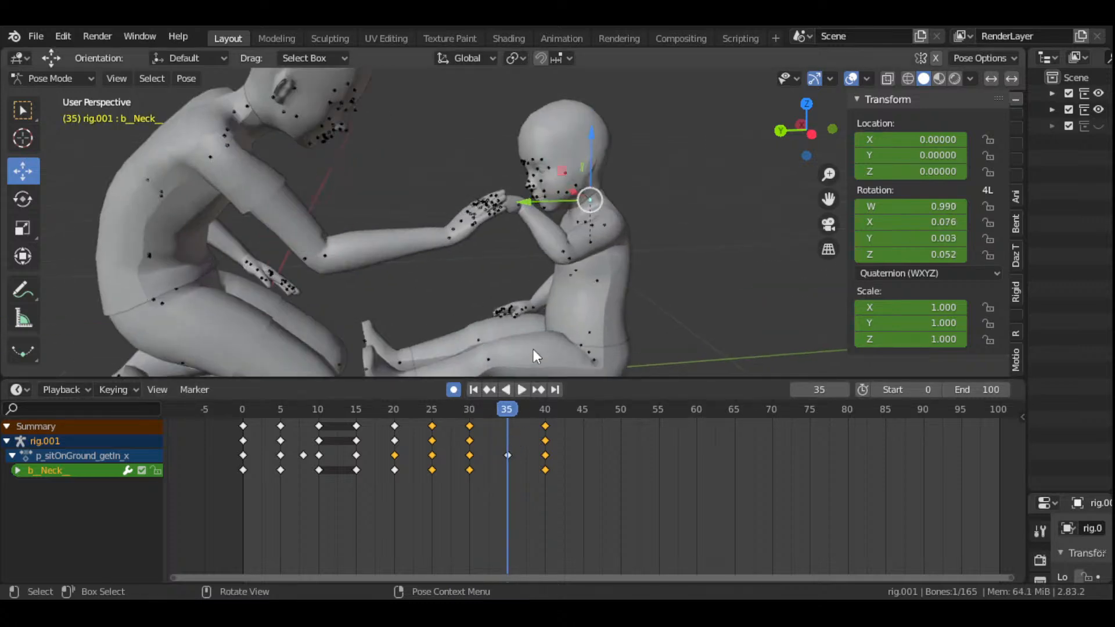
pyautogui.click(519, 202)
pyautogui.press('r')
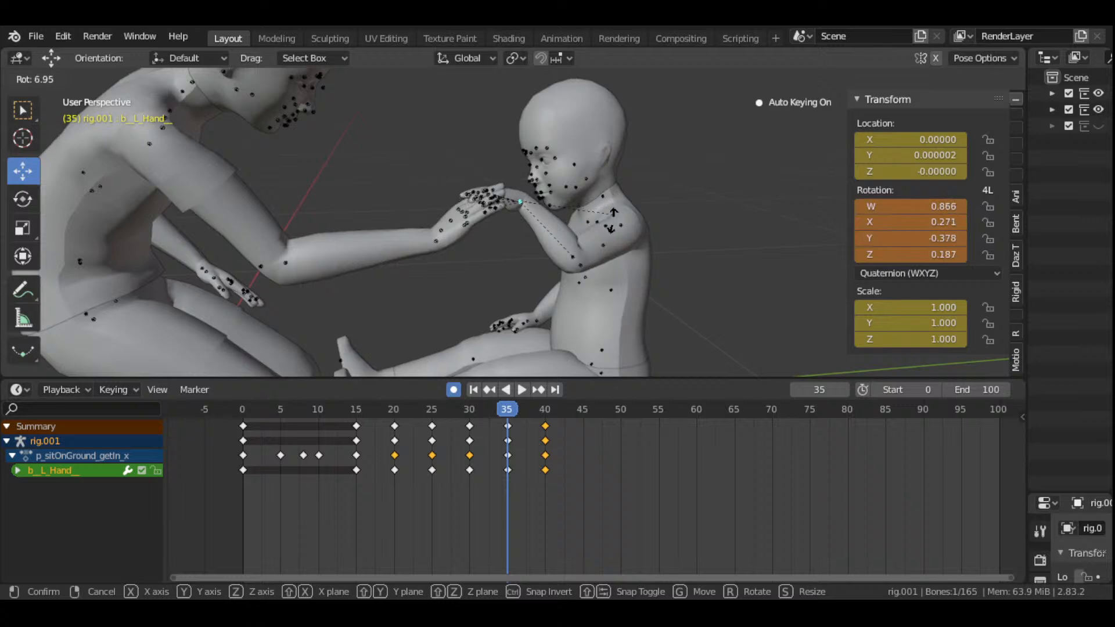
pyautogui.click(598, 262)
# - Scrub to frame 40, then replay the animation from about frame 15 to check the child's left hand movement
pyautogui.press('space')
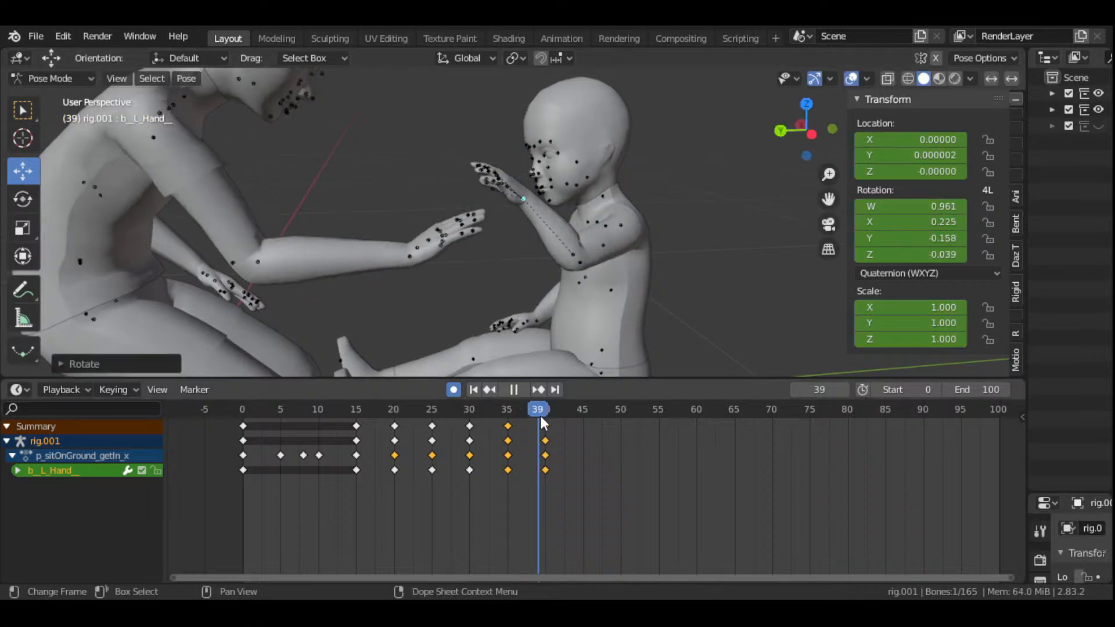
pyautogui.moveTo(541, 416); pyautogui.dragTo(543, 414)
pyautogui.scroll(-2, 508, 224)
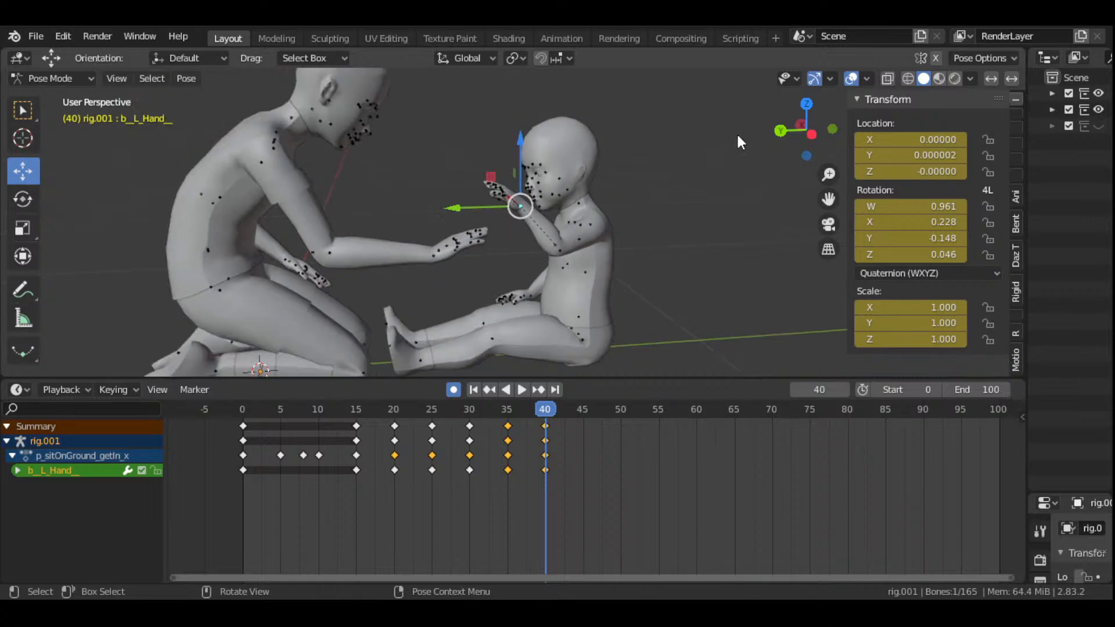
pyautogui.moveTo(795, 133); pyautogui.dragTo(775, 114)
pyautogui.scroll(-3, 640, 216)
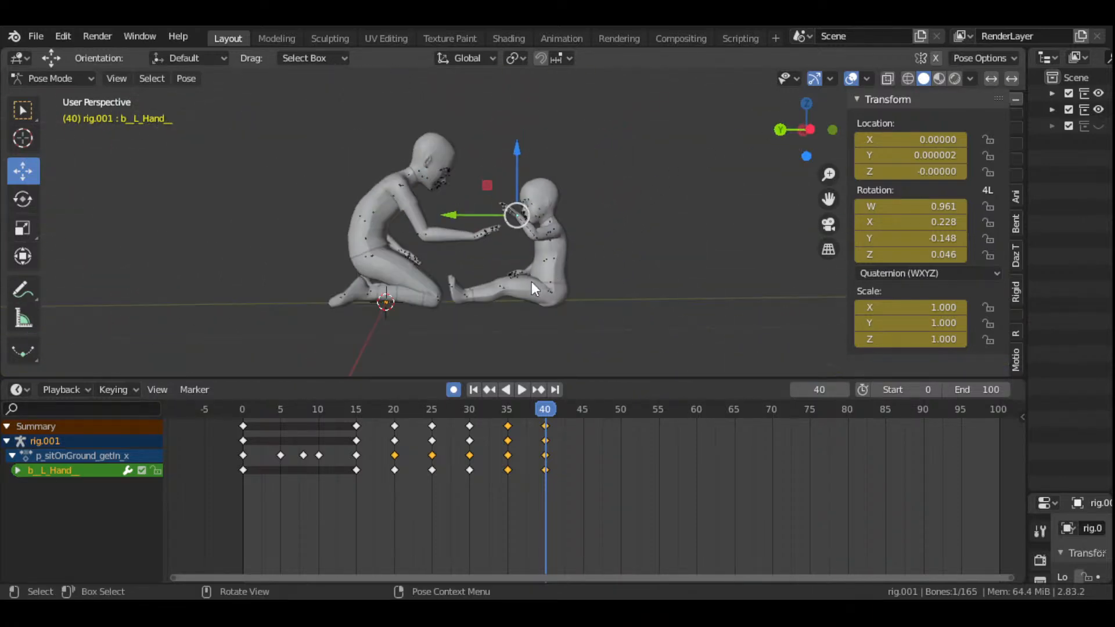
pyautogui.scroll(1, 511, 290)
pyautogui.moveTo(545, 412); pyautogui.dragTo(349, 413)
pyautogui.click(525, 391)
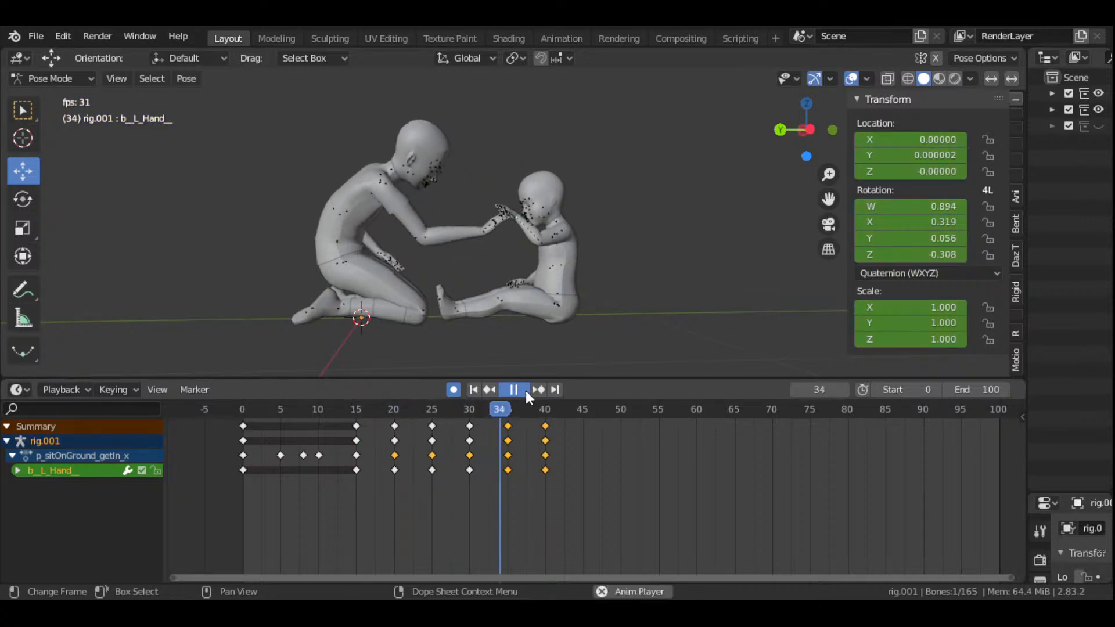
pyautogui.click(526, 391)
# - At frame 45, rotate the kneeling figure's right forearm downward by about 10 degrees
pyautogui.moveTo(521, 409); pyautogui.dragTo(583, 525)
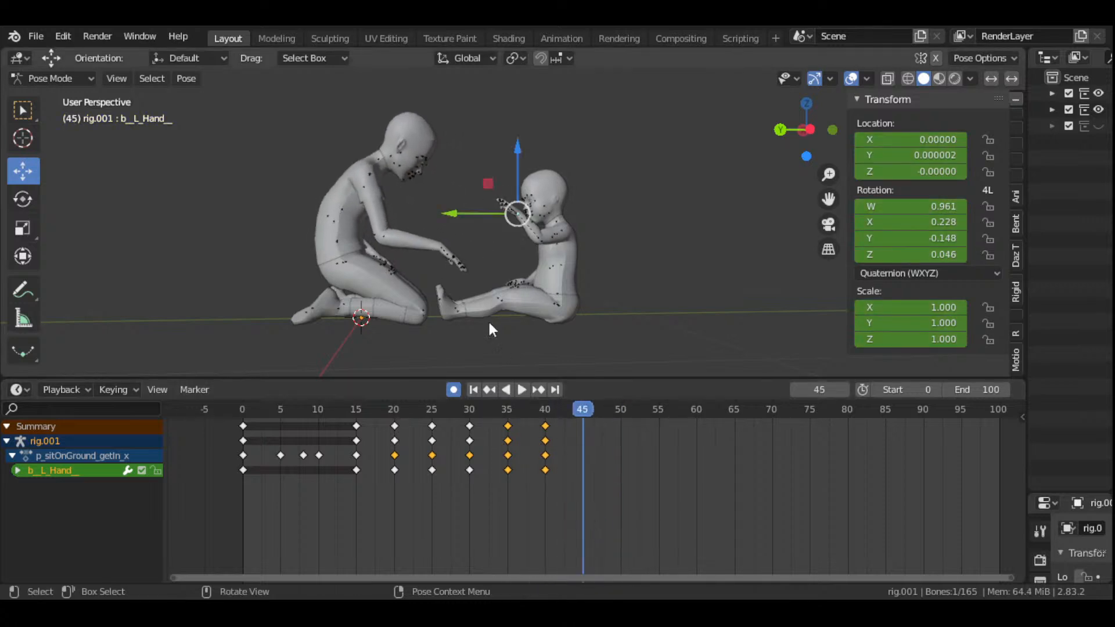
pyautogui.click(382, 239)
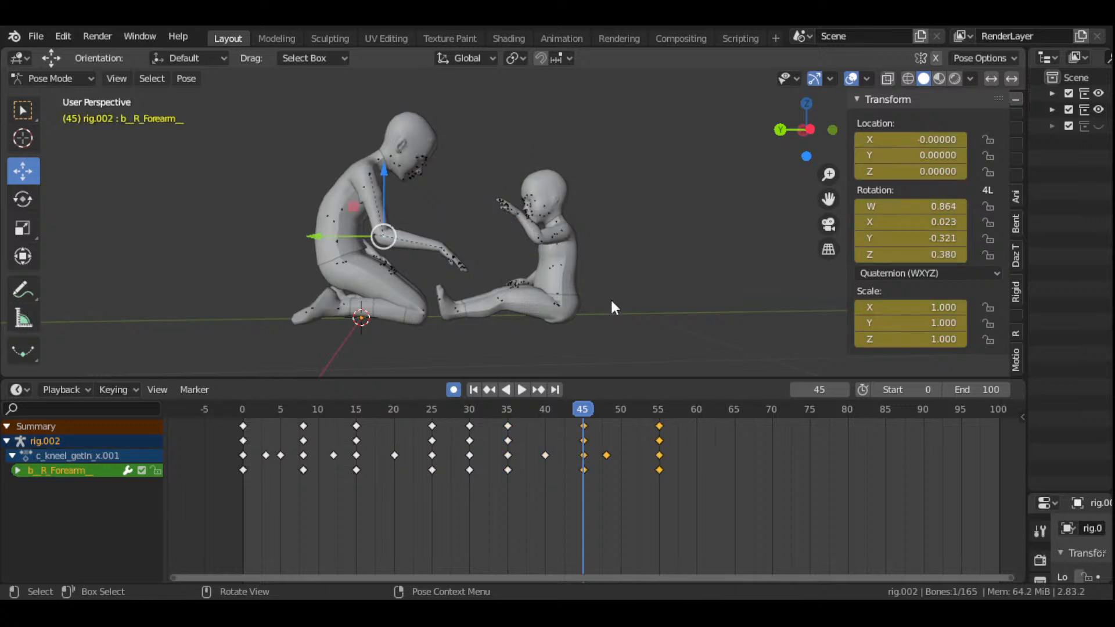
pyautogui.press('r')
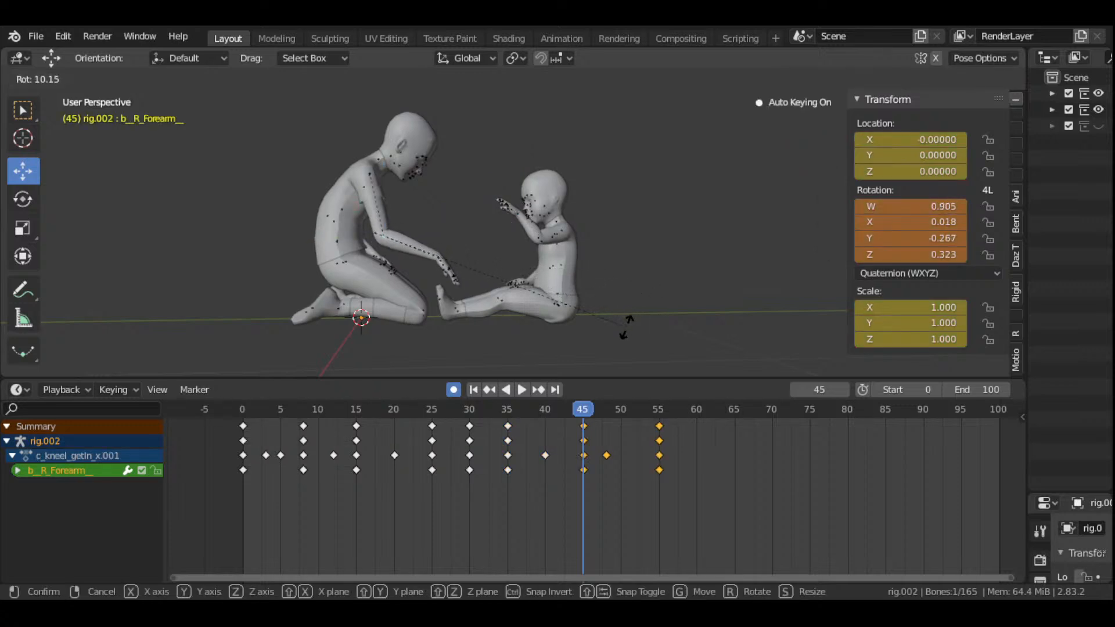
pyautogui.click(625, 340)
# - Examine the frame 55 pose from several angles, and review the child's left hand against the kneeling figure between frames 35 and 45
pyautogui.press('space')
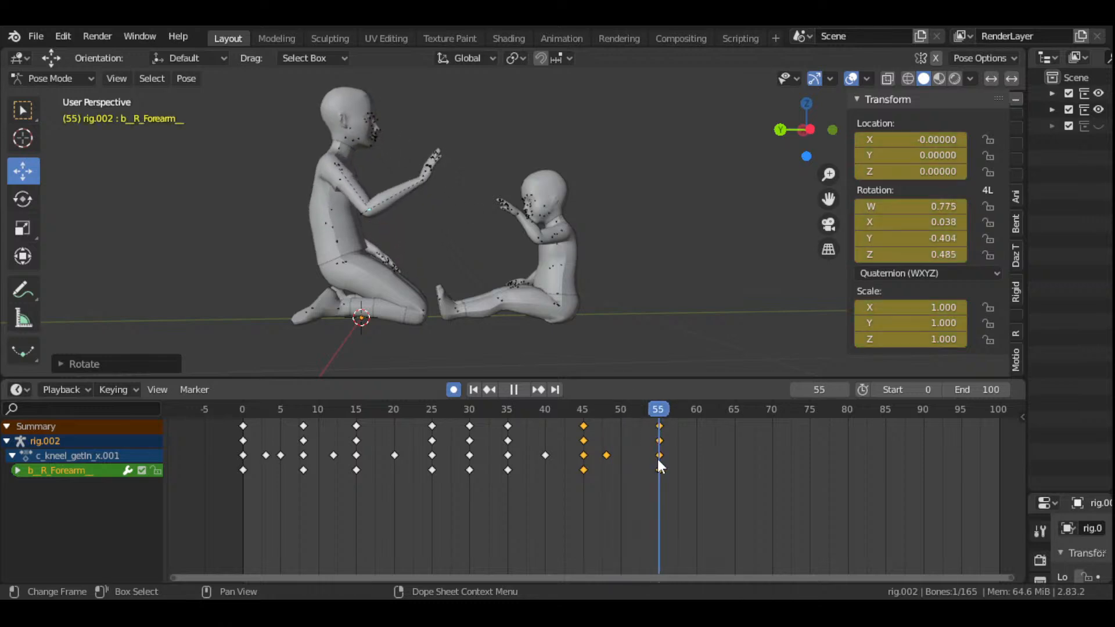
pyautogui.press('space')
pyautogui.moveTo(807, 129); pyautogui.dragTo(637, 217)
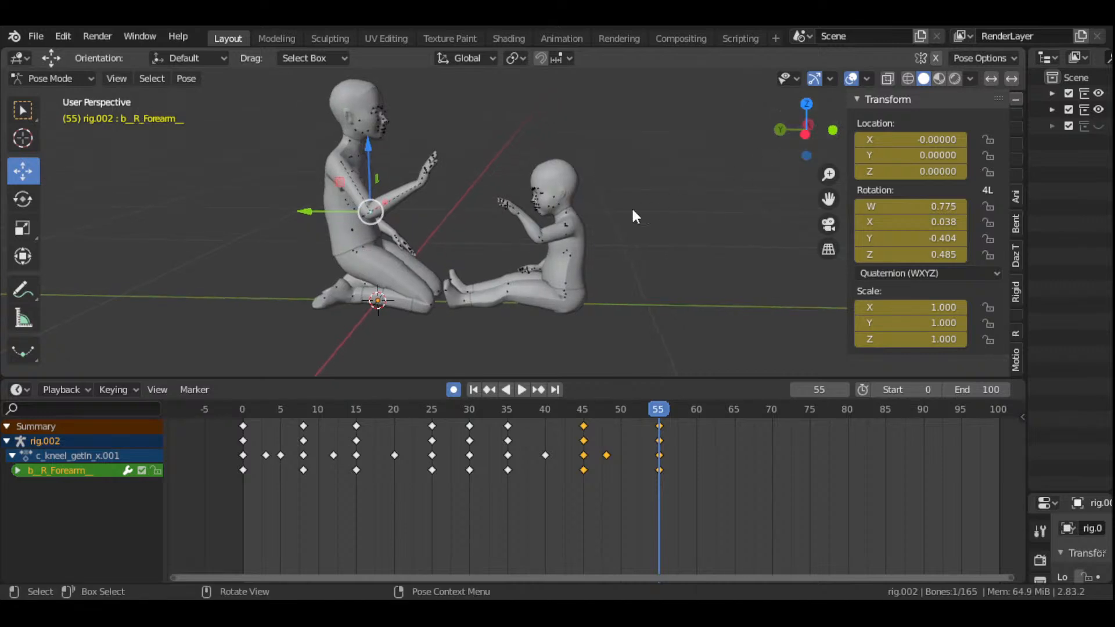
pyautogui.moveTo(803, 138); pyautogui.dragTo(569, 158)
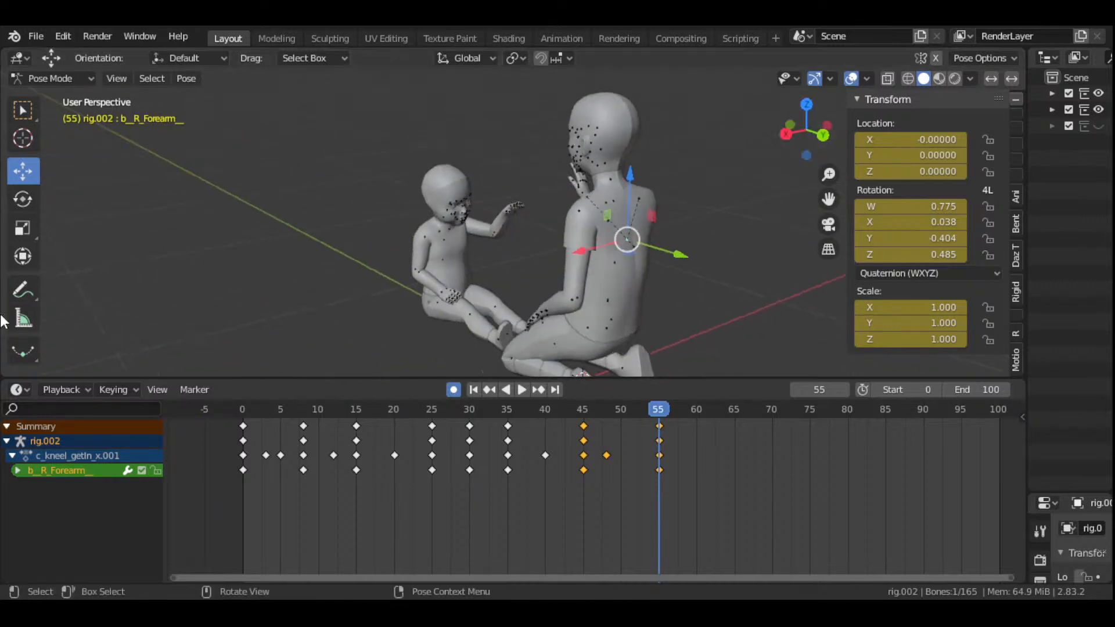
pyautogui.moveTo(809, 131); pyautogui.dragTo(697, 137)
pyautogui.scroll(4, 521, 200)
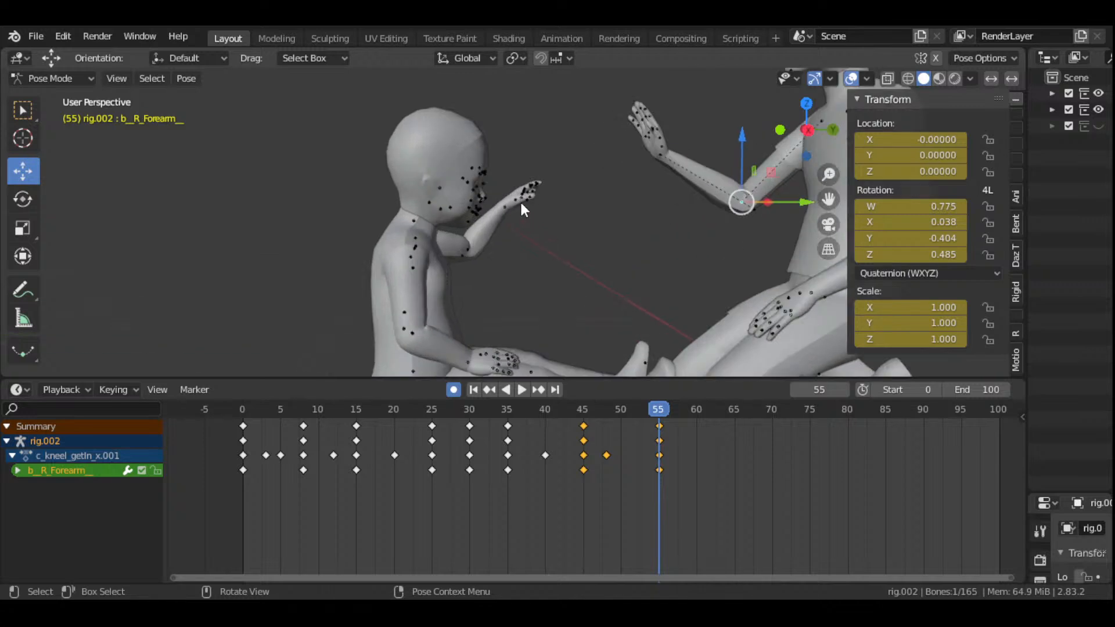
pyautogui.click(507, 208)
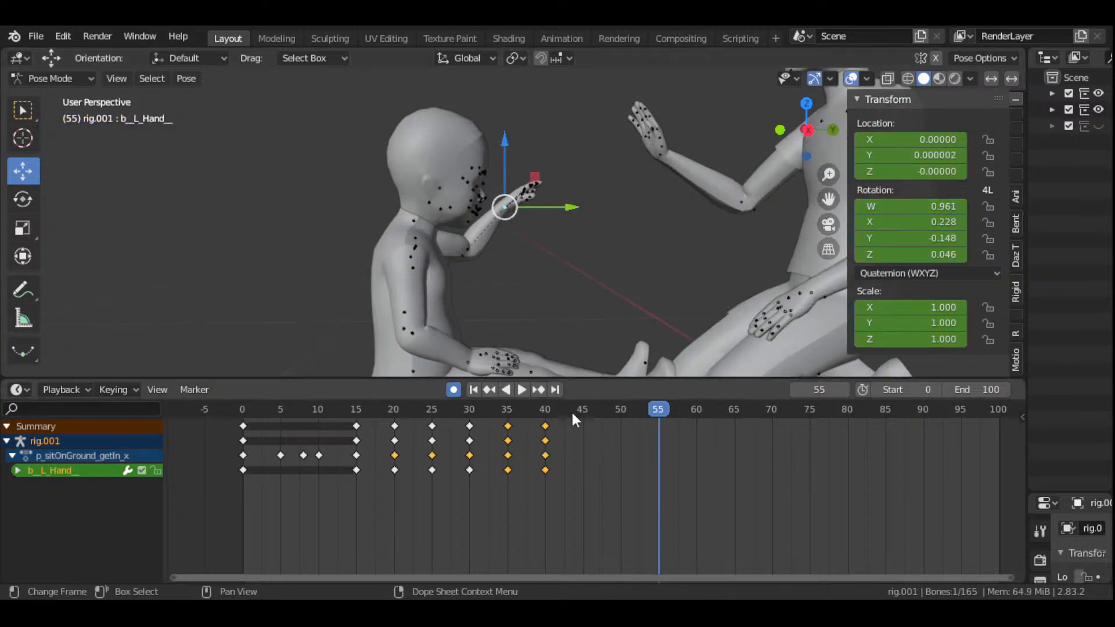
pyautogui.click(548, 411)
pyautogui.scroll(-3, 545, 302)
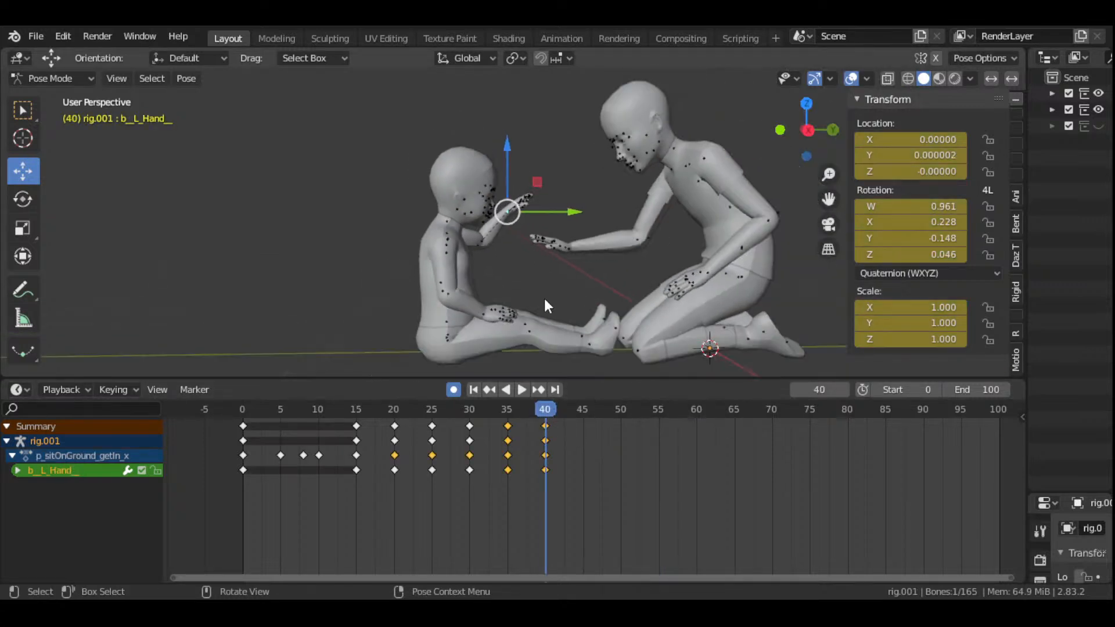
pyautogui.moveTo(509, 415); pyautogui.dragTo(583, 431)
pyautogui.press('space')
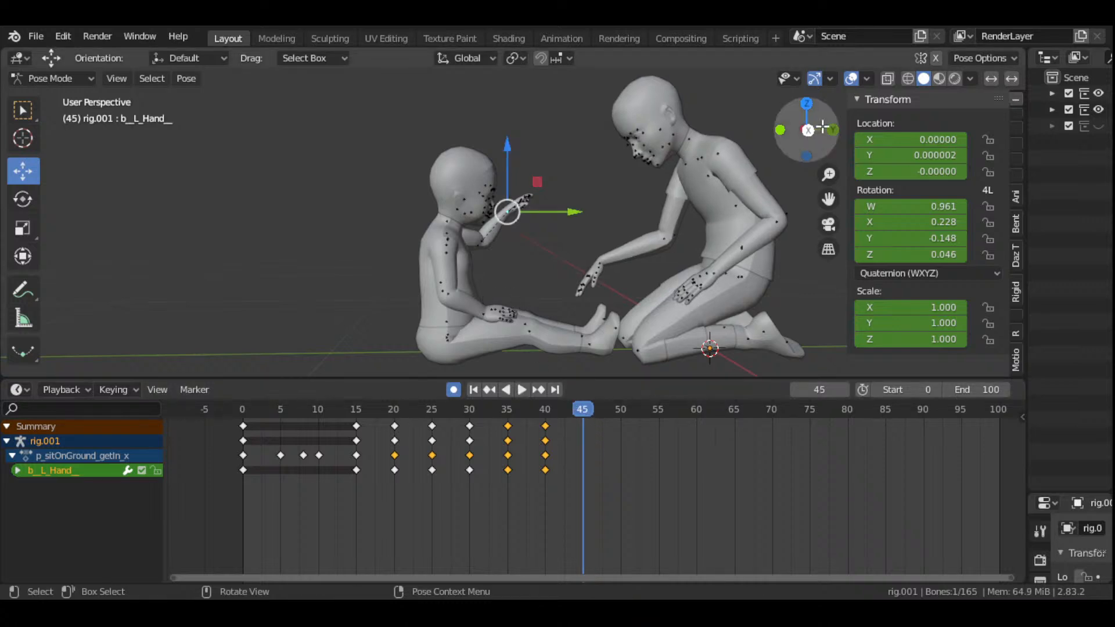
# - At frame 40, rotate the child's middle spine bone slightly backward so the upper body leans away from the kneeling figure
pyautogui.moveTo(823, 127); pyautogui.dragTo(698, 211)
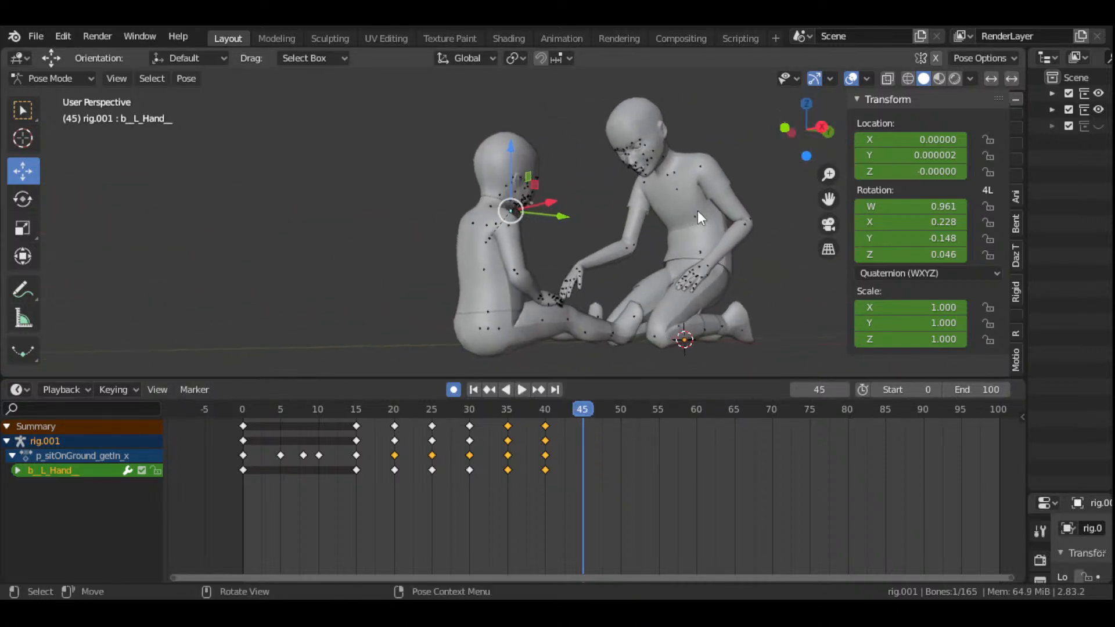
pyautogui.click(486, 270)
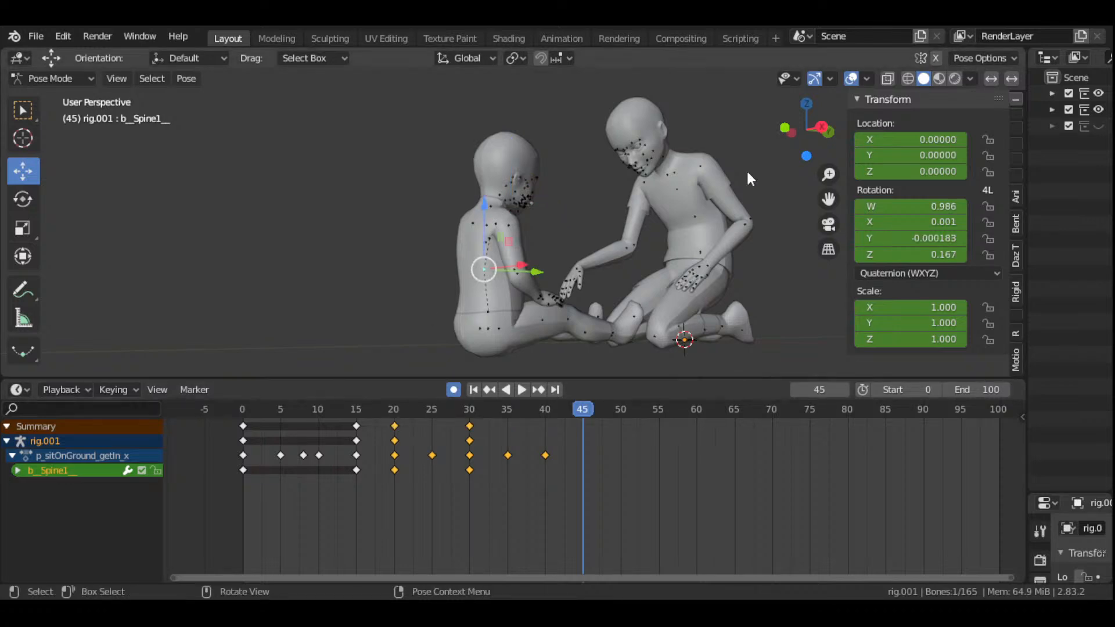
pyautogui.moveTo(808, 123); pyautogui.dragTo(679, 228)
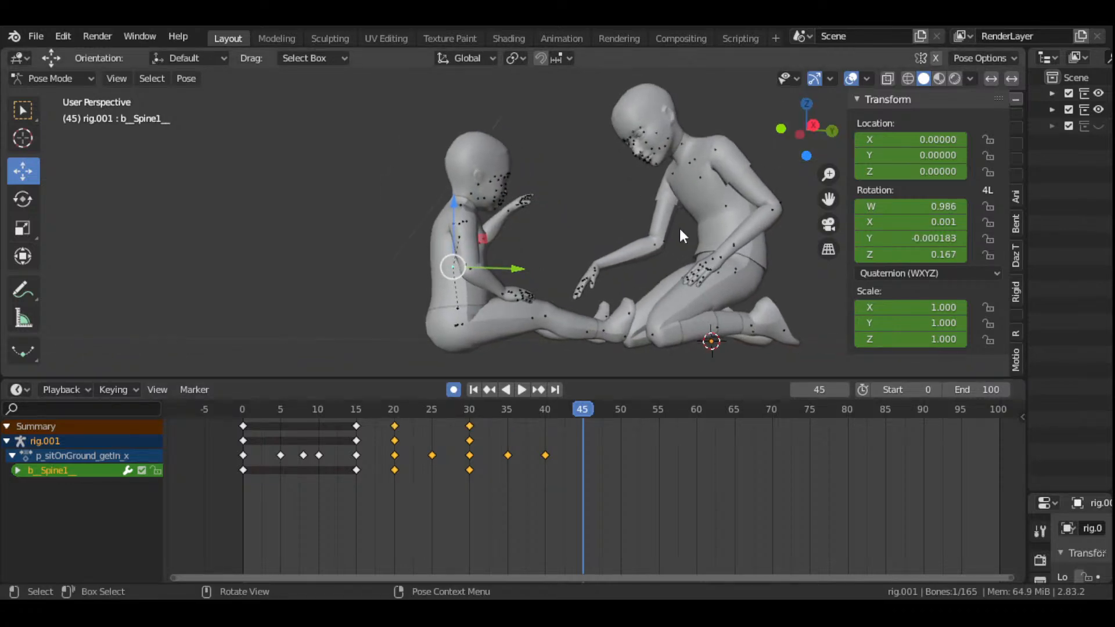
pyautogui.click(471, 412)
pyautogui.press('space')
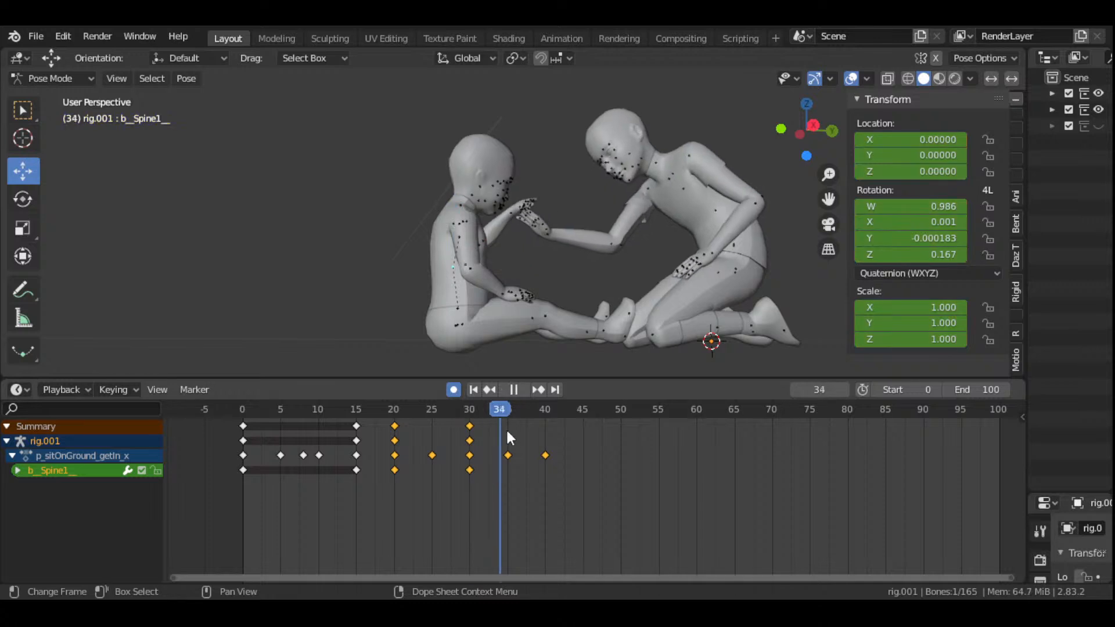
pyautogui.moveTo(537, 450); pyautogui.dragTo(545, 450)
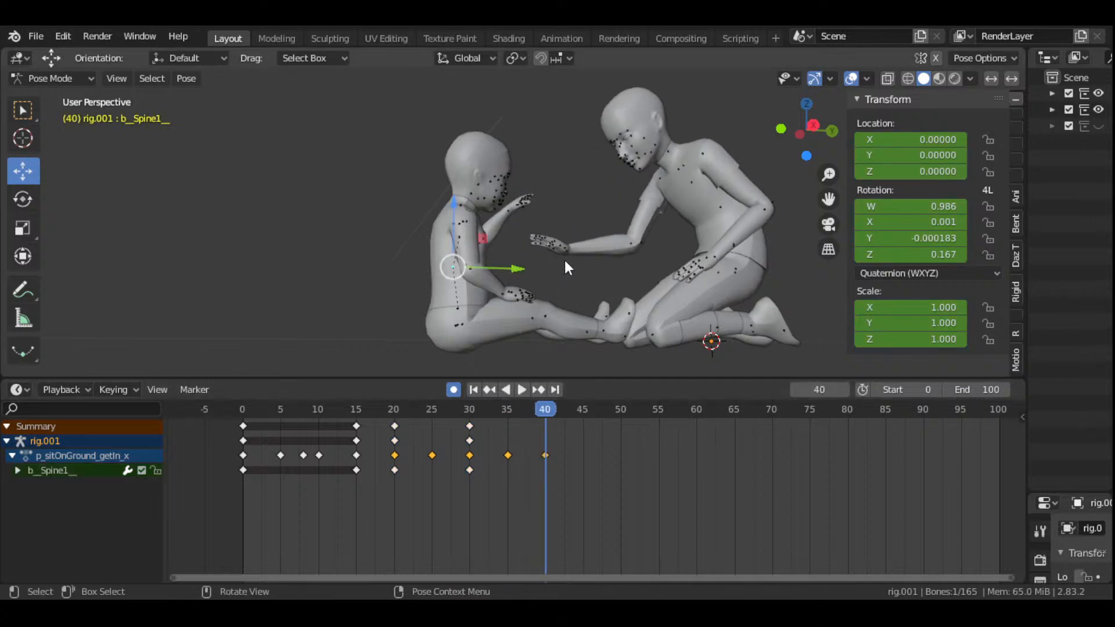
pyautogui.press('r')
pyautogui.click(500, 286)
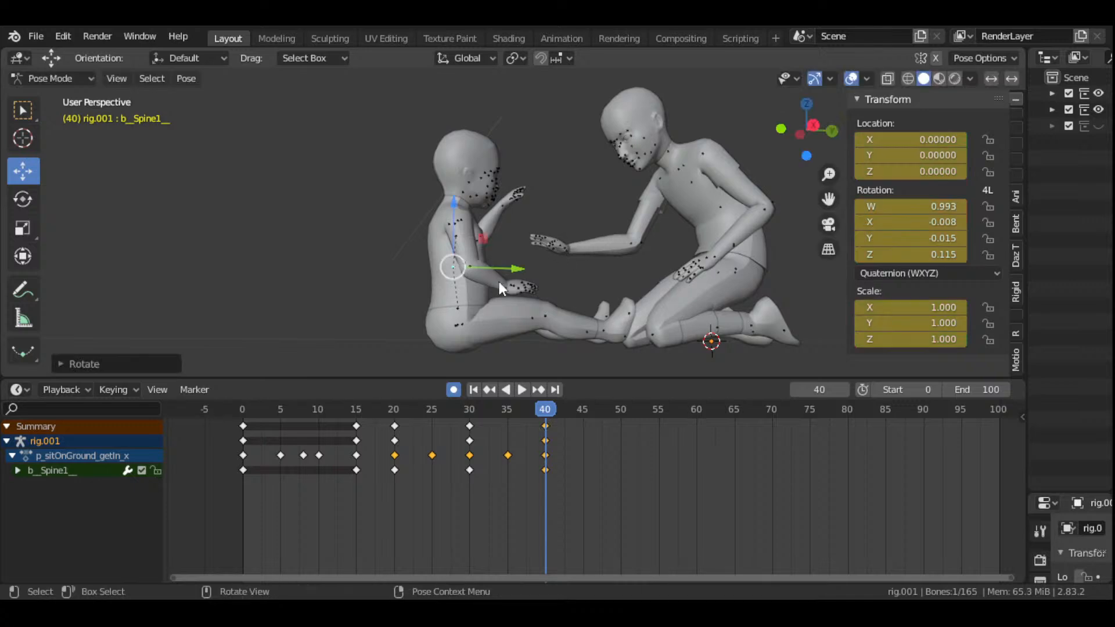
# - Rotate the child's lowest spine bone slightly forward at frame 40
pyautogui.click(458, 306)
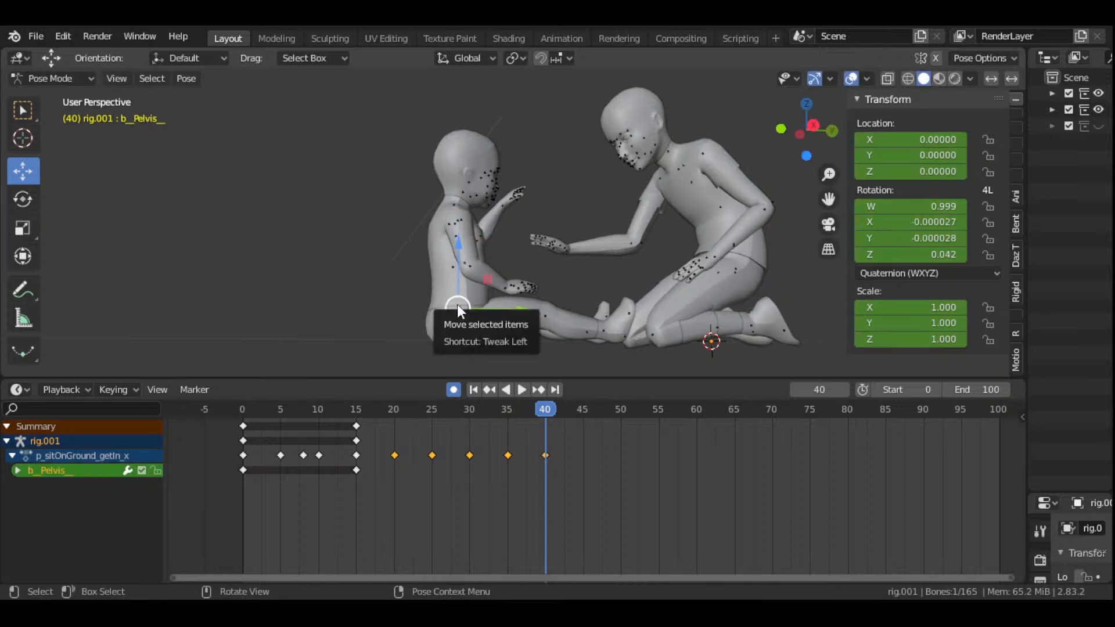
pyautogui.click(459, 304)
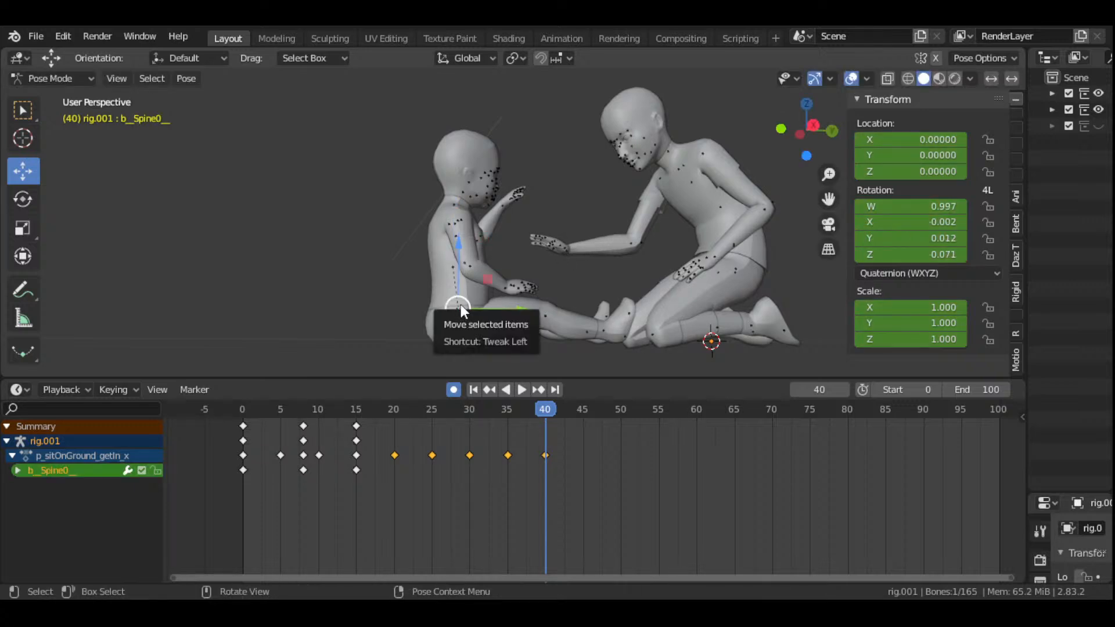
pyautogui.press('r')
pyautogui.click(565, 284)
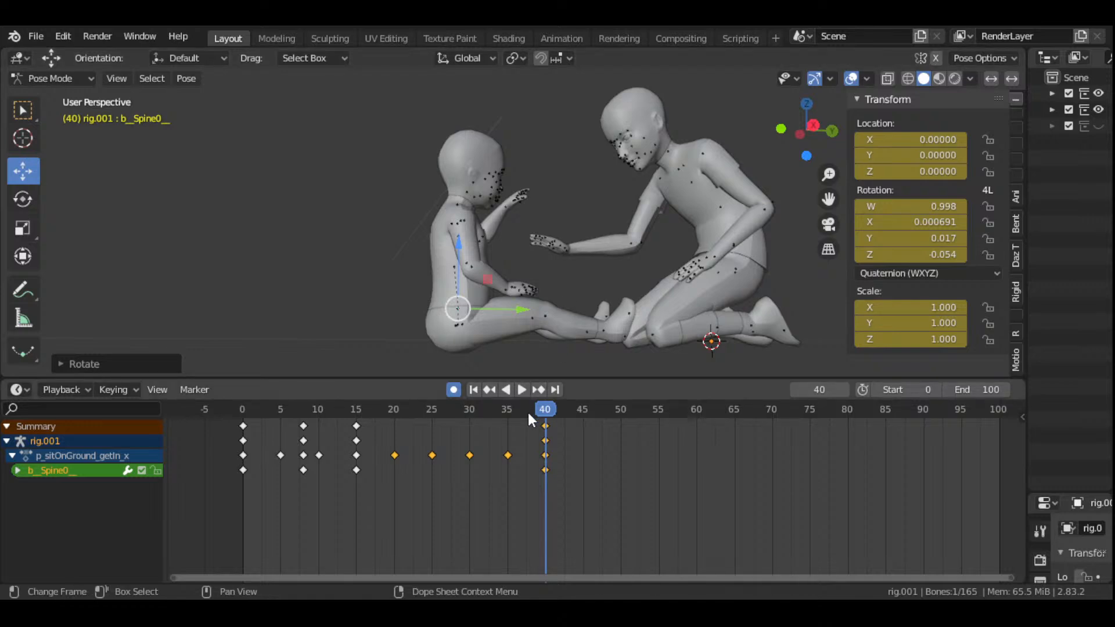
# - Play the animation from frame 15 to about frame 25 to check the child's body motion
pyautogui.click(357, 417)
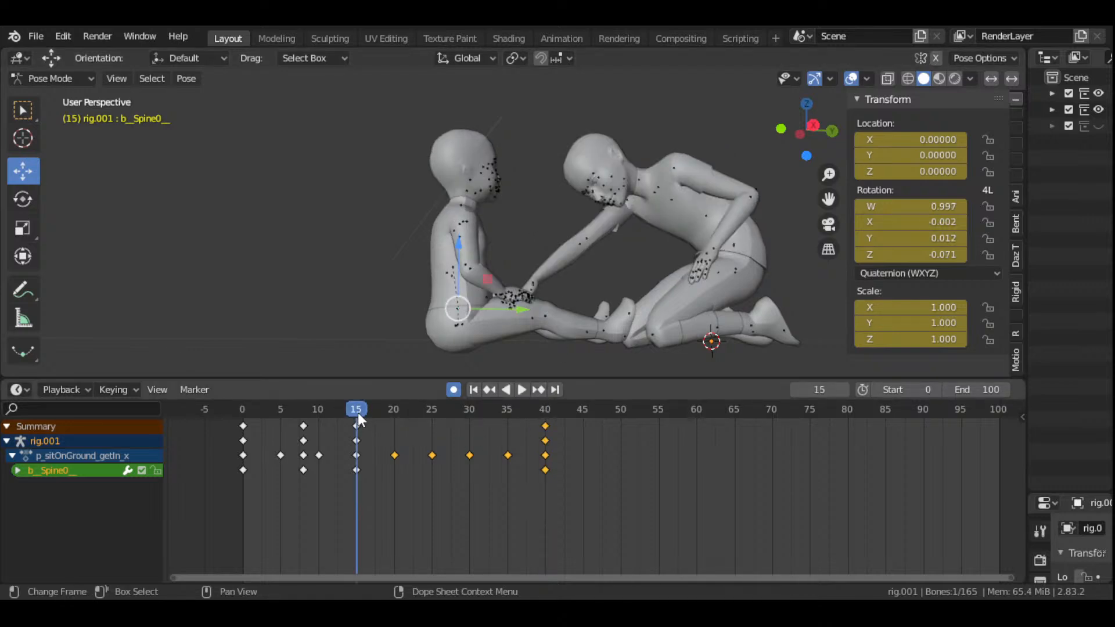
pyautogui.press('space')
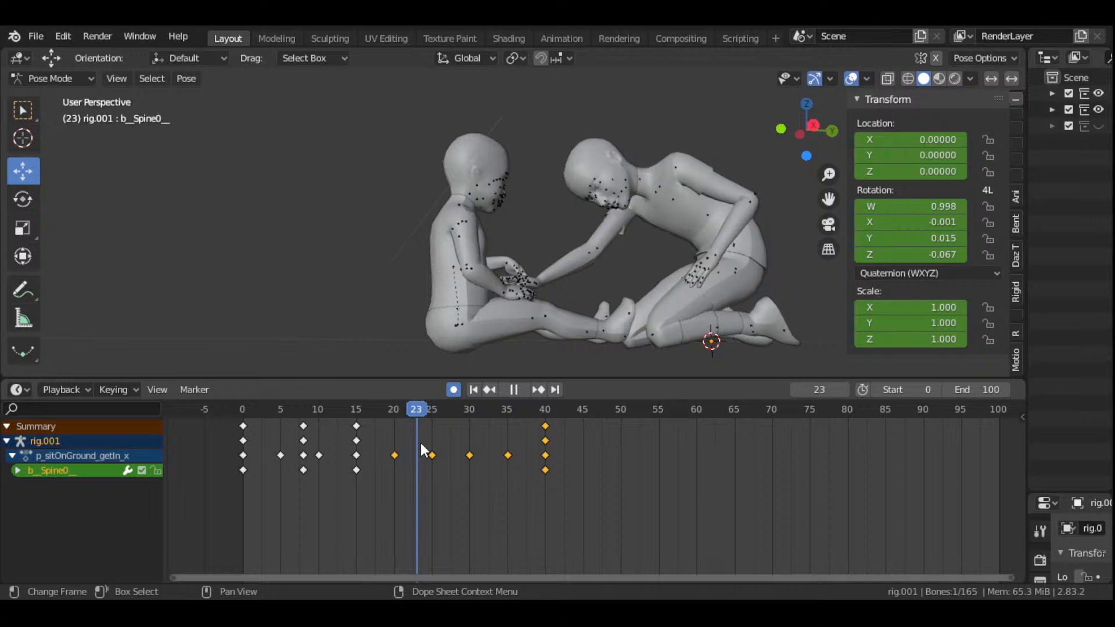
pyautogui.press('space')
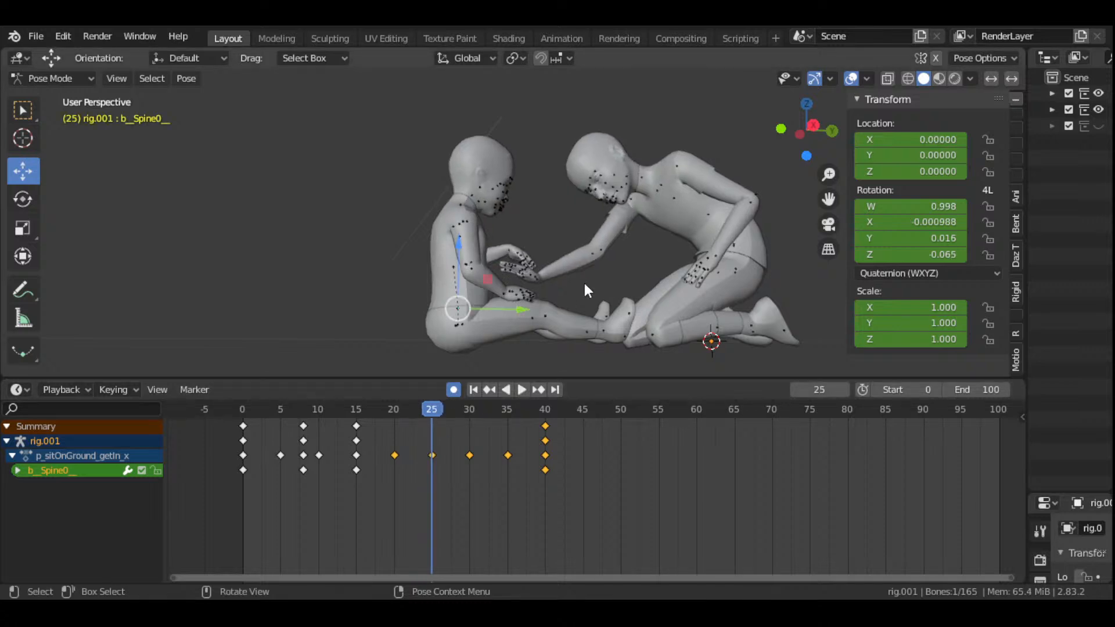
# - Insert a LocRotScale keyframe for the child's lowest spine bone at frame 23
pyautogui.moveTo(779, 168); pyautogui.dragTo(779, 167)
pyautogui.scroll(3, 677, 262)
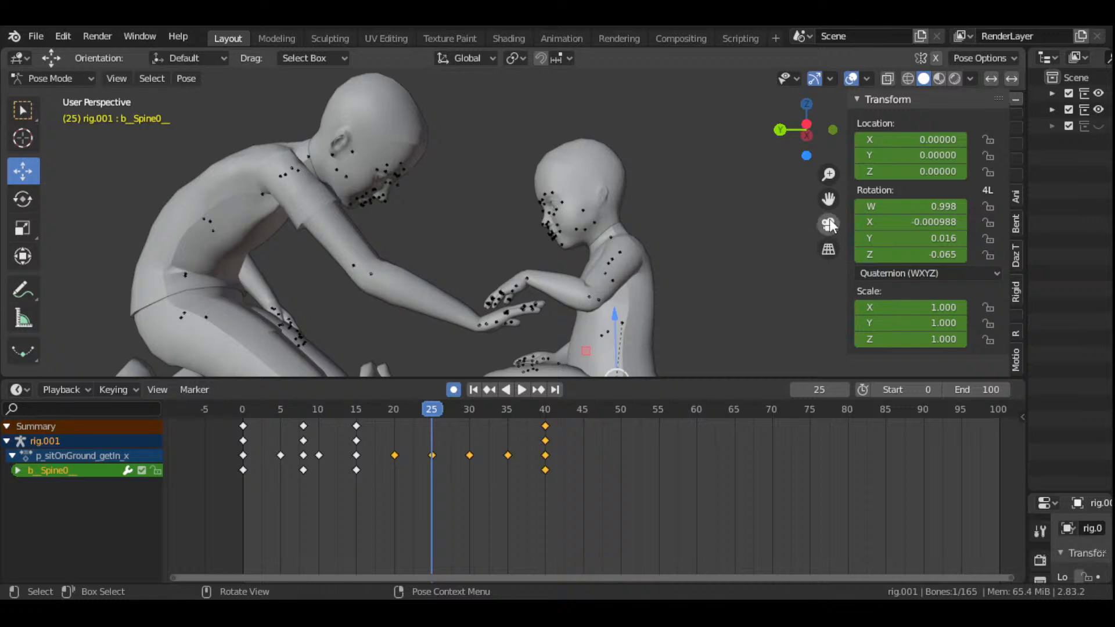
pyautogui.scroll(3, 829, 225)
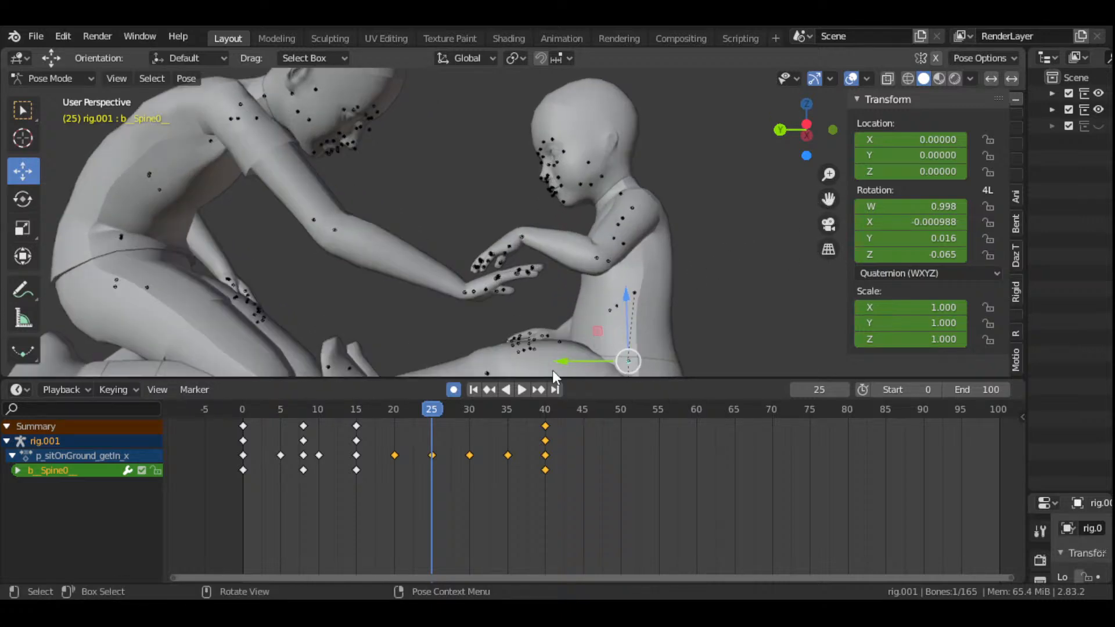
pyautogui.click(356, 415)
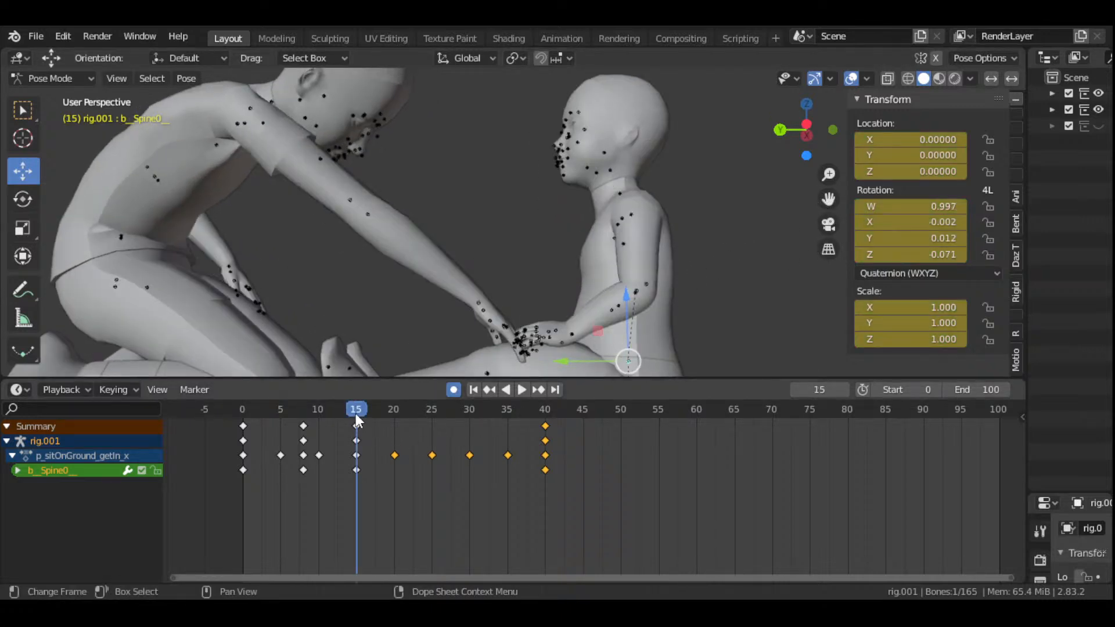
pyautogui.moveTo(356, 410); pyautogui.dragTo(422, 442)
pyautogui.press('i')
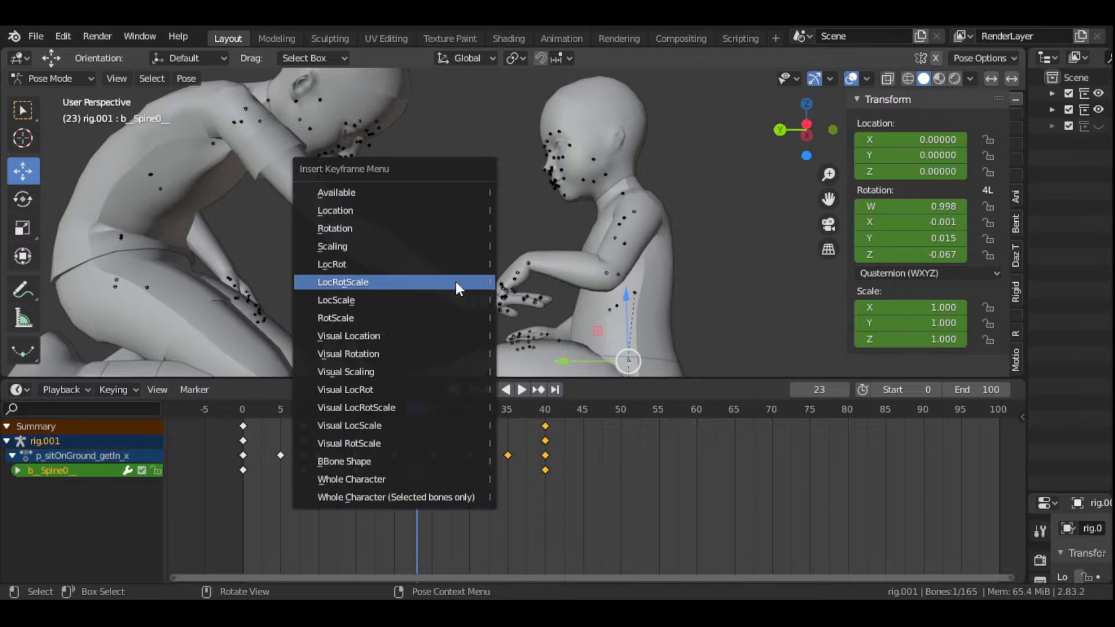
pyautogui.click(456, 281)
# - At frame 30, rotate the child's lowest spine bone slightly forward toward the kneeling figure
pyautogui.moveTo(418, 411); pyautogui.dragTo(458, 423)
pyautogui.press('Left')
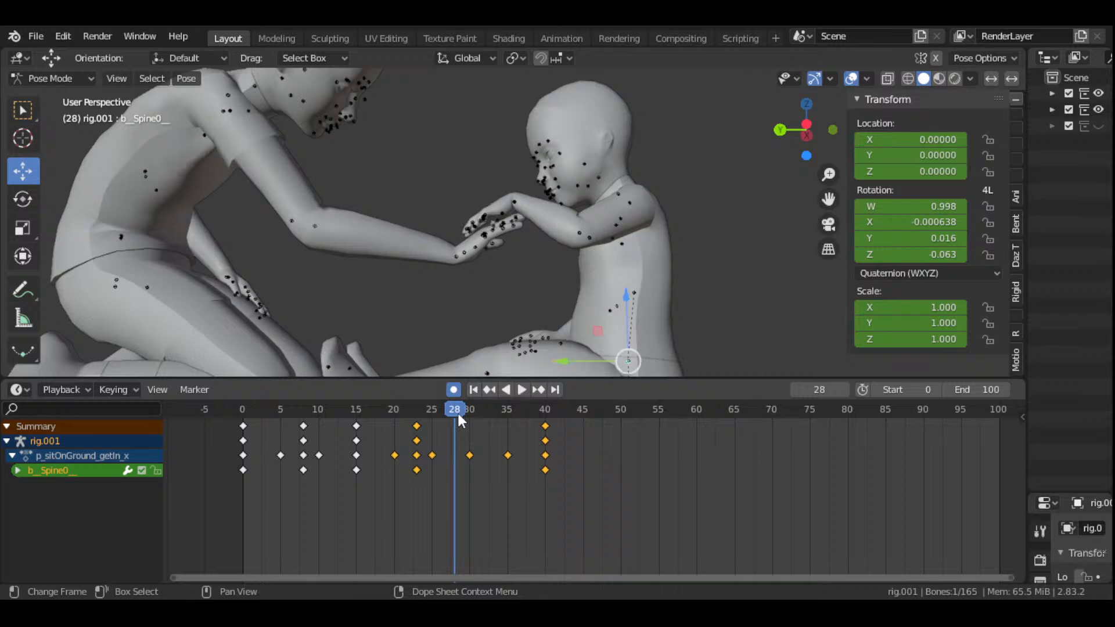
pyautogui.click(470, 410)
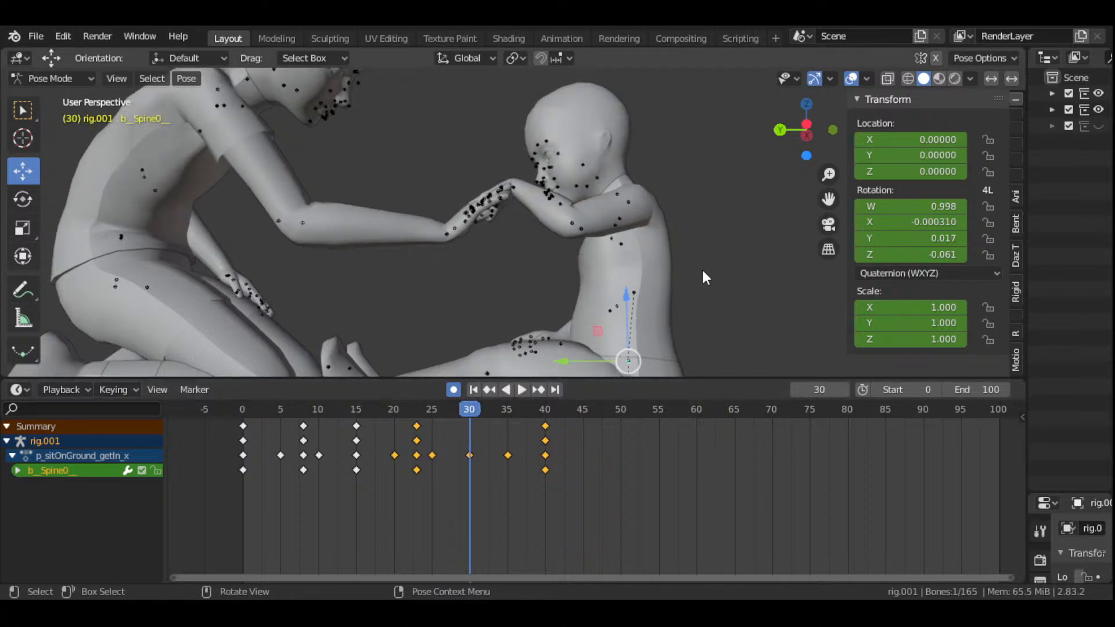
pyautogui.press('r')
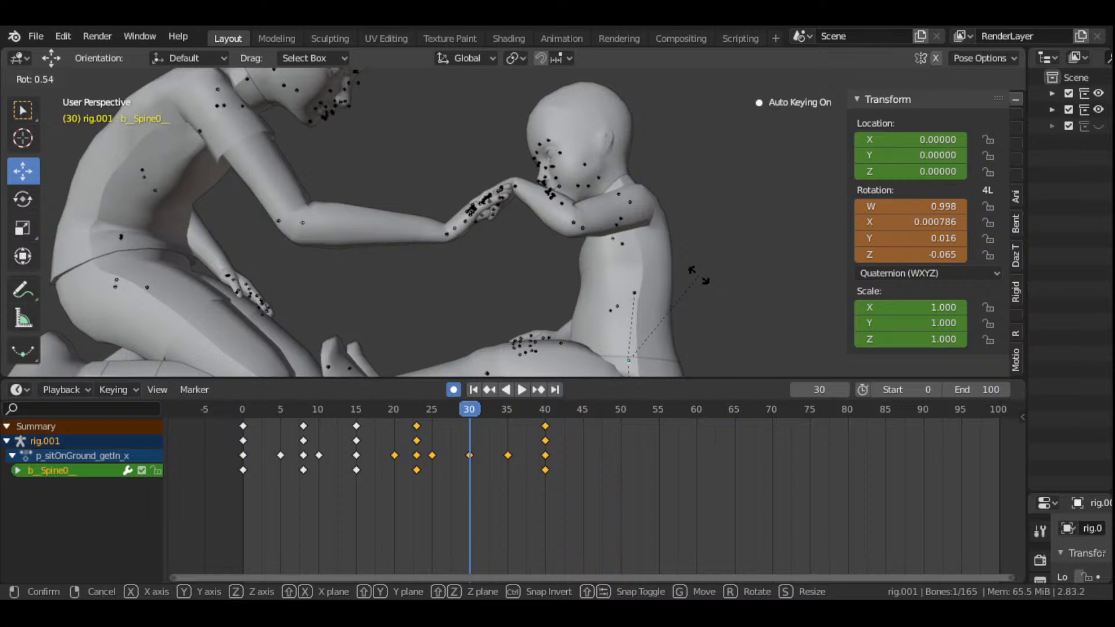
pyautogui.click(700, 272)
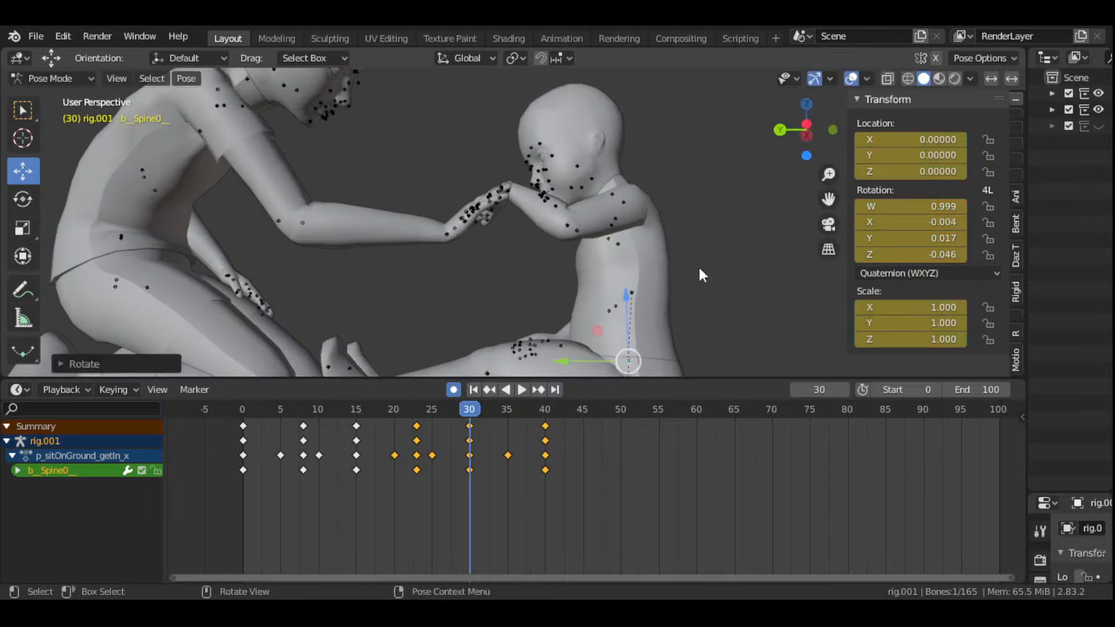
# - Rotate the child's left forearm slightly upward at frame 30 to adjust the hand contact
pyautogui.click(570, 227)
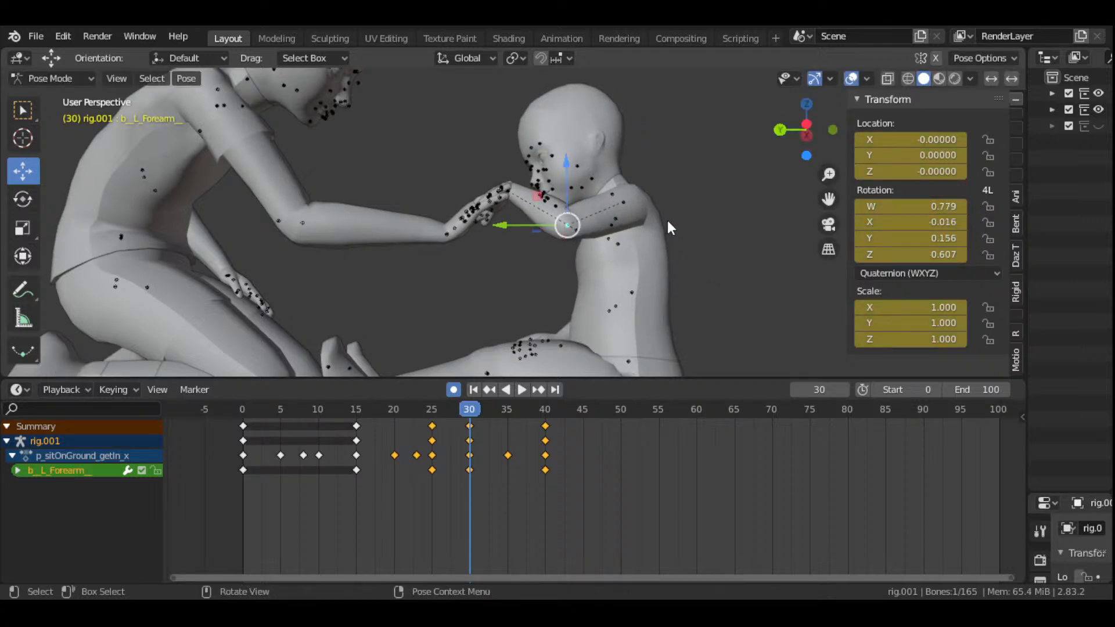
pyautogui.press('r')
pyautogui.click(662, 234)
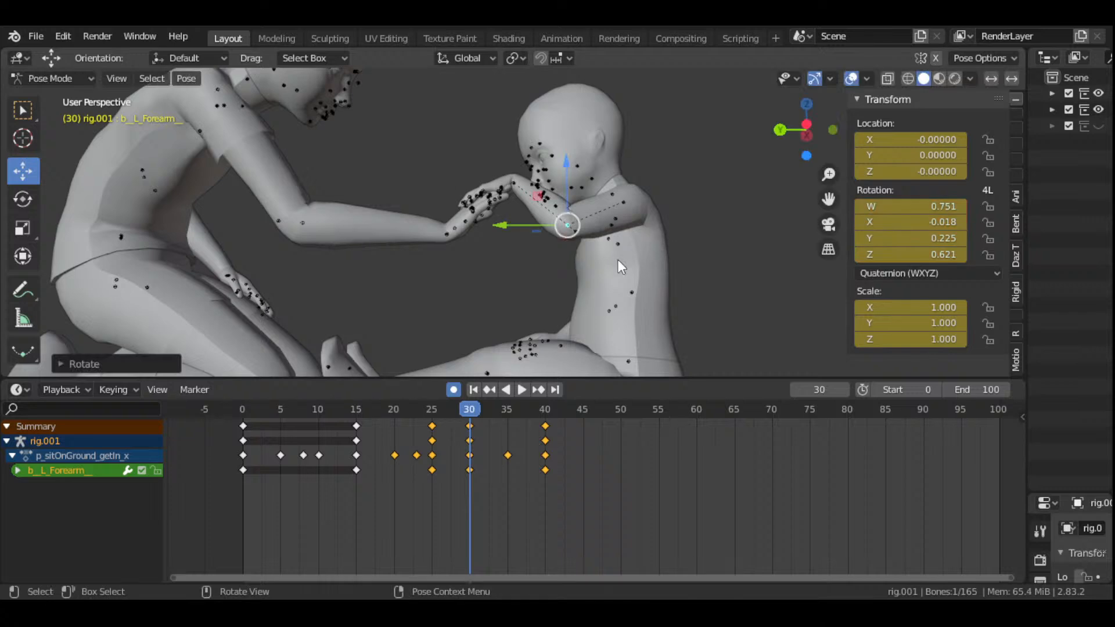
# - Scrub to frame 40 and examine the child's left forearm and hand from several angles
pyautogui.moveTo(475, 409); pyautogui.dragTo(545, 447)
pyautogui.moveTo(819, 137); pyautogui.dragTo(693, 224)
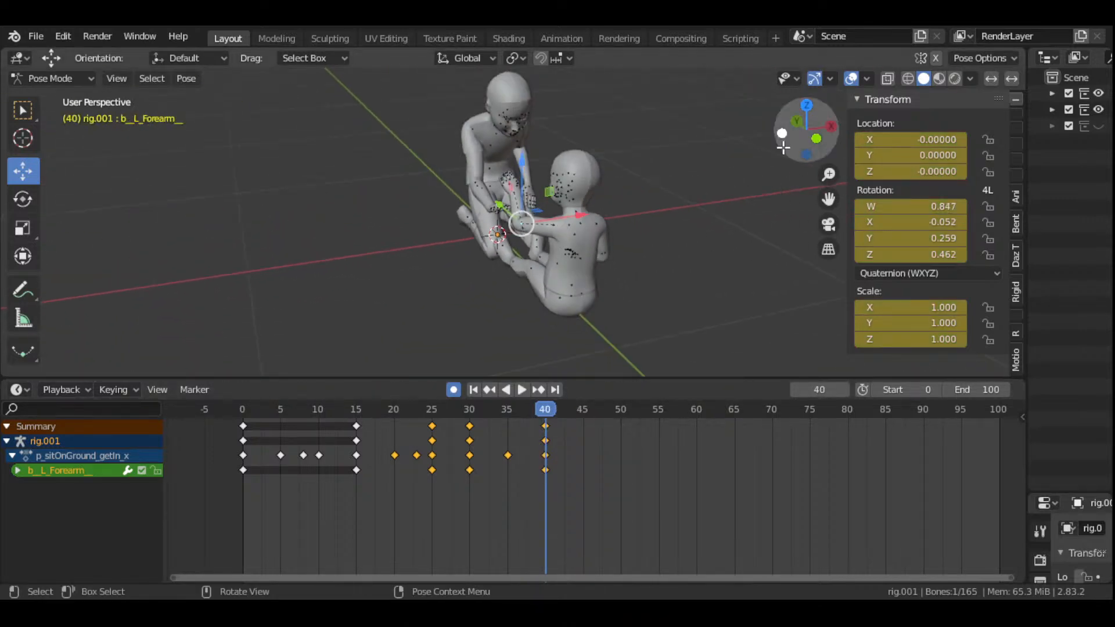
pyautogui.moveTo(784, 148); pyautogui.dragTo(712, 194)
pyautogui.scroll(3, 712, 194)
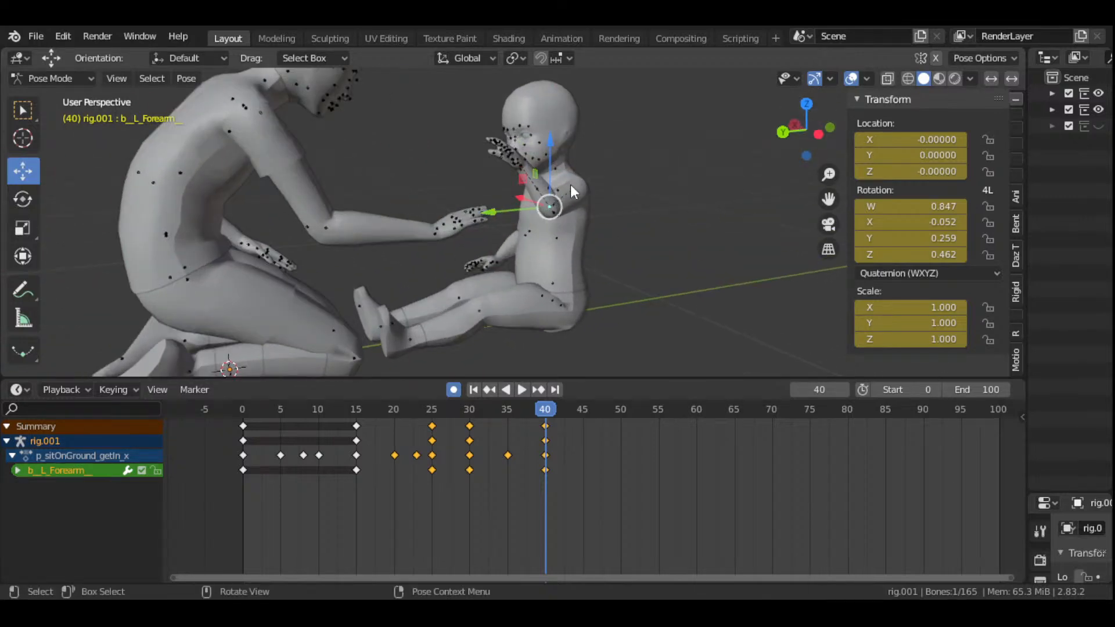
pyautogui.click(521, 167)
pyautogui.scroll(-3, 544, 228)
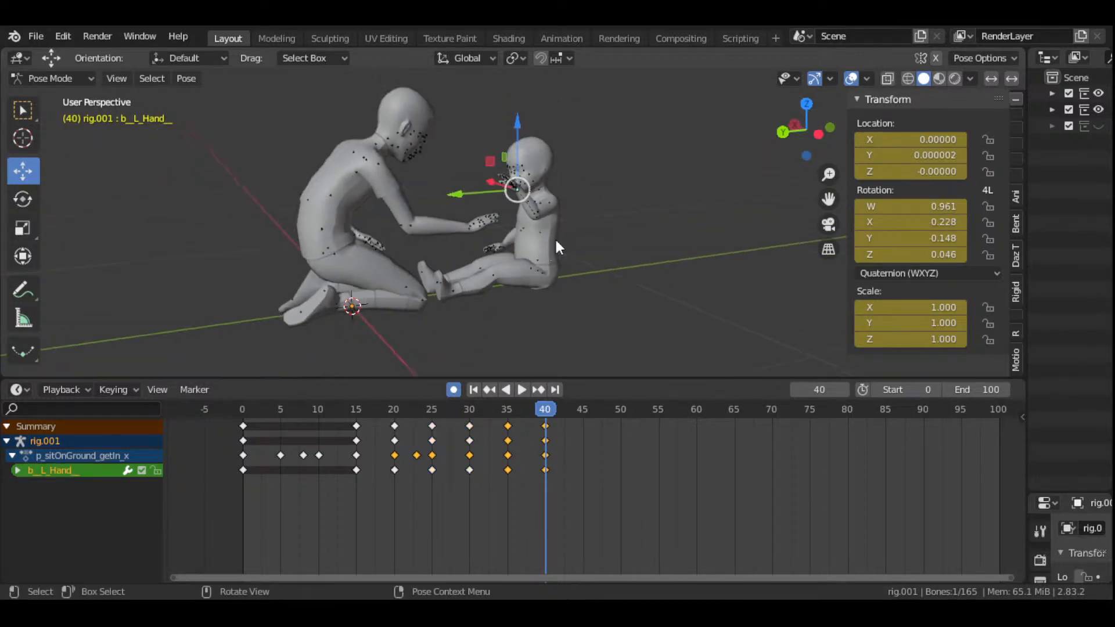
pyautogui.moveTo(806, 129); pyautogui.dragTo(711, 135)
pyautogui.scroll(3, 555, 263)
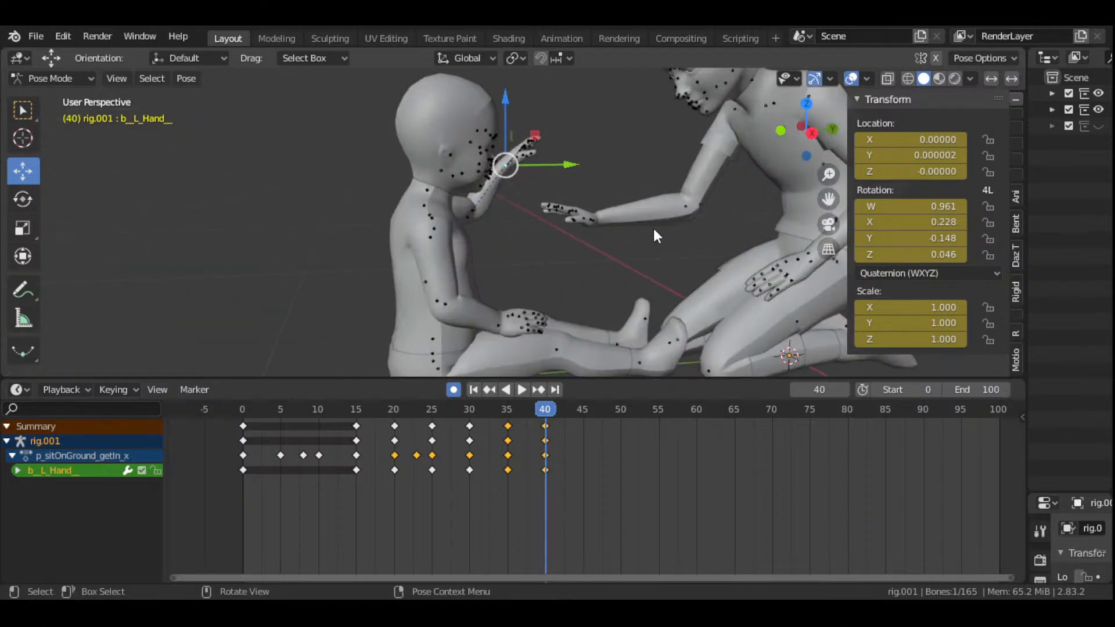
# - At frame 35, rotate the kneeling figure's right forearm slightly upward toward the child's left hand
pyautogui.click(685, 207)
pyautogui.moveTo(828, 199); pyautogui.dragTo(672, 188)
pyautogui.click(509, 408)
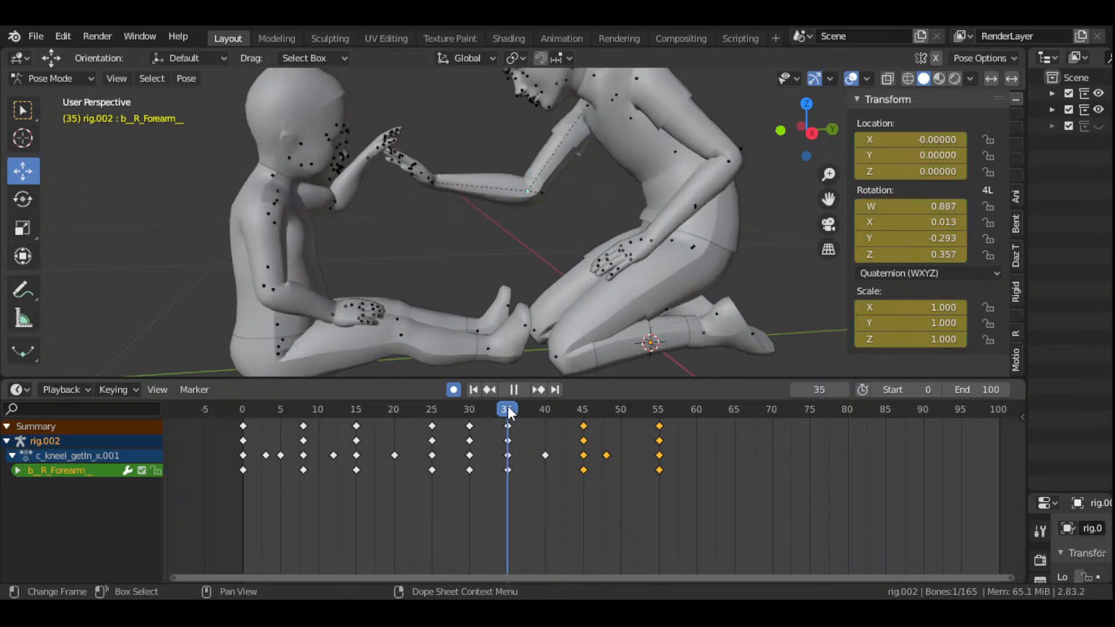
pyautogui.moveTo(508, 408); pyautogui.dragTo(507, 440)
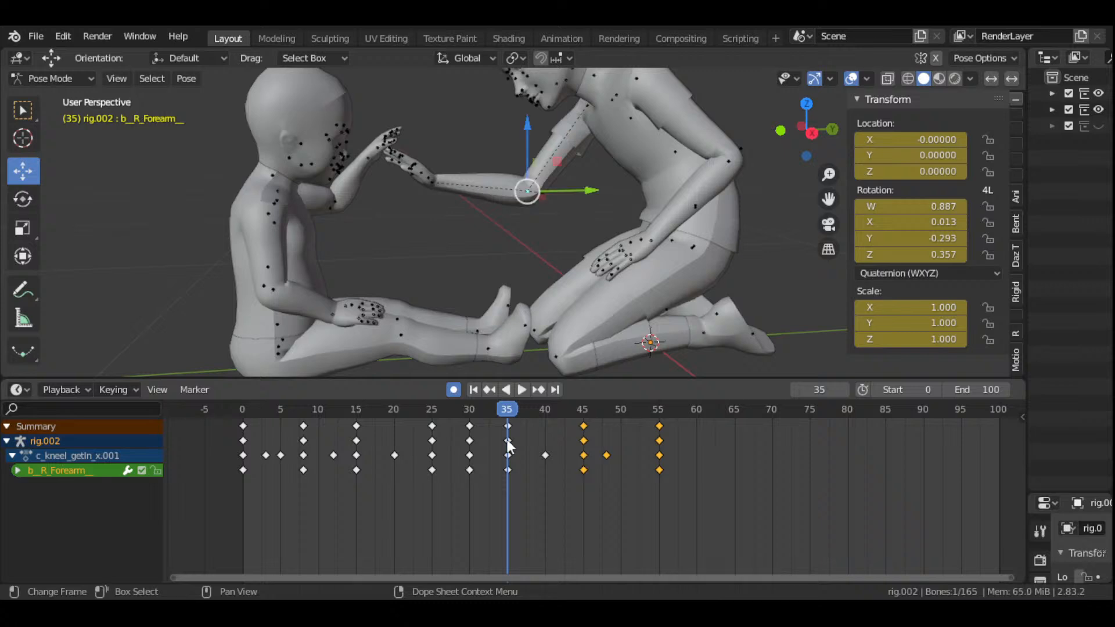
pyautogui.press('r')
pyautogui.click(584, 222)
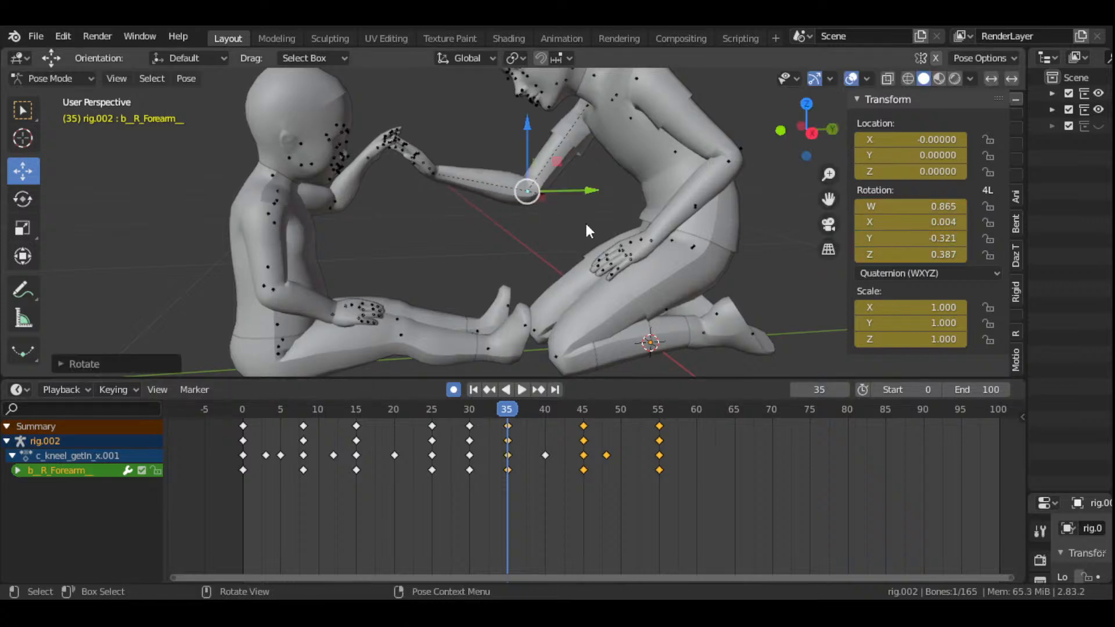
# - At frame 40, rotate the kneeling figure's right hand upward at the wrist
pyautogui.moveTo(526, 413); pyautogui.dragTo(542, 451)
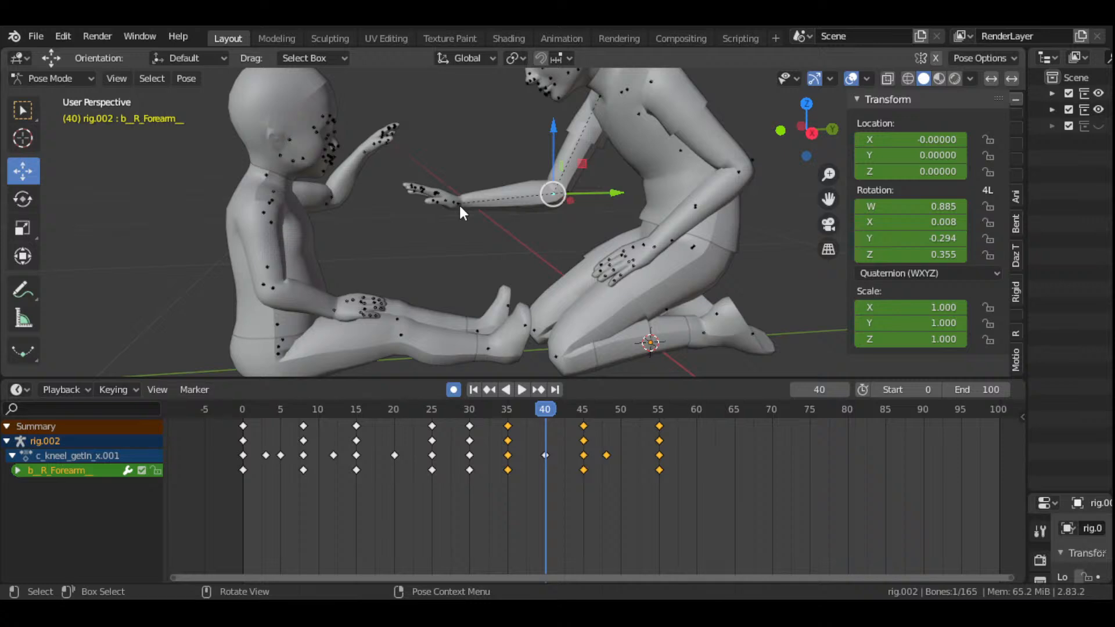
pyautogui.click(460, 207)
pyautogui.press('r')
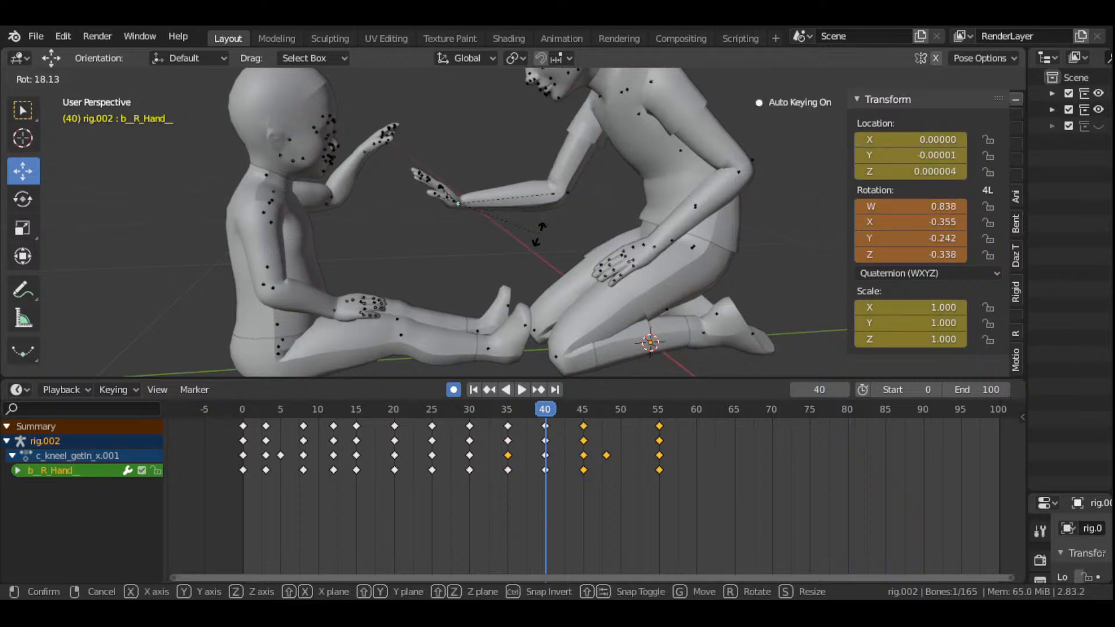
pyautogui.click(543, 244)
# - Play the animation from frame 40 to about frame 56 and examine both figures' resulting pose
pyautogui.press('space')
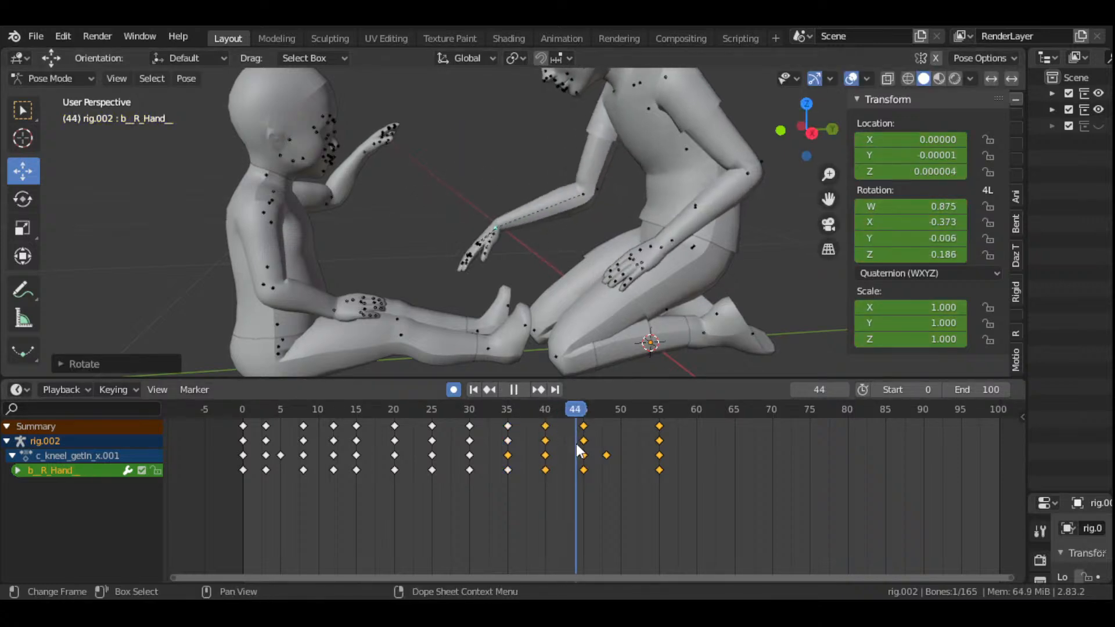
pyautogui.press('space')
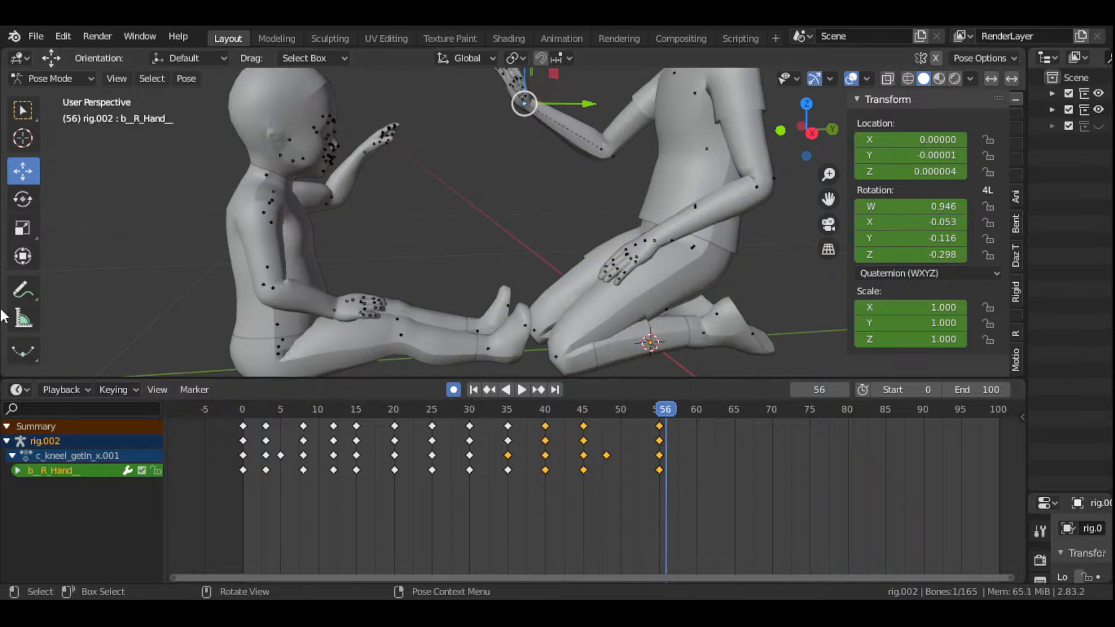
pyautogui.moveTo(829, 199); pyautogui.dragTo(858, 271)
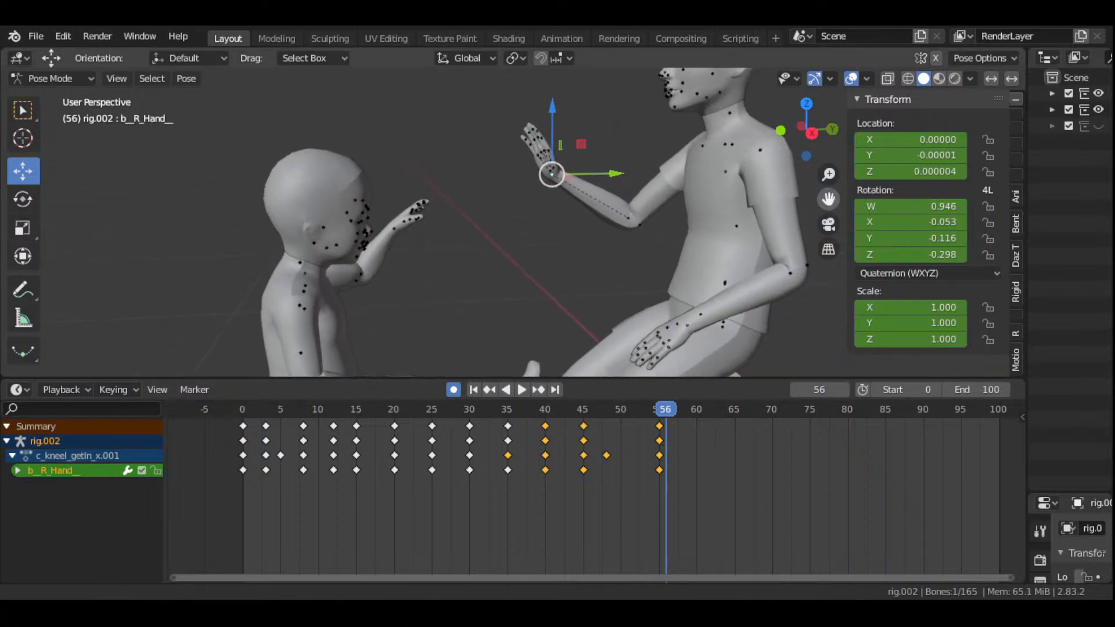
pyautogui.scroll(-3, 588, 273)
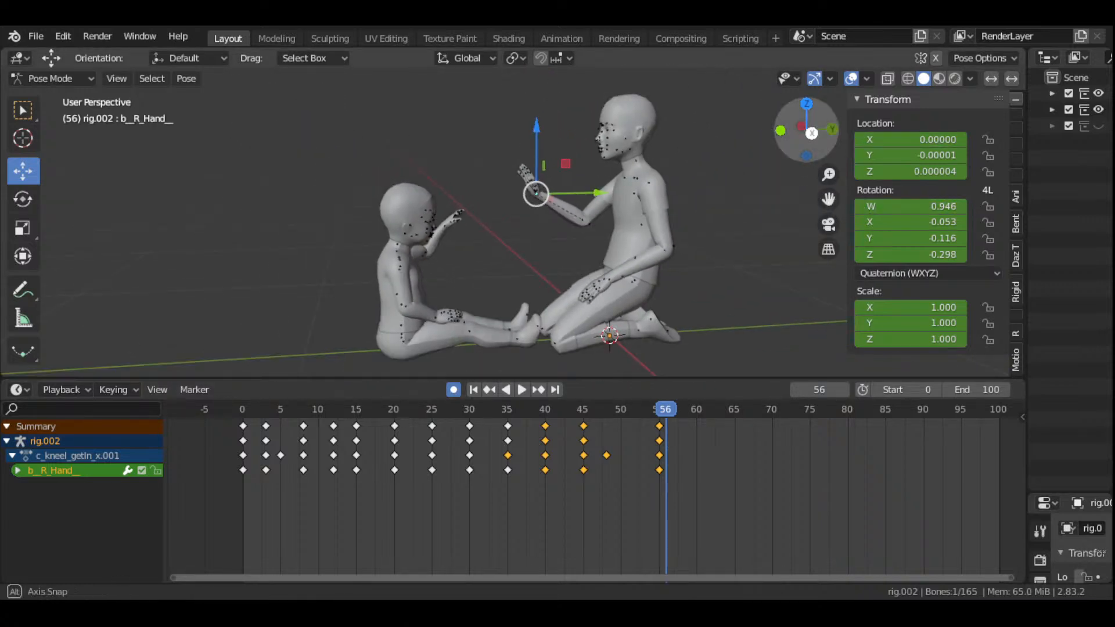
# - Play the animation from frame 0 to about frame 58 and examine the frame 55 pose from behind the child
pyautogui.moveTo(812, 133); pyautogui.dragTo(736, 283)
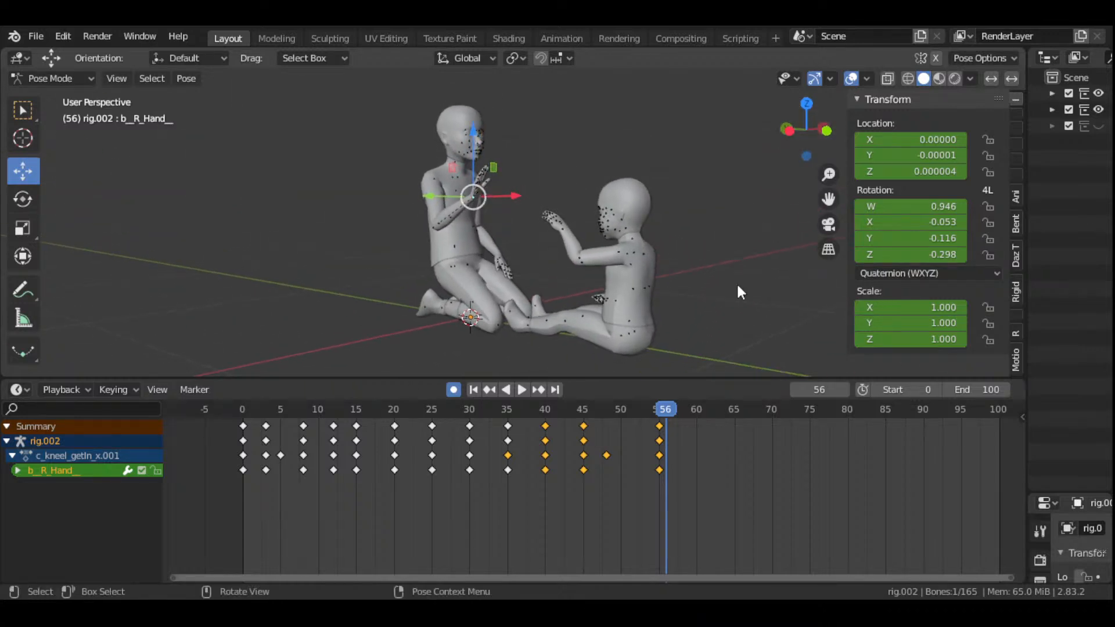
pyautogui.click(473, 389)
pyautogui.click(521, 391)
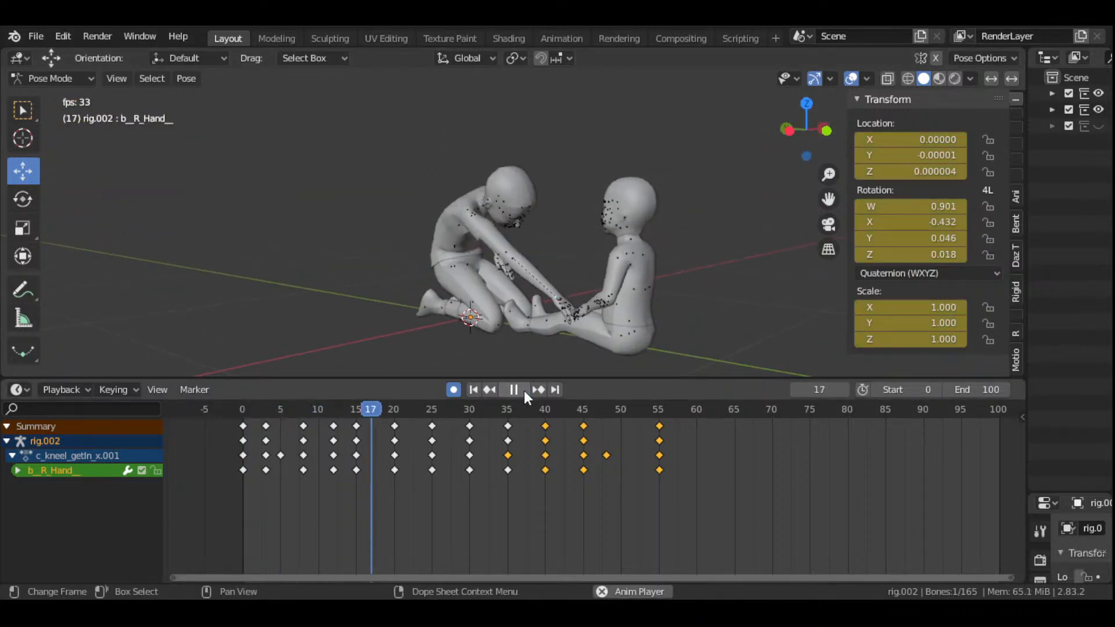
pyautogui.click(523, 389)
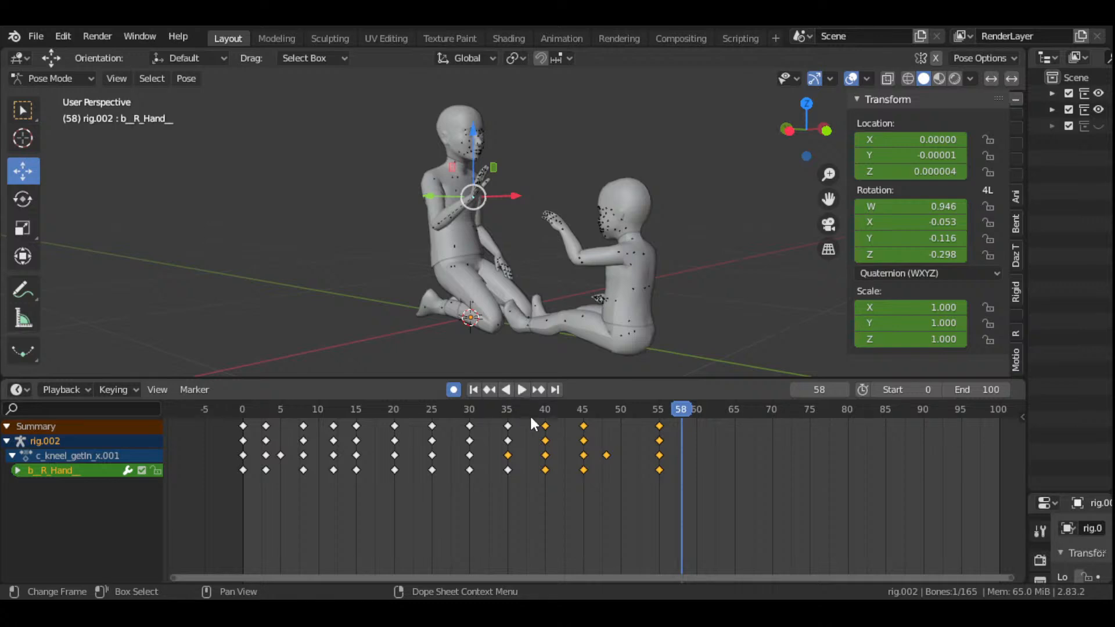
pyautogui.moveTo(582, 413); pyautogui.dragTo(660, 410)
pyautogui.moveTo(813, 132); pyautogui.dragTo(694, 130)
pyautogui.scroll(3, 615, 273)
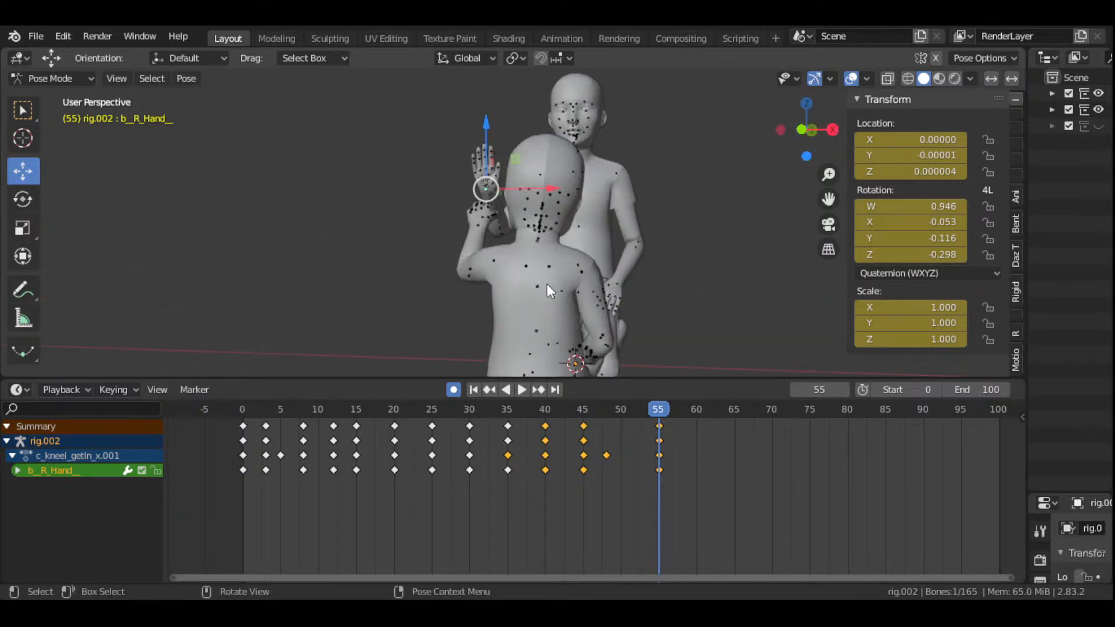
# - Insert a LocRotScale keyframe for the child's left clavicle at frame 35
pyautogui.click(527, 270)
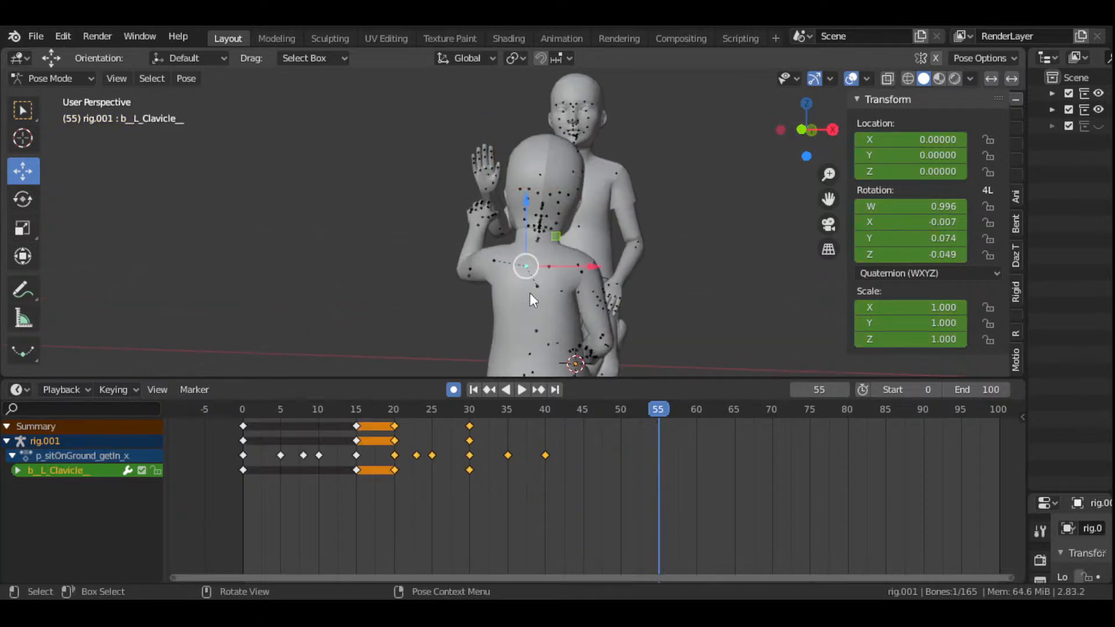
pyautogui.moveTo(478, 420); pyautogui.dragTo(510, 423)
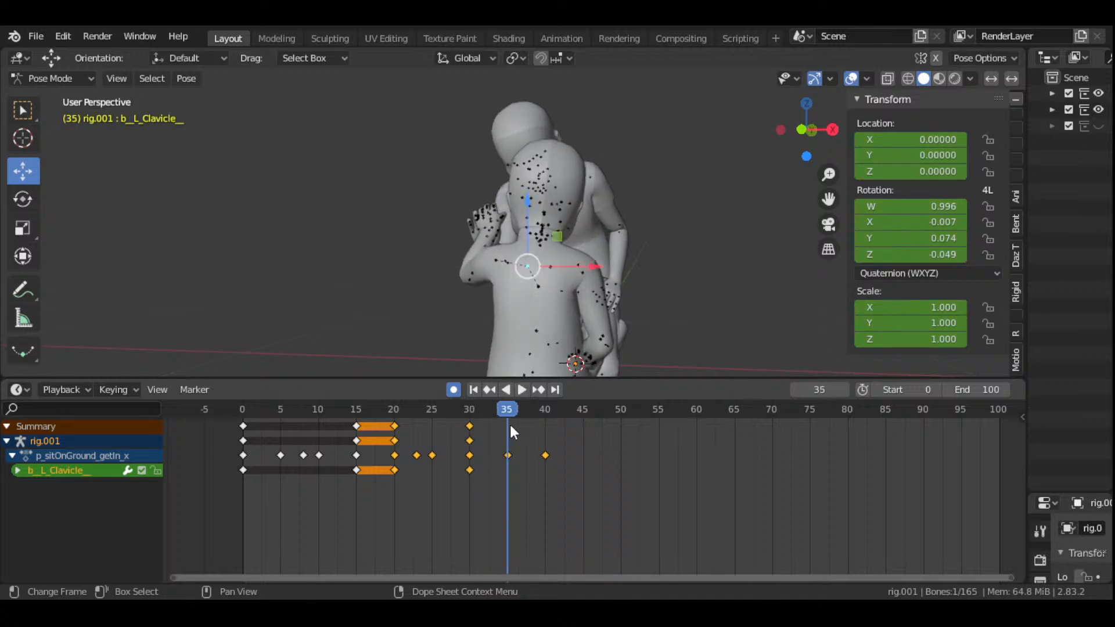
pyautogui.scroll(-2, 560, 301)
pyautogui.moveTo(795, 139); pyautogui.dragTo(697, 265)
pyautogui.press('i')
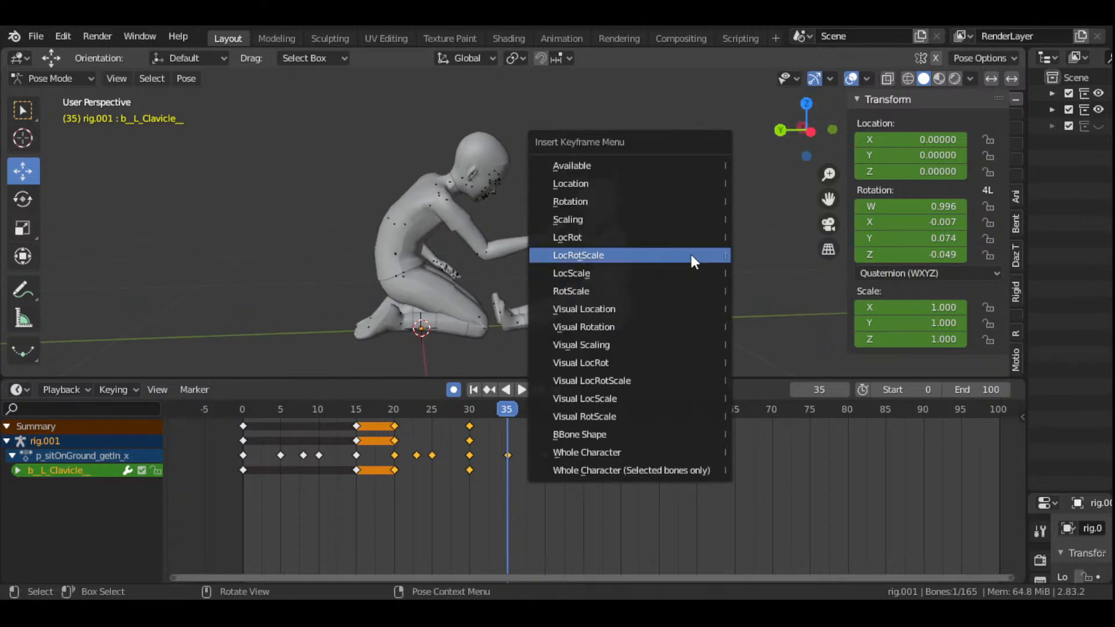
pyautogui.click(691, 256)
# - At frame 45, rotate the child's left clavicle slightly so the left shoulder drops
pyautogui.press('space')
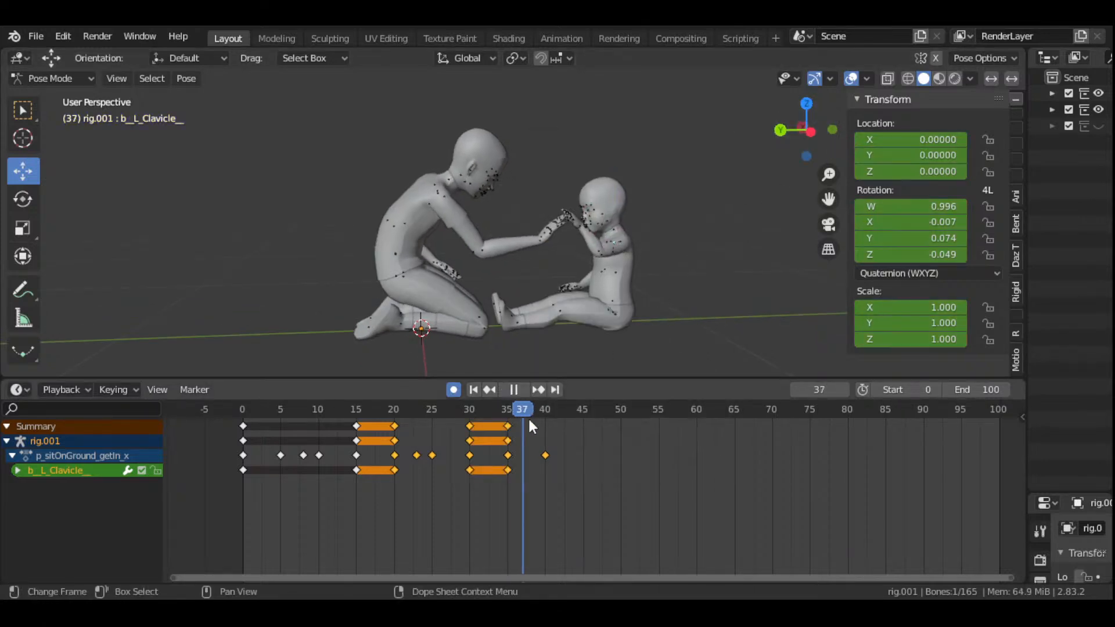
pyautogui.moveTo(559, 436); pyautogui.dragTo(583, 465)
pyautogui.moveTo(807, 129); pyautogui.dragTo(755, 134)
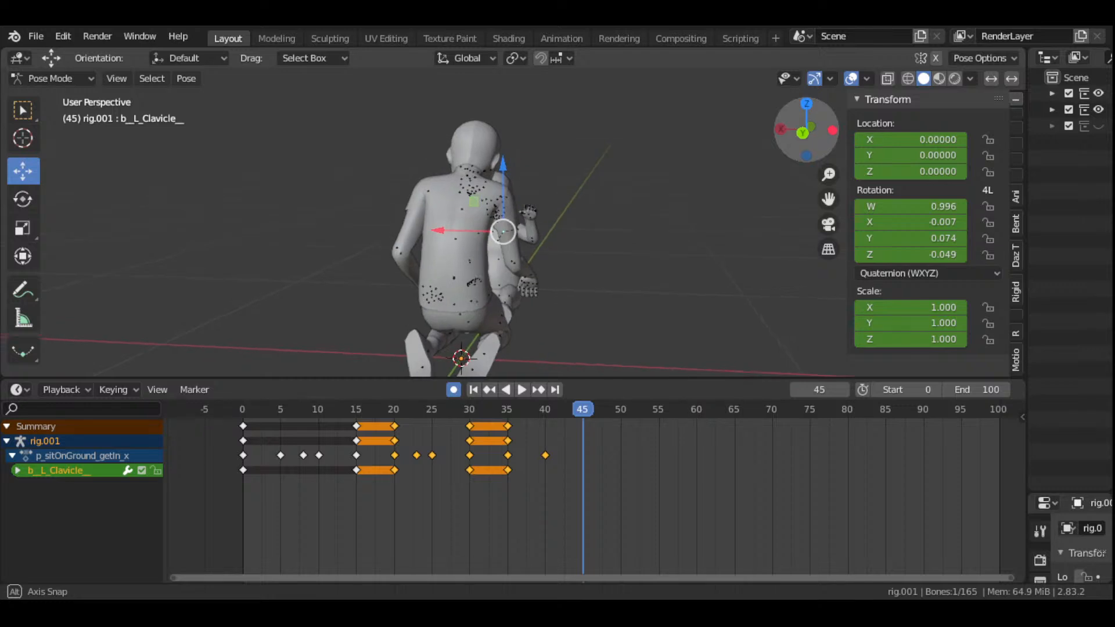
pyautogui.press('i')
pyautogui.press('Escape')
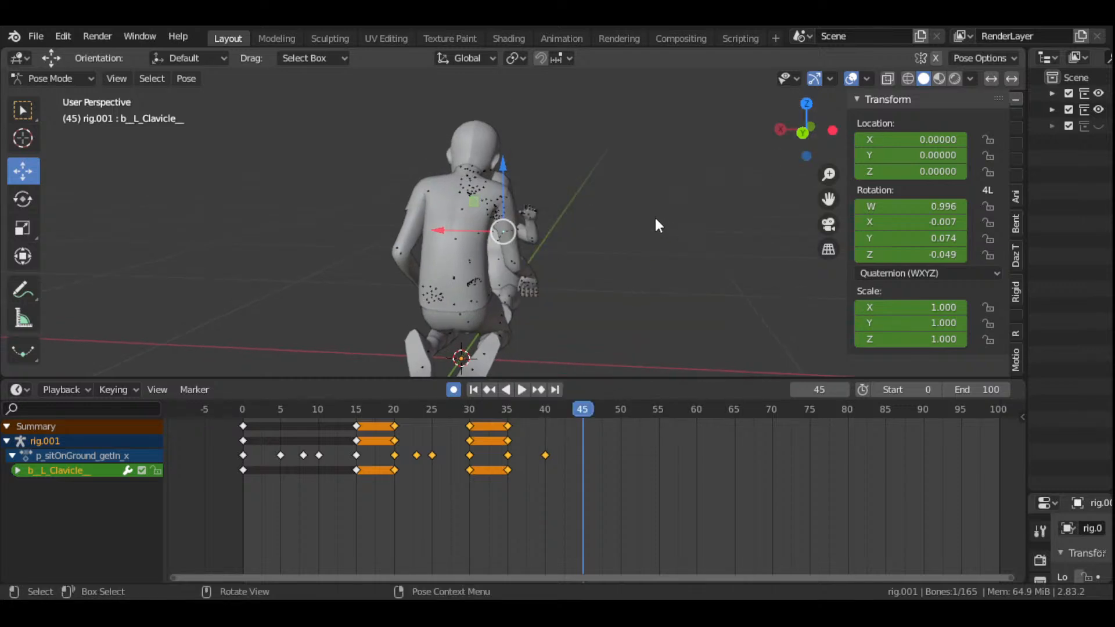
pyautogui.press('r')
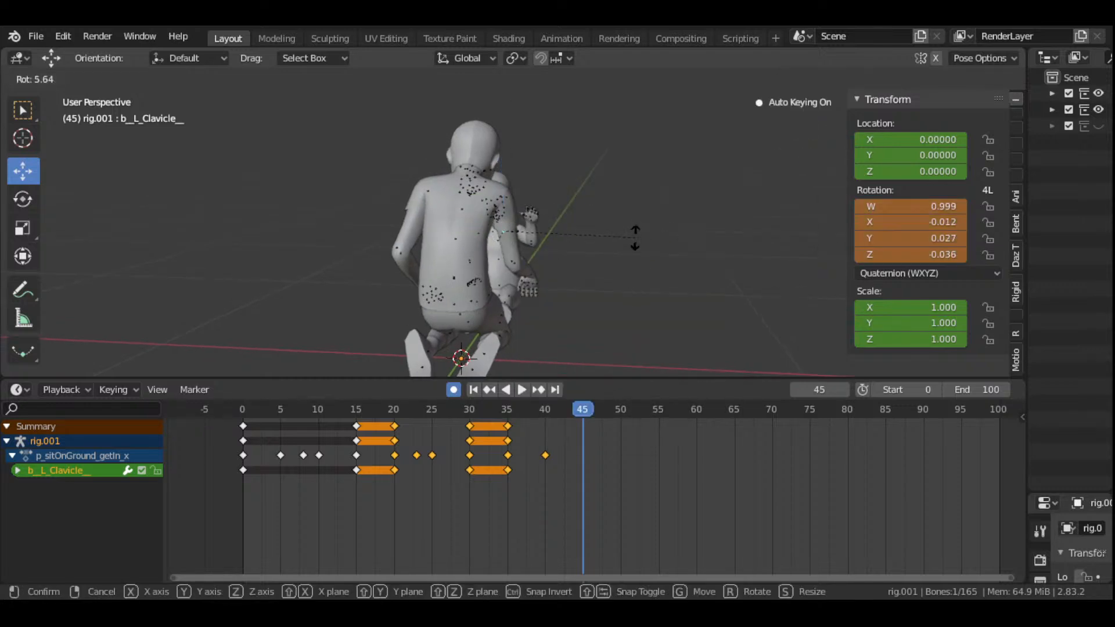
pyautogui.click(636, 245)
pyautogui.moveTo(782, 148); pyautogui.dragTo(848, 151)
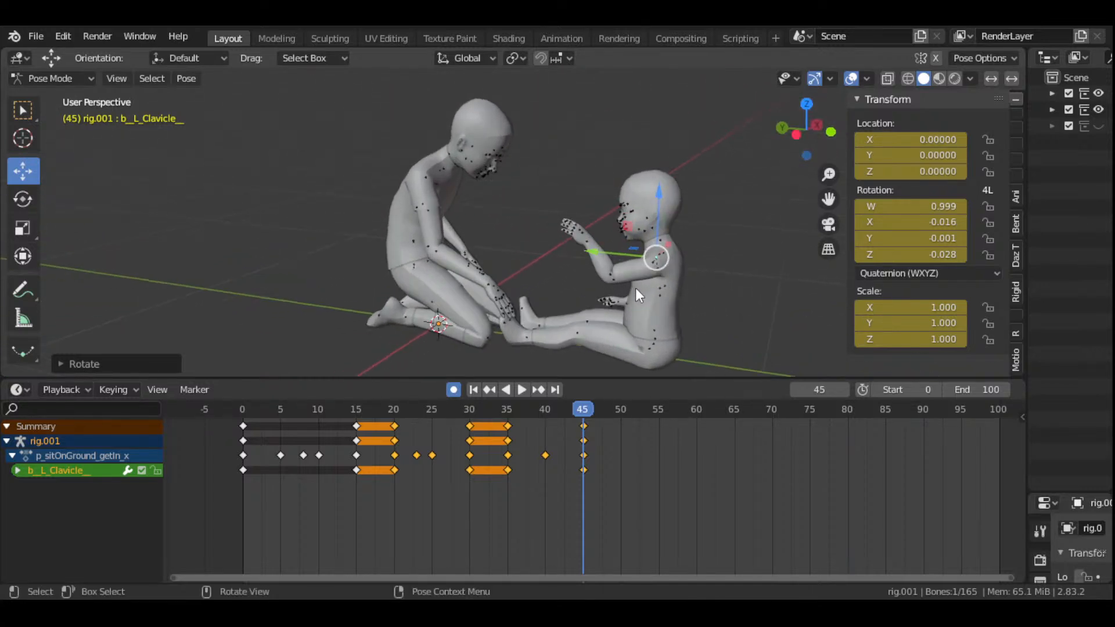
# - At frame 45, trackball-rotate the child's left forearm slightly and play back the motion from frame 40
pyautogui.click(611, 276)
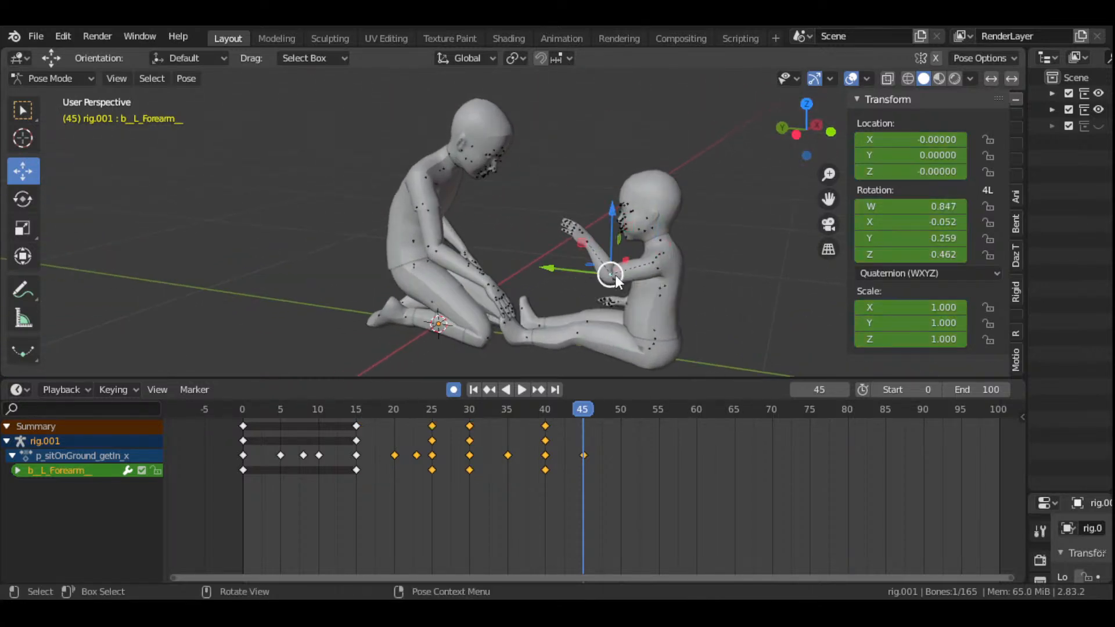
pyautogui.press('r')
pyautogui.press('r')
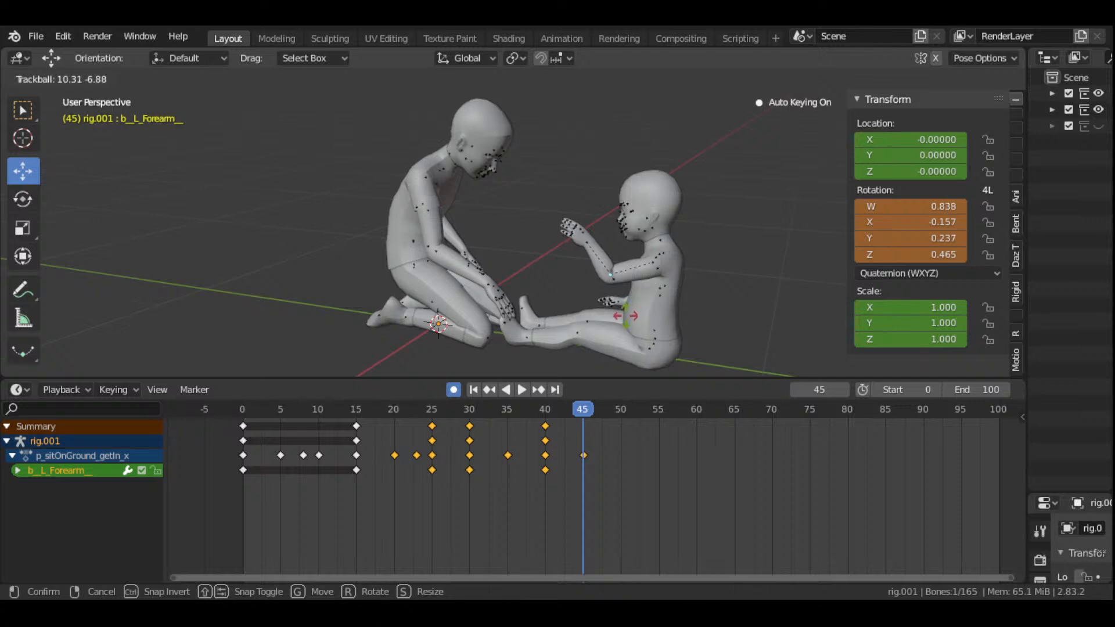
pyautogui.click(704, 284)
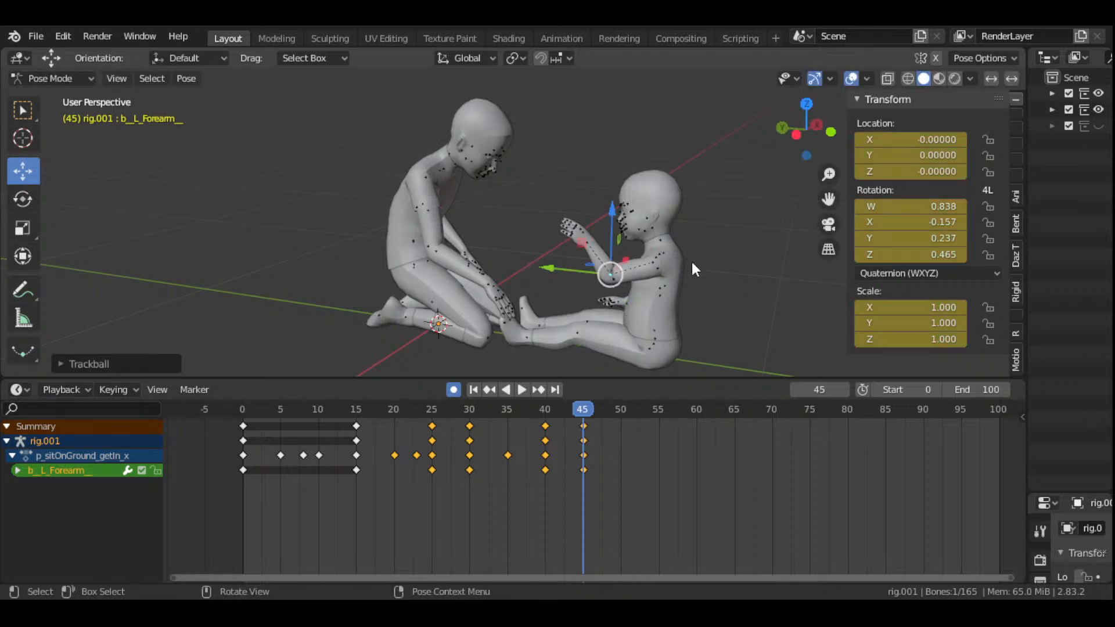
pyautogui.click(546, 412)
pyautogui.press('space')
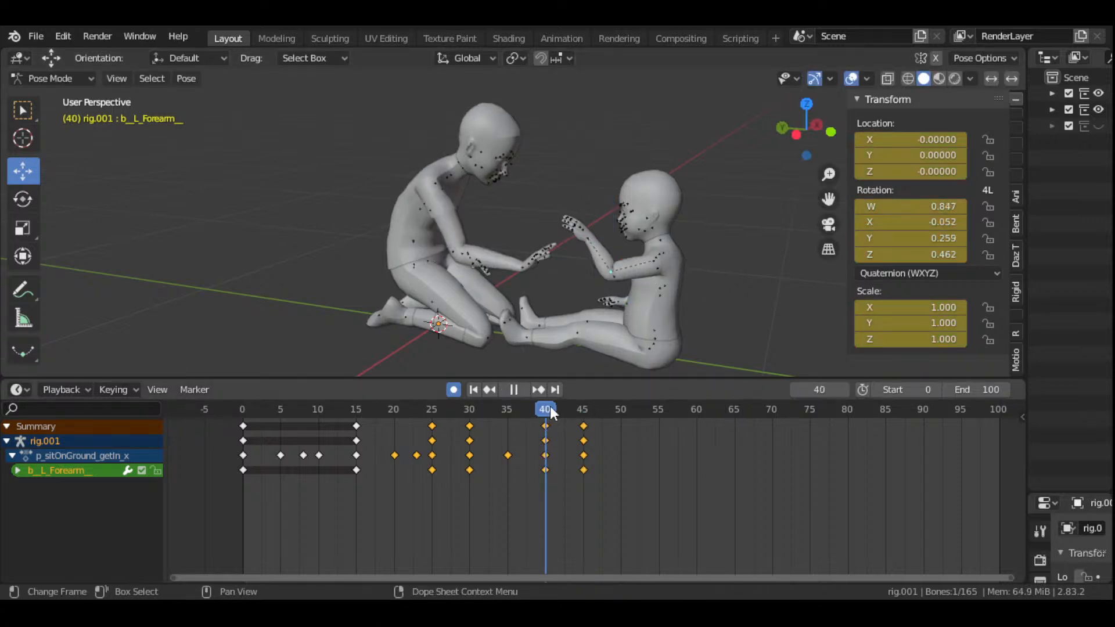
pyautogui.press('space')
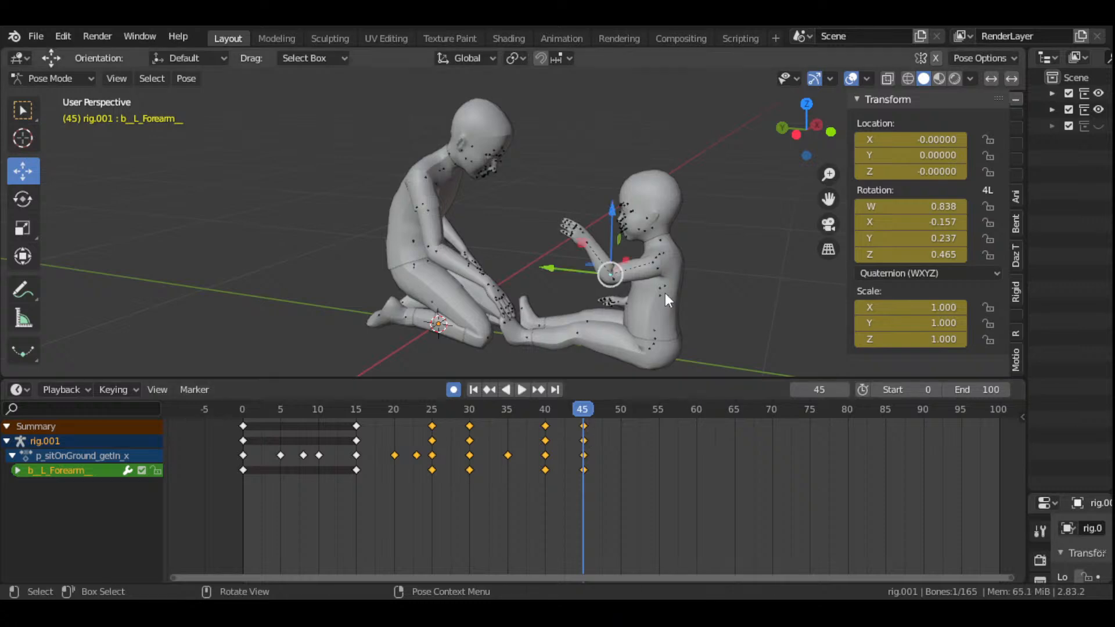
# - At frame 45, tilt the child's neck slightly sideways and adjust it with a trackball rotation
pyautogui.moveTo(808, 135); pyautogui.dragTo(633, 237)
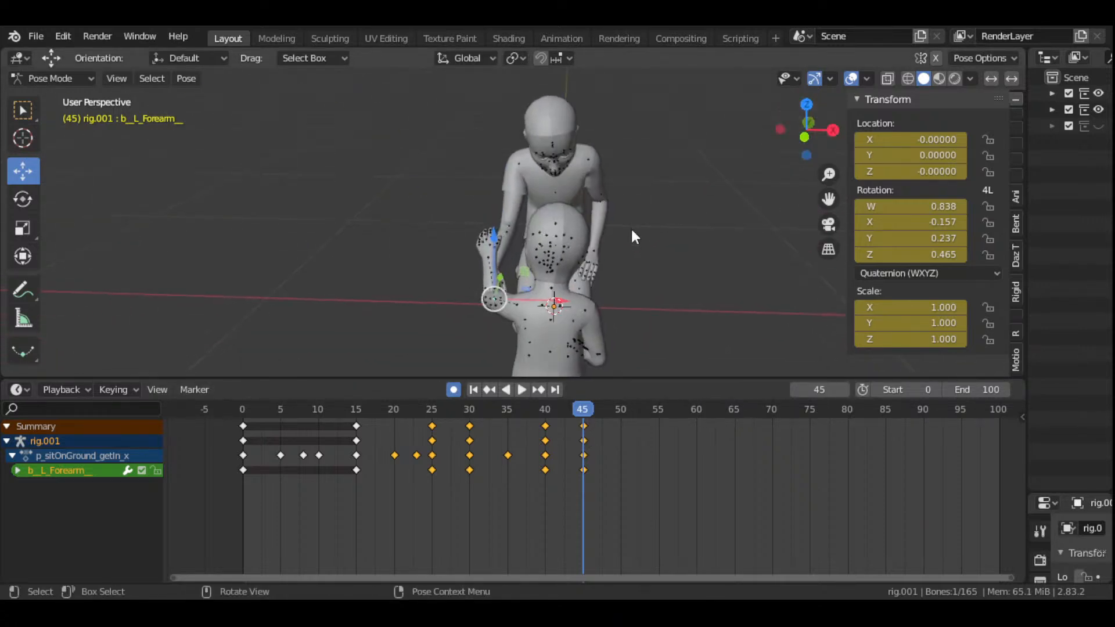
pyautogui.click(557, 295)
pyautogui.moveTo(829, 199); pyautogui.dragTo(724, 196)
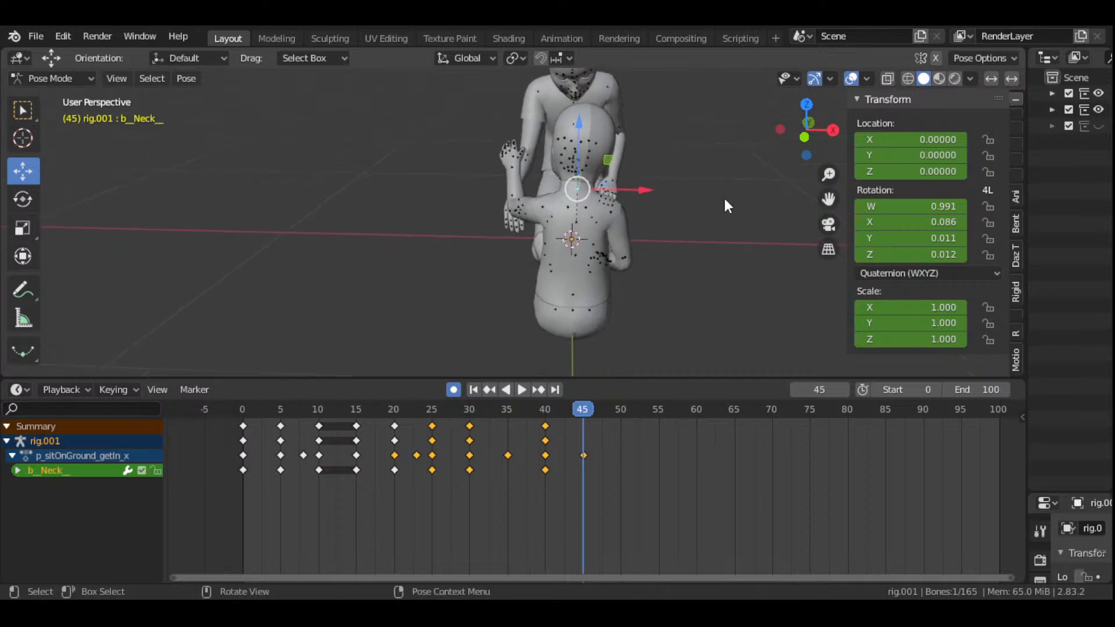
pyautogui.press('r')
pyautogui.click(729, 207)
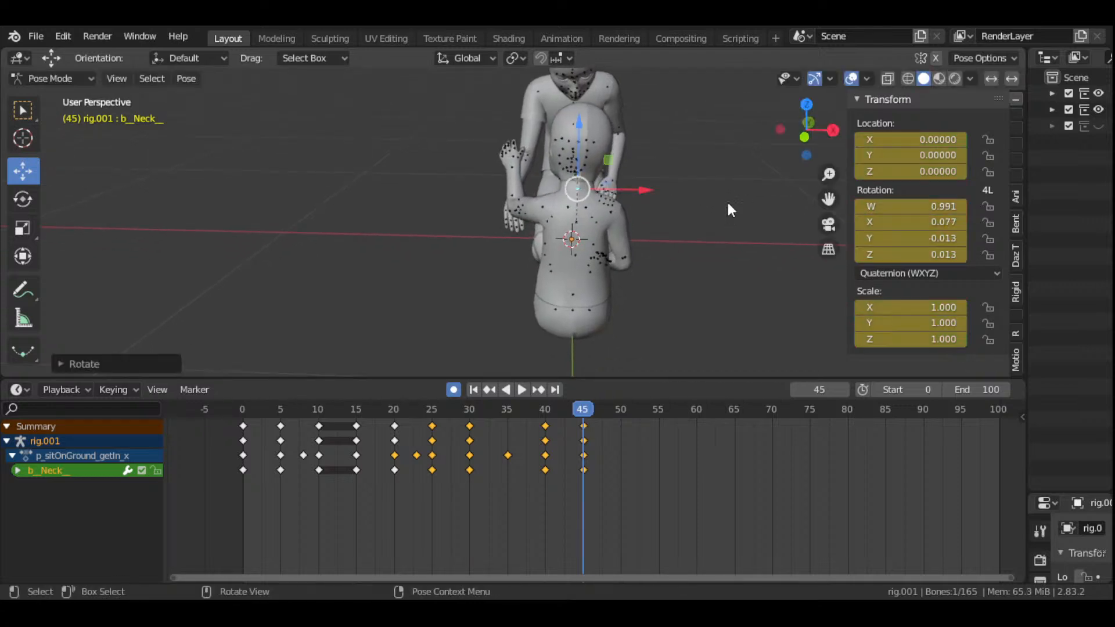
pyautogui.press('r')
pyautogui.press('r')
pyautogui.click(651, 246)
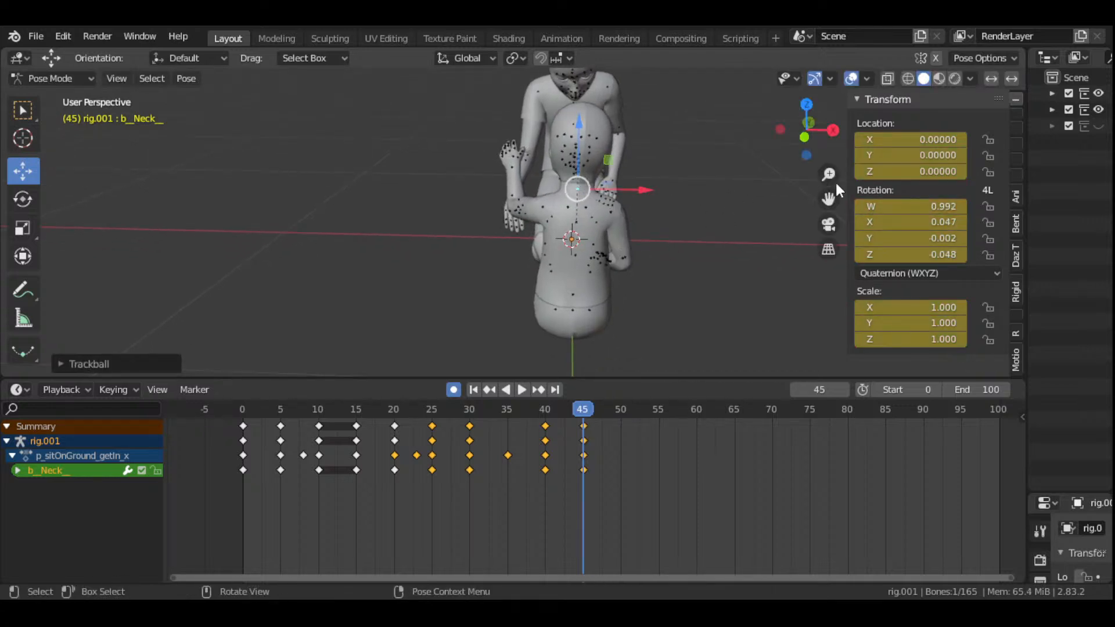
# - At frame 45, rotate the child's Spine1 bone very slightly in side view after comparing it with frame 40
pyautogui.moveTo(810, 131); pyautogui.dragTo(685, 197)
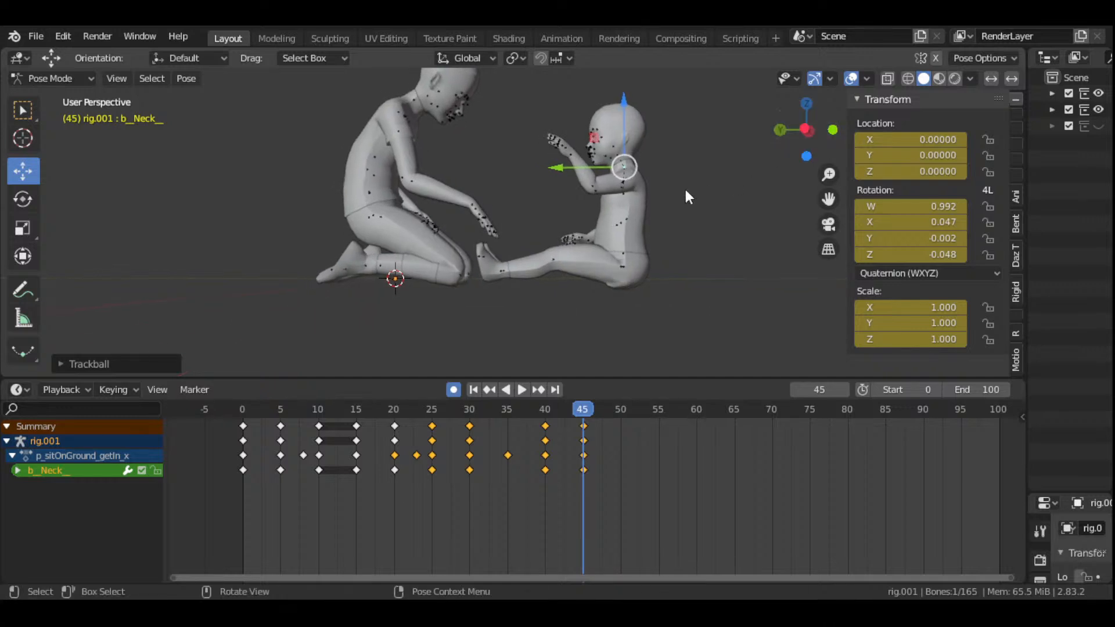
pyautogui.click(629, 222)
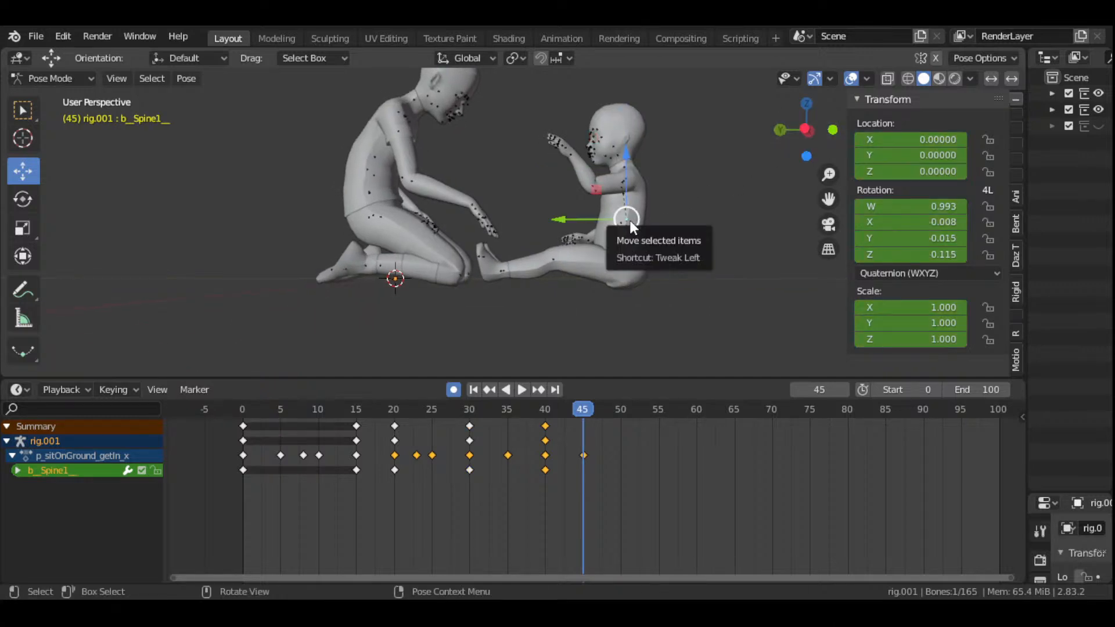
pyautogui.click(546, 416)
pyautogui.moveTo(548, 414); pyautogui.dragTo(580, 485)
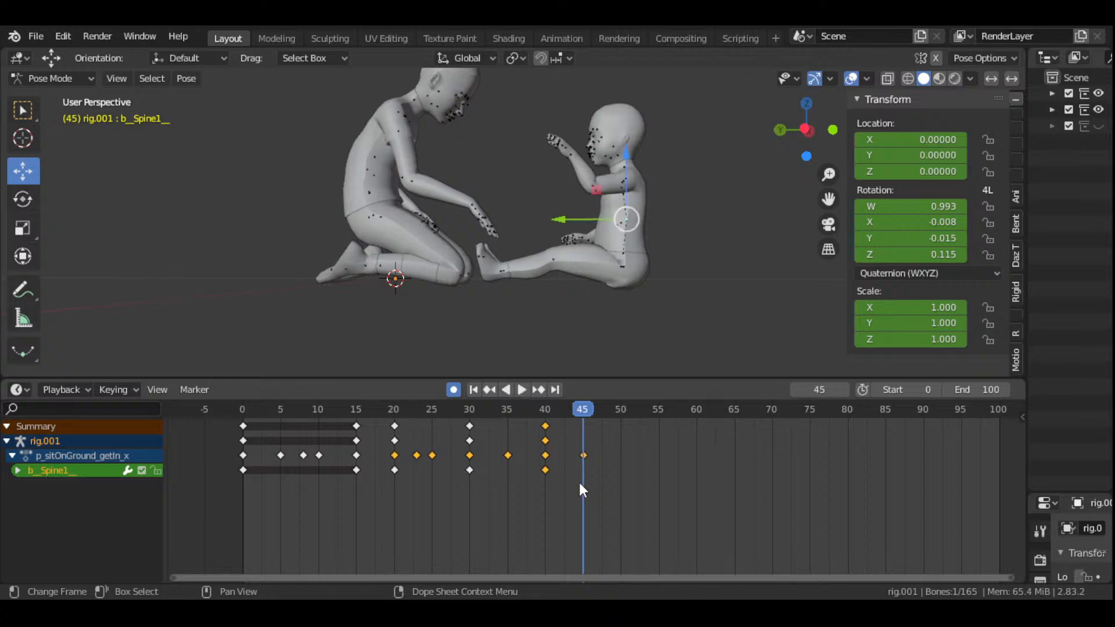
pyautogui.scroll(3, 695, 257)
pyautogui.moveTo(831, 197); pyautogui.dragTo(756, 184)
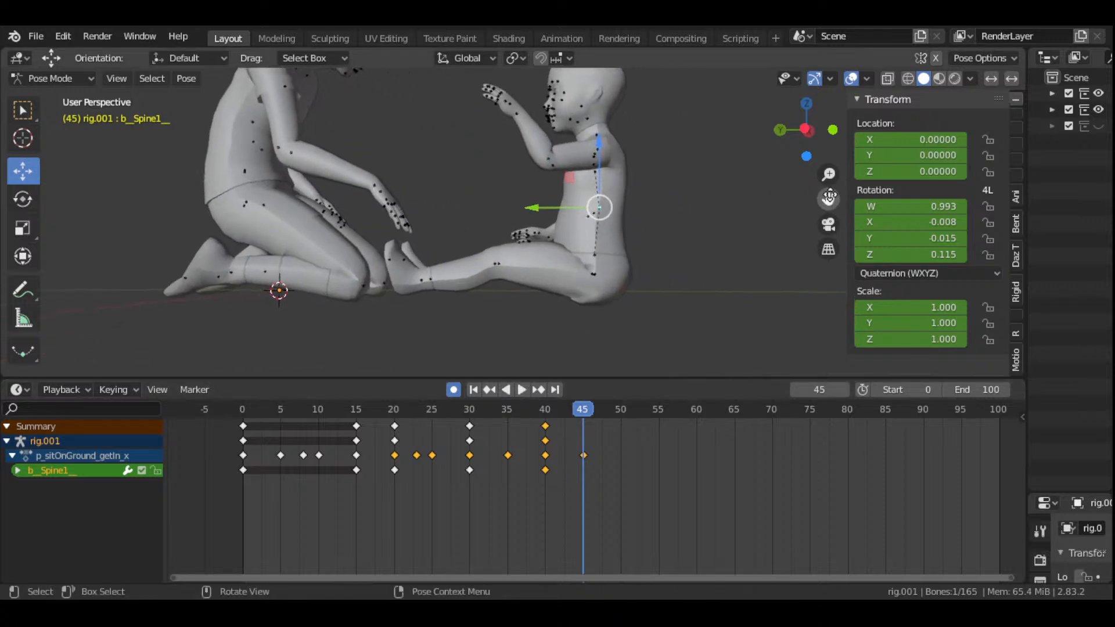
pyautogui.scroll(-2, 703, 231)
pyautogui.press('r')
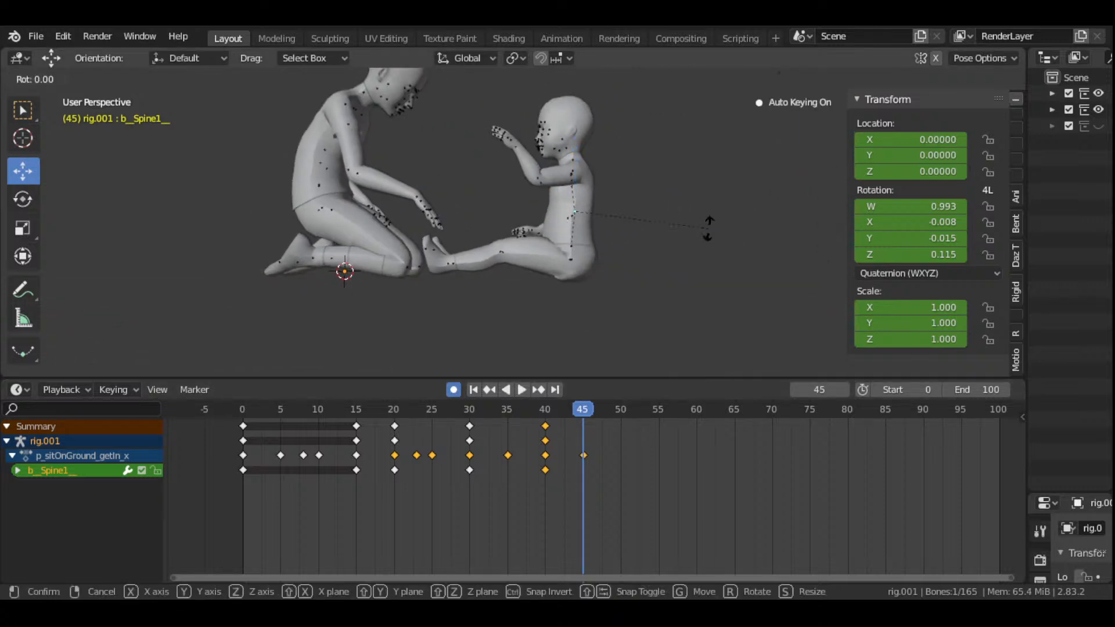
pyautogui.click(636, 329)
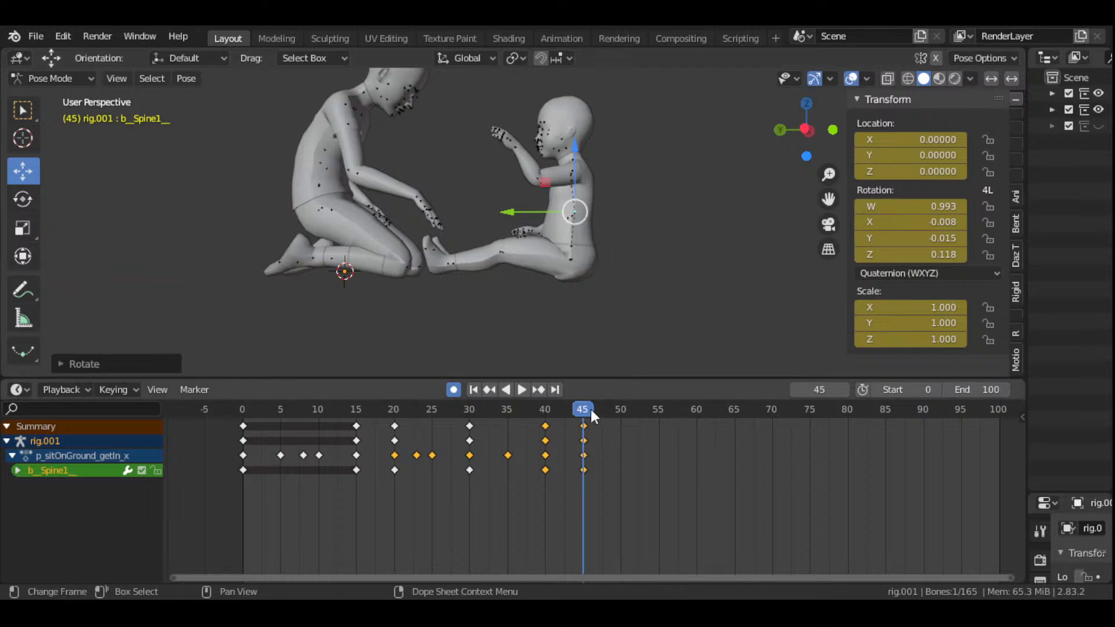
# - At frame 50, rotate the child's left clavicle to lower the left shoulder a little further
pyautogui.moveTo(591, 409); pyautogui.dragTo(624, 434)
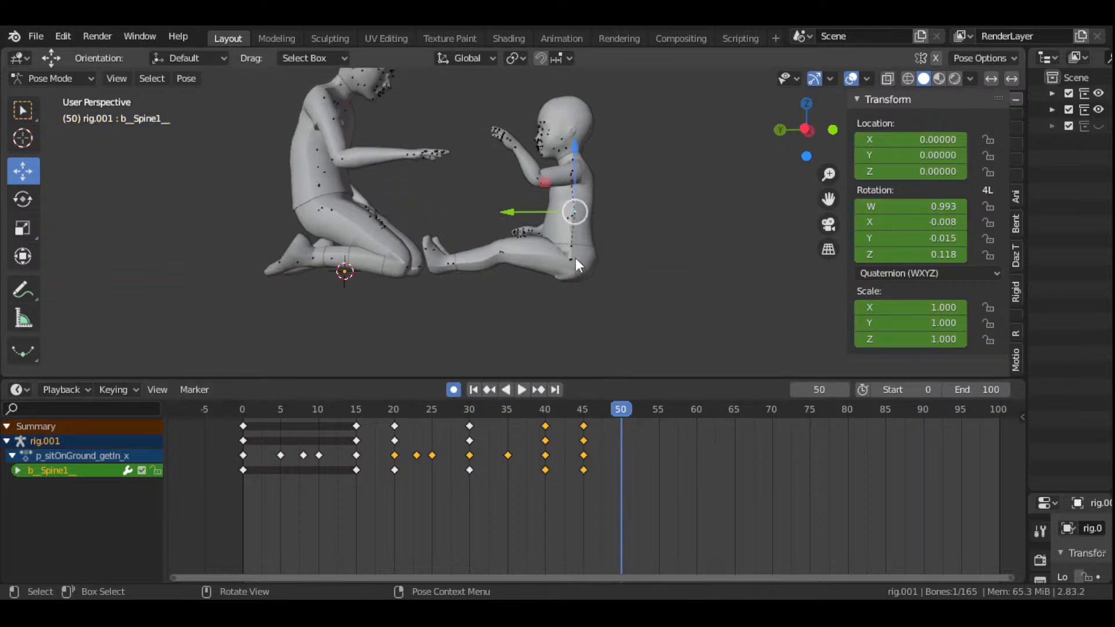
pyautogui.moveTo(804, 143); pyautogui.dragTo(584, 150)
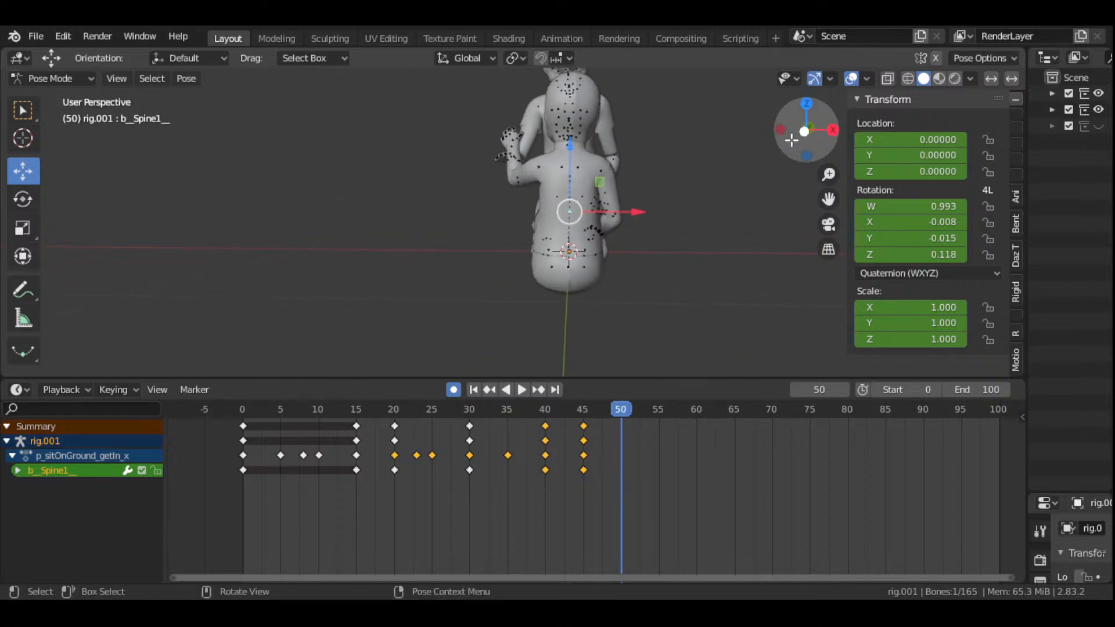
pyautogui.click(568, 149)
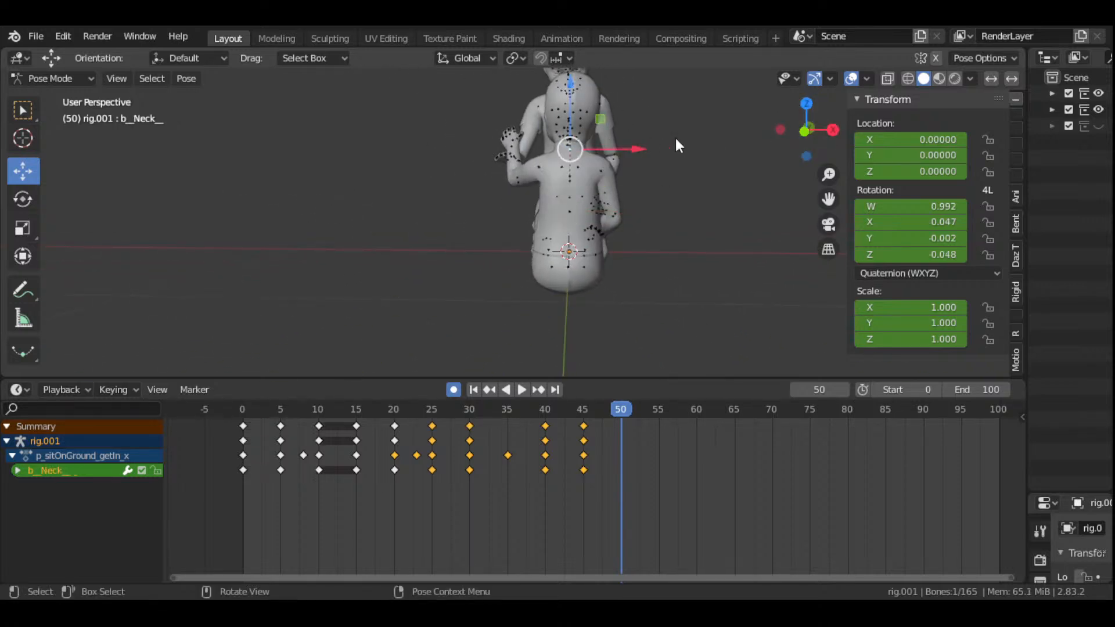
pyautogui.moveTo(829, 199)
pyautogui.mouseDown()
pyautogui.moveTo(830, 217)
pyautogui.moveTo(830, 200)
pyautogui.mouseUp()
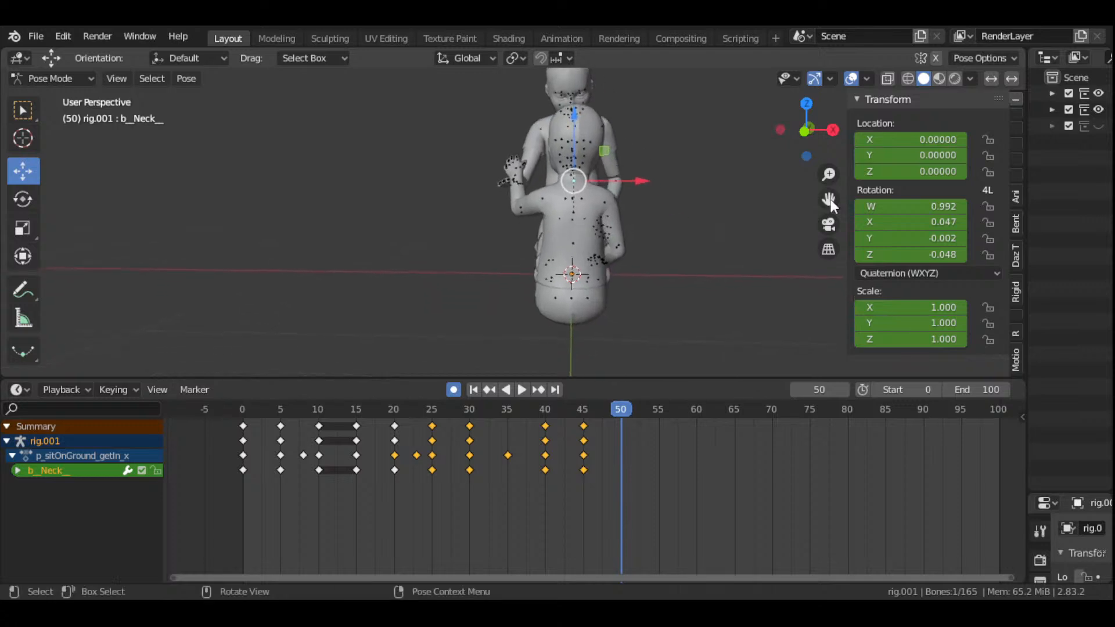
pyautogui.scroll(1, 607, 233)
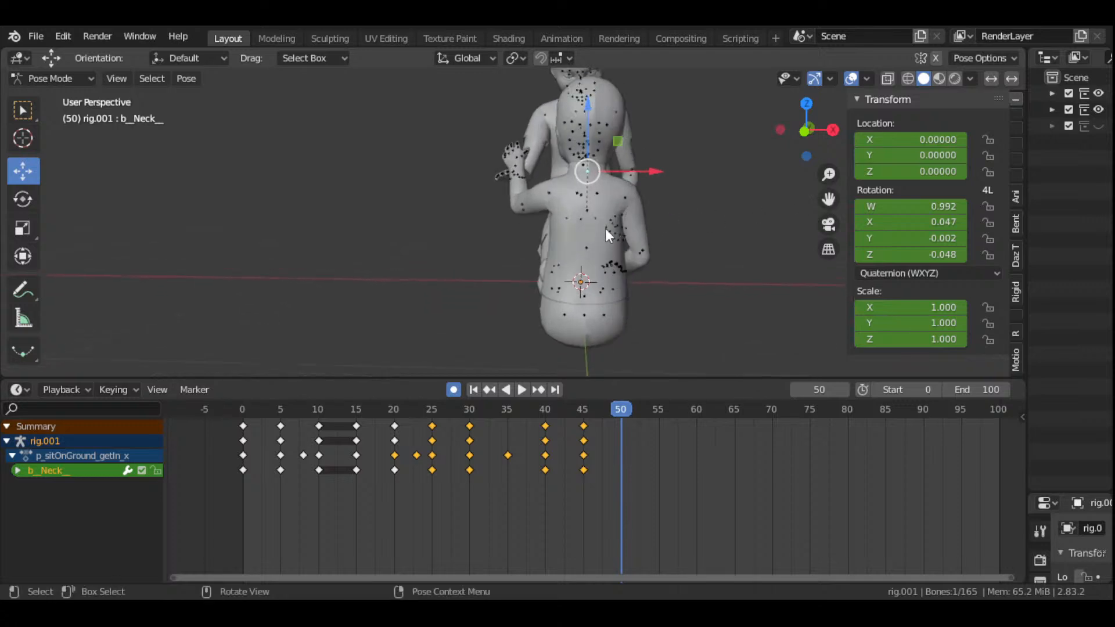
pyautogui.click(579, 196)
pyautogui.scroll(2, 733, 251)
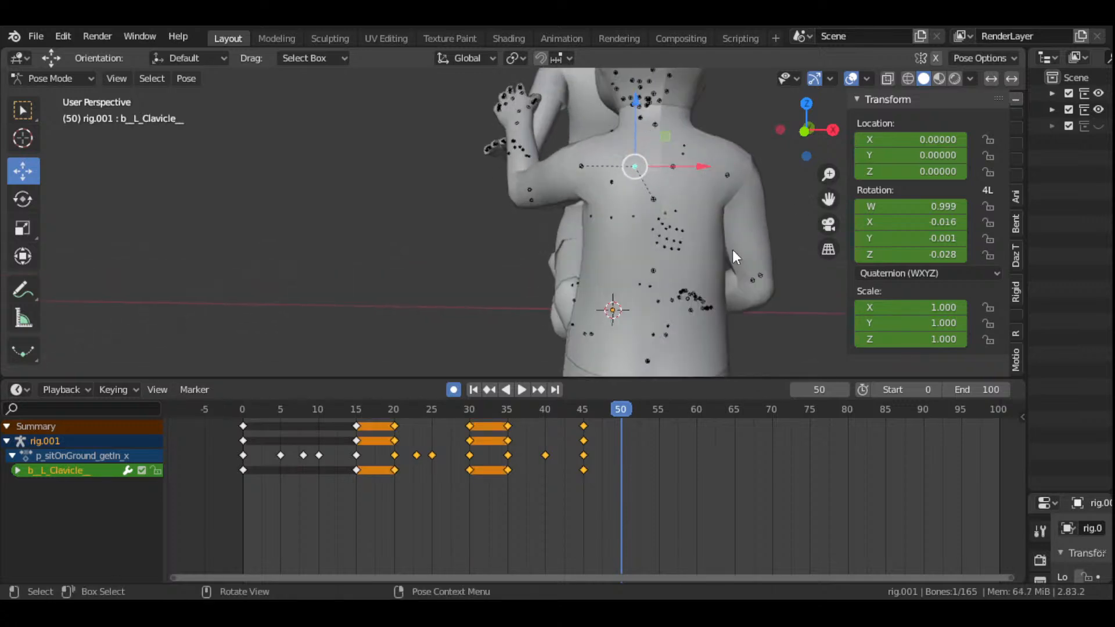
pyautogui.press('r')
pyautogui.click(756, 237)
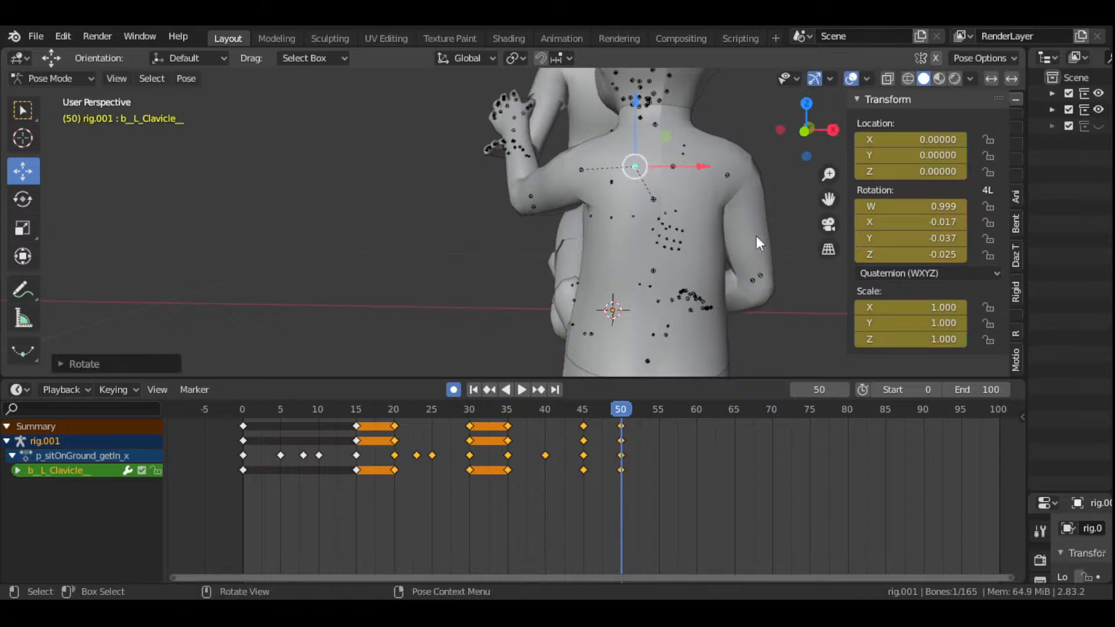
# - At frame 50, rotate the child's left upper arm to lower it slightly and adjust it with a trackball rotation
pyautogui.click(585, 168)
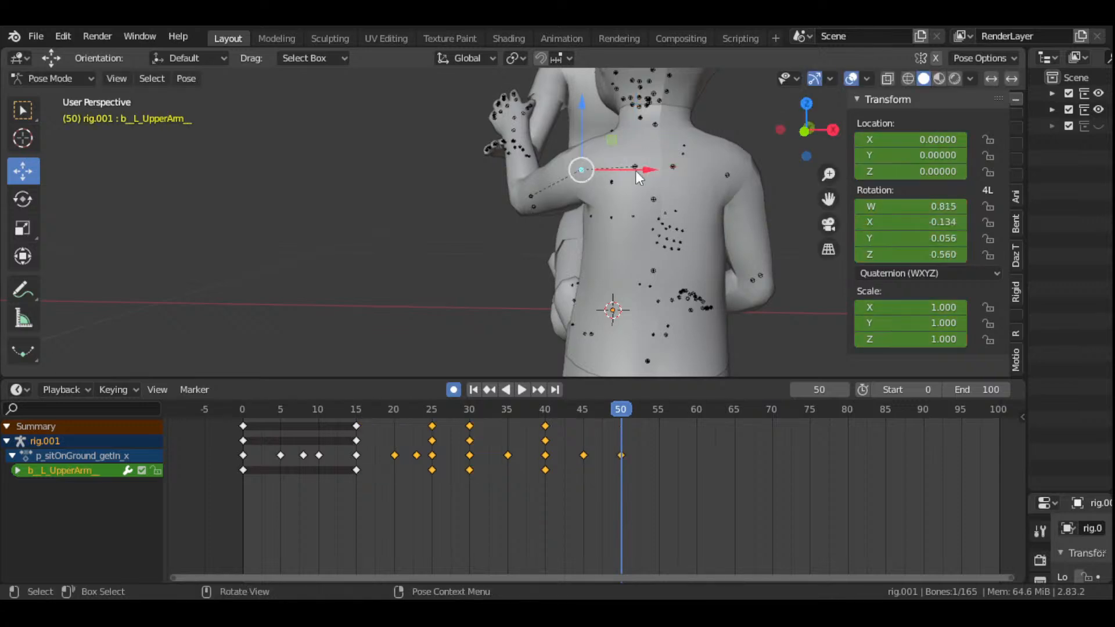
pyautogui.press('r')
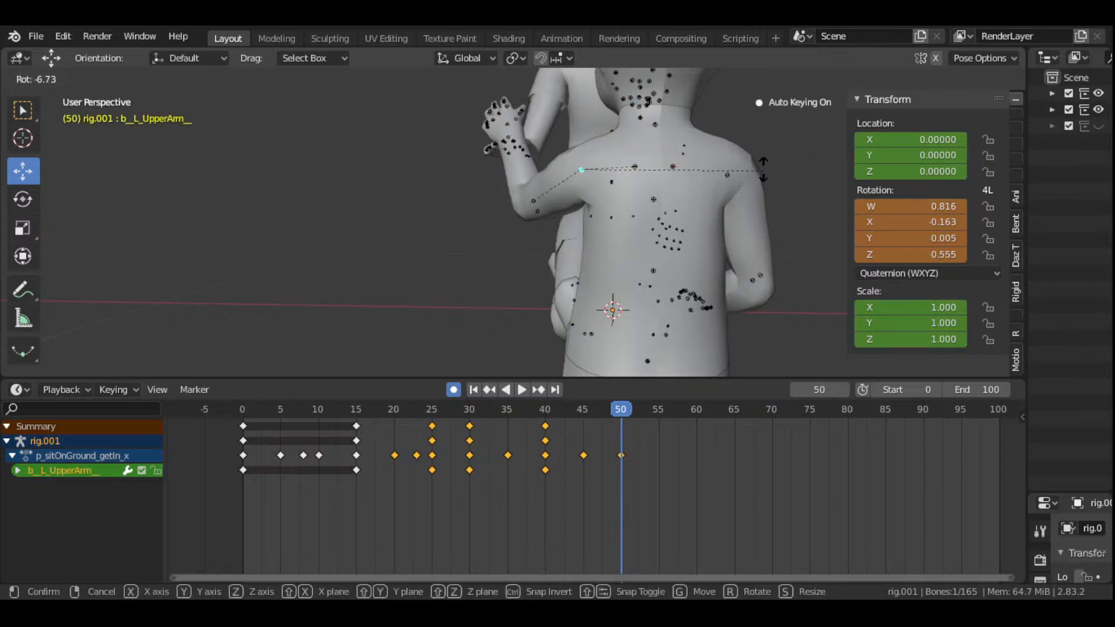
pyautogui.click(639, 180)
pyautogui.press('r')
pyautogui.press('r')
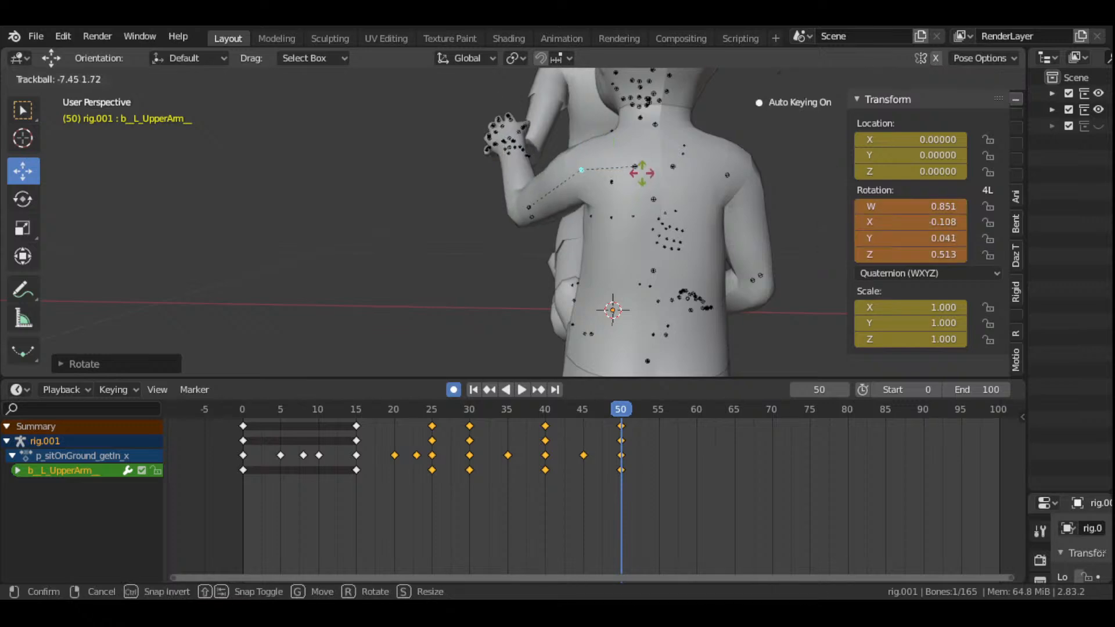
pyautogui.click(643, 165)
pyautogui.moveTo(643, 165); pyautogui.dragTo(764, 148, button='middle')
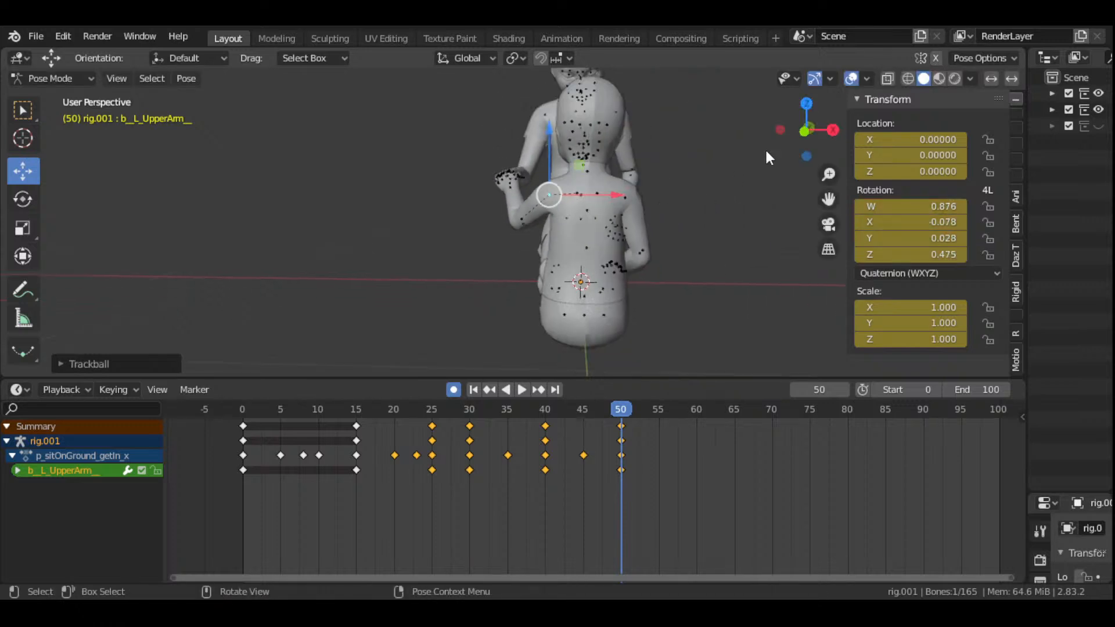
pyautogui.moveTo(806, 130); pyautogui.dragTo(750, 137)
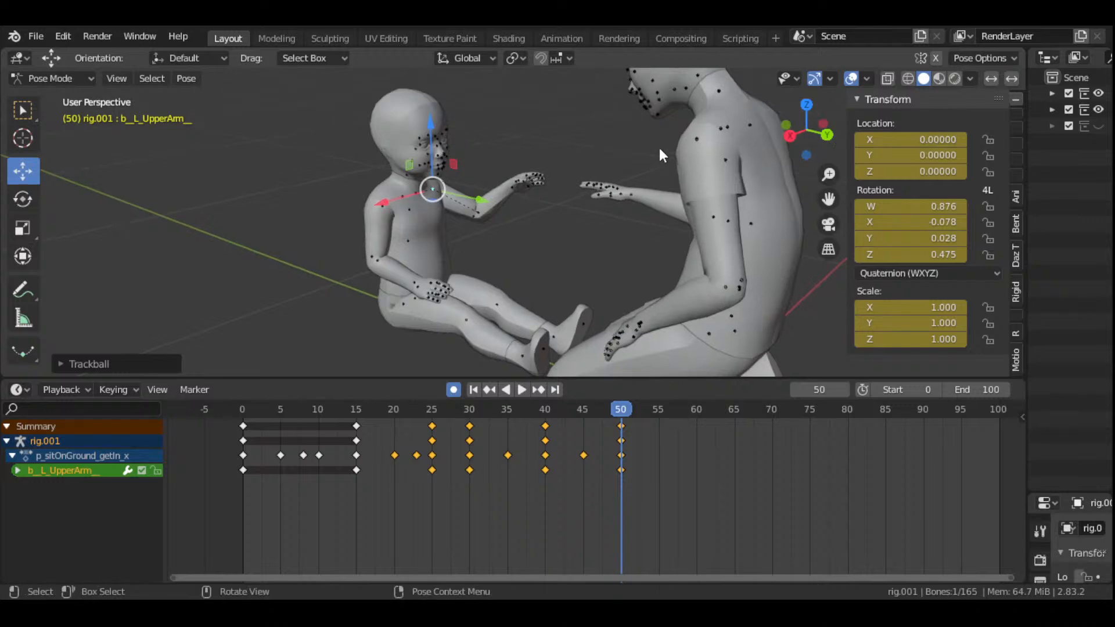
pyautogui.moveTo(660, 156); pyautogui.dragTo(726, 145, button='middle')
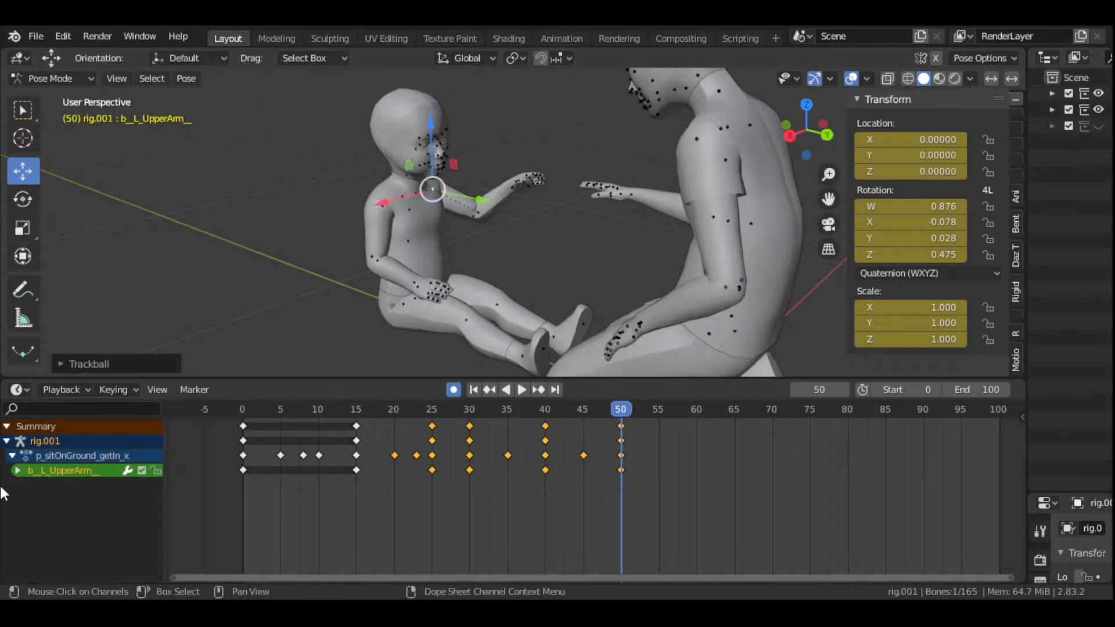
pyautogui.moveTo(809, 130); pyautogui.dragTo(643, 226)
pyautogui.scroll(2, 542, 203)
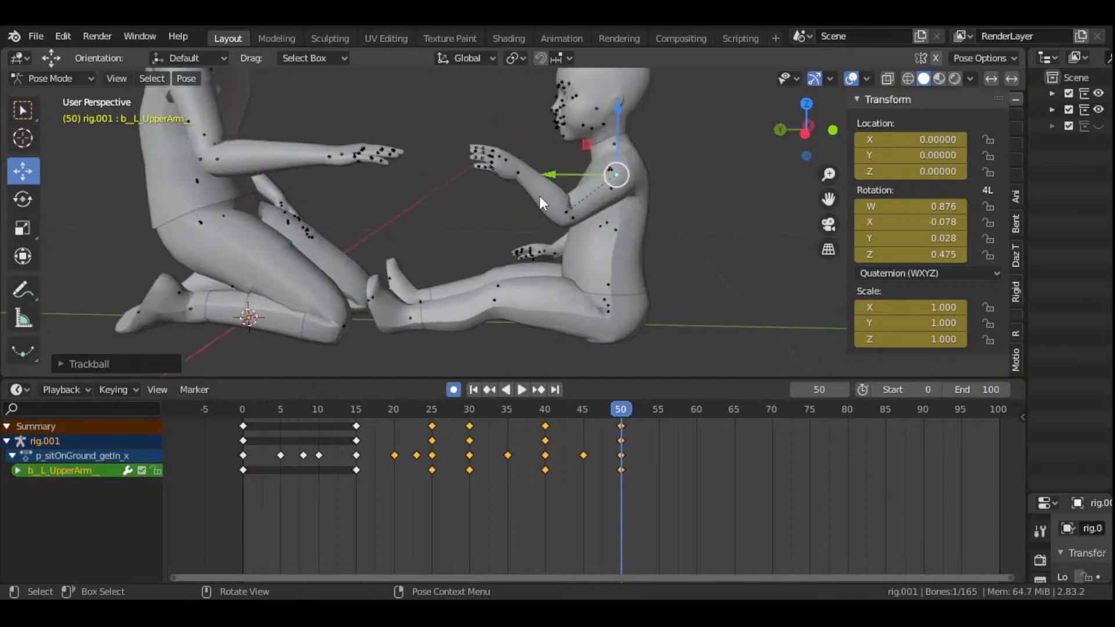
# - At frame 50, rotate the child's left hand slightly from above and again in side view
pyautogui.click(516, 172)
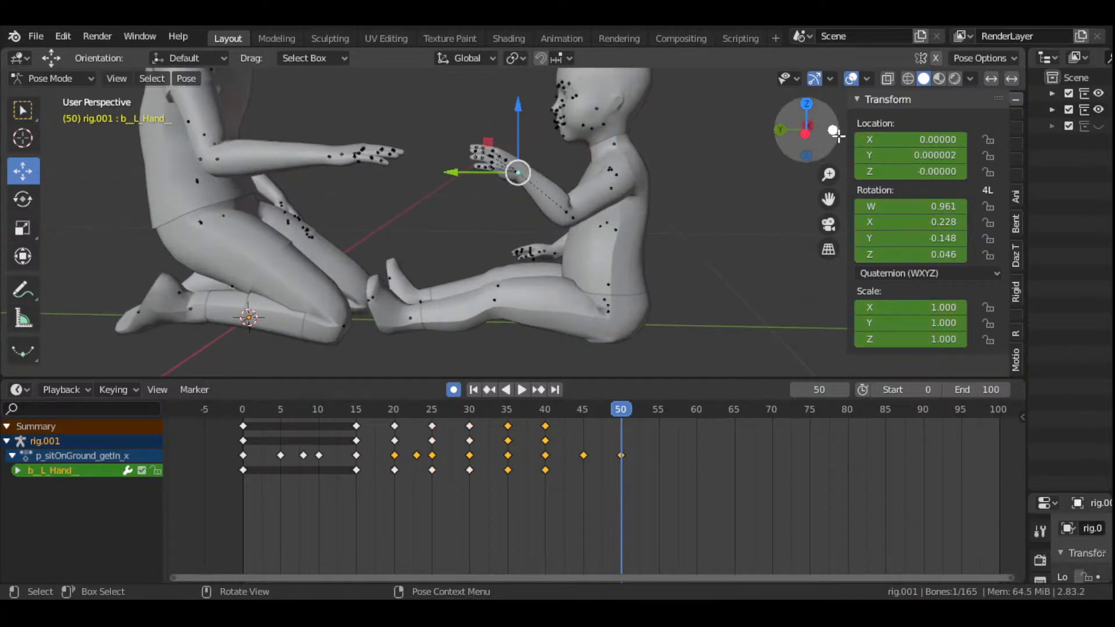
pyautogui.moveTo(809, 129); pyautogui.dragTo(684, 184)
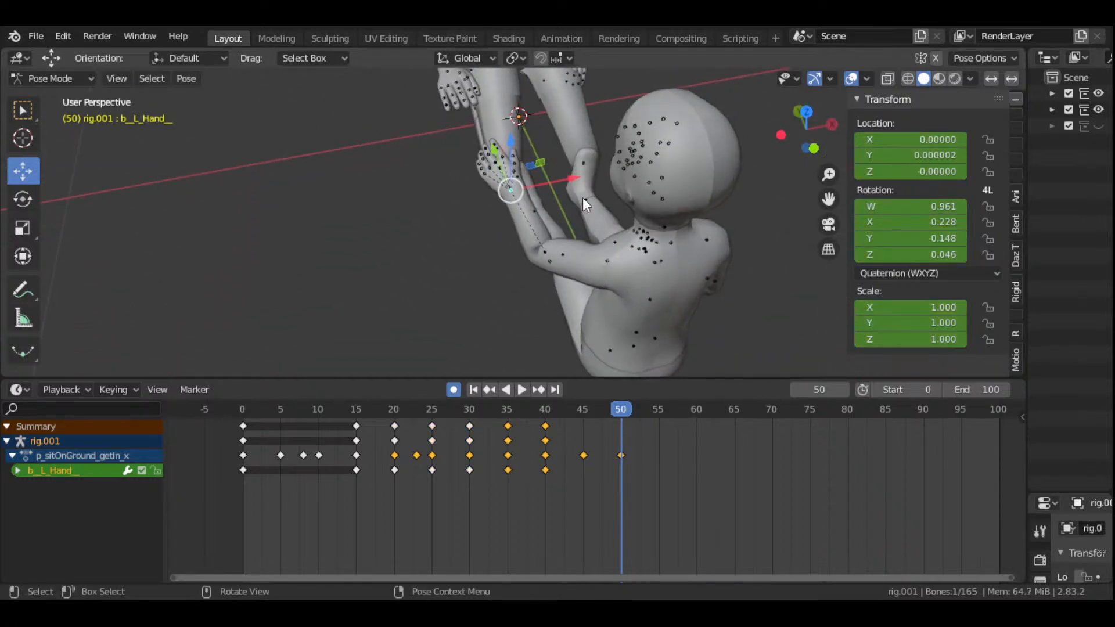
pyautogui.press('r')
pyautogui.click(572, 210)
pyautogui.moveTo(825, 140); pyautogui.dragTo(788, 151)
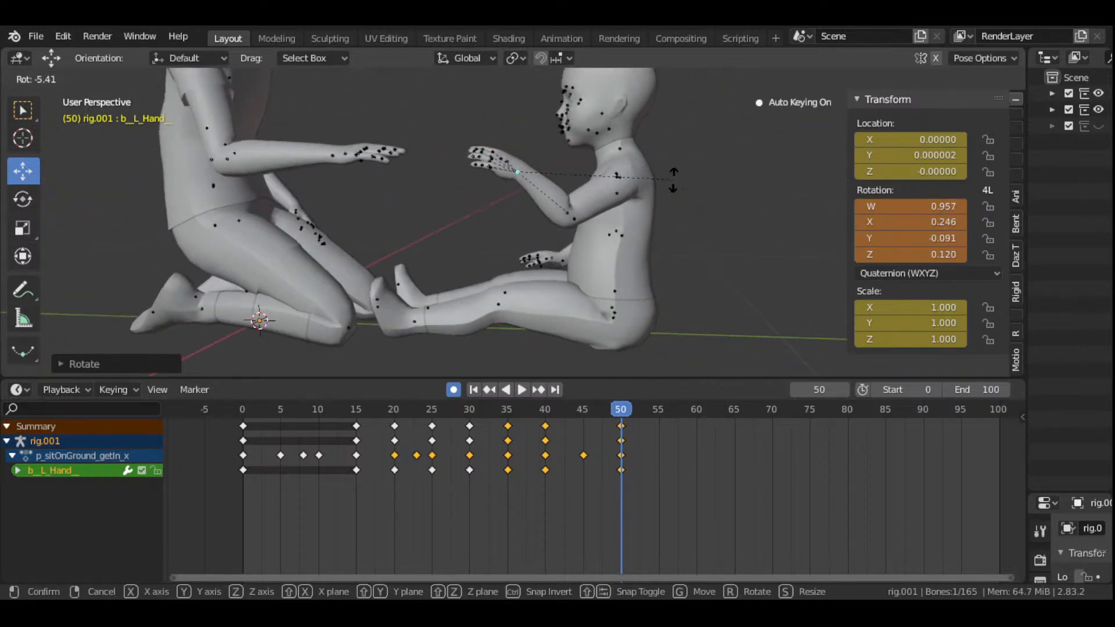
pyautogui.click(654, 186)
# - Review the motion of both figures between frames 40 and 50
pyautogui.scroll(-3, 655, 221)
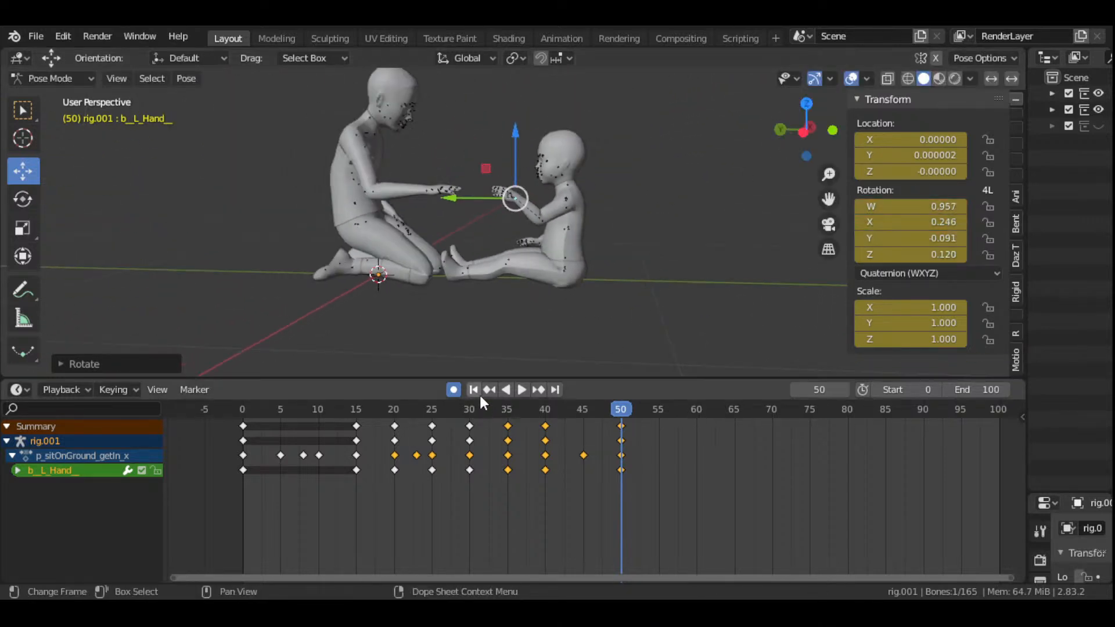
pyautogui.click(544, 413)
pyautogui.moveTo(544, 415); pyautogui.dragTo(623, 490)
pyautogui.press('space')
pyautogui.press('space')
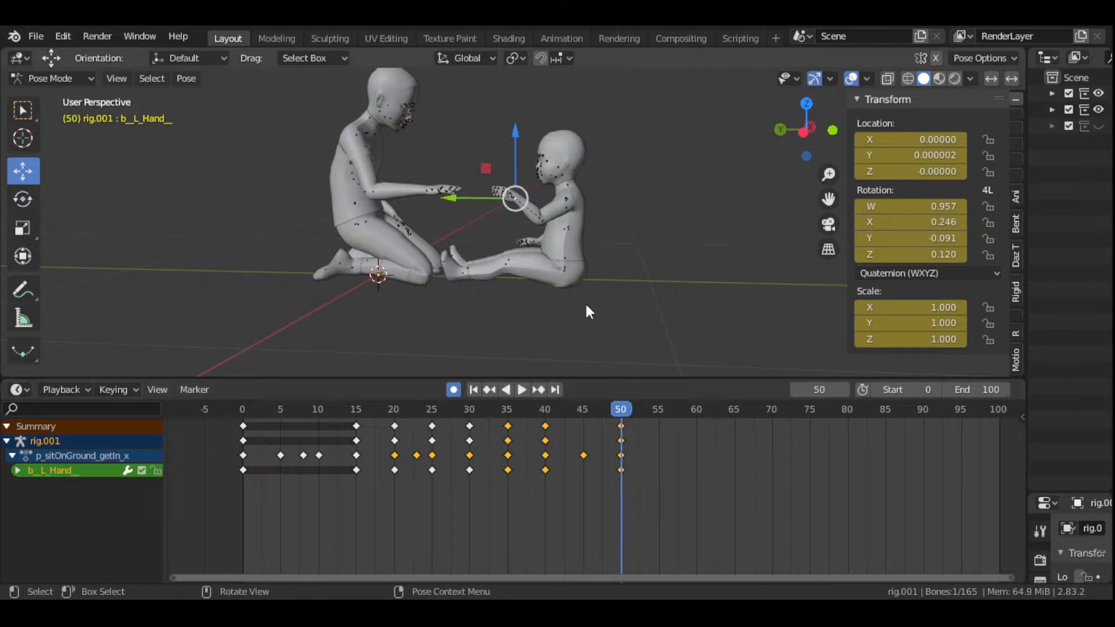
# - At frame 50, rotate the child's Spine0 bone slightly forward in side view after comparing it with earlier frames
pyautogui.scroll(3, 609, 256)
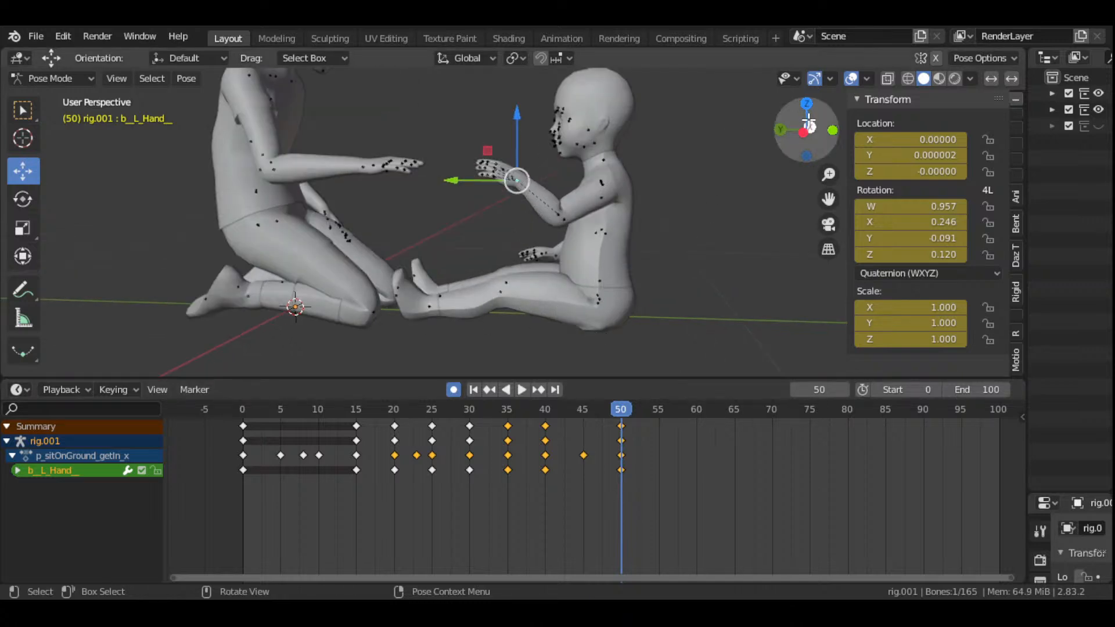
pyautogui.moveTo(806, 129); pyautogui.dragTo(657, 142)
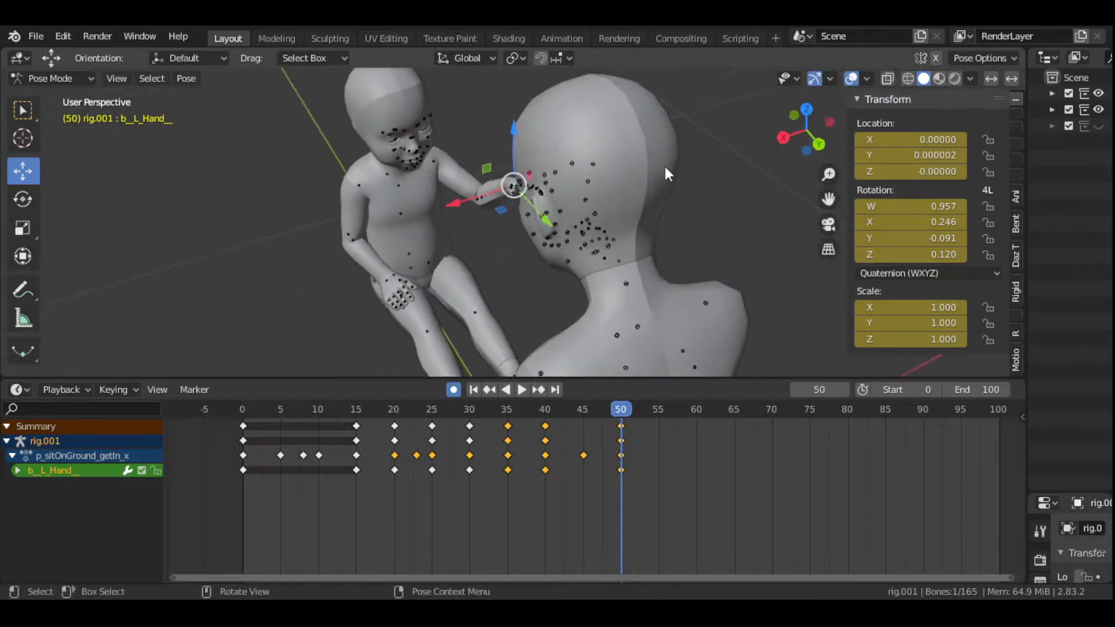
pyautogui.click(412, 255)
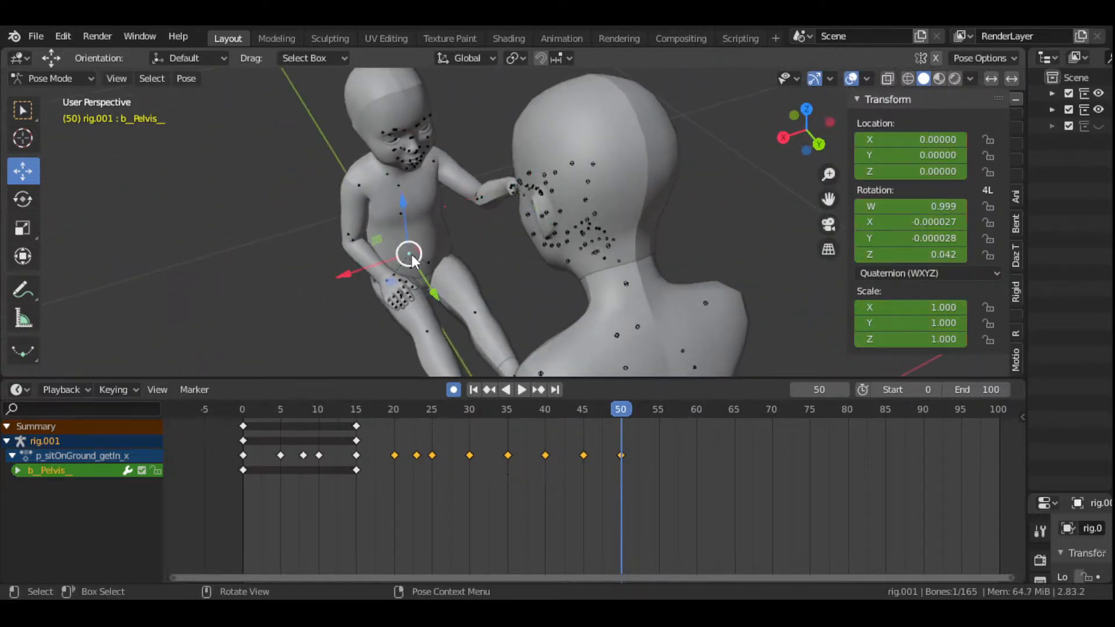
pyautogui.moveTo(808, 148); pyautogui.dragTo(477, 320)
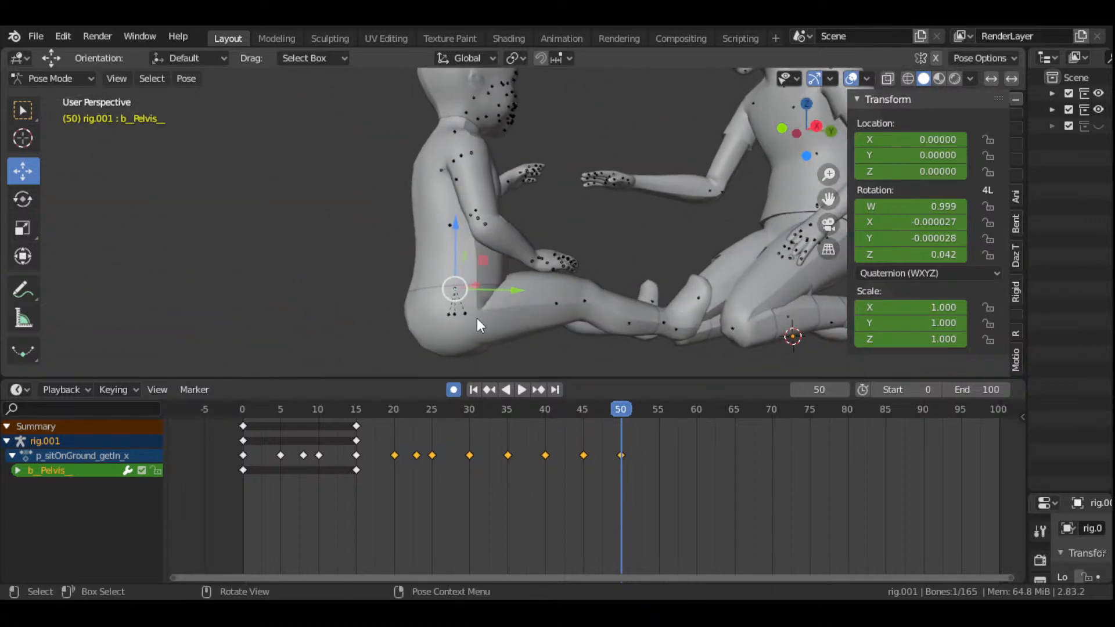
pyautogui.click(454, 291)
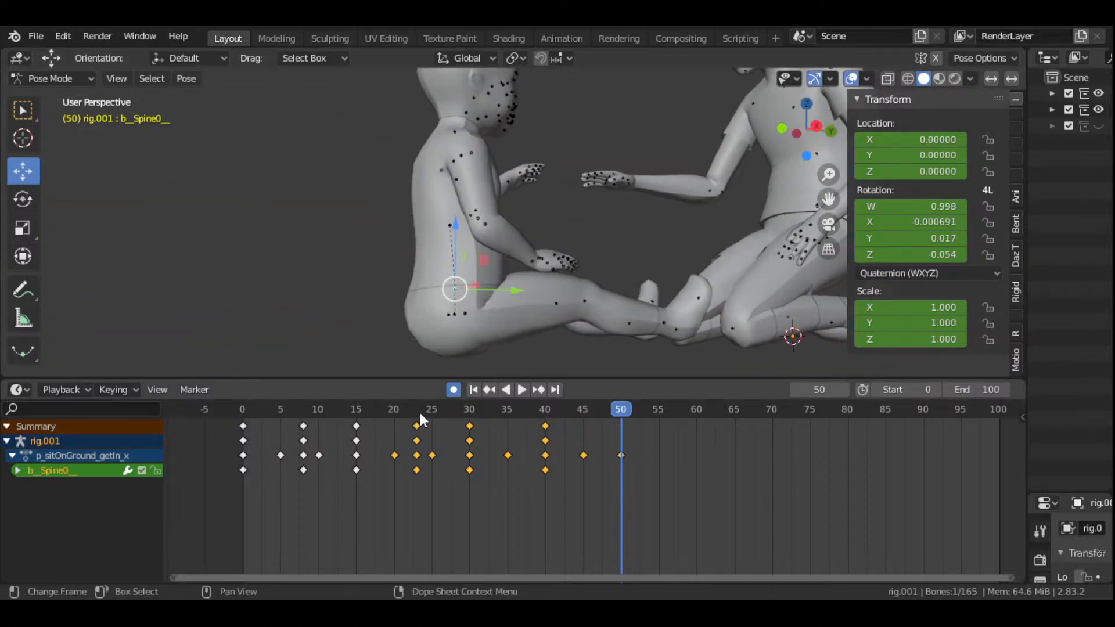
pyautogui.moveTo(419, 410); pyautogui.dragTo(553, 462)
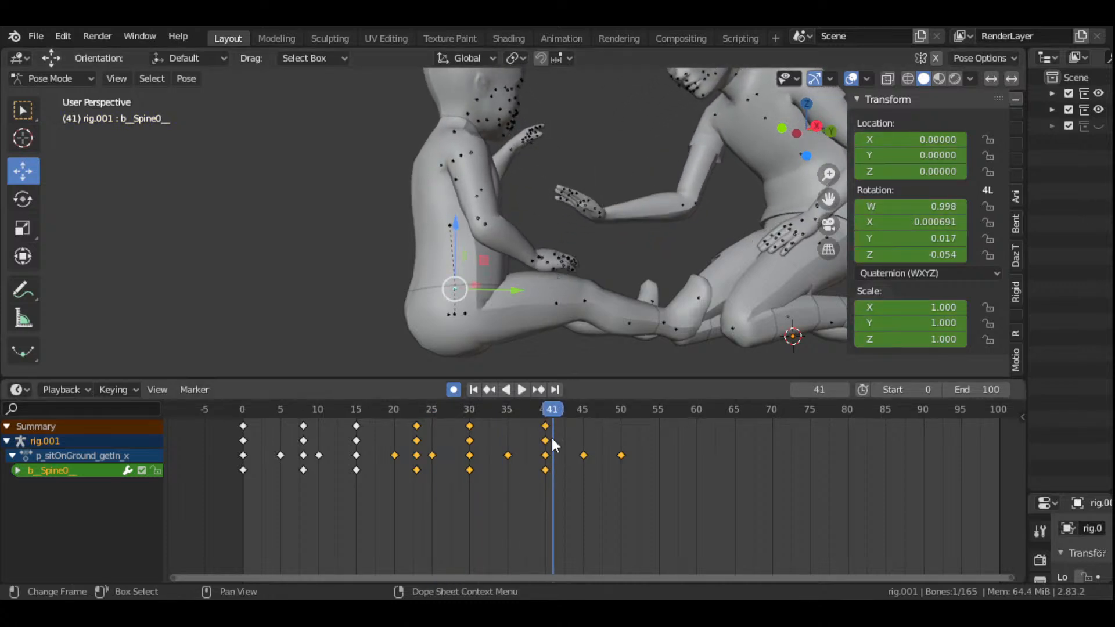
pyautogui.moveTo(555, 410); pyautogui.dragTo(619, 444)
pyautogui.press('r')
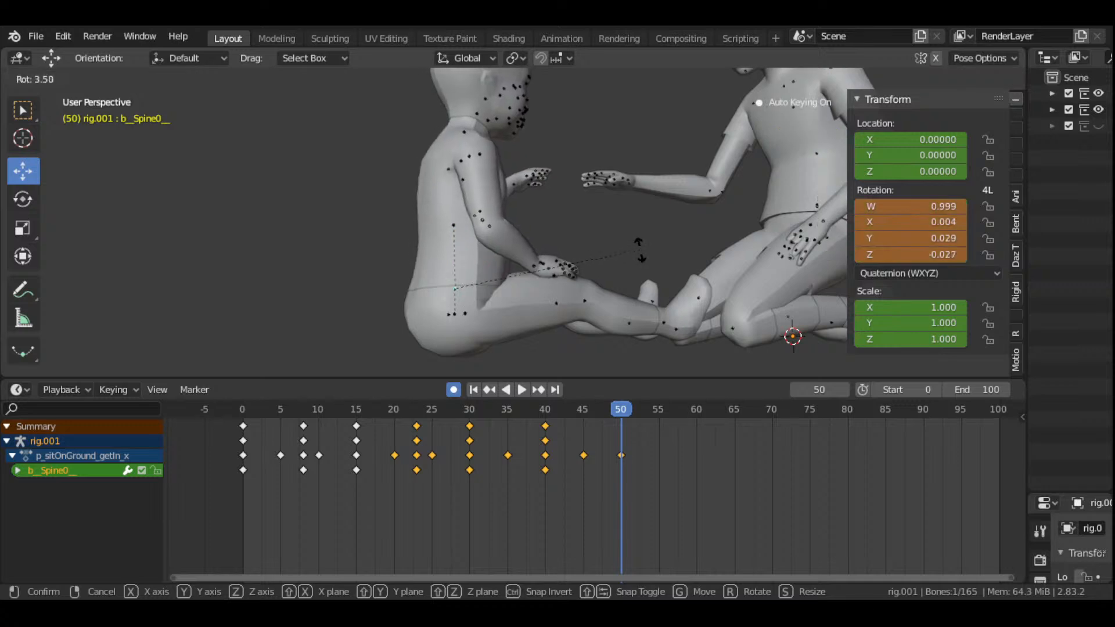
pyautogui.click(639, 255)
# - At frame 50, rotate the child's Spine1 bone backward in side view to straighten the upper body
pyautogui.scroll(-5, 638, 251)
pyautogui.moveTo(785, 149); pyautogui.dragTo(964, 151)
pyautogui.scroll(5, 679, 250)
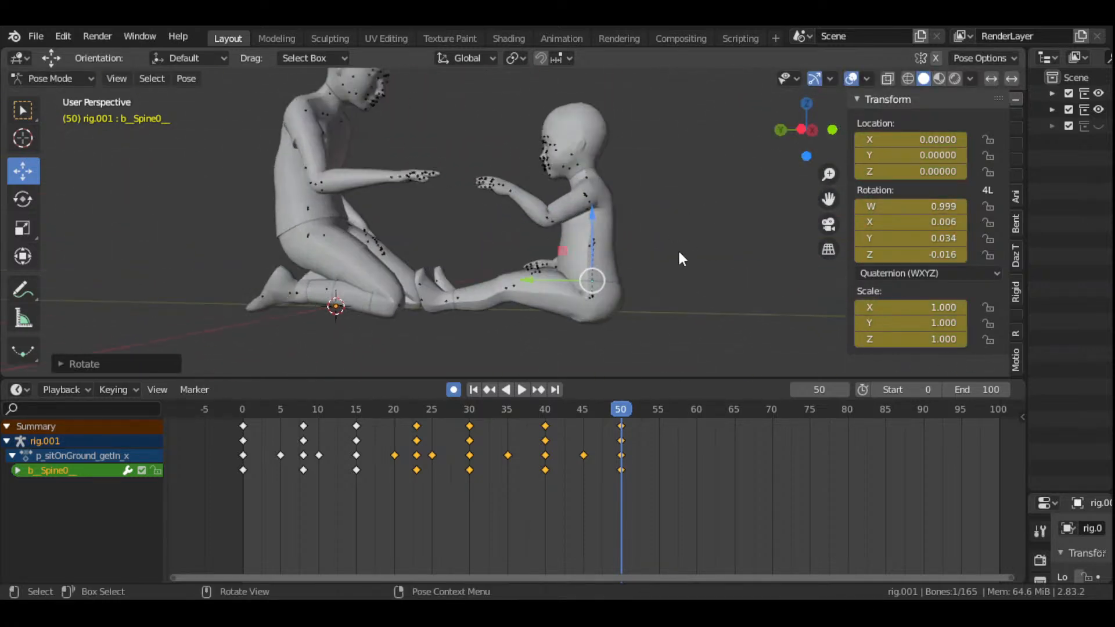
pyautogui.click(626, 245)
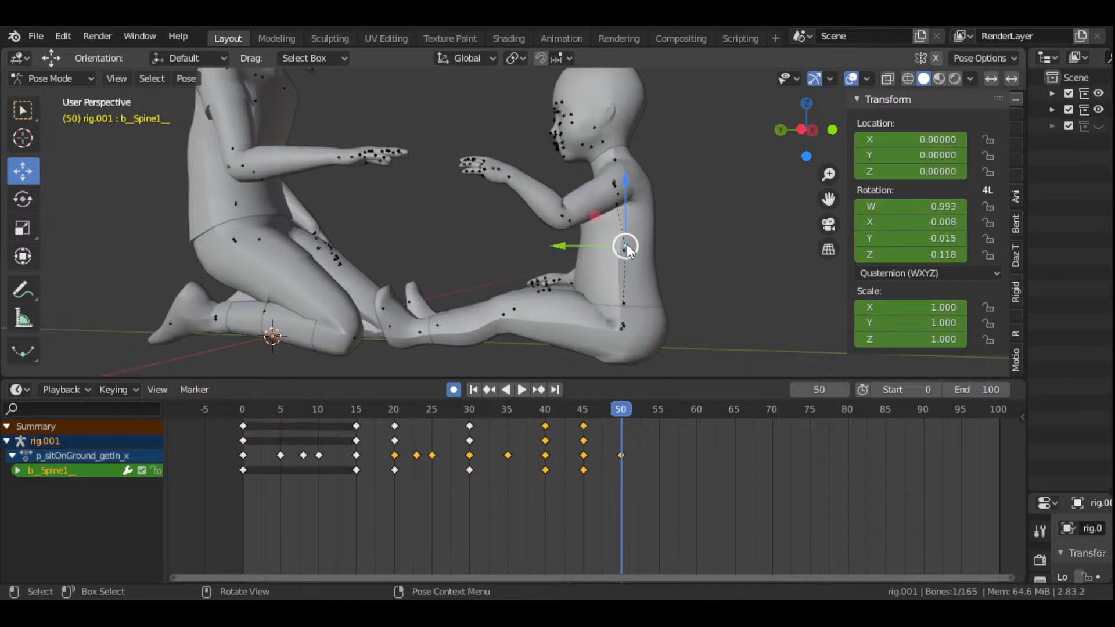
pyautogui.press('r')
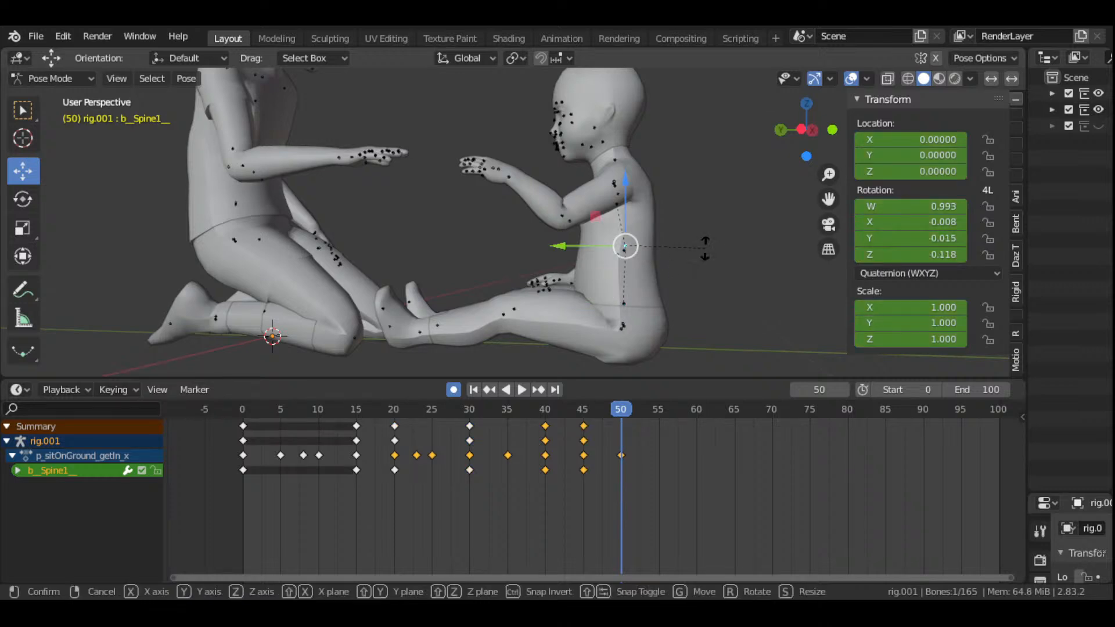
pyautogui.click(653, 200)
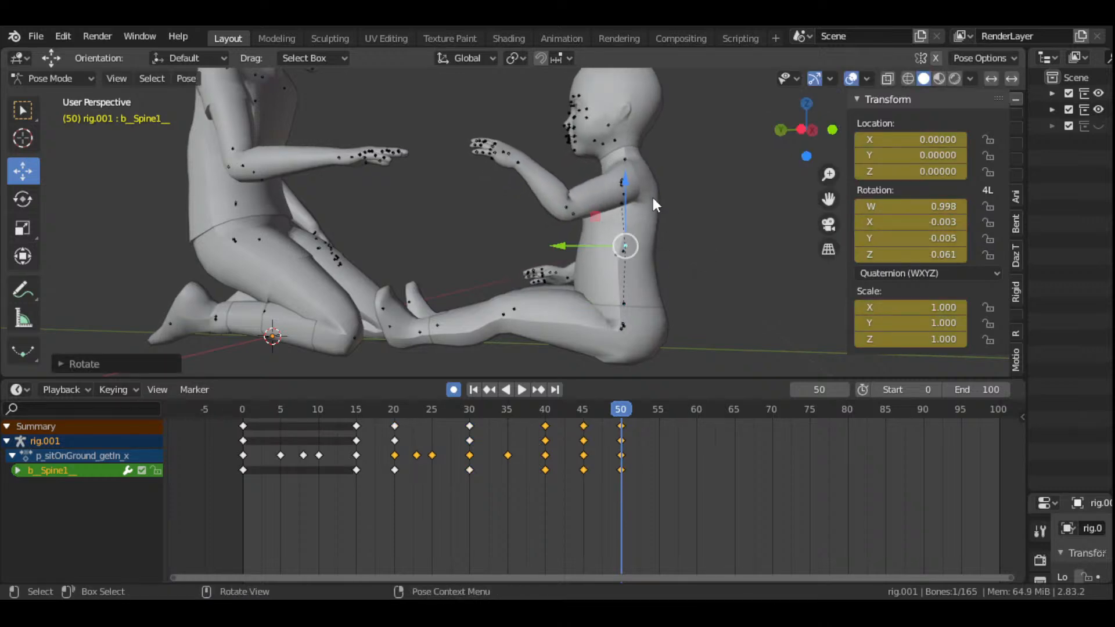
# - At frame 50, tilt the child's neck slightly sideways from behind and refine it with a trackball rotation
pyautogui.click(627, 156)
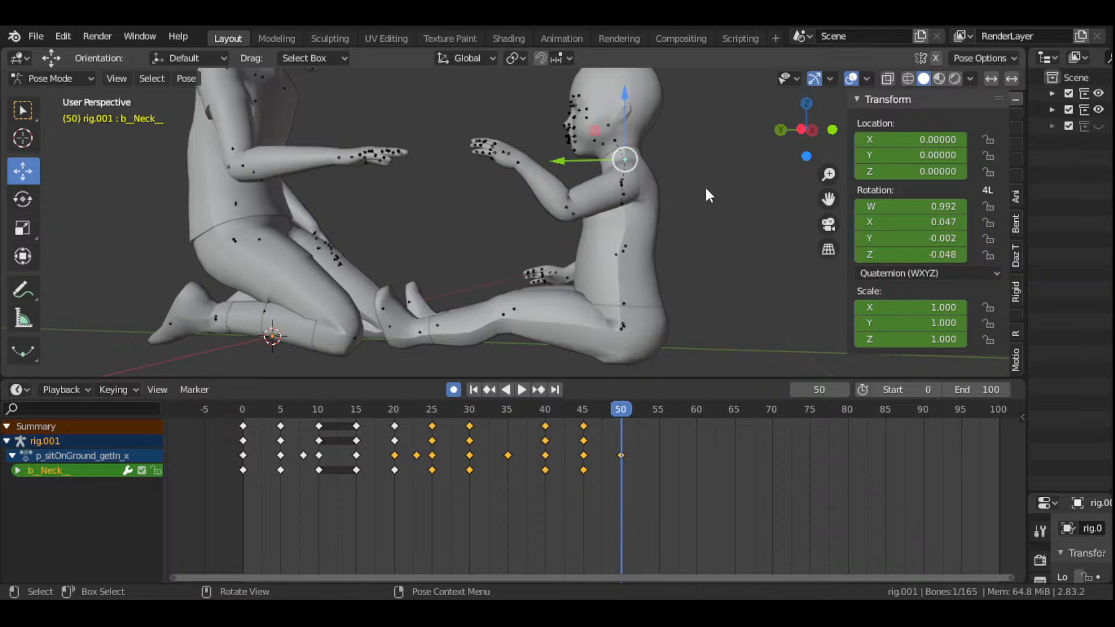
pyautogui.moveTo(806, 129); pyautogui.dragTo(737, 211)
pyautogui.press('r')
pyautogui.click(742, 226)
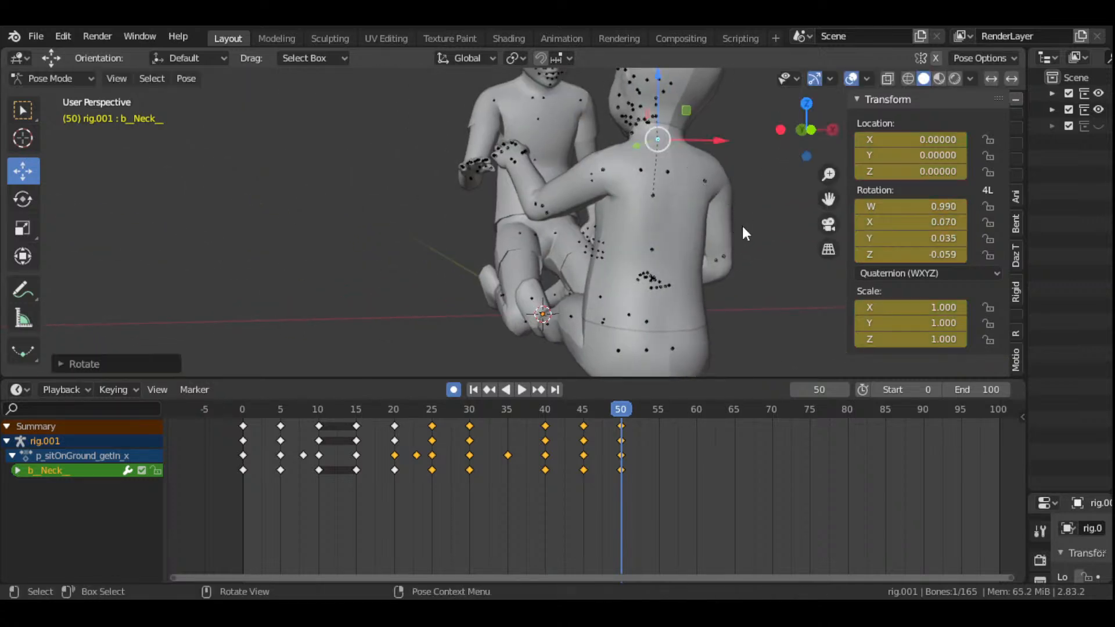
pyautogui.scroll(-2, 775, 220)
pyautogui.moveTo(806, 129); pyautogui.dragTo(792, 219)
pyautogui.press('r')
pyautogui.press('r')
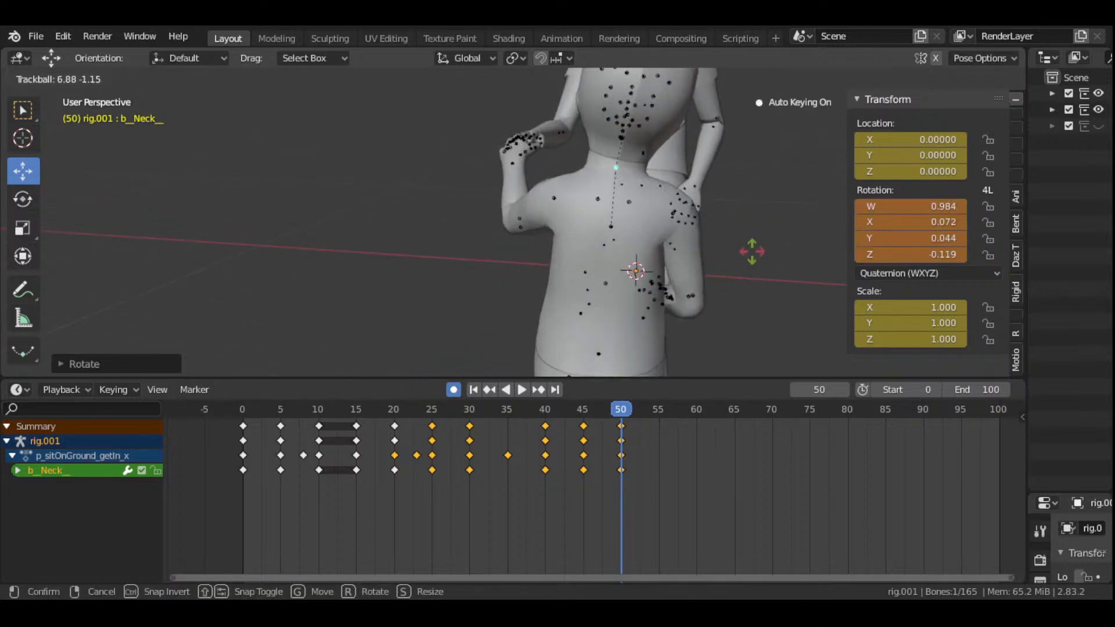
pyautogui.click(755, 259)
# - At frame 50, rotate the child's neck slightly in side view to correct the head's pitch
pyautogui.scroll(-4, 754, 256)
pyautogui.moveTo(804, 140); pyautogui.dragTo(990, 139)
pyautogui.scroll(3, 735, 210)
pyautogui.press('r')
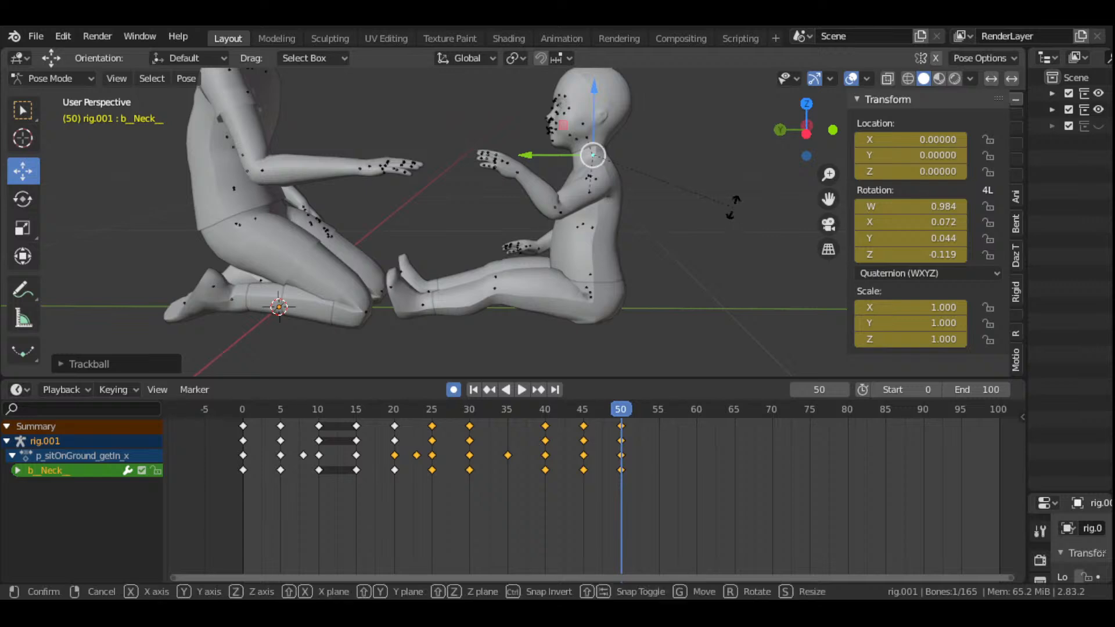
pyautogui.click(726, 197)
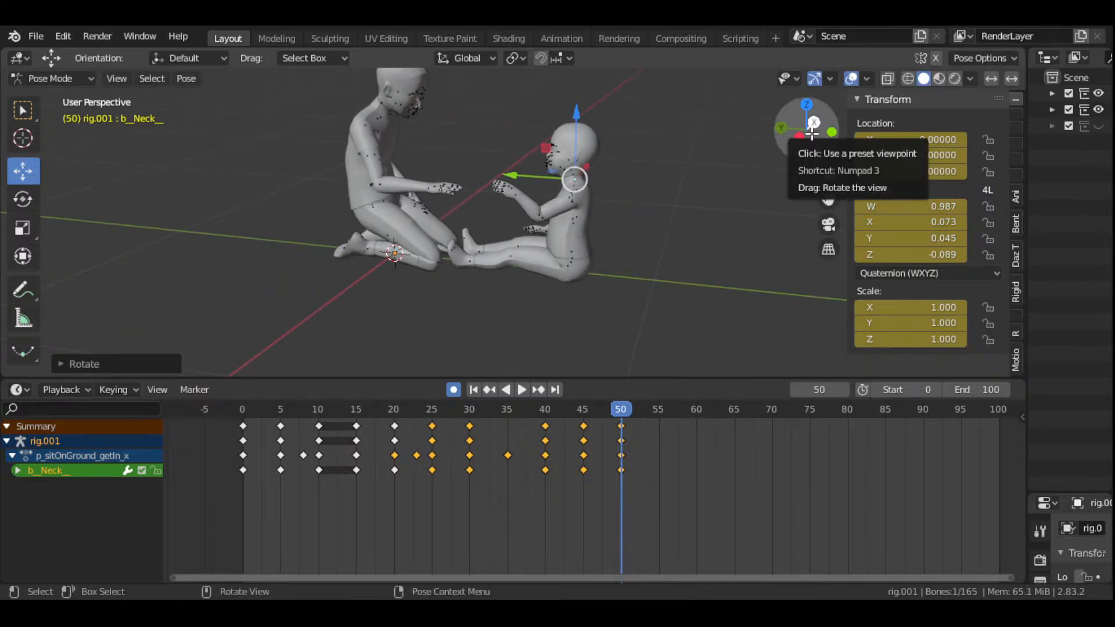
# - Play the animation from frame 0 to check both figures' motion from behind the kneeling figure
pyautogui.moveTo(808, 129); pyautogui.dragTo(737, 192)
pyautogui.scroll(-3, 447, 453)
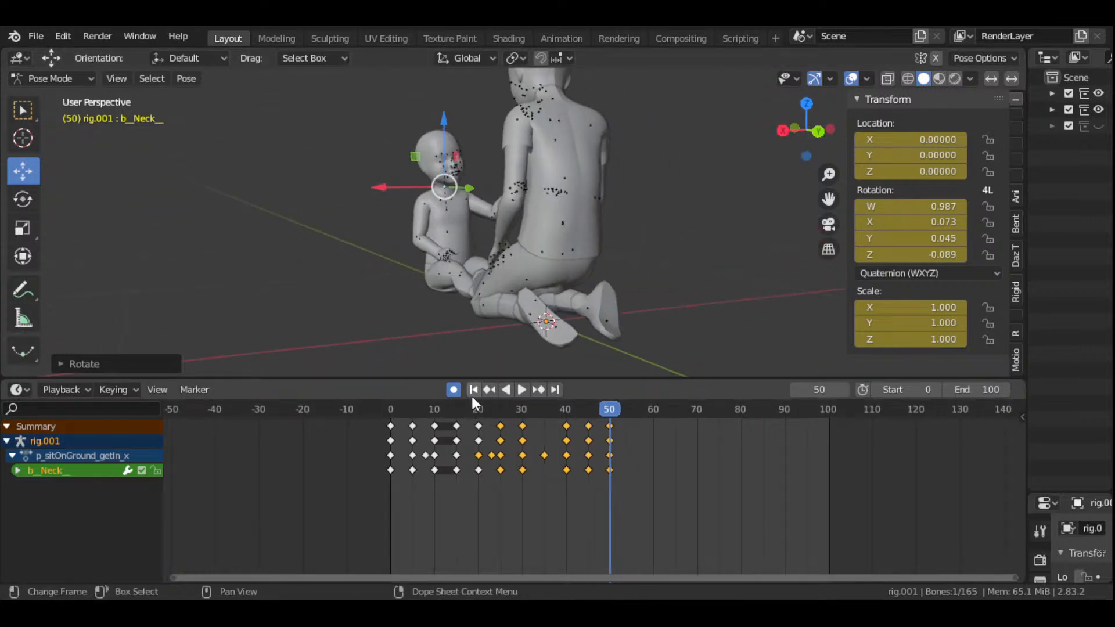
pyautogui.click(473, 390)
pyautogui.click(520, 390)
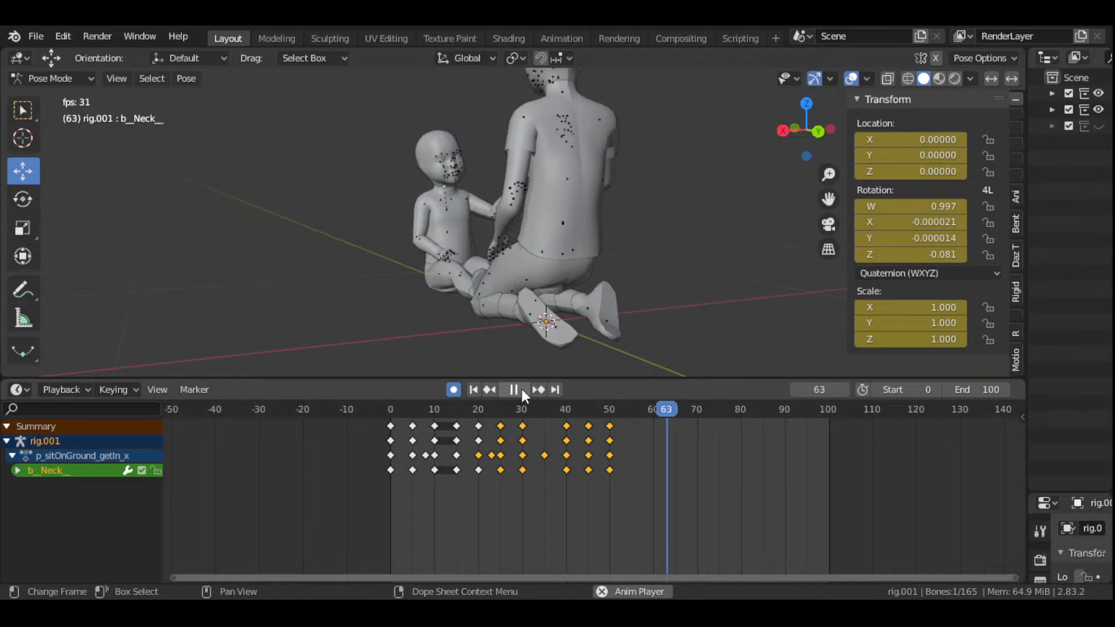
pyautogui.click(522, 389)
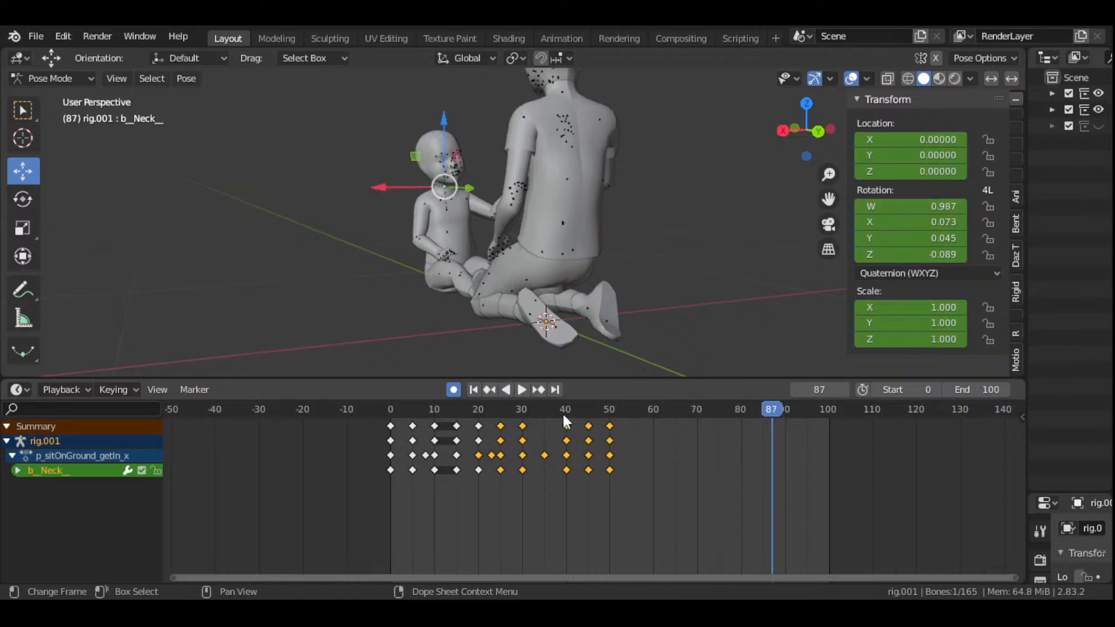
# - Scrub from frame 40 to frame 50 and inspect the child's pose from the side
pyautogui.moveTo(562, 413); pyautogui.dragTo(566, 411)
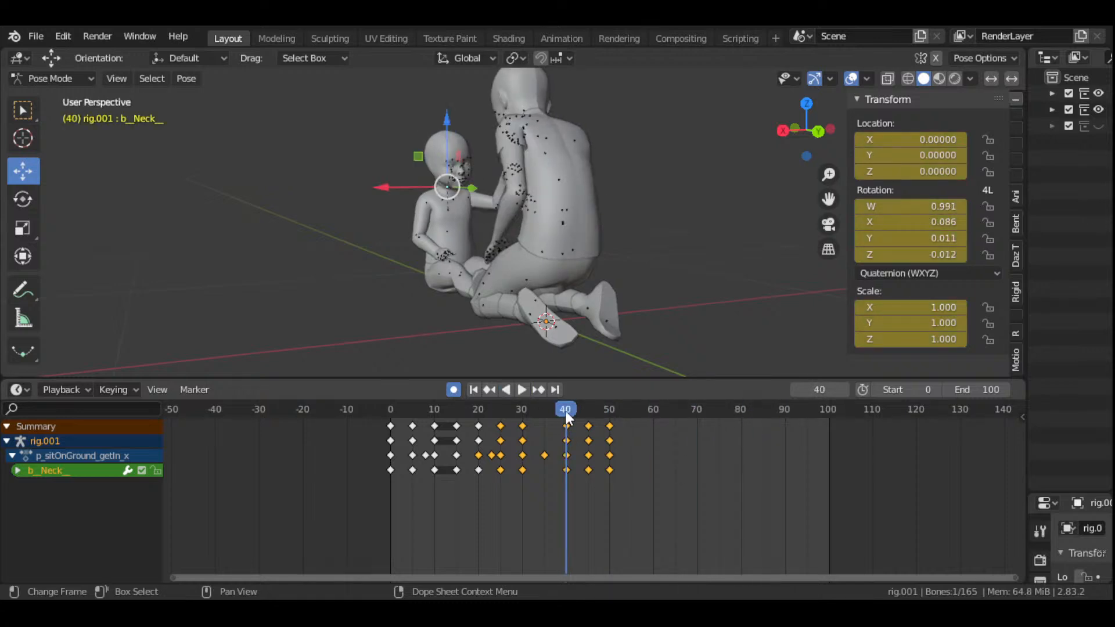
pyautogui.moveTo(565, 412); pyautogui.dragTo(610, 444)
pyautogui.moveTo(794, 118)
pyautogui.mouseDown()
pyautogui.moveTo(894, 122)
pyautogui.moveTo(787, 131)
pyautogui.mouseUp()
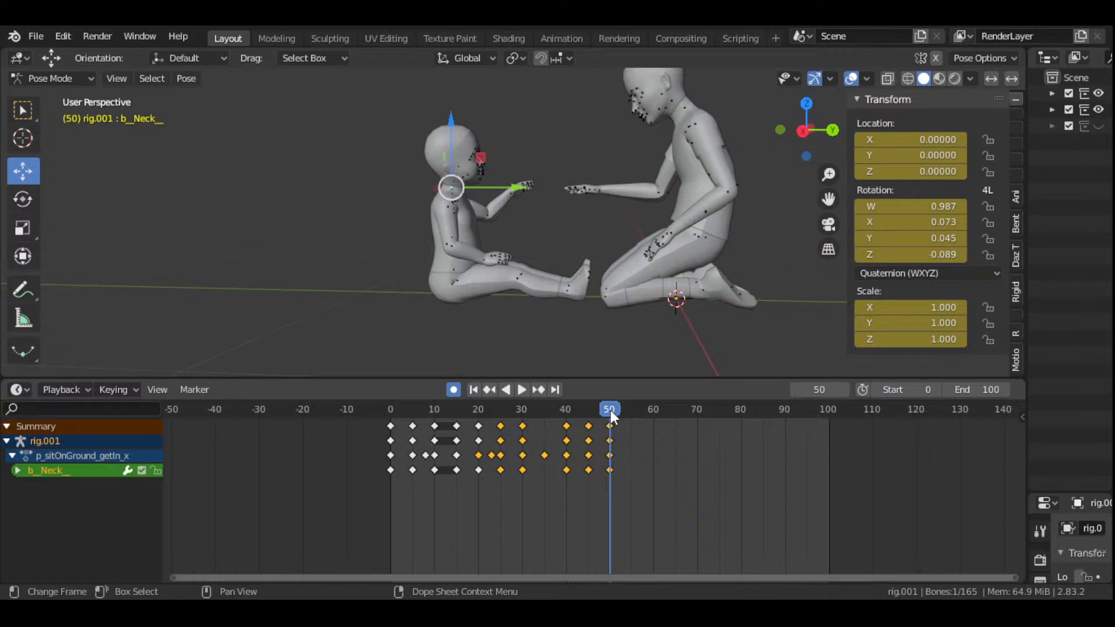
# - Go to frame 60 and frame both figures from the child's left side
pyautogui.moveTo(611, 410); pyautogui.dragTo(654, 423)
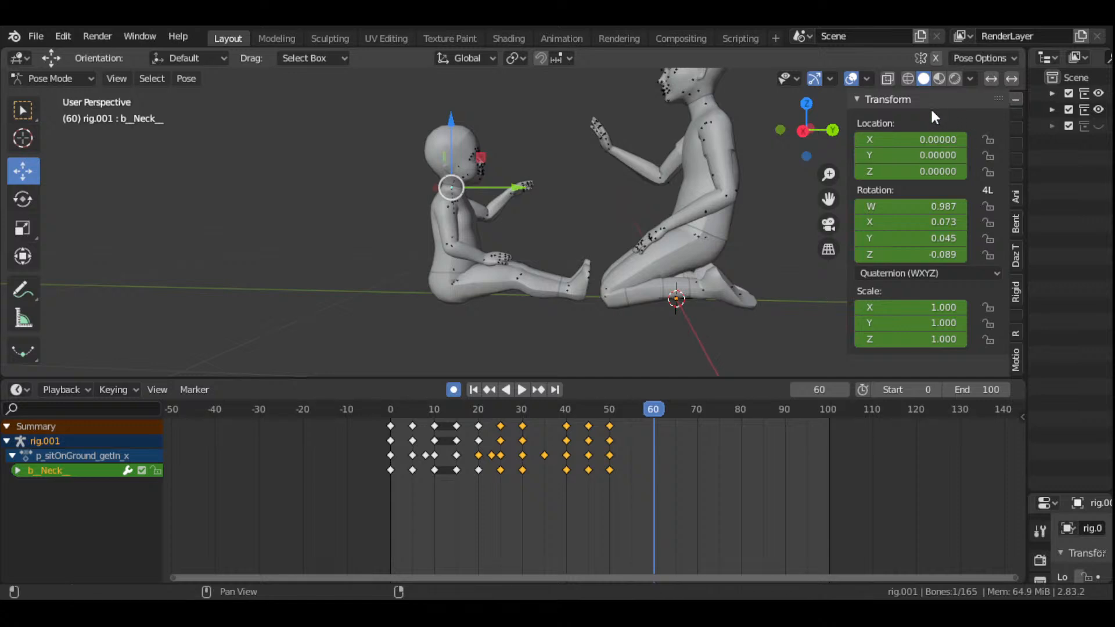
pyautogui.moveTo(807, 130); pyautogui.dragTo(752, 155)
pyautogui.moveTo(829, 199); pyautogui.dragTo(725, 226)
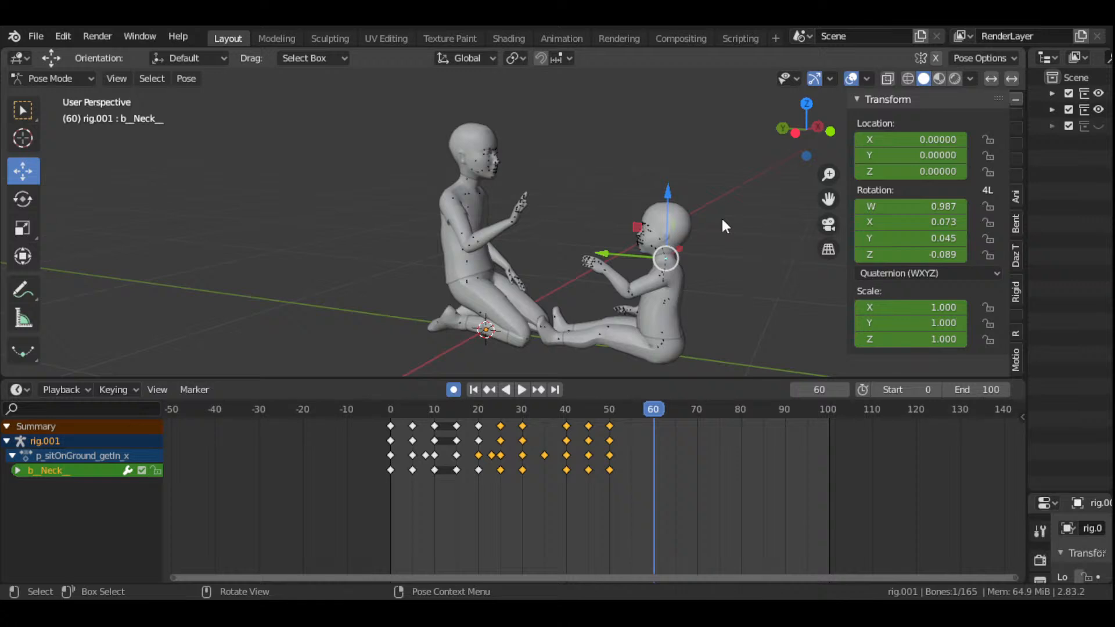
# - Scrub from frame 40 to frame 60 and inspect both figures' motion from the side
pyautogui.scroll(2, 716, 217)
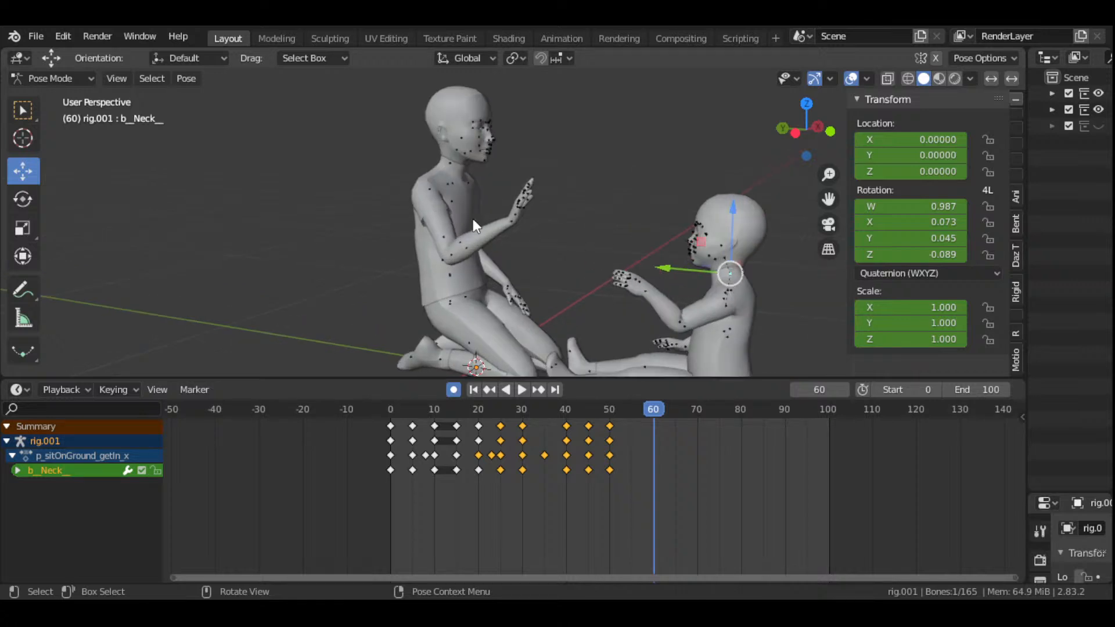
pyautogui.moveTo(782, 127)
pyautogui.mouseDown()
pyautogui.moveTo(834, 130)
pyautogui.moveTo(781, 130)
pyautogui.mouseUp()
pyautogui.scroll(-5, 676, 173)
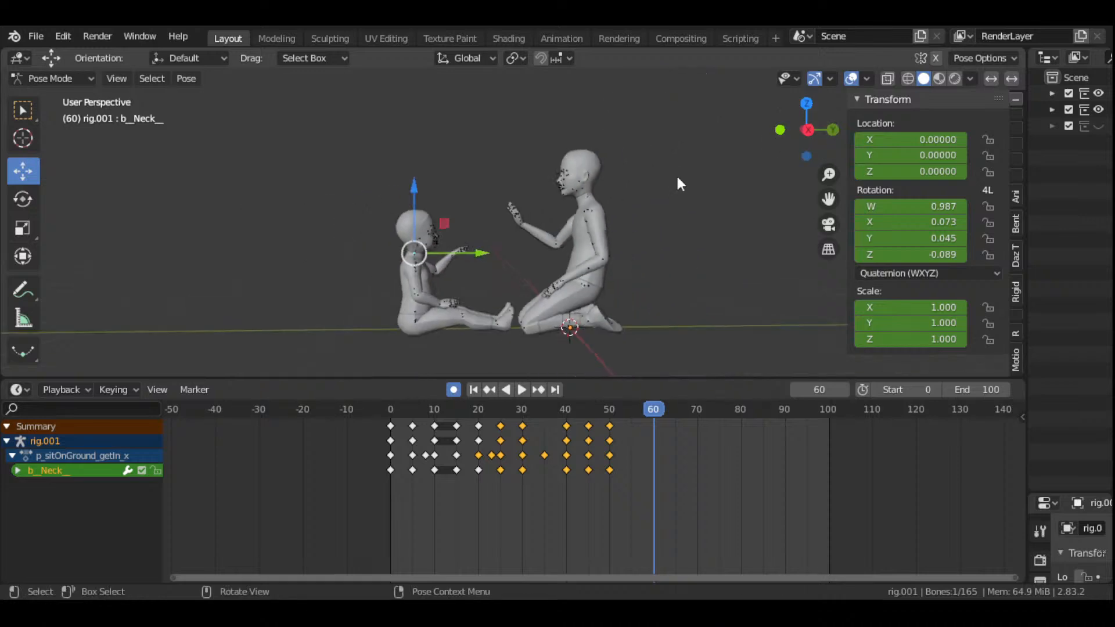
pyautogui.click(567, 413)
pyautogui.press('space')
pyautogui.moveTo(618, 429); pyautogui.dragTo(651, 462)
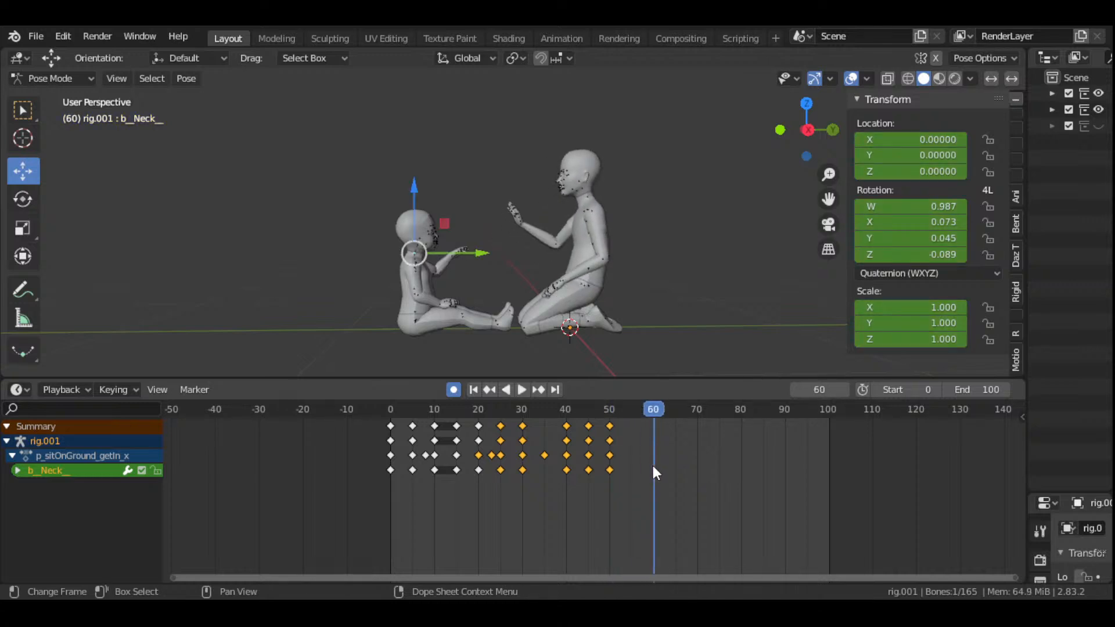
# - At frame 60, trackball-rotate the child's neck slightly to adjust and key the head's direction
pyautogui.moveTo(808, 123); pyautogui.dragTo(821, 132)
pyautogui.scroll(3, 419, 280)
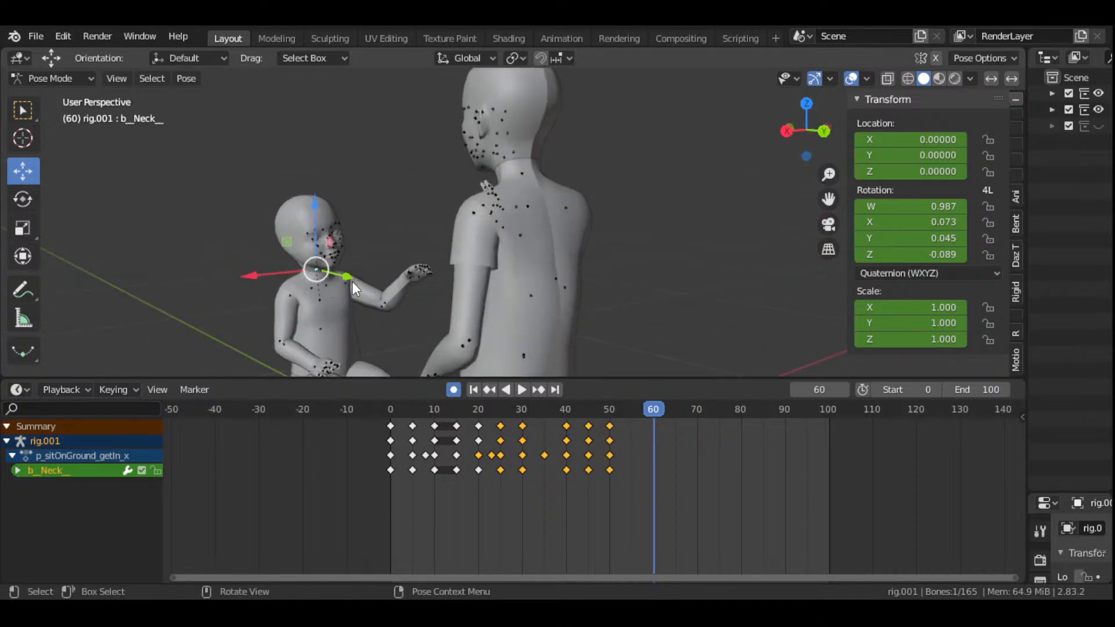
pyautogui.press('r')
pyautogui.press('r')
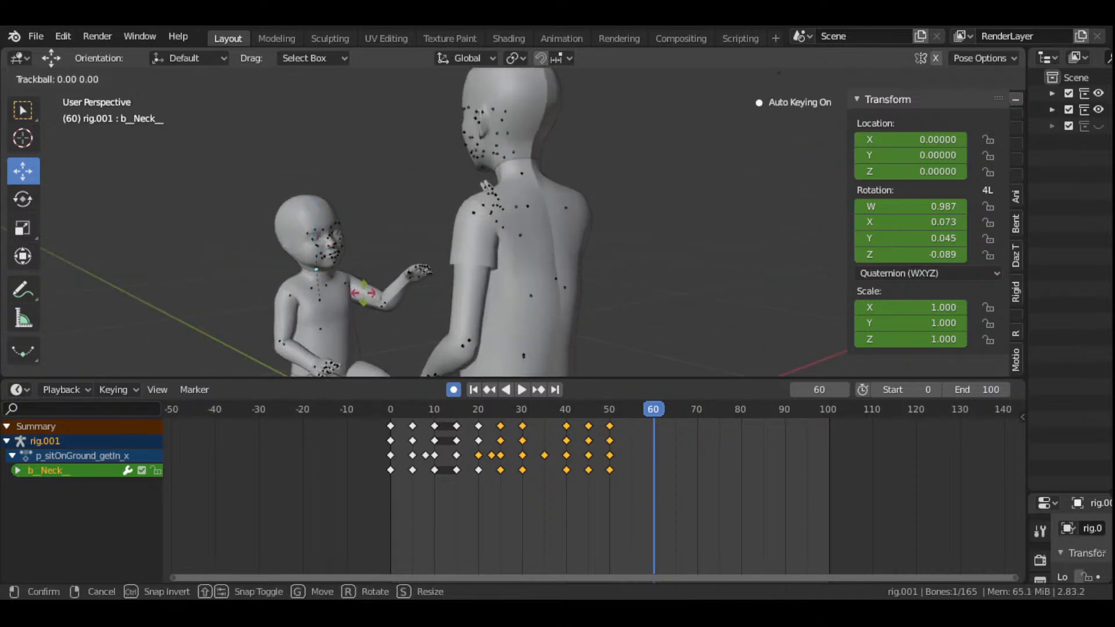
pyautogui.click(360, 285)
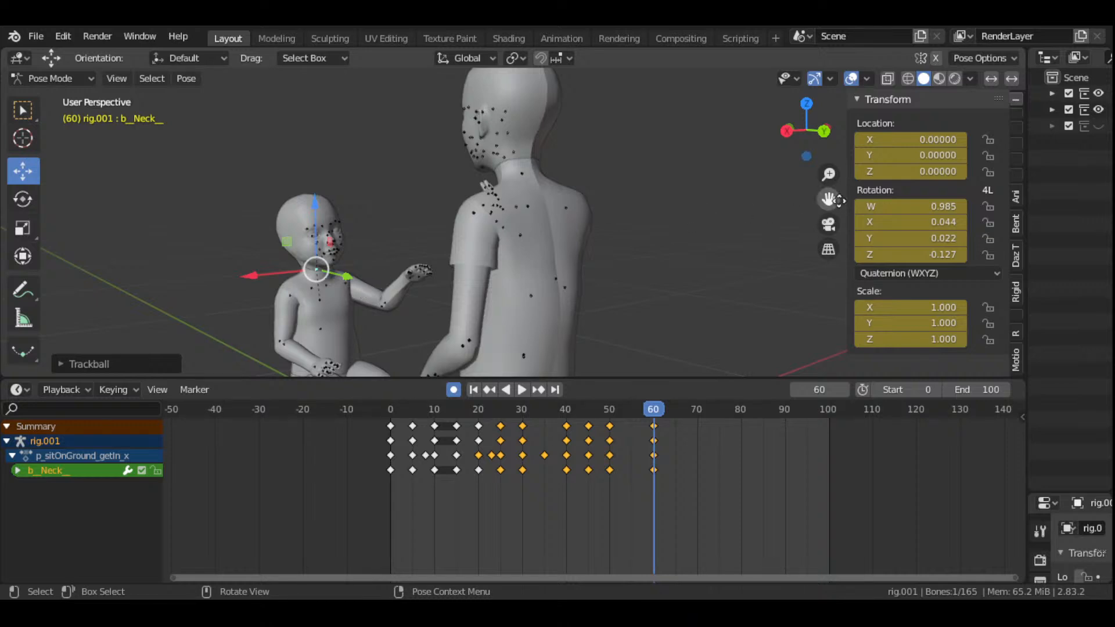
# - Rotate the child's left upper arm slightly downward in side view at frame 60
pyautogui.moveTo(830, 199); pyautogui.dragTo(1010, 105)
pyautogui.scroll(2, 693, 285)
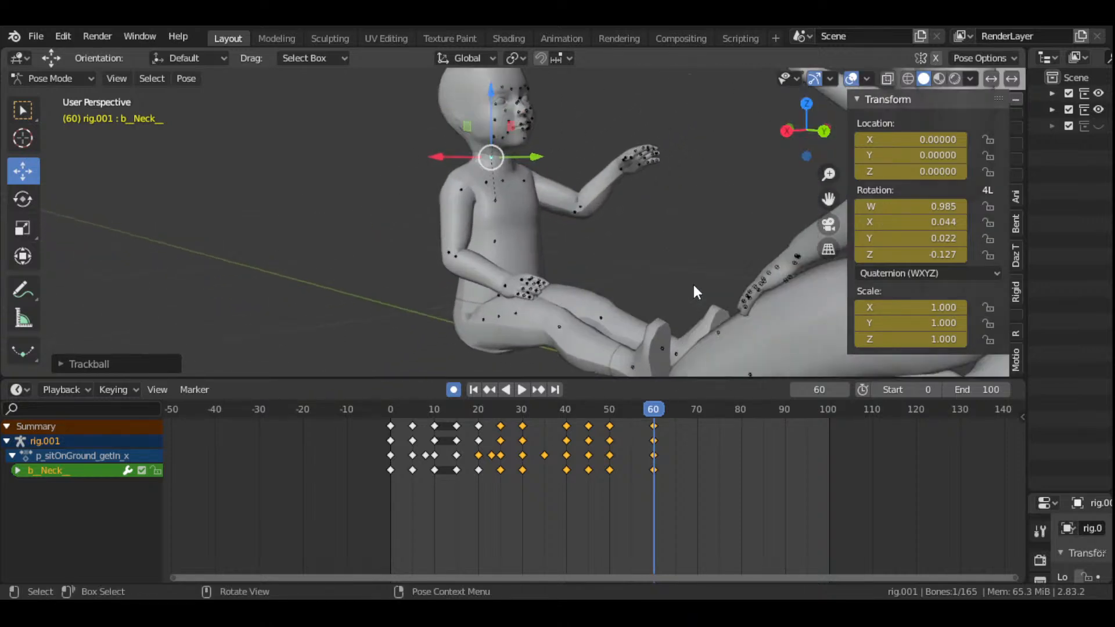
pyautogui.click(522, 180)
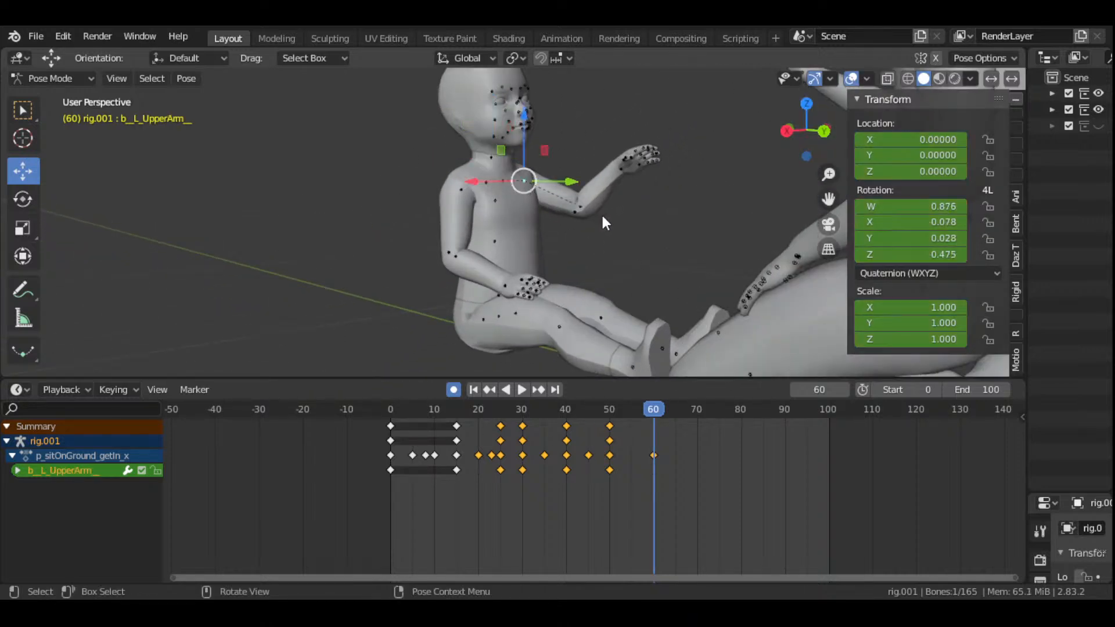
pyautogui.scroll(-2, 639, 212)
pyautogui.moveTo(795, 122); pyautogui.dragTo(650, 190)
pyautogui.press('r')
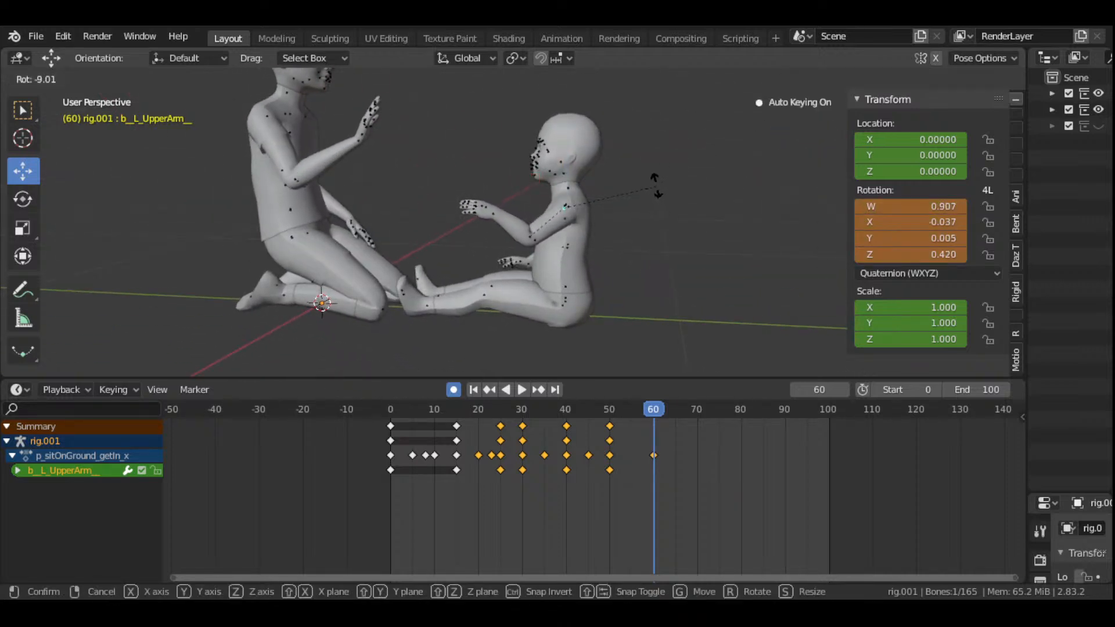
pyautogui.click(656, 182)
pyautogui.scroll(-2, 616, 203)
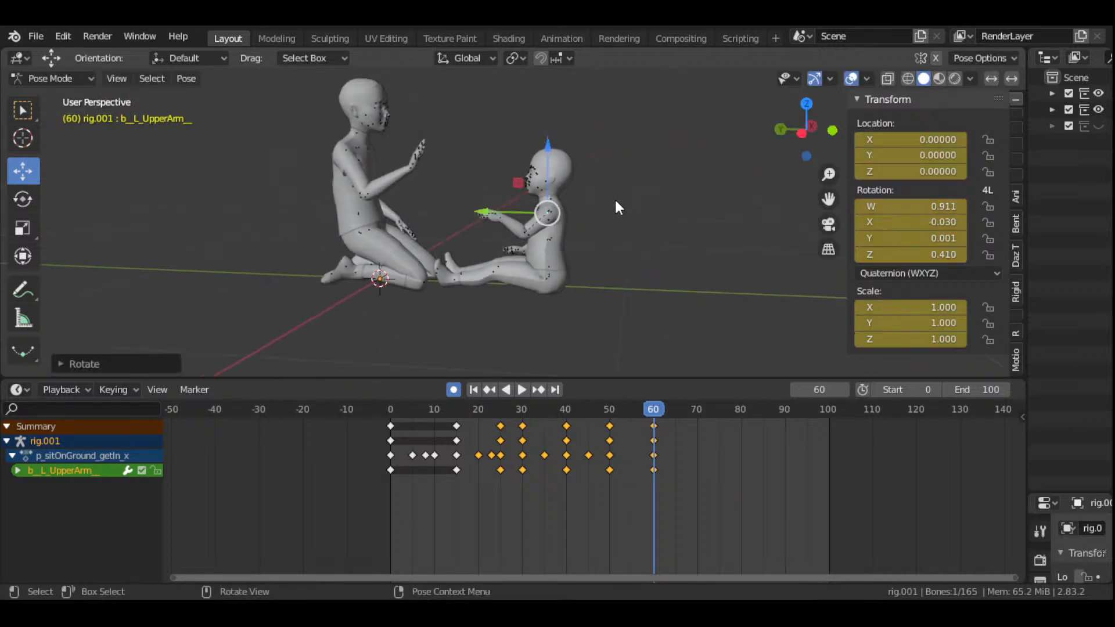
# - Rotate the child's left hand at frame 60 in side view and refine its angle from the raised front view
pyautogui.click(501, 215)
pyautogui.press('r')
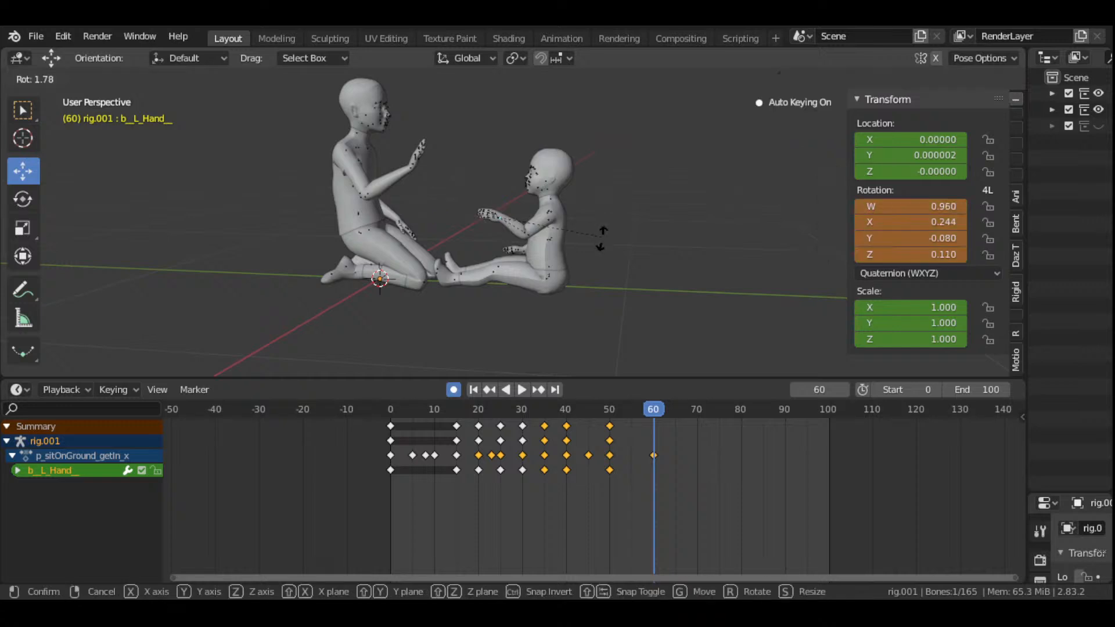
pyautogui.click(591, 260)
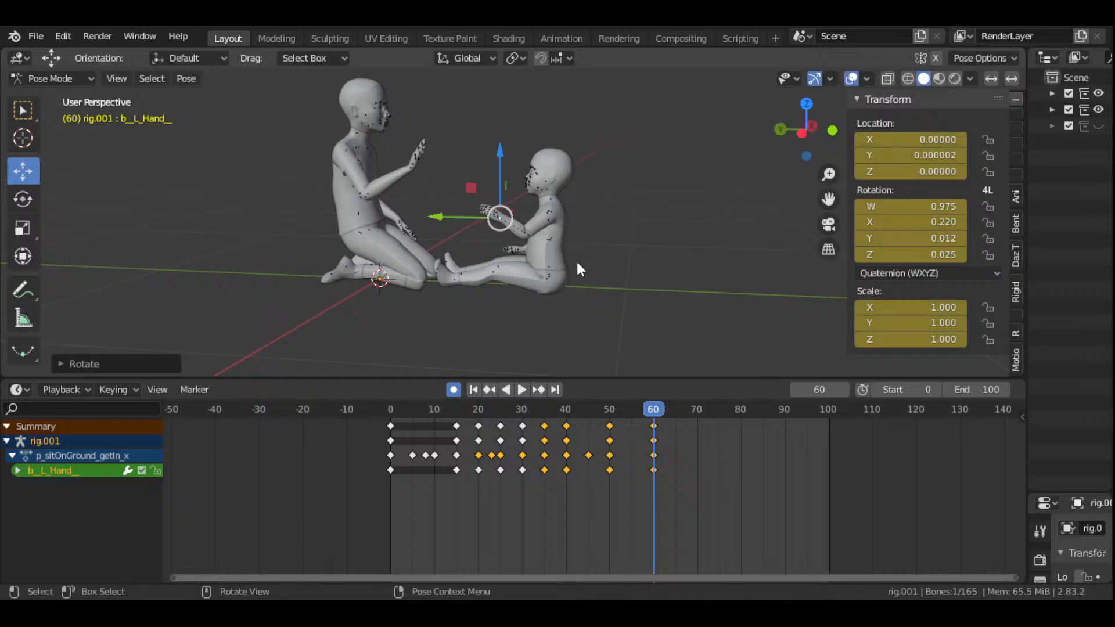
pyautogui.scroll(2, 577, 261)
pyautogui.moveTo(806, 130)
pyautogui.mouseDown()
pyautogui.moveTo(776, 212)
pyautogui.moveTo(805, 124)
pyautogui.mouseUp()
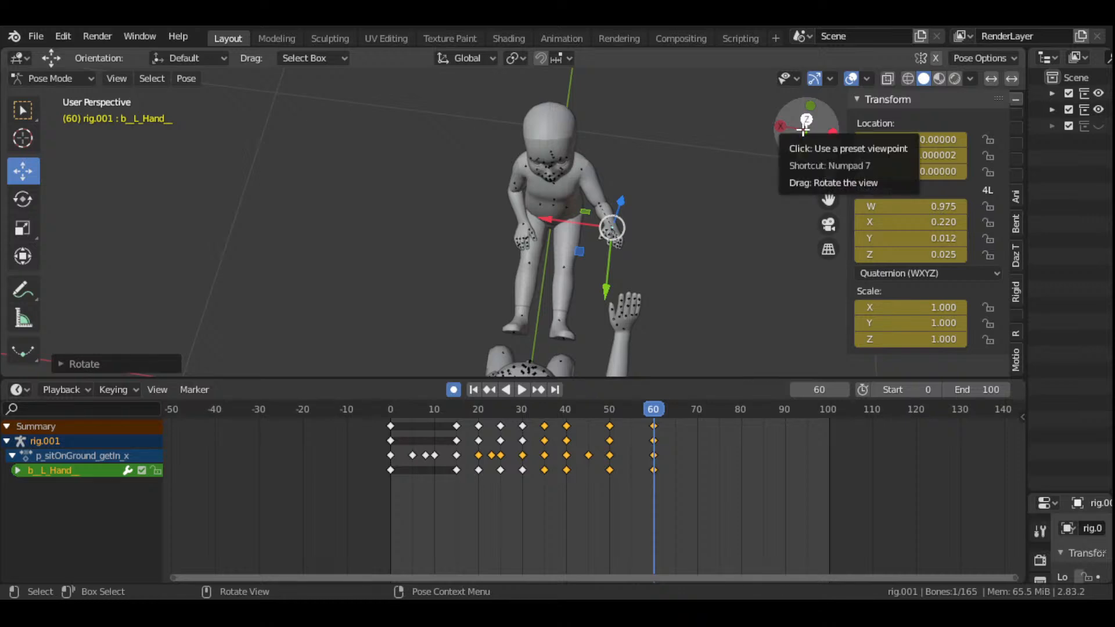
pyautogui.moveTo(805, 141)
pyautogui.mouseDown()
pyautogui.moveTo(802, 110)
pyautogui.moveTo(804, 140)
pyautogui.mouseUp()
pyautogui.scroll(4, 790, 255)
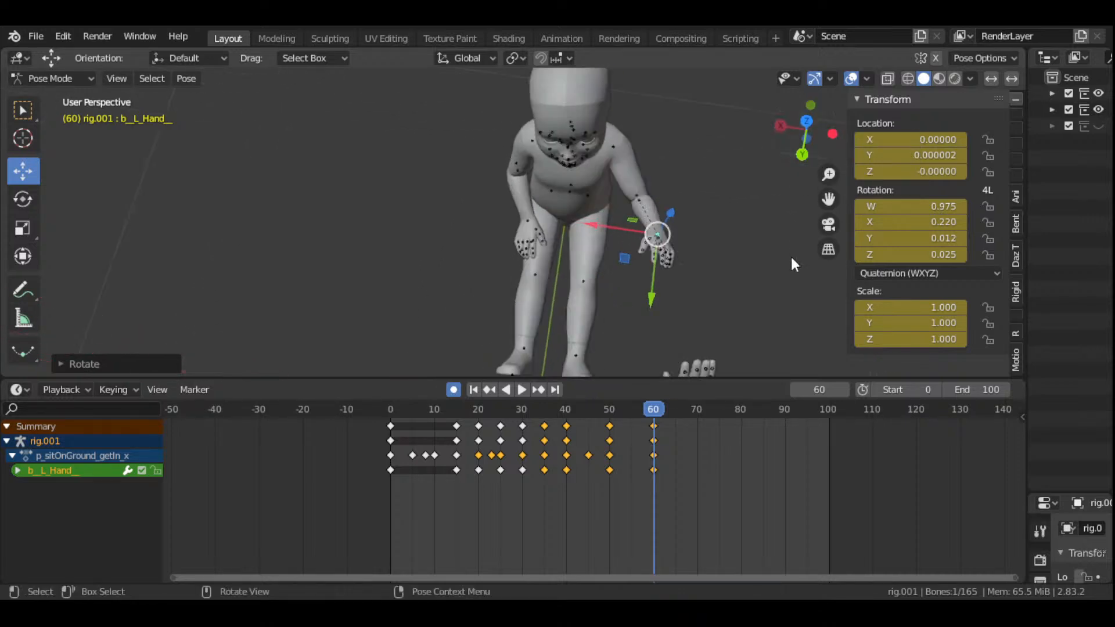
pyautogui.moveTo(828, 200); pyautogui.dragTo(652, 194)
pyautogui.press('r')
pyautogui.click(713, 261)
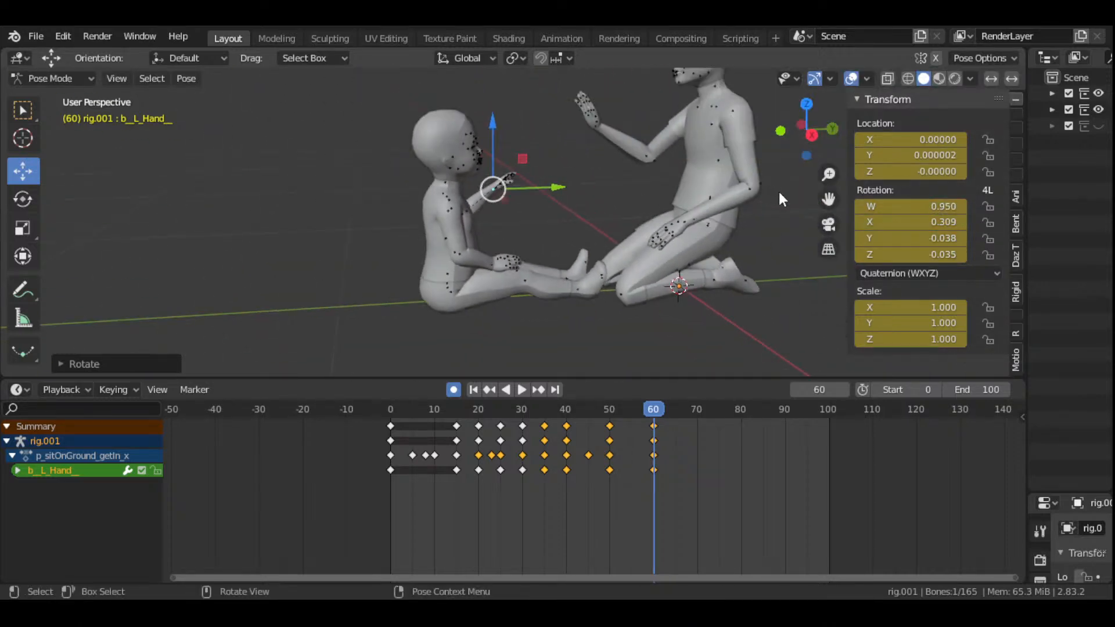
# - Play the animation from frame 0 and scrub from frame 35 to frame 52 to check both figures' motion
pyautogui.moveTo(828, 200); pyautogui.dragTo(803, 255)
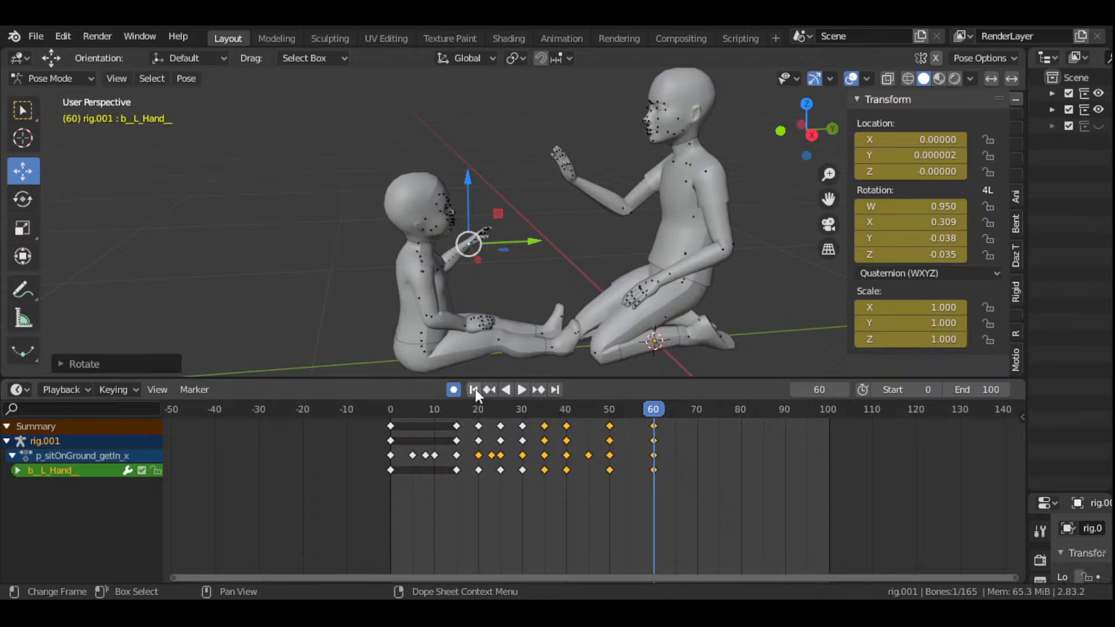
pyautogui.click(474, 390)
pyautogui.click(521, 390)
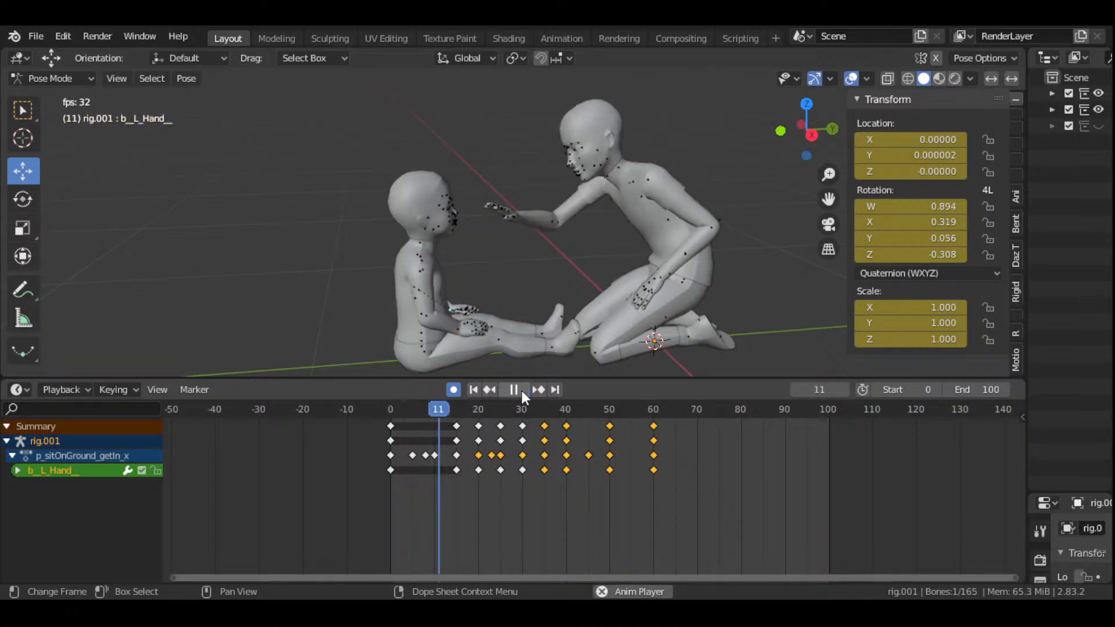
pyautogui.click(521, 390)
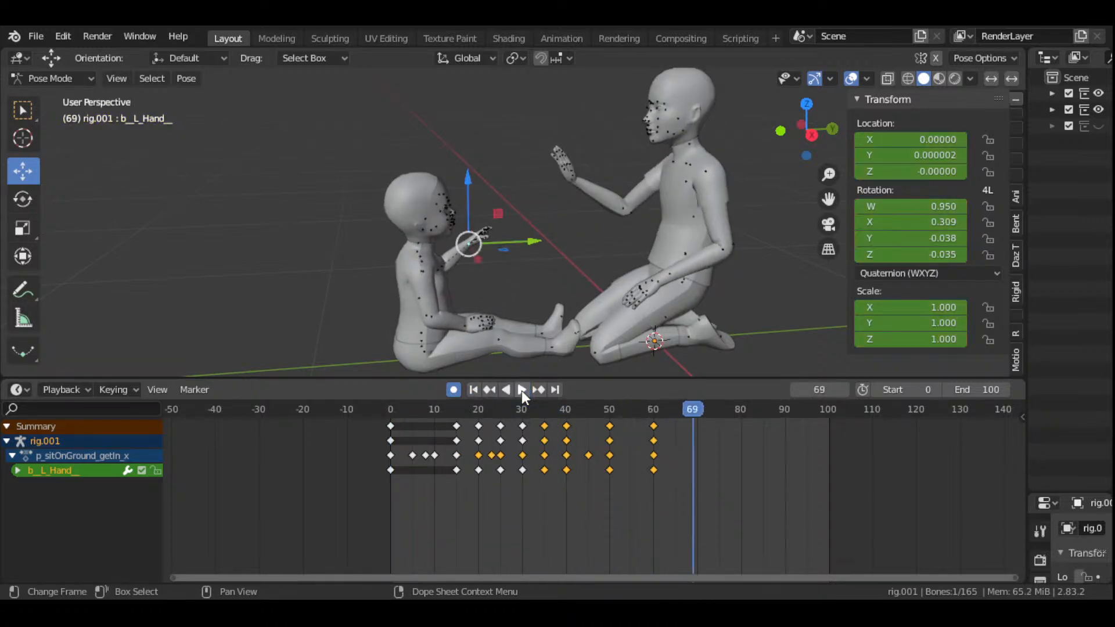
pyautogui.click(545, 413)
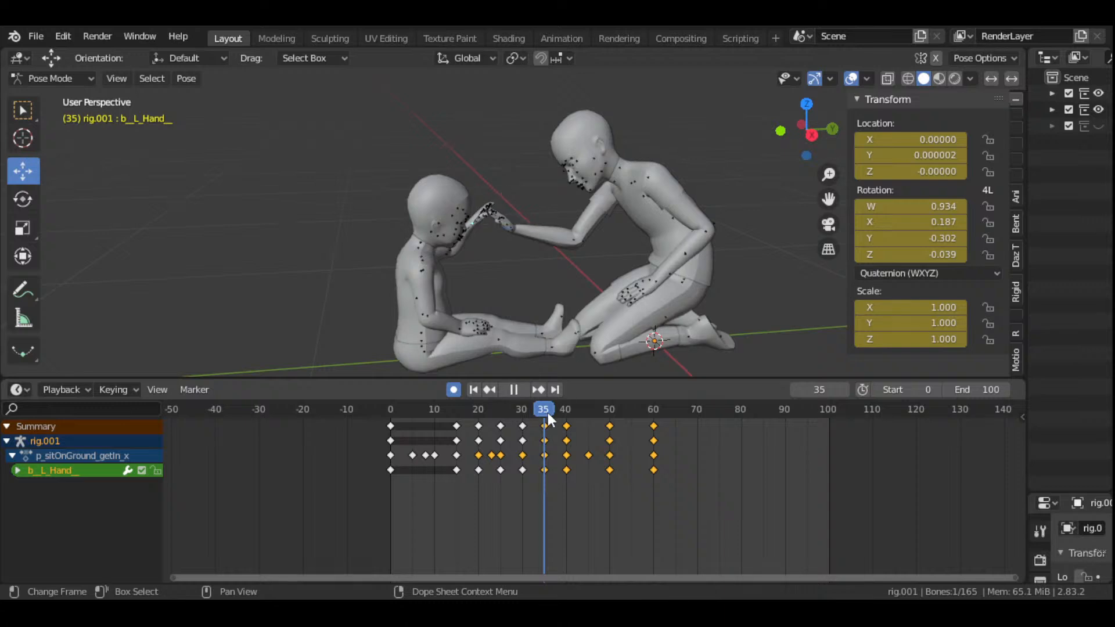
pyautogui.press('space')
pyautogui.moveTo(584, 419); pyautogui.dragTo(619, 450)
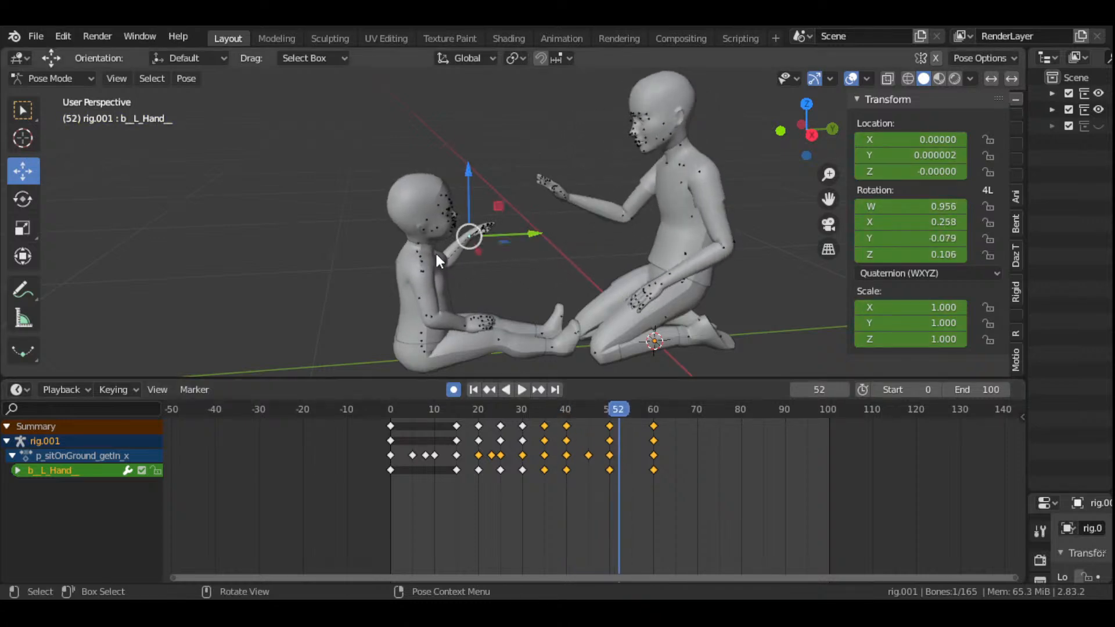
# - Move the child's neck keyframe from frame 50 to frame 55 to slow the head's turn
pyautogui.click(417, 244)
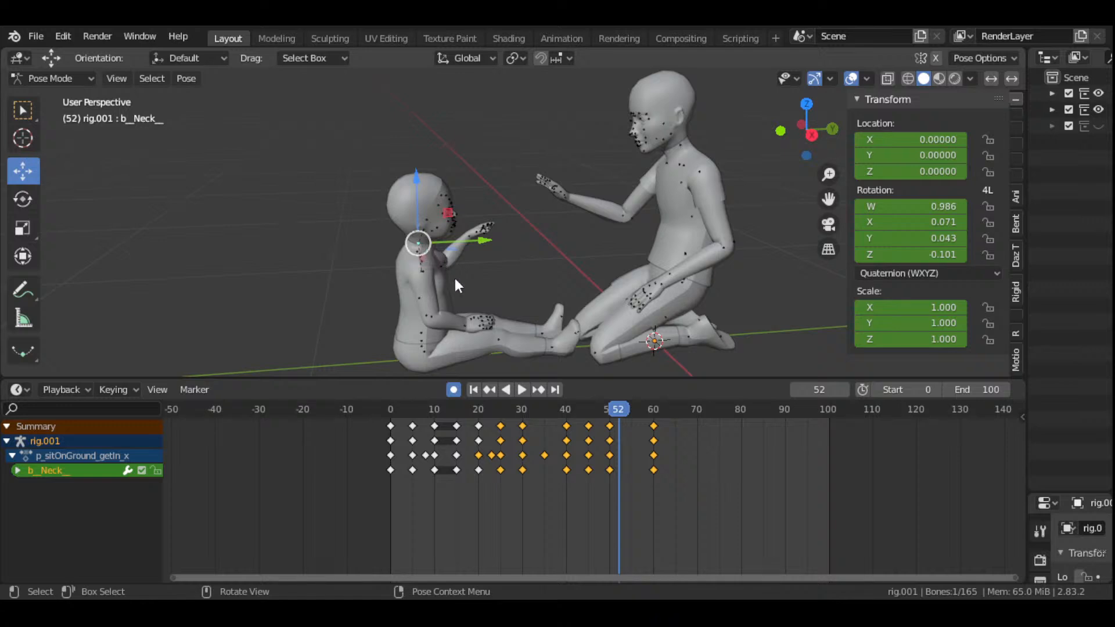
pyautogui.scroll(3, 647, 468)
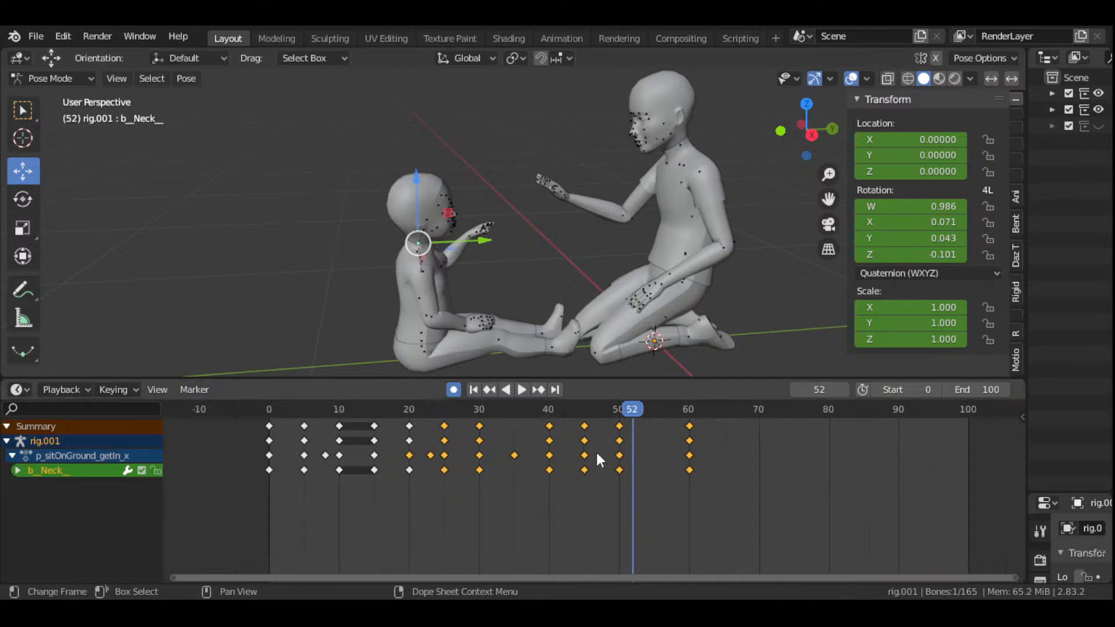
pyautogui.click(552, 416)
pyautogui.press('space')
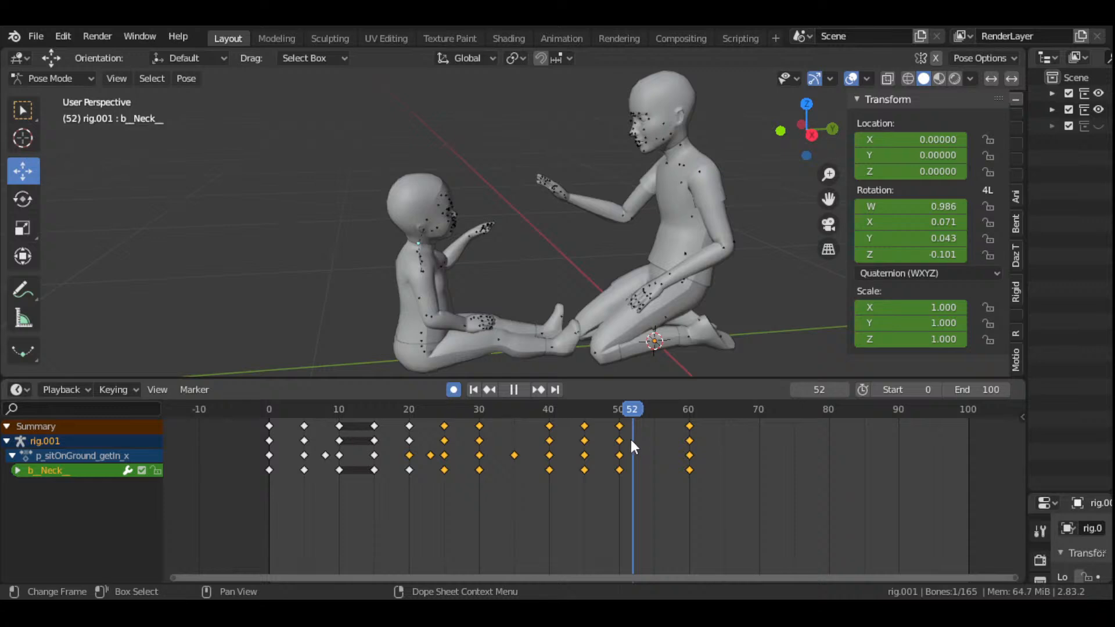
pyautogui.press('space')
pyautogui.click(620, 426)
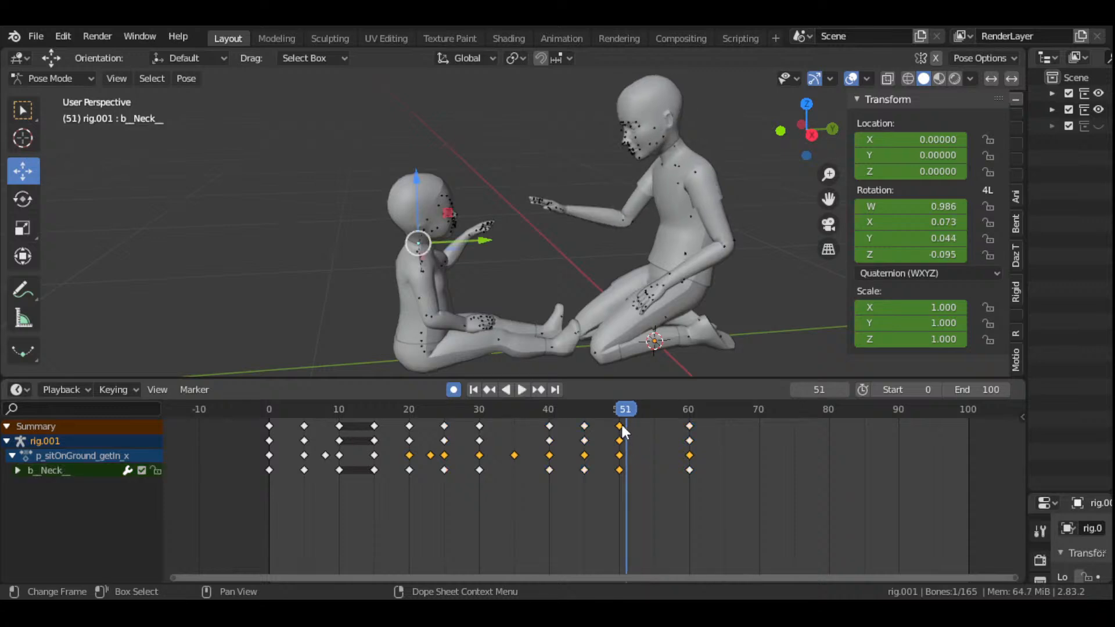
pyautogui.press('g')
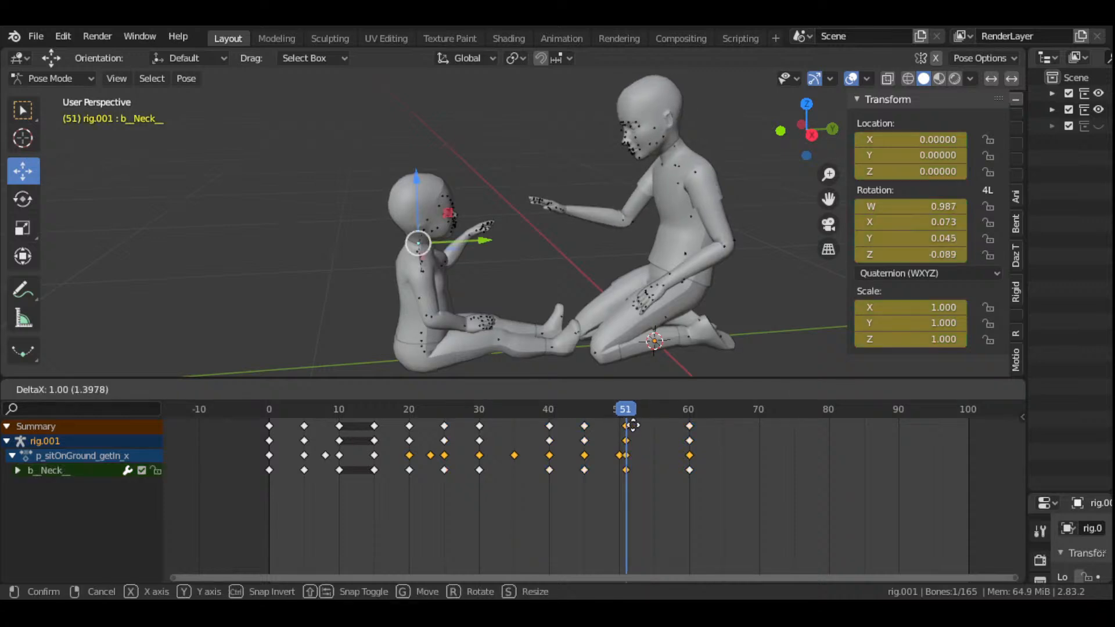
pyautogui.click(659, 428)
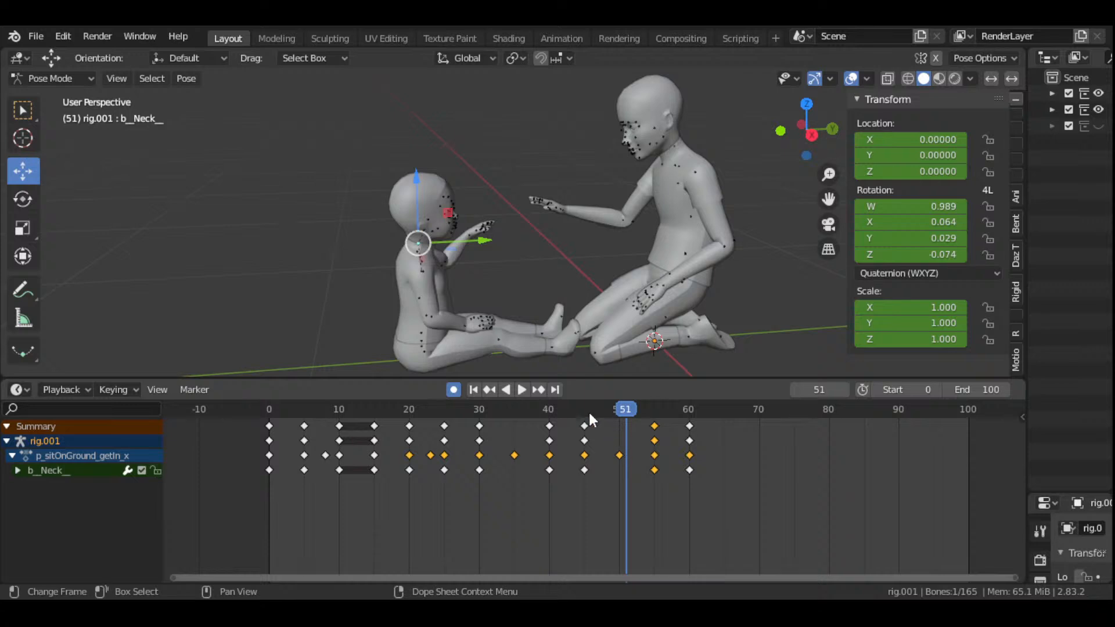
# - Play the animation from frame 20 to check the child's head timing
pyautogui.click(410, 414)
pyautogui.click(522, 390)
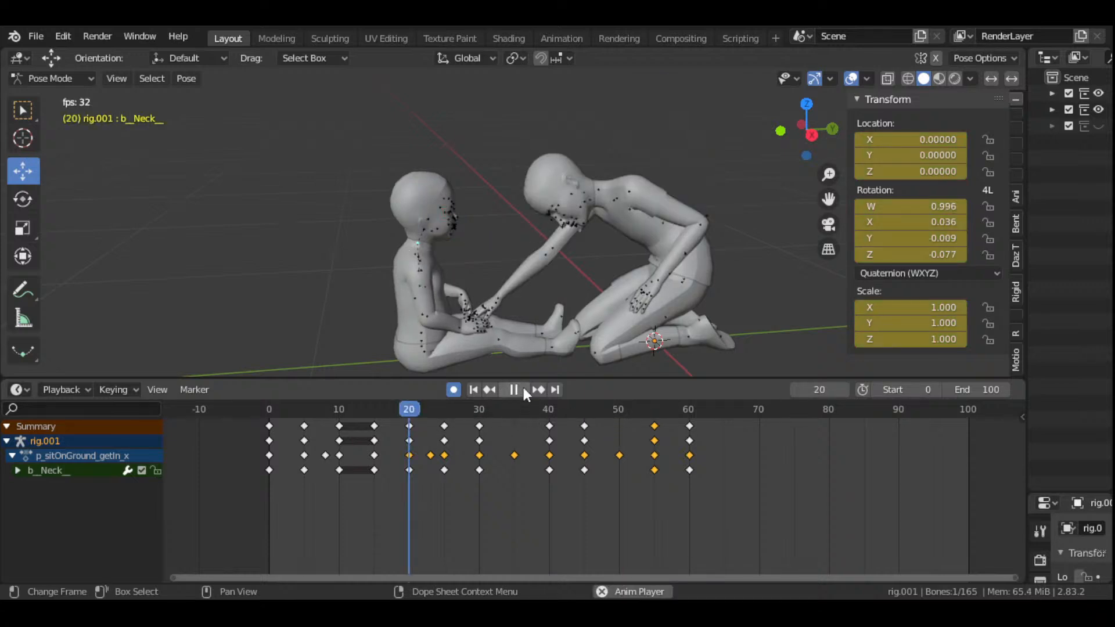
pyautogui.click(518, 389)
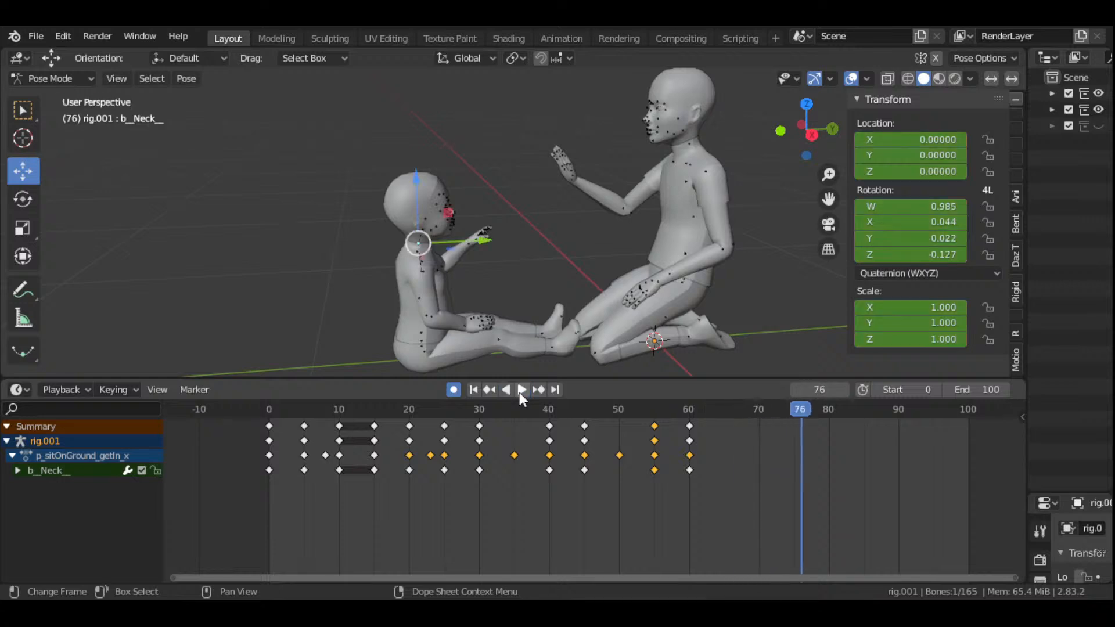
# - Move the child's neck keyframe from frame 60 to frame 65
pyautogui.click(690, 427)
pyautogui.press('g')
pyautogui.click(725, 431)
# - Duplicate the child's neck keyframe at frame 55 to frame 60 to hold the head's pose
pyautogui.click(538, 422)
pyautogui.press('space')
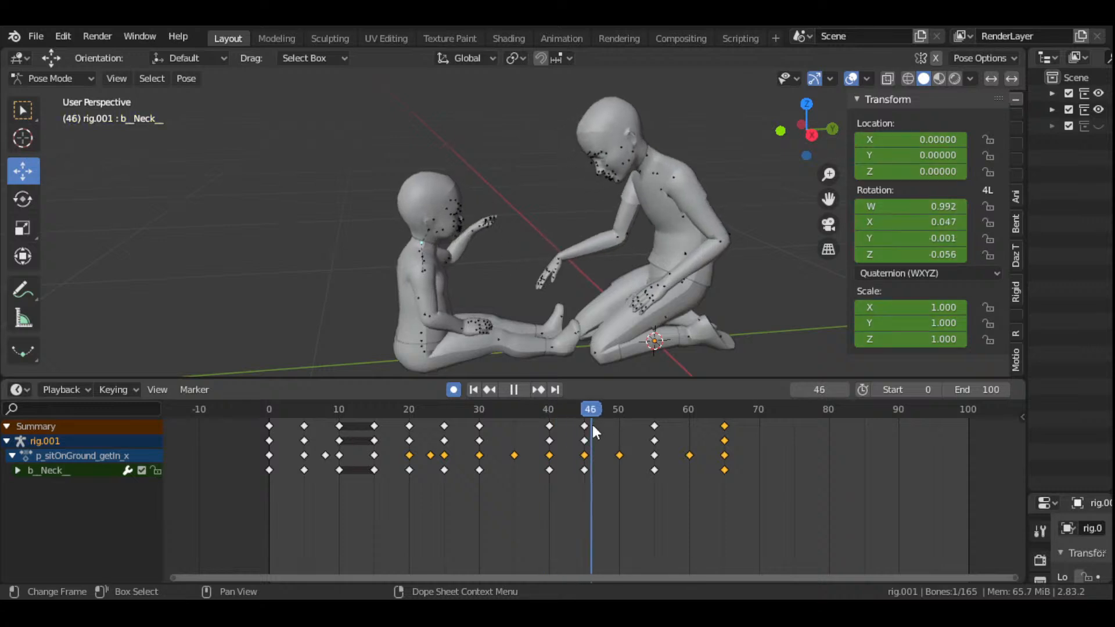
pyautogui.moveTo(624, 431); pyautogui.dragTo(653, 503)
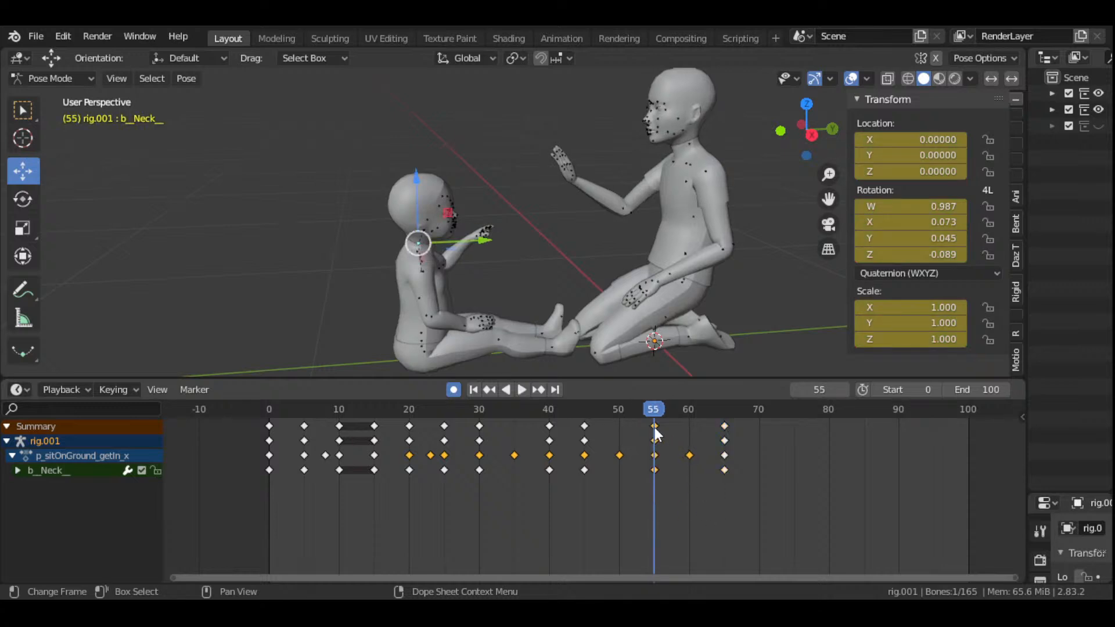
pyautogui.hotkey('shift', 'd')
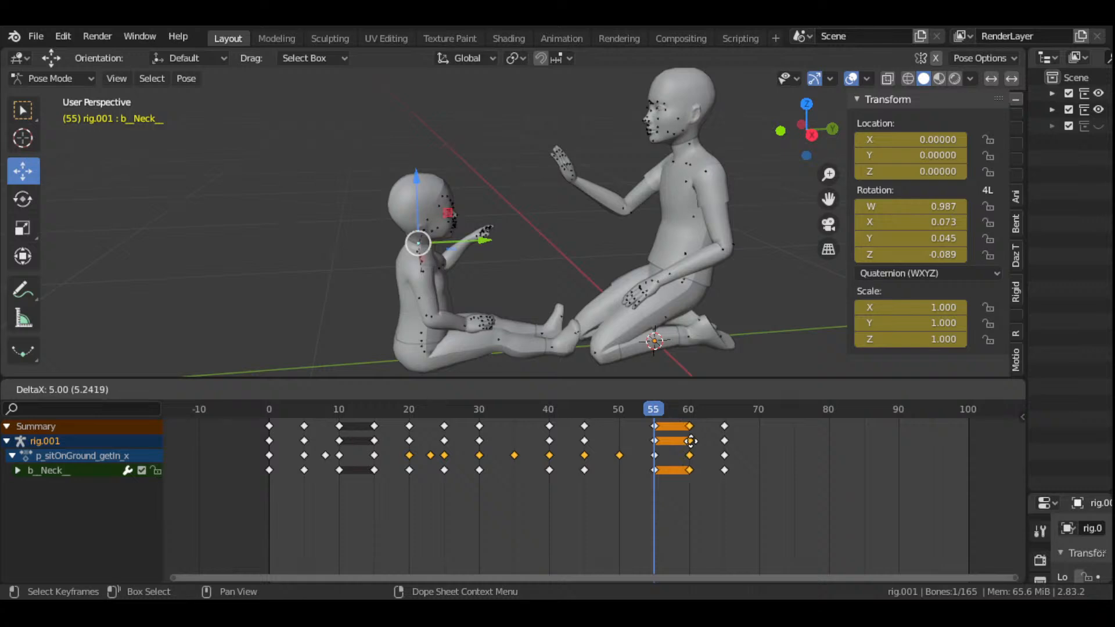
pyautogui.click(691, 441)
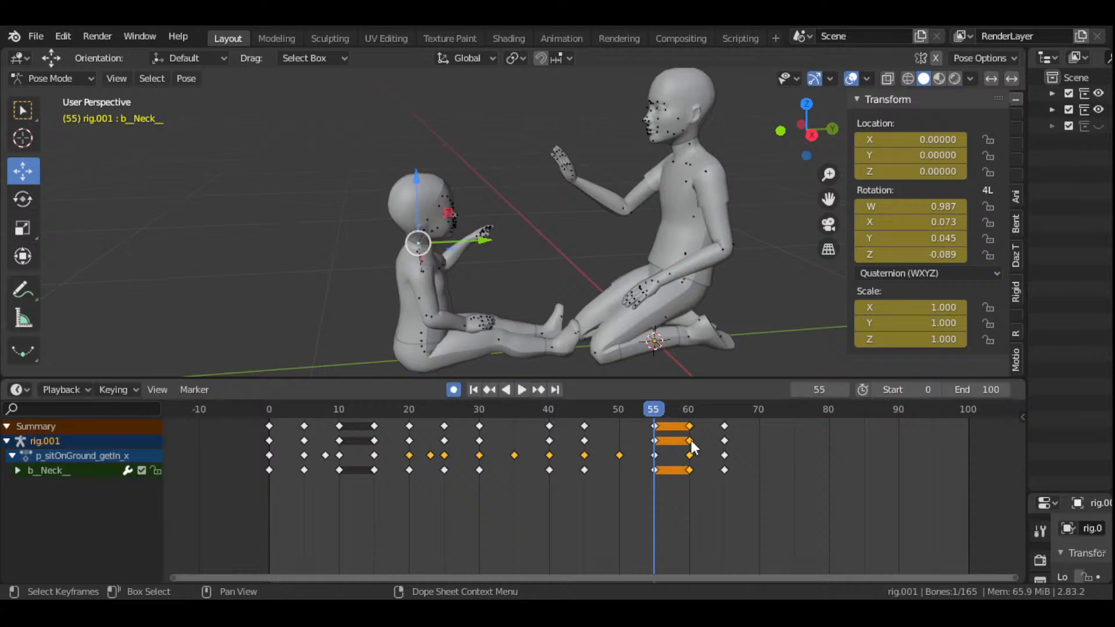
# - Play the animation from frames 55 and 30 and go to frame 40 to review the held head pose
pyautogui.click(522, 390)
pyautogui.click(522, 390)
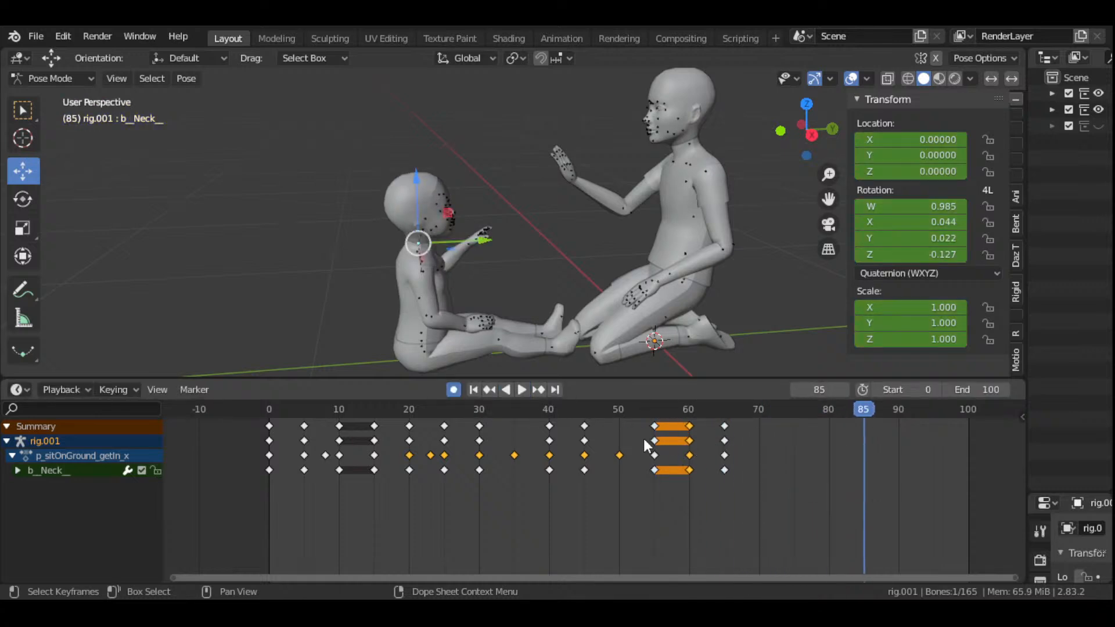
pyautogui.click(479, 414)
pyautogui.click(522, 390)
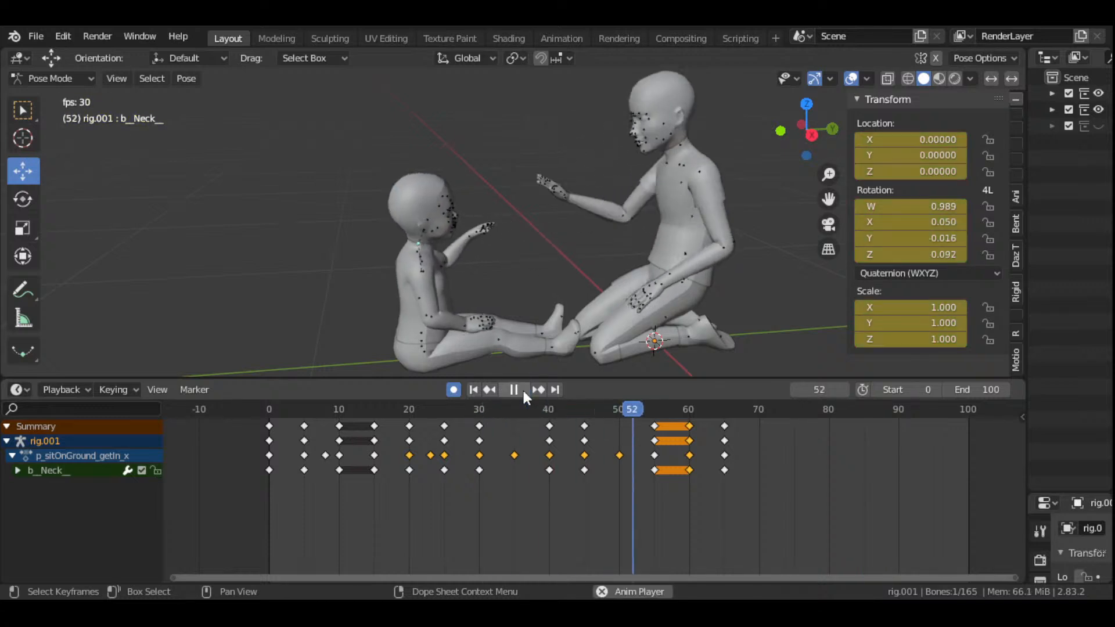
pyautogui.click(523, 389)
pyautogui.click(550, 414)
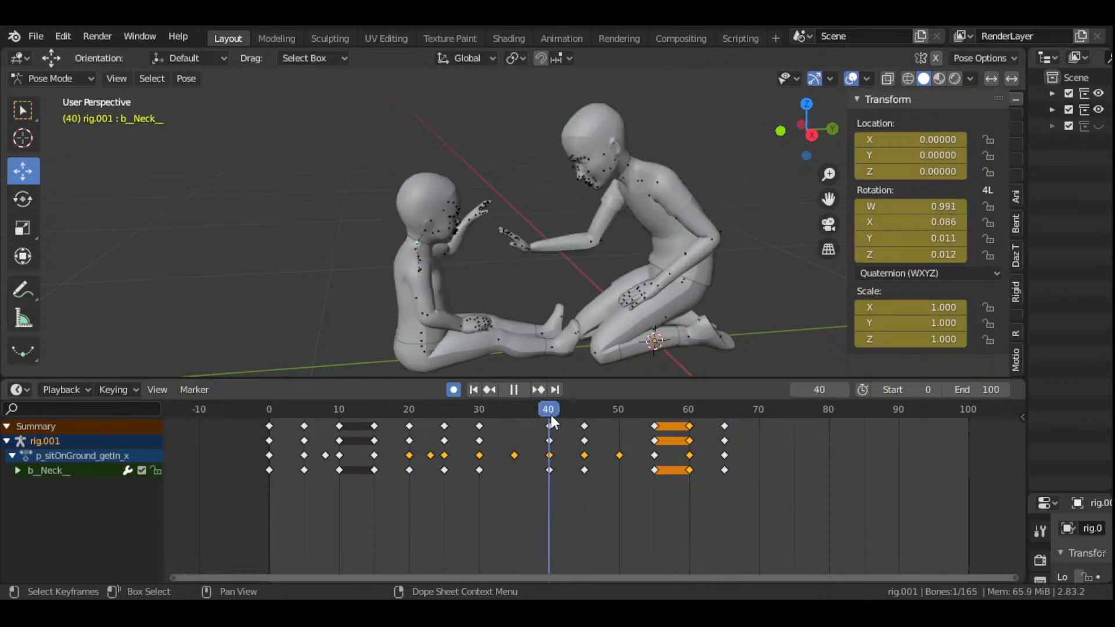
# - Move the child's last neck keyframe to frame 70
pyautogui.press('space')
pyautogui.moveTo(641, 457); pyautogui.dragTo(762, 415)
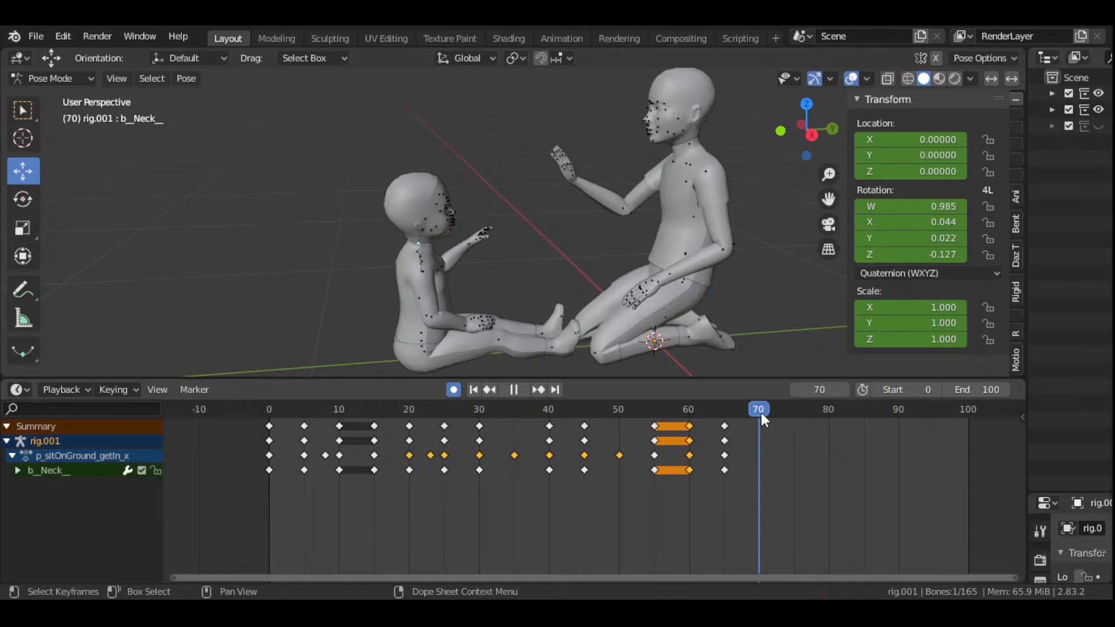
pyautogui.click(727, 424)
pyautogui.press('g')
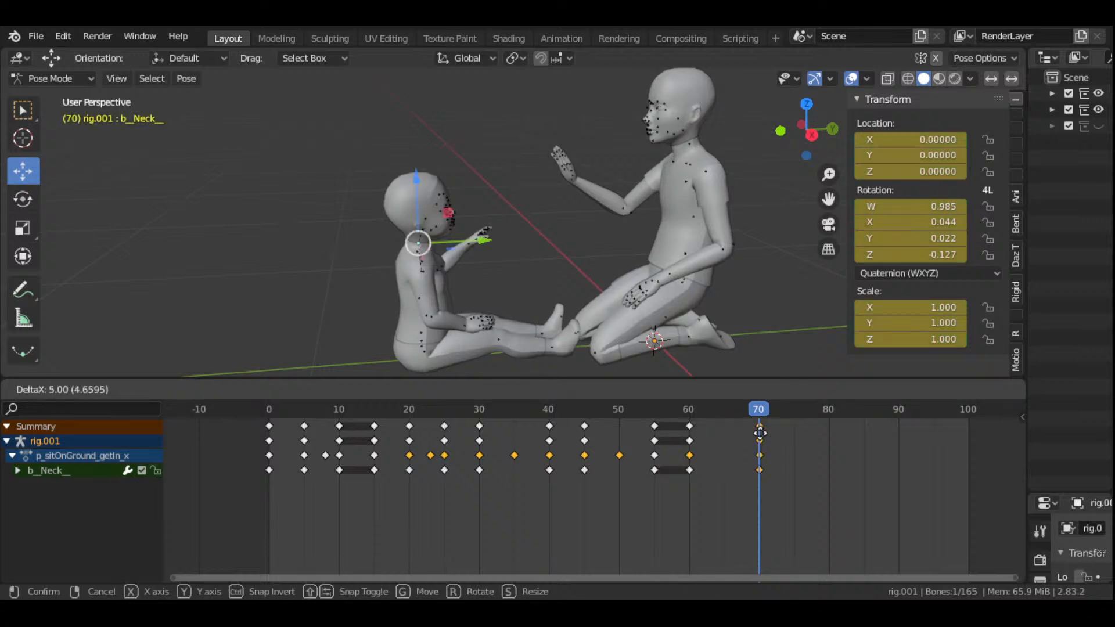
pyautogui.click(760, 433)
# - Play the animation from frame 0 and replay it from frame 60 to check the neck timing, ending on frame 70
pyautogui.moveTo(663, 579); pyautogui.dragTo(801, 577)
pyautogui.click(473, 390)
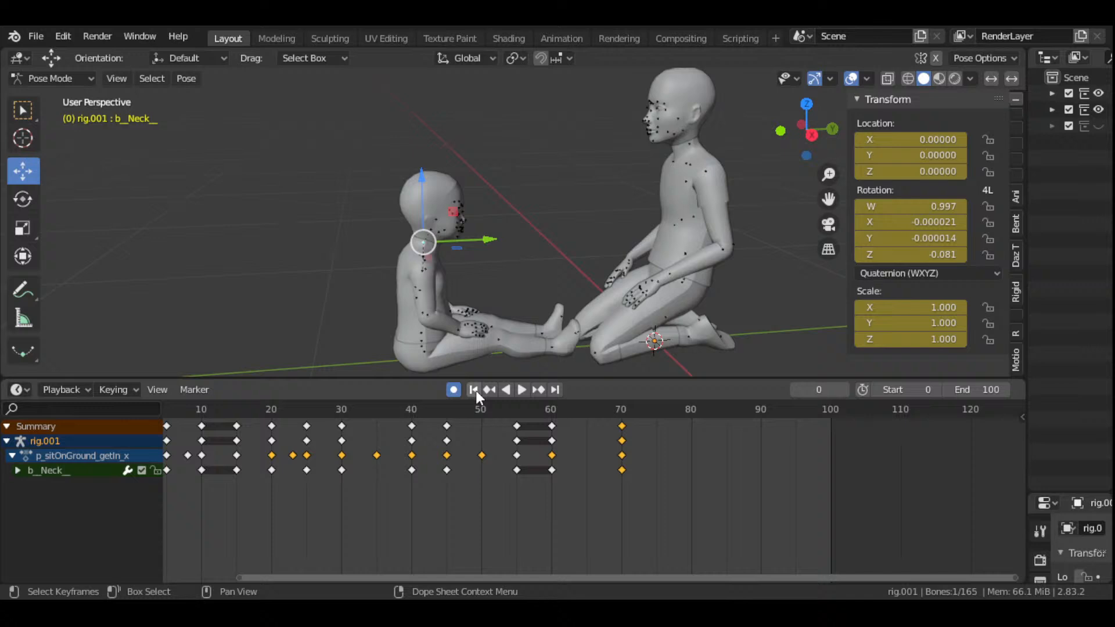
pyautogui.click(525, 390)
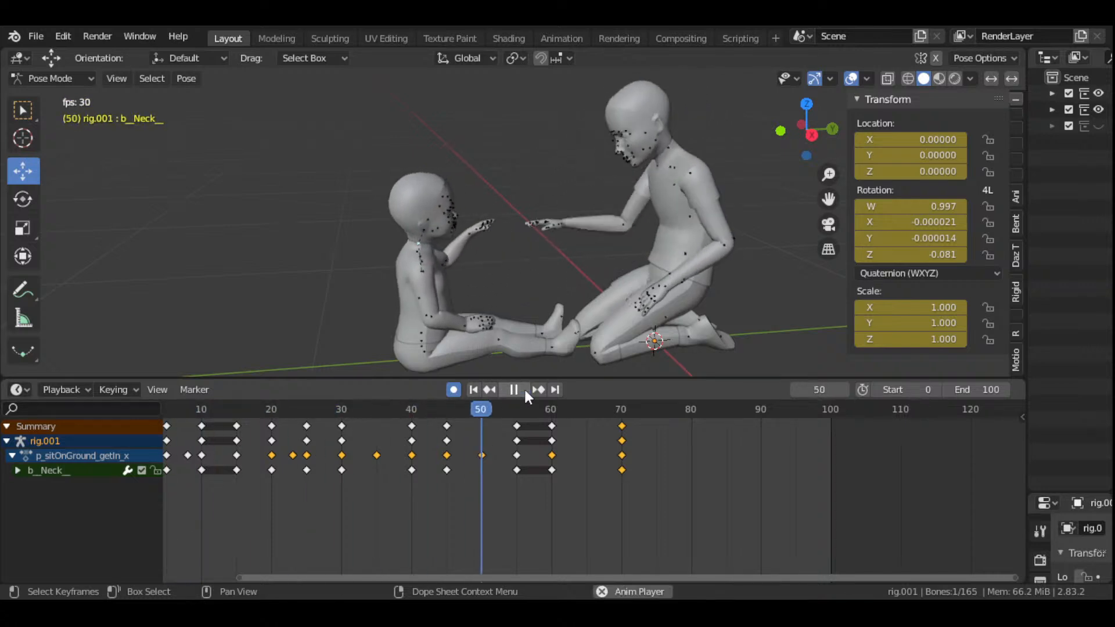
pyautogui.click(524, 390)
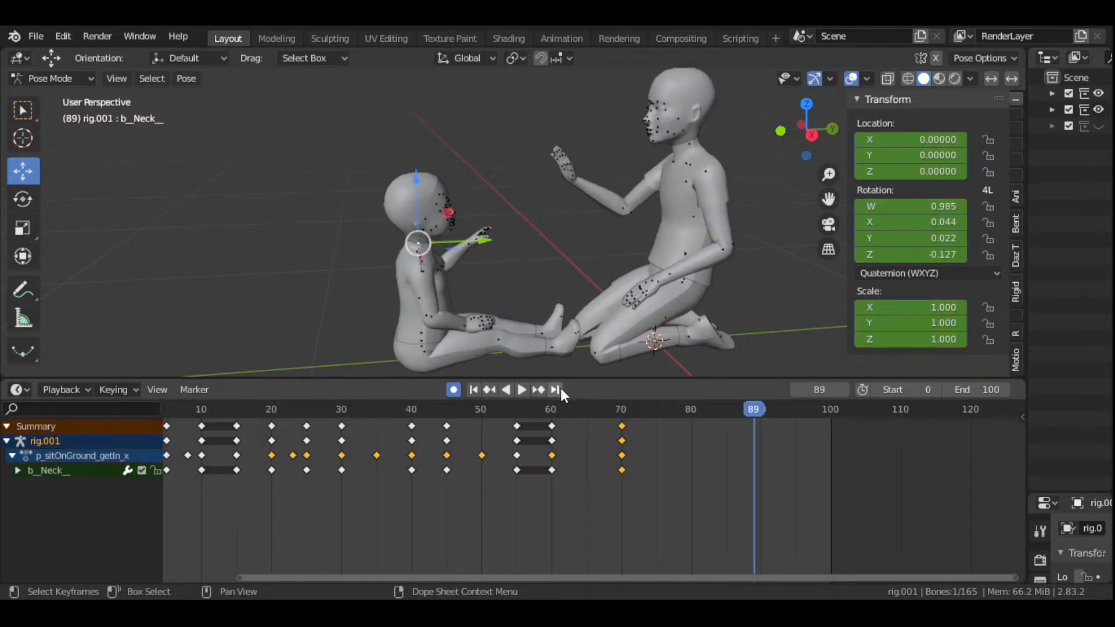
pyautogui.click(550, 413)
pyautogui.press('space')
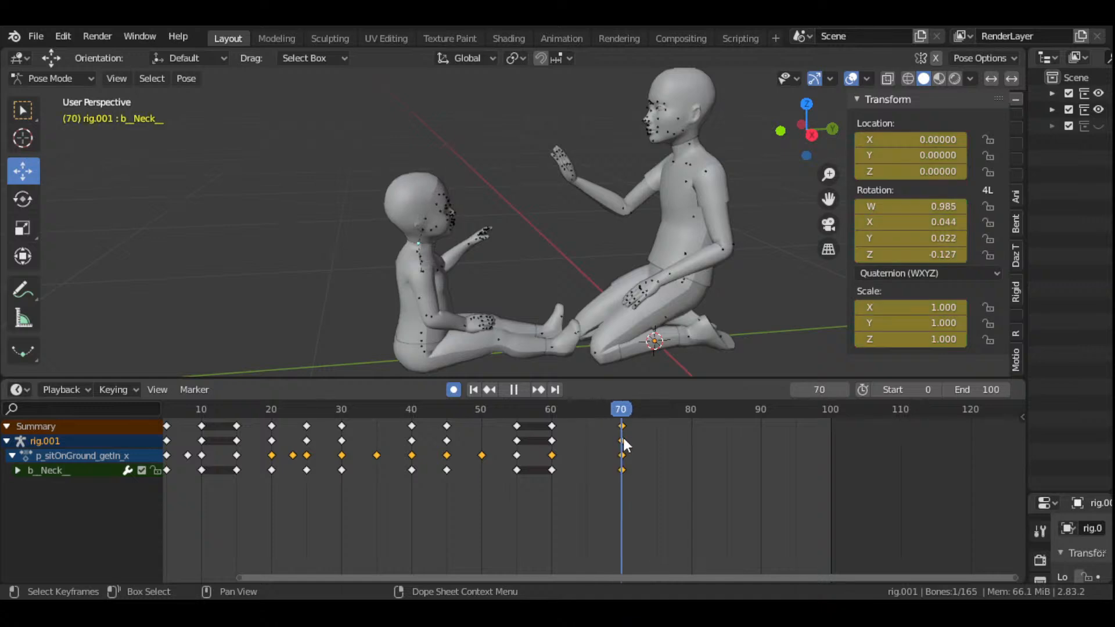
pyautogui.press('space')
# - Select the child's right clavicle bone at frame 70, viewed from behind, and bring its keyframes from frame 0 into view
pyautogui.moveTo(807, 129); pyautogui.dragTo(761, 116)
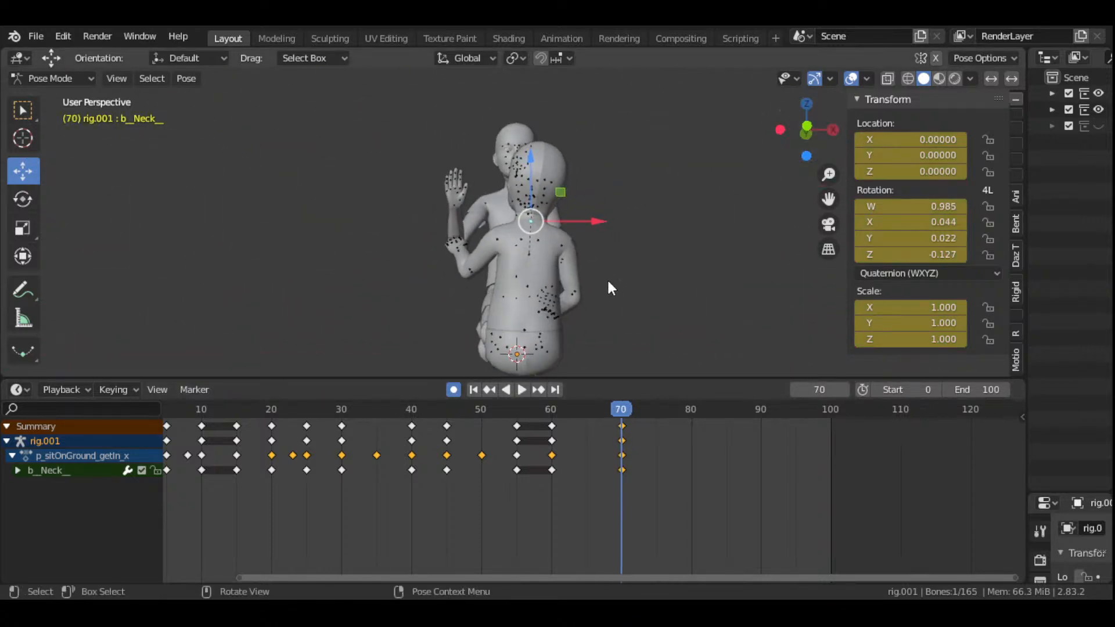
pyautogui.scroll(2, 571, 283)
pyautogui.click(559, 255)
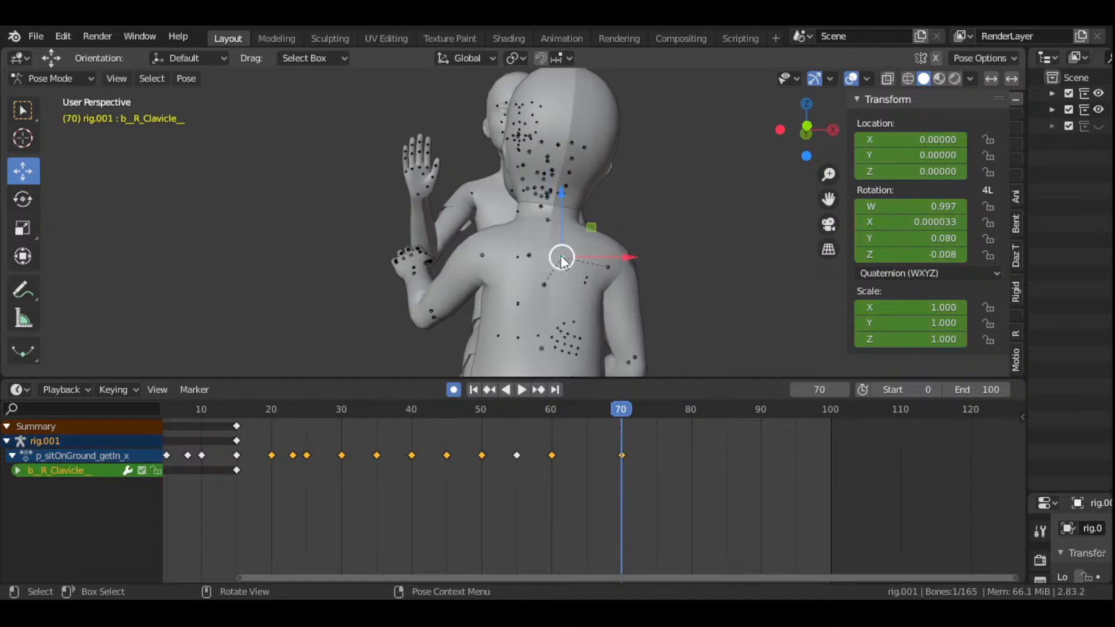
pyautogui.scroll(-4, 569, 279)
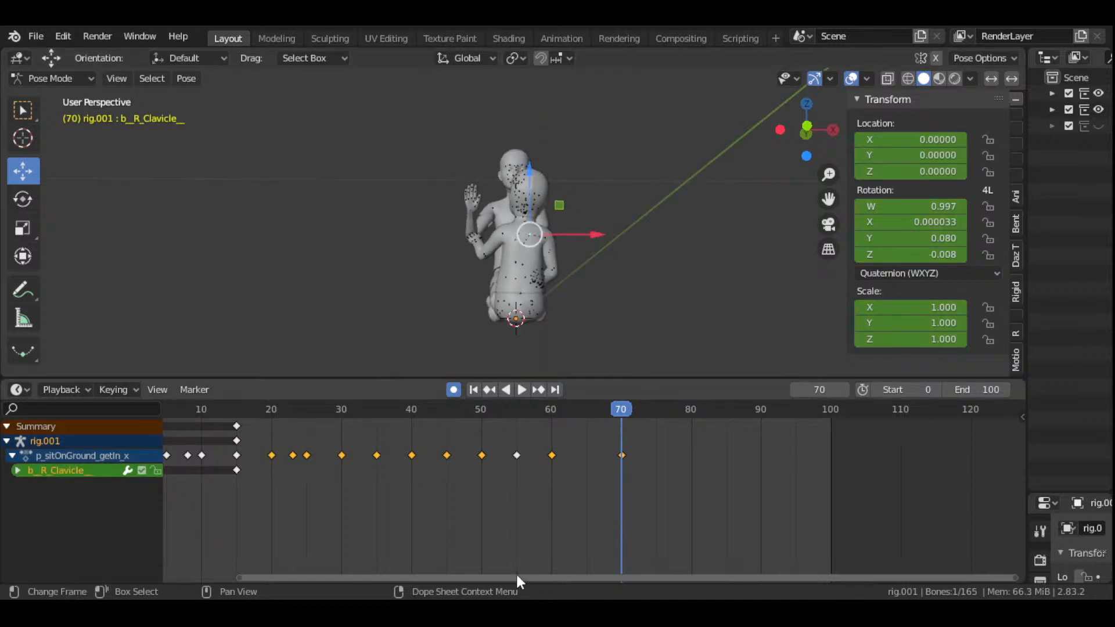
pyautogui.moveTo(517, 576); pyautogui.dragTo(394, 556)
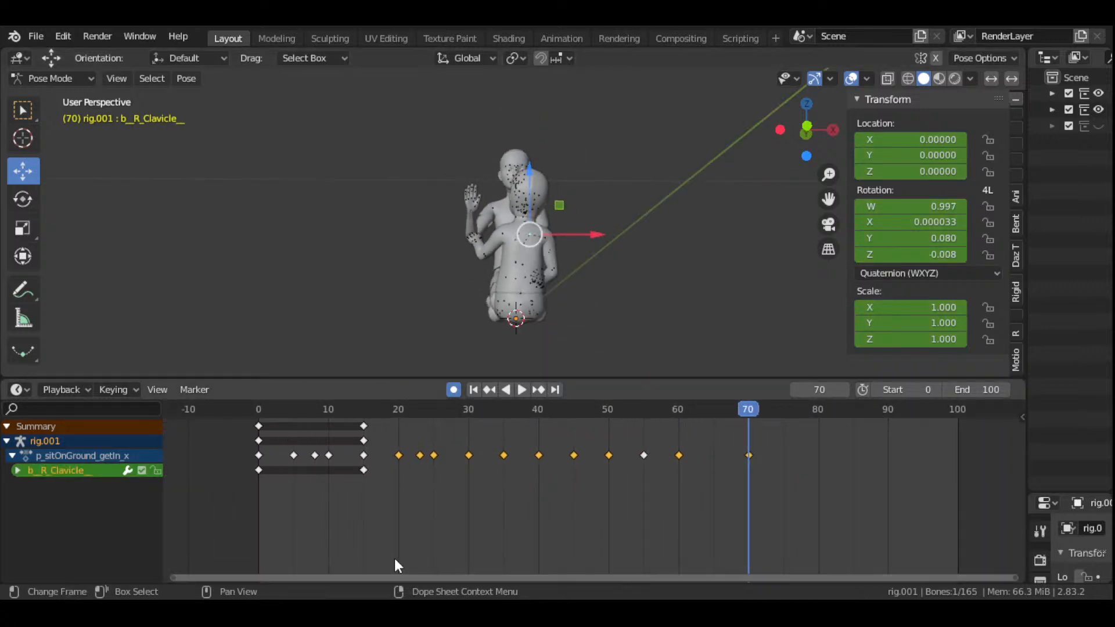
# - Insert a LocRotScale keyframe on the seated figure's right clavicle bone at frame 30
pyautogui.click(259, 415)
pyautogui.press('space')
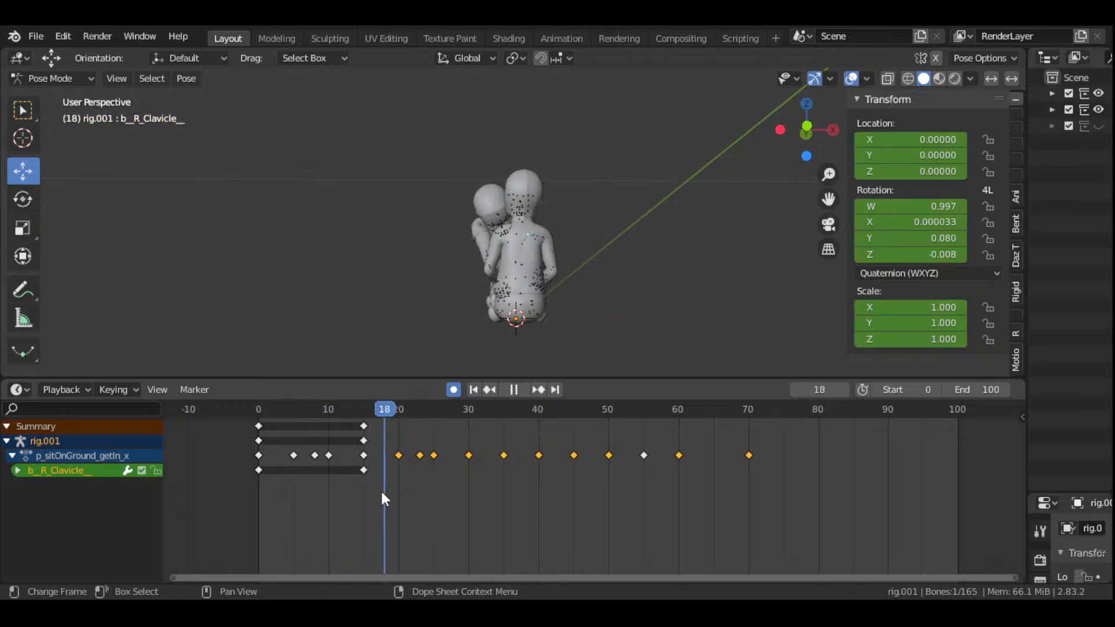
pyautogui.moveTo(382, 499); pyautogui.dragTo(469, 504)
pyautogui.moveTo(807, 125)
pyautogui.mouseDown()
pyautogui.moveTo(820, 199)
pyautogui.moveTo(808, 124)
pyautogui.mouseUp()
pyautogui.scroll(8, 720, 224)
pyautogui.scroll(-4, 721, 224)
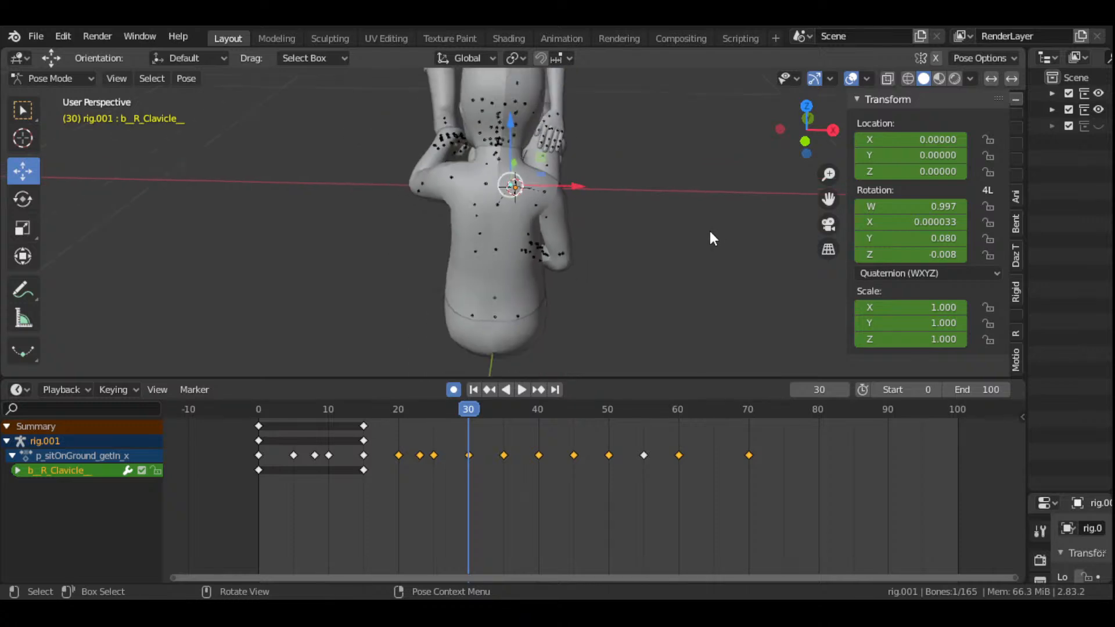
pyautogui.press('i')
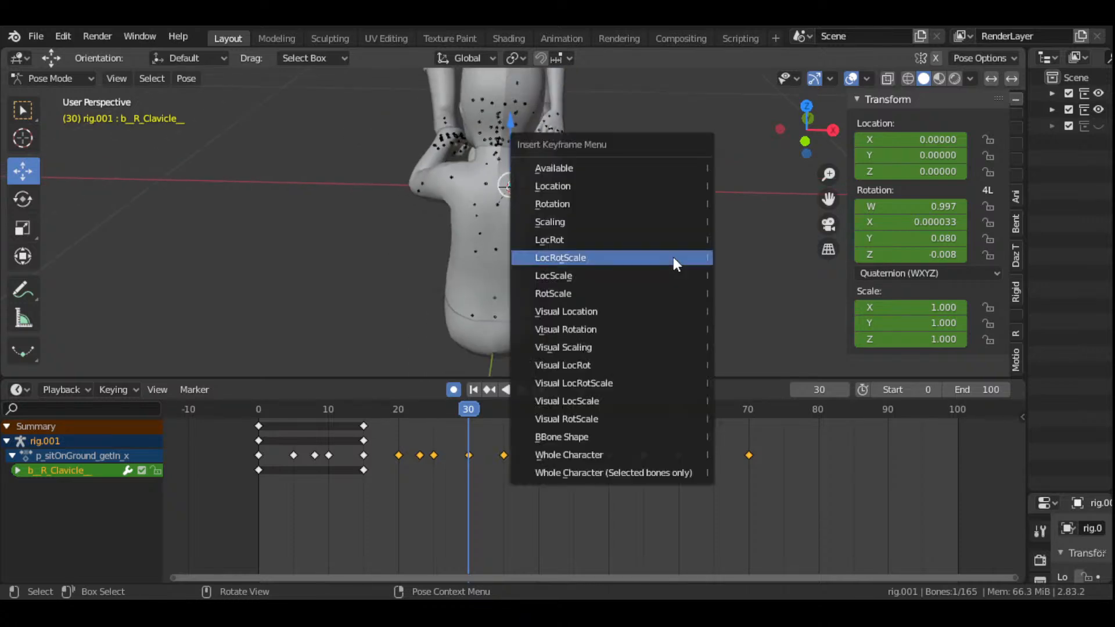
pyautogui.click(675, 260)
# - Rotate the seated figure's right clavicle slightly at frame 40 to adjust the shoulder and arm
pyautogui.press('space')
pyautogui.moveTo(470, 410); pyautogui.dragTo(538, 434)
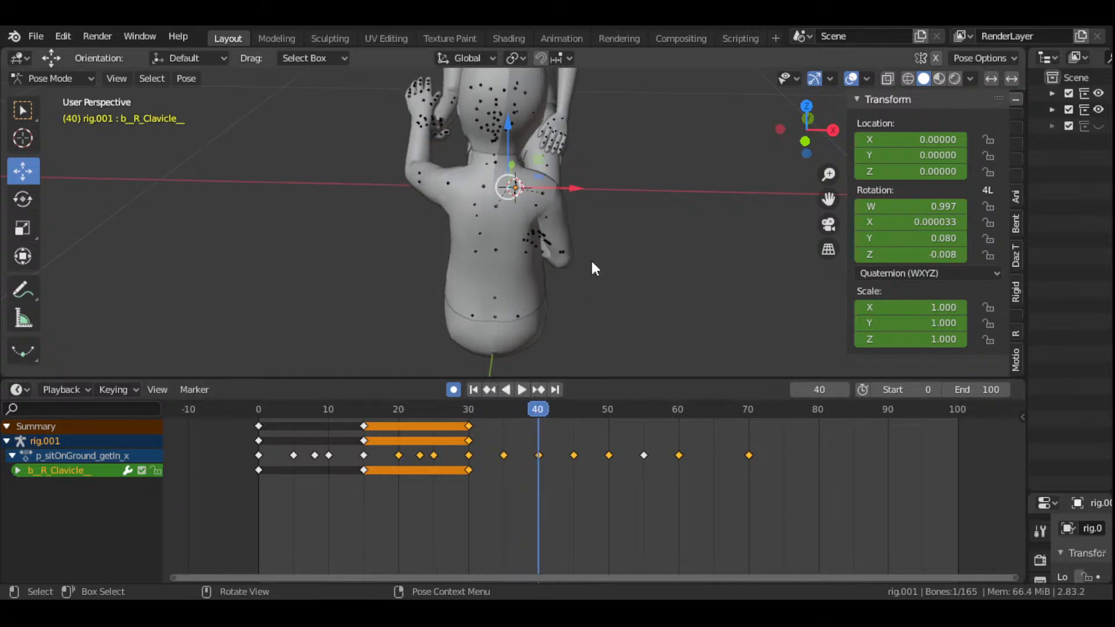
pyautogui.press('r')
pyautogui.click(586, 232)
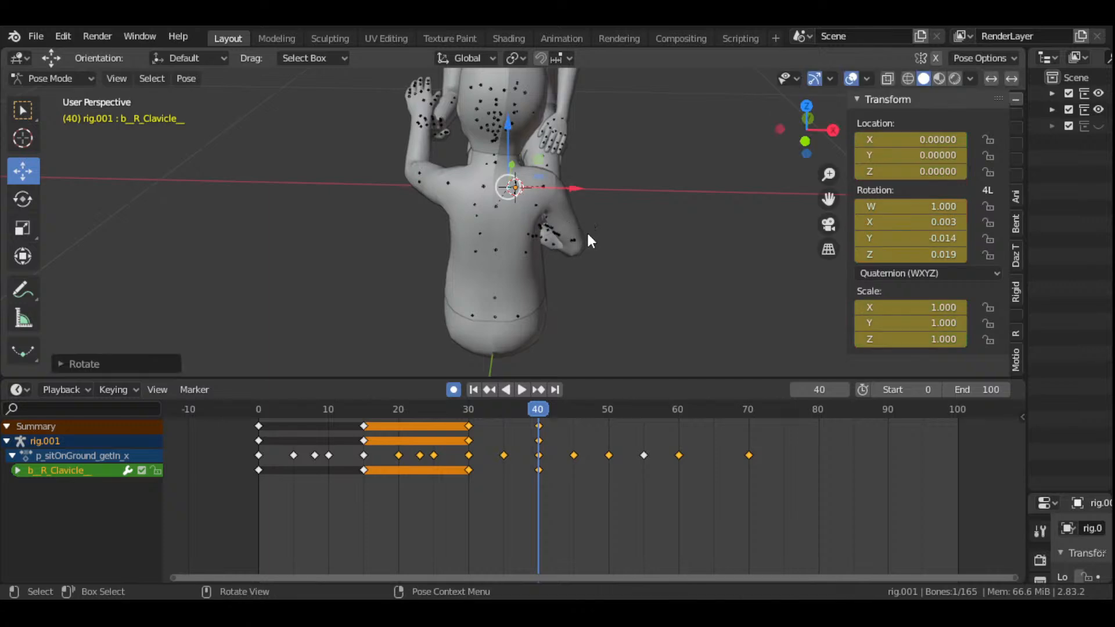
# - Insert a keyframe on the seated figure's right upper arm bone at frame 30
pyautogui.click(545, 186)
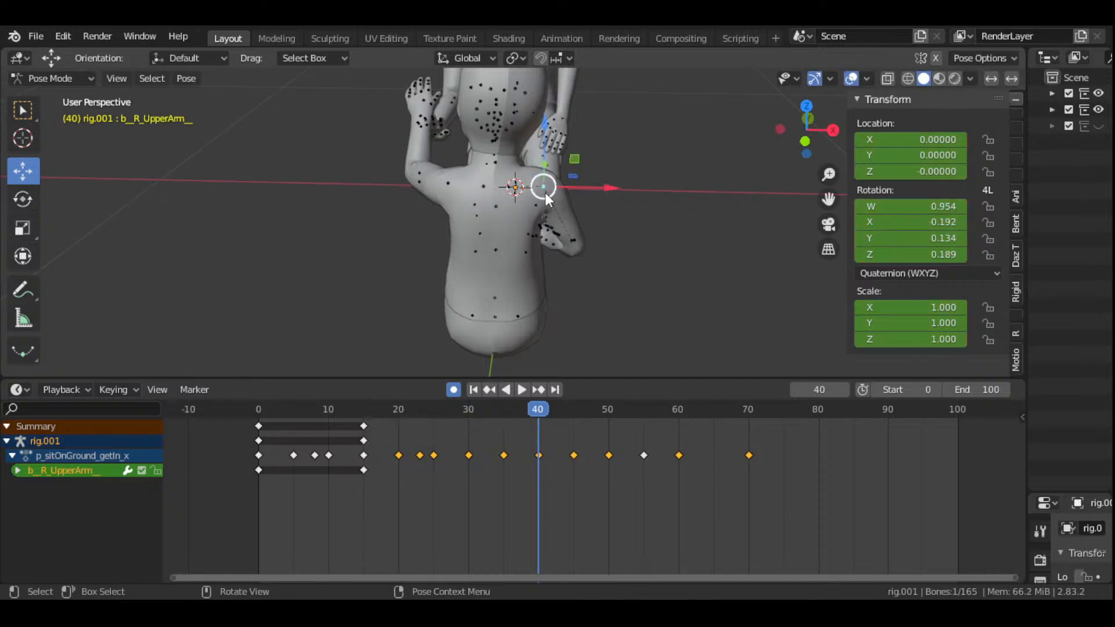
pyautogui.click(472, 416)
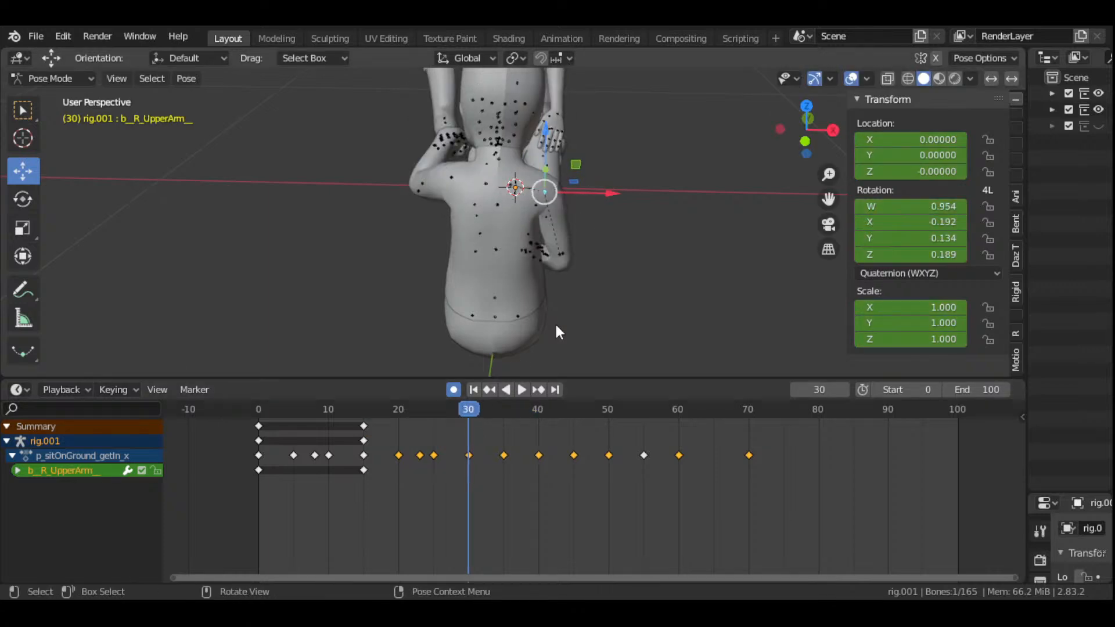
pyautogui.press('i')
pyautogui.click(589, 286)
# - Rotate the right upper arm at frame 40 so the elbow sits closer to the torso, and check the motion from frame 30
pyautogui.press('space')
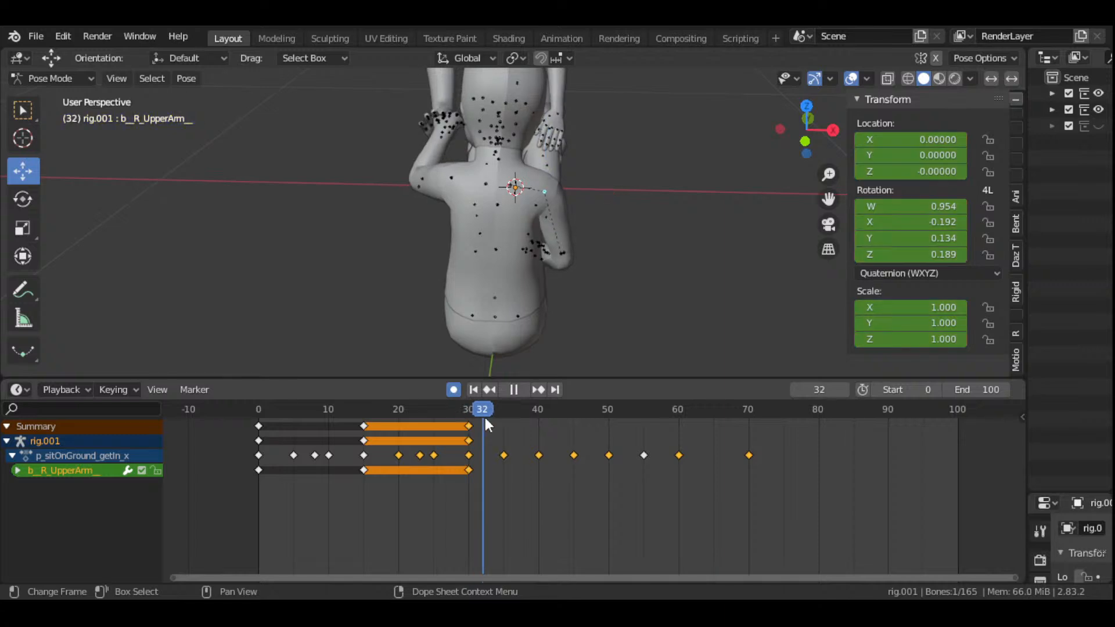
pyautogui.press('space')
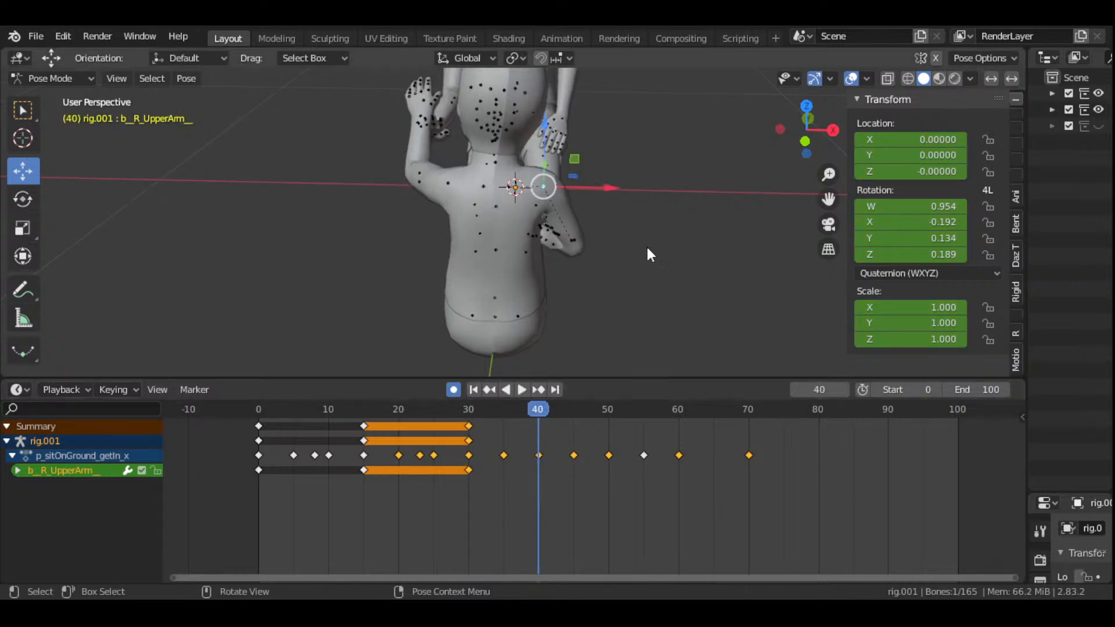
pyautogui.press('r')
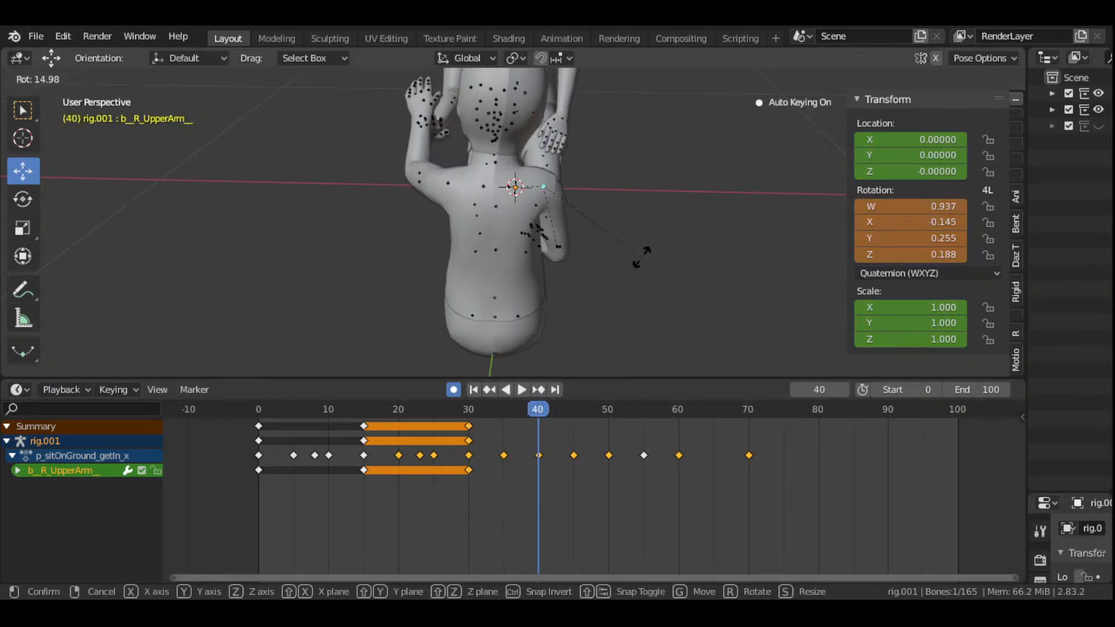
pyautogui.click(641, 256)
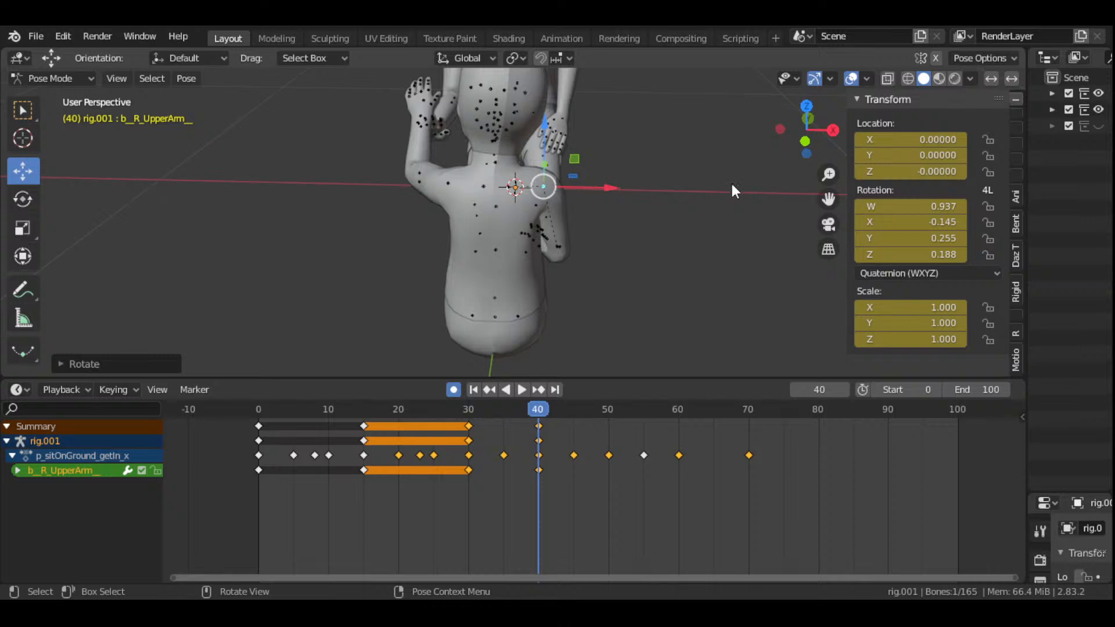
pyautogui.moveTo(807, 129); pyautogui.dragTo(867, 140)
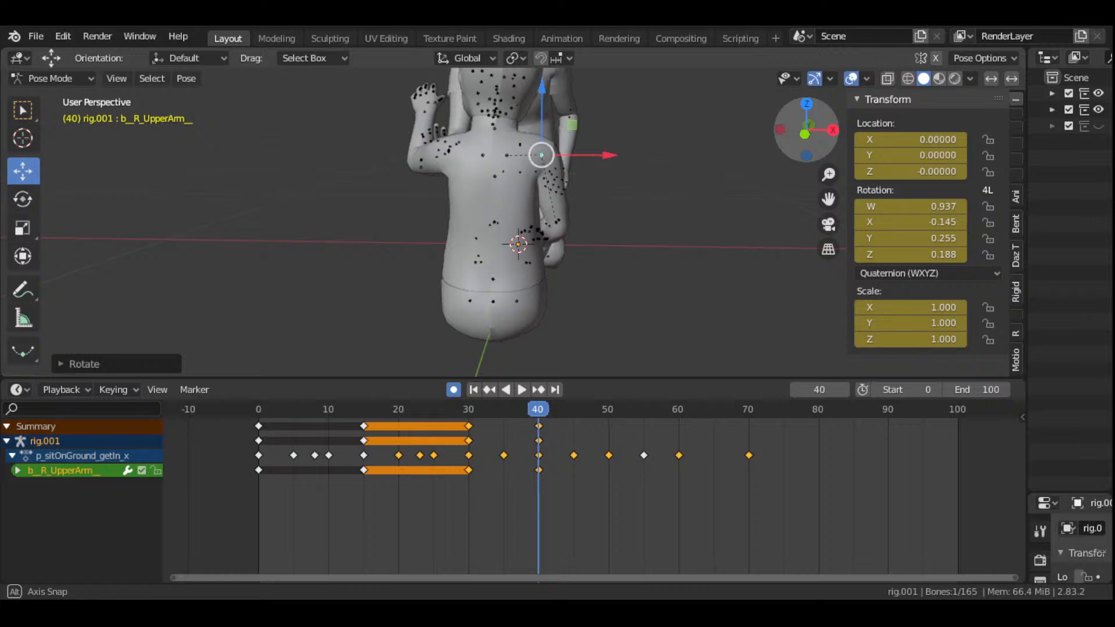
pyautogui.press('r')
pyautogui.click(691, 204)
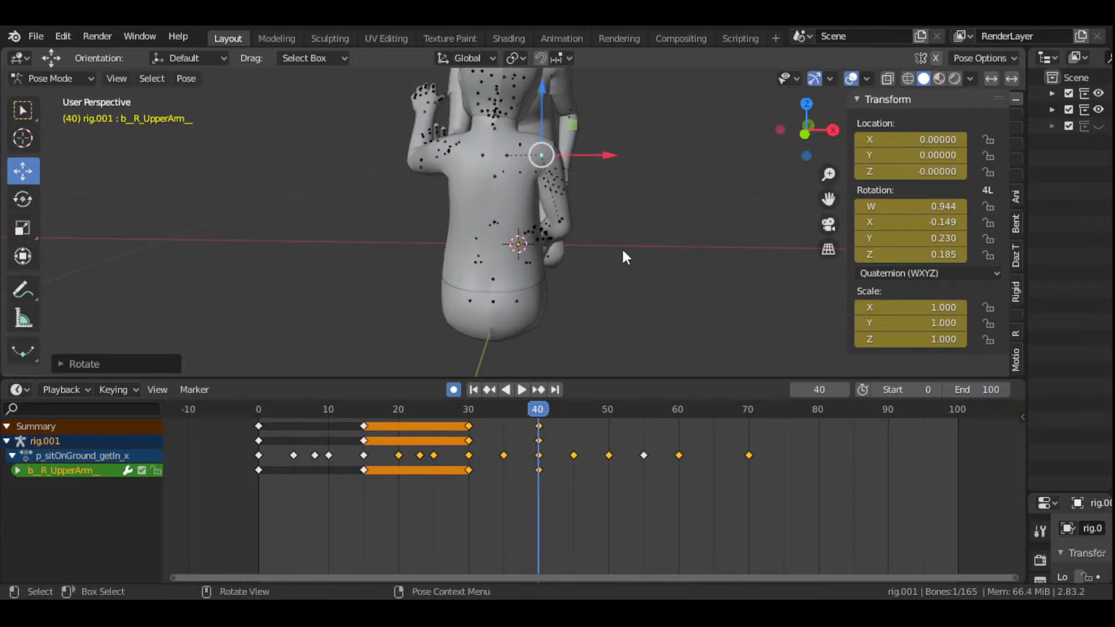
pyautogui.click(468, 410)
pyautogui.press('space')
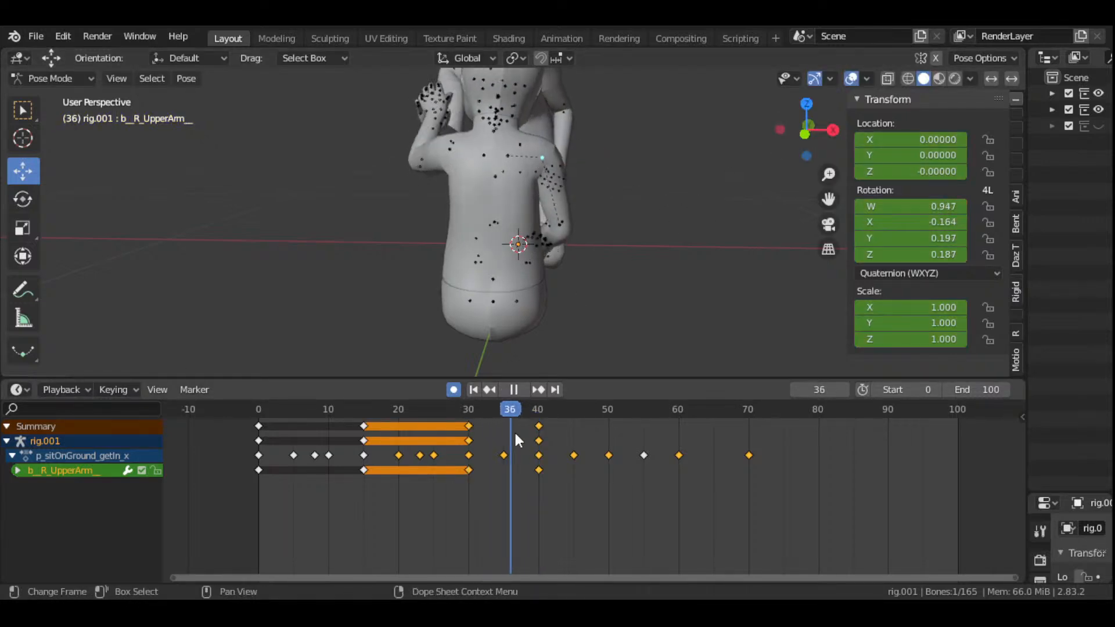
pyautogui.press('space')
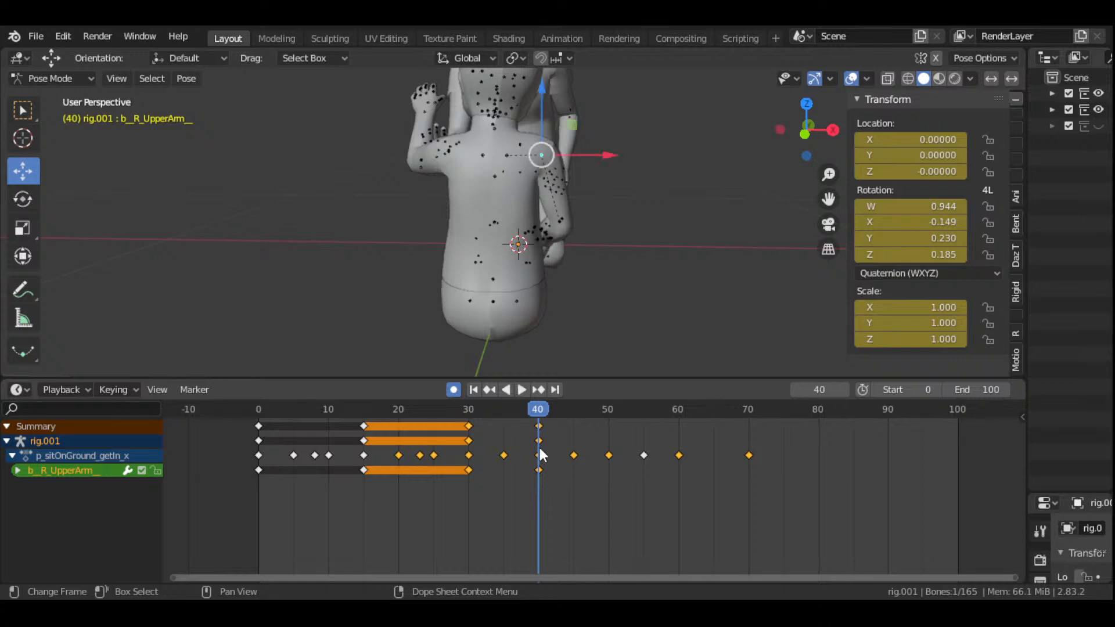
# - Key the location, rotation and scale of the seated figure's right forearm bone at frame 30
pyautogui.click(468, 409)
pyautogui.moveTo(807, 129); pyautogui.dragTo(737, 133)
pyautogui.click(440, 211)
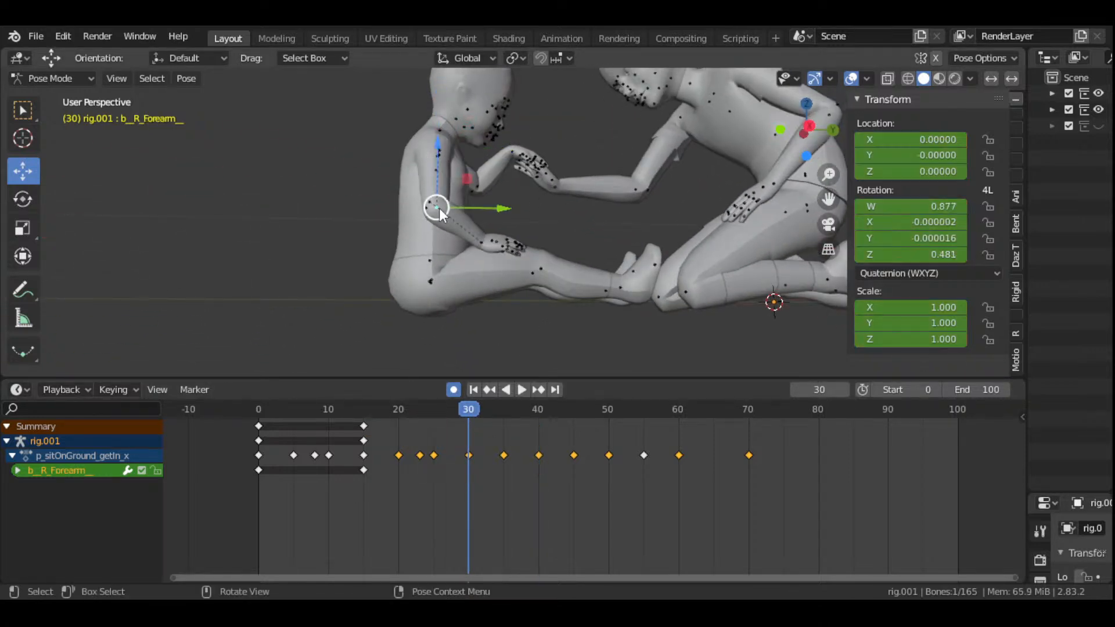
pyautogui.press('i')
pyautogui.click(523, 318)
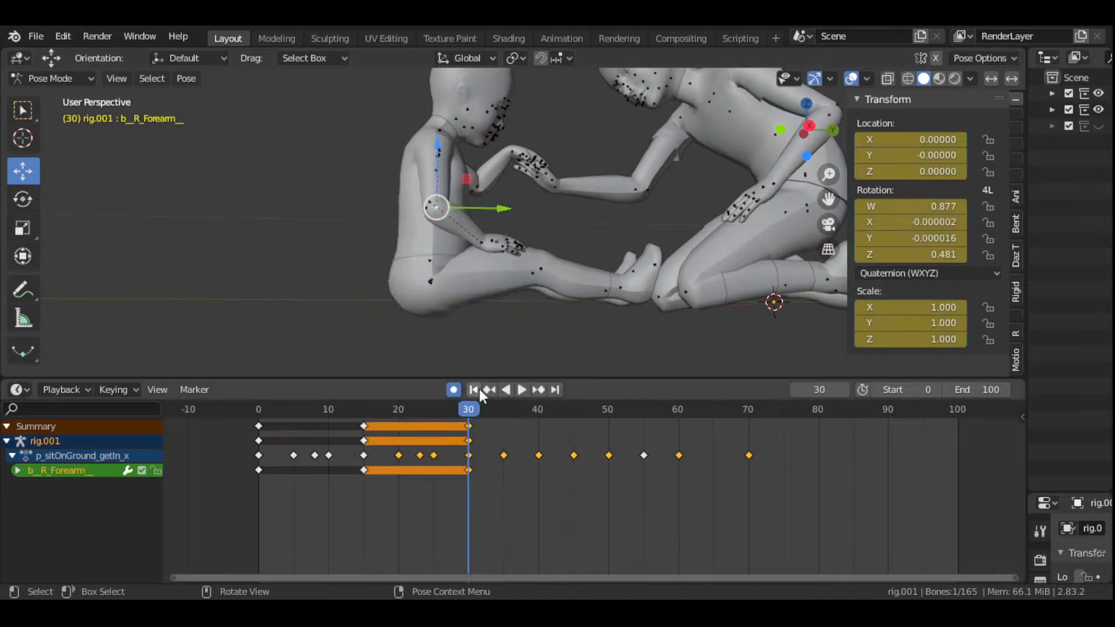
# - Rotate the right forearm down at frame 40 so the hand rests on the leg, checking the motion from frame 30
pyautogui.moveTo(476, 410); pyautogui.dragTo(537, 440)
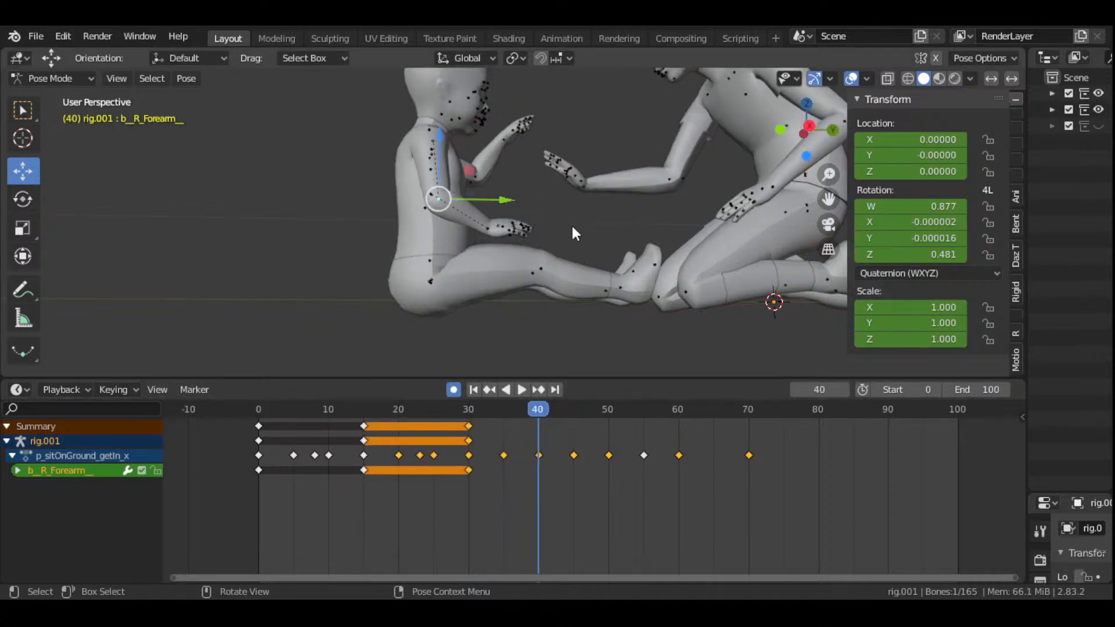
pyautogui.press('r')
pyautogui.click(570, 251)
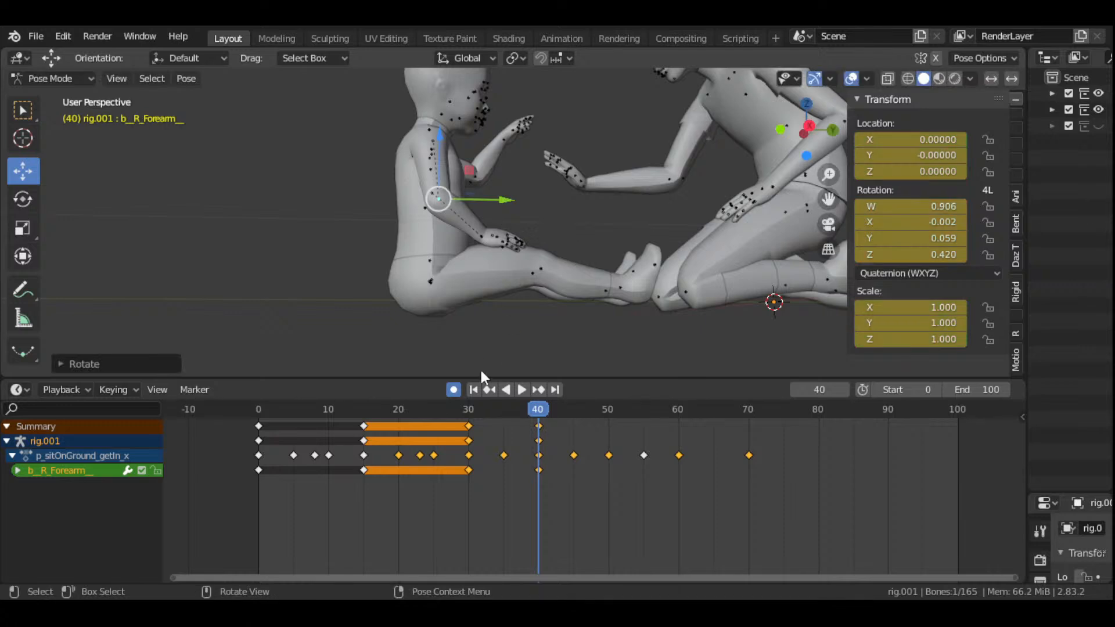
pyautogui.click(469, 414)
pyautogui.press('space')
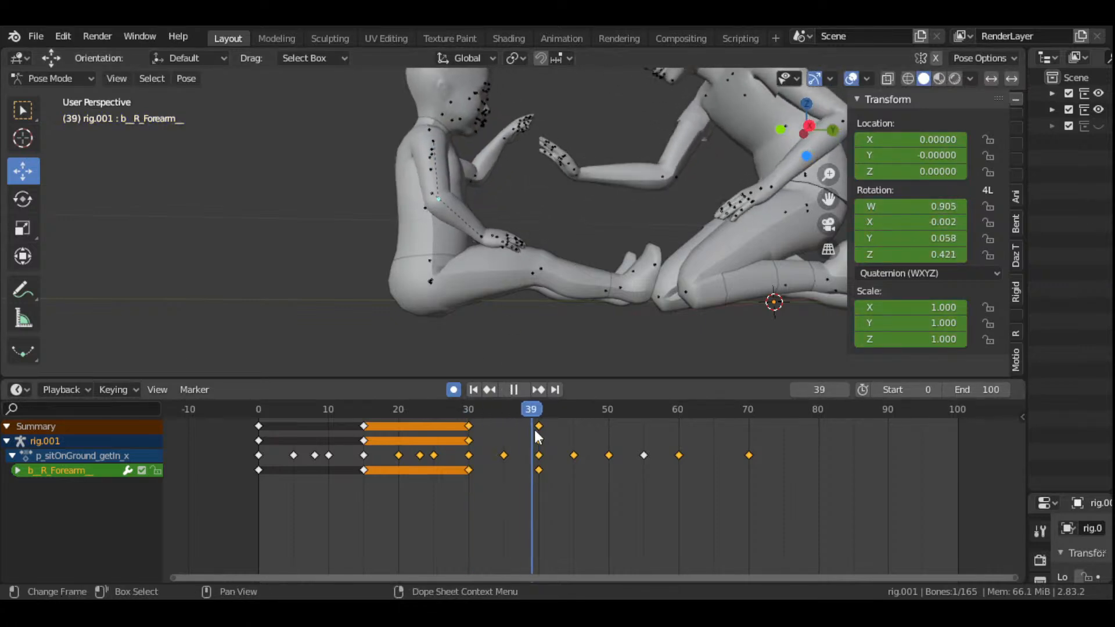
pyautogui.press('space')
pyautogui.press('r')
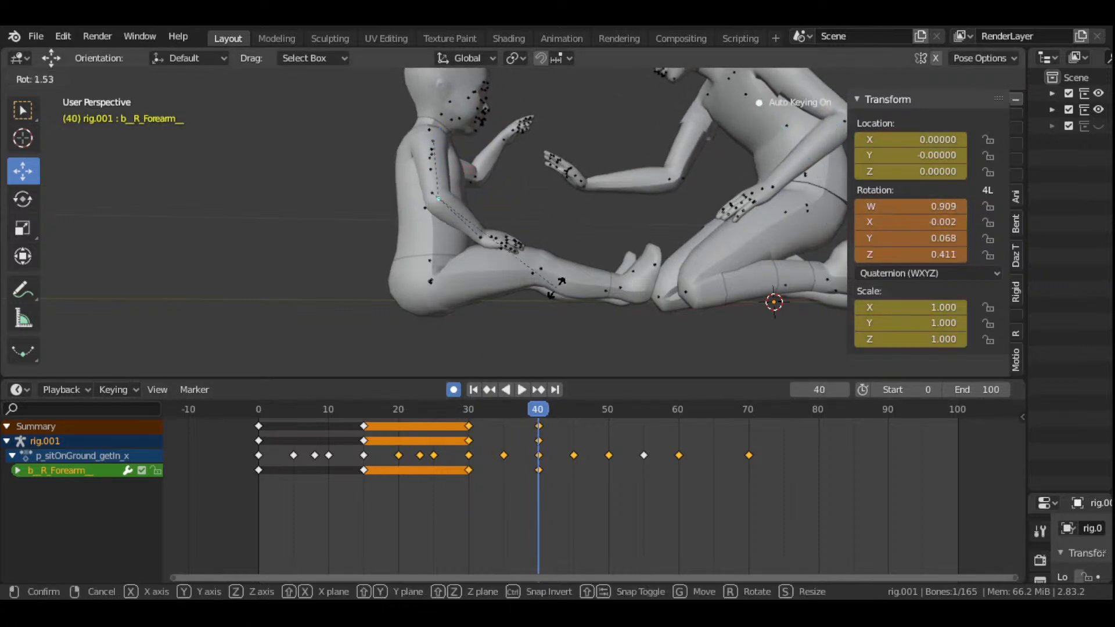
pyautogui.click(561, 281)
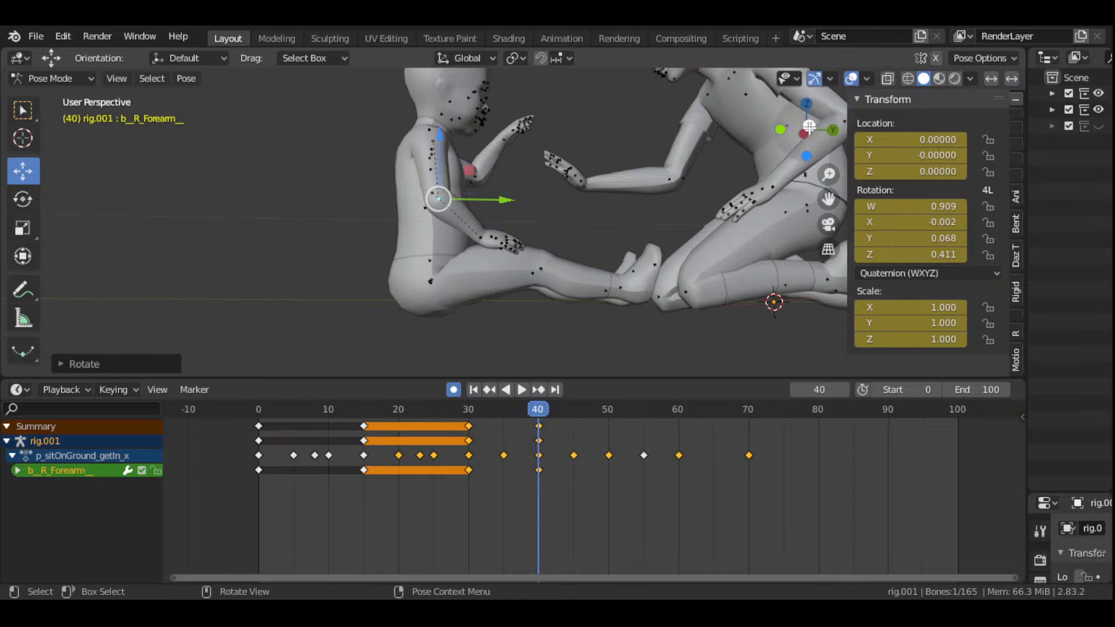
pyautogui.moveTo(809, 126); pyautogui.dragTo(807, 177)
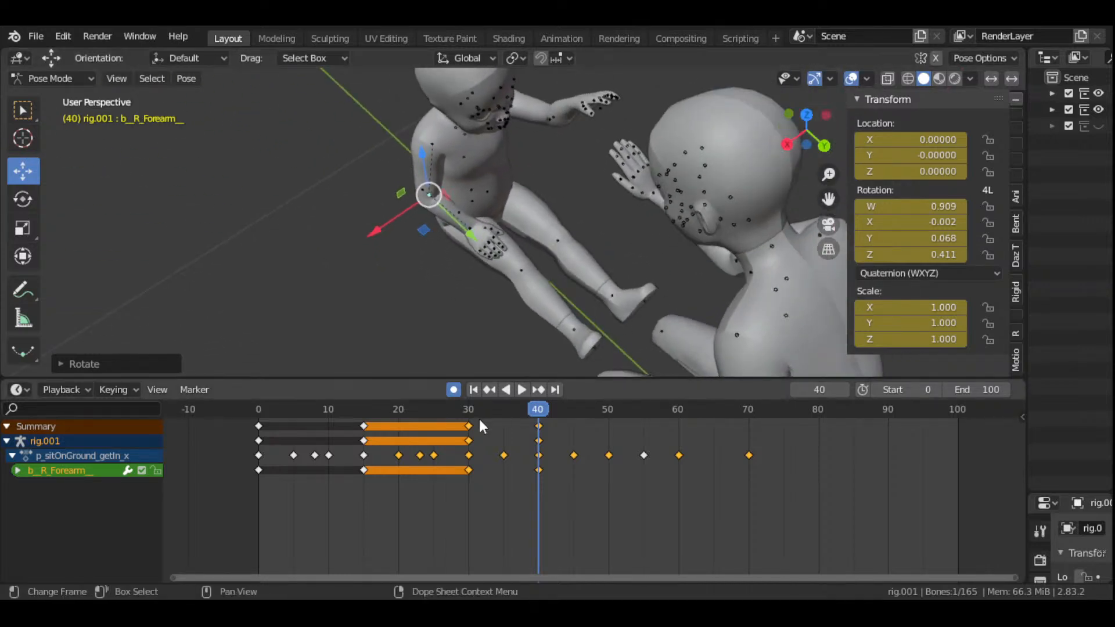
pyautogui.press('space')
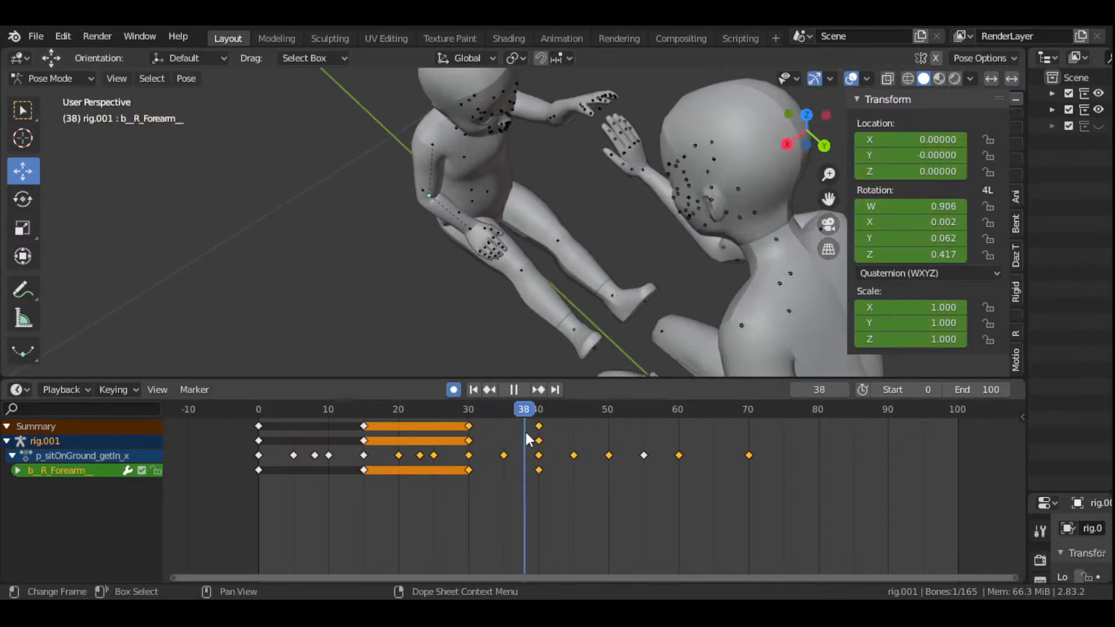
pyautogui.moveTo(534, 437)
pyautogui.mouseDown()
pyautogui.moveTo(611, 475)
pyautogui.moveTo(540, 460)
pyautogui.moveTo(587, 486)
pyautogui.moveTo(539, 452)
pyautogui.mouseUp()
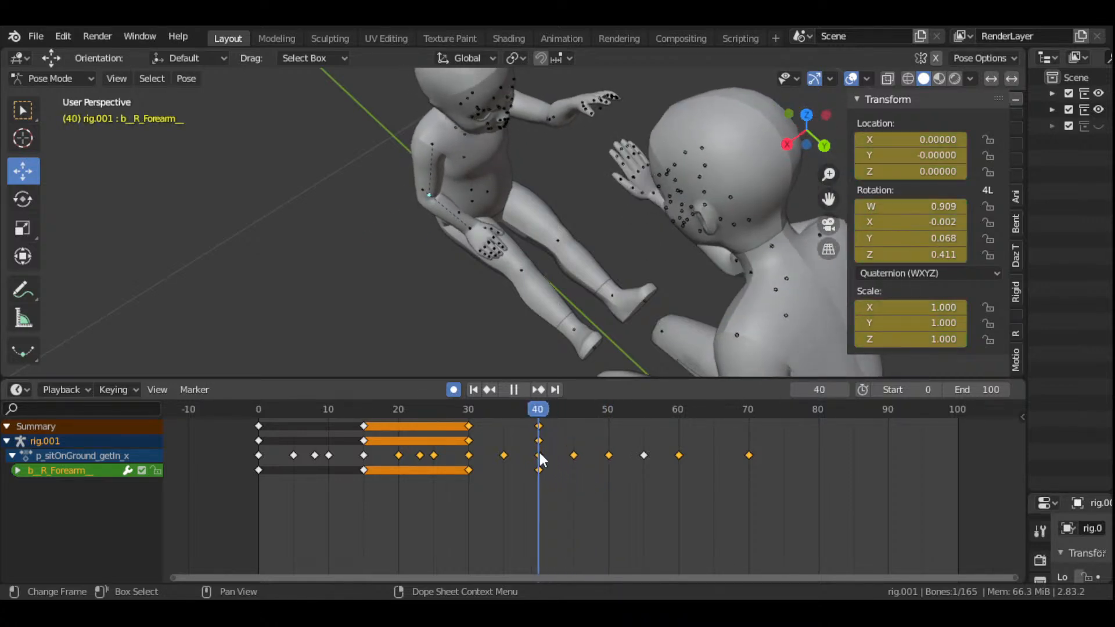
# - Rotate the right forearm up slightly at frame 45 to keep the hand resting on the leg
pyautogui.press('space')
pyautogui.press('space')
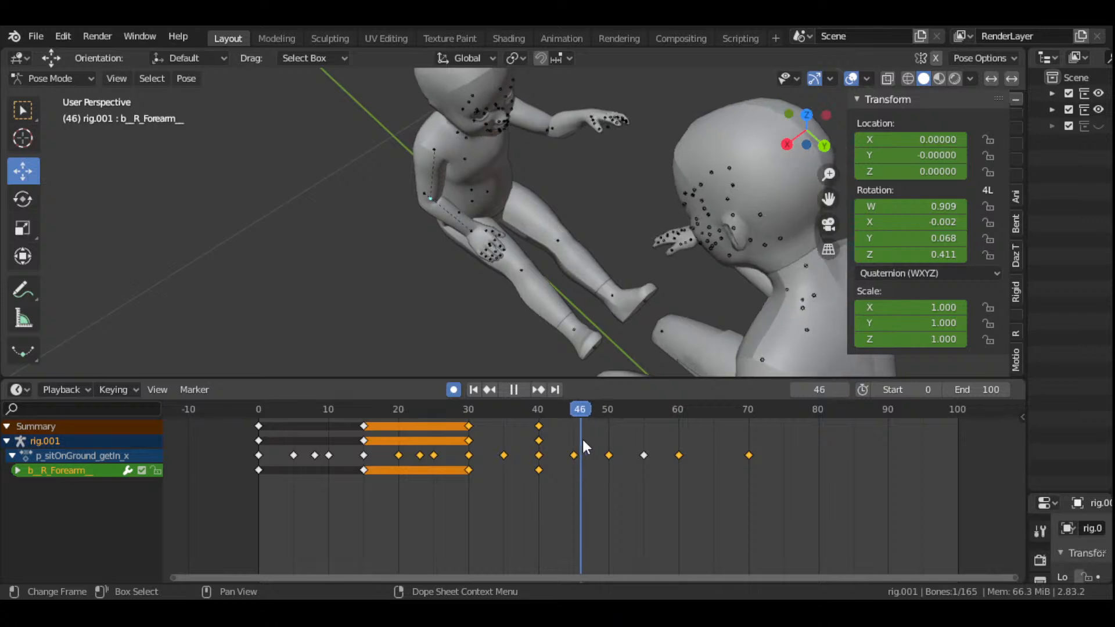
pyautogui.press('space')
pyautogui.moveTo(808, 131); pyautogui.dragTo(784, 142)
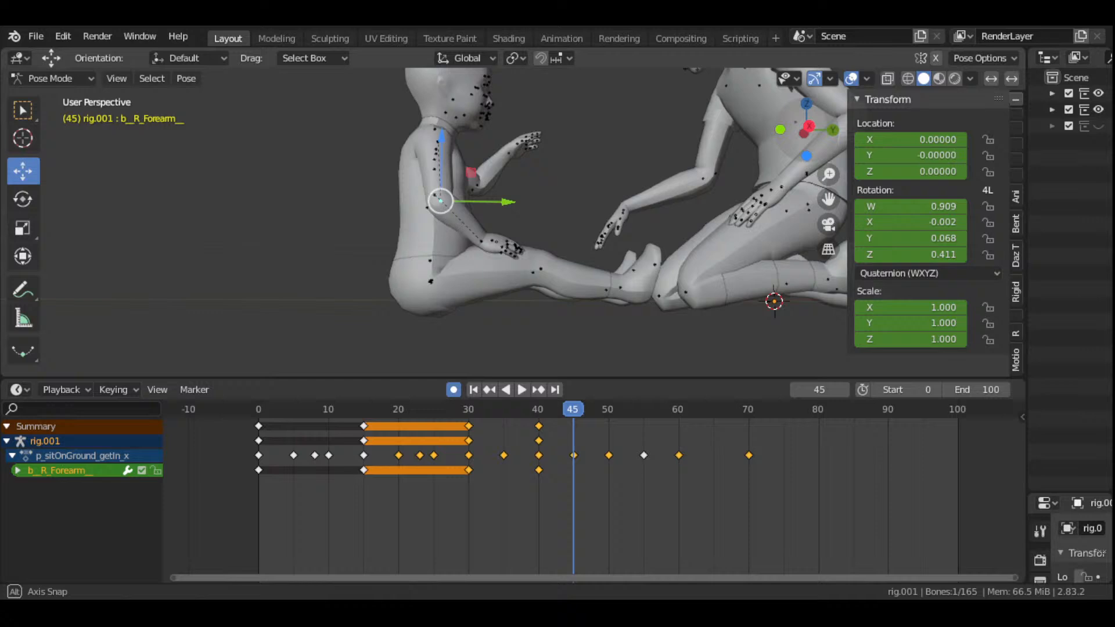
pyautogui.press('r')
pyautogui.click(639, 291)
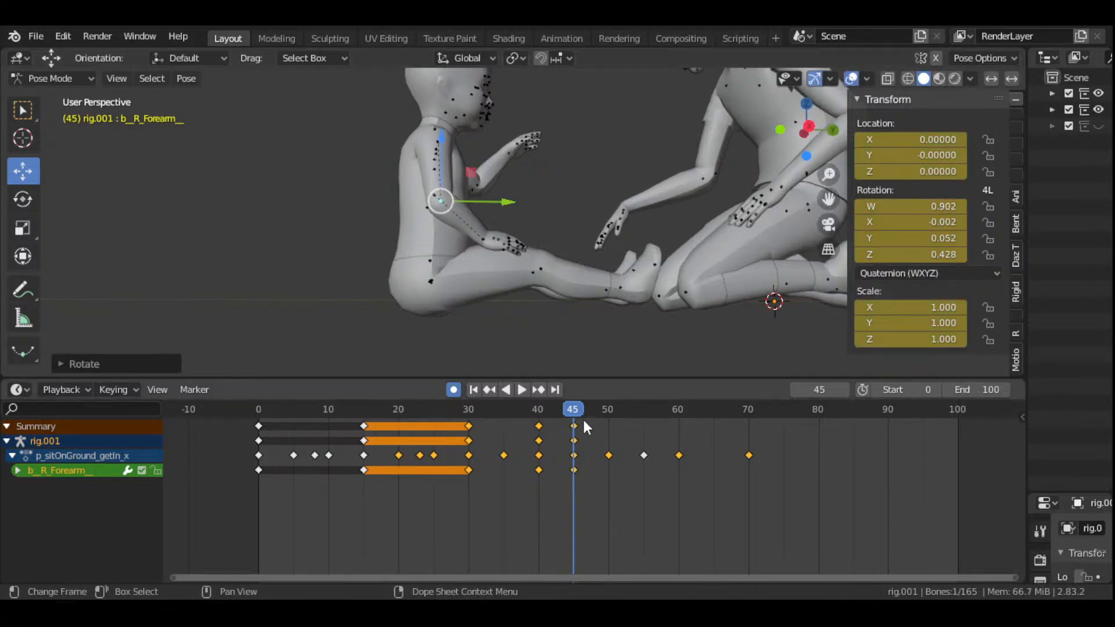
# - Rotate the right forearm down slightly at frame 50 so the hand lies on the thigh, and inspect the contact from several angles
pyautogui.moveTo(579, 411); pyautogui.dragTo(609, 450)
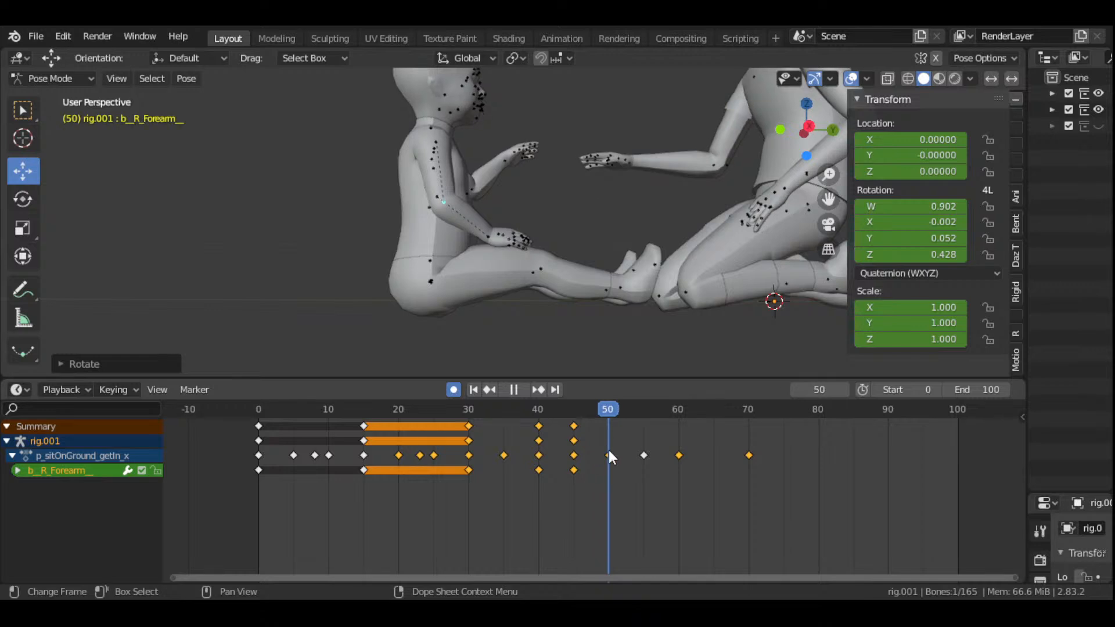
pyautogui.press('r')
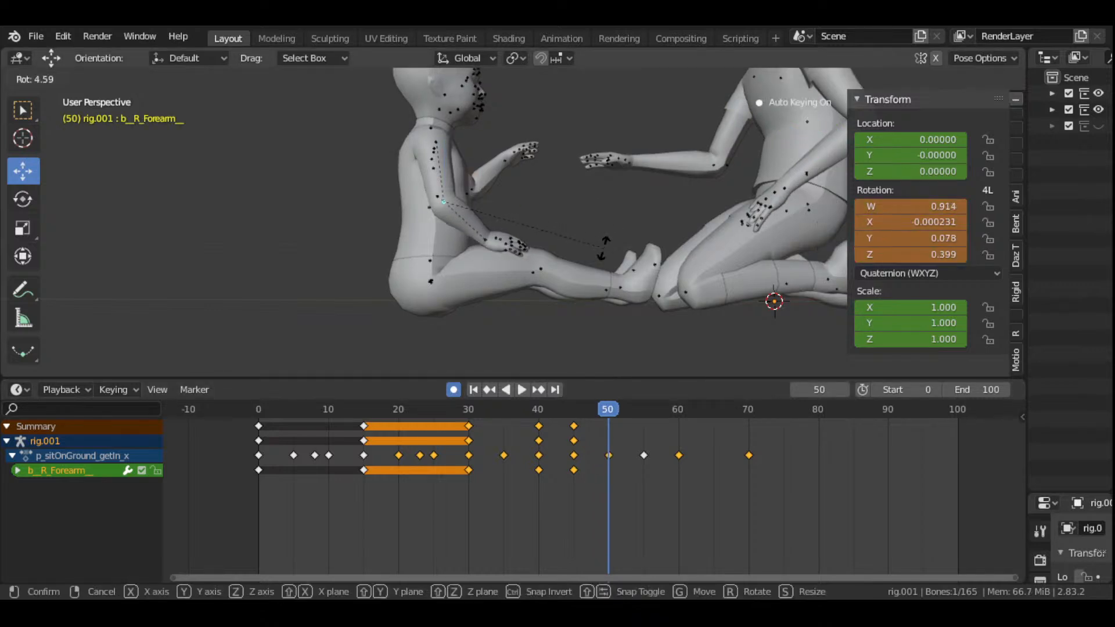
pyautogui.click(602, 254)
pyautogui.moveTo(811, 133); pyautogui.dragTo(814, 136)
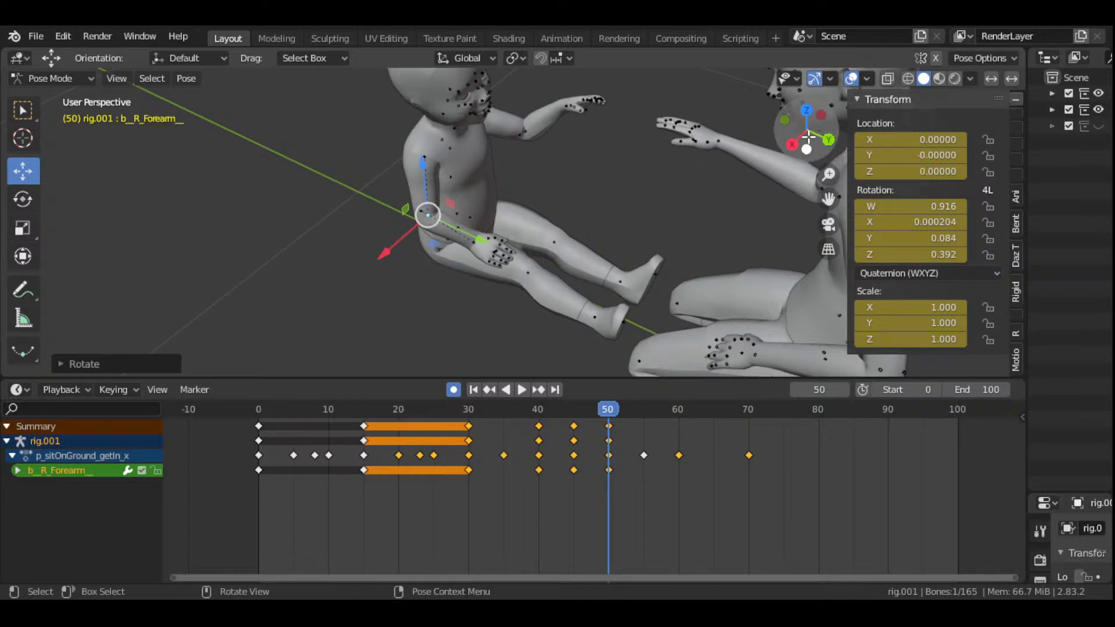
pyautogui.moveTo(809, 135)
pyautogui.mouseDown()
pyautogui.moveTo(809, 119)
pyautogui.moveTo(809, 143)
pyautogui.mouseUp()
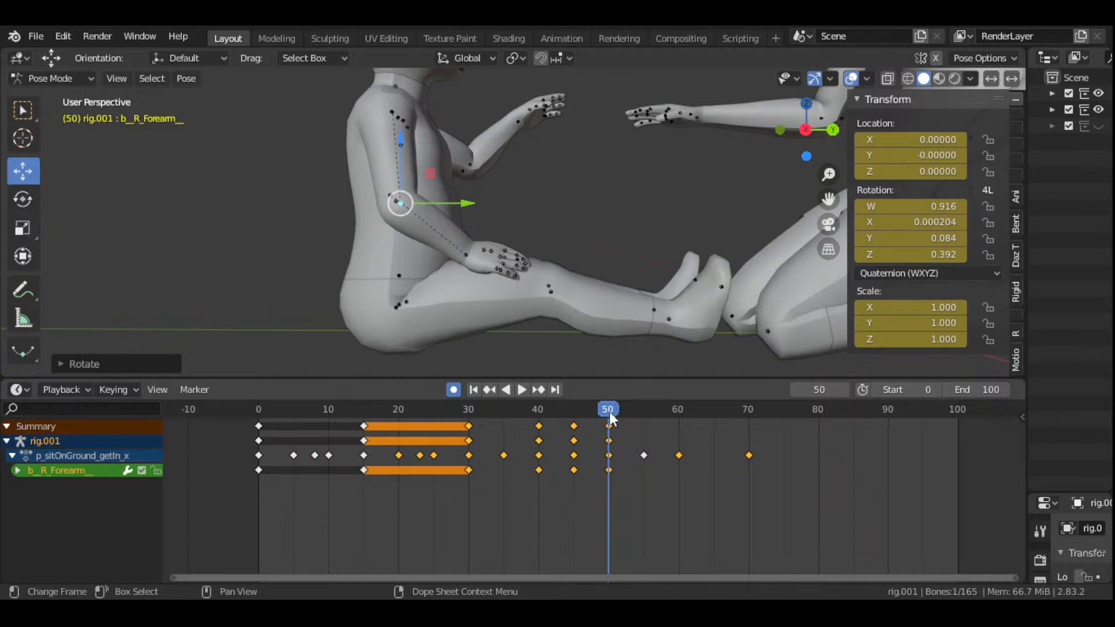
# - Play the animation from frame 50 to frame 73 and examine both figures' poses from the side and behind the seated figure
pyautogui.press('space')
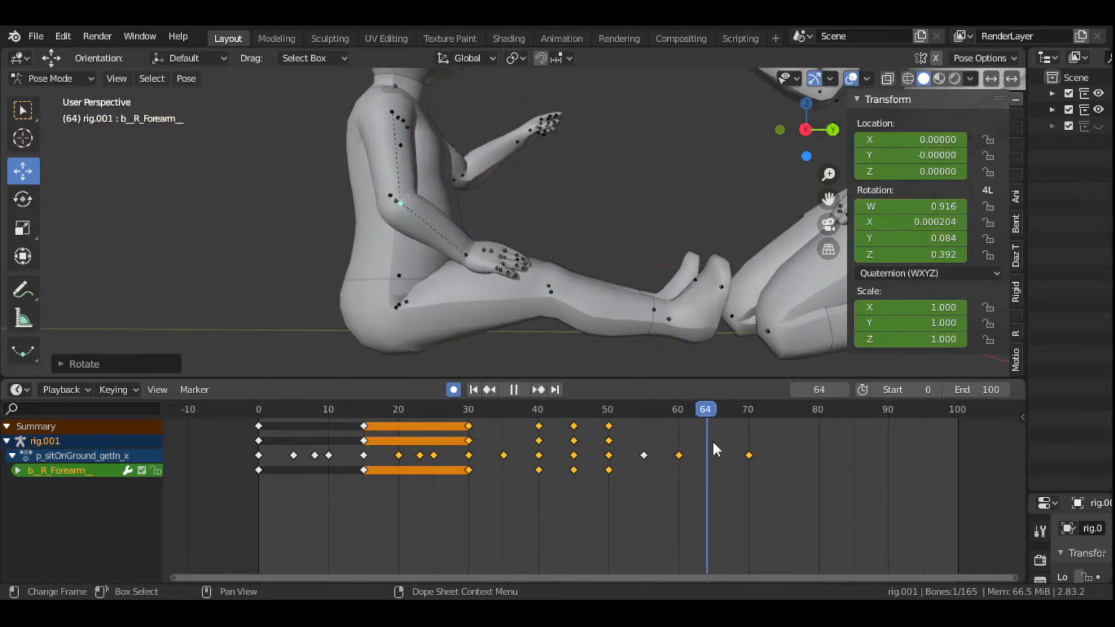
pyautogui.press('space')
pyautogui.scroll(-5, 619, 277)
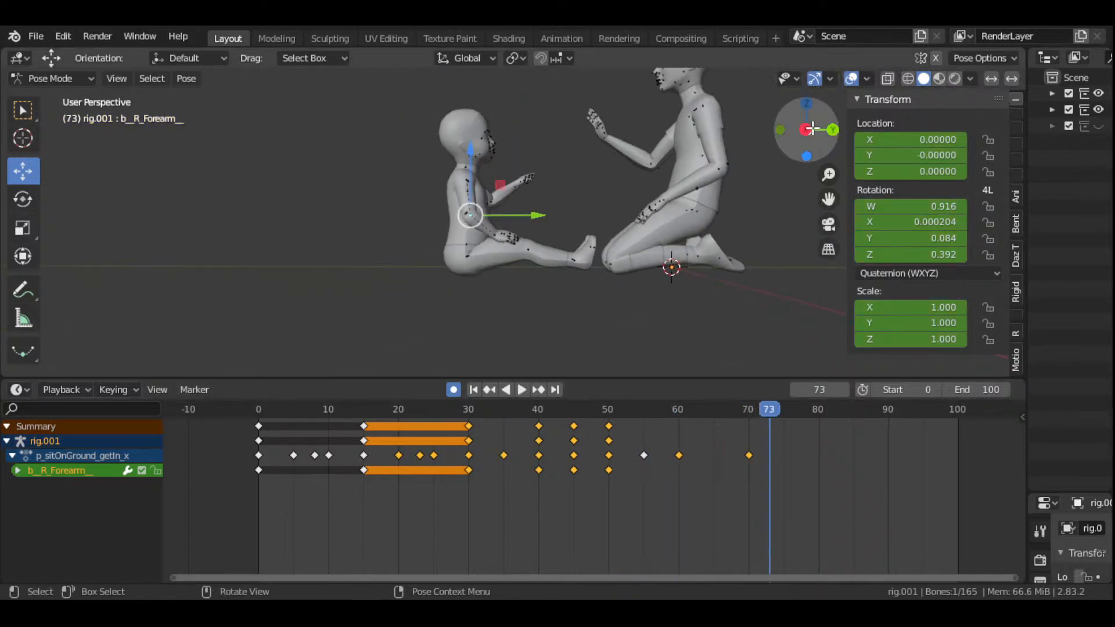
pyautogui.moveTo(812, 128); pyautogui.dragTo(785, 268)
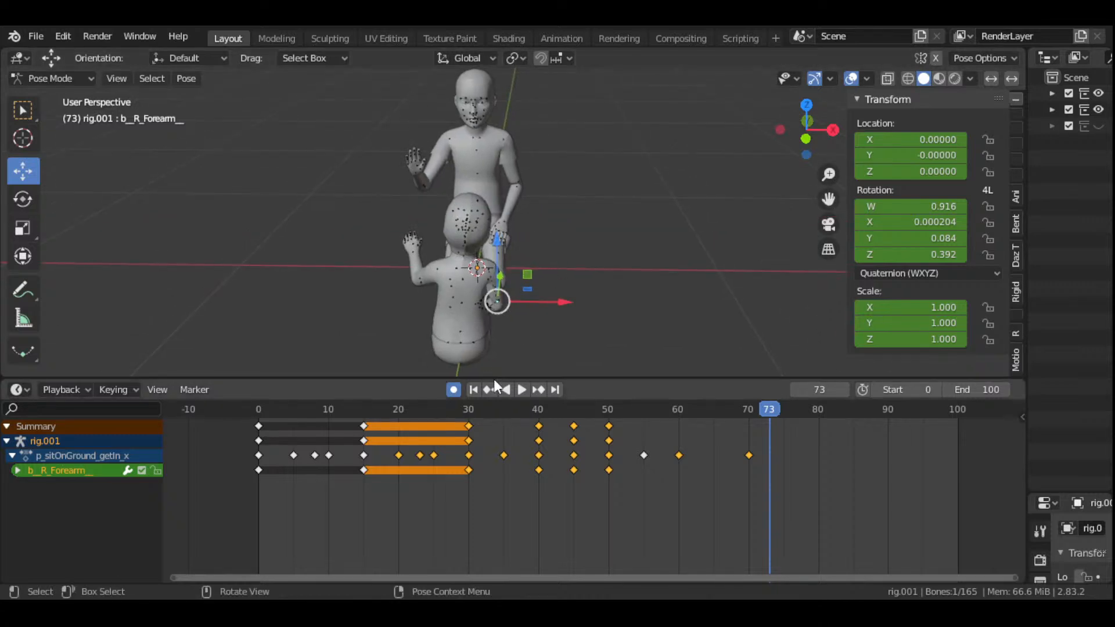
# - Play the animation from frame 0 and examine the seated figure's left arm pose between frames 45 and 60 from the side
pyautogui.click(473, 390)
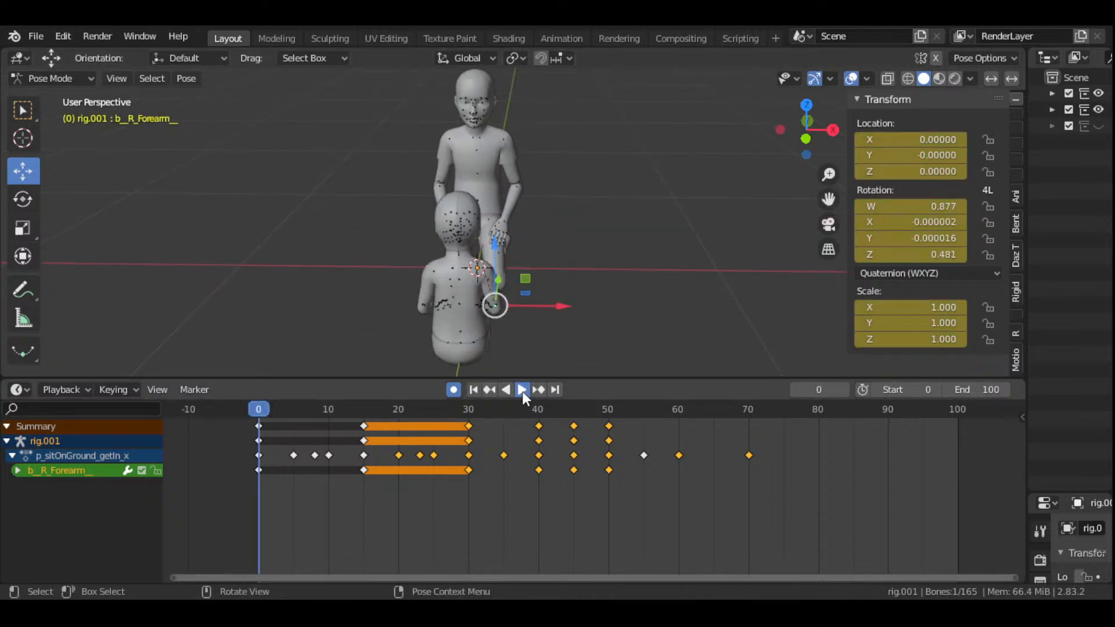
pyautogui.click(521, 390)
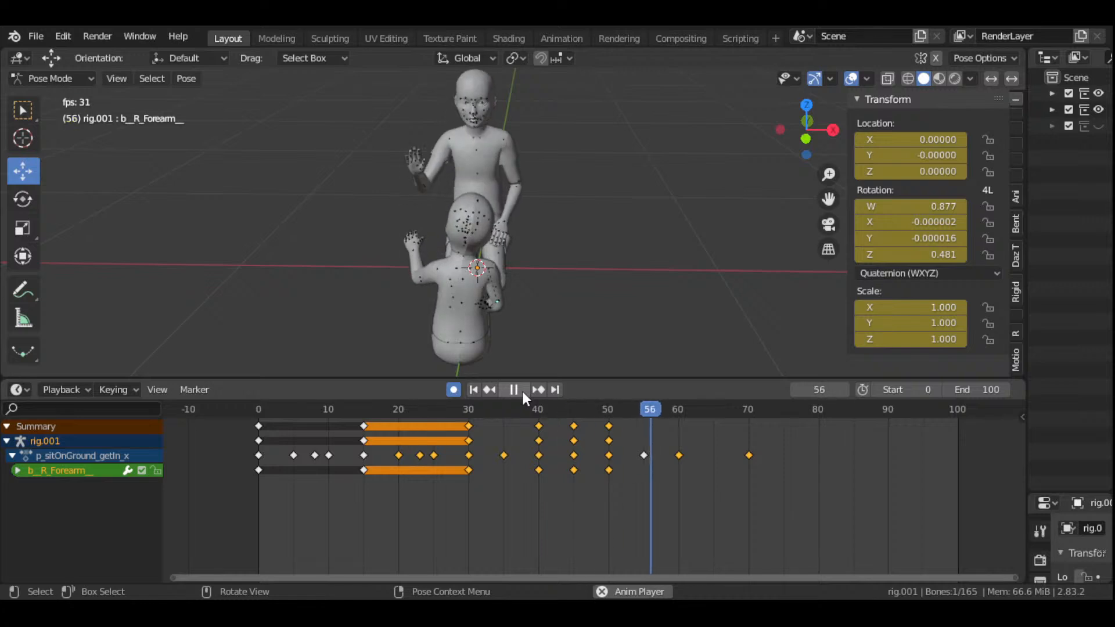
pyautogui.click(521, 389)
pyautogui.moveTo(810, 142); pyautogui.dragTo(773, 148)
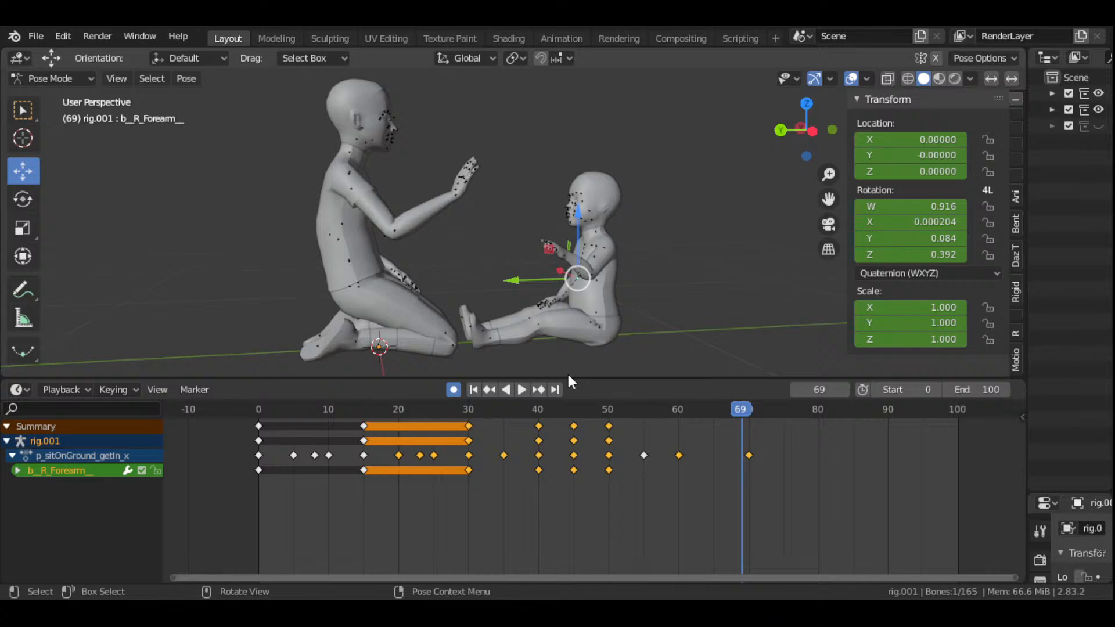
pyautogui.moveTo(807, 129)
pyautogui.mouseDown()
pyautogui.moveTo(787, 139)
pyautogui.moveTo(806, 130)
pyautogui.mouseUp()
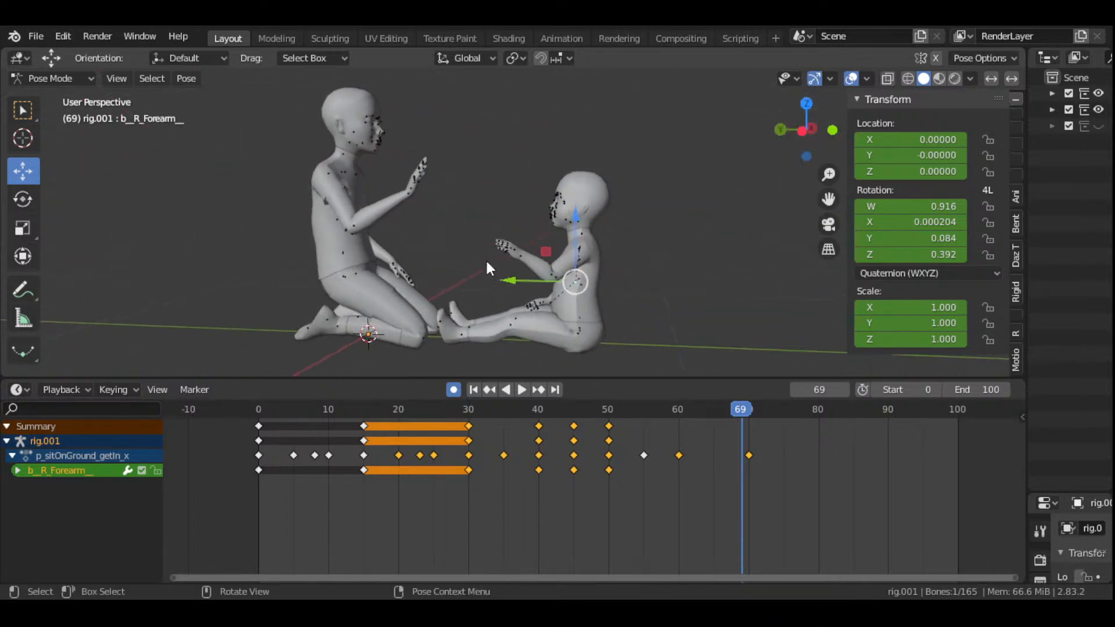
pyautogui.click(549, 274)
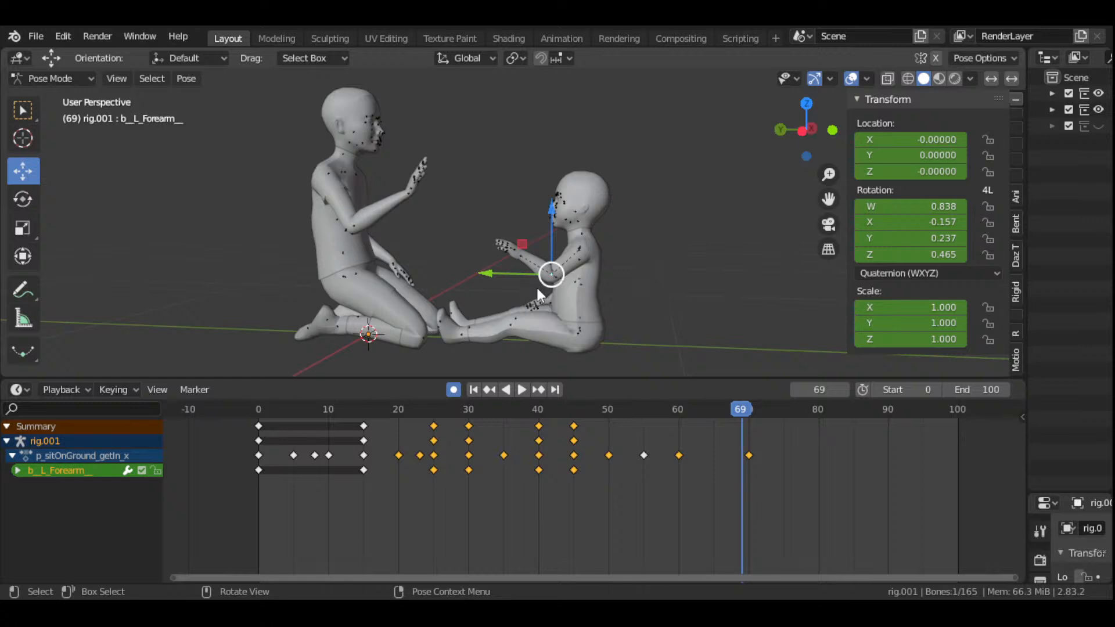
pyautogui.moveTo(531, 423); pyautogui.dragTo(633, 473)
pyautogui.moveTo(584, 470)
pyautogui.mouseDown()
pyautogui.moveTo(516, 448)
pyautogui.moveTo(635, 489)
pyautogui.moveTo(576, 477)
pyautogui.mouseUp()
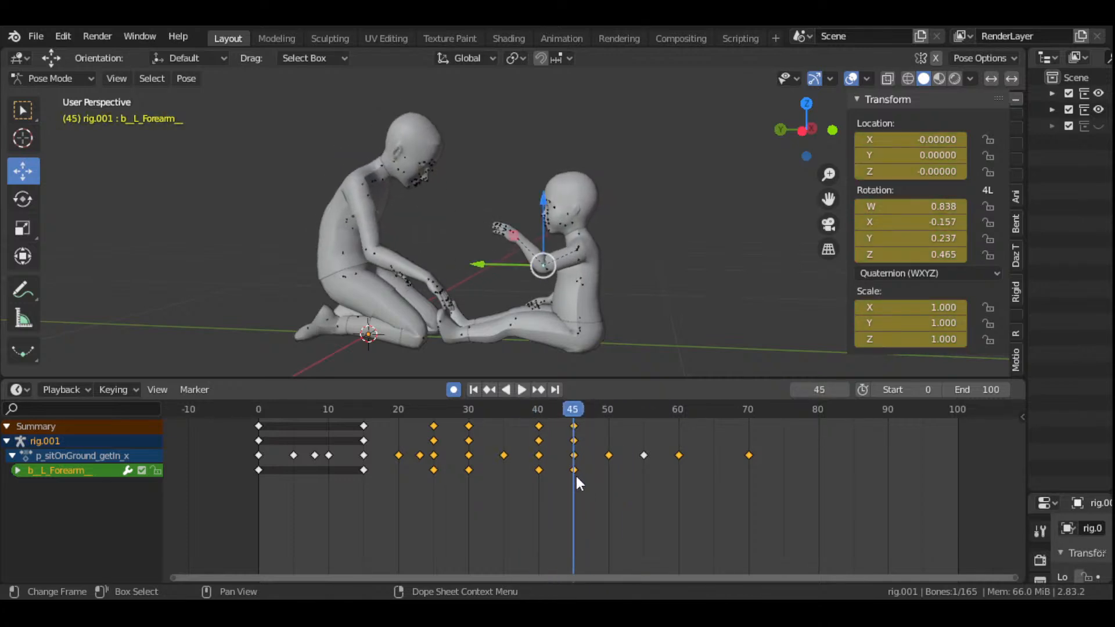
pyautogui.moveTo(574, 413); pyautogui.dragTo(681, 458)
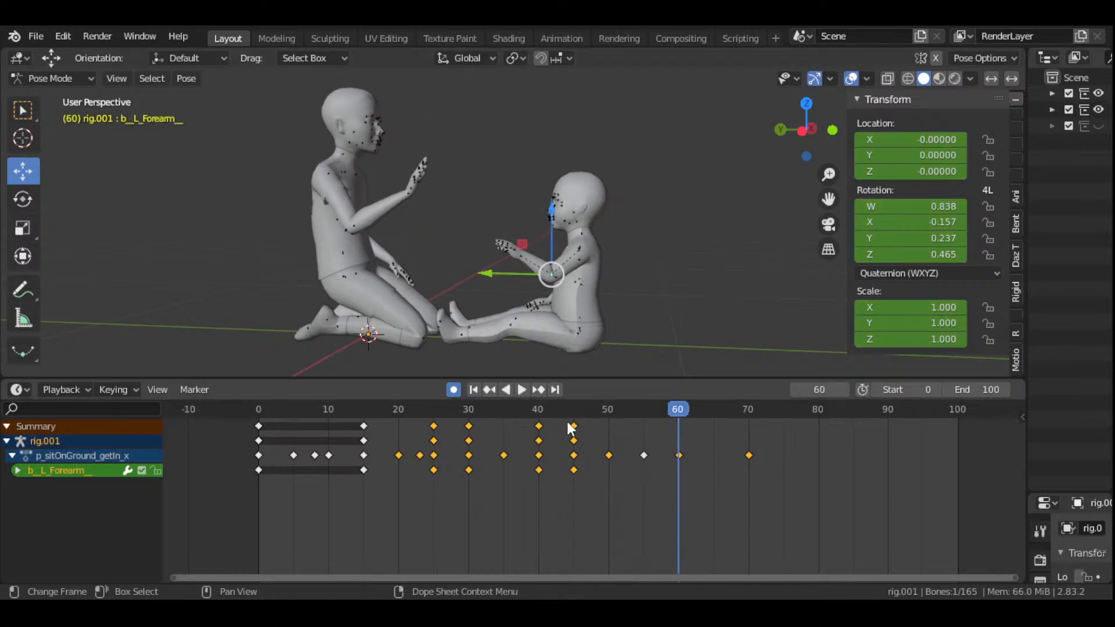
# - Rotate the seated figure's left clavicle at frame 55 so the shoulder and arm lift slightly
pyautogui.moveTo(574, 415); pyautogui.dragTo(642, 491)
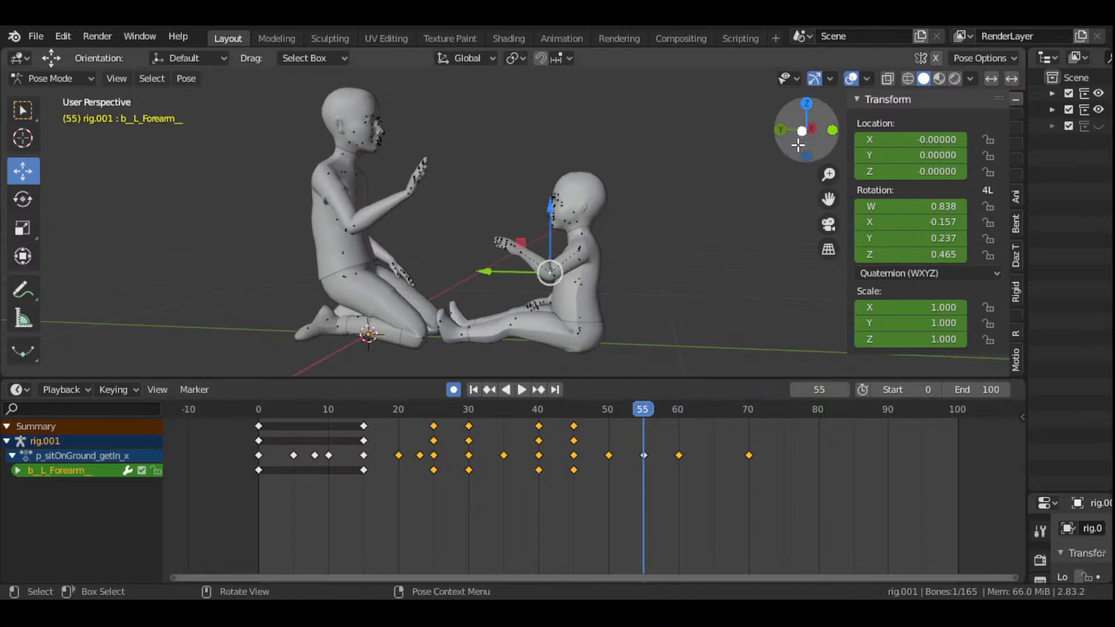
pyautogui.moveTo(807, 134); pyautogui.dragTo(736, 149)
pyautogui.scroll(4, 527, 273)
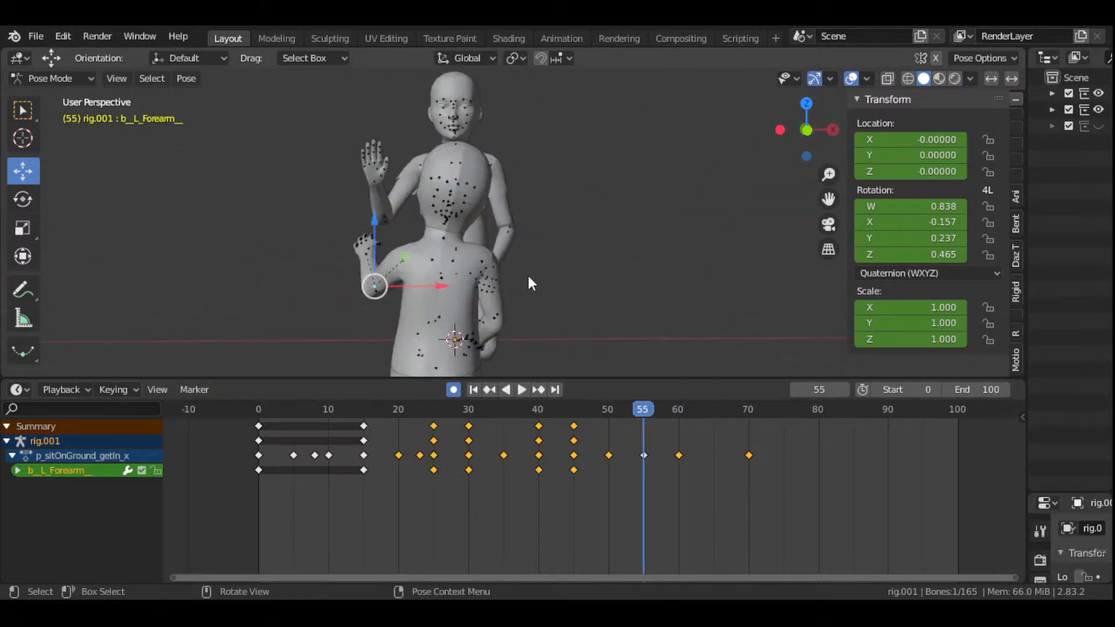
pyautogui.click(416, 267)
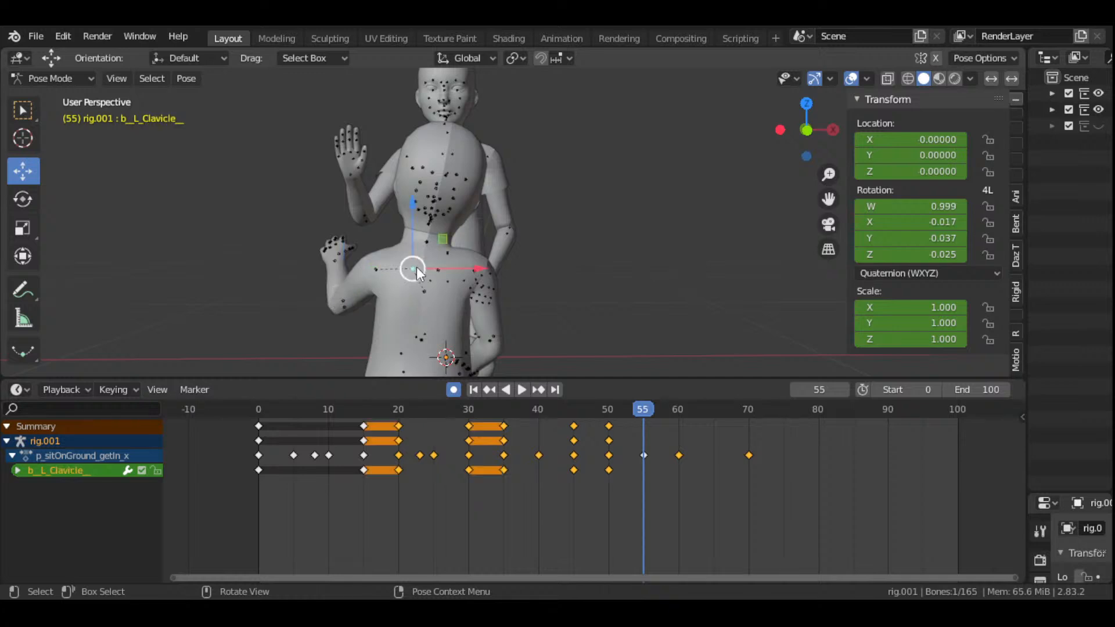
pyautogui.press('r')
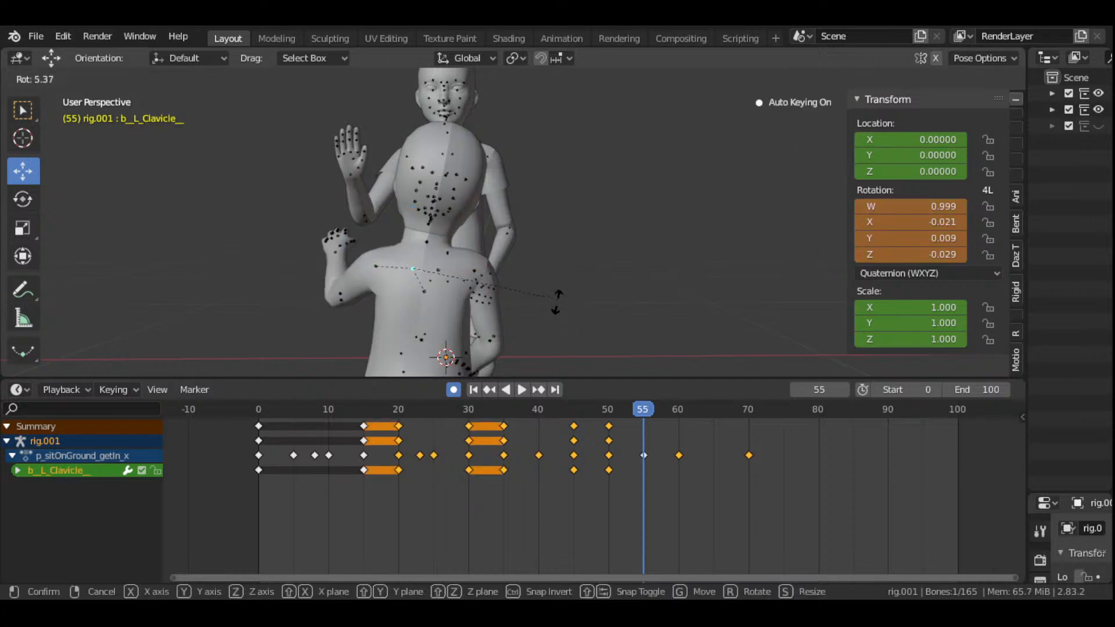
pyautogui.click(494, 306)
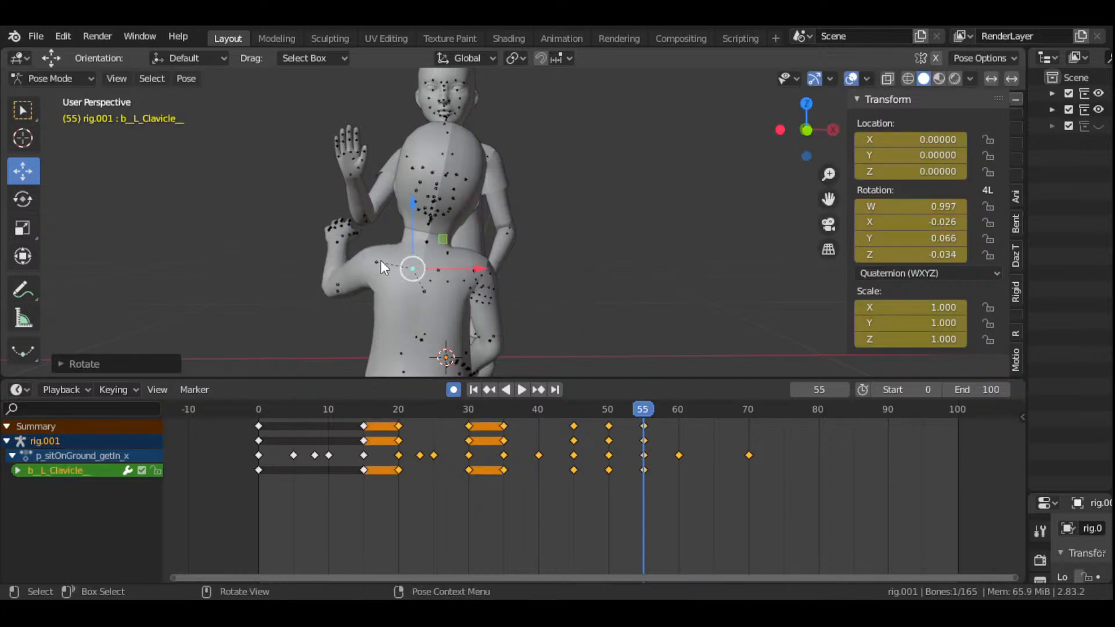
# - Rotate the seated figure's left forearm down at frame 55 until it reaches forward almost level
pyautogui.scroll(-3, 529, 256)
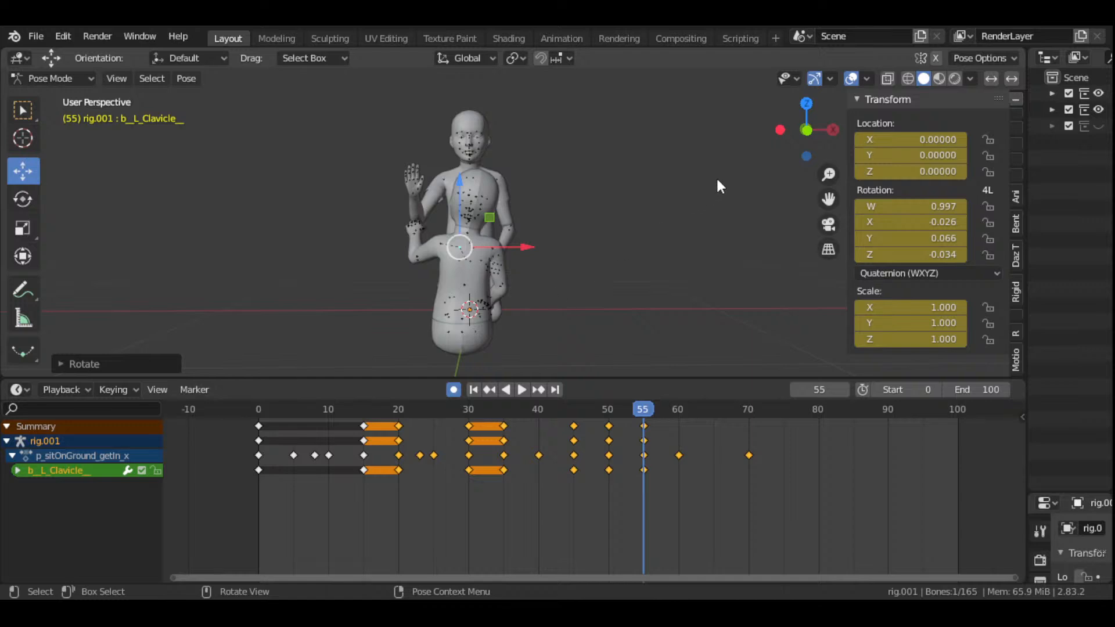
pyautogui.moveTo(807, 129); pyautogui.dragTo(749, 135)
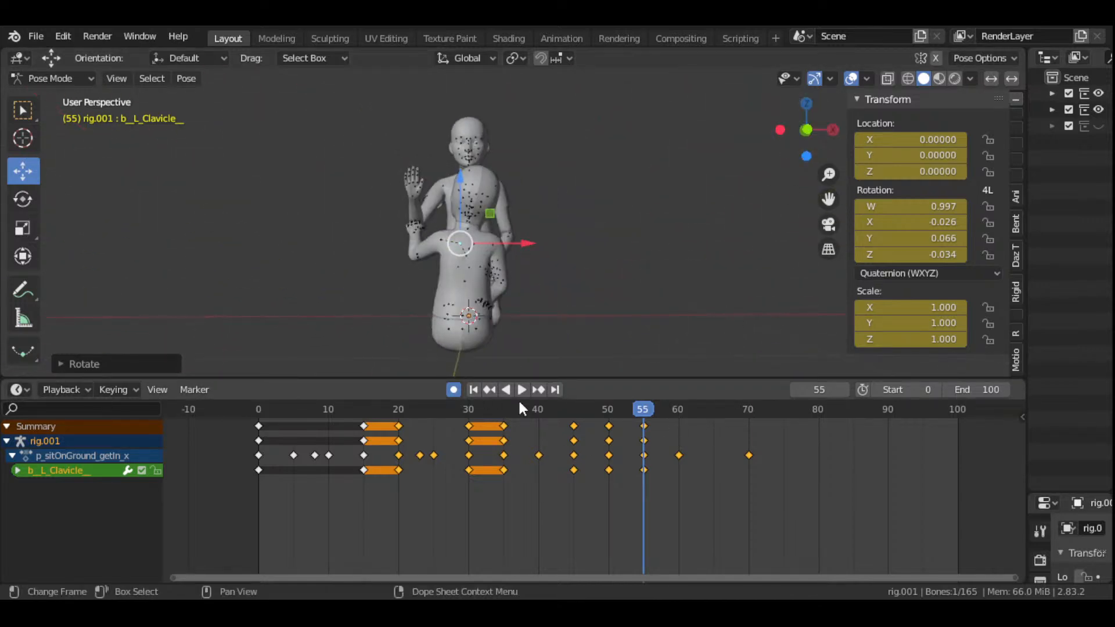
pyautogui.click(417, 253)
pyautogui.moveTo(809, 138); pyautogui.dragTo(906, 137)
pyautogui.scroll(3, 602, 305)
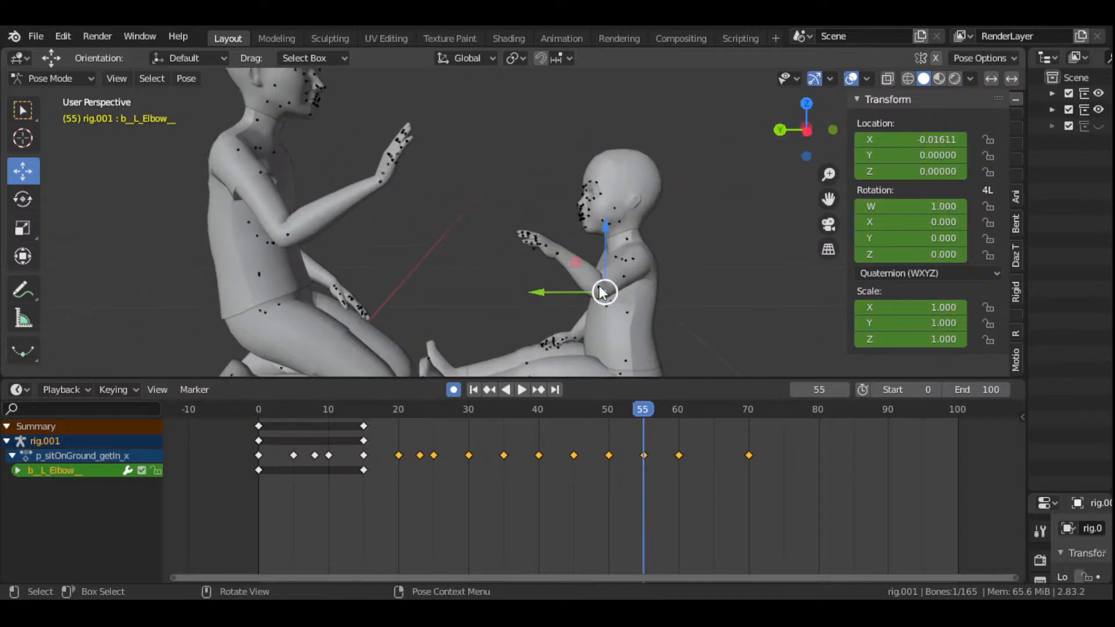
pyautogui.click(602, 293)
pyautogui.press('r')
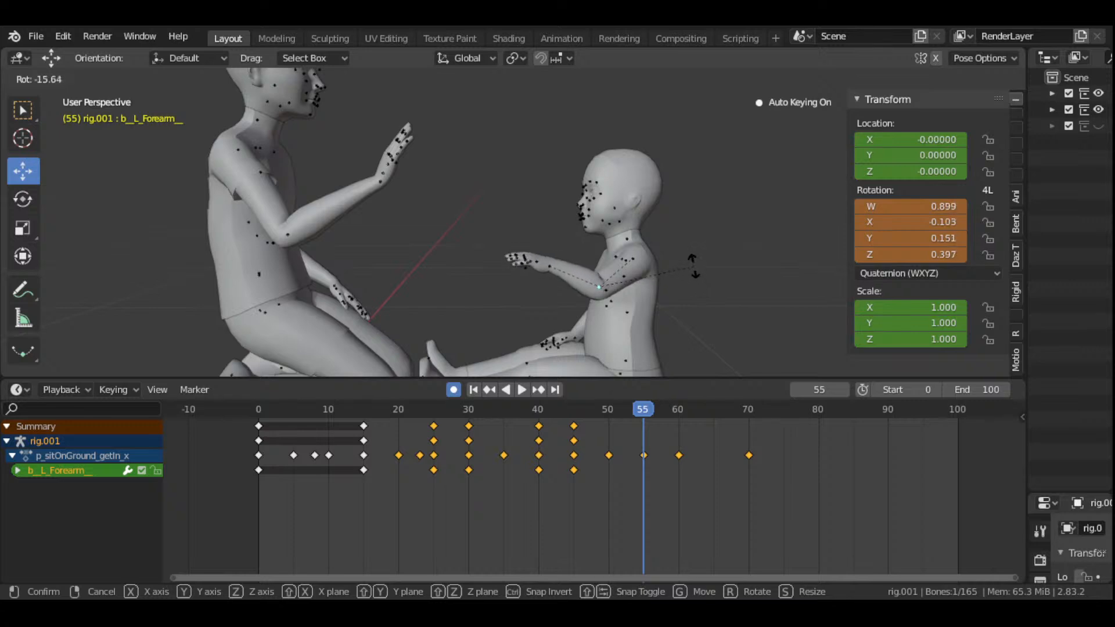
pyautogui.click(687, 256)
# - Rotate the seated figure's left hand slightly upward at the wrist at frame 55
pyautogui.scroll(-5, 684, 278)
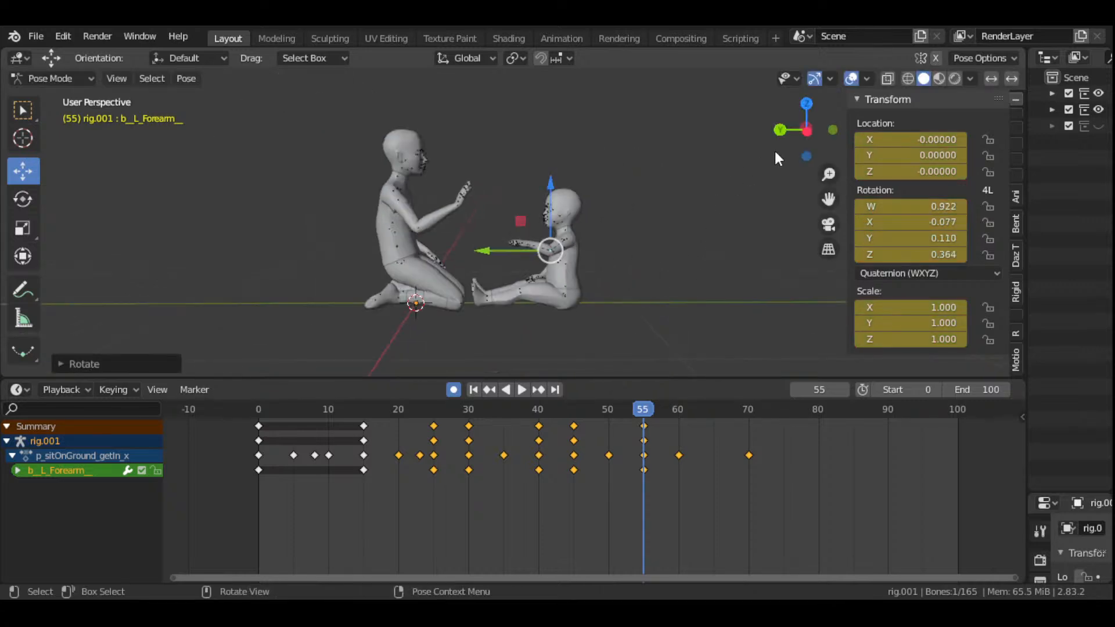
pyautogui.moveTo(803, 139); pyautogui.dragTo(779, 131)
pyautogui.scroll(6, 596, 256)
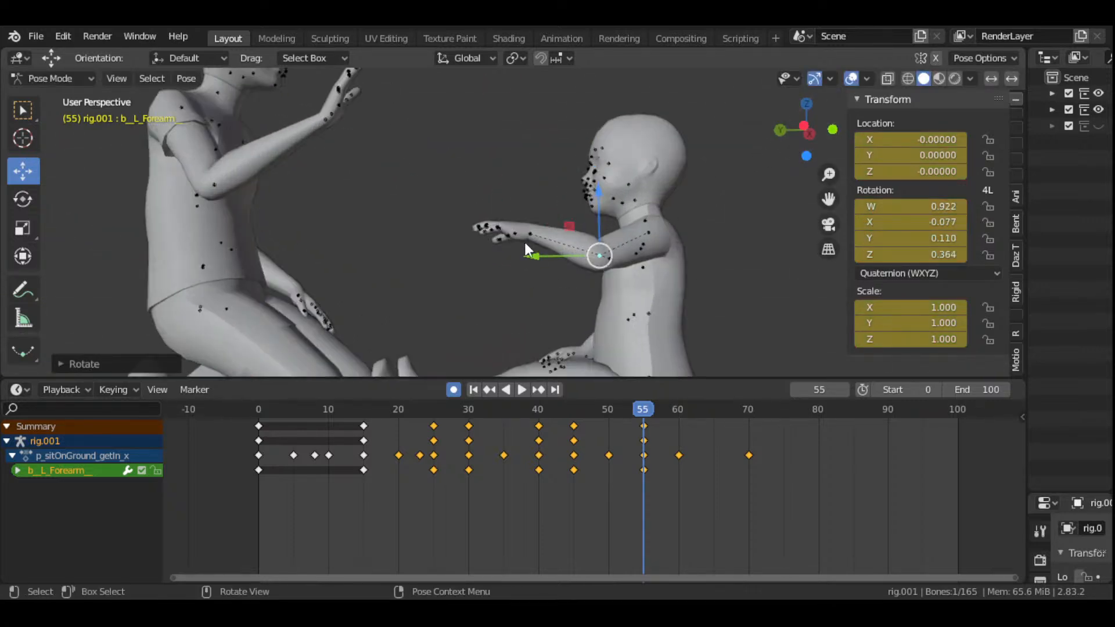
pyautogui.click(533, 238)
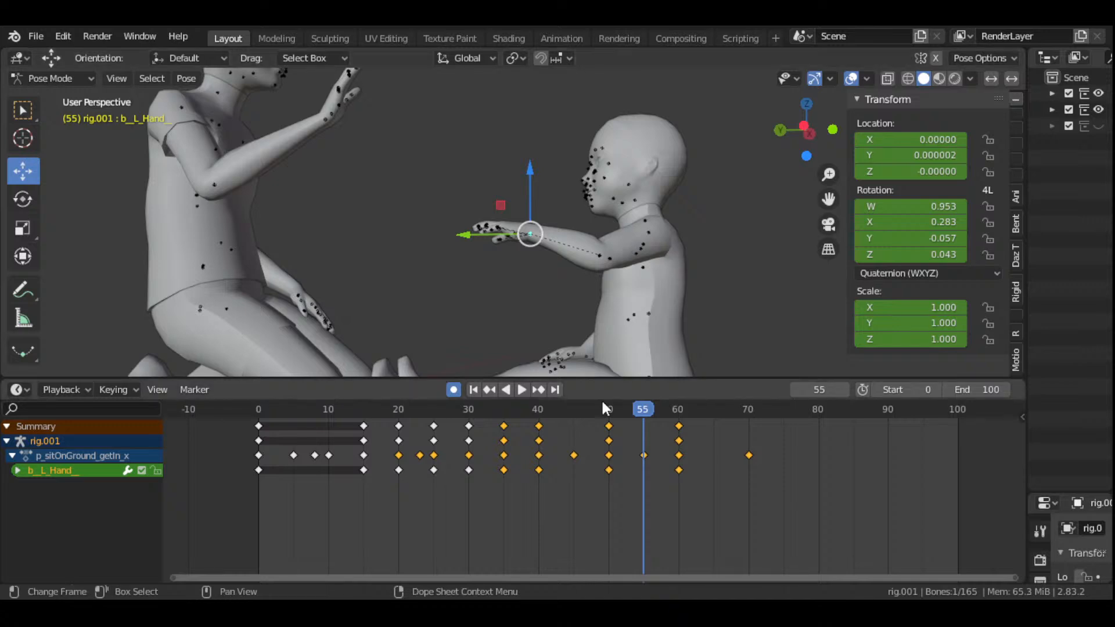
pyautogui.moveTo(608, 415); pyautogui.dragTo(642, 424)
pyautogui.press('r')
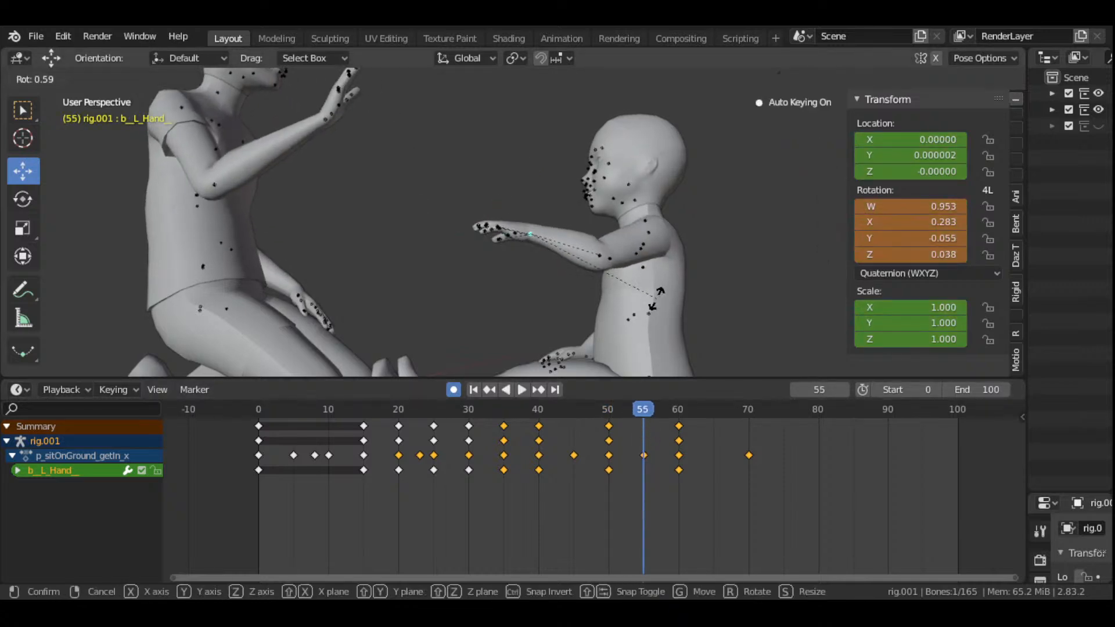
pyautogui.click(653, 367)
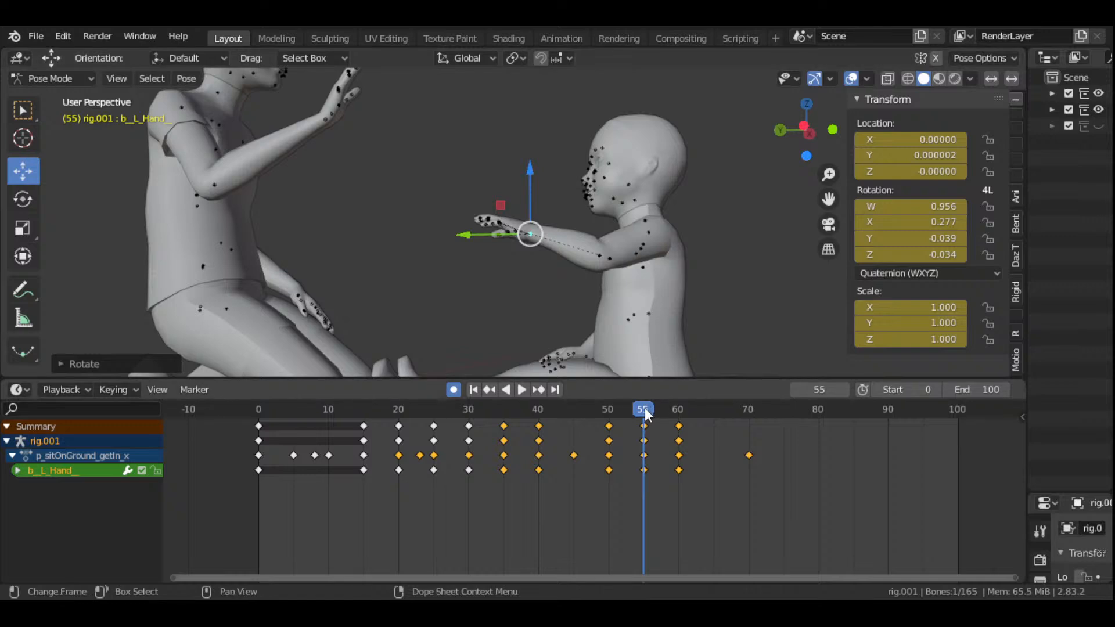
# - Rotate the seated figure's left hand slightly downward at the wrist at frame 60
pyautogui.moveTo(644, 407); pyautogui.dragTo(679, 471)
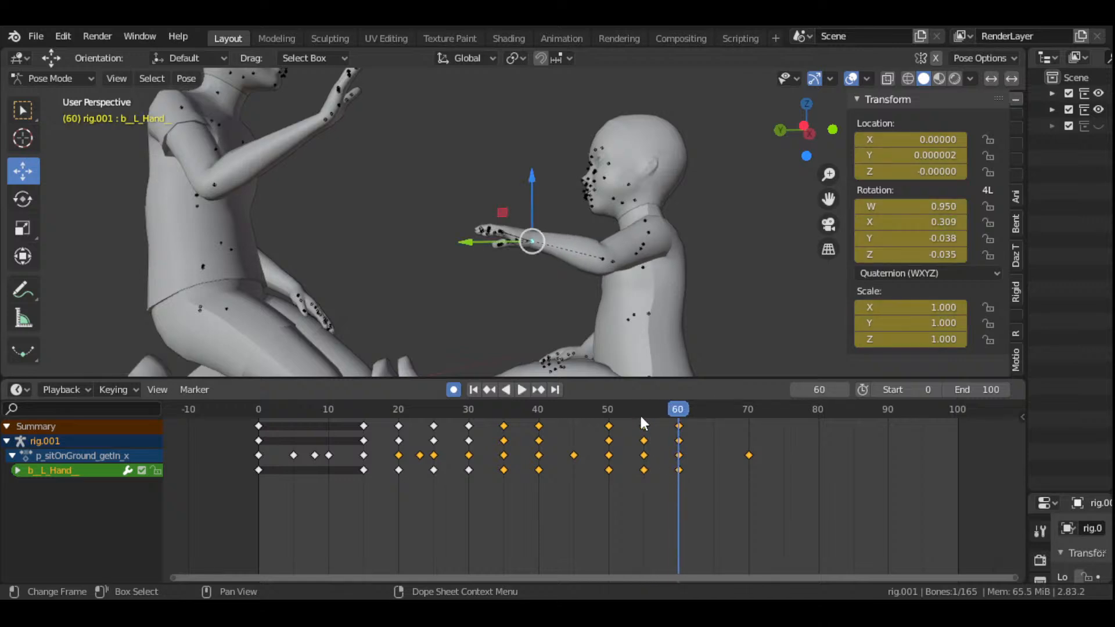
pyautogui.scroll(-1, 625, 312)
pyautogui.scroll(-2, 626, 311)
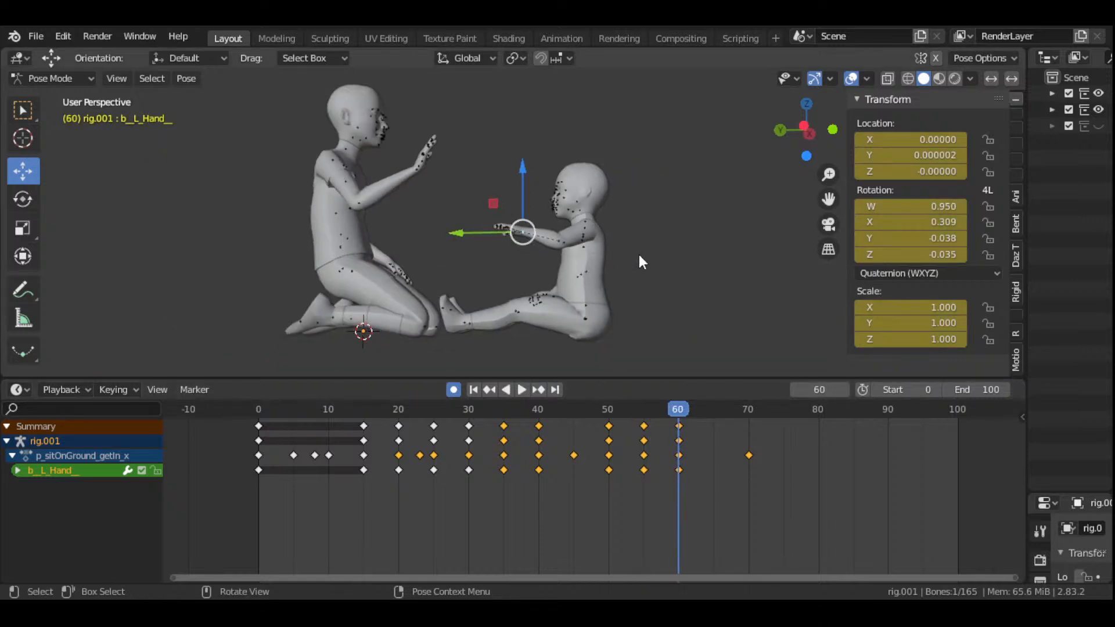
pyautogui.press('r')
pyautogui.click(631, 236)
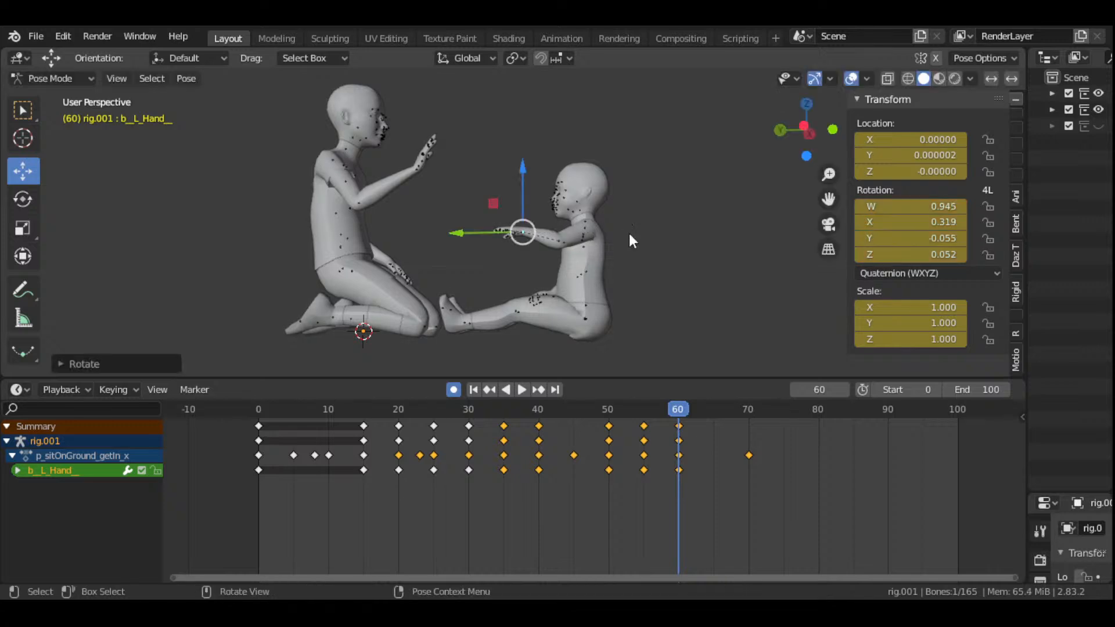
# - Examine both figures from opposite sides at frame 70, and replay the kneeling figure's neck motion up to that frame
pyautogui.moveTo(800, 143); pyautogui.dragTo(827, 164)
pyautogui.scroll(-4, 689, 429)
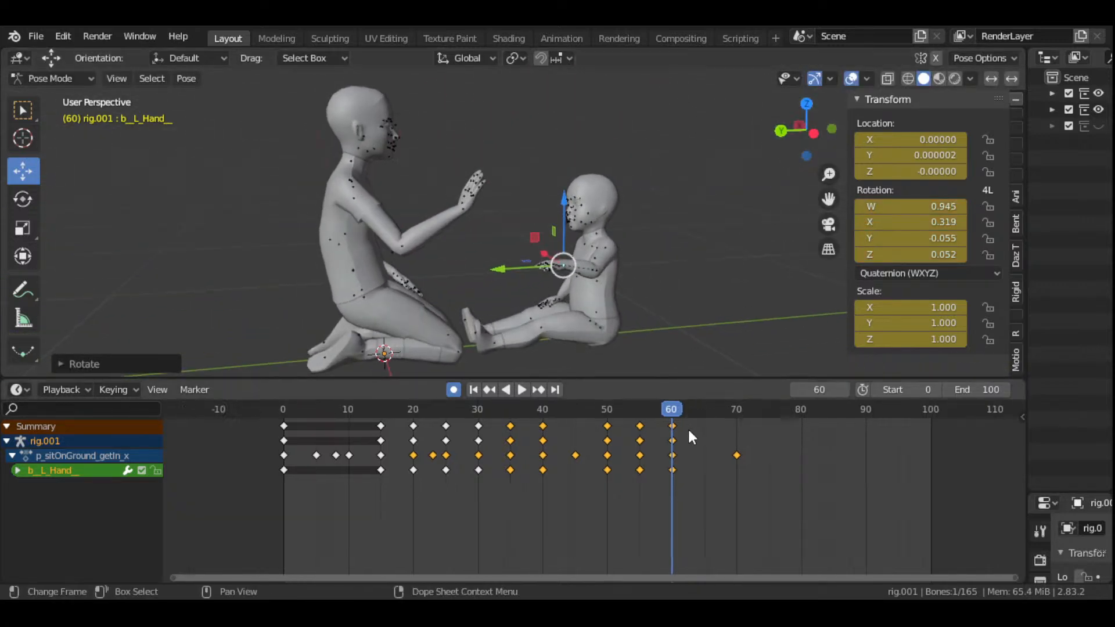
pyautogui.moveTo(658, 413); pyautogui.dragTo(704, 491)
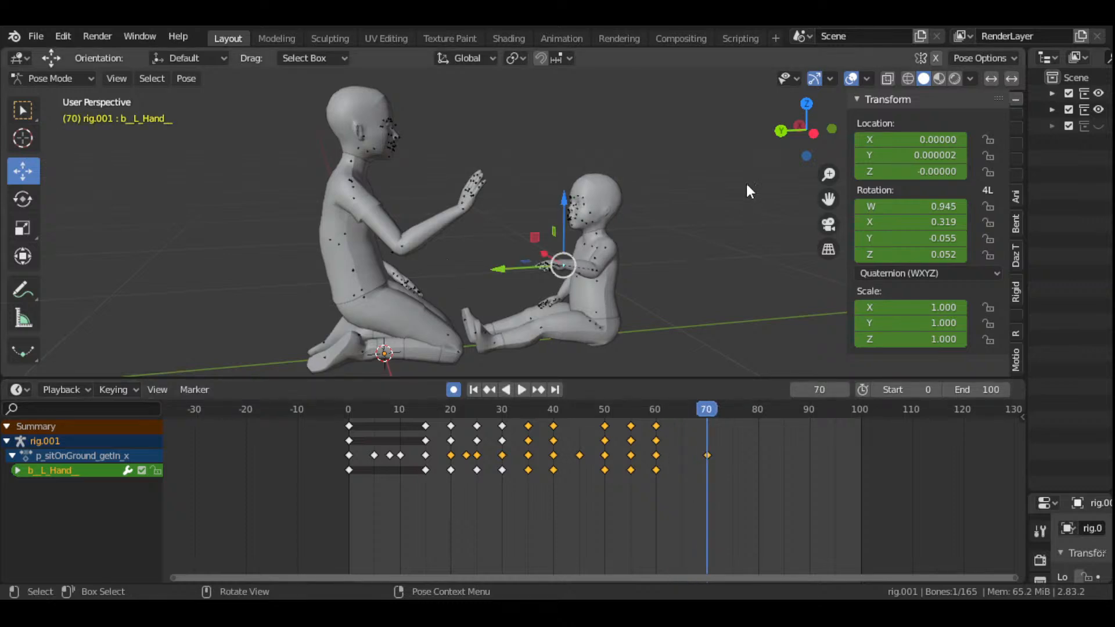
pyautogui.moveTo(807, 131); pyautogui.dragTo(773, 148)
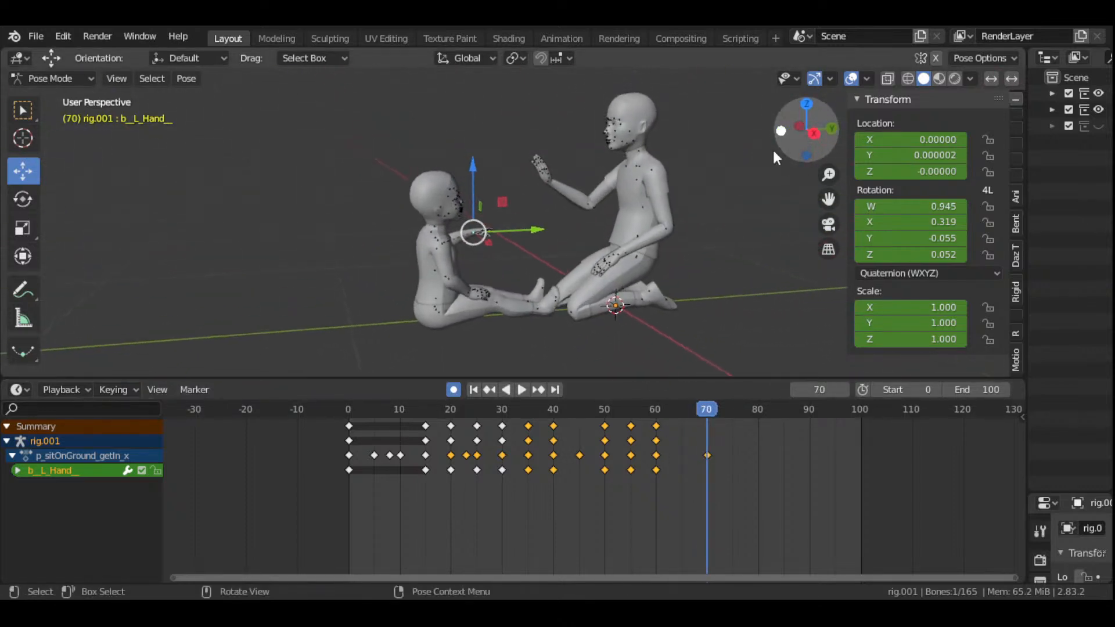
pyautogui.click(640, 149)
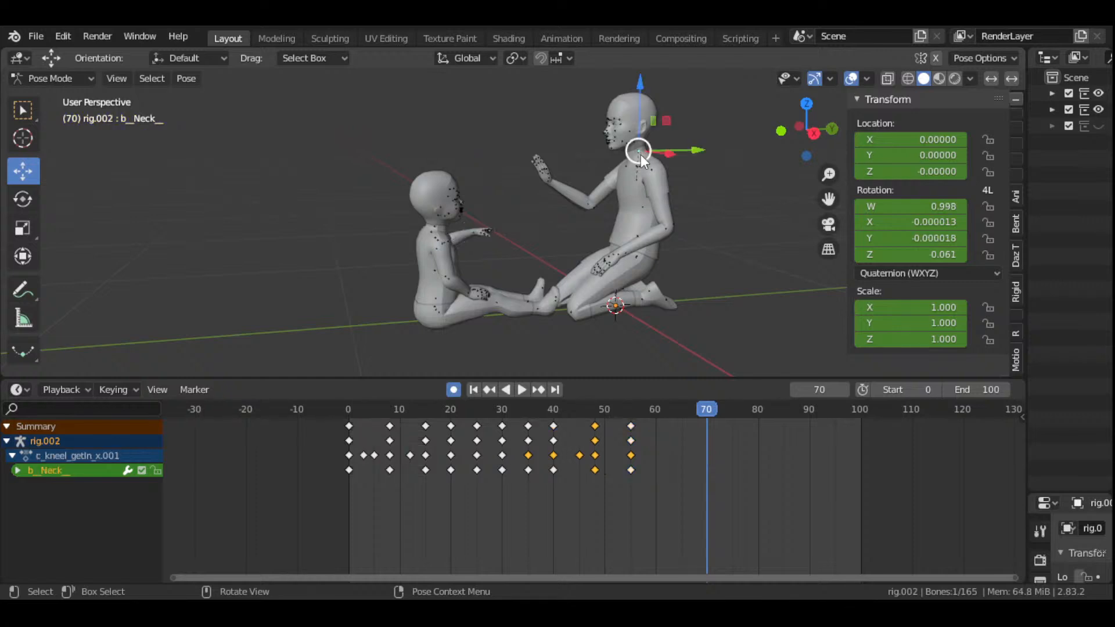
pyautogui.click(598, 409)
pyautogui.press('space')
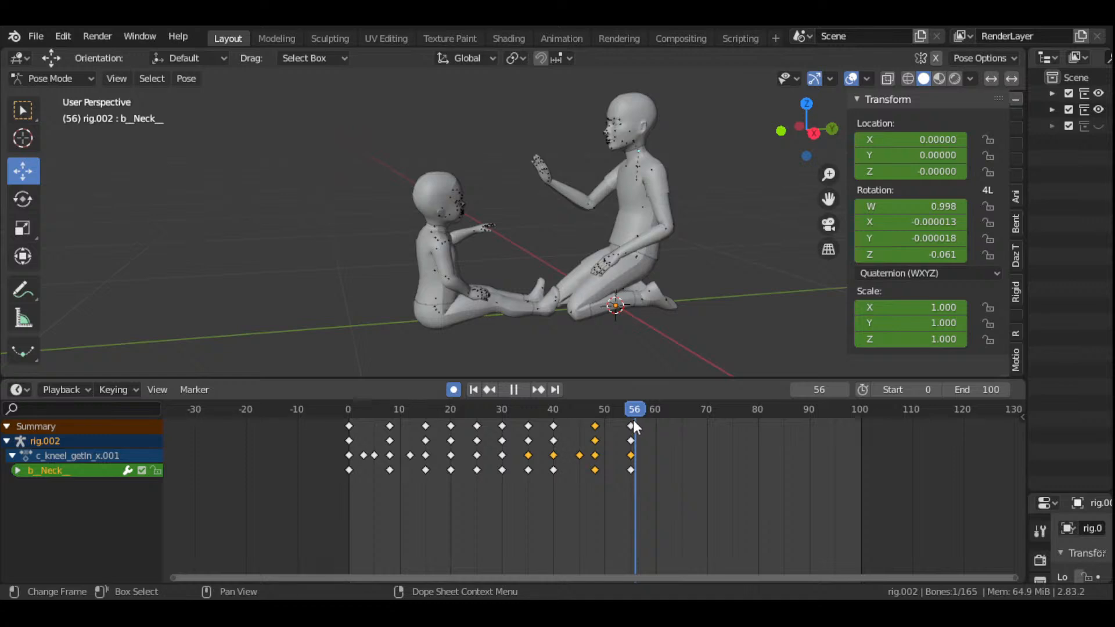
pyautogui.moveTo(634, 421); pyautogui.dragTo(707, 438)
pyautogui.press('space')
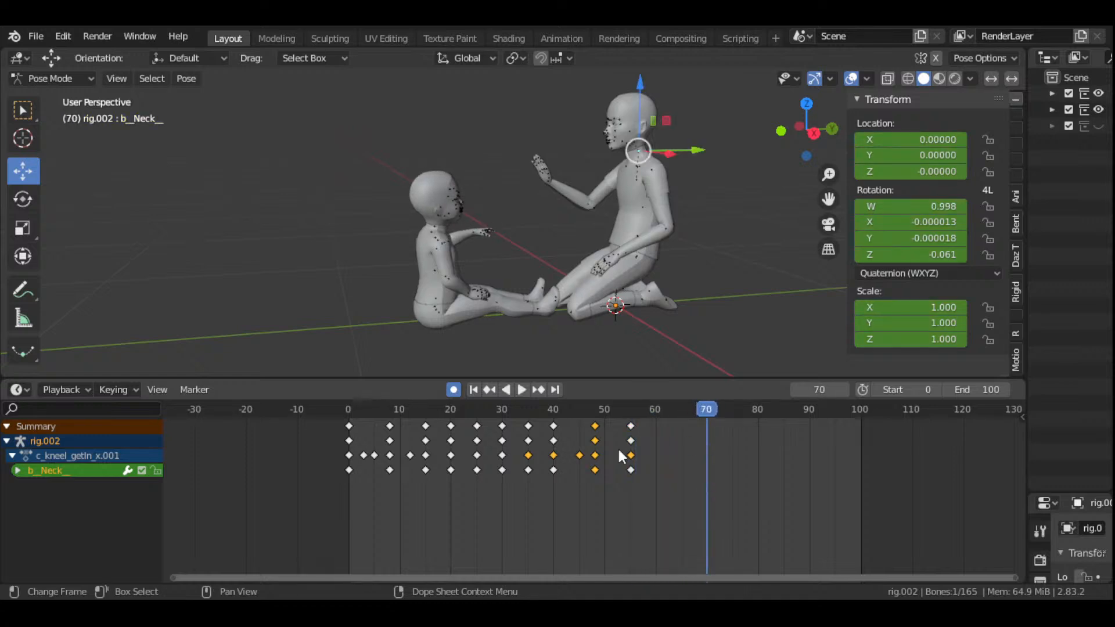
pyautogui.scroll(3, 651, 297)
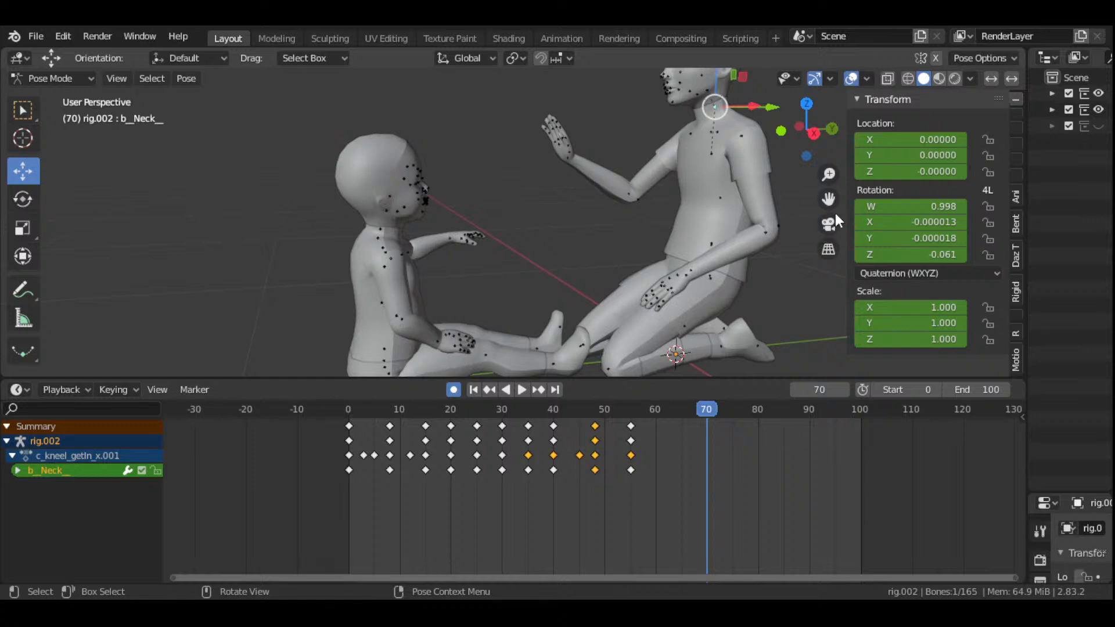
pyautogui.scroll(-4, 835, 213)
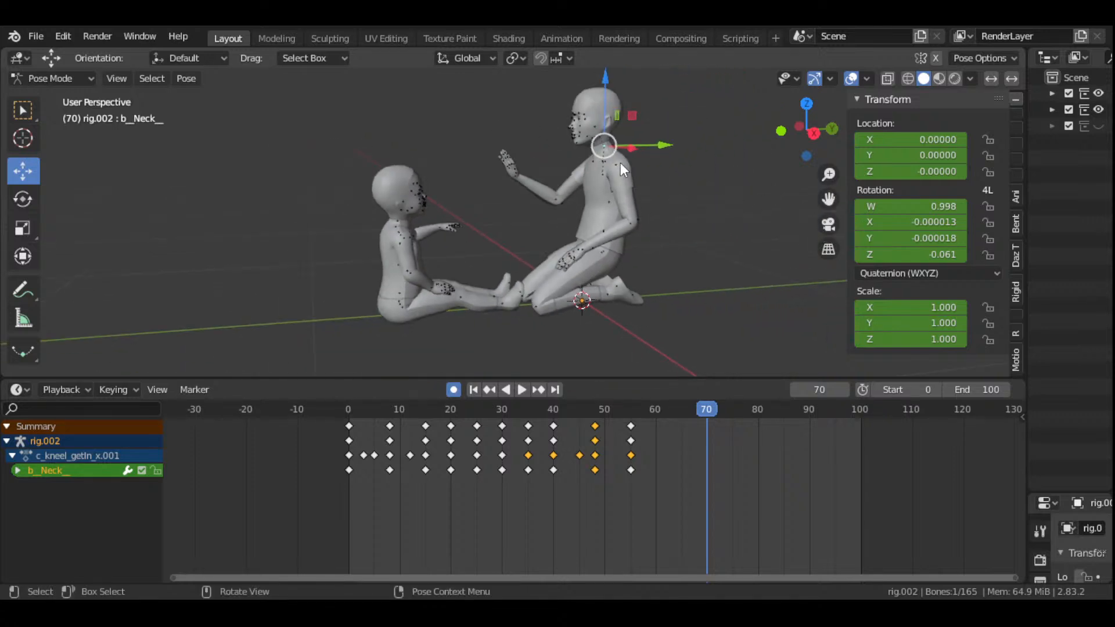
# - Rotate the kneeling figure's left upper arm slightly away from the body at frame 80
pyautogui.click(616, 162)
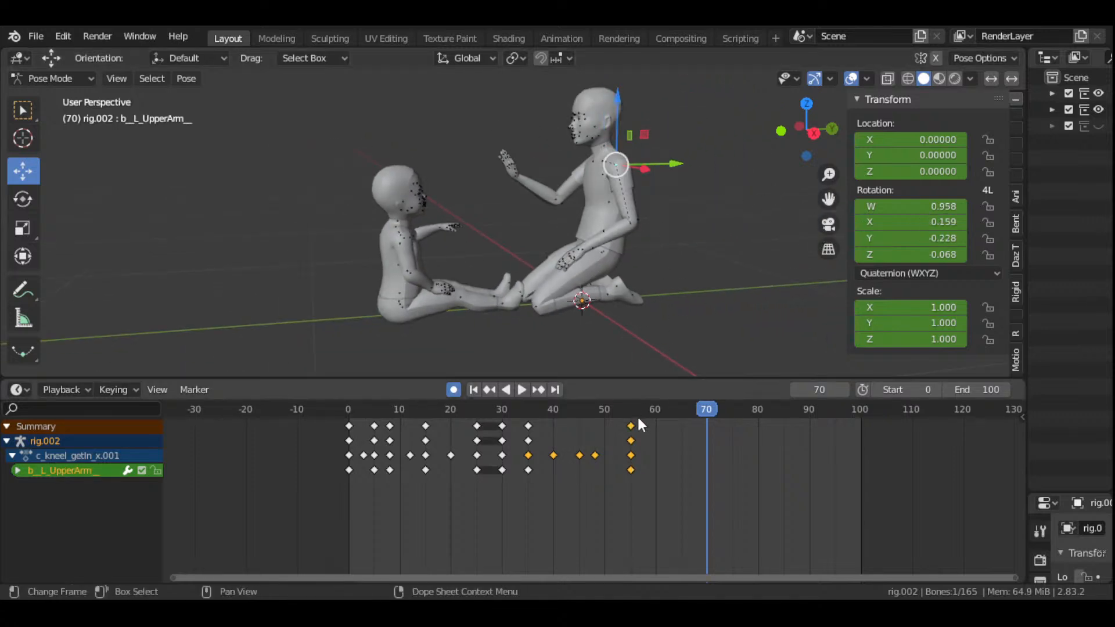
pyautogui.click(527, 415)
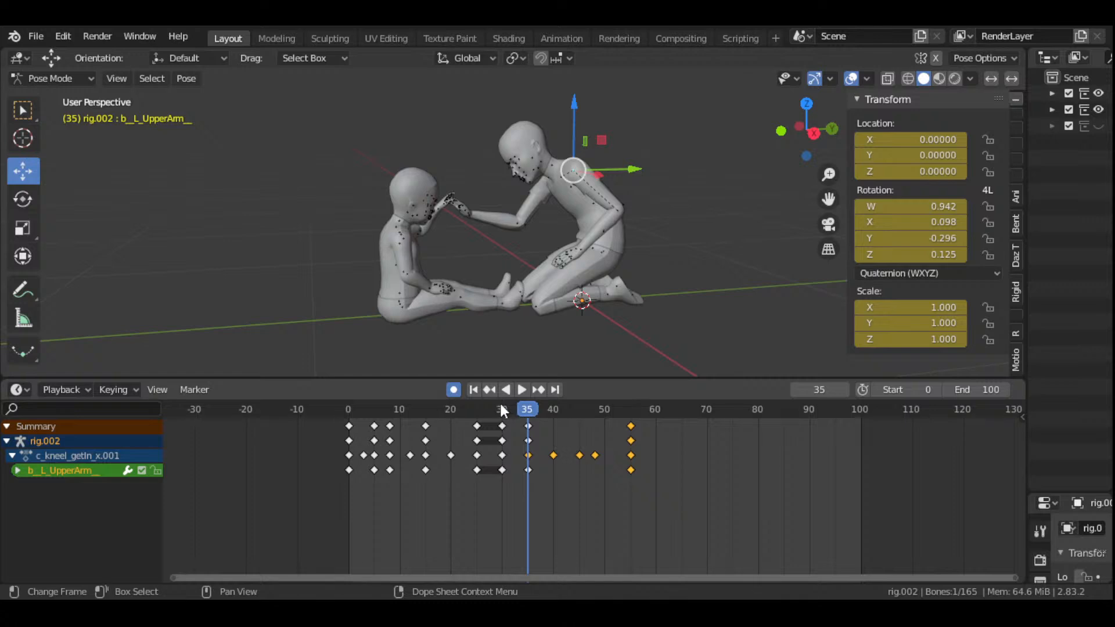
pyautogui.press('space')
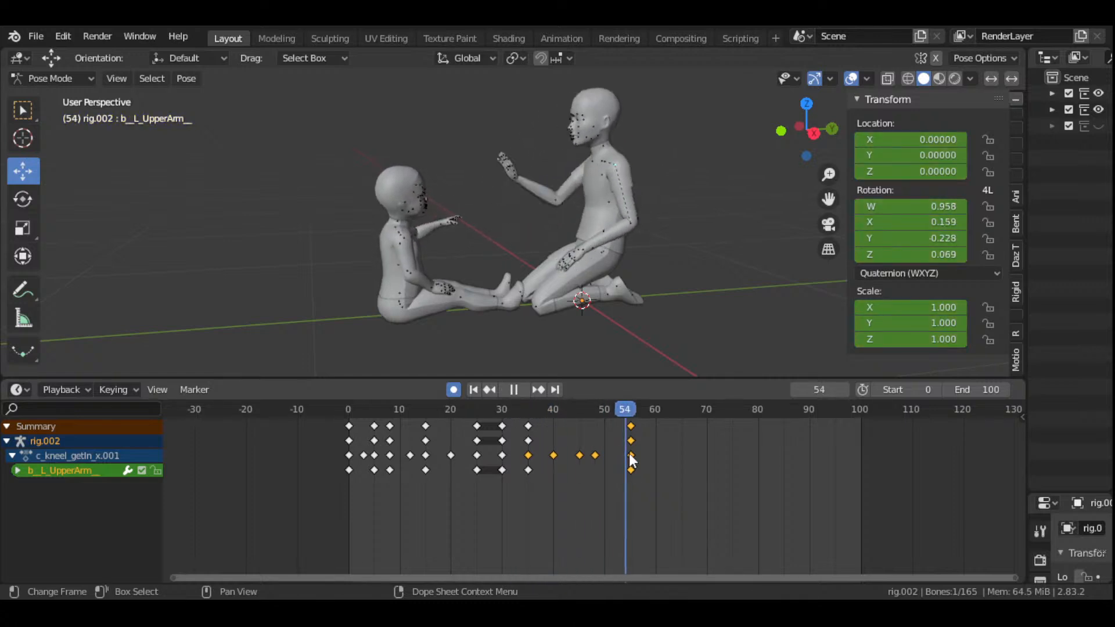
pyautogui.moveTo(629, 455); pyautogui.dragTo(707, 489)
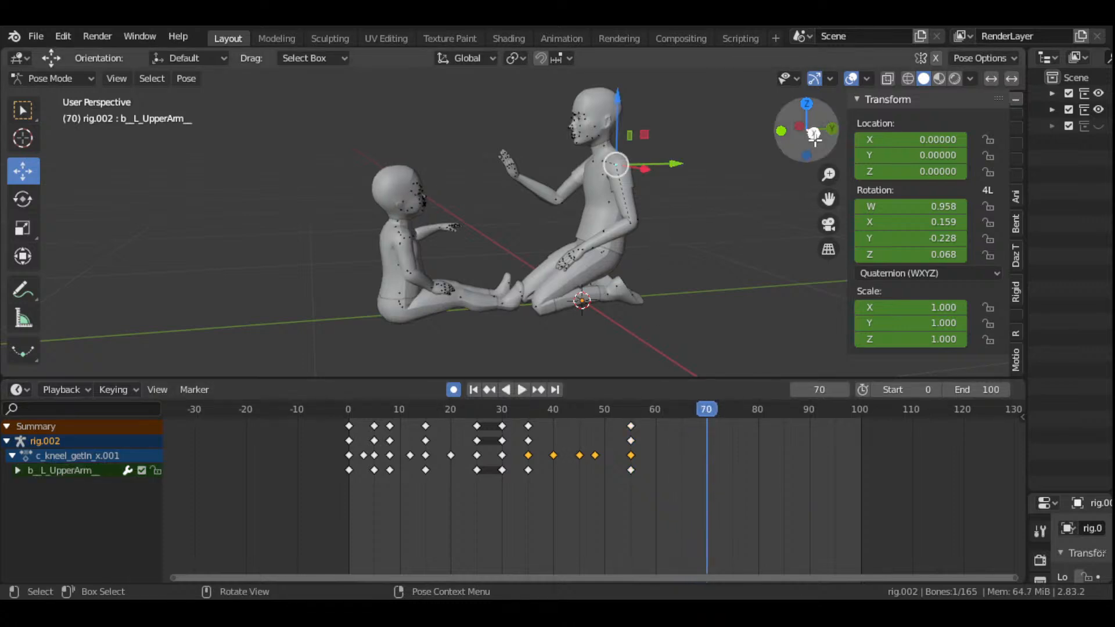
pyautogui.moveTo(815, 134); pyautogui.dragTo(782, 144)
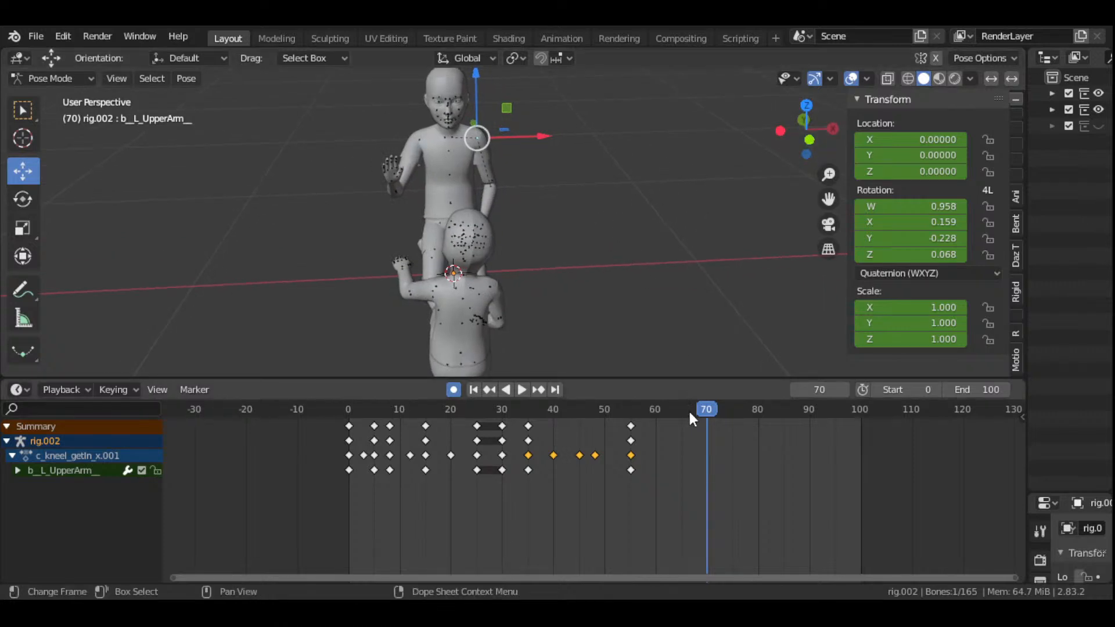
pyautogui.moveTo(716, 410); pyautogui.dragTo(757, 413)
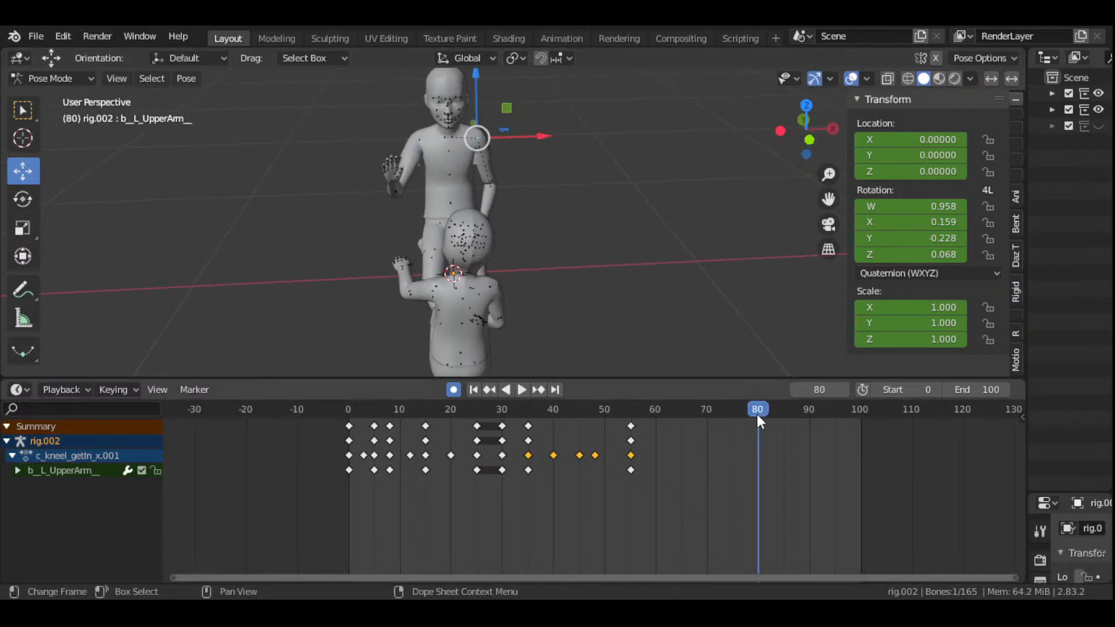
pyautogui.press('r')
pyautogui.click(619, 200)
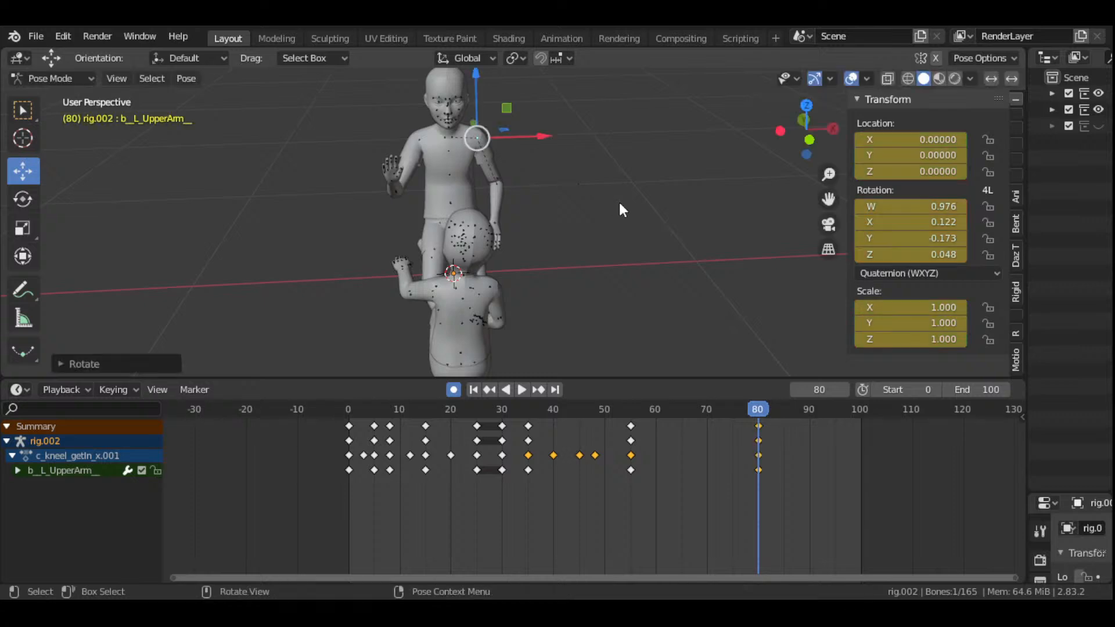
# - Swing the kneeling figure's left upper arm forward at frame 80 until the forearm reaches ahead almost level
pyautogui.moveTo(832, 102); pyautogui.dragTo(734, 200)
pyautogui.press('r')
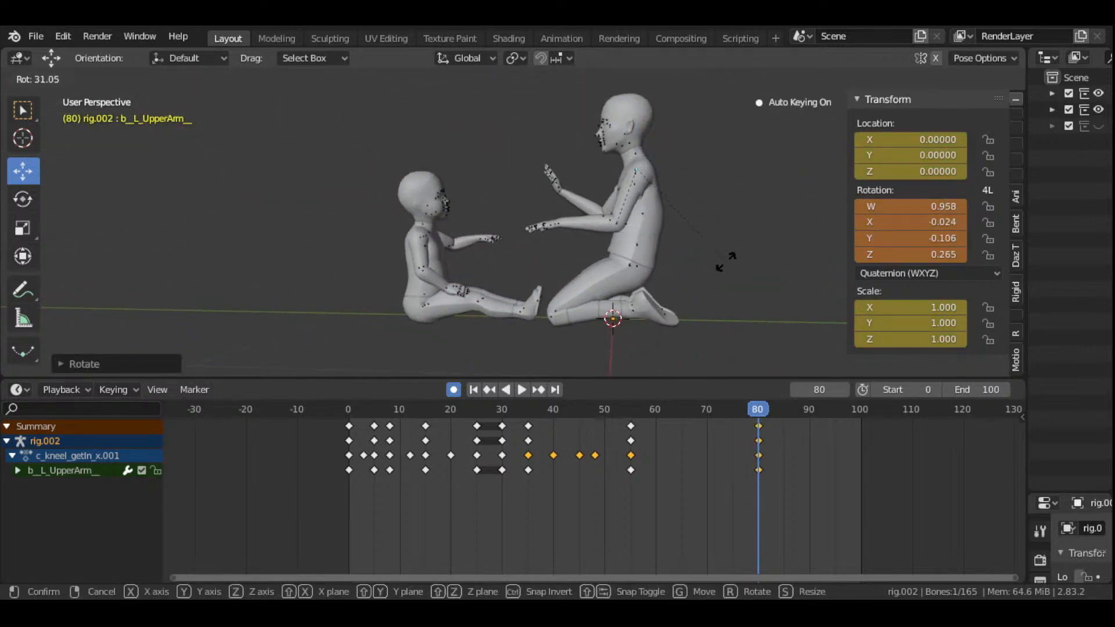
pyautogui.click(734, 253)
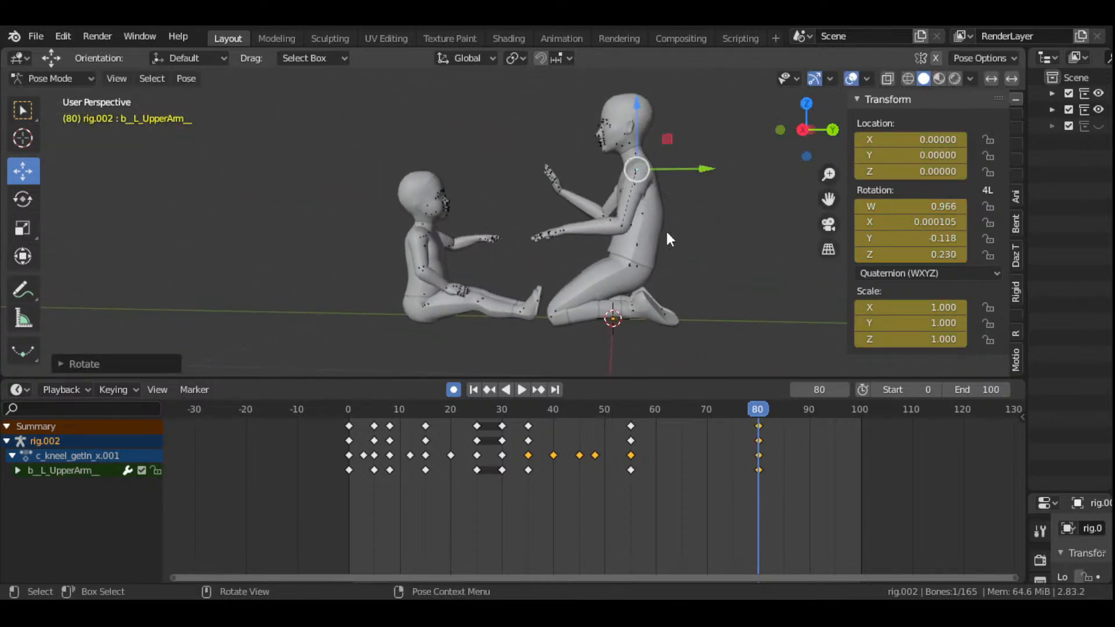
# - Raise the kneeling figure's left forearm at frame 80 and fine-tune its direction with a slight trackball rotation
pyautogui.click(620, 225)
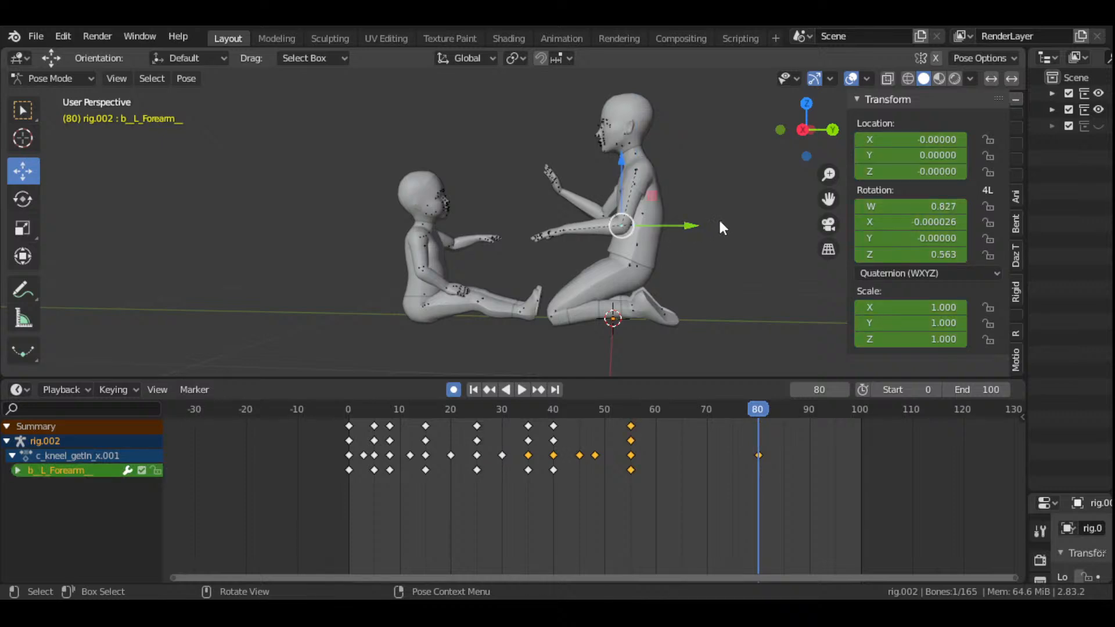
pyautogui.press('r')
pyautogui.click(743, 228)
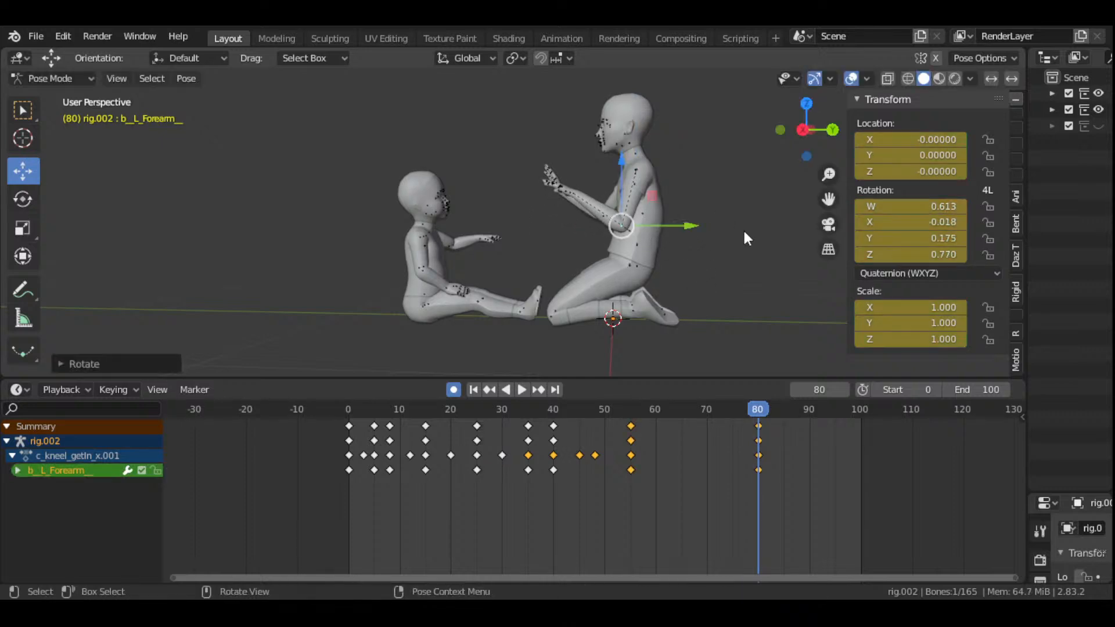
pyautogui.moveTo(806, 129); pyautogui.dragTo(682, 155)
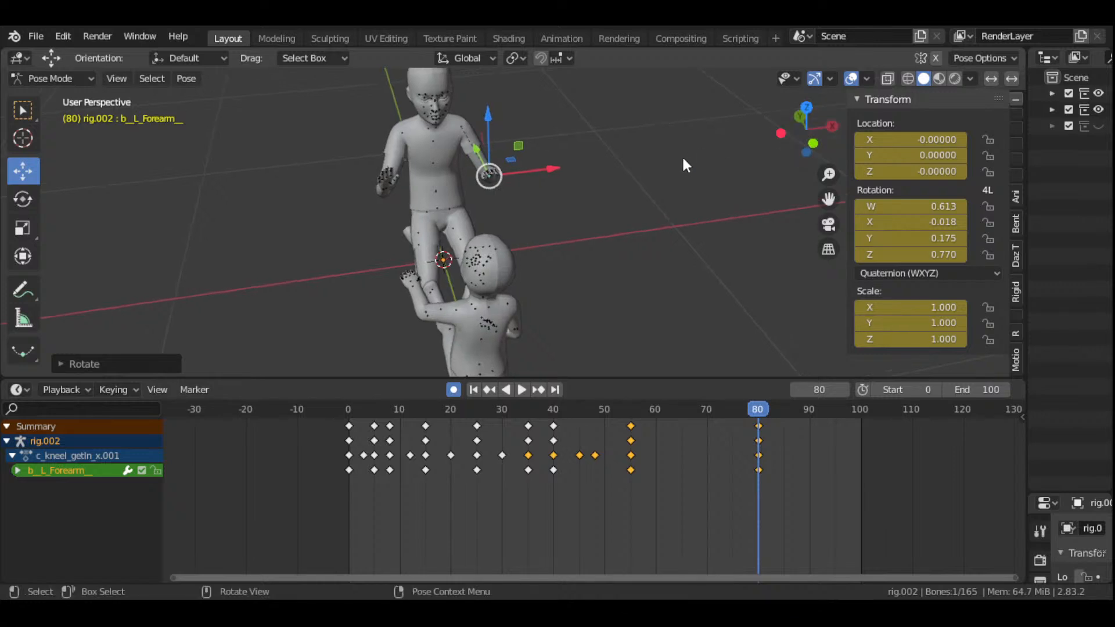
pyautogui.scroll(3, 683, 159)
pyautogui.moveTo(829, 199); pyautogui.dragTo(877, 326)
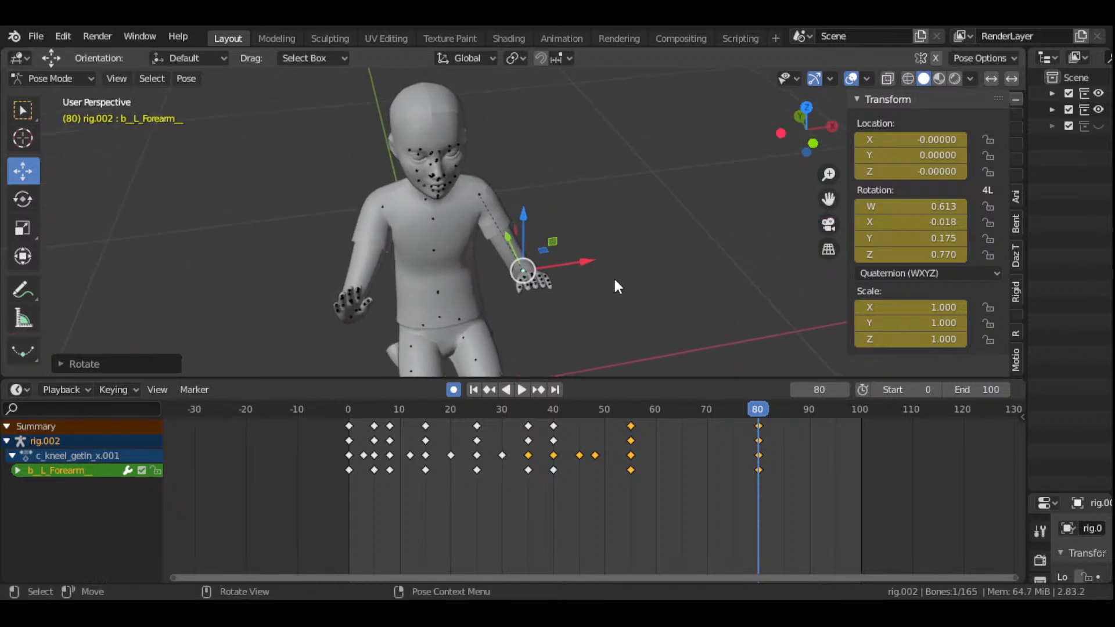
pyautogui.press('r')
pyautogui.press('r')
pyautogui.click(622, 277)
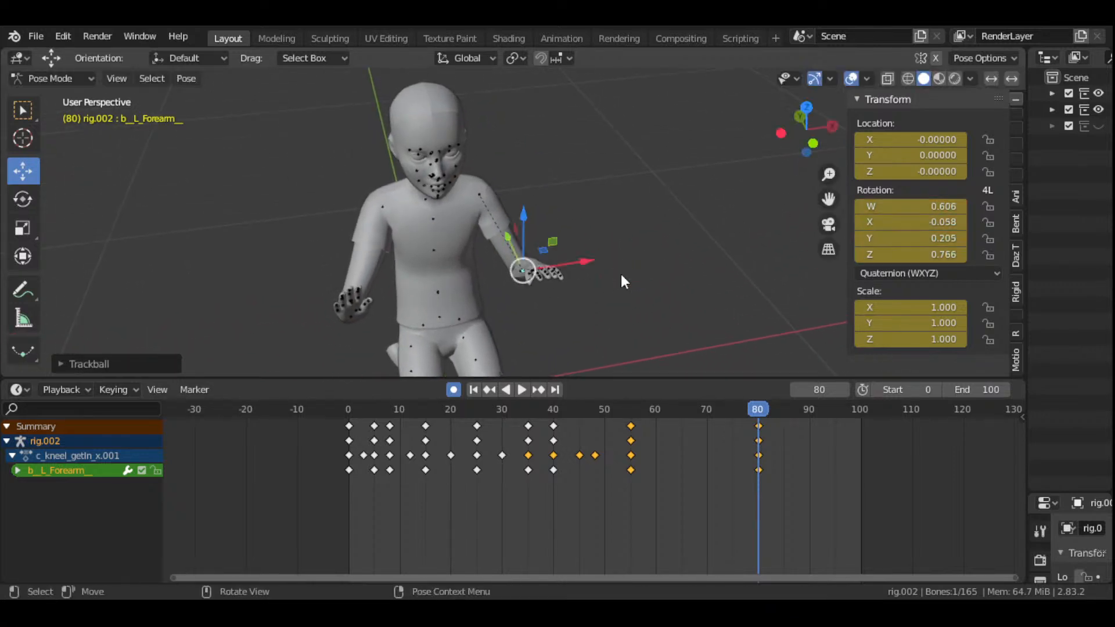
# - Bend the kneeling figure's left hand up about 40 degrees at the wrist at frame 80 so the fingers point upward
pyautogui.moveTo(807, 129); pyautogui.dragTo(738, 157)
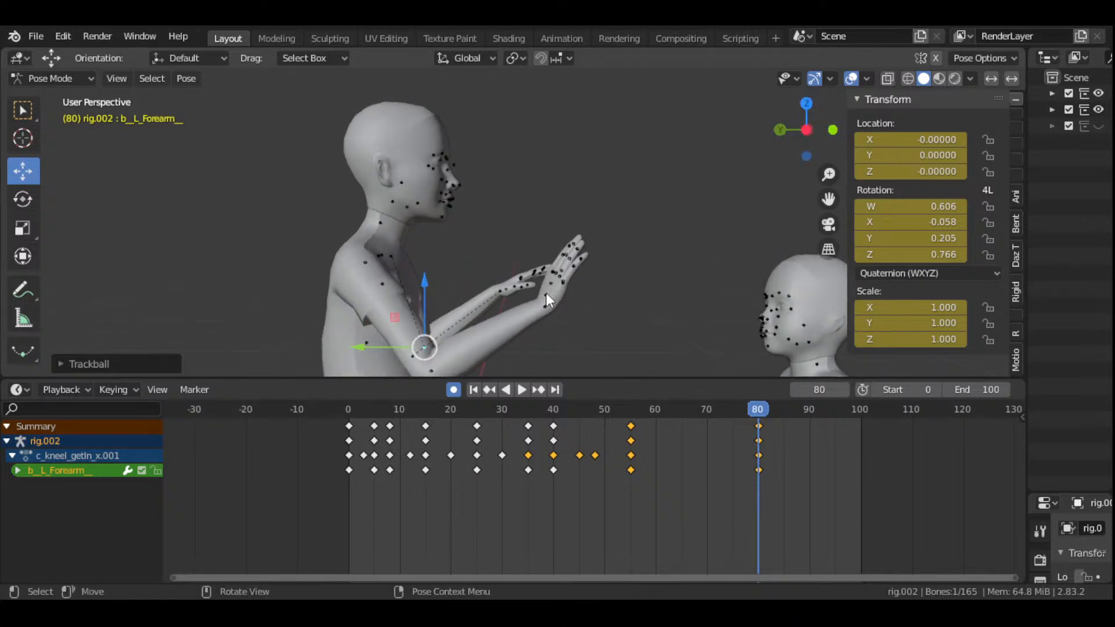
pyautogui.click(501, 294)
pyautogui.press('r')
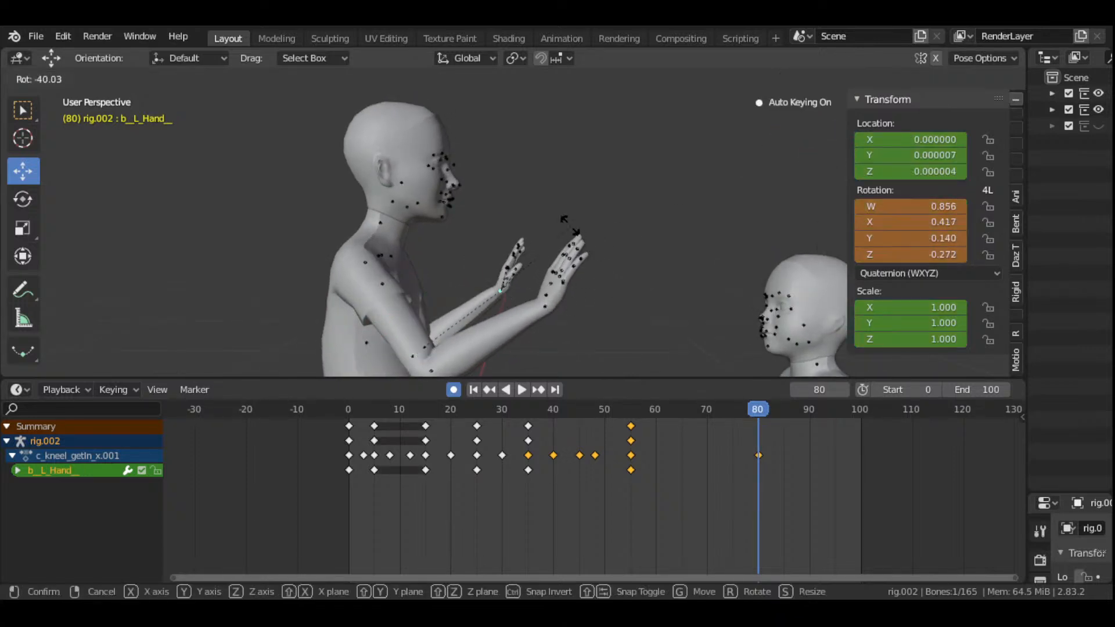
pyautogui.click(567, 224)
# - Rotate the kneeling figure's left upper arm about 10 degrees outward at frame 80 to level both raised hands
pyautogui.scroll(-5, 669, 171)
pyautogui.moveTo(806, 129); pyautogui.dragTo(682, 186)
pyautogui.scroll(3, 579, 263)
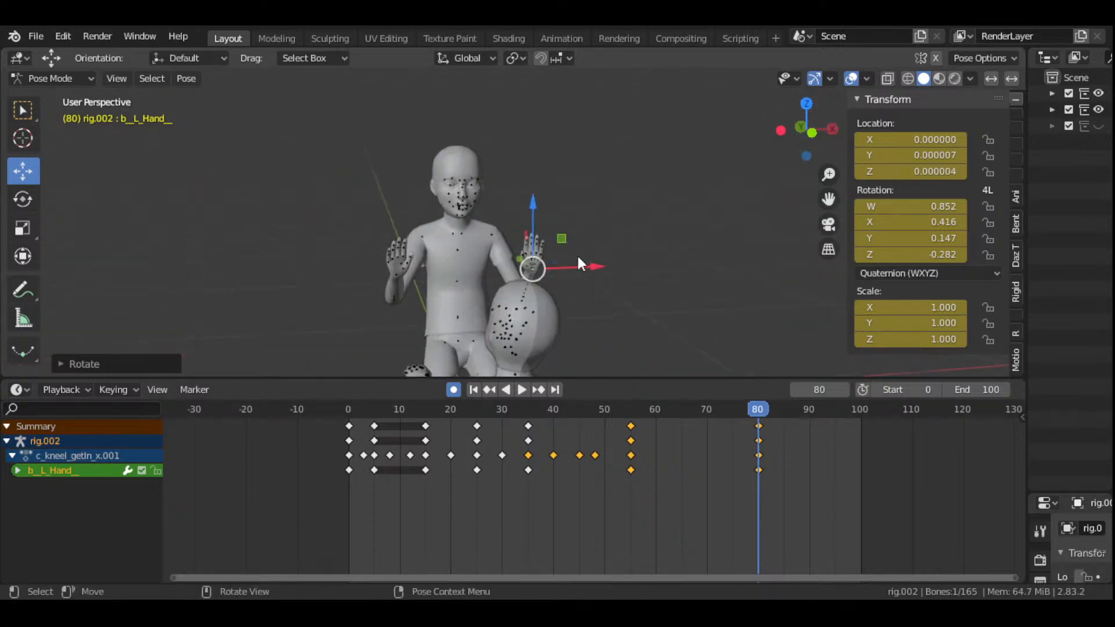
pyautogui.click(494, 234)
pyautogui.press('r')
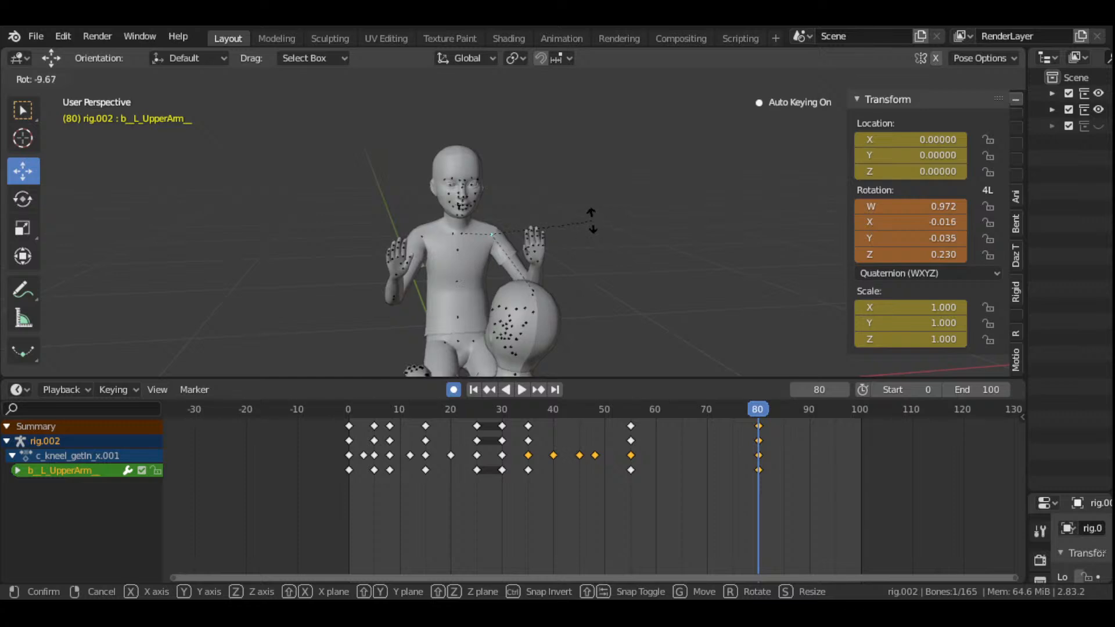
pyautogui.click(591, 221)
pyautogui.moveTo(808, 131); pyautogui.dragTo(762, 139)
# - Rotate the kneeling figure's lower spine at frame 65 so the torso leans slightly forward
pyautogui.click(597, 224)
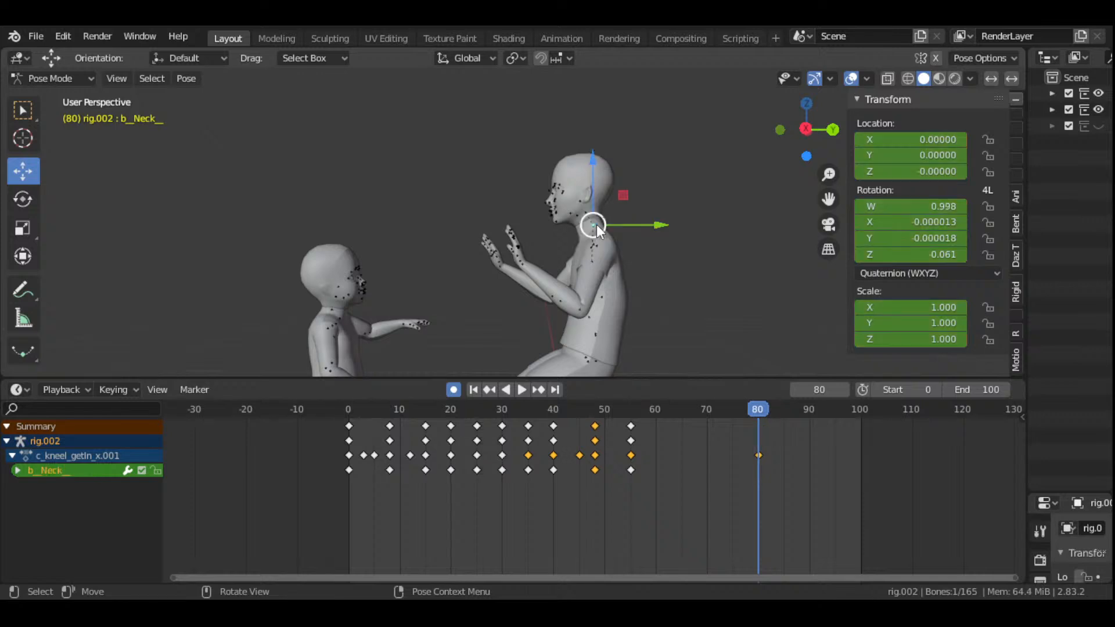
pyautogui.click(632, 411)
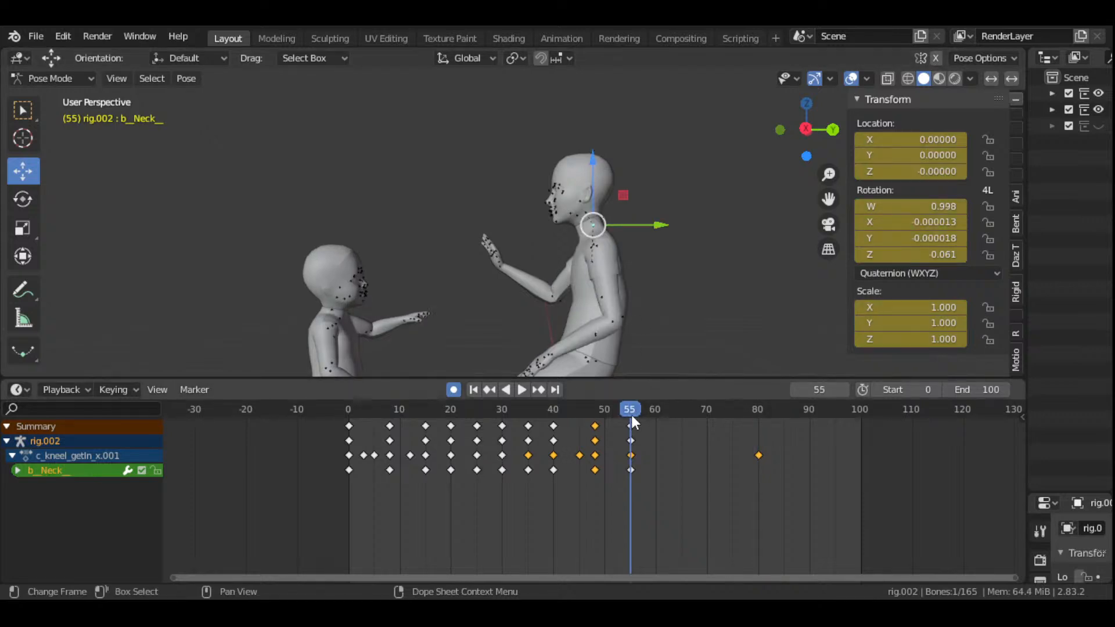
pyautogui.moveTo(632, 415); pyautogui.dragTo(674, 504)
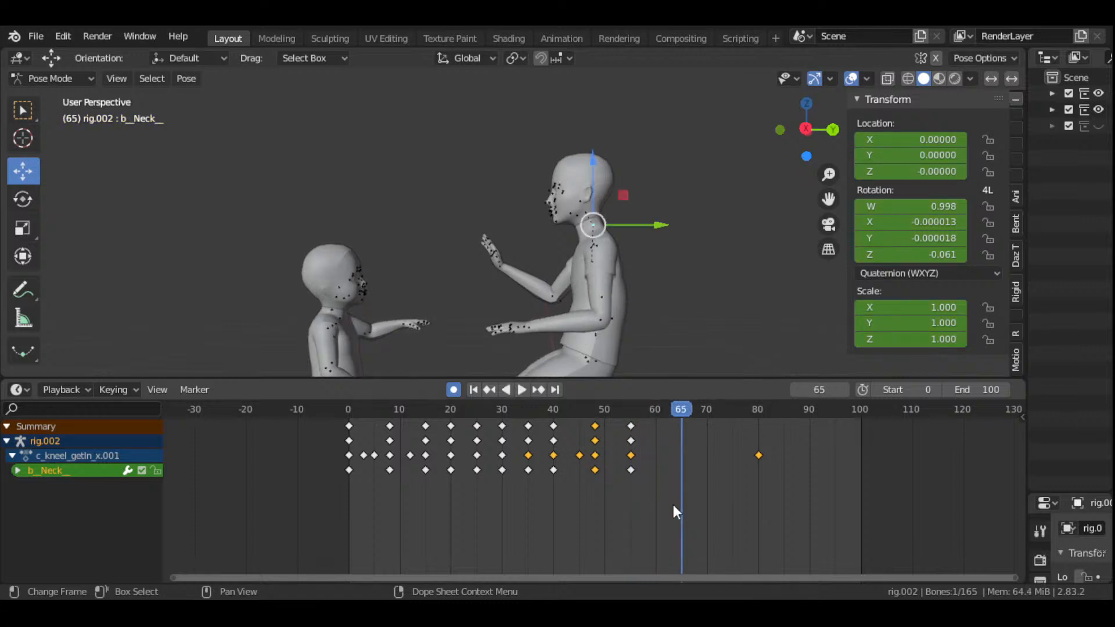
pyautogui.keyDown('shift'); pyautogui.moveTo(712, 320); pyautogui.dragTo(676, 229, button='middle'); pyautogui.keyUp('shift')
pyautogui.scroll(3, 604, 241)
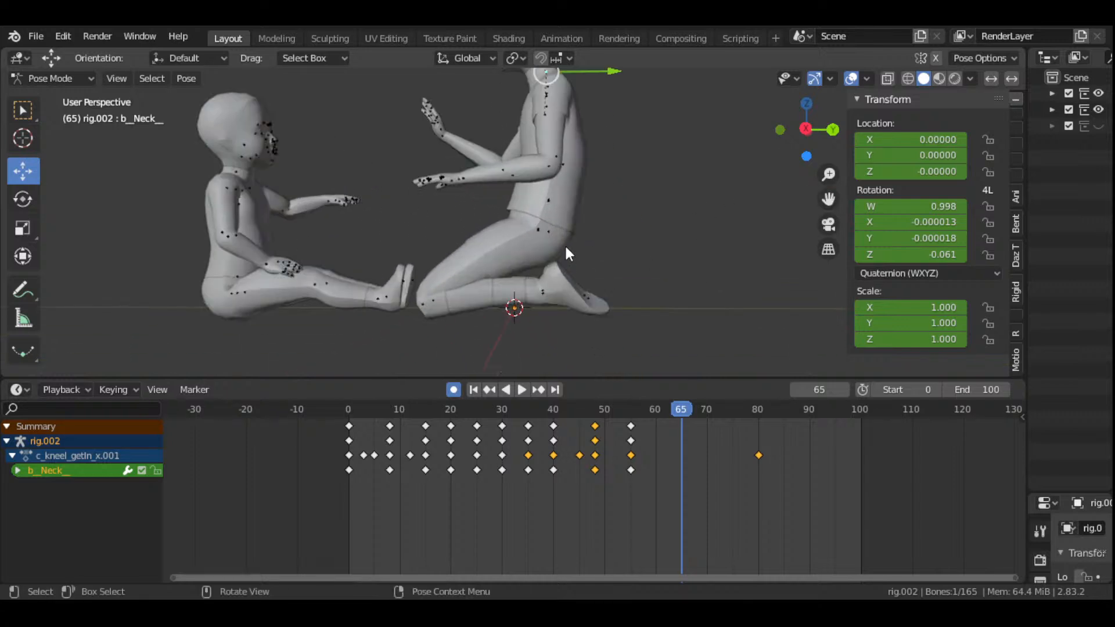
pyautogui.click(552, 203)
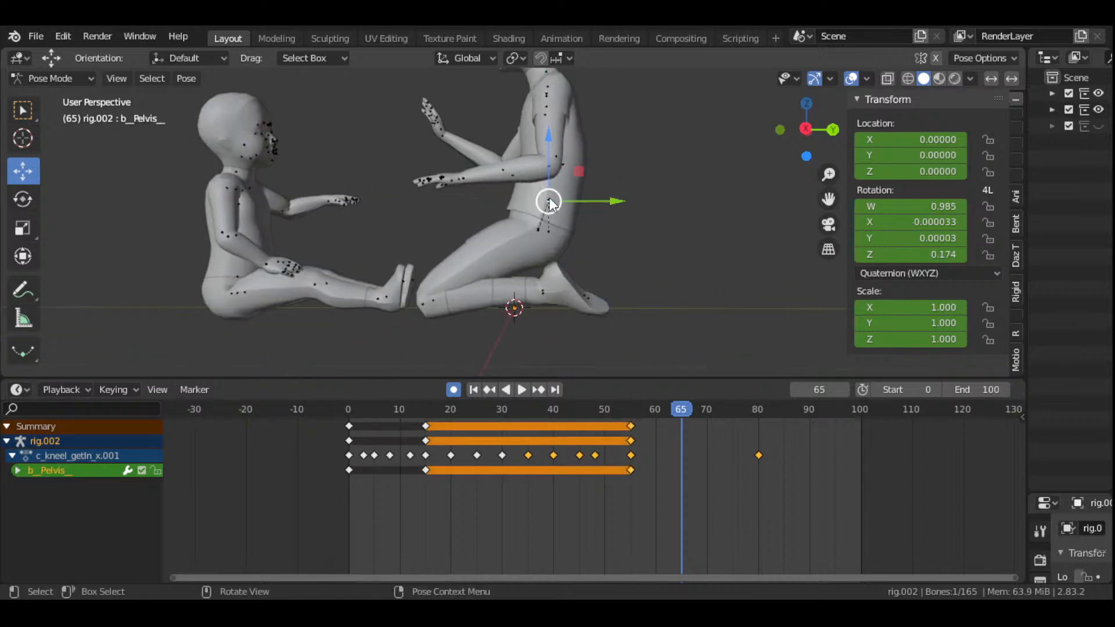
pyautogui.click(550, 200)
pyautogui.press('r')
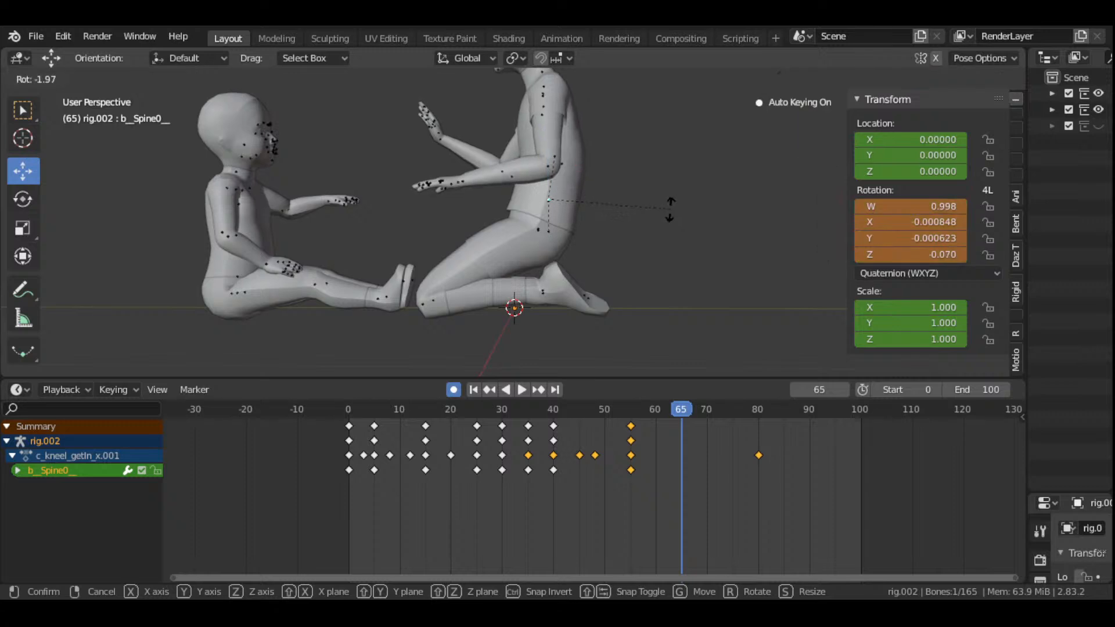
pyautogui.click(572, 166)
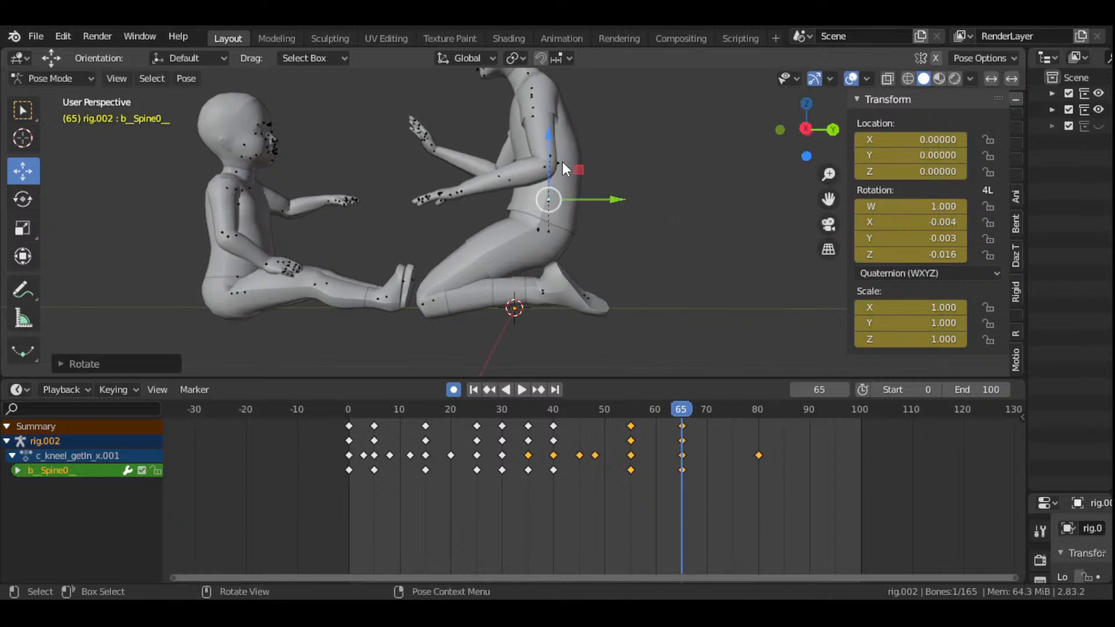
# - Rotate the kneeling figure's middle spine bone backward at frame 65 until the upper body is upright
pyautogui.click(559, 163)
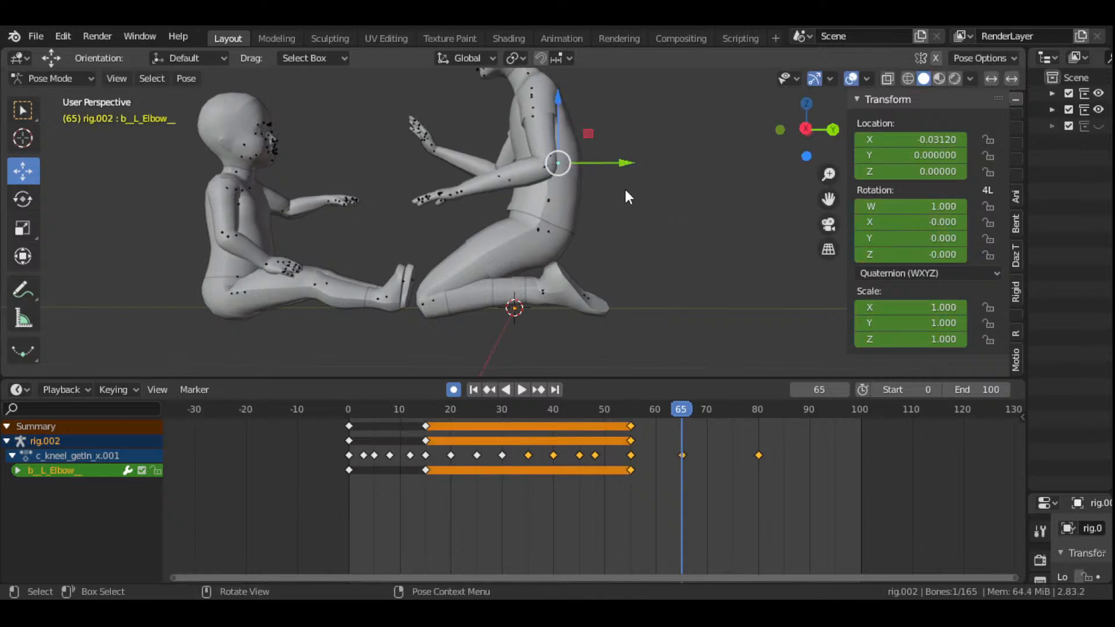
pyautogui.scroll(2, 624, 188)
pyautogui.scroll(-2, 622, 187)
pyautogui.moveTo(828, 198); pyautogui.dragTo(846, 245)
pyautogui.moveTo(807, 154); pyautogui.dragTo(702, 186)
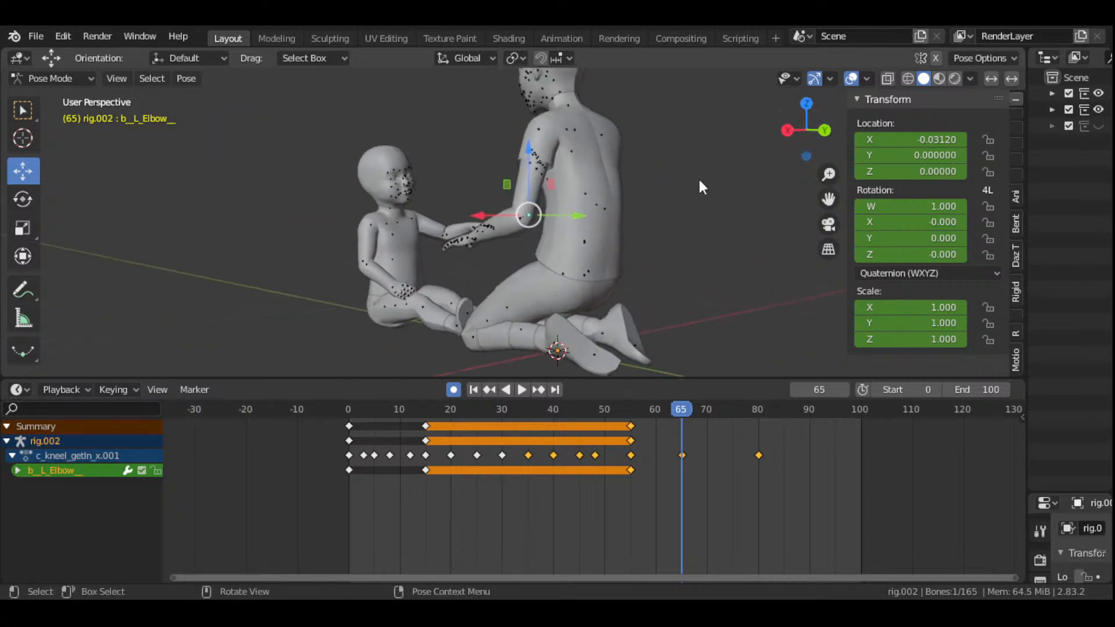
pyautogui.click(591, 194)
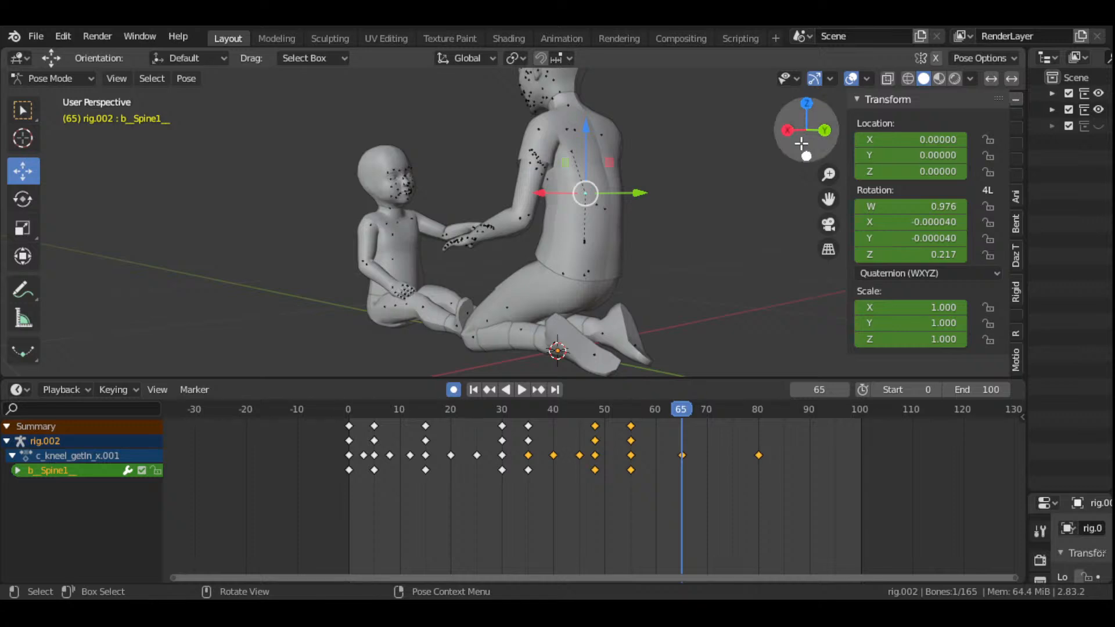
pyautogui.moveTo(806, 133); pyautogui.dragTo(654, 203)
pyautogui.press('r')
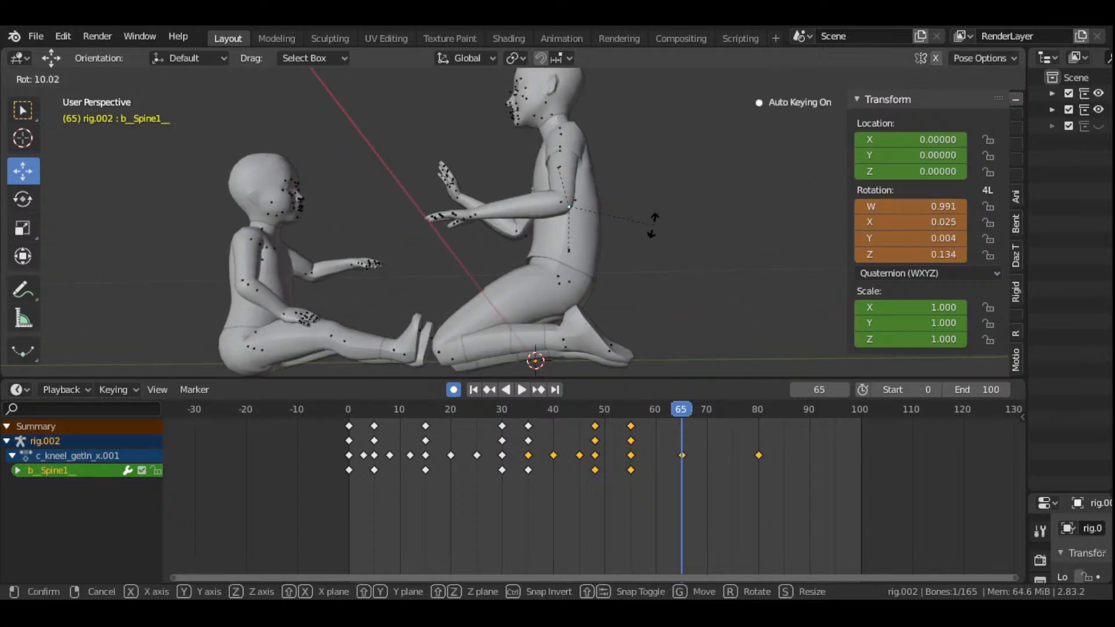
pyautogui.click(654, 219)
# - Frame both figures from the side and play the animation from the start to about frame 68 to check the motion
pyautogui.moveTo(771, 161); pyautogui.dragTo(667, 194)
pyautogui.scroll(-3, 668, 194)
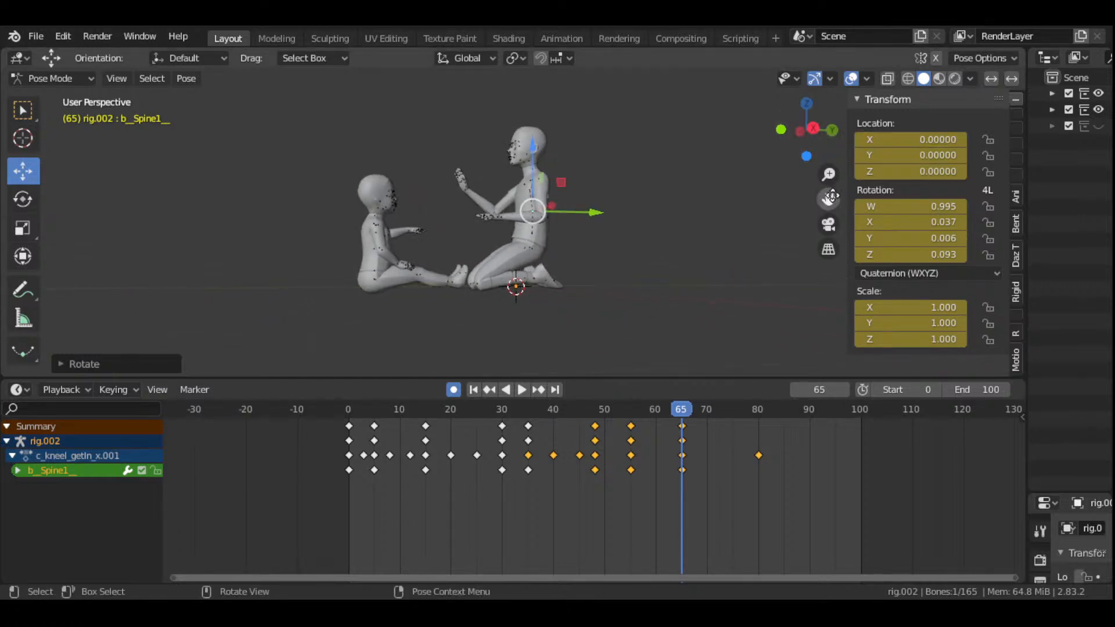
pyautogui.moveTo(829, 199); pyautogui.dragTo(846, 227)
pyautogui.scroll(2, 643, 281)
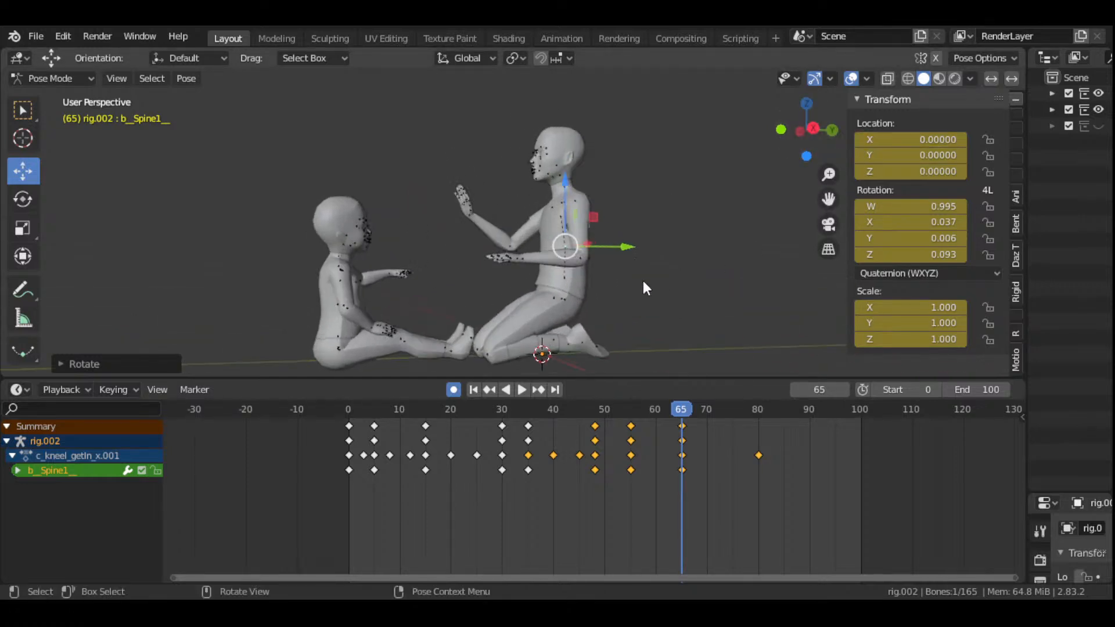
pyautogui.click(478, 388)
pyautogui.click(523, 390)
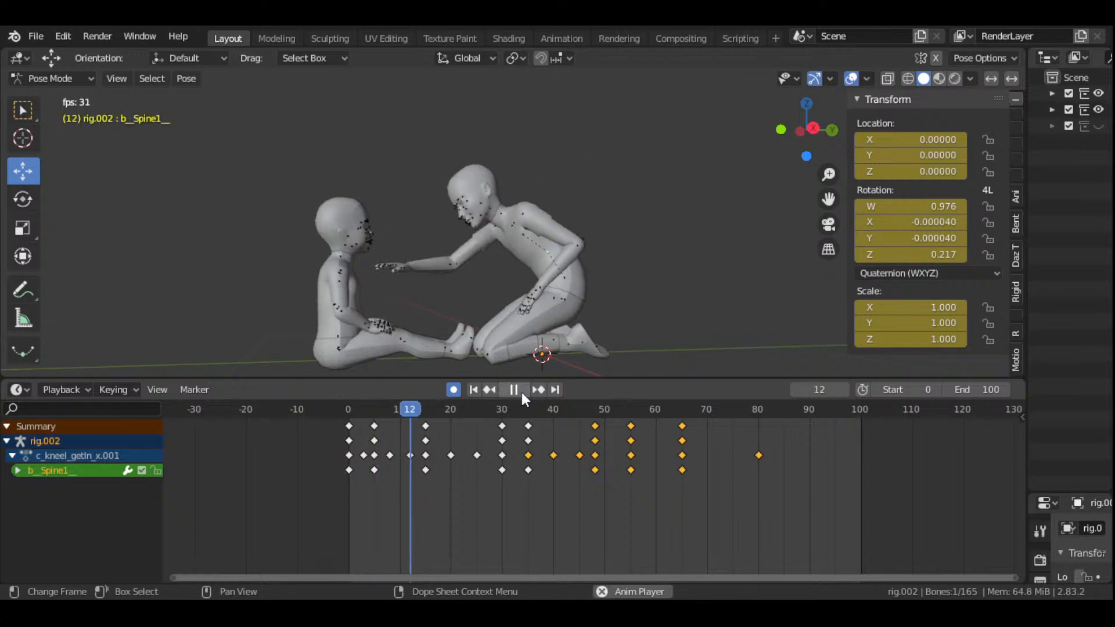
pyautogui.click(521, 392)
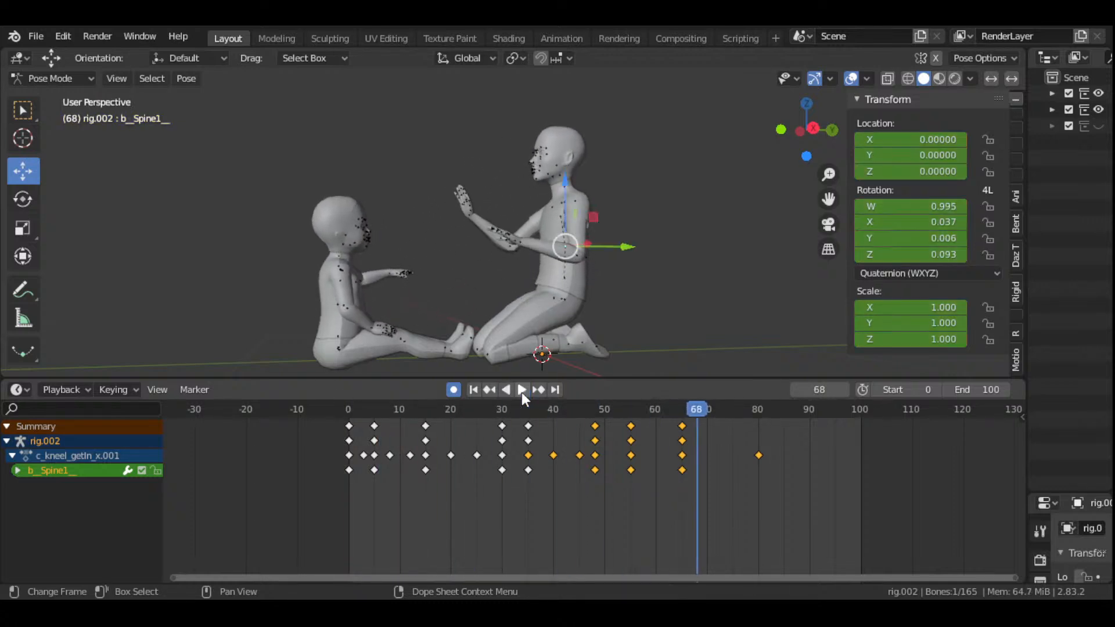
# - Rotate the kneeling figure's neck at frame 65 so the head tilts down toward the seated figure
pyautogui.moveTo(631, 416); pyautogui.dragTo(681, 480)
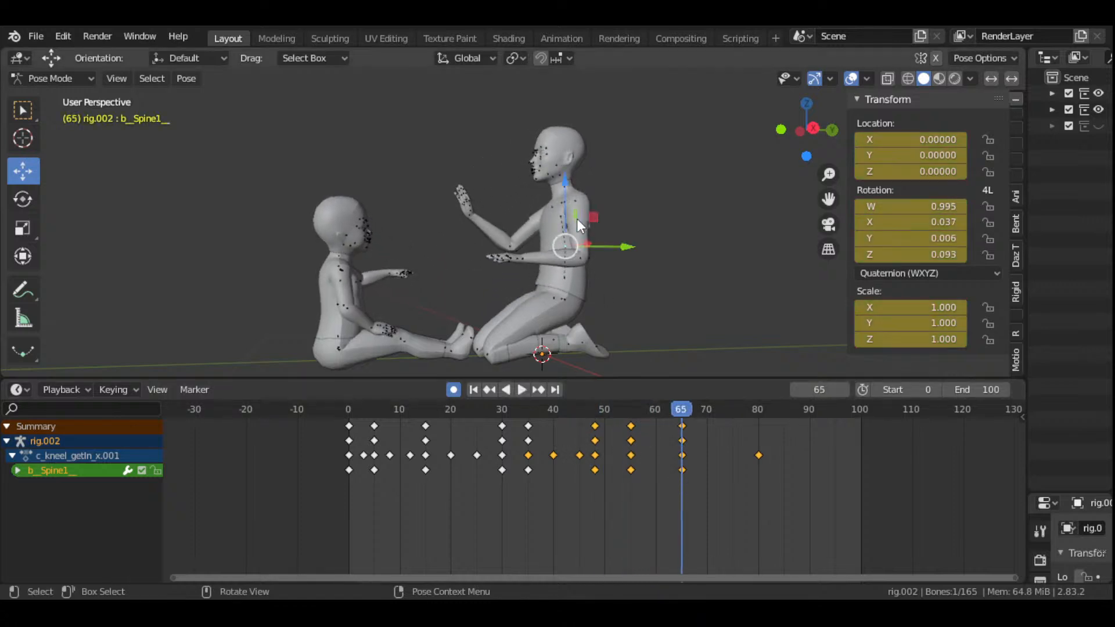
pyautogui.click(562, 185)
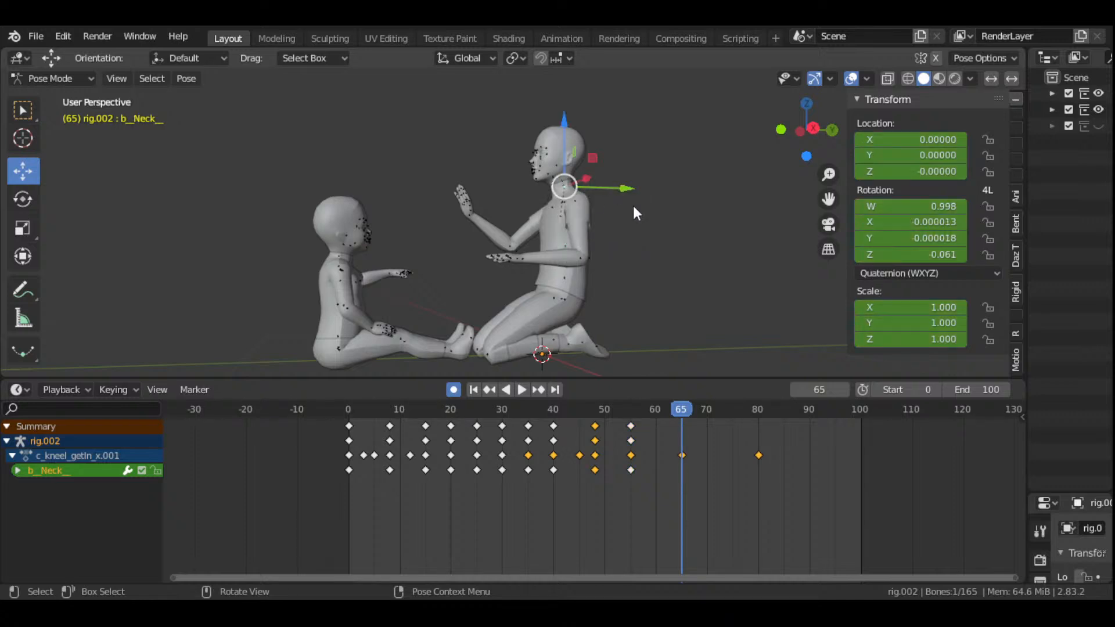
pyautogui.scroll(2, 663, 232)
pyautogui.scroll(-2, 663, 236)
pyautogui.moveTo(797, 152); pyautogui.dragTo(810, 152)
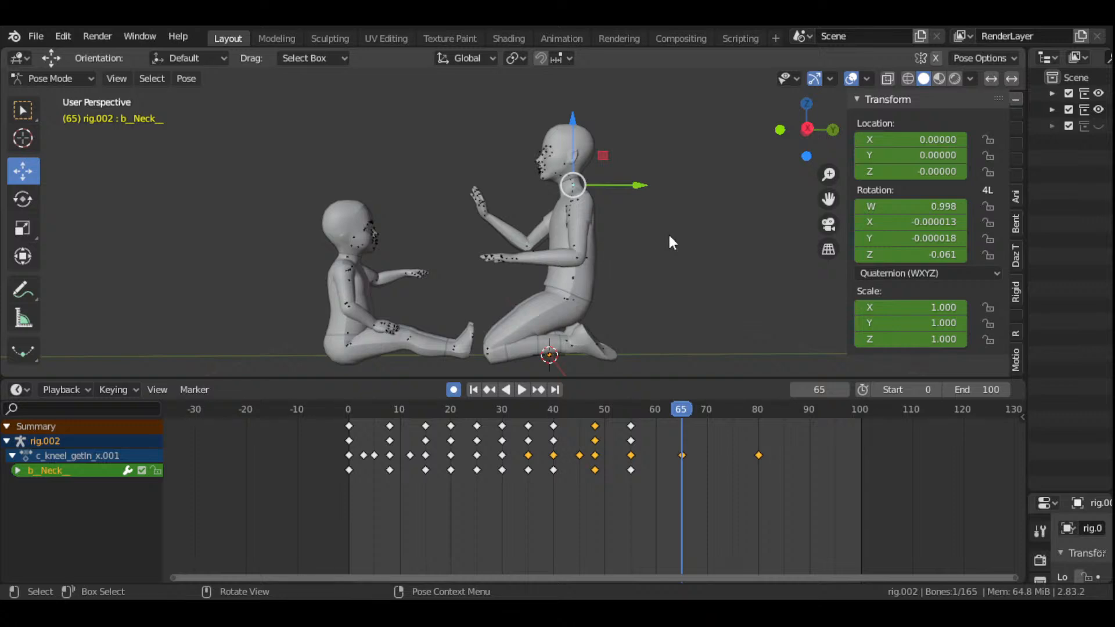
pyautogui.press('r')
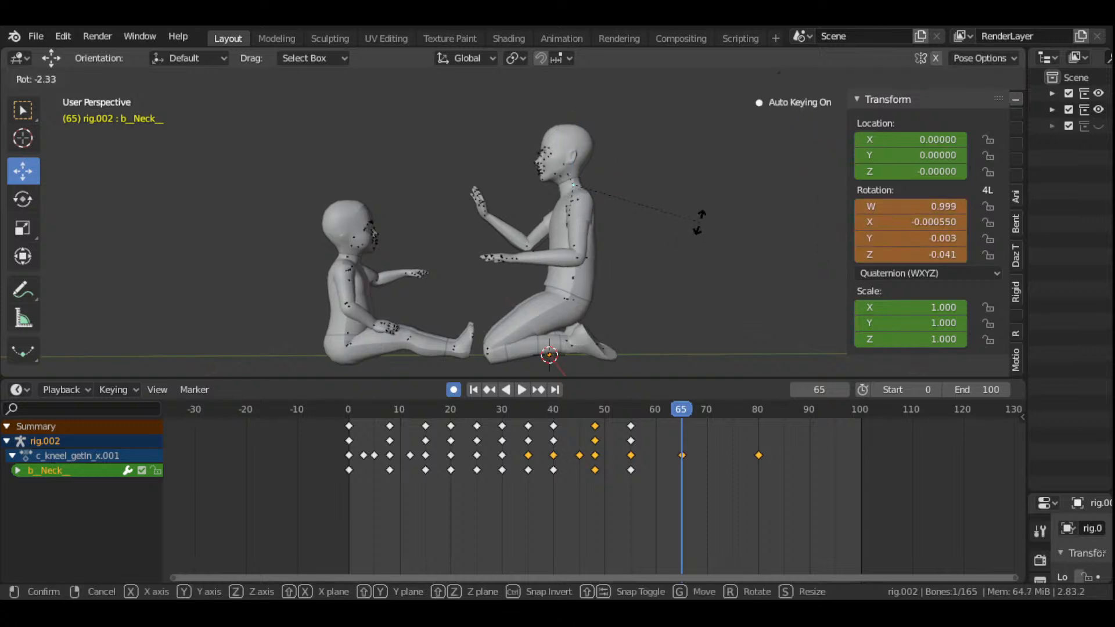
pyautogui.click(693, 194)
# - Check the kneeling figure's head pose from several angles and play frames 55 to 67 in a close side view
pyautogui.moveTo(797, 148); pyautogui.dragTo(754, 182)
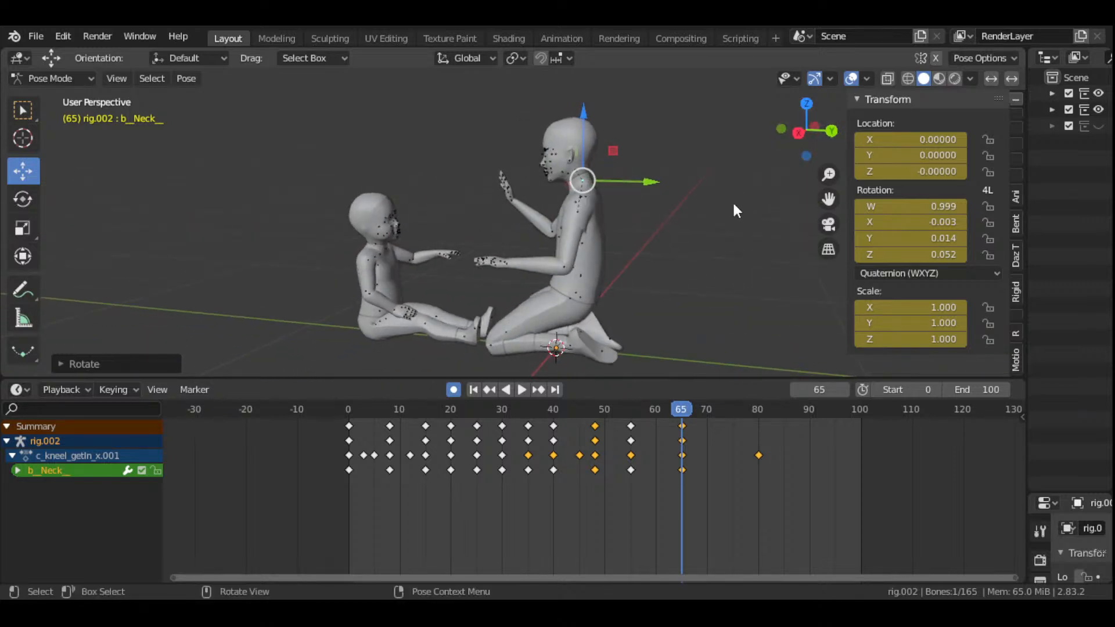
pyautogui.moveTo(801, 145); pyautogui.dragTo(697, 189)
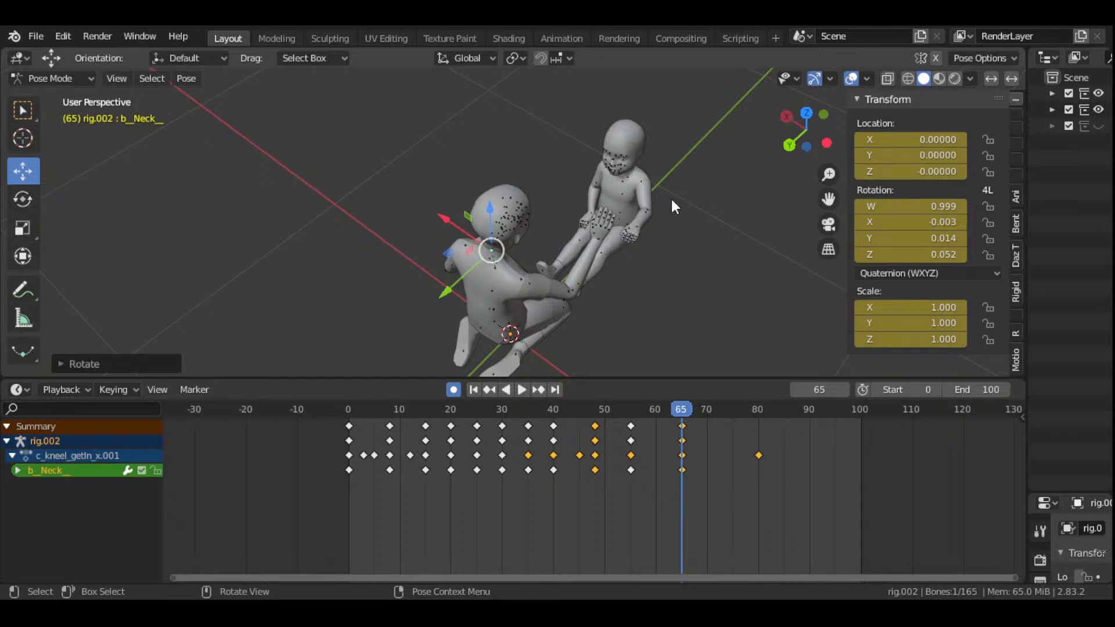
pyautogui.moveTo(806, 129); pyautogui.dragTo(741, 174)
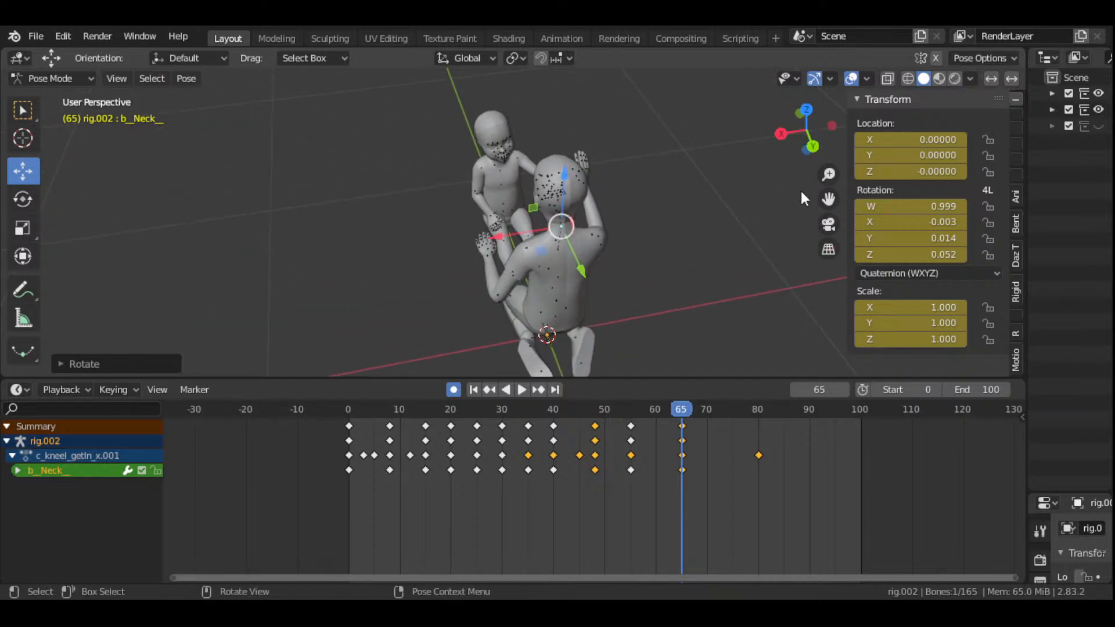
pyautogui.moveTo(808, 128); pyautogui.dragTo(748, 183)
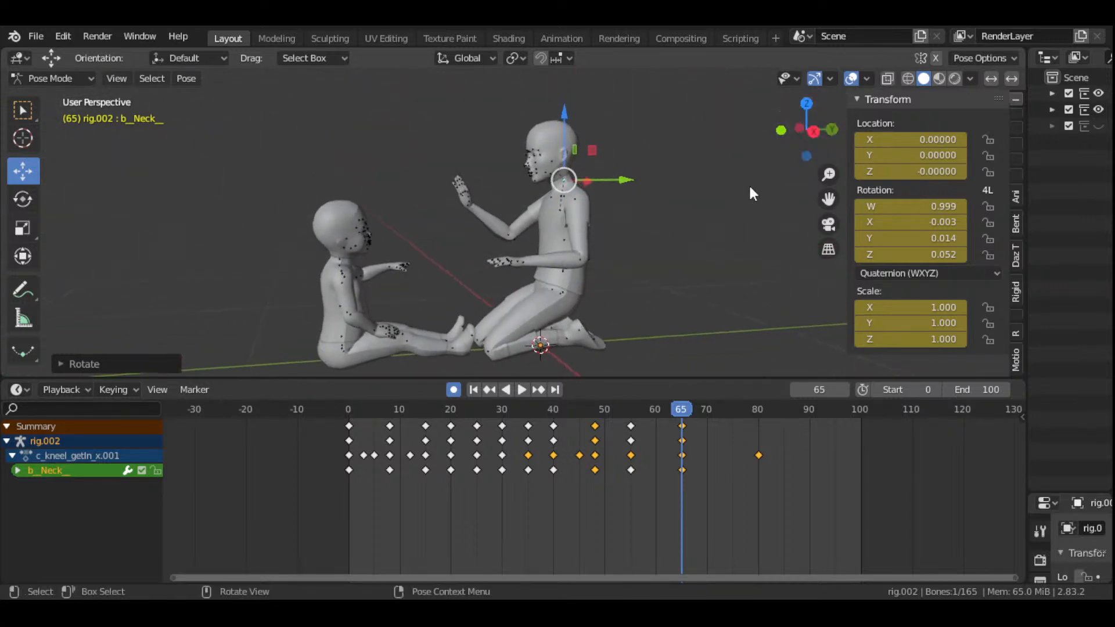
pyautogui.scroll(2, 701, 219)
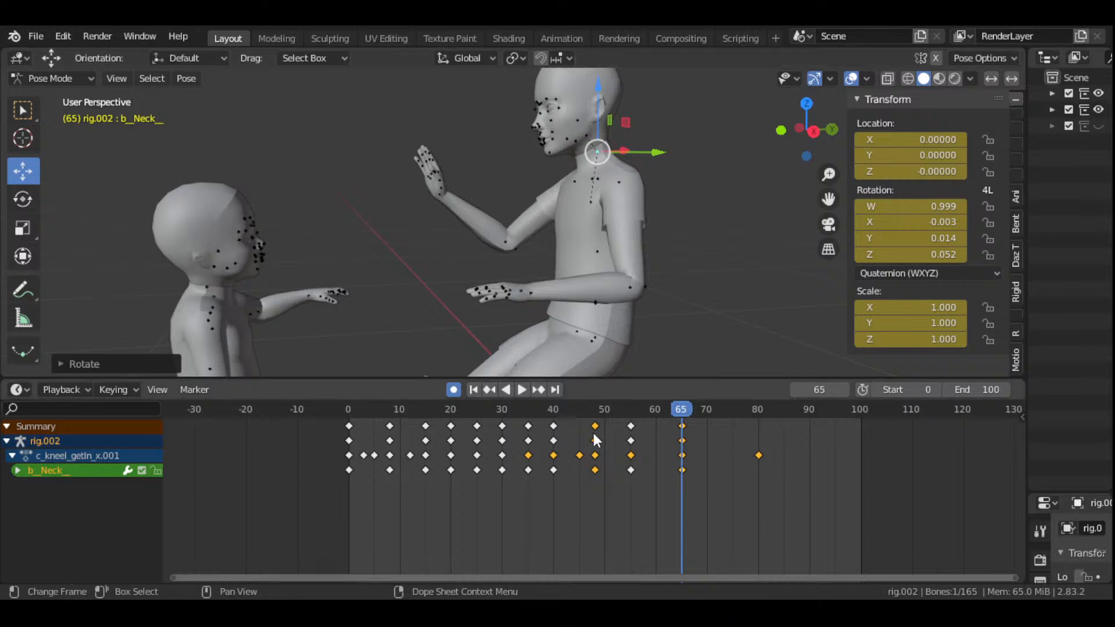
pyautogui.click(629, 415)
pyautogui.press('space')
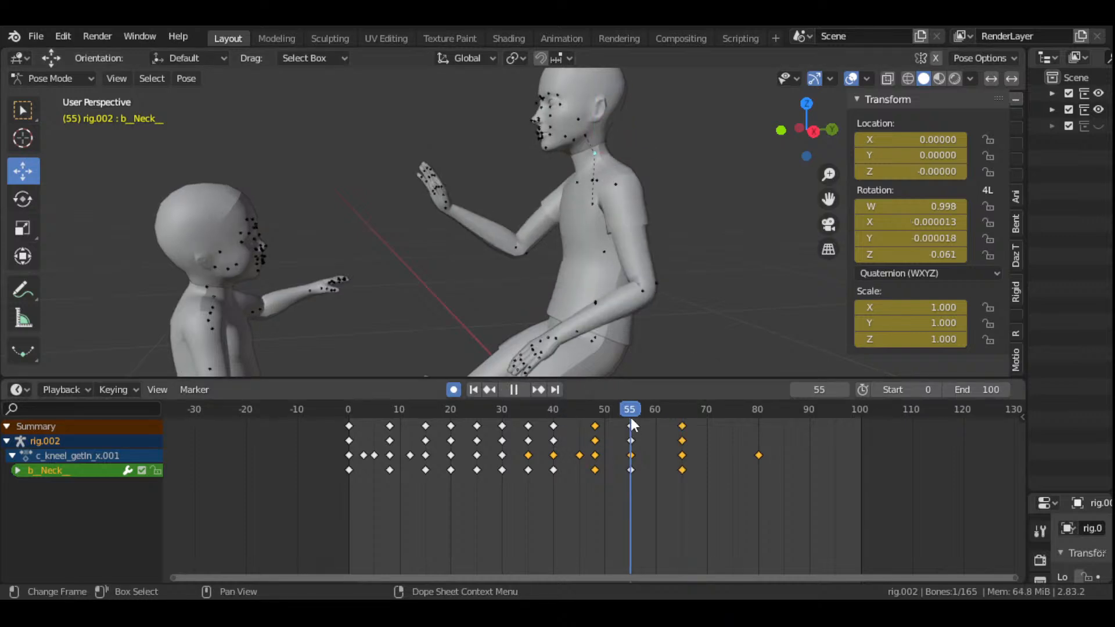
pyautogui.moveTo(668, 436); pyautogui.dragTo(689, 456)
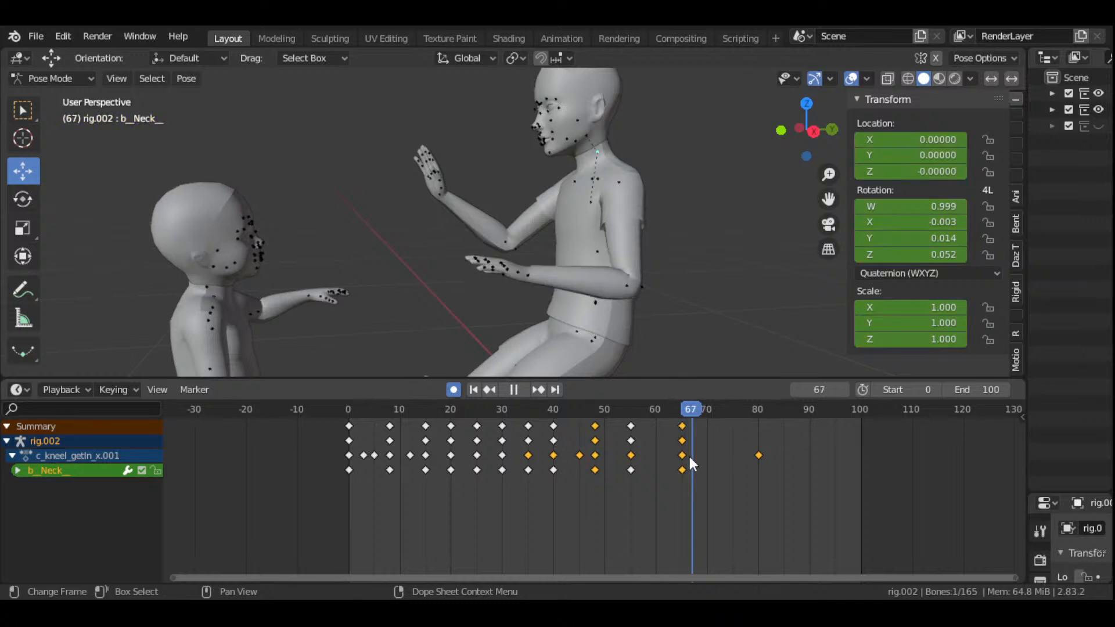
pyautogui.press('space')
# - View both figures from the front and replay the motion between frames 55 and 65 to examine the kneeling figure's arms
pyautogui.scroll(-4, 684, 208)
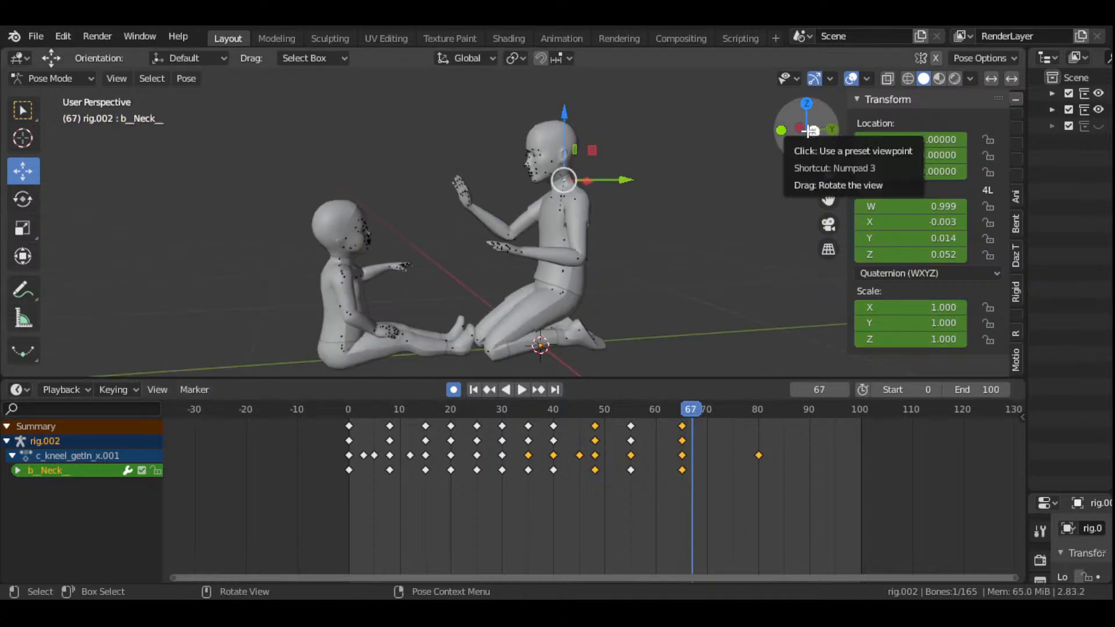
pyautogui.moveTo(804, 127); pyautogui.dragTo(758, 204)
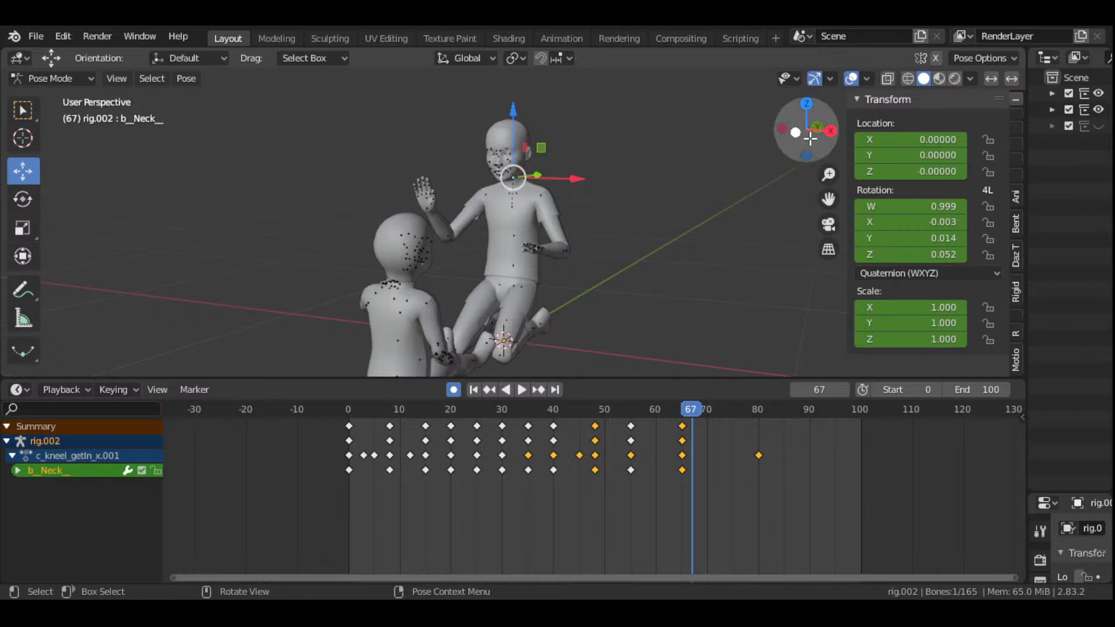
pyautogui.moveTo(810, 131); pyautogui.dragTo(816, 135)
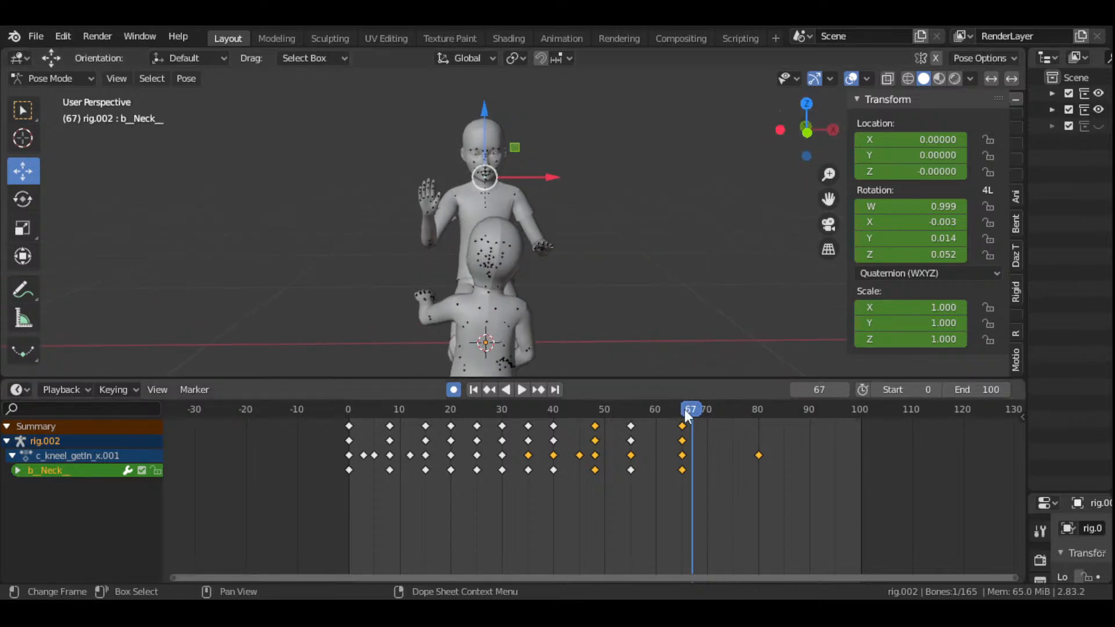
pyautogui.click(632, 413)
pyautogui.press('space')
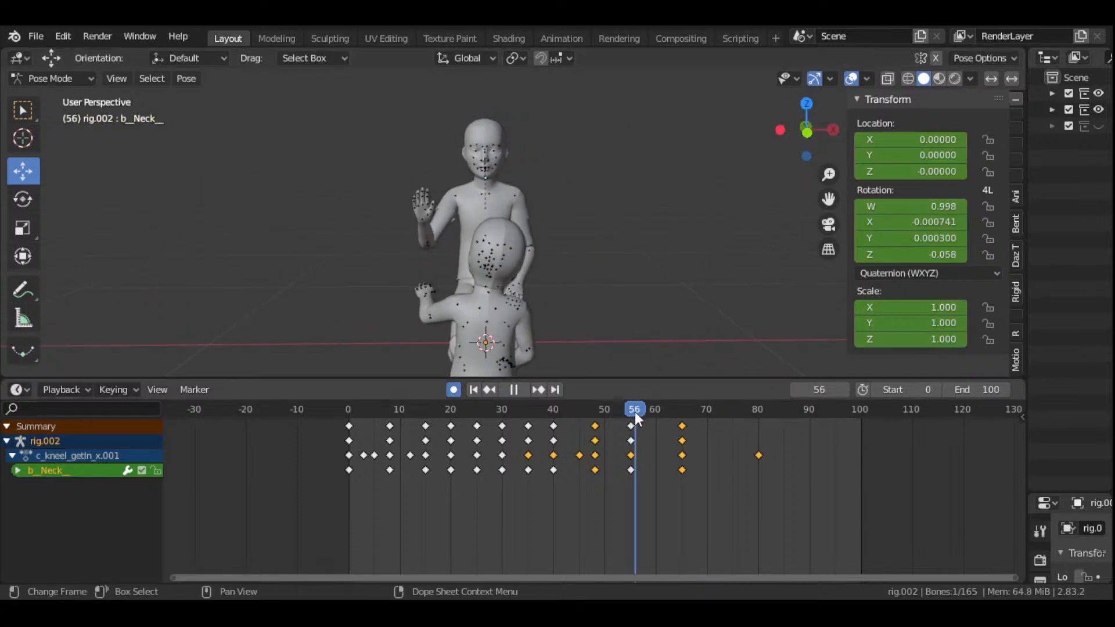
pyautogui.click(681, 431)
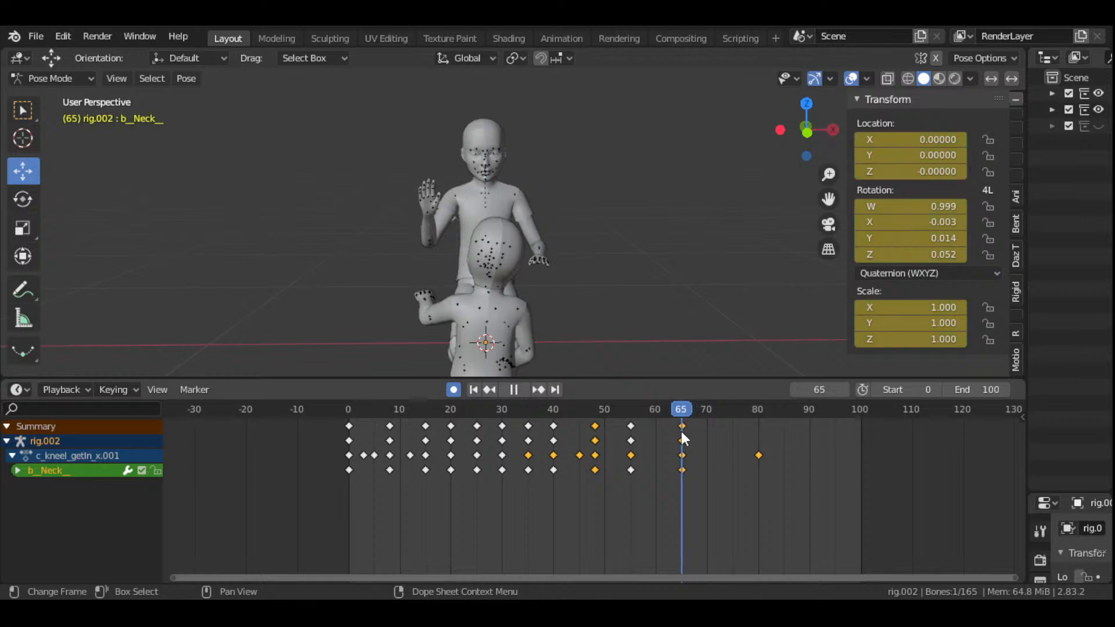
pyautogui.press('space')
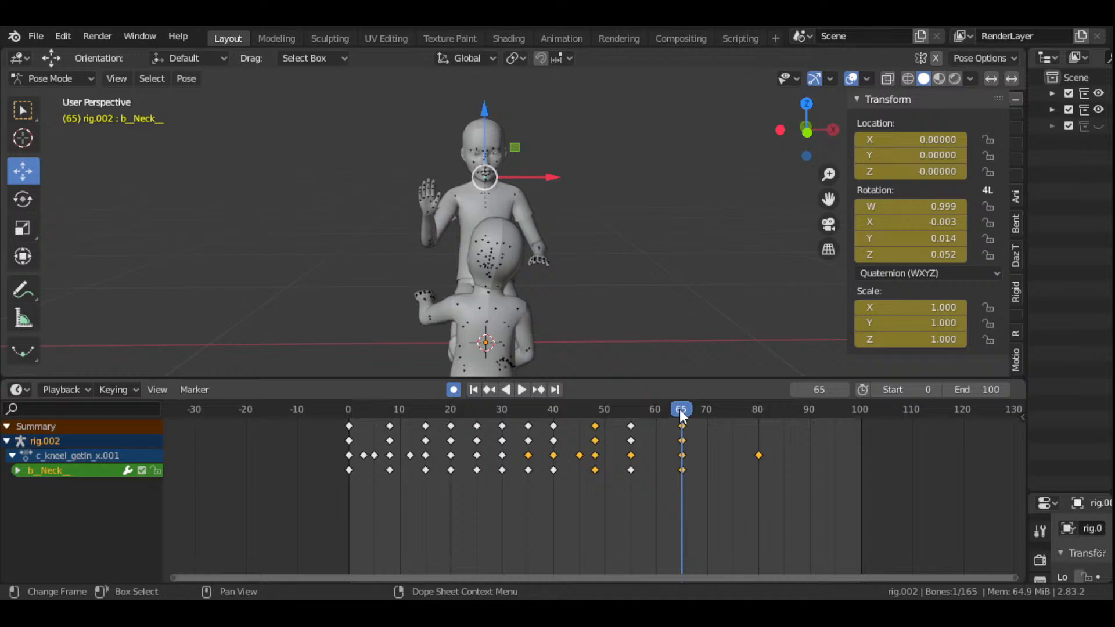
pyautogui.moveTo(680, 411); pyautogui.dragTo(630, 422)
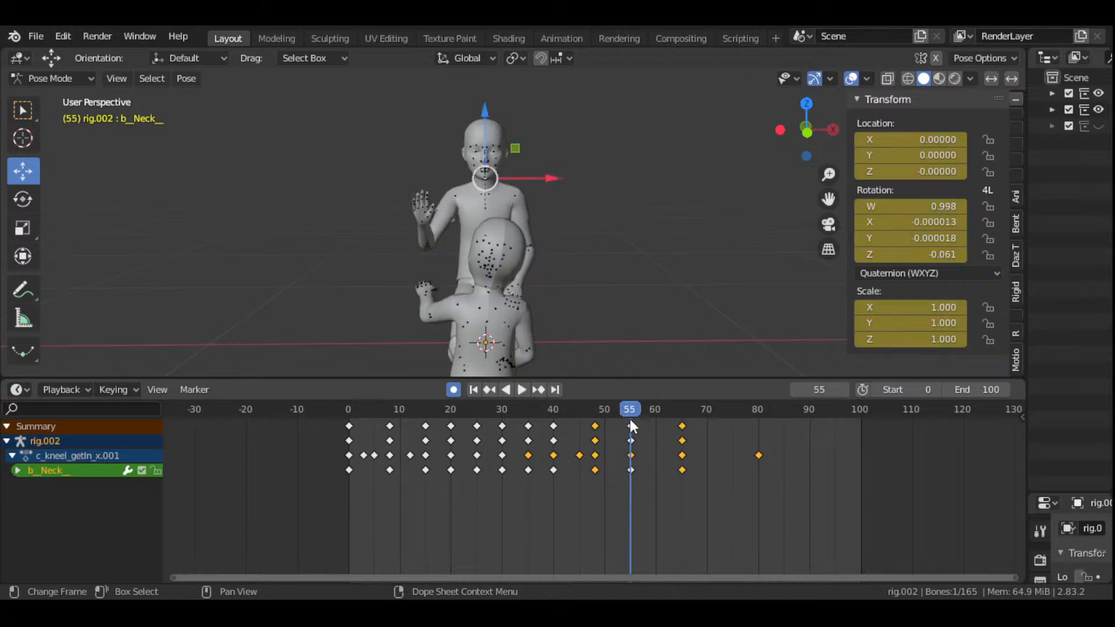
pyautogui.moveTo(810, 125); pyautogui.dragTo(751, 178)
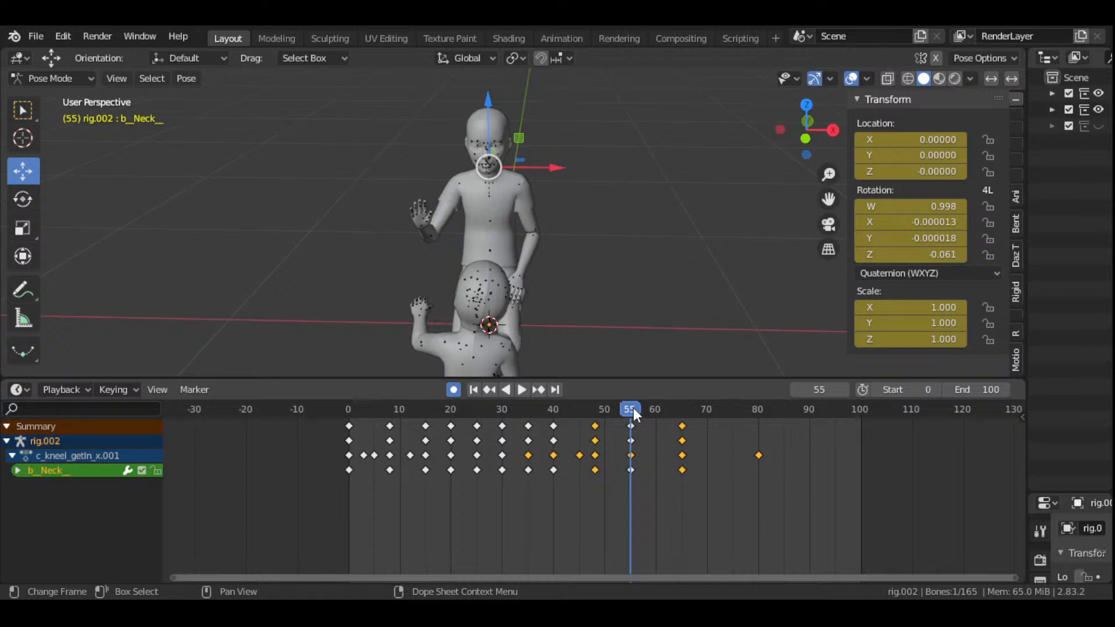
pyautogui.press('space')
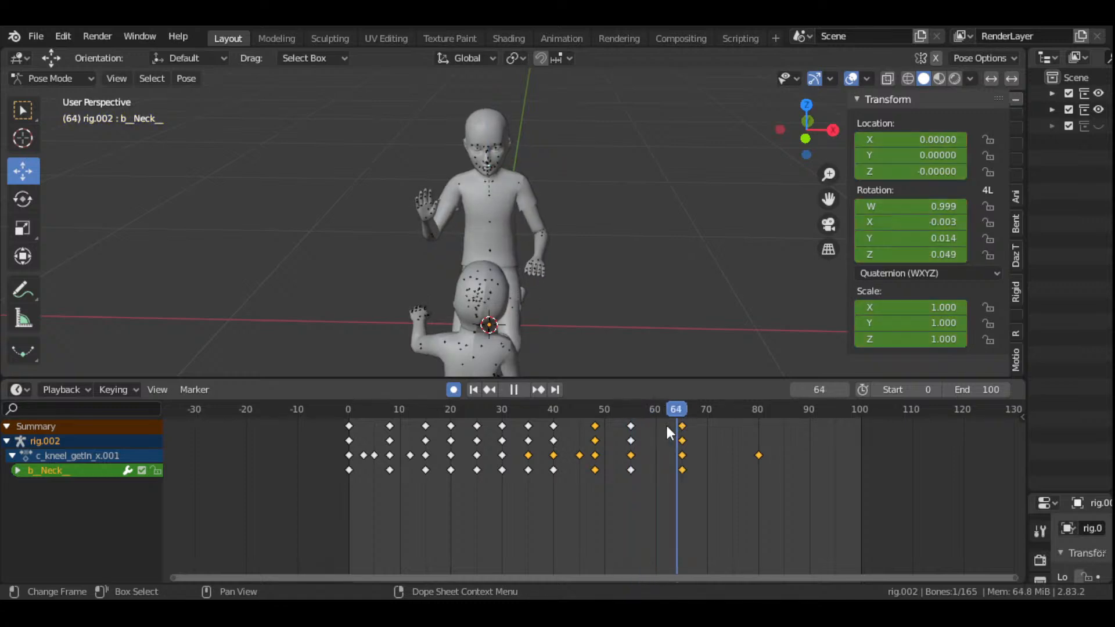
pyautogui.moveTo(666, 423)
pyautogui.mouseDown()
pyautogui.moveTo(627, 413)
pyautogui.moveTo(655, 424)
pyautogui.mouseUp()
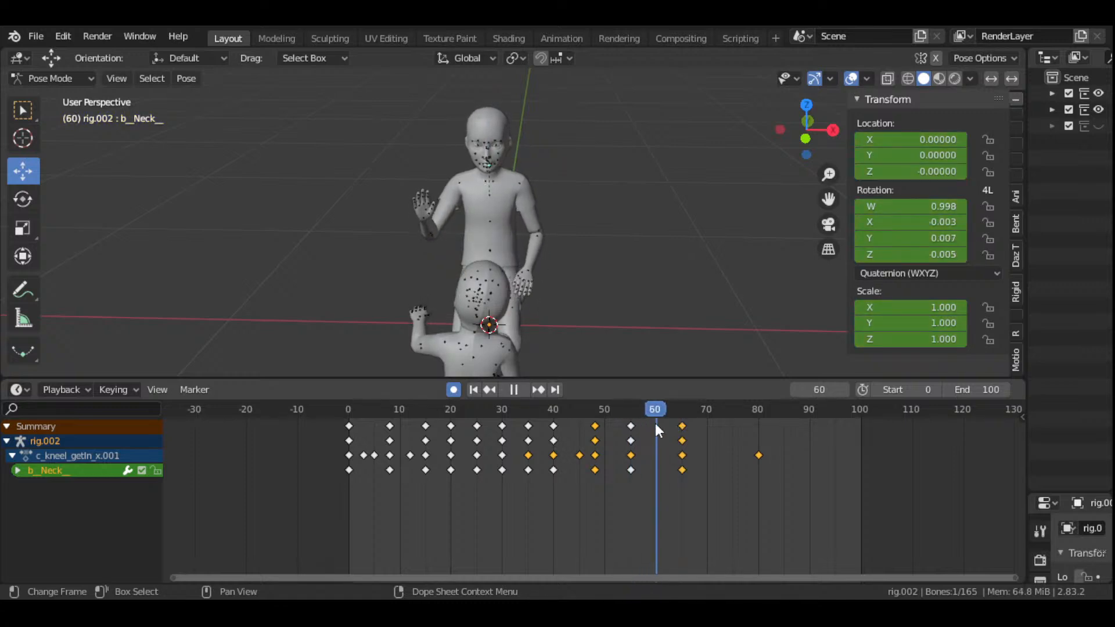
pyautogui.press('space')
# - Select the kneeling figure's left upper arm, clavicle, forearm and hand bones together at frame 60
pyautogui.scroll(4, 599, 276)
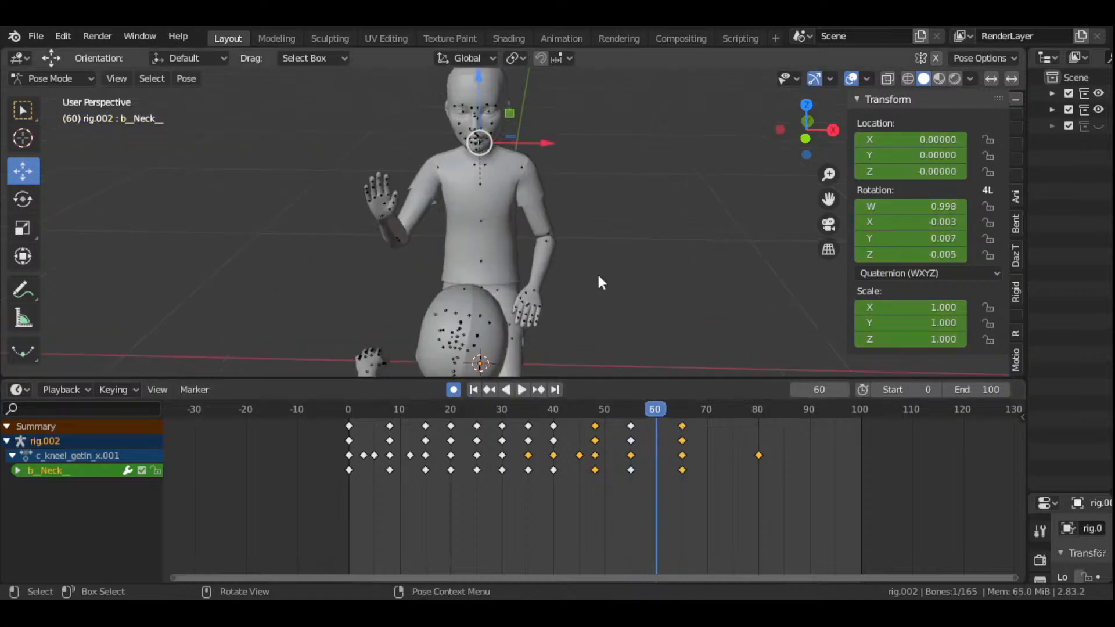
pyautogui.click(526, 158)
pyautogui.moveTo(808, 129); pyautogui.dragTo(776, 131)
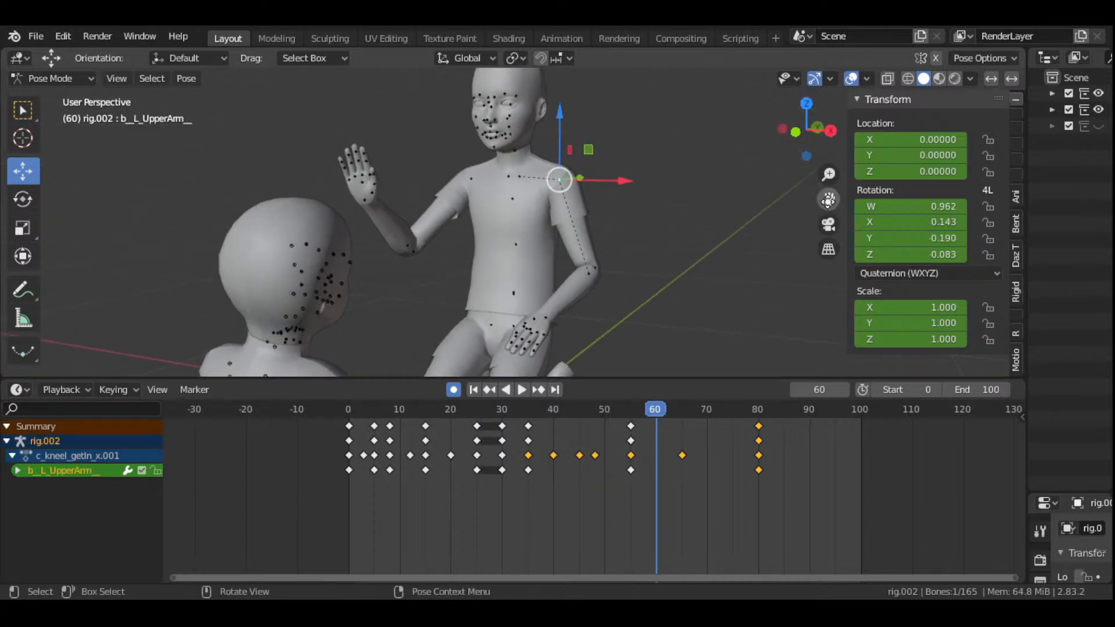
pyautogui.moveTo(828, 201)
pyautogui.mouseDown()
pyautogui.moveTo(813, 176)
pyautogui.moveTo(835, 180)
pyautogui.mouseUp()
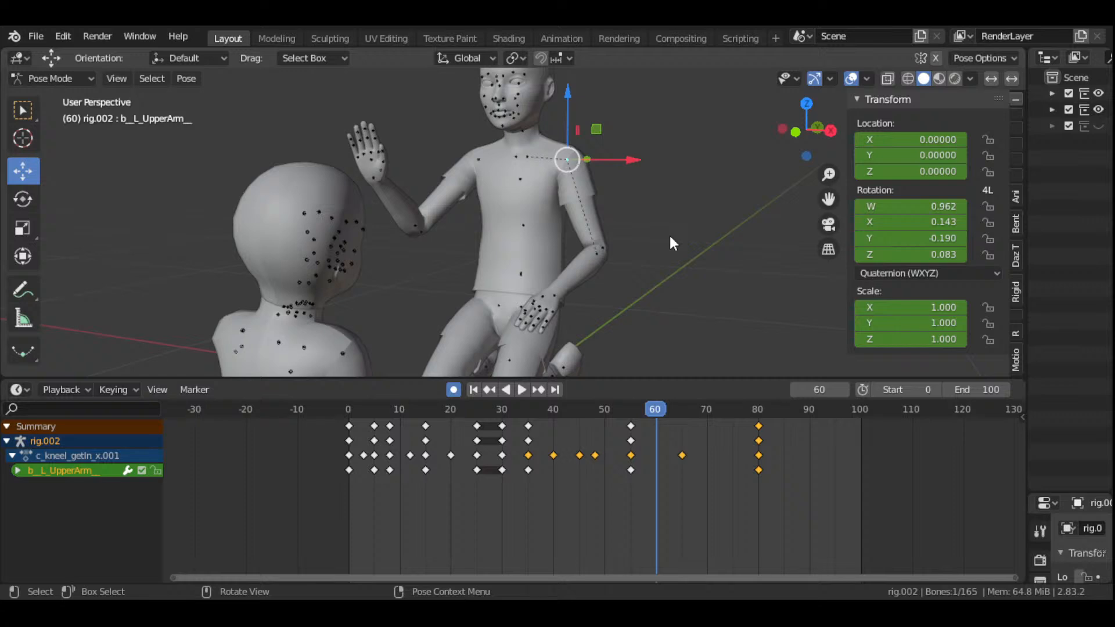
pyautogui.press('shift')
pyautogui.keyDown('shift'); pyautogui.click(528, 155); pyautogui.keyUp('shift')
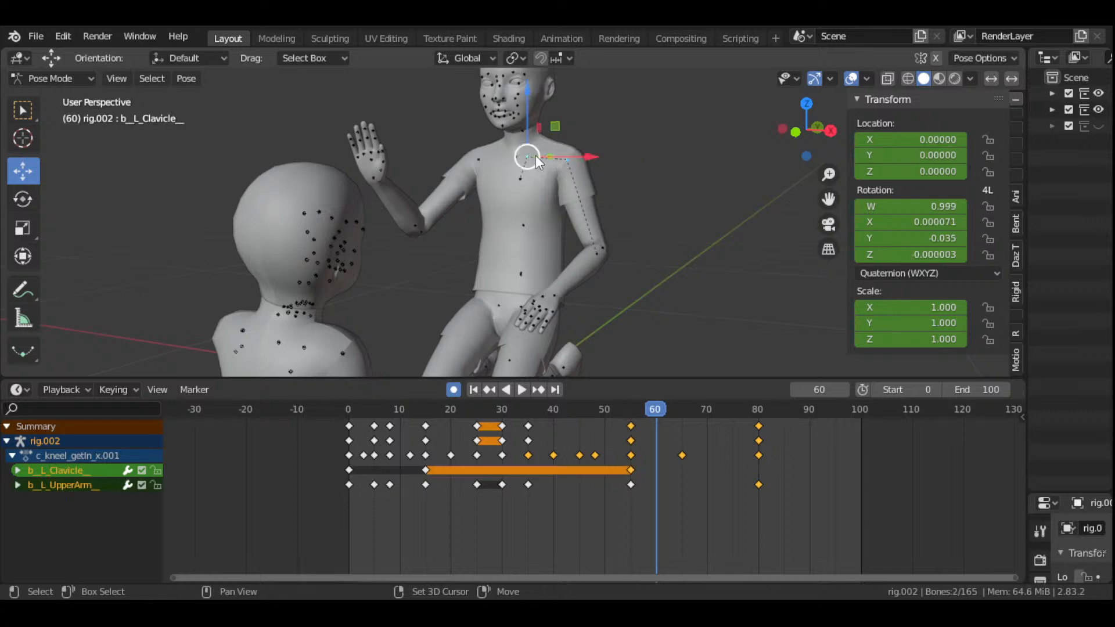
pyautogui.moveTo(783, 131); pyautogui.dragTo(651, 233)
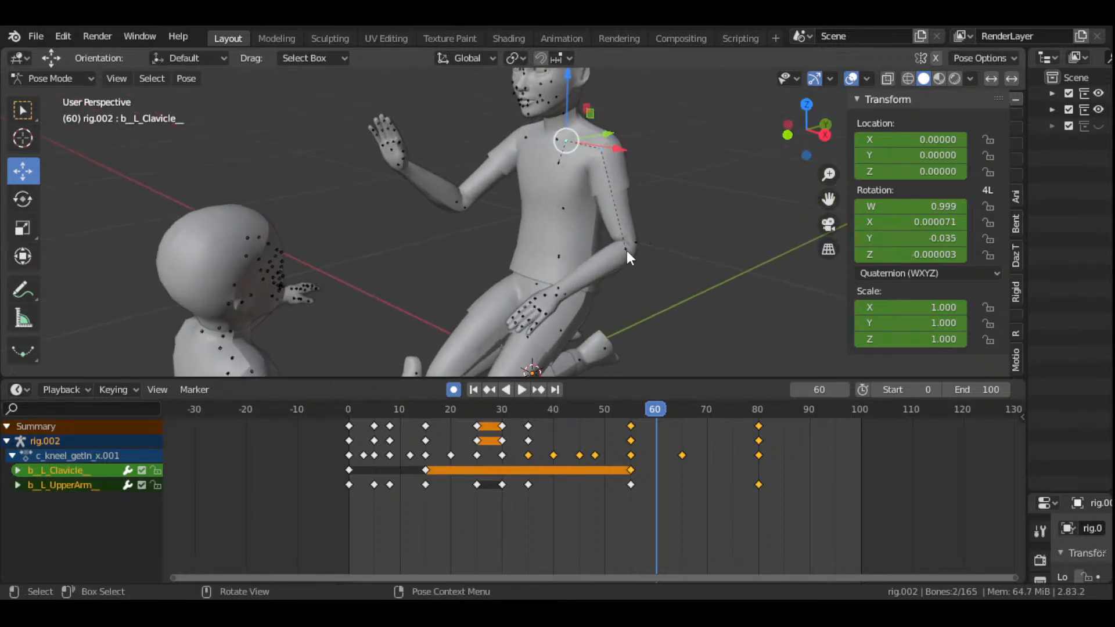
pyautogui.press('shift')
pyautogui.keyDown('shift'); pyautogui.click(628, 247); pyautogui.keyUp('shift')
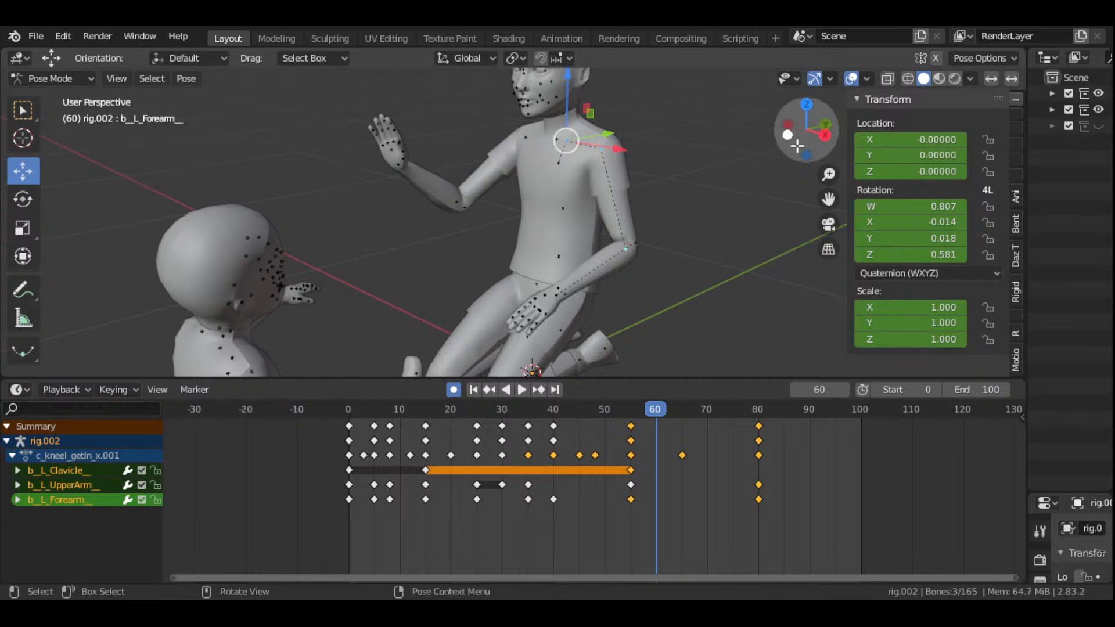
pyautogui.moveTo(805, 129); pyautogui.dragTo(669, 238)
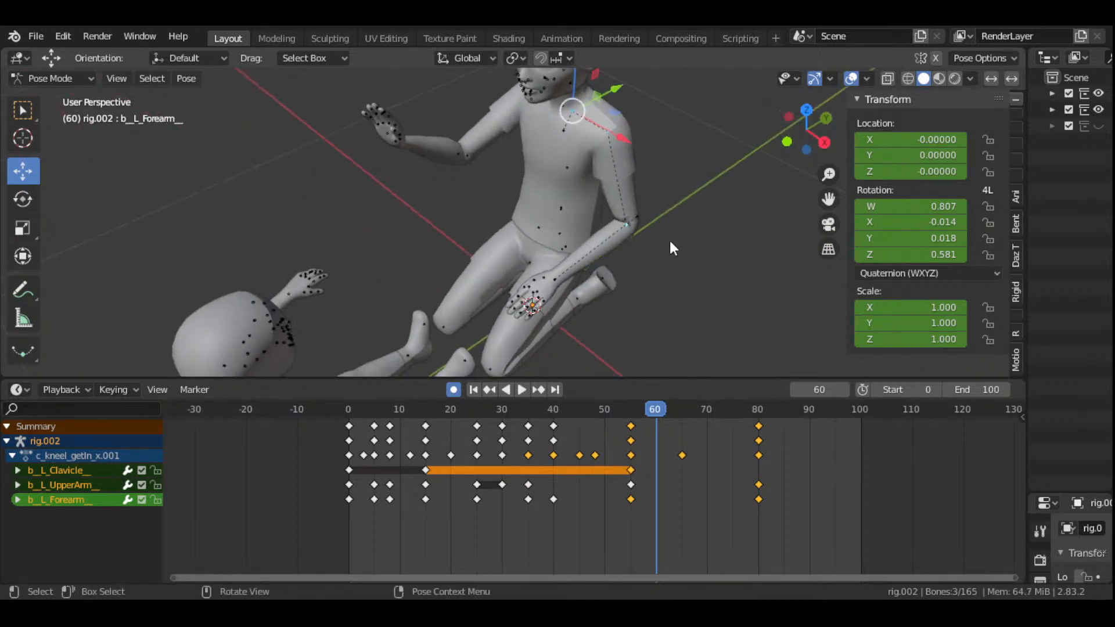
pyautogui.keyDown('shift'); pyautogui.click(556, 274); pyautogui.keyUp('shift')
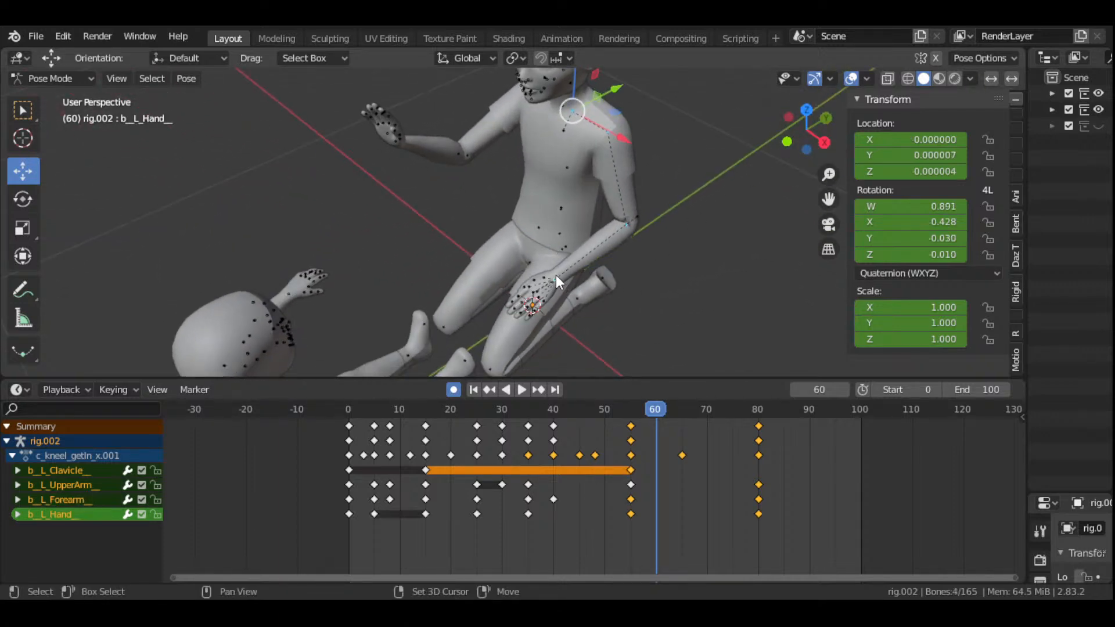
pyautogui.moveTo(781, 146); pyautogui.dragTo(698, 208)
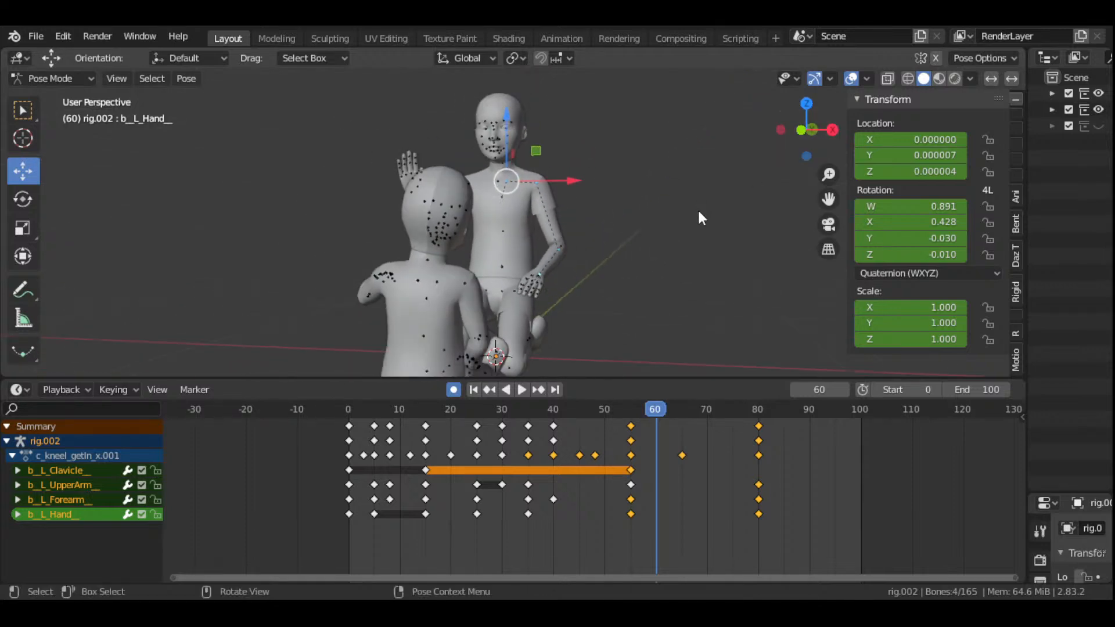
# - Go to frame 55 and remove the left clavicle from the kneeling figure's selected left arm bones
pyautogui.click(630, 414)
pyautogui.moveTo(630, 406); pyautogui.dragTo(629, 455)
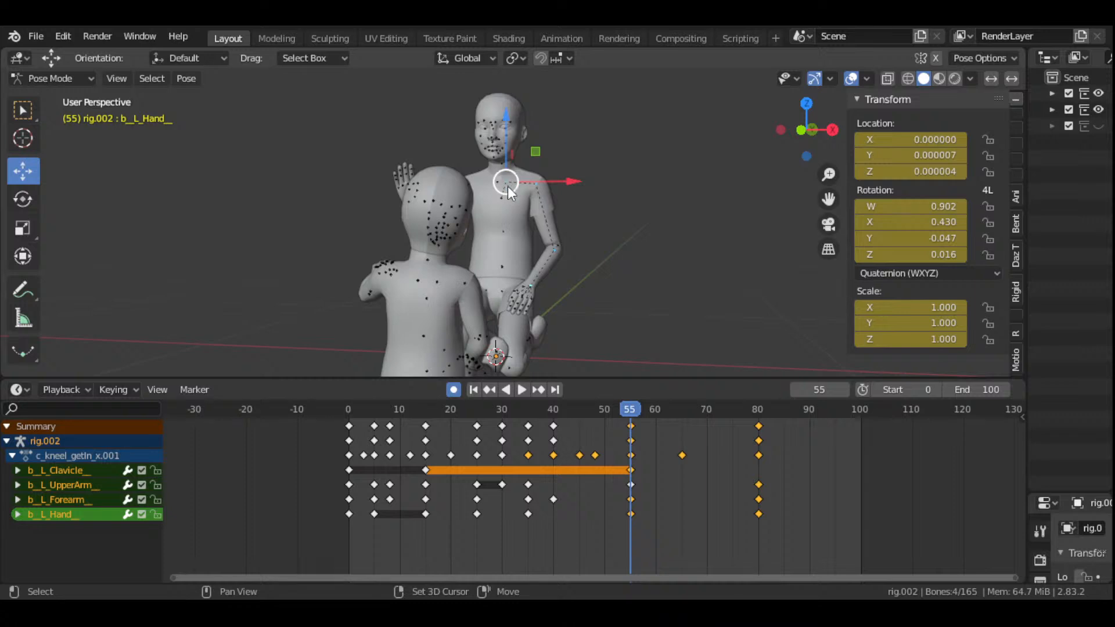
pyautogui.keyDown('shift'); pyautogui.click(508, 186); pyautogui.keyUp('shift')
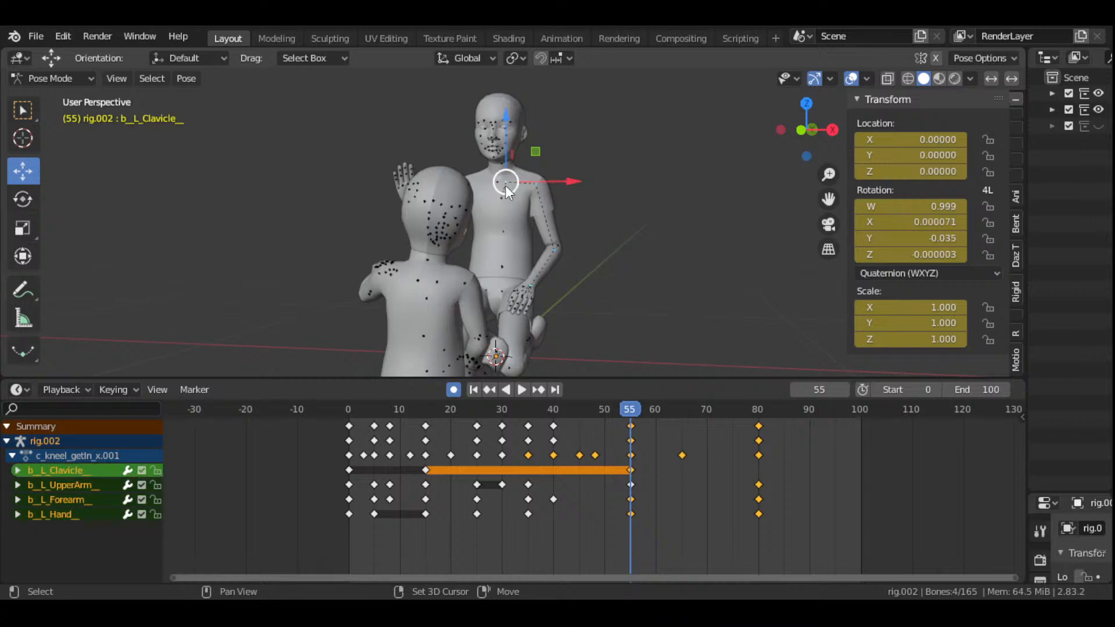
pyautogui.keyDown('shift'); pyautogui.click(505, 182); pyautogui.keyUp('shift')
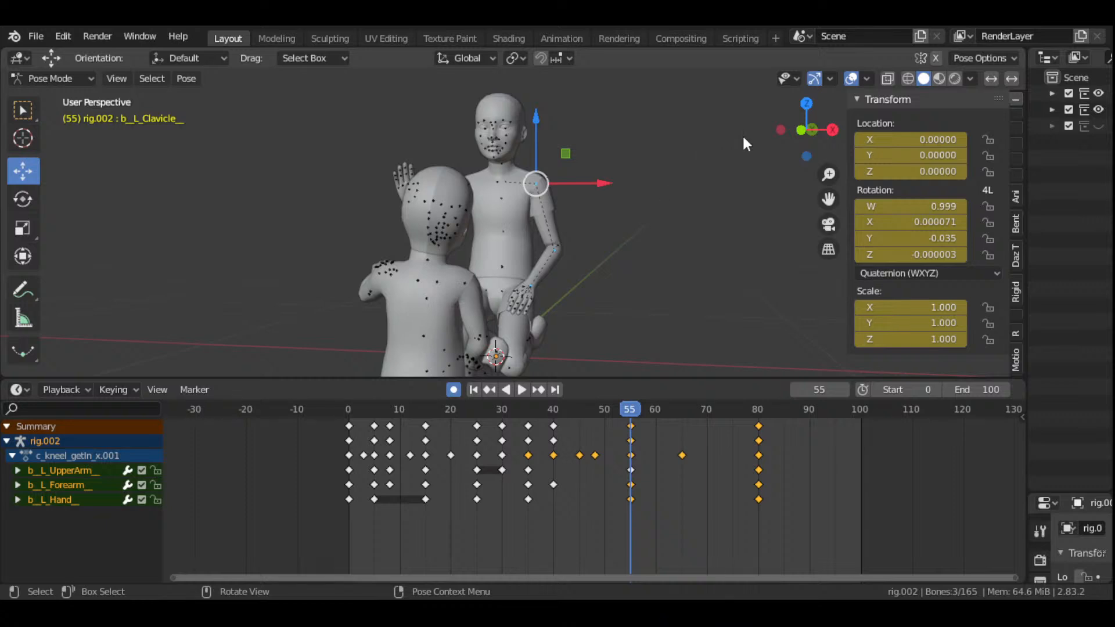
# - Duplicate the kneeling figure's left upper arm, forearm and hand keyframes from frame 55 to frame 65
pyautogui.moveTo(807, 130); pyautogui.dragTo(844, 124)
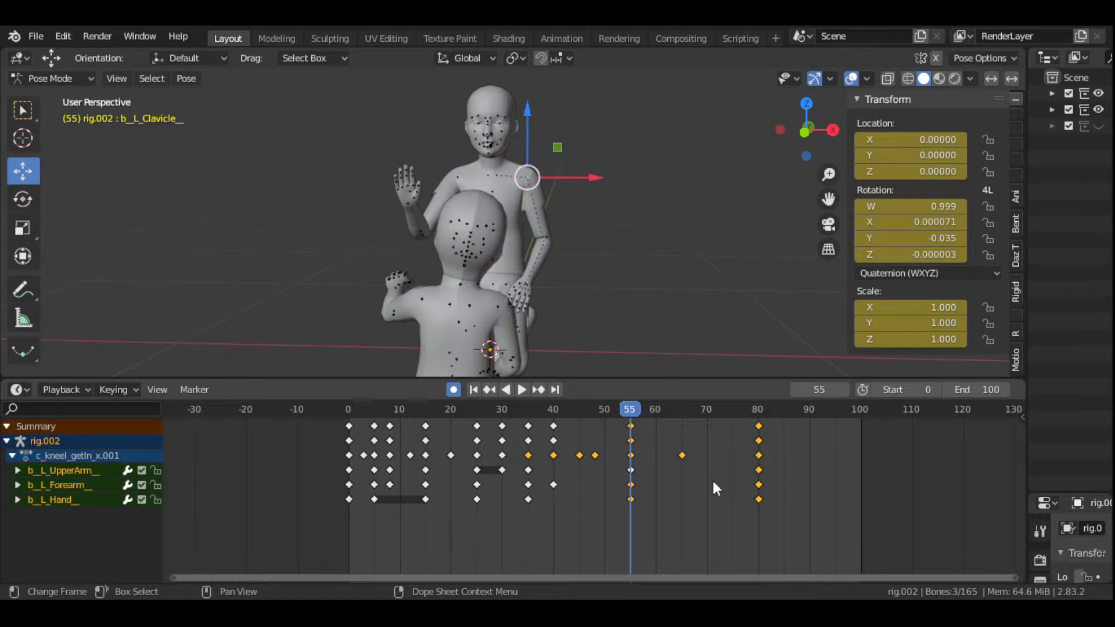
pyautogui.press('space')
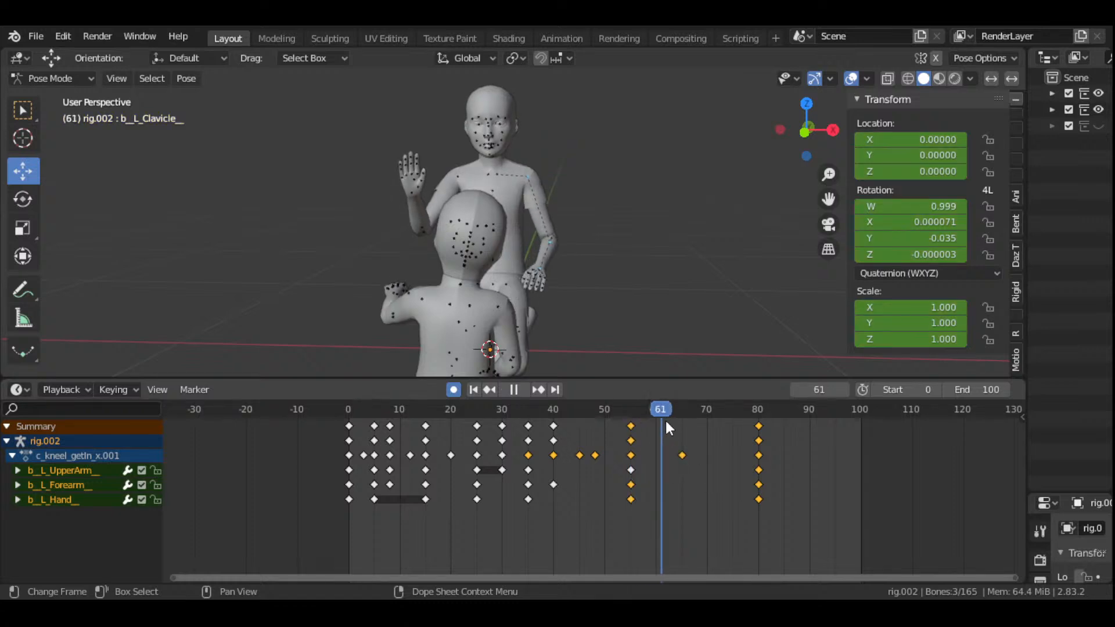
pyautogui.click(636, 427)
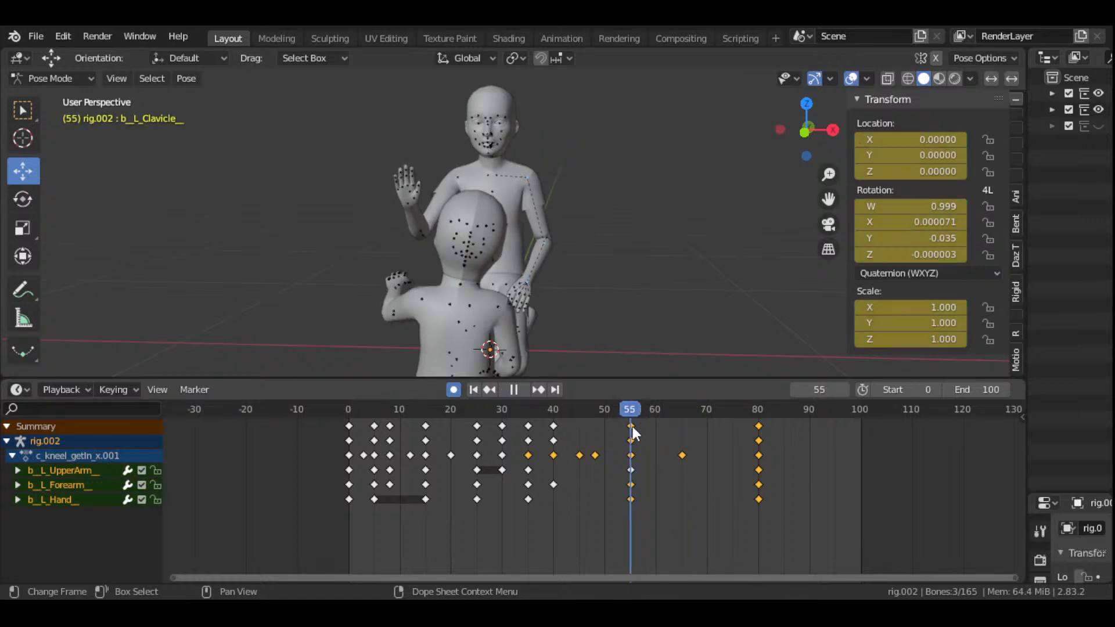
pyautogui.moveTo(661, 439); pyautogui.dragTo(683, 486)
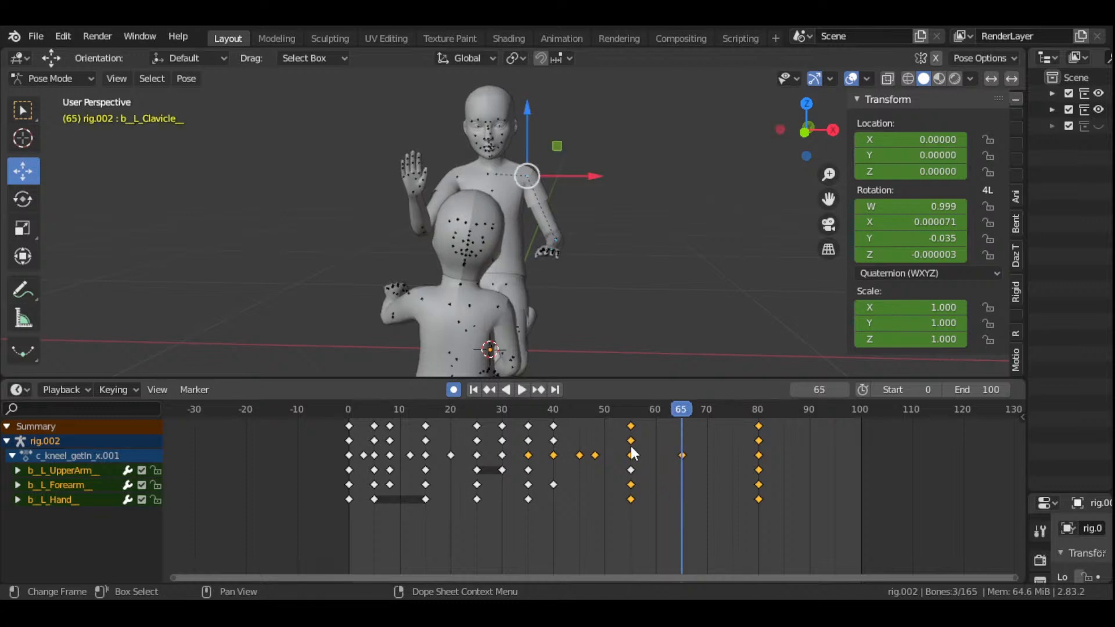
pyautogui.click(630, 424)
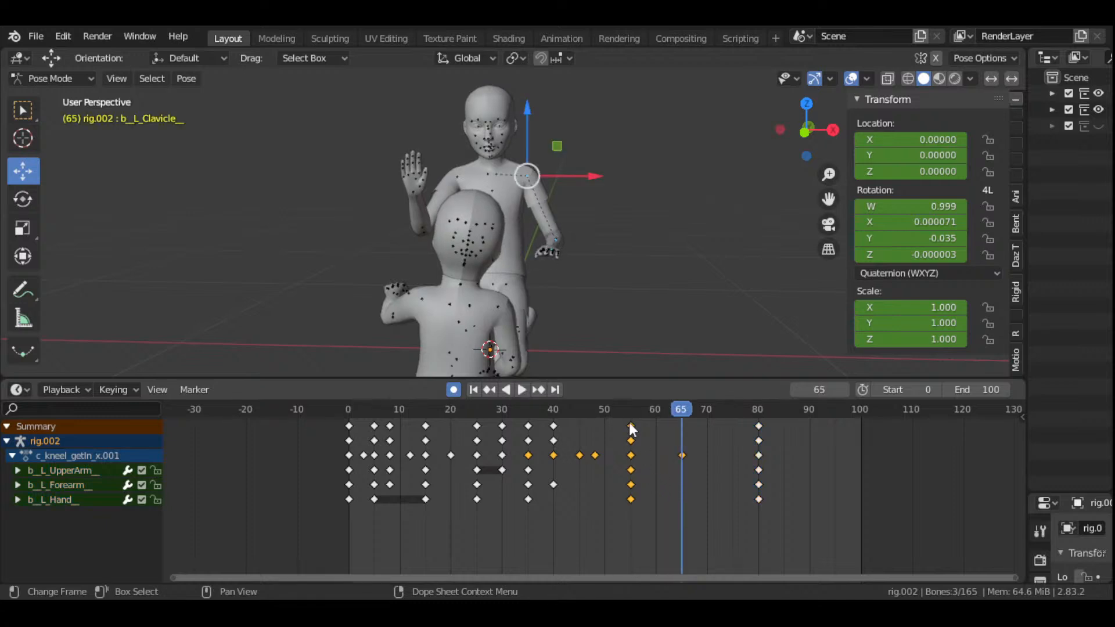
pyautogui.hotkey('shift', 'd')
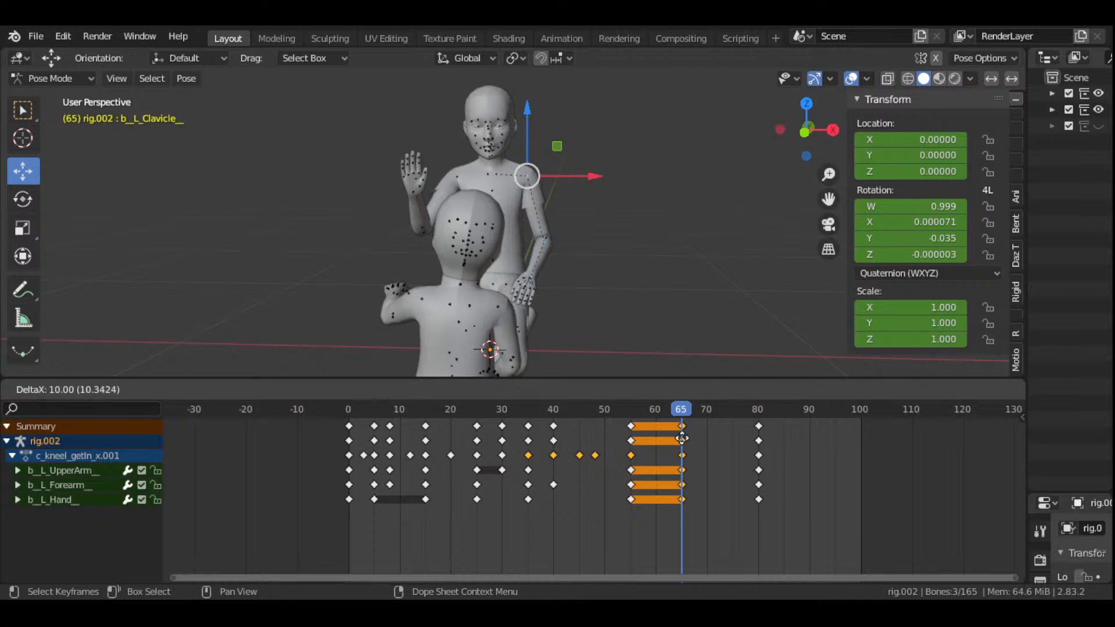
pyautogui.click(683, 439)
# - Move the kneeling figure's left arm keyframes from frame 80 to frame 75
pyautogui.press('space')
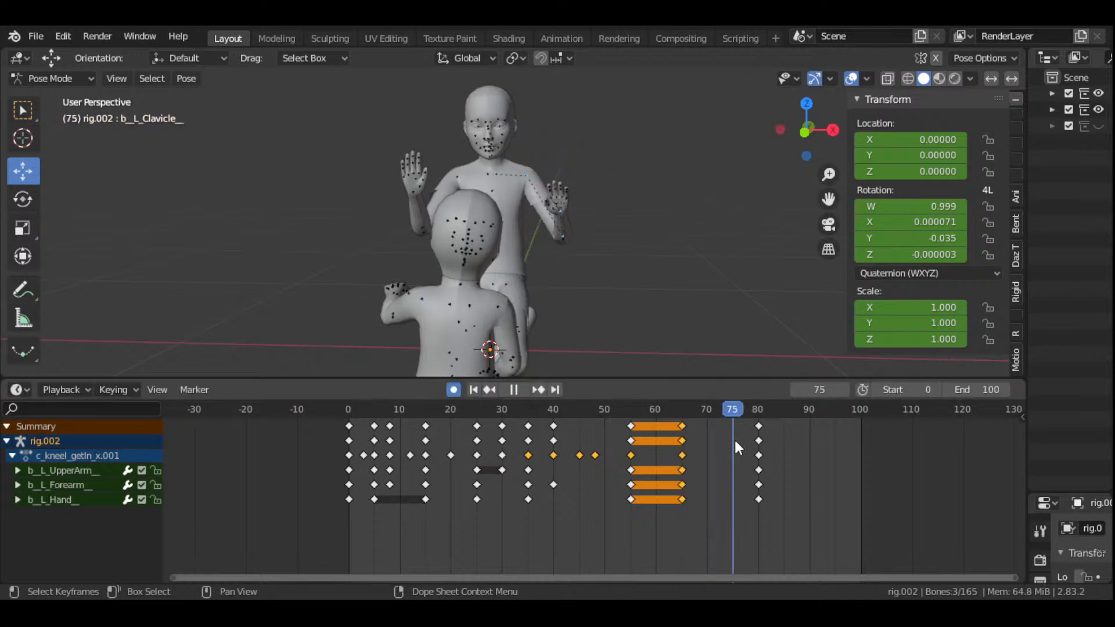
pyautogui.moveTo(734, 438)
pyautogui.mouseDown()
pyautogui.moveTo(684, 434)
pyautogui.moveTo(733, 444)
pyautogui.moveTo(755, 433)
pyautogui.moveTo(733, 435)
pyautogui.mouseUp()
pyautogui.click(757, 429)
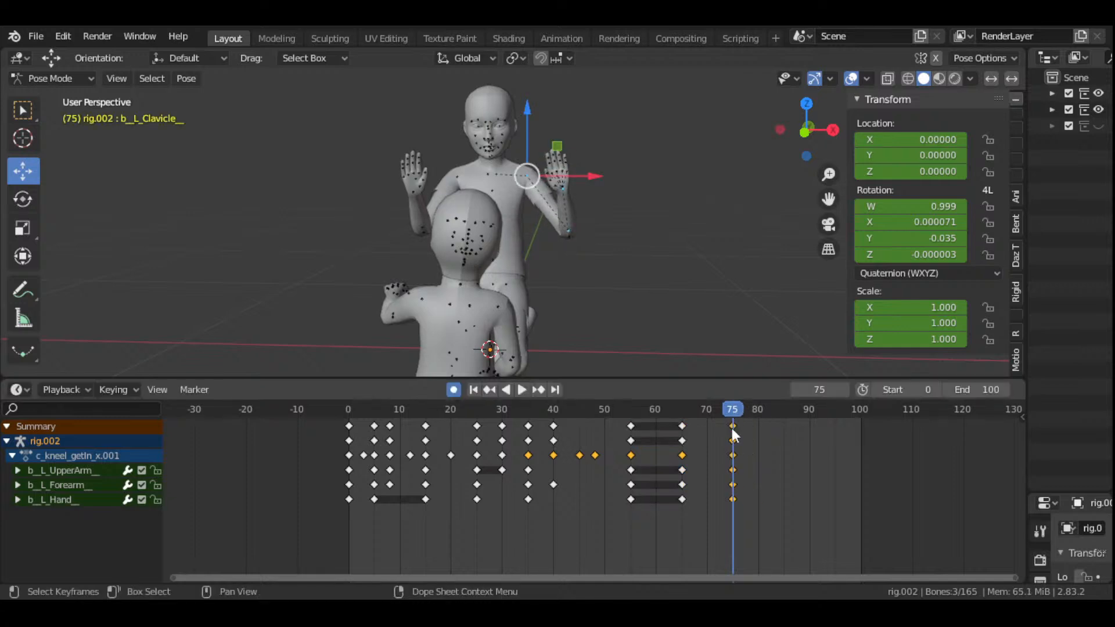
# - Play the animation from the start in front and side views to examine the left arm's new timing
pyautogui.click(473, 390)
pyautogui.click(520, 390)
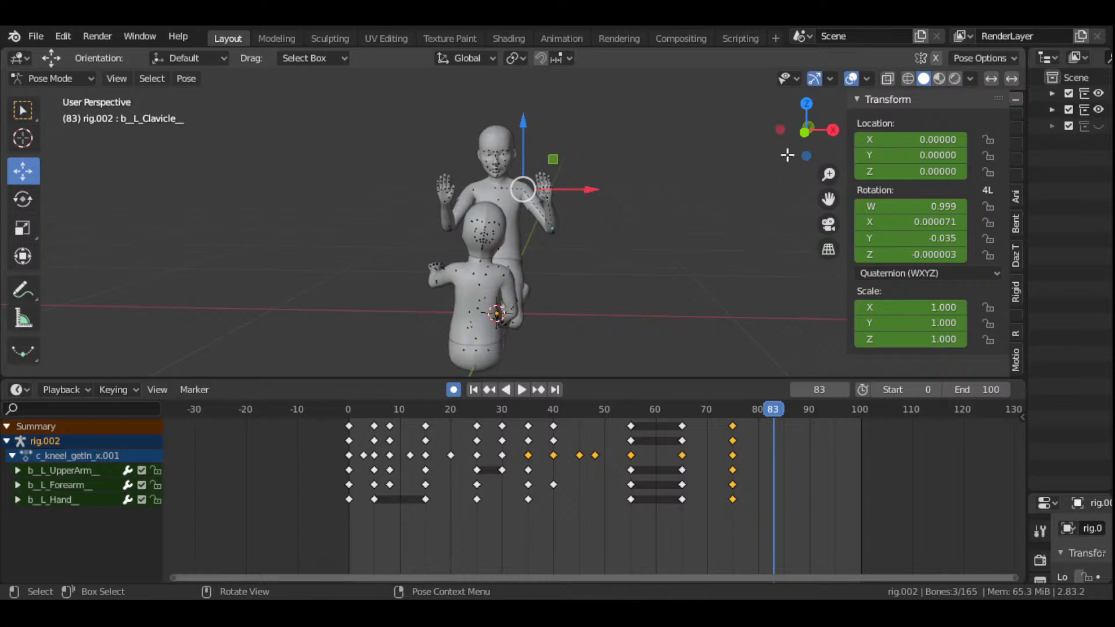
pyautogui.moveTo(813, 134); pyautogui.dragTo(685, 250)
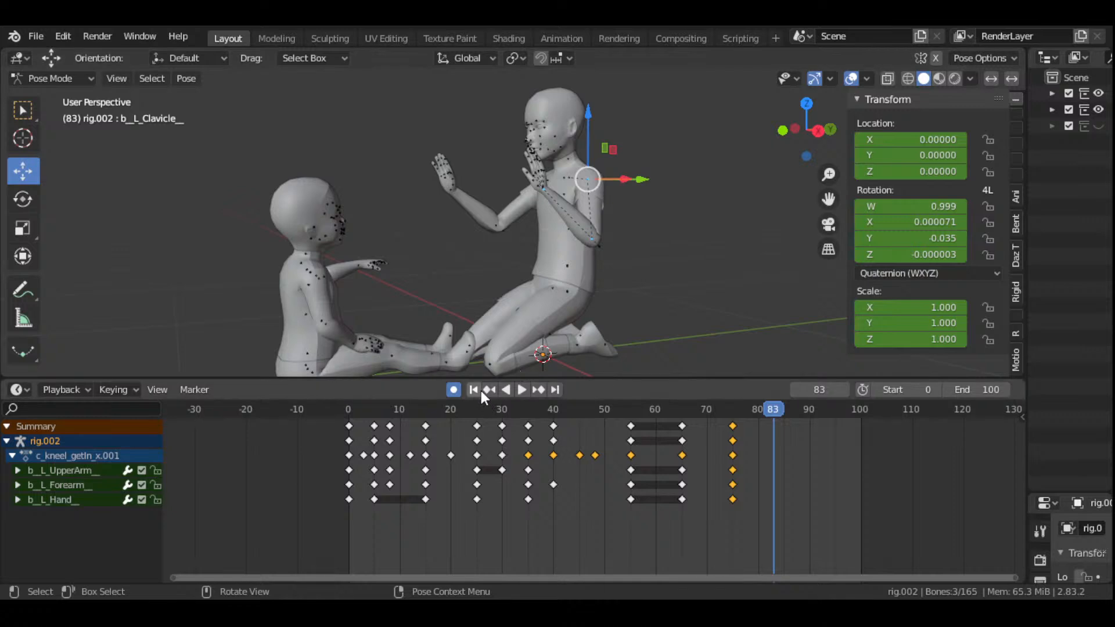
pyautogui.click(473, 390)
pyautogui.click(522, 390)
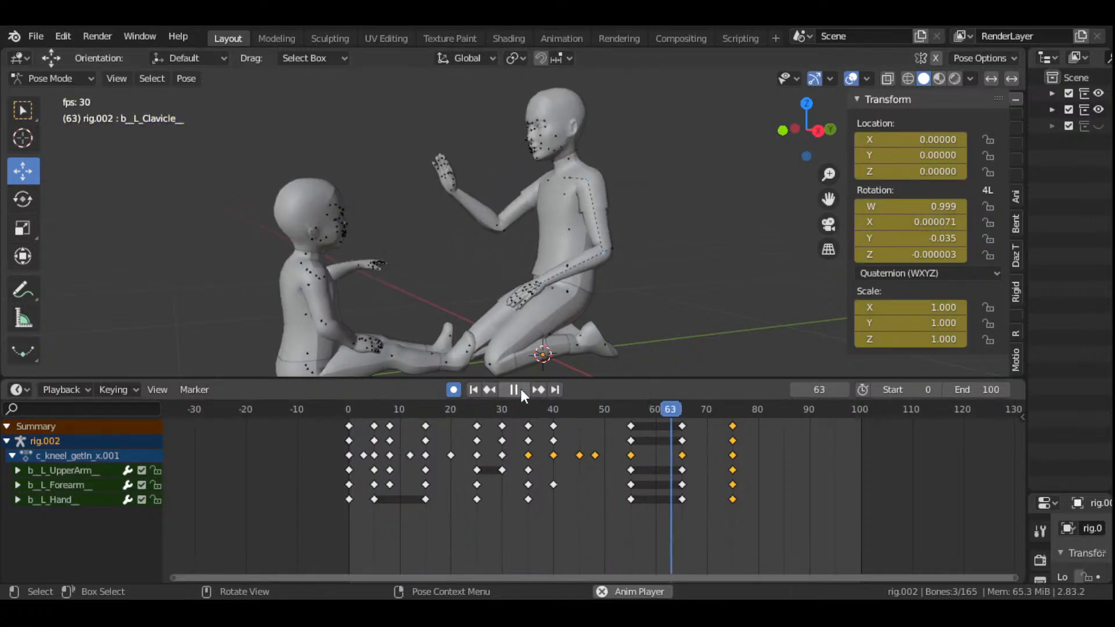
pyautogui.click(515, 389)
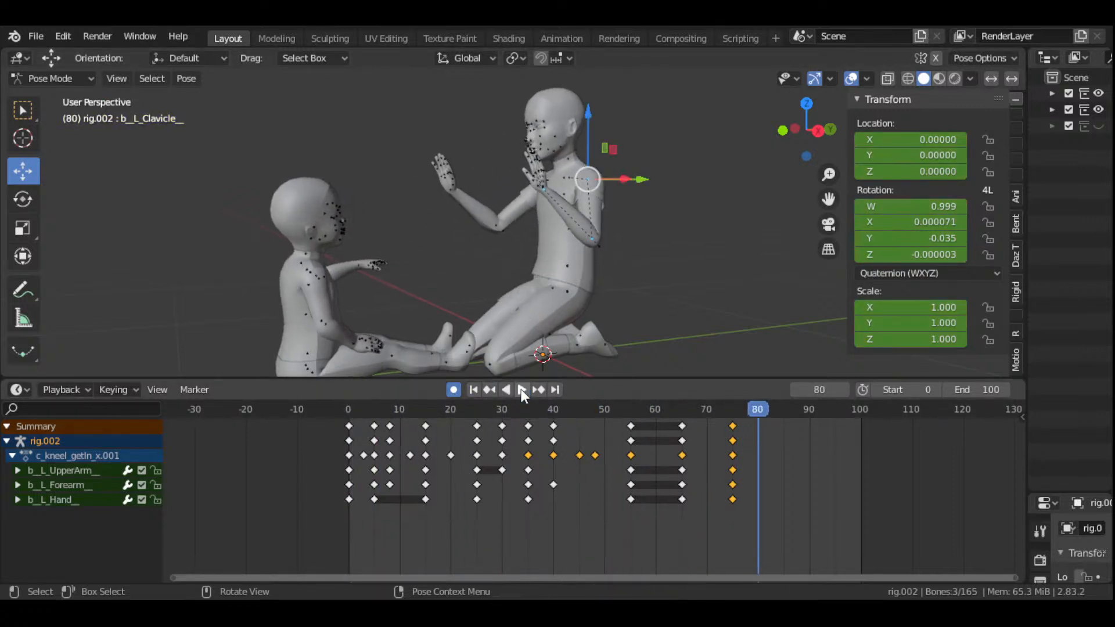
# - Rotate the kneeling figure's left forearm slightly downward at frame 70, viewed from the side
pyautogui.click(632, 416)
pyautogui.press('space')
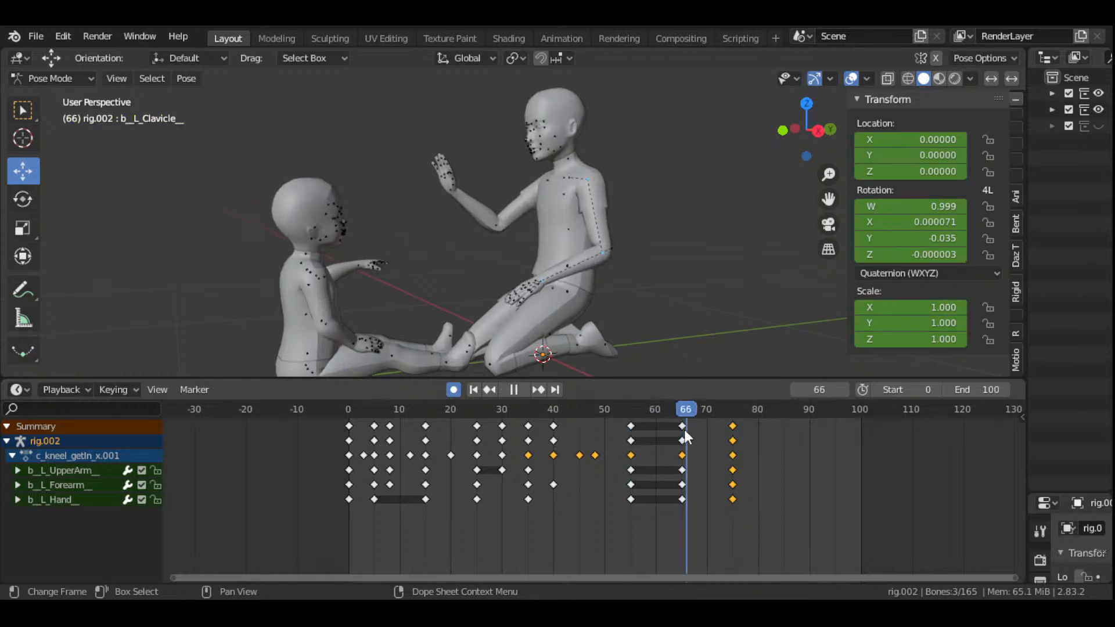
pyautogui.moveTo(706, 456)
pyautogui.mouseDown()
pyautogui.moveTo(684, 456)
pyautogui.moveTo(707, 461)
pyautogui.mouseUp()
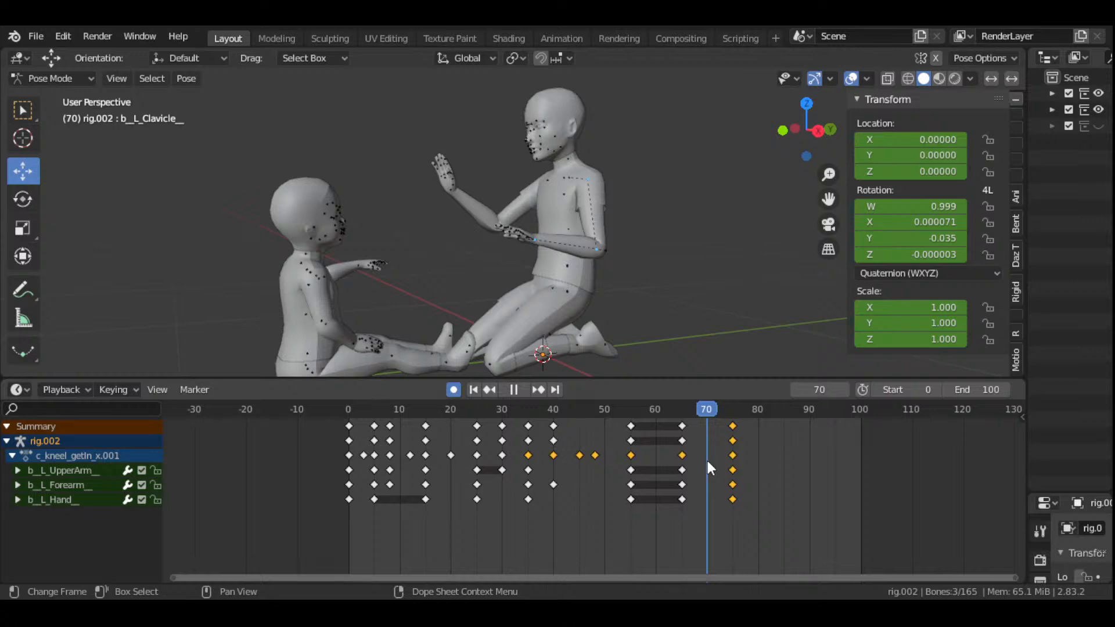
pyautogui.press('space')
pyautogui.moveTo(813, 125); pyautogui.dragTo(615, 257)
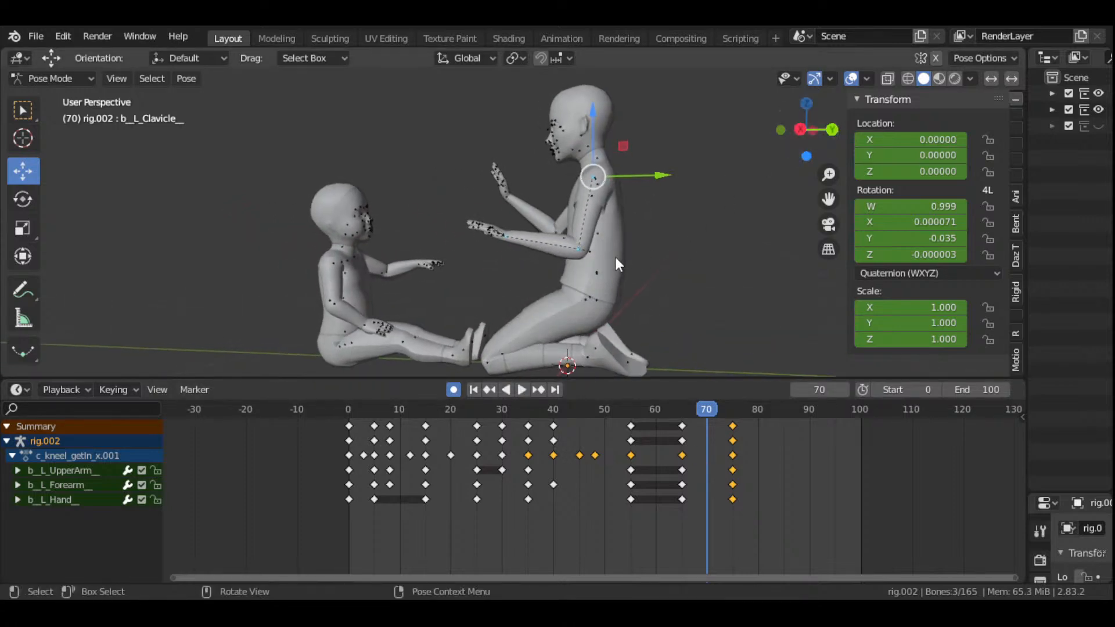
pyautogui.click(580, 247)
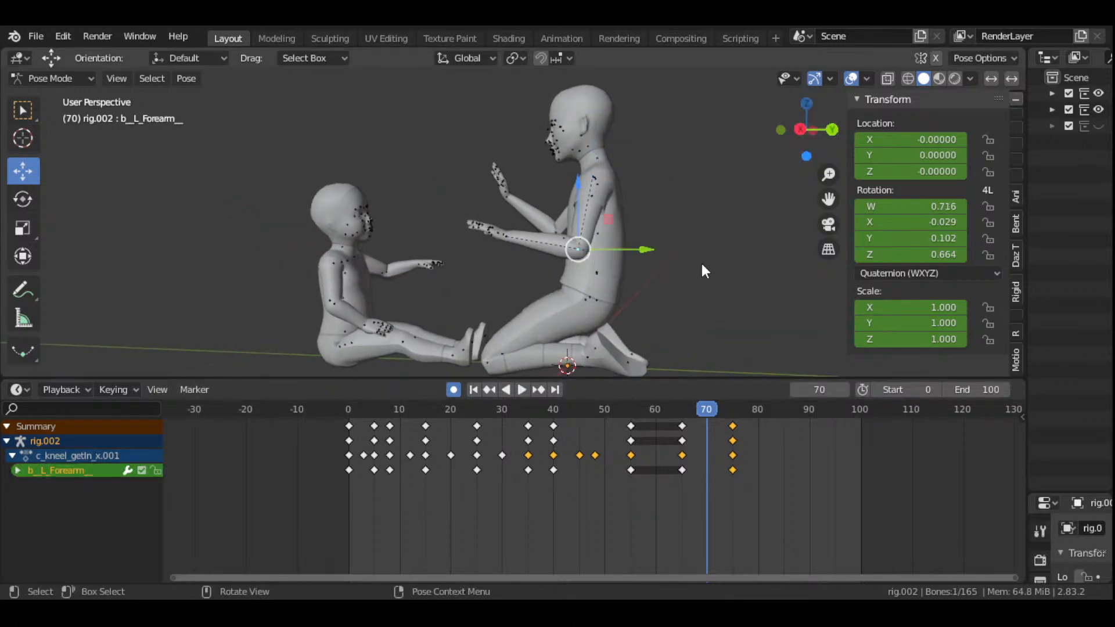
pyautogui.press('r')
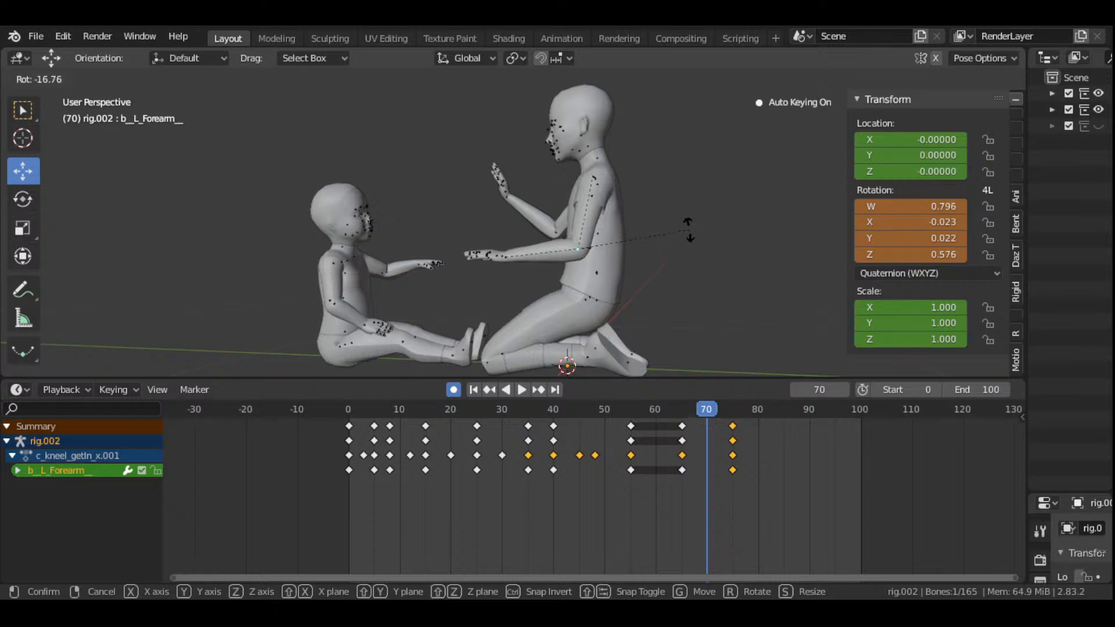
pyautogui.click(560, 234)
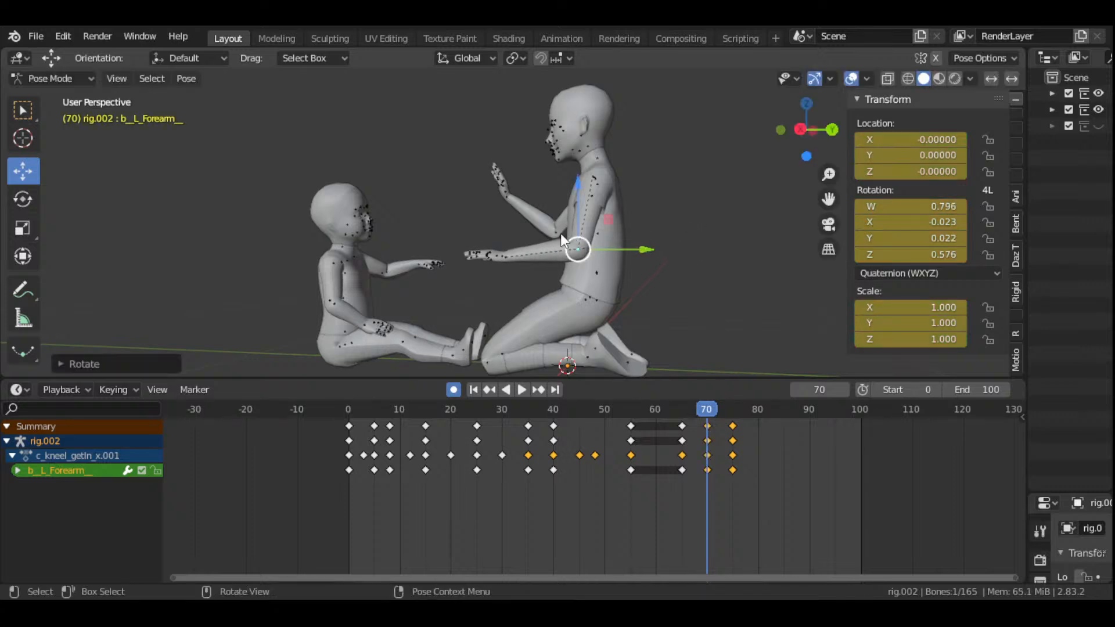
# - Rotate the kneeling figure's left hand at frame 70 so it bends down at the wrist, and review the motion
pyautogui.click(504, 257)
pyautogui.press('r')
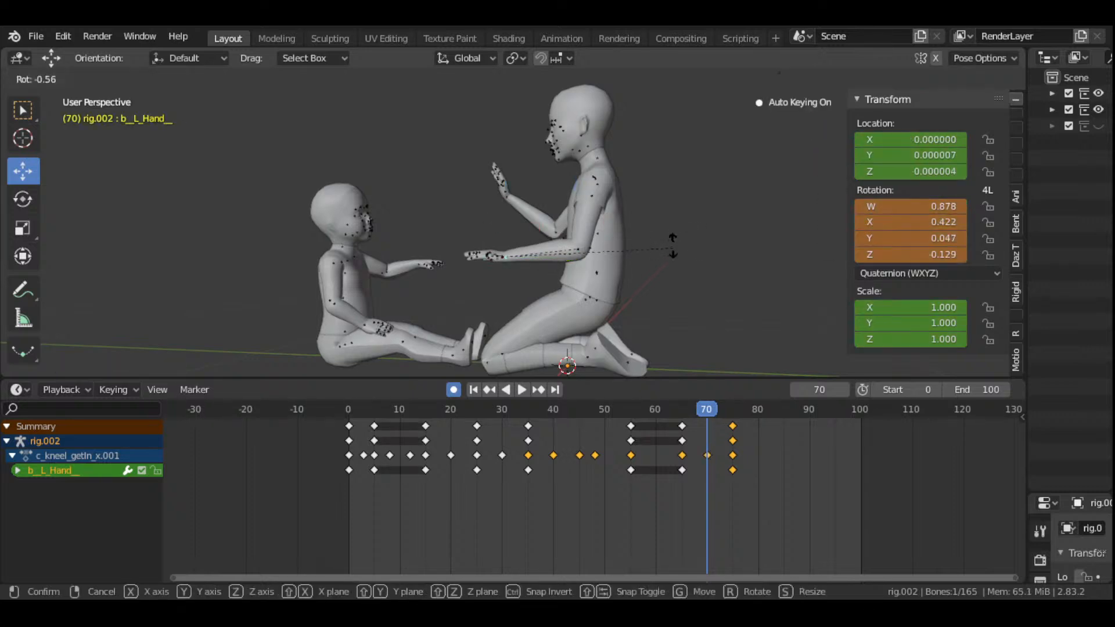
pyautogui.click(622, 156)
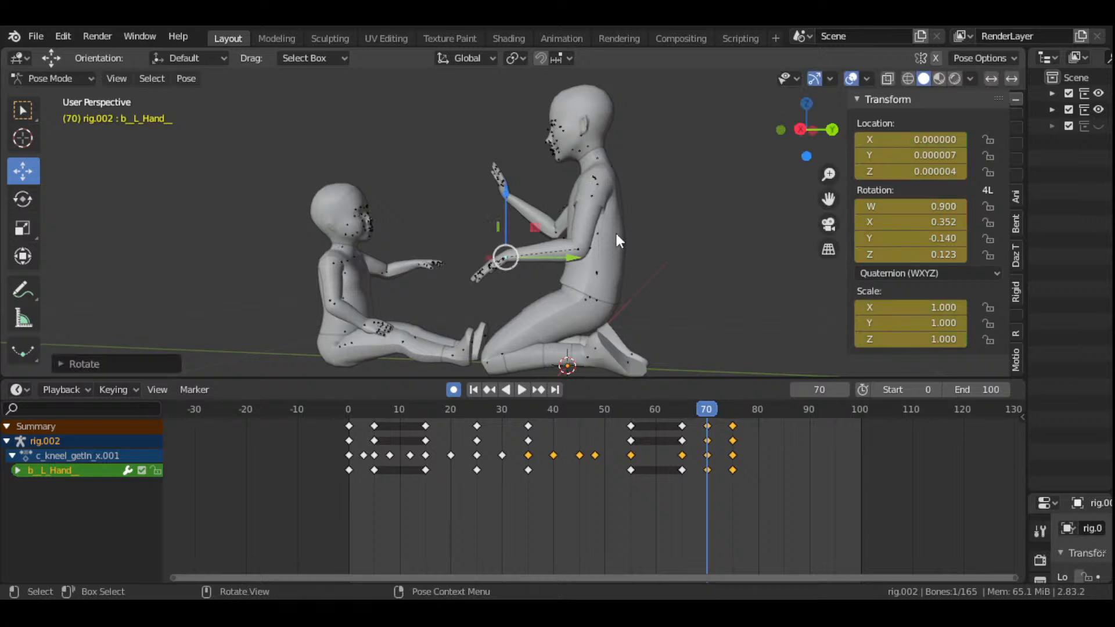
pyautogui.click(682, 414)
pyautogui.moveTo(683, 410); pyautogui.dragTo(684, 466)
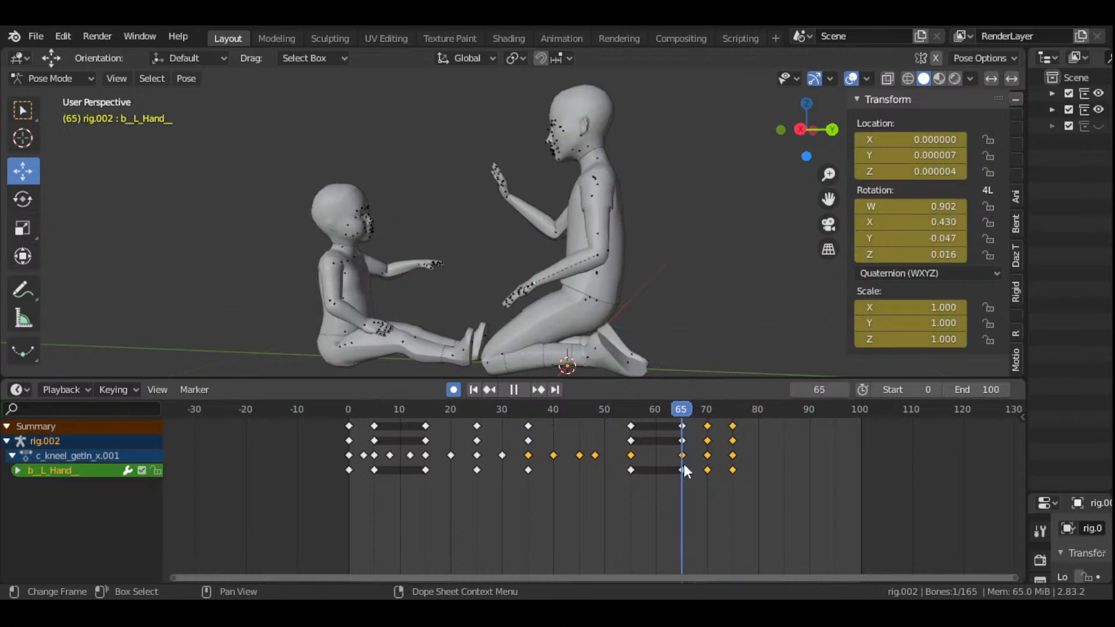
# - Insert a keyframe for the kneeling figure's left clavicle at frame 65
pyautogui.moveTo(808, 137); pyautogui.dragTo(768, 142)
pyautogui.moveTo(687, 418); pyautogui.dragTo(732, 458)
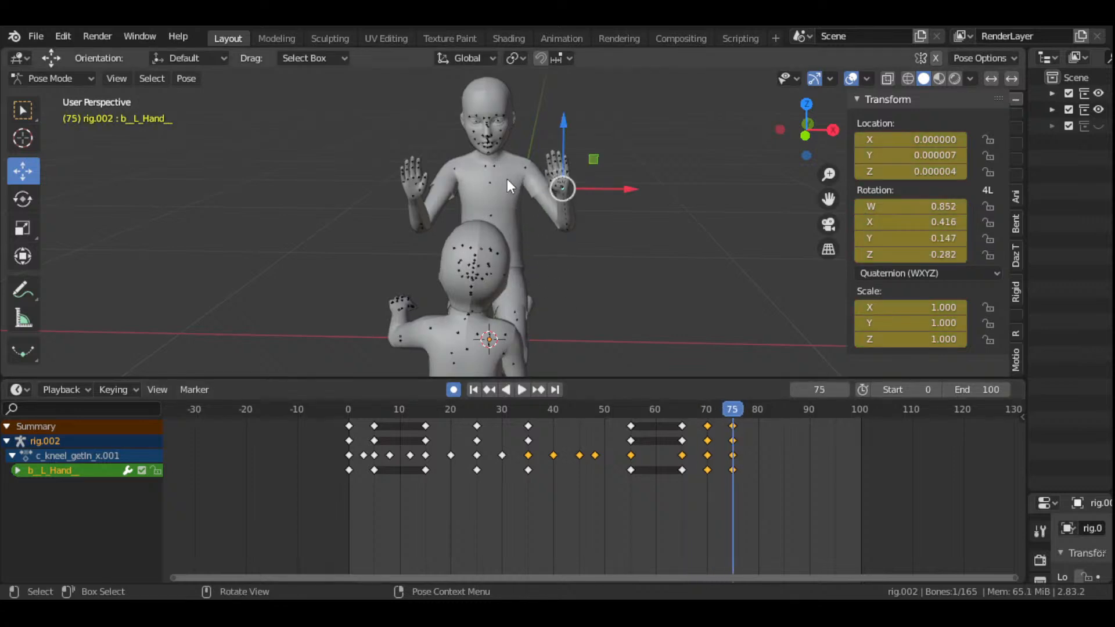
pyautogui.click(493, 166)
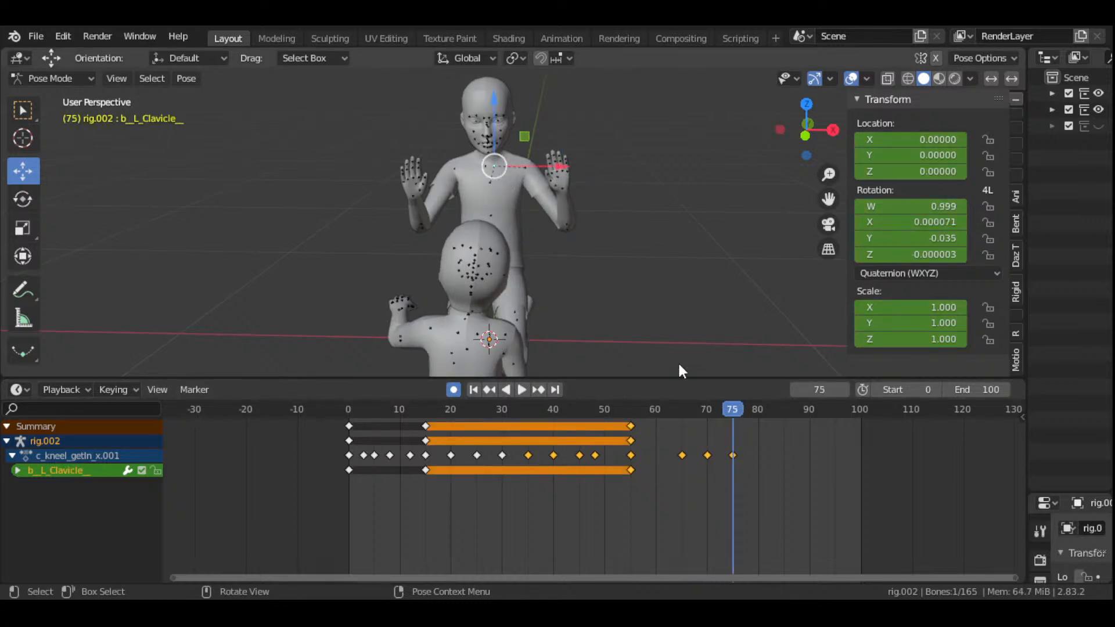
pyautogui.click(681, 413)
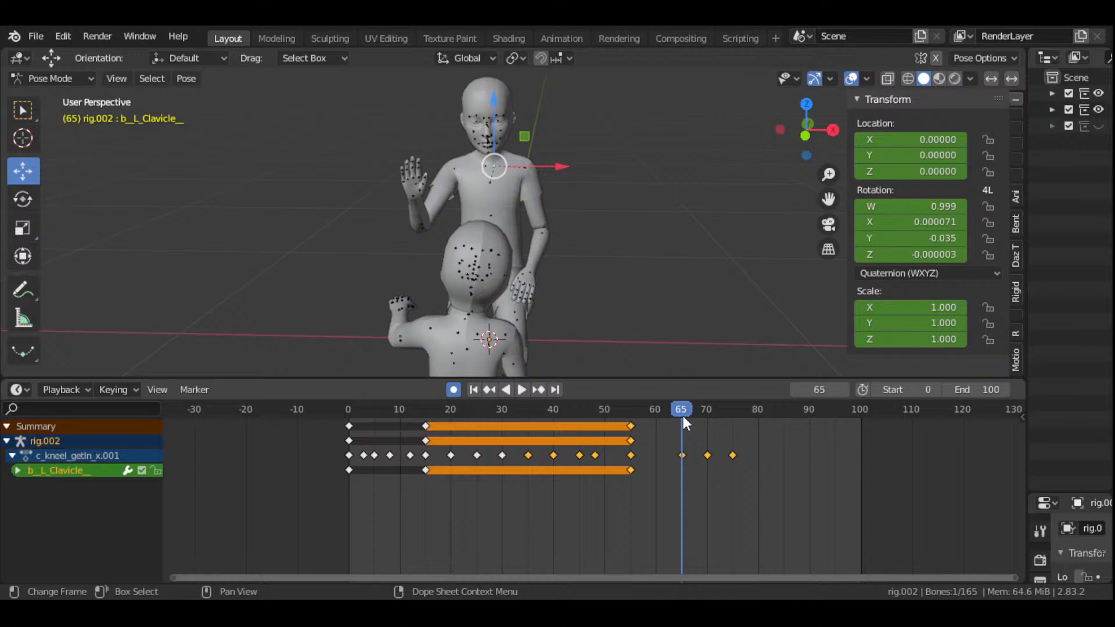
pyautogui.press('i')
pyautogui.click(623, 263)
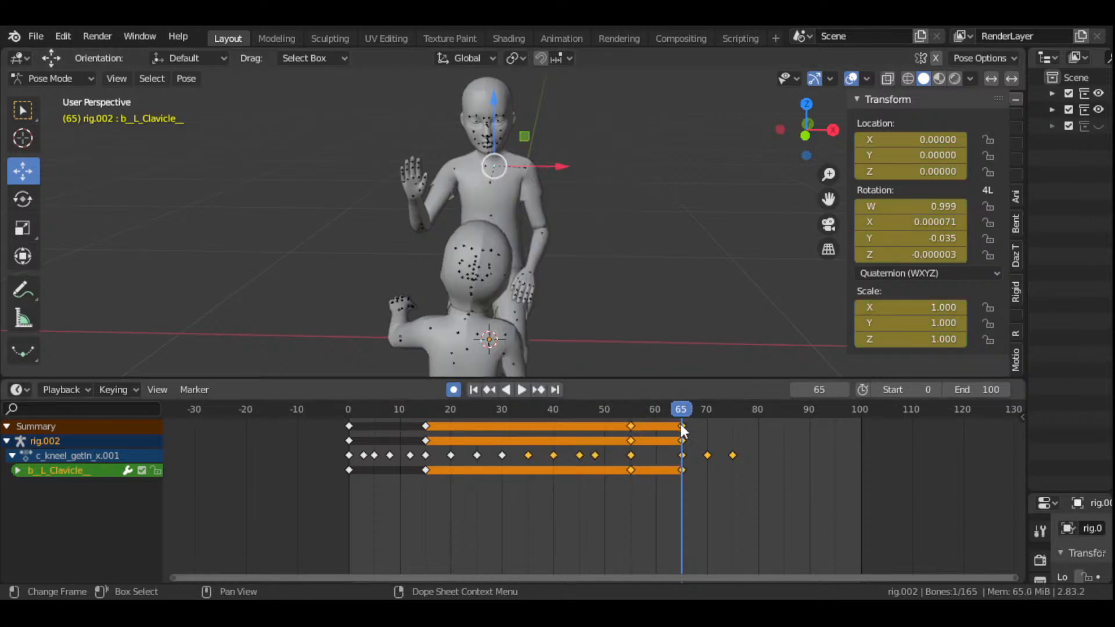
# - Rotate the kneeling figure's left clavicle at frame 75 to raise the shoulder, and inspect the pose up close
pyautogui.press('space')
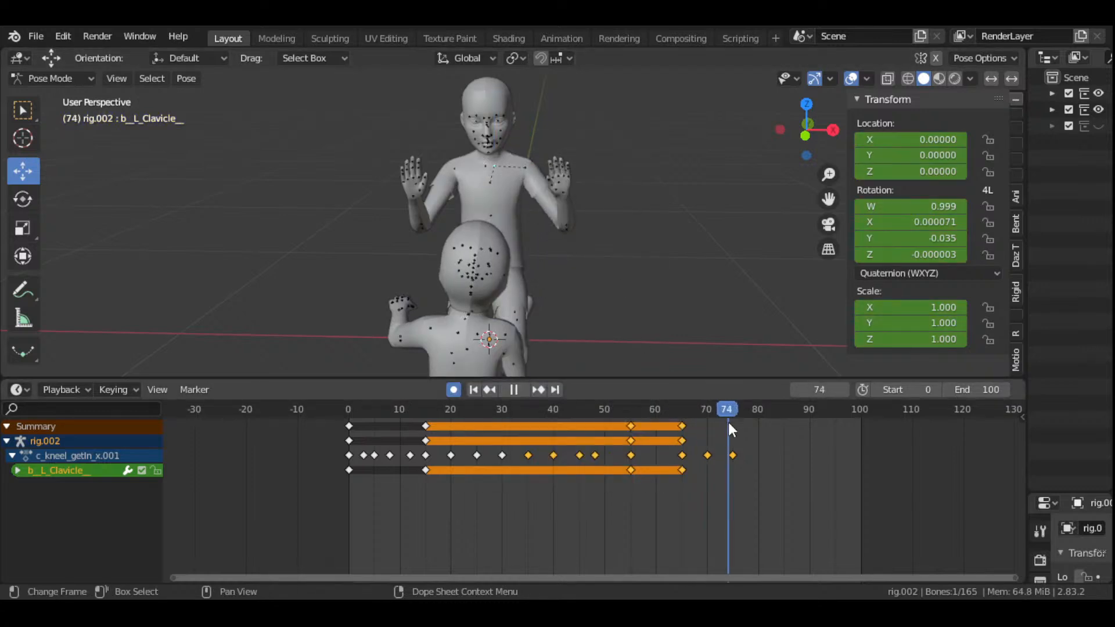
pyautogui.press('space')
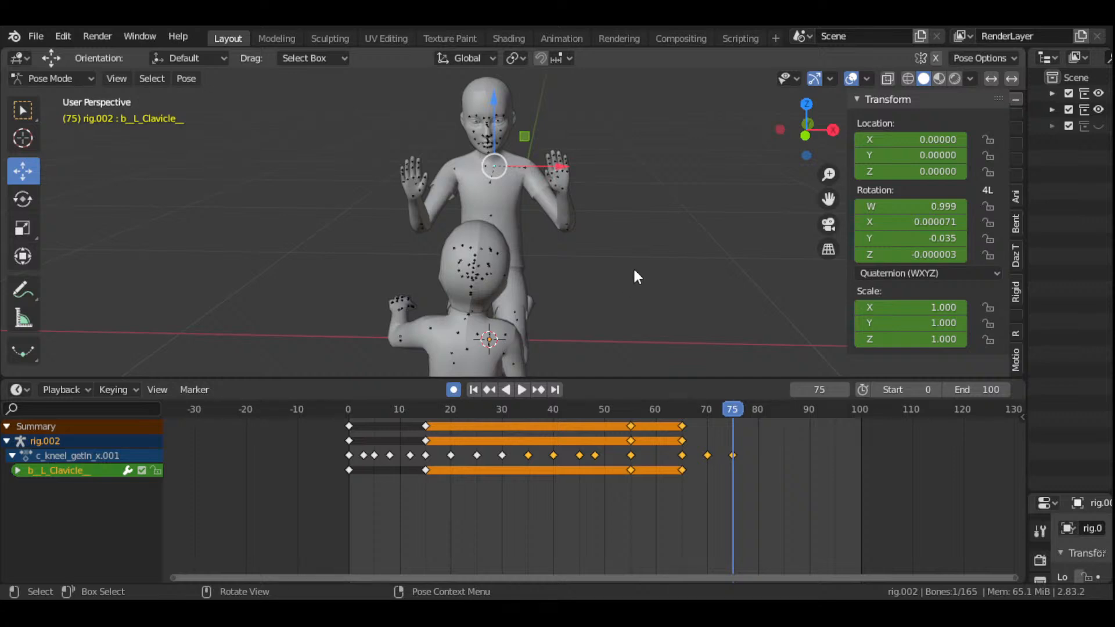
pyautogui.press('r')
pyautogui.click(633, 235)
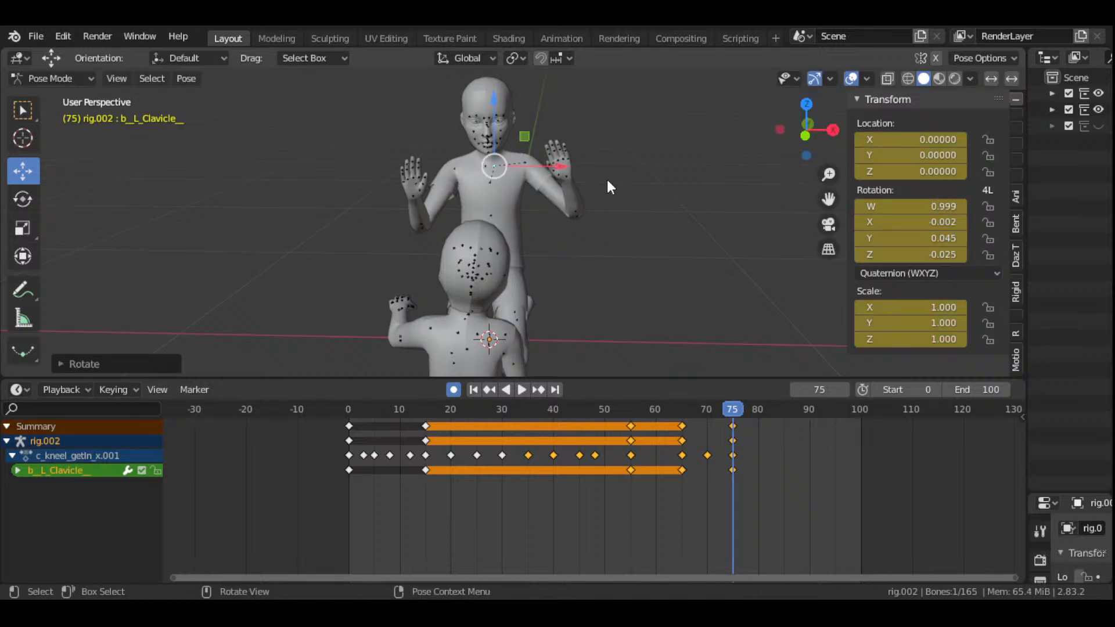
pyautogui.scroll(2, 606, 197)
pyautogui.scroll(-3, 800, 210)
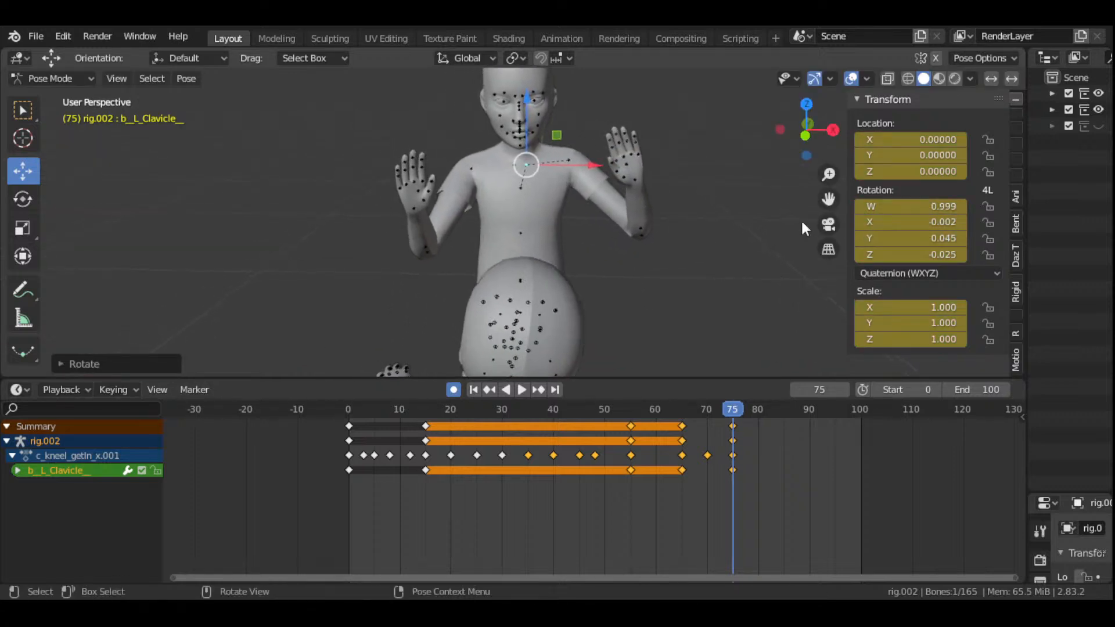
# - Rotate the kneeling figure's left upper arm inward toward the body at frame 75
pyautogui.click(548, 186)
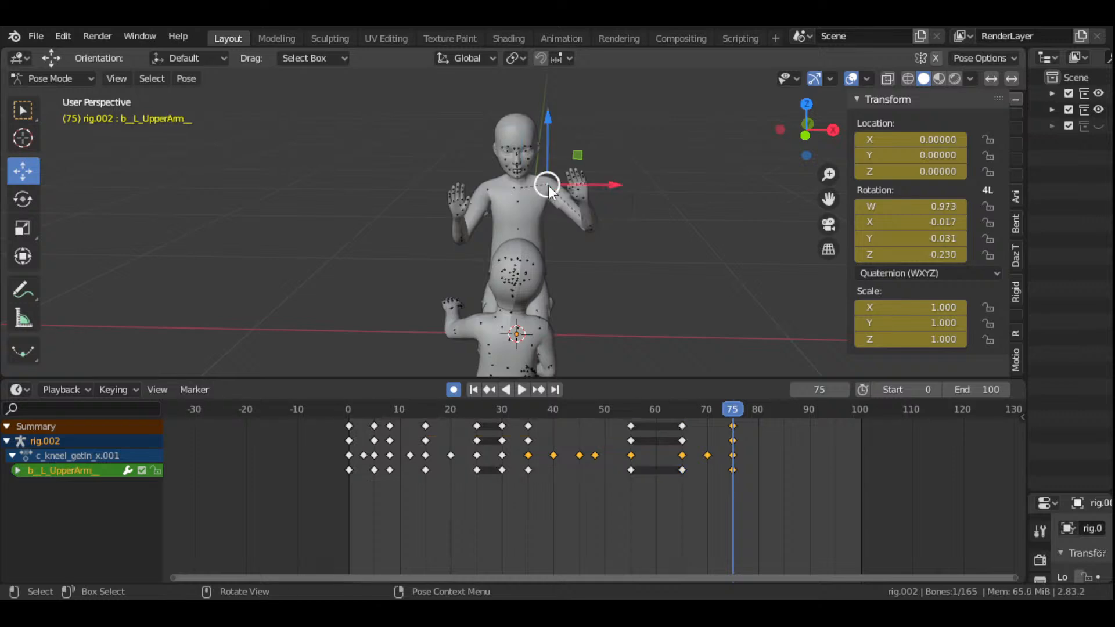
pyautogui.press('r')
pyautogui.click(507, 202)
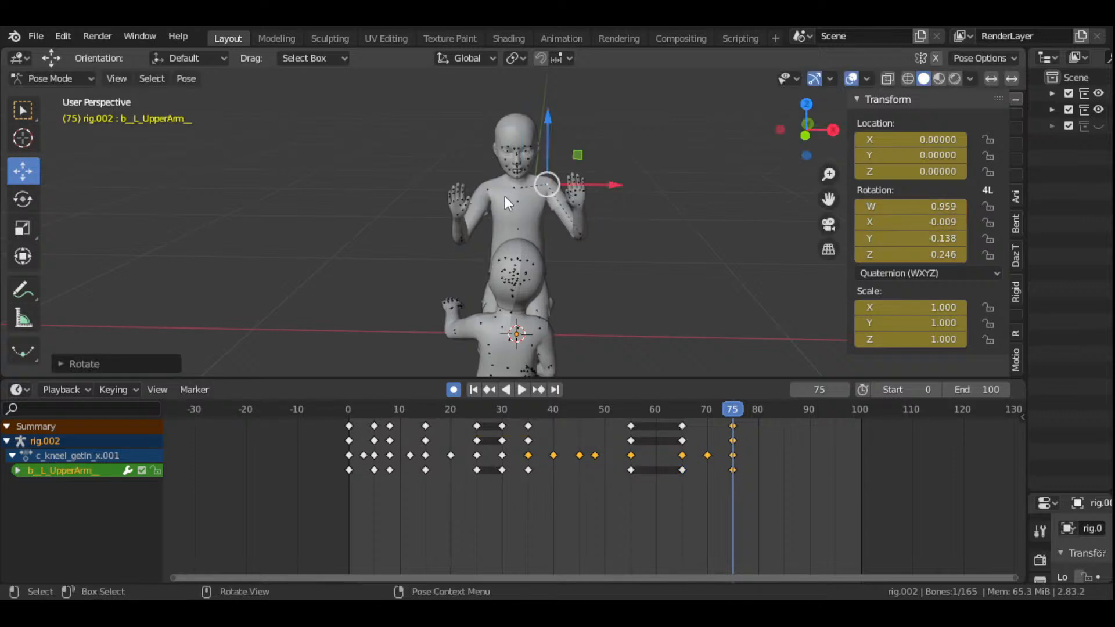
# - Insert a keyframe for the kneeling figure's right clavicle at frame 65
pyautogui.click(514, 186)
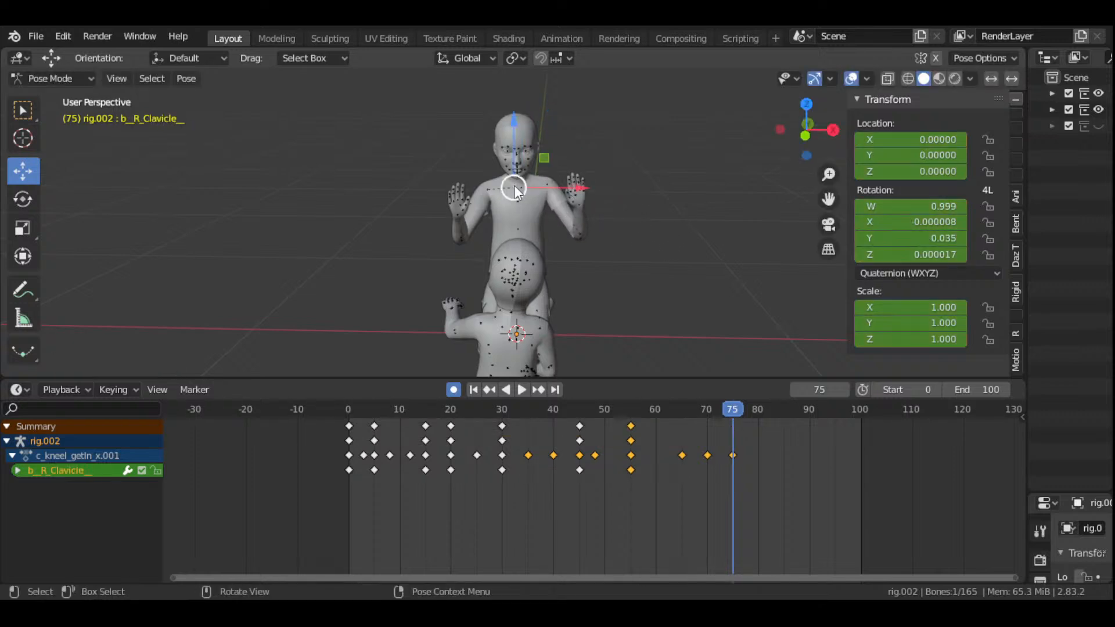
pyautogui.click(682, 409)
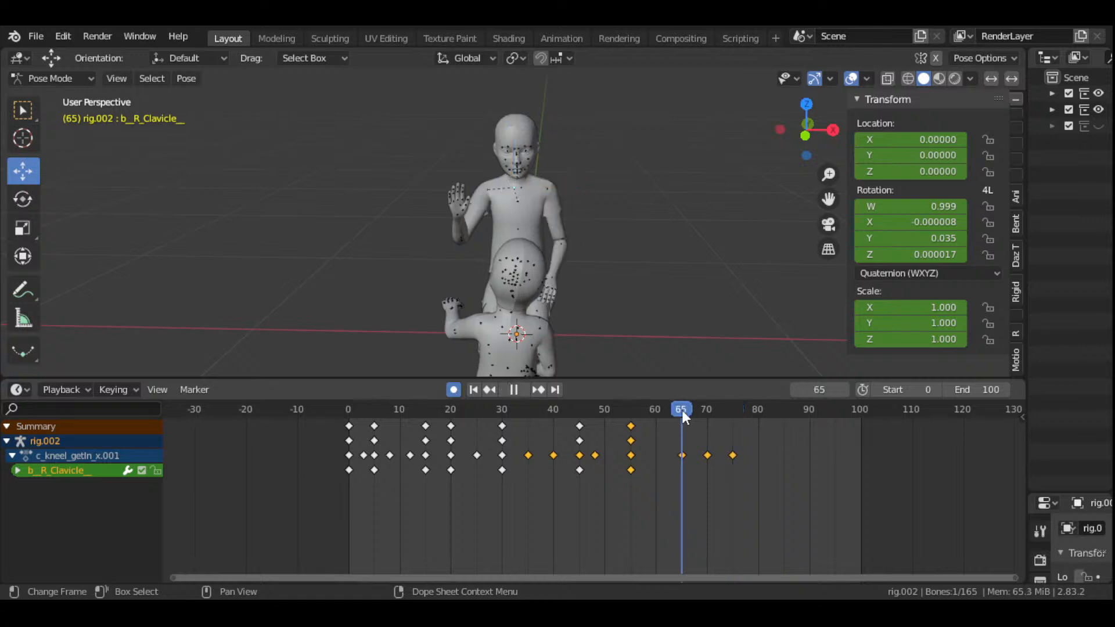
pyautogui.press('i')
pyautogui.click(661, 262)
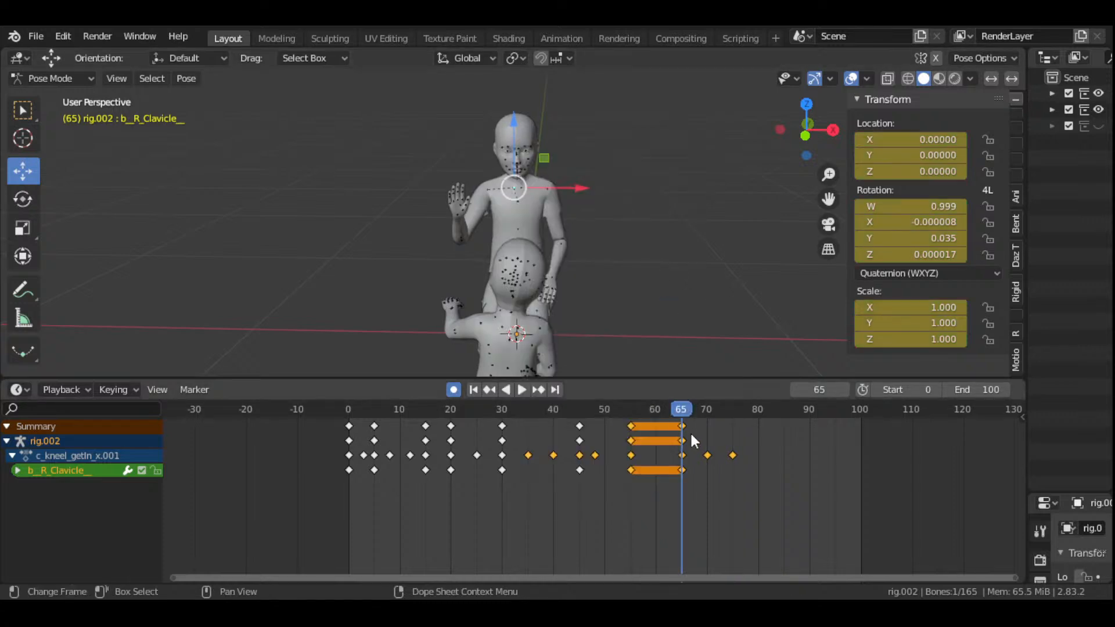
# - Rotate the kneeling figure's right clavicle at frame 75 to raise the shoulder, and check the pose from the side
pyautogui.moveTo(684, 406); pyautogui.dragTo(732, 435)
pyautogui.press('r')
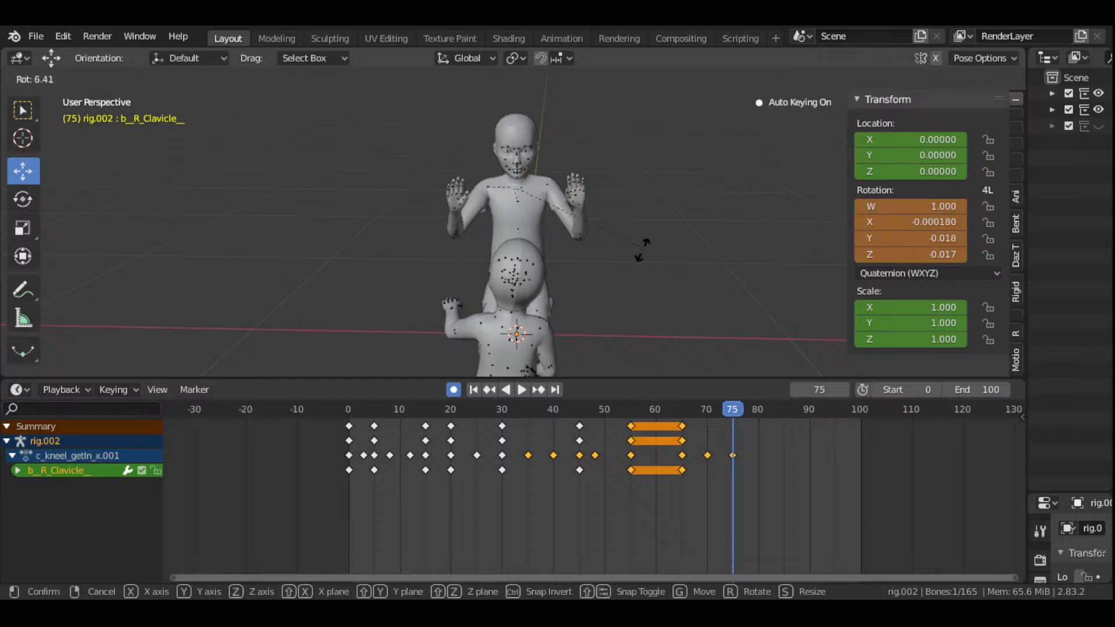
pyautogui.click(618, 231)
pyautogui.scroll(2, 610, 255)
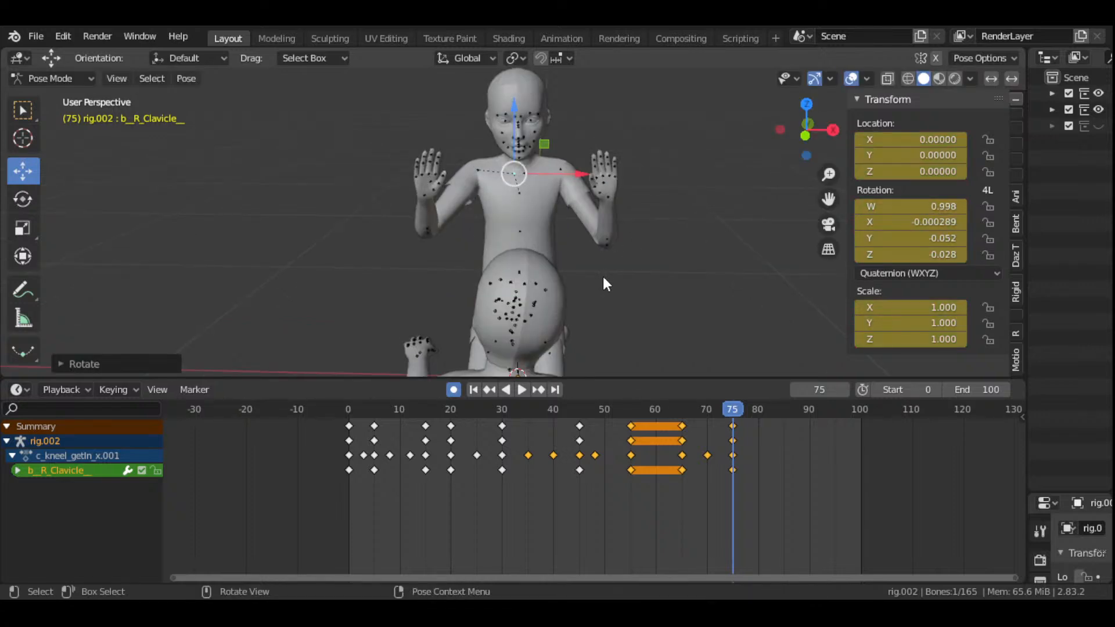
pyautogui.moveTo(804, 134); pyautogui.dragTo(635, 201)
pyautogui.scroll(-3, 627, 244)
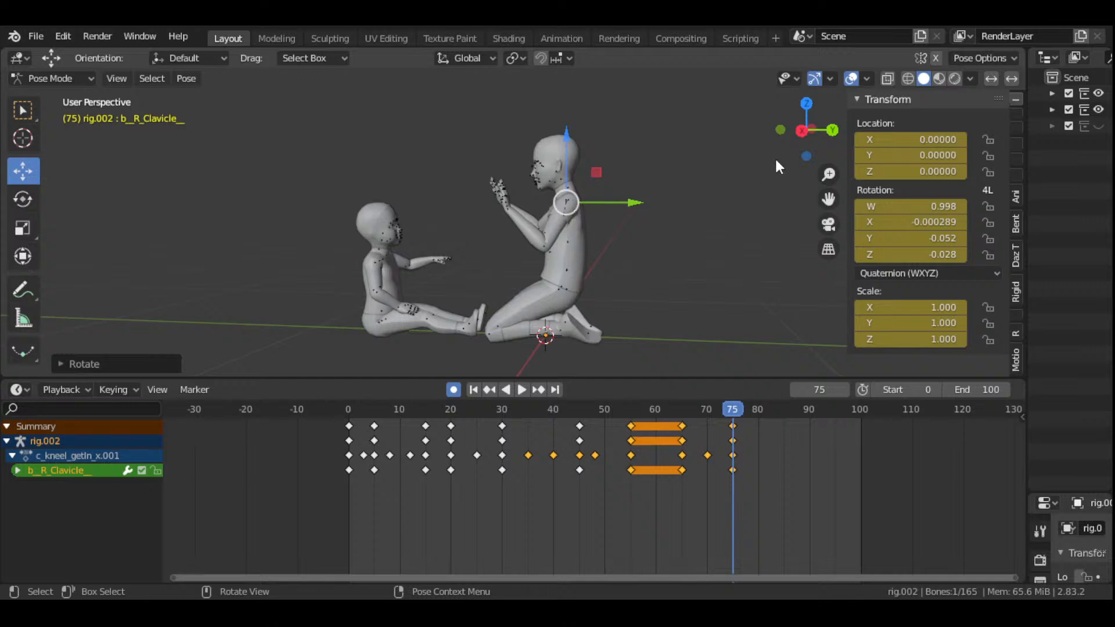
pyautogui.moveTo(802, 134)
pyautogui.mouseDown()
pyautogui.moveTo(822, 158)
pyautogui.moveTo(805, 125)
pyautogui.mouseUp()
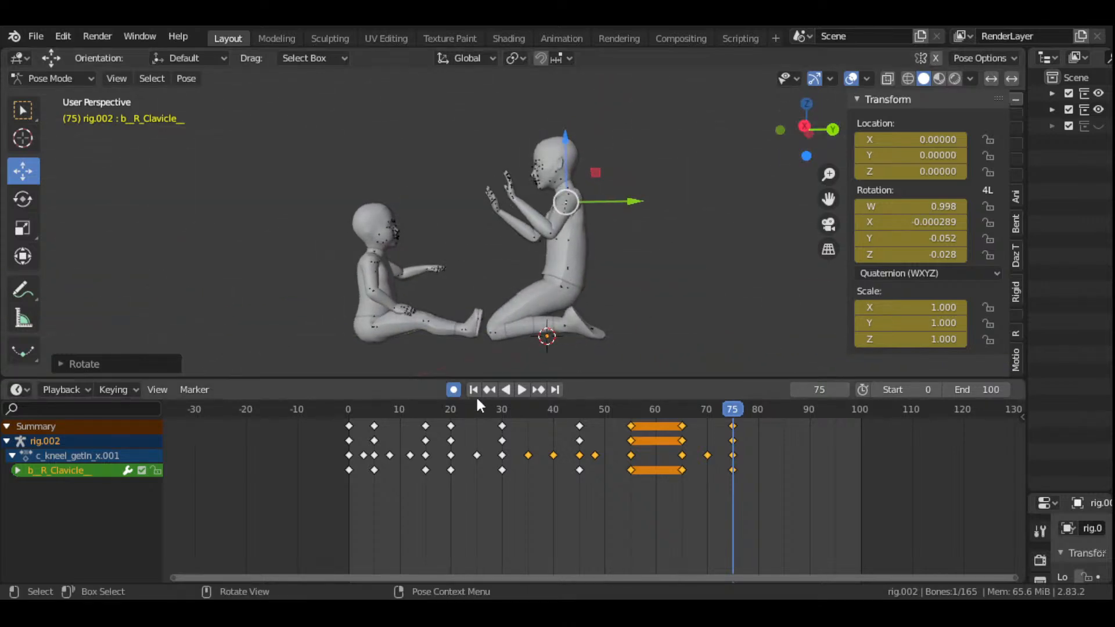
# - Play the animation from the start and examine the kneeling figure's arms and shoulders up close between frames 55 and 65
pyautogui.click(474, 389)
pyautogui.click(521, 390)
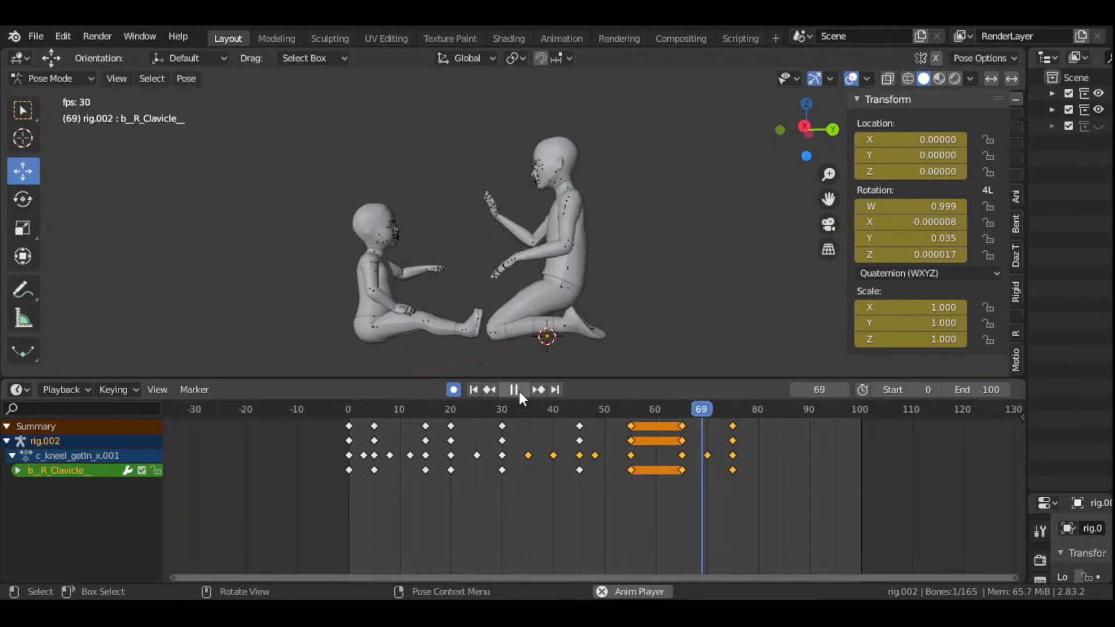
pyautogui.click(519, 391)
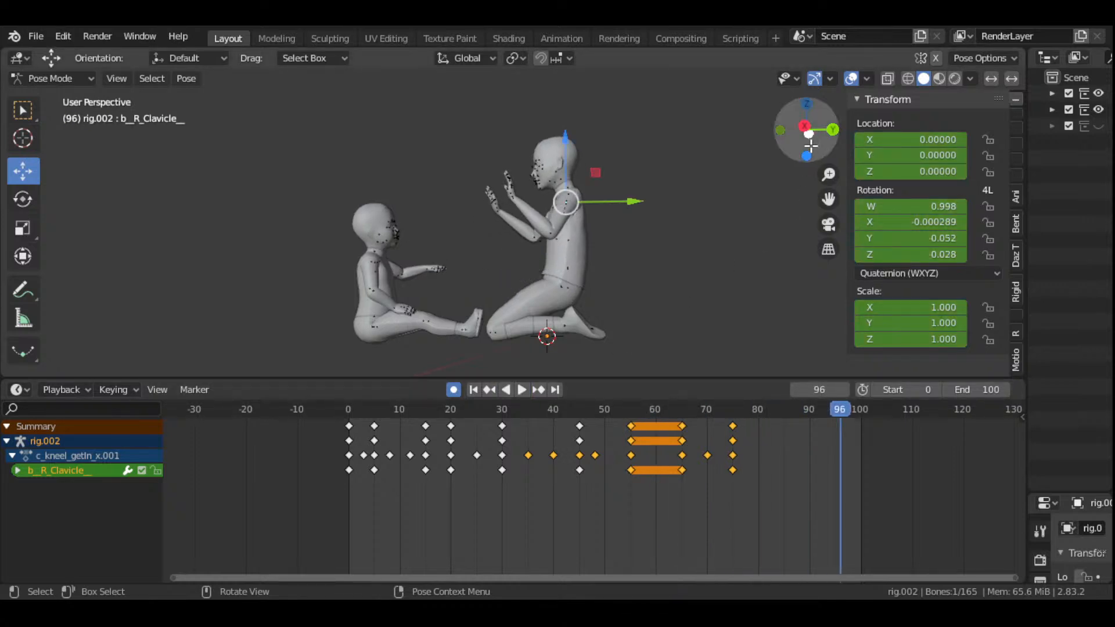
pyautogui.moveTo(804, 129); pyautogui.dragTo(830, 133)
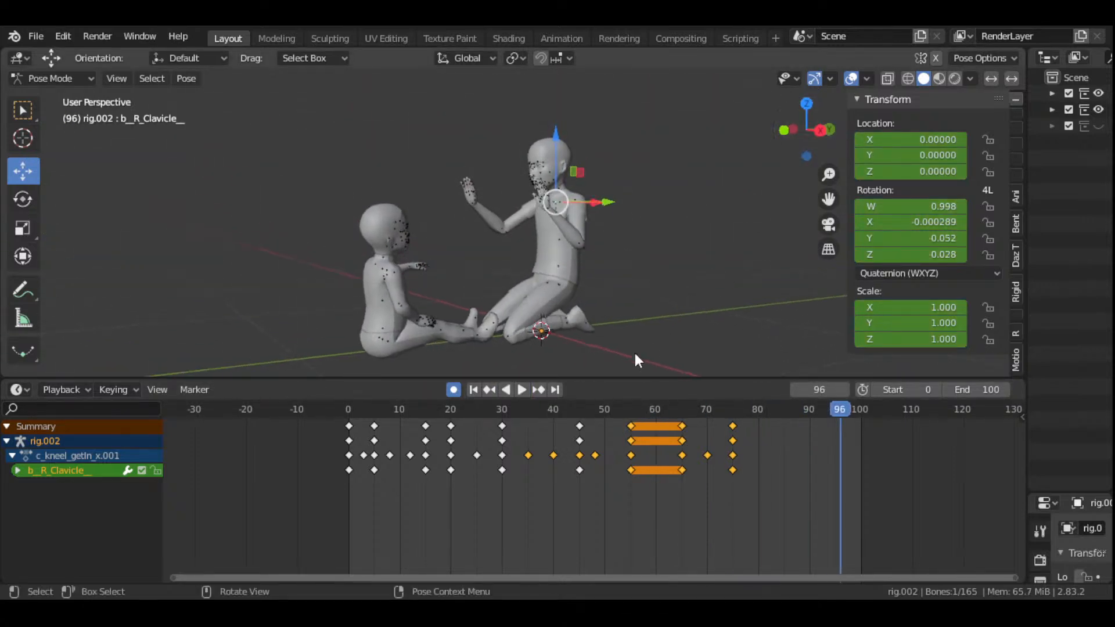
pyautogui.scroll(4, 633, 350)
pyautogui.click(577, 414)
pyautogui.press('space')
pyautogui.moveTo(578, 416); pyautogui.dragTo(682, 420)
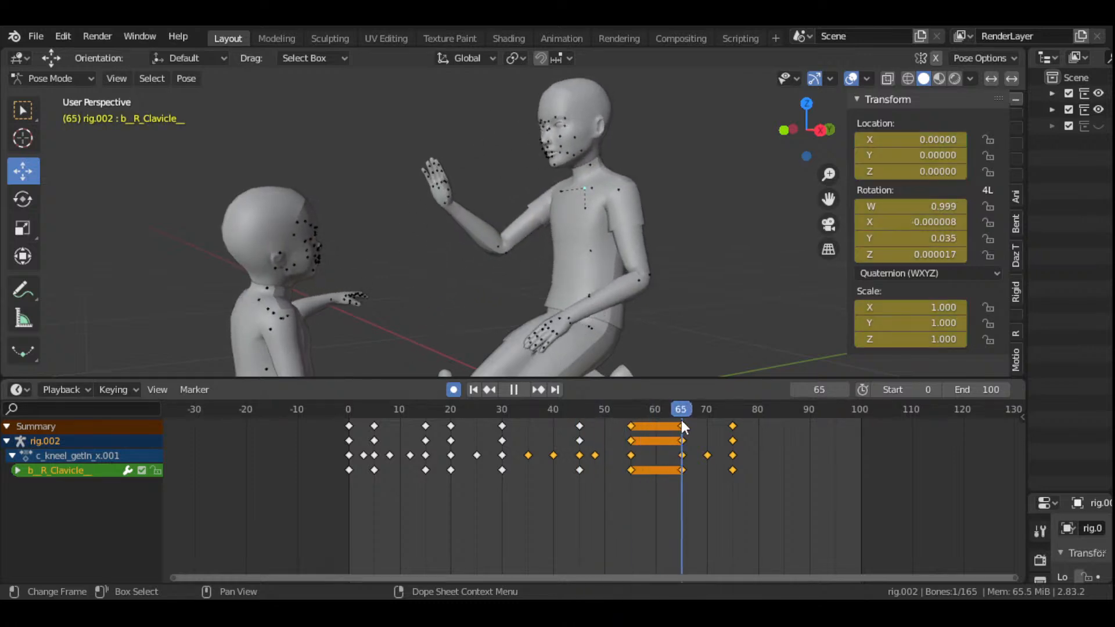
pyautogui.press('space')
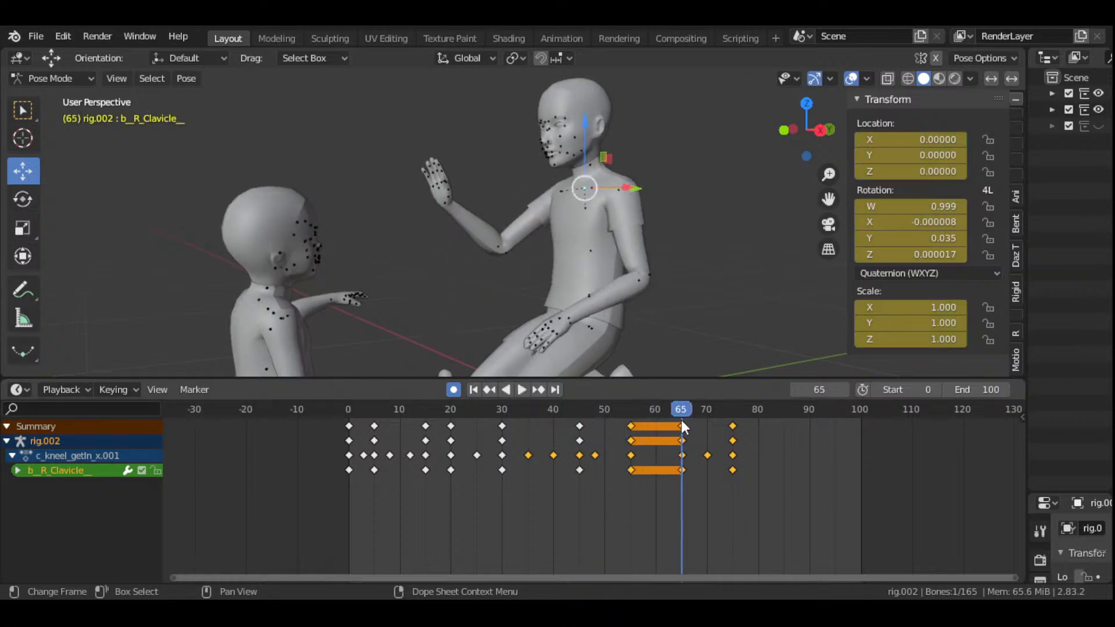
pyautogui.click(629, 409)
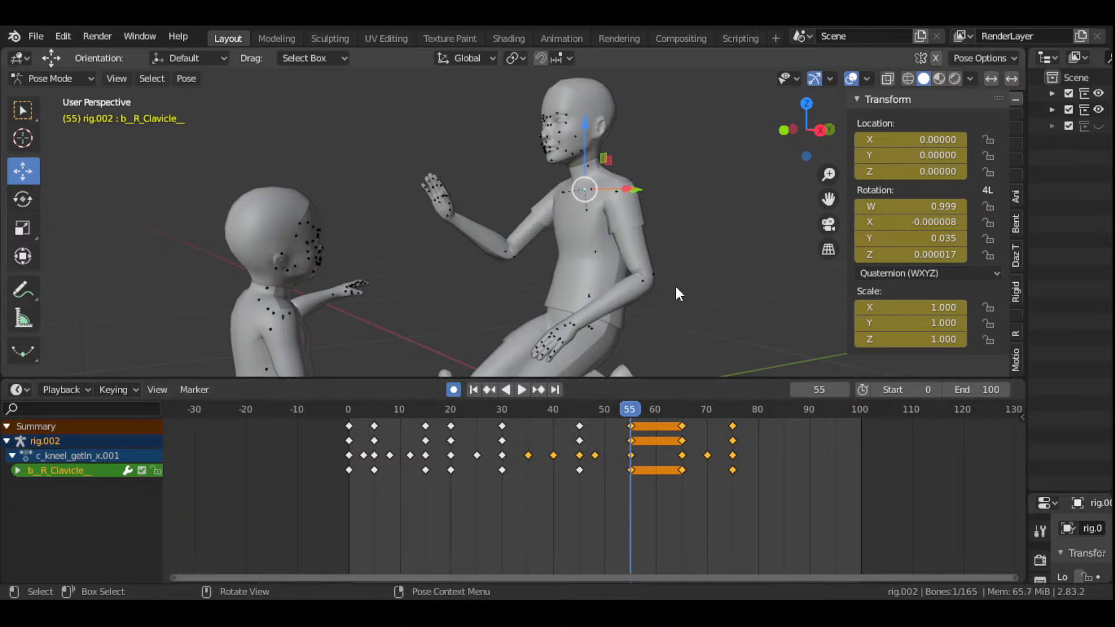
# - Widen the Outliner and replay the animation from the start, checking the kneeling figure's motion between frames 55 and 65
pyautogui.moveTo(956, 246); pyautogui.dragTo(925, 250)
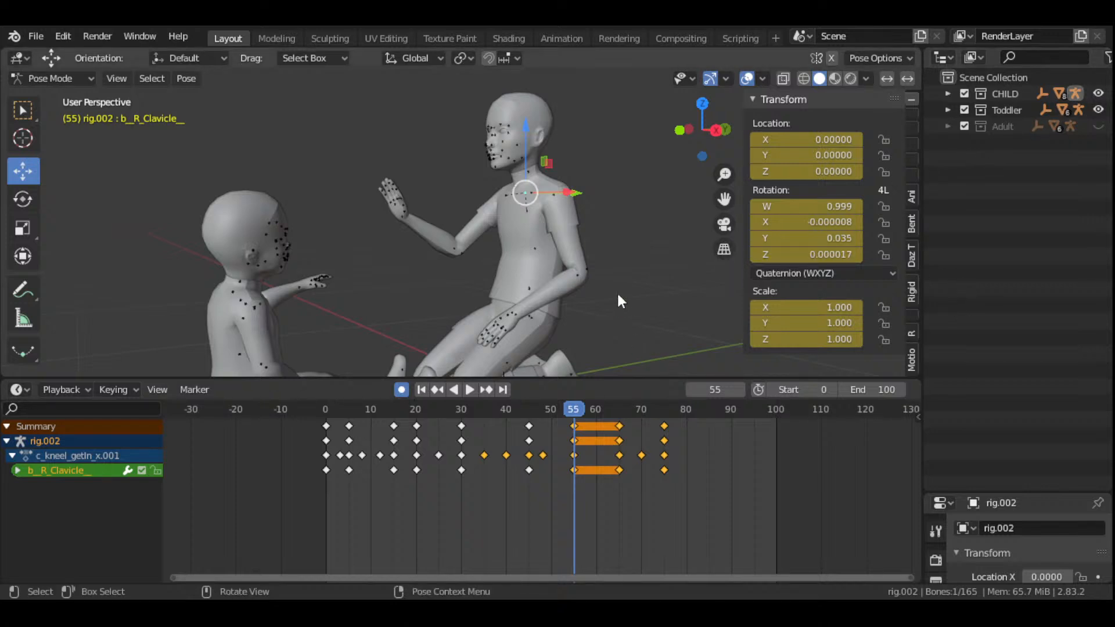
pyautogui.scroll(-2, 633, 325)
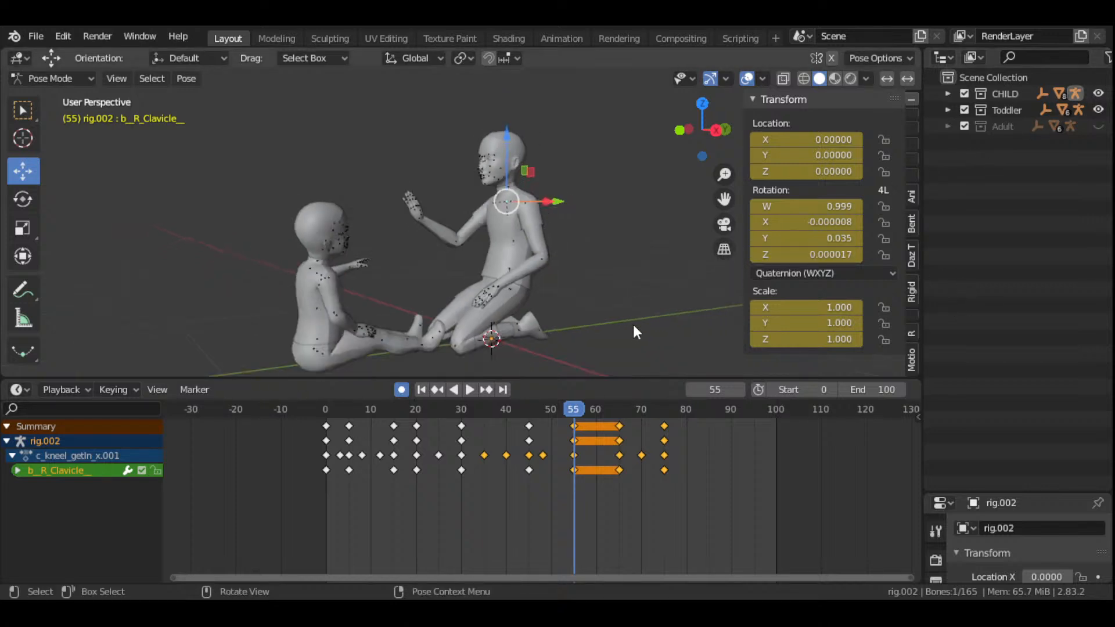
pyautogui.click(422, 389)
pyautogui.click(468, 391)
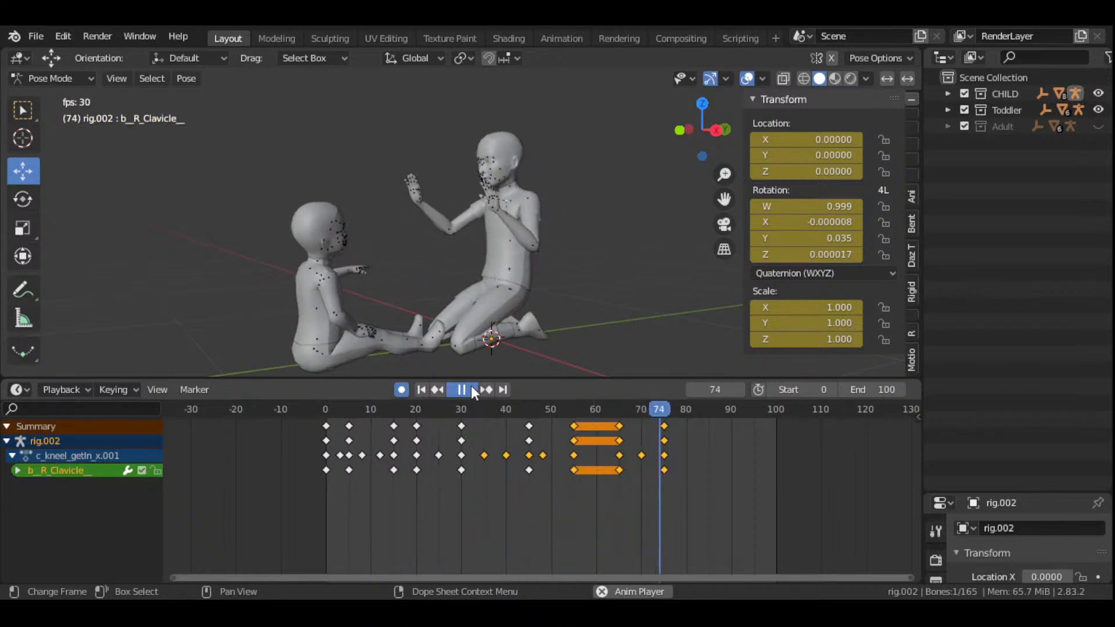
pyautogui.click(471, 388)
pyautogui.click(576, 413)
pyautogui.press('space')
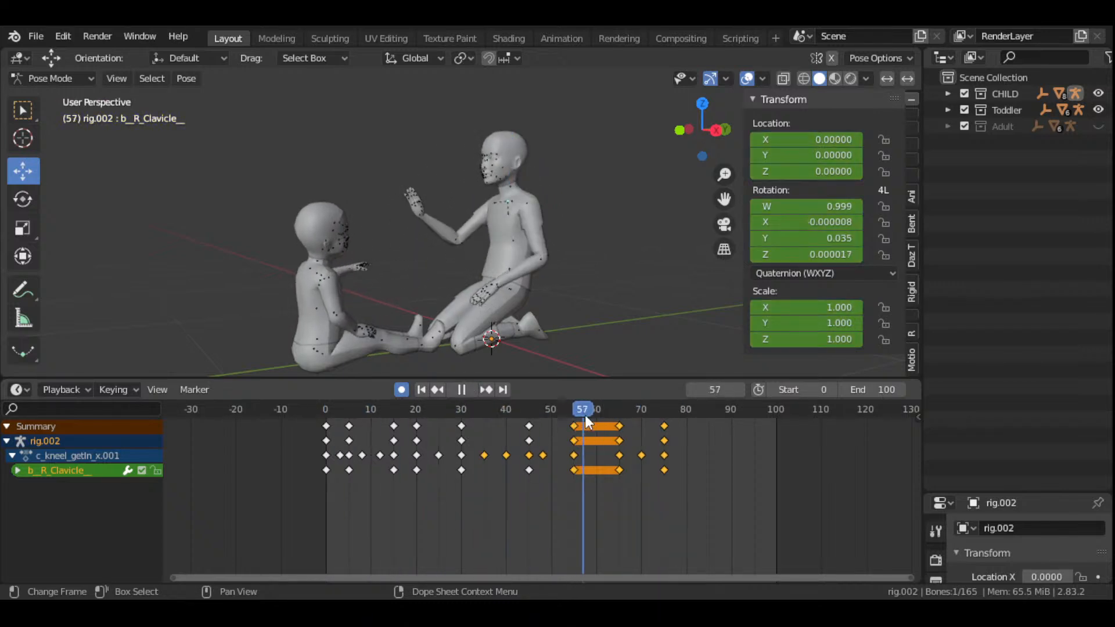
pyautogui.moveTo(615, 437)
pyautogui.mouseDown()
pyautogui.moveTo(570, 427)
pyautogui.moveTo(620, 453)
pyautogui.mouseUp()
pyautogui.scroll(4, 515, 274)
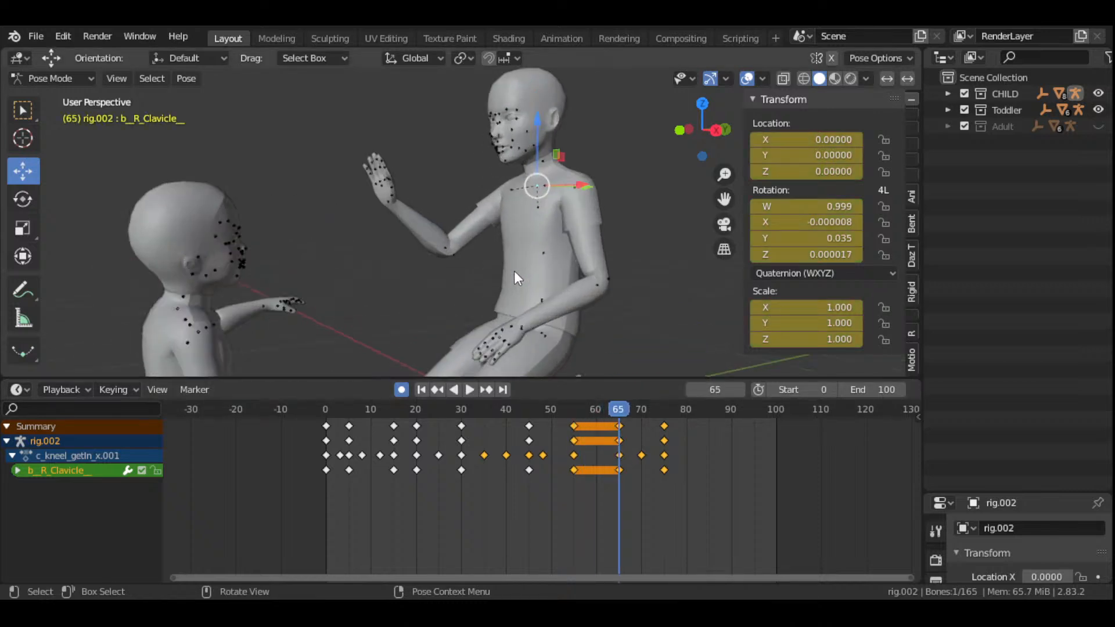
# - Examine the kneeling figure's right upper arm from the front and side, comparing its pose at frames 45, 55 and 63
pyautogui.moveTo(711, 131); pyautogui.dragTo(685, 133)
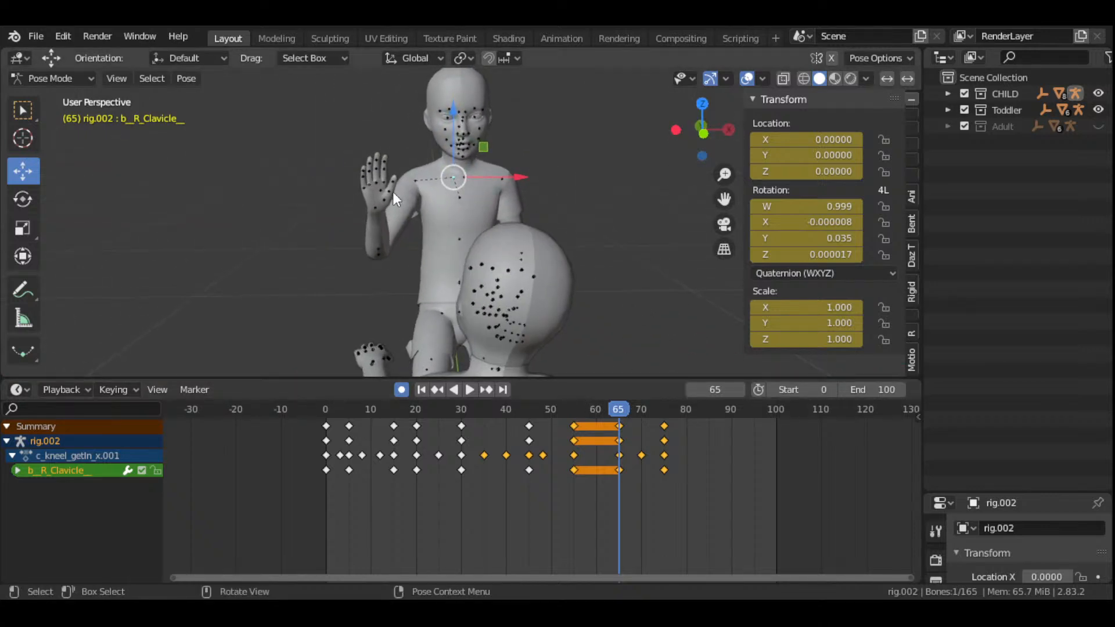
pyautogui.click(412, 183)
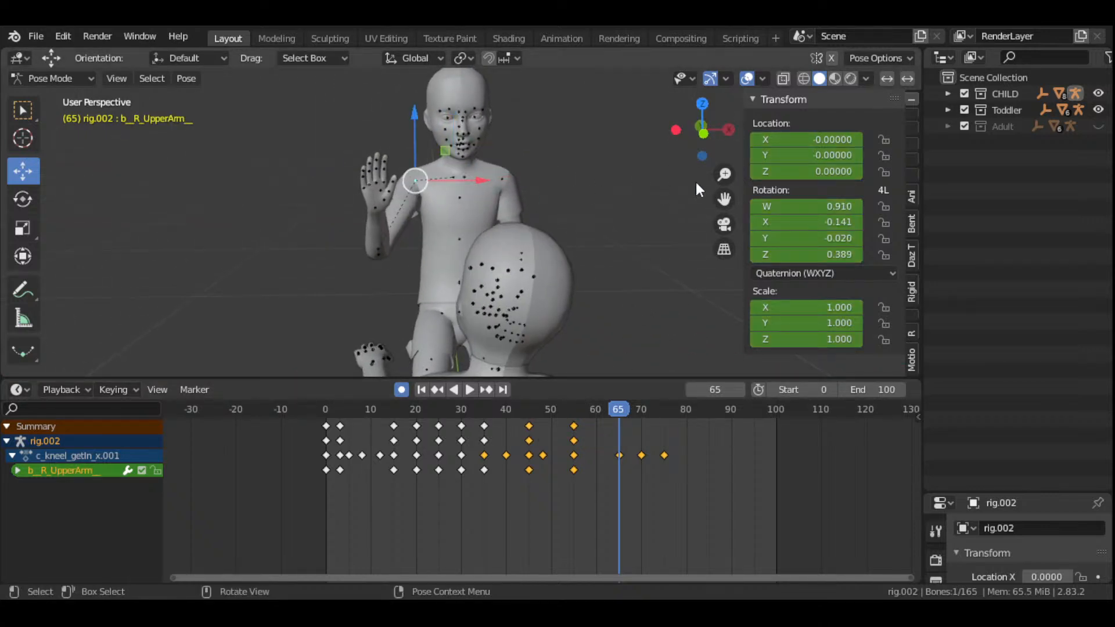
pyautogui.moveTo(703, 129); pyautogui.dragTo(680, 130)
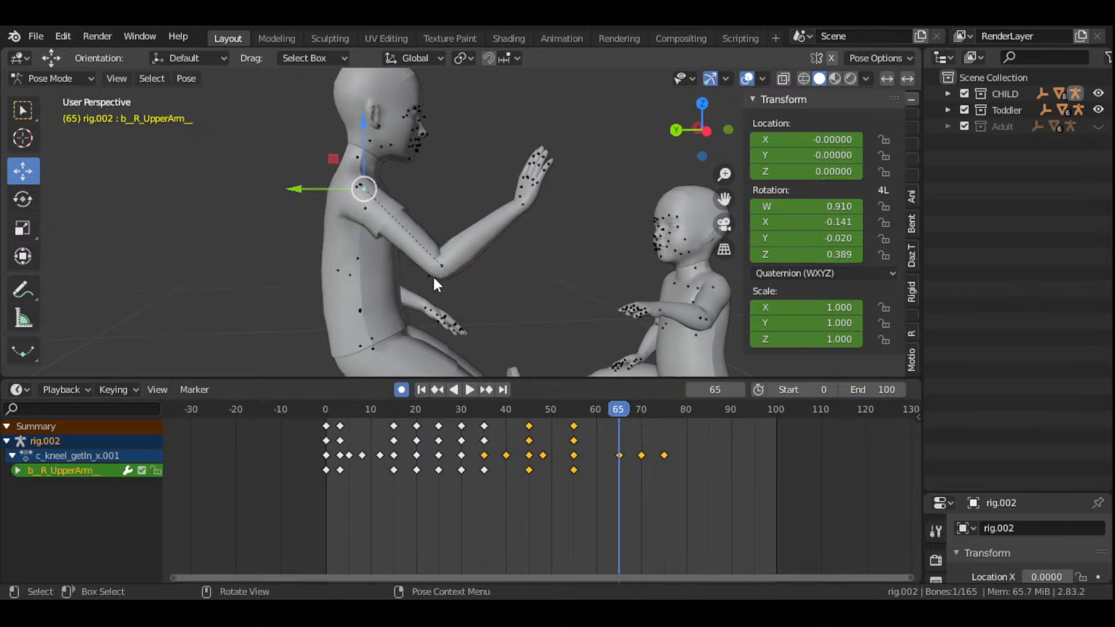
pyautogui.click(528, 411)
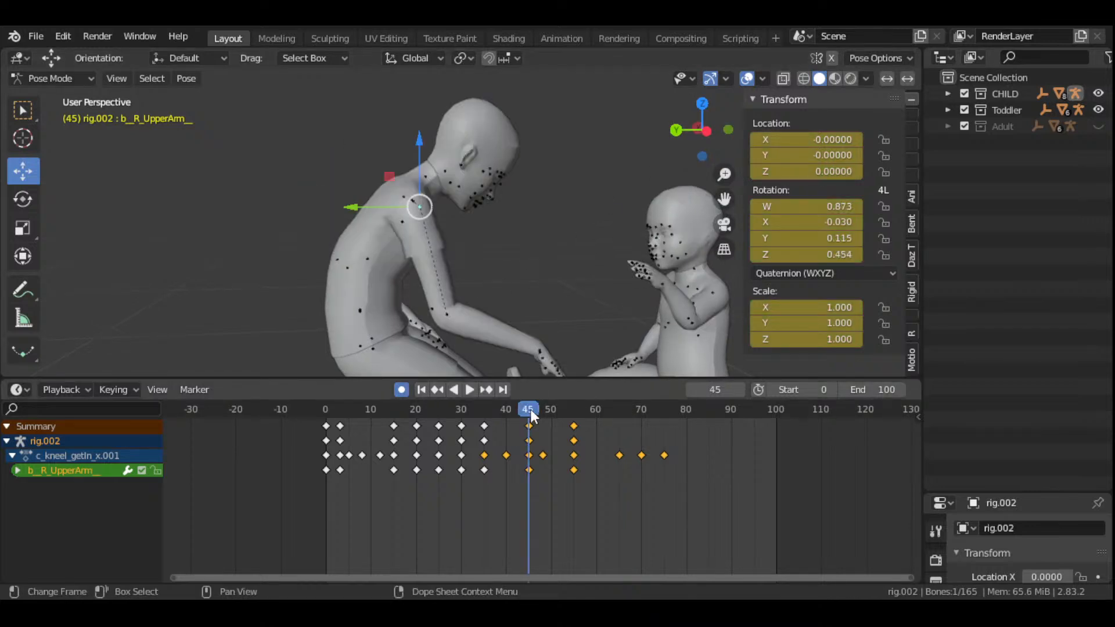
pyautogui.press('space')
pyautogui.press('space')
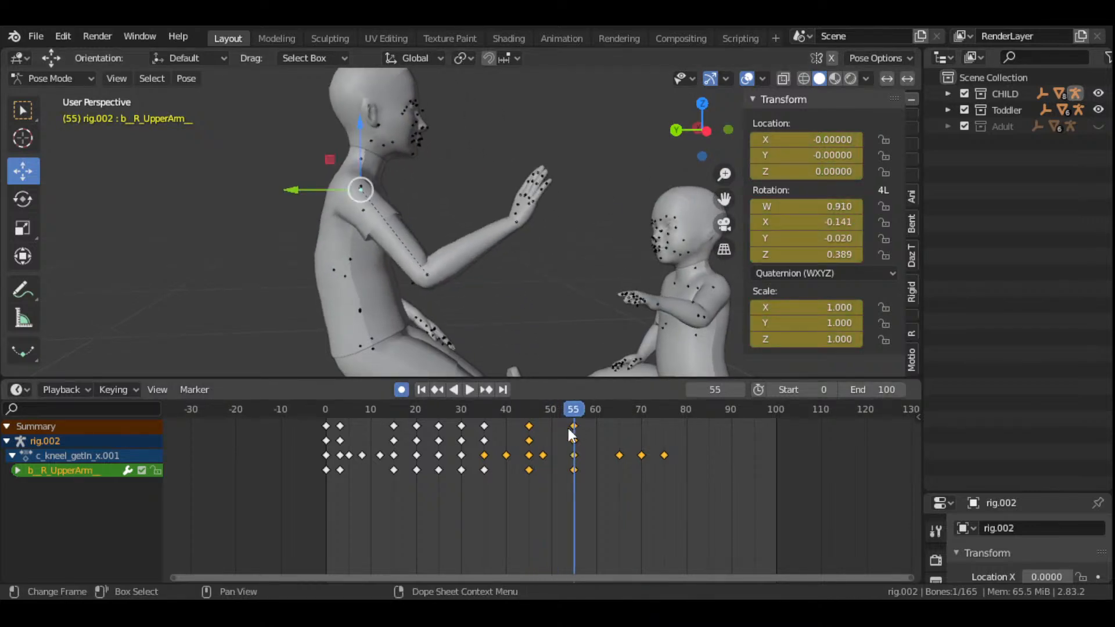
pyautogui.press('space')
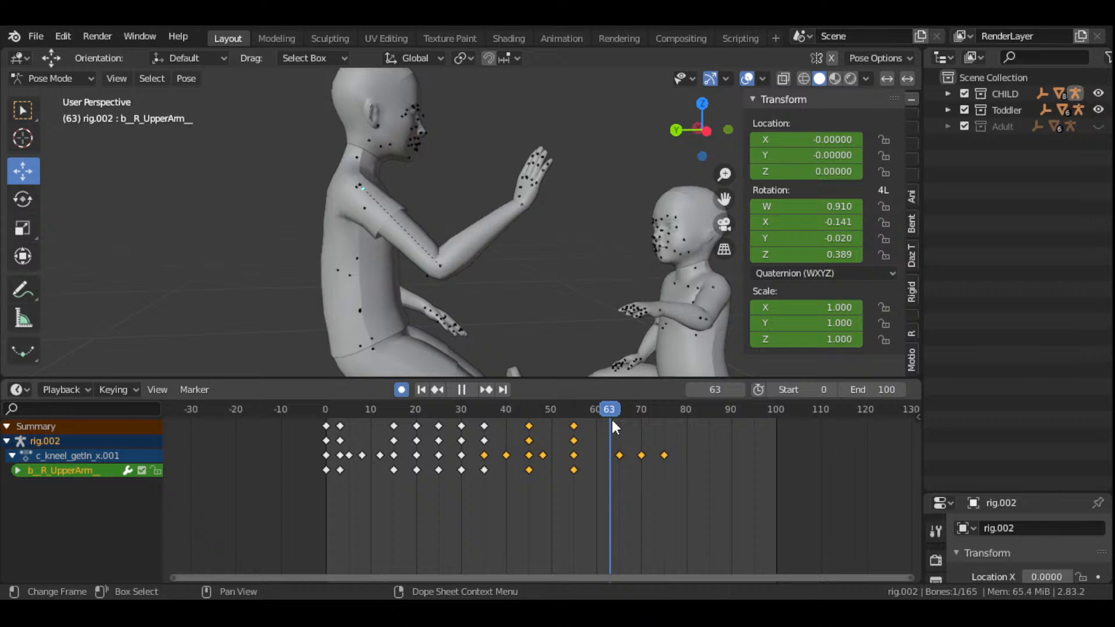
pyautogui.press('space')
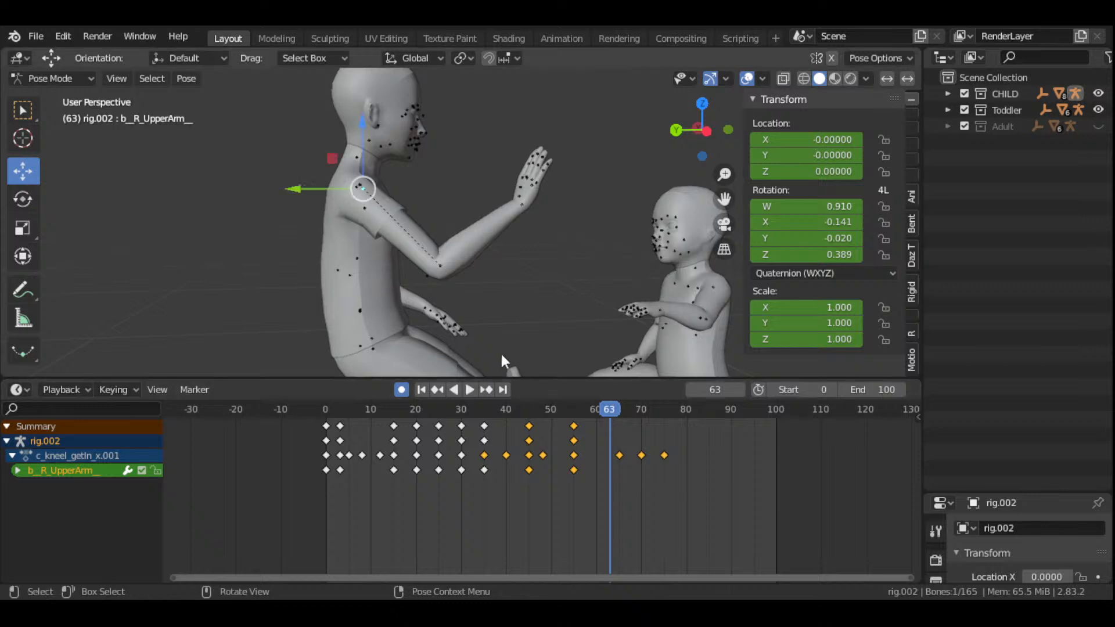
# - Rotate the kneeling figure's right hand at frame 60 so it bends forward and down at the wrist
pyautogui.click(525, 205)
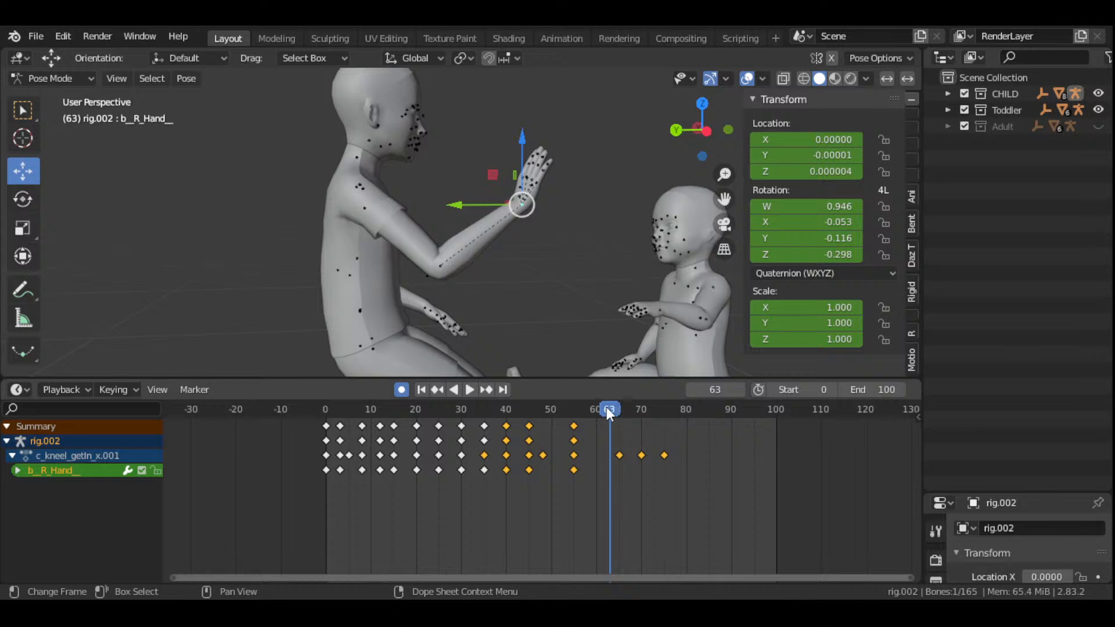
pyautogui.moveTo(607, 408)
pyautogui.mouseDown()
pyautogui.moveTo(574, 417)
pyautogui.moveTo(597, 427)
pyautogui.mouseUp()
pyautogui.press('r')
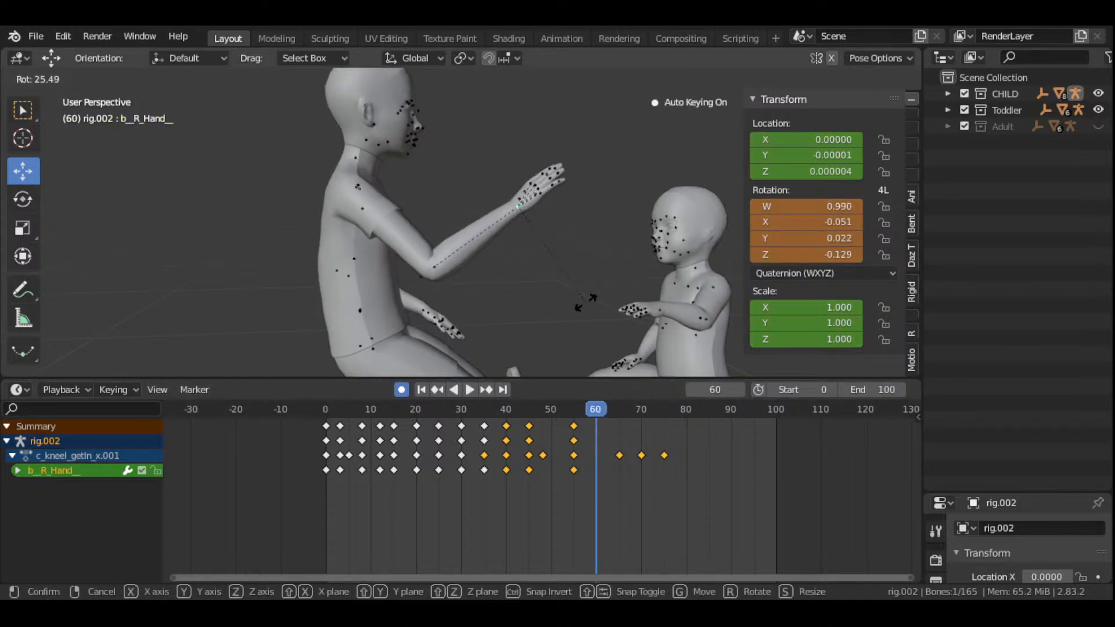
pyautogui.click(575, 310)
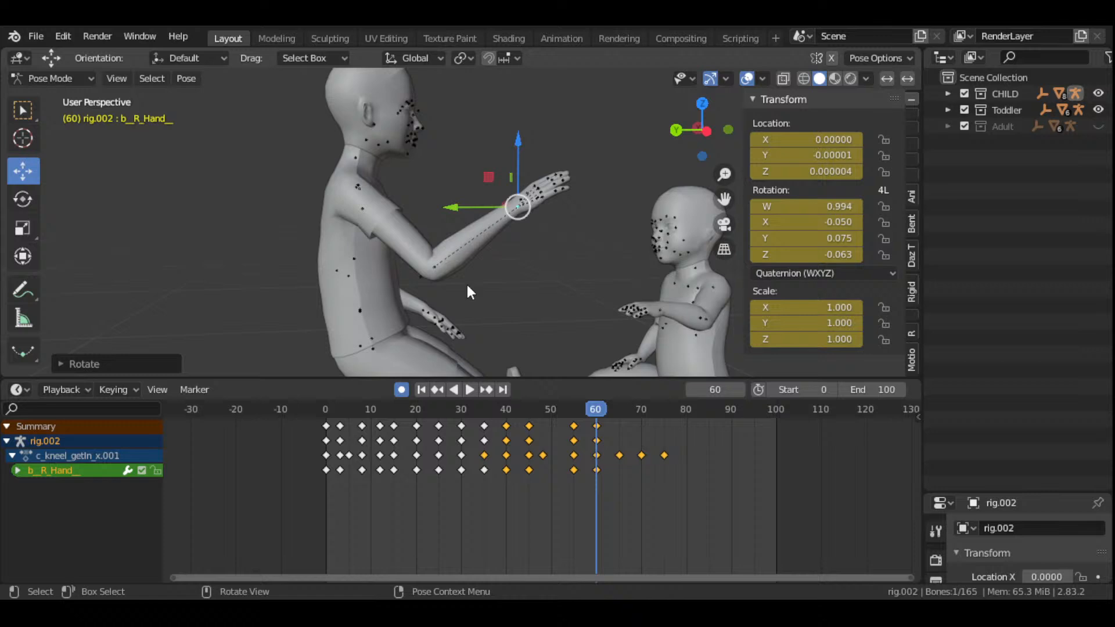
# - Rotate the kneeling figure's right forearm down by about 5 degrees at frame 60
pyautogui.click(430, 267)
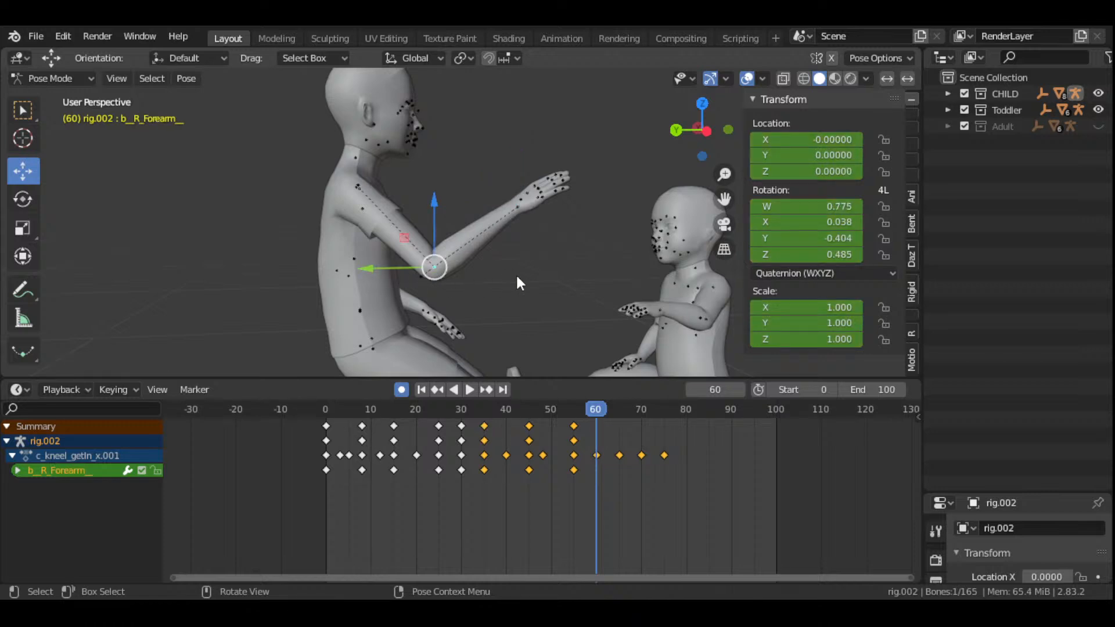
pyautogui.press('r')
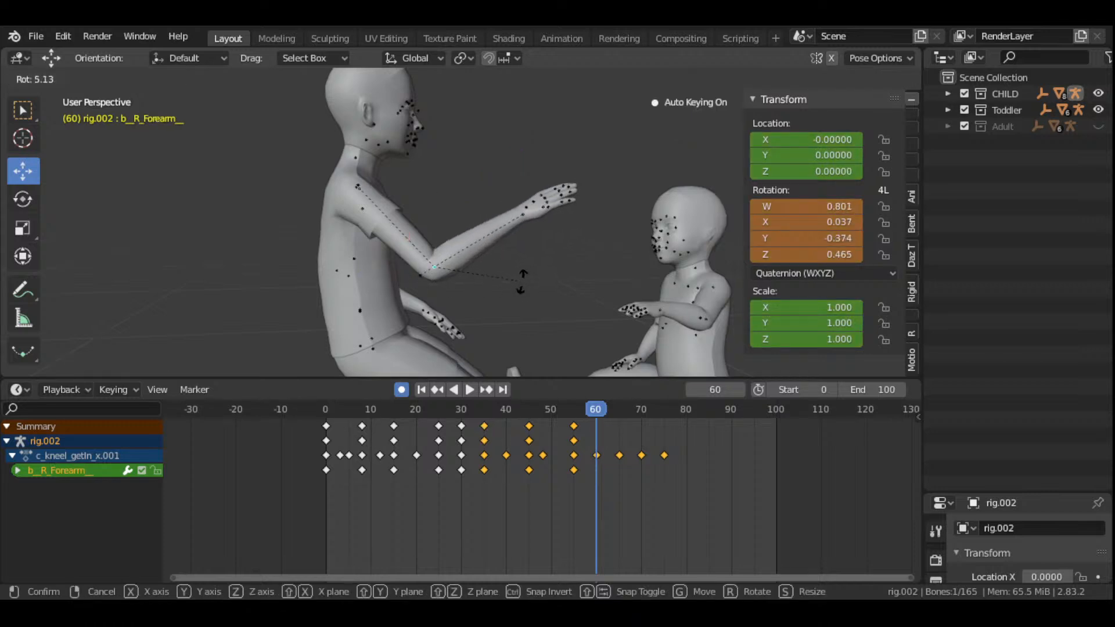
pyautogui.click(523, 282)
# - Duplicate the kneeling figure's right forearm keyframe from frame 55 to frame 65
pyautogui.press('space')
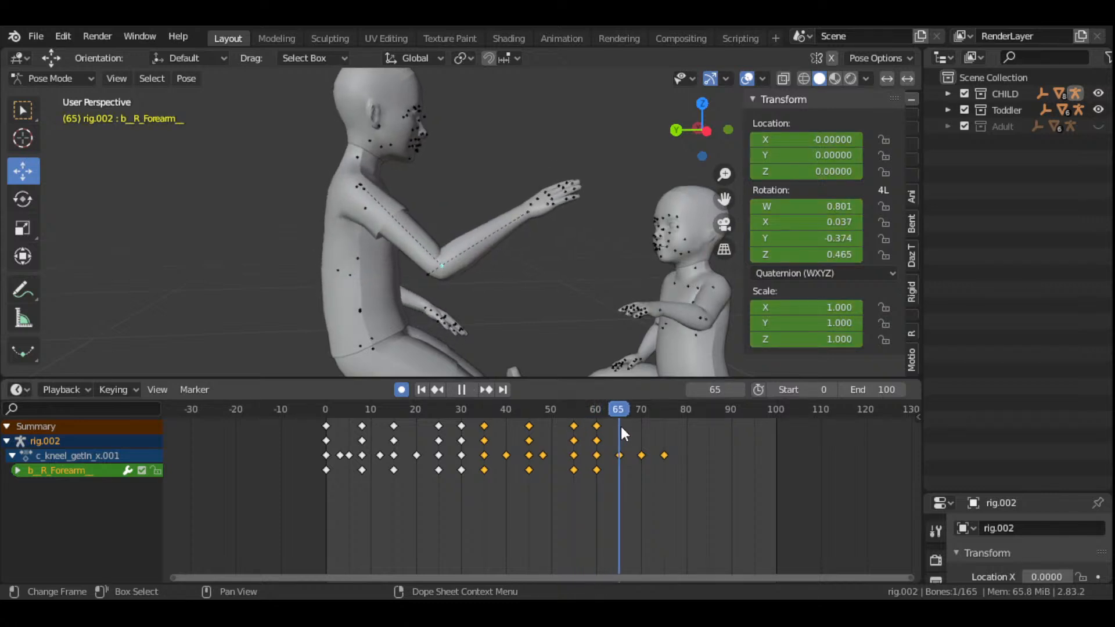
pyautogui.press('space')
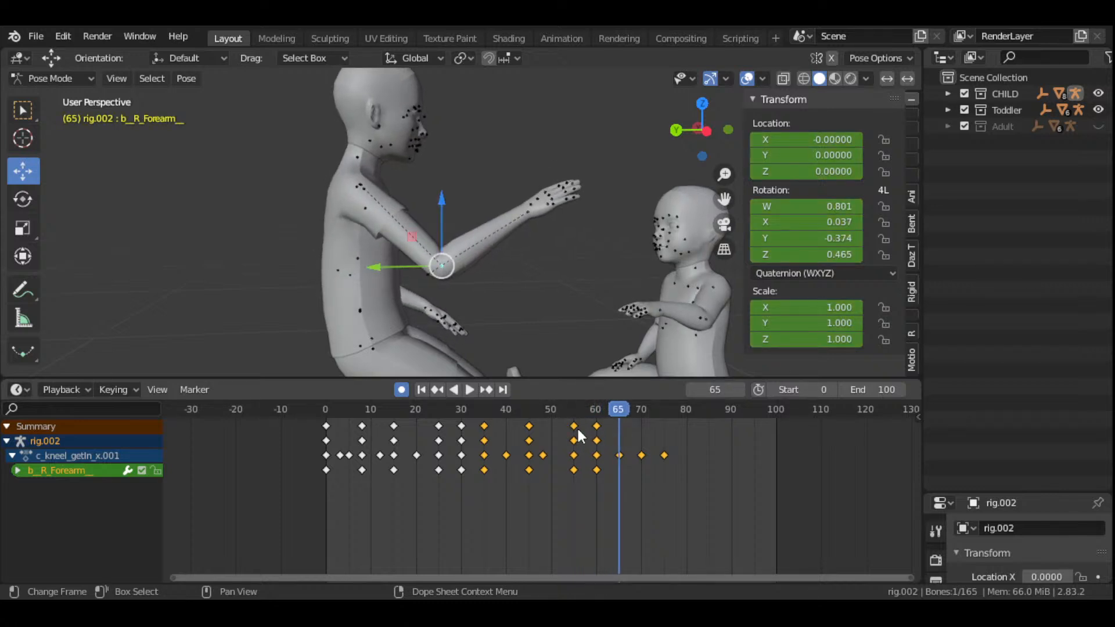
pyautogui.click(578, 430)
pyautogui.hotkey('shift', 'd')
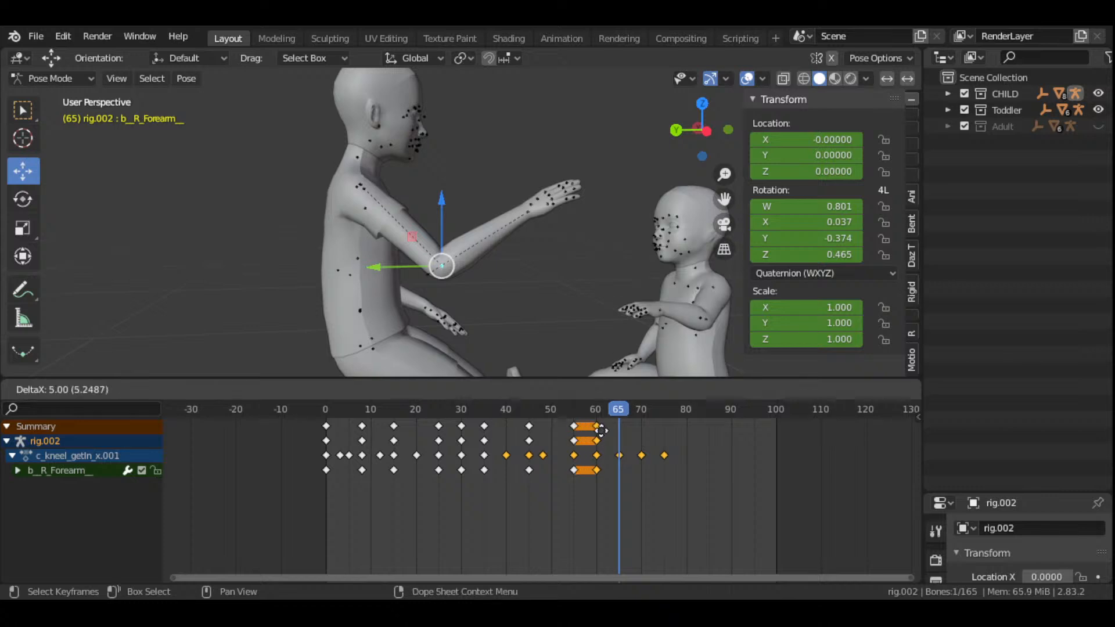
pyautogui.click(624, 430)
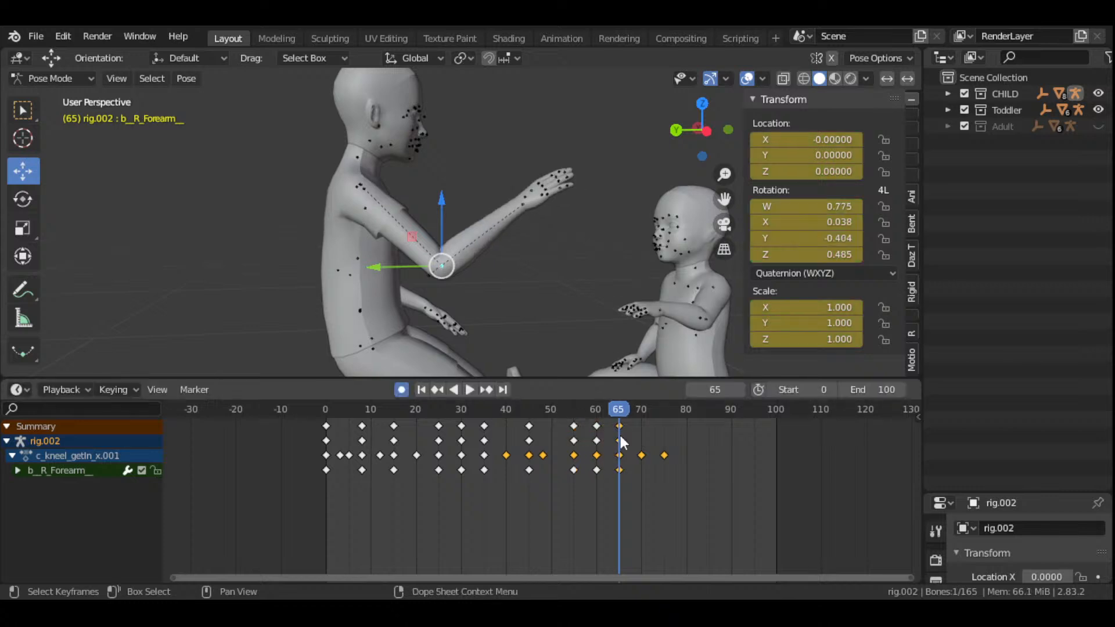
# - Duplicate the kneeling figure's right hand keyframe from frame 55 to frame 65 and play the animation from the start
pyautogui.click(524, 207)
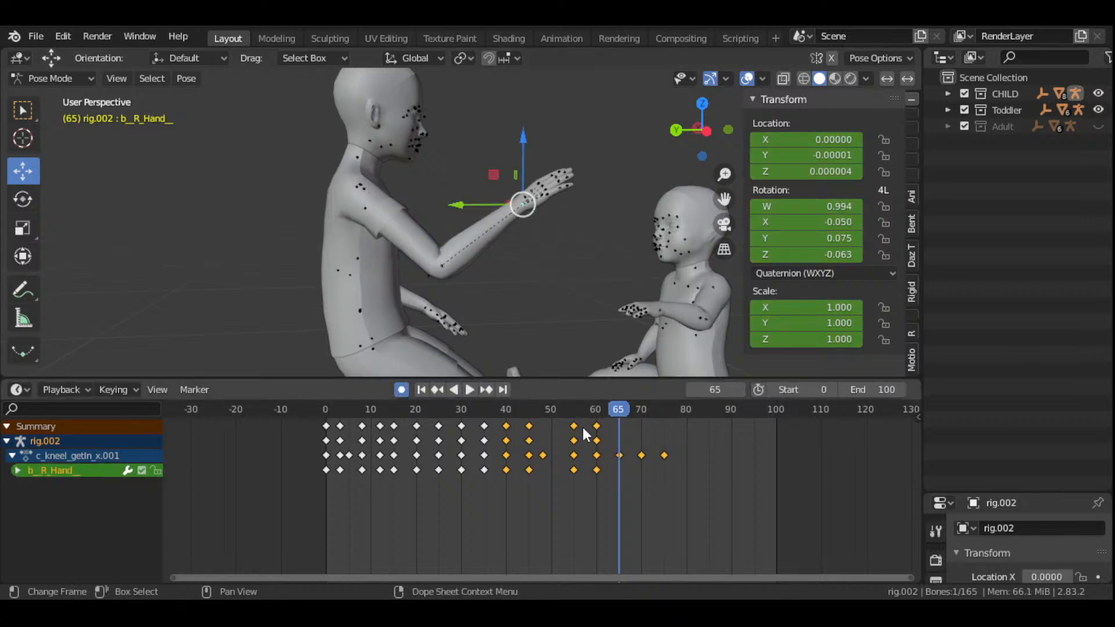
pyautogui.hotkey('shift', 'd')
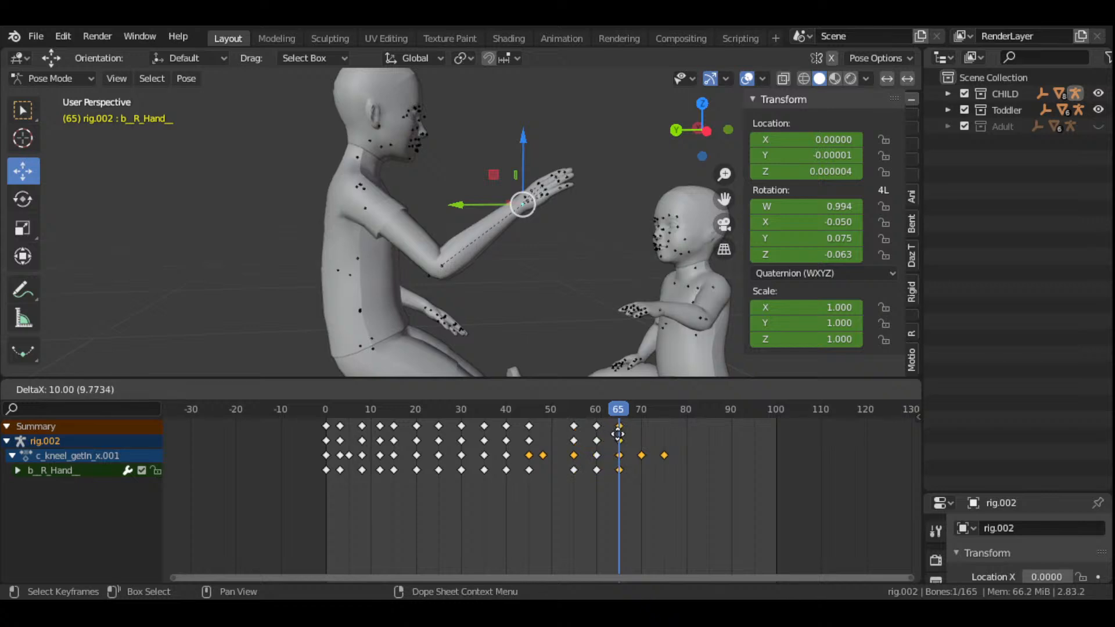
pyautogui.click(620, 441)
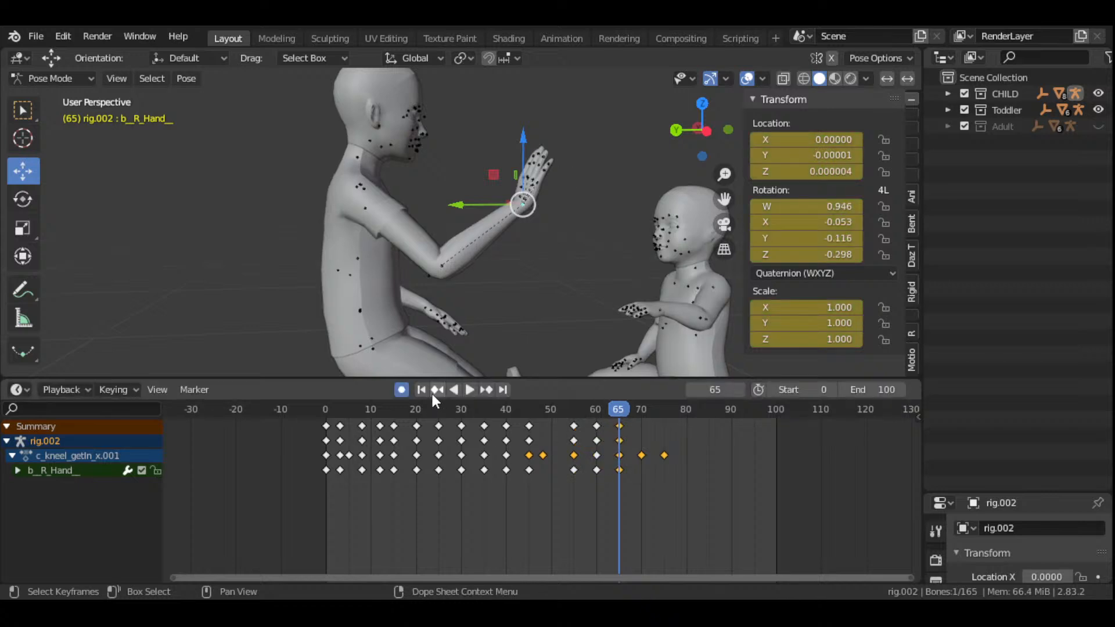
pyautogui.click(423, 389)
pyautogui.click(469, 390)
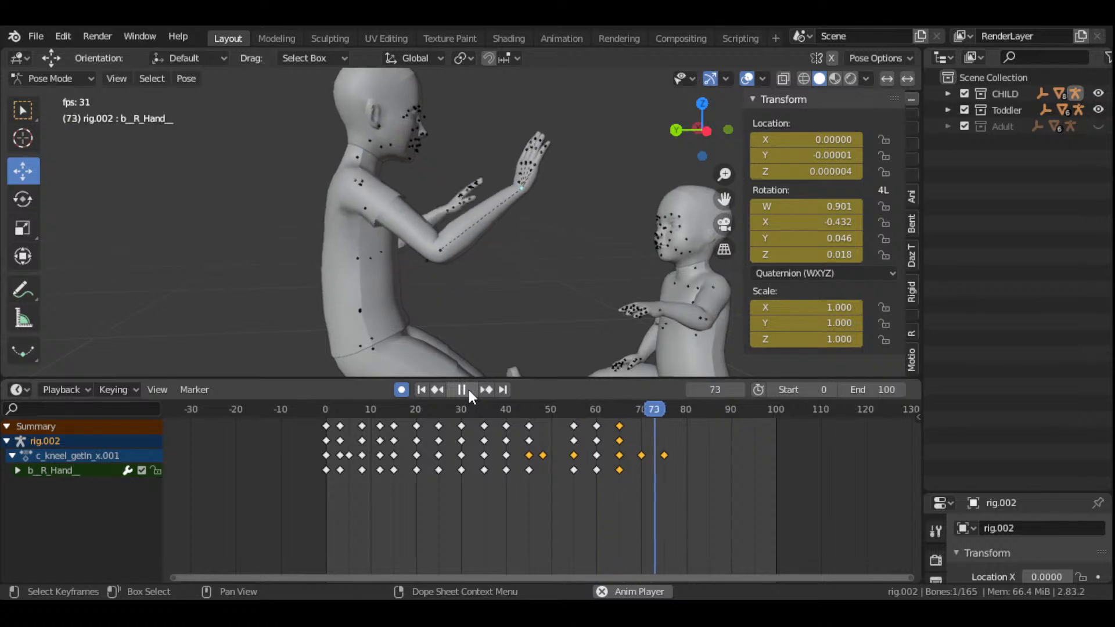
pyautogui.click(468, 390)
# - Duplicate the kneeling figure's right hand and right forearm keyframes from frame 60 to frame 70
pyautogui.moveTo(574, 412); pyautogui.dragTo(639, 433)
pyautogui.click(597, 426)
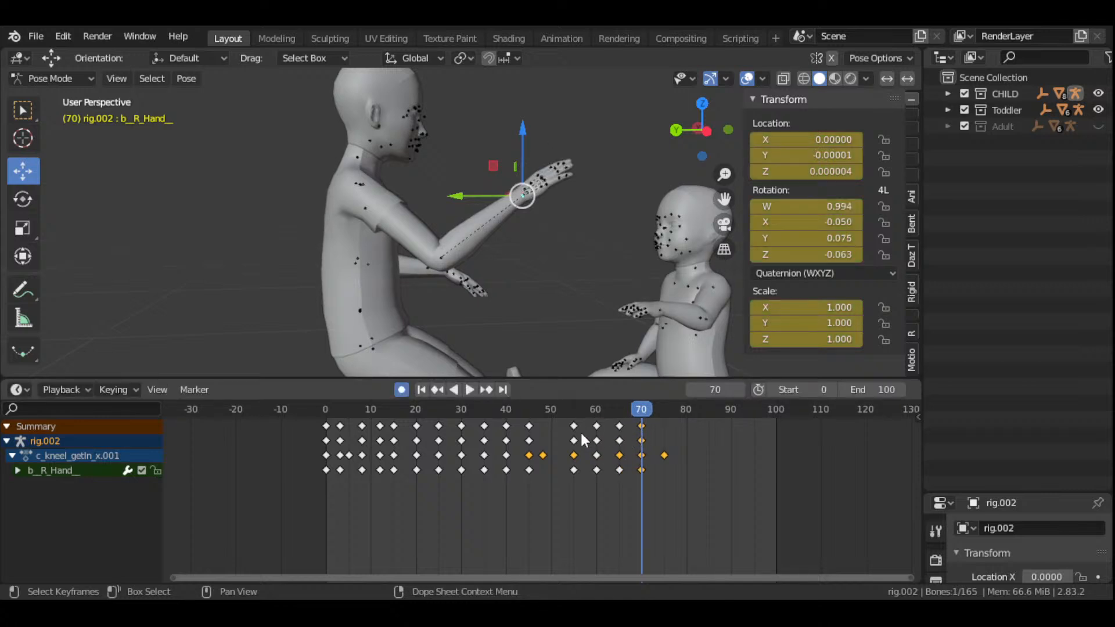
pyautogui.click(442, 256)
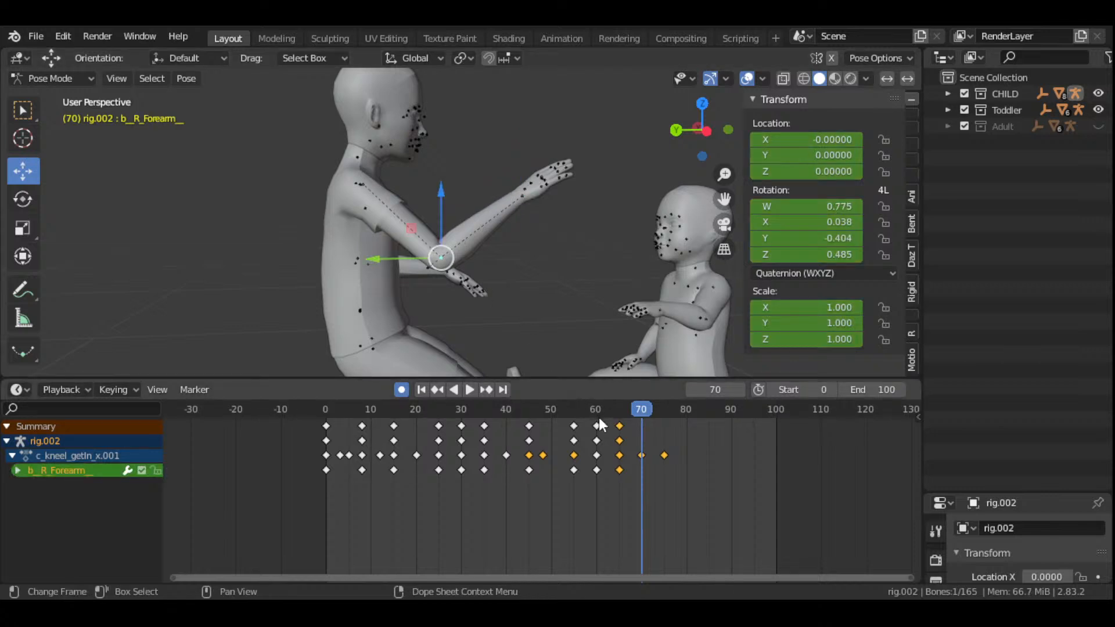
pyautogui.hotkey('shift', 'd')
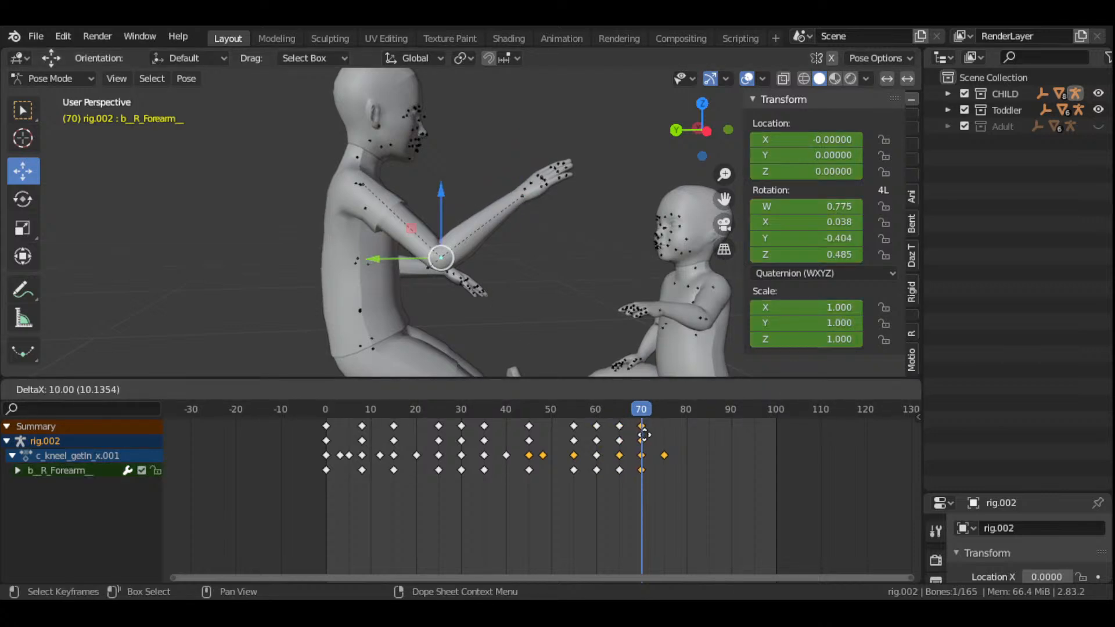
pyautogui.click(647, 441)
pyautogui.press('space')
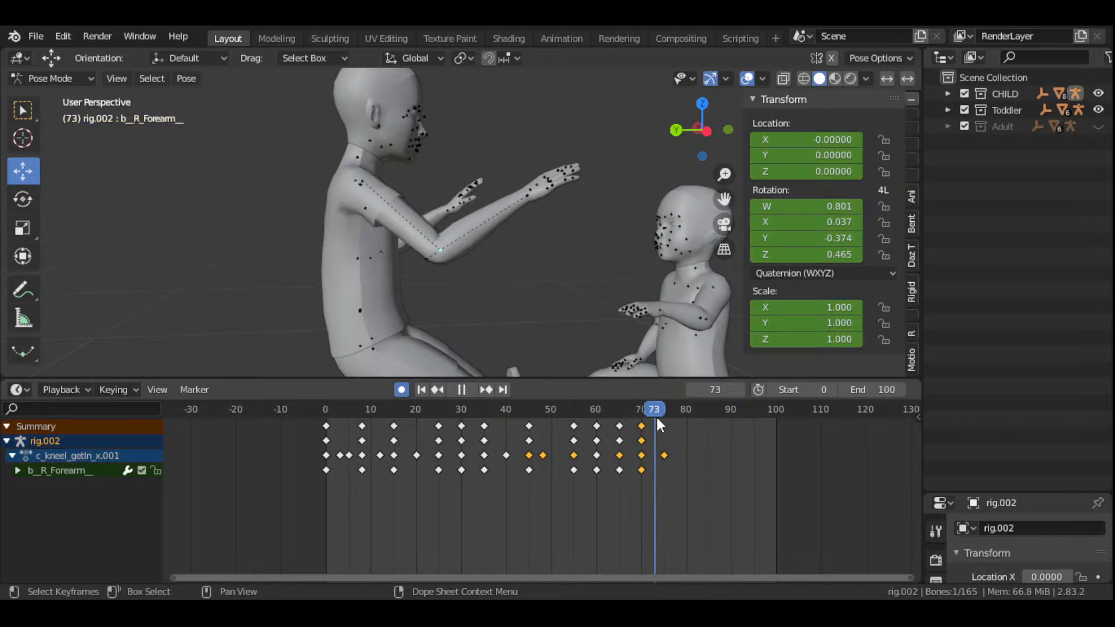
pyautogui.press('space')
pyautogui.click(620, 426)
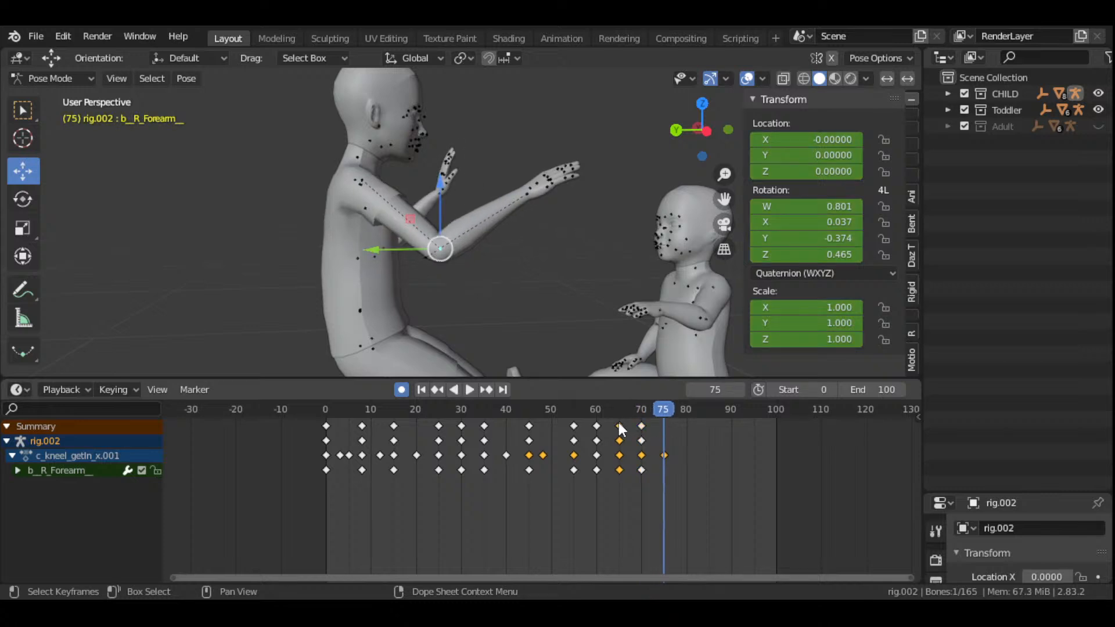
pyautogui.hotkey('shift', 'd')
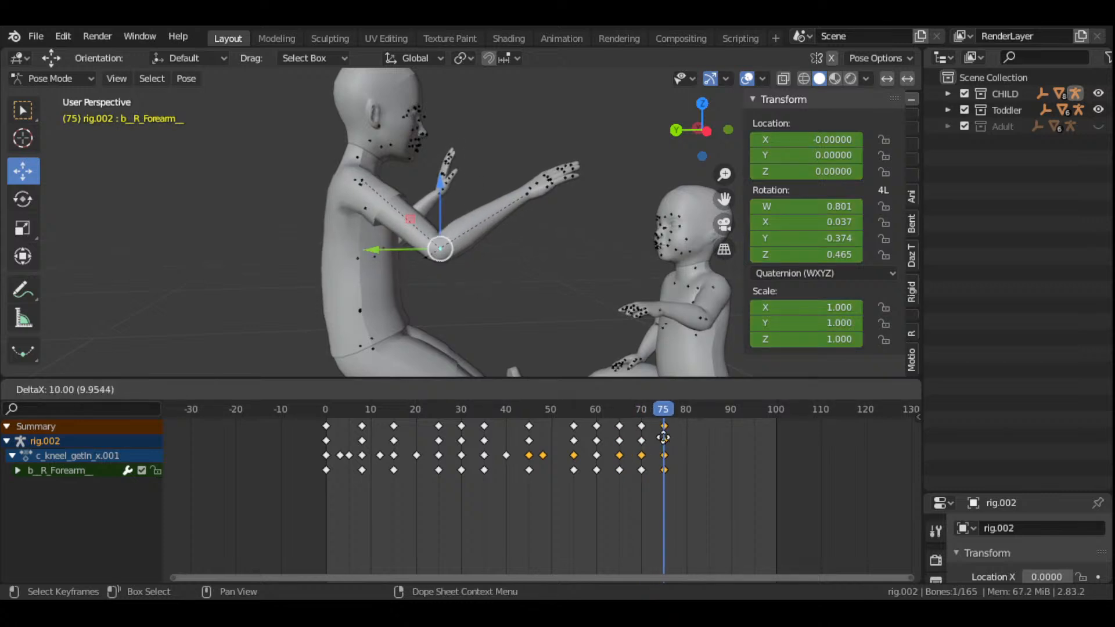
pyautogui.click(662, 443)
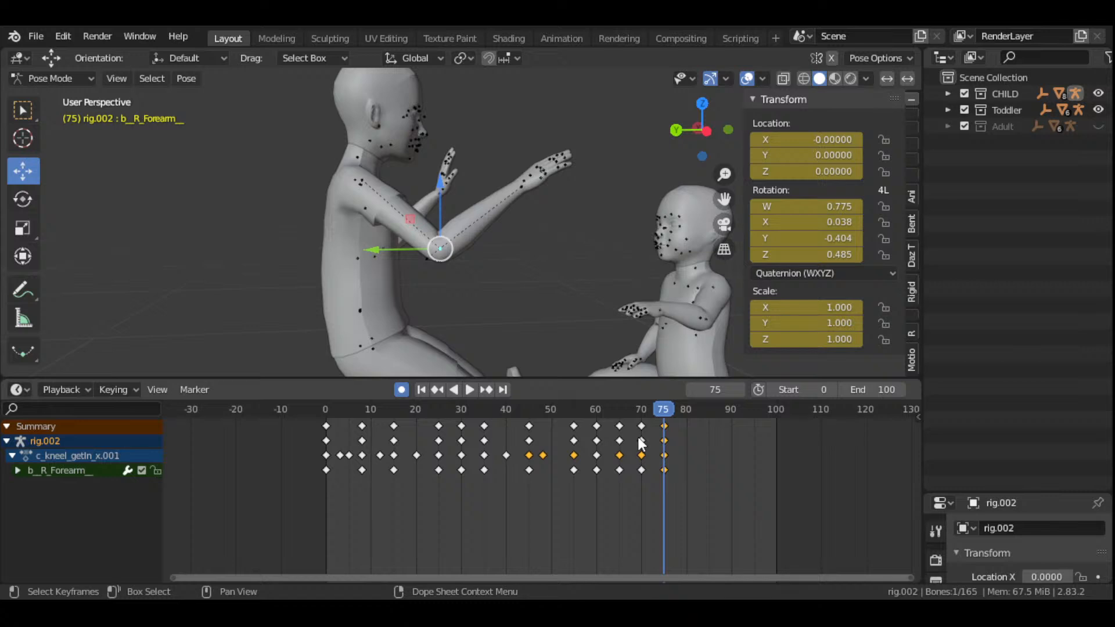
pyautogui.moveTo(640, 414); pyautogui.dragTo(665, 417)
pyautogui.press('x')
pyautogui.click(664, 426)
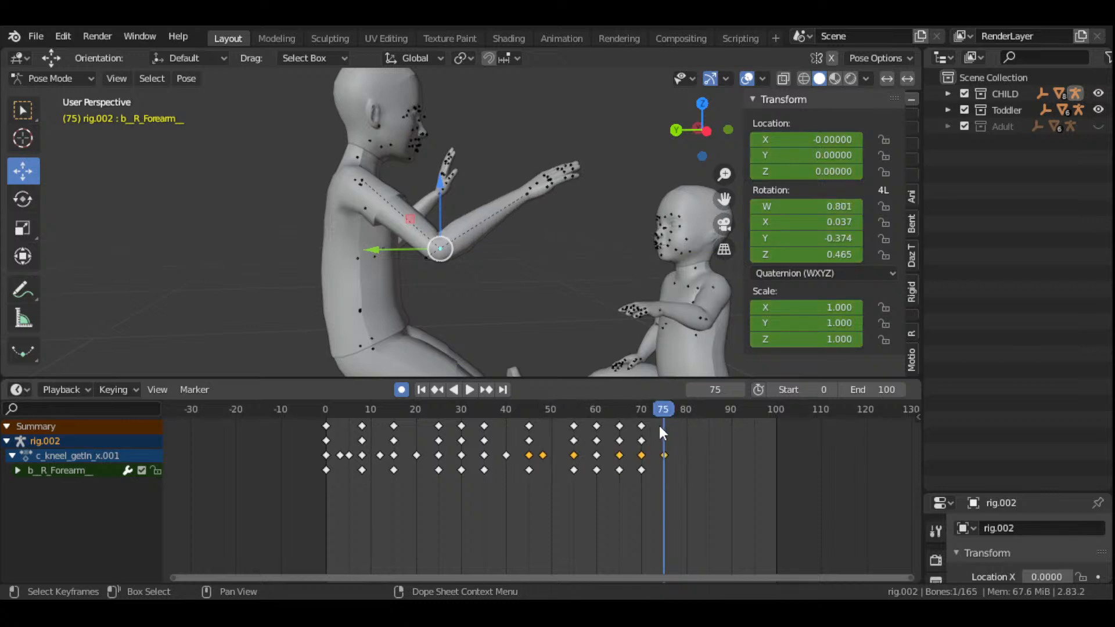
pyautogui.moveTo(618, 416); pyautogui.dragTo(653, 444)
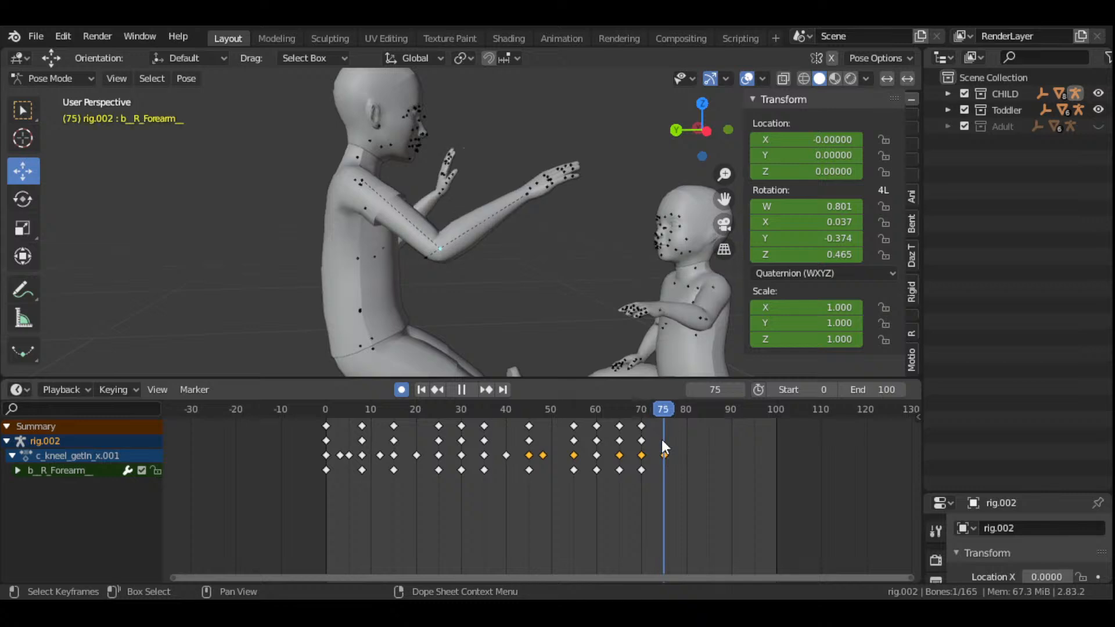
pyautogui.press('space')
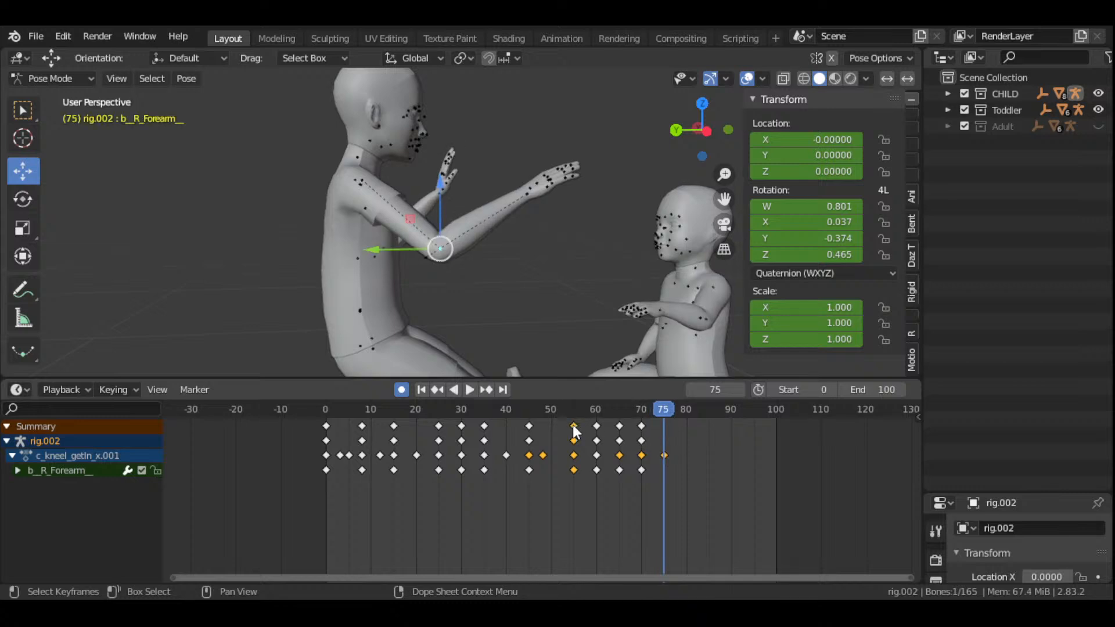
# - Duplicate the kneeling figure's right forearm and right hand keyframes from frame 55 to frame 75
pyautogui.moveTo(573, 425); pyautogui.dragTo(662, 436)
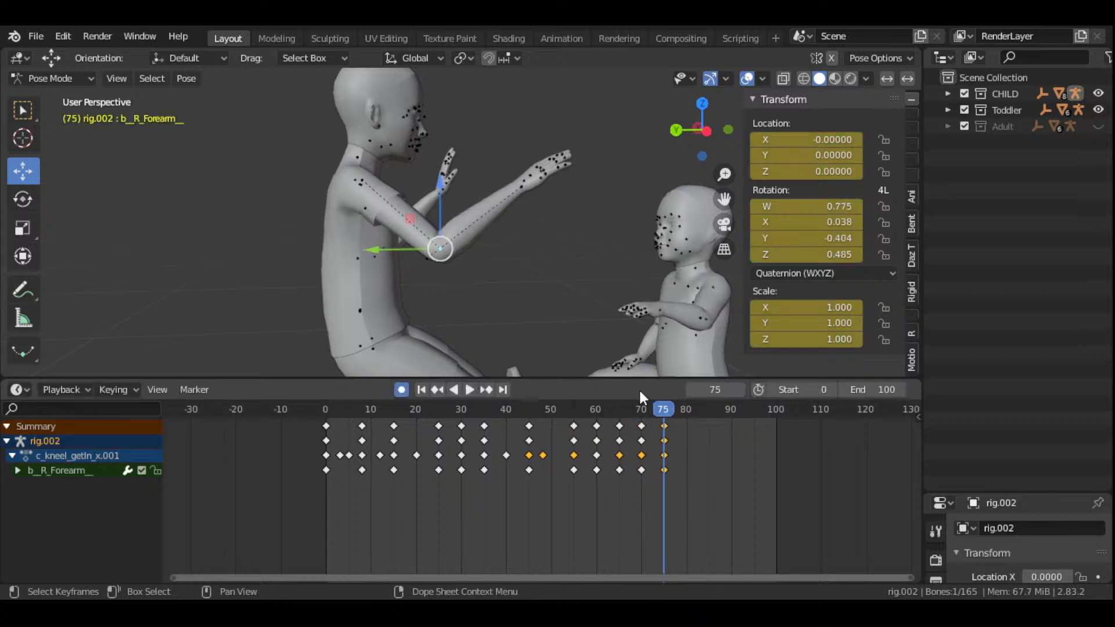
pyautogui.click(519, 186)
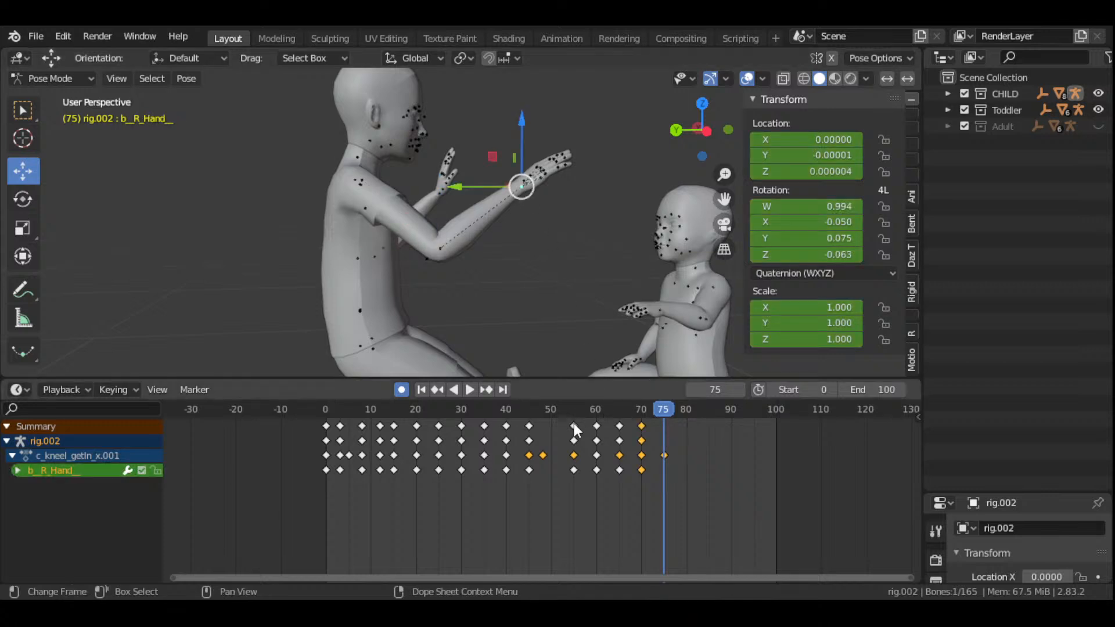
pyautogui.moveTo(577, 424); pyautogui.dragTo(666, 441)
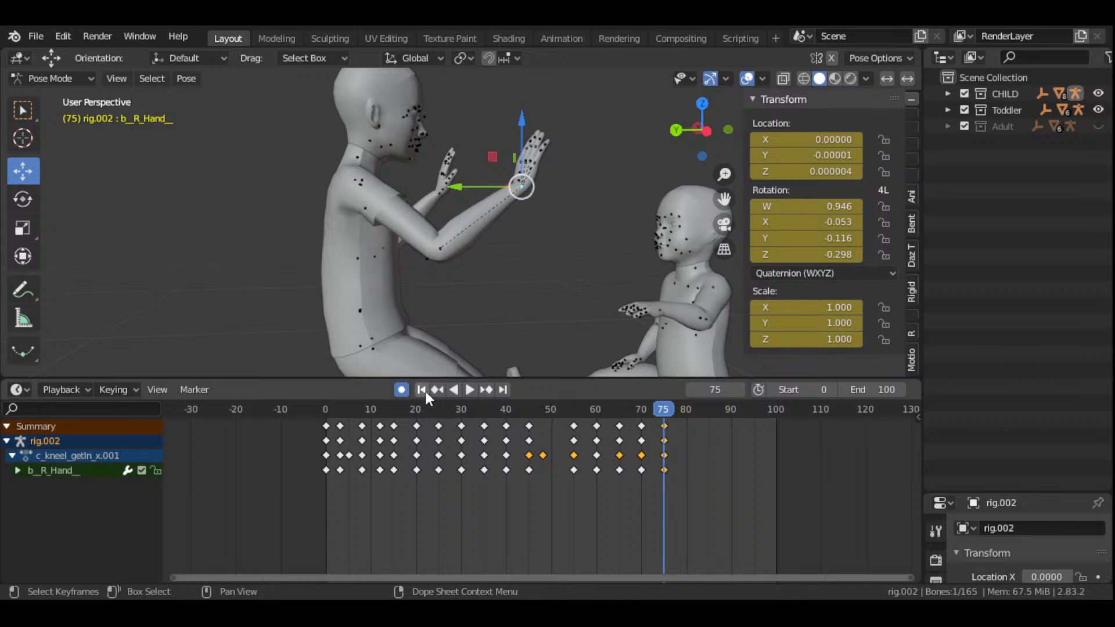
# - Play the whole animation and examine the kneeling figure's raised arms from the front between frames 55 and 75
pyautogui.click(421, 390)
pyautogui.click(472, 389)
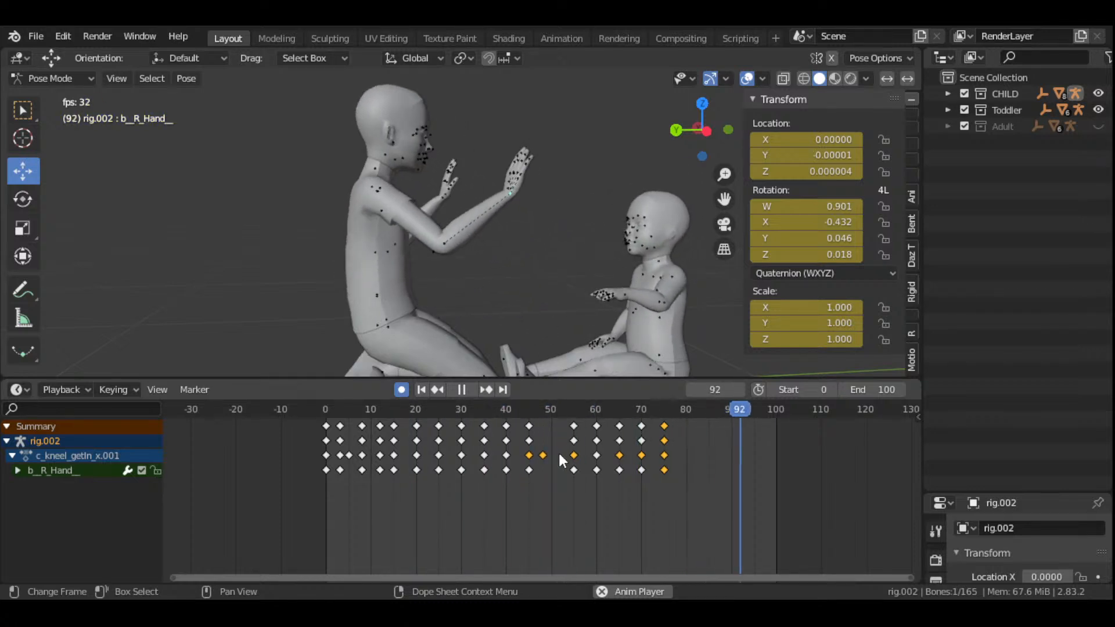
pyautogui.click(462, 389)
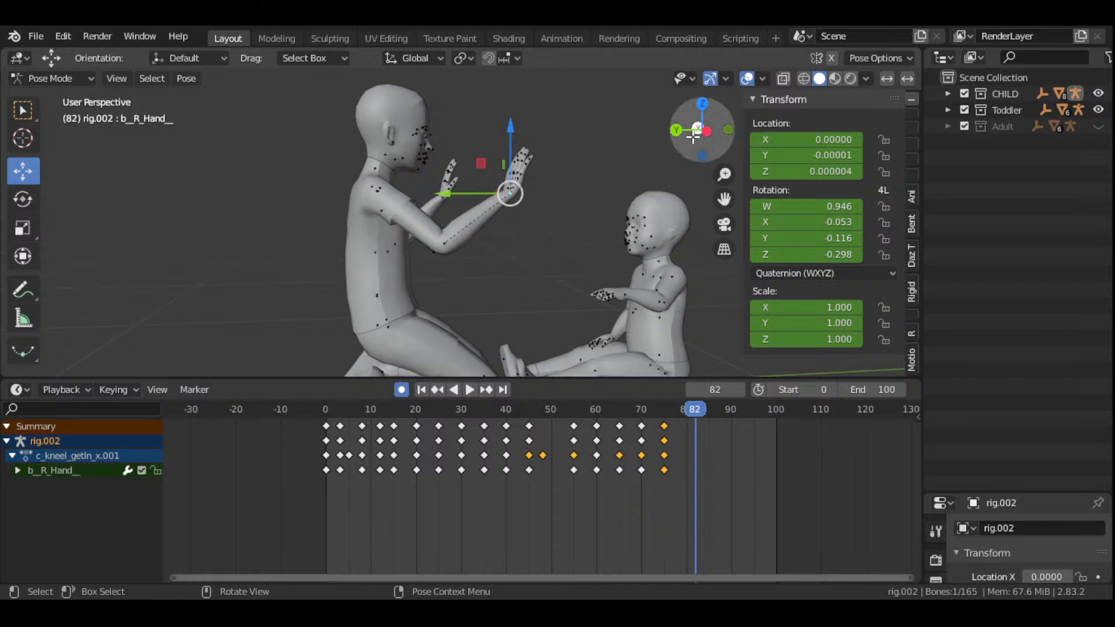
pyautogui.moveTo(693, 137); pyautogui.dragTo(563, 149)
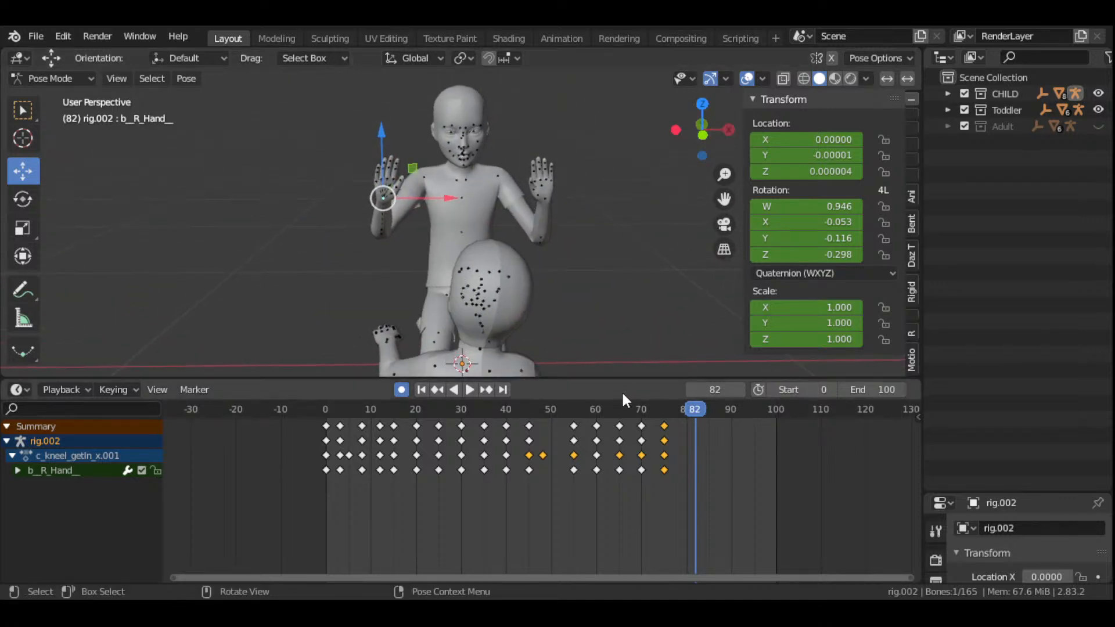
pyautogui.moveTo(574, 410); pyautogui.dragTo(666, 460)
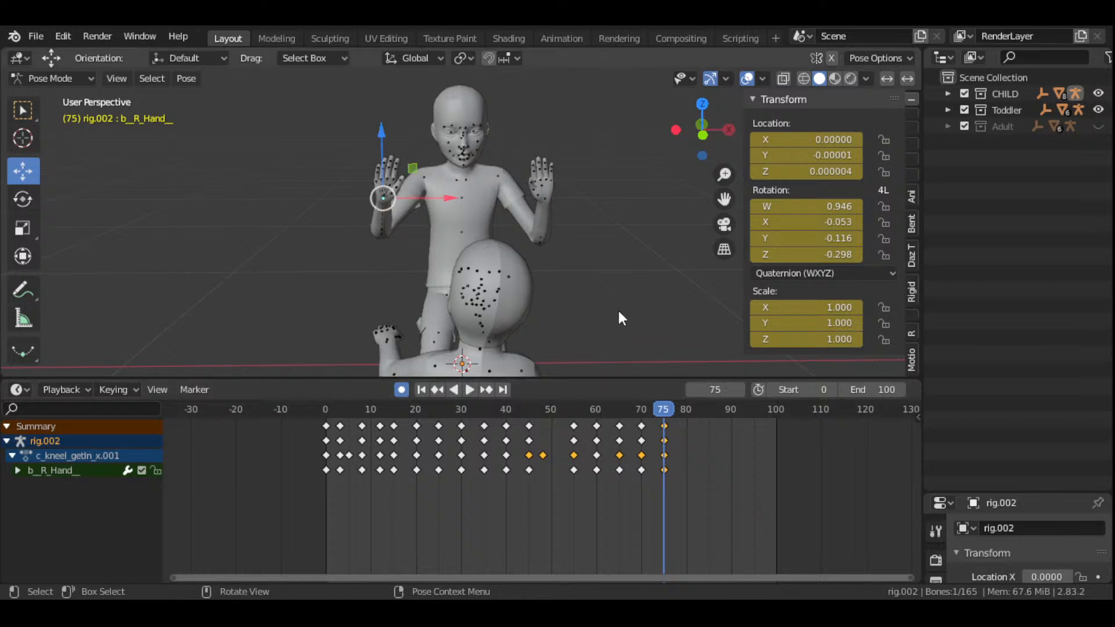
pyautogui.scroll(-3, 619, 310)
# - Replay frames 55 to 75 from the side and compare the kneeling figure's arm poses at both ends
pyautogui.moveTo(708, 140); pyautogui.dragTo(667, 206)
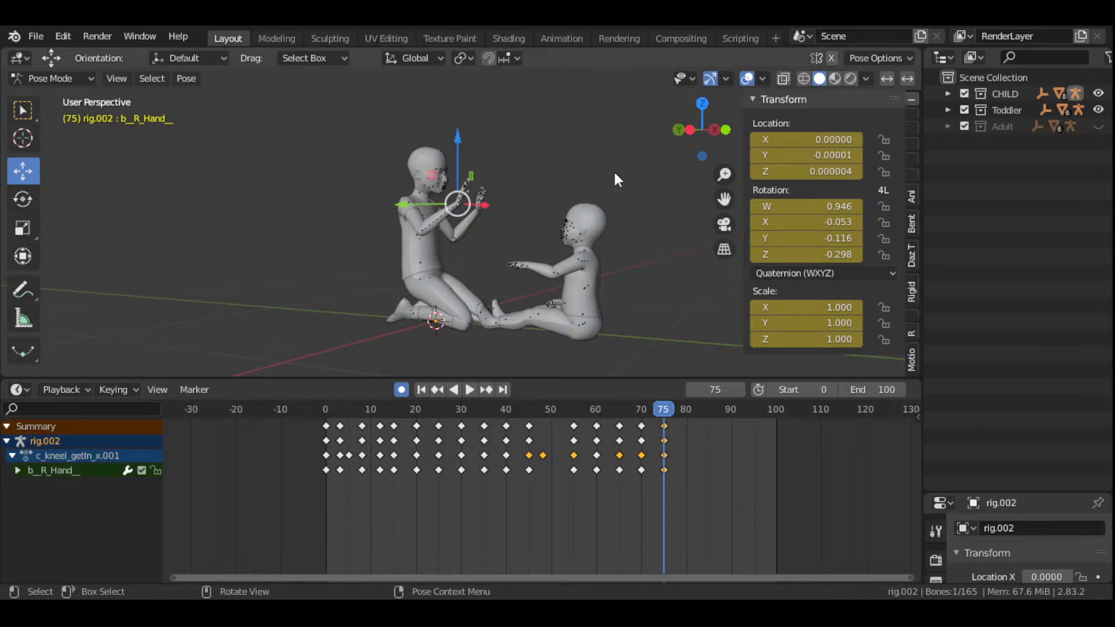
pyautogui.moveTo(687, 137); pyautogui.dragTo(609, 287)
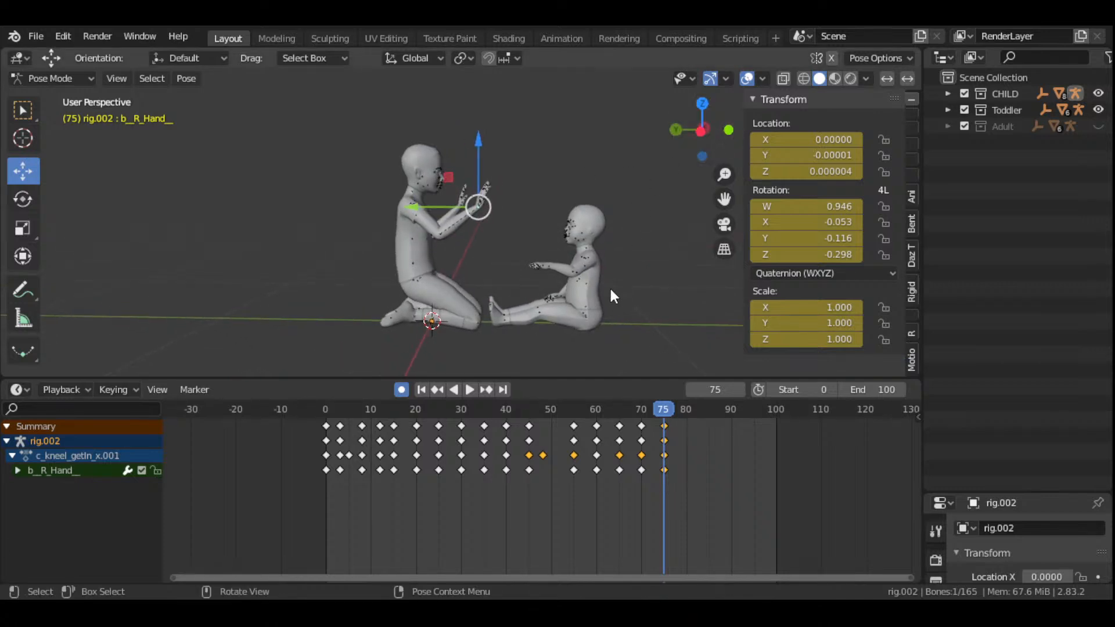
pyautogui.scroll(3, 608, 287)
pyautogui.click(574, 414)
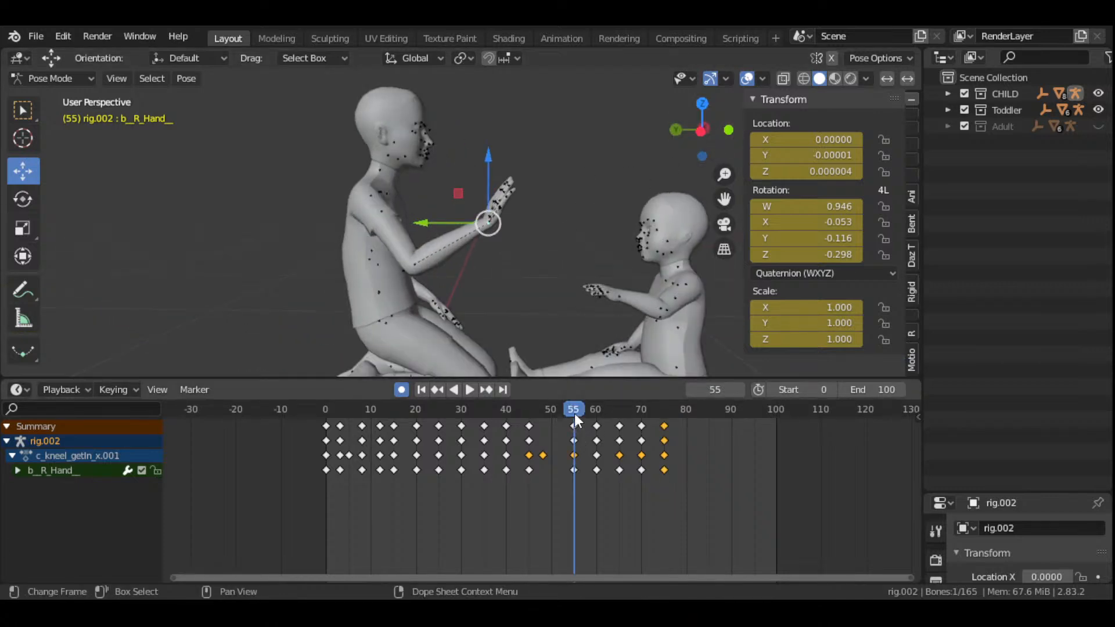
pyautogui.press('space')
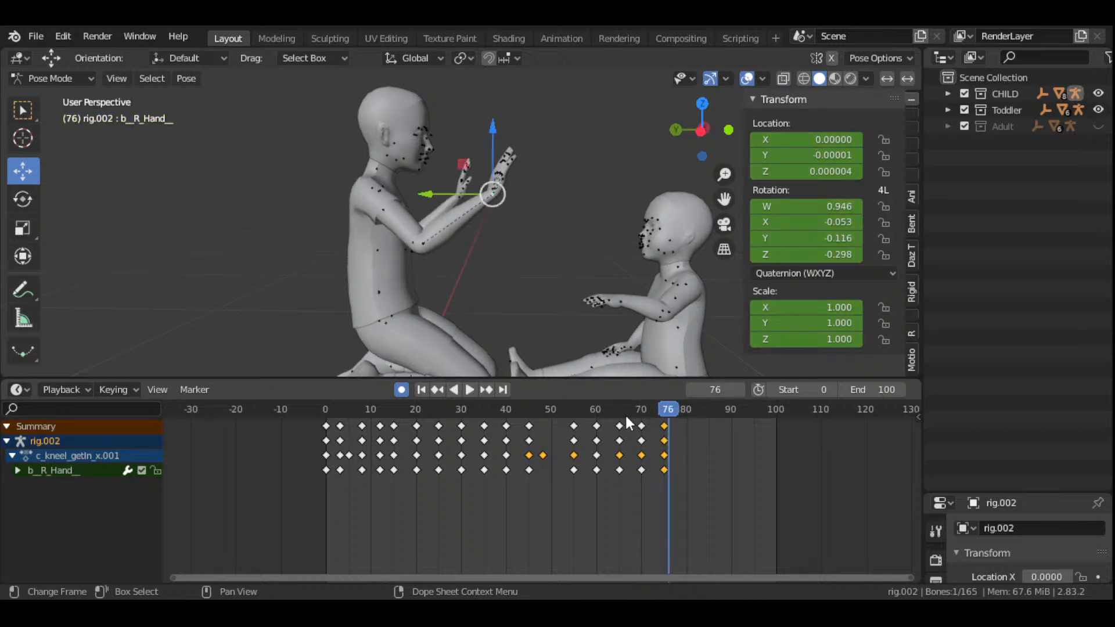
pyautogui.click(573, 409)
pyautogui.press('space')
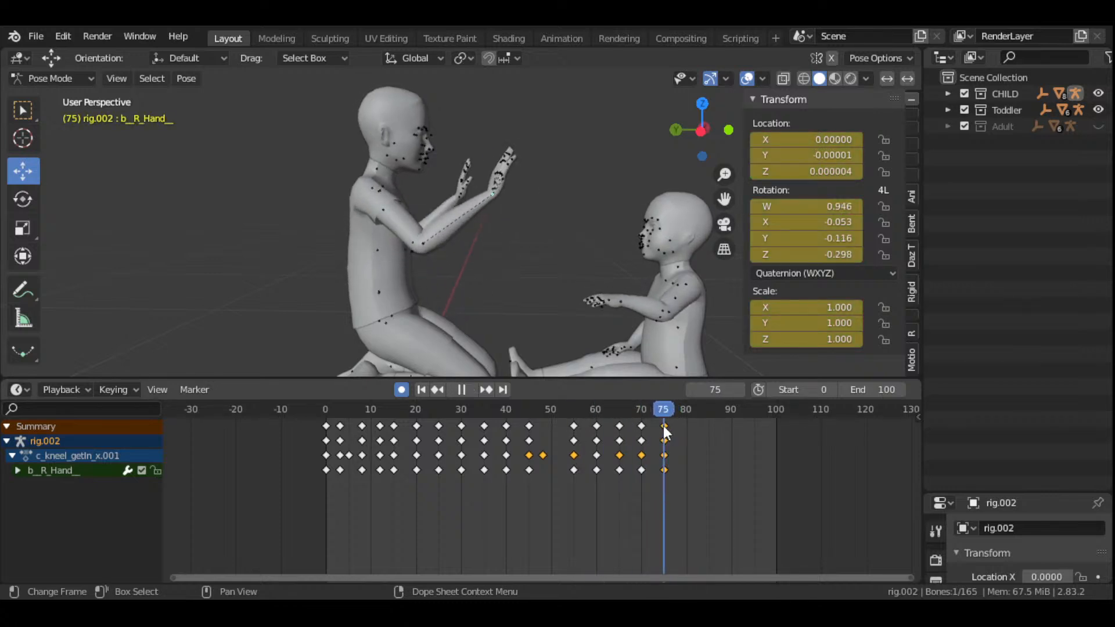
pyautogui.moveTo(663, 426); pyautogui.dragTo(574, 431)
pyautogui.press('Escape')
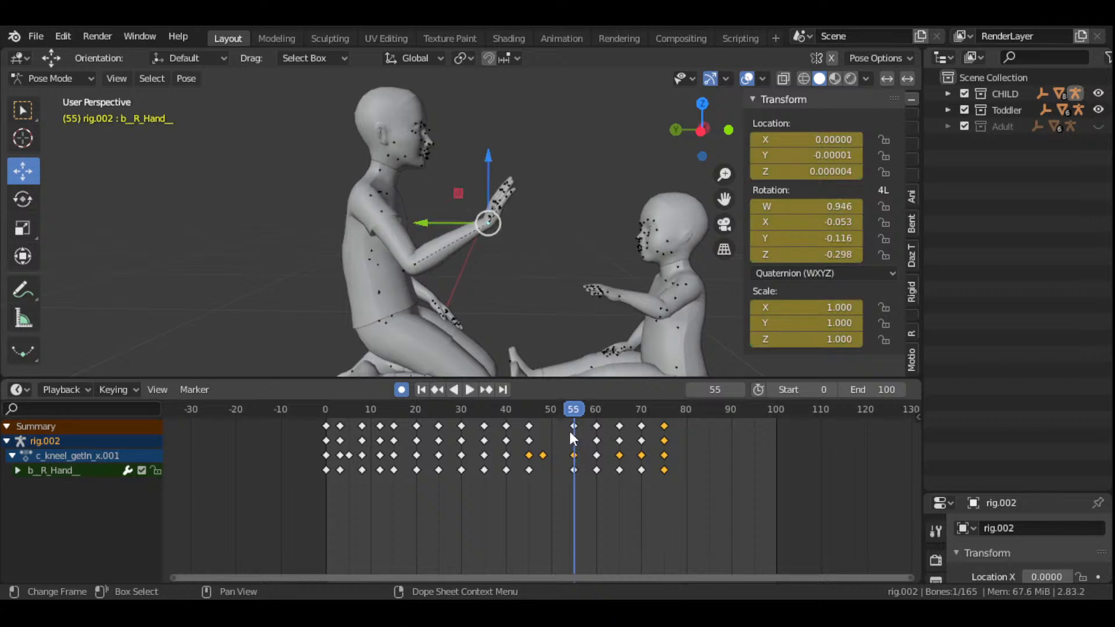
# - Rotate the kneeling figure's right upper arm slightly downward at frame 65
pyautogui.moveTo(702, 129); pyautogui.dragTo(646, 173)
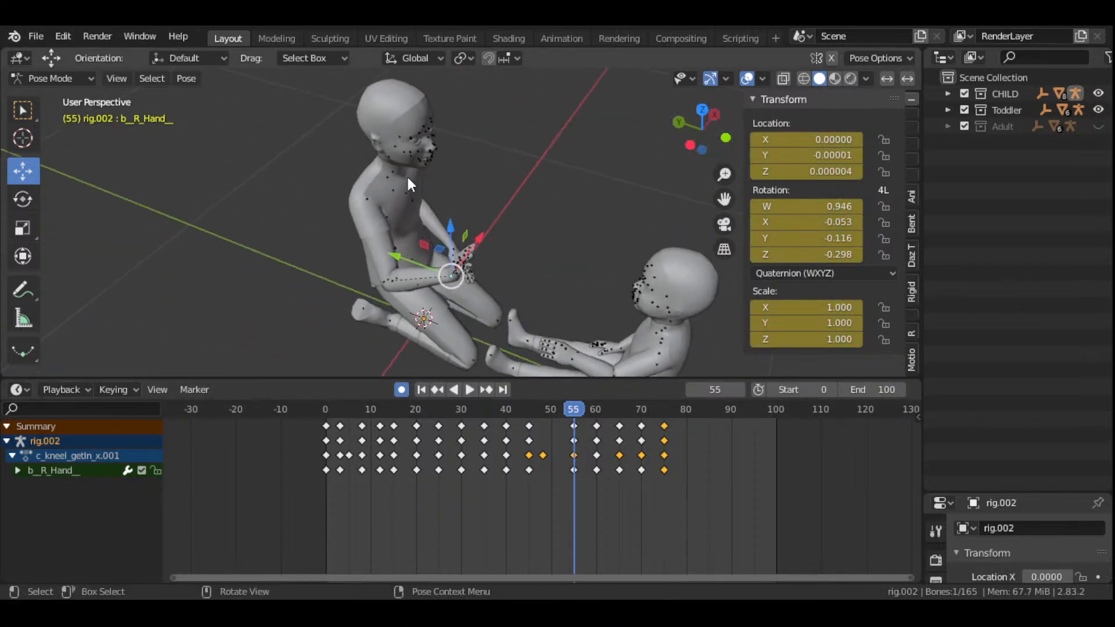
pyautogui.click(370, 201)
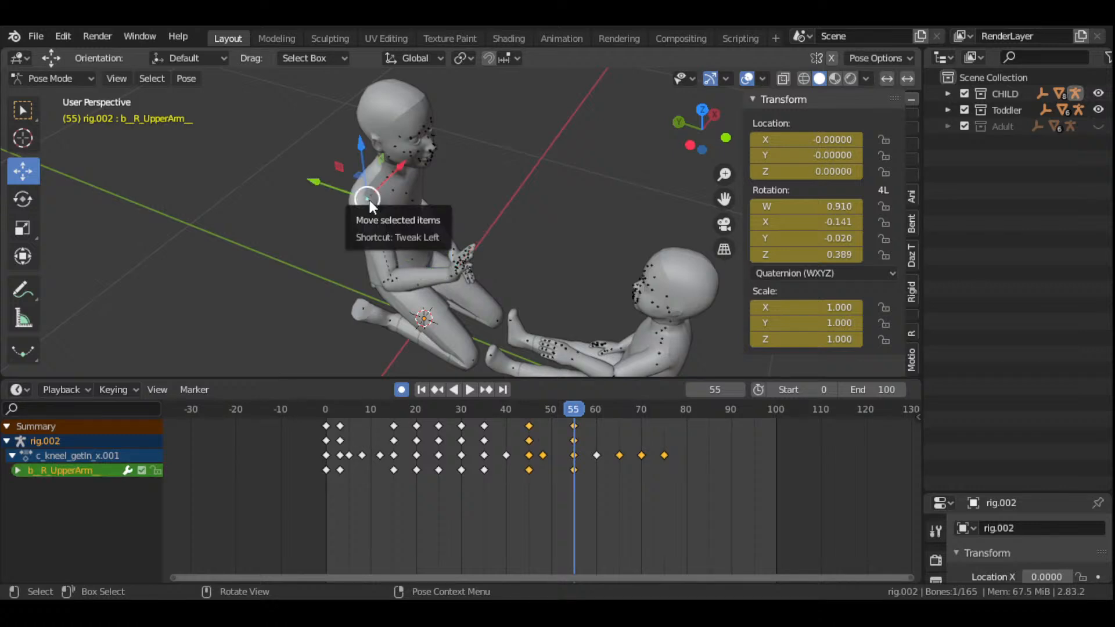
pyautogui.moveTo(697, 134); pyautogui.dragTo(773, 45)
pyautogui.click(532, 413)
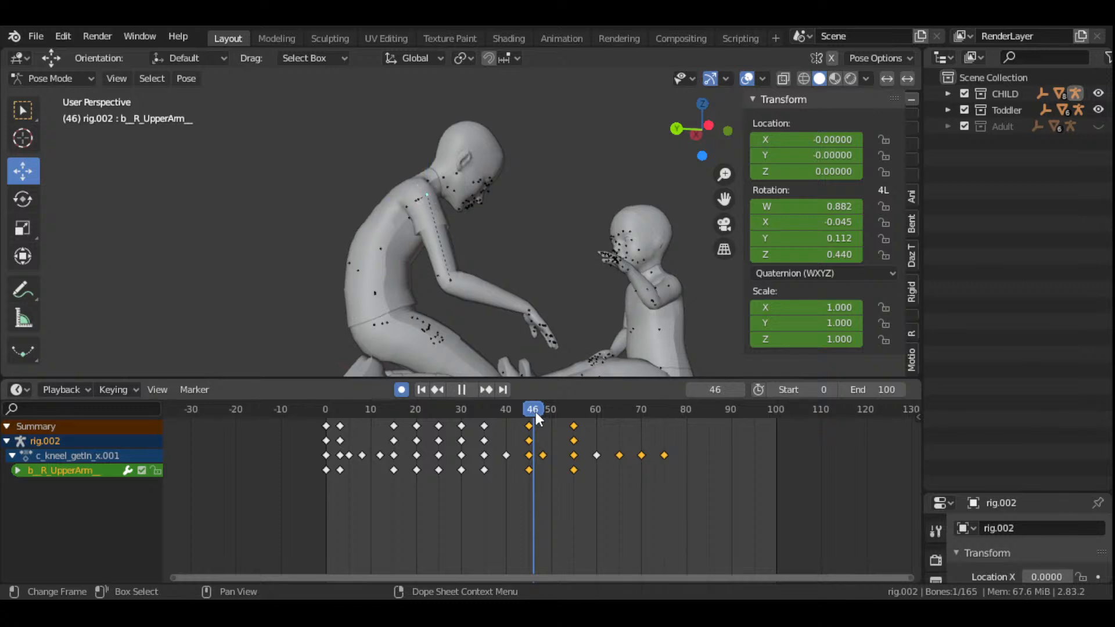
pyautogui.press('space')
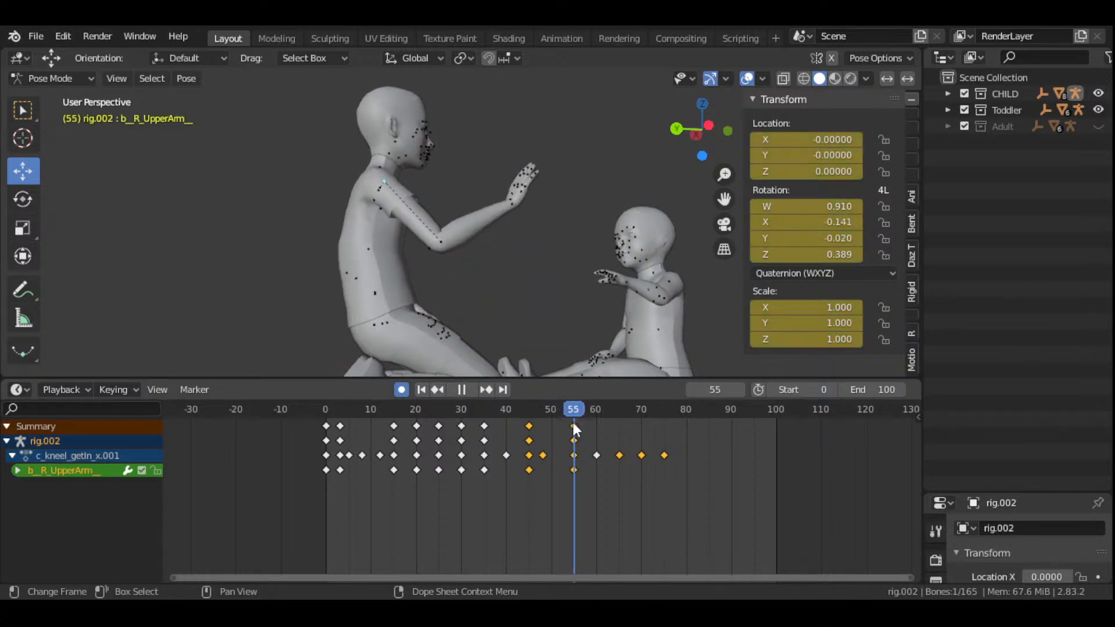
pyautogui.moveTo(595, 440)
pyautogui.mouseDown()
pyautogui.moveTo(573, 437)
pyautogui.moveTo(606, 450)
pyautogui.mouseUp()
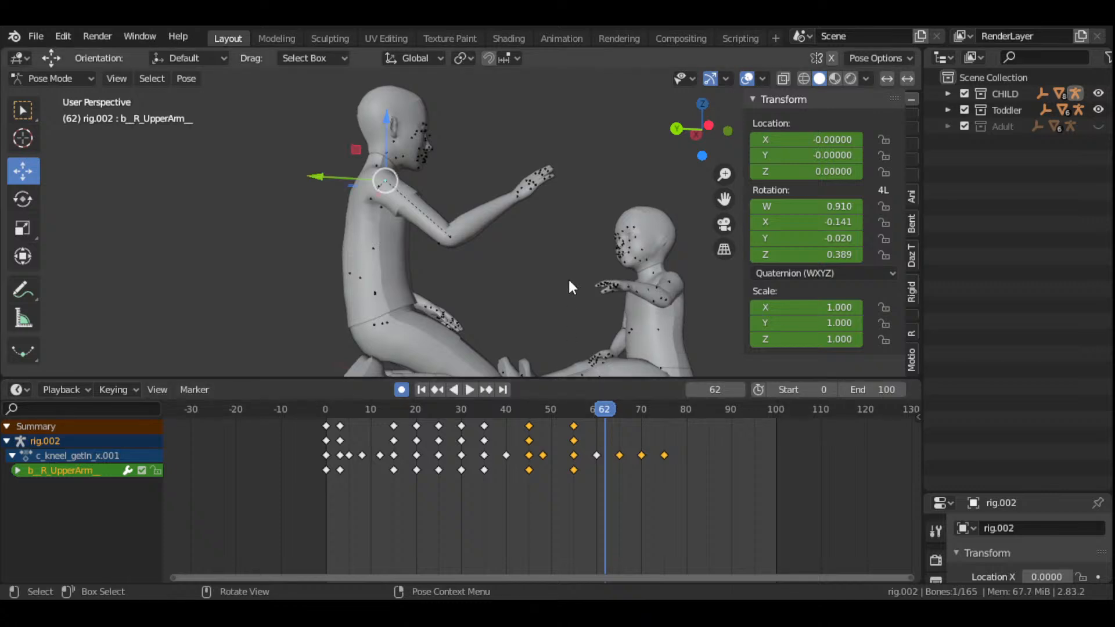
pyautogui.moveTo(609, 411); pyautogui.dragTo(619, 412)
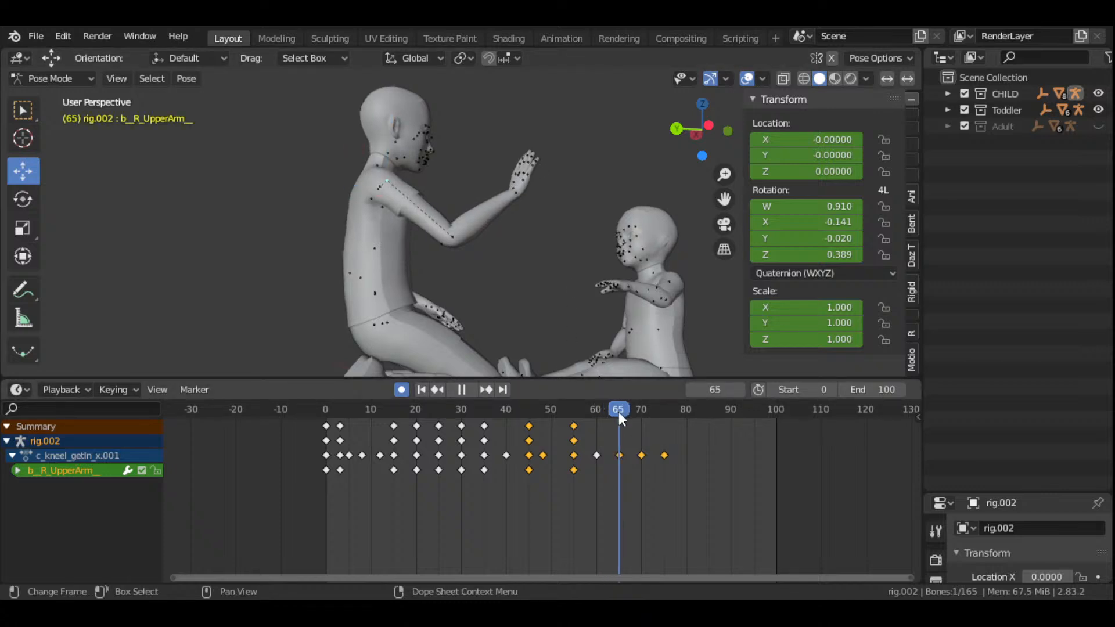
pyautogui.press('r')
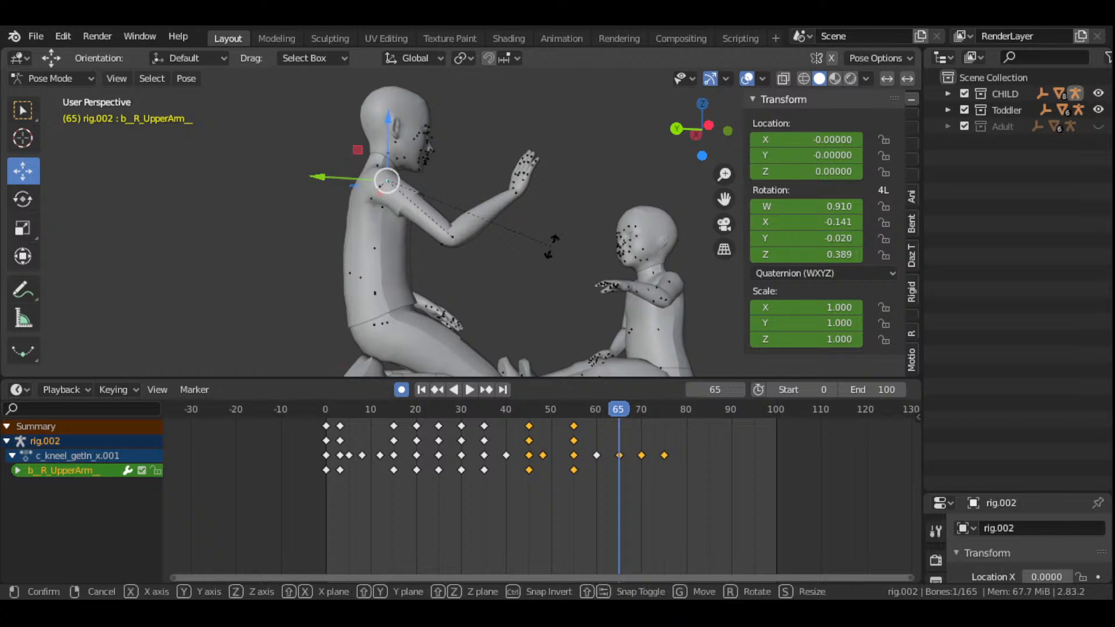
pyautogui.click(549, 270)
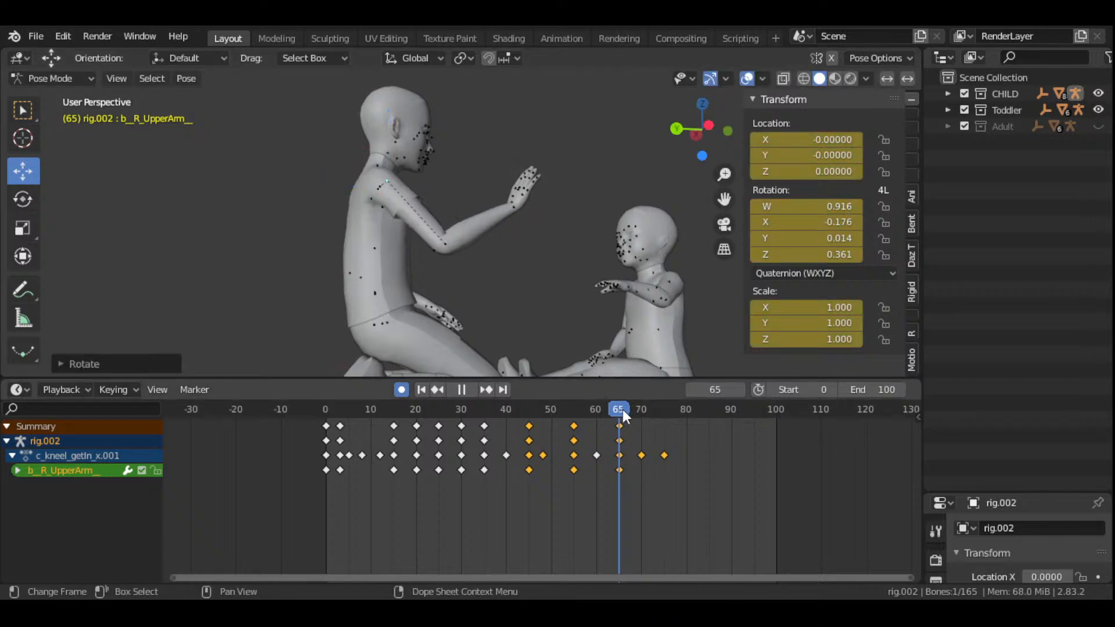
# - Replay the animation from the side and examine how the kneeling figure's right arm rises and falls
pyautogui.moveTo(623, 410); pyautogui.dragTo(538, 430)
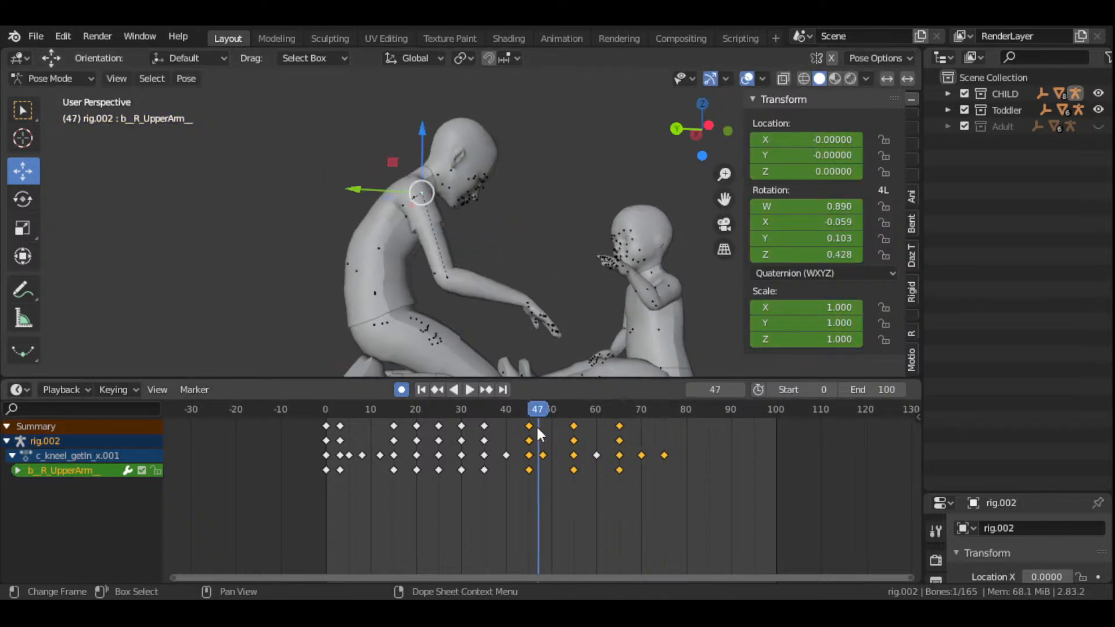
pyautogui.click(466, 389)
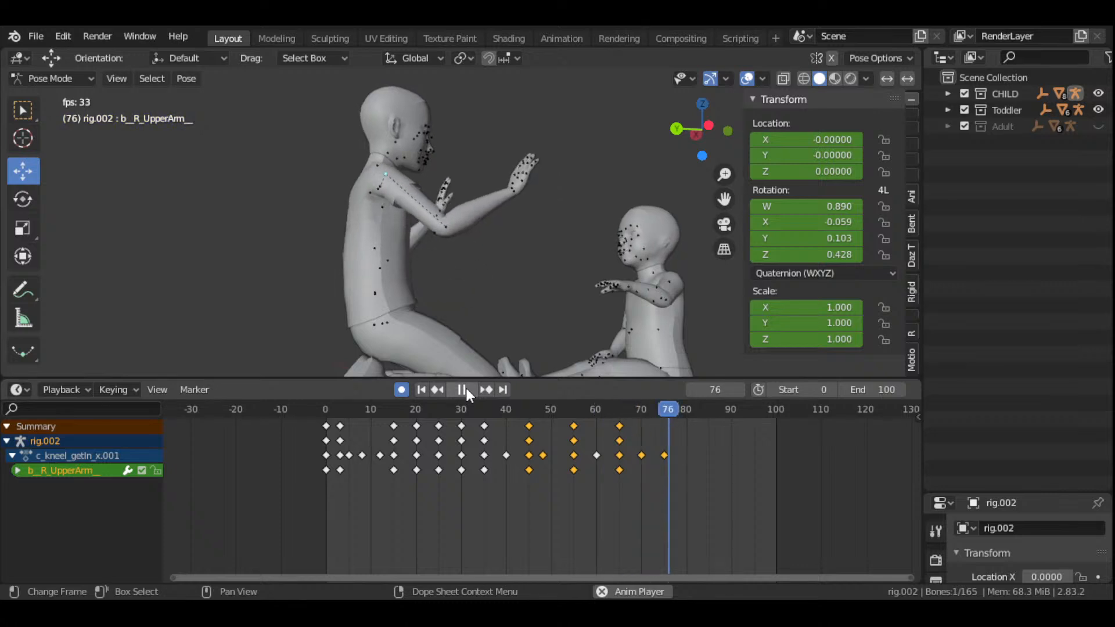
pyautogui.click(466, 388)
pyautogui.moveTo(715, 131); pyautogui.dragTo(713, 135)
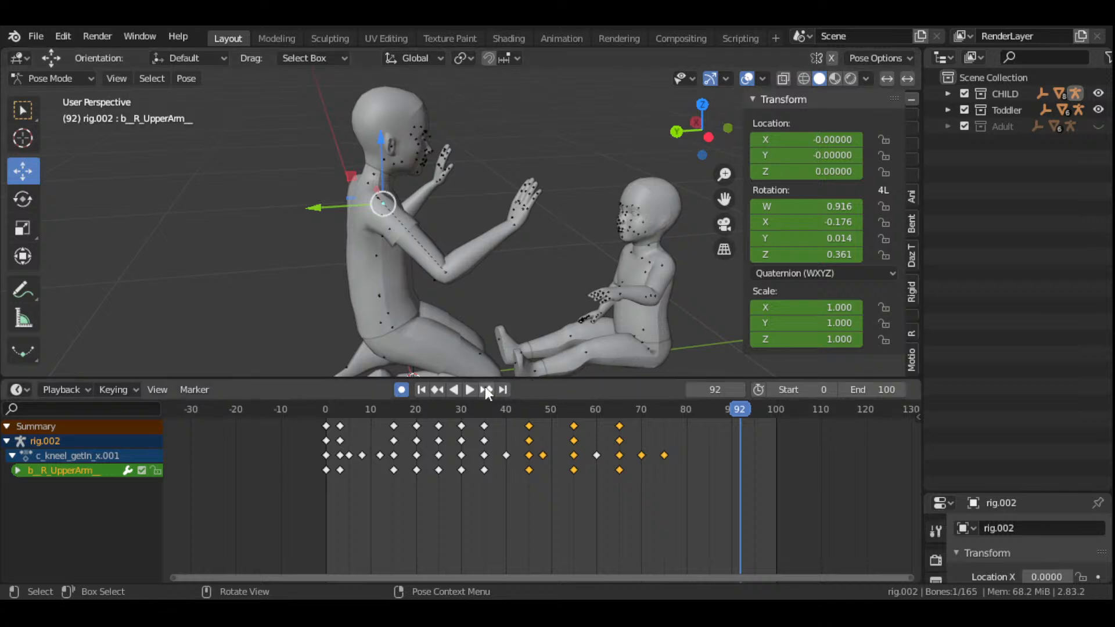
pyautogui.click(427, 395)
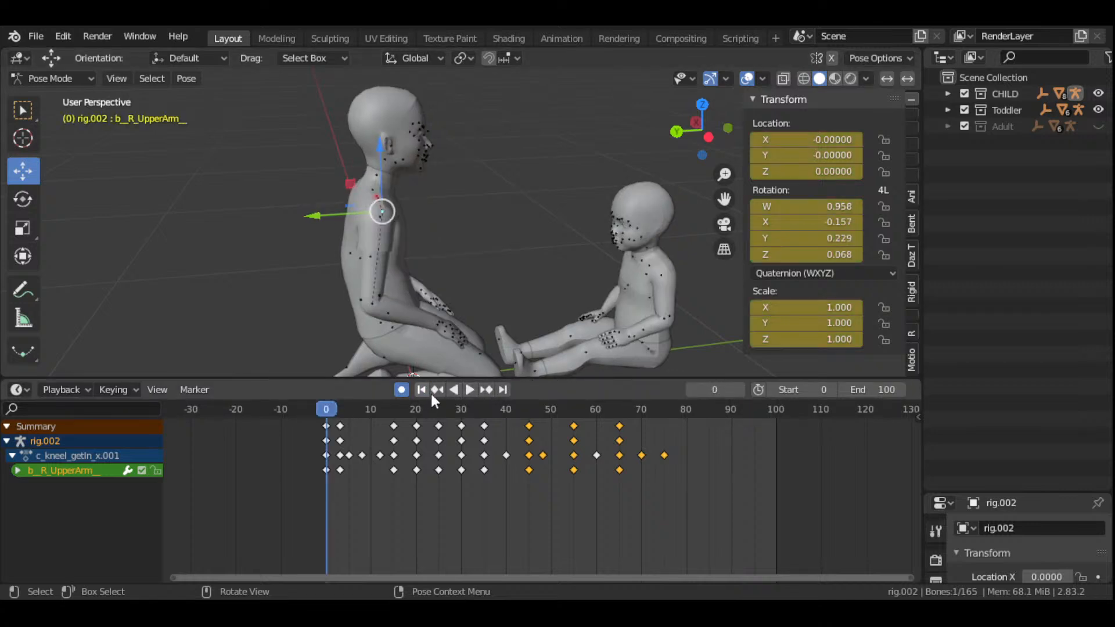
pyautogui.click(467, 396)
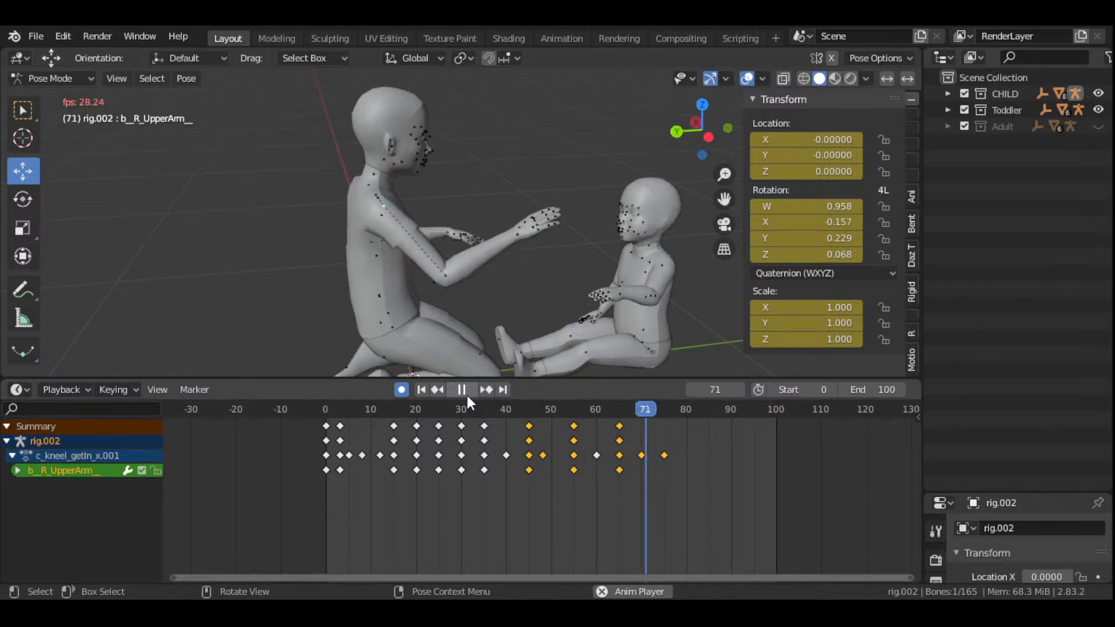
pyautogui.press('Escape')
# - Replay the motion from frame 45 while facing the kneeling figure and check both arms through about frame 77
pyautogui.moveTo(703, 126); pyautogui.dragTo(591, 213)
pyautogui.click(528, 414)
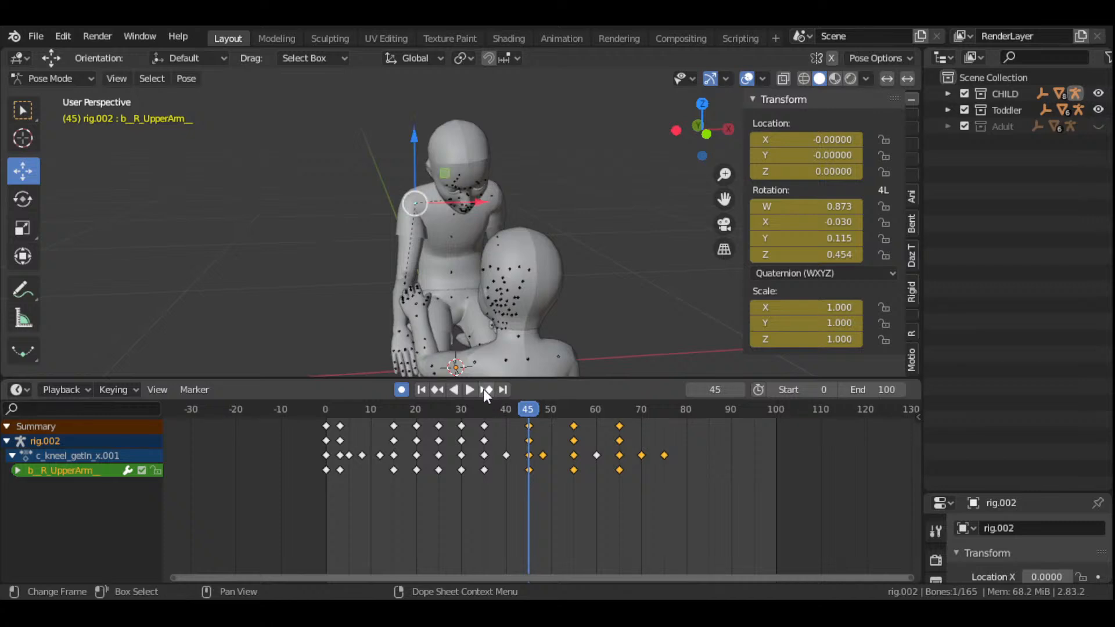
pyautogui.click(470, 389)
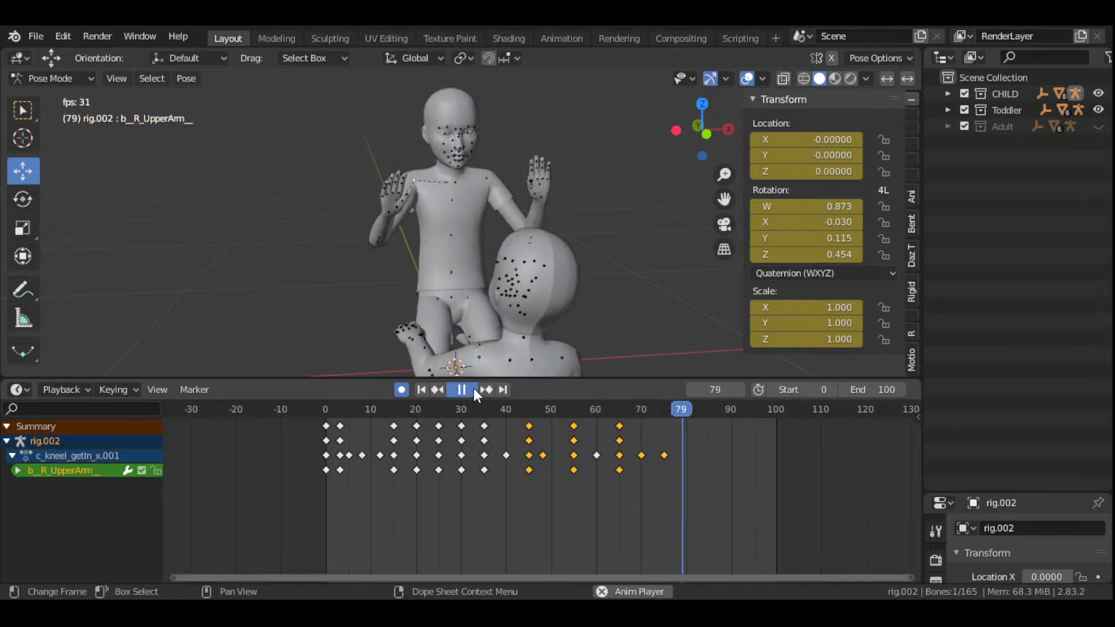
pyautogui.click(470, 390)
pyautogui.click(528, 413)
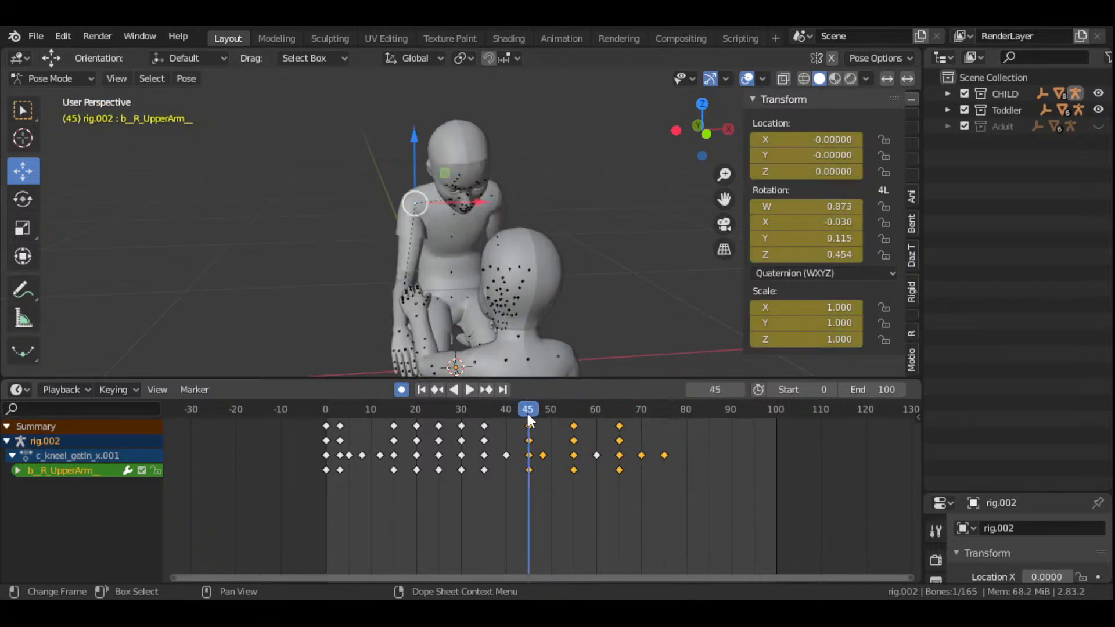
pyautogui.scroll(-2, 543, 271)
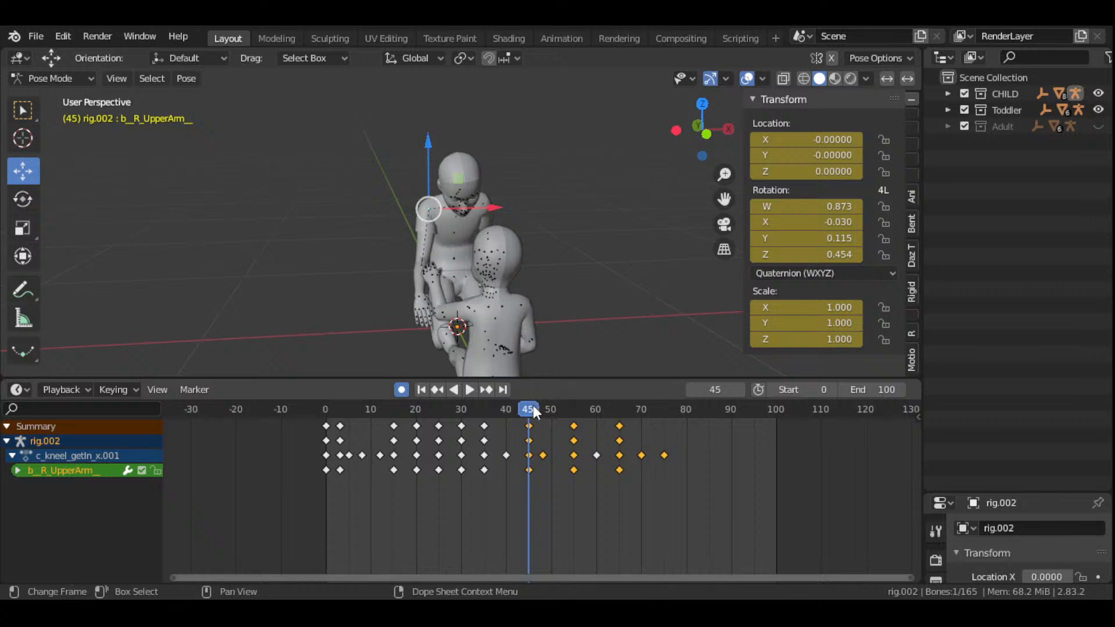
pyautogui.press('space')
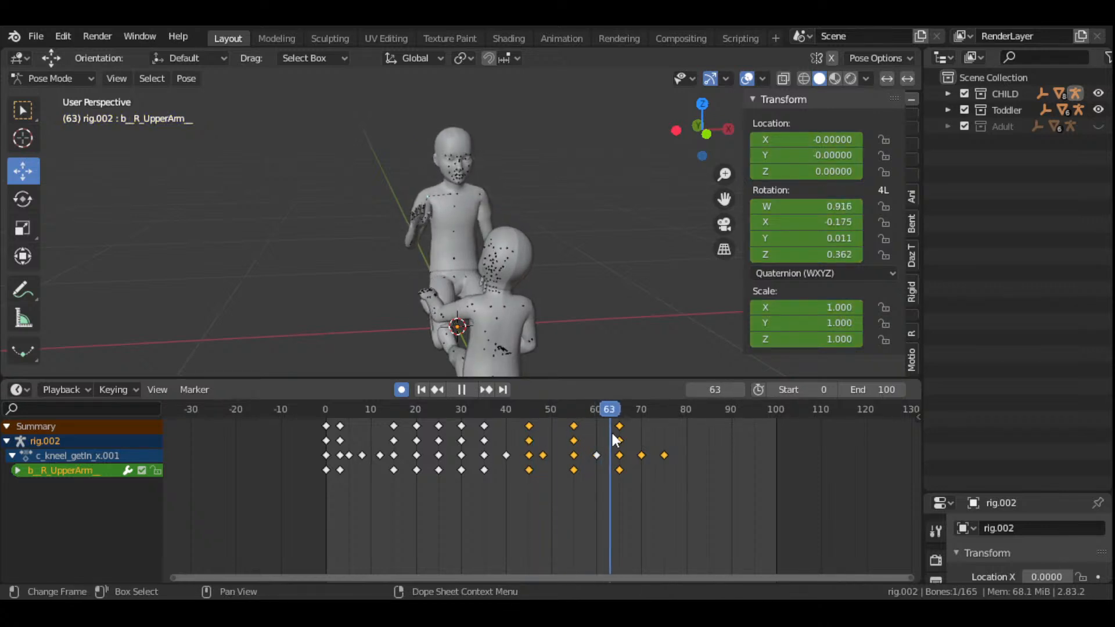
pyautogui.press('space')
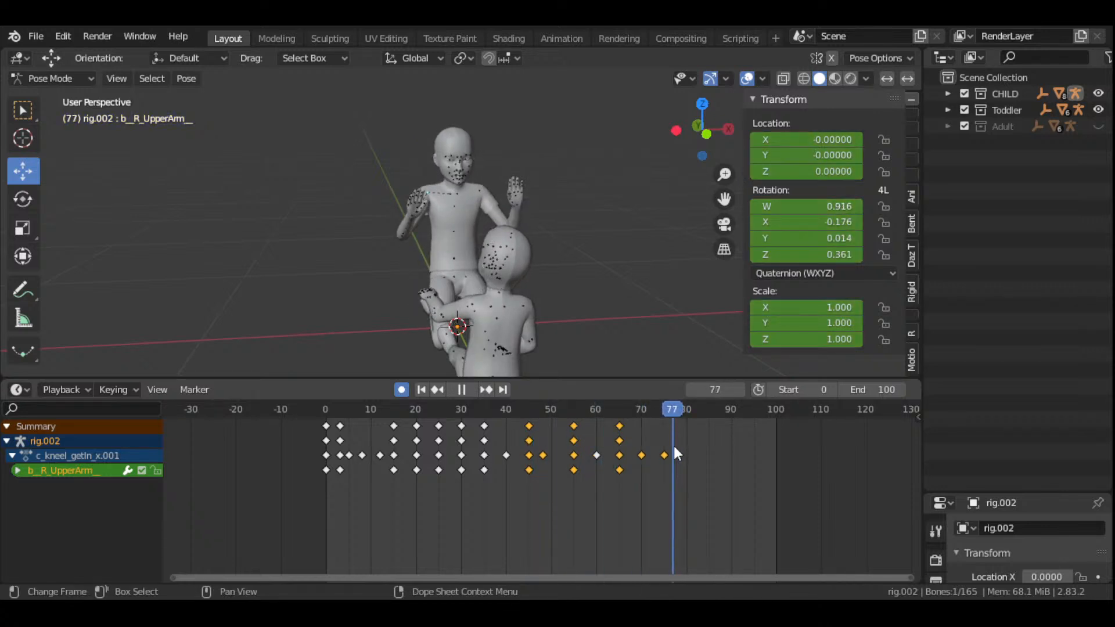
# - Inspect the kneeling figure's raised arms at frame 78 from both sides, and replay frames 45 to 55
pyautogui.moveTo(711, 129); pyautogui.dragTo(749, 135)
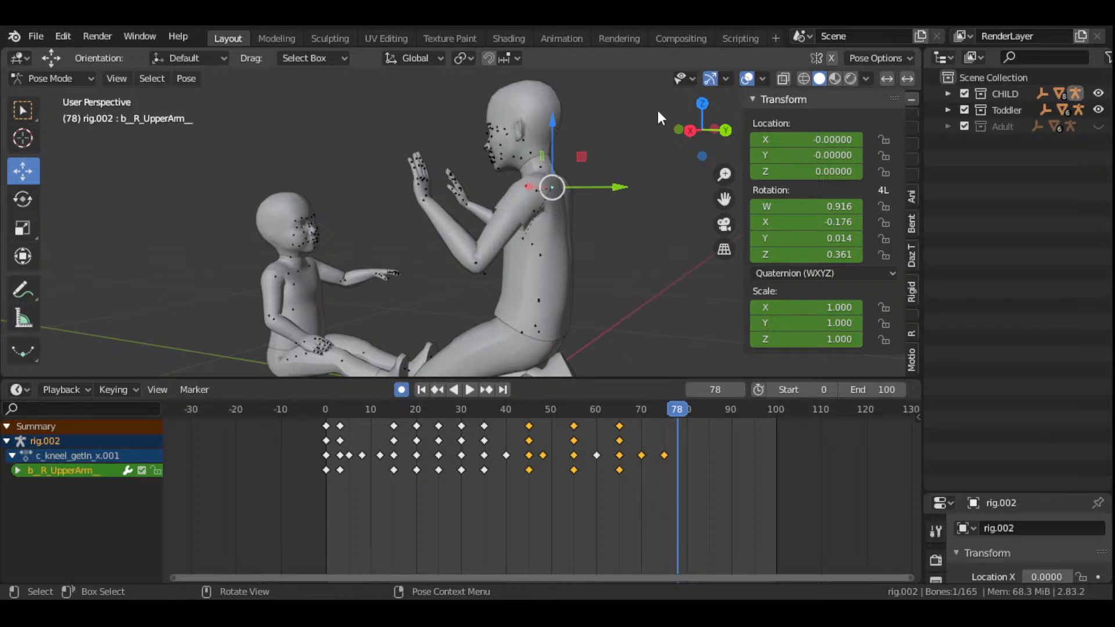
pyautogui.moveTo(705, 145); pyautogui.dragTo(814, 155)
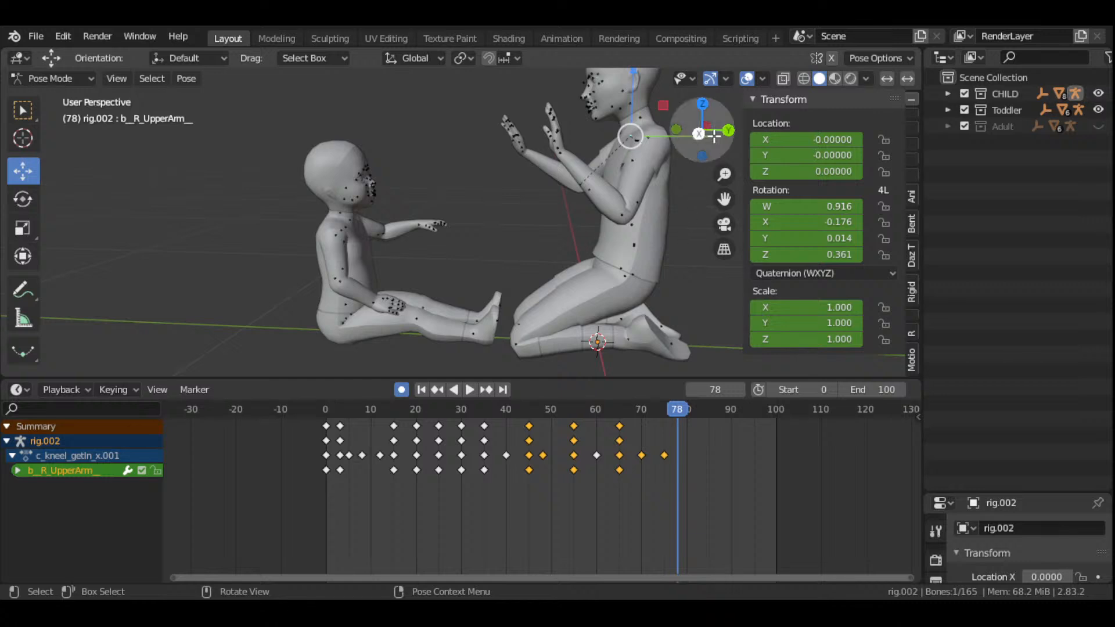
pyautogui.moveTo(705, 131); pyautogui.dragTo(626, 371)
pyautogui.click(530, 411)
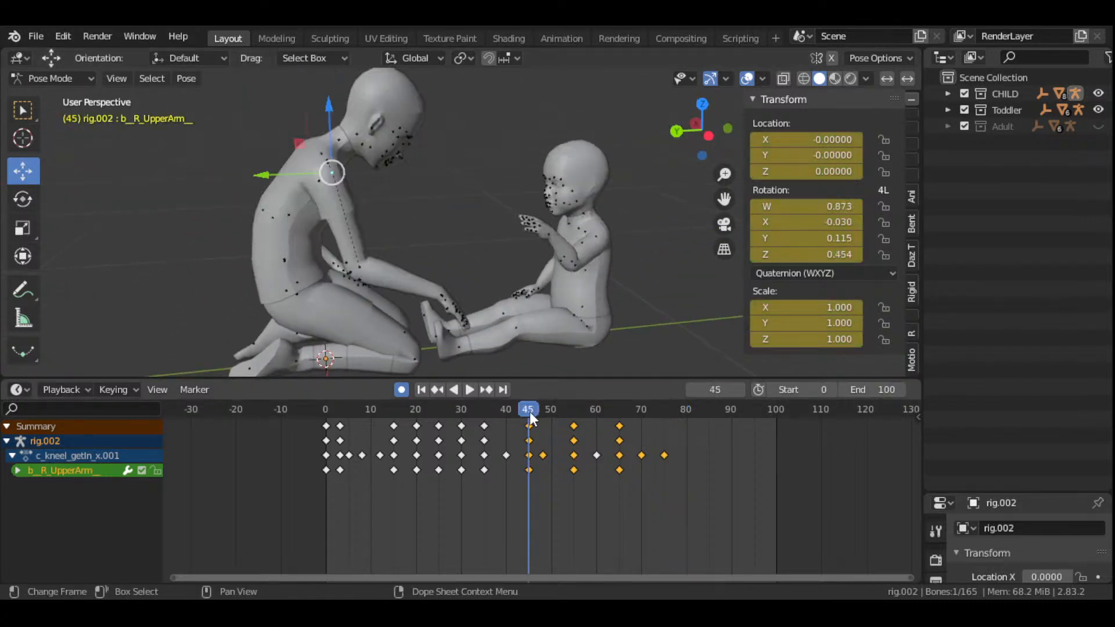
pyautogui.press('space')
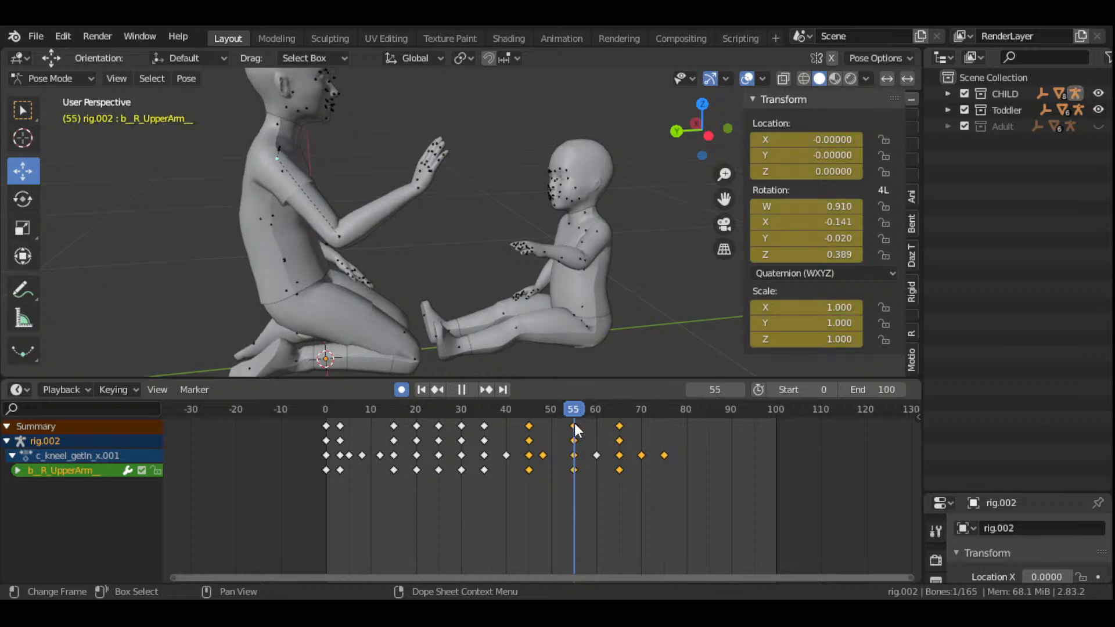
pyautogui.press('space')
# - Select the seated figure's left clavicle and examine its shoulder and arm movement from frame 45 onward
pyautogui.moveTo(700, 139)
pyautogui.mouseDown()
pyautogui.moveTo(655, 141)
pyautogui.moveTo(717, 138)
pyautogui.moveTo(705, 136)
pyautogui.mouseUp()
pyautogui.scroll(3, 463, 257)
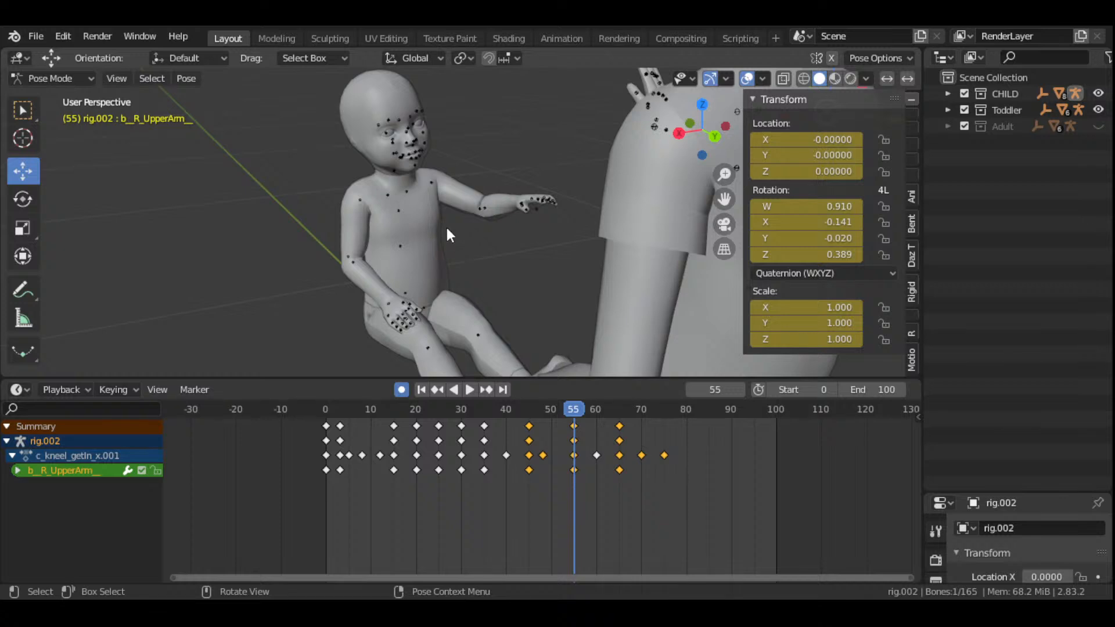
pyautogui.click(408, 194)
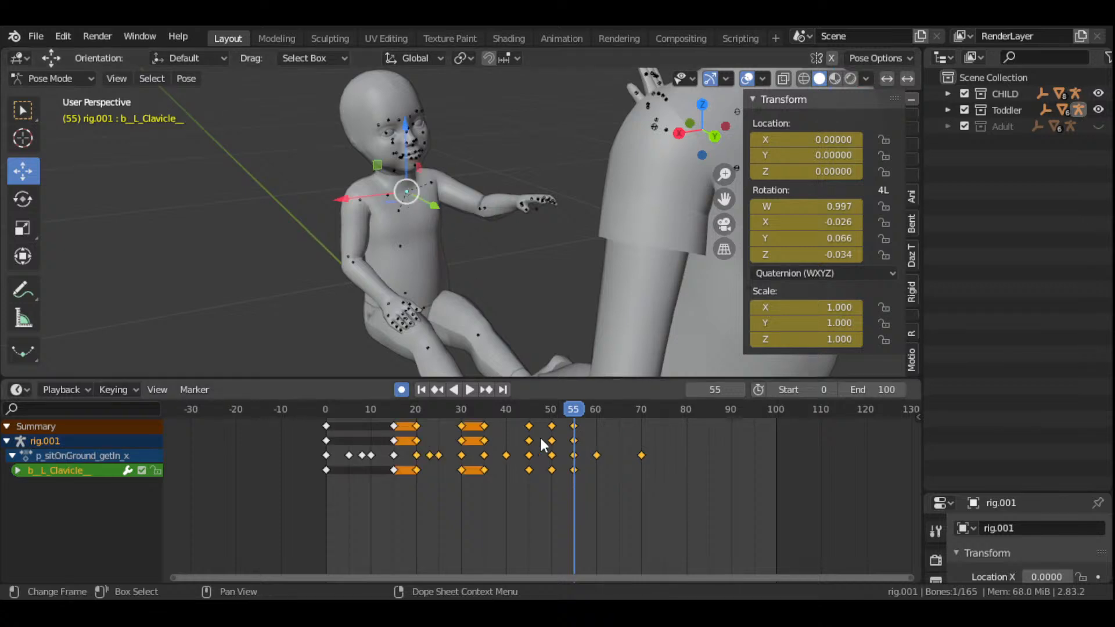
pyautogui.click(532, 418)
pyautogui.press('space')
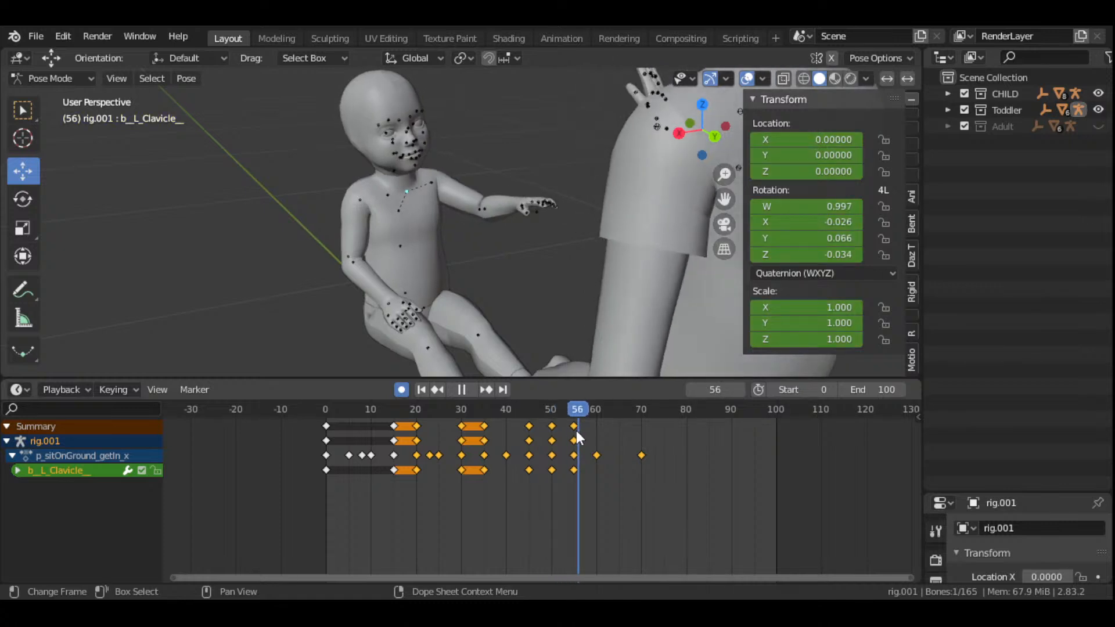
pyautogui.moveTo(598, 438); pyautogui.dragTo(597, 440)
pyautogui.scroll(-3, 548, 283)
pyautogui.moveTo(700, 143); pyautogui.dragTo(784, 124)
# - Rotate the seated figure's left clavicle slightly downward at frame 60, working from behind the figure
pyautogui.moveTo(577, 411); pyautogui.dragTo(597, 481)
pyautogui.moveTo(706, 135); pyautogui.dragTo(668, 202)
pyautogui.moveTo(667, 203); pyautogui.dragTo(506, 198, button='middle')
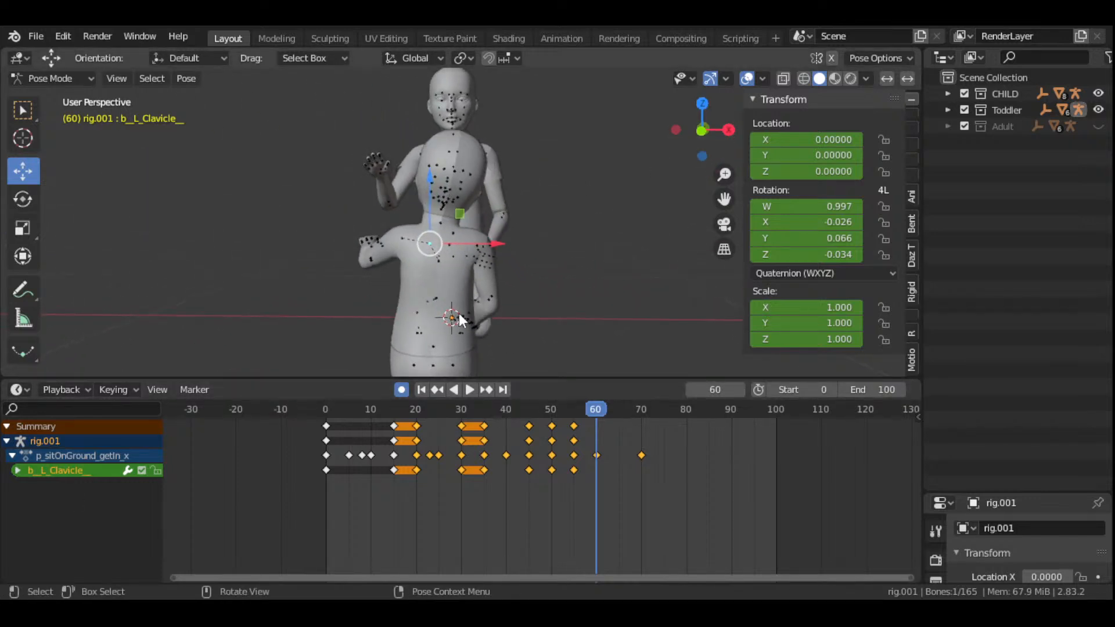
pyautogui.scroll(1, 462, 307)
pyautogui.press('r')
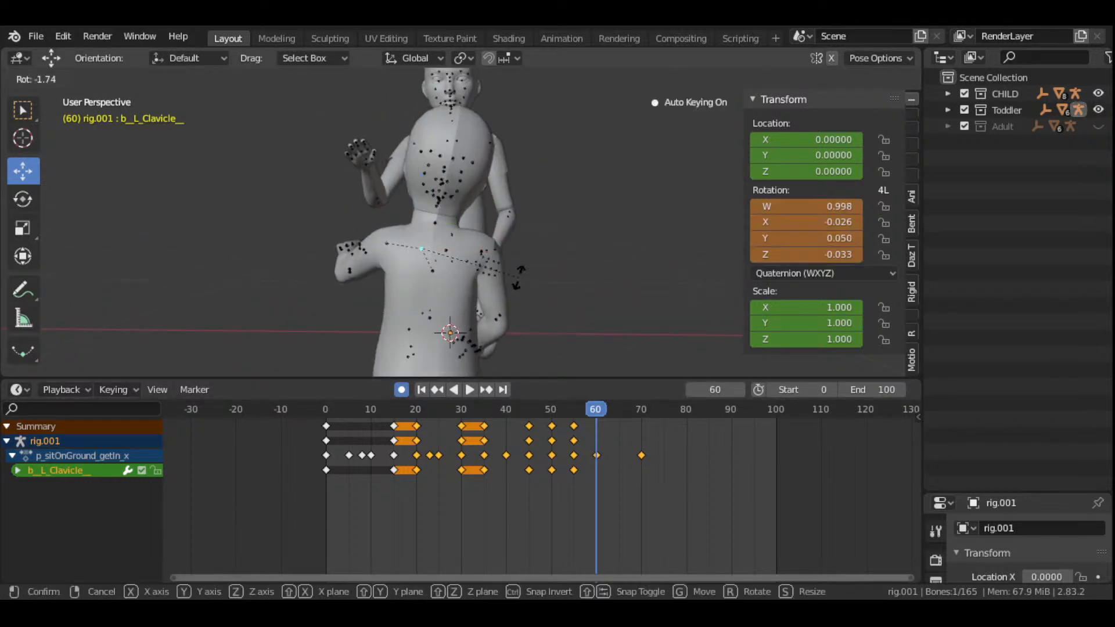
pyautogui.click(501, 252)
# - Rotate the seated figure's left upper arm downward at frame 60 in the side view
pyautogui.moveTo(695, 131)
pyautogui.mouseDown()
pyautogui.moveTo(711, 128)
pyautogui.moveTo(685, 131)
pyautogui.mouseUp()
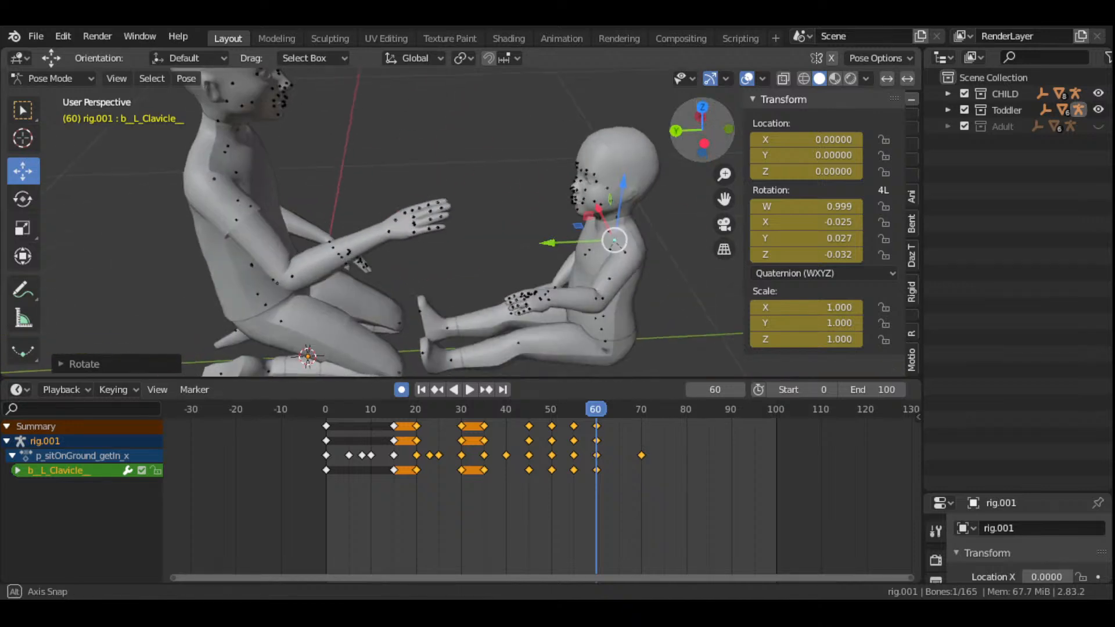
pyautogui.click(629, 252)
pyautogui.moveTo(702, 132); pyautogui.dragTo(691, 133)
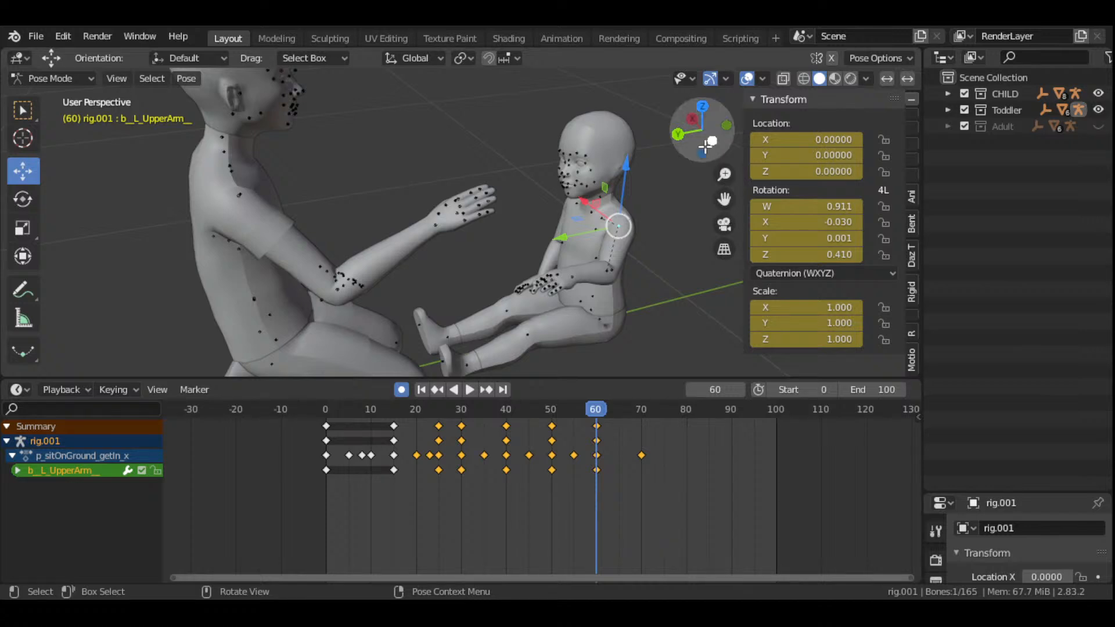
pyautogui.moveTo(706, 134); pyautogui.dragTo(691, 131)
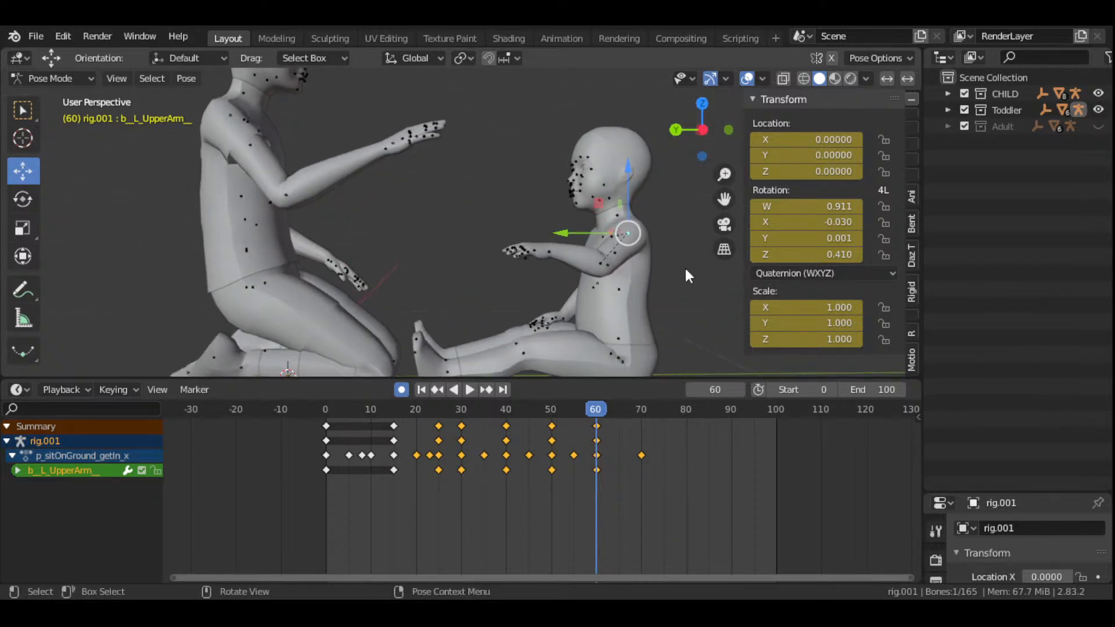
pyautogui.press('r')
pyautogui.click(695, 248)
pyautogui.moveTo(694, 249); pyautogui.dragTo(643, 281, button='middle')
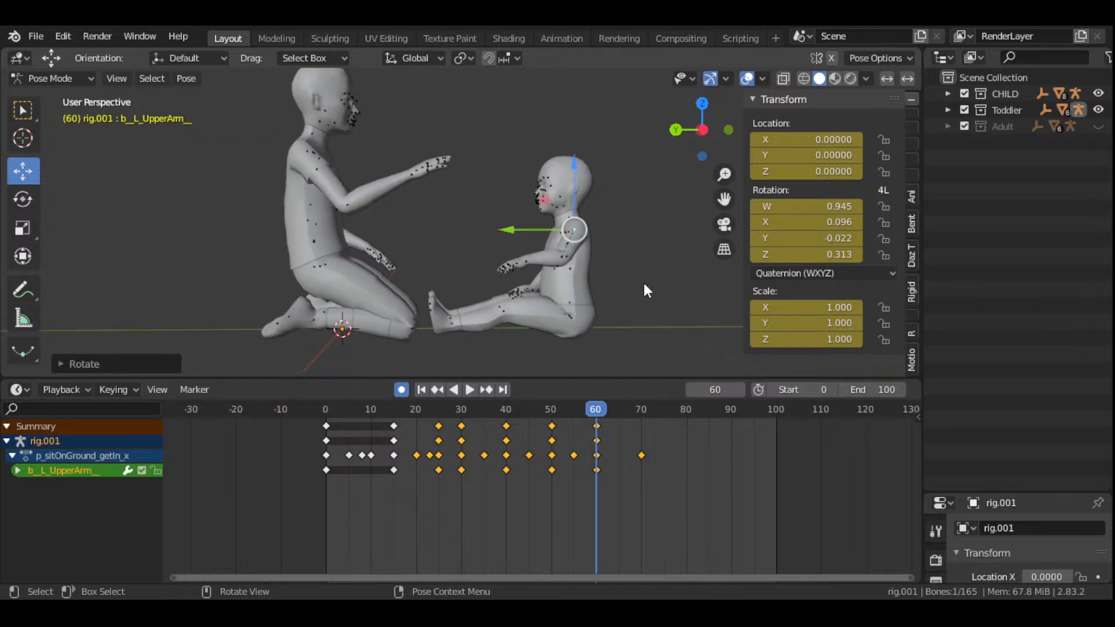
# - Replay and scrub the frames around 50 to 75 from several angles to check the seated figure's lowered left arm
pyautogui.moveTo(702, 130); pyautogui.dragTo(639, 134)
pyautogui.hotkey('shift', 'ctrl', 'space')
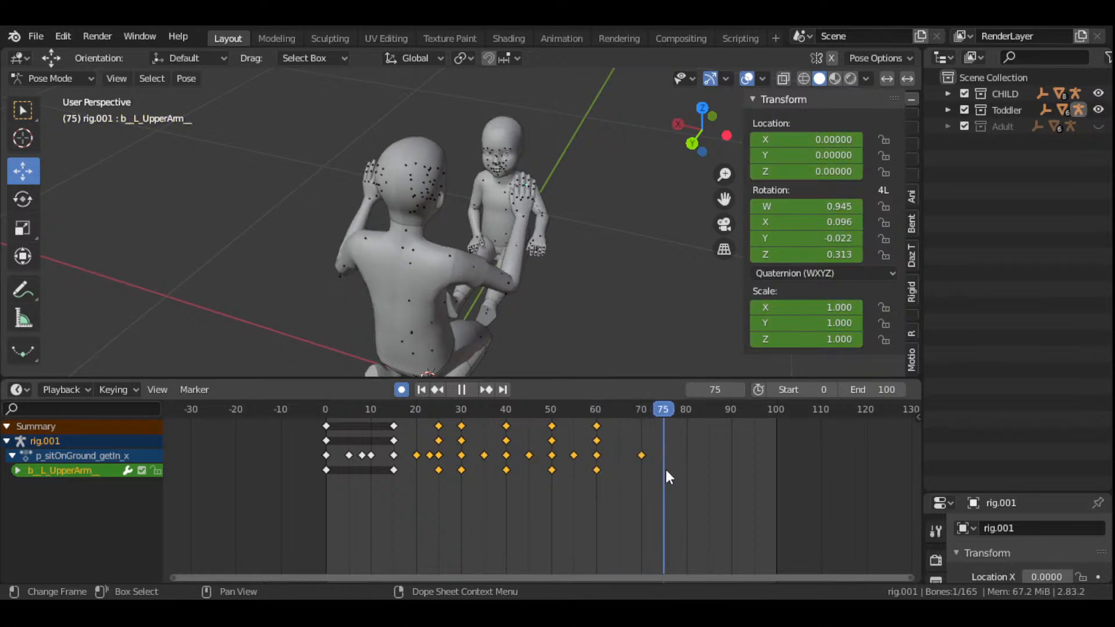
pyautogui.click(598, 452)
pyautogui.moveTo(600, 453); pyautogui.dragTo(600, 453)
pyautogui.moveTo(701, 134); pyautogui.dragTo(586, 93)
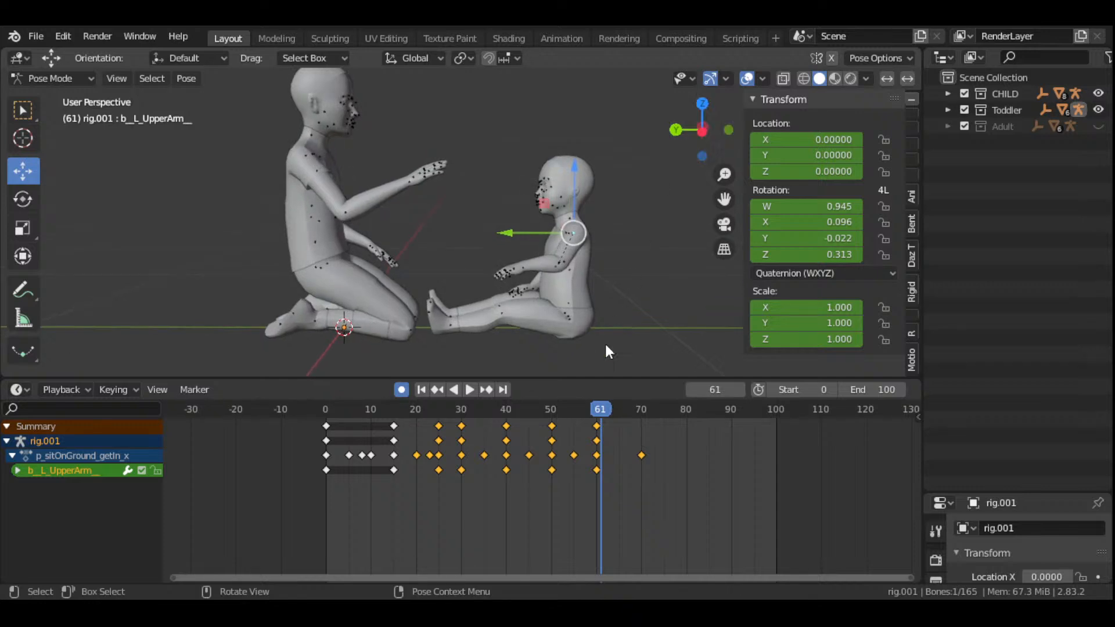
pyautogui.click(550, 411)
pyautogui.press('space')
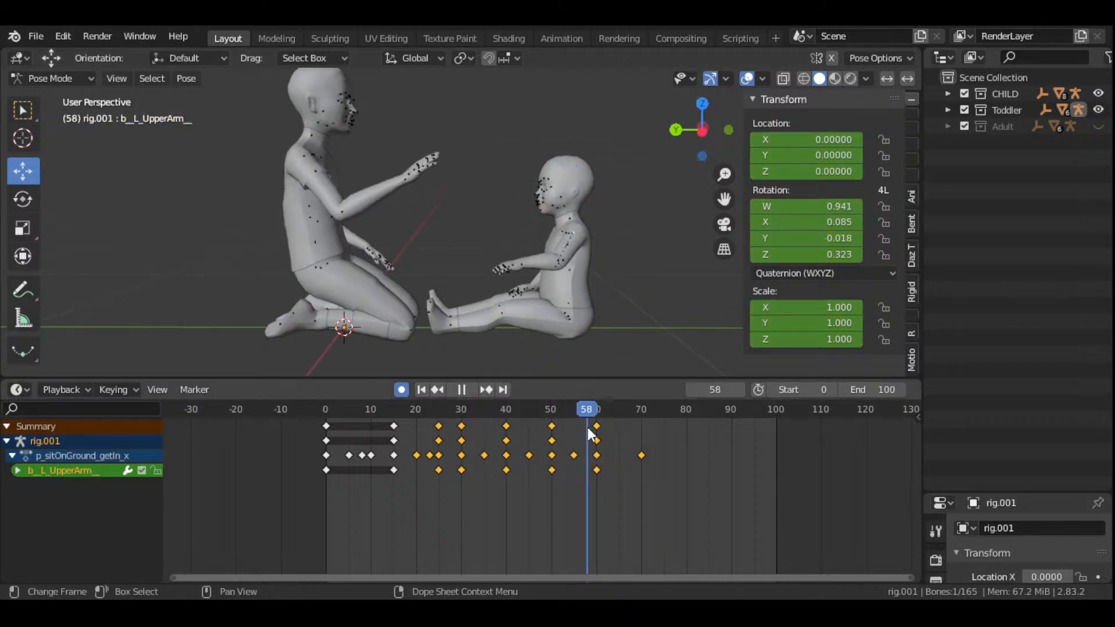
pyautogui.moveTo(598, 436); pyautogui.dragTo(598, 436)
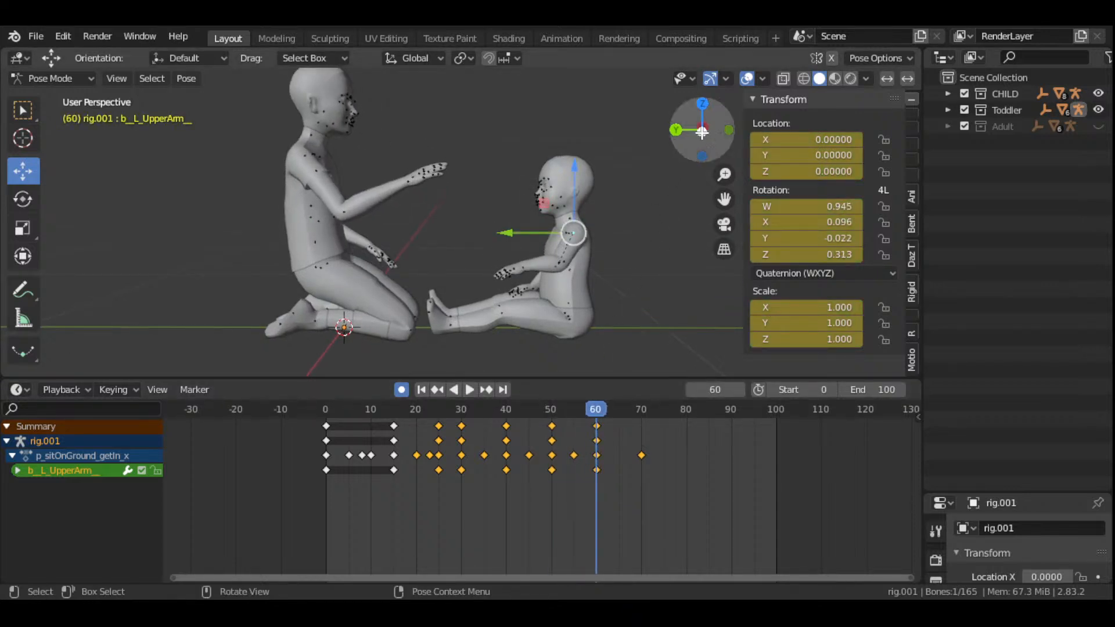
pyautogui.moveTo(701, 131); pyautogui.dragTo(575, 148)
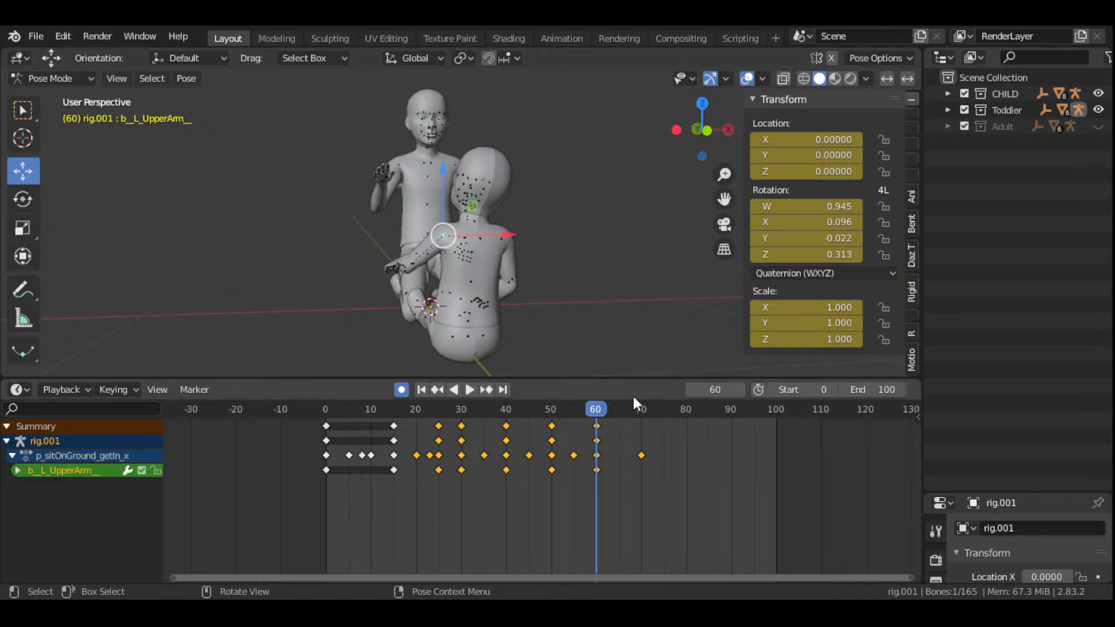
pyautogui.press('space')
pyautogui.moveTo(594, 410); pyautogui.dragTo(594, 448)
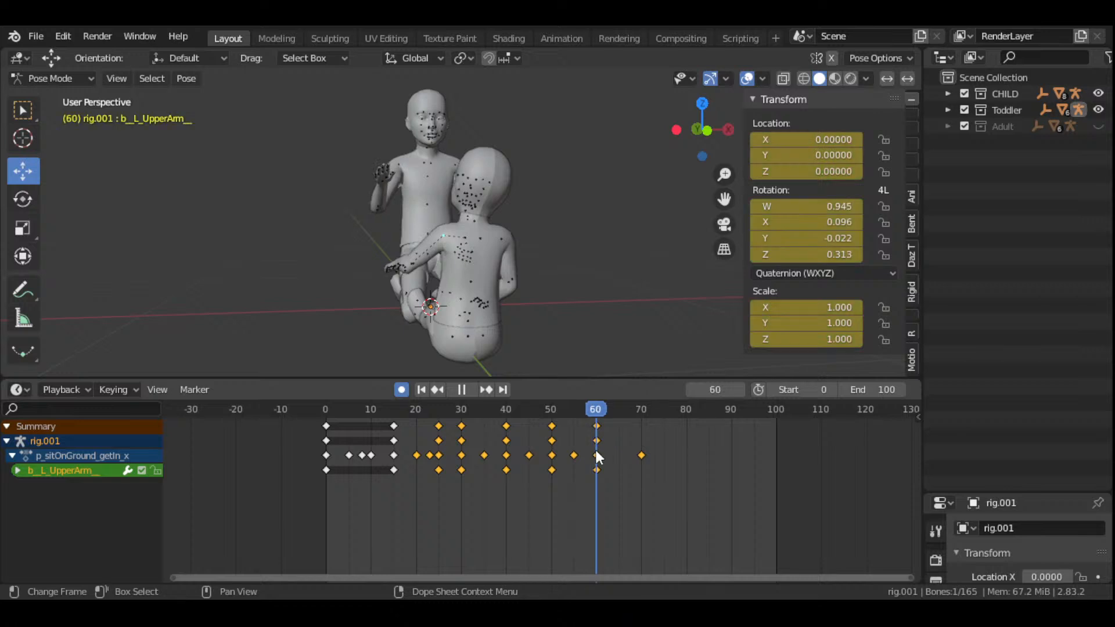
pyautogui.press('space')
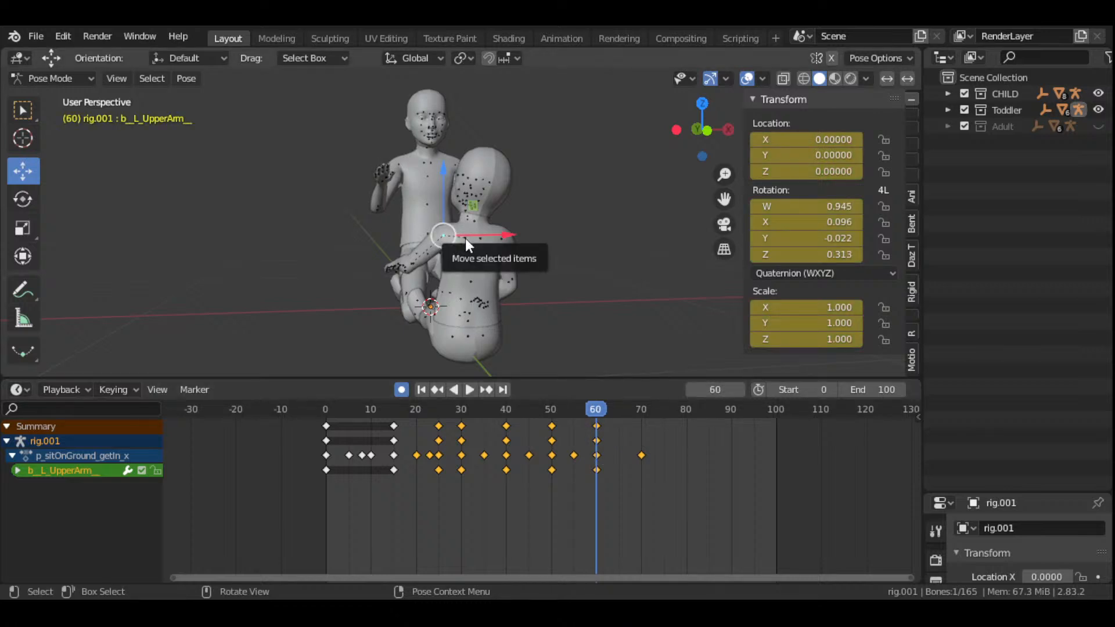
# - Rotate the seated figure's left clavicle a little further down at frame 60
pyautogui.click(511, 225)
pyautogui.moveTo(702, 130); pyautogui.dragTo(584, 231)
pyautogui.press('r')
pyautogui.click(564, 226)
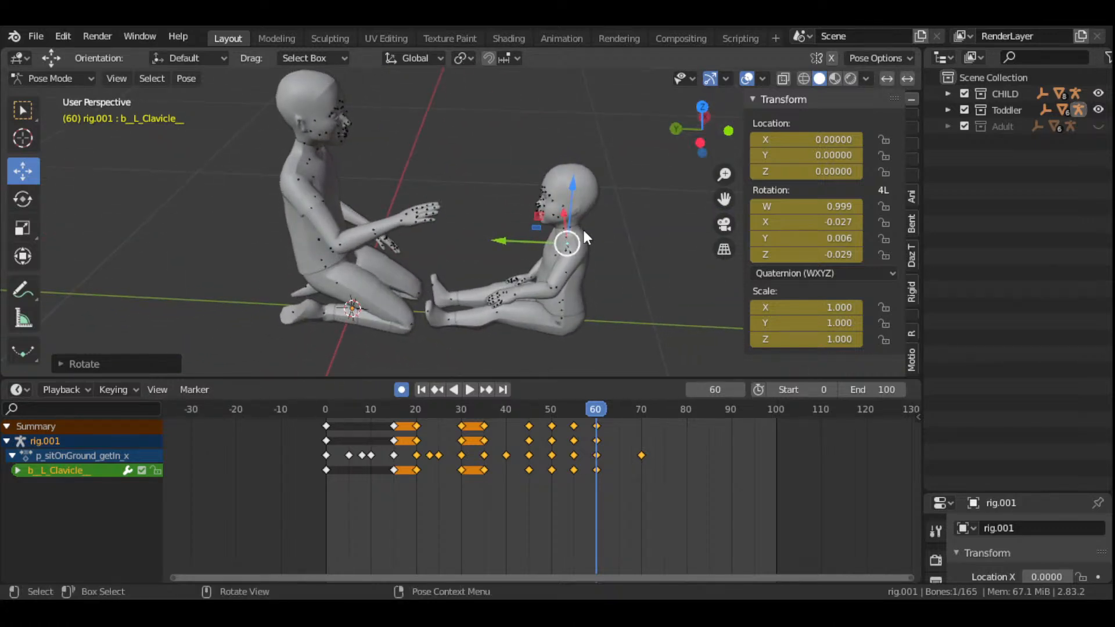
# - Rotate the seated figure's left upper arm further down at frame 60, bringing the hand toward the lap
pyautogui.click(573, 253)
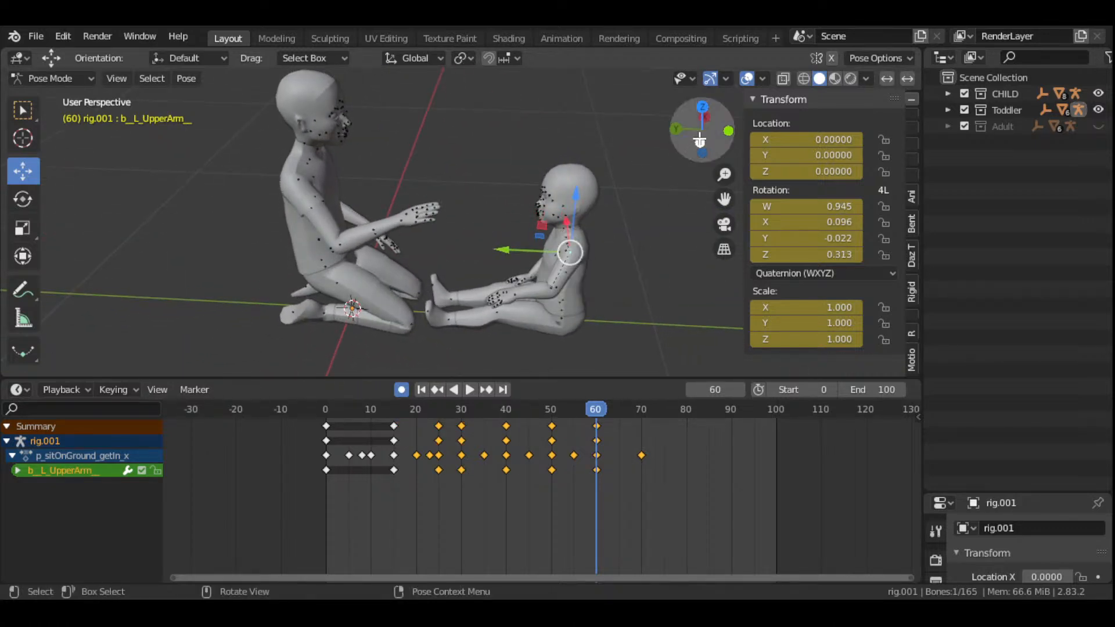
pyautogui.moveTo(700, 139); pyautogui.dragTo(623, 253)
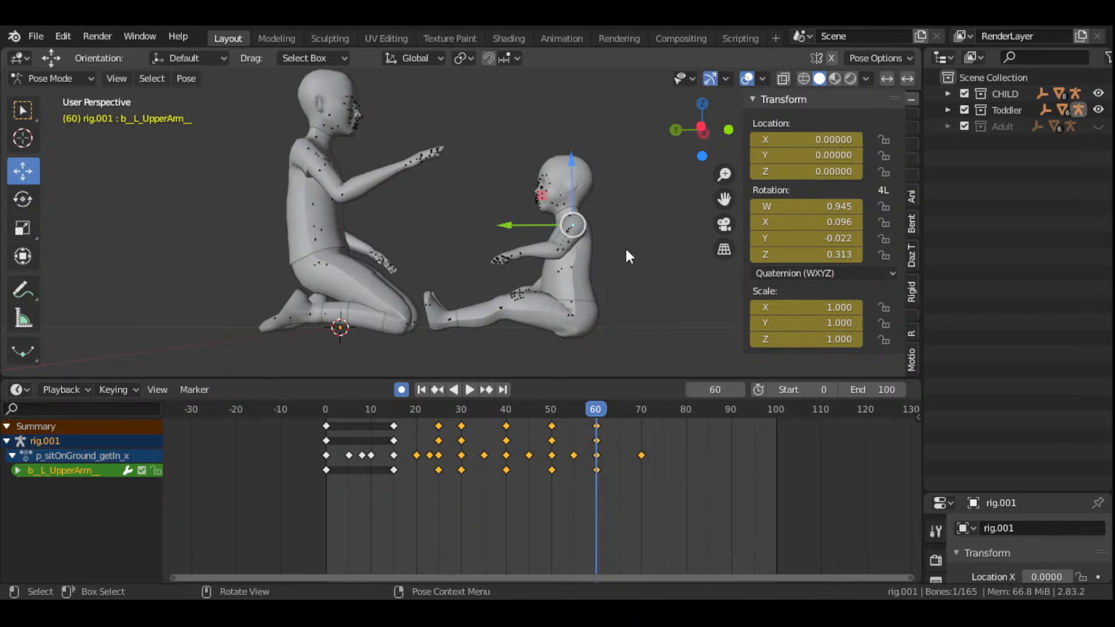
pyautogui.press('r')
pyautogui.click(634, 232)
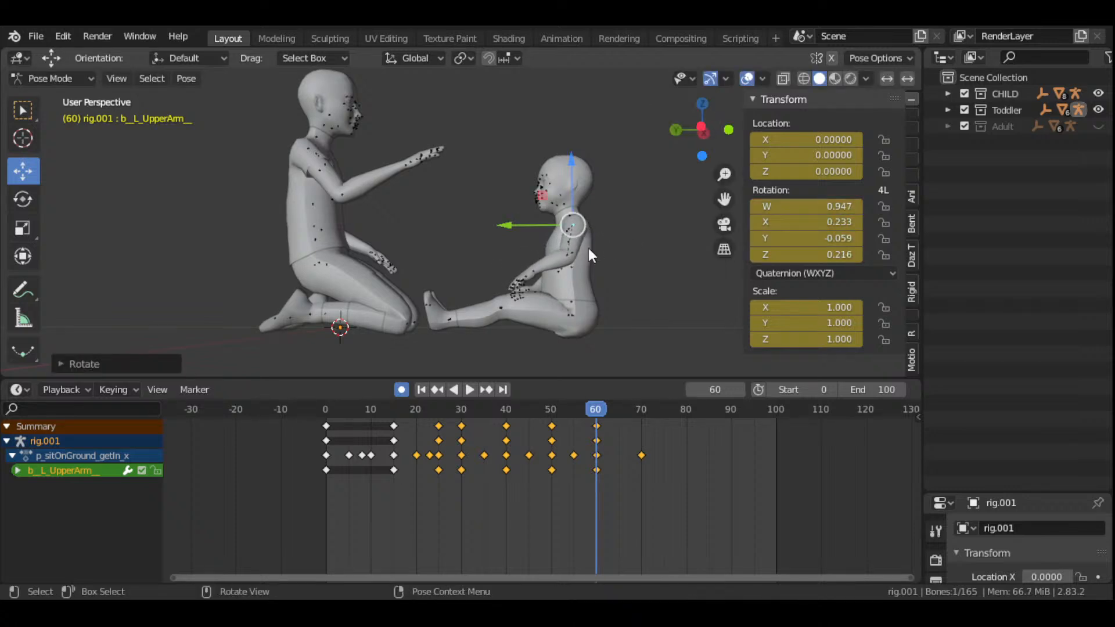
# - Rotate the seated figure's left forearm upward at frame 65 so it extends roughly level toward the kneeling figure
pyautogui.moveTo(702, 129); pyautogui.dragTo(865, 168)
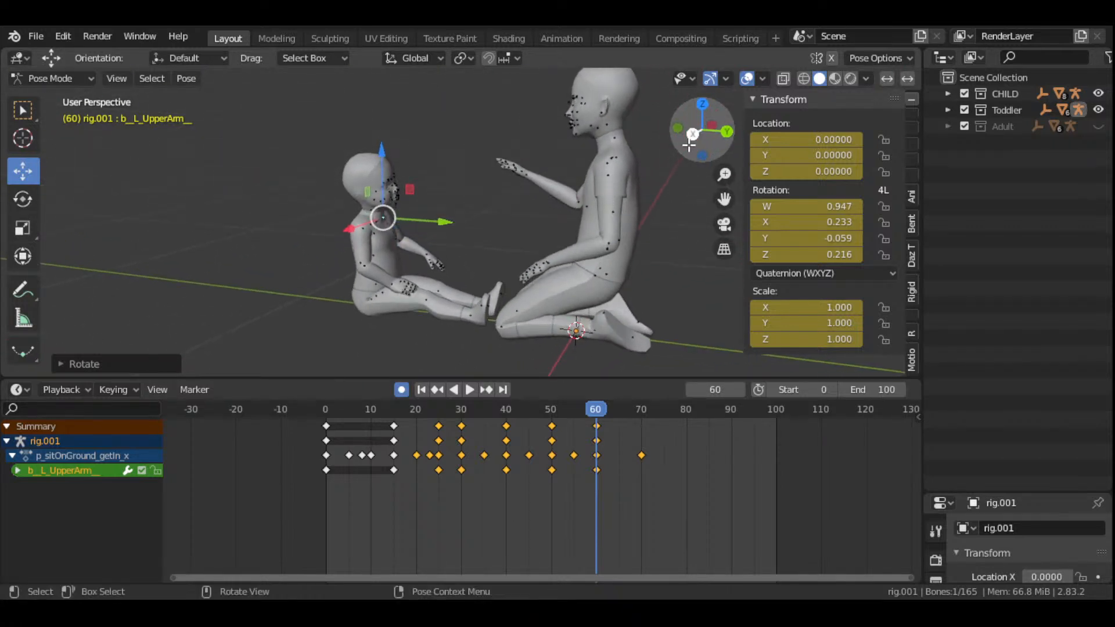
pyautogui.click(402, 242)
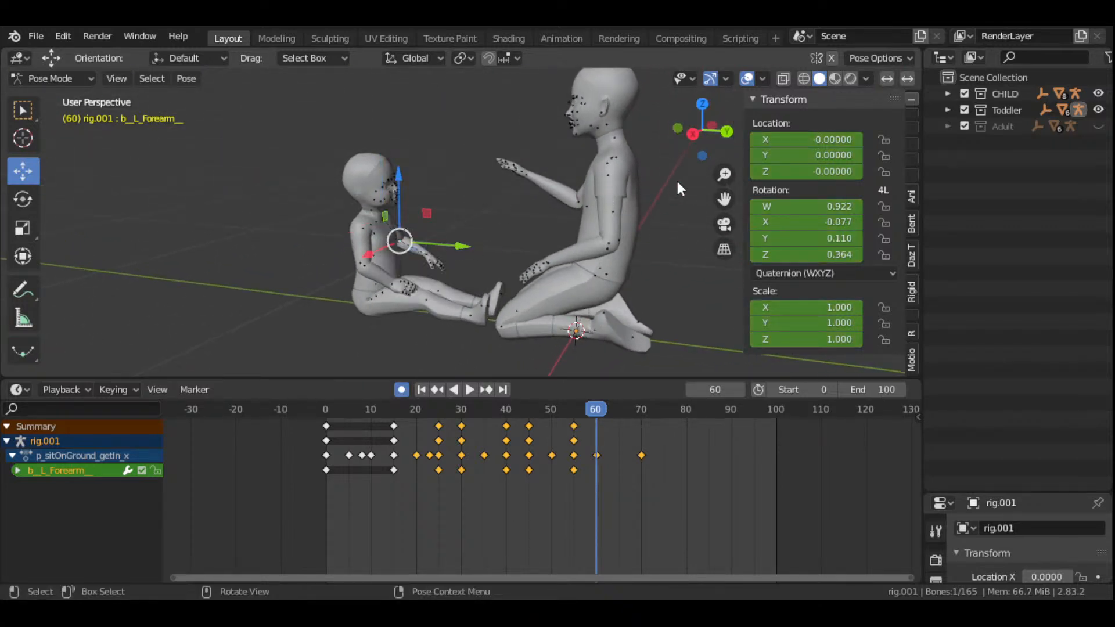
pyautogui.moveTo(695, 138); pyautogui.dragTo(712, 142)
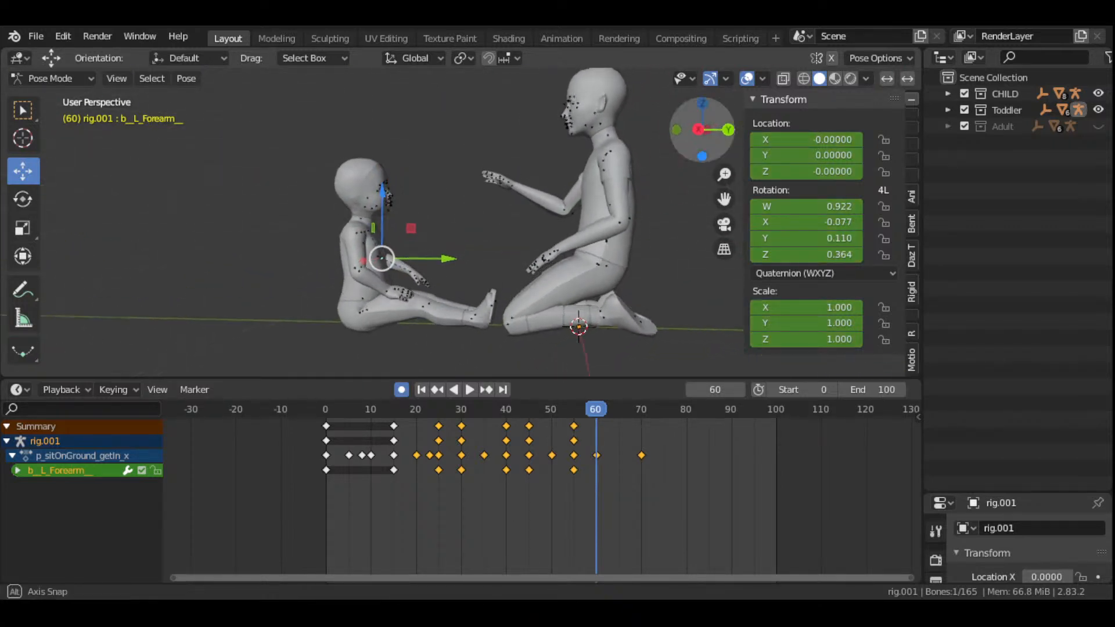
pyautogui.click(532, 410)
pyautogui.press('space')
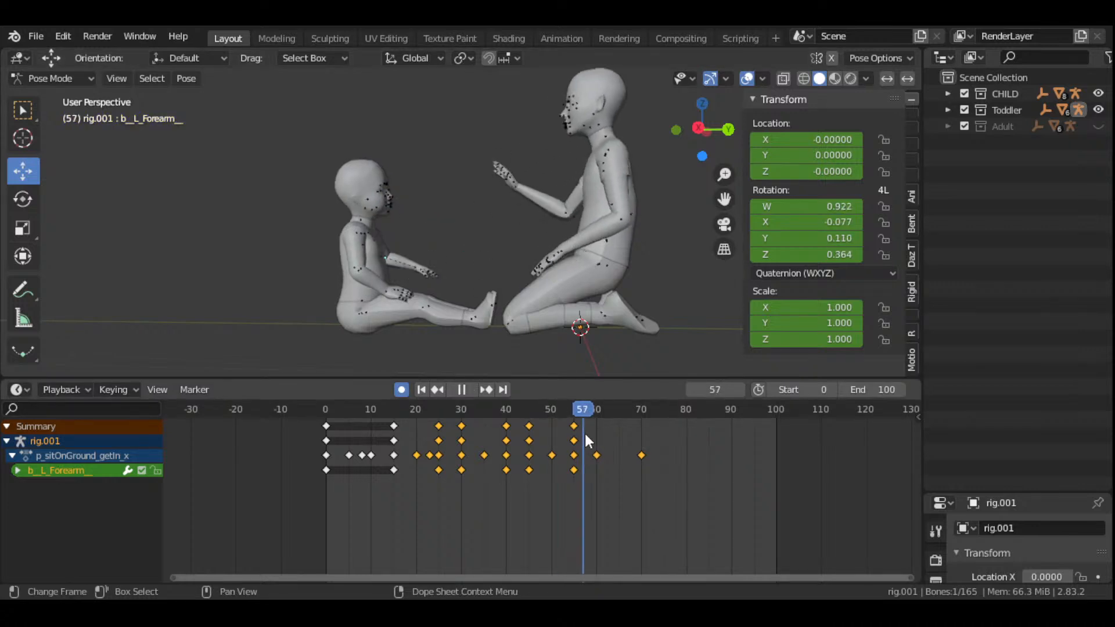
pyautogui.moveTo(593, 441); pyautogui.dragTo(619, 454)
pyautogui.press('space')
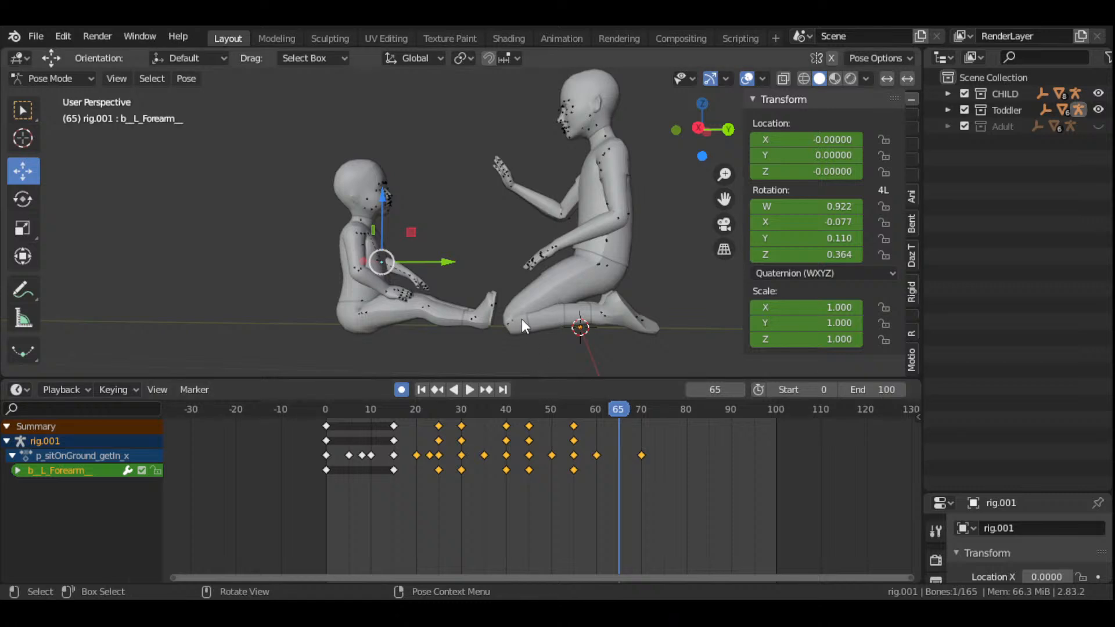
pyautogui.press('r')
pyautogui.click(518, 250)
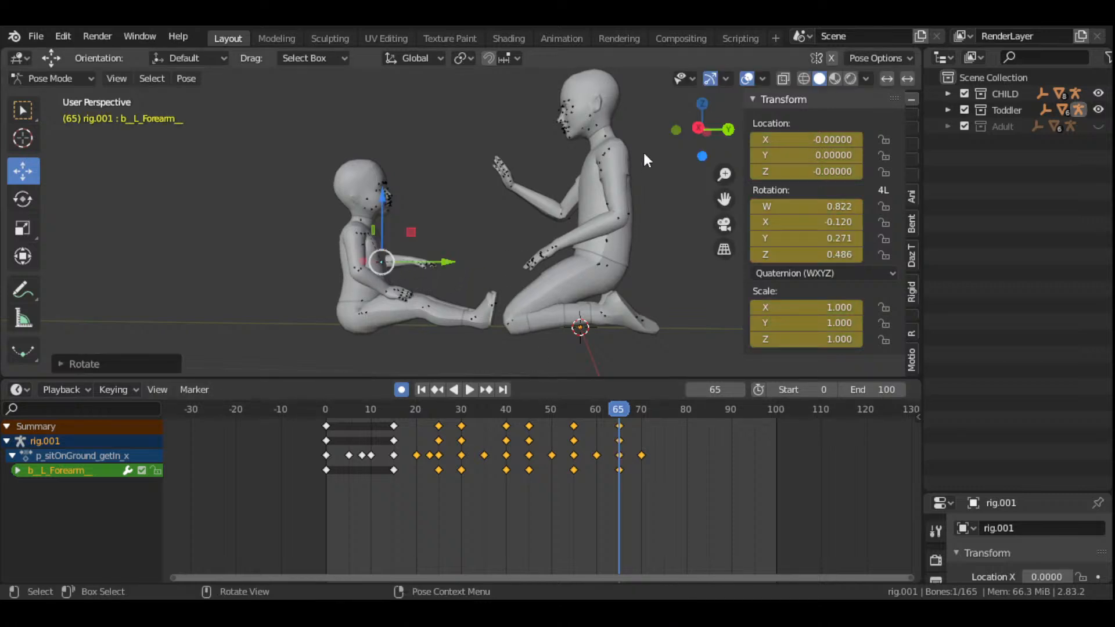
# - Rotate the seated figure's left hand slightly at the wrist at frame 65
pyautogui.moveTo(697, 134); pyautogui.dragTo(657, 119)
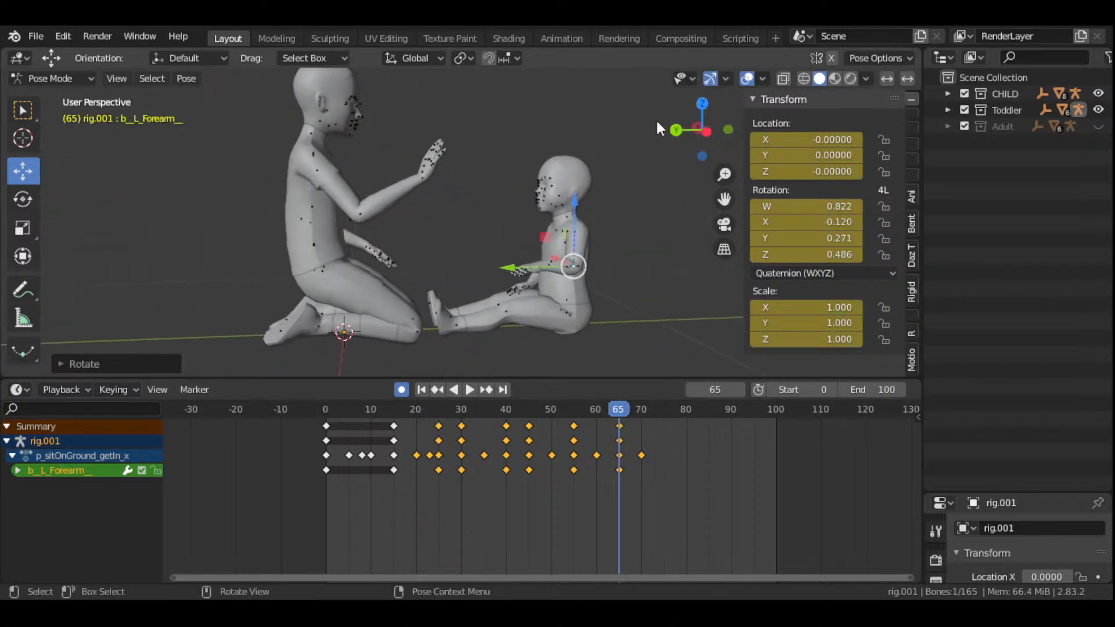
pyautogui.scroll(5, 549, 298)
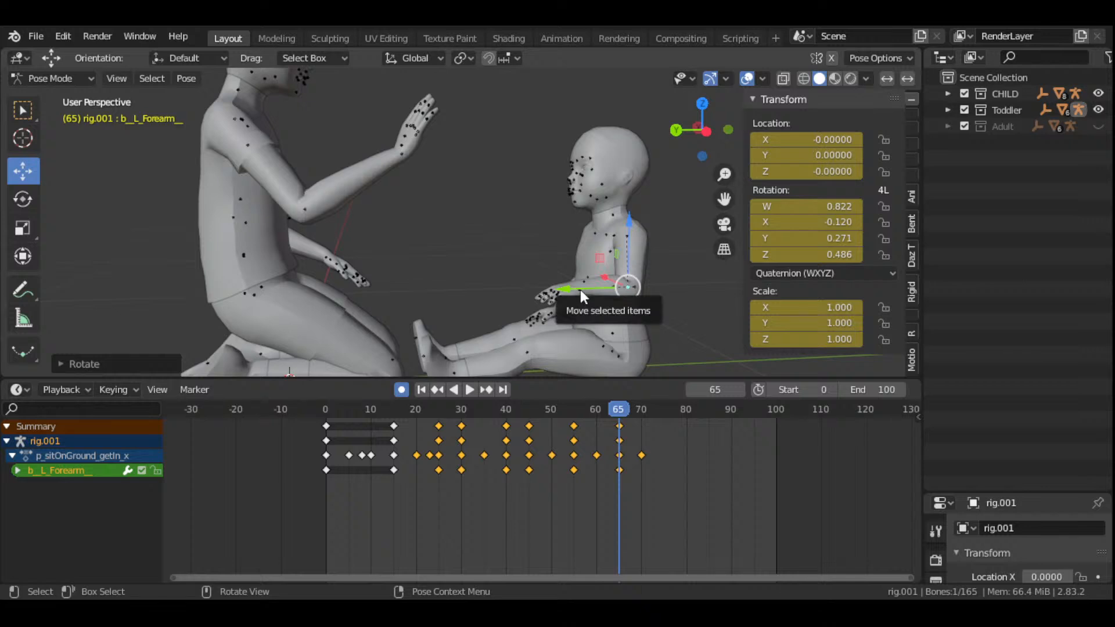
pyautogui.click(580, 290)
pyautogui.press('r')
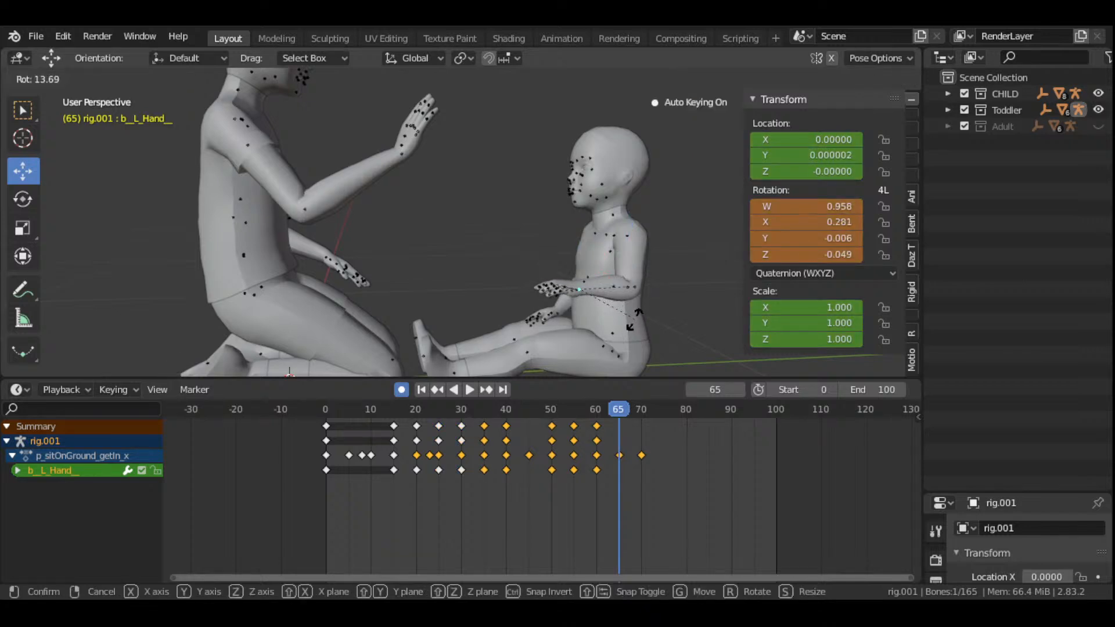
pyautogui.click(633, 324)
pyautogui.scroll(-3, 609, 336)
# - Play the animation from frame 0 and scrub through about frames 50 to 70 to check both figures' arm motion
pyautogui.moveTo(704, 129); pyautogui.dragTo(667, 132)
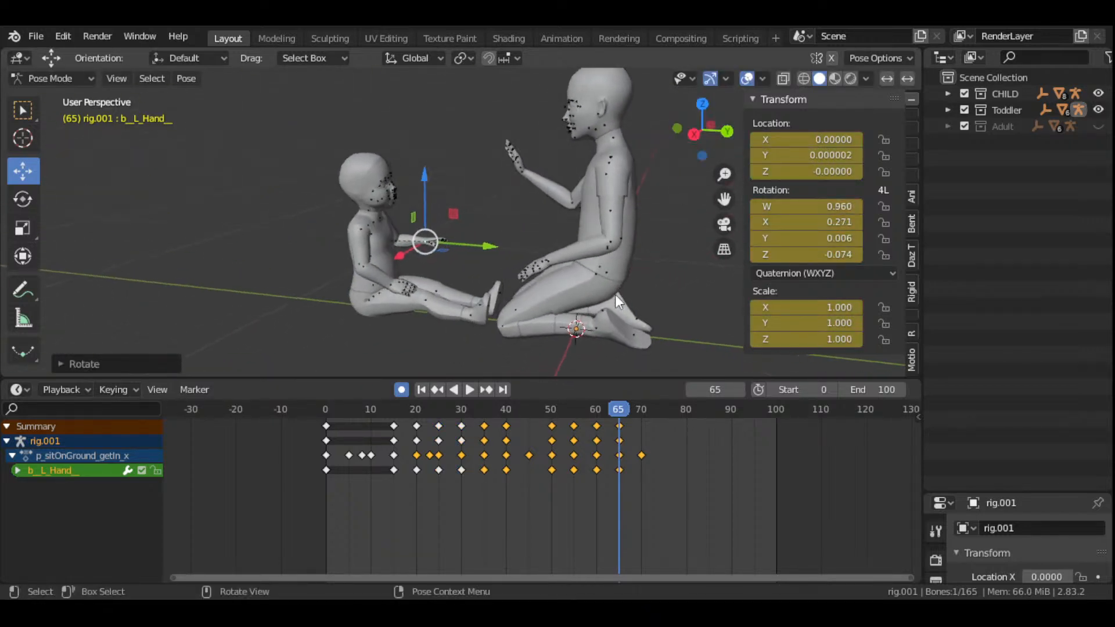
pyautogui.click(422, 388)
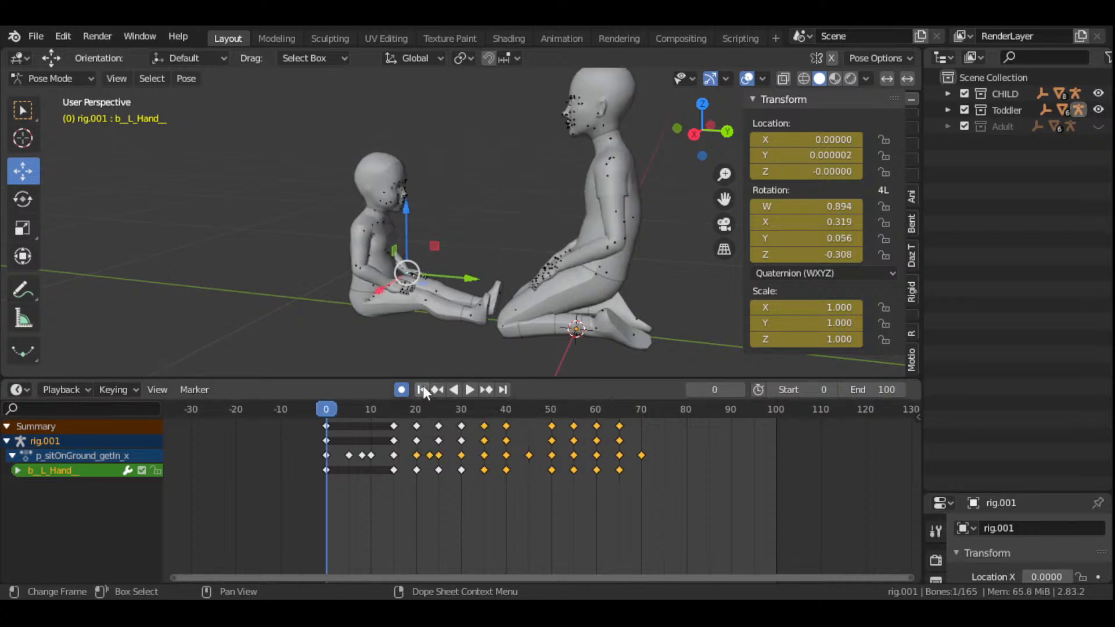
pyautogui.click(472, 389)
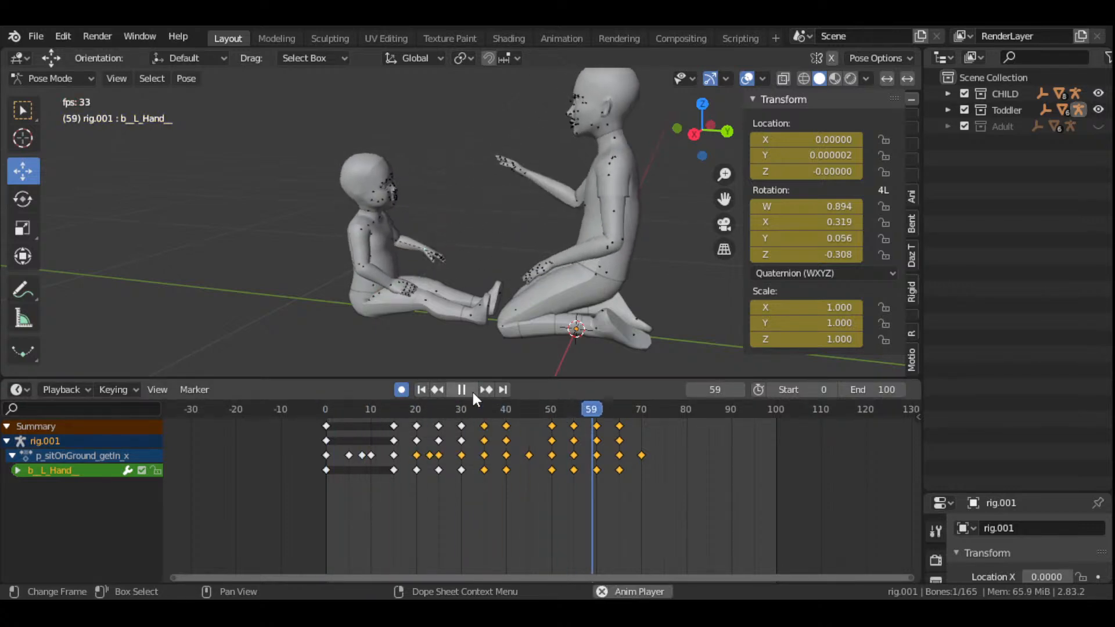
pyautogui.click(472, 392)
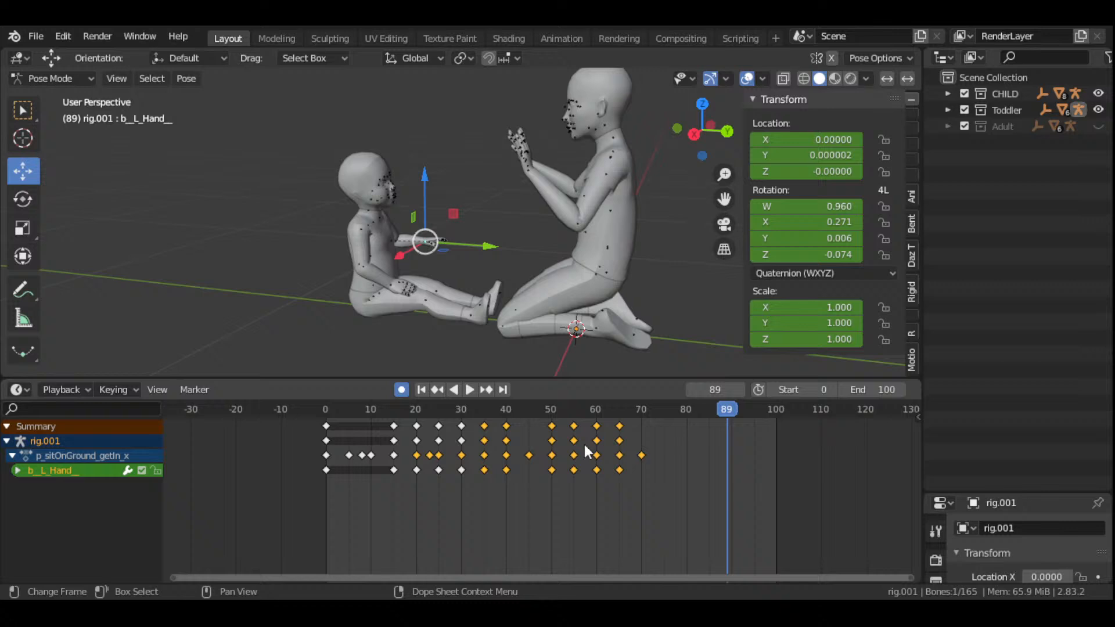
pyautogui.click(550, 415)
pyautogui.press('space')
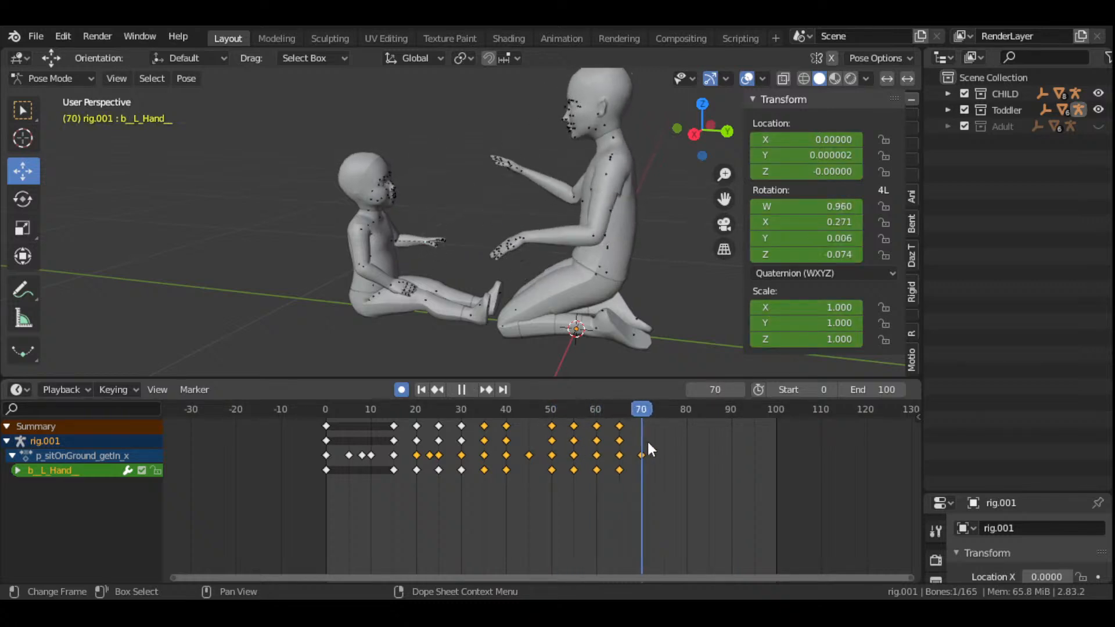
pyautogui.moveTo(672, 450); pyautogui.dragTo(618, 458)
pyautogui.press('space')
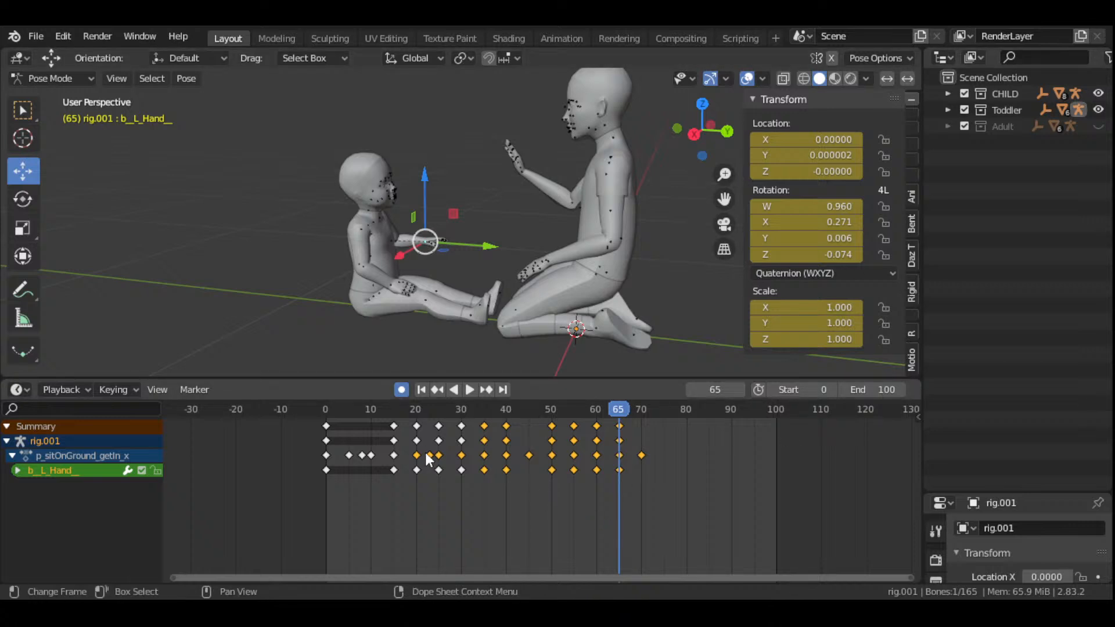
pyautogui.click(421, 390)
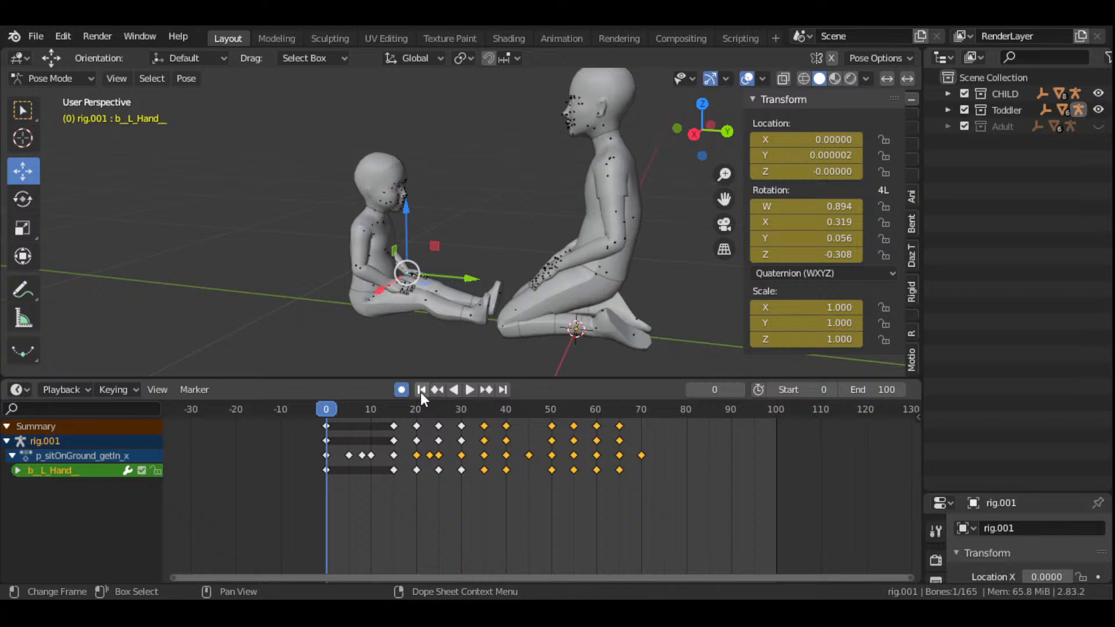
pyautogui.click(465, 389)
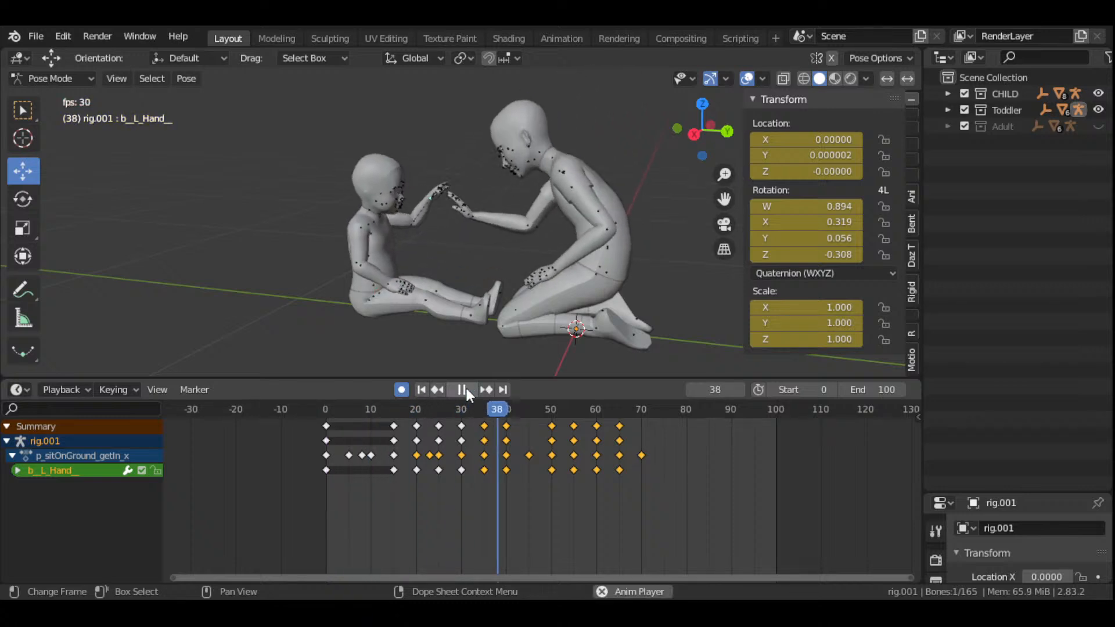
pyautogui.click(463, 389)
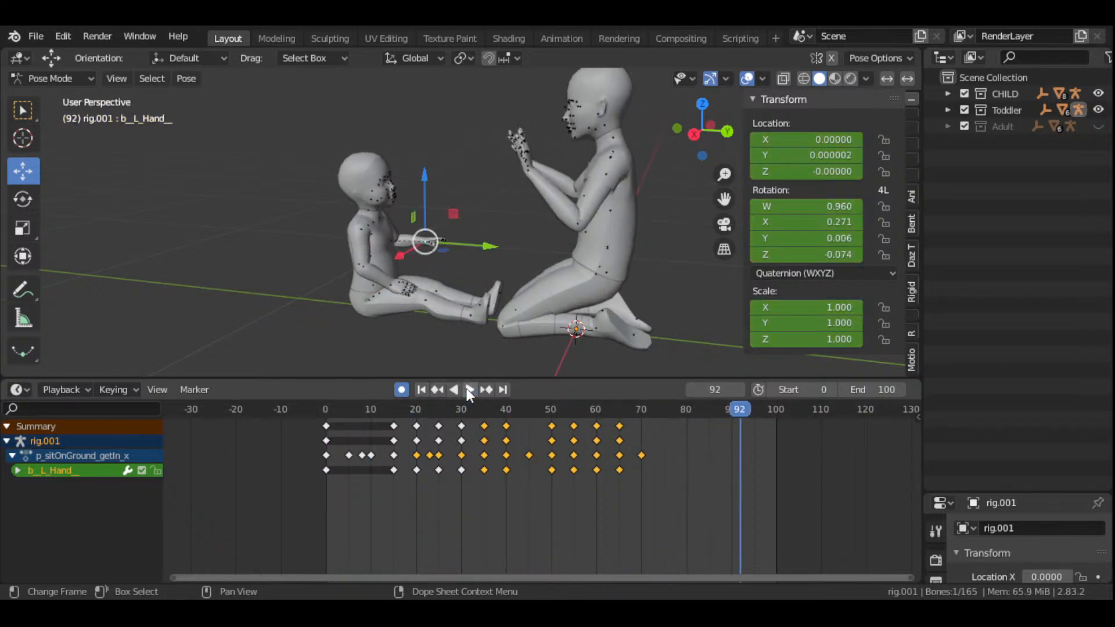
pyautogui.click(554, 424)
pyautogui.press('space')
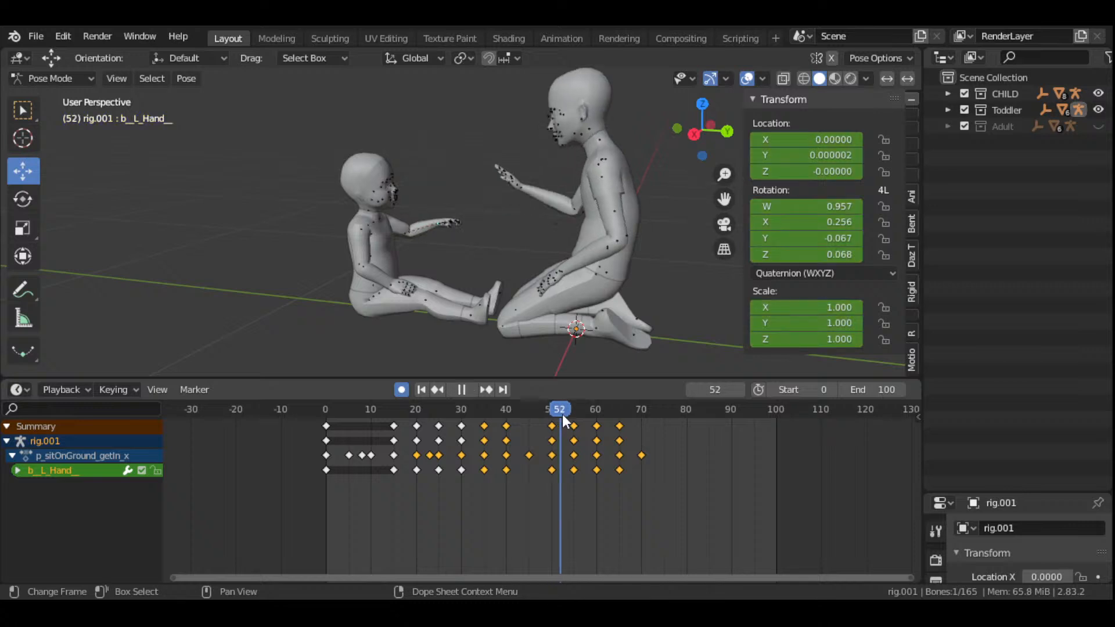
pyautogui.moveTo(587, 428); pyautogui.dragTo(552, 418)
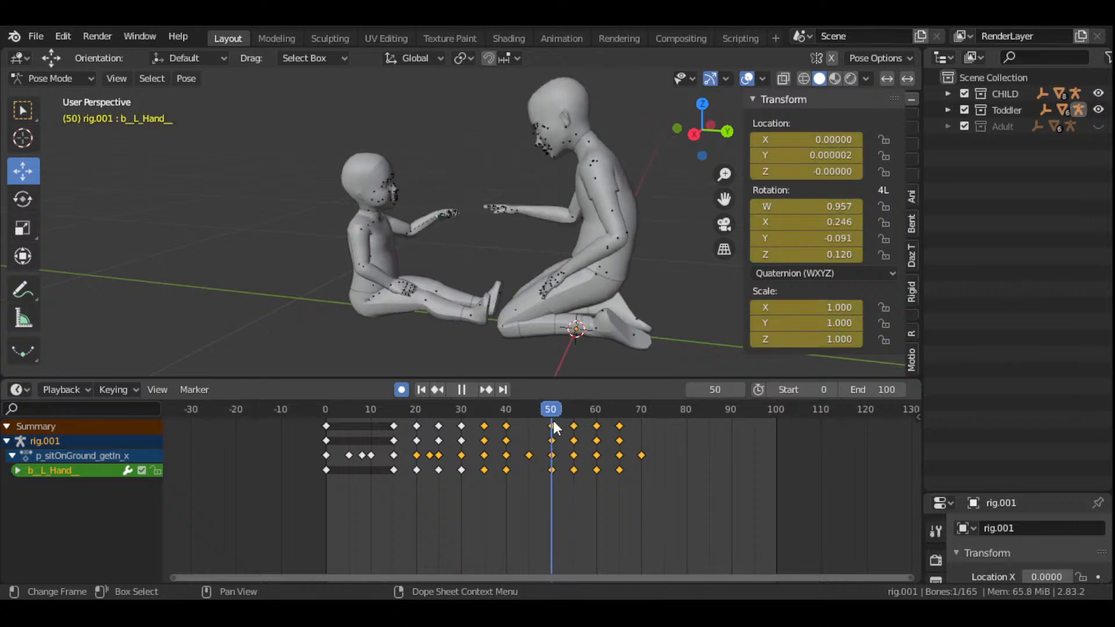
pyautogui.press('space')
# - Rotate the seated figure's lowest spine bone slightly backward at frame 60 in the side view
pyautogui.moveTo(703, 129); pyautogui.dragTo(625, 167)
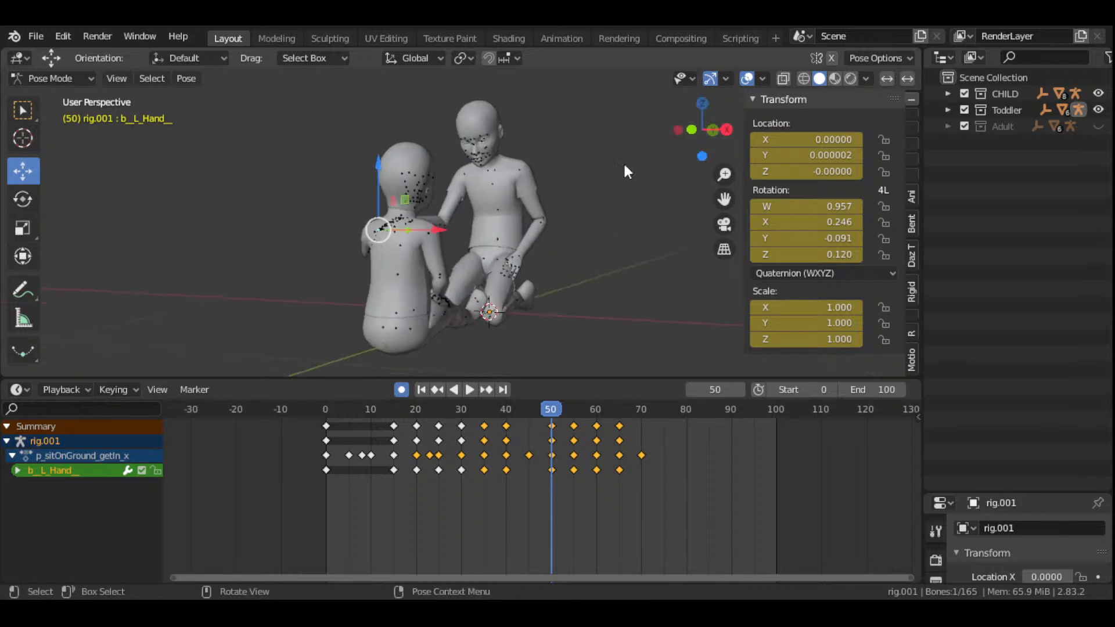
pyautogui.click(403, 270)
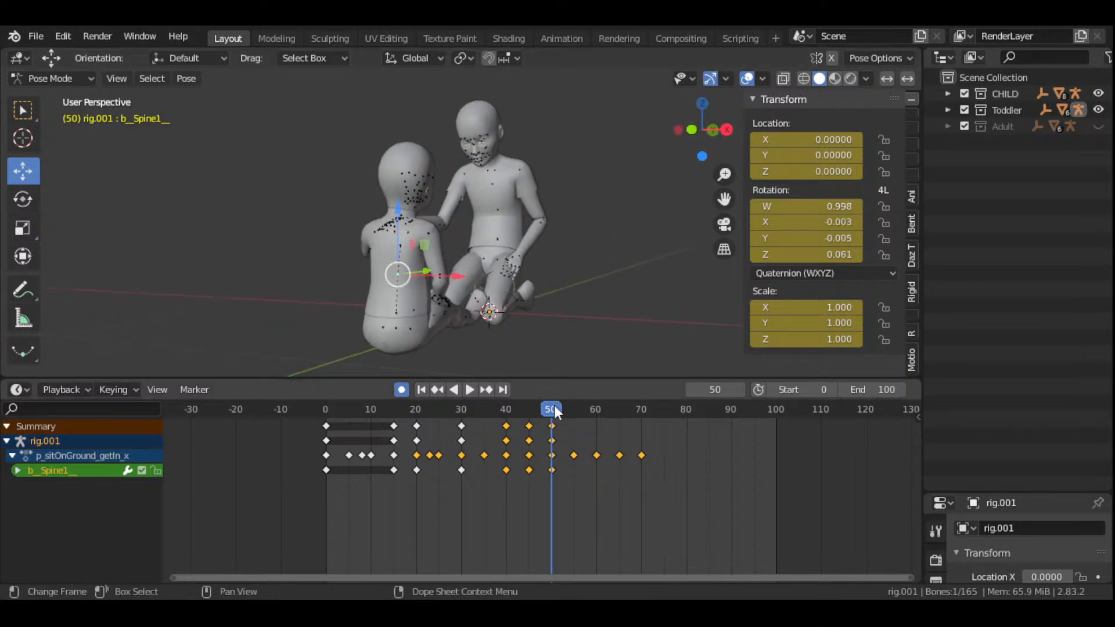
pyautogui.press('space')
pyautogui.press('space')
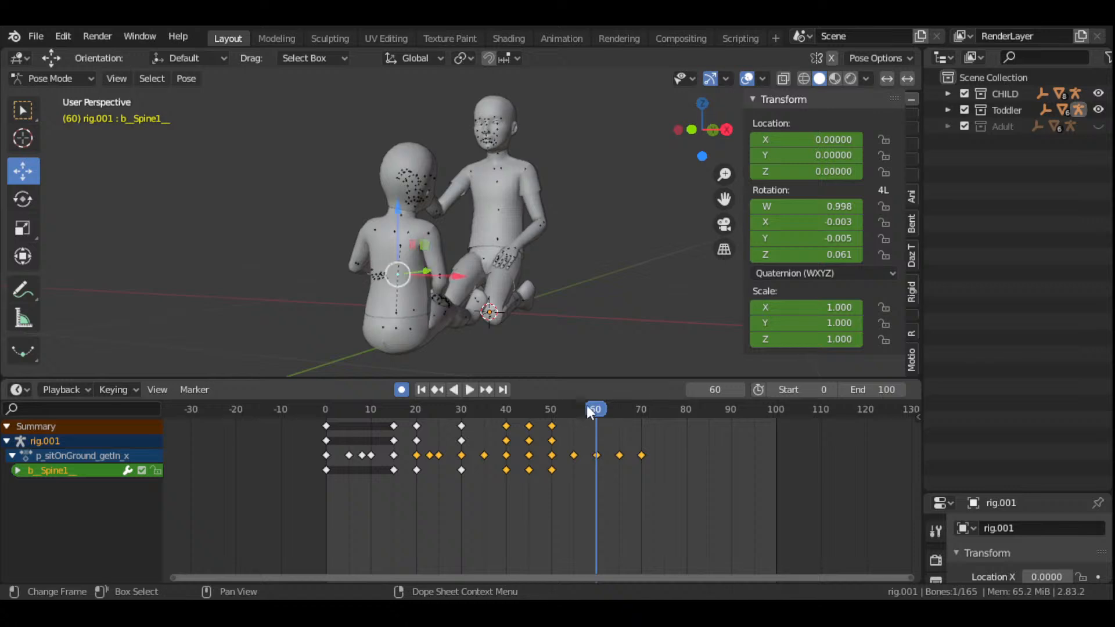
pyautogui.moveTo(704, 129); pyautogui.dragTo(688, 132)
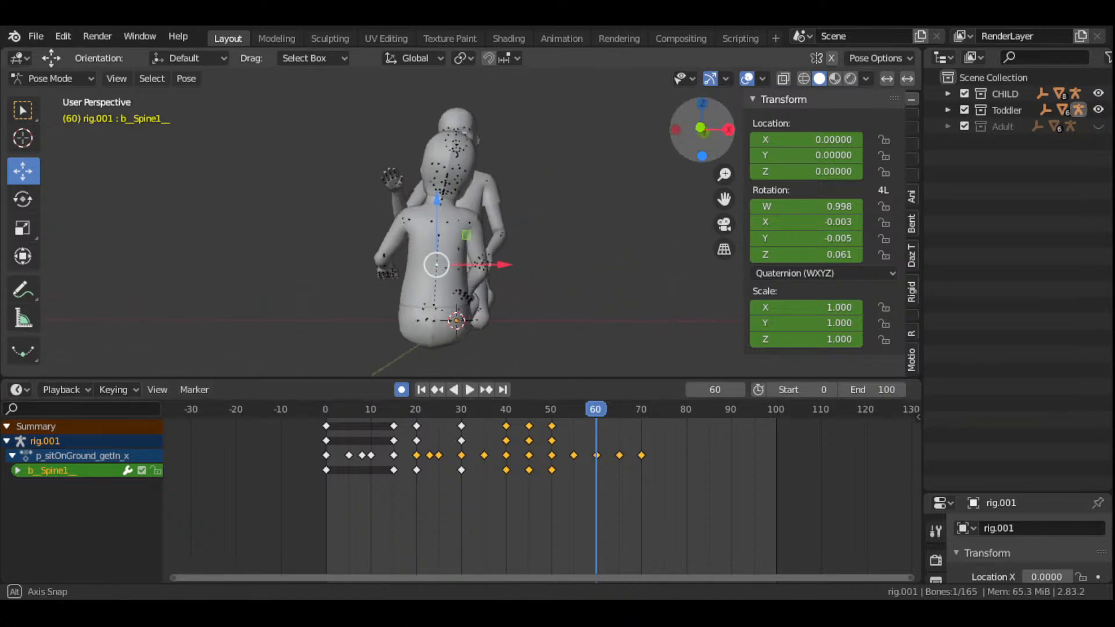
pyautogui.click(437, 302)
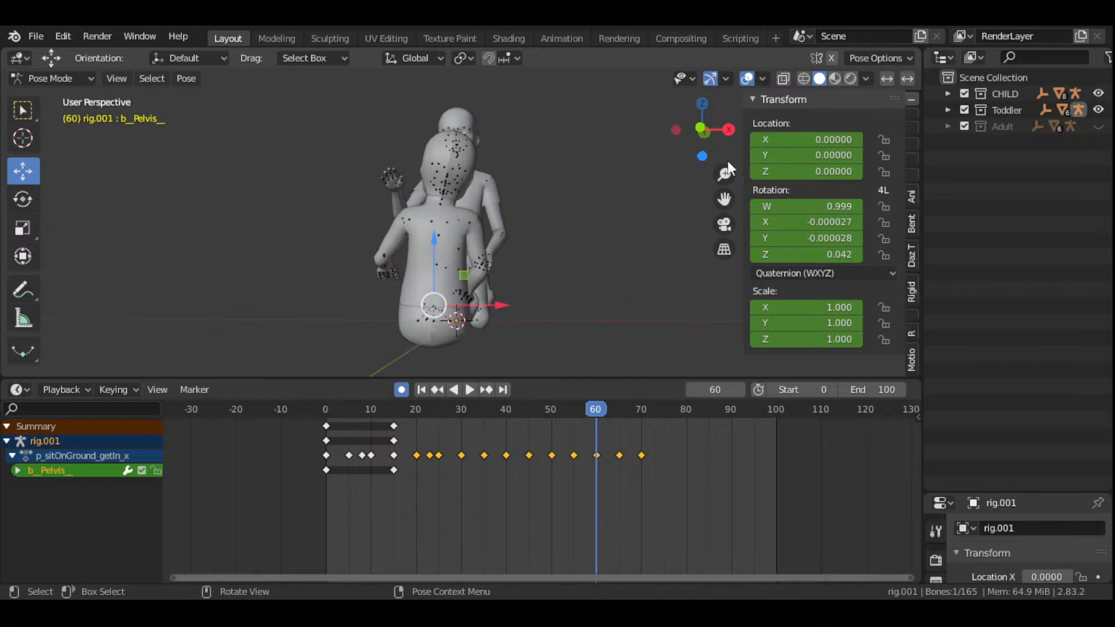
pyautogui.click(435, 307)
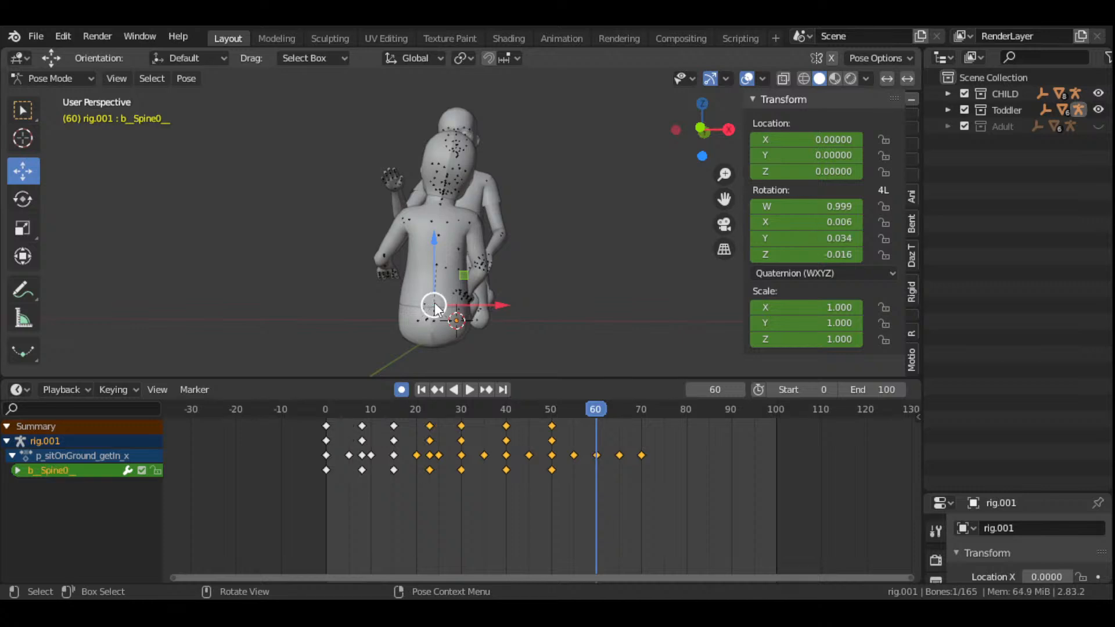
pyautogui.moveTo(704, 127); pyautogui.dragTo(646, 162)
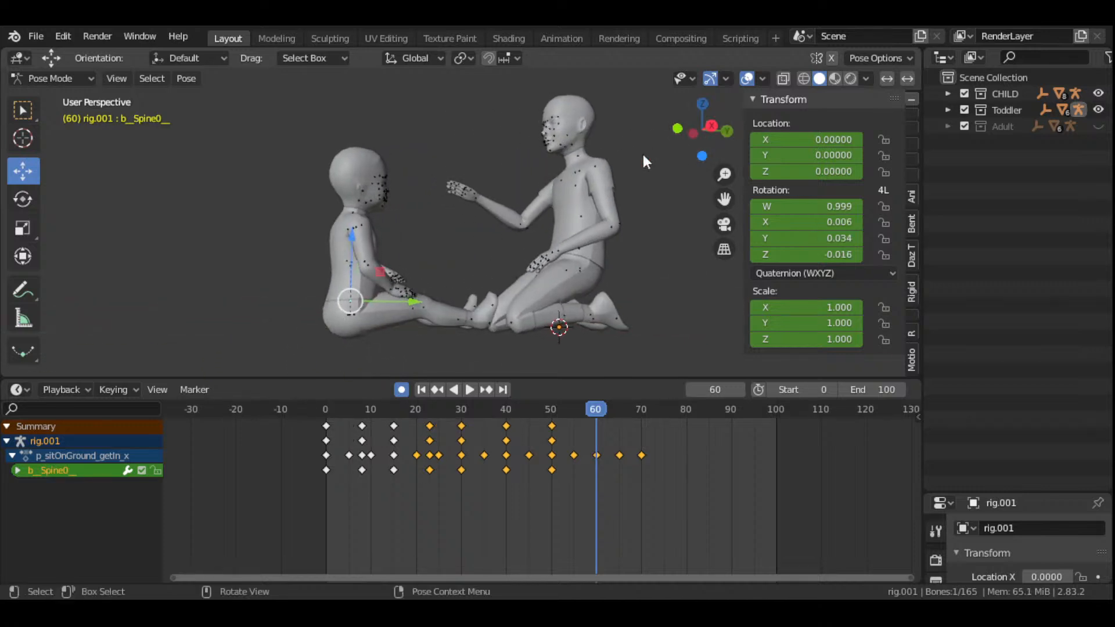
pyautogui.press('r')
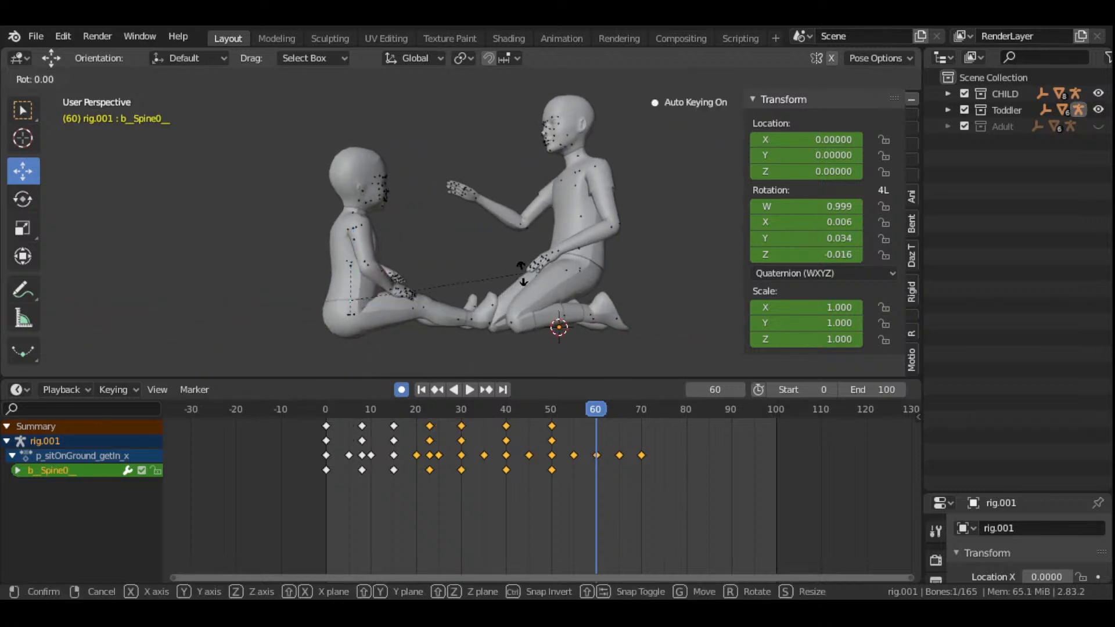
pyautogui.click(521, 265)
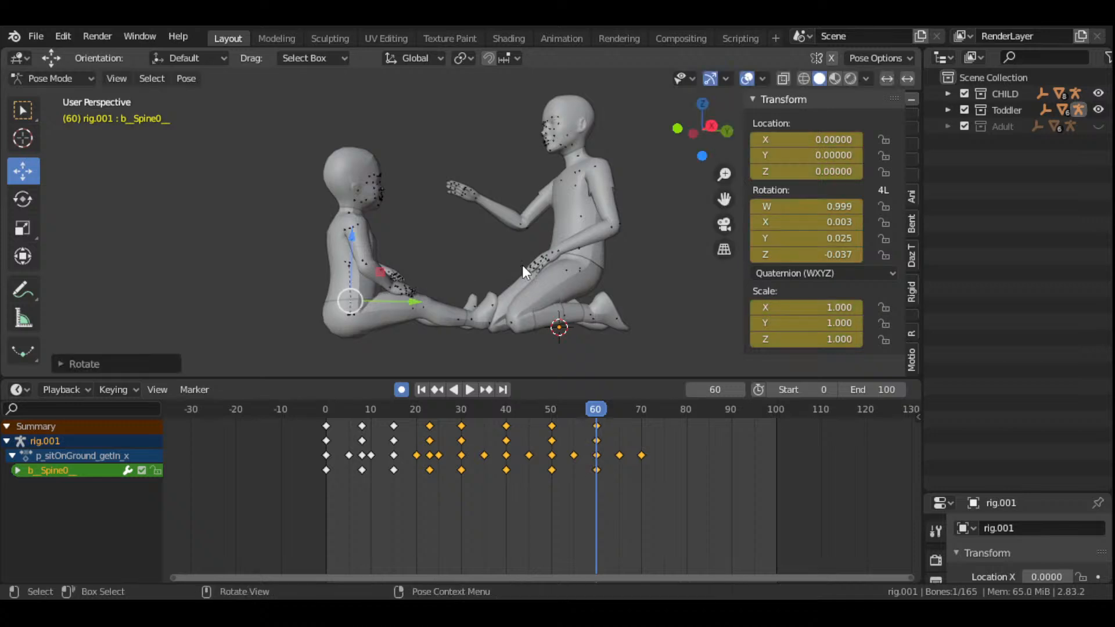
# - Rotate the seated figure's middle spine bone slightly forward at frame 60
pyautogui.moveTo(702, 129); pyautogui.dragTo(645, 134)
pyautogui.click(398, 267)
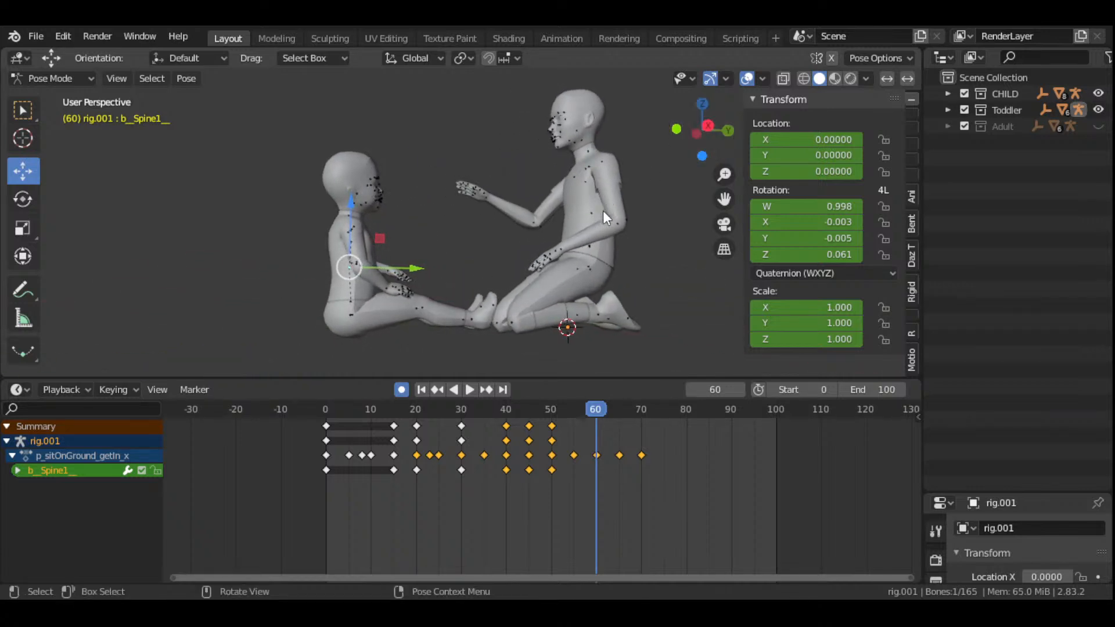
pyautogui.press('r')
pyautogui.click(612, 231)
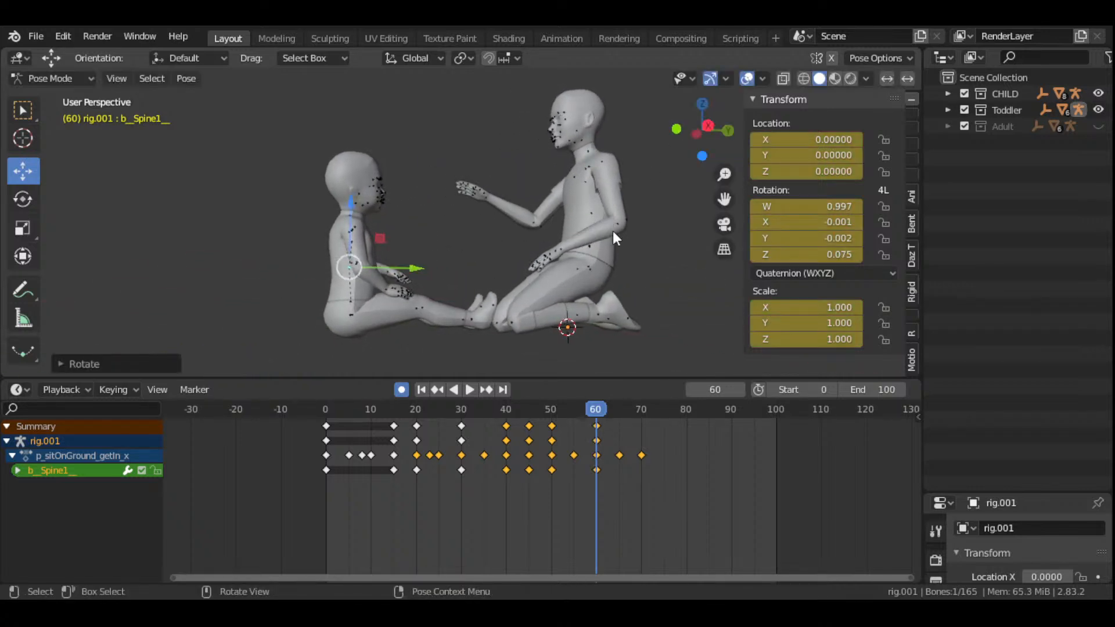
# - Rotate the seated figure's left upper arm upward at frame 60, lifting the forearm away from the lap
pyautogui.moveTo(711, 141); pyautogui.dragTo(723, 129)
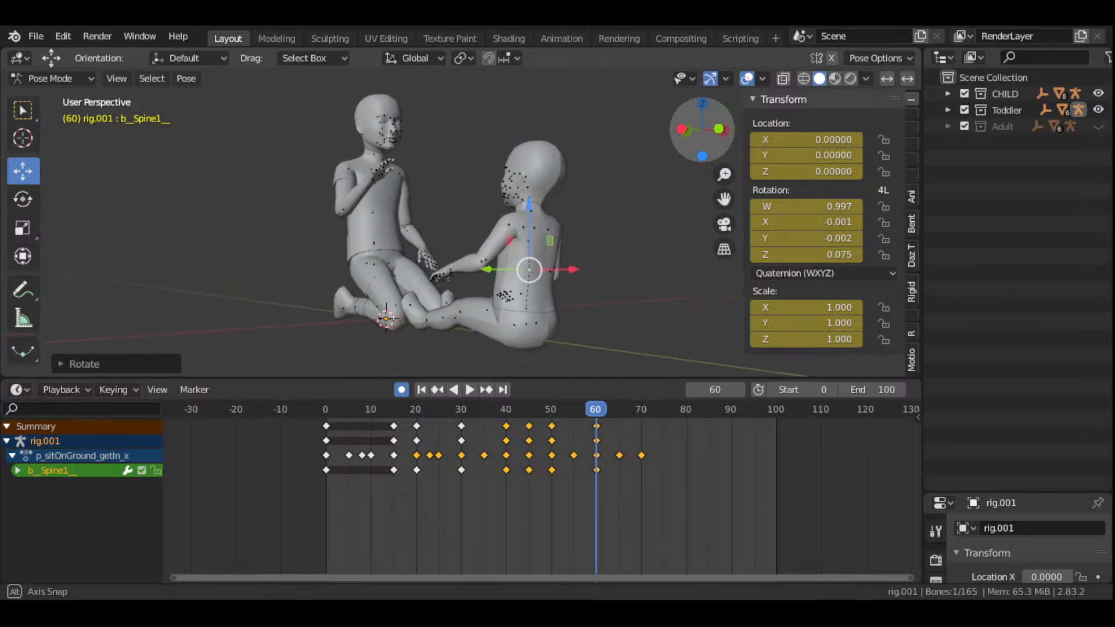
pyautogui.click(510, 226)
pyautogui.moveTo(685, 157); pyautogui.dragTo(697, 150)
pyautogui.press('r')
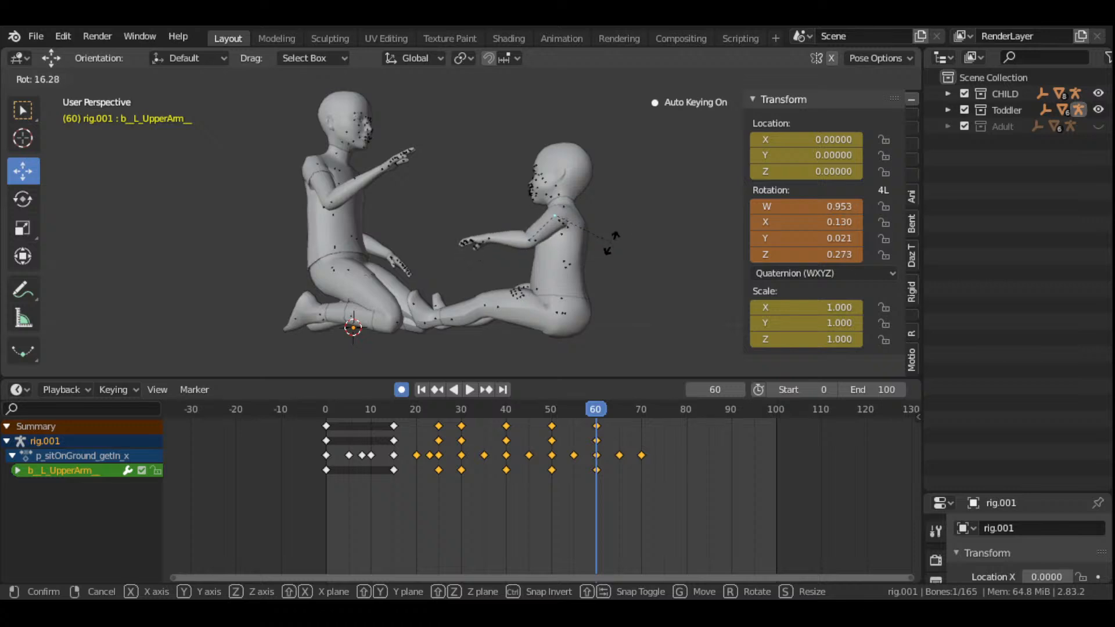
pyautogui.click(609, 248)
# - Check the seated figure's raised left arm from behind, inspecting its forearm keyframes and scrubbing back to frame 51
pyautogui.moveTo(696, 134); pyautogui.dragTo(728, 123)
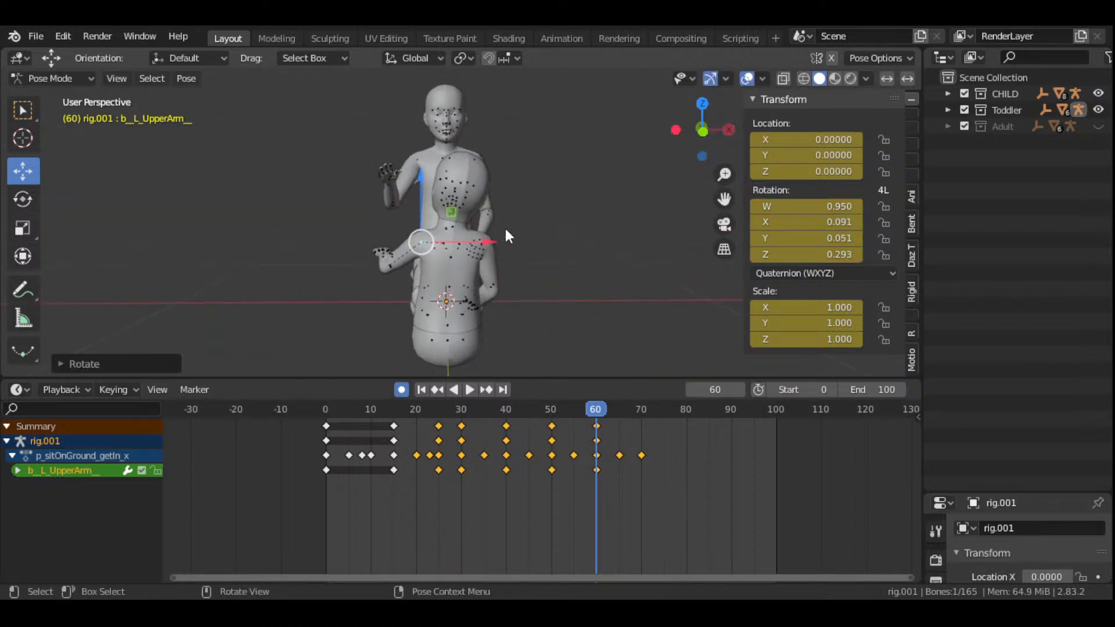
pyautogui.scroll(2, 395, 284)
pyautogui.click(352, 287)
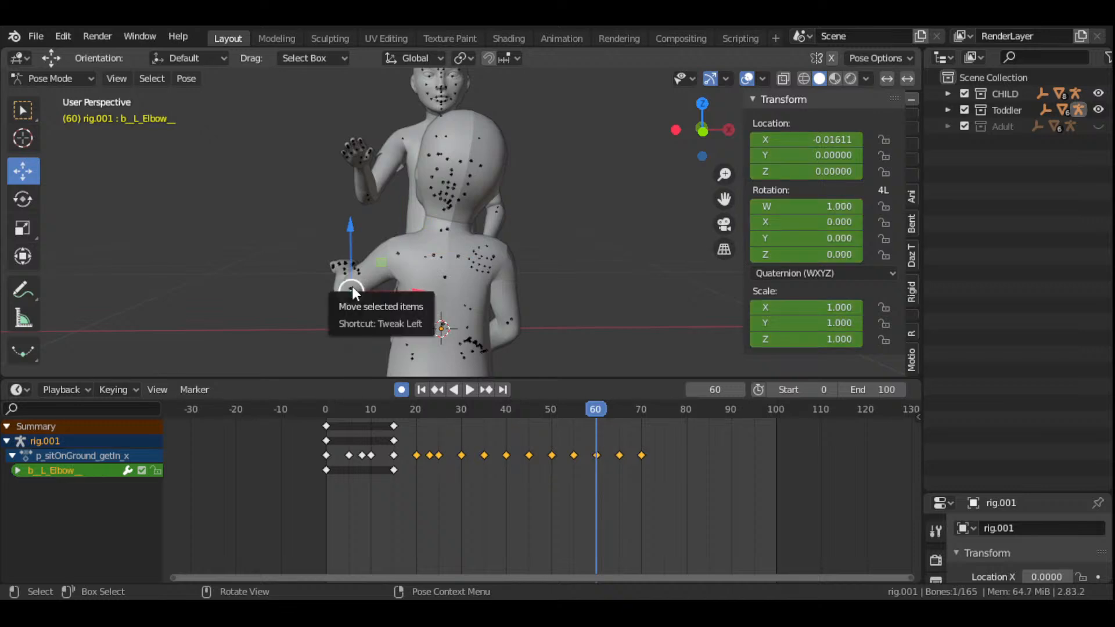
pyautogui.click(352, 286)
pyautogui.moveTo(702, 125); pyautogui.dragTo(734, 125)
pyautogui.scroll(-5, 532, 302)
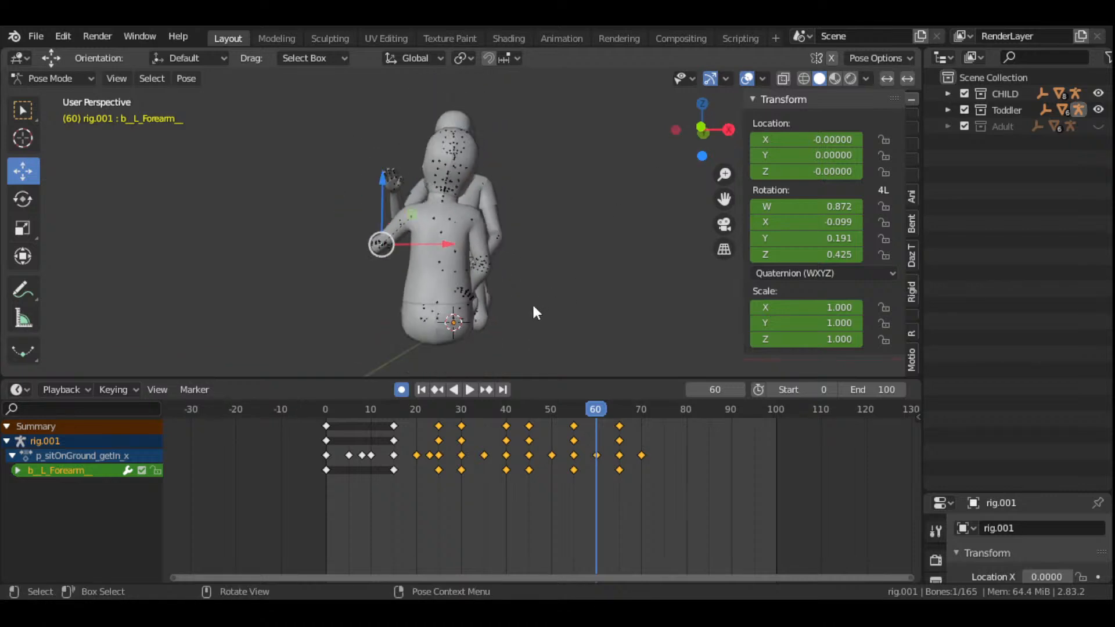
pyautogui.scroll(2, 490, 295)
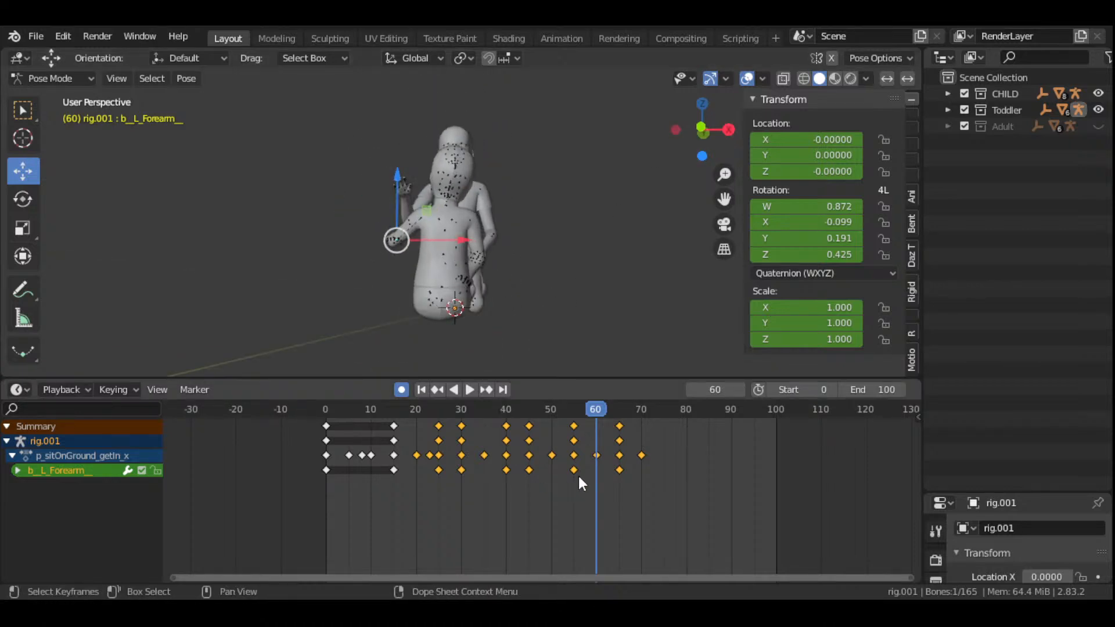
pyautogui.scroll(-3, 578, 476)
pyautogui.click(566, 415)
pyautogui.moveTo(566, 416); pyautogui.dragTo(552, 441)
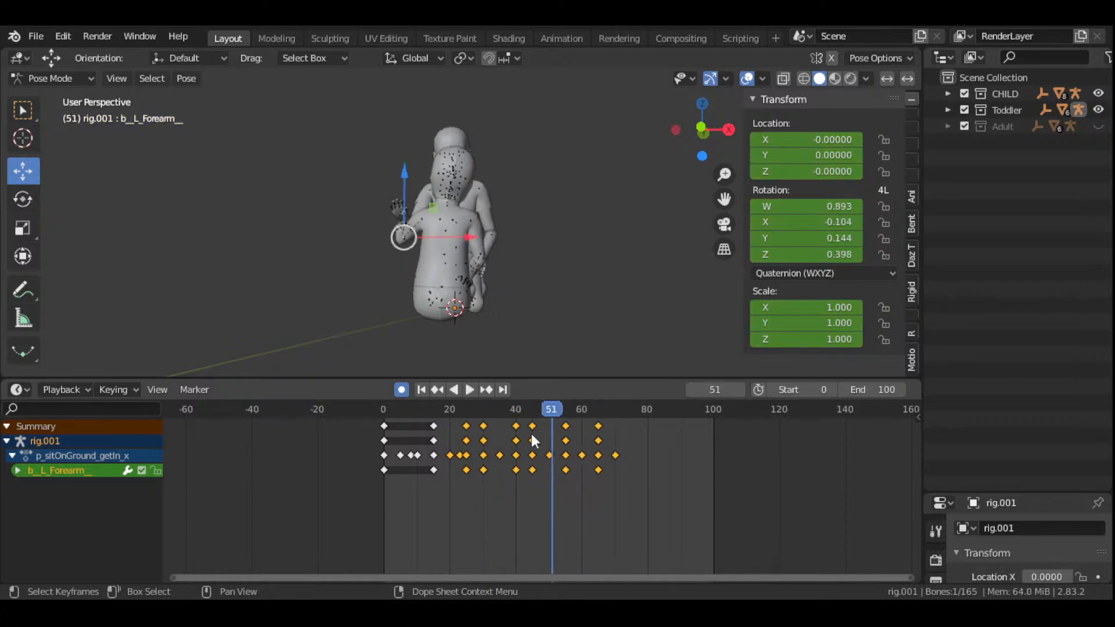
# - Rotate the seated figure's middle spine bone by about 4° at frame 60, viewed from behind
pyautogui.click(447, 255)
pyautogui.scroll(2, 451, 279)
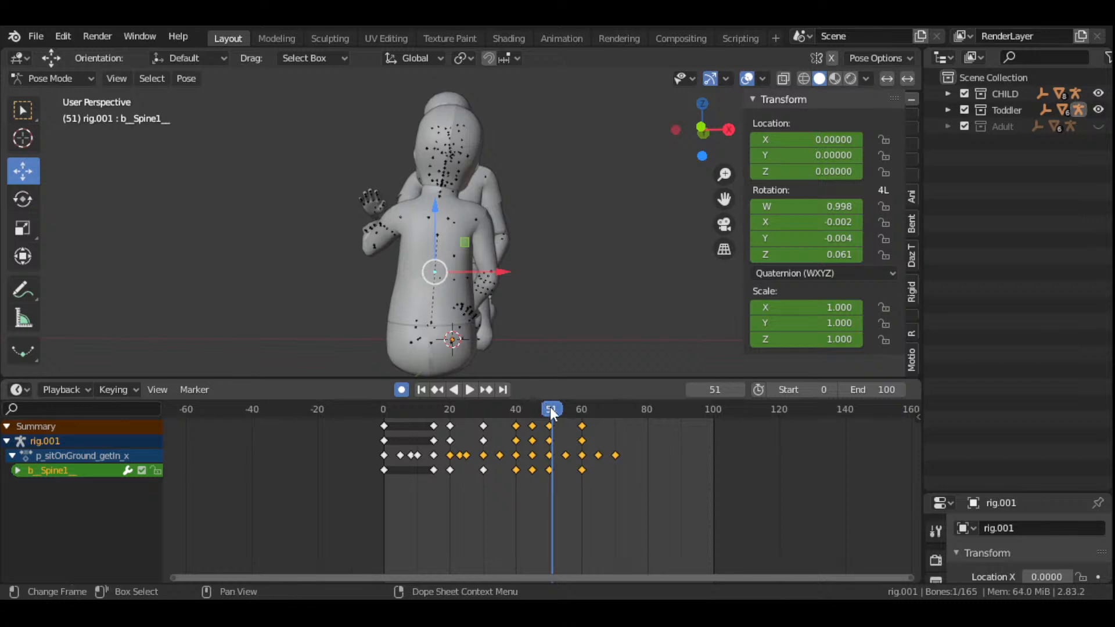
pyautogui.press('space')
pyautogui.moveTo(587, 411); pyautogui.dragTo(583, 414)
pyautogui.press('r')
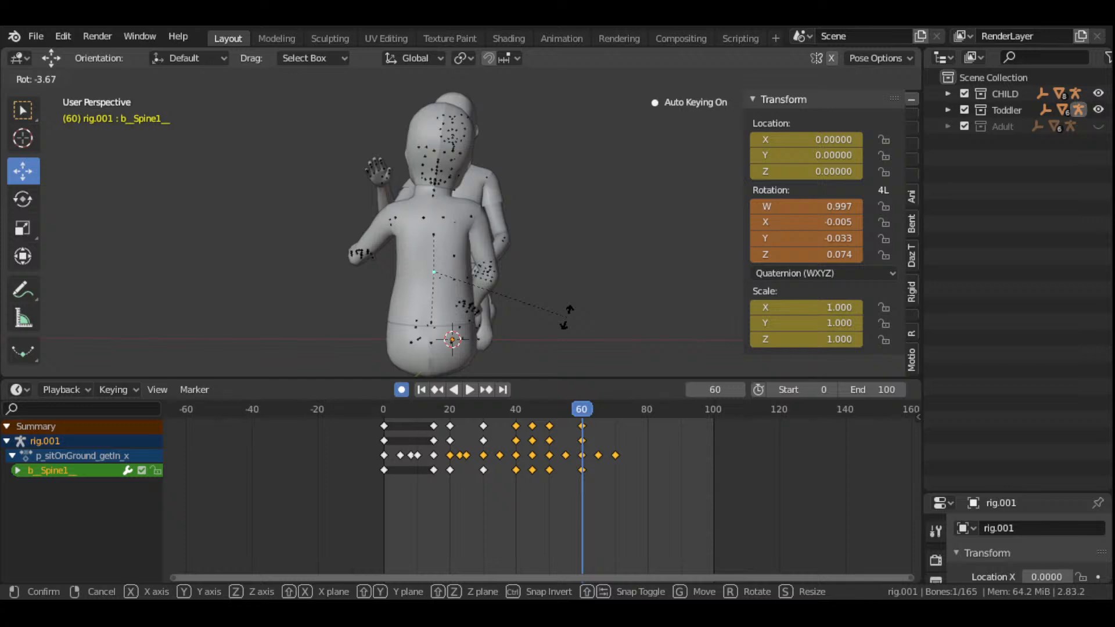
pyautogui.click(562, 317)
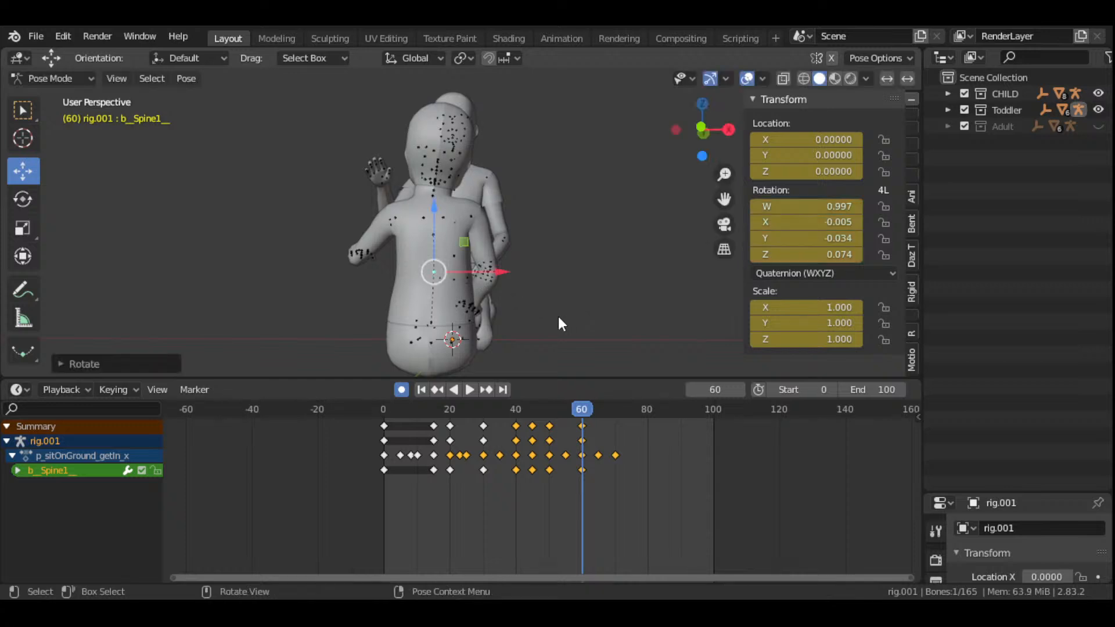
# - Rotate the seated figure's right clavicle slightly at frame 60 in the back view, shifting the arm resting on the lap
pyautogui.moveTo(703, 129); pyautogui.dragTo(676, 130)
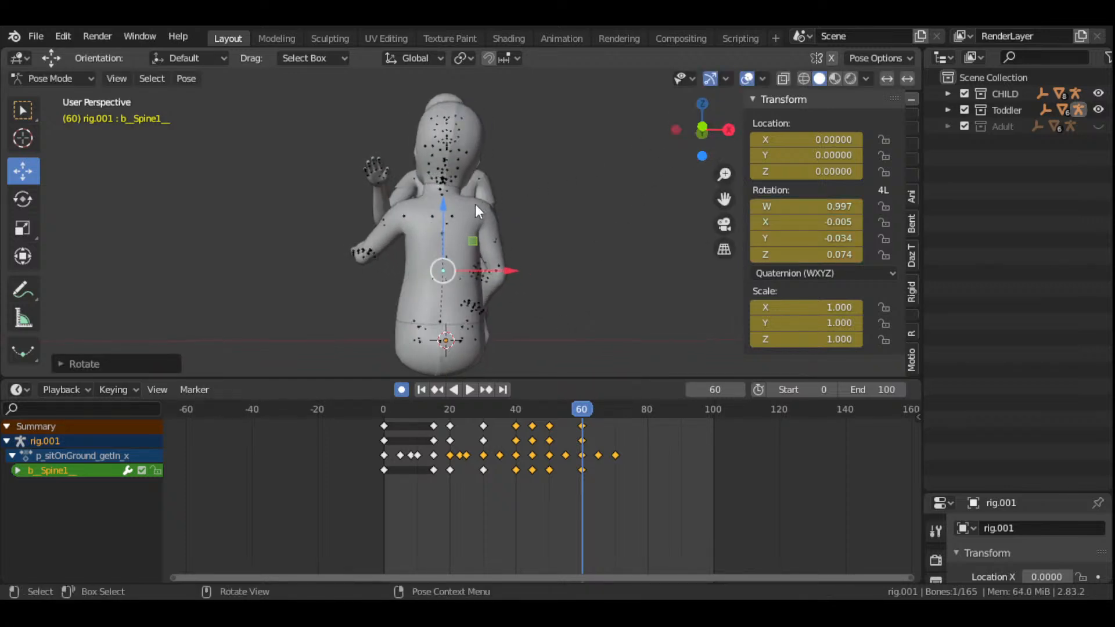
pyautogui.click(457, 215)
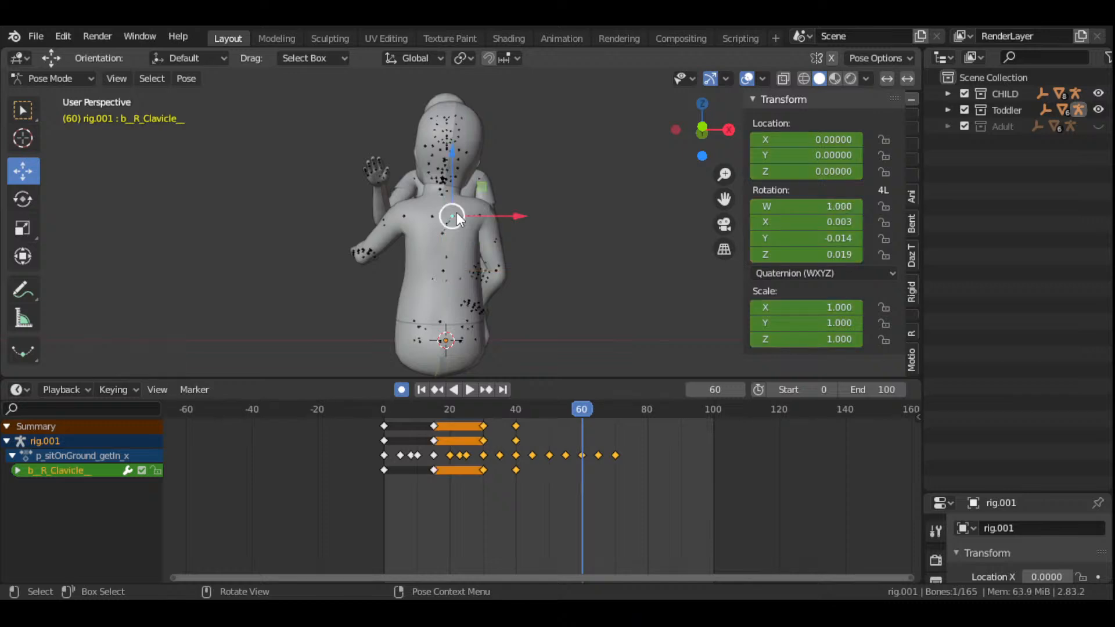
pyautogui.press('r')
pyautogui.click(595, 226)
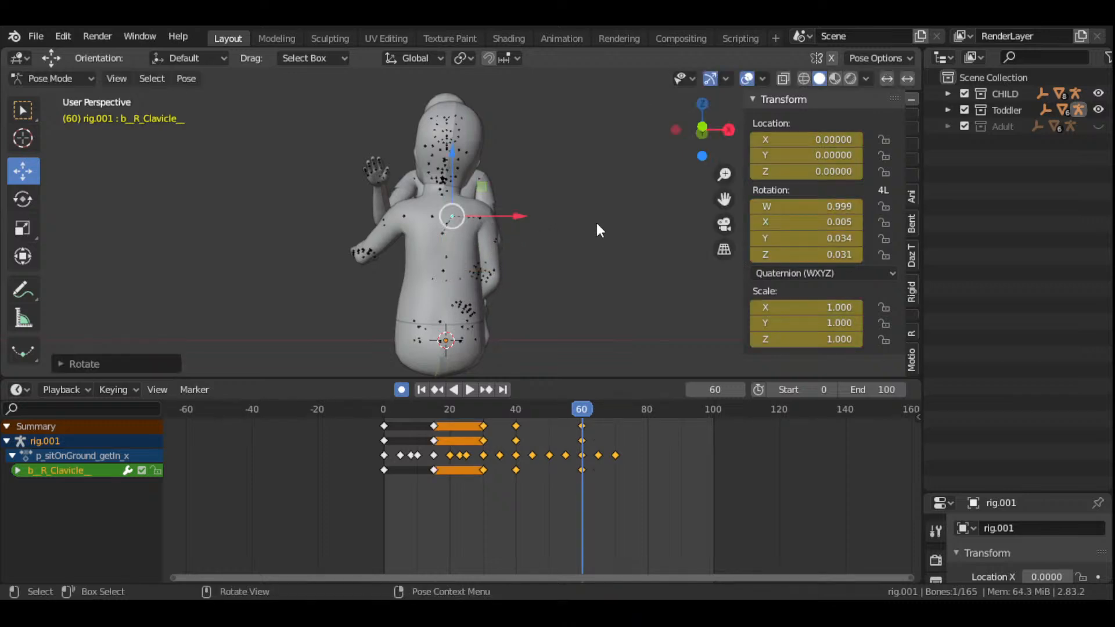
# - Examine the seated figure's shoulders and both figures' arm poses at frame 60 from the front, side and behind the kneeling figure
pyautogui.moveTo(706, 145)
pyautogui.mouseDown()
pyautogui.moveTo(717, 128)
pyautogui.moveTo(711, 145)
pyautogui.mouseUp()
pyautogui.scroll(6, 491, 222)
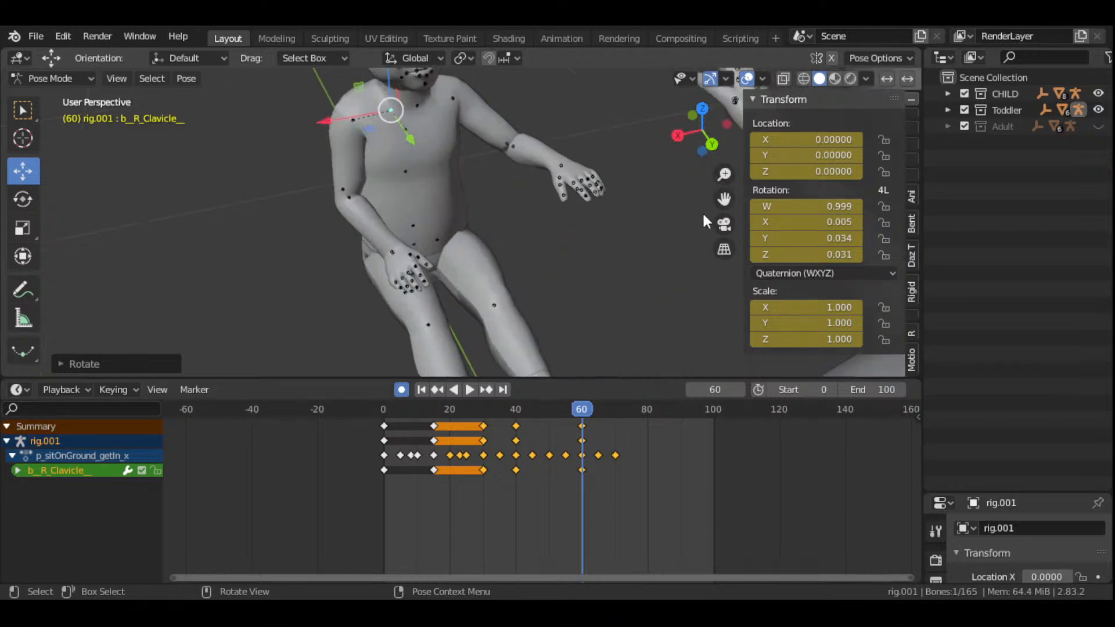
pyautogui.moveTo(726, 200); pyautogui.dragTo(743, 247)
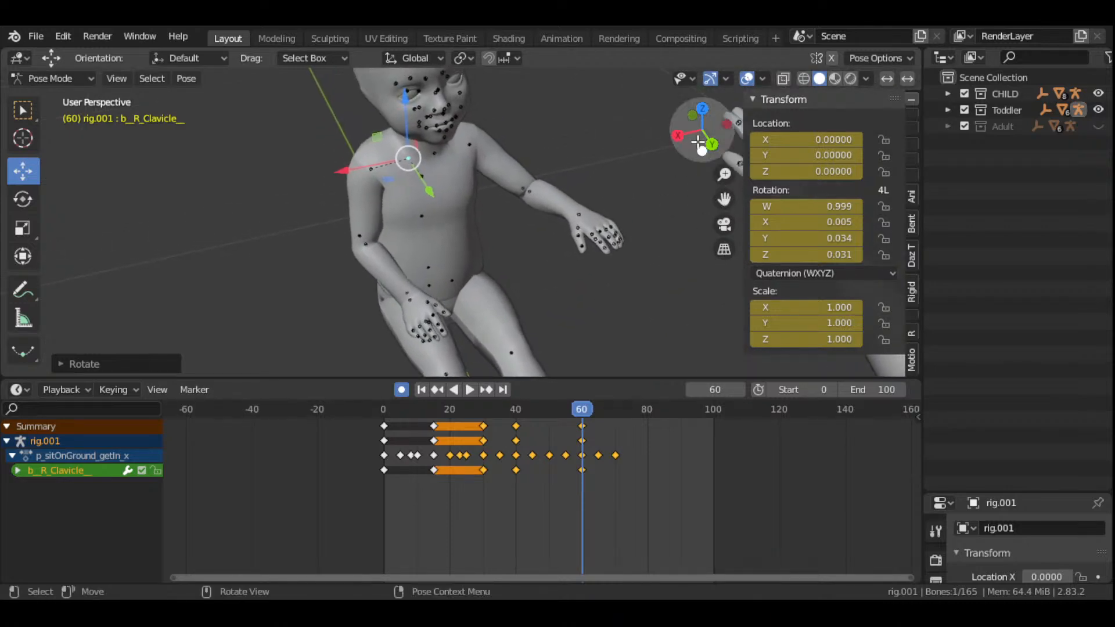
pyautogui.moveTo(702, 144); pyautogui.dragTo(680, 138)
pyautogui.scroll(3, 503, 239)
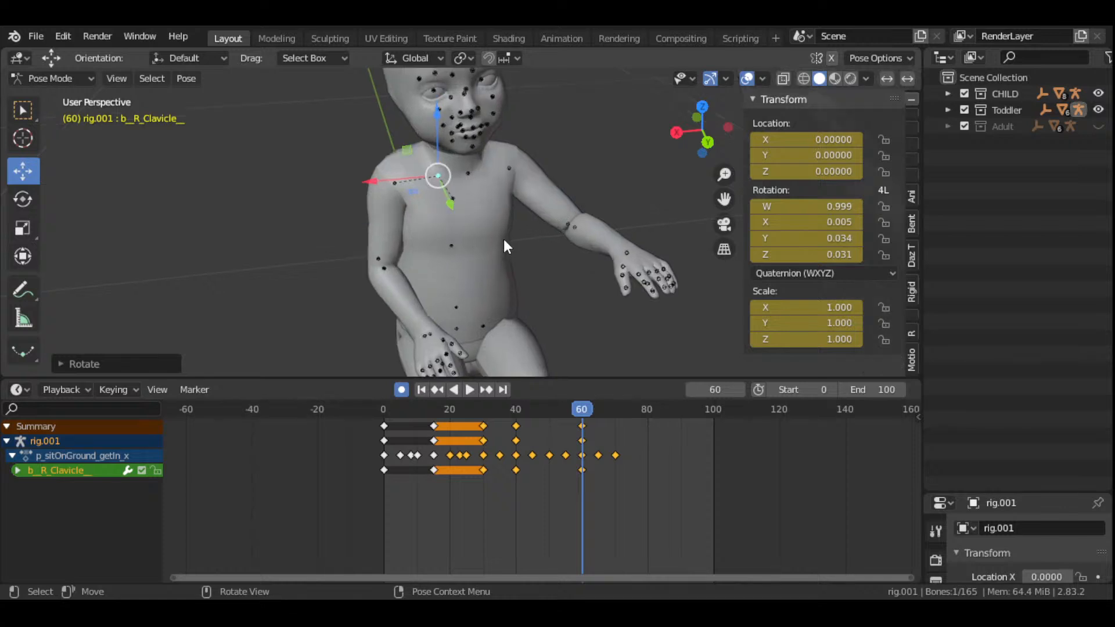
pyautogui.moveTo(724, 199); pyautogui.dragTo(671, 137)
pyautogui.scroll(-1, 617, 216)
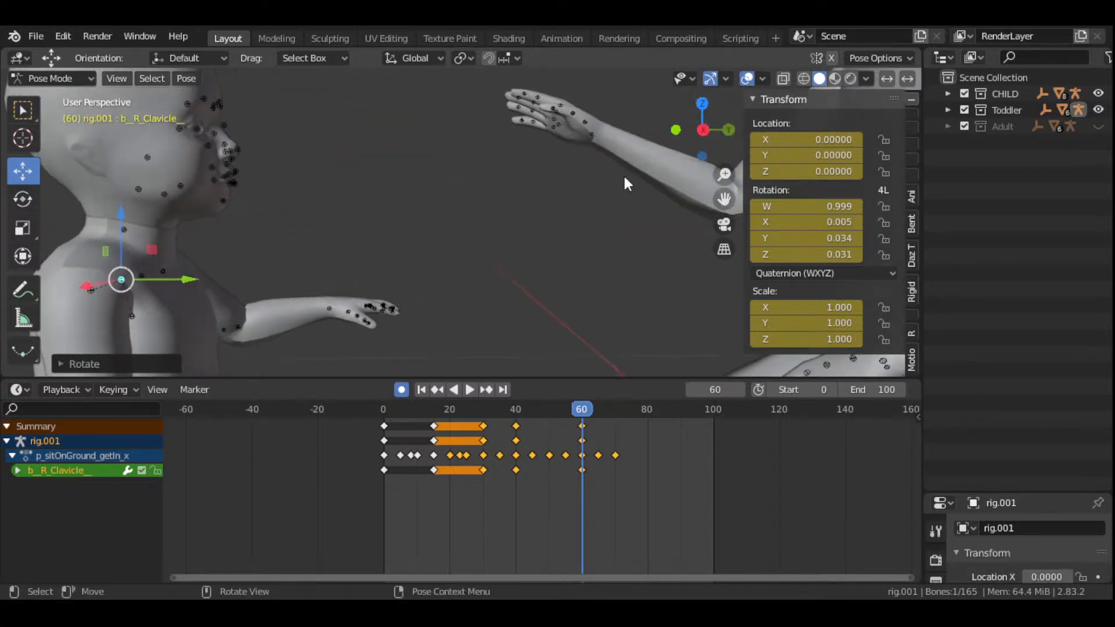
pyautogui.scroll(-5, 622, 173)
pyautogui.scroll(5, 551, 230)
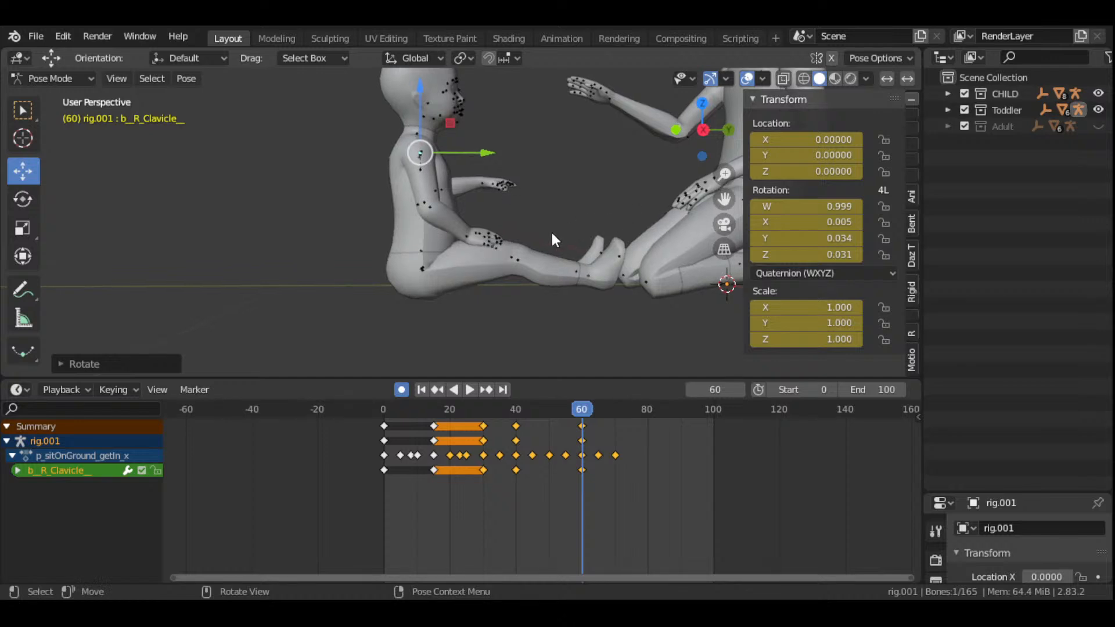
pyautogui.scroll(-5, 552, 241)
pyautogui.moveTo(698, 155); pyautogui.dragTo(523, 191)
pyautogui.scroll(-3, 521, 235)
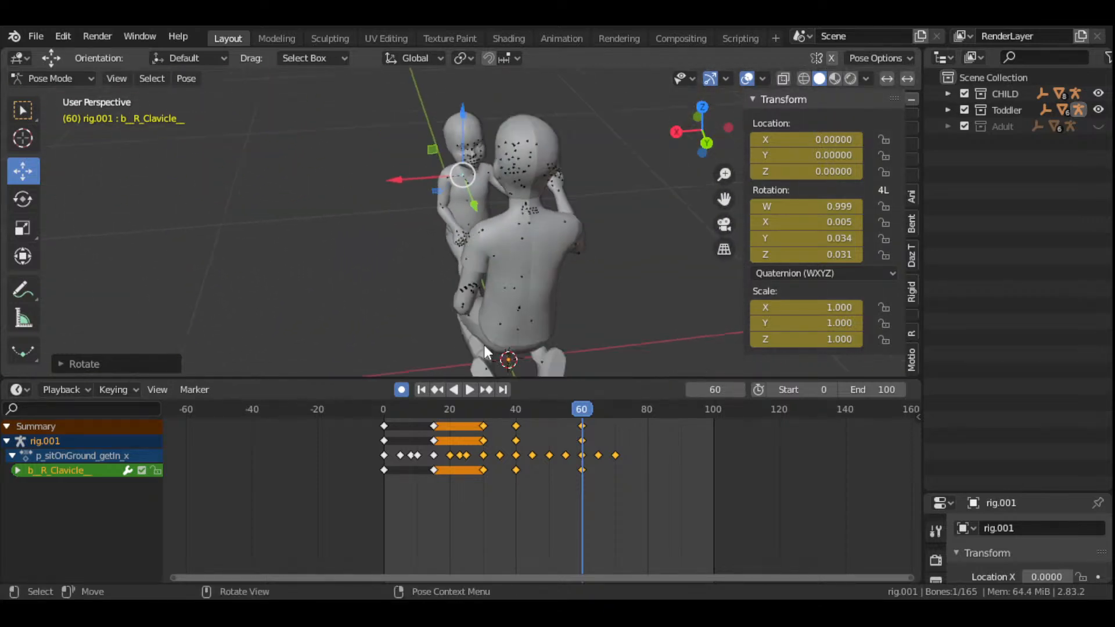
# - Play the animation from frame 0, scrub on to frame 60, and inspect both figures' poses from behind the seated figure
pyautogui.click(422, 390)
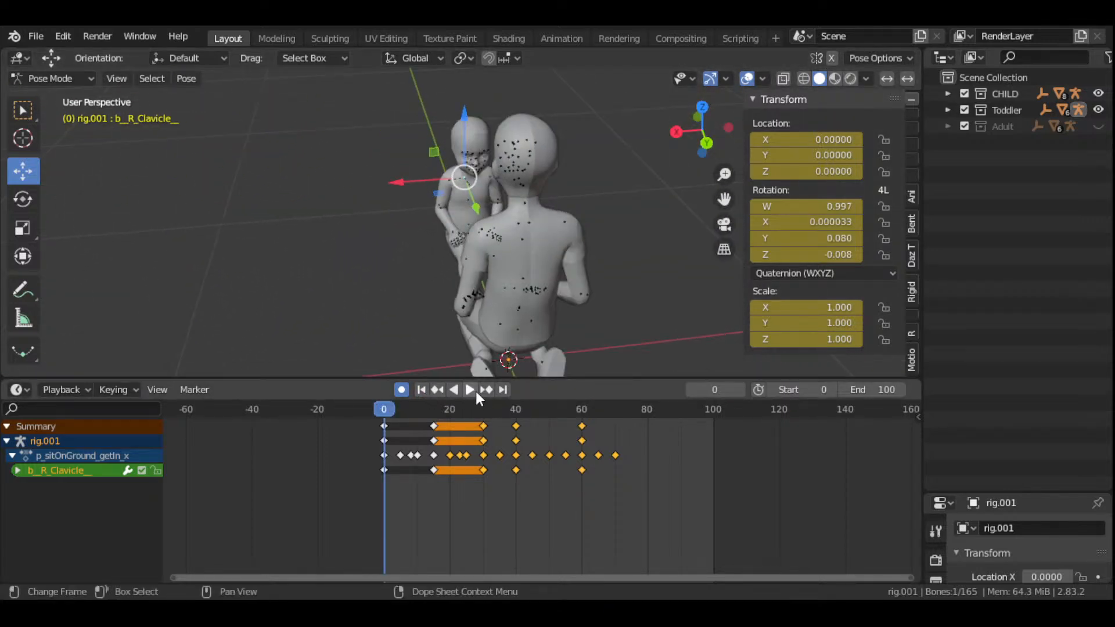
pyautogui.click(471, 390)
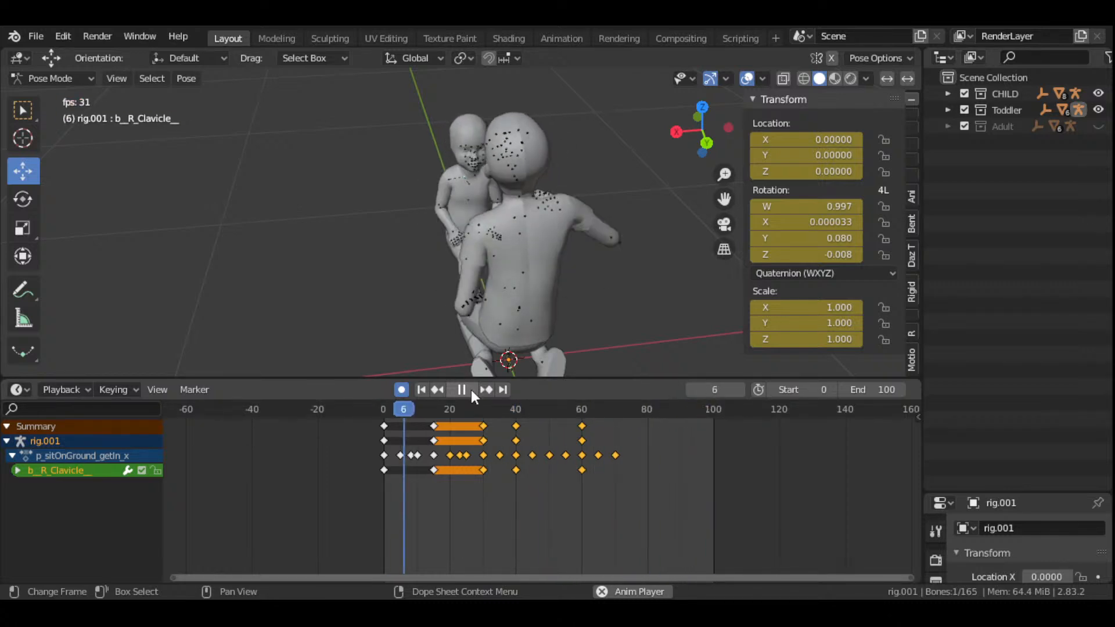
pyautogui.click(472, 390)
pyautogui.moveTo(728, 192); pyautogui.dragTo(765, 227)
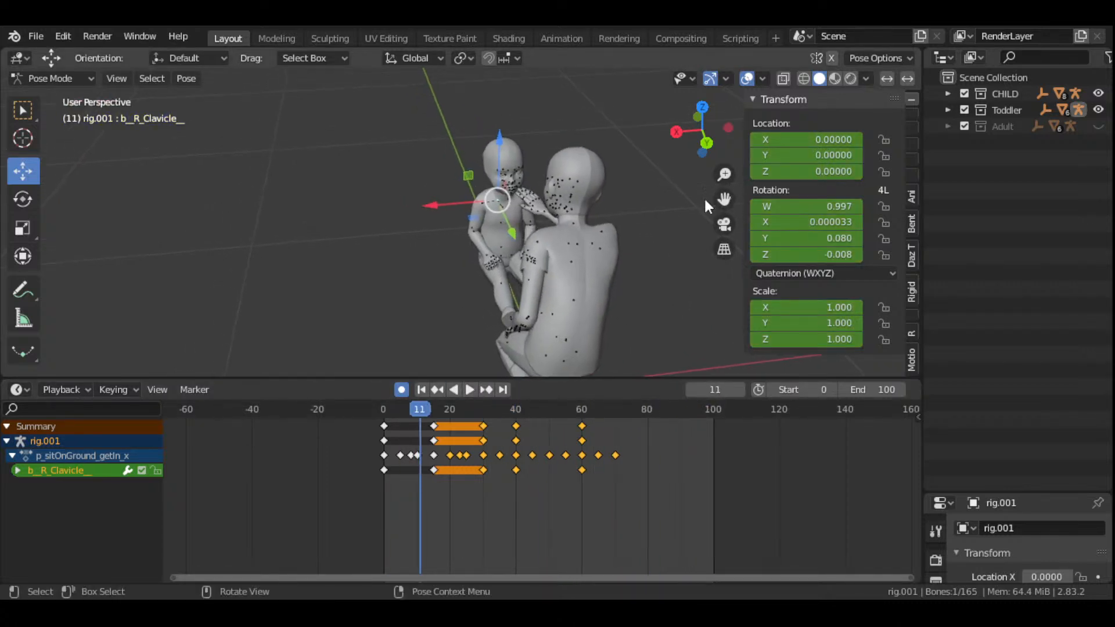
pyautogui.moveTo(422, 413); pyautogui.dragTo(583, 426)
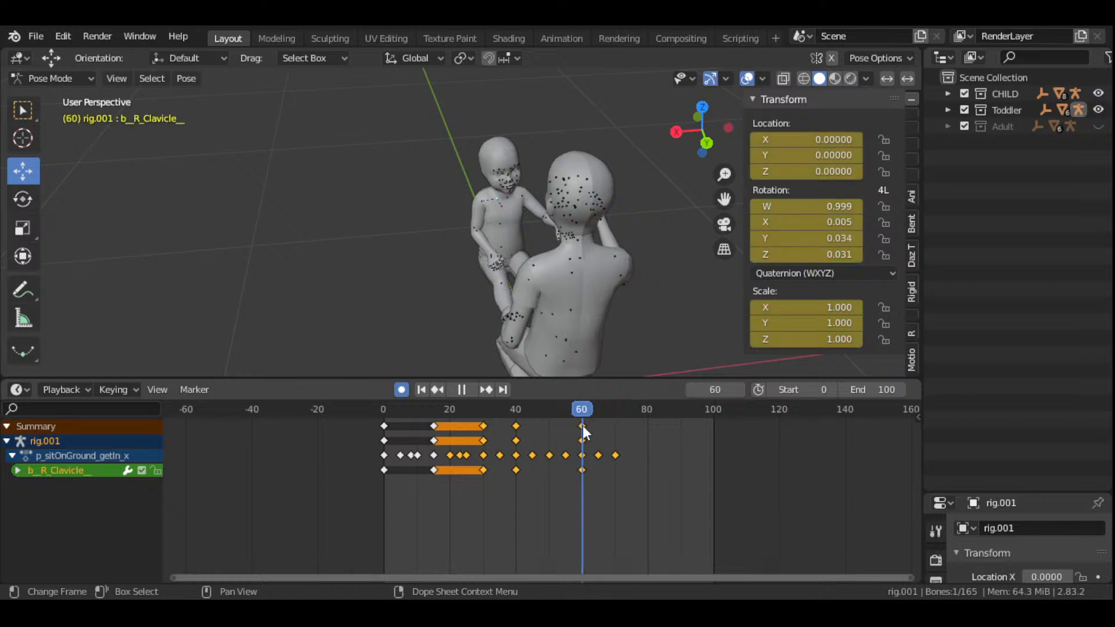
pyautogui.moveTo(699, 116); pyautogui.dragTo(580, 121)
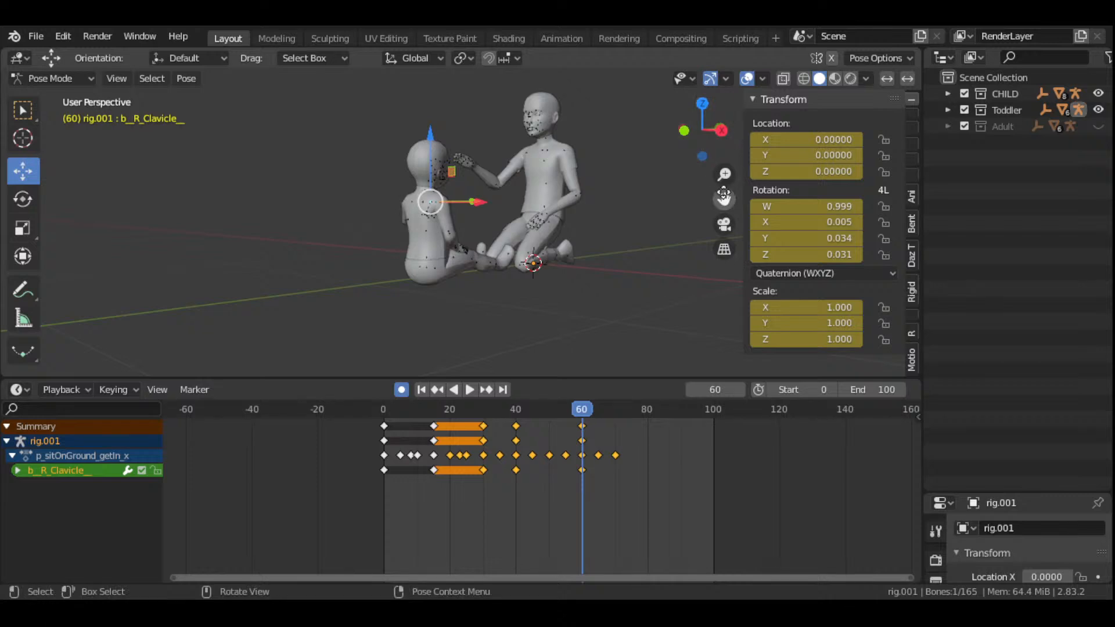
pyautogui.moveTo(724, 199); pyautogui.dragTo(696, 237)
pyautogui.scroll(3, 483, 292)
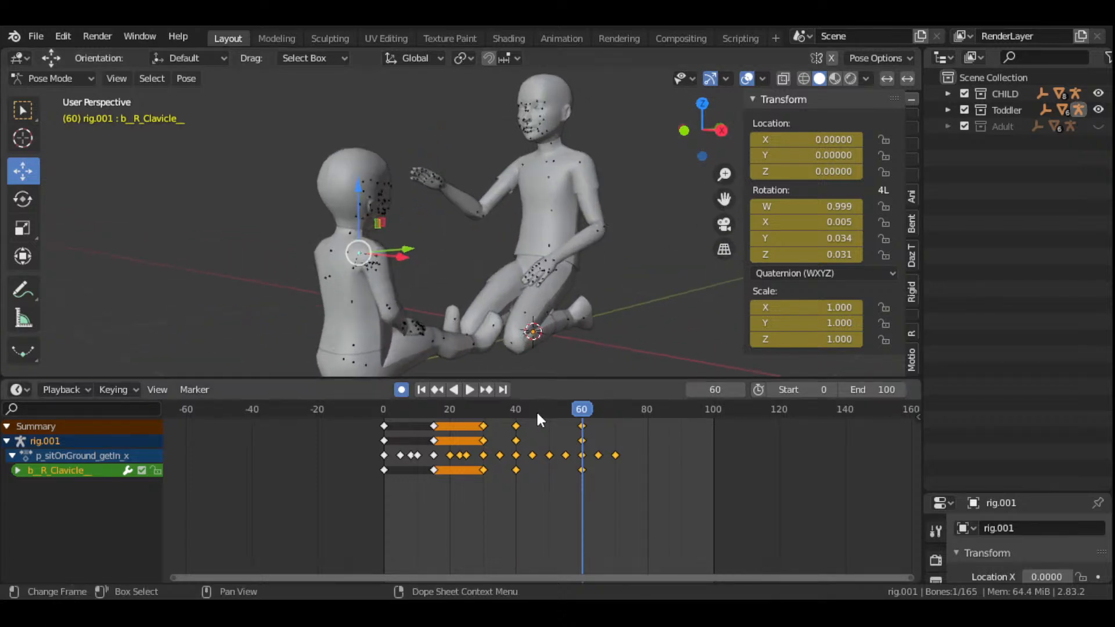
# - Review both figures' arm motion between frames 40 and 60 from behind the seated figure, stopping at frame 50
pyautogui.click(515, 416)
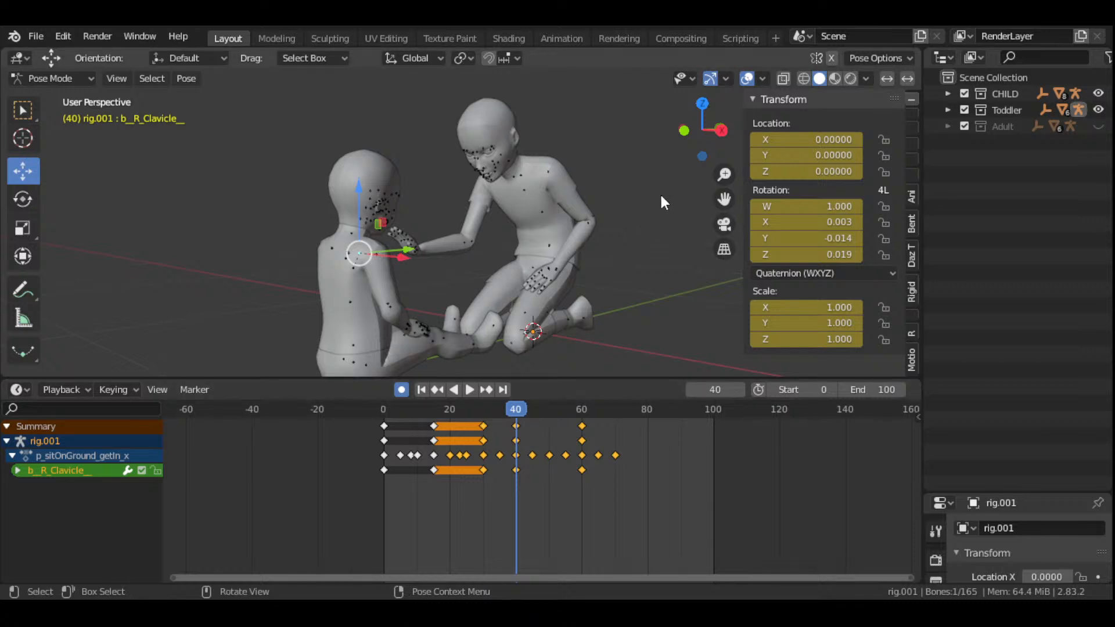
pyautogui.moveTo(703, 129); pyautogui.dragTo(607, 137)
pyautogui.press('space')
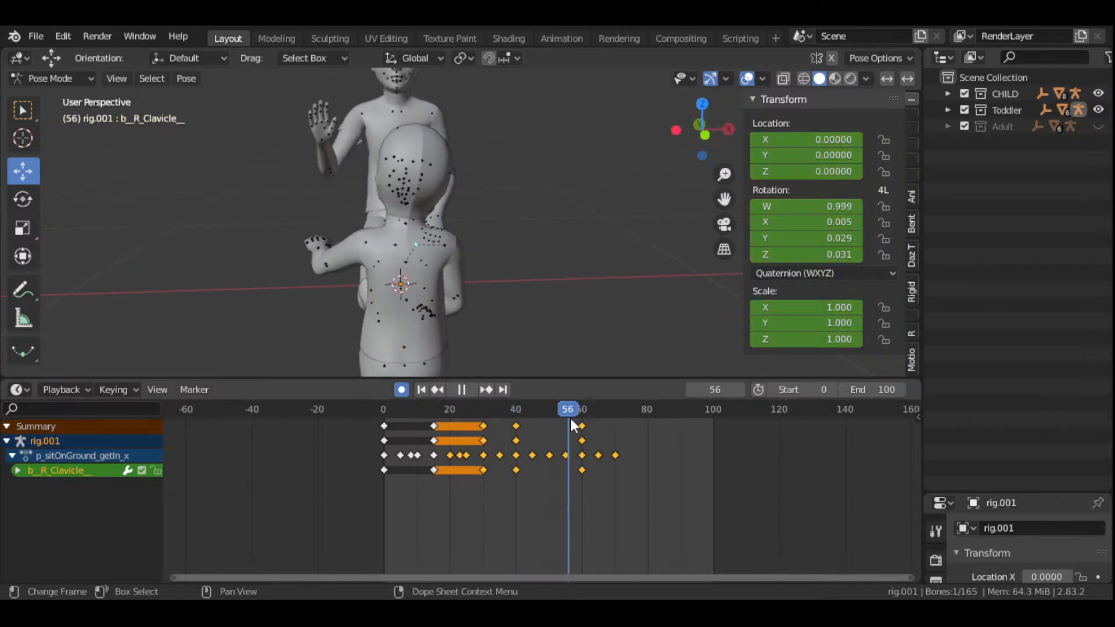
pyautogui.moveTo(575, 427); pyautogui.dragTo(548, 437)
pyautogui.press('space')
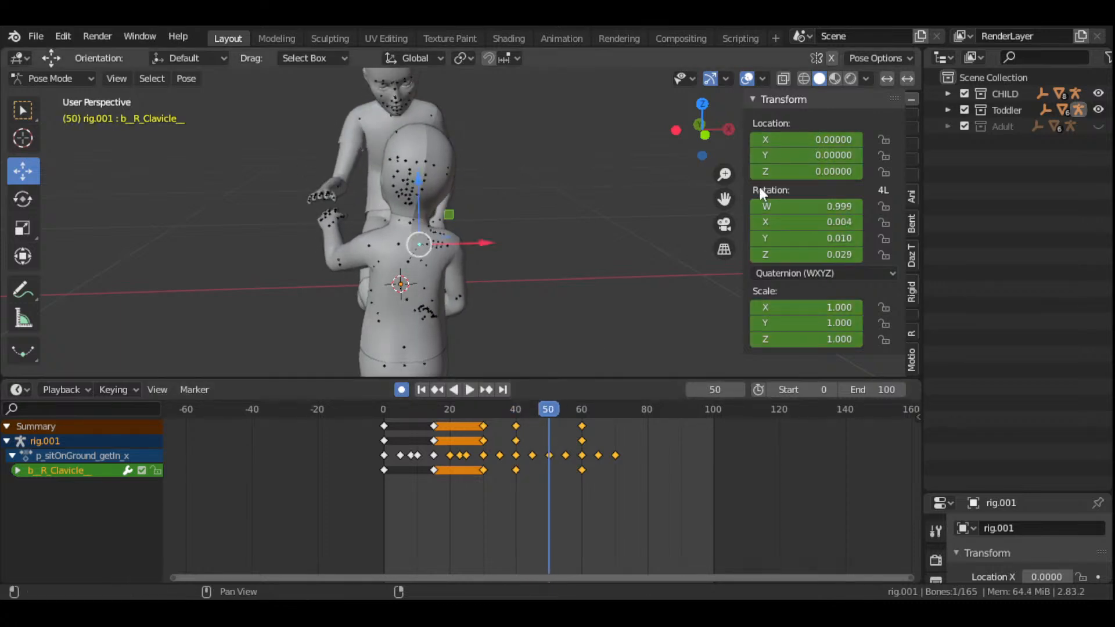
# - Rotate the seated figure's left hand upward at frame 50 so its palm faces the kneeling figure
pyautogui.moveTo(704, 126); pyautogui.dragTo(453, 218)
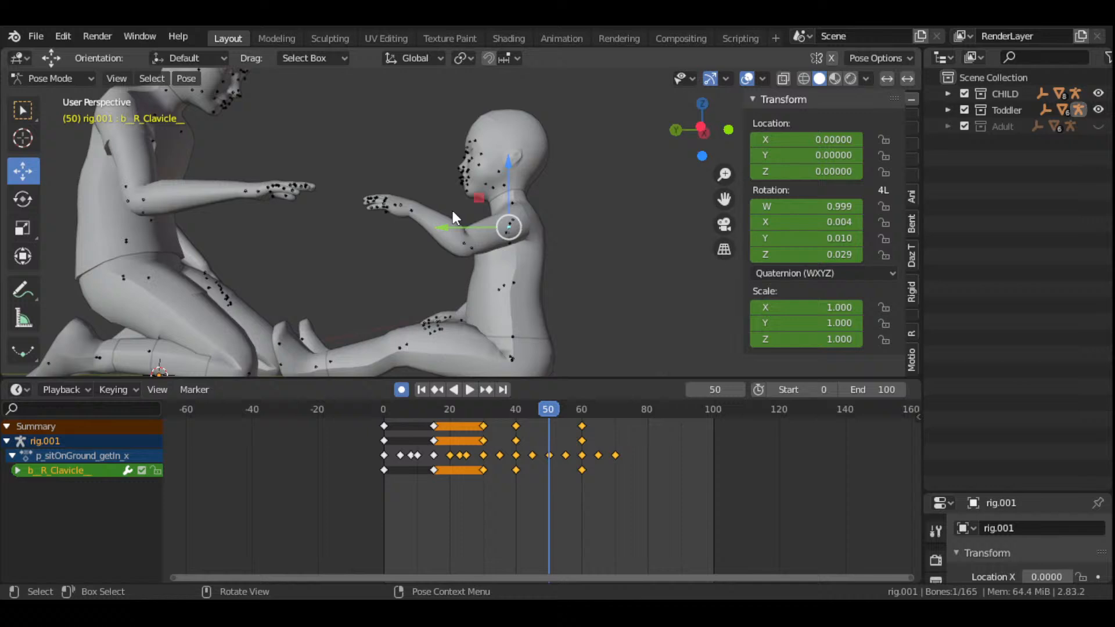
pyautogui.click(413, 213)
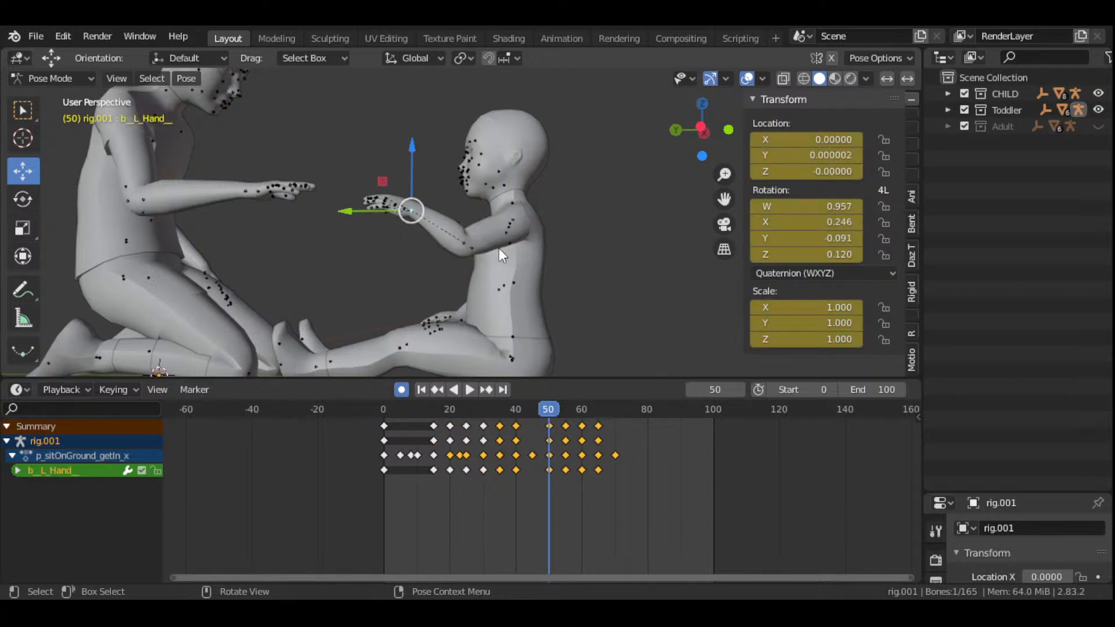
pyautogui.press('r')
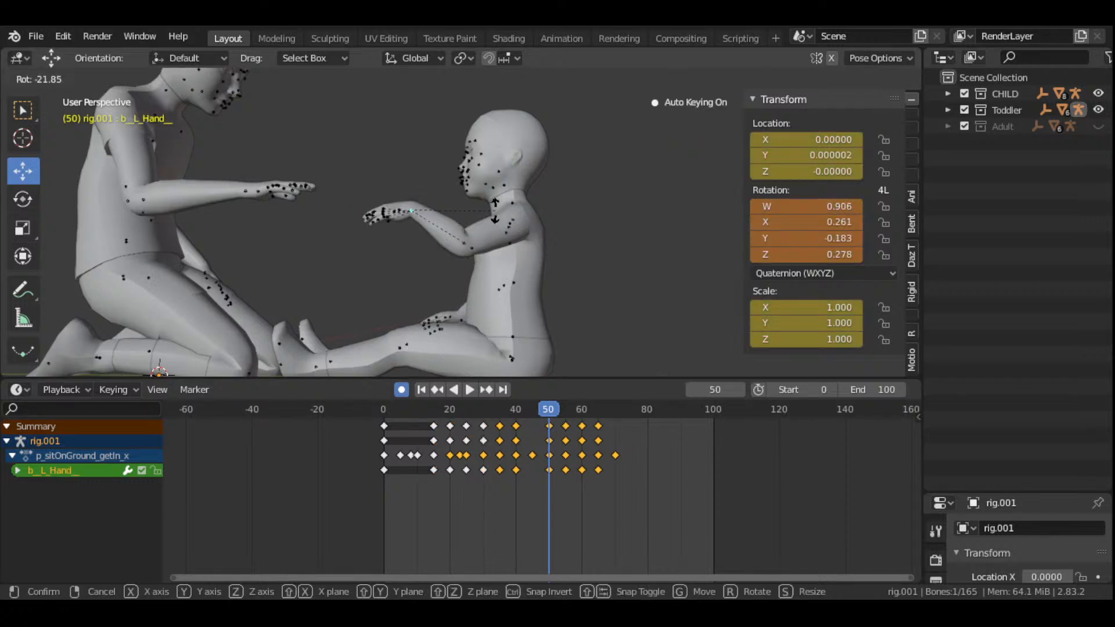
pyautogui.click(462, 279)
pyautogui.moveTo(691, 125)
pyautogui.mouseDown()
pyautogui.moveTo(575, 178)
pyautogui.moveTo(520, 153)
pyautogui.moveTo(686, 125)
pyautogui.mouseUp()
pyautogui.press('r')
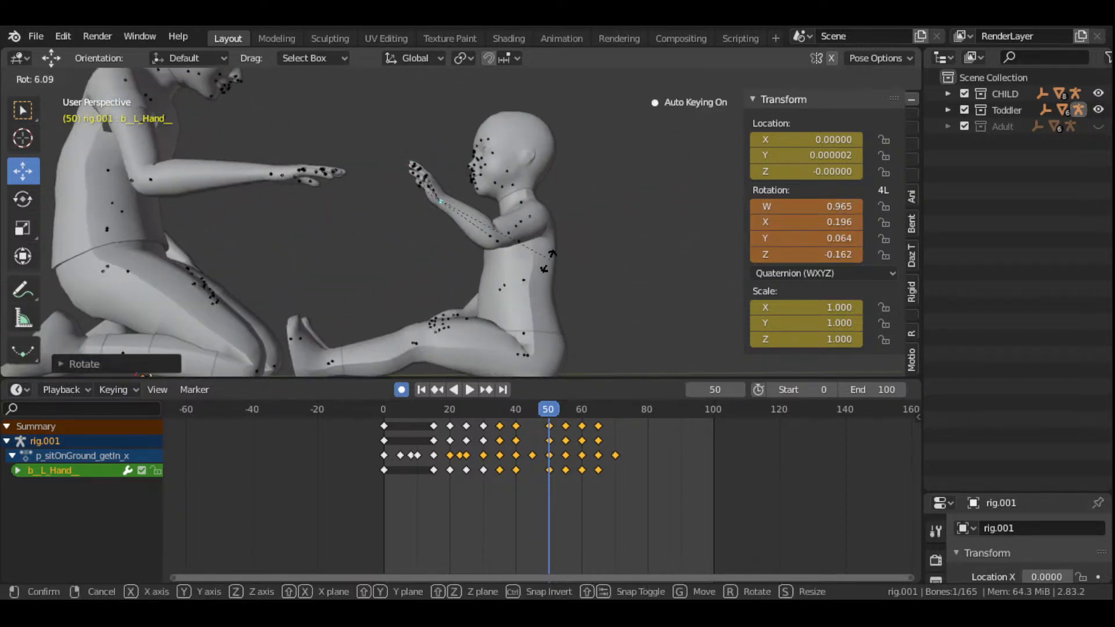
pyautogui.click(533, 280)
# - Scrub from frame 40 to 68 to check the seated figure's left-hand motion, and view both figures from an angle
pyautogui.click(517, 413)
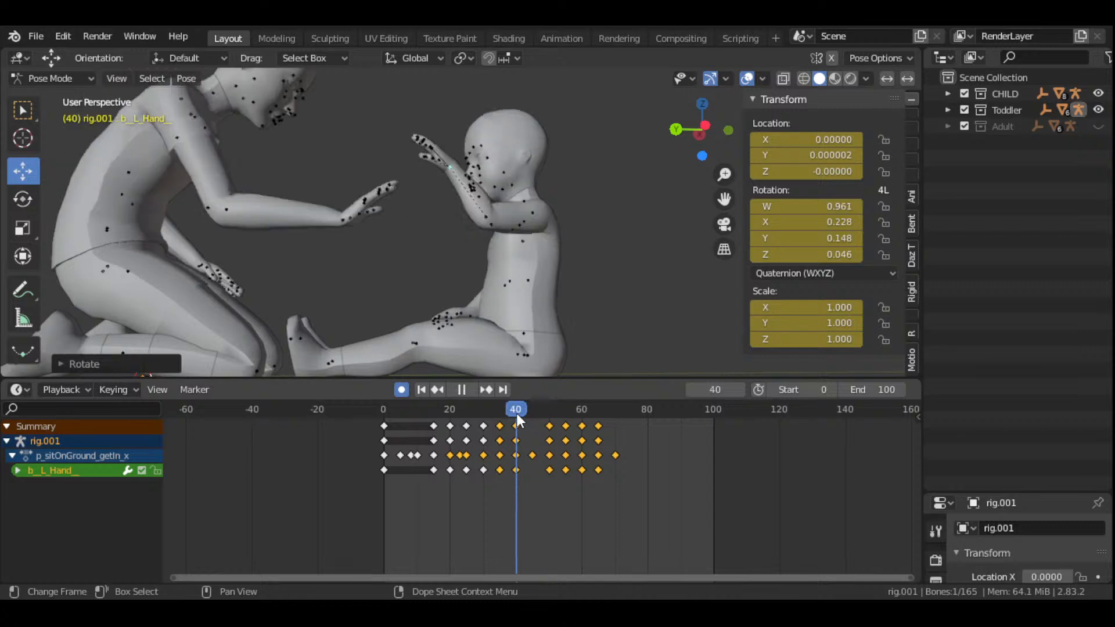
pyautogui.press('space')
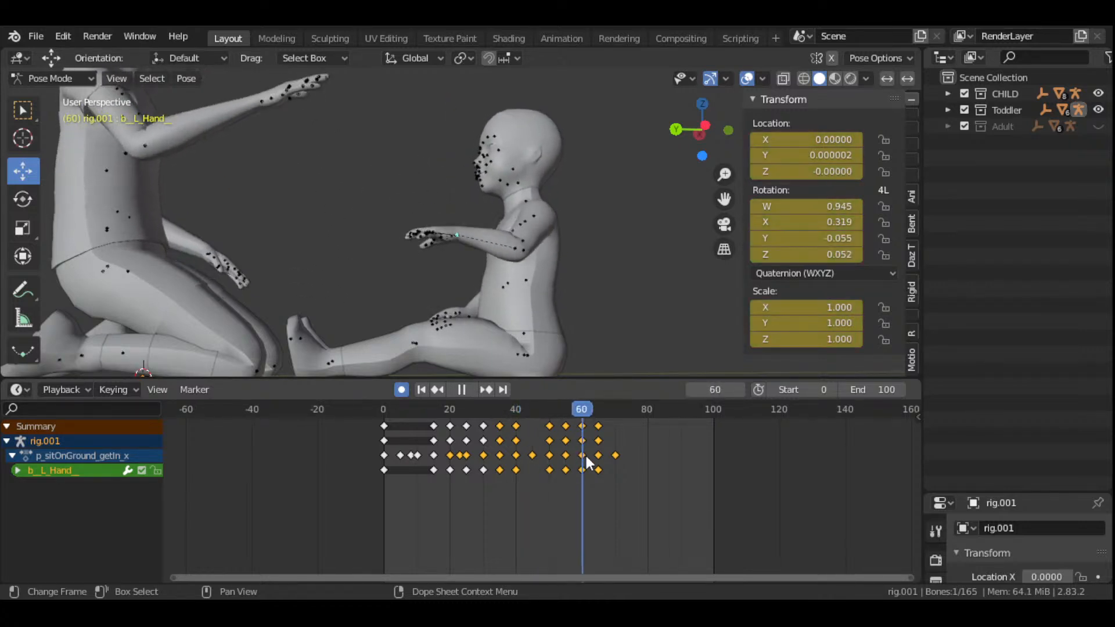
pyautogui.press('space')
pyautogui.scroll(-6, 570, 243)
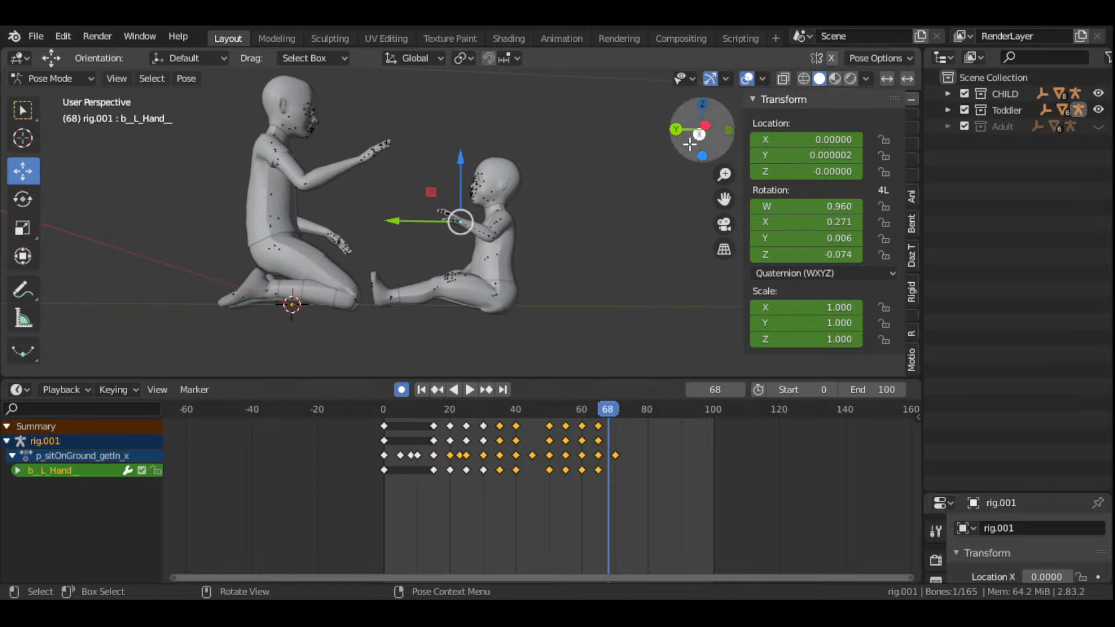
pyautogui.moveTo(702, 130); pyautogui.dragTo(633, 142)
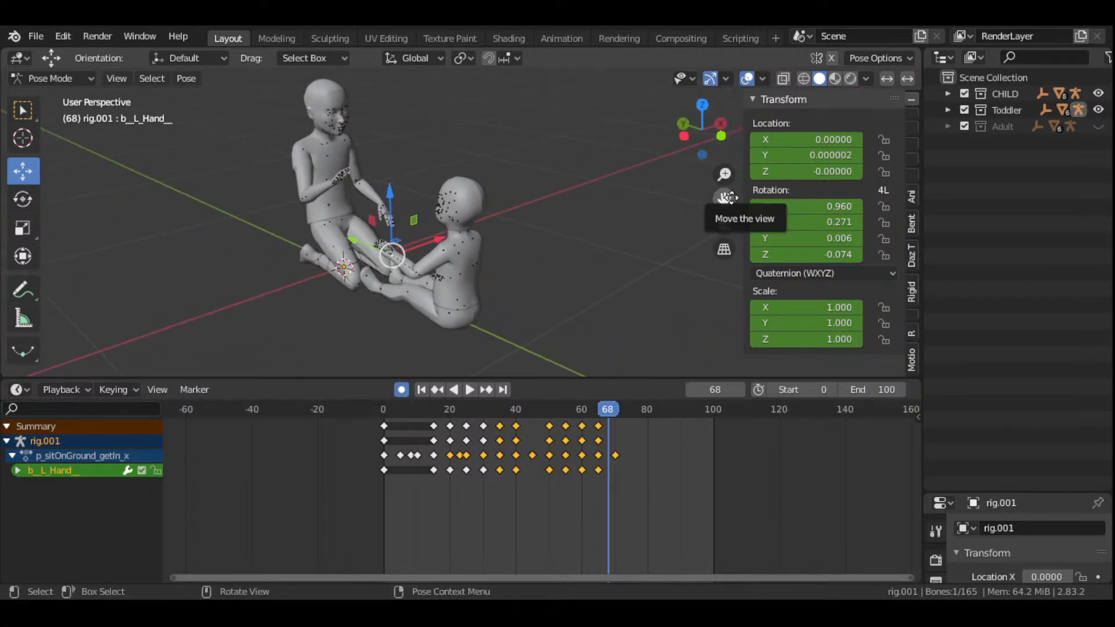
pyautogui.moveTo(724, 199); pyautogui.dragTo(607, 305)
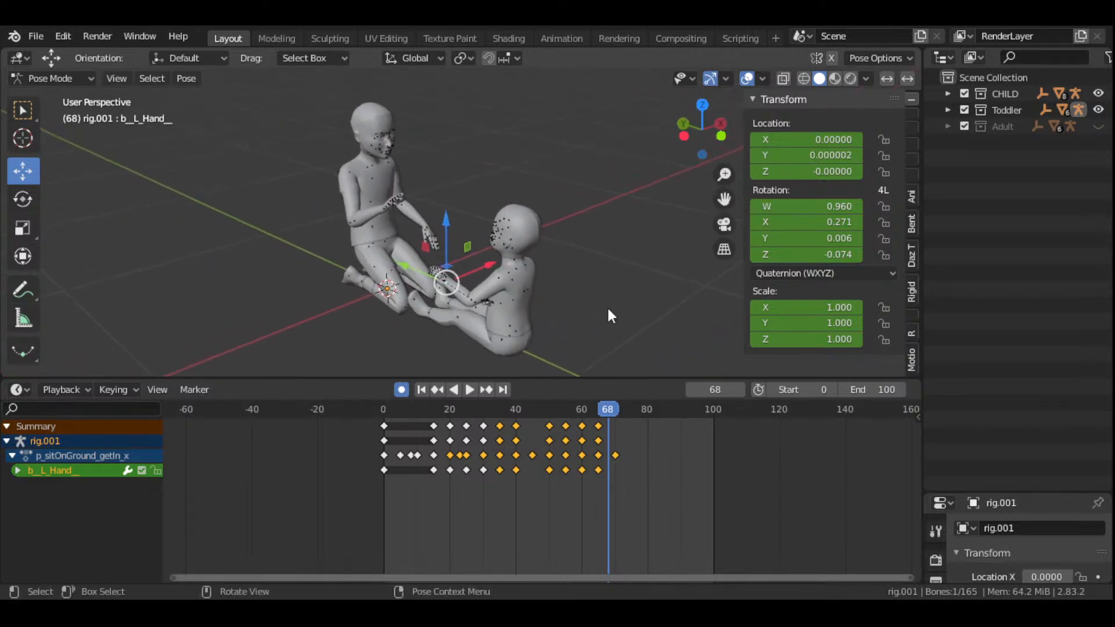
# - Play the animation from frame 0, and replay both figures' motion from frame 59 onward
pyautogui.click(421, 390)
pyautogui.click(470, 390)
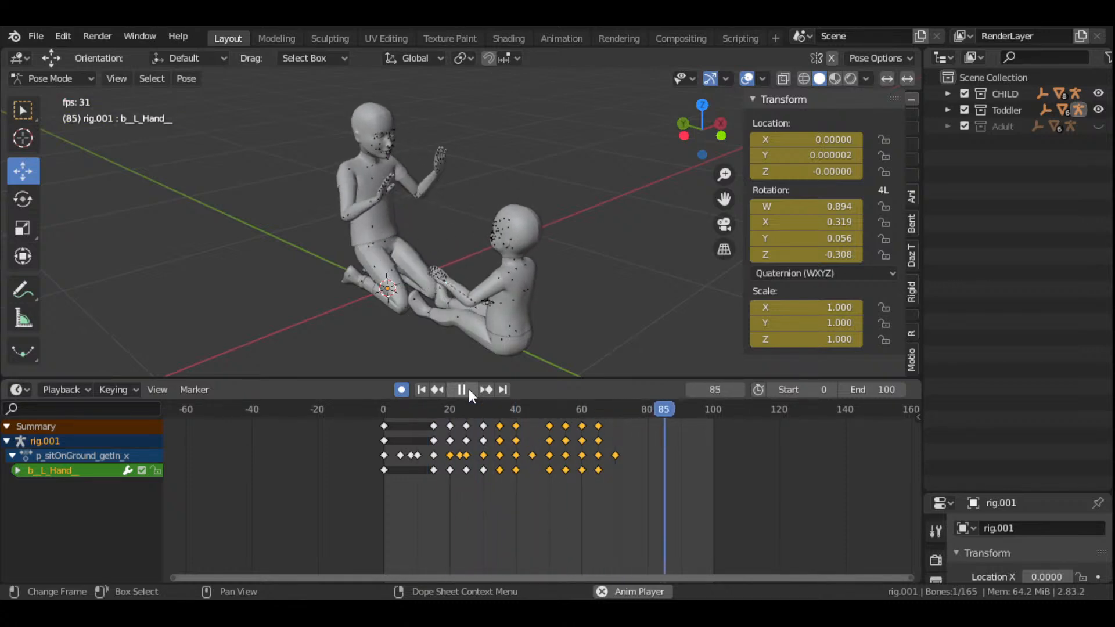
pyautogui.click(469, 389)
pyautogui.click(579, 409)
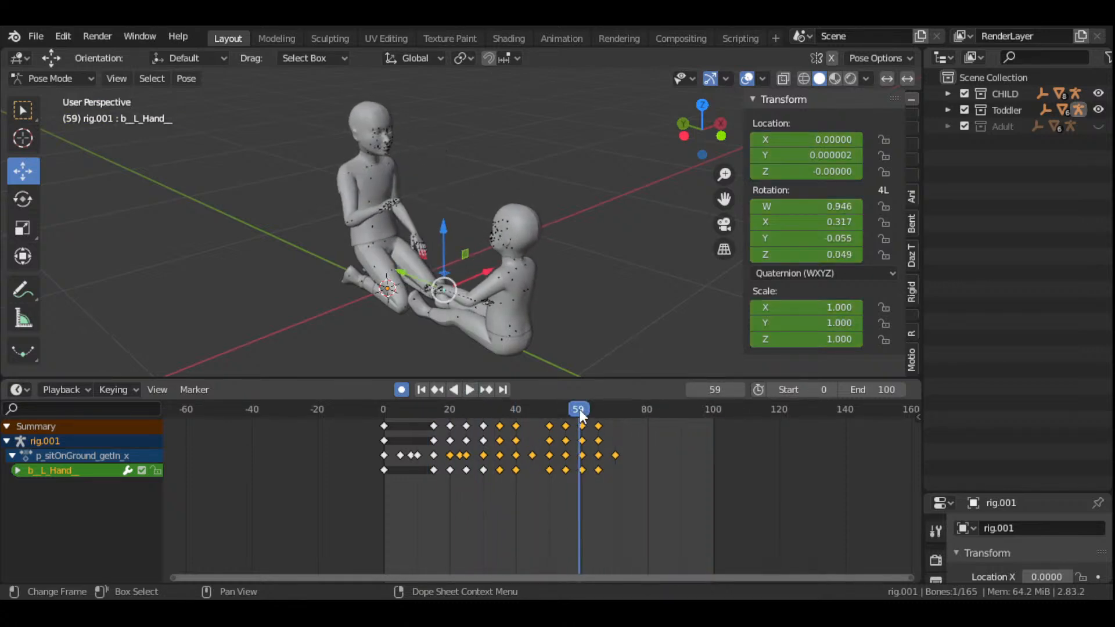
pyautogui.press('space')
# - At frame 75, lean the seated figure slightly backward by rotating its lowest spine bone in side view
pyautogui.moveTo(619, 417)
pyautogui.mouseDown()
pyautogui.moveTo(597, 418)
pyautogui.moveTo(646, 427)
pyautogui.moveTo(598, 432)
pyautogui.moveTo(633, 442)
pyautogui.moveTo(627, 433)
pyautogui.mouseUp()
pyautogui.moveTo(703, 140); pyautogui.dragTo(490, 287)
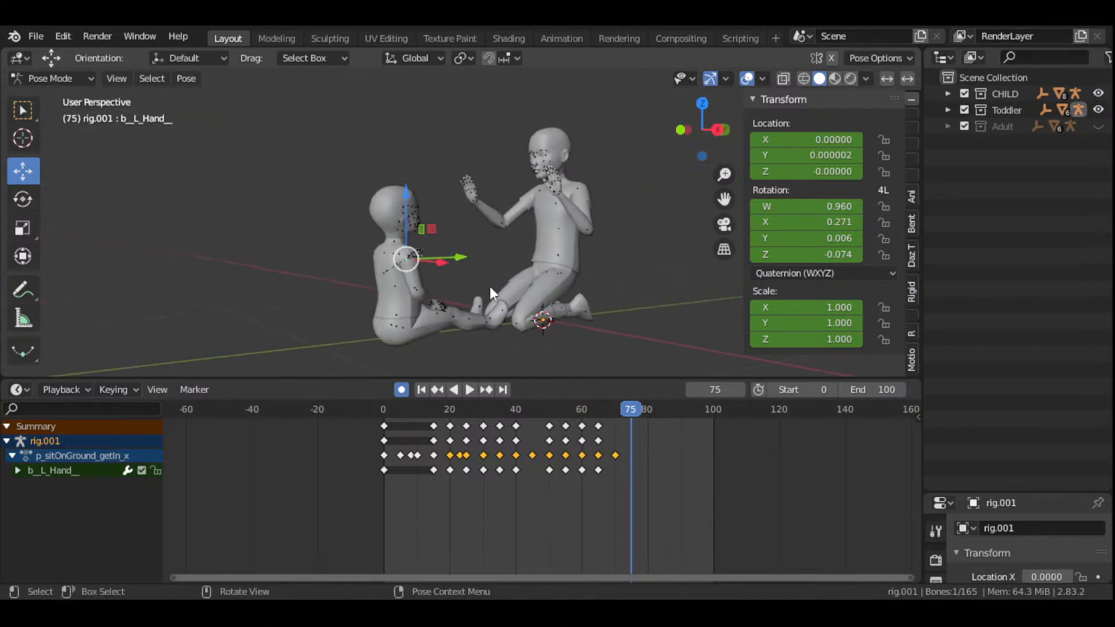
pyautogui.click(400, 313)
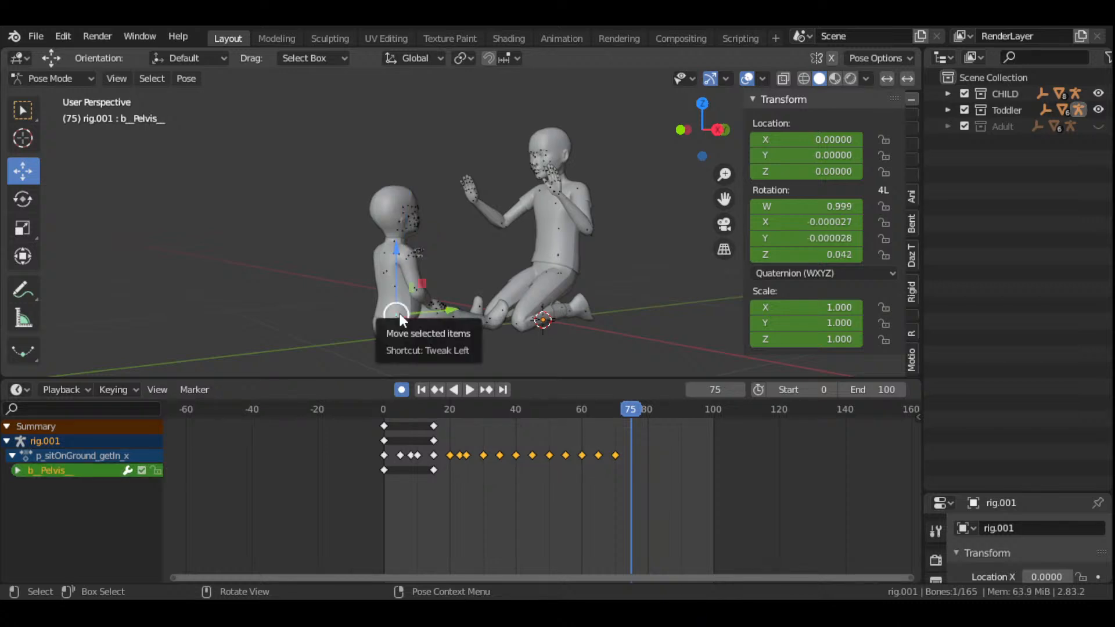
pyautogui.click(399, 313)
pyautogui.moveTo(700, 131); pyautogui.dragTo(703, 161)
pyautogui.scroll(2, 660, 197)
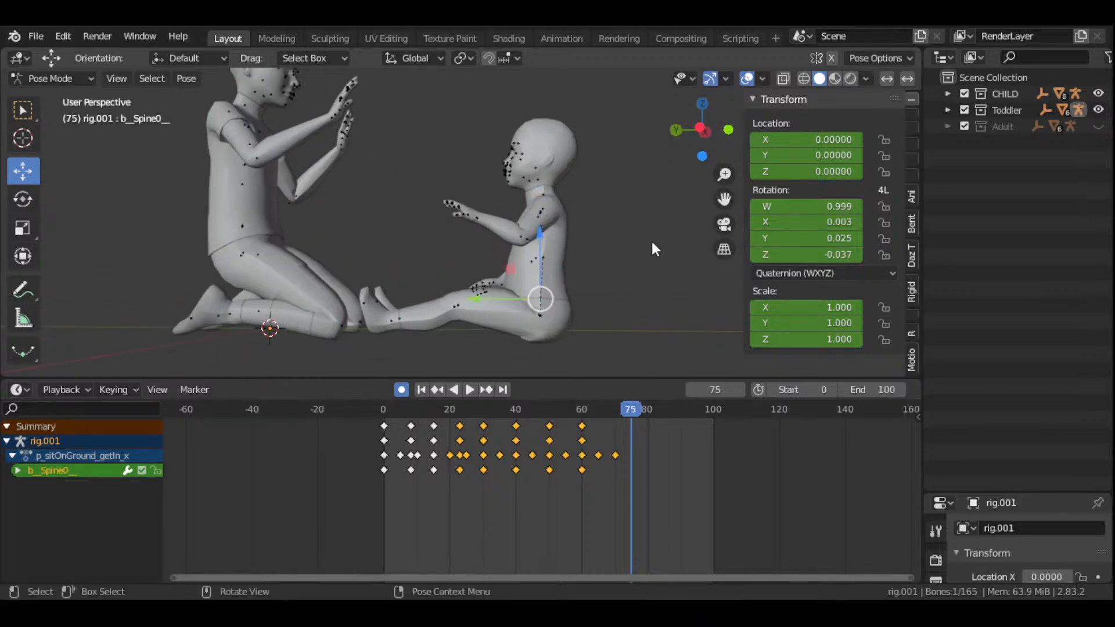
pyautogui.press('r')
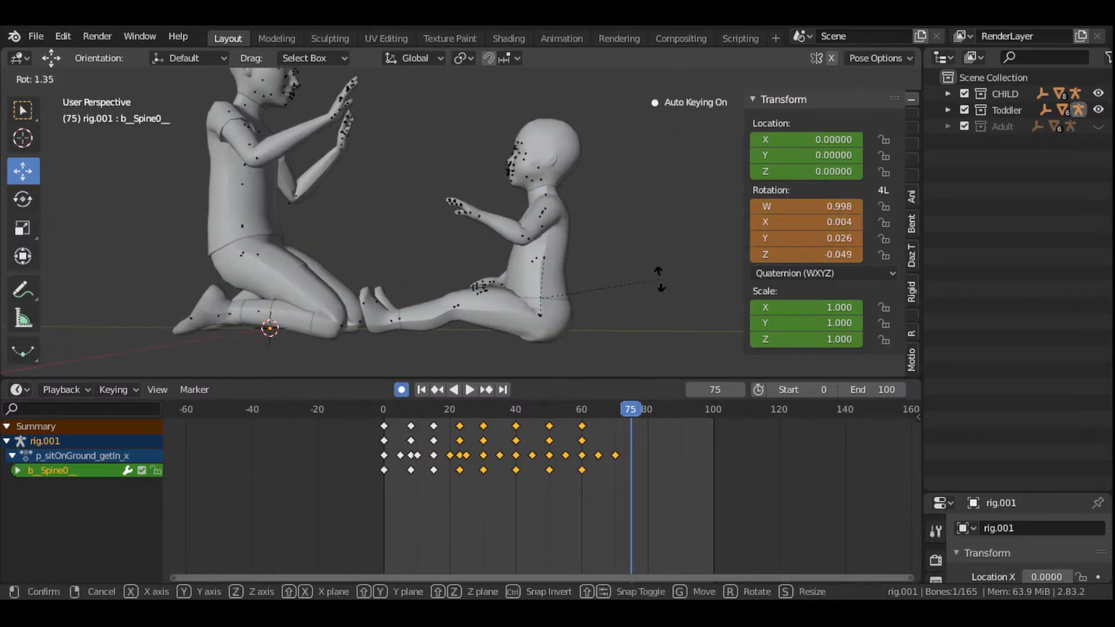
pyautogui.click(661, 282)
# - Tilt the seated figure's lowest spine bone slightly toward its left side at frame 75, viewed from behind
pyautogui.moveTo(704, 132); pyautogui.dragTo(728, 123)
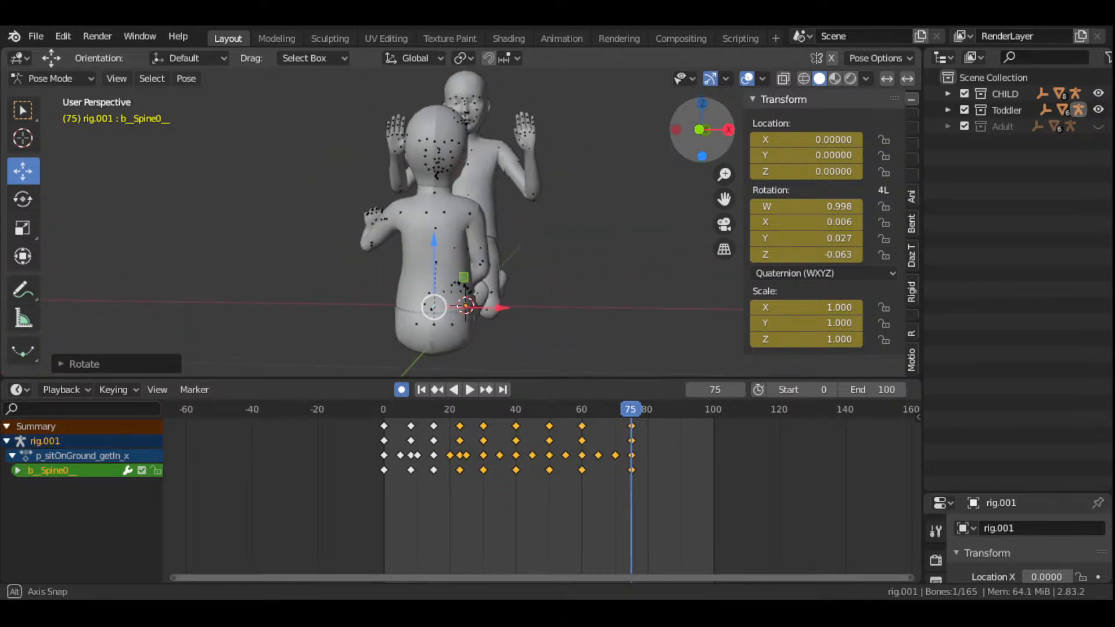
pyautogui.scroll(2, 576, 246)
pyautogui.scroll(-2, 608, 288)
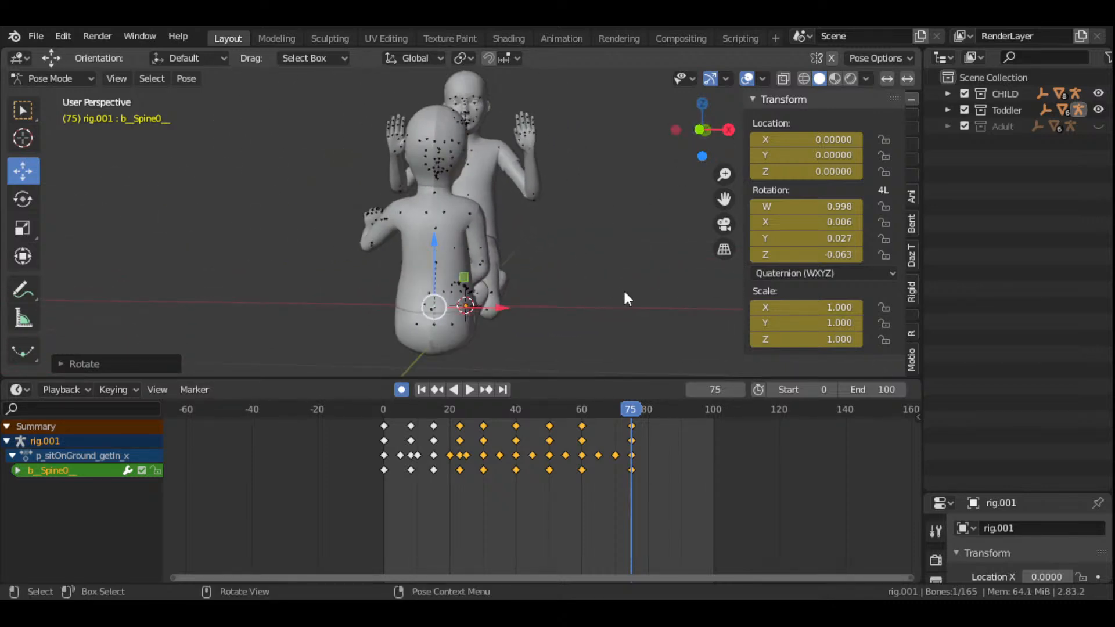
pyautogui.press('r')
pyautogui.click(622, 284)
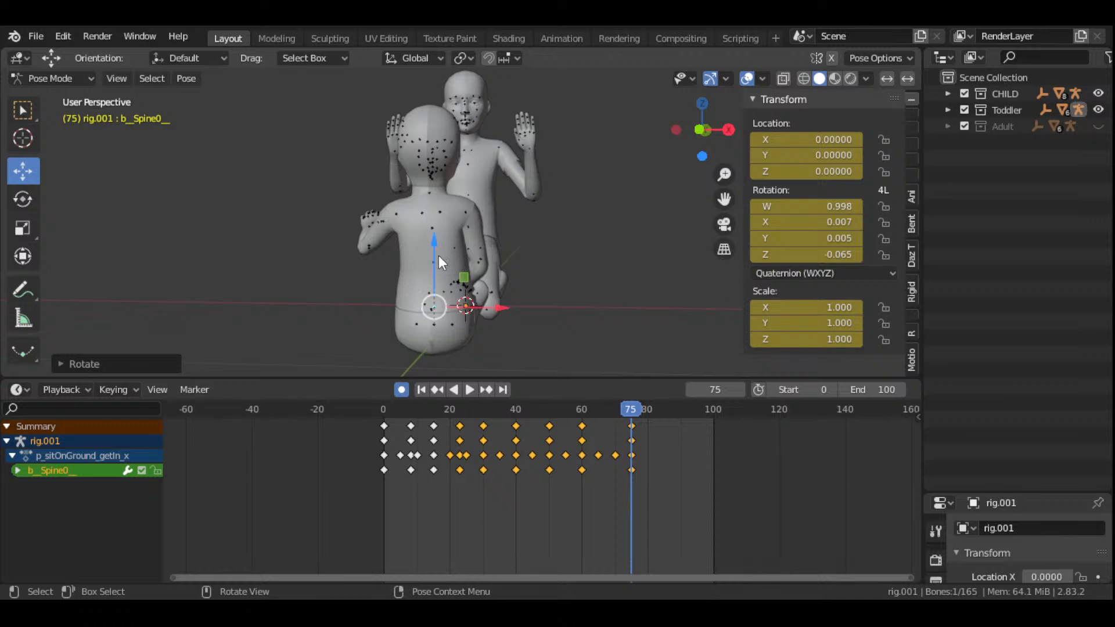
# - Rotate the seated figure's upper spine bone b__Spine1__ slightly backward at frame 75 in side view
pyautogui.click(434, 259)
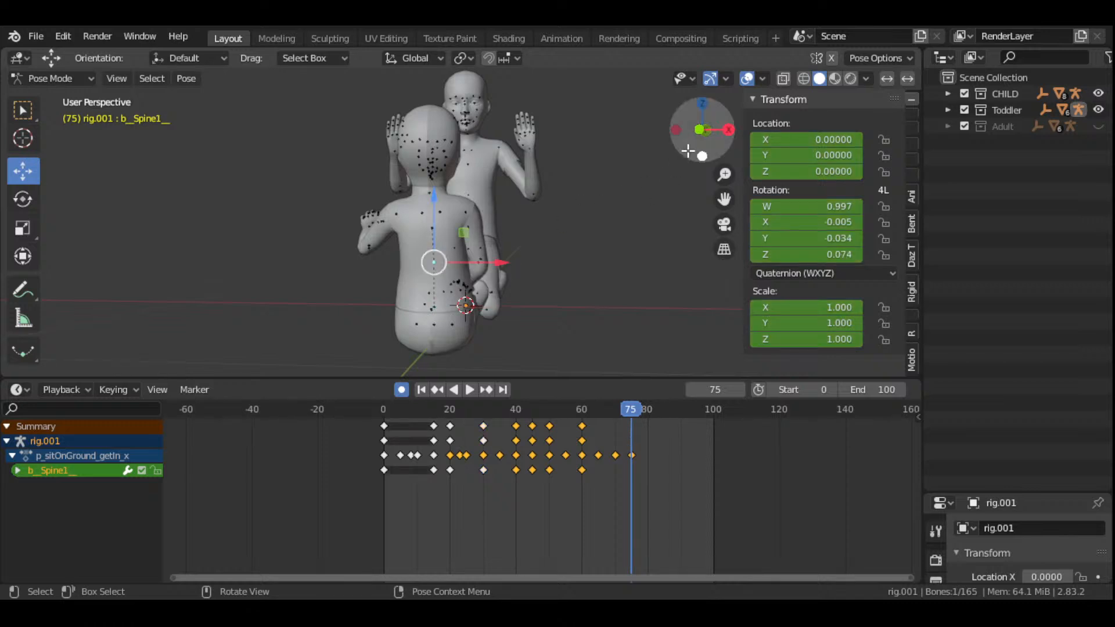
pyautogui.moveTo(706, 130); pyautogui.dragTo(552, 156)
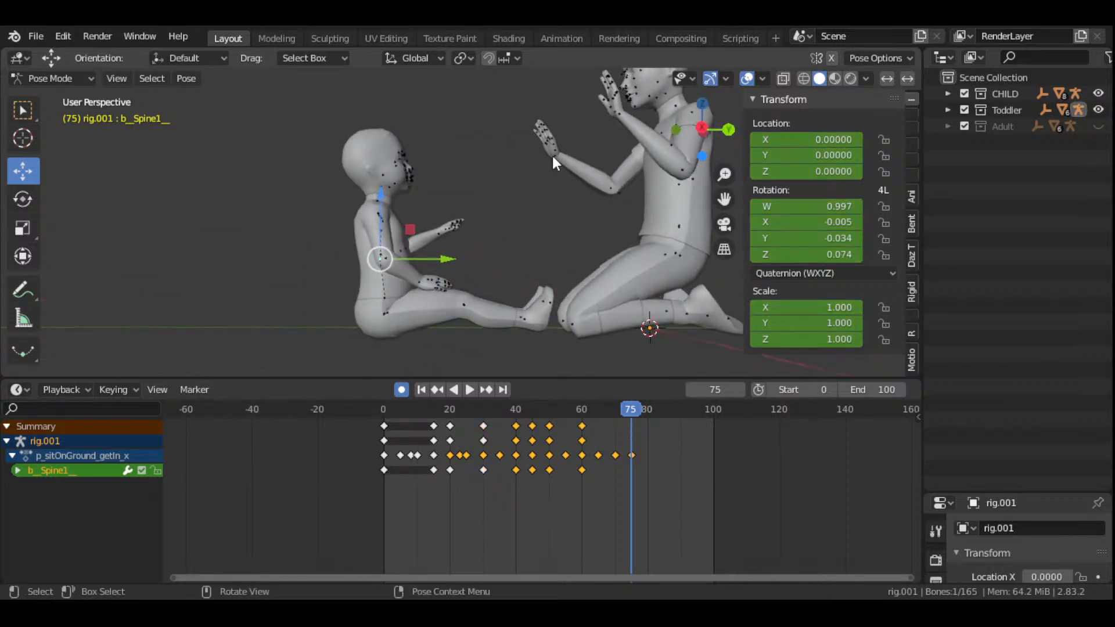
pyautogui.scroll(-3, 560, 201)
pyautogui.press('r')
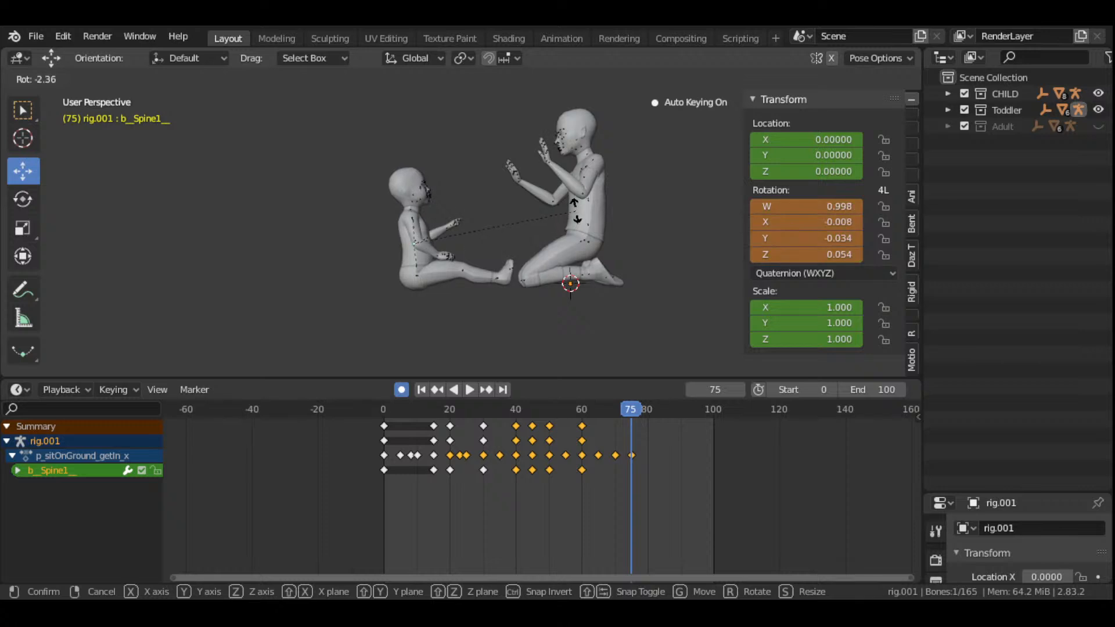
pyautogui.click(470, 221)
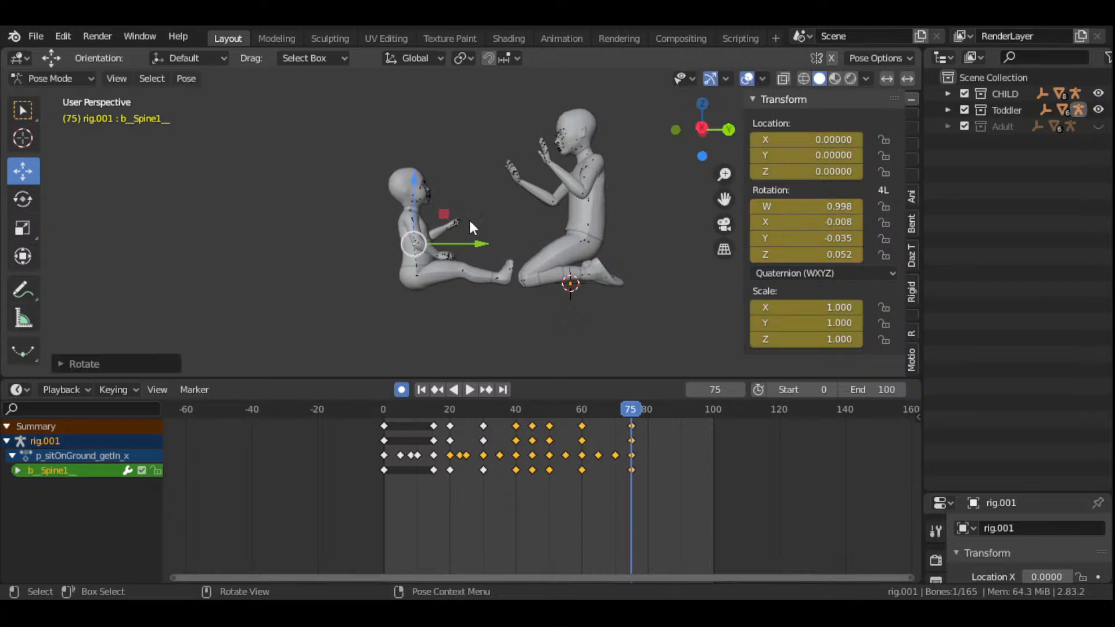
# - Rotate the seated figure's neck slightly forward at frame 75
pyautogui.click(410, 204)
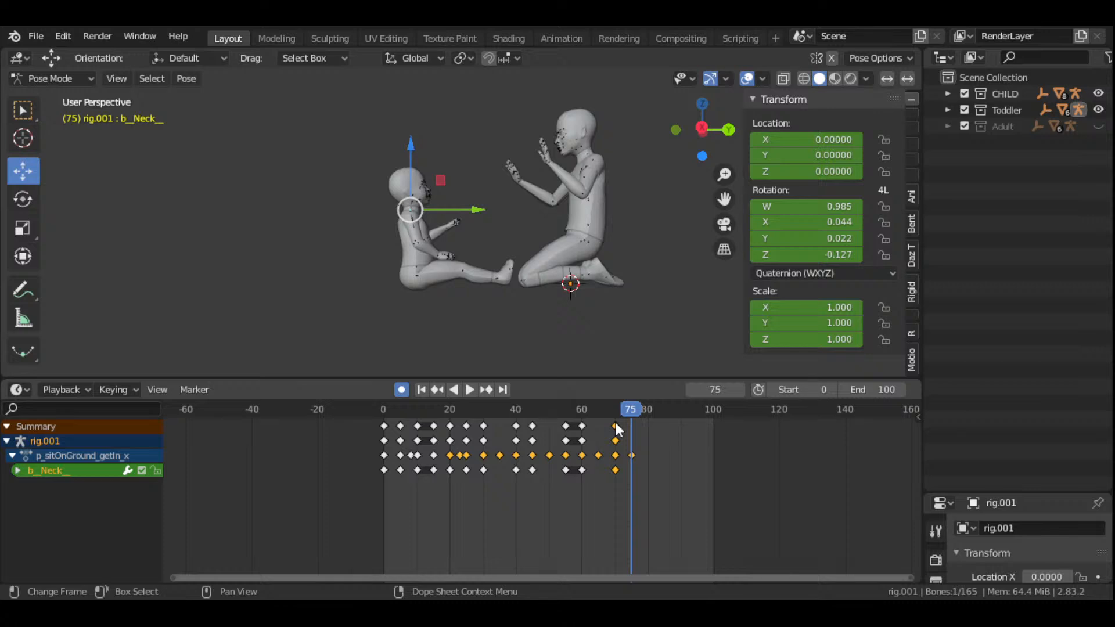
pyautogui.press('r')
pyautogui.click(547, 293)
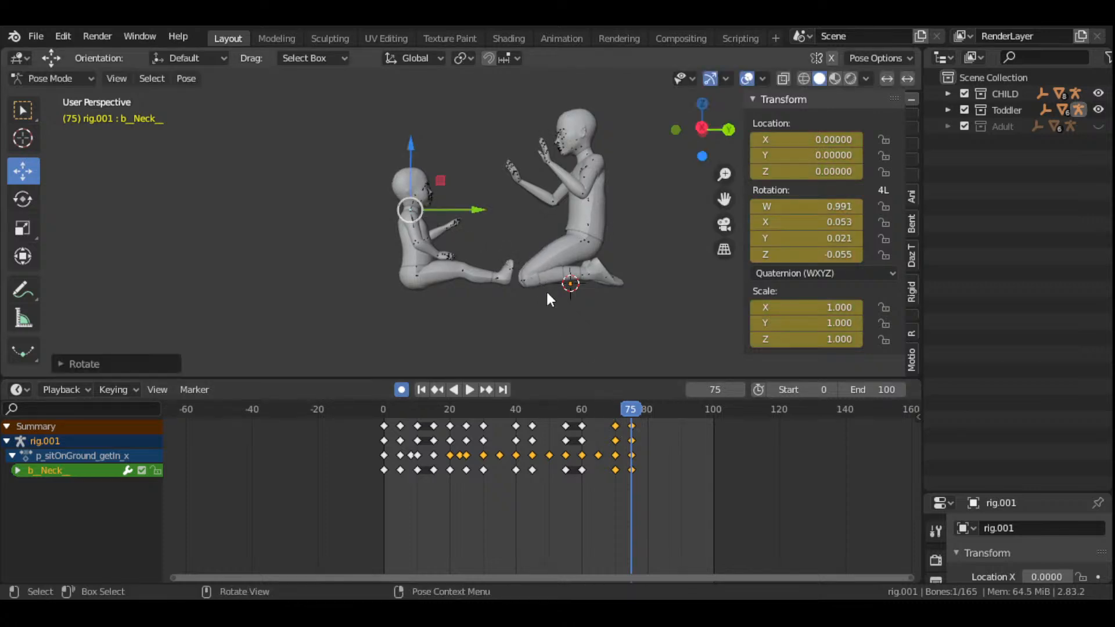
# - Delete the seated figure's neck keyframe at frame 70 and check the head motion up to frame 75
pyautogui.click(615, 426)
pyautogui.click(617, 413)
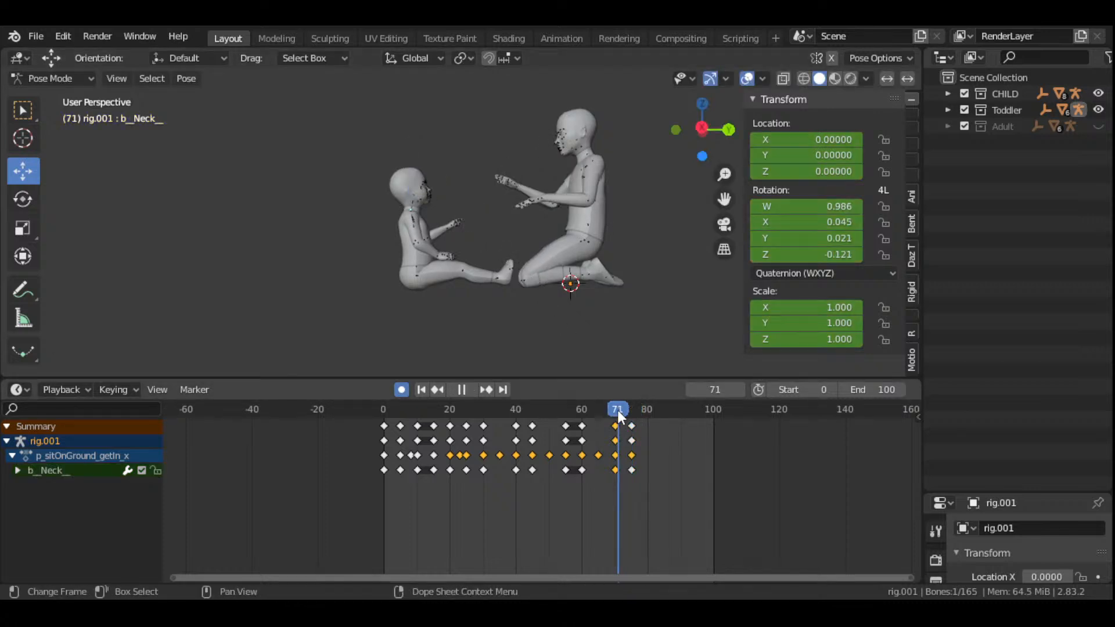
pyautogui.click(614, 413)
pyautogui.moveTo(614, 414)
pyautogui.mouseDown()
pyautogui.moveTo(559, 409)
pyautogui.moveTo(598, 410)
pyautogui.moveTo(639, 438)
pyautogui.moveTo(617, 441)
pyautogui.moveTo(619, 430)
pyautogui.mouseUp()
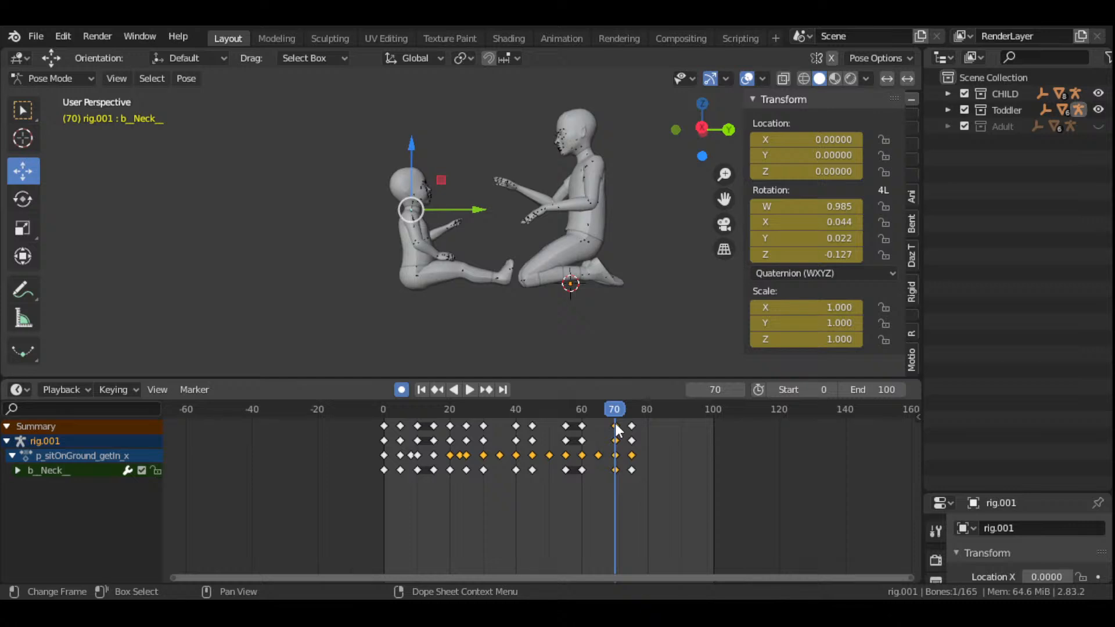
pyautogui.press('x')
pyautogui.click(615, 424)
pyautogui.press('space')
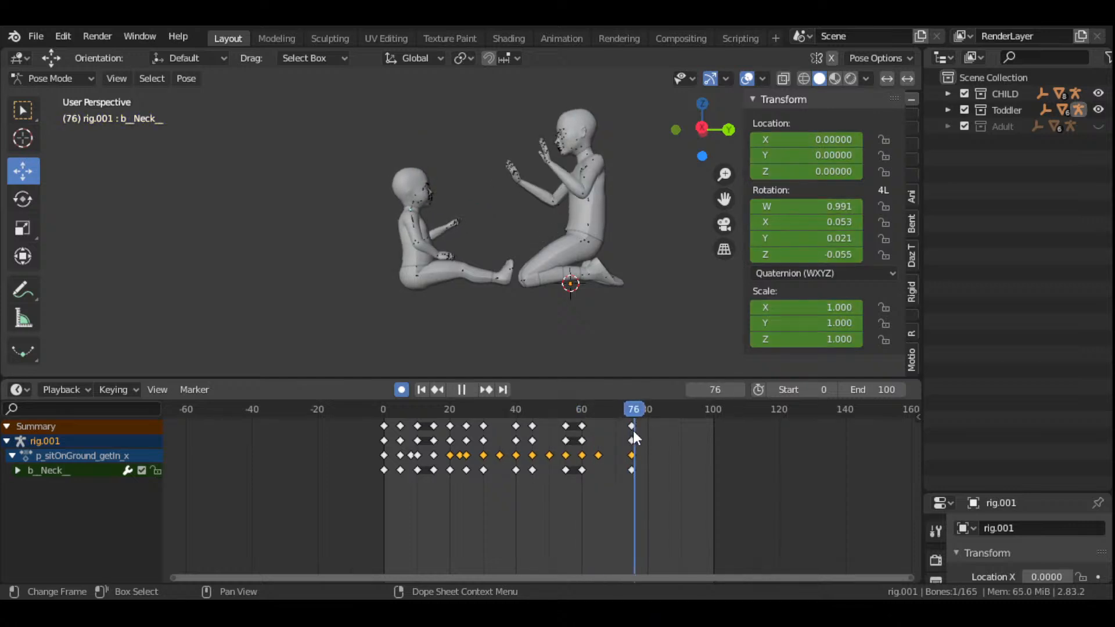
pyautogui.moveTo(633, 431)
pyautogui.mouseDown()
pyautogui.moveTo(537, 412)
pyautogui.moveTo(631, 451)
pyautogui.mouseUp()
# - Raise the seated figure's right forearm slightly at frame 60 to key its pose
pyautogui.scroll(3, 489, 288)
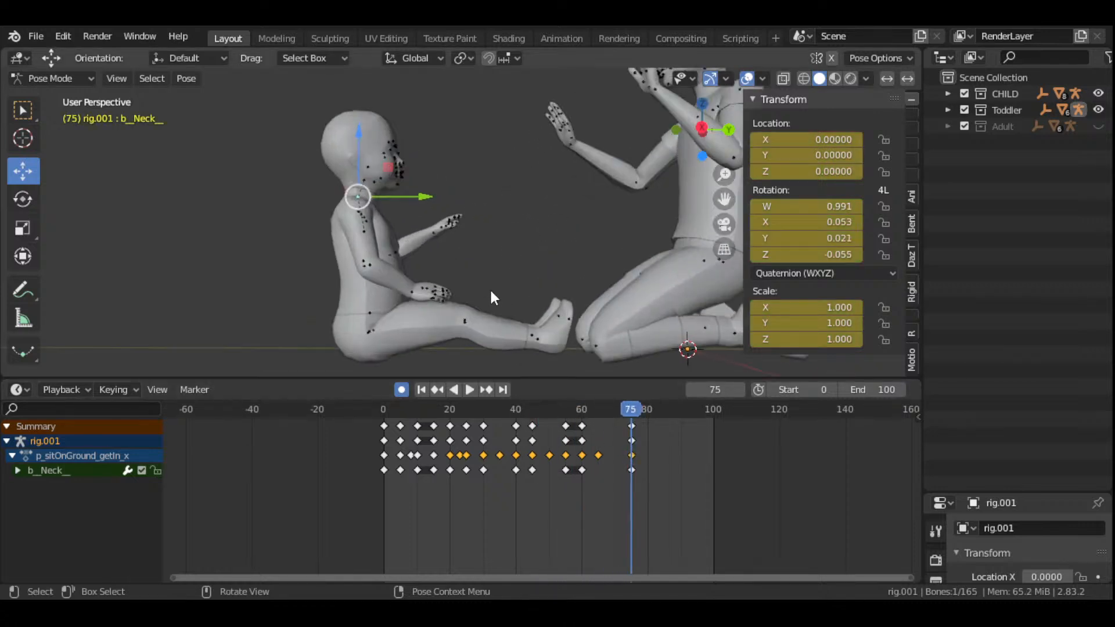
pyautogui.moveTo(704, 125); pyautogui.dragTo(680, 156)
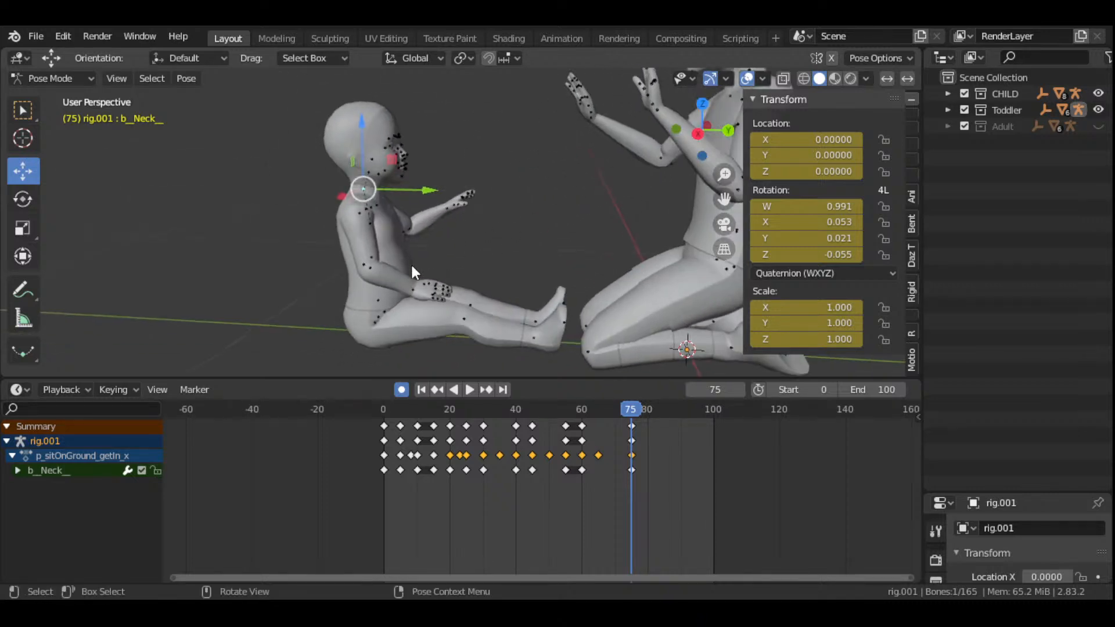
pyautogui.click(370, 267)
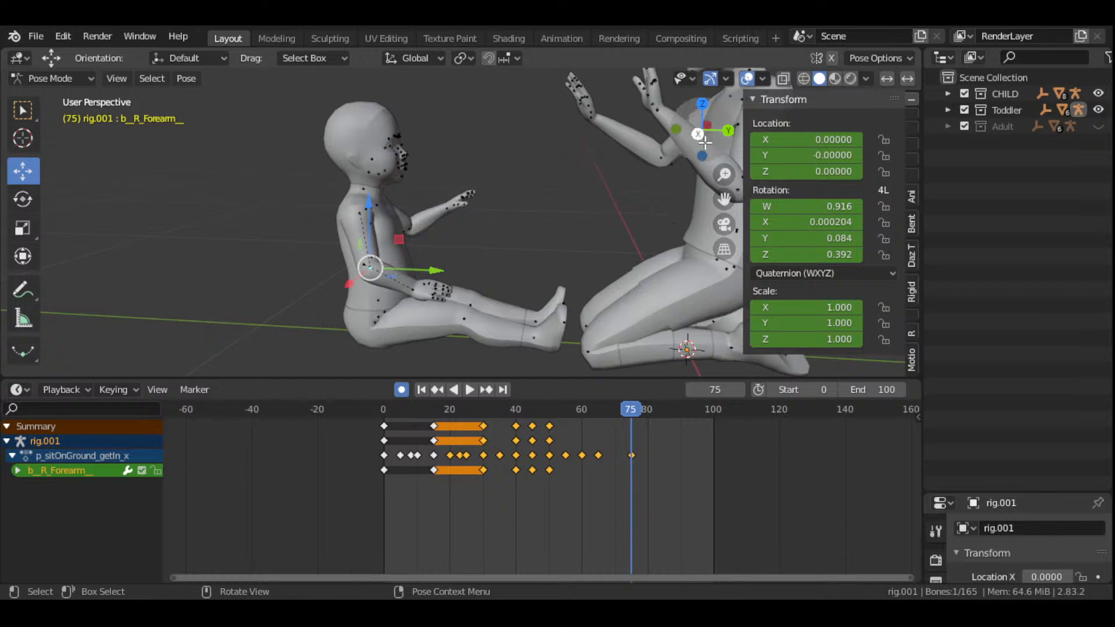
pyautogui.moveTo(704, 141); pyautogui.dragTo(682, 139)
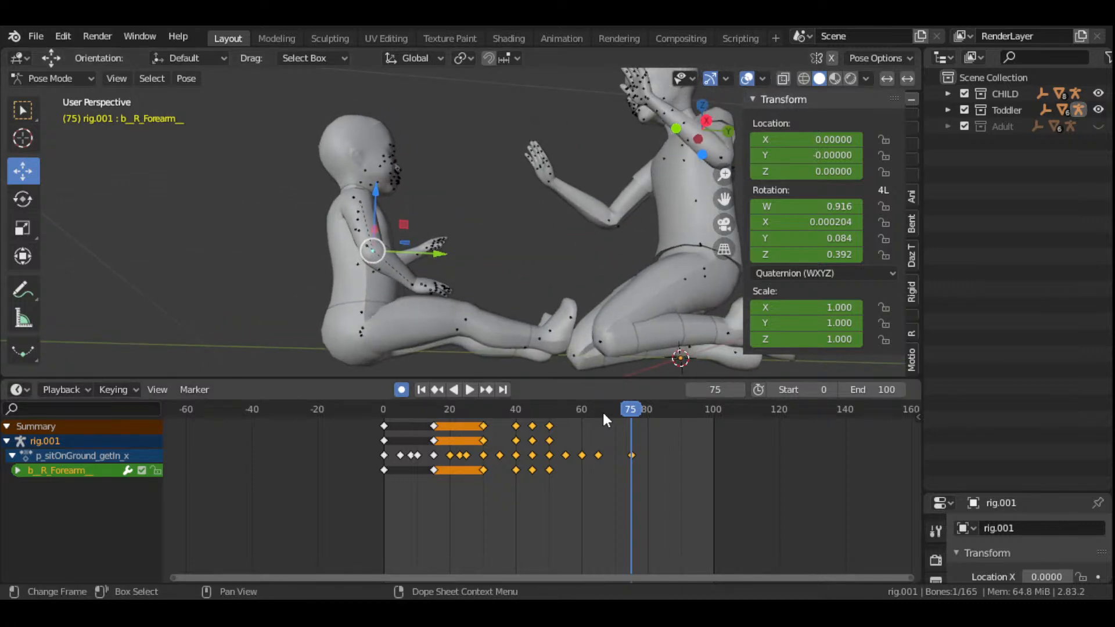
pyautogui.click(549, 414)
pyautogui.press('space')
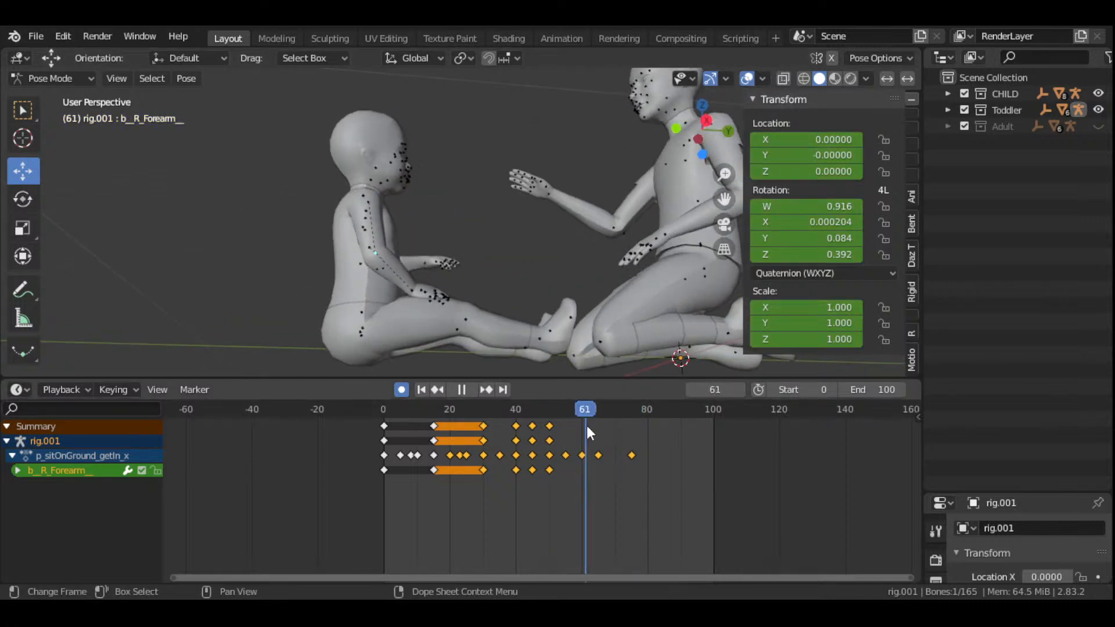
pyautogui.moveTo(593, 429); pyautogui.dragTo(581, 427)
pyautogui.press('space')
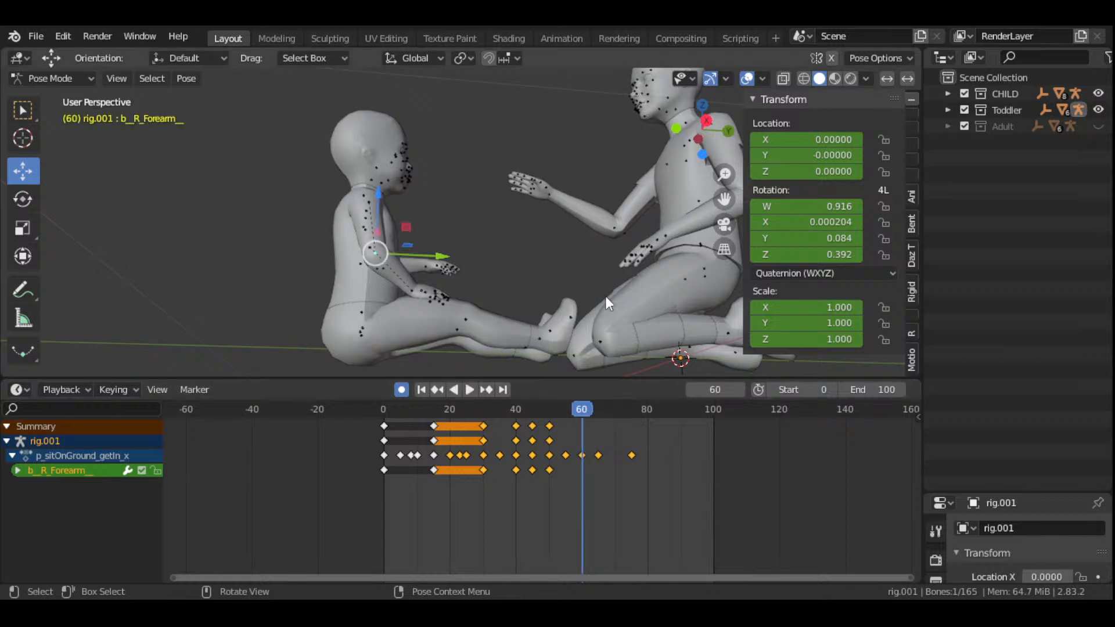
pyautogui.press('r')
pyautogui.click(548, 285)
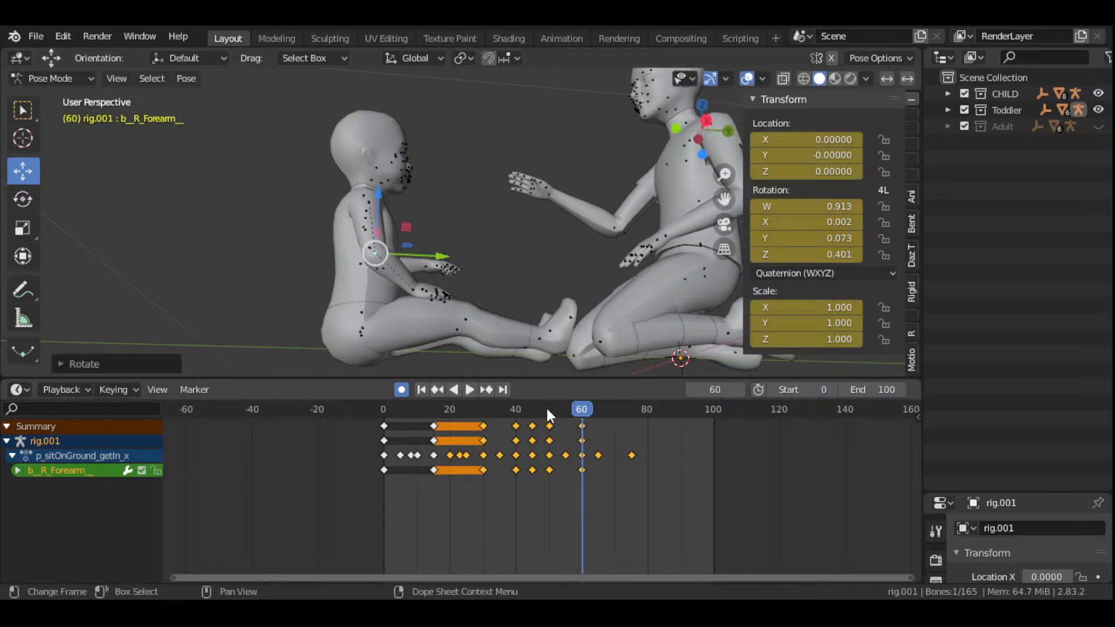
# - Lower the seated figure's right forearm slightly at frame 70
pyautogui.press('space')
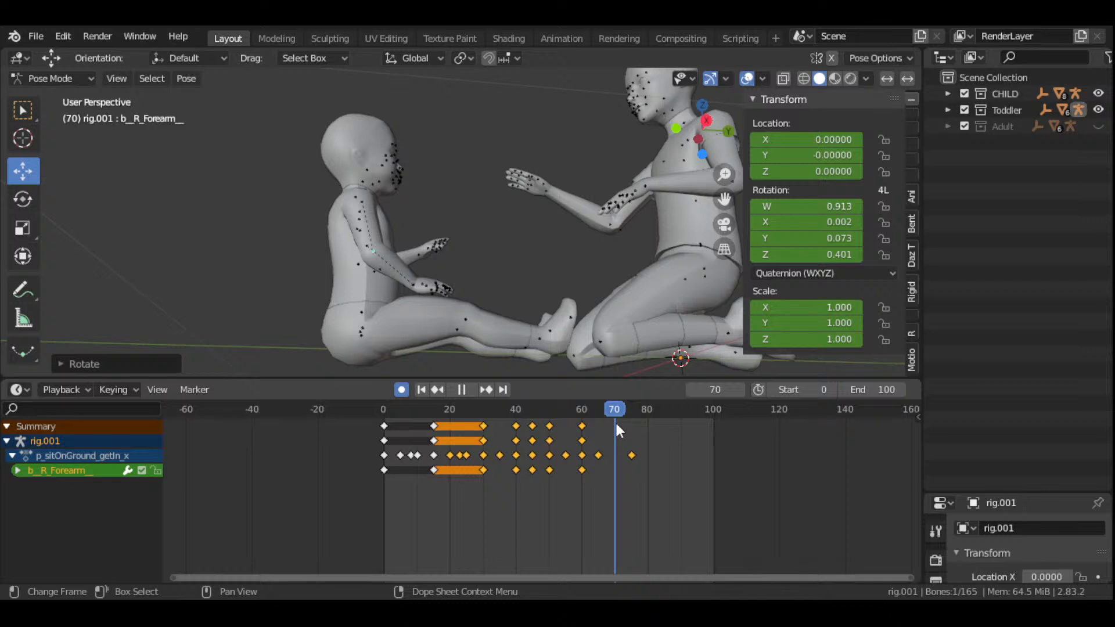
pyautogui.press('space')
pyautogui.press('r')
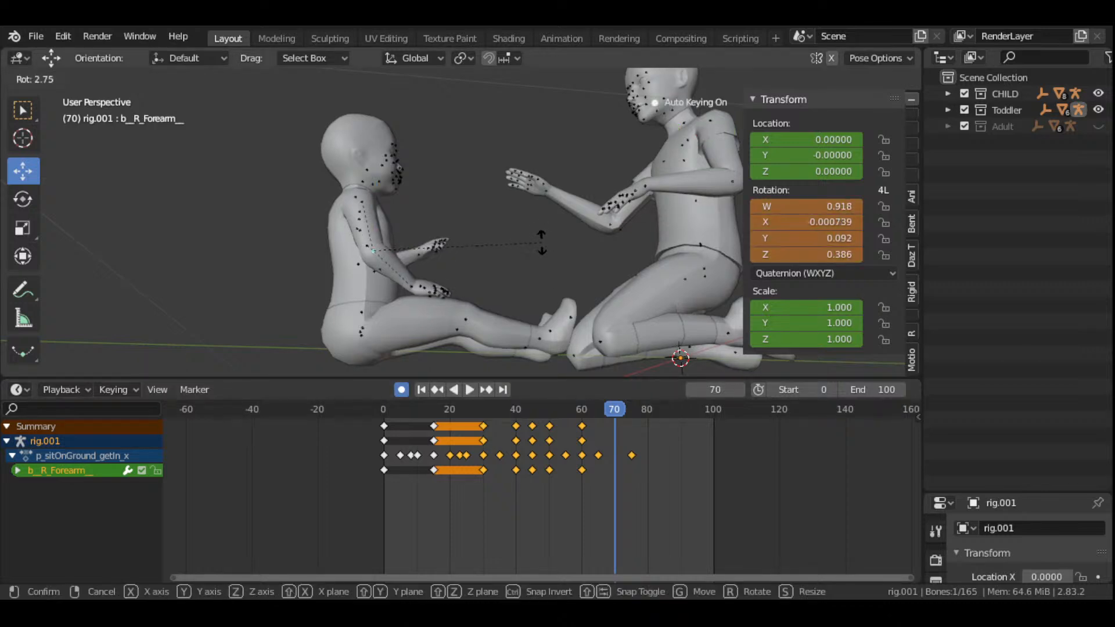
pyautogui.click(543, 246)
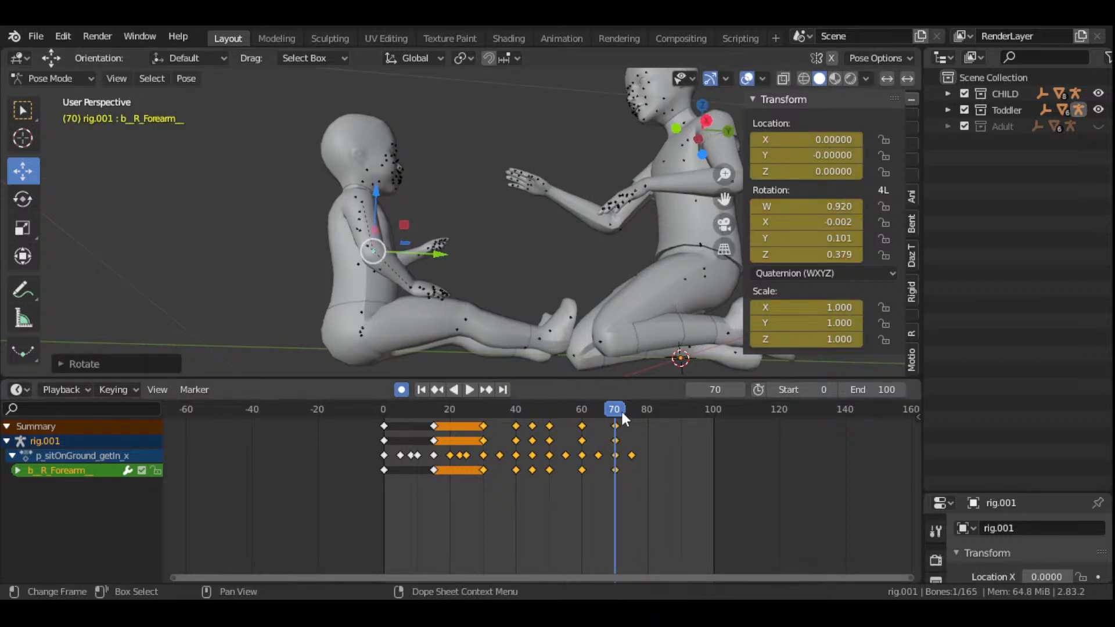
# - At frame 80, lower the seated figure's right forearm toward the thigh and adjust its sideways angle from above
pyautogui.press('space')
pyautogui.moveTo(650, 424); pyautogui.dragTo(649, 460)
pyautogui.press('r')
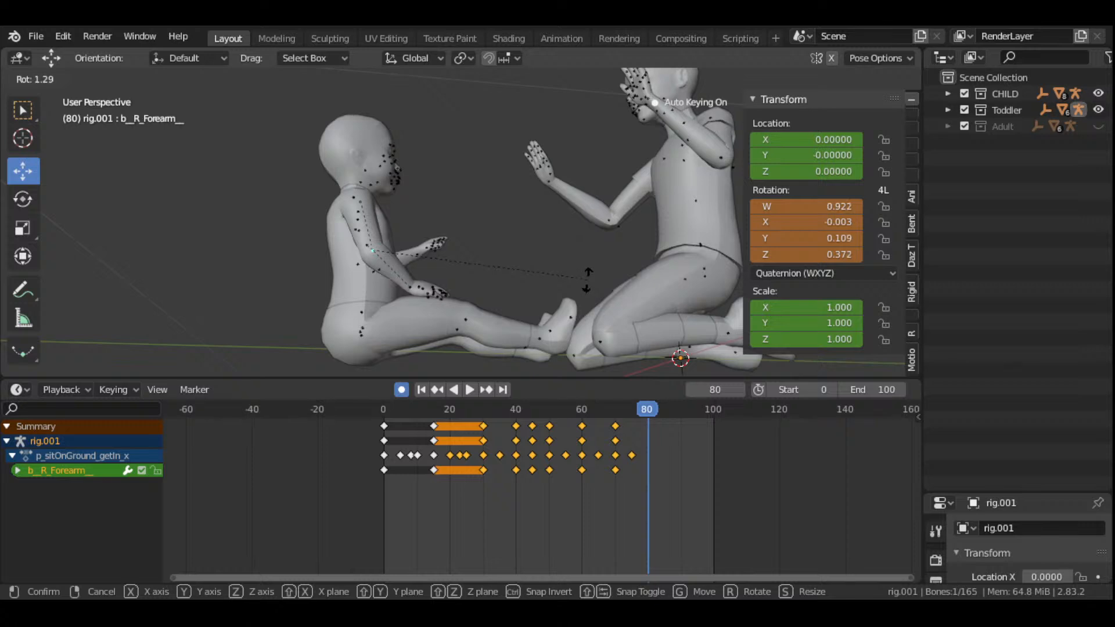
pyautogui.click(588, 285)
pyautogui.moveTo(701, 137); pyautogui.dragTo(828, 239)
pyautogui.press('r')
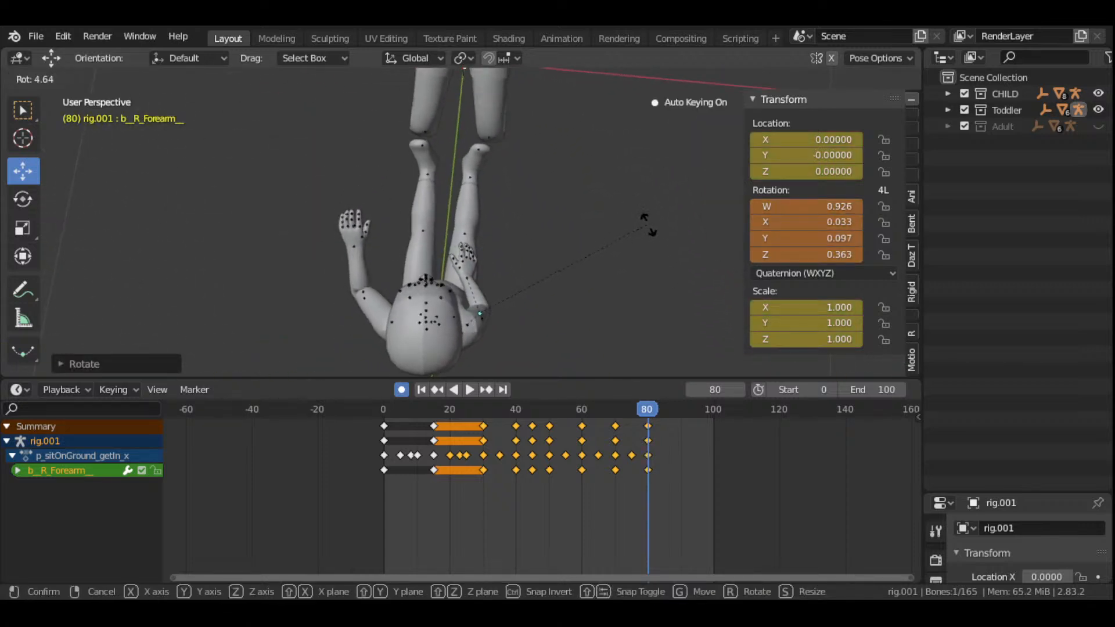
pyautogui.click(656, 213)
pyautogui.moveTo(704, 130); pyautogui.dragTo(607, 155)
pyautogui.press('r')
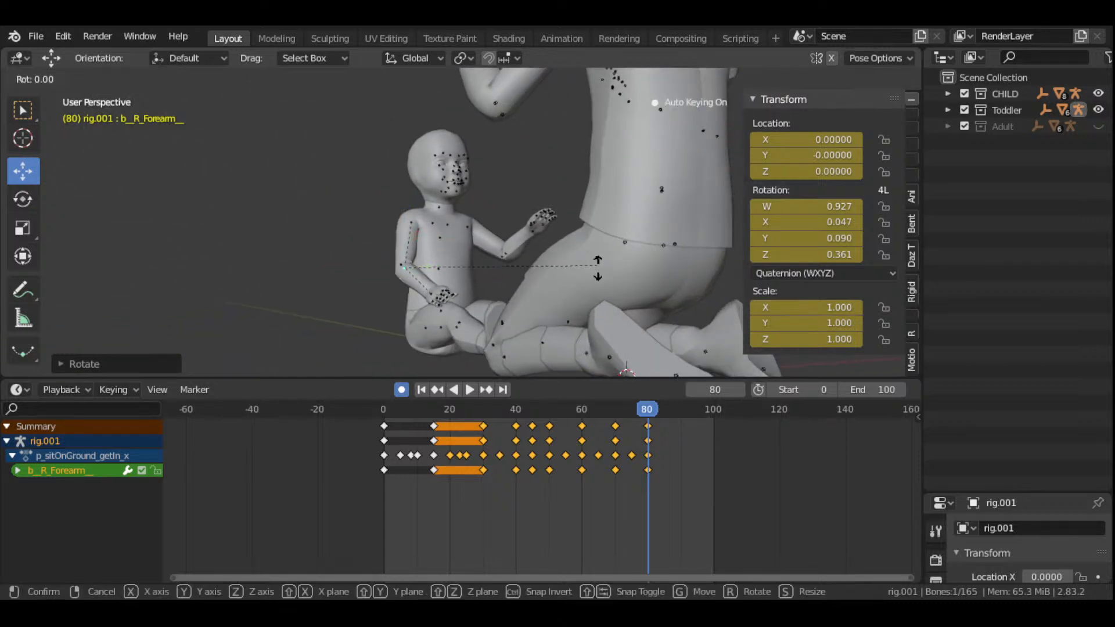
pyautogui.click(594, 295)
# - Inspect both figures' poses at frame 80 from behind and from the side, and return the animation to frame 0
pyautogui.moveTo(700, 130); pyautogui.dragTo(746, 138)
pyautogui.scroll(-4, 651, 218)
pyautogui.scroll(1, 617, 173)
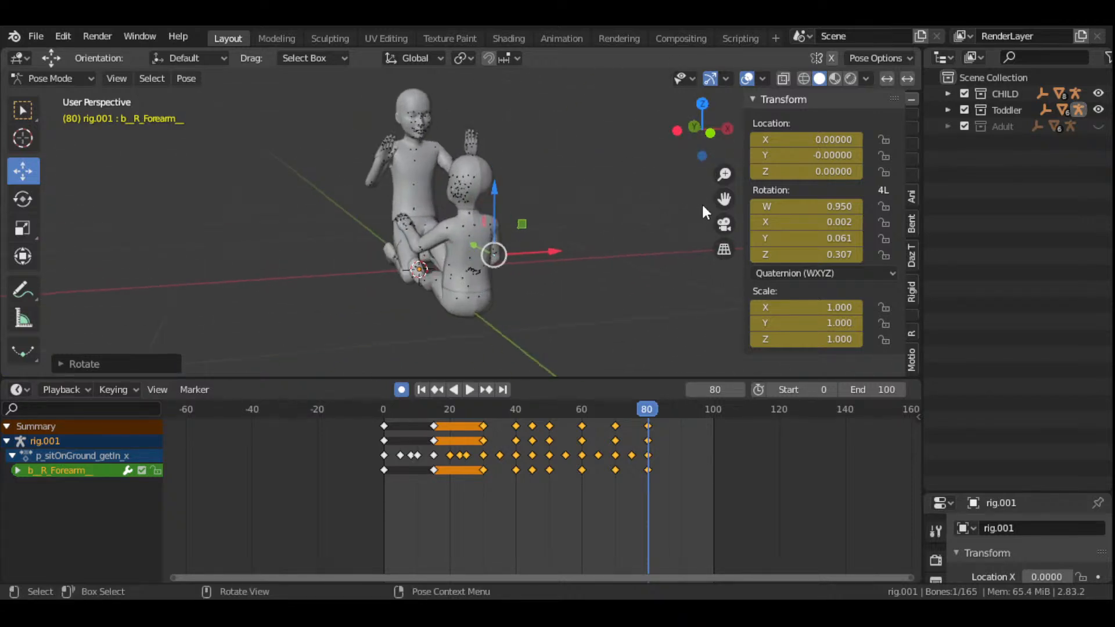
pyautogui.moveTo(718, 202); pyautogui.dragTo(638, 245)
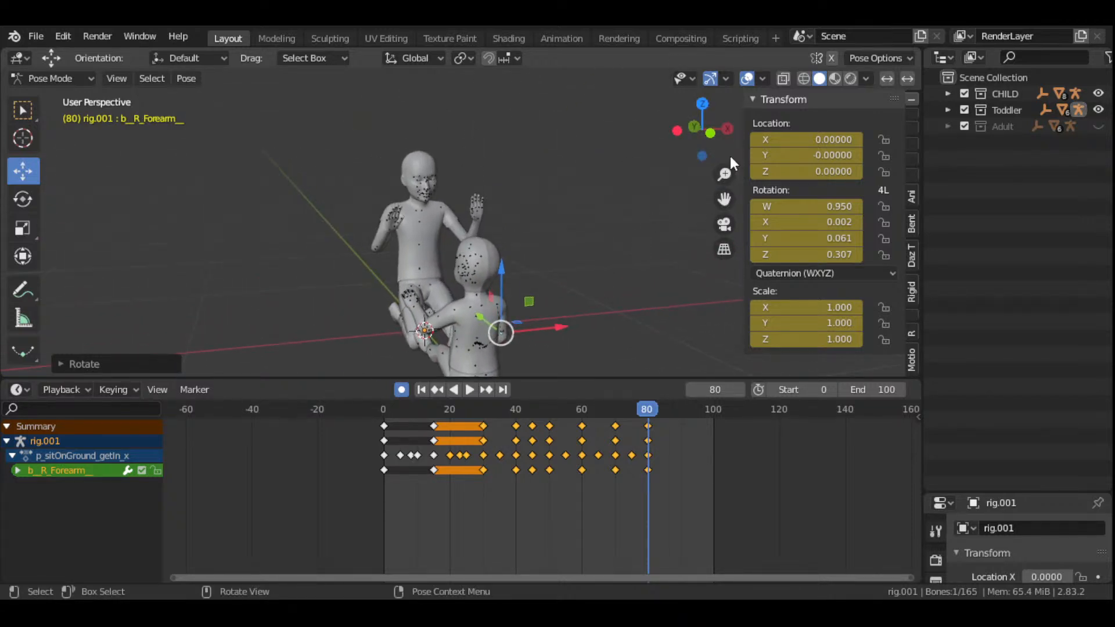
pyautogui.moveTo(728, 152); pyautogui.dragTo(638, 160)
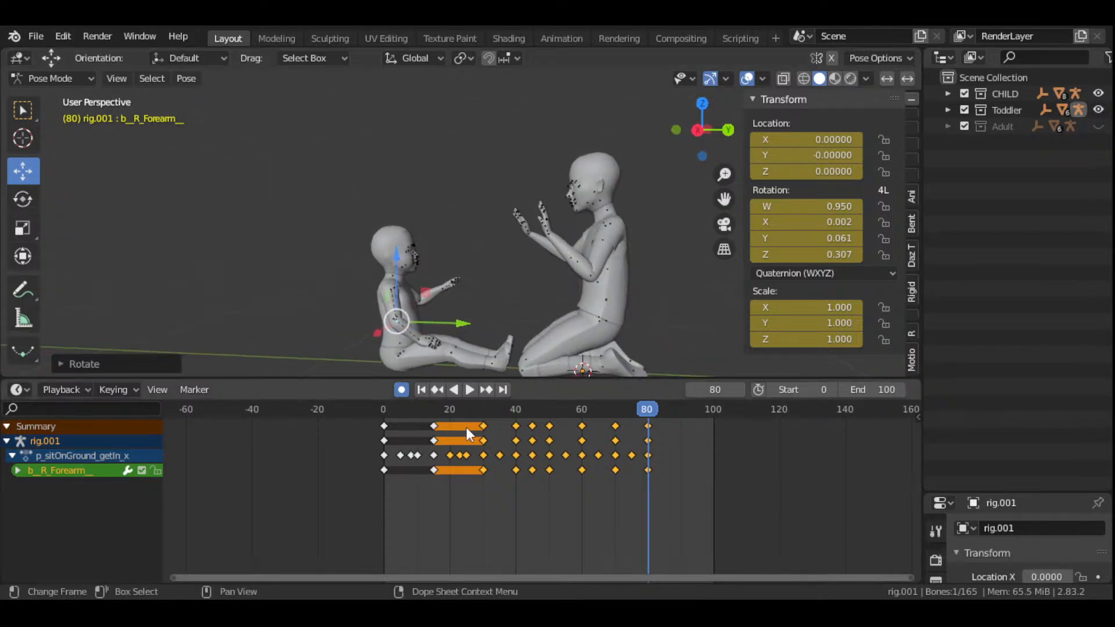
pyautogui.click(426, 386)
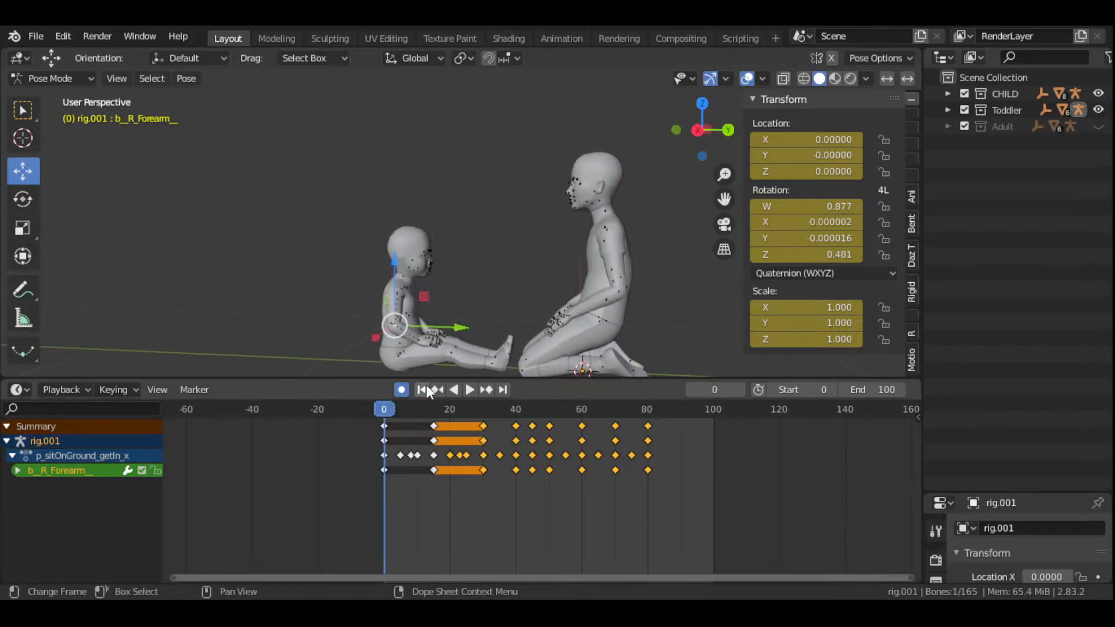
# - Play the clapping animation from frame 0 to review it, and scrub back through the frames to frame 70
pyautogui.click(469, 391)
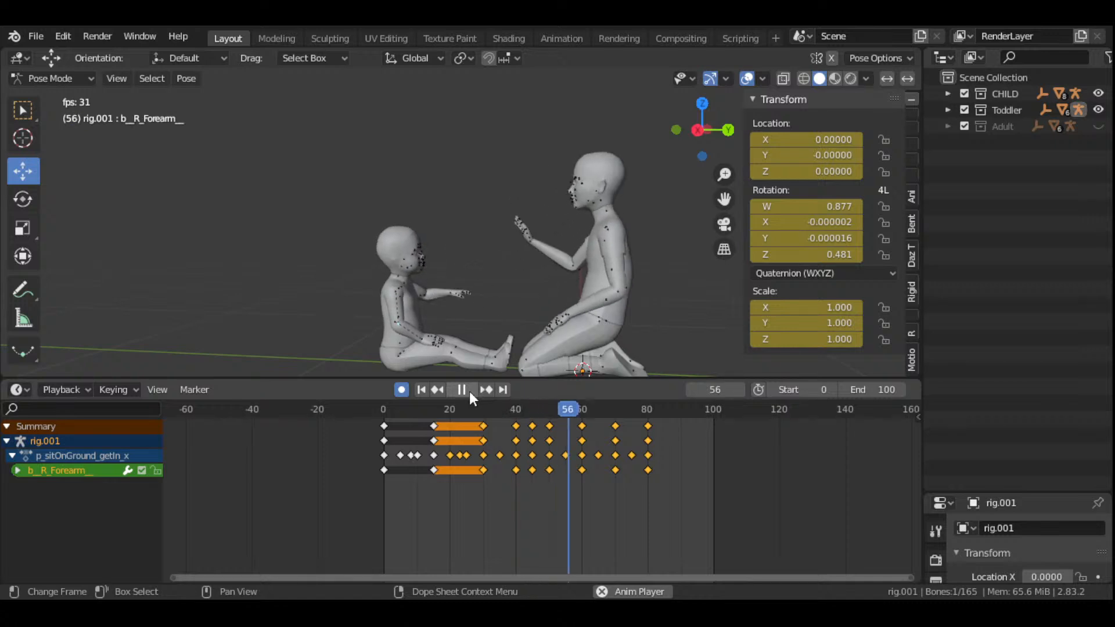
pyautogui.click(466, 392)
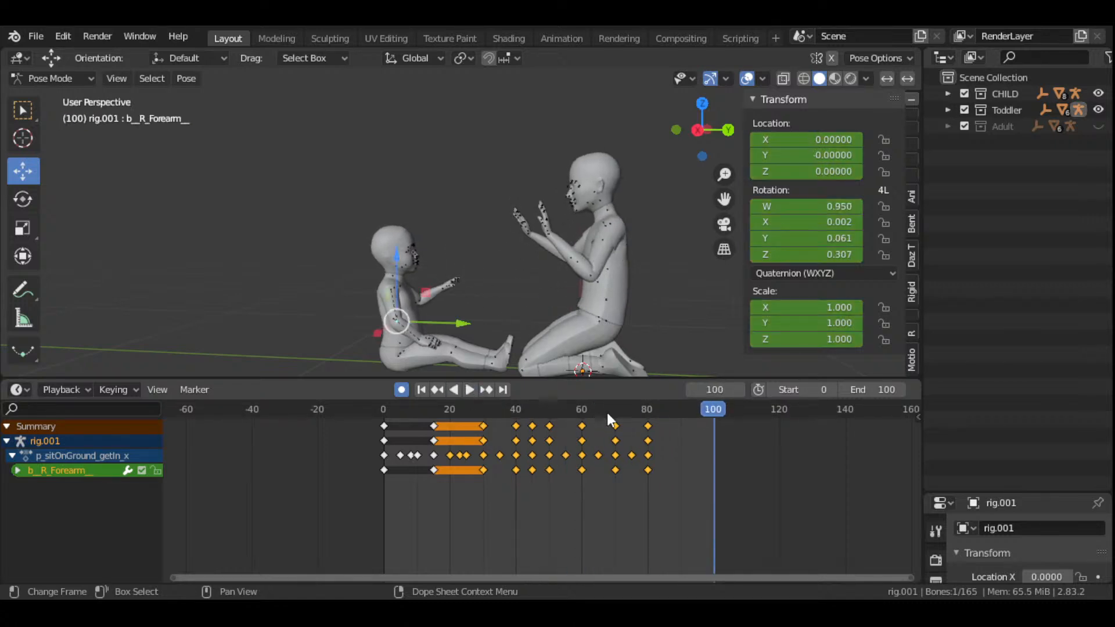
pyautogui.moveTo(611, 414); pyautogui.dragTo(617, 479)
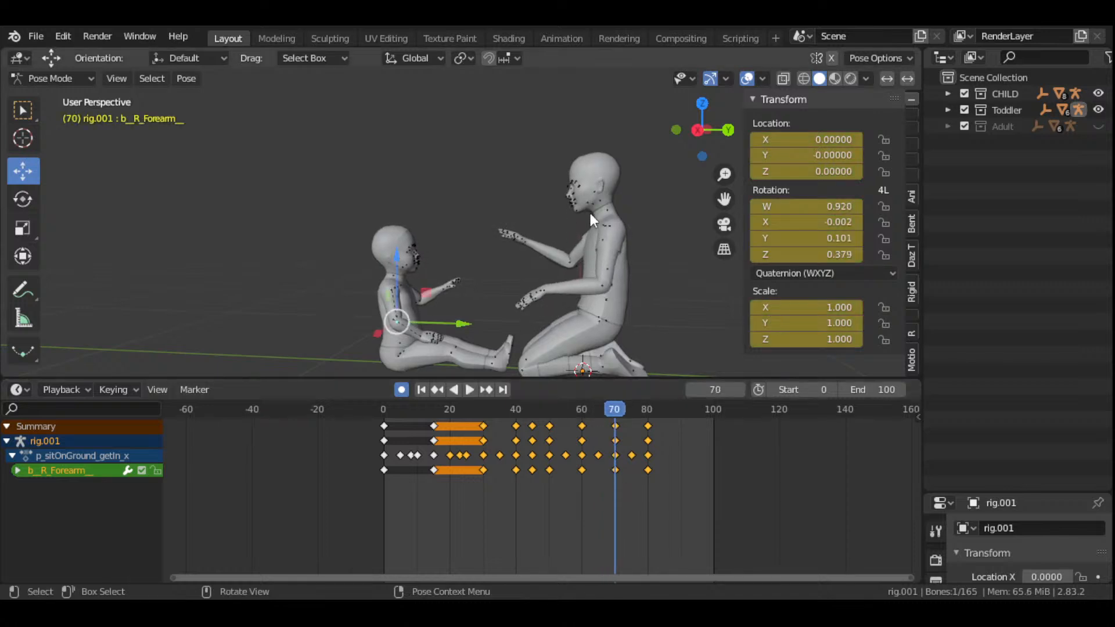
# - At frame 80, bend the kneeling figure's neck further forward toward the seated figure and refine its rotation freely from behind
pyautogui.click(607, 214)
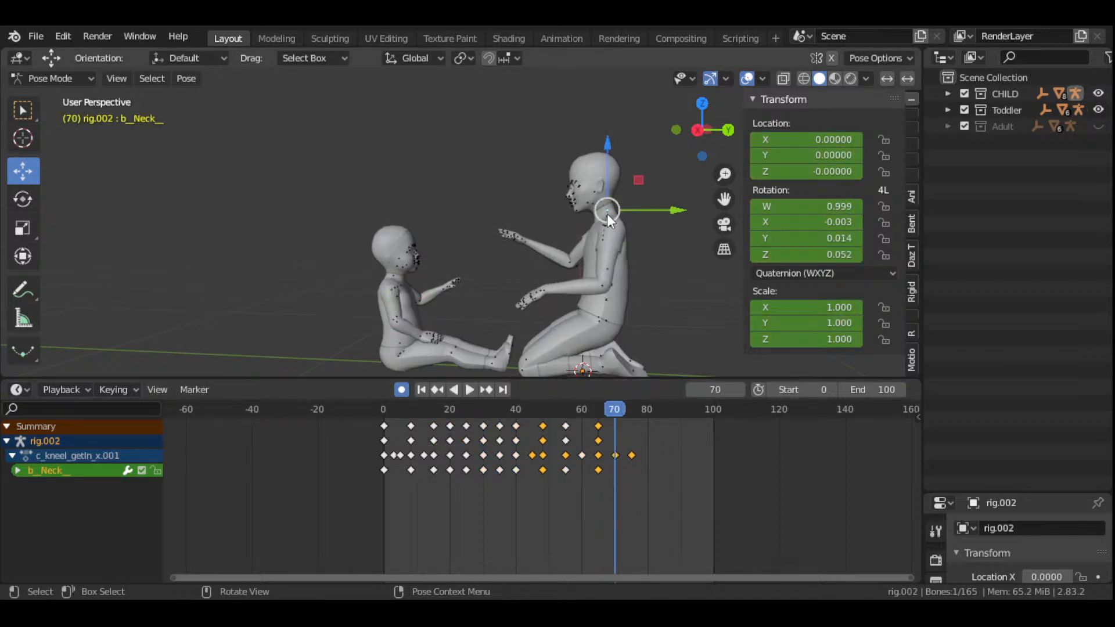
pyautogui.click(569, 413)
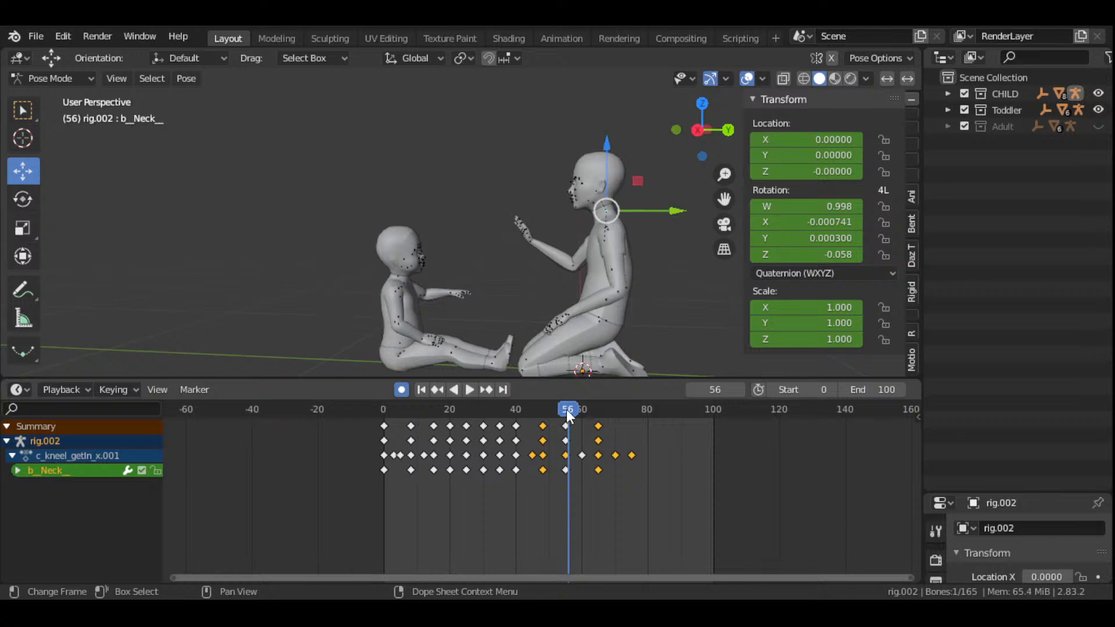
pyautogui.moveTo(568, 411); pyautogui.dragTo(647, 441)
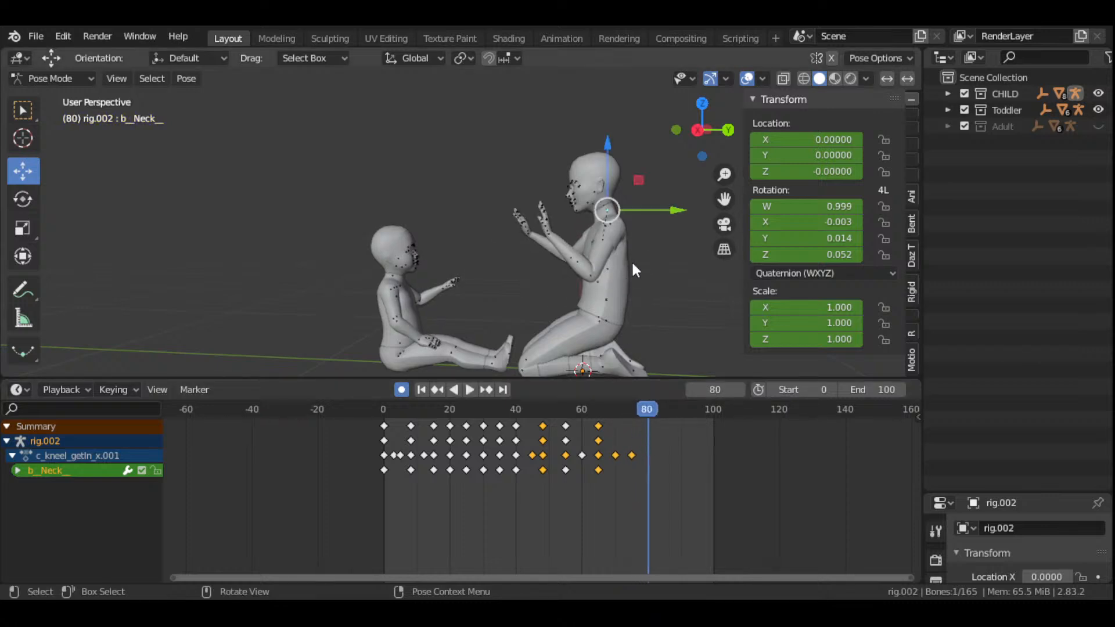
pyautogui.press('r')
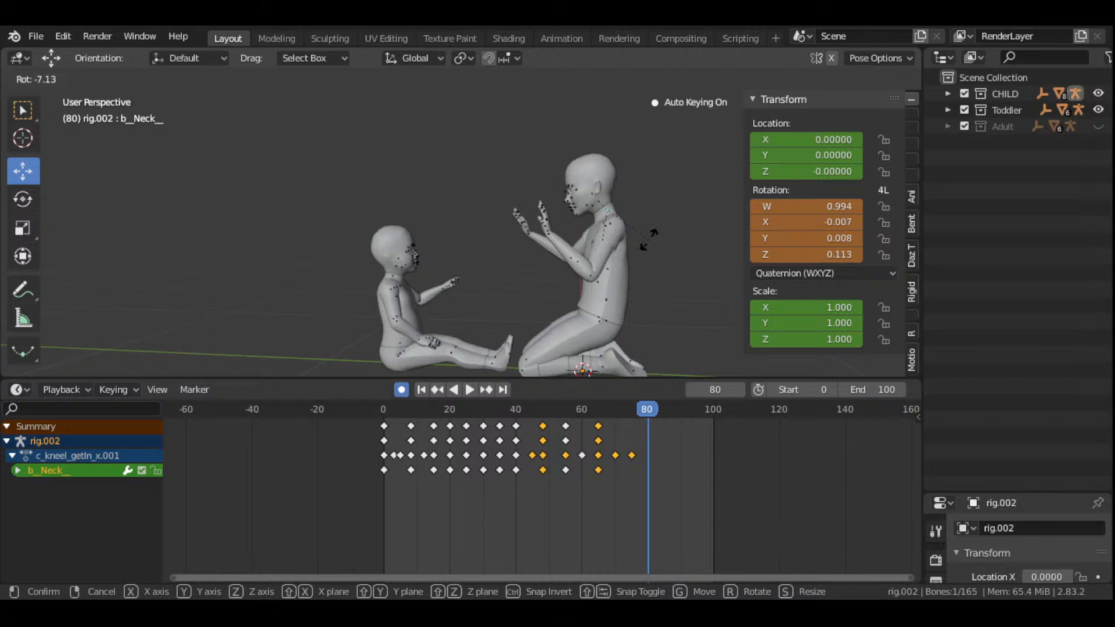
pyautogui.click(652, 242)
pyautogui.moveTo(697, 127); pyautogui.dragTo(720, 140)
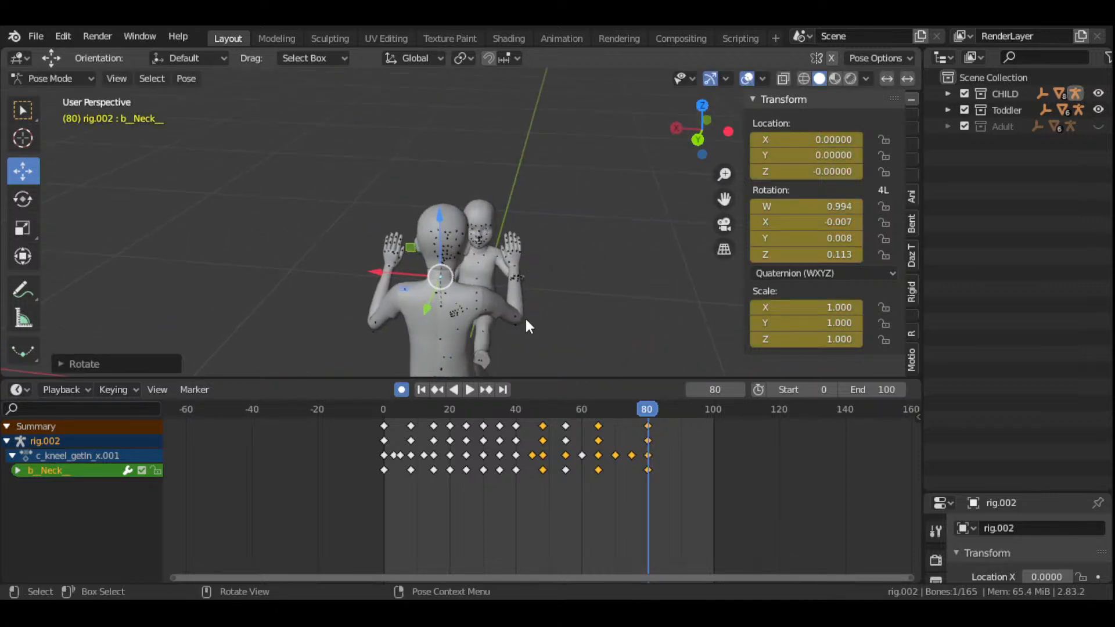
pyautogui.press('r')
pyautogui.press('r')
pyautogui.click(641, 213)
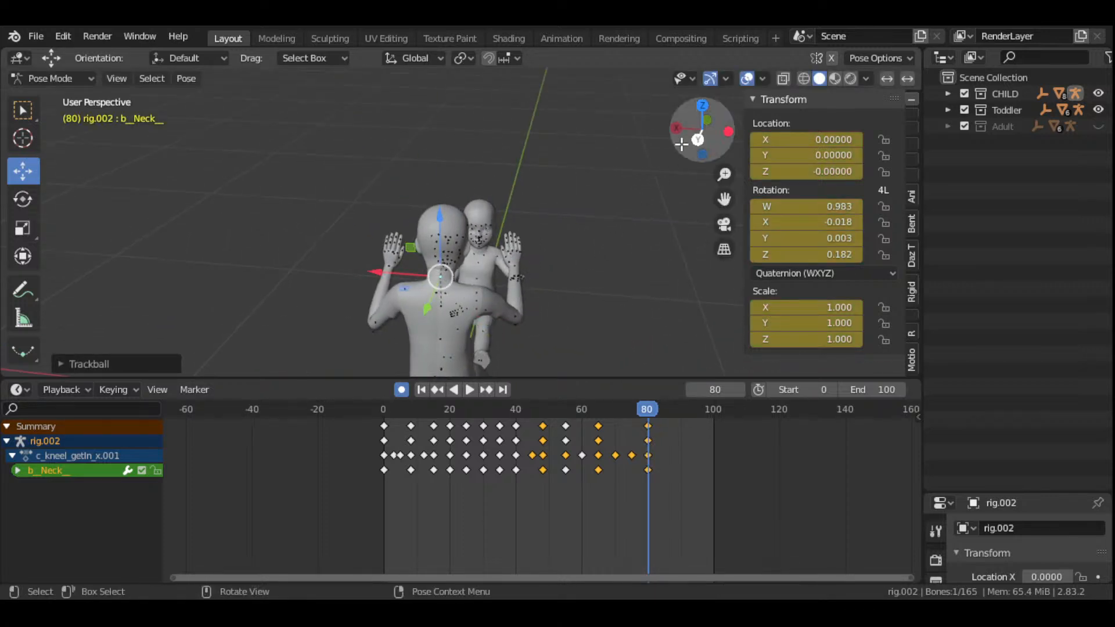
# - Review the kneeling figure's neck movement from the side by scrubbing through the frames up to 80
pyautogui.moveTo(683, 145)
pyautogui.mouseDown()
pyautogui.moveTo(712, 135)
pyautogui.moveTo(679, 139)
pyautogui.mouseUp()
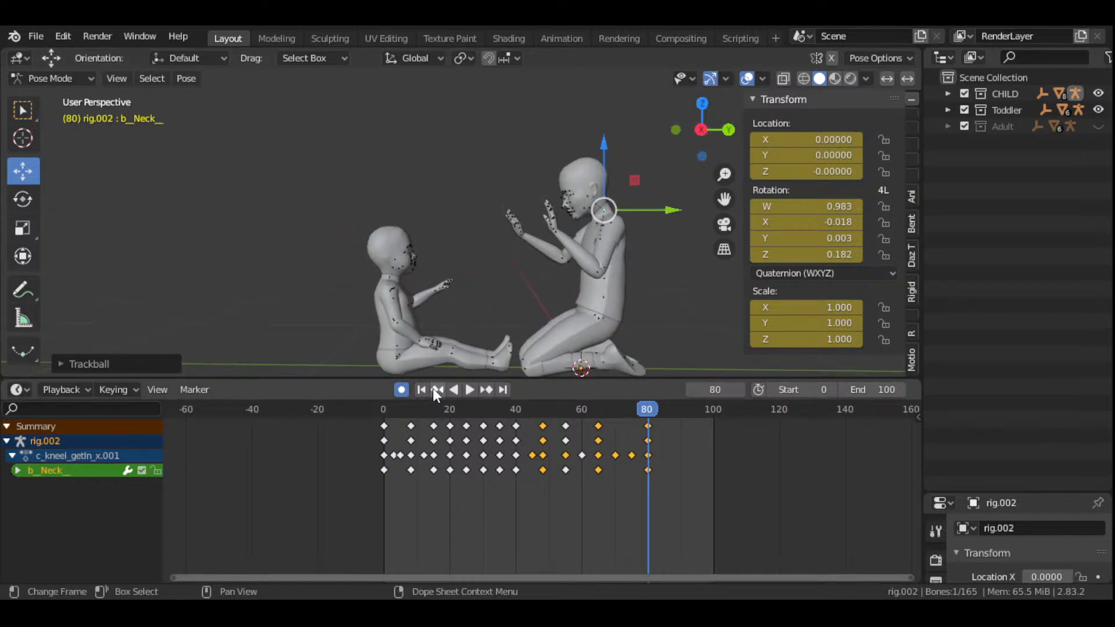
pyautogui.moveTo(529, 411); pyautogui.dragTo(643, 441)
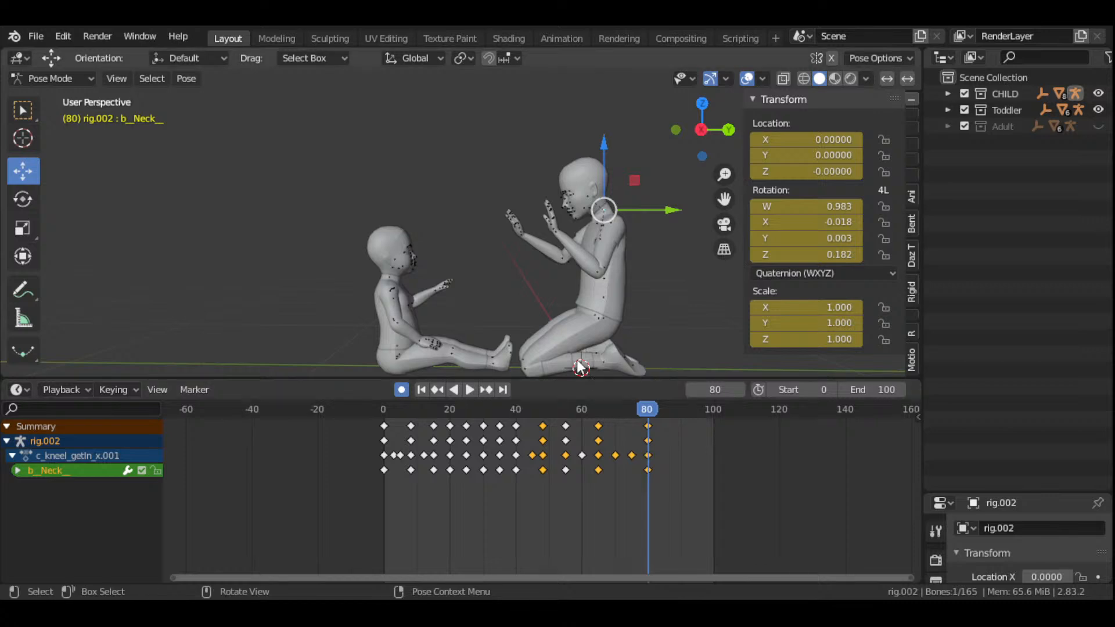
pyautogui.click(599, 410)
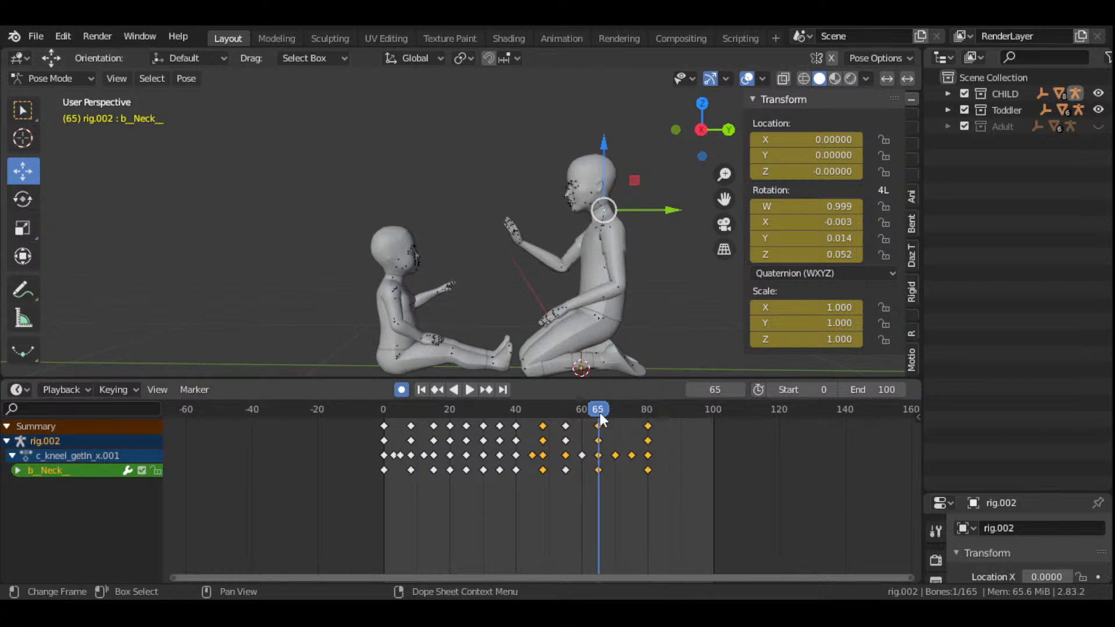
# - Go to frame 90 and select the seated figure's pelvis bone from the opposite side
pyautogui.moveTo(600, 413); pyautogui.dragTo(681, 443)
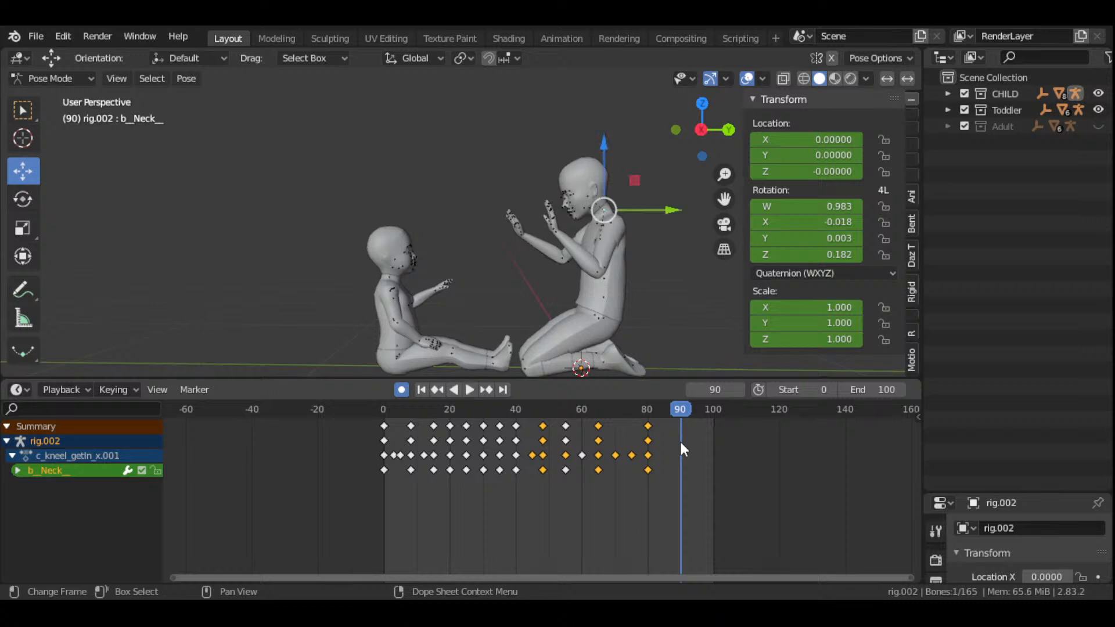
pyautogui.moveTo(703, 129); pyautogui.dragTo(560, 315)
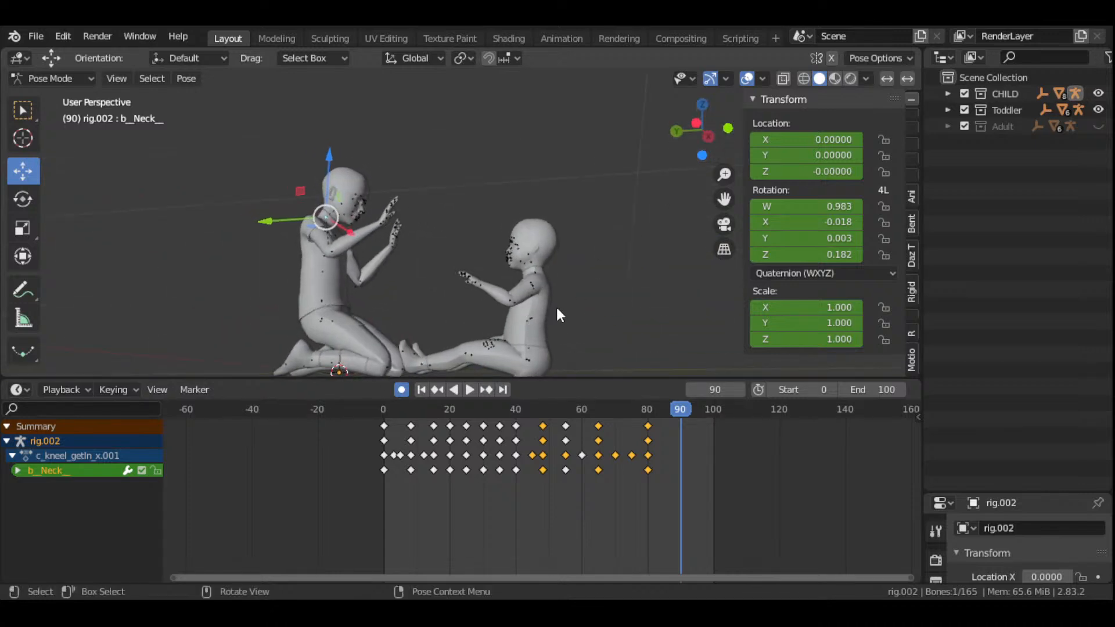
pyautogui.click(531, 345)
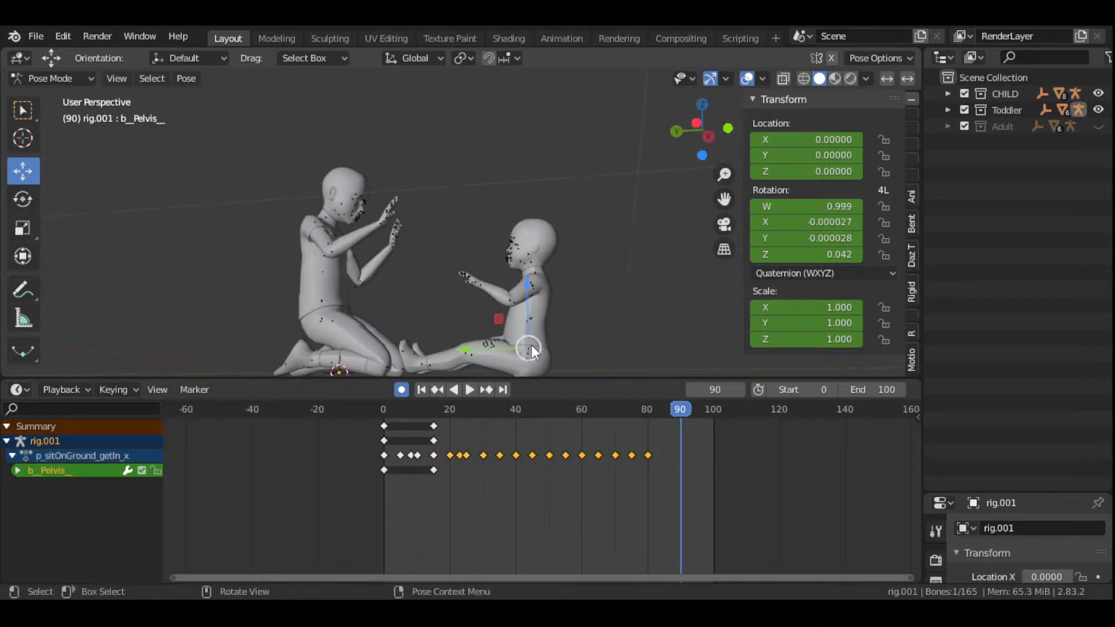
# - At frame 90, rotate the toddler's lower spine bone slightly forward and the upper spine bone slightly back
pyautogui.click(528, 343)
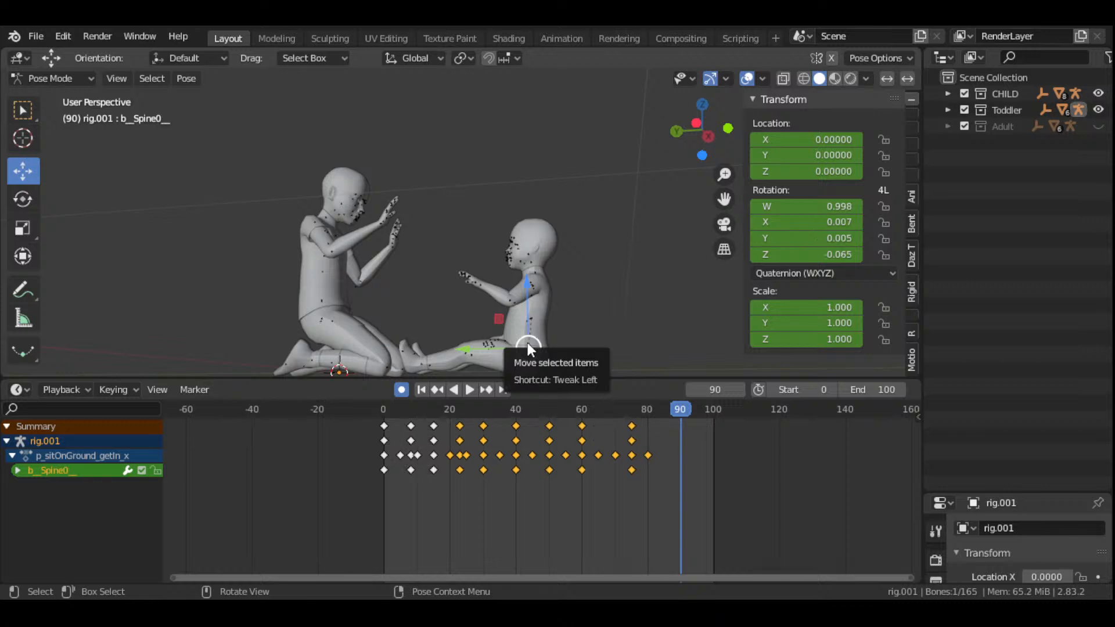
pyautogui.moveTo(686, 146); pyautogui.dragTo(699, 162)
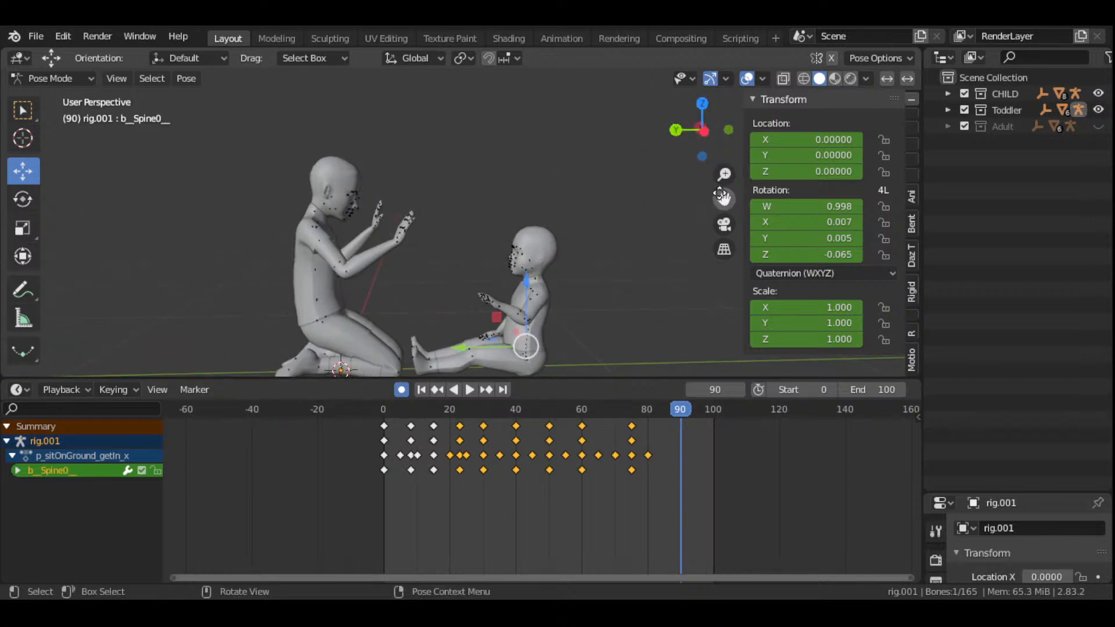
pyautogui.scroll(3, 528, 252)
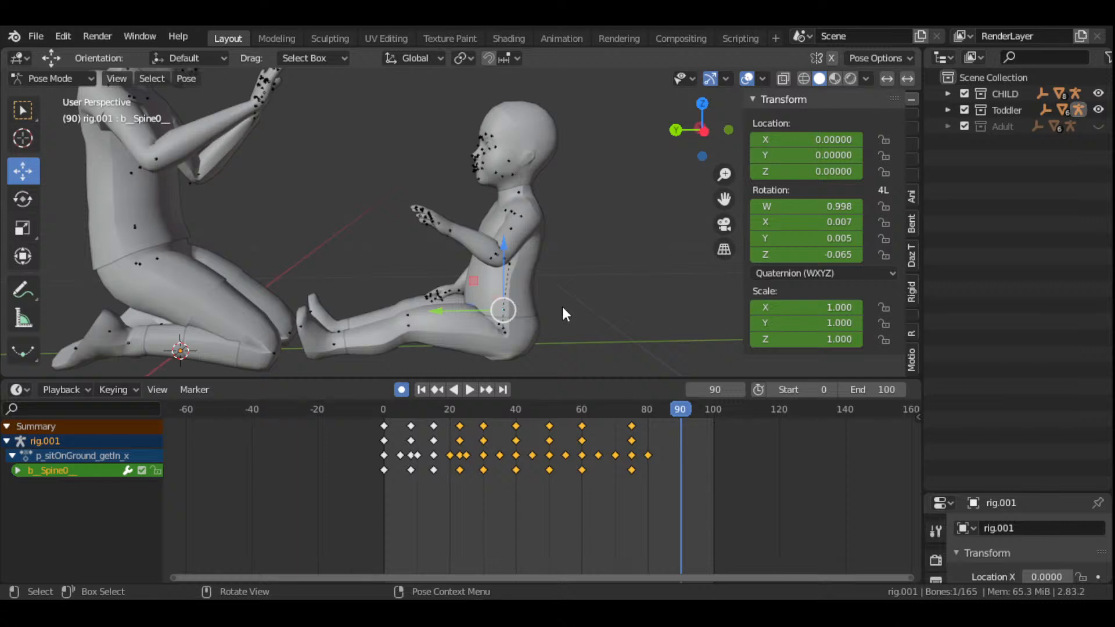
pyautogui.press('r')
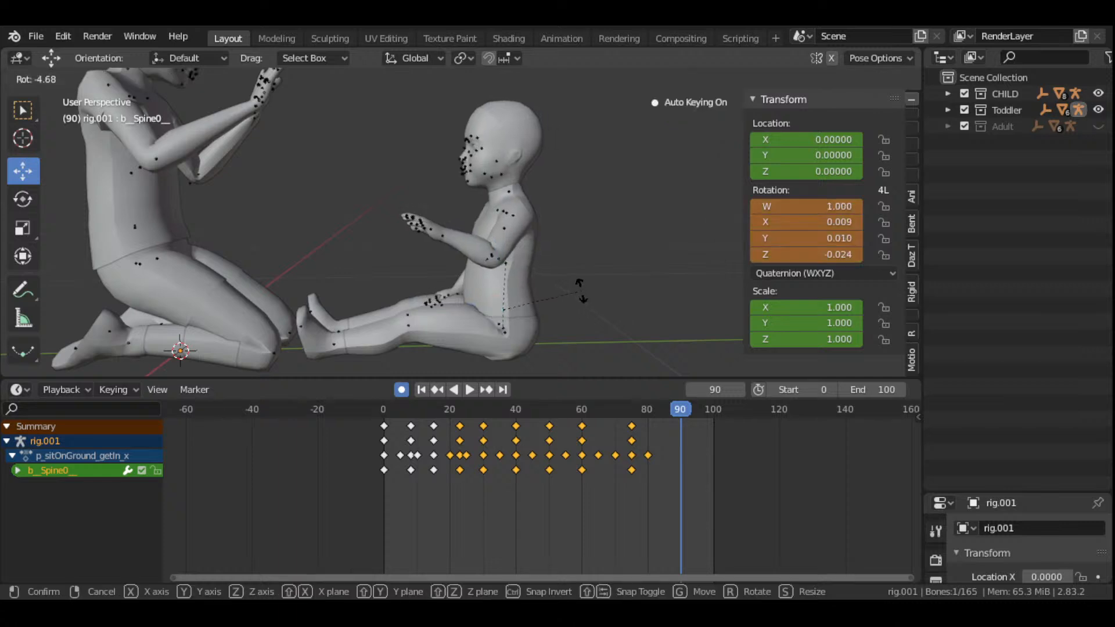
pyautogui.click(580, 287)
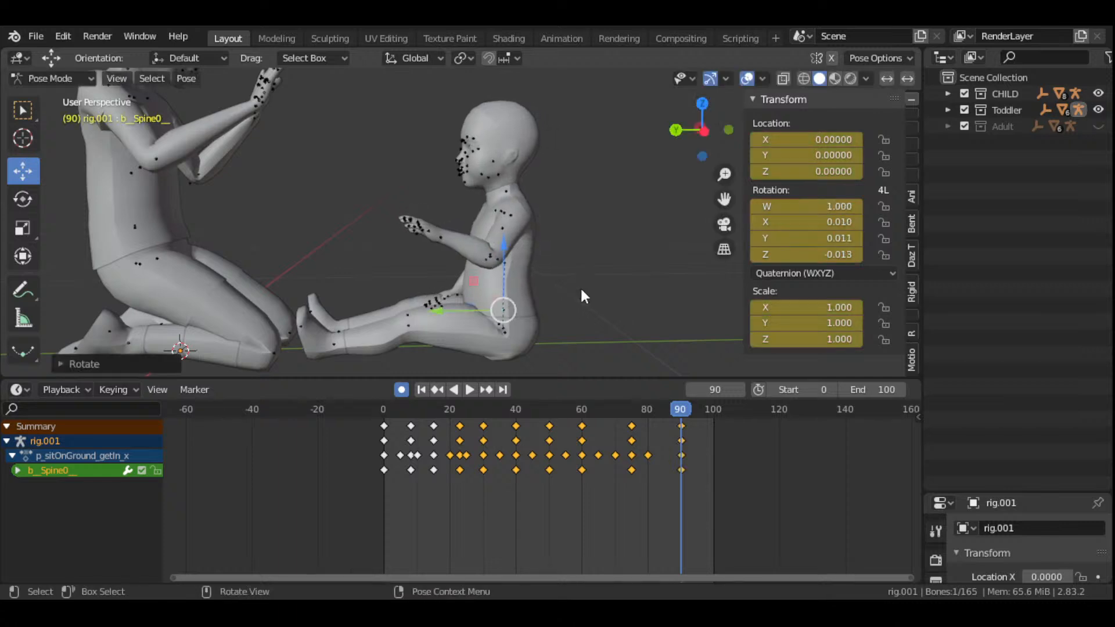
pyautogui.click(505, 264)
pyautogui.press('r')
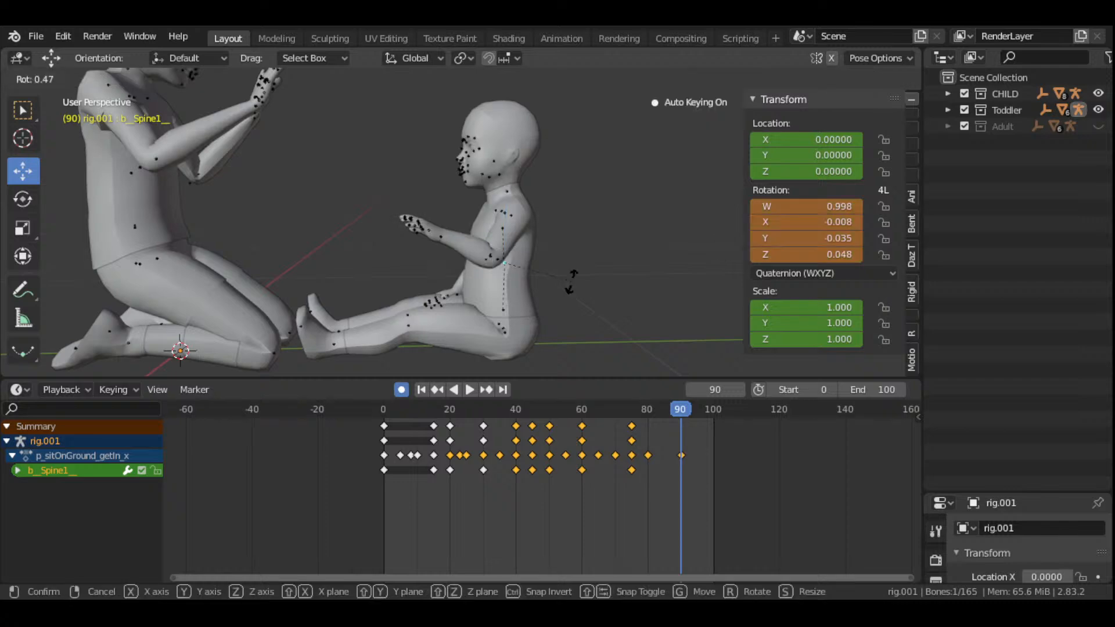
pyautogui.click(549, 290)
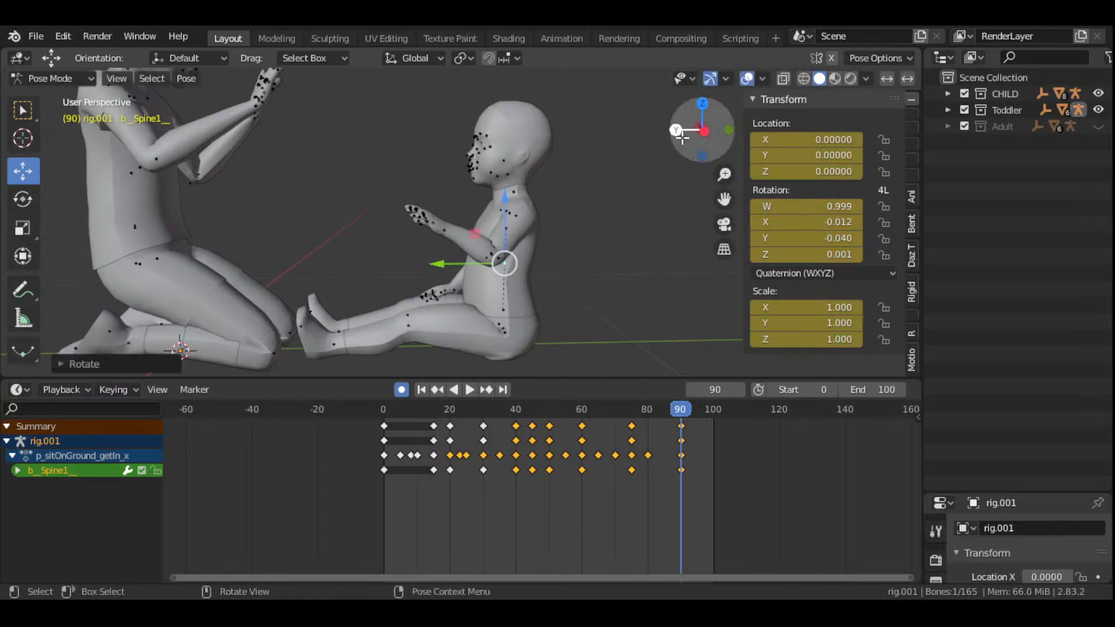
# - Rotate the toddler's neck bone so the head tilts slightly back at frame 90
pyautogui.moveTo(703, 129); pyautogui.dragTo(524, 179)
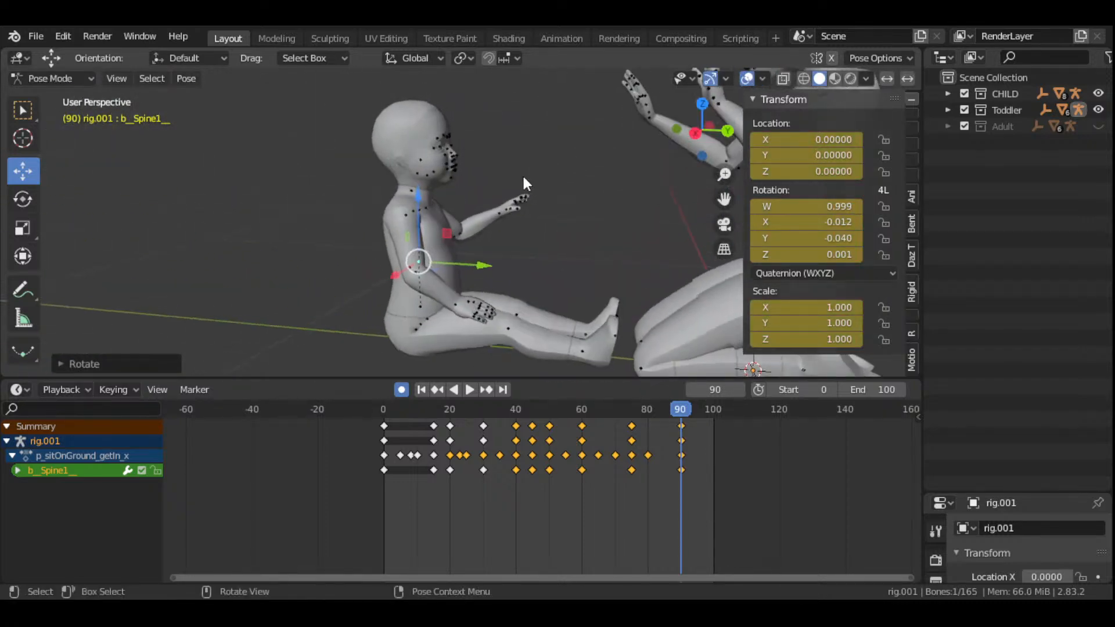
pyautogui.click(410, 192)
pyautogui.press('r')
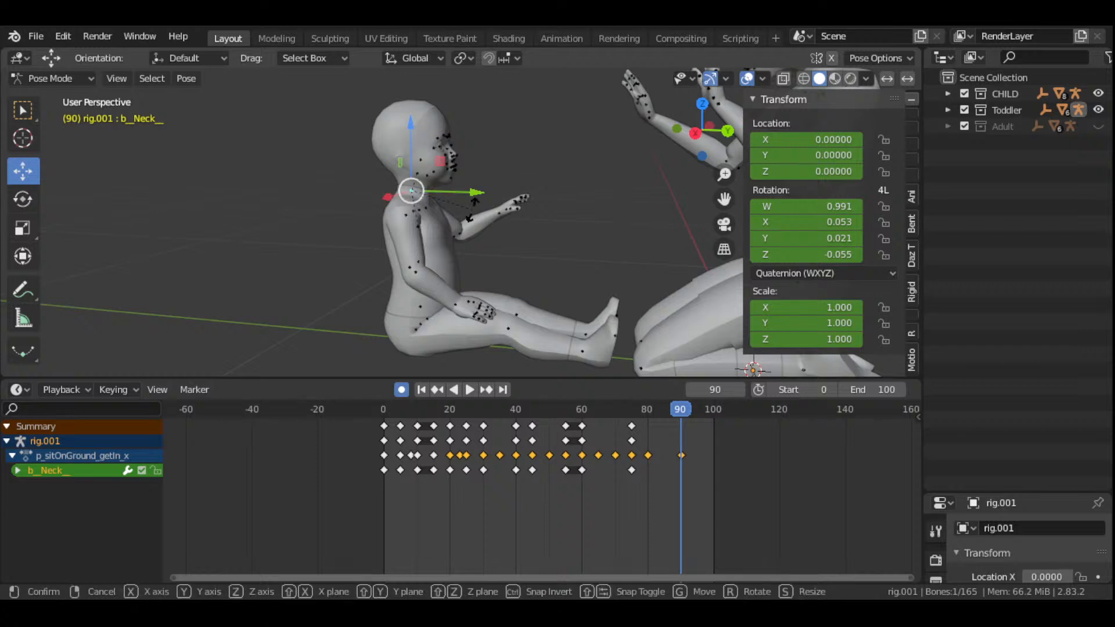
pyautogui.click(476, 198)
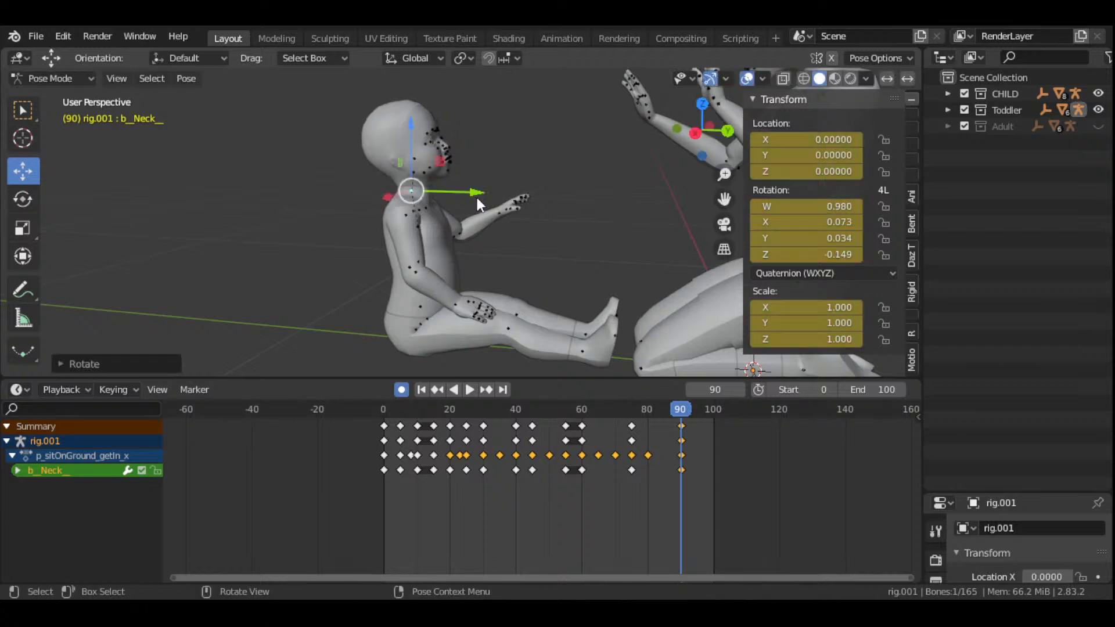
# - Insert LocRotScale keyframes at frame 80 for the toddler's right upper arm and right hand bones
pyautogui.click(406, 215)
pyautogui.moveTo(647, 152); pyautogui.dragTo(672, 288, button='middle')
pyautogui.click(647, 409)
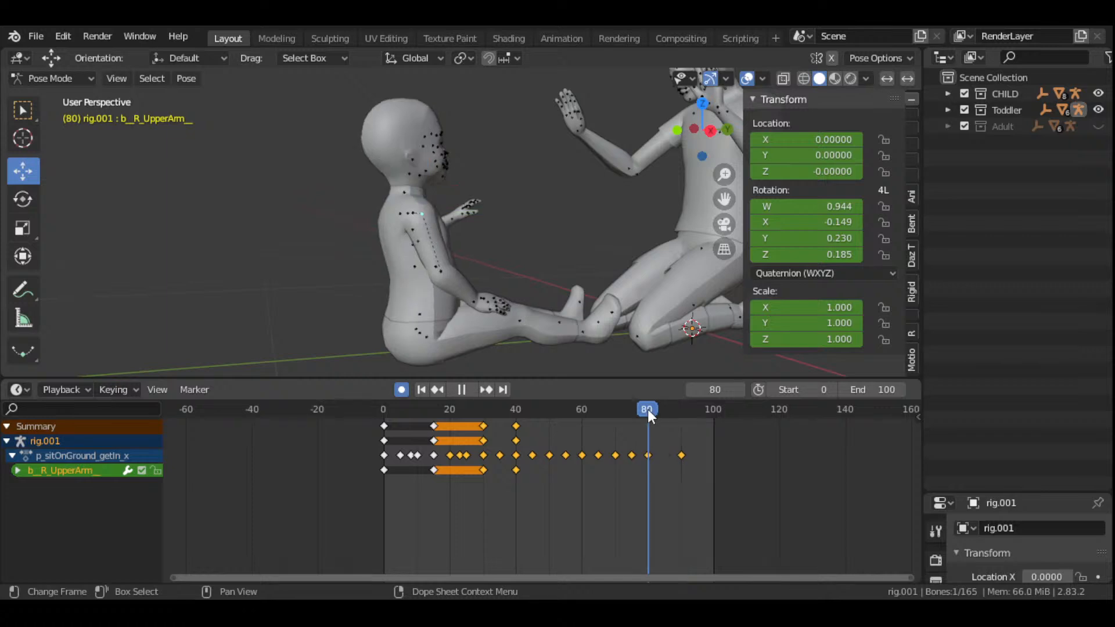
pyautogui.press('i')
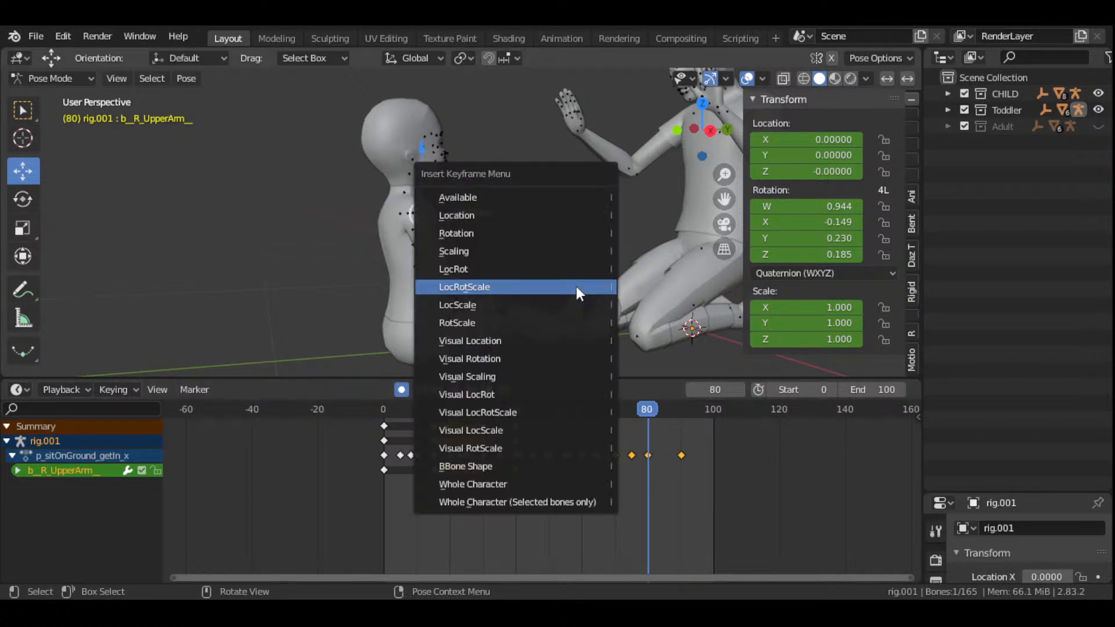
pyautogui.click(576, 287)
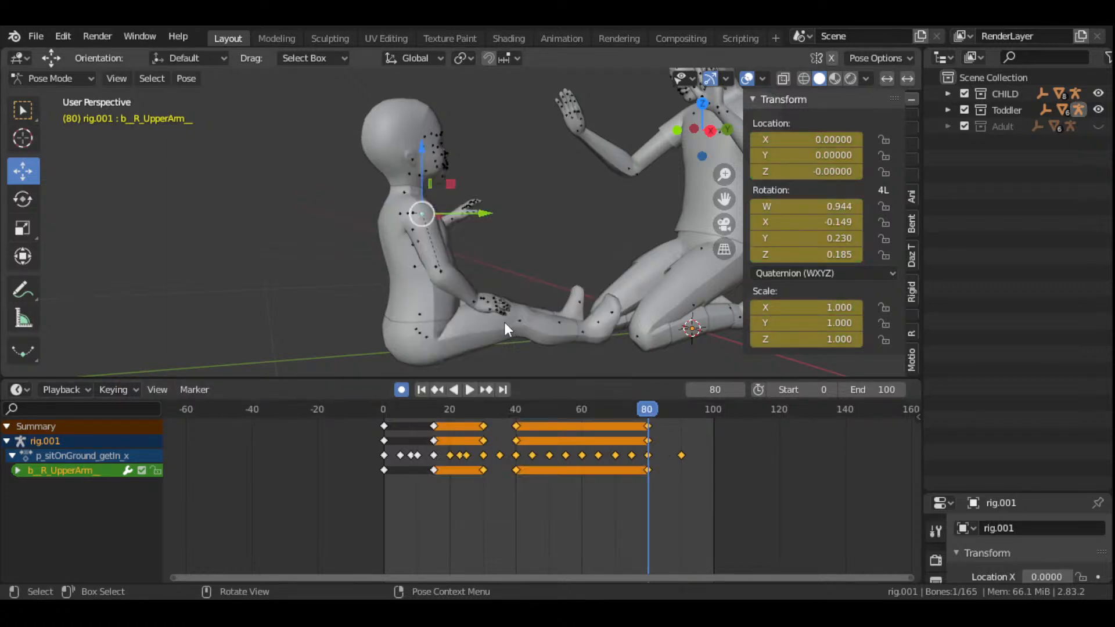
pyautogui.click(440, 277)
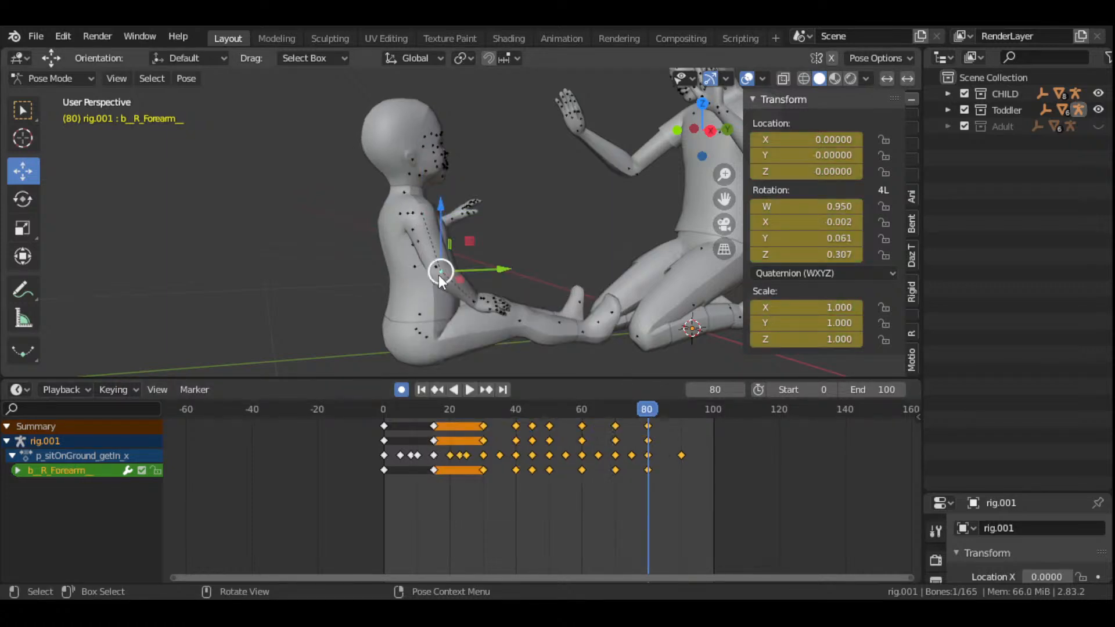
pyautogui.click(471, 302)
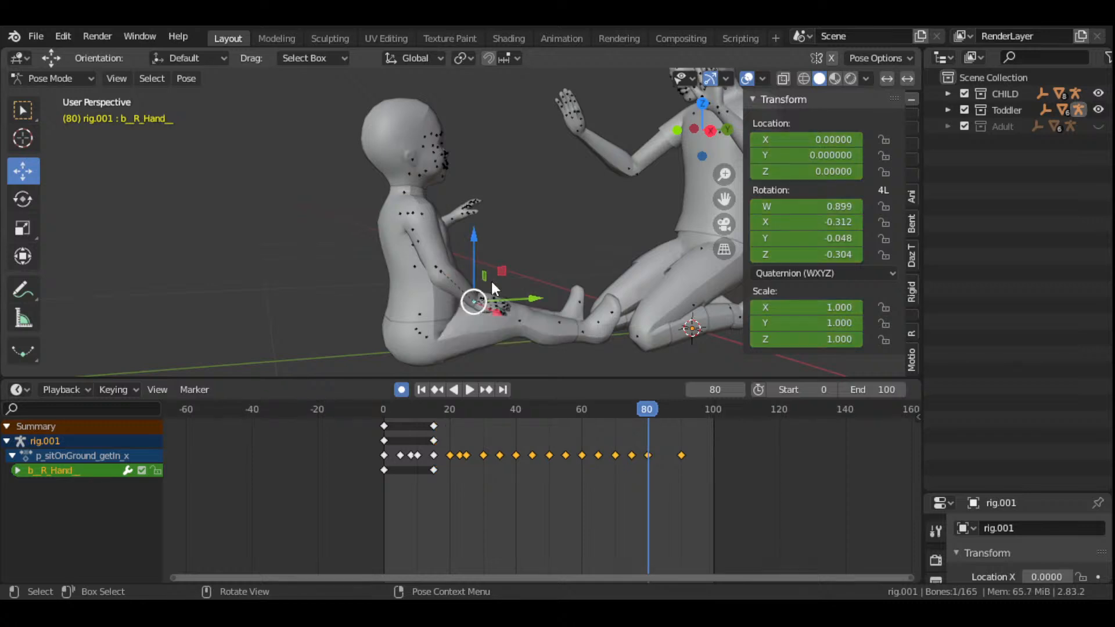
pyautogui.press('i')
pyautogui.click(506, 258)
# - Insert LocRotScale keyframes at frame 80 for the toddler's left upper arm, forearm and hand bones
pyautogui.moveTo(703, 129); pyautogui.dragTo(459, 212)
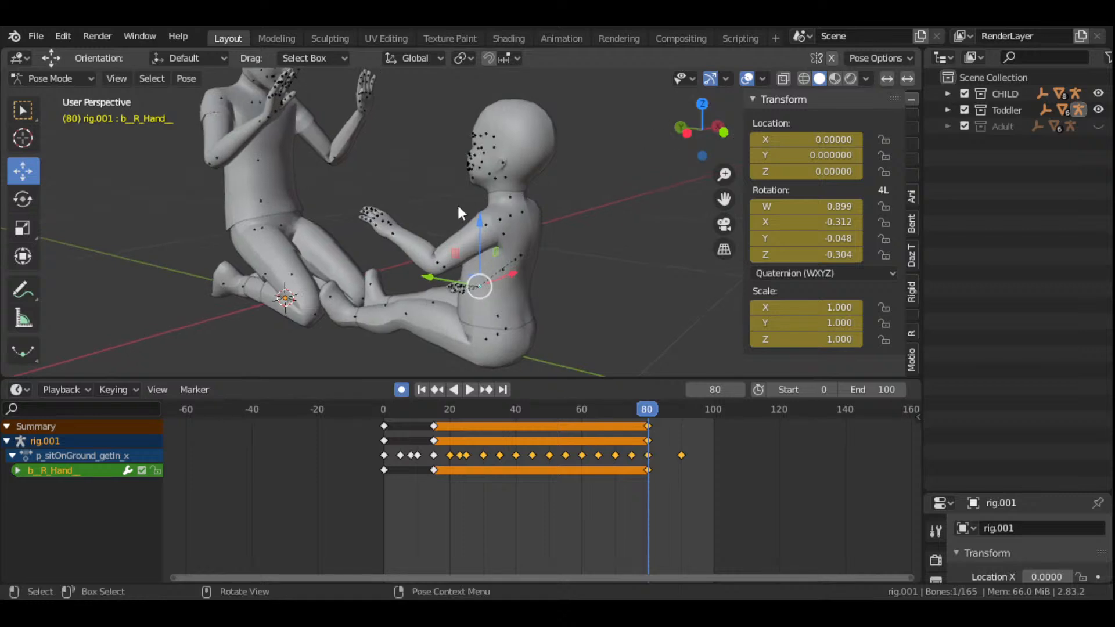
pyautogui.click(483, 224)
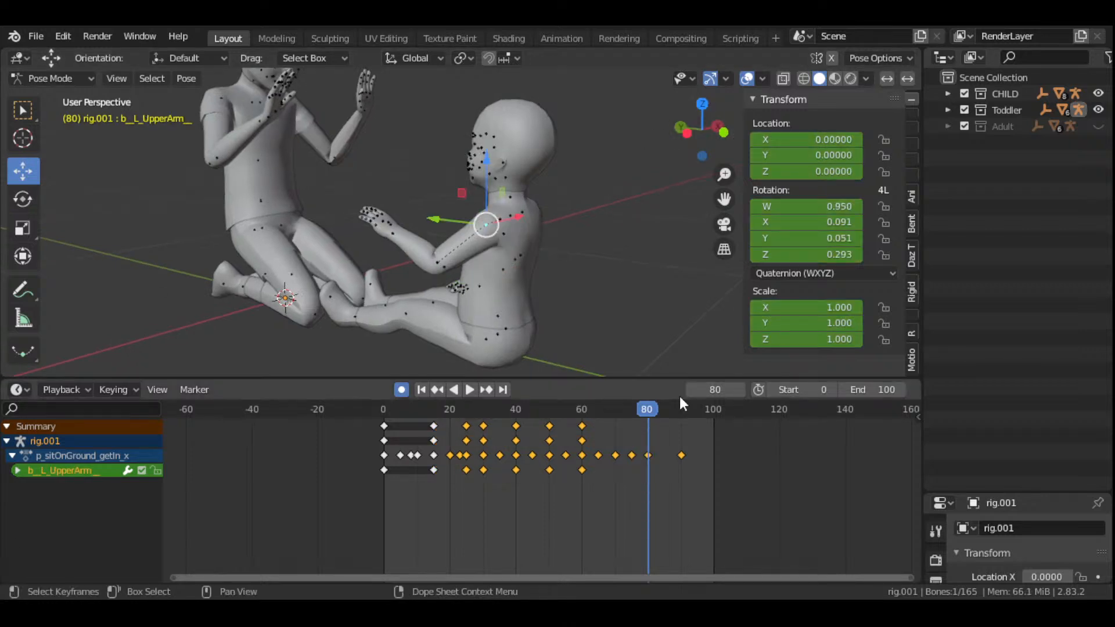
pyautogui.press('i')
pyautogui.click(567, 256)
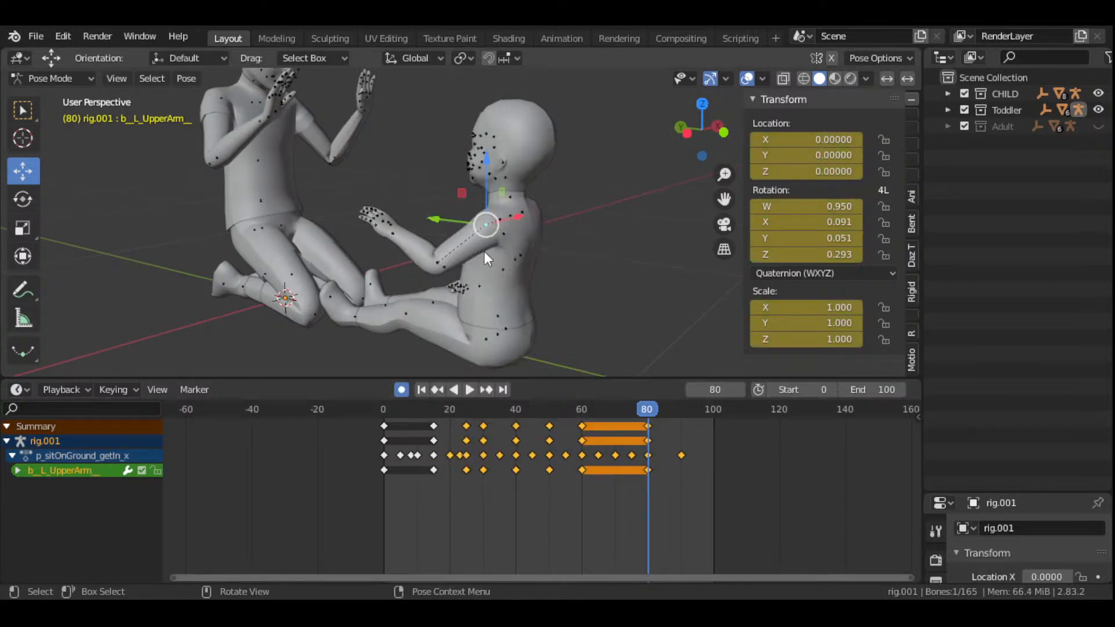
pyautogui.click(437, 262)
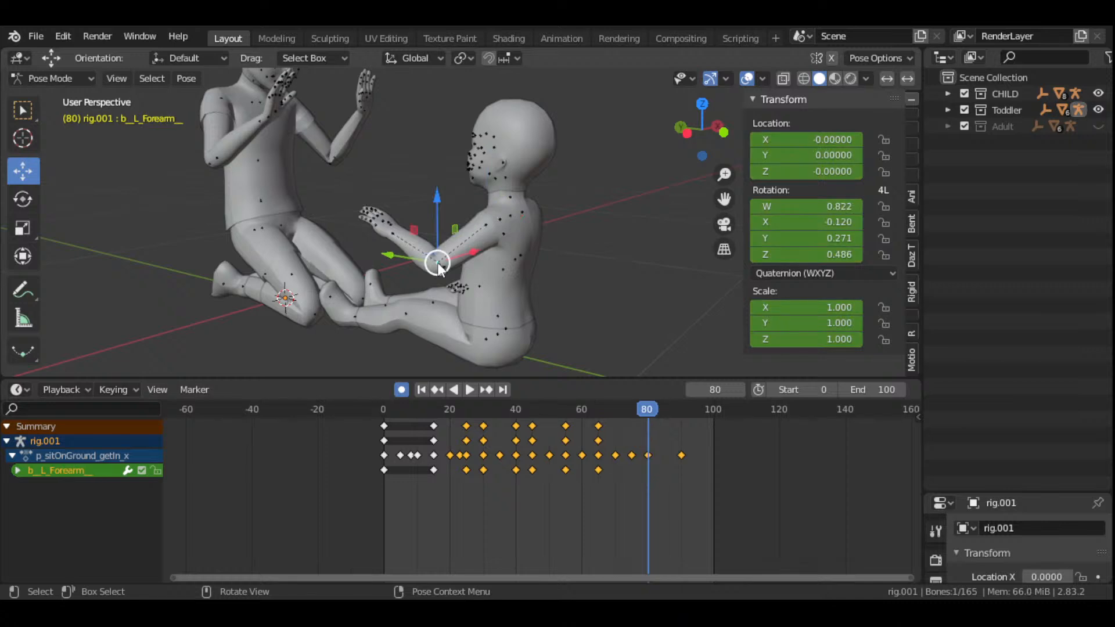
pyautogui.press('i')
pyautogui.click(437, 262)
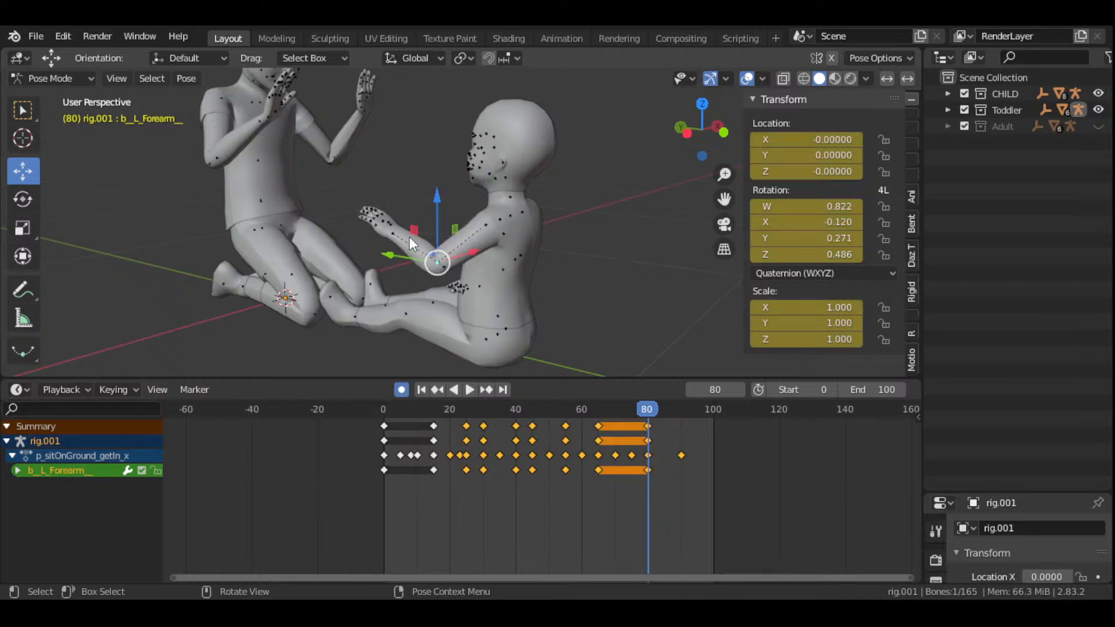
pyautogui.click(393, 233)
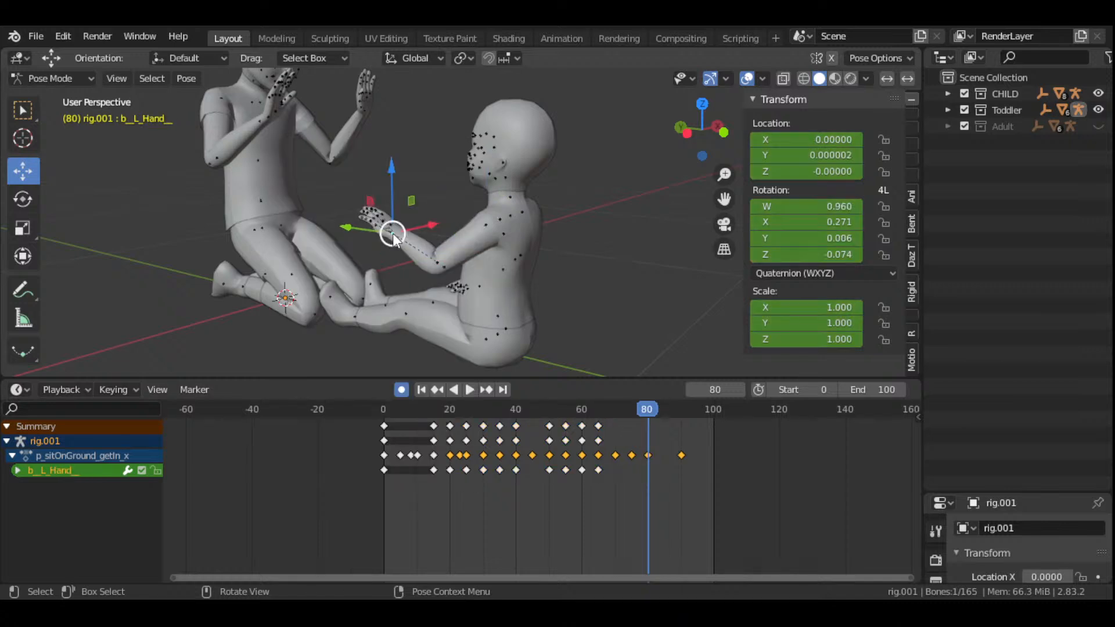
pyautogui.press('i')
pyautogui.click(393, 234)
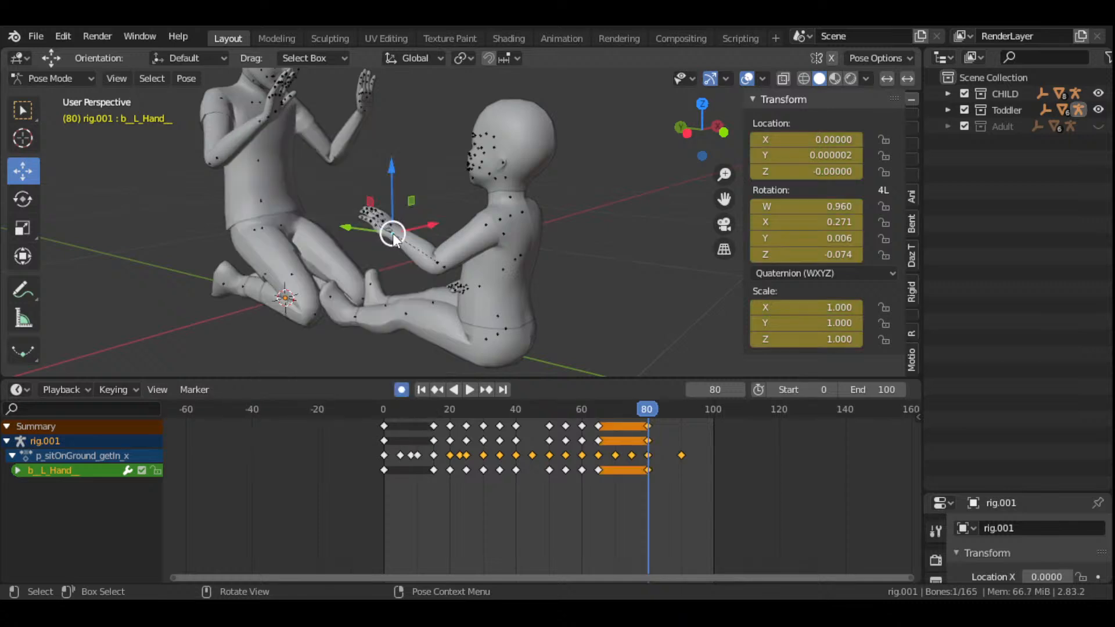
# - Rotate the toddler's right upper arm at frame 90 so the arm lifts forward off the lap
pyautogui.moveTo(717, 125); pyautogui.dragTo(665, 133)
pyautogui.press('space')
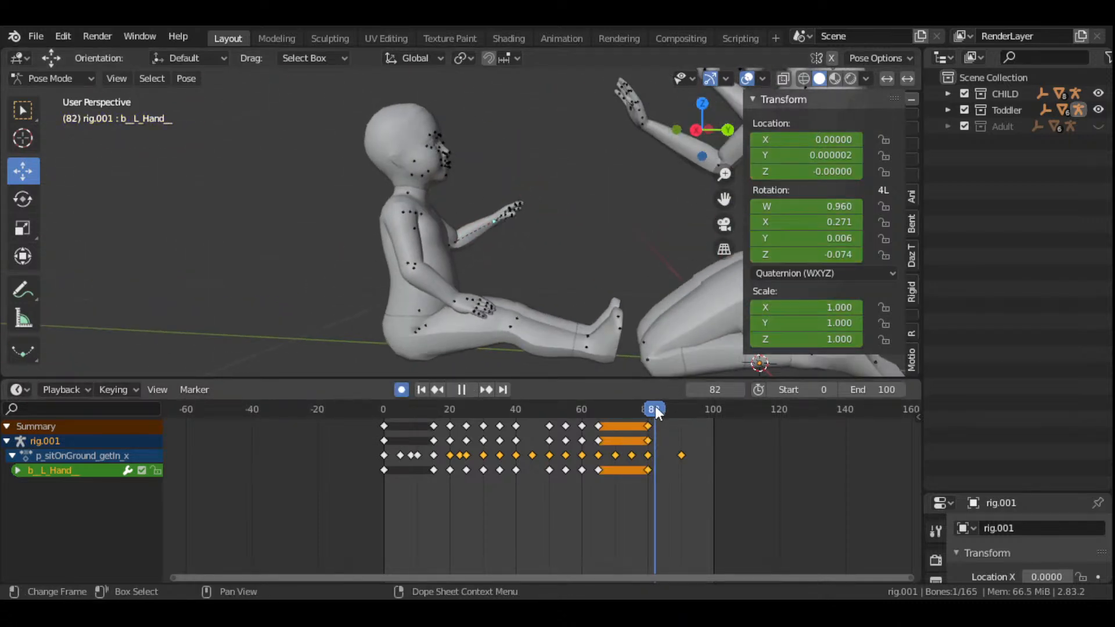
pyautogui.moveTo(683, 428); pyautogui.dragTo(680, 428)
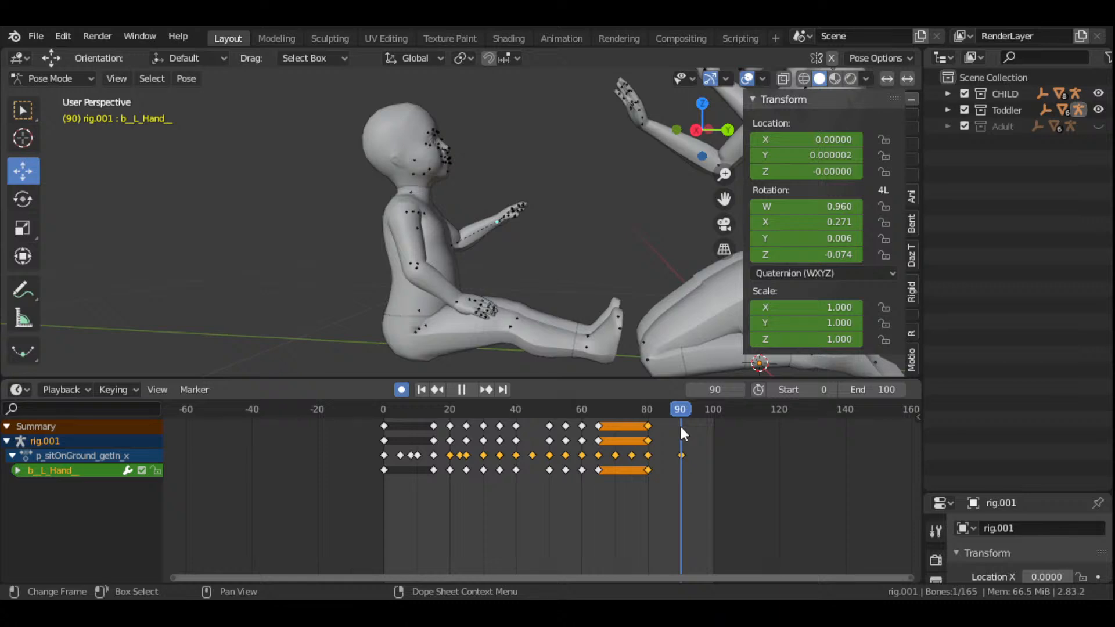
pyautogui.press('space')
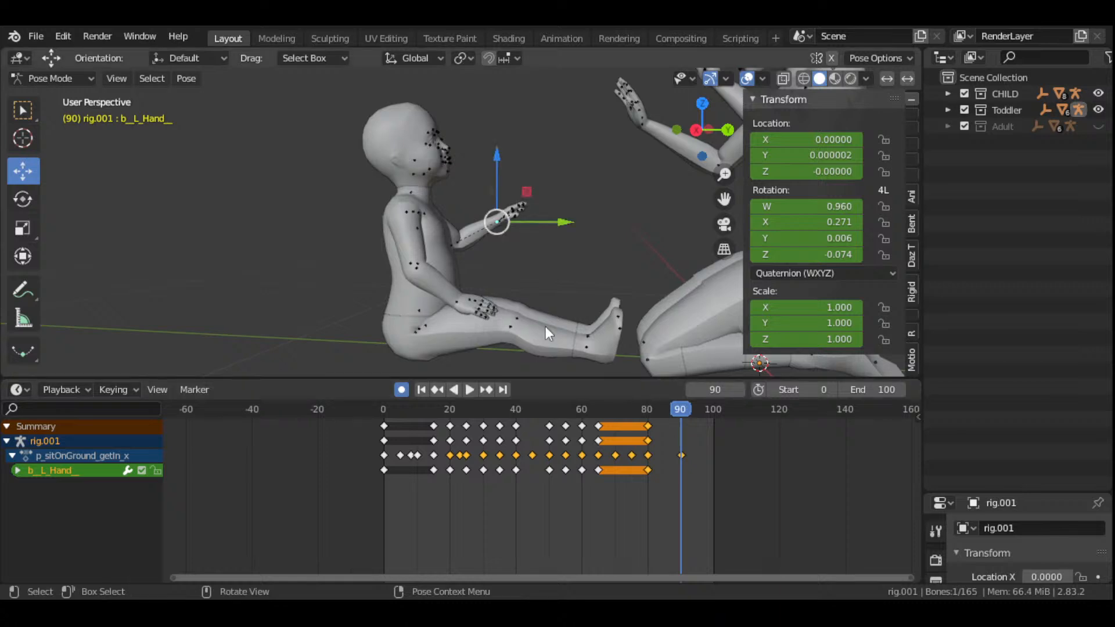
pyautogui.click(404, 213)
pyautogui.press('r')
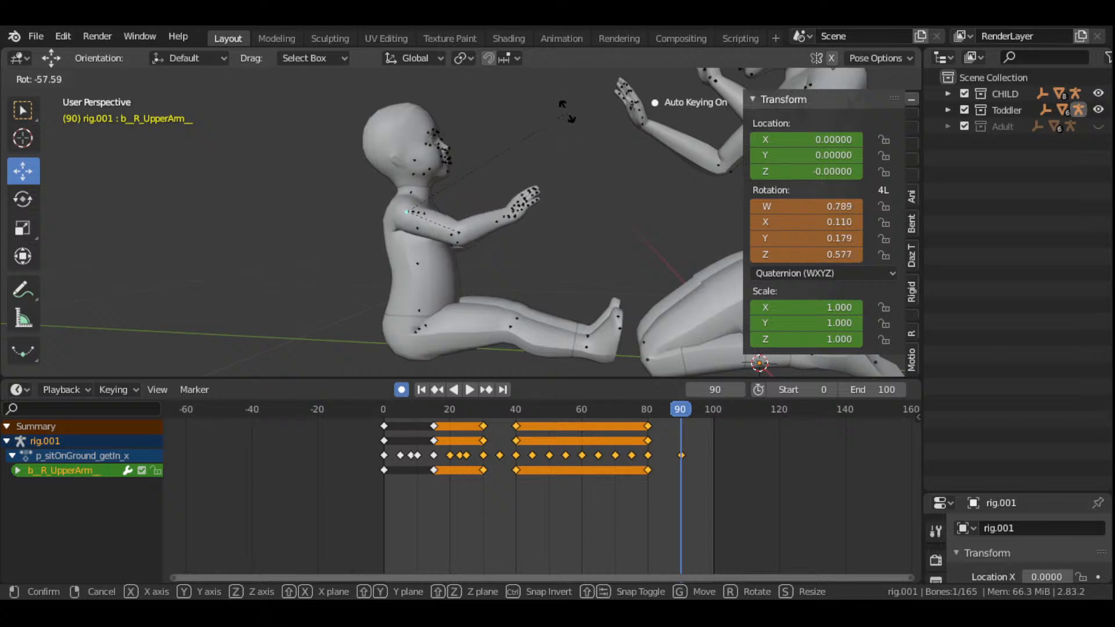
pyautogui.click(553, 192)
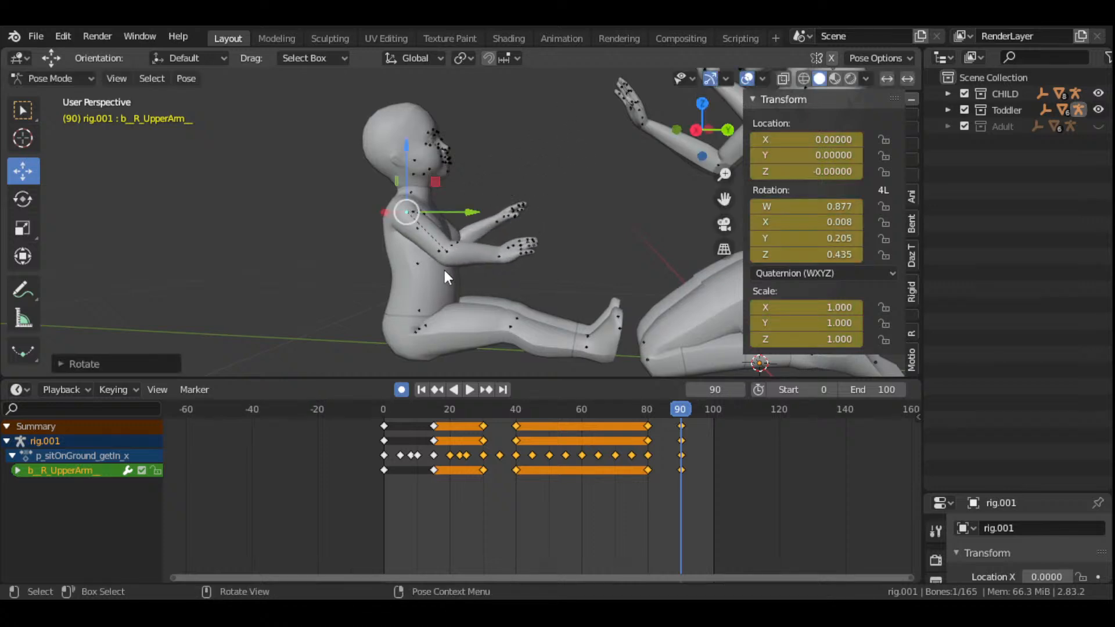
# - Rotate the toddler's right forearm upward at frame 90 to bend the elbow and raise the hand
pyautogui.click(449, 256)
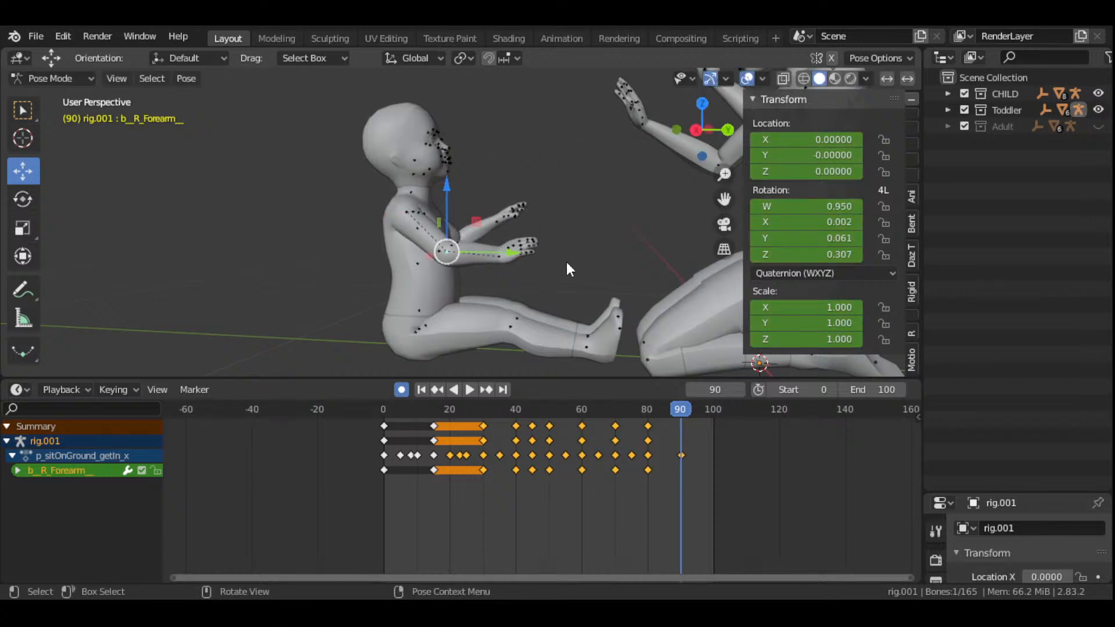
pyautogui.press('r')
pyautogui.click(576, 187)
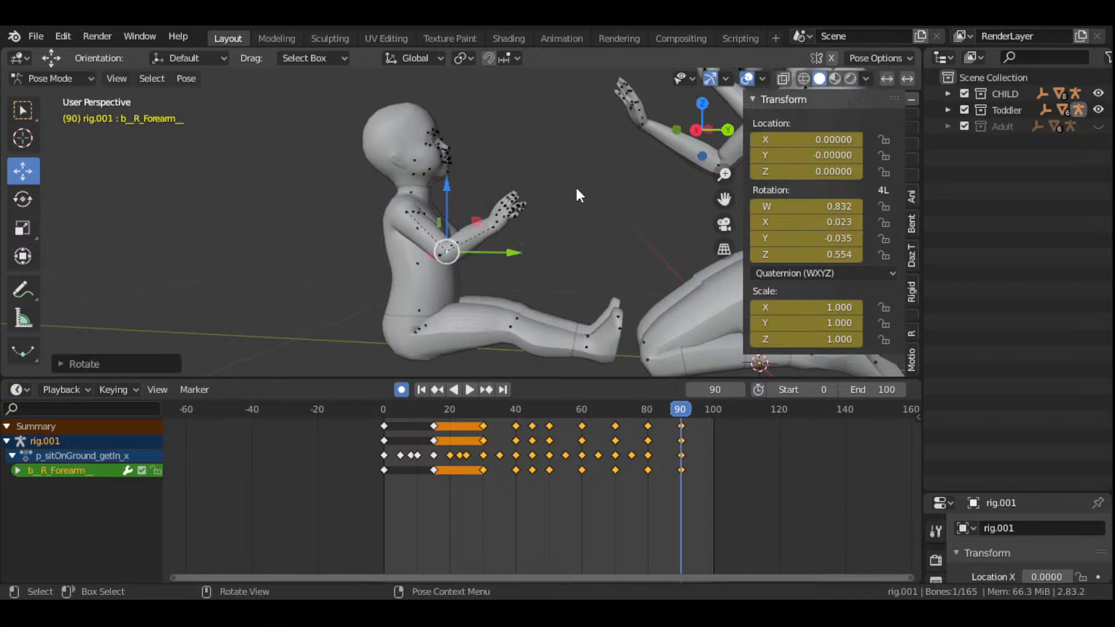
# - From the front, rotate the toddler's right upper arm about 28° outward from the body at frame 90
pyautogui.moveTo(697, 130); pyautogui.dragTo(534, 189)
pyautogui.click(433, 180)
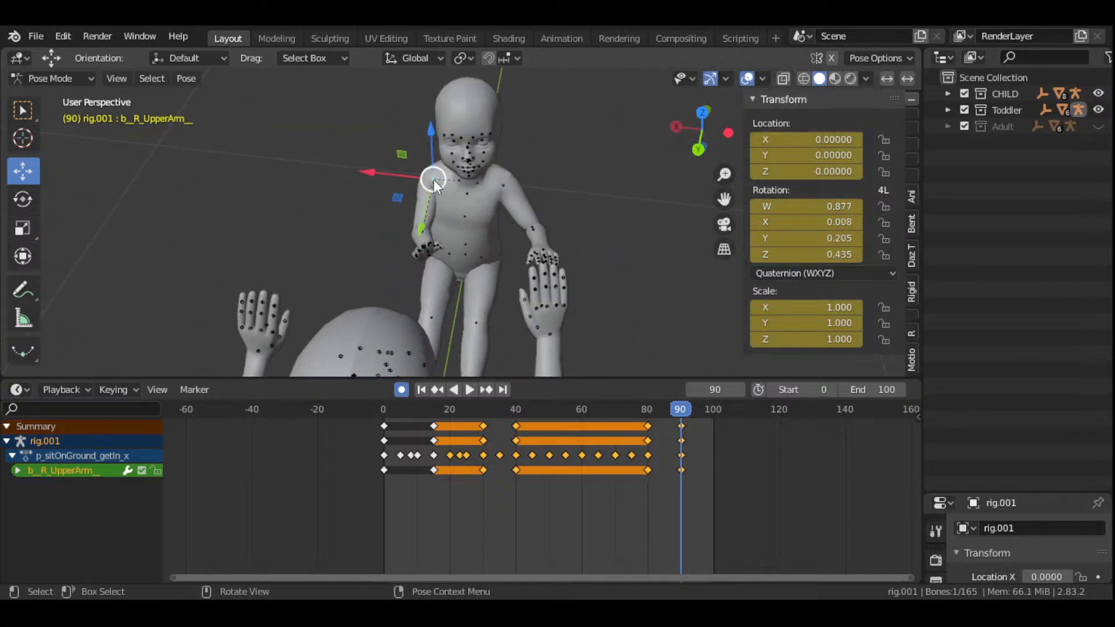
pyautogui.press('r')
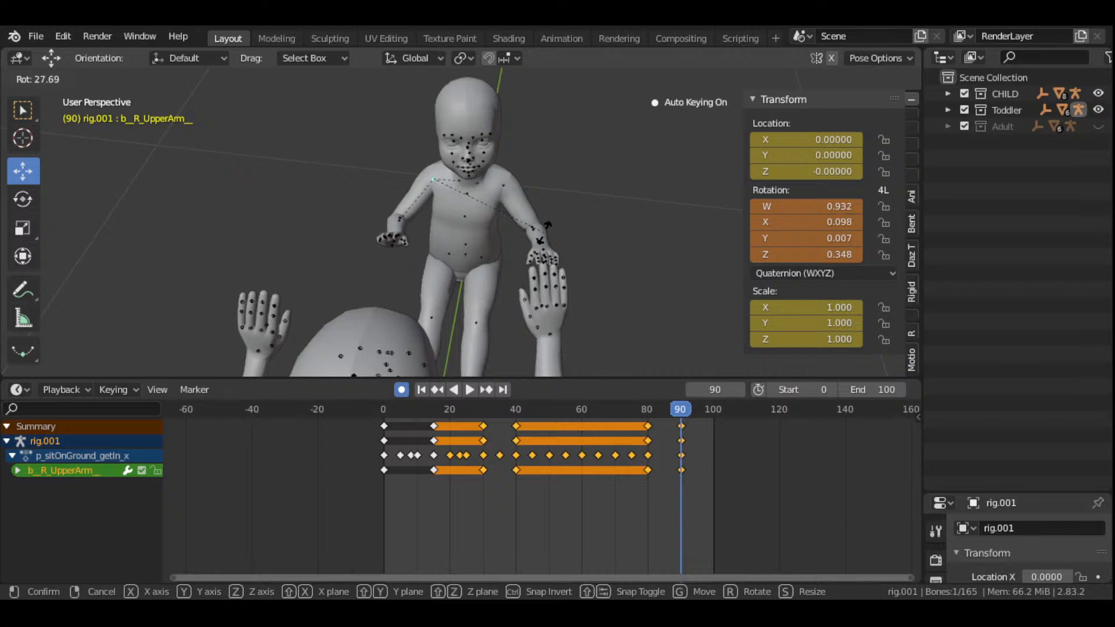
pyautogui.click(544, 224)
# - Rotate the toddler's left hand bone upward at the wrist at frame 90
pyautogui.moveTo(685, 157); pyautogui.dragTo(486, 223)
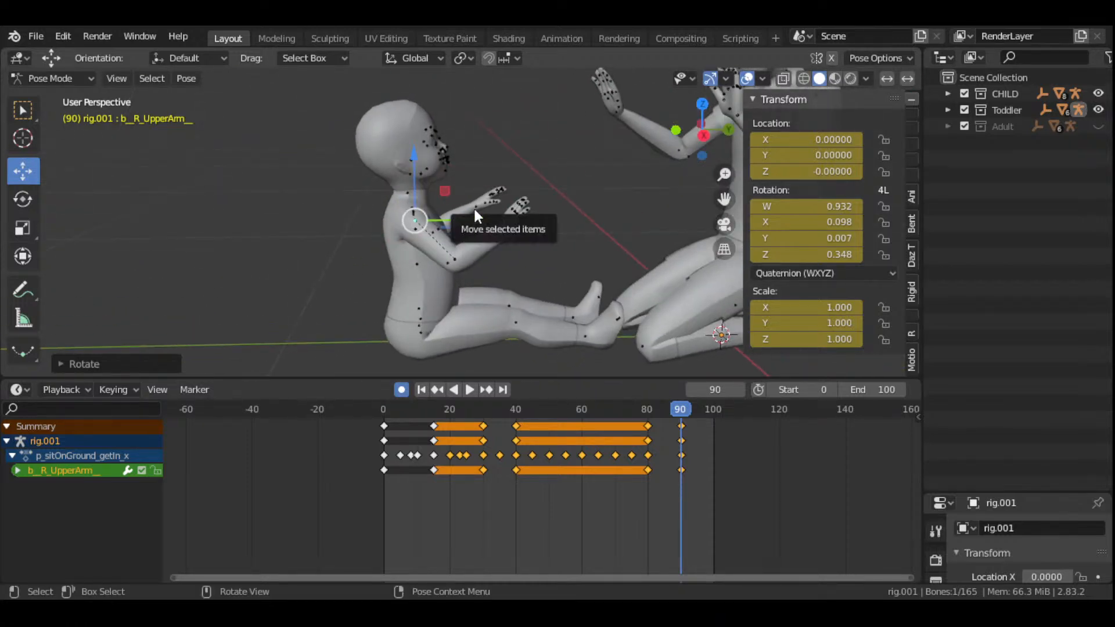
pyautogui.click(474, 207)
pyautogui.press('r')
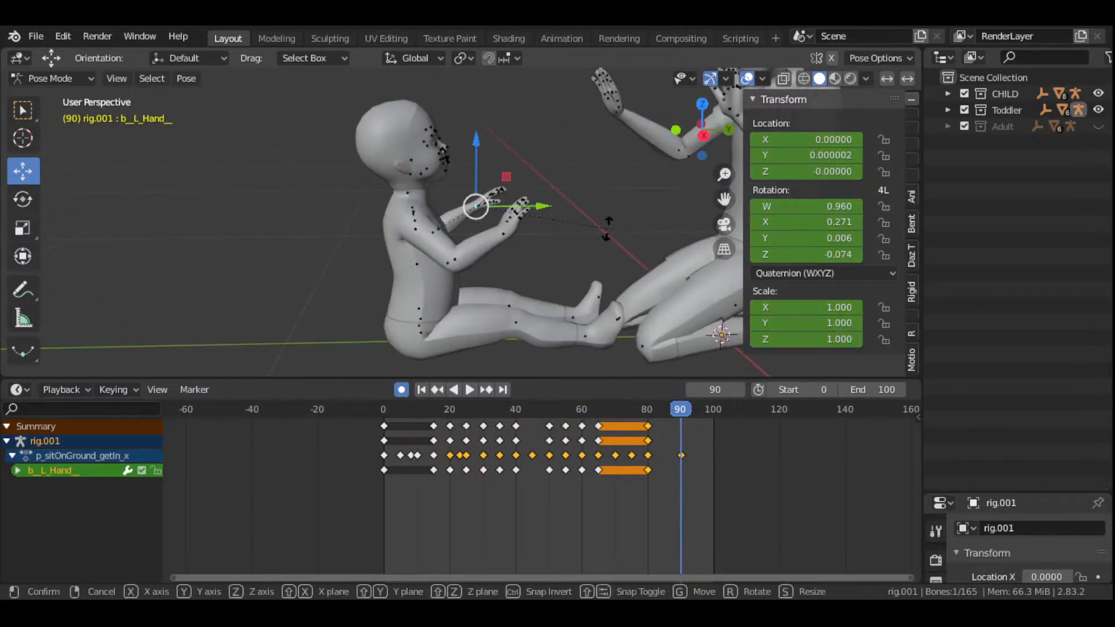
pyautogui.click(666, 180)
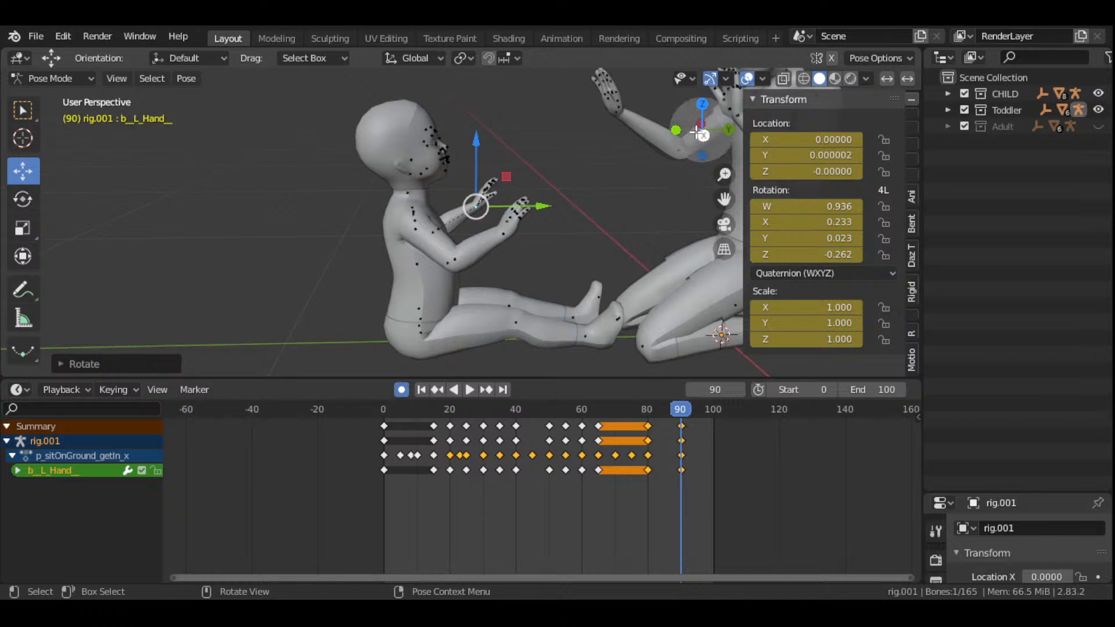
pyautogui.moveTo(702, 129); pyautogui.dragTo(557, 141)
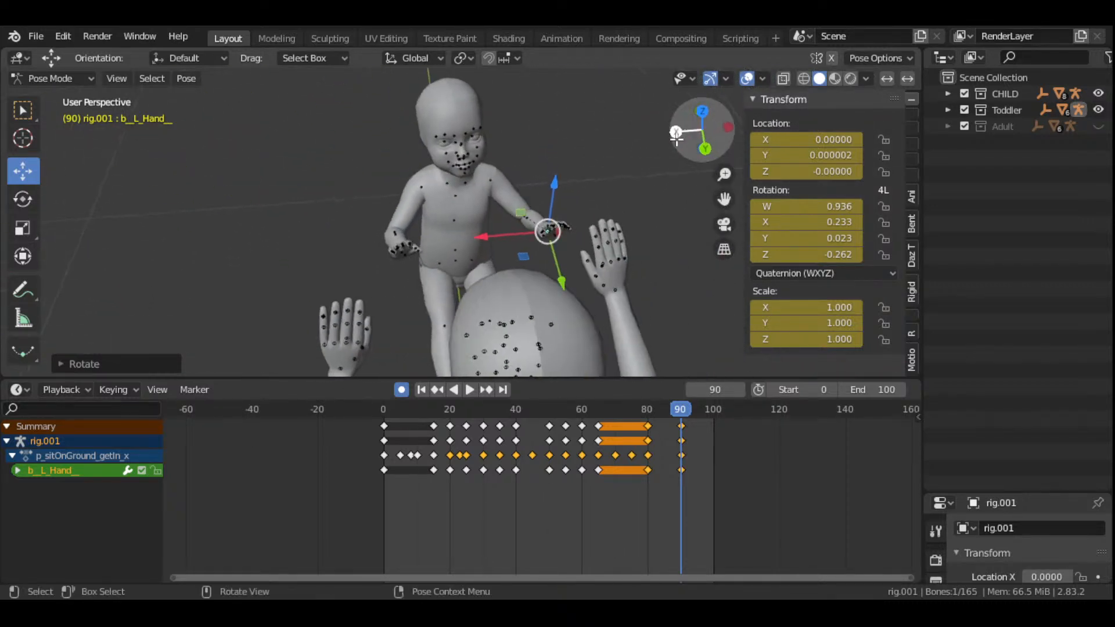
# - Key the toddler's right clavicle bone at frame 80 to hold its existing pose
pyautogui.scroll(3, 475, 210)
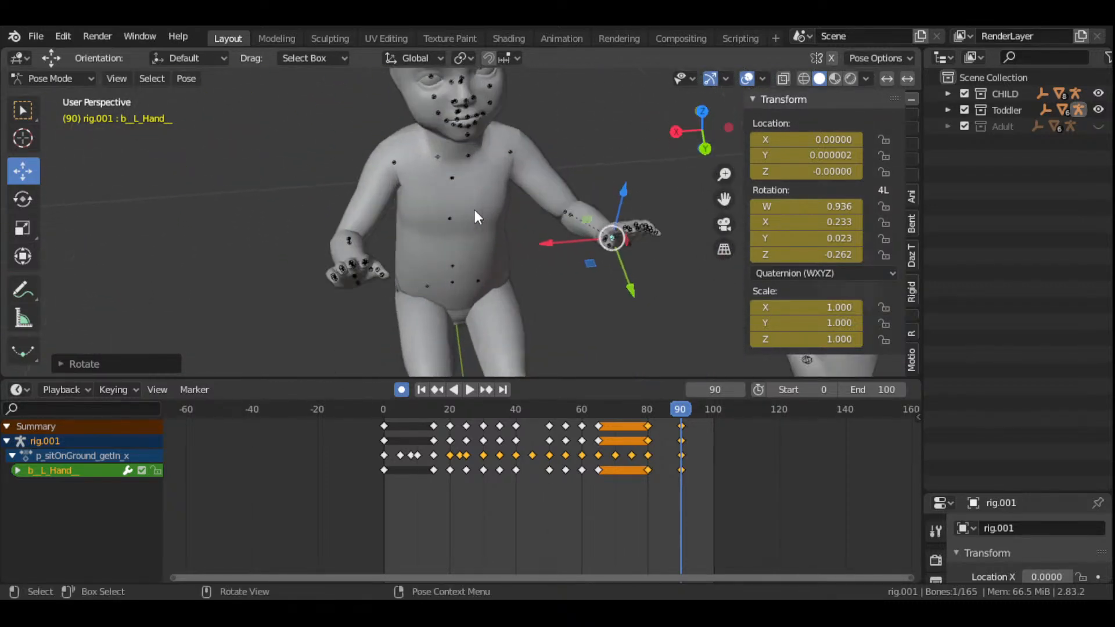
pyautogui.click(442, 160)
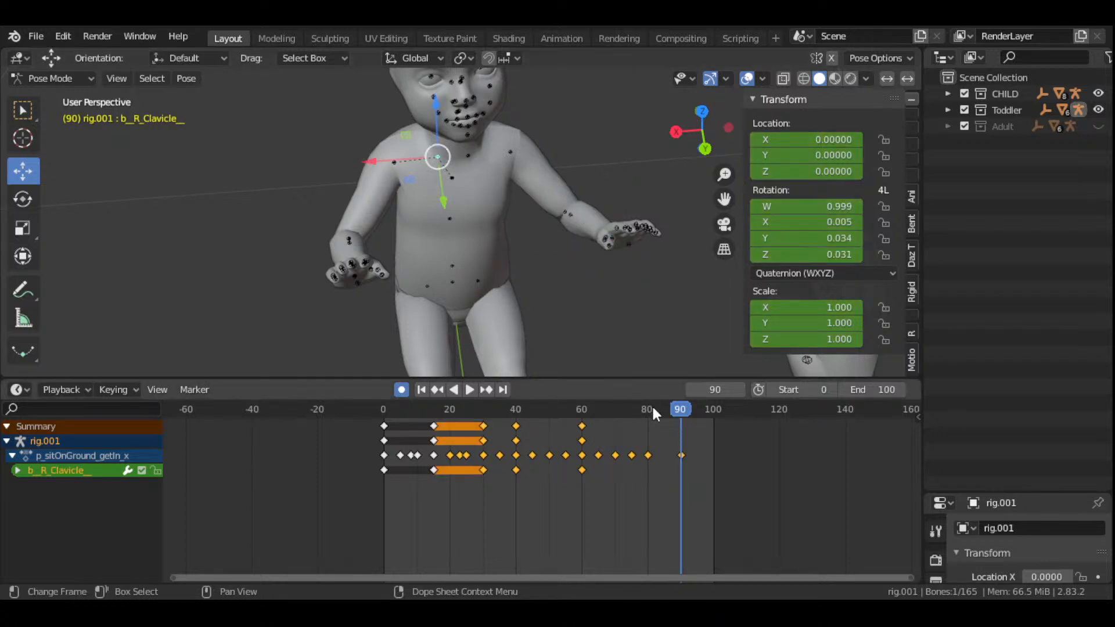
pyautogui.press('space')
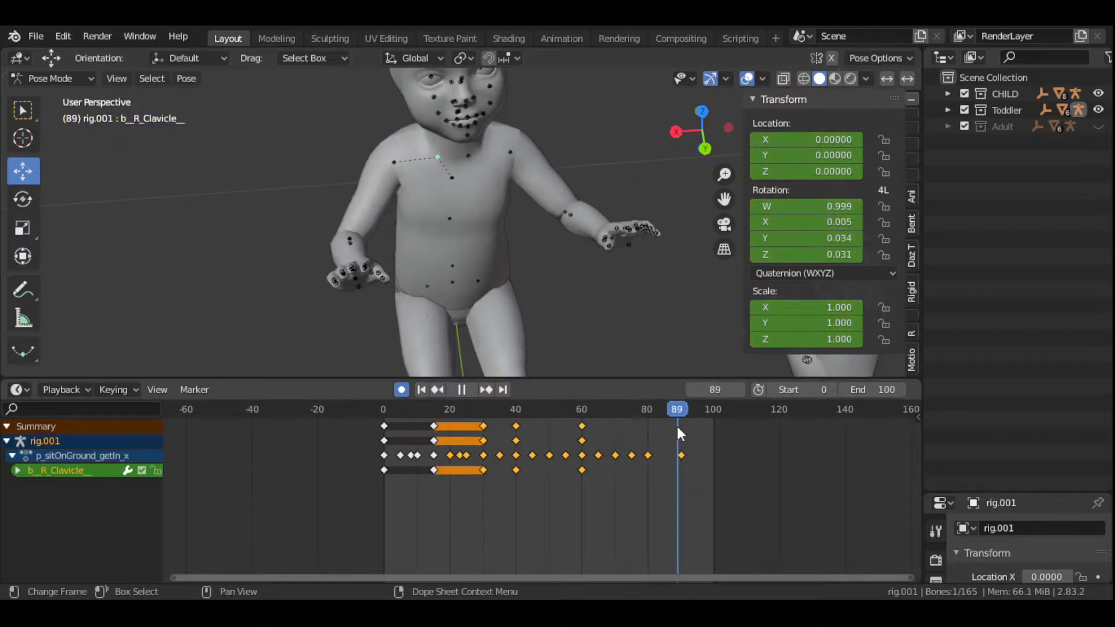
pyautogui.moveTo(679, 426); pyautogui.dragTo(649, 485)
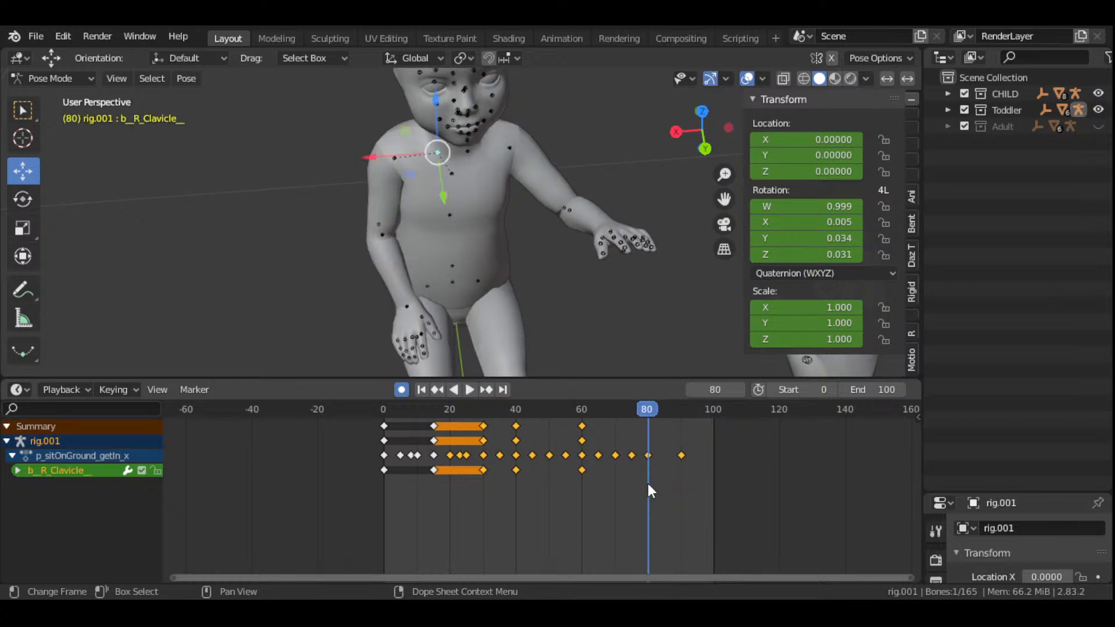
pyautogui.press('i')
pyautogui.click(581, 275)
# - Rotate the toddler's right clavicle about 12° at frame 90 to raise the shoulder and move the arm outward
pyautogui.moveTo(652, 408); pyautogui.dragTo(682, 429)
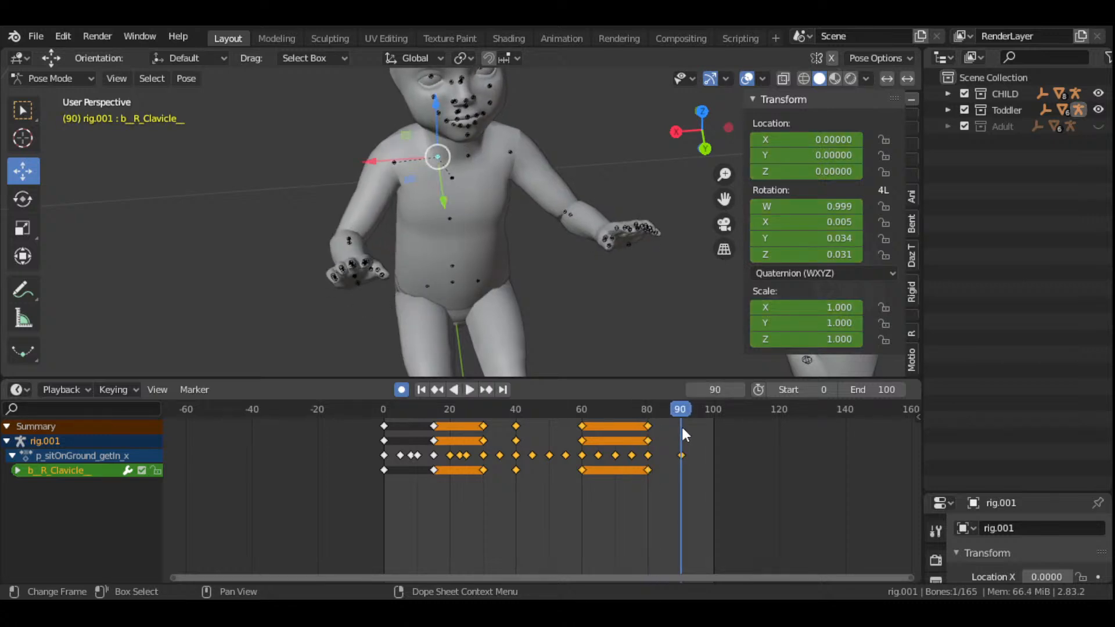
pyautogui.press('r')
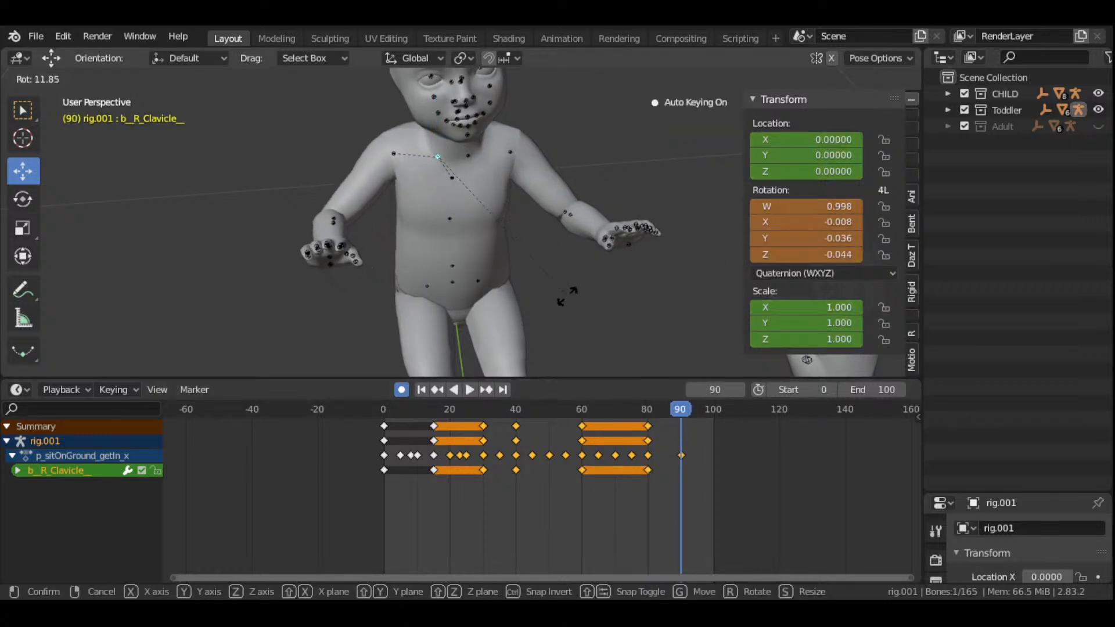
pyautogui.click(568, 295)
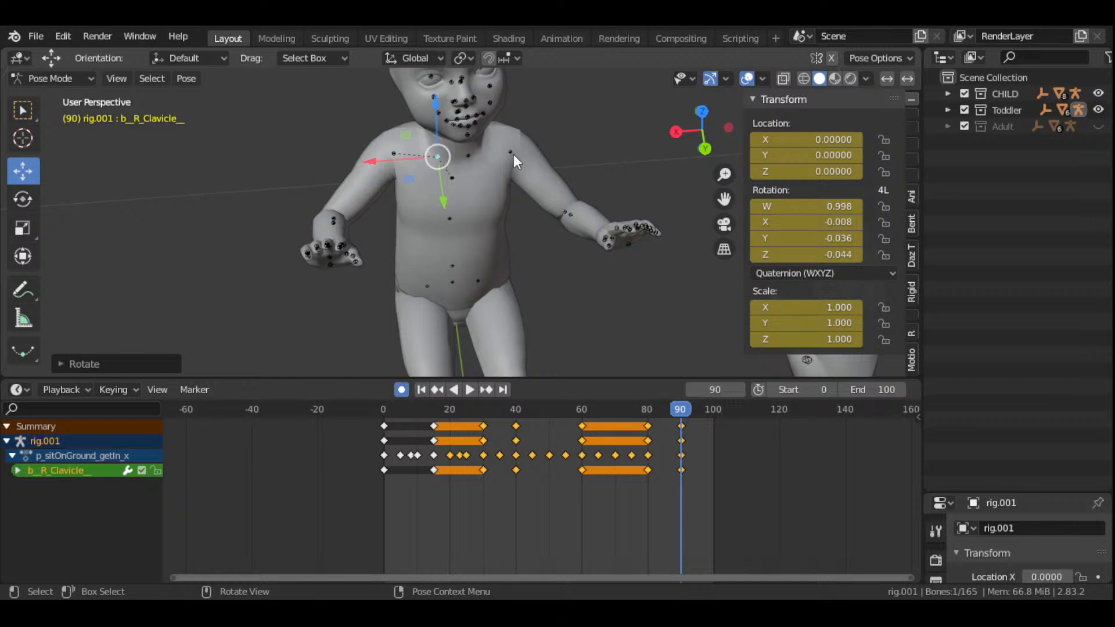
# - From the side, rotate the toddler's left upper arm slightly backward at frame 90 to lower the forearm and hand
pyautogui.click(567, 212)
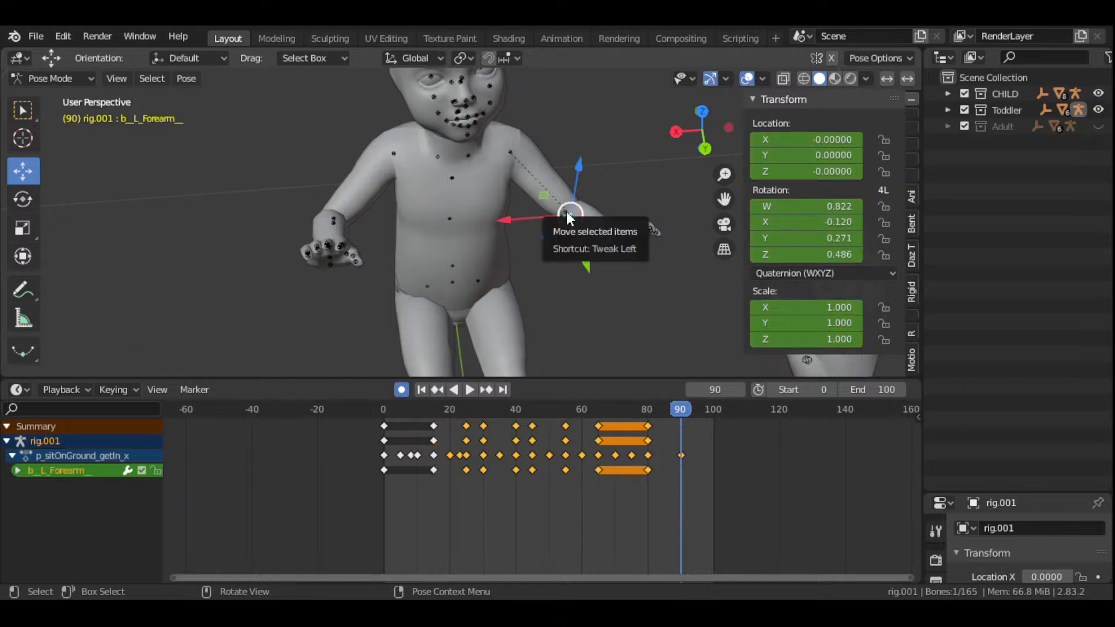
pyautogui.click(567, 212)
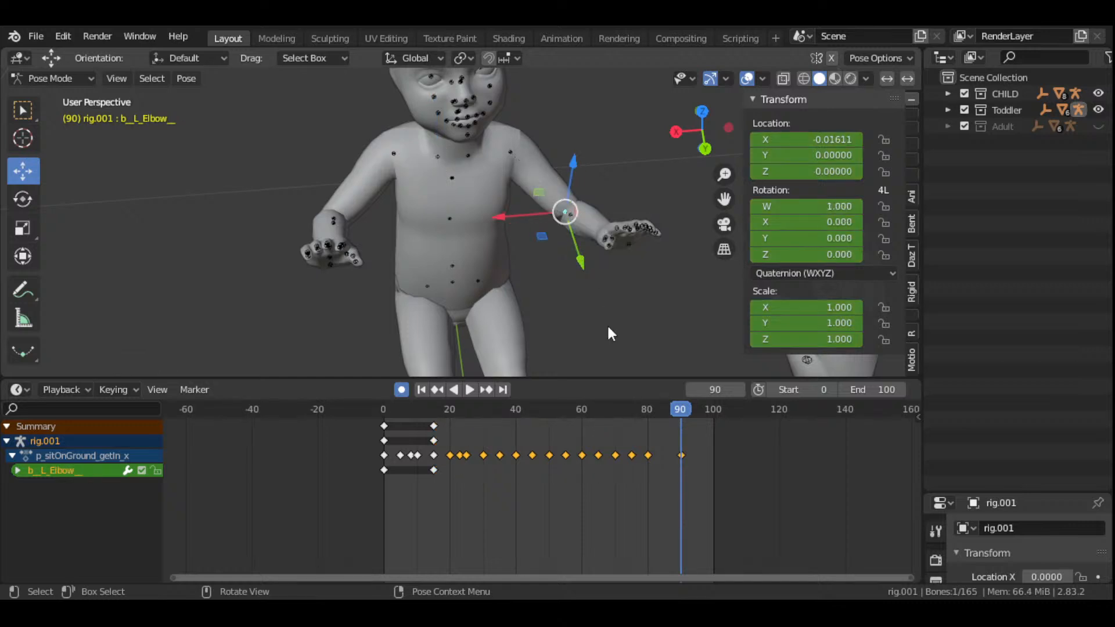
pyautogui.click(573, 220)
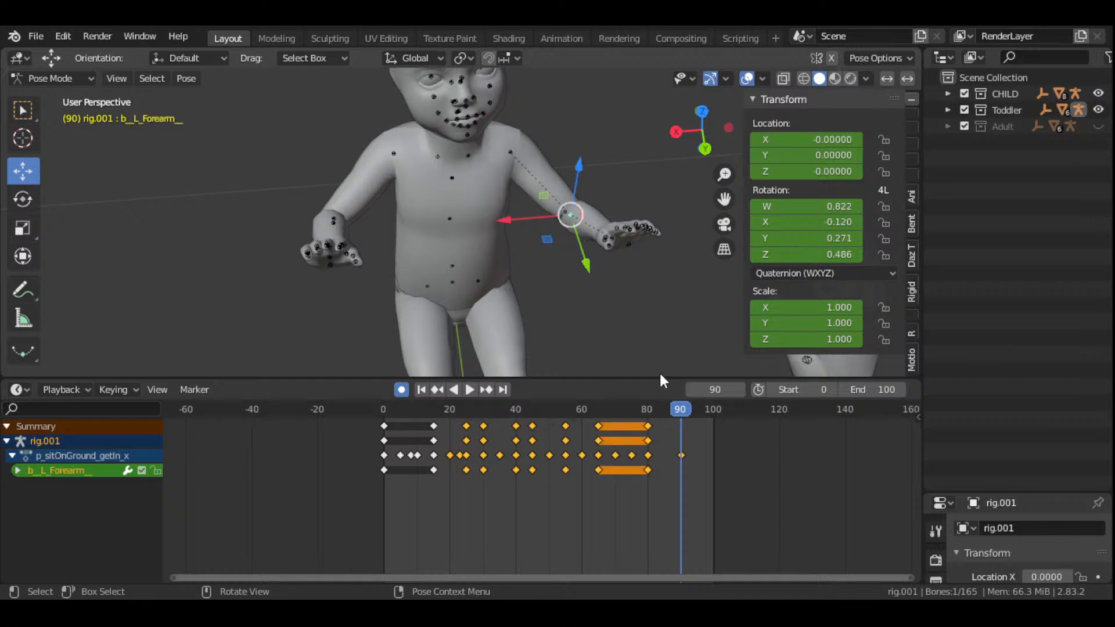
pyautogui.click(649, 416)
pyautogui.moveTo(649, 414); pyautogui.dragTo(681, 434)
pyautogui.click(516, 155)
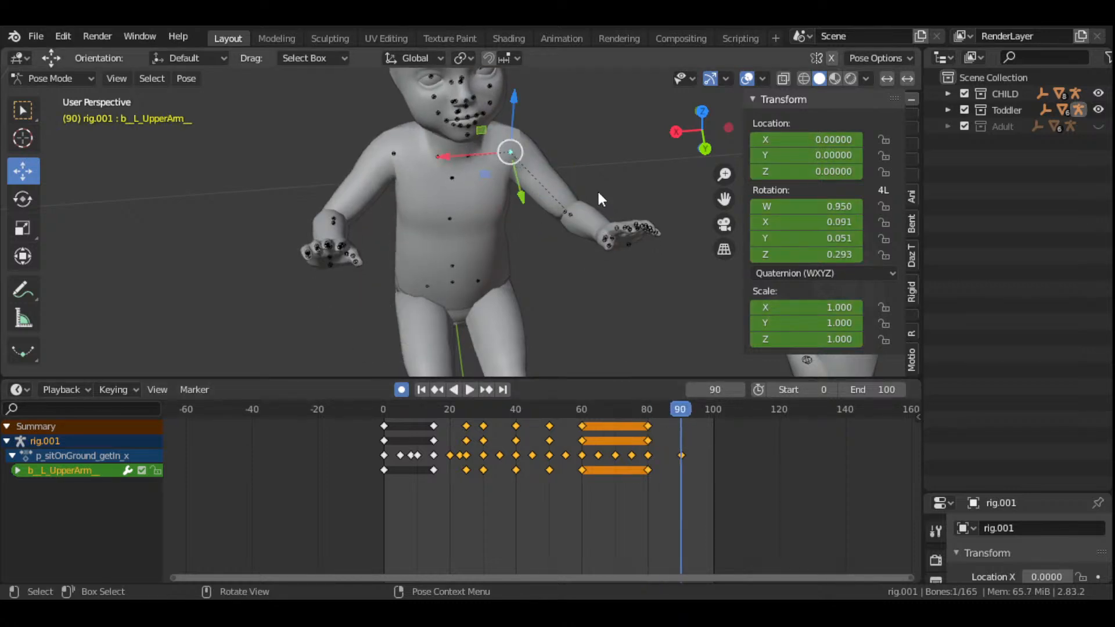
pyautogui.moveTo(701, 145); pyautogui.dragTo(634, 295)
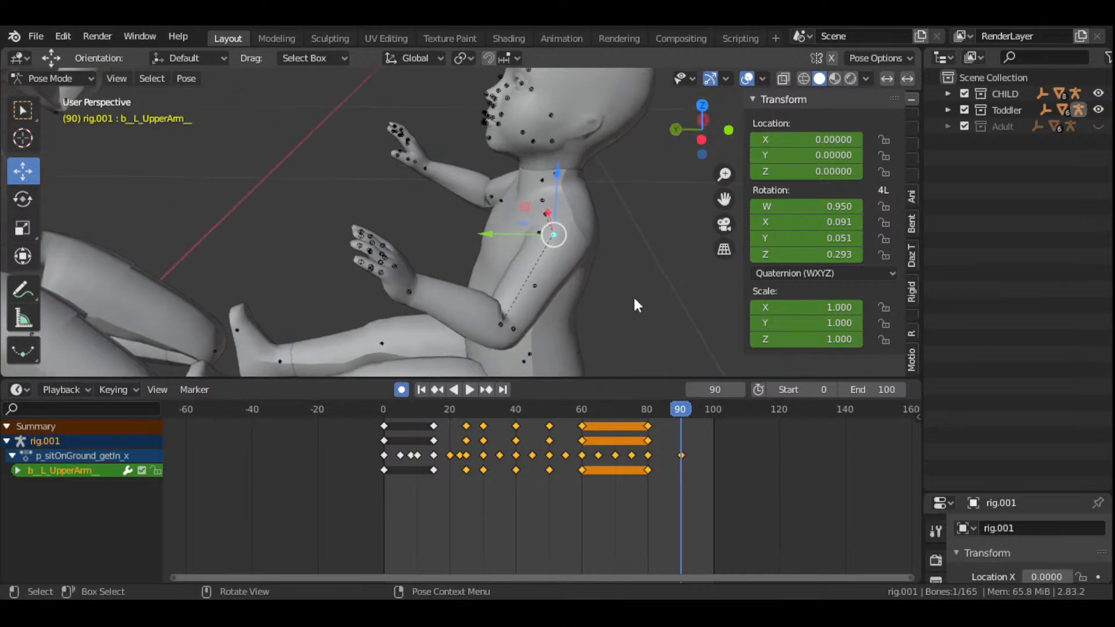
pyautogui.press('r')
pyautogui.click(670, 278)
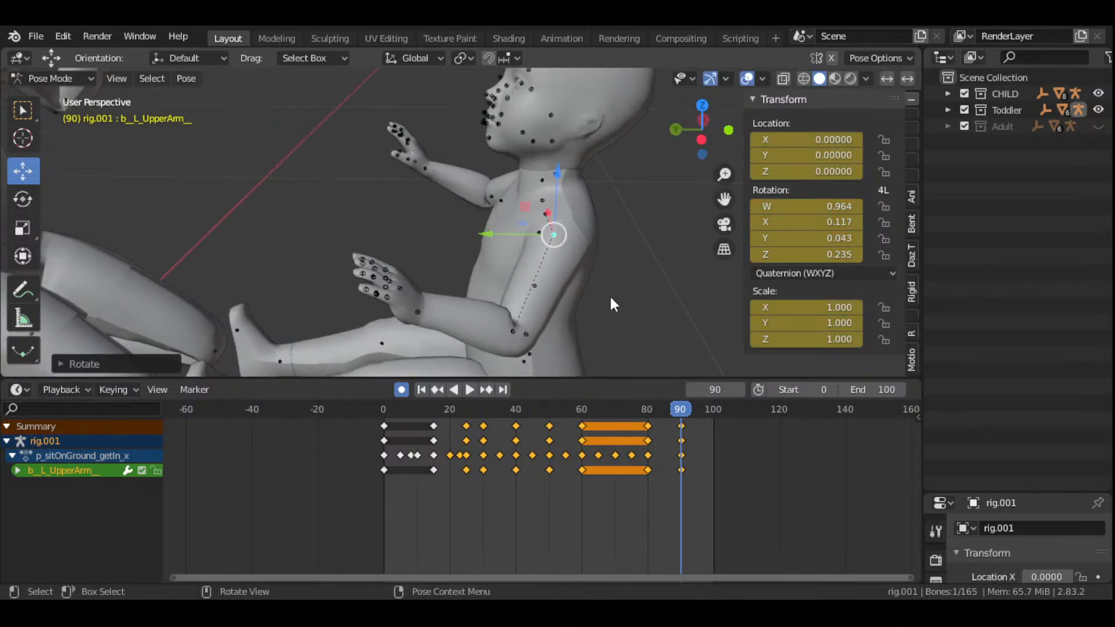
# - Rotate the toddler's left upper arm forward at frame 90 to raise the elbow and hand toward the kneeling child
pyautogui.moveTo(694, 136); pyautogui.dragTo(627, 174)
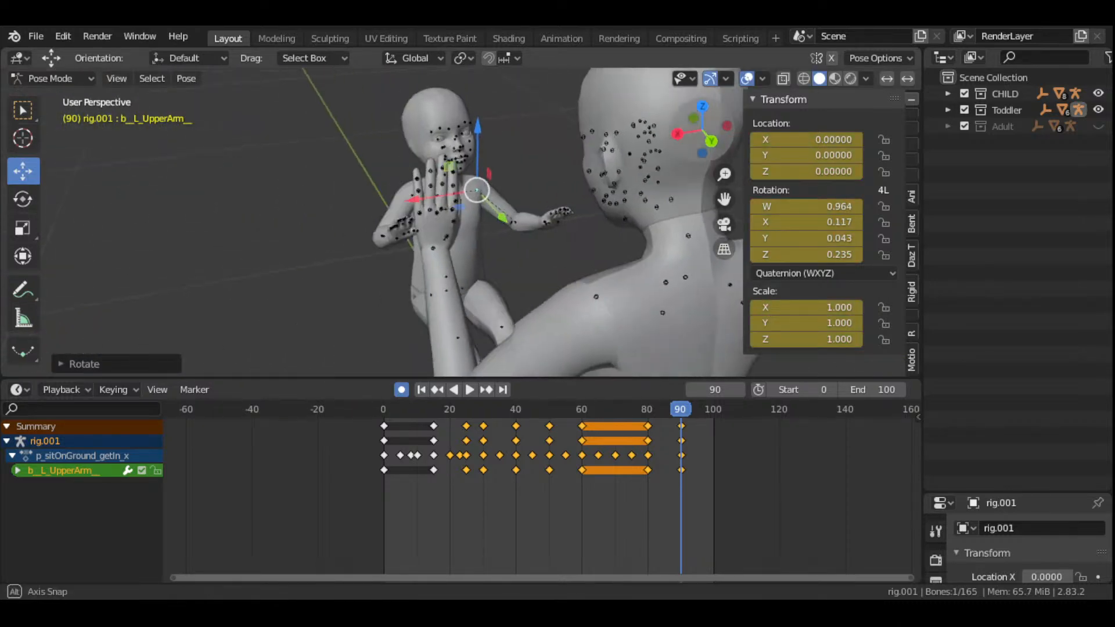
pyautogui.moveTo(687, 117); pyautogui.dragTo(691, 170)
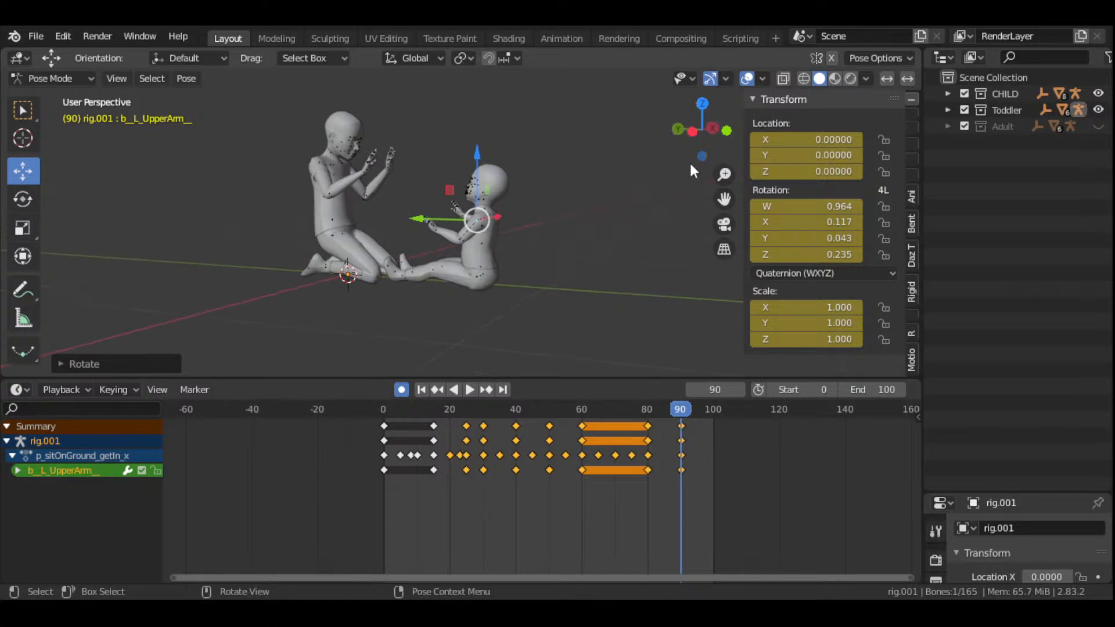
pyautogui.scroll(3, 607, 299)
pyautogui.moveTo(700, 131); pyautogui.dragTo(673, 144)
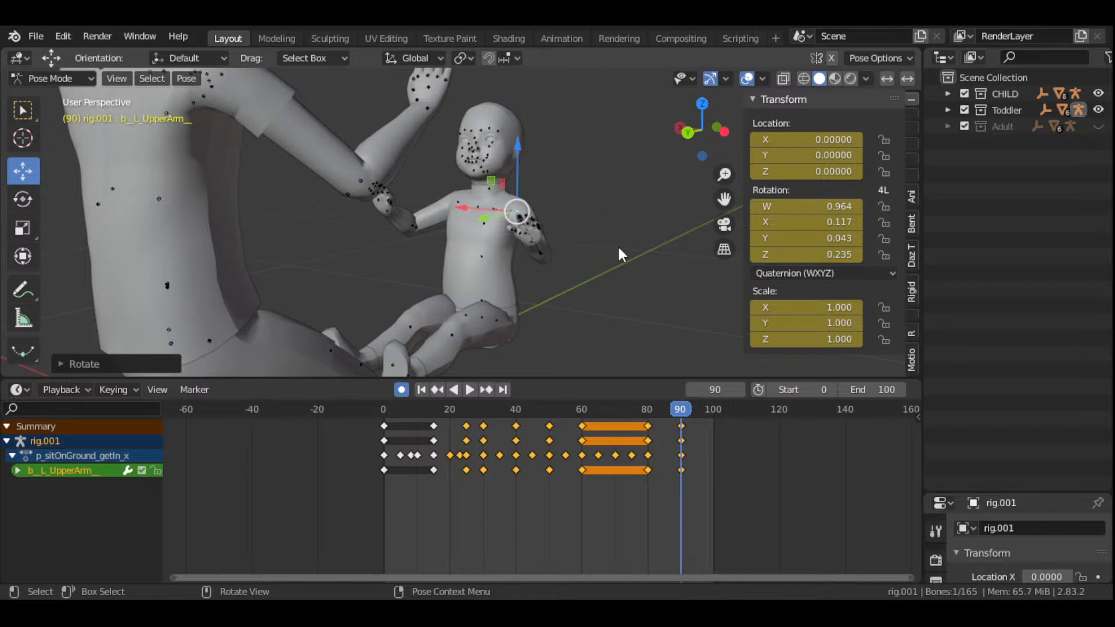
pyautogui.scroll(-4, 615, 237)
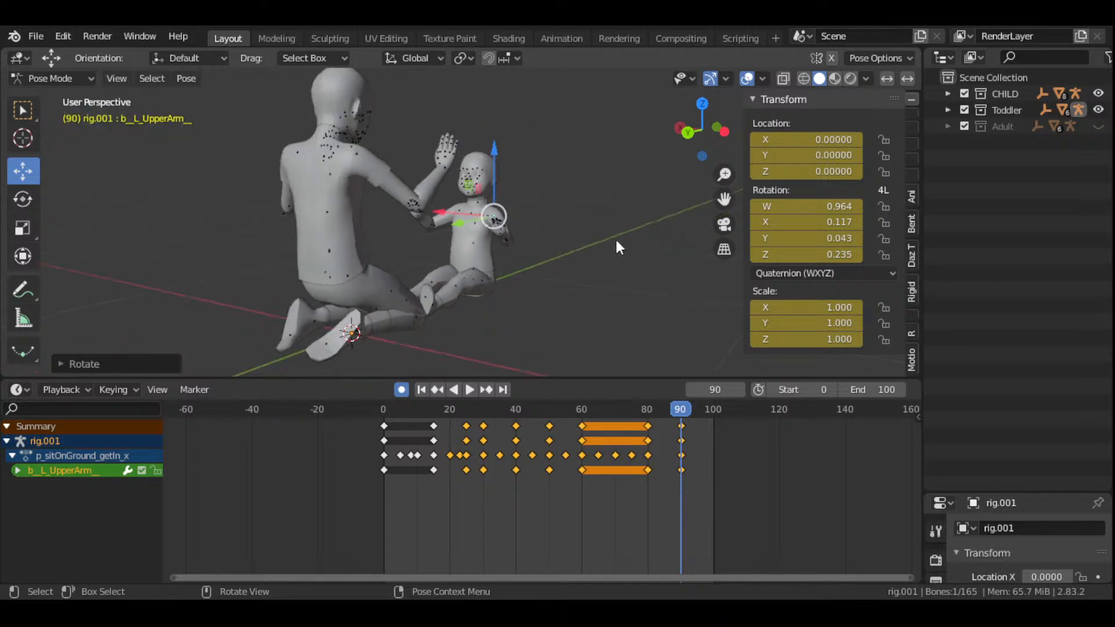
pyautogui.moveTo(703, 129); pyautogui.dragTo(679, 142)
pyautogui.scroll(5, 545, 226)
pyautogui.press('r')
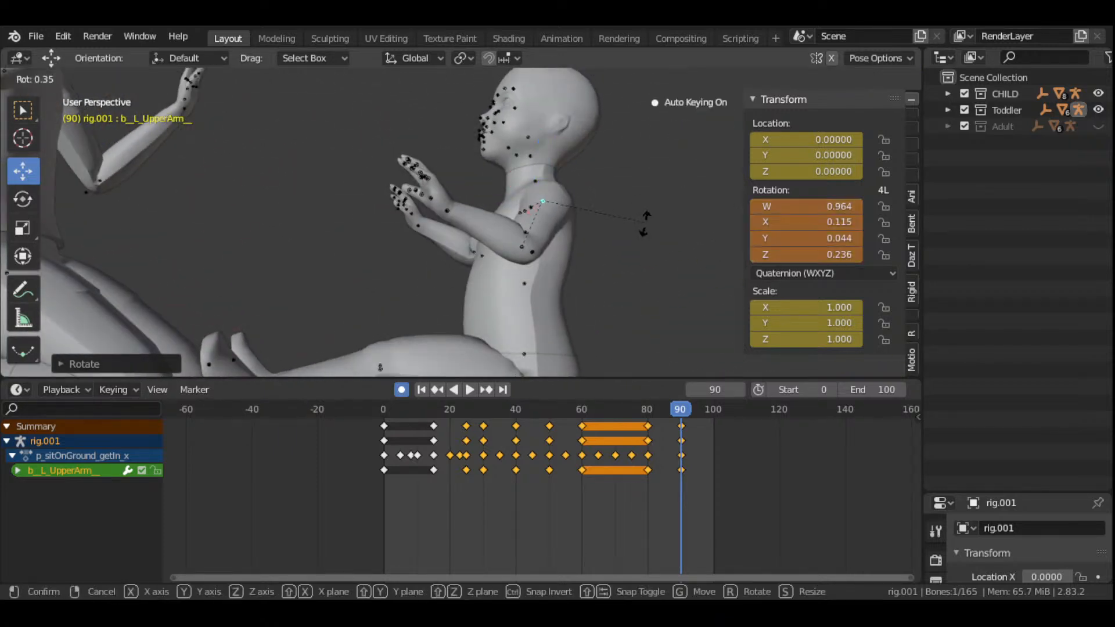
pyautogui.click(642, 237)
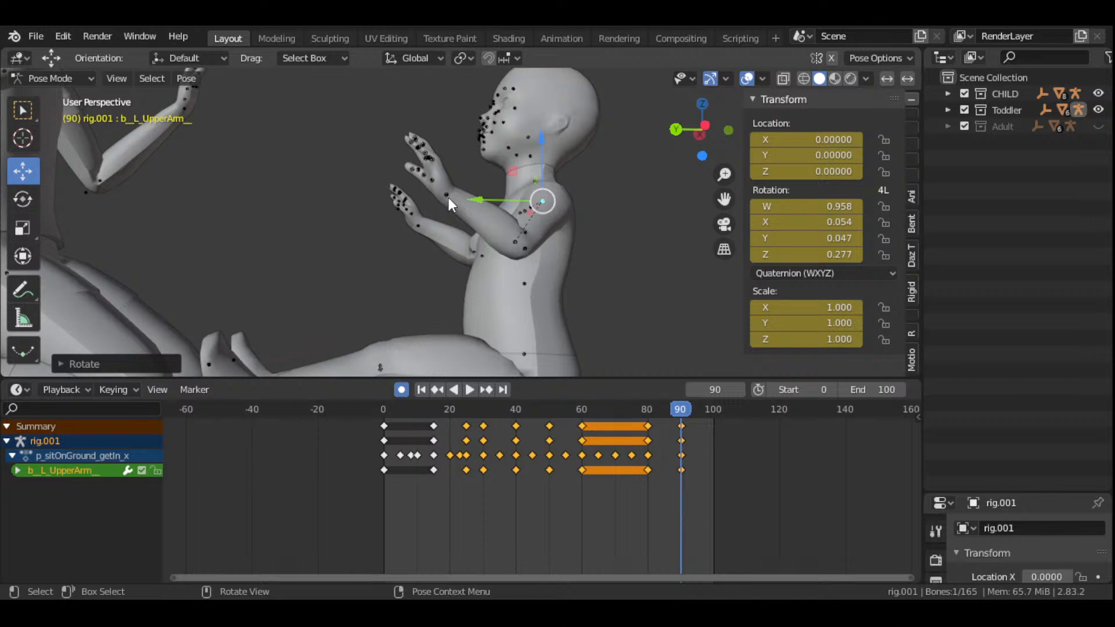
# - Bend the toddler's left hand further back at the wrist at frame 90 so the fingers point up
pyautogui.click(449, 199)
pyautogui.press('r')
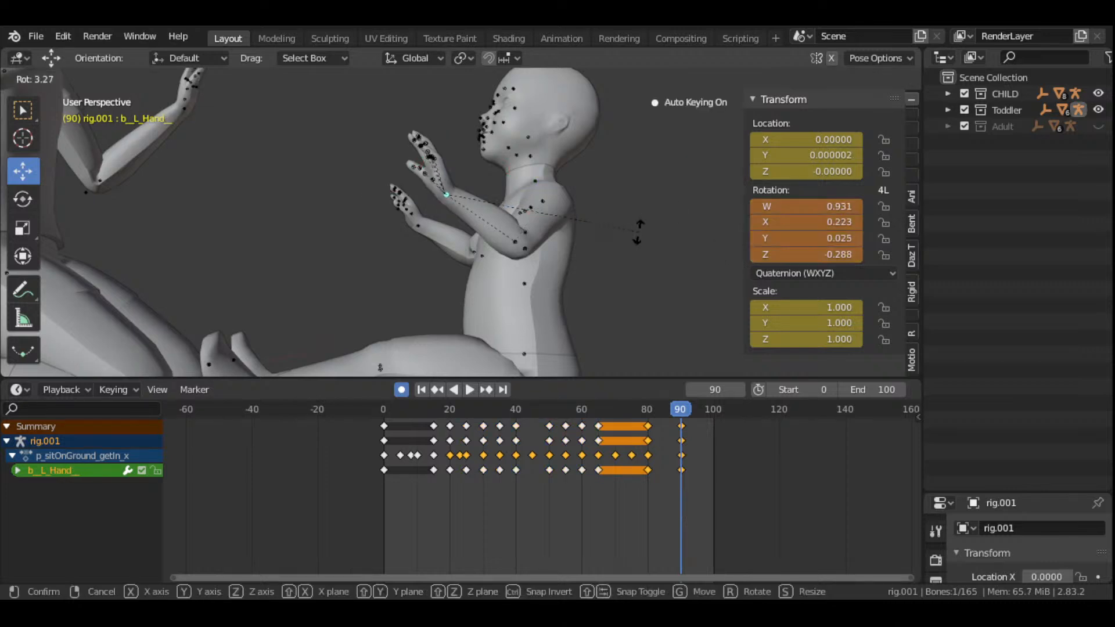
pyautogui.click(604, 263)
# - Examine both figures from the opposite side and play the arm motion from frame 80 toward frame 90
pyautogui.scroll(-4, 605, 262)
pyautogui.moveTo(713, 125); pyautogui.dragTo(866, 145)
pyautogui.moveTo(598, 148); pyautogui.dragTo(593, 183)
pyautogui.scroll(-3, 535, 263)
pyautogui.moveTo(703, 128); pyautogui.dragTo(639, 157)
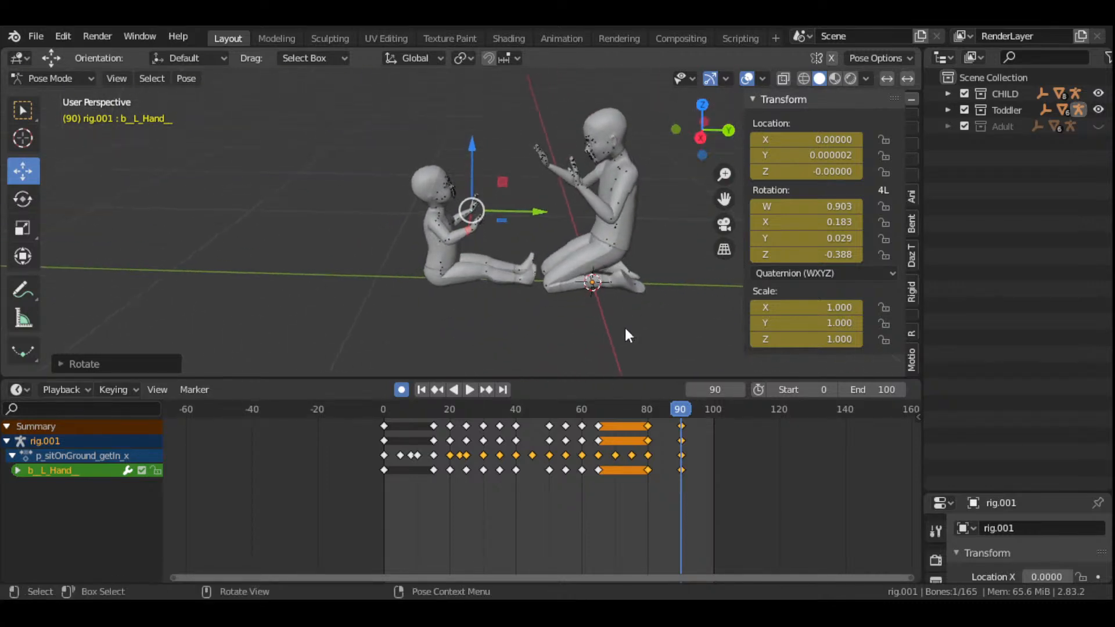
pyautogui.click(647, 413)
pyautogui.press('space')
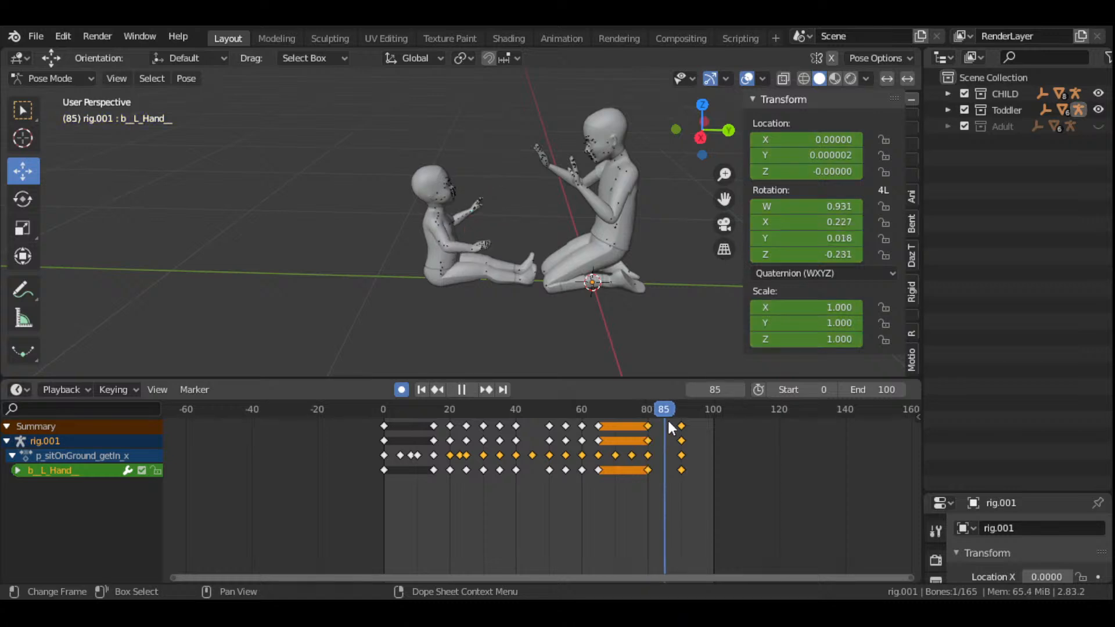
pyautogui.press('Escape')
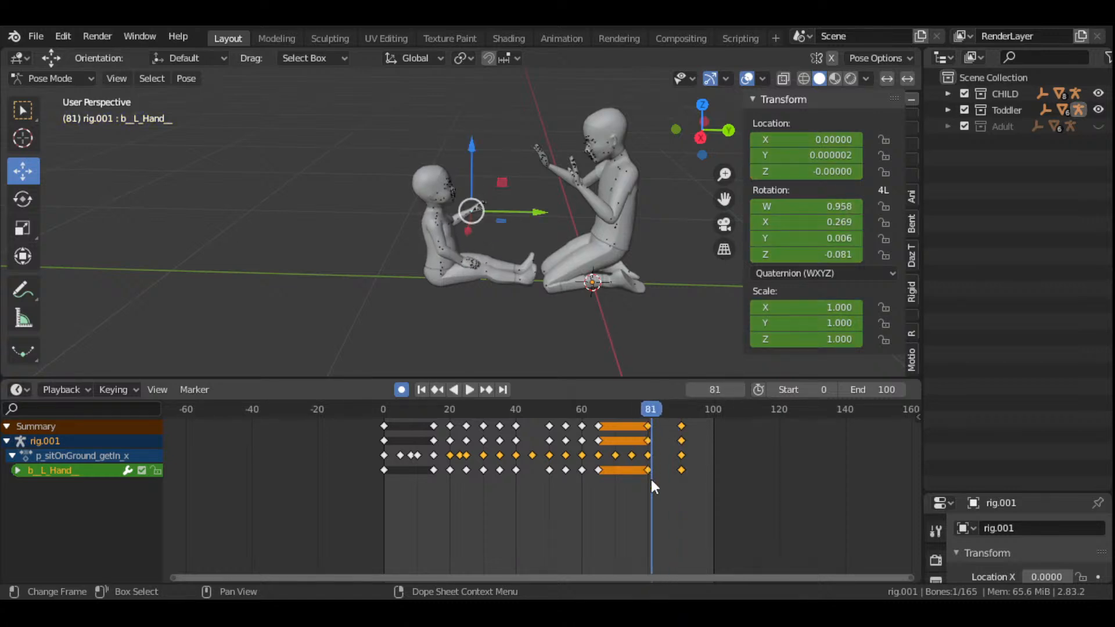
# - At frame 85, rotate the toddler's right hand downward at the wrist as an in-between pose
pyautogui.scroll(5, 652, 483)
pyautogui.moveTo(677, 577); pyautogui.dragTo(858, 578)
pyautogui.click(649, 415)
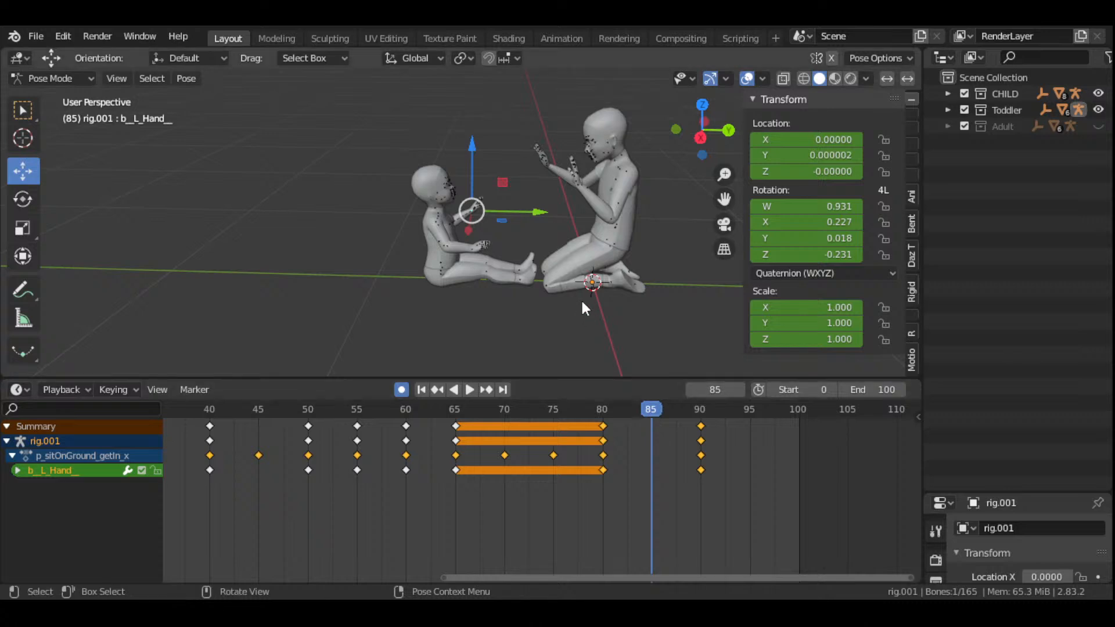
pyautogui.scroll(5, 566, 306)
pyautogui.keyDown('shift'); pyautogui.moveTo(610, 281); pyautogui.dragTo(645, 222, button='middle'); pyautogui.keyUp('shift')
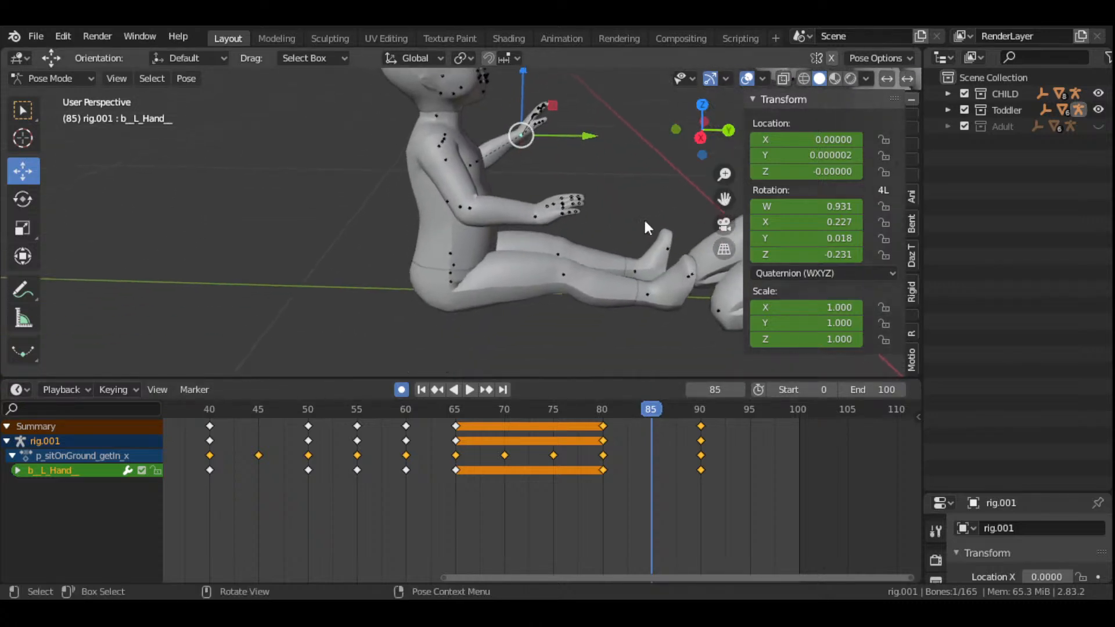
pyautogui.click(534, 218)
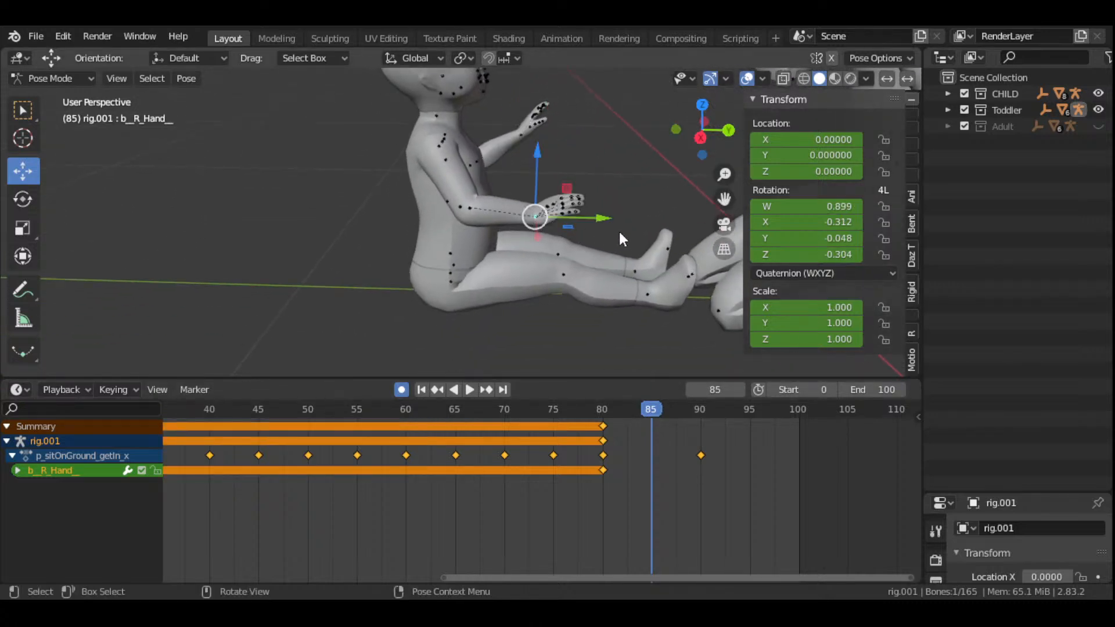
pyautogui.press('r')
pyautogui.click(687, 179)
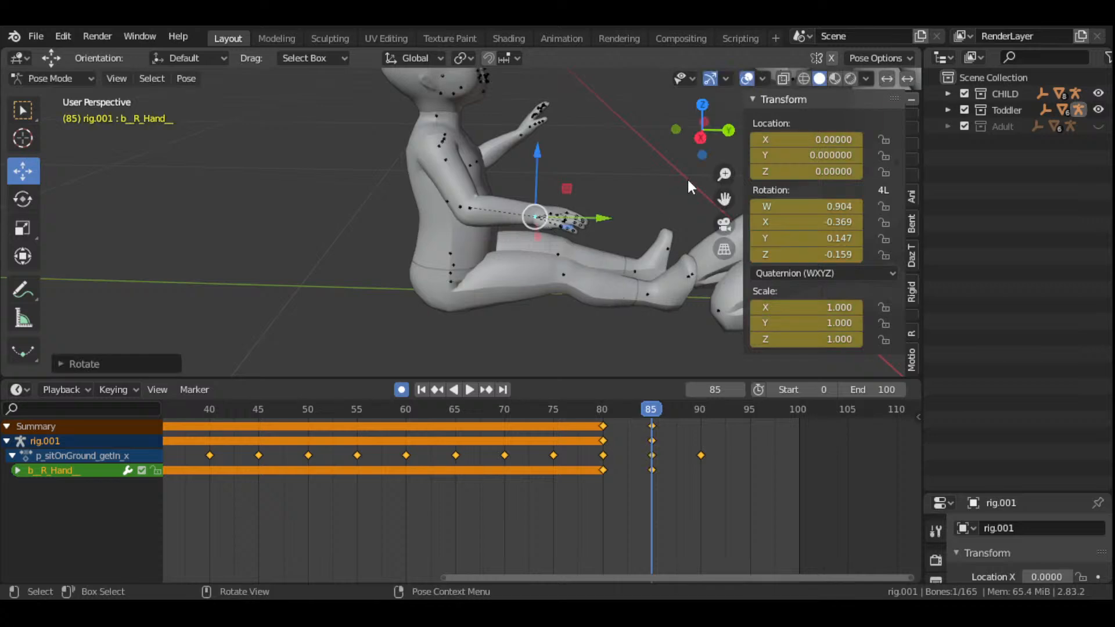
# - Refine the toddler's right hand at frame 85, turning it from an oblique front view and tilting it down from the side
pyautogui.moveTo(697, 135); pyautogui.dragTo(594, 185)
pyautogui.press('r')
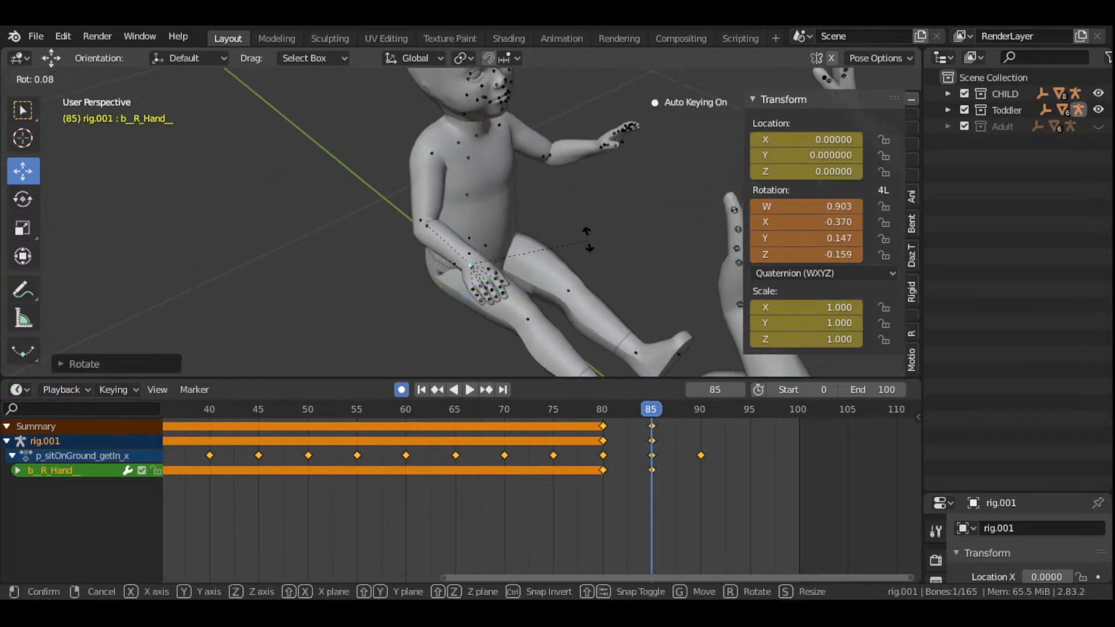
pyautogui.click(599, 224)
pyautogui.moveTo(597, 223); pyautogui.dragTo(594, 221, button='middle')
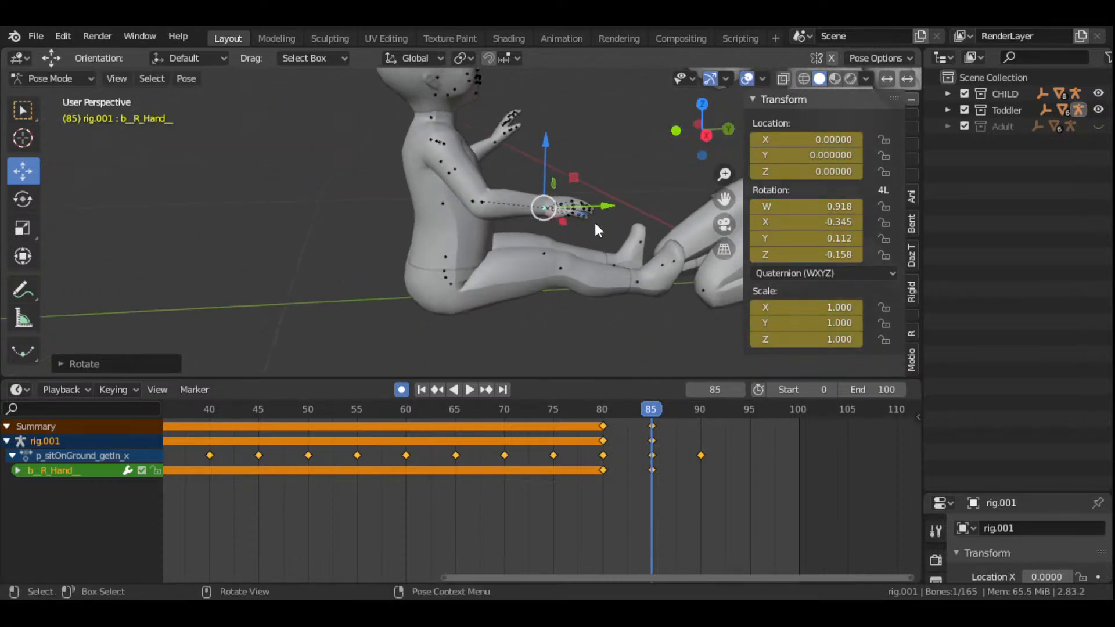
pyautogui.press('r')
pyautogui.click(464, 221)
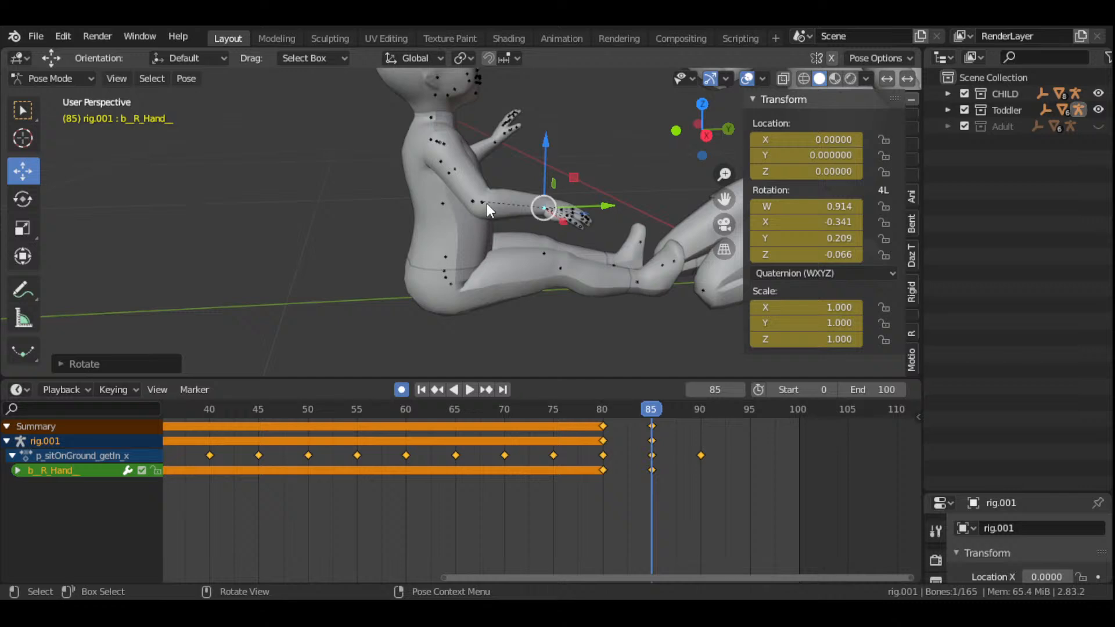
# - Rotate the toddler's right forearm slightly downward at frame 85
pyautogui.click(486, 203)
pyautogui.press('r')
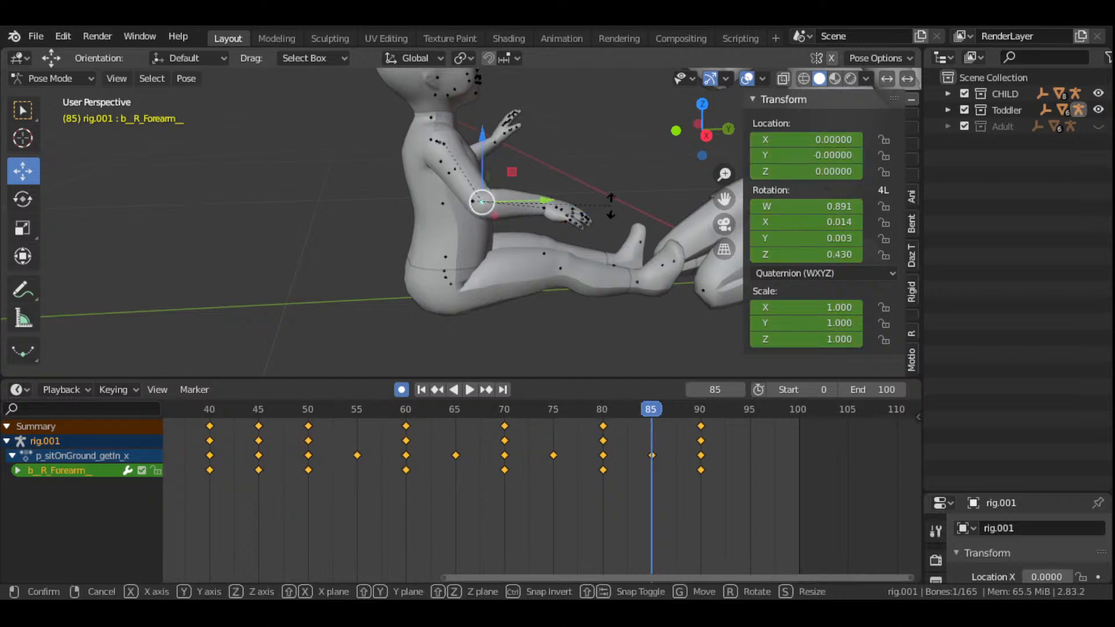
pyautogui.click(611, 219)
# - Play the toddler's arm motion from frame 80, then rotate the right hand upward at the wrist at frame 90
pyautogui.click(602, 411)
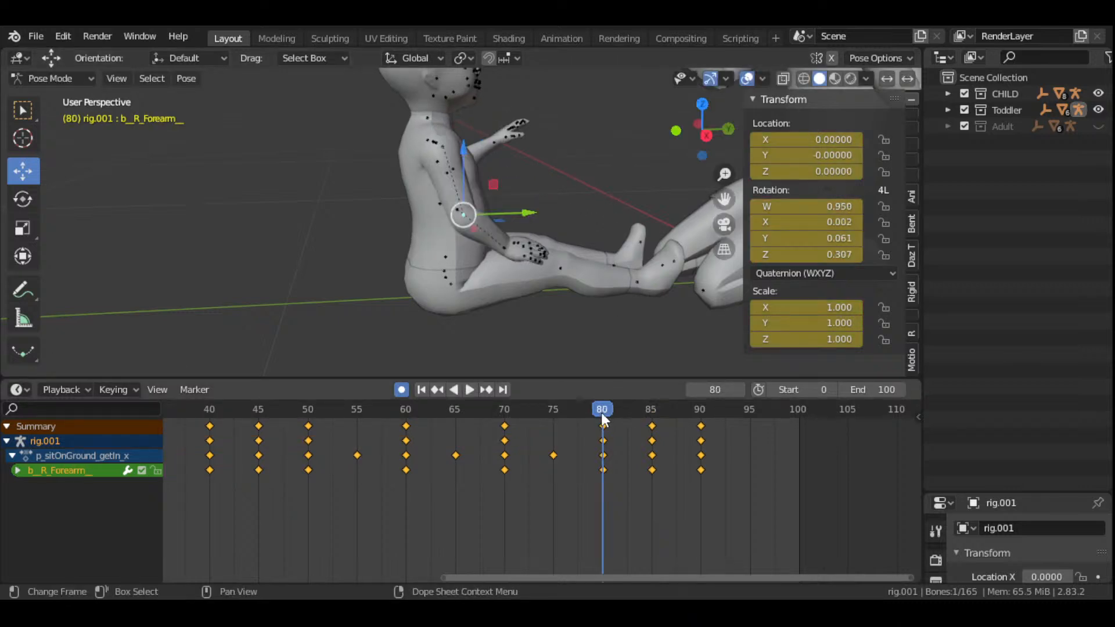
pyautogui.press('space')
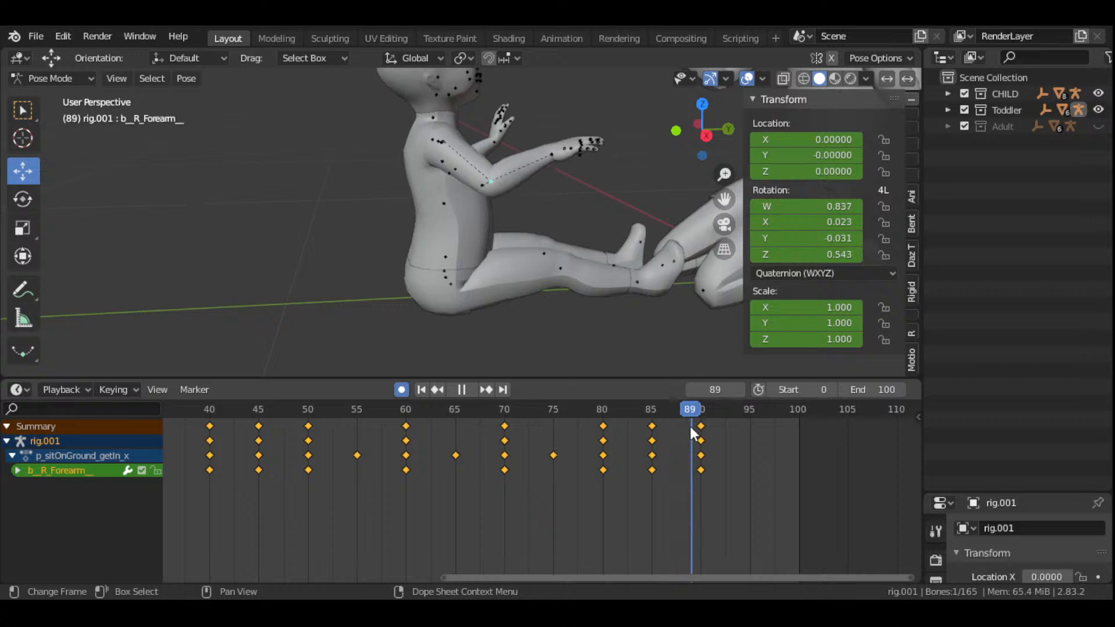
pyautogui.press('space')
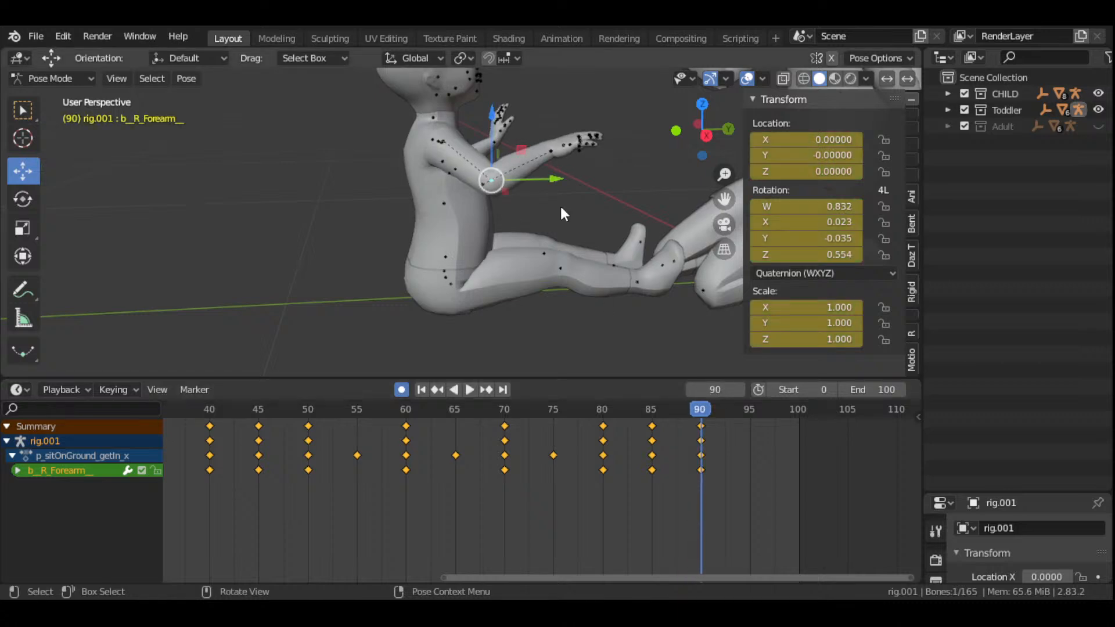
pyautogui.click(553, 151)
pyautogui.press('r')
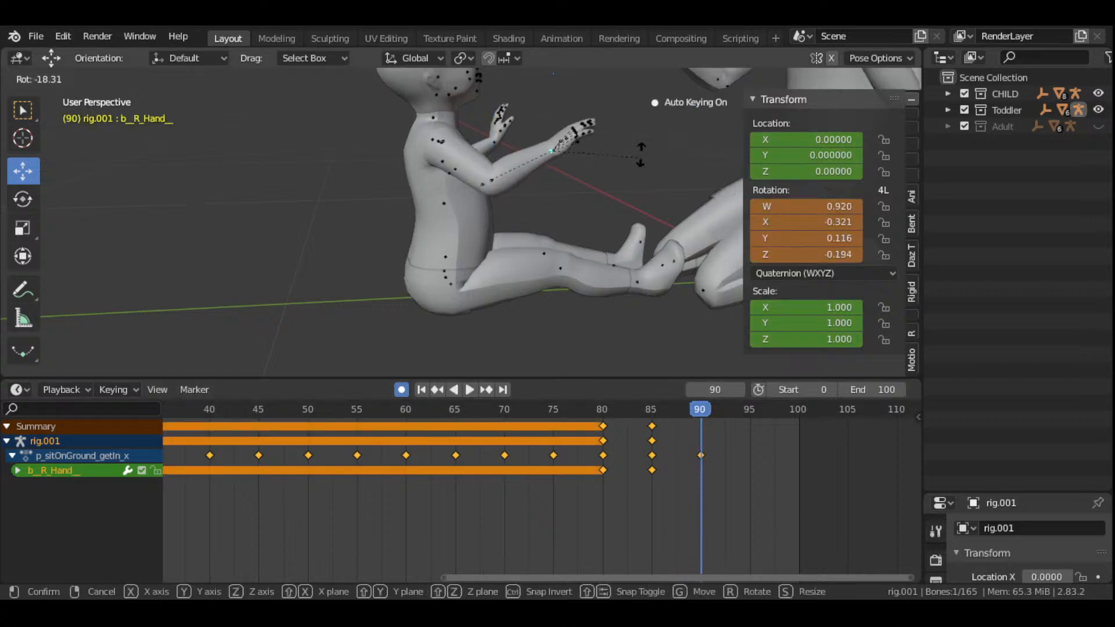
pyautogui.click(610, 129)
# - Turn the toddler's right hand further at frame 90 with a free trackball rotation, working from behind the toddler
pyautogui.moveTo(604, 159); pyautogui.dragTo(571, 162, button='middle')
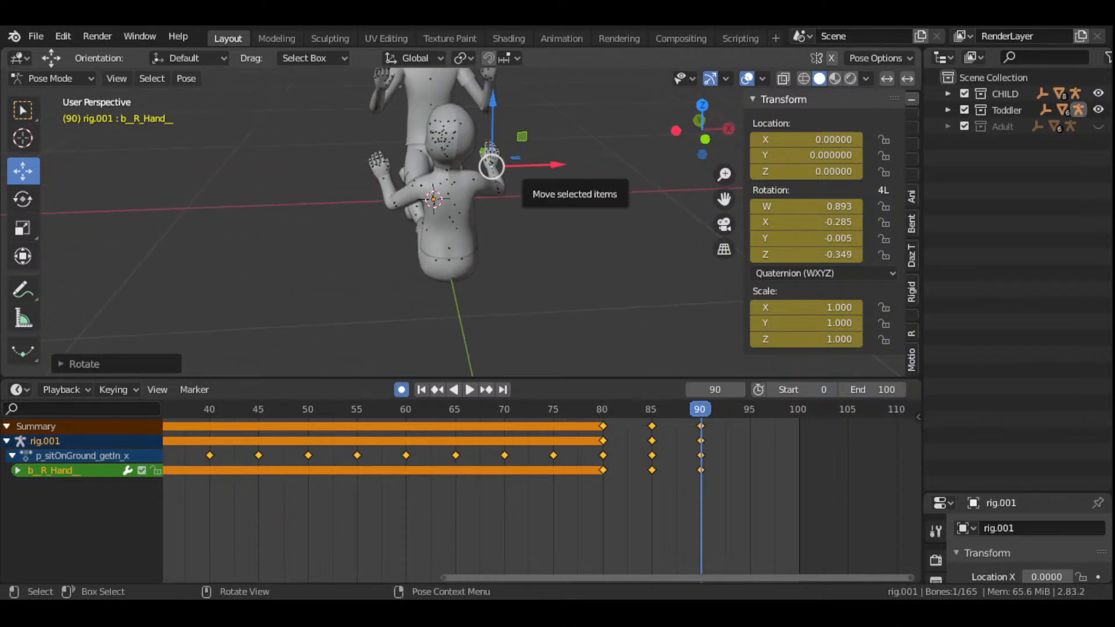
pyautogui.press('r')
pyautogui.press('r')
pyautogui.click(631, 144)
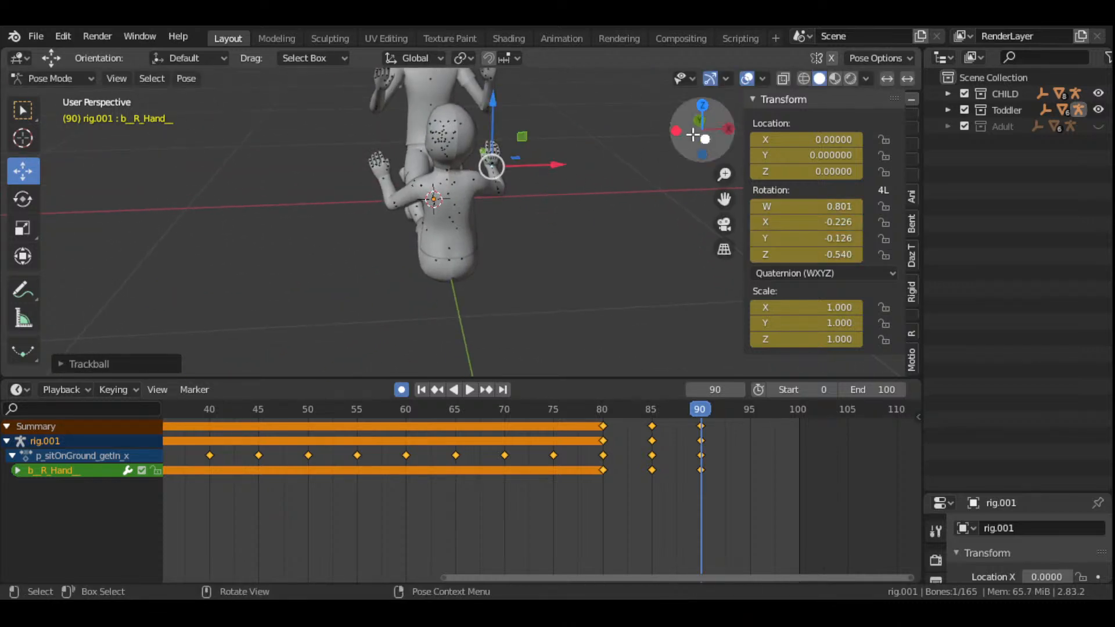
# - Play the whole animation from frame 0 with both figures in side view to check the combined motion
pyautogui.moveTo(631, 144); pyautogui.dragTo(336, 160, button='middle')
pyautogui.scroll(-6, 621, 246)
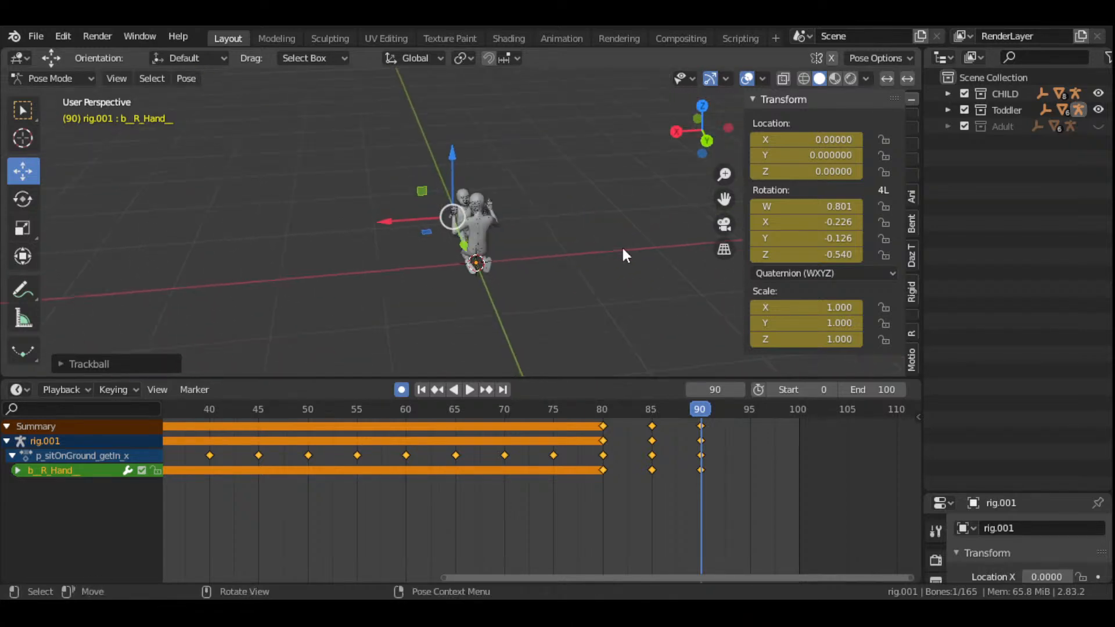
pyautogui.moveTo(708, 138); pyautogui.dragTo(668, 140)
pyautogui.scroll(5, 676, 226)
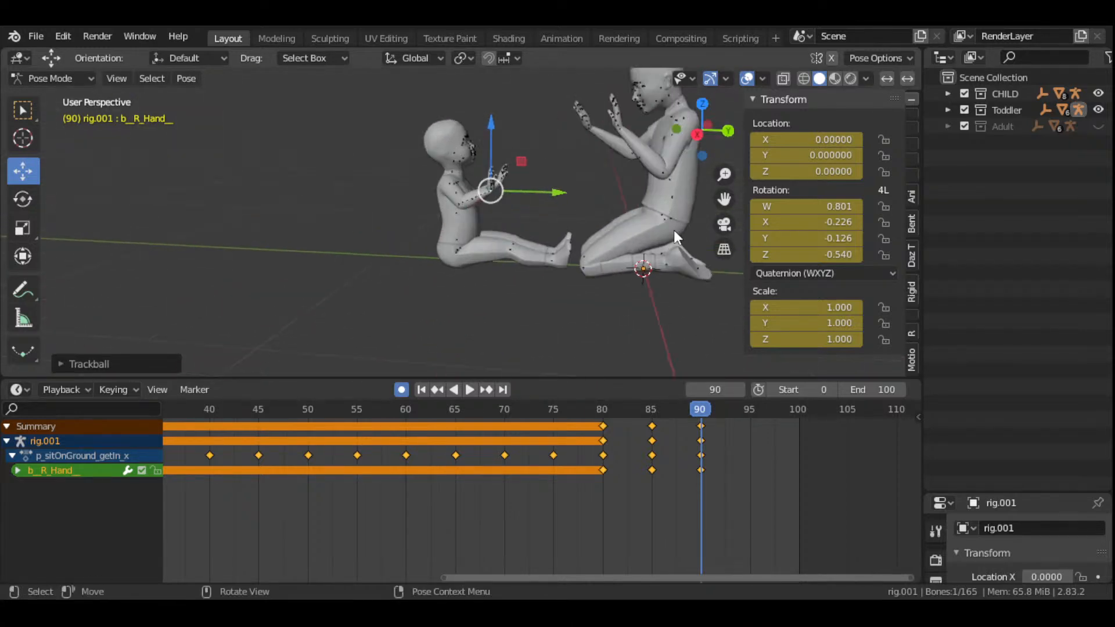
pyautogui.moveTo(737, 211); pyautogui.dragTo(612, 244, button='middle')
pyautogui.scroll(-4, 500, 459)
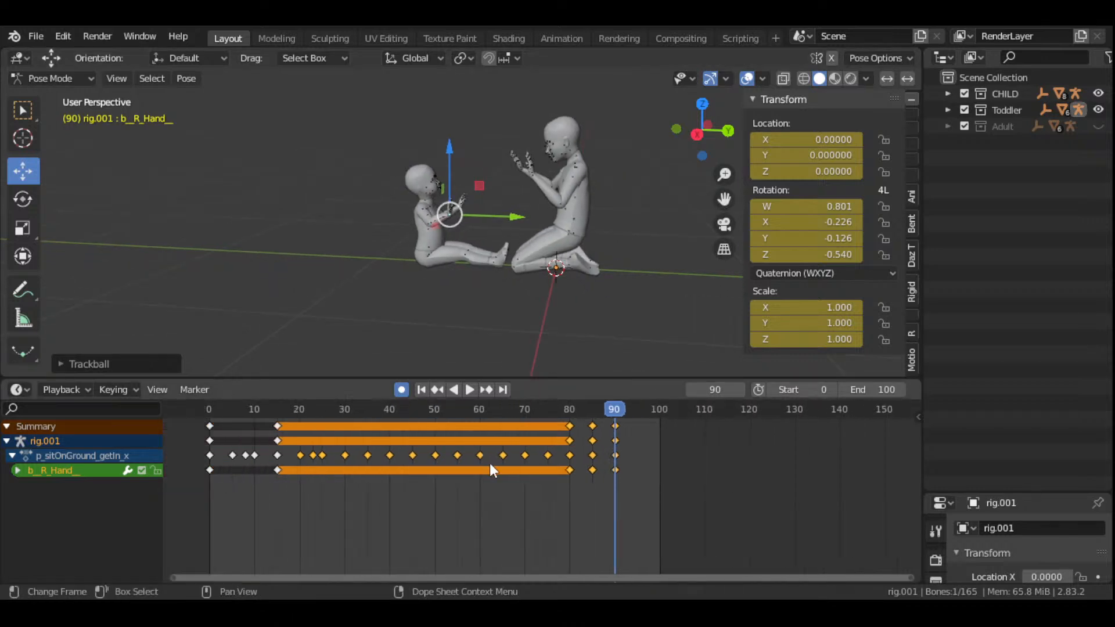
pyautogui.click(425, 390)
pyautogui.click(400, 291)
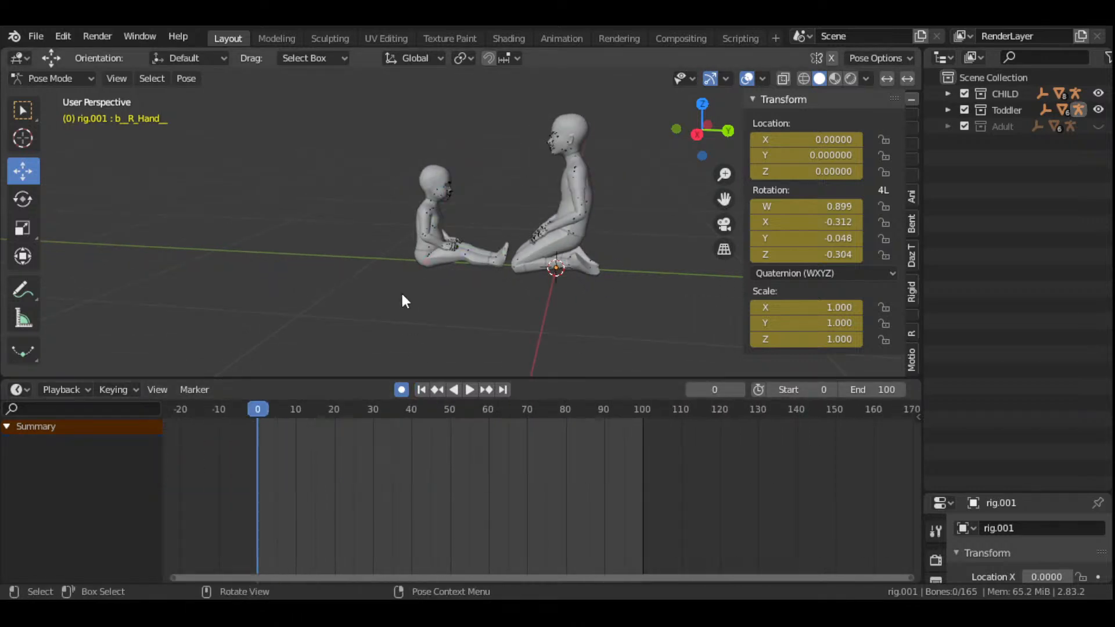
pyautogui.click(469, 391)
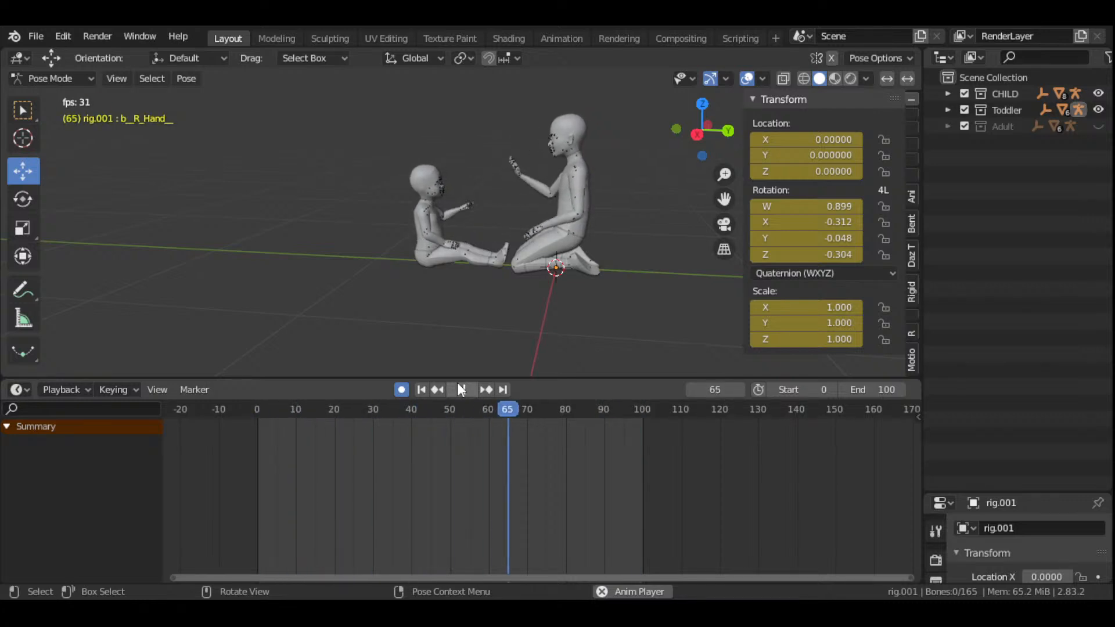
pyautogui.click(461, 389)
pyautogui.moveTo(502, 262); pyautogui.dragTo(729, 197, button='middle')
pyautogui.moveTo(724, 199); pyautogui.dragTo(594, 295)
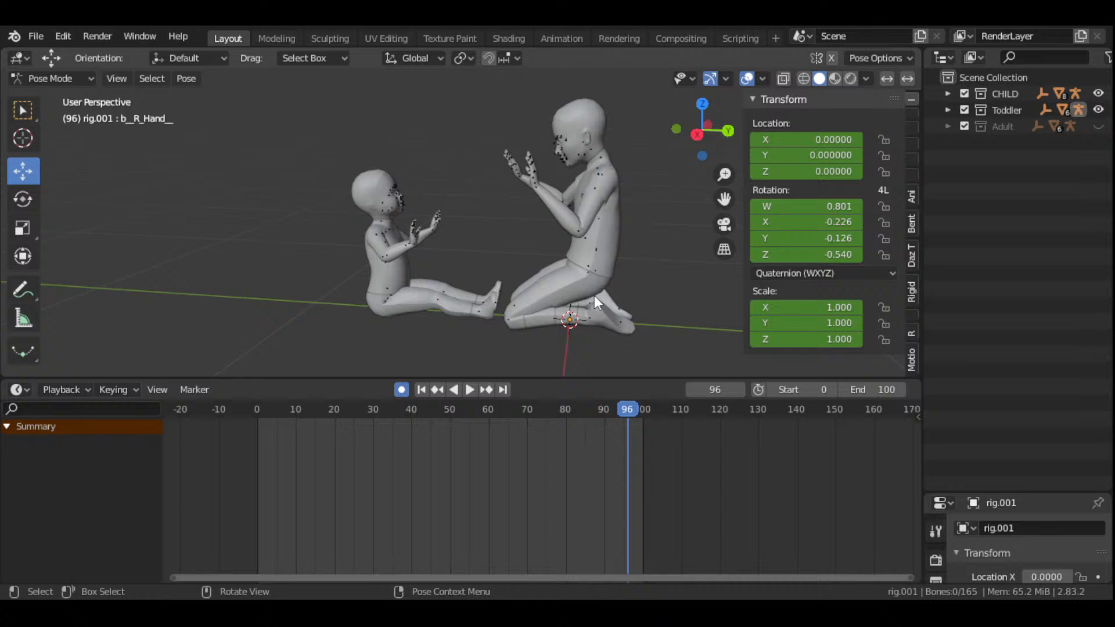
# - Review the animation again from its first frame up to frame 90 and examine both figures from above the kneeling child
pyautogui.click(426, 389)
pyautogui.press('space')
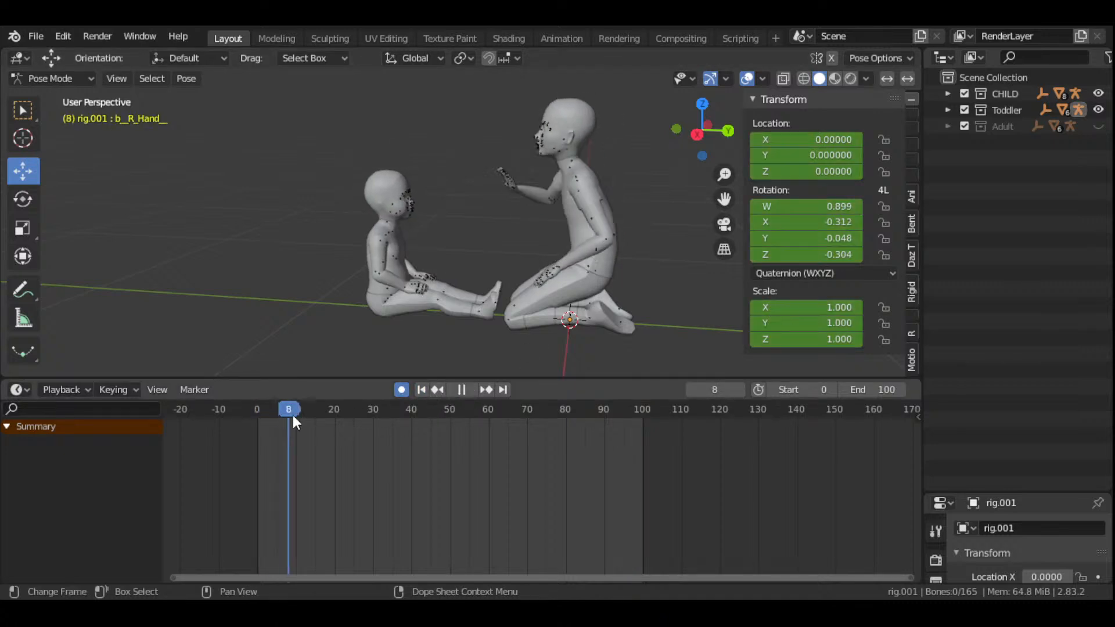
pyautogui.moveTo(335, 426); pyautogui.dragTo(605, 472)
pyautogui.moveTo(704, 132); pyautogui.dragTo(482, 188)
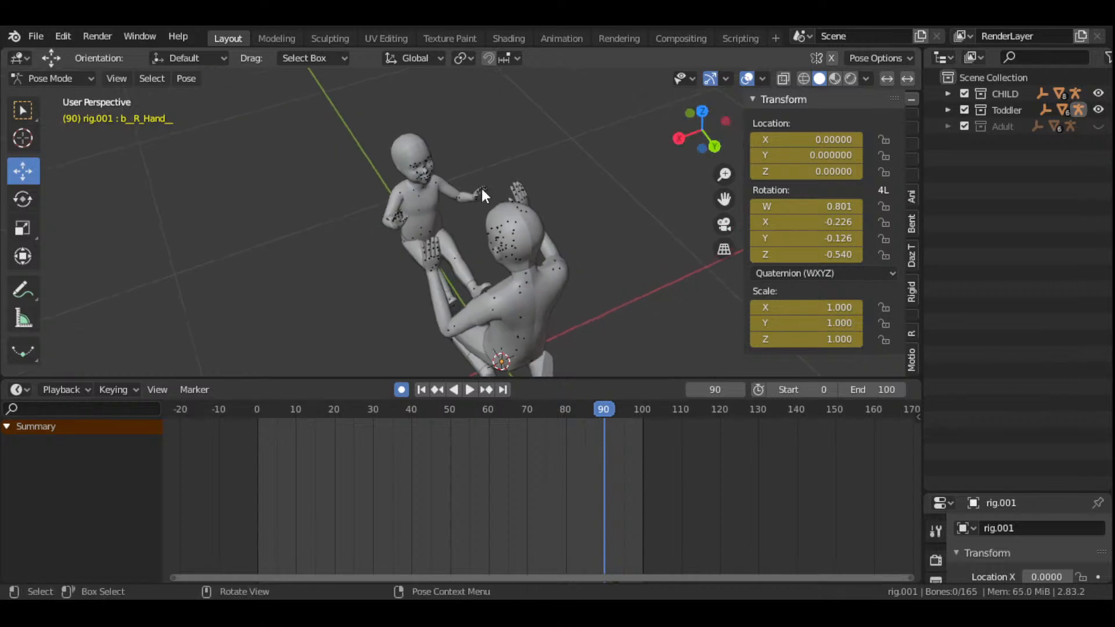
# - Select the toddler's right upper arm, forearm and hand bones together
pyautogui.scroll(5, 482, 188)
pyautogui.click(324, 151)
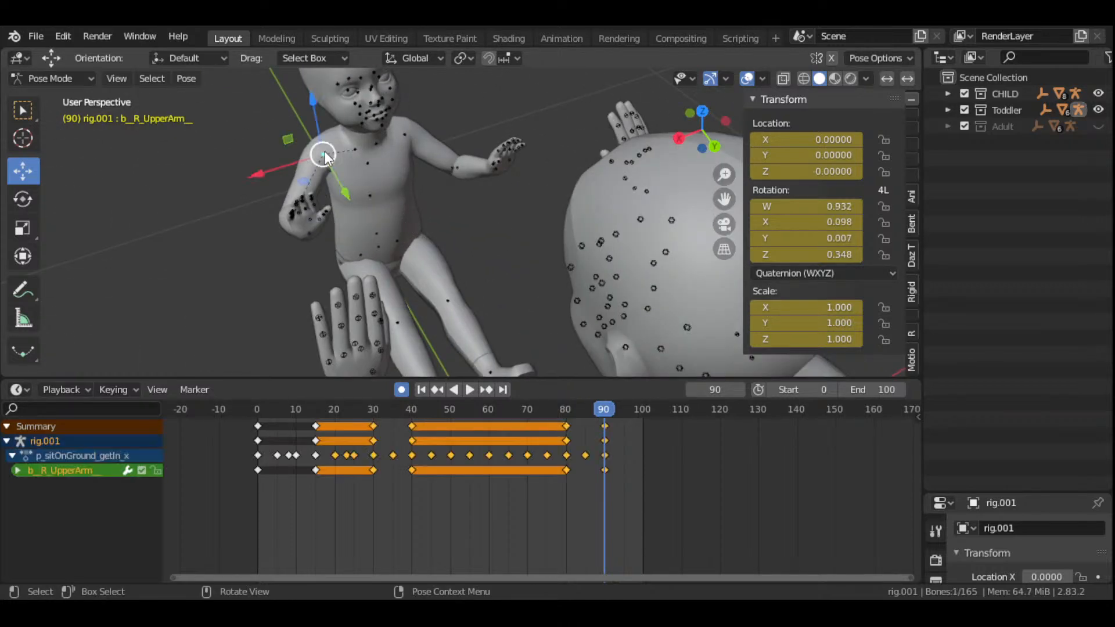
pyautogui.click(324, 151)
pyautogui.moveTo(705, 135)
pyautogui.mouseDown()
pyautogui.moveTo(691, 142)
pyautogui.moveTo(705, 135)
pyautogui.mouseUp()
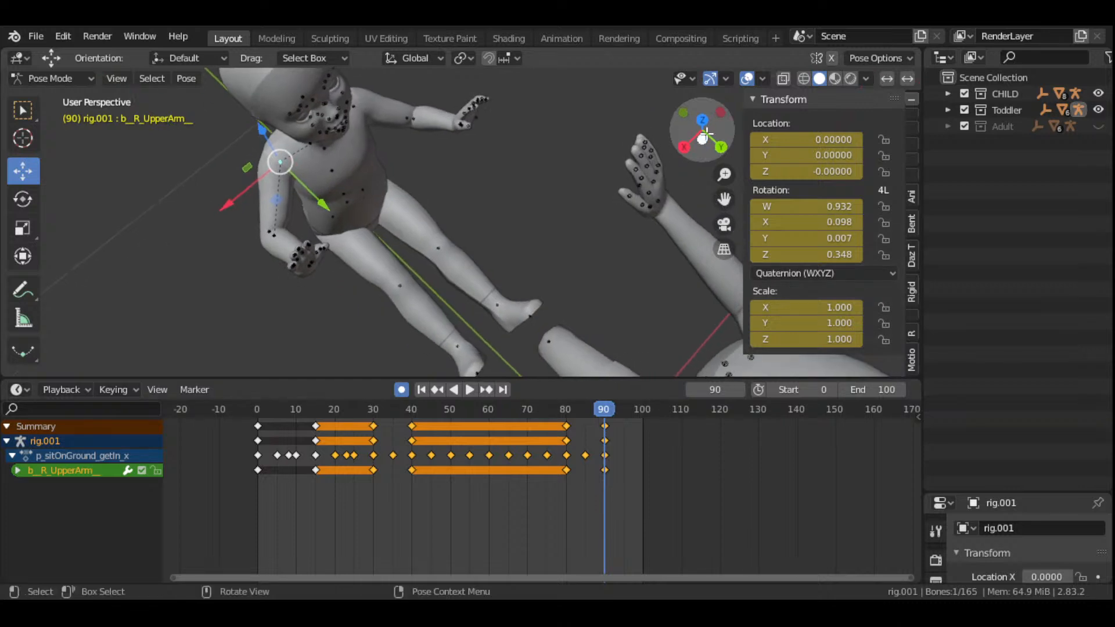
pyautogui.keyDown('shift'); pyautogui.click(274, 235); pyautogui.keyUp('shift')
pyautogui.moveTo(704, 138); pyautogui.dragTo(726, 100)
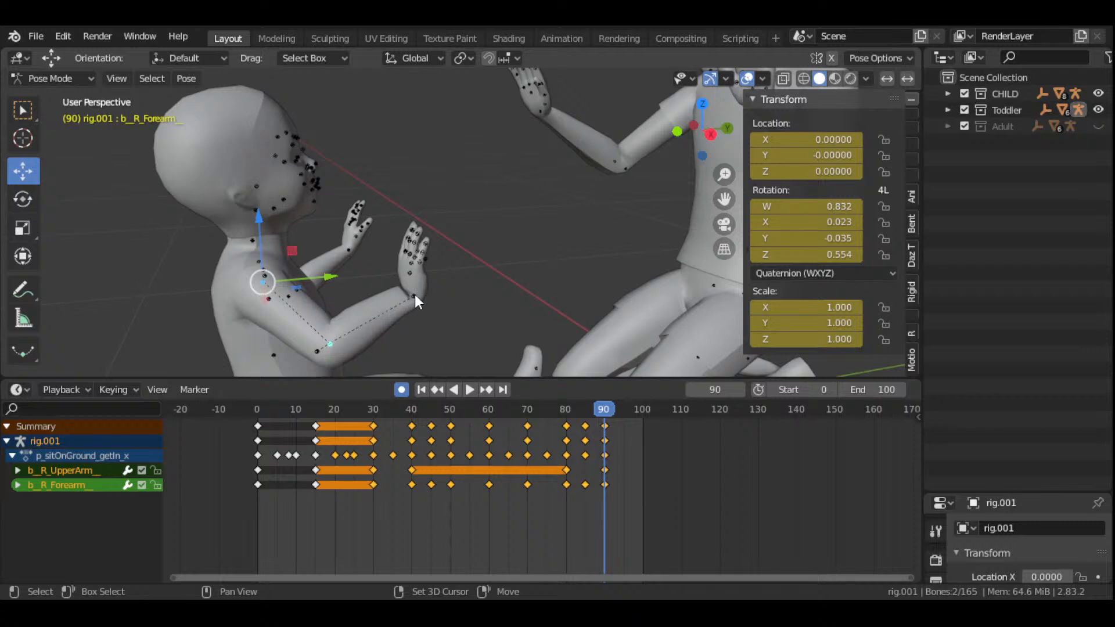
pyautogui.keyDown('shift'); pyautogui.click(415, 294); pyautogui.keyUp('shift')
# - Scrub the arm raise from frame 80 and move the selected right-arm bones' frame 90 keyframes to frame 95
pyautogui.moveTo(472, 291); pyautogui.dragTo(347, 301, button='middle')
pyautogui.moveTo(705, 130); pyautogui.dragTo(720, 112)
pyautogui.moveTo(728, 199); pyautogui.dragTo(734, 210)
pyautogui.click(566, 410)
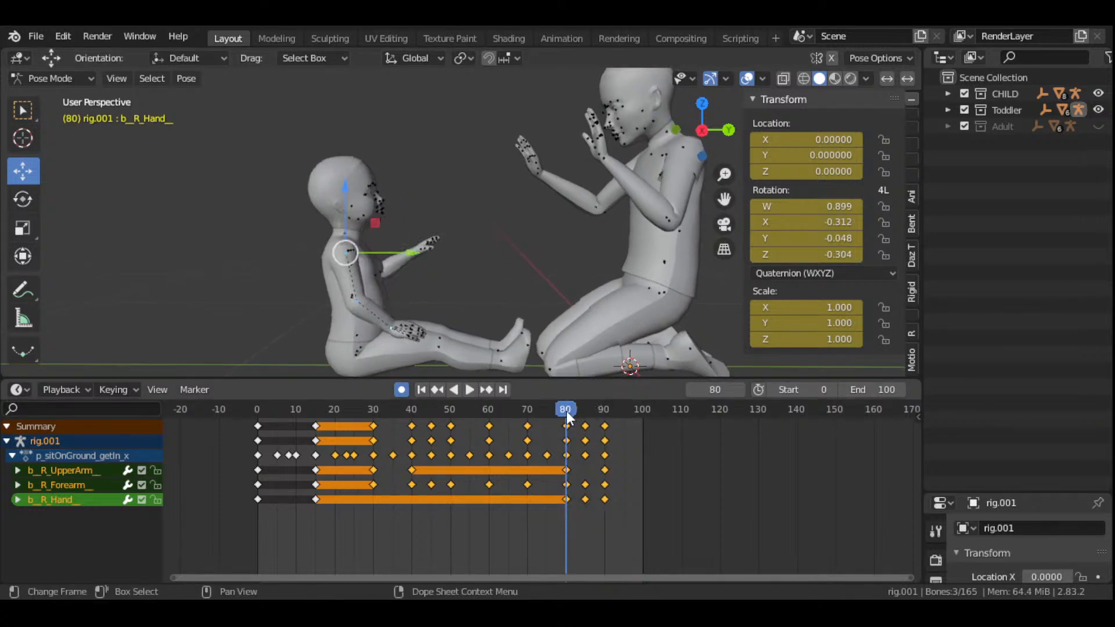
pyautogui.moveTo(566, 411); pyautogui.dragTo(625, 427)
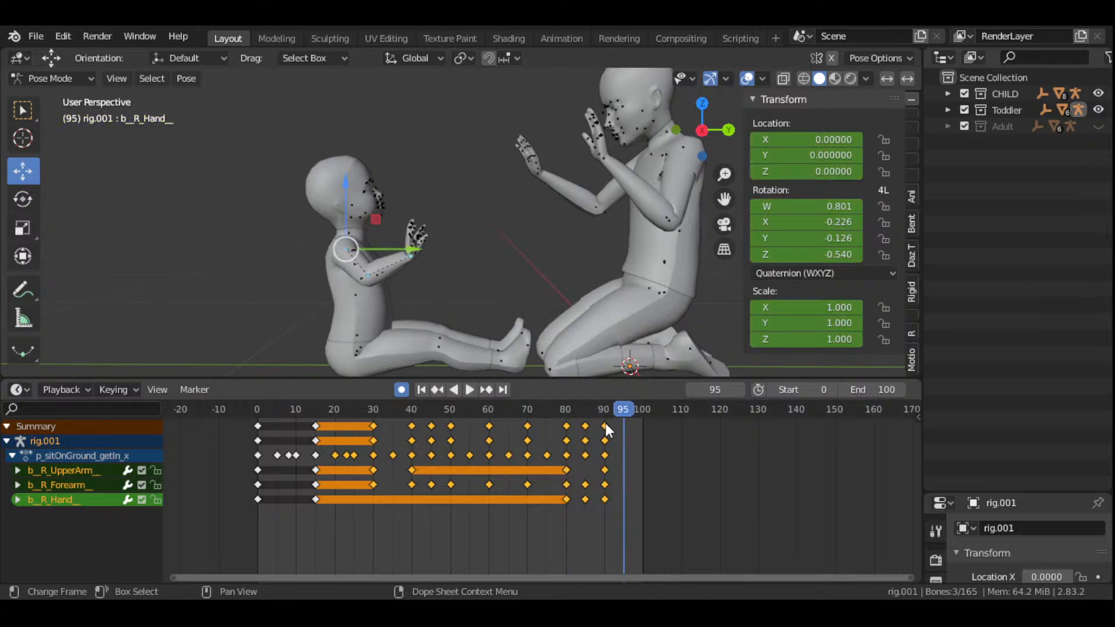
pyautogui.click(605, 425)
pyautogui.press('g')
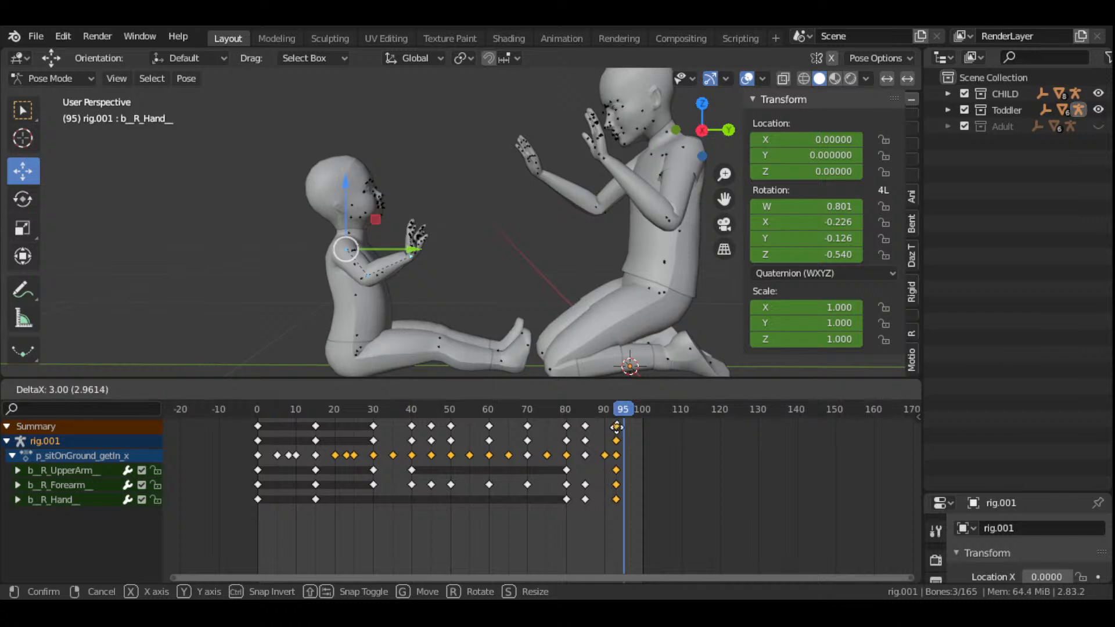
pyautogui.click(623, 428)
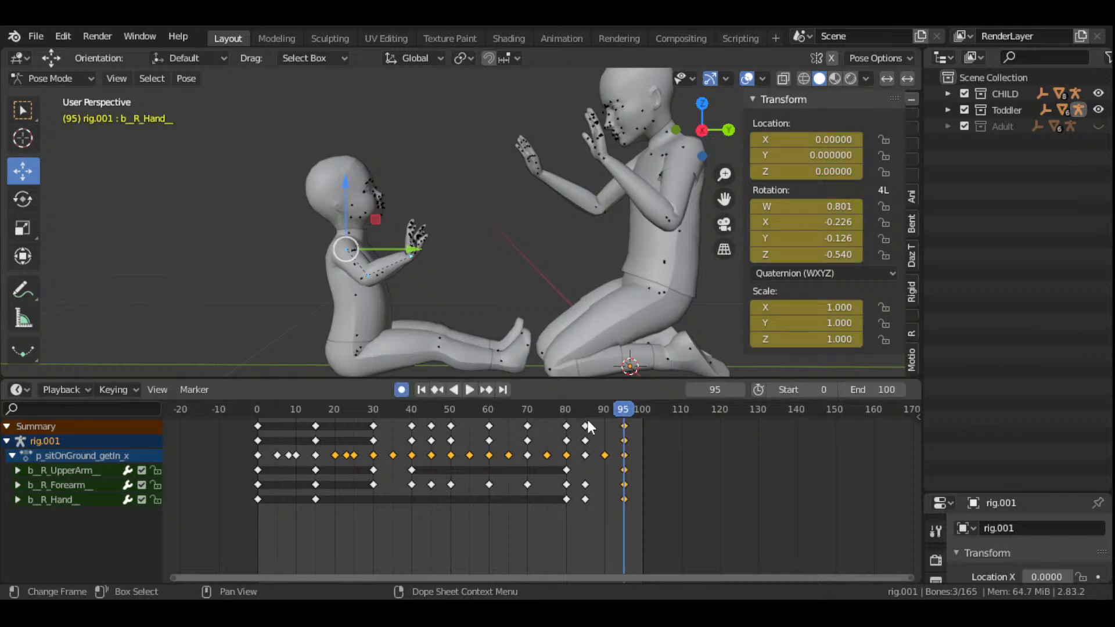
# - Move the right arm's in-between keyframes from frame 85 to frame 87 and play the retimed motion from frame 80
pyautogui.click(587, 422)
pyautogui.press('g')
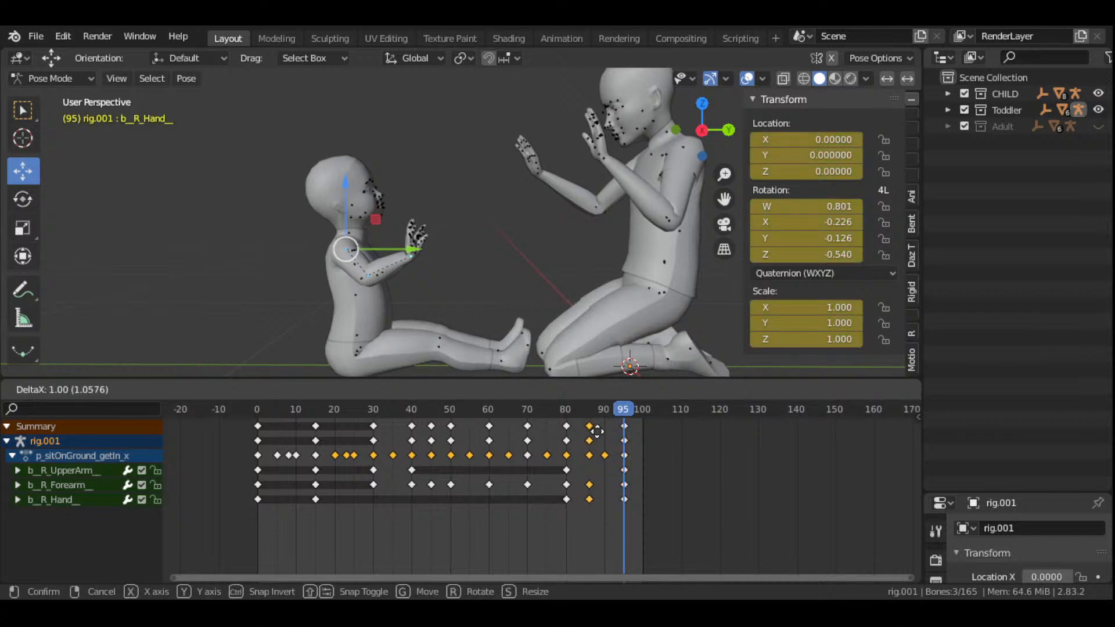
pyautogui.click(599, 433)
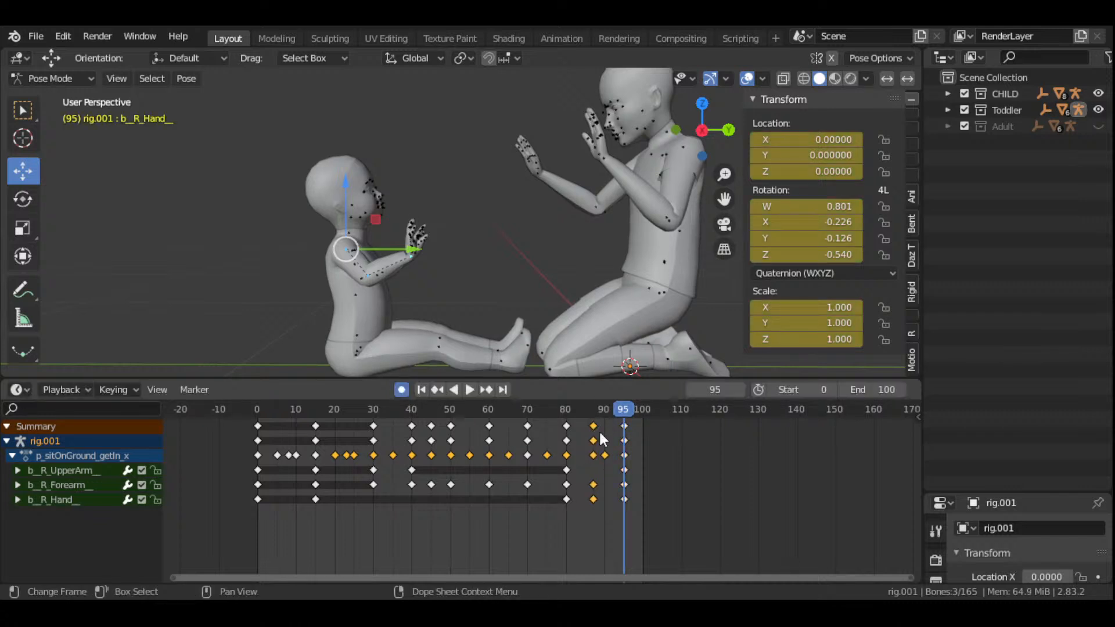
pyautogui.click(566, 410)
pyautogui.press('space')
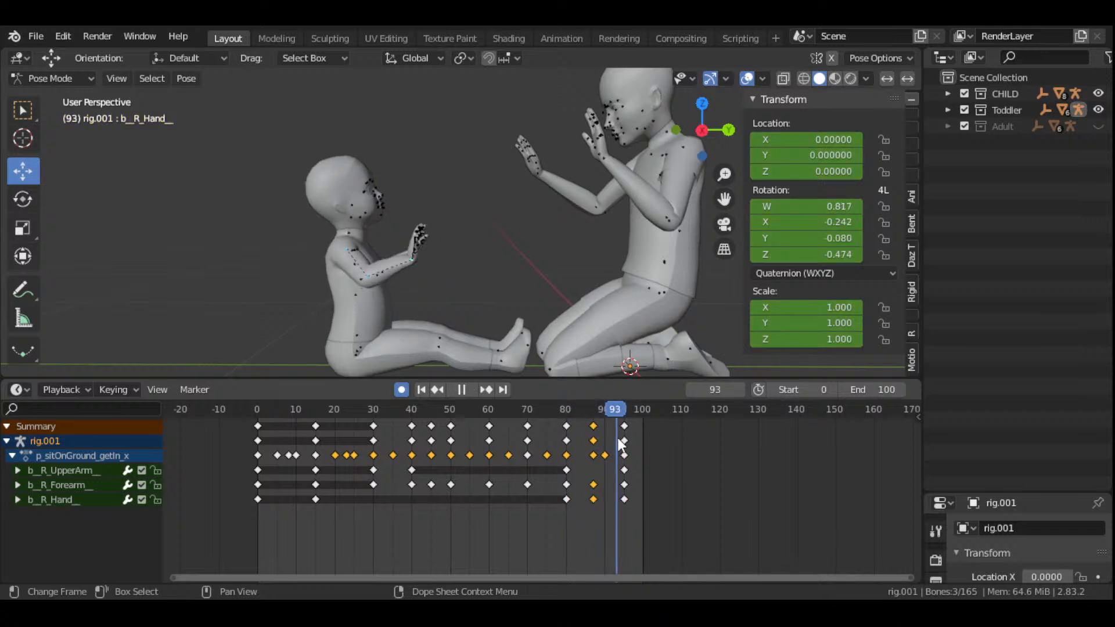
pyautogui.press('space')
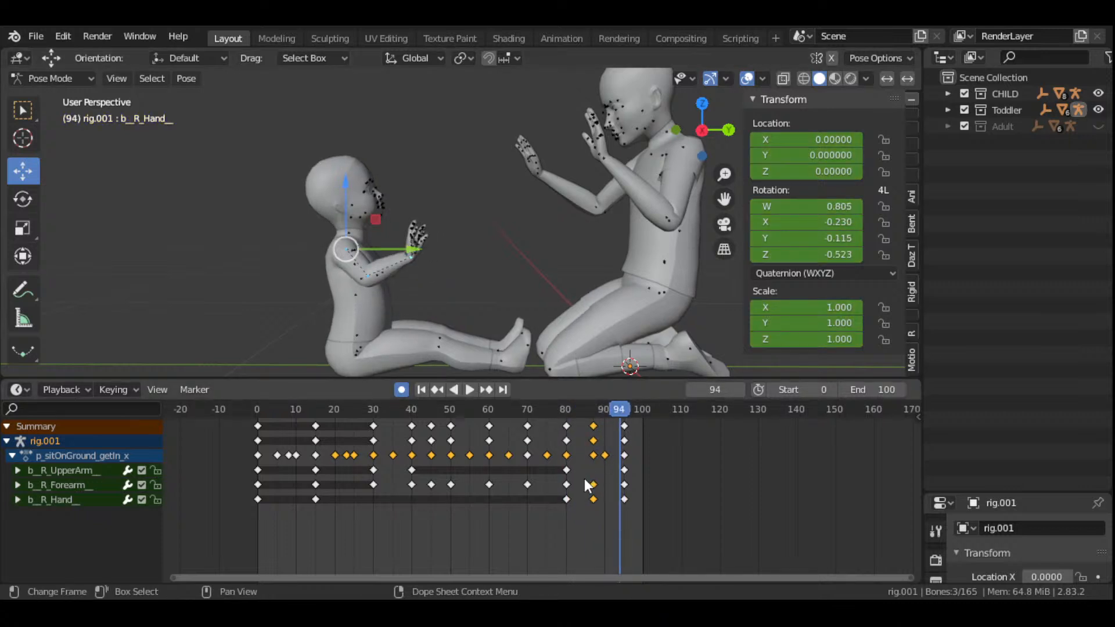
# - Set the playback start frame to 60 and play the shortened range
pyautogui.scroll(-3, 462, 431)
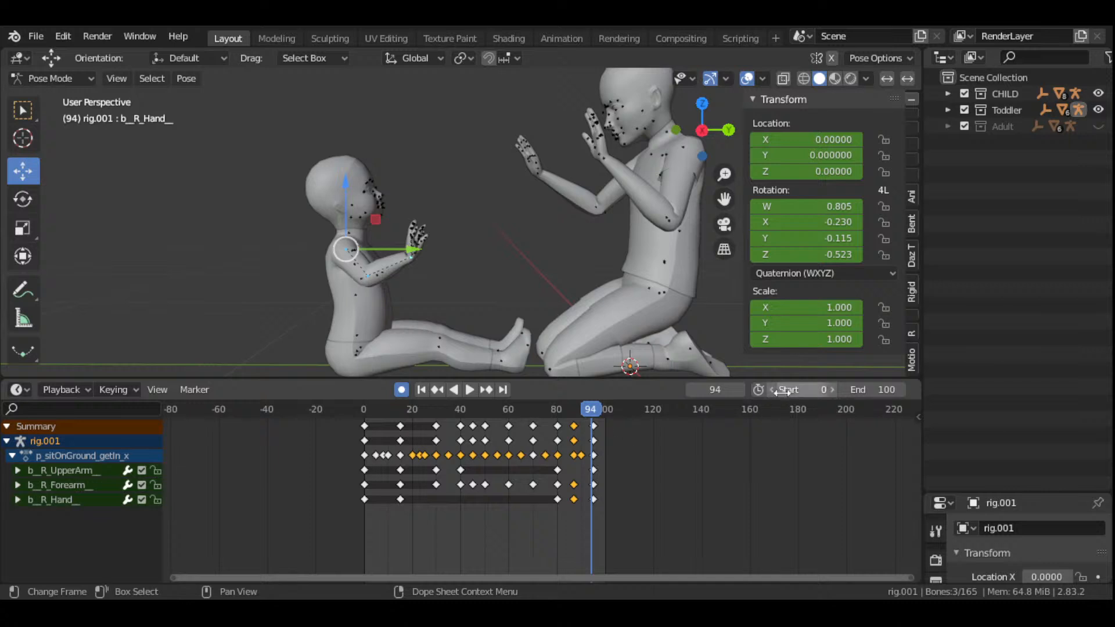
pyautogui.click(811, 390)
pyautogui.write('60')
pyautogui.press('Return')
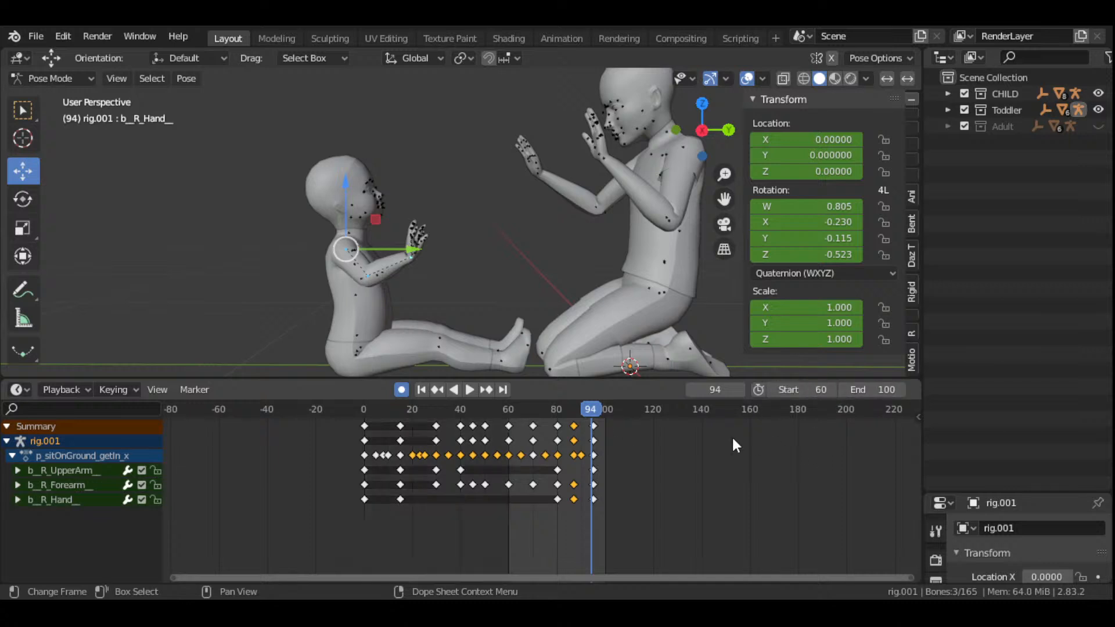
pyautogui.click(422, 390)
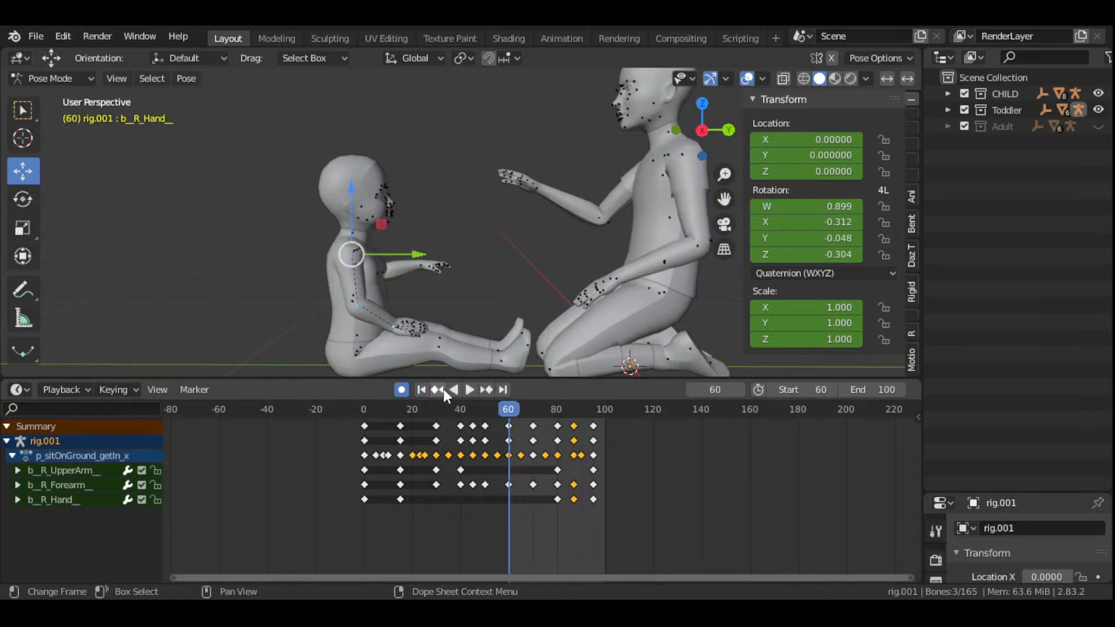
pyautogui.click(473, 389)
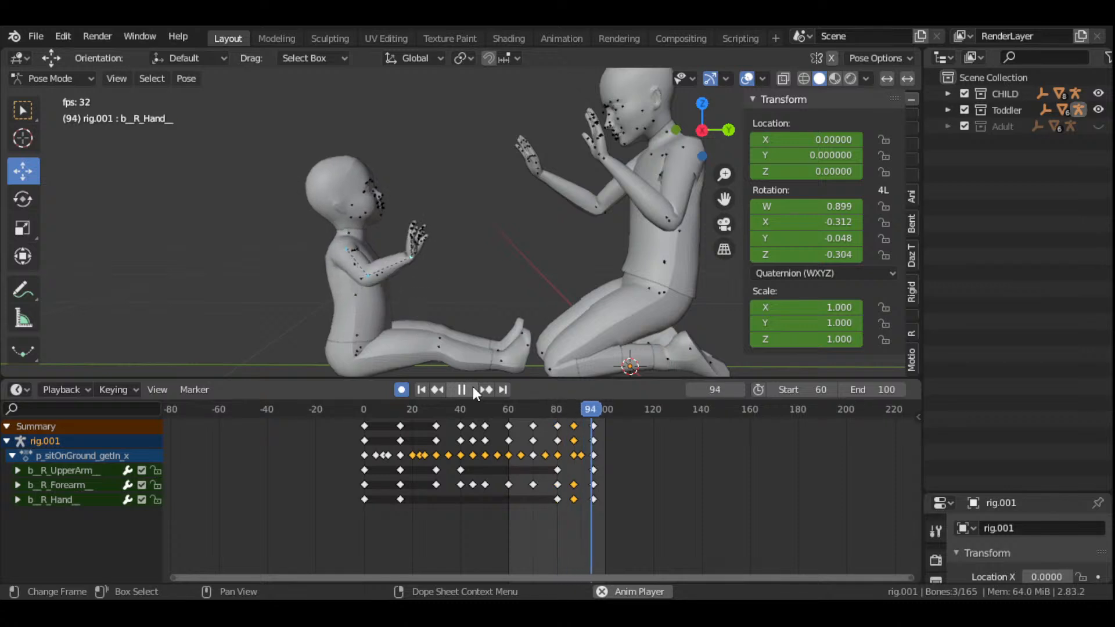
pyautogui.click(473, 387)
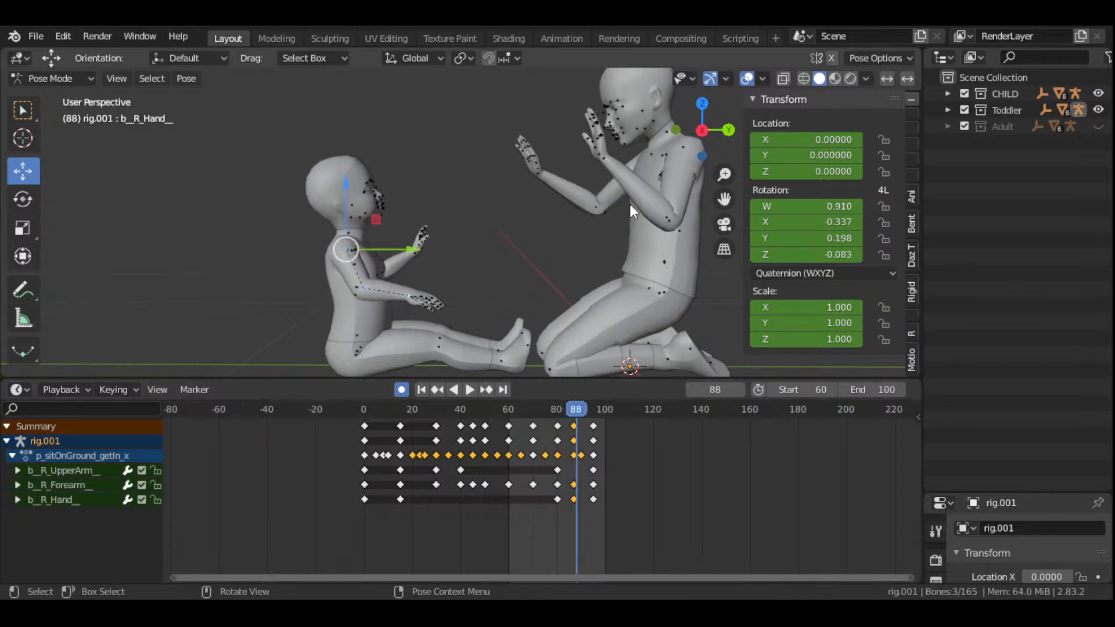
# - Select the kneeling child's left upper arm, forearm and hand bones together
pyautogui.scroll(-2, 647, 240)
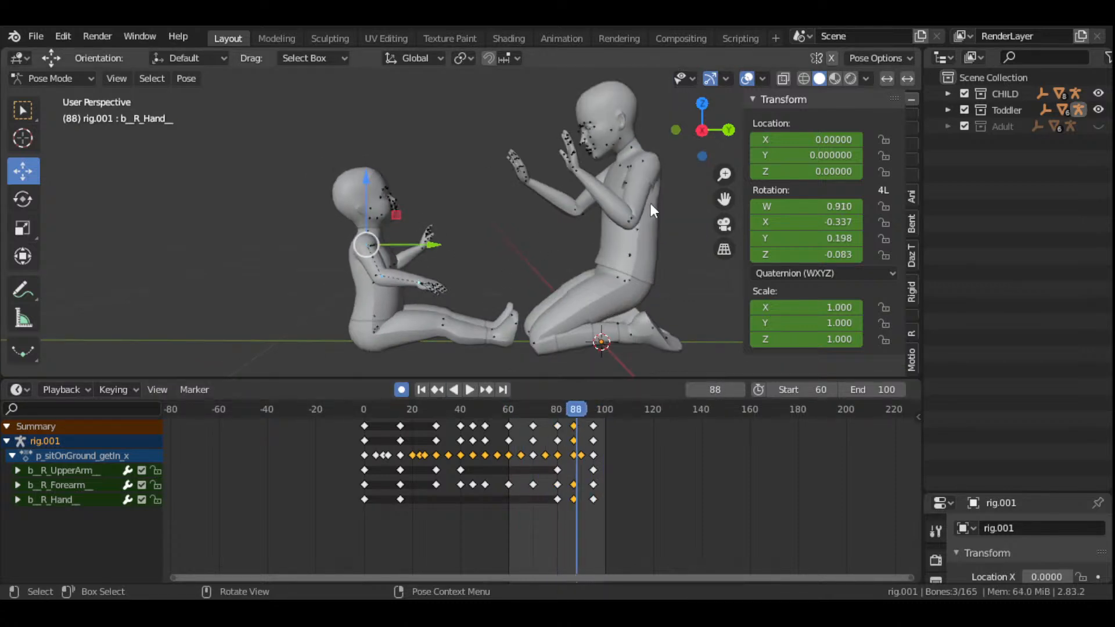
pyautogui.moveTo(702, 129); pyautogui.dragTo(673, 154)
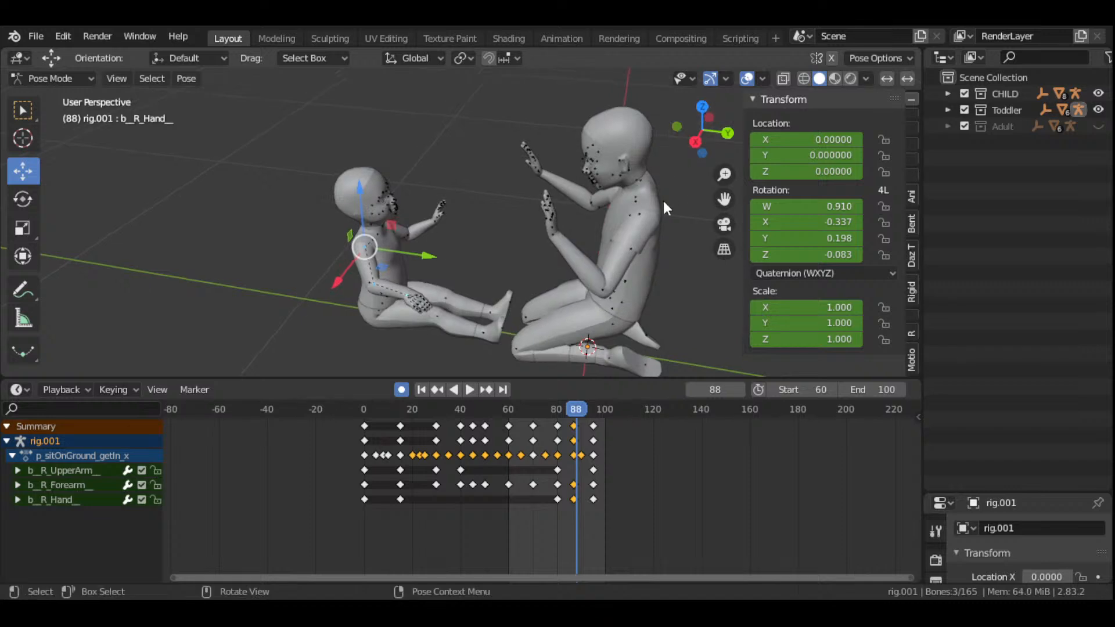
pyautogui.click(640, 210)
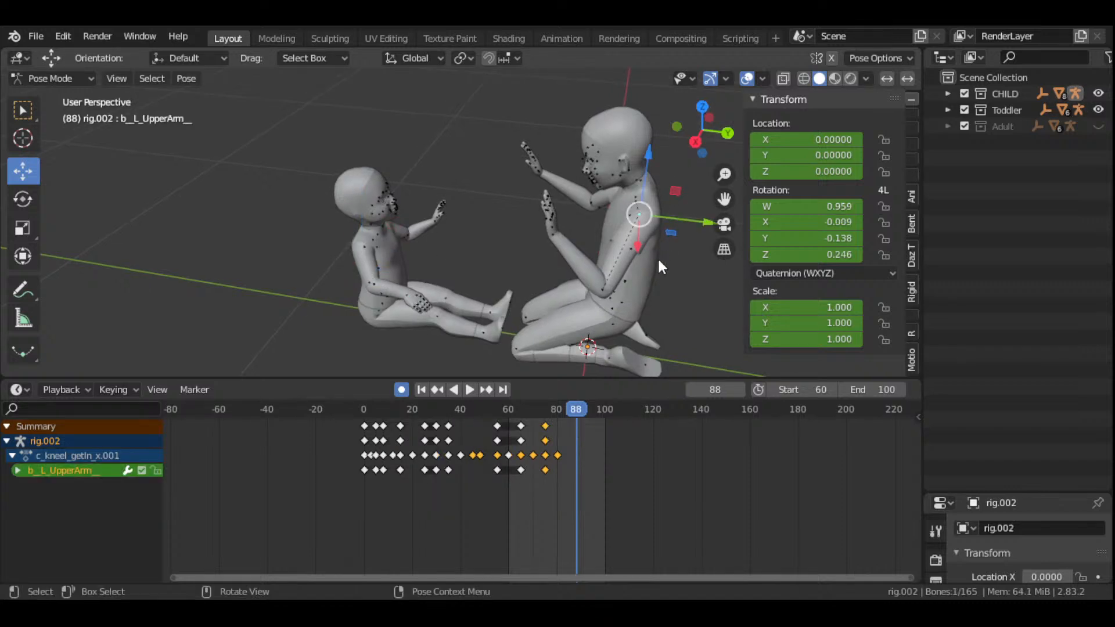
pyautogui.scroll(2, 686, 232)
pyautogui.moveTo(724, 199); pyautogui.dragTo(661, 196)
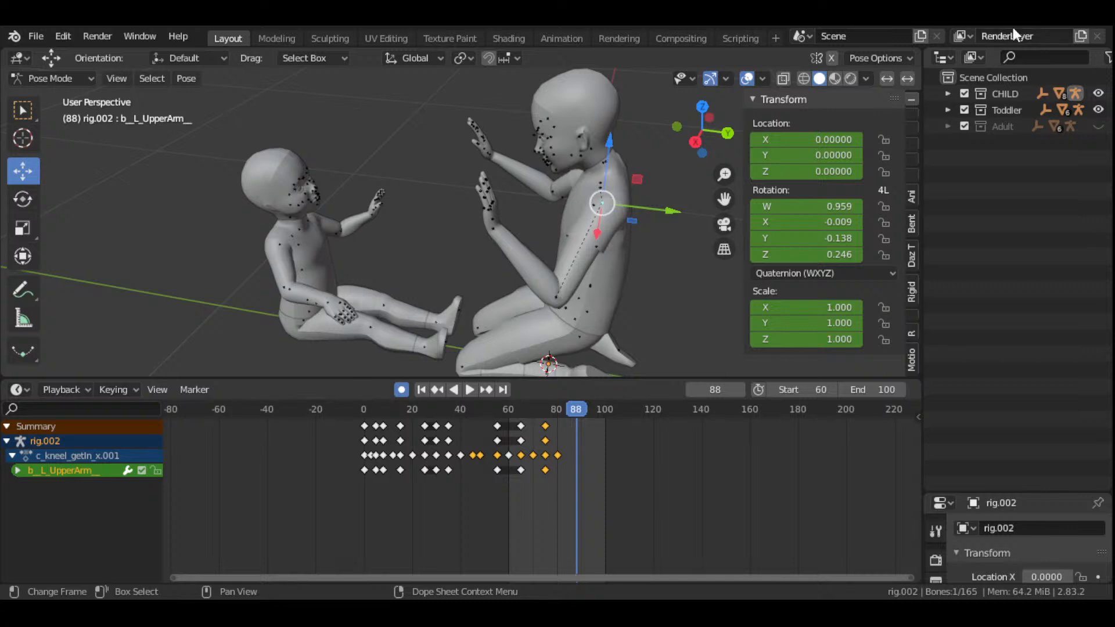
pyautogui.moveTo(697, 135); pyautogui.dragTo(556, 230)
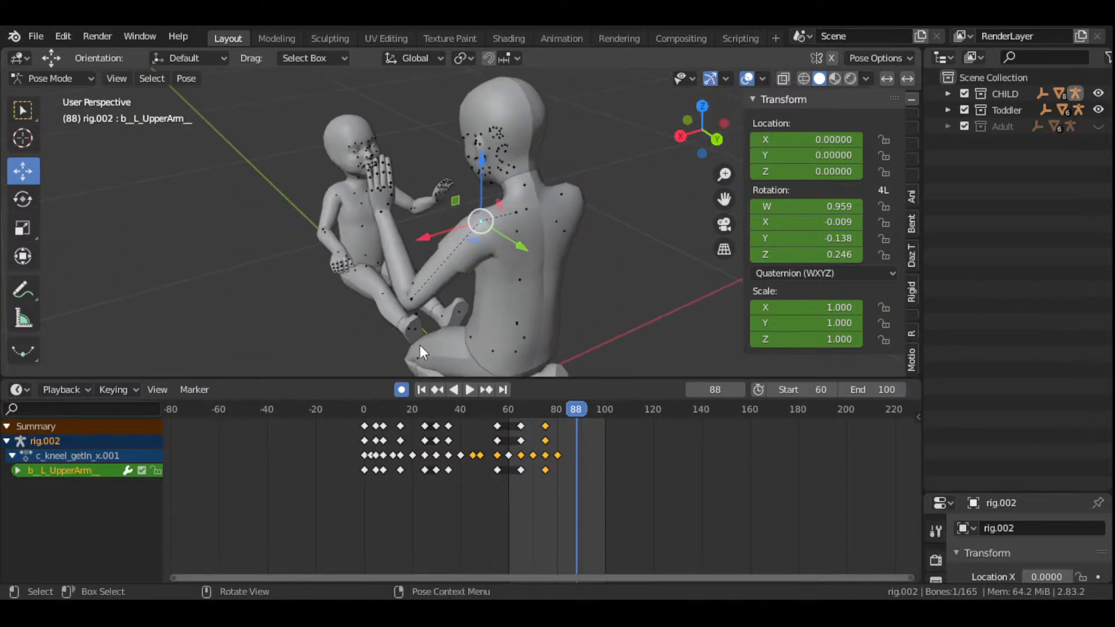
pyautogui.keyDown('shift'); pyautogui.click(411, 302); pyautogui.keyUp('shift')
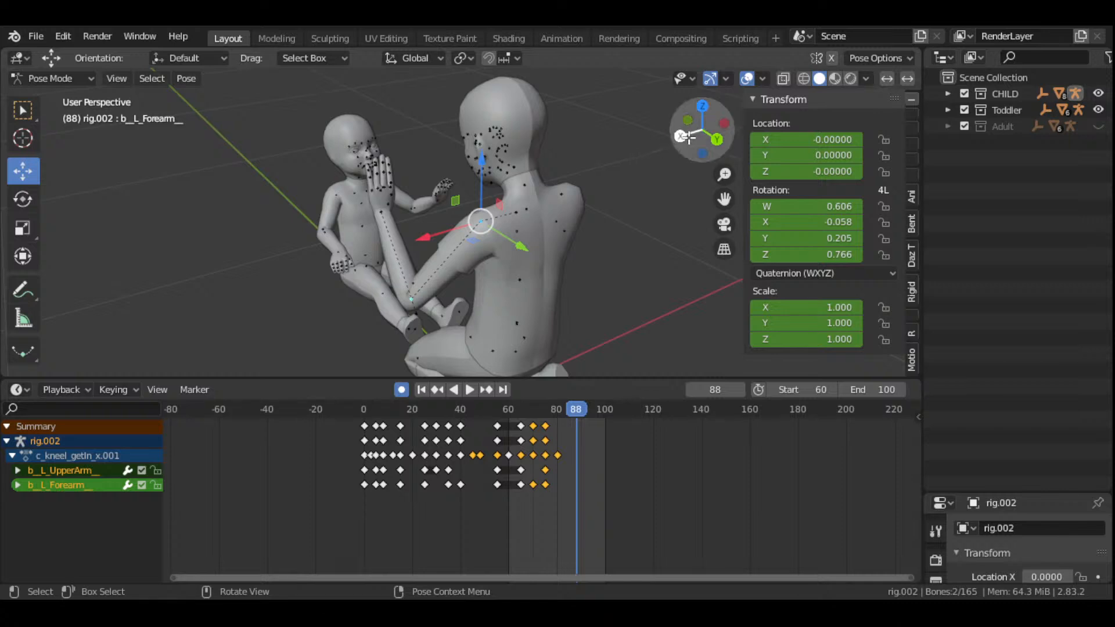
pyautogui.moveTo(702, 129); pyautogui.dragTo(504, 201)
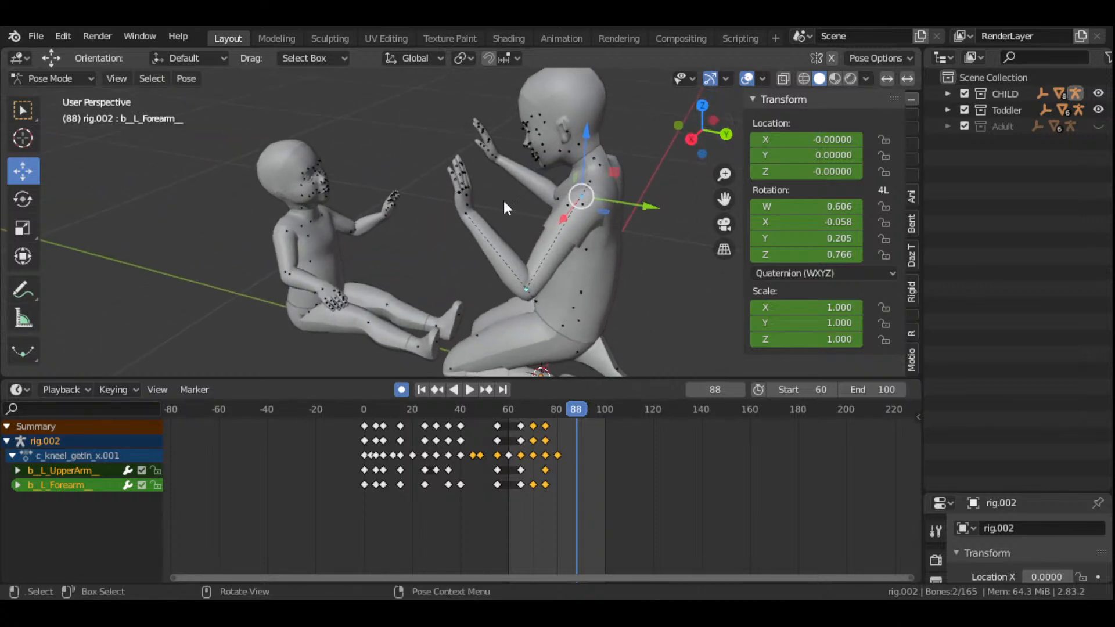
pyautogui.keyDown('shift'); pyautogui.click(464, 217); pyautogui.keyUp('shift')
pyautogui.moveTo(703, 130); pyautogui.dragTo(753, 96)
pyautogui.scroll(-1, 580, 243)
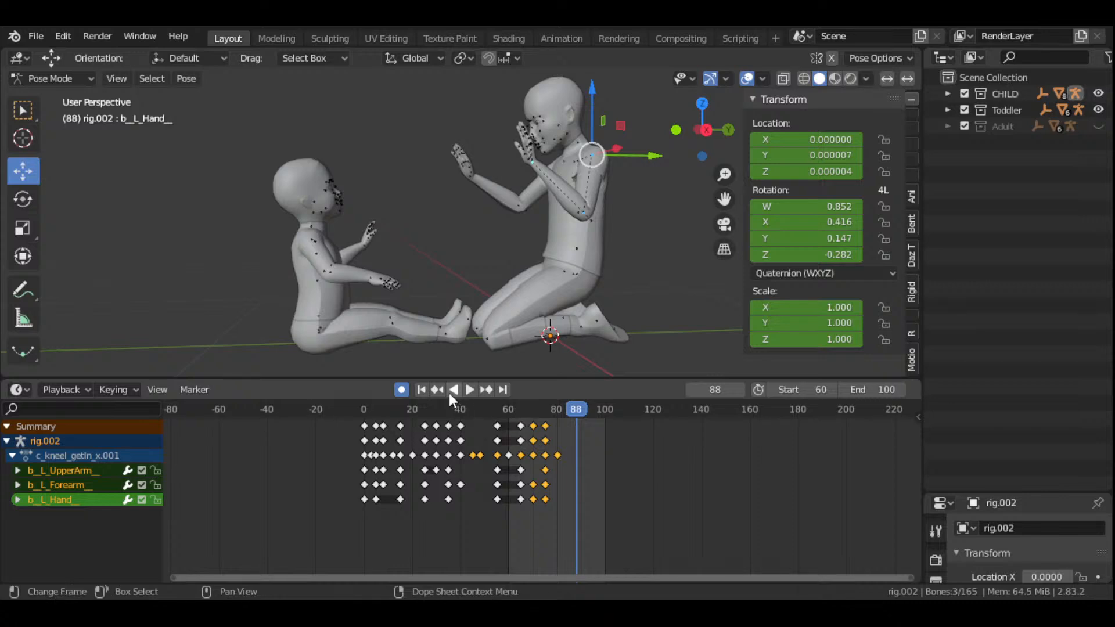
# - Play the child's left arm raise from frame 60 and again from frame 65 to check its timing
pyautogui.click(422, 389)
pyautogui.click(469, 391)
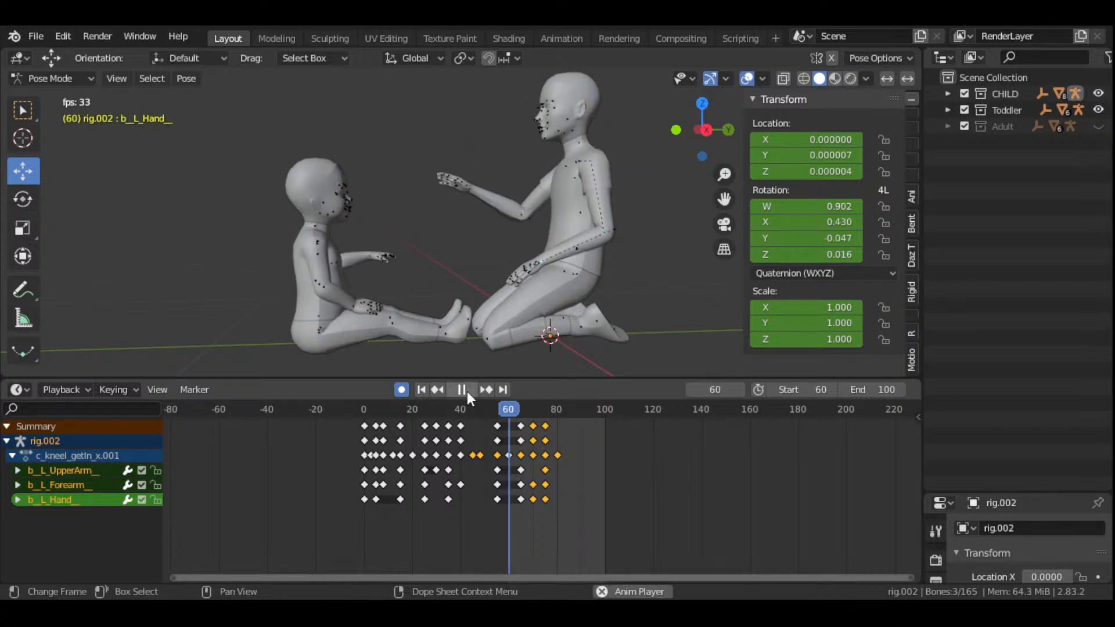
pyautogui.click(468, 391)
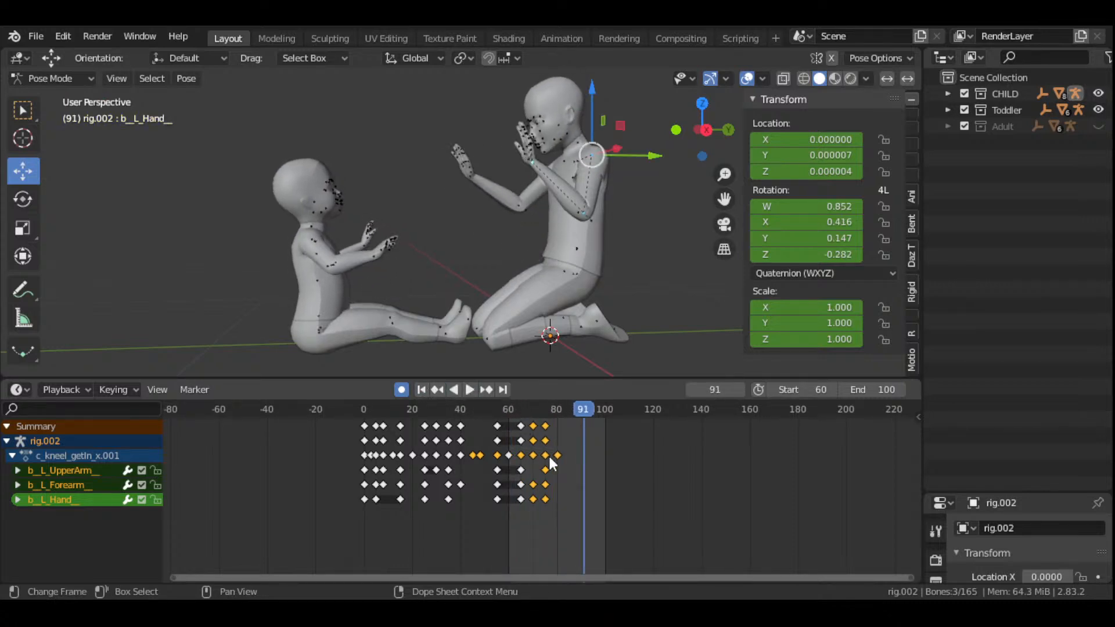
pyautogui.scroll(6, 550, 456)
pyautogui.click(473, 413)
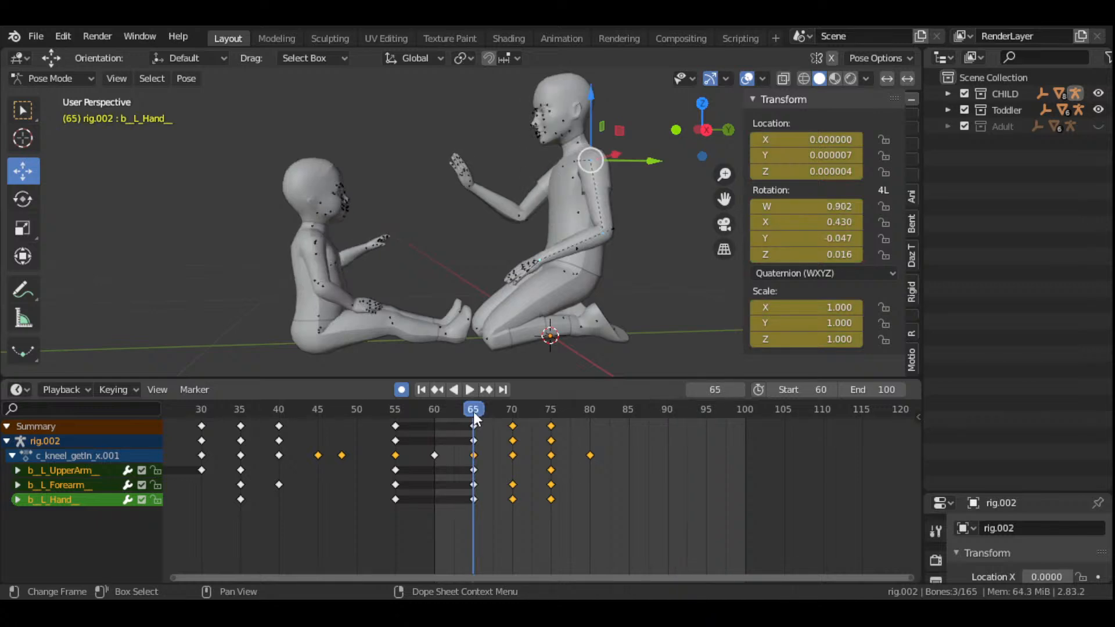
pyautogui.press('space')
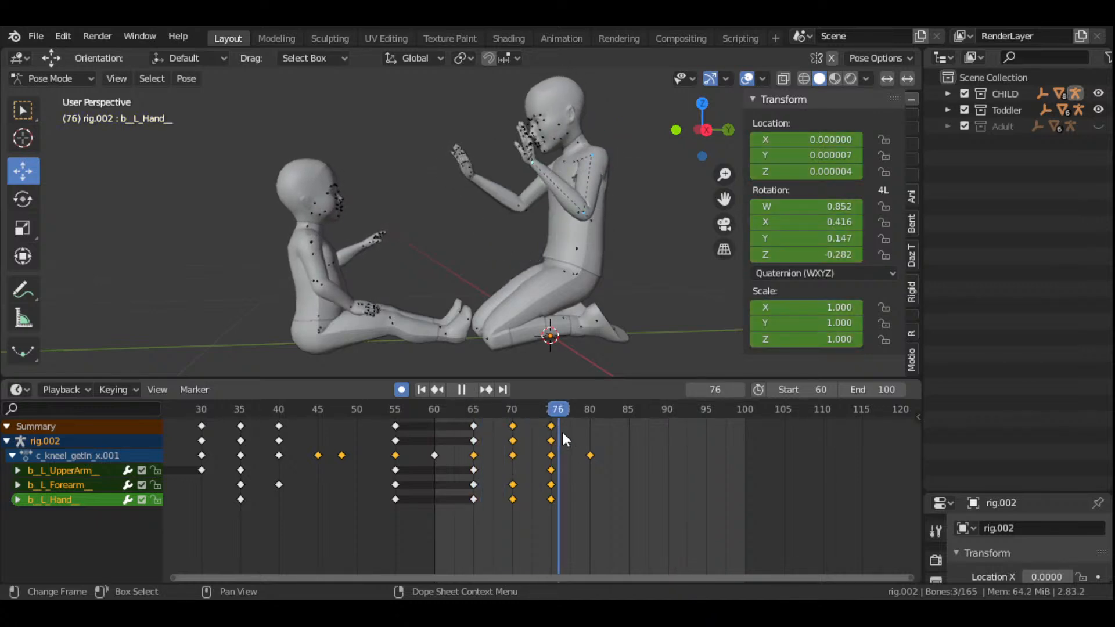
pyautogui.press('space')
# - Move the child's left-arm keyframes from frame 75 to frame 80 and from frame 70 to frame 73
pyautogui.click(549, 421)
pyautogui.press('g')
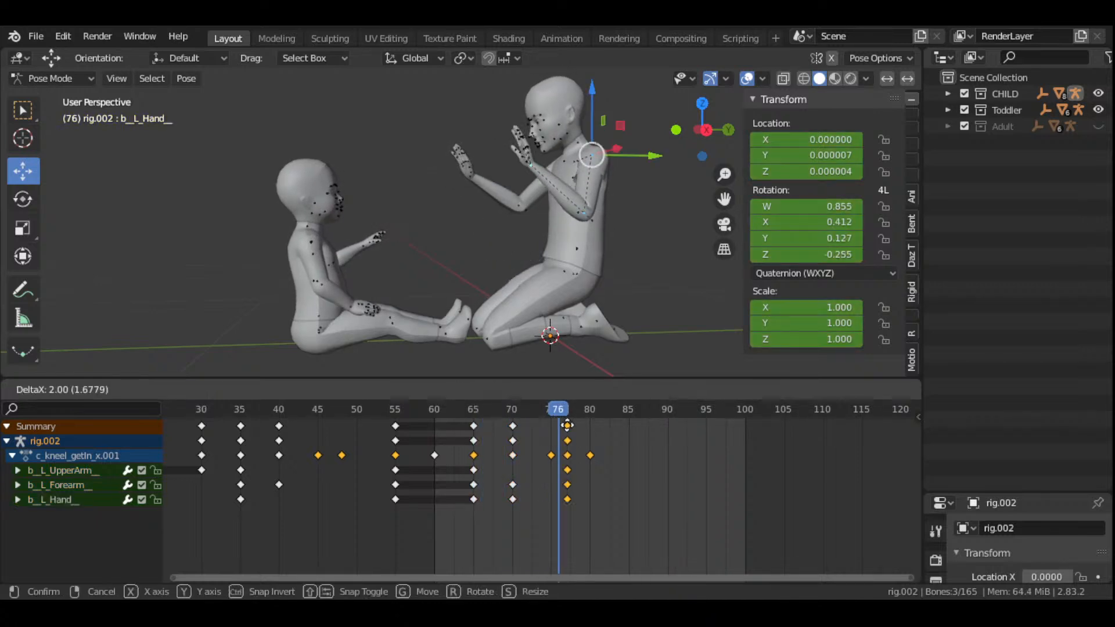
pyautogui.click(585, 432)
pyautogui.click(513, 426)
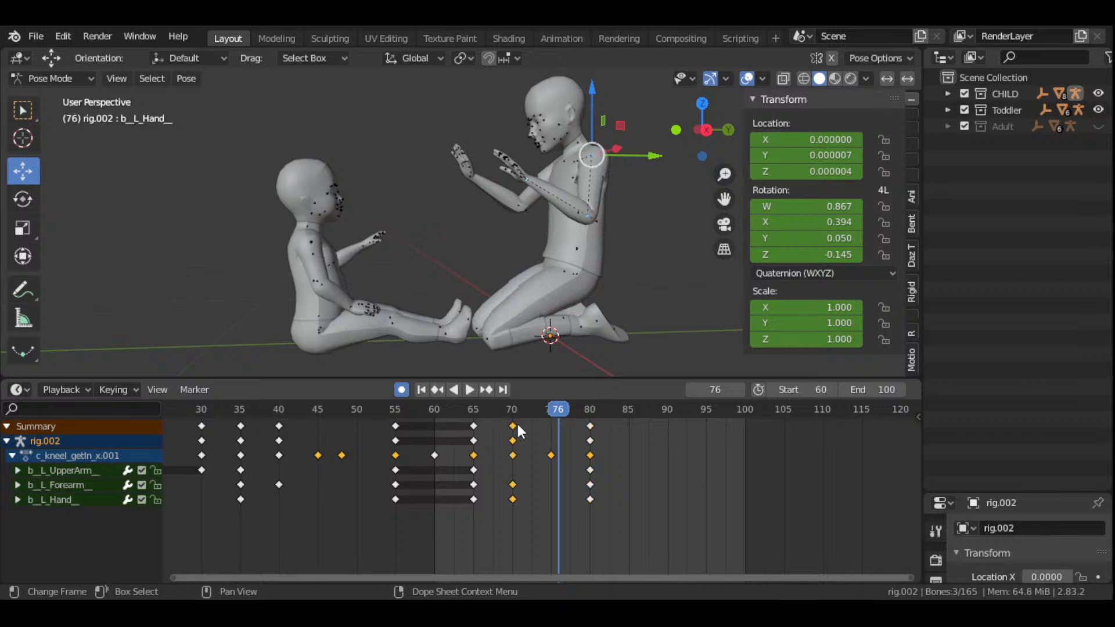
pyautogui.press('g')
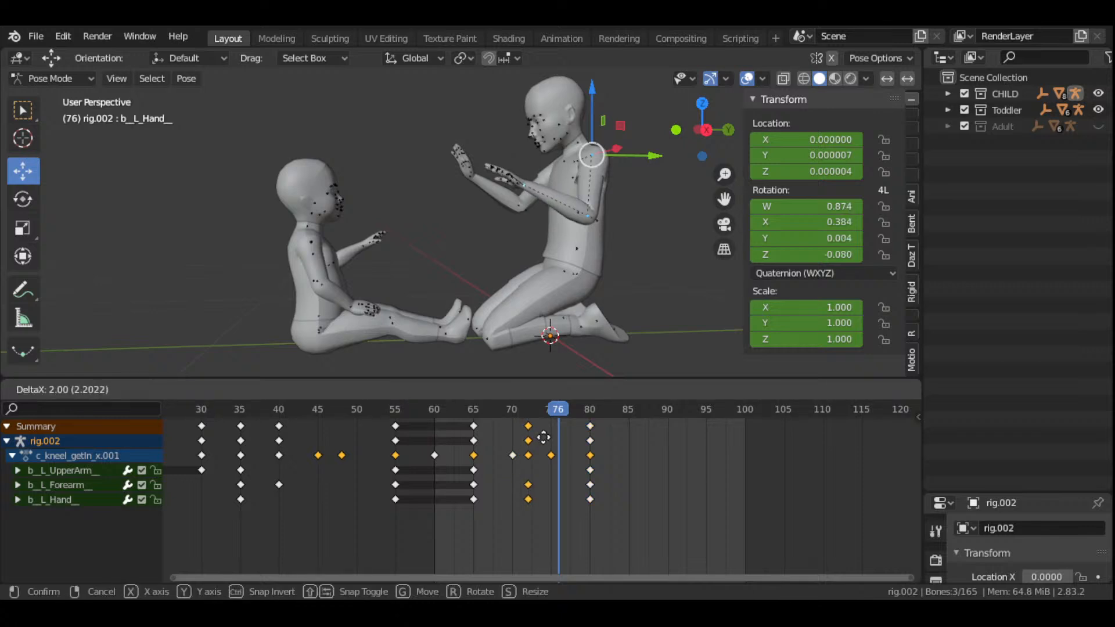
pyautogui.click(547, 442)
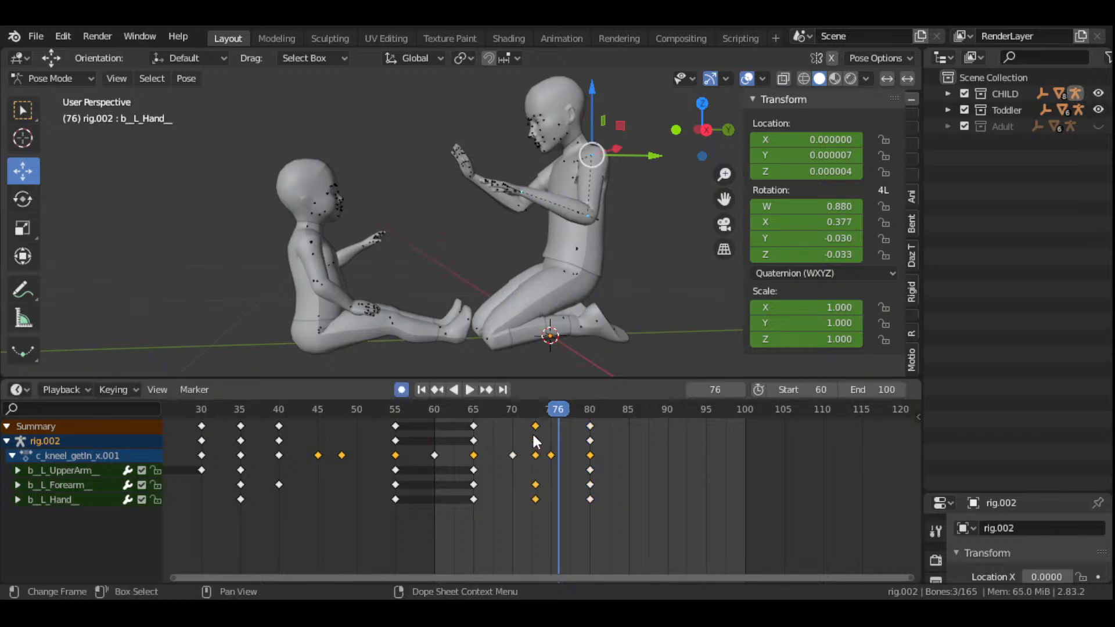
# - Play the child's retimed left arm raise from frame 65 and over the full range starting at frame 60
pyautogui.click(474, 414)
pyautogui.click(475, 389)
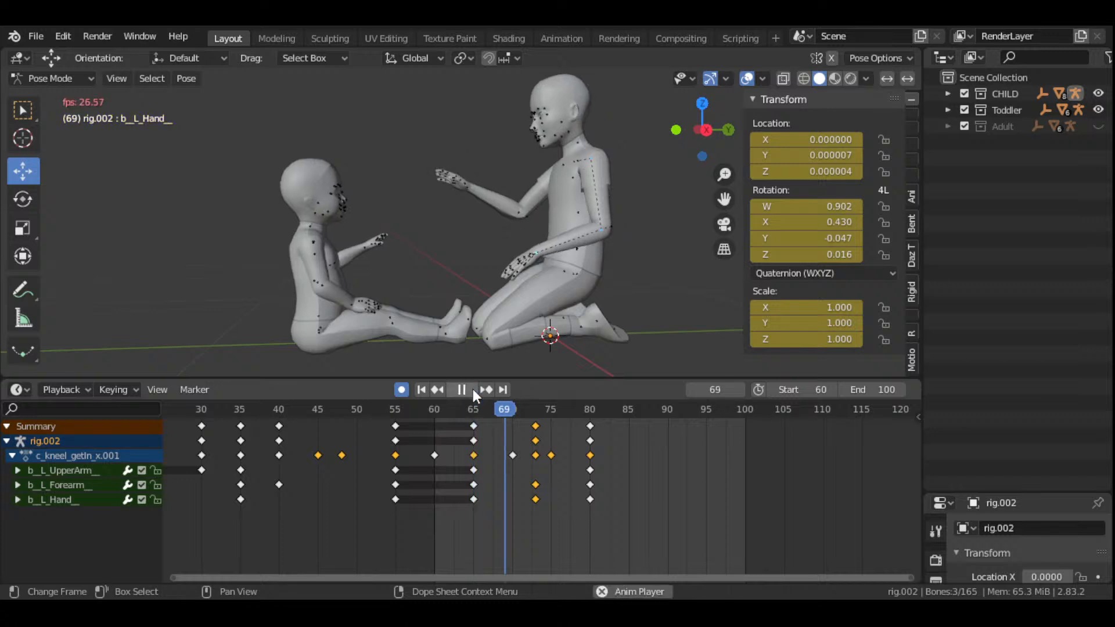
pyautogui.click(473, 389)
pyautogui.scroll(-2, 576, 278)
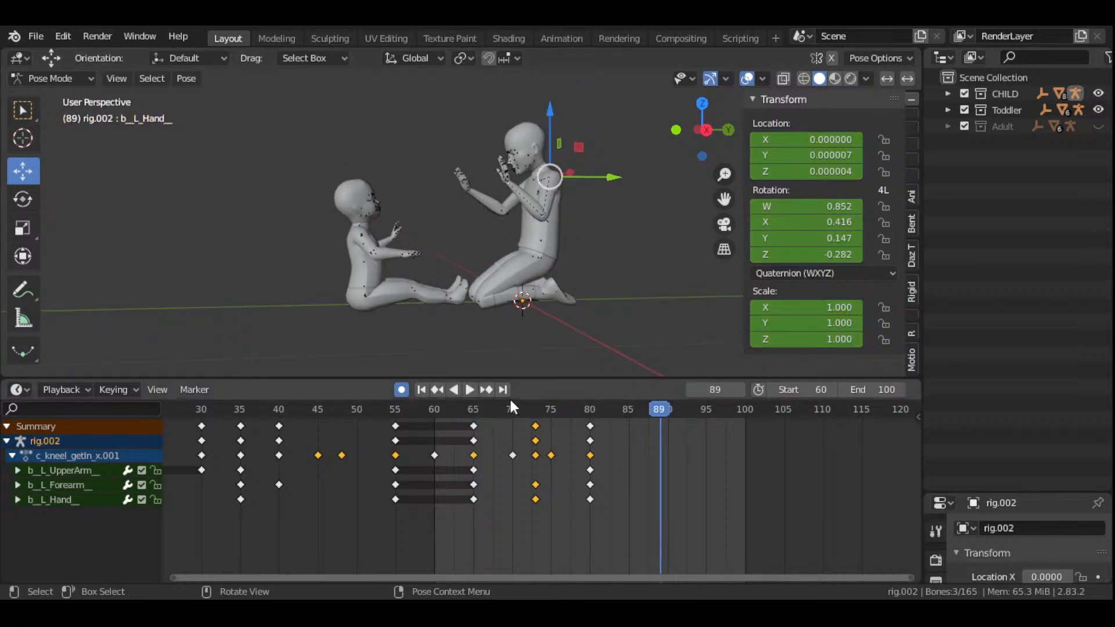
pyautogui.click(422, 390)
pyautogui.click(468, 388)
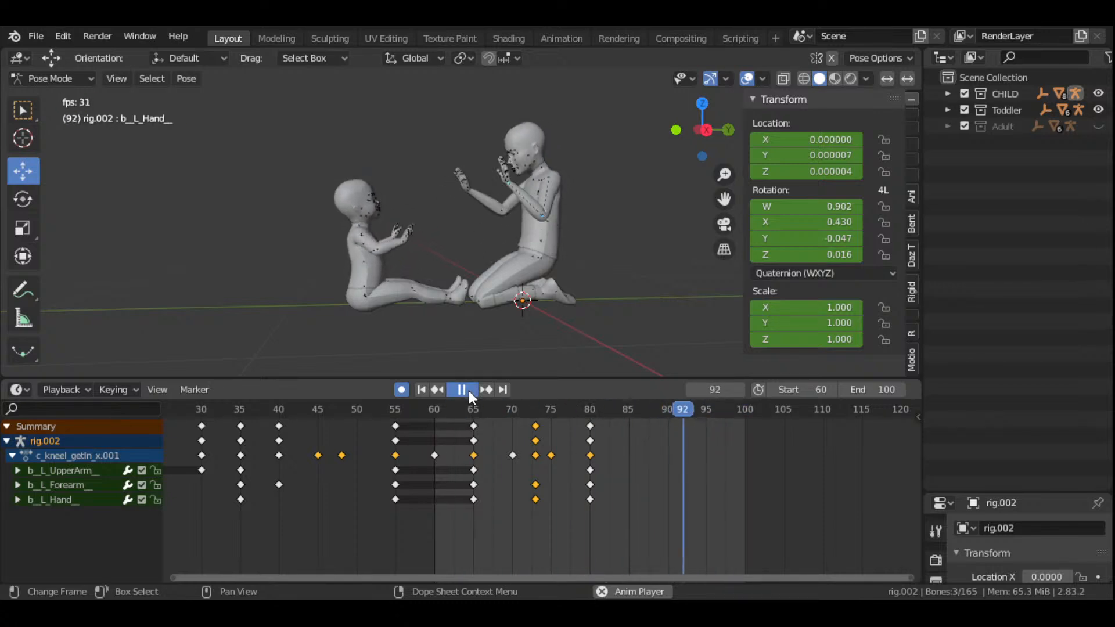
pyautogui.click(468, 388)
# - Select the toddler's left forearm bone, review its motion from frame 55 and go to frame 65
pyautogui.scroll(5, 439, 295)
pyautogui.moveTo(536, 224); pyautogui.dragTo(620, 326, button='middle')
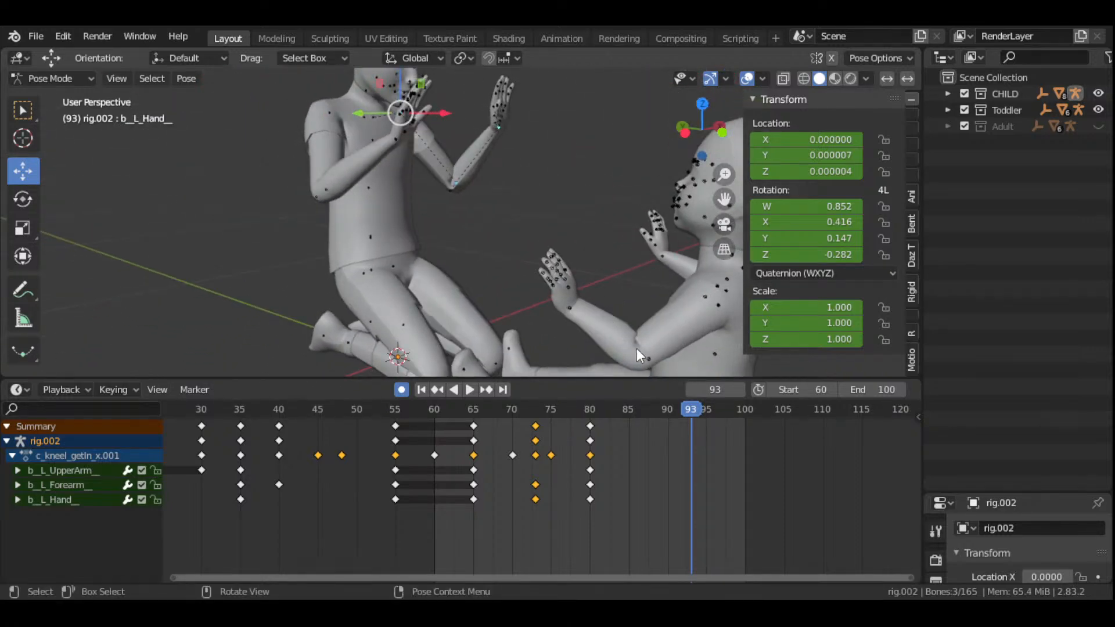
pyautogui.click(637, 348)
pyautogui.scroll(-6, 514, 312)
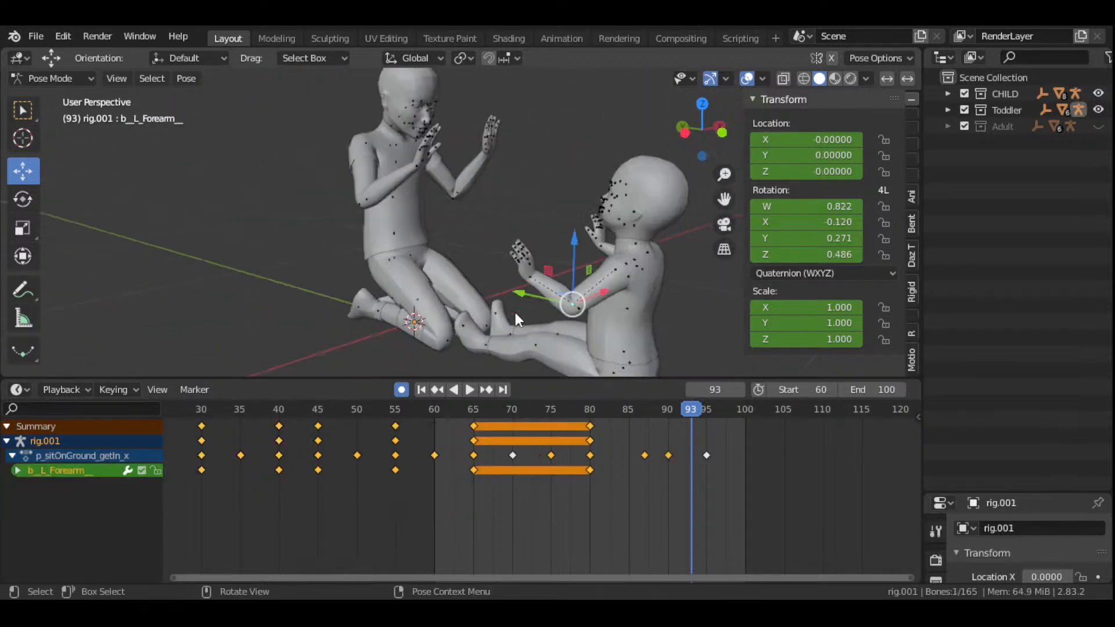
pyautogui.click(396, 414)
pyautogui.press('space')
pyautogui.moveTo(398, 410); pyautogui.dragTo(475, 465)
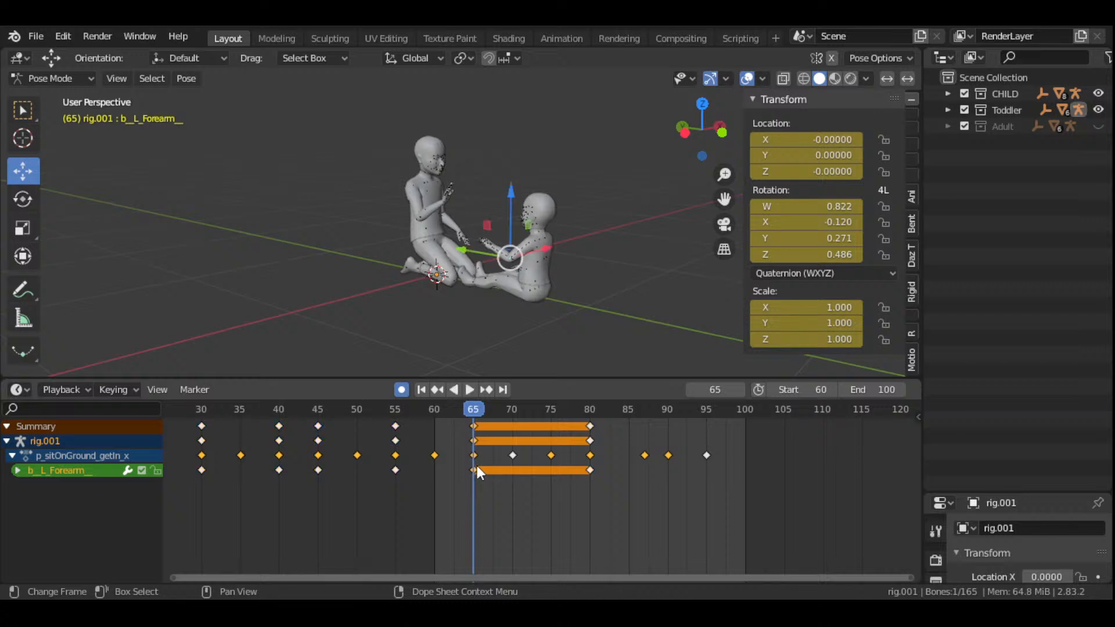
pyautogui.moveTo(688, 142); pyautogui.dragTo(700, 139)
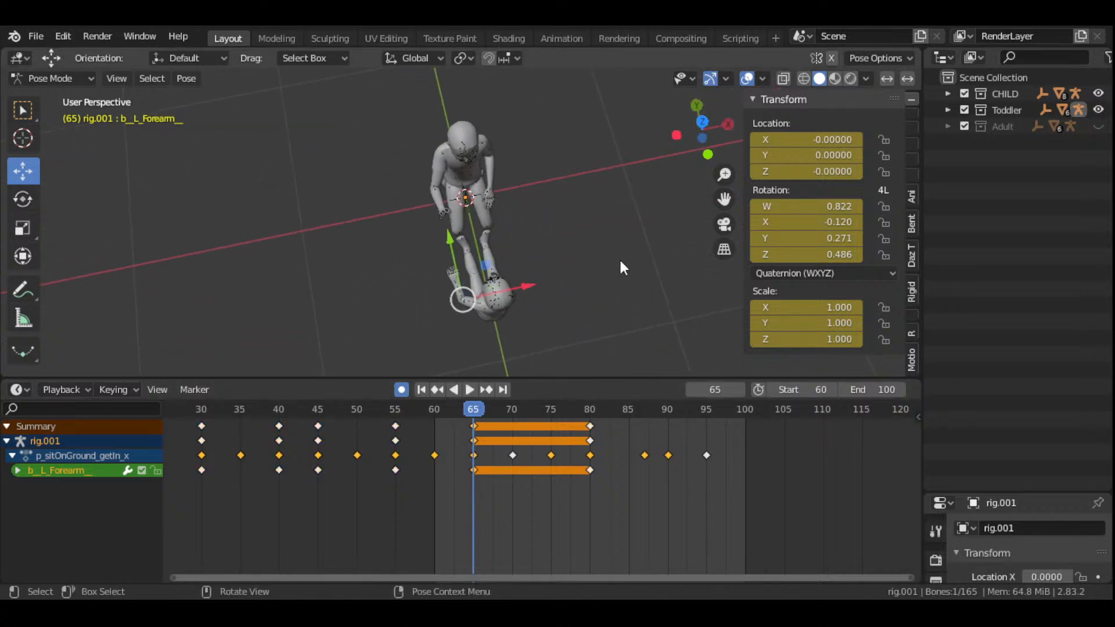
pyautogui.press('g')
pyautogui.click(616, 276)
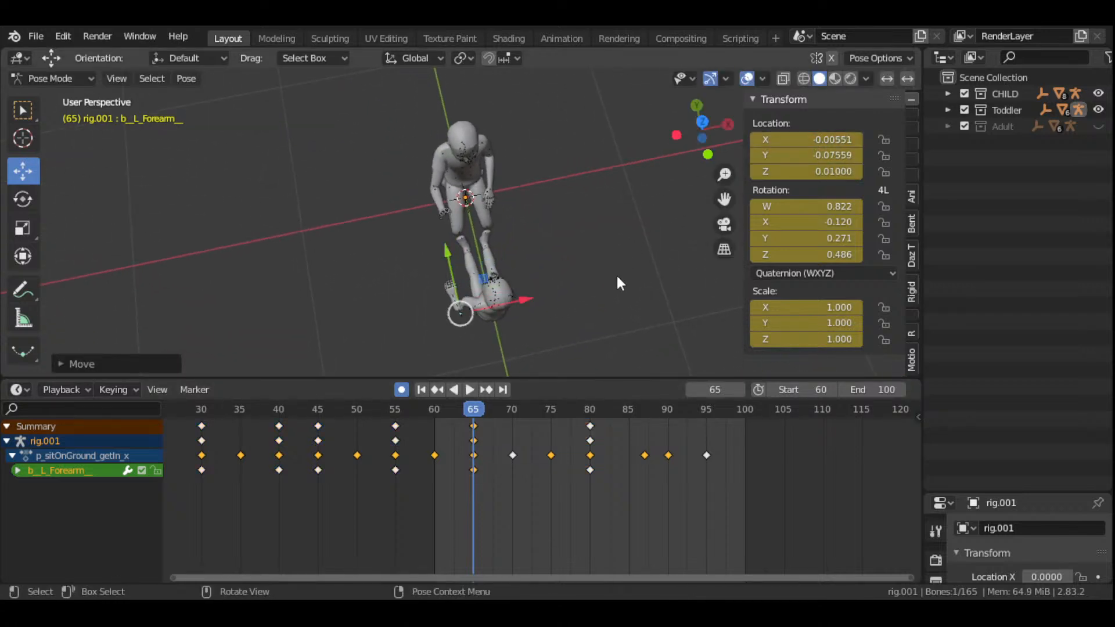
pyautogui.hotkey('alt', 'g')
# - Rotate the toddler's left forearm at frame 65, working from the top-down view
pyautogui.scroll(2, 558, 287)
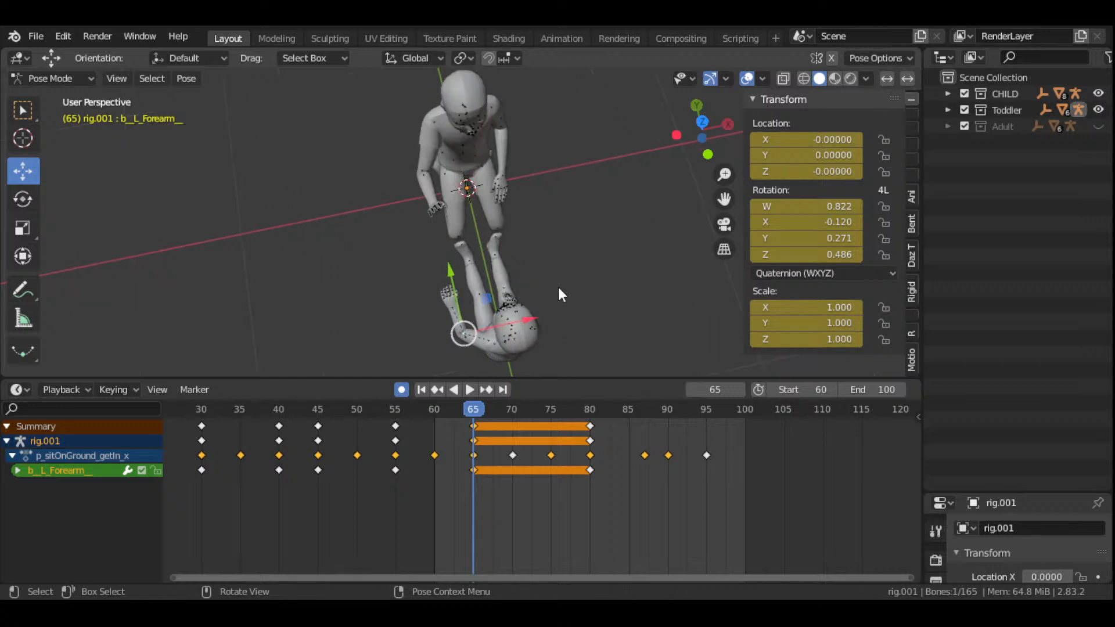
pyautogui.moveTo(723, 199); pyautogui.dragTo(700, 196)
pyautogui.scroll(2, 562, 241)
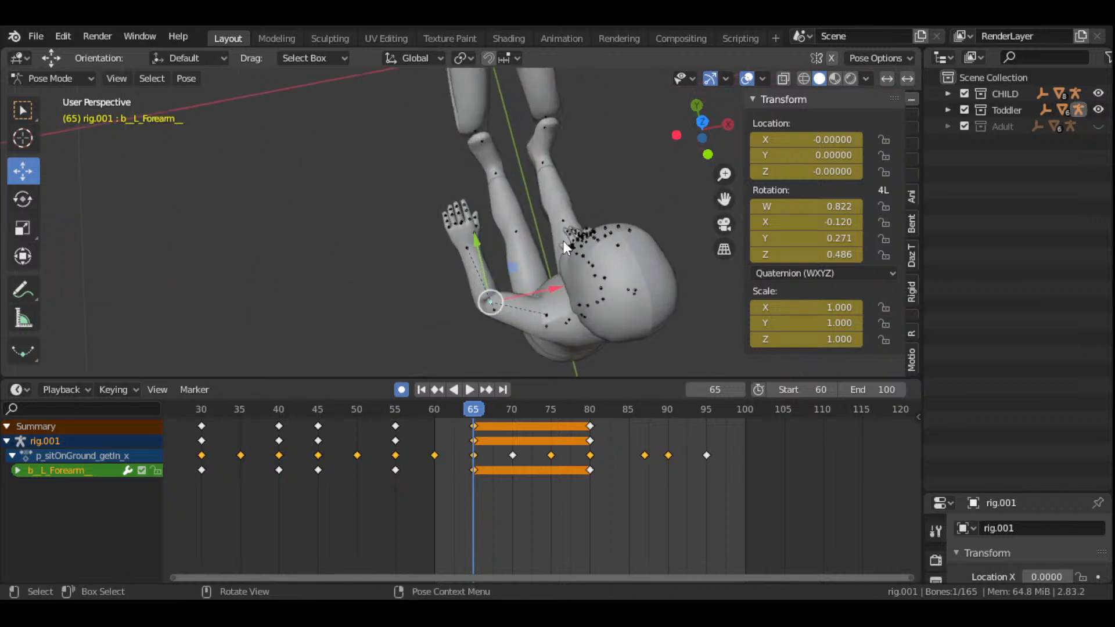
pyautogui.press('r')
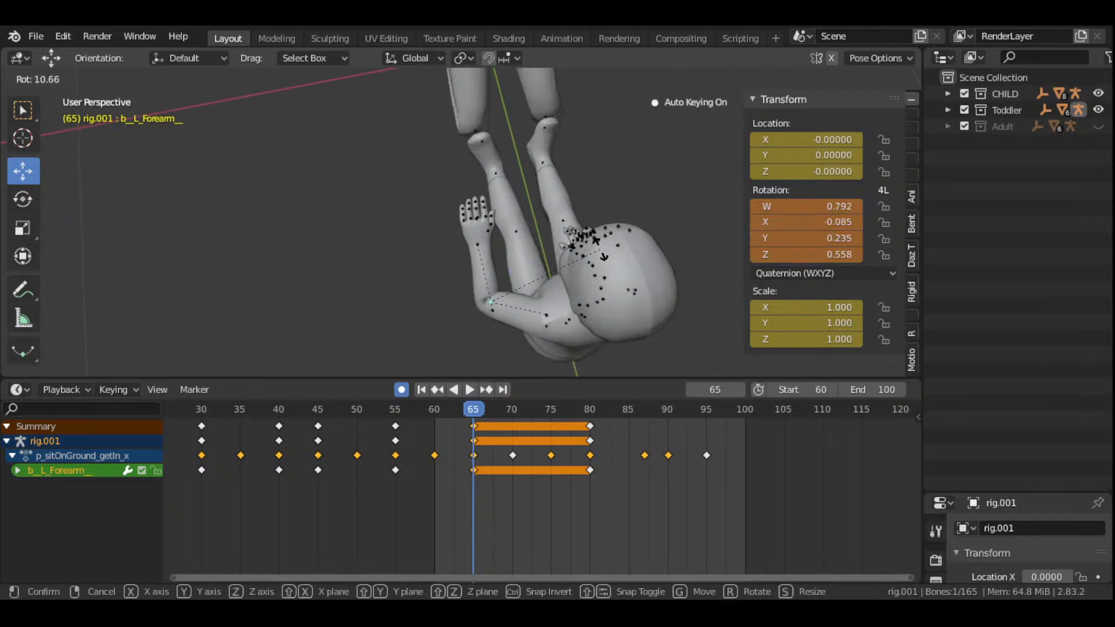
pyautogui.click(572, 346)
# - Advance to frame 80 and rotate the toddler's left forearm down to a roughly level pose in side view
pyautogui.press('space')
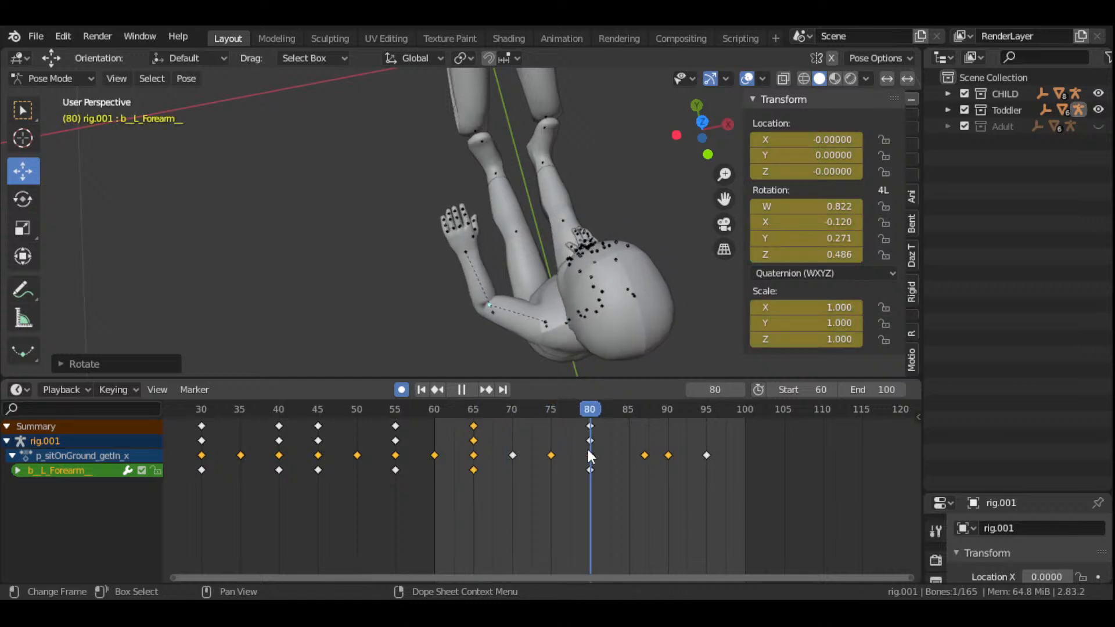
pyautogui.press('space')
pyautogui.moveTo(694, 120); pyautogui.dragTo(671, 64)
pyautogui.press('r')
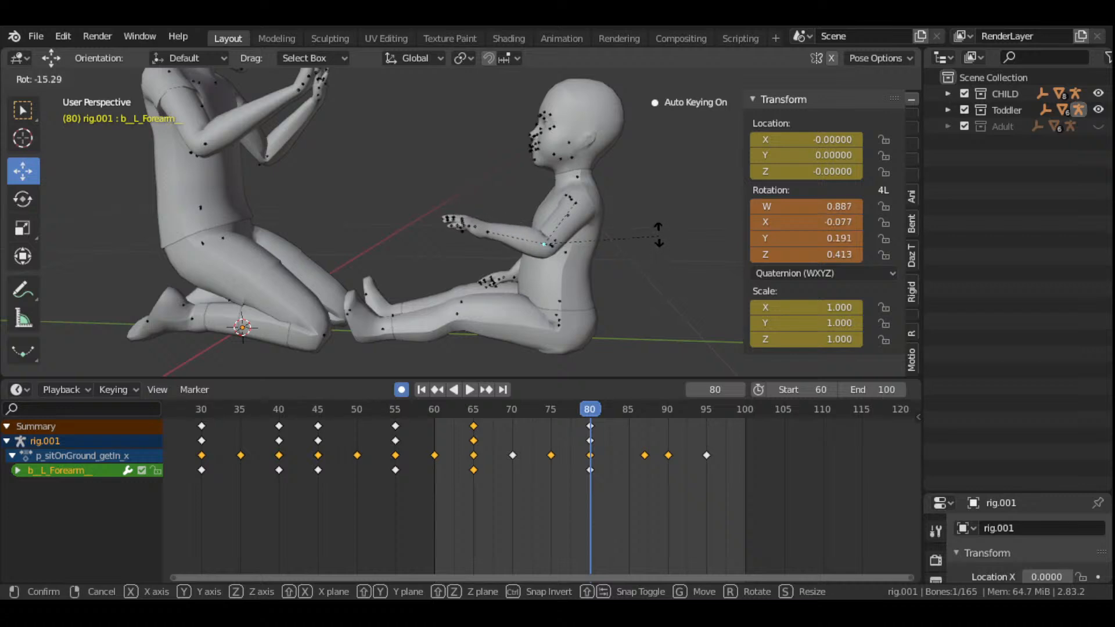
pyautogui.click(660, 230)
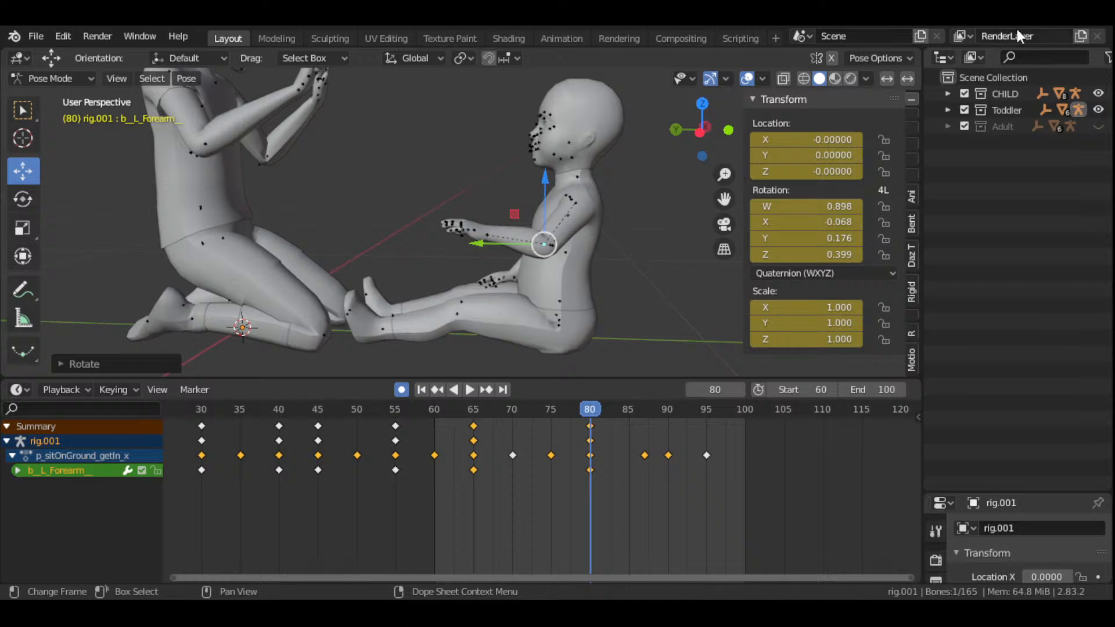
# - Play the toddler's left forearm motion from frame 60 and scrub through the frames around 80
pyautogui.scroll(-3, 702, 215)
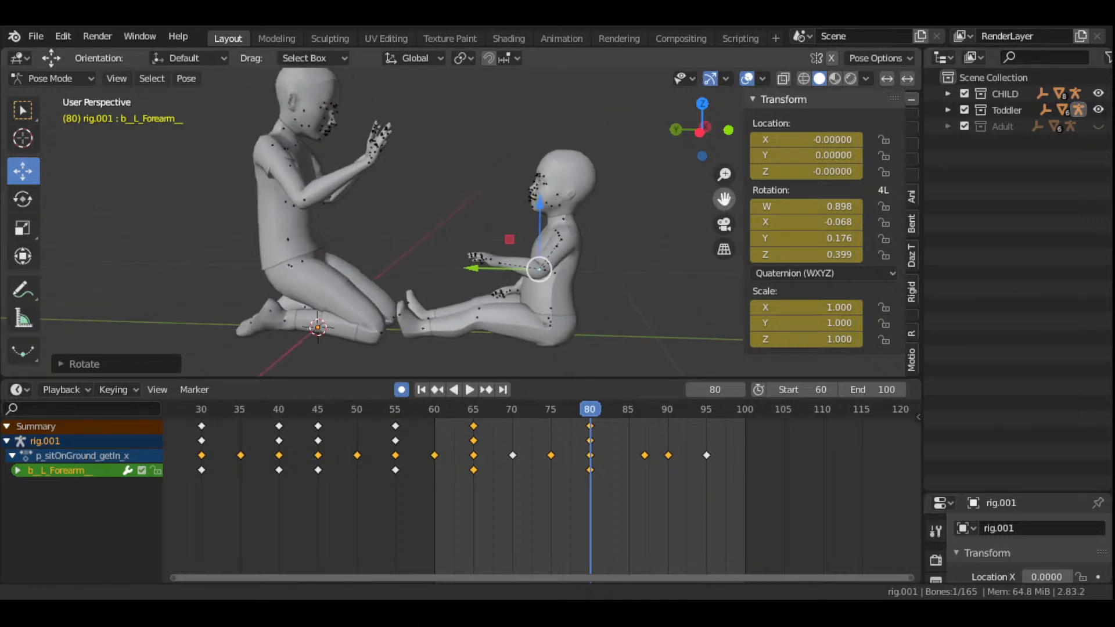
pyautogui.click(433, 411)
pyautogui.press('space')
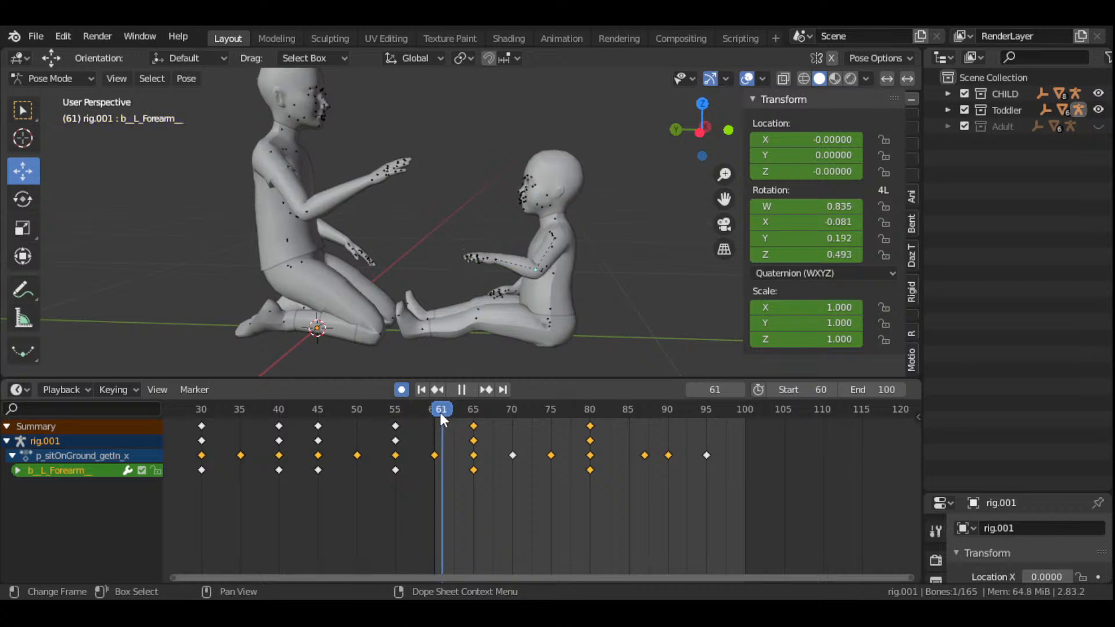
pyautogui.moveTo(525, 459); pyautogui.dragTo(598, 450)
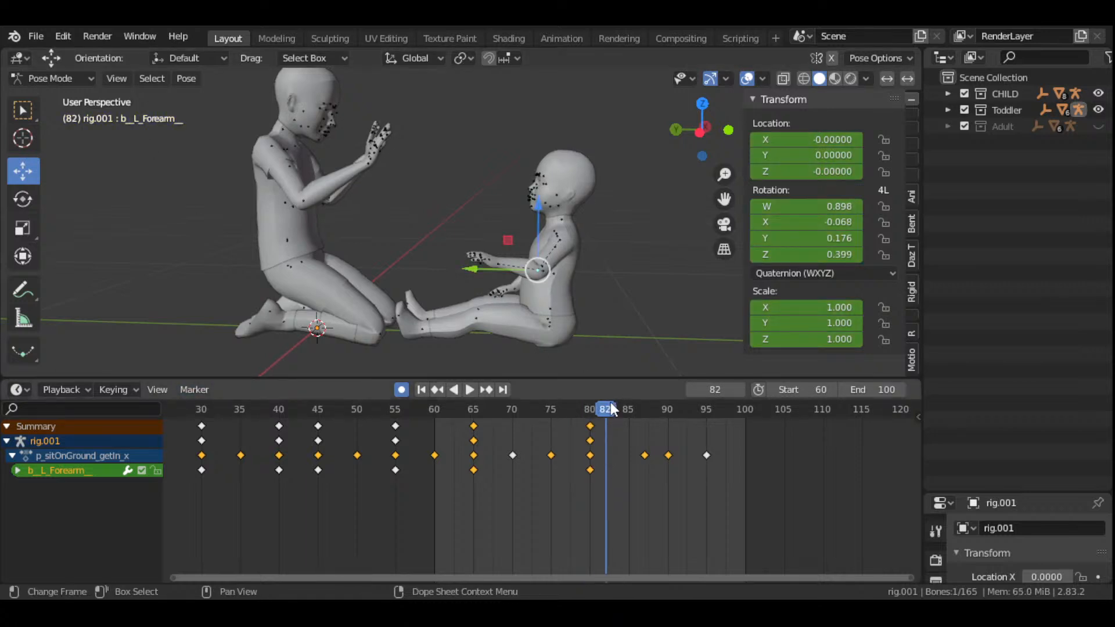
# - Go to frame 85 and rotate the toddler's left forearm so it bends upward
pyautogui.press('space')
pyautogui.moveTo(647, 419); pyautogui.dragTo(630, 436)
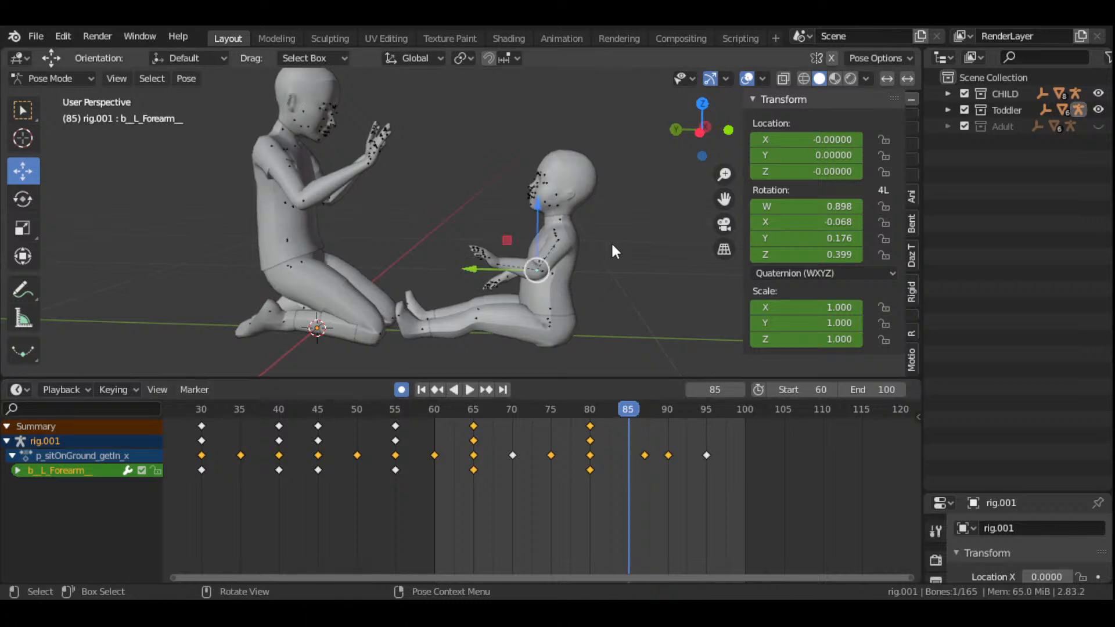
pyautogui.press('r')
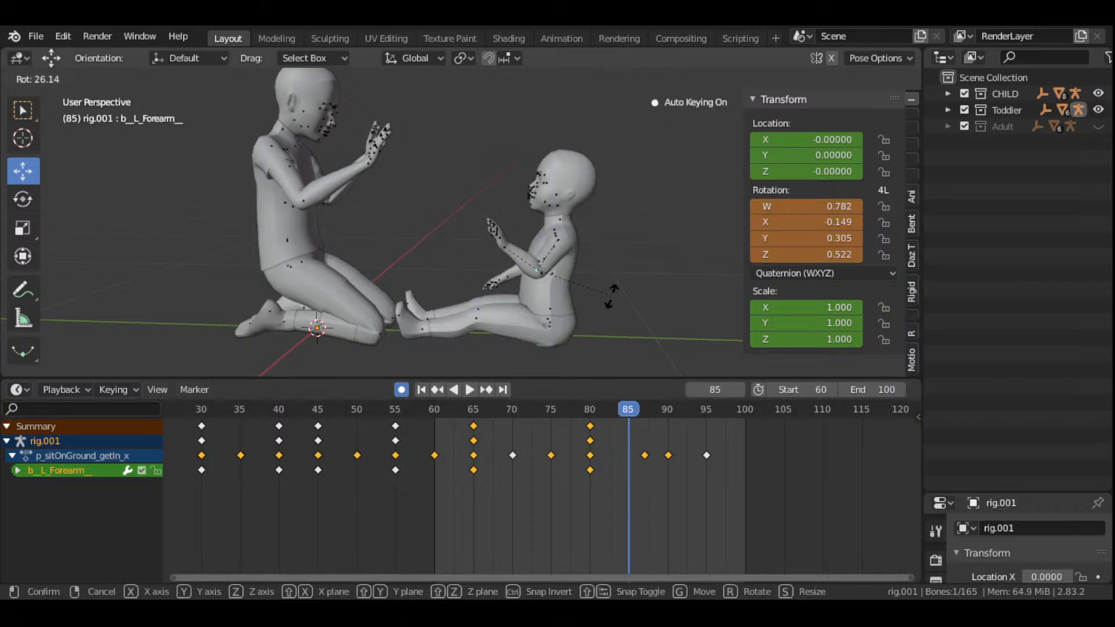
pyautogui.click(633, 175)
# - Rotate the toddler's left hand at frame 85 so the palm faces the kneeling child, adjusting it from a view behind the toddler
pyautogui.moveTo(703, 129); pyautogui.dragTo(608, 173)
pyautogui.scroll(2, 479, 283)
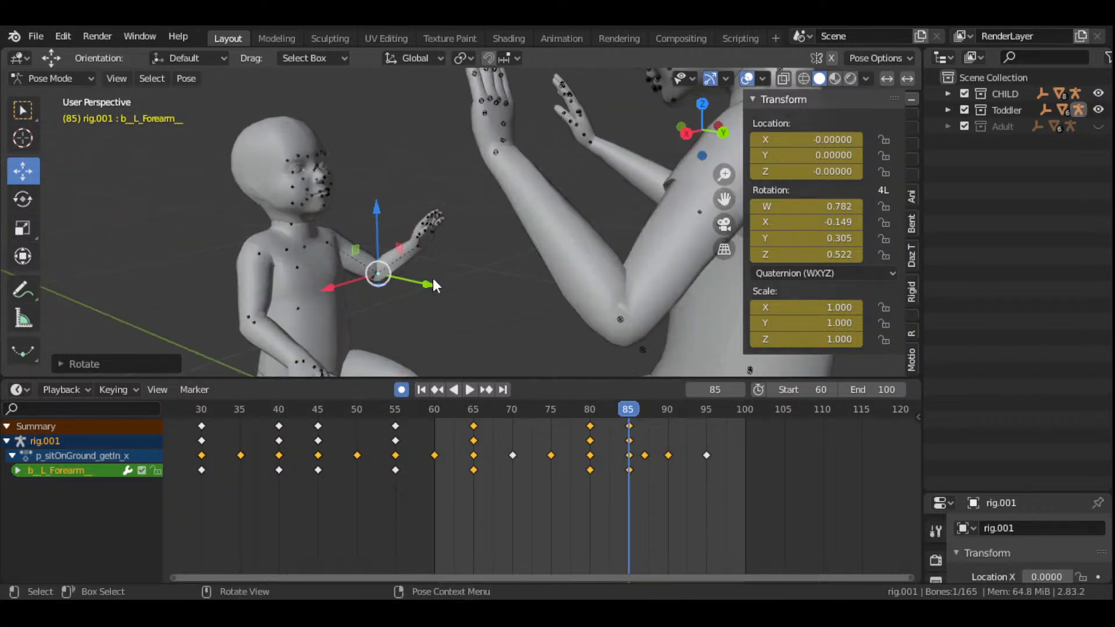
pyautogui.click(418, 245)
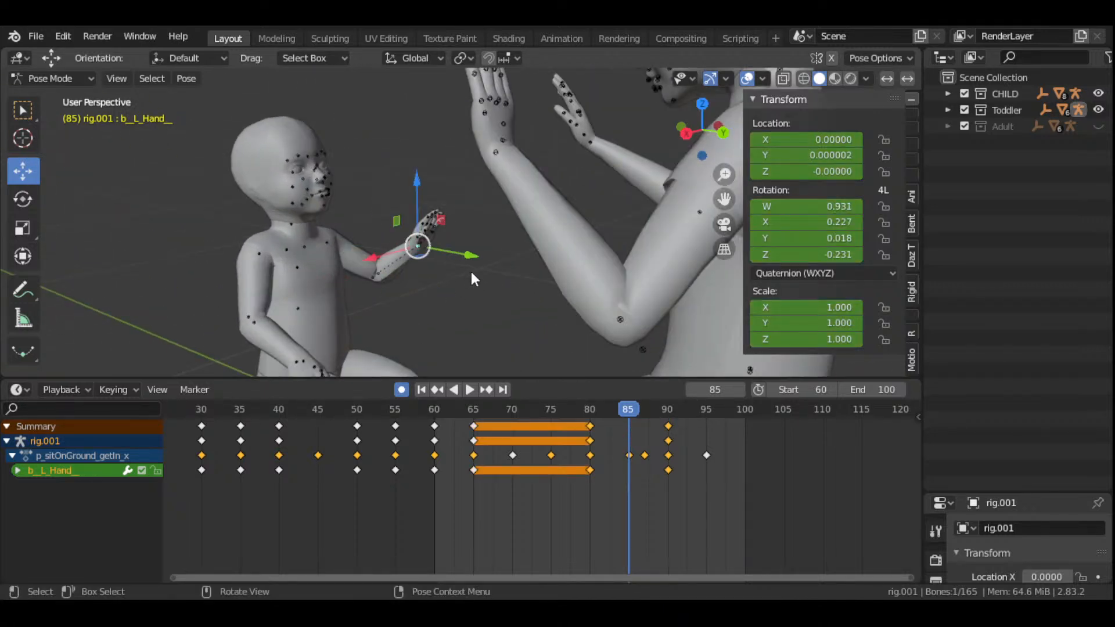
pyautogui.press('r')
pyautogui.click(465, 244)
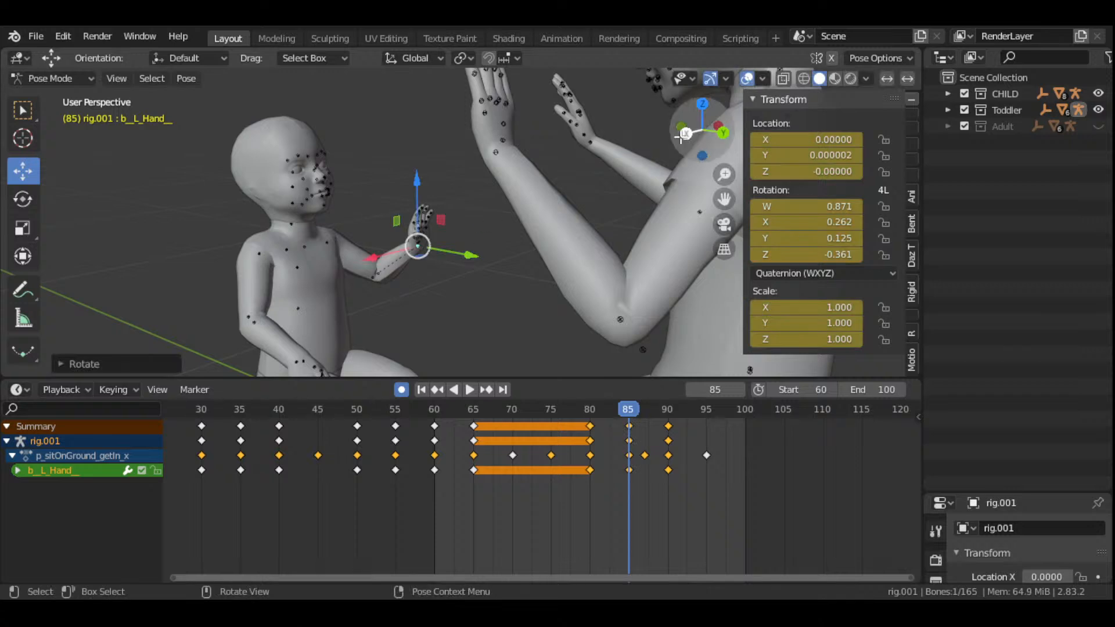
pyautogui.moveTo(691, 134); pyautogui.dragTo(845, 139)
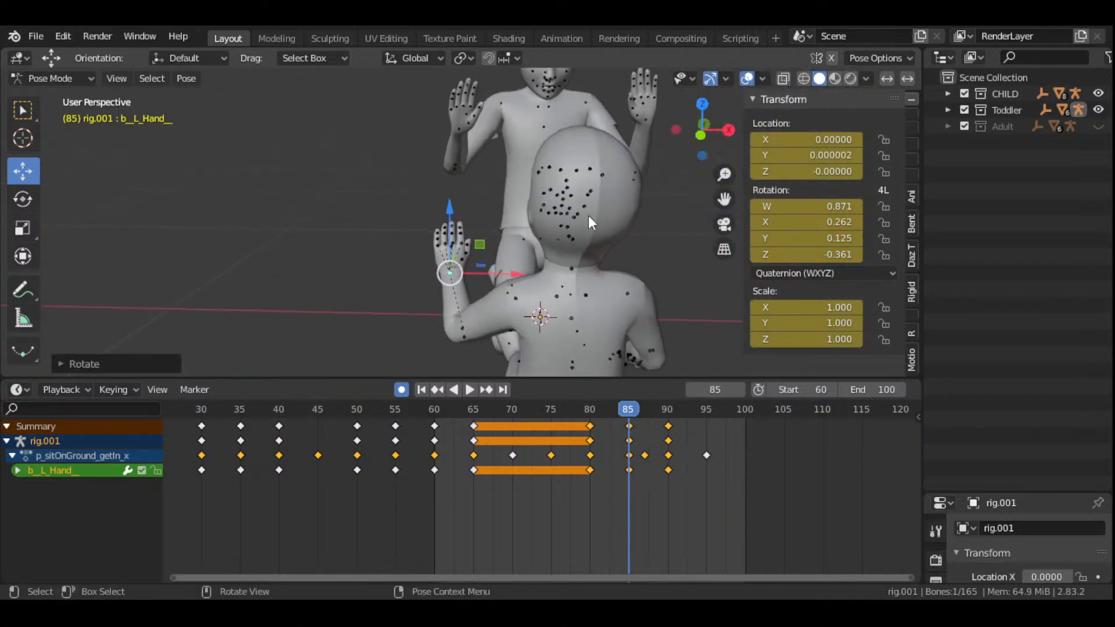
pyautogui.press('r')
pyautogui.press('r')
pyautogui.click(492, 282)
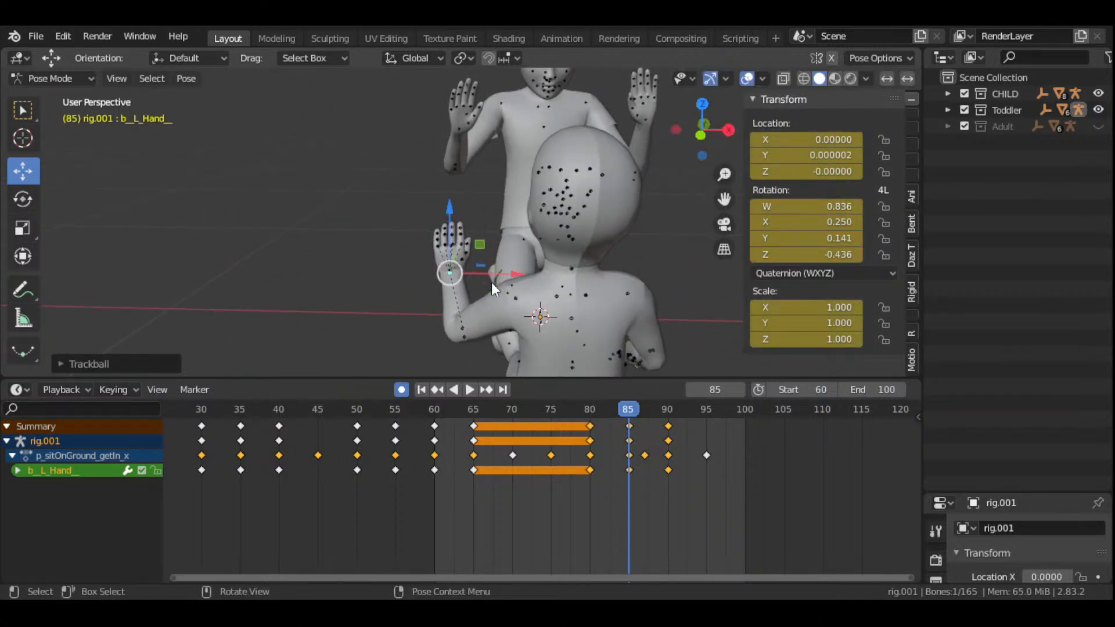
# - Scrub past frame 90, deselect the bones and play the arm motion of both figures from frame 60 in side view
pyautogui.moveTo(617, 408); pyautogui.dragTo(673, 426)
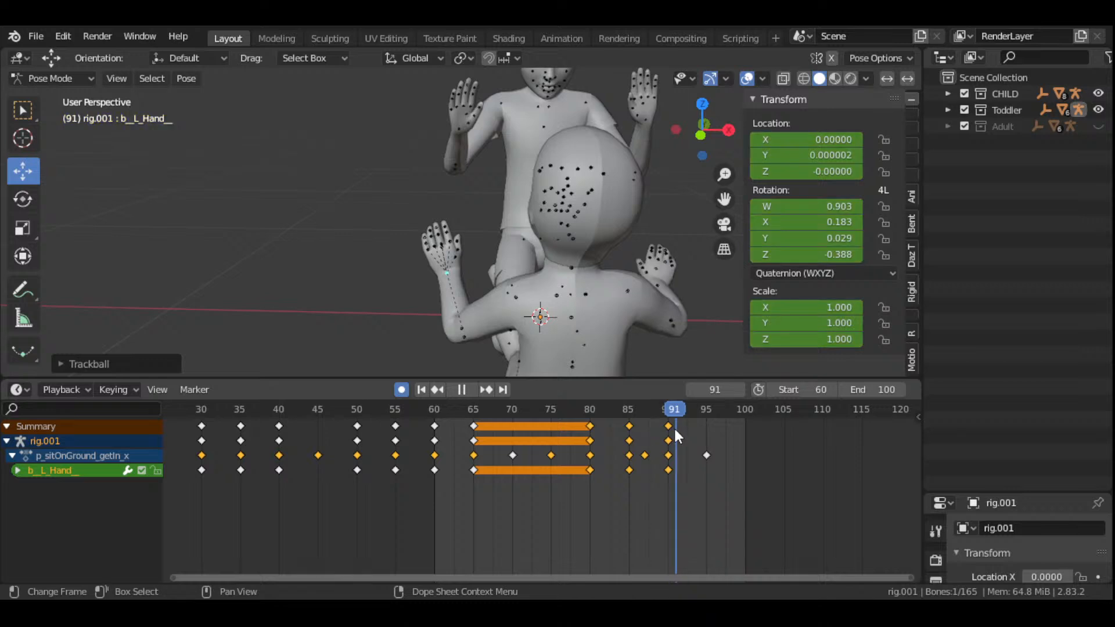
pyautogui.scroll(-4, 574, 264)
pyautogui.moveTo(704, 124); pyautogui.dragTo(659, 173)
pyautogui.click(421, 390)
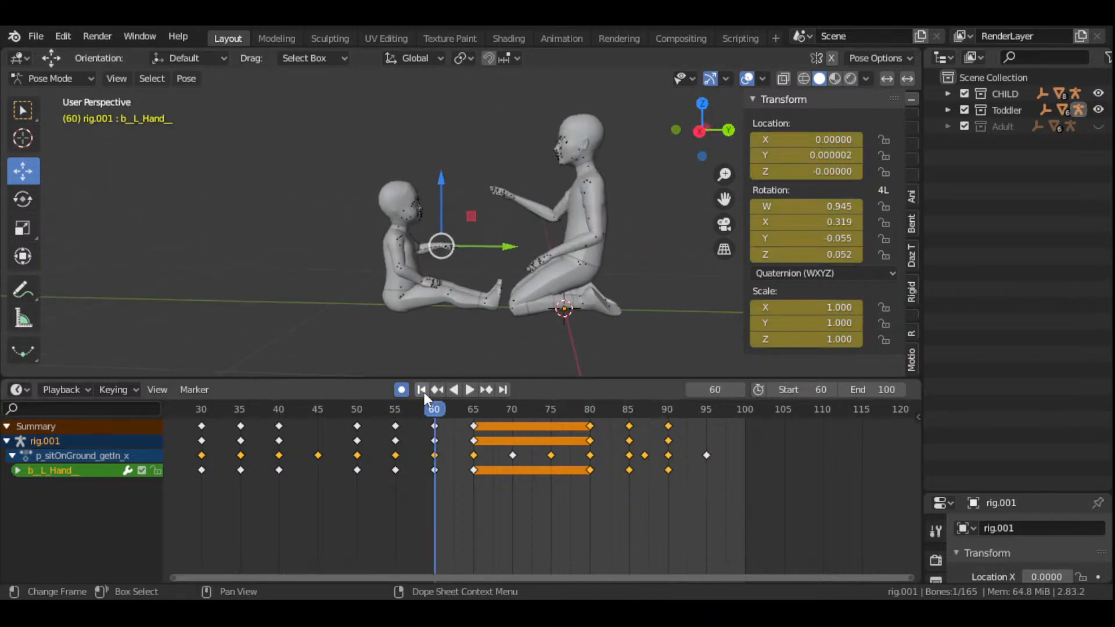
pyautogui.moveTo(724, 199); pyautogui.dragTo(664, 263)
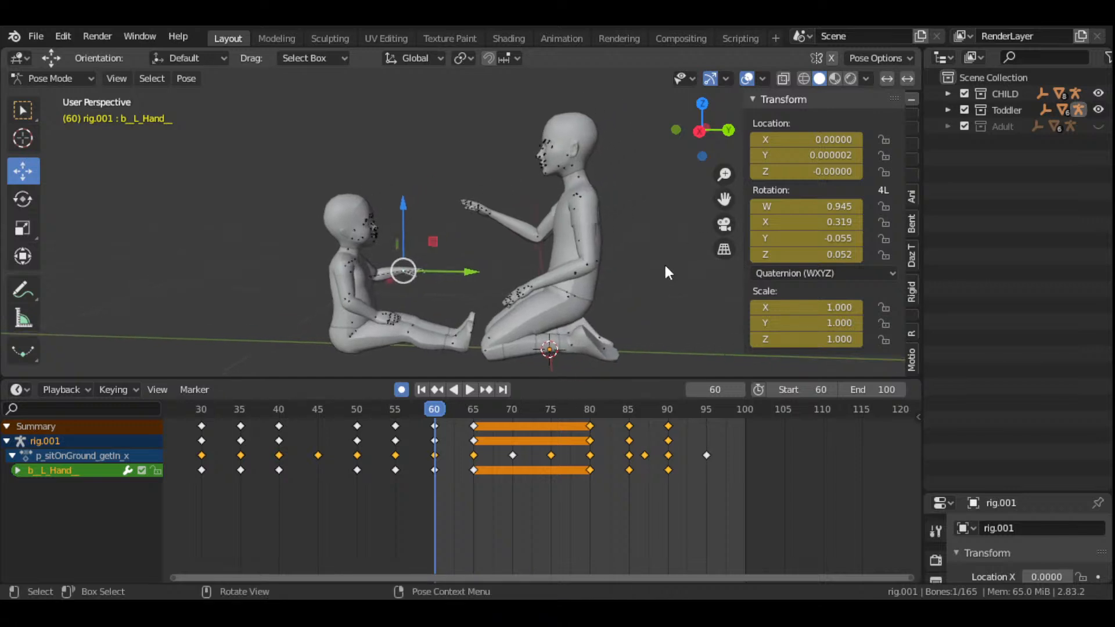
pyautogui.click(666, 274)
pyautogui.click(468, 390)
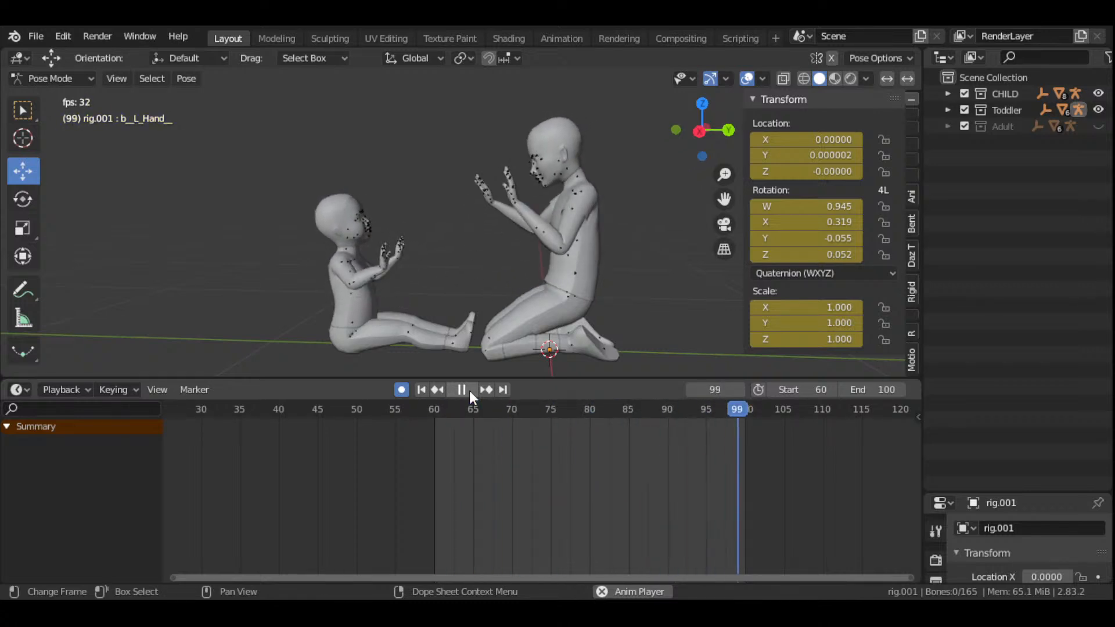
pyautogui.click(469, 391)
# - Set the animation's start frame to 0 and play the whole sequence from the beginning
pyautogui.click(799, 390)
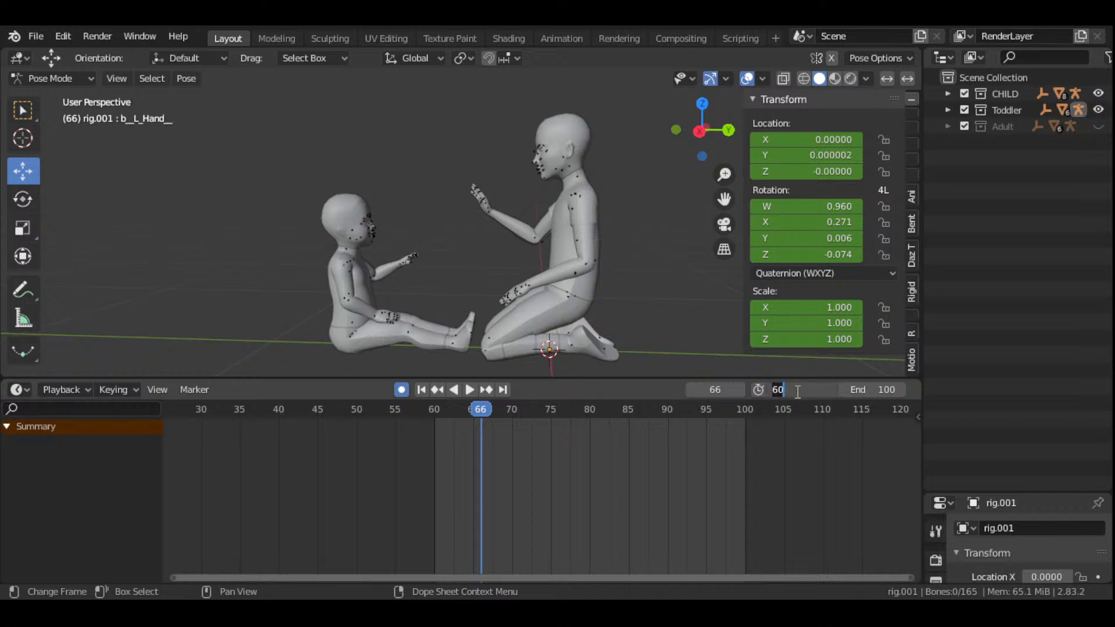
pyautogui.write('0')
pyautogui.press('Return')
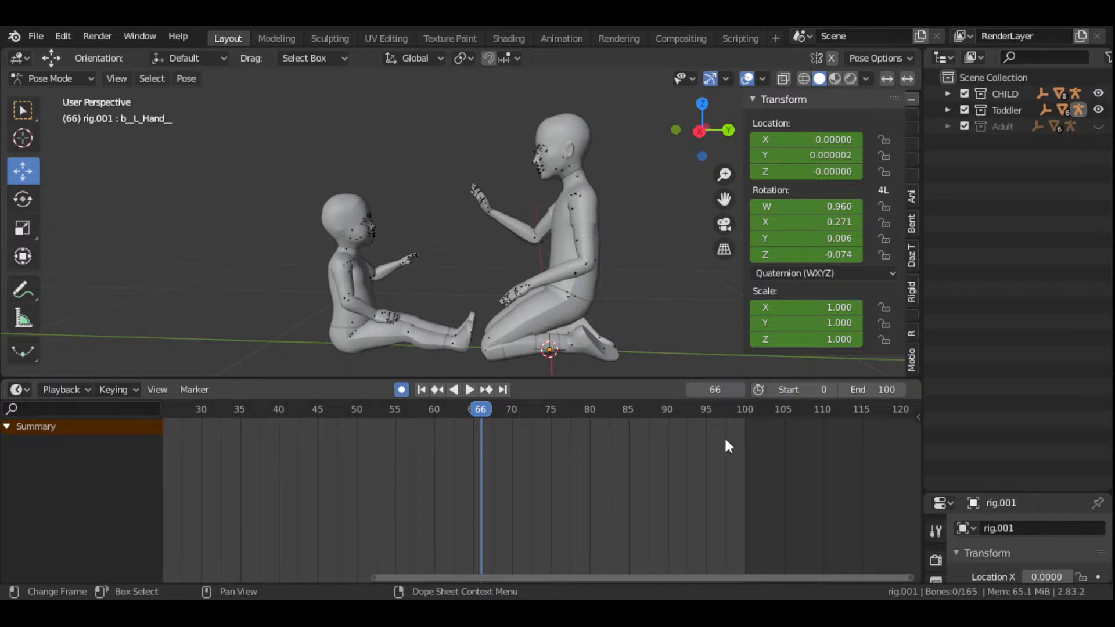
pyautogui.click(423, 388)
pyautogui.click(469, 394)
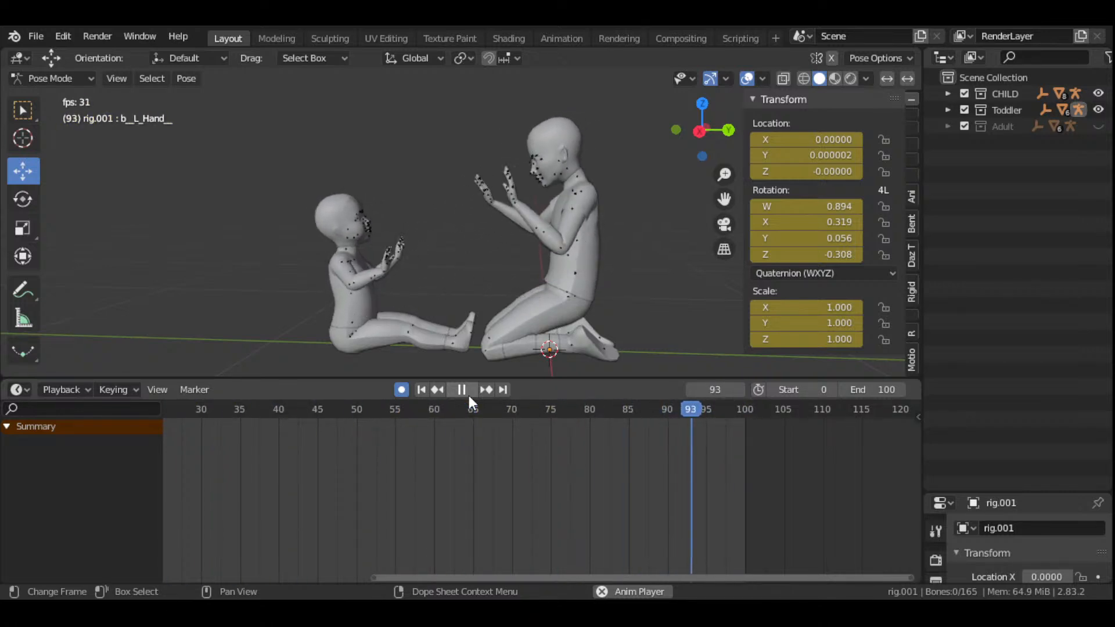
pyautogui.click(469, 395)
# - Scrub up to frame 95, replay the animation from frame 0 and review the arm motion between frames 65 and 75
pyautogui.moveTo(439, 406); pyautogui.dragTo(706, 422)
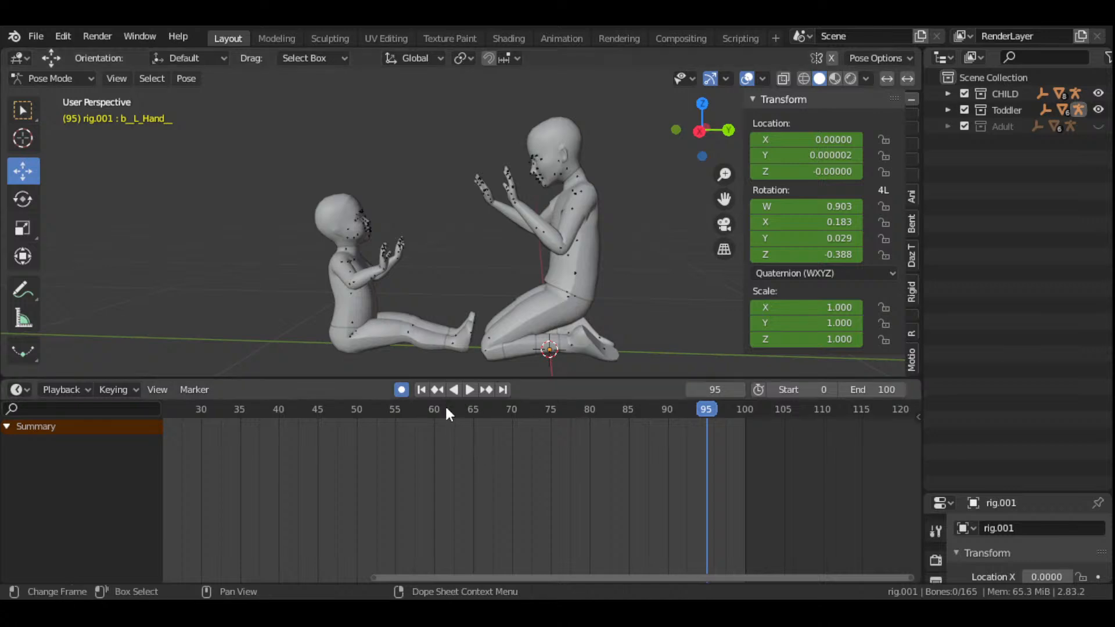
pyautogui.click(422, 390)
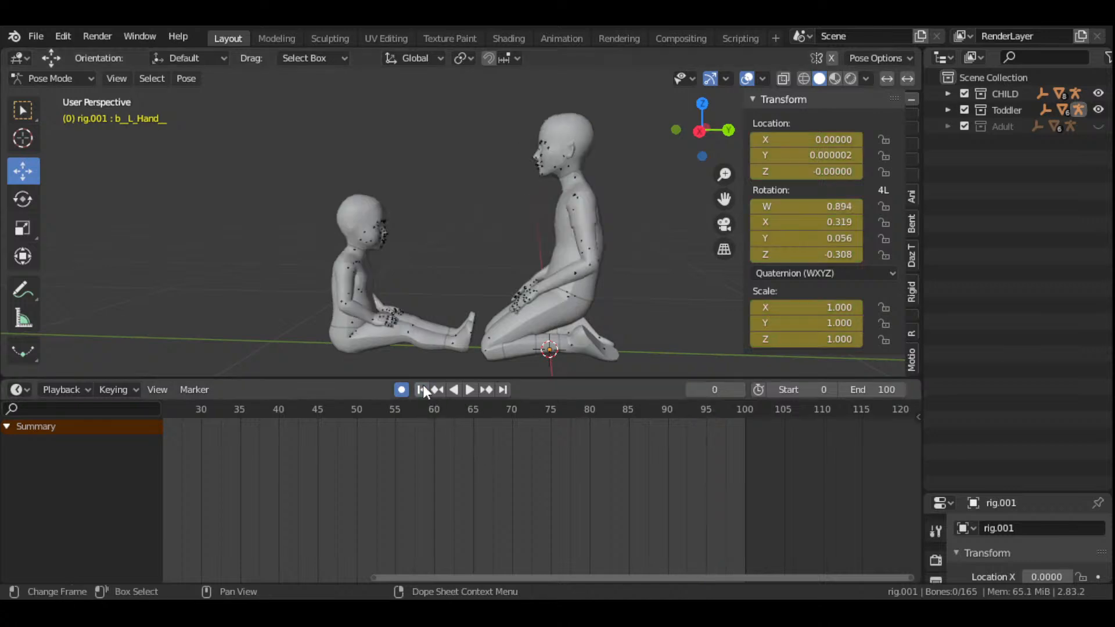
pyautogui.click(465, 389)
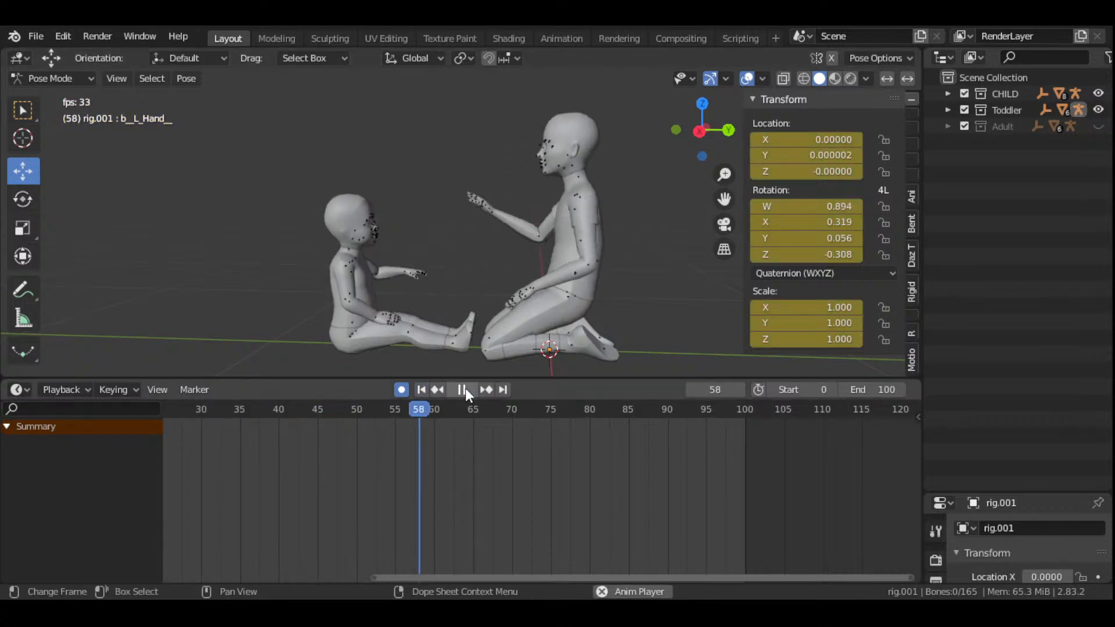
pyautogui.click(465, 388)
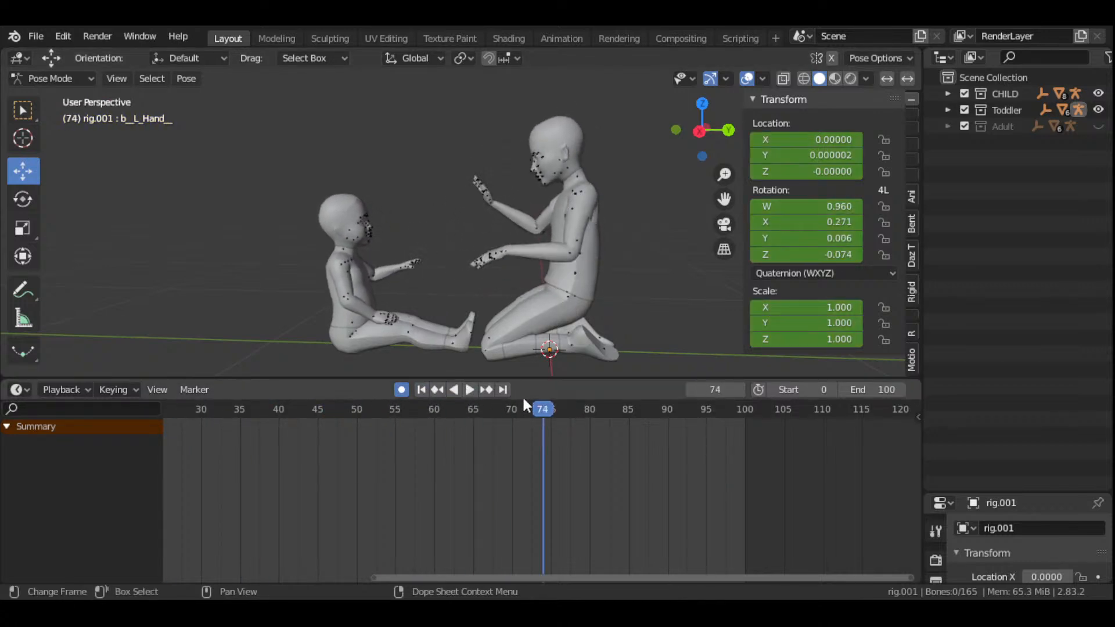
pyautogui.click(476, 410)
pyautogui.press('space')
pyautogui.moveTo(504, 417); pyautogui.dragTo(550, 470)
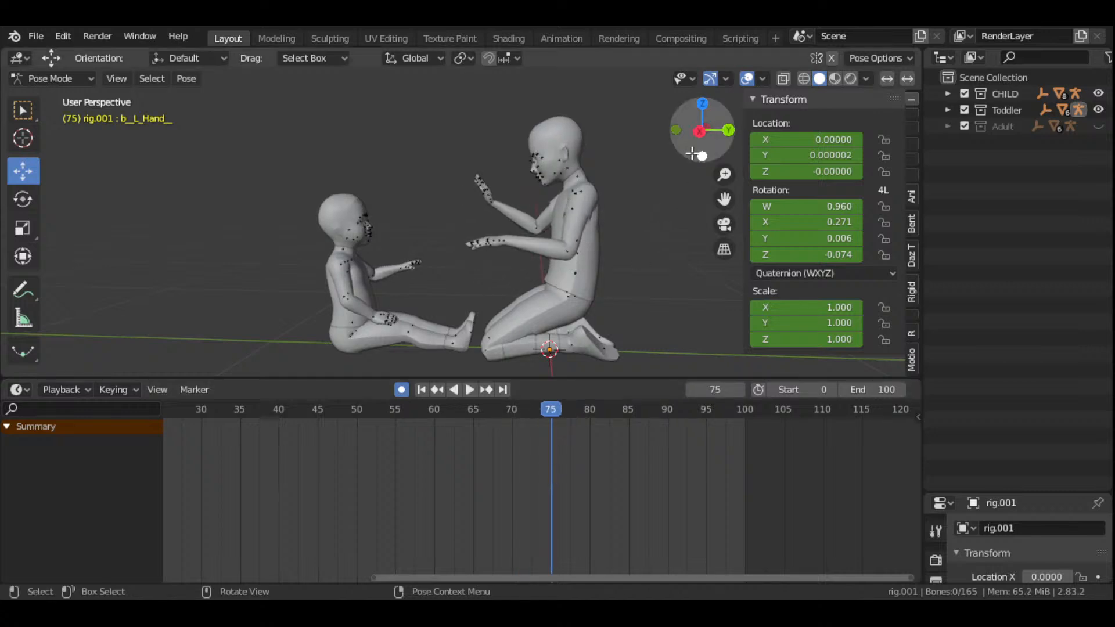
# - Examine the pose from another angle and scrub the arm motion from frame 70 to frame 85
pyautogui.moveTo(694, 151); pyautogui.dragTo(880, 171)
pyautogui.moveTo(702, 129); pyautogui.dragTo(668, 116)
pyautogui.click(514, 413)
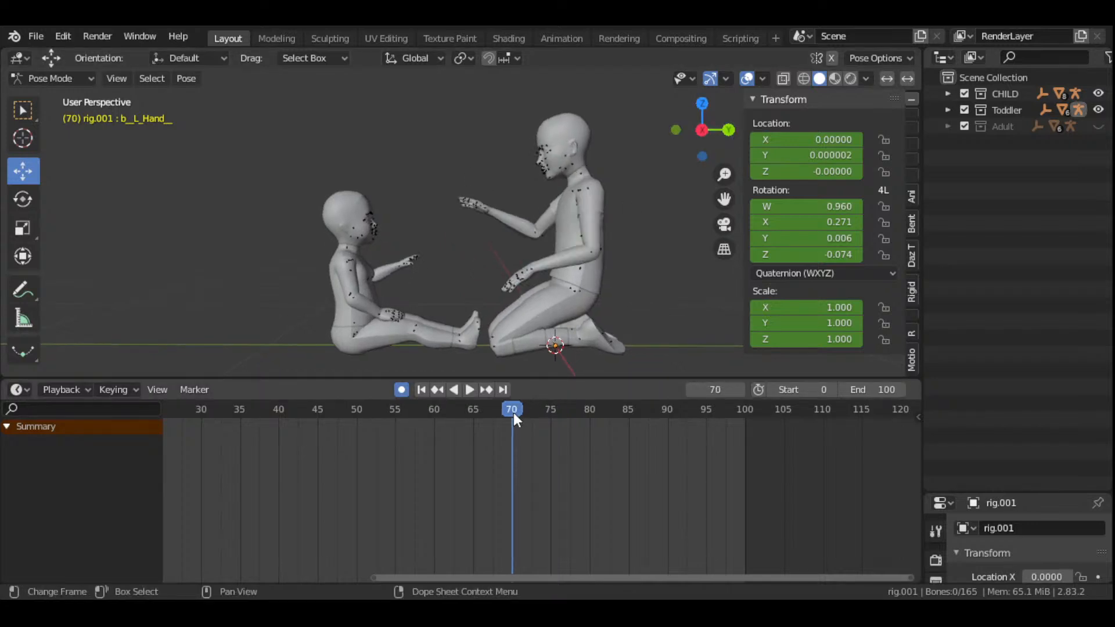
pyautogui.moveTo(513, 413); pyautogui.dragTo(628, 470)
# - Select the toddler's lowest spine bone and rotate it at frame 95 so the torso leans slightly forward
pyautogui.scroll(2, 362, 299)
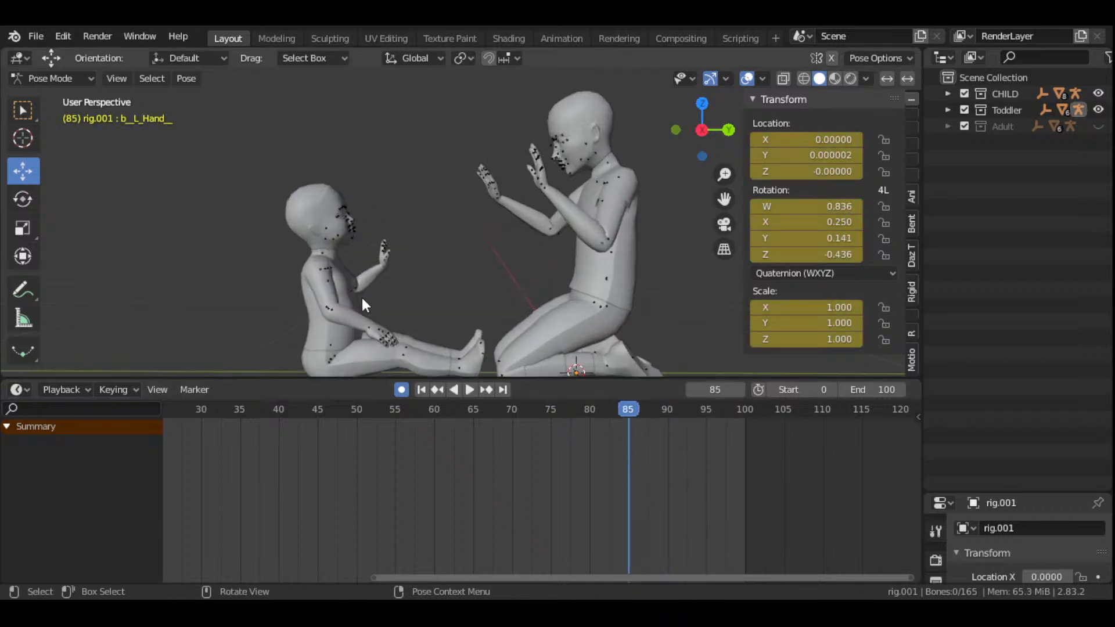
pyautogui.click(332, 345)
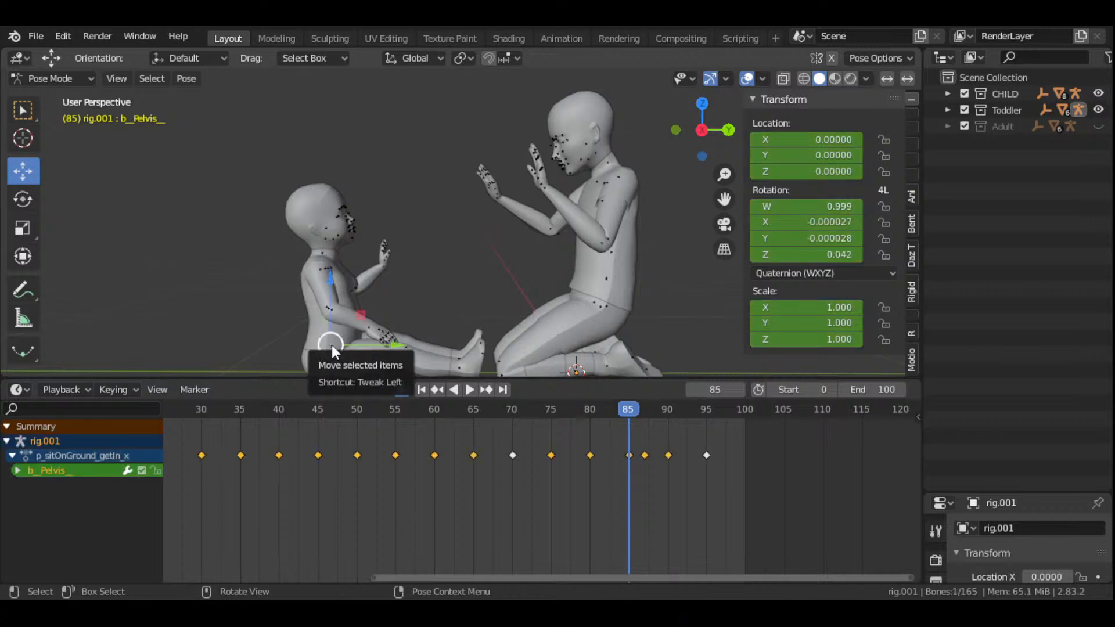
pyautogui.click(332, 345)
pyautogui.press('space')
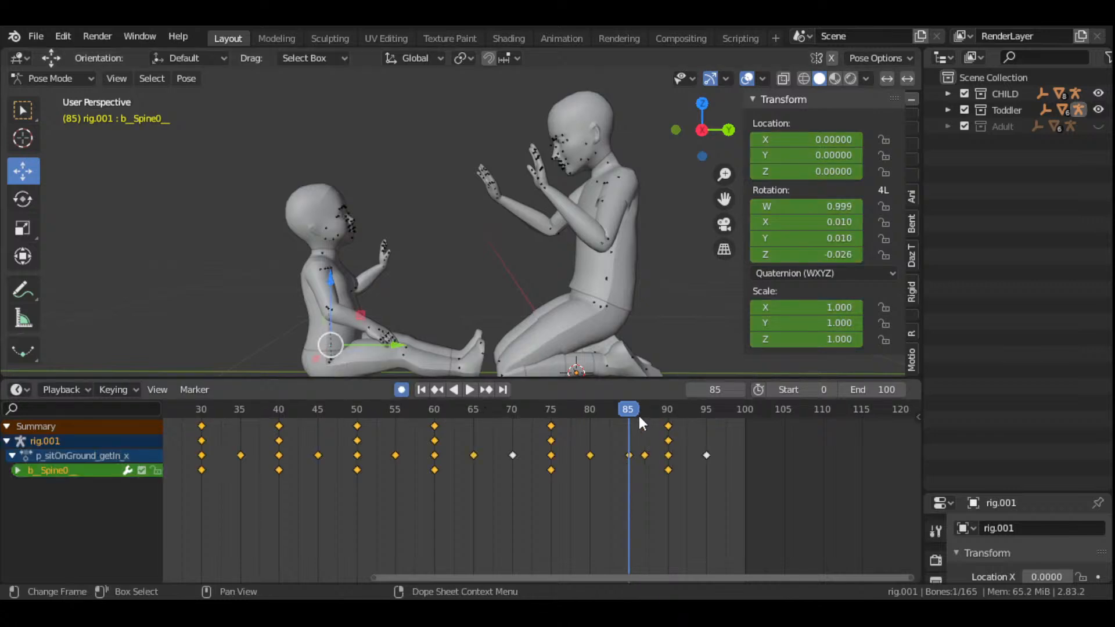
pyautogui.moveTo(640, 420); pyautogui.dragTo(705, 461)
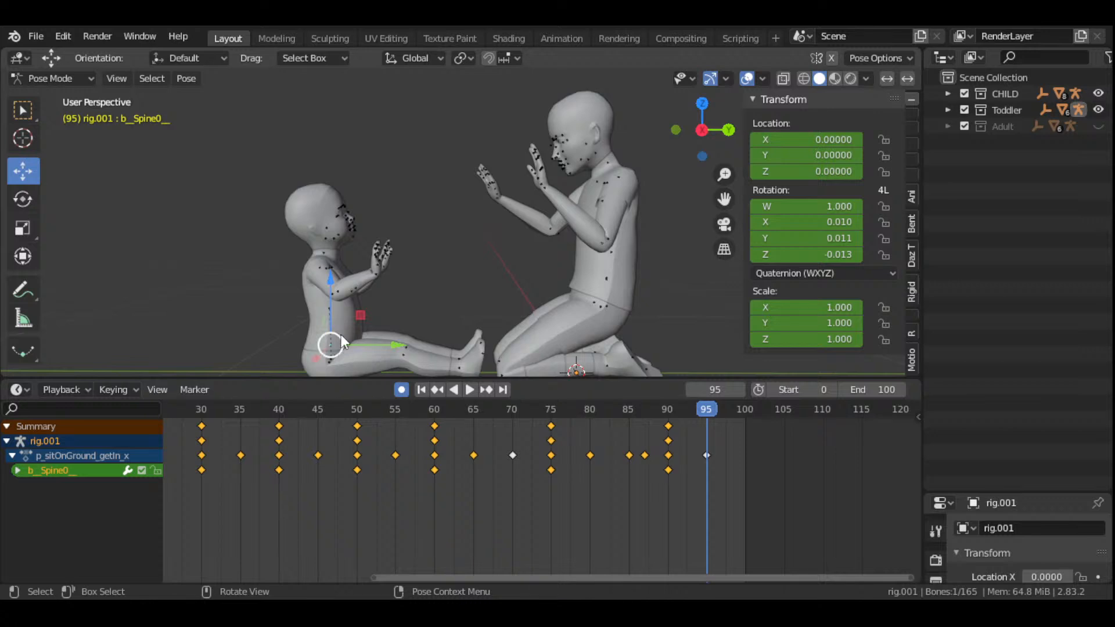
pyautogui.press('r')
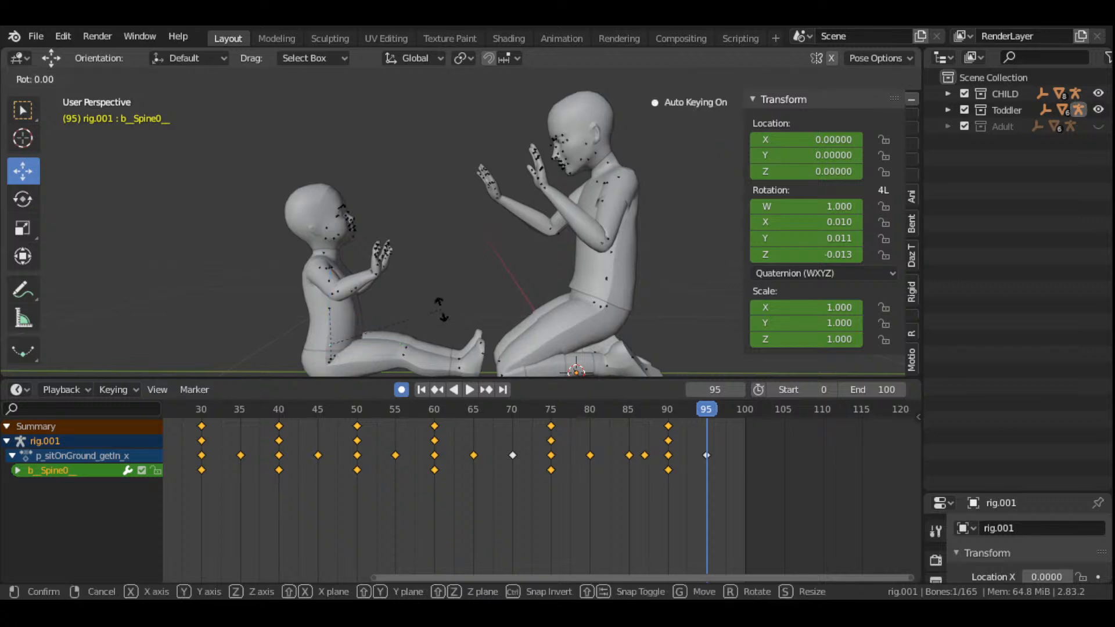
pyautogui.click(444, 320)
pyautogui.scroll(-3, 650, 516)
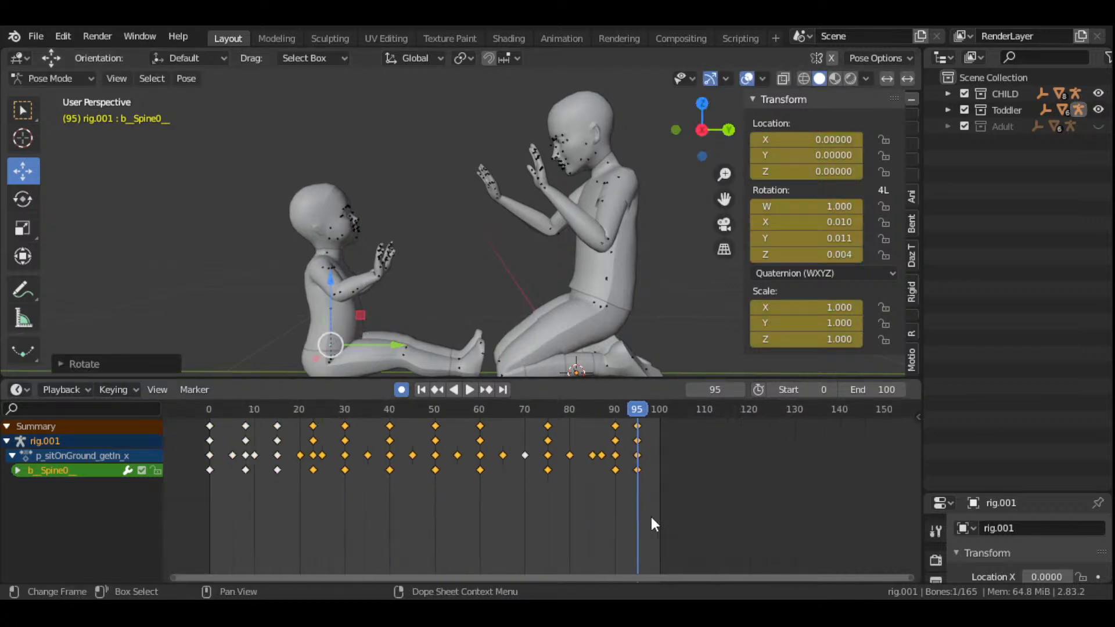
# - Set the animation's start frame to 60 and play the toddler's torso motion through frame 100
pyautogui.click(813, 390)
pyautogui.write('60')
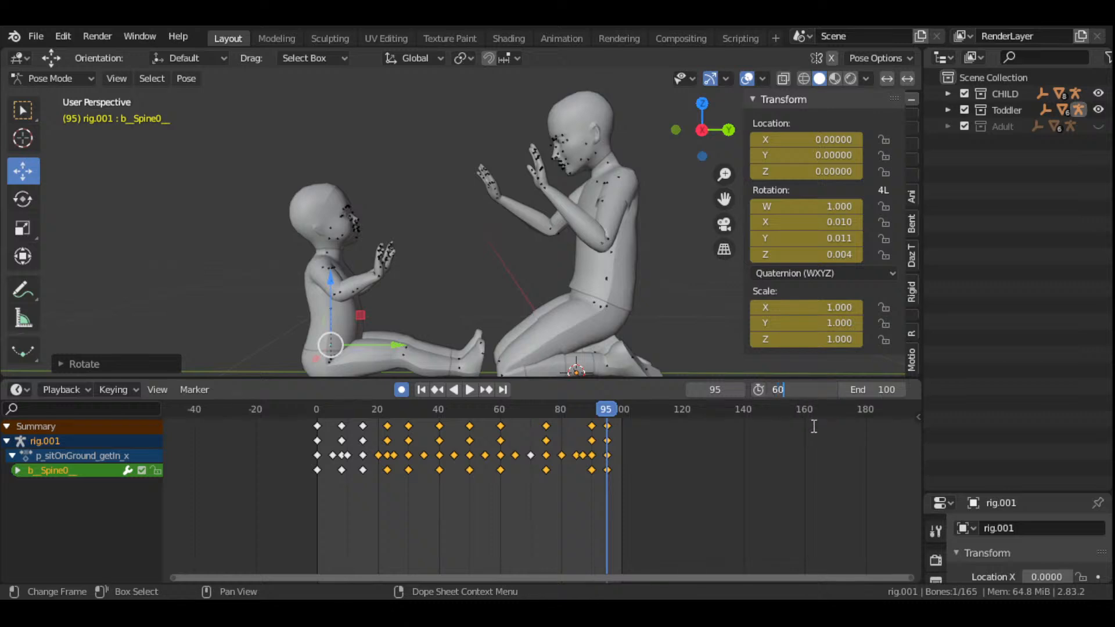
pyautogui.press('Return')
pyautogui.click(423, 390)
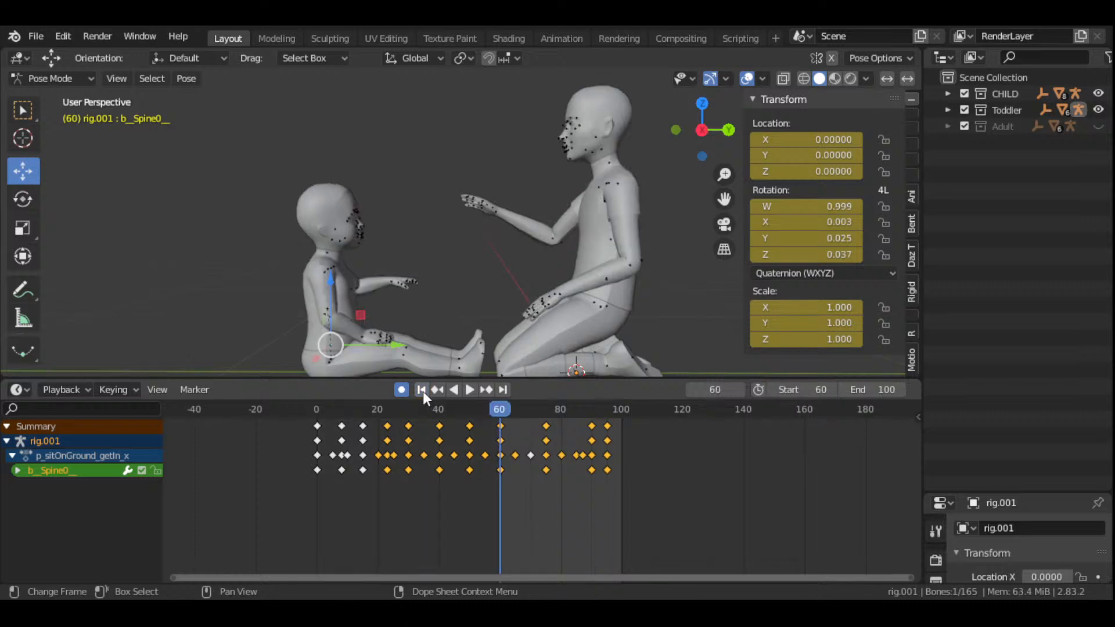
pyautogui.click(468, 390)
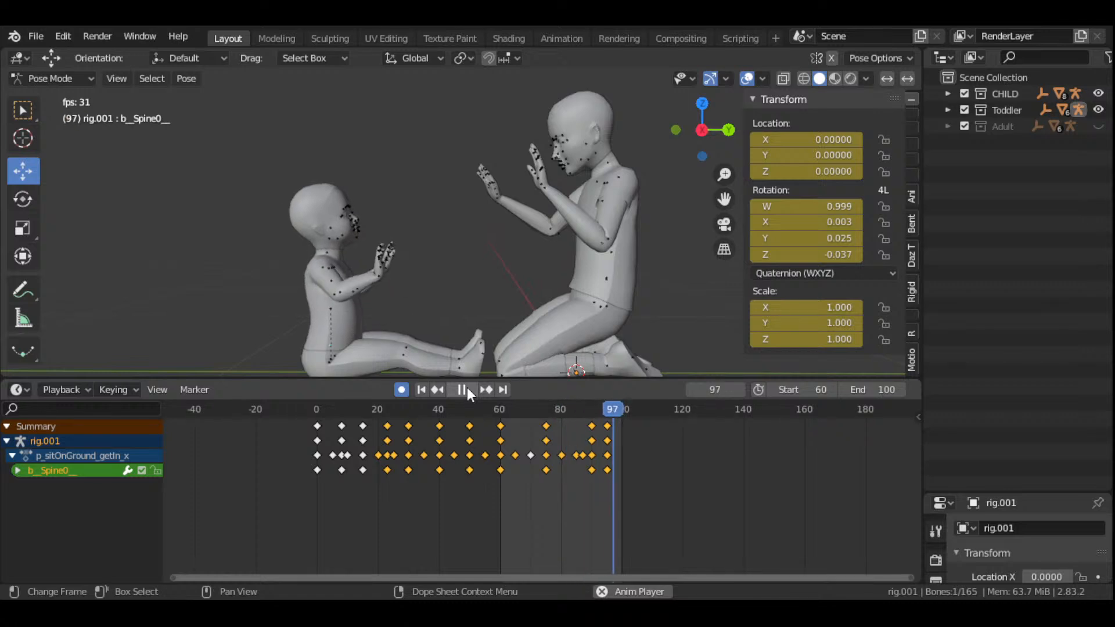
pyautogui.click(467, 389)
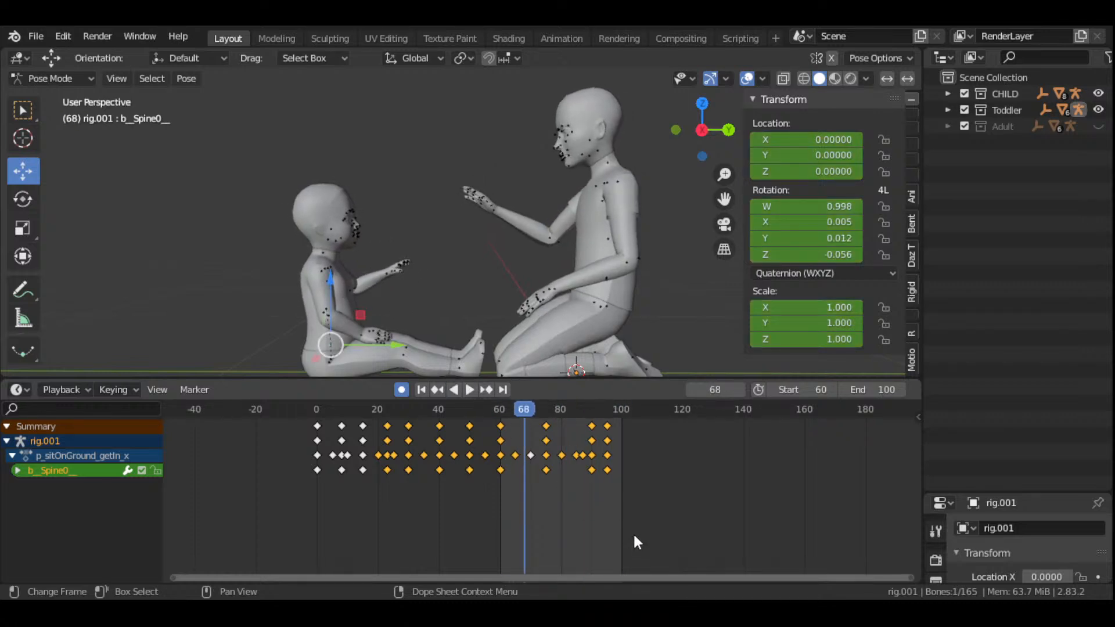
pyautogui.moveTo(644, 576); pyautogui.dragTo(810, 577)
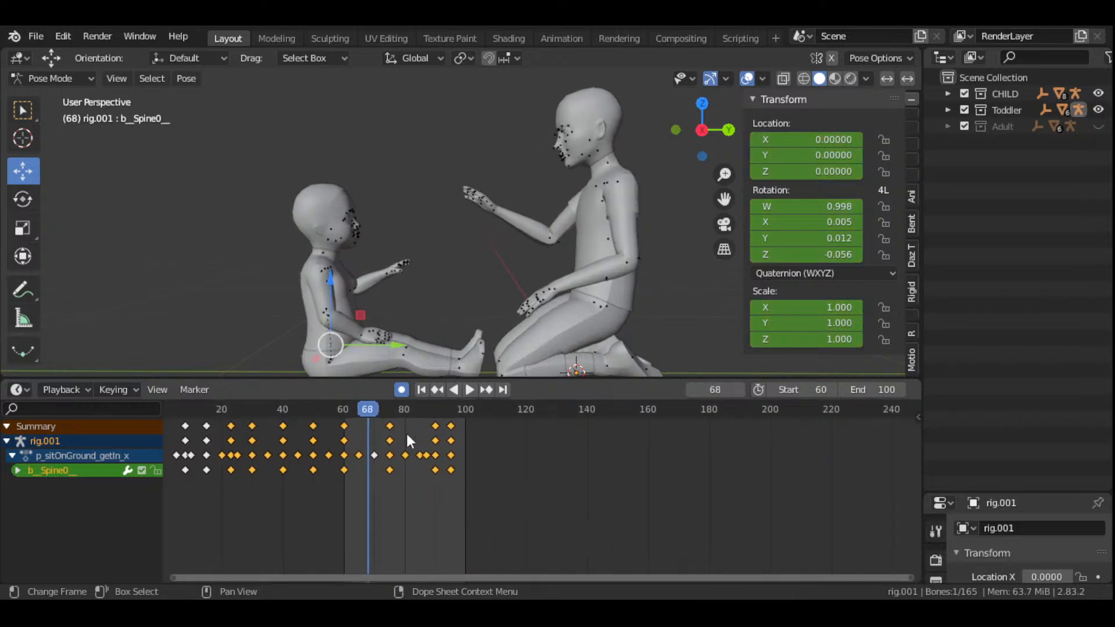
pyautogui.press('space')
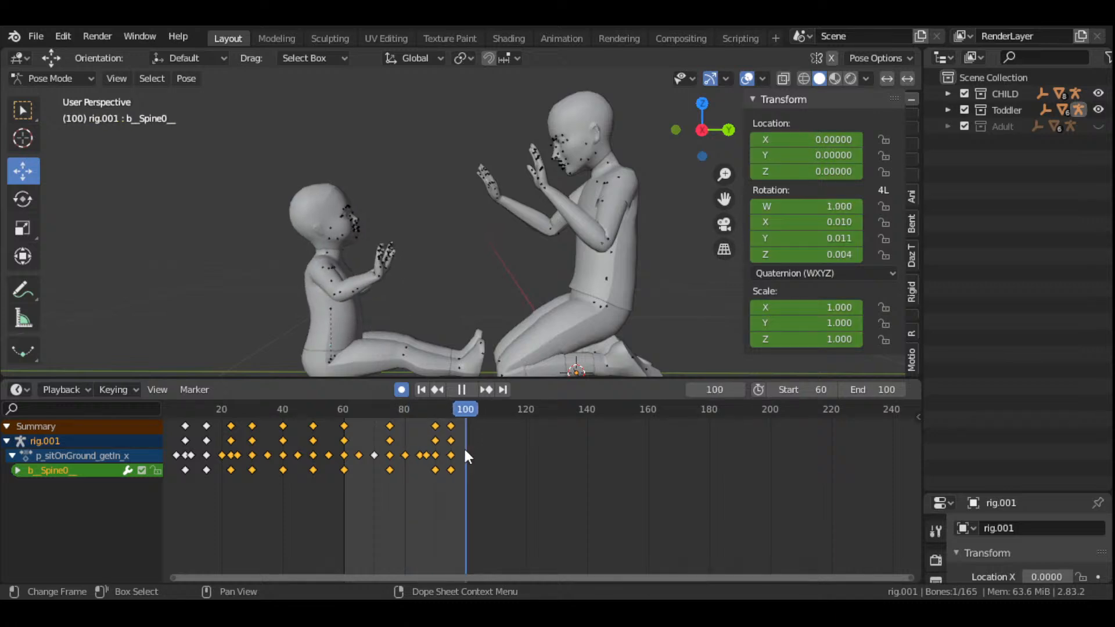
pyautogui.press('space')
# - Set the animation's end frame to 150 and play the motion from frame 60
pyautogui.click(860, 390)
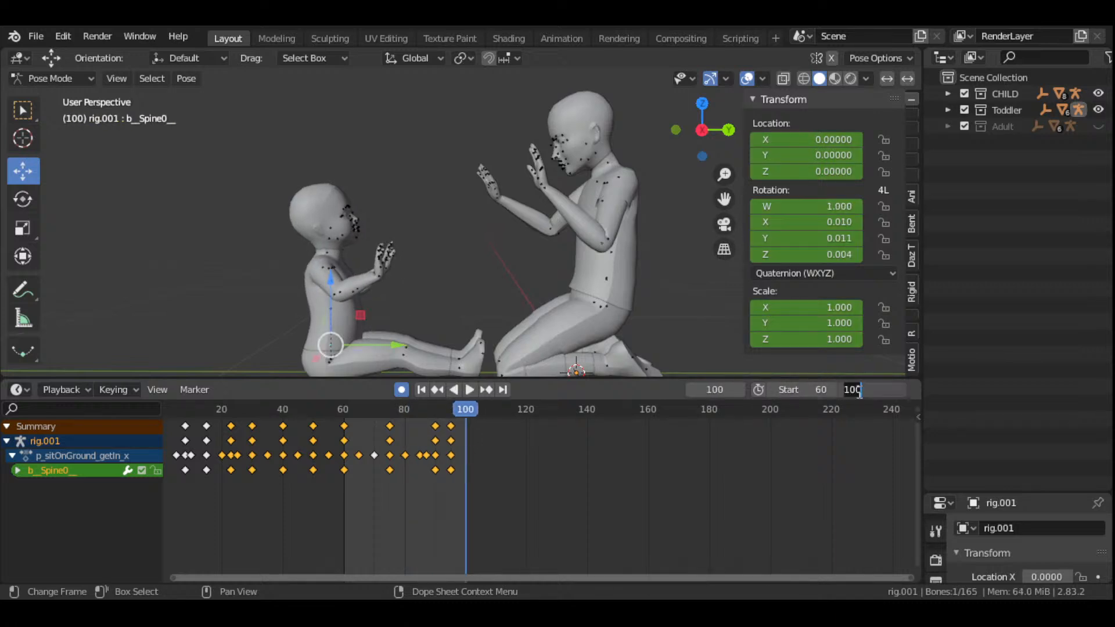
pyautogui.write('150')
pyautogui.press('Return')
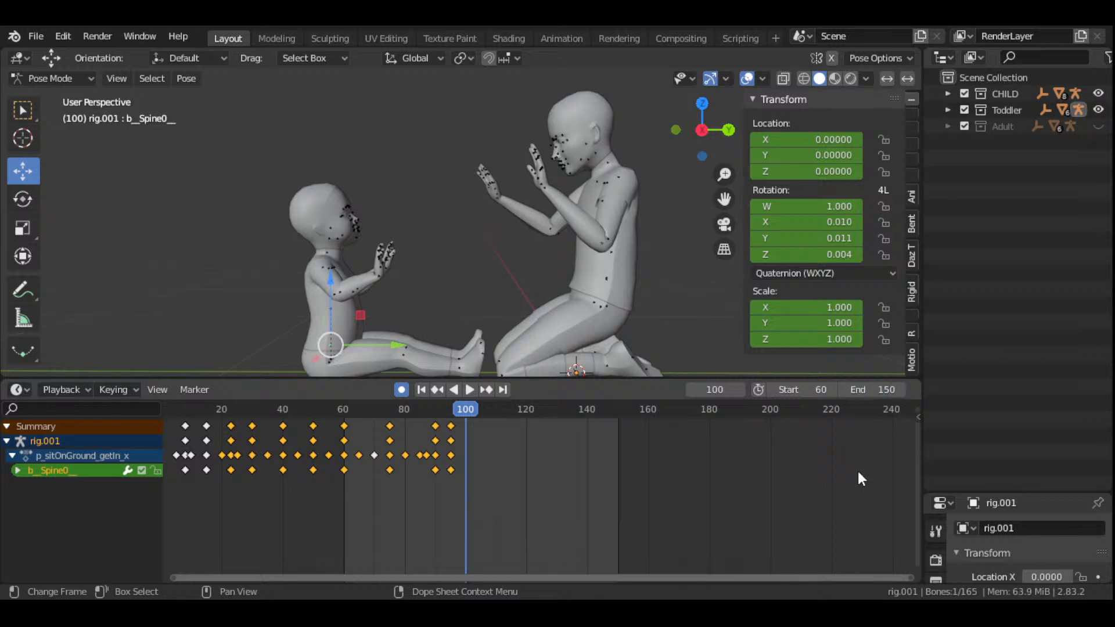
pyautogui.click(344, 411)
pyautogui.press('space')
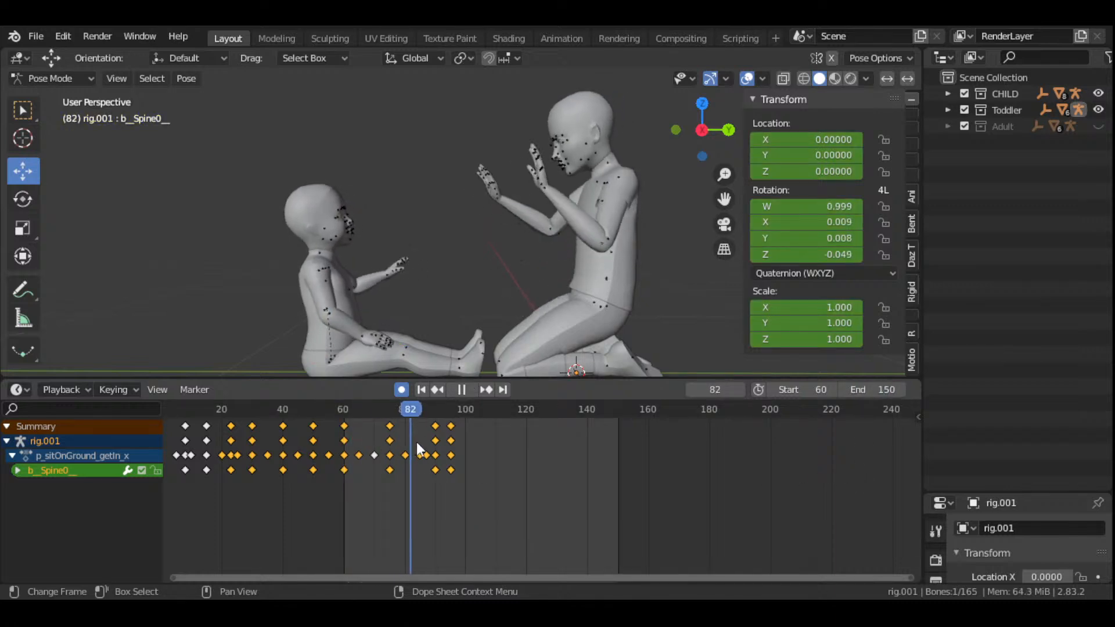
# - Play the toddler's arm and torso motion from frame 60 through frame 110
pyautogui.moveTo(455, 453)
pyautogui.mouseDown()
pyautogui.moveTo(485, 467)
pyautogui.moveTo(450, 469)
pyautogui.mouseUp()
pyautogui.press('space')
pyautogui.scroll(3, 471, 468)
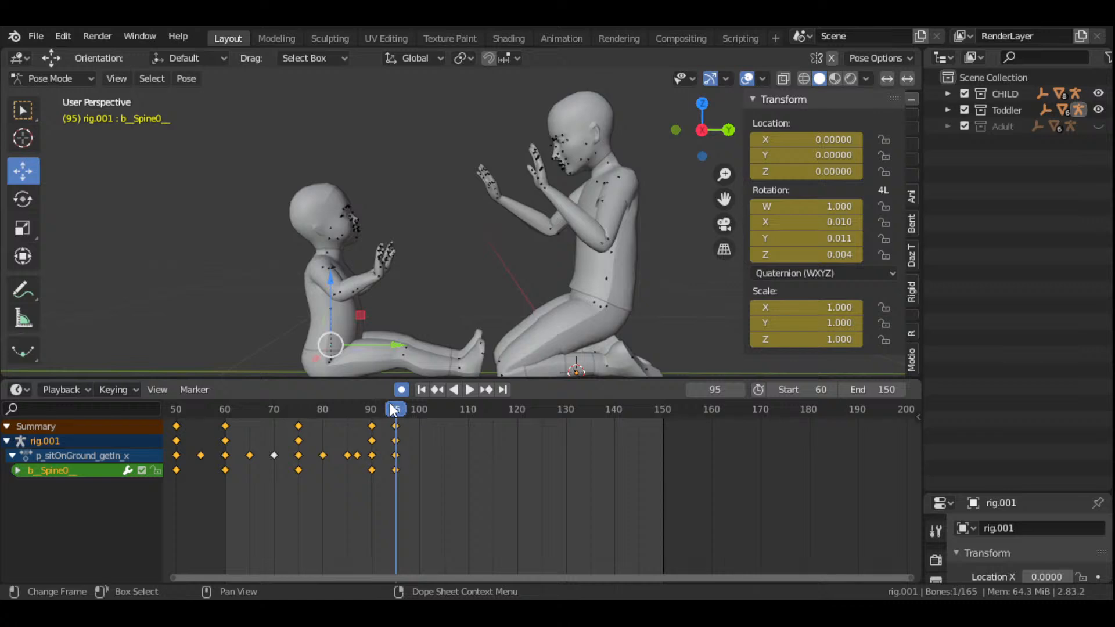
pyautogui.moveTo(389, 413); pyautogui.dragTo(226, 420)
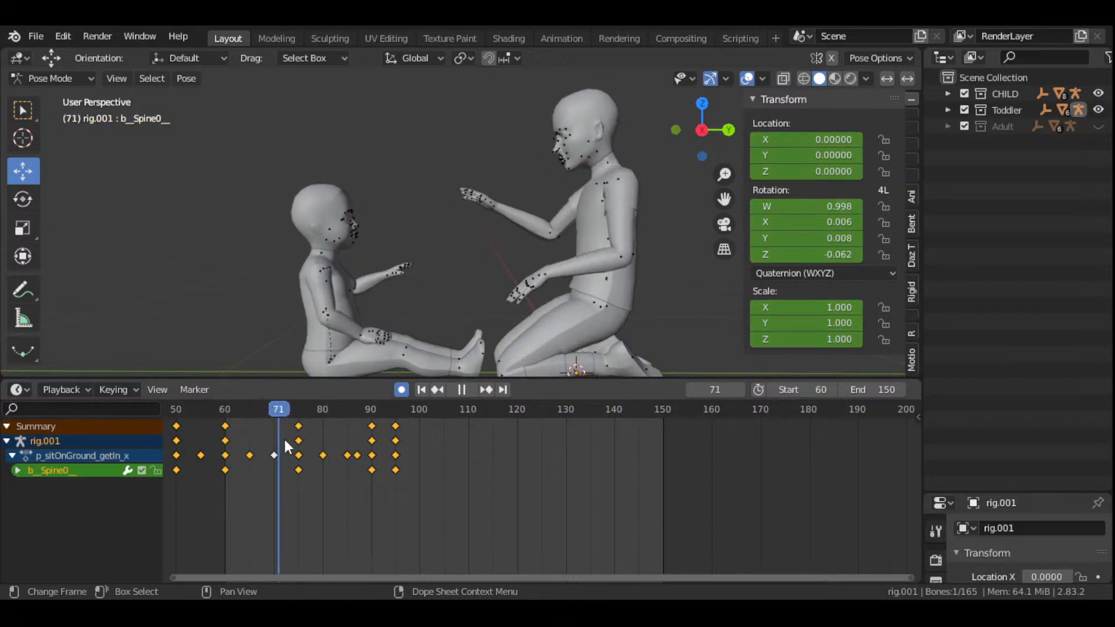
pyautogui.moveTo(392, 494); pyautogui.dragTo(400, 496)
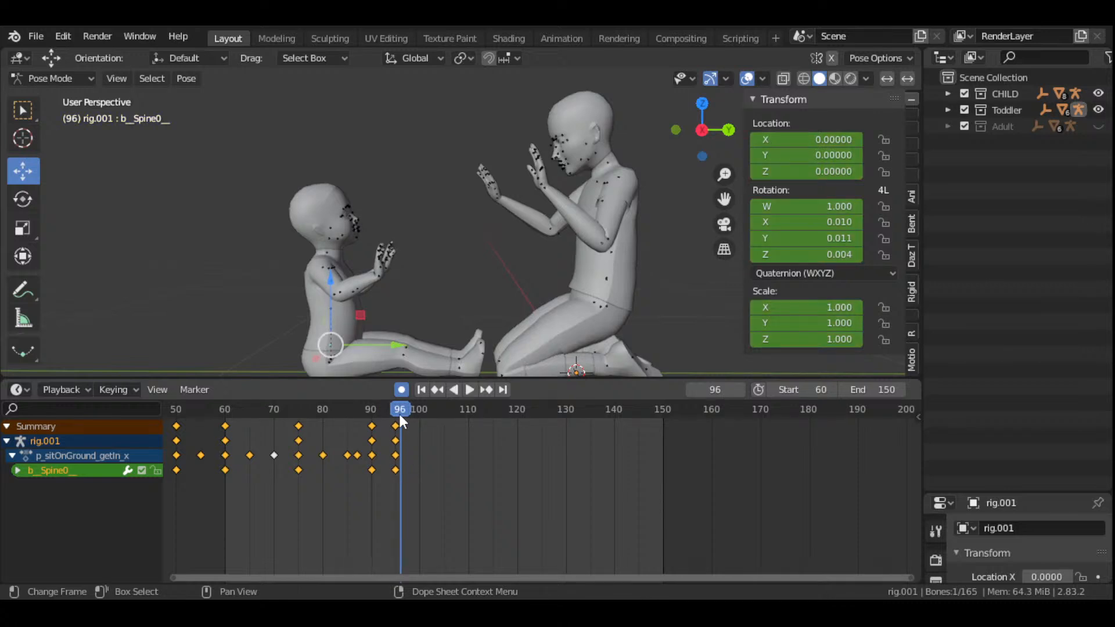
pyautogui.press('space')
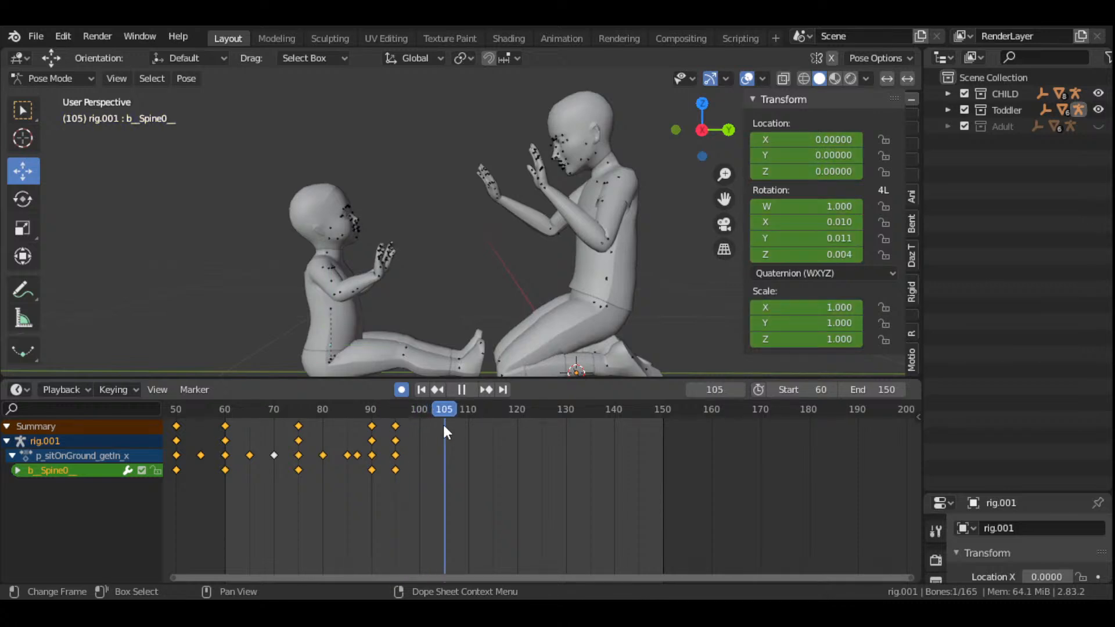
pyautogui.press('space')
pyautogui.click(467, 431)
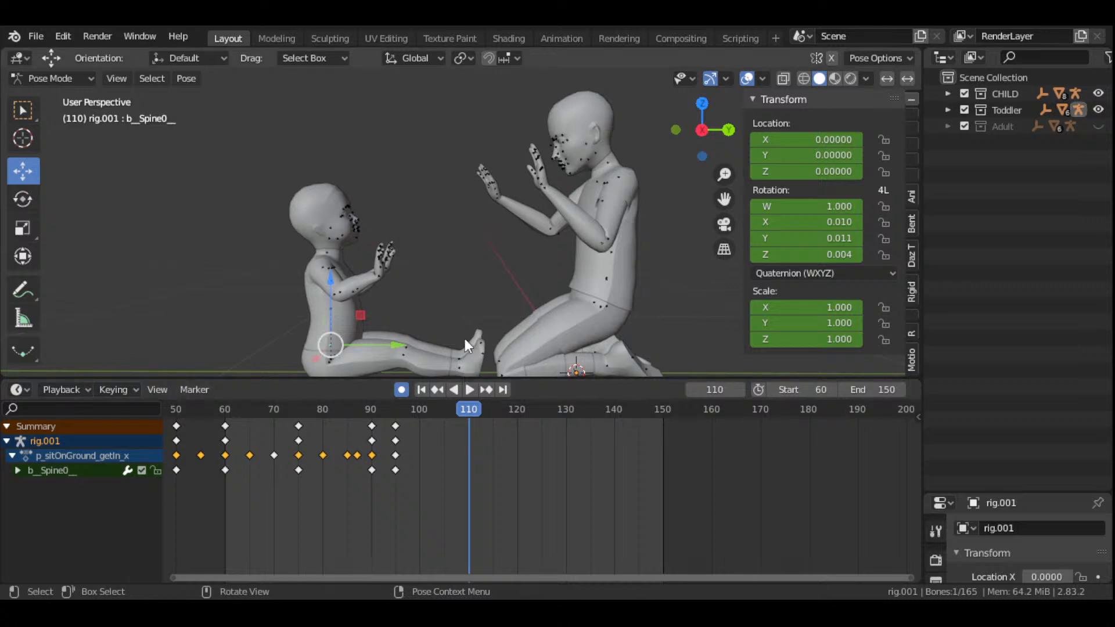
# - Review the toddler's arm and torso motion between frames 90 and 95
pyautogui.click(396, 417)
pyautogui.scroll(3, 418, 471)
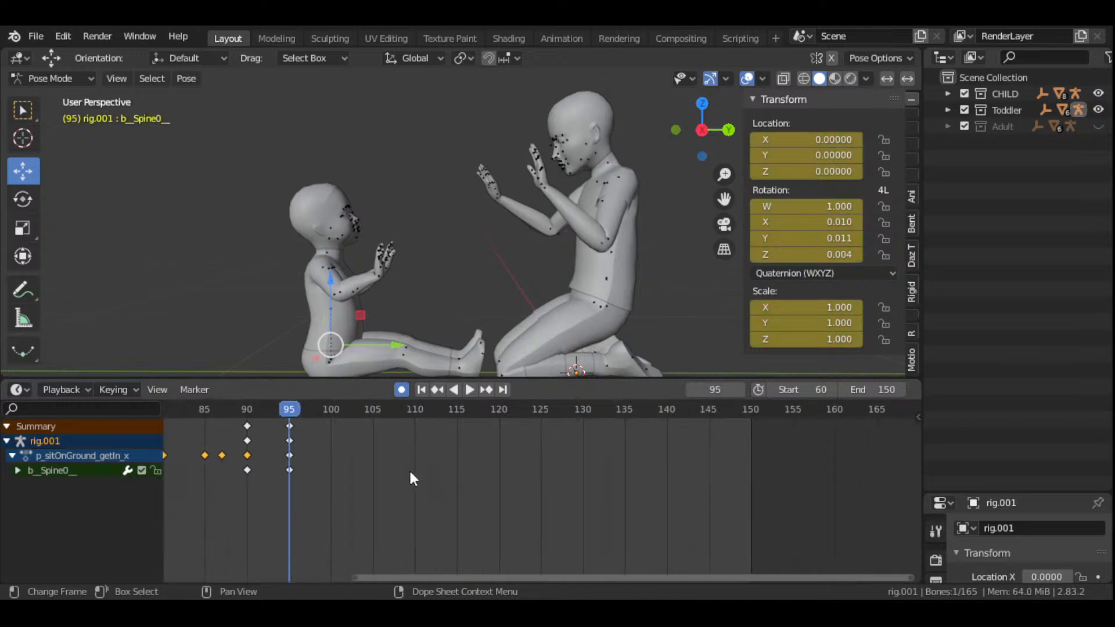
pyautogui.click(245, 413)
pyautogui.press('space')
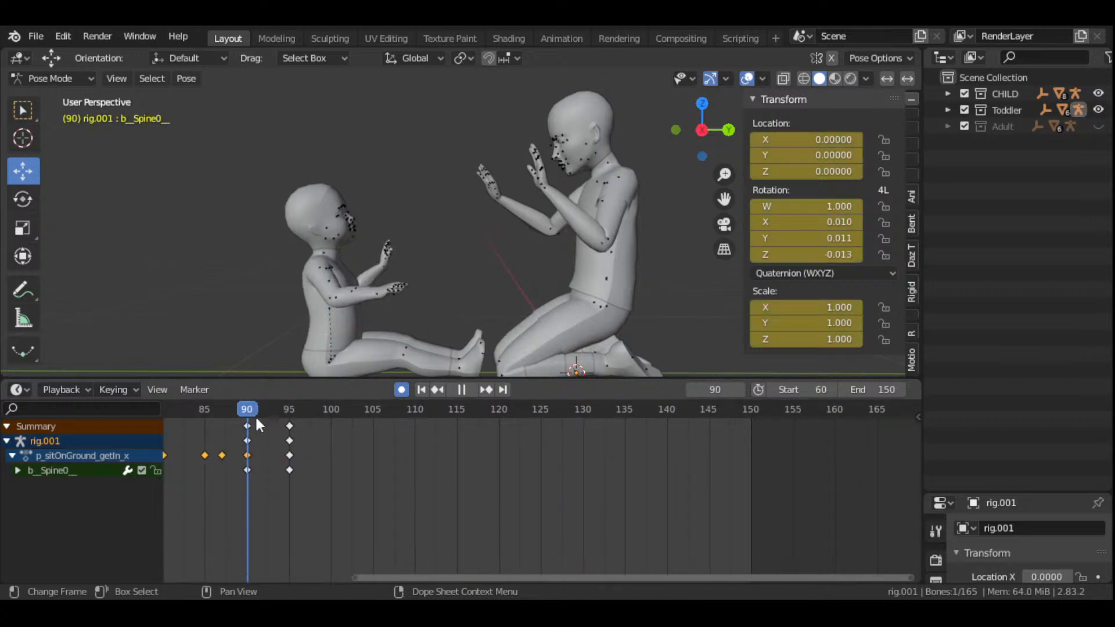
pyautogui.press('space')
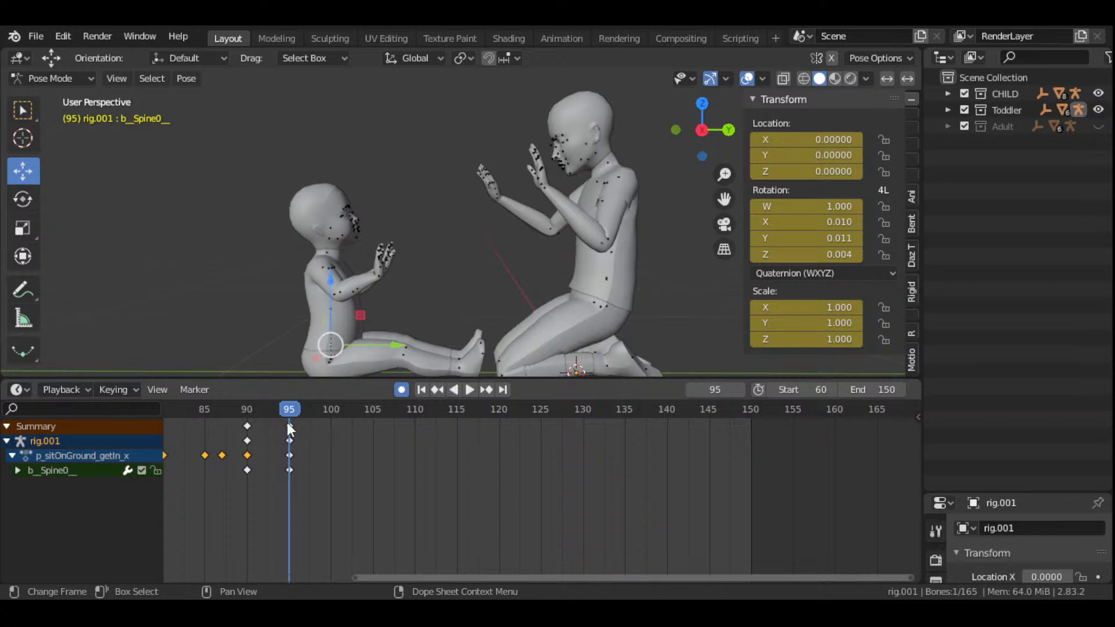
pyautogui.click(247, 410)
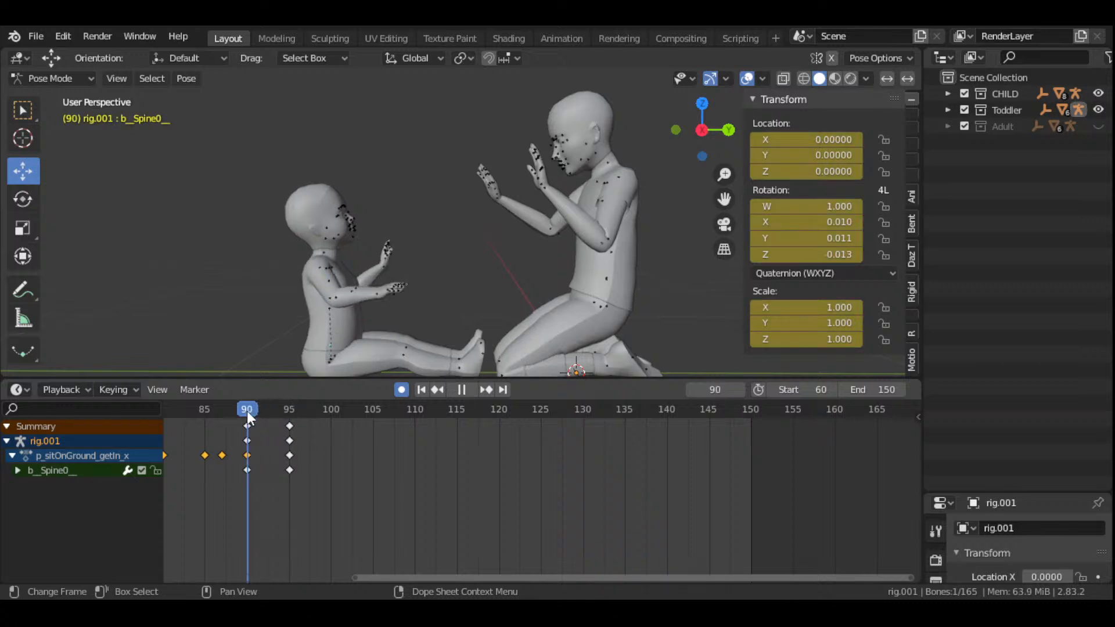
# - Play the motion from the start frame, replay frames 95 to 105, and examine the pose from behind the toddler and the opposite side
pyautogui.click(420, 389)
pyautogui.click(469, 390)
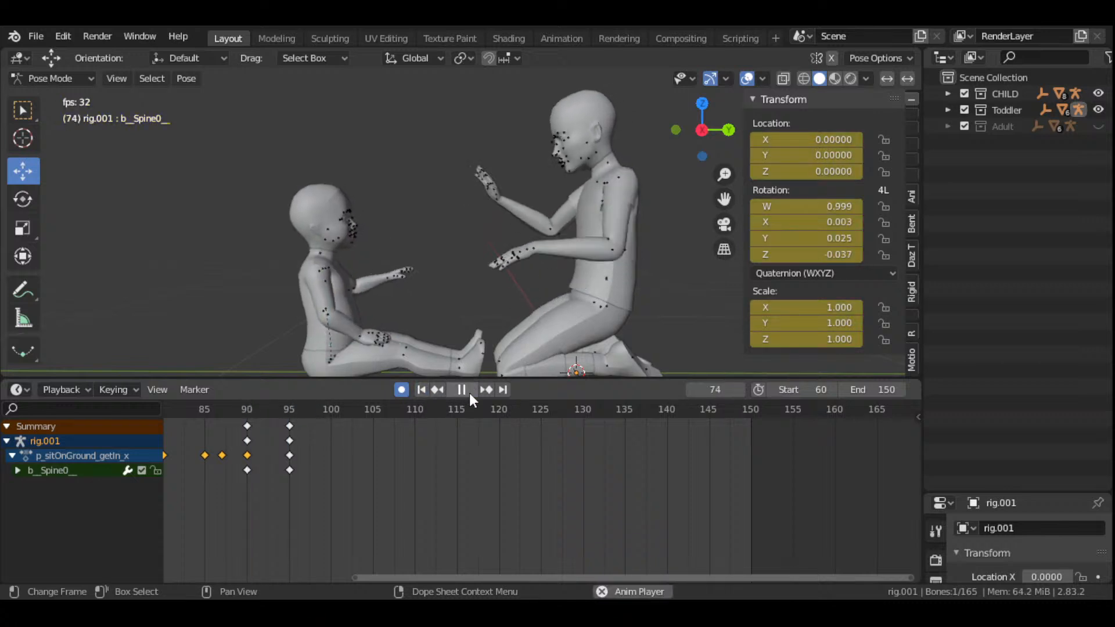
pyautogui.click(468, 390)
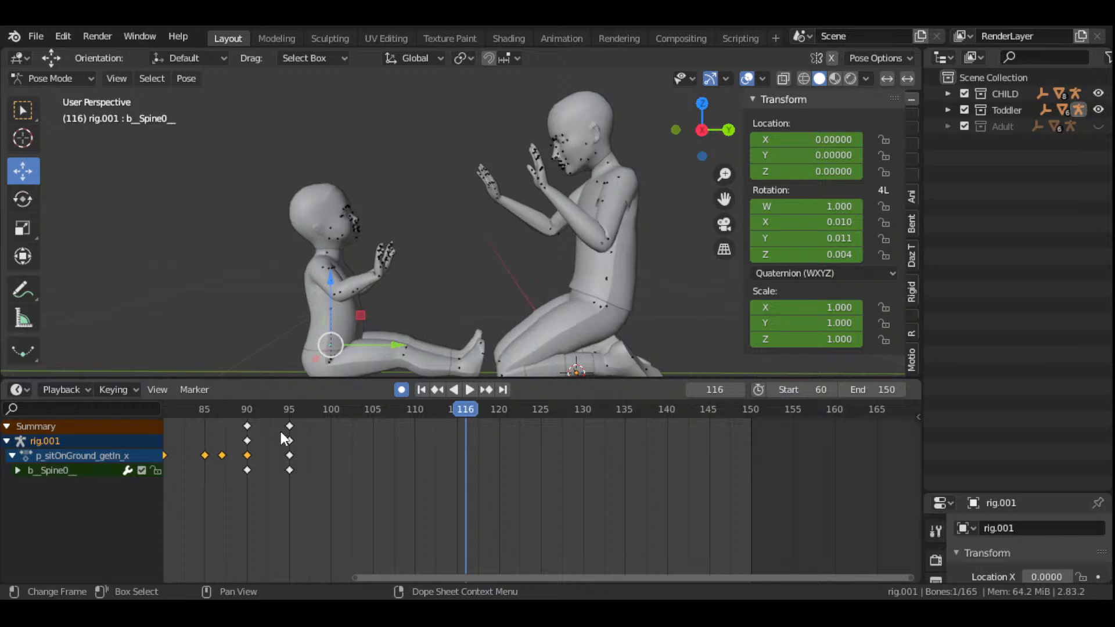
pyautogui.click(288, 417)
pyautogui.press('space')
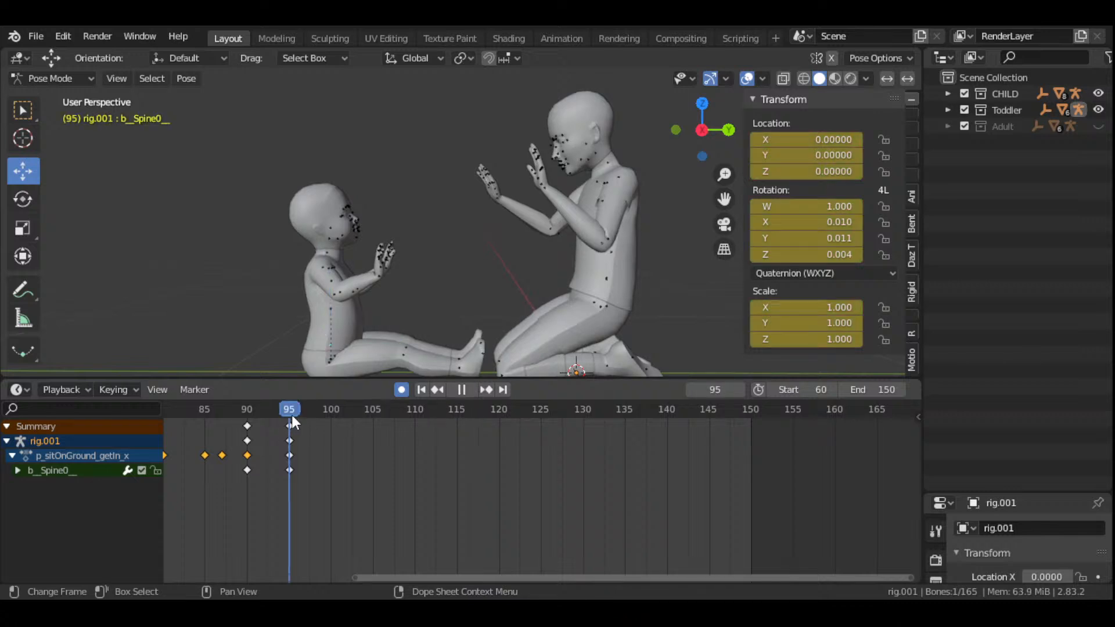
pyautogui.press('space')
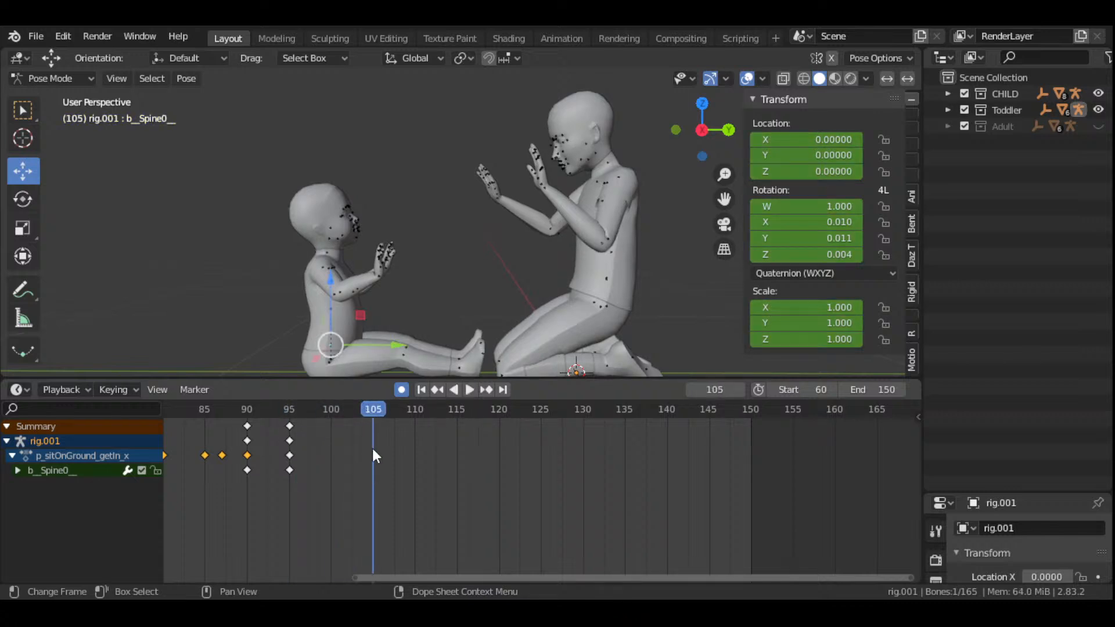
pyautogui.moveTo(702, 130); pyautogui.dragTo(877, 143)
pyautogui.moveTo(724, 200); pyautogui.dragTo(685, 215)
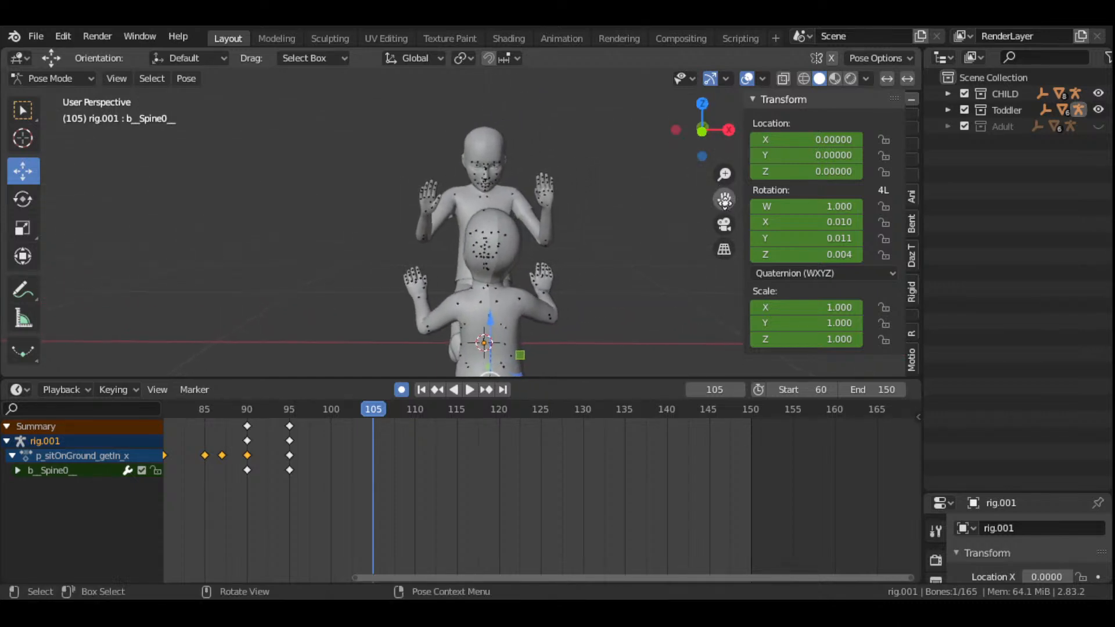
pyautogui.scroll(2, 540, 218)
pyautogui.moveTo(703, 130); pyautogui.dragTo(657, 110)
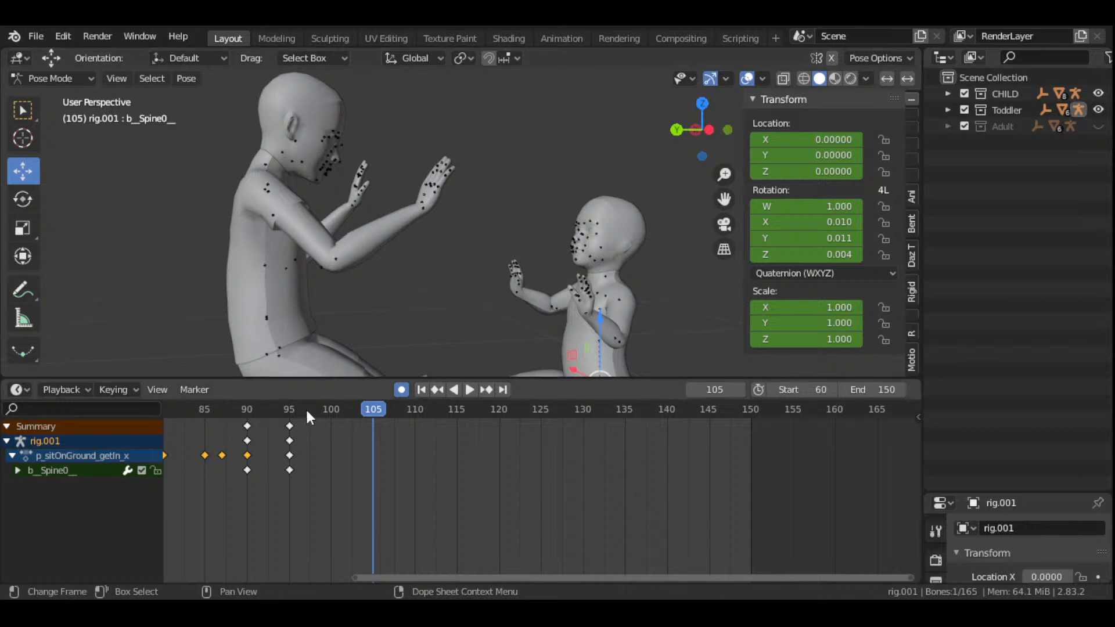
# - Select the kneeling child's neck bone, review its motion from about frame 65, and rotate it at frame 90 so the head lifts
pyautogui.click(270, 169)
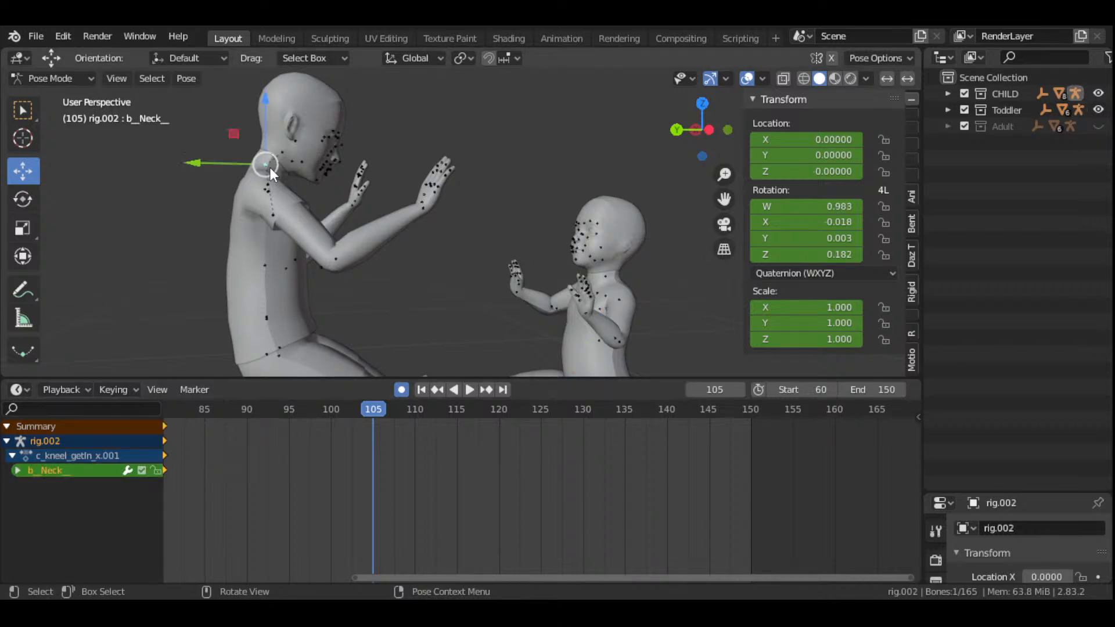
pyautogui.scroll(-3, 268, 304)
pyautogui.scroll(-3, 227, 470)
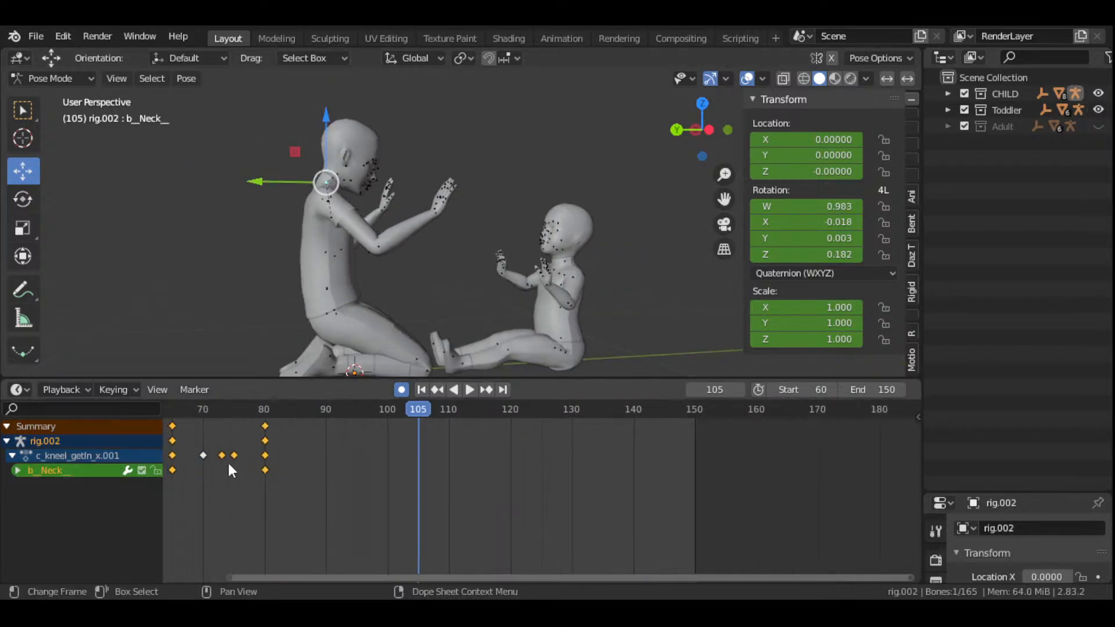
pyautogui.moveTo(264, 419); pyautogui.dragTo(197, 438)
pyautogui.moveTo(353, 578); pyautogui.dragTo(300, 578)
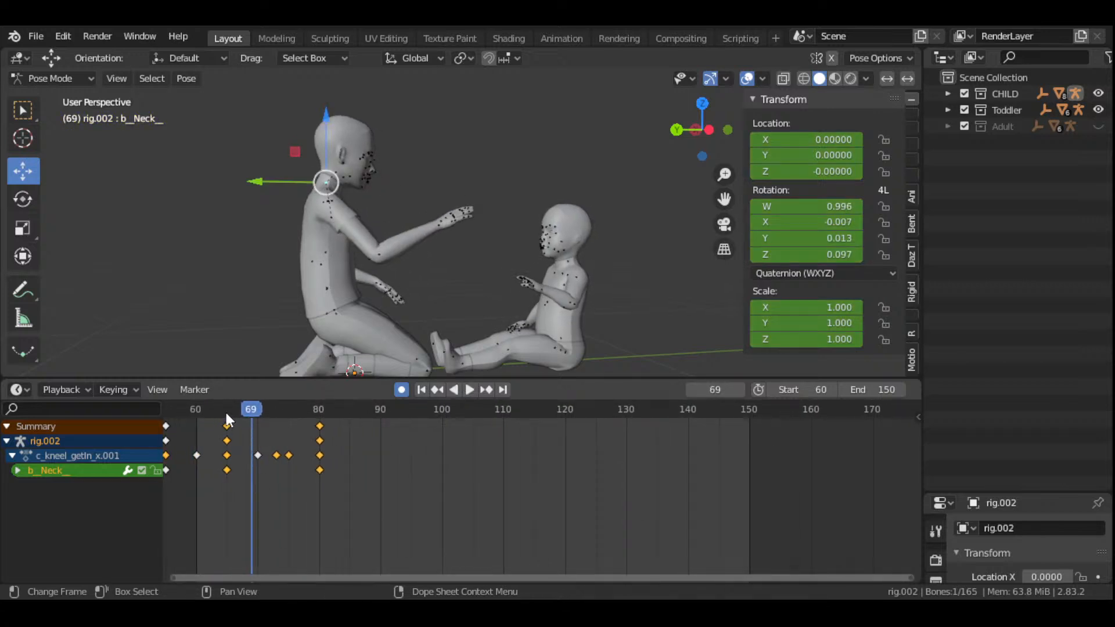
pyautogui.press('space')
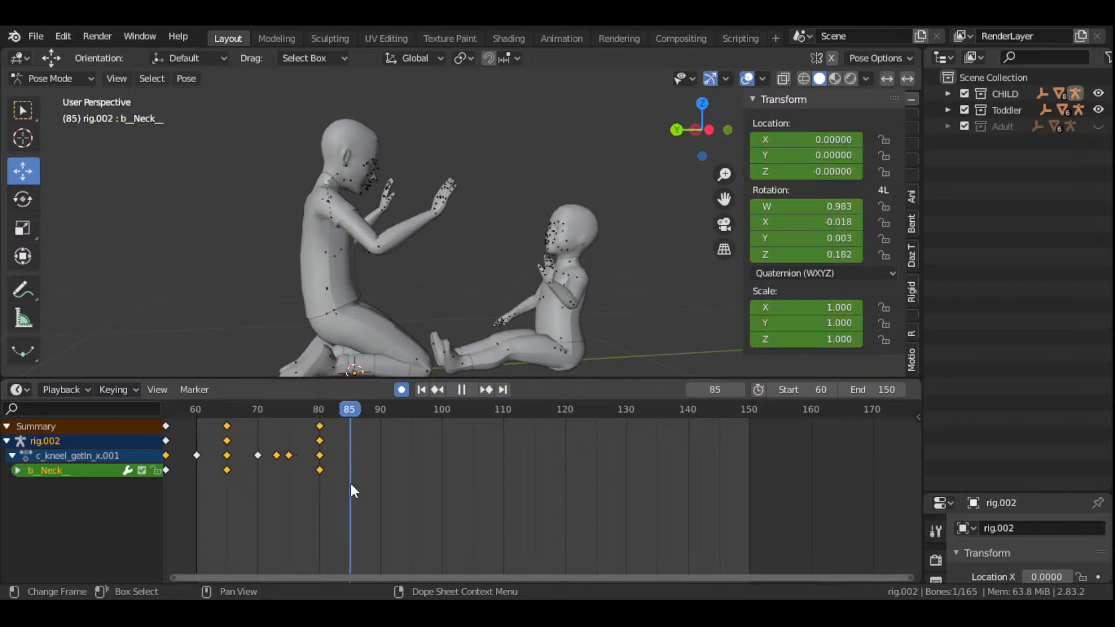
pyautogui.press('space')
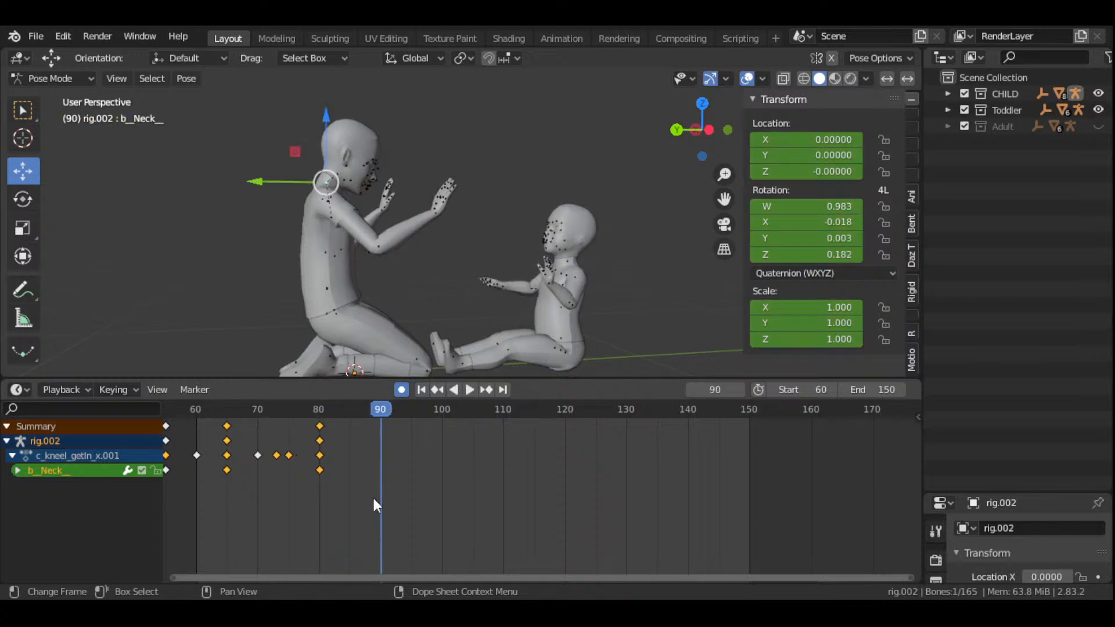
pyautogui.press('r')
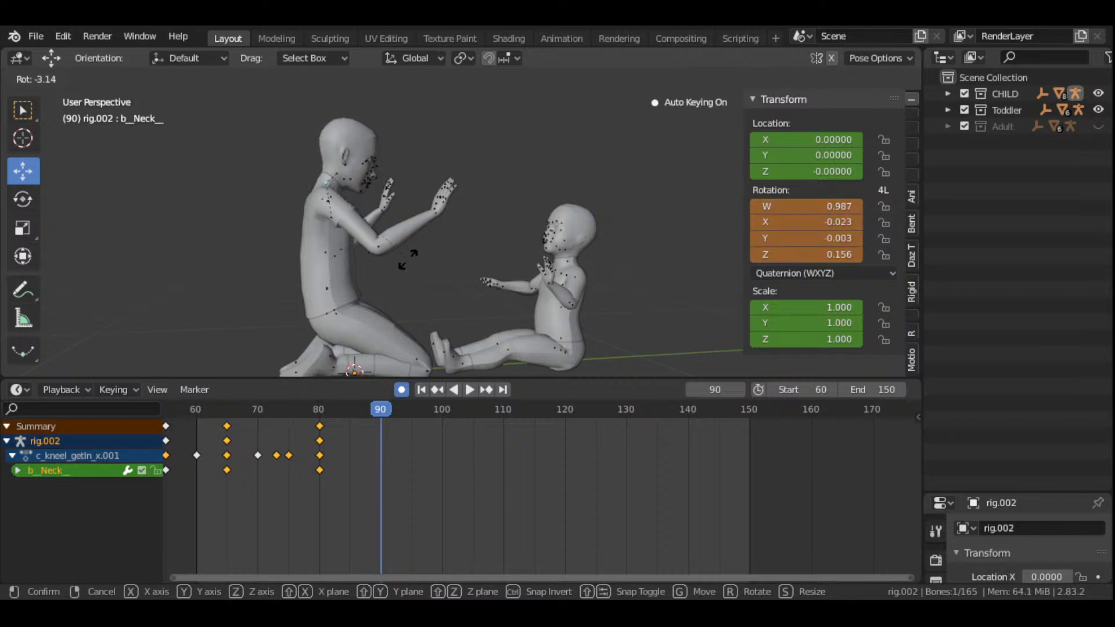
pyautogui.click(407, 228)
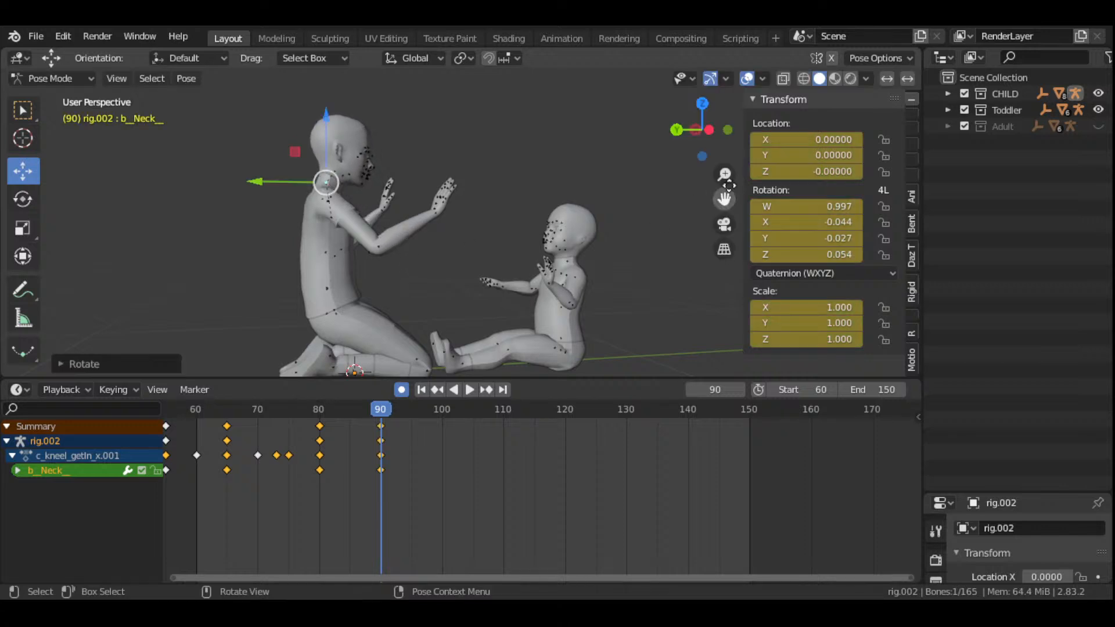
# - Check the child's head motion between frames 80 and 90 from behind the toddler
pyautogui.moveTo(707, 125); pyautogui.dragTo(532, 236)
pyautogui.moveTo(689, 151); pyautogui.dragTo(947, 152)
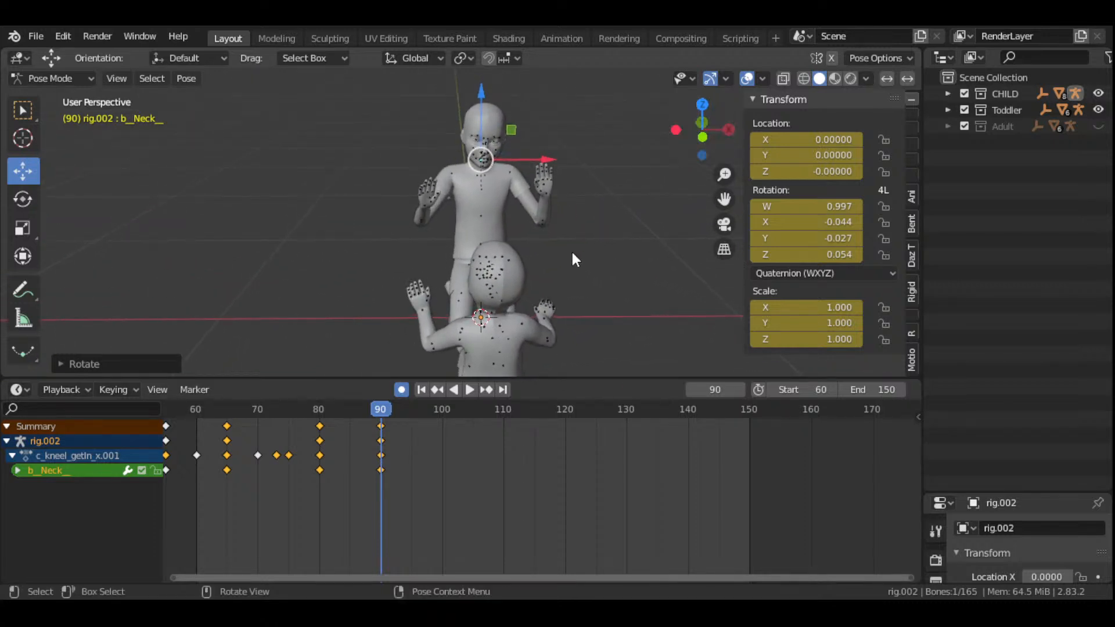
pyautogui.click(322, 412)
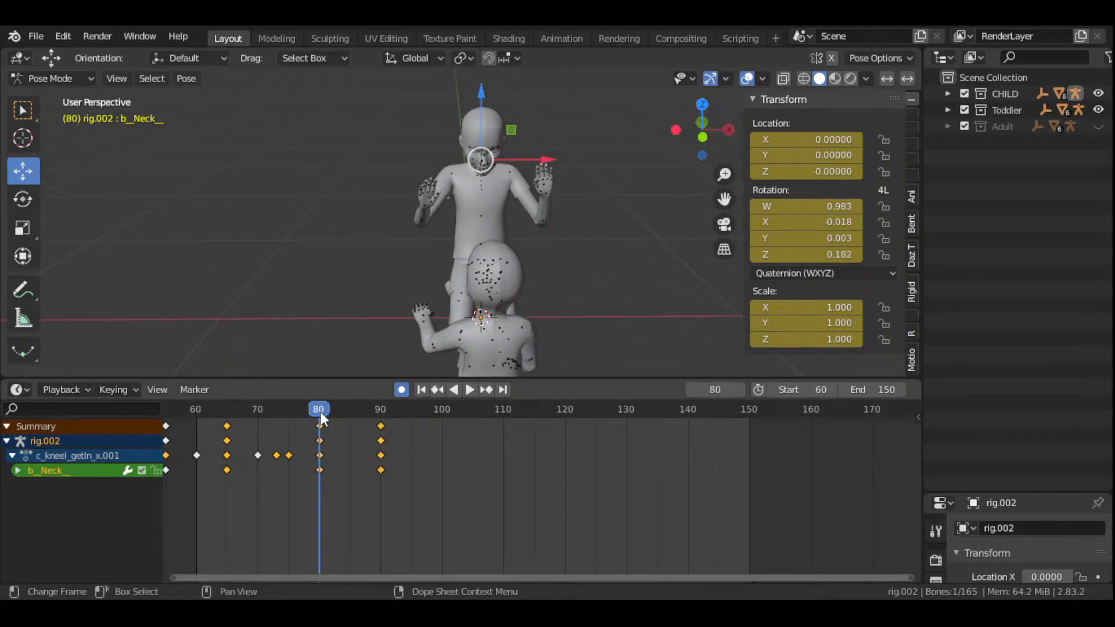
pyautogui.press('space')
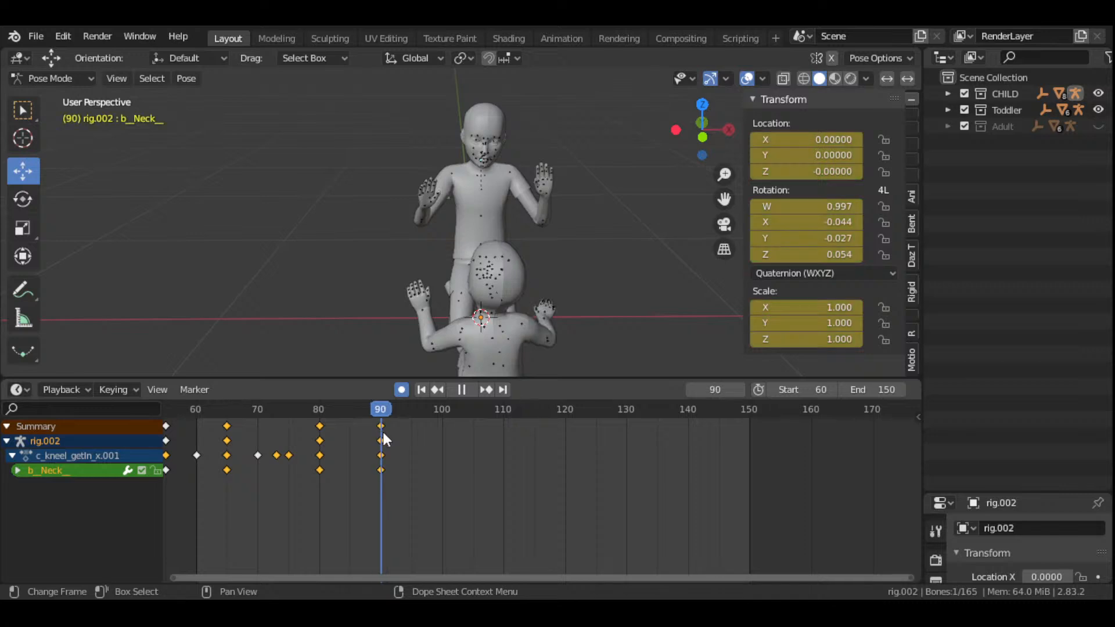
pyautogui.press('space')
# - Select the child's b__Spine0__ bone, review its motion from frame 65, and rotate it at frame 80 so the torso leans slightly forward
pyautogui.moveTo(703, 130); pyautogui.dragTo(415, 214)
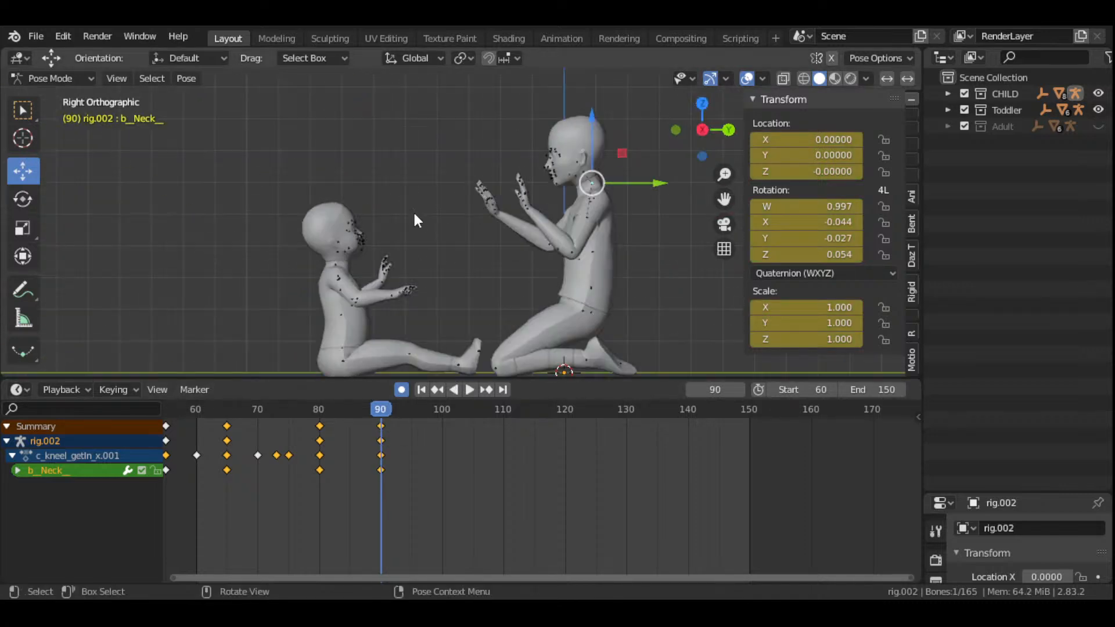
pyautogui.click(594, 281)
pyautogui.click(594, 281)
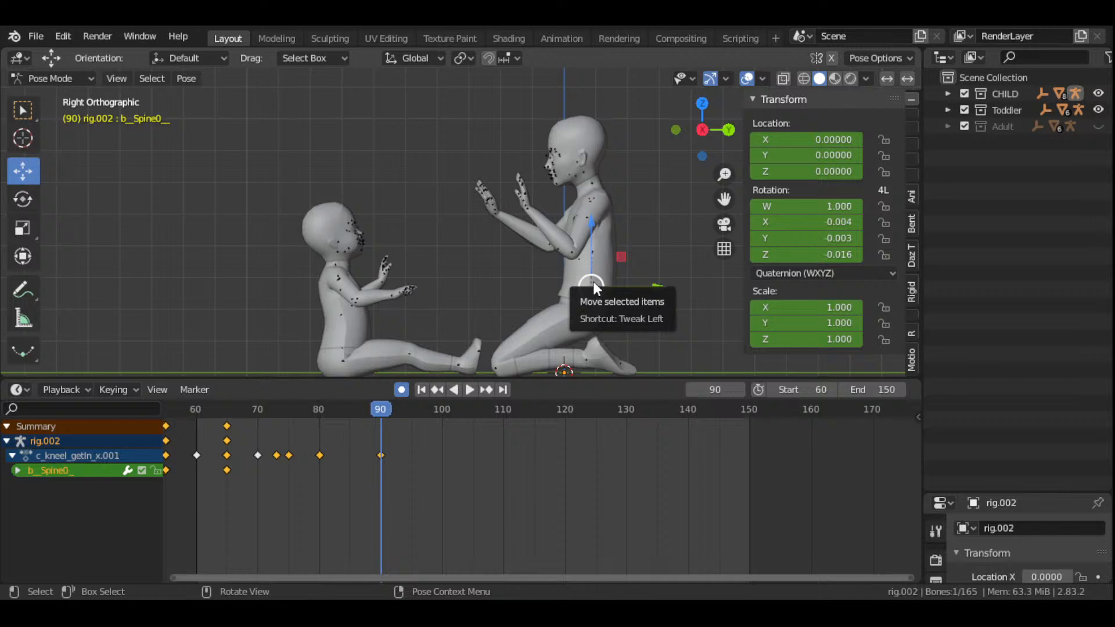
pyautogui.click(228, 418)
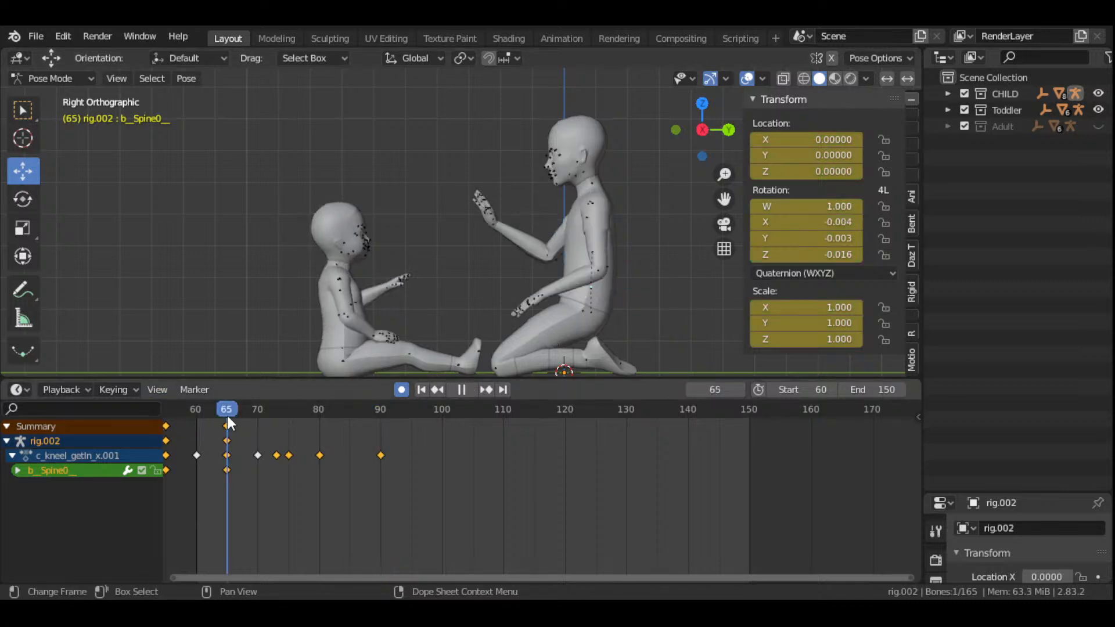
pyautogui.press('space')
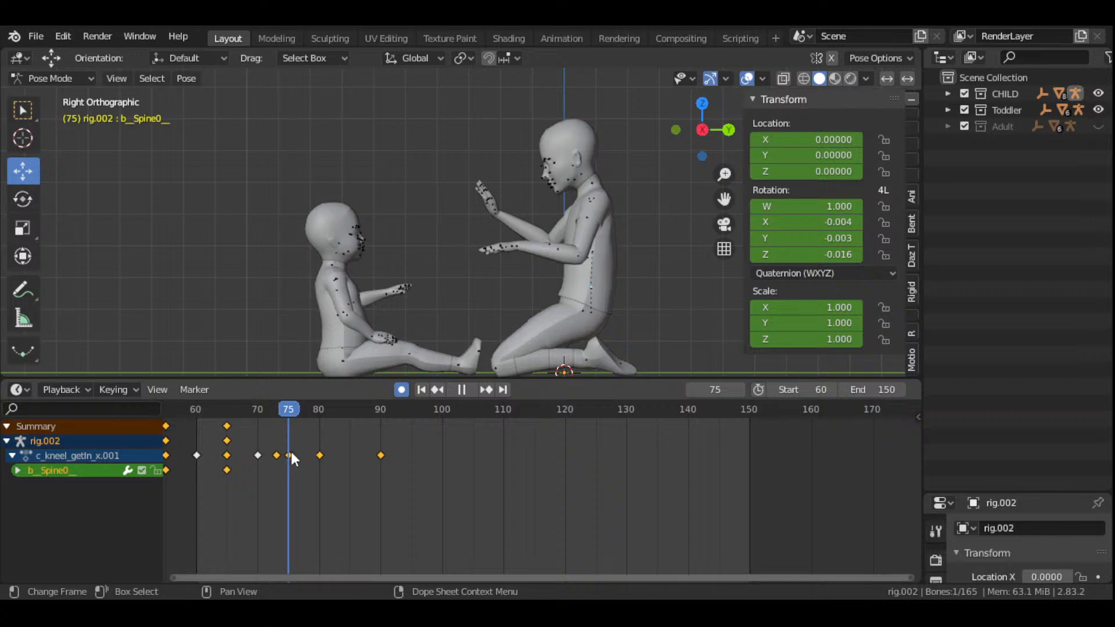
pyautogui.press('space')
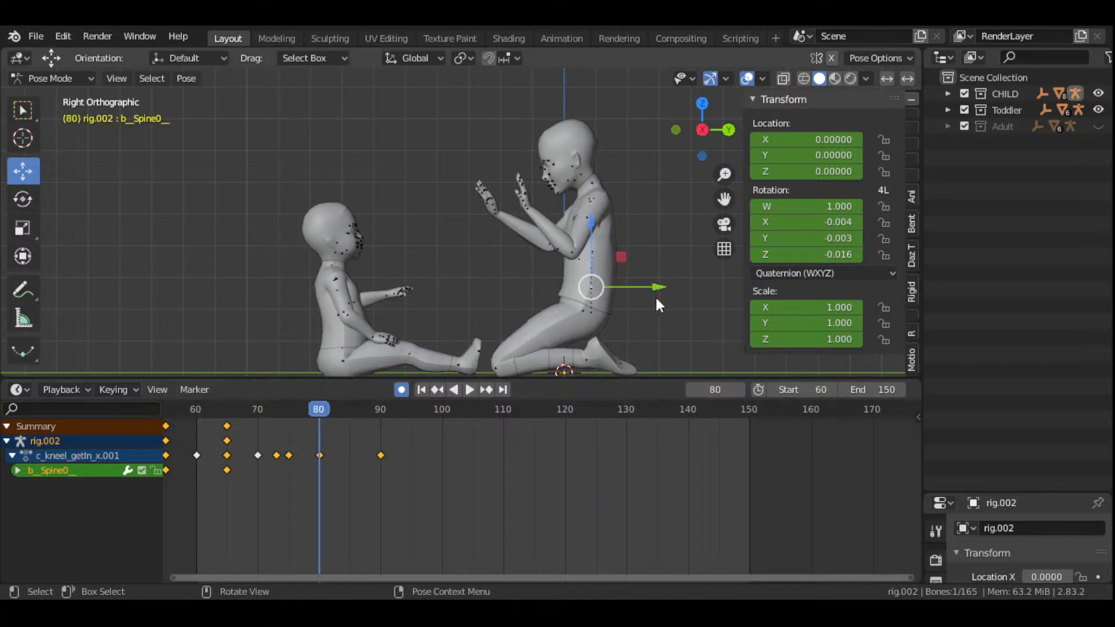
pyautogui.press('r')
pyautogui.click(542, 331)
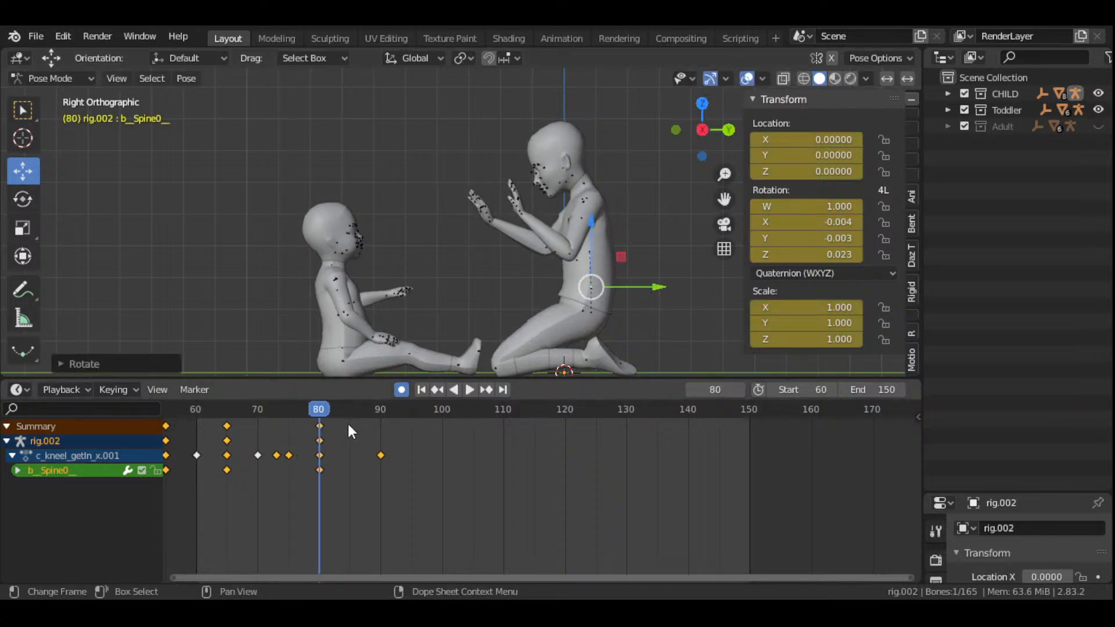
# - Rotate the child's b__Spine0__ bone further forward at frame 90 and return to the start frame
pyautogui.press('space')
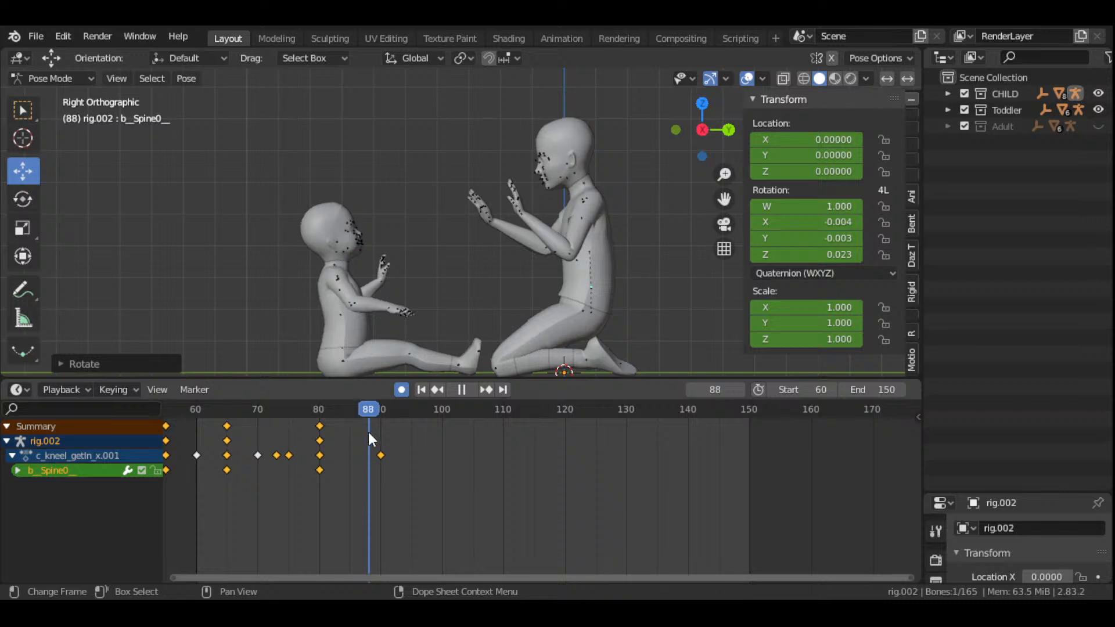
pyautogui.press('space')
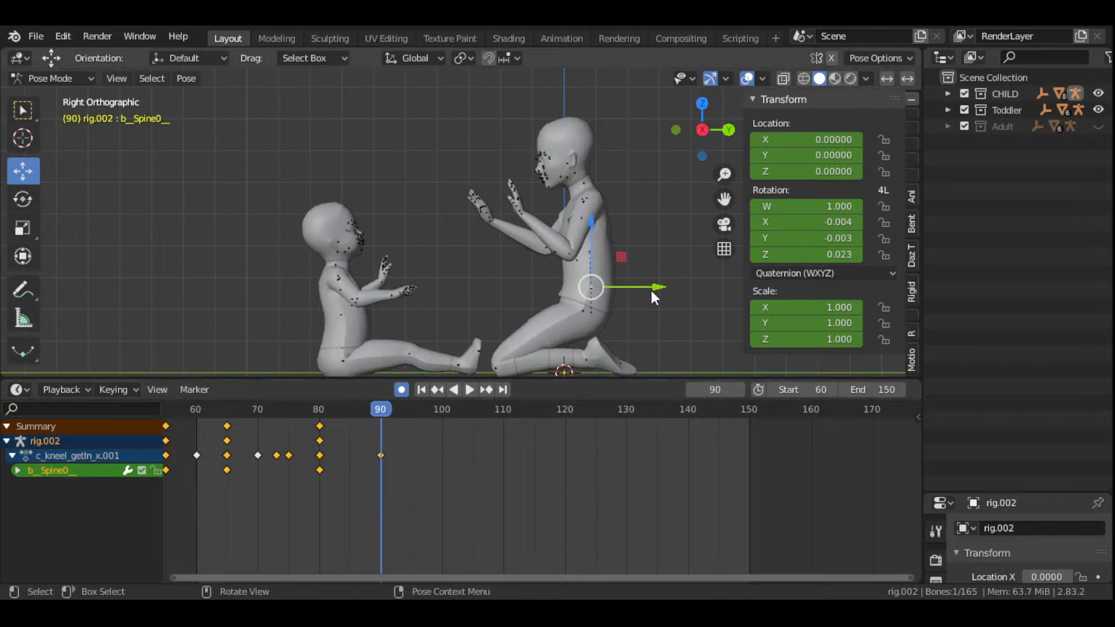
pyautogui.press('r')
pyautogui.click(660, 279)
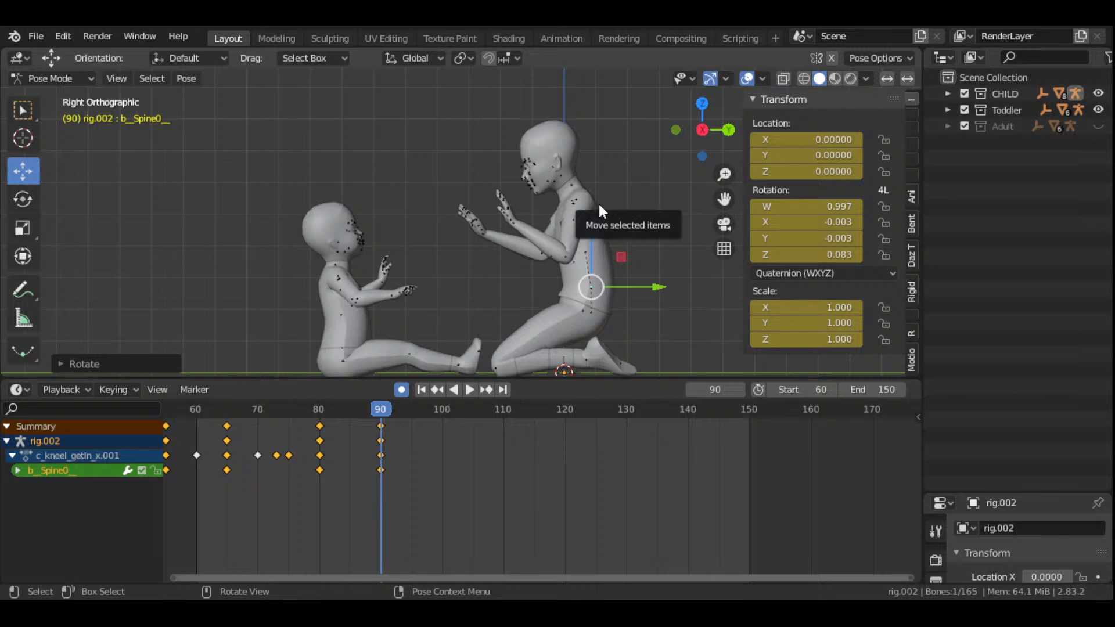
pyautogui.click(419, 390)
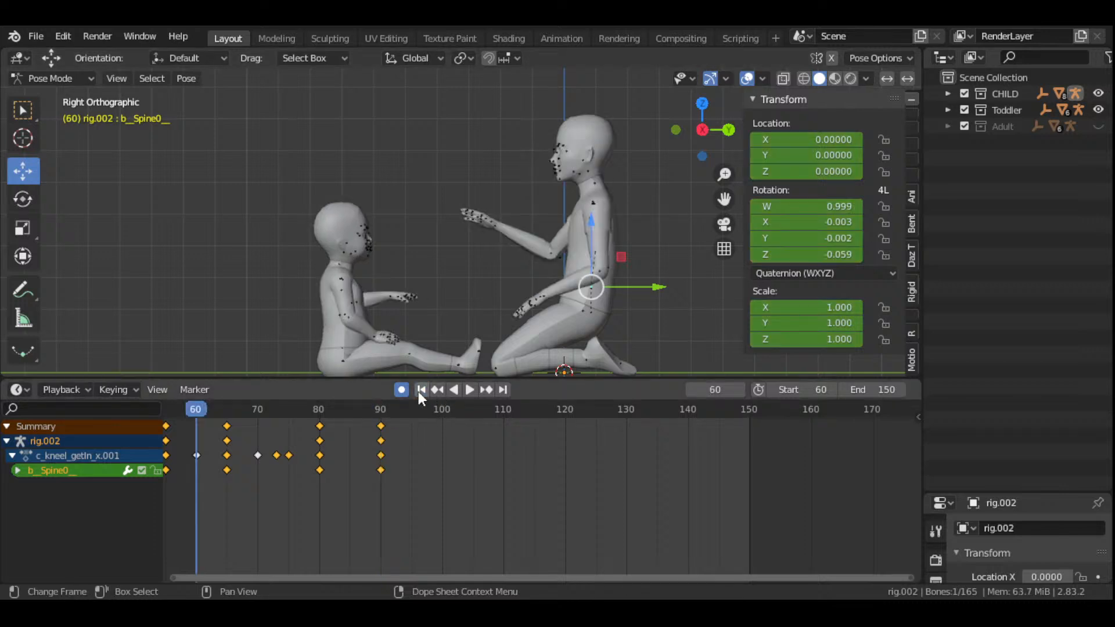
# - Play the animation from frame 60 in side view and check the kneeling child's torso lean between frames 90 and 100
pyautogui.click(469, 391)
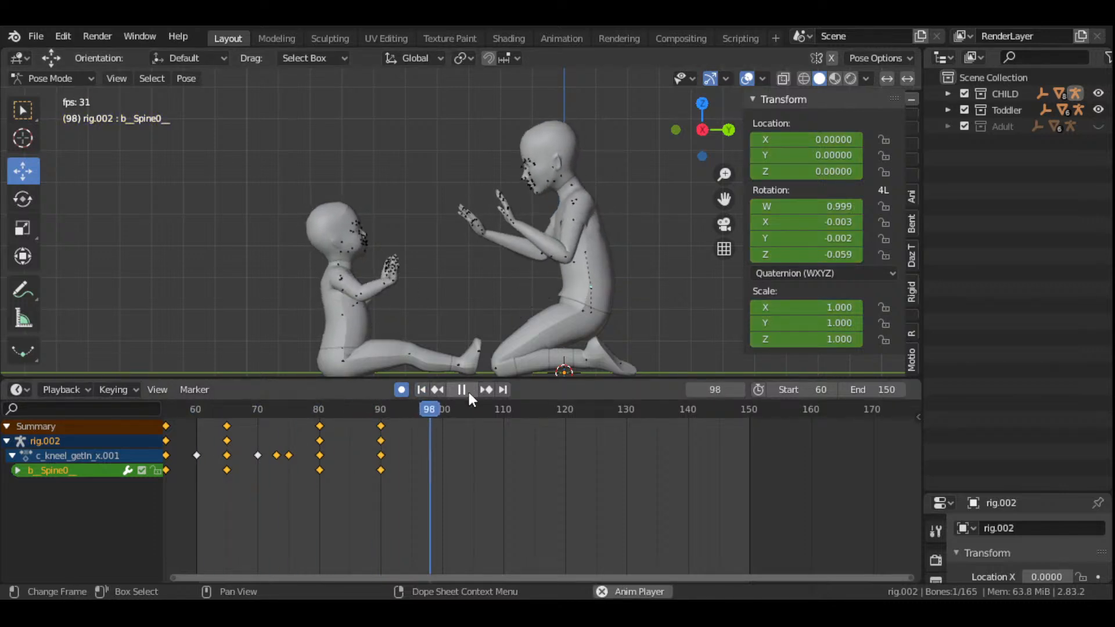
pyautogui.click(469, 393)
pyautogui.click(379, 414)
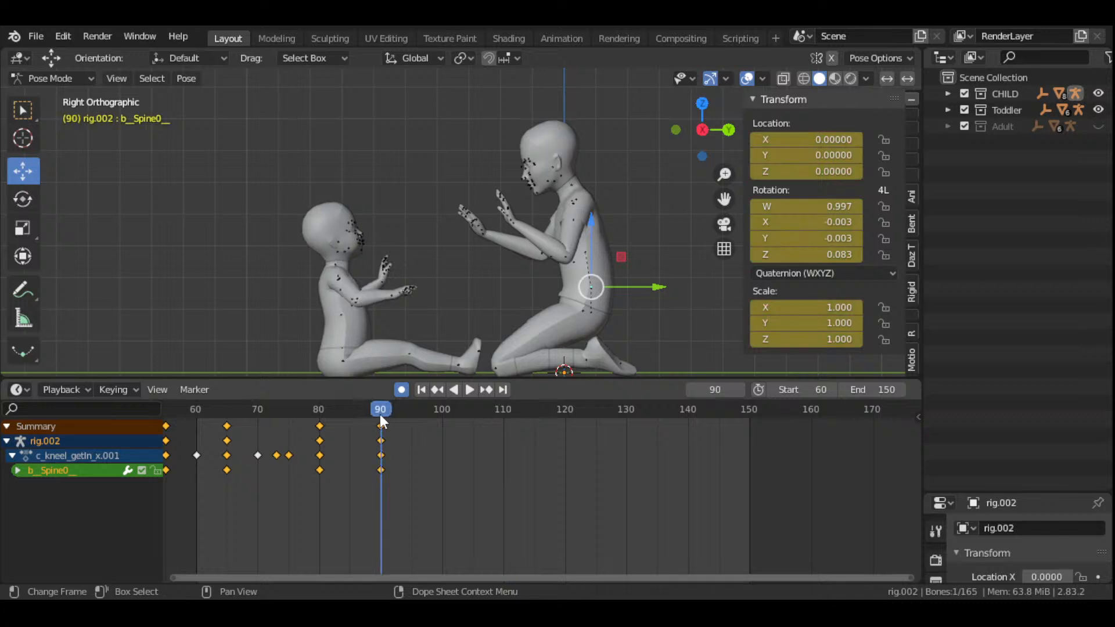
pyautogui.moveTo(382, 411); pyautogui.dragTo(441, 432)
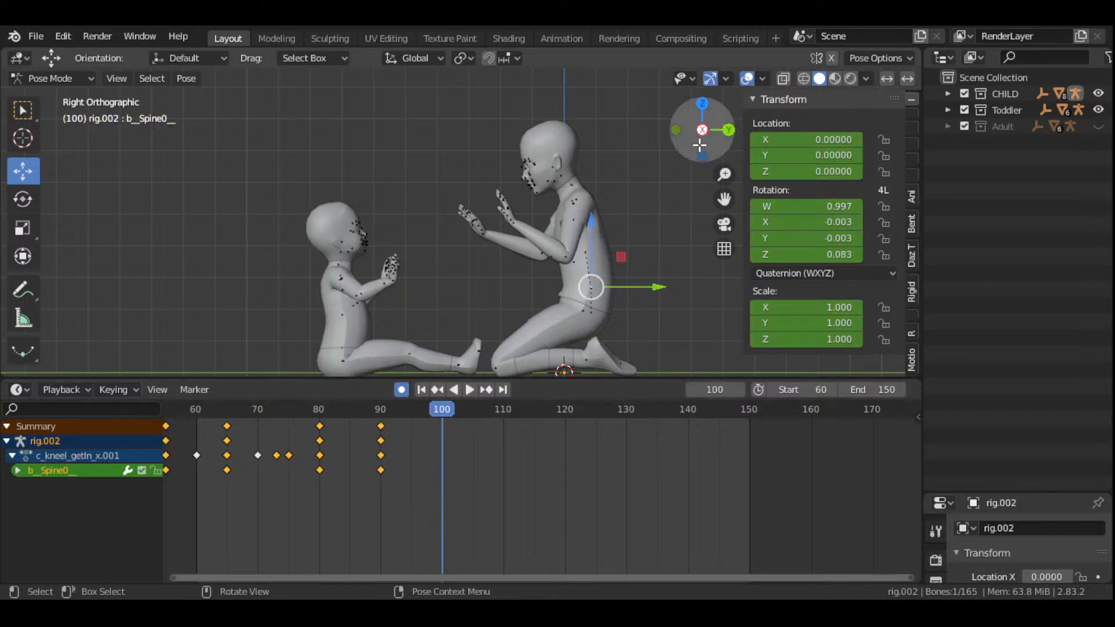
# - Select the kneeling child's b__L_Clavicle__ bone and rotate it slightly at frame 90 to lower the shoulder
pyautogui.moveTo(713, 129)
pyautogui.mouseDown()
pyautogui.moveTo(691, 137)
pyautogui.moveTo(700, 144)
pyautogui.mouseUp()
pyautogui.scroll(2, 600, 186)
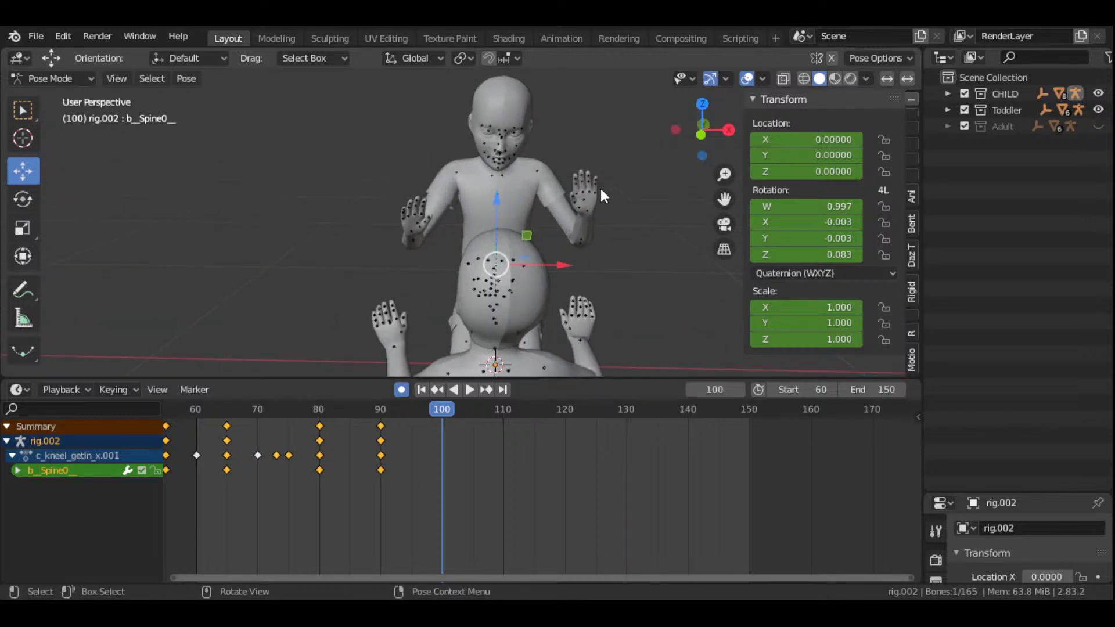
pyautogui.click(539, 170)
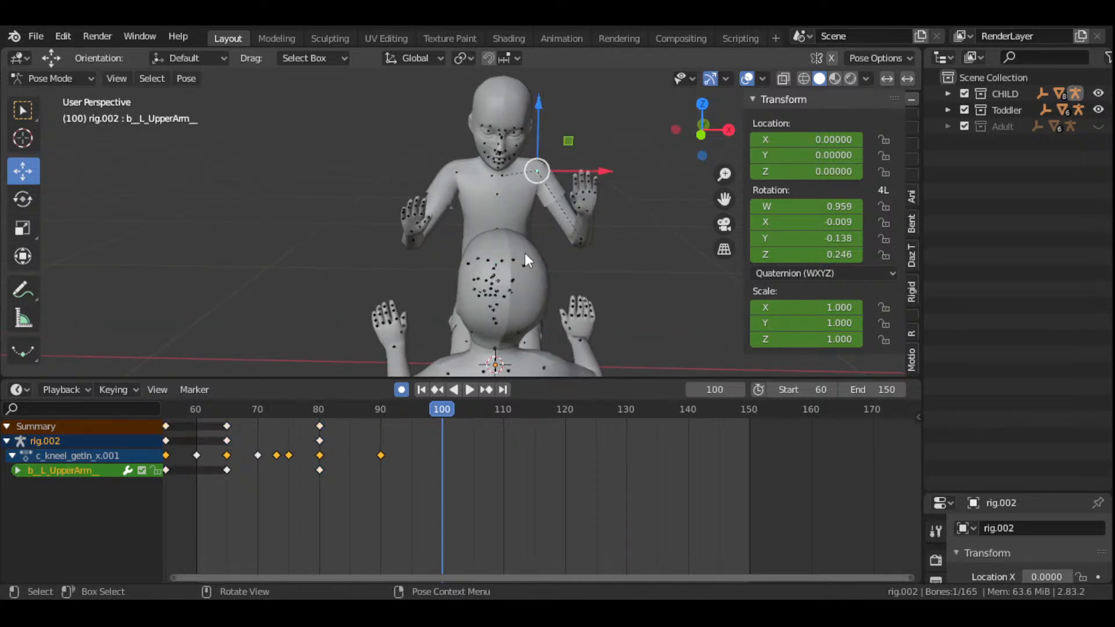
pyautogui.moveTo(319, 422); pyautogui.dragTo(378, 440)
pyautogui.moveTo(703, 129)
pyautogui.mouseDown()
pyautogui.moveTo(651, 131)
pyautogui.moveTo(700, 134)
pyautogui.mouseUp()
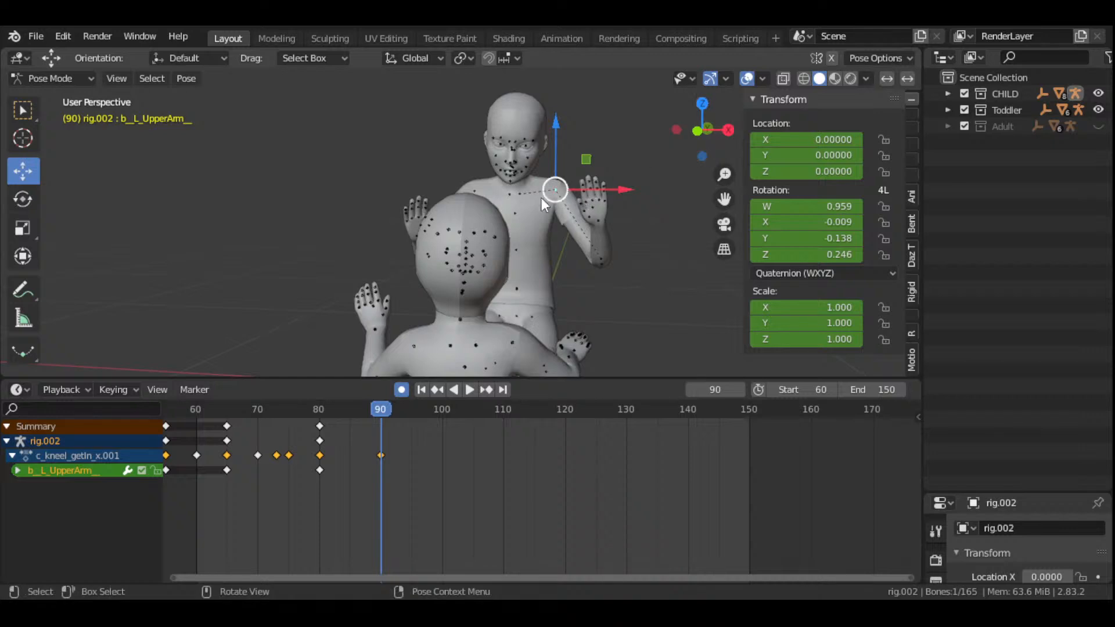
pyautogui.click(522, 190)
pyautogui.press('r')
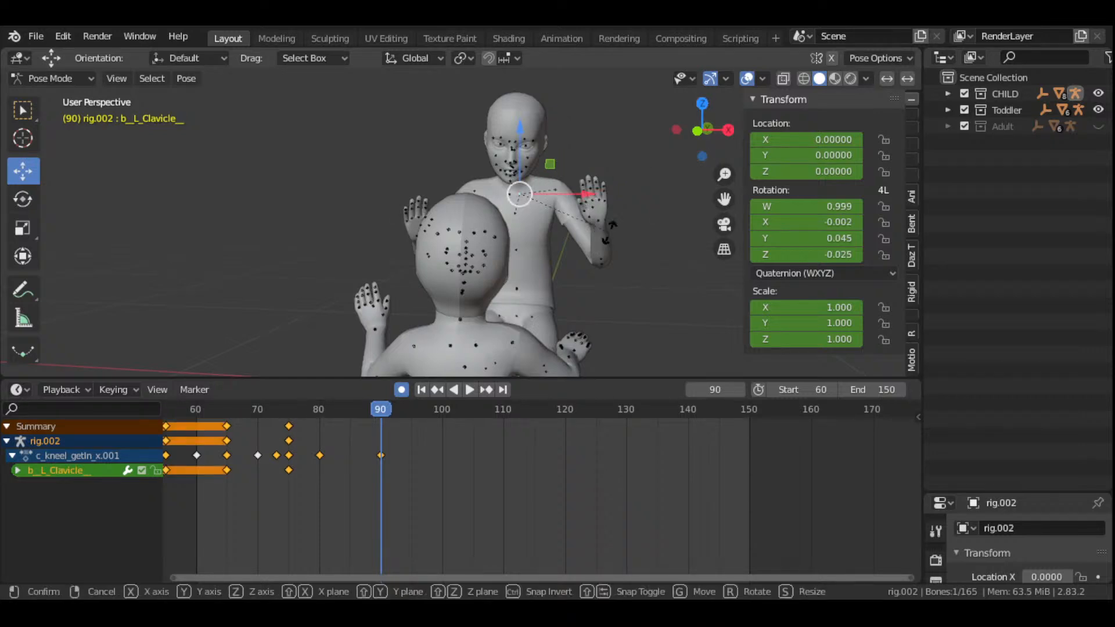
pyautogui.click(610, 238)
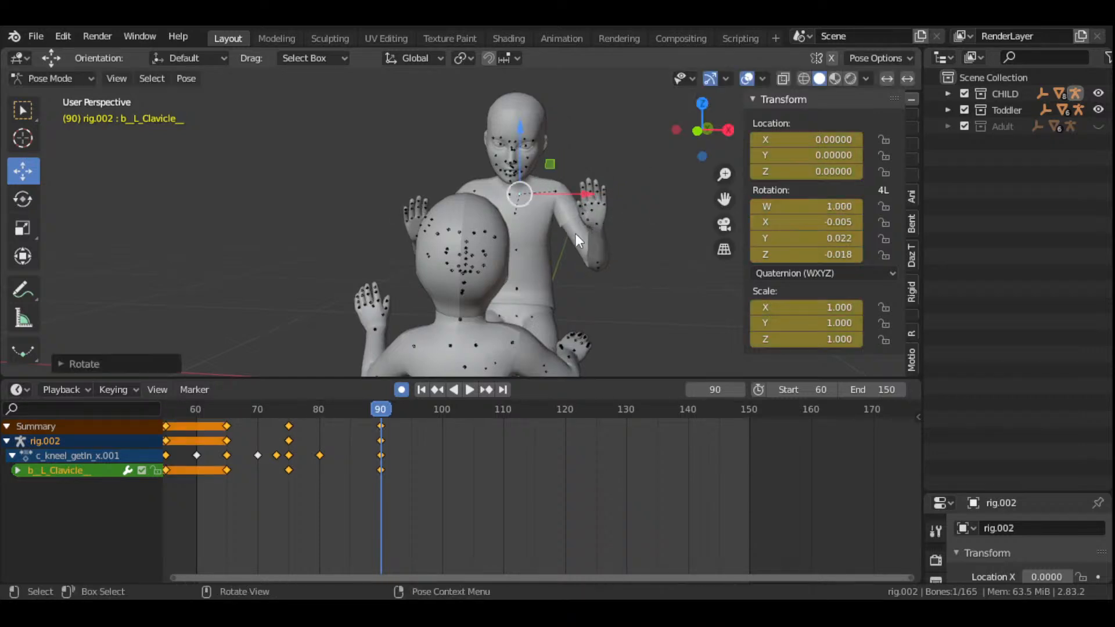
# - Rotate the child's b__R_Clavicle__ bone by about -2.76 degrees at frame 90
pyautogui.click(510, 194)
pyautogui.press('r')
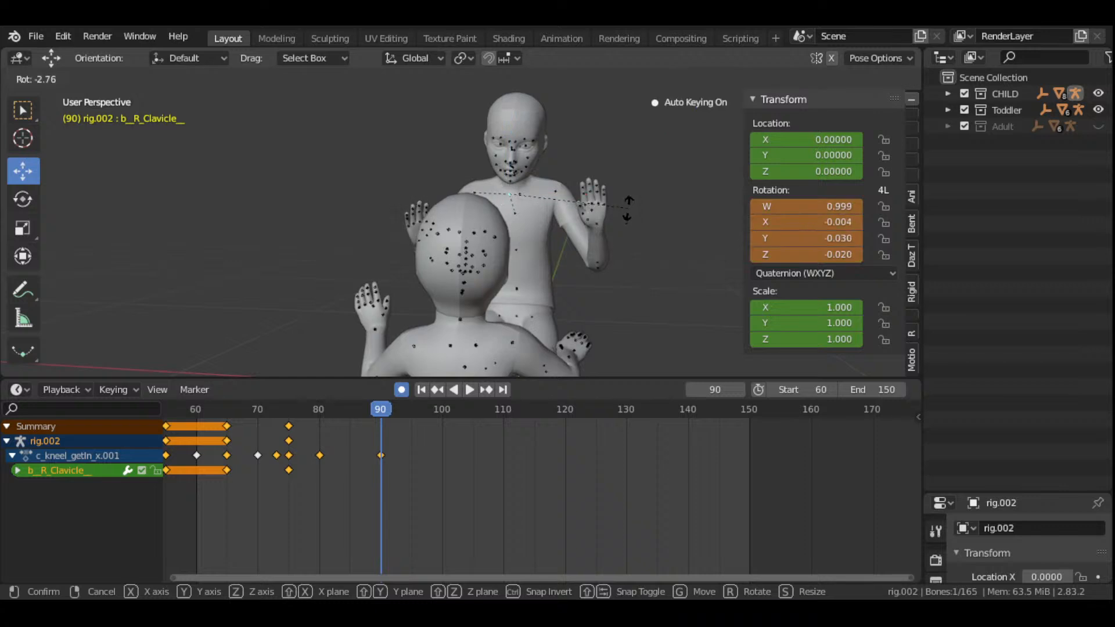
pyautogui.click(627, 209)
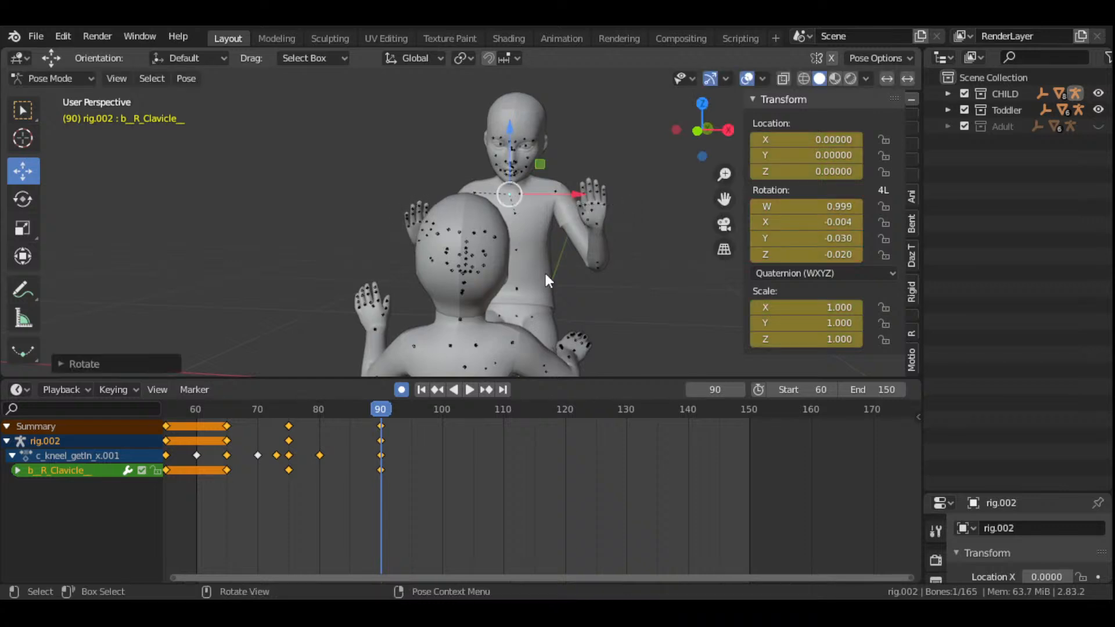
# - Replay the child's shoulder motion from frame 75 to about frame 100
pyautogui.click(291, 418)
pyautogui.press('space')
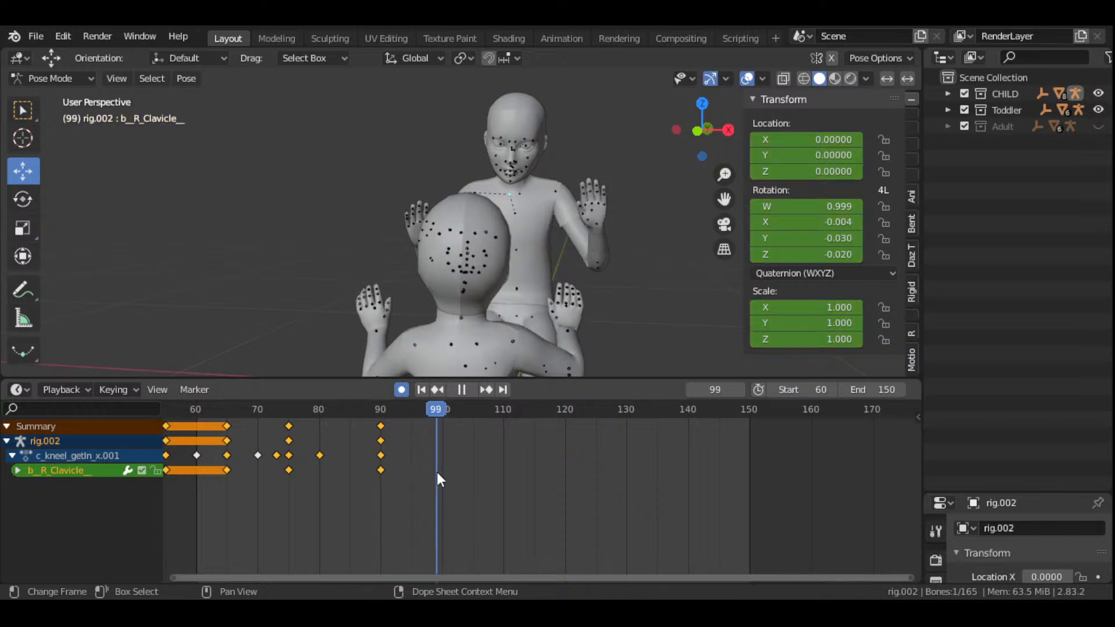
pyautogui.press('space')
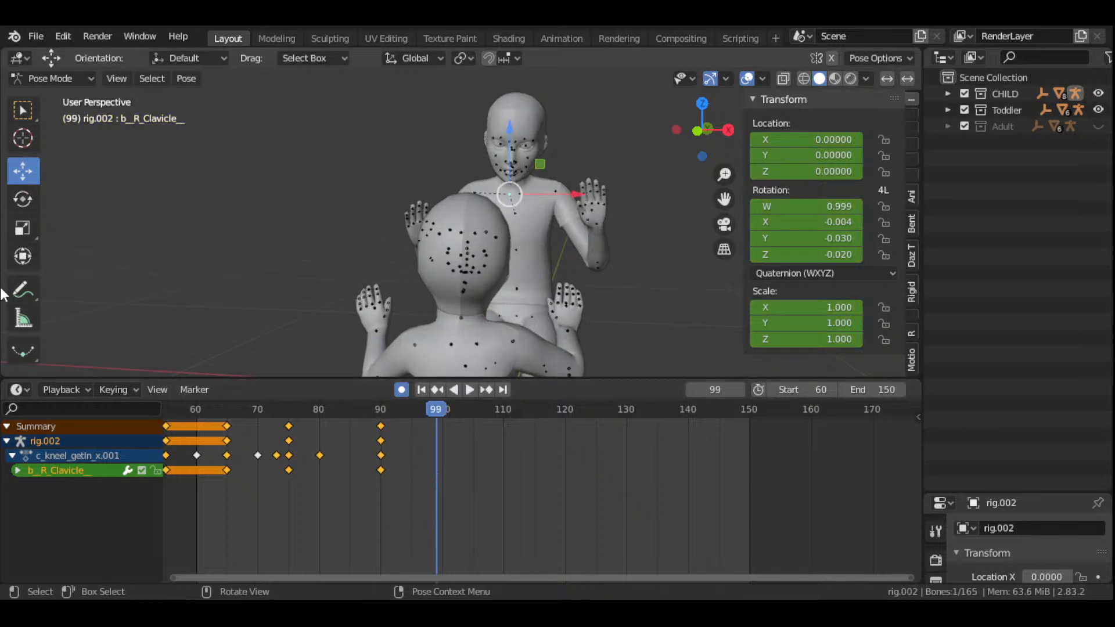
pyautogui.click(289, 415)
pyautogui.press('space')
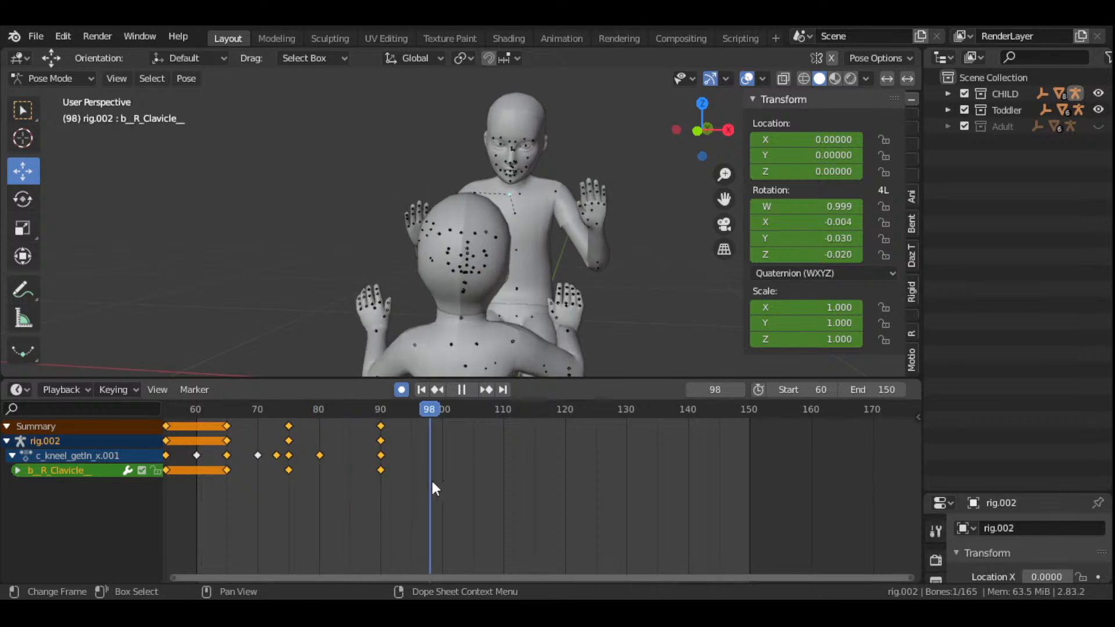
pyautogui.click(378, 469)
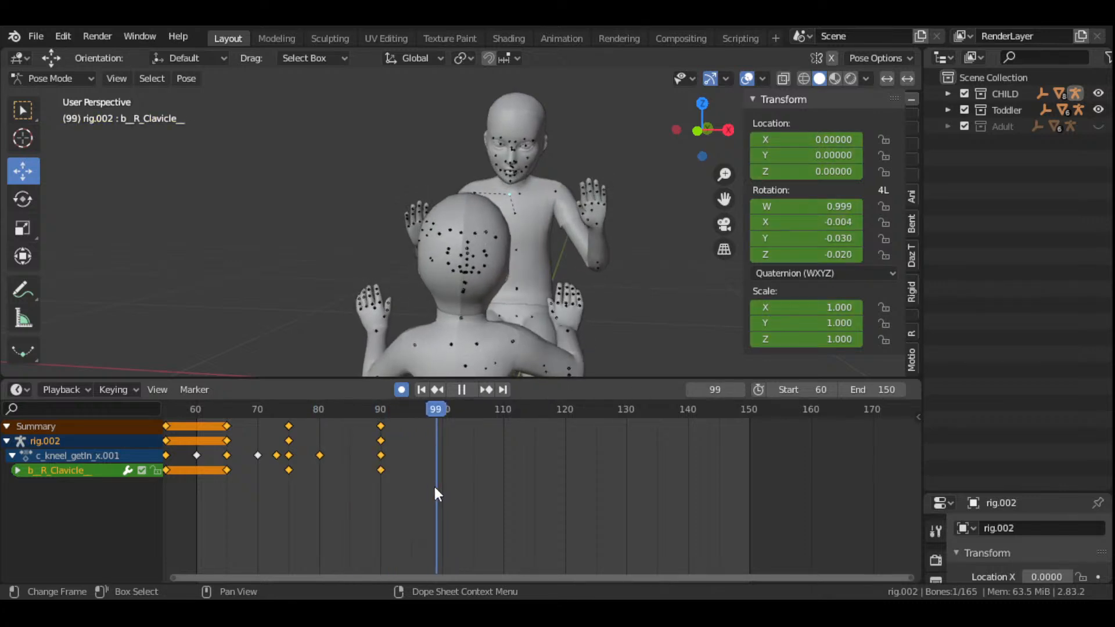
pyautogui.press('space')
# - Select the child's b__R_UpperArm__ bone and insert a keyframe for its existing pose at frame 80
pyautogui.moveTo(701, 127)
pyautogui.mouseDown()
pyautogui.moveTo(691, 132)
pyautogui.moveTo(700, 142)
pyautogui.mouseUp()
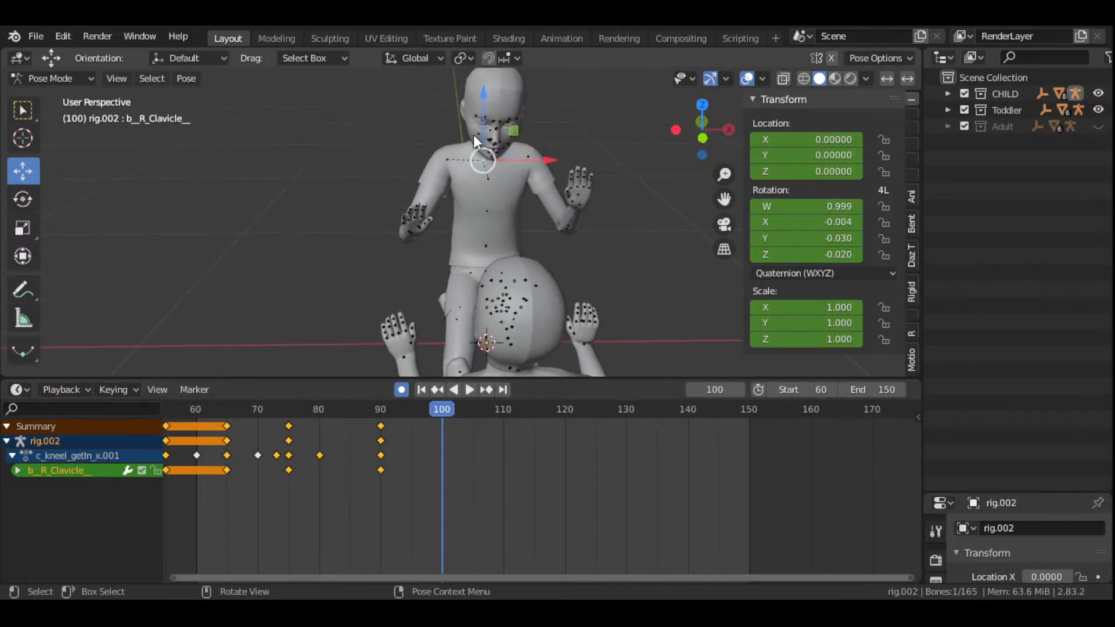
pyautogui.click(445, 161)
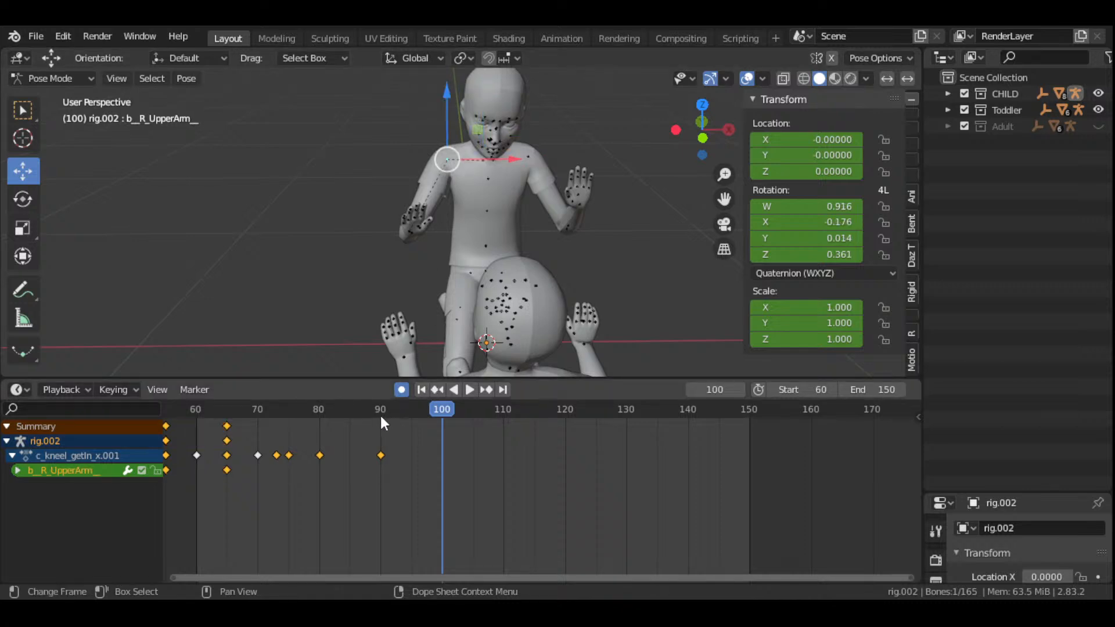
pyautogui.moveTo(381, 416); pyautogui.dragTo(319, 476)
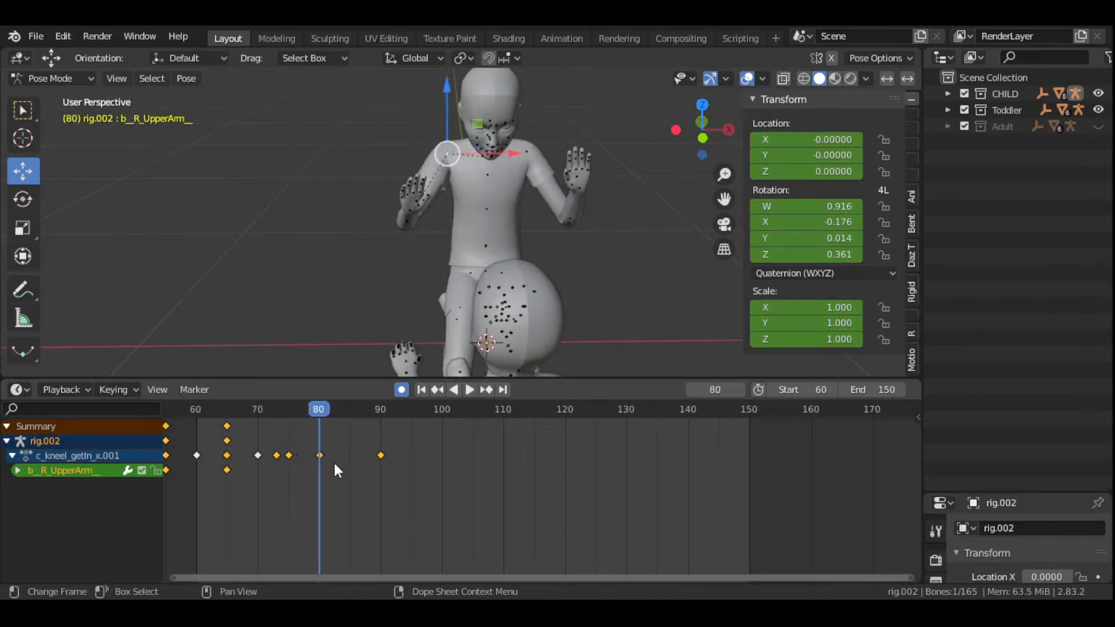
pyautogui.press('i')
pyautogui.click(575, 287)
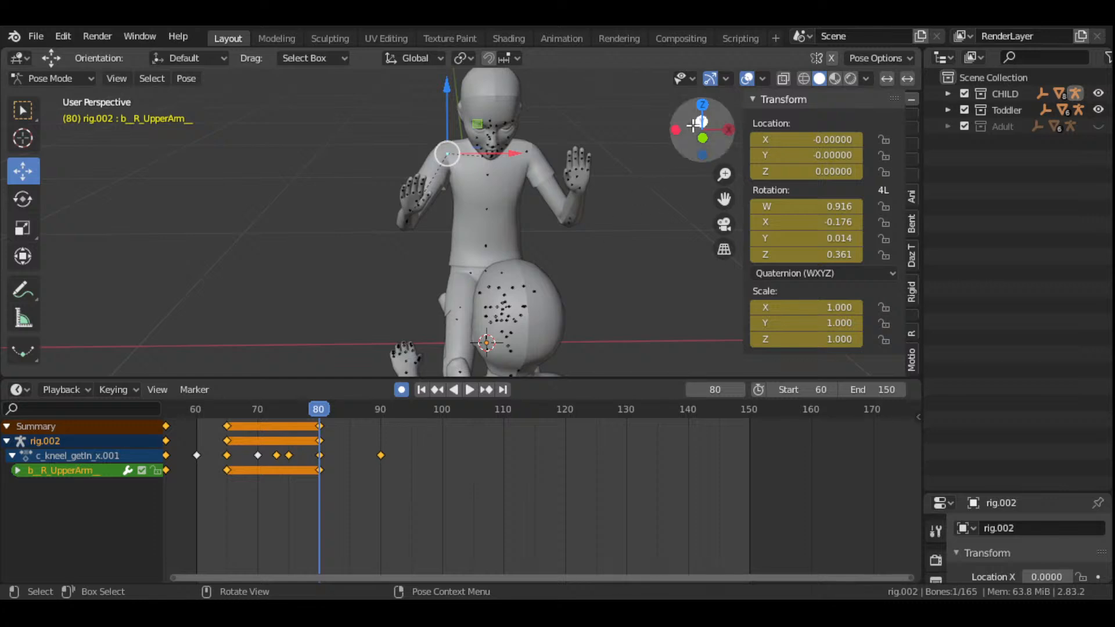
# - Select the child's b__L_UpperArm__ bone, review its motion from frame 80, and rotate it at frame 90 so the raised hand lowers slightly
pyautogui.moveTo(703, 129); pyautogui.dragTo(575, 137)
pyautogui.click(542, 162)
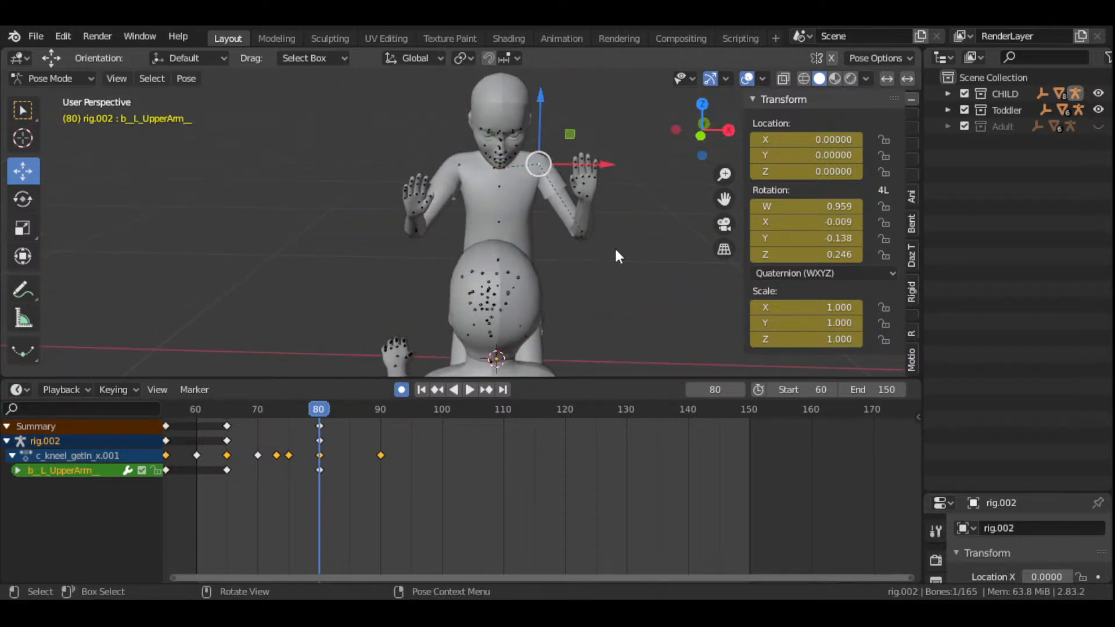
pyautogui.press('space')
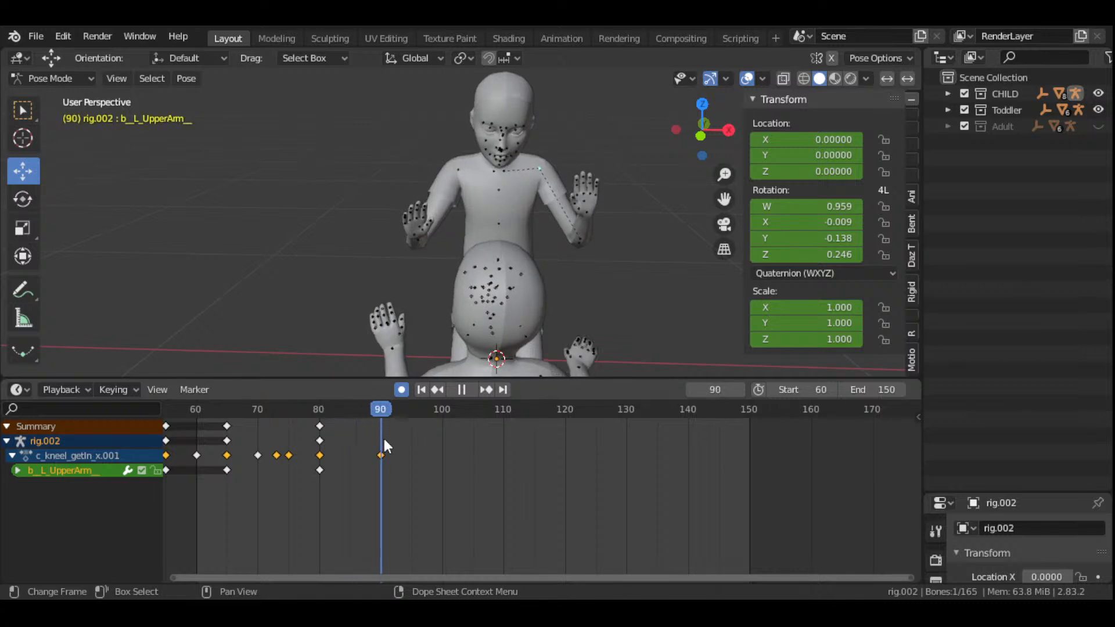
pyautogui.press('space')
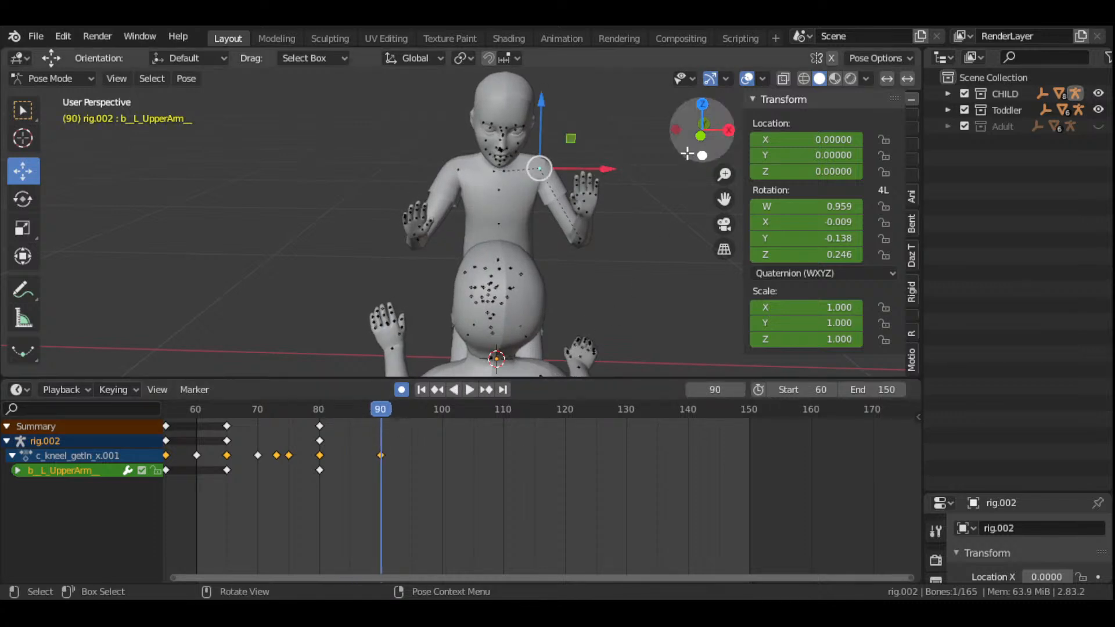
pyautogui.moveTo(702, 131); pyautogui.dragTo(668, 135)
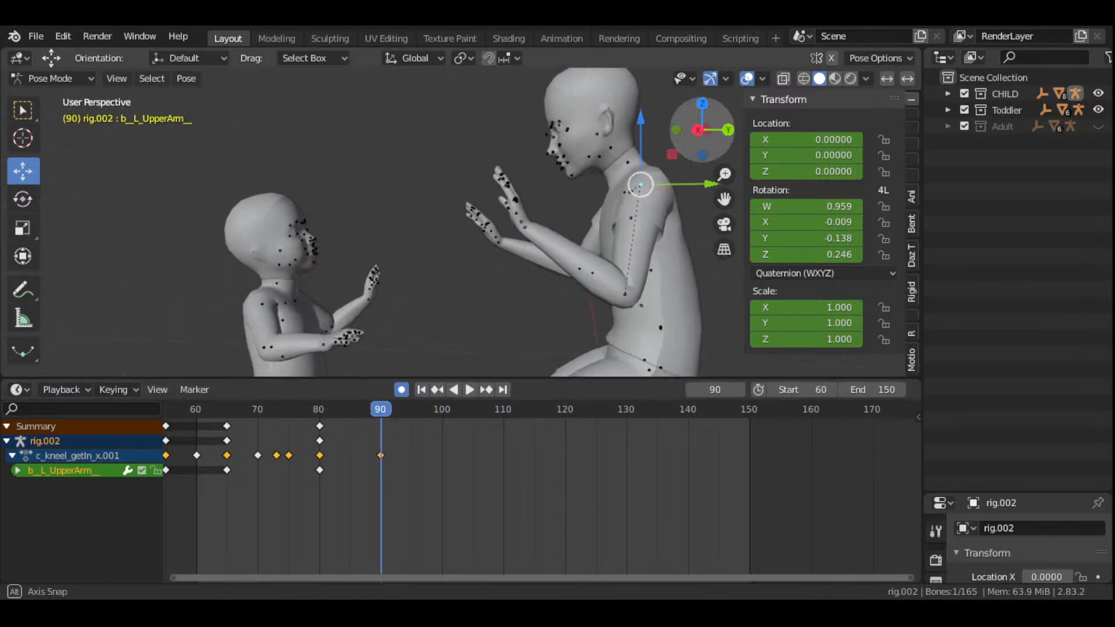
pyautogui.press('r')
pyautogui.click(696, 225)
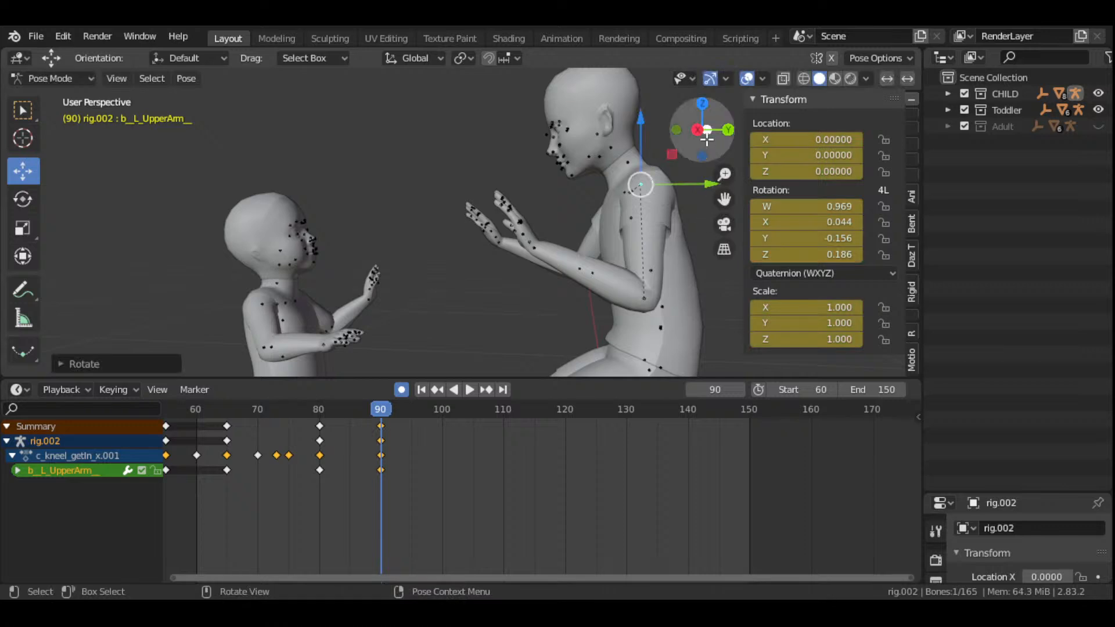
# - Select the child's b__R_UpperArm__ bone and rotate it at frame 90 from a side view so the hand lowers slightly
pyautogui.moveTo(707, 139); pyautogui.dragTo(406, 181)
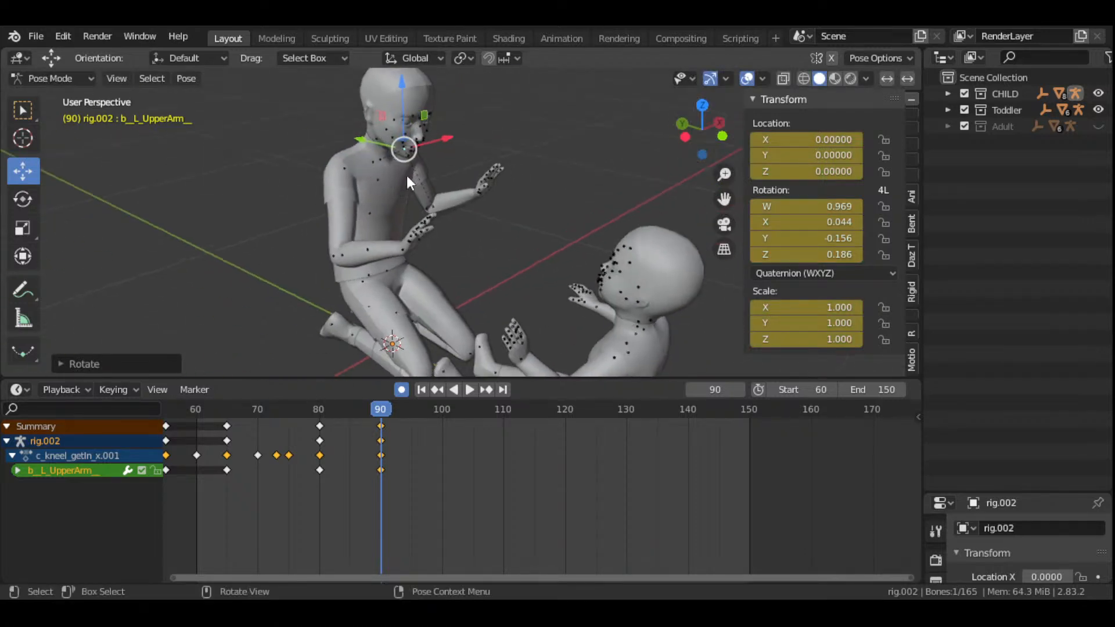
pyautogui.click(346, 167)
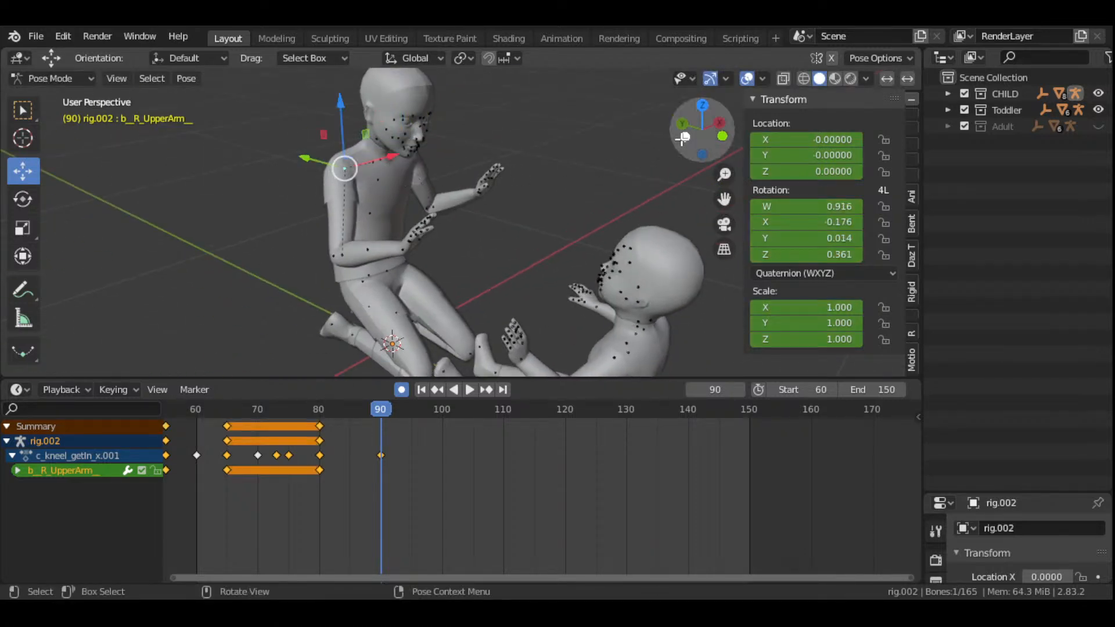
pyautogui.moveTo(703, 130); pyautogui.dragTo(627, 182)
pyautogui.press('r')
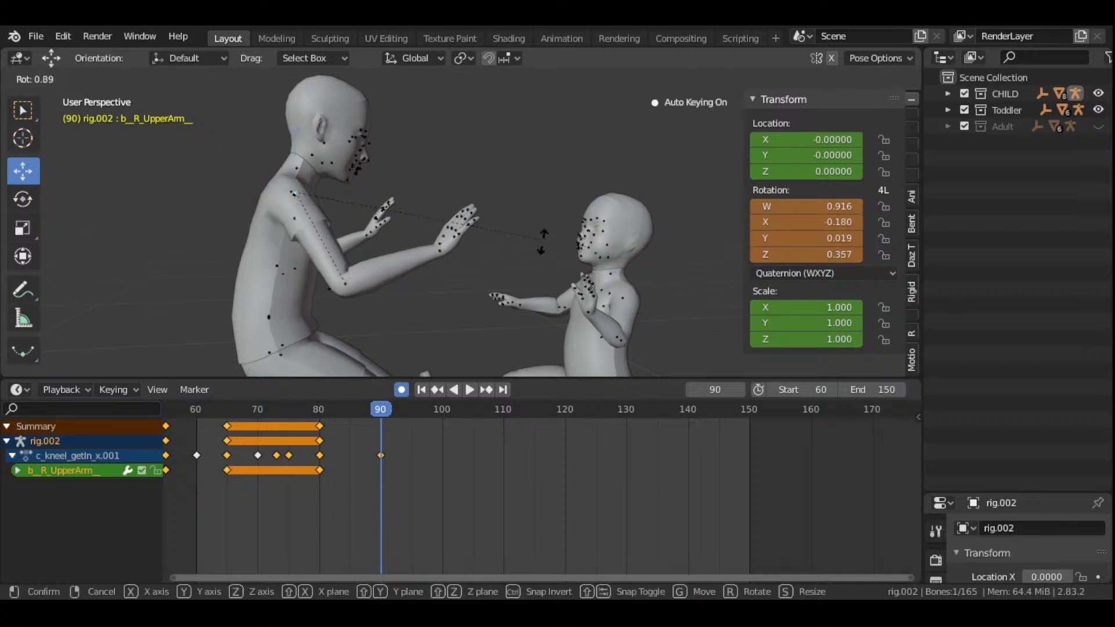
pyautogui.click(511, 258)
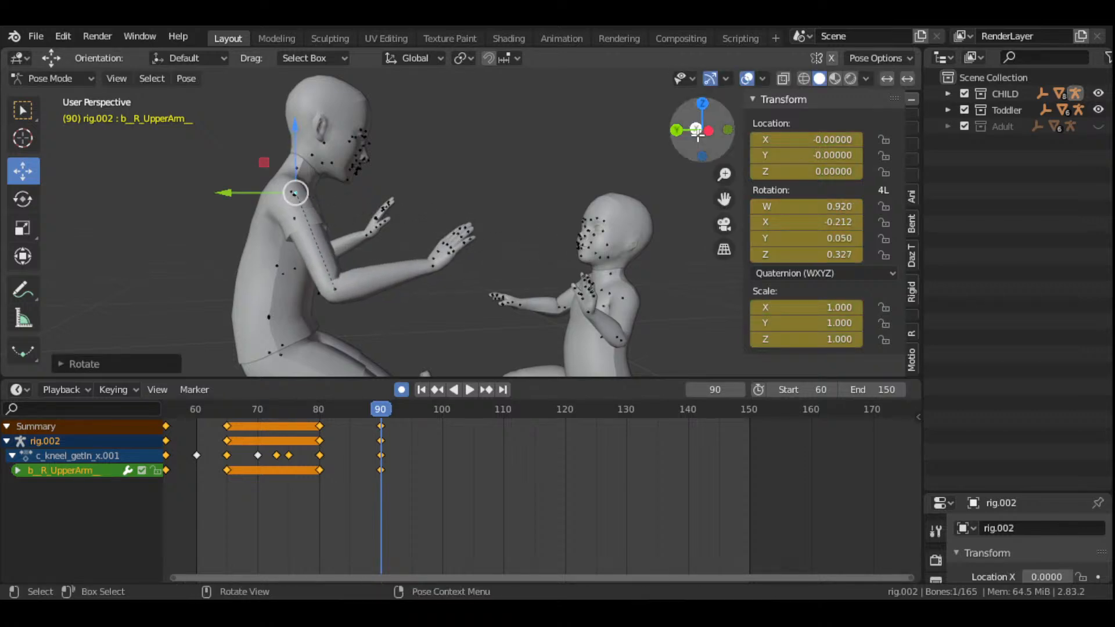
# - Review the arm motion from behind the toddler, playing from frame 60 and again from frame 90 to 100
pyautogui.moveTo(703, 130); pyautogui.dragTo(575, 250)
pyautogui.click(421, 389)
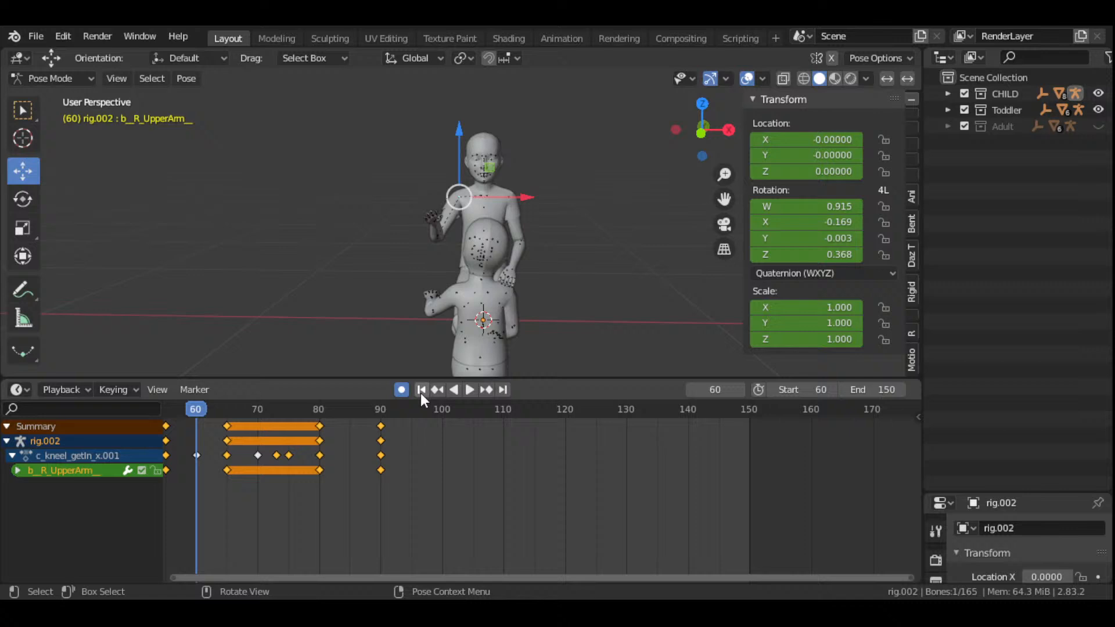
pyautogui.click(470, 389)
pyautogui.click(470, 390)
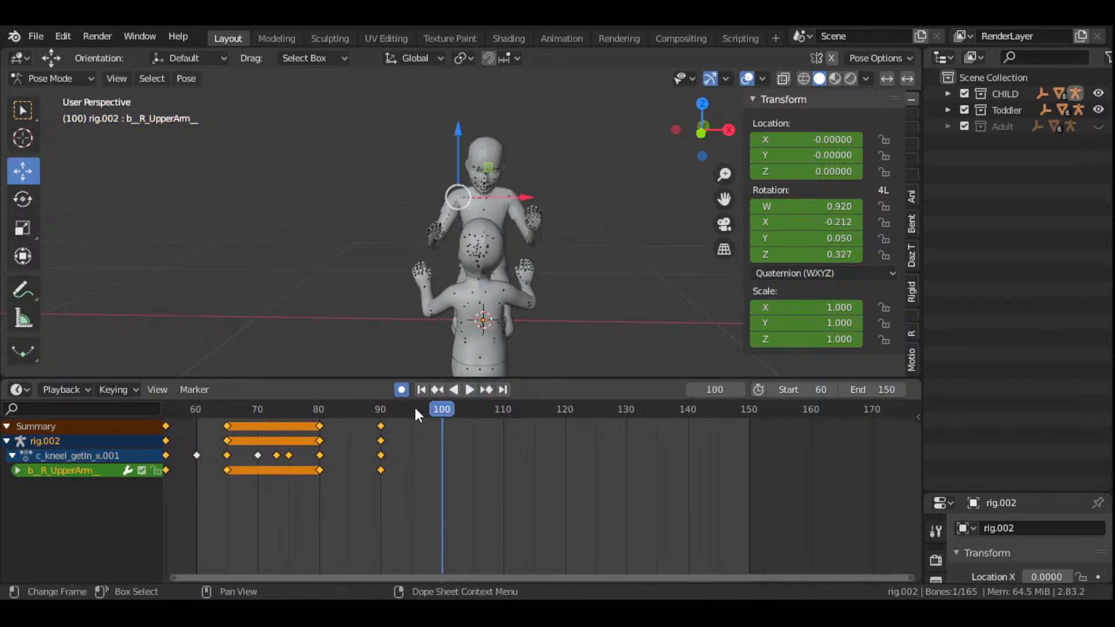
pyautogui.click(379, 411)
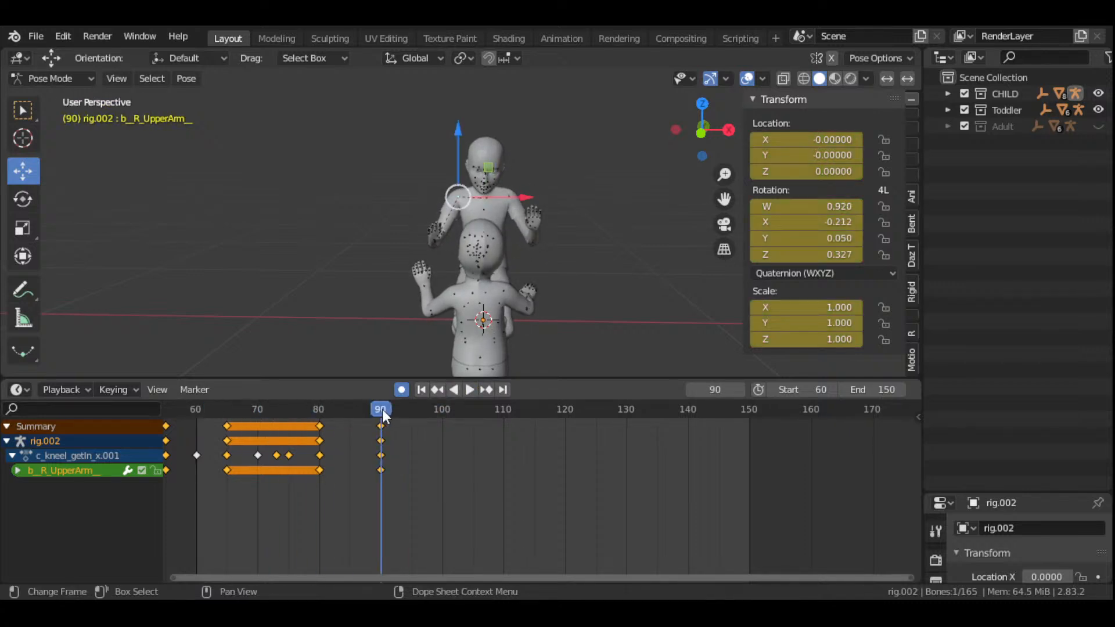
pyautogui.press('space')
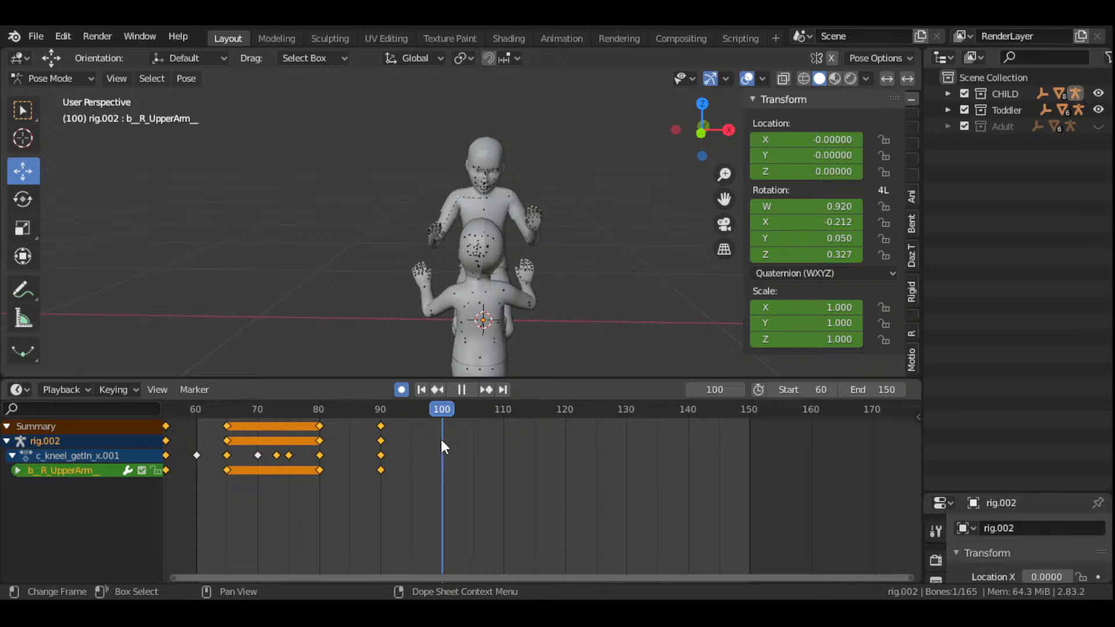
pyautogui.press('space')
# - Replay frames 60 to 100 from a side angle and examine the child's arms and hands up close at frame 100
pyautogui.moveTo(704, 129); pyautogui.dragTo(712, 134)
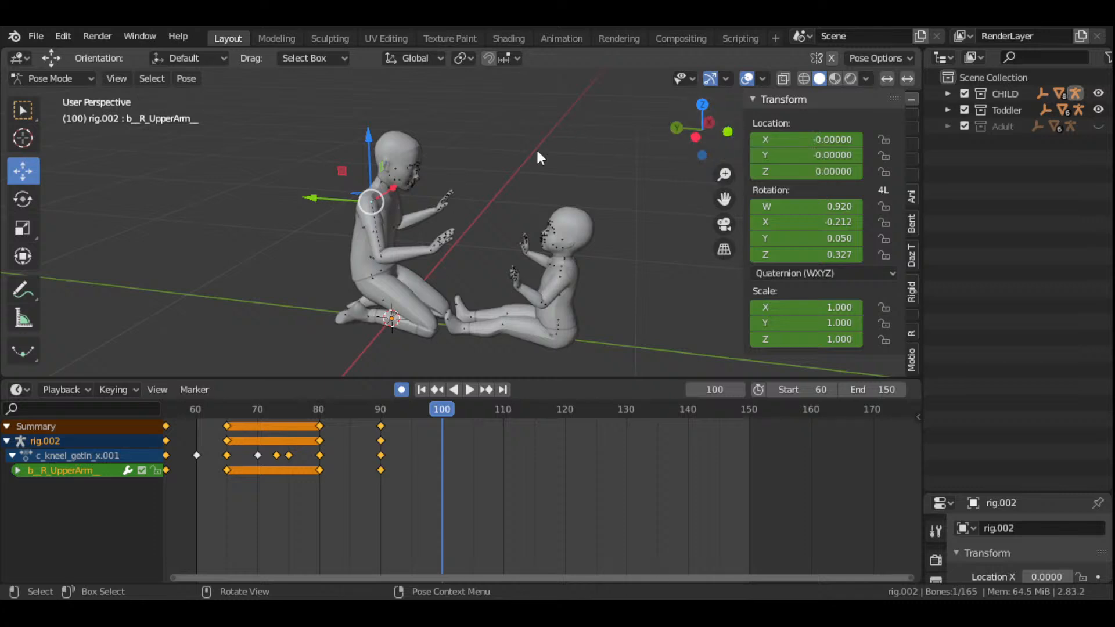
pyautogui.click(198, 410)
pyautogui.press('space')
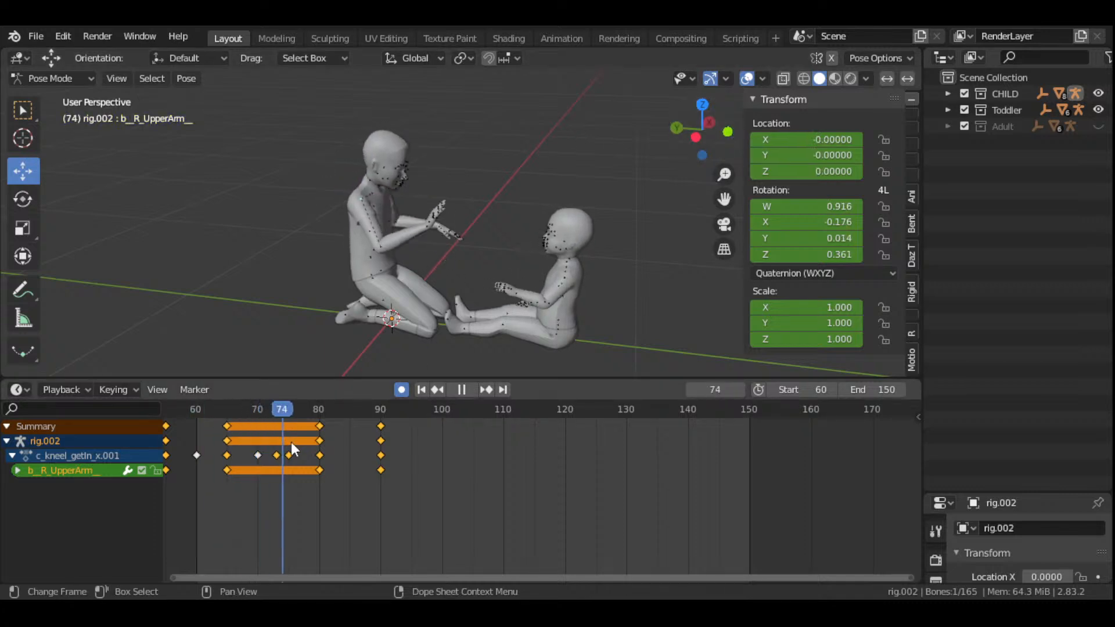
pyautogui.moveTo(417, 491); pyautogui.dragTo(441, 503)
pyautogui.scroll(3, 540, 247)
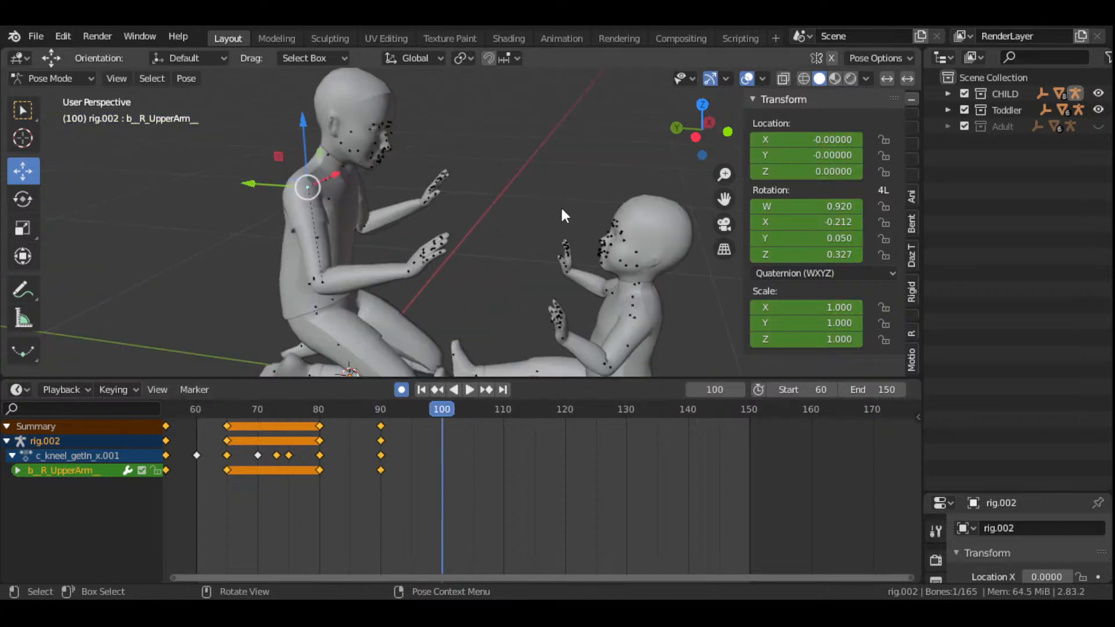
pyautogui.moveTo(694, 139); pyautogui.dragTo(590, 202)
pyautogui.scroll(2, 569, 227)
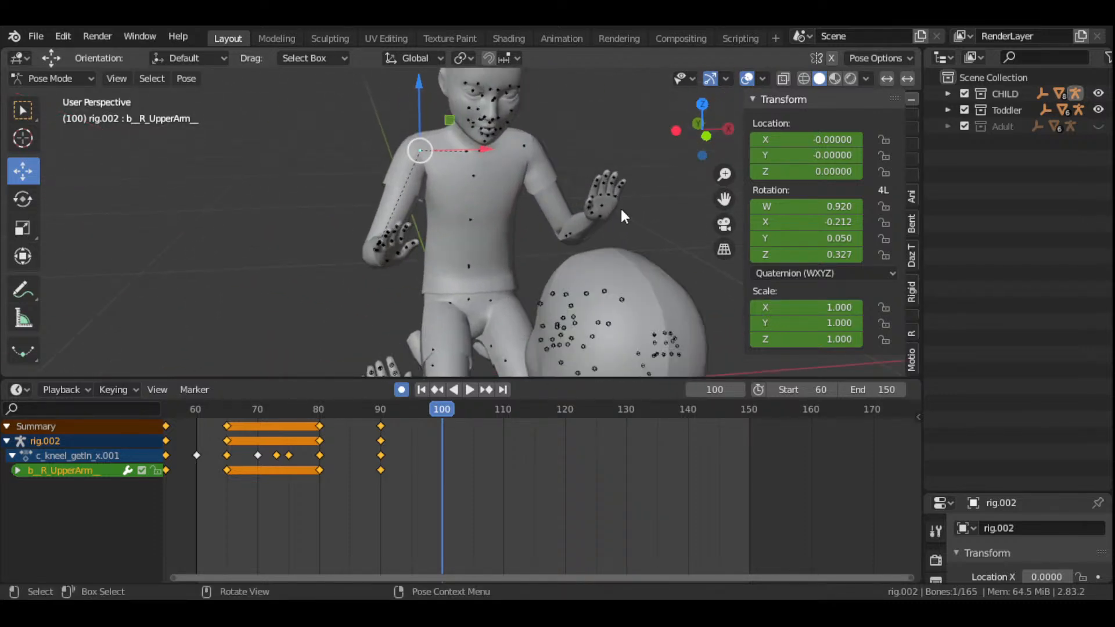
# - Rotate the child's b__R_UpperArm__ bone at frame 100 so the arm swings inward toward the torso
pyautogui.scroll(-2, 621, 209)
pyautogui.moveTo(704, 140); pyautogui.dragTo(642, 223)
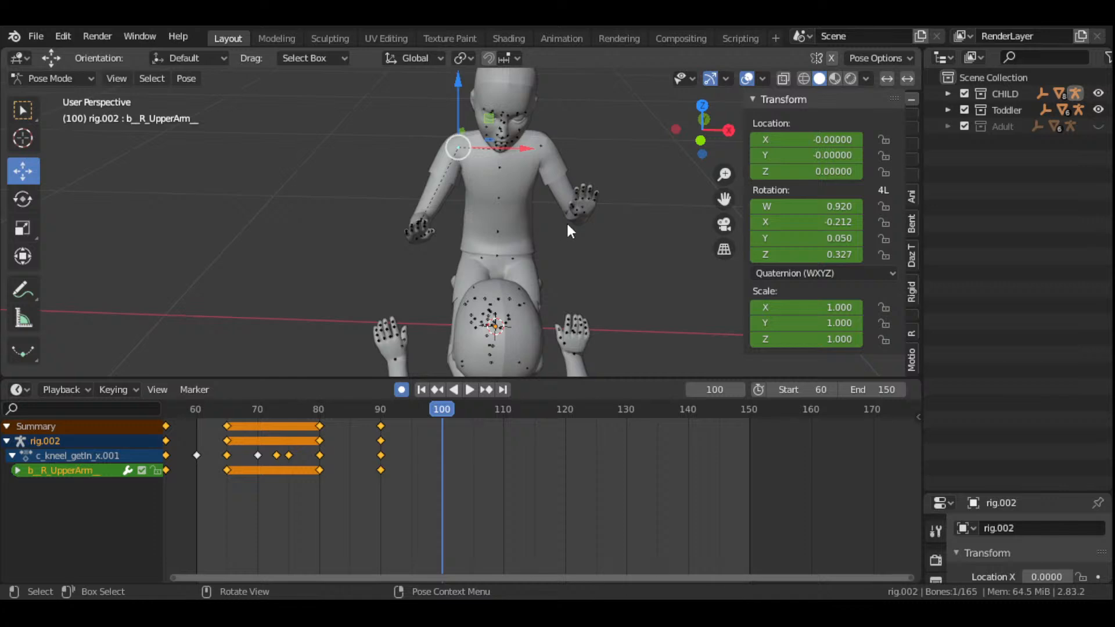
pyautogui.press('r')
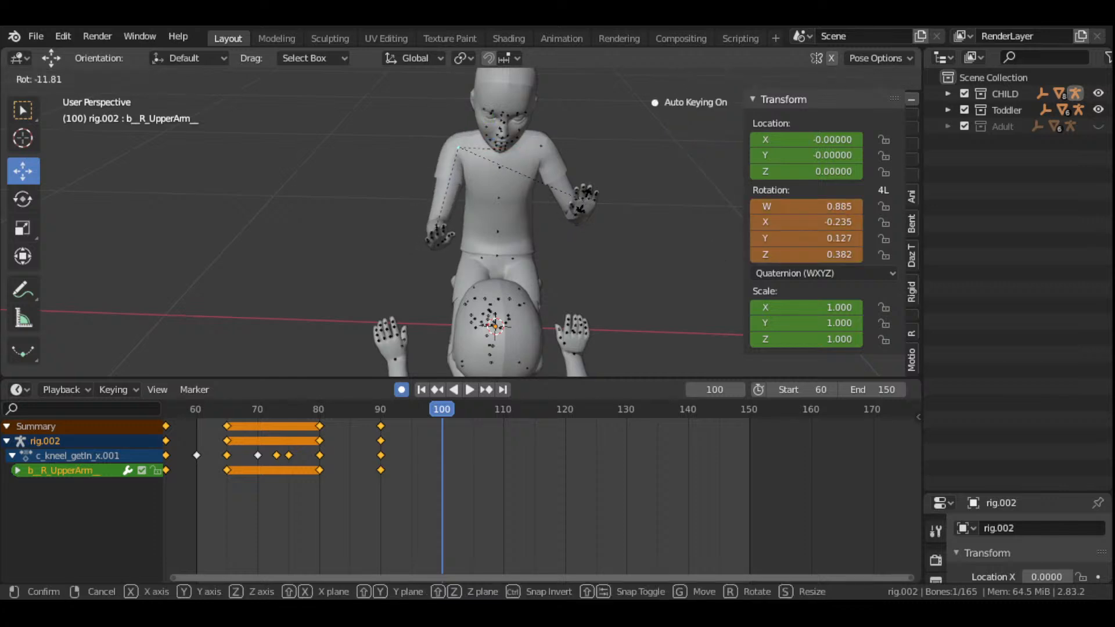
pyautogui.click(590, 204)
# - Rotate the child's b__R_Clavicle__ and b__L_Clavicle__ bones slightly at frame 100
pyautogui.moveTo(700, 123); pyautogui.dragTo(699, 136)
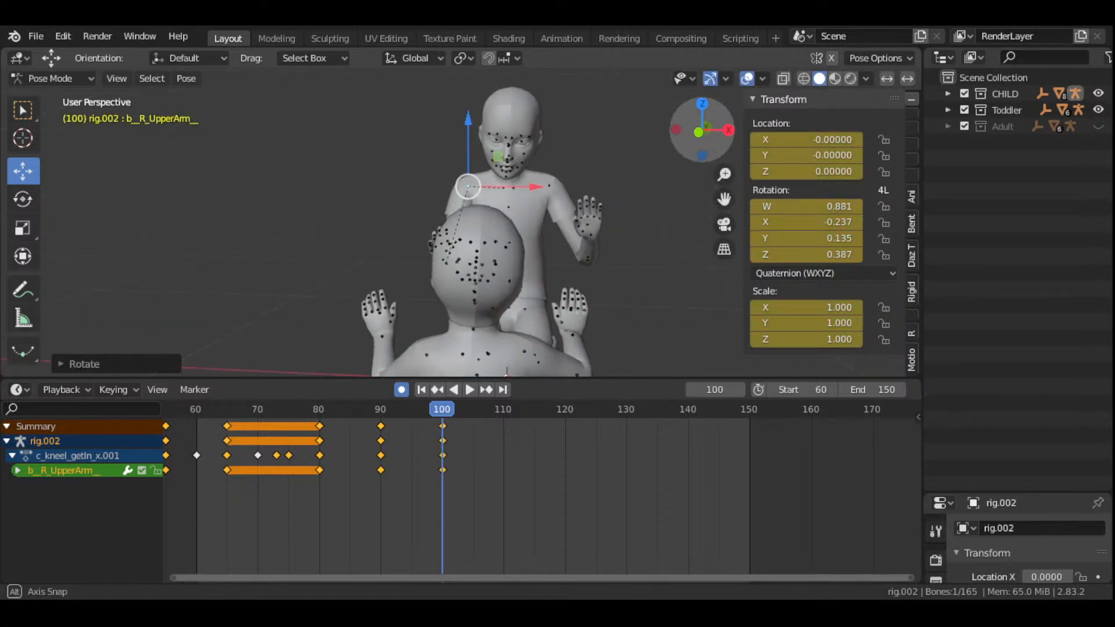
pyautogui.click(503, 186)
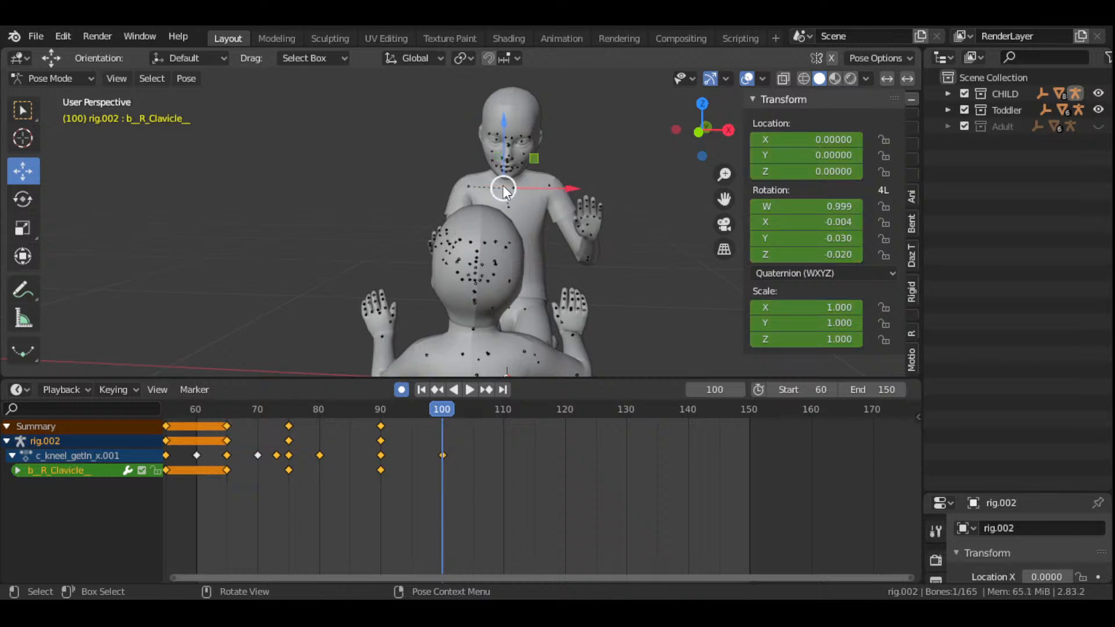
pyautogui.press('r')
pyautogui.click(635, 207)
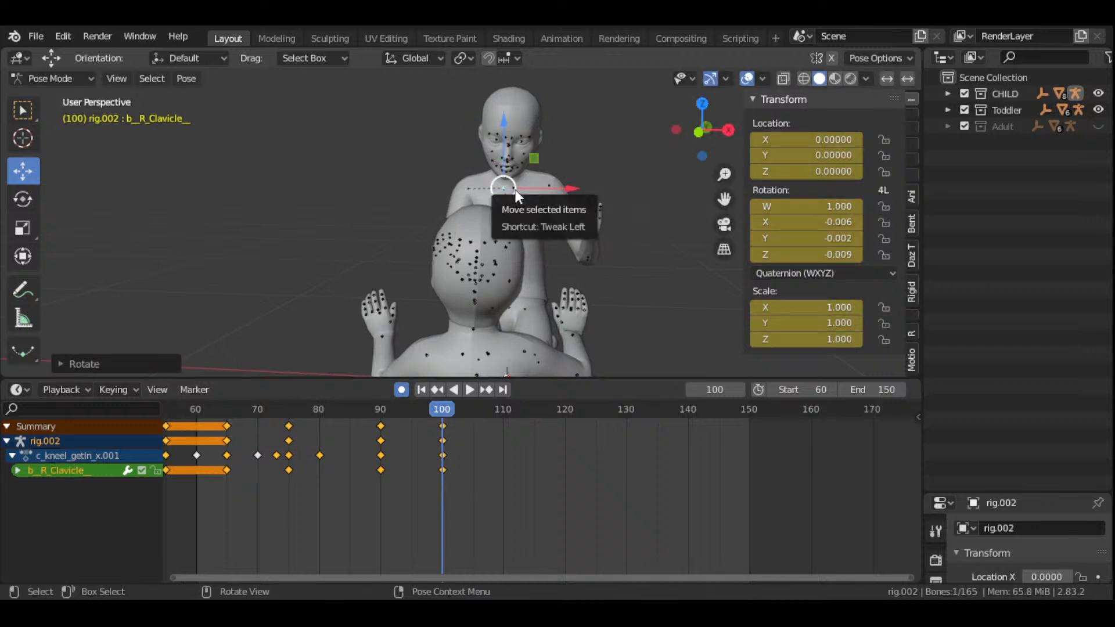
pyautogui.click(514, 190)
pyautogui.press('r')
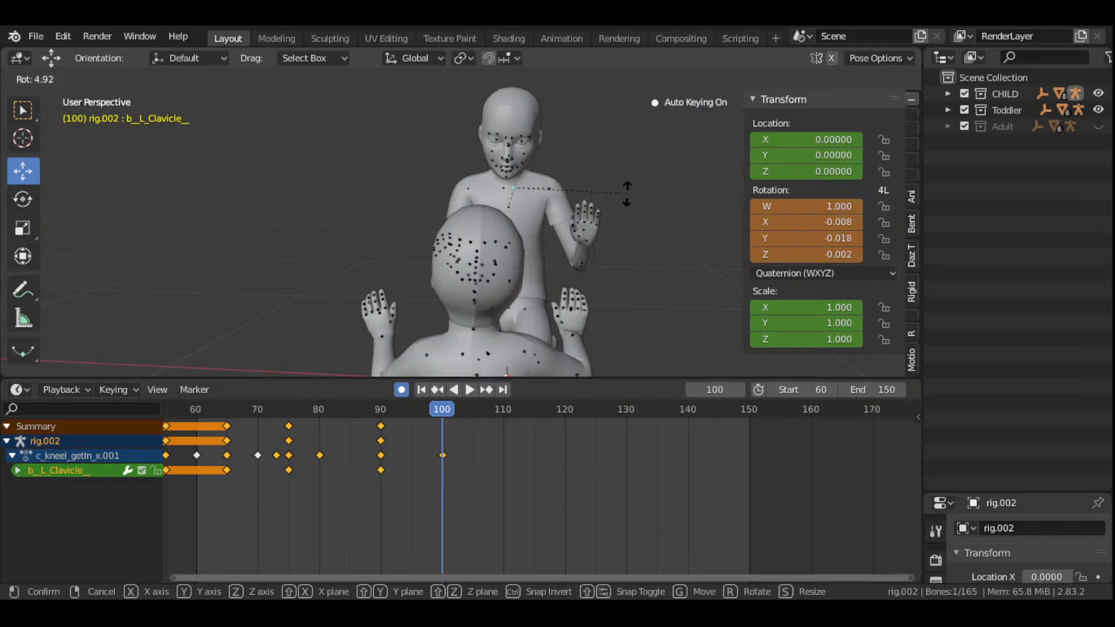
pyautogui.click(557, 191)
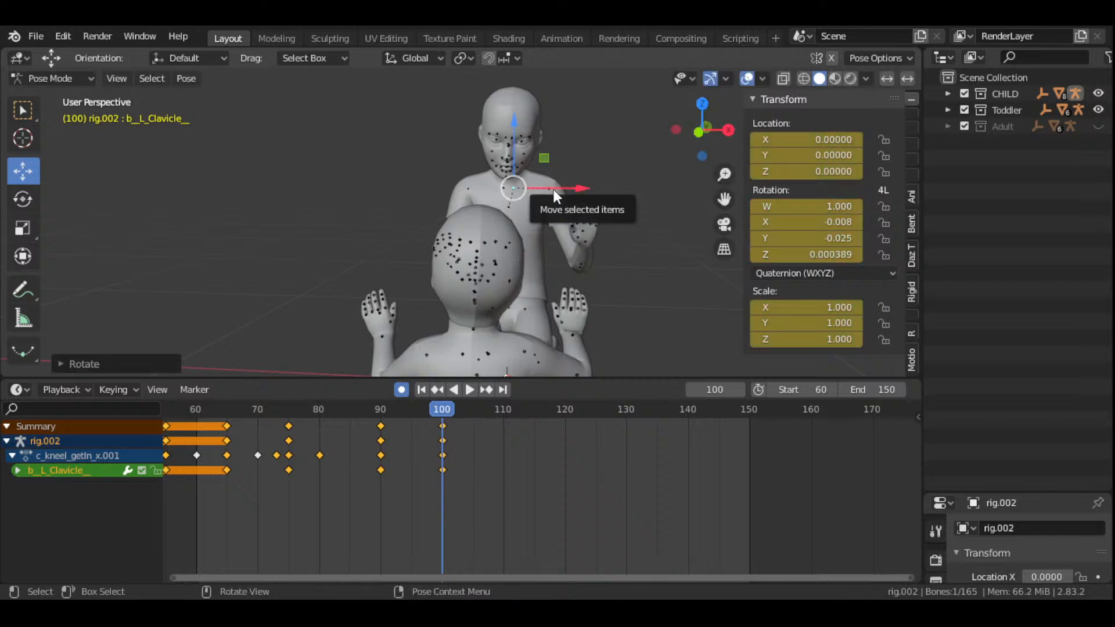
# - Rotate the child's b__L_UpperArm__ bone at frame 100 so the arm swings in closer to the torso
pyautogui.click(555, 190)
pyautogui.press('r')
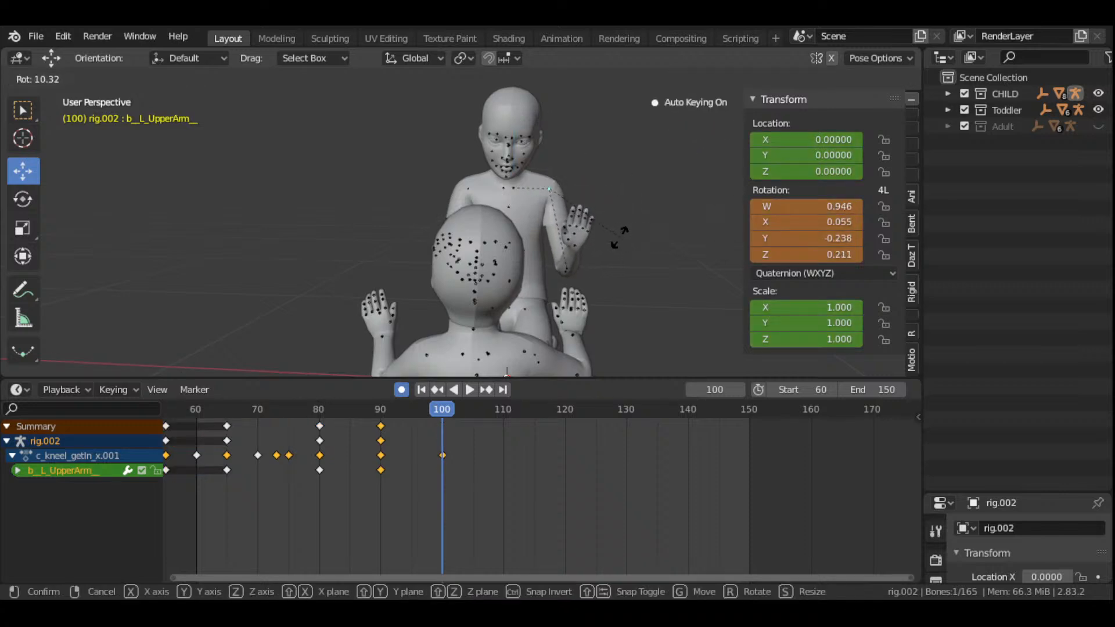
pyautogui.click(620, 235)
# - Select the child's b__L_Forearm__ bone and insert a LocRotScale keyframe for it at frame 90
pyautogui.moveTo(620, 235); pyautogui.dragTo(598, 161, button='middle')
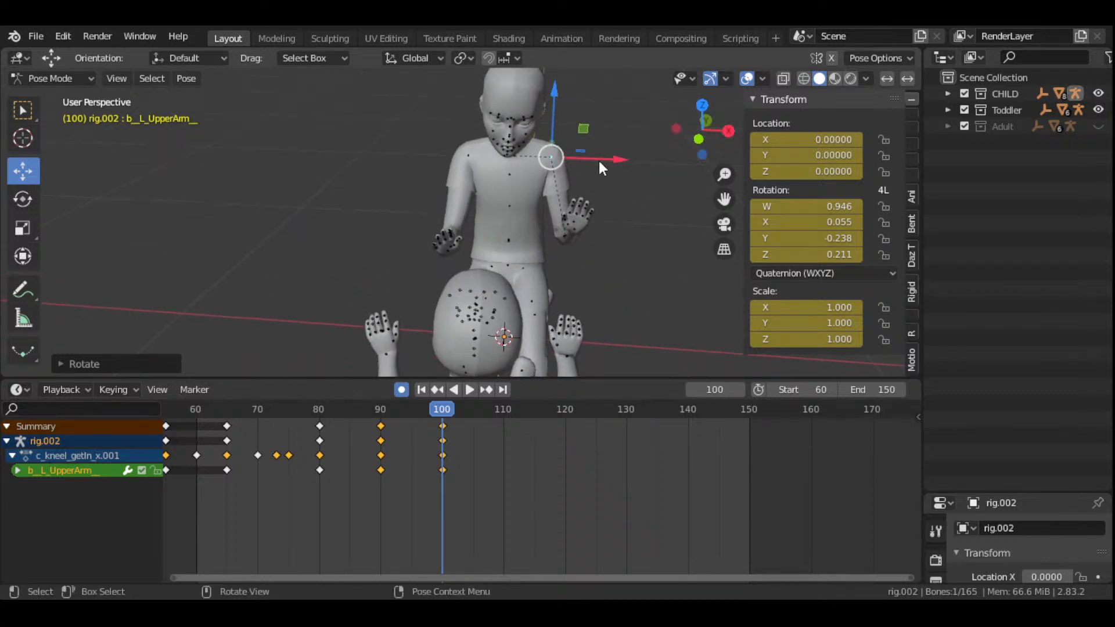
pyautogui.scroll(2, 584, 205)
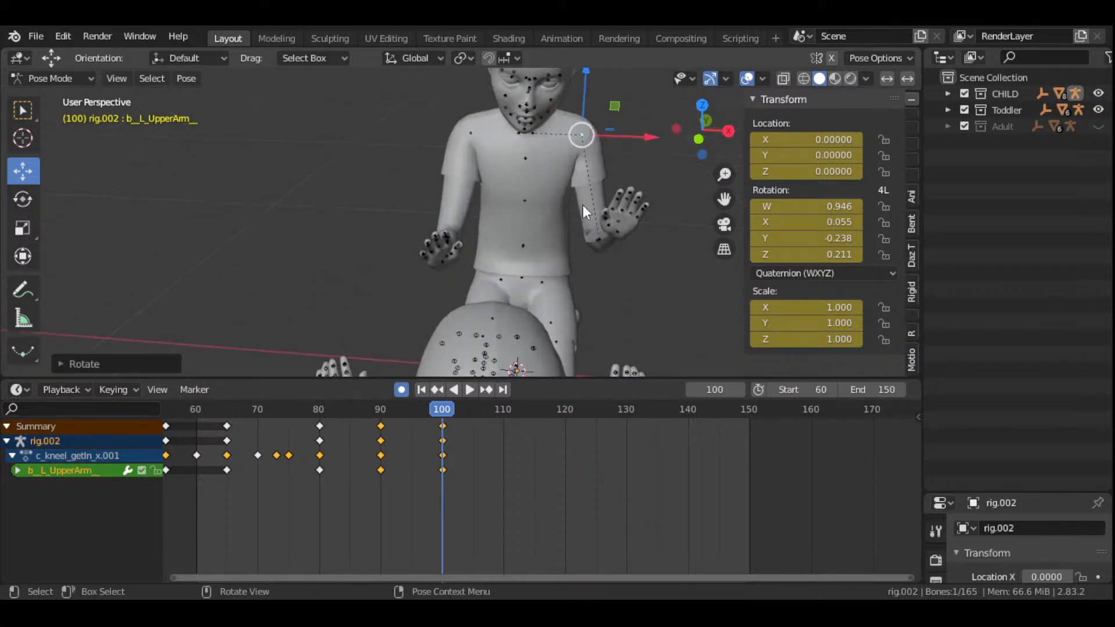
pyautogui.click(598, 241)
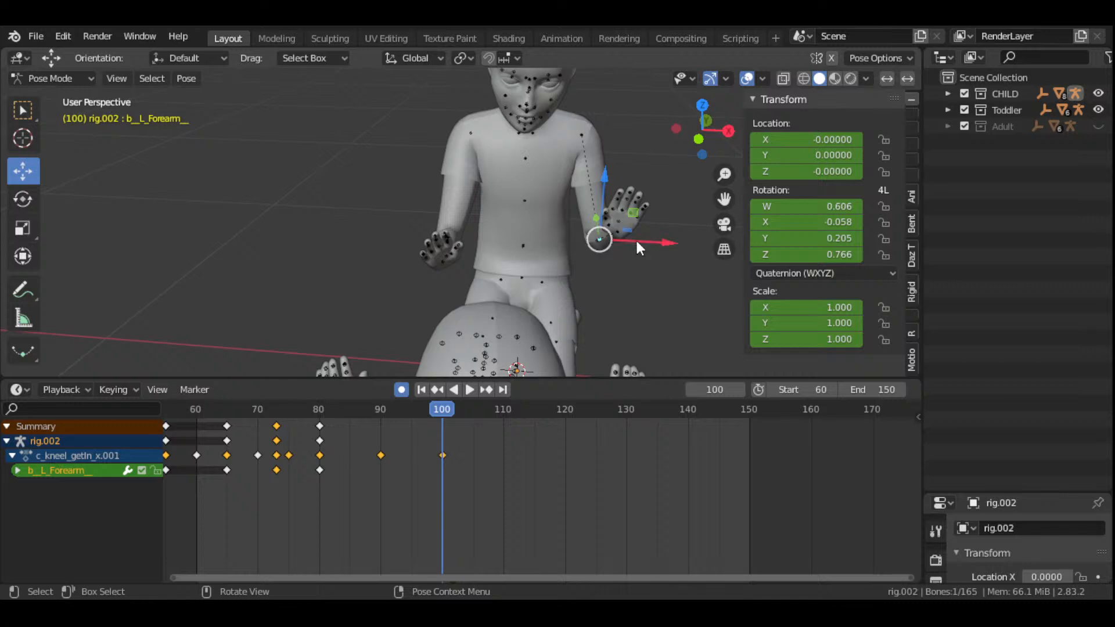
pyautogui.moveTo(700, 139); pyautogui.dragTo(768, 201)
pyautogui.click(380, 416)
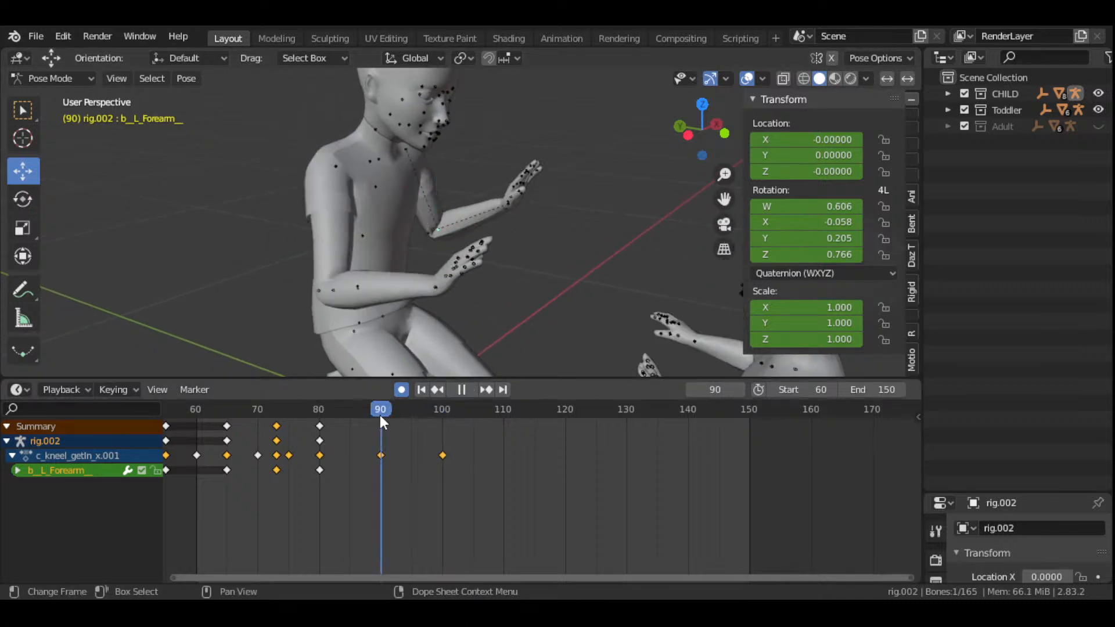
pyautogui.press('i')
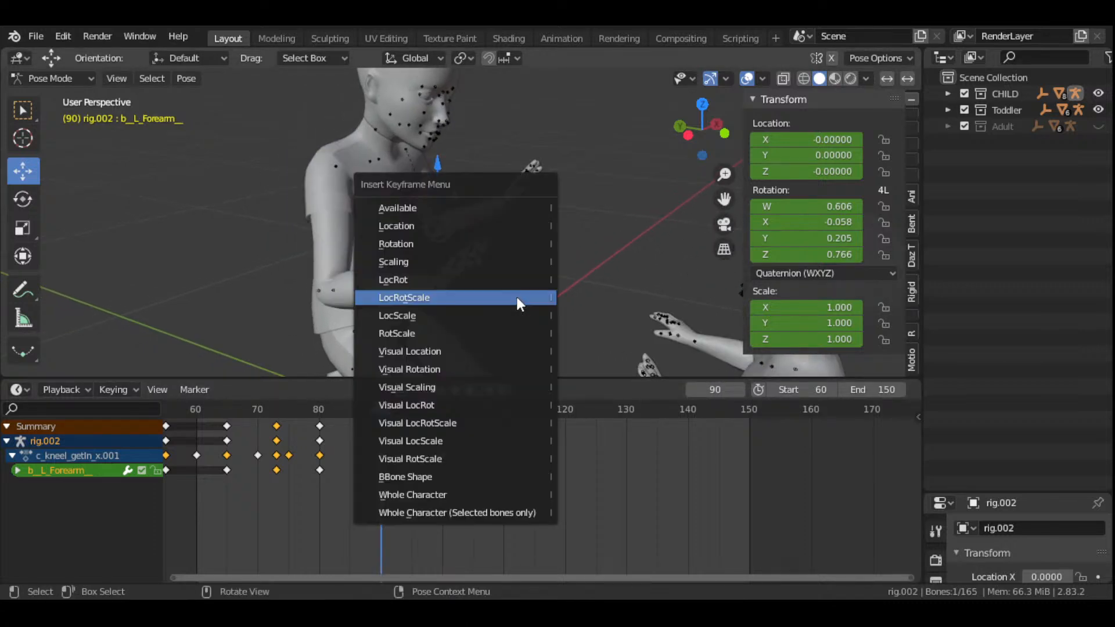
pyautogui.click(516, 295)
# - Rotate the b__L_Forearm__ bone at frame 100, combining trackball and plain rotations, to bring the raised hand in front of the chest
pyautogui.moveTo(384, 409); pyautogui.dragTo(441, 431)
pyautogui.moveTo(695, 145); pyautogui.dragTo(700, 161)
pyautogui.moveTo(724, 199); pyautogui.dragTo(700, 197)
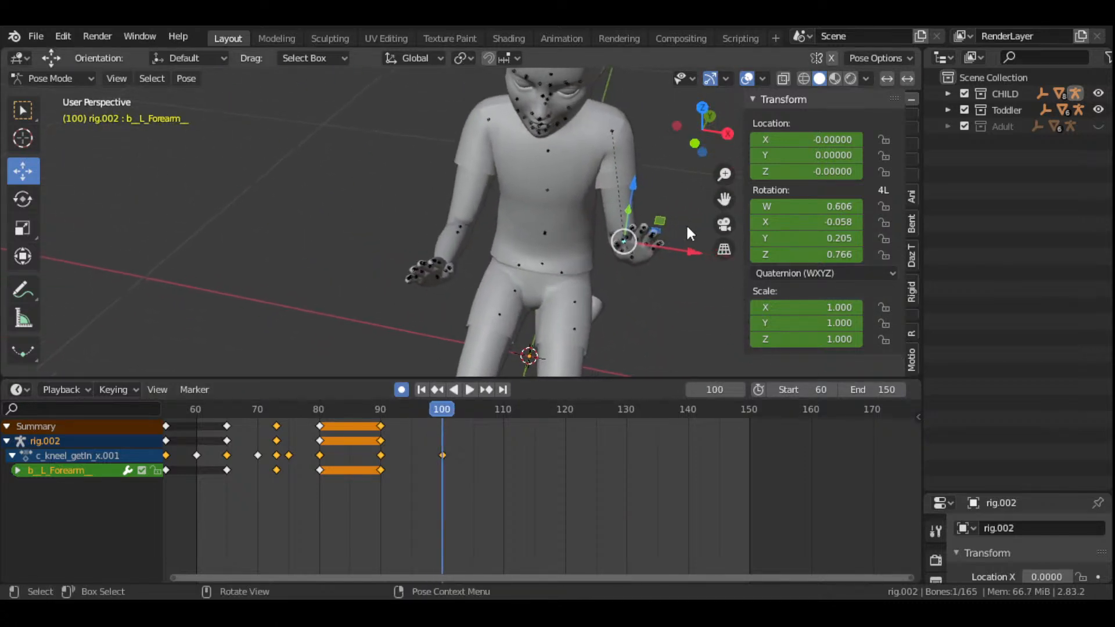
pyautogui.press('r')
pyautogui.press('r')
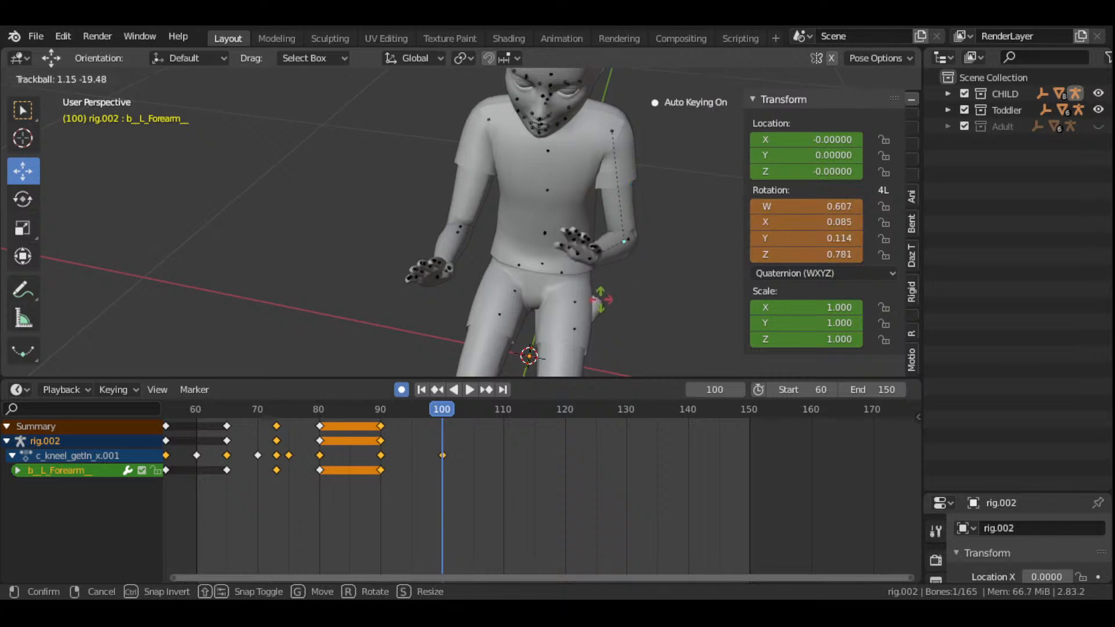
pyautogui.click(671, 266)
pyautogui.press('r')
pyautogui.click(666, 304)
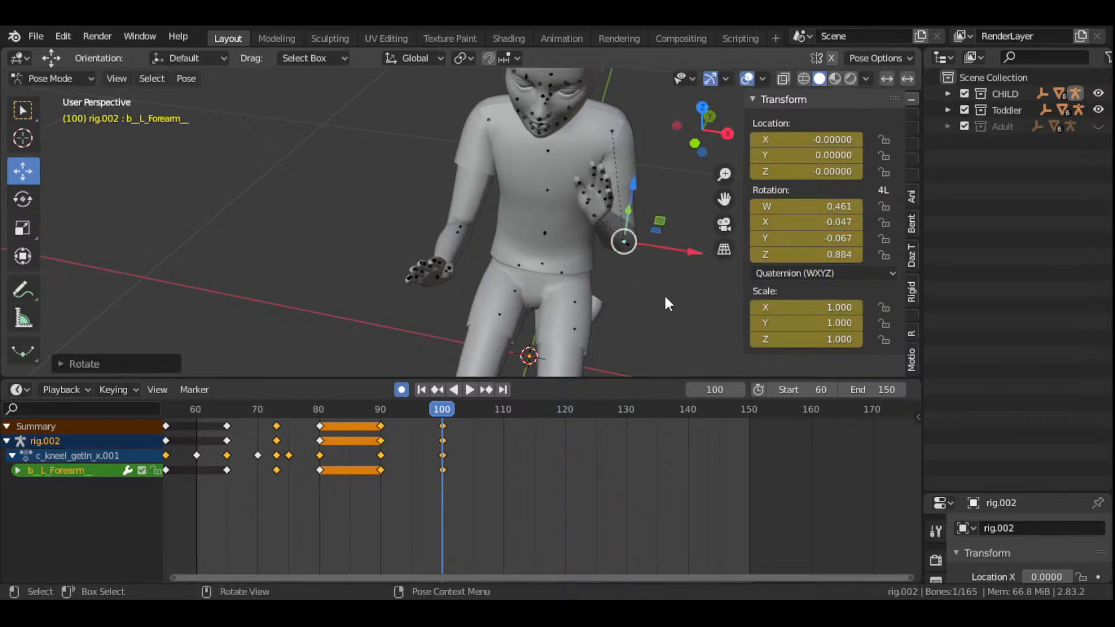
pyautogui.moveTo(703, 131); pyautogui.dragTo(661, 222)
pyautogui.press('r')
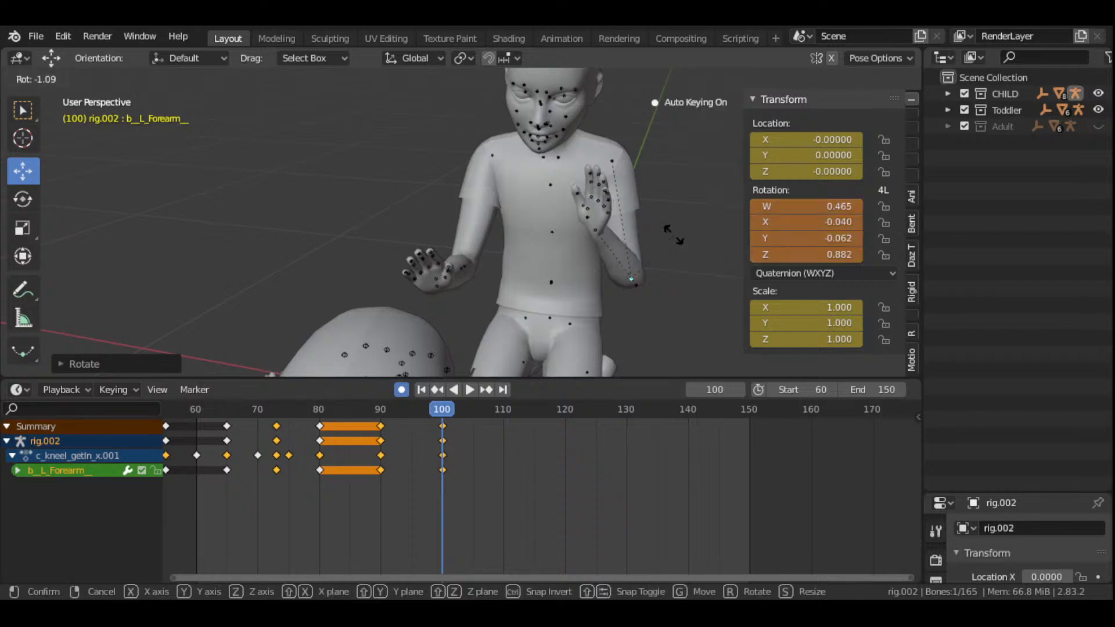
pyautogui.press('r')
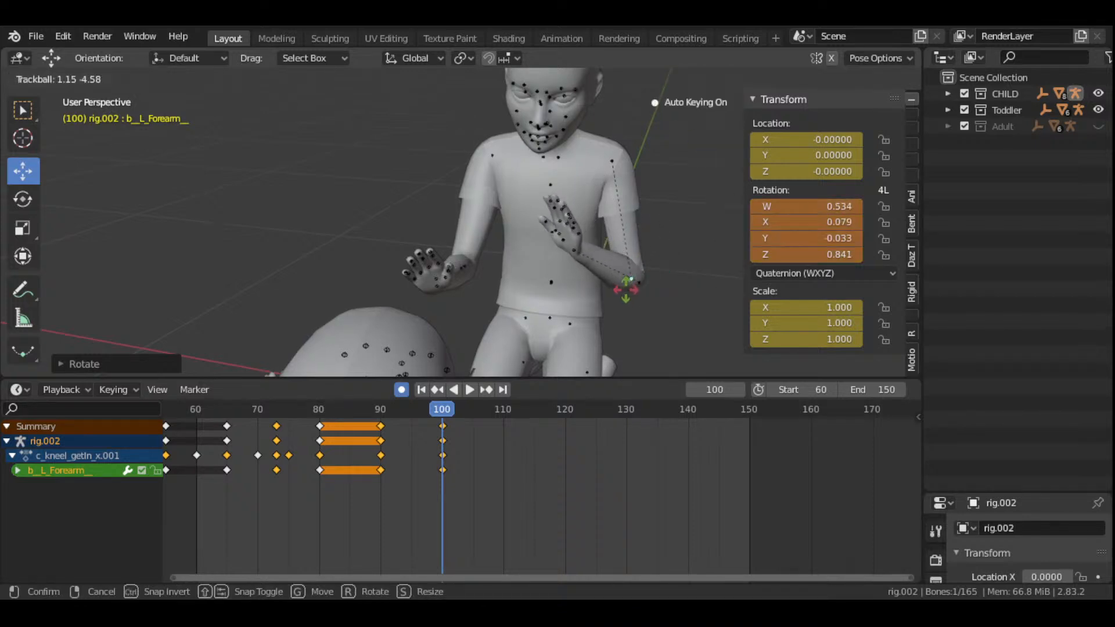
pyautogui.click(587, 256)
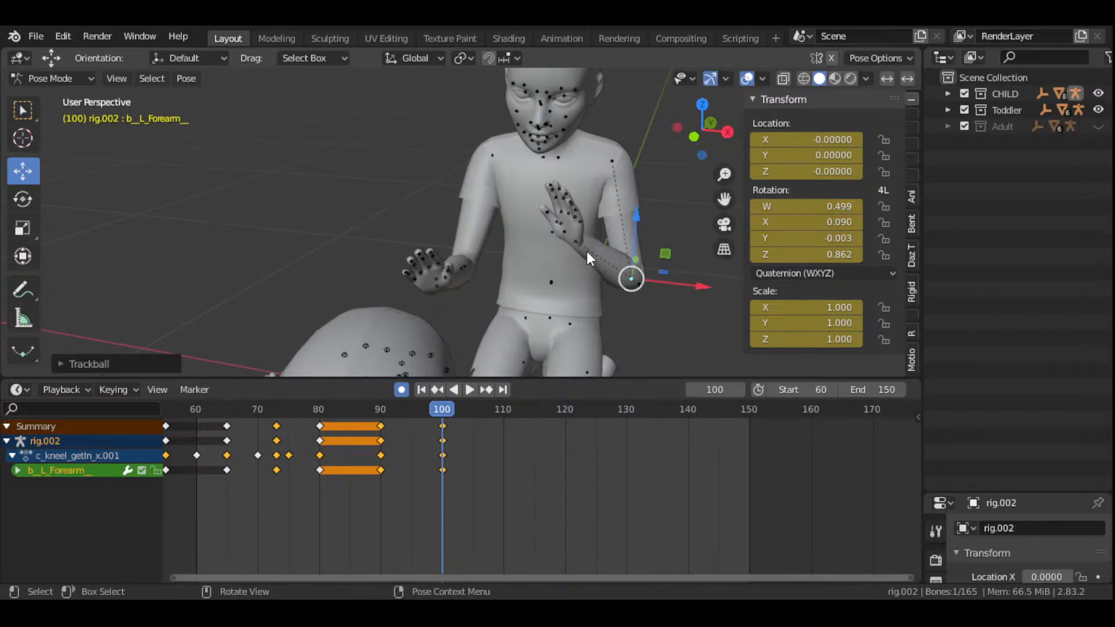
# - Keyframe the child's b__R_Forearm__ bone at frame 90 and trackball-rotate it at frame 100 so the hand rises in front of the chest
pyautogui.click(467, 265)
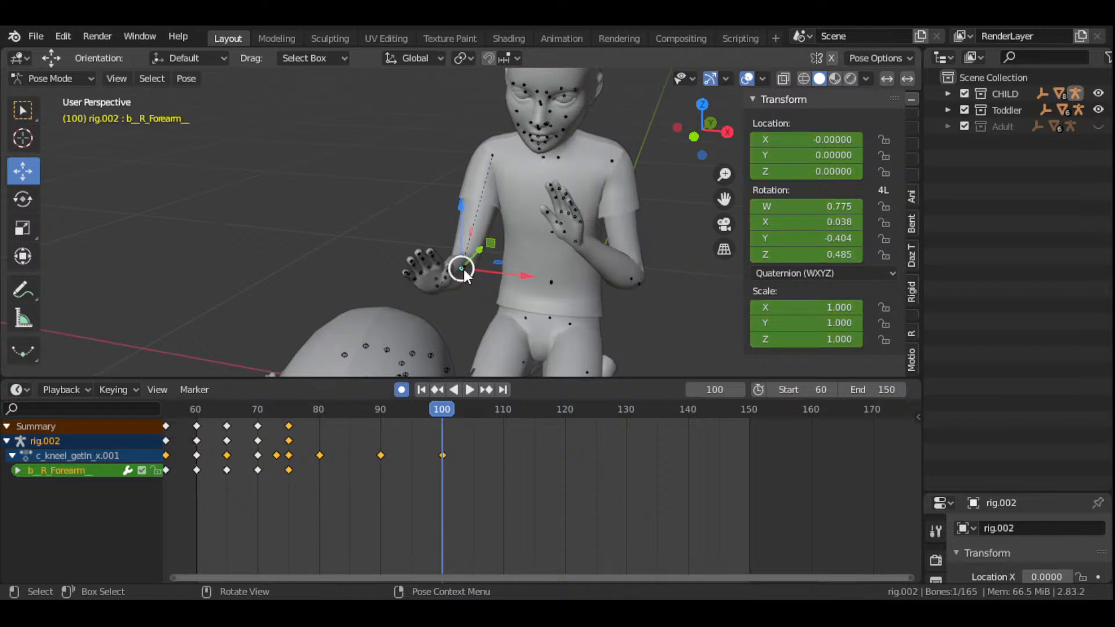
pyautogui.click(381, 410)
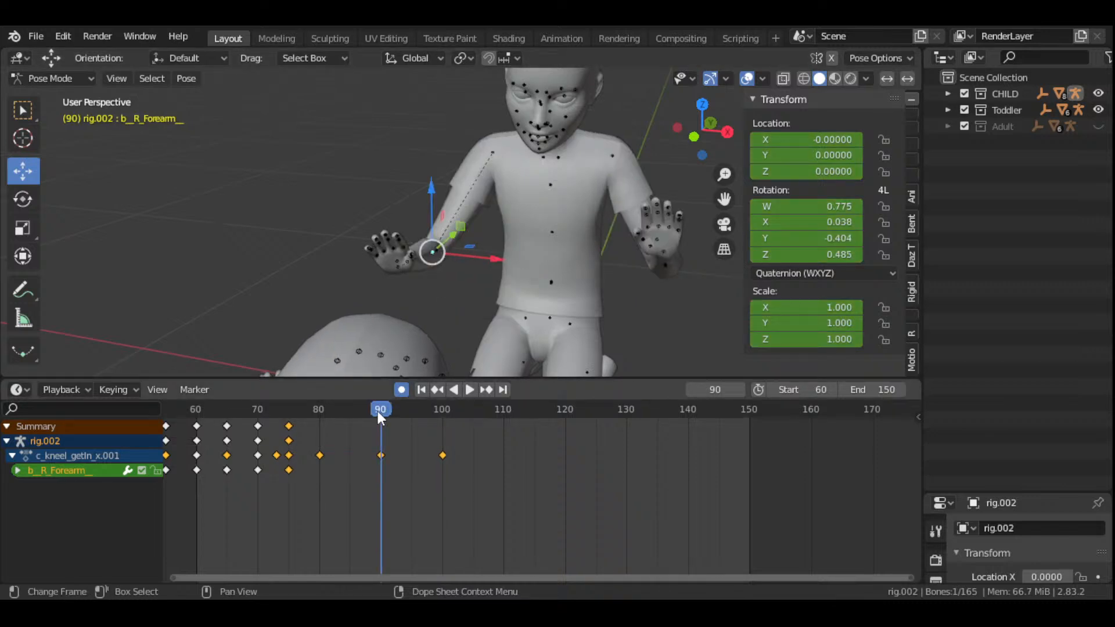
pyautogui.press('i')
pyautogui.click(338, 233)
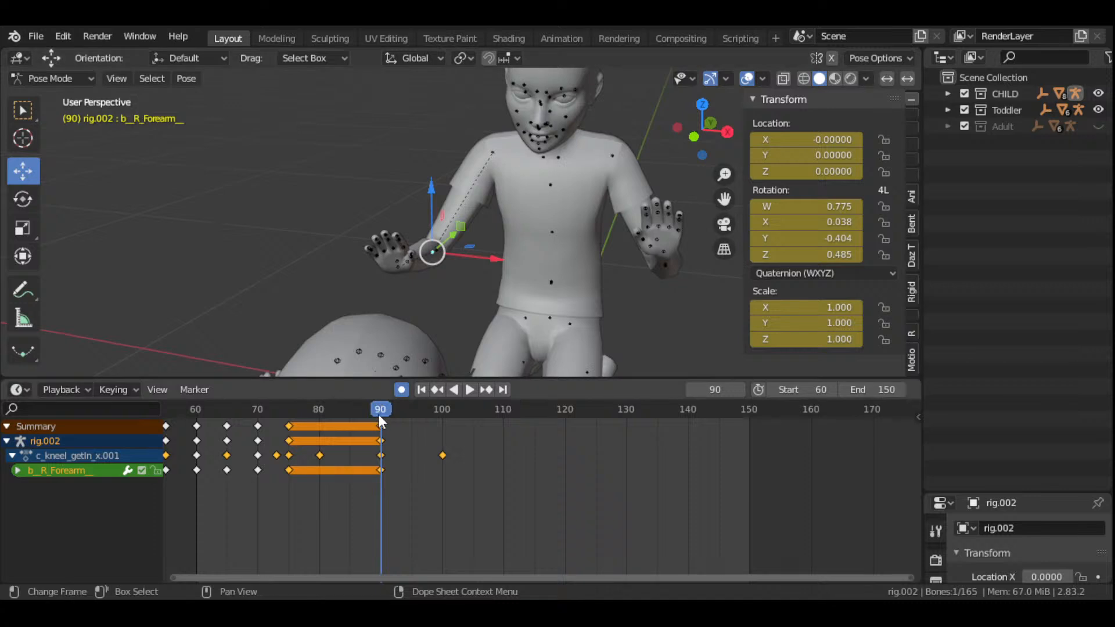
pyautogui.moveTo(380, 414); pyautogui.dragTo(441, 427)
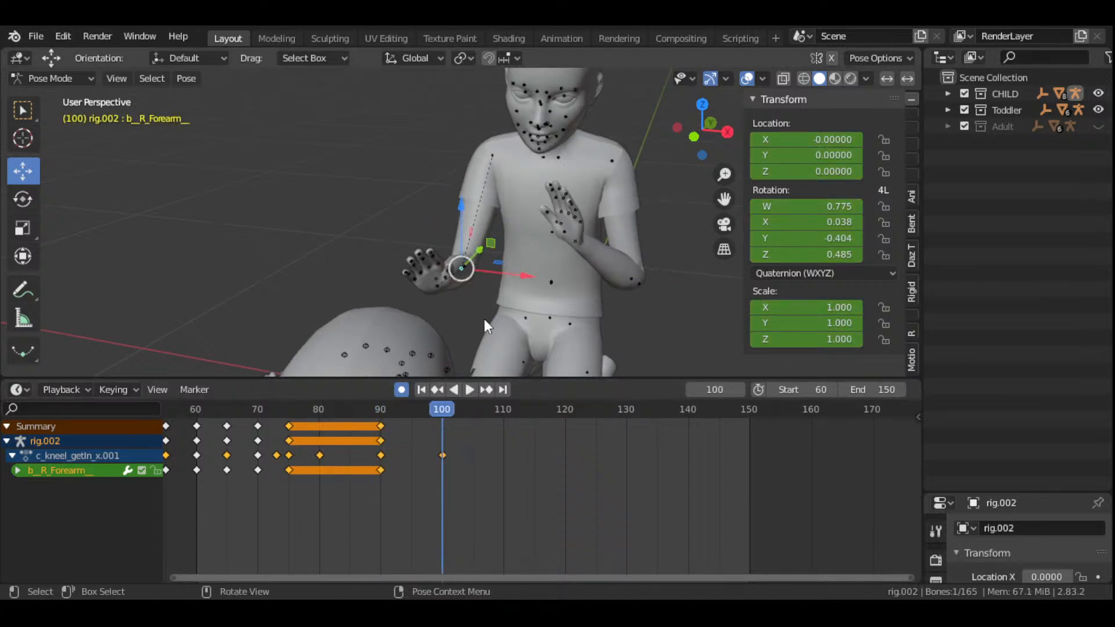
pyautogui.press('r')
pyautogui.press('r')
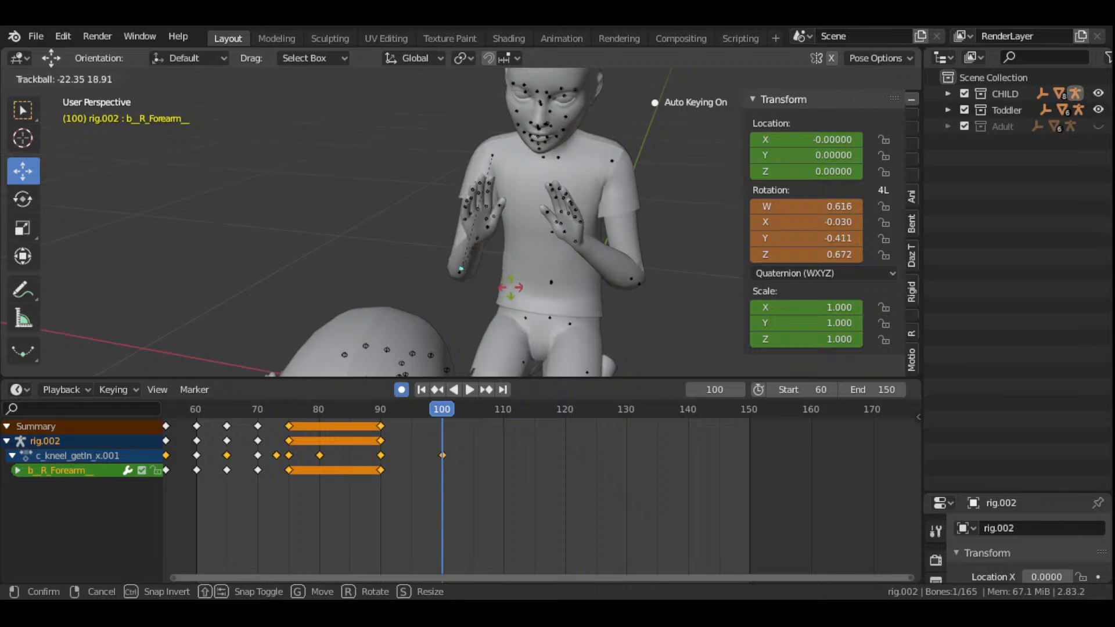
pyautogui.click(551, 259)
# - Select the child's b__R_Hand__ bone and insert a location, rotation and scale keyframe for it at frame 90
pyautogui.scroll(2, 563, 253)
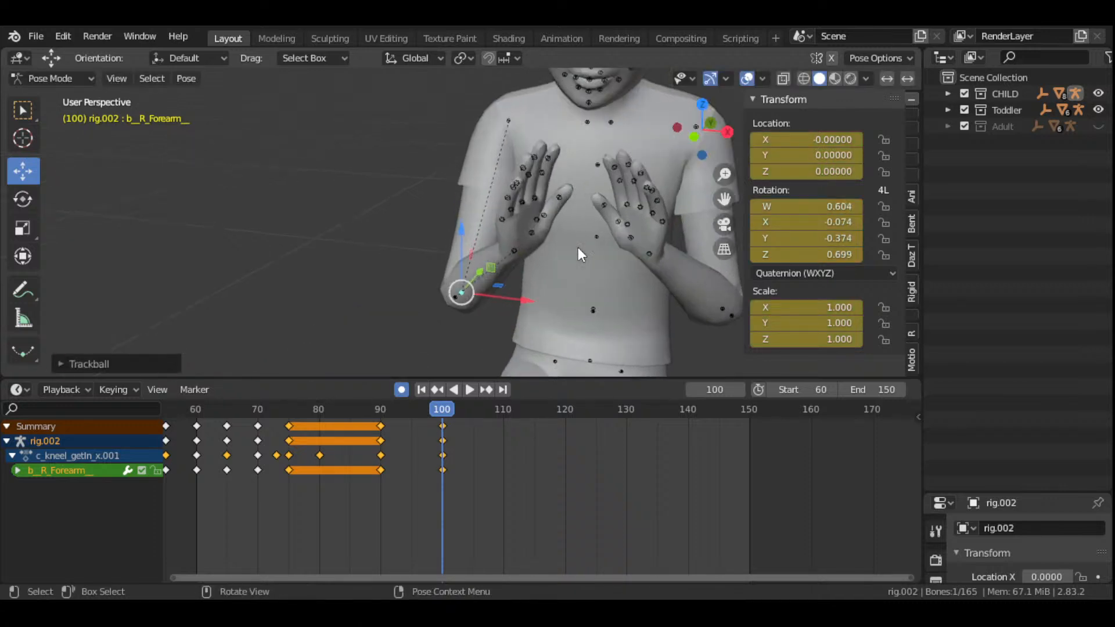
pyautogui.click(512, 252)
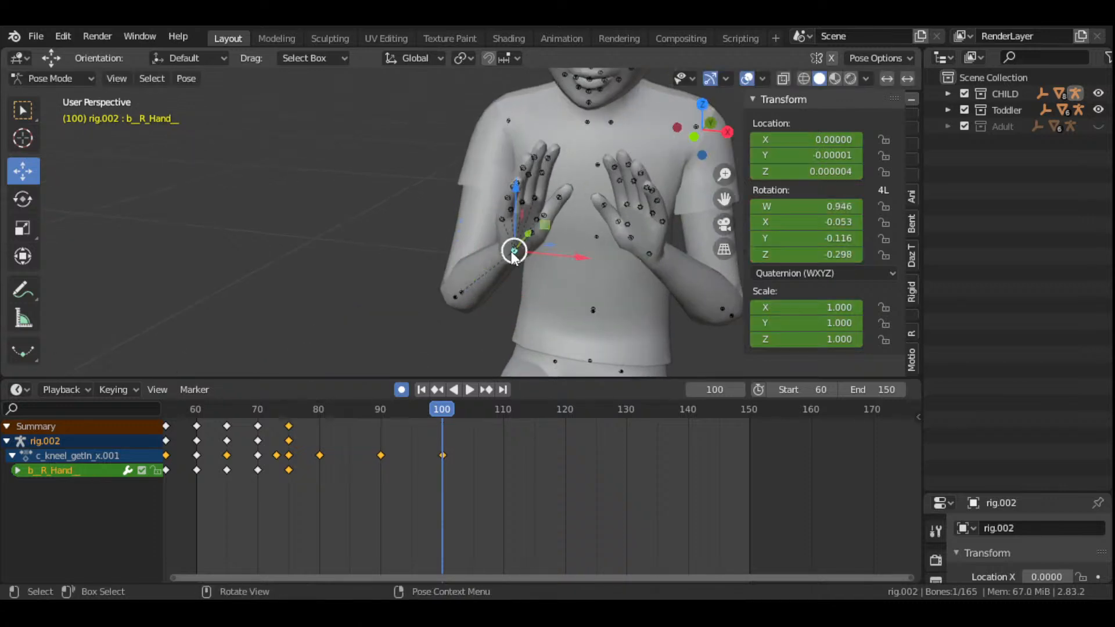
pyautogui.click(381, 412)
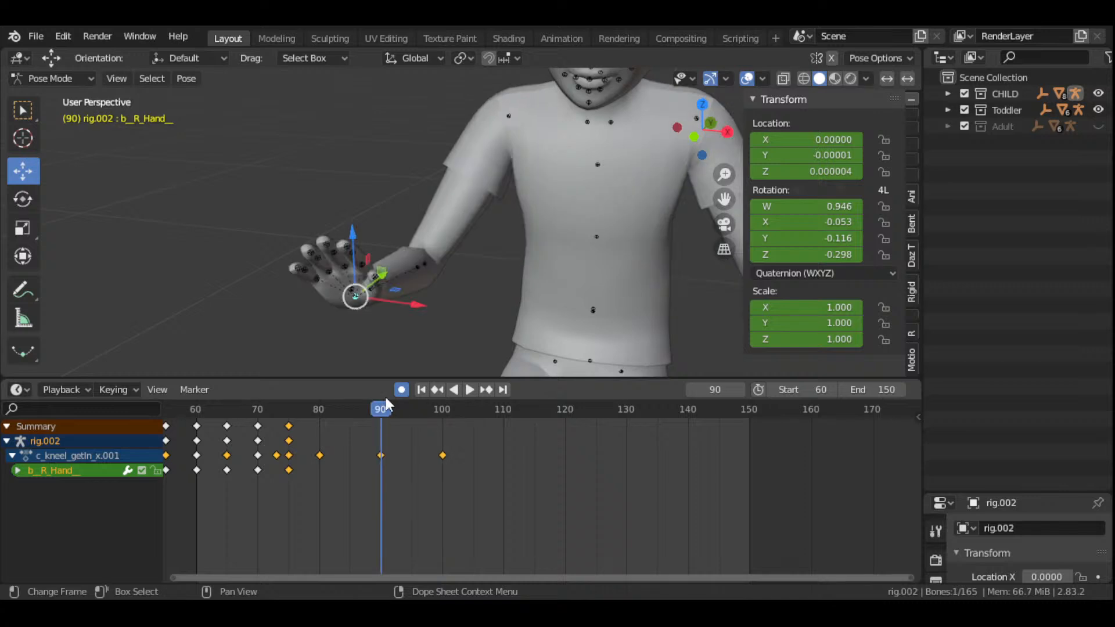
pyautogui.press('i')
pyautogui.click(383, 298)
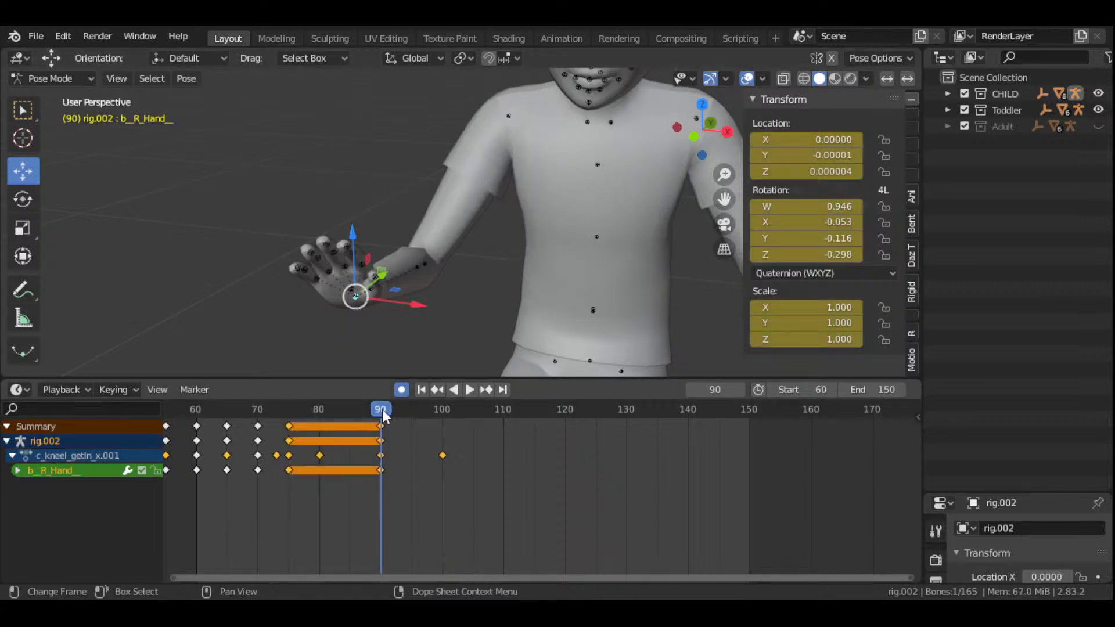
# - Rotate the b__R_Hand__ bone at frame 100 so the palm turns inward toward the other hand
pyautogui.moveTo(382, 410); pyautogui.dragTo(443, 437)
pyautogui.click(443, 437)
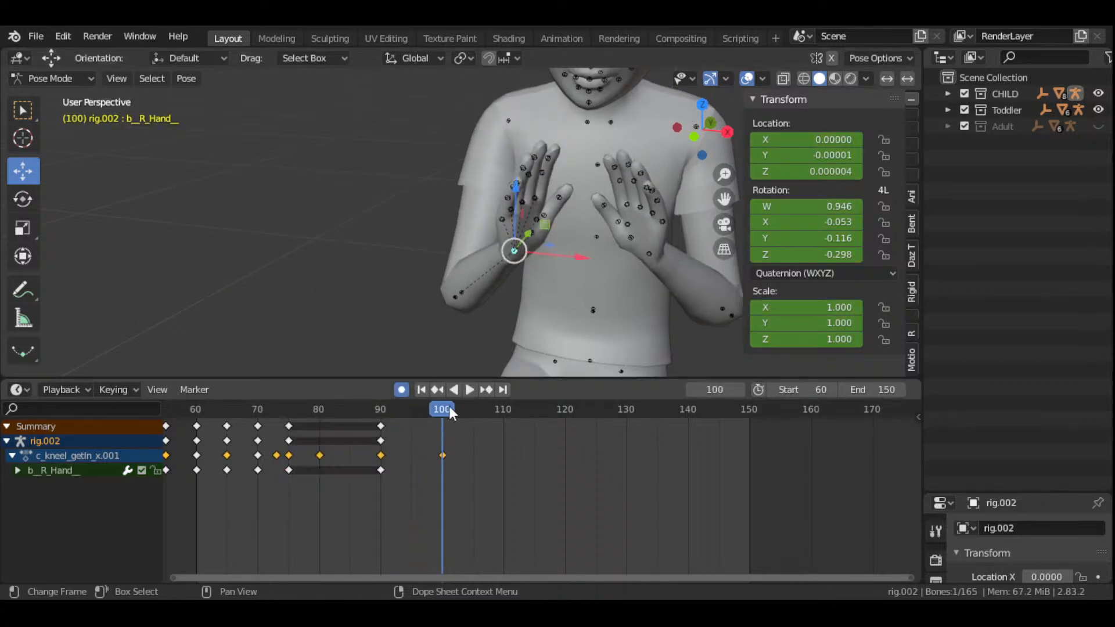
pyautogui.press('r')
pyautogui.press('r')
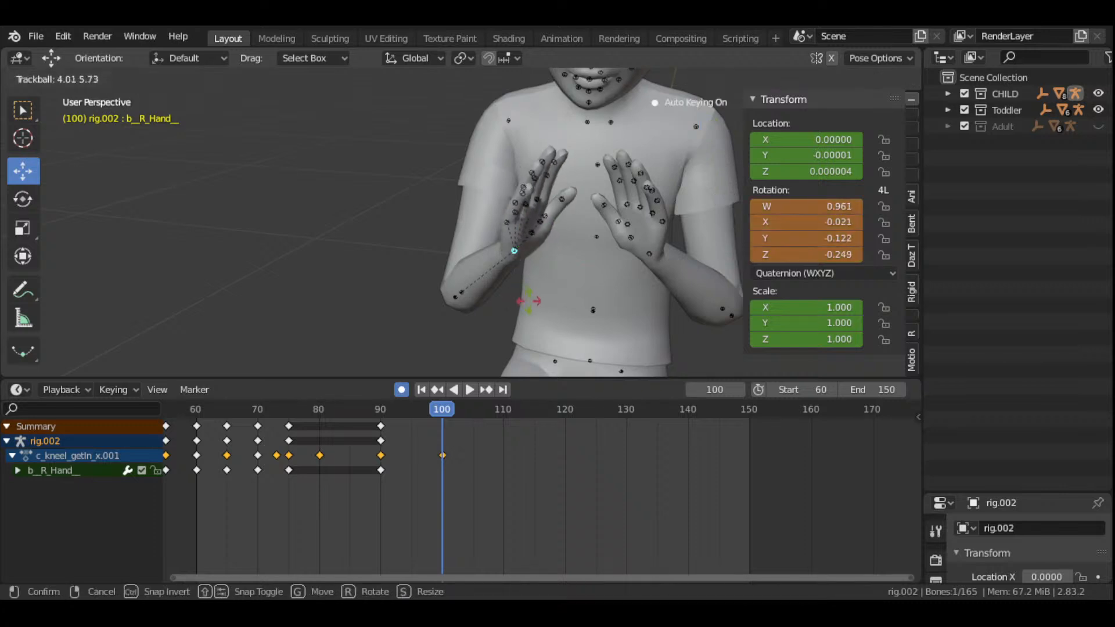
pyautogui.click(580, 302)
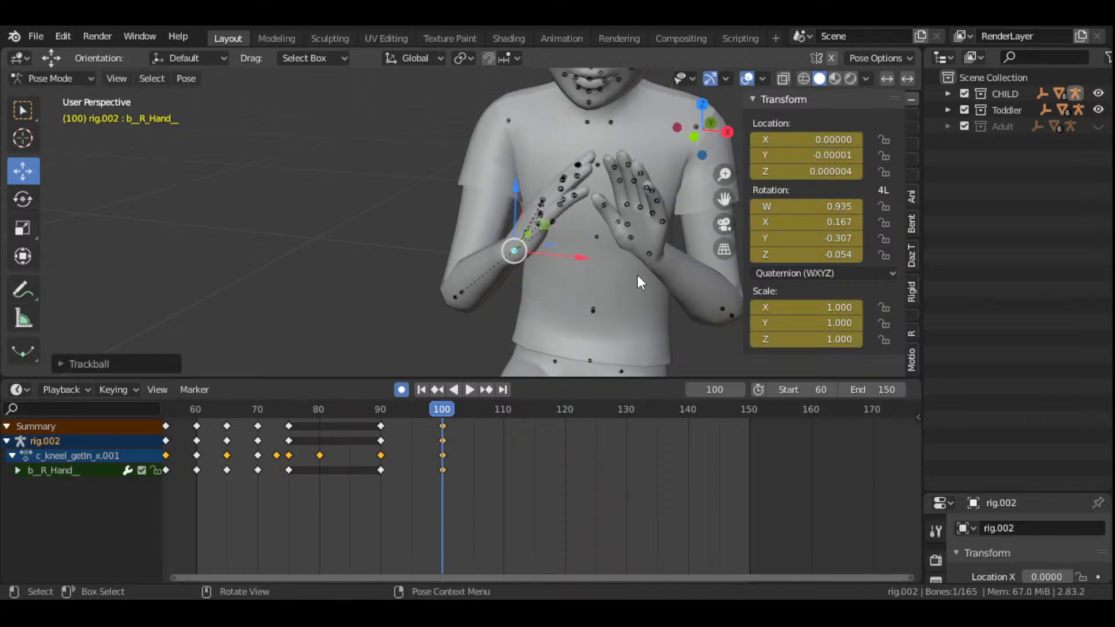
pyautogui.press('r')
pyautogui.click(615, 260)
pyautogui.press('r')
pyautogui.press('r')
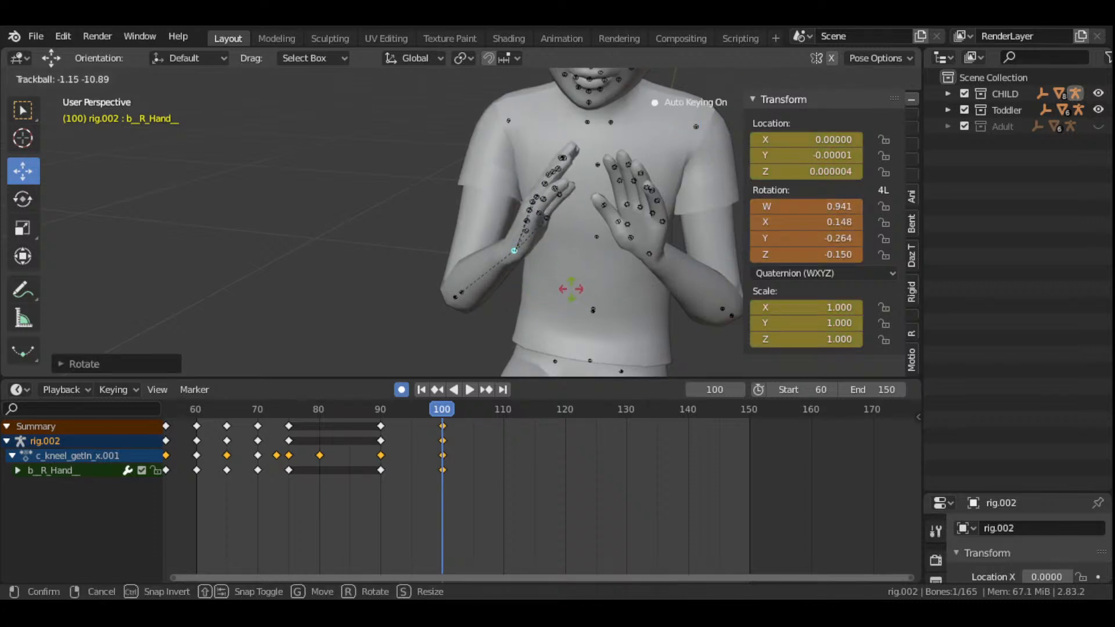
pyautogui.click(572, 289)
# - Select the child's b__L_Hand__ bone, insert a keyframe for it at frame 90, and return to frame 100
pyautogui.click(650, 253)
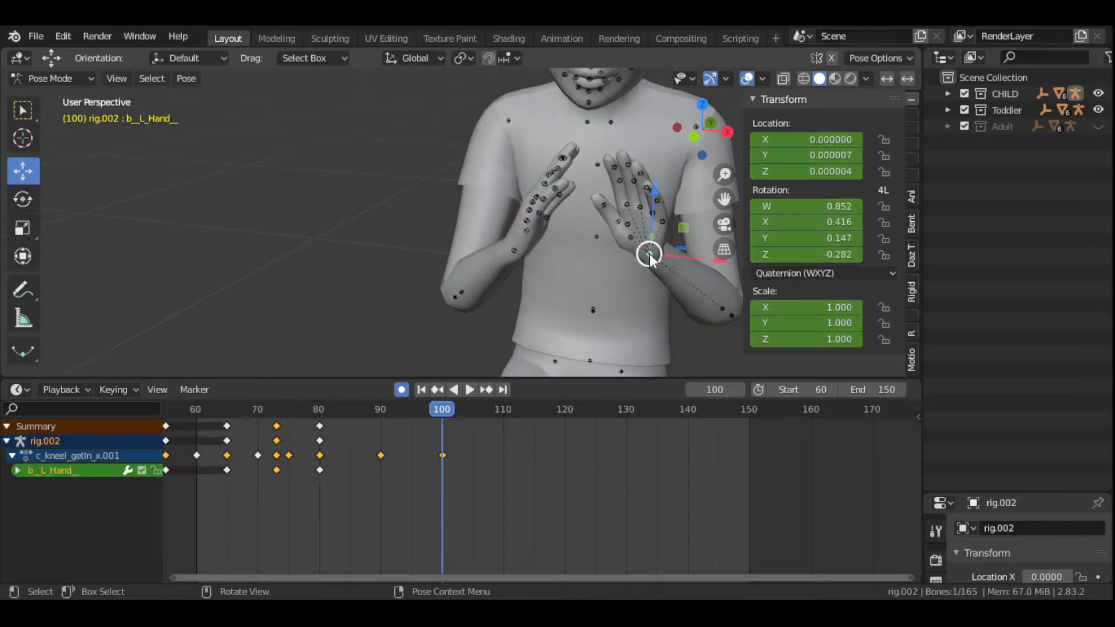
pyautogui.click(381, 411)
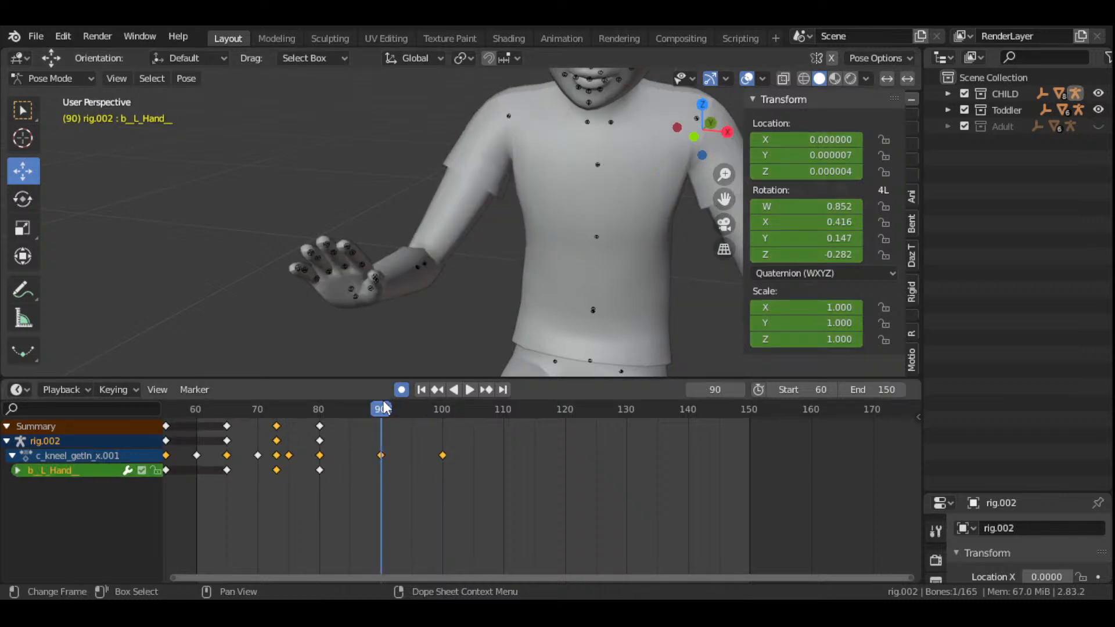
pyautogui.press('i')
pyautogui.click(375, 297)
pyautogui.moveTo(388, 407); pyautogui.dragTo(439, 429)
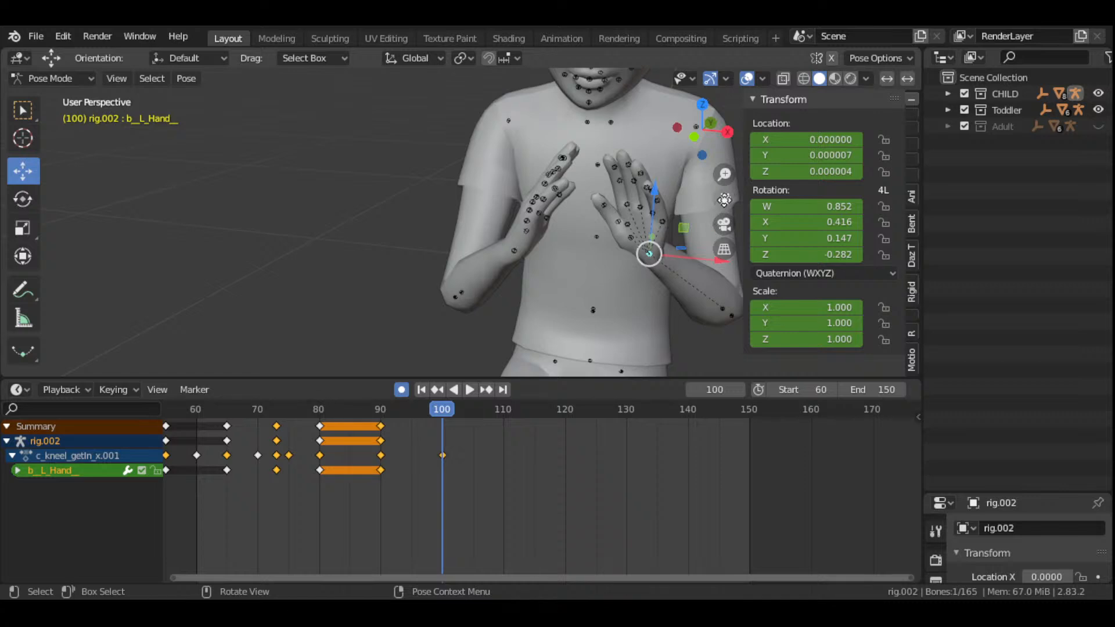
# - Rotate the child's b__L_Hand__ bone at frame 100, first with trackball rotation, so the palm turns and the fingers lean toward the right hand
pyautogui.moveTo(724, 200); pyautogui.dragTo(692, 195)
pyautogui.press('r')
pyautogui.press('r')
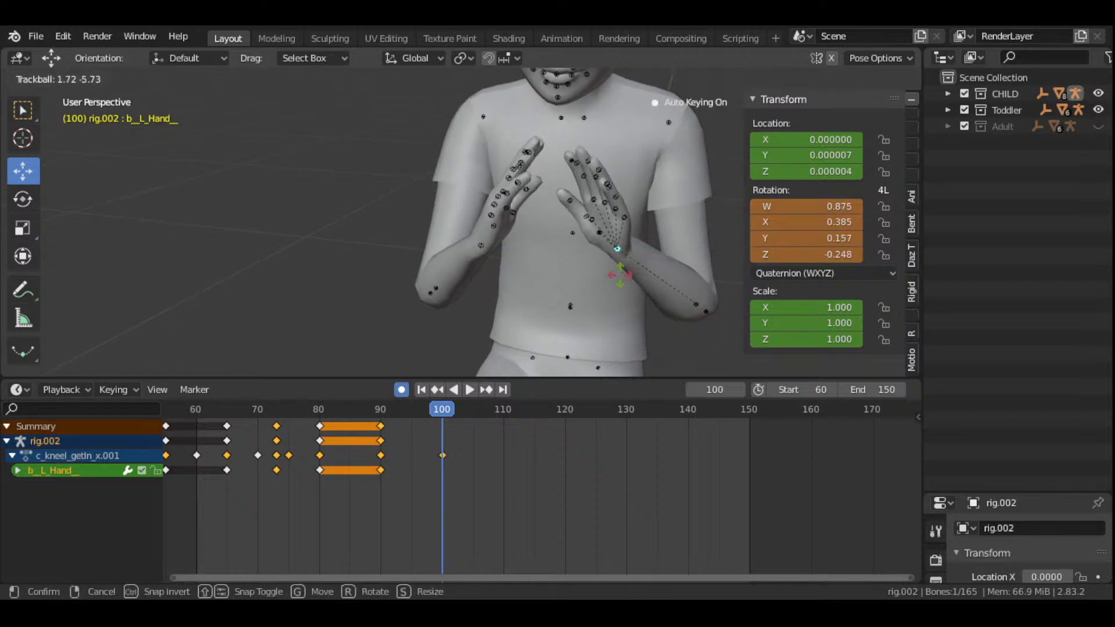
pyautogui.click(573, 280)
pyautogui.press('r')
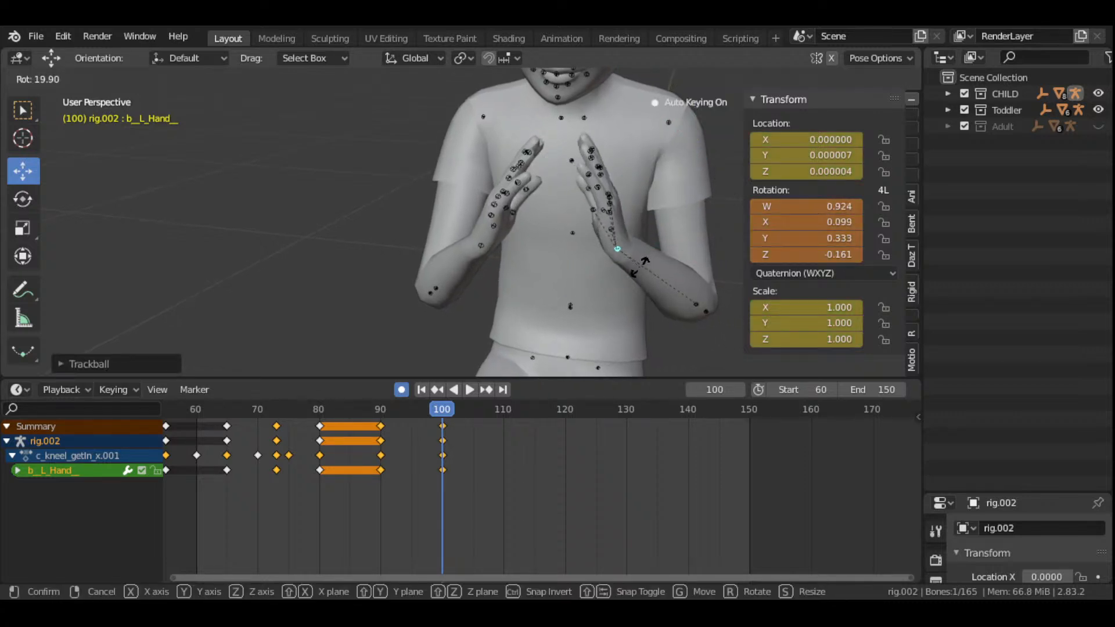
pyautogui.click(687, 210)
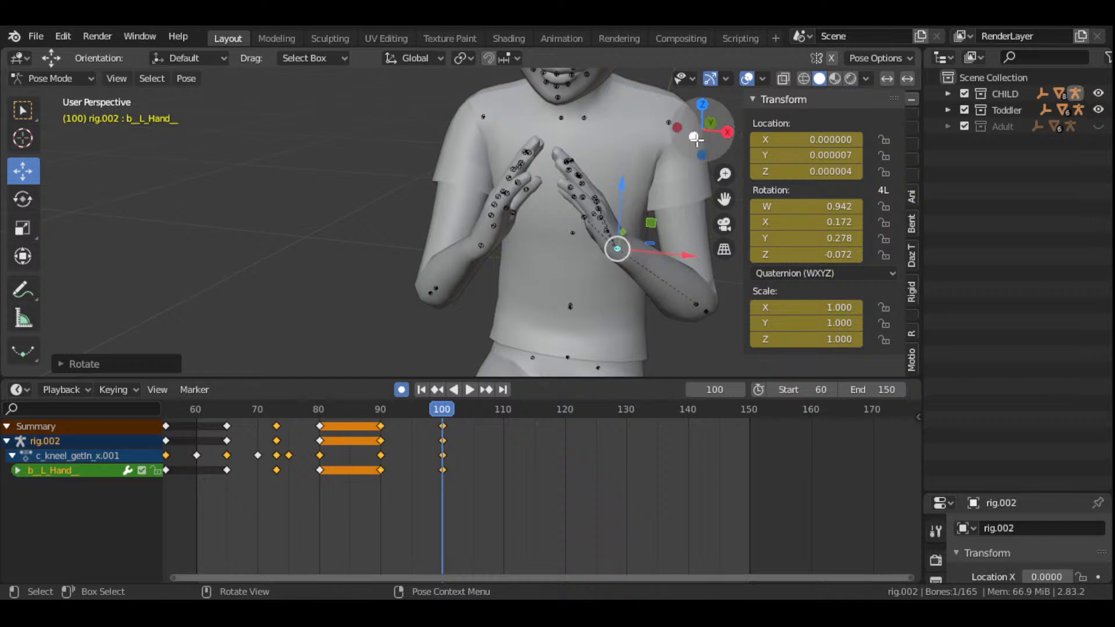
# - Refine the b__L_Hand__ rotation from both side views and the front so the left hand tilts forward alongside the right hand
pyautogui.moveTo(703, 129); pyautogui.dragTo(598, 215)
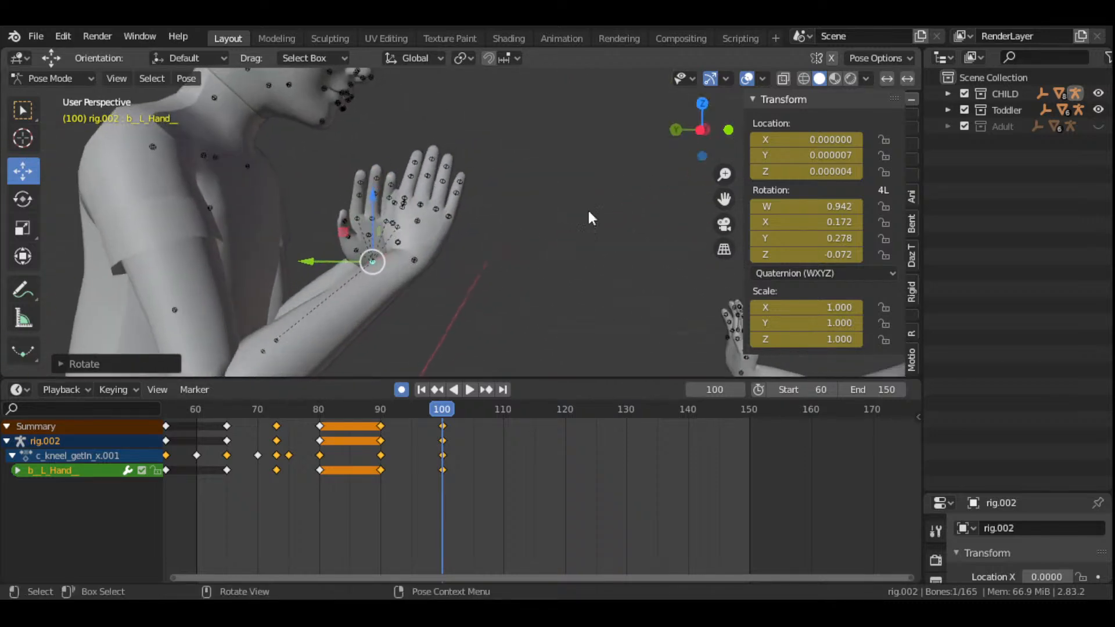
pyautogui.press('r')
pyautogui.click(482, 297)
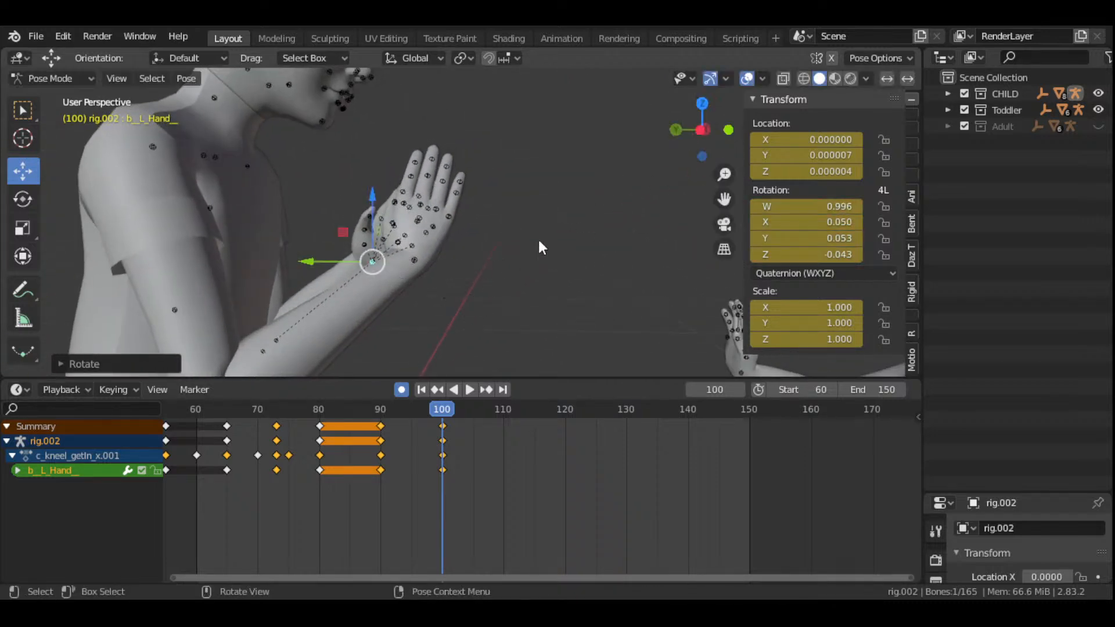
pyautogui.moveTo(700, 129); pyautogui.dragTo(651, 234)
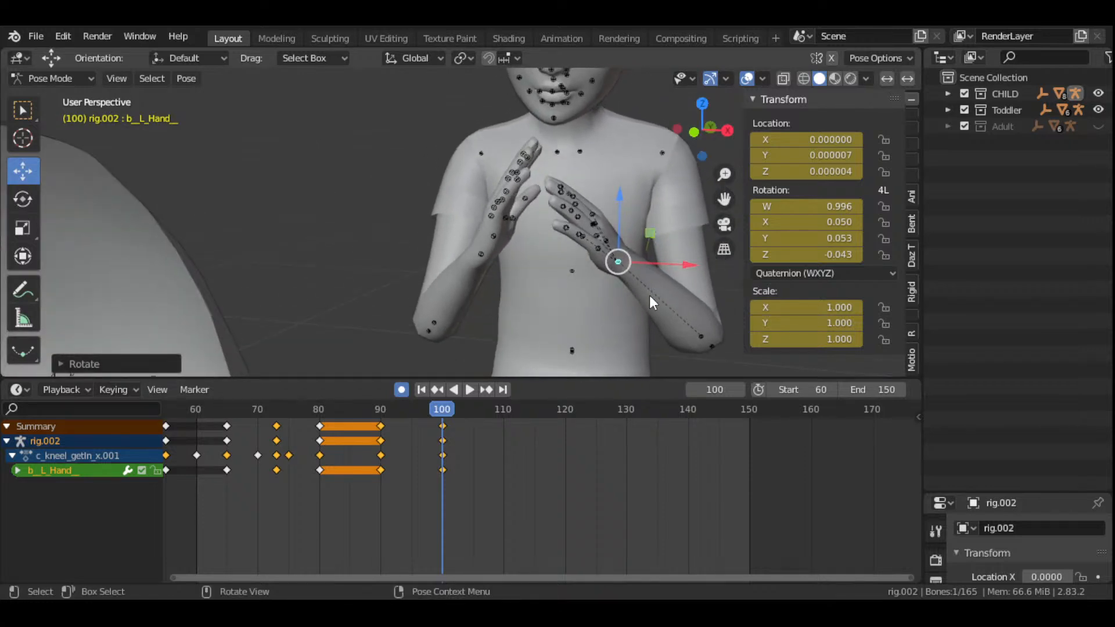
pyautogui.press('r')
pyautogui.press('r')
pyautogui.click(664, 266)
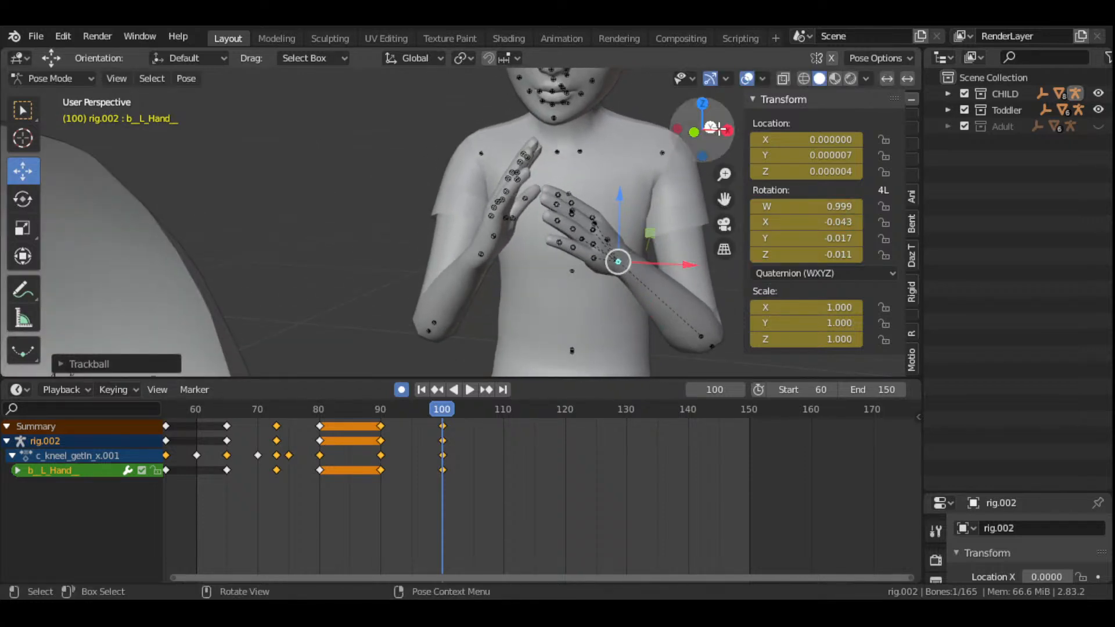
pyautogui.moveTo(703, 129); pyautogui.dragTo(673, 151)
pyautogui.press('r')
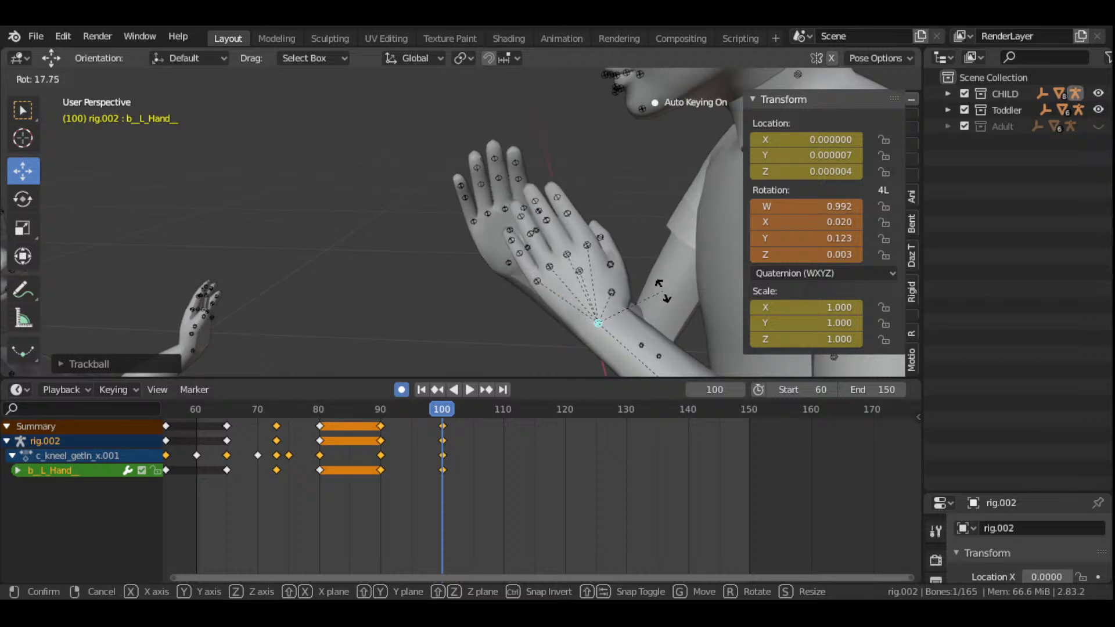
pyautogui.click(665, 283)
# - Rotate the b__L_Hand__ bone upright as seen from the front, then trackball-rotate it so its palm faces the right hand
pyautogui.scroll(-5, 667, 282)
pyautogui.moveTo(700, 146); pyautogui.dragTo(621, 150)
pyautogui.scroll(2, 501, 225)
pyautogui.press('r')
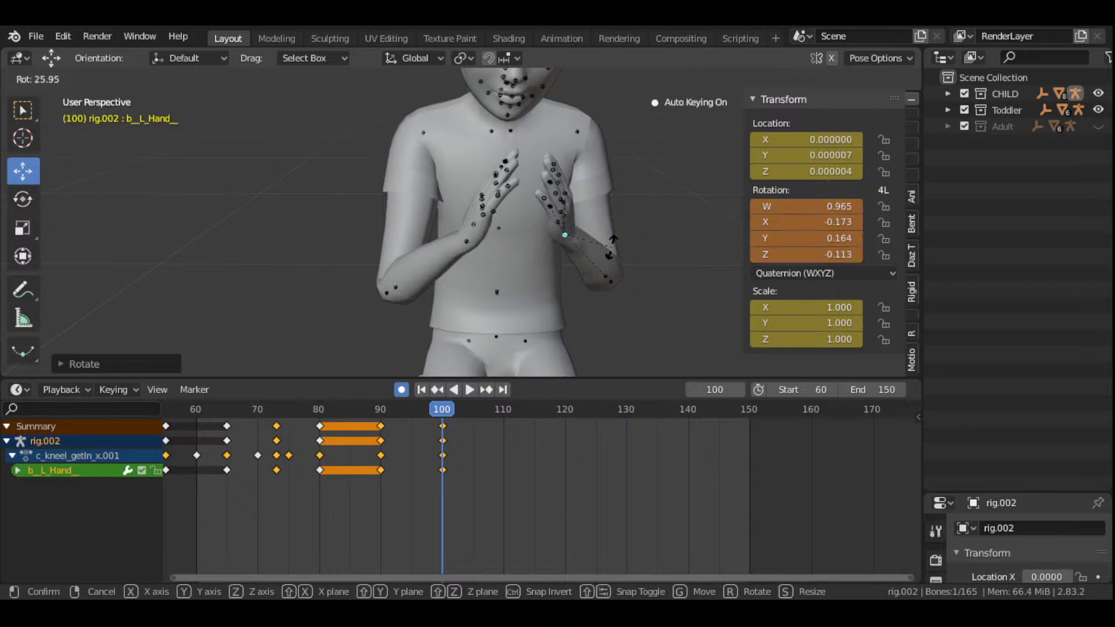
pyautogui.click(577, 264)
pyautogui.press('r')
pyautogui.press('r')
pyautogui.click(599, 268)
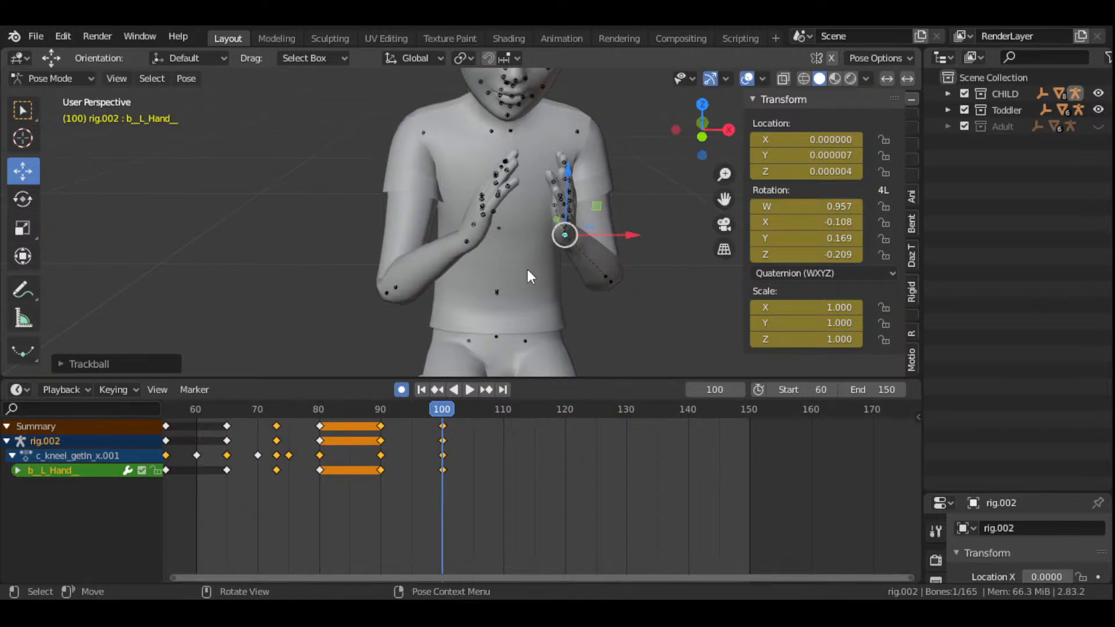
# - Select the child's b__L_UpperArm__ bone and rotate it from the side at frame 100 so the left forearm and hand rise slightly
pyautogui.click(580, 134)
pyautogui.scroll(-2, 582, 142)
pyautogui.moveTo(695, 146); pyautogui.dragTo(567, 145)
pyautogui.press('r')
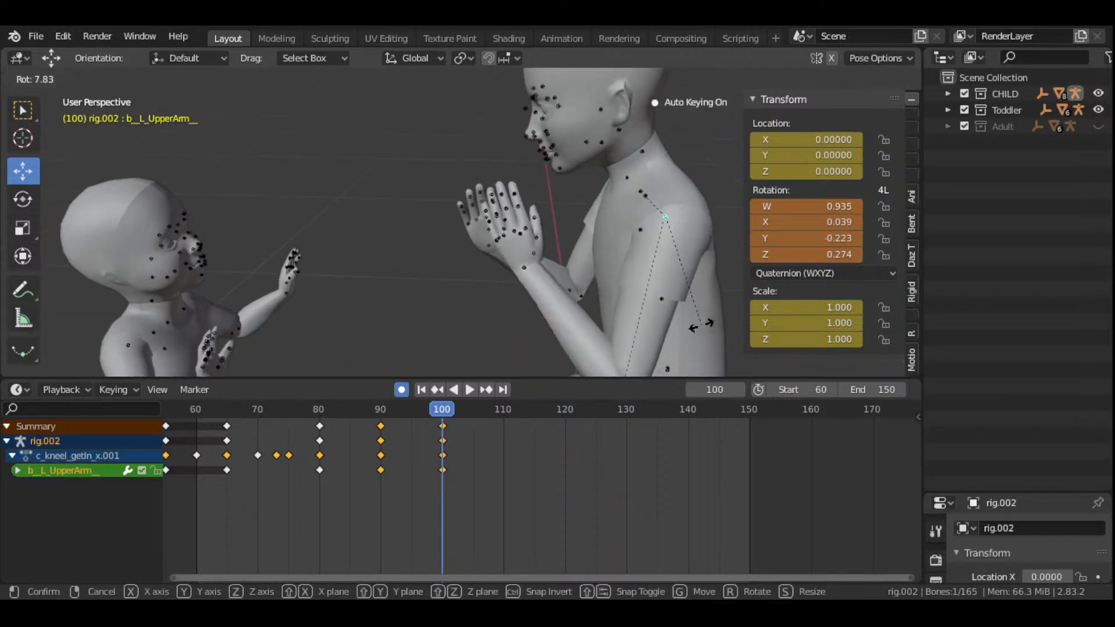
pyautogui.click(698, 194)
pyautogui.moveTo(700, 132); pyautogui.dragTo(646, 197)
pyautogui.scroll(1, 637, 215)
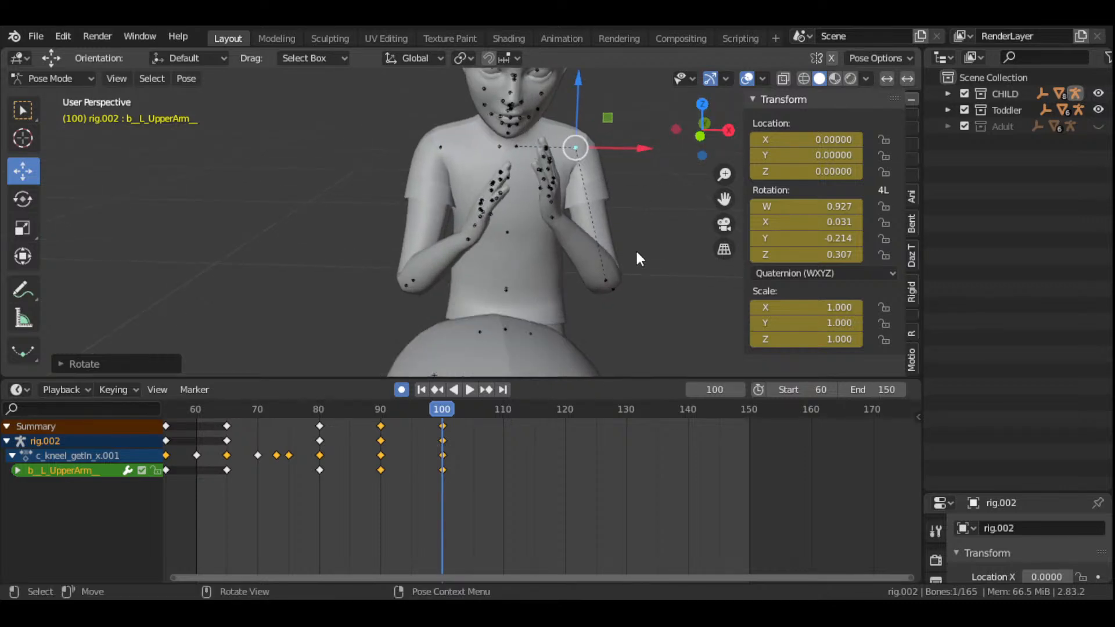
# - Rotate the b__L_Hand__ bone inward from the front so the left fingertips tilt toward the right hand
pyautogui.click(554, 218)
pyautogui.press('r')
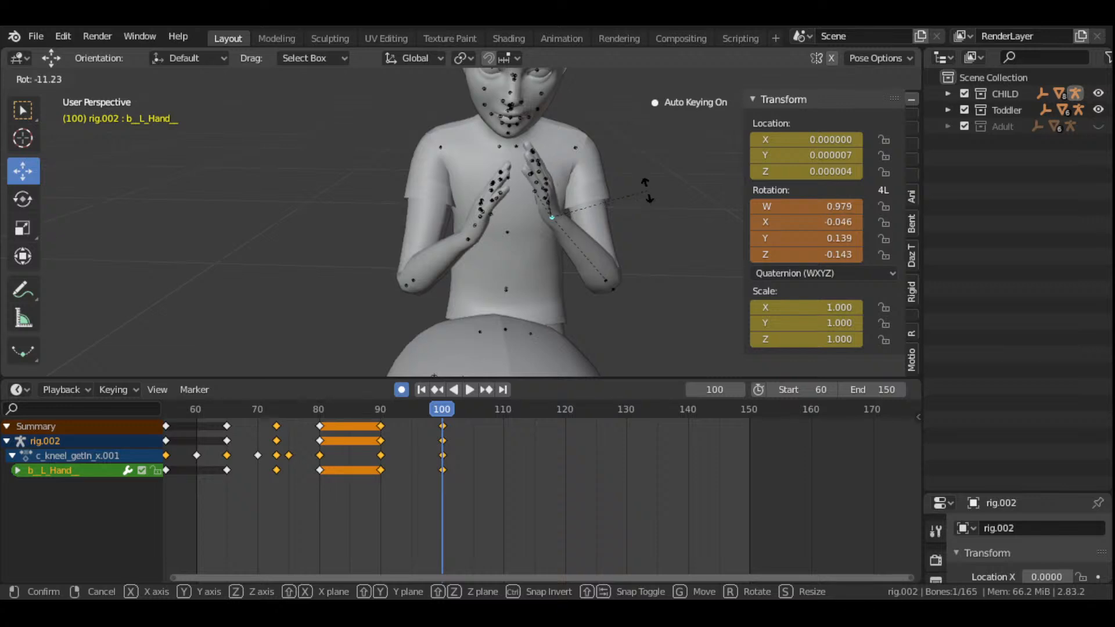
pyautogui.click(644, 184)
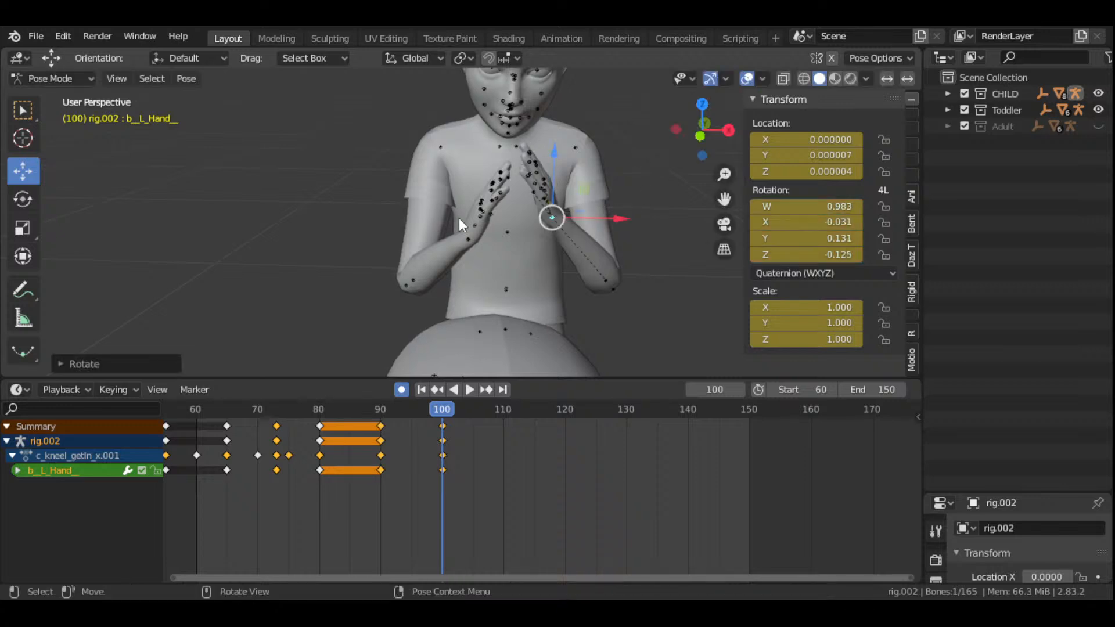
# - Rotate the child's b__R_UpperArm__ bone inward at frame 100 so the right hand meets the left hand
pyautogui.click(440, 145)
pyautogui.press('r')
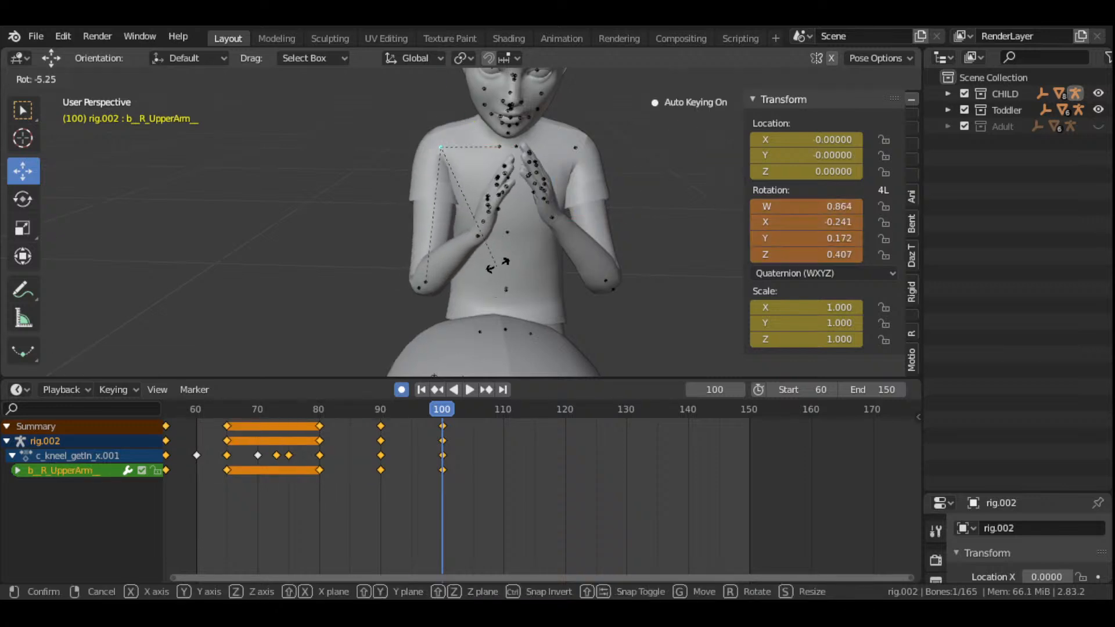
pyautogui.click(504, 244)
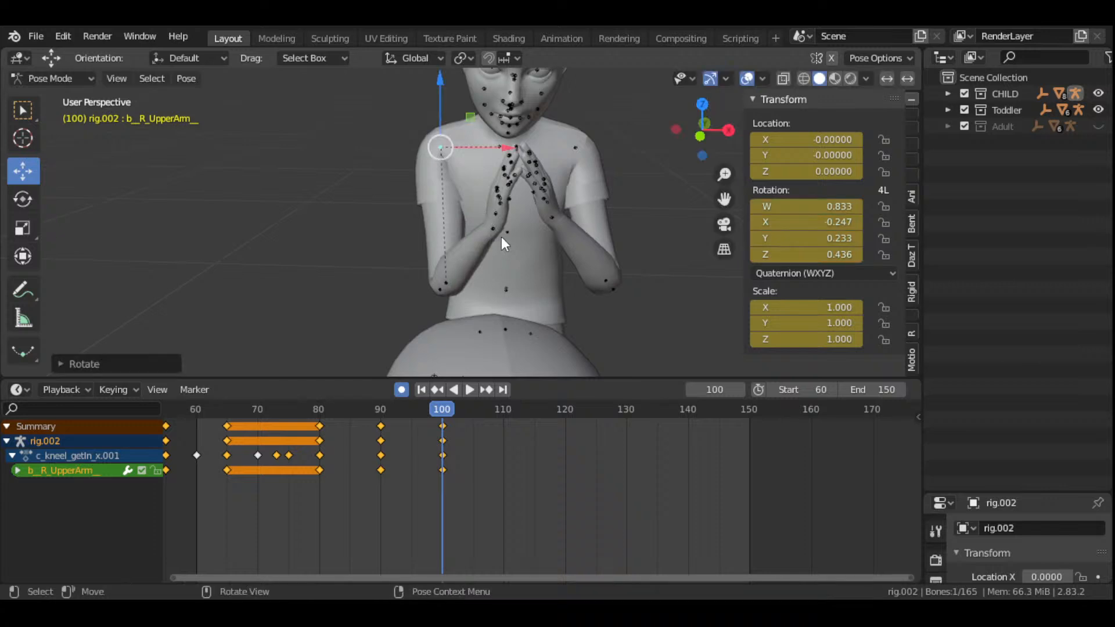
pyautogui.moveTo(700, 131); pyautogui.dragTo(554, 217)
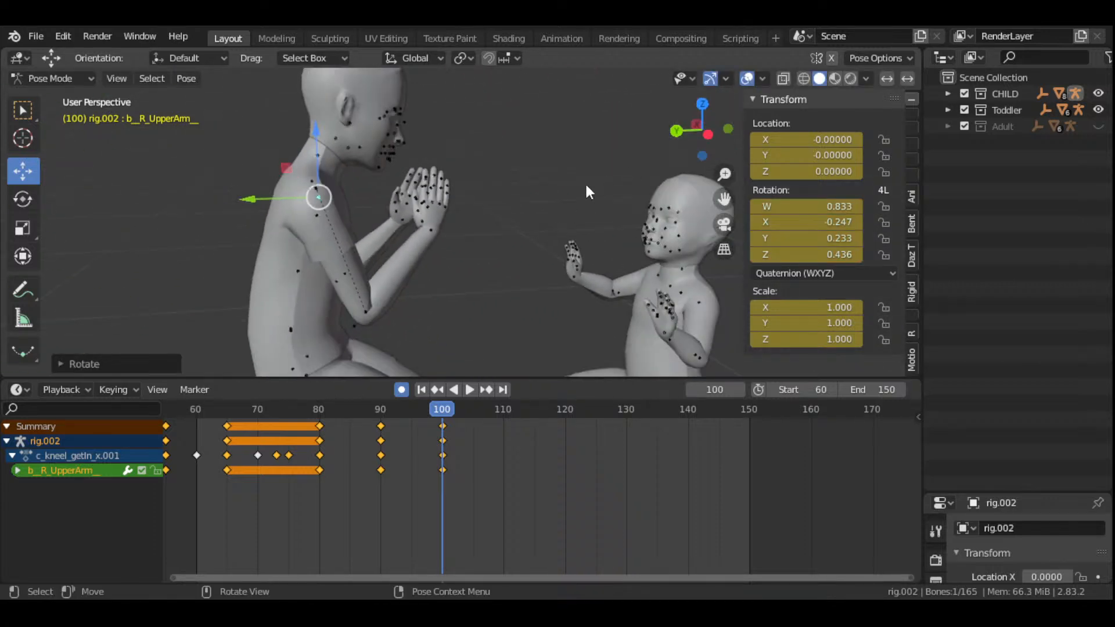
# - Ease the b__R_UpperArm__ bone back slightly, then trackball-rotate it so the right hand rises toward the chin
pyautogui.moveTo(702, 130); pyautogui.dragTo(638, 174)
pyautogui.press('r')
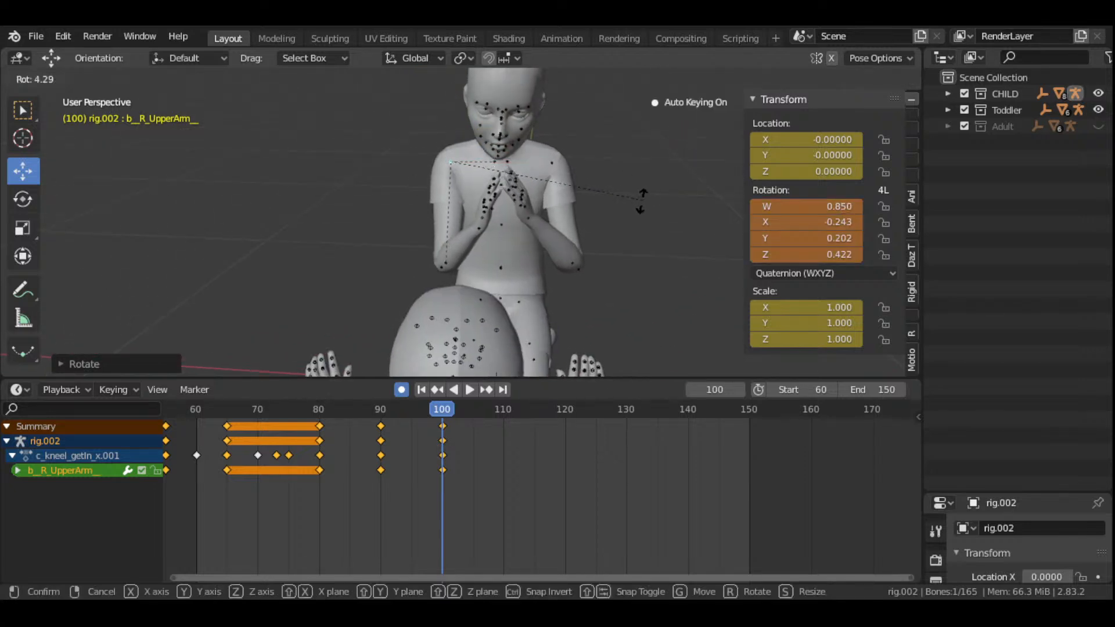
pyautogui.click(643, 198)
pyautogui.press('r')
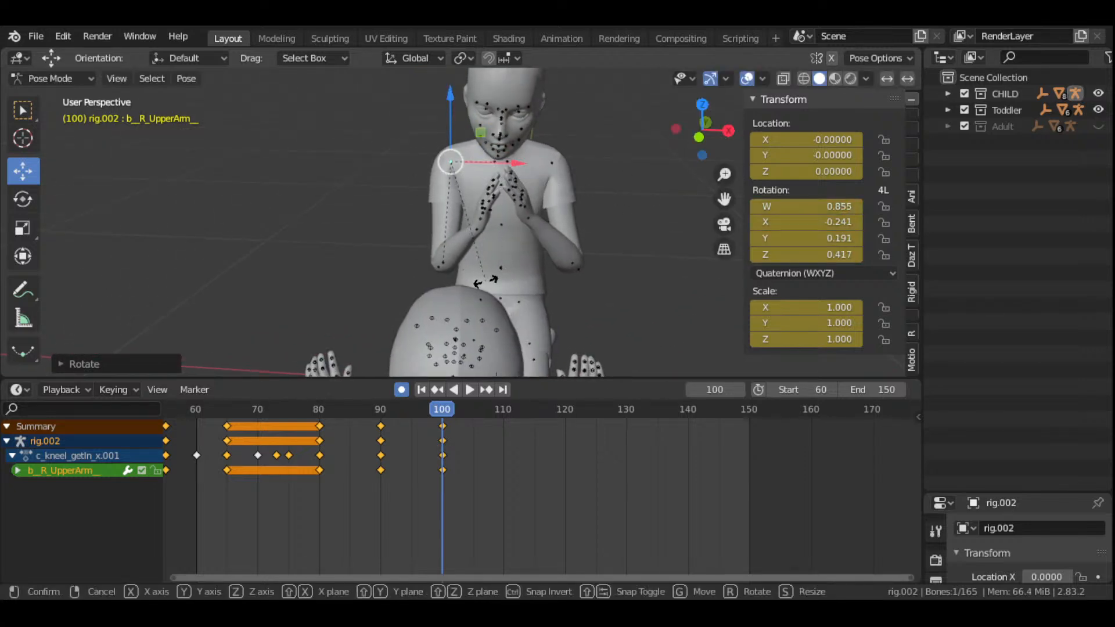
pyautogui.press('r')
pyautogui.click(488, 259)
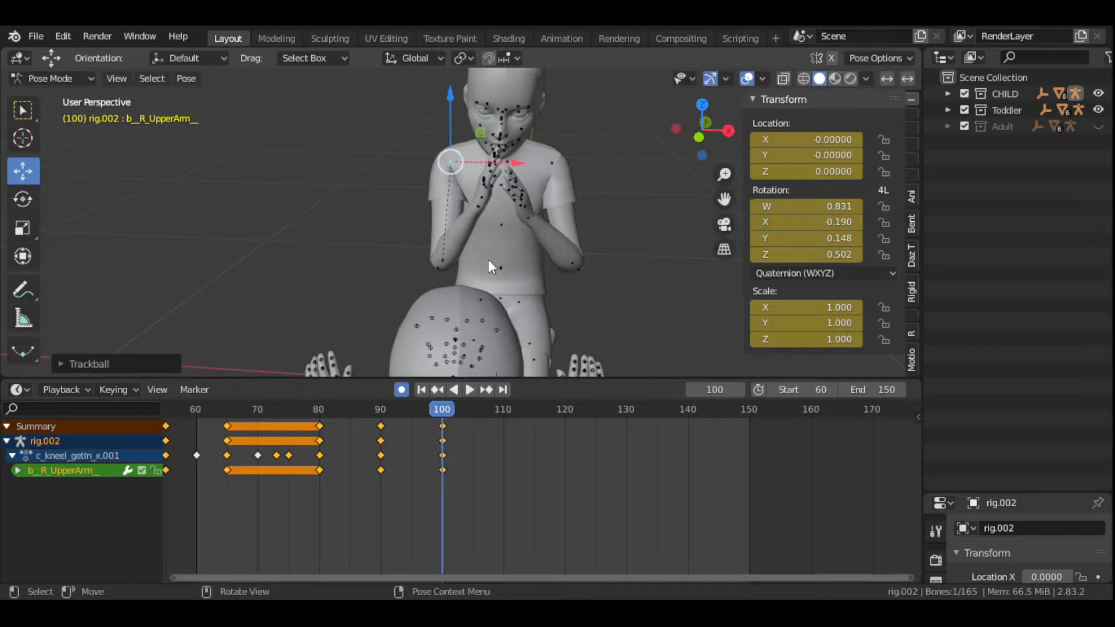
pyautogui.scroll(2, 508, 224)
pyautogui.scroll(-1, 511, 219)
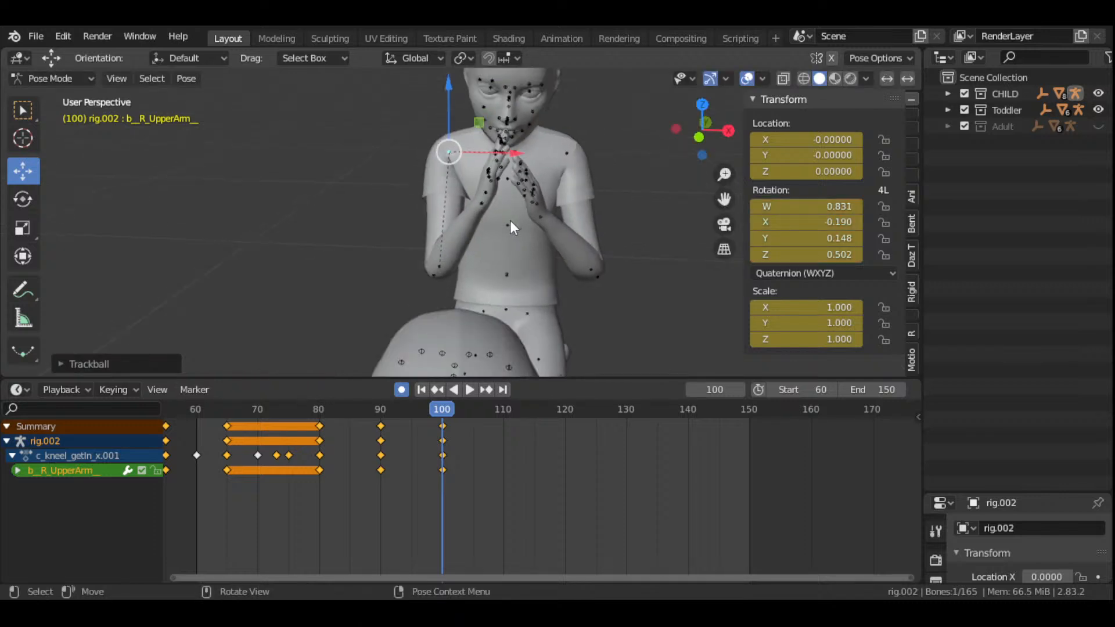
# - Rotate the b__R_Forearm__ bone inward and counter-rotate the b__R_Hand__ bone so the right hand stands upright against the left
pyautogui.click(440, 267)
pyautogui.press('r')
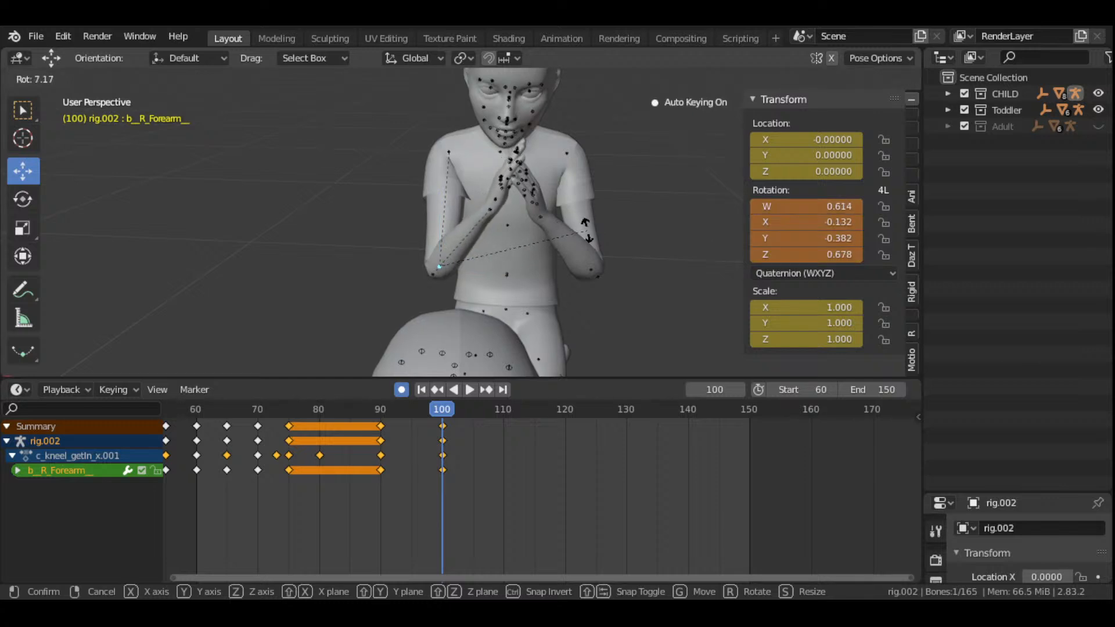
pyautogui.click(586, 230)
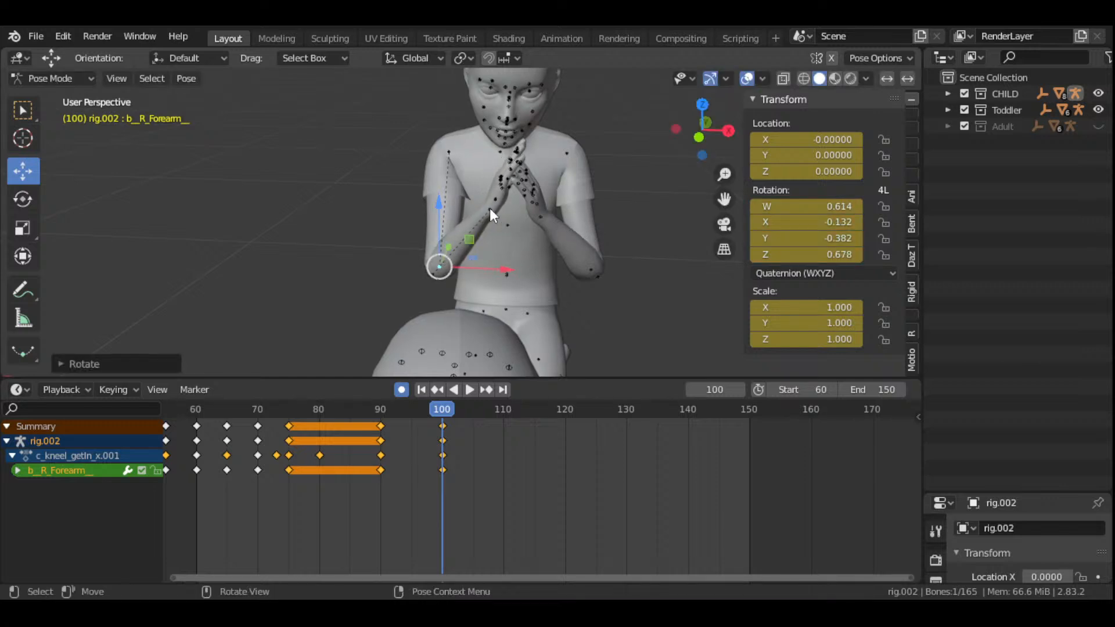
pyautogui.click(490, 208)
pyautogui.press('r')
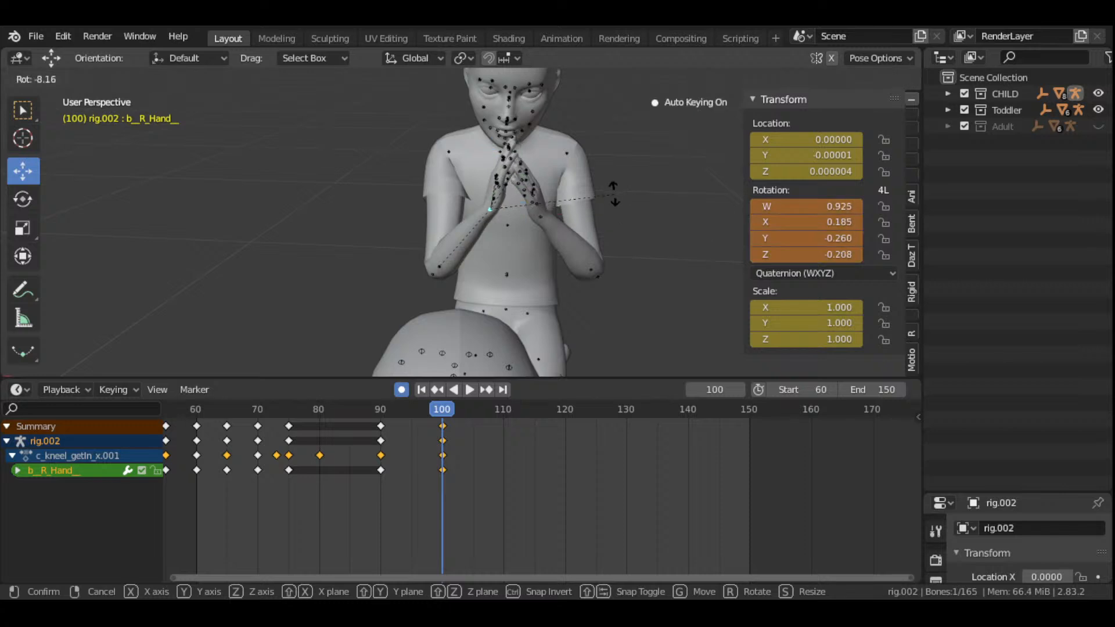
pyautogui.click(608, 185)
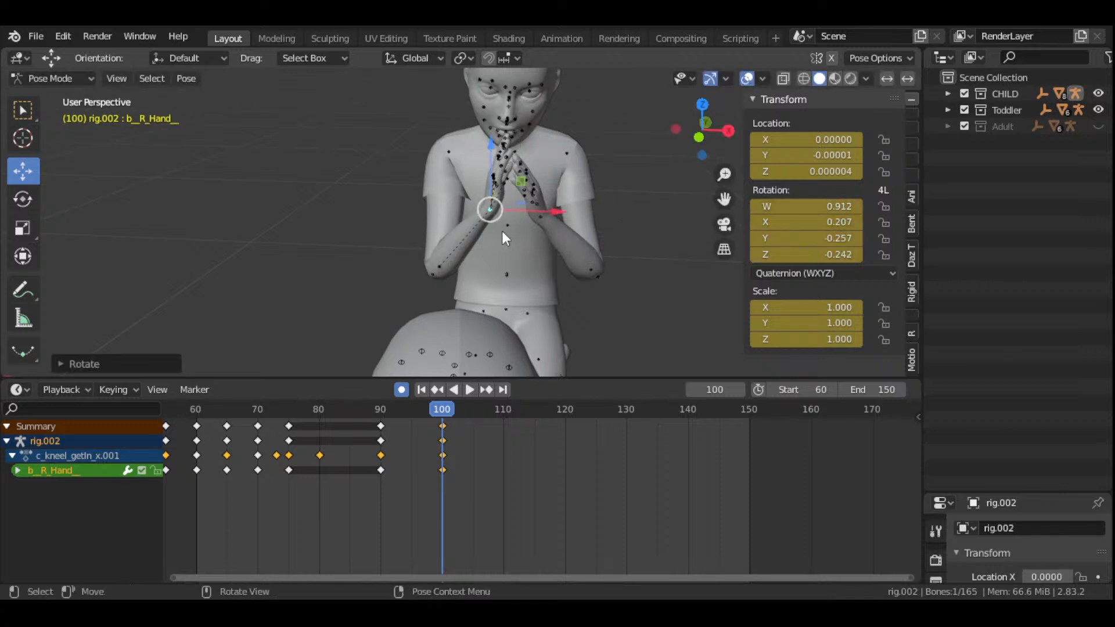
# - Rotate the b__R_Forearm__ bone slightly further inward and correct the b__R_Hand__ angle to bring the palms closer together
pyautogui.click(439, 265)
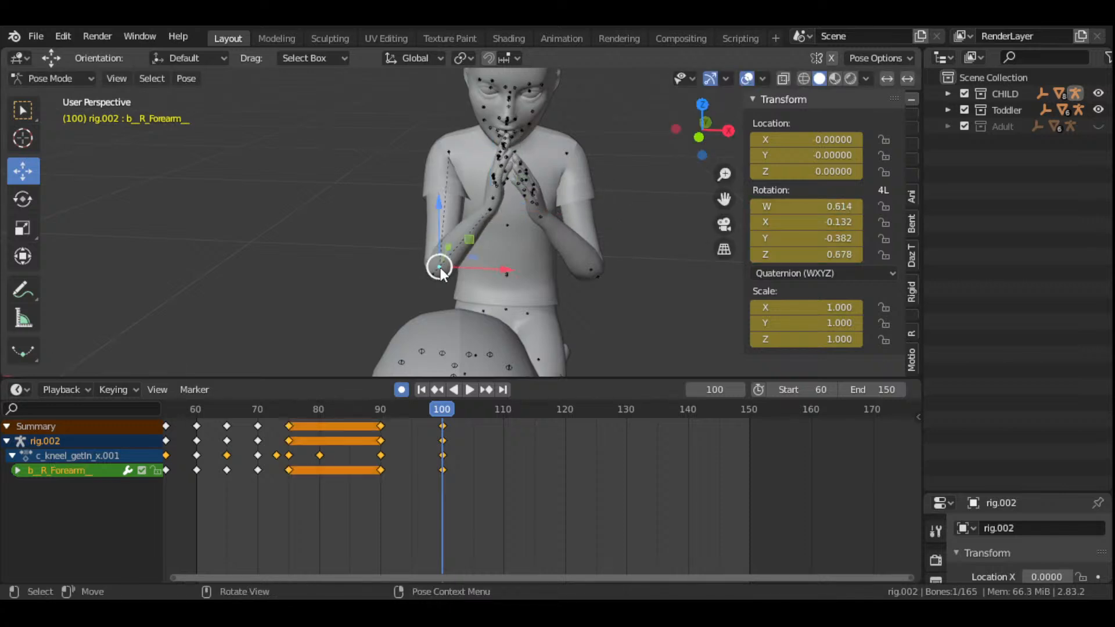
pyautogui.press('r')
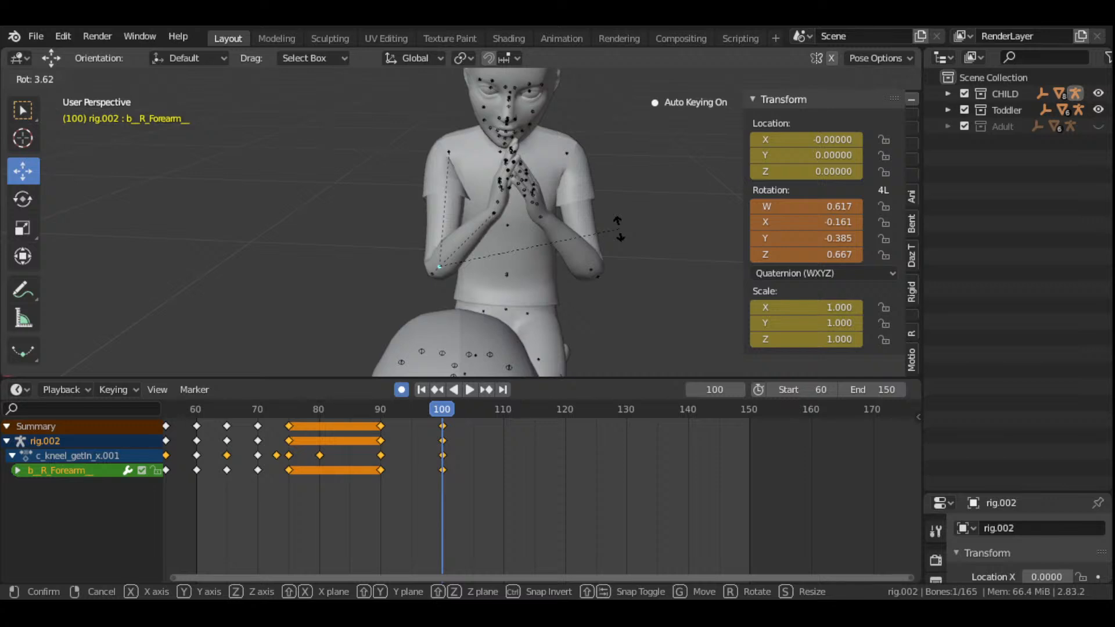
pyautogui.click(619, 229)
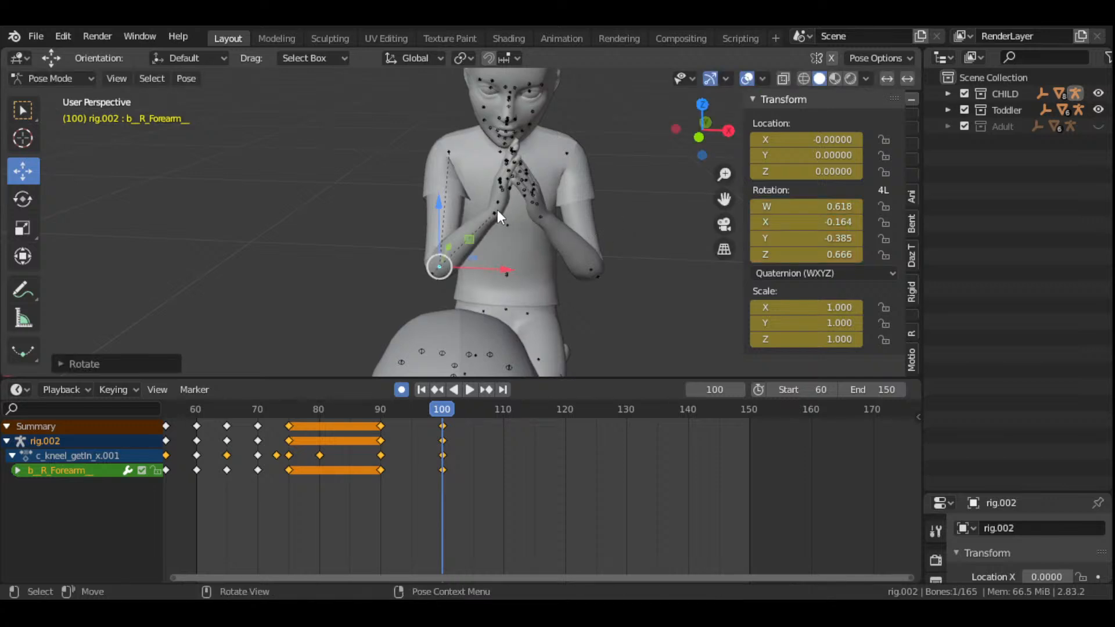
pyautogui.click(497, 210)
pyautogui.press('r')
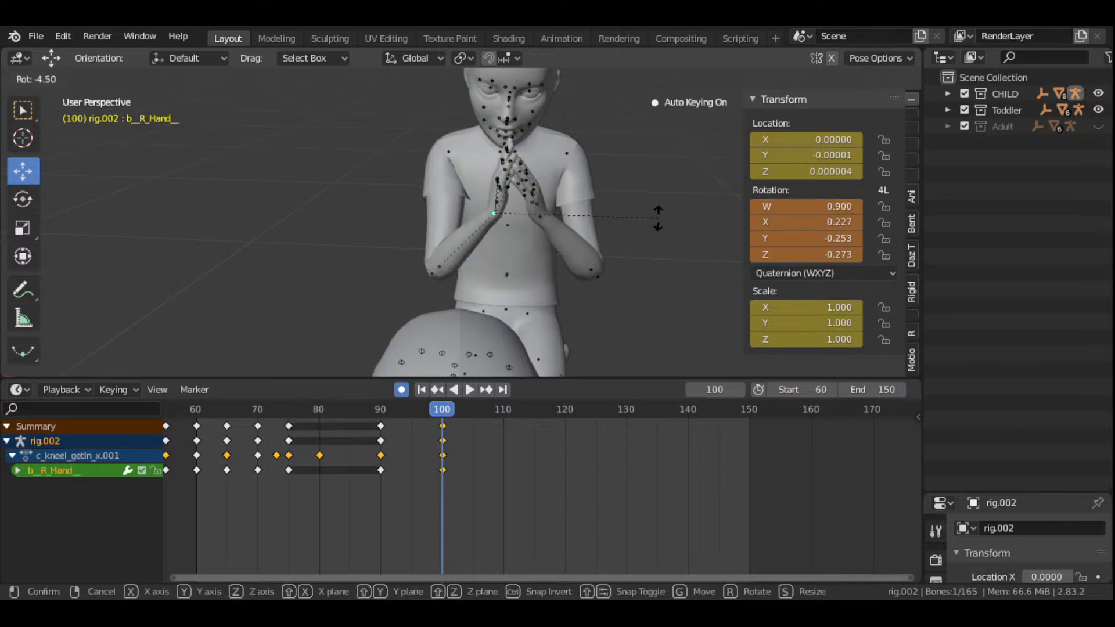
pyautogui.click(658, 215)
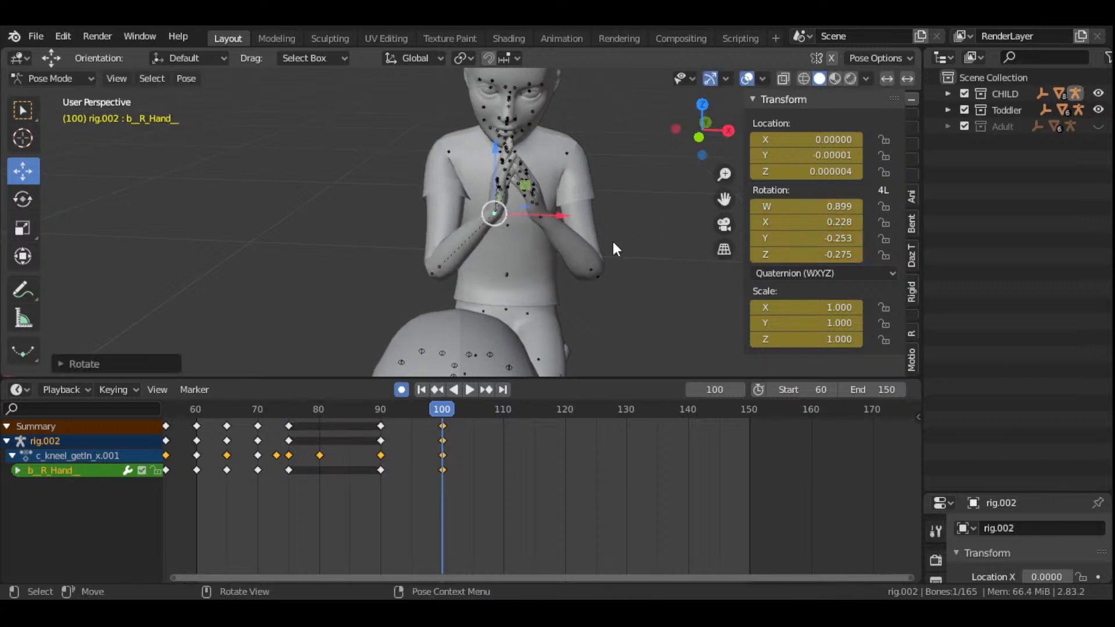
# - Trackball-rotate the child's b__L_UpperArm__ bone at frame 100 so the left hand rises and joins the right hand below the chin
pyautogui.click(570, 155)
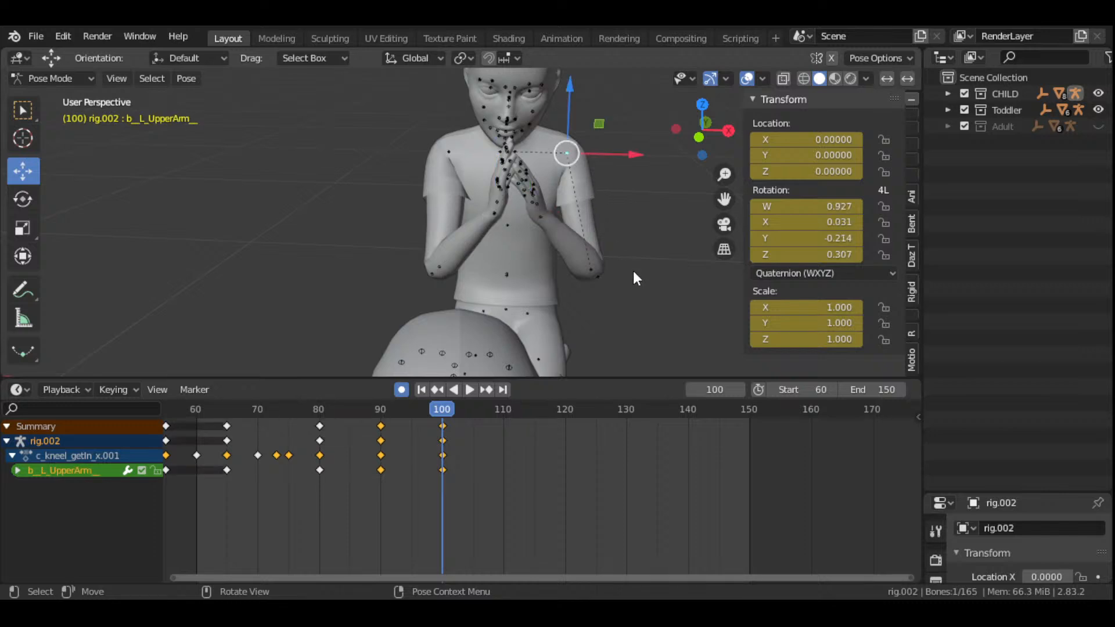
pyautogui.press('r')
pyautogui.press('r')
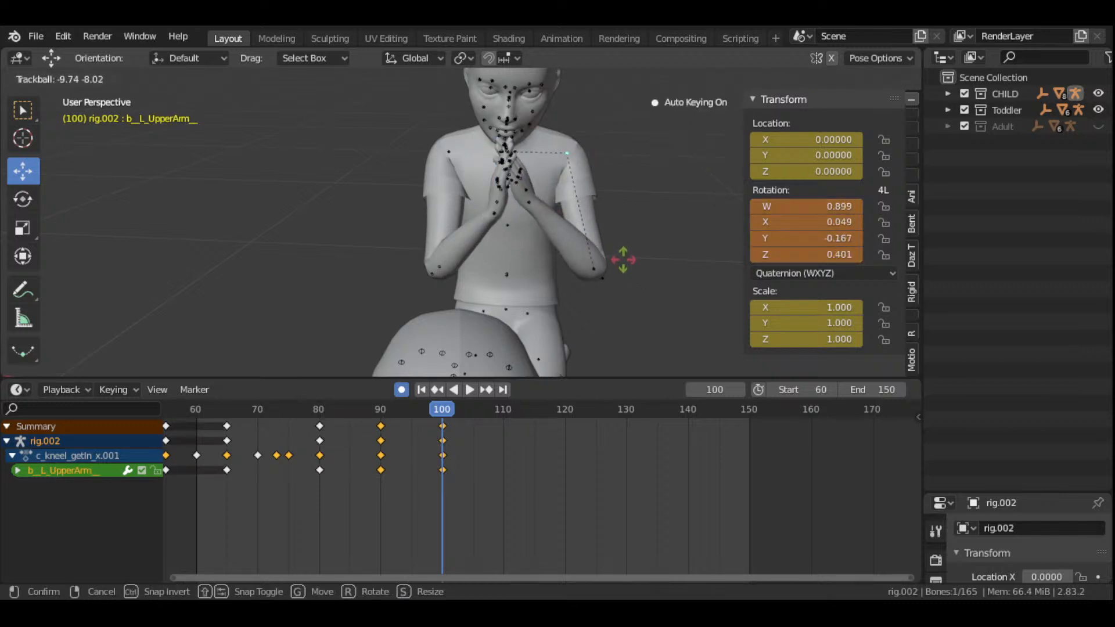
pyautogui.click(552, 229)
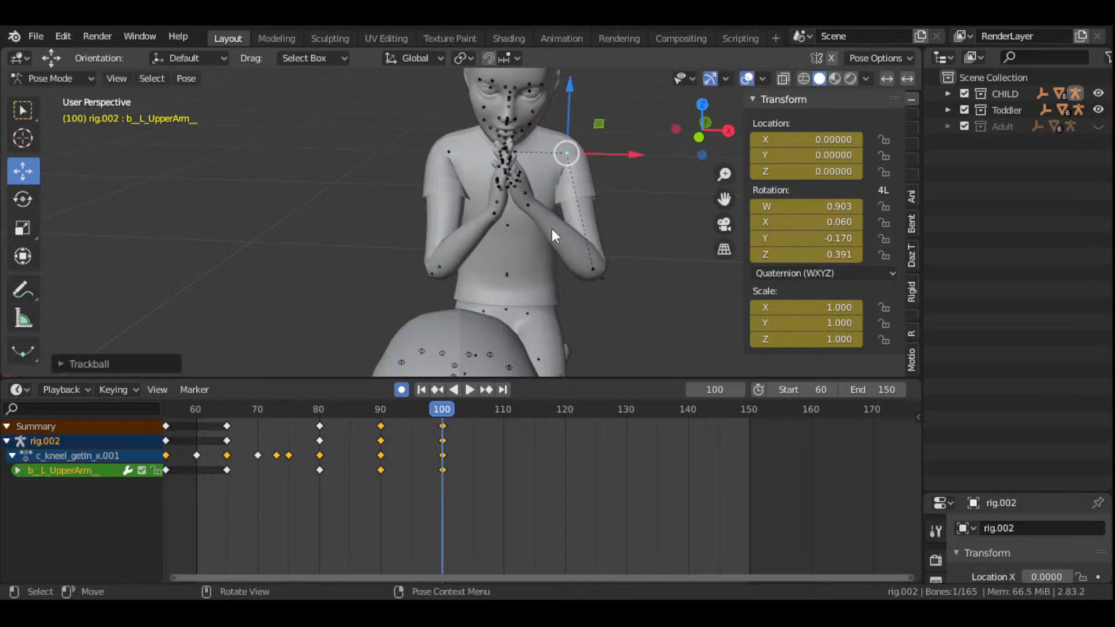
pyautogui.scroll(2, 550, 224)
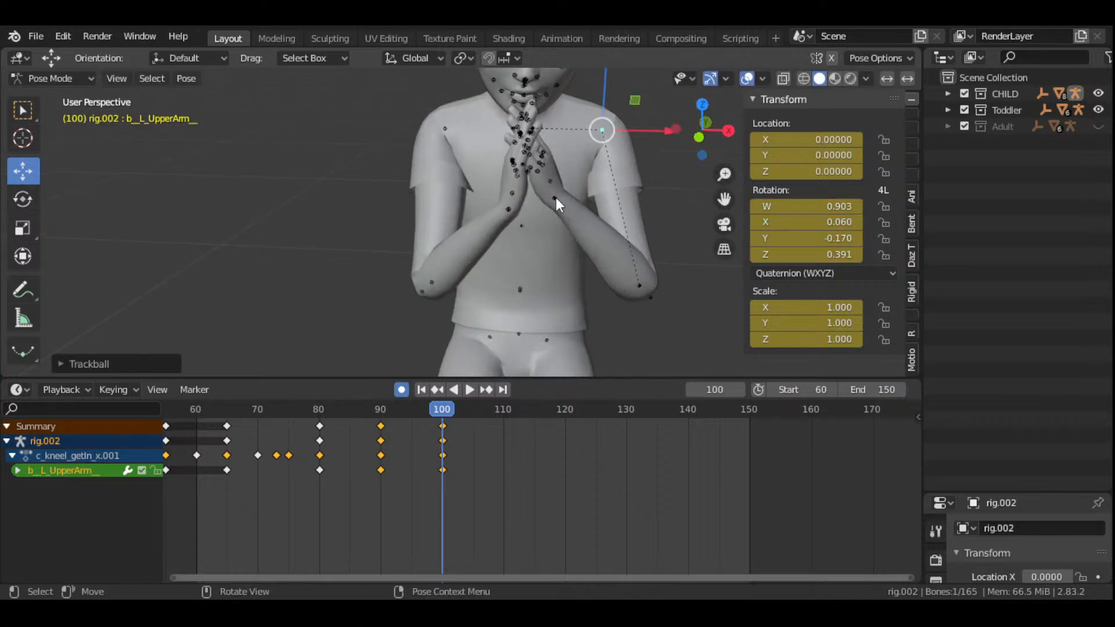
# - Rotate the child's b__L_Hand__ bone in front view and about 21° in side view so the left palm lines up with the right
pyautogui.click(556, 197)
pyautogui.moveTo(724, 199); pyautogui.dragTo(687, 203)
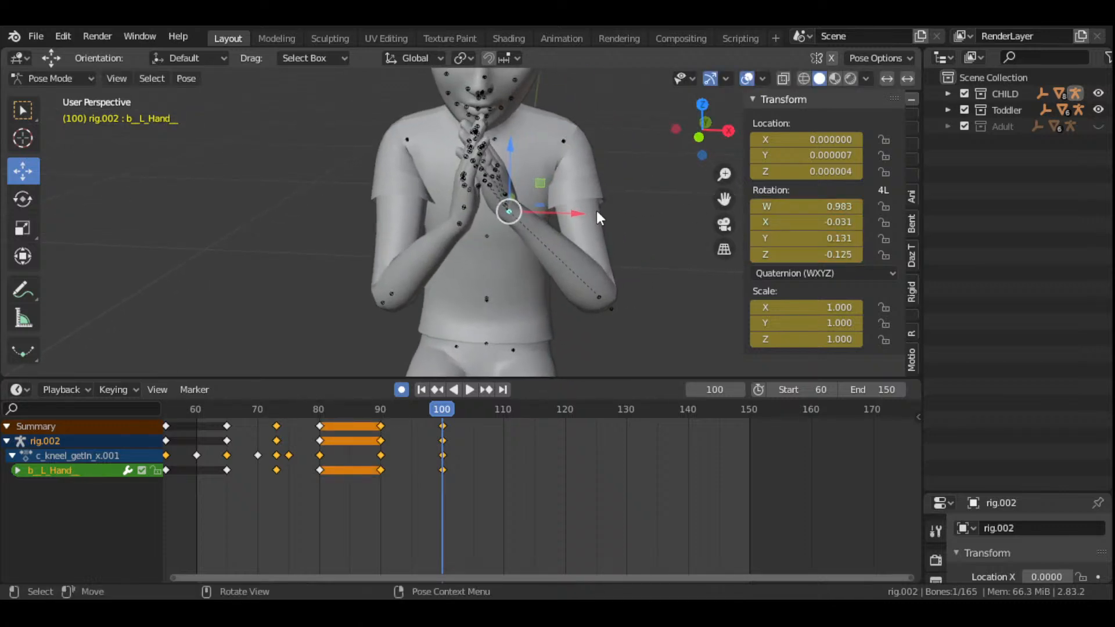
pyautogui.press('r')
pyautogui.click(593, 228)
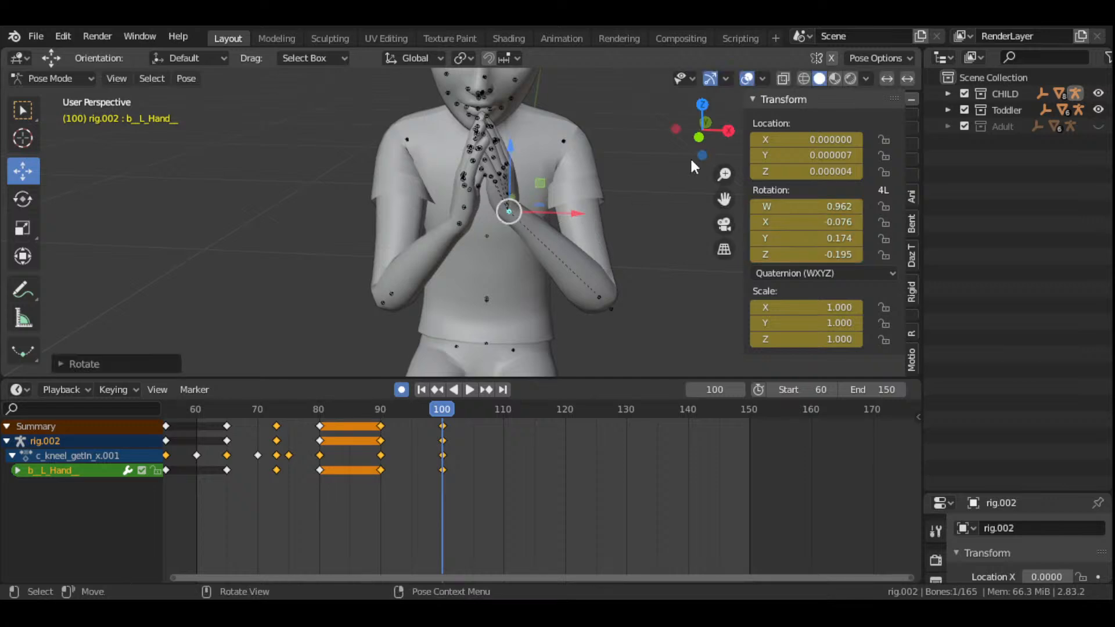
pyautogui.moveTo(699, 137); pyautogui.dragTo(584, 155)
pyautogui.press('r')
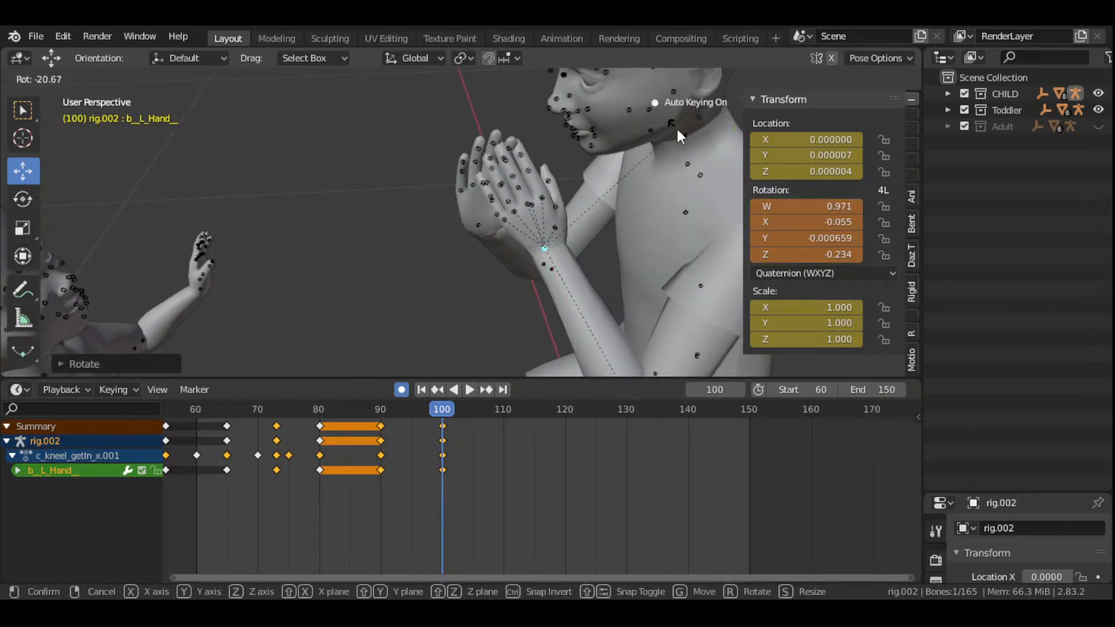
pyautogui.click(584, 208)
pyautogui.moveTo(583, 208); pyautogui.dragTo(584, 211, button='middle')
# - Rotate the child's b__R_Forearm__ bone back toward the face so the right hand meets the left
pyautogui.moveTo(701, 133); pyautogui.dragTo(690, 140)
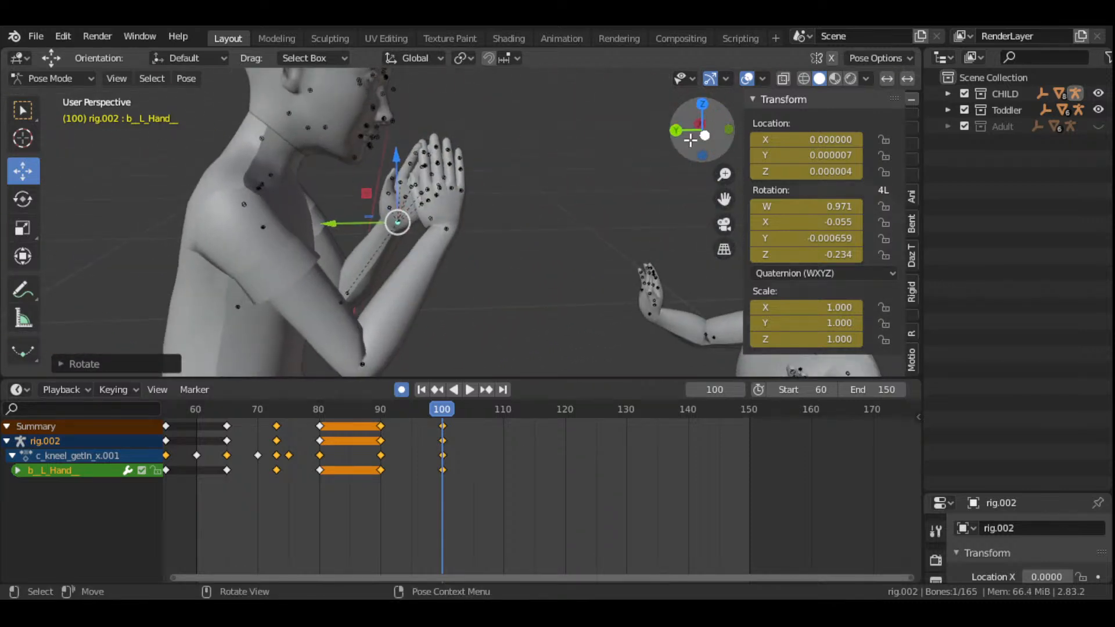
pyautogui.click(358, 362)
pyautogui.scroll(-3, 361, 282)
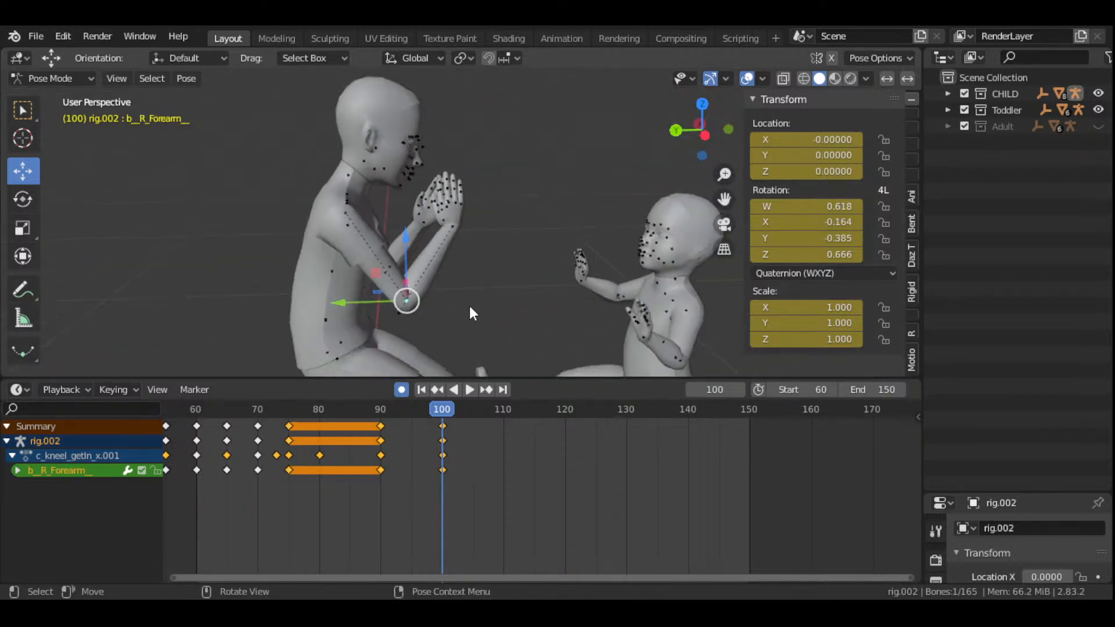
pyautogui.press('r')
pyautogui.click(491, 284)
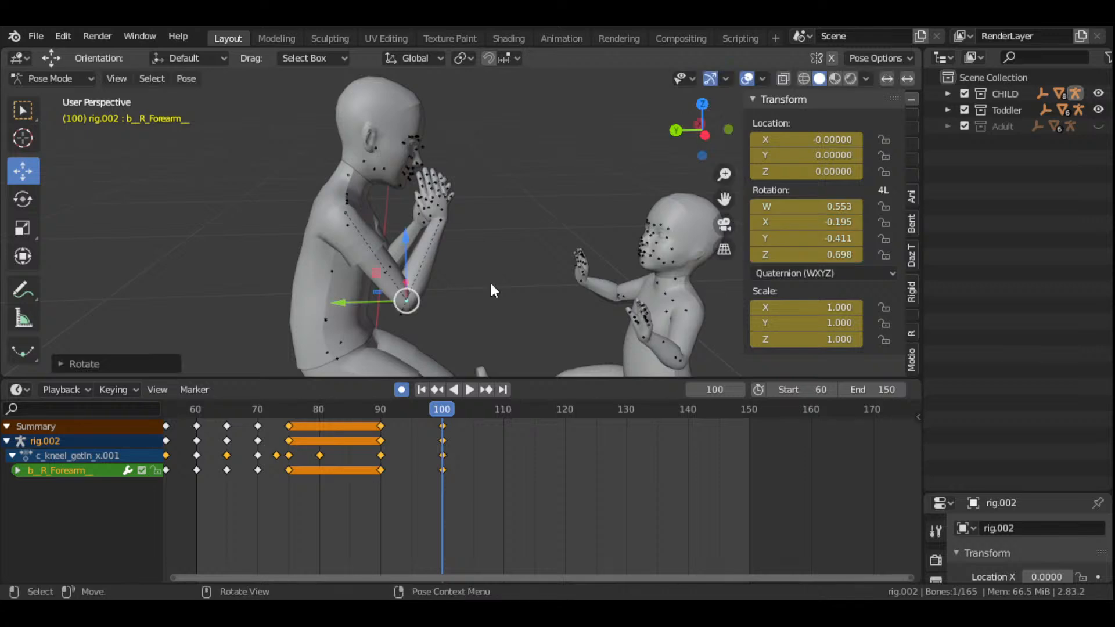
pyautogui.moveTo(694, 152); pyautogui.dragTo(530, 198)
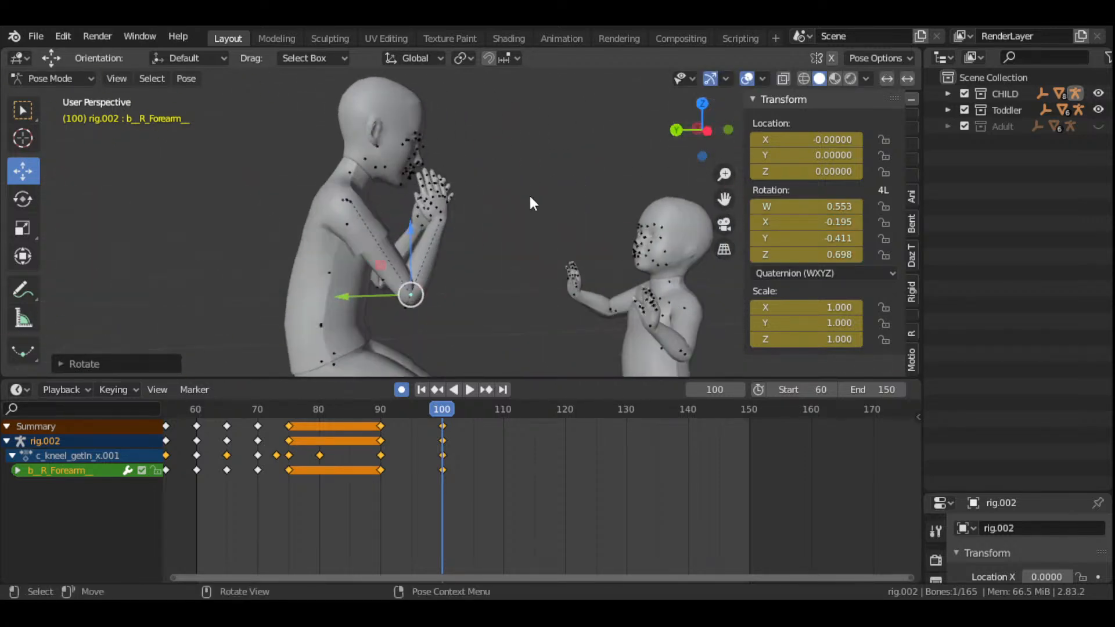
# - Rotate the b__R_Hand__ bone forward so the right hand stands more upright against the left palm
pyautogui.scroll(4, 445, 248)
pyautogui.click(430, 220)
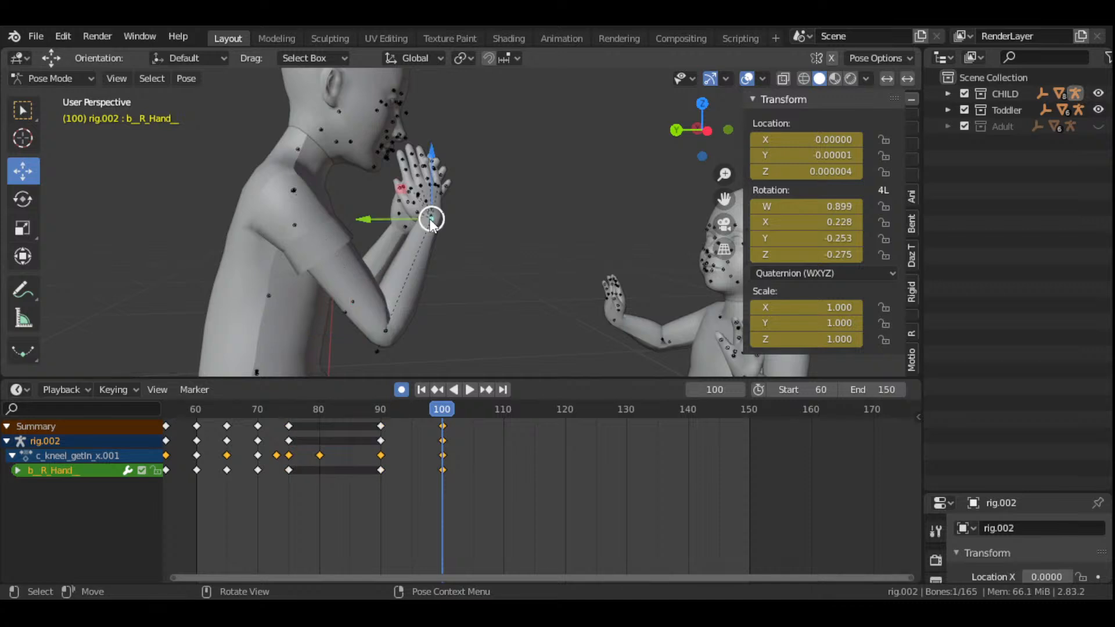
pyautogui.press('r')
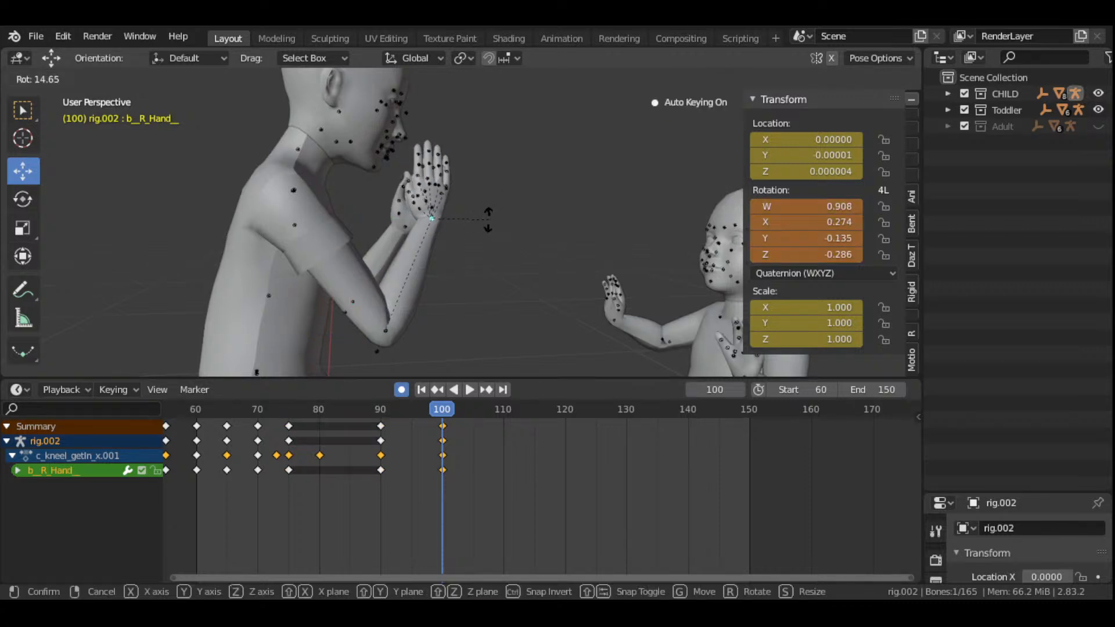
pyautogui.click(480, 220)
# - Play the animation from frame 60 to review the child's motion into the palms-together pose
pyautogui.scroll(-4, 480, 221)
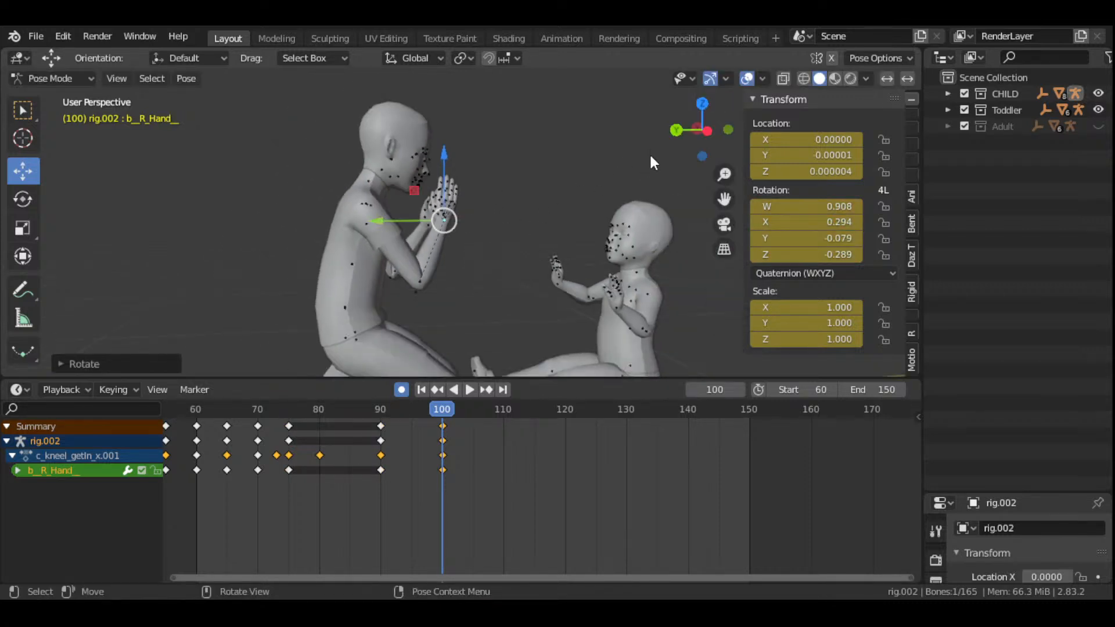
pyautogui.moveTo(703, 129); pyautogui.dragTo(744, 135)
pyautogui.scroll(-3, 588, 214)
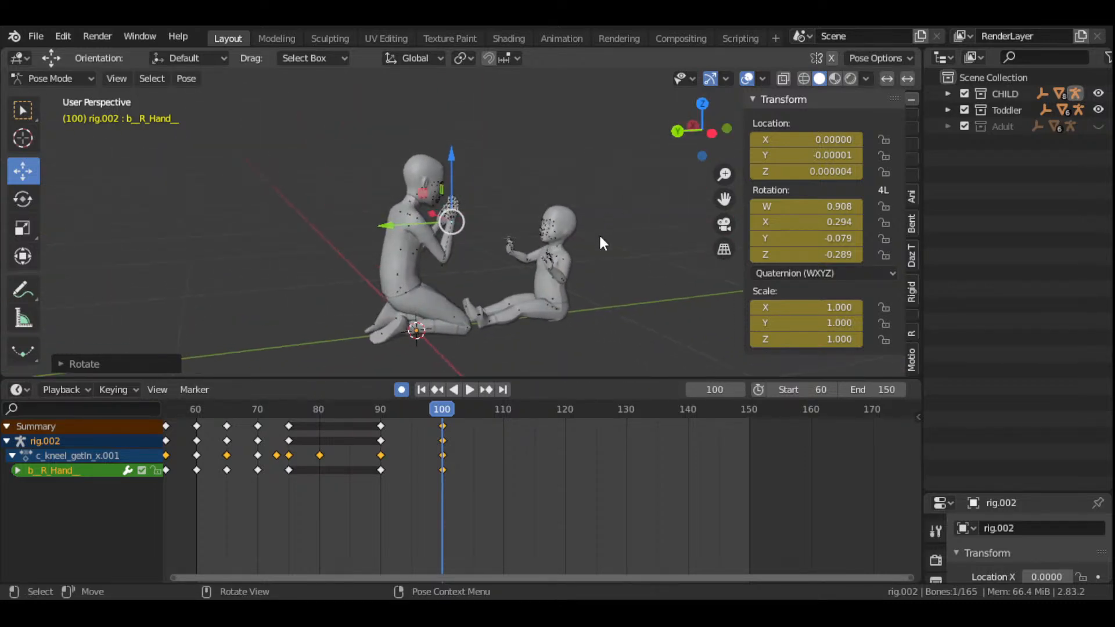
pyautogui.scroll(3, 600, 239)
pyautogui.scroll(-3, 437, 458)
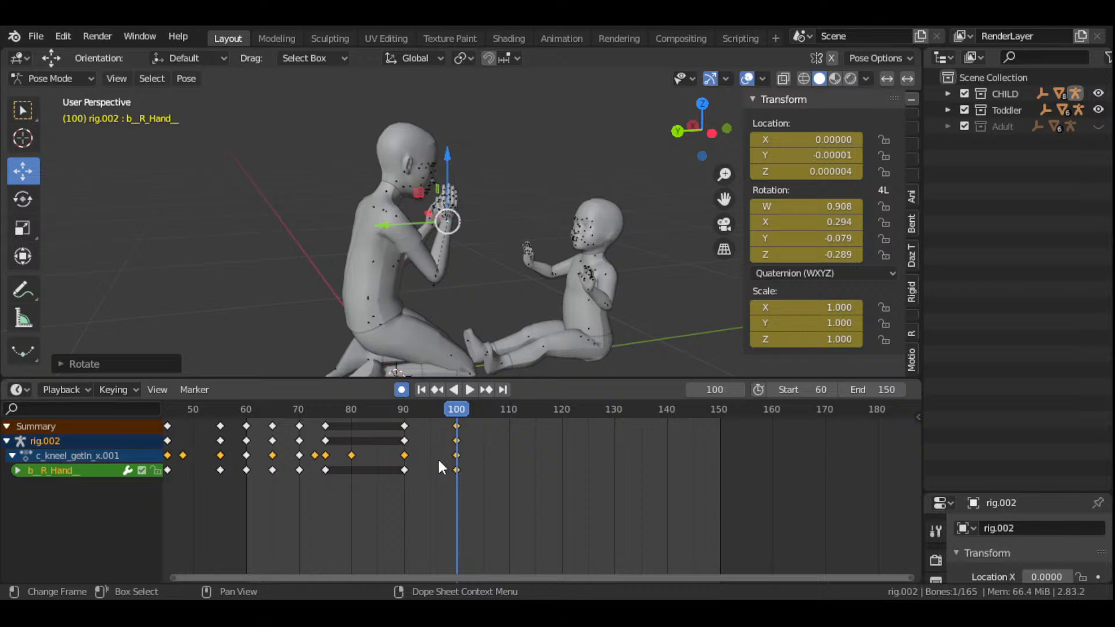
pyautogui.click(422, 390)
pyautogui.click(470, 389)
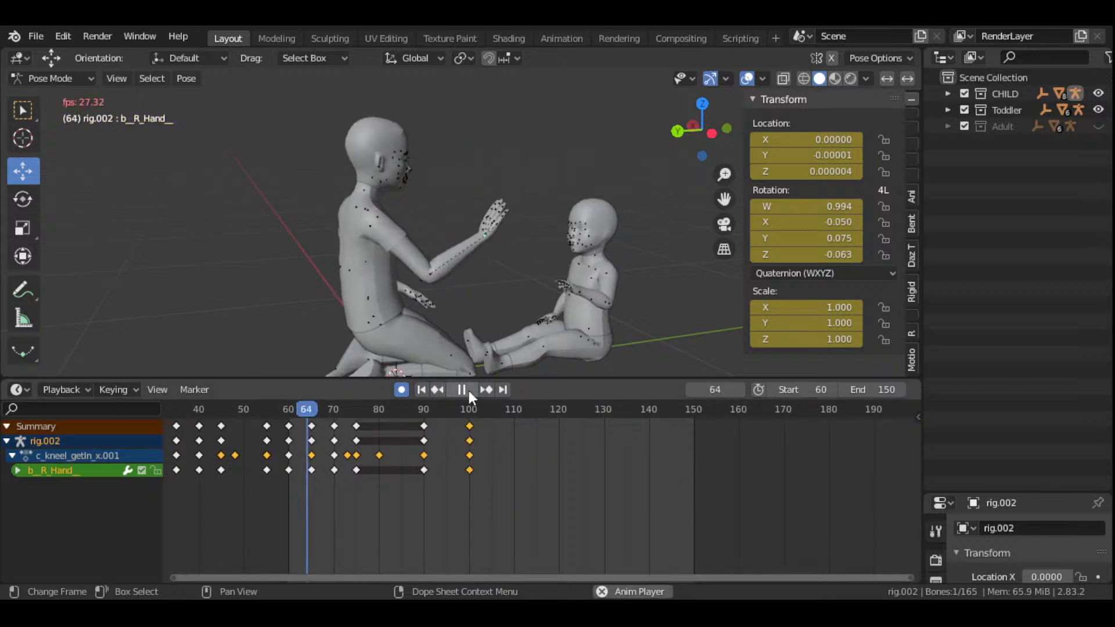
pyautogui.click(465, 389)
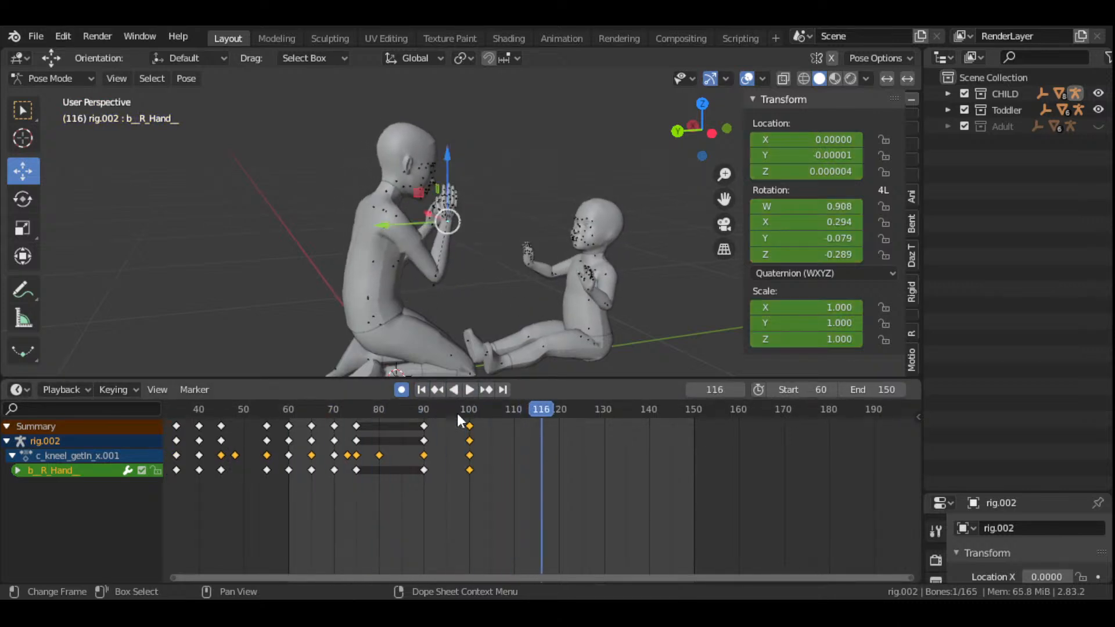
# - Rotate the child's b__Spine0__ bone forward about 3° at frame 100 so the torso leans toward the toddler
pyautogui.click(421, 412)
pyautogui.moveTo(421, 412); pyautogui.dragTo(426, 457)
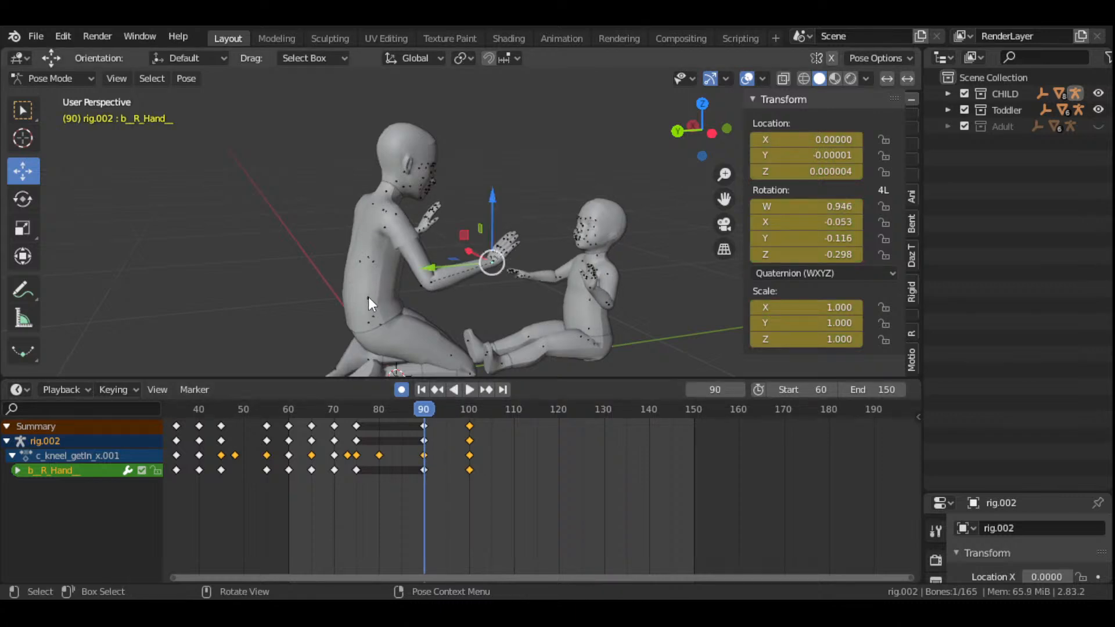
pyautogui.click(369, 298)
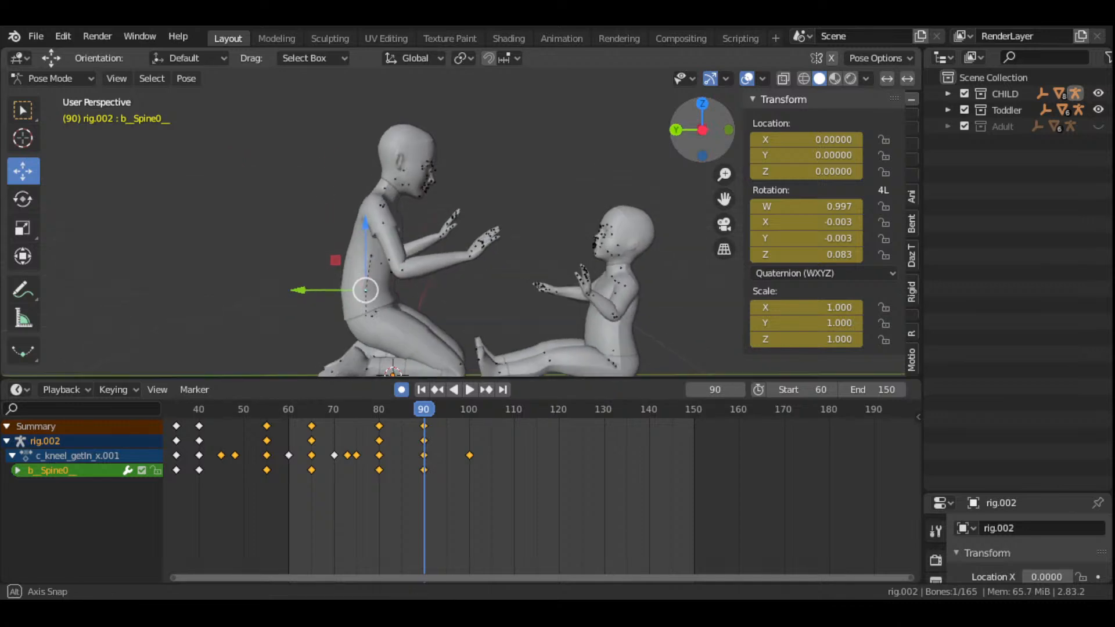
pyautogui.moveTo(700, 129); pyautogui.dragTo(685, 130)
pyautogui.press('space')
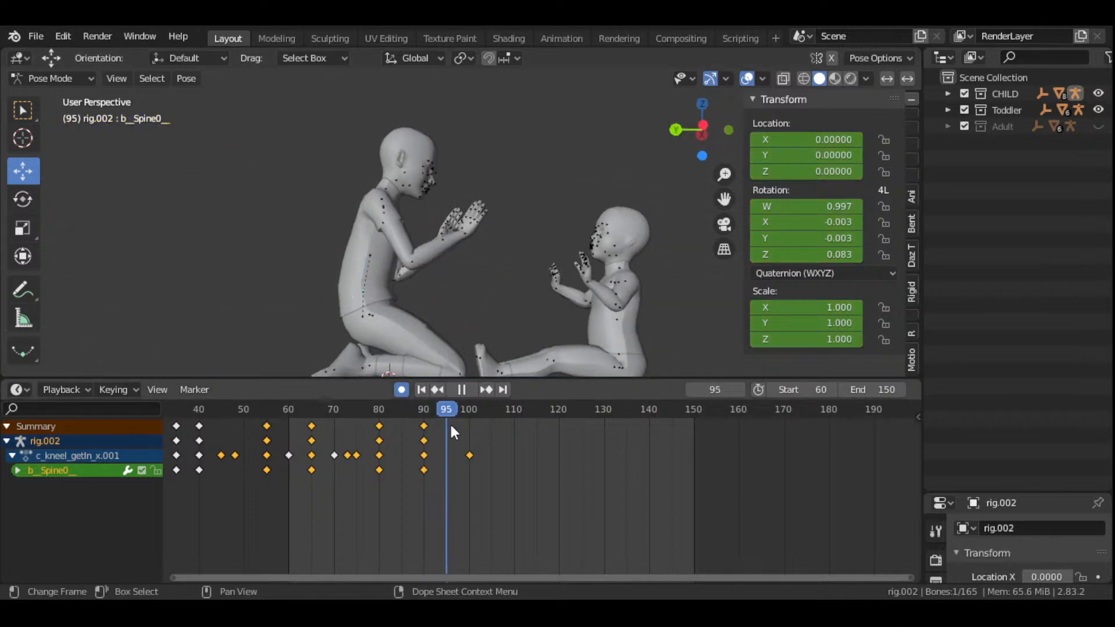
pyautogui.press('space')
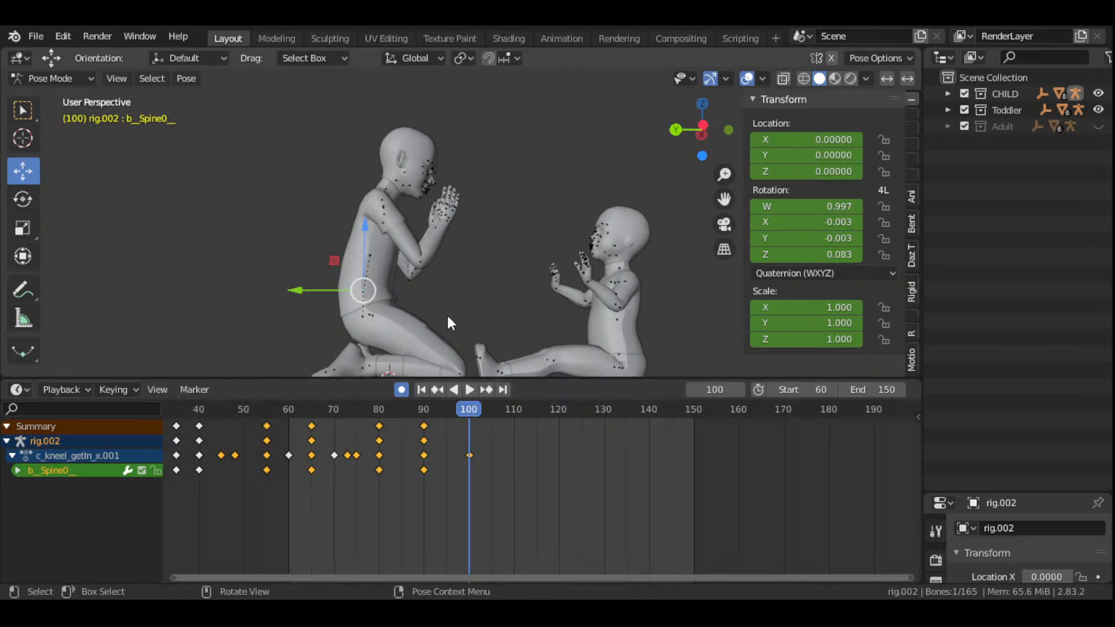
pyautogui.press('r')
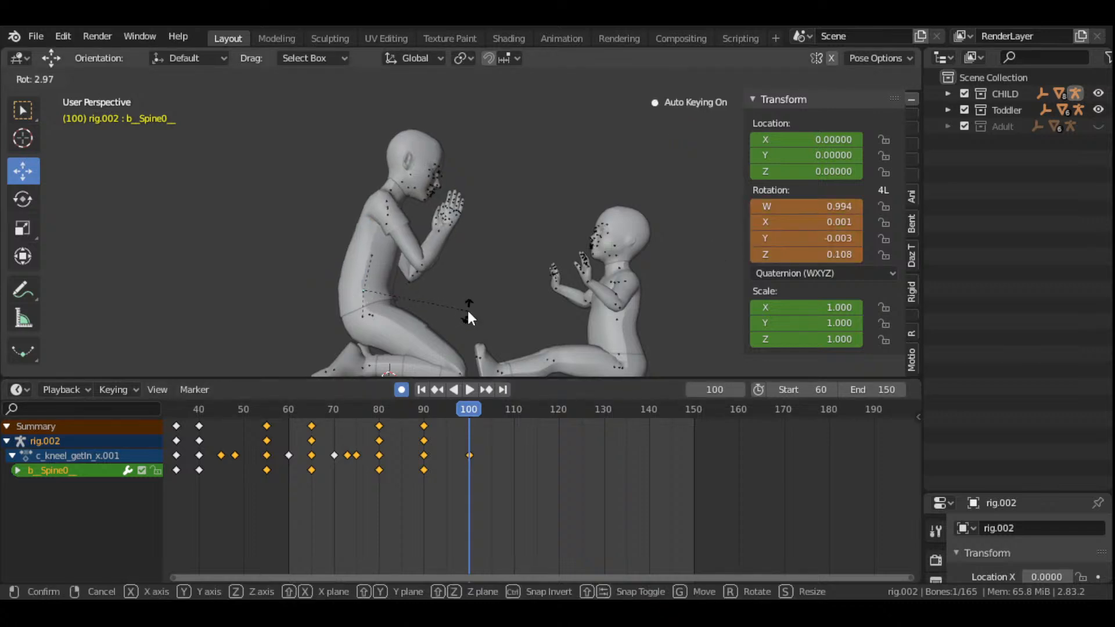
pyautogui.click(386, 281)
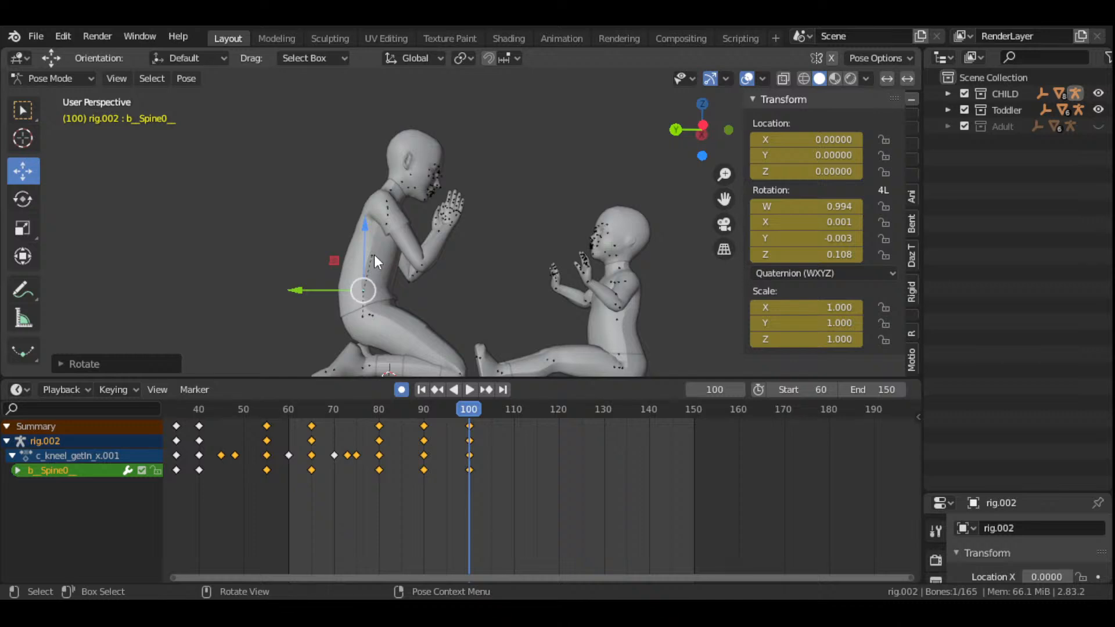
# - Keyframe the b__Spine1__ bone at frame 90 and rotate it forward at frame 100 to deepen the torso's lean
pyautogui.click(374, 254)
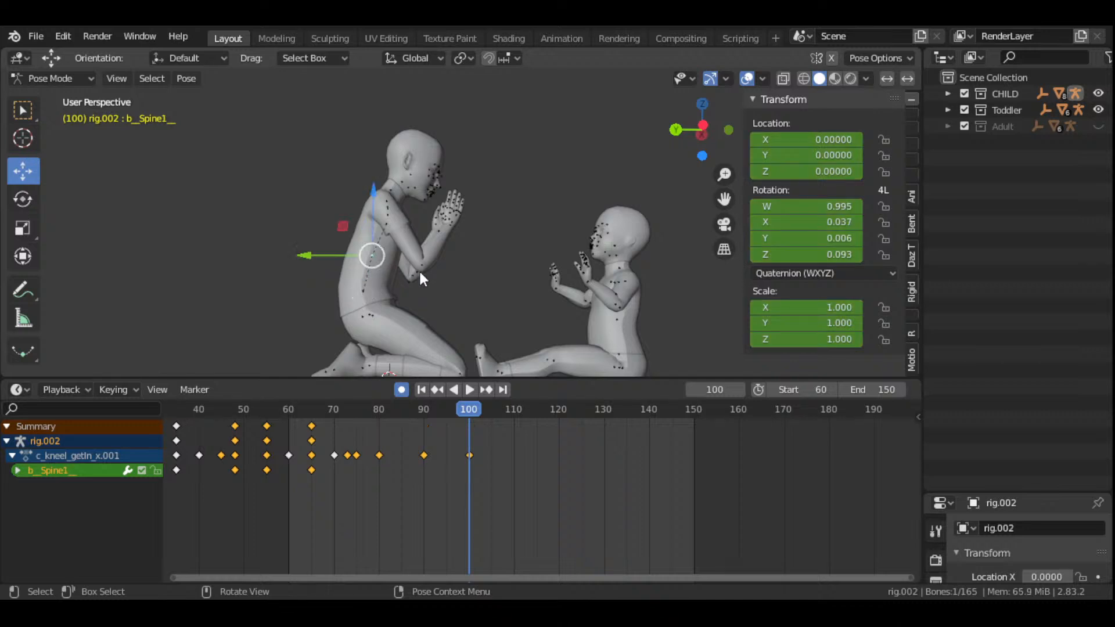
pyautogui.click(424, 409)
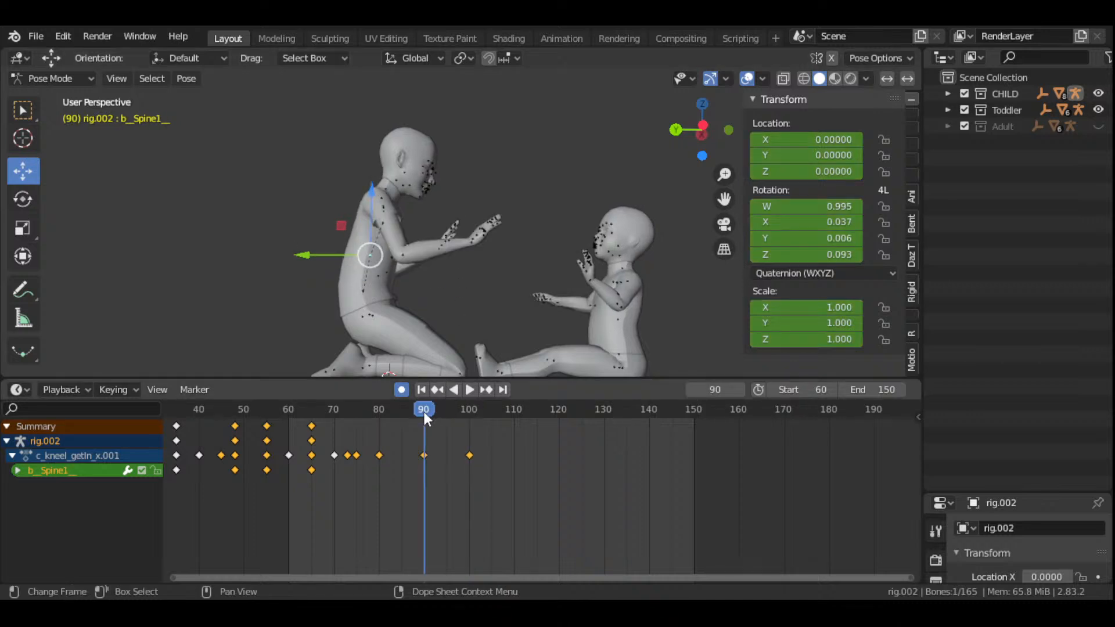
pyautogui.press('i')
pyautogui.click(473, 311)
pyautogui.moveTo(426, 407); pyautogui.dragTo(468, 430)
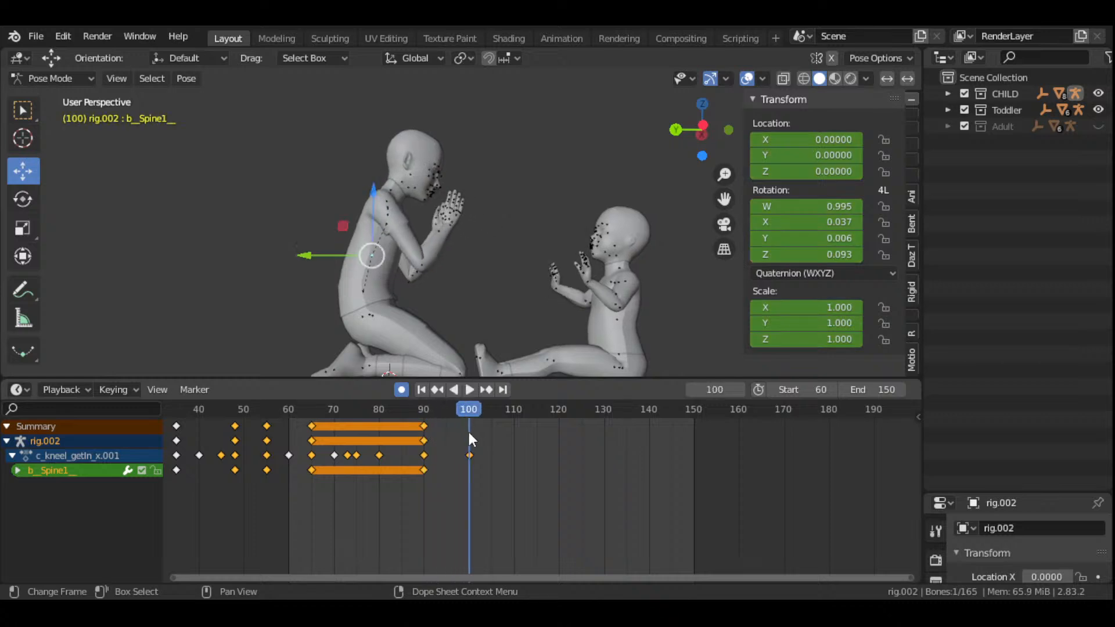
pyautogui.press('r')
pyautogui.click(440, 309)
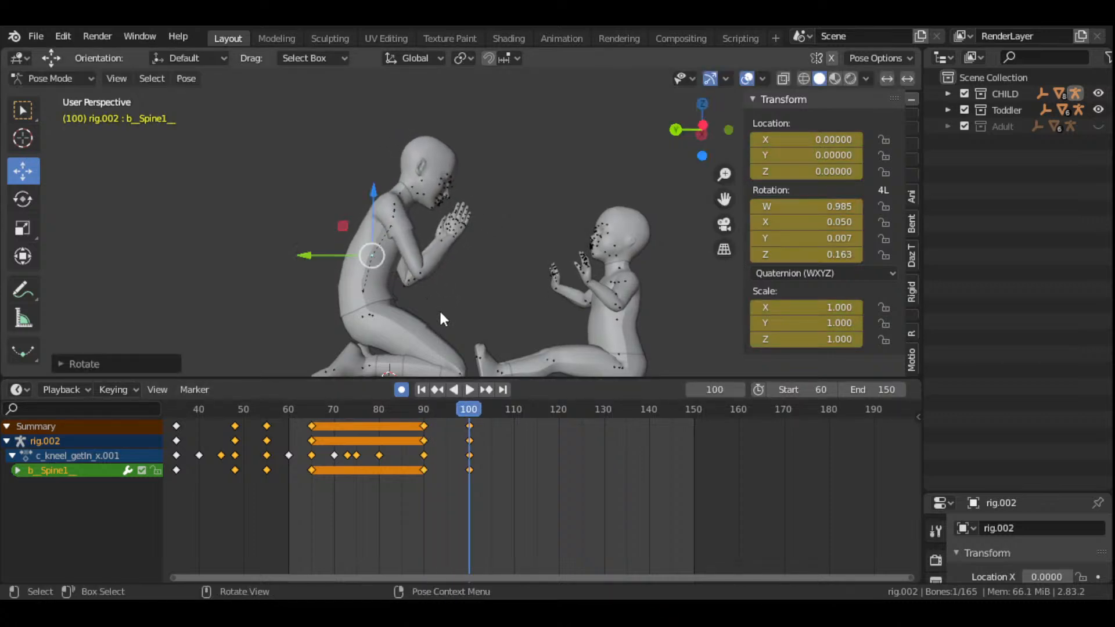
# - Rotate the b__Neck__ bone back at frame 100 to lift the child's head, and check the pose from the front
pyautogui.scroll(2, 468, 295)
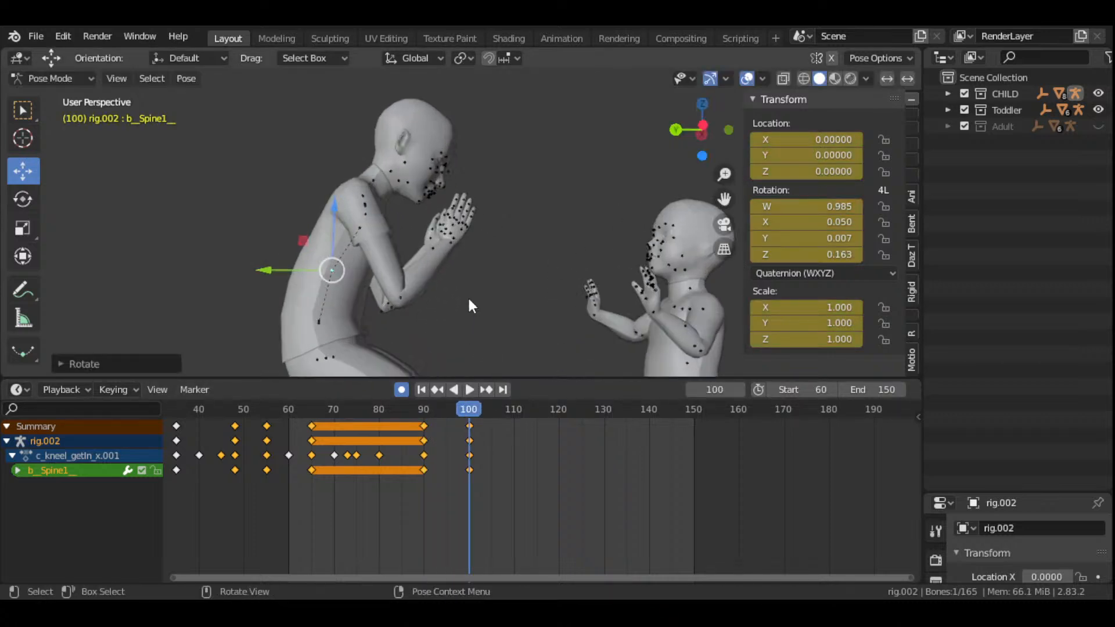
pyautogui.click(374, 184)
pyautogui.press('r')
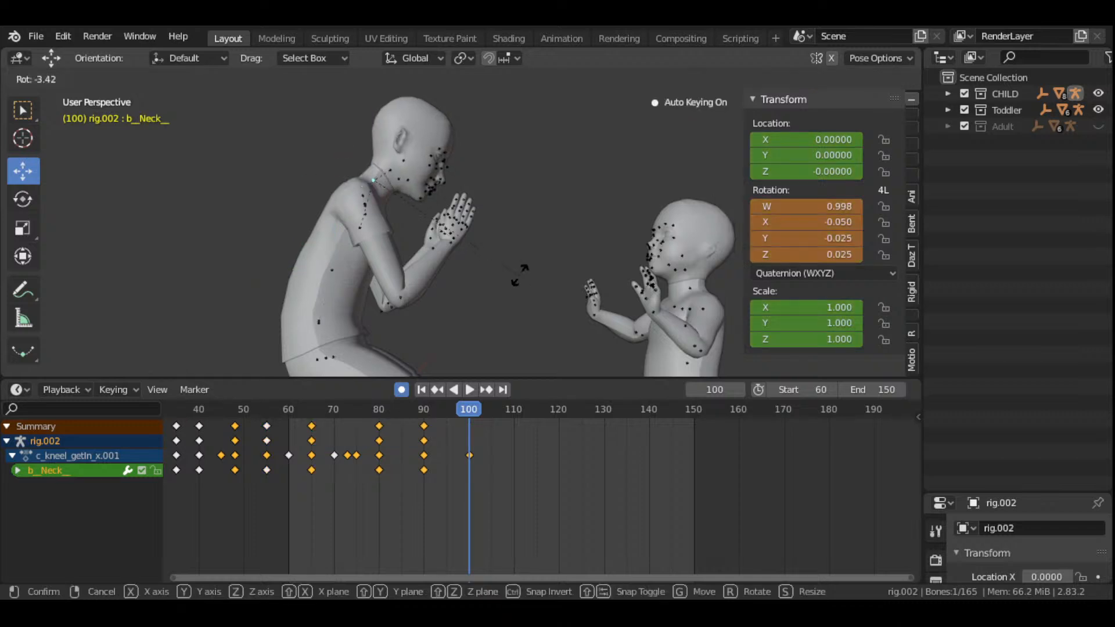
pyautogui.click(510, 257)
pyautogui.scroll(-2, 630, 170)
pyautogui.moveTo(694, 137); pyautogui.dragTo(486, 177)
pyautogui.scroll(2, 593, 216)
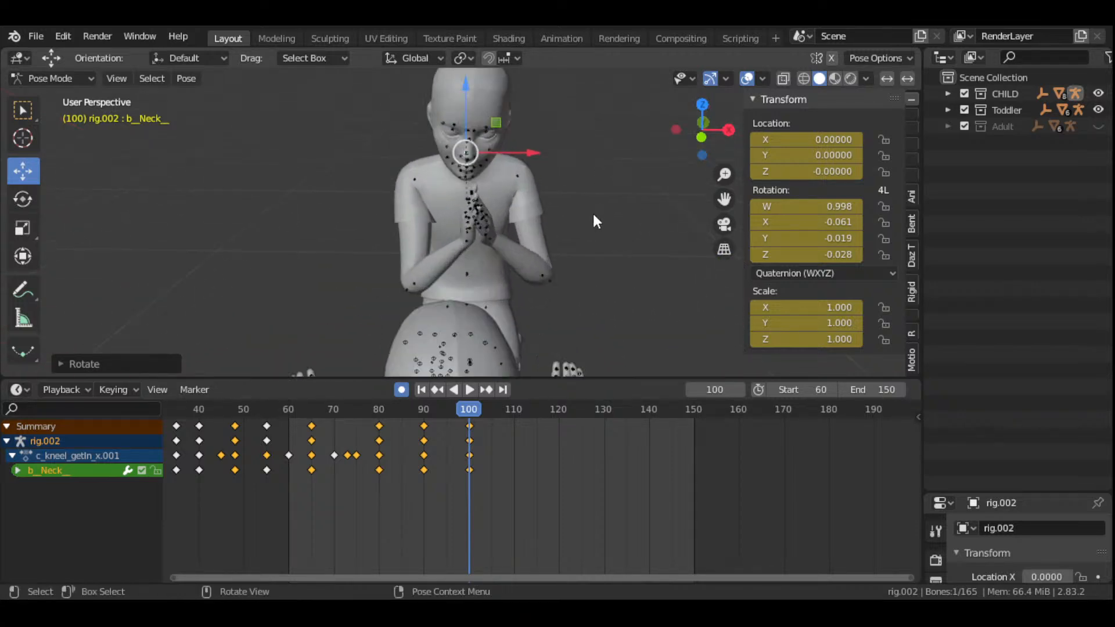
# - Play the animation from frame 60 and review the clap from the front and the side
pyautogui.click(423, 389)
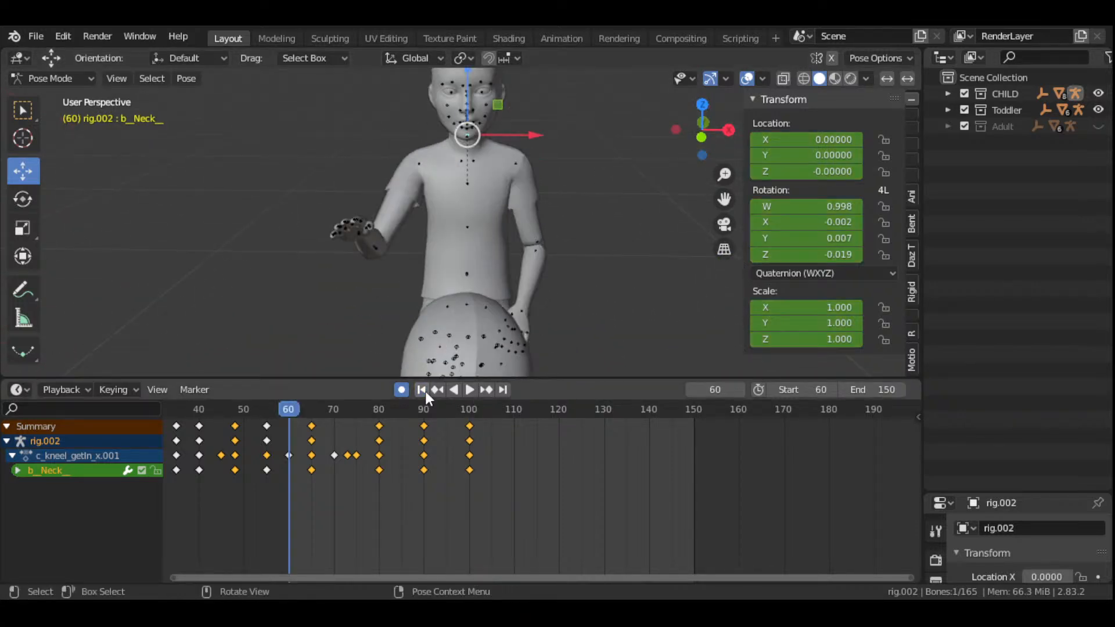
pyautogui.click(465, 389)
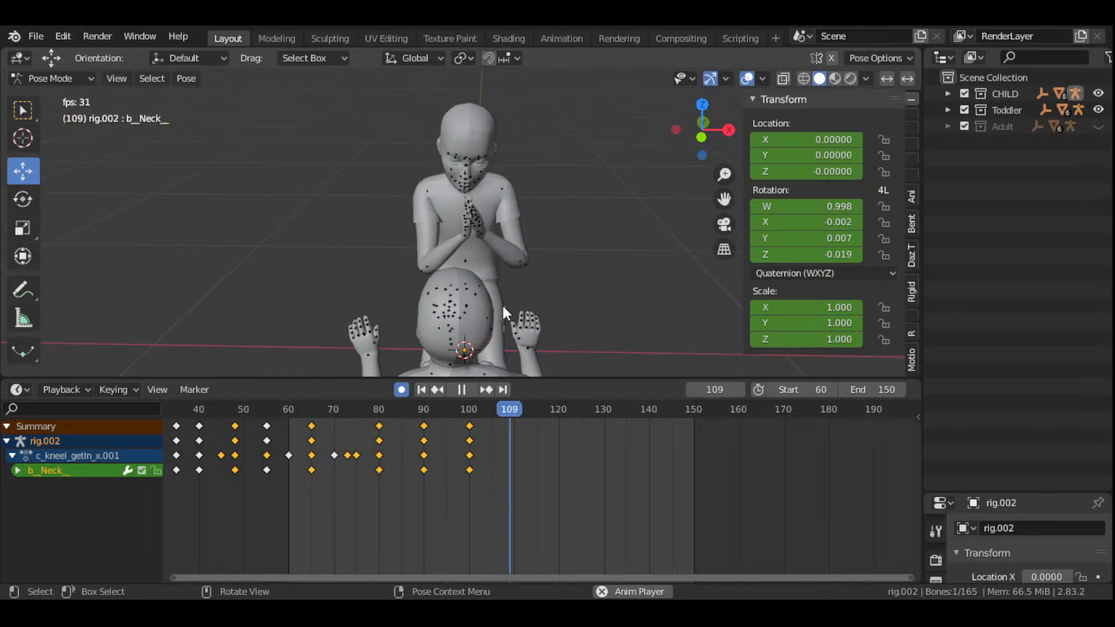
pyautogui.moveTo(708, 143); pyautogui.dragTo(622, 148)
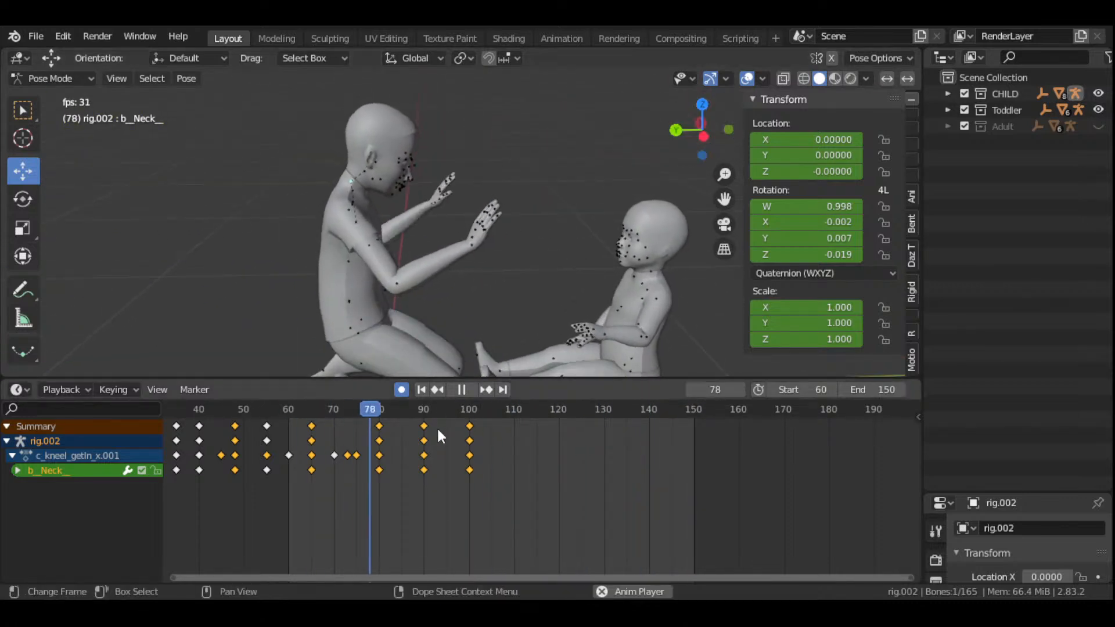
pyautogui.click(461, 392)
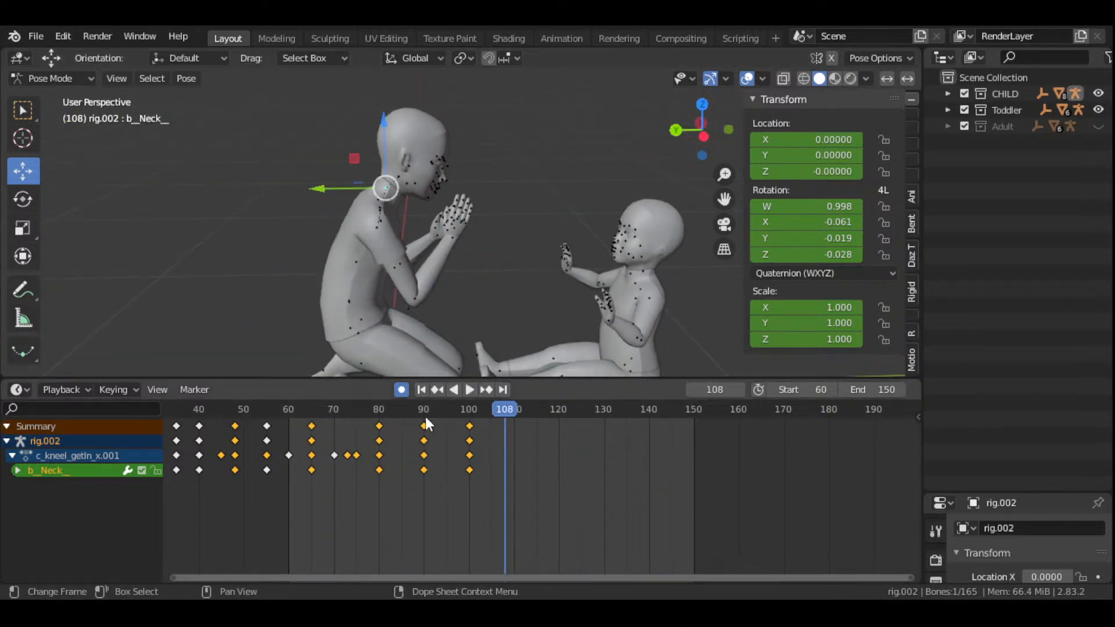
# - Keyframe a freehand rotation of the kneeling child's b__R_Hand__ bone at frame 95, between the open pose and the clap
pyautogui.moveTo(426, 417); pyautogui.dragTo(424, 556)
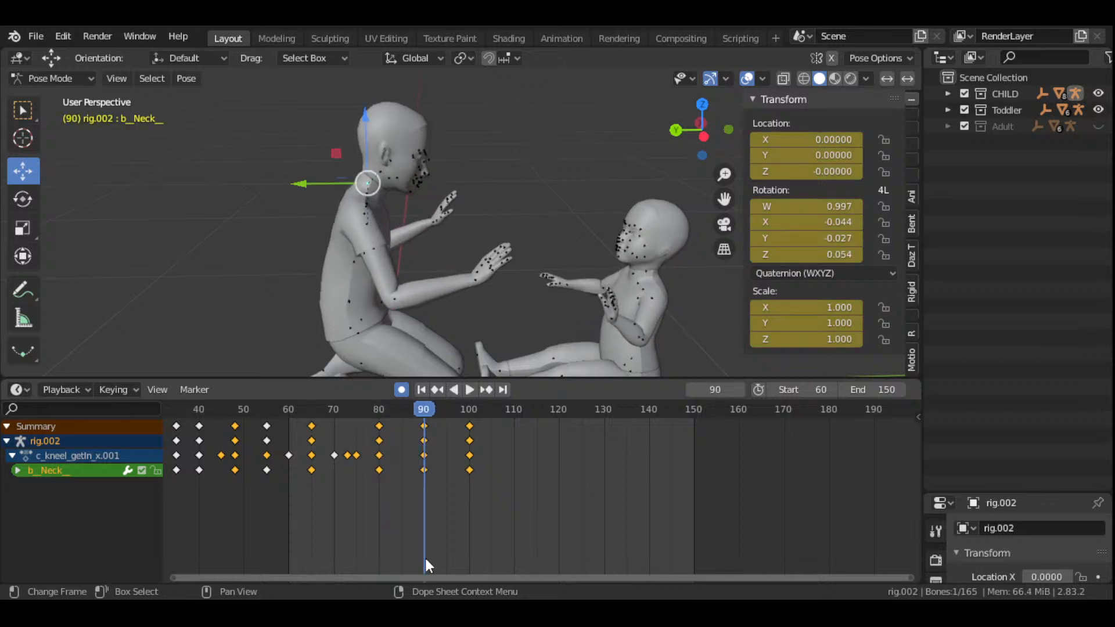
pyautogui.moveTo(426, 414); pyautogui.dragTo(468, 441)
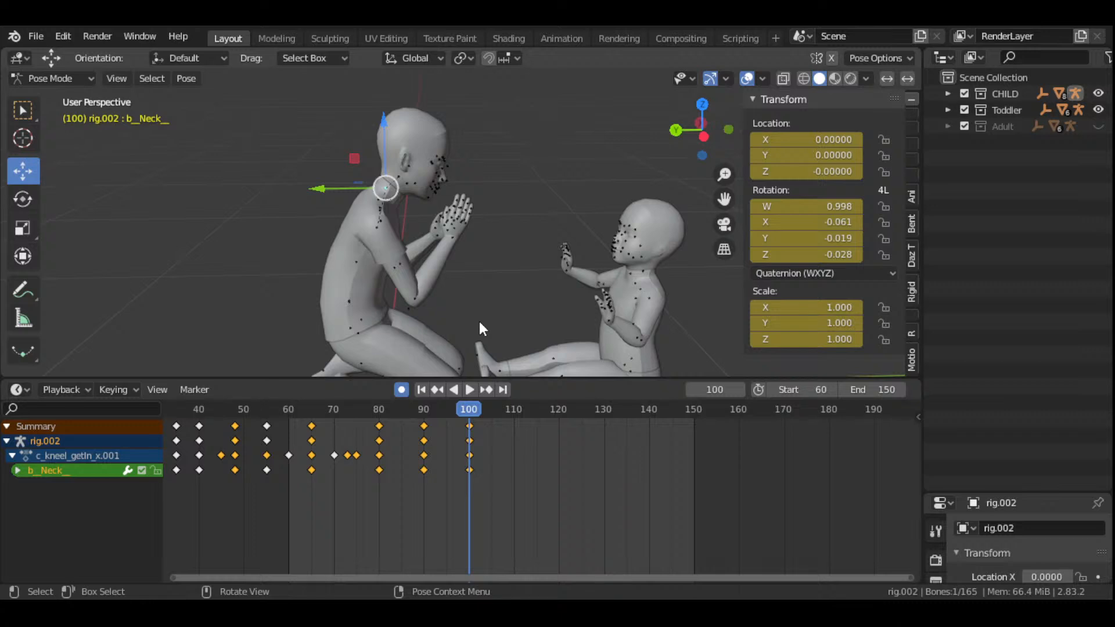
pyautogui.moveTo(421, 413); pyautogui.dragTo(447, 435)
pyautogui.scroll(3, 463, 478)
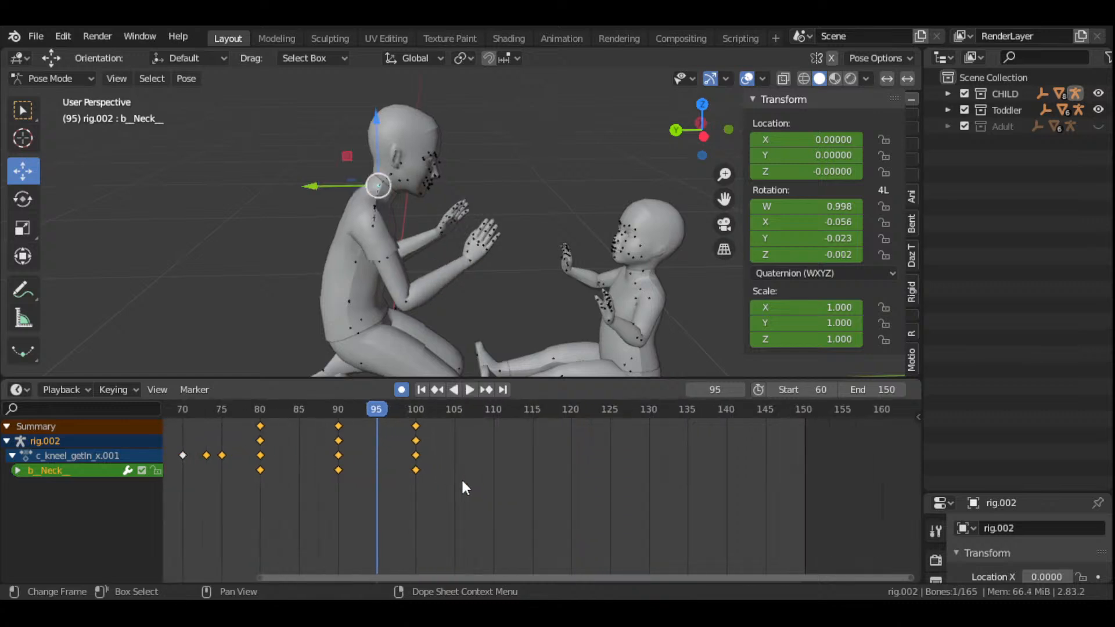
pyautogui.click(470, 263)
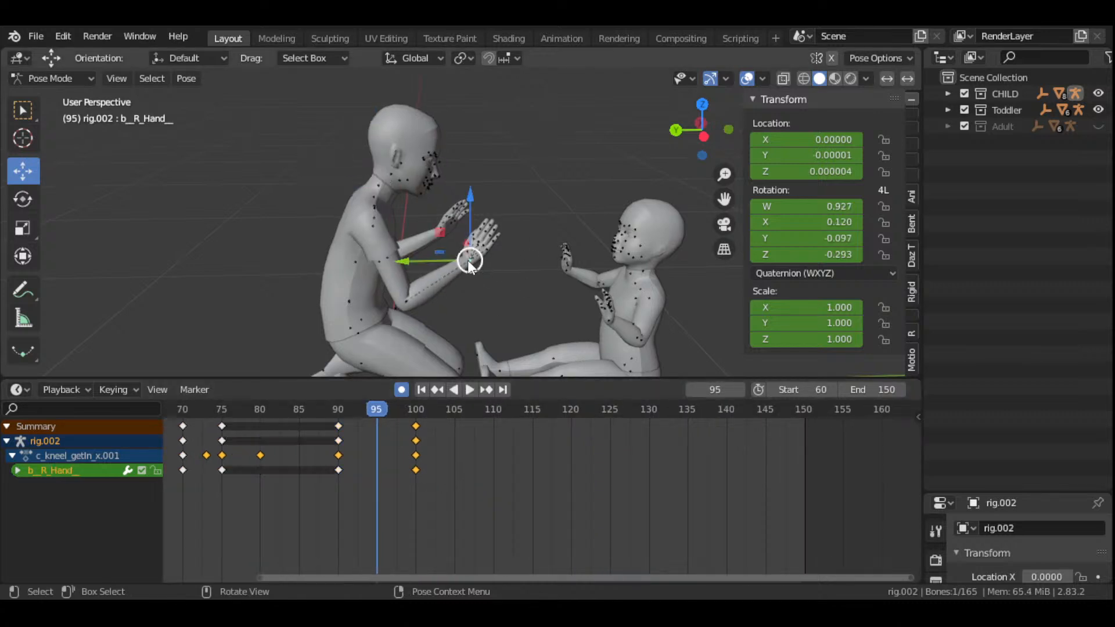
pyautogui.press('r')
pyautogui.press('r')
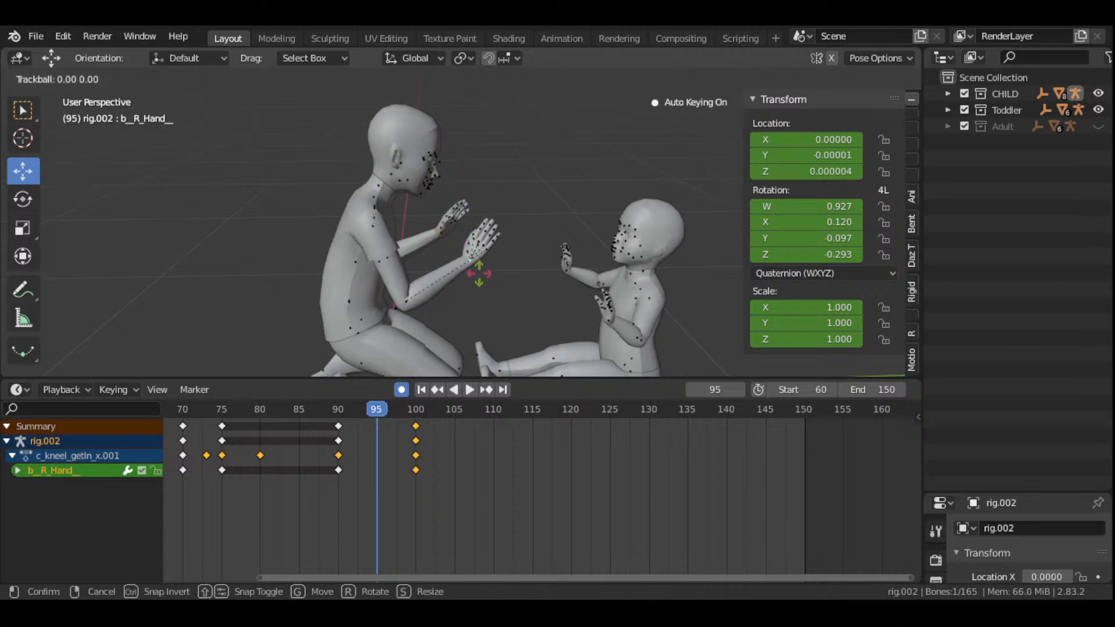
pyautogui.click(508, 299)
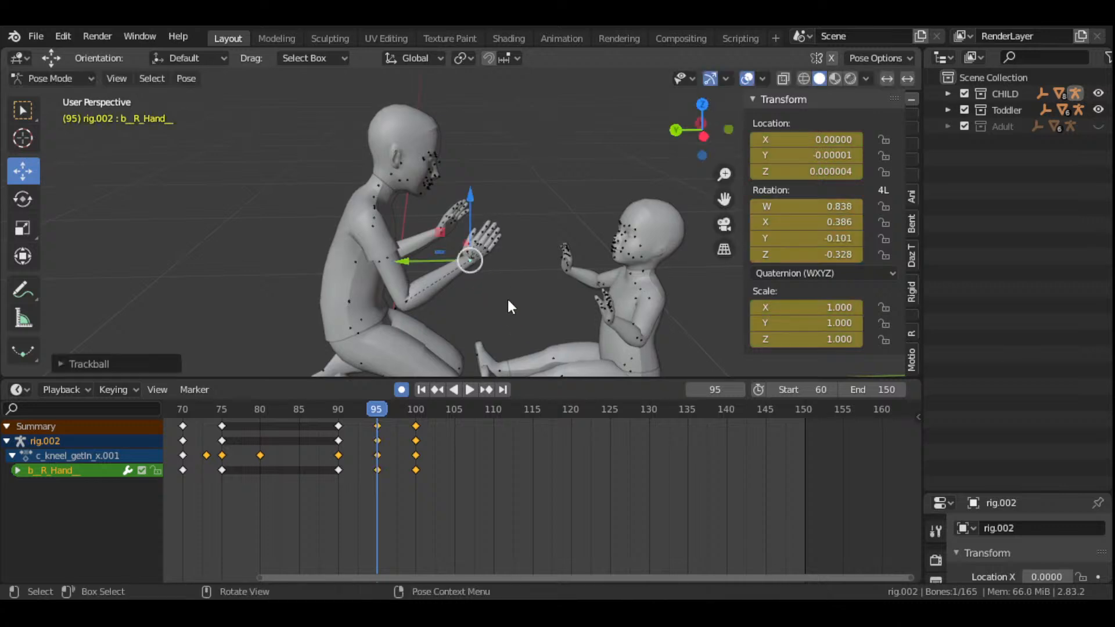
# - Rotate the child's right hand further at frame 95 so its fingers tip forward toward the toddler
pyautogui.press('r')
pyautogui.press('Escape')
pyautogui.press('r')
pyautogui.press('r')
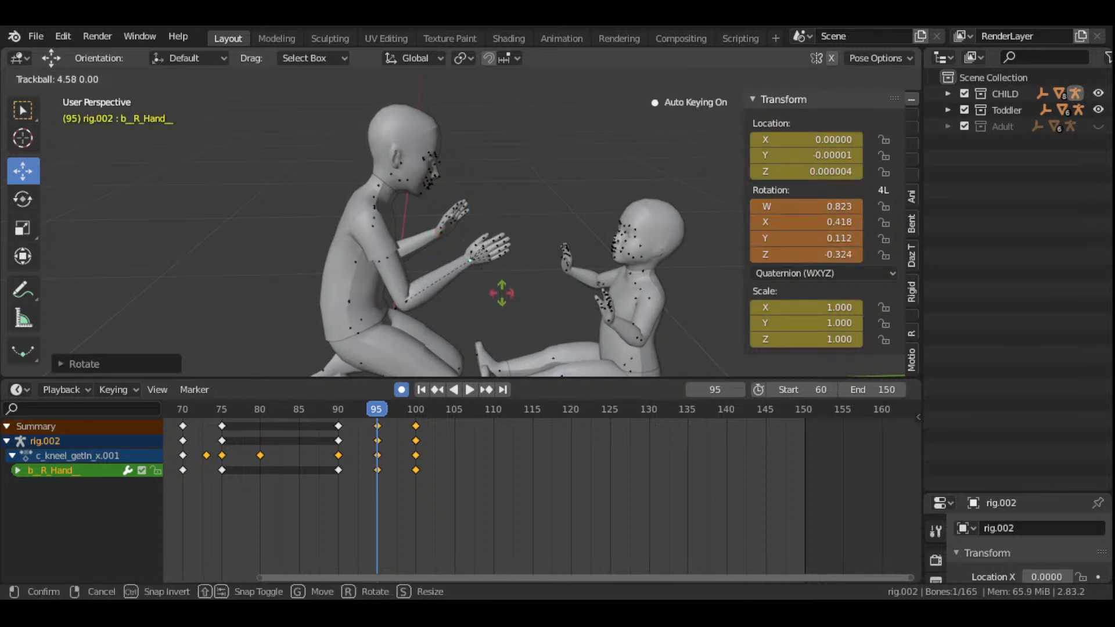
pyautogui.click(565, 253)
# - Rotate the child's b__L_Hand__ bone at frame 95 so the left palm turns to face the right one
pyautogui.moveTo(702, 130); pyautogui.dragTo(468, 301)
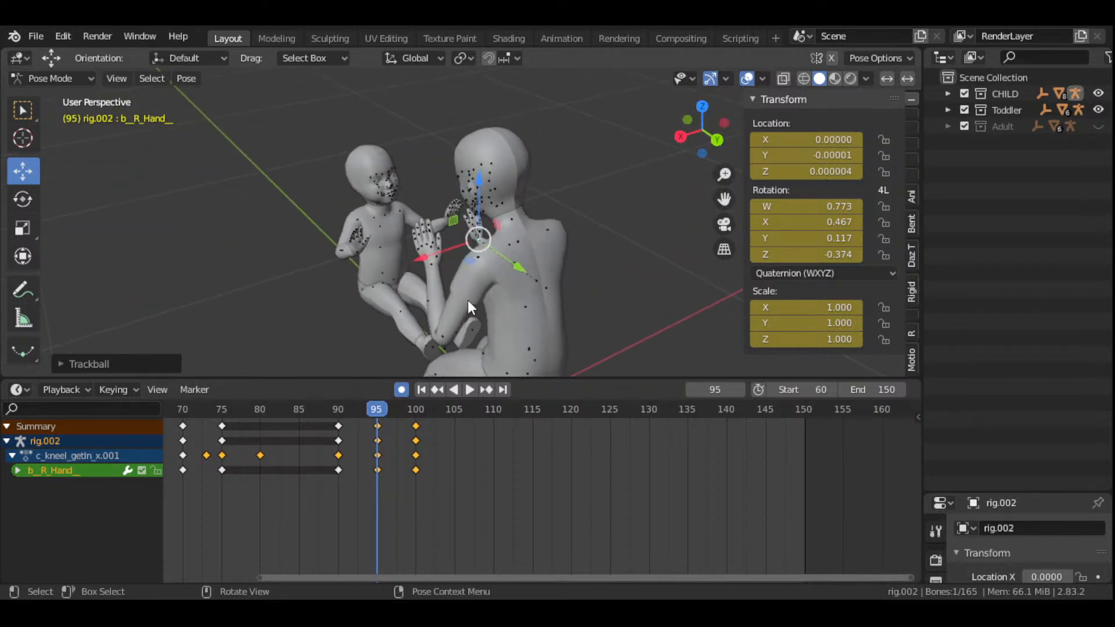
pyautogui.click(432, 263)
pyautogui.scroll(3, 438, 280)
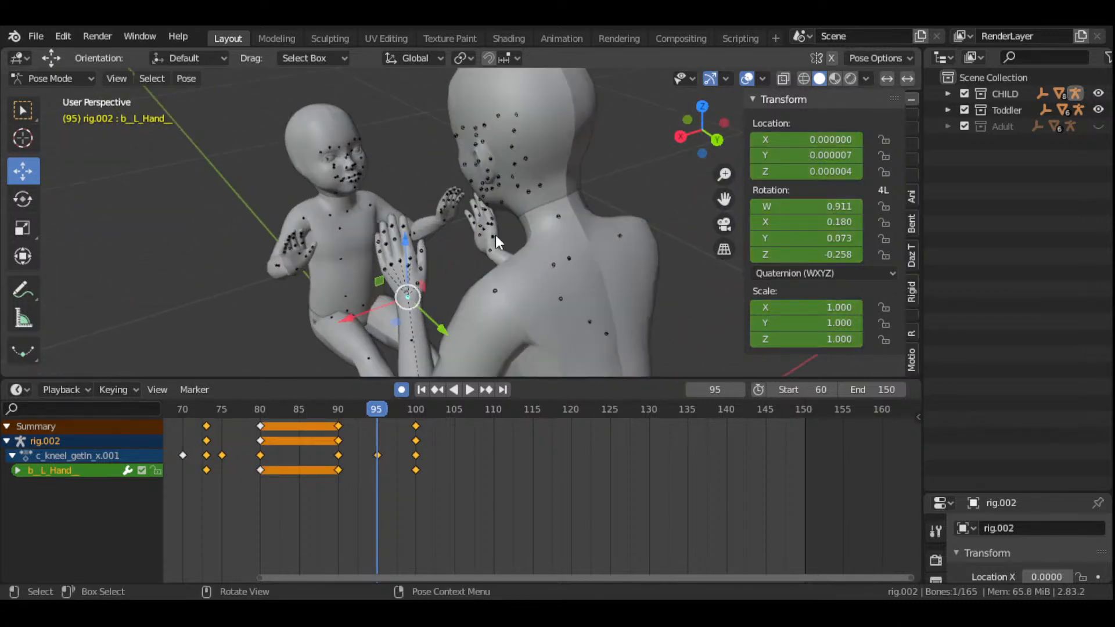
pyautogui.press('r')
pyautogui.click(471, 223)
pyautogui.moveTo(682, 109); pyautogui.dragTo(618, 112)
pyautogui.press('r')
pyautogui.press('r')
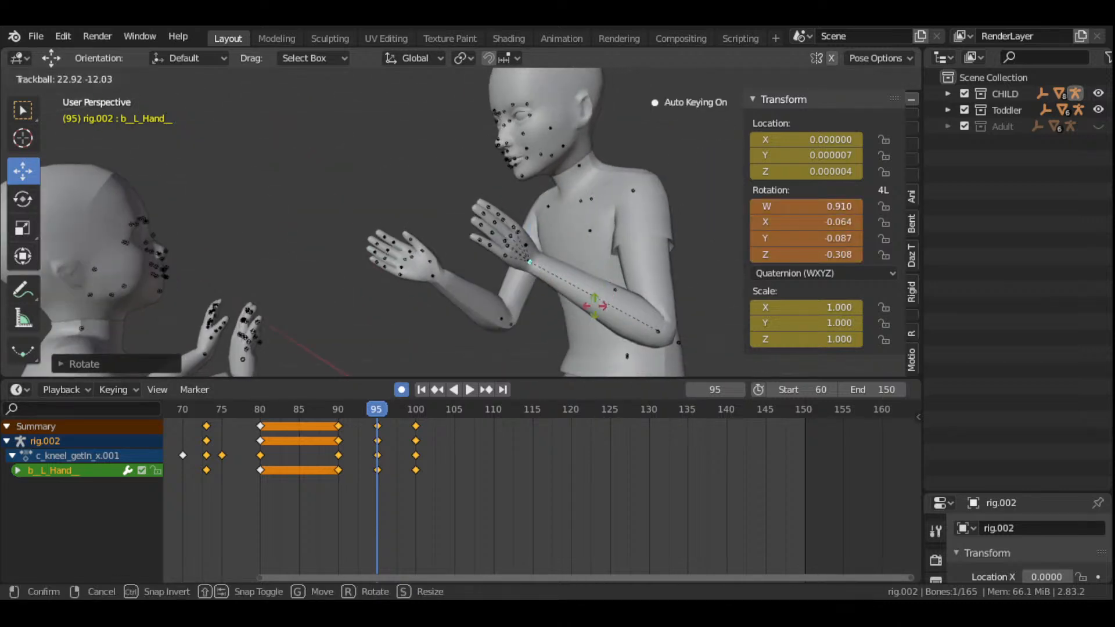
pyautogui.click(589, 316)
# - Tip the child's left hand further forward at frame 95 to match the angle of the right hand
pyautogui.scroll(-2, 571, 295)
pyautogui.moveTo(708, 143); pyautogui.dragTo(636, 148)
pyautogui.press('r')
pyautogui.press('r')
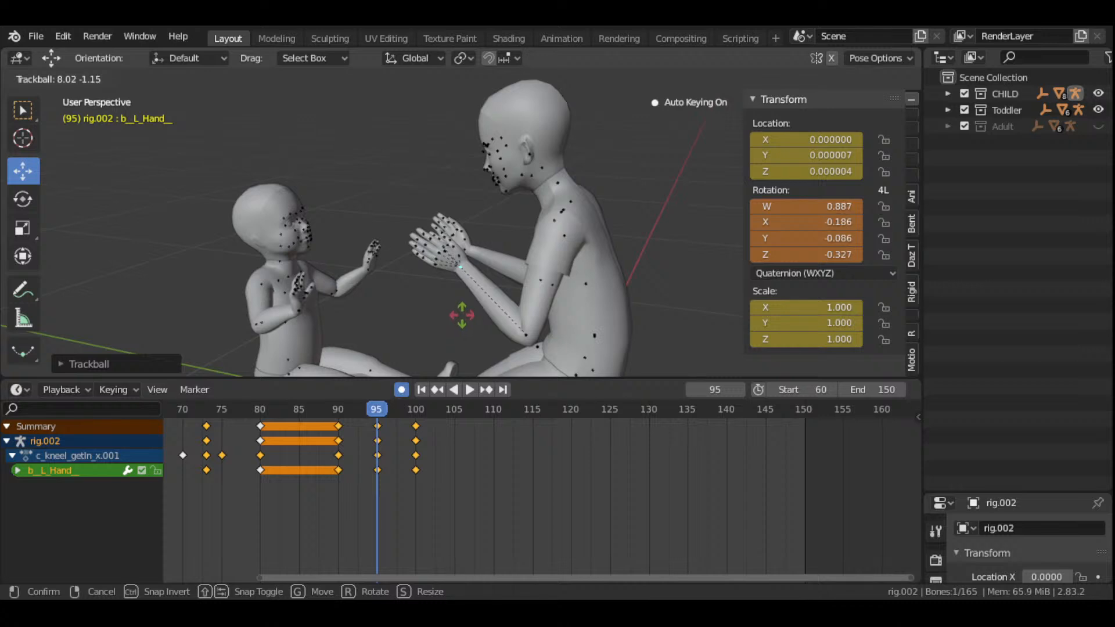
pyautogui.click(464, 321)
# - Refine the left hand's rotation at frame 95 from above and from the side, opening it slightly outward
pyautogui.moveTo(704, 128); pyautogui.dragTo(659, 162)
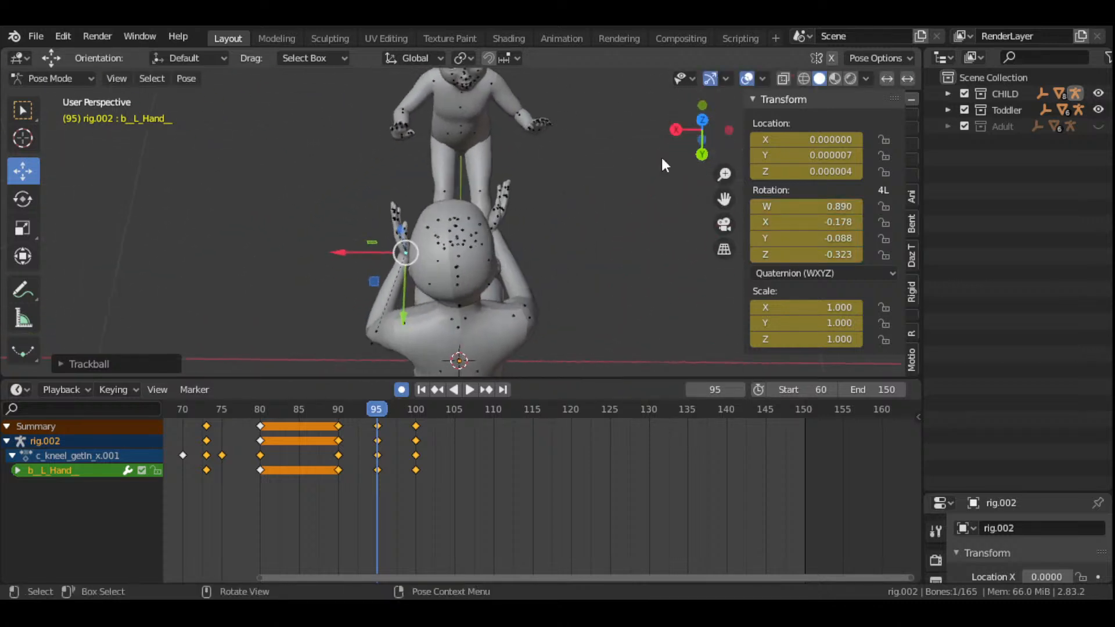
pyautogui.press('r')
pyautogui.click(549, 220)
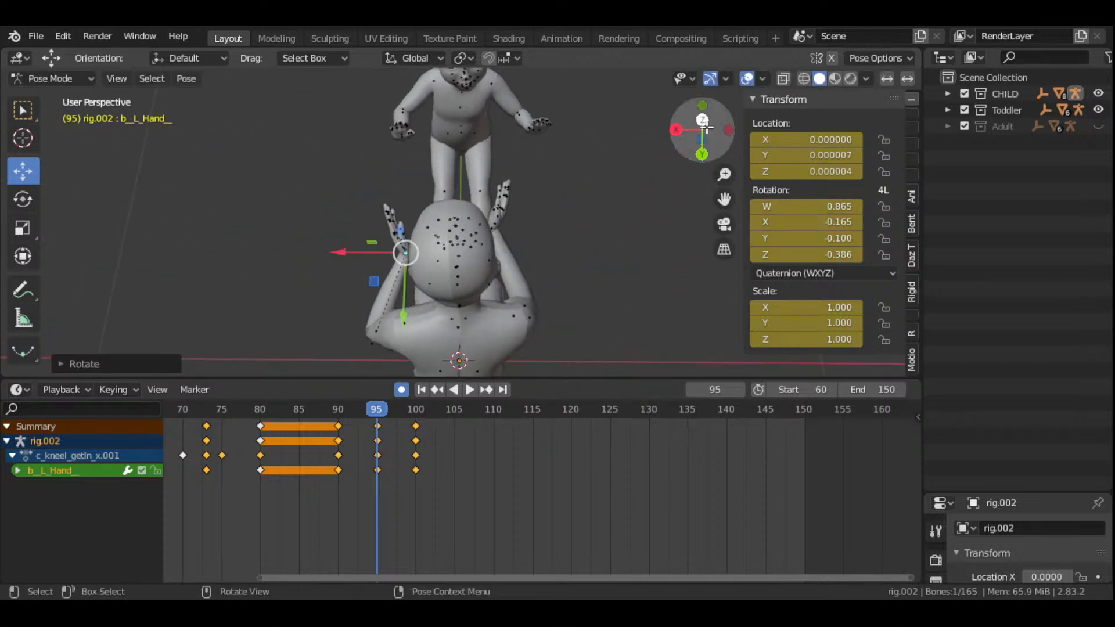
pyautogui.moveTo(704, 129)
pyautogui.mouseDown()
pyautogui.moveTo(671, 145)
pyautogui.moveTo(714, 144)
pyautogui.mouseUp()
pyautogui.press('r')
pyautogui.click(555, 299)
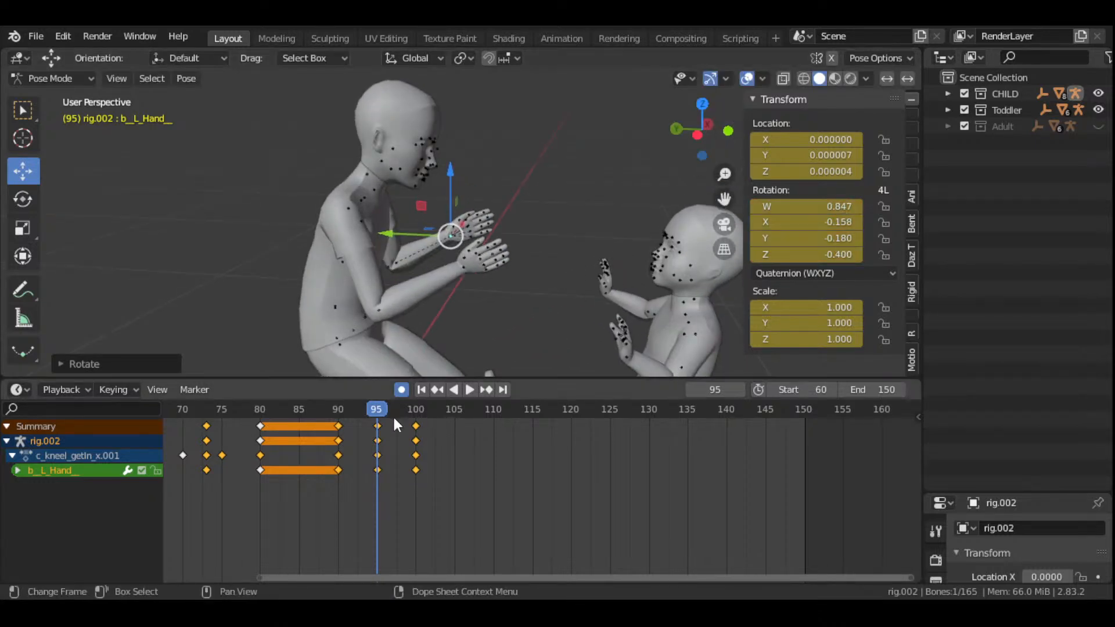
# - Rotate the child's b__R_Hand__ bone about 21° at frame 100, tilting it toward the left hand as seen from the front
pyautogui.moveTo(378, 409); pyautogui.dragTo(424, 472)
pyautogui.moveTo(704, 125); pyautogui.dragTo(607, 135)
pyautogui.click(693, 130)
pyautogui.scroll(2, 627, 222)
pyautogui.moveTo(709, 130); pyautogui.dragTo(540, 248)
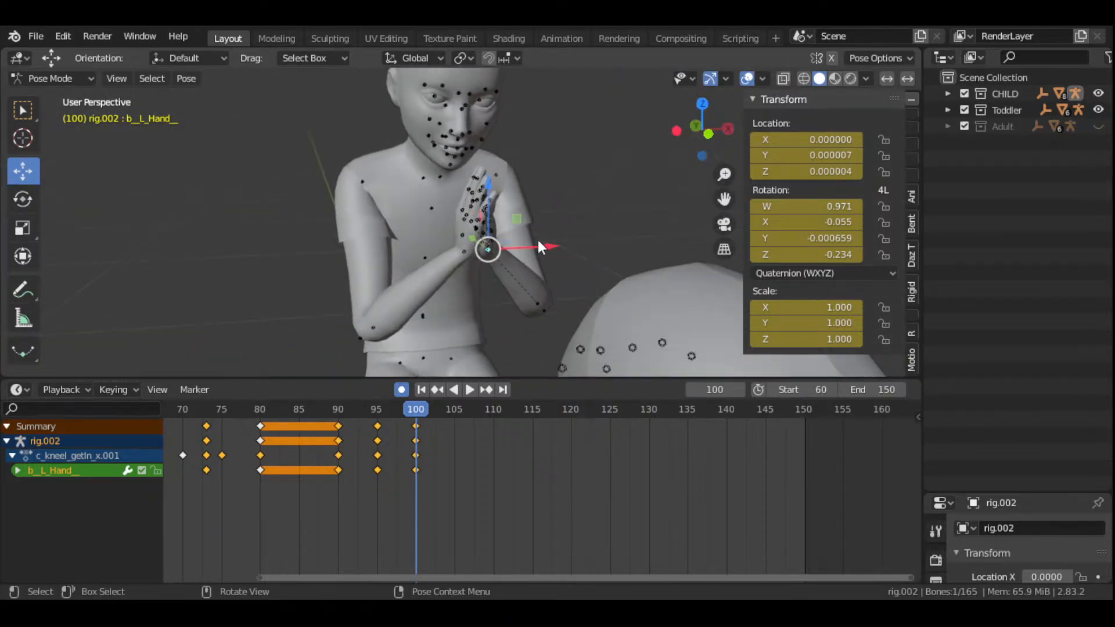
pyautogui.scroll(2, 540, 248)
pyautogui.click(467, 272)
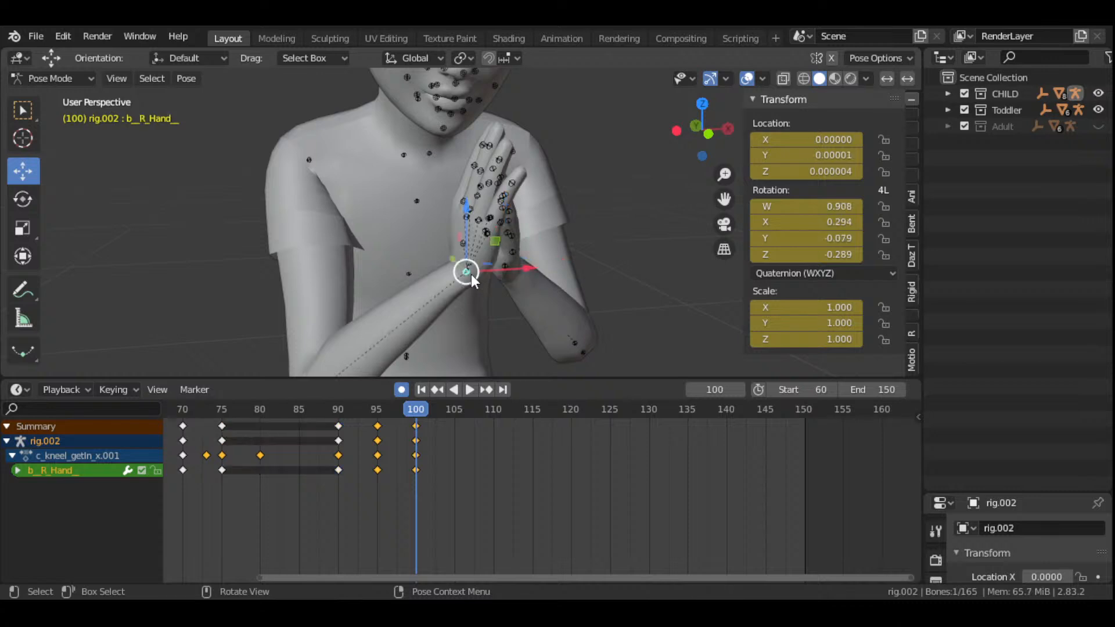
pyautogui.moveTo(705, 130); pyautogui.dragTo(686, 136)
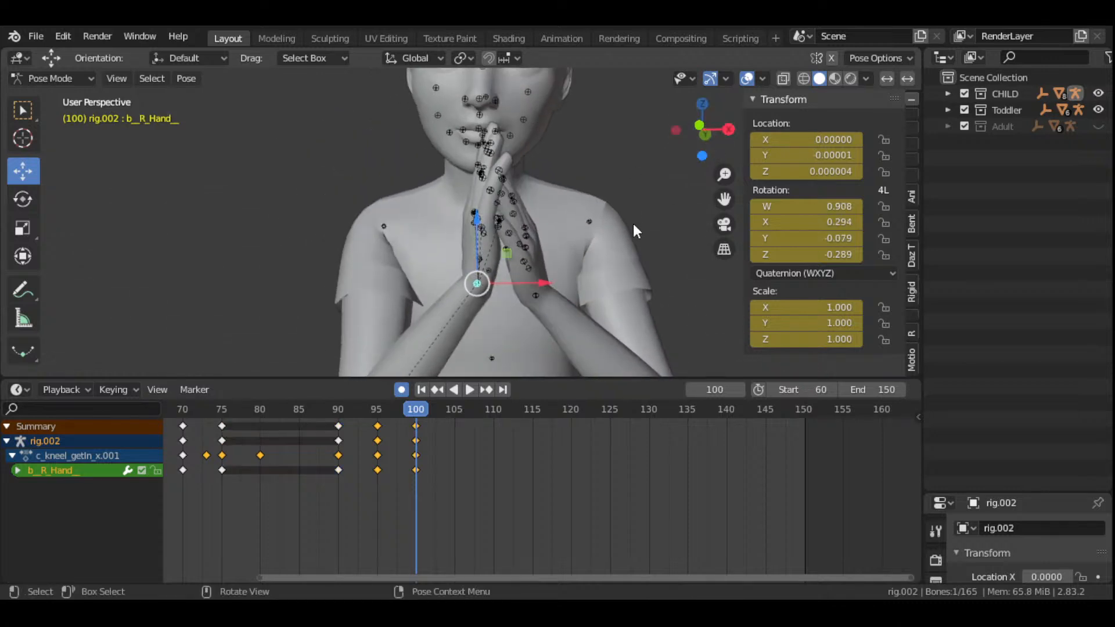
pyautogui.press('r')
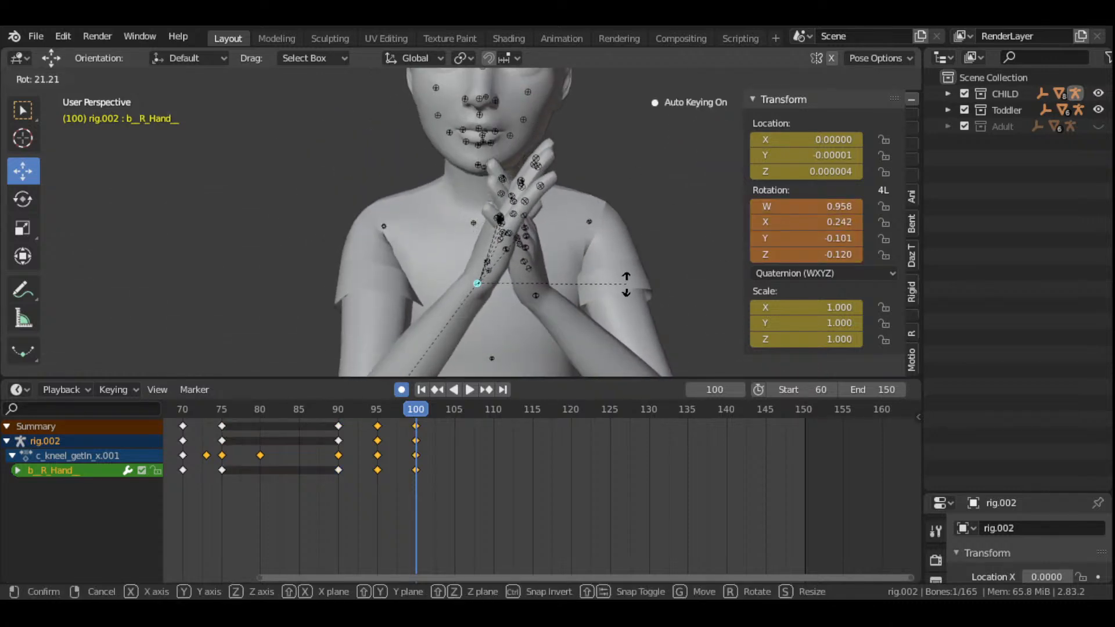
pyautogui.click(625, 287)
# - Rotate the child's b__L_UpperArm__ bone at frame 100 to swing the left elbow outward
pyautogui.scroll(3, 579, 264)
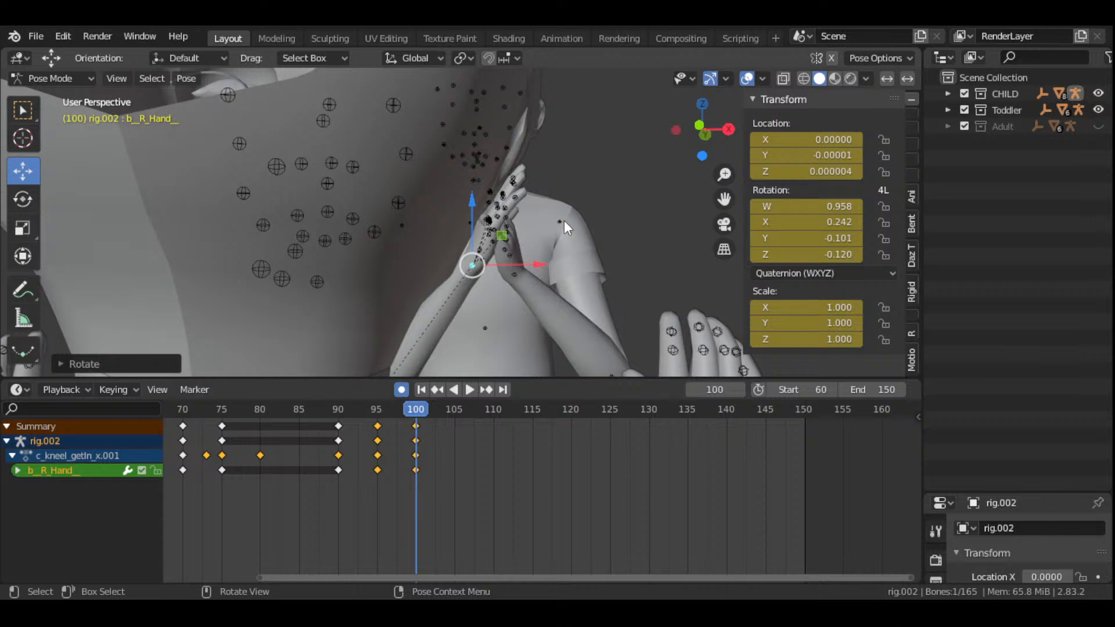
pyautogui.click(563, 220)
pyautogui.scroll(-2, 575, 254)
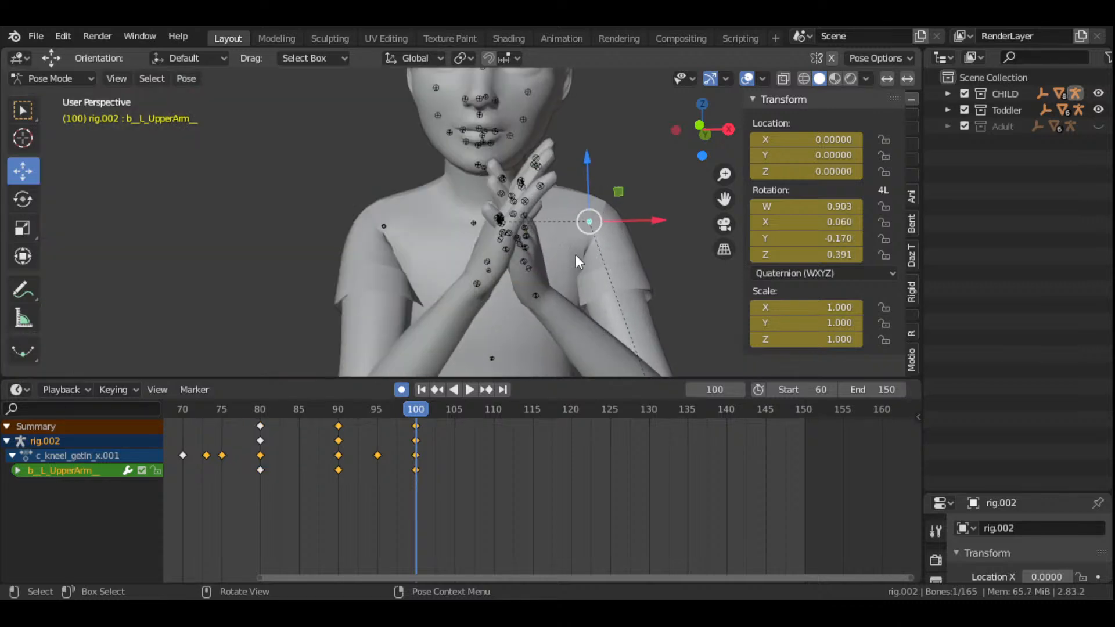
pyautogui.press('r')
pyautogui.click(652, 265)
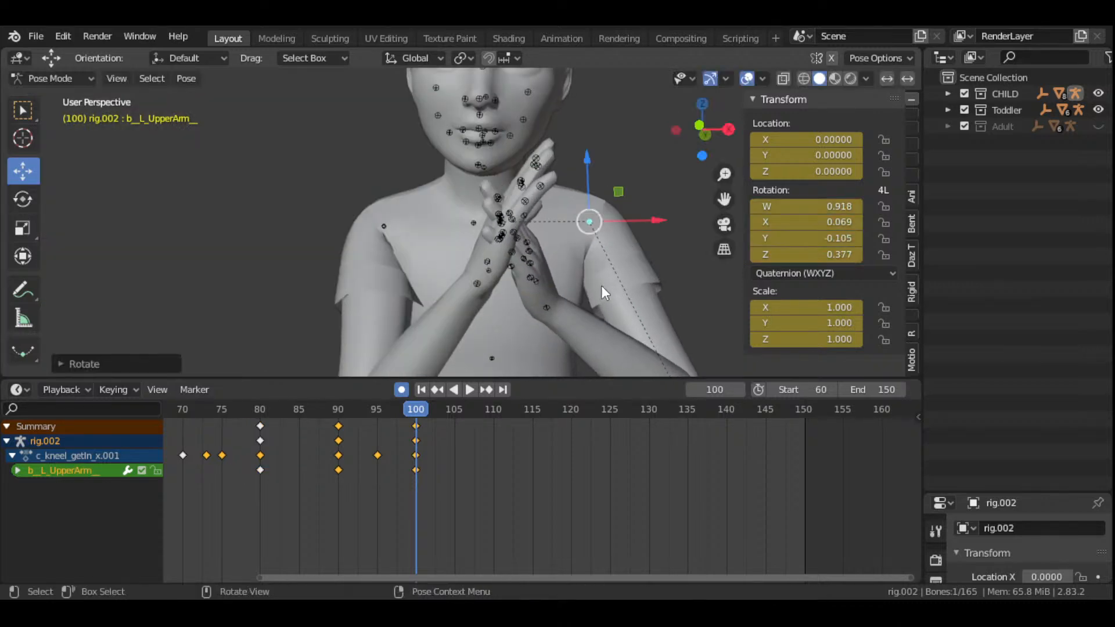
# - Rotate the child's b__L_Forearm__ bone about 12° at frame 100 so the left fingertips rise to meet the right ones
pyautogui.moveTo(724, 199); pyautogui.dragTo(696, 242)
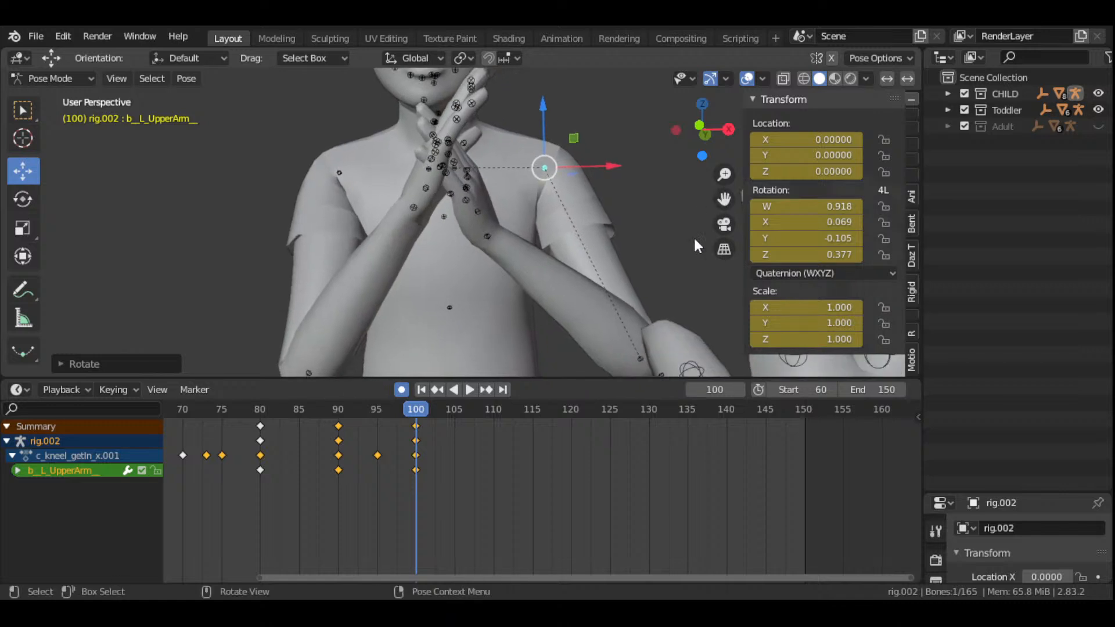
pyautogui.click(642, 358)
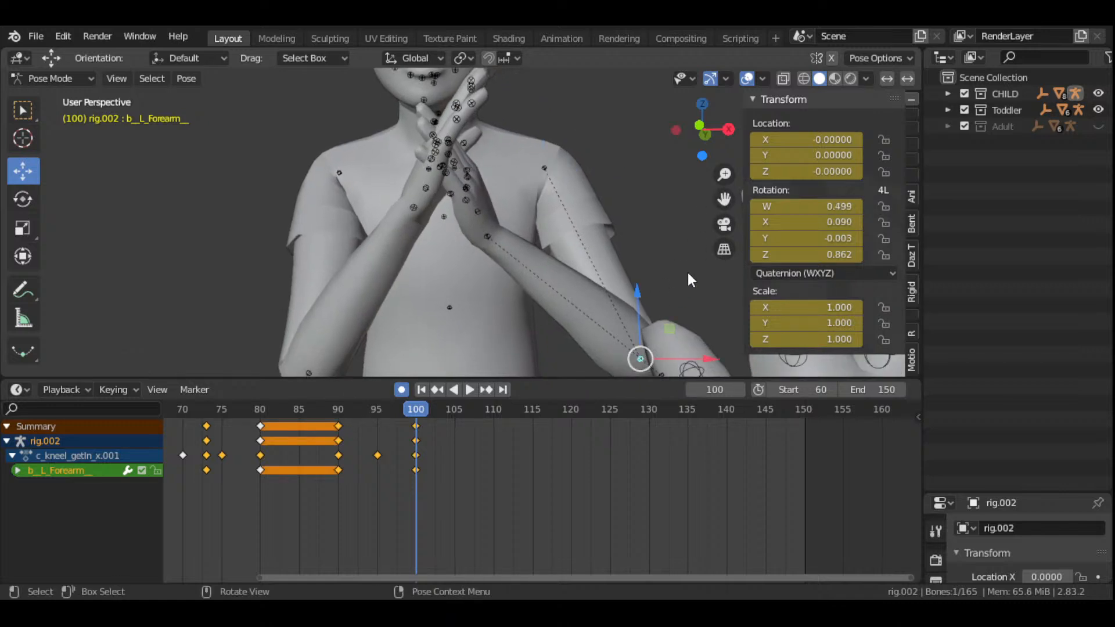
pyautogui.press('r')
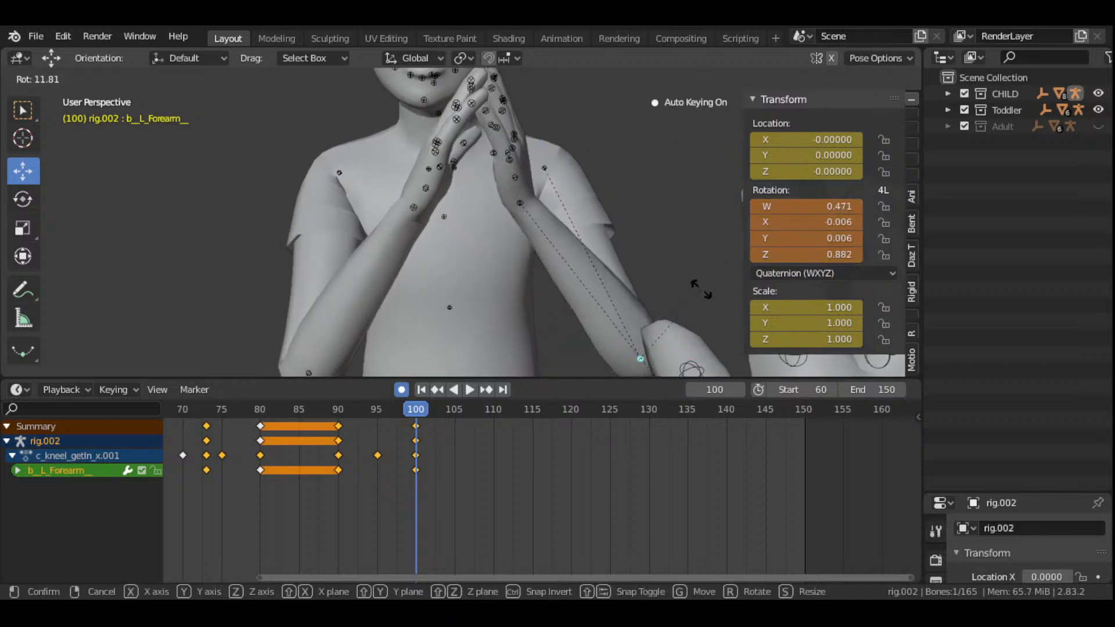
pyautogui.click(701, 290)
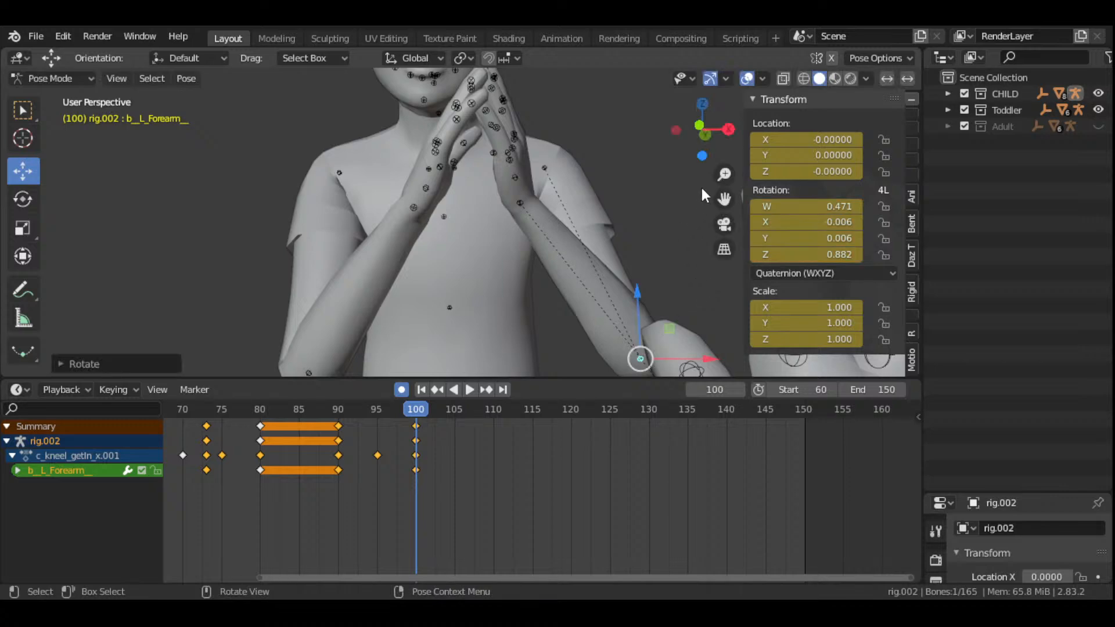
# - Rotate the child's b__R_Hand__ bone back about 8° at frame 100 to stand the right hand more upright
pyautogui.moveTo(723, 199); pyautogui.dragTo(742, 253)
pyautogui.moveTo(441, 232); pyautogui.dragTo(601, 165, button='middle')
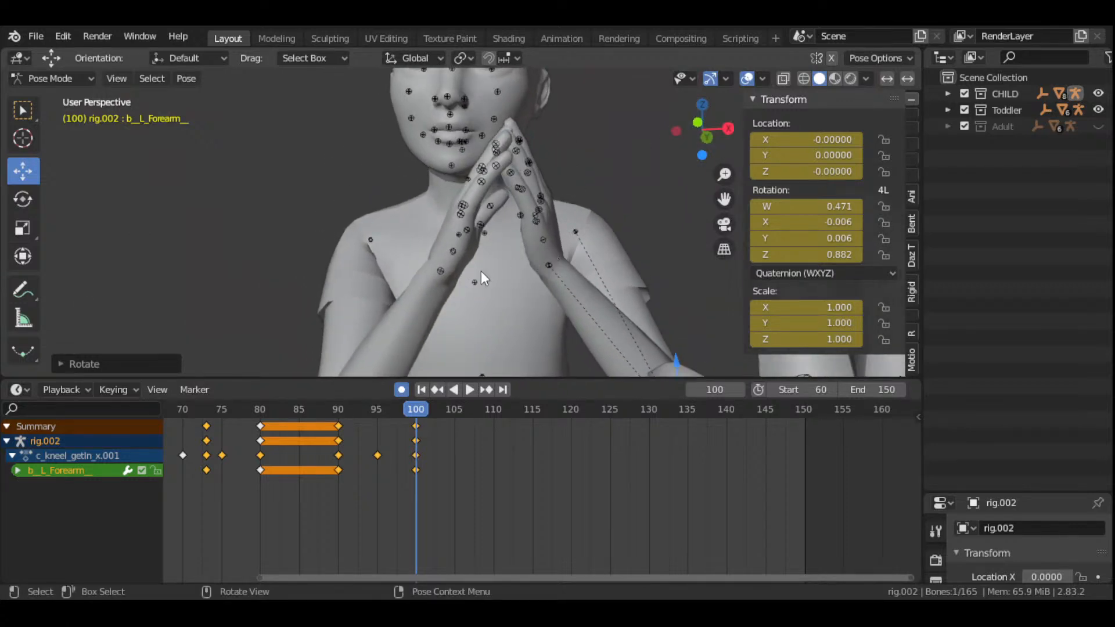
pyautogui.click(442, 271)
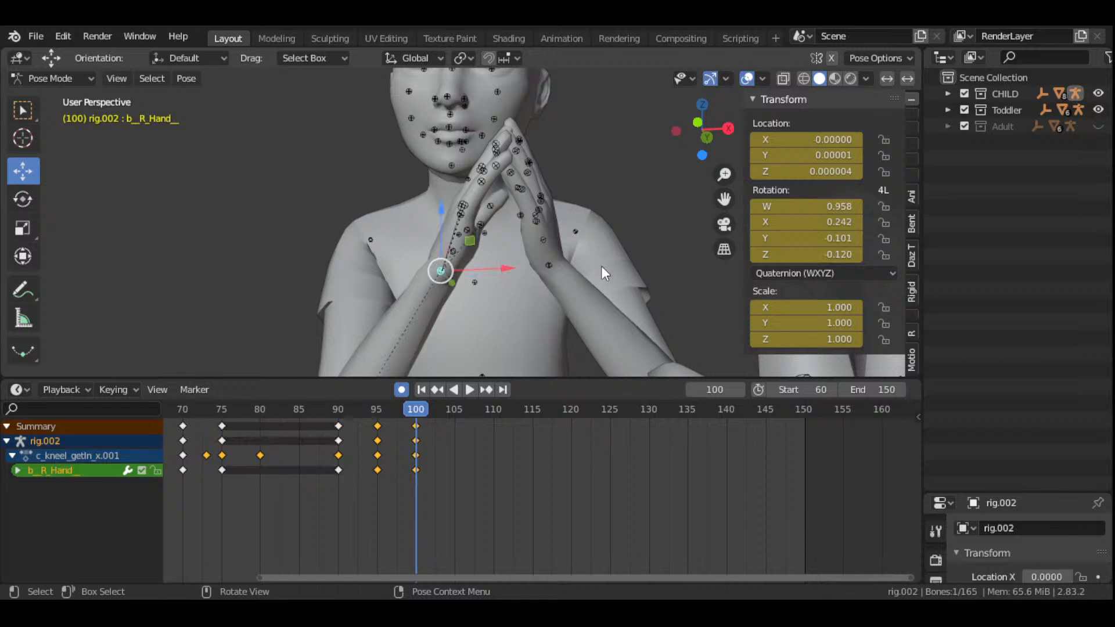
pyautogui.press('r')
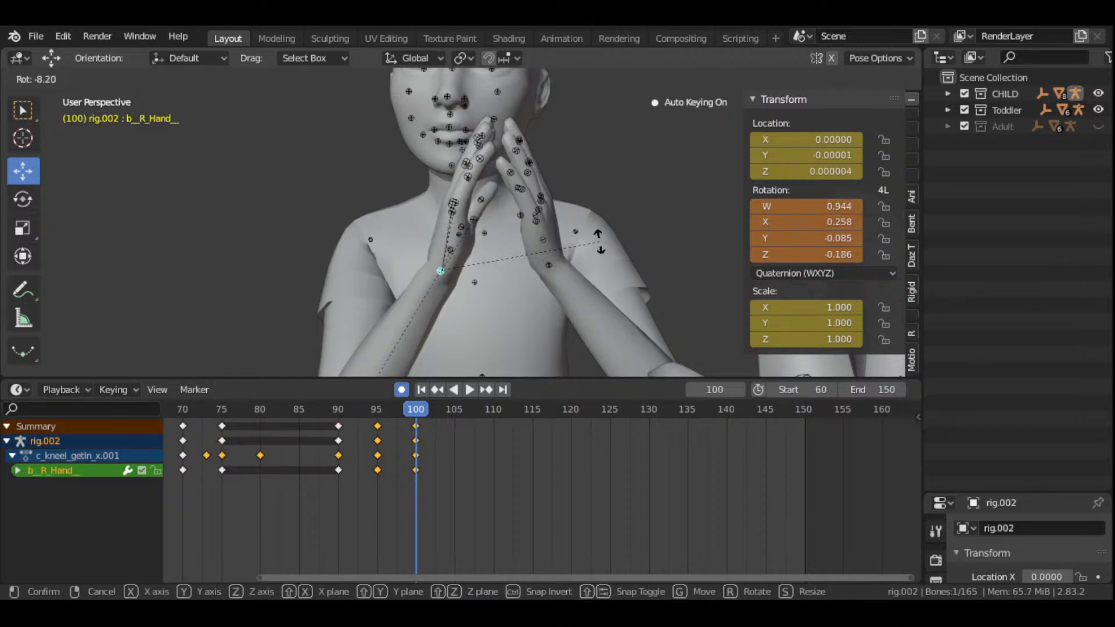
pyautogui.click(602, 247)
# - Rotate the child's left upper arm back inward at frame 100 to bring the left palm closer to the right
pyautogui.moveTo(569, 277); pyautogui.dragTo(566, 280, button='middle')
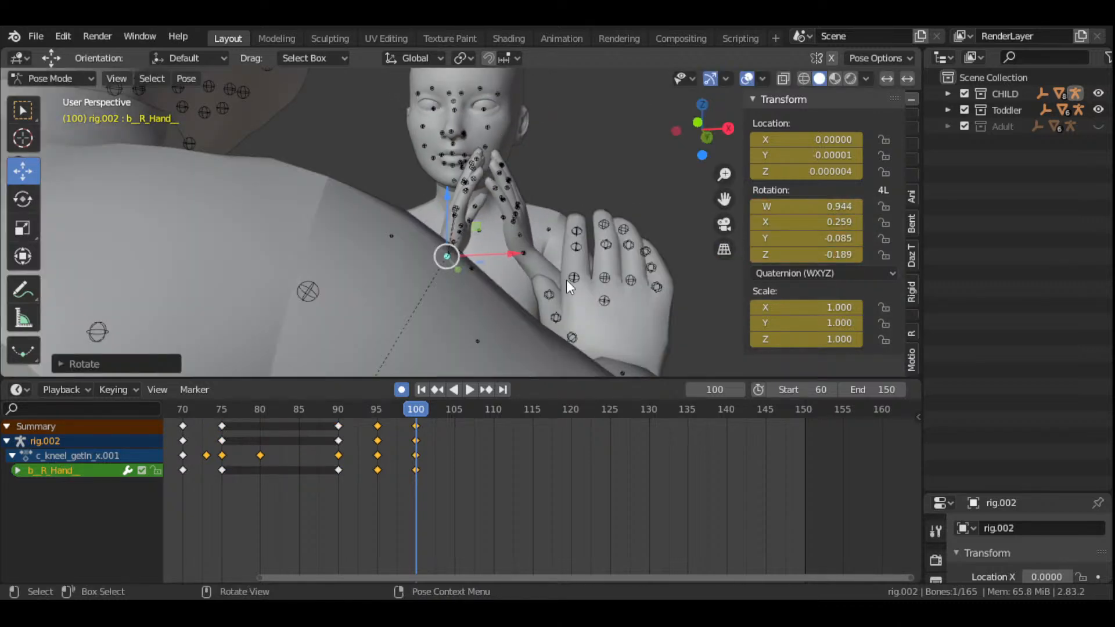
pyautogui.click(549, 227)
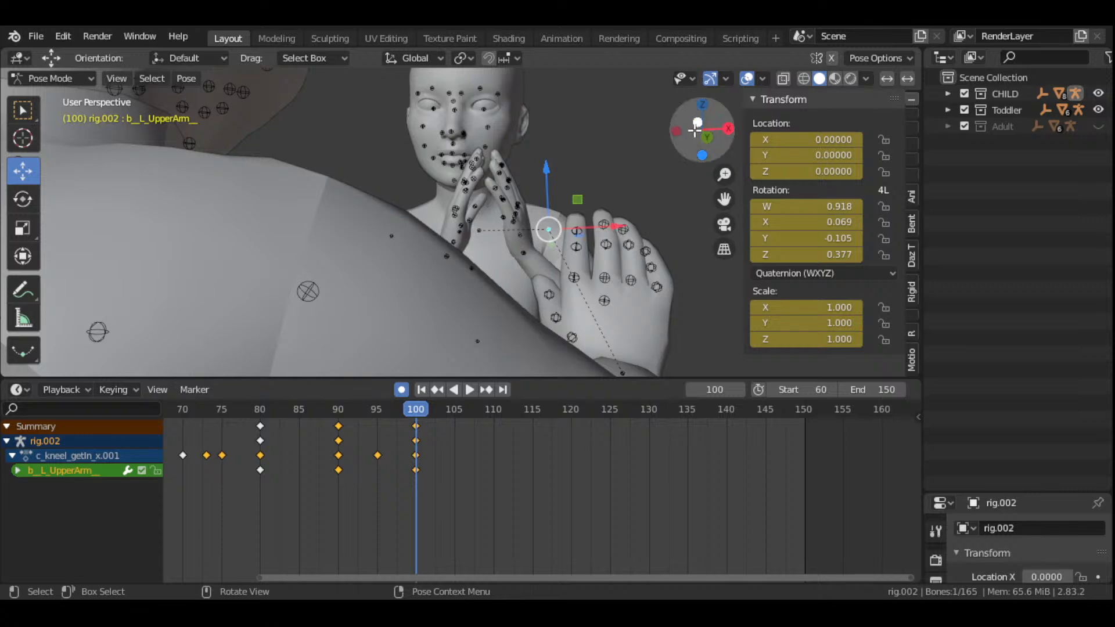
pyautogui.moveTo(702, 130); pyautogui.dragTo(711, 122)
pyautogui.press('r')
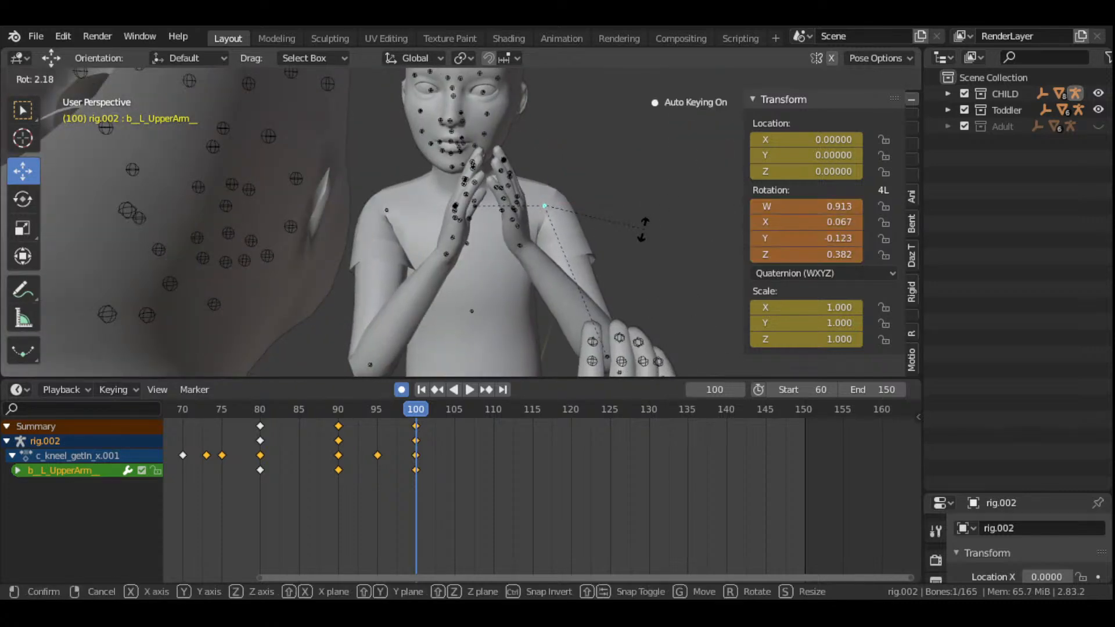
pyautogui.click(637, 241)
# - Rotate the child's left forearm forward at frame 100, viewed from the side, to line the left hand up with the right
pyautogui.moveTo(703, 129); pyautogui.dragTo(625, 212)
pyautogui.moveTo(600, 282); pyautogui.dragTo(615, 313, button='middle')
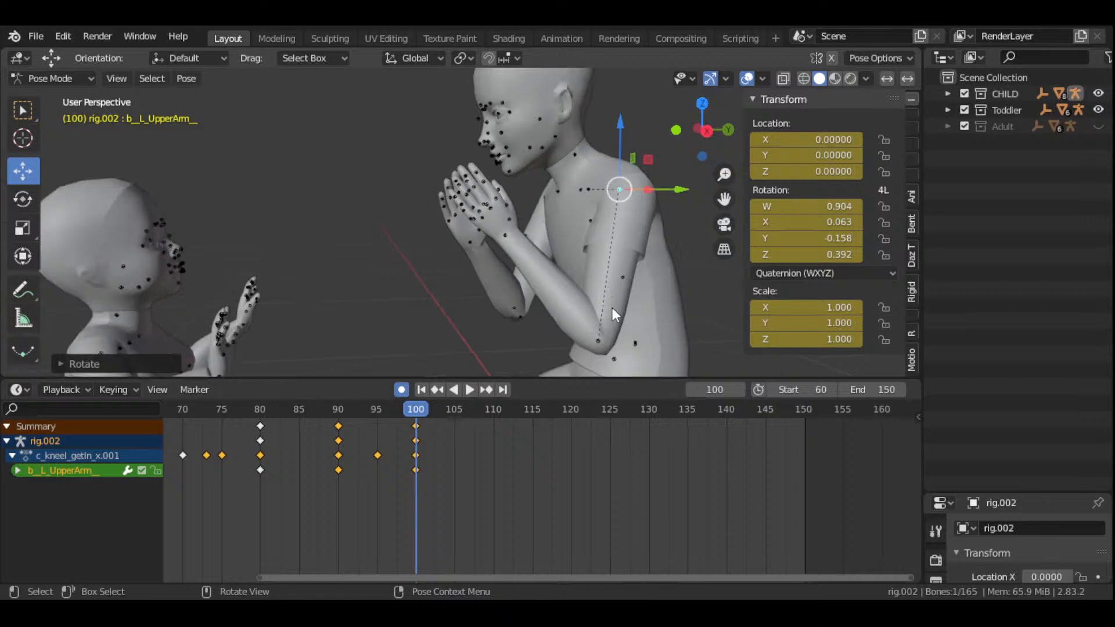
pyautogui.click(600, 340)
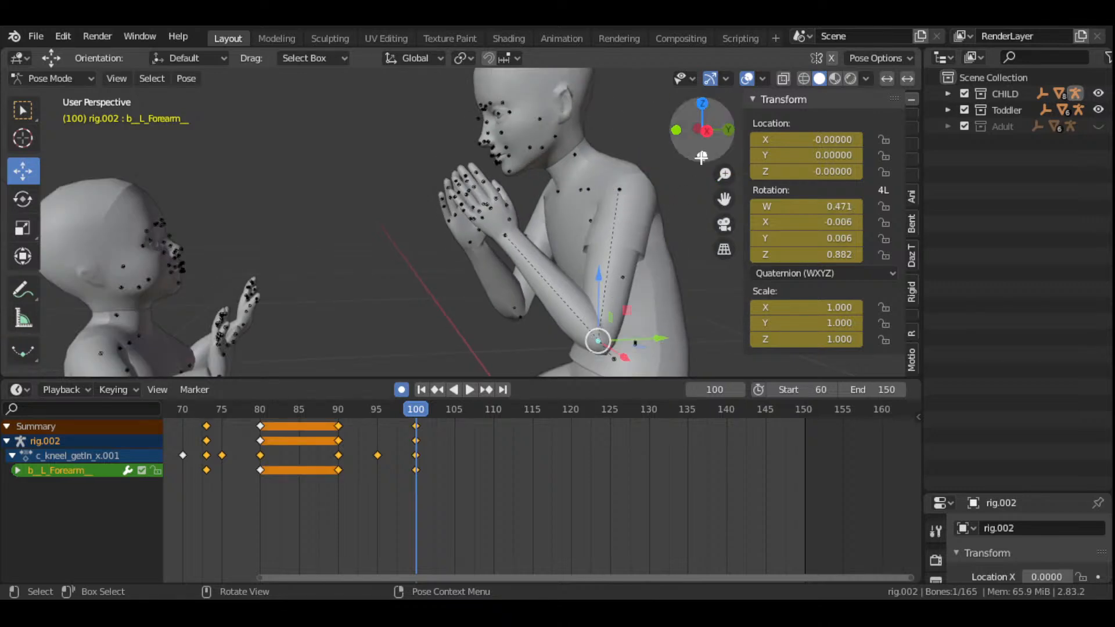
pyautogui.moveTo(704, 132); pyautogui.dragTo(723, 133)
pyautogui.press('r')
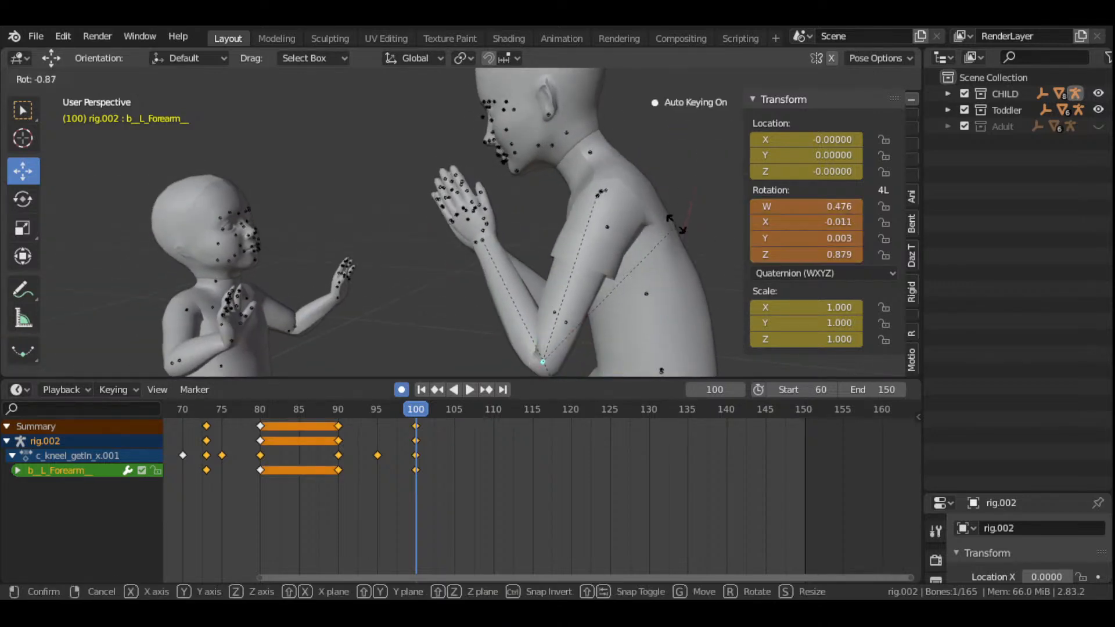
pyautogui.click(675, 208)
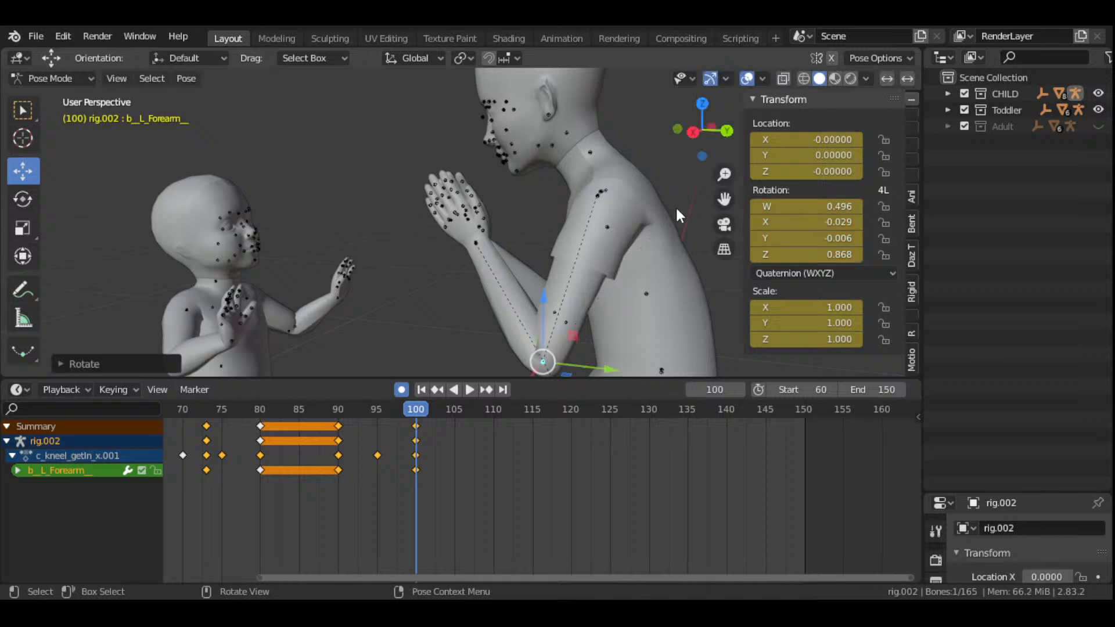
# - Trackball-rotate the child's b__L_UpperArm__ bone inward about 7° at frame 100 to press the left palm against the right
pyautogui.moveTo(709, 143); pyautogui.dragTo(816, 139)
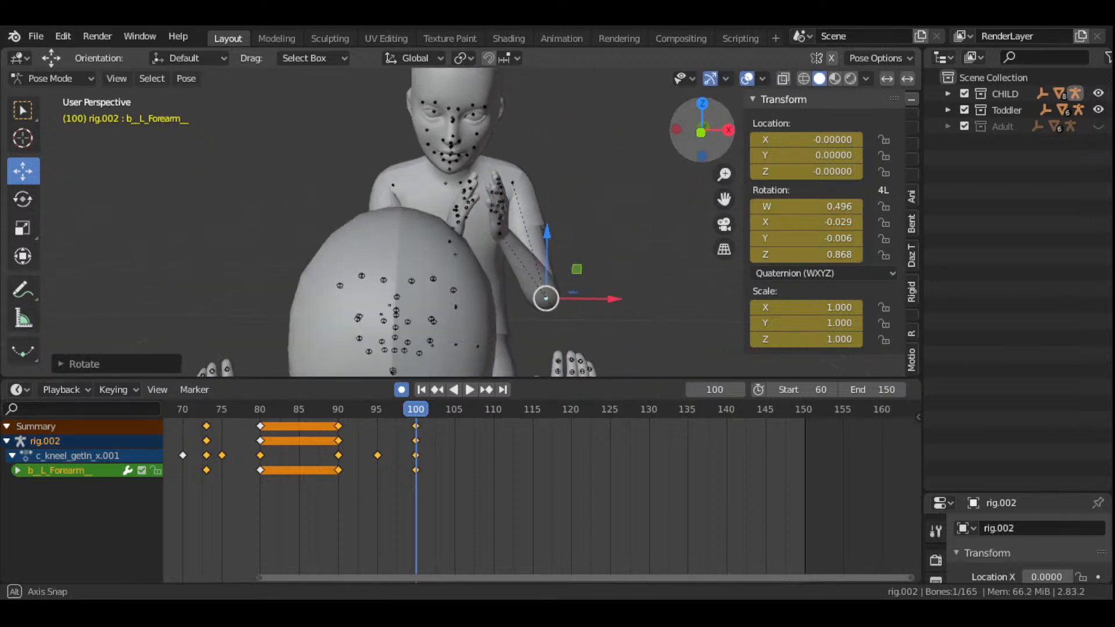
pyautogui.scroll(2, 697, 174)
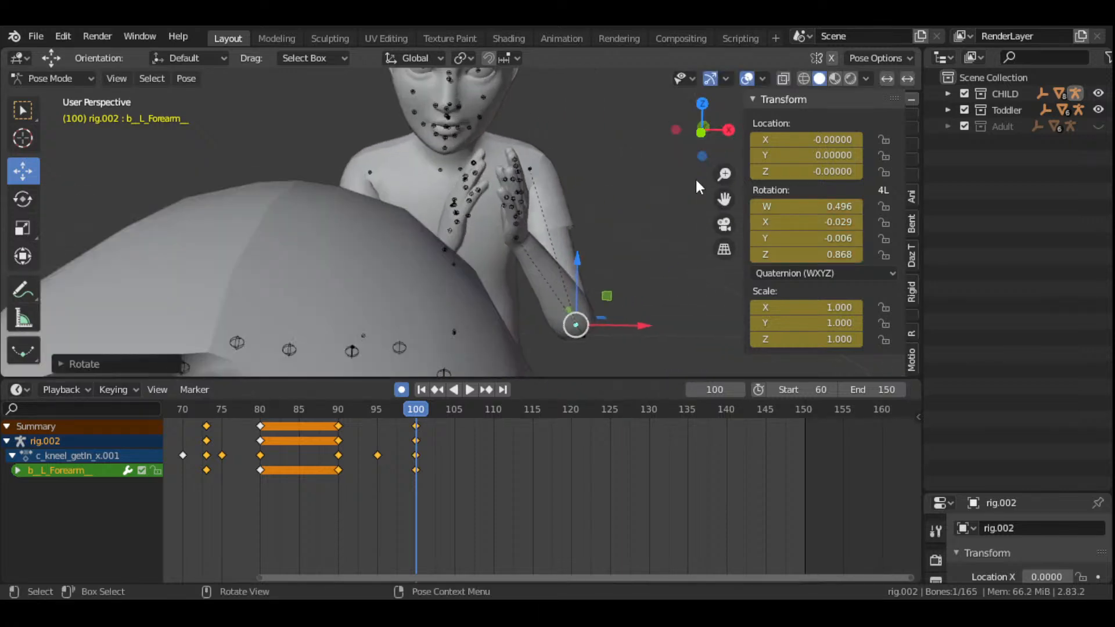
pyautogui.click(530, 169)
pyautogui.press('r')
pyautogui.press('r')
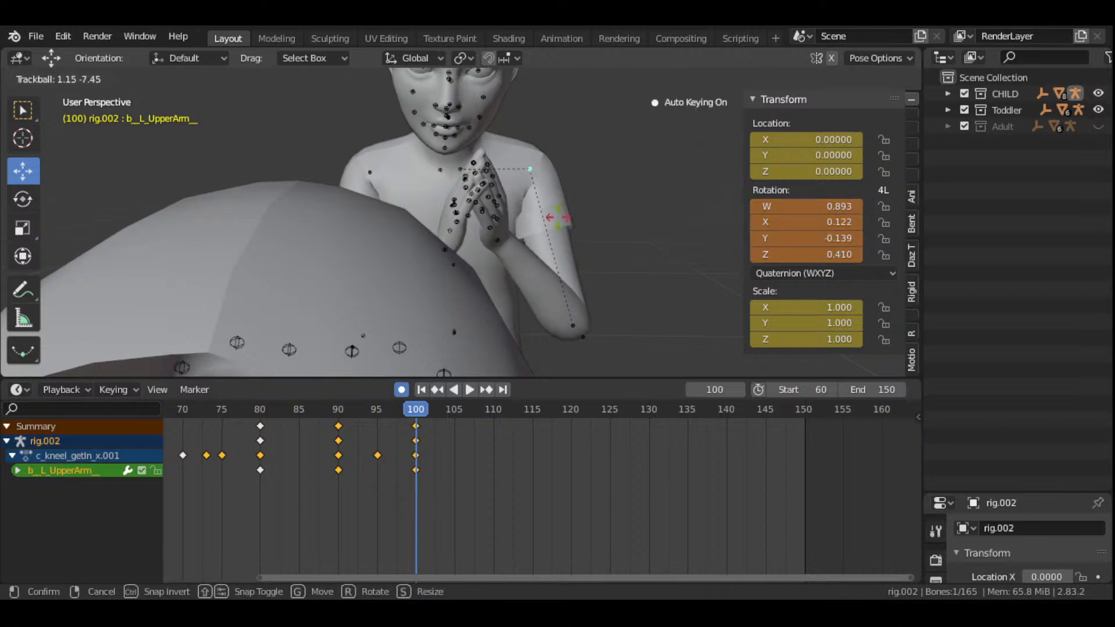
pyautogui.click(561, 225)
# - Play the animation from frame 90 past frame 100 in front view to check the child's hands coming together
pyautogui.moveTo(673, 151); pyautogui.dragTo(609, 241)
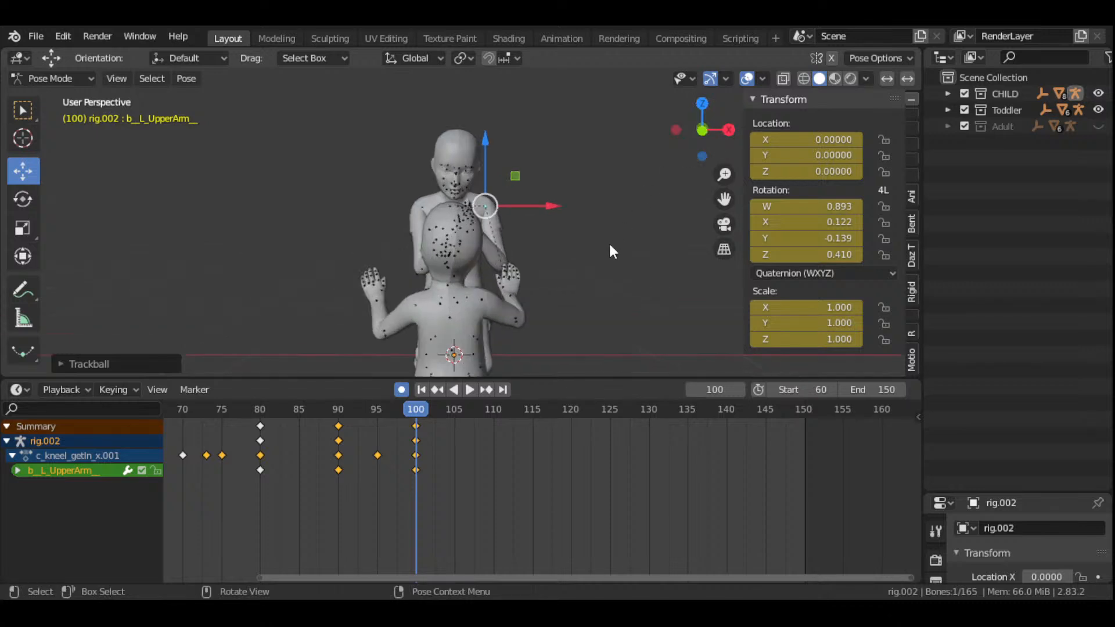
pyautogui.scroll(3, 609, 241)
pyautogui.click(338, 417)
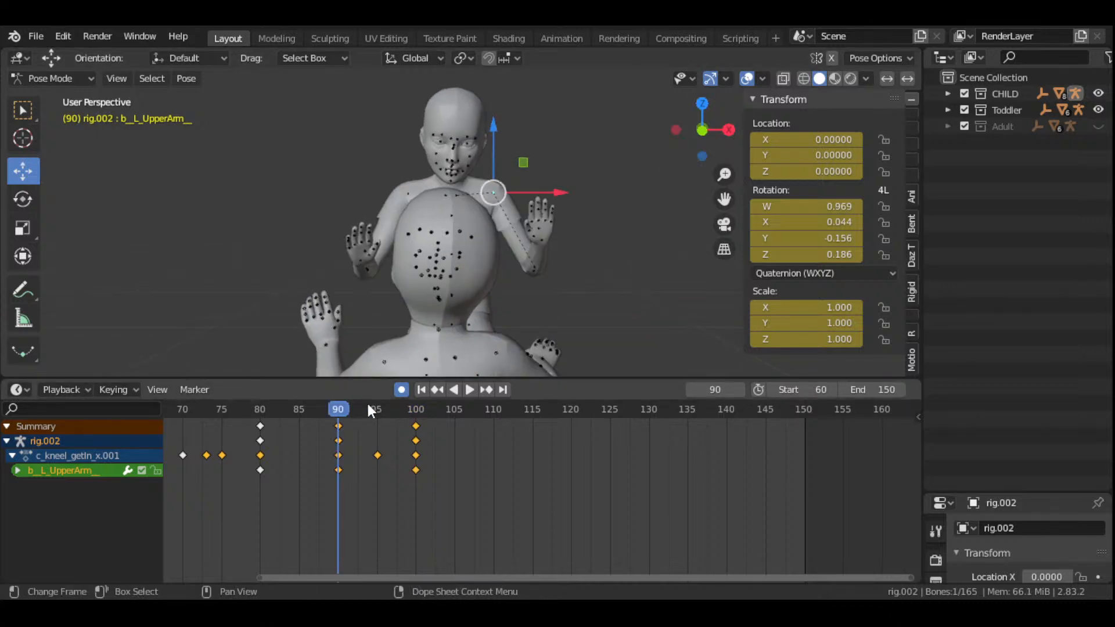
pyautogui.click(470, 390)
pyautogui.click(471, 390)
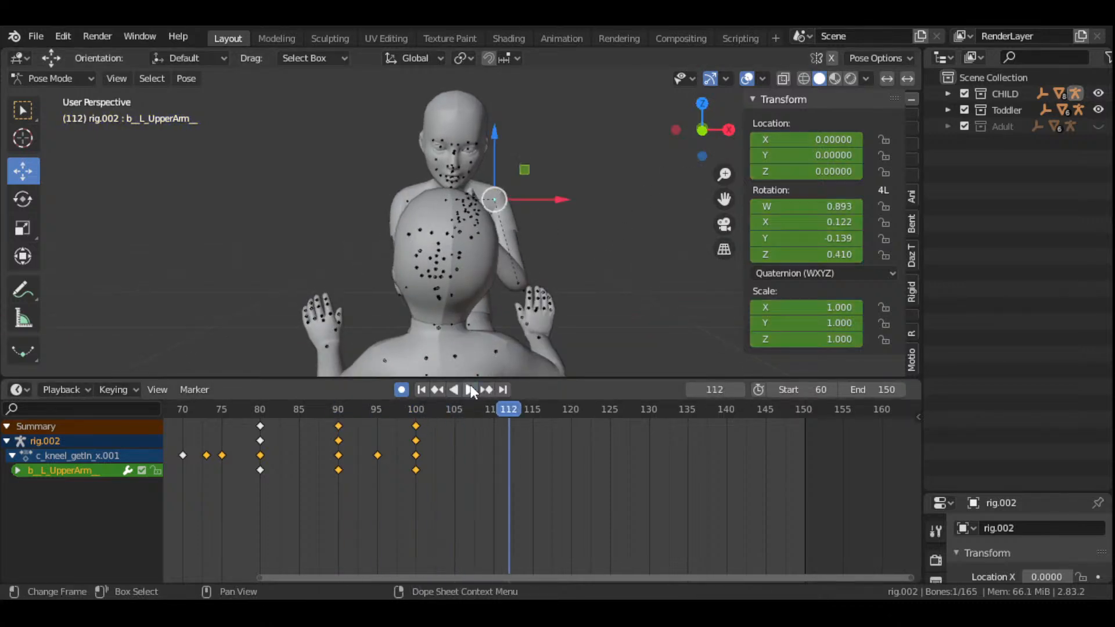
# - Play the animation from its start frame, viewed from an angle, to review the child's arm motion into the clap
pyautogui.moveTo(697, 134); pyautogui.dragTo(722, 148)
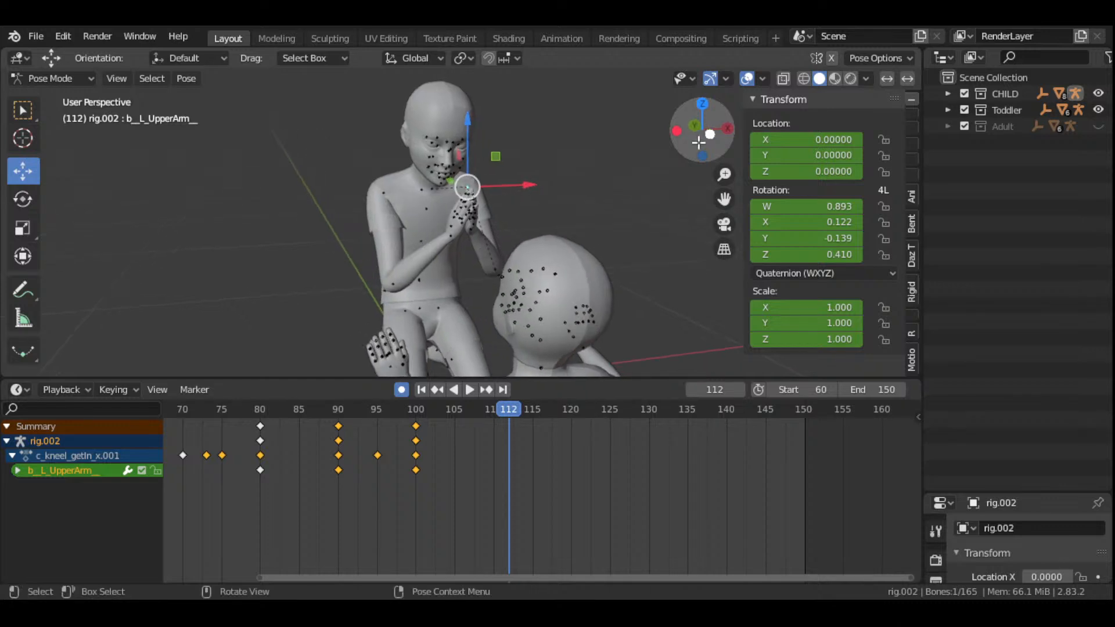
pyautogui.scroll(-3, 405, 453)
pyautogui.scroll(-2, 404, 447)
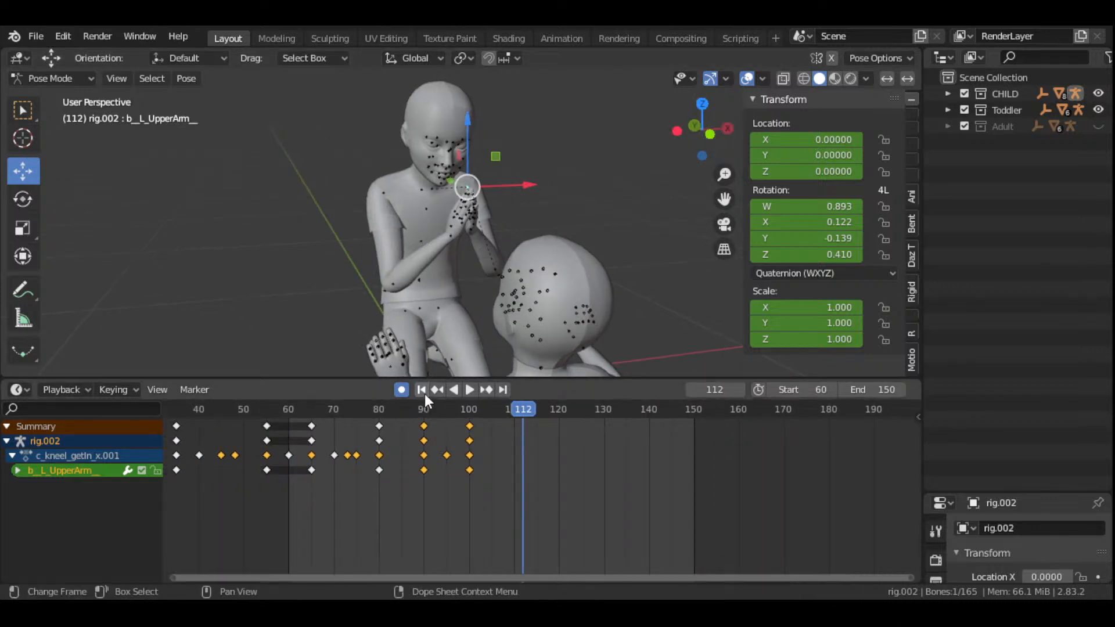
pyautogui.click(422, 392)
pyautogui.click(470, 391)
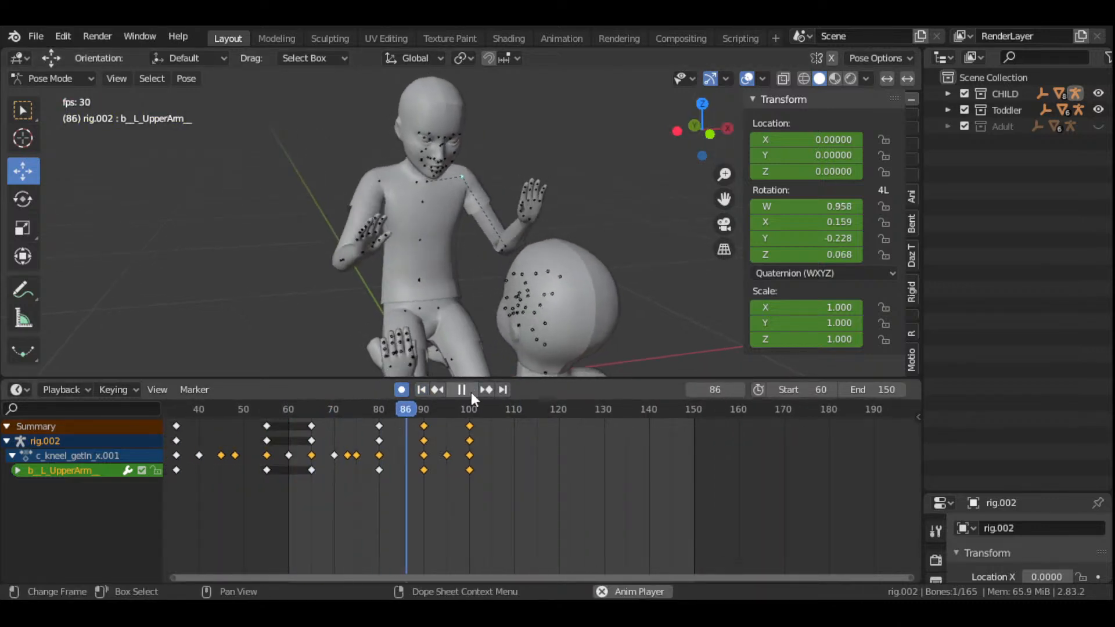
pyautogui.click(472, 392)
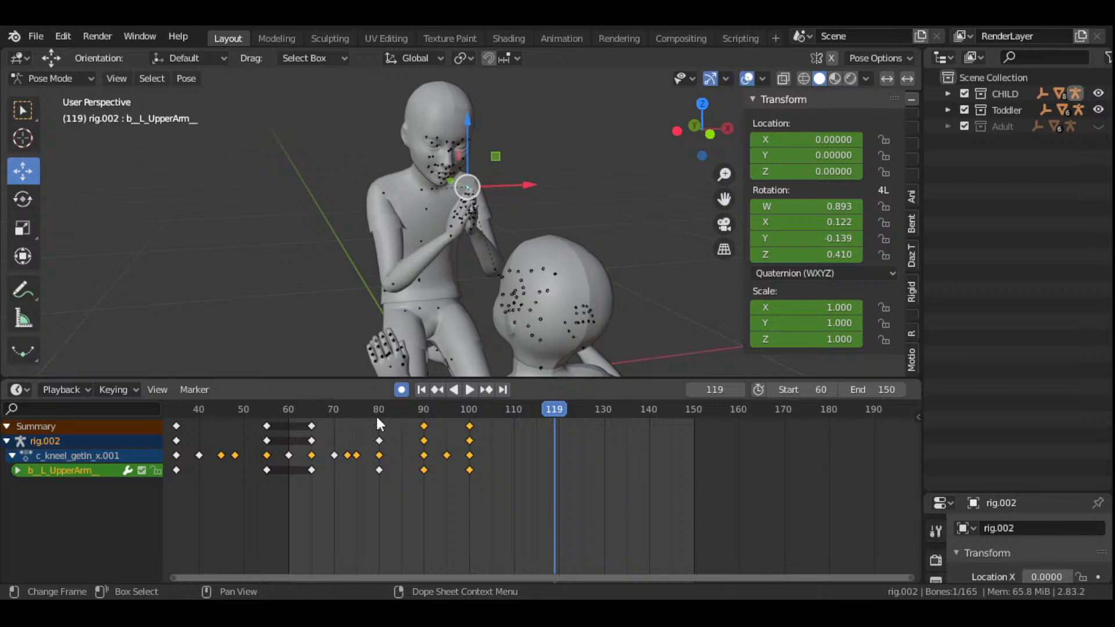
# - Replay the clap from frame 80 and scrub back to frame 90 to examine the open-hands pose
pyautogui.click(377, 414)
pyautogui.press('space')
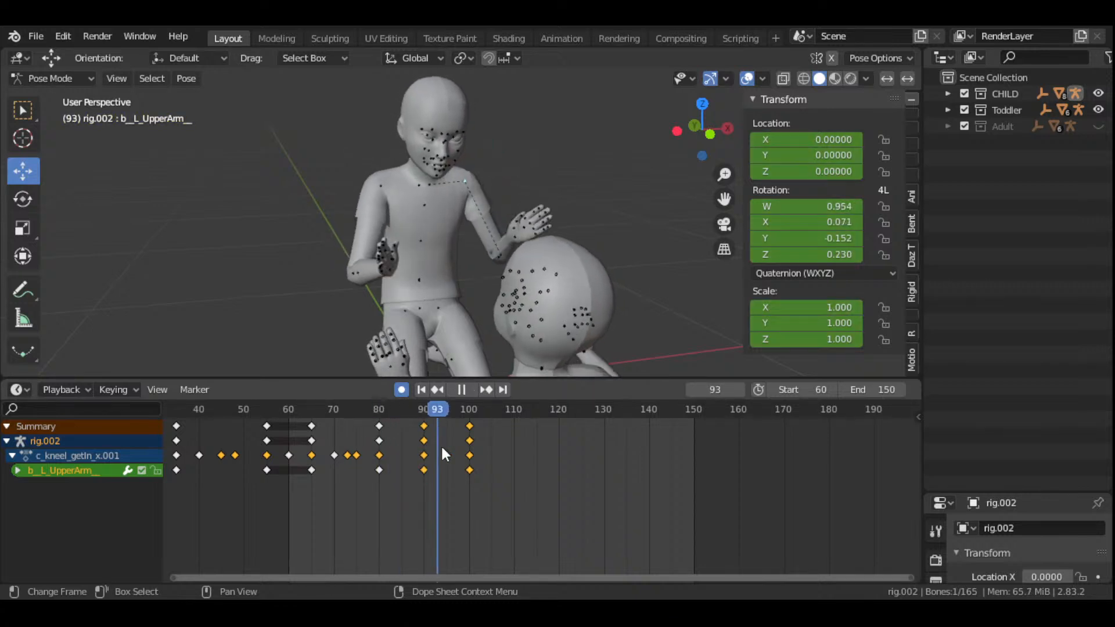
pyautogui.moveTo(486, 467); pyautogui.dragTo(424, 481)
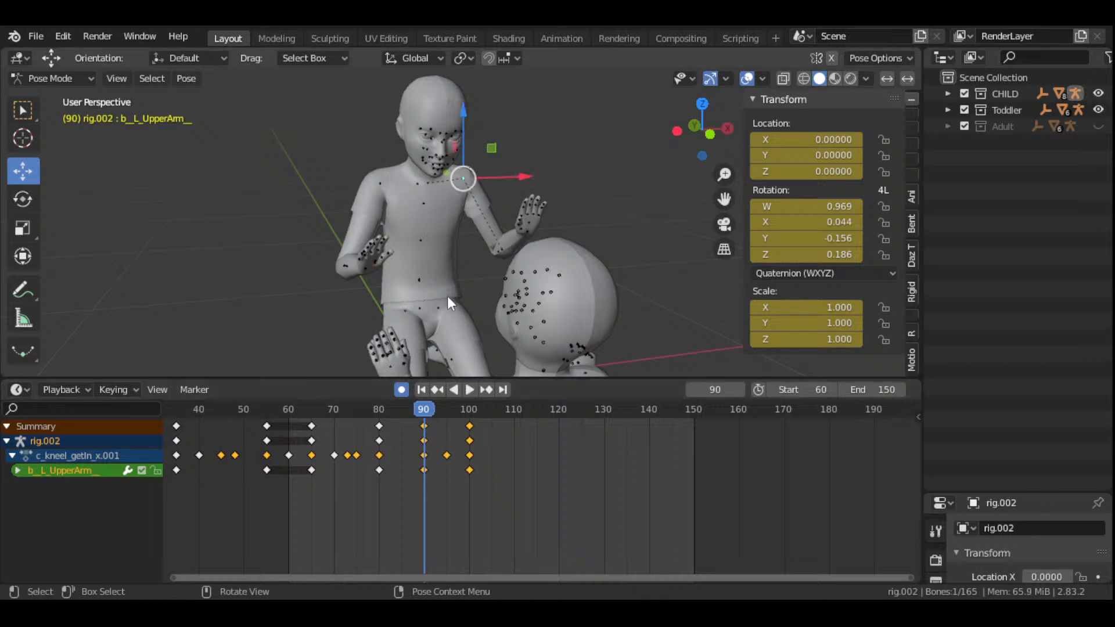
# - Select all bones of both rigs and scrub between frames 90 and 100 to compare the open and closed clap poses
pyautogui.scroll(2, 454, 268)
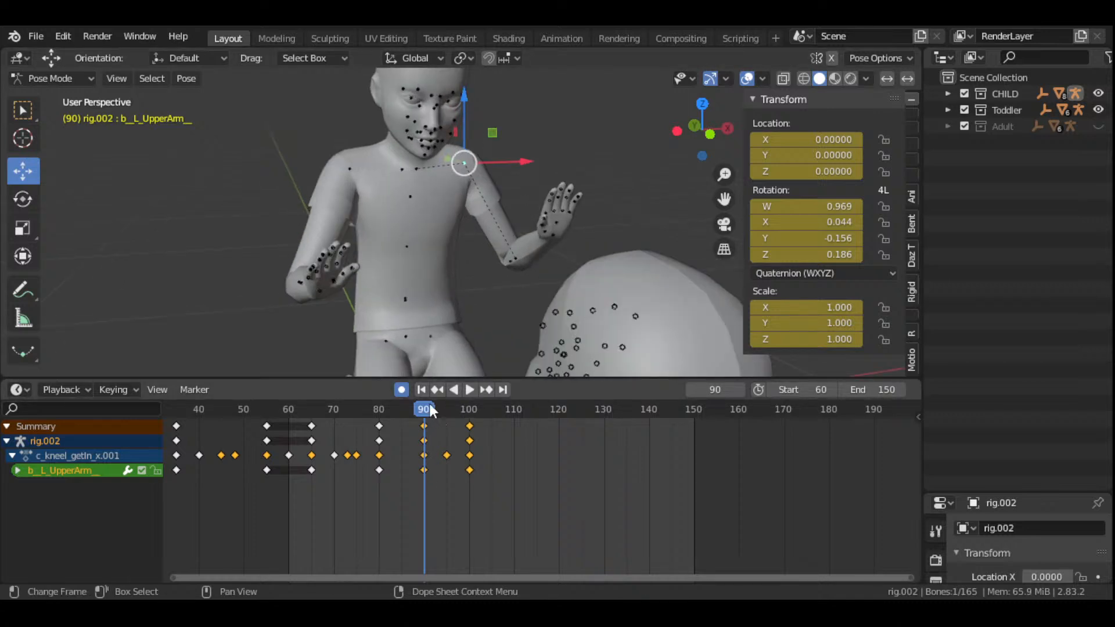
pyautogui.press('a')
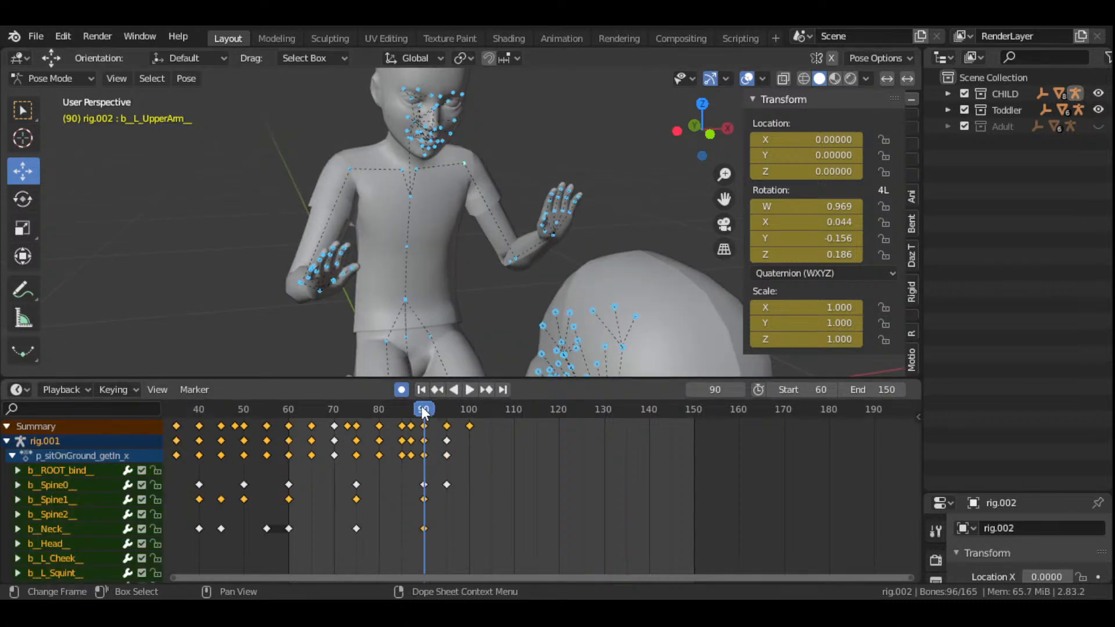
pyautogui.press('space')
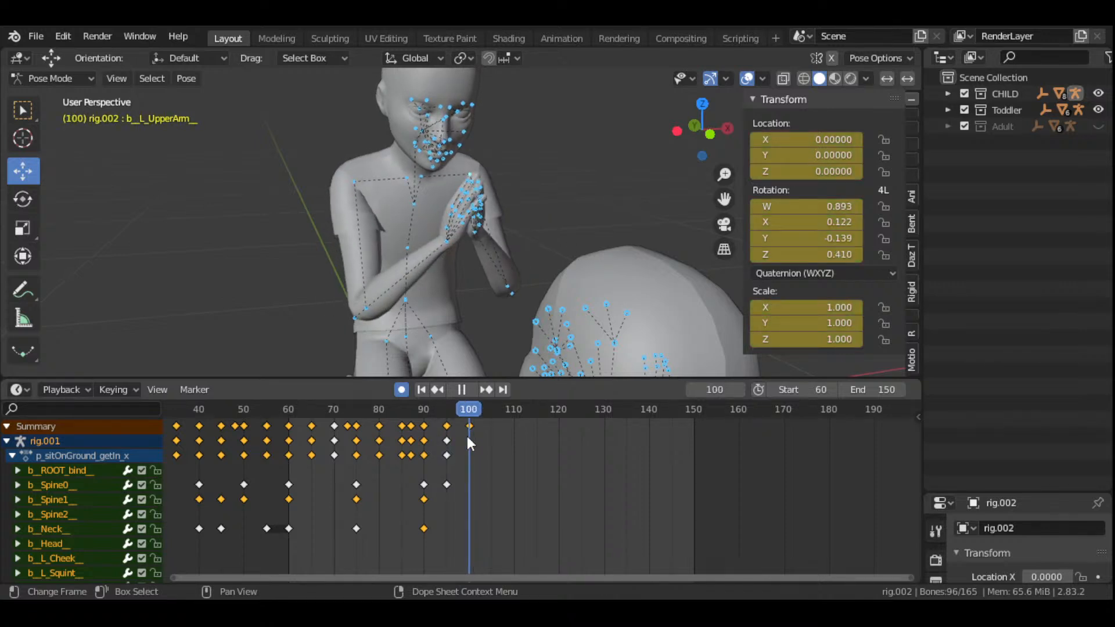
pyautogui.moveTo(469, 439); pyautogui.dragTo(430, 456)
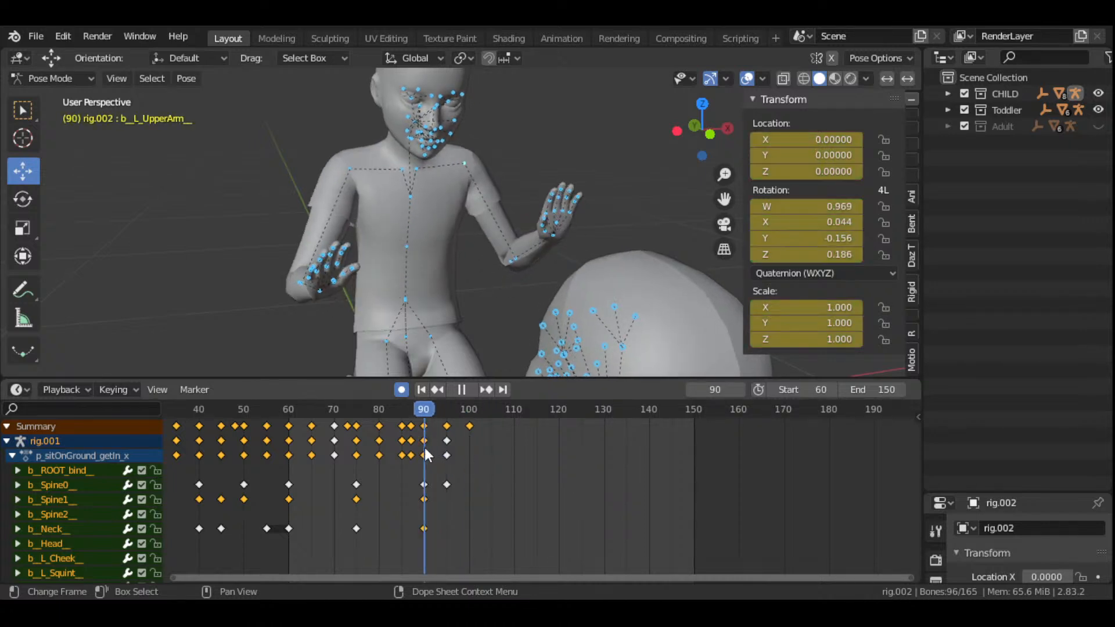
# - At frame 95, rotate the child's left hand bone, finishing with a trackball rotation that tilts the fingers outward
pyautogui.press('space')
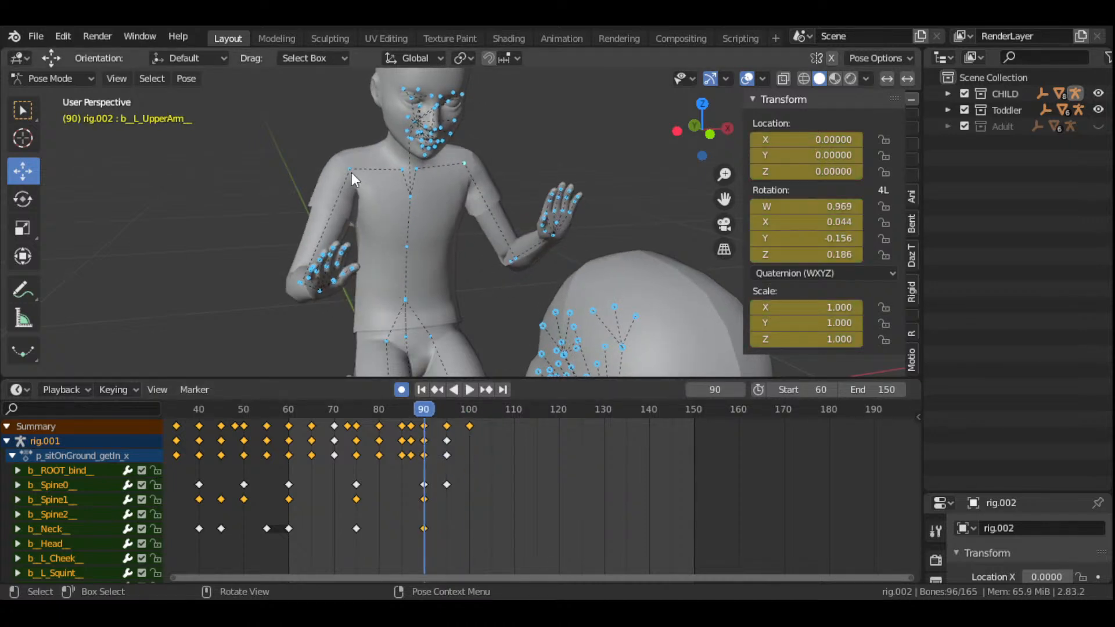
pyautogui.click(352, 173)
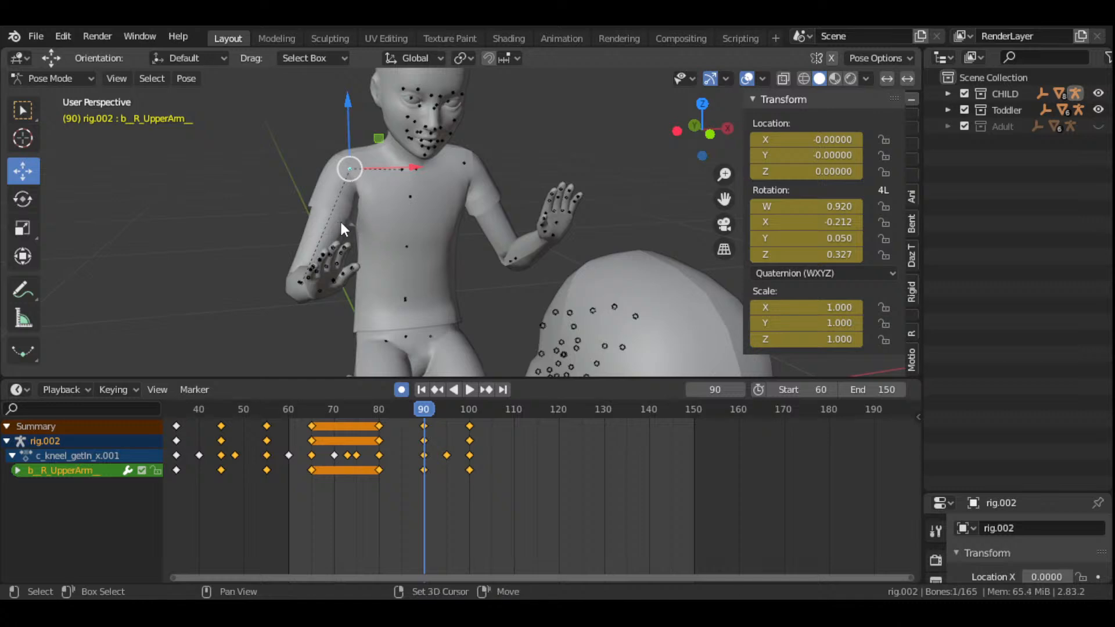
pyautogui.press('space')
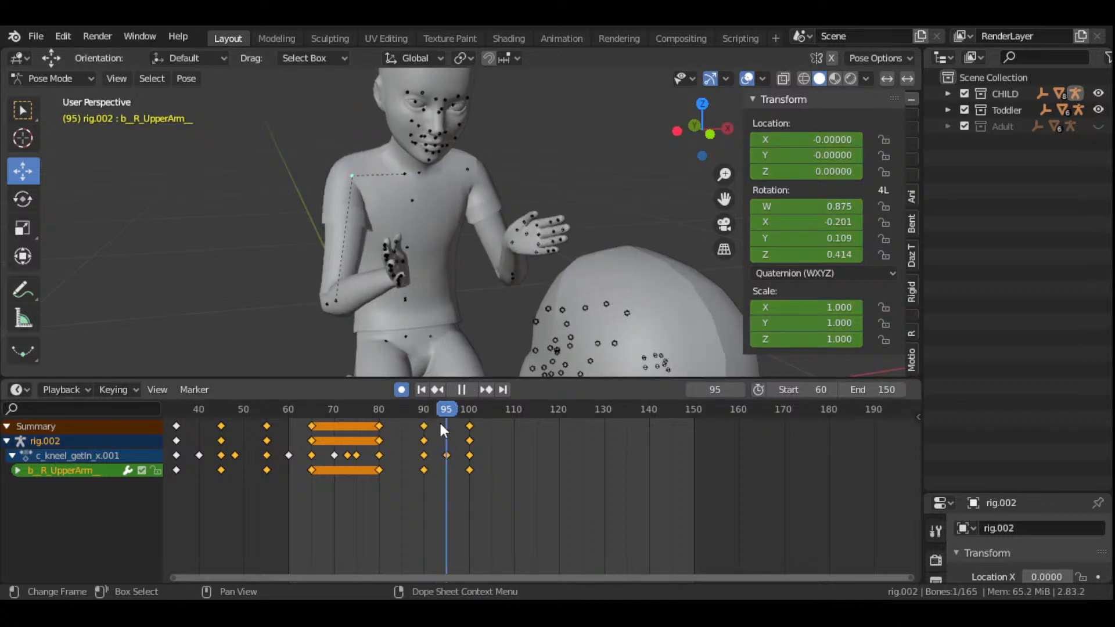
pyautogui.moveTo(439, 420)
pyautogui.mouseDown()
pyautogui.moveTo(423, 424)
pyautogui.moveTo(472, 442)
pyautogui.moveTo(448, 440)
pyautogui.mouseUp()
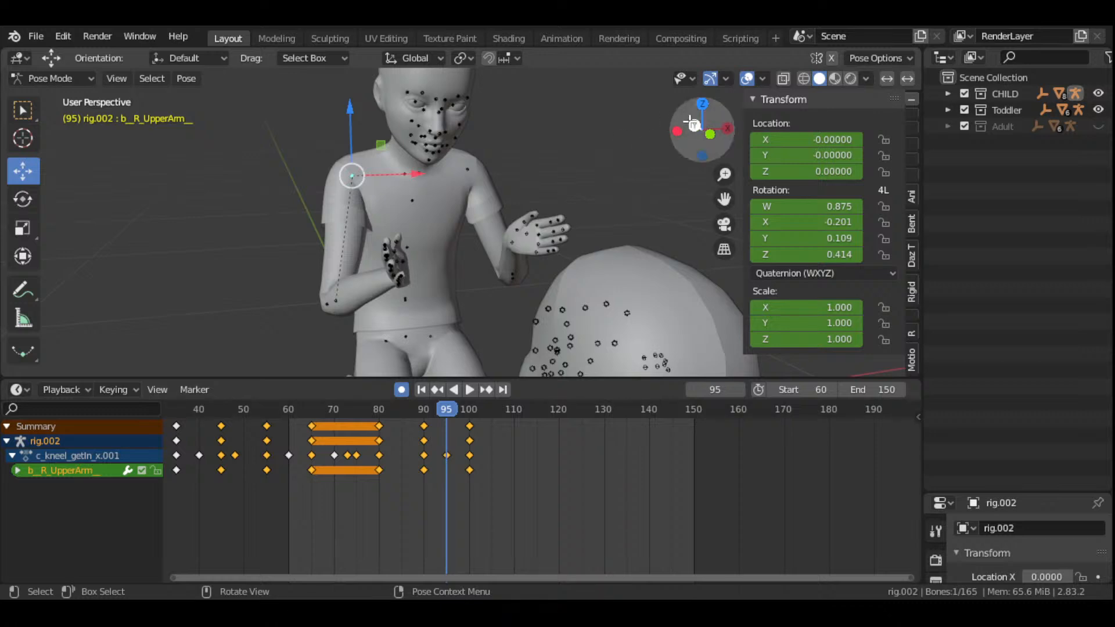
pyautogui.moveTo(703, 131); pyautogui.dragTo(697, 131)
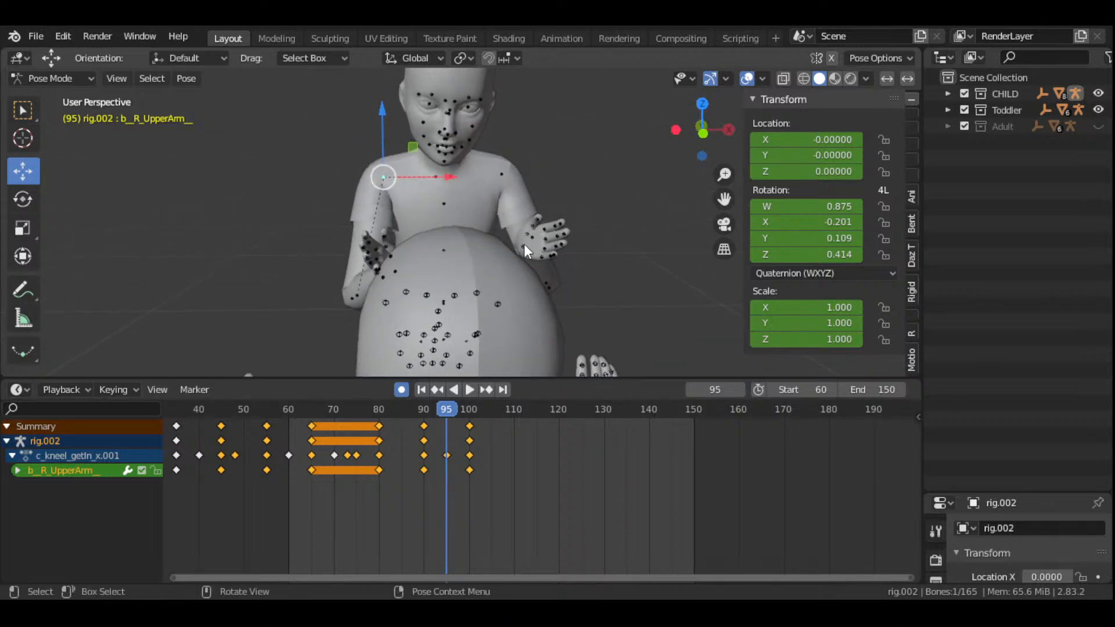
pyautogui.click(524, 244)
pyautogui.press('r')
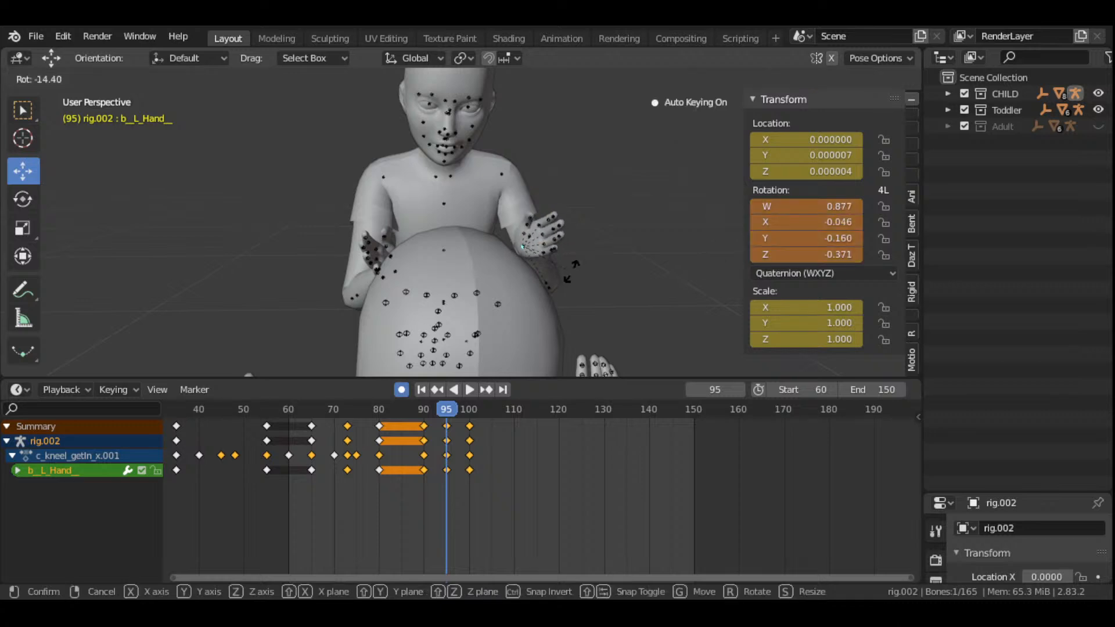
pyautogui.click(538, 266)
pyautogui.press('r')
pyautogui.press('r')
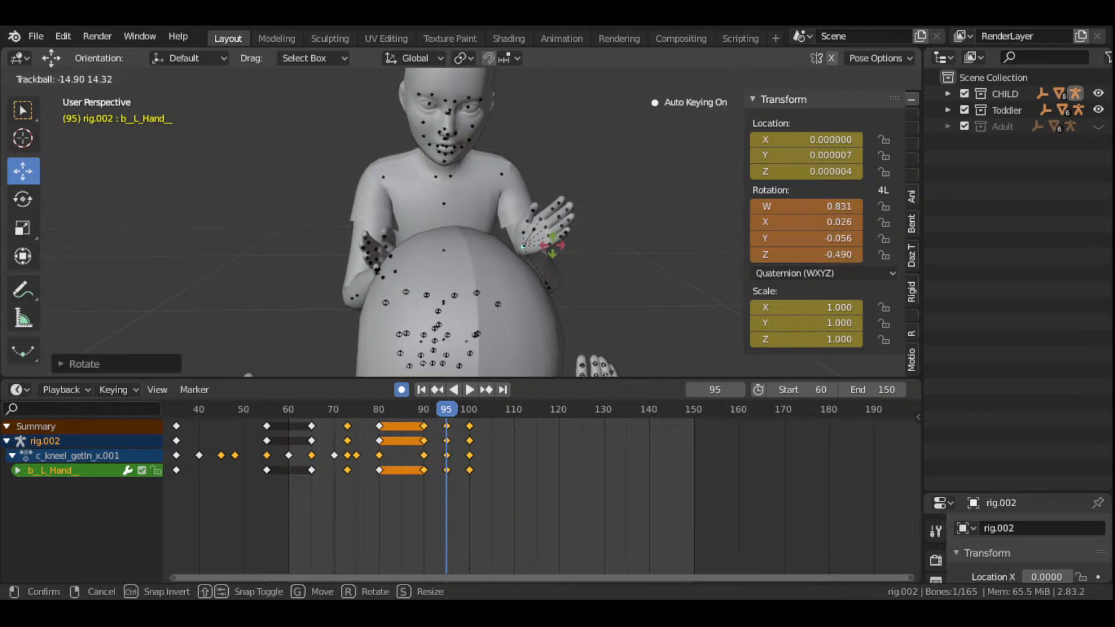
pyautogui.click(495, 251)
# - Trackball-rotate the child's right hand bone at frame 95 so its fingers tilt away from the body
pyautogui.moveTo(697, 137); pyautogui.dragTo(585, 198)
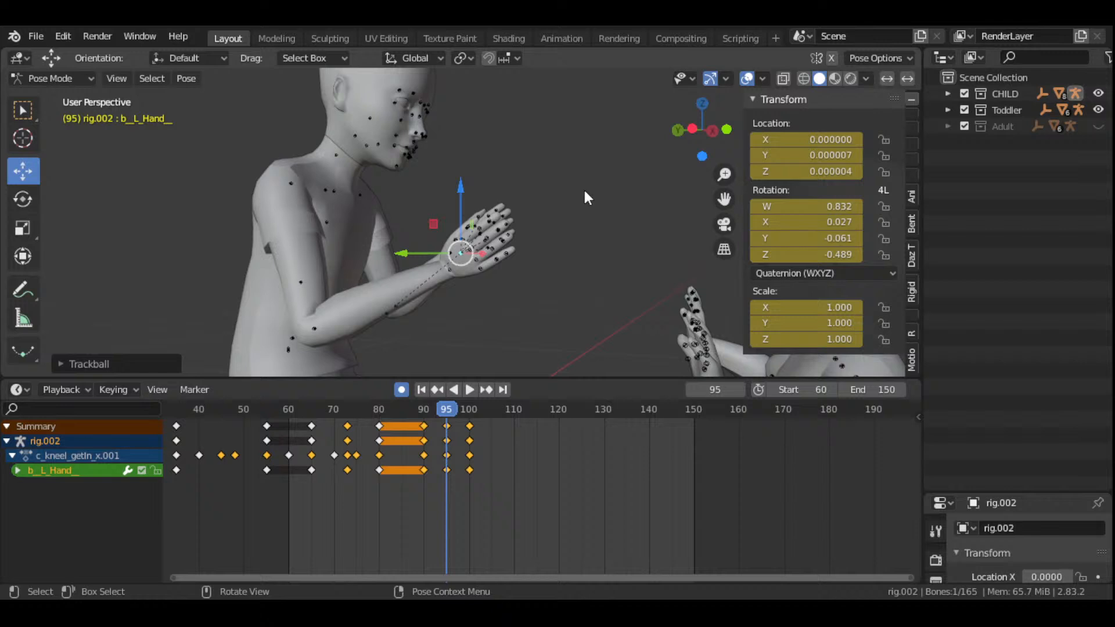
pyautogui.click(453, 268)
pyautogui.moveTo(463, 273); pyautogui.dragTo(461, 281)
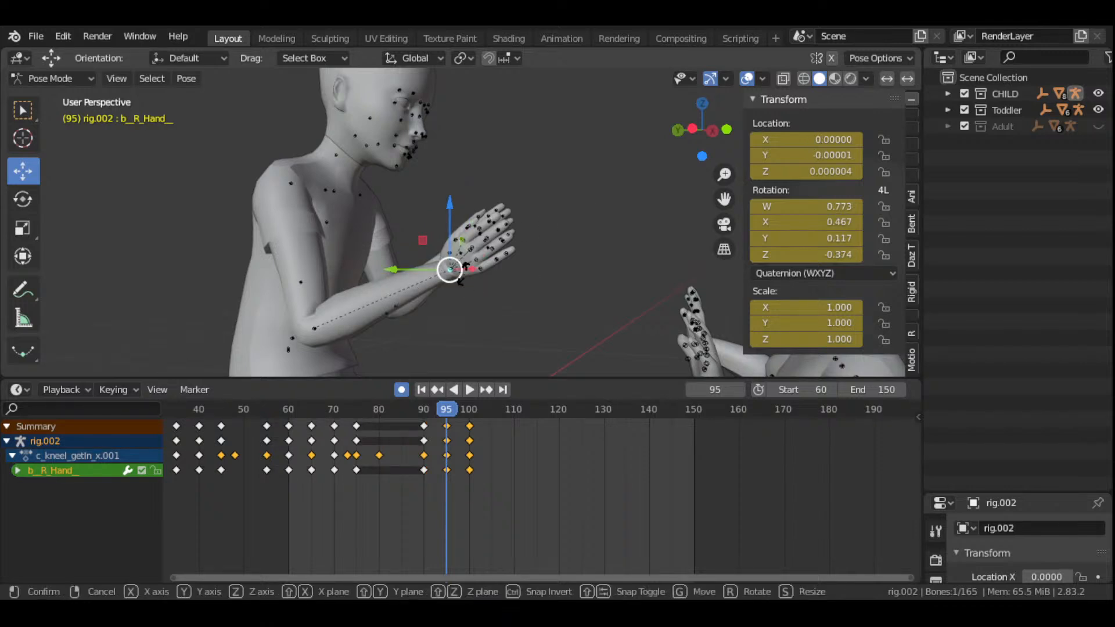
pyautogui.press('r')
pyautogui.click(447, 286)
pyautogui.moveTo(696, 137); pyautogui.dragTo(552, 196)
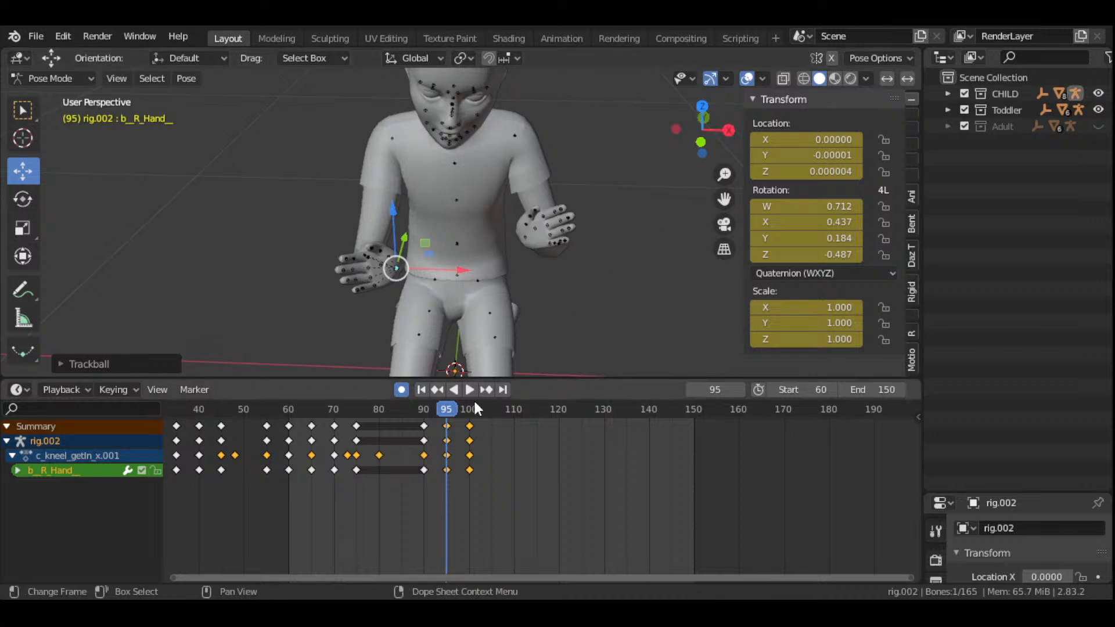
# - Play the animation from frame 60 and review the child's hand motion up to frame 100
pyautogui.press('space')
pyautogui.moveTo(453, 406); pyautogui.dragTo(472, 423)
pyautogui.scroll(-2, 469, 295)
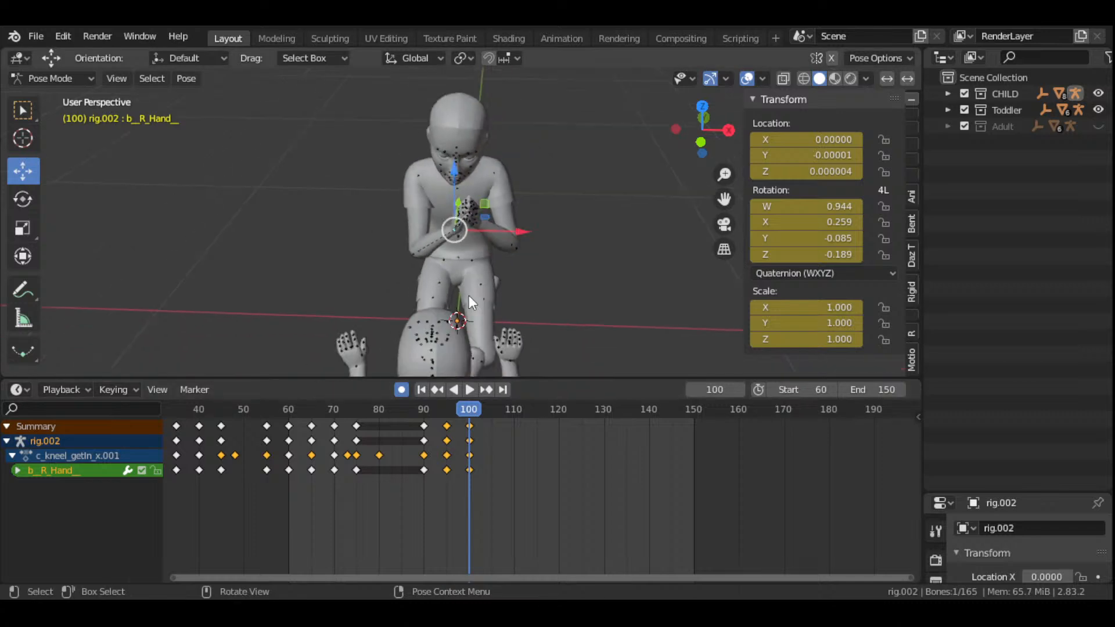
pyautogui.moveTo(694, 140)
pyautogui.mouseDown()
pyautogui.moveTo(660, 137)
pyautogui.moveTo(710, 137)
pyautogui.mouseUp()
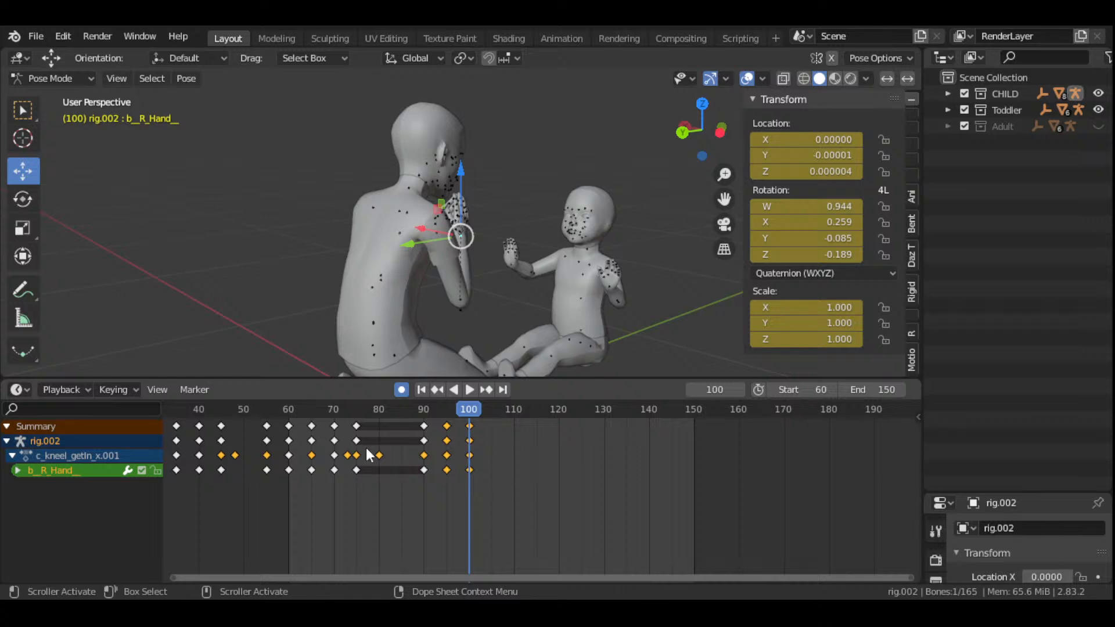
pyautogui.click(290, 407)
pyautogui.press('space')
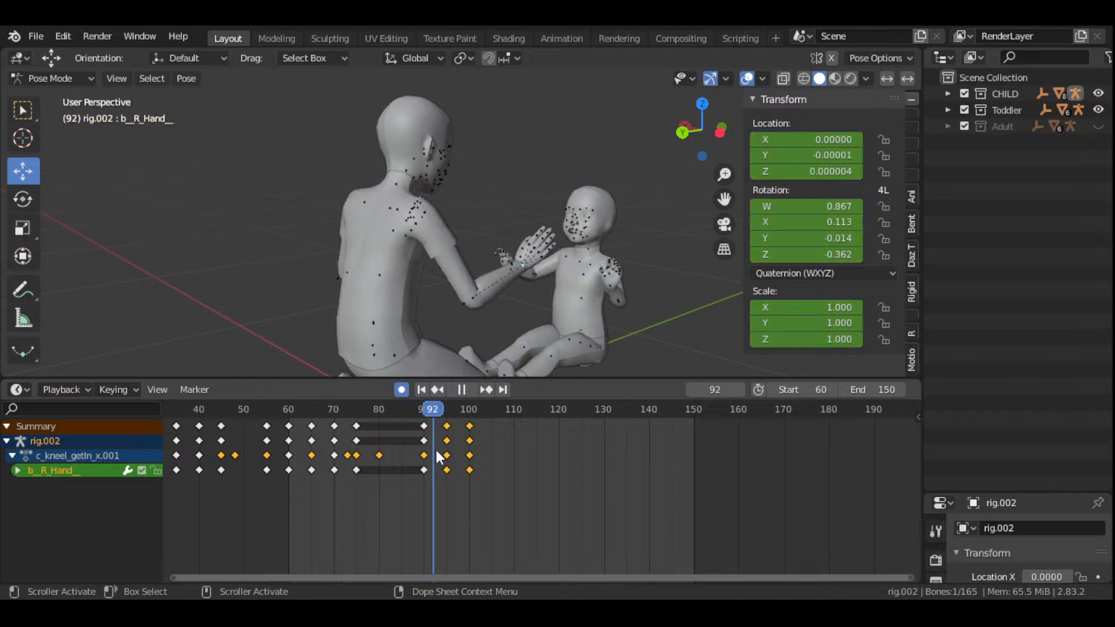
pyautogui.moveTo(474, 468); pyautogui.dragTo(469, 494)
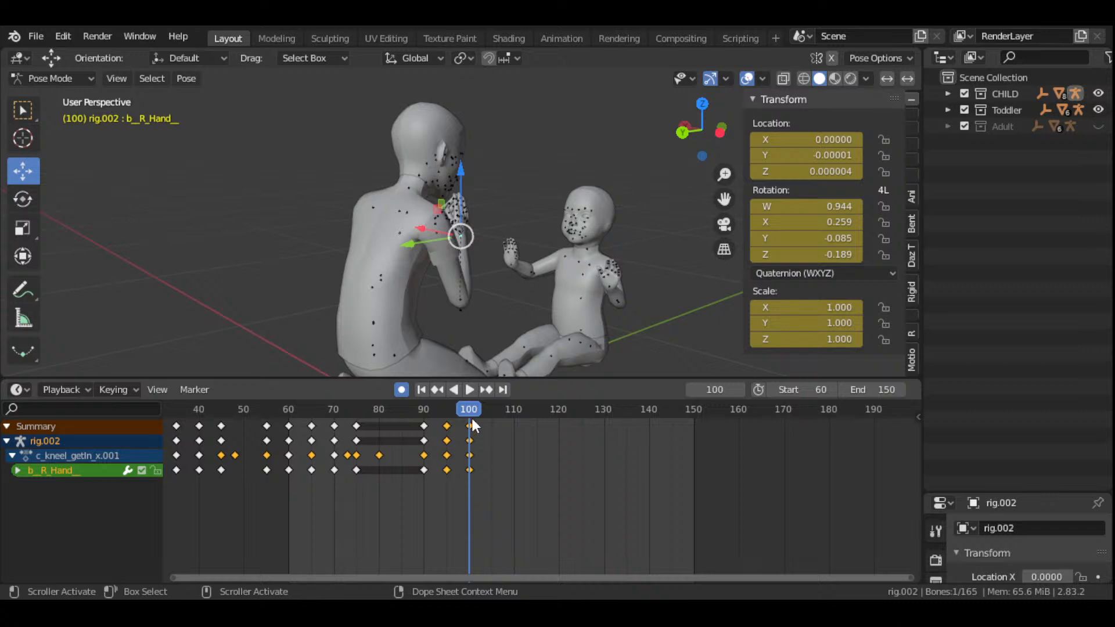
# - At frame 105, rotate the child's right hand slightly away from the left hand
pyautogui.moveTo(472, 413); pyautogui.dragTo(494, 424)
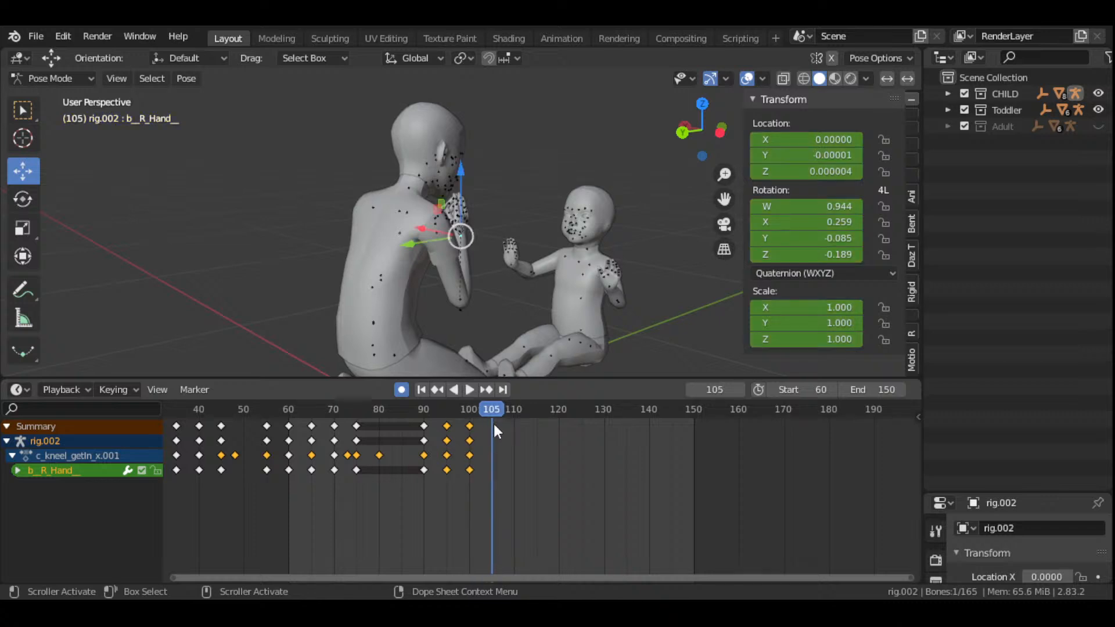
pyautogui.moveTo(702, 131)
pyautogui.mouseDown()
pyautogui.moveTo(656, 135)
pyautogui.moveTo(688, 133)
pyautogui.mouseUp()
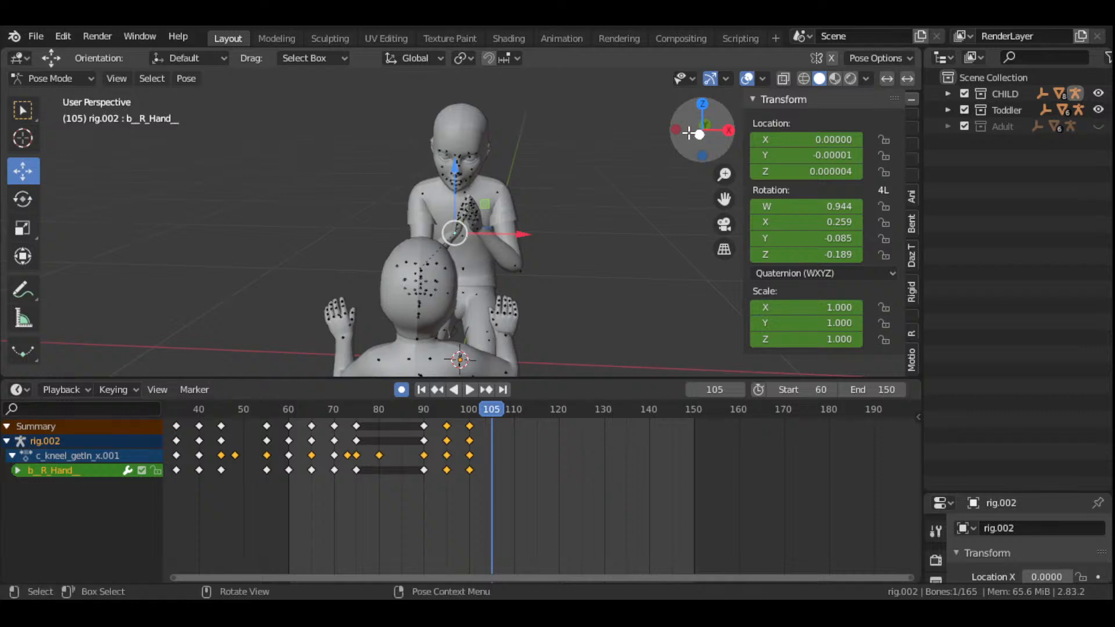
pyautogui.scroll(6, 593, 204)
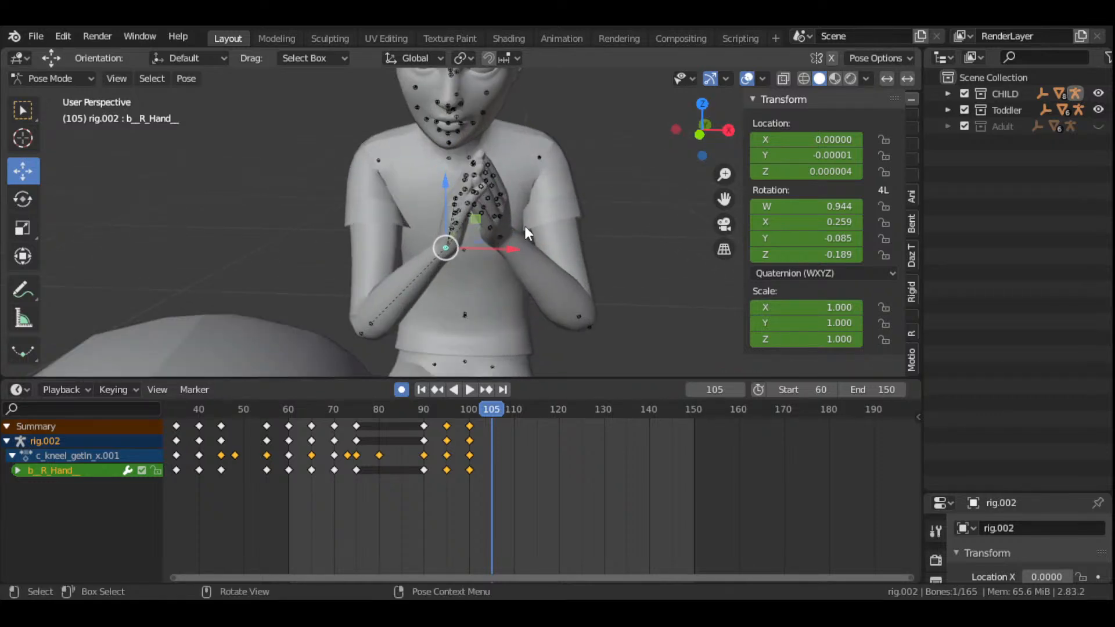
pyautogui.press('r')
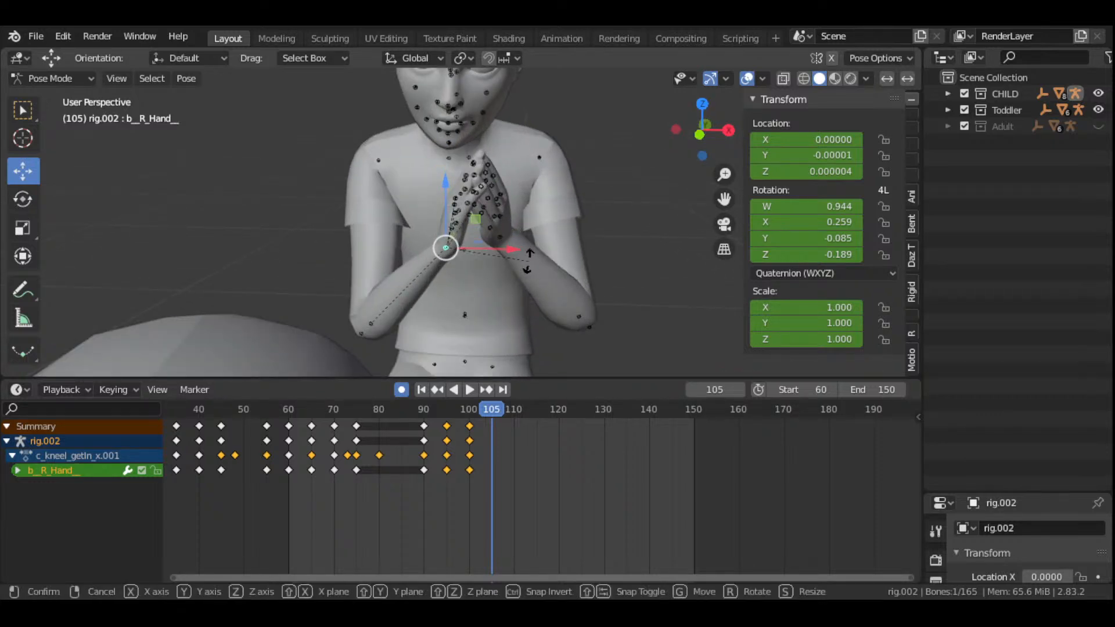
pyautogui.click(545, 247)
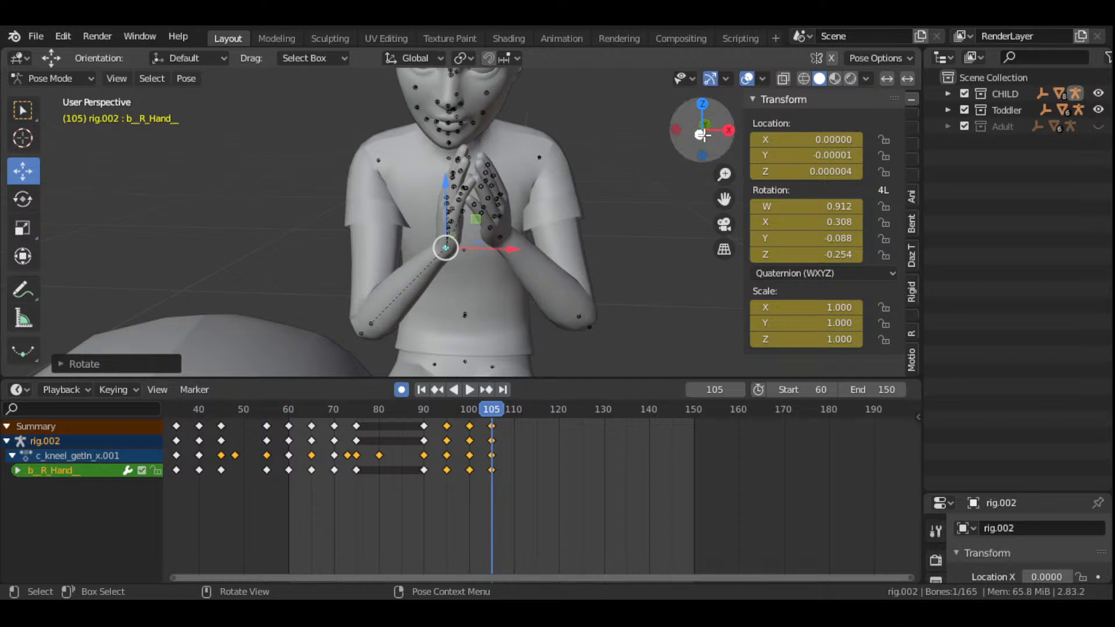
# - Rotate the child's left forearm at frame 105, opening the elbow slightly and bringing the left hand against the right
pyautogui.moveTo(702, 129); pyautogui.dragTo(611, 291)
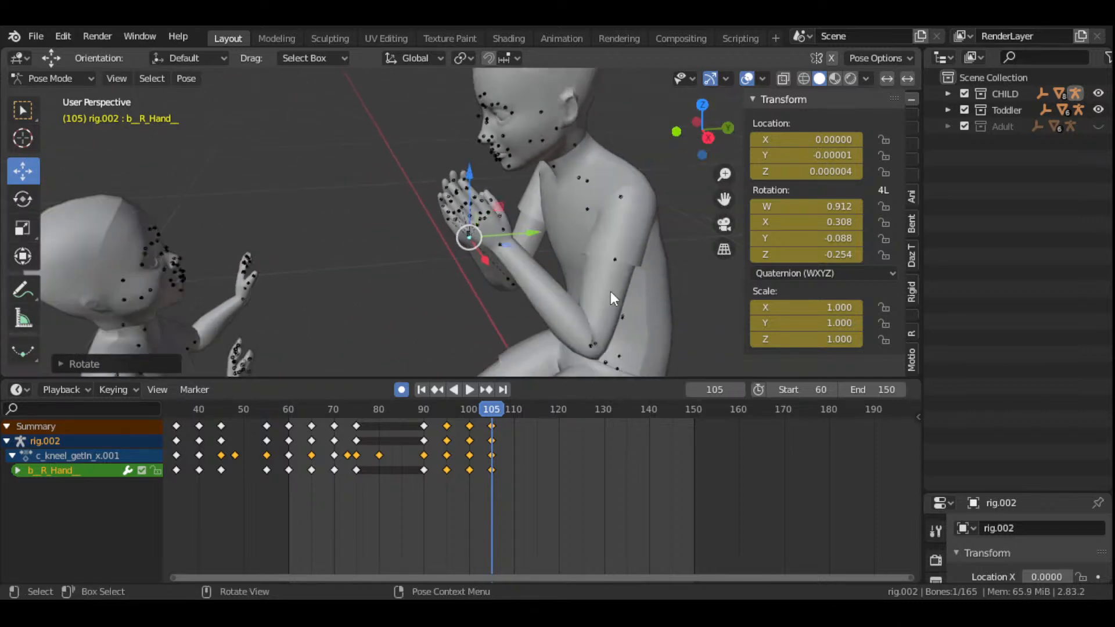
pyautogui.click(590, 345)
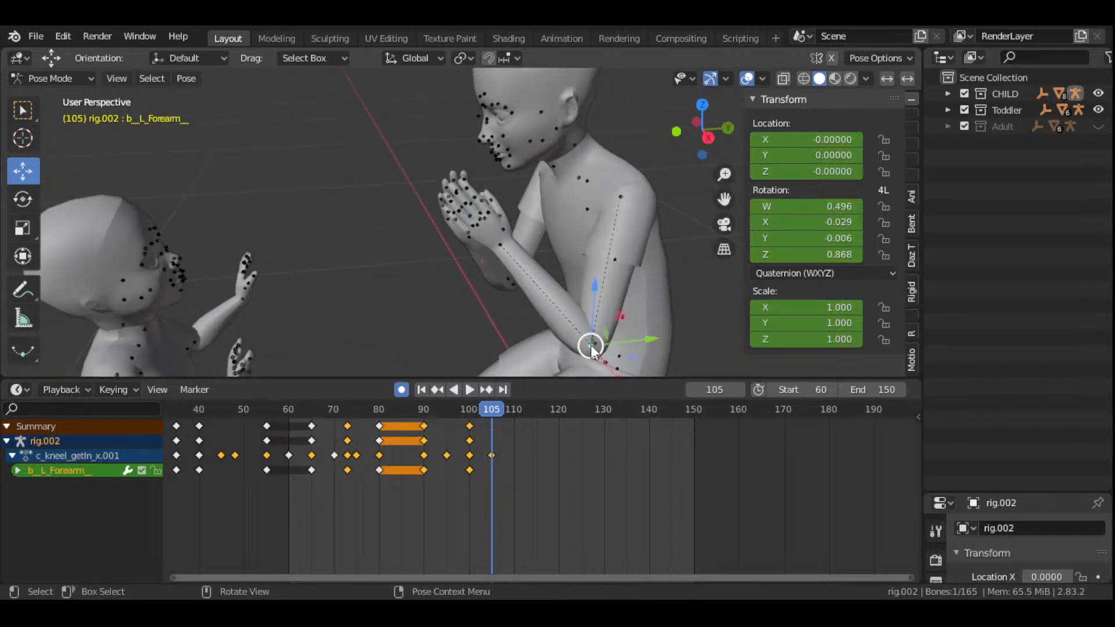
pyautogui.press('r')
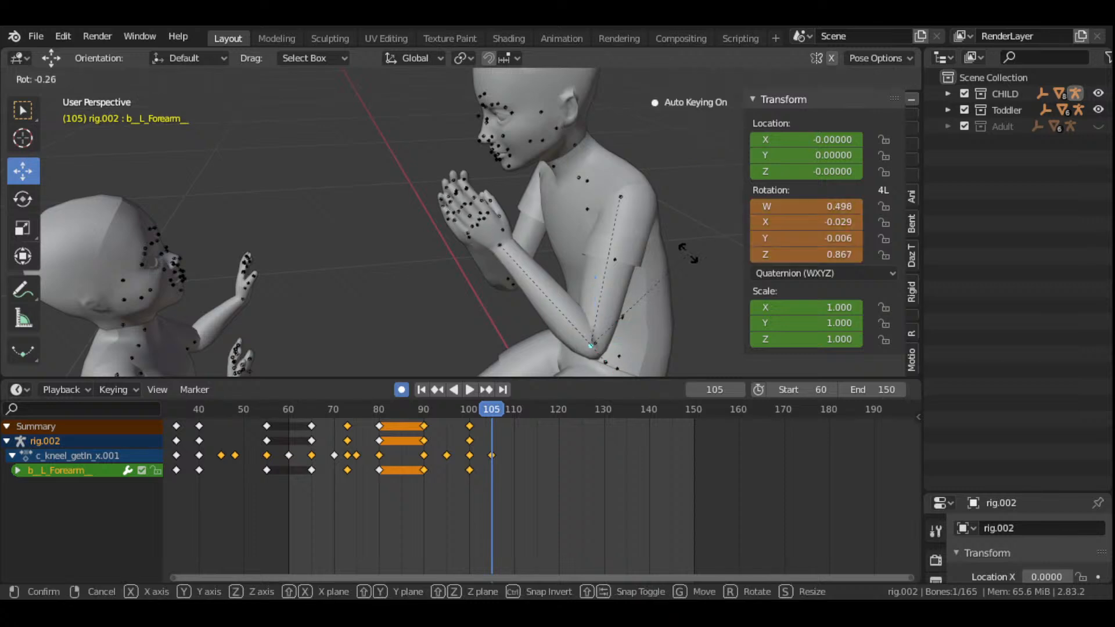
pyautogui.click(688, 243)
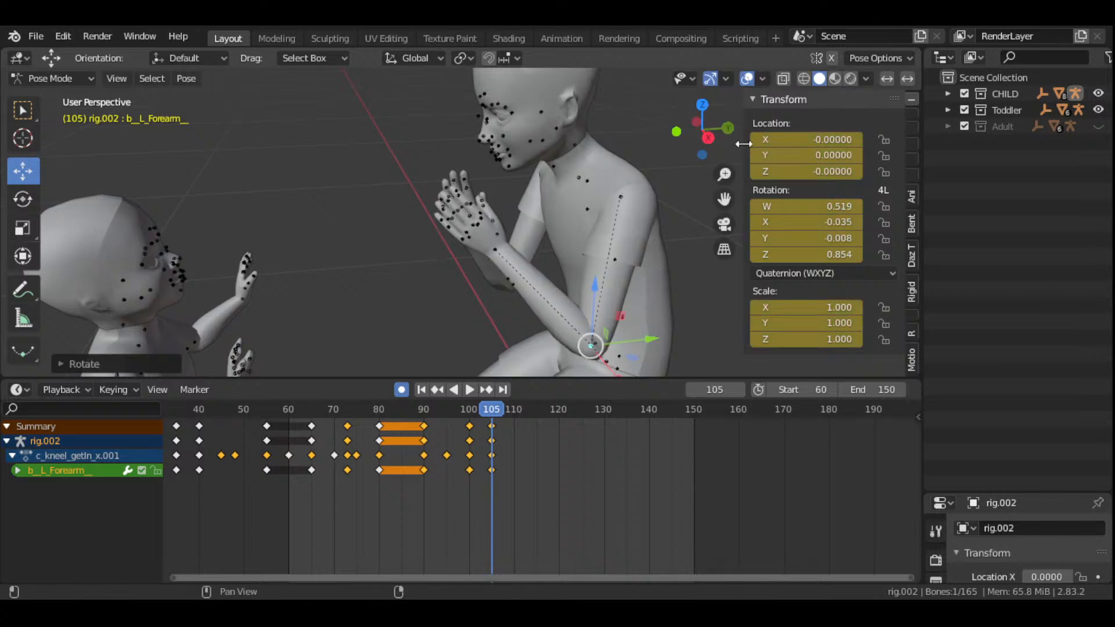
pyautogui.moveTo(703, 129); pyautogui.dragTo(616, 151)
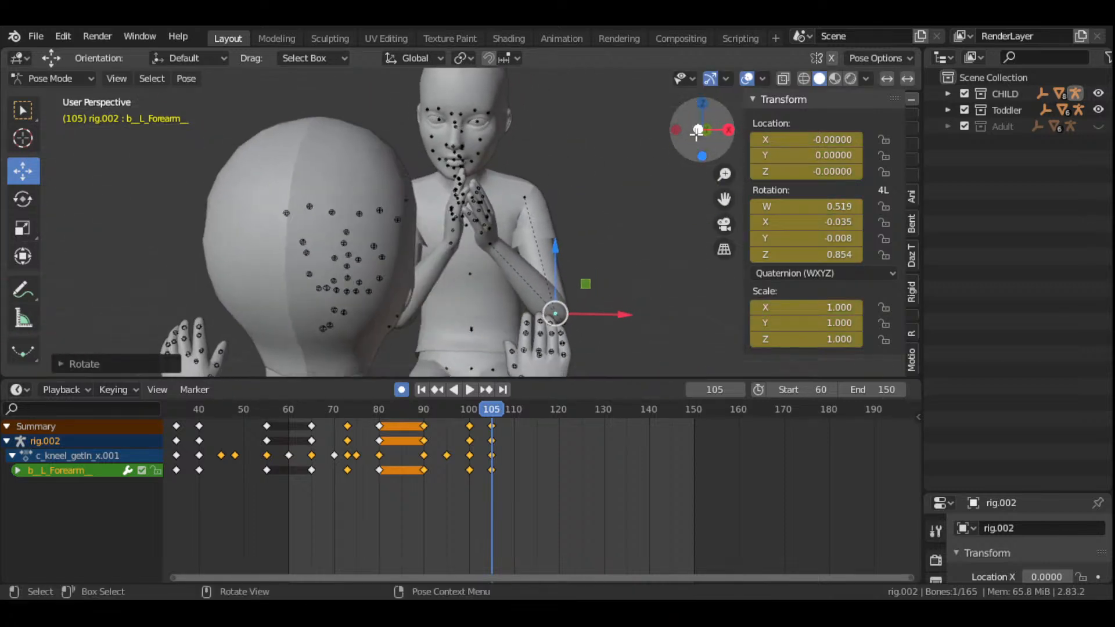
pyautogui.scroll(3, 649, 210)
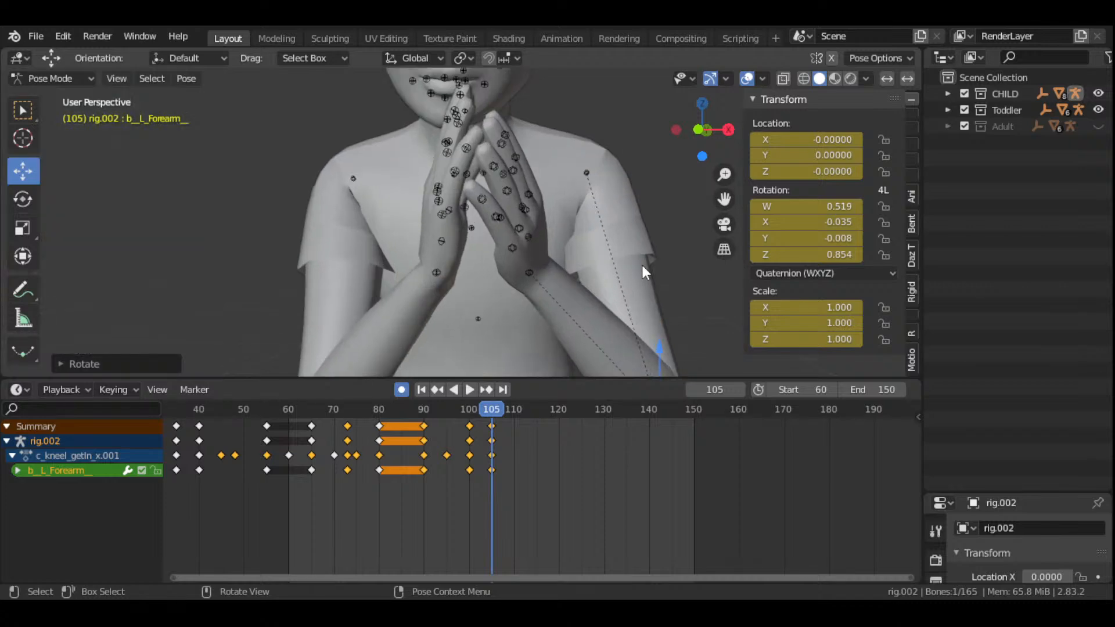
pyautogui.press('r')
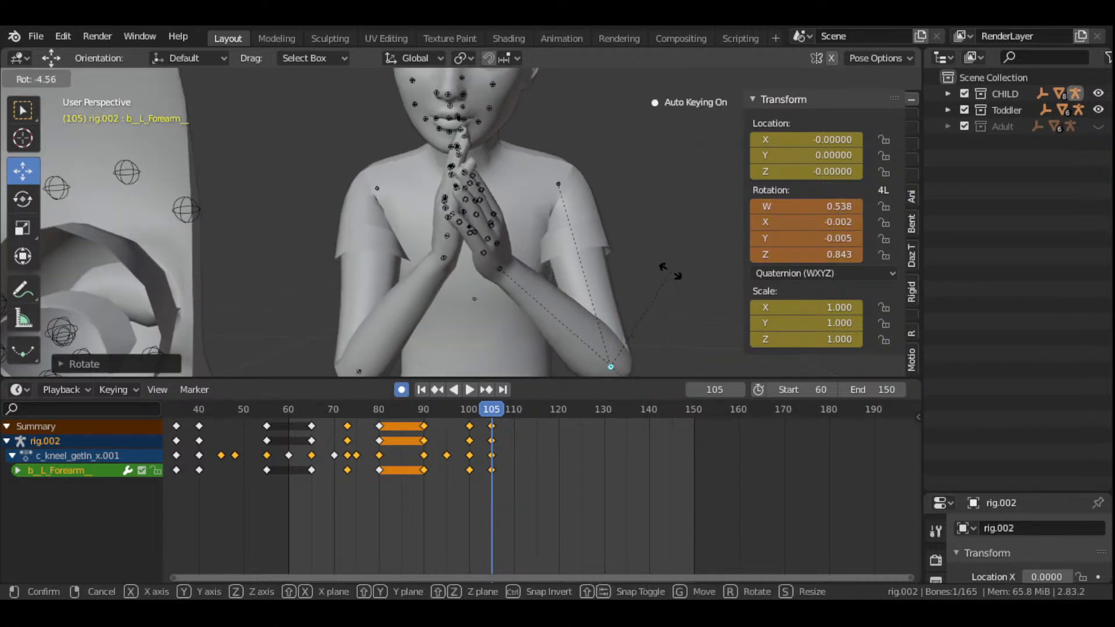
pyautogui.click(669, 266)
# - Rotate the child's left hand slightly at frame 105 to align its palm with the right hand
pyautogui.moveTo(703, 131); pyautogui.dragTo(530, 228)
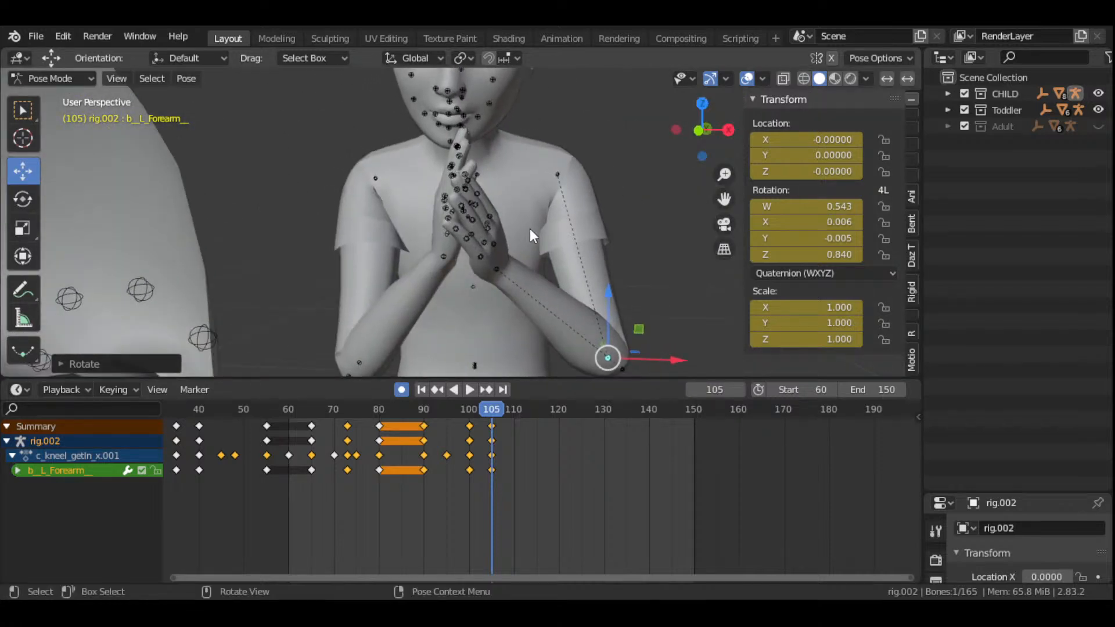
pyautogui.click(500, 267)
pyautogui.press('r')
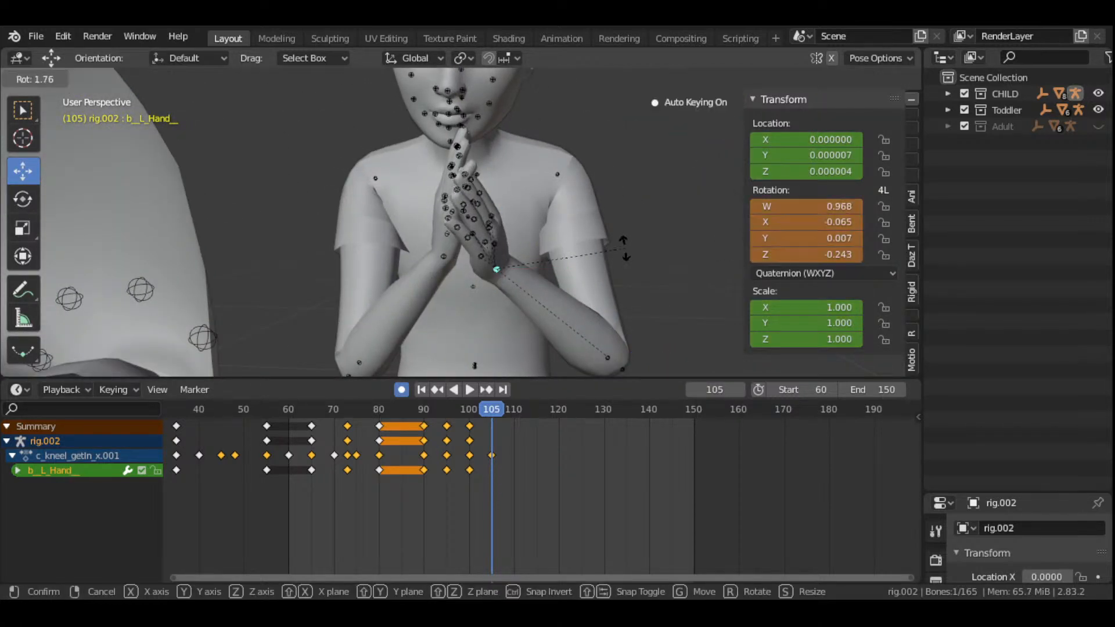
pyautogui.click(615, 256)
# - Rotate the child's neck about 1.8° at frame 105 to raise the head slightly
pyautogui.moveTo(615, 255); pyautogui.dragTo(383, 181, button='middle')
pyautogui.click(364, 166)
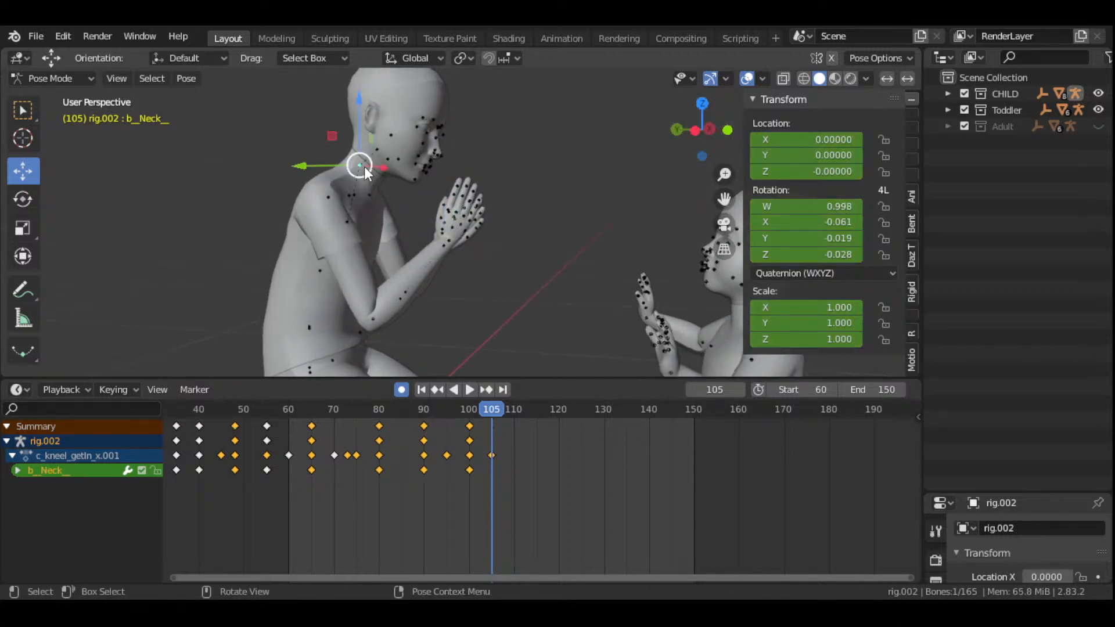
pyautogui.moveTo(578, 181); pyautogui.dragTo(526, 214, button='middle')
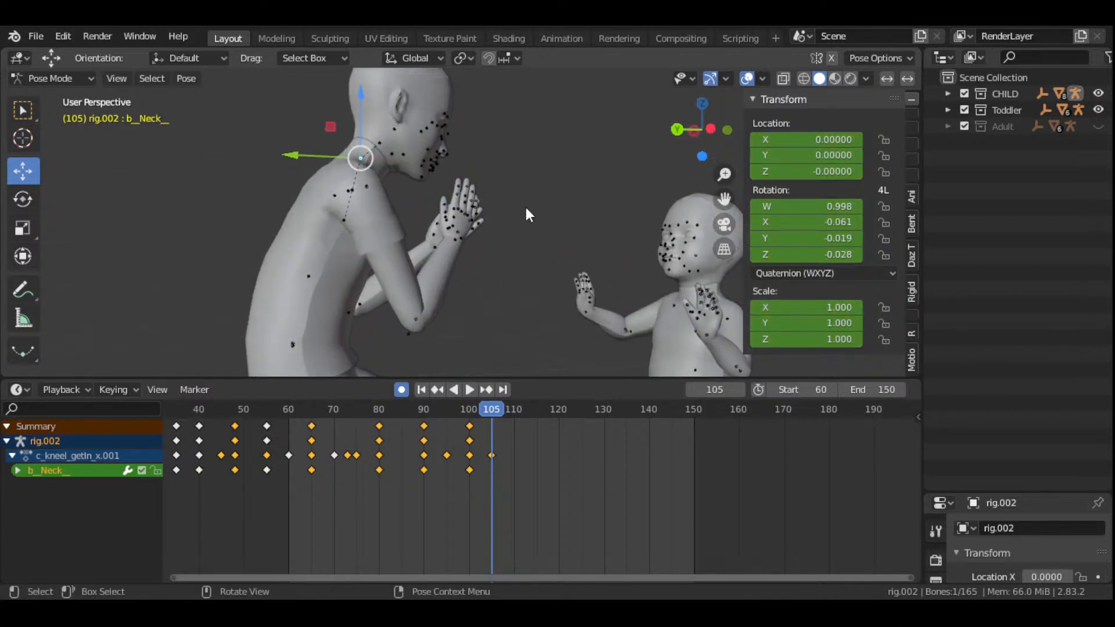
pyautogui.press('r')
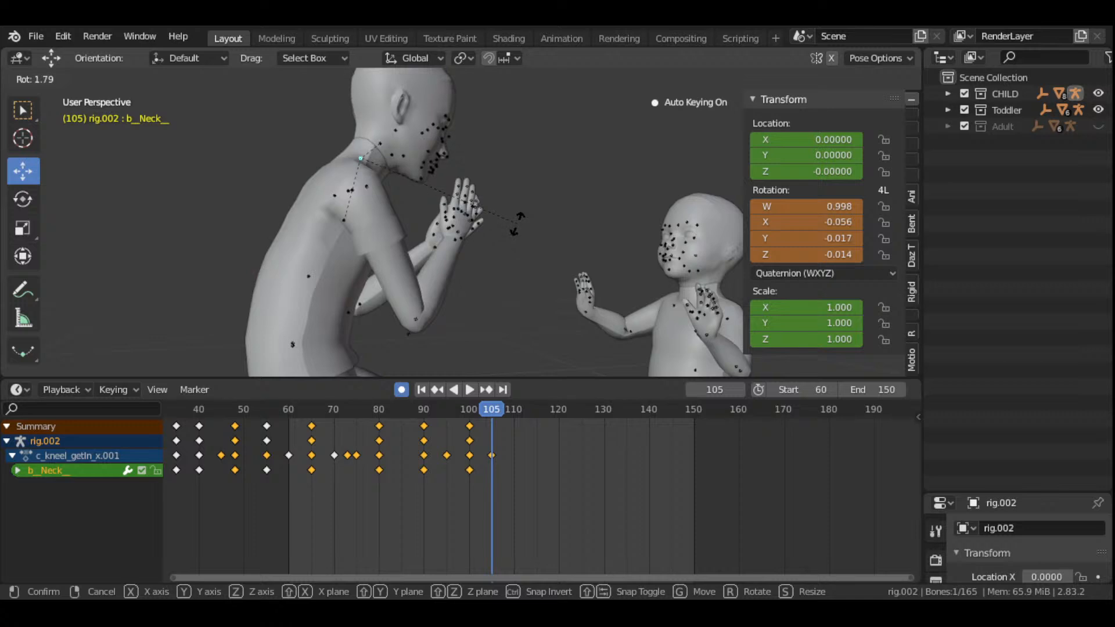
pyautogui.click(519, 219)
pyautogui.moveTo(696, 137)
pyautogui.mouseDown()
pyautogui.moveTo(705, 133)
pyautogui.moveTo(701, 144)
pyautogui.mouseUp()
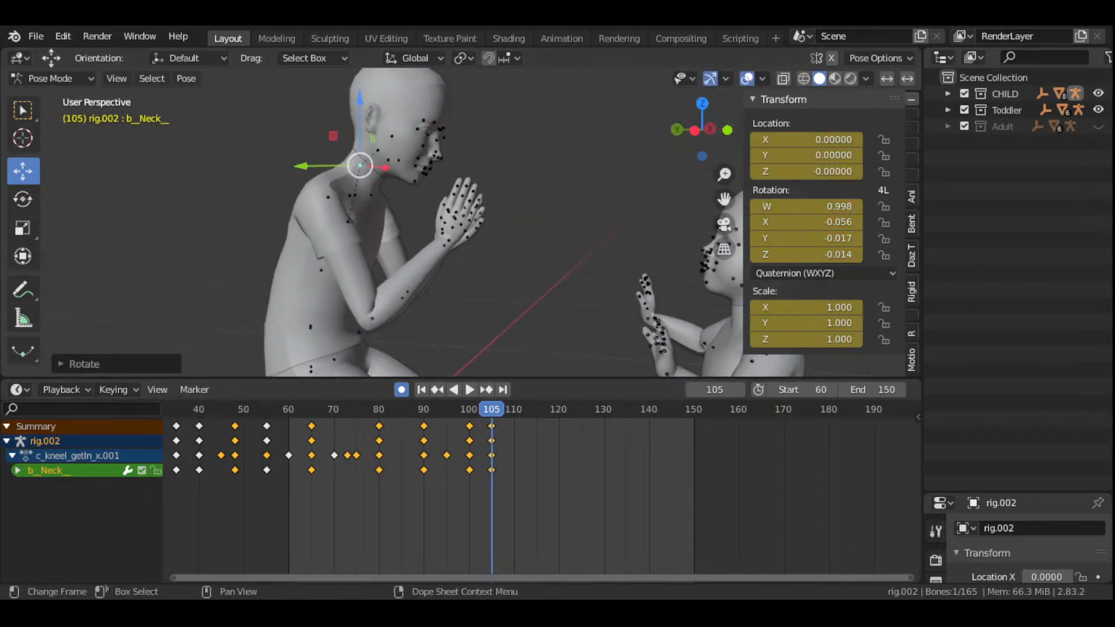
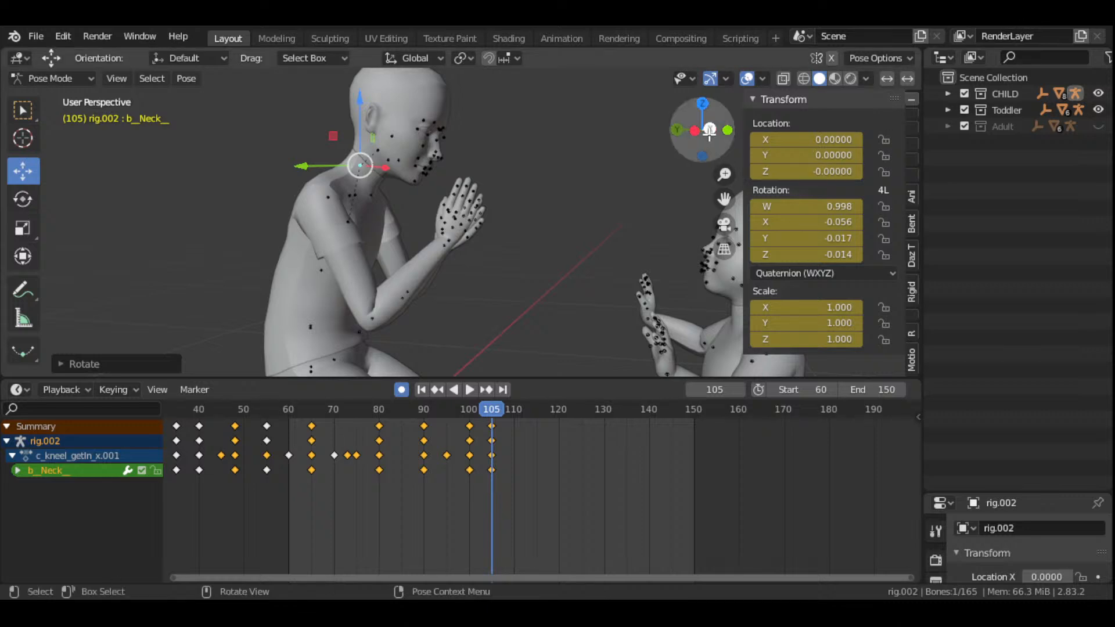
pyautogui.moveTo(704, 135); pyautogui.dragTo(727, 130)
pyautogui.scroll(-4, 724, 199)
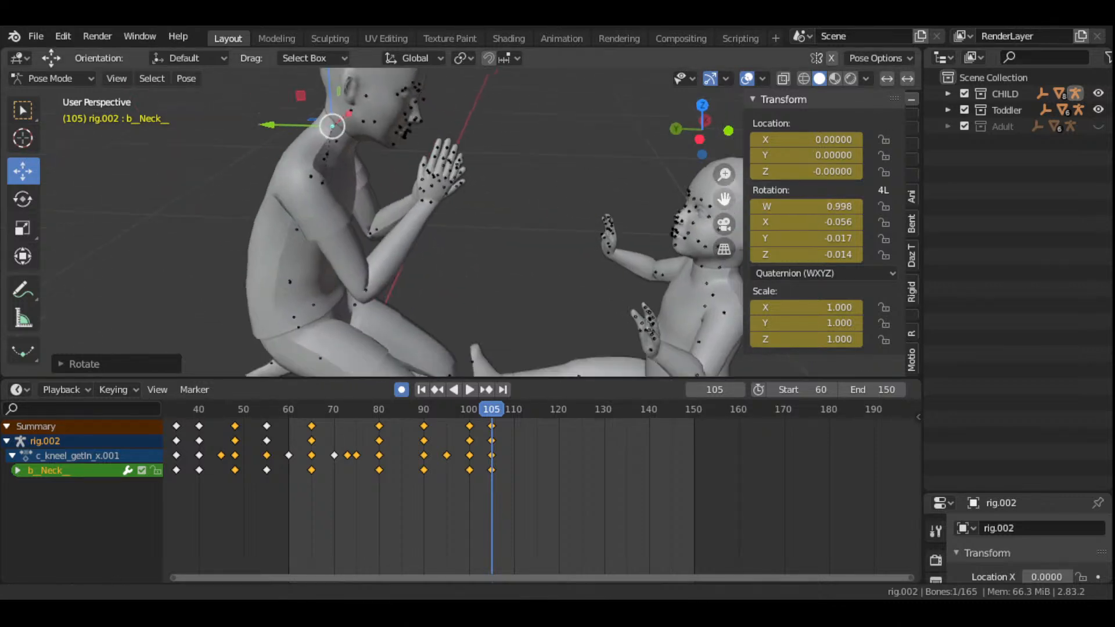
pyautogui.moveTo(703, 129); pyautogui.dragTo(753, 129)
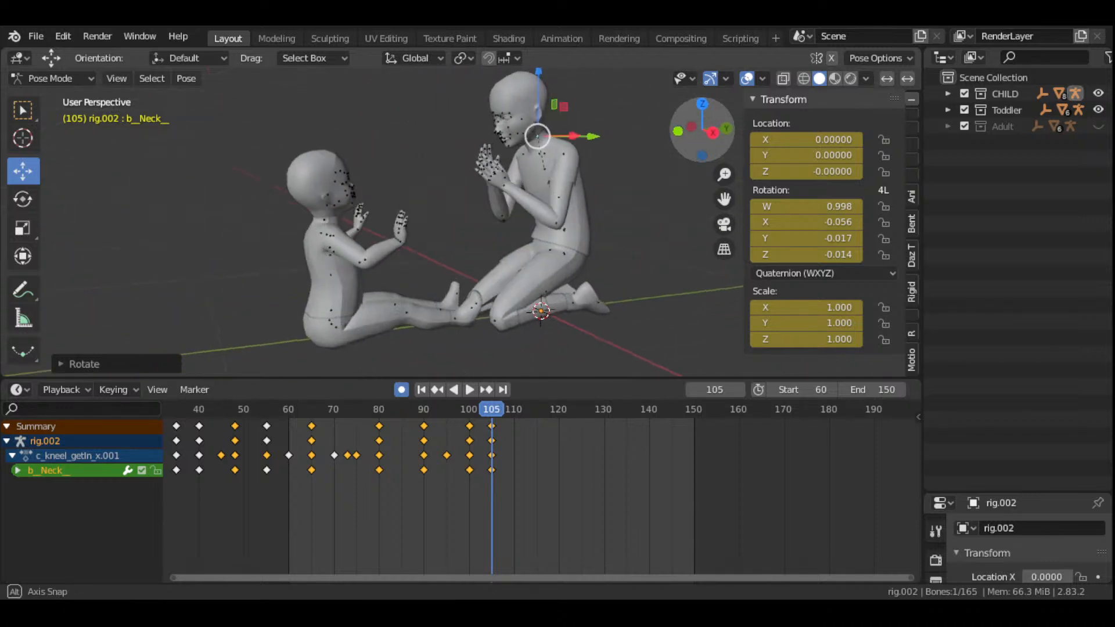
# - Check the motion around frame 105, then rotate the child's left forearm slightly at frame 105 to bend the elbow a little more
pyautogui.click(469, 421)
pyautogui.press('space')
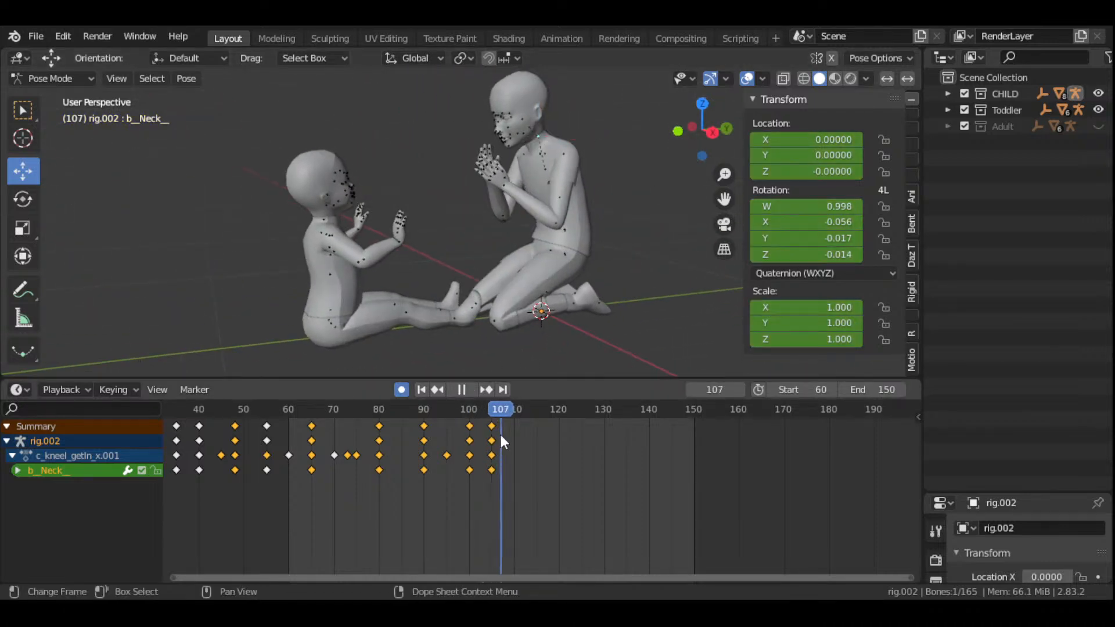
pyautogui.click(320, 462)
pyautogui.moveTo(320, 462); pyautogui.dragTo(493, 521)
pyautogui.scroll(4, 551, 249)
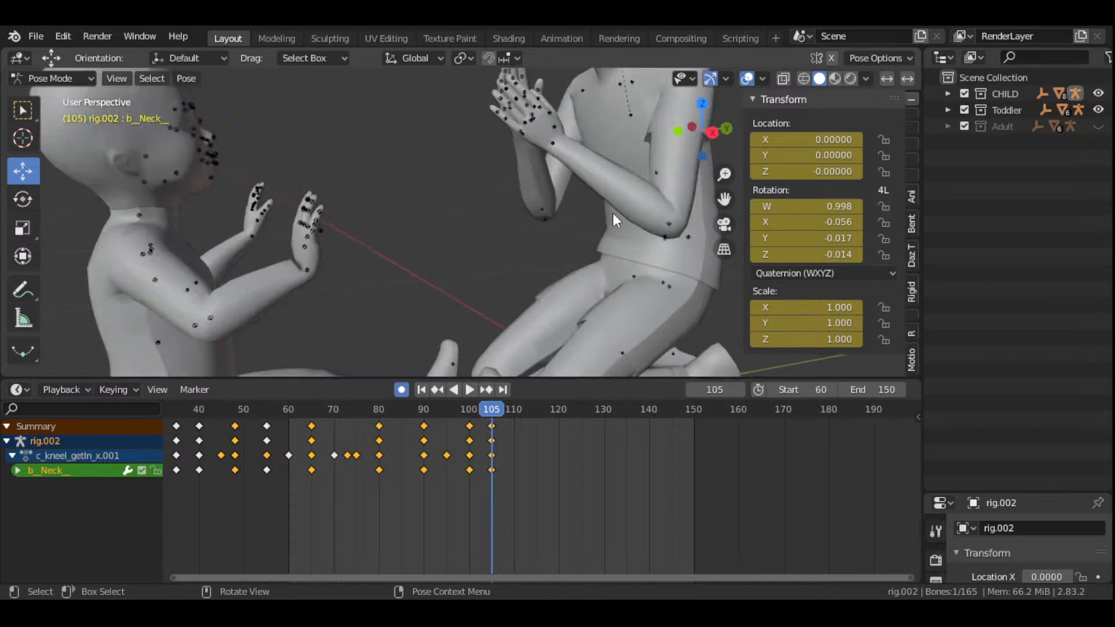
pyautogui.moveTo(725, 199); pyautogui.dragTo(574, 257)
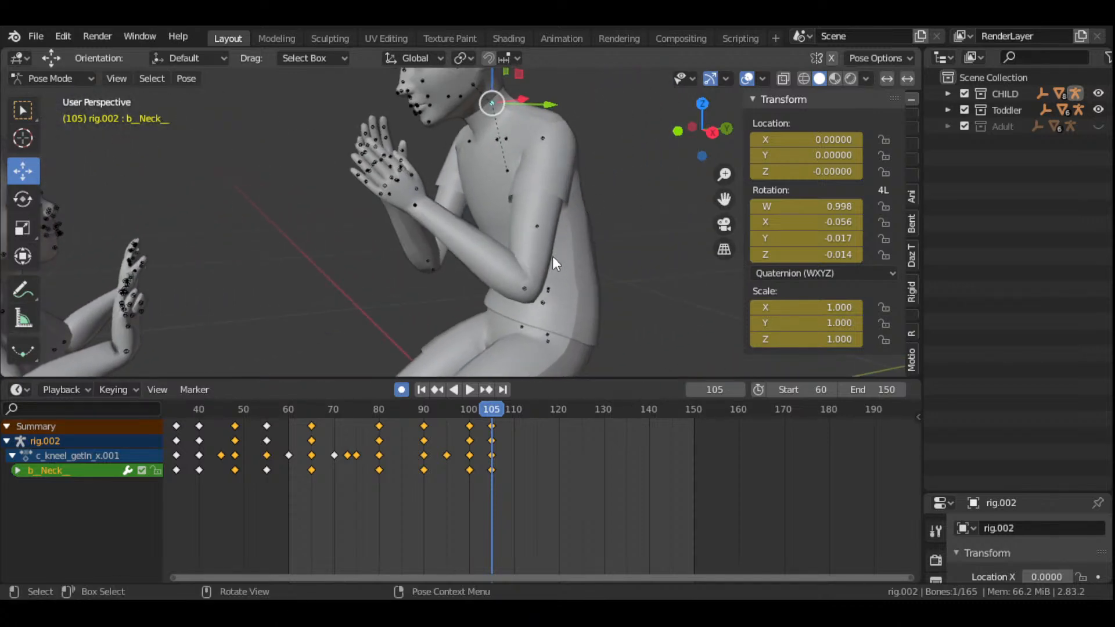
pyautogui.click(528, 287)
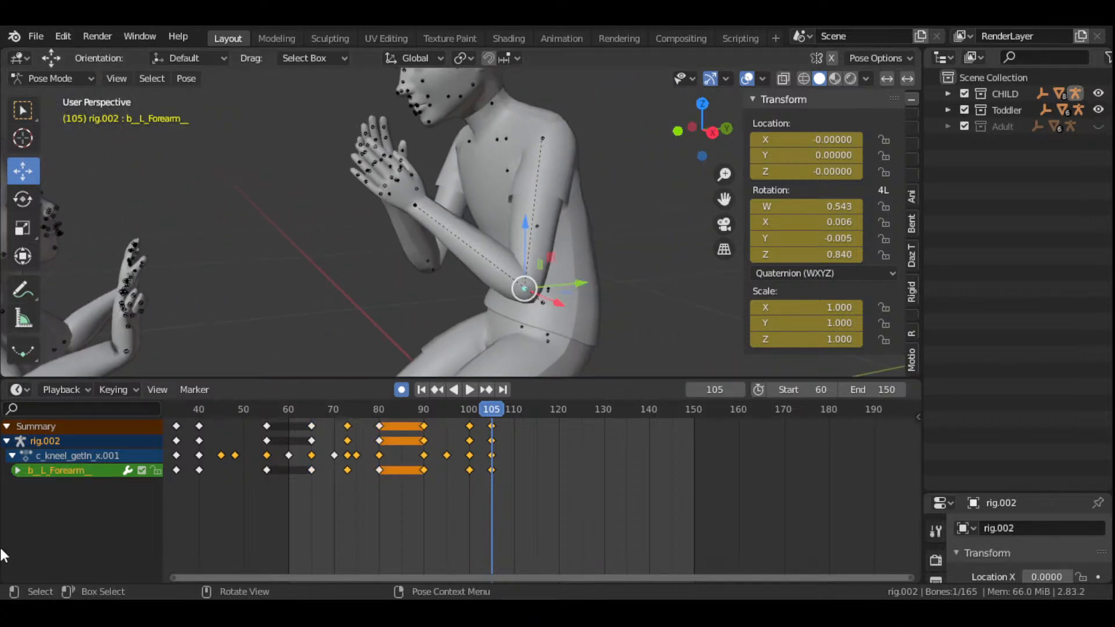
pyautogui.scroll(-2, 385, 267)
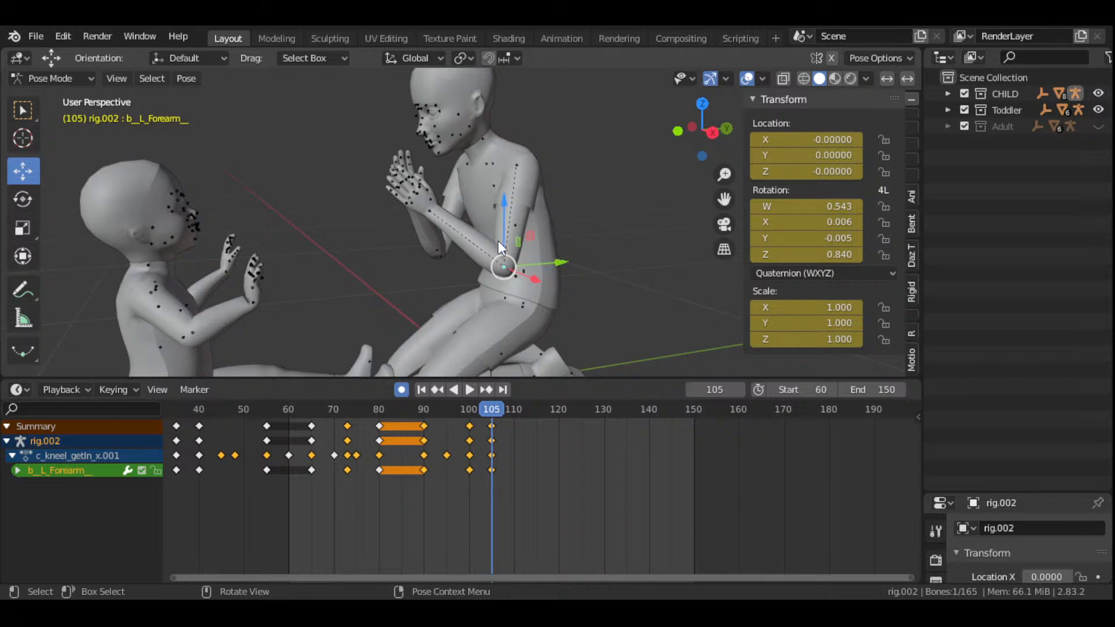
pyautogui.press('r')
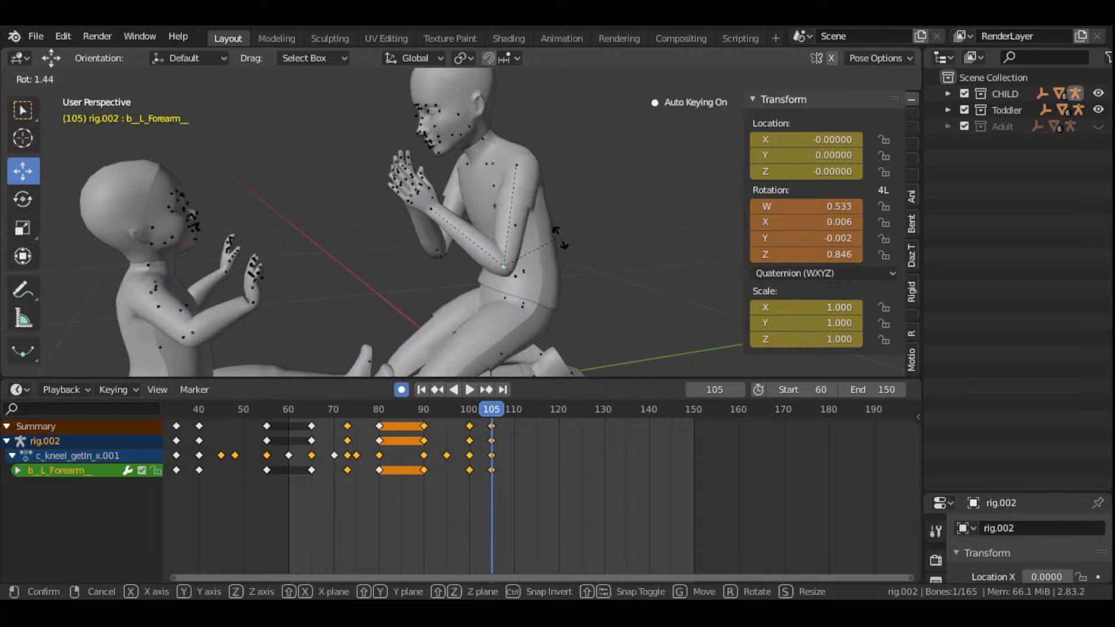
pyautogui.click(560, 236)
# - Play and scrub the animation around frame 105 from the side to review the child's arm motion
pyautogui.moveTo(701, 131); pyautogui.dragTo(633, 224)
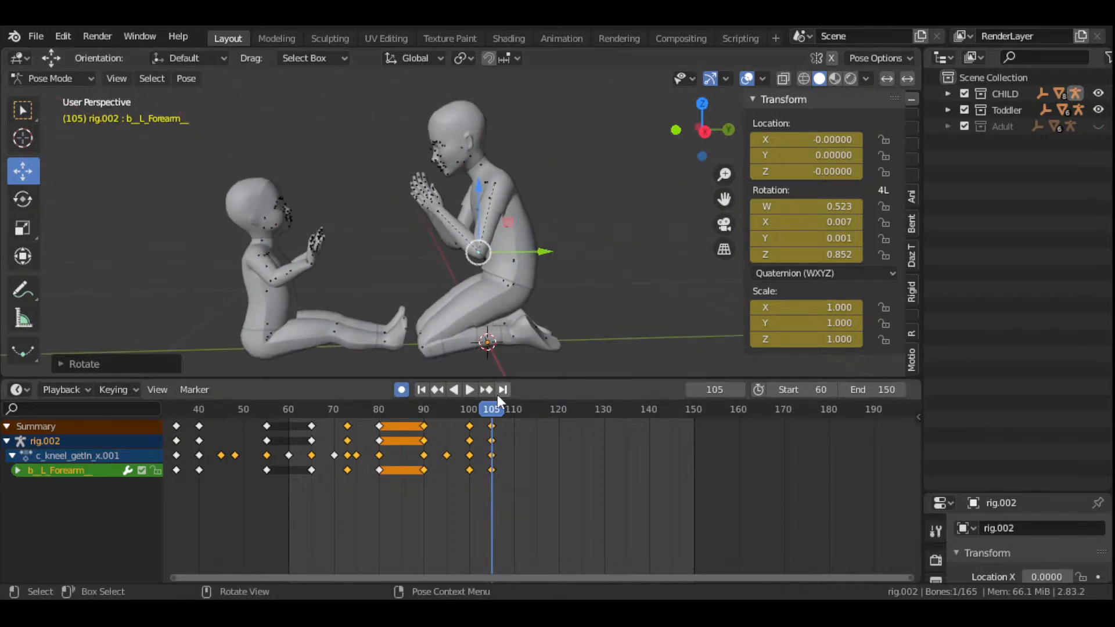
pyautogui.press('space')
pyautogui.moveTo(530, 417); pyautogui.dragTo(494, 473)
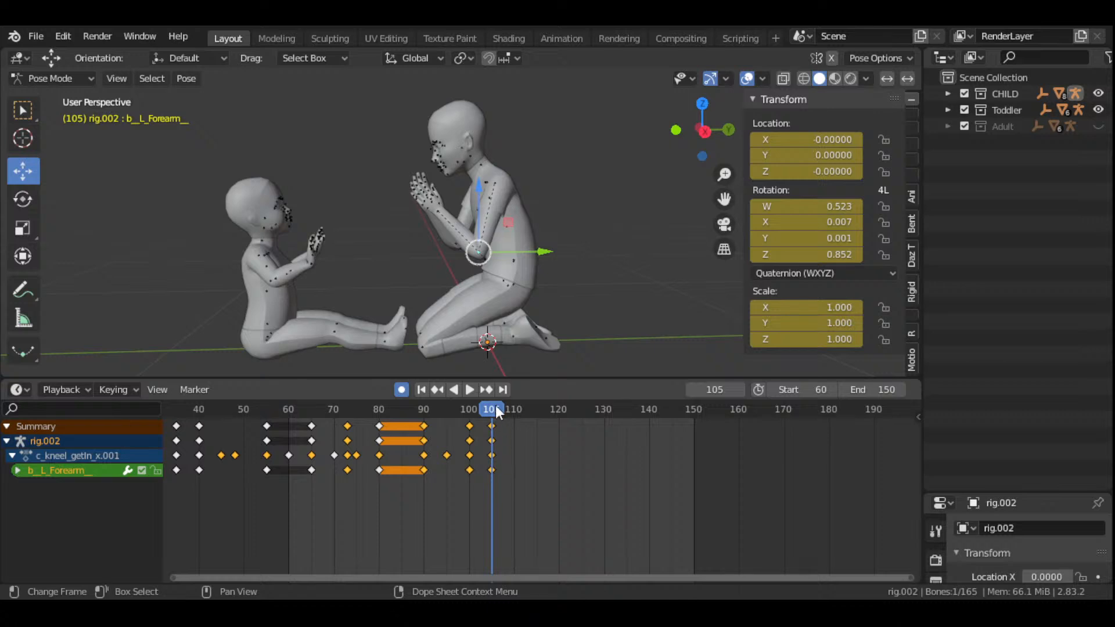
pyautogui.moveTo(496, 406)
pyautogui.mouseDown()
pyautogui.moveTo(461, 410)
pyautogui.moveTo(527, 434)
pyautogui.moveTo(494, 427)
pyautogui.mouseUp()
# - At frame 95, add the child's left hand and right hand bones to the selected left forearm
pyautogui.moveTo(496, 413); pyautogui.dragTo(448, 445)
pyautogui.moveTo(699, 132); pyautogui.dragTo(845, 152)
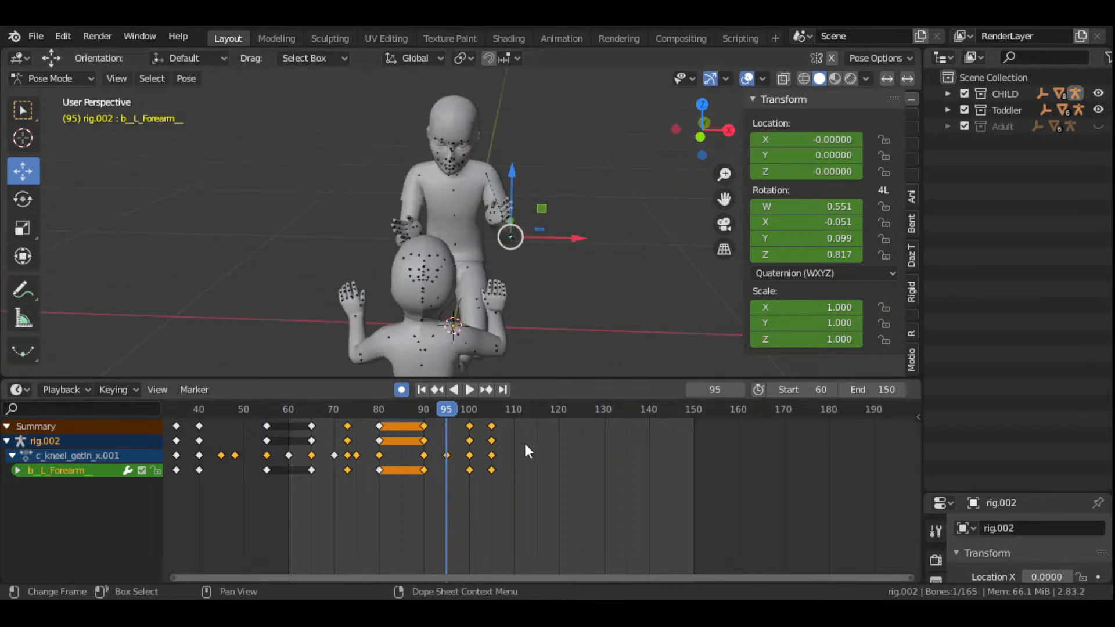
pyautogui.scroll(4, 525, 204)
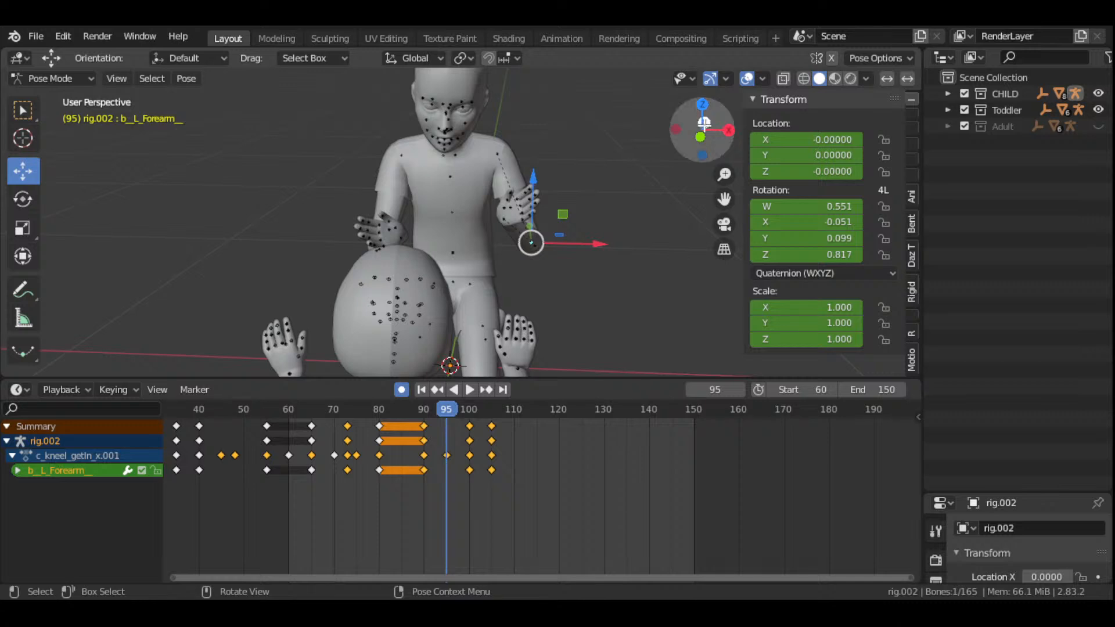
pyautogui.moveTo(701, 130); pyautogui.dragTo(659, 139)
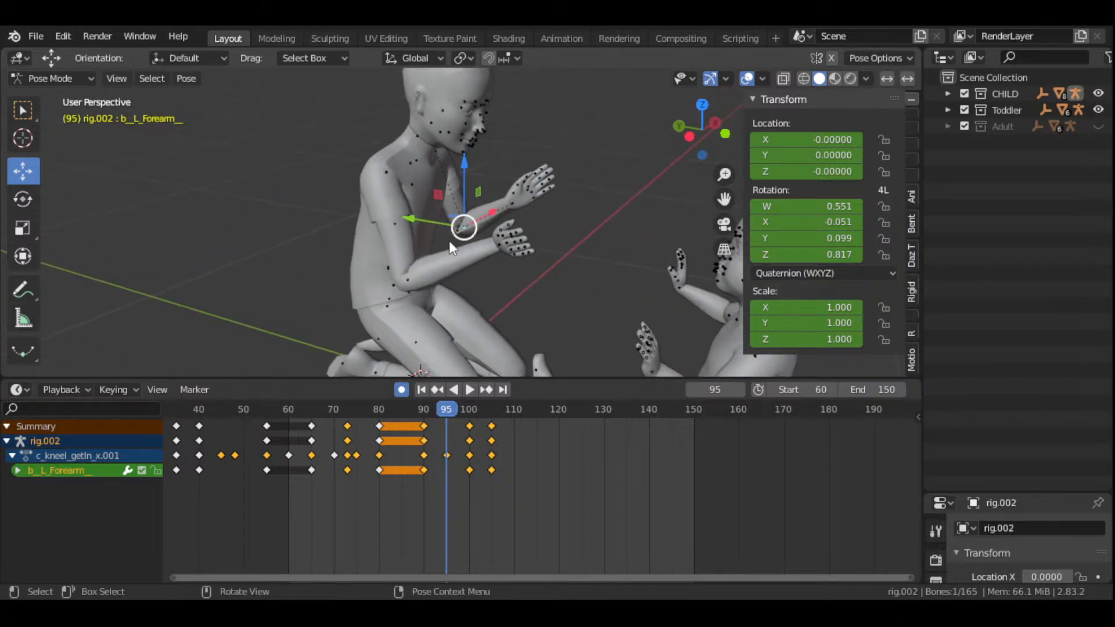
pyautogui.click(514, 204)
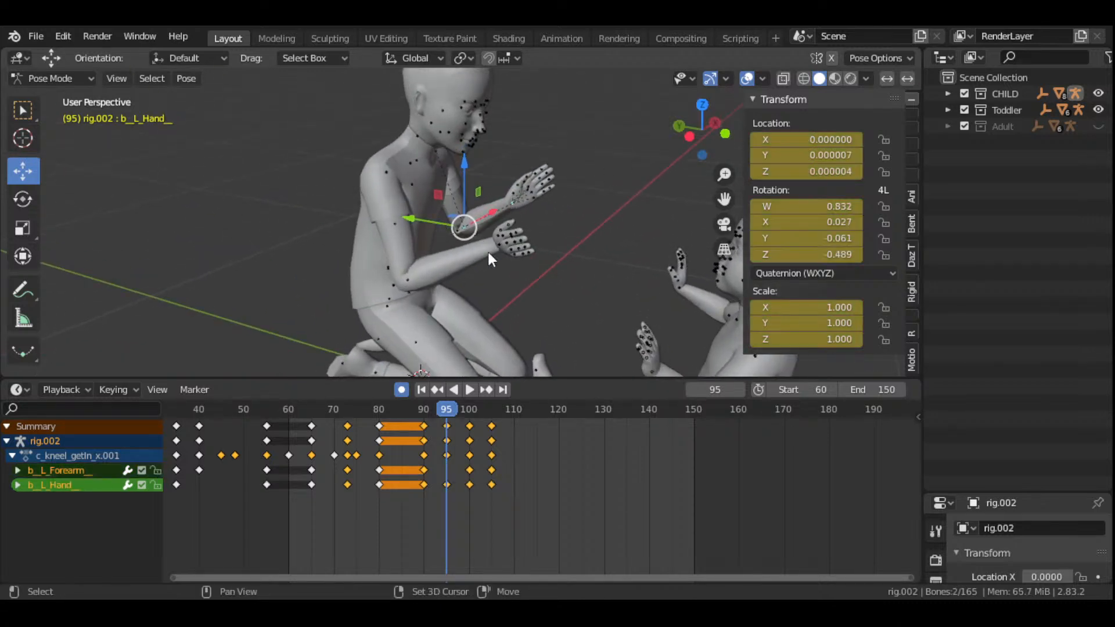
pyautogui.keyDown('shift'); pyautogui.click(514, 202); pyautogui.keyUp('shift')
pyautogui.scroll(2, 521, 232)
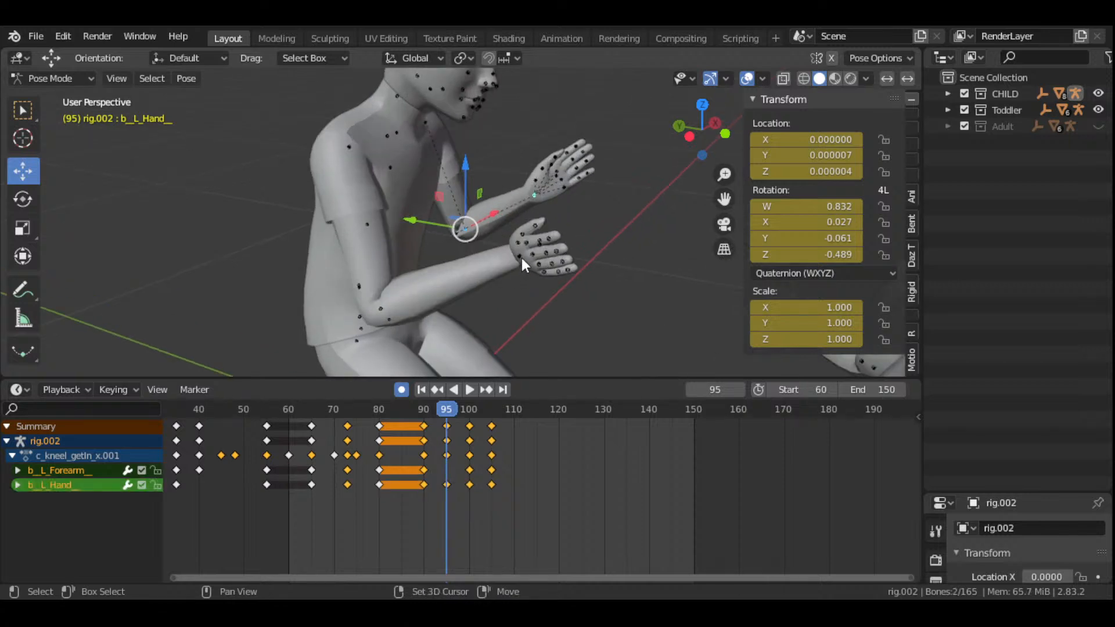
pyautogui.moveTo(689, 137); pyautogui.dragTo(650, 175)
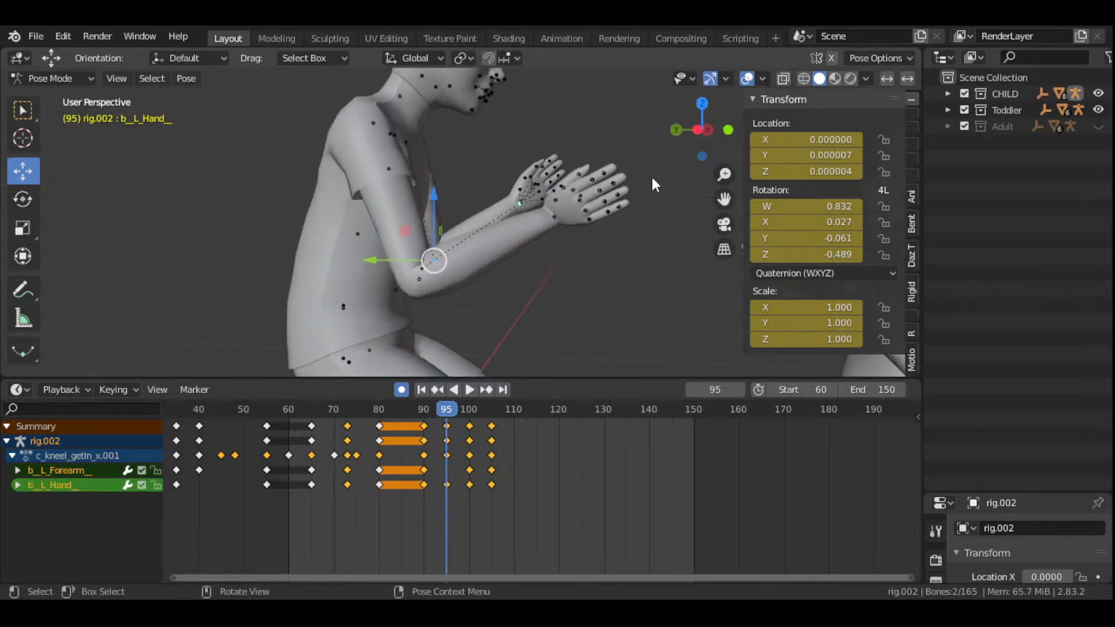
pyautogui.keyDown('shift'); pyautogui.click(554, 216); pyautogui.keyUp('shift')
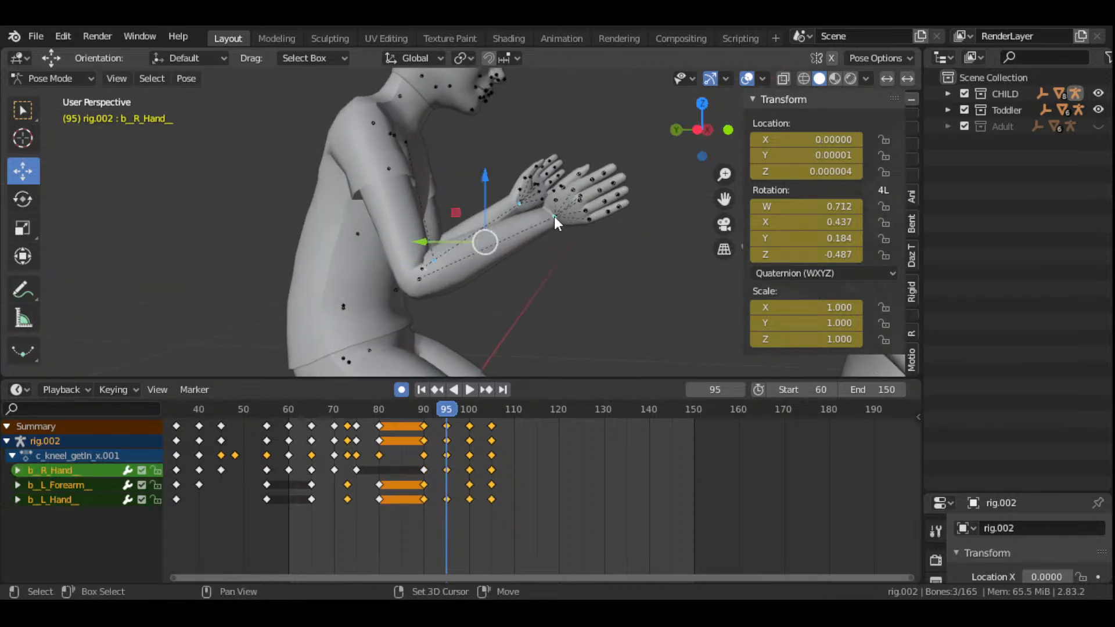
pyautogui.keyDown('shift'); pyautogui.click(419, 283); pyautogui.keyUp('shift')
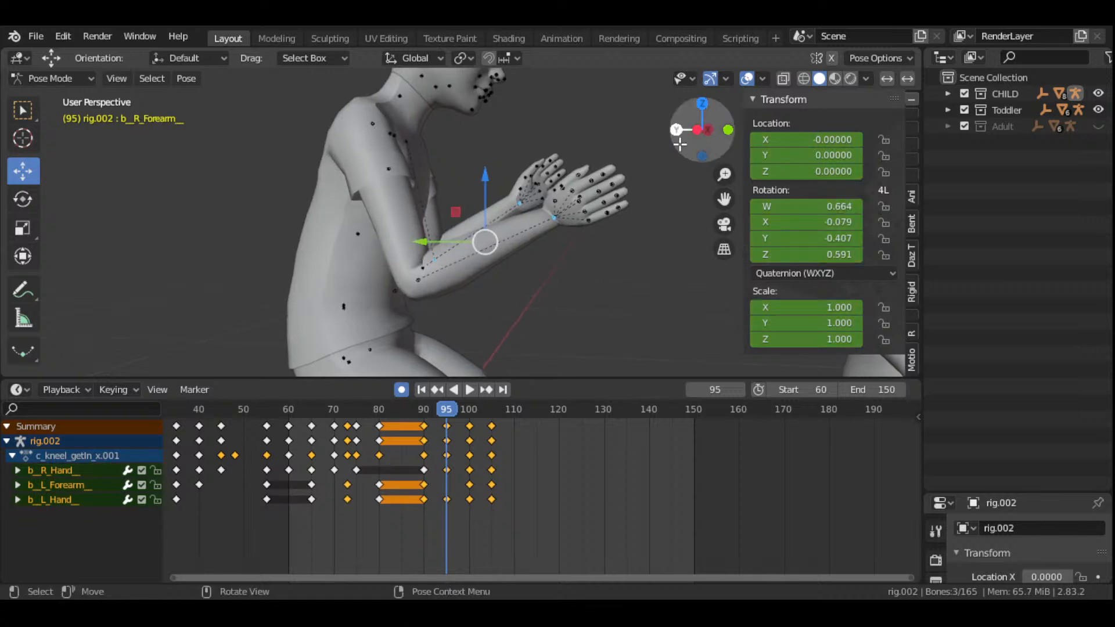
# - Add both of the child's upper arm bones and the right forearm bone to the selection
pyautogui.click(676, 129)
pyautogui.moveTo(691, 132); pyautogui.dragTo(697, 141)
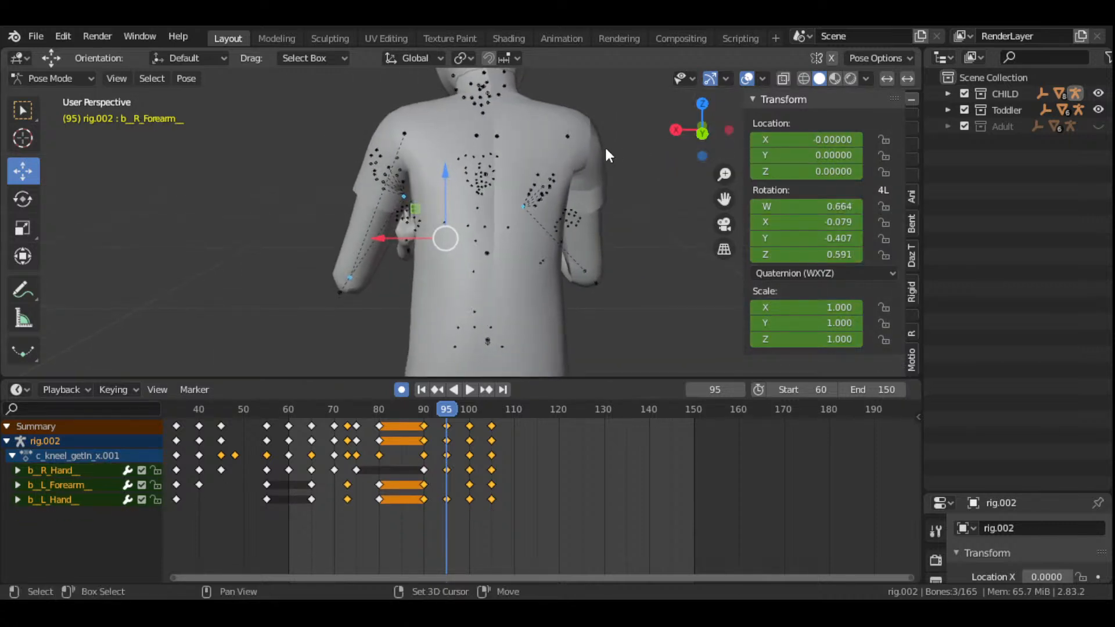
pyautogui.keyDown('shift'); pyautogui.click(570, 135); pyautogui.keyUp('shift')
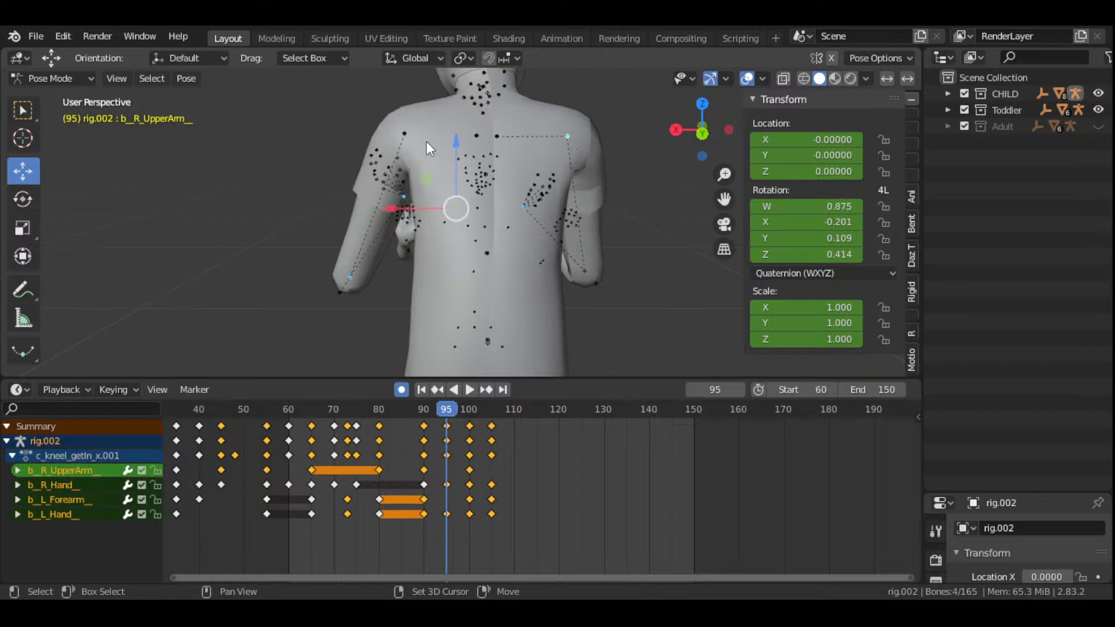
pyautogui.keyDown('shift'); pyautogui.click(402, 133); pyautogui.keyUp('shift')
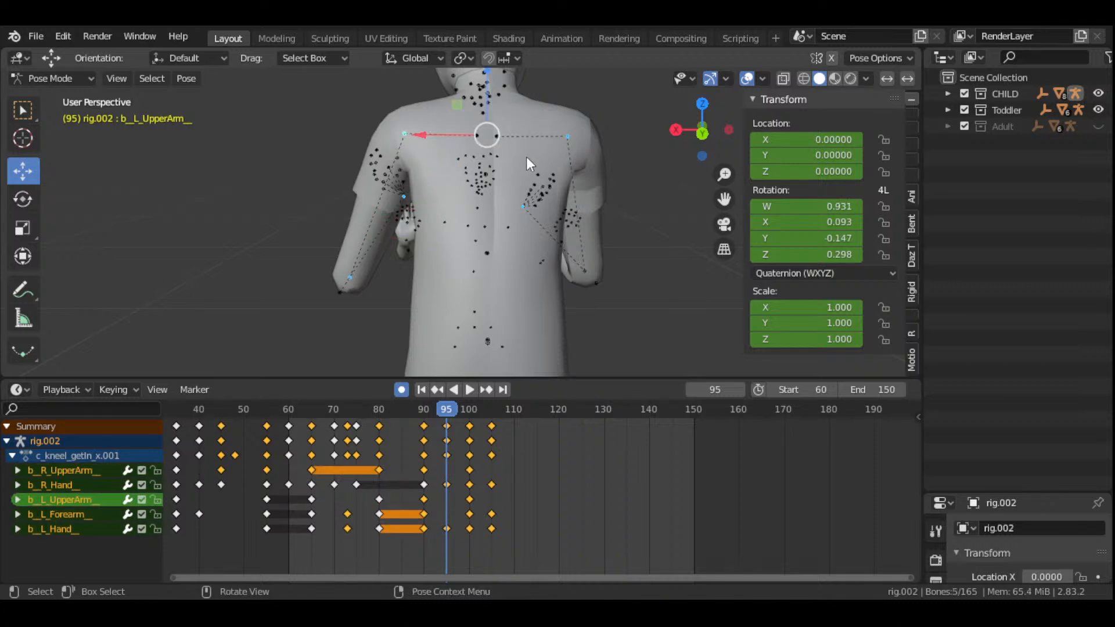
pyautogui.scroll(-2, 526, 157)
pyautogui.moveTo(700, 115); pyautogui.dragTo(395, 143)
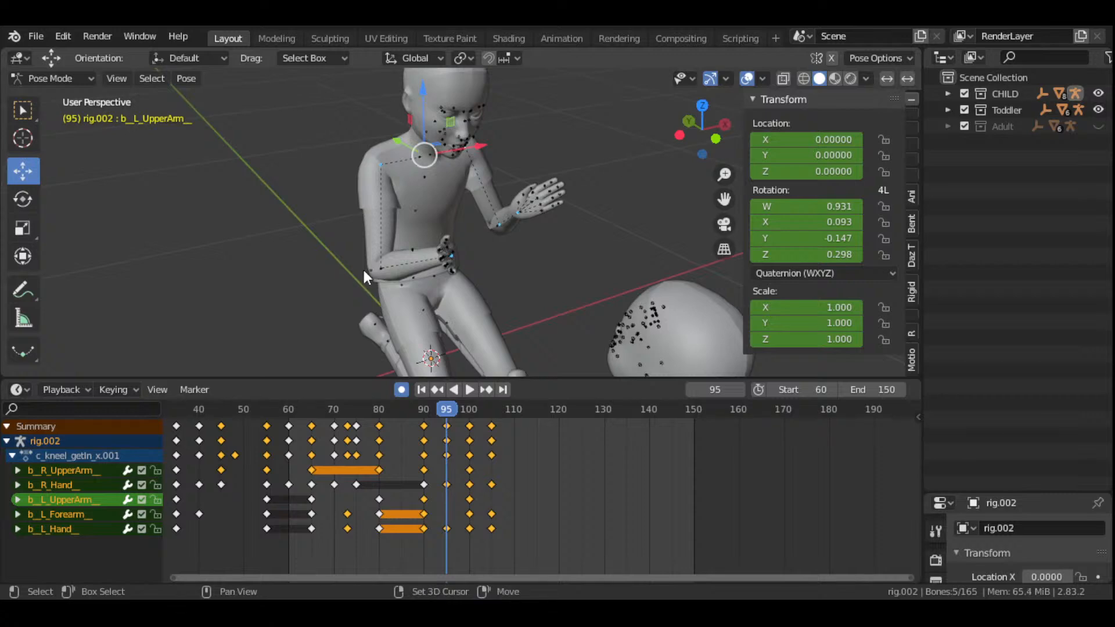
pyautogui.keyDown('shift'); pyautogui.click(379, 271); pyautogui.keyUp('shift')
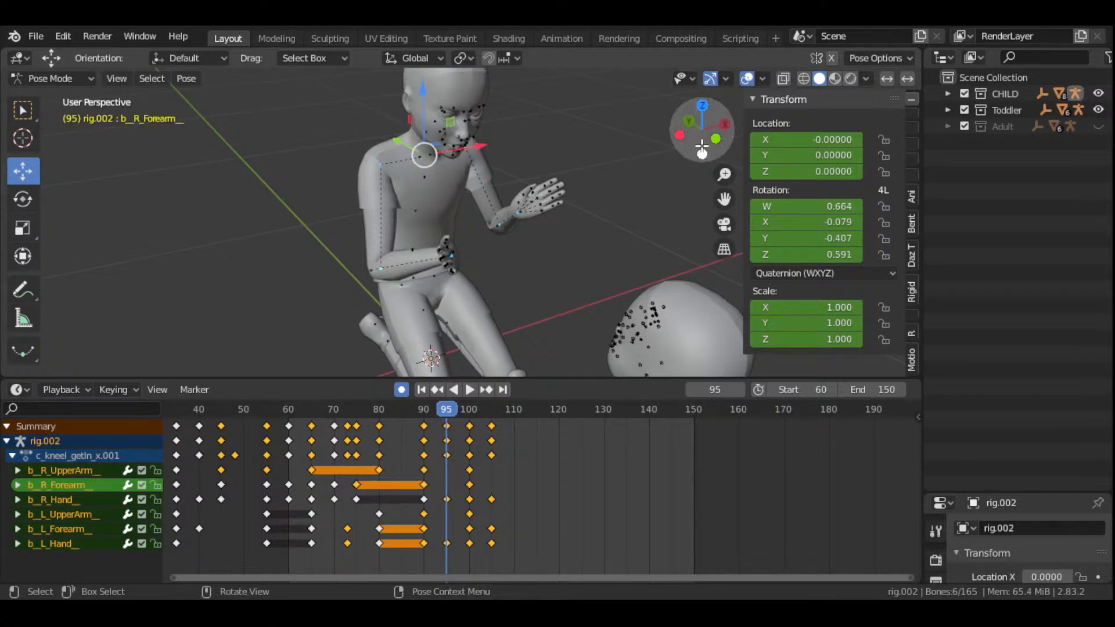
# - Add the Spine1 and Spine0 bones to the selection and insert a LocRotScale keyframe for all selected bones at frame 95
pyautogui.moveTo(702, 129); pyautogui.dragTo(527, 255)
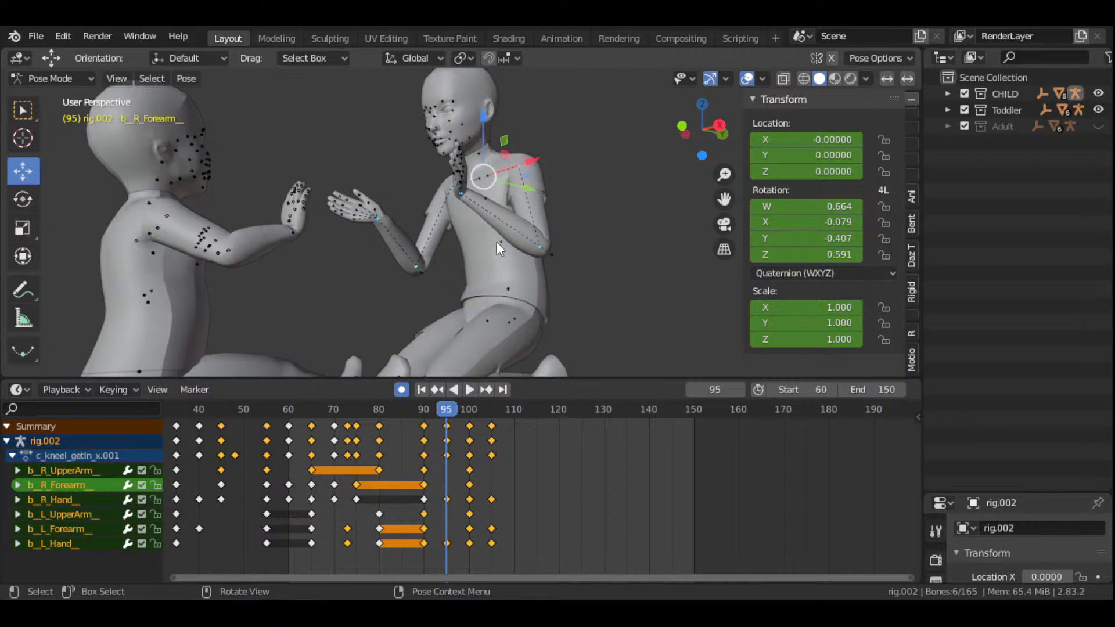
pyautogui.click(501, 243)
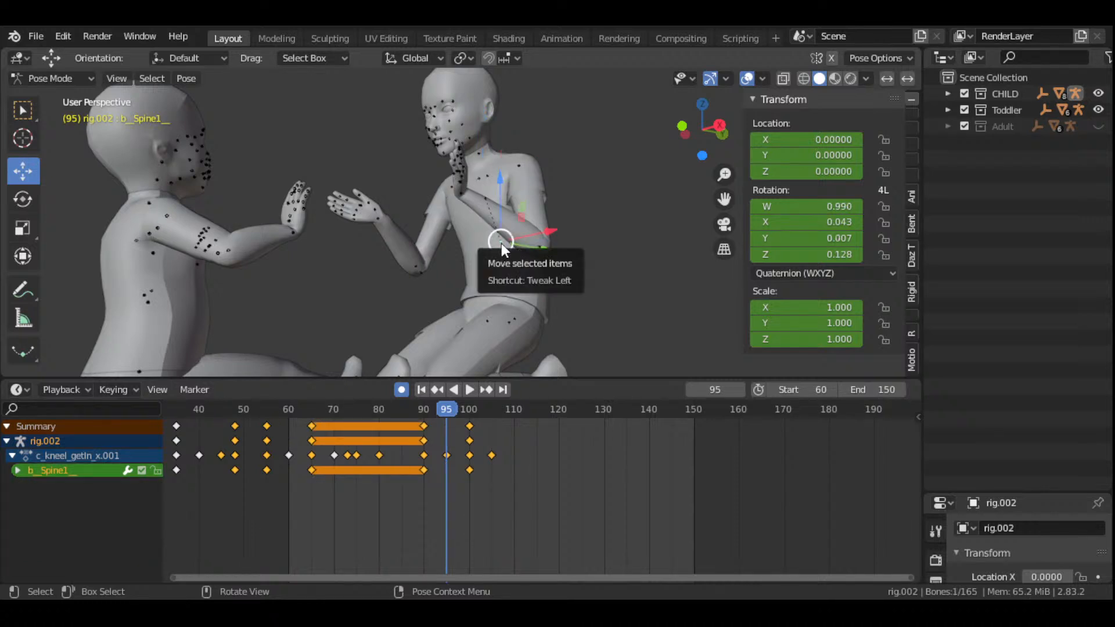
pyautogui.hotkey('ctrl', 'z')
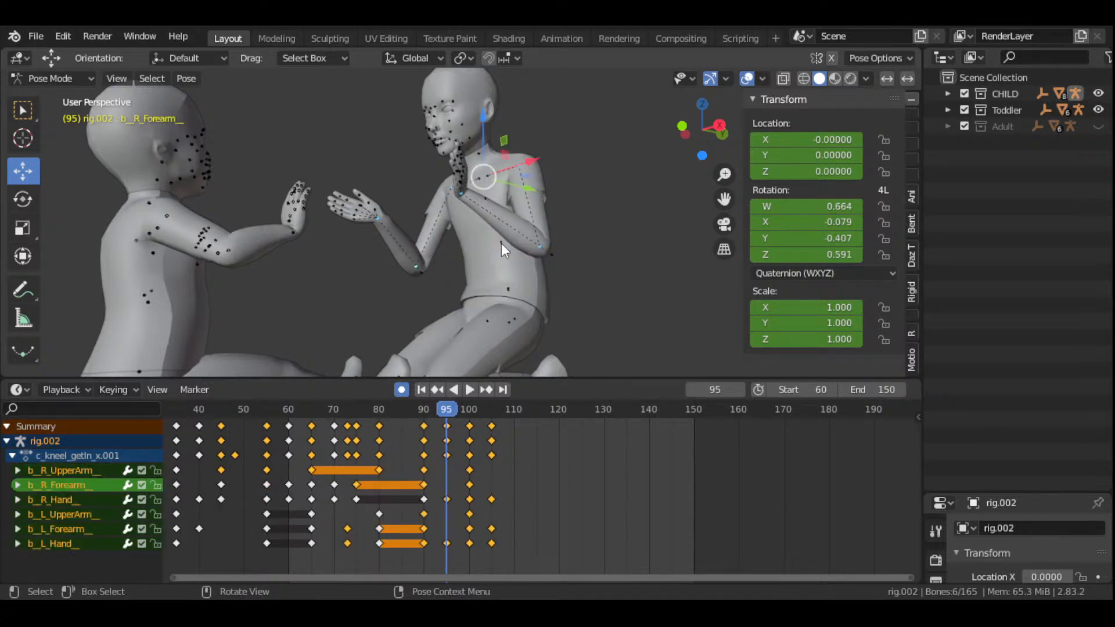
pyautogui.press('shift')
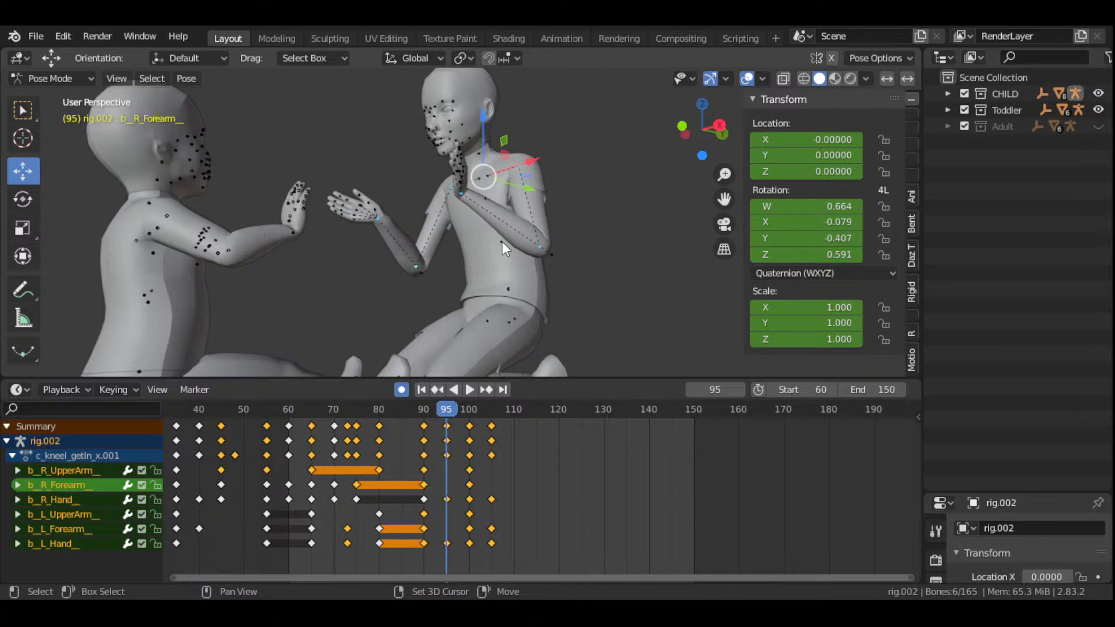
pyautogui.keyDown('shift'); pyautogui.click(502, 242); pyautogui.keyUp('shift')
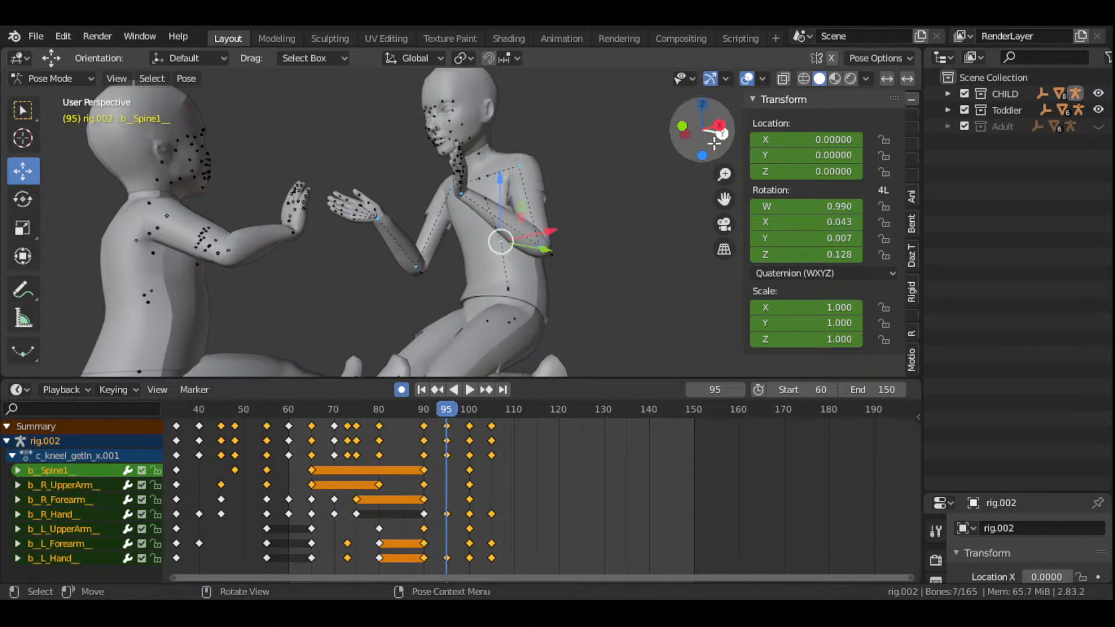
pyautogui.moveTo(715, 142); pyautogui.dragTo(502, 303)
pyautogui.scroll(2, 523, 312)
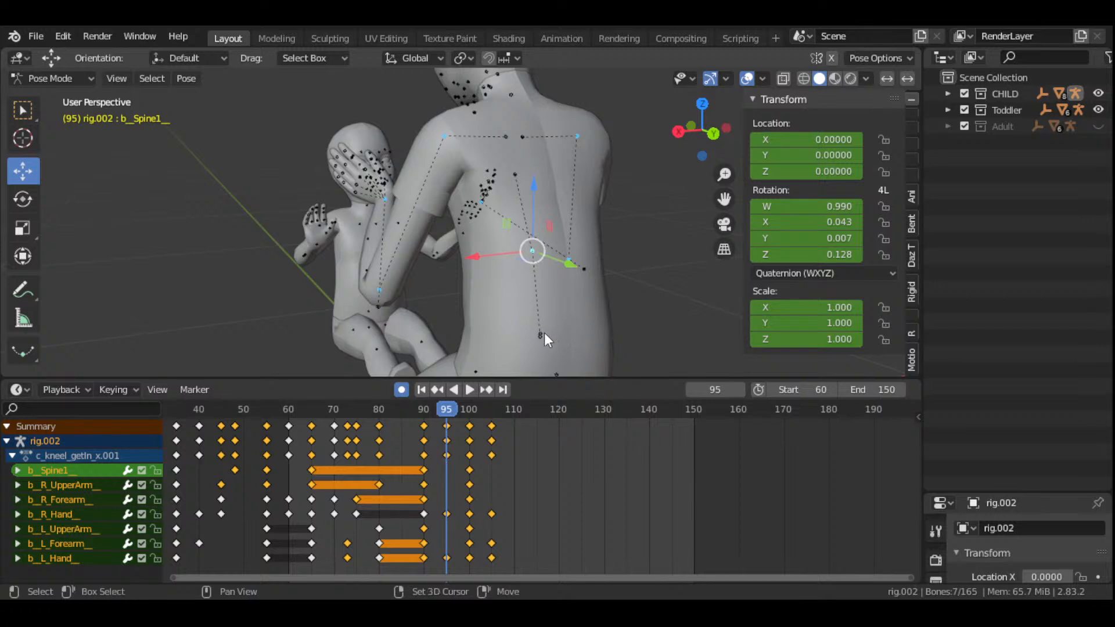
pyautogui.keyDown('shift'); pyautogui.click(543, 333); pyautogui.keyUp('shift')
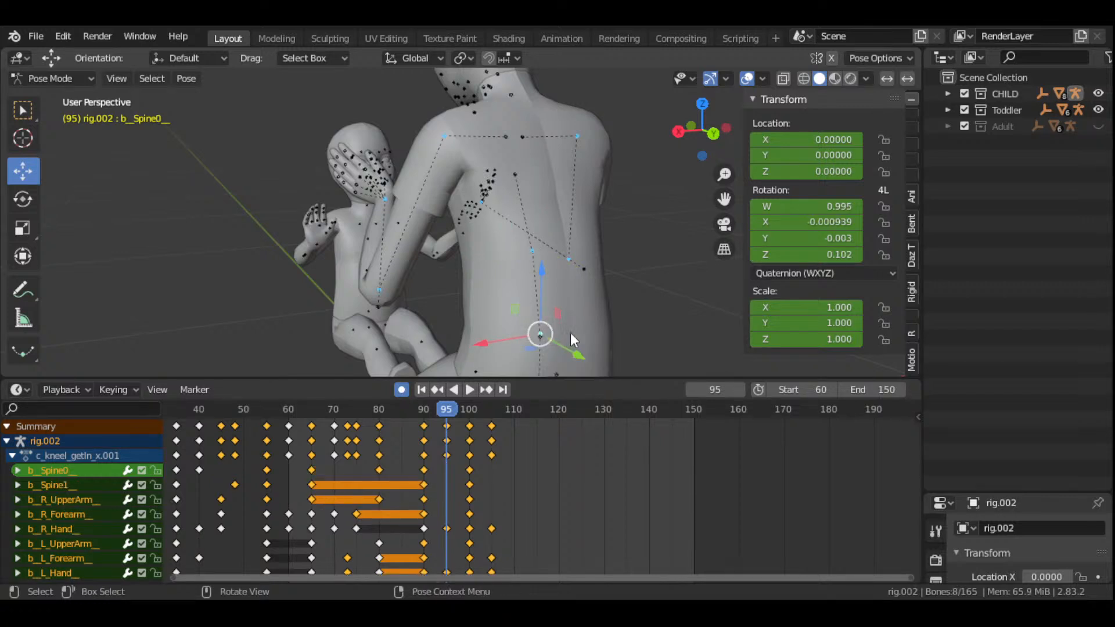
pyautogui.press('i')
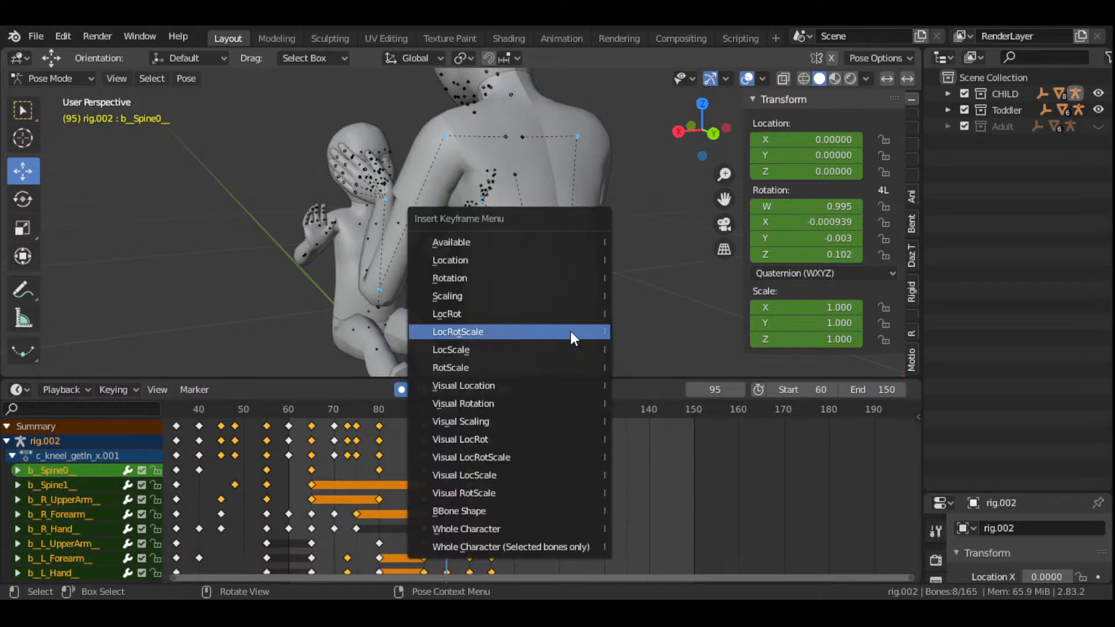
pyautogui.click(570, 332)
# - Add the child's neck bone to the selection and insert a LocRotScale keyframe at frame 95
pyautogui.scroll(-2, 571, 331)
pyautogui.moveTo(688, 139); pyautogui.dragTo(808, 137)
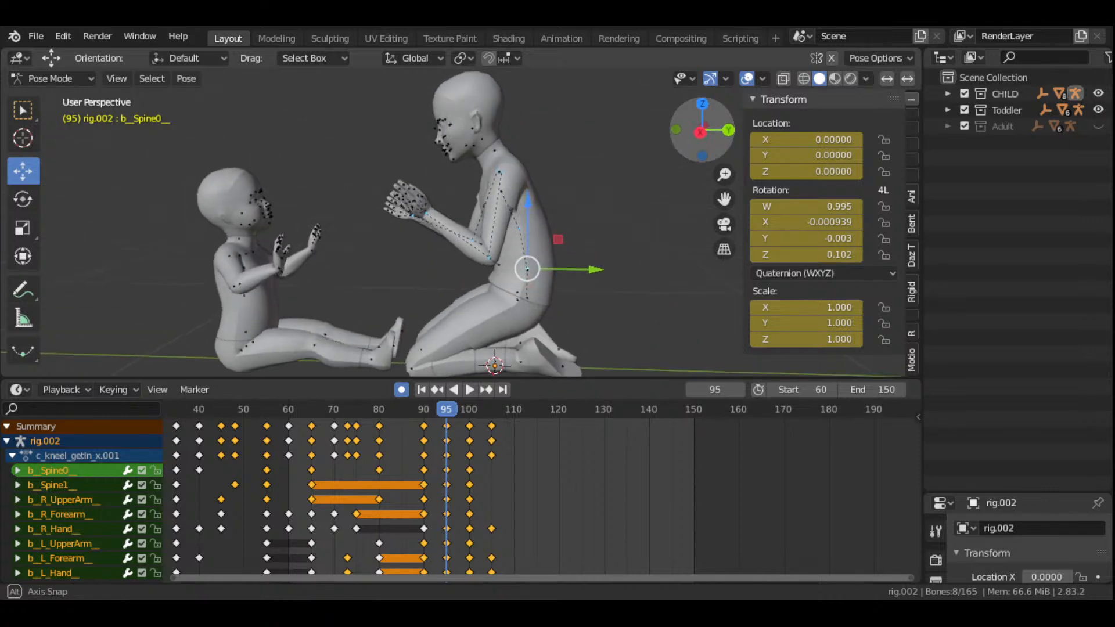
pyautogui.press('shift')
pyautogui.keyDown('shift'); pyautogui.click(498, 152); pyautogui.keyUp('shift')
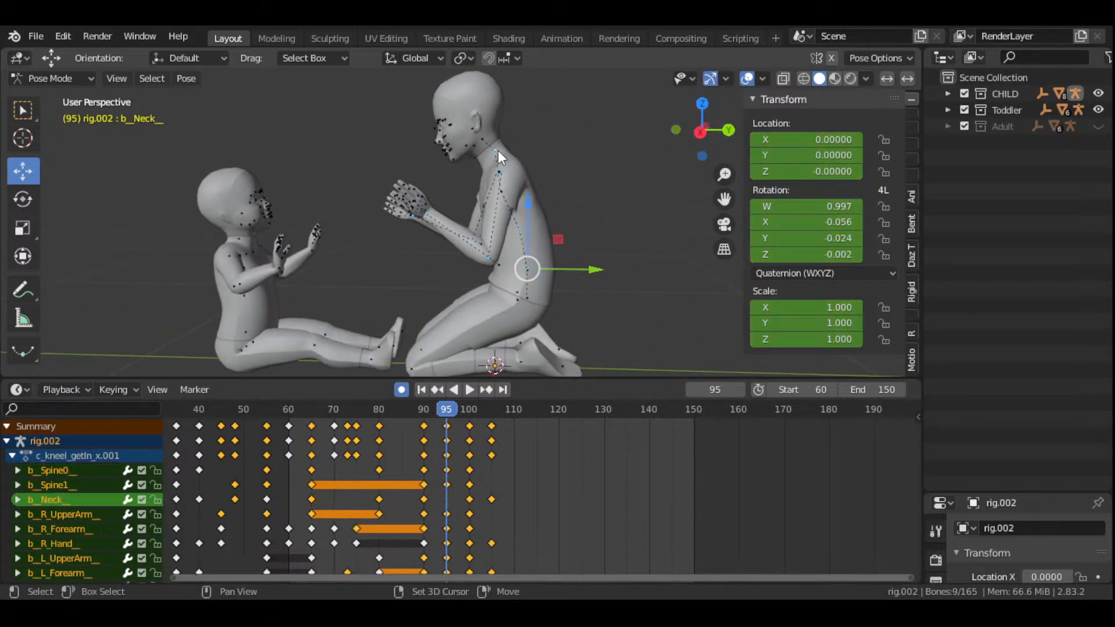
pyautogui.press('i')
pyautogui.click(583, 175)
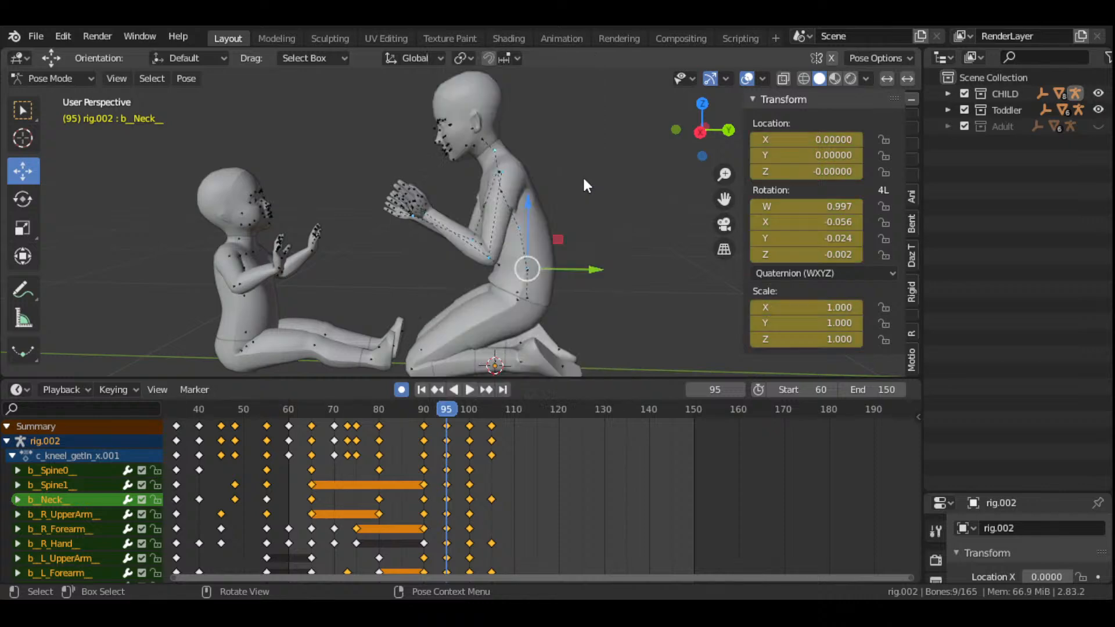
# - Duplicate the selected bones' frame 95 keyframes to frame 110
pyautogui.moveTo(450, 410); pyautogui.dragTo(514, 449)
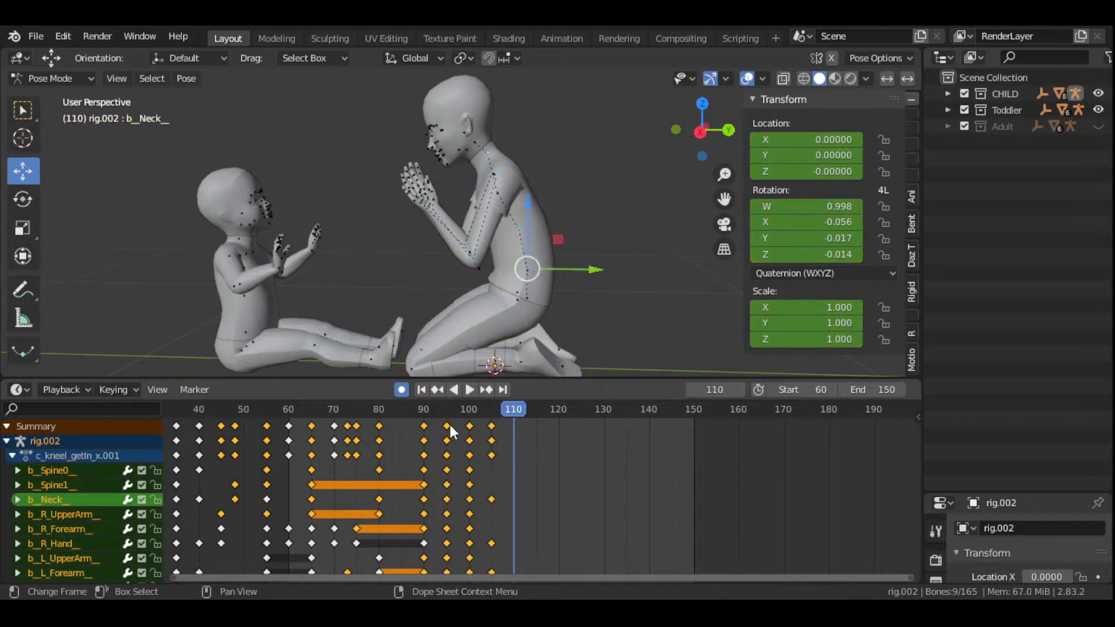
pyautogui.click(448, 425)
pyautogui.press('g')
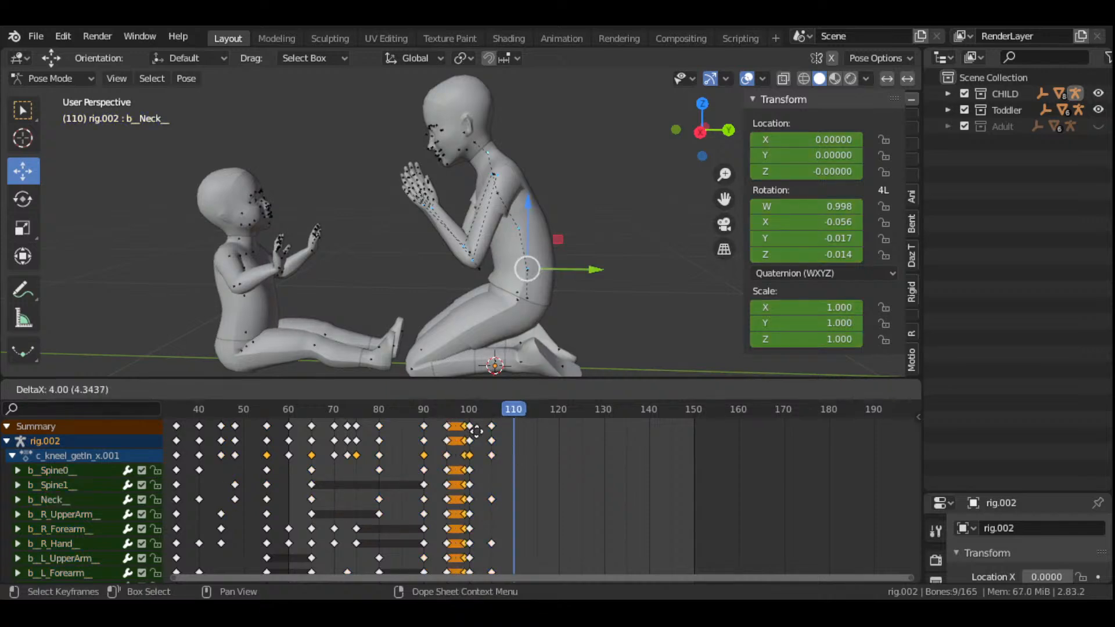
pyautogui.click(514, 440)
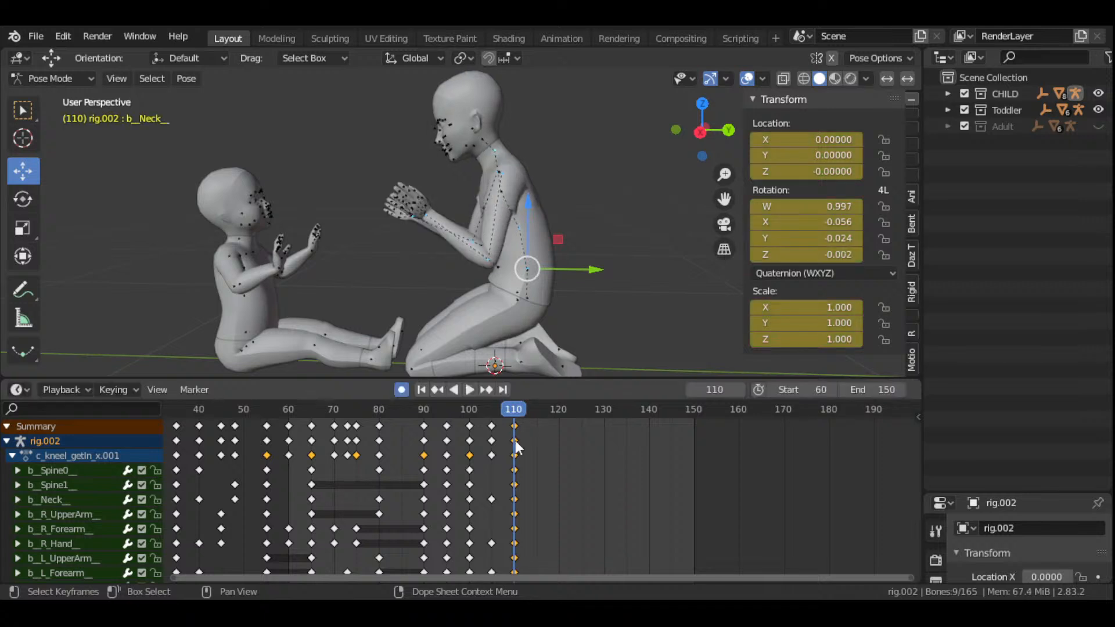
# - Play back and scrub the child's clapping animation through frame 110 to review the movement
pyautogui.moveTo(513, 413); pyautogui.dragTo(442, 410)
pyautogui.click(470, 392)
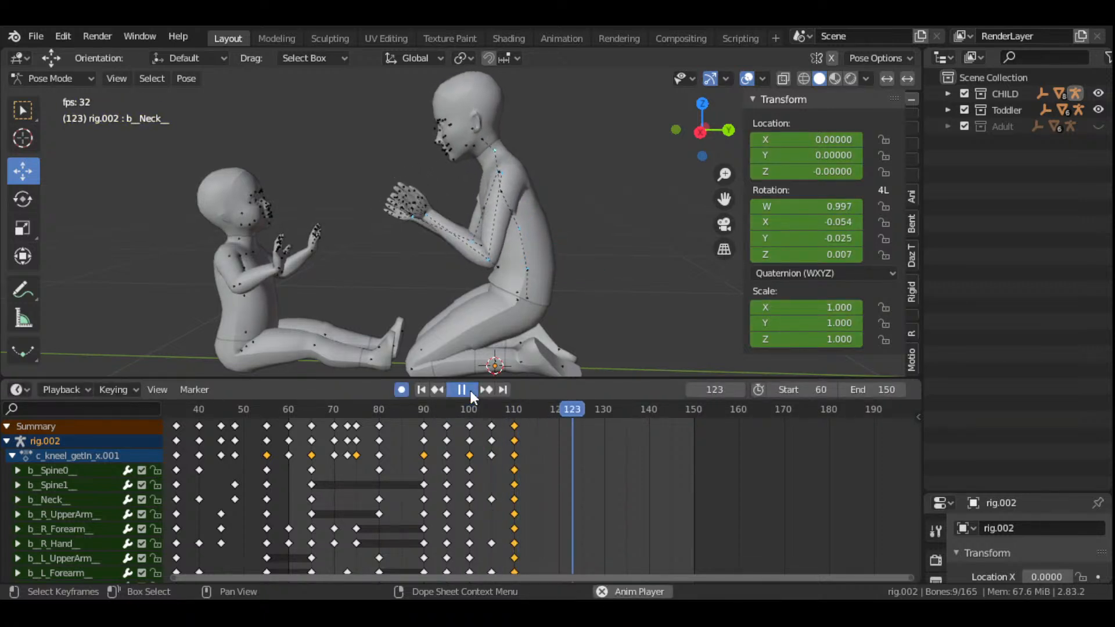
pyautogui.click(470, 388)
pyautogui.click(376, 414)
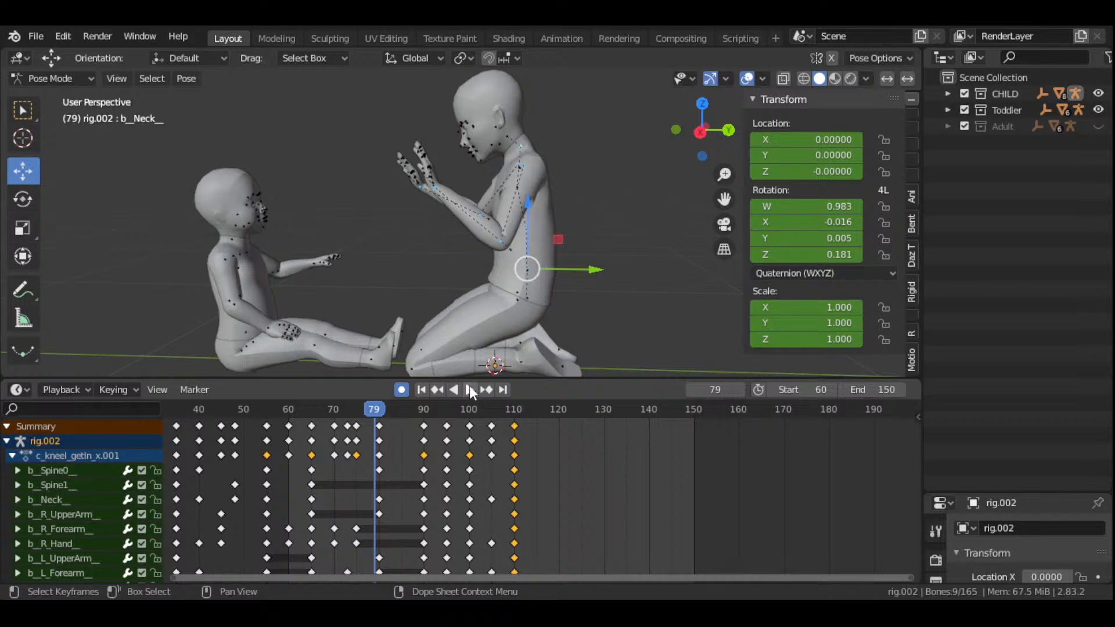
pyautogui.click(471, 389)
pyautogui.click(471, 389)
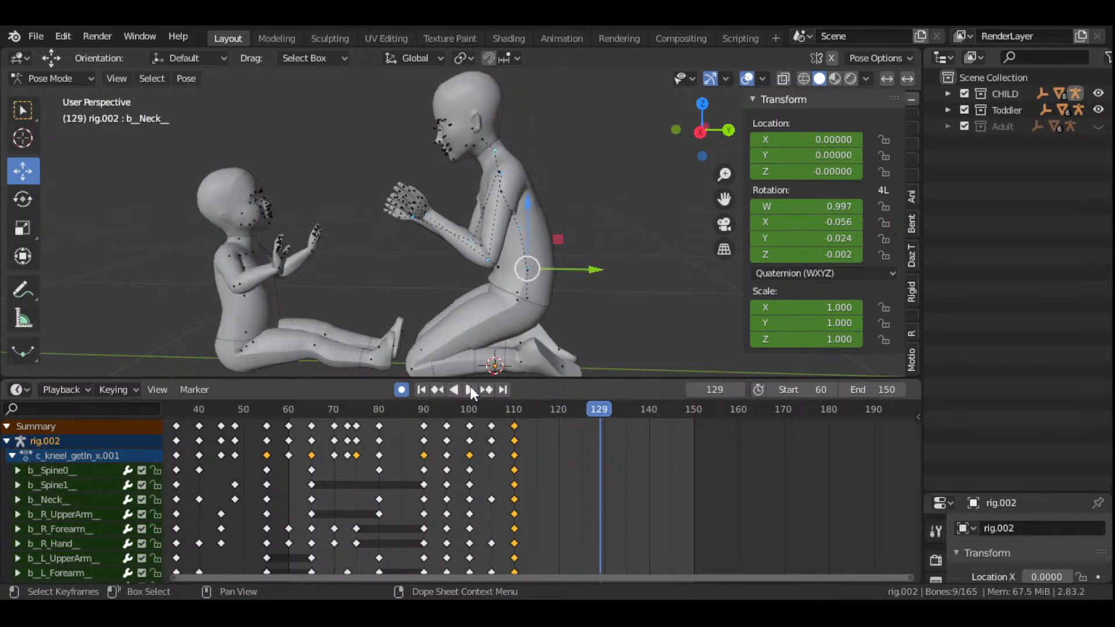
pyautogui.click(424, 416)
pyautogui.moveTo(424, 416); pyautogui.dragTo(515, 484)
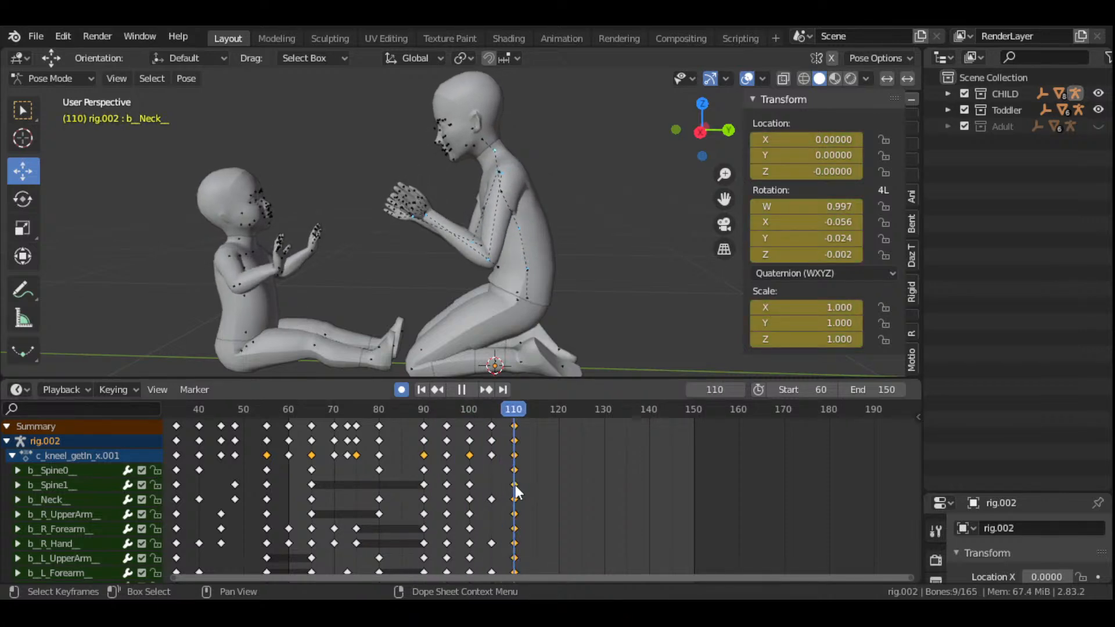
pyautogui.moveTo(514, 486); pyautogui.dragTo(514, 486)
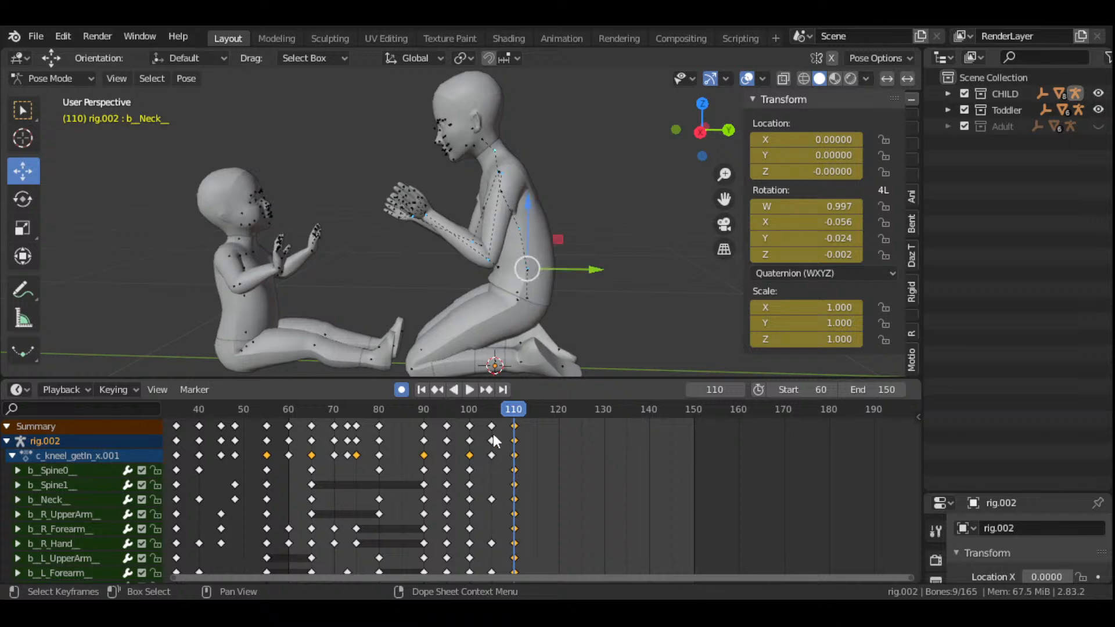
# - Duplicate the selected bones' keyframes from frames 95 to 105 so the copies fall on frames 110 to 120
pyautogui.moveTo(439, 434); pyautogui.dragTo(503, 422)
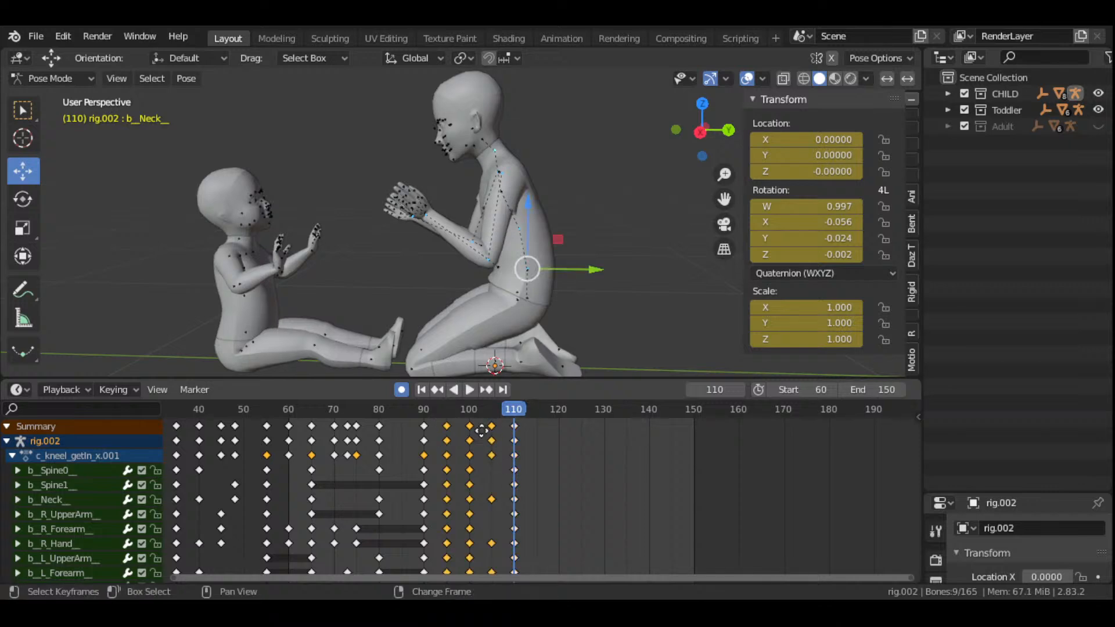
pyautogui.press('g')
pyautogui.click(573, 446)
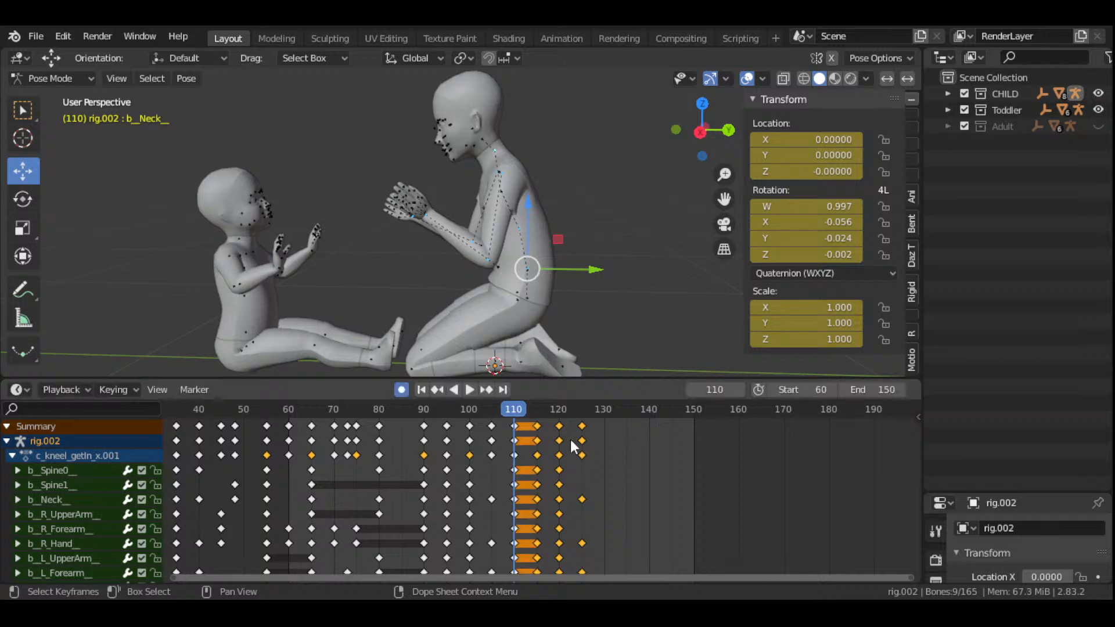
pyautogui.scroll(-3, 497, 470)
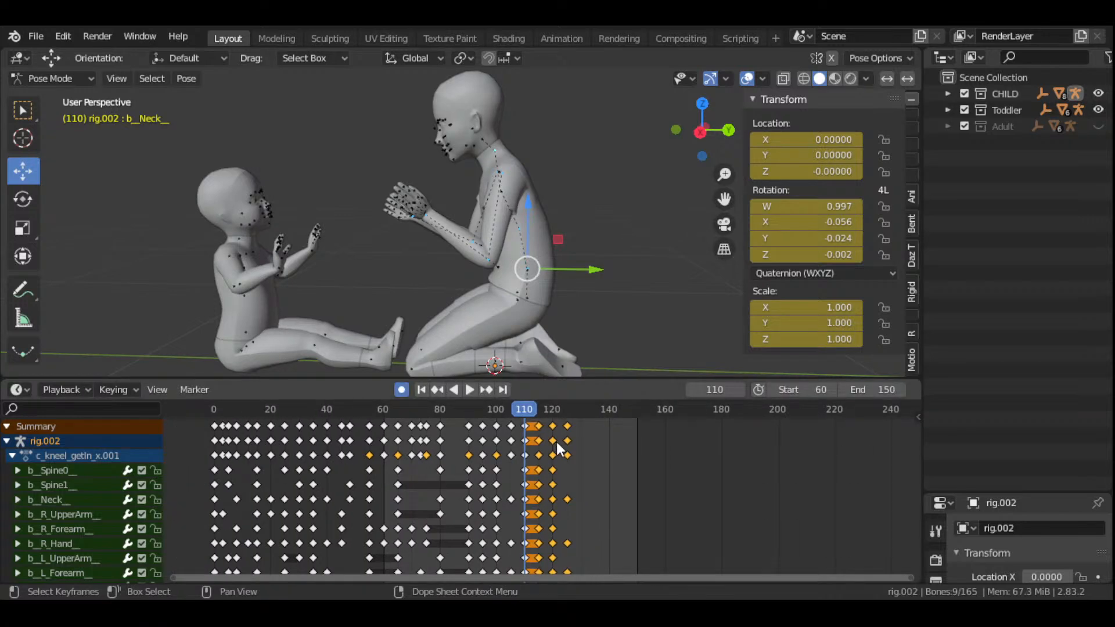
pyautogui.scroll(1, 556, 447)
pyautogui.press('g')
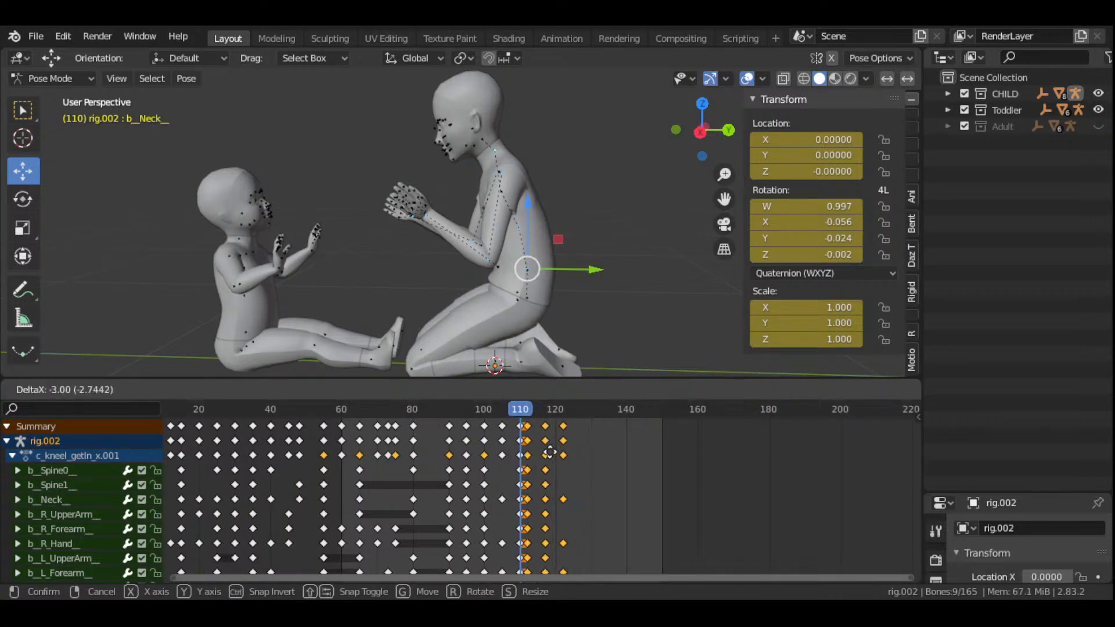
pyautogui.click(542, 448)
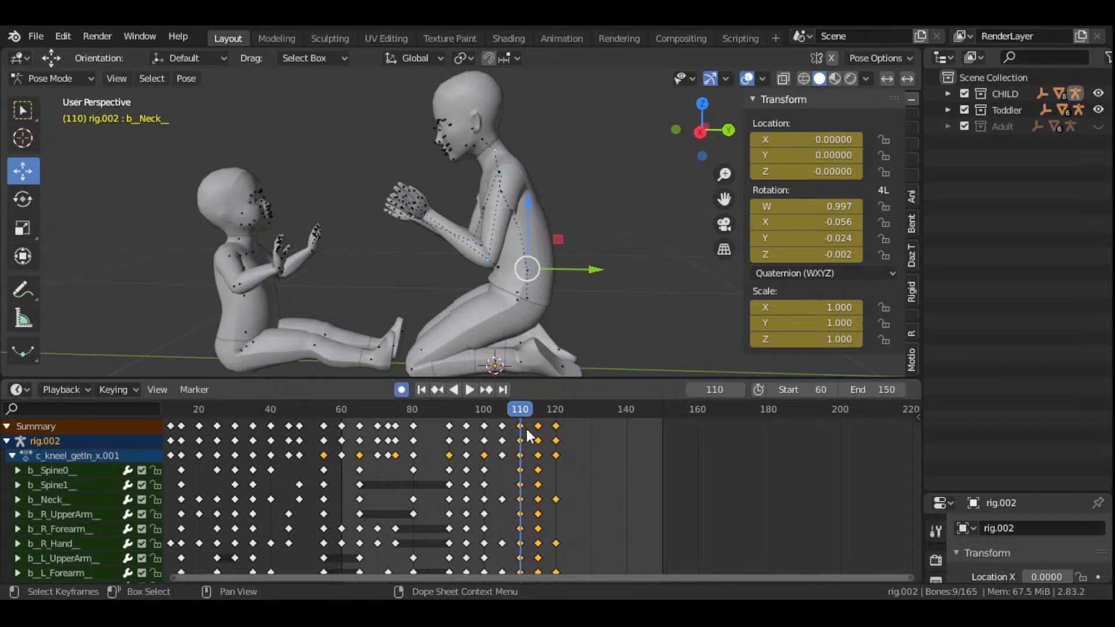
# - Review the clapping motion from the side, from behind the toddler and from the opposite side, ending at frame 100
pyautogui.moveTo(521, 408); pyautogui.dragTo(448, 434)
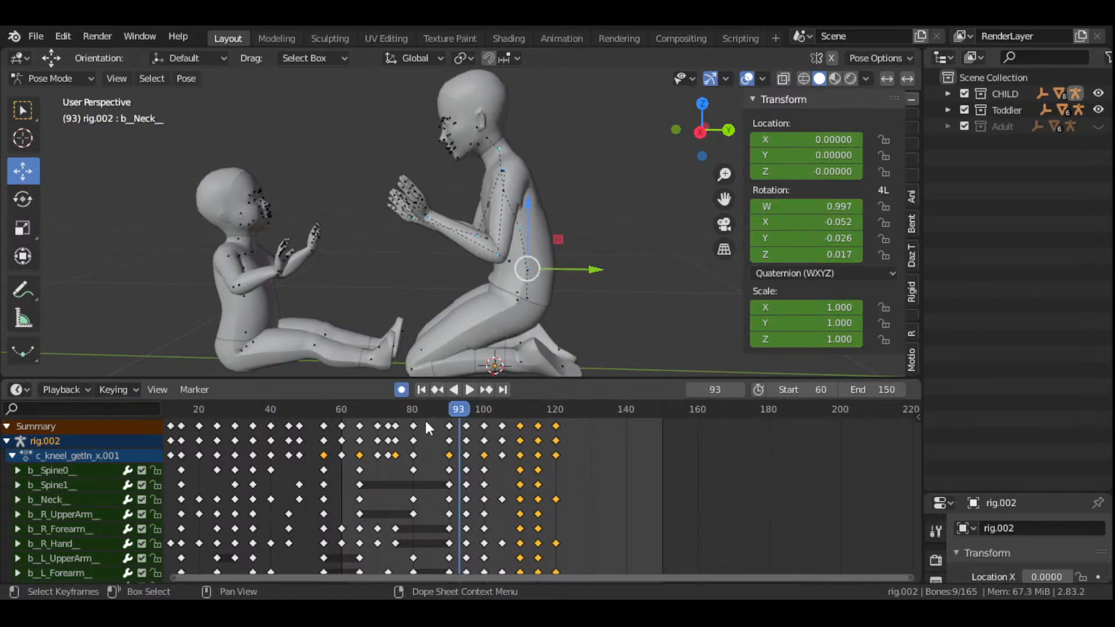
pyautogui.click(468, 392)
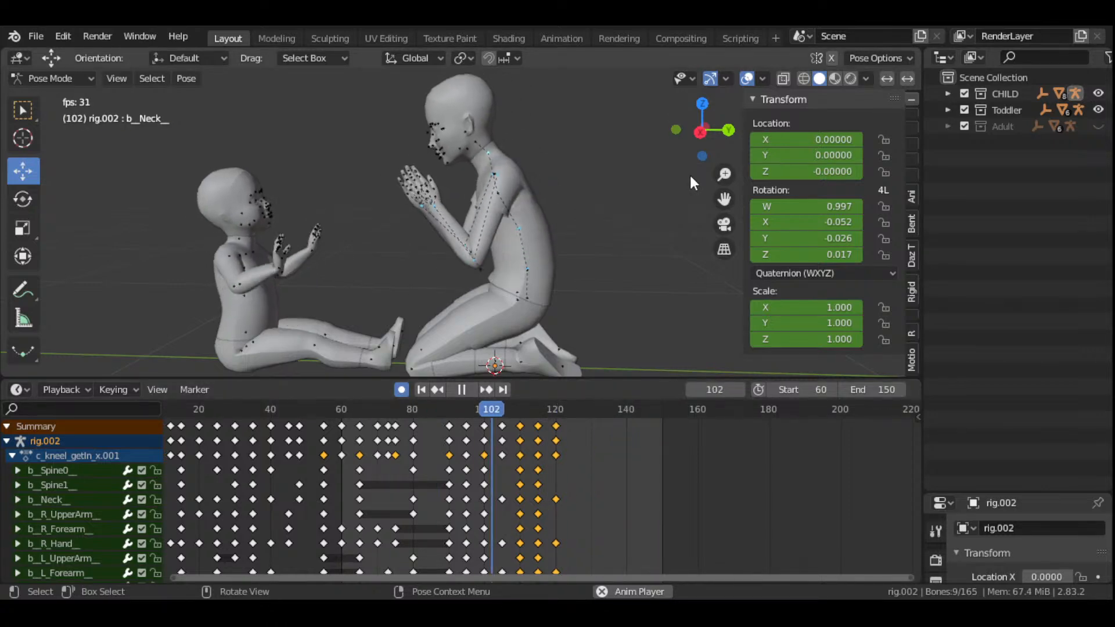
pyautogui.moveTo(701, 133); pyautogui.dragTo(662, 137)
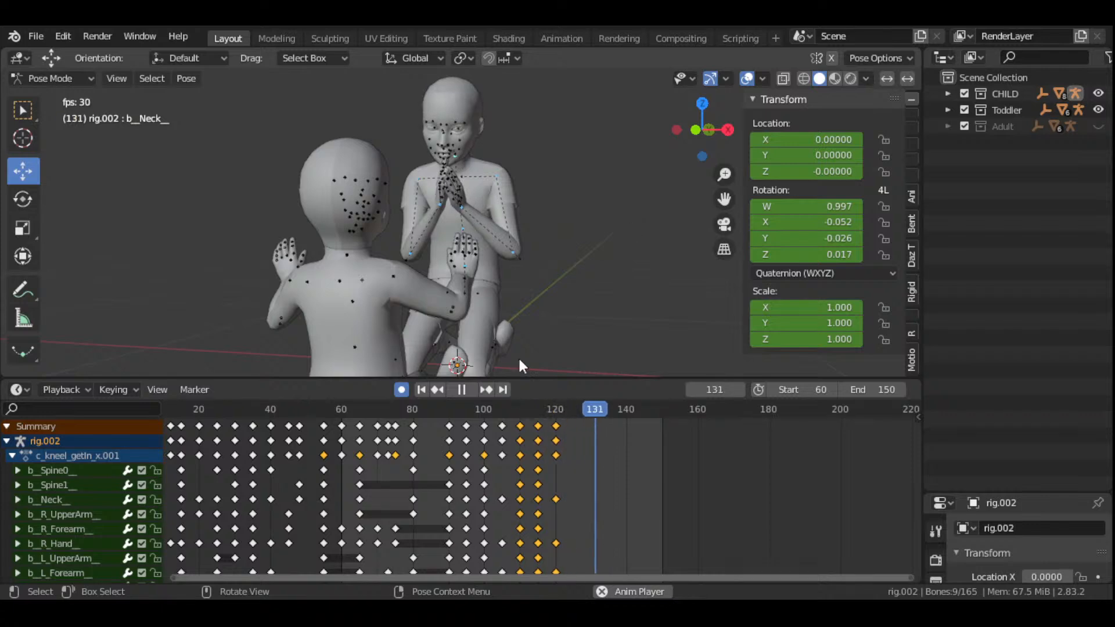
pyautogui.click(462, 389)
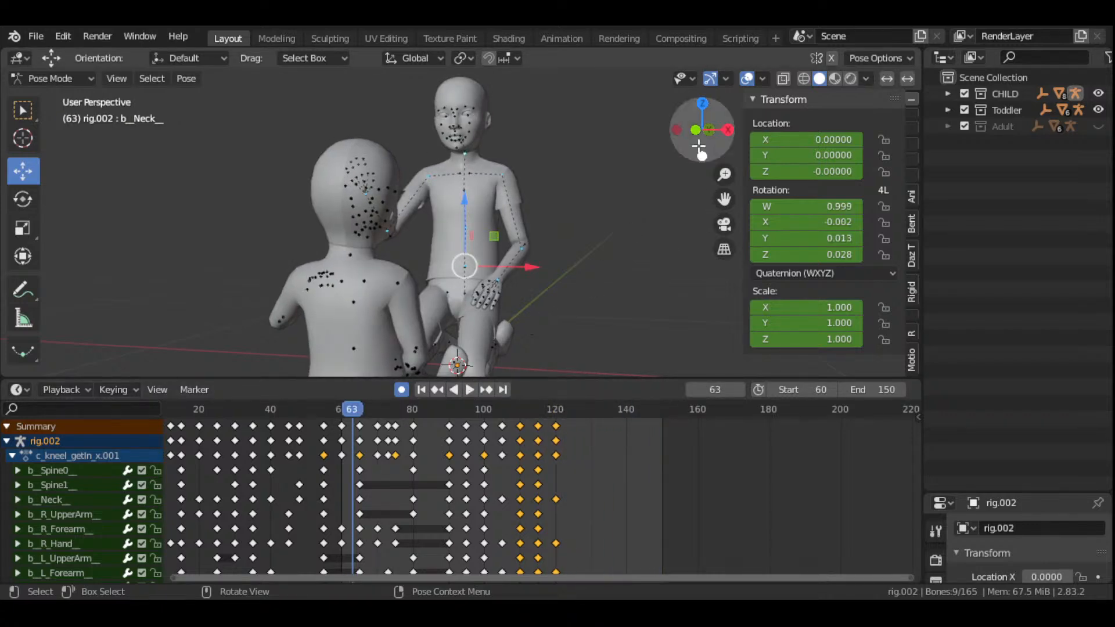
pyautogui.moveTo(699, 146); pyautogui.dragTo(657, 247)
pyautogui.scroll(-3, 660, 225)
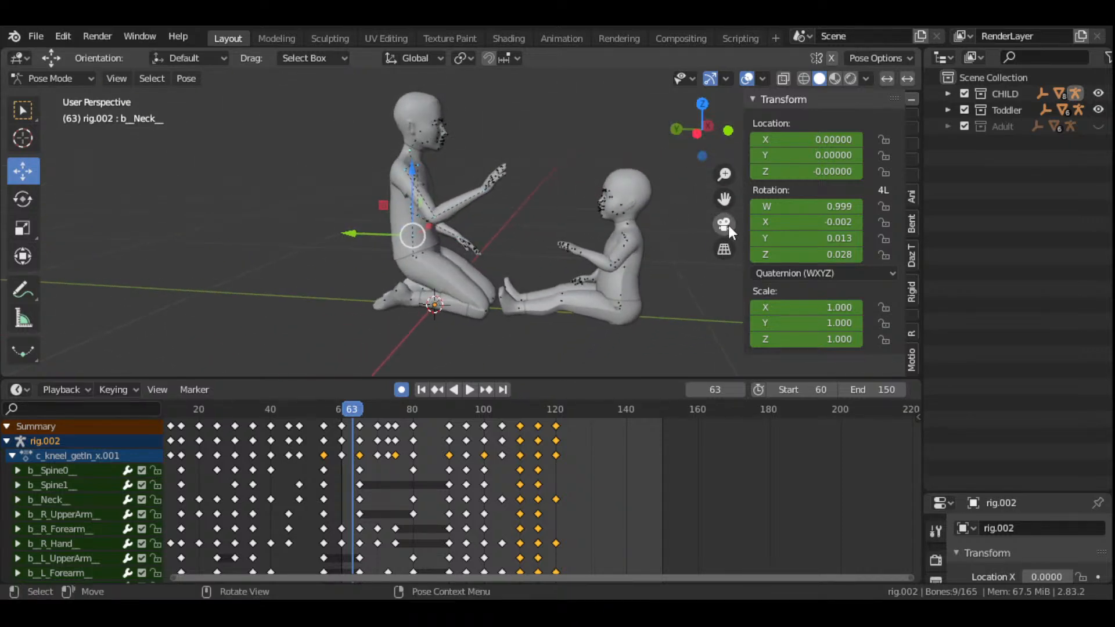
pyautogui.moveTo(724, 198); pyautogui.dragTo(671, 185)
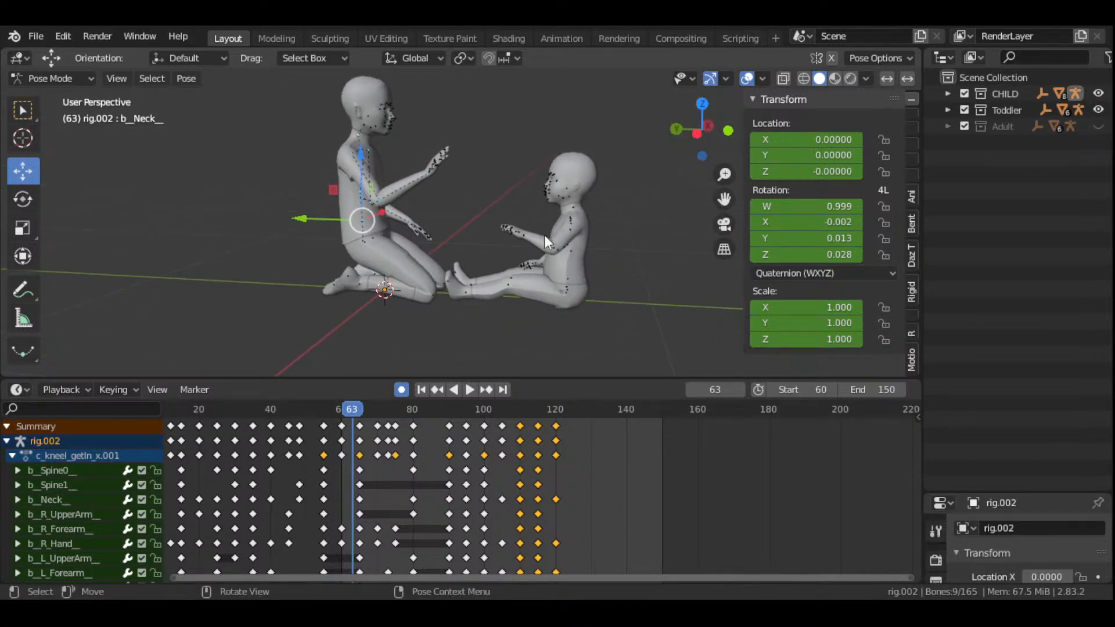
pyautogui.click(469, 389)
pyautogui.moveTo(353, 409); pyautogui.dragTo(414, 442)
pyautogui.moveTo(449, 465); pyautogui.dragTo(485, 479)
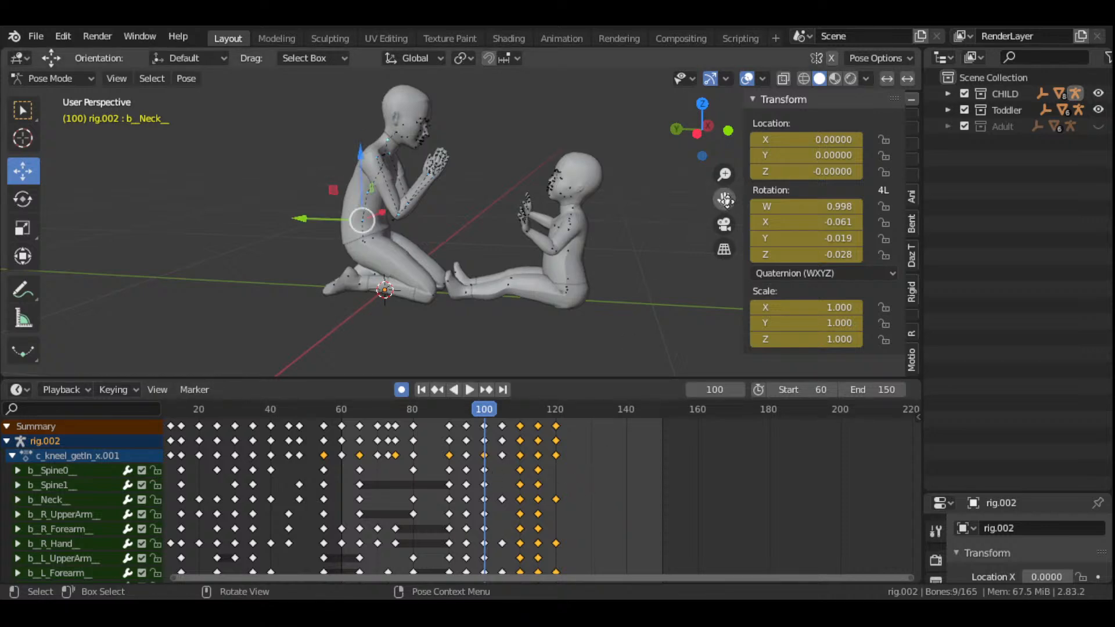
# - Insert a keyframe for all of the child's selected bones at frame 120
pyautogui.moveTo(724, 199); pyautogui.dragTo(540, 313)
pyautogui.scroll(3, 540, 313)
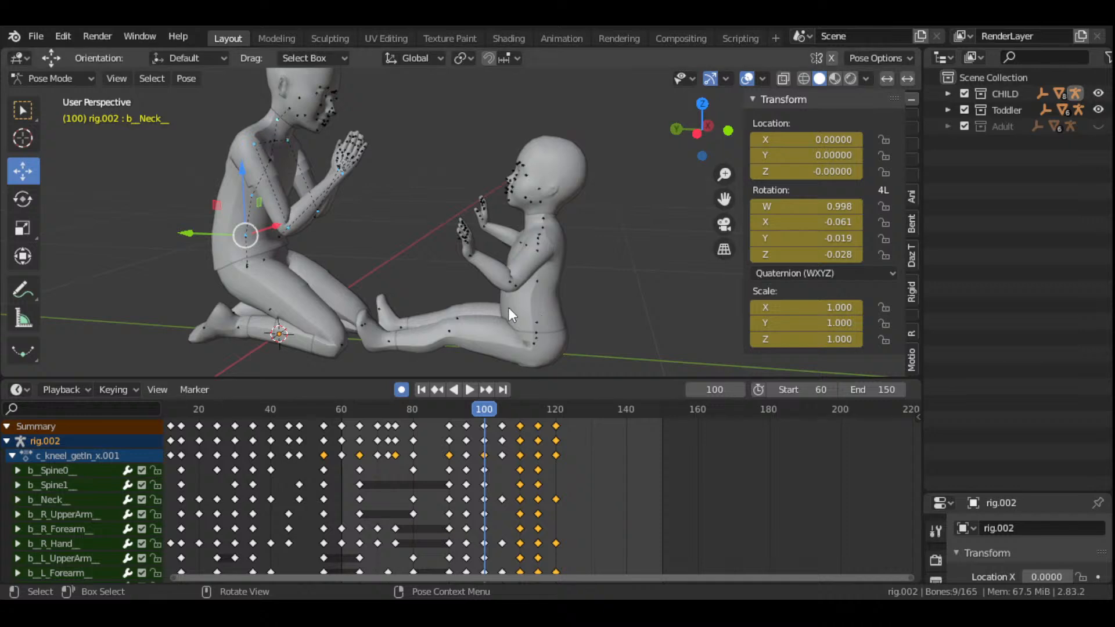
pyautogui.moveTo(702, 128); pyautogui.dragTo(667, 174)
pyautogui.press('space')
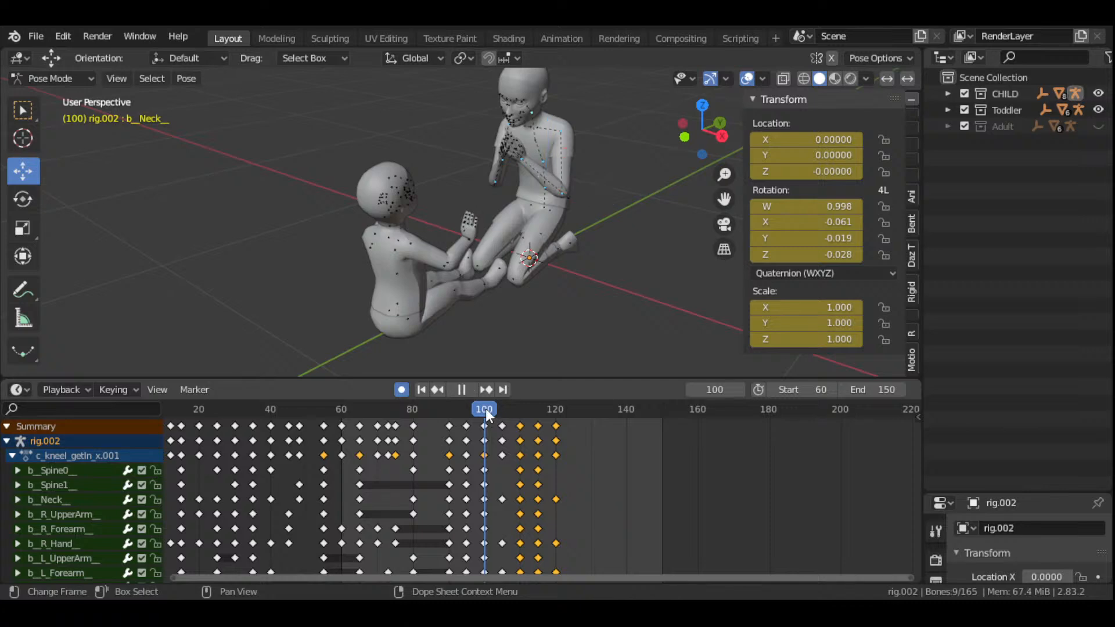
pyautogui.moveTo(532, 428); pyautogui.dragTo(556, 434)
pyautogui.press('space')
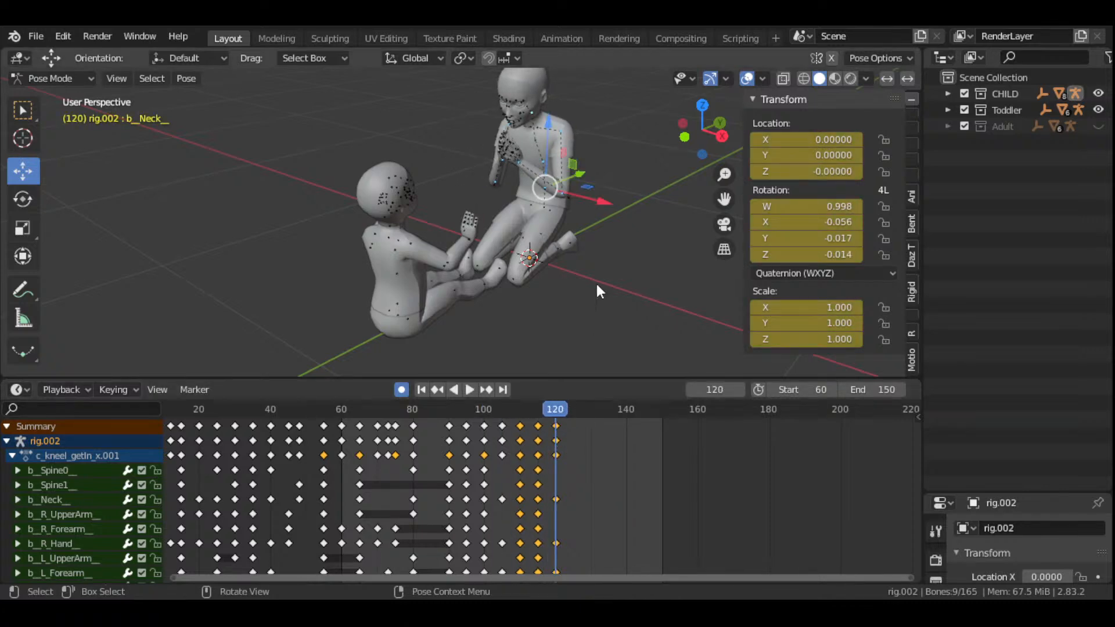
pyautogui.press('i')
pyautogui.click(598, 256)
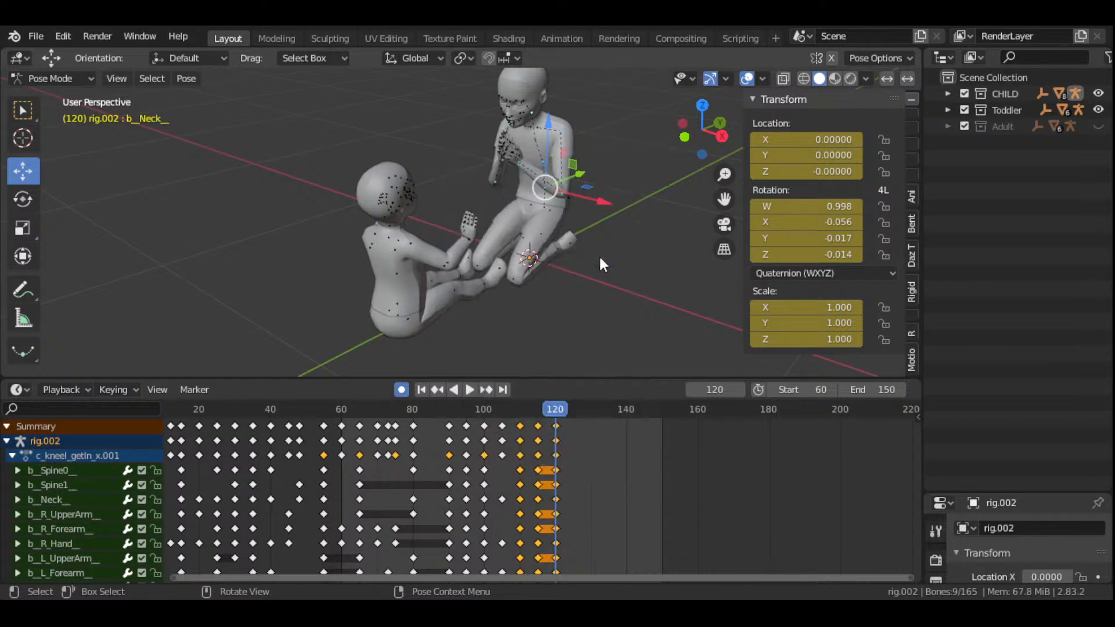
# - Play the animation from the start of the frame range and examine the child's clapping from two viewing angles
pyautogui.press('space')
pyautogui.moveTo(556, 407); pyautogui.dragTo(411, 453)
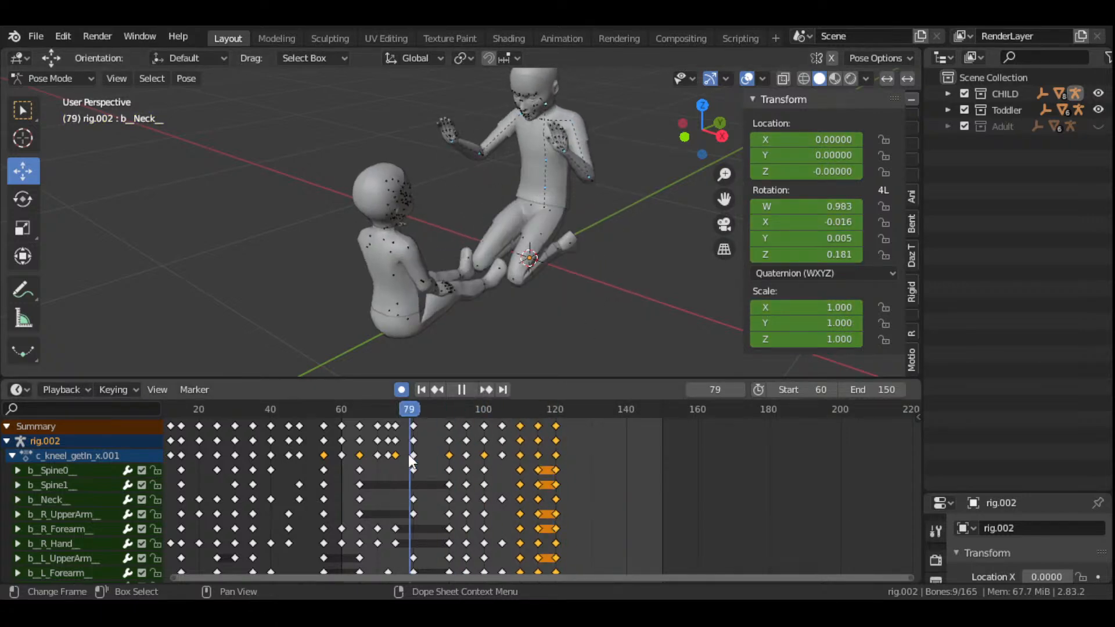
pyautogui.press('space')
pyautogui.click(424, 394)
pyautogui.click(468, 389)
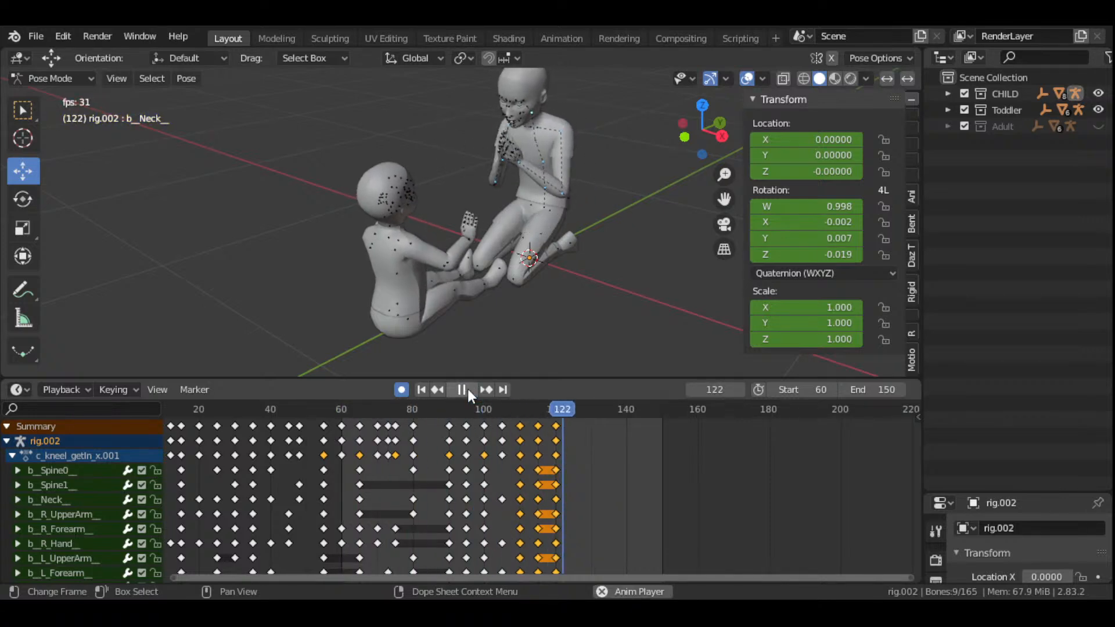
pyautogui.click(468, 389)
pyautogui.moveTo(697, 146); pyautogui.dragTo(790, 146)
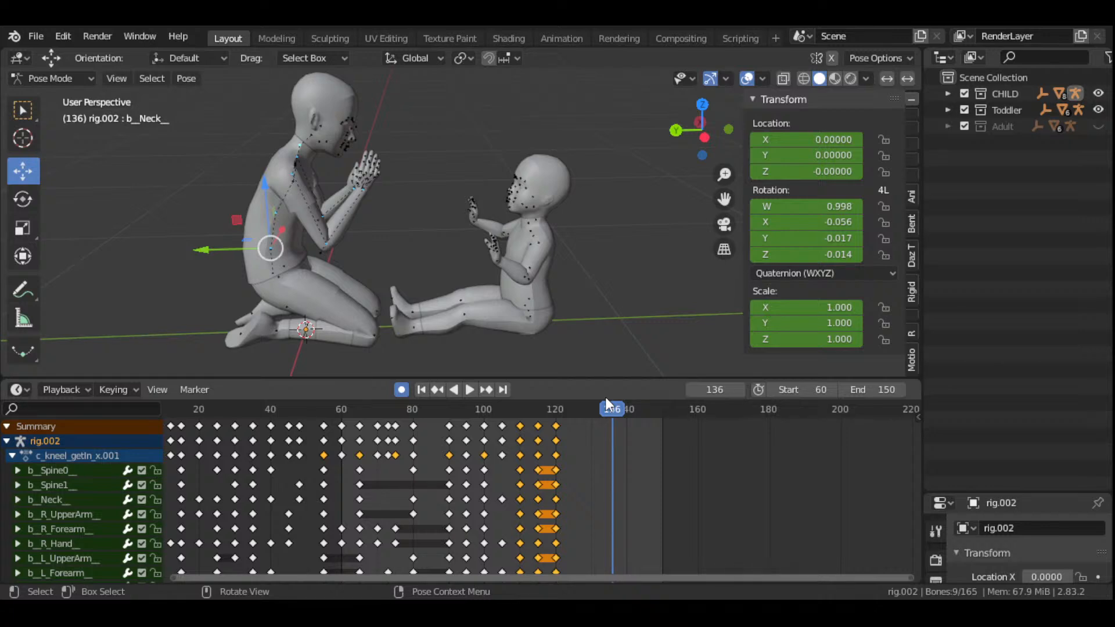
pyautogui.click(421, 390)
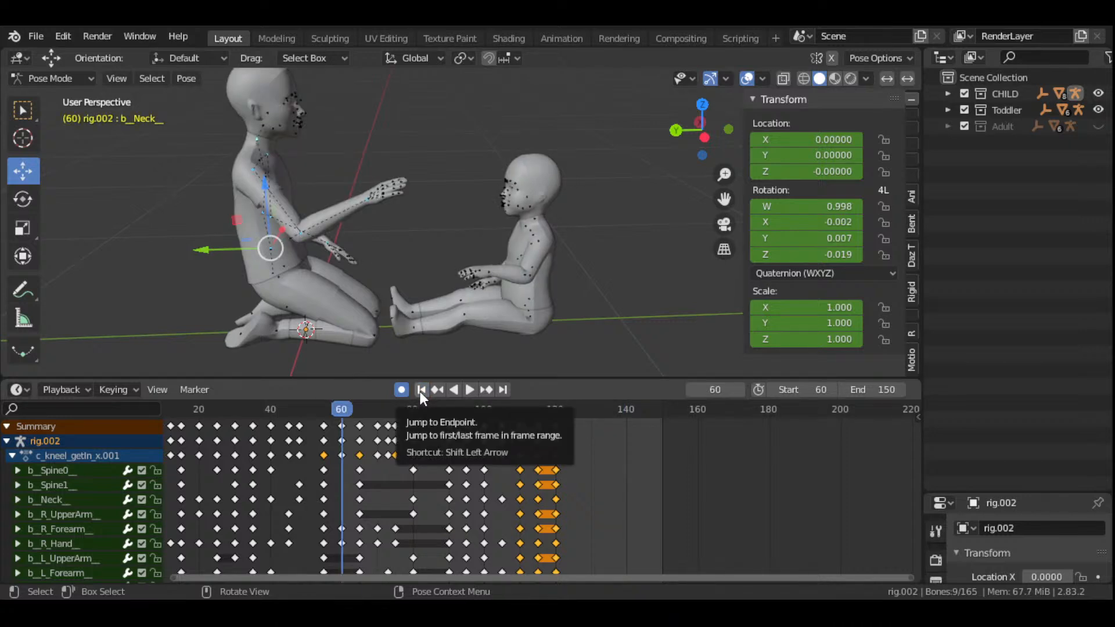
pyautogui.click(468, 391)
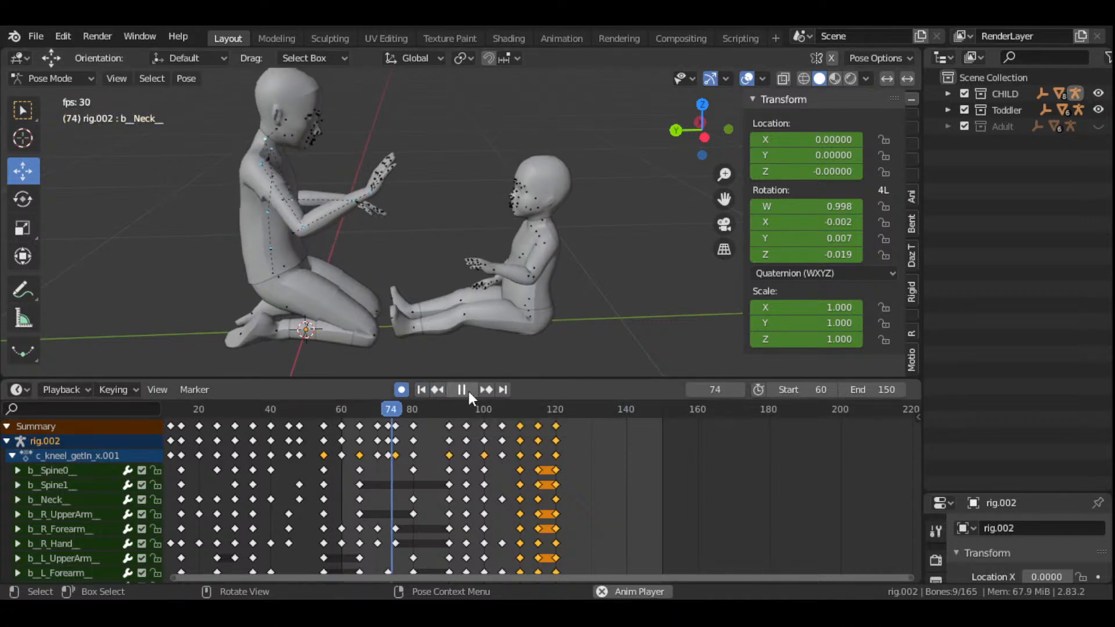
pyautogui.click(469, 392)
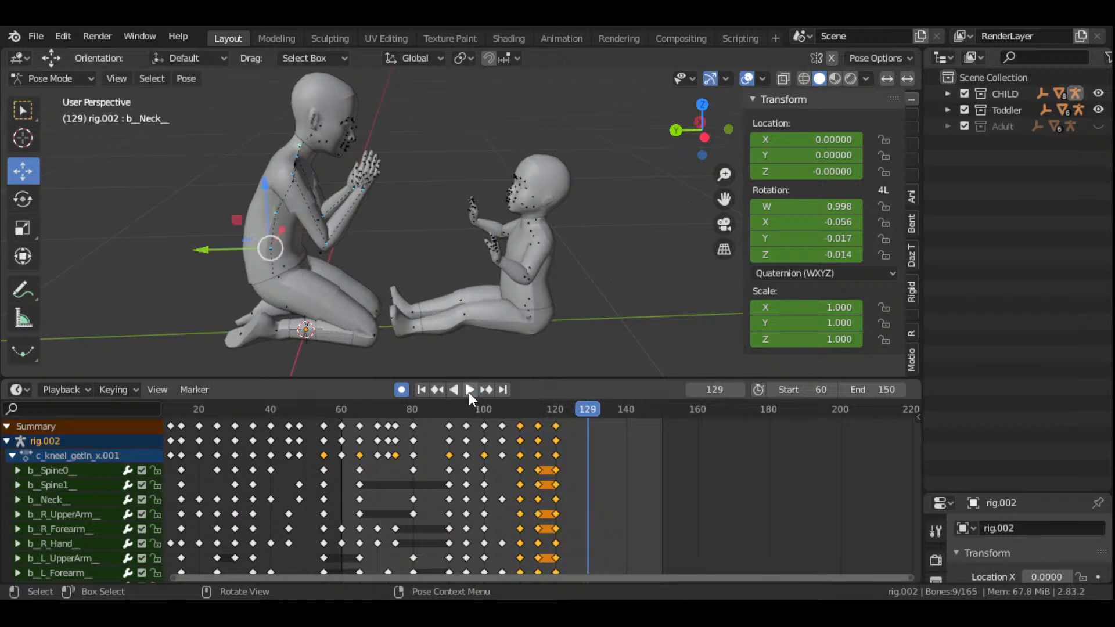
# - Insert a keyframe for the child's selected bones at frame 125 to hold the clasped-hands pose
pyautogui.click(345, 421)
pyautogui.press('space')
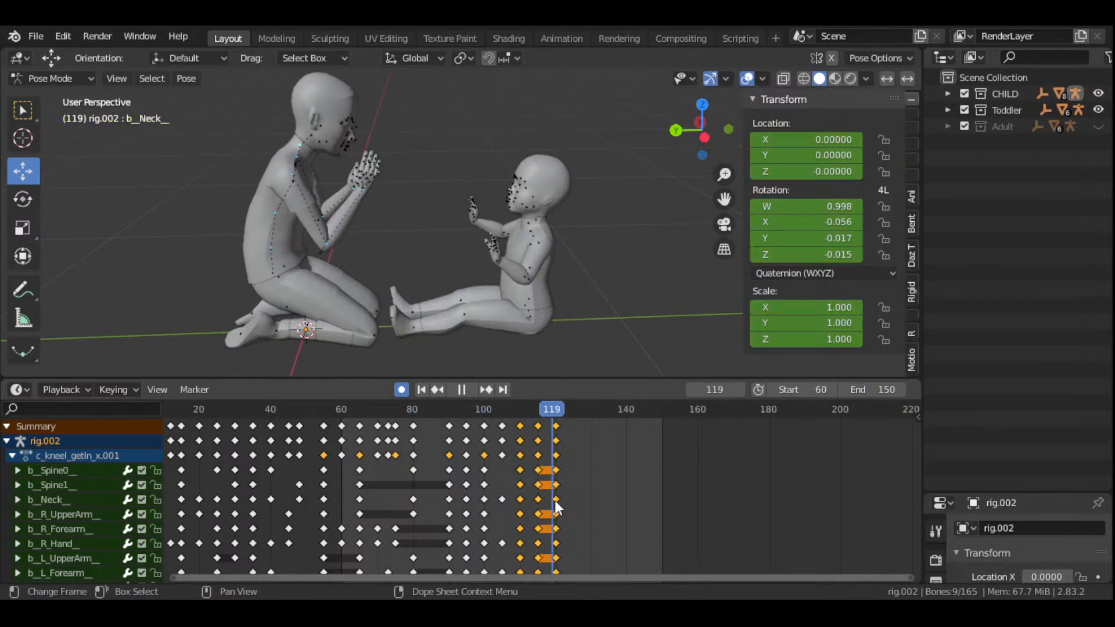
pyautogui.moveTo(572, 514); pyautogui.dragTo(571, 514)
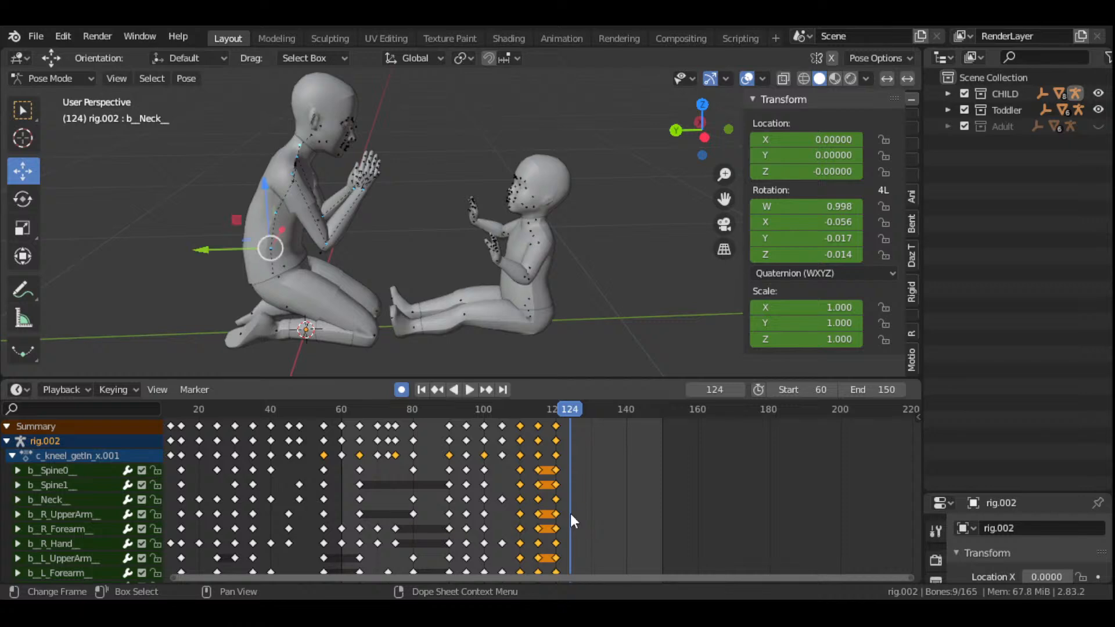
pyautogui.press('Right')
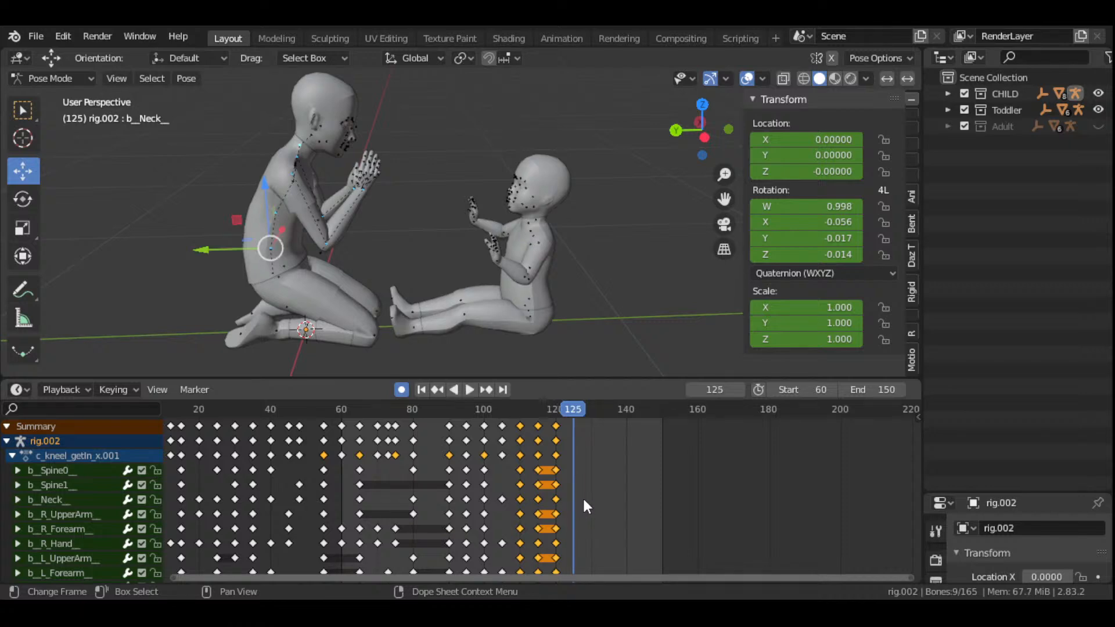
pyautogui.press('i')
pyautogui.click(584, 316)
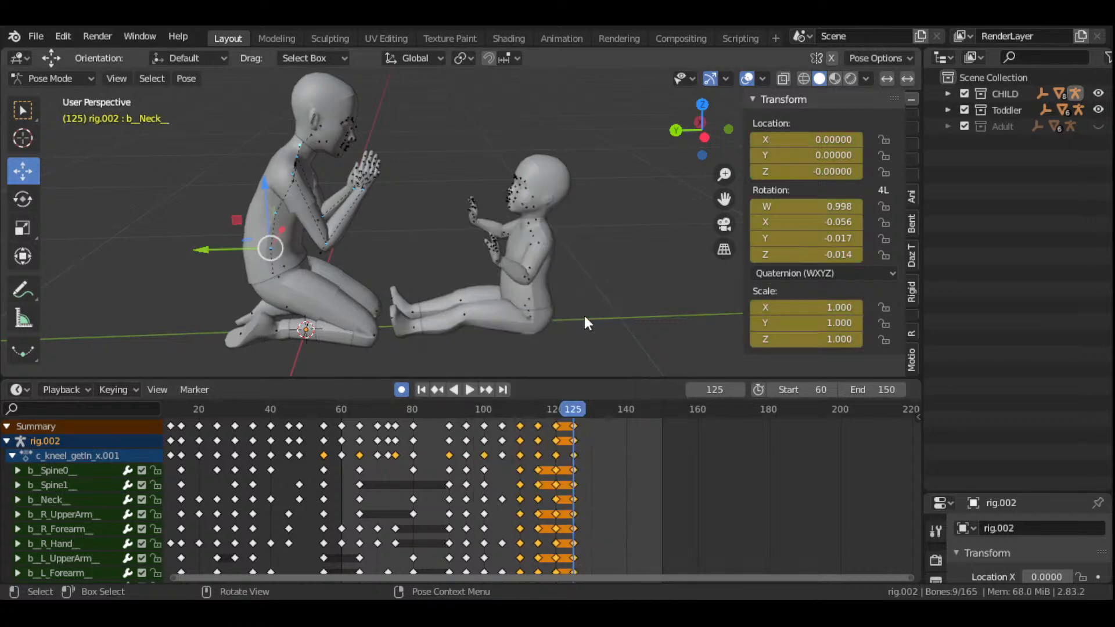
# - Key all selected bones in the open-arms pose at frame 80 and duplicate that frame's keyframes to frame 130
pyautogui.click(413, 413)
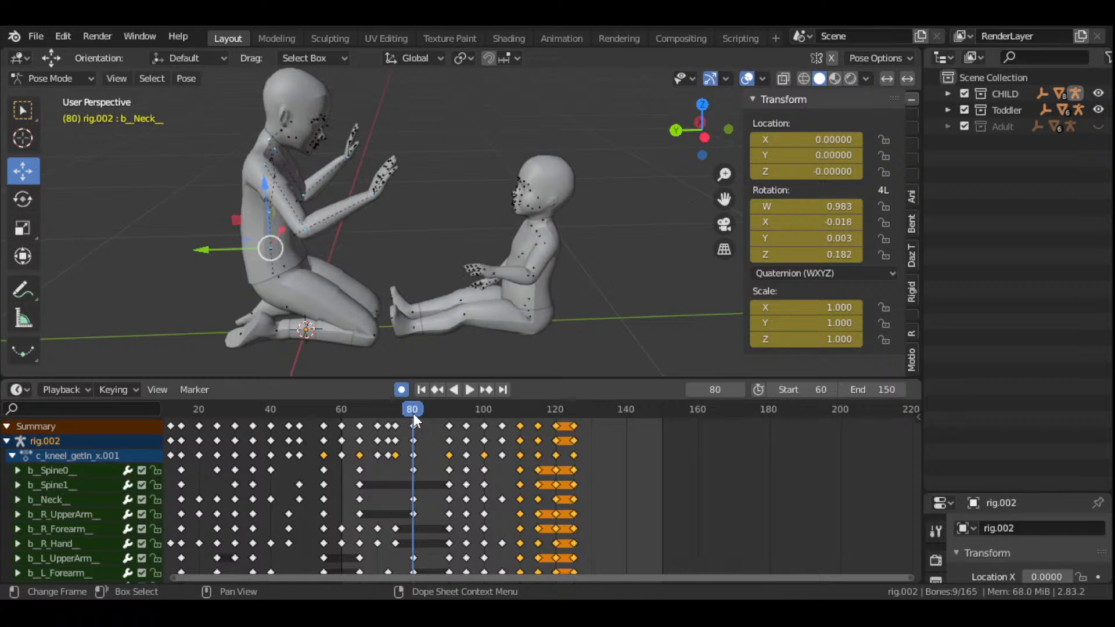
pyautogui.click(416, 426)
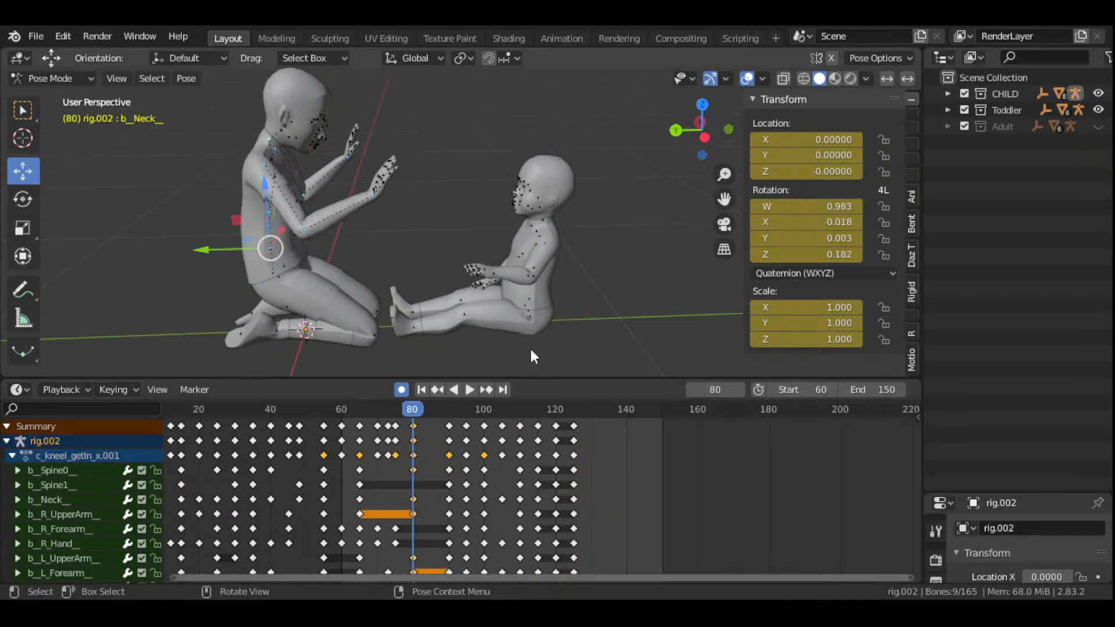
pyautogui.press('i')
pyautogui.click(566, 326)
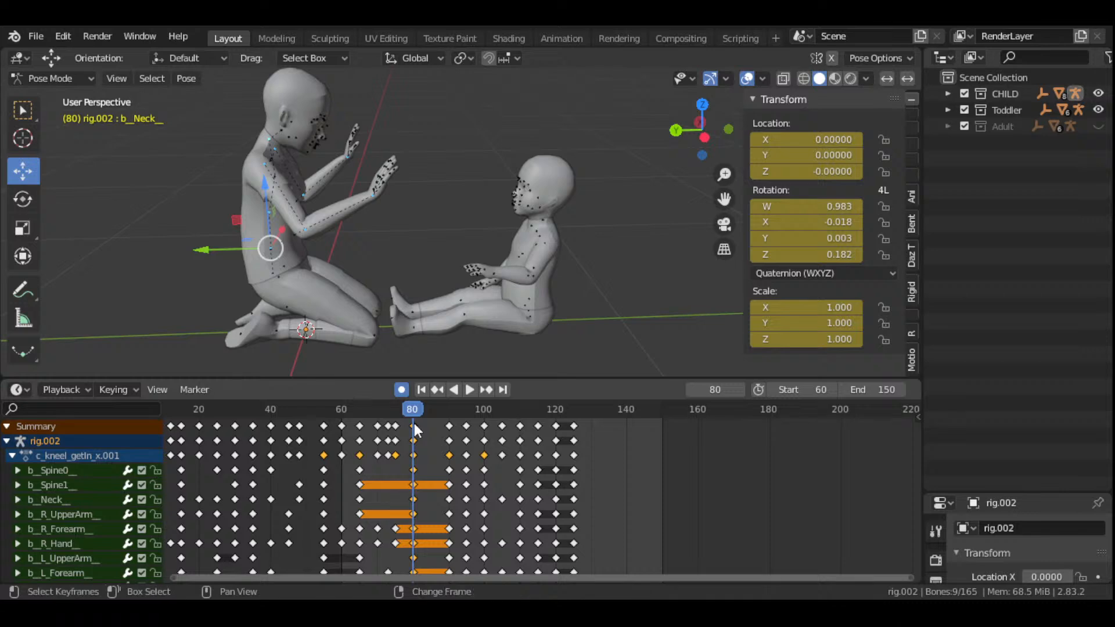
pyautogui.moveTo(414, 425); pyautogui.dragTo(603, 428)
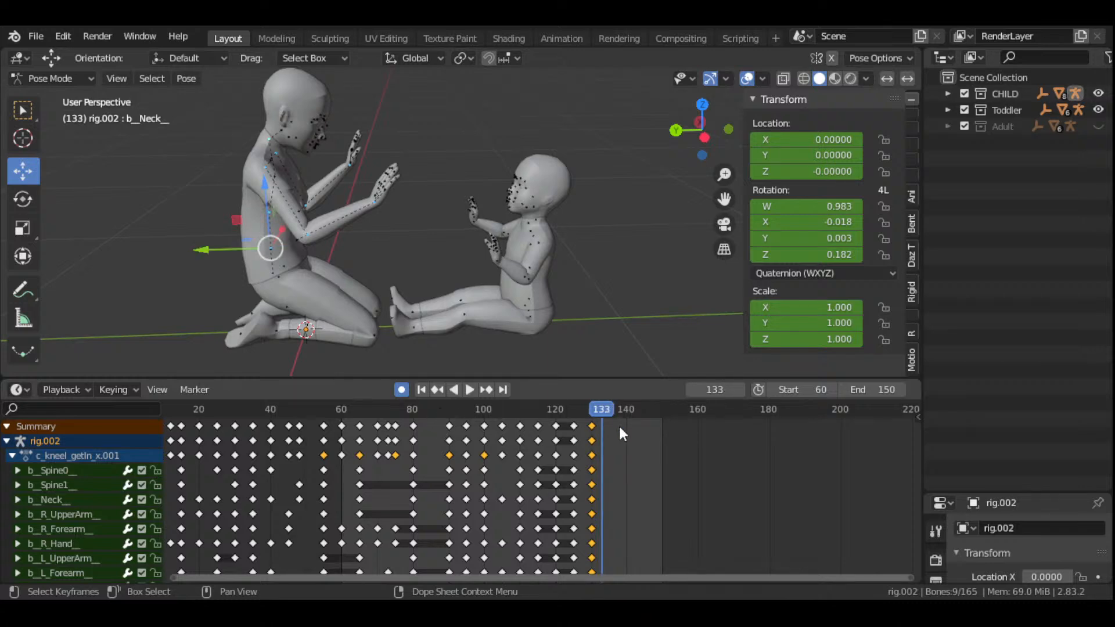
# - Move the child's selected open-arms keyframes from frame 130 to frame 135
pyautogui.press('Right')
pyautogui.press('Right')
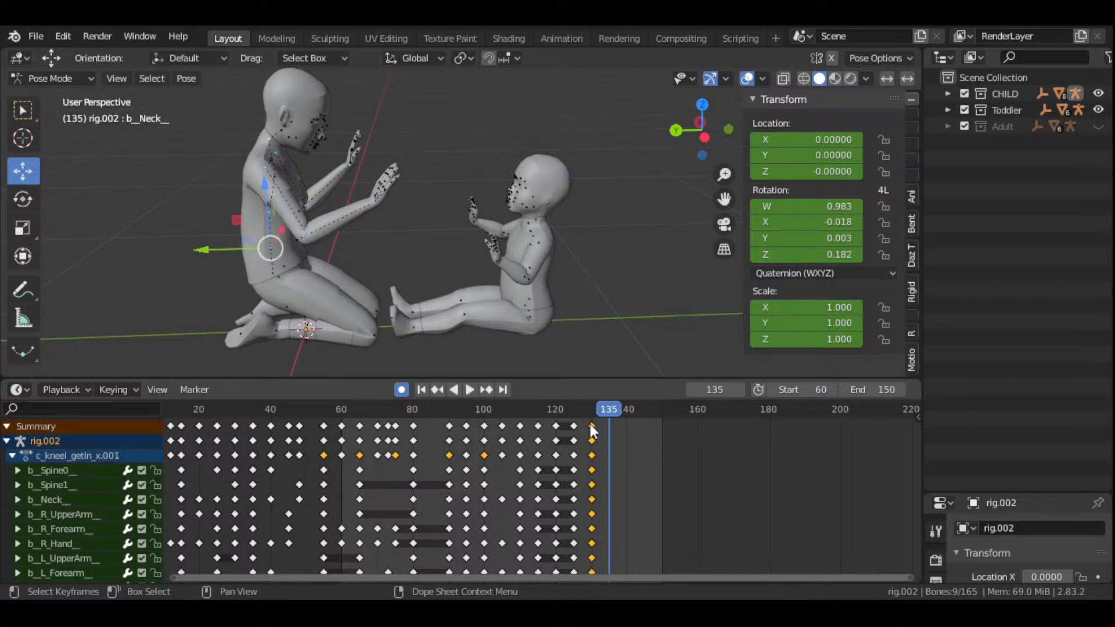
pyautogui.press('g')
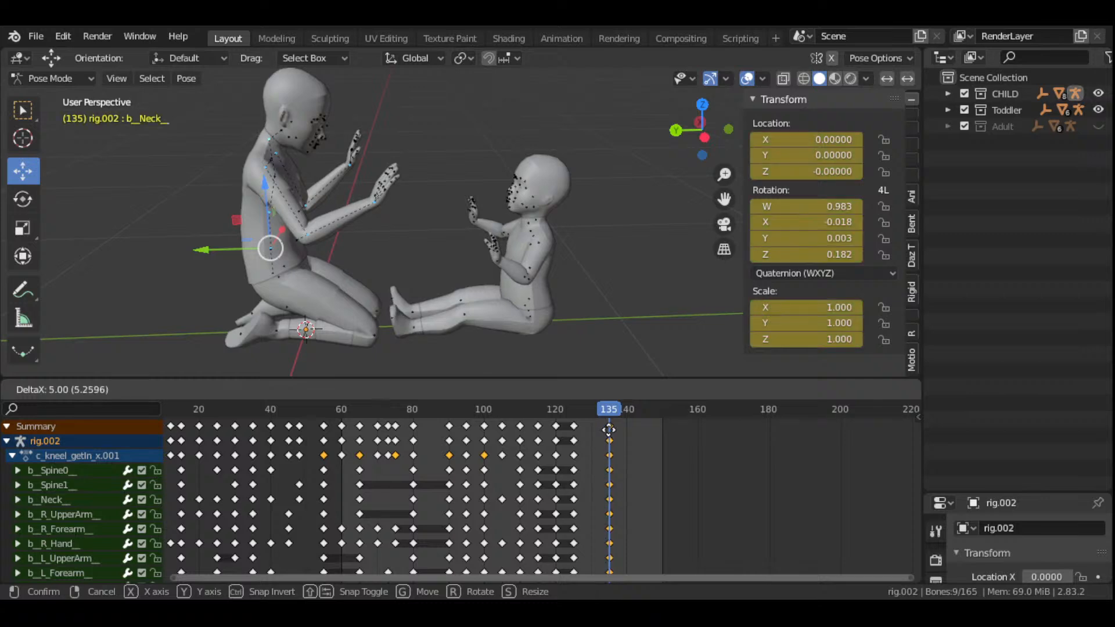
pyautogui.click(569, 434)
# - Play the animation from the start of the frame range and examine both figures from the side and from behind the child
pyautogui.click(425, 391)
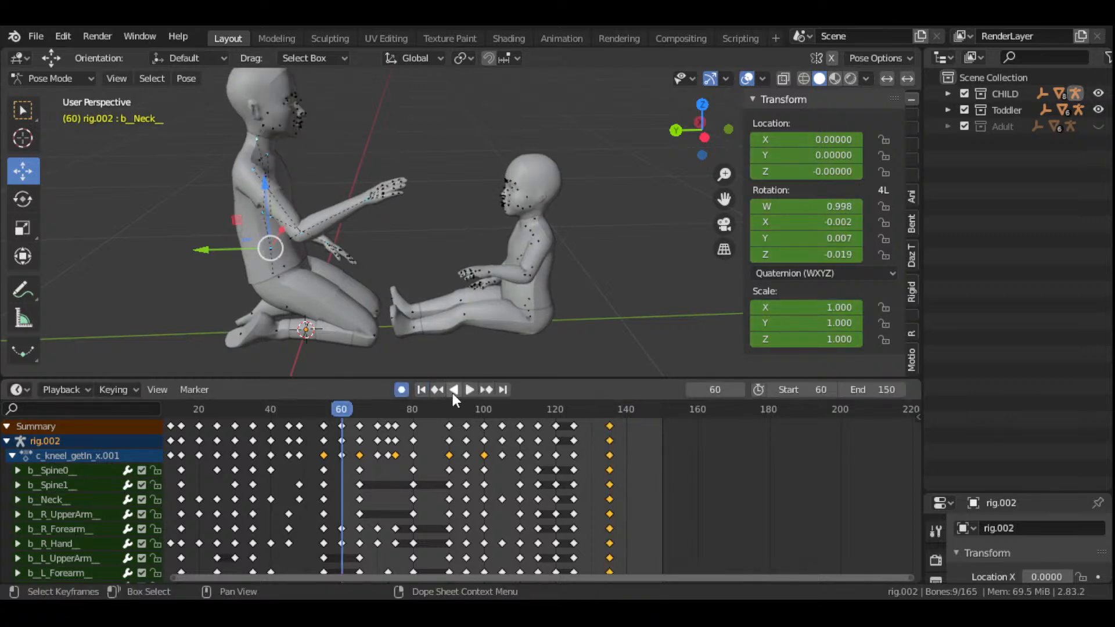
pyautogui.click(472, 390)
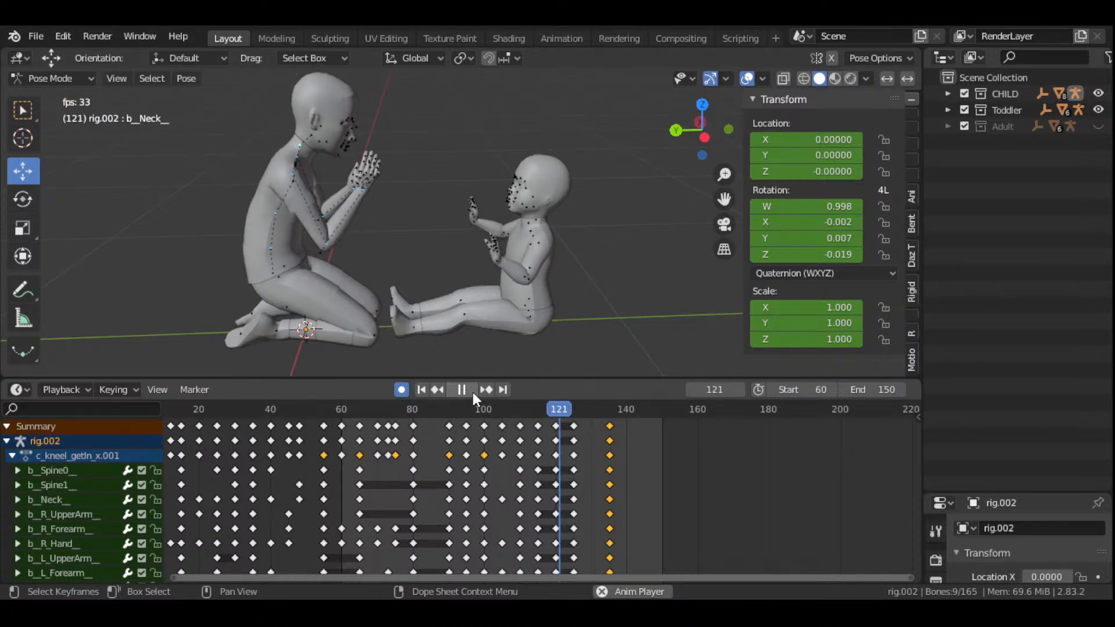
pyautogui.click(473, 393)
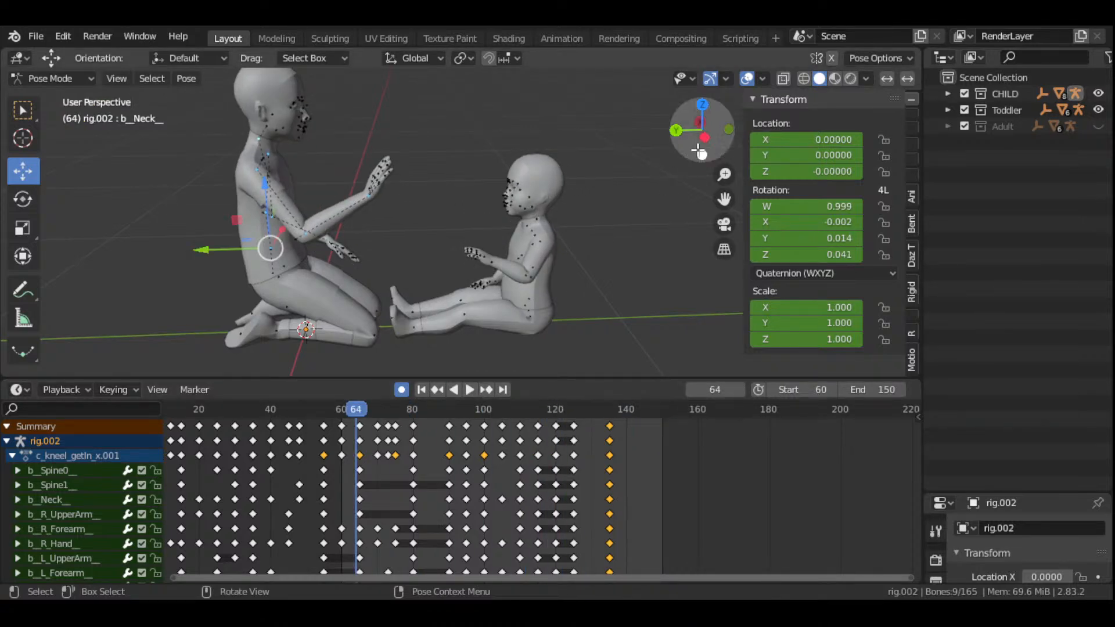
pyautogui.moveTo(699, 151); pyautogui.dragTo(544, 286)
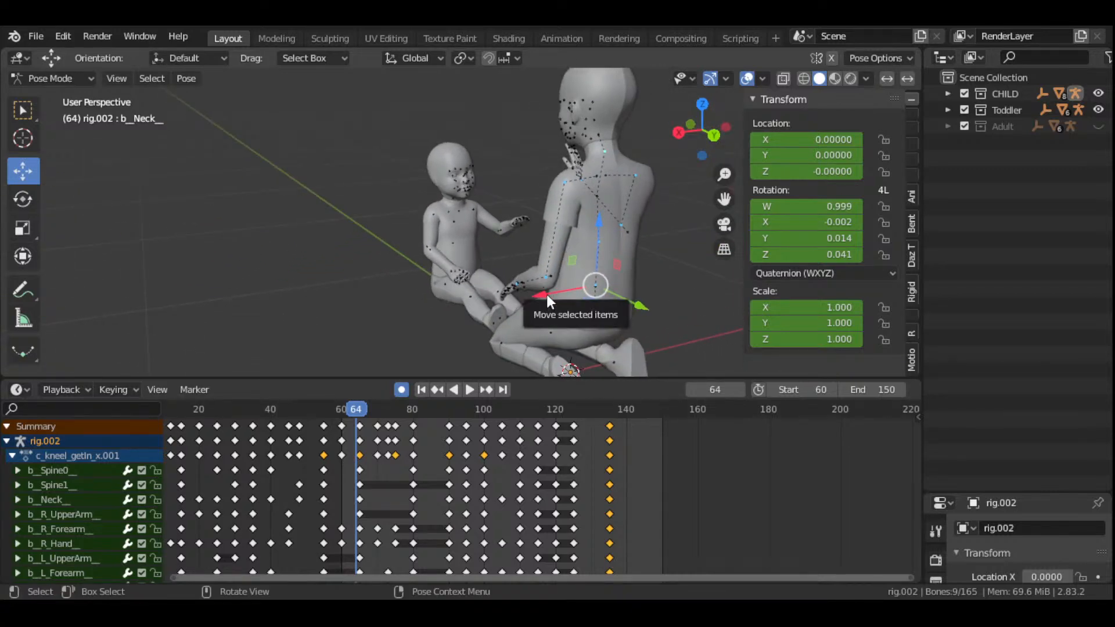
pyautogui.scroll(5, 548, 297)
pyautogui.scroll(-3, 546, 293)
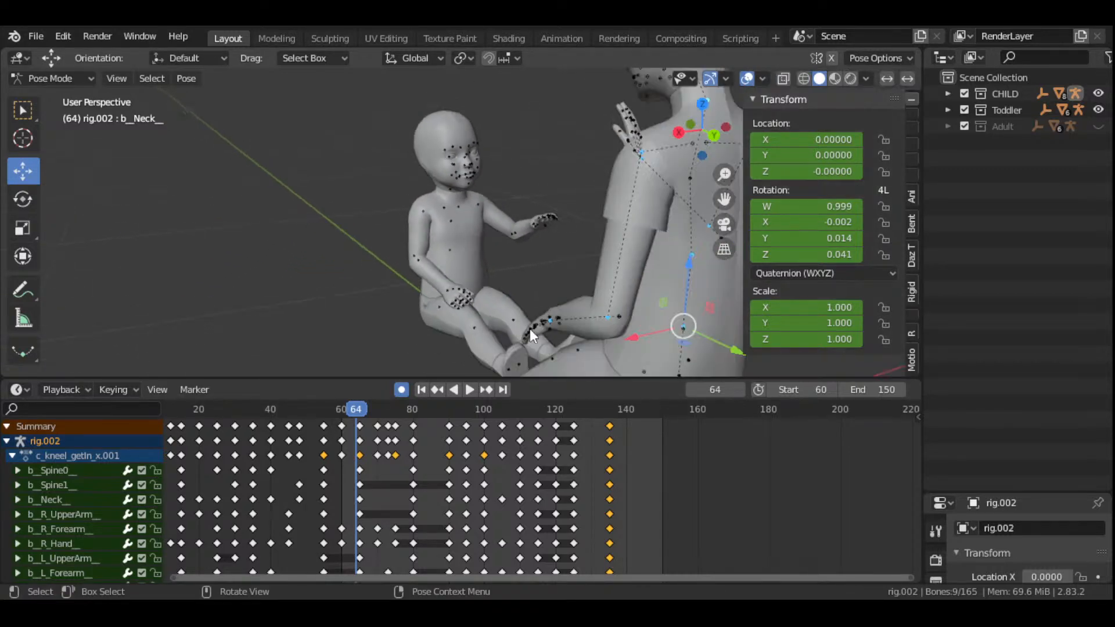
pyautogui.moveTo(358, 409); pyautogui.dragTo(343, 413)
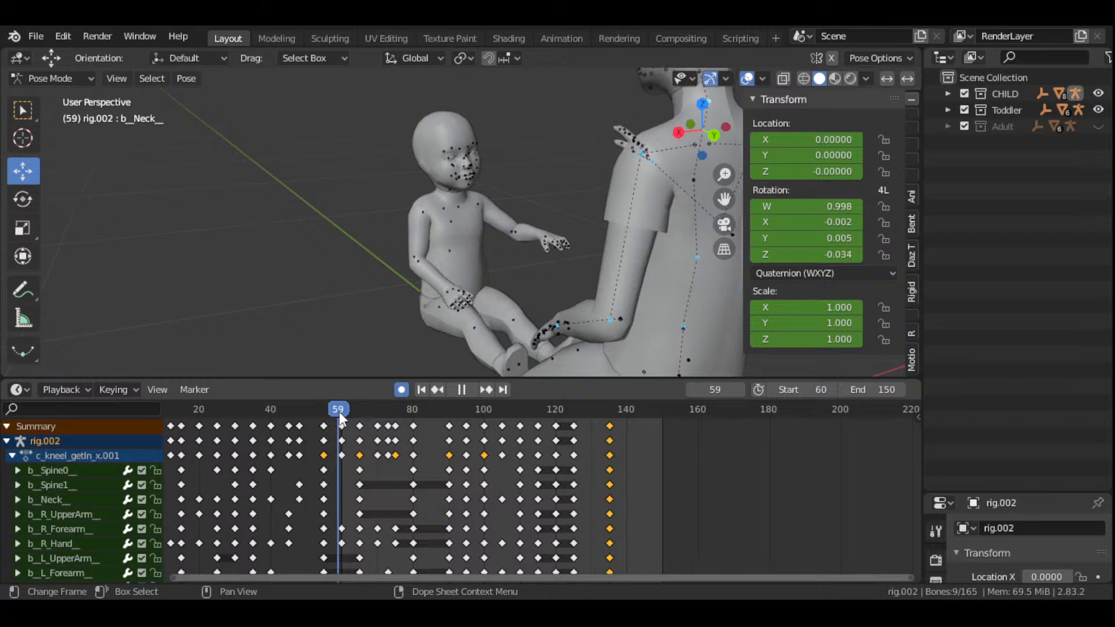
pyautogui.press('space')
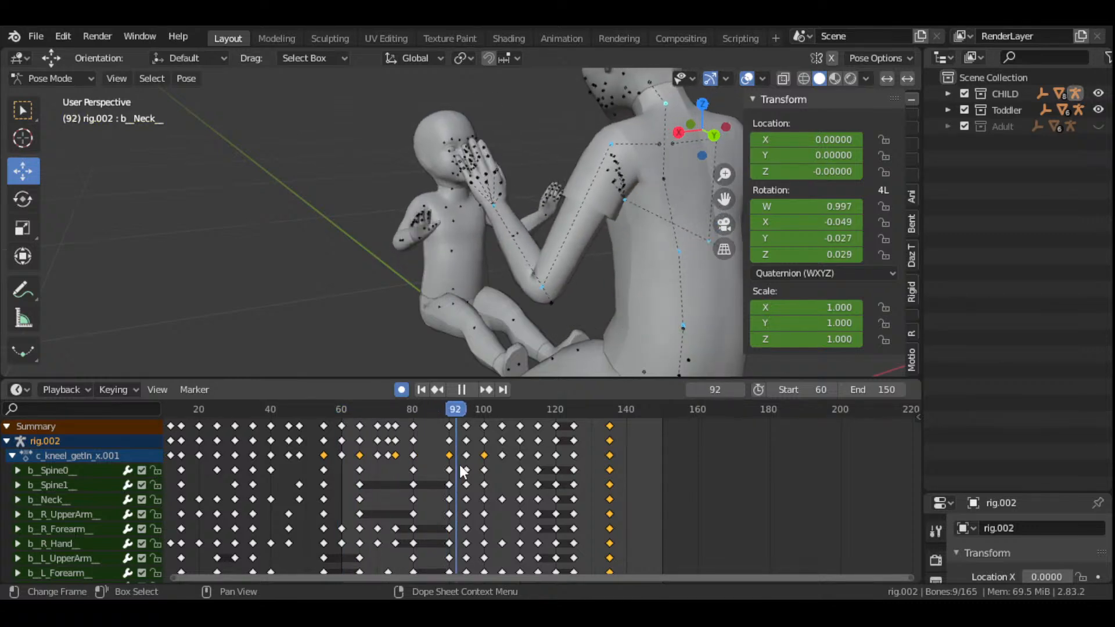
# - Go to frame 95 and insert a keyframe for the toddler's left clavicle bone
pyautogui.moveTo(479, 475)
pyautogui.mouseDown()
pyautogui.moveTo(459, 476)
pyautogui.moveTo(467, 481)
pyautogui.mouseUp()
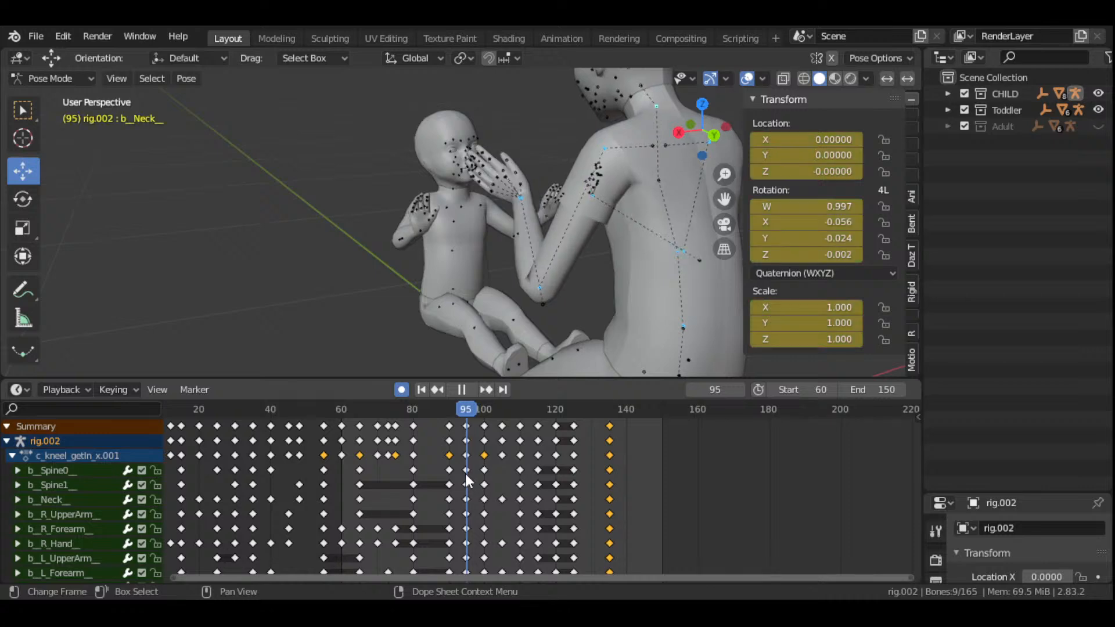
pyautogui.scroll(5, 500, 284)
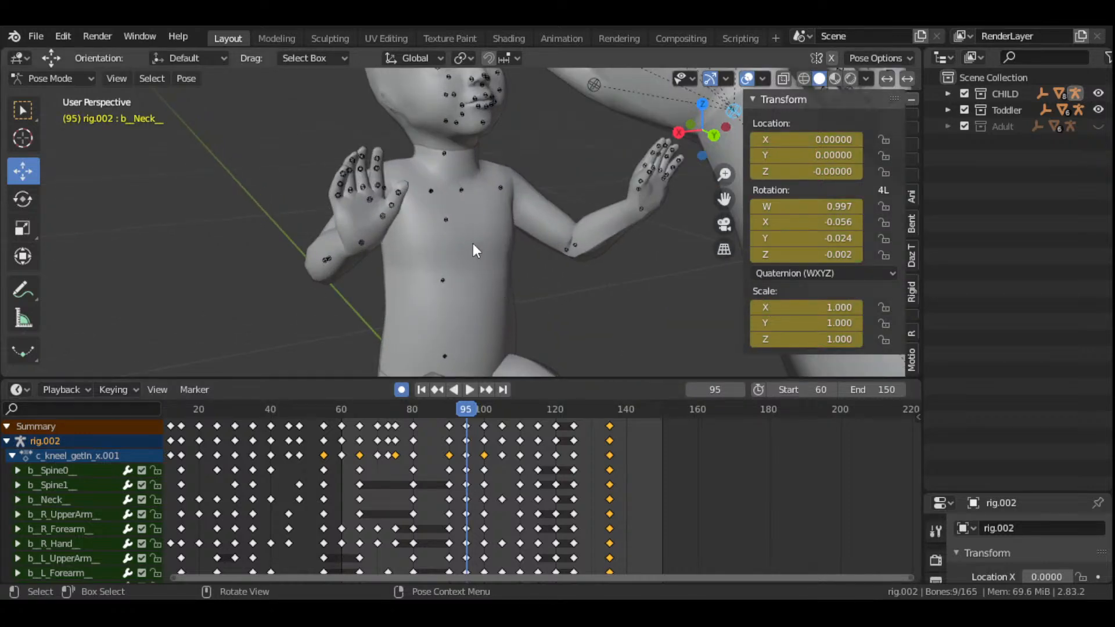
pyautogui.scroll(-3, 458, 239)
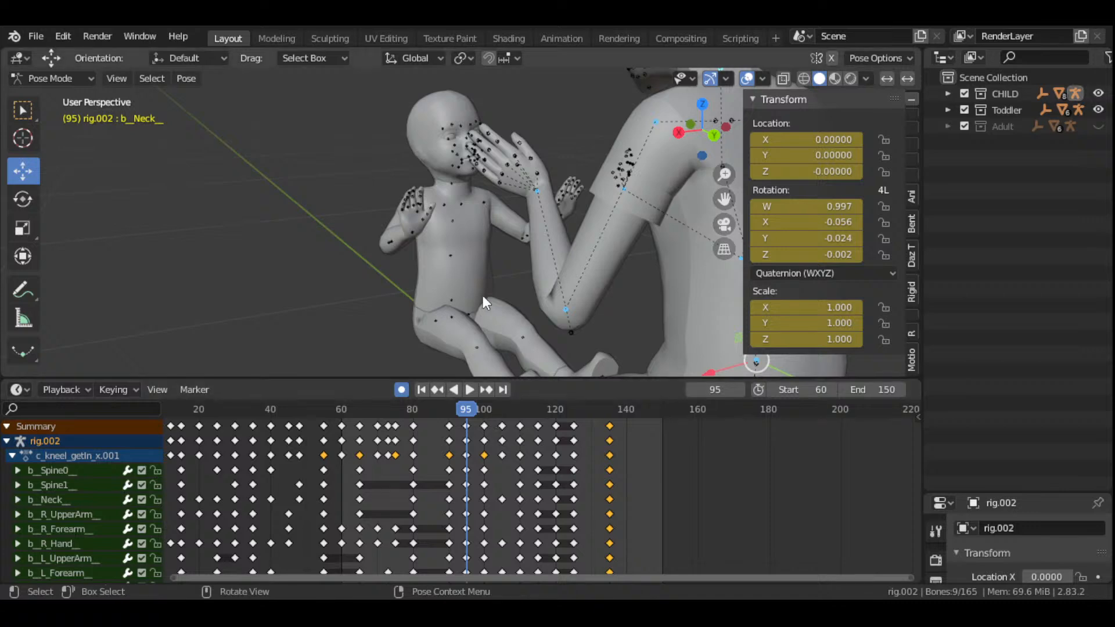
pyautogui.scroll(2, 482, 292)
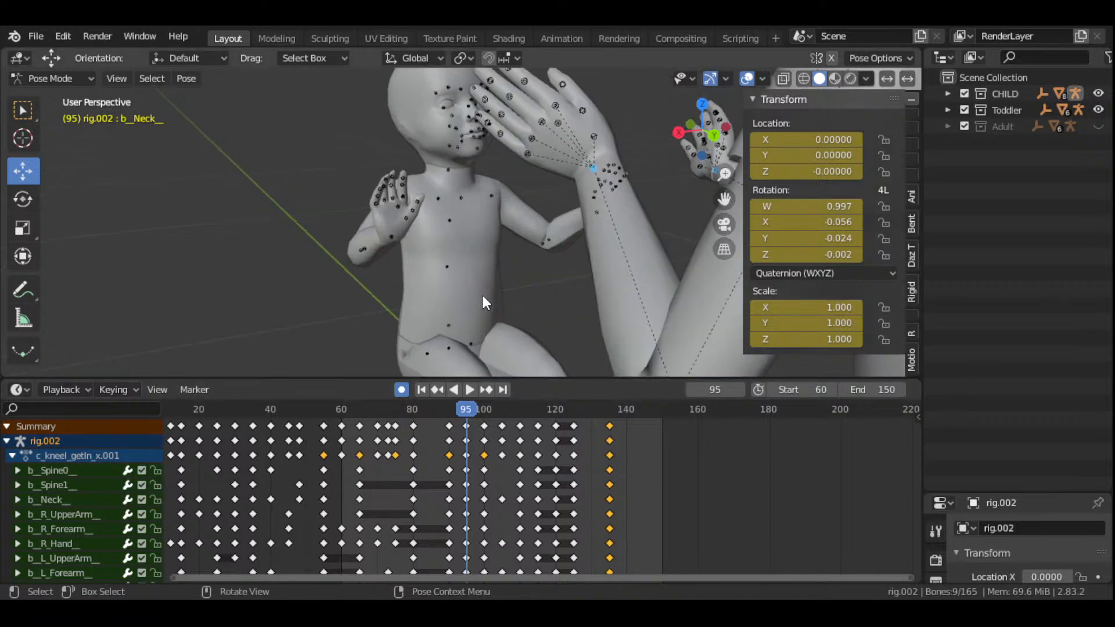
pyautogui.click(462, 199)
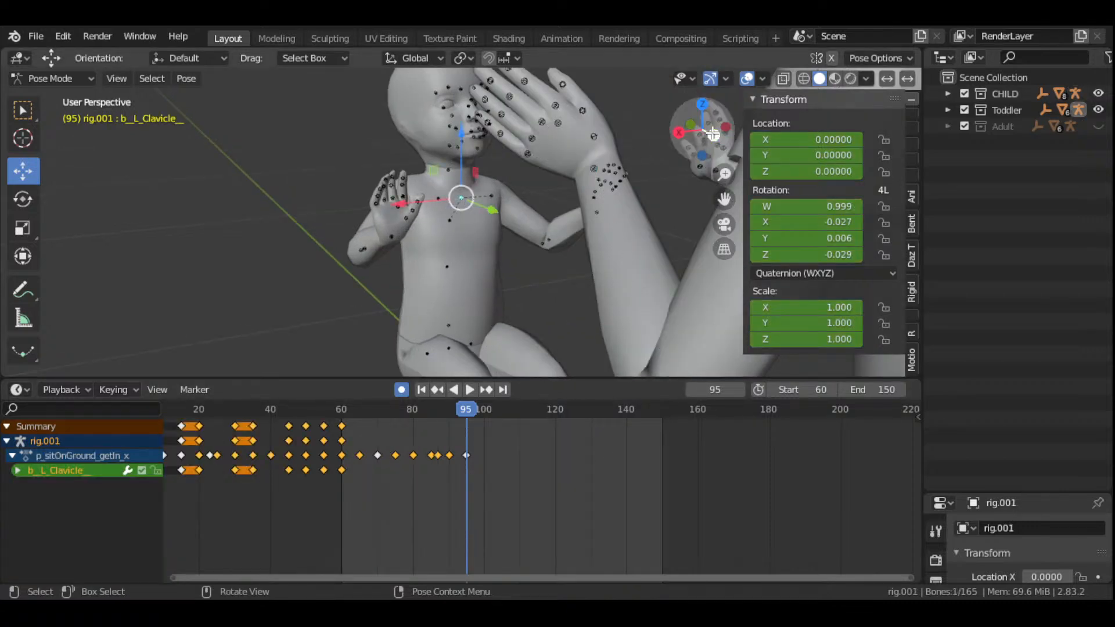
pyautogui.moveTo(703, 133); pyautogui.dragTo(720, 125)
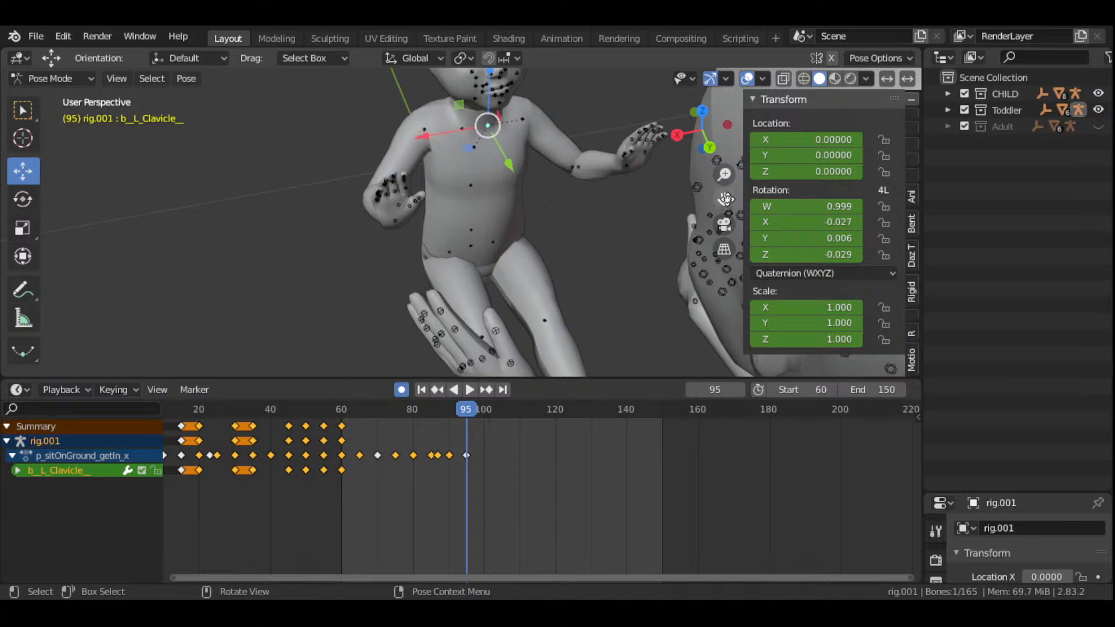
pyautogui.moveTo(685, 216); pyautogui.dragTo(609, 244, button='middle')
pyautogui.scroll(2, 598, 238)
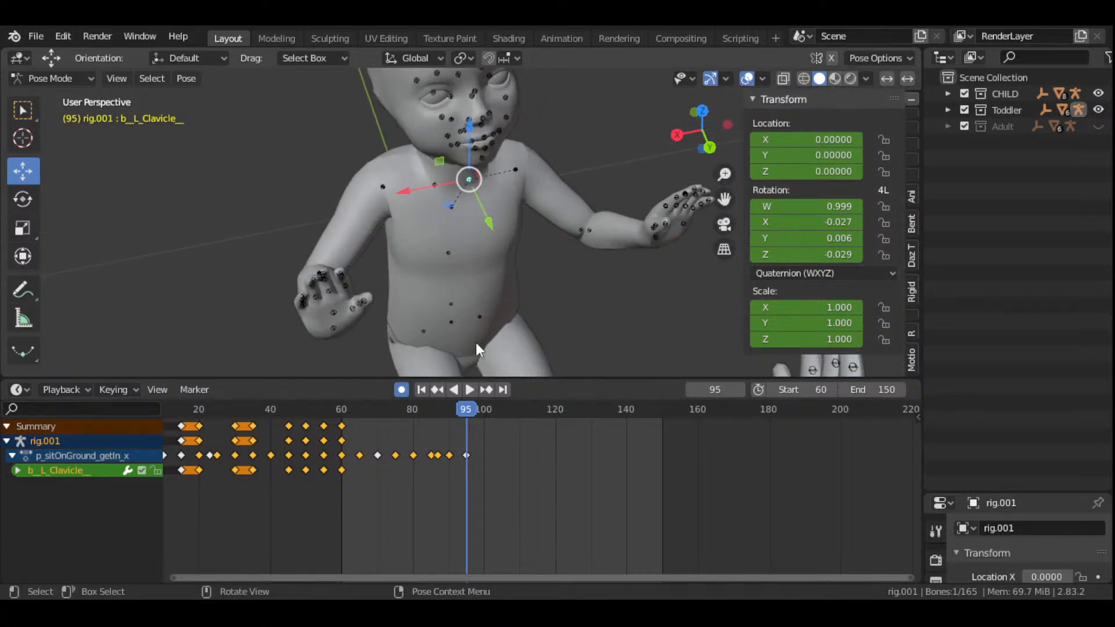
pyautogui.press('i')
pyautogui.click(528, 257)
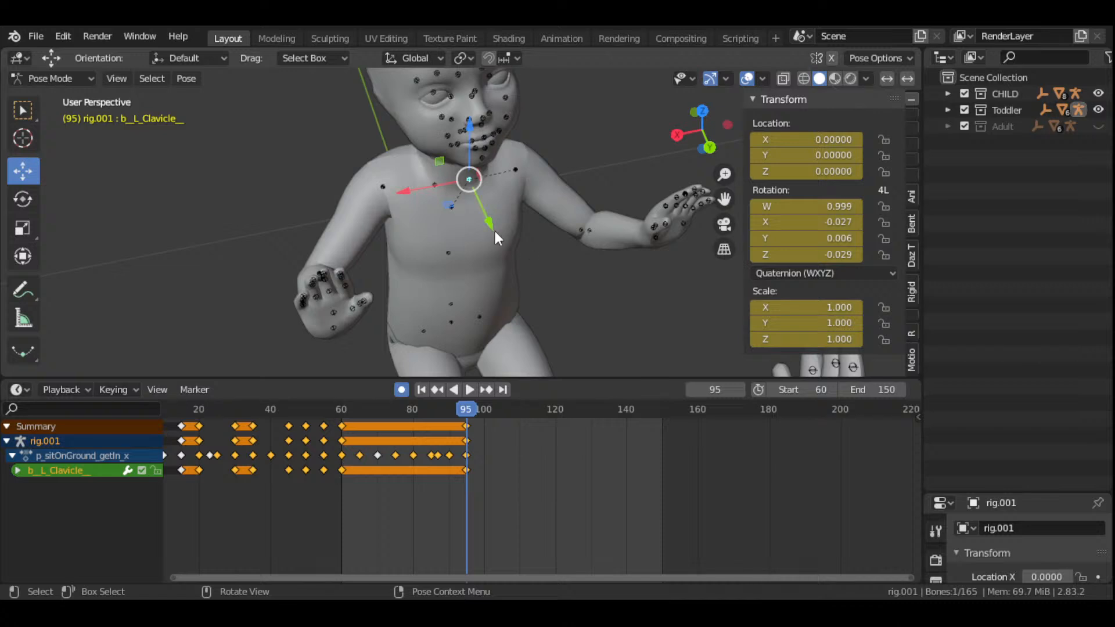
# - Add the toddler's right clavicle, both upper arms, left forearm, right elbow and both hands to the bone selection
pyautogui.keyDown('shift'); pyautogui.click(507, 171); pyautogui.keyUp('shift')
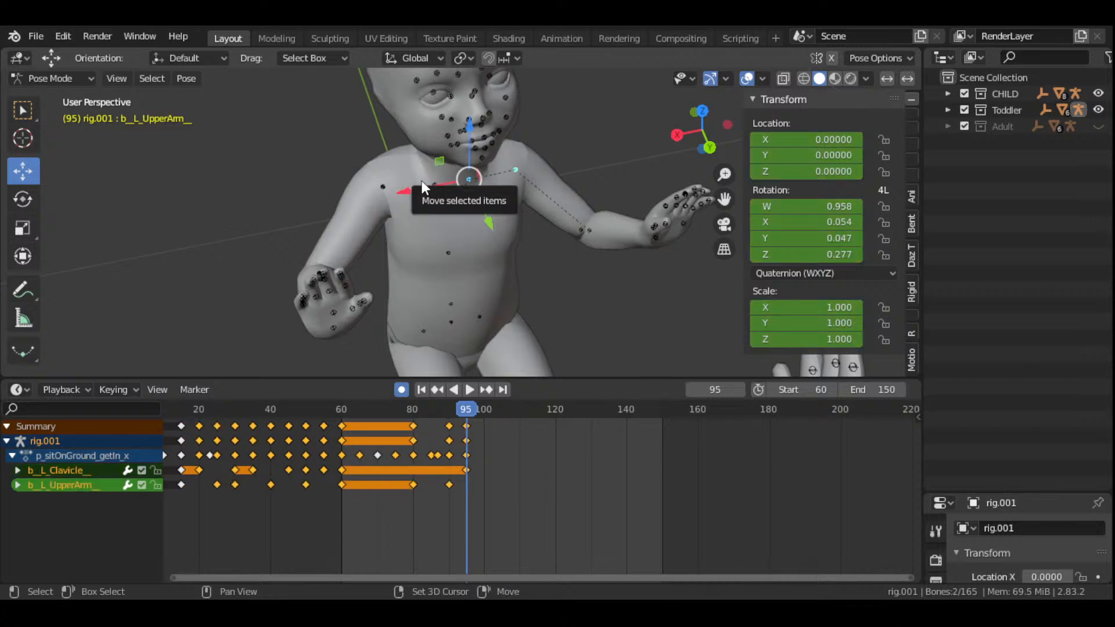
pyautogui.keyDown('shift'); pyautogui.click(389, 191); pyautogui.keyUp('shift')
pyautogui.keyDown('shift'); pyautogui.click(385, 188); pyautogui.keyUp('shift')
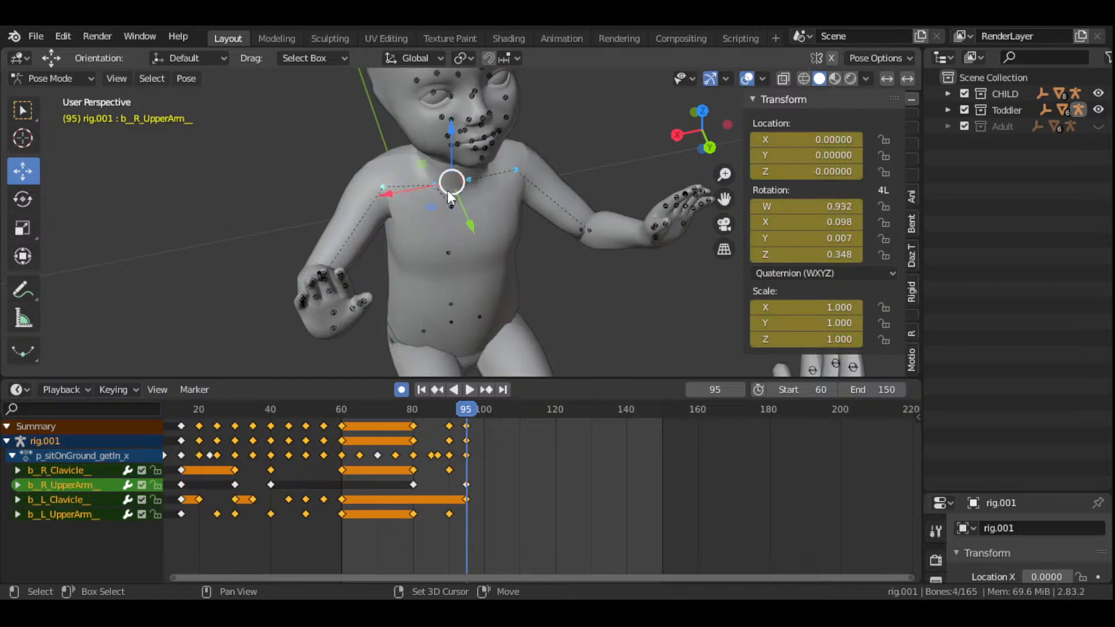
pyautogui.moveTo(704, 142); pyautogui.dragTo(627, 150)
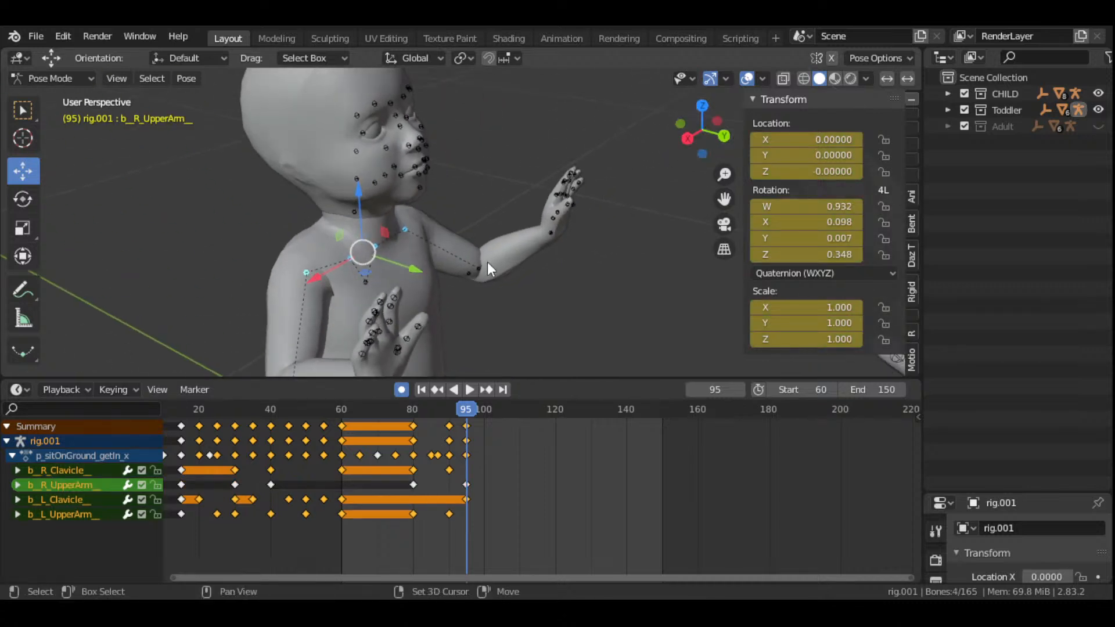
pyautogui.keyDown('shift'); pyautogui.click(483, 265); pyautogui.keyUp('shift')
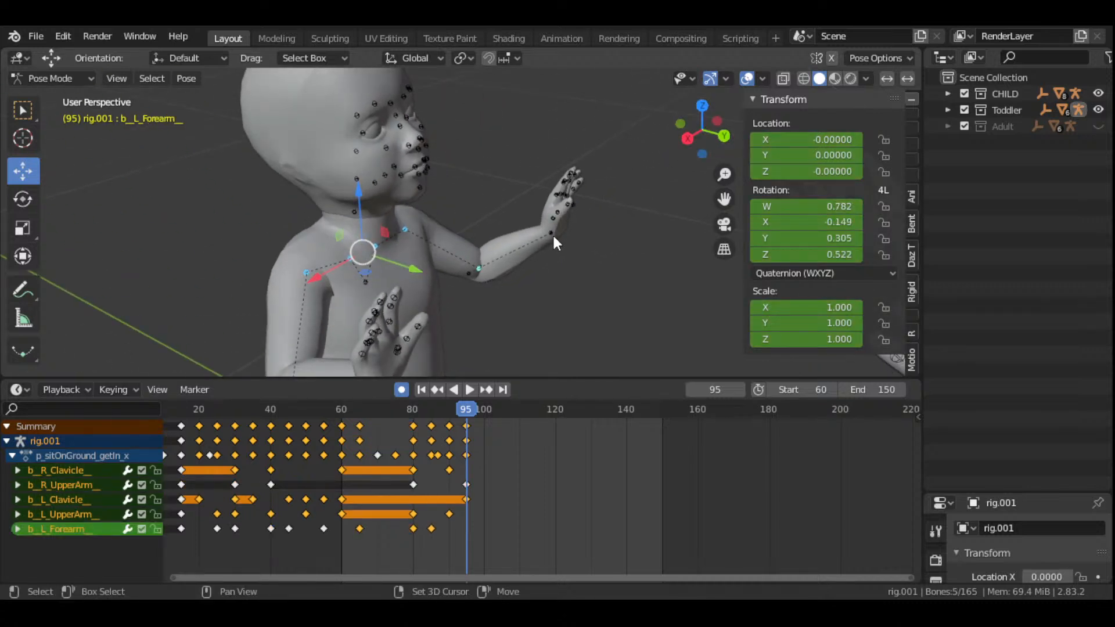
pyautogui.keyDown('shift'); pyautogui.click(552, 235); pyautogui.keyUp('shift')
pyautogui.moveTo(703, 131); pyautogui.dragTo(647, 156)
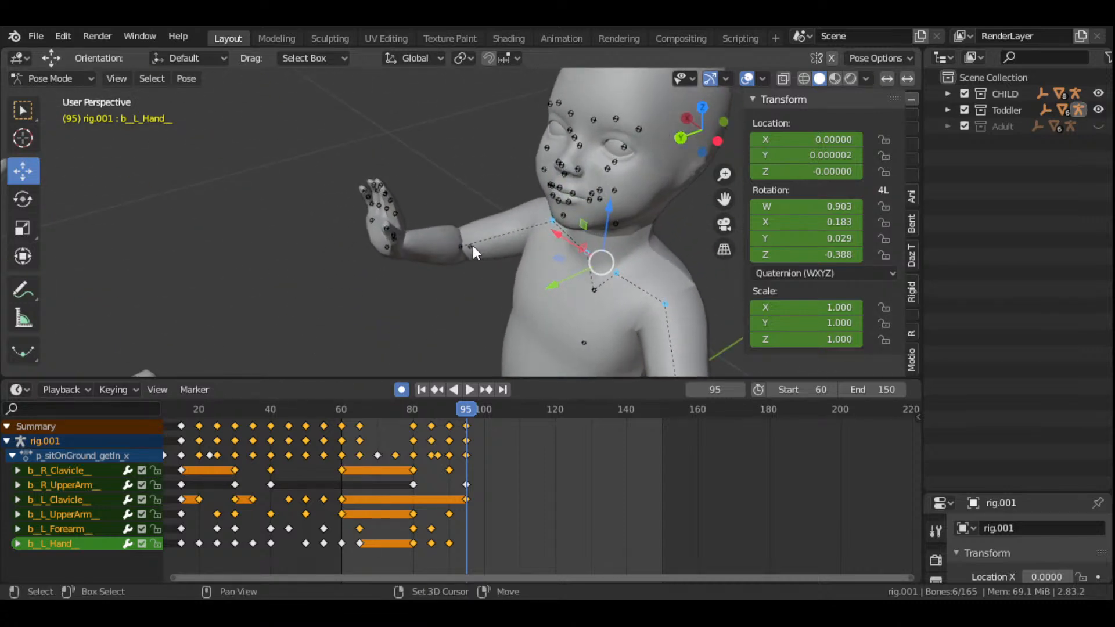
pyautogui.keyDown('shift'); pyautogui.click(472, 249); pyautogui.keyUp('shift')
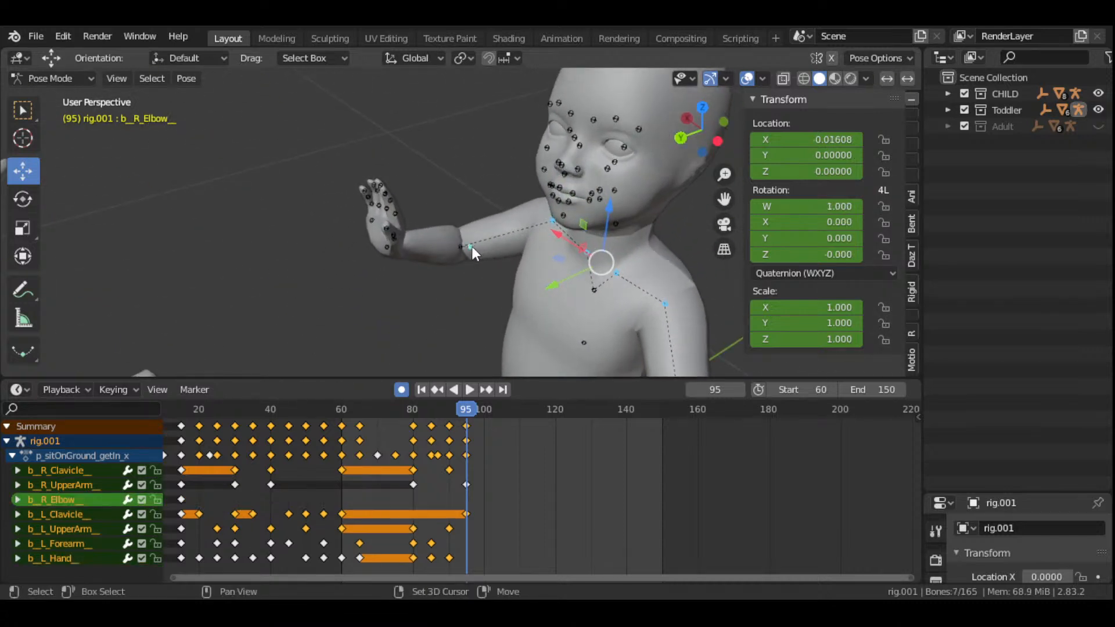
pyautogui.keyDown('shift'); pyautogui.click(390, 250); pyautogui.keyUp('shift')
pyautogui.scroll(-1, 367, 253)
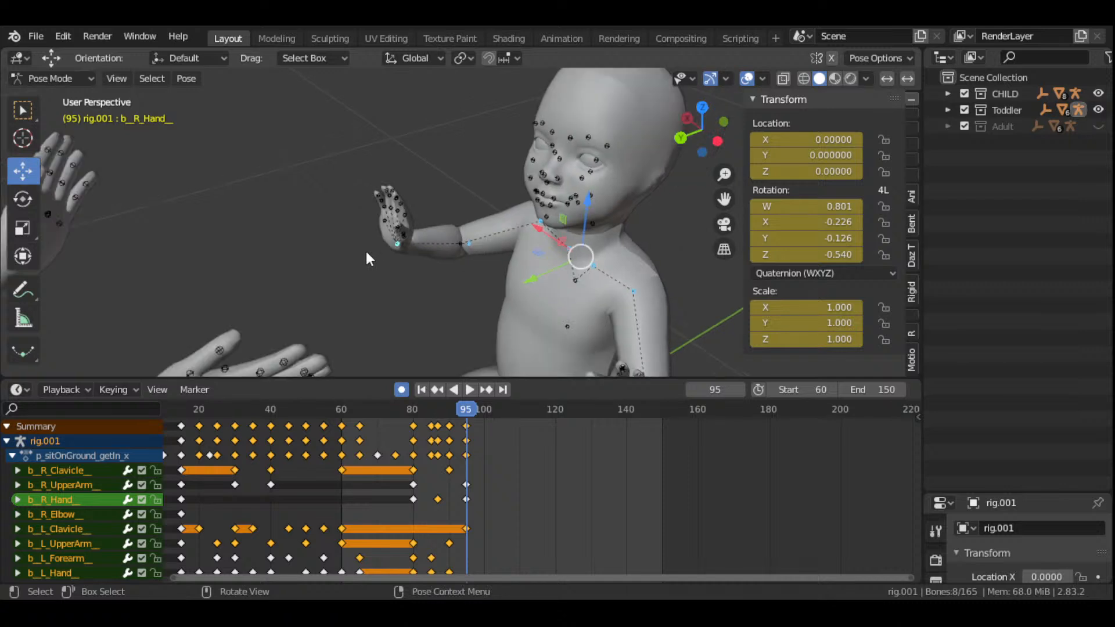
# - Add the toddler's pelvis and the Spine0, Spine1 and Spine2 bones to the selection
pyautogui.moveTo(694, 131); pyautogui.dragTo(704, 126)
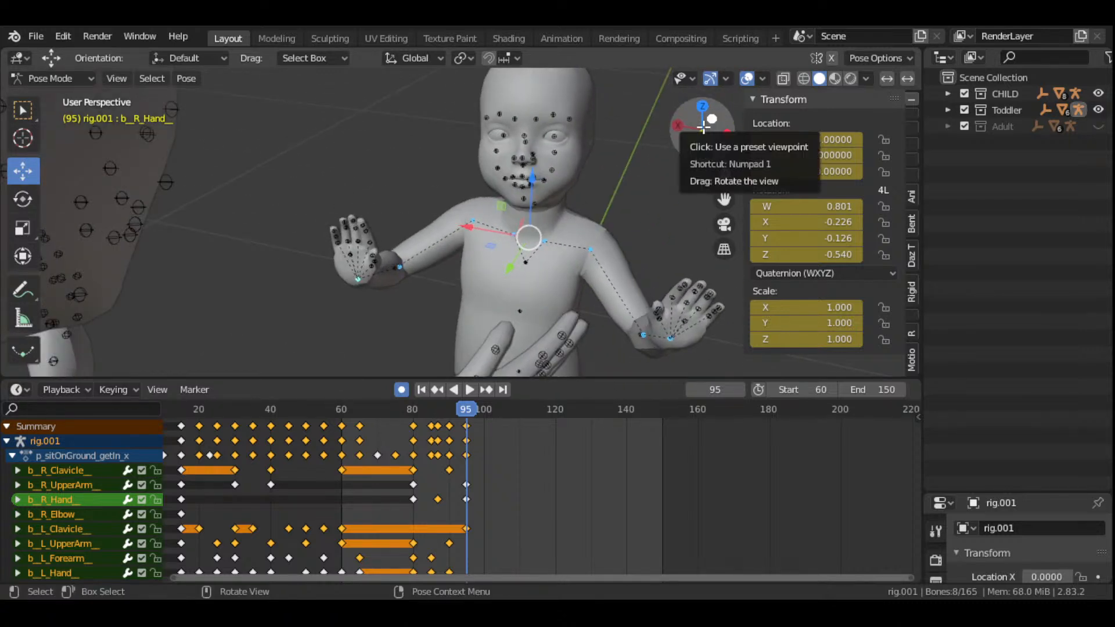
pyautogui.moveTo(704, 126); pyautogui.dragTo(677, 129)
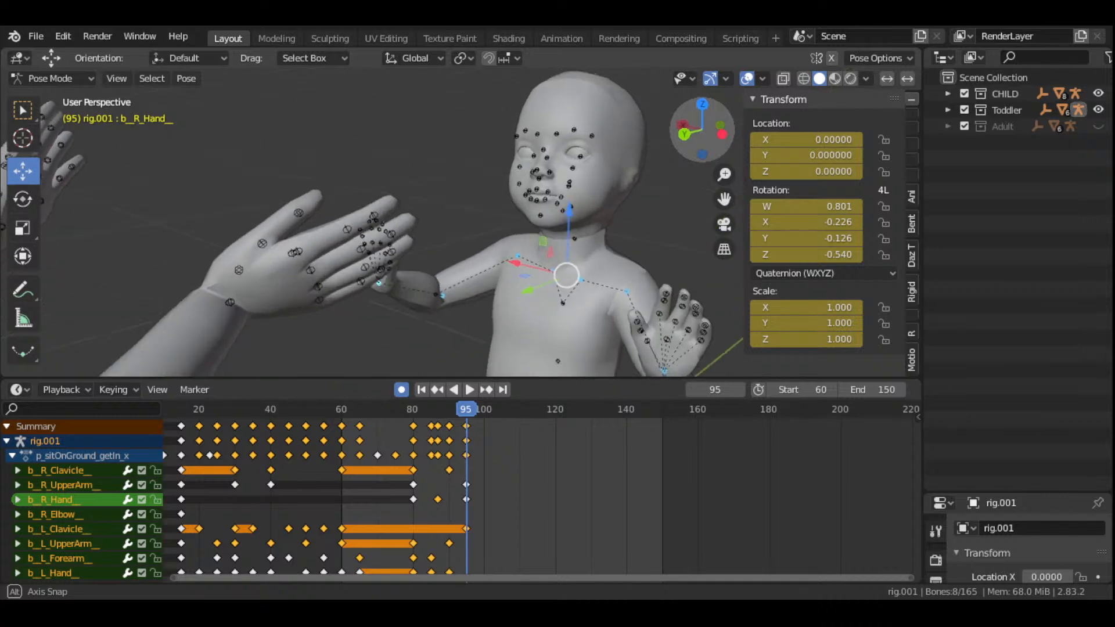
pyautogui.keyDown('shift'); pyautogui.moveTo(575, 344); pyautogui.dragTo(560, 254, button='middle'); pyautogui.keyUp('shift')
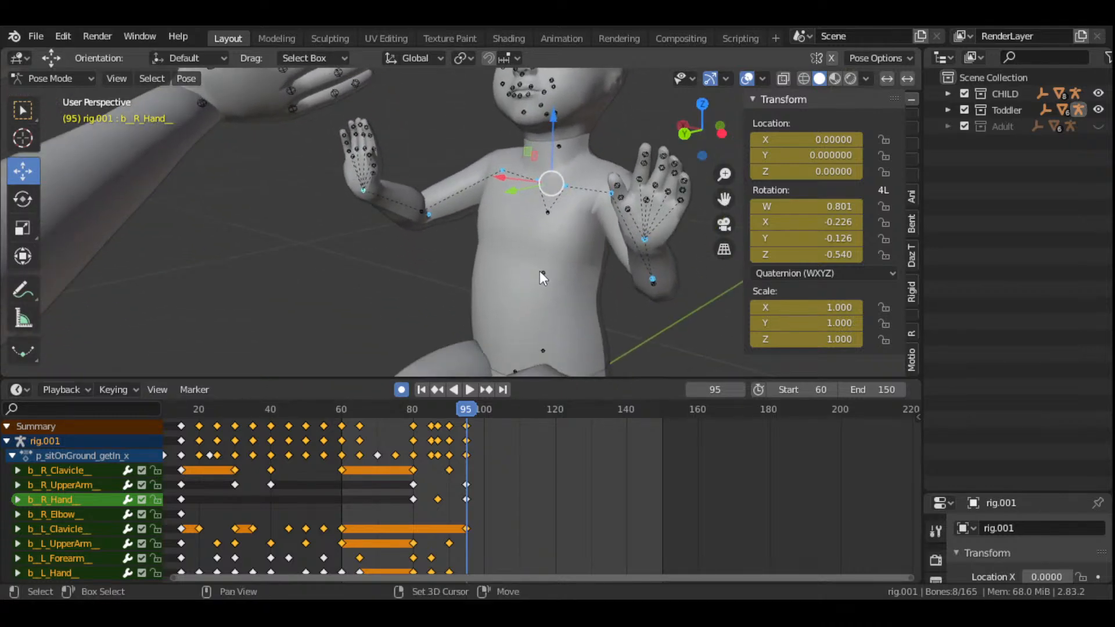
pyautogui.click(540, 272)
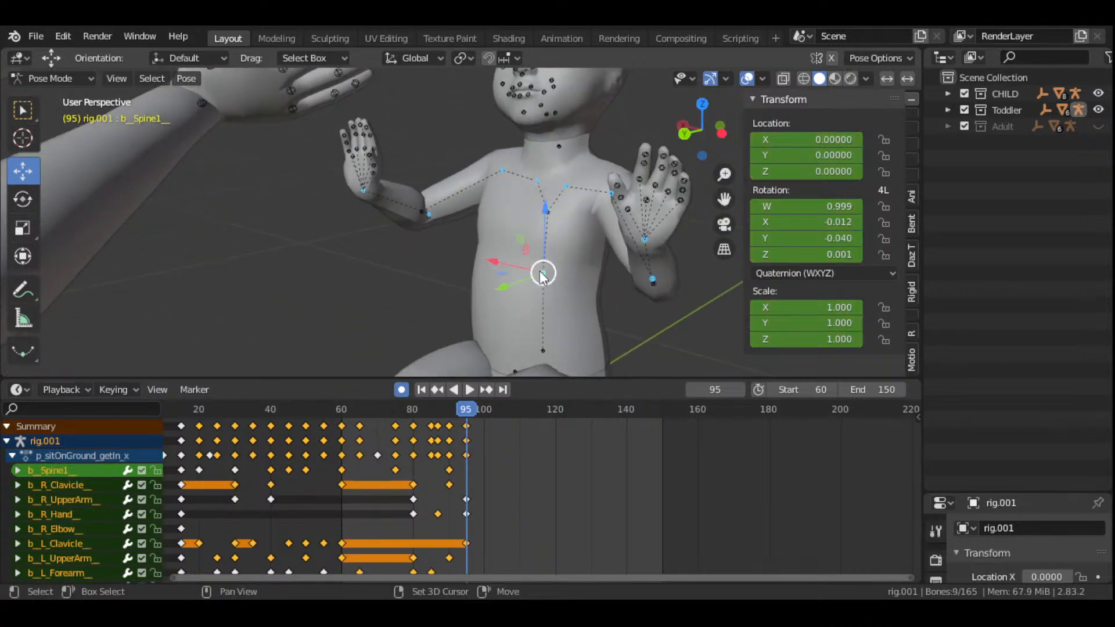
pyautogui.click(545, 347)
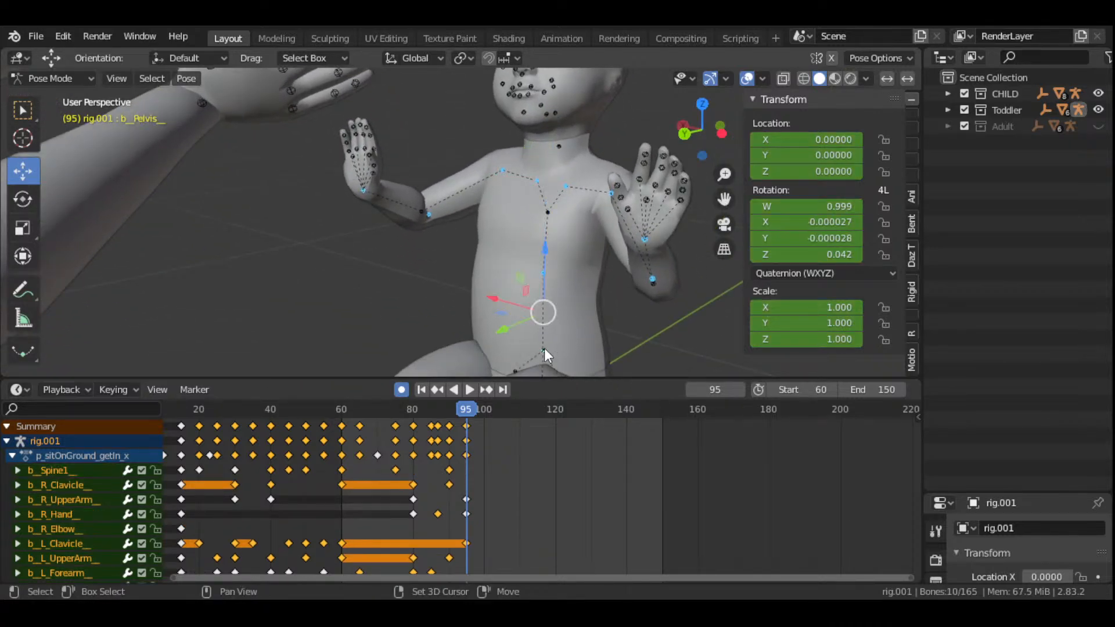
pyautogui.click(548, 213)
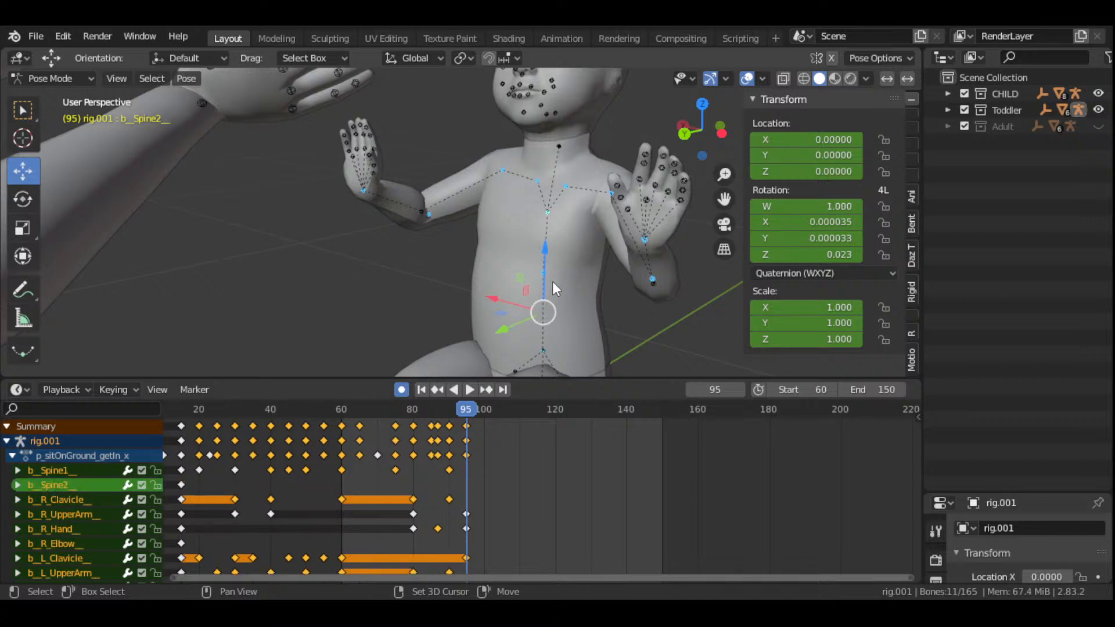
pyautogui.click(542, 351)
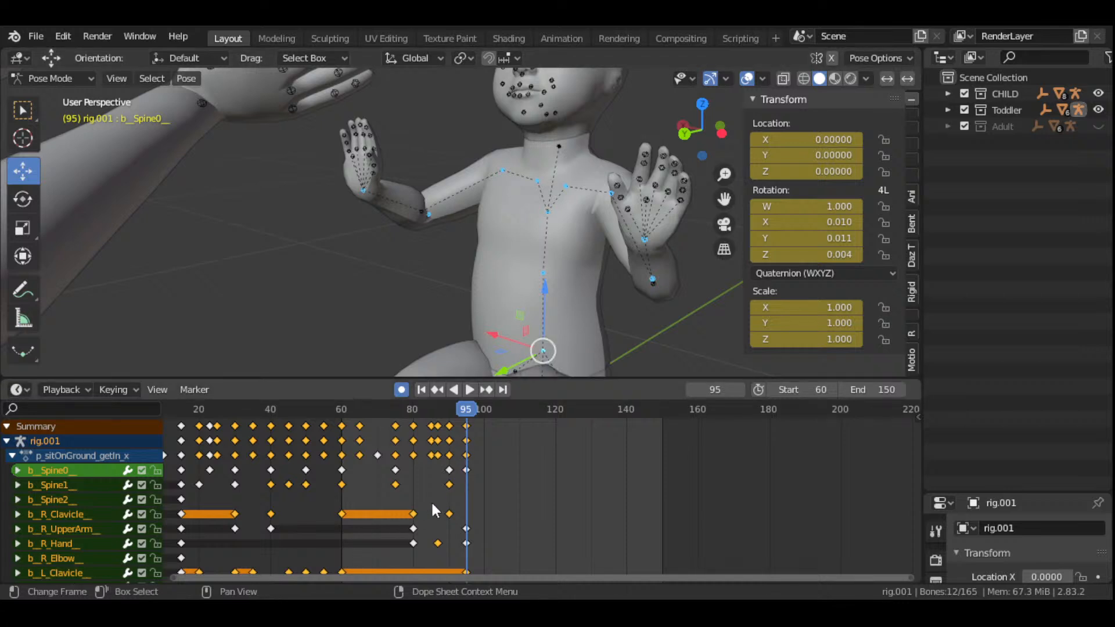
# - Insert a LocRotScale keyframe for all the toddler's selected arm, spine and pelvis bones at frame 95
pyautogui.scroll(-1, 552, 512)
pyautogui.scroll(-1, 552, 512)
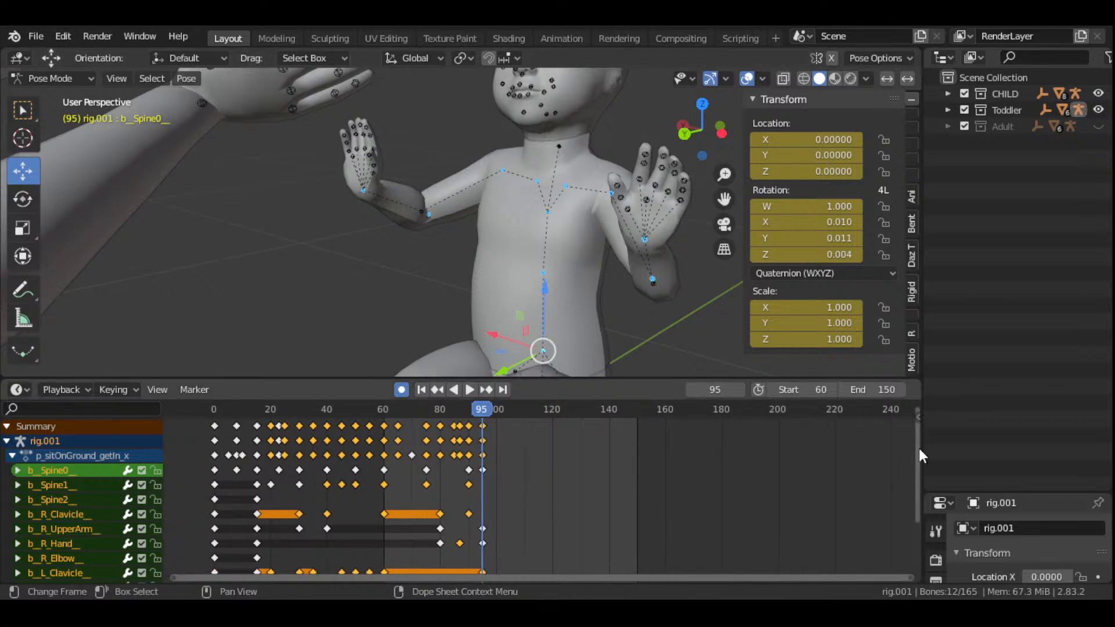
pyautogui.moveTo(919, 446)
pyautogui.mouseDown()
pyautogui.moveTo(904, 526)
pyautogui.moveTo(902, 456)
pyautogui.mouseUp()
pyautogui.press('i')
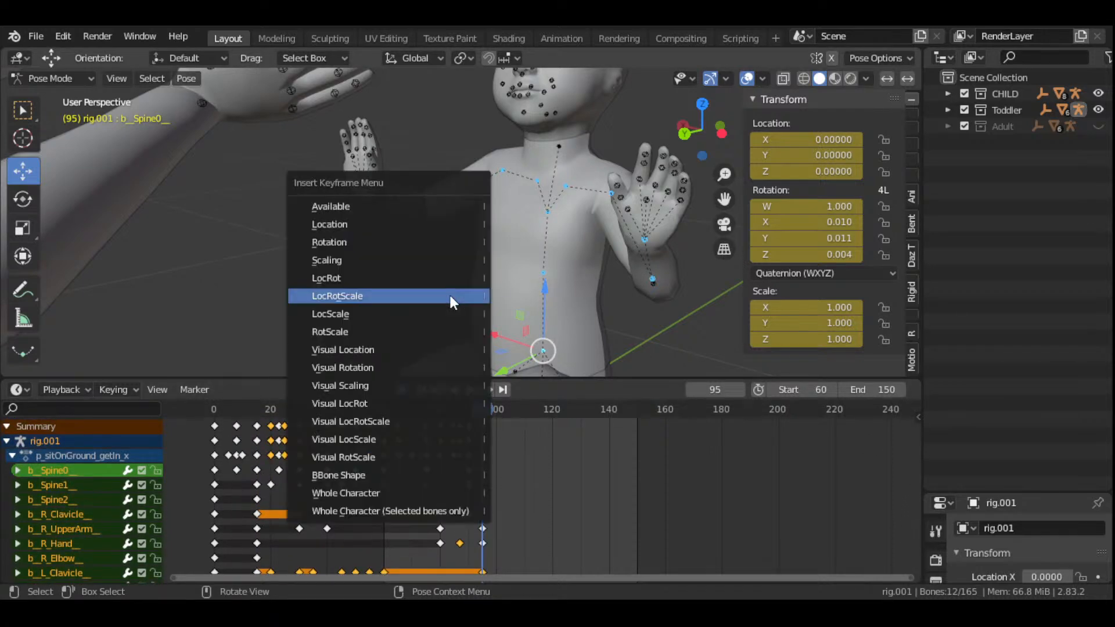
pyautogui.click(450, 298)
pyautogui.scroll(-3, 524, 253)
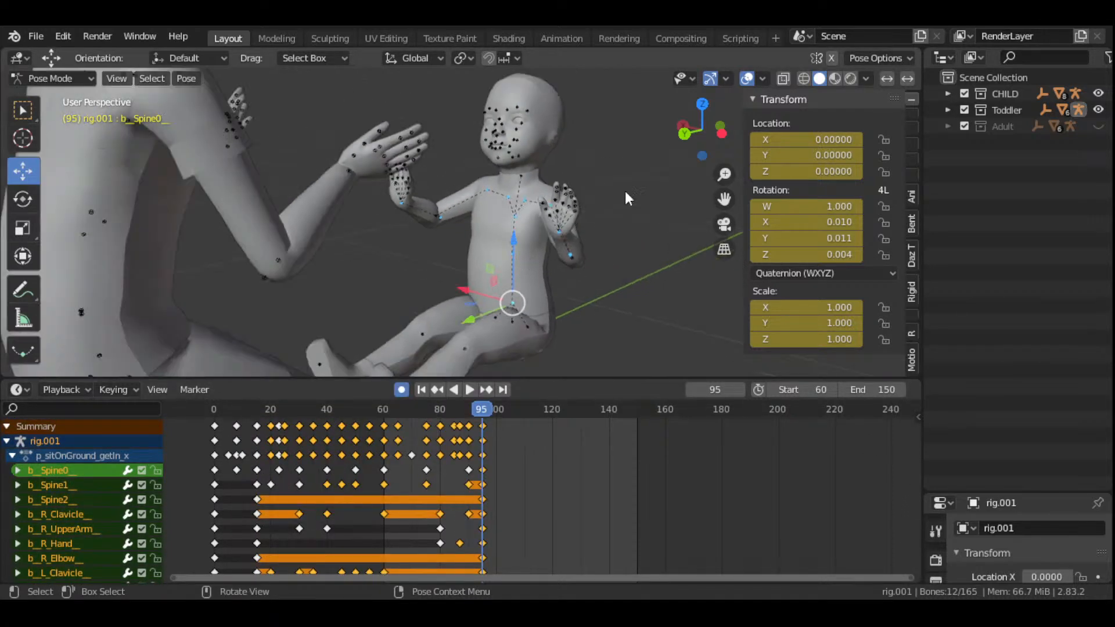
pyautogui.moveTo(701, 130)
pyautogui.mouseDown()
pyautogui.moveTo(645, 151)
pyautogui.moveTo(691, 137)
pyautogui.mouseUp()
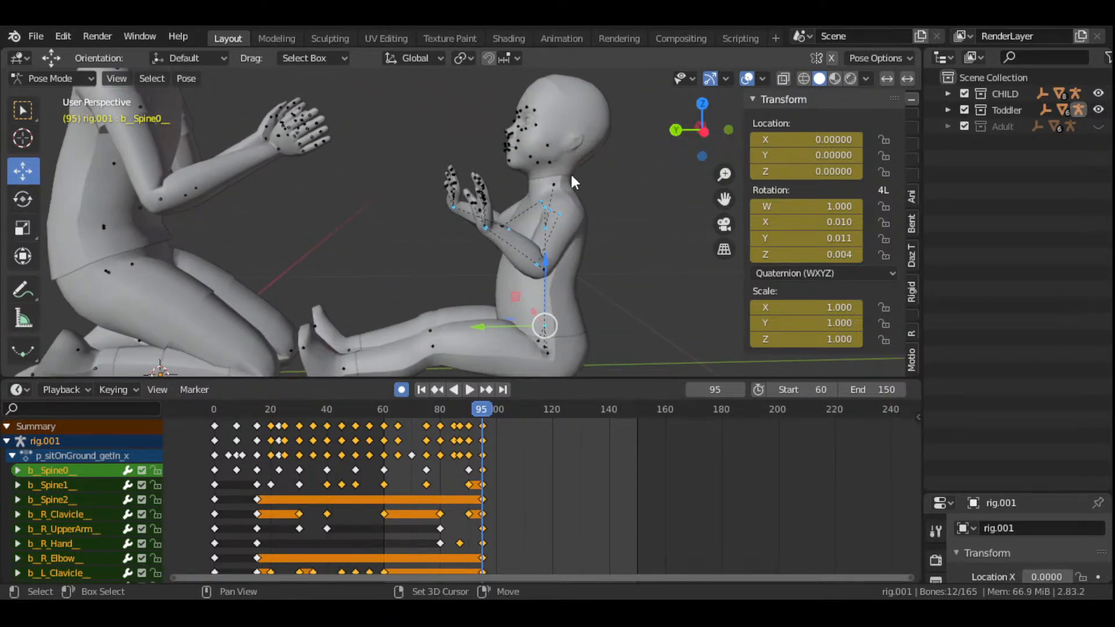
# - Add the toddler's neck bone to the selection and insert a keyframe for all selected bones at frame 95
pyautogui.keyDown('shift'); pyautogui.click(555, 183); pyautogui.keyUp('shift')
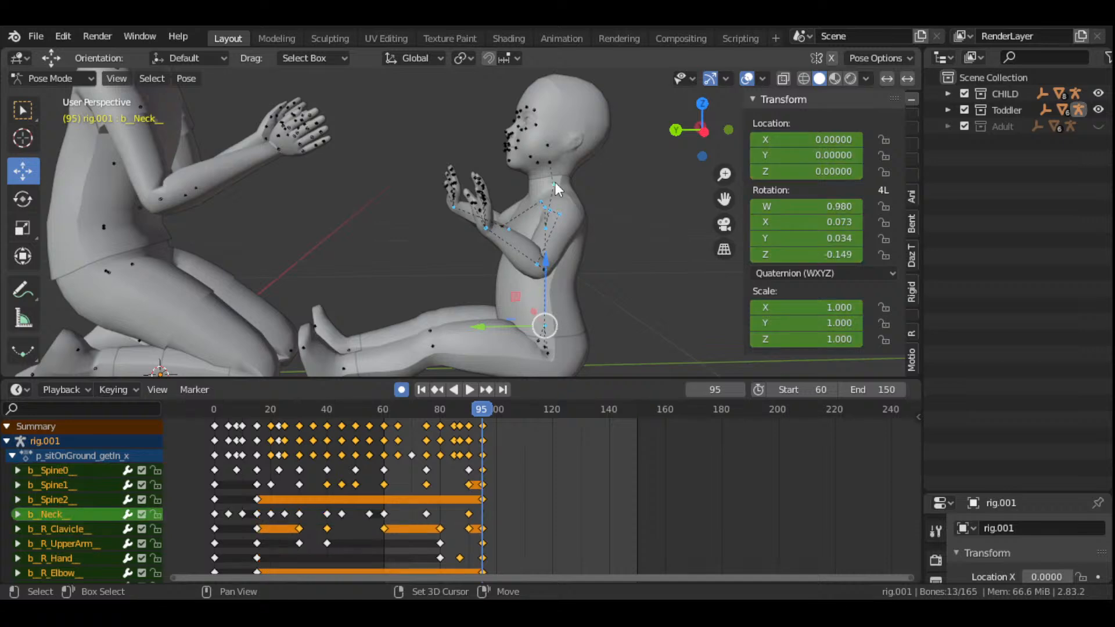
pyautogui.press('i')
pyautogui.click(611, 207)
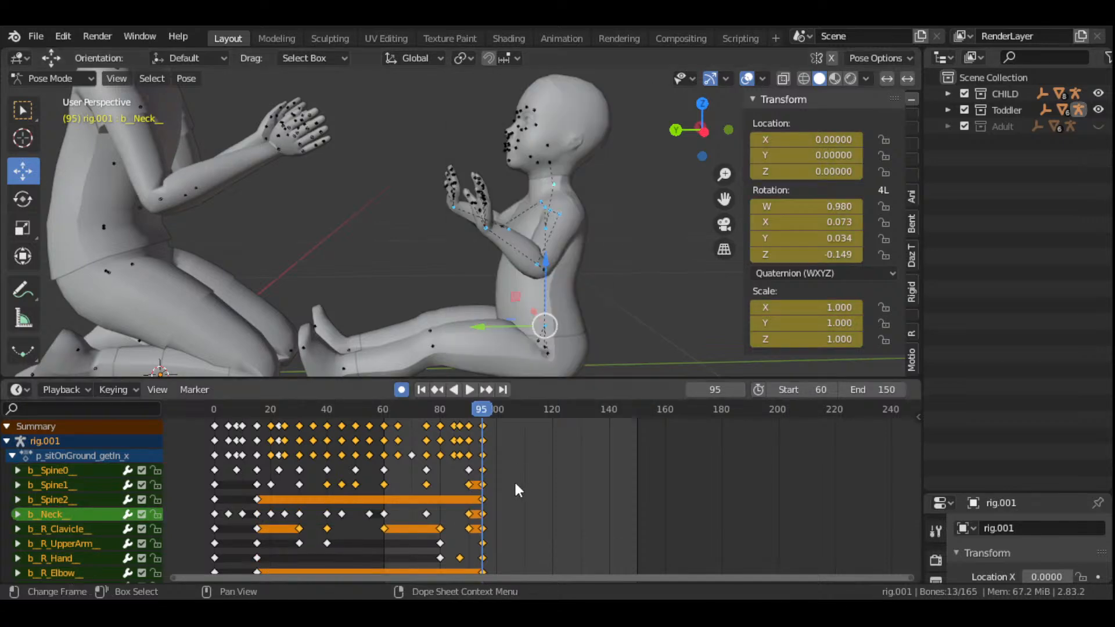
# - Go to frame 100 and examine the arm and hand poses of both figures
pyautogui.scroll(6, 517, 481)
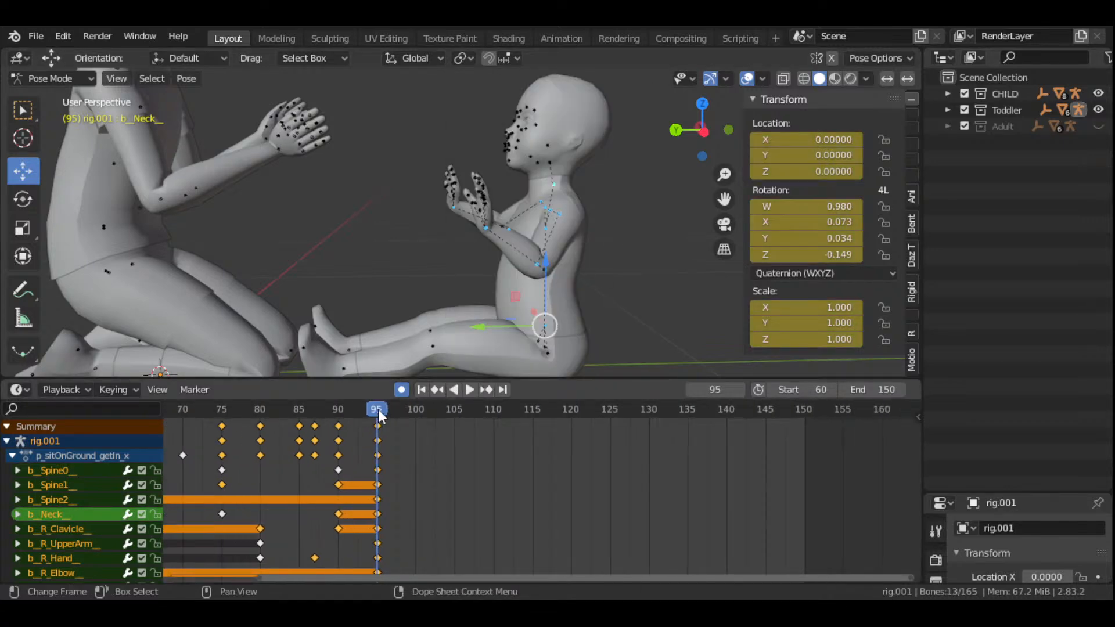
pyautogui.press('space')
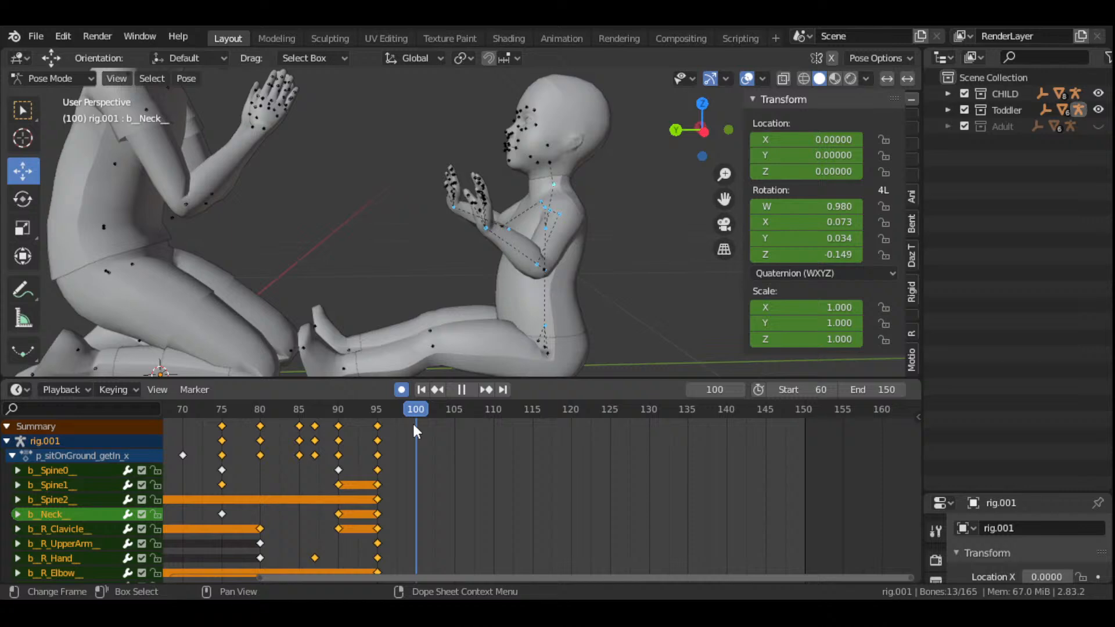
pyautogui.press('space')
pyautogui.moveTo(395, 361); pyautogui.dragTo(382, 268, button='middle')
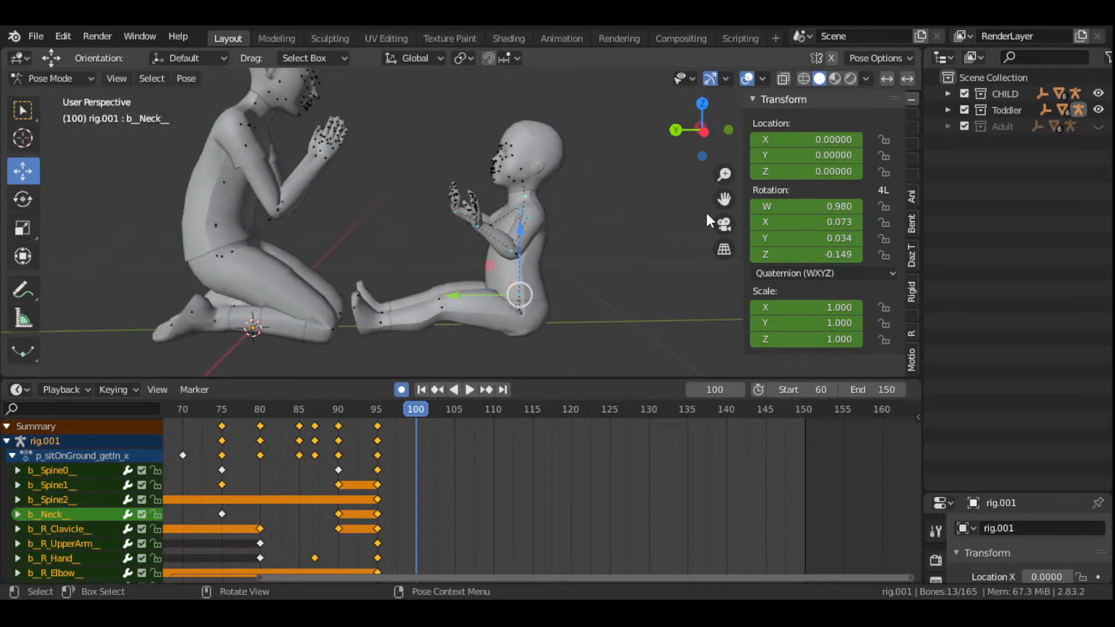
pyautogui.moveTo(707, 221); pyautogui.dragTo(625, 237, button='middle')
pyautogui.scroll(5, 625, 237)
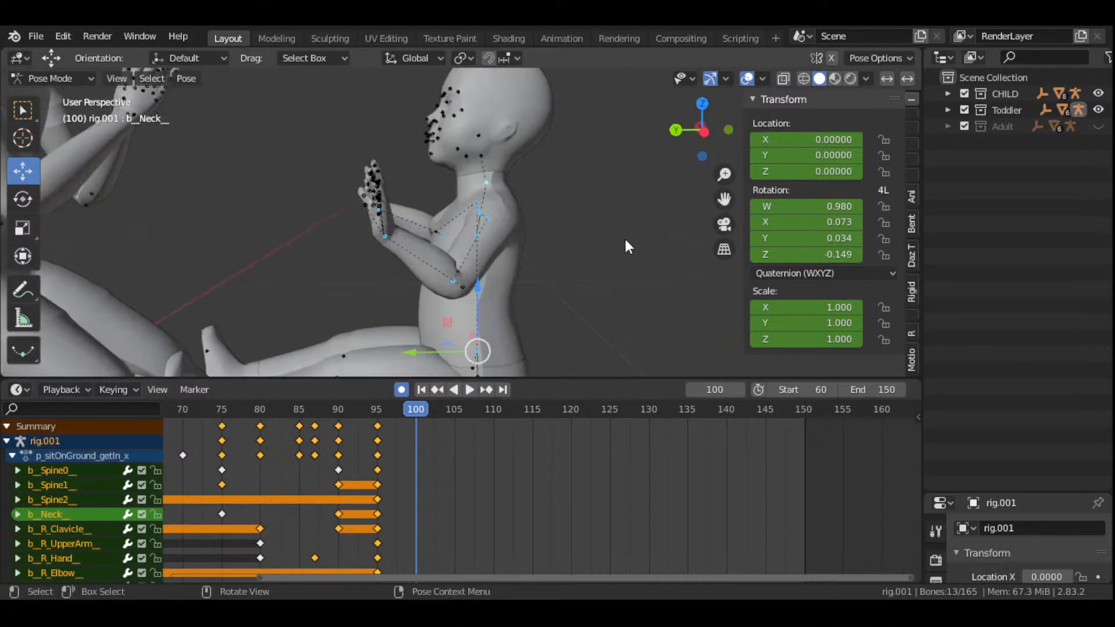
pyautogui.scroll(-4, 624, 243)
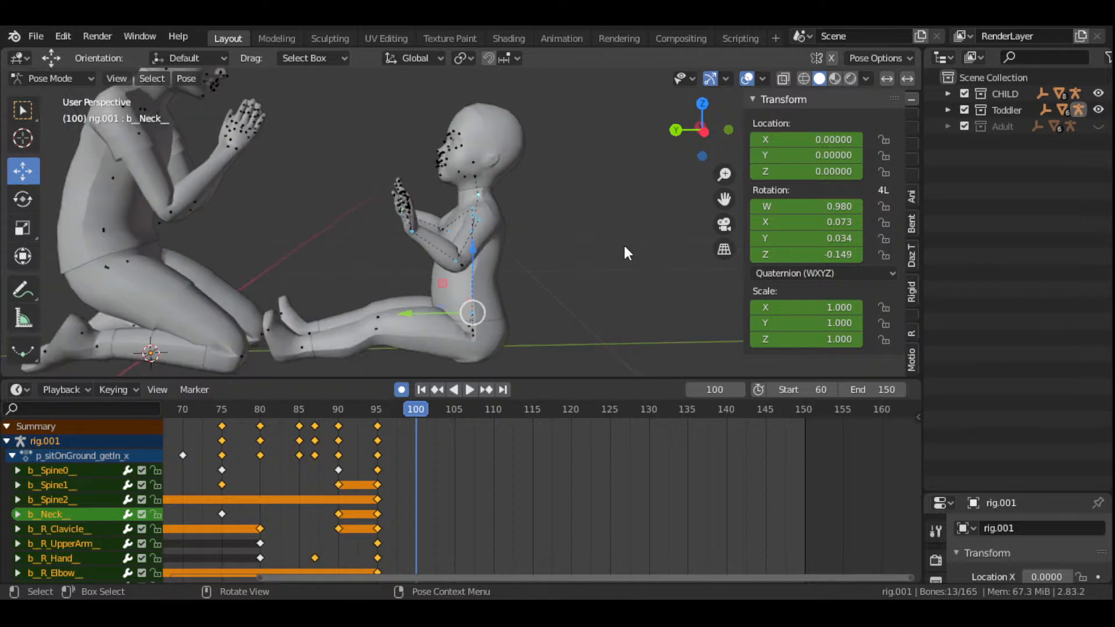
pyautogui.press('space')
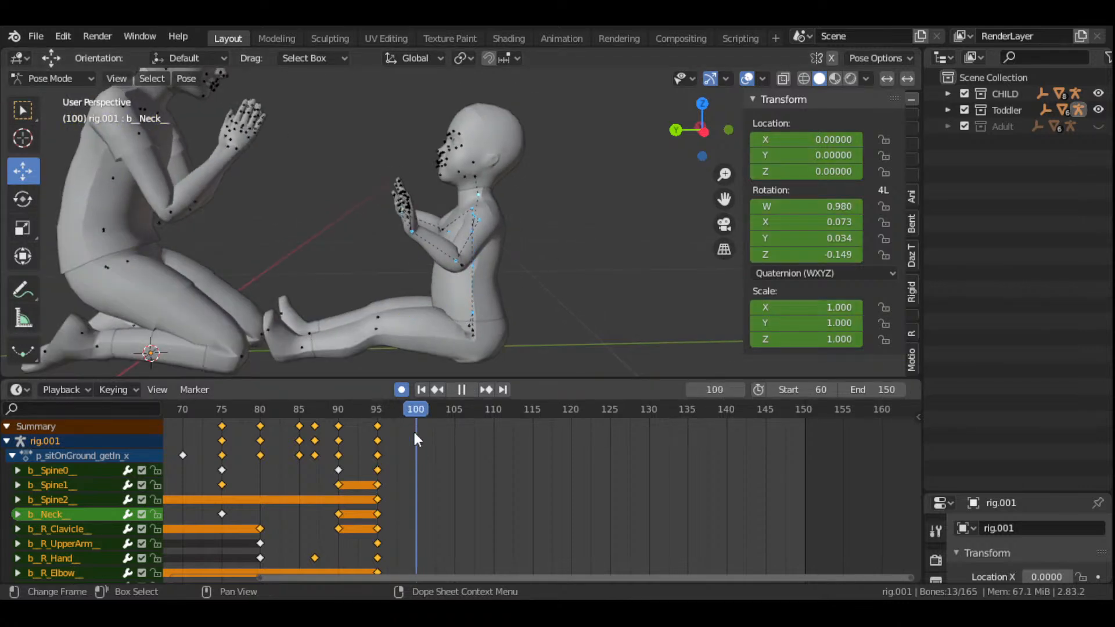
pyautogui.press('space')
# - Select only the toddler's left clavicle bone
pyautogui.moveTo(671, 148); pyautogui.dragTo(611, 234)
pyautogui.scroll(3, 519, 232)
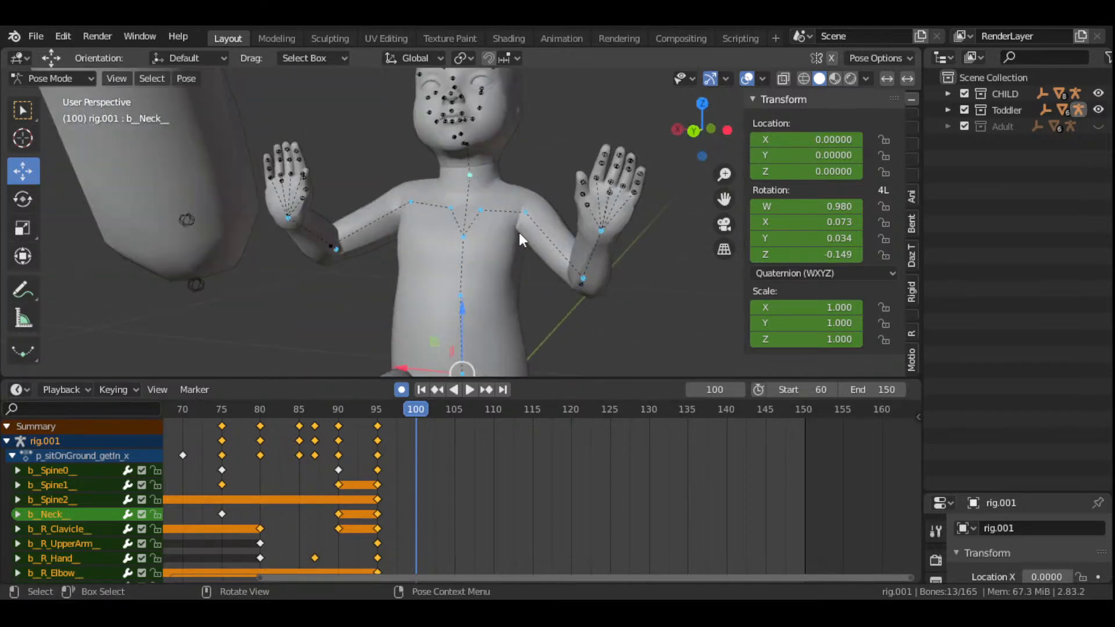
pyautogui.click(470, 175)
pyautogui.moveTo(470, 175); pyautogui.dragTo(500, 228, button='middle')
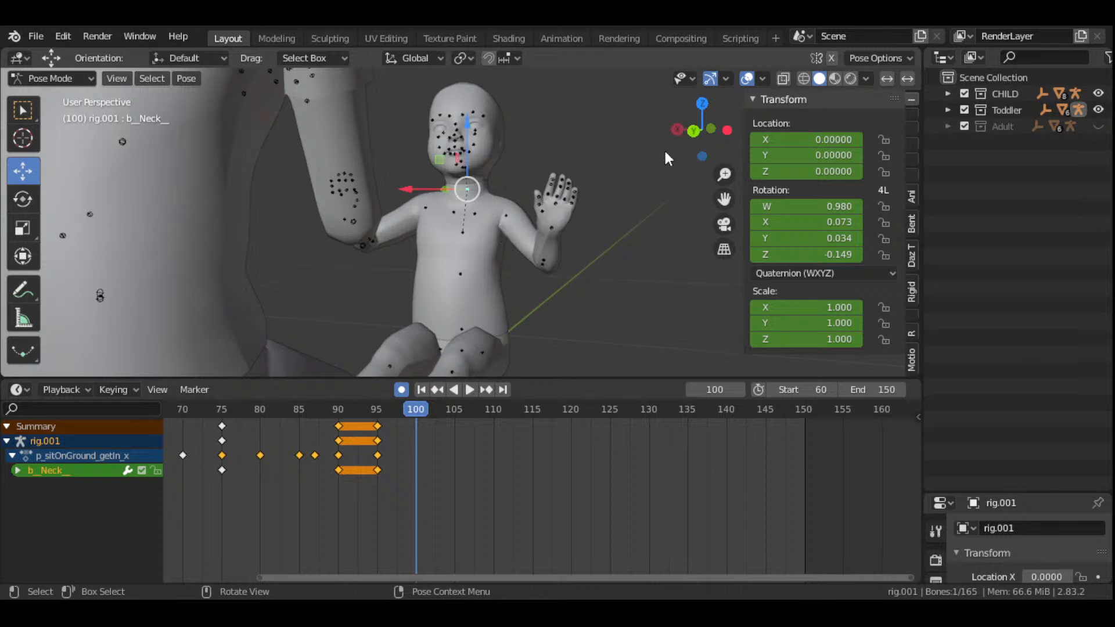
pyautogui.moveTo(668, 158); pyautogui.dragTo(649, 190)
pyautogui.scroll(4, 623, 222)
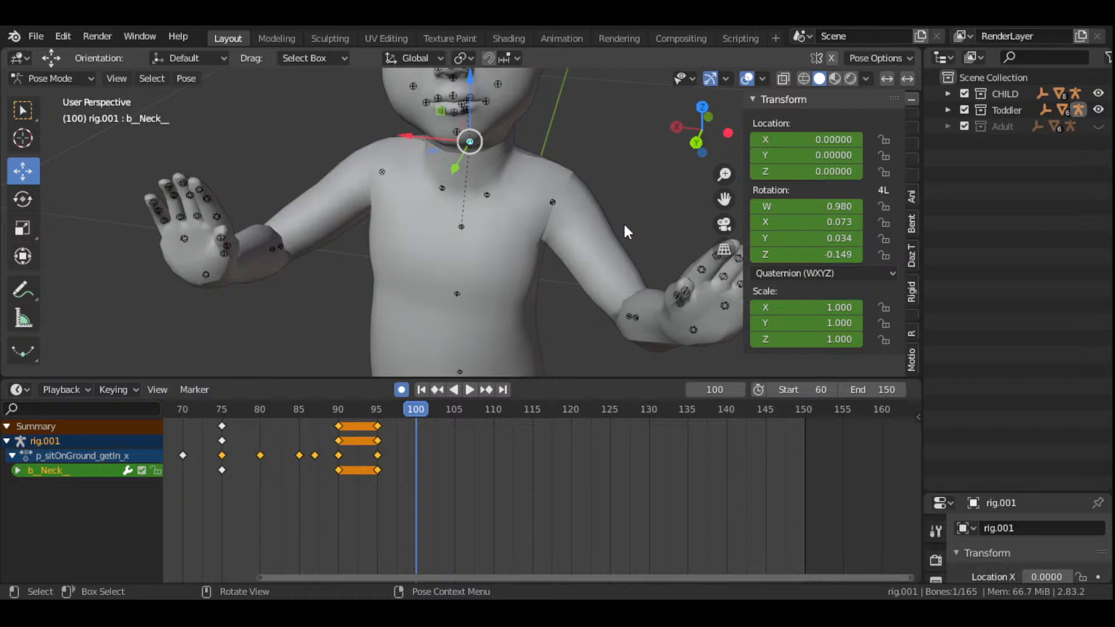
pyautogui.click(494, 196)
pyautogui.scroll(-3, 496, 195)
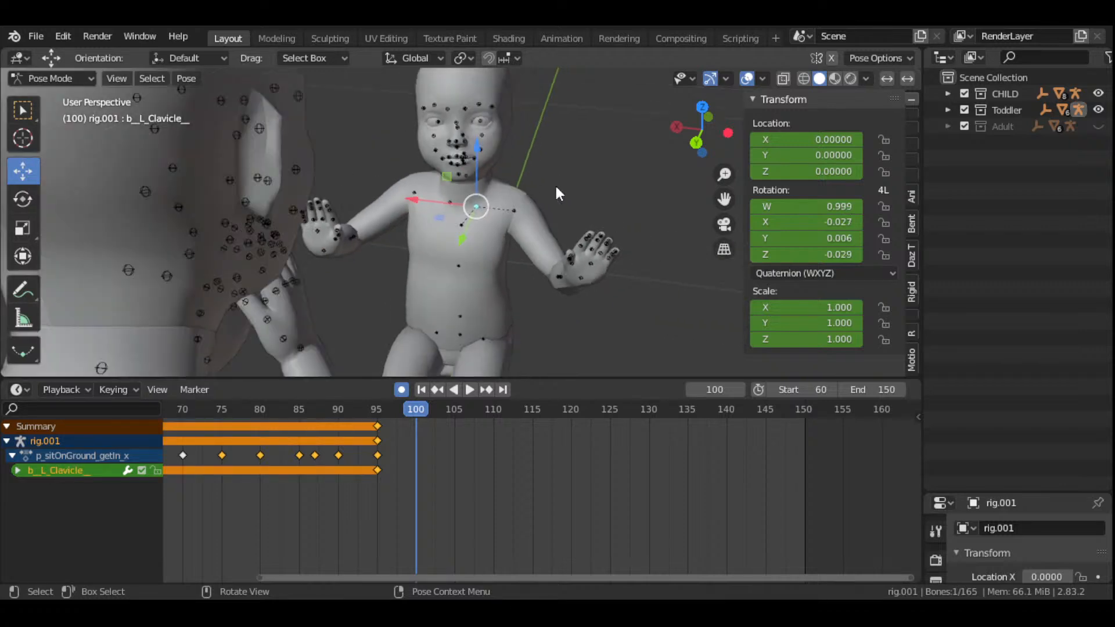
# - Scrub the animation up to frame 118 and back to review both figures' motion from either side
pyautogui.moveTo(702, 144); pyautogui.dragTo(575, 237)
pyautogui.scroll(-2, 575, 237)
pyautogui.moveTo(316, 410); pyautogui.dragTo(557, 516)
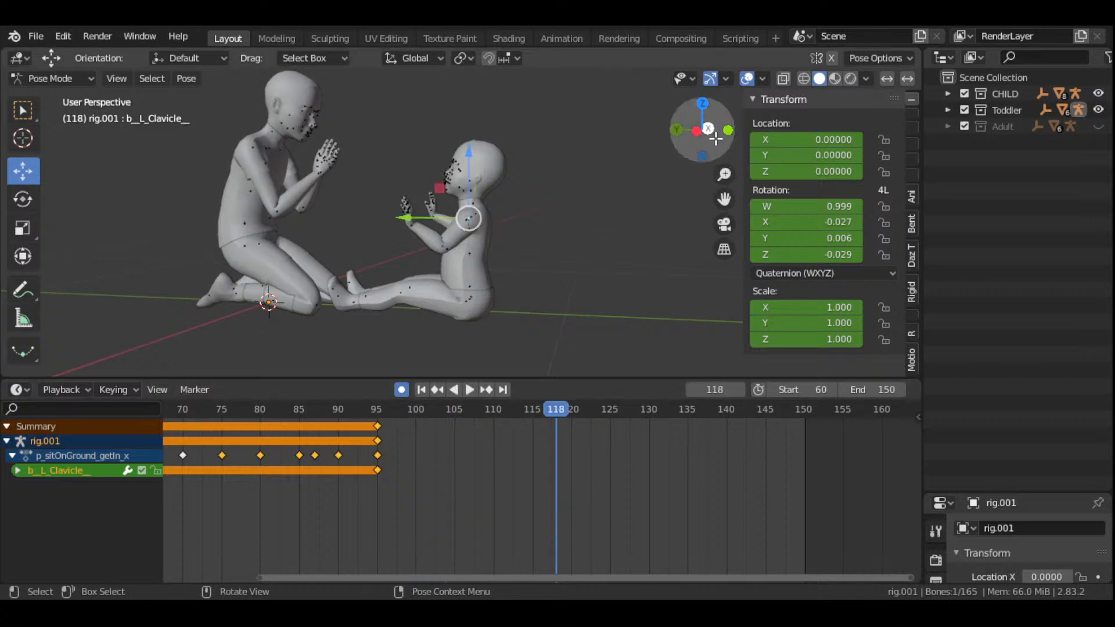
pyautogui.moveTo(709, 129); pyautogui.dragTo(517, 148)
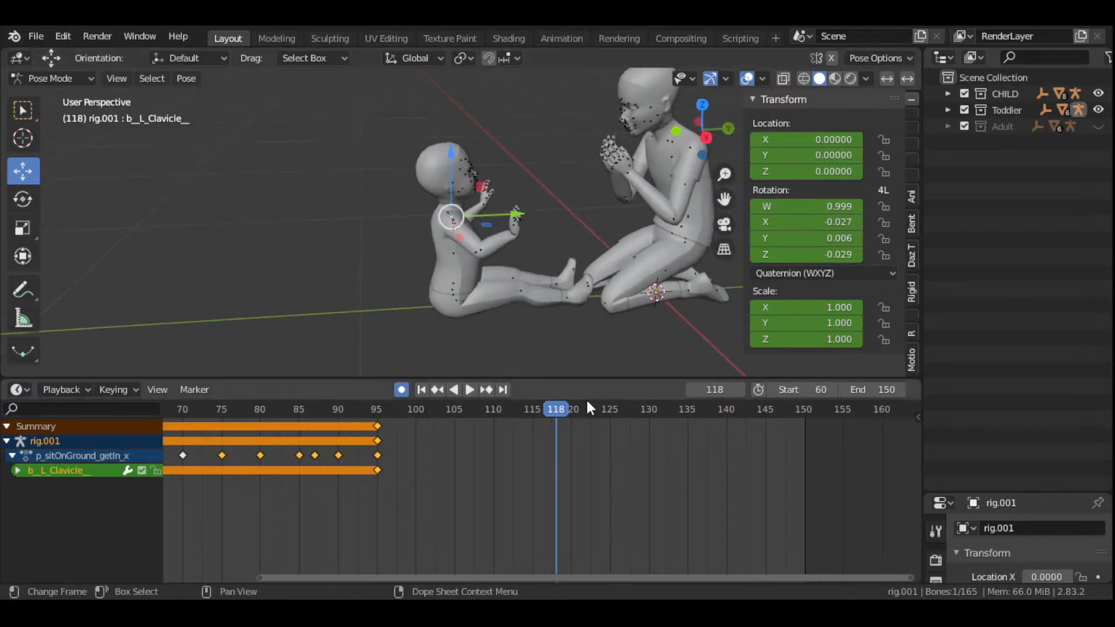
pyautogui.moveTo(563, 409); pyautogui.dragTo(452, 446)
pyautogui.scroll(2, 468, 451)
pyautogui.scroll(-2, 468, 451)
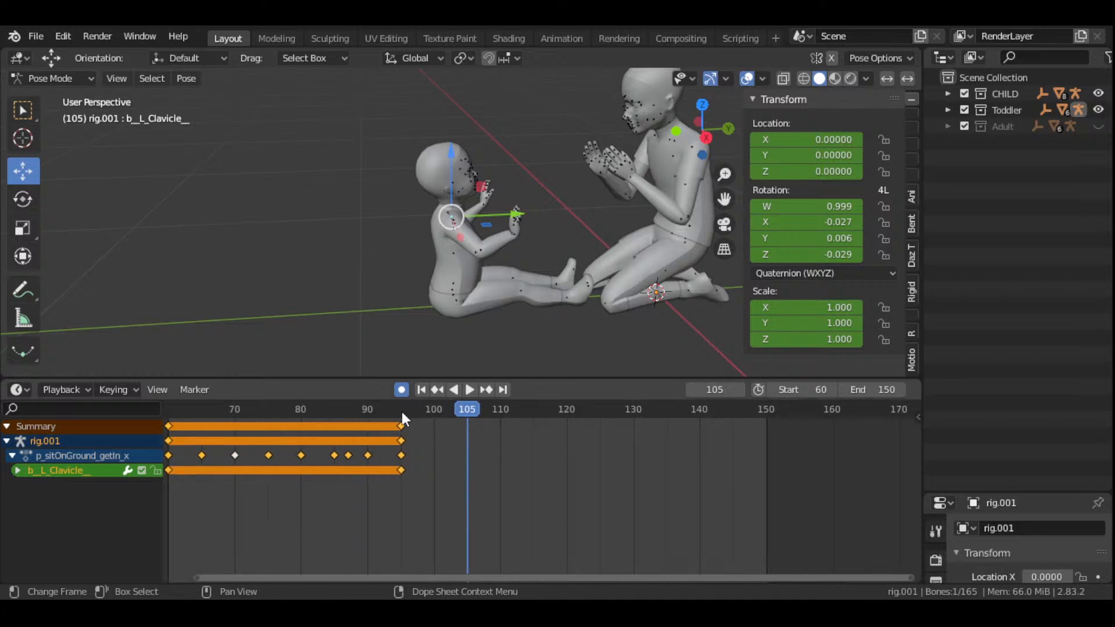
# - Go to frame 105 and rotate the toddler's left clavicle slightly to lower the left shoulder
pyautogui.moveTo(402, 412); pyautogui.dragTo(464, 440)
pyautogui.scroll(2, 553, 262)
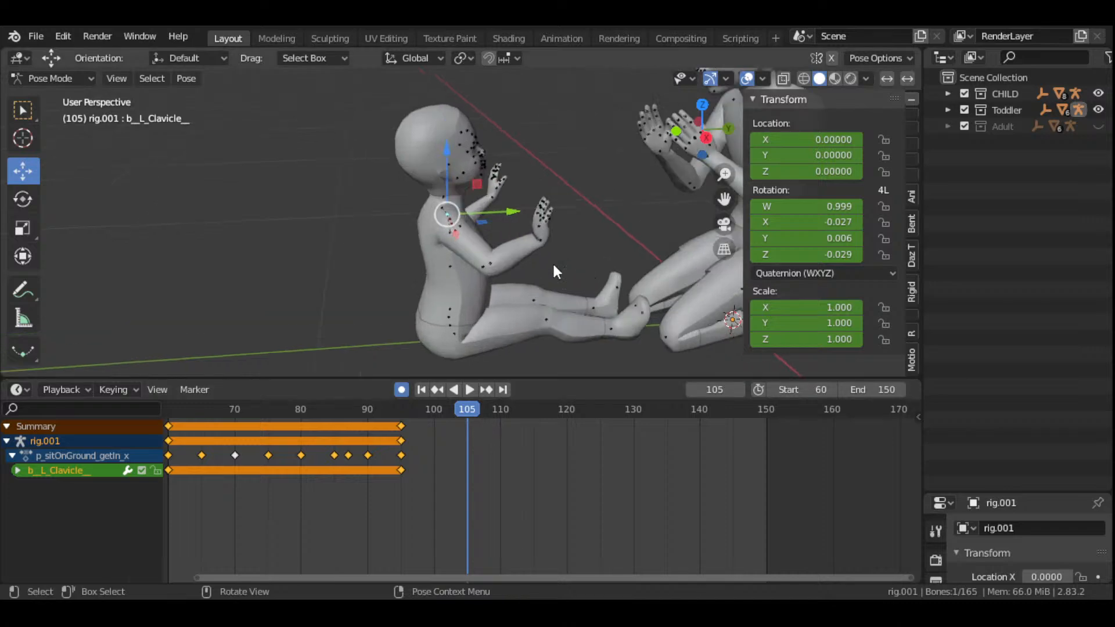
pyautogui.scroll(2, 553, 262)
pyautogui.moveTo(703, 131)
pyautogui.mouseDown()
pyautogui.moveTo(802, 136)
pyautogui.moveTo(699, 151)
pyautogui.moveTo(685, 136)
pyautogui.mouseUp()
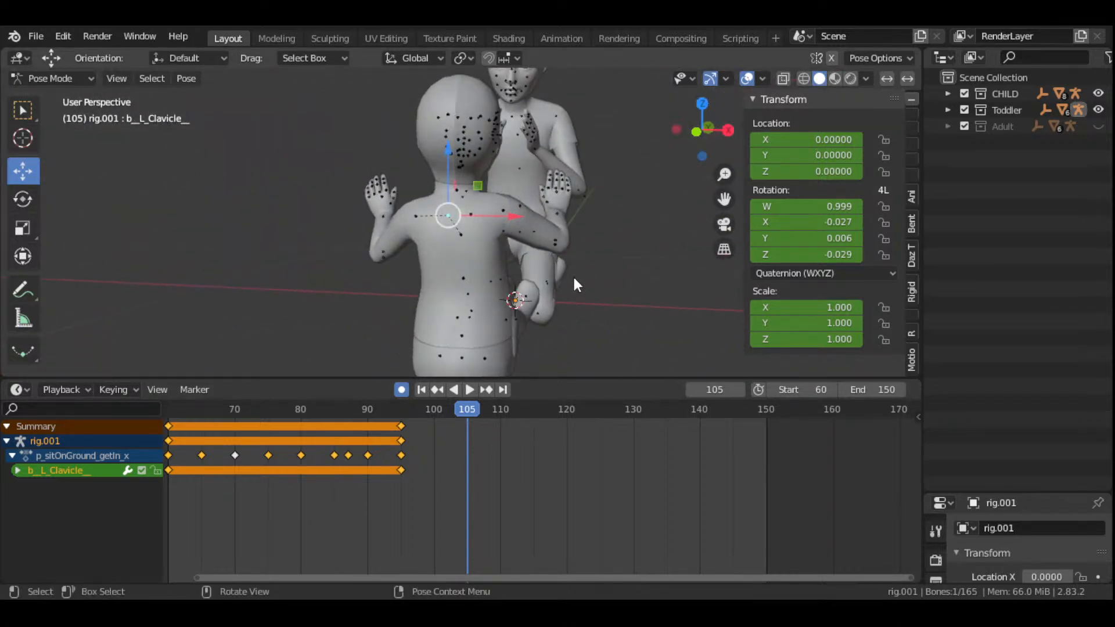
pyautogui.press('r')
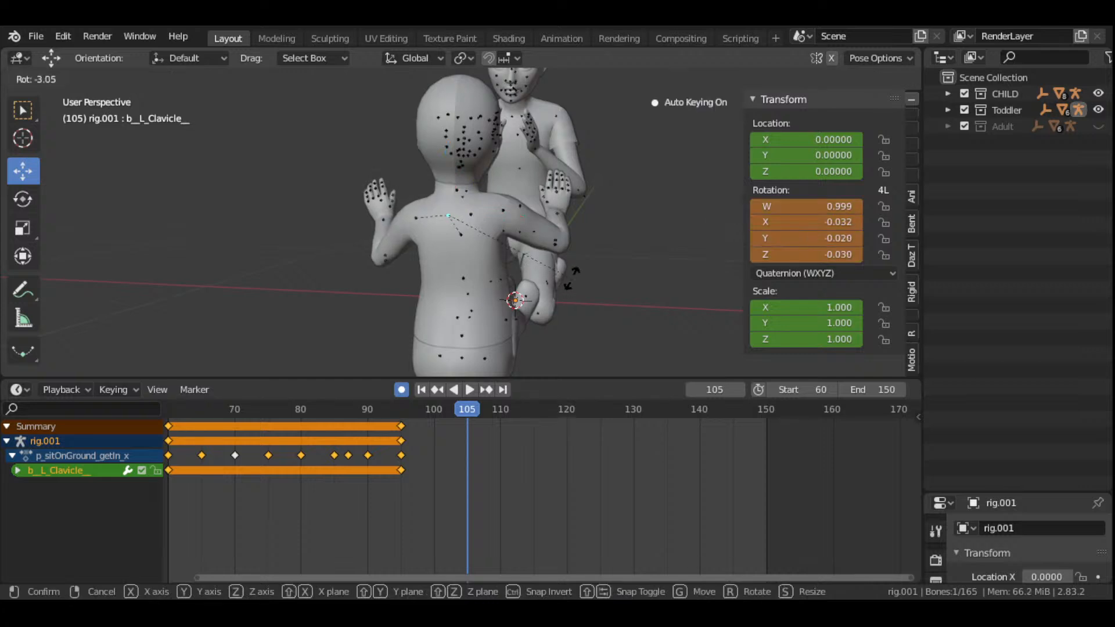
pyautogui.click(423, 229)
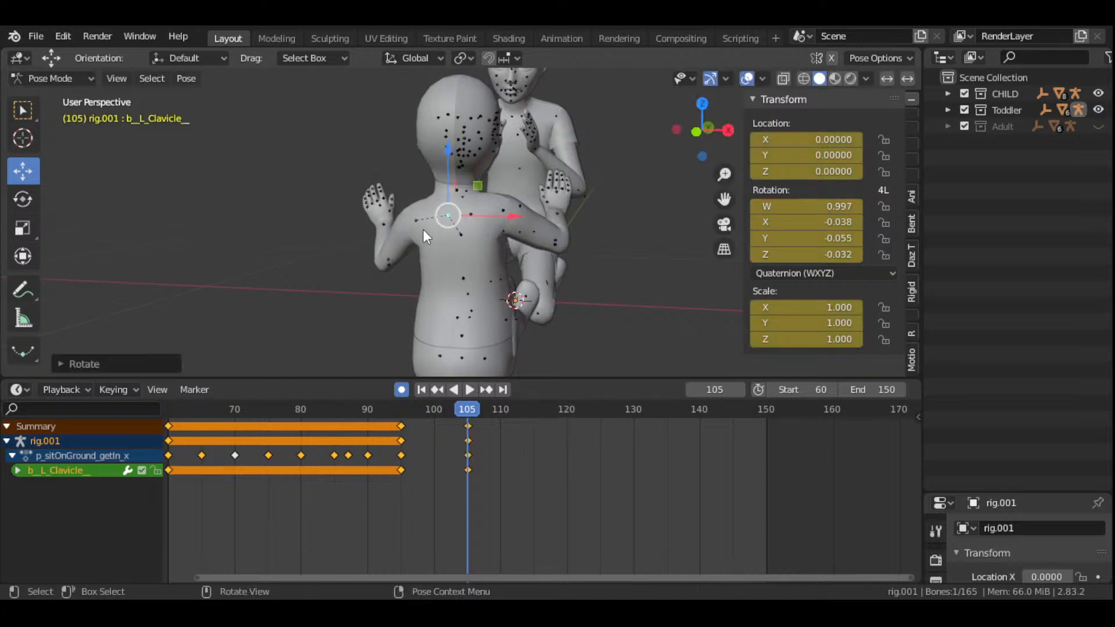
# - Rotate the toddler's right clavicle about 13° at frame 105 to lower the right shoulder
pyautogui.click(468, 214)
pyautogui.press('r')
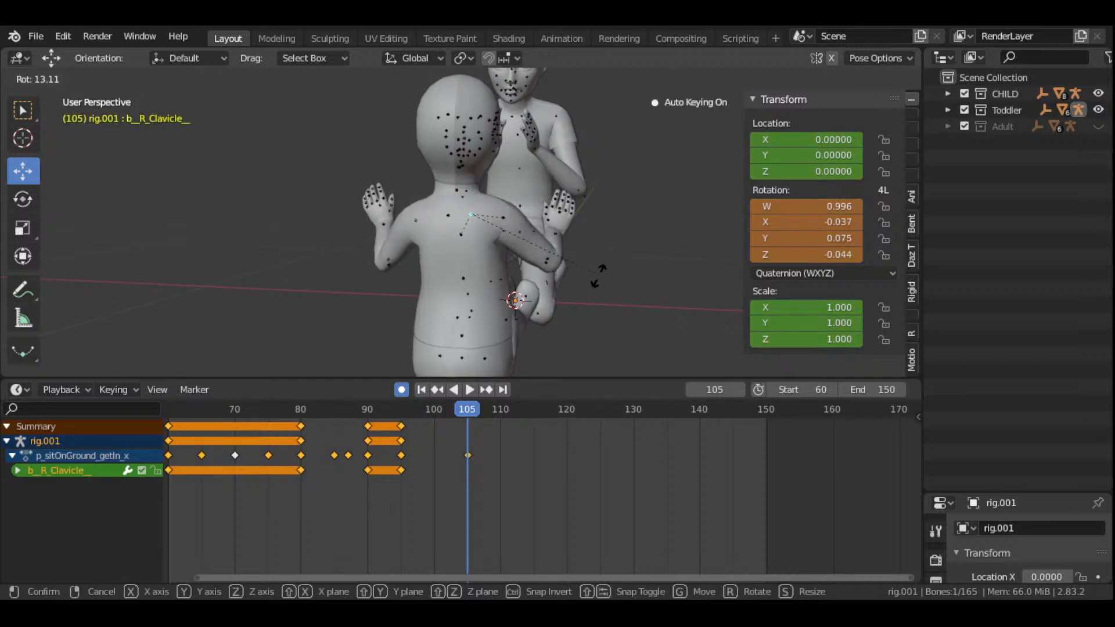
pyautogui.click(602, 283)
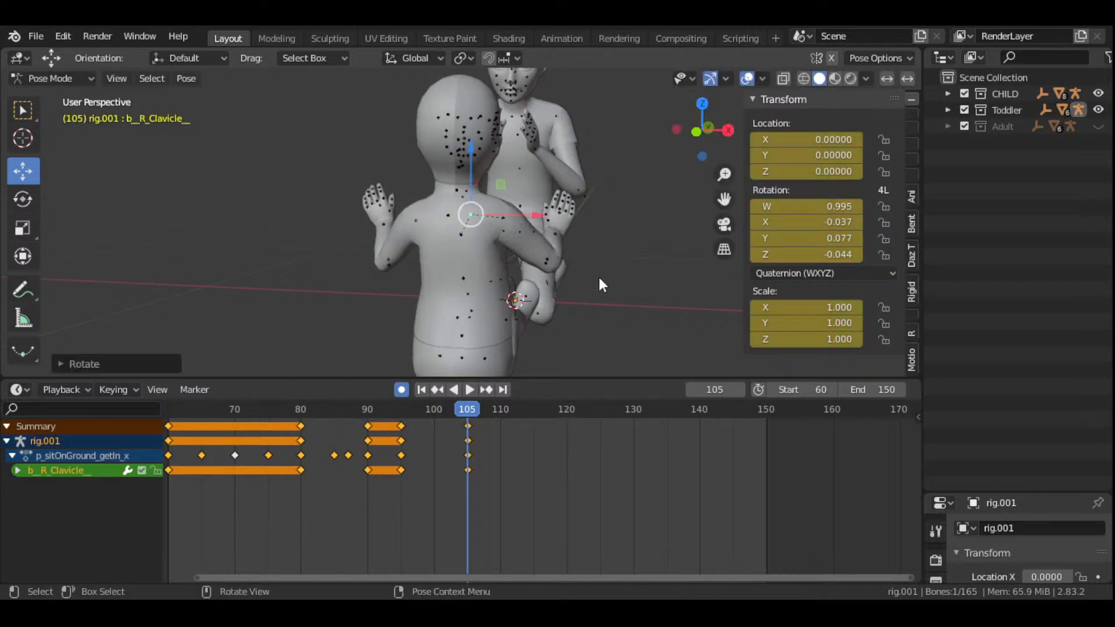
# - Select the toddler's neck bone and tilt it slightly sideways at frame 105, judging it from behind
pyautogui.click(455, 191)
pyautogui.moveTo(682, 142); pyautogui.dragTo(651, 241)
pyautogui.press('r')
pyautogui.click(650, 235)
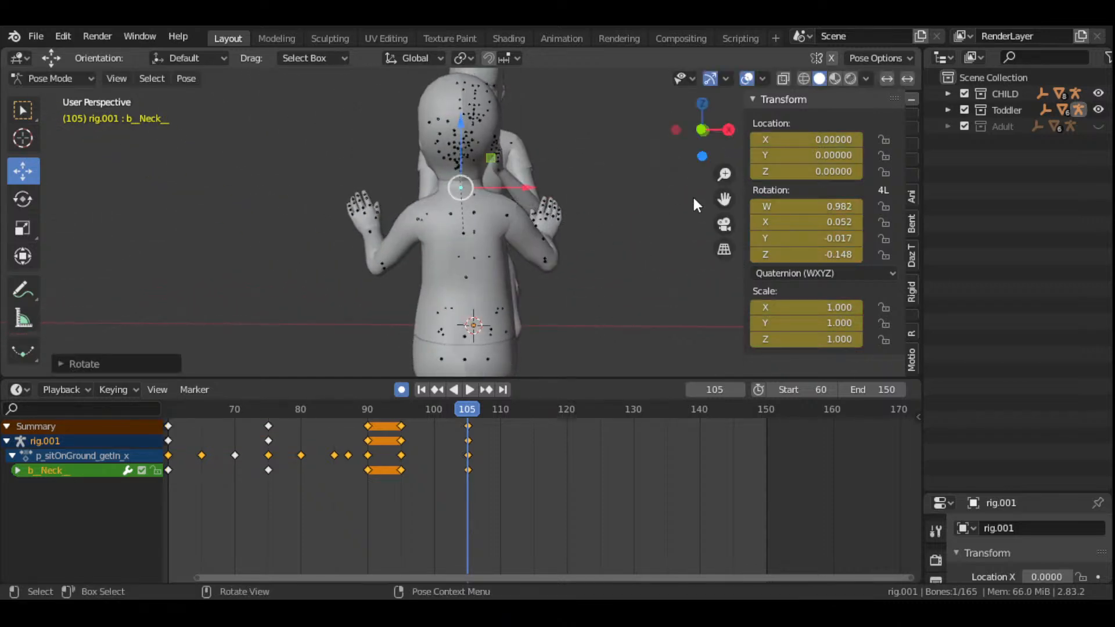
# - Rotate the toddler's Spine1 bone to lean the torso forward at frame 105, and check the motion from frame 95 to 105
pyautogui.moveTo(703, 128); pyautogui.dragTo(720, 150)
pyautogui.click(476, 280)
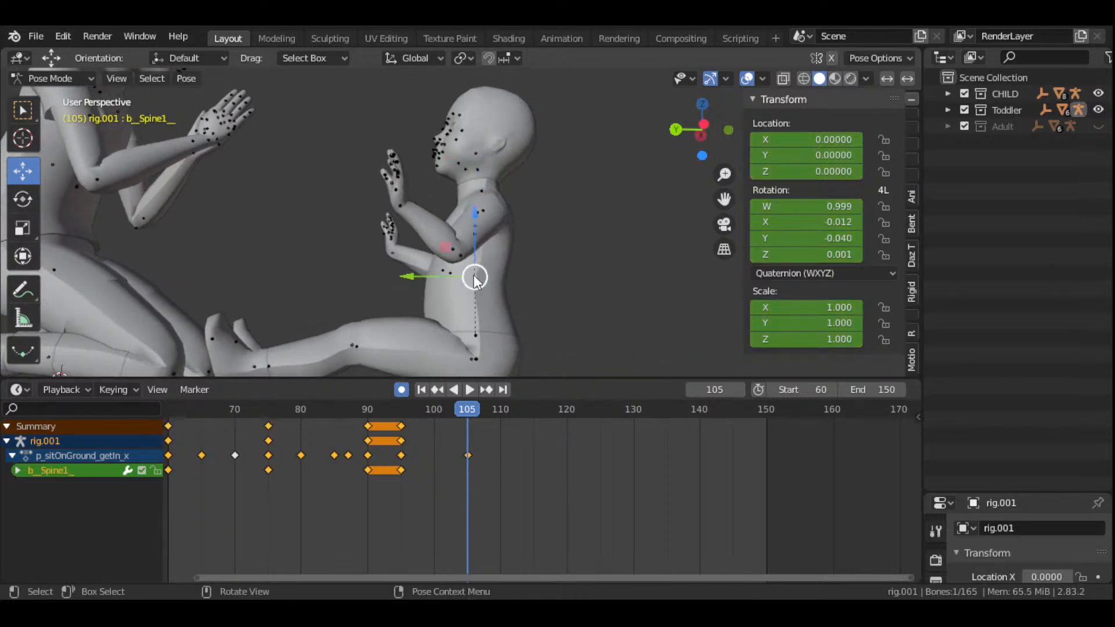
pyautogui.press('r')
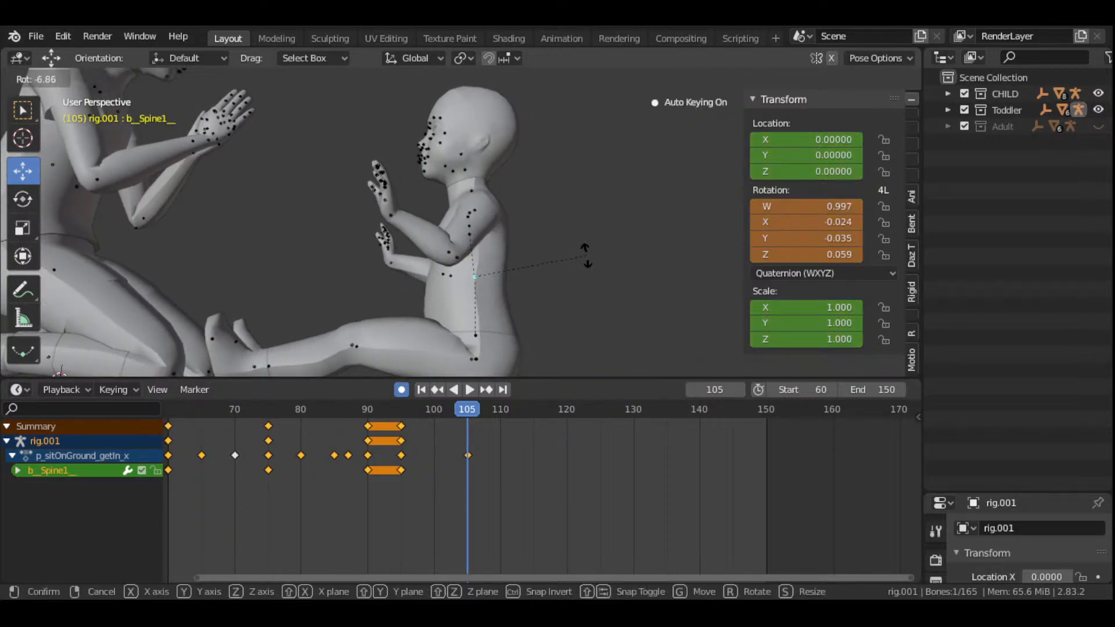
pyautogui.click(586, 252)
pyautogui.scroll(-2, 587, 252)
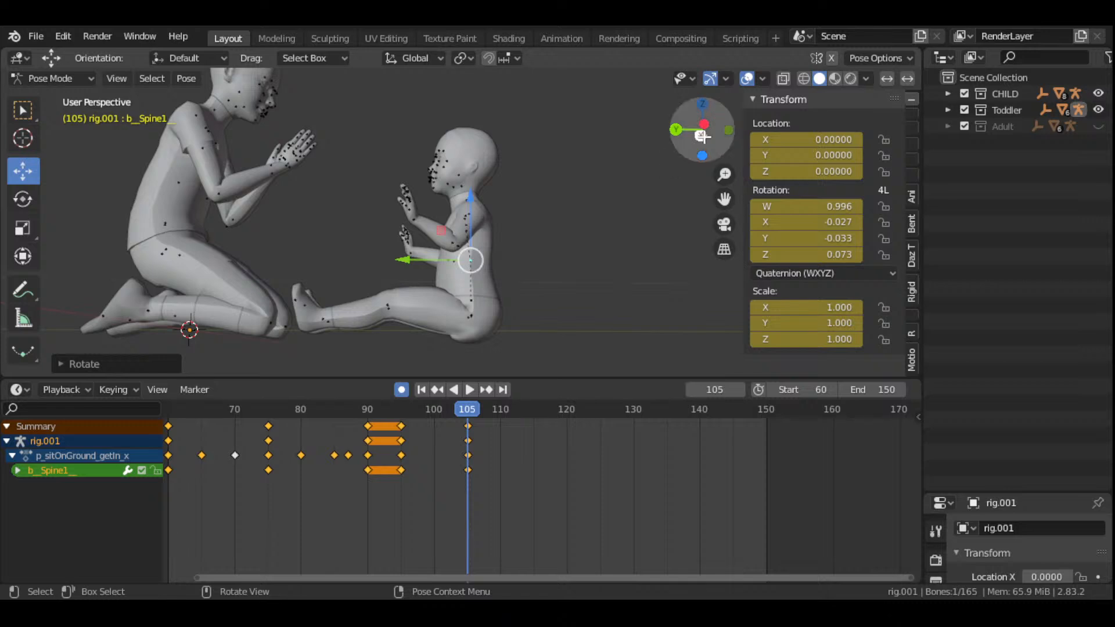
pyautogui.moveTo(696, 136); pyautogui.dragTo(291, 146)
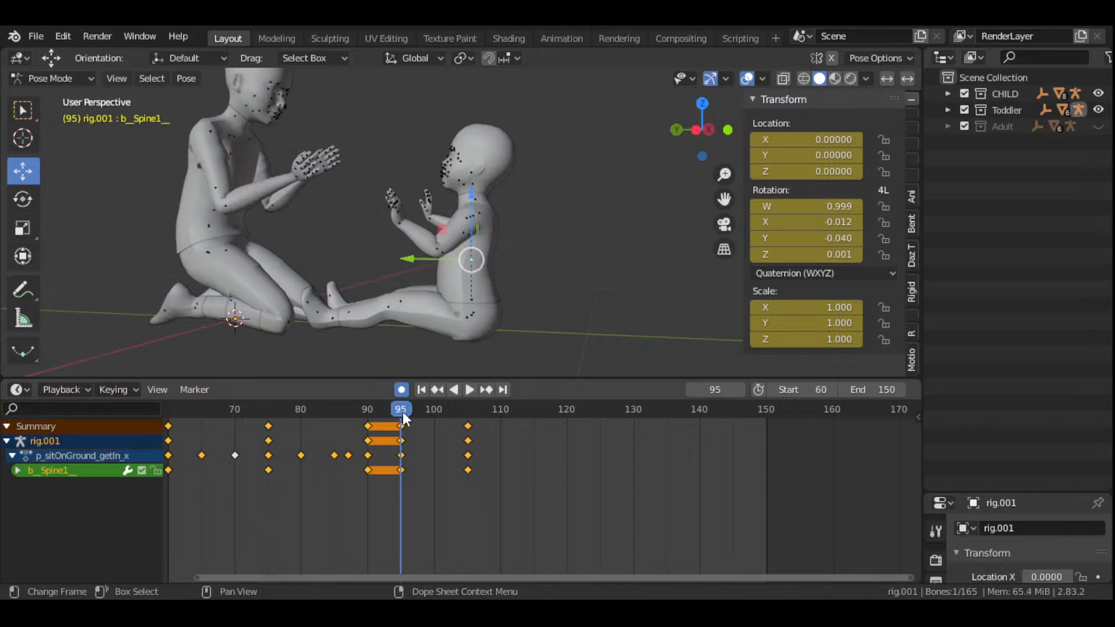
pyautogui.moveTo(402, 413); pyautogui.dragTo(467, 448)
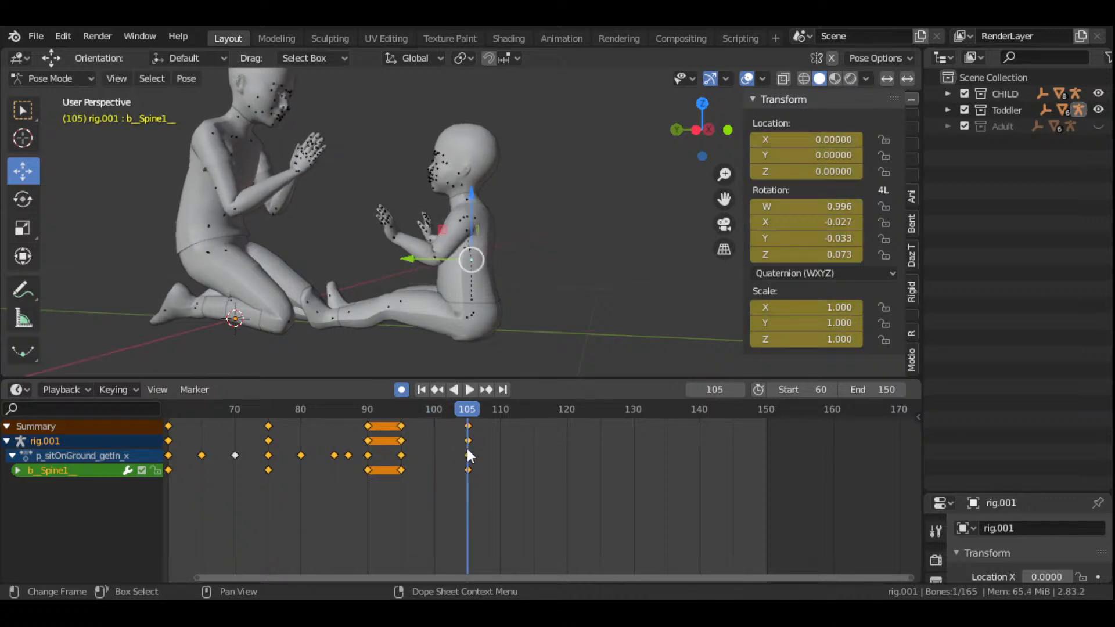
# - Rotate the toddler's head bone slightly backward at frame 105 and check the pose from another angle
pyautogui.click(464, 190)
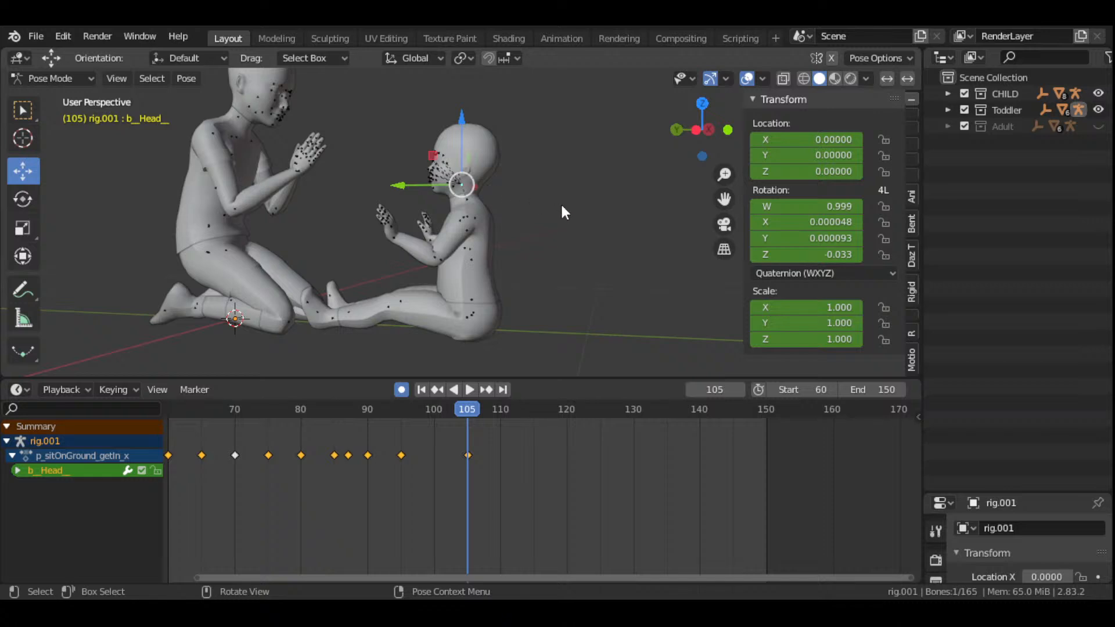
pyautogui.press('r')
pyautogui.click(583, 198)
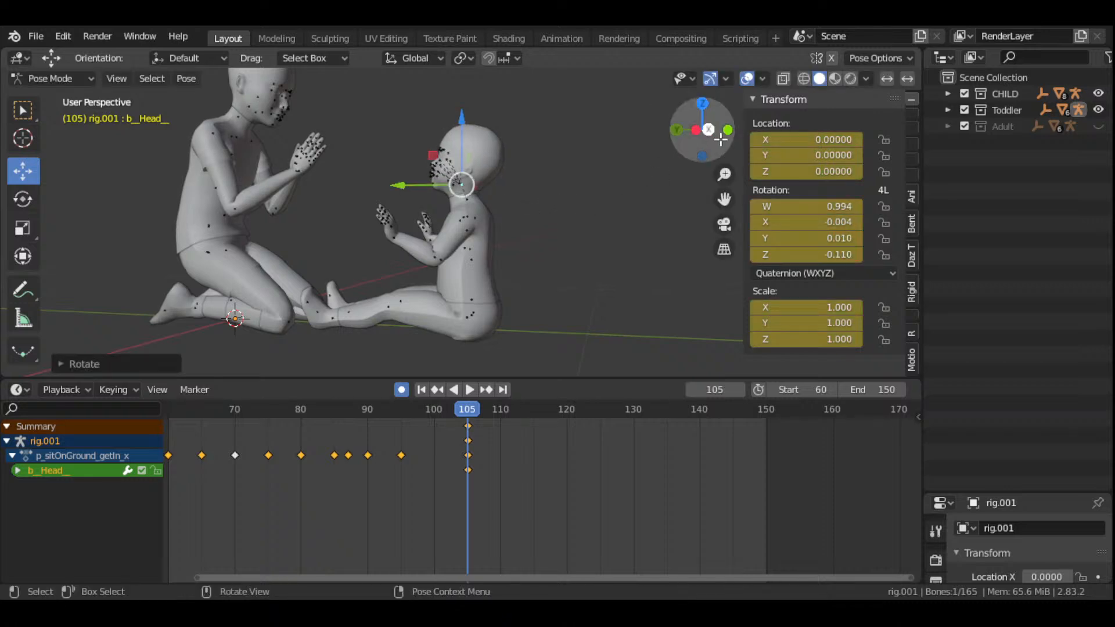
pyautogui.moveTo(720, 140); pyautogui.dragTo(579, 303)
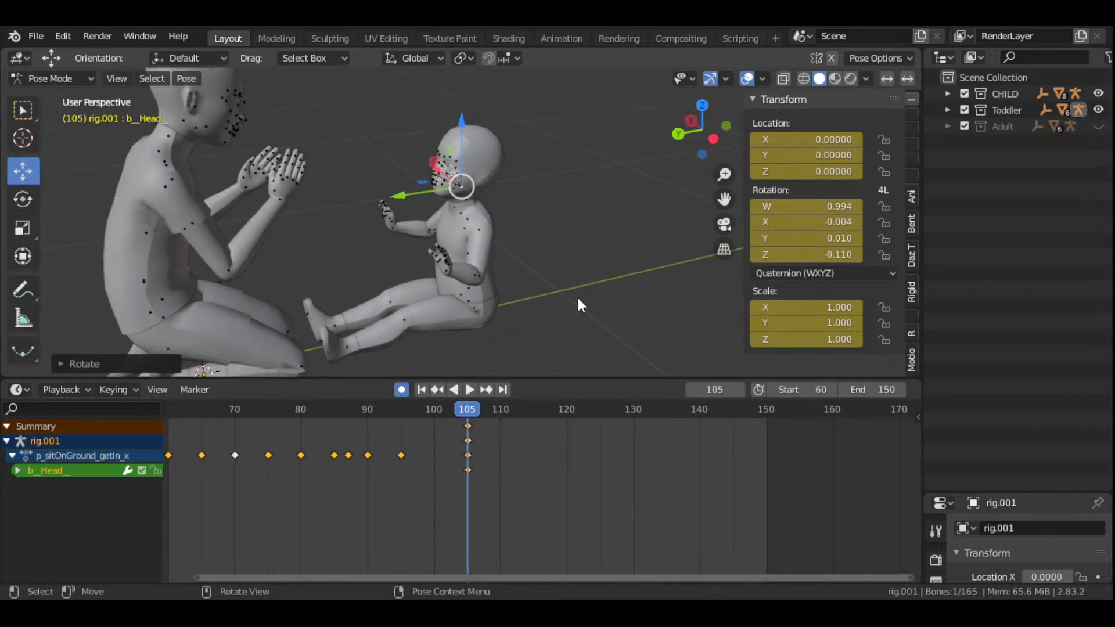
# - Check the motion over the first 15 frames, and move the toddler's head keyframe at frame 15 to frame 10
pyautogui.scroll(-6, 465, 473)
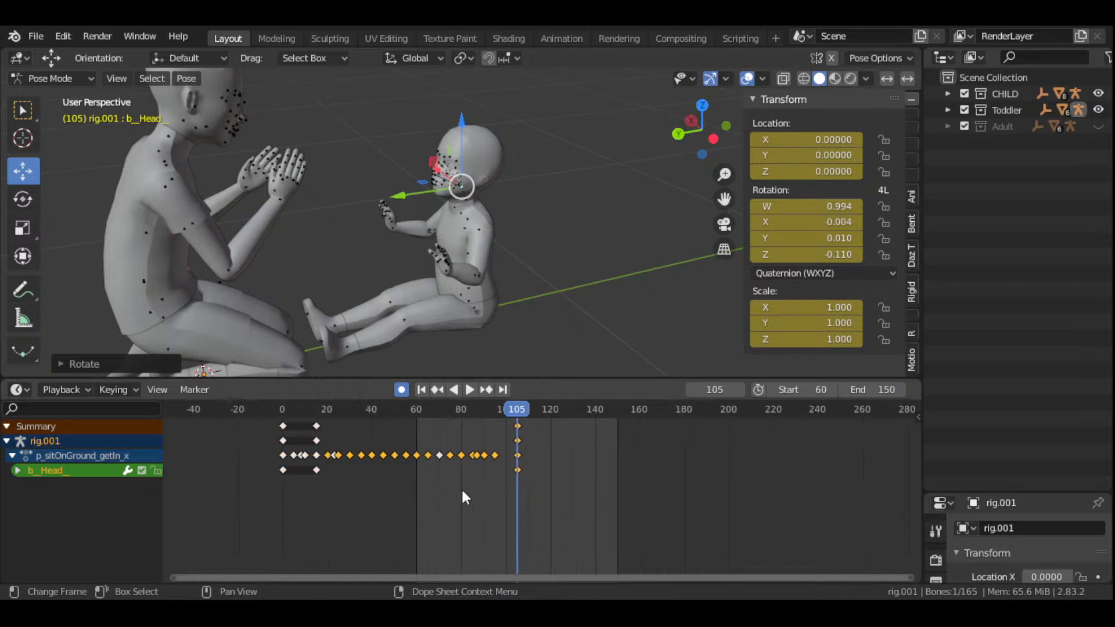
pyautogui.scroll(4, 463, 492)
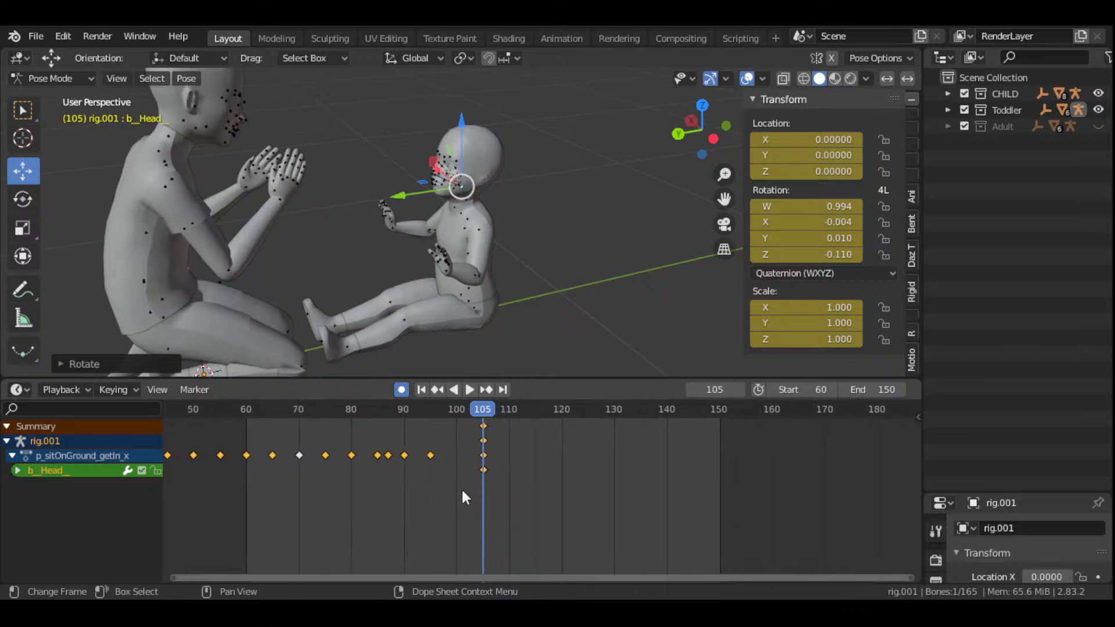
pyautogui.scroll(-4, 463, 493)
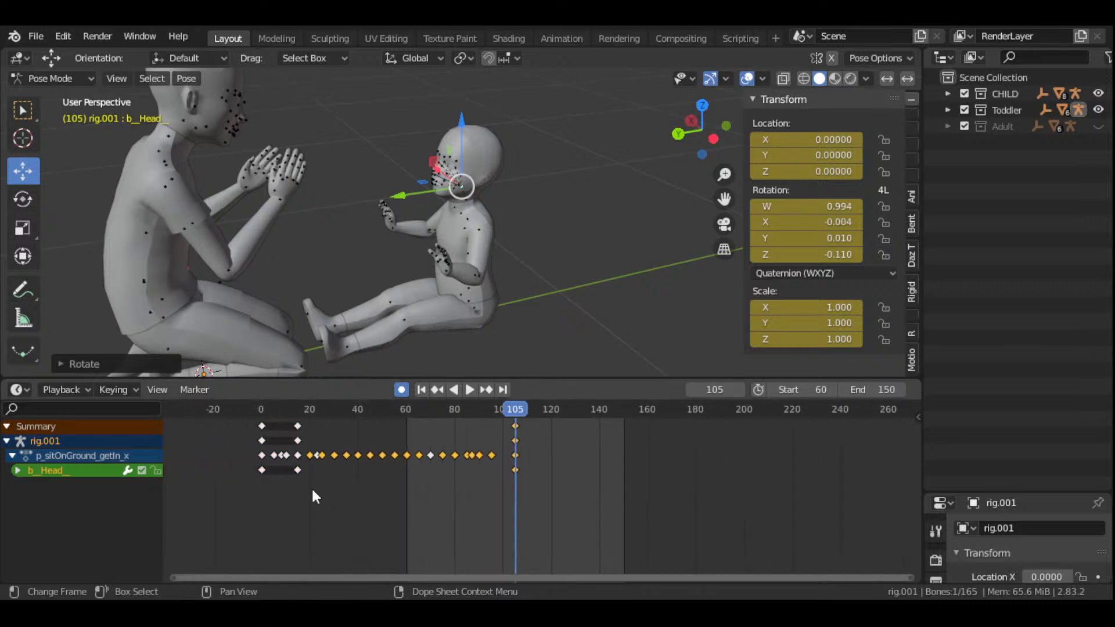
pyautogui.keyDown('shift'); pyautogui.click(297, 427); pyautogui.keyUp('shift')
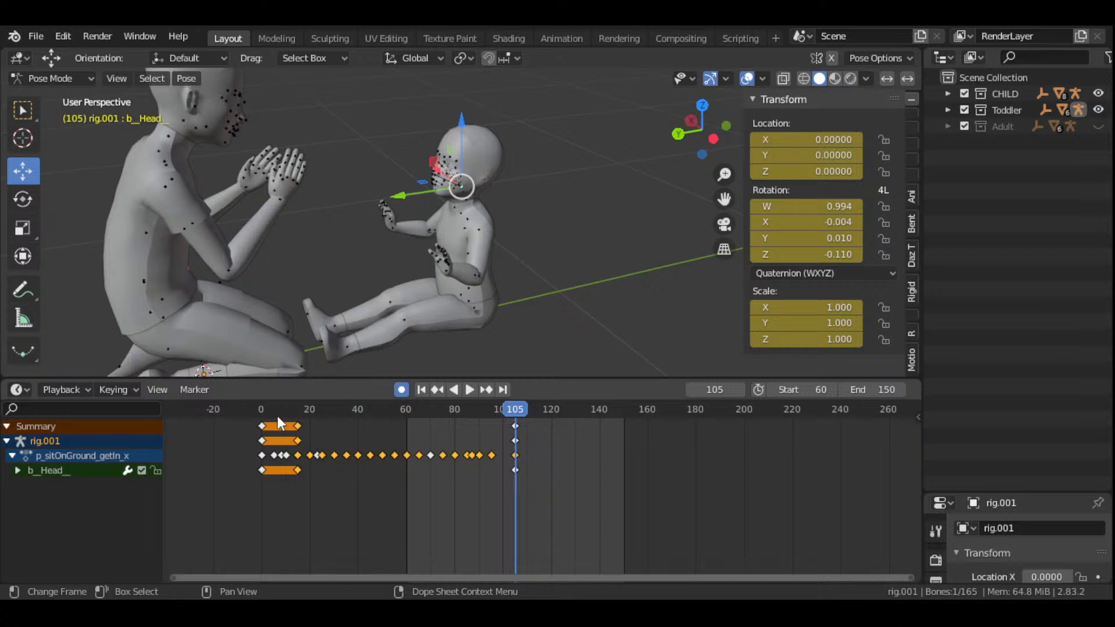
pyautogui.moveTo(260, 409); pyautogui.dragTo(297, 427)
pyautogui.scroll(3, 299, 458)
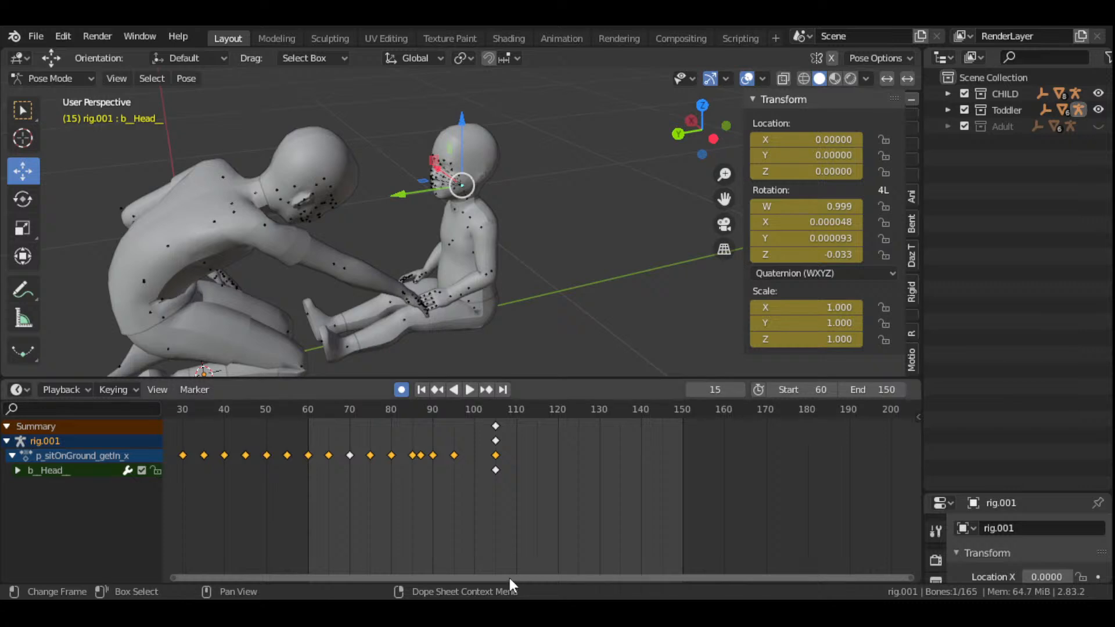
pyautogui.moveTo(510, 577); pyautogui.dragTo(268, 559)
pyautogui.scroll(3, 341, 485)
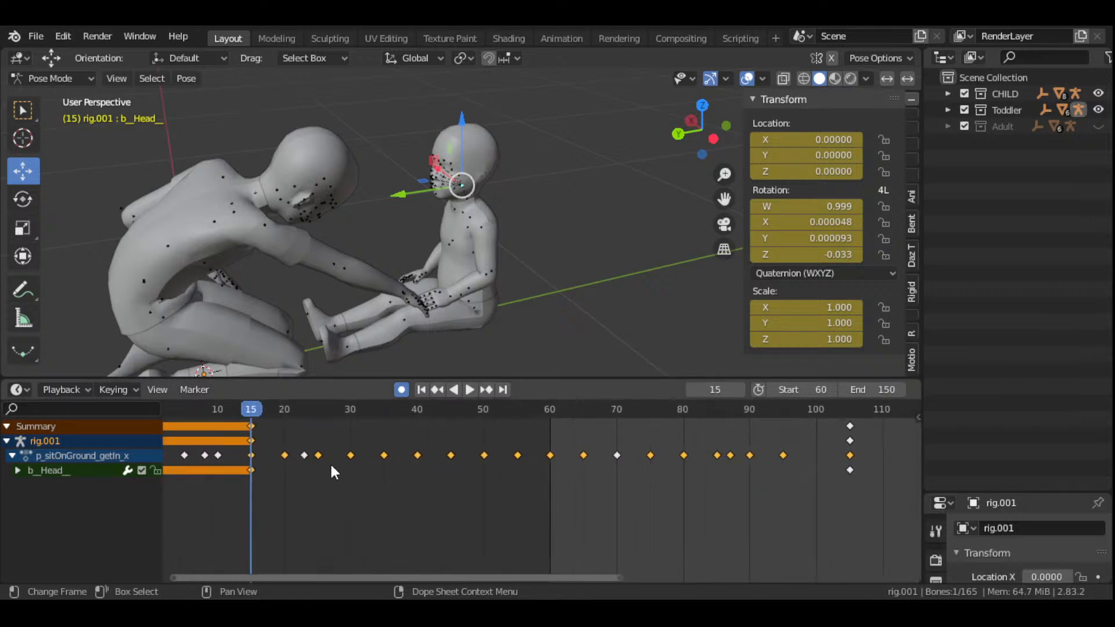
pyautogui.moveTo(404, 576); pyautogui.dragTo(311, 538)
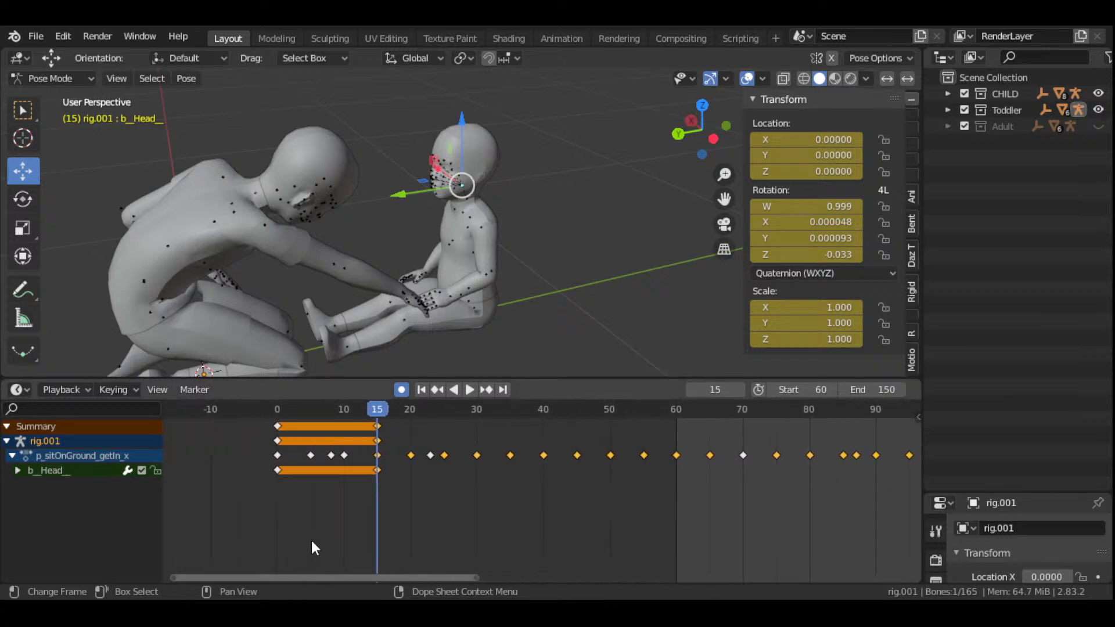
pyautogui.click(276, 414)
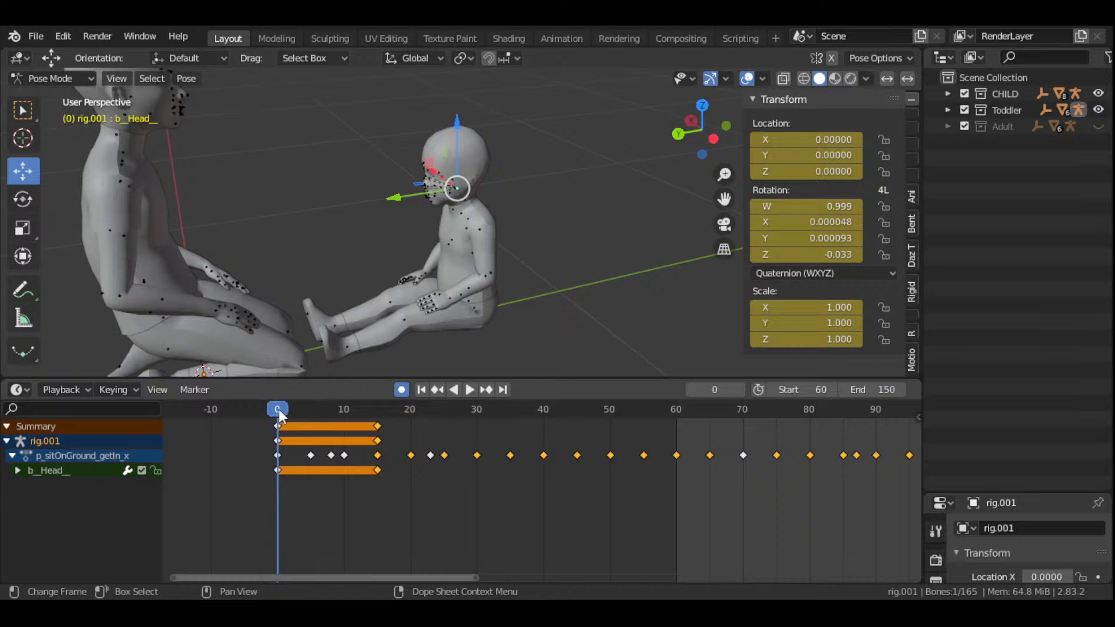
pyautogui.press('space')
pyautogui.moveTo(305, 418); pyautogui.dragTo(342, 454)
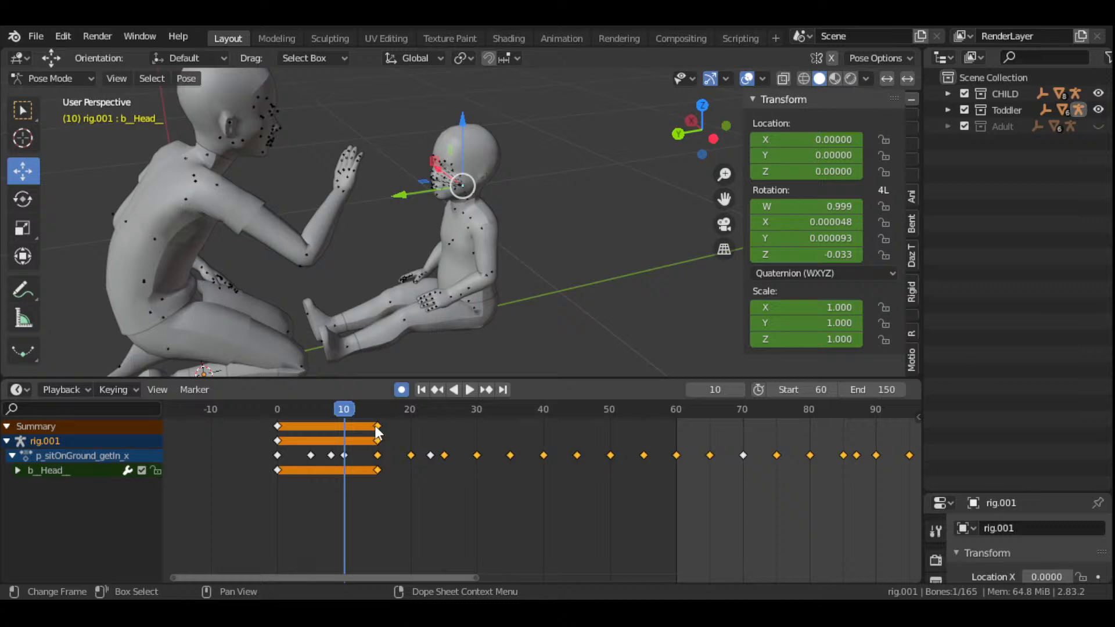
pyautogui.press('g')
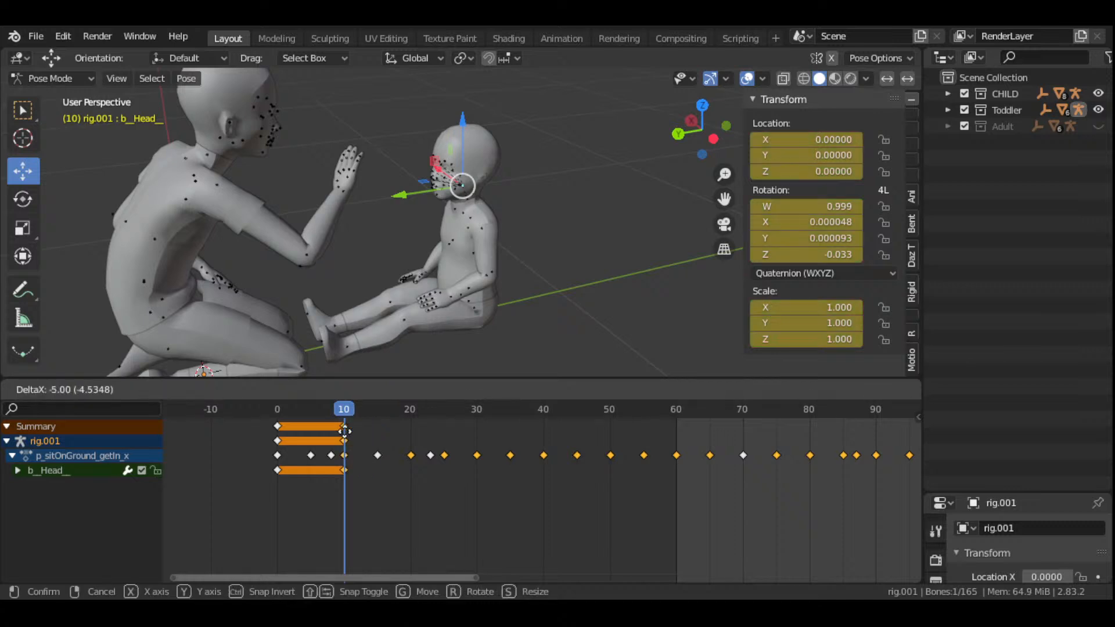
pyautogui.click(345, 431)
# - Insert a keyframe on the toddler's head bone at frame 15
pyautogui.moveTo(346, 407); pyautogui.dragTo(377, 428)
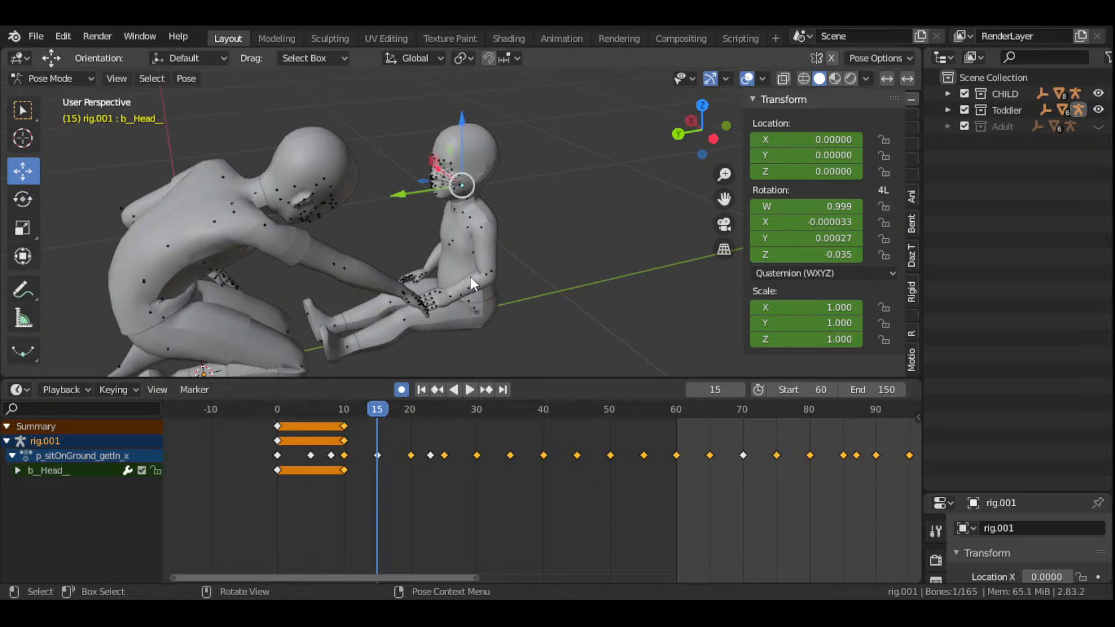
pyautogui.press('i')
pyautogui.click(506, 253)
# - Rotate the toddler's head about 12° forward at frame 20 so the face looks down, judging it in side view
pyautogui.moveTo(384, 404); pyautogui.dragTo(412, 416)
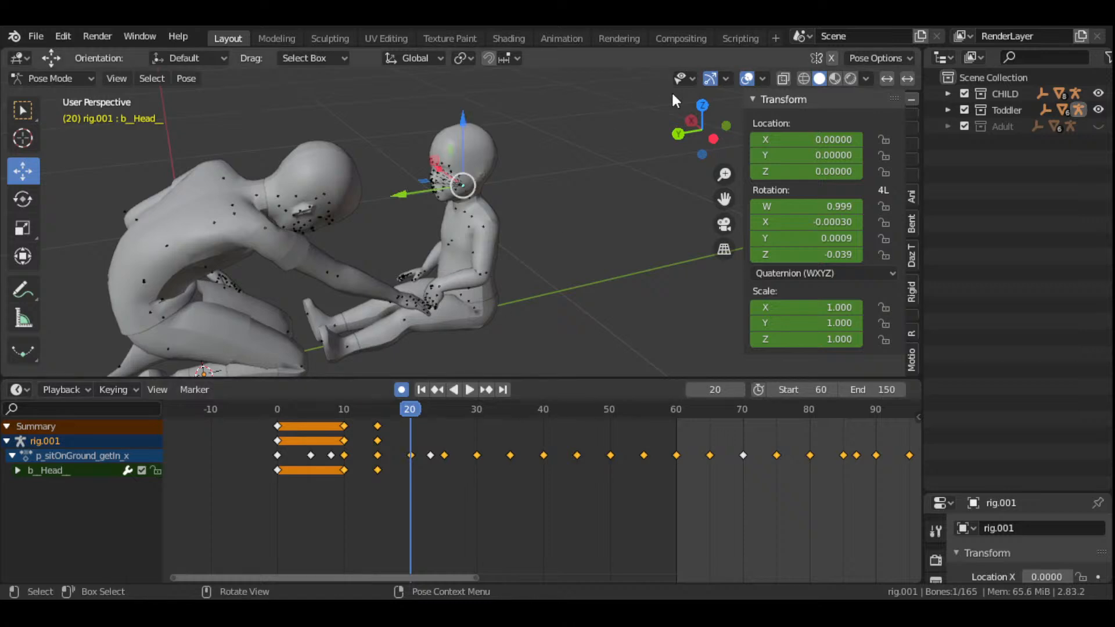
pyautogui.moveTo(683, 110); pyautogui.dragTo(700, 125)
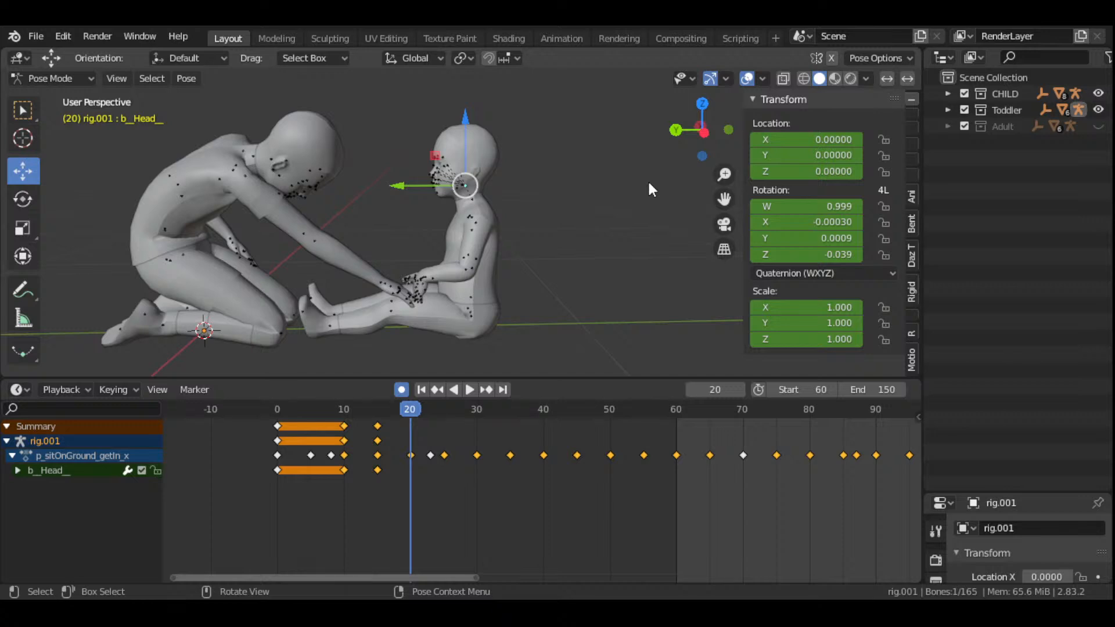
pyautogui.scroll(3, 610, 239)
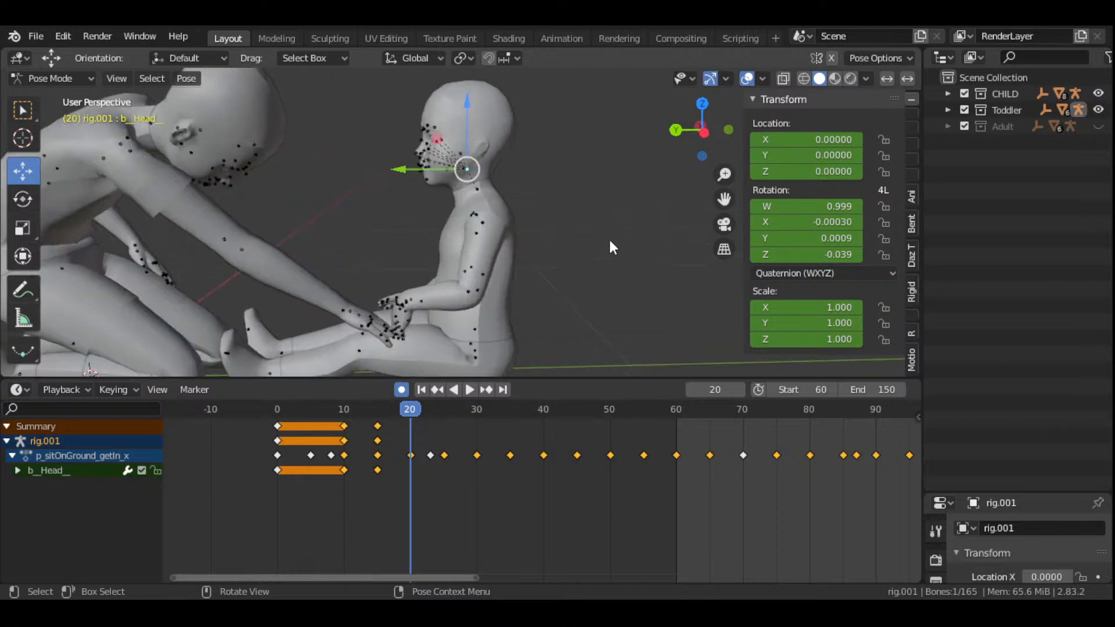
pyautogui.scroll(-2, 610, 241)
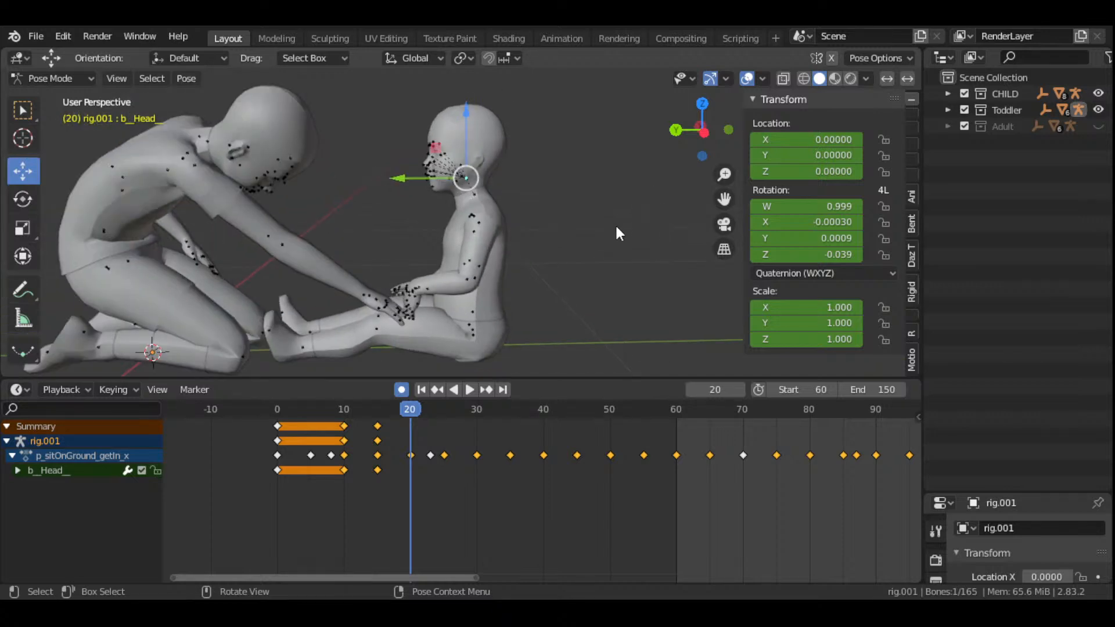
pyautogui.press('r')
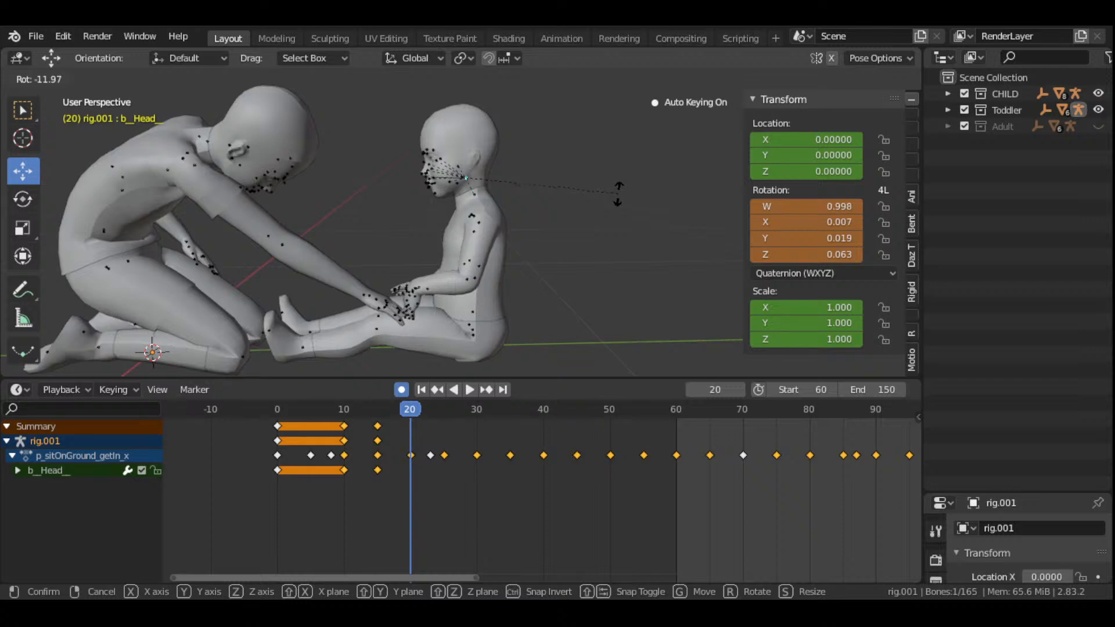
pyautogui.click(618, 193)
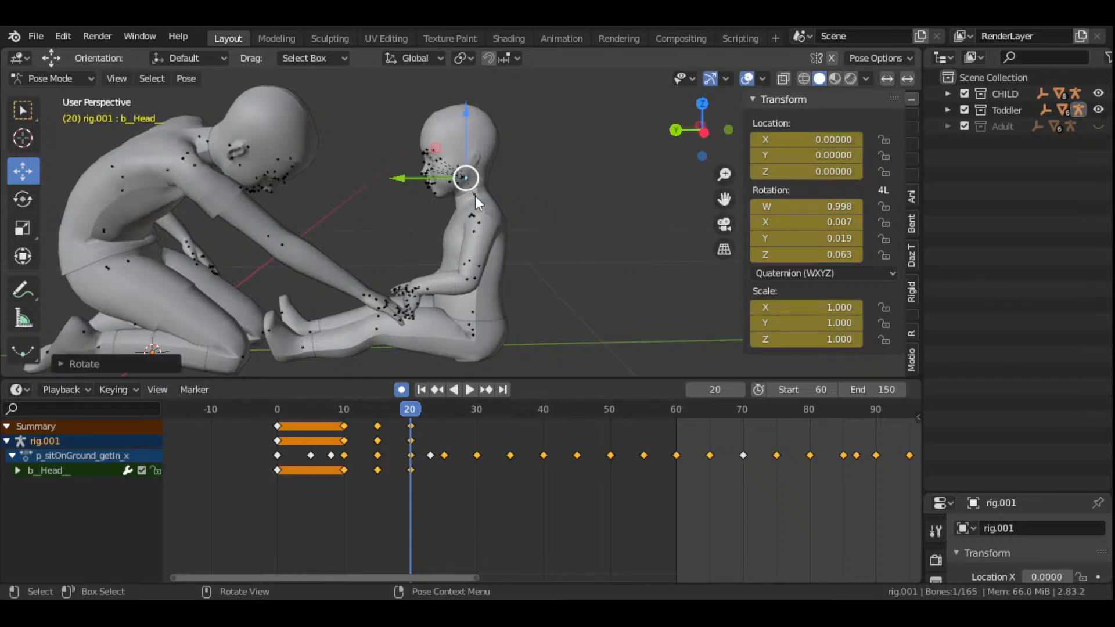
# - Tilt the toddler's head slightly sideways at frame 20, judging it from the front
pyautogui.moveTo(691, 150); pyautogui.dragTo(464, 151)
pyautogui.moveTo(702, 129); pyautogui.dragTo(591, 228)
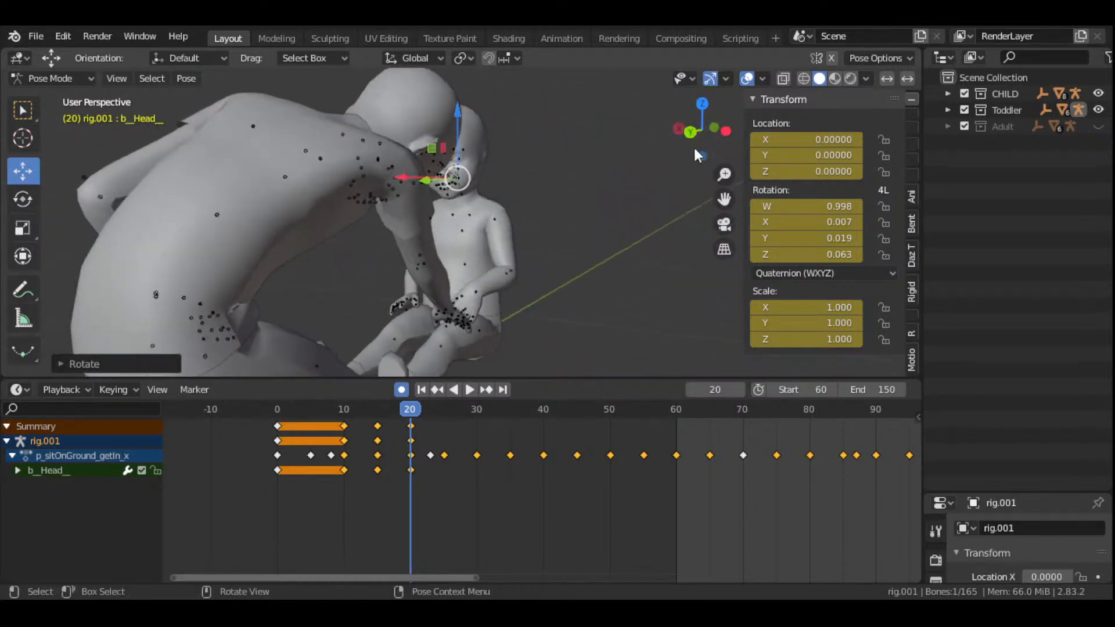
pyautogui.press('r')
pyautogui.click(601, 204)
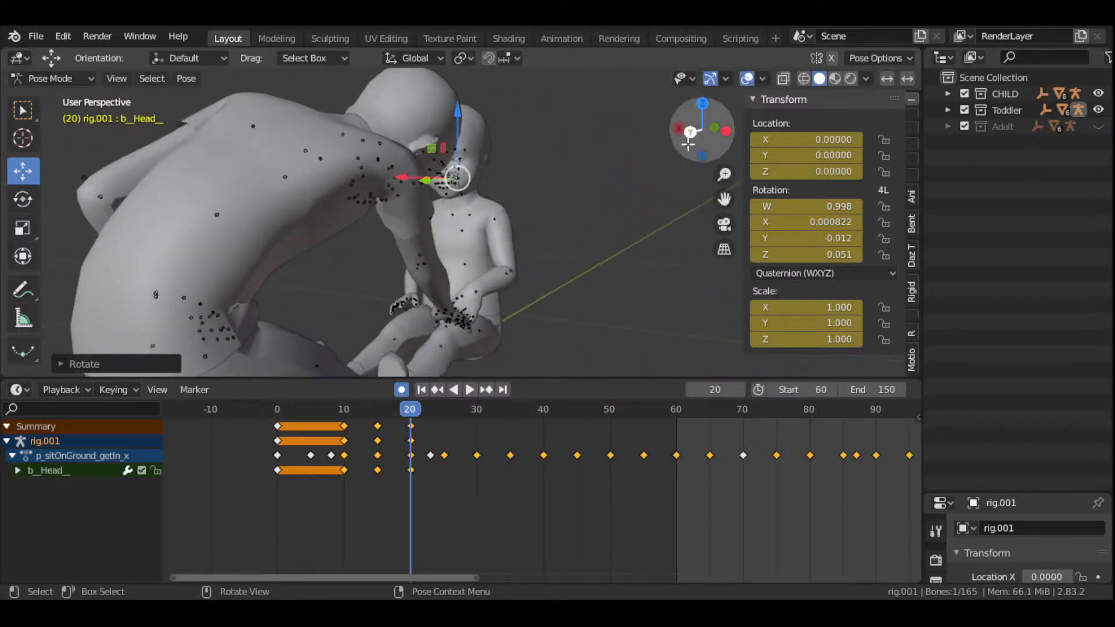
# - Preview the motion past frame 20 and move the toddler's head keyframe at frame 20 to frame 25
pyautogui.moveTo(697, 140); pyautogui.dragTo(693, 134)
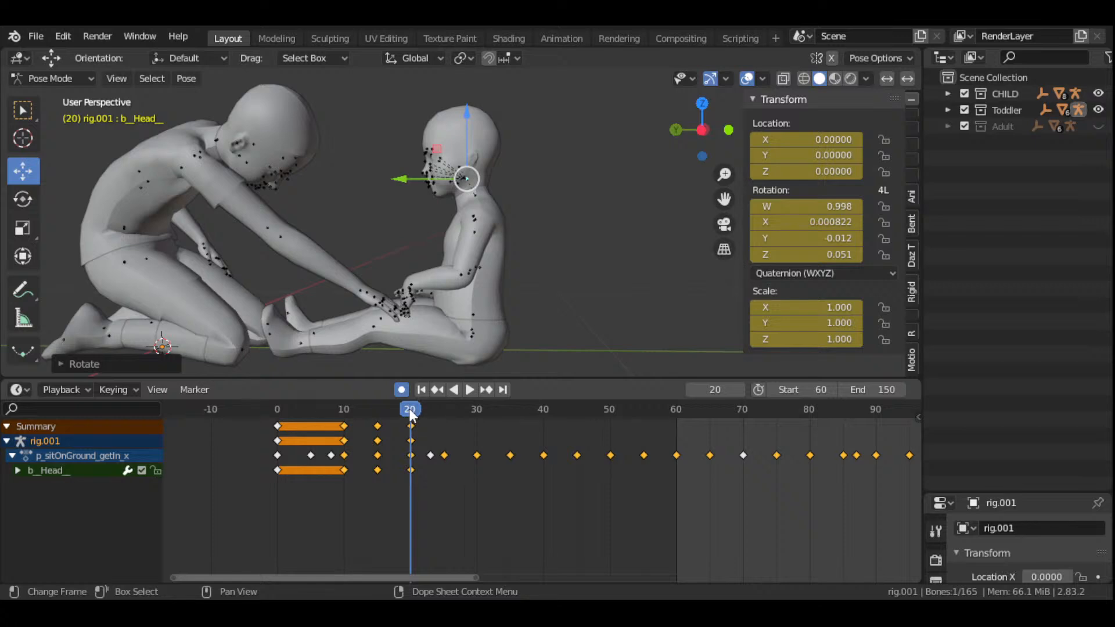
pyautogui.press('space')
pyautogui.moveTo(451, 424)
pyautogui.mouseDown()
pyautogui.moveTo(413, 414)
pyautogui.moveTo(445, 423)
pyautogui.mouseUp()
pyautogui.press('space')
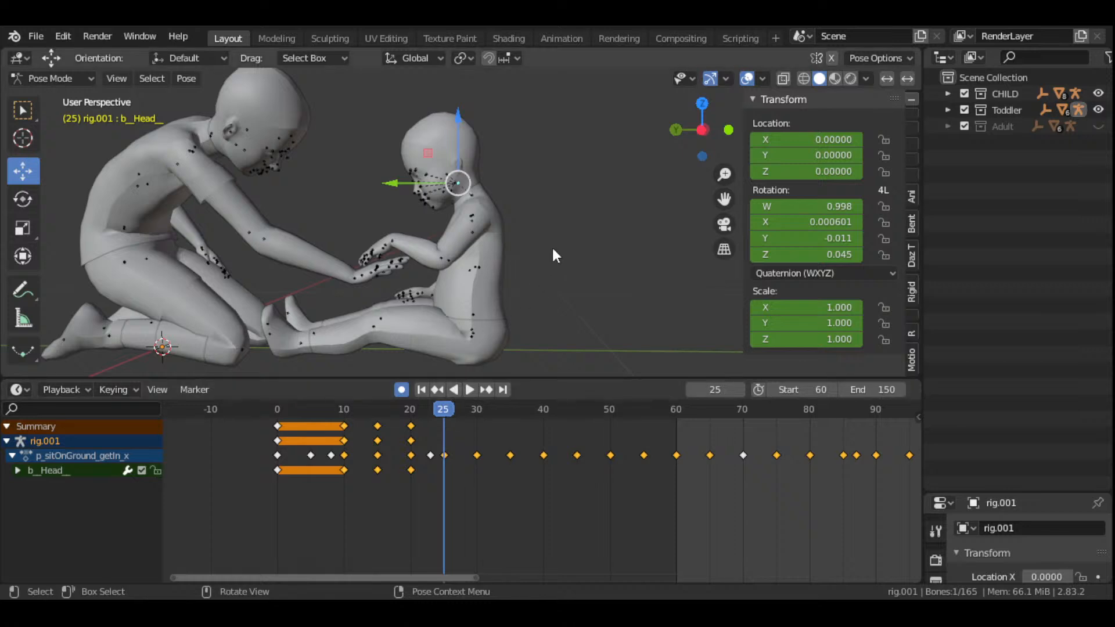
pyautogui.click(413, 426)
pyautogui.moveTo(413, 426); pyautogui.dragTo(476, 430)
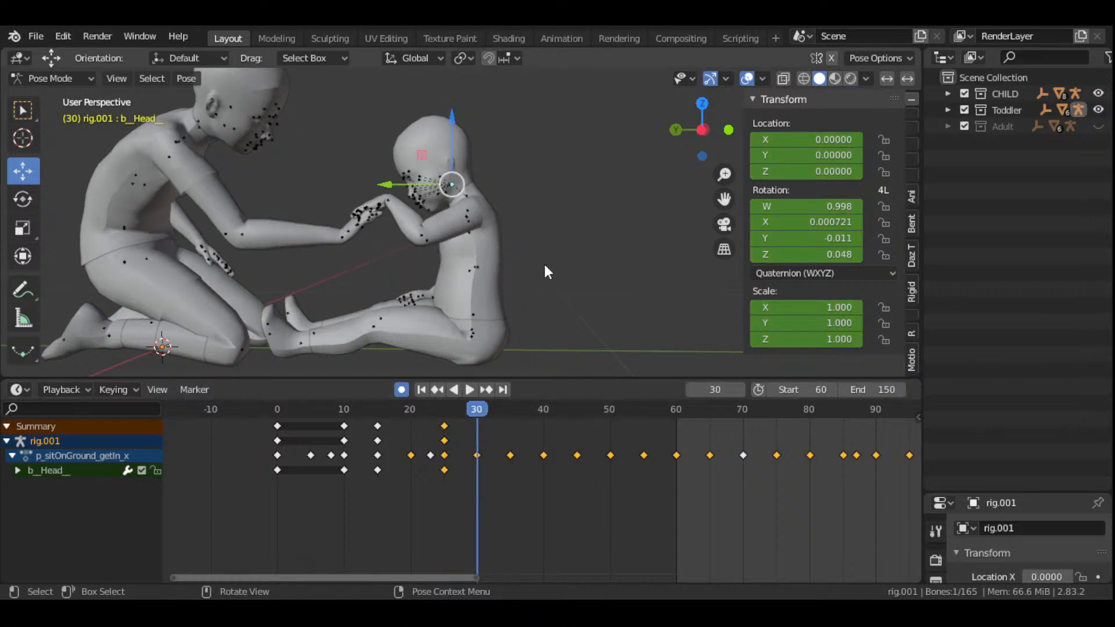
# - Rotate the toddler's head backward about 7° at frame 30 and about 10° at frame 35 to raise the face
pyautogui.press('r')
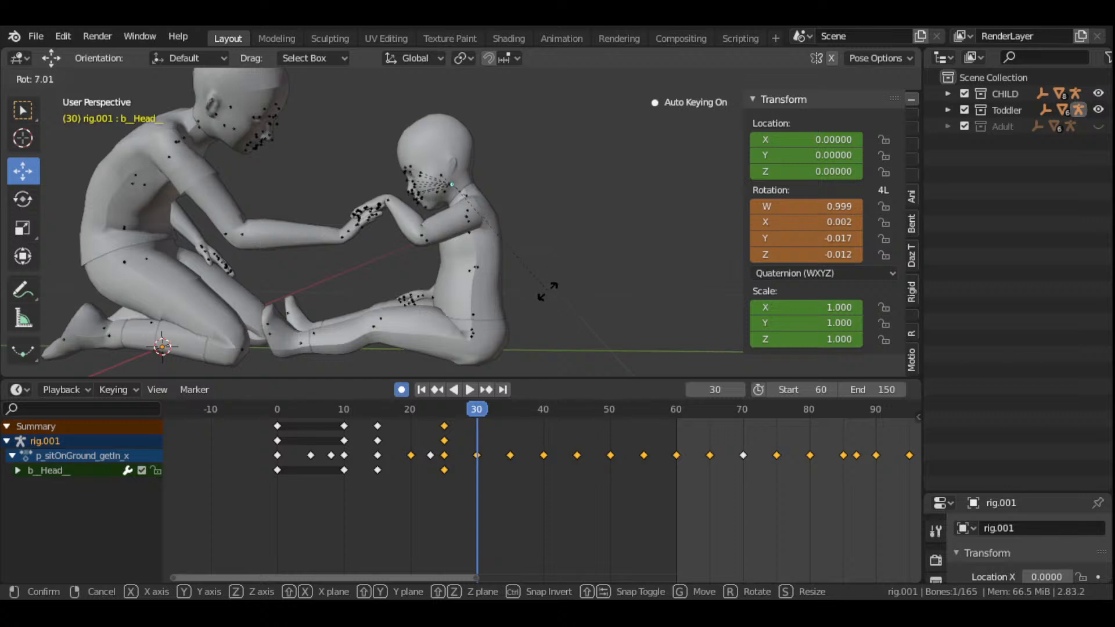
pyautogui.click(546, 292)
pyautogui.moveTo(479, 410); pyautogui.dragTo(515, 420)
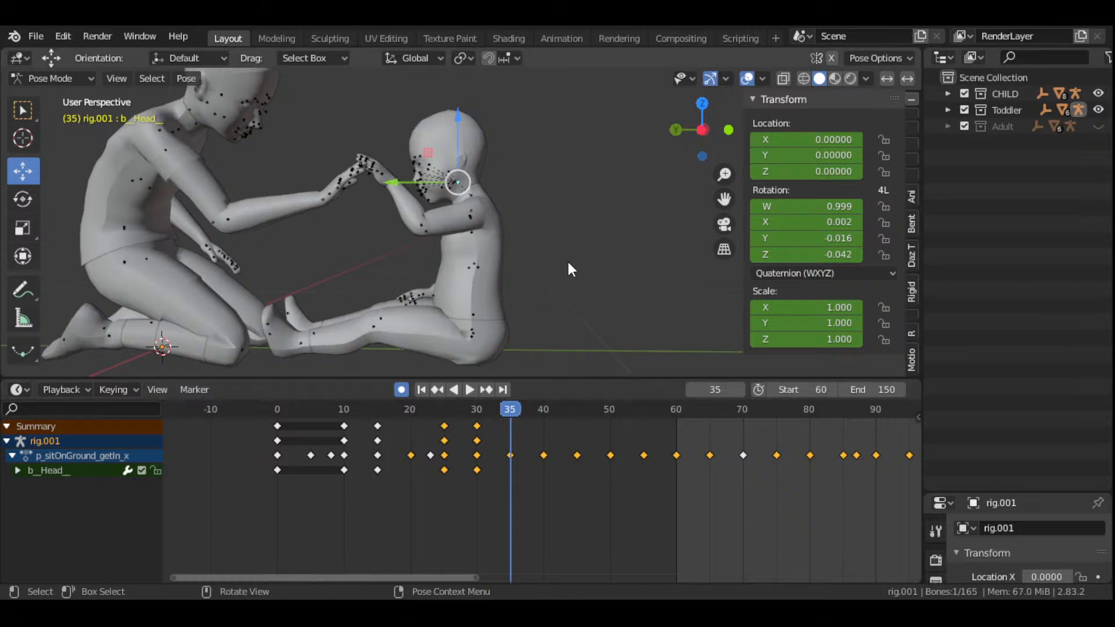
pyautogui.press('r')
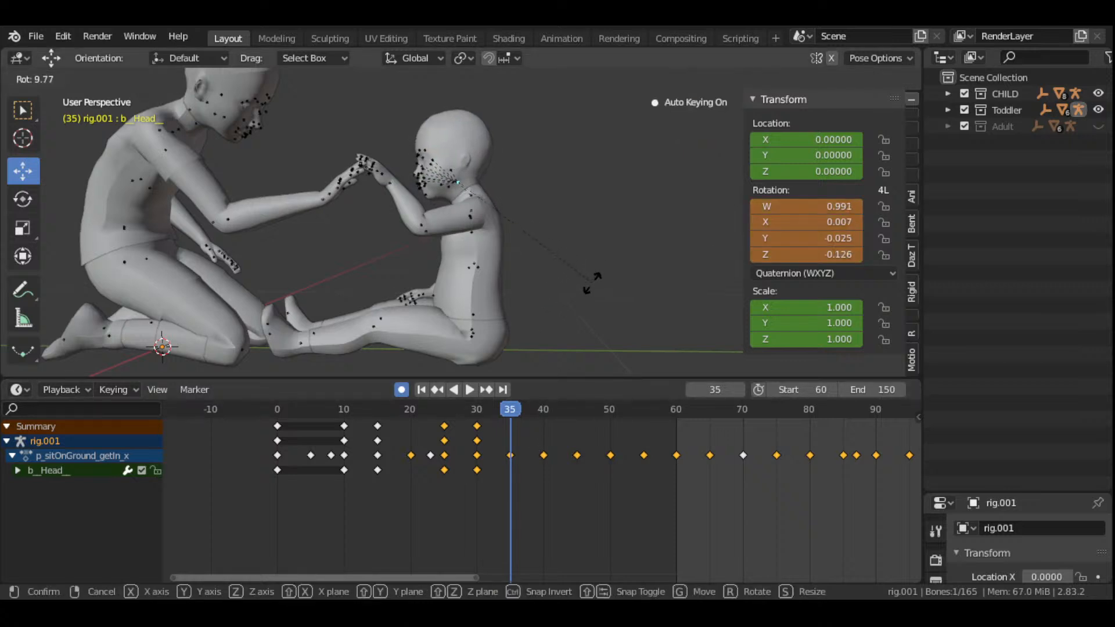
pyautogui.click(589, 291)
# - Rotate the toddler's head slightly further backward at frame 40
pyautogui.press('space')
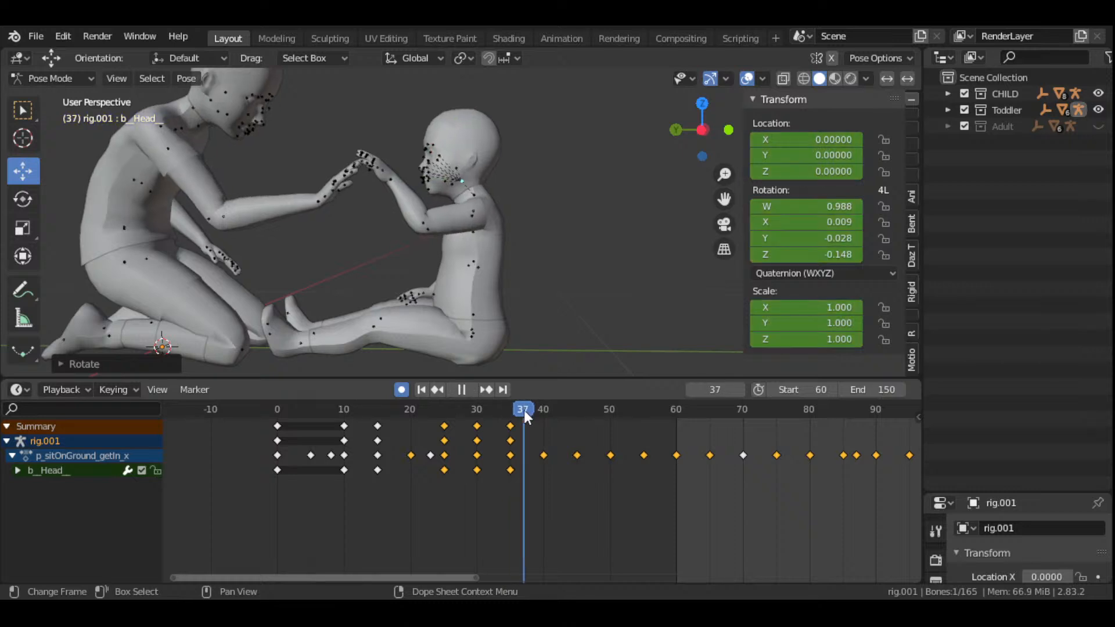
pyautogui.press('space')
pyautogui.press('r')
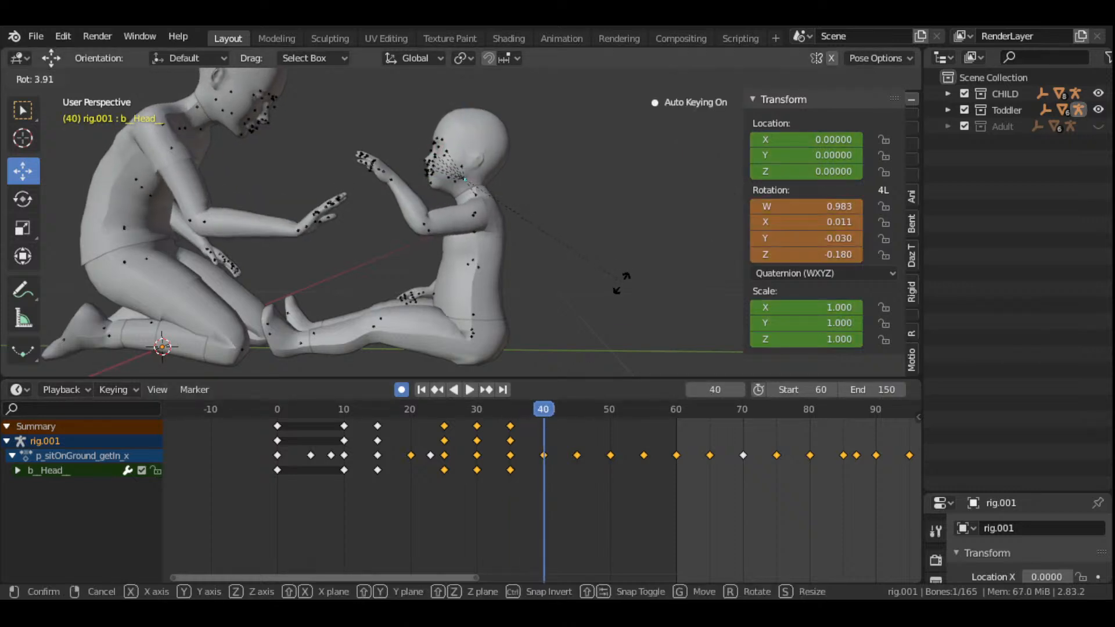
pyautogui.click(623, 237)
# - Preview the motion from frame 40 to 50 and rotate the toddler's head about 11.5° forward at frame 50
pyautogui.scroll(-3, 623, 237)
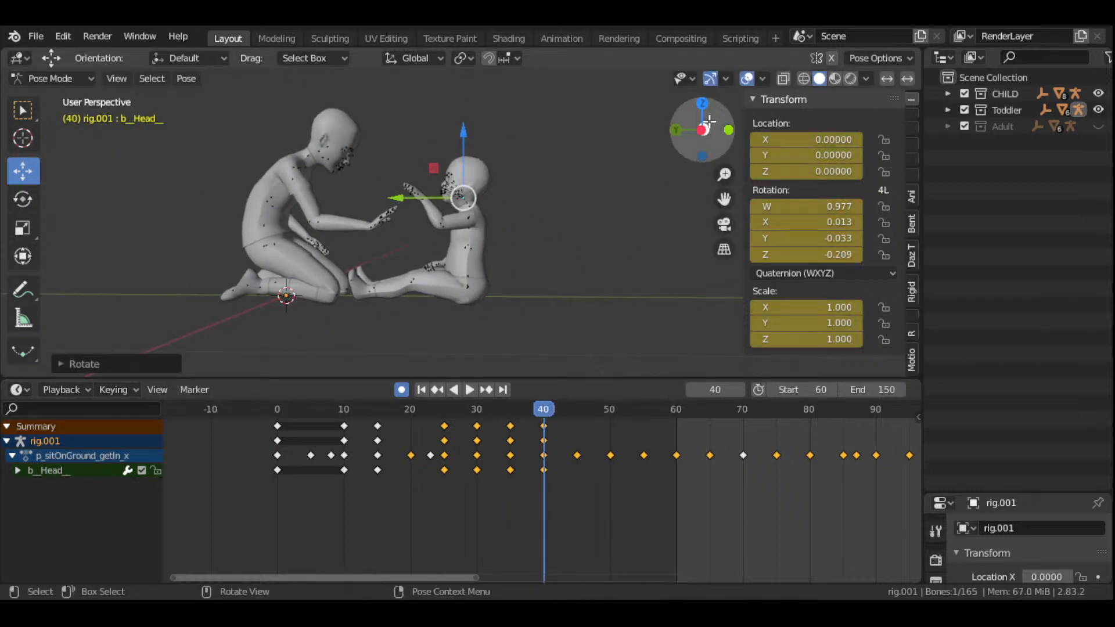
pyautogui.moveTo(708, 123); pyautogui.dragTo(645, 199)
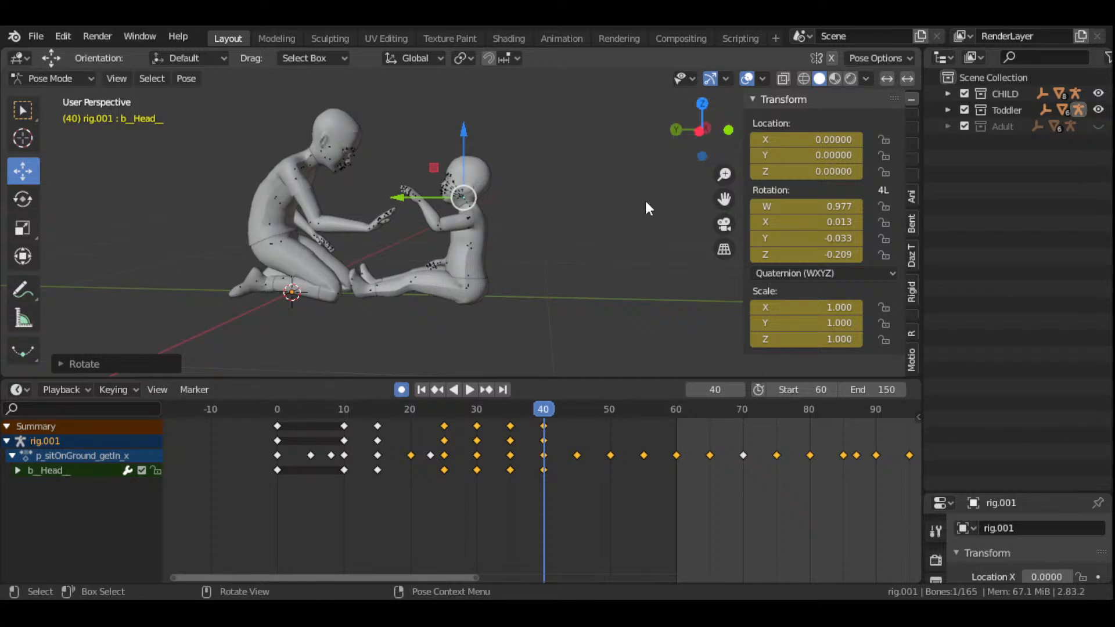
pyautogui.scroll(2, 645, 198)
pyautogui.press('space')
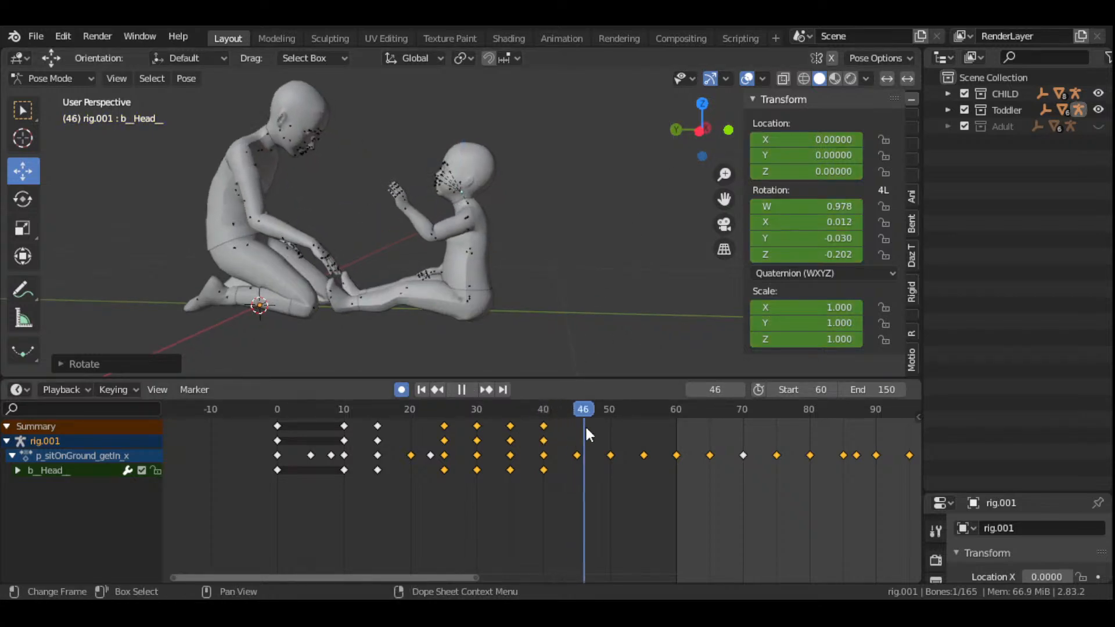
pyautogui.press('space')
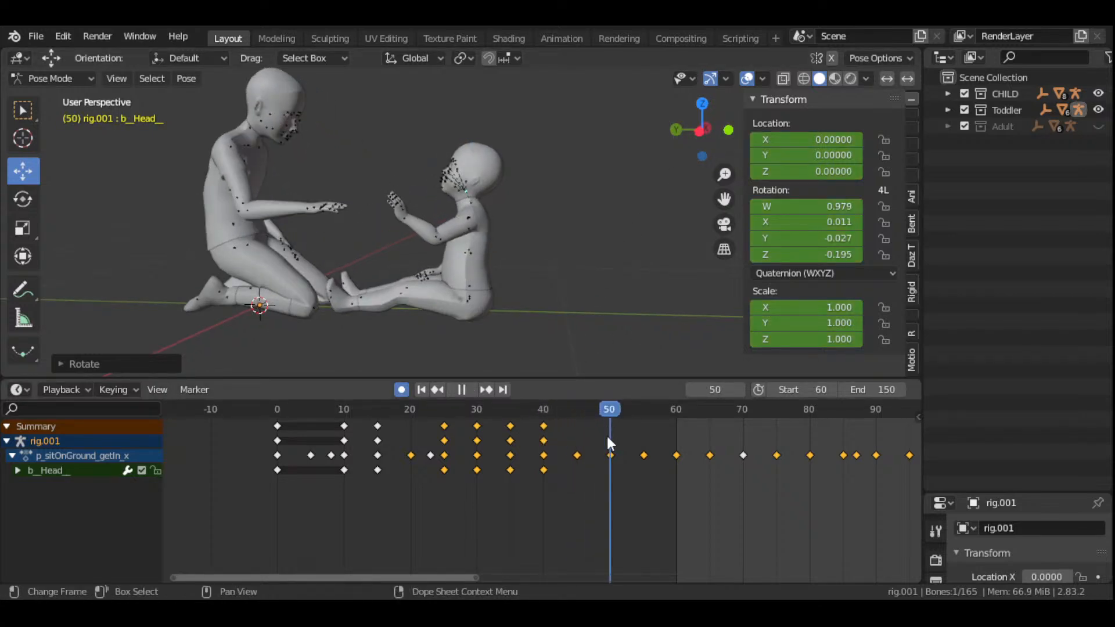
pyautogui.press('r')
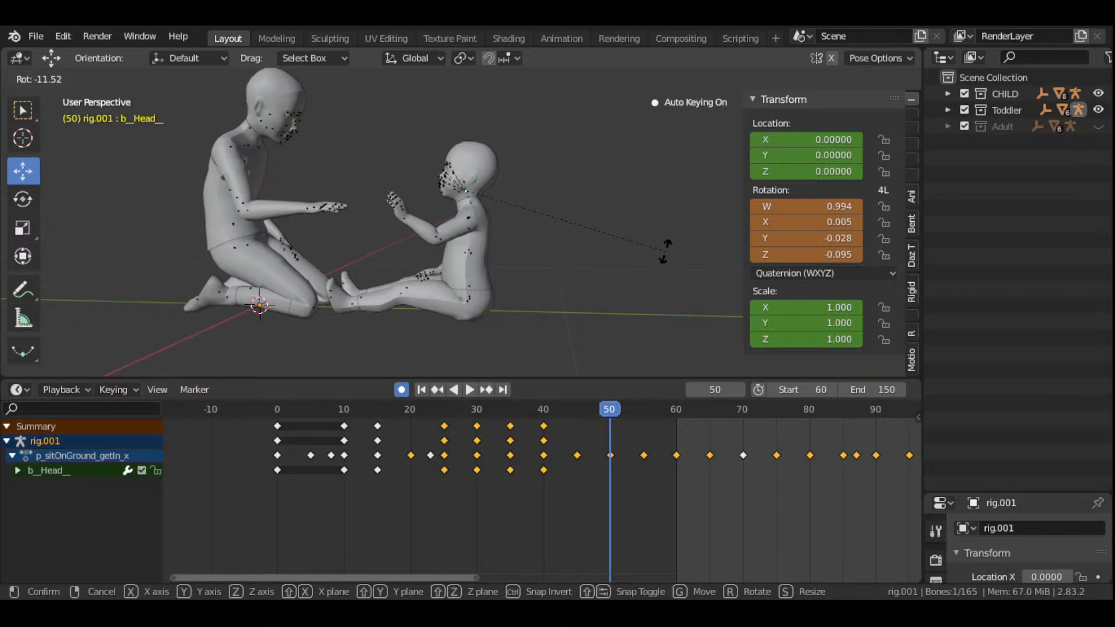
pyautogui.click(664, 251)
# - Fine-tune the toddler's head rotation at frame 50 from the opposite side and preview the following frames
pyautogui.moveTo(703, 129)
pyautogui.mouseDown()
pyautogui.moveTo(784, 131)
pyautogui.moveTo(654, 142)
pyautogui.moveTo(701, 129)
pyautogui.mouseUp()
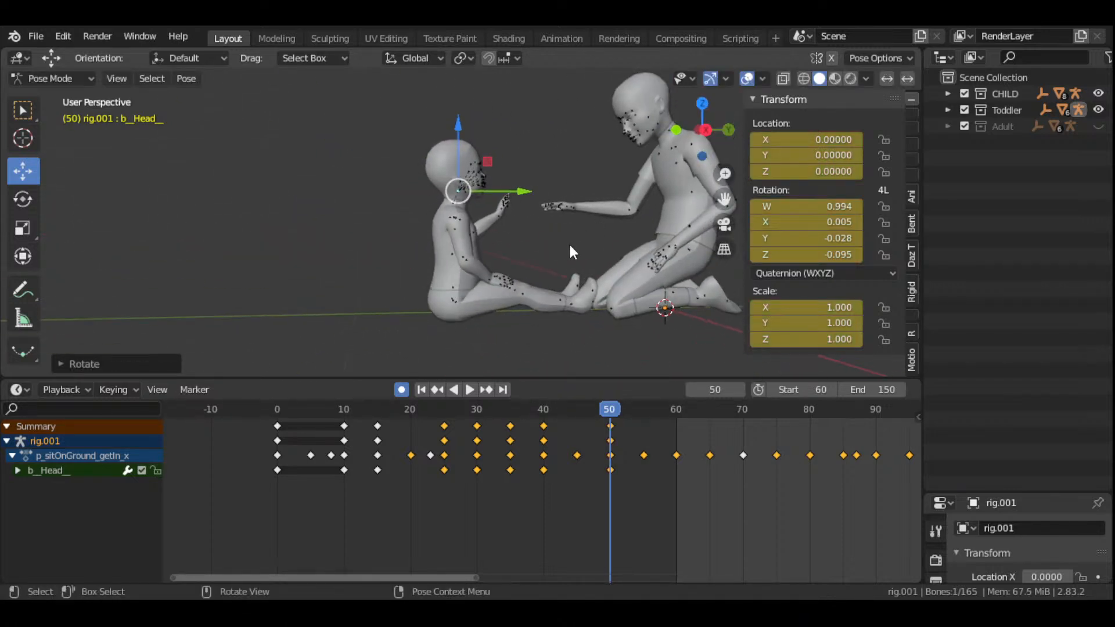
pyautogui.press('r')
pyautogui.click(577, 242)
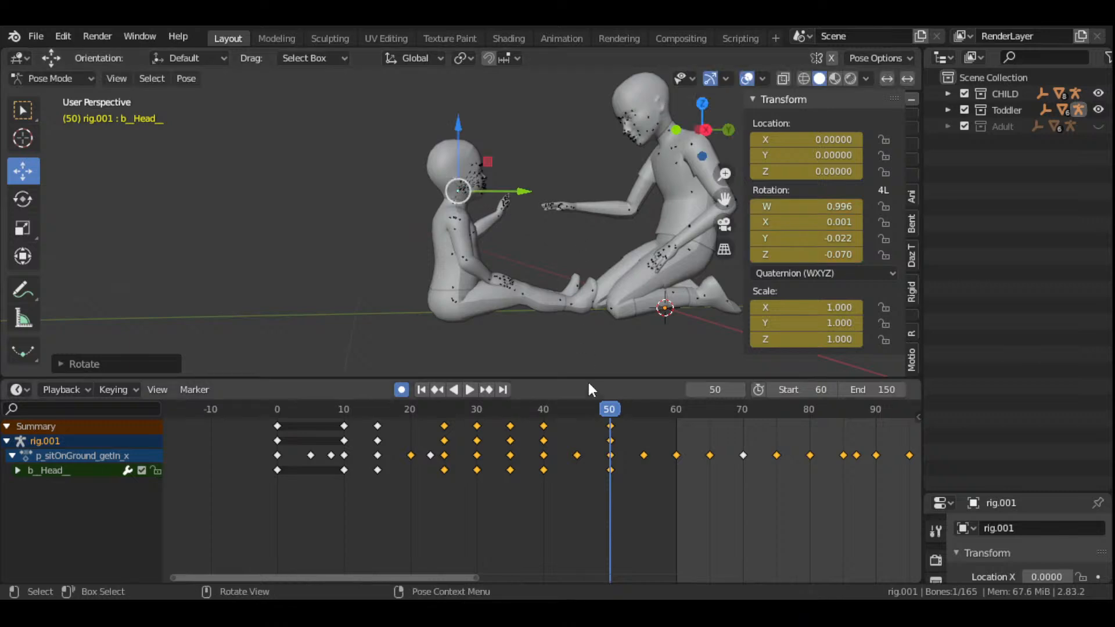
pyautogui.press('space')
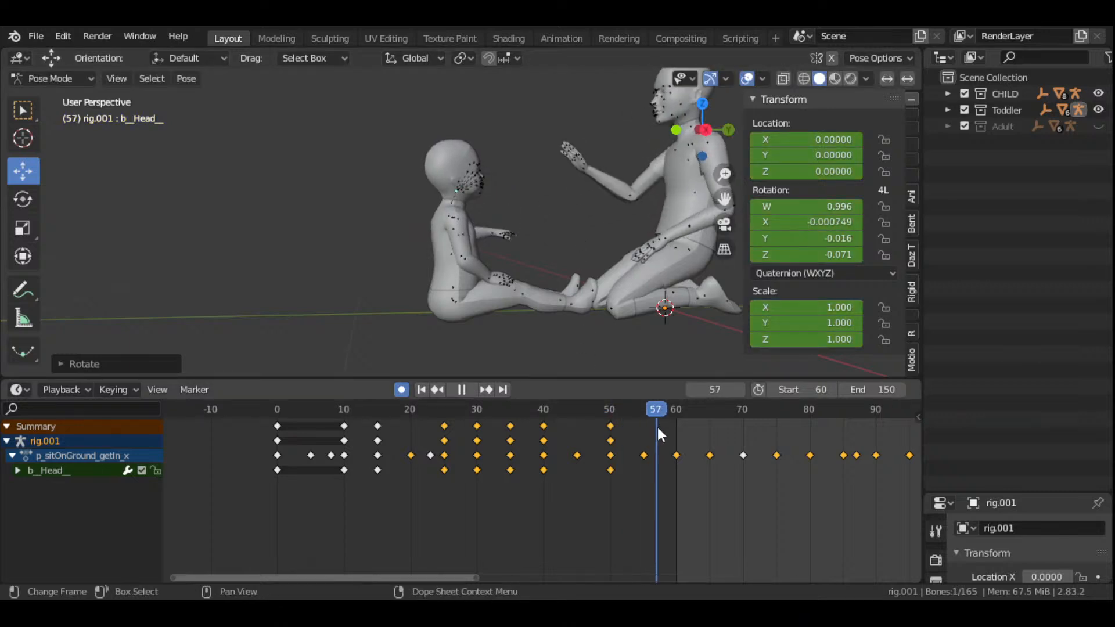
# - Turn and tilt the toddler's head at frame 55 to a rotation of about W 0.991, X 0.071, Y 0.039, Z -0.090
pyautogui.moveTo(658, 427); pyautogui.dragTo(658, 450)
pyautogui.press('space')
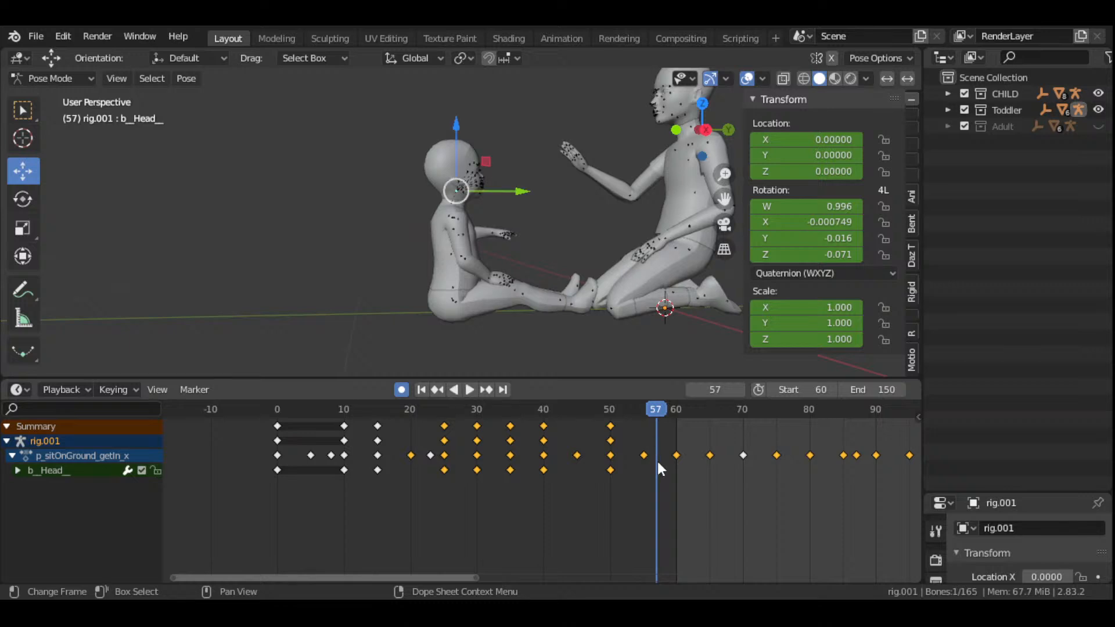
pyautogui.scroll(2, 668, 462)
pyautogui.moveTo(697, 417); pyautogui.dragTo(675, 414)
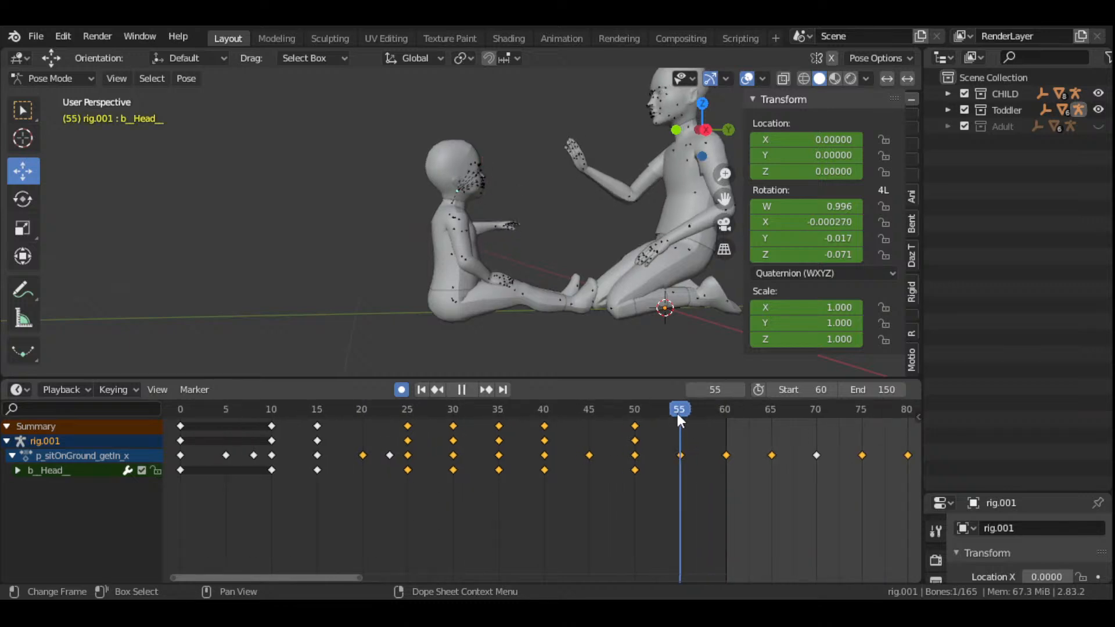
pyautogui.moveTo(704, 133); pyautogui.dragTo(880, 138)
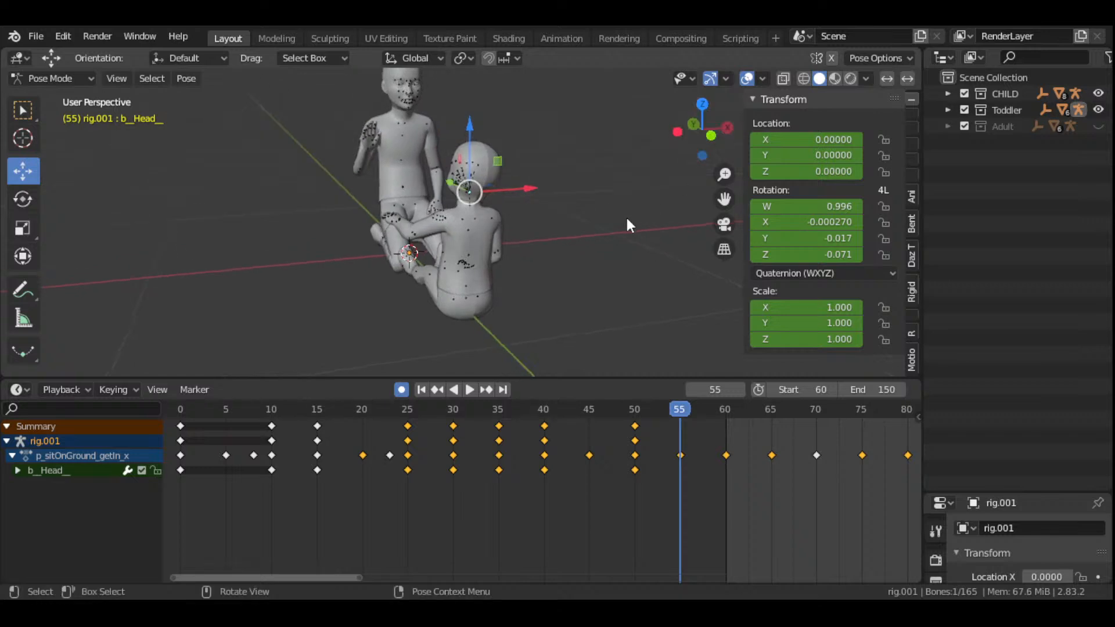
pyautogui.press('r')
pyautogui.press('r')
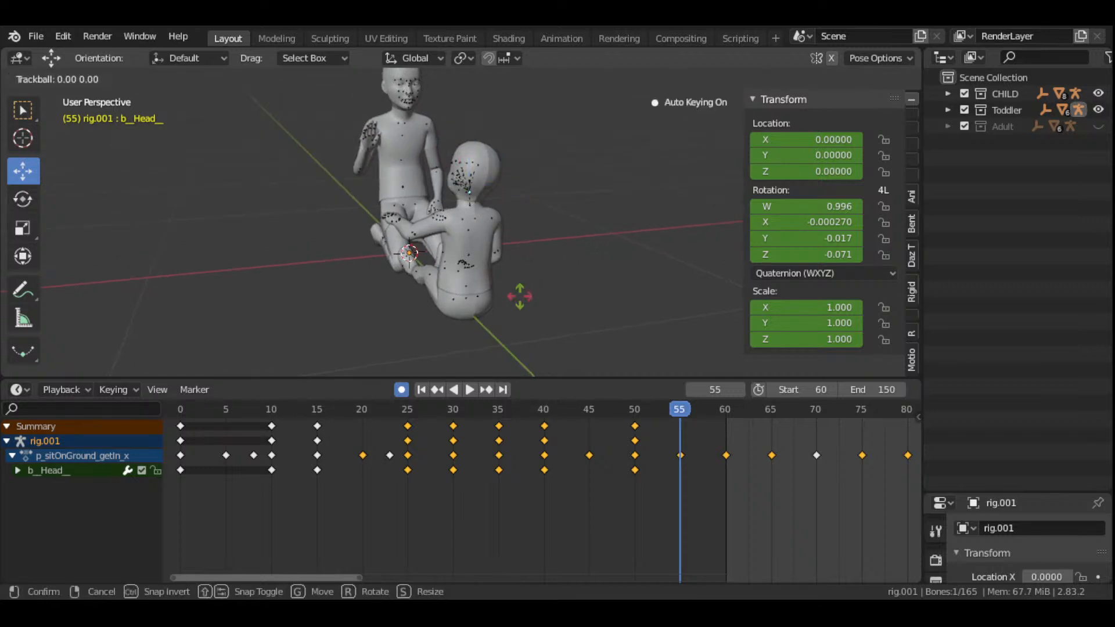
pyautogui.click(526, 293)
pyautogui.moveTo(707, 134); pyautogui.dragTo(723, 155)
pyautogui.press('r')
pyautogui.click(612, 238)
pyautogui.scroll(5, 703, 128)
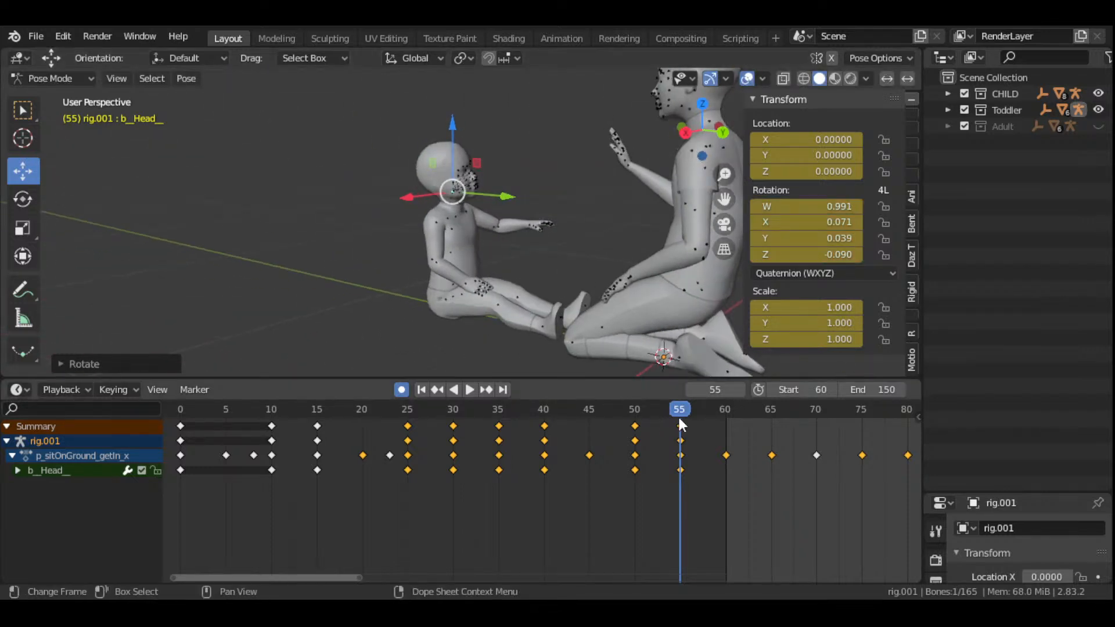
# - Preview the motion from frame 55 onward and insert a keyframe for the toddler's head at frame 65
pyautogui.press('space')
pyautogui.press('space')
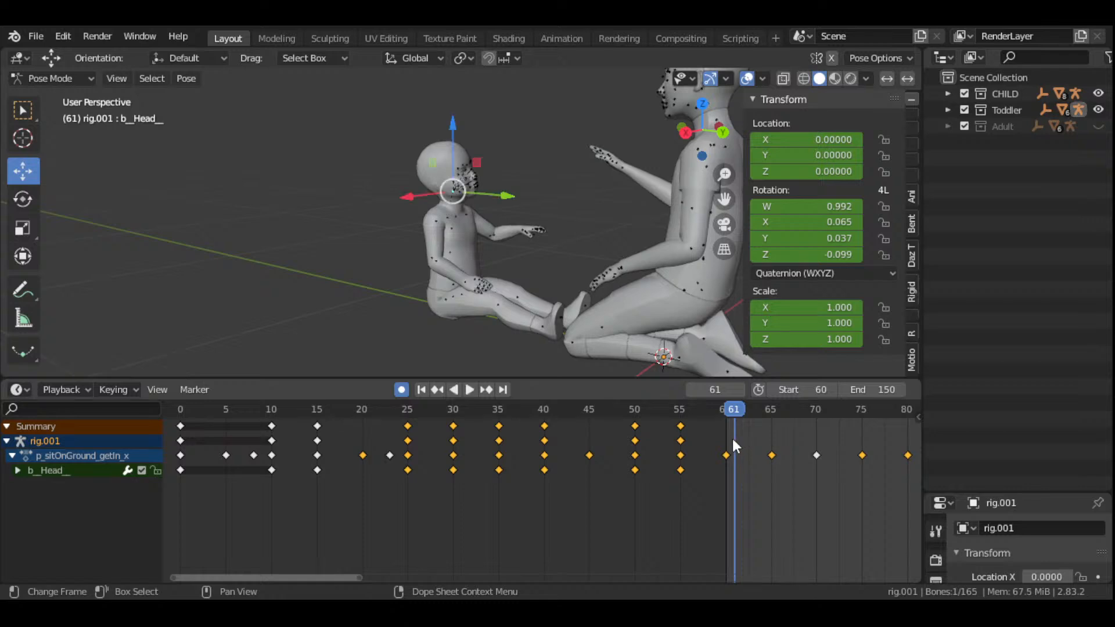
pyautogui.moveTo(300, 576); pyautogui.dragTo(452, 566)
pyautogui.press('space')
pyautogui.moveTo(392, 411); pyautogui.dragTo(482, 485)
pyautogui.press('space')
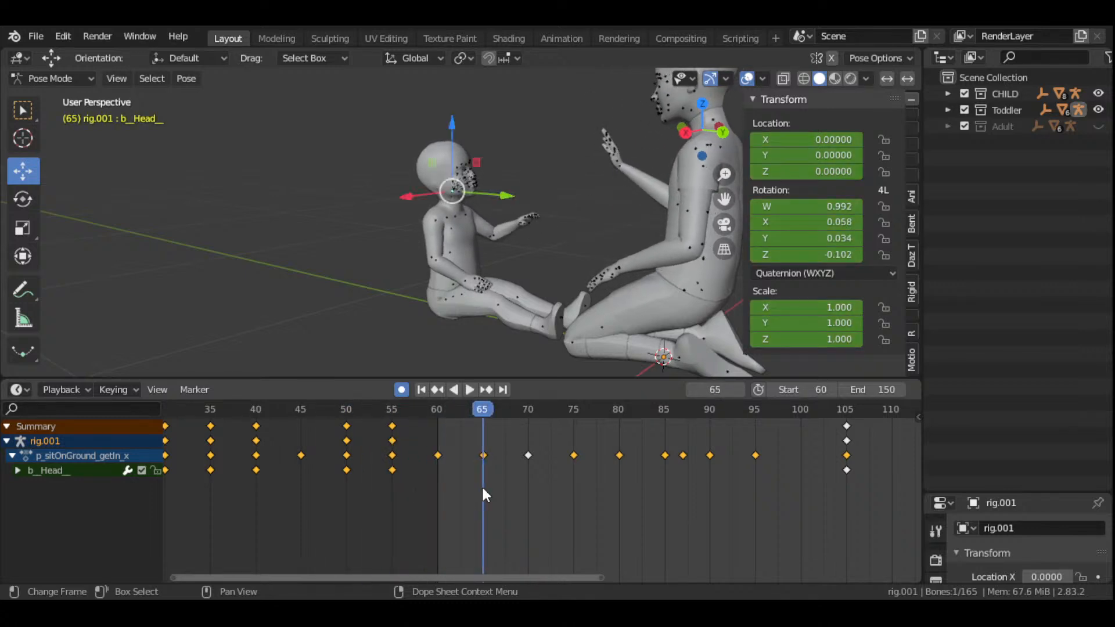
pyautogui.press('i')
pyautogui.click(512, 288)
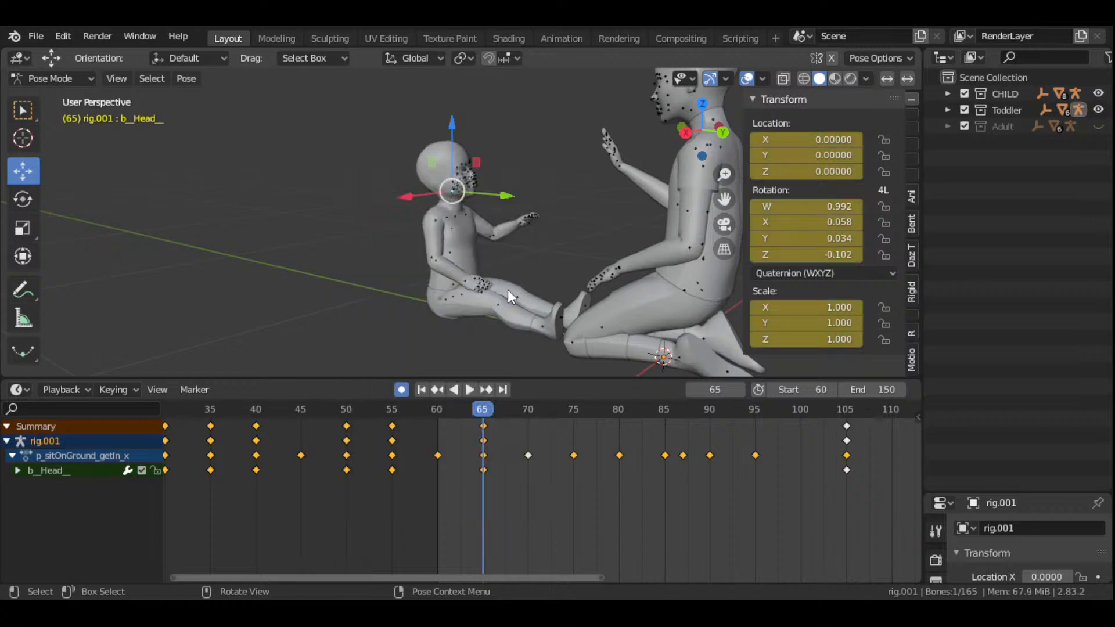
# - Rotate the toddler's head about 8.6° in side view at frame 70, and adjust it from behind with a trackball rotation of about 6.3 and -7.5
pyautogui.press('space')
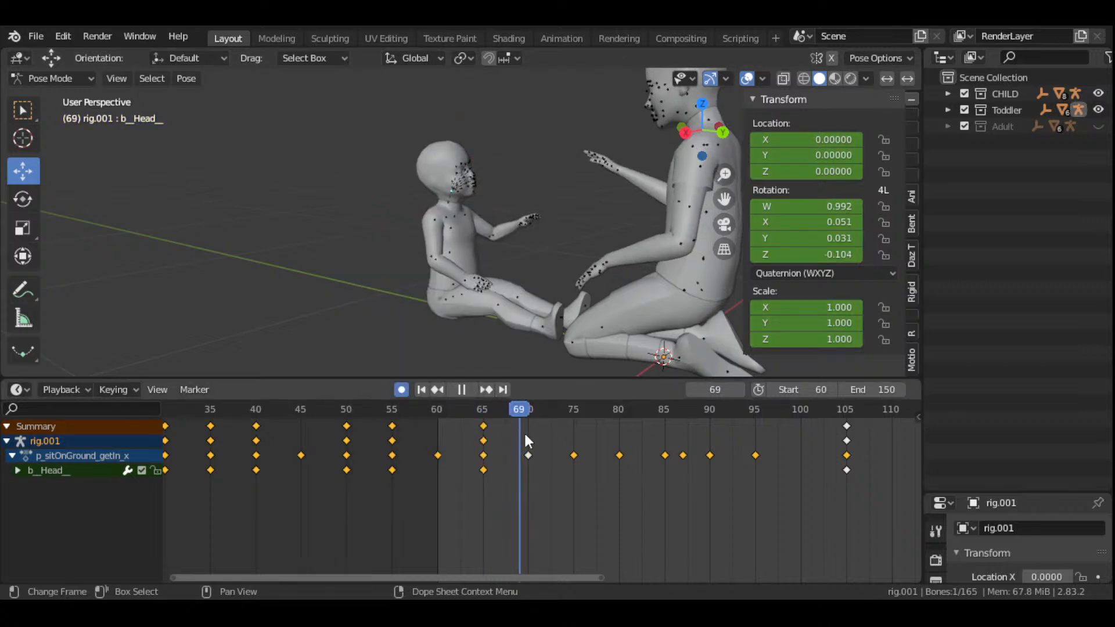
pyautogui.press('space')
pyautogui.moveTo(627, 256); pyautogui.dragTo(619, 195, button='middle')
pyautogui.press('r')
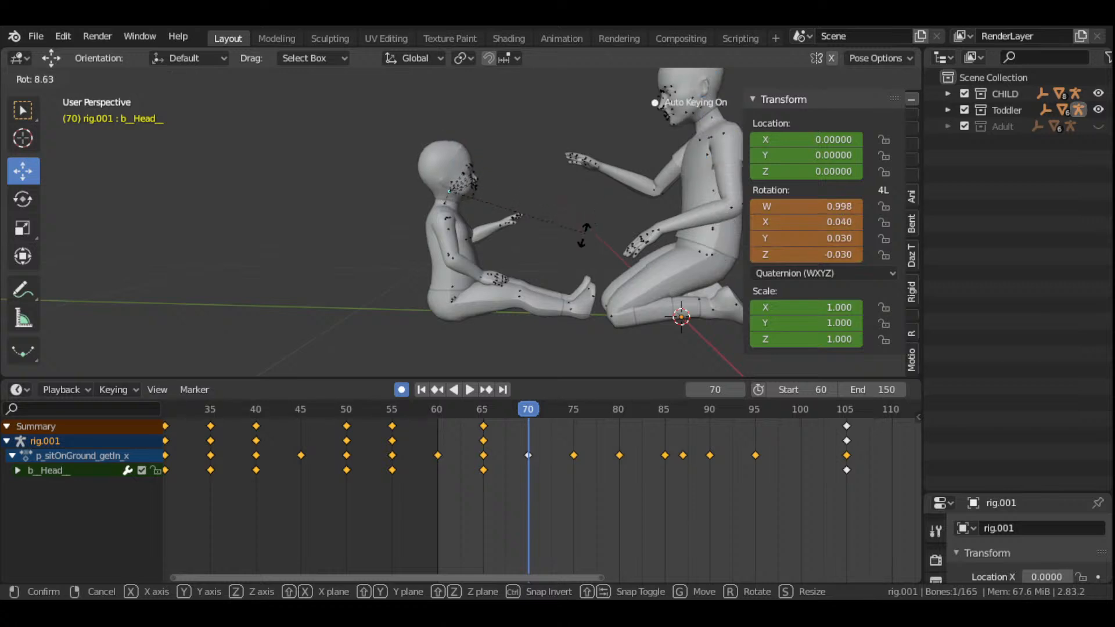
pyautogui.click(584, 236)
pyautogui.moveTo(584, 236)
pyautogui.mouseDown(button='middle')
pyautogui.moveTo(519, 237)
pyautogui.moveTo(585, 238)
pyautogui.mouseUp(button='middle')
pyautogui.press('r')
pyautogui.press('r')
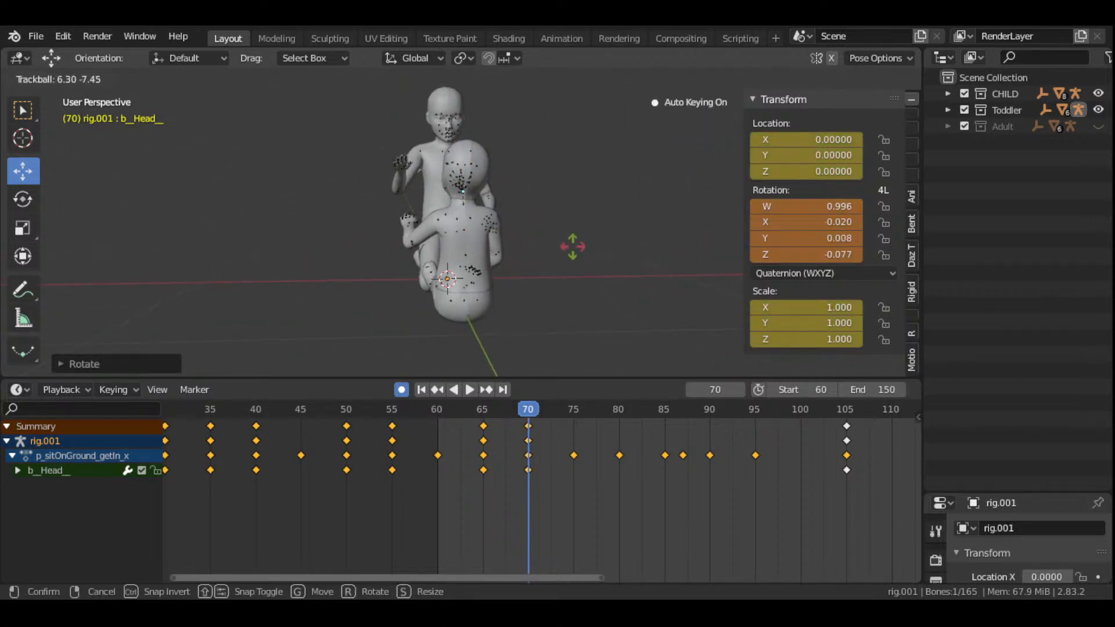
pyautogui.click(572, 241)
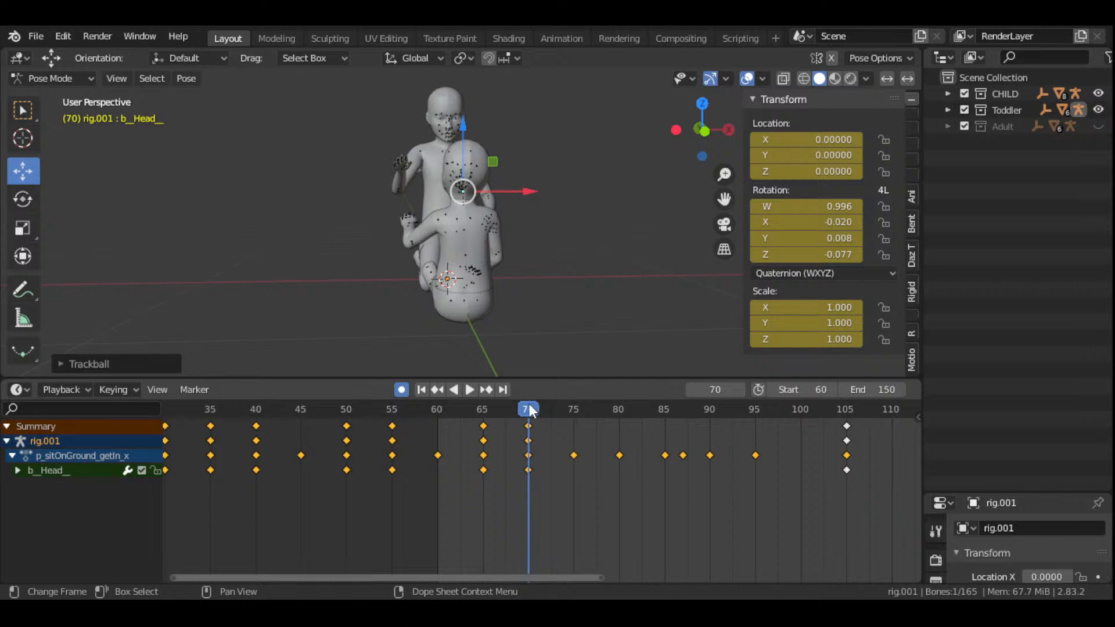
# - Tilt and turn the toddler's head from behind at frame 80 to about W 0.989, X 0.014, Y -0.004, Z -0.143
pyautogui.press('space')
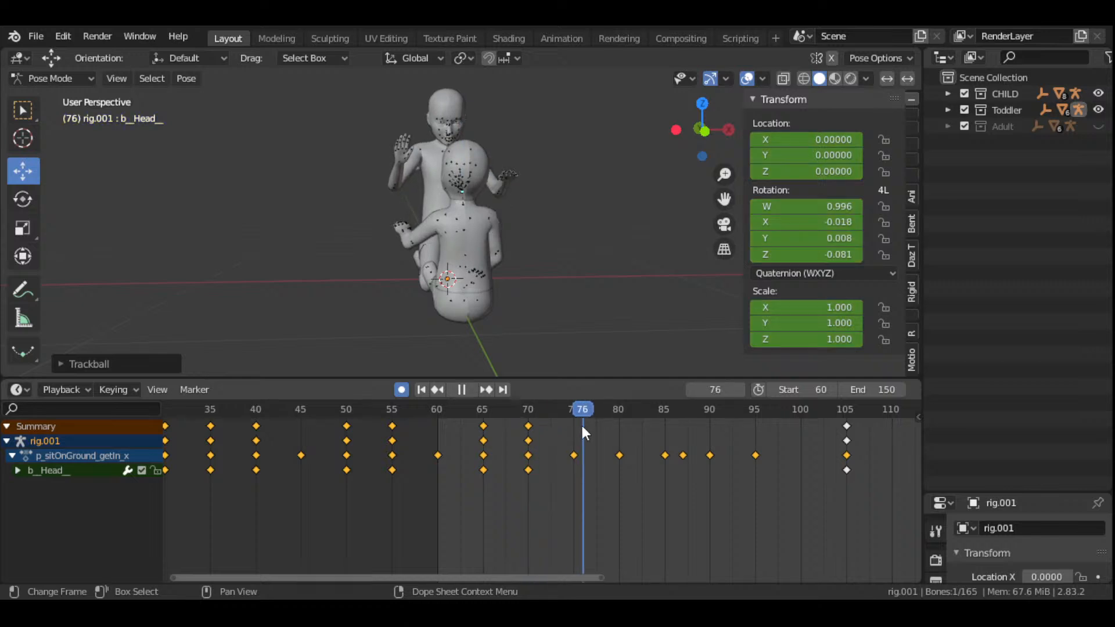
pyautogui.moveTo(581, 423); pyautogui.dragTo(617, 442)
pyautogui.press('space')
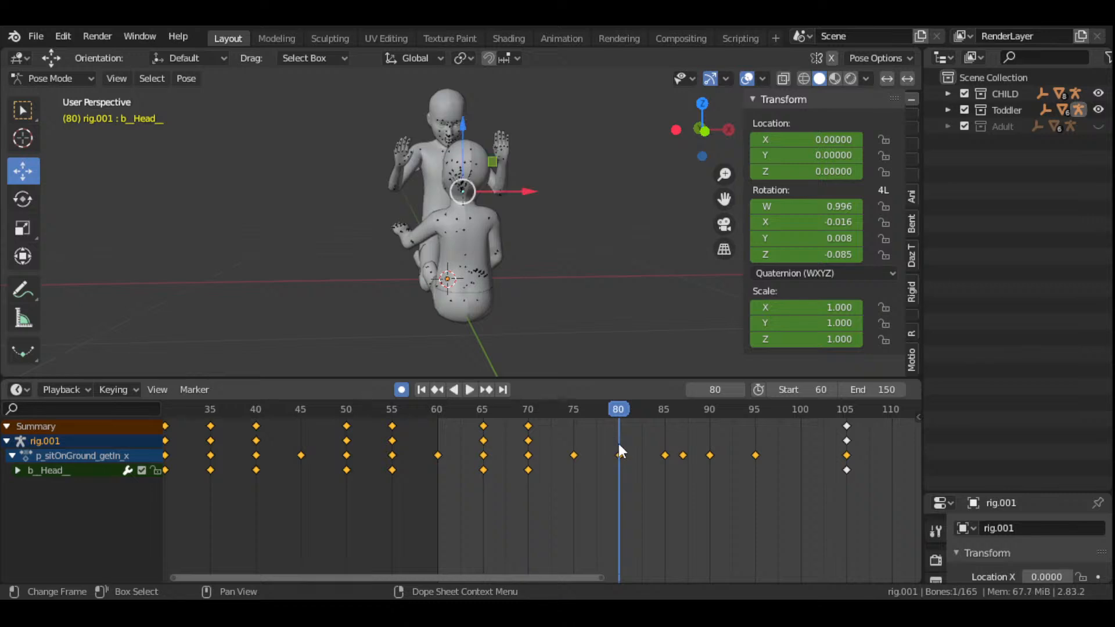
pyautogui.scroll(3, 552, 299)
pyautogui.moveTo(678, 154); pyautogui.dragTo(609, 221)
pyautogui.press('r')
pyautogui.press('r')
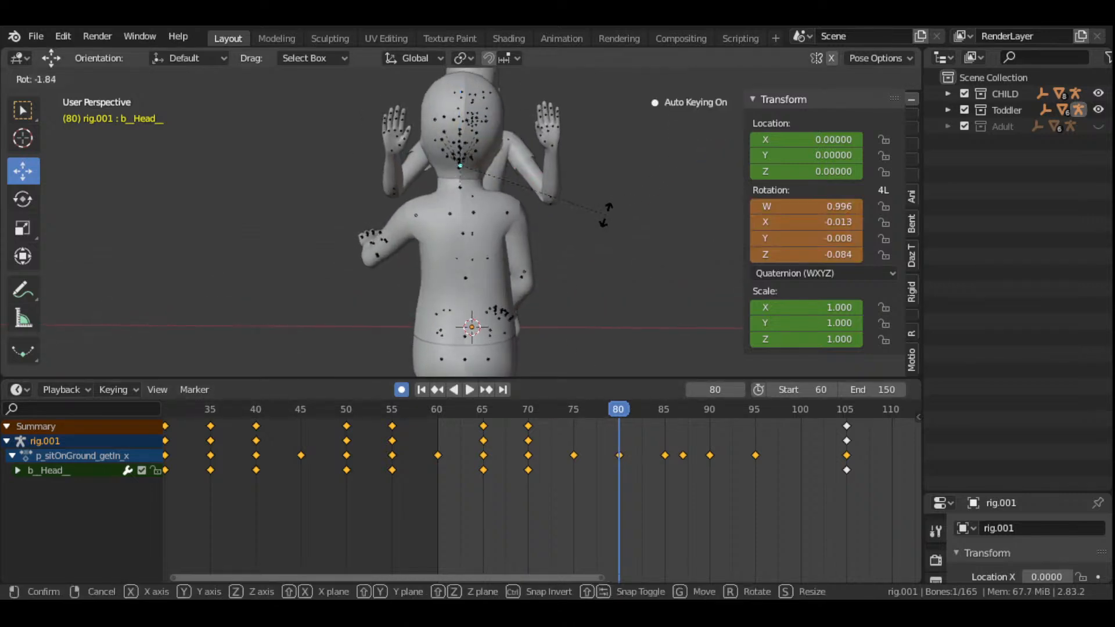
pyautogui.click(519, 216)
pyautogui.press('r')
pyautogui.press('r')
pyautogui.click(523, 226)
pyautogui.scroll(-2, 526, 234)
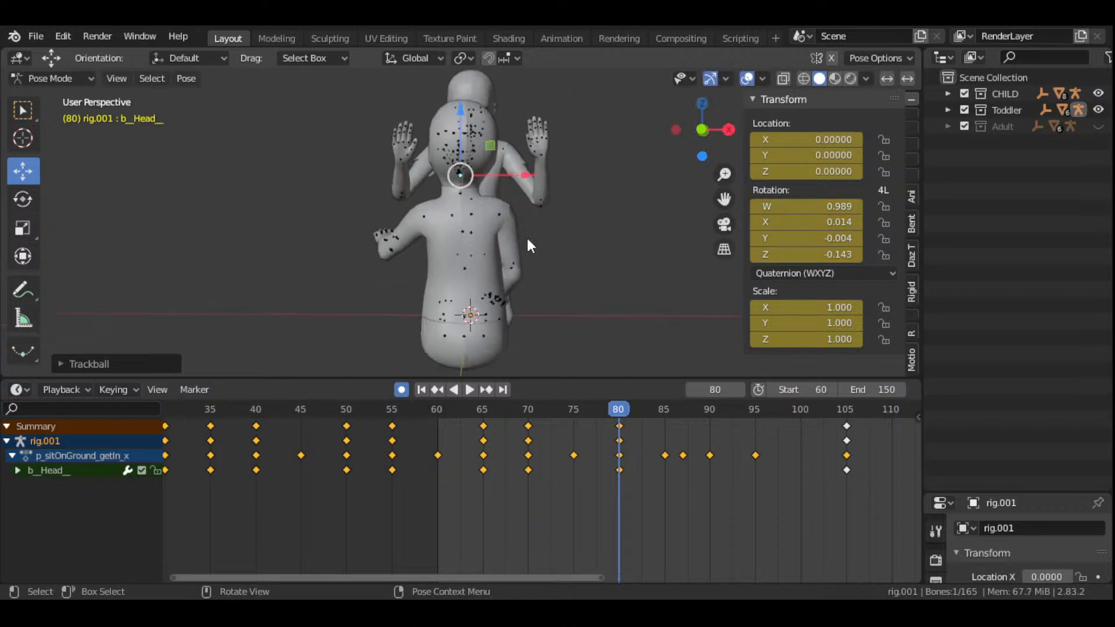
# - Adjust the toddler's head at frame 85 with a trackball rotation of about 2.9 and -6.9, viewed from behind the kneeling child
pyautogui.moveTo(705, 140); pyautogui.dragTo(586, 136)
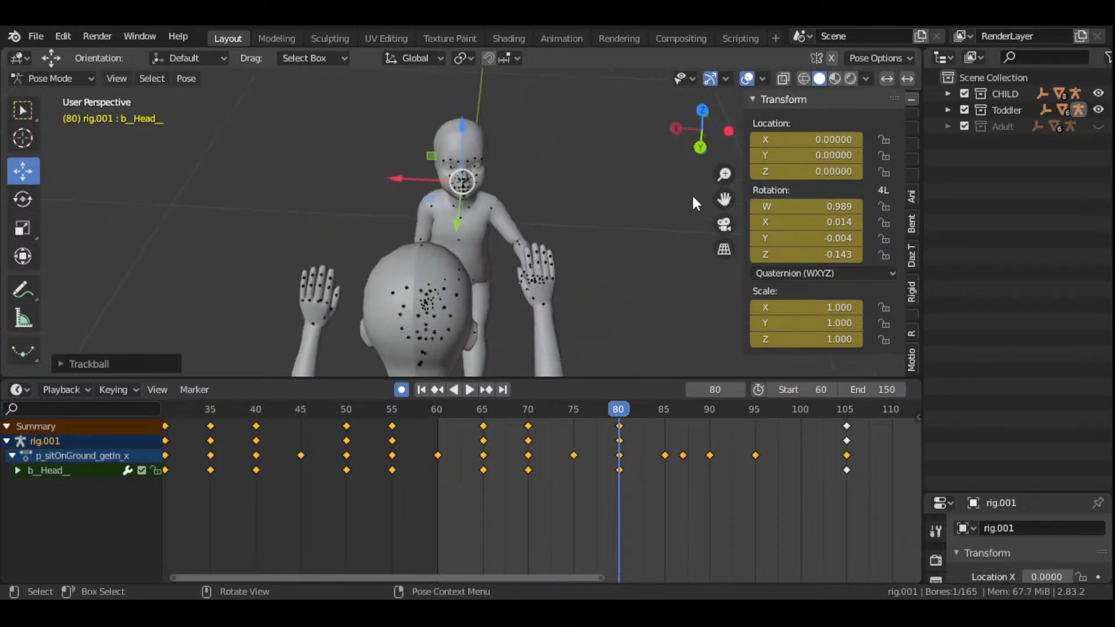
pyautogui.press('space')
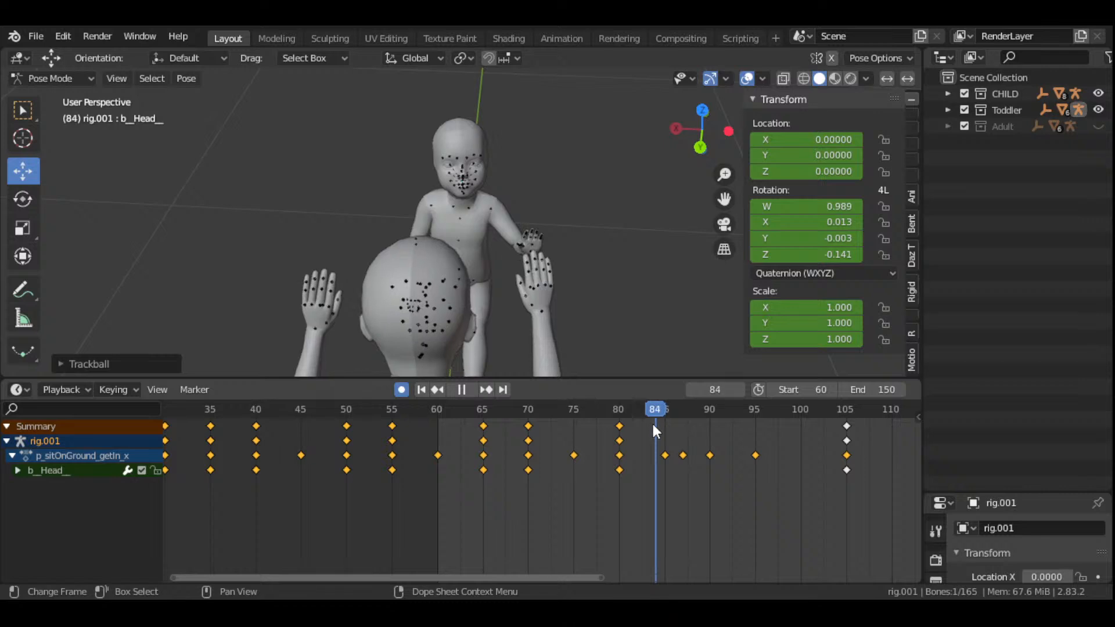
pyautogui.press('space')
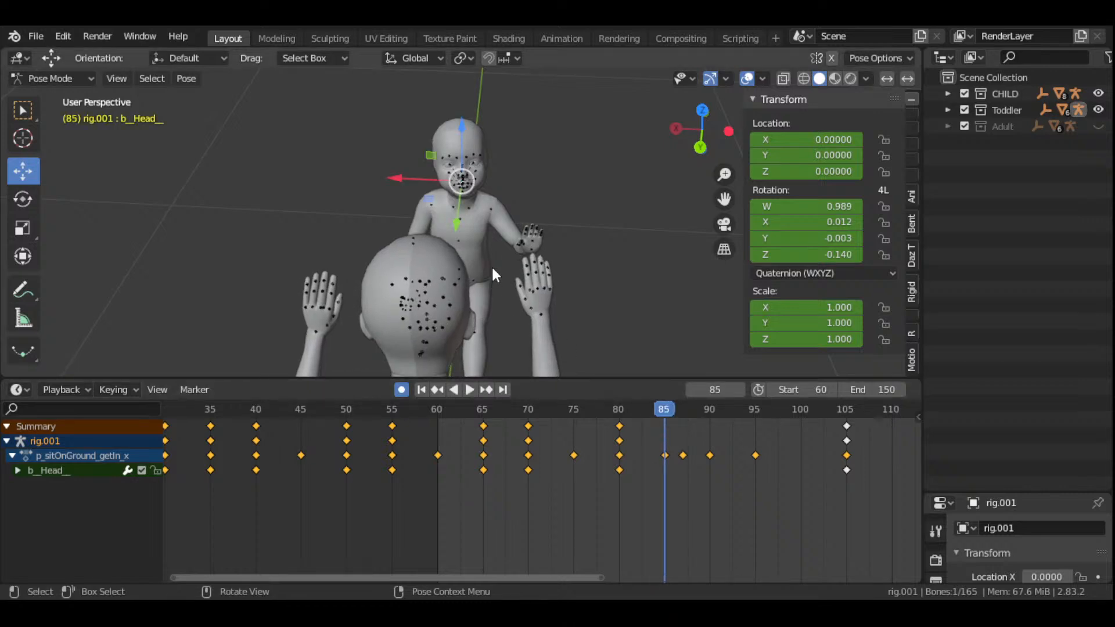
pyautogui.press('r')
pyautogui.press('r')
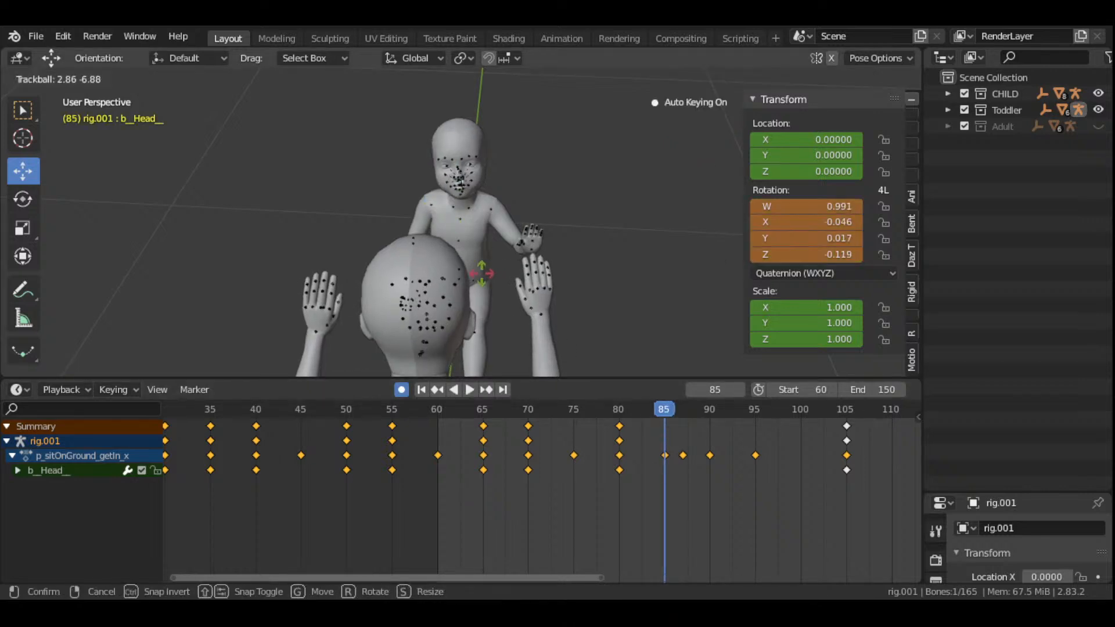
pyautogui.click(482, 273)
# - Trackball-rotate the toddler's head at frame 90 to about W 0.994, X -0.061, Y 0.022, Z -0.091
pyautogui.press('space')
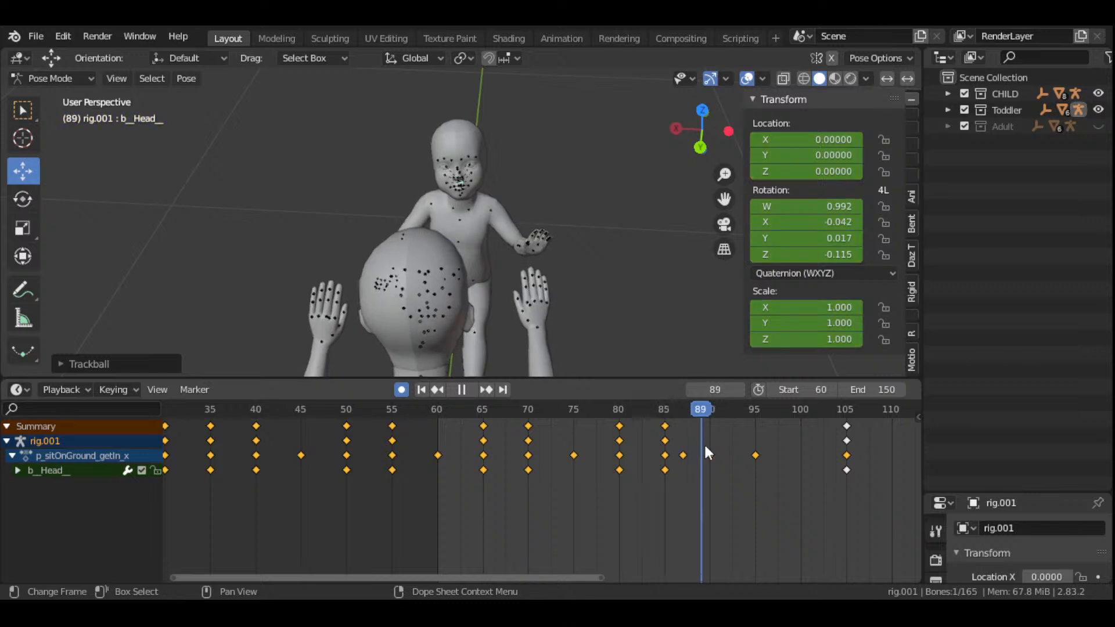
pyautogui.click(710, 458)
pyautogui.press('space')
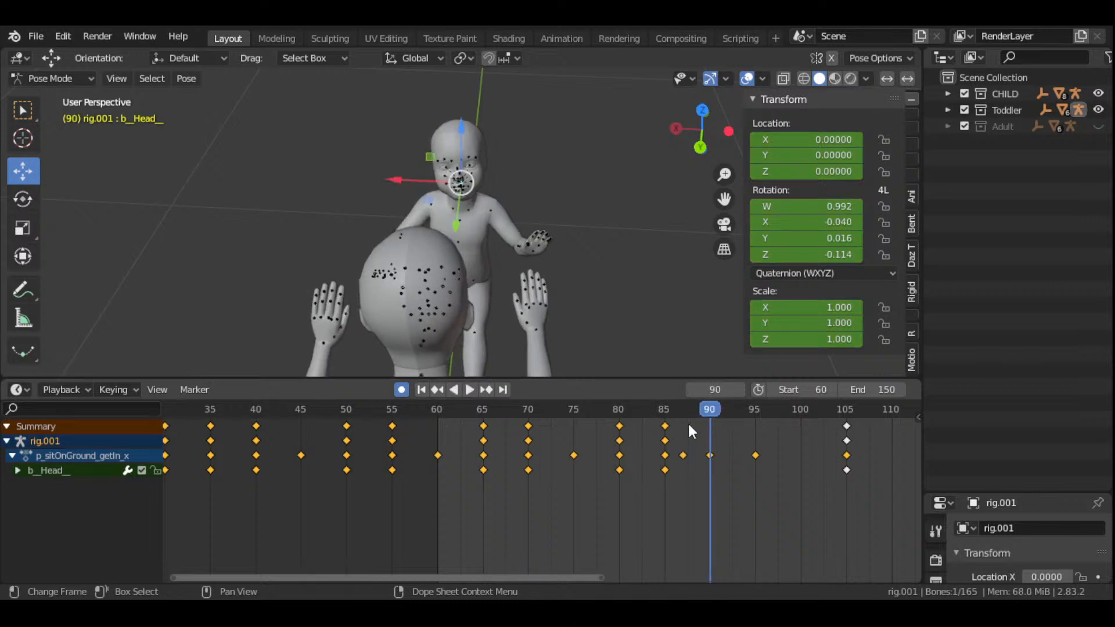
pyautogui.press('r')
pyautogui.press('r')
pyautogui.click(555, 276)
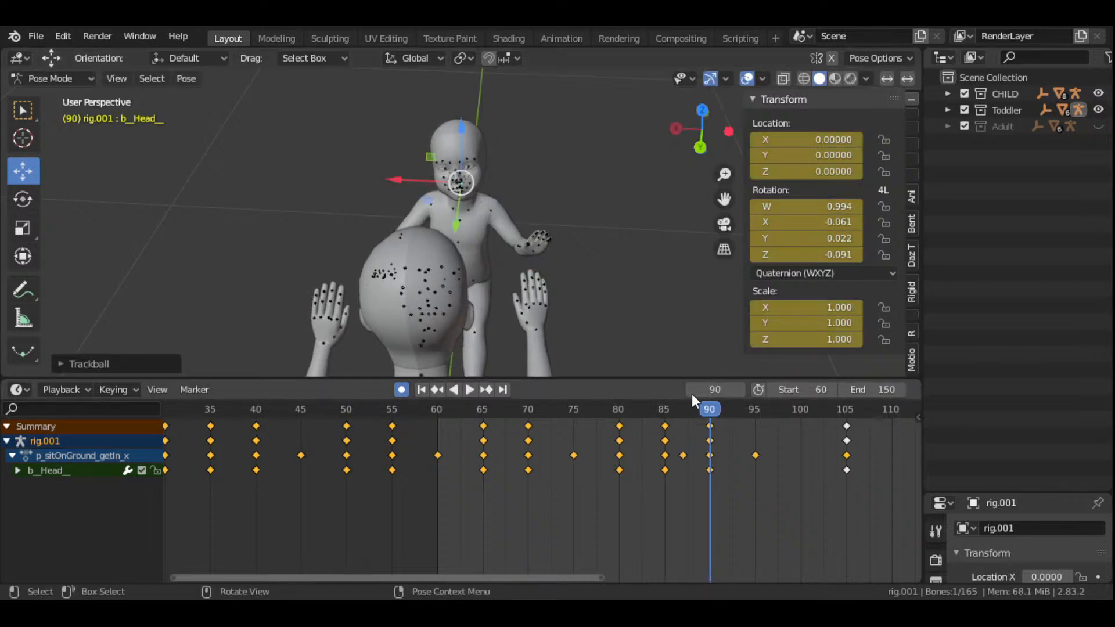
# - Rotate the toddler's head about 3.6° in side view at frame 95
pyautogui.press('space')
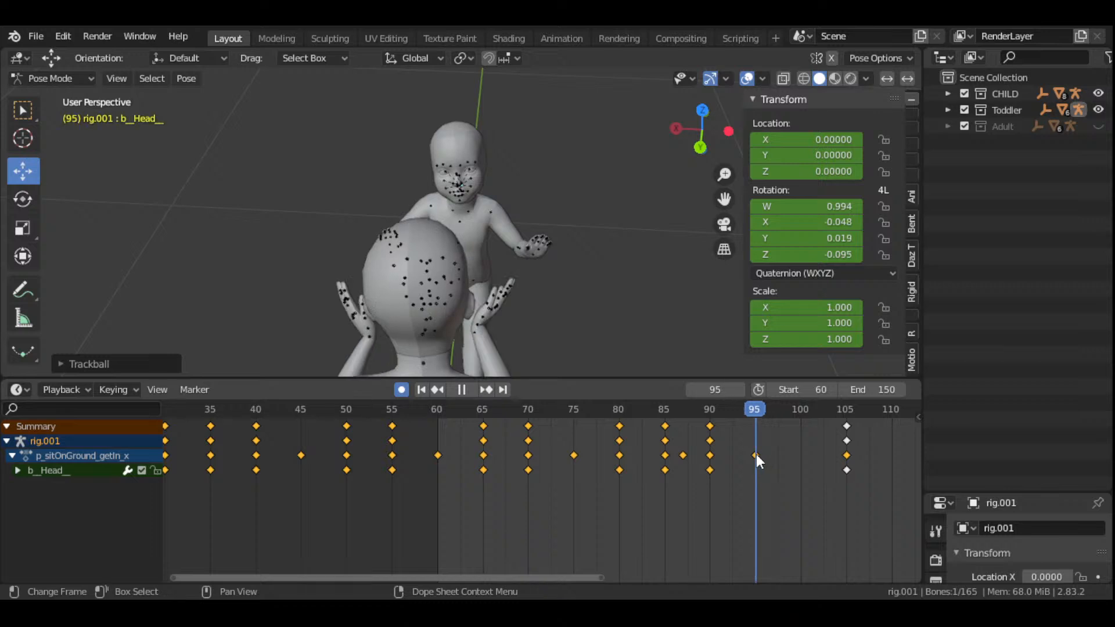
pyautogui.click(756, 454)
pyautogui.press('space')
pyautogui.moveTo(706, 134); pyautogui.dragTo(831, 129)
pyautogui.press('r')
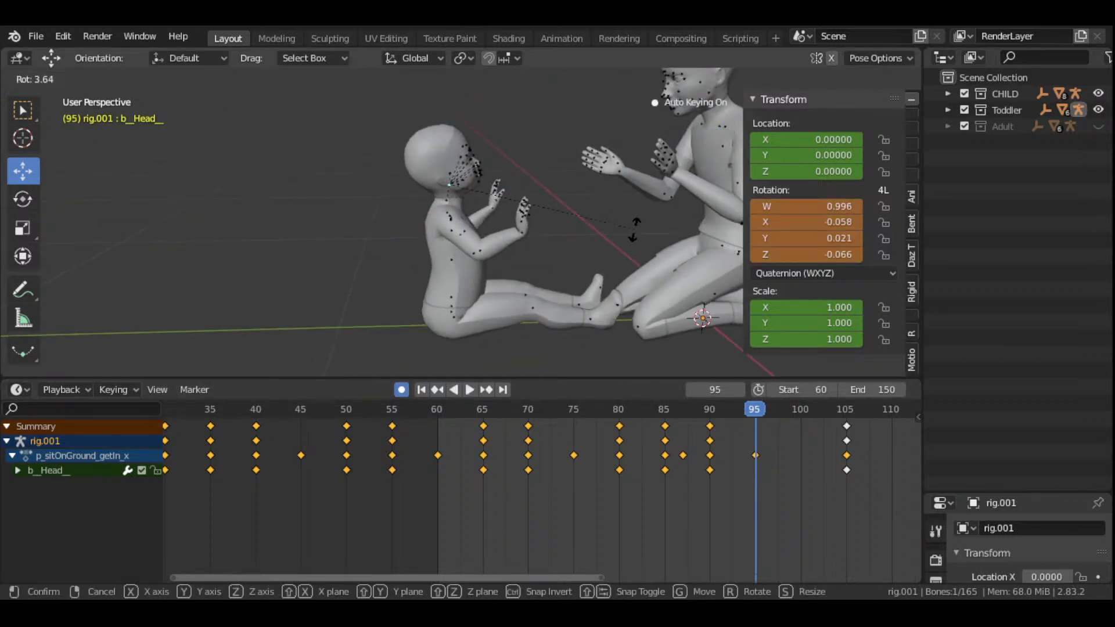
pyautogui.click(674, 264)
# - Check the toddler's head motion by scrubbing from frame 95 to 105 and playing the animation from frame 60
pyautogui.press('space')
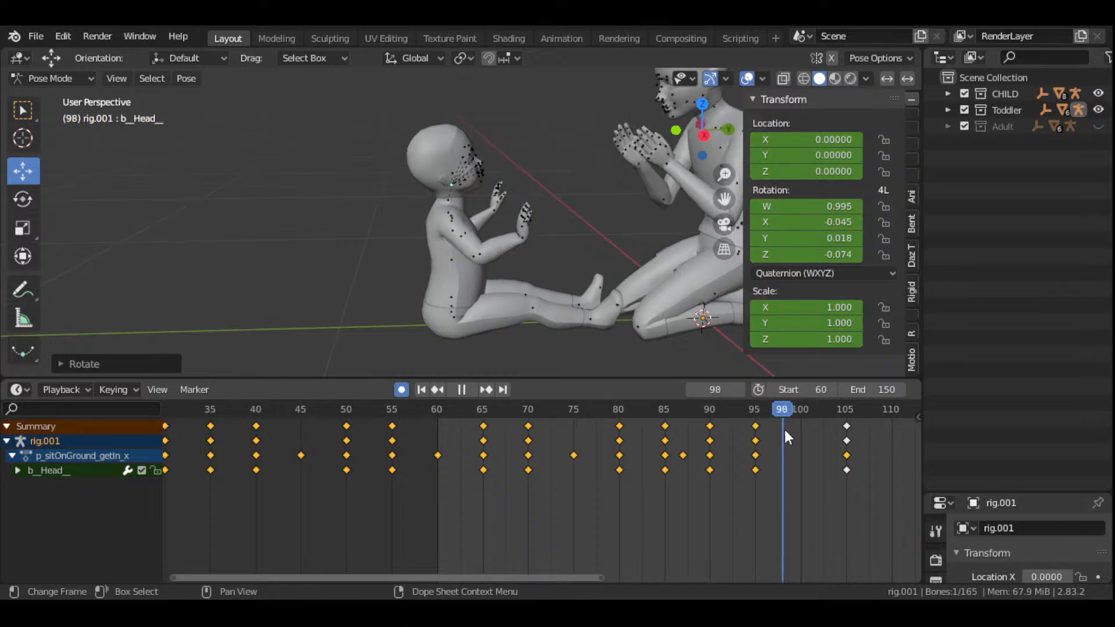
pyautogui.moveTo(815, 453); pyautogui.dragTo(842, 457)
pyautogui.press('space')
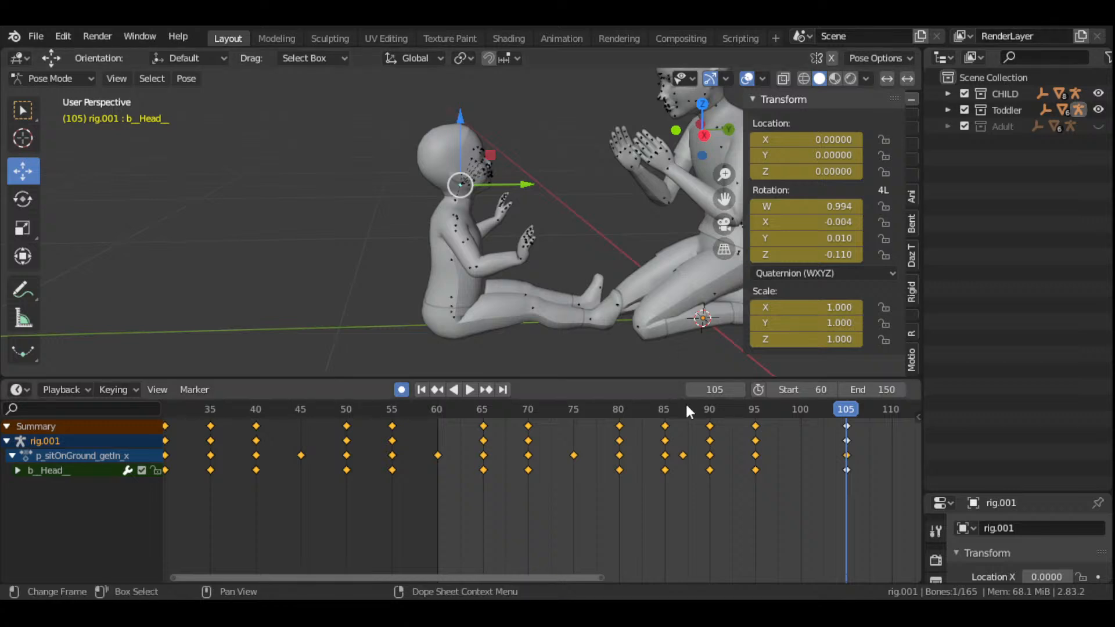
pyautogui.moveTo(575, 576); pyautogui.dragTo(728, 596)
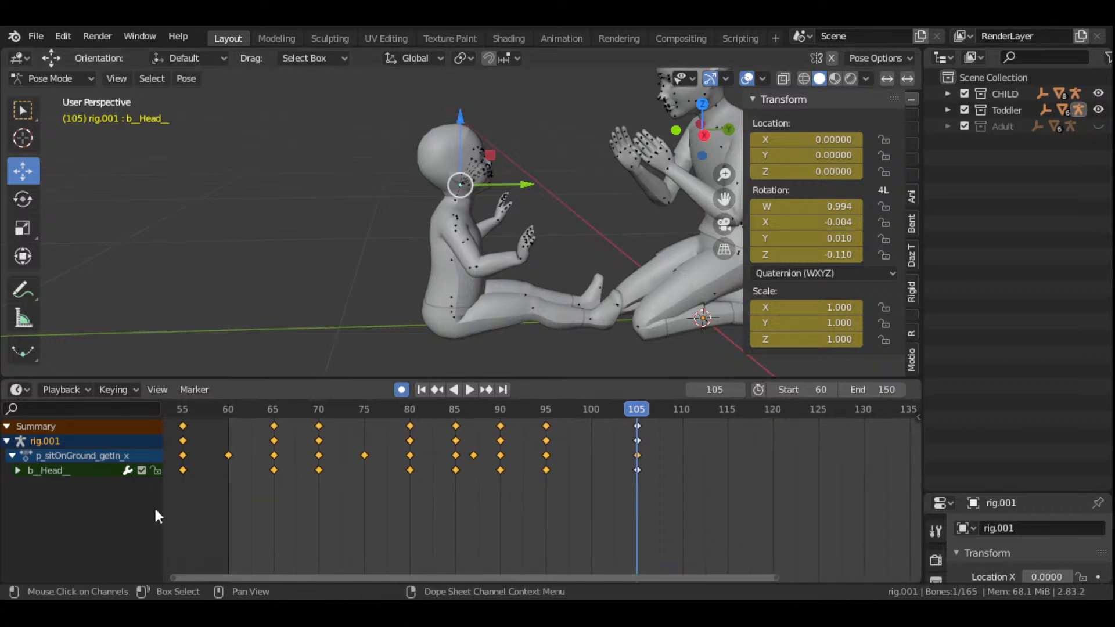
pyautogui.click(229, 416)
pyautogui.press('space')
pyautogui.press('space')
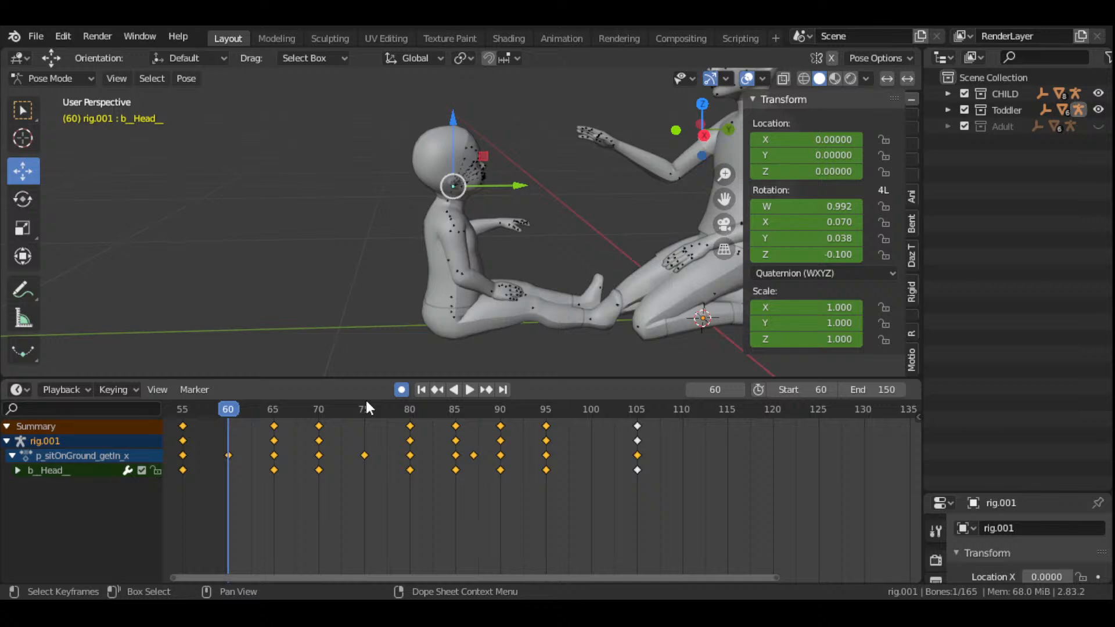
pyautogui.click(475, 389)
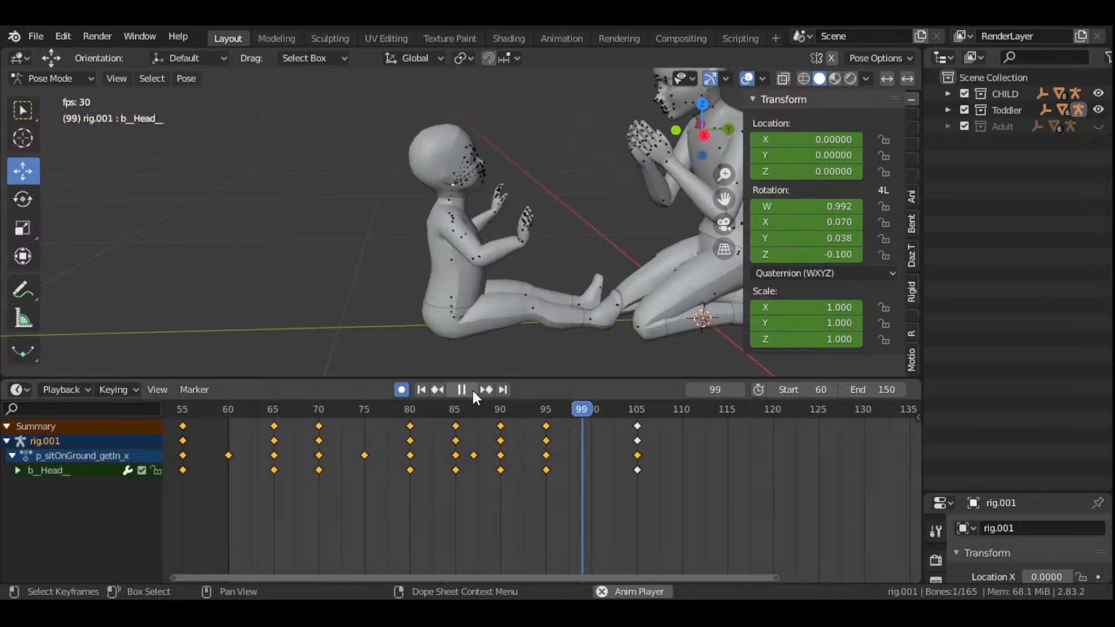
pyautogui.click(471, 388)
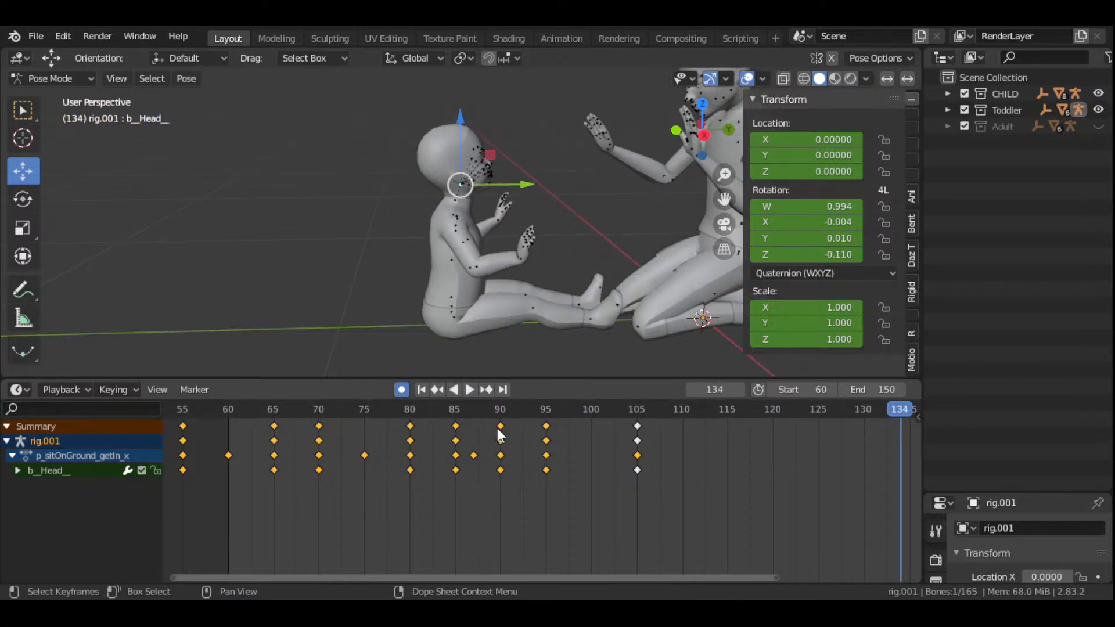
# - Check both figures' motion between frames 95 and 105
pyautogui.click(546, 411)
pyautogui.moveTo(724, 200); pyautogui.dragTo(575, 239)
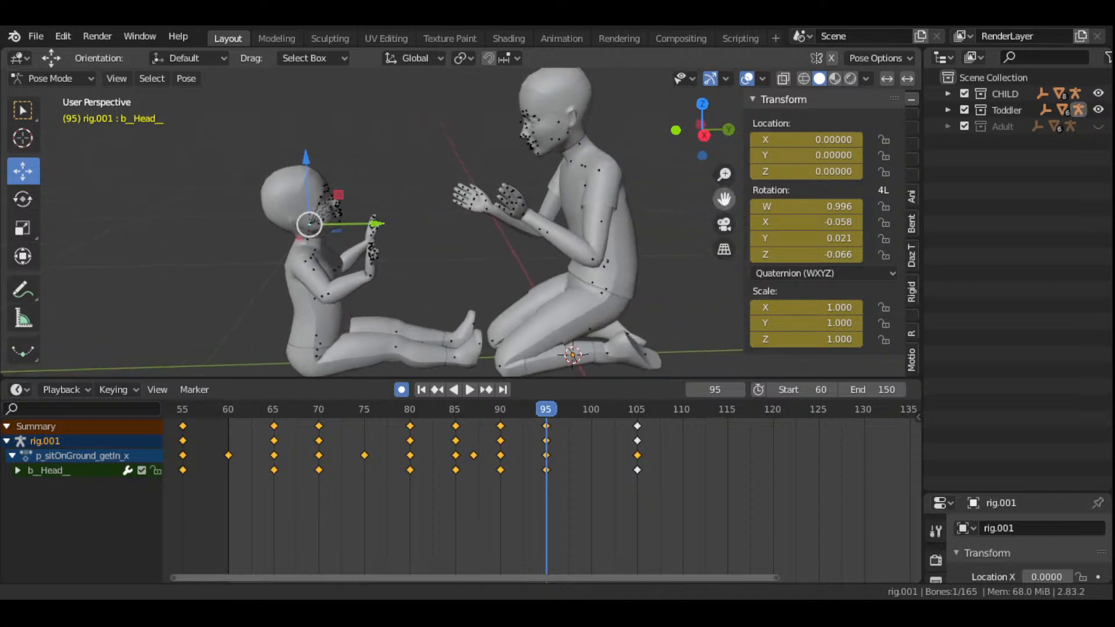
pyautogui.scroll(-2, 622, 239)
pyautogui.press('space')
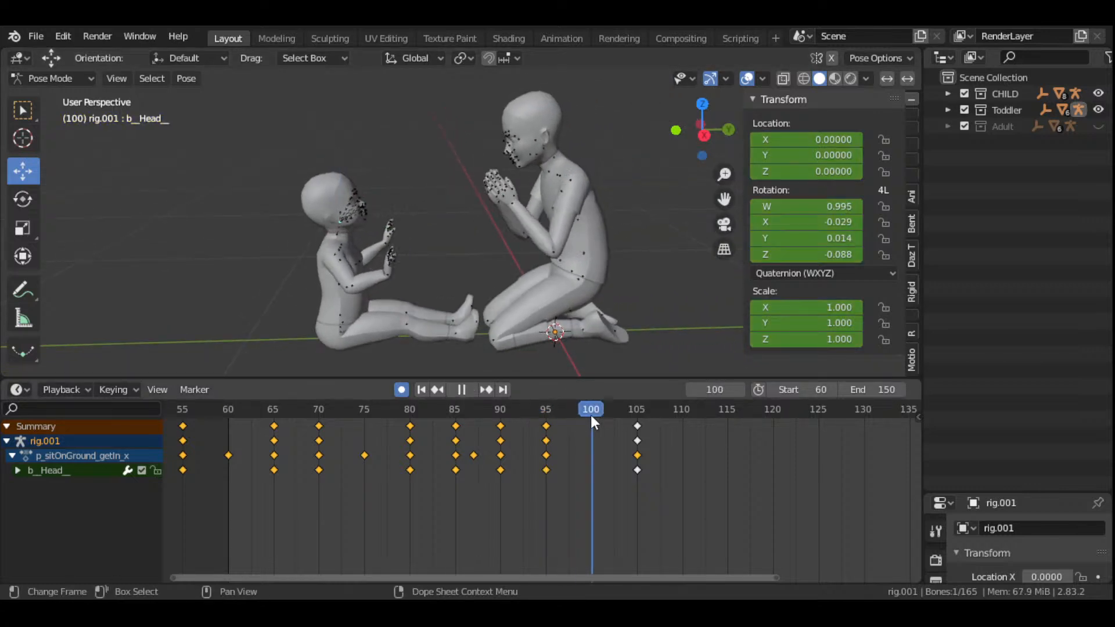
pyautogui.moveTo(632, 429); pyautogui.dragTo(637, 533)
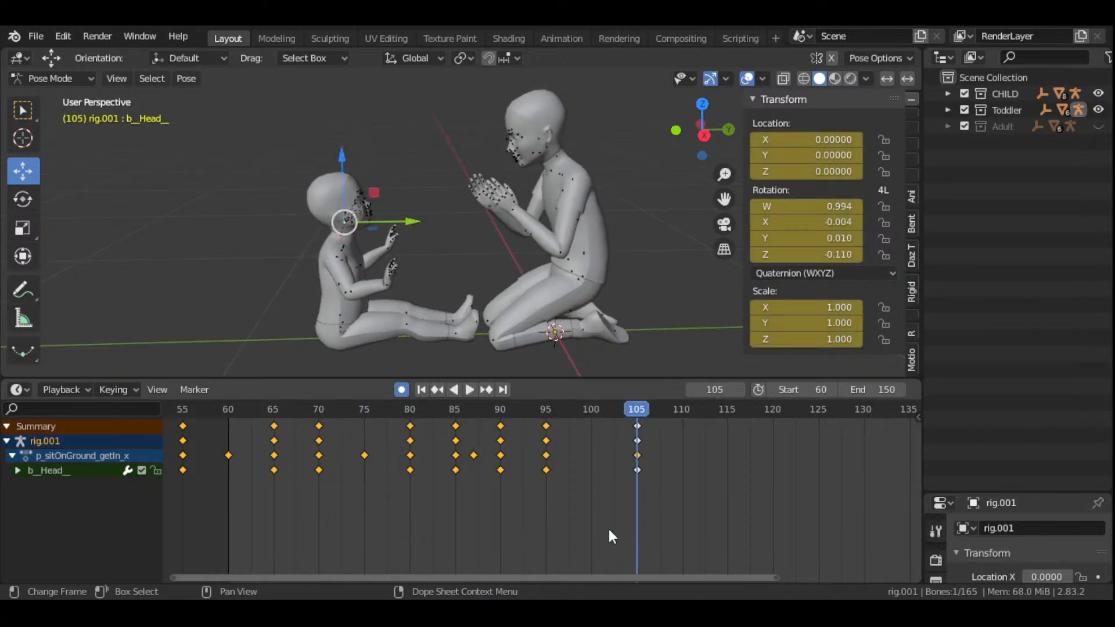
# - Go to frame 110 and hide the CHILD collection to show the toddler unobstructed from the front
pyautogui.moveTo(643, 408); pyautogui.dragTo(684, 432)
pyautogui.moveTo(703, 131); pyautogui.dragTo(629, 128)
pyautogui.scroll(4, 551, 176)
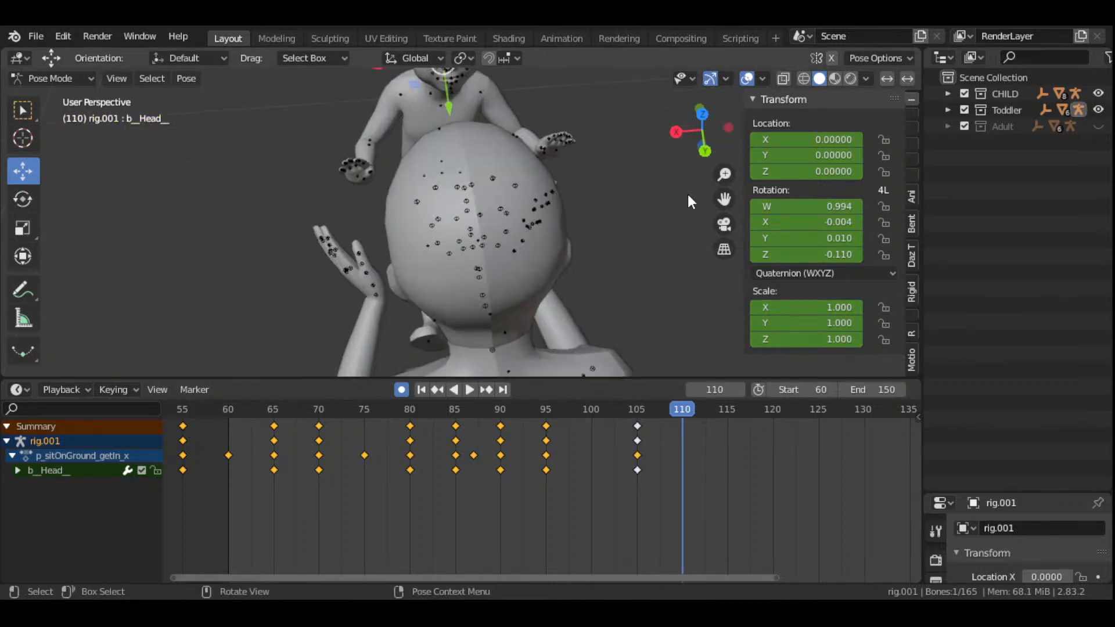
pyautogui.moveTo(724, 199); pyautogui.dragTo(773, 242)
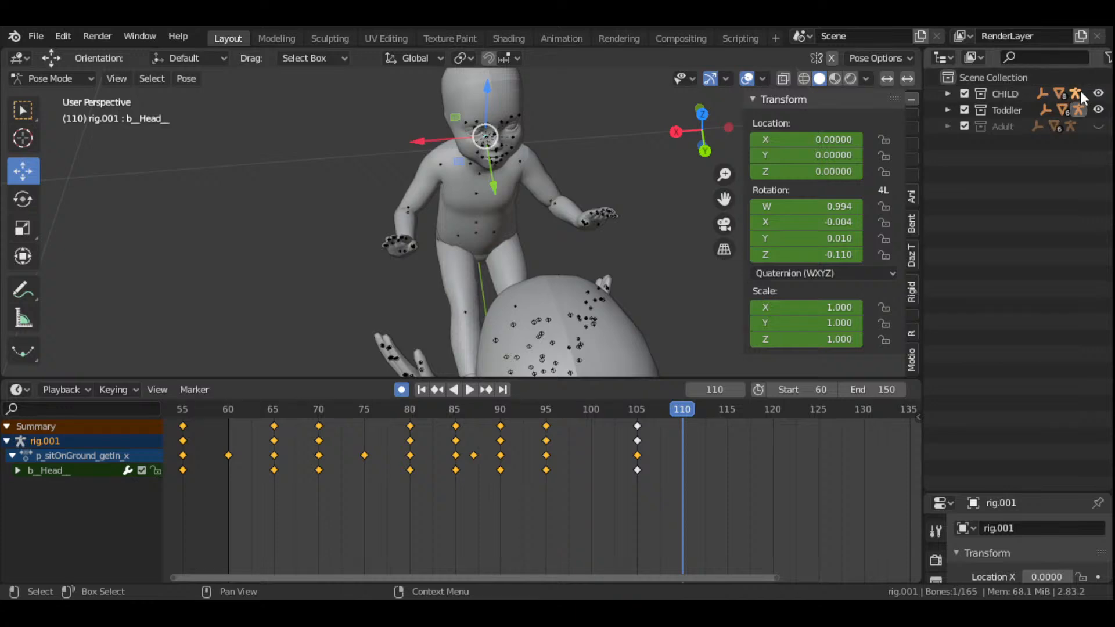
pyautogui.click(1098, 93)
pyautogui.scroll(2, 680, 224)
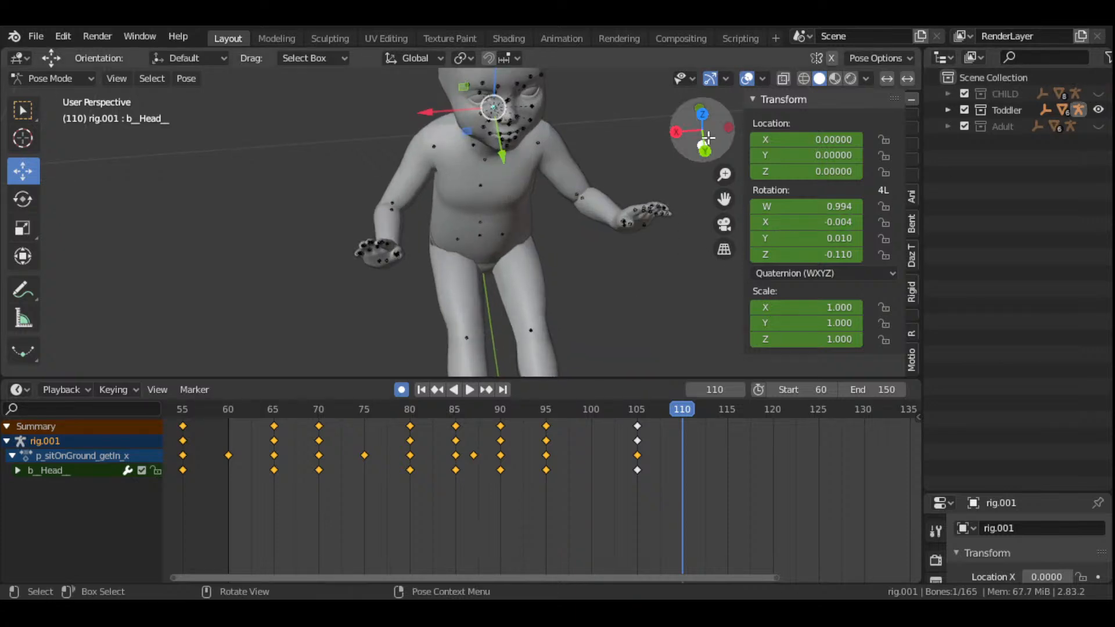
pyautogui.moveTo(702, 131)
pyautogui.mouseDown()
pyautogui.moveTo(692, 132)
pyautogui.moveTo(703, 134)
pyautogui.mouseUp()
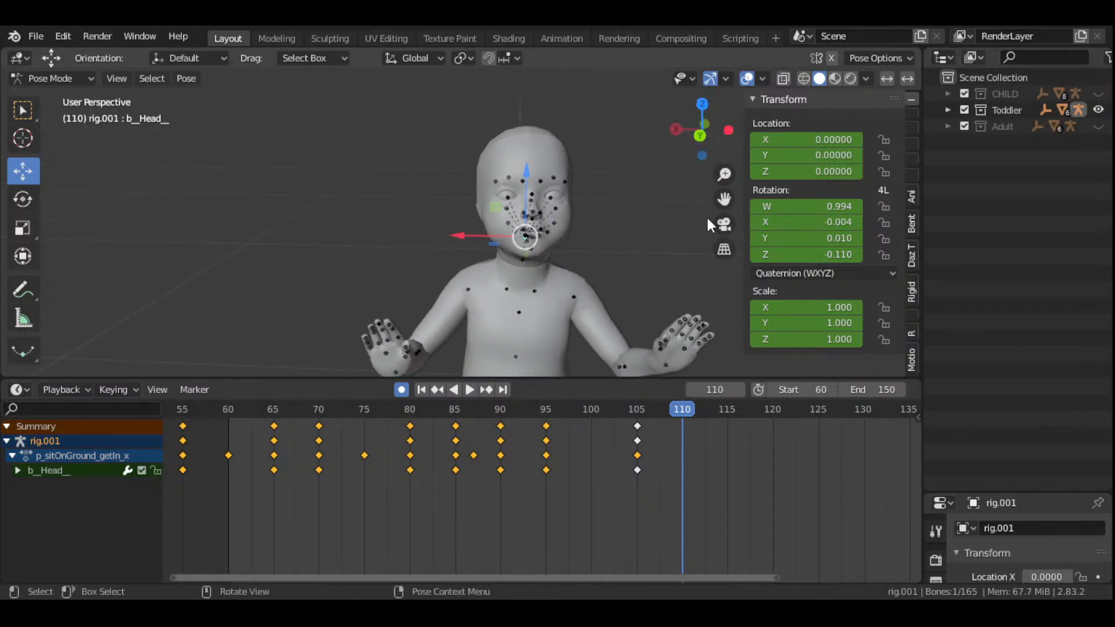
pyautogui.moveTo(725, 199); pyautogui.dragTo(724, 157)
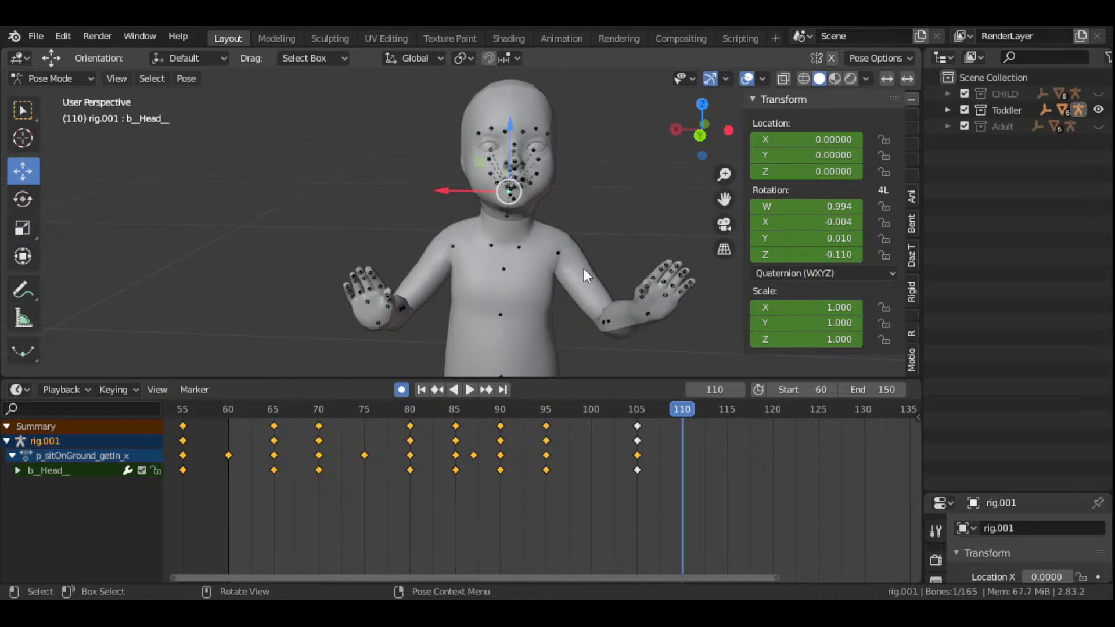
# - Trackball-rotate the toddler's left clavicle at frame 110 to about W 0.998, X -0.028, Y -0.021, Z 0.051
pyautogui.click(520, 249)
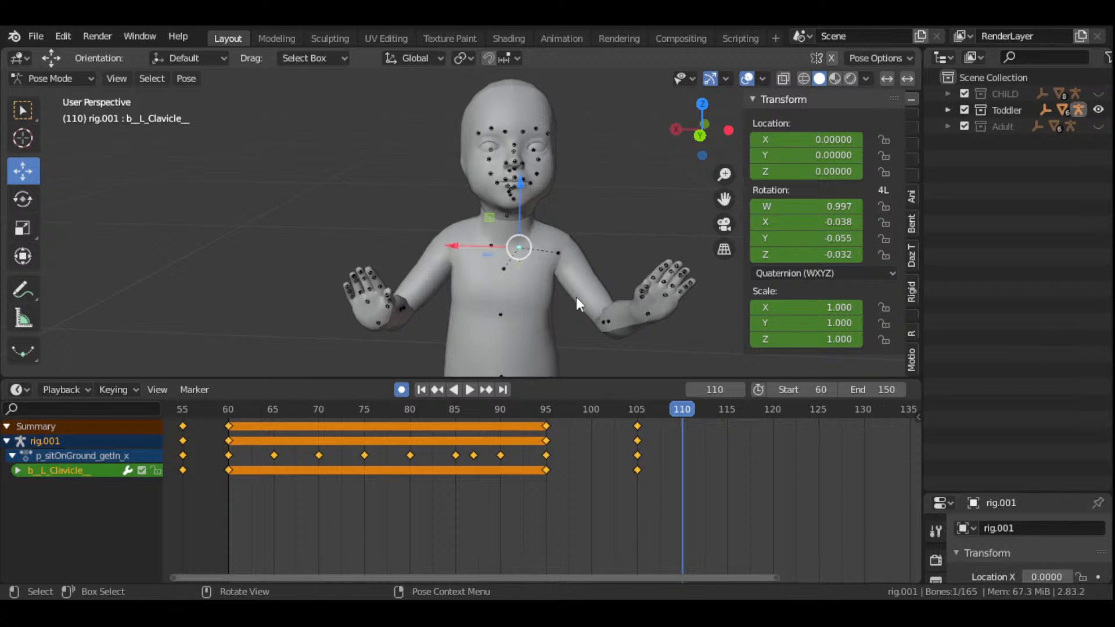
pyautogui.scroll(-1, 576, 297)
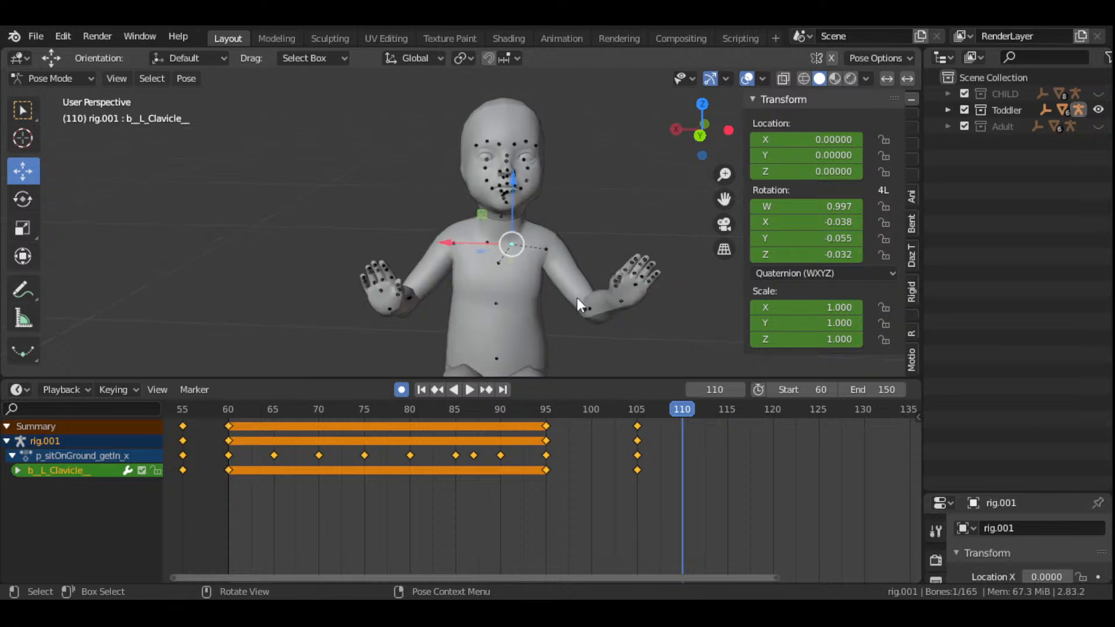
pyautogui.press('r')
pyautogui.press('r')
pyautogui.click(547, 335)
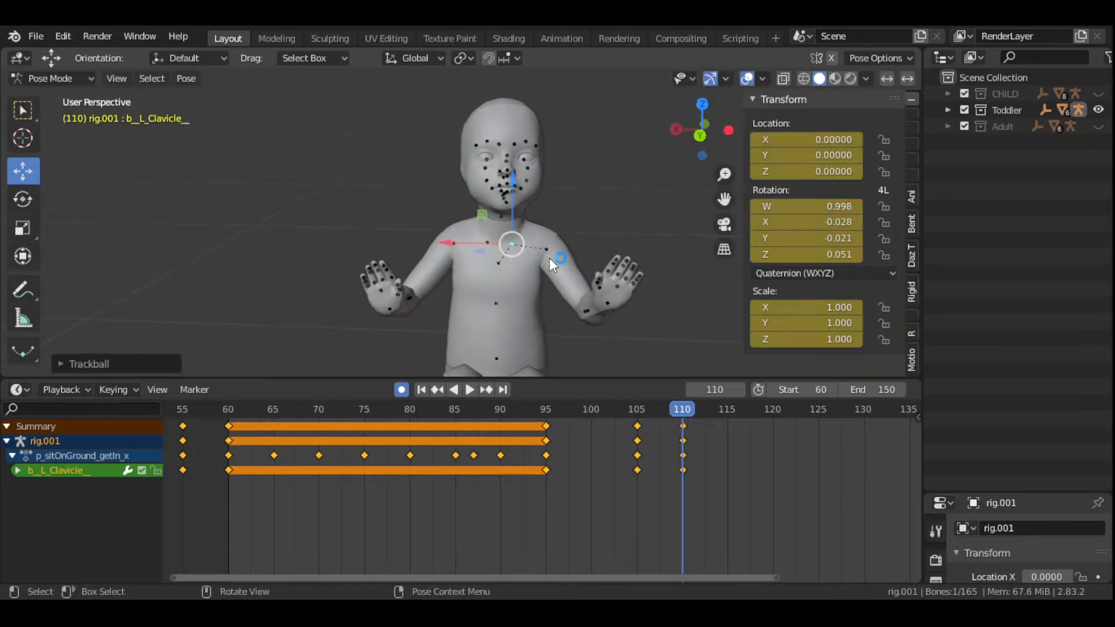
# - Insert a location, rotation and scale keyframe for the toddler's left upper arm at frame 105
pyautogui.click(549, 252)
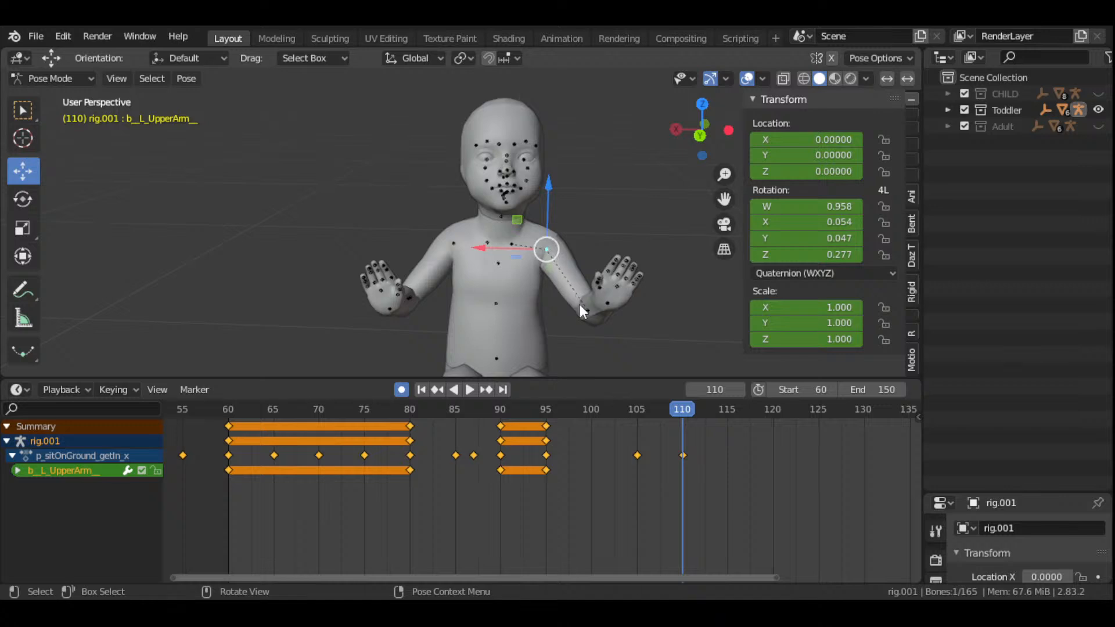
pyautogui.click(637, 413)
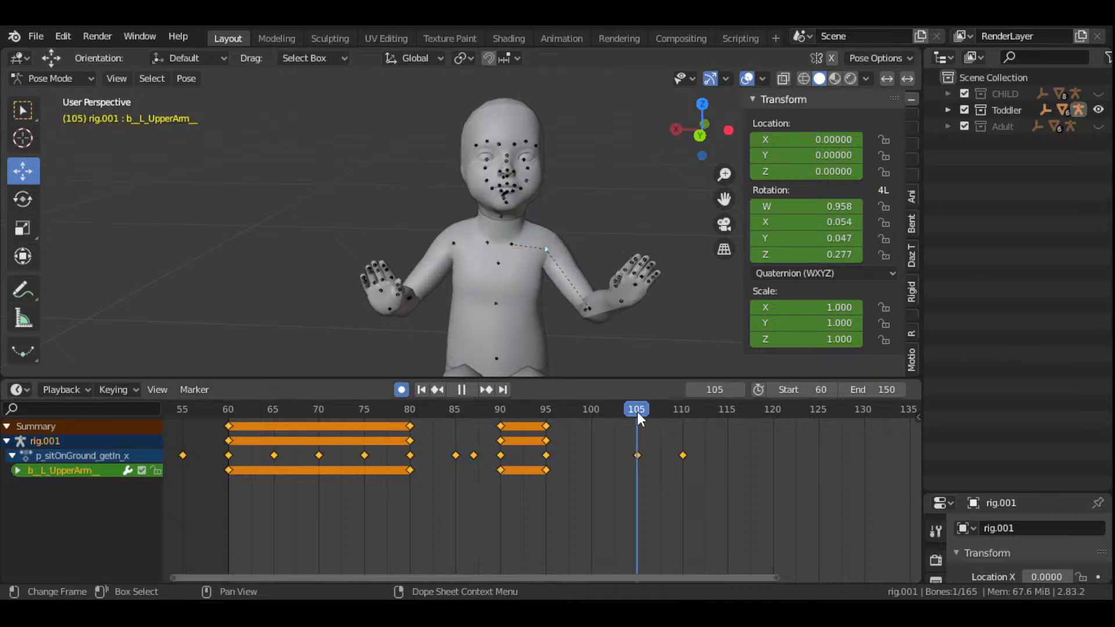
pyautogui.press('i')
pyautogui.click(629, 230)
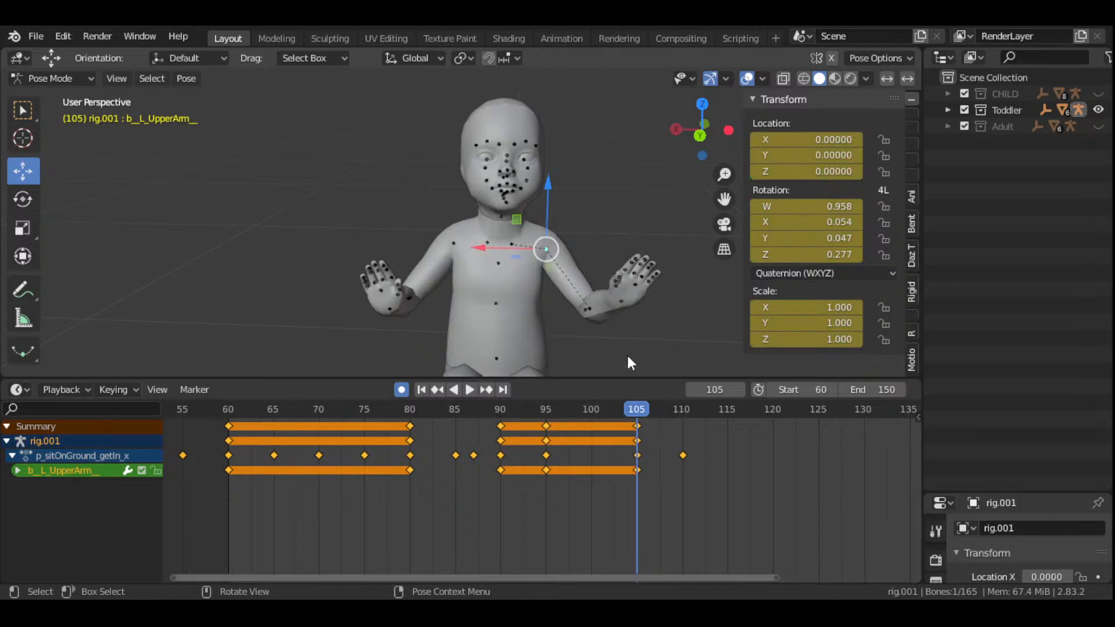
# - Rotate the toddler's left upper arm inward at frame 110 to about W 0.868, X 0.235, Y 0.168, Z 0.404
pyautogui.moveTo(644, 402); pyautogui.dragTo(682, 414)
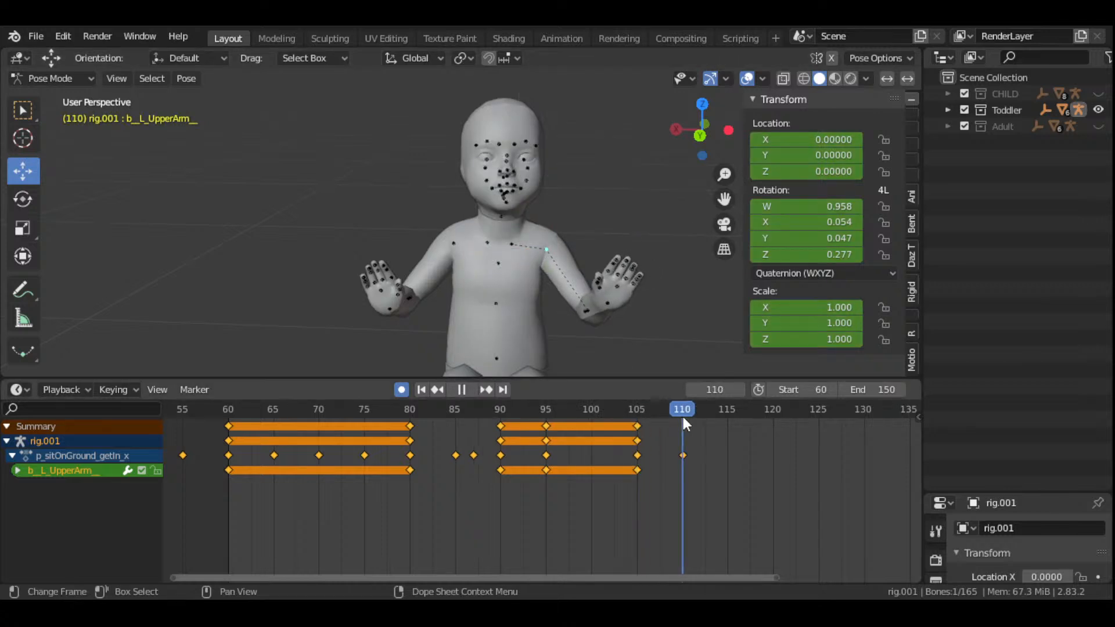
pyautogui.press('r')
pyautogui.press('r')
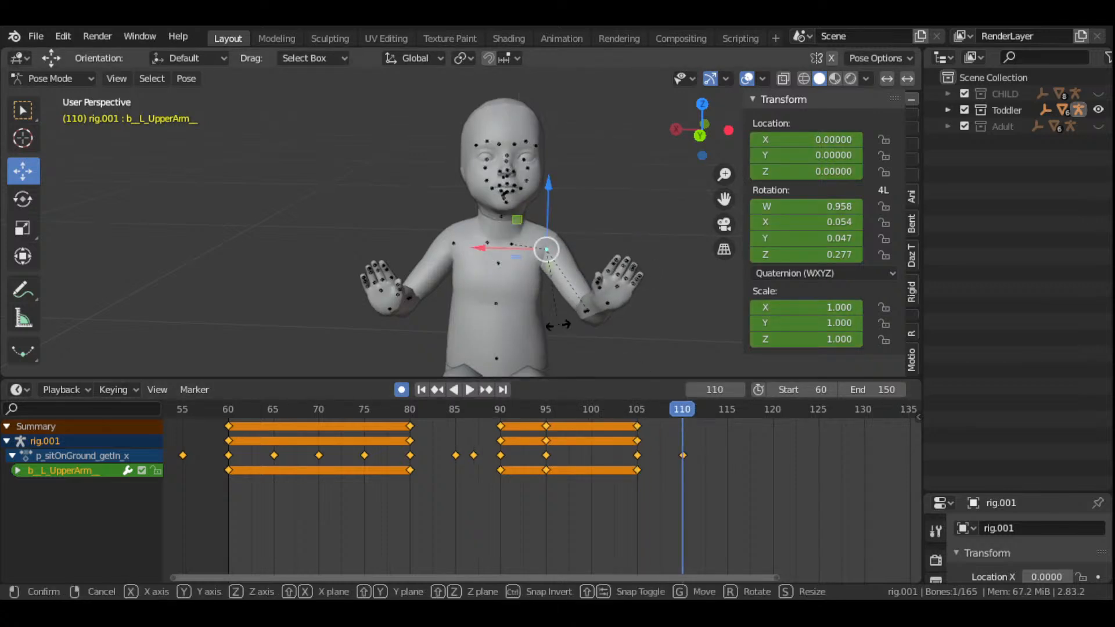
pyautogui.click(582, 308)
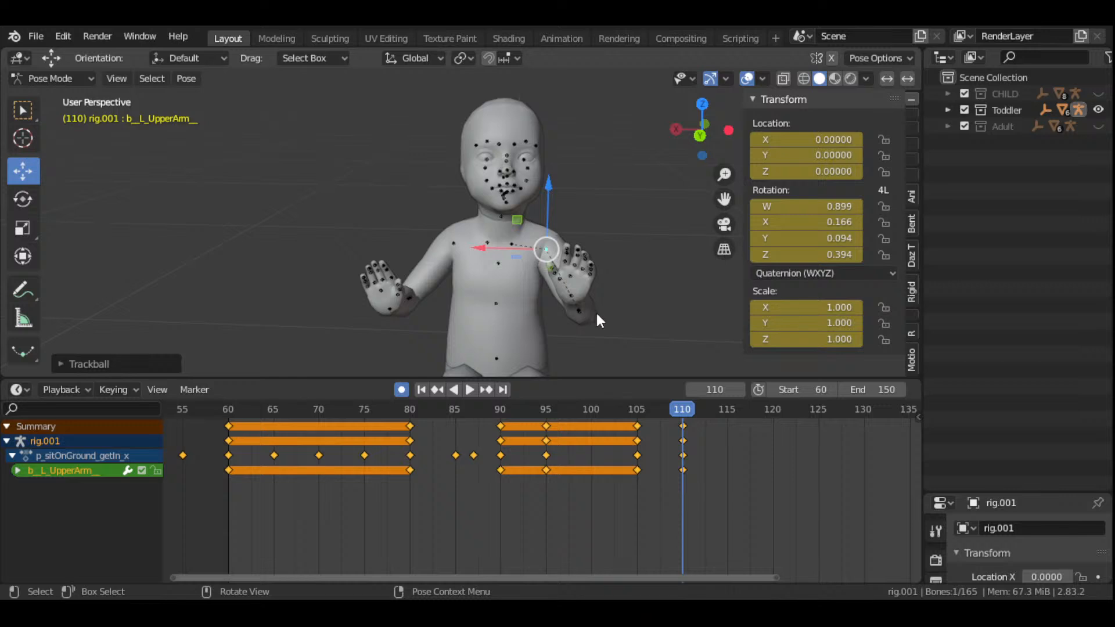
pyautogui.press('r')
pyautogui.click(642, 284)
pyautogui.press('r')
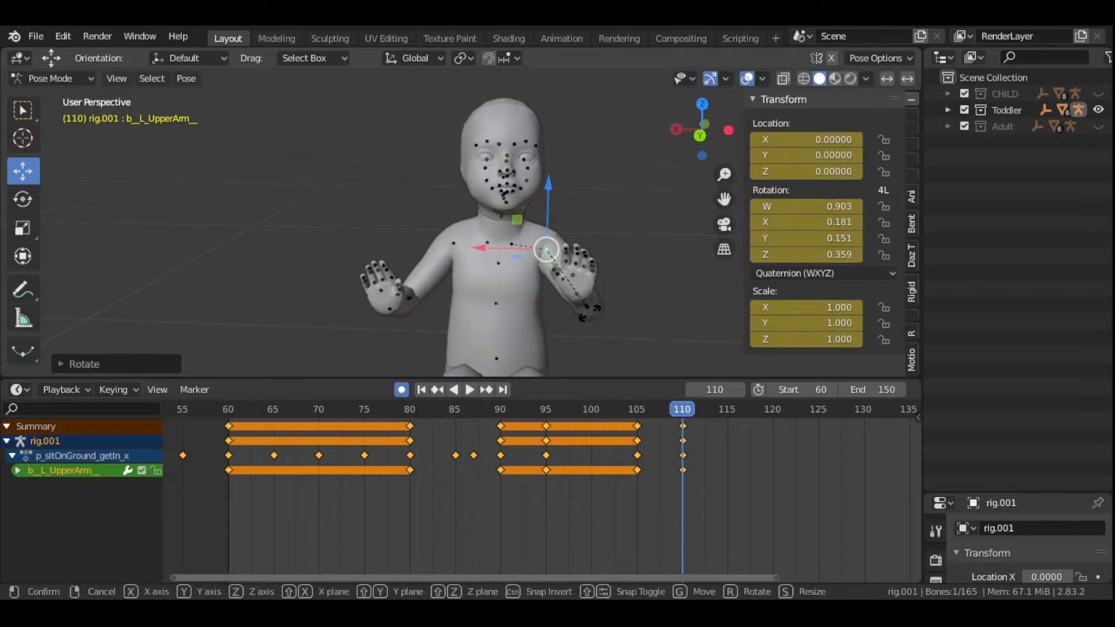
pyautogui.press('r')
pyautogui.click(515, 310)
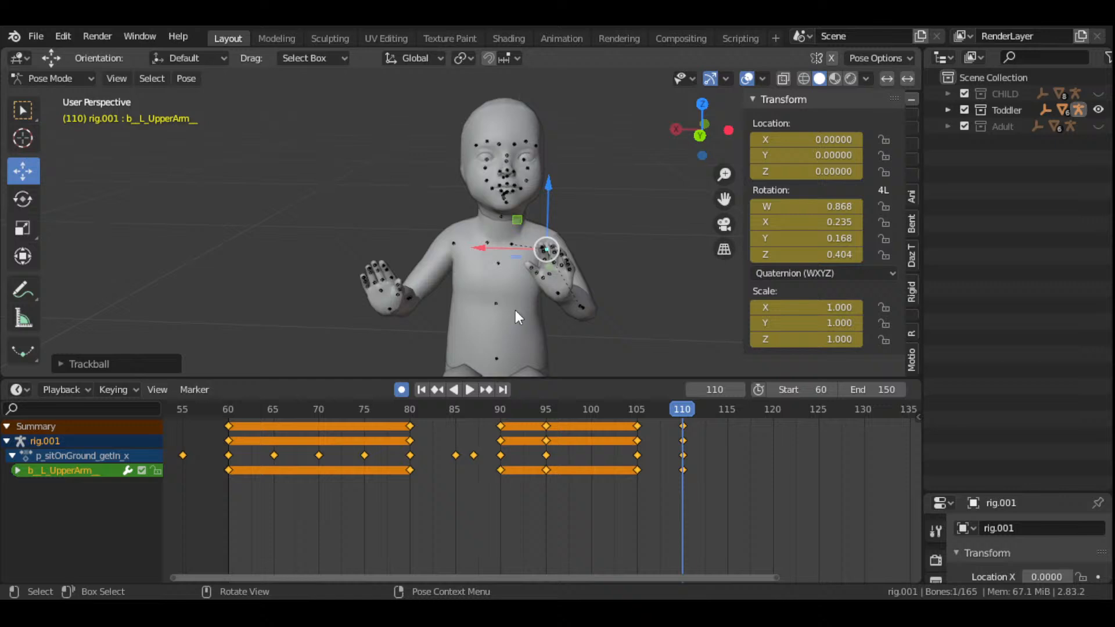
# - Trackball-rotate the toddler's right clavicle at frame 110 to about W 0.997, X -0.035, Y 0.029, Z 0.054
pyautogui.click(490, 246)
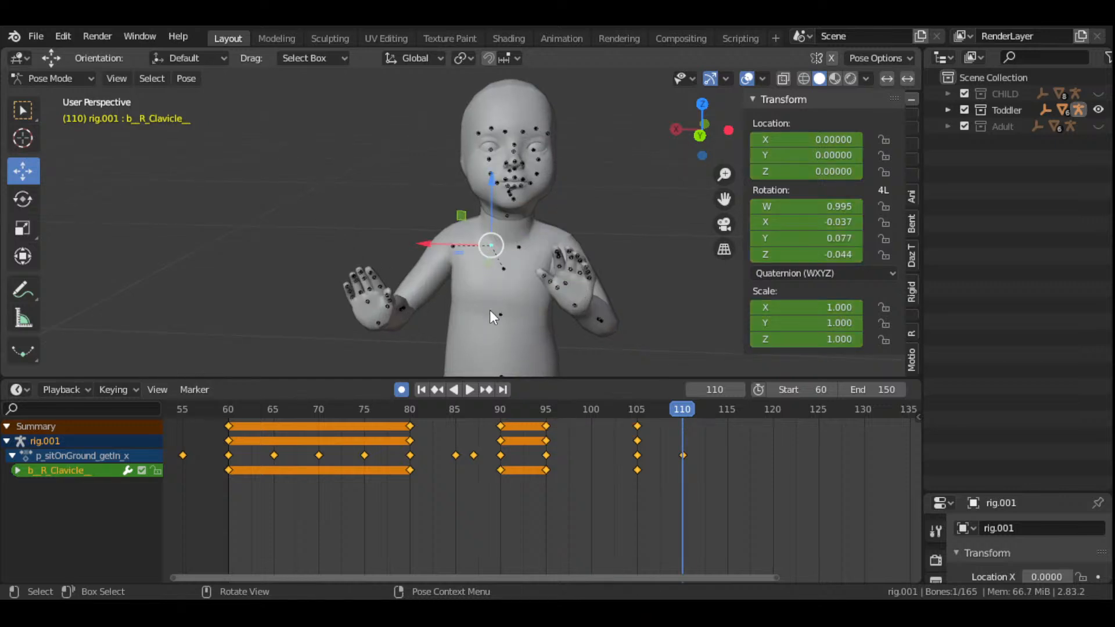
pyautogui.press('r')
pyautogui.press('r')
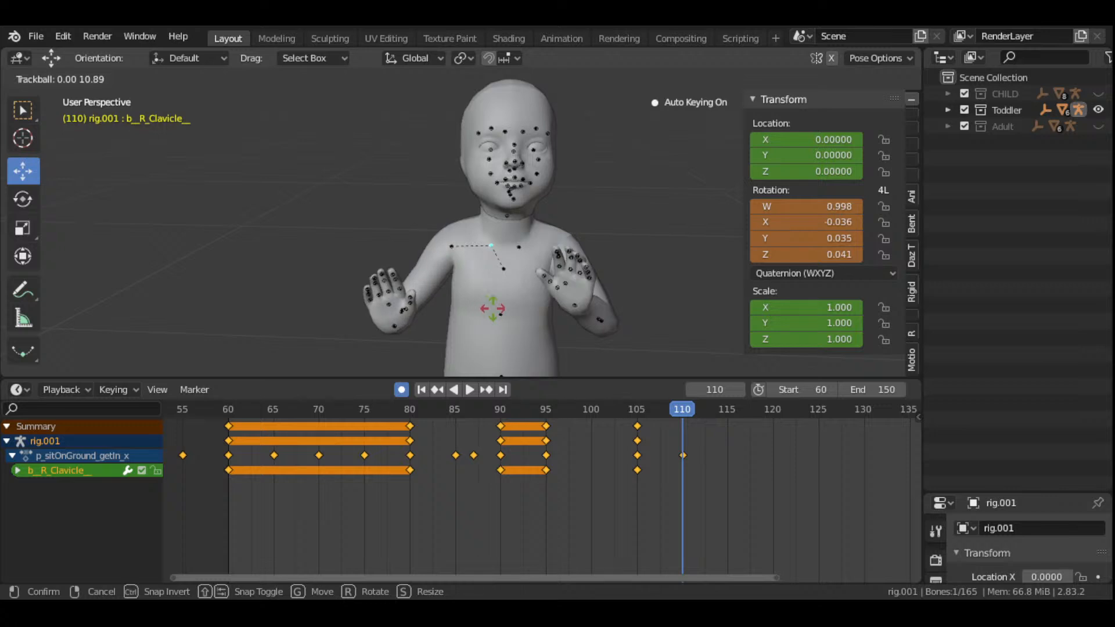
pyautogui.click(496, 308)
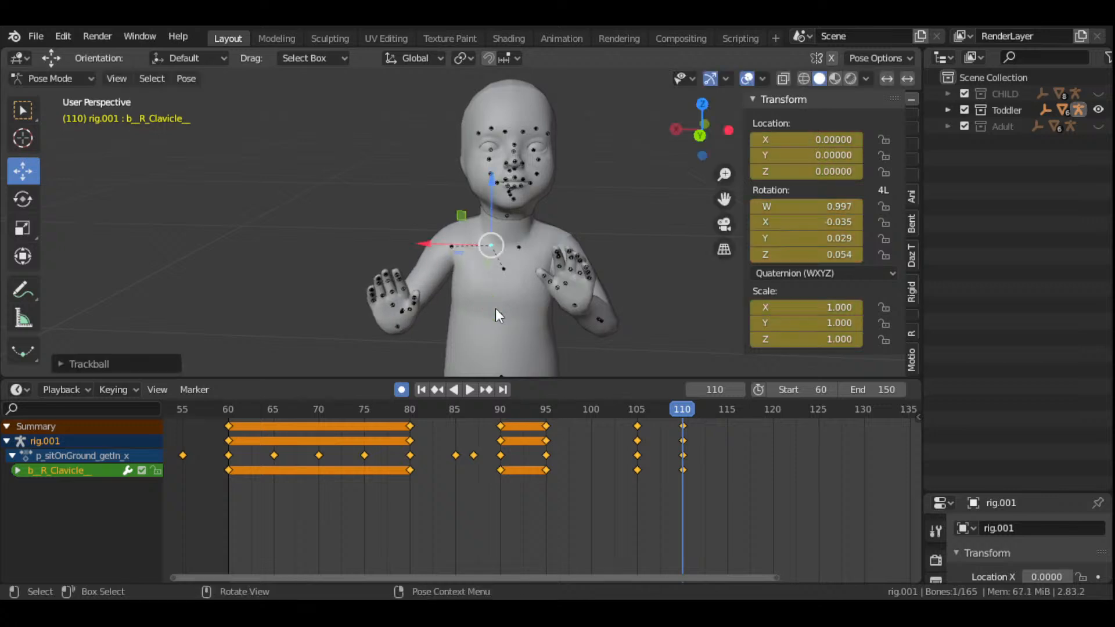
# - Insert a location, rotation and scale keyframe for the toddler's right upper arm at frame 105
pyautogui.click(453, 247)
pyautogui.click(636, 426)
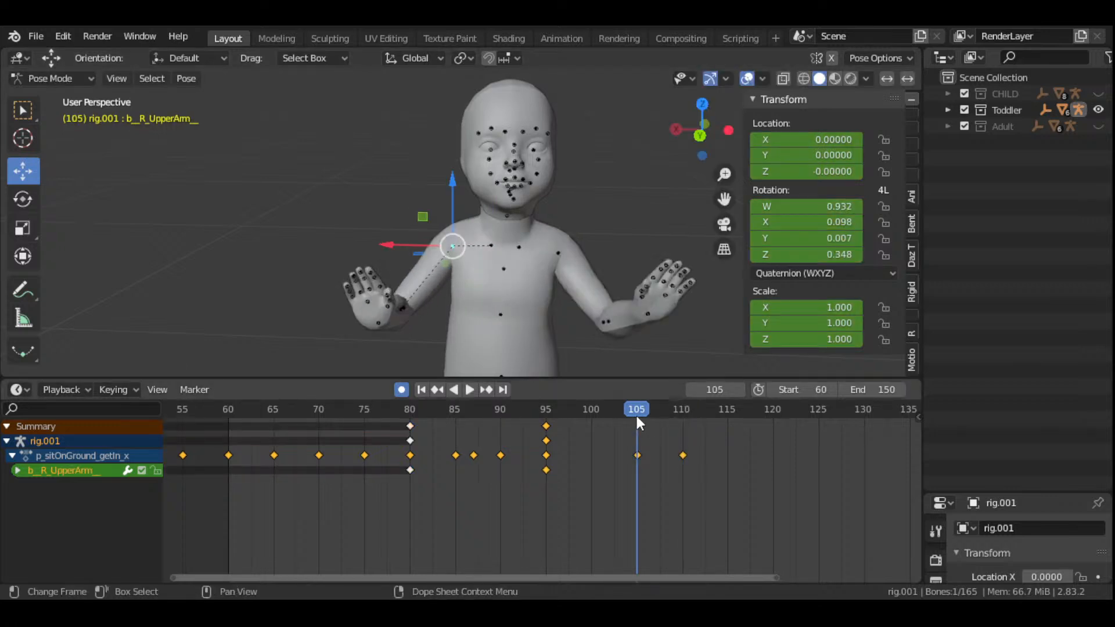
pyautogui.press('i')
pyautogui.click(637, 248)
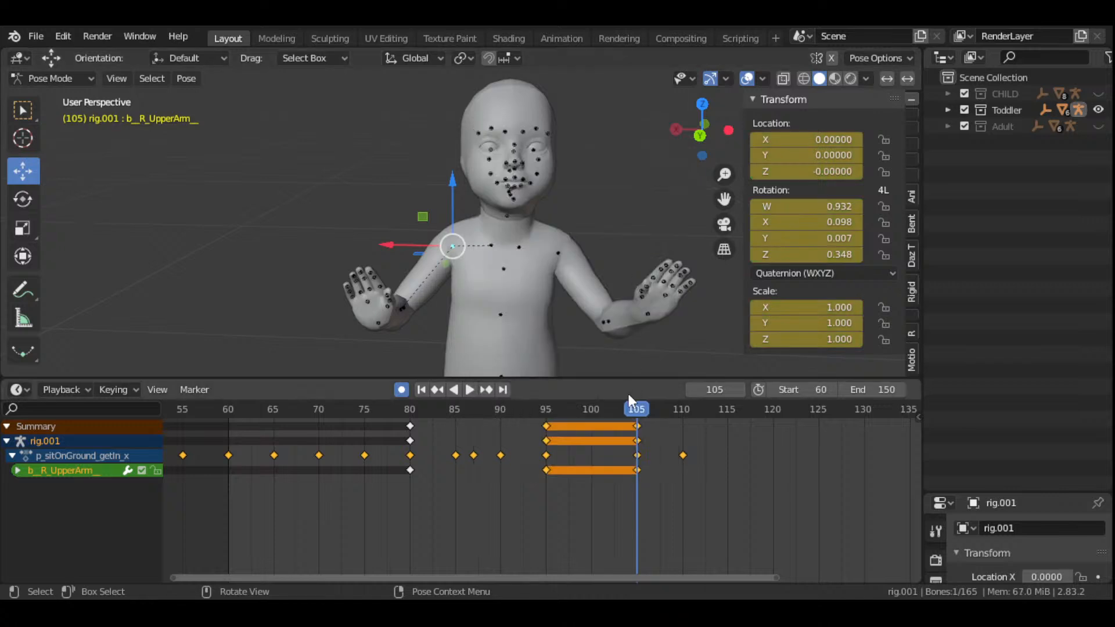
# - Rotate the toddler's right upper arm inward at frame 110 to about W 0.826, X -0.056, Y -0.131, Z 0.546
pyautogui.press('space')
pyautogui.press('space')
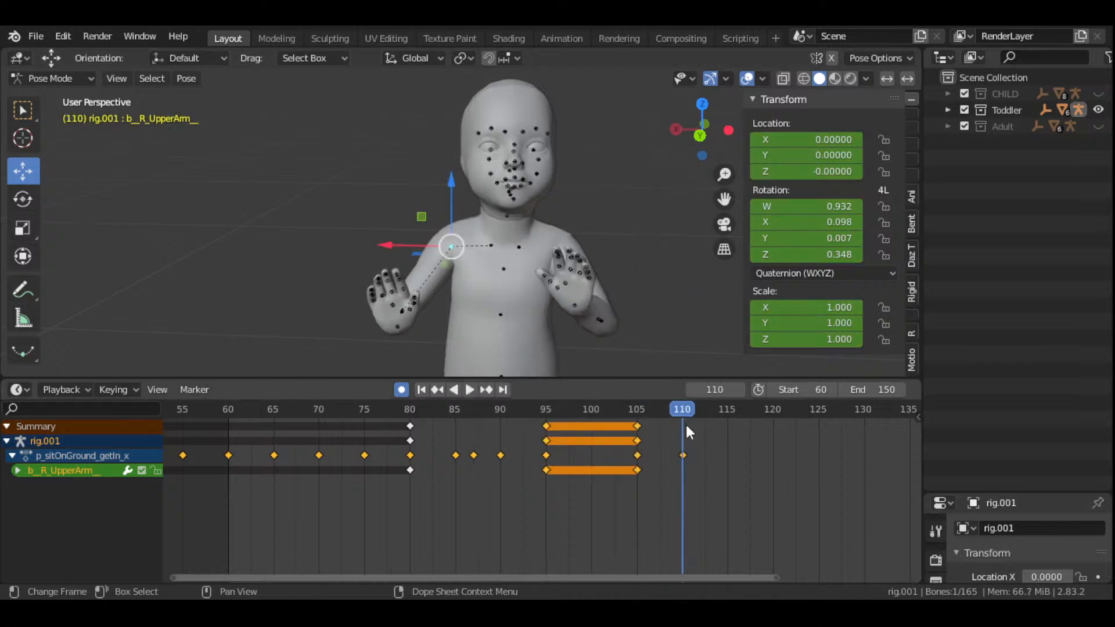
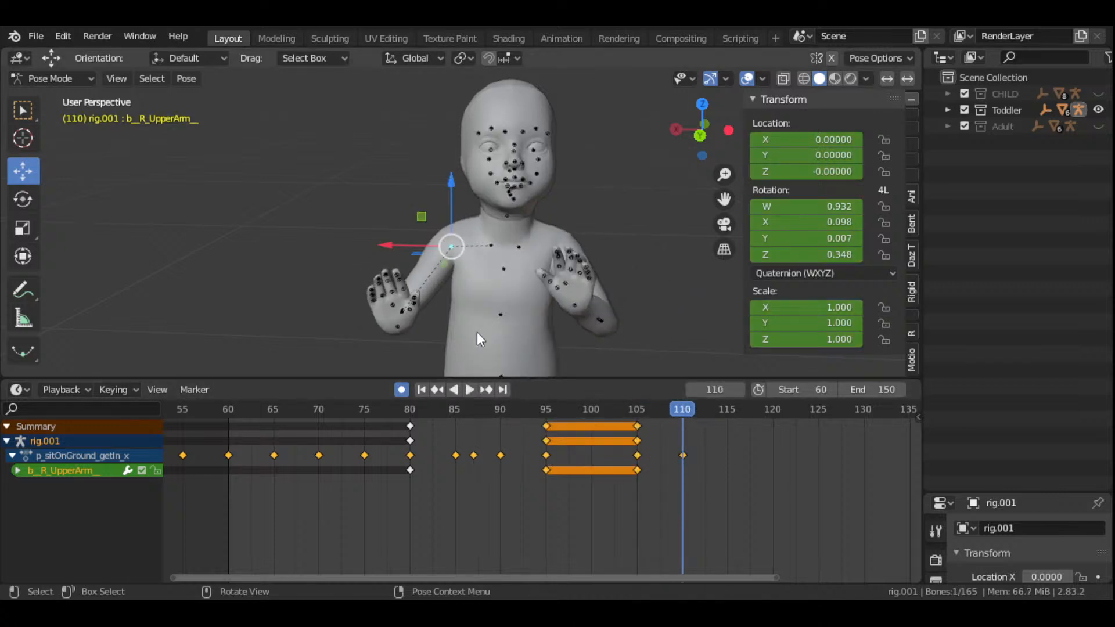
pyautogui.press('r')
pyautogui.press('r')
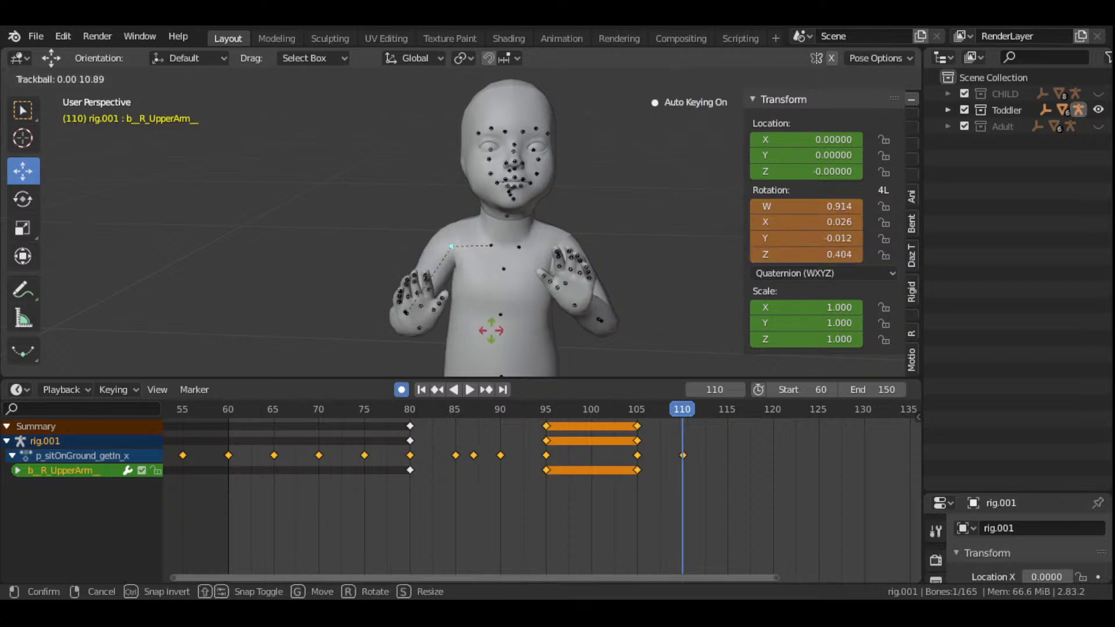
pyautogui.click(513, 326)
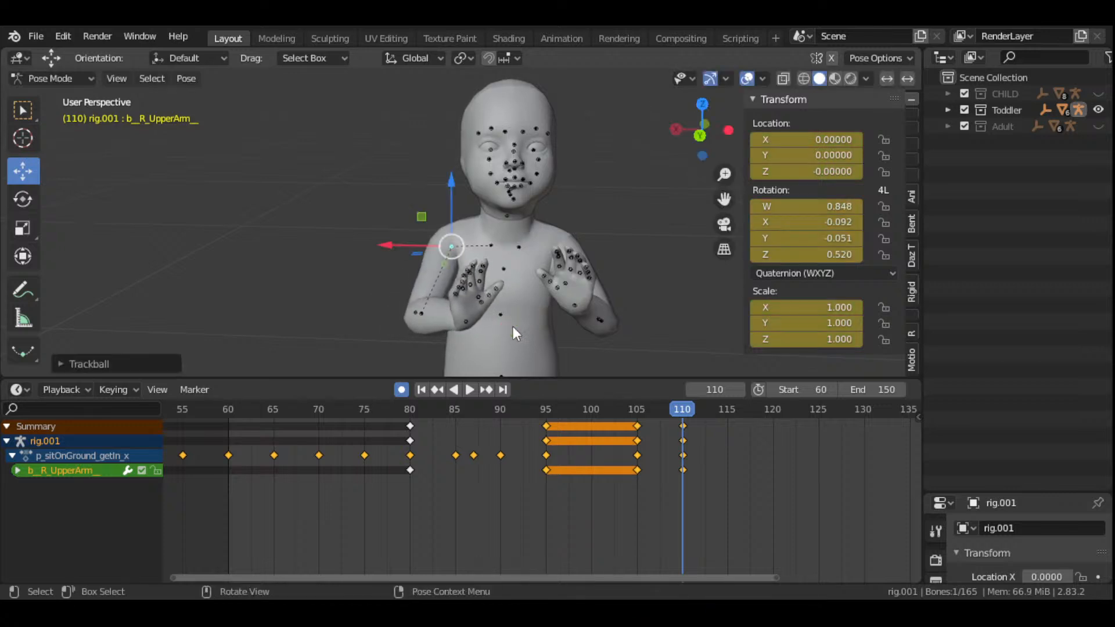
pyautogui.moveTo(702, 129); pyautogui.dragTo(706, 182)
pyautogui.press('r')
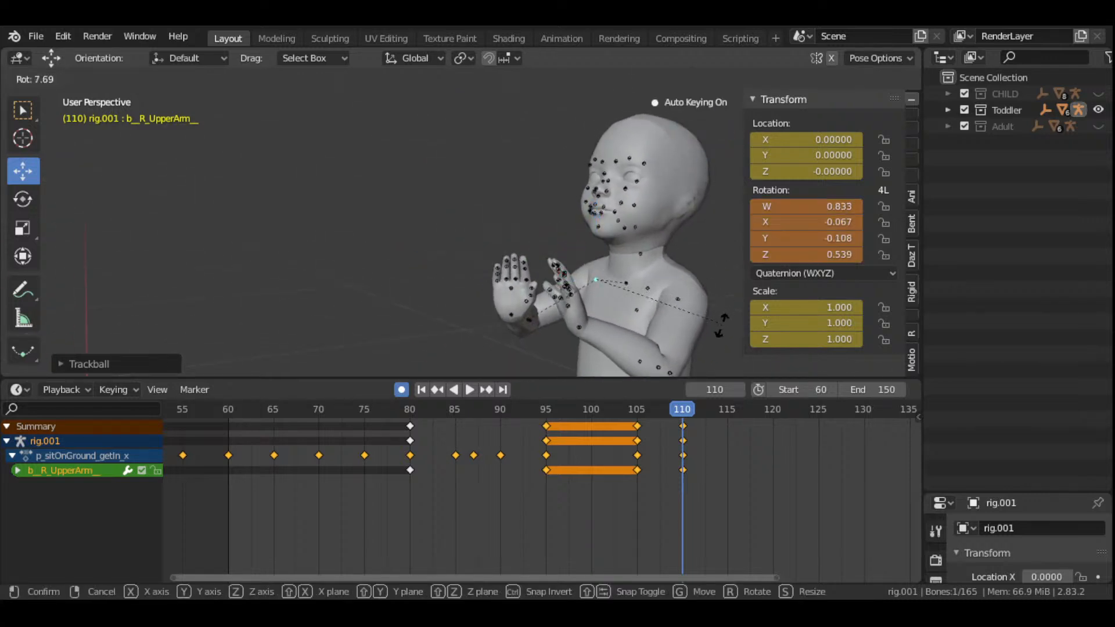
pyautogui.click(713, 334)
# - Insert a LocRotScale keyframe for the toddler's right hand at frame 105
pyautogui.moveTo(710, 145); pyautogui.dragTo(695, 141)
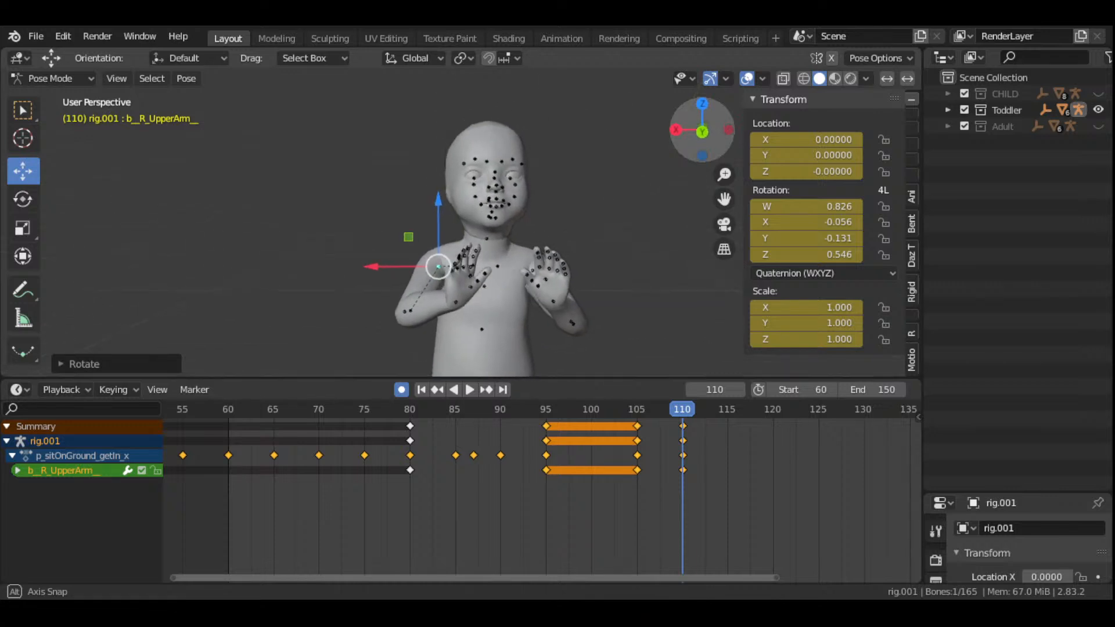
pyautogui.click(458, 301)
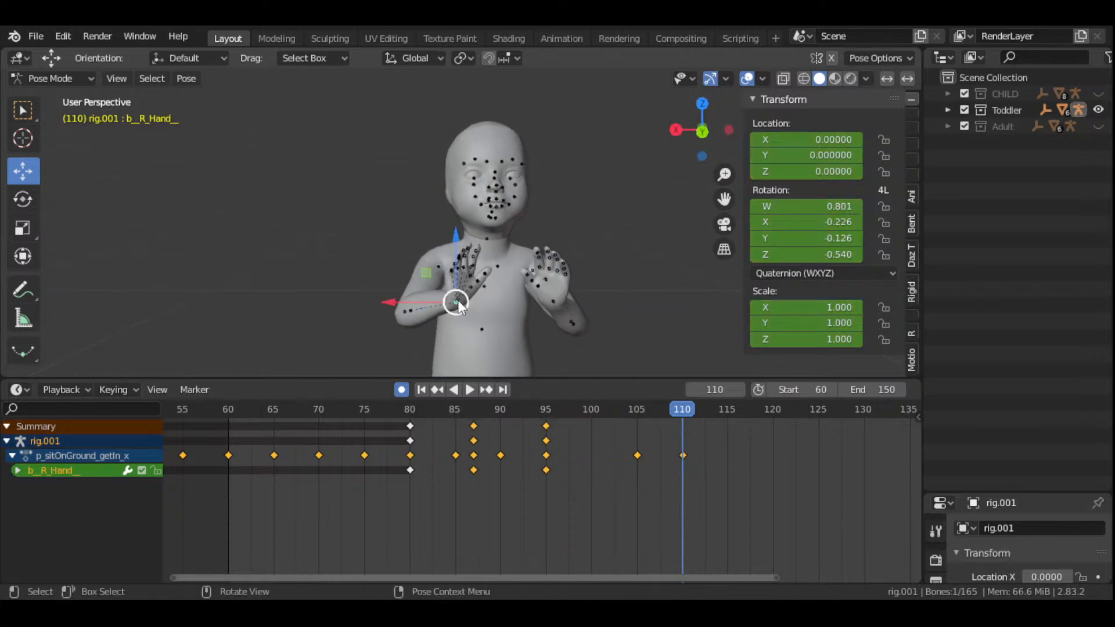
pyautogui.click(638, 419)
pyautogui.press('i')
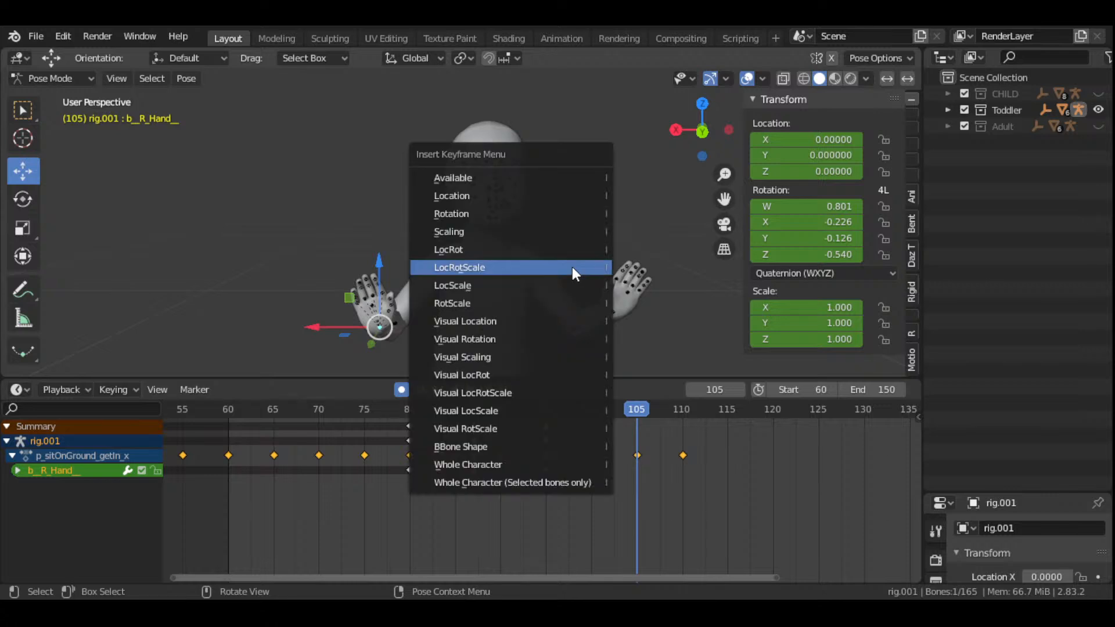
pyautogui.click(573, 266)
# - Rotate the toddler's right hand at frame 110 so its palm turns inward toward the other hand
pyautogui.moveTo(639, 411); pyautogui.dragTo(682, 443)
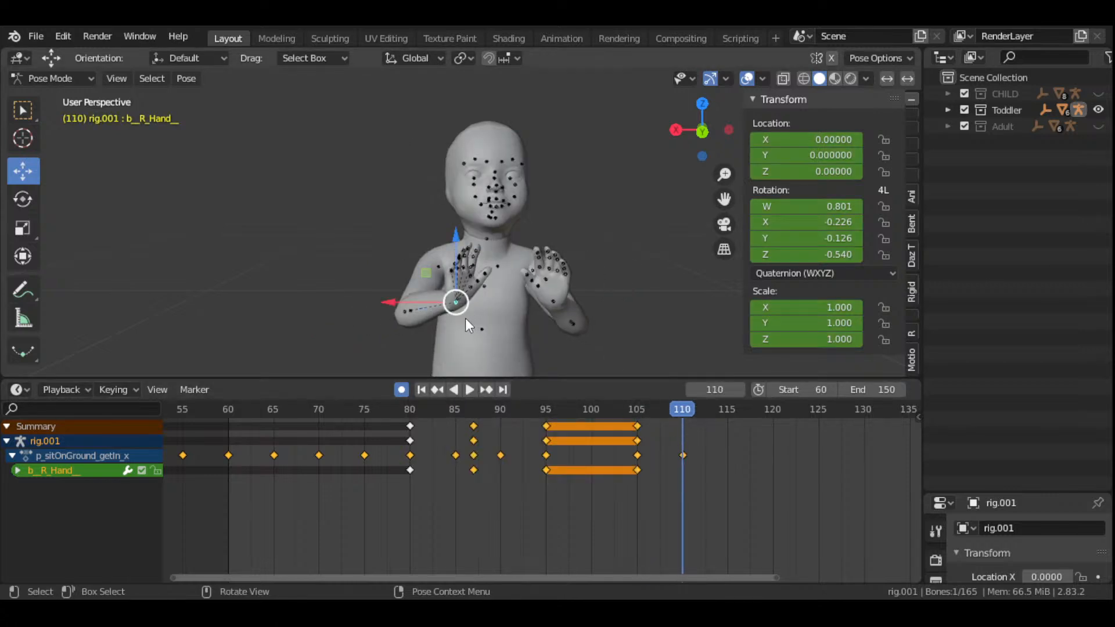
pyautogui.press('r')
pyautogui.press('r')
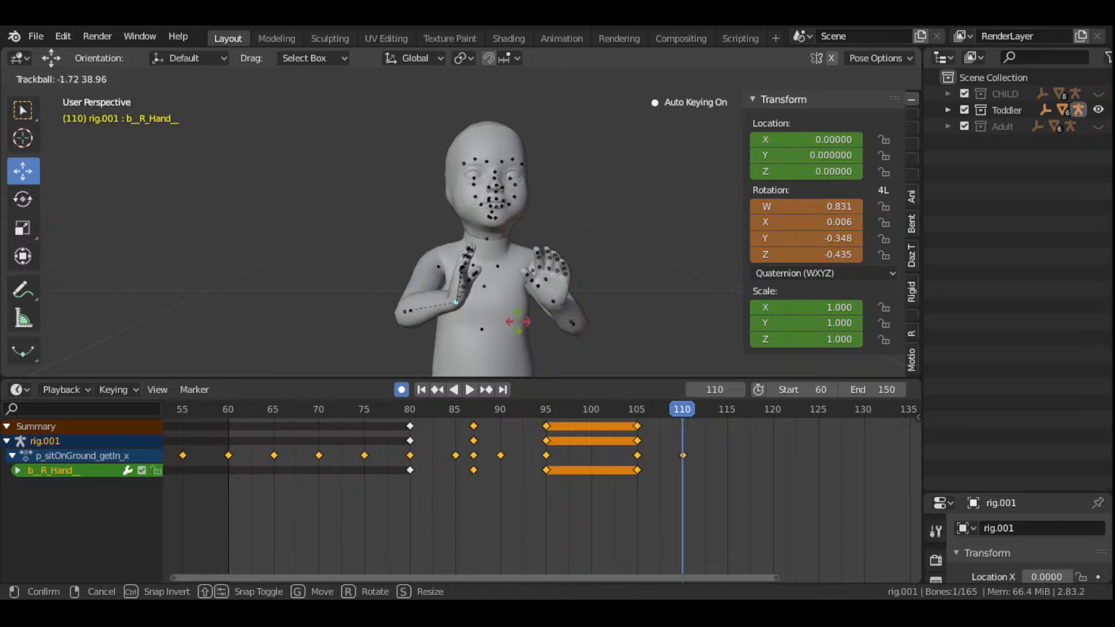
pyautogui.click(523, 326)
pyautogui.moveTo(702, 130); pyautogui.dragTo(581, 293)
pyautogui.press('r')
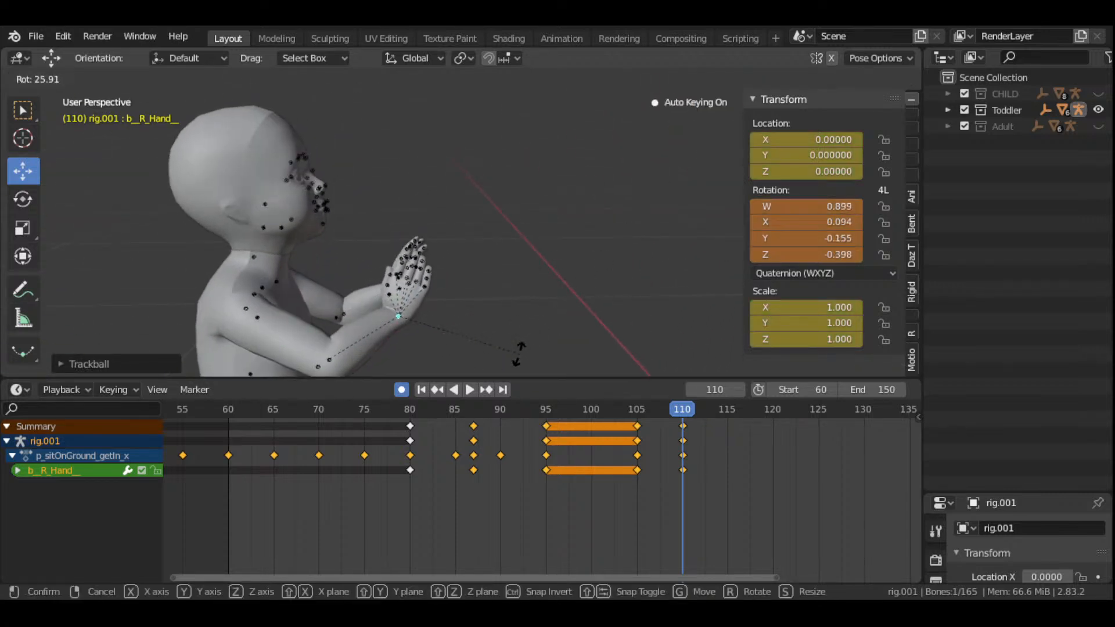
pyautogui.click(633, 241)
# - Rotate the toddler's left hand at frame 110 to about W 0.931, X -0.091, Y 0.191, Z -0.298
pyautogui.moveTo(702, 131); pyautogui.dragTo(526, 340)
pyautogui.click(545, 319)
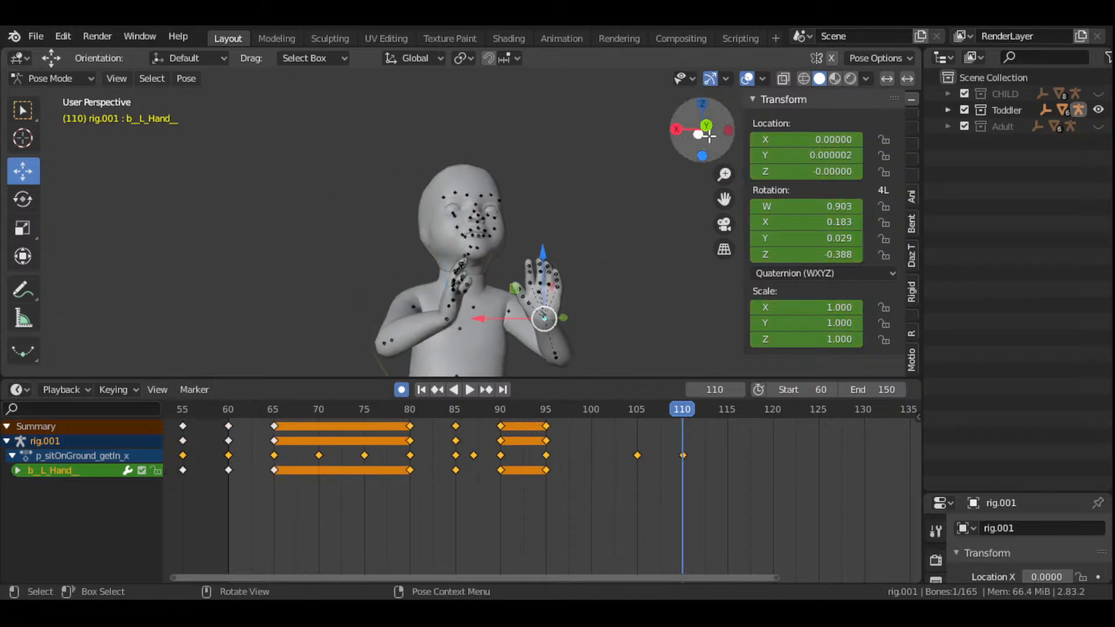
pyautogui.moveTo(703, 129); pyautogui.dragTo(685, 178)
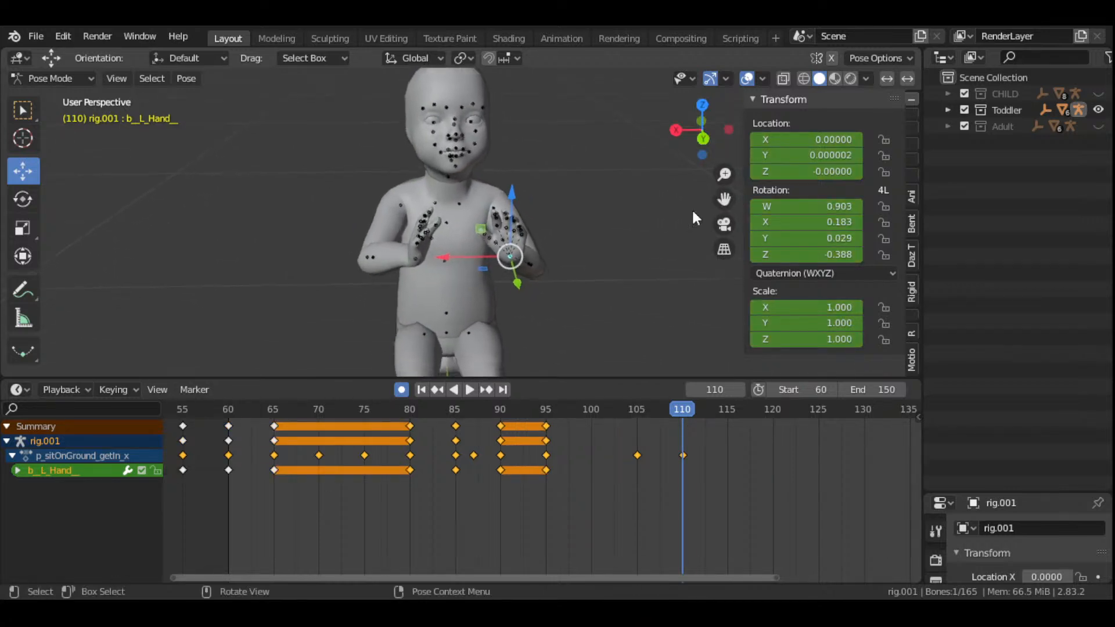
pyautogui.scroll(2, 632, 252)
pyautogui.press('r')
pyautogui.press('r')
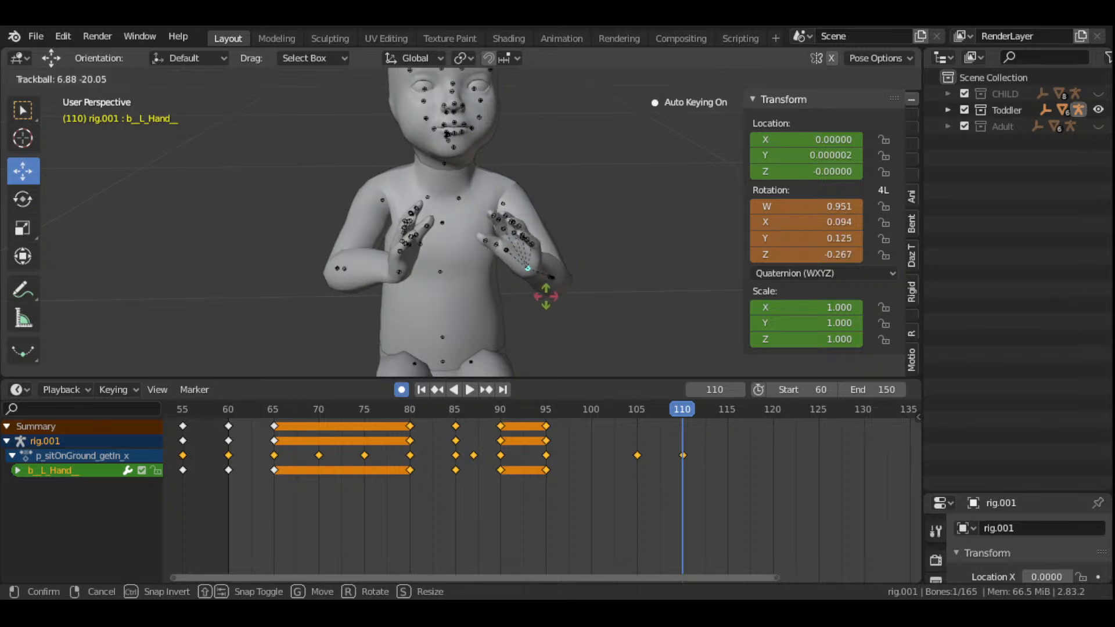
pyautogui.click(617, 253)
pyautogui.press('r')
pyautogui.click(606, 253)
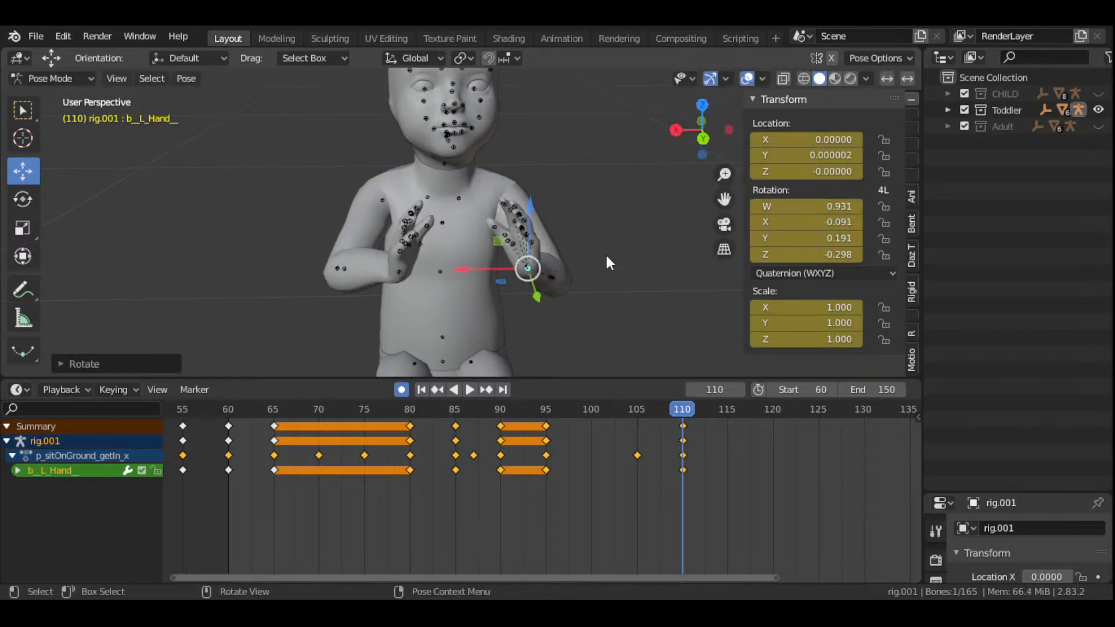
# - Rotate the toddler's left hand outward at frame 105 with a trackball rotation followed by a plain rotation
pyautogui.moveTo(709, 146)
pyautogui.mouseDown()
pyautogui.moveTo(708, 175)
pyautogui.moveTo(709, 163)
pyautogui.mouseUp()
pyautogui.scroll(-1, 576, 235)
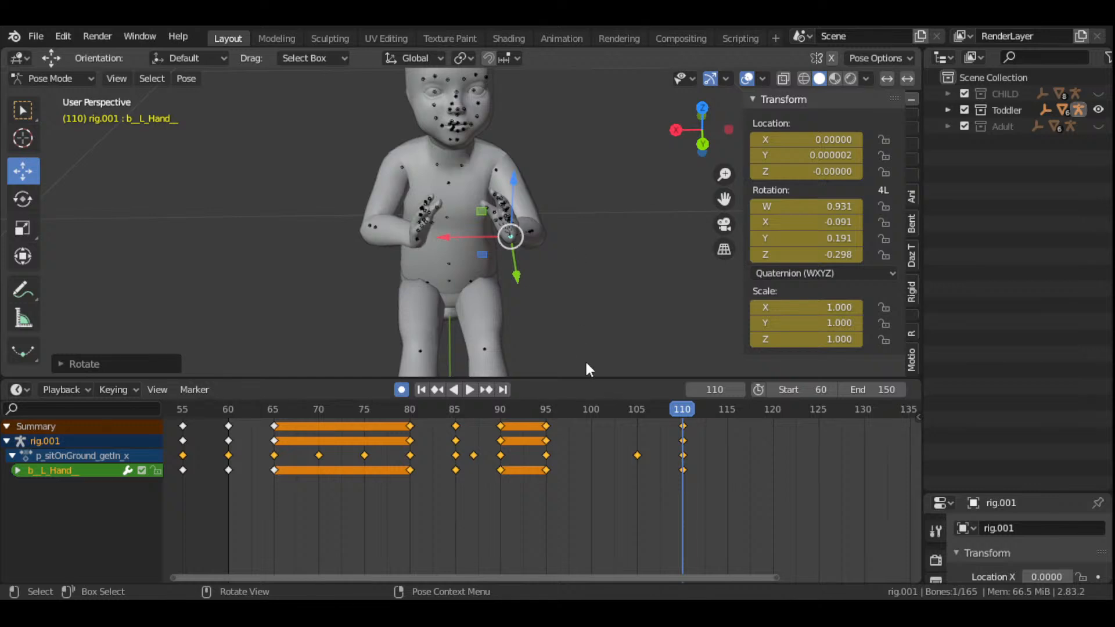
pyautogui.click(638, 413)
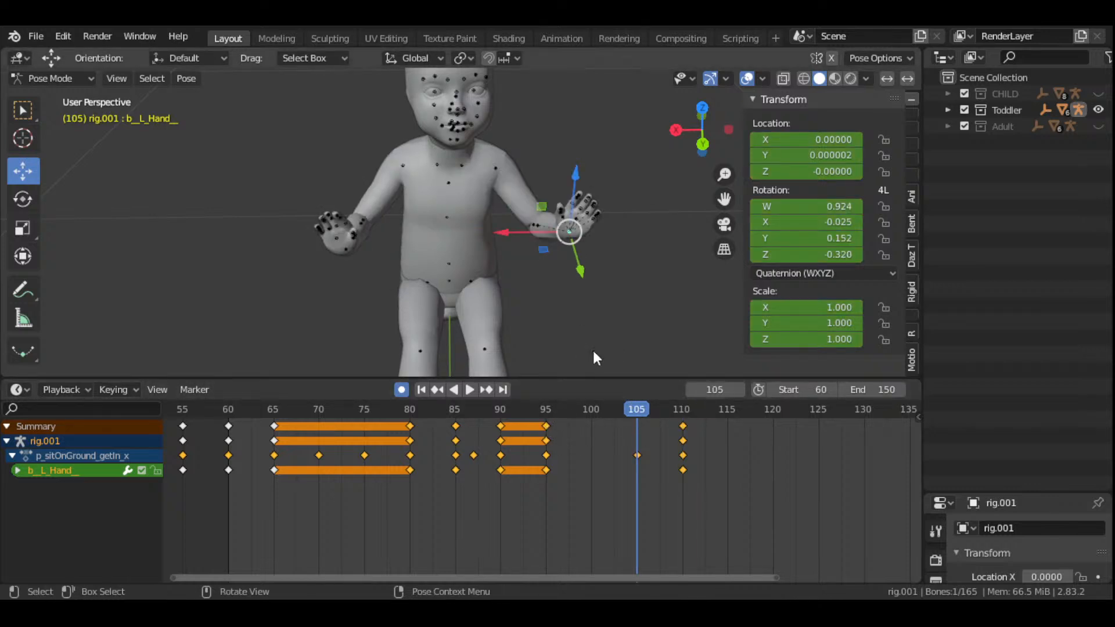
pyautogui.press('r')
pyautogui.press('r')
pyautogui.click(599, 307)
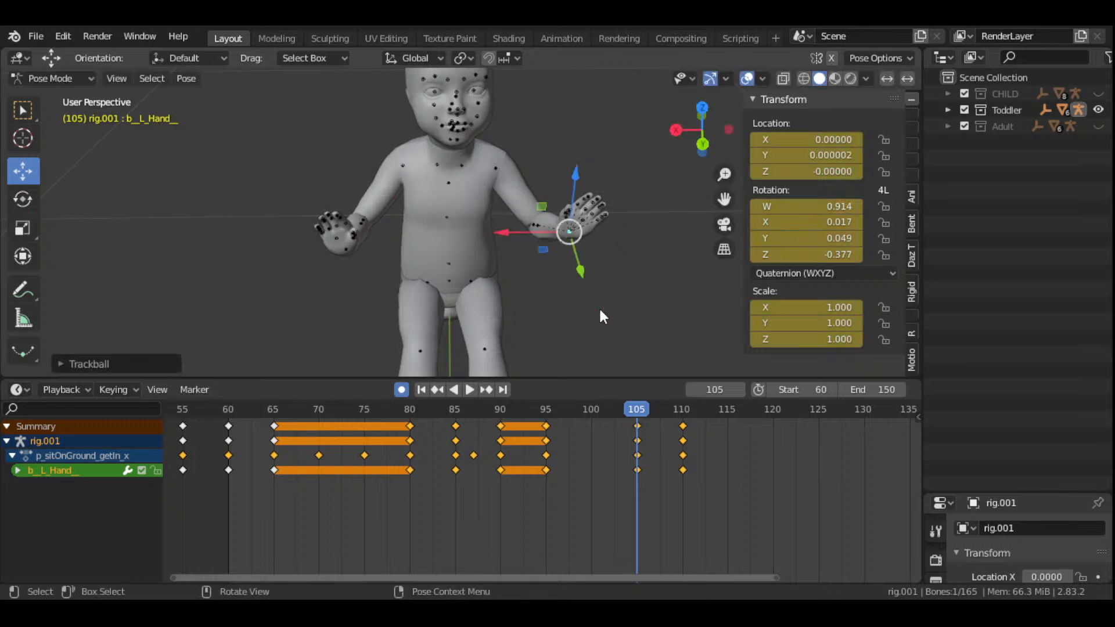
pyautogui.press('r')
pyautogui.click(665, 266)
# - Trackball-rotate the toddler's left clavicle at frame 110 to about W 0.991, X 0.009, Y 0.039, Z 0.129
pyautogui.press('space')
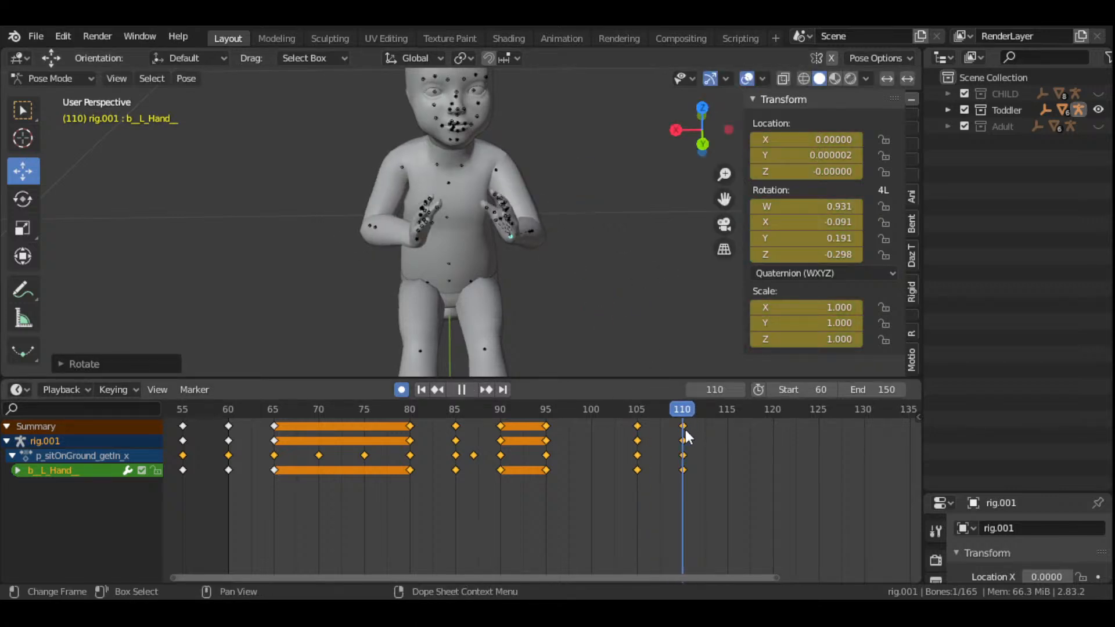
pyautogui.press('space')
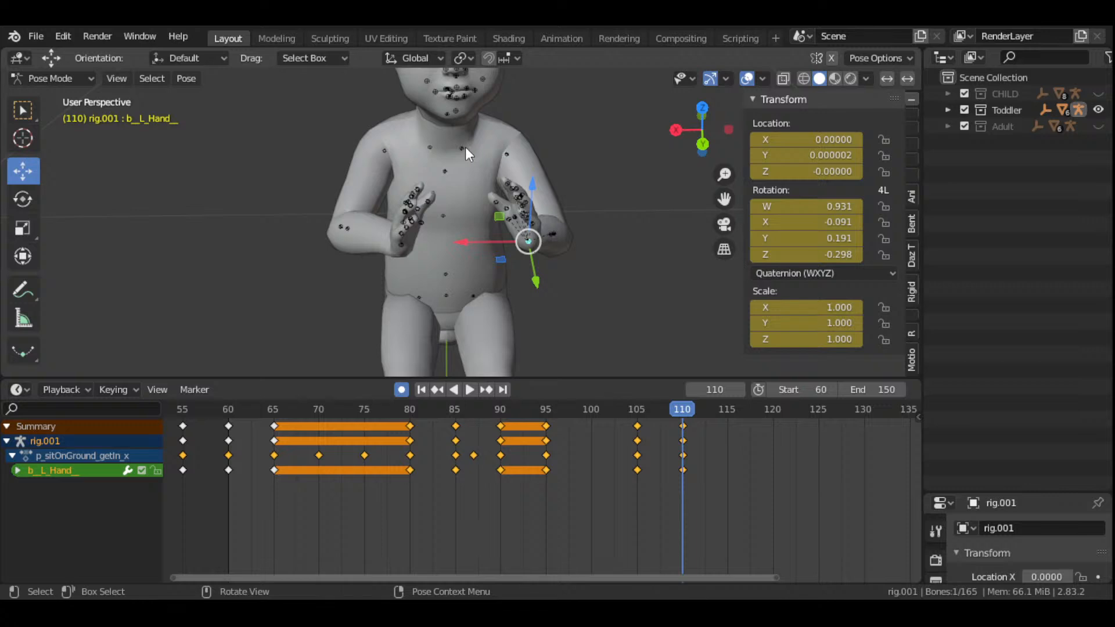
pyautogui.click(466, 149)
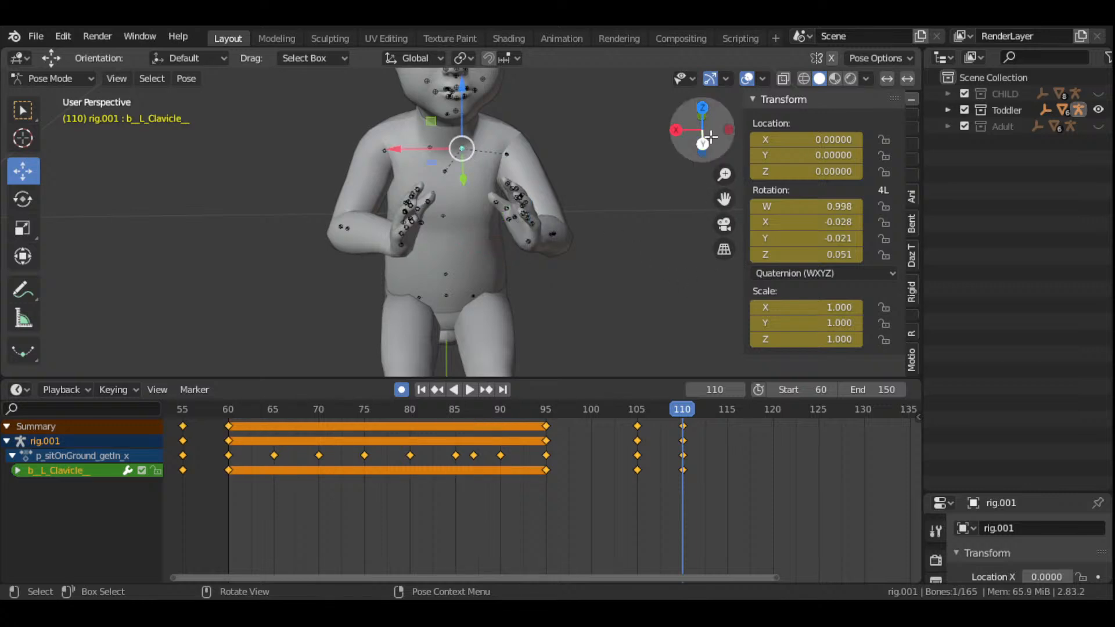
pyautogui.moveTo(702, 129)
pyautogui.mouseDown()
pyautogui.moveTo(680, 131)
pyautogui.moveTo(703, 140)
pyautogui.mouseUp()
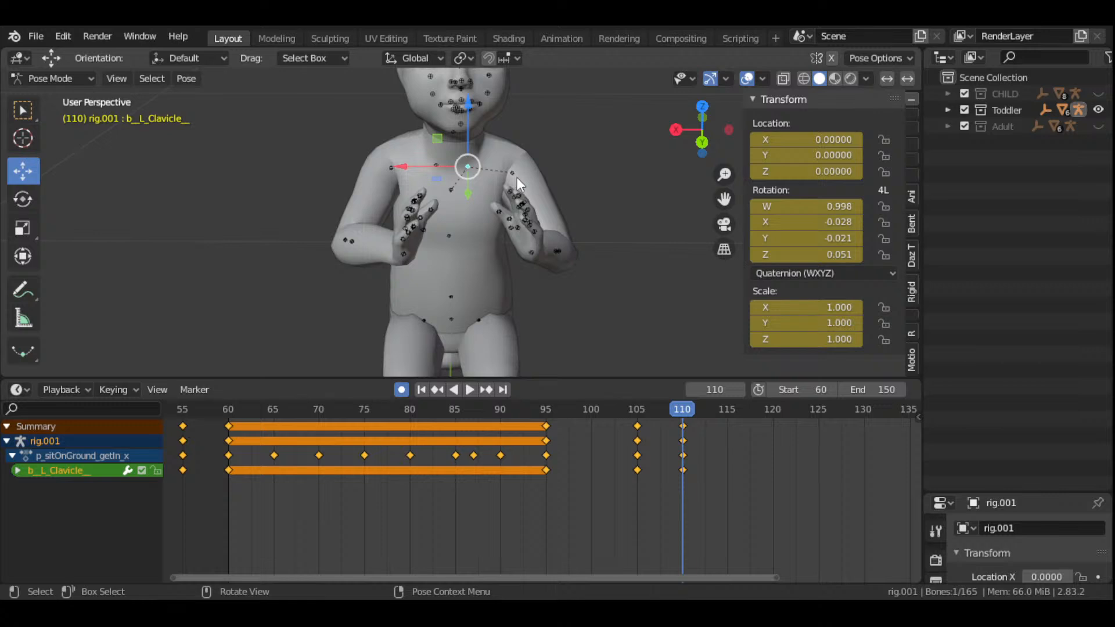
pyautogui.press('r')
pyautogui.press('r')
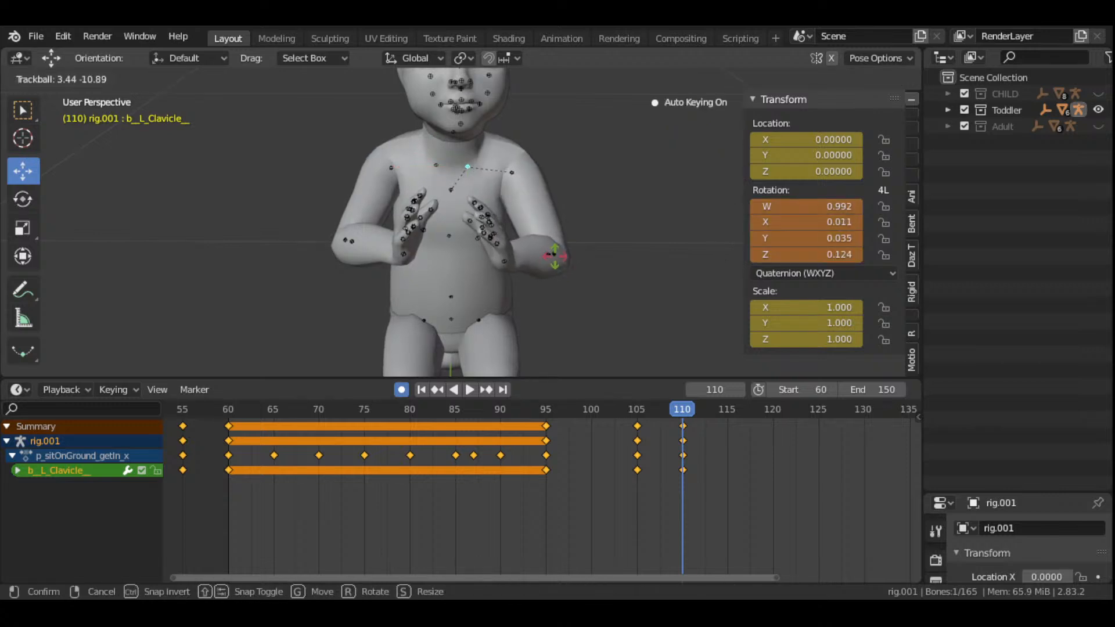
pyautogui.click(510, 222)
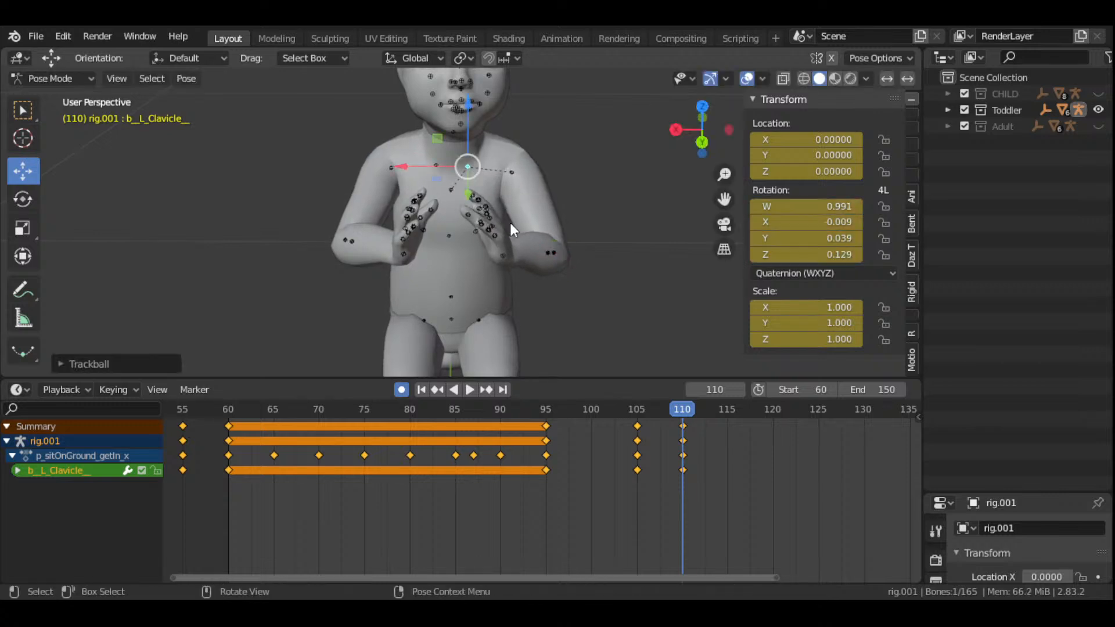
# - Trackball-rotate the toddler's right clavicle at frame 110 to about W 0.991, X -0.041, Y -0.031, Z 0.121
pyautogui.click(434, 165)
pyautogui.press('r')
pyautogui.press('r')
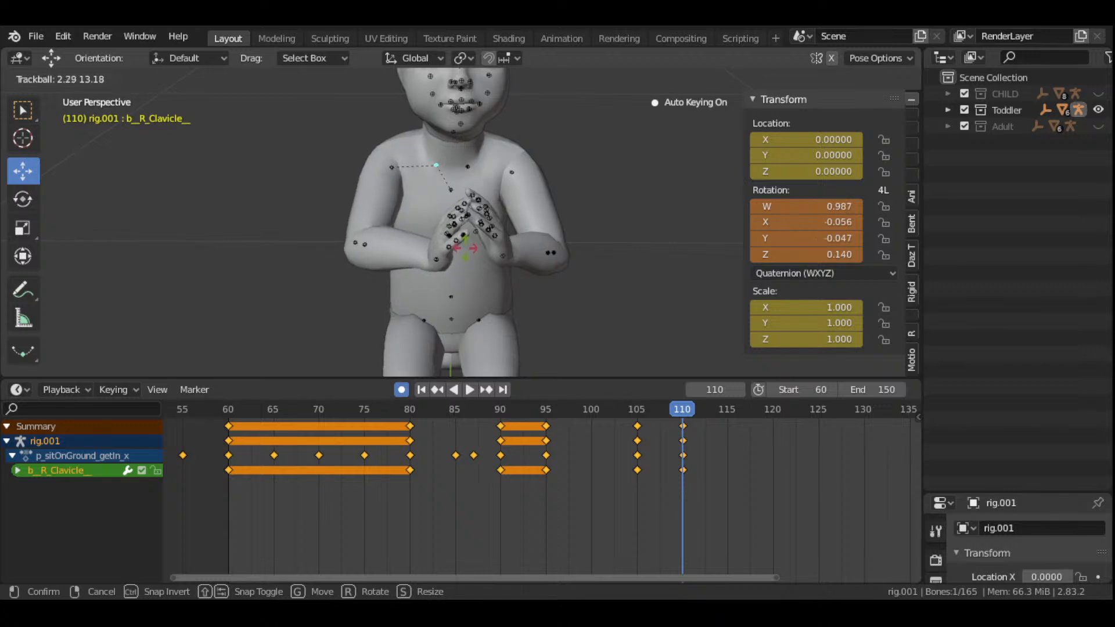
pyautogui.click(449, 251)
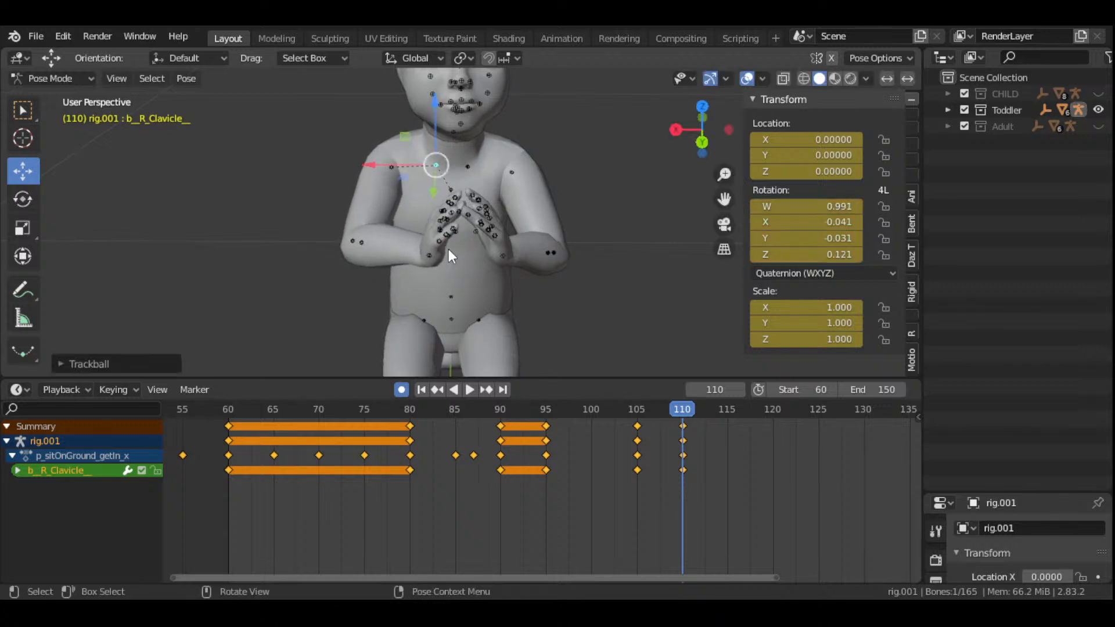
# - Insert a location, rotation and scale keyframe for the toddler's left forearm at frame 105
pyautogui.click(555, 254)
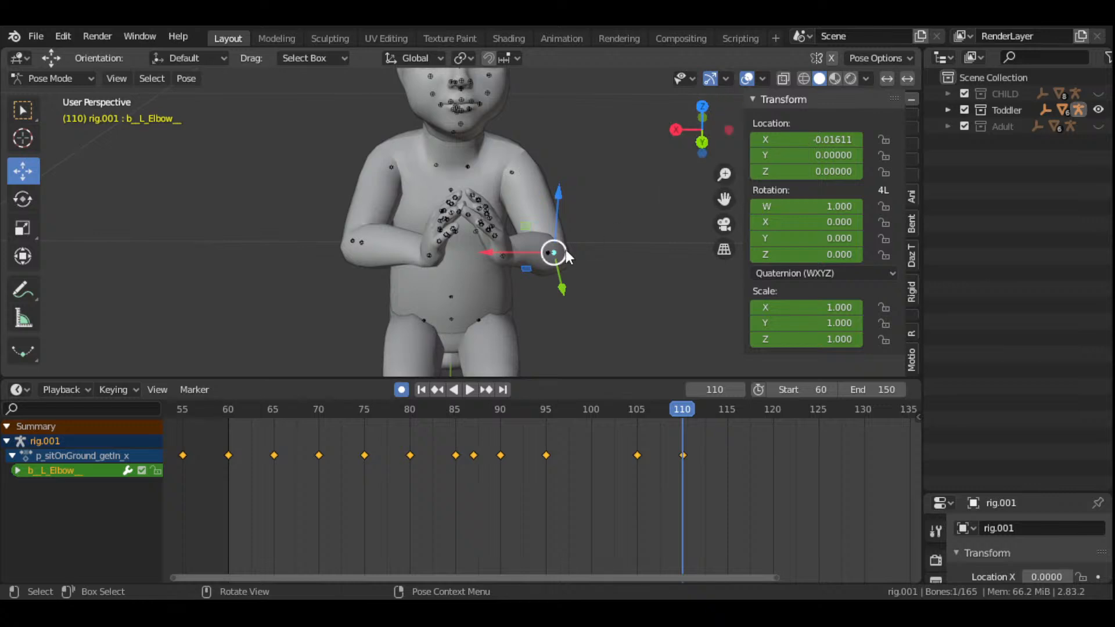
pyautogui.click(554, 256)
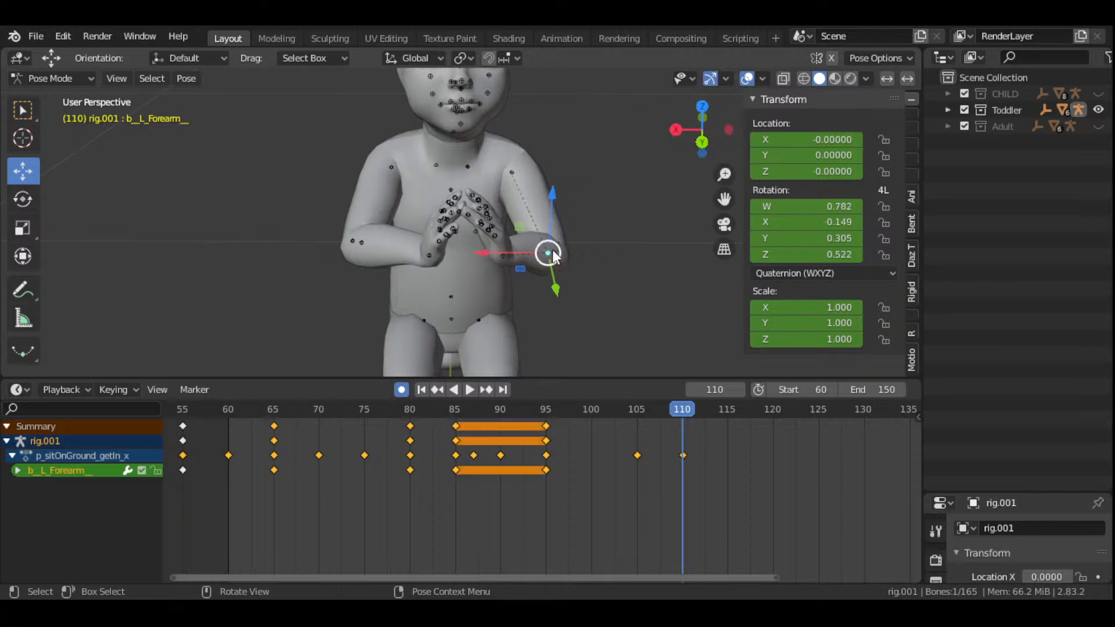
pyautogui.click(639, 413)
pyautogui.press('i')
pyautogui.click(607, 301)
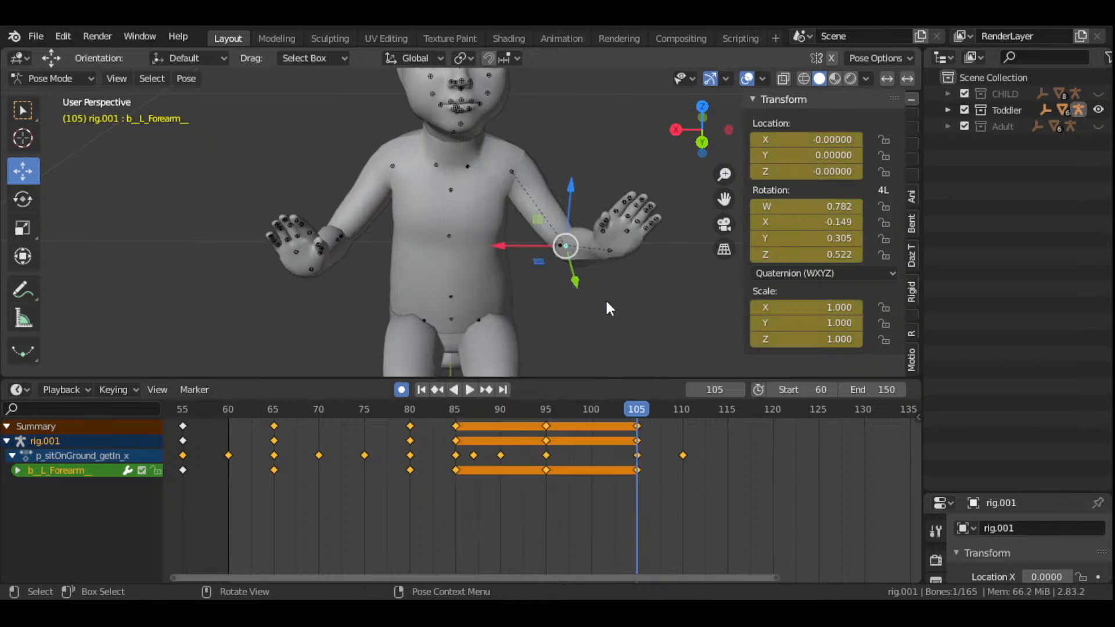
# - Trackball-rotate the toddler's left forearm at frame 110 to about W 0.751, X -0.093, Y 0.300, Z 0.581
pyautogui.press('space')
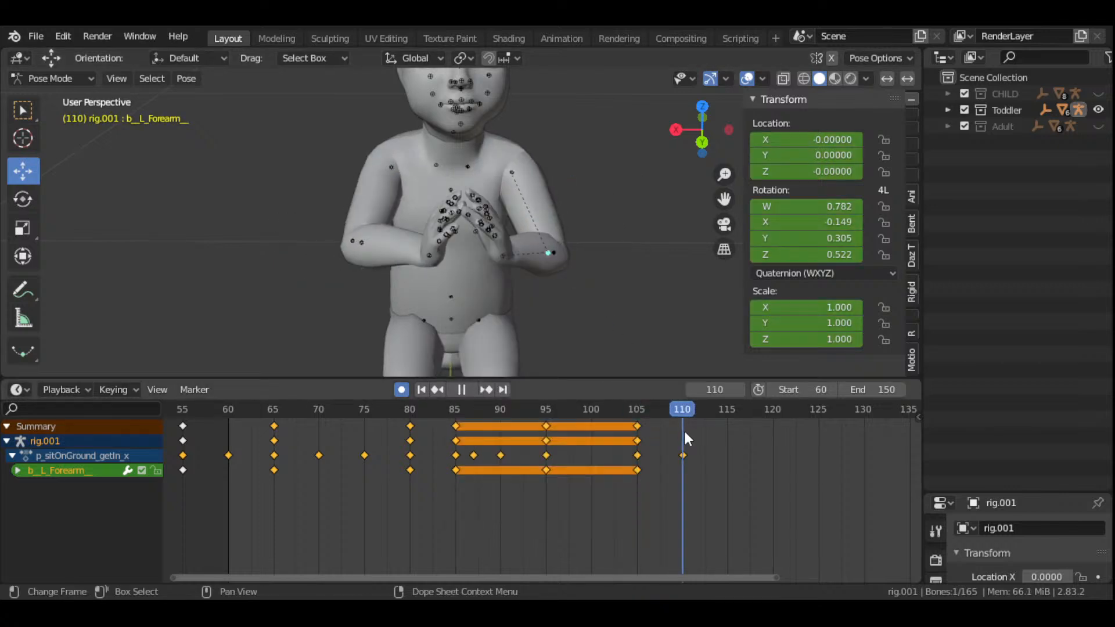
pyautogui.press('space')
pyautogui.press('r')
pyautogui.press('r')
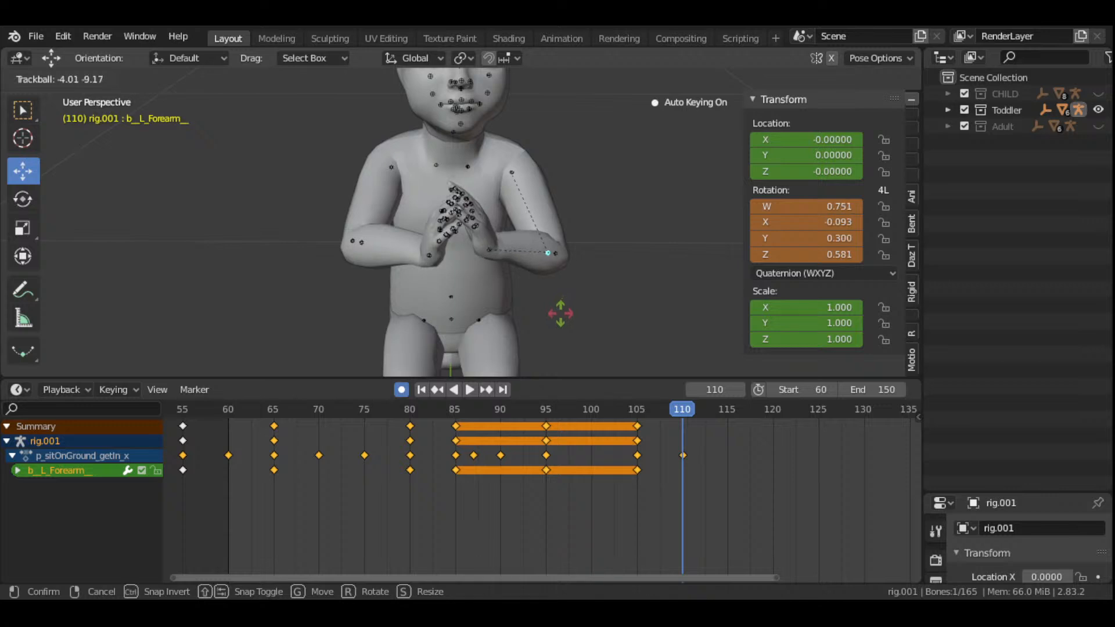
pyautogui.click(561, 315)
# - Rotate the toddler's left hand at frame 110 to about W 0.966, X -0.147, Y 0.021, Z -0.212
pyautogui.moveTo(705, 135); pyautogui.dragTo(650, 193)
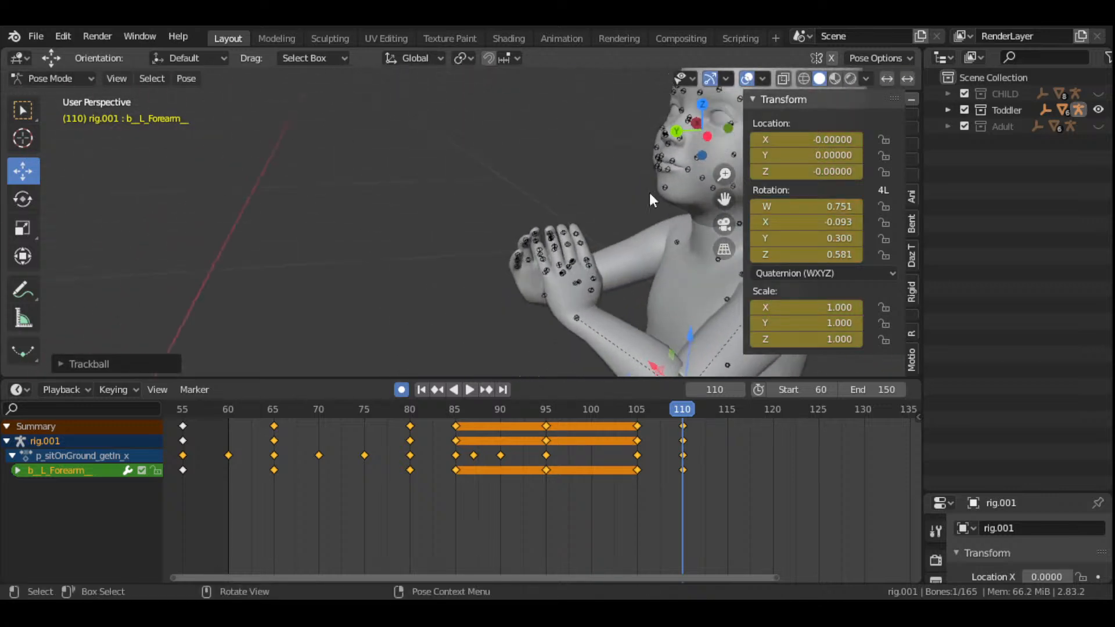
pyautogui.click(582, 318)
pyautogui.moveTo(582, 318); pyautogui.dragTo(602, 262, button='middle')
pyautogui.press('r')
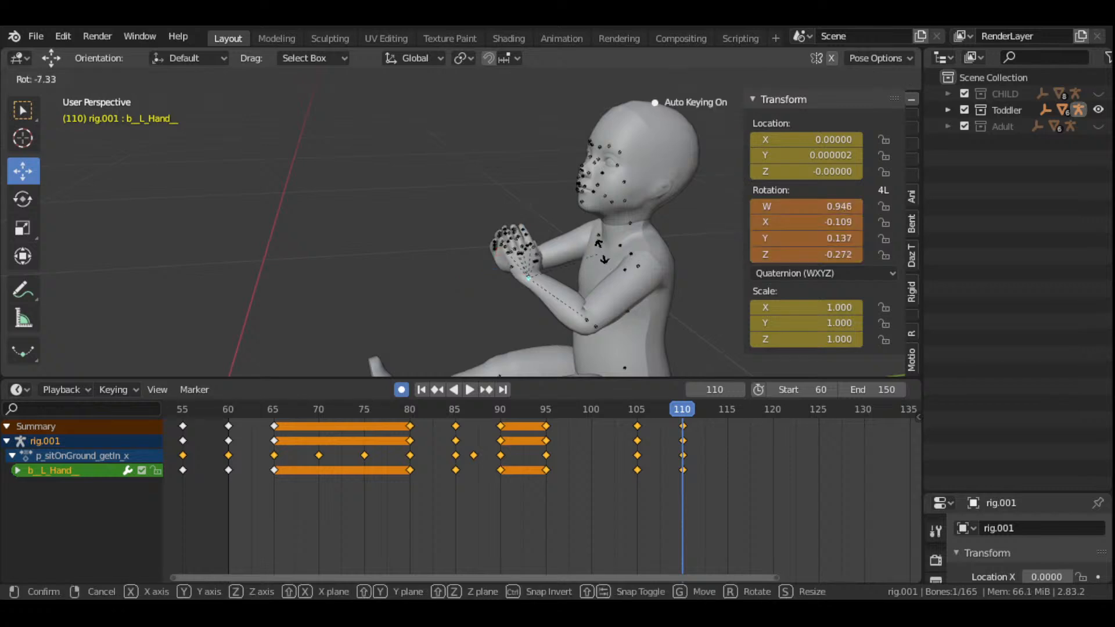
pyautogui.click(594, 232)
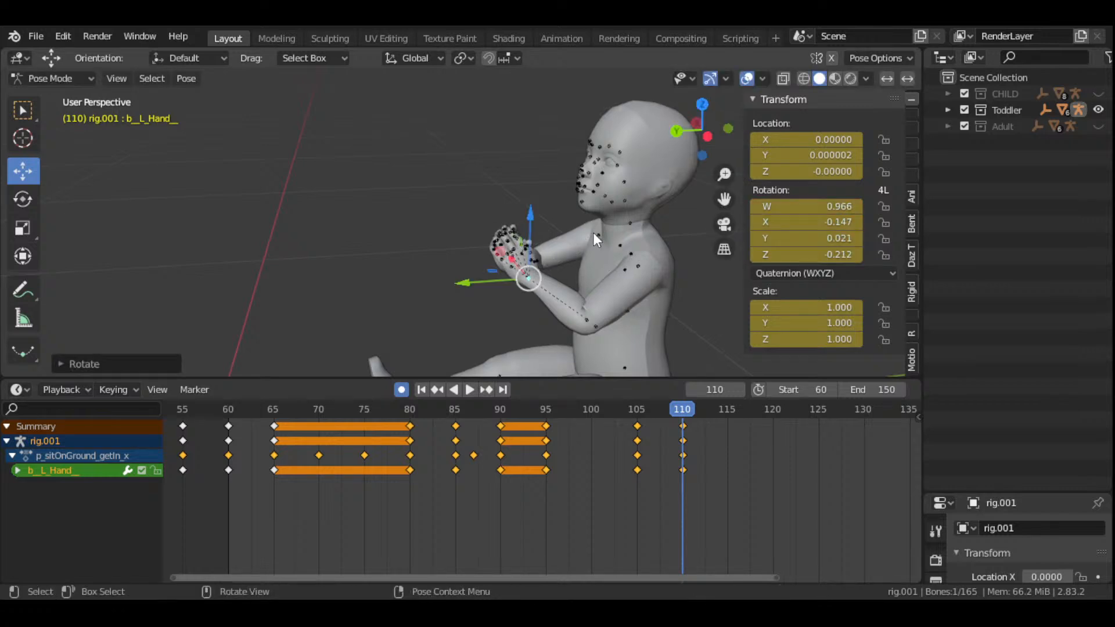
# - Rotate the toddler's left forearm upward at frame 110 to about W 0.679, X -0.069, Y 0.389, Z 0.619
pyautogui.click(587, 321)
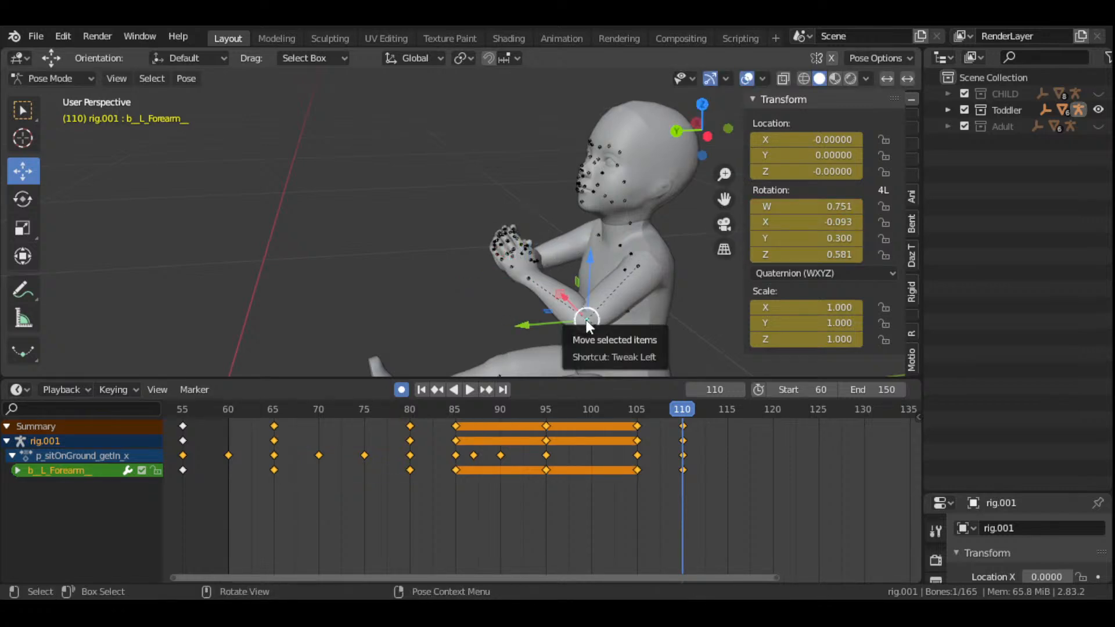
pyautogui.press('r')
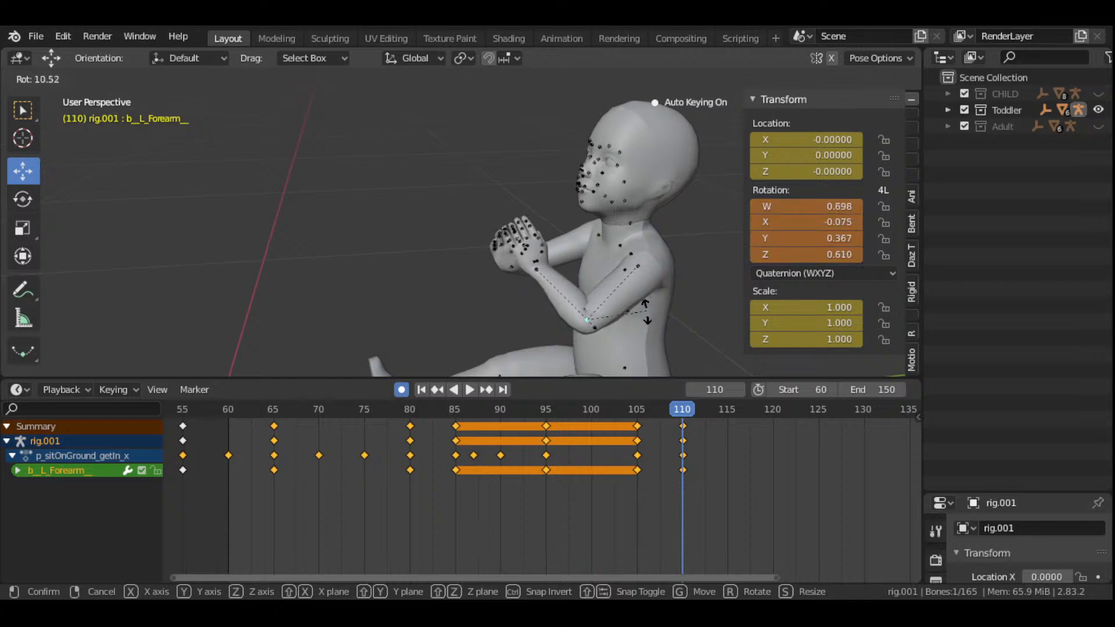
pyautogui.click(643, 315)
# - Insert a LocRotScale keyframe for the toddler's right forearm at frame 105
pyautogui.moveTo(700, 138); pyautogui.dragTo(802, 150)
pyautogui.scroll(2, 487, 235)
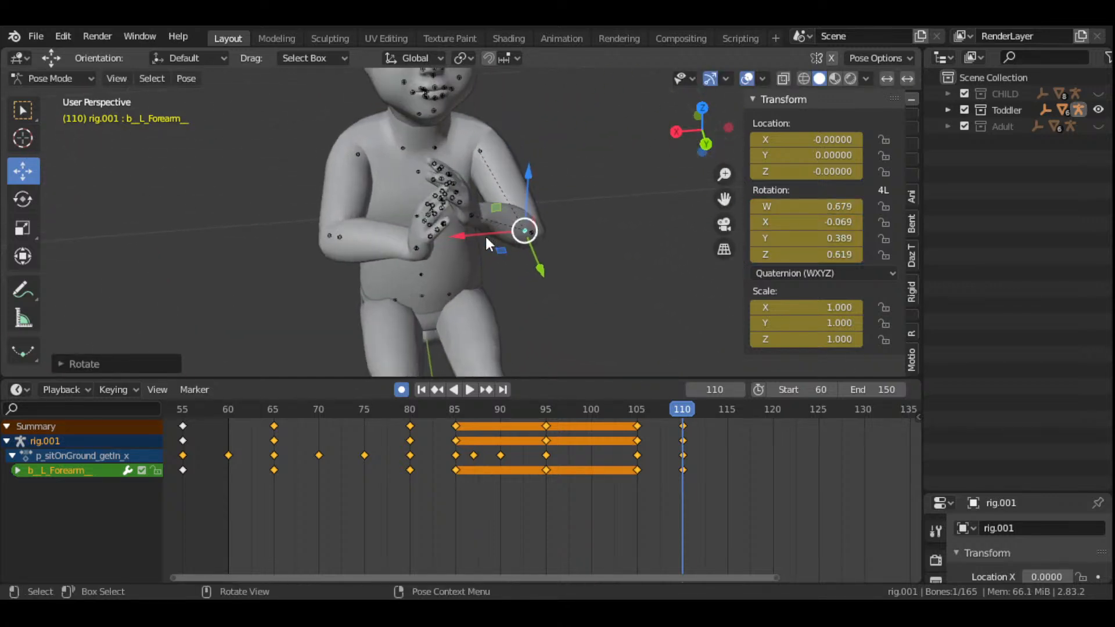
pyautogui.click(340, 236)
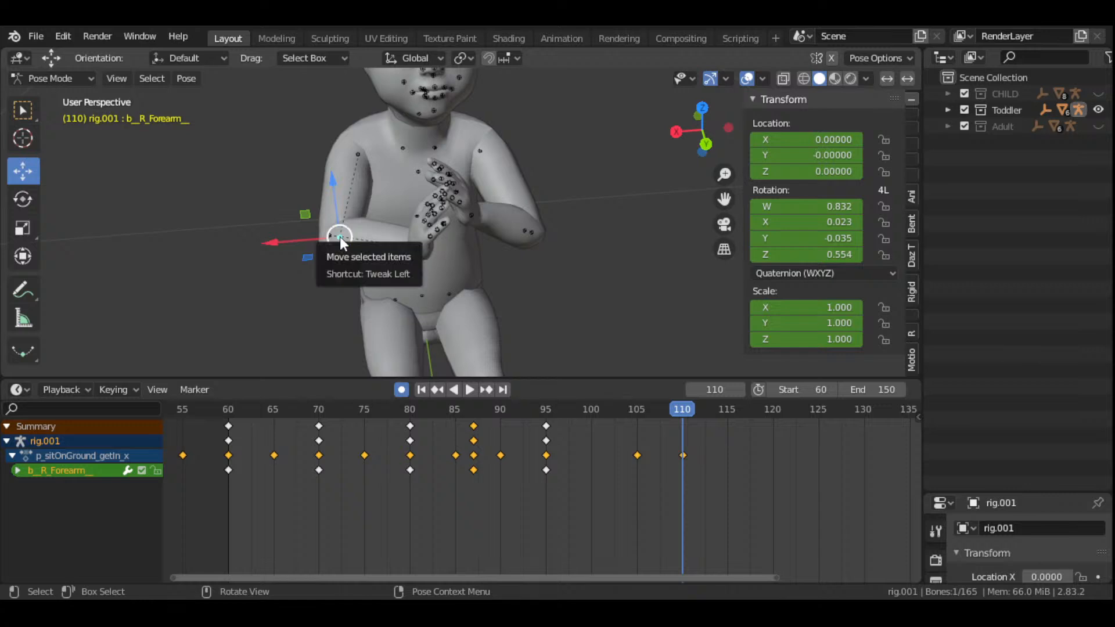
pyautogui.click(637, 410)
pyautogui.press('i')
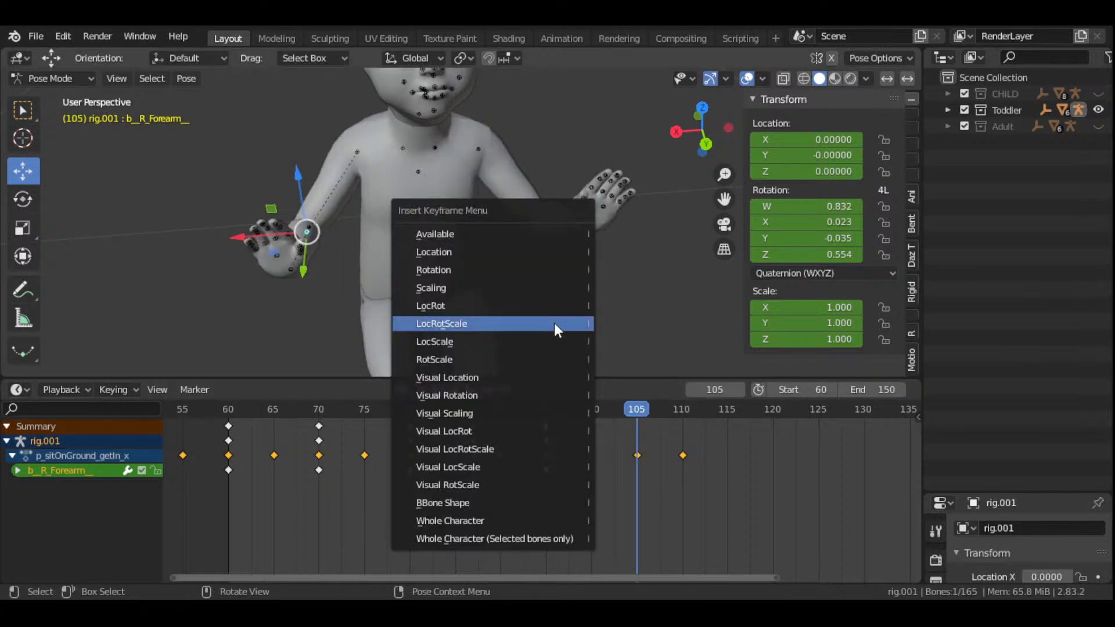
pyautogui.click(554, 324)
# - Trackball-rotate the toddler's right forearm at frame 110 to about W 0.713, X -0.179, Y -0.143, Z 0.663
pyautogui.moveTo(643, 409); pyautogui.dragTo(682, 437)
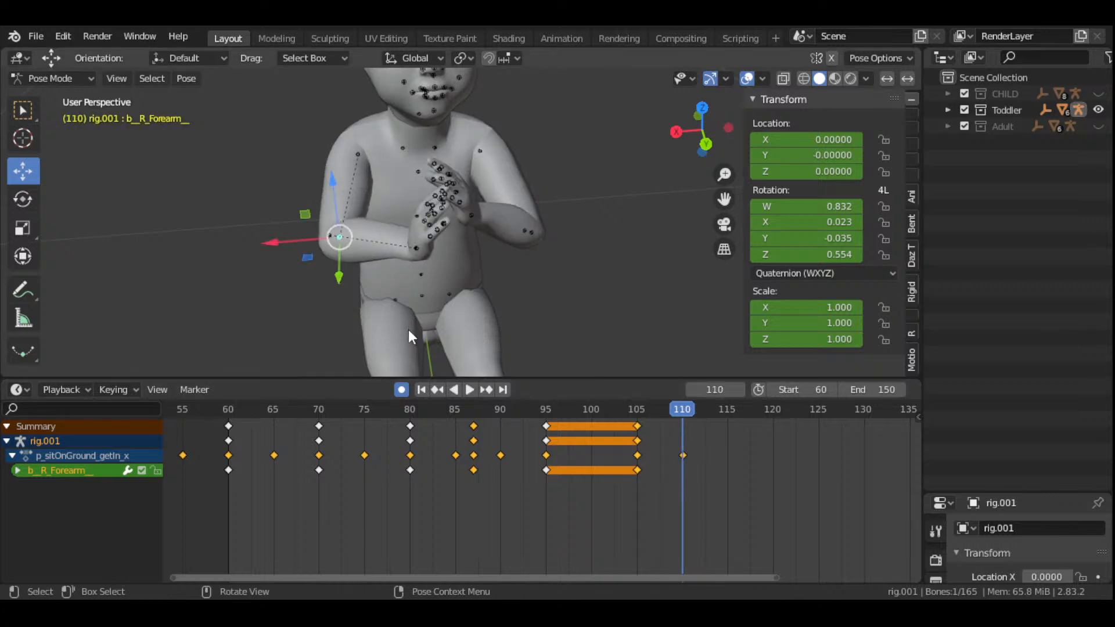
pyautogui.press('r')
pyautogui.press('r')
pyautogui.click(435, 287)
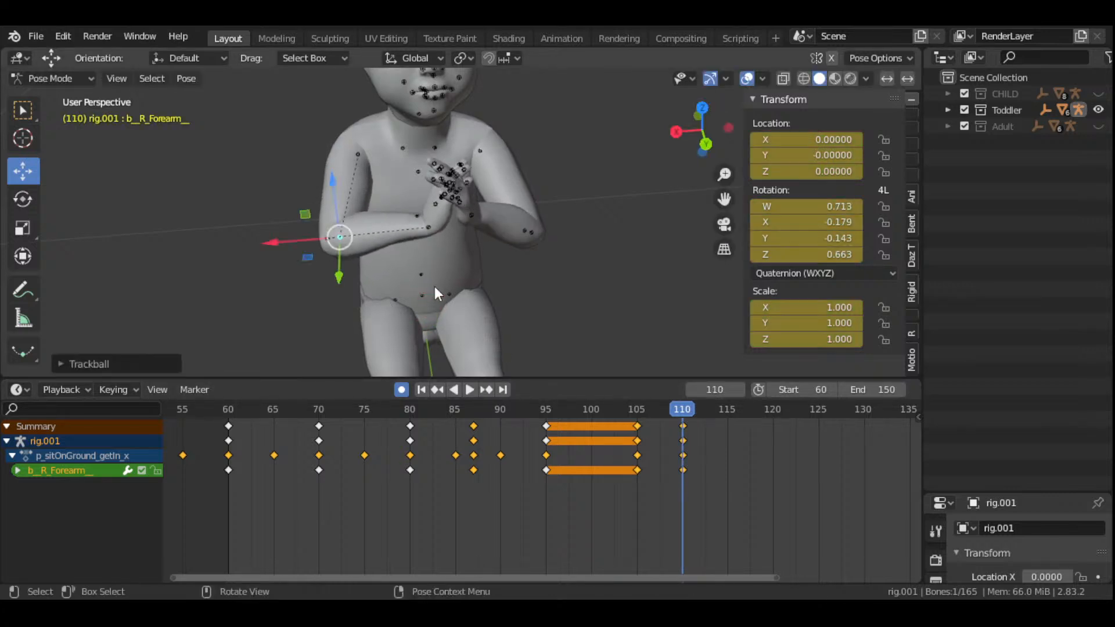
# - Trackball-rotate the toddler's right clavicle at frame 110 to about W 0.999, X -0.004, Y 0.009, Z 0.045
pyautogui.moveTo(704, 129); pyautogui.dragTo(706, 152)
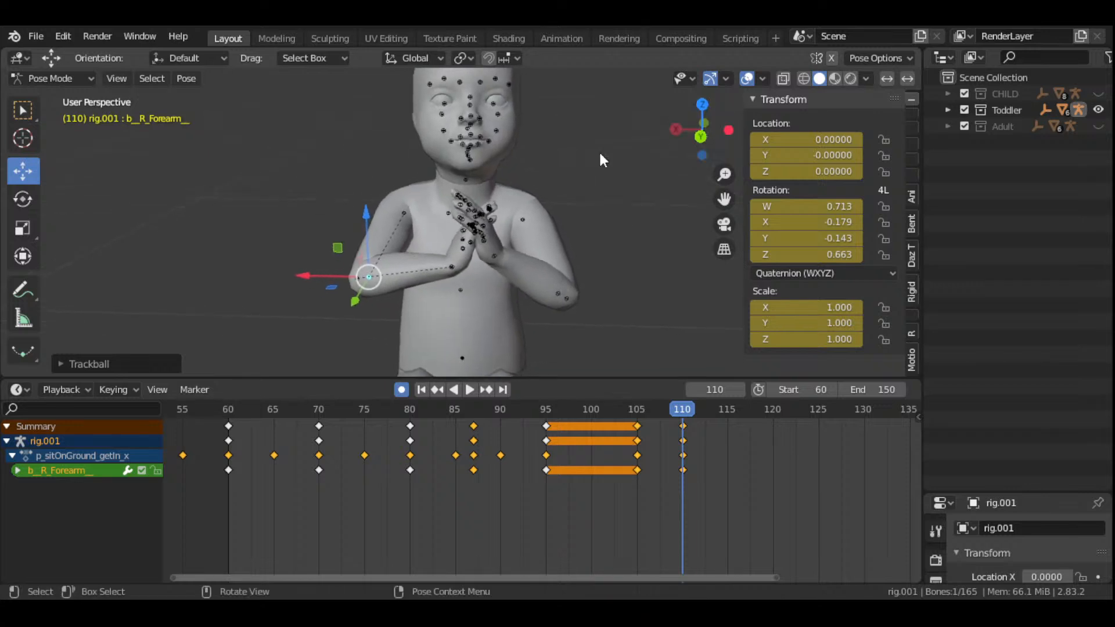
pyautogui.click(448, 213)
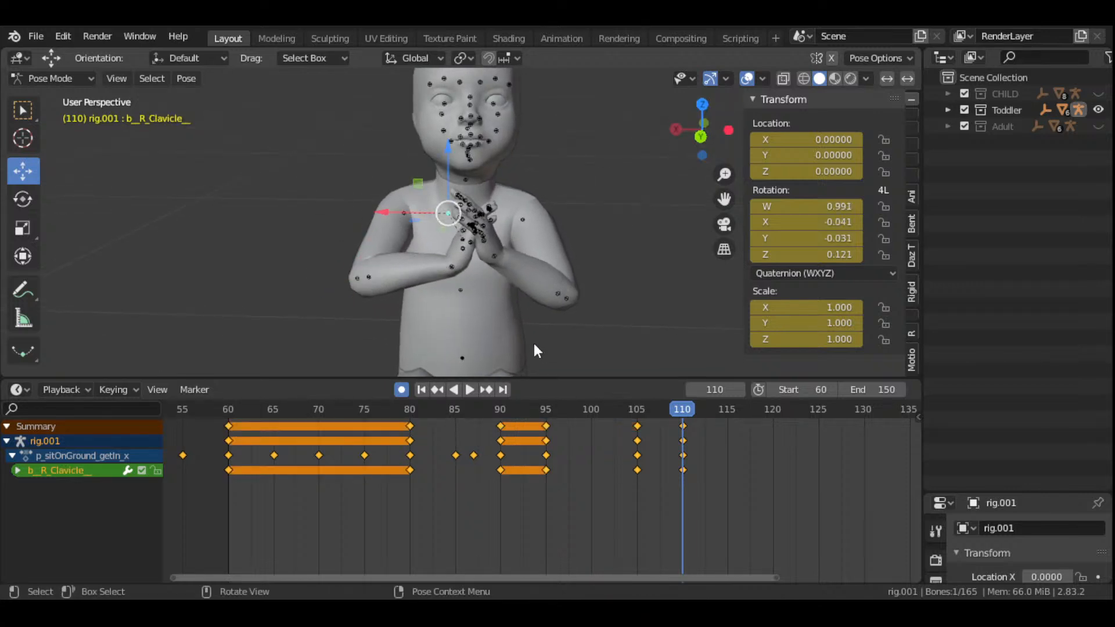
pyautogui.press('r')
pyautogui.press('r')
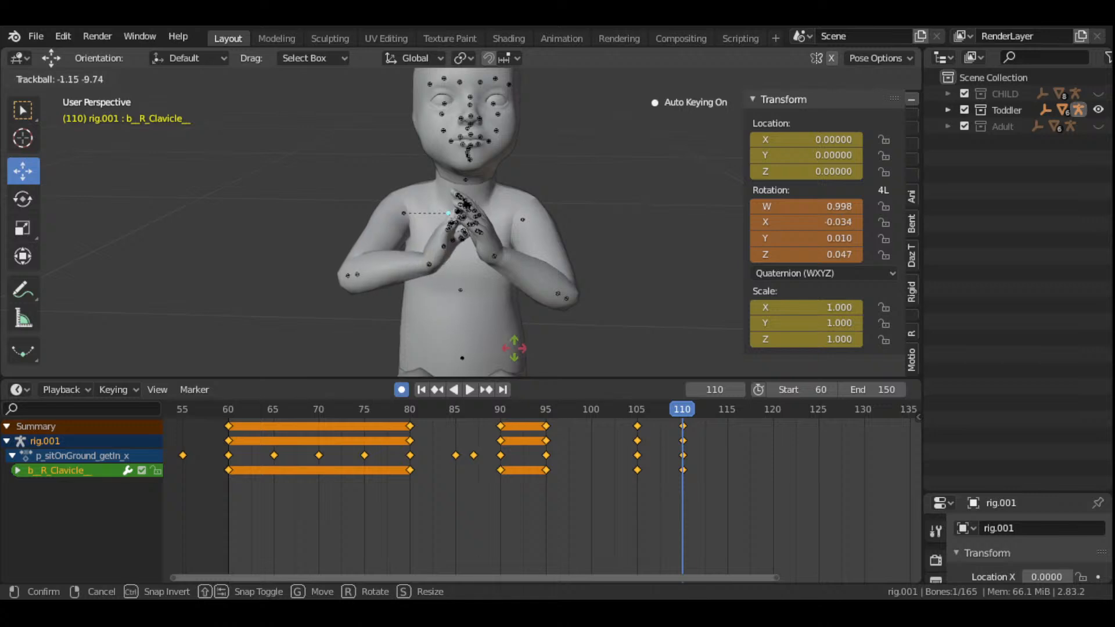
pyautogui.click(515, 346)
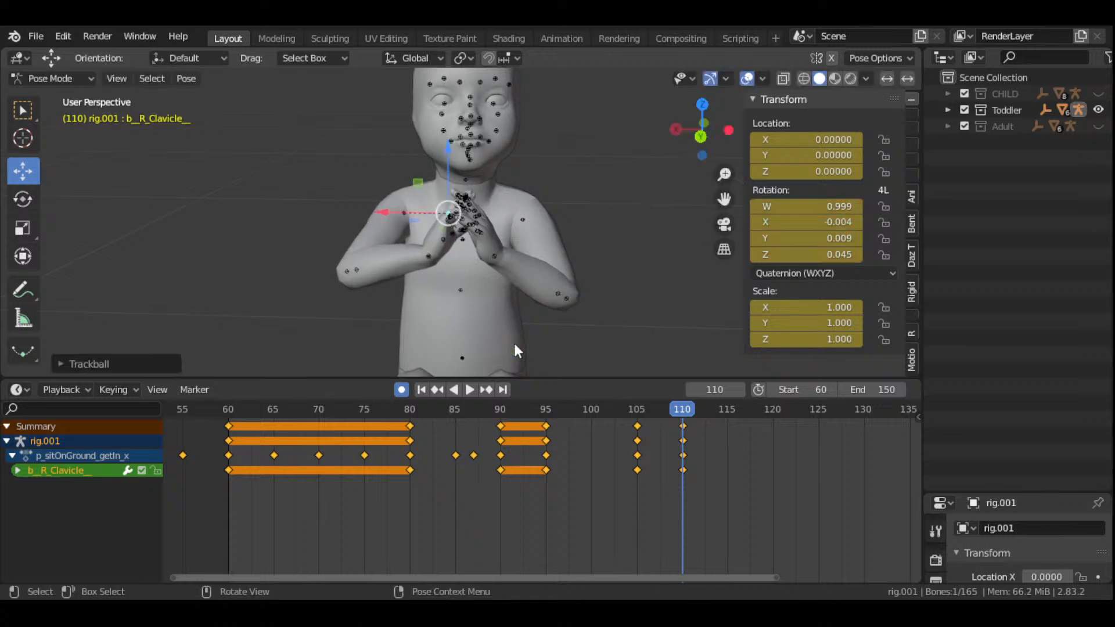
# - Rotate the toddler's right hand at frame 110 to about W 0.967, X -0.002, Y -0.179, Z -0.180
pyautogui.click(430, 254)
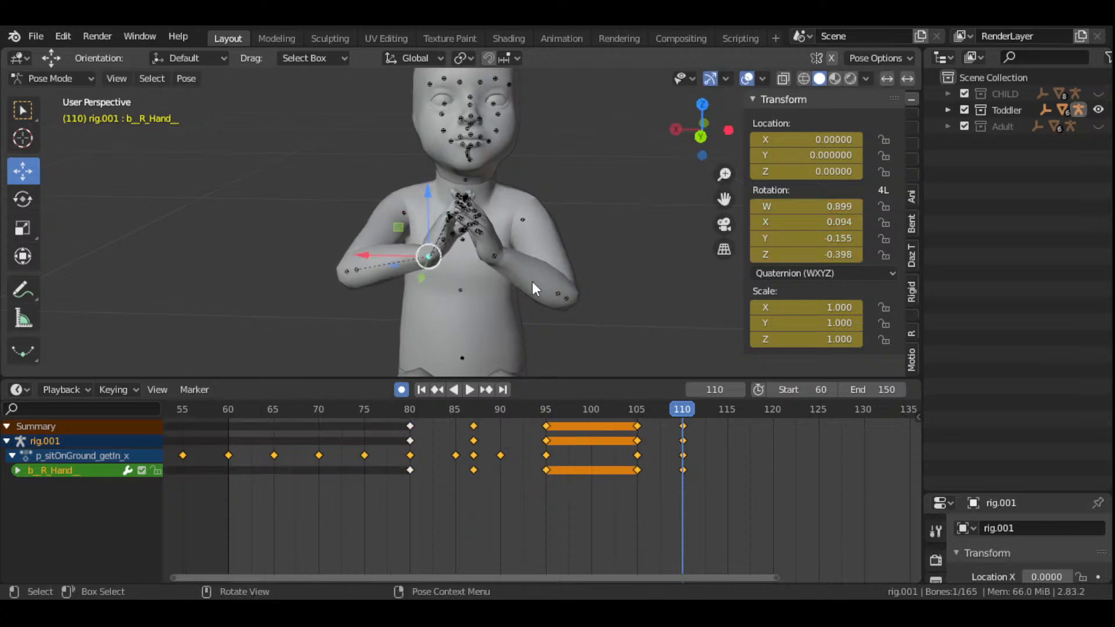
pyautogui.press('r')
pyautogui.click(537, 365)
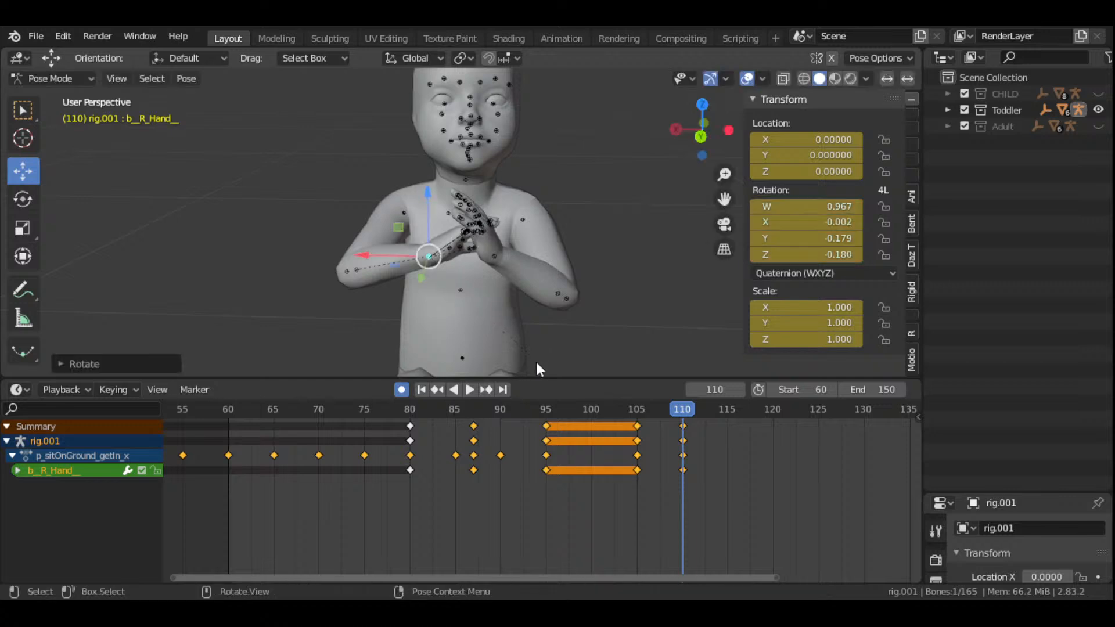
# - Rotate the toddler's right upper arm at frame 110 to about W 0.835, X -0.035, Y 0.078, Z 0.544
pyautogui.click(409, 212)
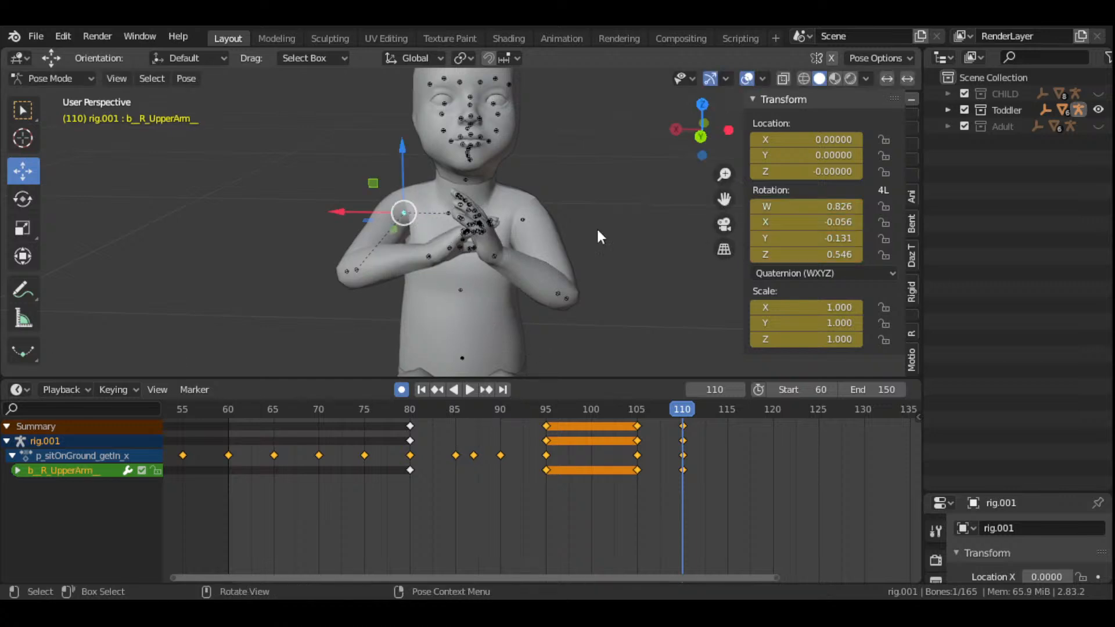
pyautogui.press('r')
pyautogui.click(595, 162)
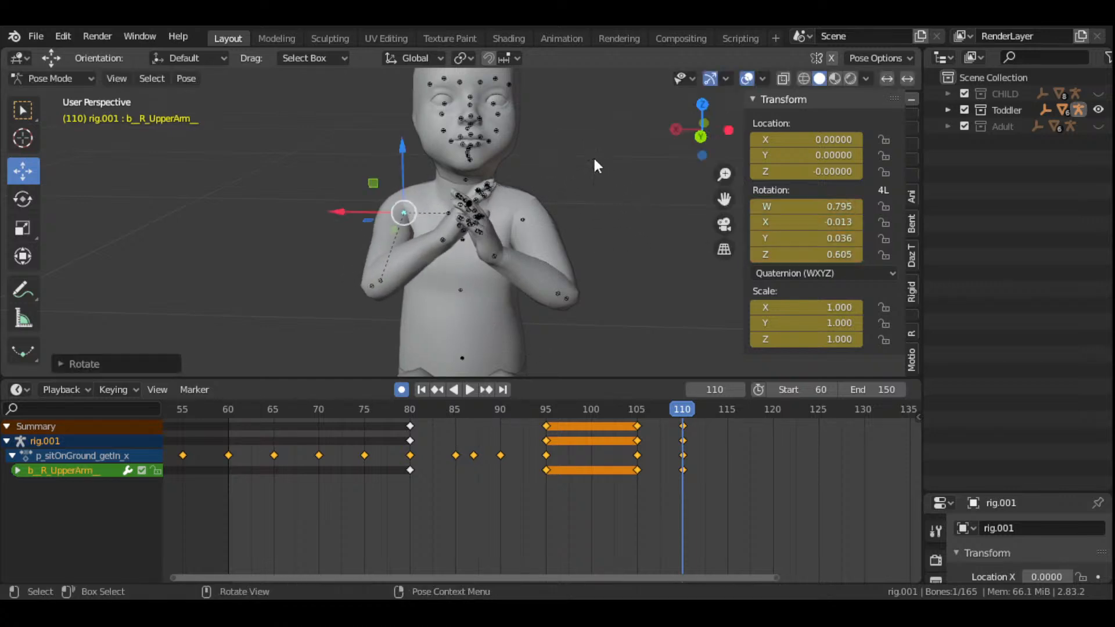
pyautogui.moveTo(720, 142); pyautogui.dragTo(537, 246)
pyautogui.press('r')
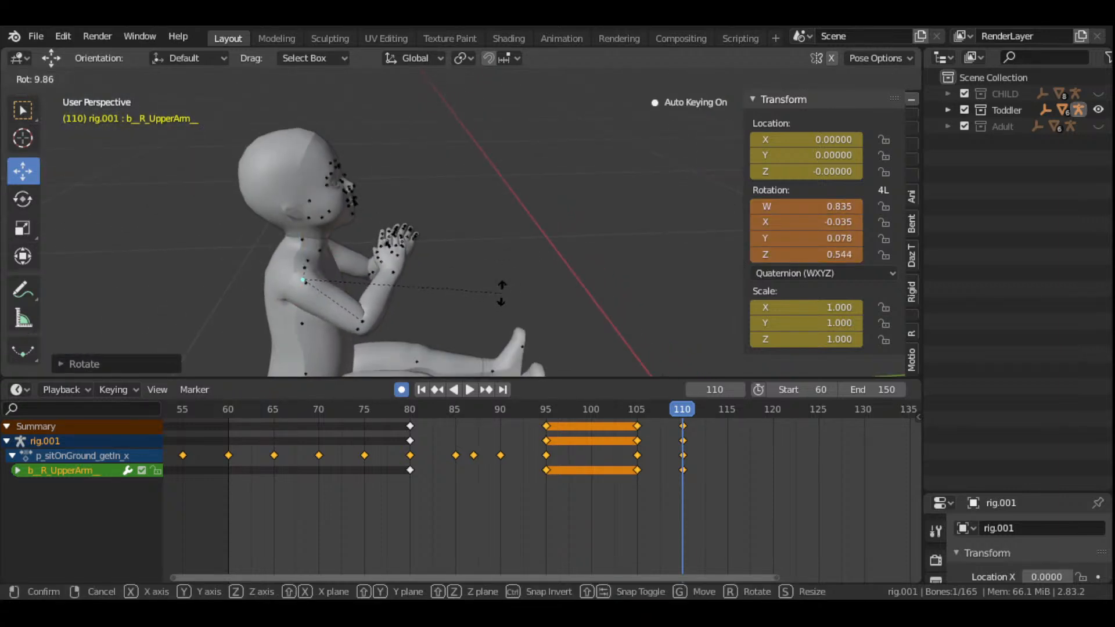
pyautogui.click(357, 273)
# - Rotate the toddler's right hand at frame 110 to about W 0.984, X 0.102, Y 0.033, Z -0.141
pyautogui.click(396, 273)
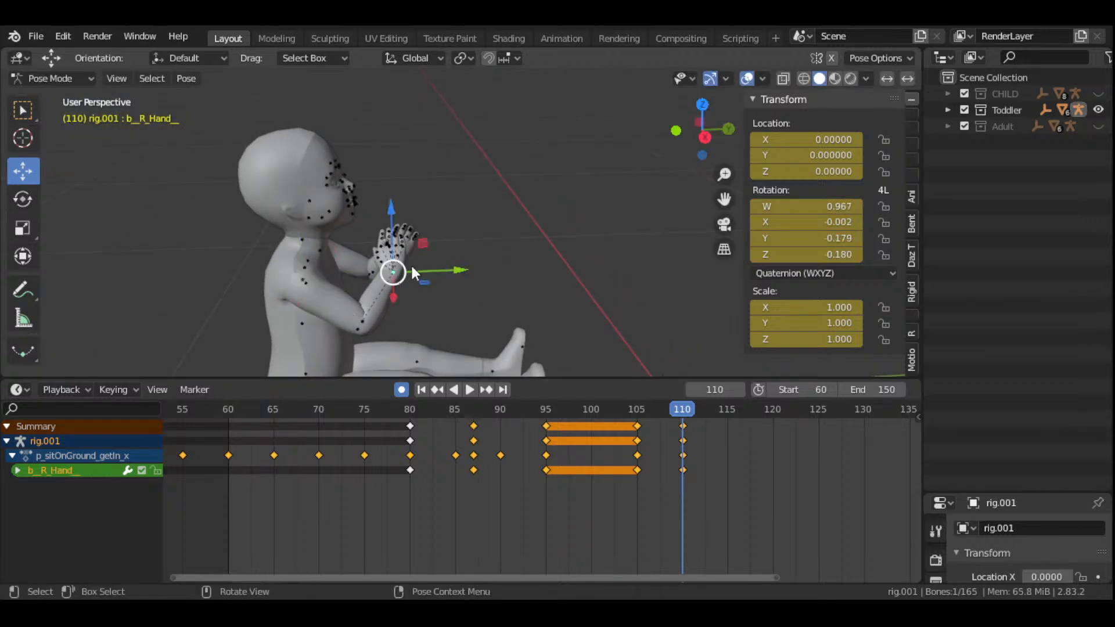
pyautogui.press('r')
pyautogui.click(437, 289)
# - Rotate the toddler's right forearm at frame 110 to about W 0.708, X -0.100, Y -0.159, Z 0.680
pyautogui.moveTo(716, 137); pyautogui.dragTo(497, 264)
pyautogui.scroll(2, 407, 320)
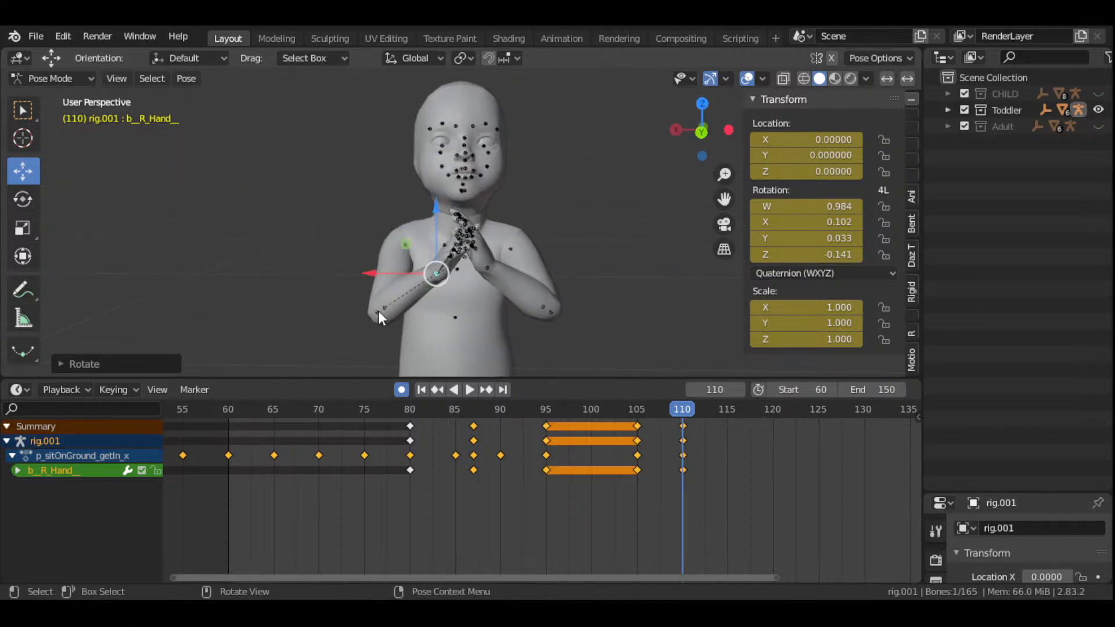
pyautogui.click(378, 311)
pyautogui.click(384, 312)
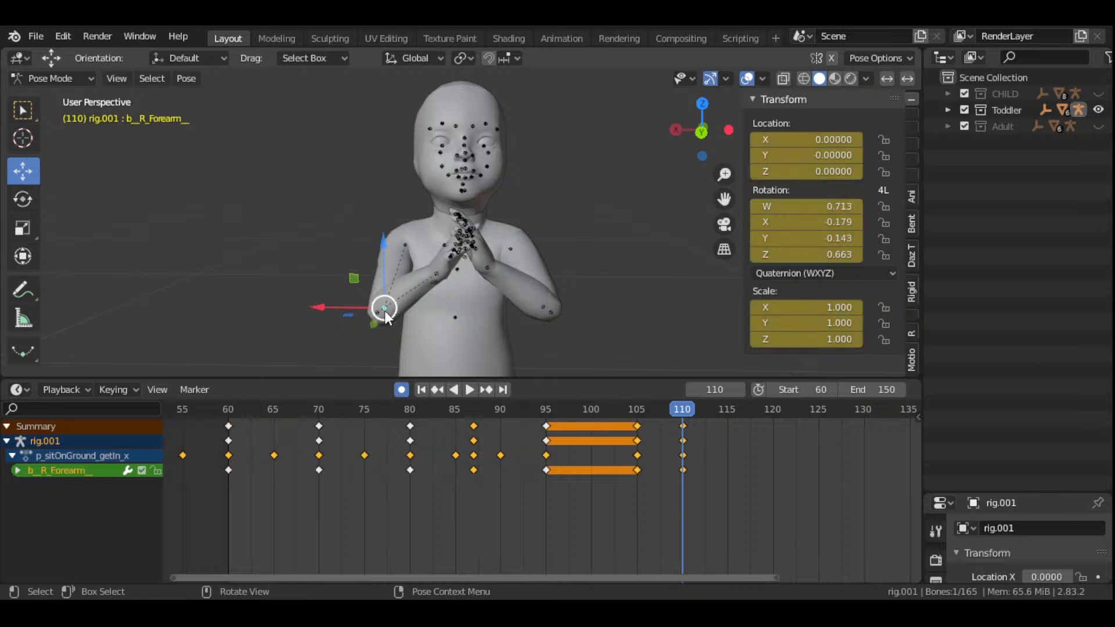
pyautogui.press('r')
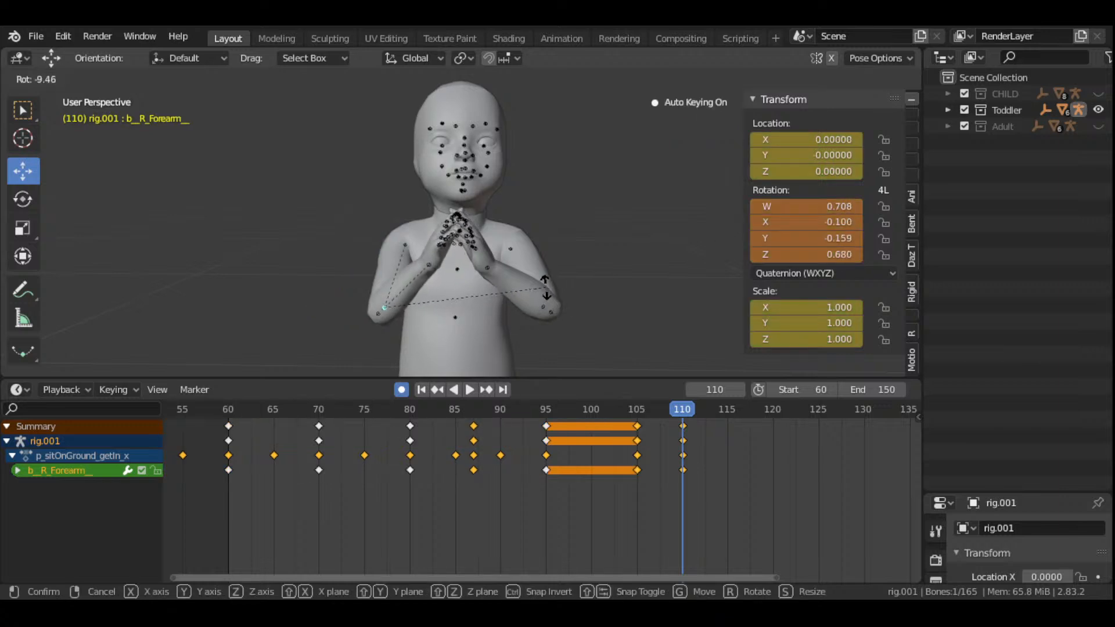
pyautogui.click(546, 289)
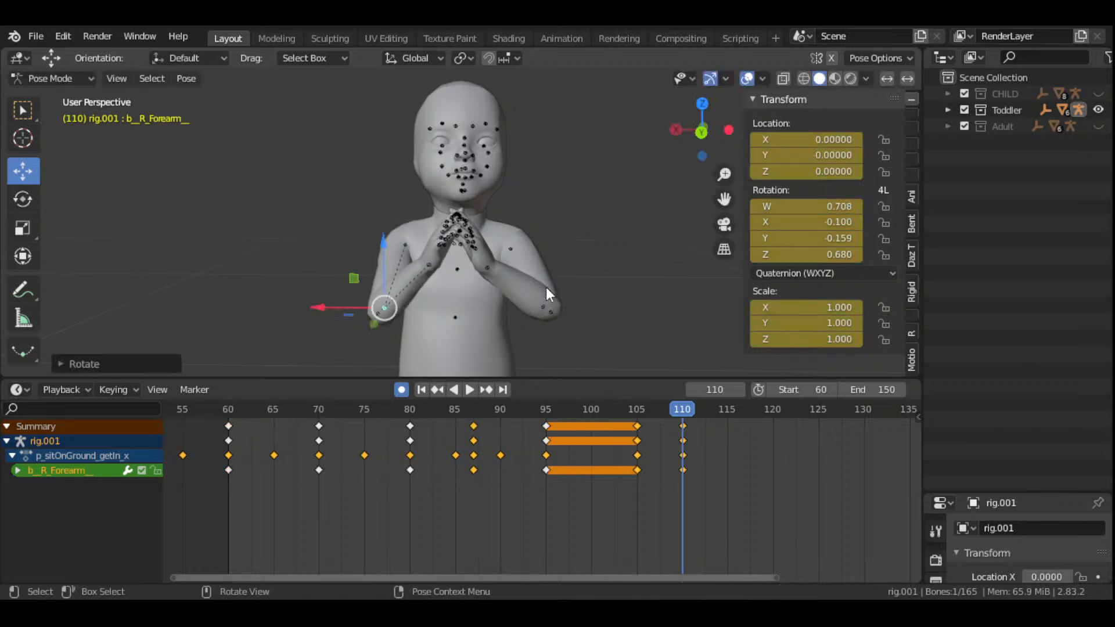
# - Rotate the toddler's left upper arm at frame 110 to about W 0.893, X 0.306, Y 0.099, Z 0.314
pyautogui.click(511, 247)
pyautogui.moveTo(694, 164); pyautogui.dragTo(717, 180)
pyautogui.scroll(3, 718, 179)
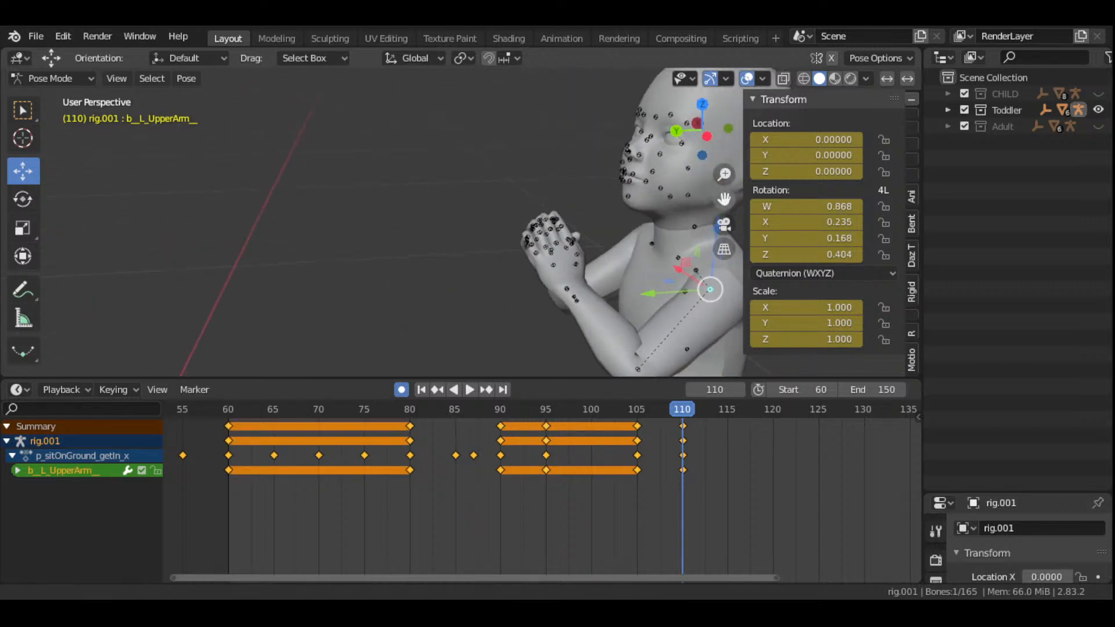
pyautogui.moveTo(717, 179); pyautogui.dragTo(647, 244, button='middle')
pyautogui.press('r')
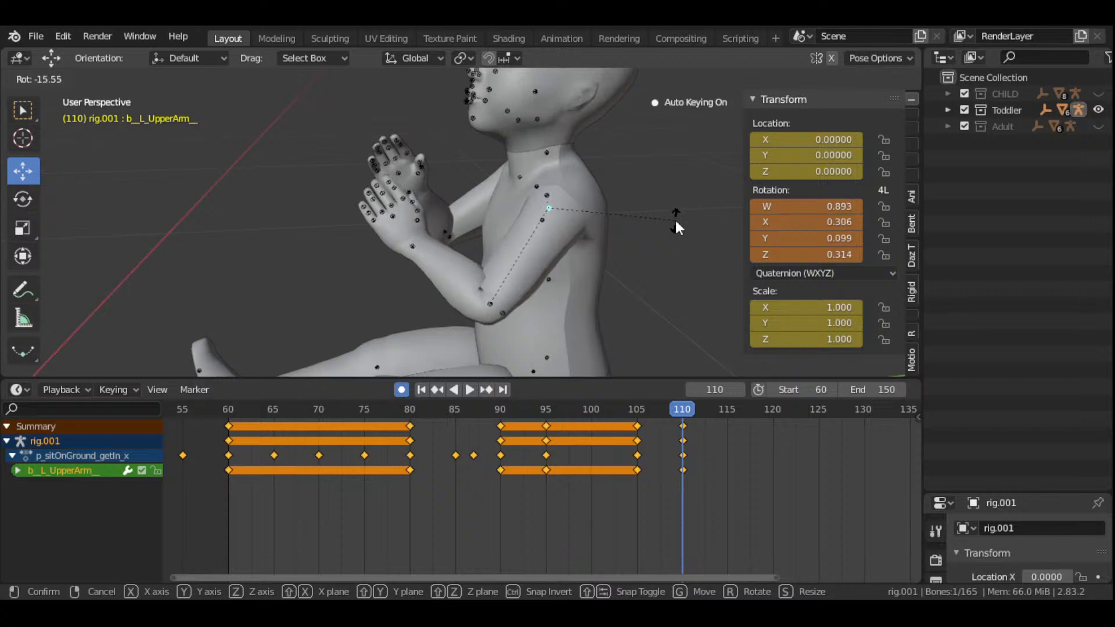
pyautogui.click(675, 224)
# - Trackball-rotate the toddler's left upper arm inward at frame 110 to about W 0.811, X 0.403, Y 0.141, Z 0.401
pyautogui.moveTo(704, 146); pyautogui.dragTo(685, 137)
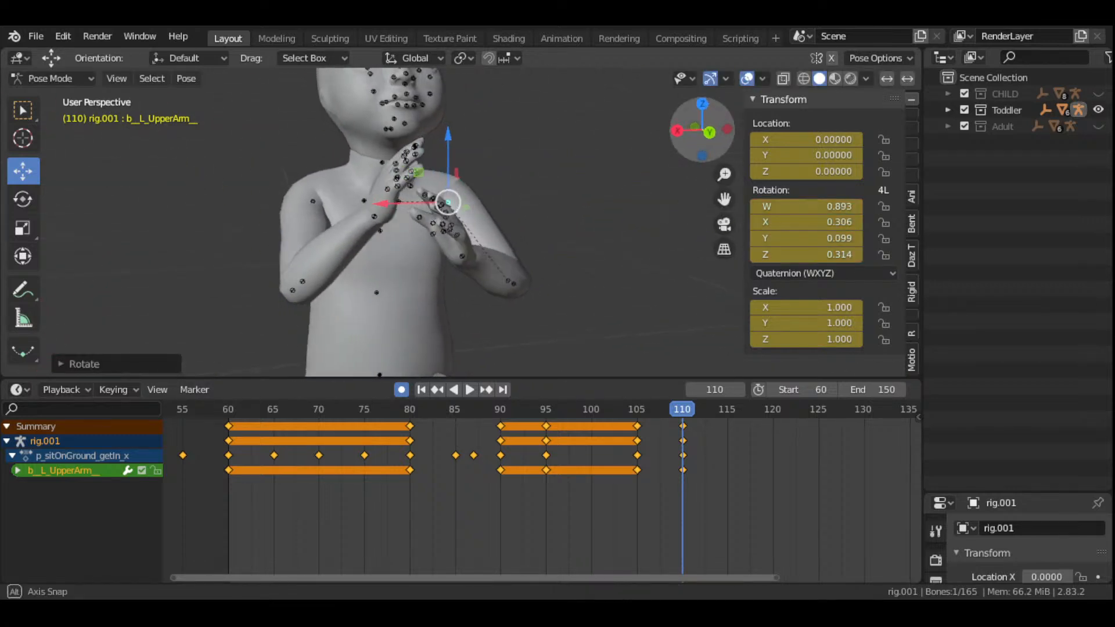
pyautogui.press('r')
pyautogui.press('r')
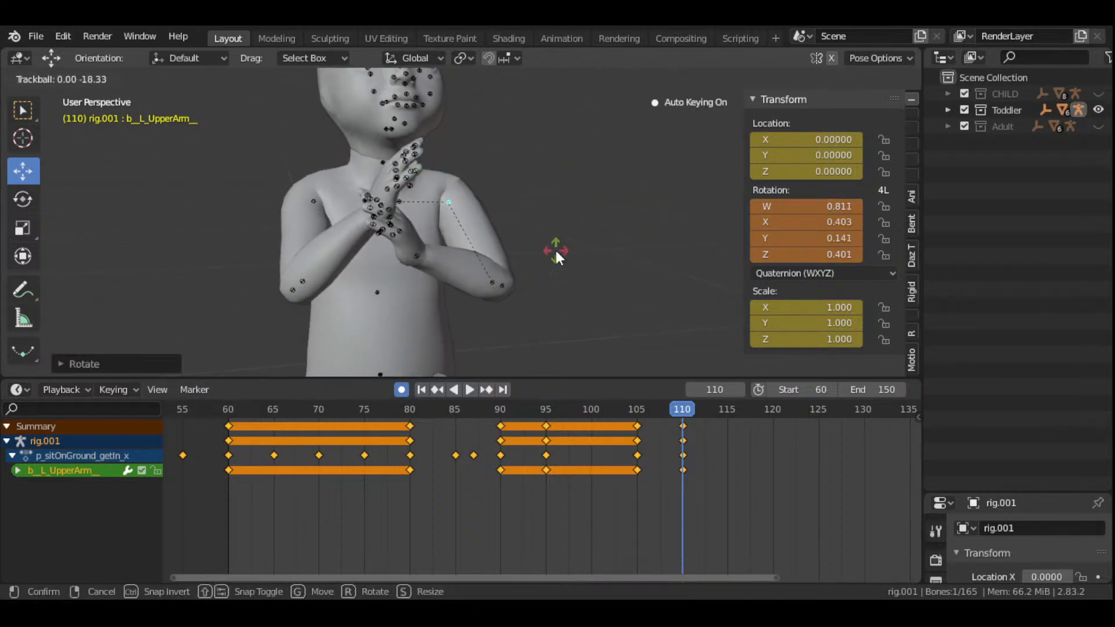
pyautogui.click(559, 259)
# - Trackball-rotate the toddler's left clavicle at frame 110 to about W 0.999, X -0.031, Y -0.034, Z 0.006
pyautogui.moveTo(684, 148); pyautogui.dragTo(697, 129)
pyautogui.click(427, 177)
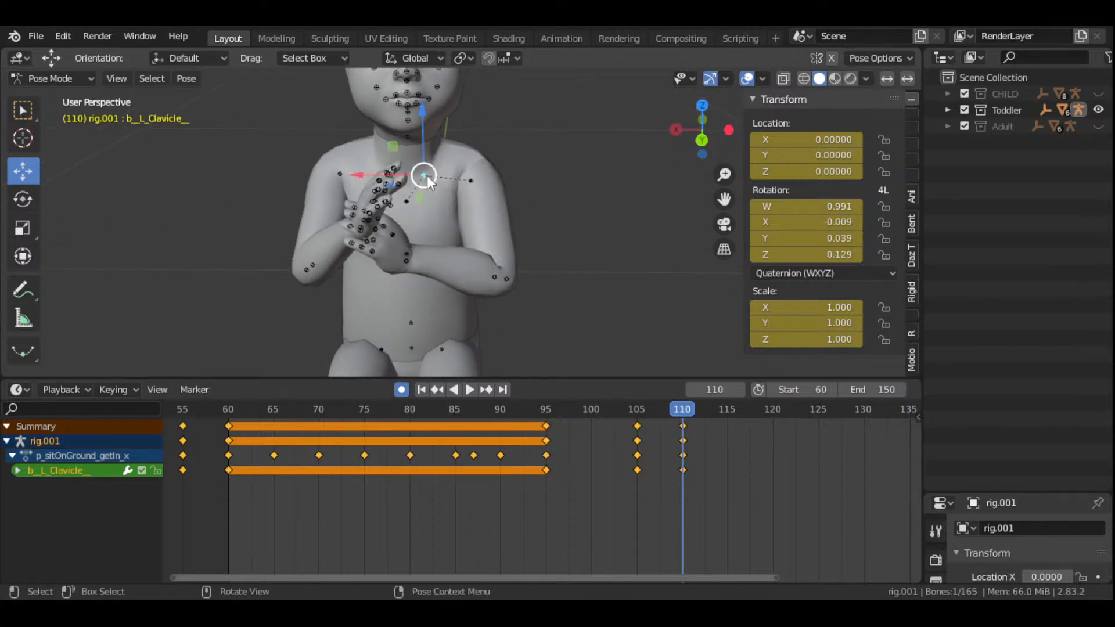
pyautogui.press('r')
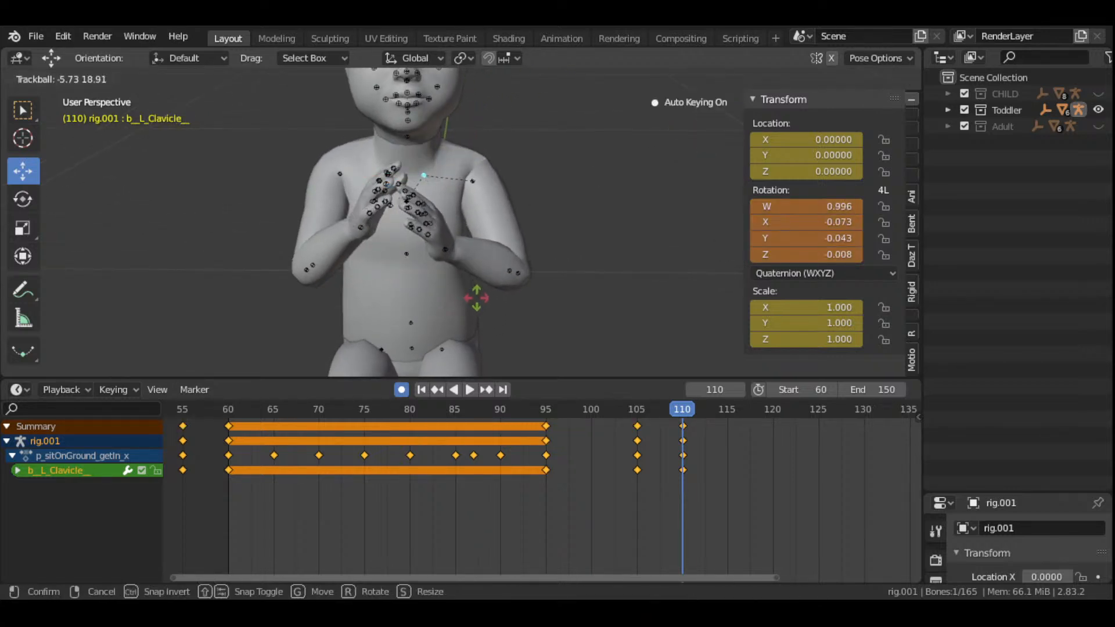
pyautogui.click(476, 299)
pyautogui.press('r')
pyautogui.press('r')
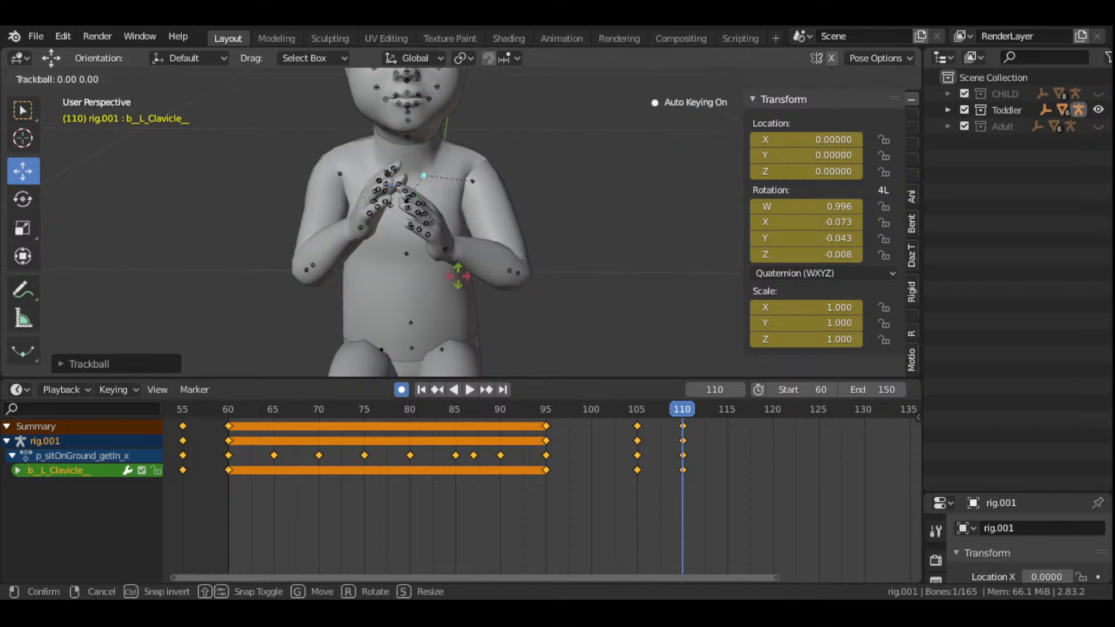
pyautogui.click(454, 282)
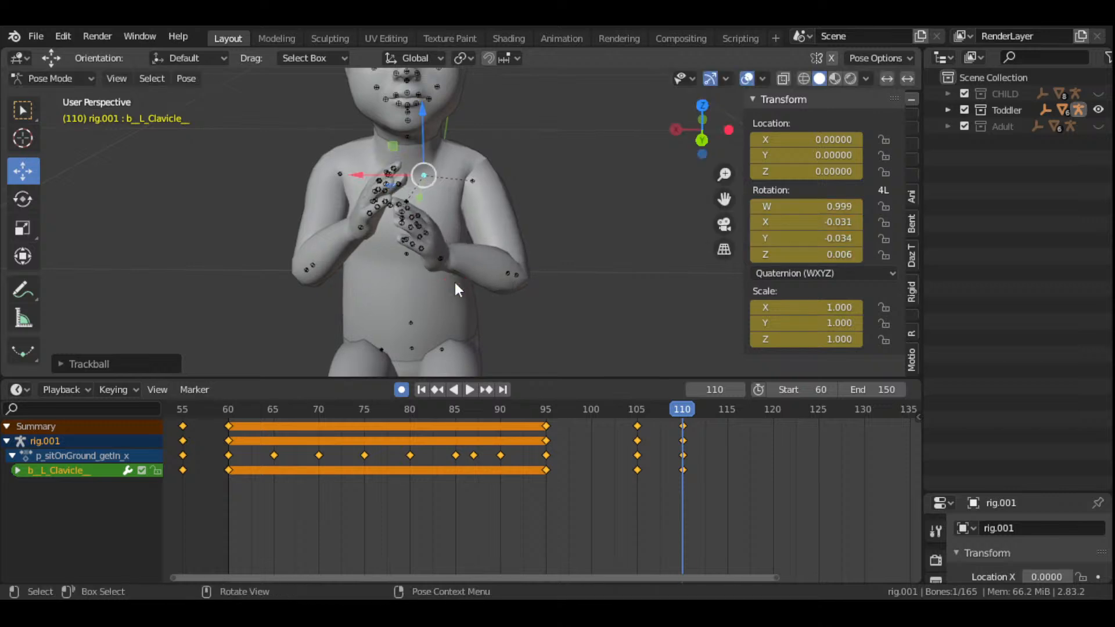
# - Rotate the toddler's left upper arm upward at frame 110 to about W 0.781, X 0.334, Y 0.169, Z 0.500
pyautogui.click(475, 183)
pyautogui.moveTo(702, 130); pyautogui.dragTo(656, 220)
pyautogui.press('r')
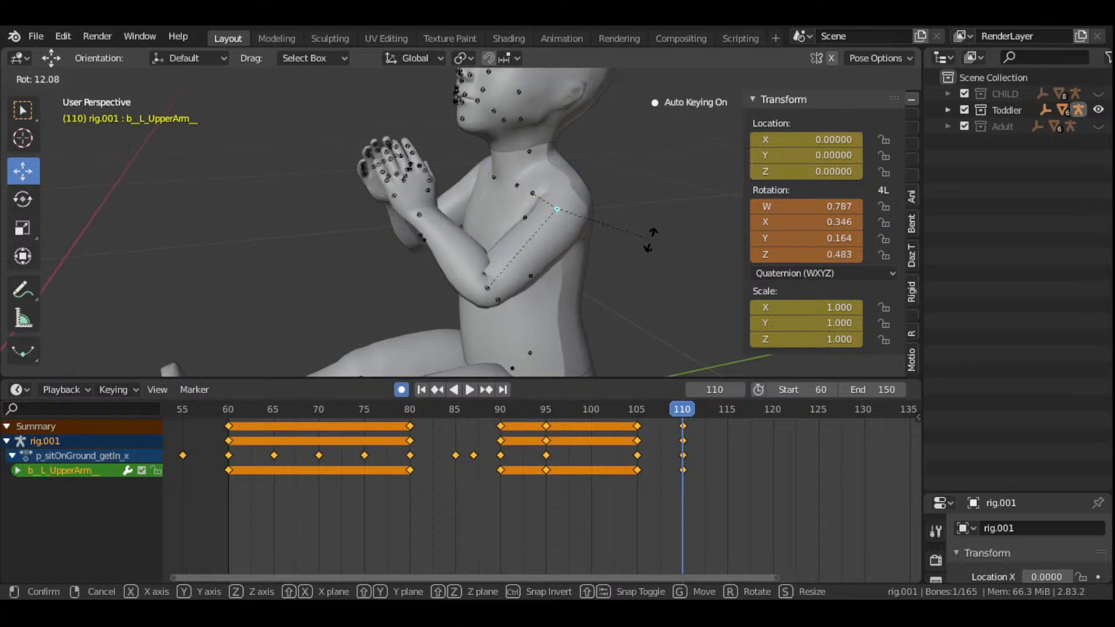
pyautogui.click(654, 232)
# - Trackball-rotate the toddler's left upper arm at frame 110 to about W 0.757, X 0.361, Y 0.169, Z 0.517
pyautogui.moveTo(705, 169); pyautogui.dragTo(679, 168)
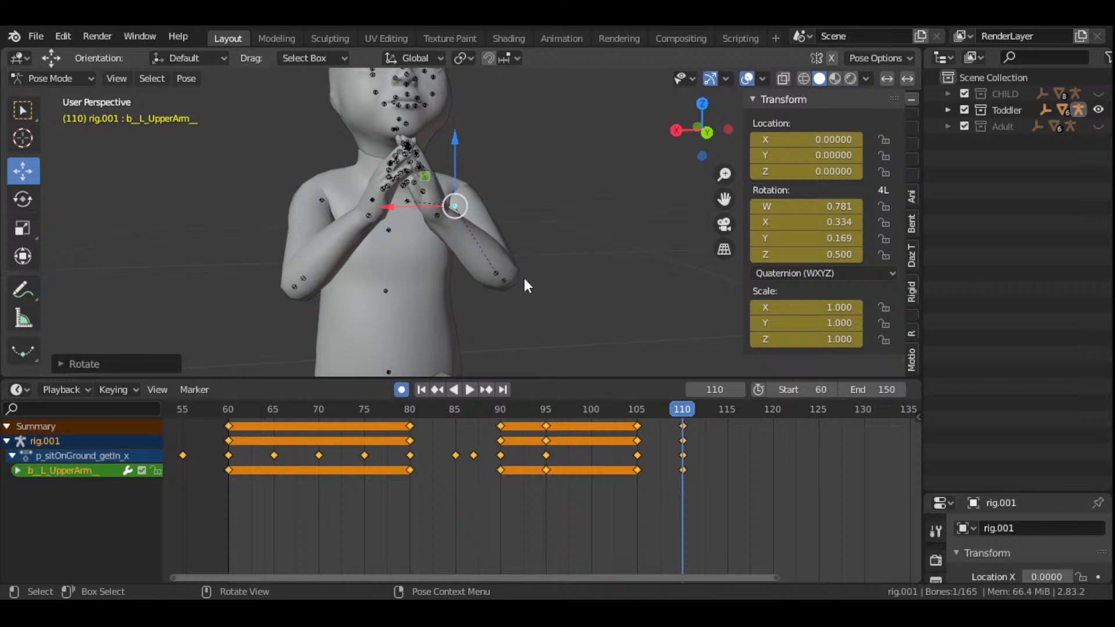
pyautogui.press('r')
pyautogui.press('r')
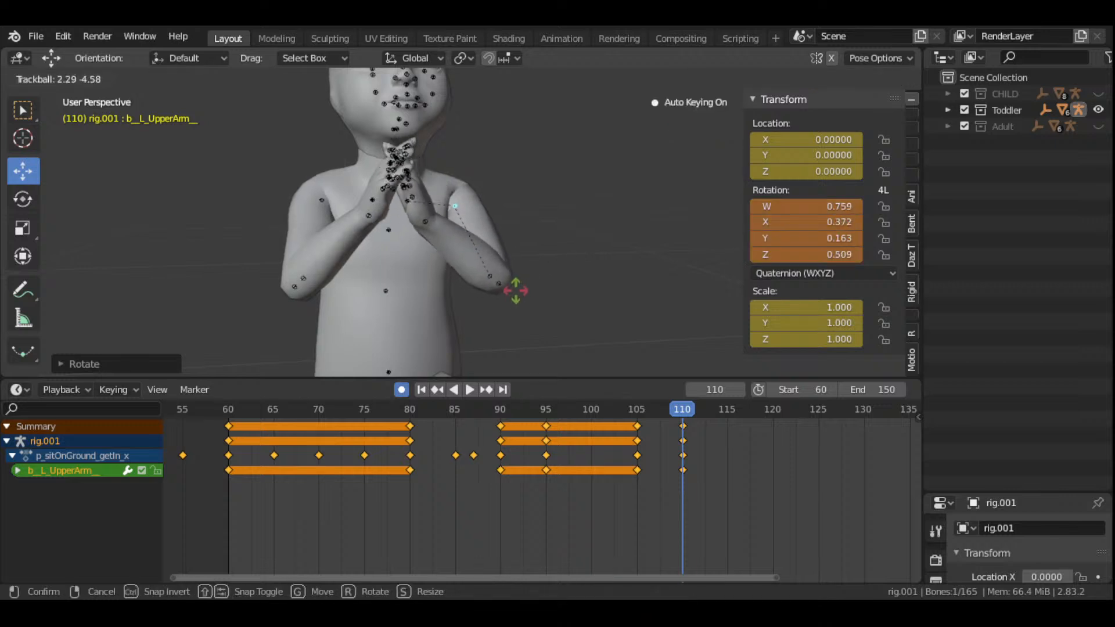
pyautogui.click(514, 292)
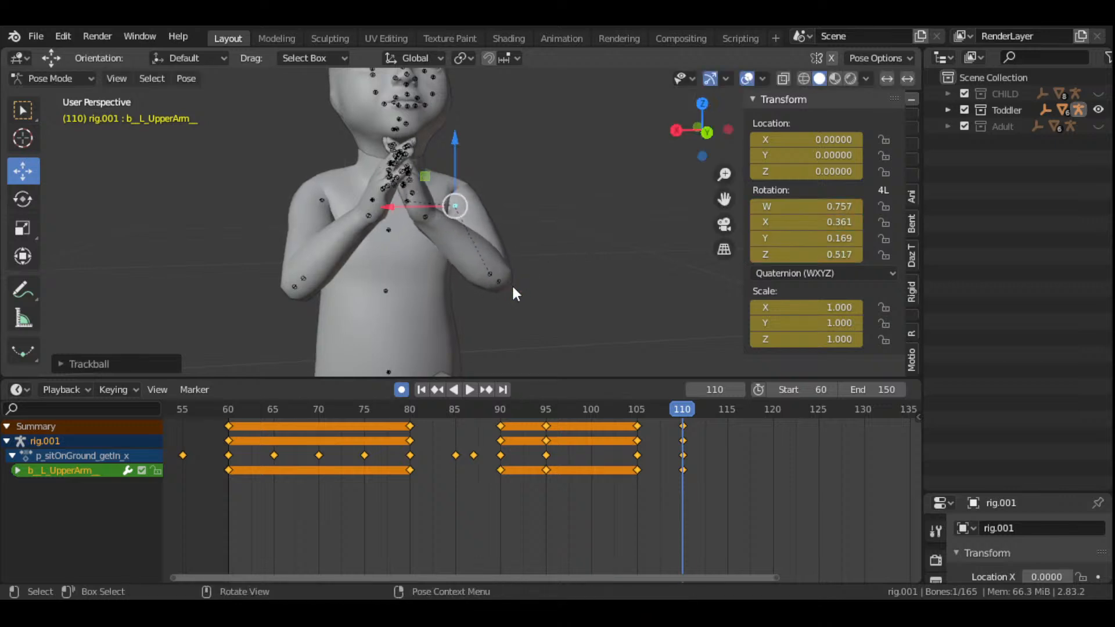
# - Rotate the toddler's left hand at frame 110 to about W 0.926, X -0.208, Y 0.007, Z -0.314
pyautogui.click(430, 221)
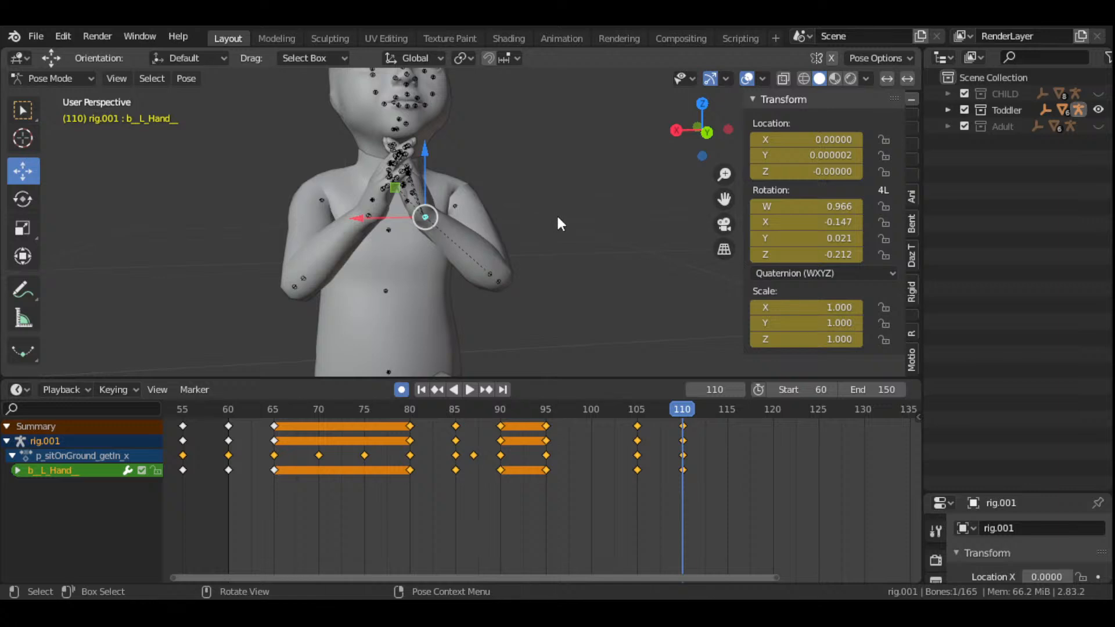
pyautogui.press('r')
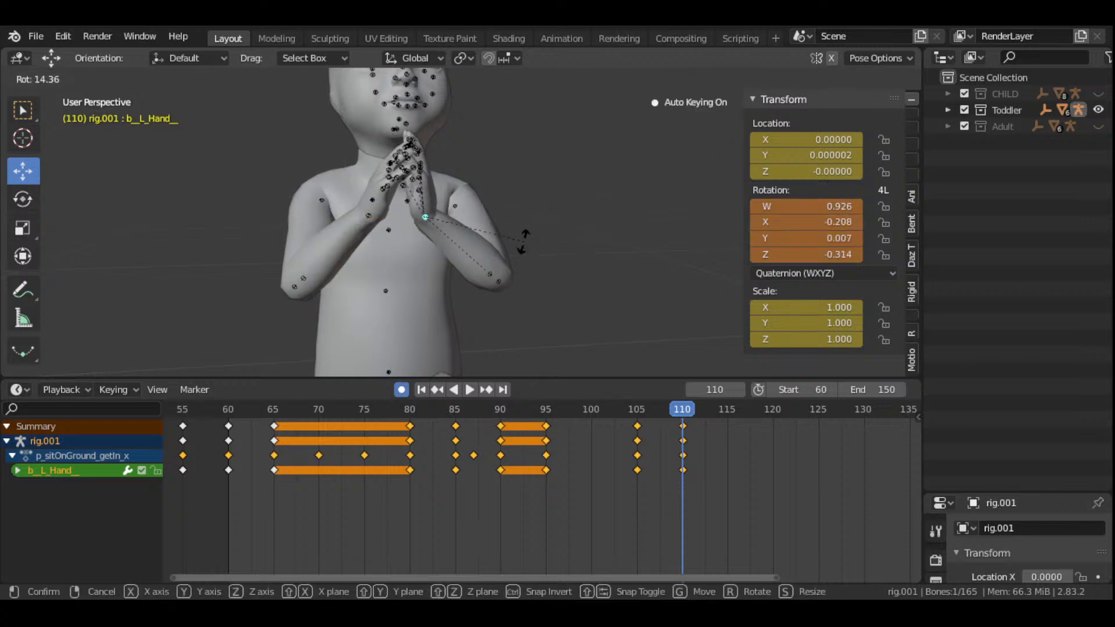
pyautogui.click(528, 246)
# - Rotate the toddler's right hand at frame 110 to about W 0.952, X 0.257, Y -0.091, Z -0.137
pyautogui.moveTo(686, 145); pyautogui.dragTo(445, 218)
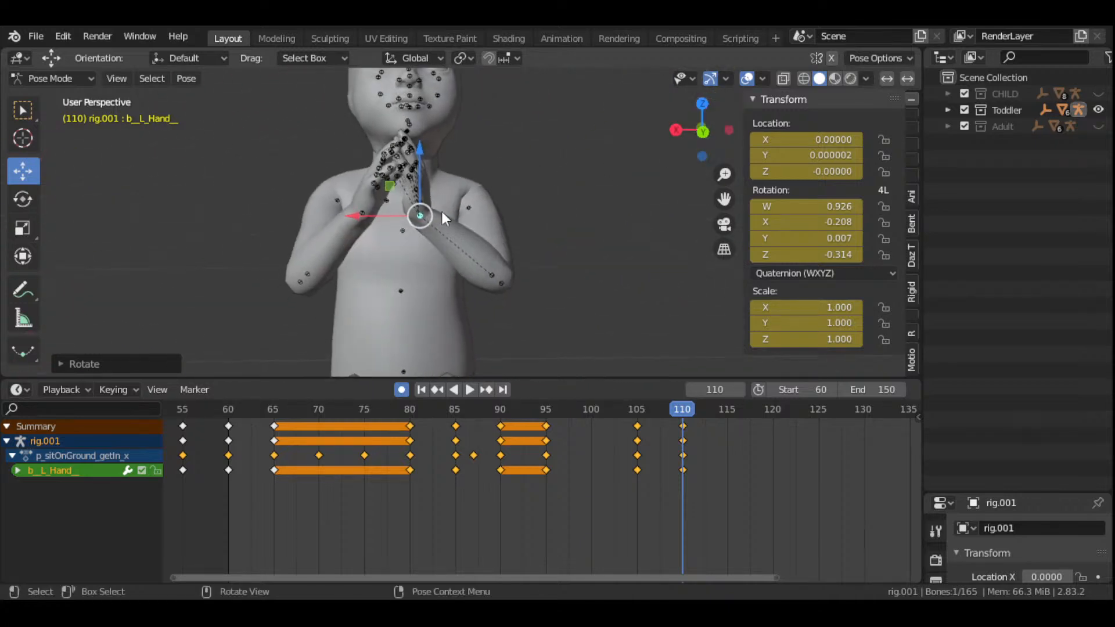
pyautogui.click(361, 212)
pyautogui.press('r')
pyautogui.press('r')
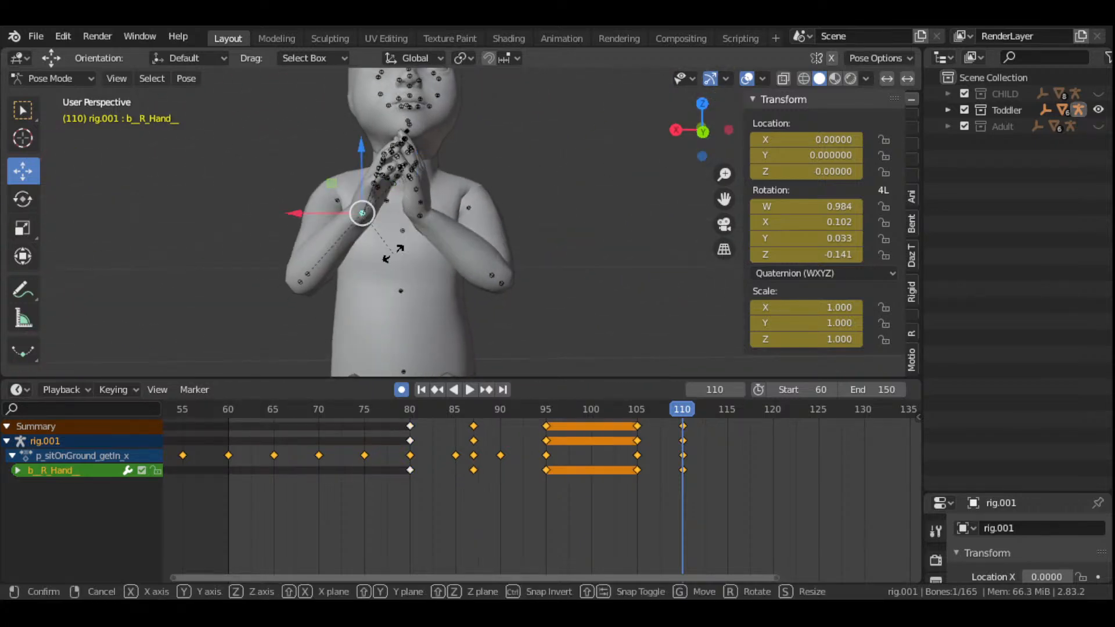
pyautogui.click(570, 163)
pyautogui.moveTo(703, 127); pyautogui.dragTo(883, 137)
pyautogui.press('r')
pyautogui.click(629, 212)
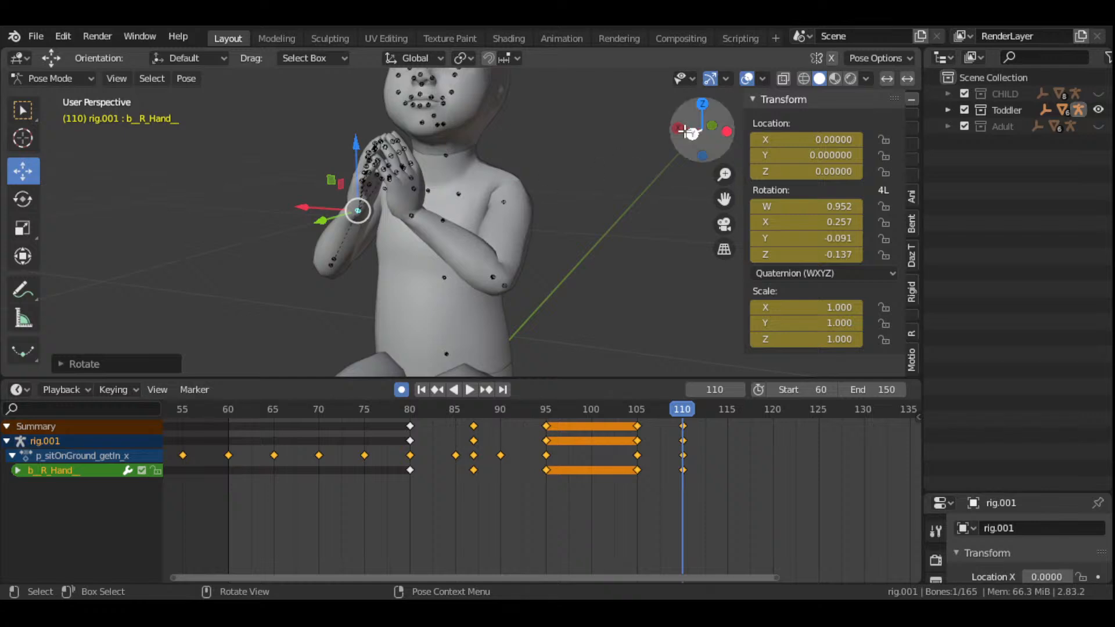
# - Rotate the toddler's left hand slightly outward at frame 110 so it stands more upright beside the right hand
pyautogui.moveTo(692, 130); pyautogui.dragTo(749, 136)
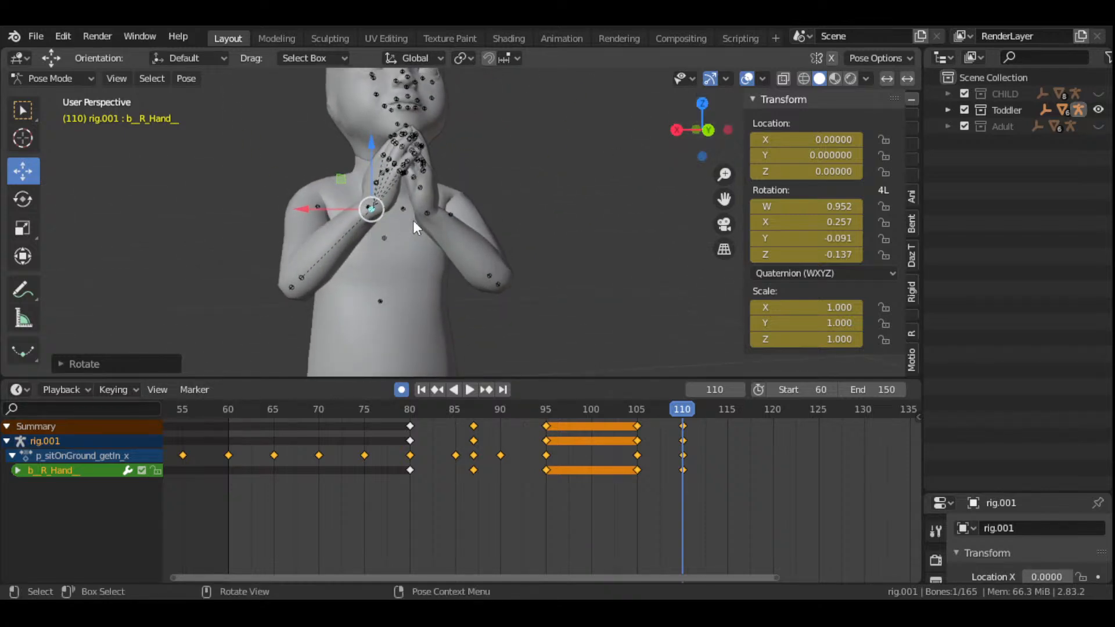
pyautogui.click(431, 212)
pyautogui.scroll(2, 432, 221)
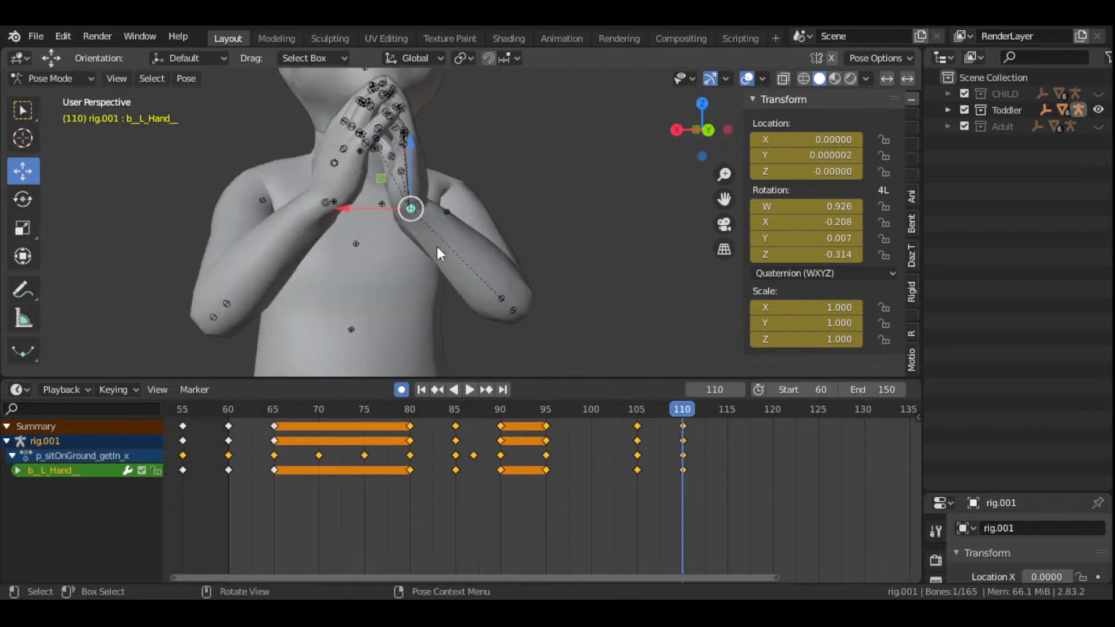
pyautogui.press('r')
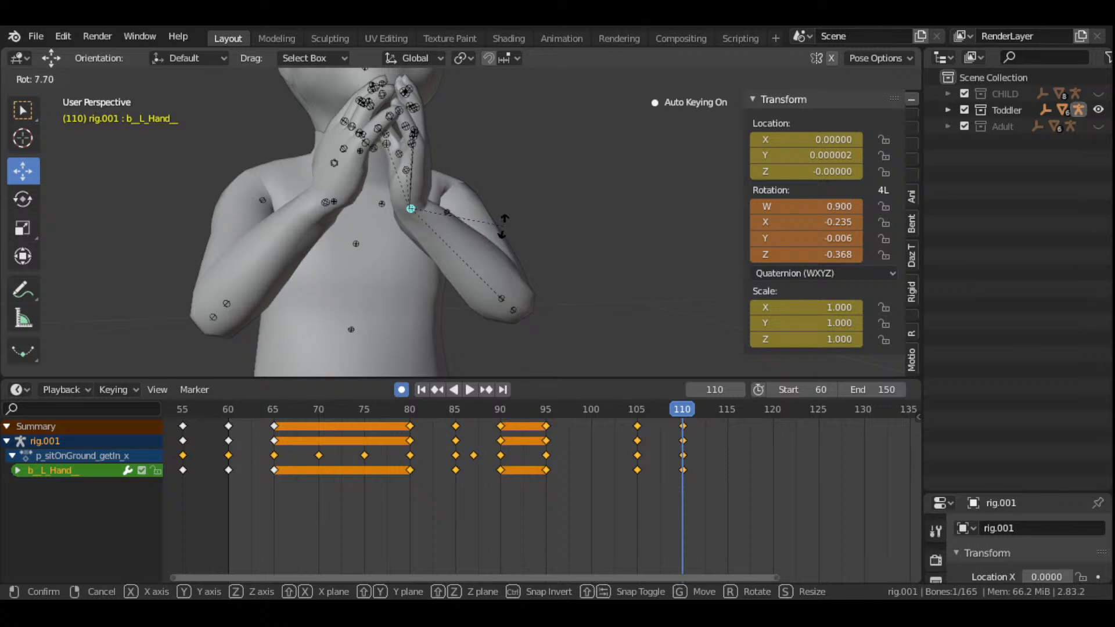
pyautogui.click(481, 235)
pyautogui.scroll(-2, 455, 215)
# - Rotate the toddler's left upper arm at frame 110 to about W 0.744, X 0.362, Y 0.133, Z 0.545
pyautogui.click(454, 215)
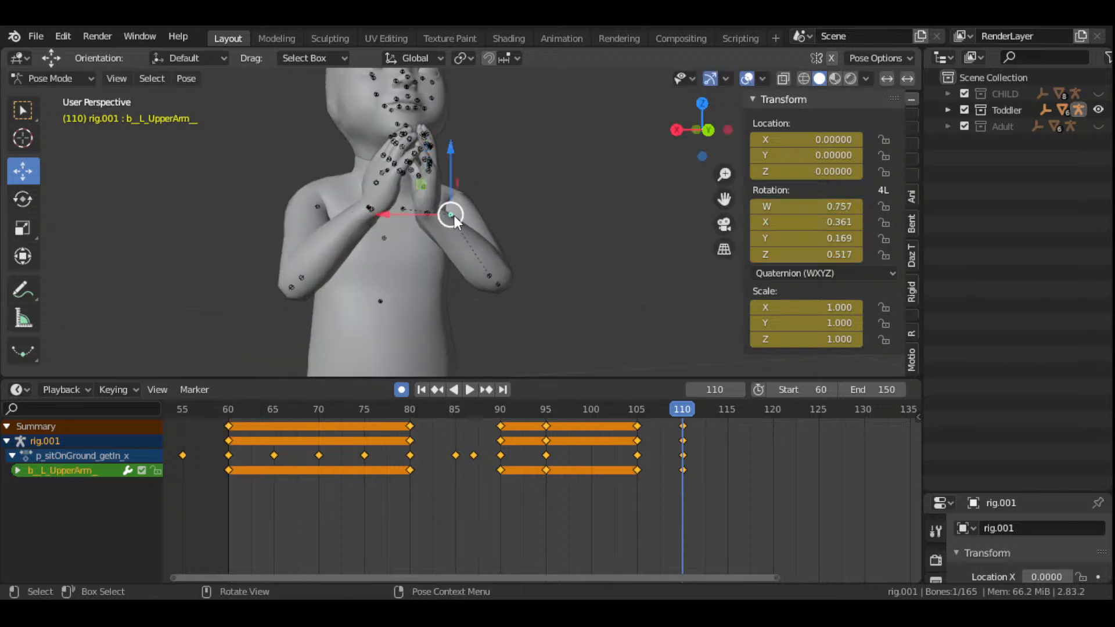
pyautogui.moveTo(697, 134); pyautogui.dragTo(677, 167)
pyautogui.press('r')
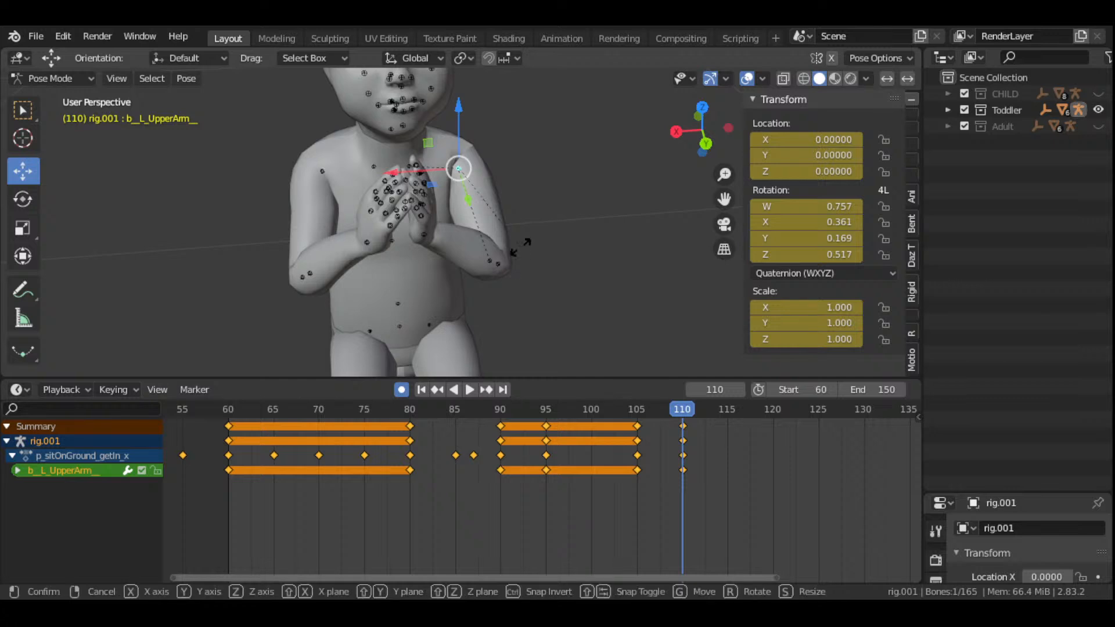
pyautogui.click(511, 267)
# - Rotate the toddler's left hand at frame 110 to about W 0.890, X -0.230, Y -0.083, Z -0.385
pyautogui.moveTo(699, 136); pyautogui.dragTo(663, 139)
pyautogui.click(444, 191)
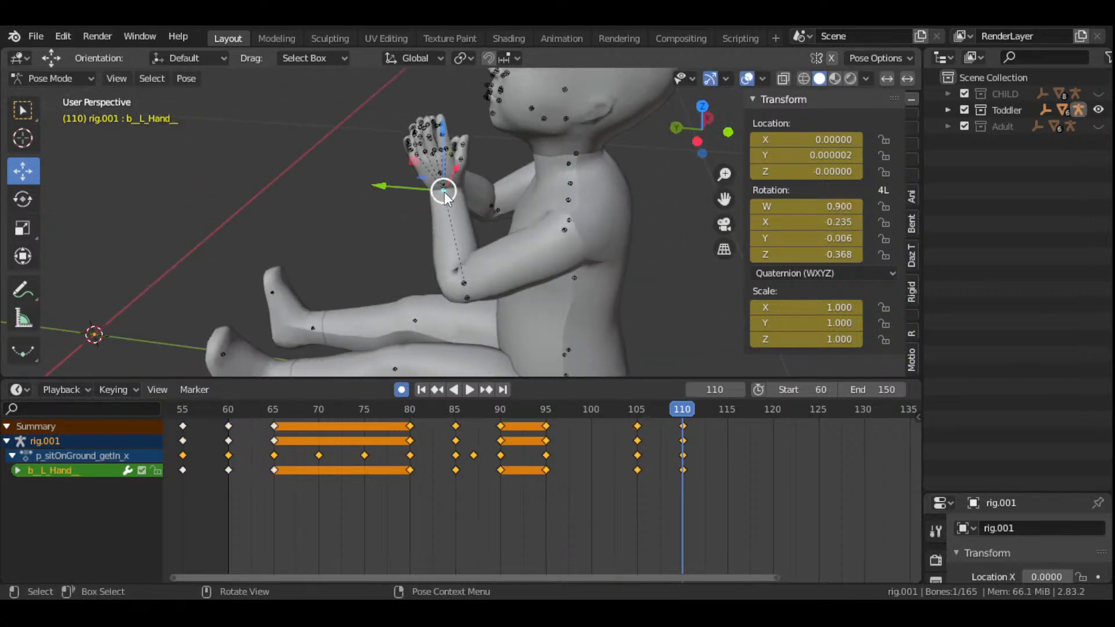
pyautogui.press('r')
pyautogui.click(547, 181)
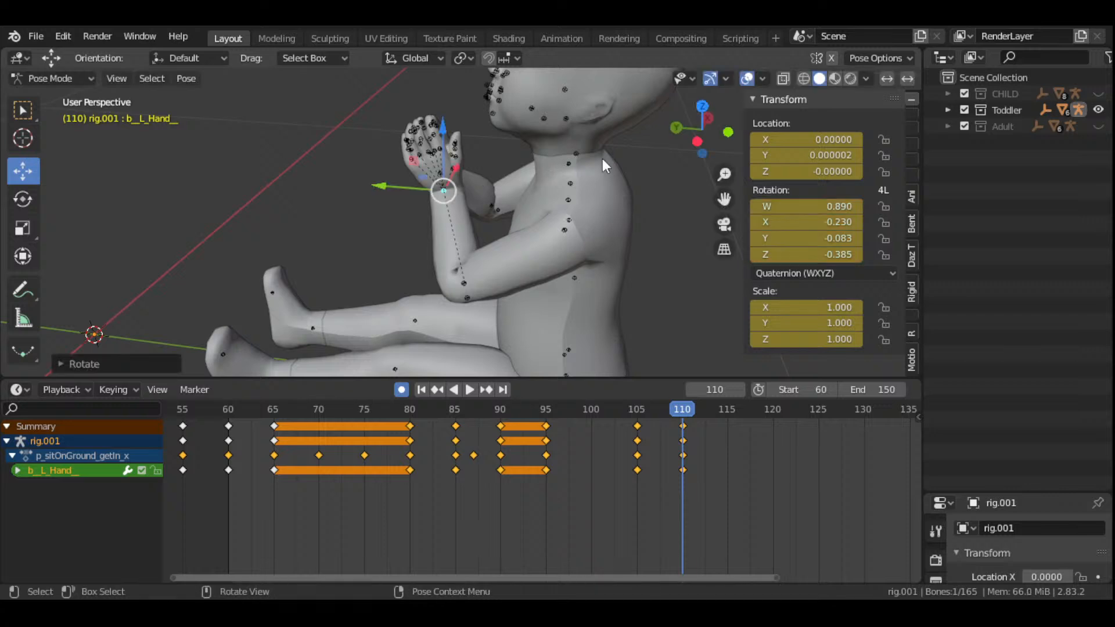
pyautogui.moveTo(667, 140); pyautogui.dragTo(703, 137)
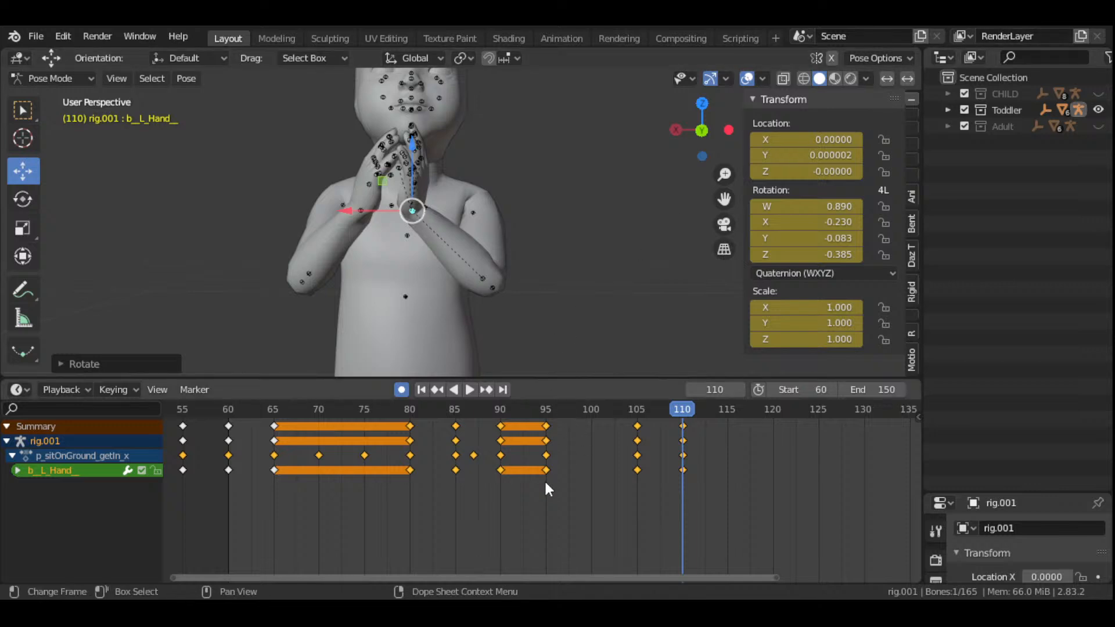
# - Play and scrub the toddler's animation from frame 60 to check the arm motion leading into the clap at frame 110
pyautogui.scroll(-3, 545, 487)
pyautogui.scroll(-2, 545, 494)
pyautogui.click(420, 389)
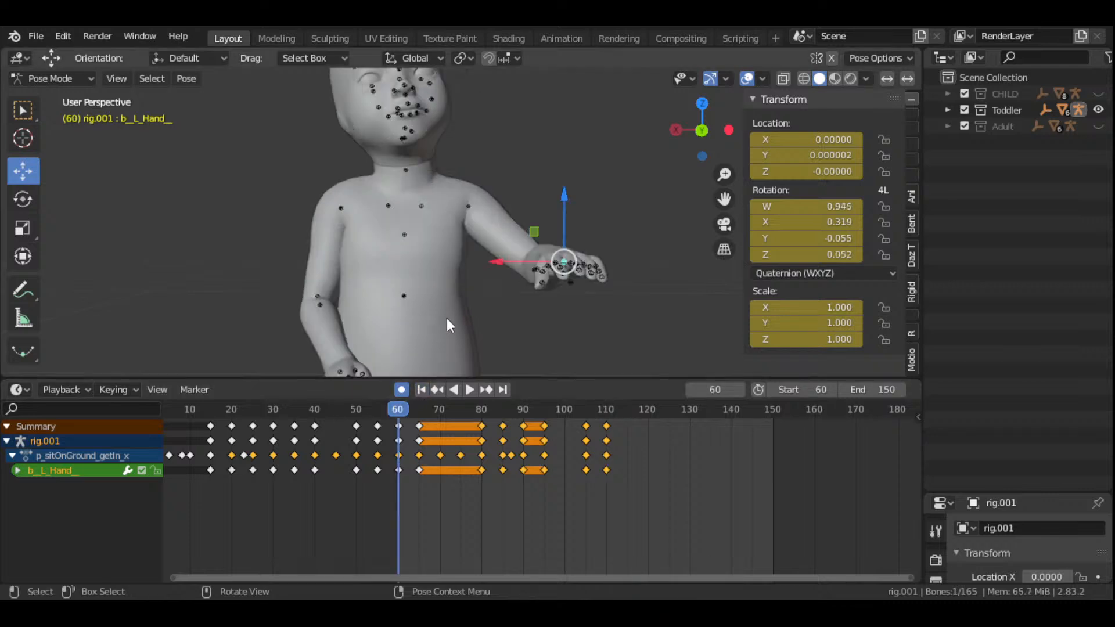
pyautogui.click(469, 390)
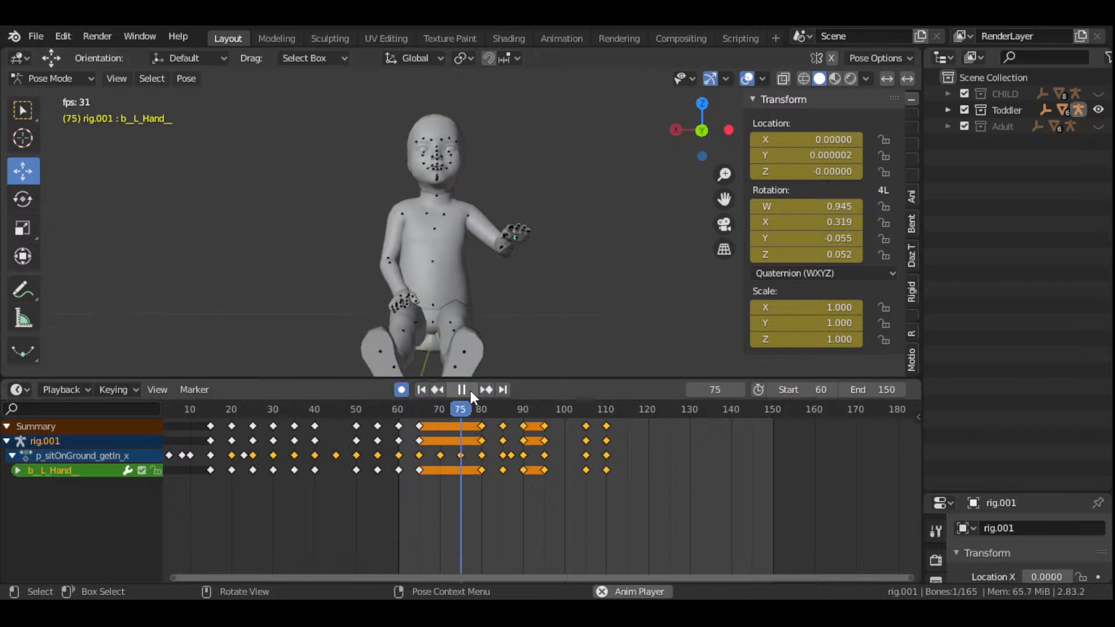
pyautogui.click(469, 389)
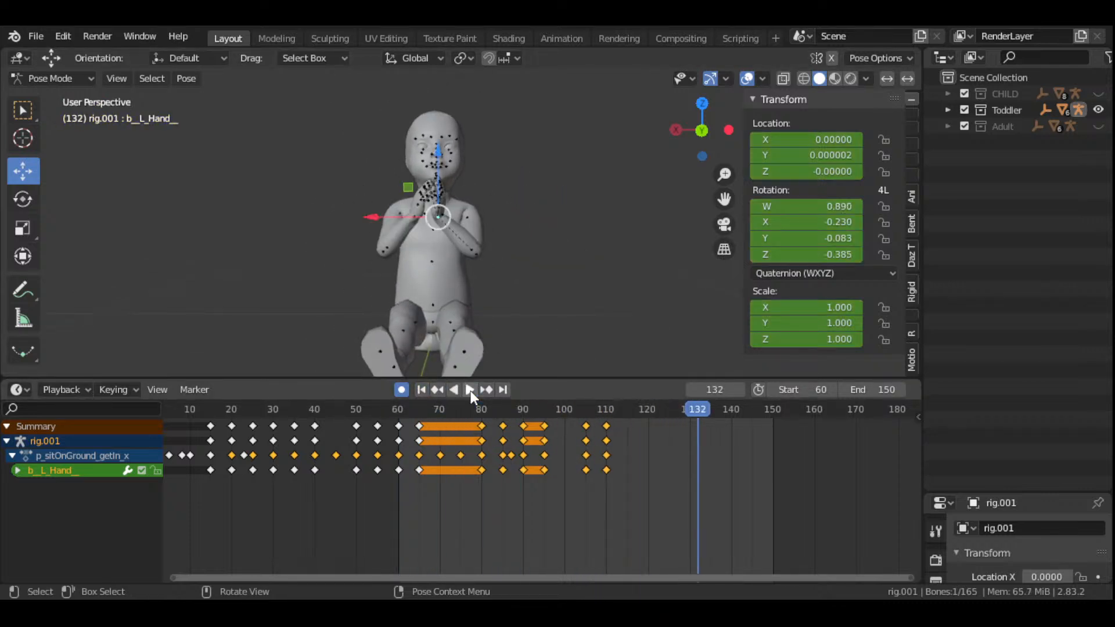
pyautogui.click(396, 413)
pyautogui.press('space')
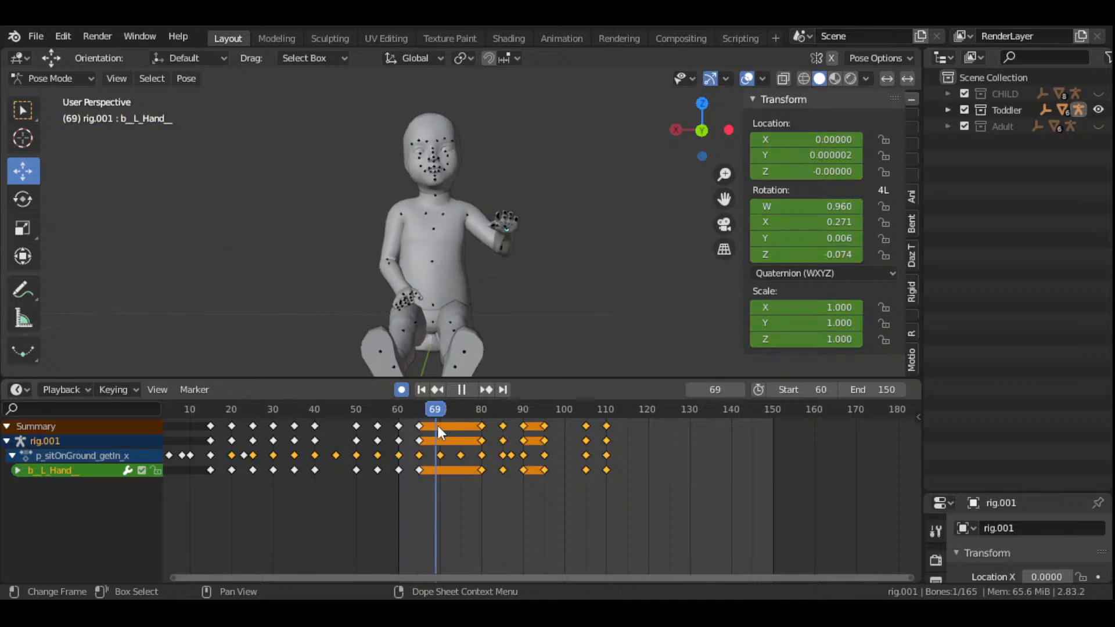
pyautogui.moveTo(467, 438); pyautogui.dragTo(604, 524)
pyautogui.scroll(3, 599, 524)
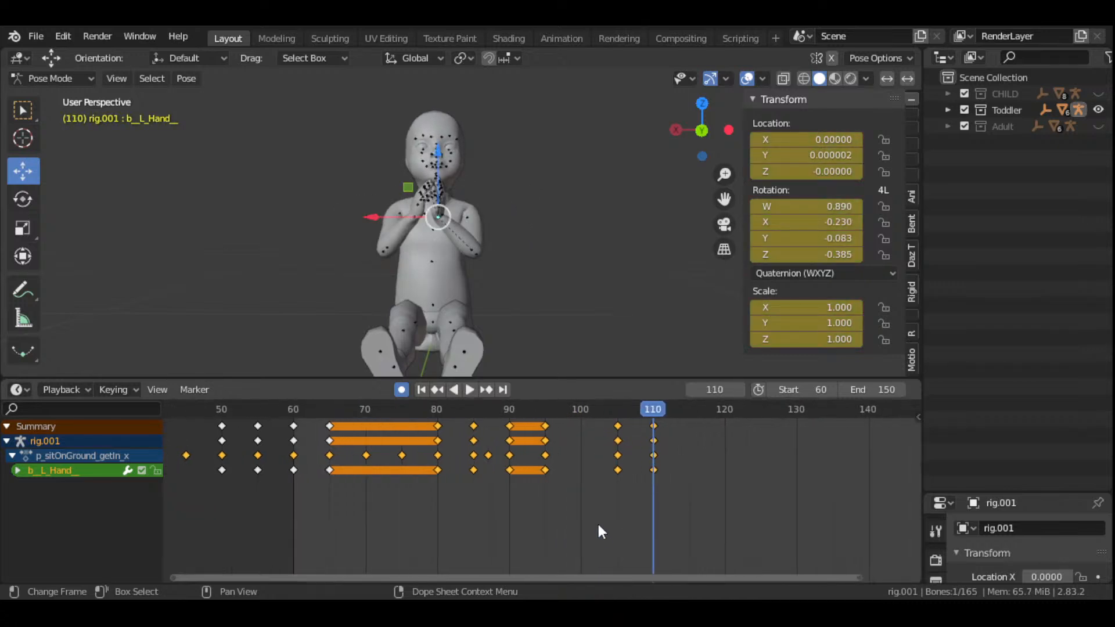
pyautogui.scroll(2, 616, 465)
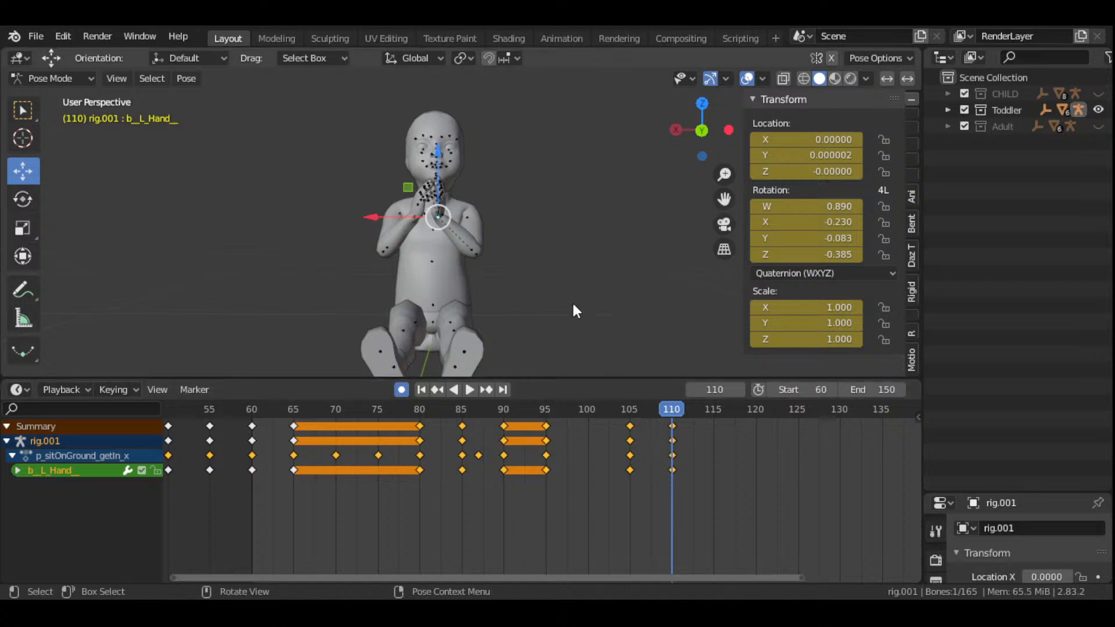
pyautogui.click(590, 410)
pyautogui.moveTo(591, 410); pyautogui.dragTo(671, 468)
# - Rotate the toddler's right upper arm at frame 110 to about W 0.830, X -0.012, Y 0.122, Z 0.545
pyautogui.moveTo(704, 158)
pyautogui.mouseDown()
pyautogui.moveTo(644, 172)
pyautogui.moveTo(775, 152)
pyautogui.moveTo(711, 152)
pyautogui.mouseUp()
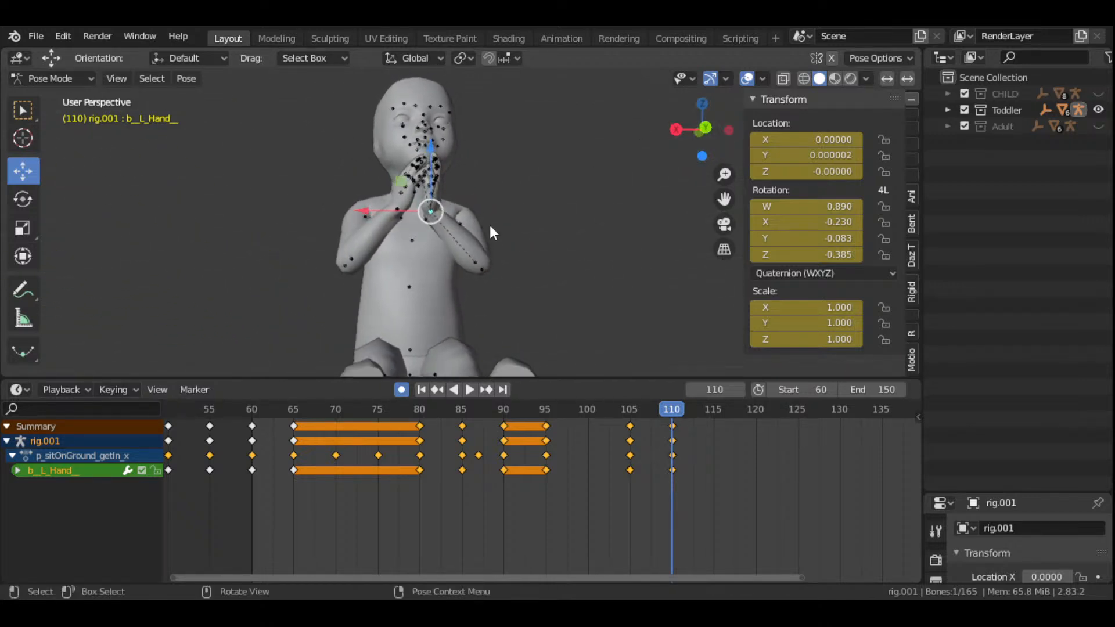
pyautogui.scroll(2, 489, 223)
pyautogui.click(322, 215)
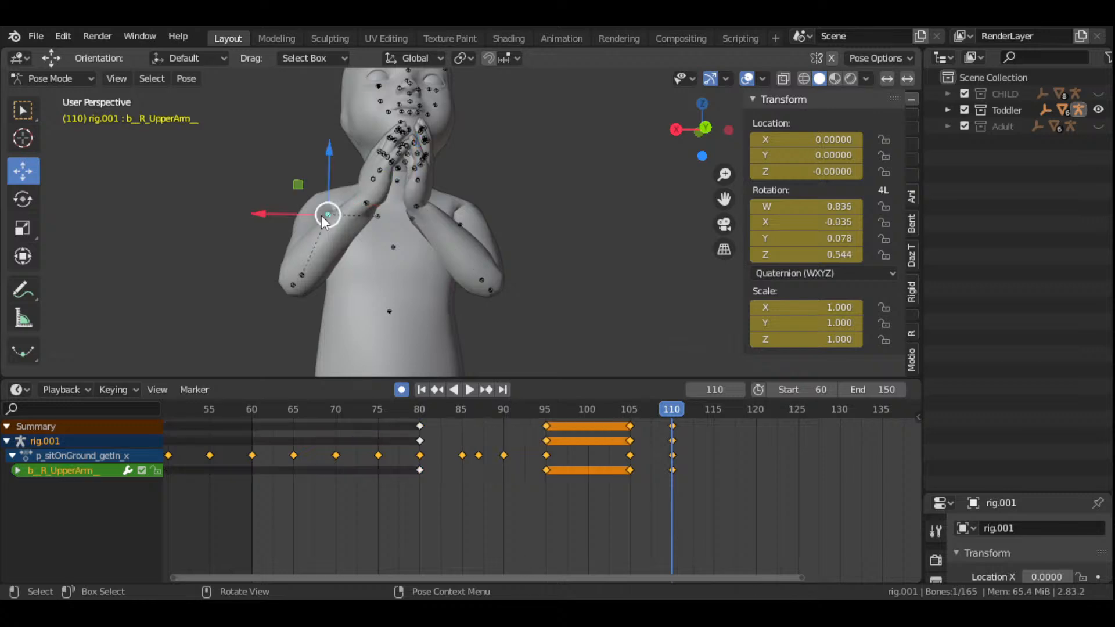
pyautogui.moveTo(679, 155); pyautogui.dragTo(653, 170)
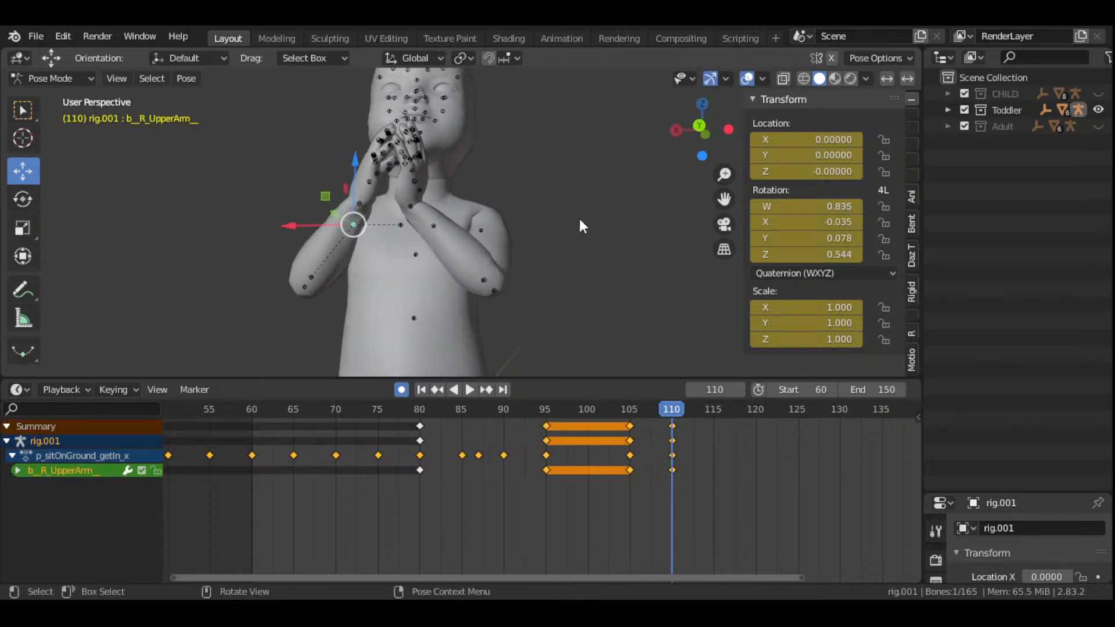
pyautogui.press('r')
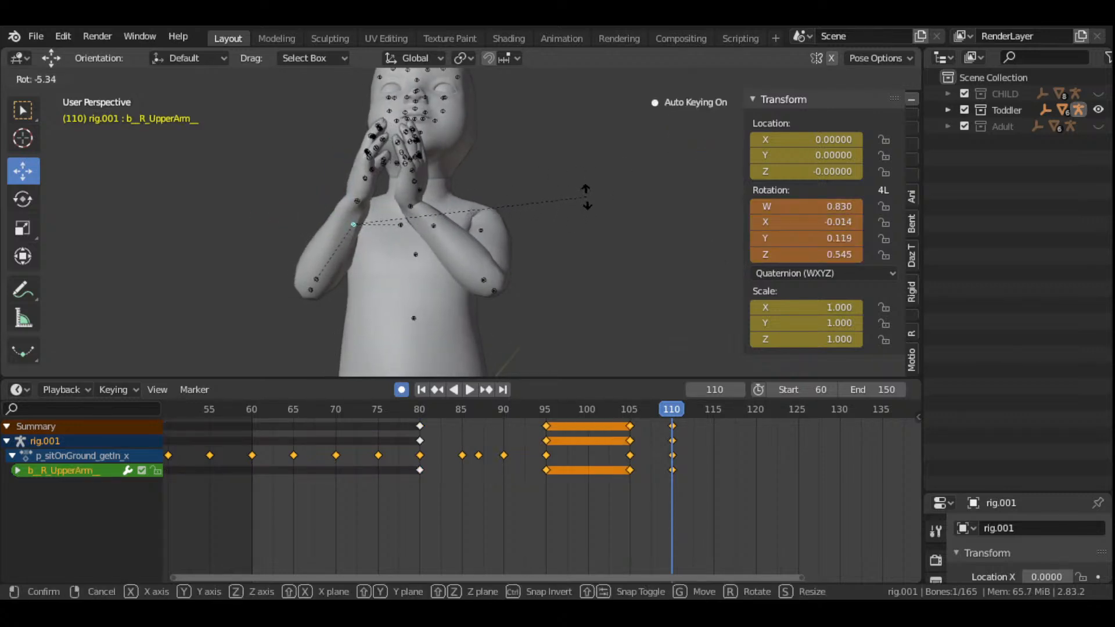
pyautogui.click(586, 197)
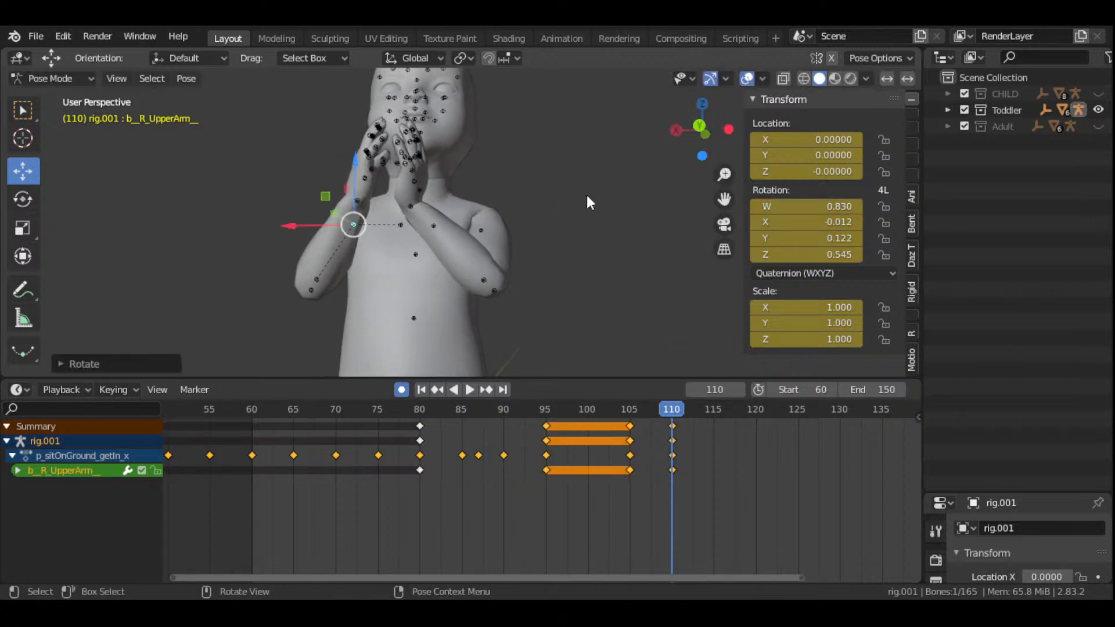
# - Rotate the toddler's right forearm at frame 110 to about W 0.696, X -0.170, Y -0.129, Z 0.686
pyautogui.click(314, 291)
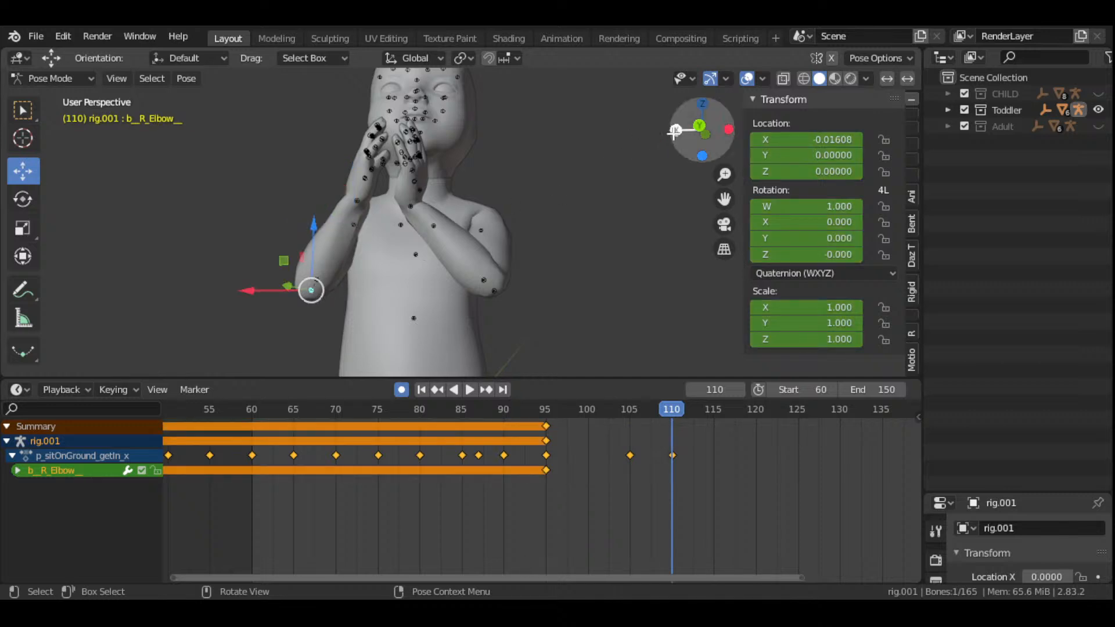
pyautogui.moveTo(679, 136); pyautogui.dragTo(668, 139)
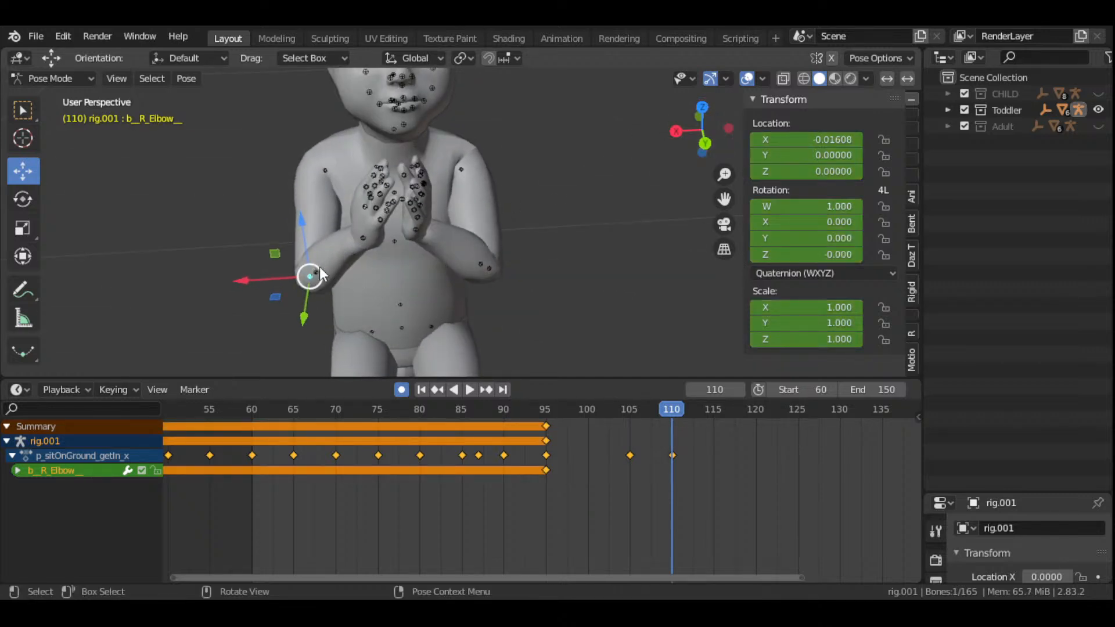
pyautogui.click(320, 266)
pyautogui.moveTo(702, 131); pyautogui.dragTo(695, 114)
pyautogui.press('r')
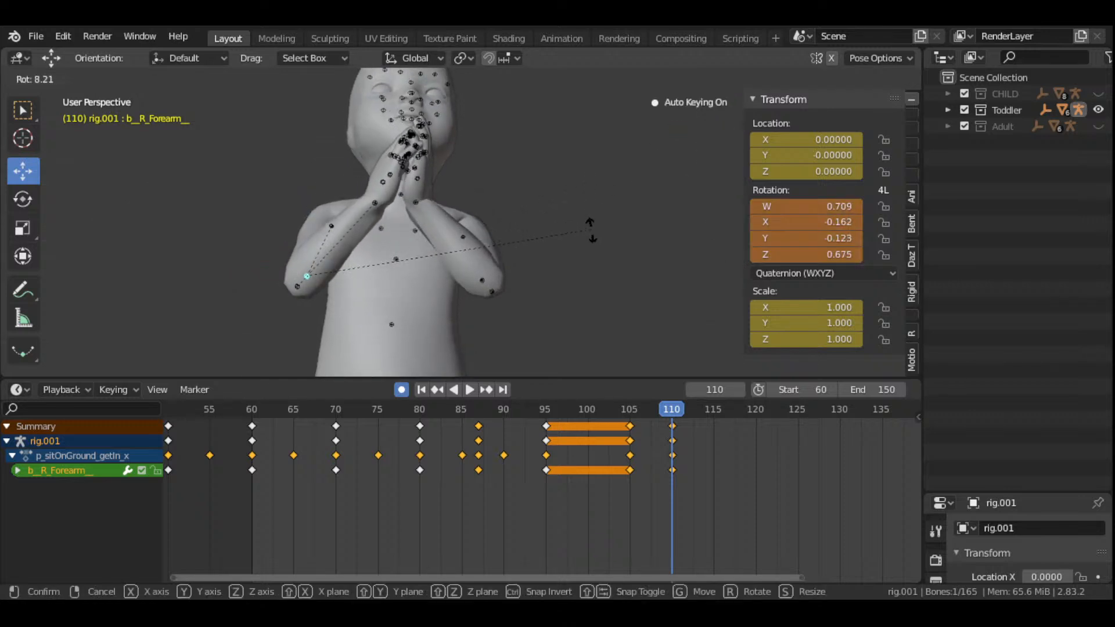
pyautogui.click(591, 235)
pyautogui.moveTo(703, 130); pyautogui.dragTo(746, 101)
pyautogui.press('r')
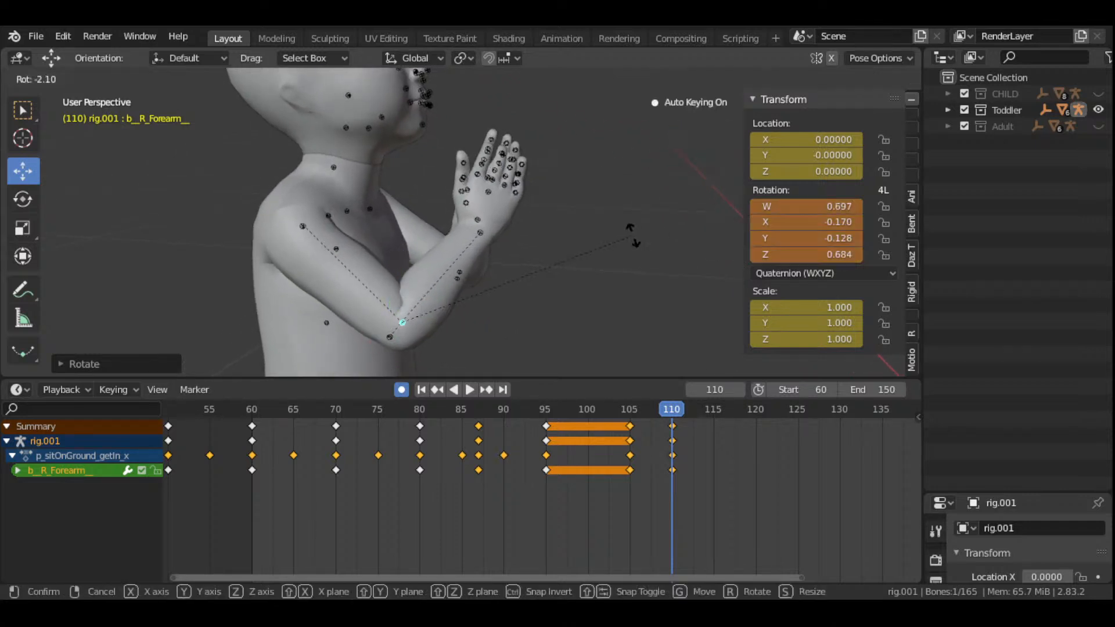
pyautogui.click(635, 240)
pyautogui.moveTo(703, 130)
pyautogui.mouseDown()
pyautogui.moveTo(773, 136)
pyautogui.moveTo(723, 132)
pyautogui.mouseUp()
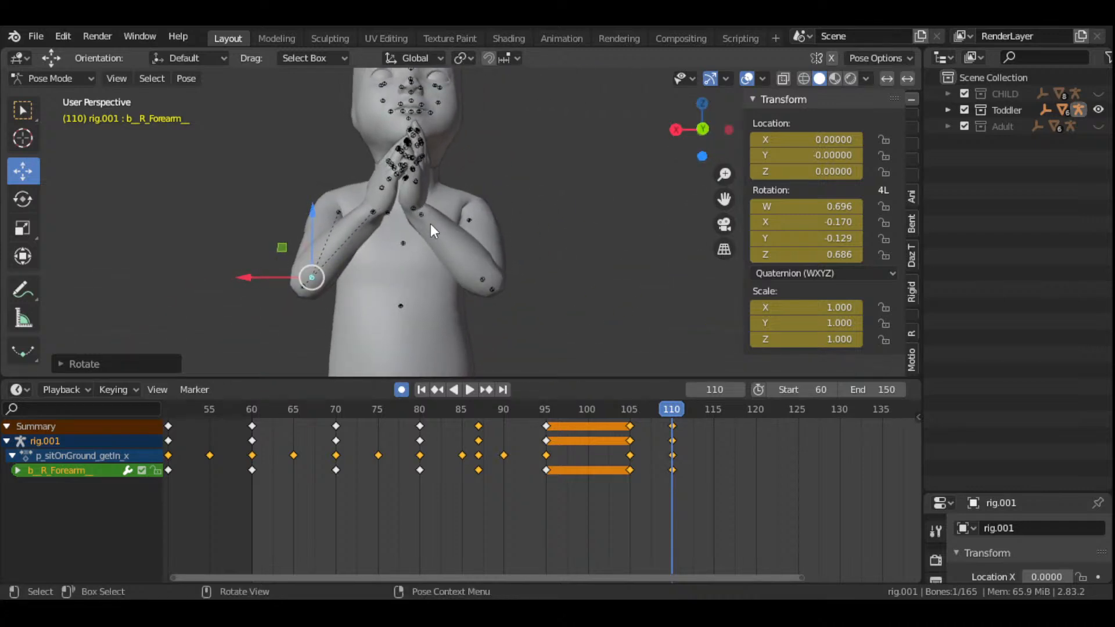
# - Trackball-rotate the toddler's right hand at frame 110 to about W 0.969, X 0.115, Y -0.115, Z -0.185
pyautogui.click(378, 216)
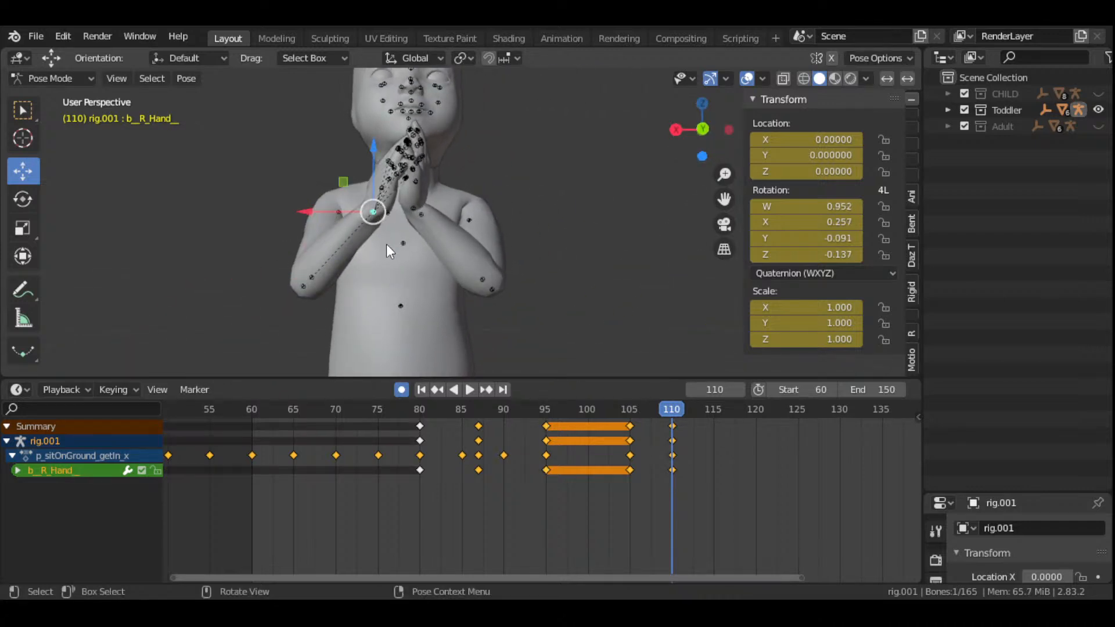
pyautogui.press('r')
pyautogui.press('r')
pyautogui.click(368, 227)
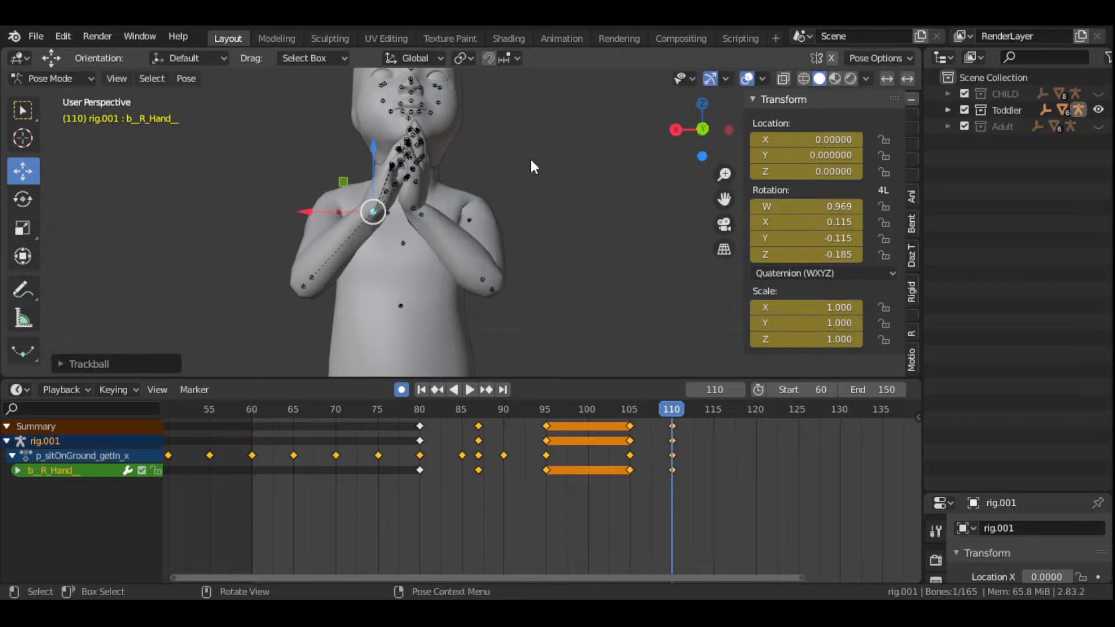
pyautogui.moveTo(680, 138); pyautogui.dragTo(686, 216)
pyautogui.scroll(-3, 555, 232)
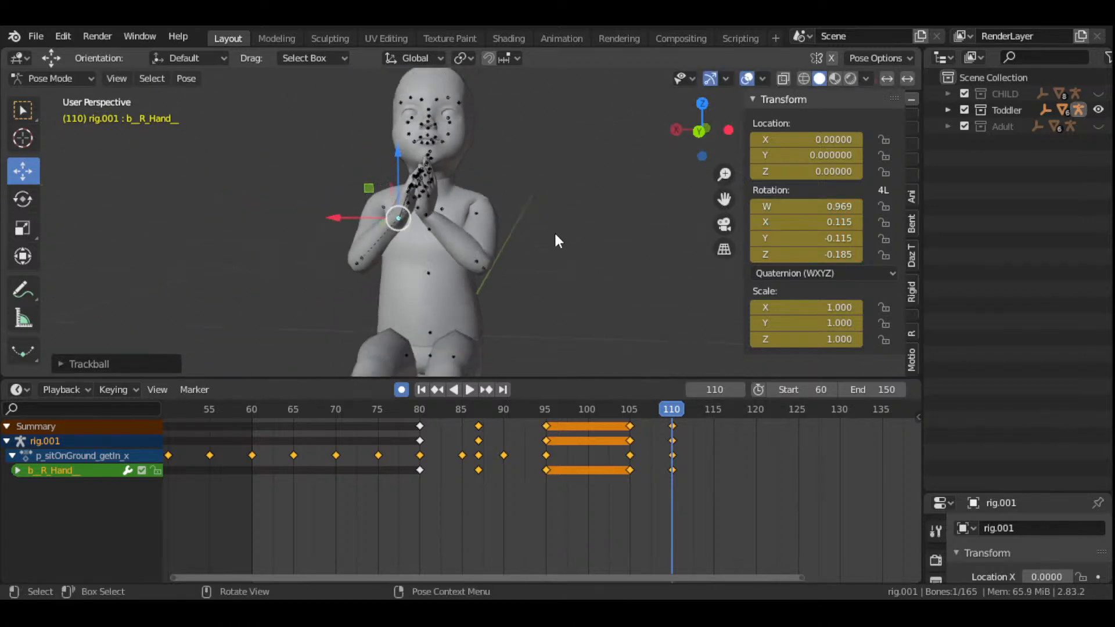
pyautogui.moveTo(700, 136); pyautogui.dragTo(701, 136)
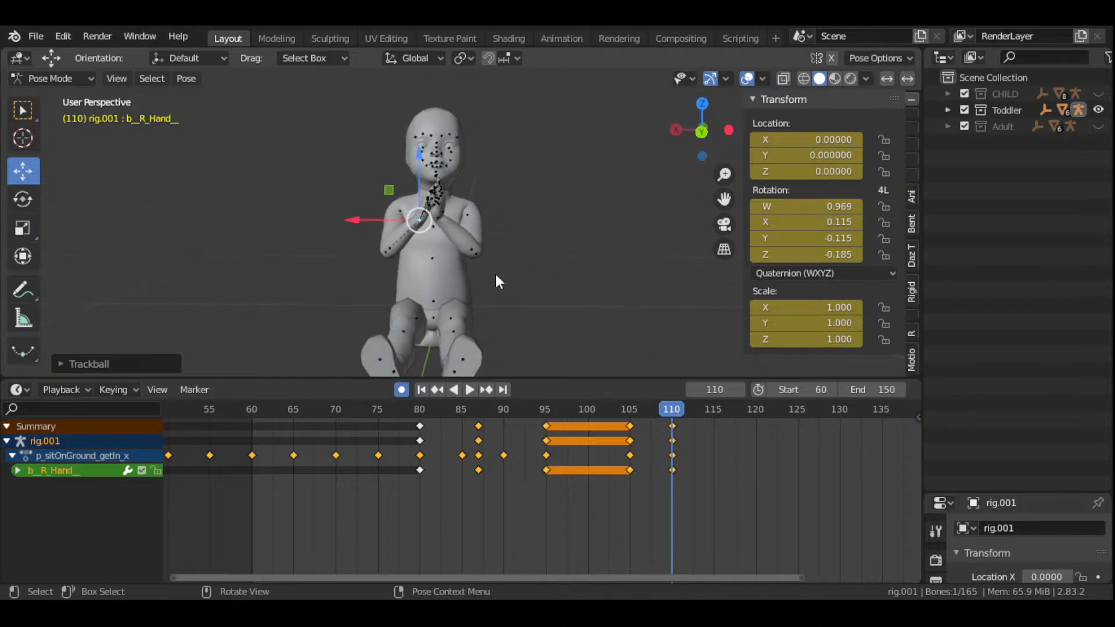
# - Select the toddler's hand, forearm, upper arm and clavicle bones on both sides together
pyautogui.scroll(2, 493, 278)
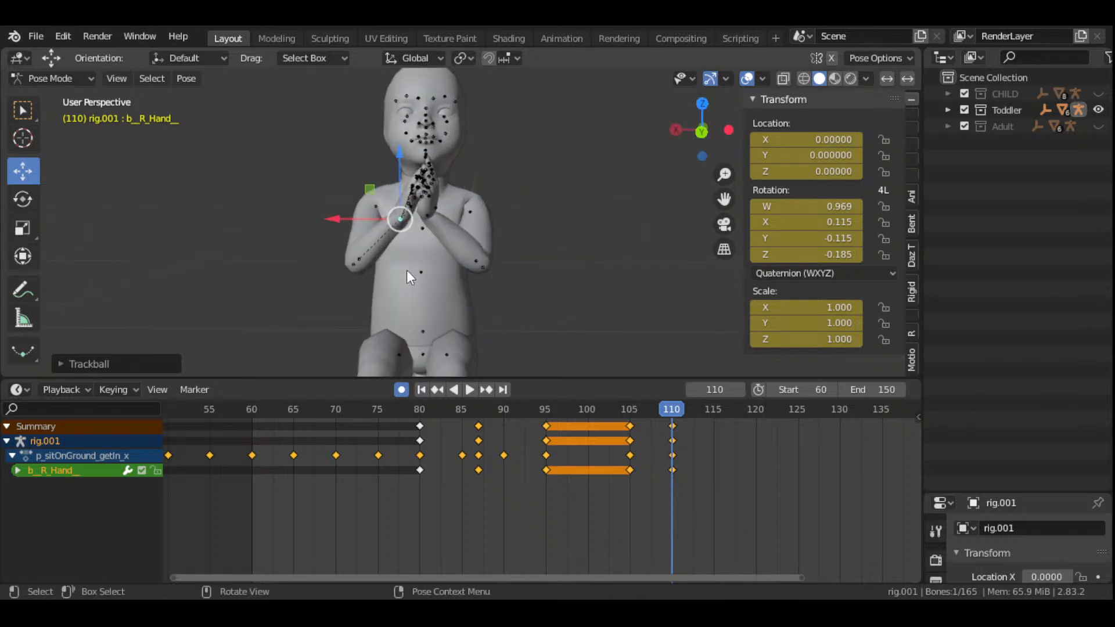
pyautogui.keyDown('shift'); pyautogui.click(357, 259); pyautogui.keyUp('shift')
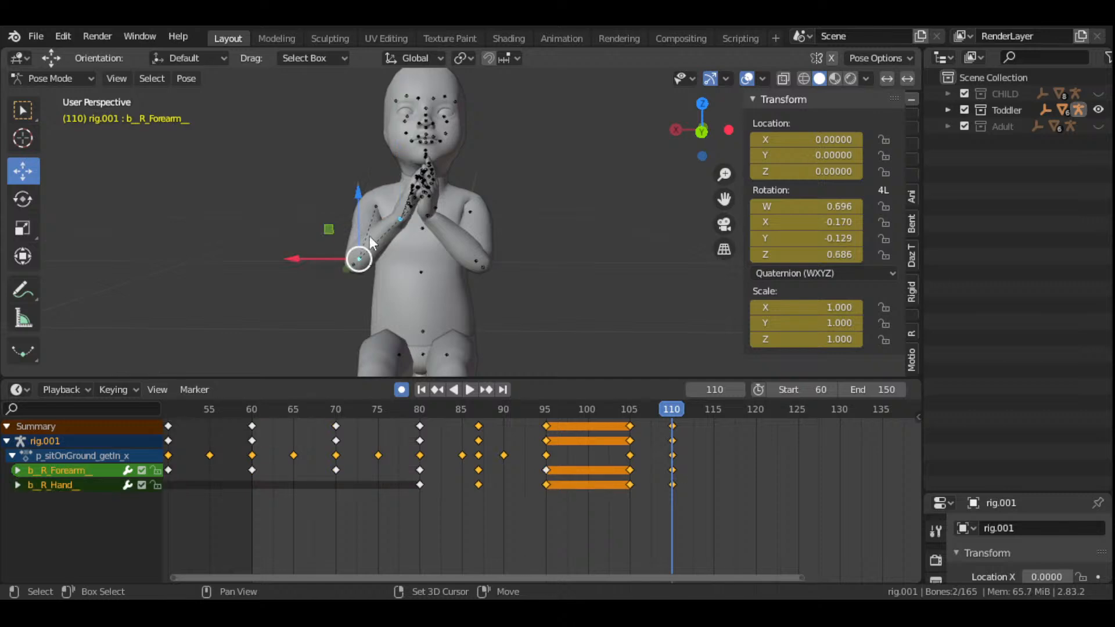
pyautogui.keyDown('shift'); pyautogui.click(377, 211); pyautogui.keyUp('shift')
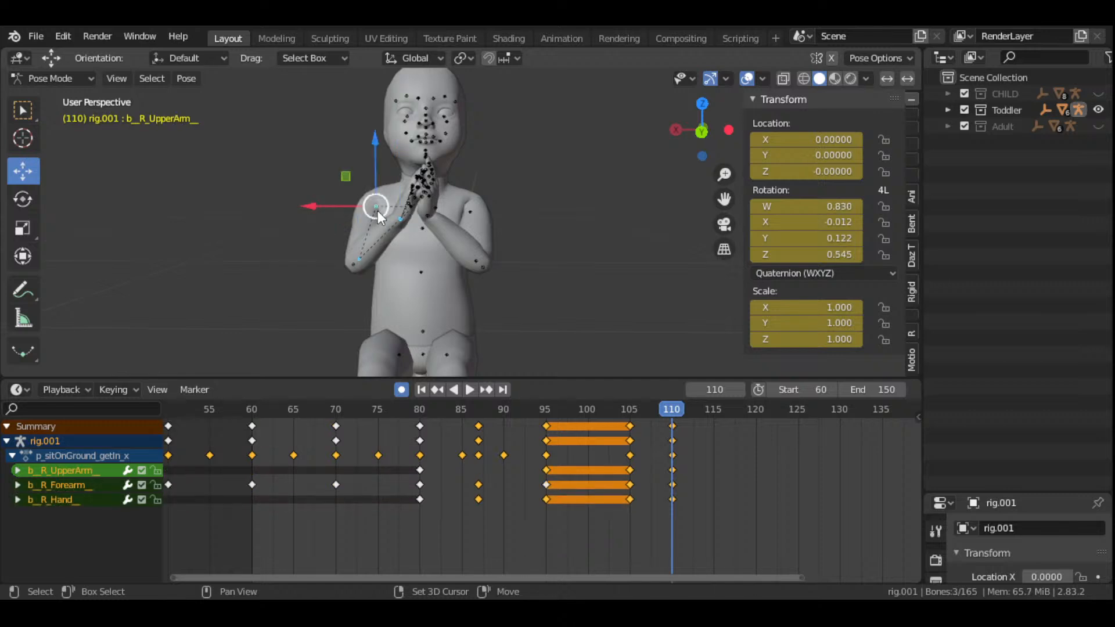
pyautogui.keyDown('shift'); pyautogui.click(430, 216); pyautogui.keyUp('shift')
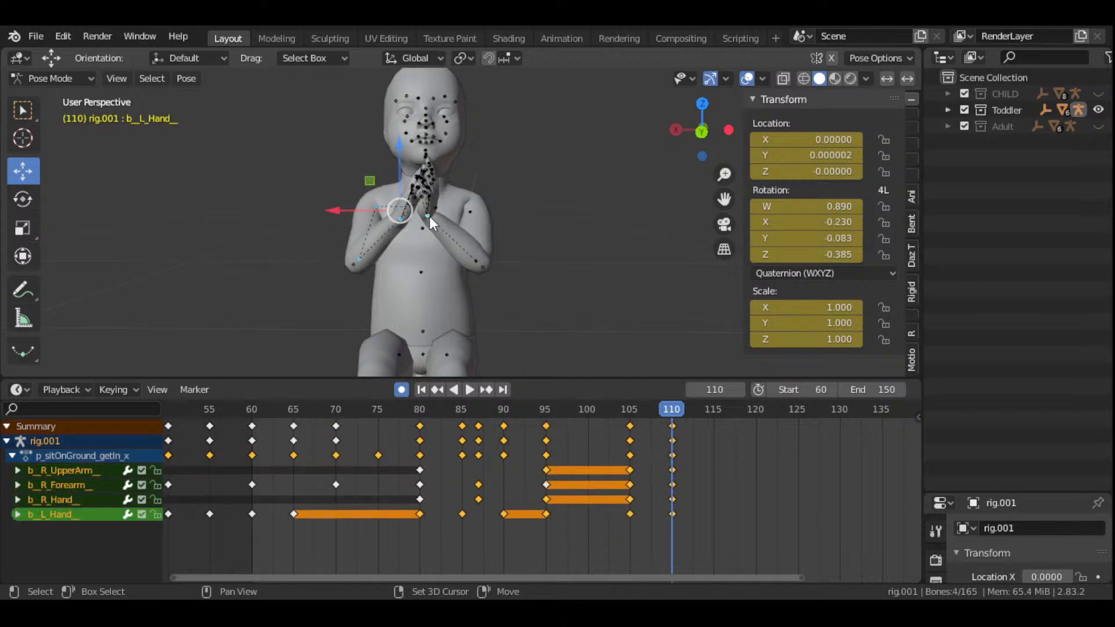
pyautogui.keyDown('shift'); pyautogui.click(478, 263); pyautogui.keyUp('shift')
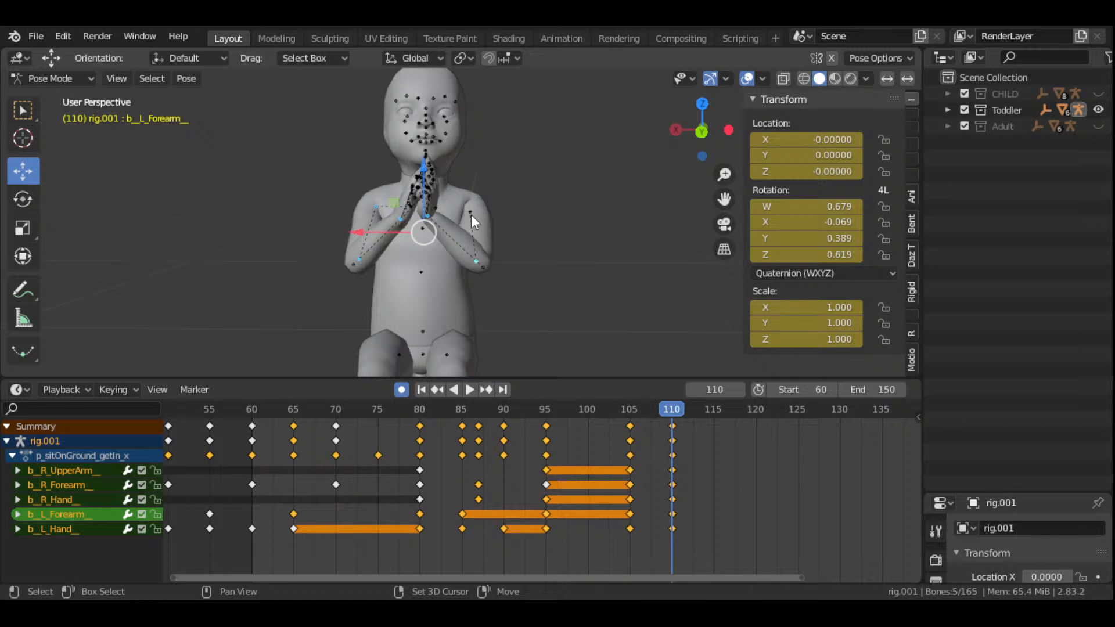
pyautogui.keyDown('shift'); pyautogui.click(472, 214); pyautogui.keyUp('shift')
pyautogui.moveTo(702, 132)
pyautogui.mouseDown()
pyautogui.moveTo(703, 116)
pyautogui.moveTo(689, 133)
pyautogui.mouseUp()
pyautogui.scroll(2, 463, 158)
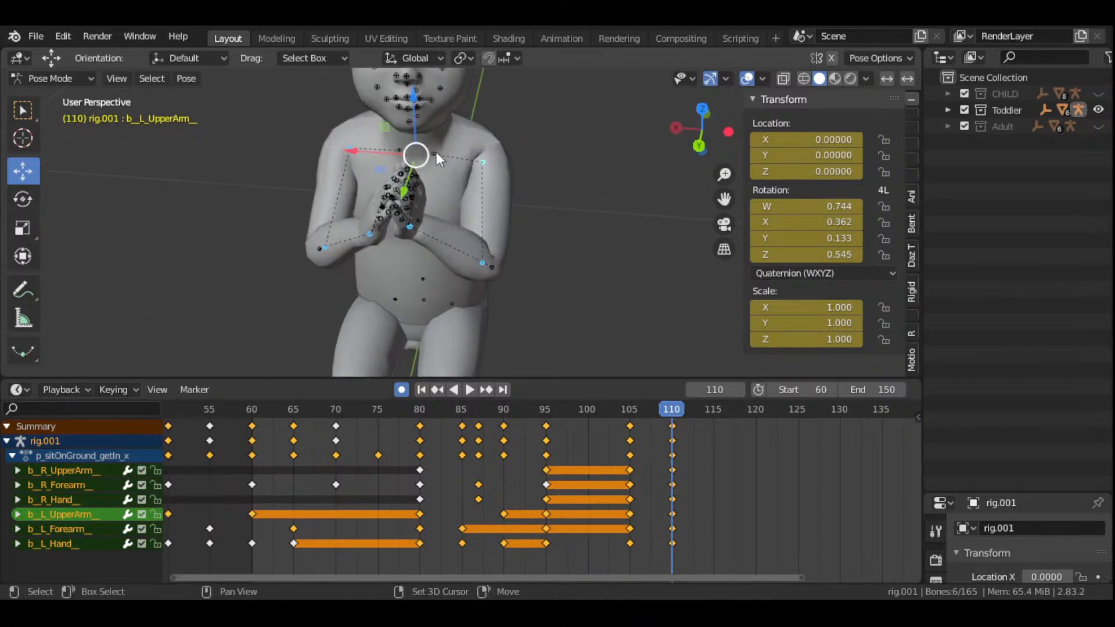
pyautogui.keyDown('shift'); pyautogui.click(423, 155); pyautogui.keyUp('shift')
pyautogui.keyDown('shift'); pyautogui.click(459, 157); pyautogui.keyUp('shift')
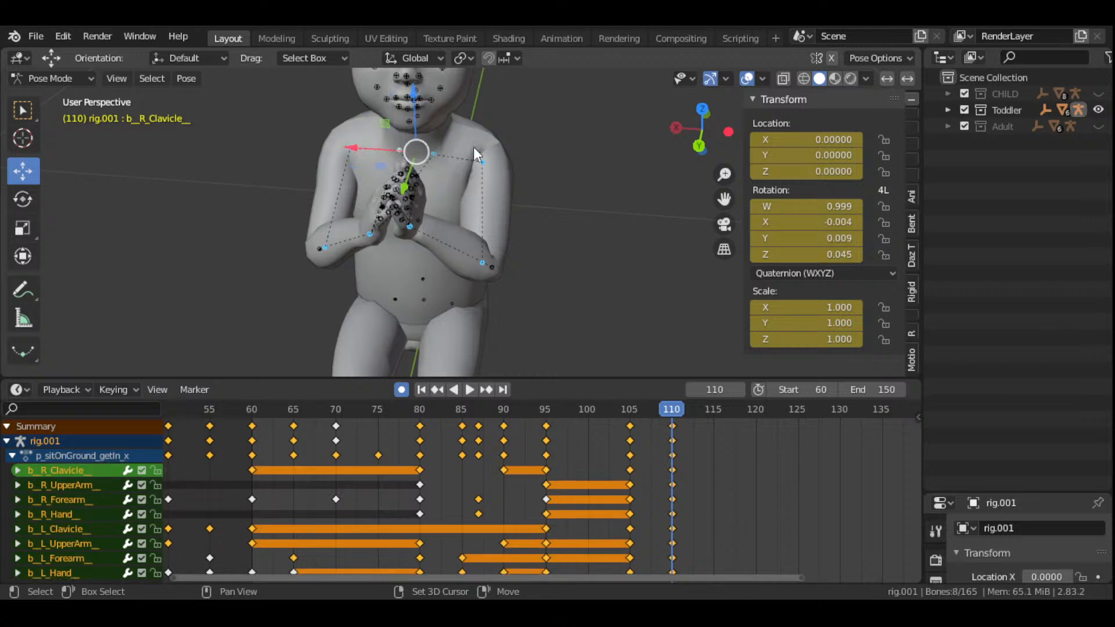
pyautogui.moveTo(701, 133); pyautogui.dragTo(686, 145)
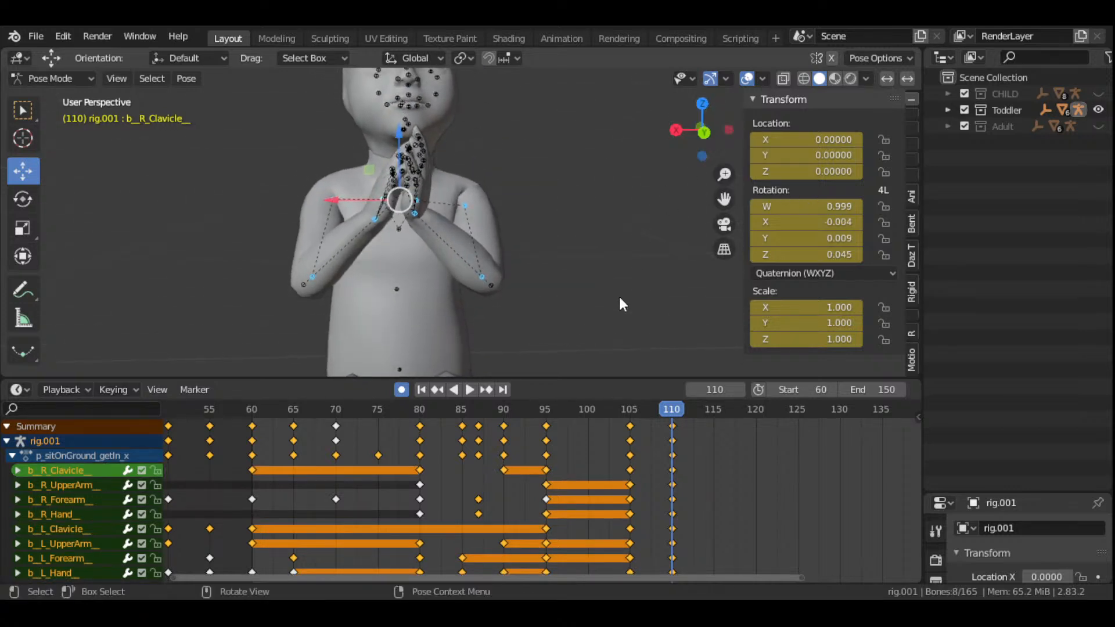
# - Move the selected arm bones' frame-110 clap keyframes to frame 115 and play back the motion from frame 105
pyautogui.press('space')
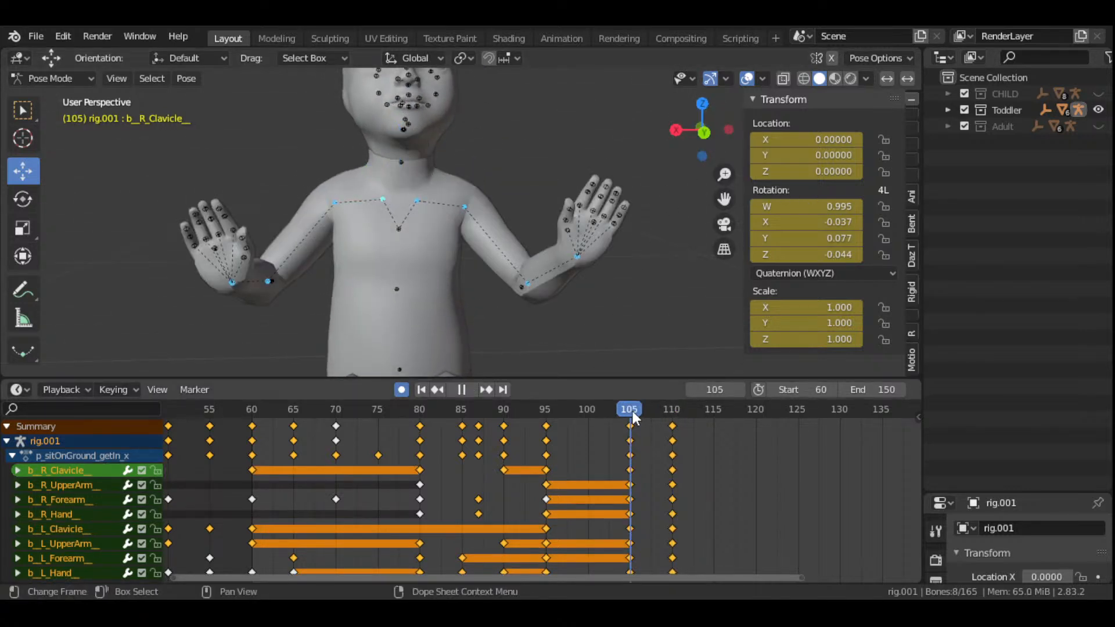
pyautogui.moveTo(670, 453); pyautogui.dragTo(714, 462)
pyautogui.press('space')
pyautogui.click(672, 429)
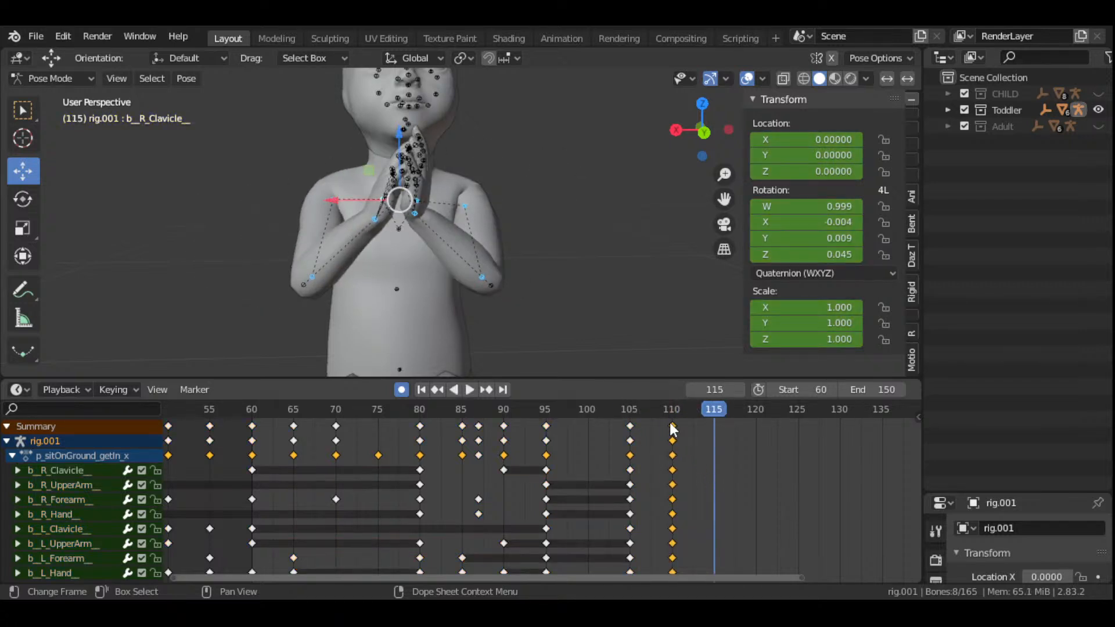
pyautogui.moveTo(672, 428); pyautogui.dragTo(714, 428)
pyautogui.click(631, 413)
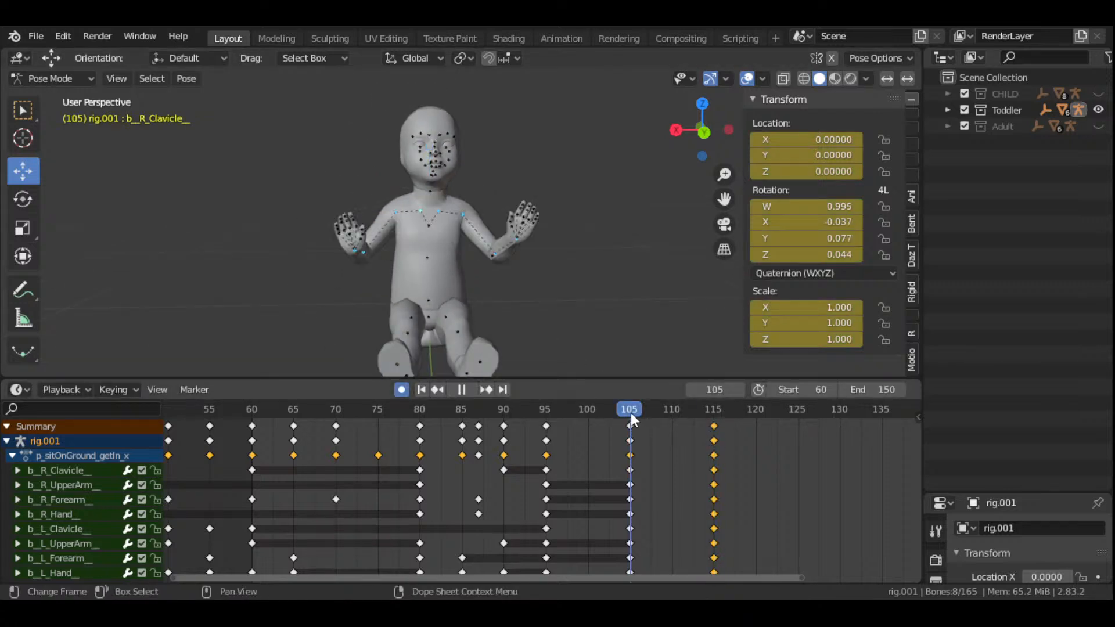
pyautogui.press('space')
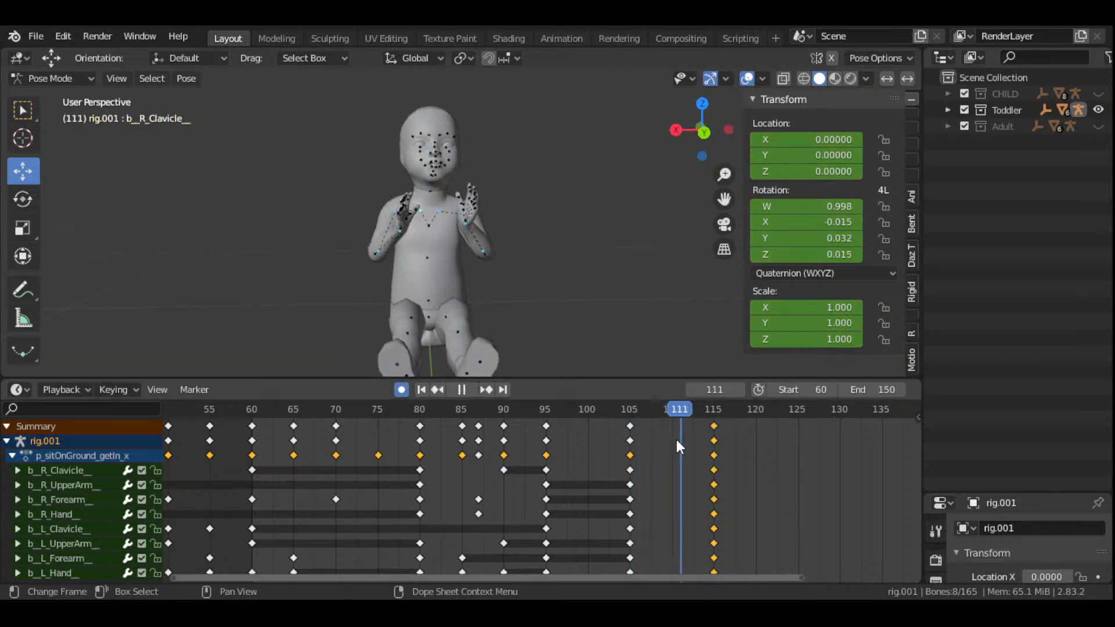
pyautogui.press('space')
# - Rotate the toddler's left hand at frame 110 to about W 0.782, X -0.146, Y -0.123, Z -0.560
pyautogui.scroll(2, 519, 245)
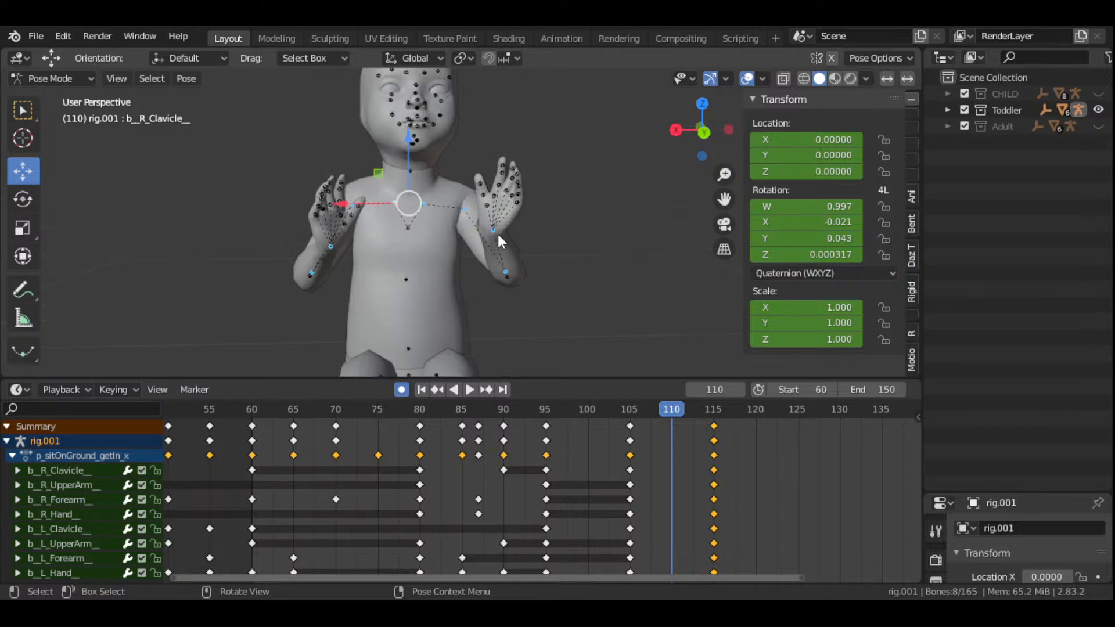
pyautogui.click(494, 230)
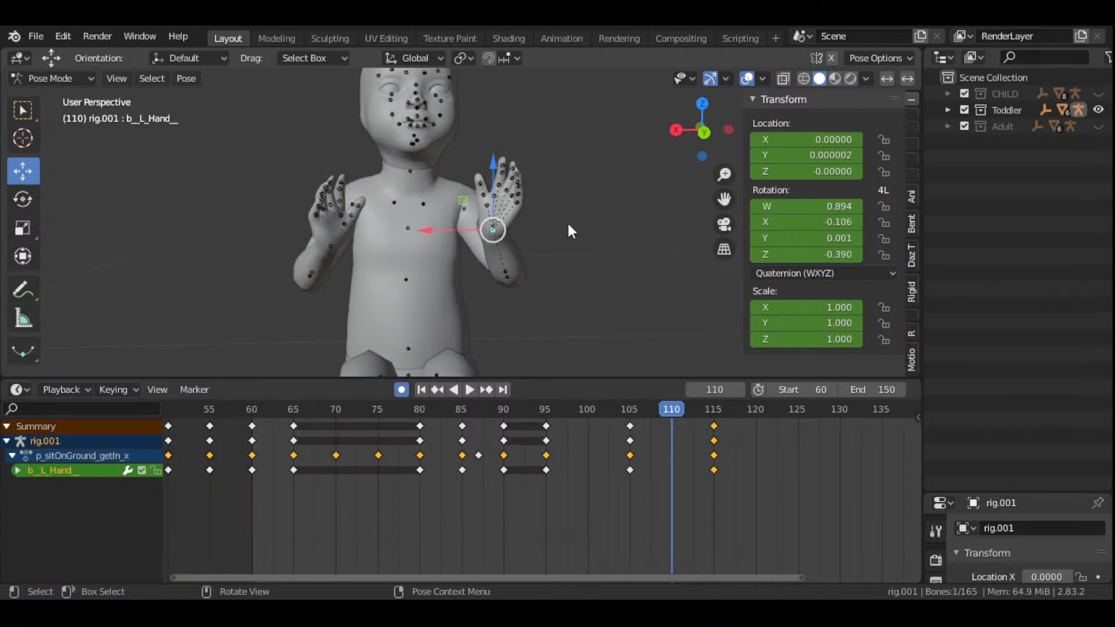
pyautogui.press('r')
pyautogui.click(504, 273)
pyautogui.press('r')
pyautogui.press('r')
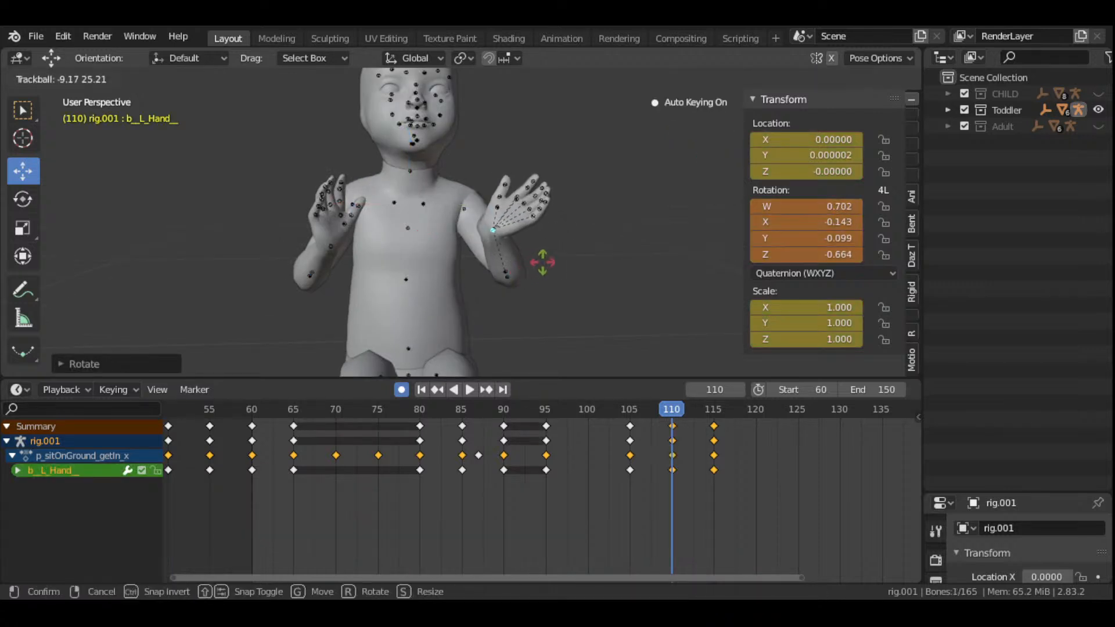
pyautogui.click(654, 175)
pyautogui.moveTo(704, 133); pyautogui.dragTo(447, 294)
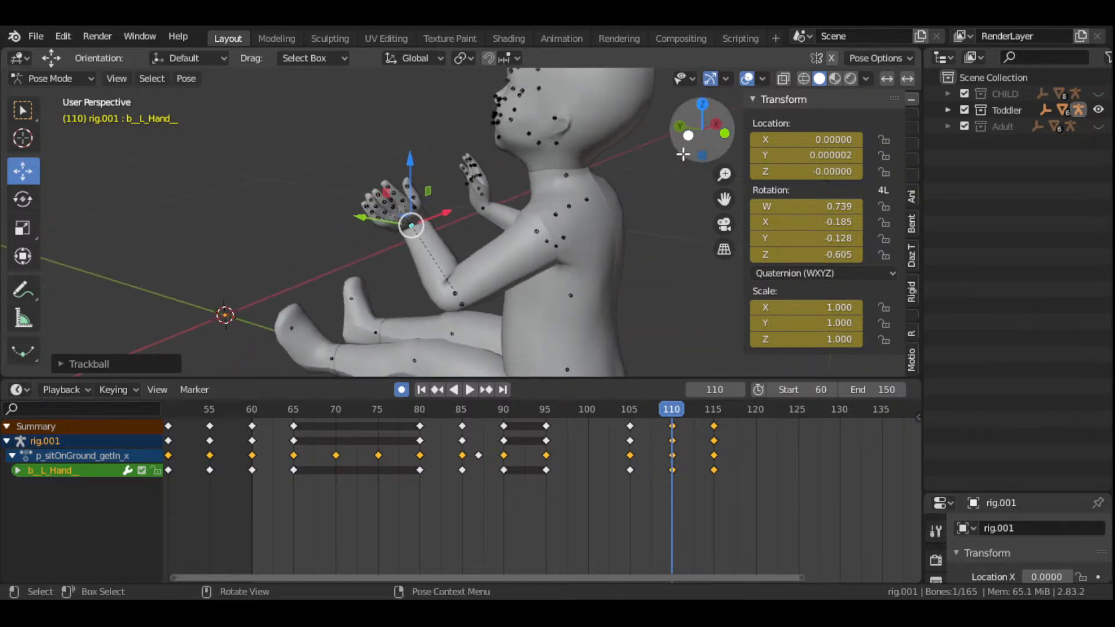
pyautogui.press('r')
pyautogui.press('r')
pyautogui.click(451, 282)
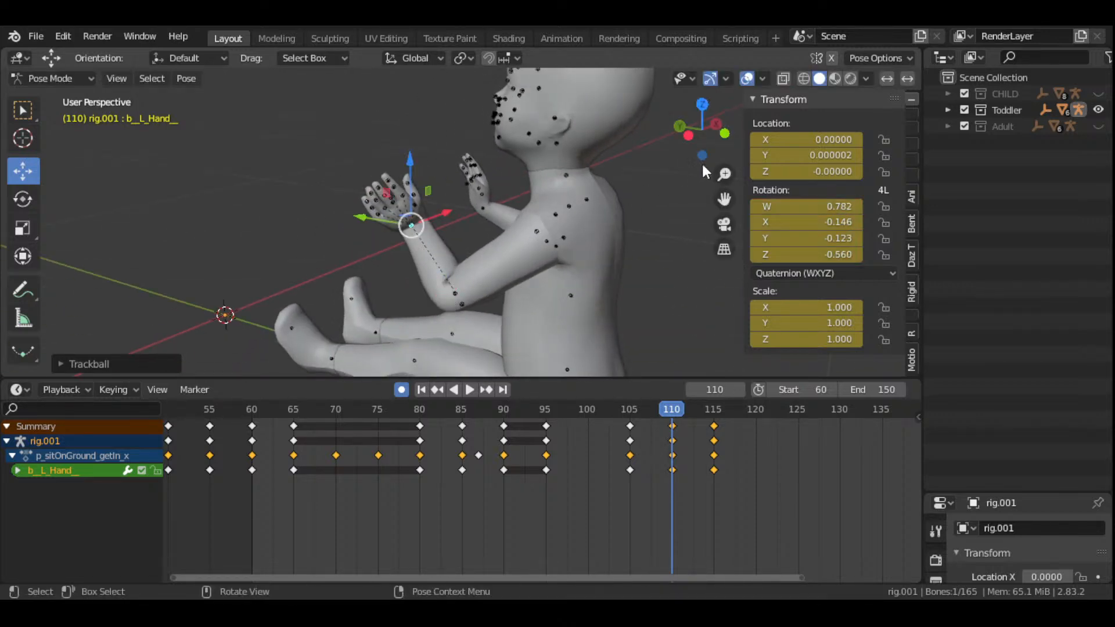
# - Rotate the toddler's right hand at frame 110 to about W 0.863, X 0.084, Y 0.069, Z -0.419
pyautogui.moveTo(702, 162); pyautogui.dragTo(330, 246)
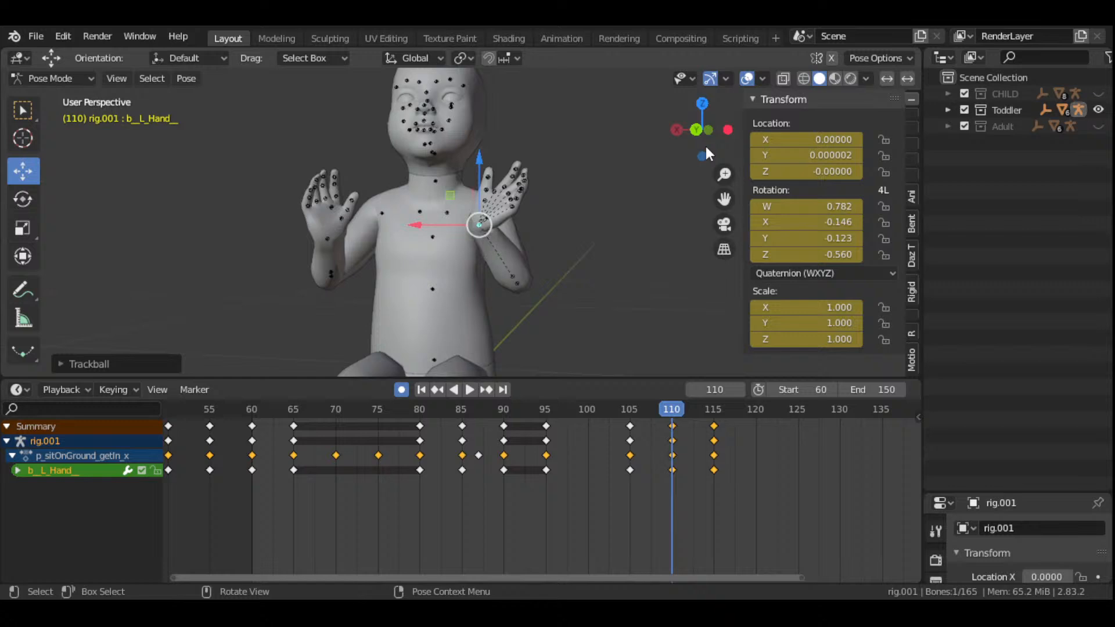
pyautogui.click(328, 235)
pyautogui.press('r')
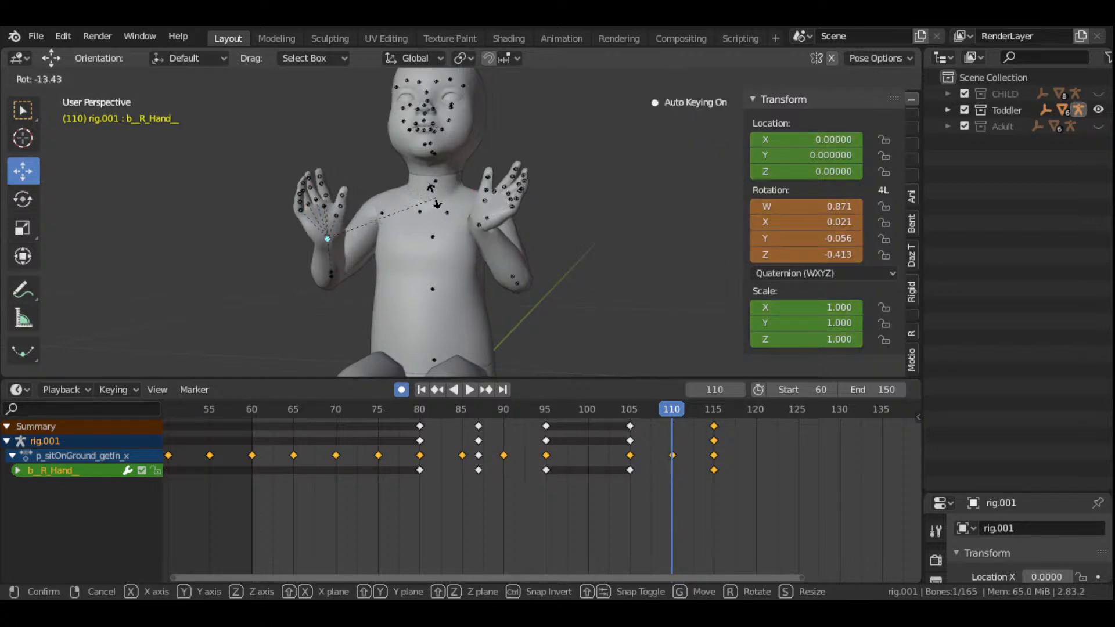
pyautogui.click(424, 187)
pyautogui.moveTo(700, 145); pyautogui.dragTo(690, 180)
pyautogui.press('r')
pyautogui.click(658, 269)
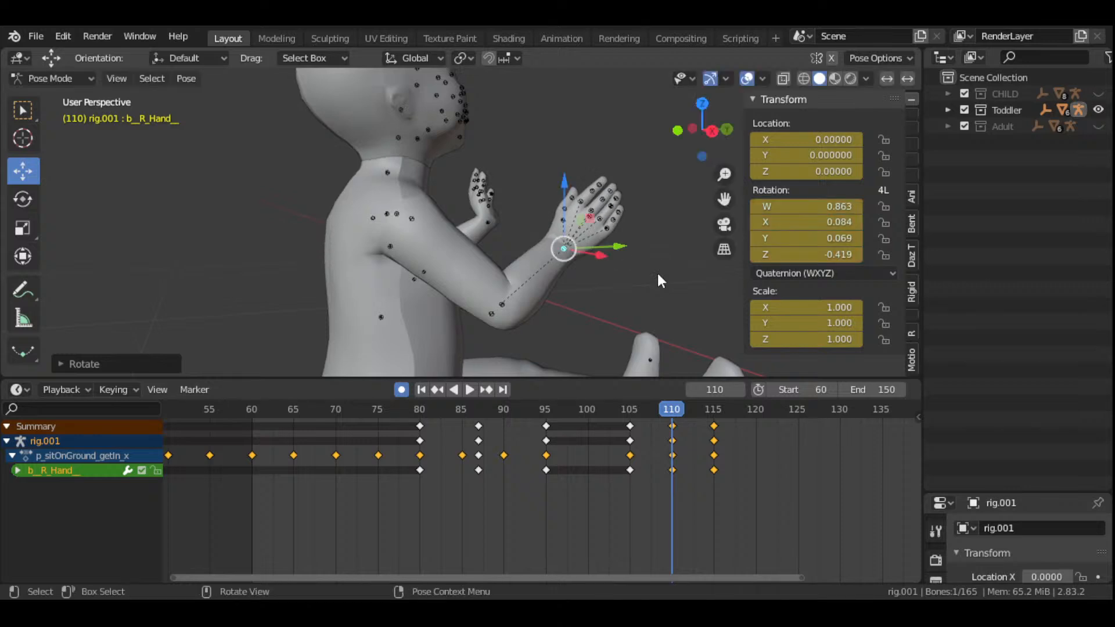
# - Play the toddler's animation from start frame 60 in a front view to review the arm and hand motion
pyautogui.moveTo(691, 123); pyautogui.dragTo(503, 150)
pyautogui.scroll(-2, 567, 231)
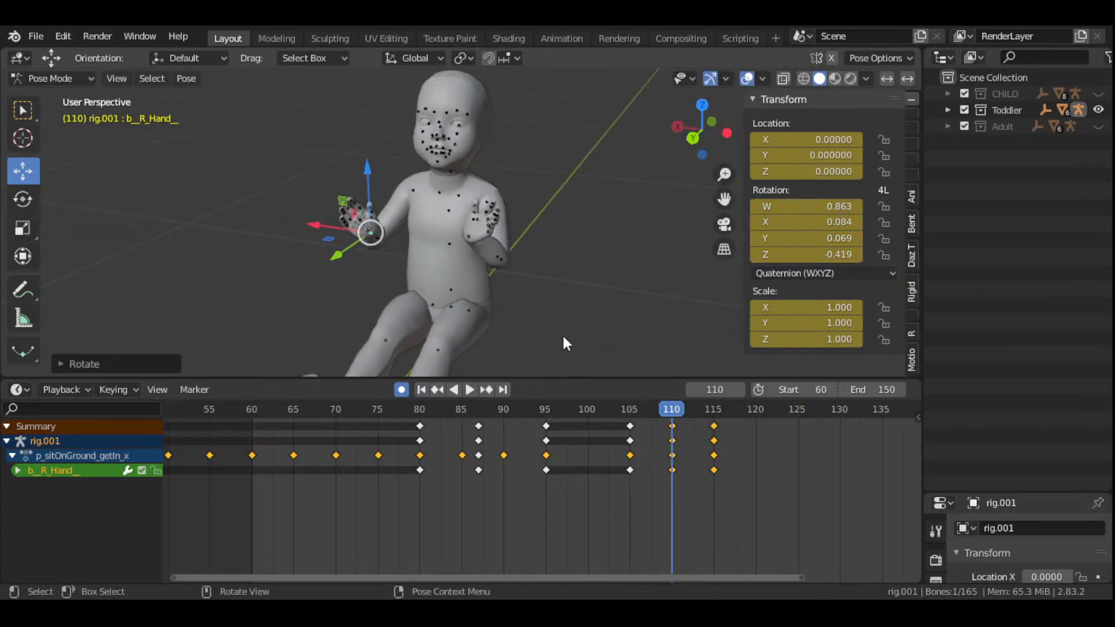
pyautogui.moveTo(703, 130); pyautogui.dragTo(668, 132)
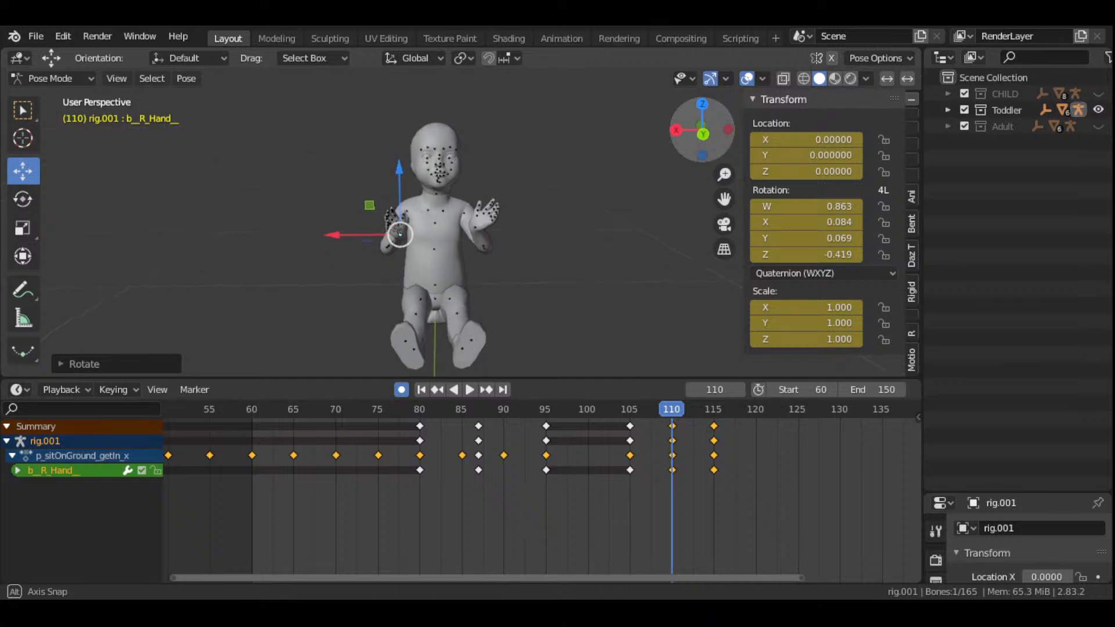
pyautogui.scroll(2, 590, 288)
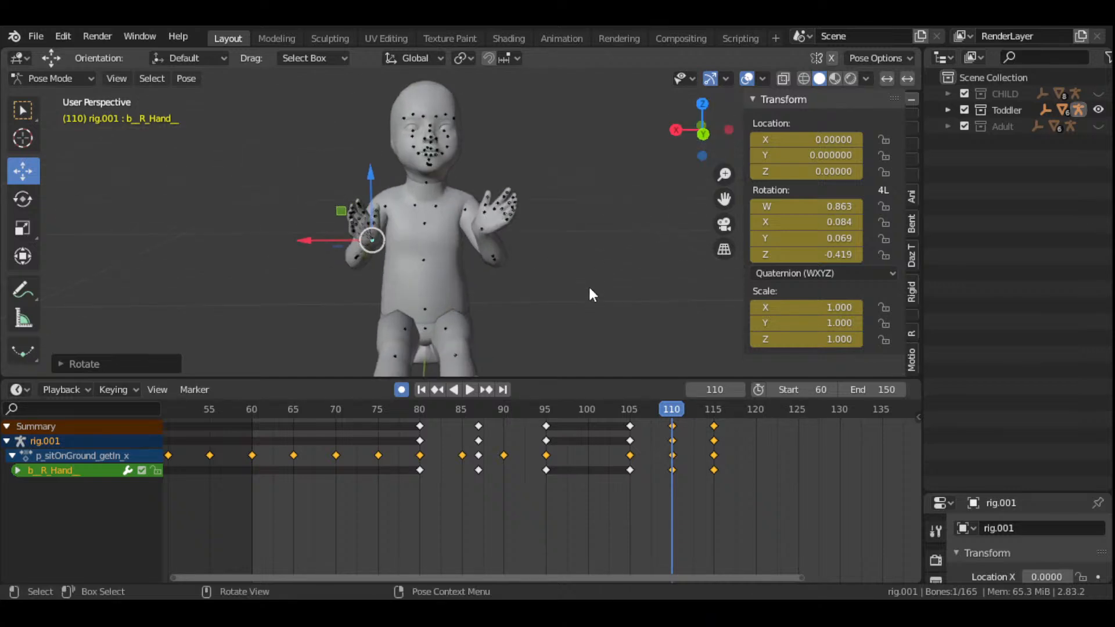
pyautogui.click(423, 390)
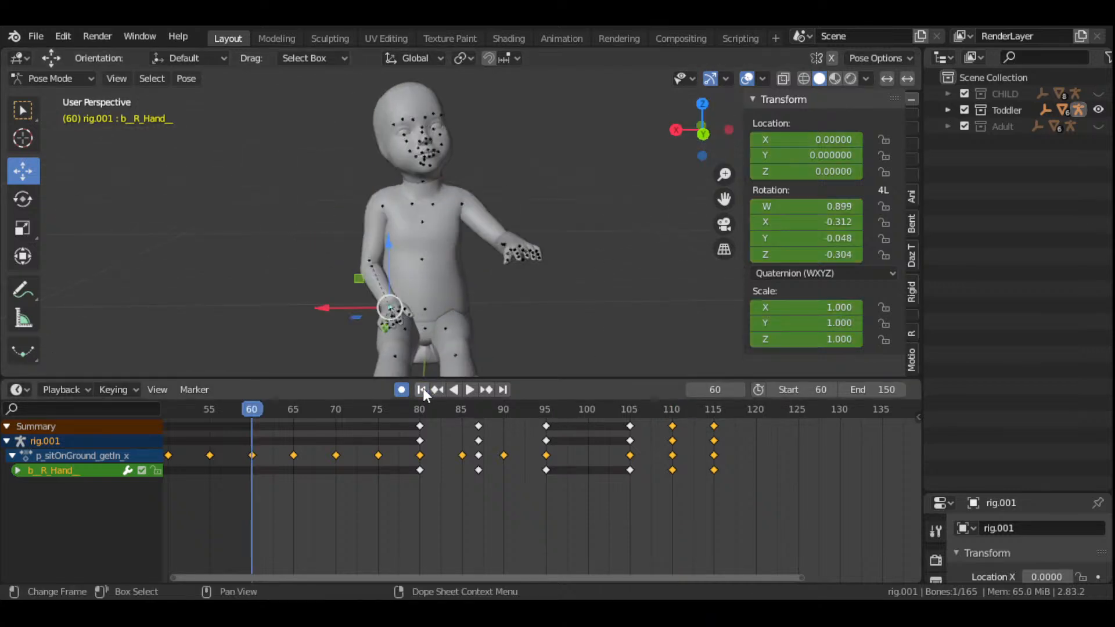
pyautogui.click(465, 389)
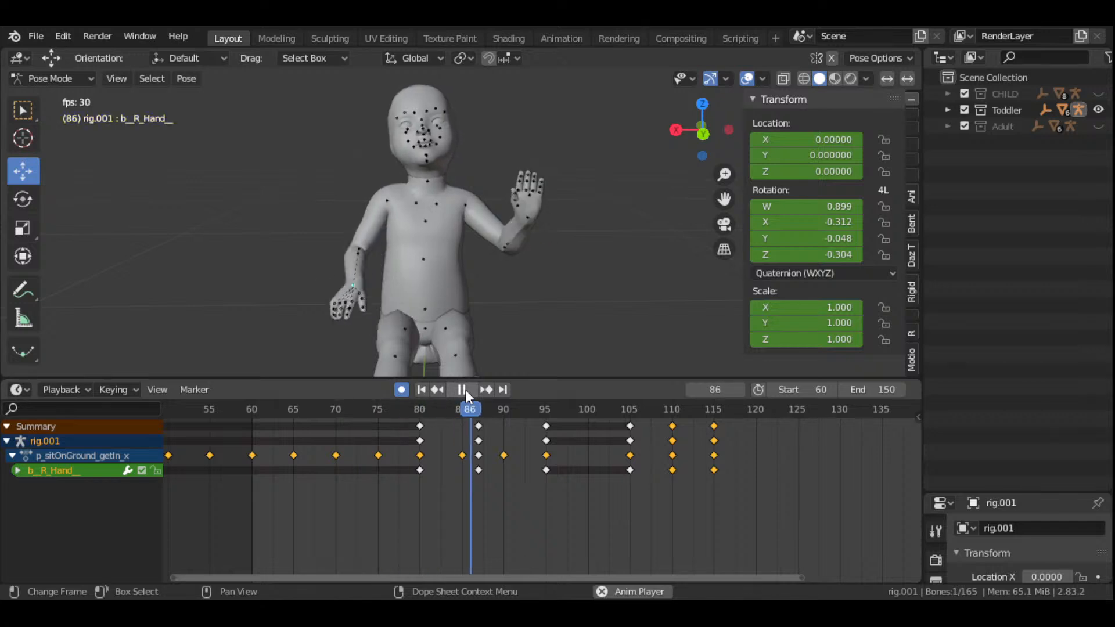
# - Stop the playback and review the toddler's hand motion between frames 105 and 115
pyautogui.click(463, 389)
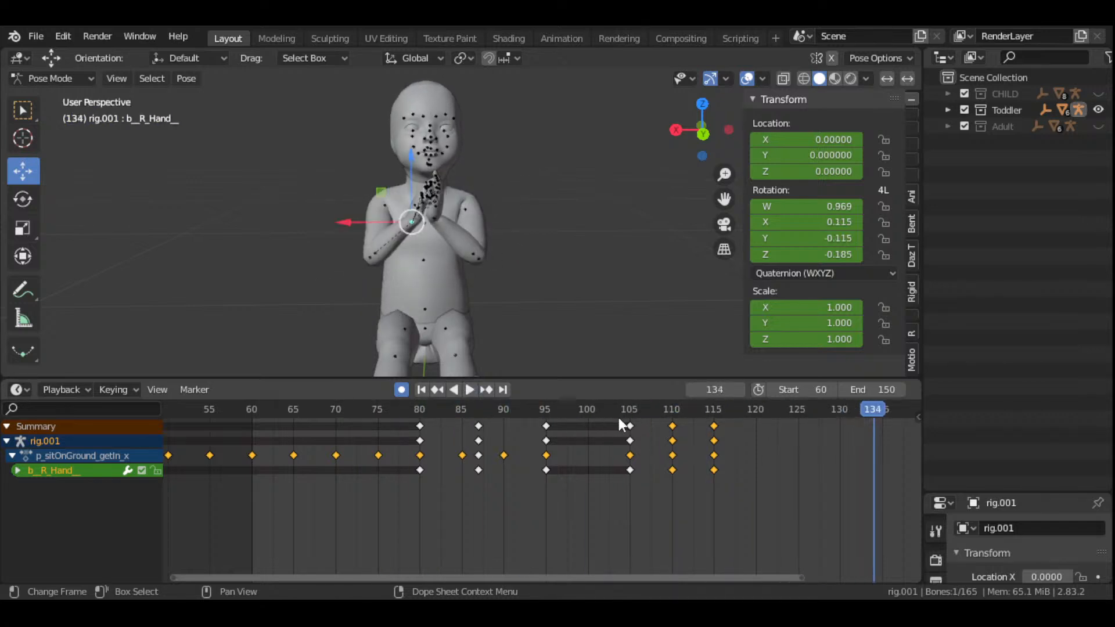
pyautogui.click(629, 426)
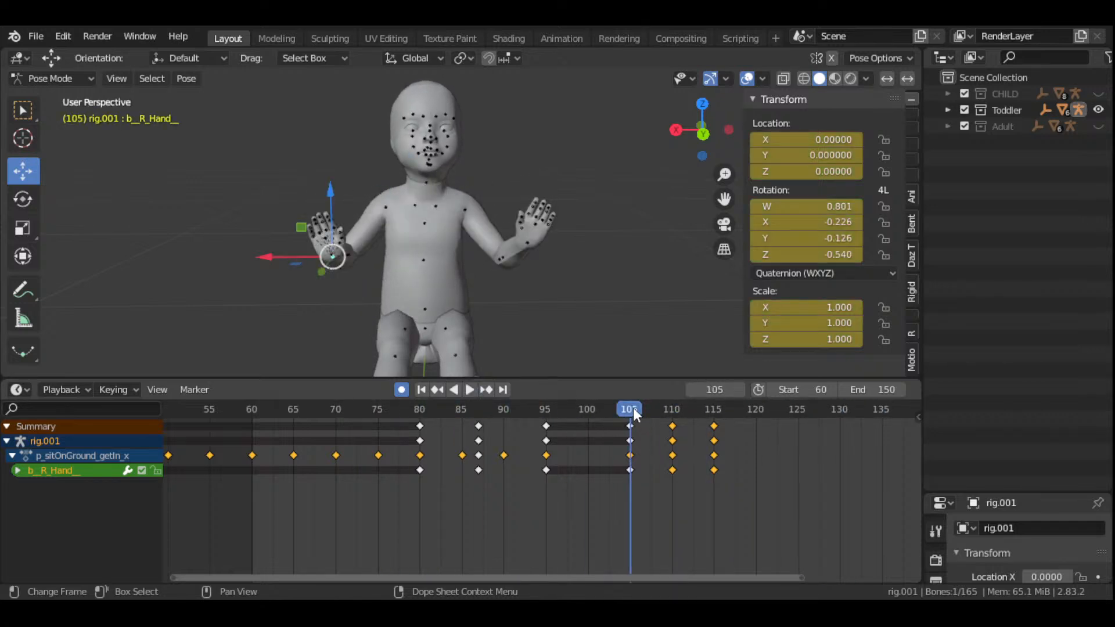
pyautogui.press('space')
pyautogui.moveTo(650, 425); pyautogui.dragTo(714, 466)
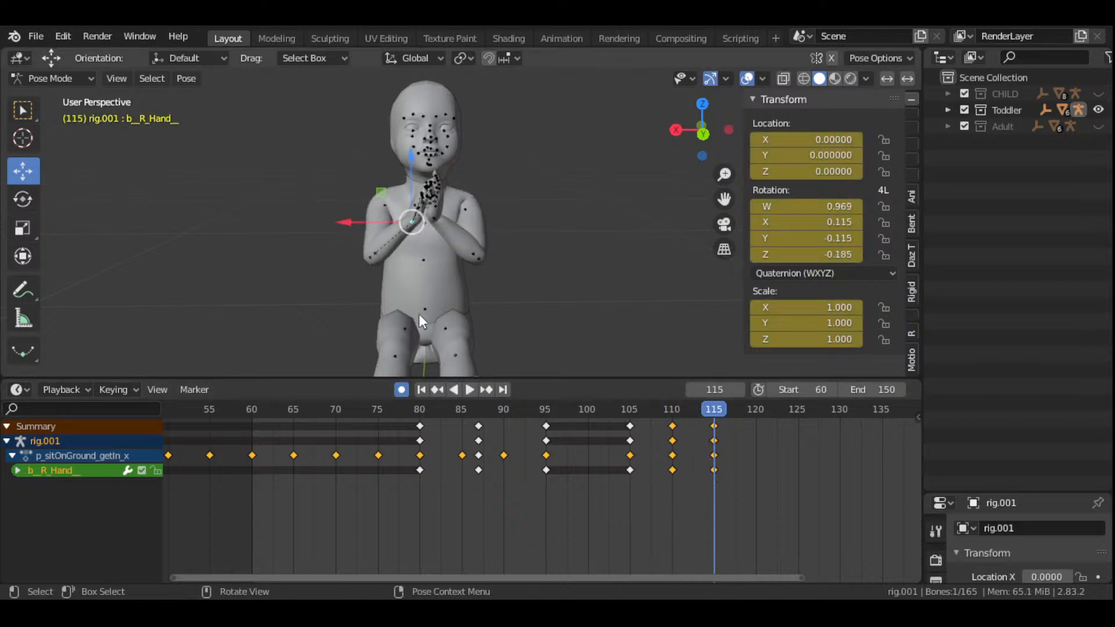
# - Rotate the lower spine bone b__Spine0__ slightly backward at frame 105 in side view, and check the motion from frame 95
pyautogui.click(425, 307)
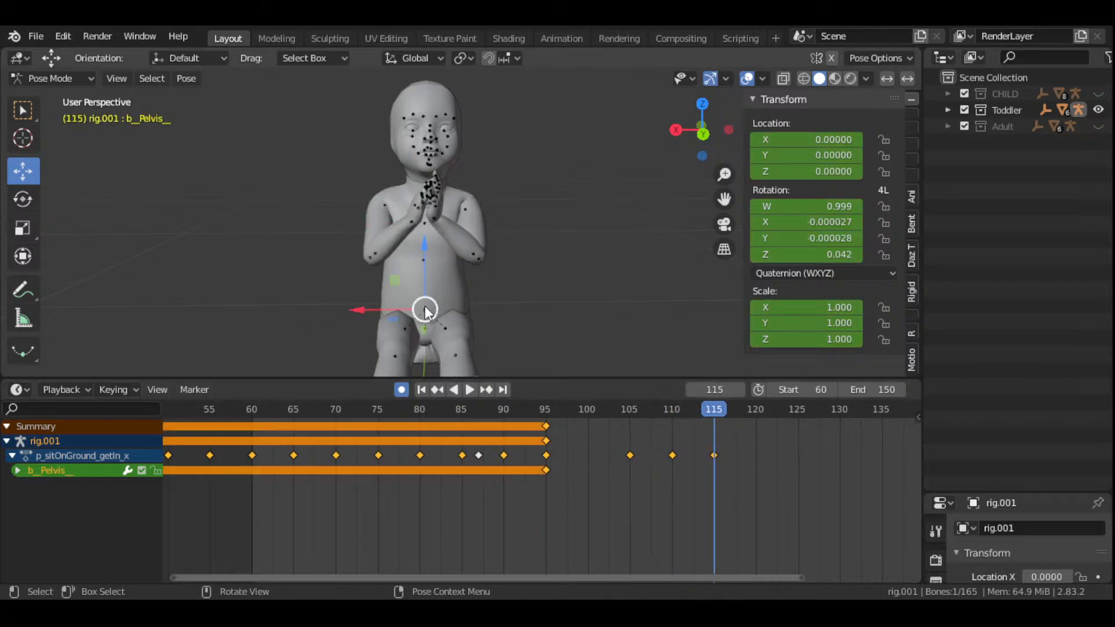
pyautogui.click(424, 305)
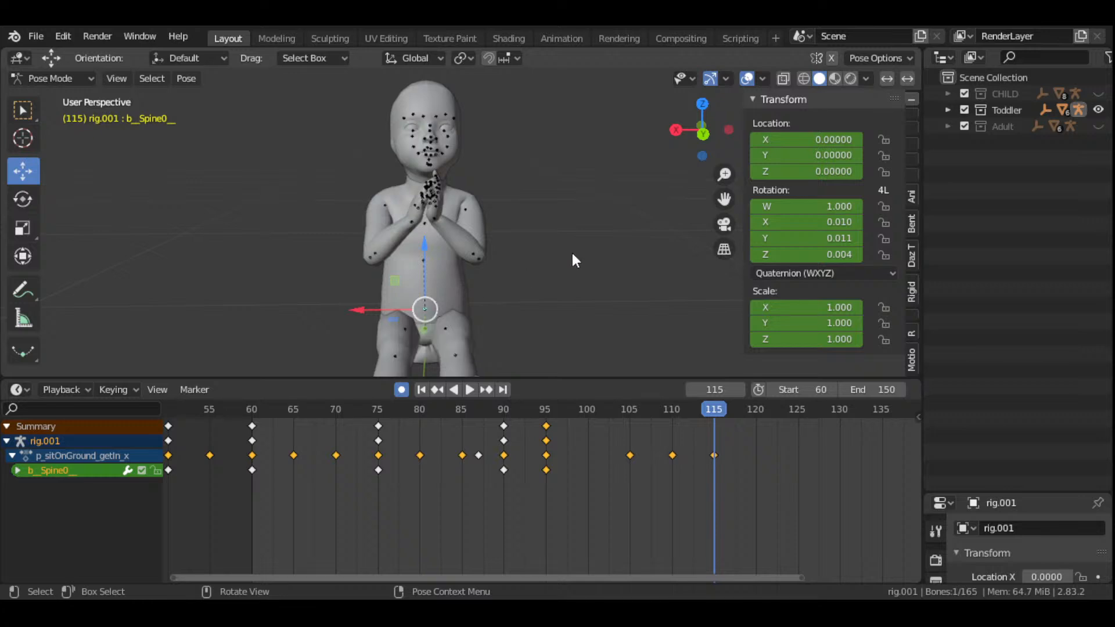
pyautogui.moveTo(690, 140); pyautogui.dragTo(633, 151)
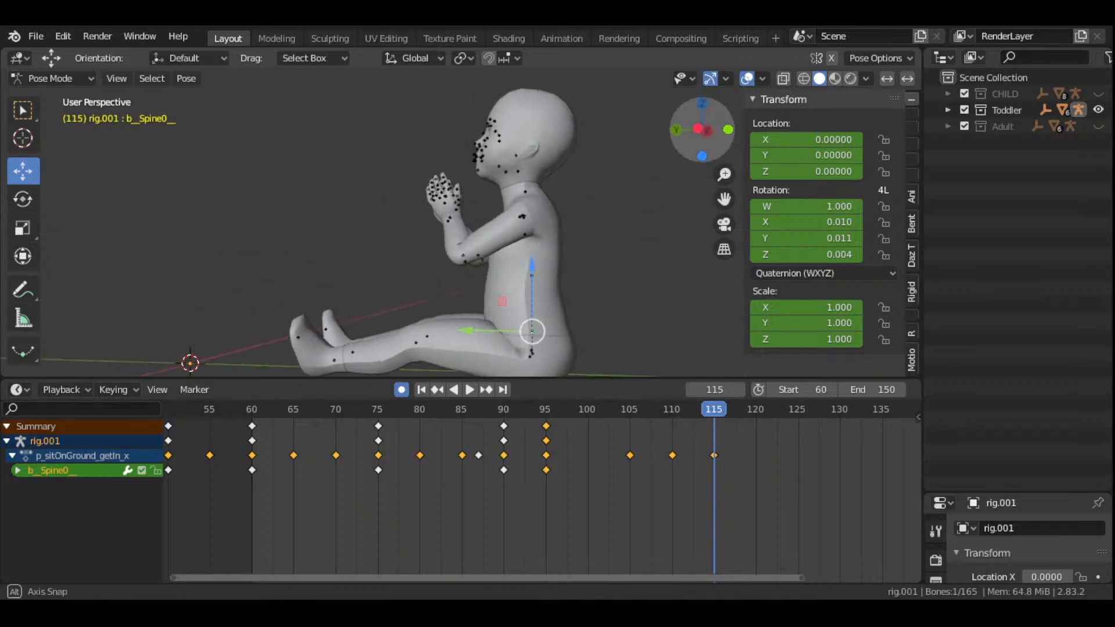
pyautogui.click(546, 411)
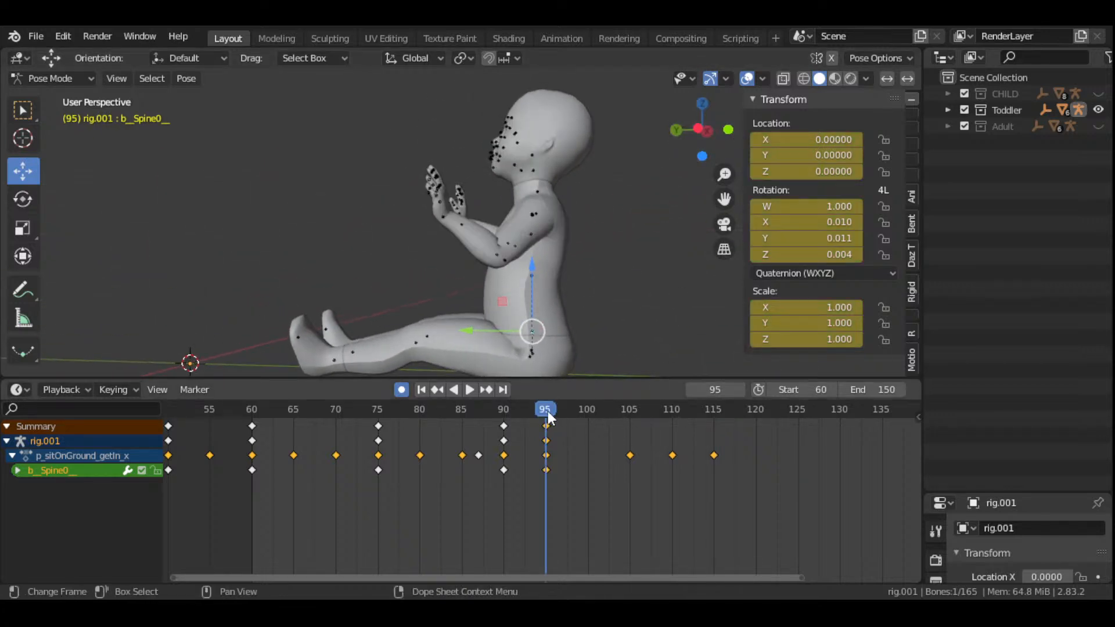
pyautogui.press('space')
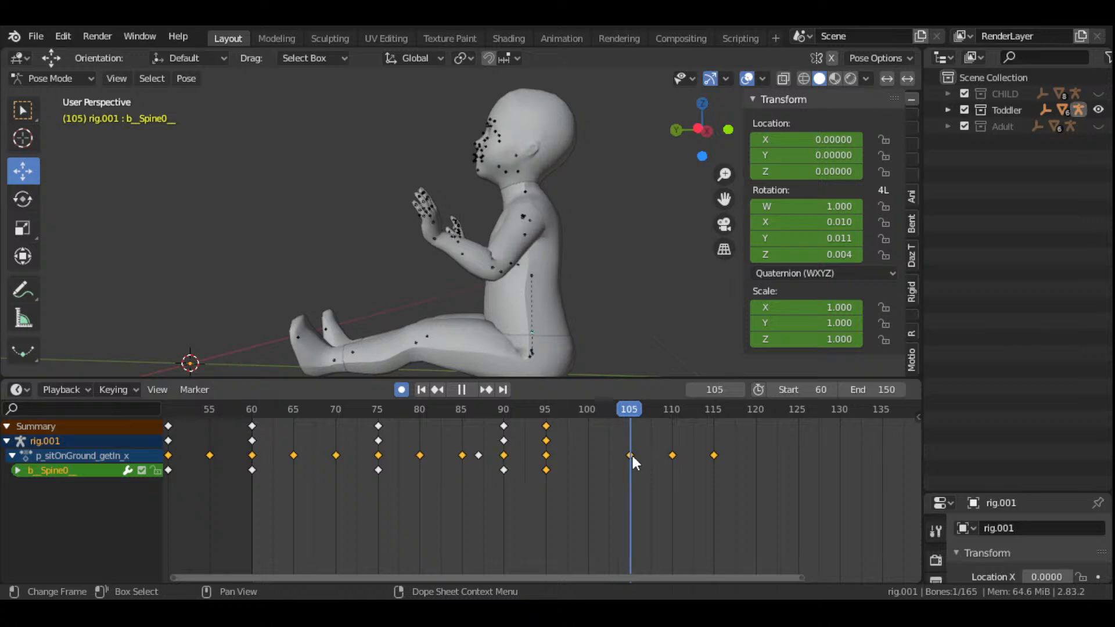
pyautogui.press('space')
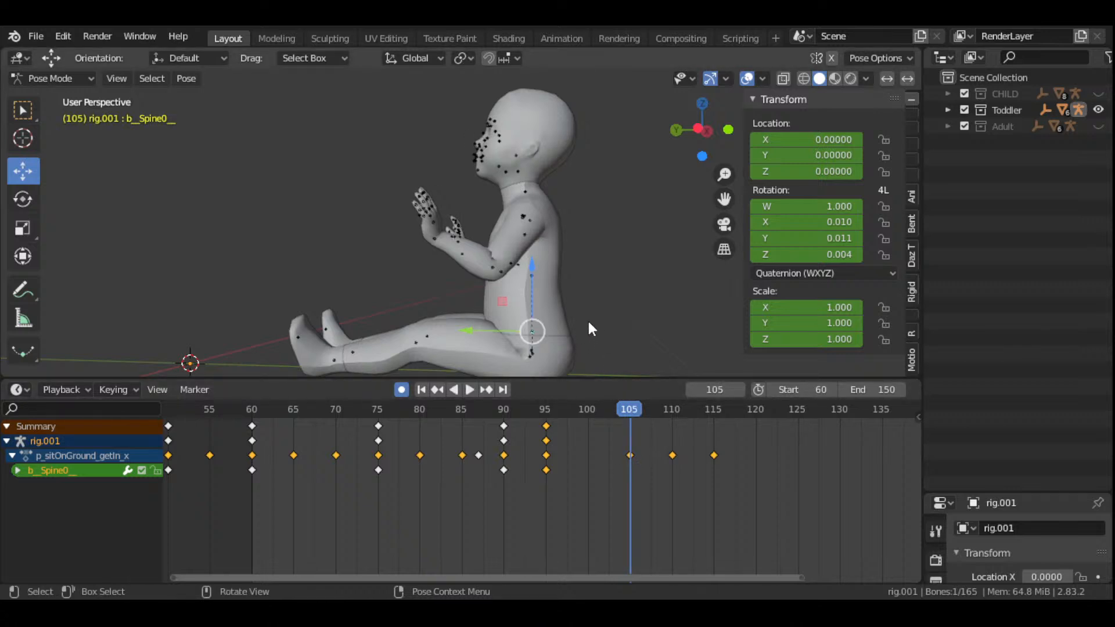
pyautogui.press('r')
pyautogui.click(604, 337)
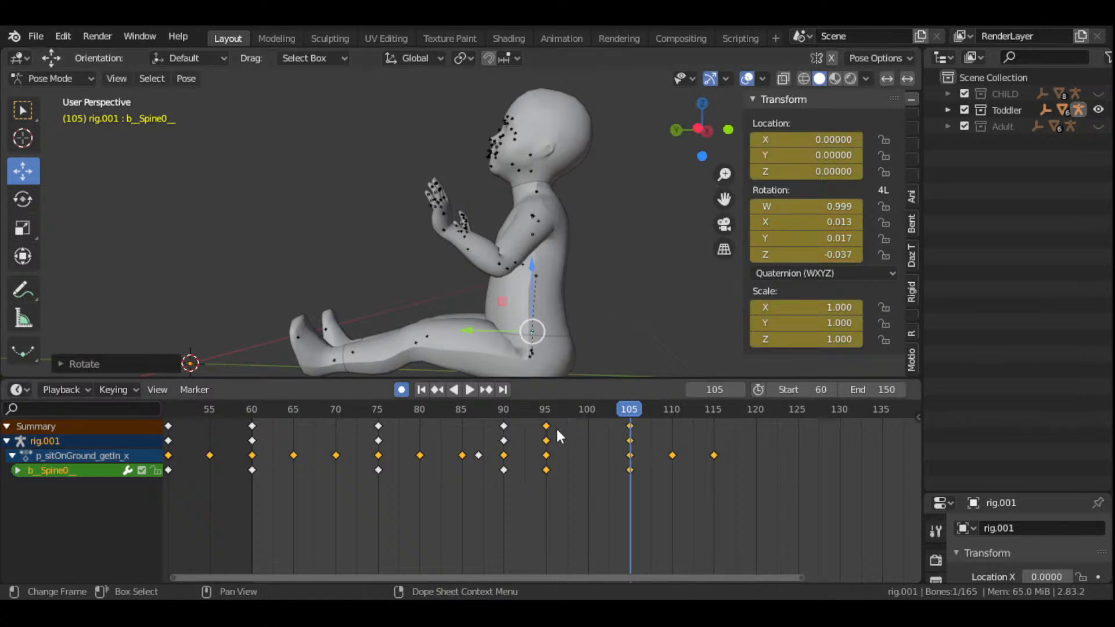
pyautogui.click(548, 415)
pyautogui.press('space')
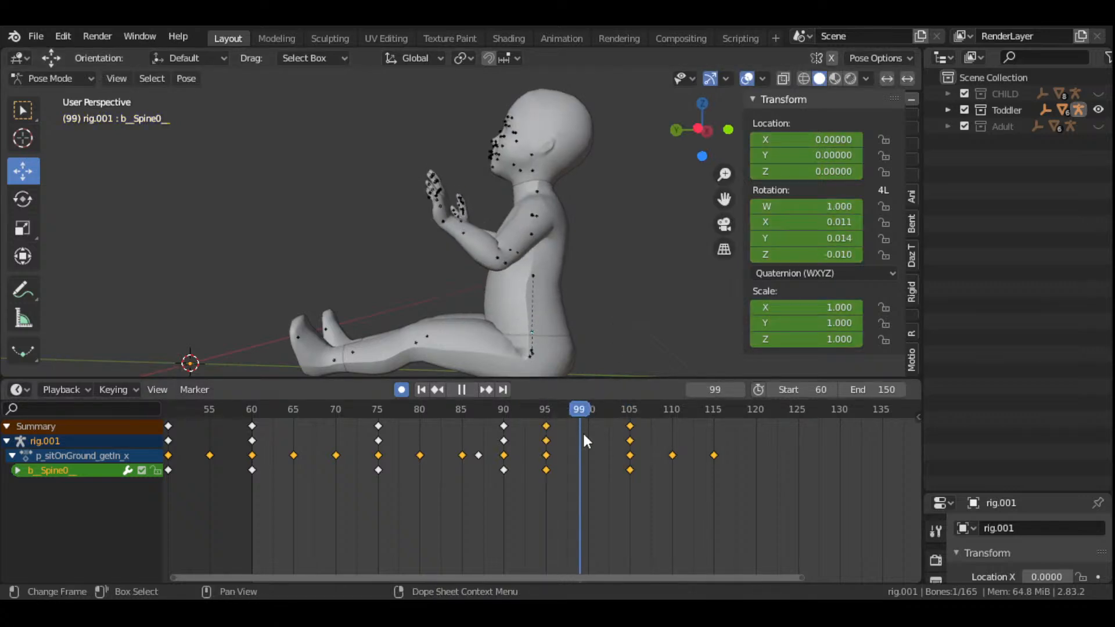
pyautogui.press('space')
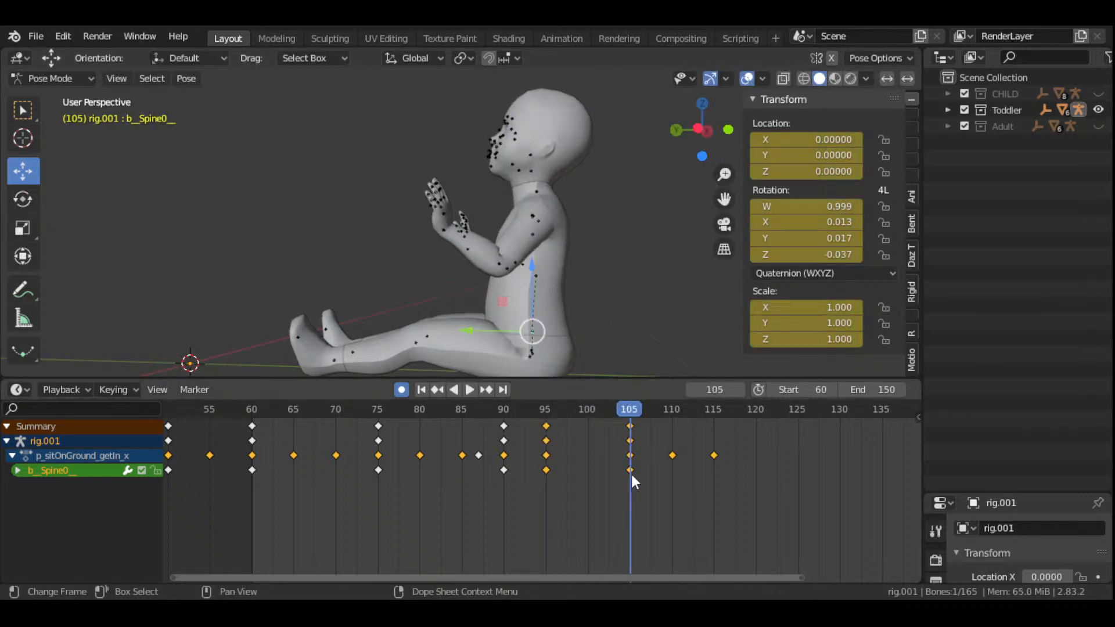
# - Rotate the upper spine bone b__Spine1__ slightly forward at frame 115
pyautogui.click(535, 276)
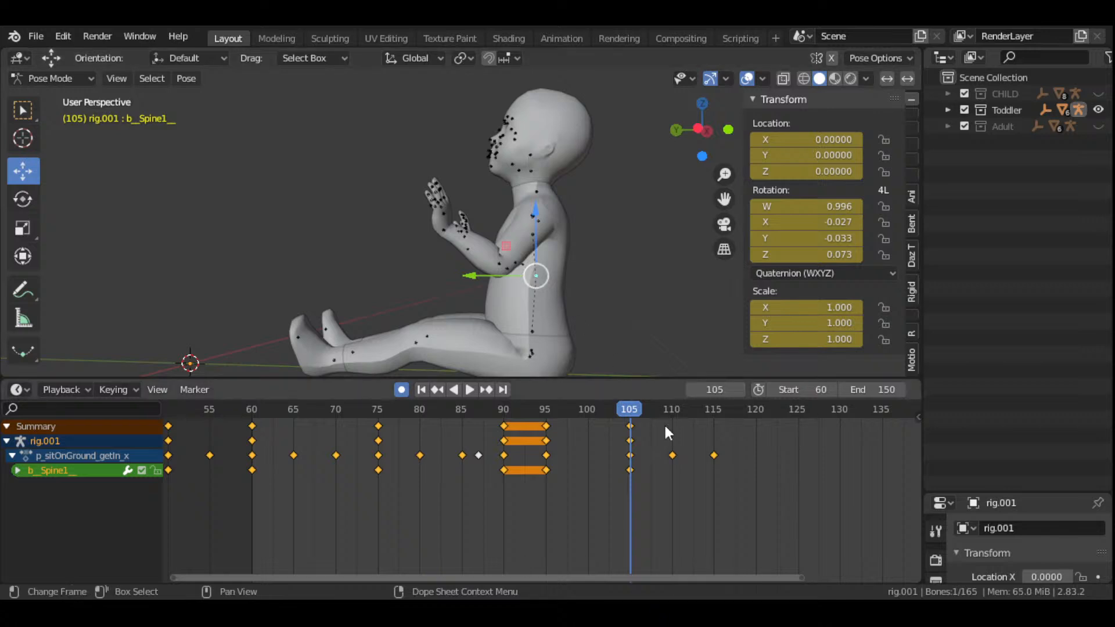
pyautogui.press('space')
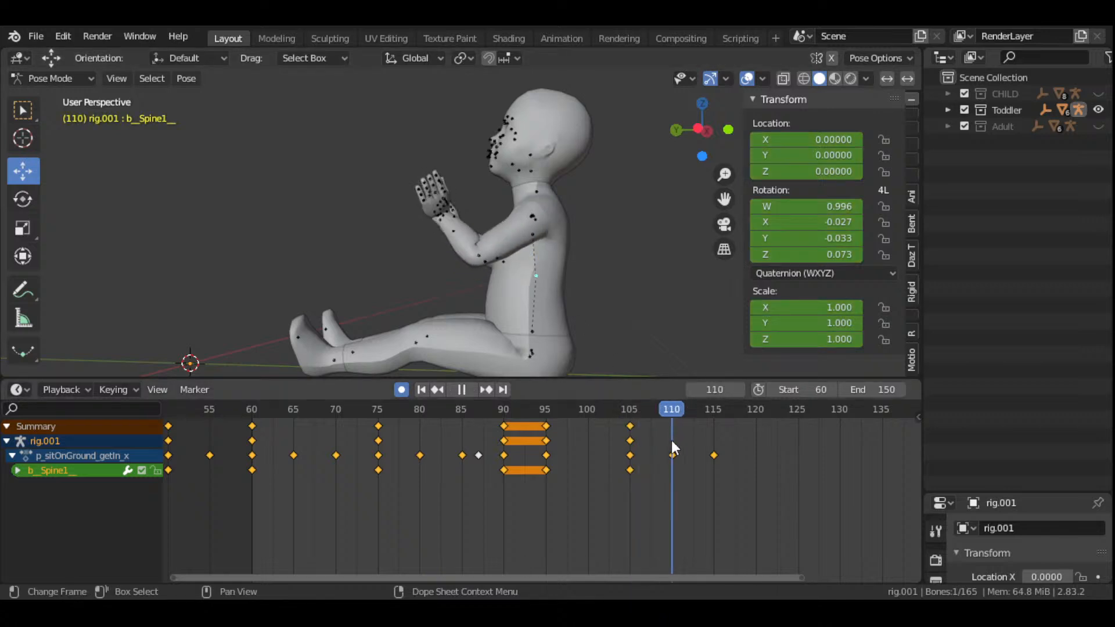
pyautogui.press('space')
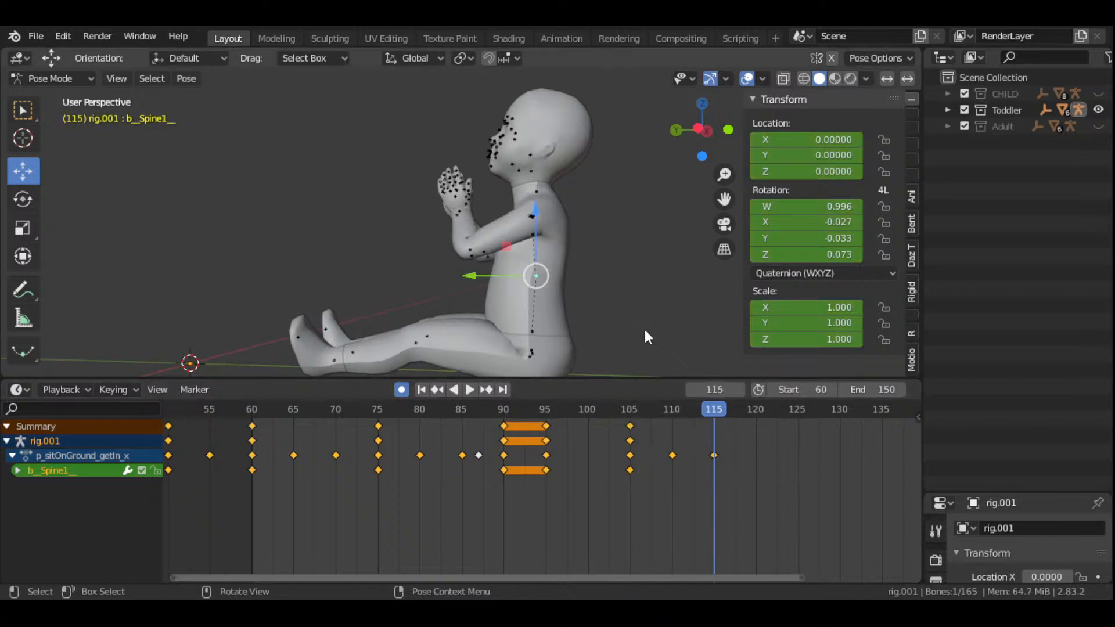
pyautogui.press('r')
pyautogui.click(658, 316)
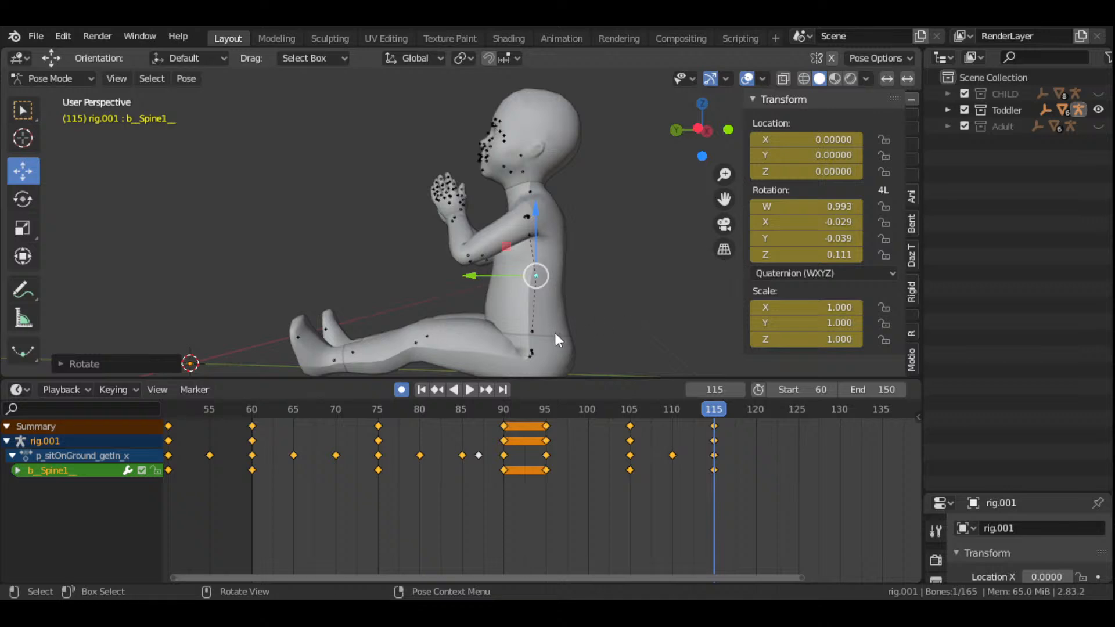
# - Rotate the lower spine bone b__Spine0__ about 4° backward at frame 115 and check the motion from frame 105
pyautogui.click(535, 332)
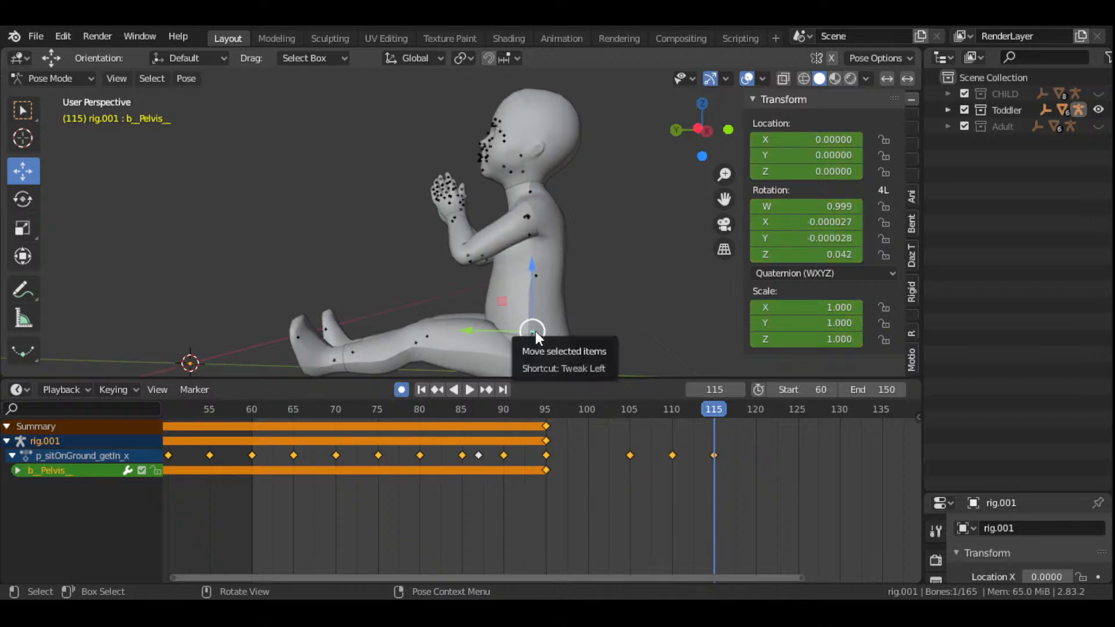
pyautogui.press('r')
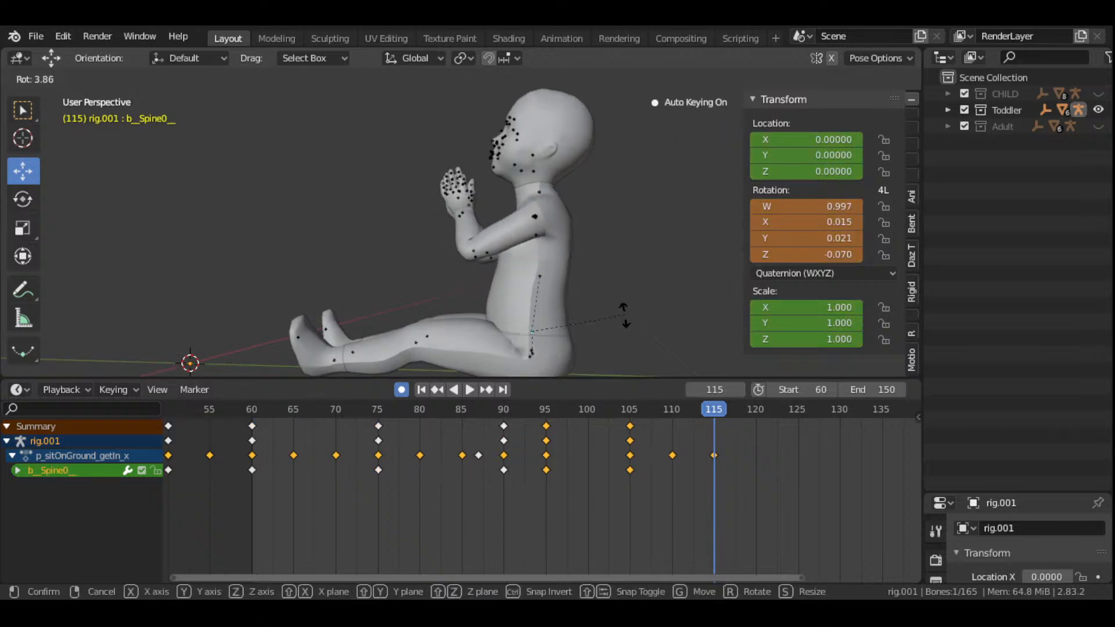
pyautogui.click(625, 316)
pyautogui.moveTo(632, 412); pyautogui.dragTo(712, 493)
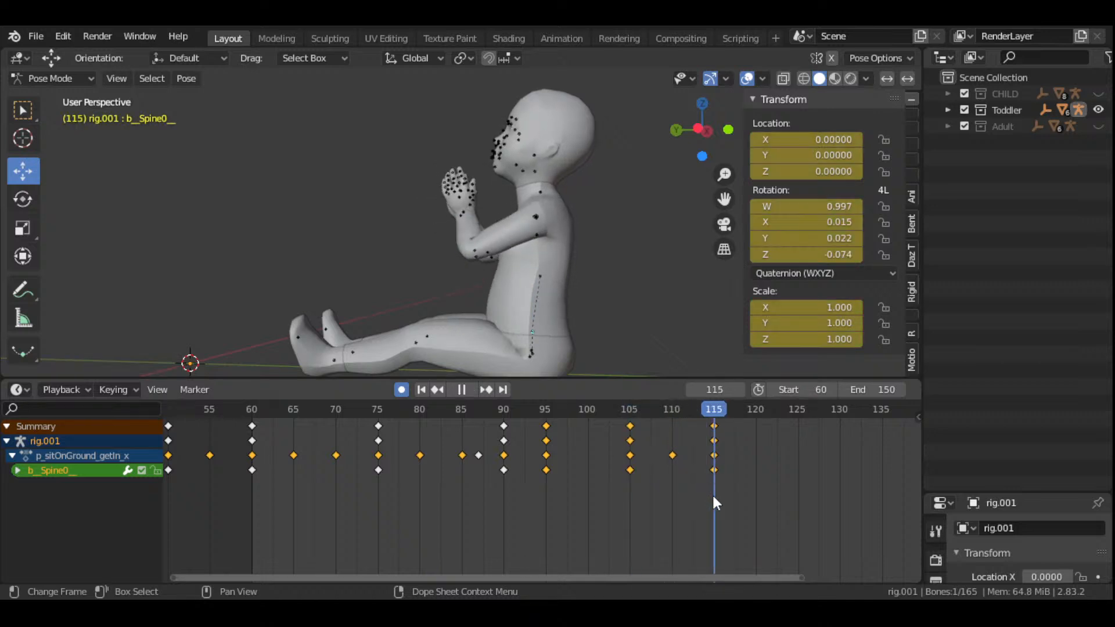
# - Rotate the neck bone b__Neck__ forward at frame 115 so the head tips toward the hands
pyautogui.click(543, 190)
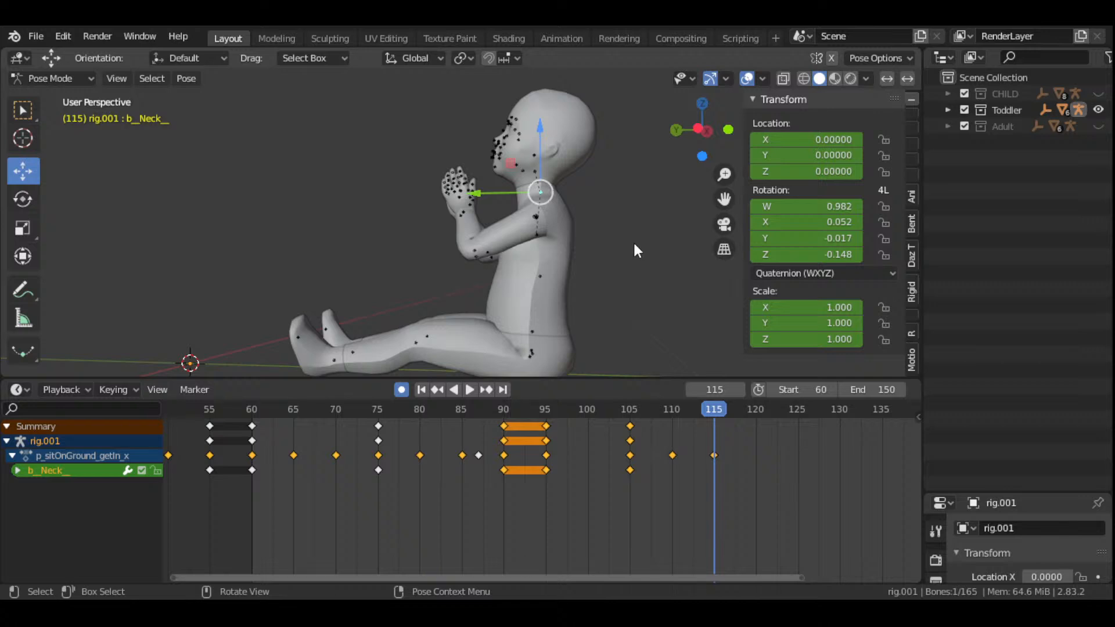
pyautogui.press('r')
pyautogui.click(626, 221)
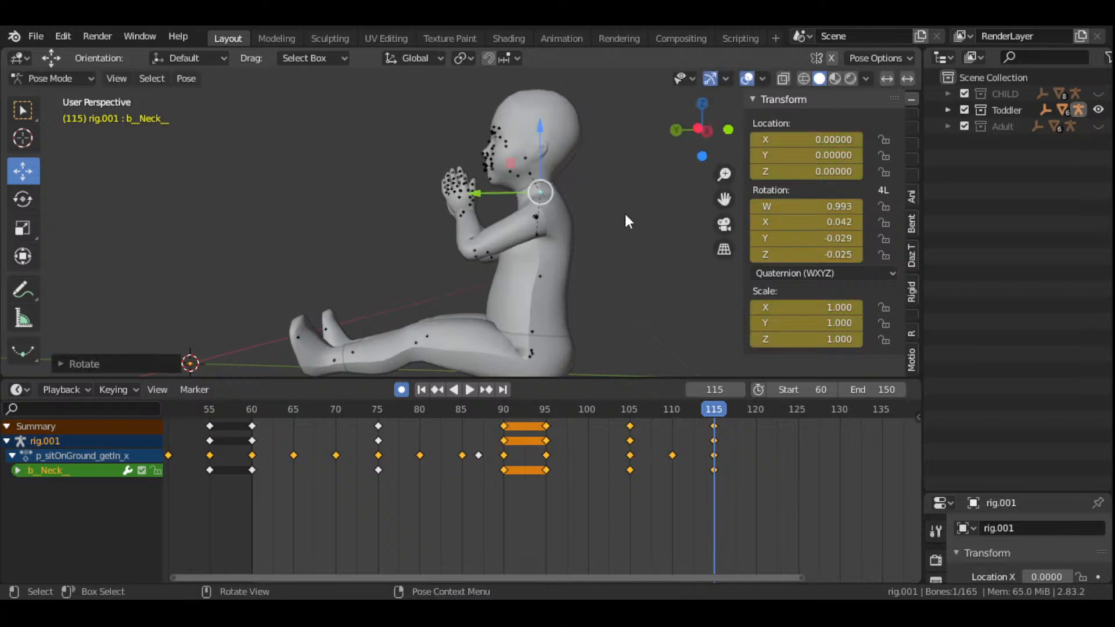
# - Play back the animation from frame 60 in front view to check the whole movement
pyautogui.scroll(-1, 626, 215)
pyautogui.moveTo(710, 131)
pyautogui.mouseDown()
pyautogui.moveTo(796, 166)
pyautogui.moveTo(944, 174)
pyautogui.moveTo(1063, 137)
pyautogui.moveTo(813, 133)
pyautogui.moveTo(1092, 134)
pyautogui.moveTo(648, 136)
pyautogui.moveTo(711, 134)
pyautogui.mouseUp()
pyautogui.scroll(-7, 548, 506)
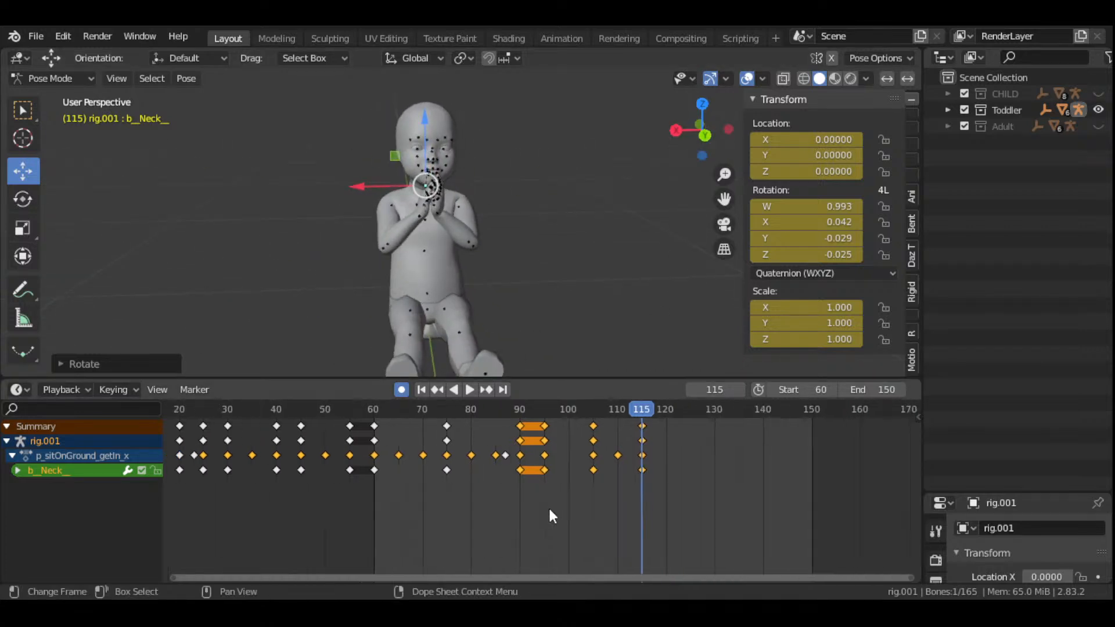
pyautogui.scroll(-4, 551, 511)
pyautogui.click(422, 390)
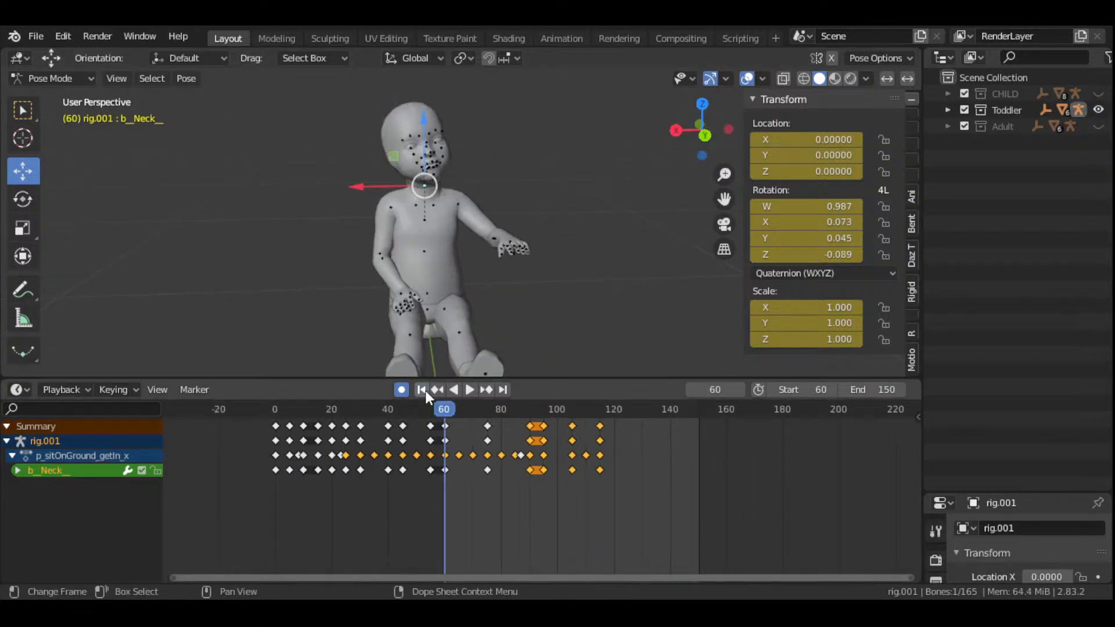
pyautogui.click(469, 390)
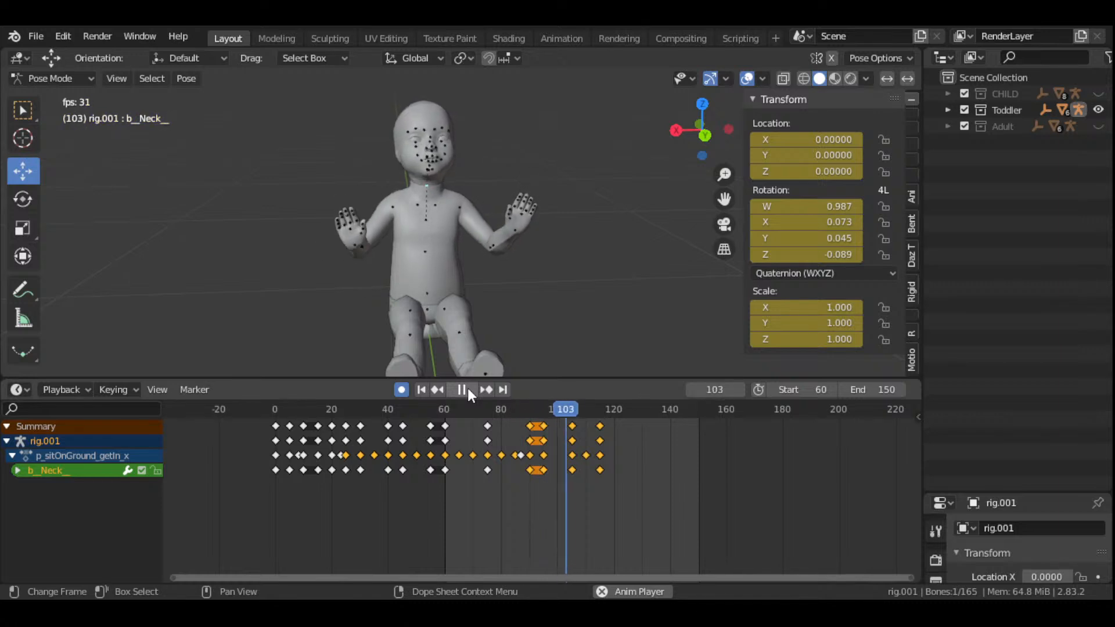
pyautogui.click(462, 390)
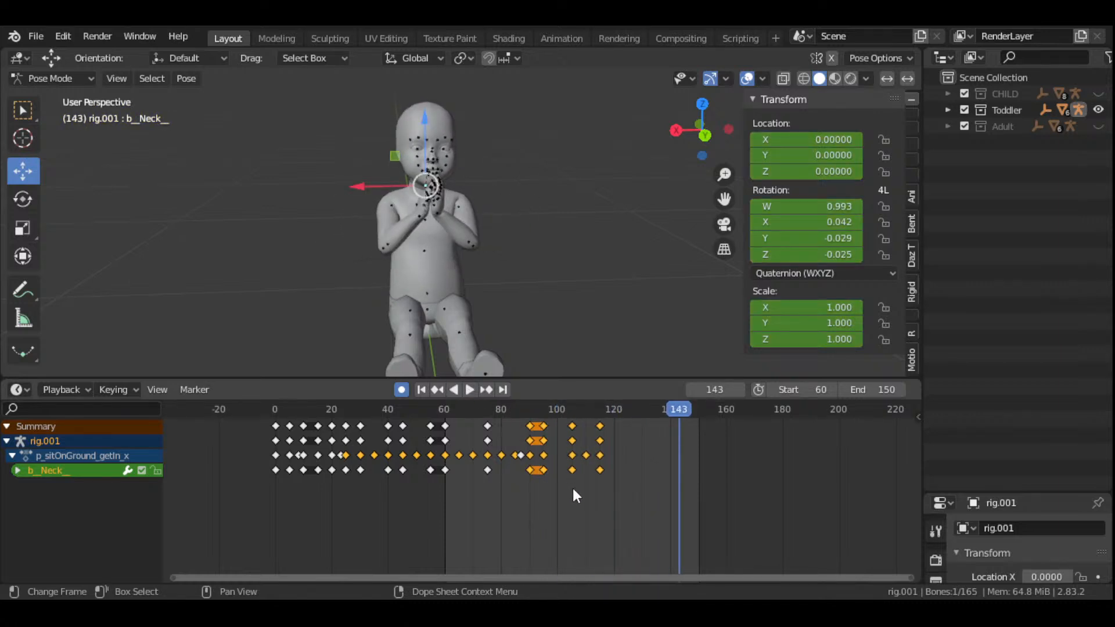
# - Review the frames up to 115 and fine-tune the neck bone's rotation at frame 115 from the side
pyautogui.scroll(3, 569, 464)
pyautogui.moveTo(545, 416); pyautogui.dragTo(635, 480)
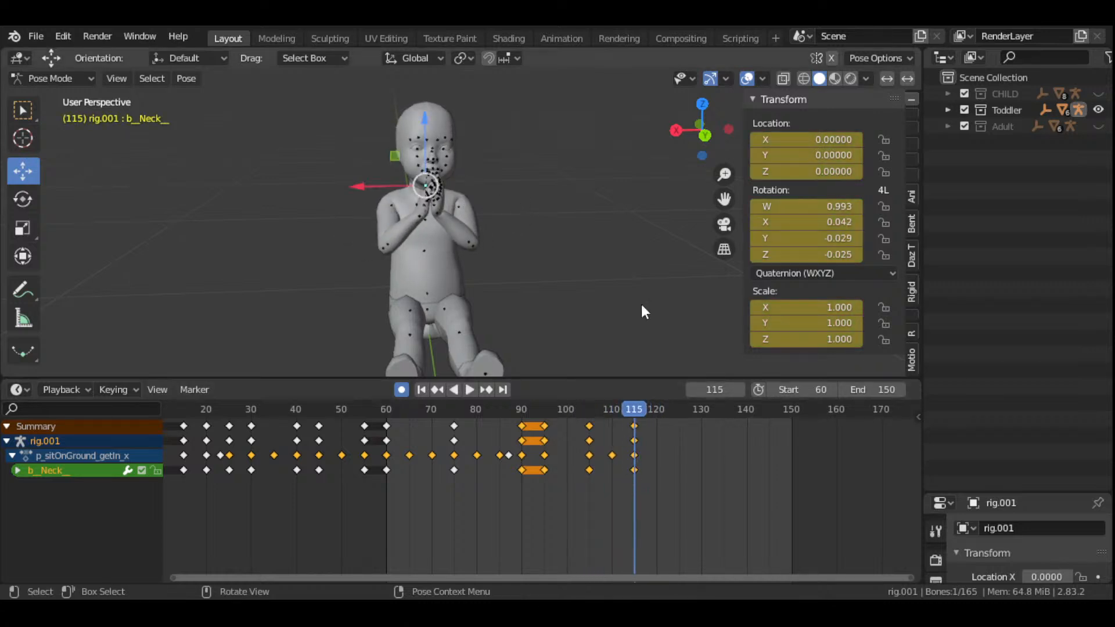
pyautogui.moveTo(702, 137)
pyautogui.mouseDown()
pyautogui.moveTo(668, 139)
pyautogui.moveTo(705, 157)
pyautogui.mouseUp()
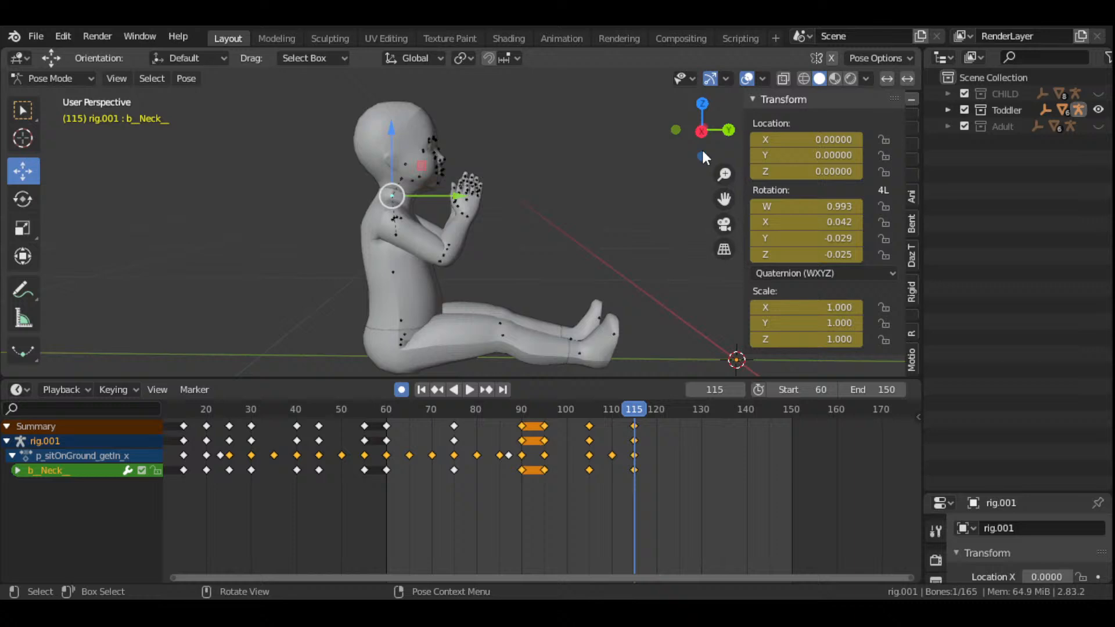
pyautogui.press('r')
pyautogui.click(571, 223)
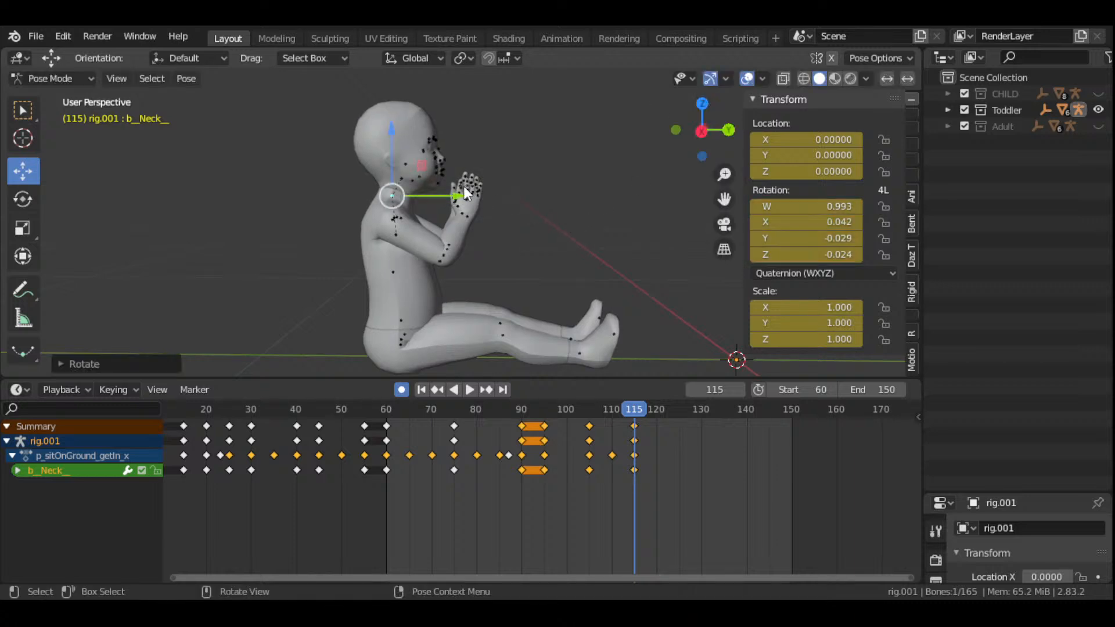
# - Rotate the head bone b__Head__ about 8° downward at frame 115
pyautogui.click(402, 179)
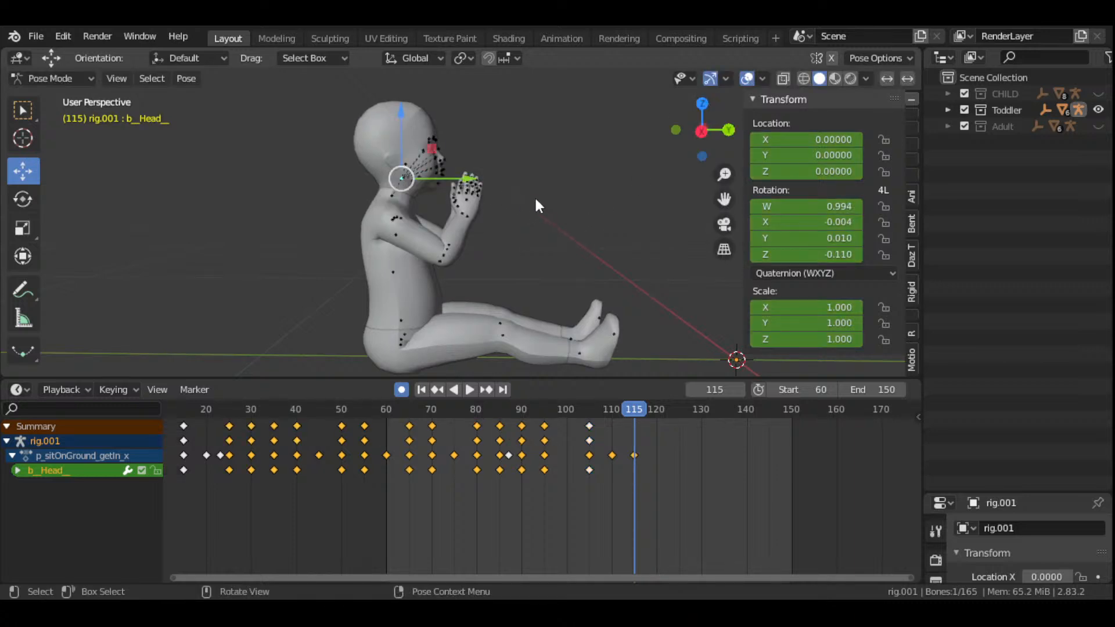
pyautogui.press('r')
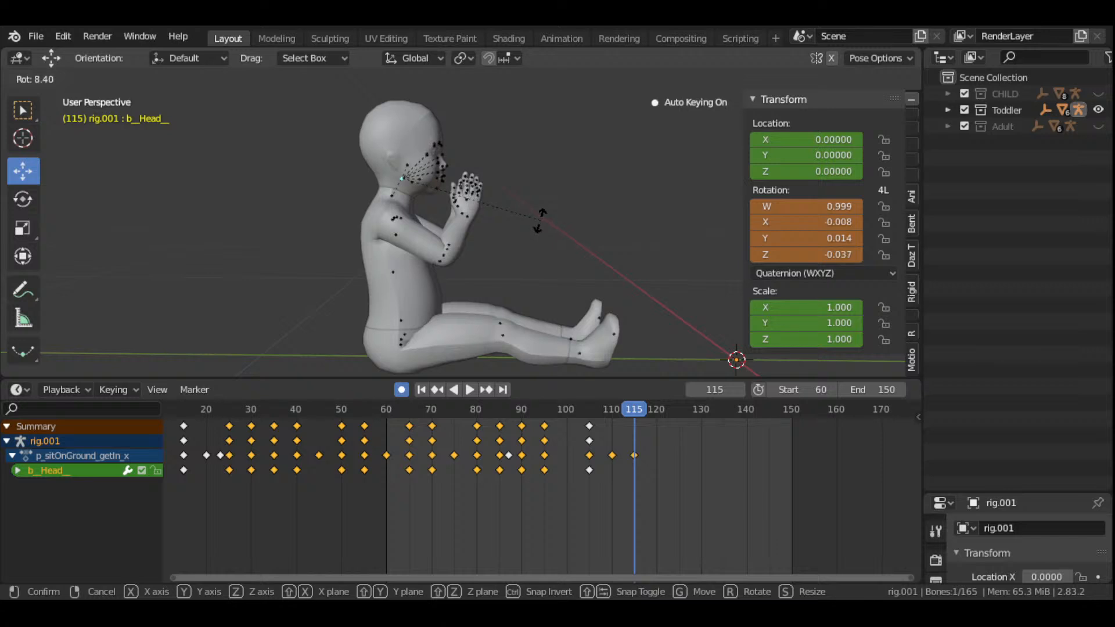
pyautogui.click(541, 219)
# - Inspect the head and hand pose from the front and side, and review the motion between frames 95 and 115
pyautogui.moveTo(702, 132); pyautogui.dragTo(631, 170)
pyautogui.scroll(2, 510, 274)
pyautogui.scroll(1, 511, 279)
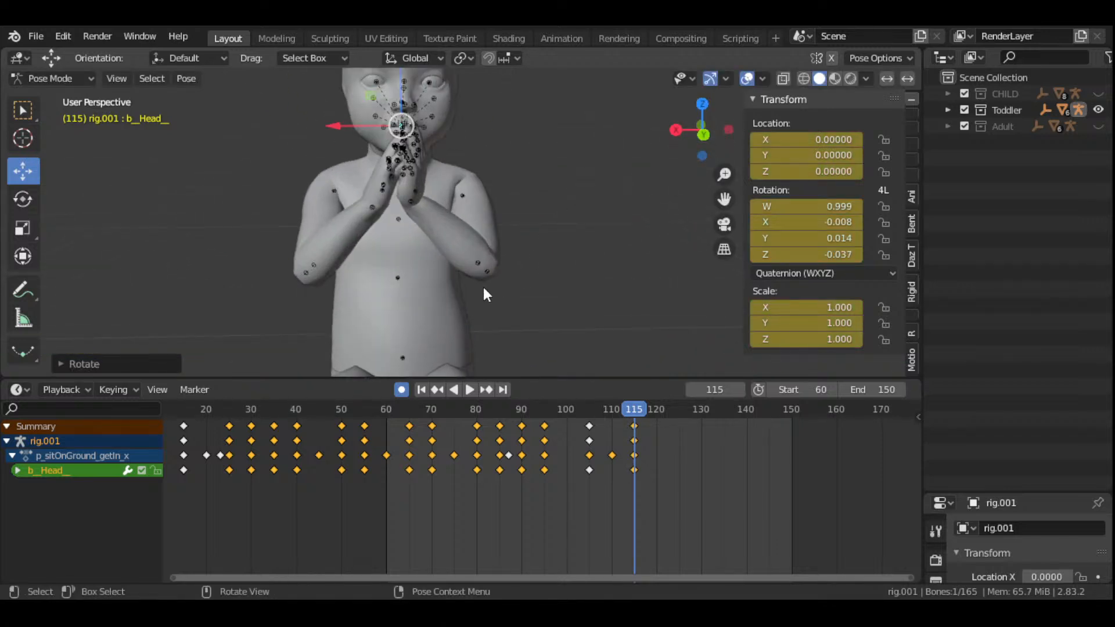
pyautogui.scroll(-4, 476, 294)
pyautogui.scroll(4, 441, 248)
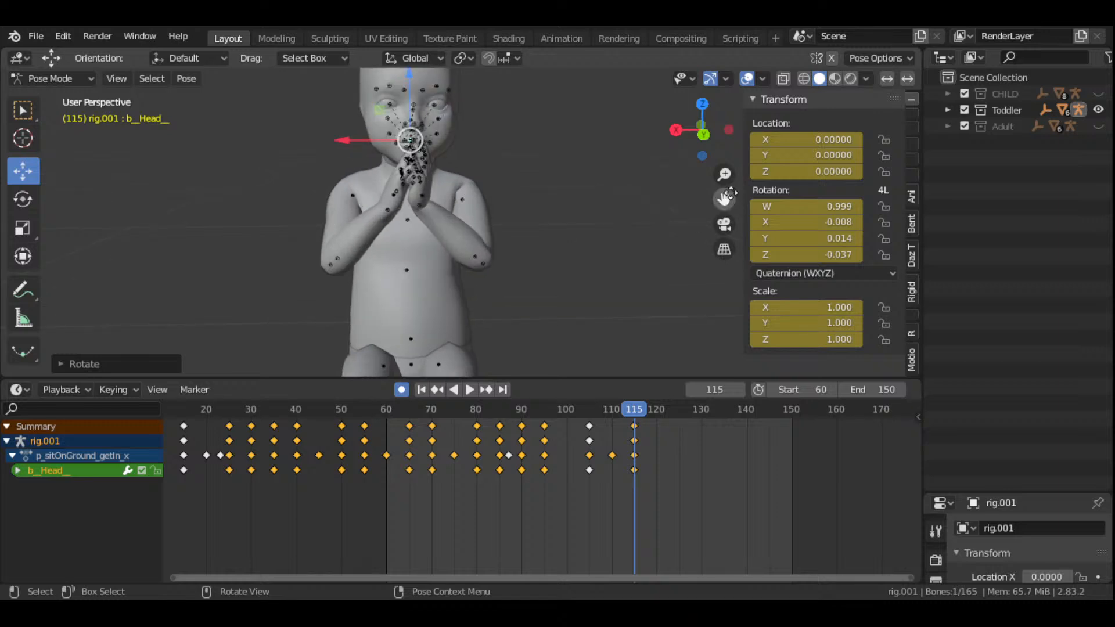
pyautogui.moveTo(710, 135); pyautogui.dragTo(683, 155)
pyautogui.scroll(-2, 647, 218)
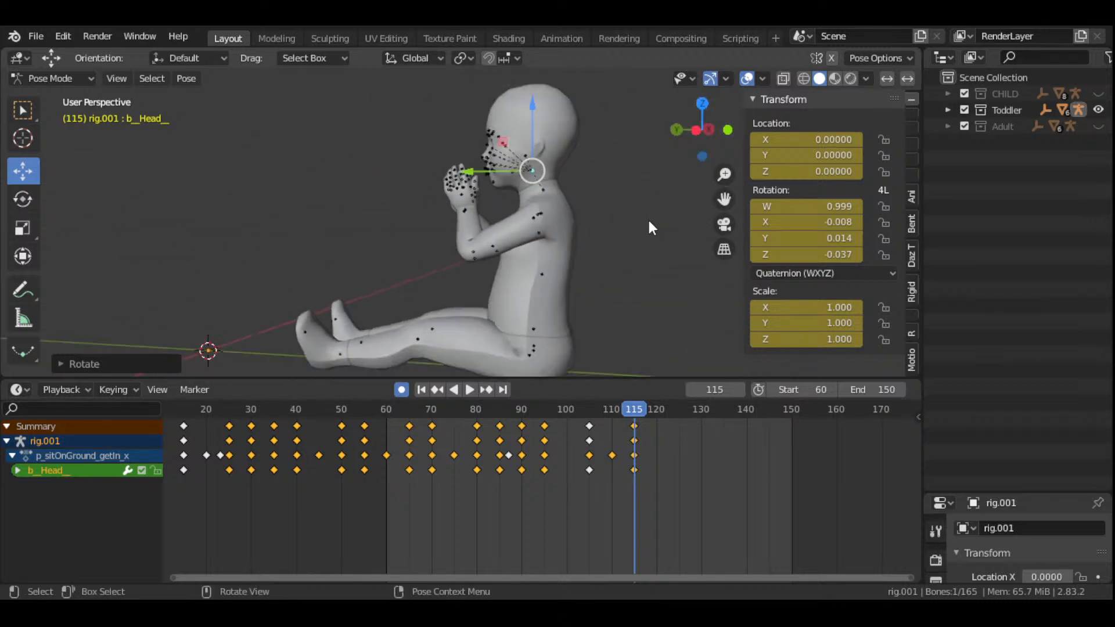
pyautogui.click(544, 418)
pyautogui.press('space')
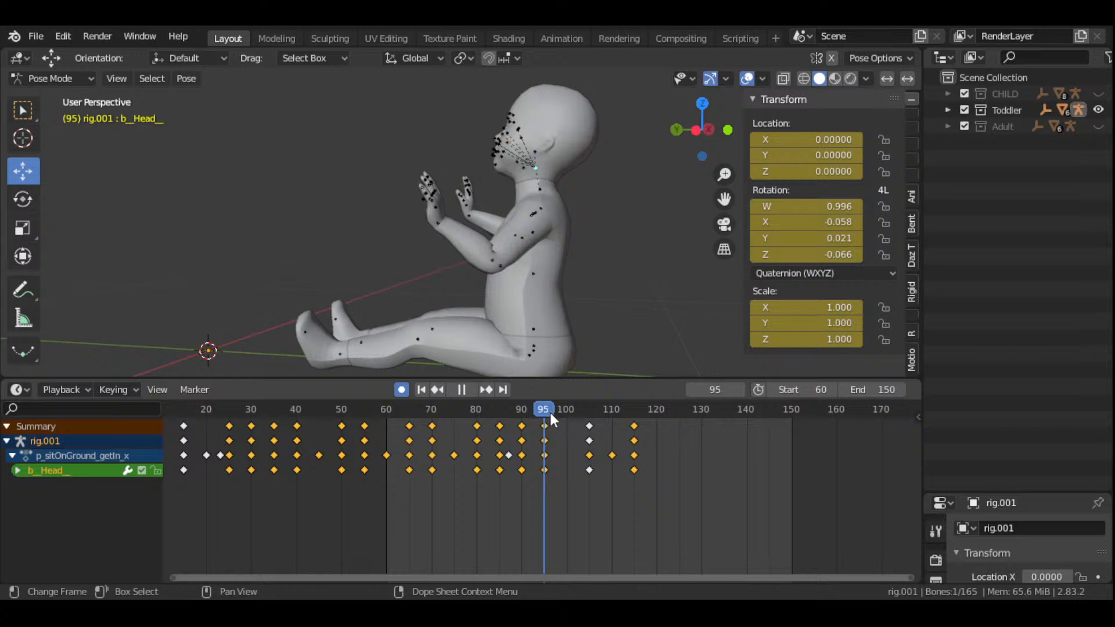
pyautogui.moveTo(650, 471); pyautogui.dragTo(635, 466)
pyautogui.press('space')
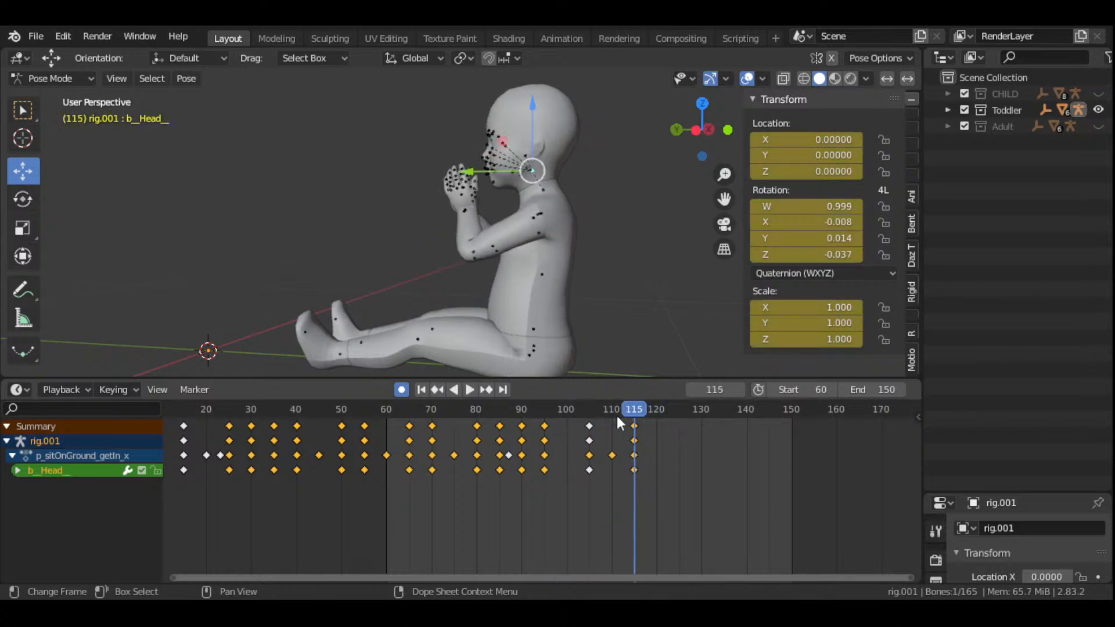
# - Rotate the b__Spine1__ bone a few degrees at frame 115 so the upper body leans slightly forward
pyautogui.click(540, 278)
pyautogui.press('r')
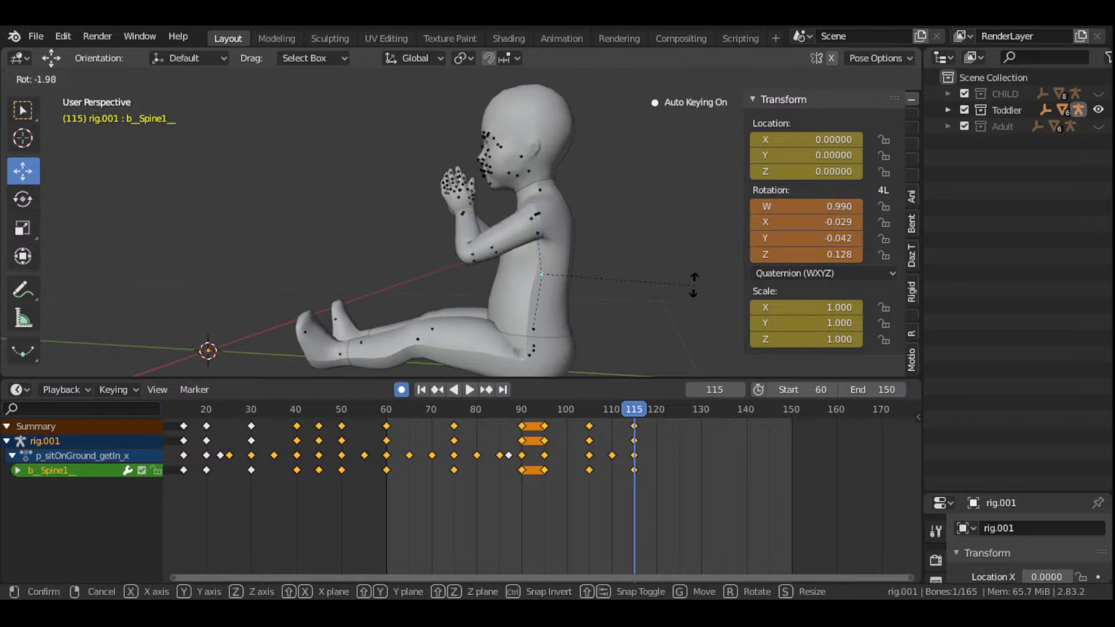
pyautogui.click(697, 289)
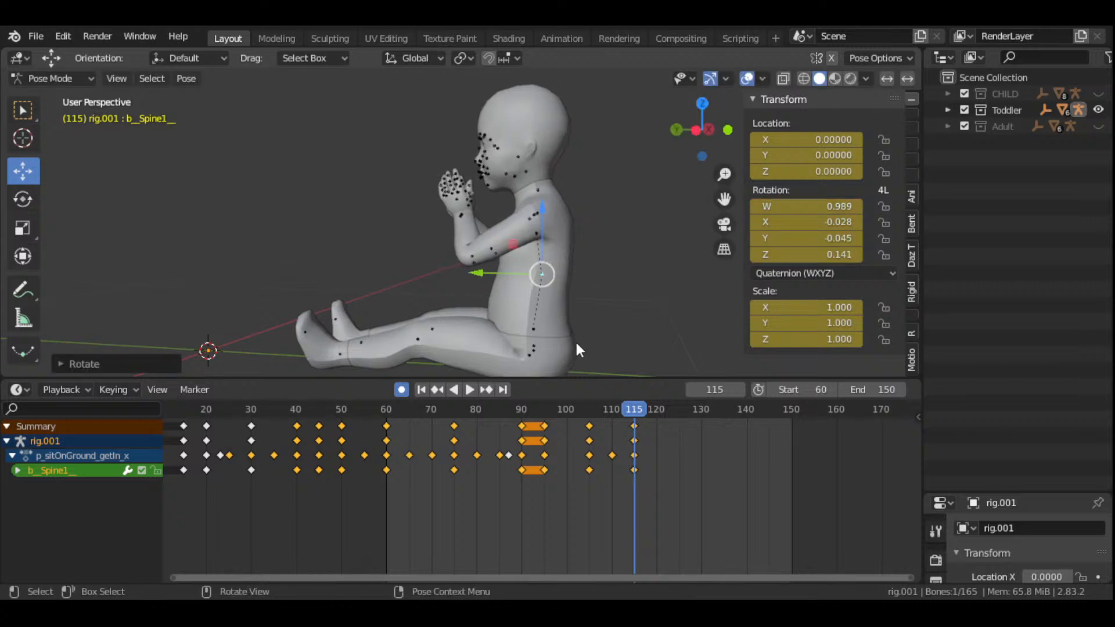
# - Select both spine bones, the neck, both clavicles and both upper arm bones of the toddler rig together
pyautogui.click(534, 330)
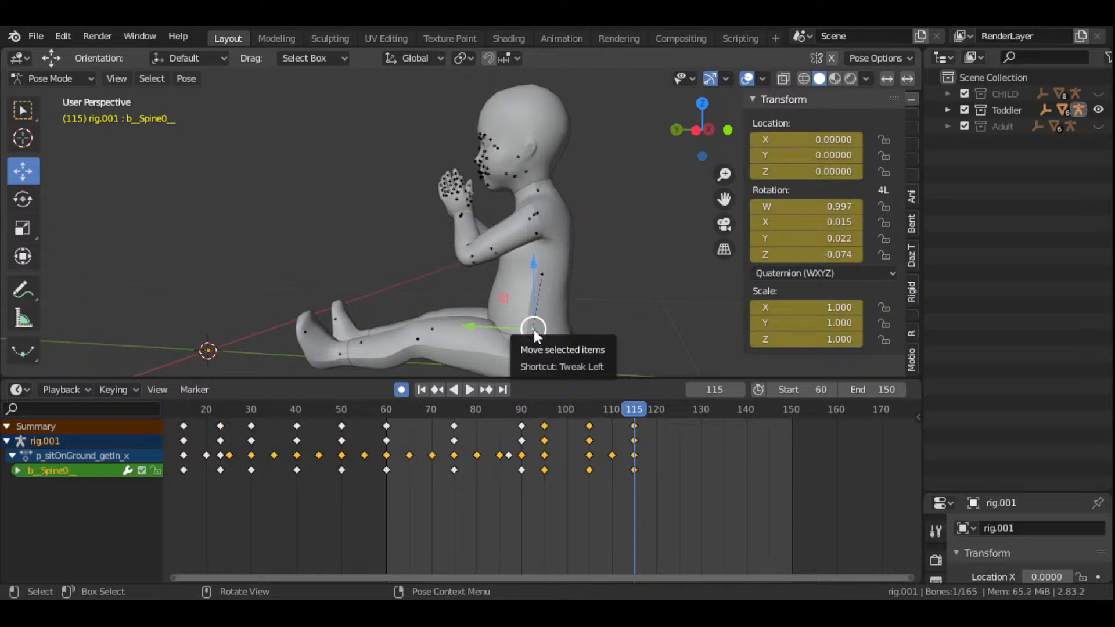
pyautogui.keyDown('shift'); pyautogui.click(541, 276); pyautogui.keyUp('shift')
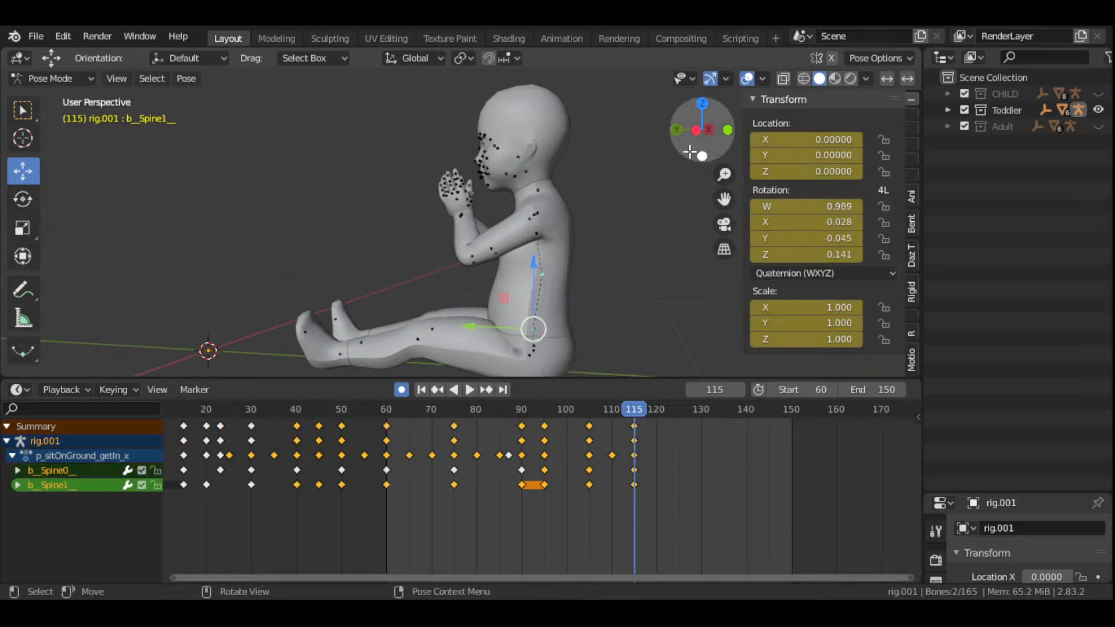
pyautogui.moveTo(707, 128); pyautogui.dragTo(652, 157)
pyautogui.keyDown('shift'); pyautogui.click(419, 240); pyautogui.keyUp('shift')
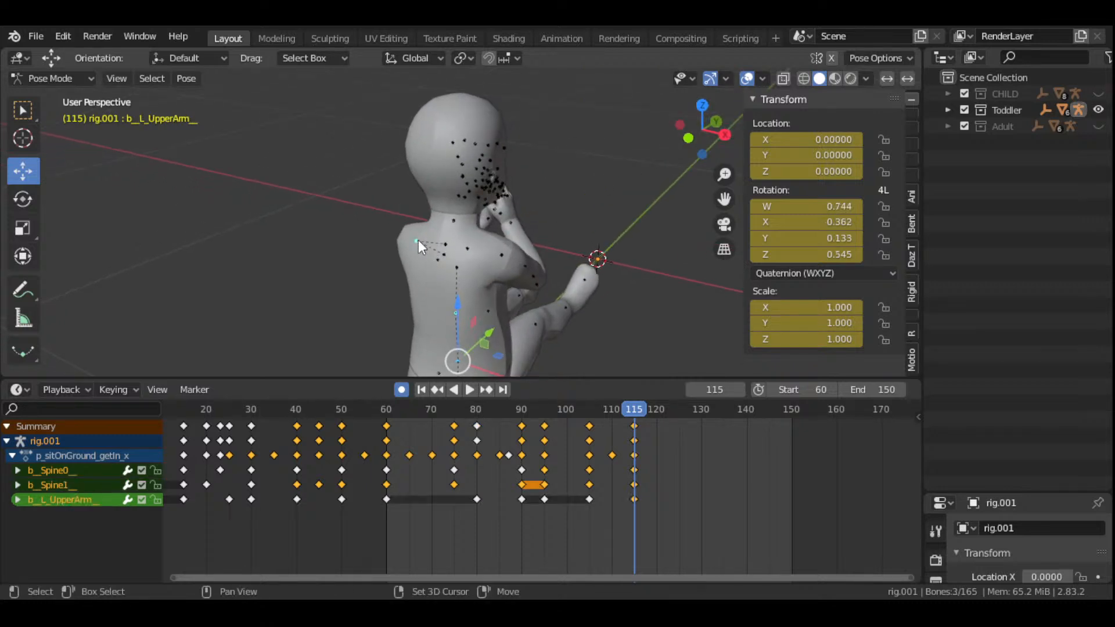
pyautogui.keyDown('shift'); pyautogui.click(469, 246); pyautogui.keyUp('shift')
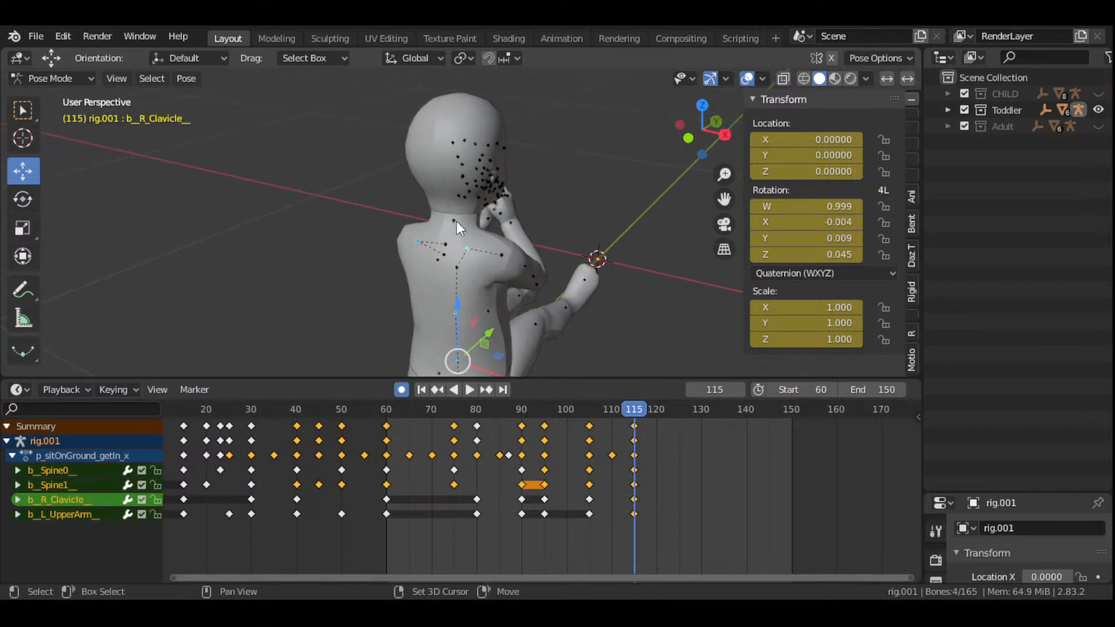
pyautogui.keyDown('shift'); pyautogui.click(456, 221); pyautogui.keyUp('shift')
pyautogui.keyDown('shift'); pyautogui.click(497, 255); pyautogui.keyUp('shift')
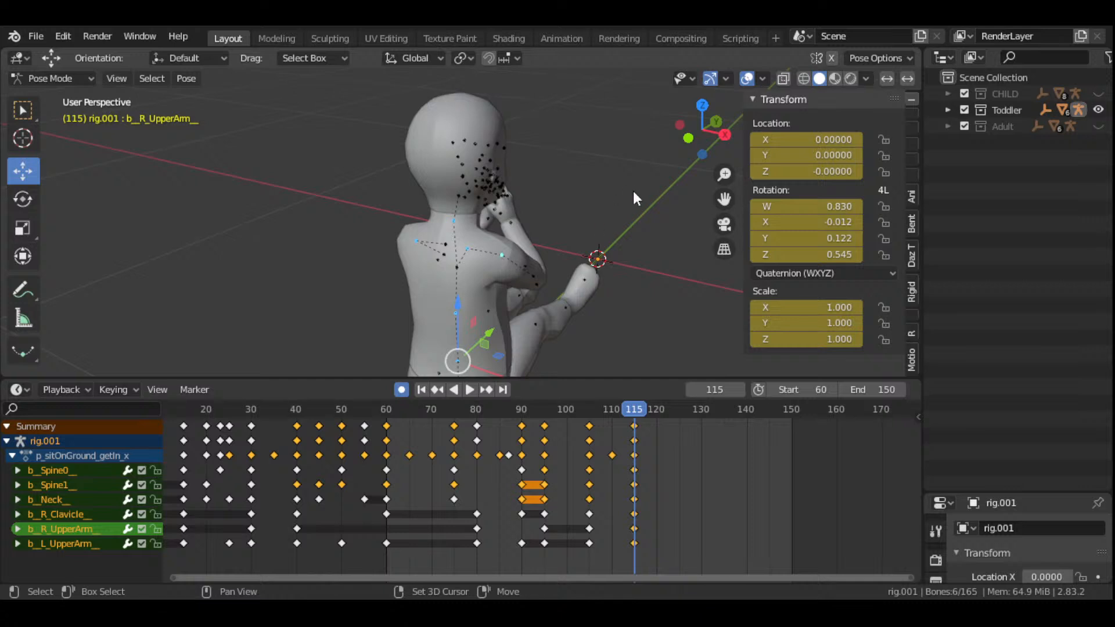
pyautogui.moveTo(700, 131); pyautogui.dragTo(558, 141)
pyautogui.keyDown('shift'); pyautogui.click(524, 226); pyautogui.keyUp('shift')
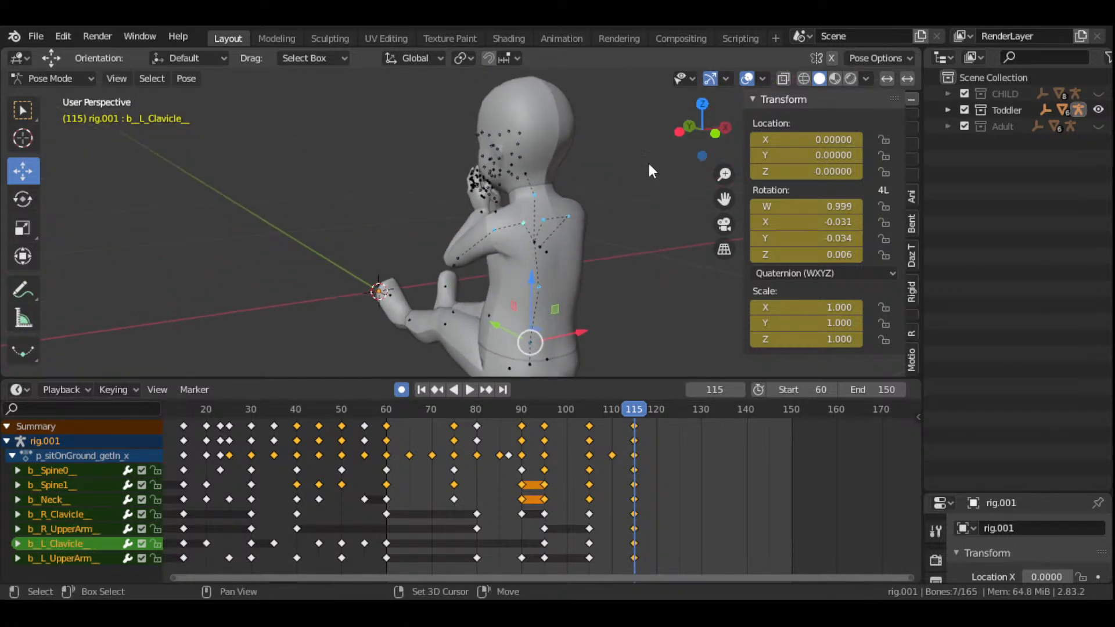
# - Add the left and right forearm bones and both hand bones to the current bone selection
pyautogui.moveTo(703, 129); pyautogui.dragTo(408, 244)
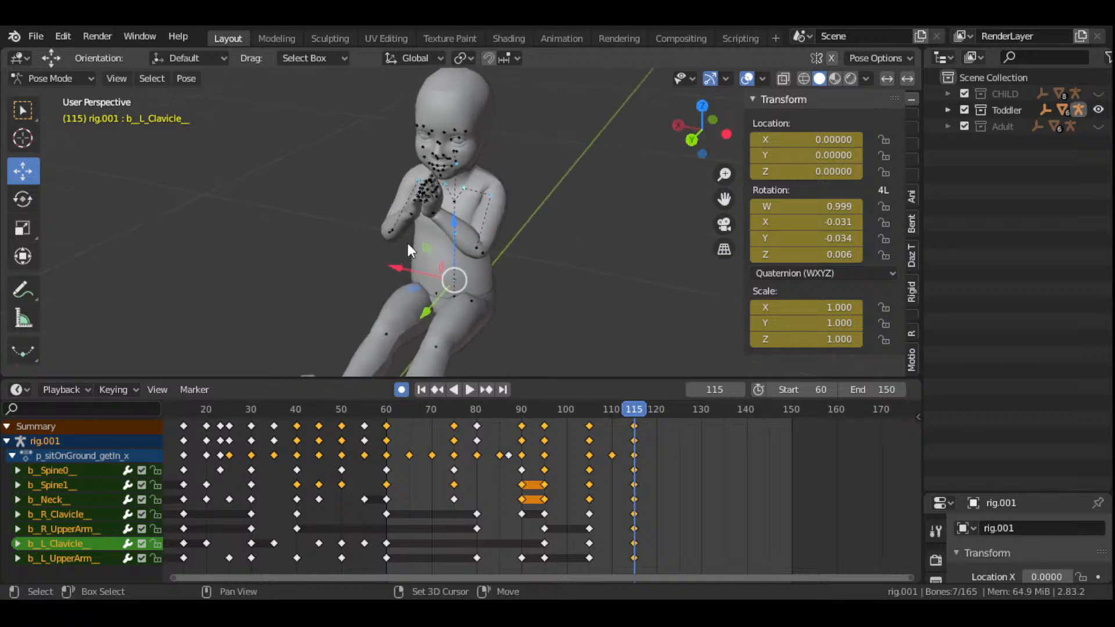
pyautogui.keyDown('shift'); pyautogui.click(475, 244); pyautogui.keyUp('shift')
pyautogui.moveTo(697, 135); pyautogui.dragTo(426, 294)
pyautogui.keyDown('shift'); pyautogui.click(413, 283); pyautogui.keyUp('shift')
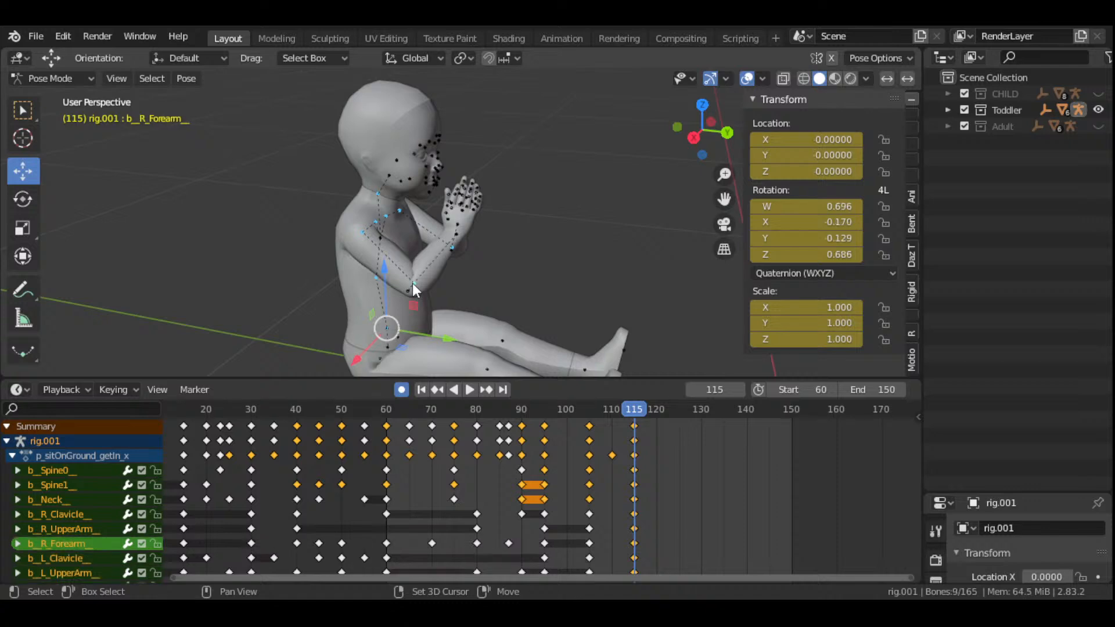
pyautogui.press('KP_Decimal')
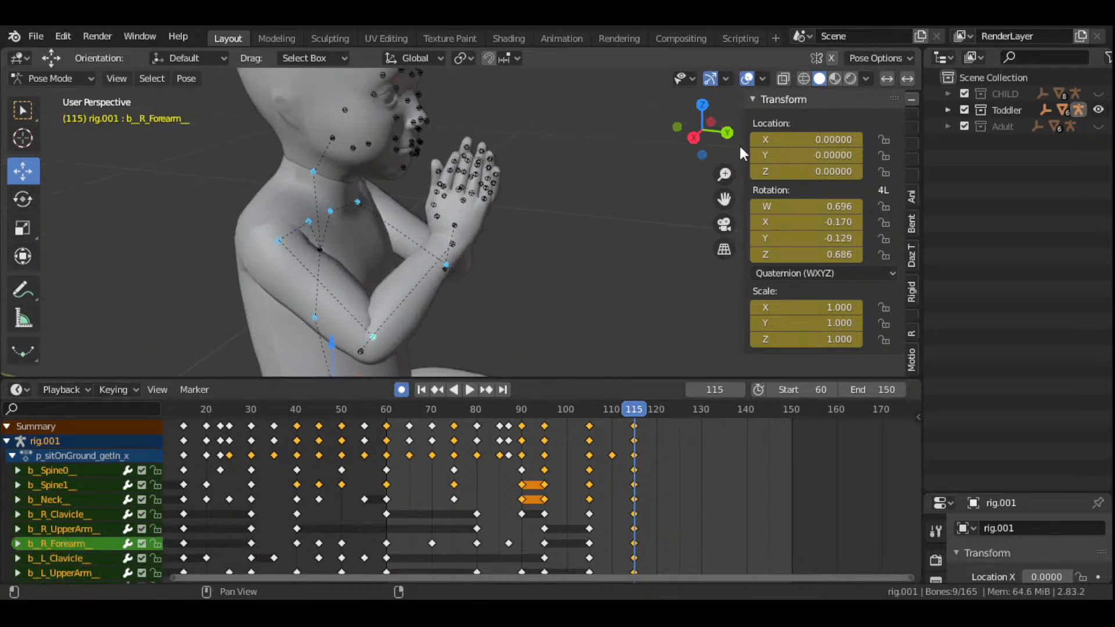
pyautogui.moveTo(703, 131); pyautogui.dragTo(665, 132)
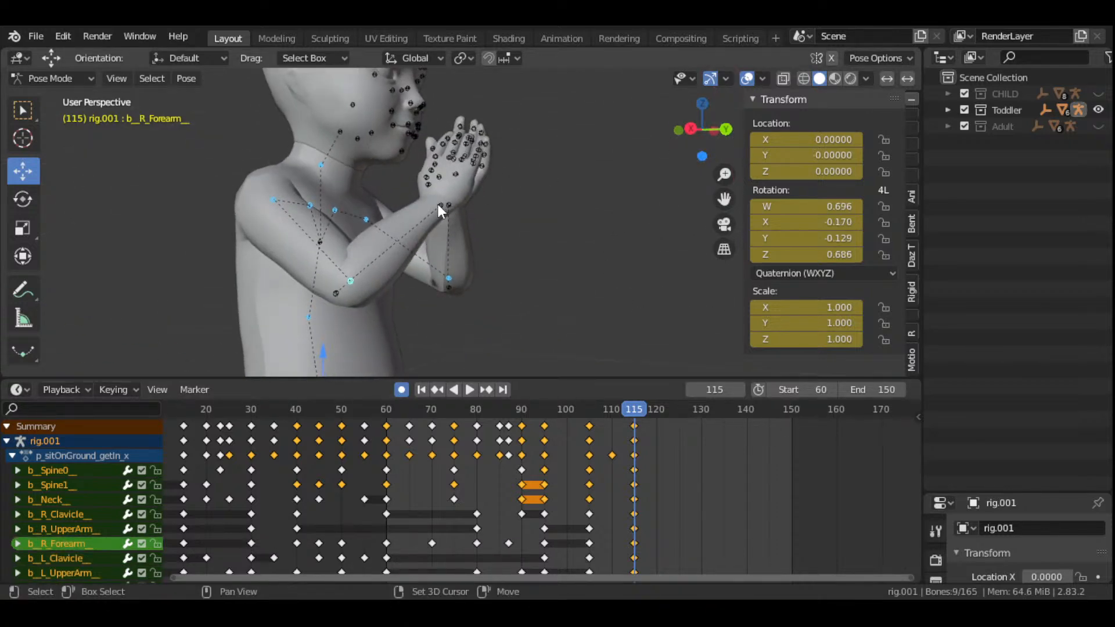
pyautogui.keyDown('shift'); pyautogui.click(439, 204); pyautogui.keyUp('shift')
pyautogui.keyDown('shift'); pyautogui.click(451, 208); pyautogui.keyUp('shift')
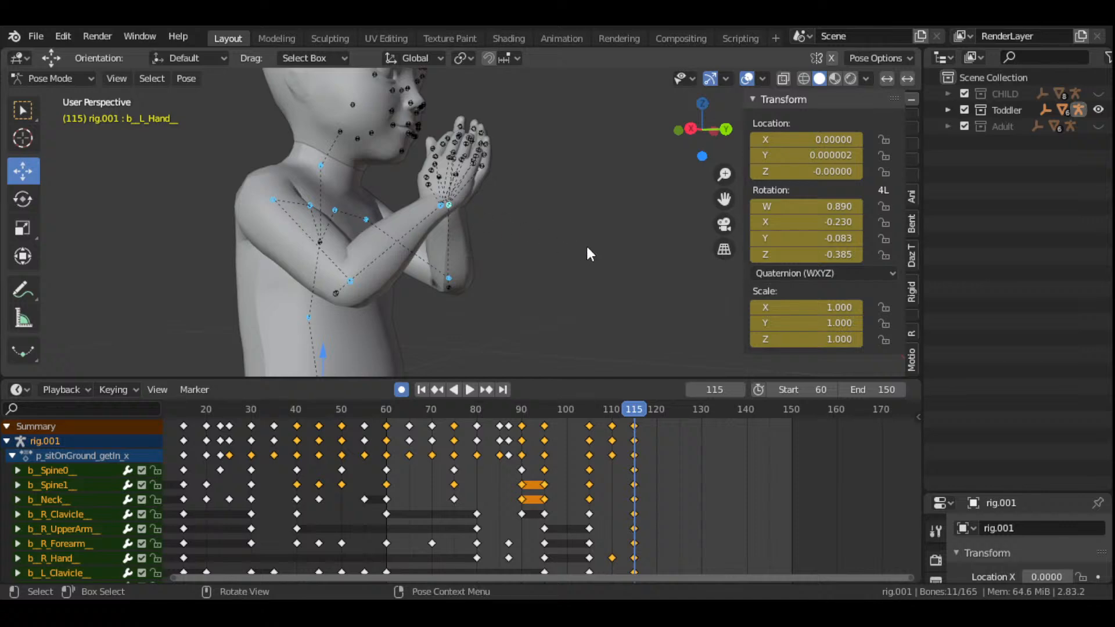
# - Play back the animation from frame 60 and inspect the joined-hands pose at frame 115 from the side and front
pyautogui.scroll(-4, 588, 250)
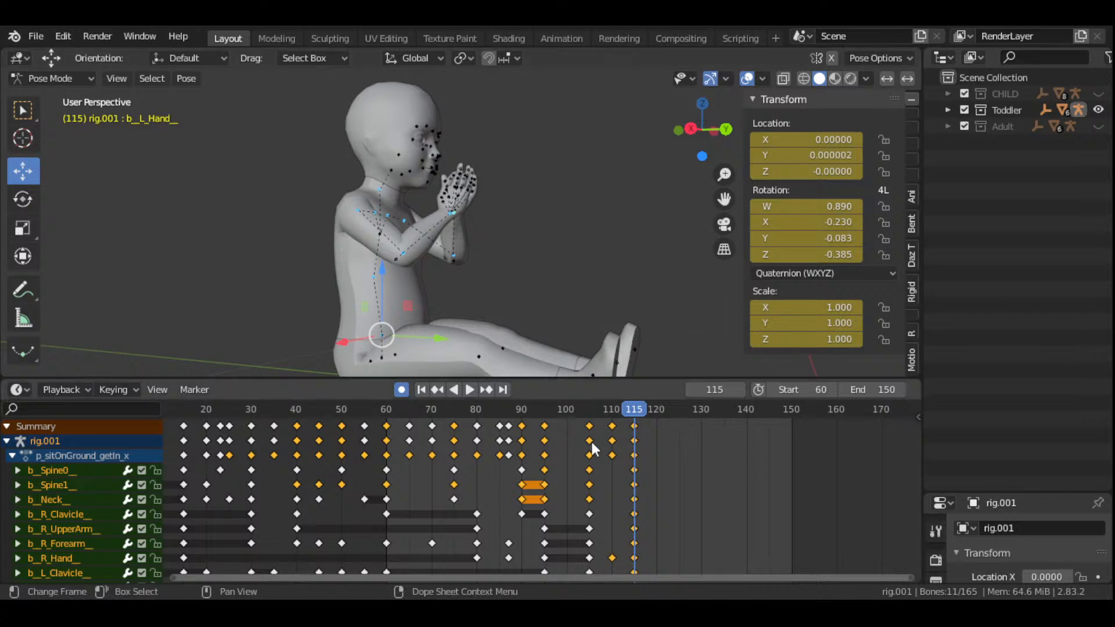
pyautogui.click(385, 414)
pyautogui.press('space')
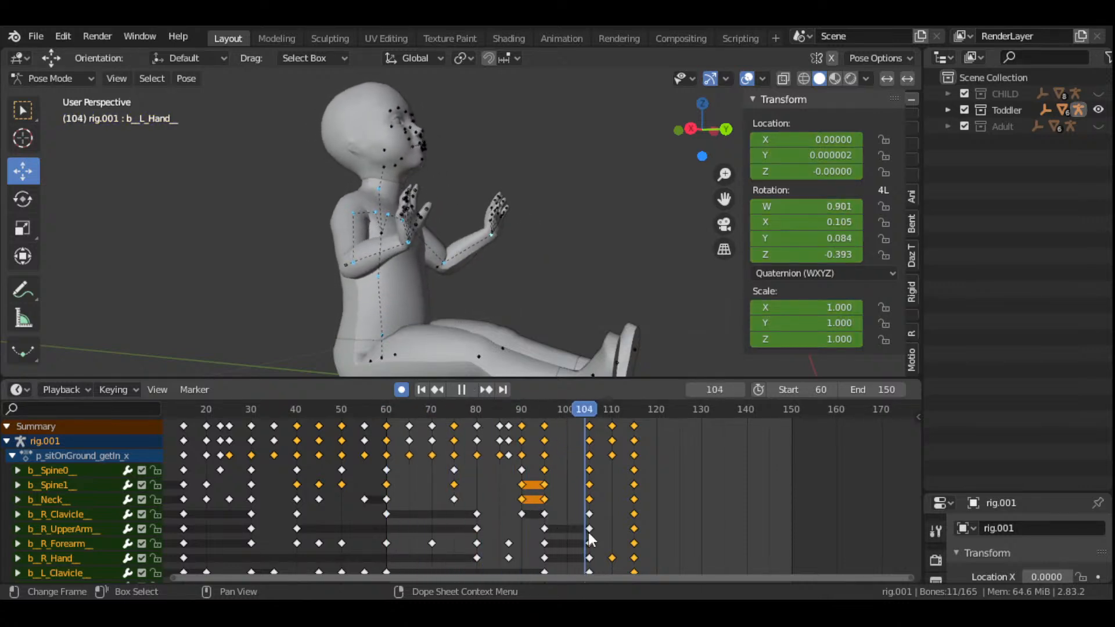
pyautogui.moveTo(636, 556)
pyautogui.mouseDown()
pyautogui.moveTo(582, 556)
pyautogui.moveTo(633, 574)
pyautogui.mouseUp()
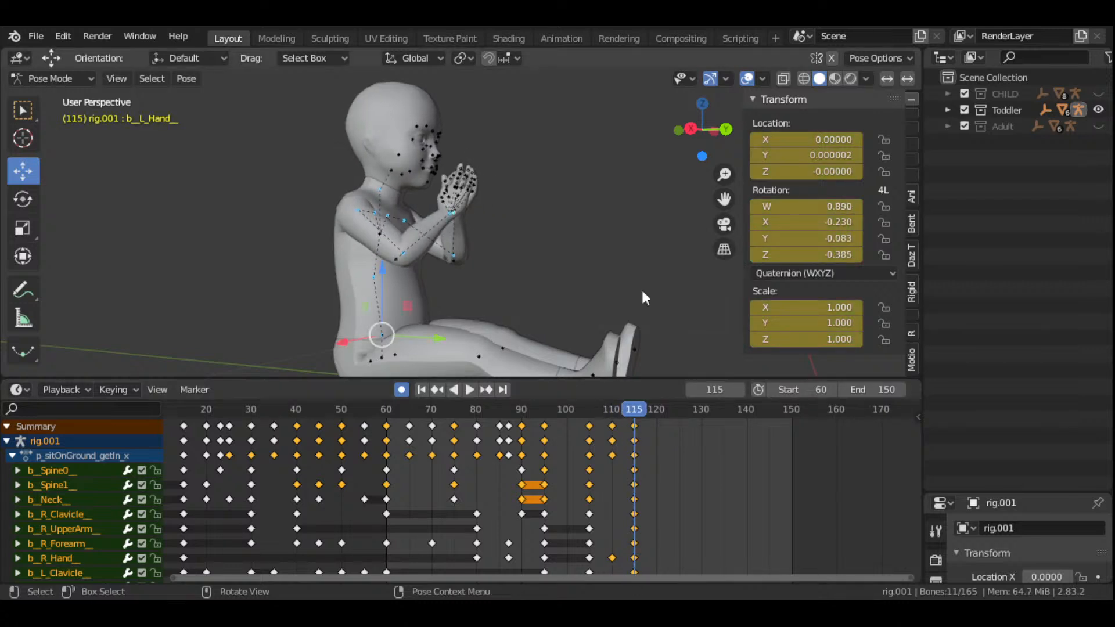
pyautogui.moveTo(694, 136); pyautogui.dragTo(614, 138)
pyautogui.scroll(2, 582, 238)
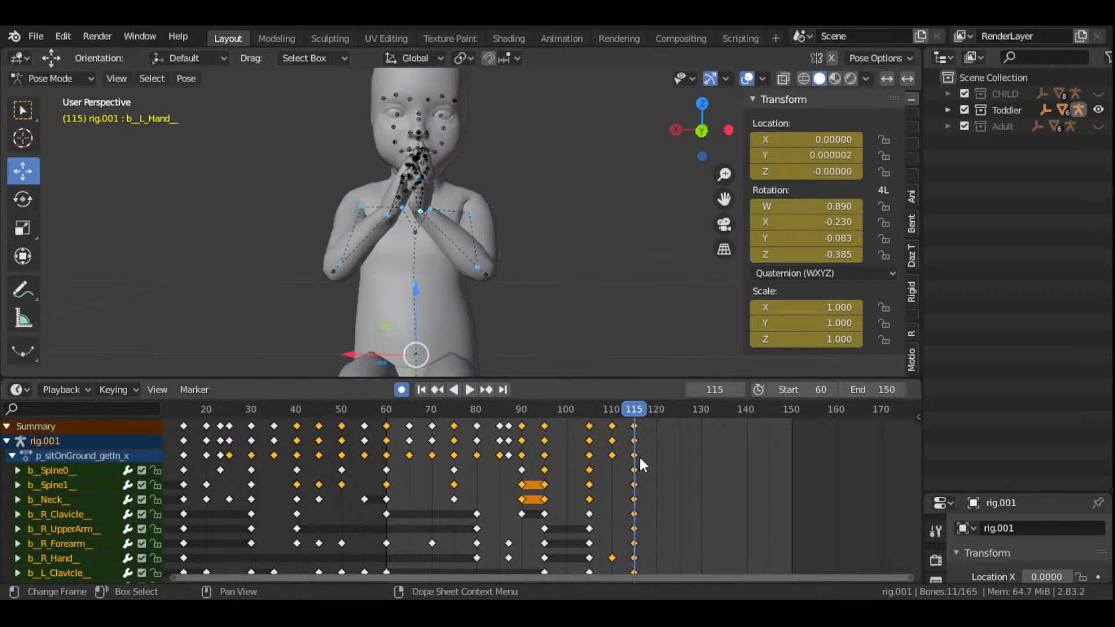
# - Review the hand motion between frames 105 and 115, and insert a keyframe for all selected bones at frame 110
pyautogui.click(591, 411)
pyautogui.press('space')
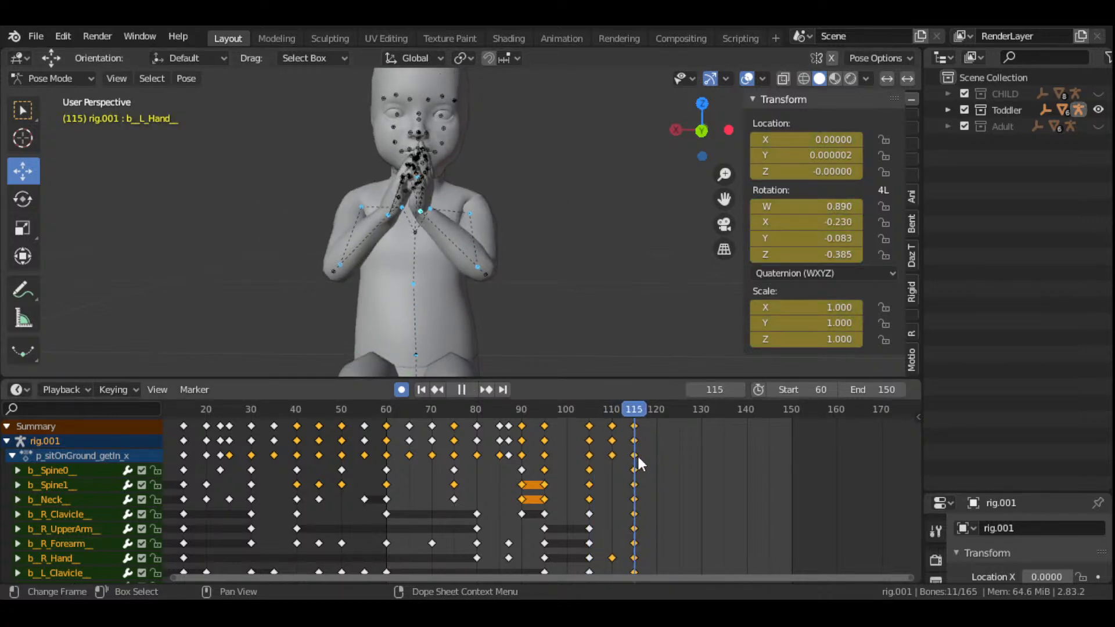
pyautogui.moveTo(637, 455); pyautogui.dragTo(612, 462)
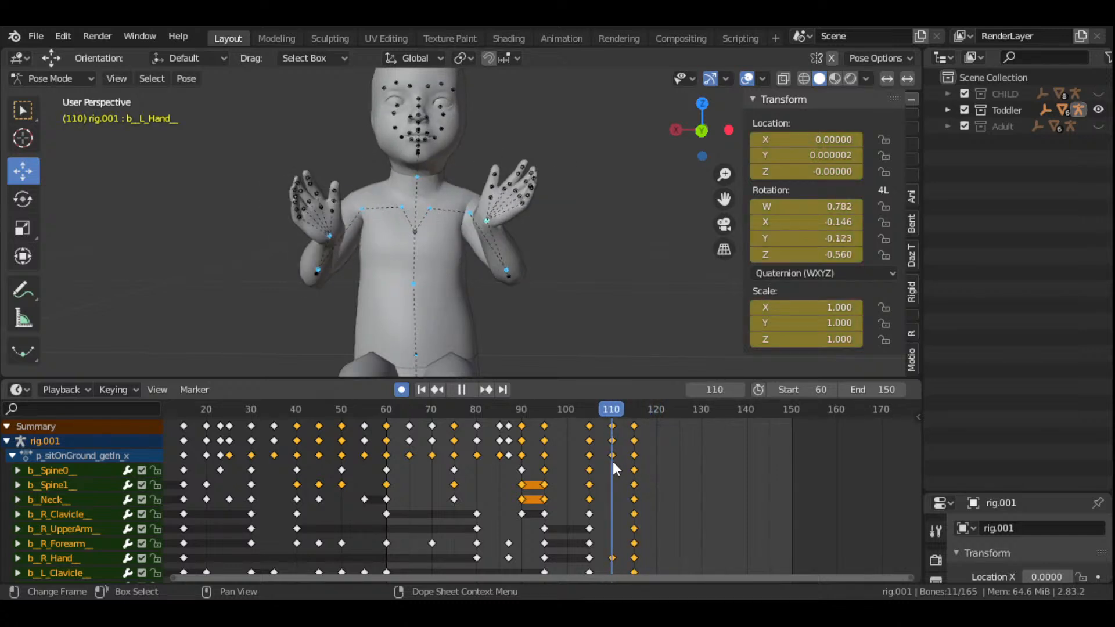
pyautogui.press('space')
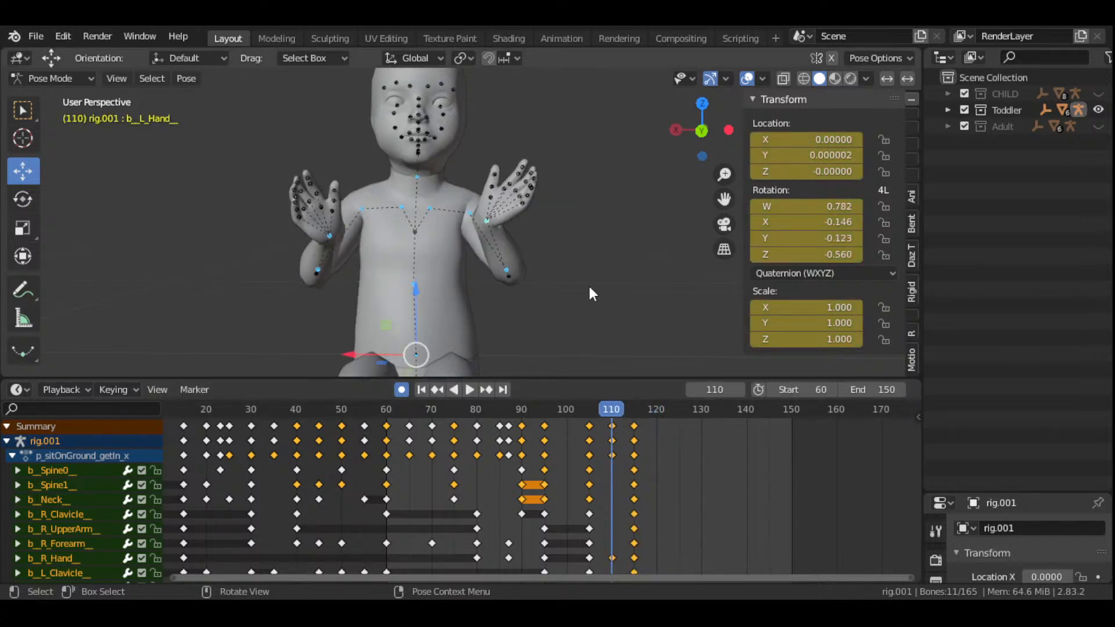
pyautogui.press('i')
pyautogui.click(589, 287)
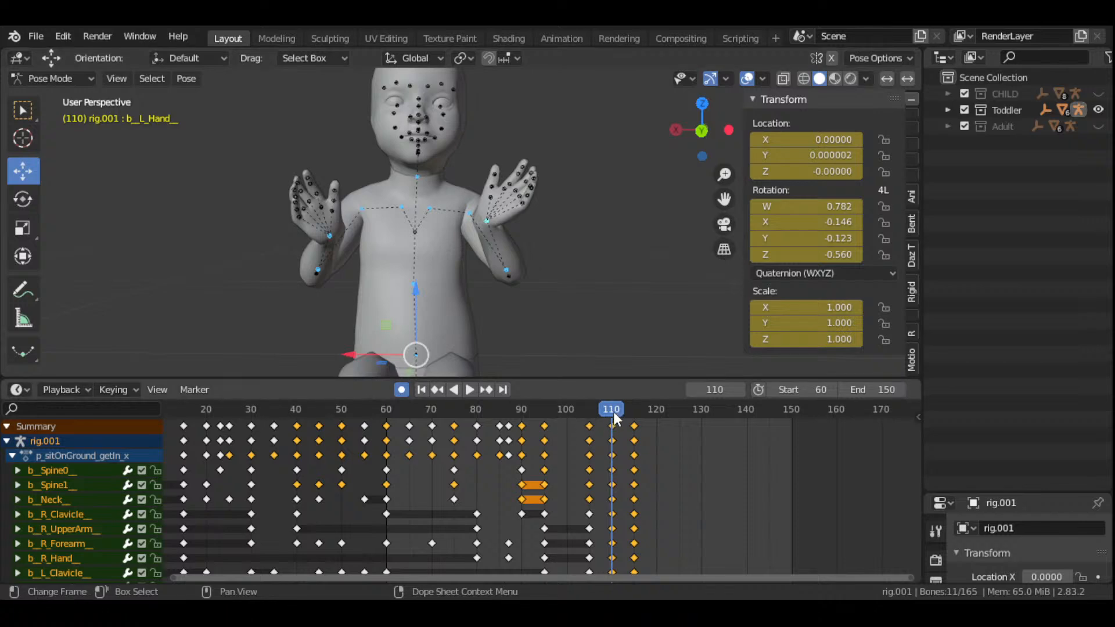
# - Play back the motion from frame 110, and duplicate the selected bones' frame 110 keyframes to frame 120
pyautogui.press('space')
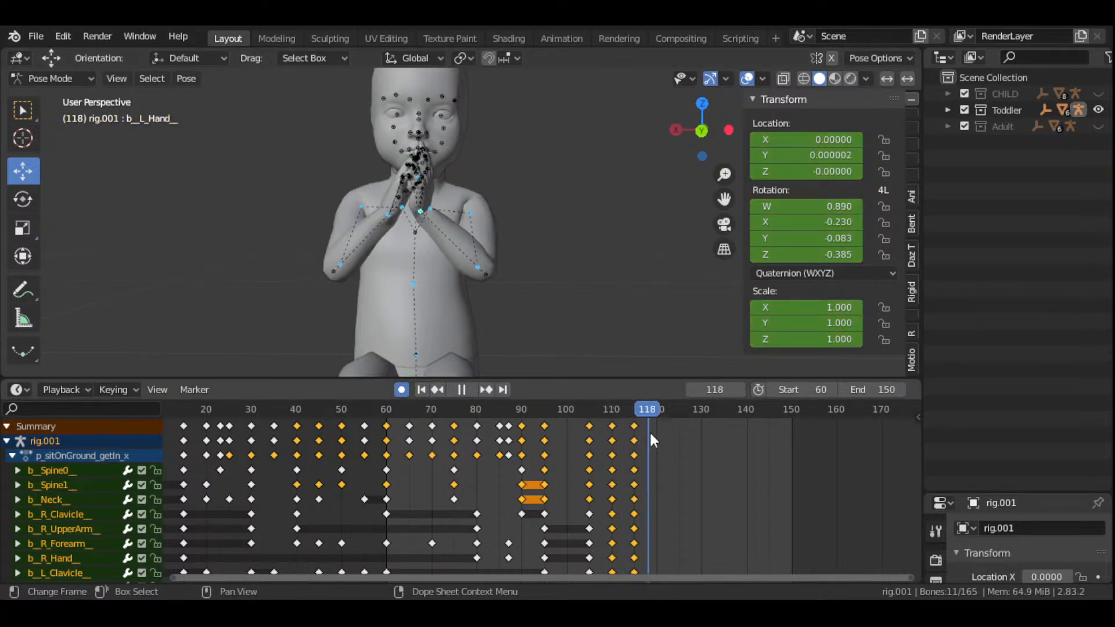
pyautogui.press('space')
pyautogui.click(612, 425)
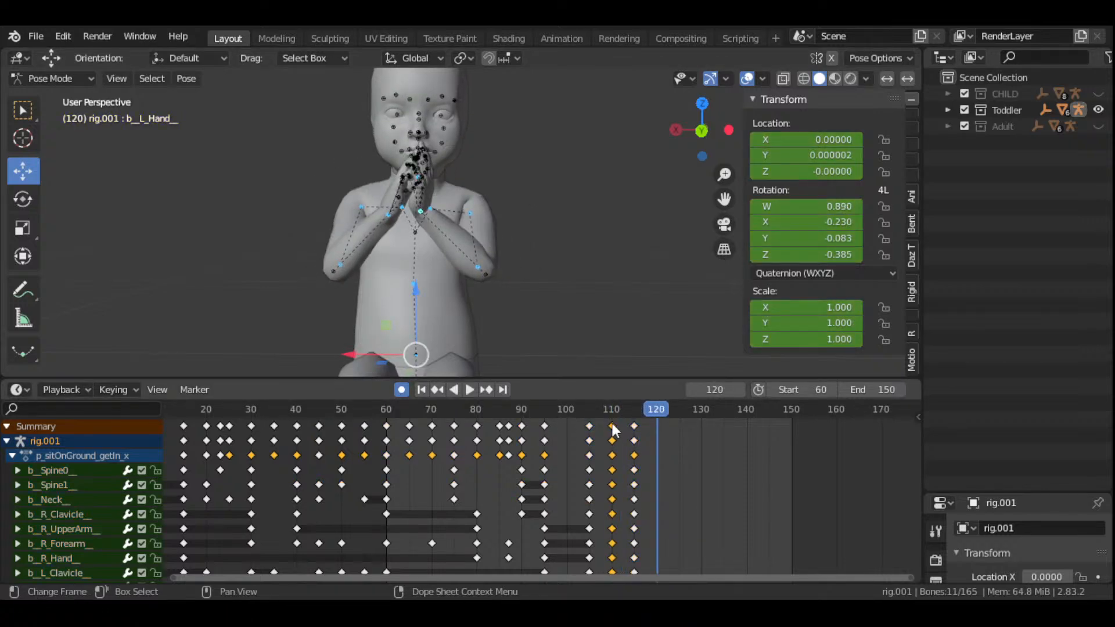
pyautogui.hotkey('shift', 'd')
pyautogui.click(658, 437)
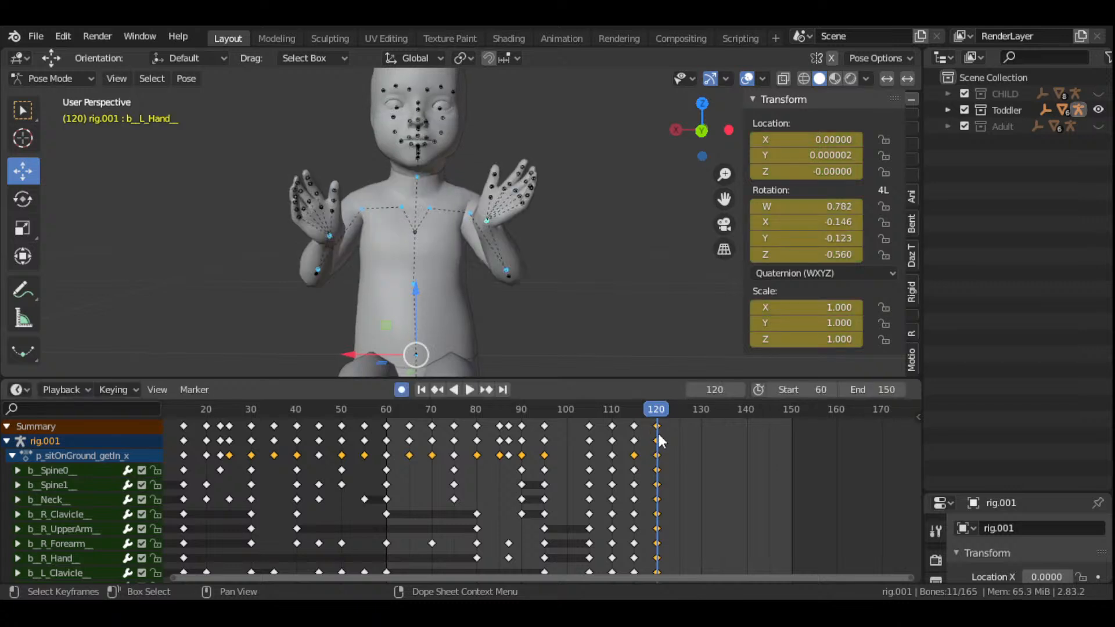
# - Duplicate the selected bones' frame 115 keyframes to frame 125 to repeat the joined-hands pose
pyautogui.moveTo(658, 417); pyautogui.dragTo(677, 420)
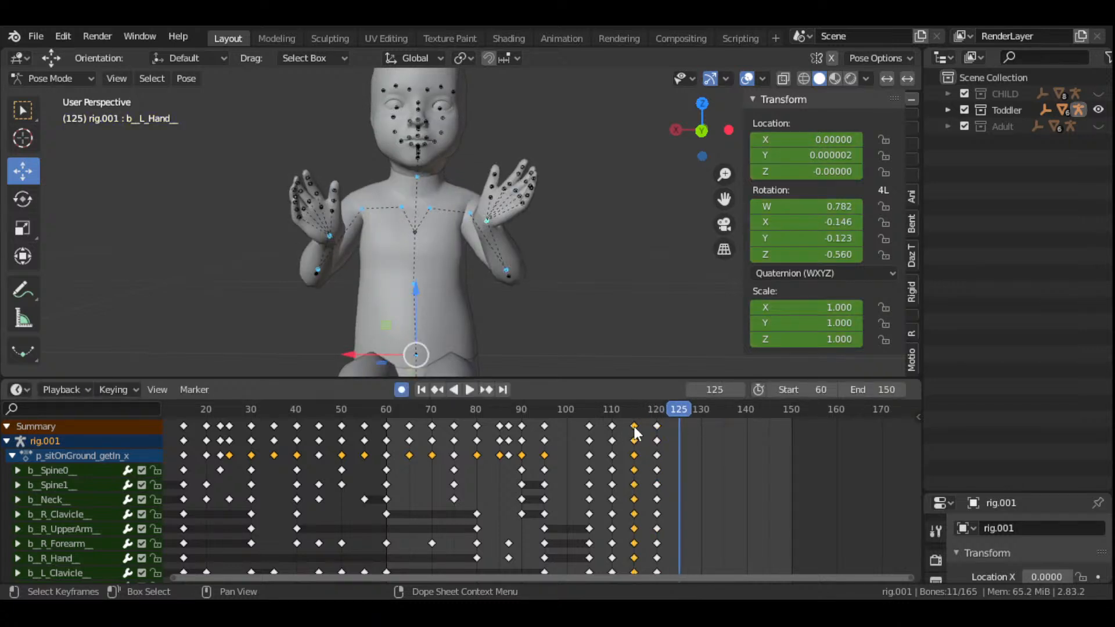
pyautogui.hotkey('shift', 'd')
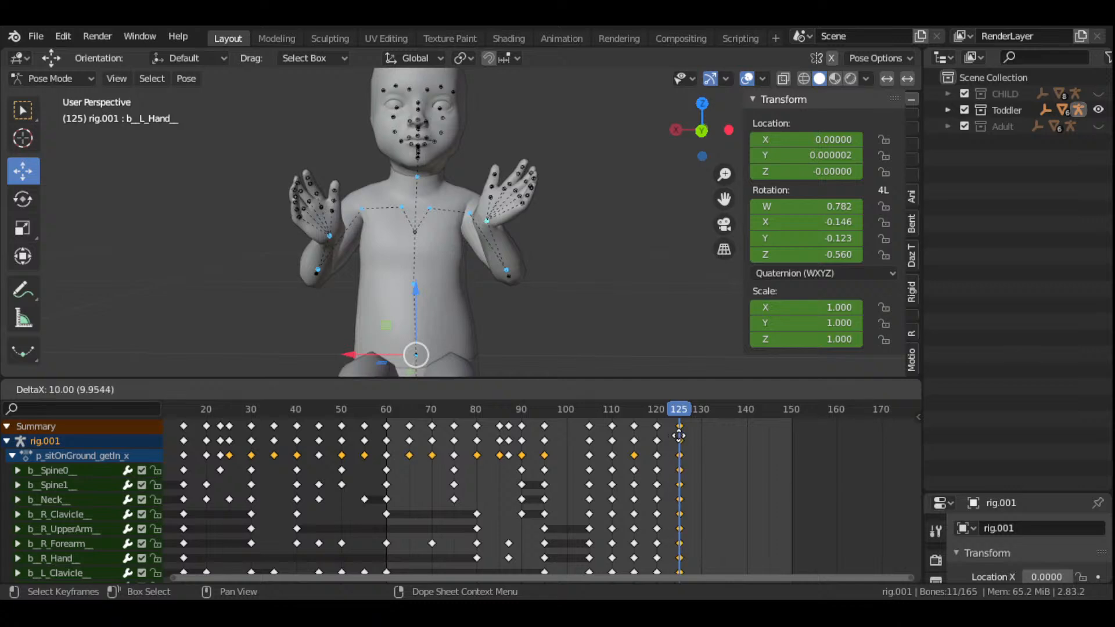
pyautogui.click(680, 442)
# - Play back the repeated hand motion from about frame 105 and check the frames up to 120
pyautogui.click(584, 412)
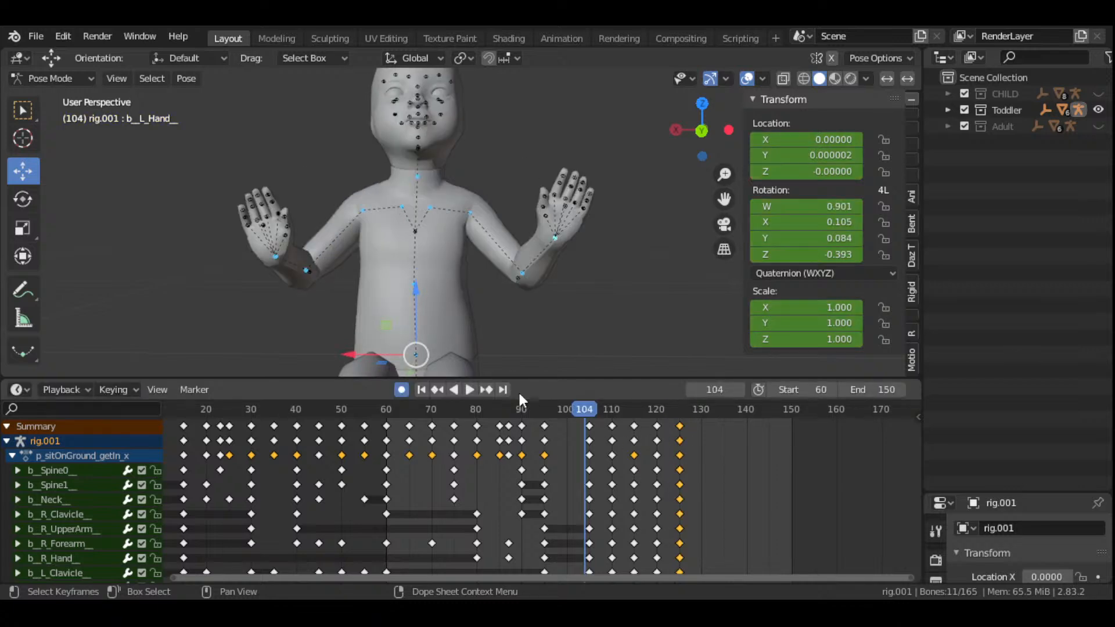
pyautogui.click(469, 388)
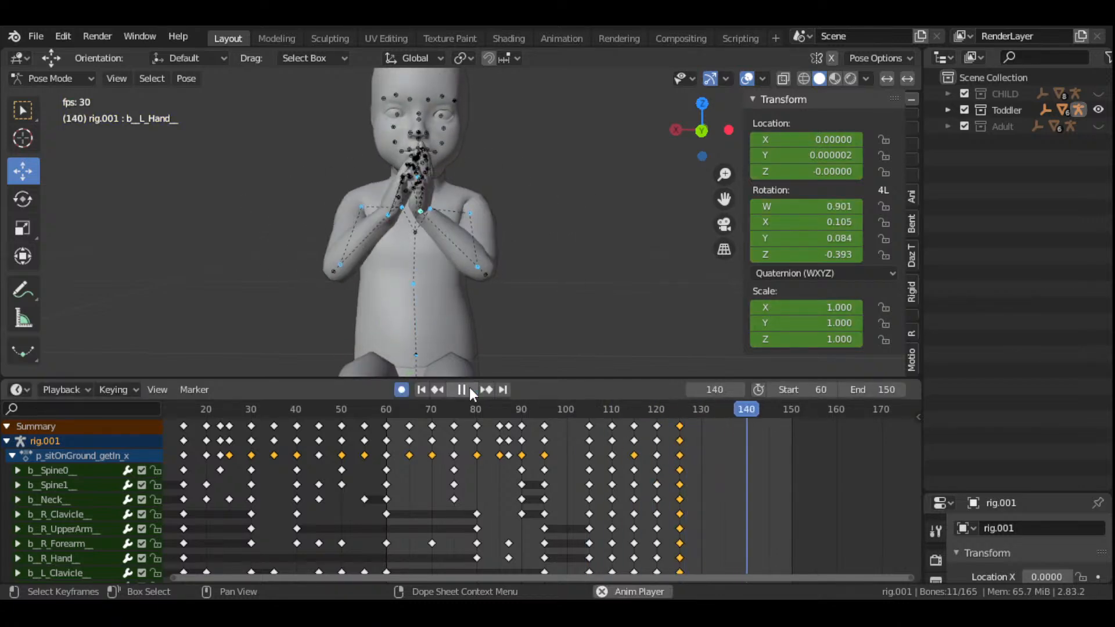
pyautogui.click(469, 388)
pyautogui.scroll(2, 677, 475)
pyautogui.click(606, 410)
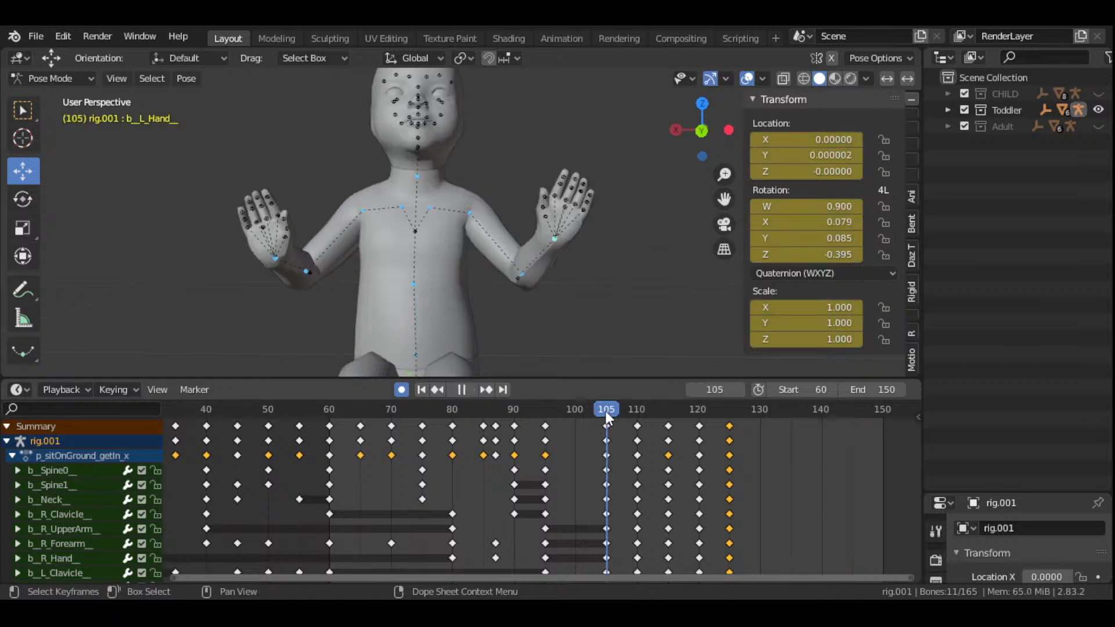
pyautogui.press('space')
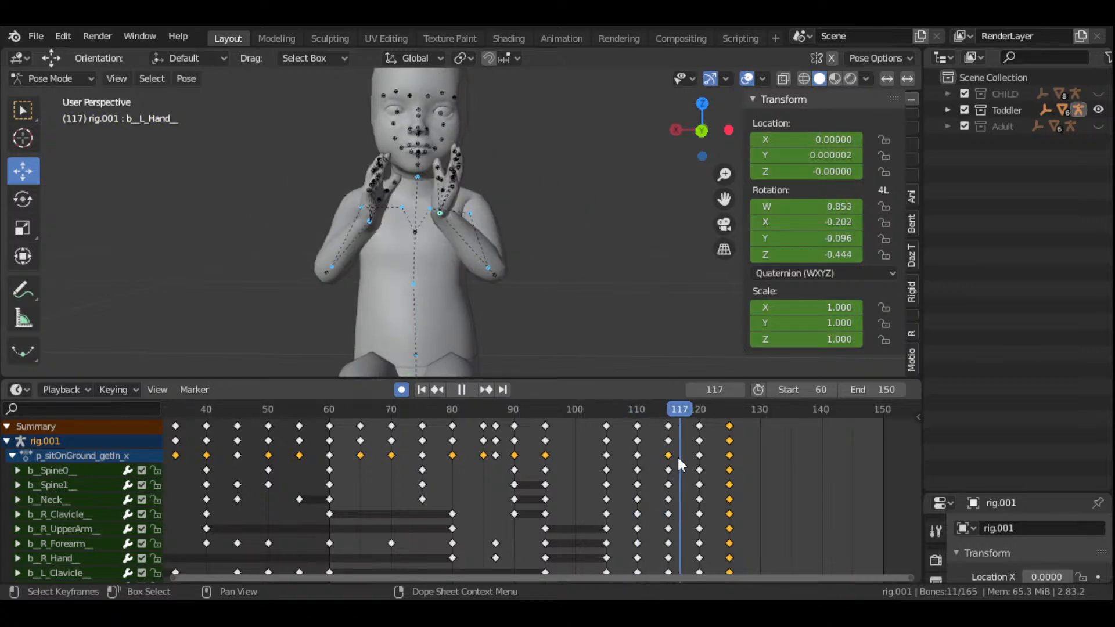
pyautogui.press('space')
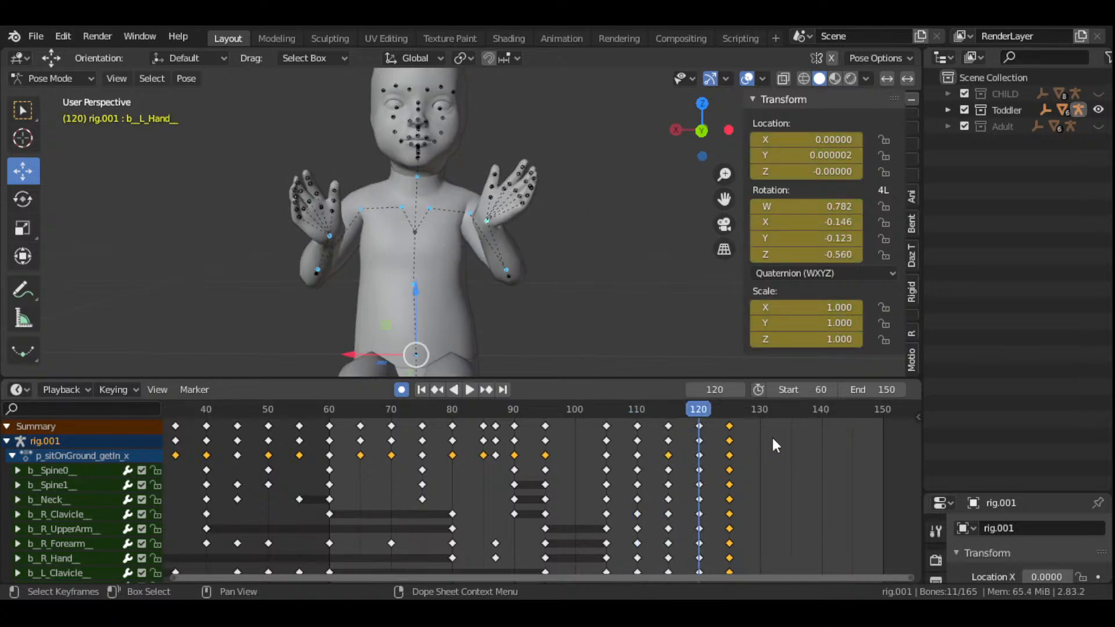
# - Shift the keyframes at frames 120 and 125 forward by 5 frames, to frames 125 and 130
pyautogui.keyDown('shift'); pyautogui.moveTo(772, 437); pyautogui.dragTo(696, 416); pyautogui.keyUp('shift')
pyautogui.press('g')
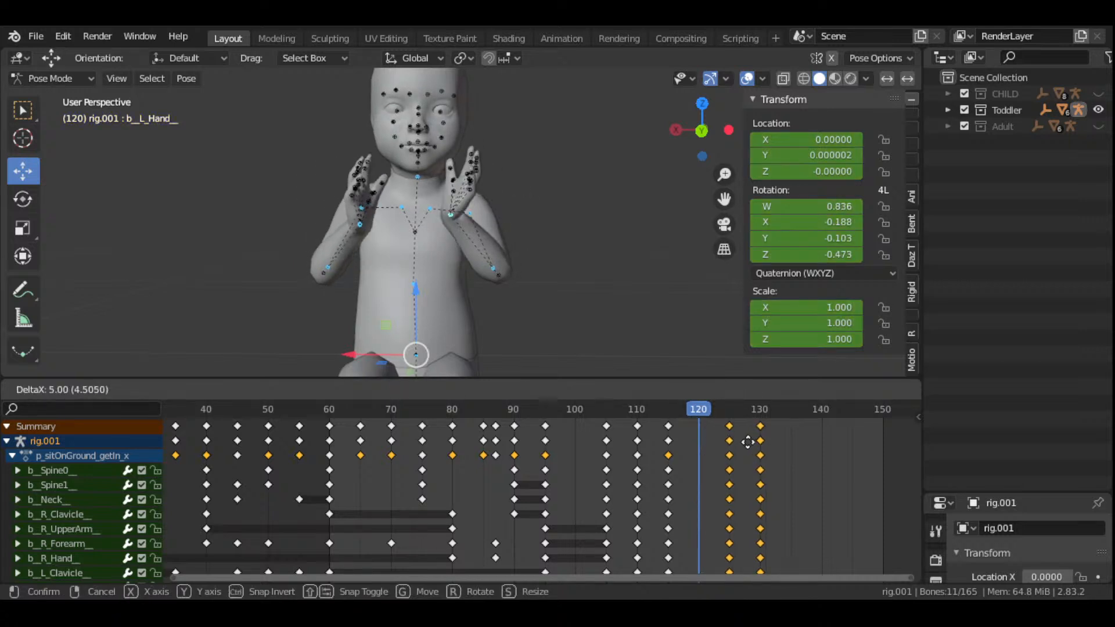
pyautogui.click(748, 443)
# - Play back the motion from frame 115, and move the selected bones' frame 130 keyframes to frame 135
pyautogui.click(668, 410)
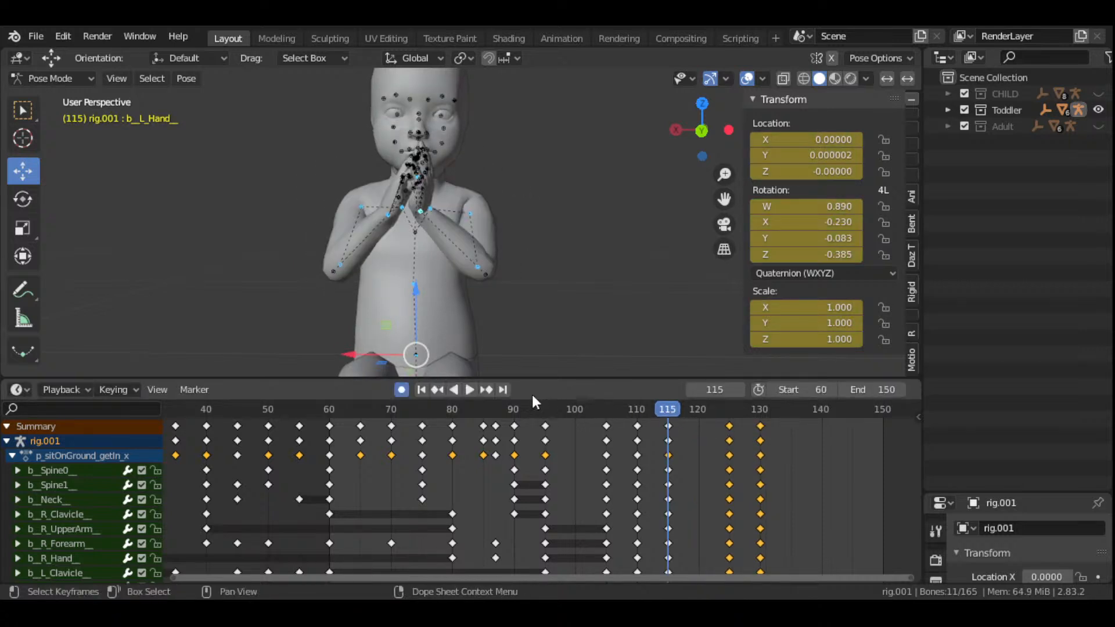
pyautogui.click(471, 390)
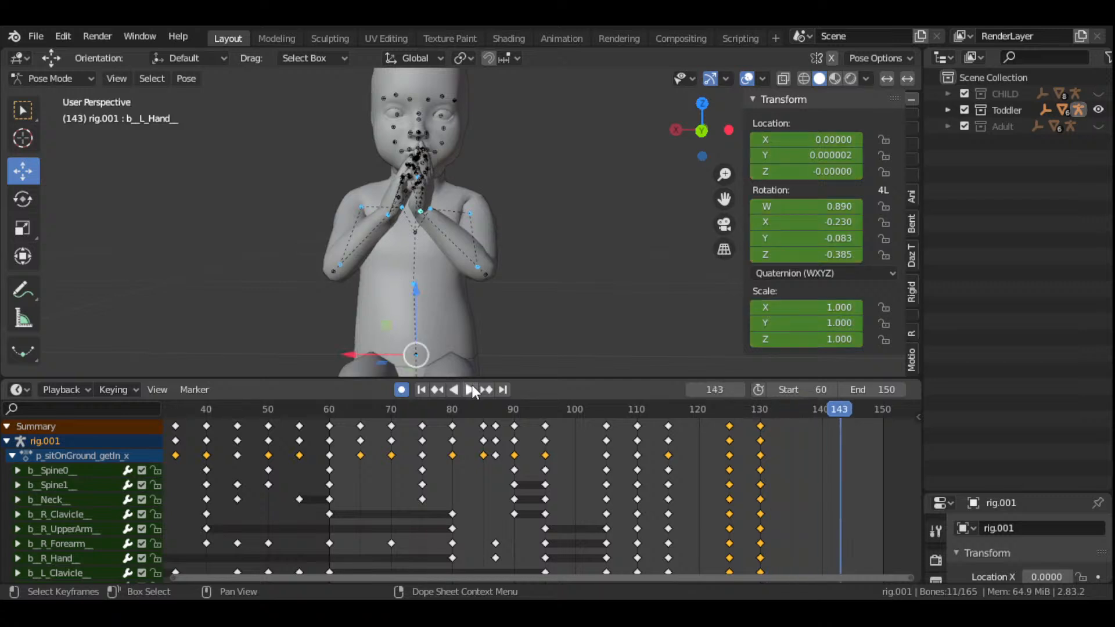
pyautogui.click(761, 426)
pyautogui.moveTo(761, 425); pyautogui.dragTo(792, 429)
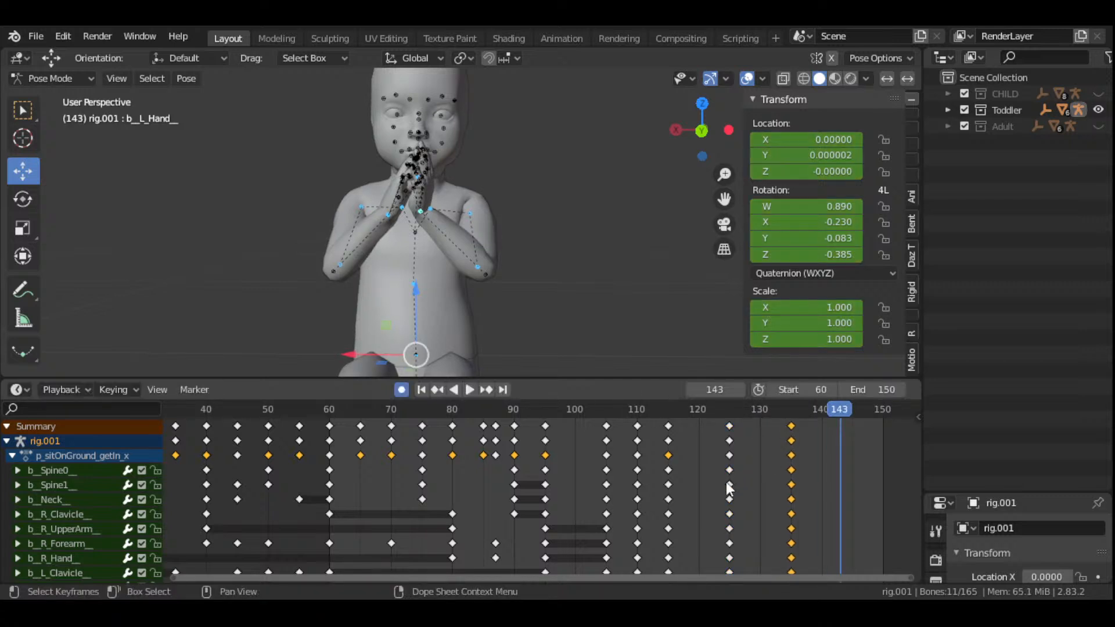
# - Show the Adult collection beside the toddler, hide it again, and show the CHILD collection instead
pyautogui.scroll(-7, 697, 490)
pyautogui.scroll(-4, 496, 297)
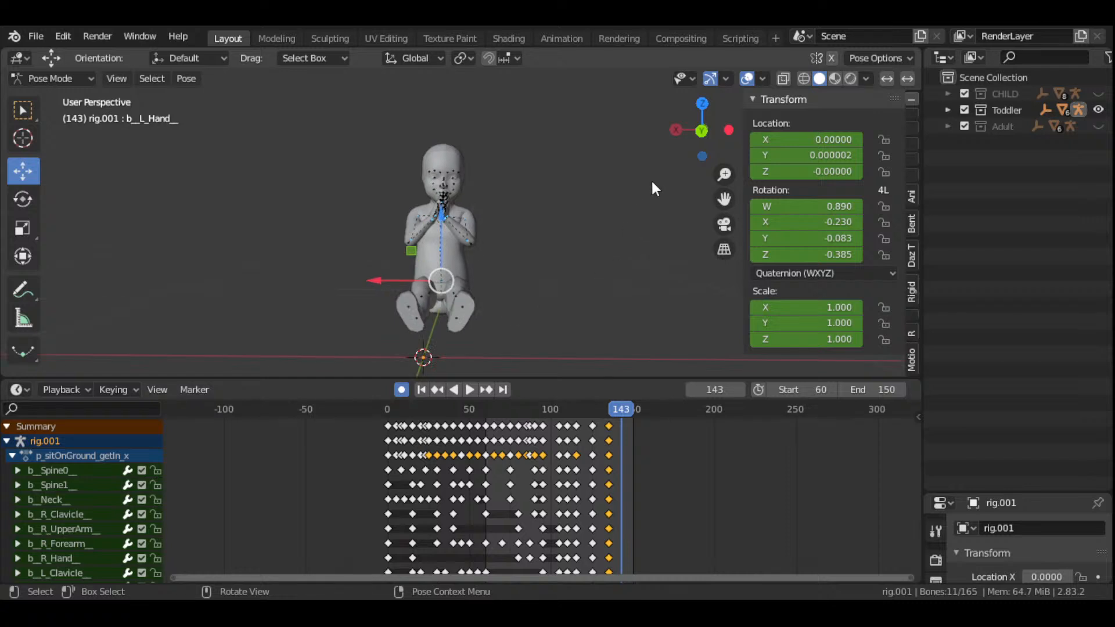
pyautogui.moveTo(704, 129); pyautogui.dragTo(639, 136)
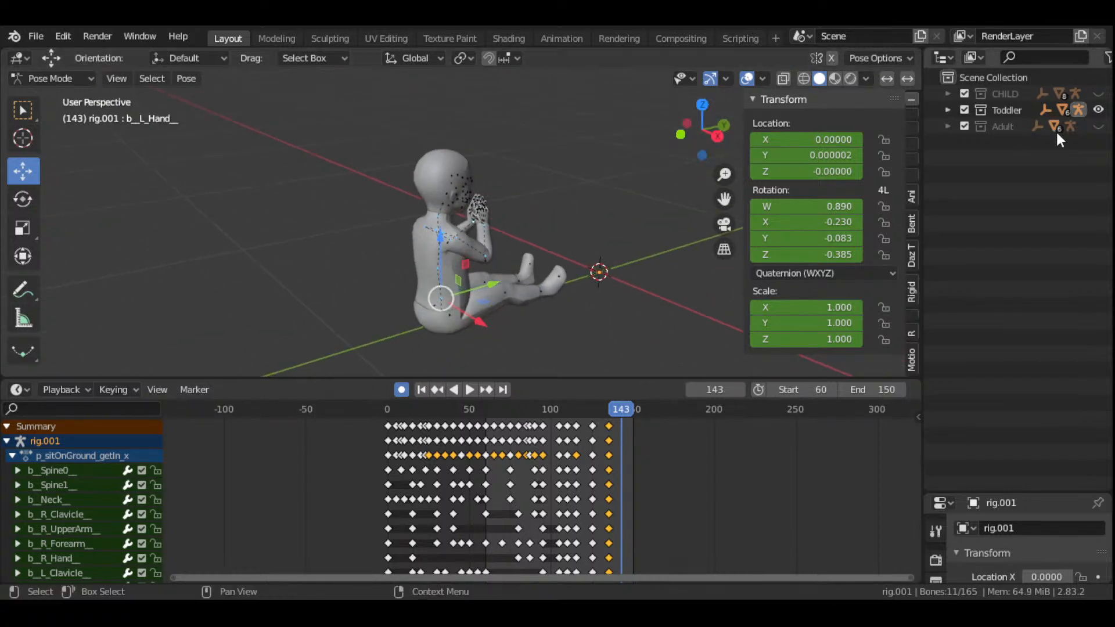
pyautogui.click(1098, 126)
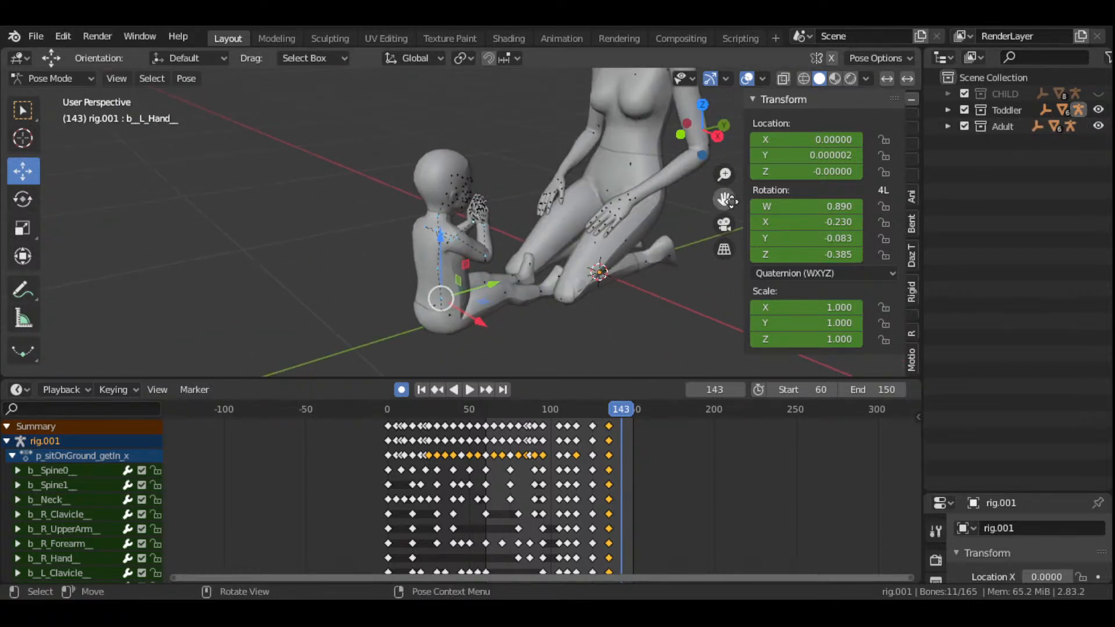
pyautogui.scroll(-4, 725, 199)
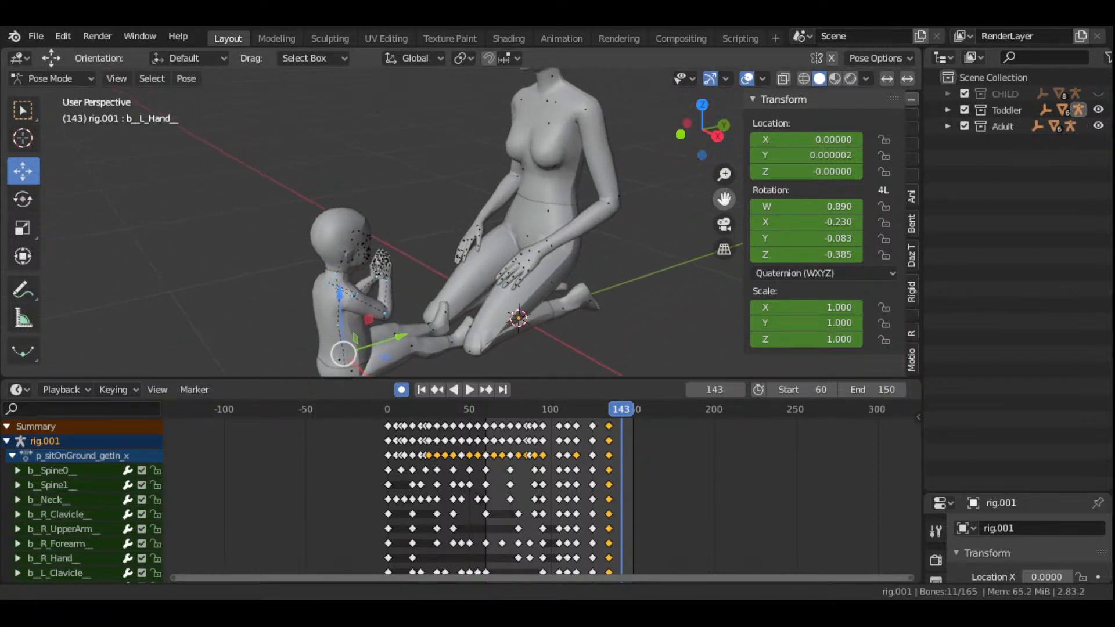
pyautogui.click(1098, 127)
pyautogui.click(1098, 93)
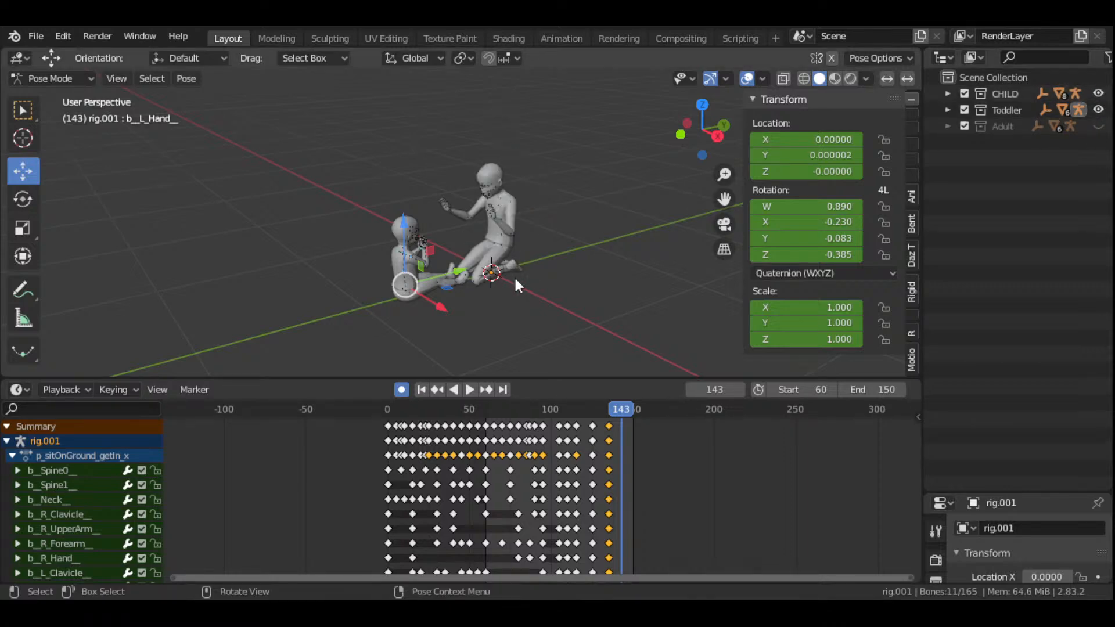
# - View the toddler and child figures from the side and play back their animation from frame 60
pyautogui.scroll(5, 515, 278)
pyautogui.moveTo(703, 130); pyautogui.dragTo(698, 132)
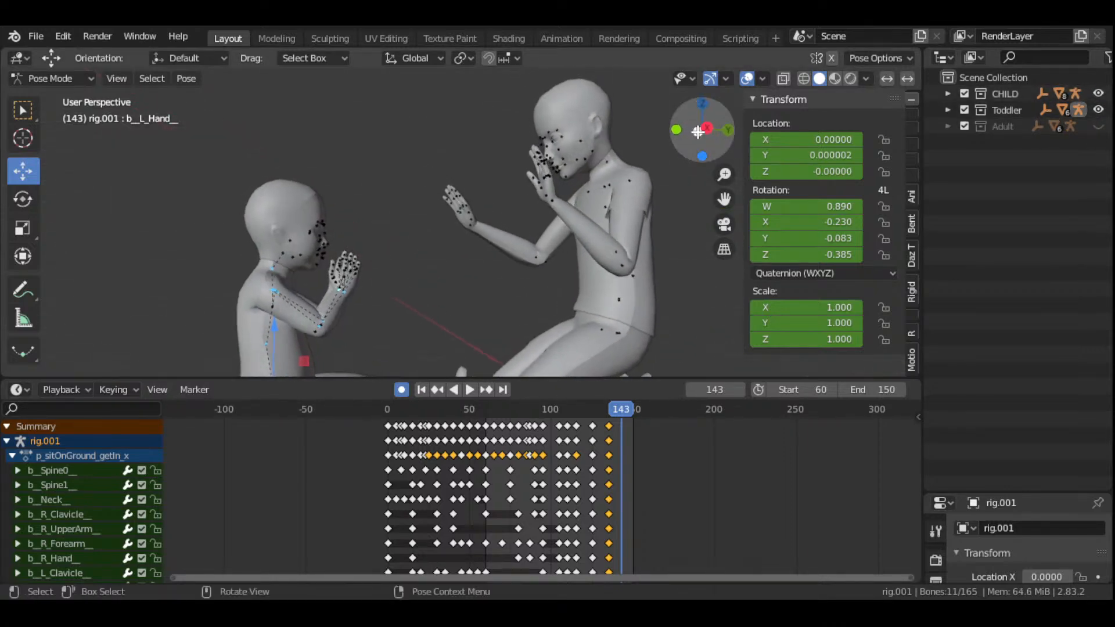
pyautogui.scroll(-3, 499, 277)
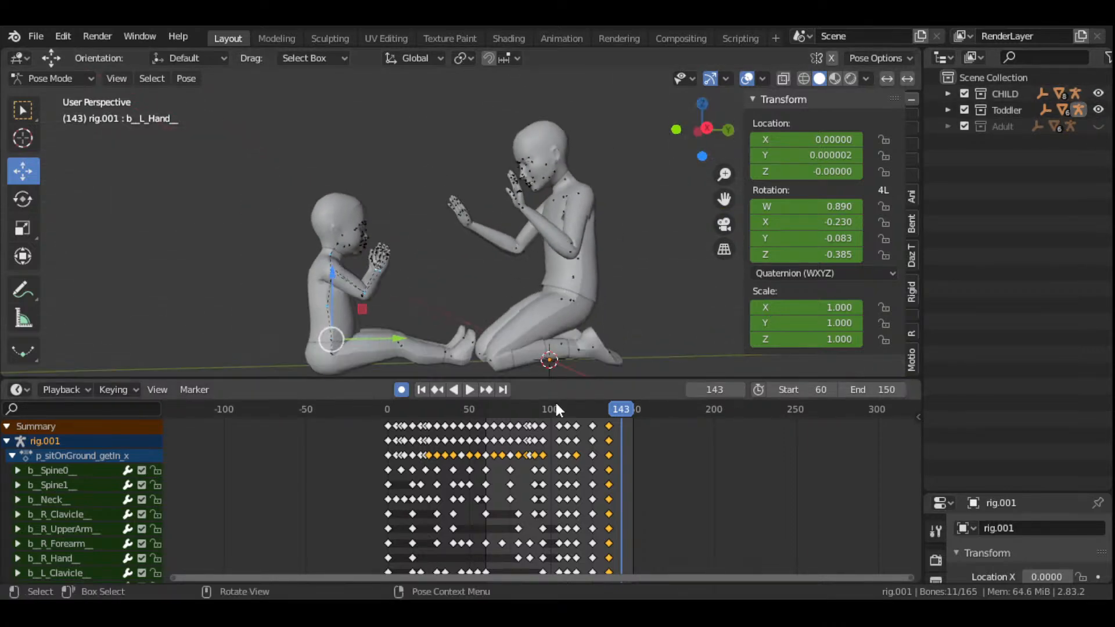
pyautogui.click(423, 390)
pyautogui.click(470, 390)
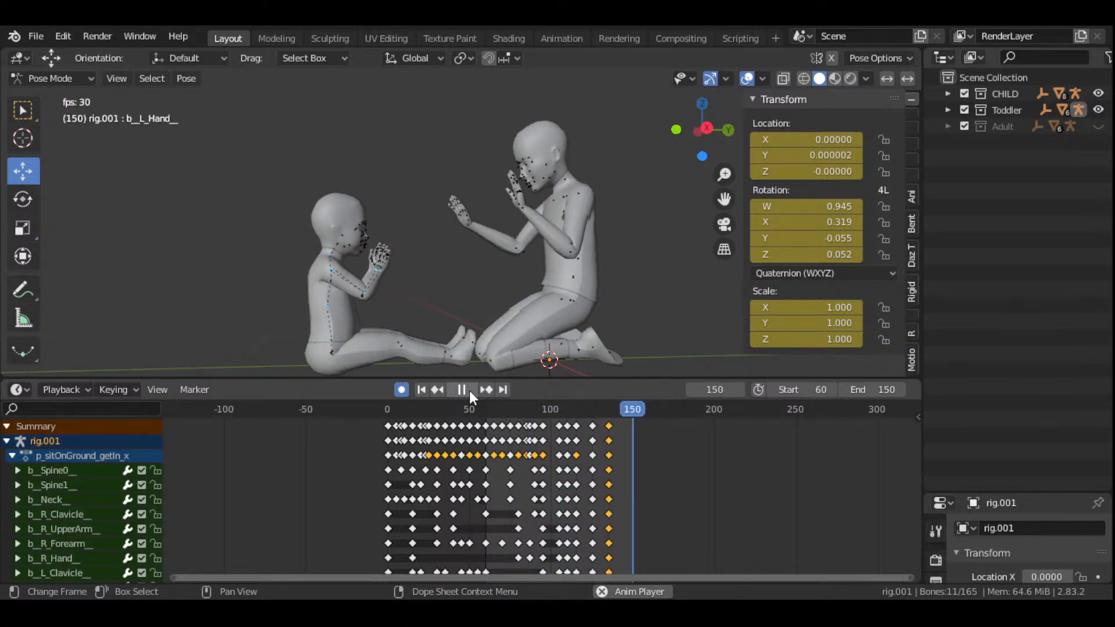
pyautogui.click(469, 391)
# - Check both figures' poses across frames 125 to 141 to compare the timing of their hand motions
pyautogui.scroll(2, 606, 491)
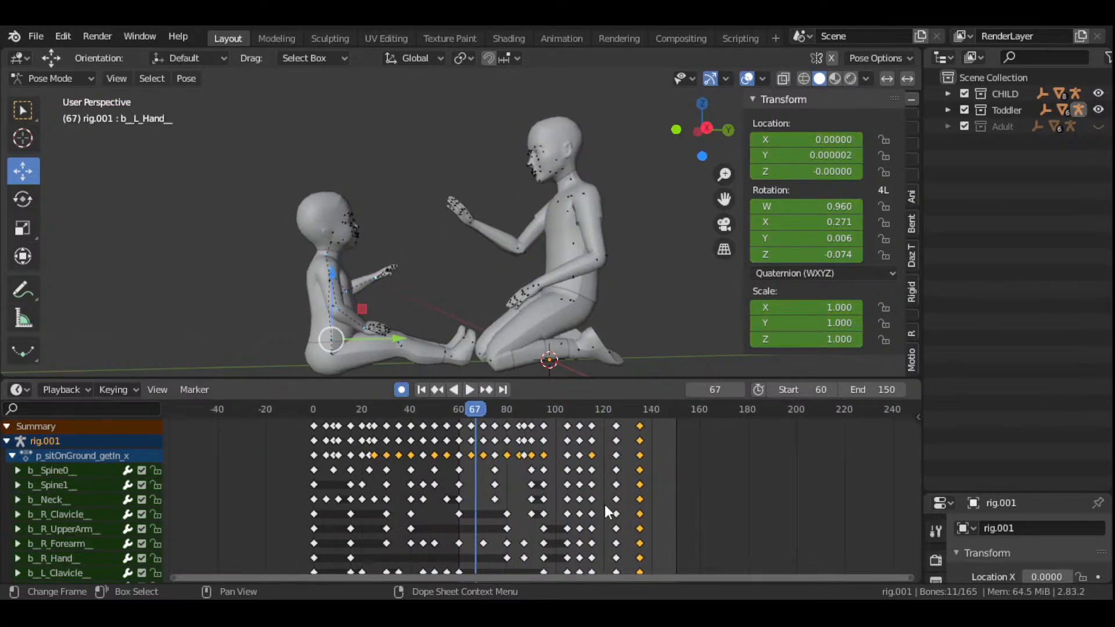
pyautogui.scroll(3, 604, 504)
pyautogui.moveTo(639, 577); pyautogui.dragTo(782, 576)
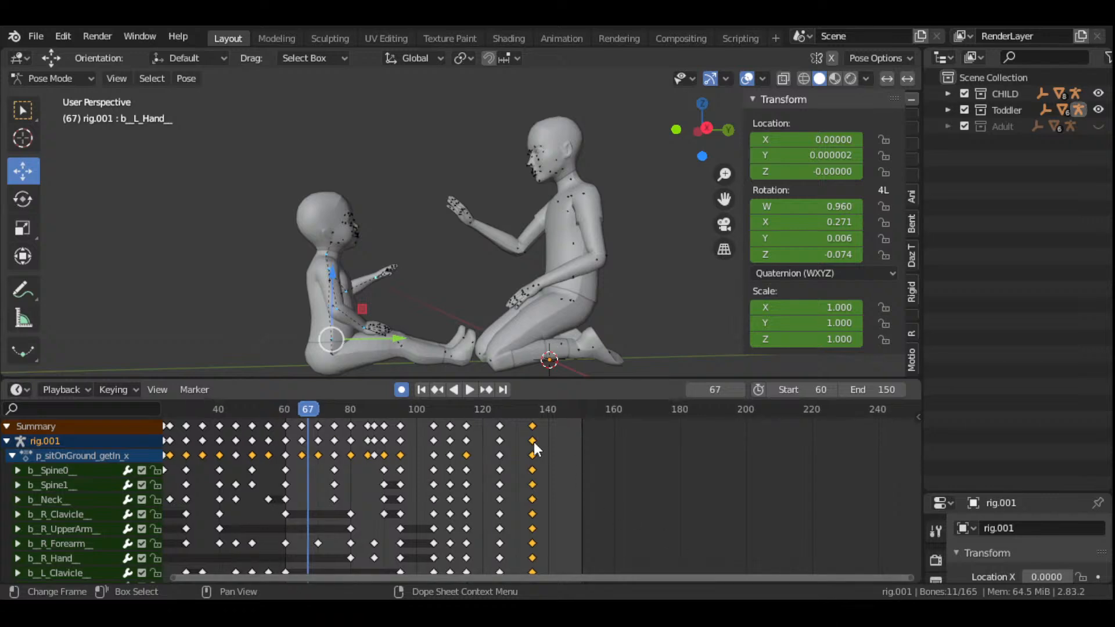
pyautogui.click(533, 409)
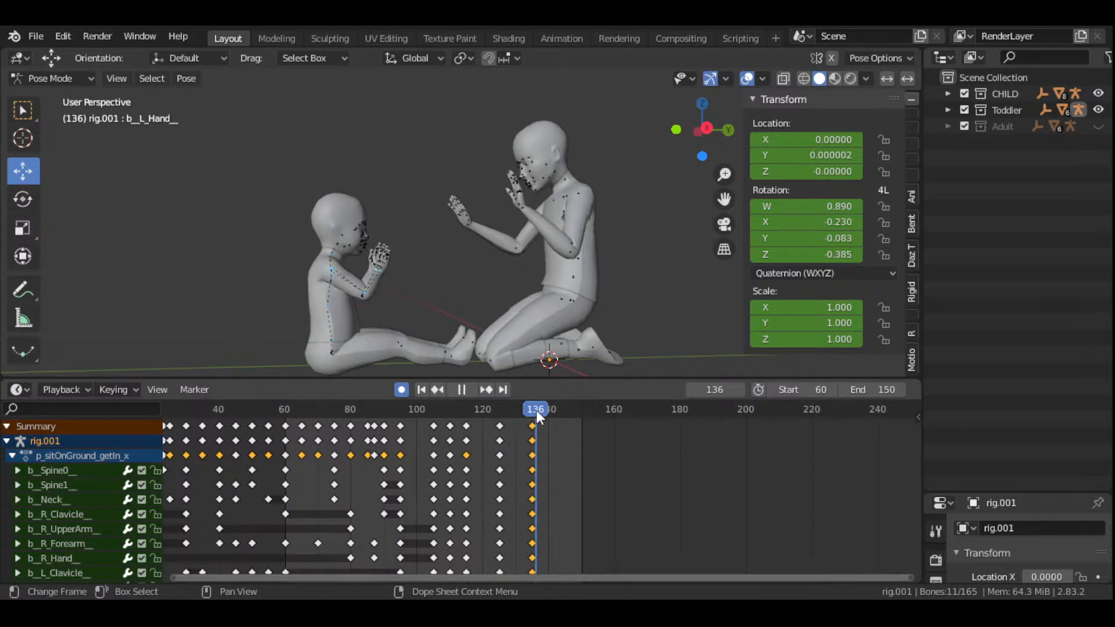
pyautogui.moveTo(533, 415); pyautogui.dragTo(553, 418)
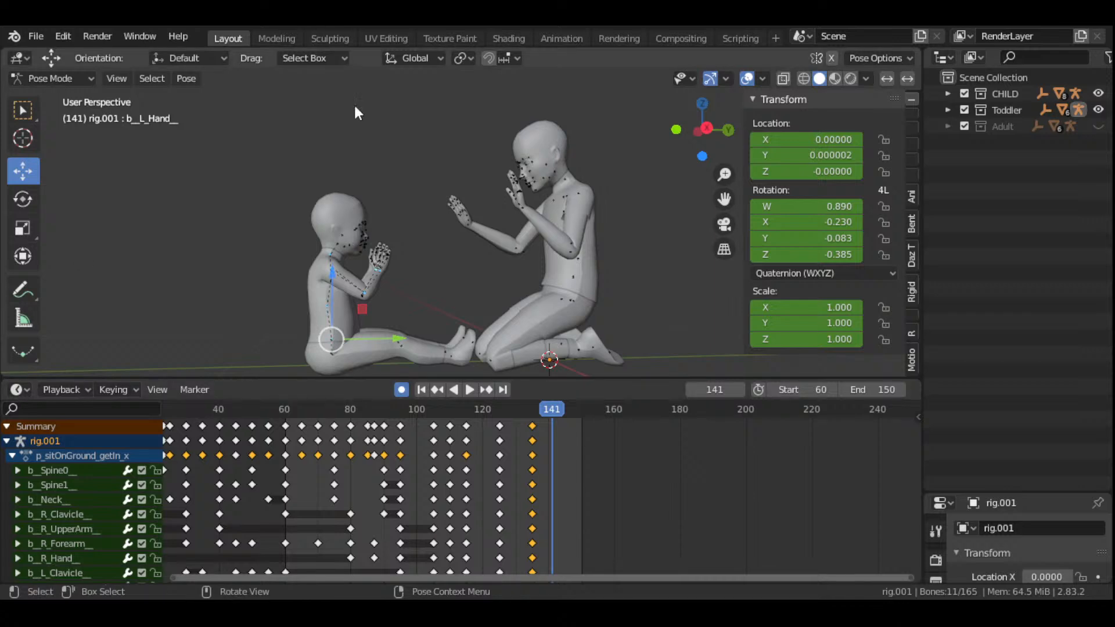
pyautogui.click(501, 413)
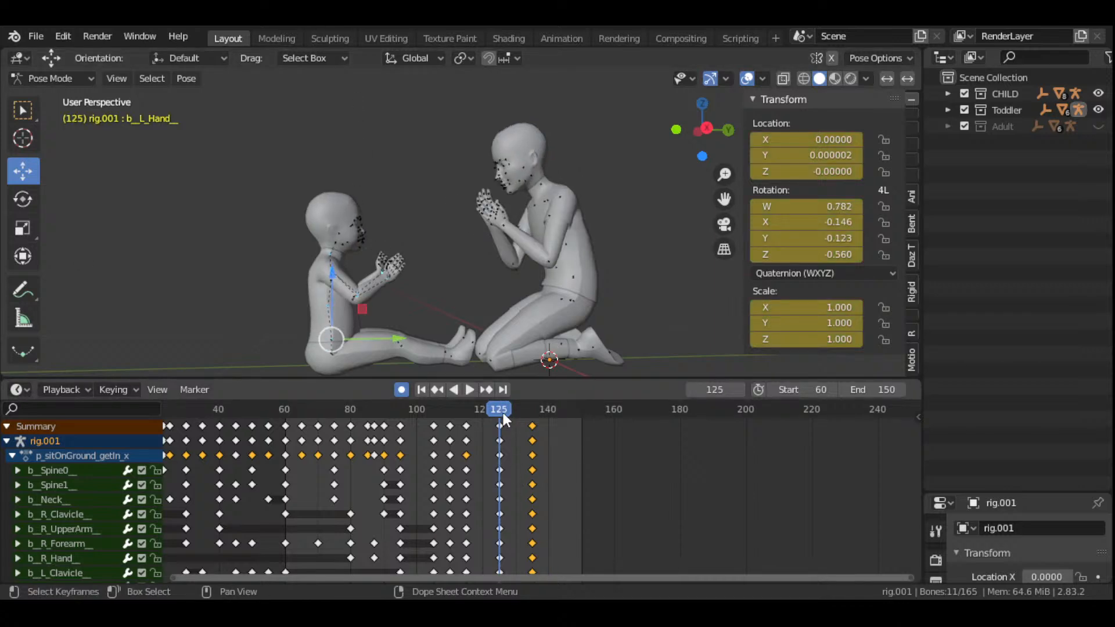
pyautogui.press('space')
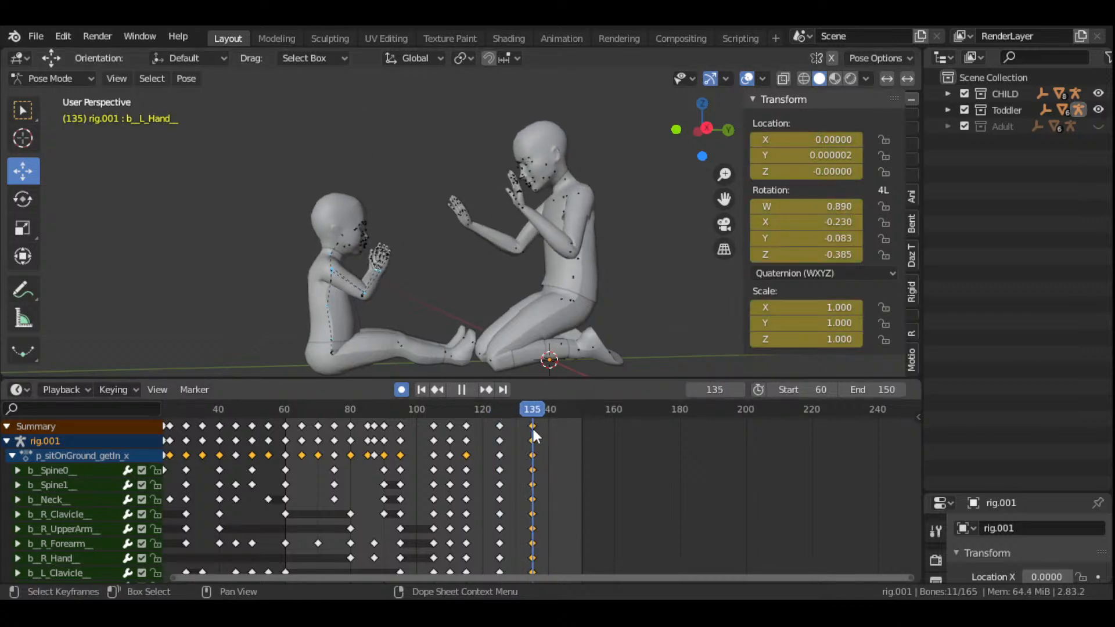
# - Duplicate the toddler's selected-bone keyframes from frame 95 to frame 140
pyautogui.moveTo(560, 442); pyautogui.dragTo(401, 468)
pyautogui.click(402, 425)
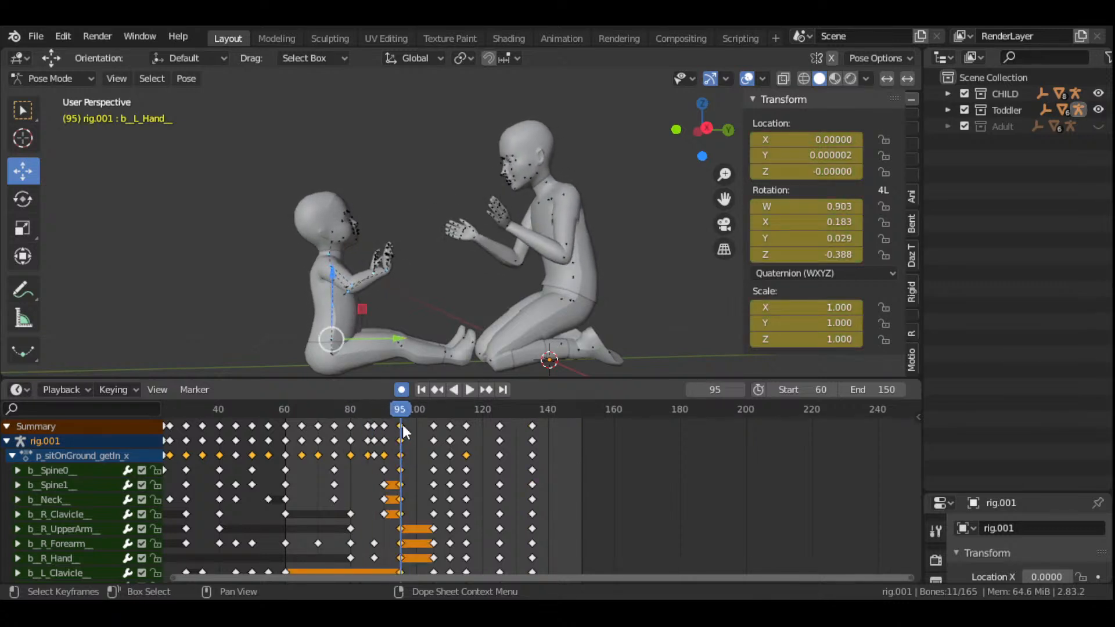
pyautogui.press('space')
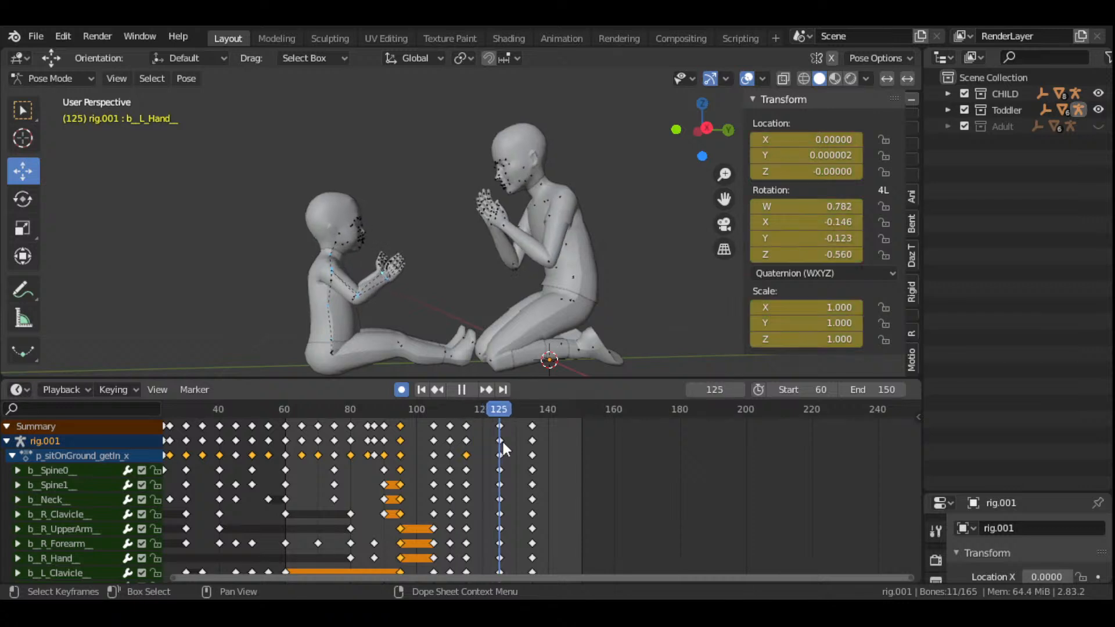
pyautogui.moveTo(526, 456); pyautogui.dragTo(548, 462)
pyautogui.press('space')
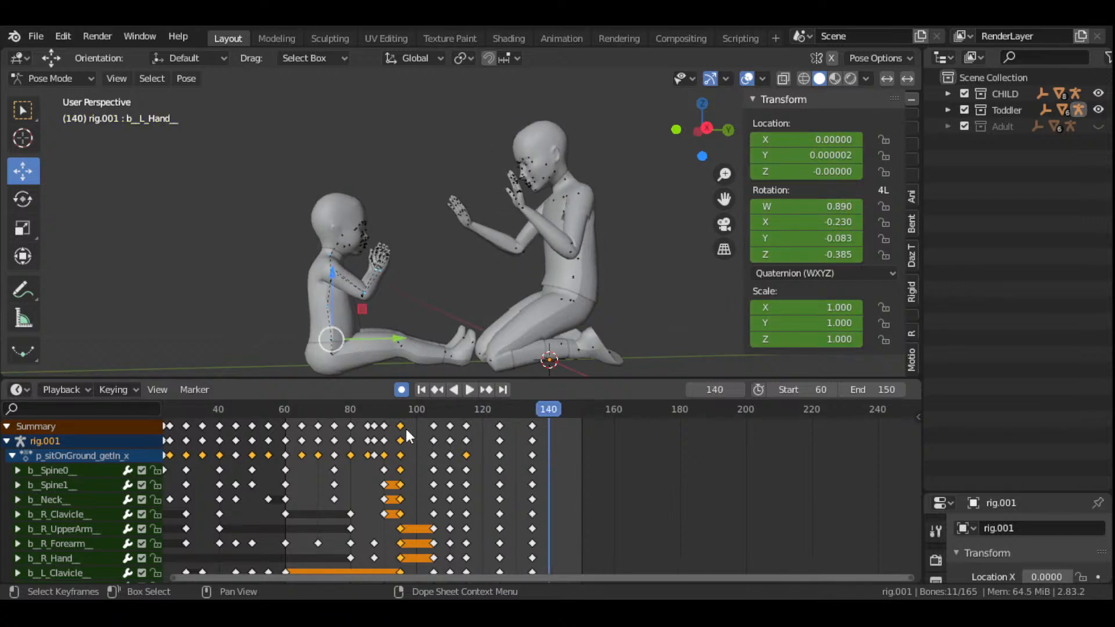
pyautogui.press('g')
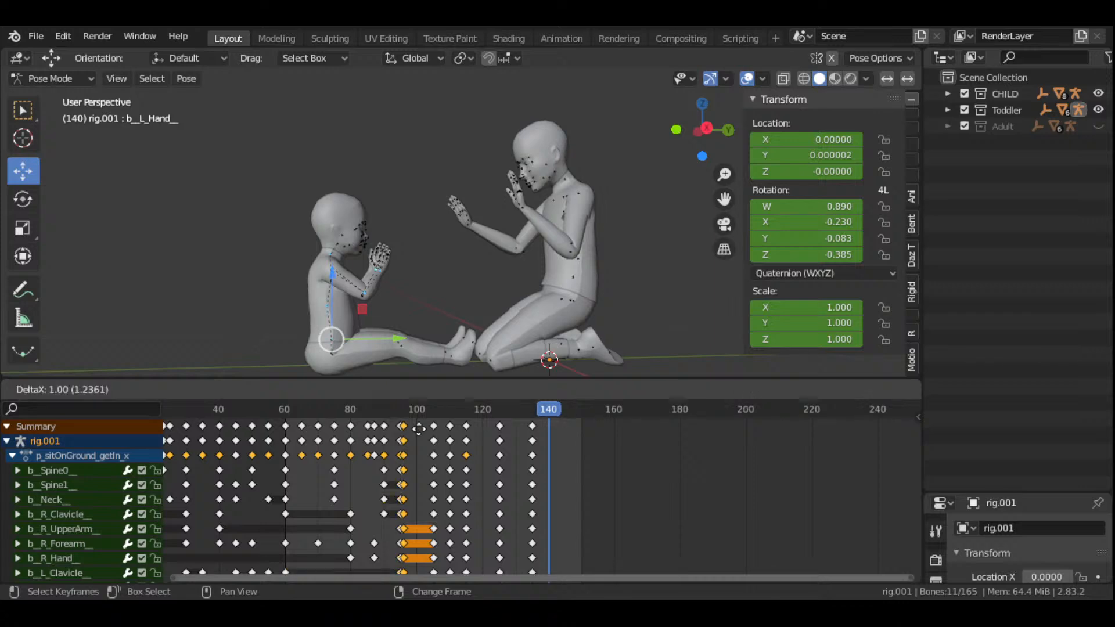
pyautogui.click(545, 454)
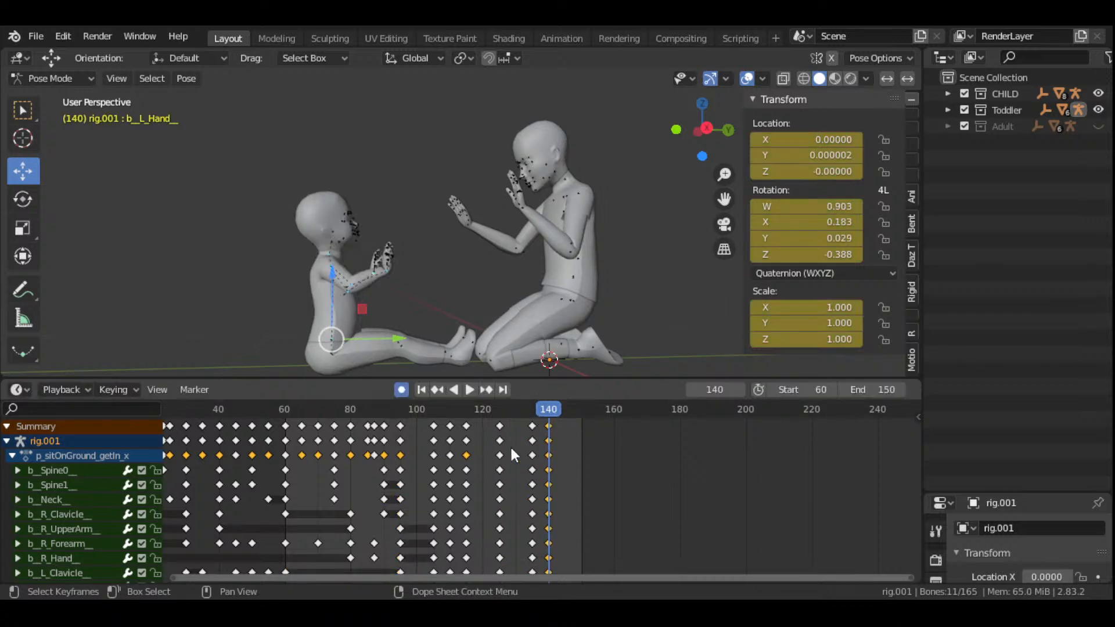
# - Play back the animation from frame 60, and move the toddler's frame 140 keyframes to frame 145
pyautogui.click(423, 390)
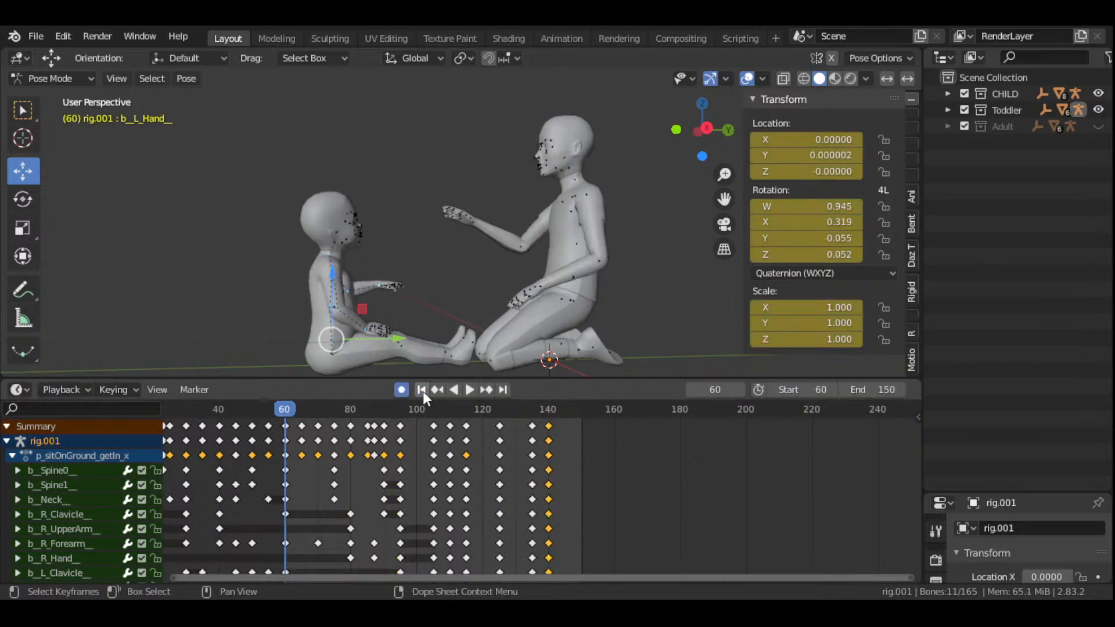
pyautogui.click(468, 392)
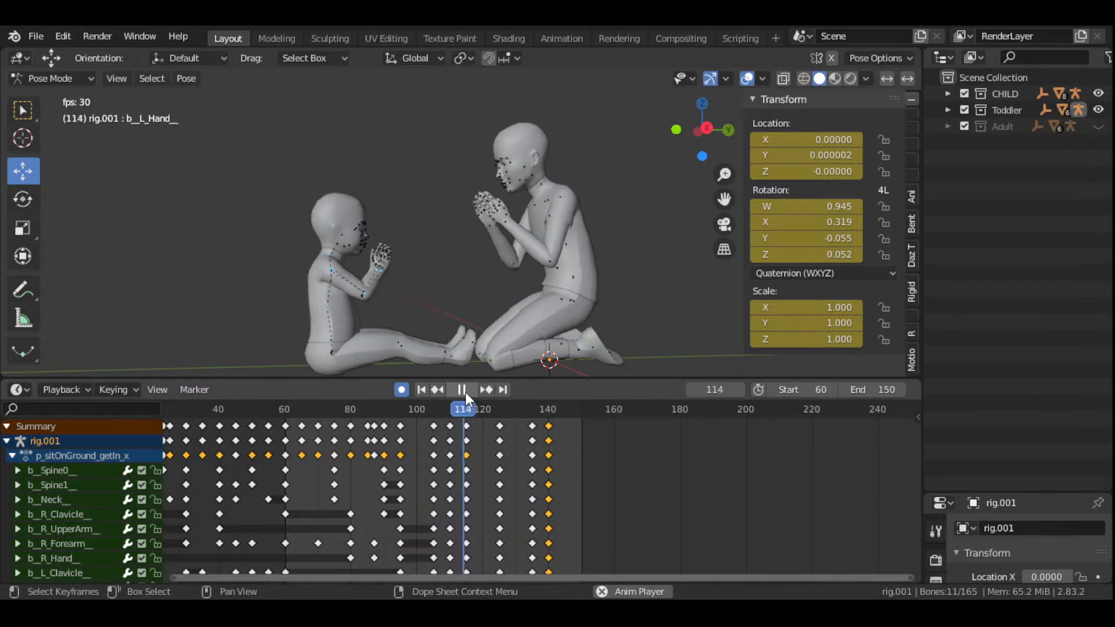
pyautogui.click(464, 391)
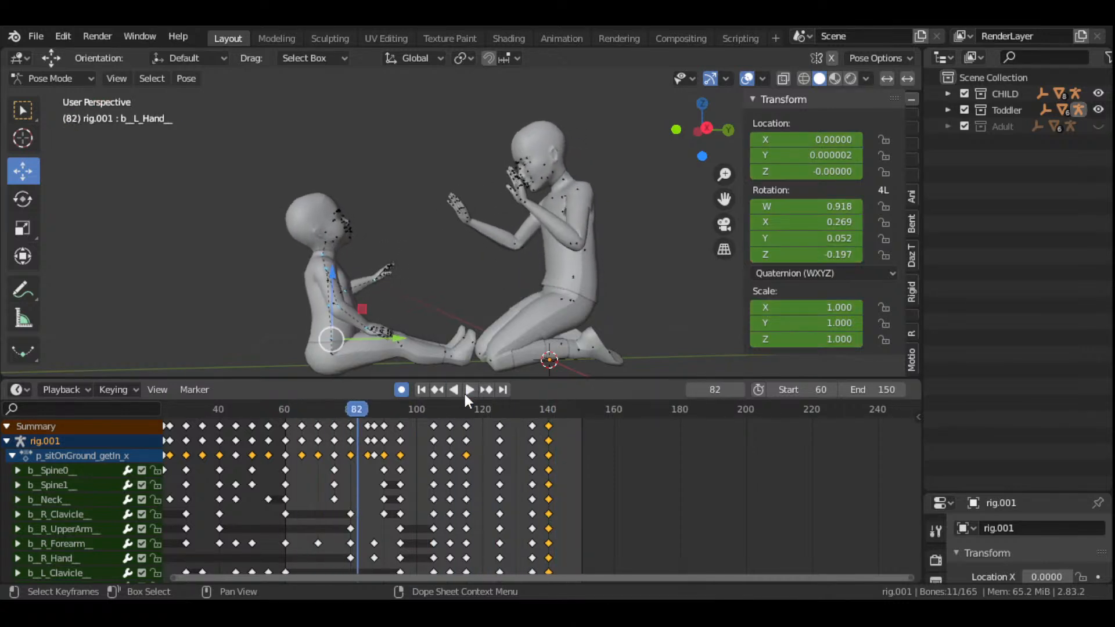
pyautogui.scroll(3, 569, 441)
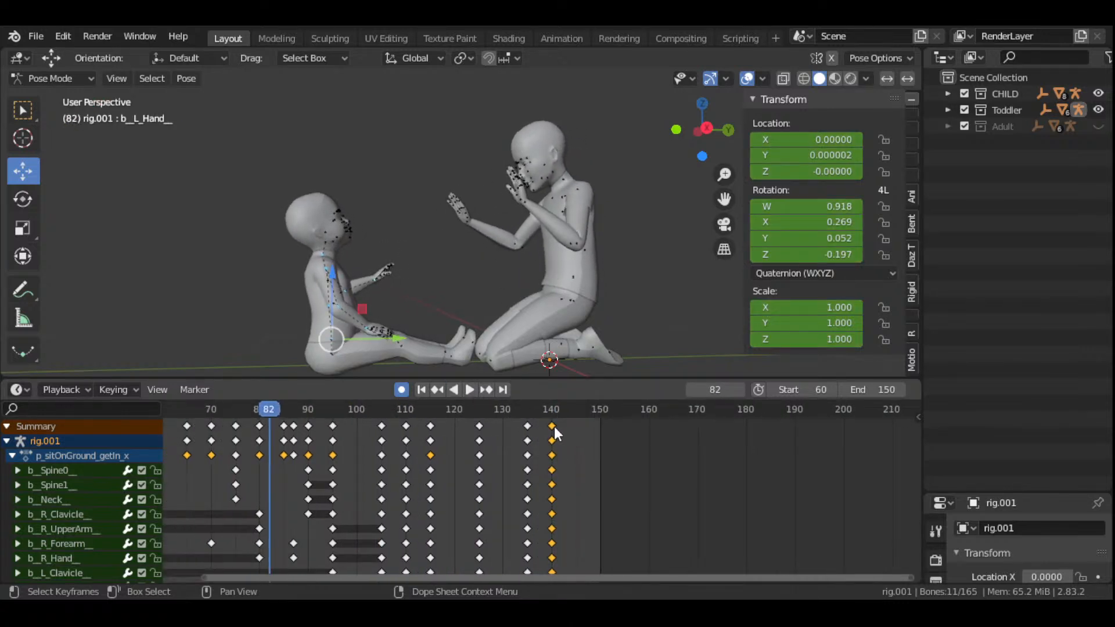
pyautogui.press('g')
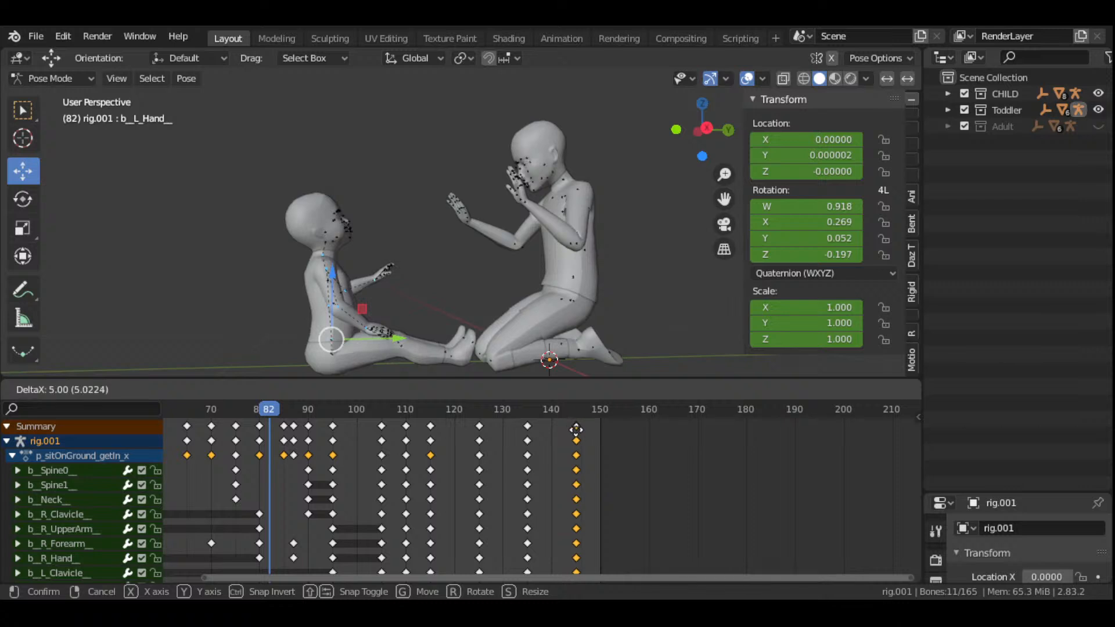
pyautogui.click(576, 428)
# - Play back the retimed animation and check the toddler's pose between frames 145 and 150
pyautogui.click(469, 390)
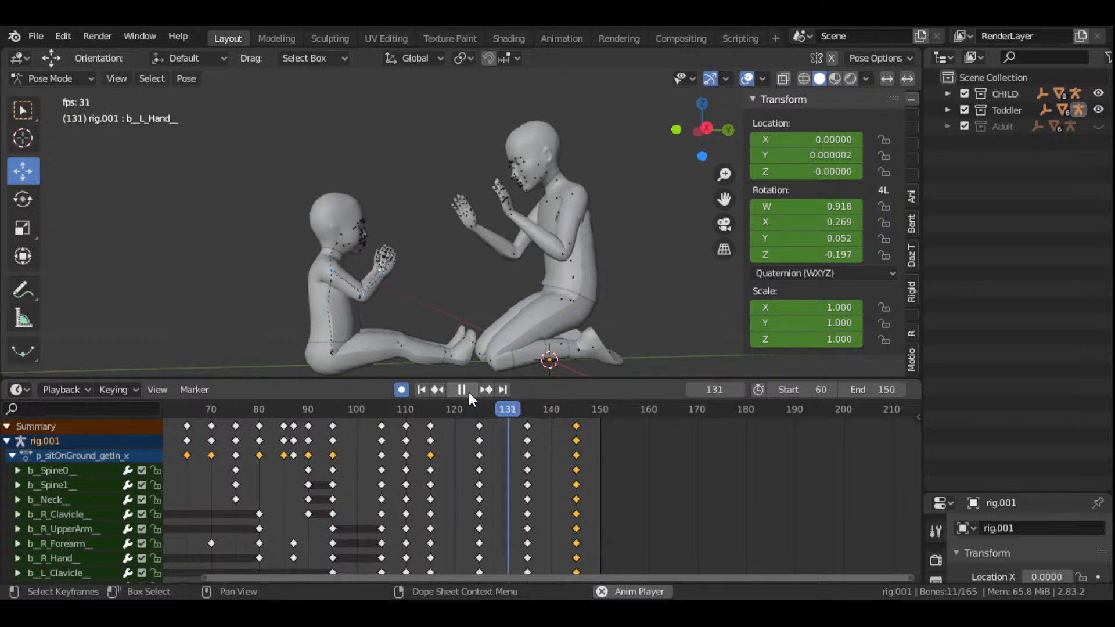
pyautogui.click(468, 389)
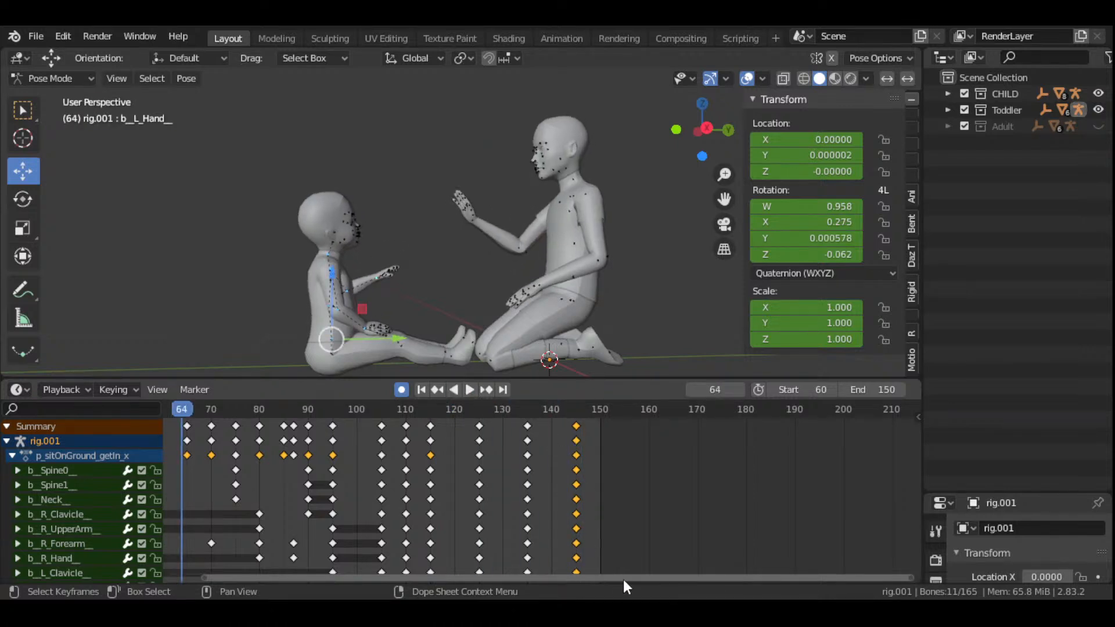
pyautogui.moveTo(624, 578); pyautogui.dragTo(837, 575)
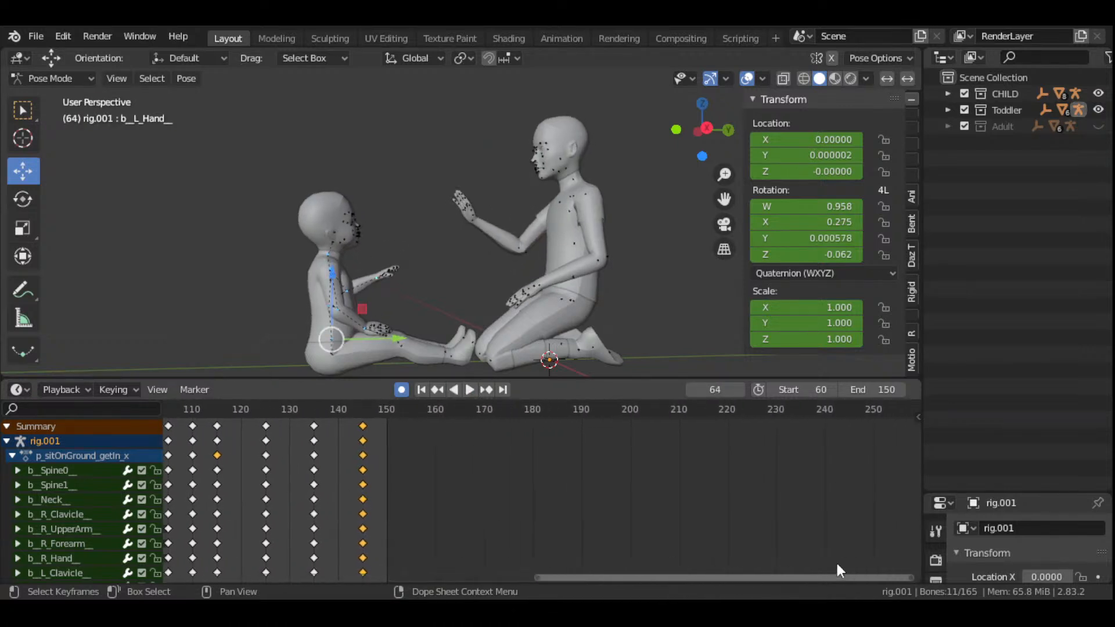
pyautogui.click(364, 414)
pyautogui.moveTo(364, 413); pyautogui.dragTo(385, 423)
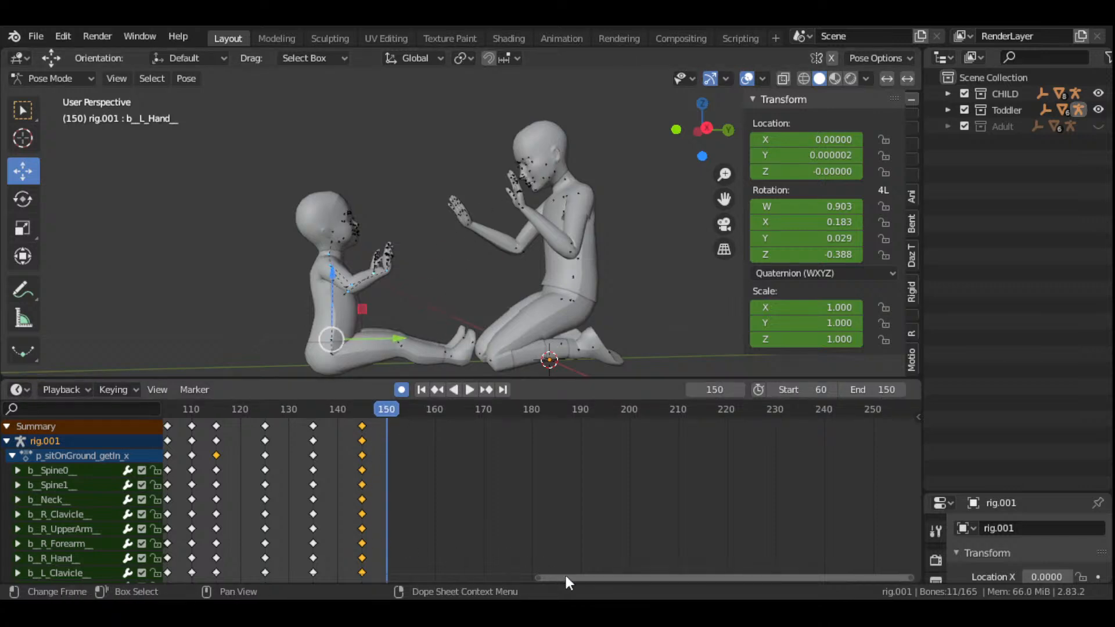
# - Duplicate the toddler's selected-bone keyframes from frame 105 to frame 150
pyautogui.moveTo(566, 580); pyautogui.dragTo(368, 479)
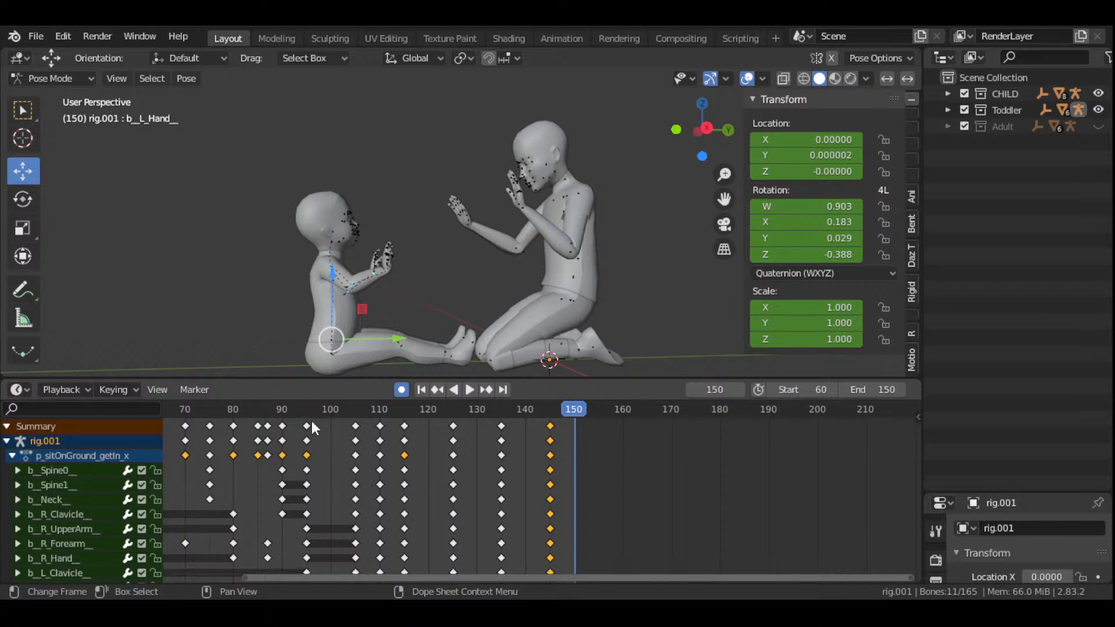
pyautogui.moveTo(309, 415); pyautogui.dragTo(358, 467)
pyautogui.click(356, 425)
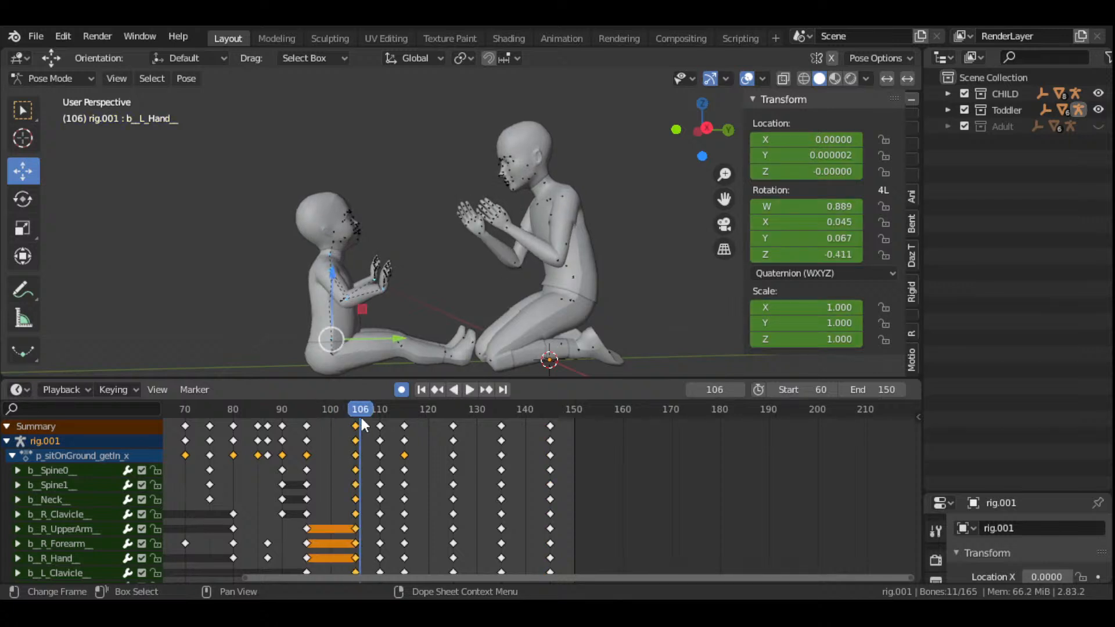
pyautogui.press('space')
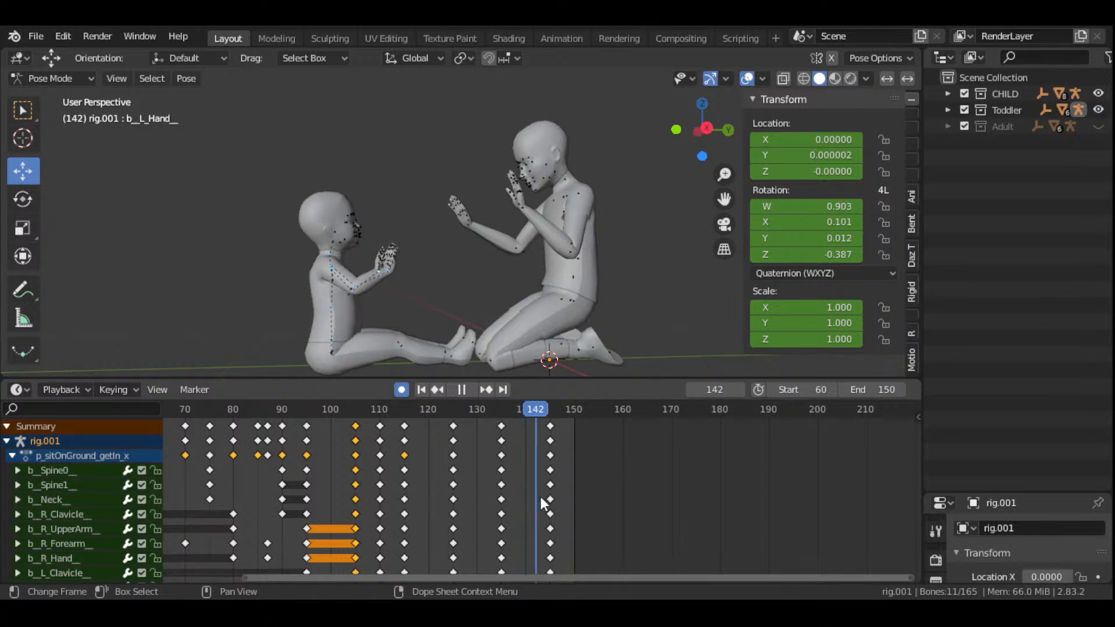
pyautogui.click(579, 512)
pyautogui.click(576, 407)
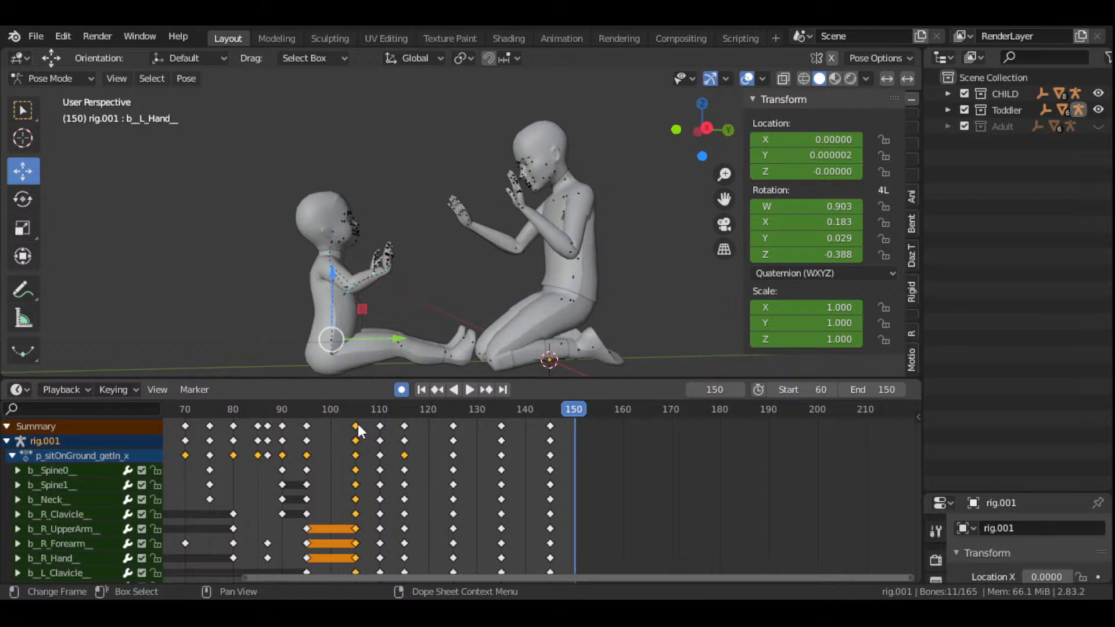
pyautogui.moveTo(358, 430); pyautogui.dragTo(577, 454)
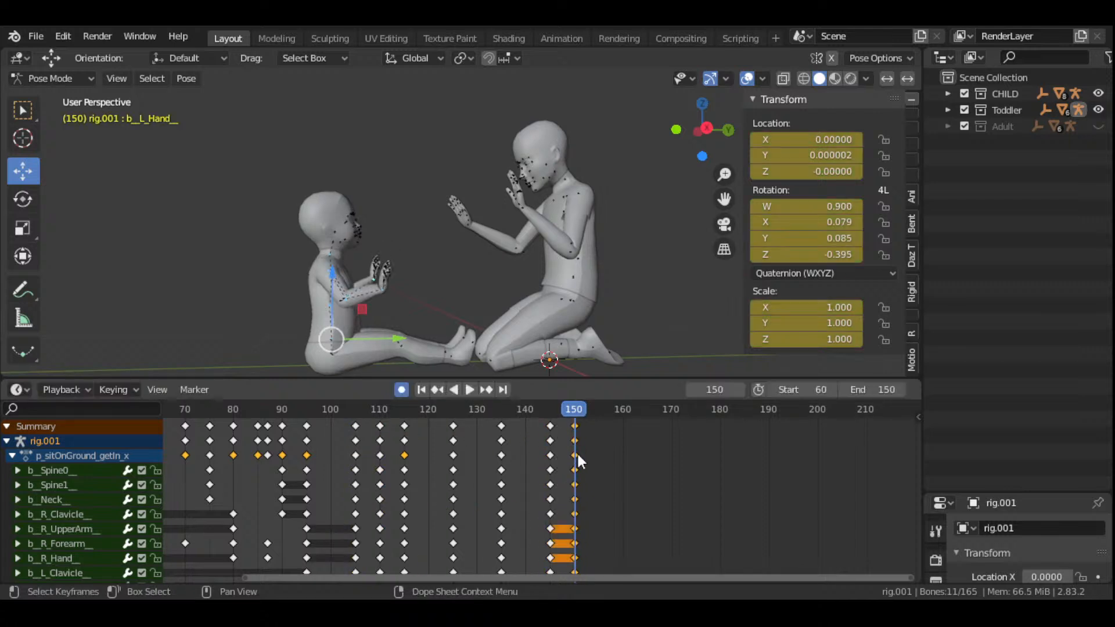
# - Check the toddler's hand motion between the frame 145 and frame 150 keyframes
pyautogui.press('space')
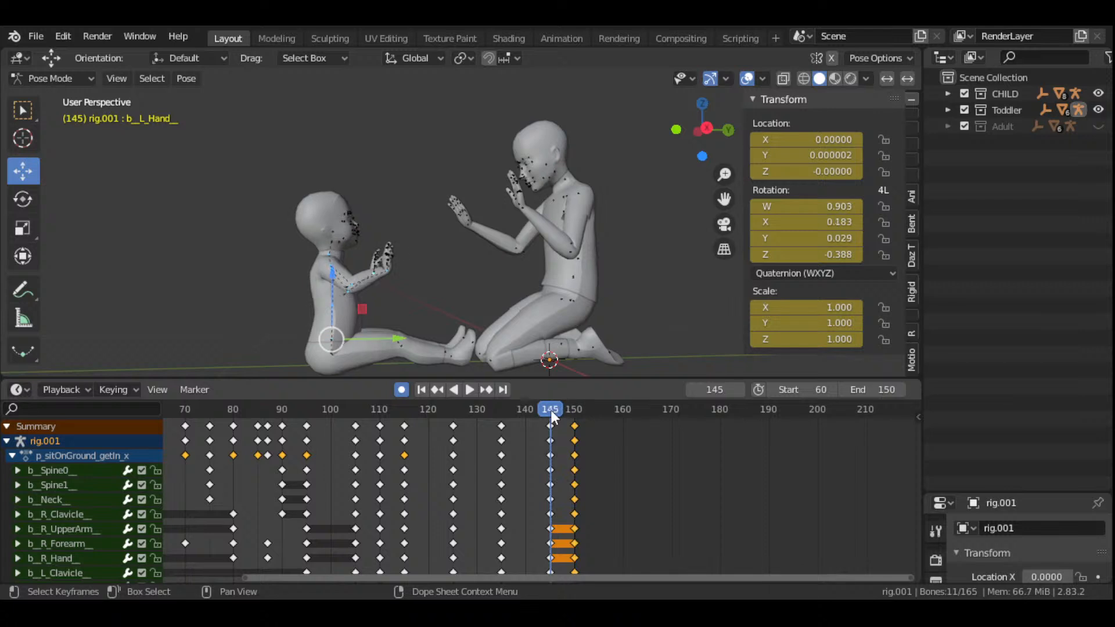
pyautogui.moveTo(567, 425); pyautogui.dragTo(574, 431)
pyautogui.moveTo(608, 578); pyautogui.dragTo(768, 544)
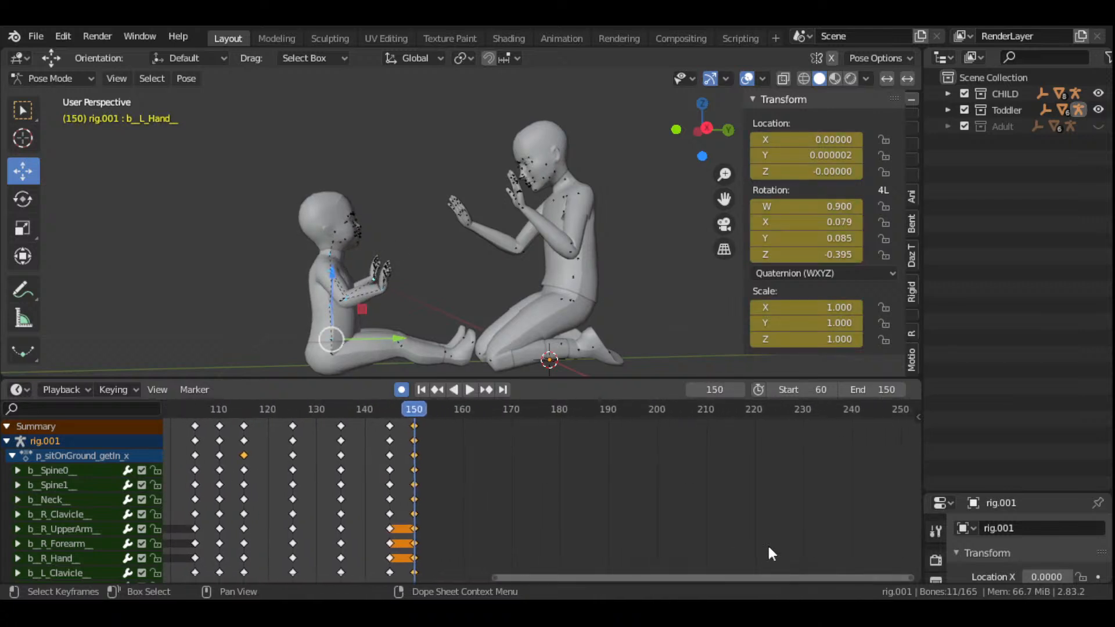
# - Set the animation's end frame to 160 and play back the extended range
pyautogui.click(859, 390)
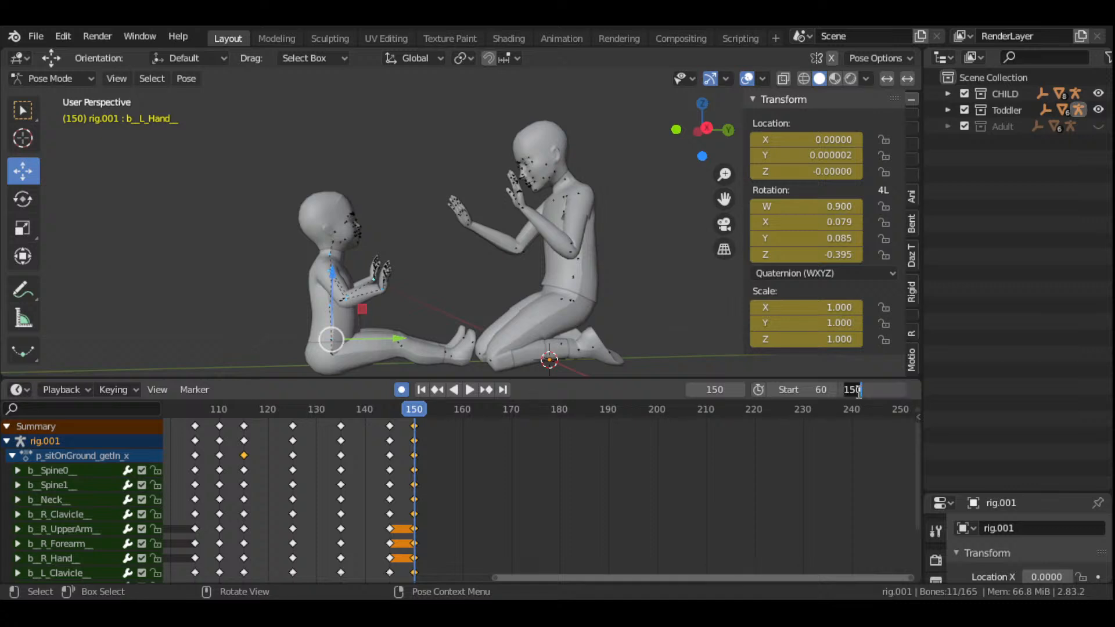
pyautogui.write('160')
pyautogui.press('Return')
pyautogui.scroll(2, 415, 472)
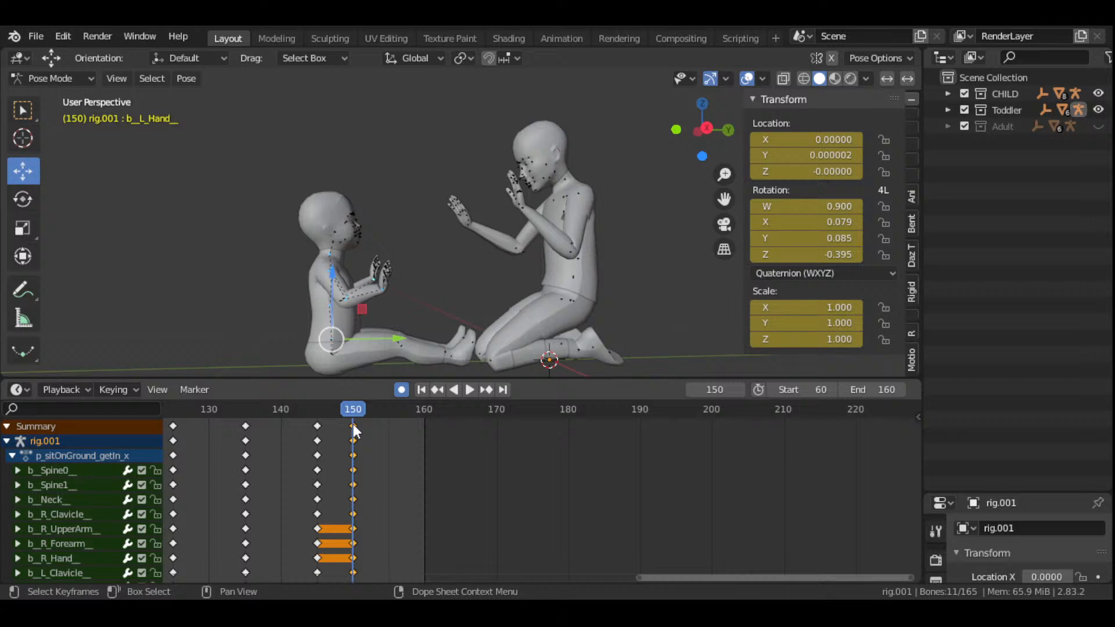
pyautogui.click(248, 413)
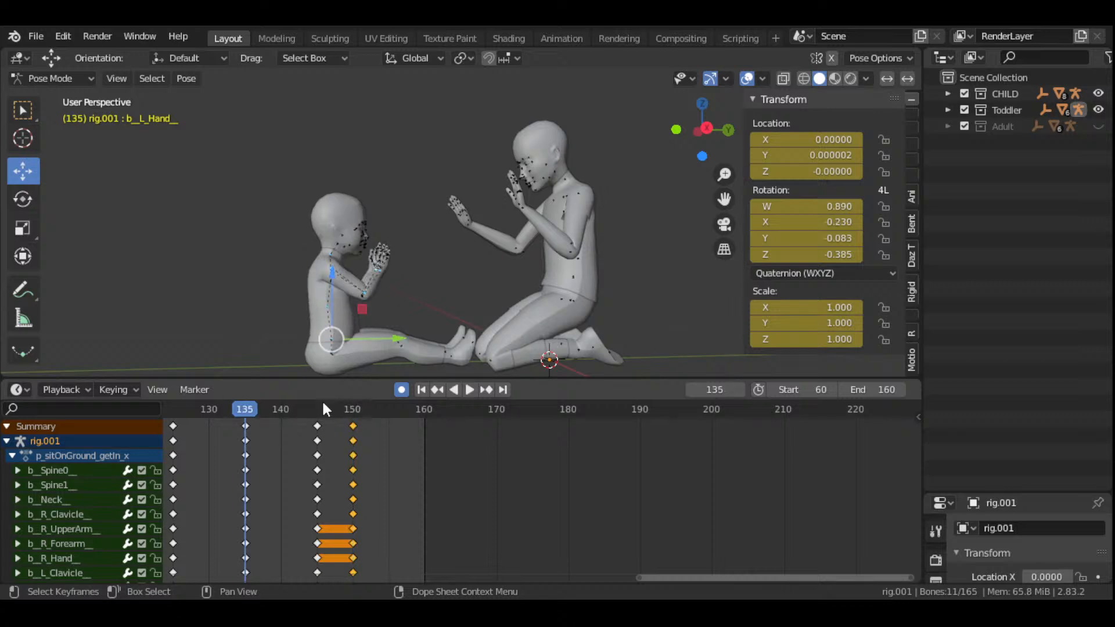
pyautogui.click(469, 389)
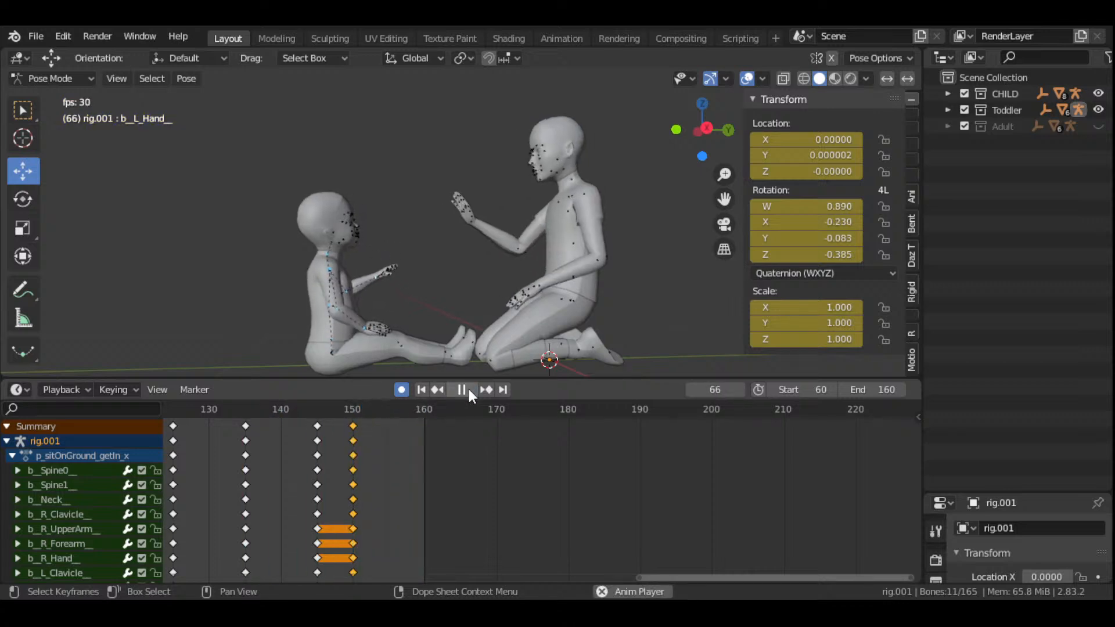
pyautogui.press('space')
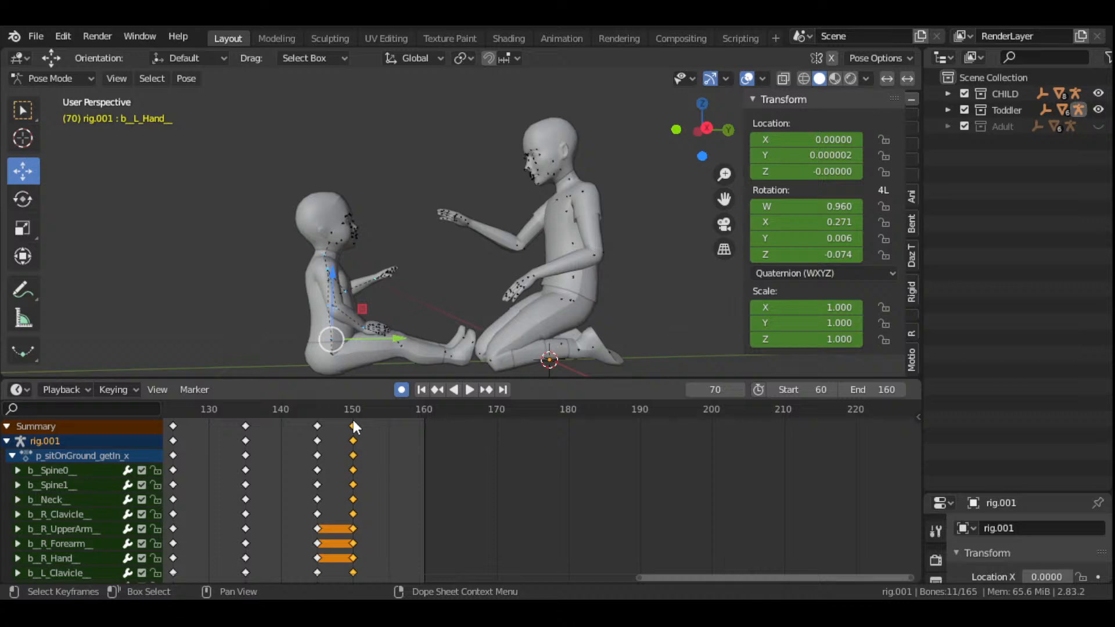
# - Move the toddler's frame 150 keyframes to frame 155 and play back the retimed motion through frame 160
pyautogui.press('g')
pyautogui.click(386, 434)
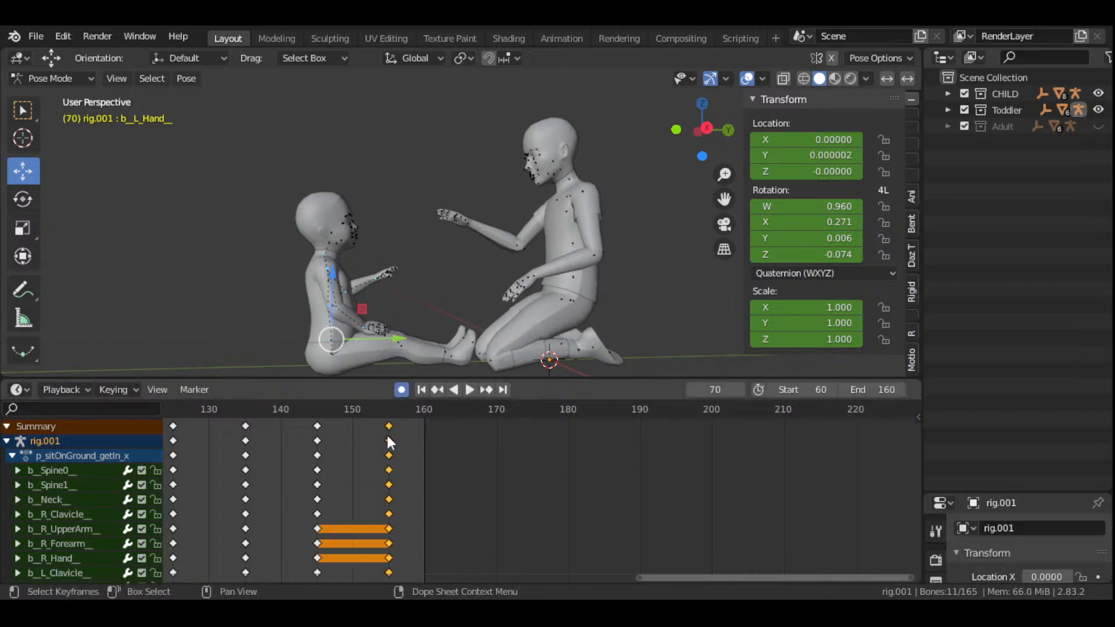
pyautogui.scroll(-5, 384, 442)
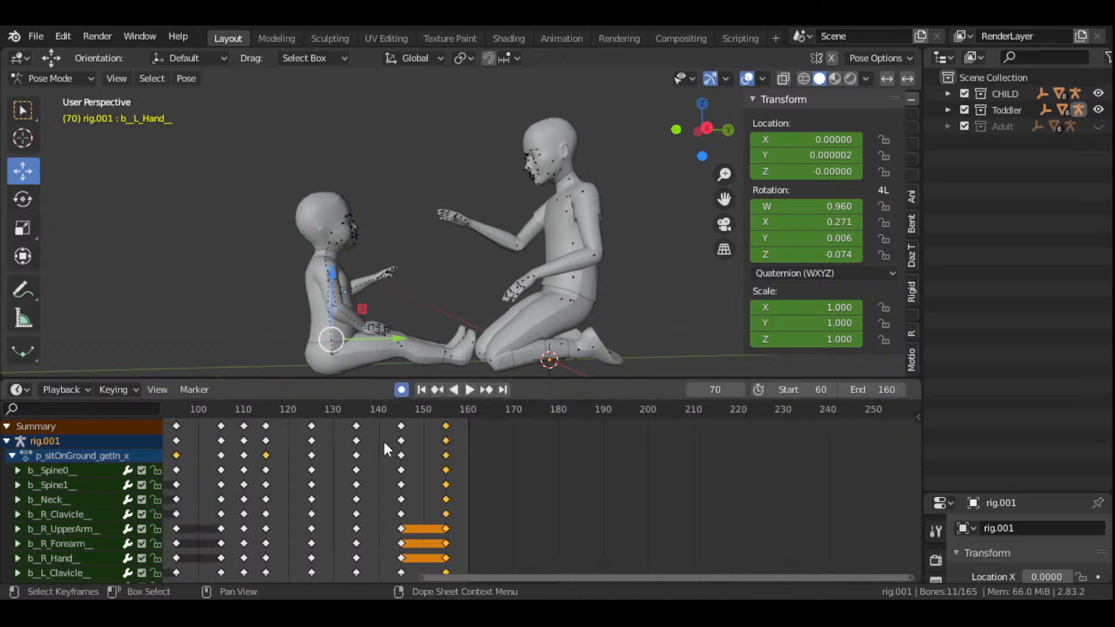
pyautogui.click(468, 389)
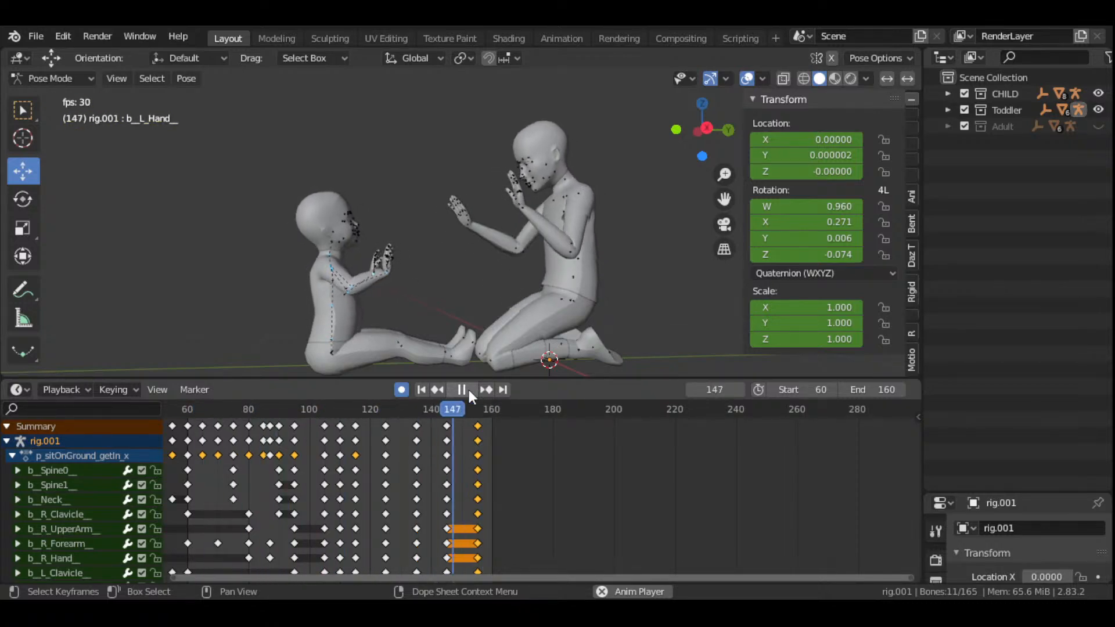
pyautogui.click(469, 389)
pyautogui.moveTo(479, 406); pyautogui.dragTo(493, 422)
pyautogui.click(494, 421)
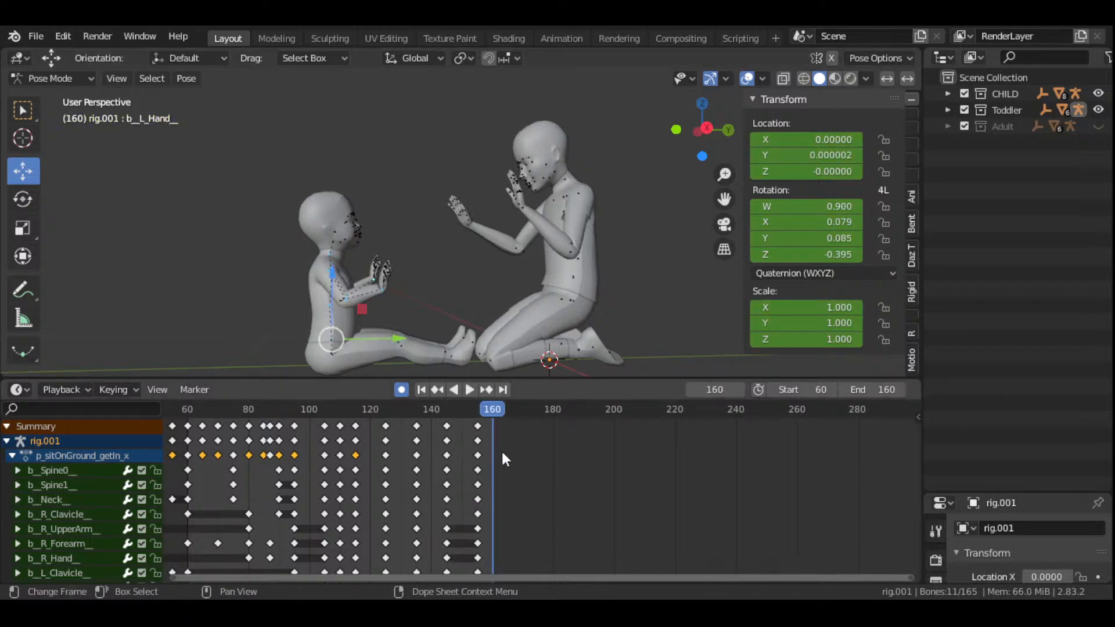
# - Enlarge the 3D viewport over the timeline and view both figures from their opposite side
pyautogui.scroll(3, 500, 450)
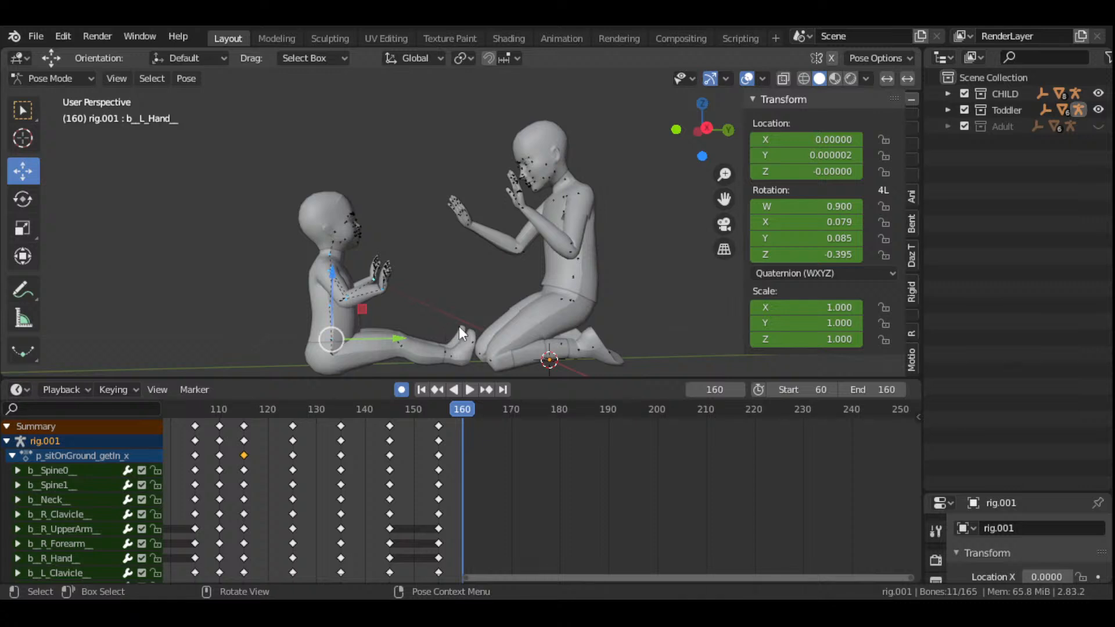
pyautogui.moveTo(703, 129); pyautogui.dragTo(648, 173)
pyautogui.moveTo(700, 131); pyautogui.dragTo(668, 135)
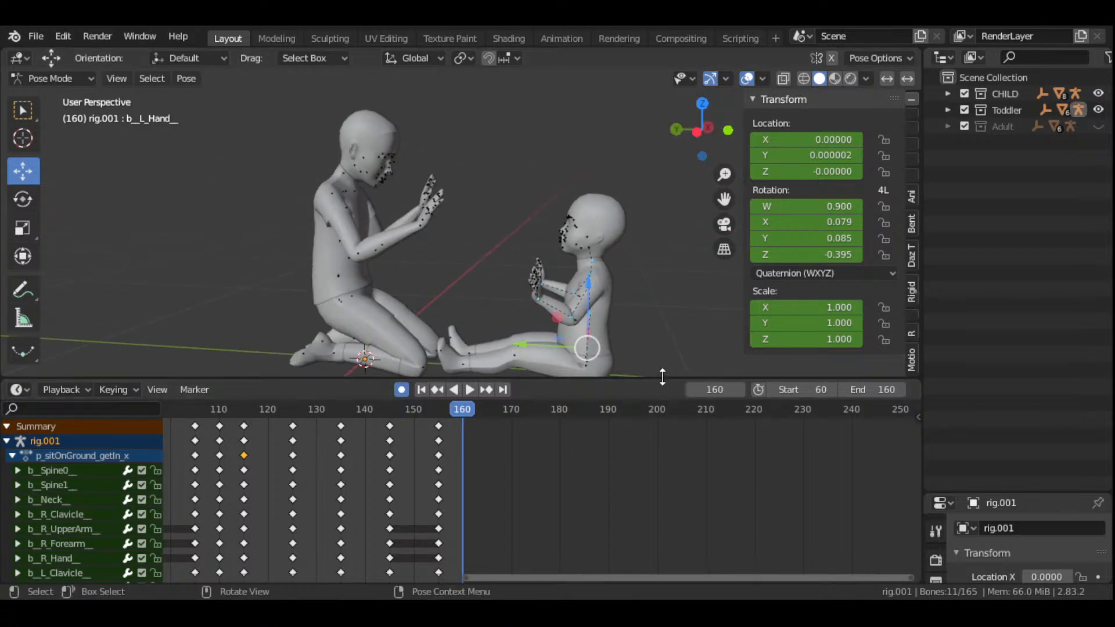
pyautogui.moveTo(662, 378); pyautogui.dragTo(669, 449)
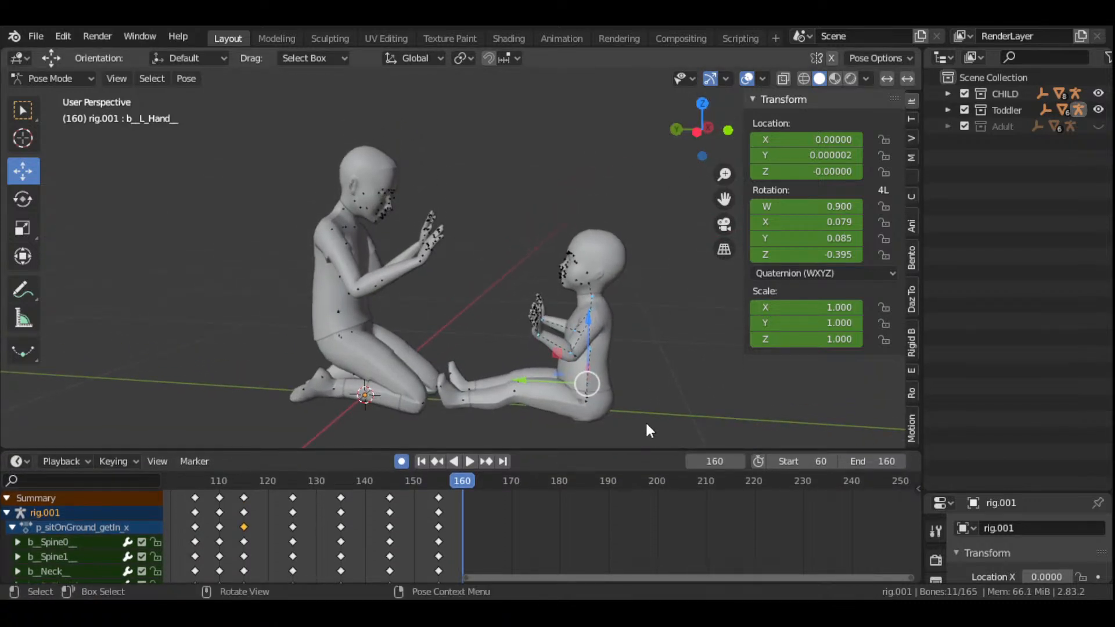
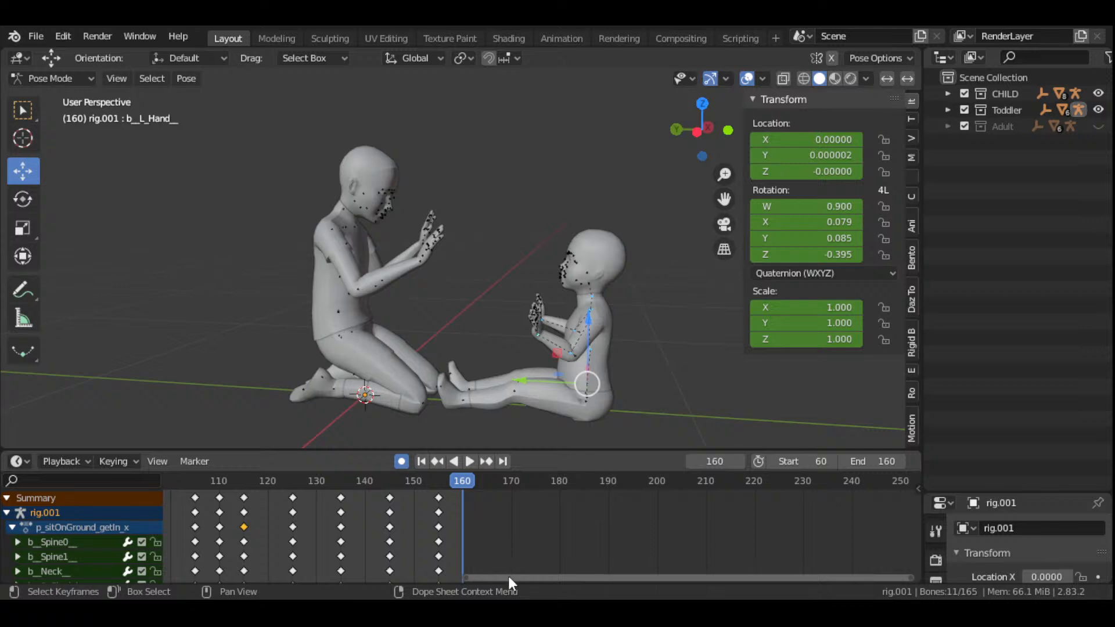
# - Scrub frames 135 to 160 and examine the toddler's hand motion against the kneeling child's pose from several angles
pyautogui.keyDown('ctrl'); pyautogui.hscroll(5, 510, 573); pyautogui.keyUp('ctrl')
pyautogui.scroll(2, 355, 517)
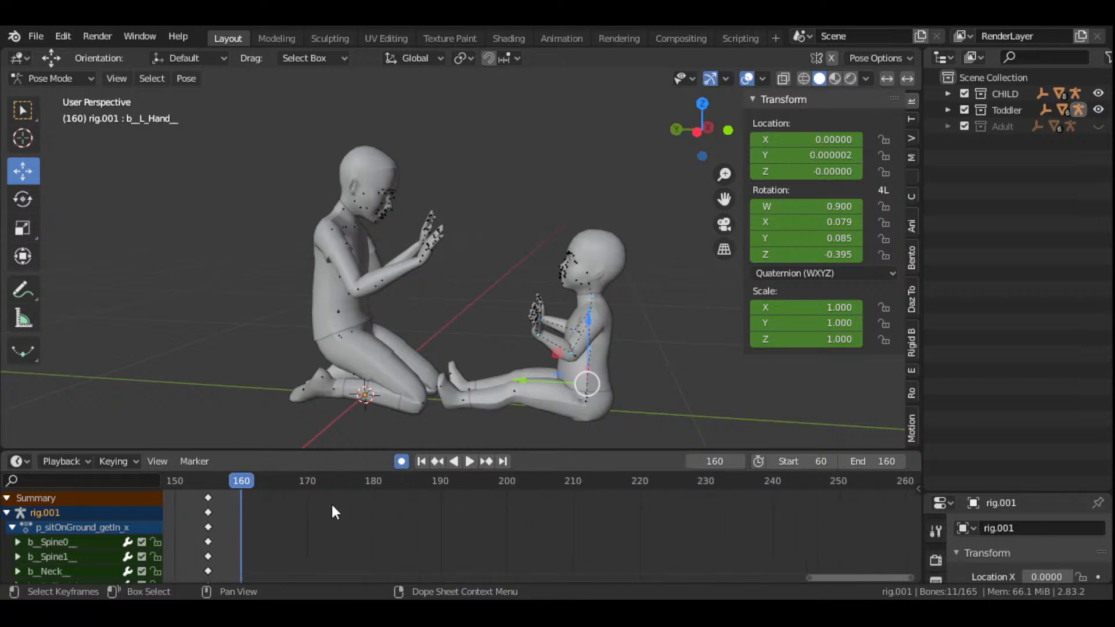
pyautogui.press('space')
pyautogui.moveTo(240, 483); pyautogui.dragTo(161, 493)
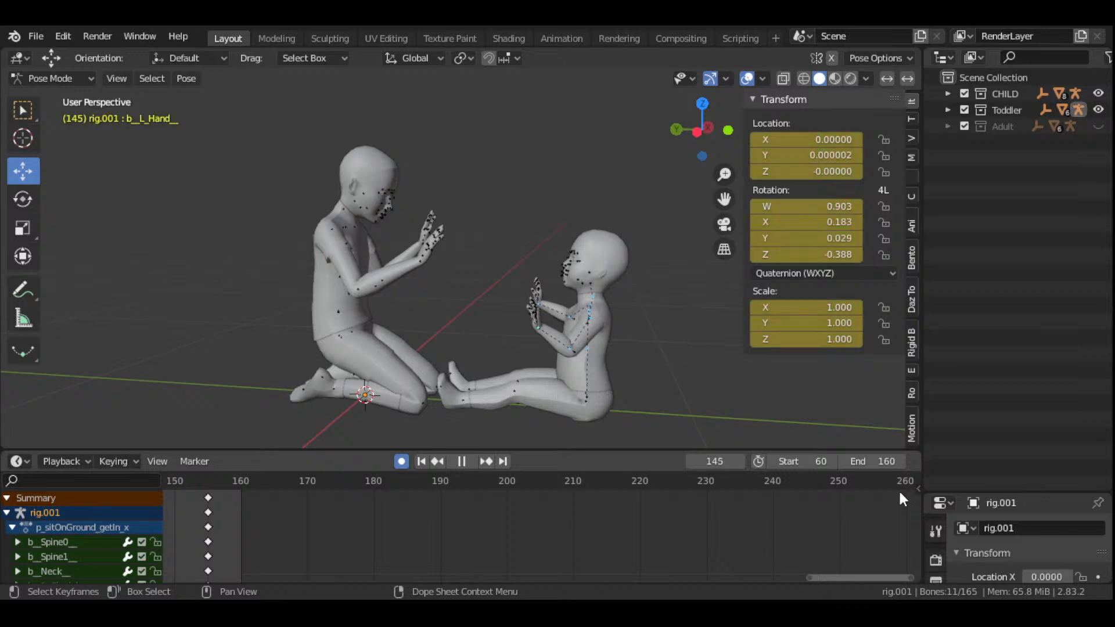
pyautogui.moveTo(918, 491); pyautogui.dragTo(242, 517)
pyautogui.press('space')
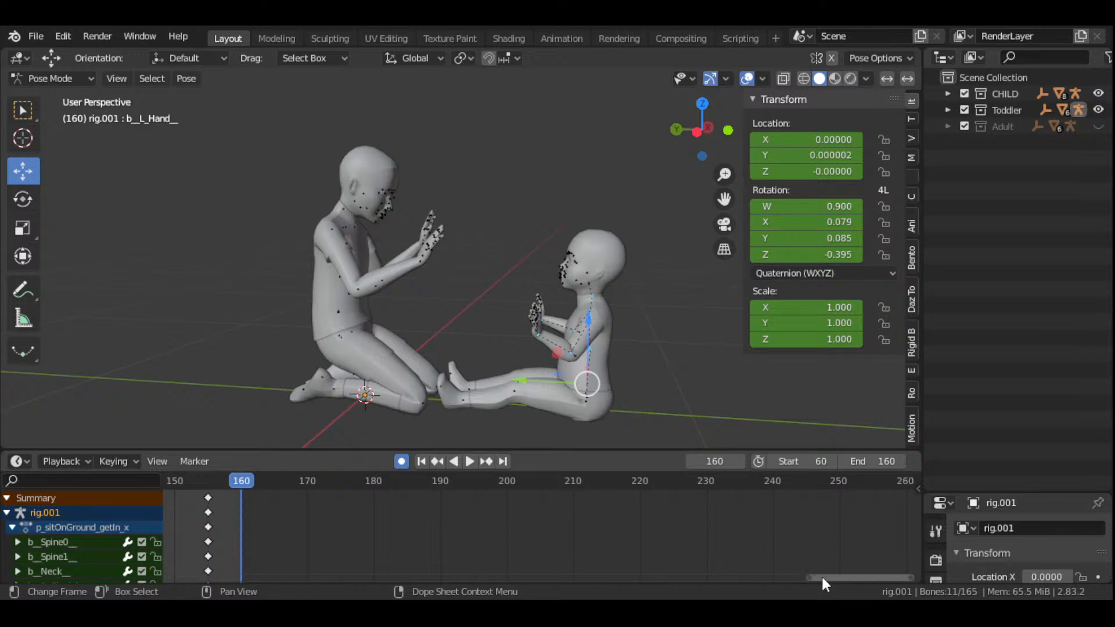
pyautogui.moveTo(822, 579); pyautogui.dragTo(701, 578)
pyautogui.moveTo(227, 487); pyautogui.dragTo(275, 510)
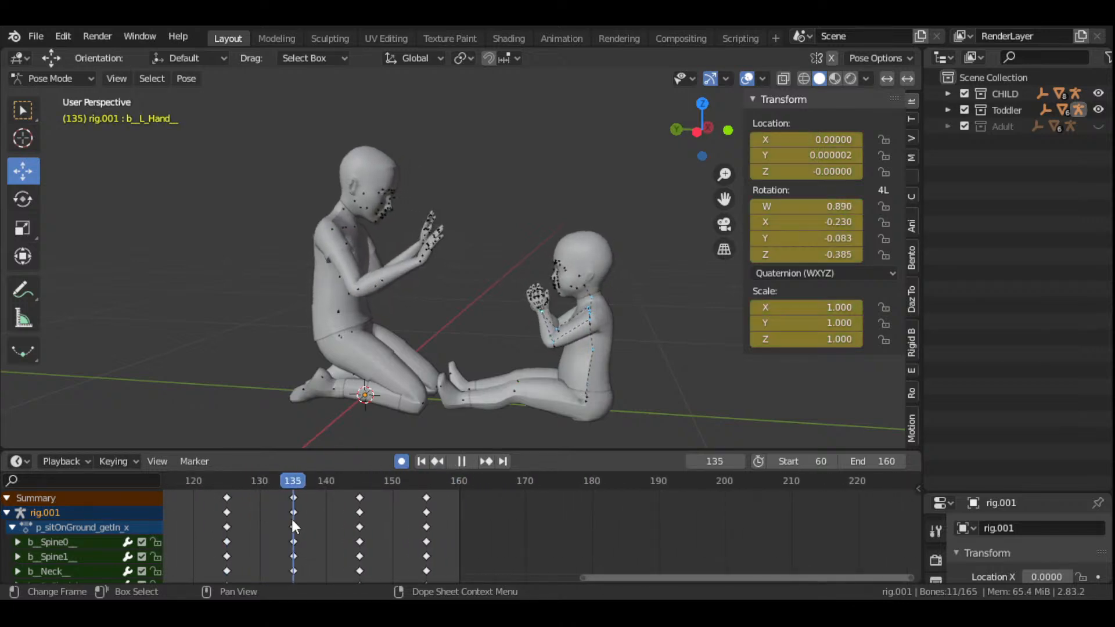
pyautogui.moveTo(323, 542); pyautogui.dragTo(294, 531)
pyautogui.press('space')
pyautogui.scroll(2, 483, 319)
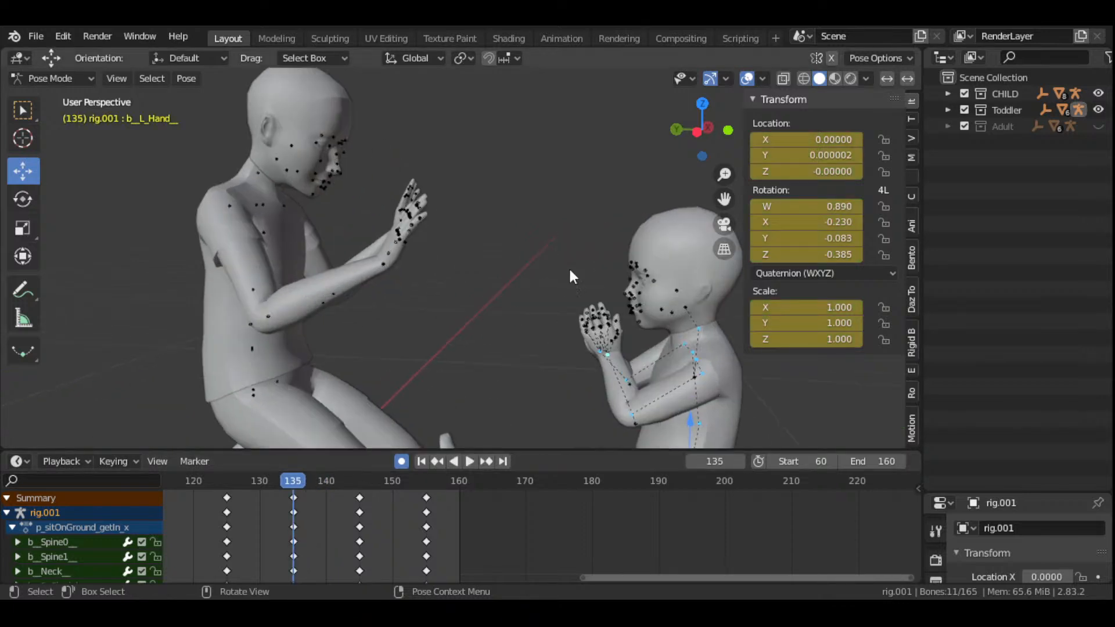
pyautogui.moveTo(701, 131); pyautogui.dragTo(424, 238)
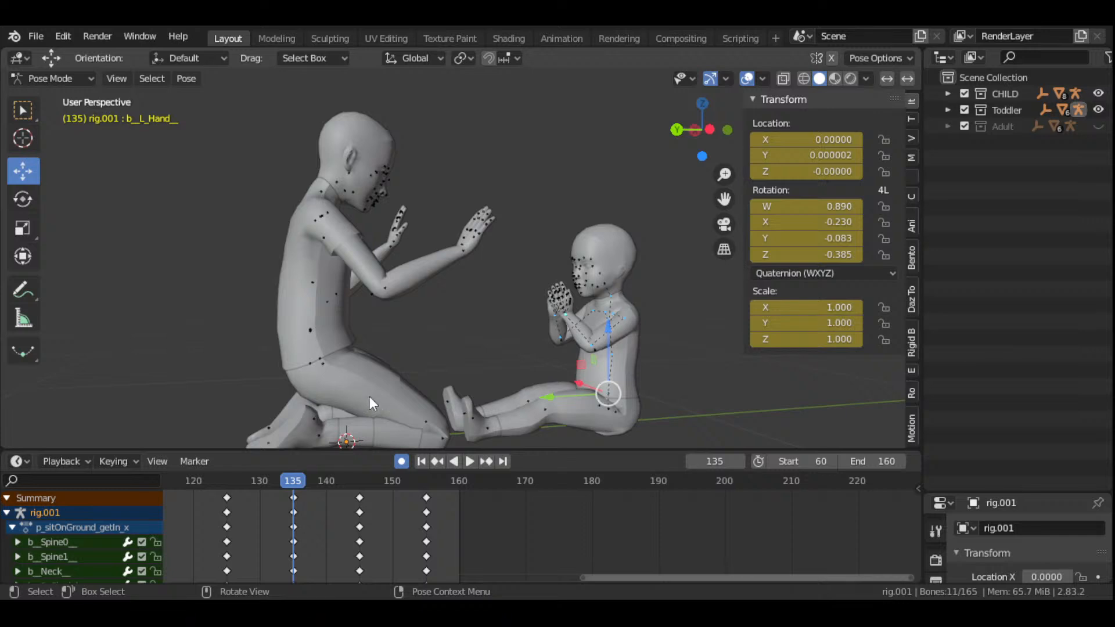
pyautogui.press('space')
pyautogui.moveTo(328, 489); pyautogui.dragTo(294, 503)
pyautogui.click(294, 504)
pyautogui.press('space')
# - Rotate the kneeling child's b__Spine0__ bone slightly forward at frame 140 to lean the torso toward the toddler
pyautogui.click(312, 326)
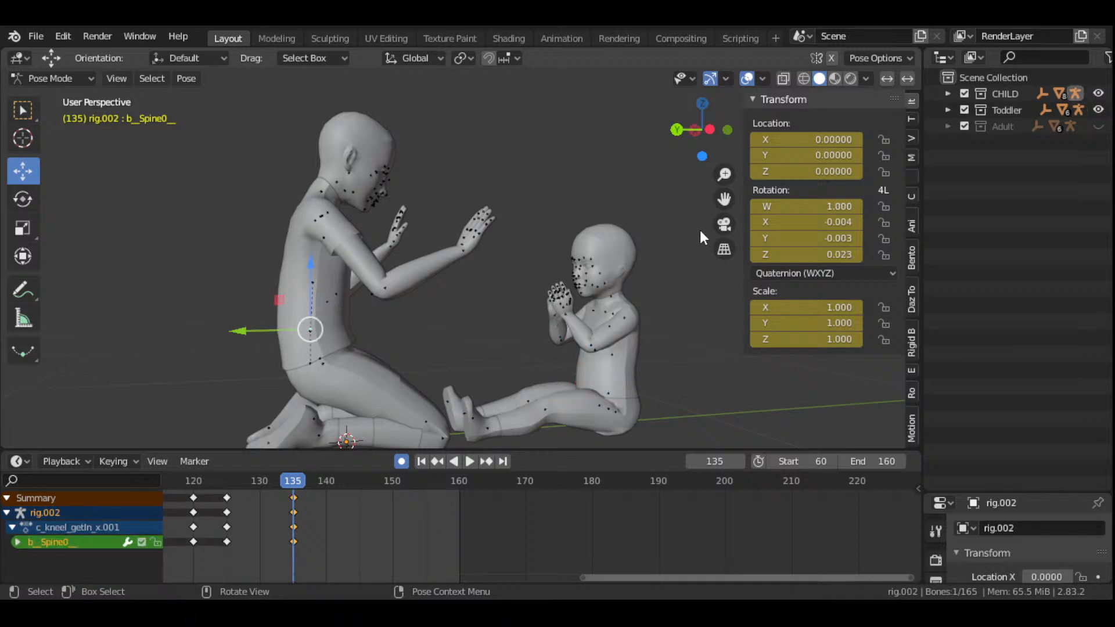
pyautogui.moveTo(721, 200); pyautogui.dragTo(746, 181)
pyautogui.scroll(-4, 511, 244)
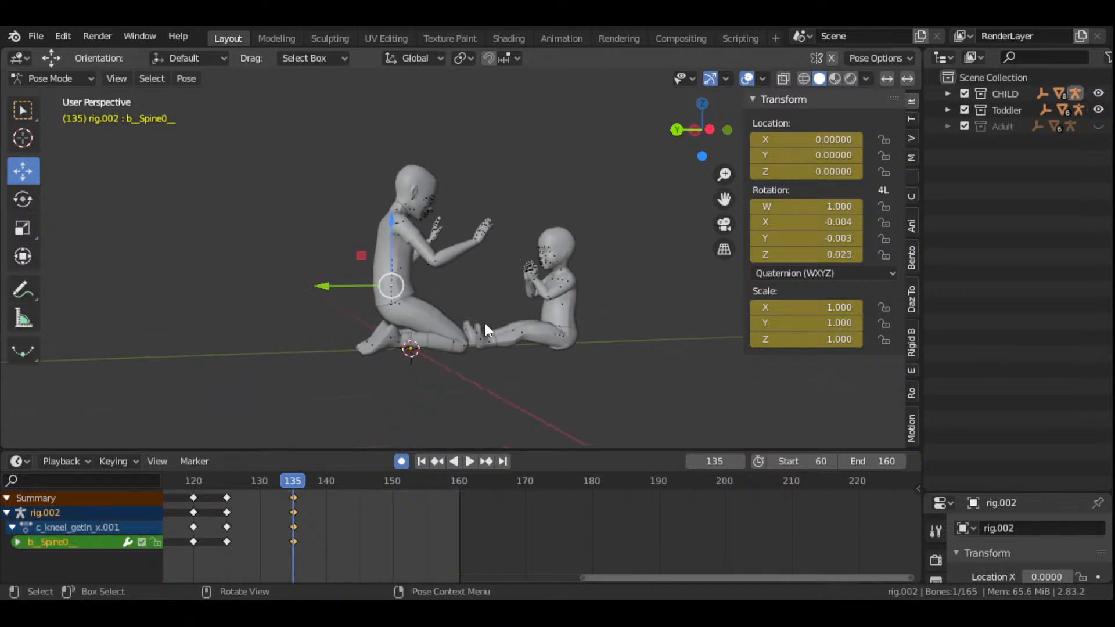
pyautogui.moveTo(296, 481); pyautogui.dragTo(329, 494)
pyautogui.scroll(5, 441, 309)
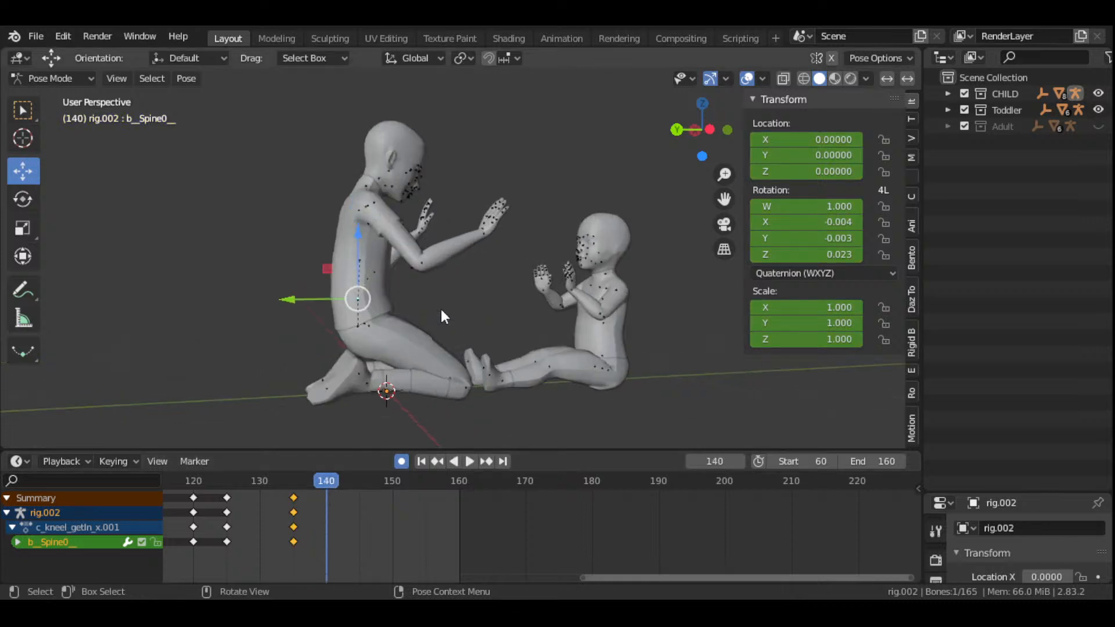
pyautogui.press('r')
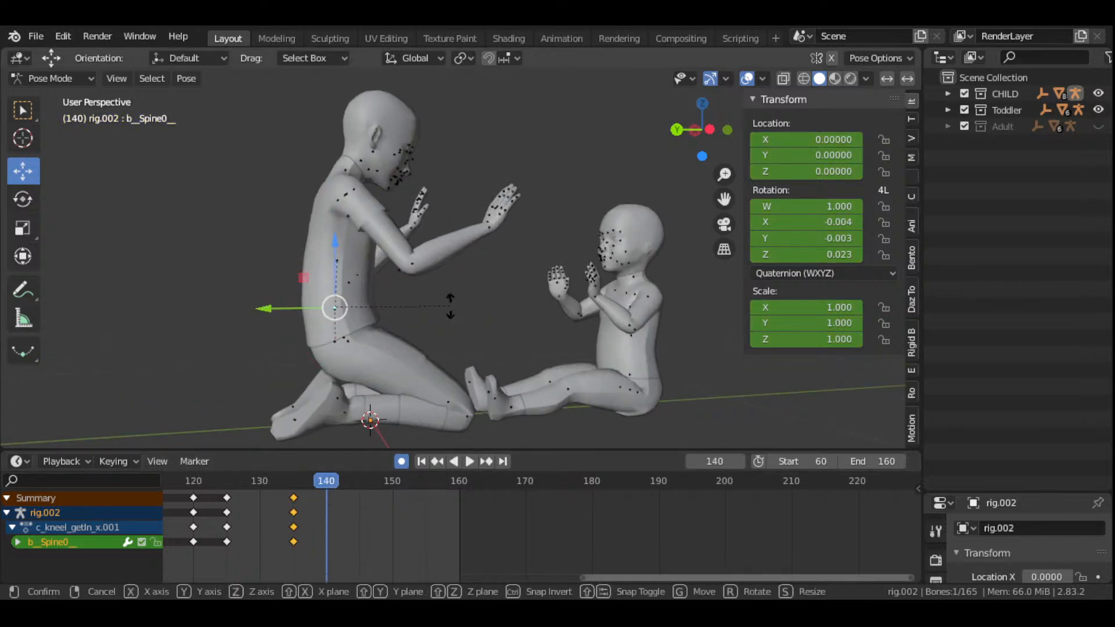
pyautogui.click(372, 253)
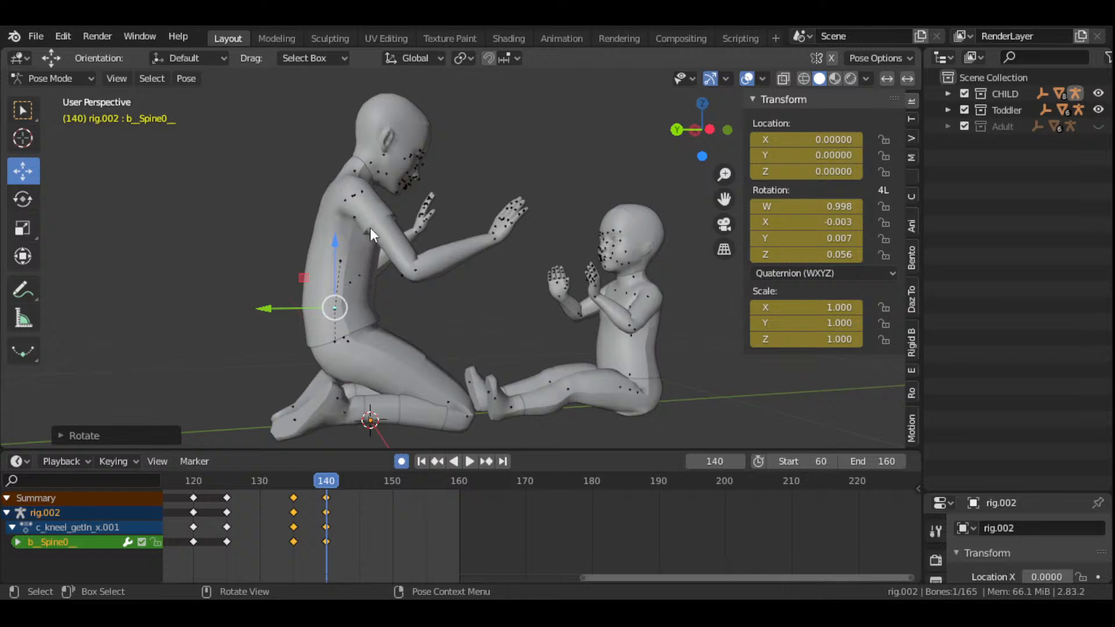
# - Rotate the child's right upper arm bone downward by about 5° at frame 140
pyautogui.moveTo(702, 130); pyautogui.dragTo(685, 156)
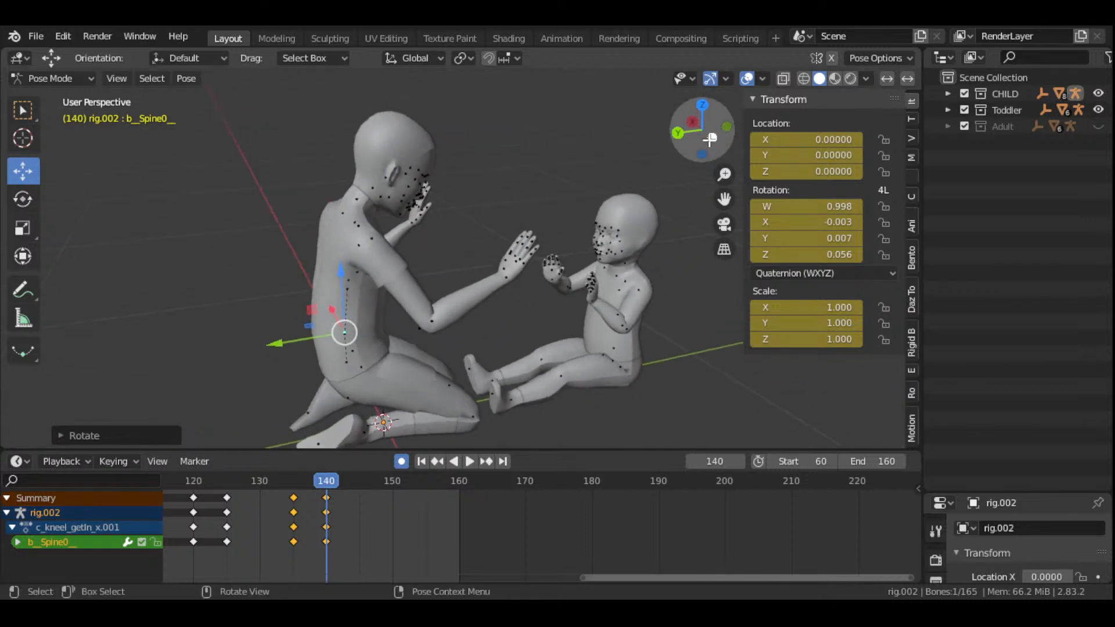
pyautogui.click(372, 240)
pyautogui.moveTo(701, 143); pyautogui.dragTo(691, 143)
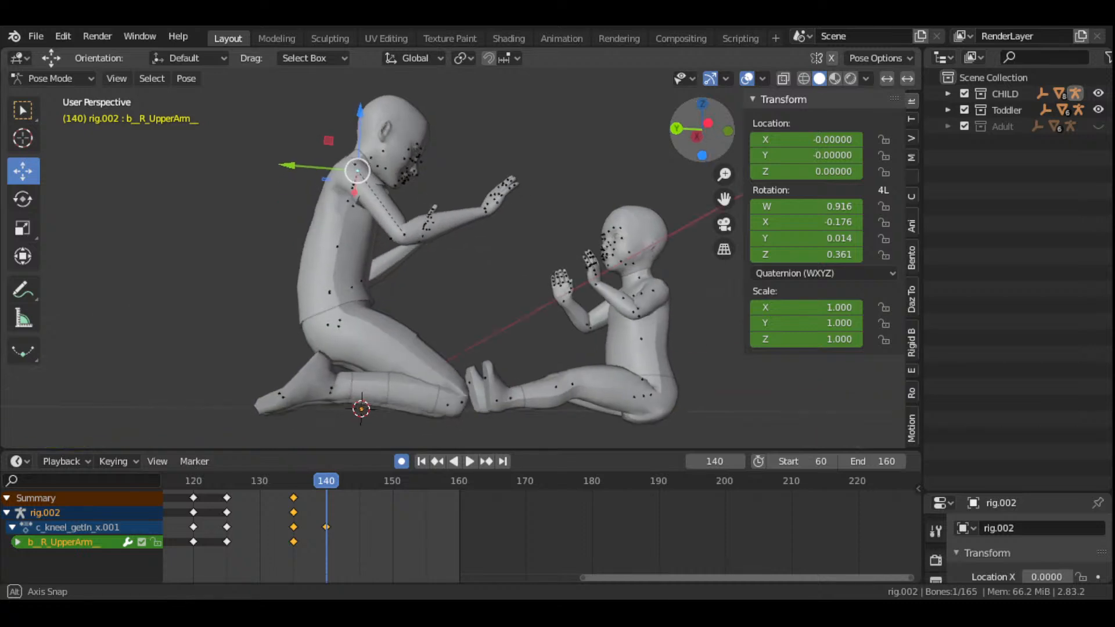
pyautogui.press('r')
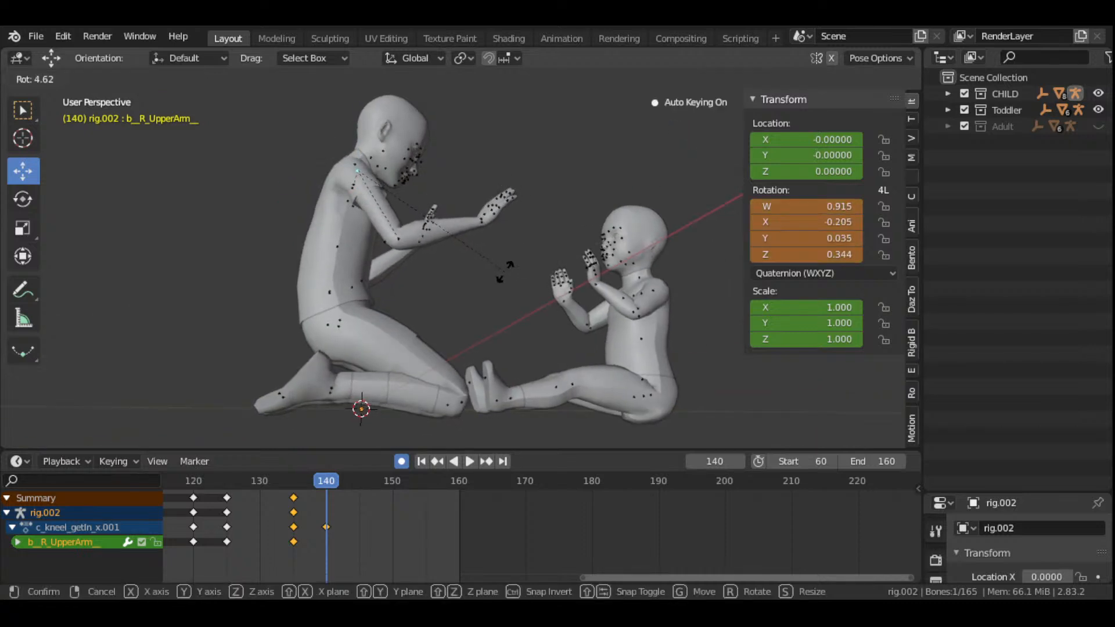
pyautogui.click(521, 267)
pyautogui.moveTo(702, 131); pyautogui.dragTo(697, 134)
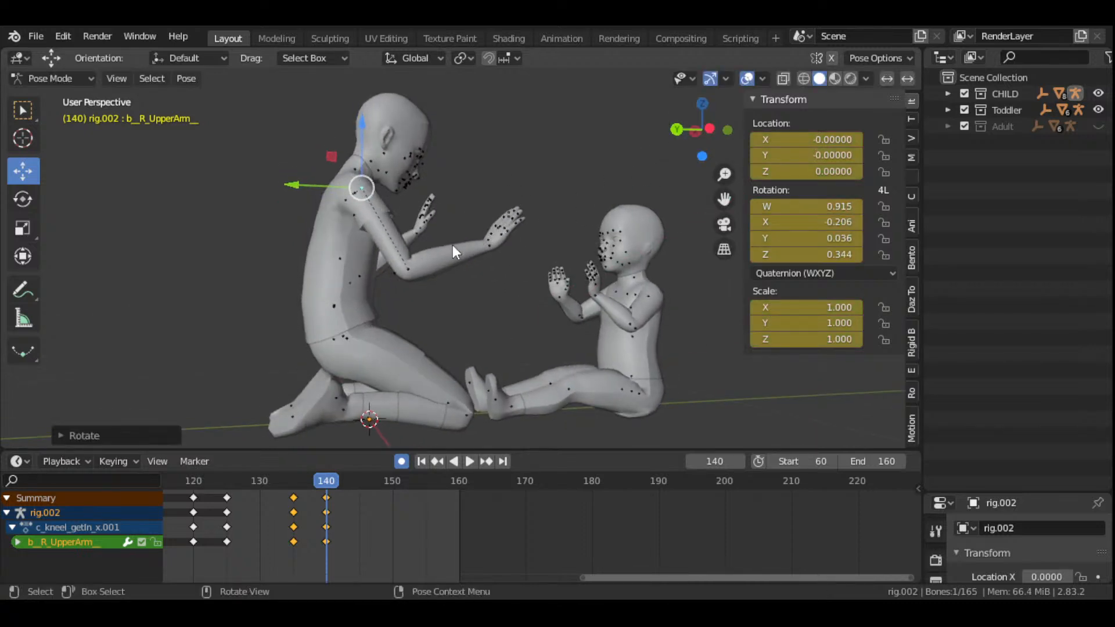
# - Rotate the child's right forearm bone upward at frame 140, comparing against the frame 135 pose
pyautogui.click(413, 266)
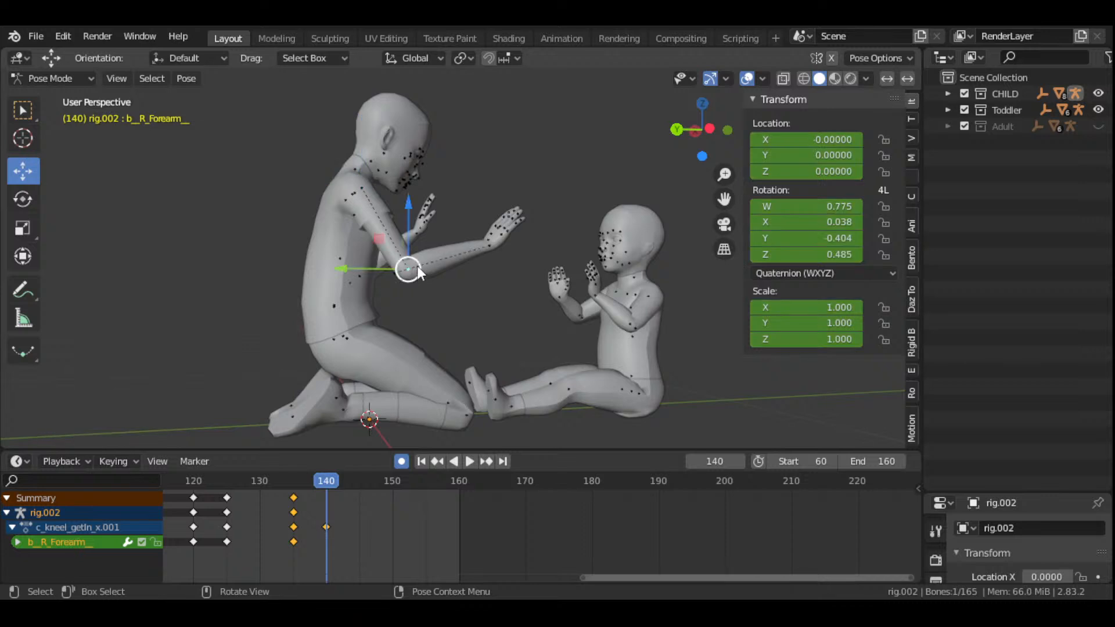
pyautogui.moveTo(299, 481); pyautogui.dragTo(323, 493)
pyautogui.press('r')
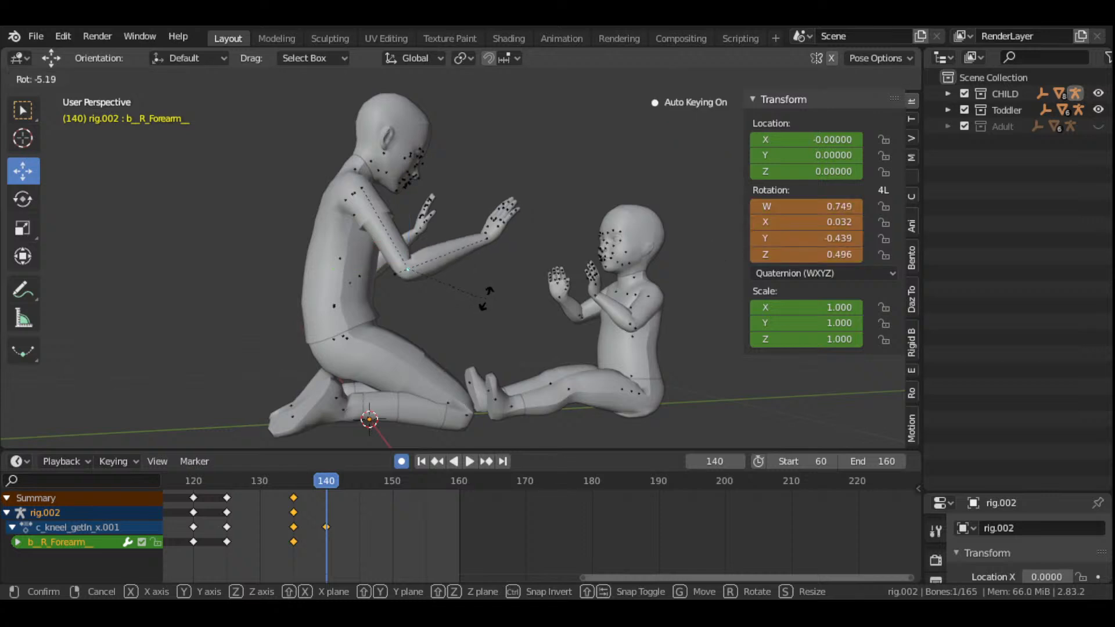
pyautogui.click(485, 270)
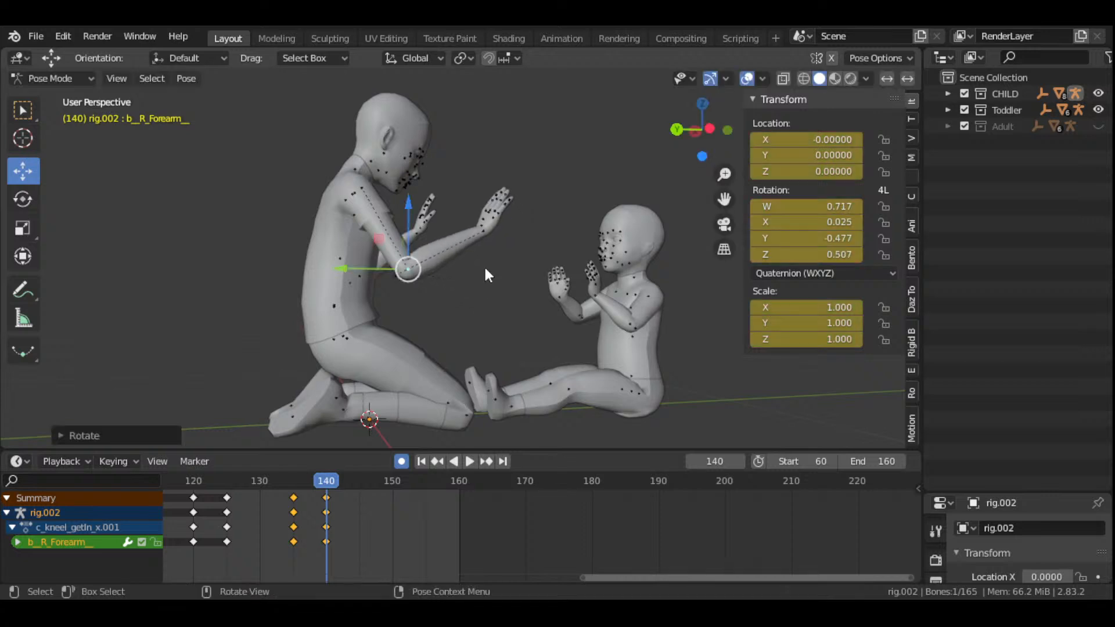
# - Rotate the child's right hand bone at frame 140 and check the arm motion between frames 135 and 140
pyautogui.click(480, 226)
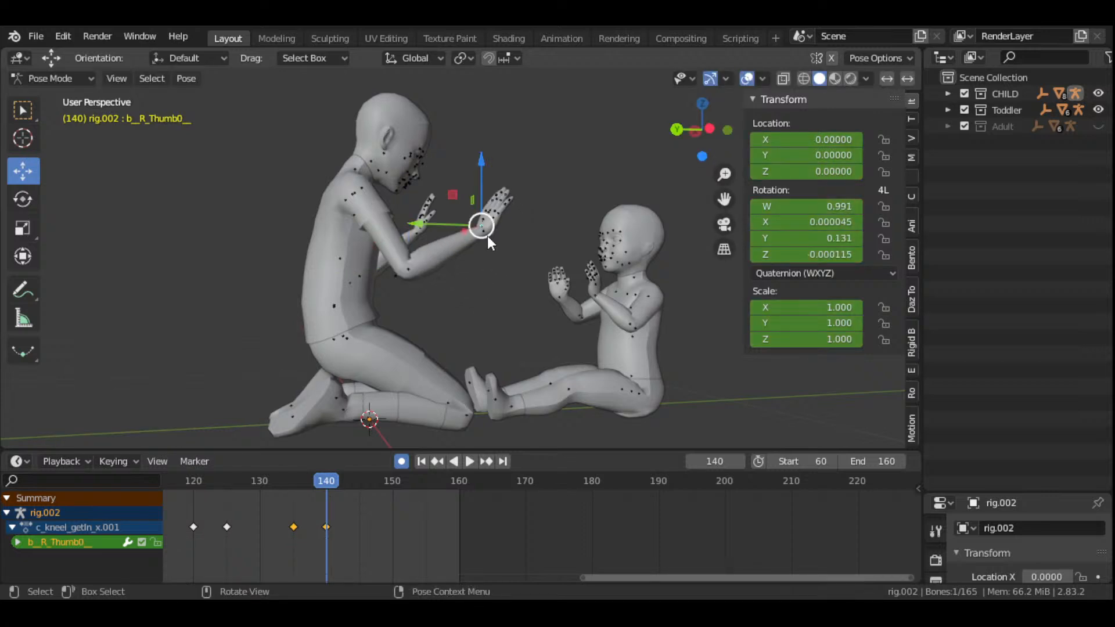
pyautogui.click(486, 229)
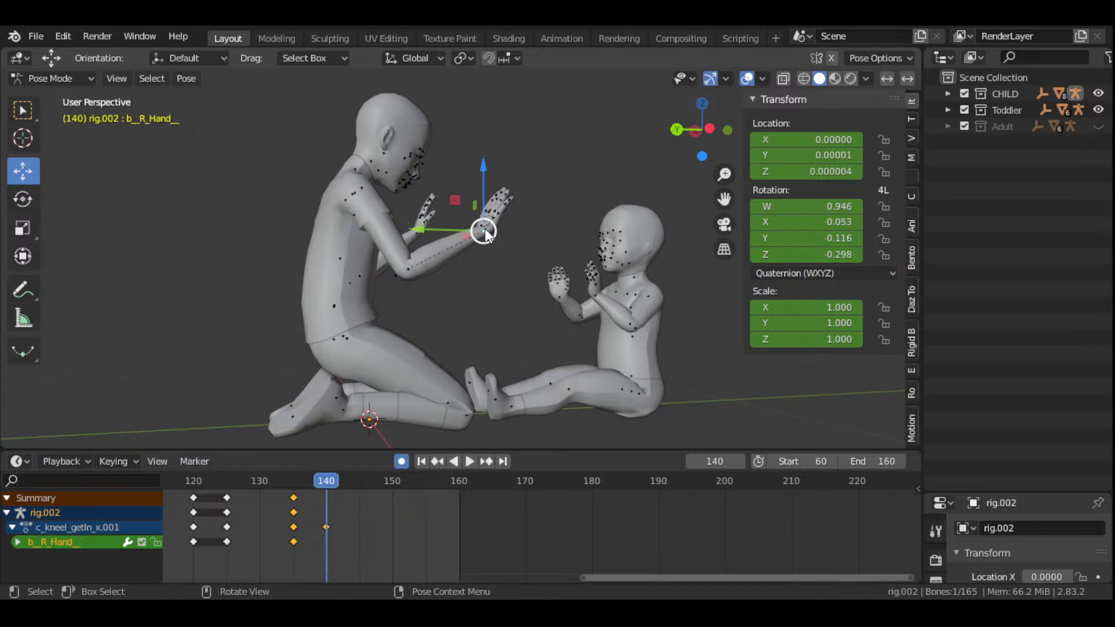
pyautogui.moveTo(700, 149); pyautogui.dragTo(777, 139)
pyautogui.press('r')
pyautogui.click(565, 219)
pyautogui.press('space')
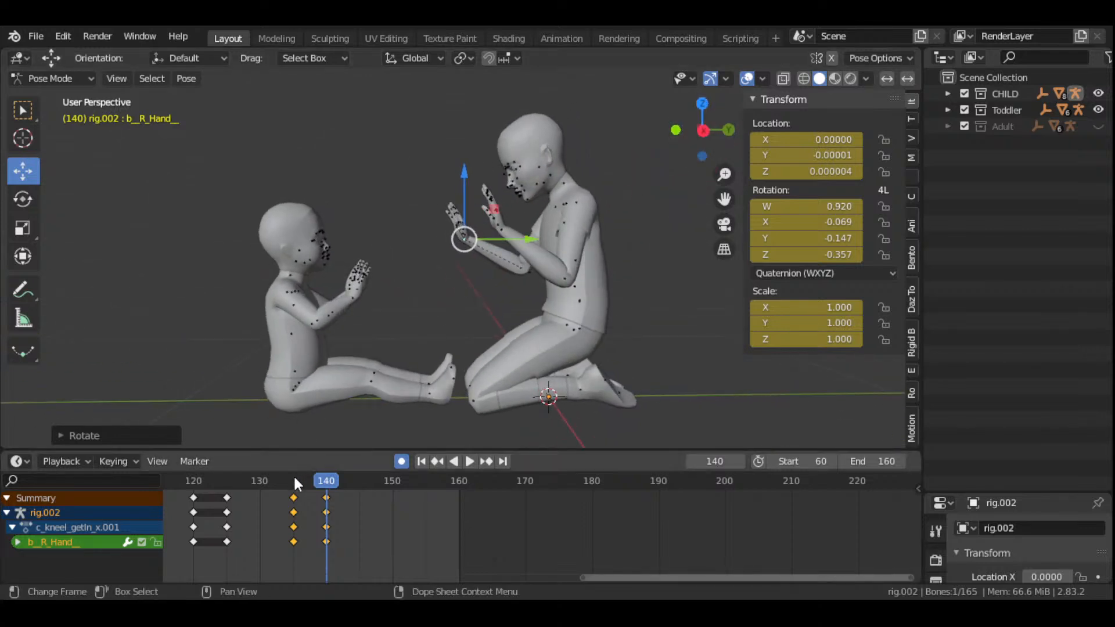
pyautogui.click(294, 480)
pyautogui.moveTo(296, 480); pyautogui.dragTo(325, 521)
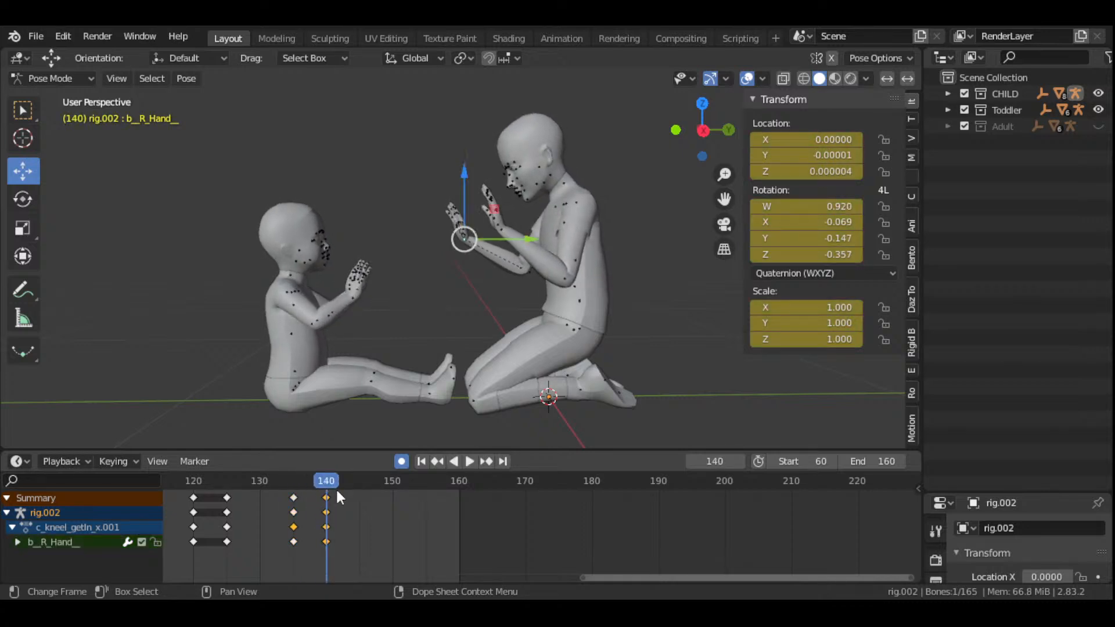
# - Rotate the kneeling child's left hand bone at frame 140 to bend the hand back at the wrist
pyautogui.click(502, 231)
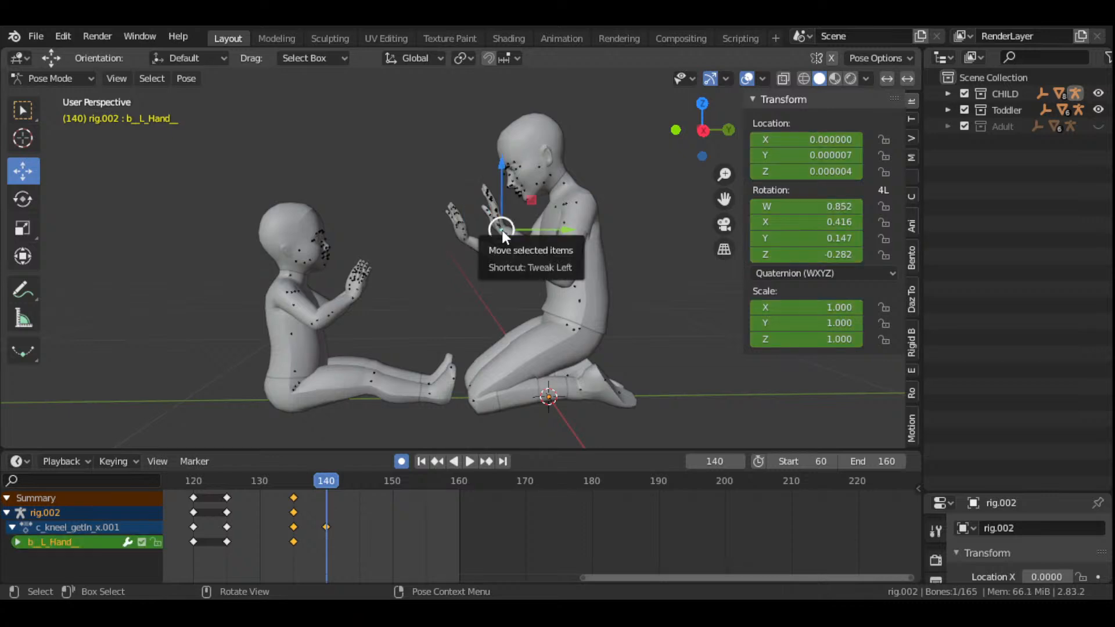
pyautogui.press('r')
pyautogui.click(550, 249)
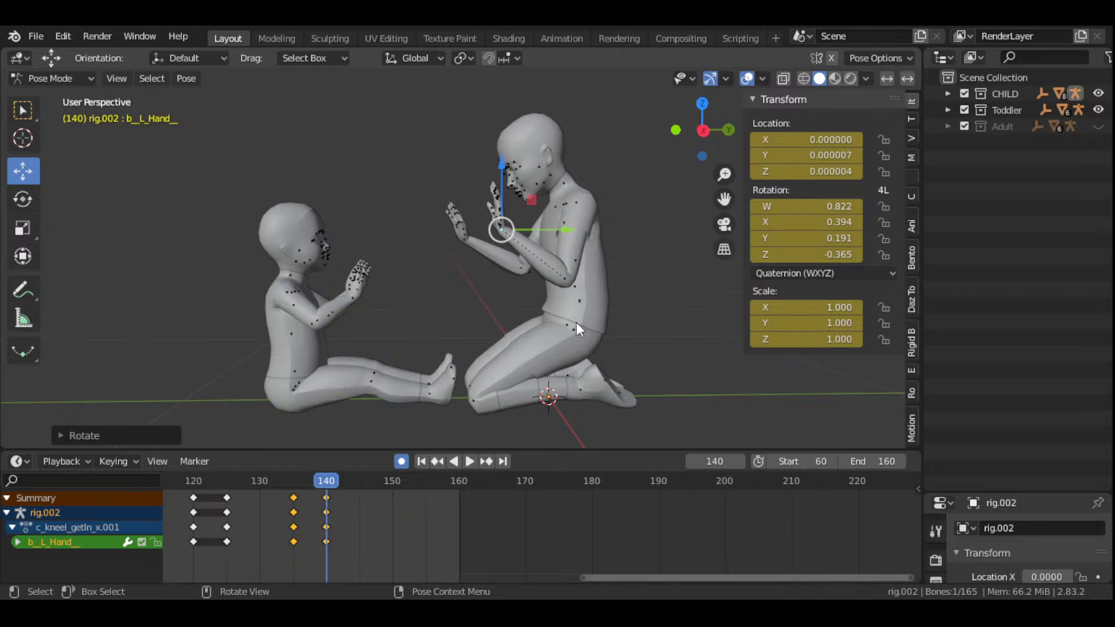
# - Select the kneeling child's hand, forearm, upper arm and clavicle bones on both sides together
pyautogui.moveTo(703, 130); pyautogui.dragTo(649, 193)
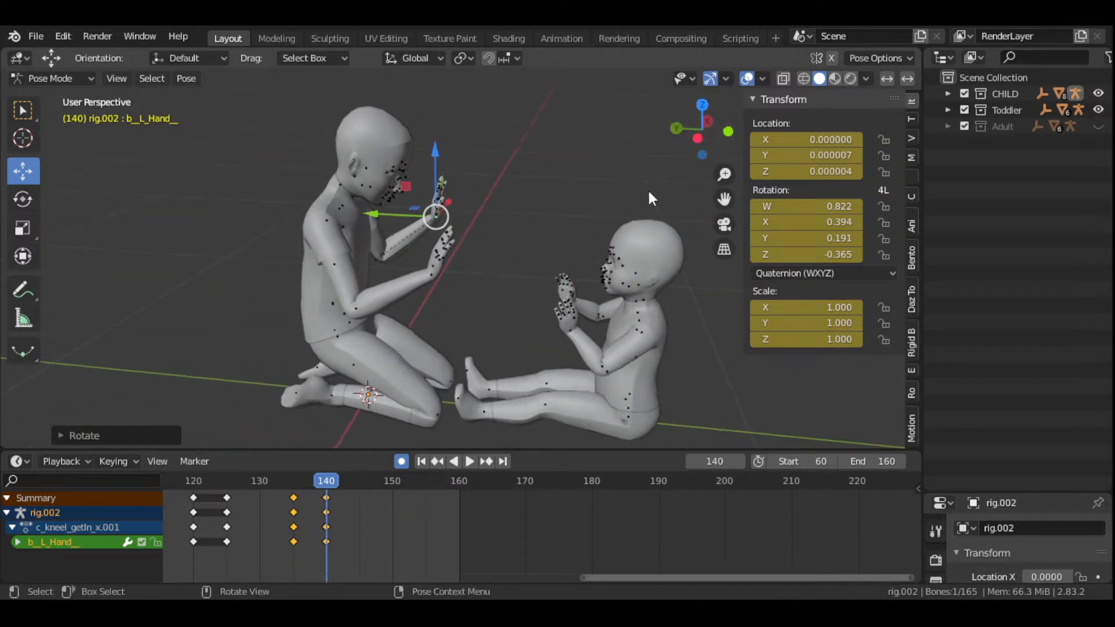
pyautogui.scroll(5, 477, 324)
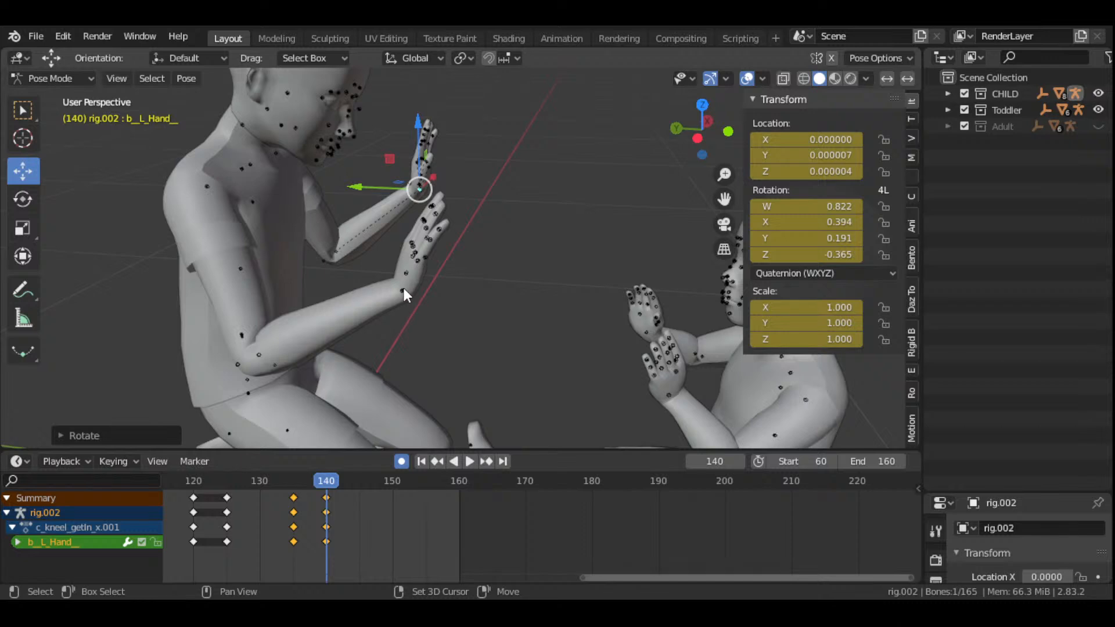
pyautogui.keyDown('shift'); pyautogui.click(403, 288); pyautogui.keyUp('shift')
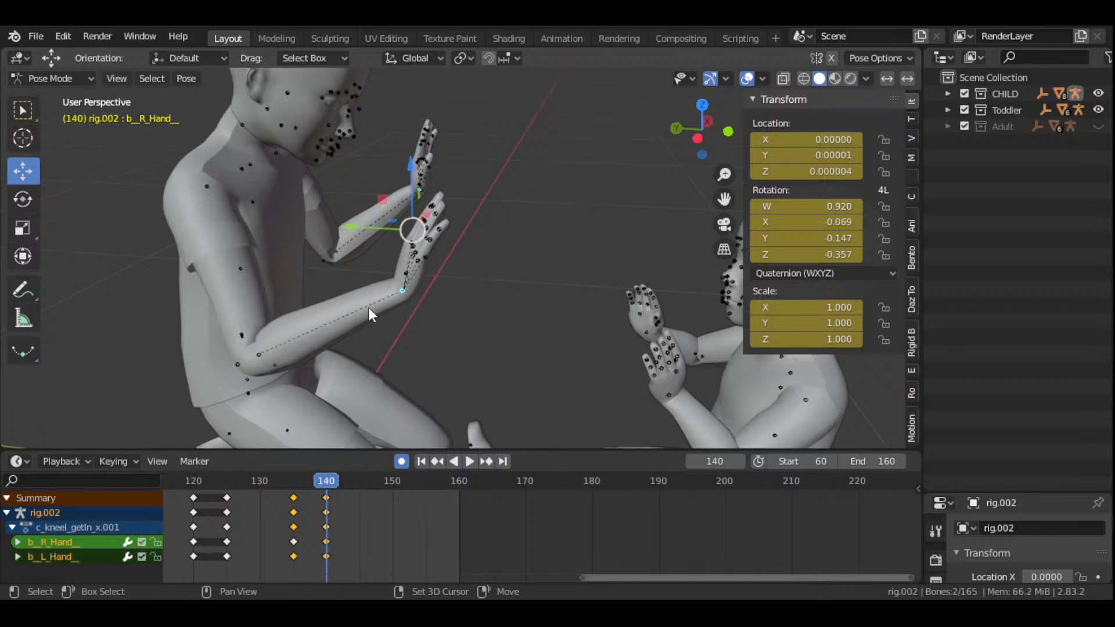
pyautogui.keyDown('shift'); pyautogui.click(259, 353); pyautogui.keyUp('shift')
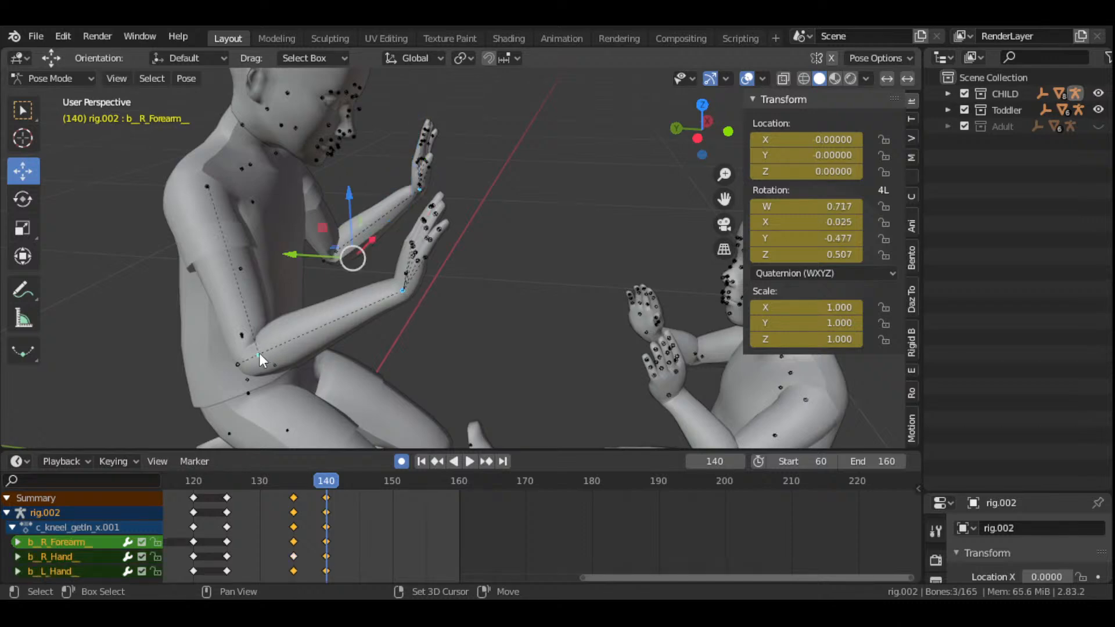
pyautogui.keyDown('shift'); pyautogui.click(338, 249); pyautogui.keyUp('shift')
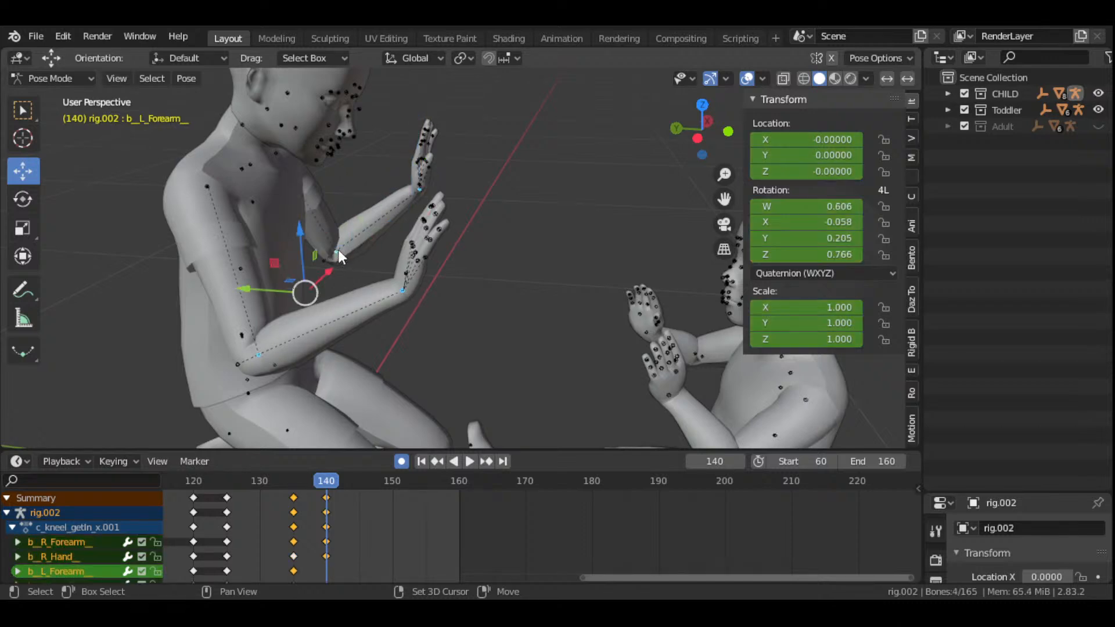
pyautogui.keyDown('shift'); pyautogui.click(210, 190); pyautogui.keyUp('shift')
pyautogui.moveTo(702, 129); pyautogui.dragTo(625, 134)
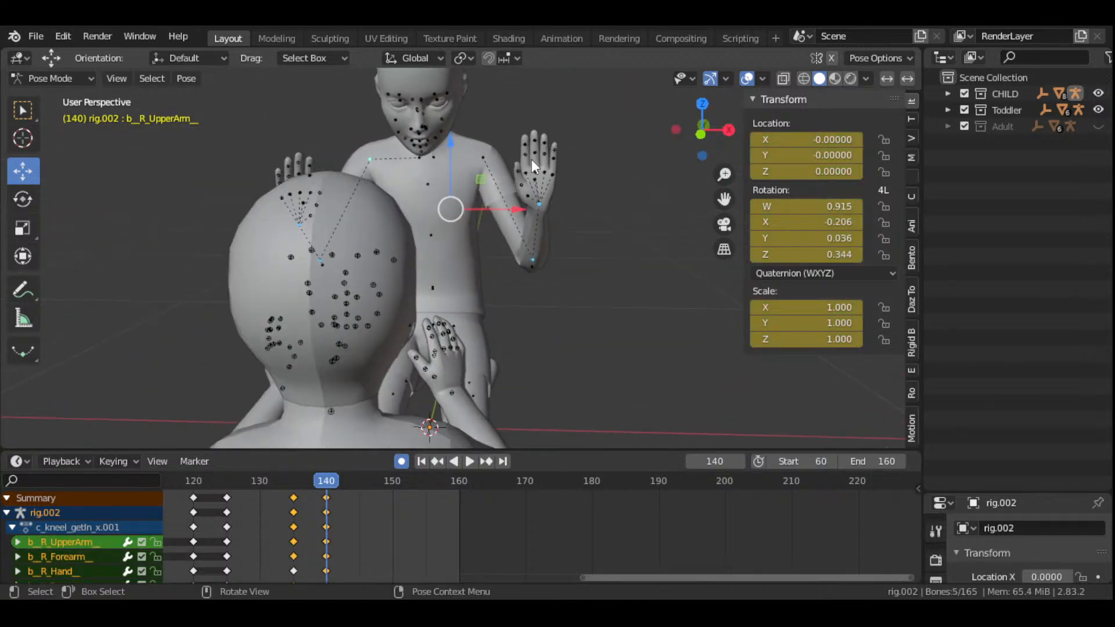
pyautogui.keyDown('shift'); pyautogui.click(420, 159); pyautogui.keyUp('shift')
pyautogui.keyDown('shift'); pyautogui.click(487, 161); pyautogui.keyUp('shift')
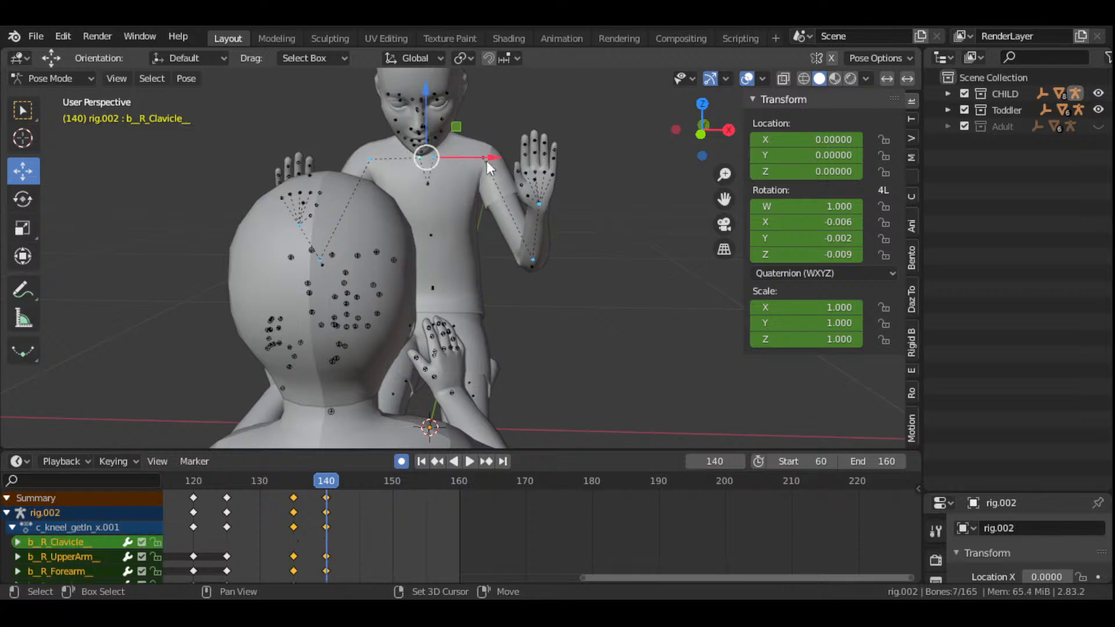
pyautogui.keyDown('shift'); pyautogui.click(486, 159); pyautogui.keyUp('shift')
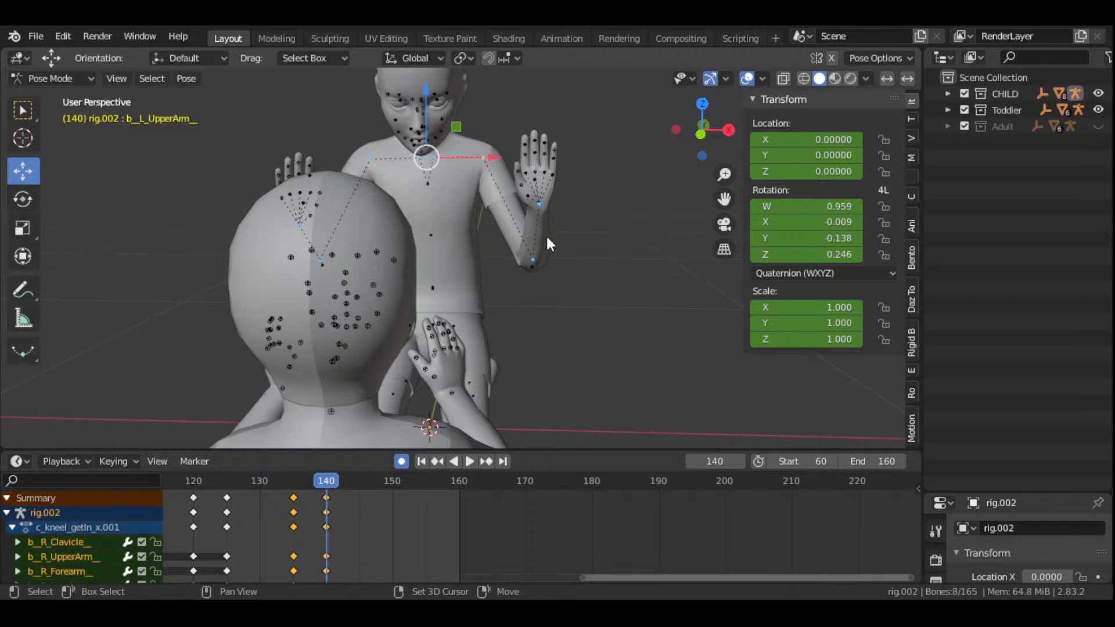
# - Add the kneeling child's b__Spine1__, b__Pelvis__, b__Spine0__ and b__Neck__ bones to the selection
pyautogui.moveTo(703, 136); pyautogui.dragTo(638, 139)
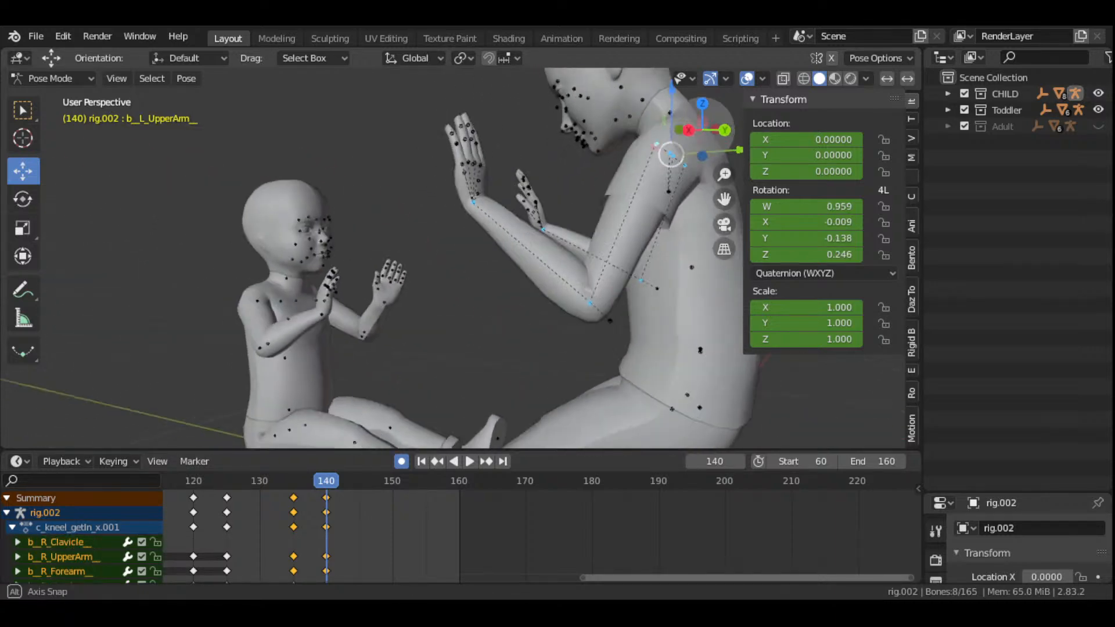
pyautogui.scroll(-4, 671, 250)
pyautogui.moveTo(706, 157); pyautogui.dragTo(634, 255)
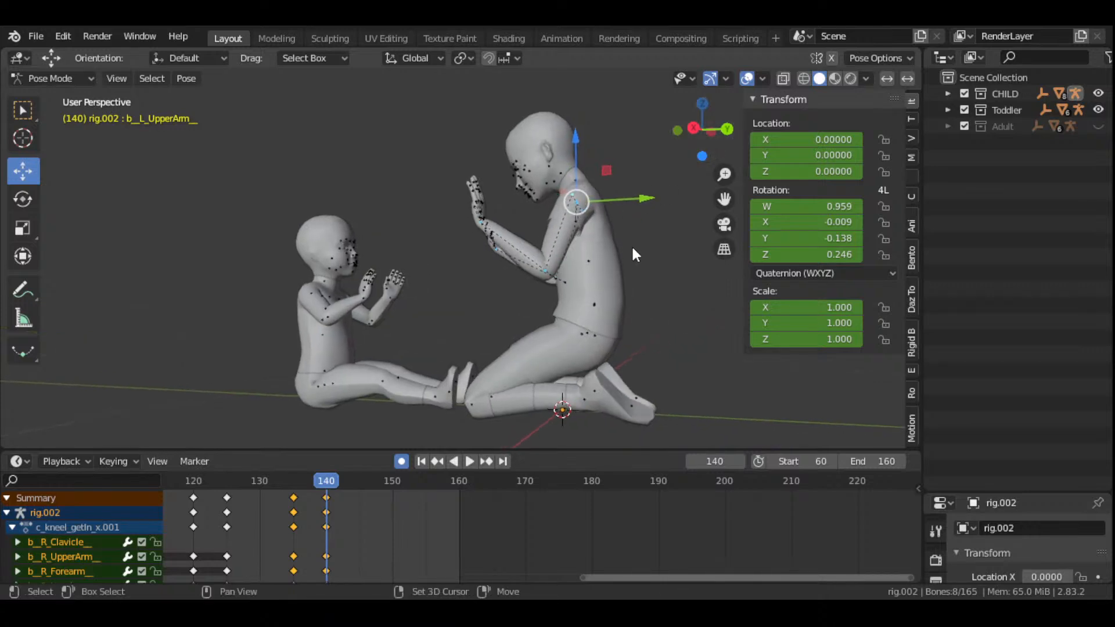
pyautogui.keyDown('shift'); pyautogui.click(590, 261); pyautogui.keyUp('shift')
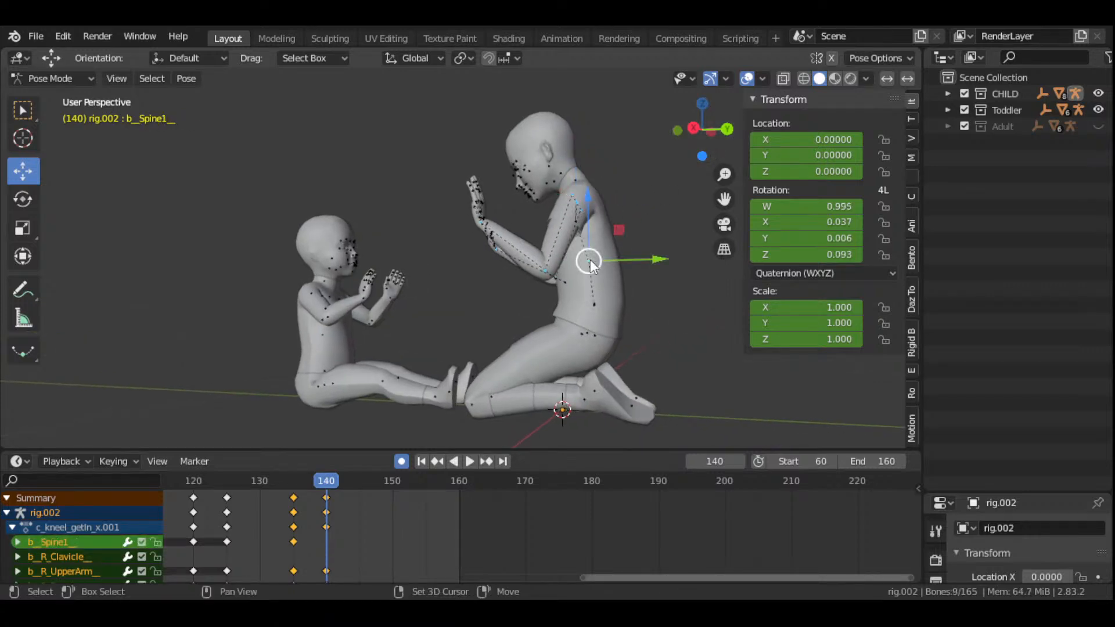
pyautogui.keyDown('shift'); pyautogui.click(594, 301); pyautogui.keyUp('shift')
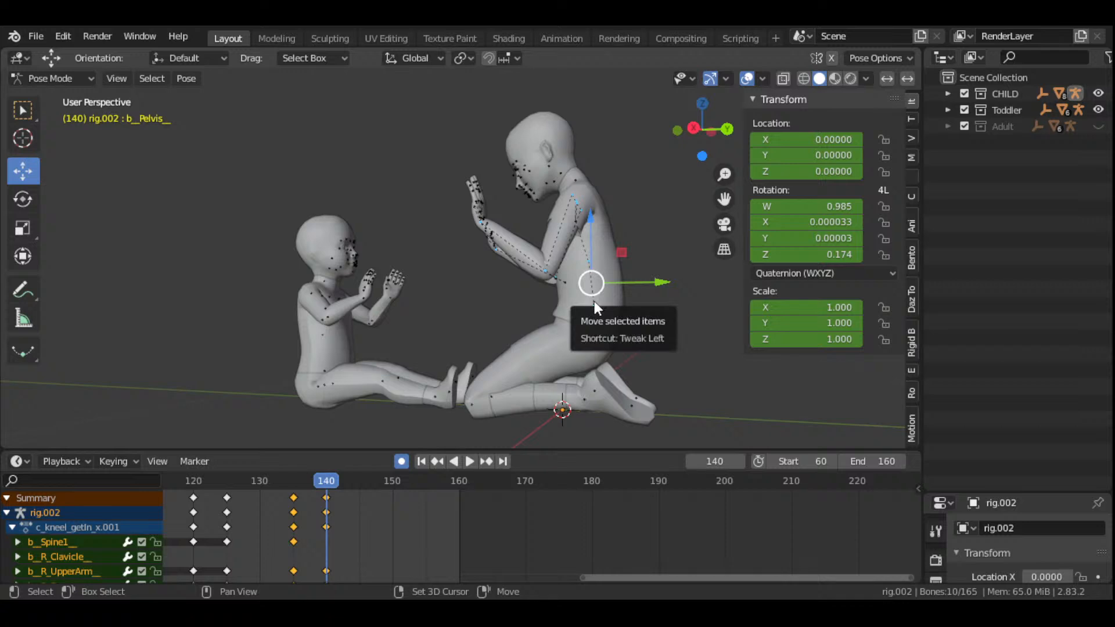
pyautogui.keyDown('shift'); pyautogui.click(594, 300); pyautogui.keyUp('shift')
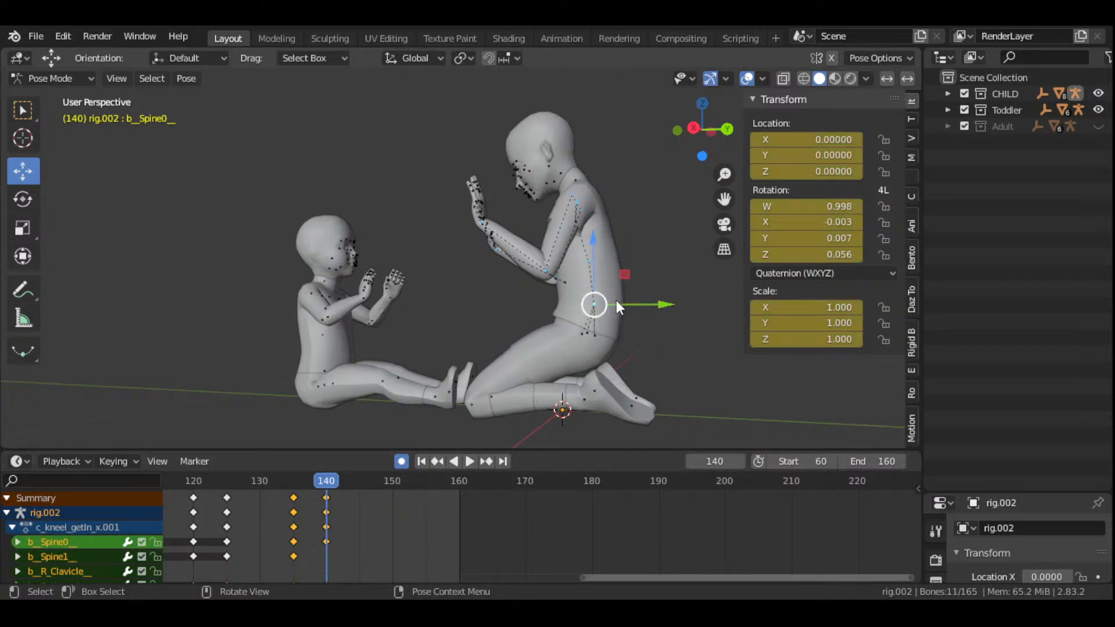
pyautogui.moveTo(703, 129); pyautogui.dragTo(645, 178)
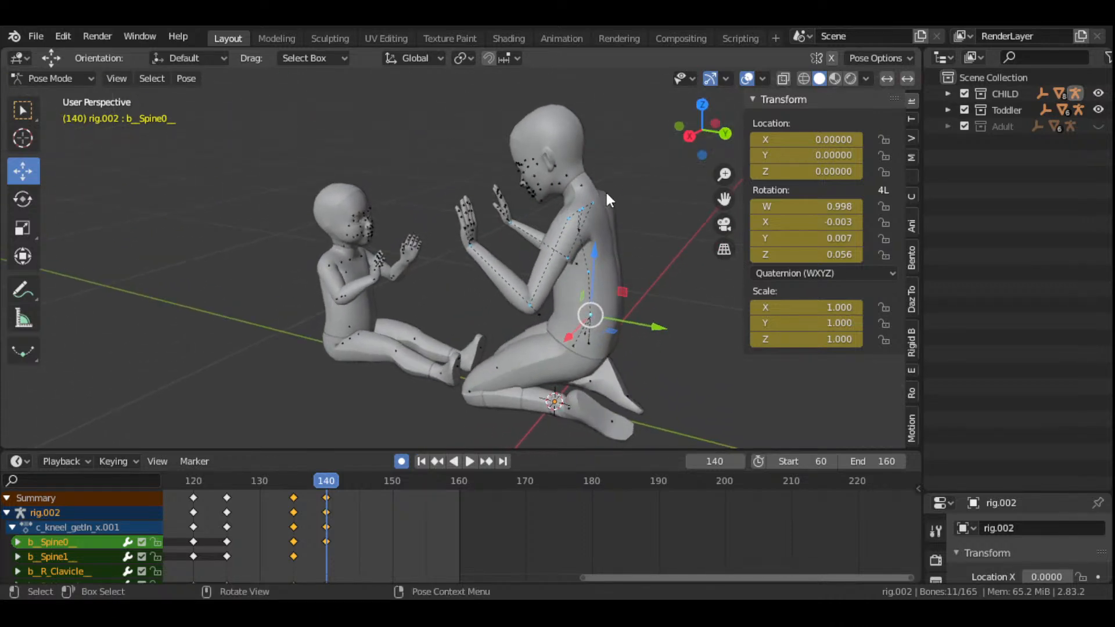
pyautogui.keyDown('shift'); pyautogui.click(584, 184); pyautogui.keyUp('shift')
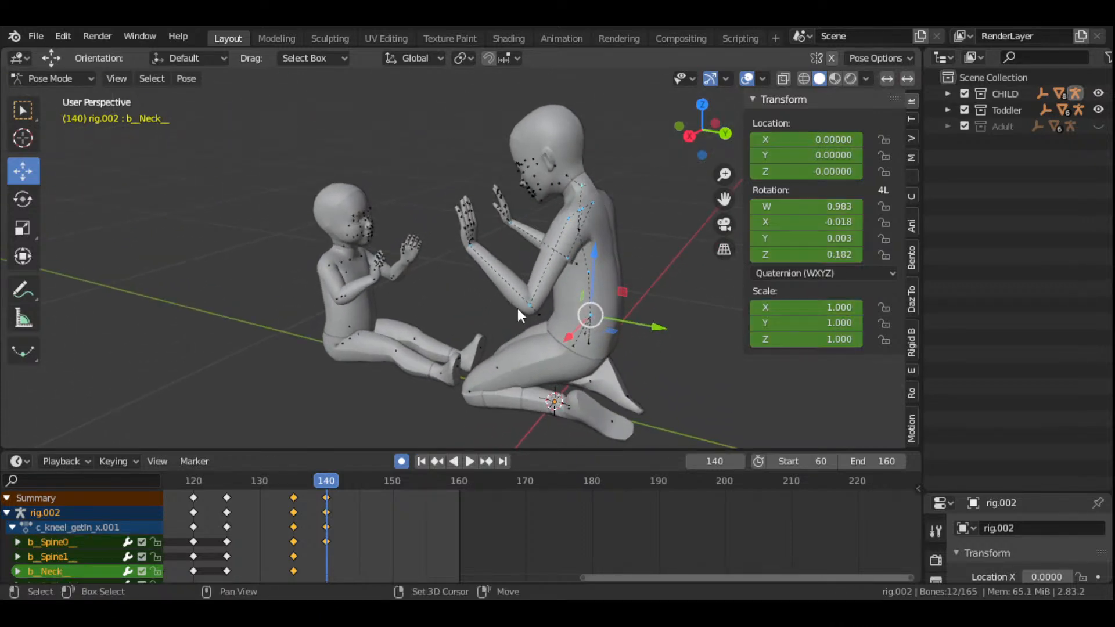
# - At frame 150, rotate the kneeling child's right upper arm bone forward by about 12.5° toward the toddler
pyautogui.scroll(-2, 405, 525)
pyautogui.scroll(-1, 404, 525)
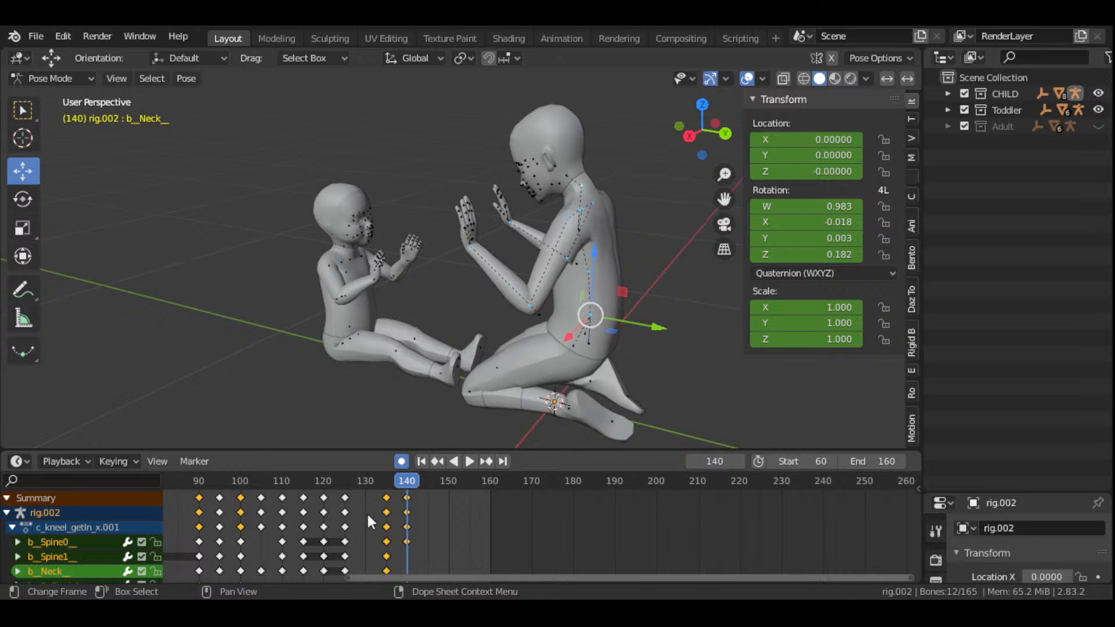
pyautogui.click(327, 481)
pyautogui.moveTo(329, 488); pyautogui.dragTo(449, 539)
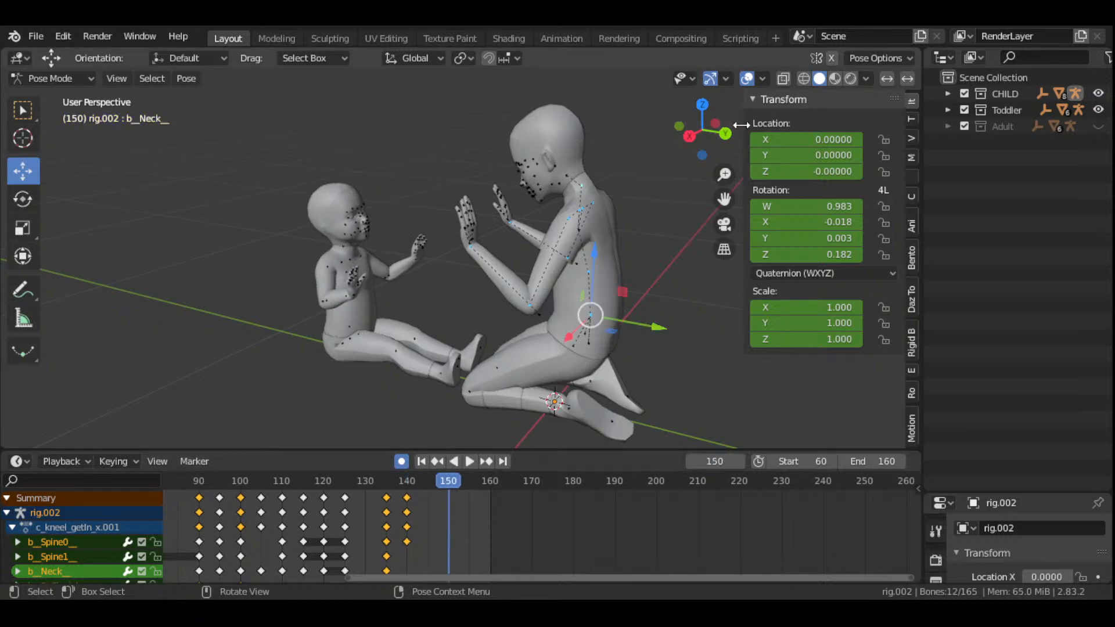
pyautogui.moveTo(715, 131); pyautogui.dragTo(889, 134)
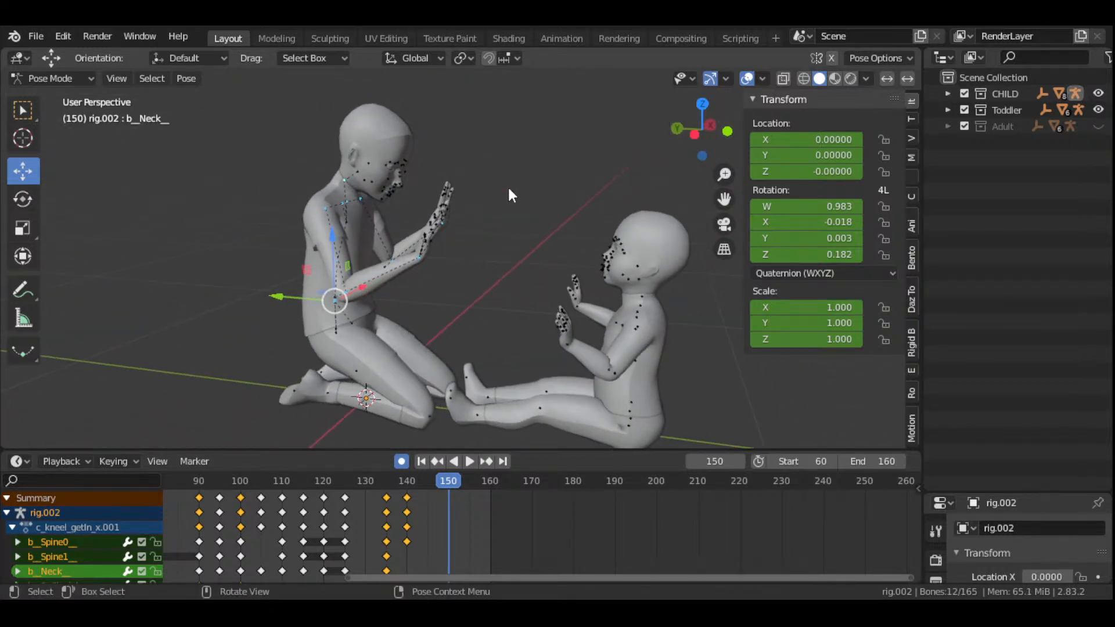
pyautogui.moveTo(703, 129); pyautogui.dragTo(602, 130)
pyautogui.scroll(1, 476, 279)
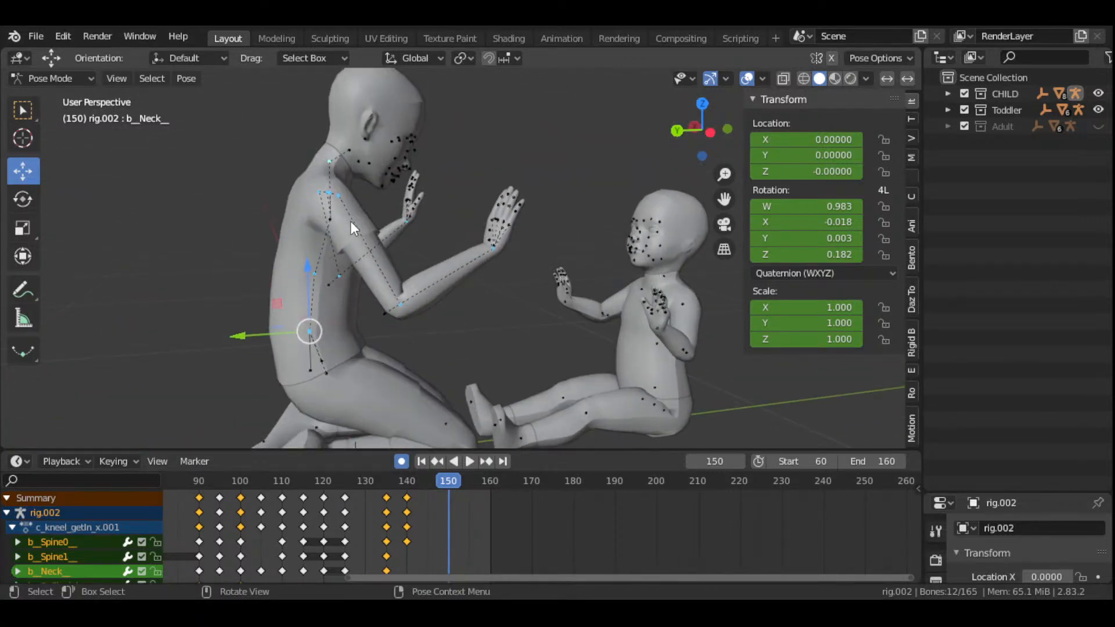
pyautogui.click(341, 201)
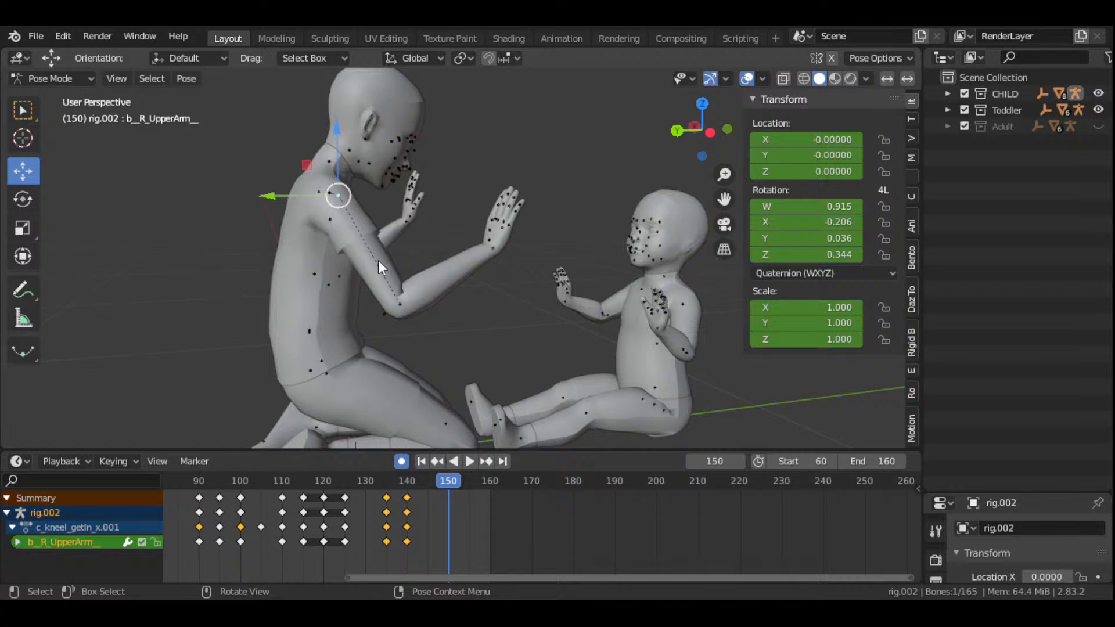
pyautogui.press('r')
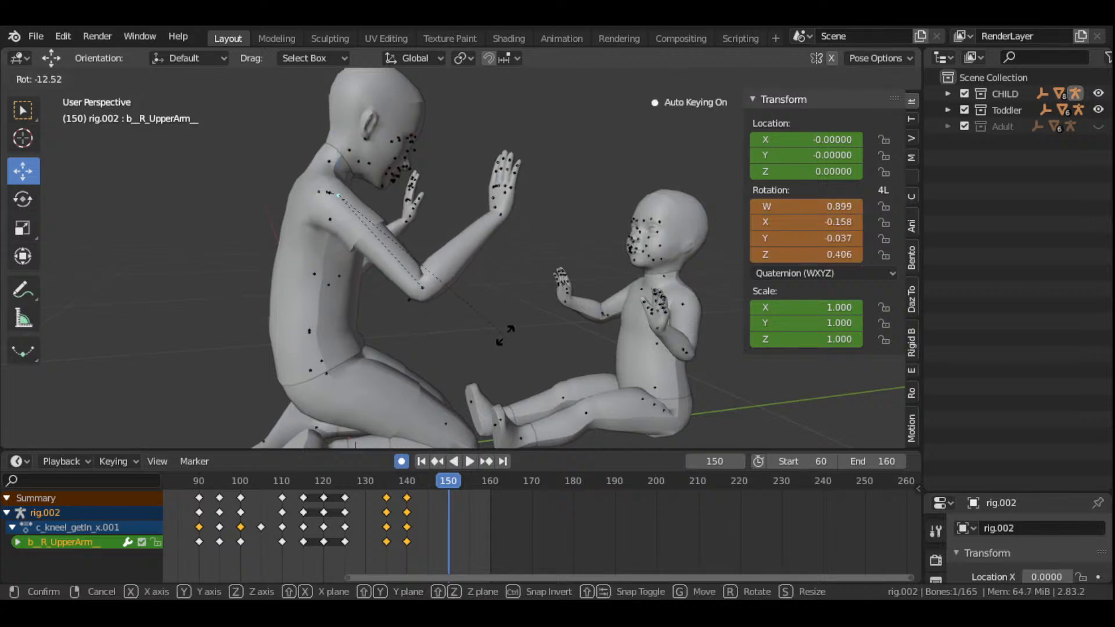
pyautogui.click(426, 294)
# - Rotate the kneeling child's right forearm bone downward at frame 150 to extend the arm toward the toddler's hand
pyautogui.click(425, 288)
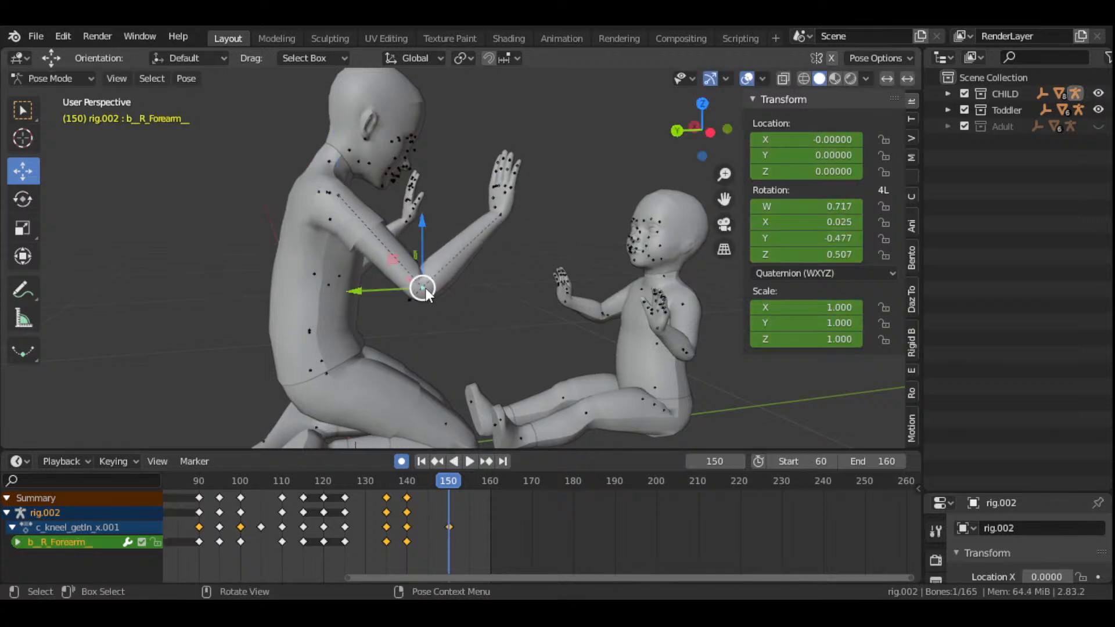
pyautogui.press('r')
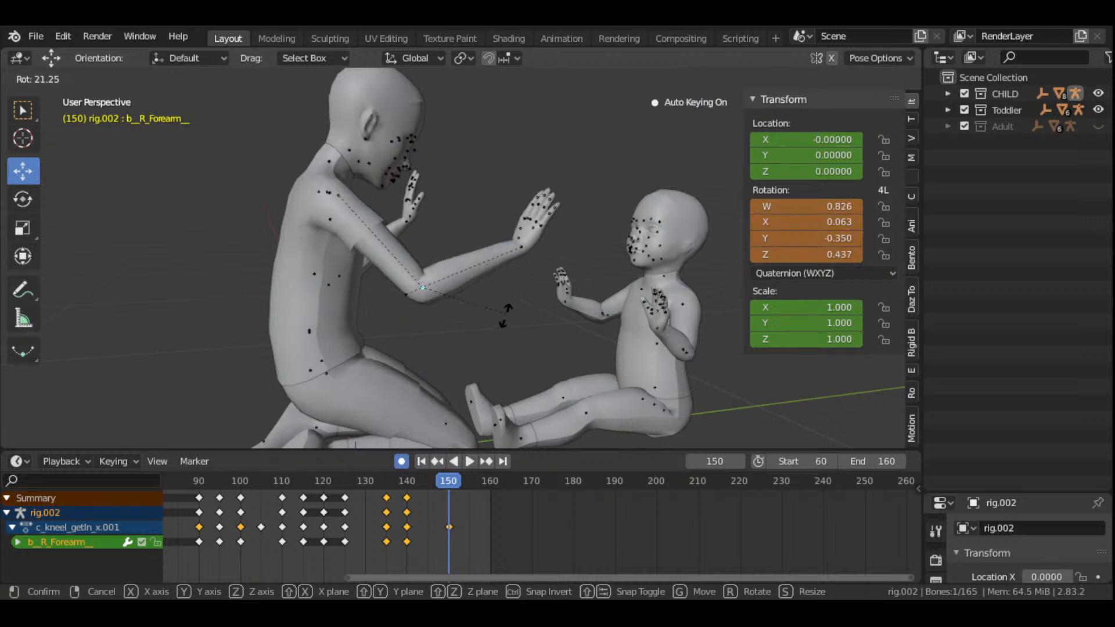
pyautogui.click(505, 335)
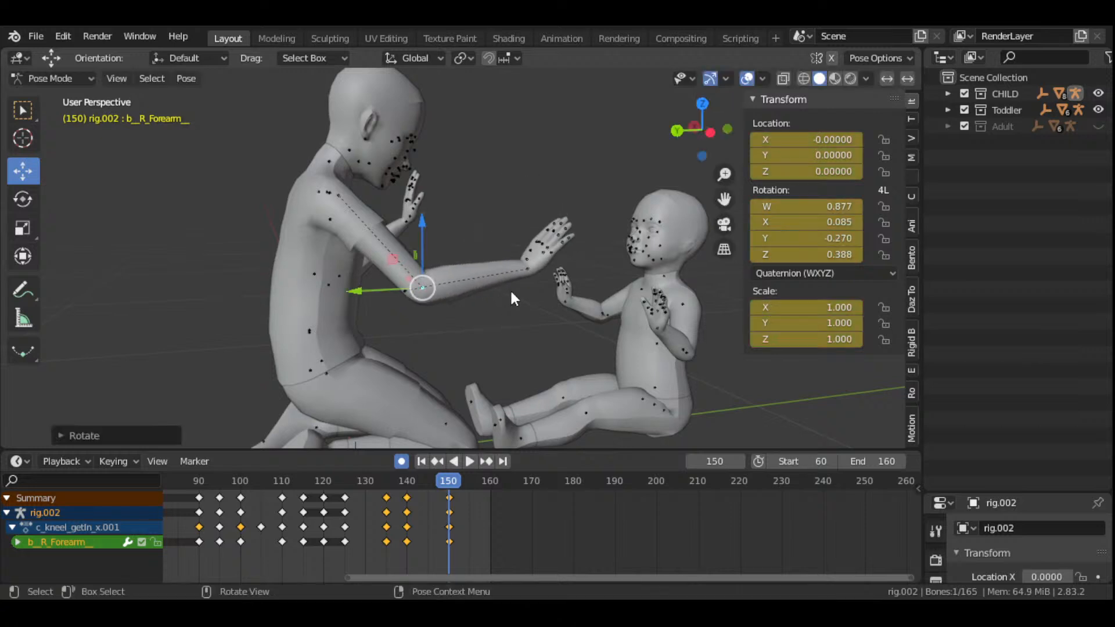
# - Rotate the kneeling child's right hand bone upward at frame 150 so the palm faces the toddler
pyautogui.click(524, 269)
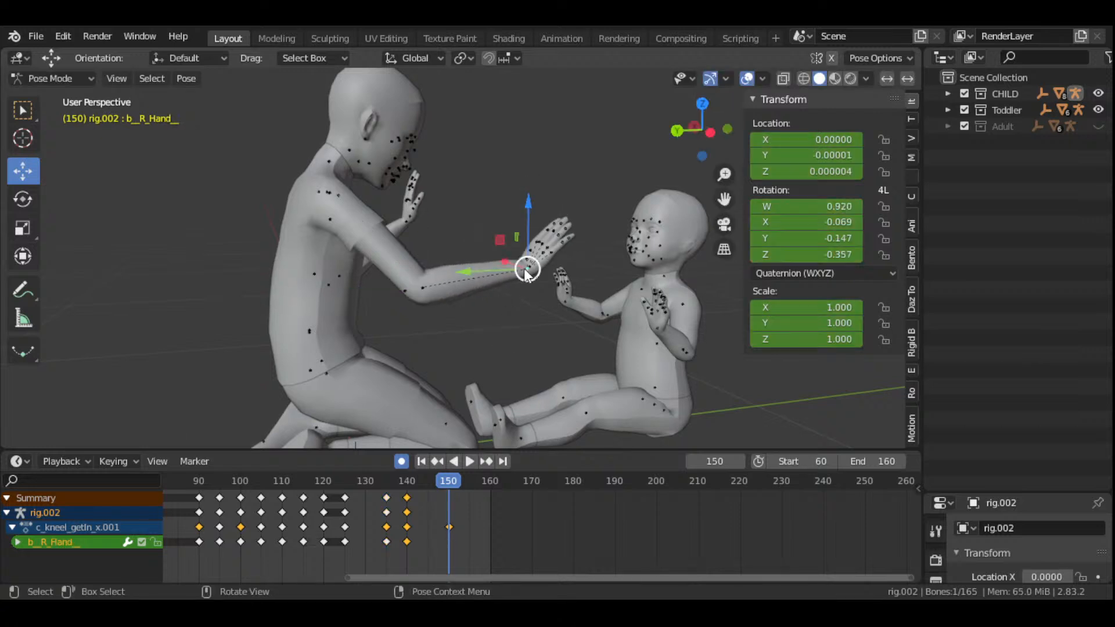
pyautogui.moveTo(705, 133); pyautogui.dragTo(679, 136)
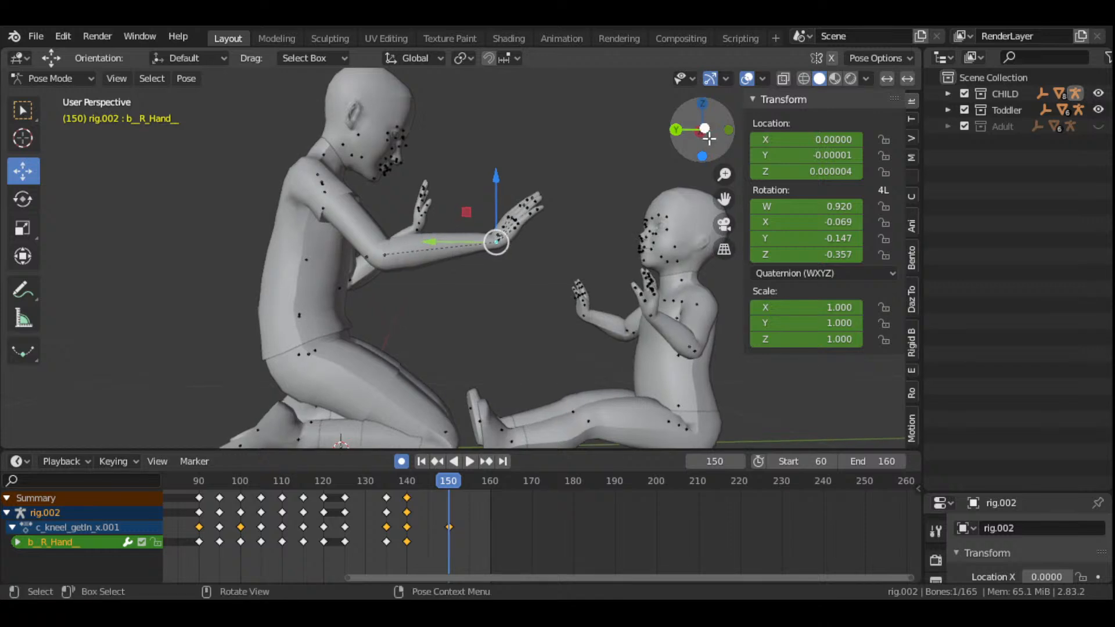
pyautogui.press('r')
pyautogui.click(602, 232)
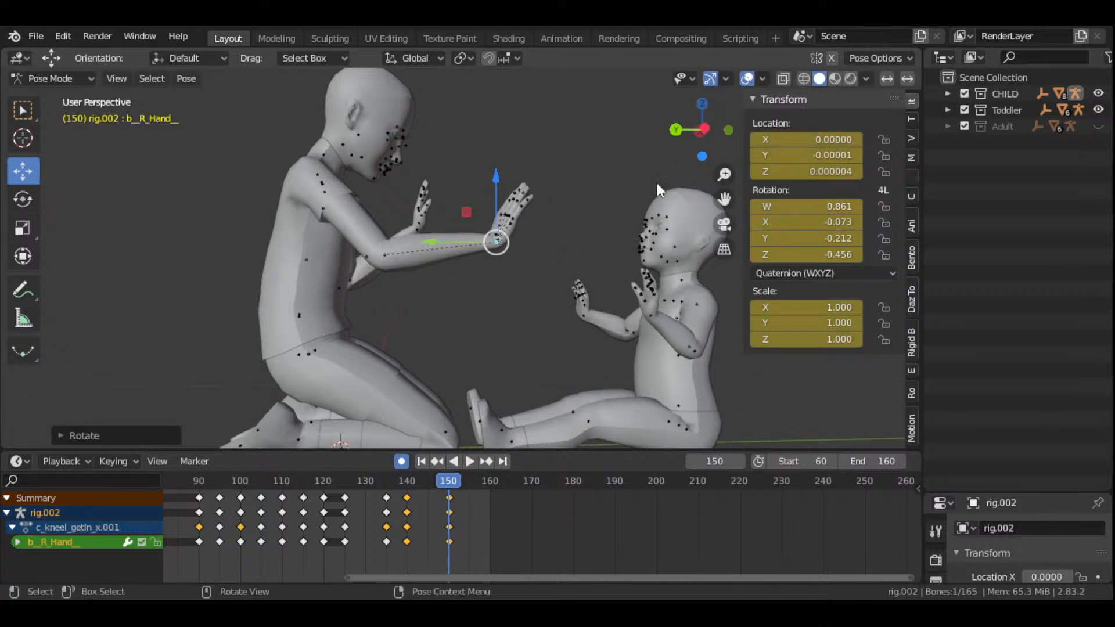
# - Insert a keyframe for the kneeling child's right clavicle bone at frame 140
pyautogui.moveTo(704, 132); pyautogui.dragTo(723, 148)
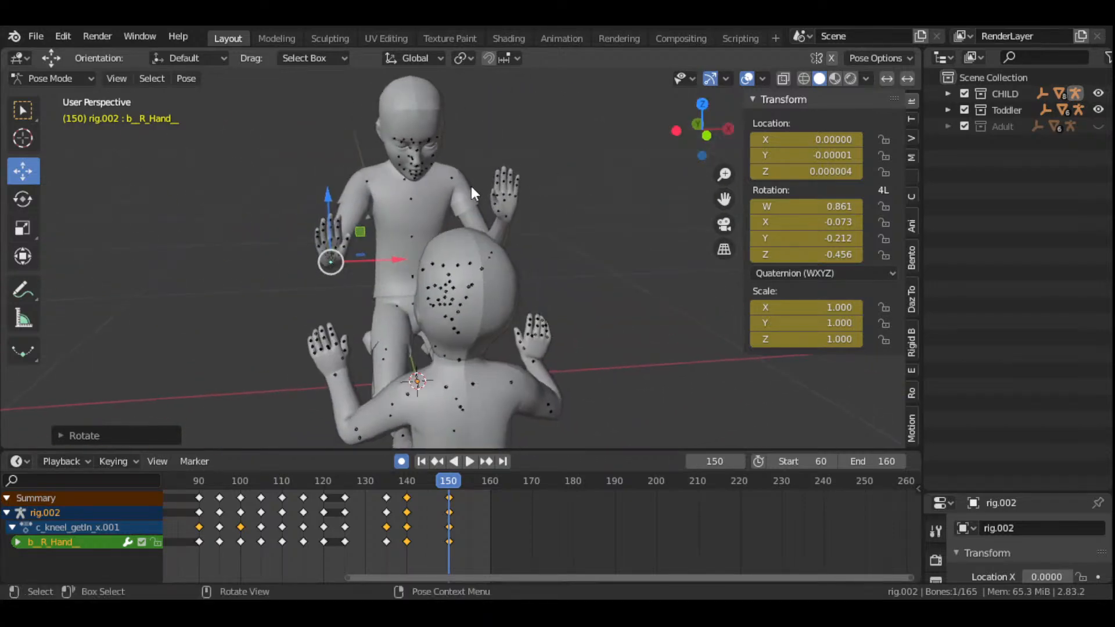
pyautogui.click(403, 179)
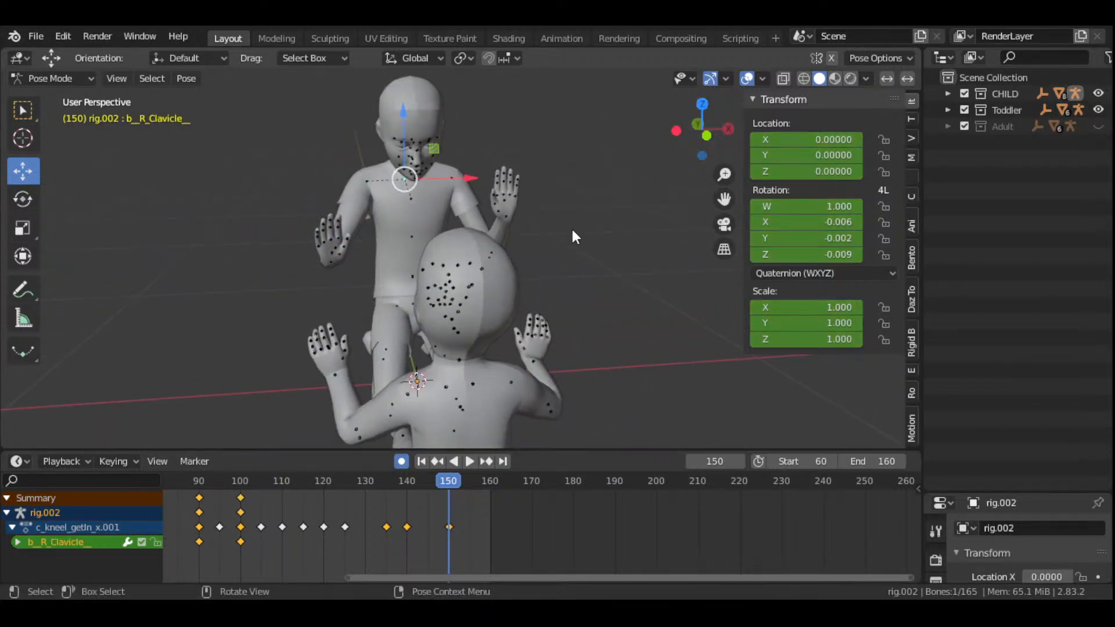
pyautogui.click(406, 489)
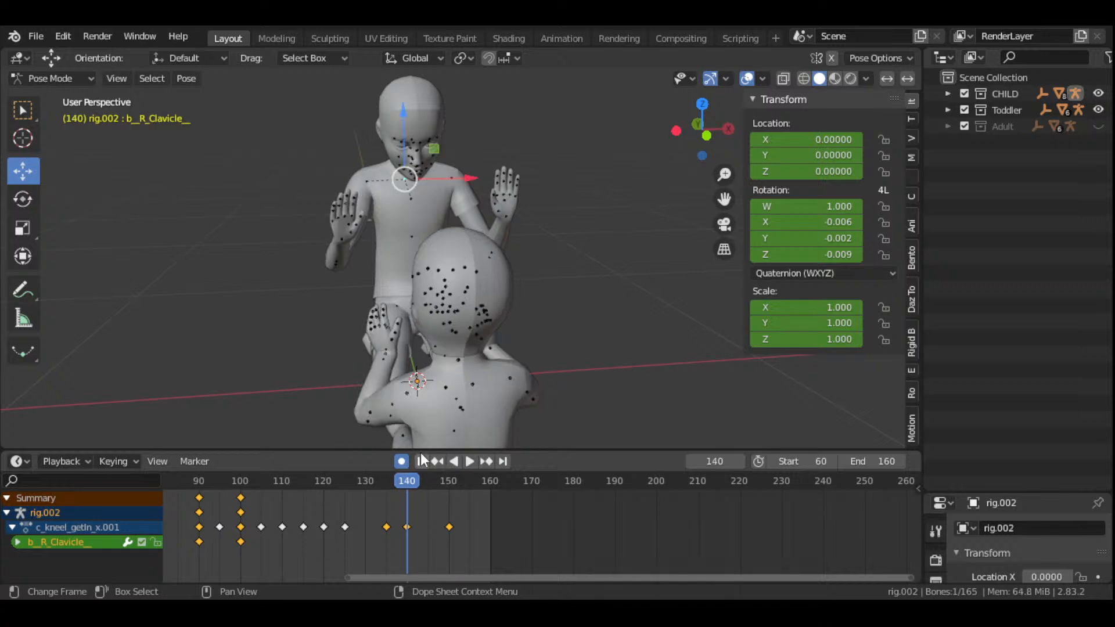
pyautogui.press('i')
pyautogui.click(543, 346)
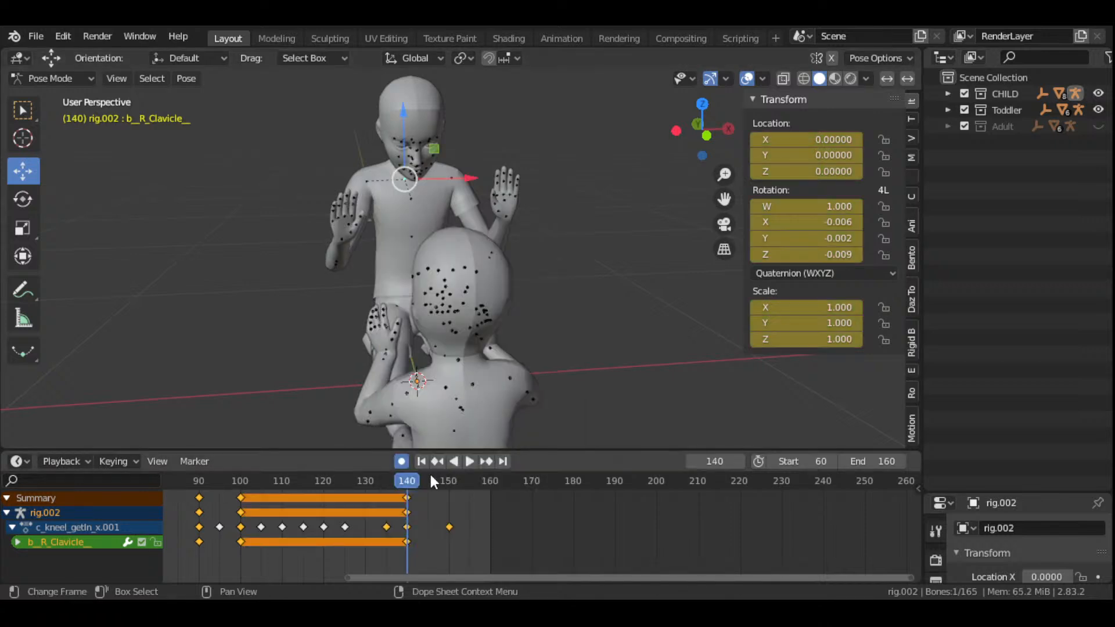
# - At frame 150, rotate the kneeling child's right clavicle bone downward by about 9°
pyautogui.moveTo(410, 479); pyautogui.dragTo(448, 495)
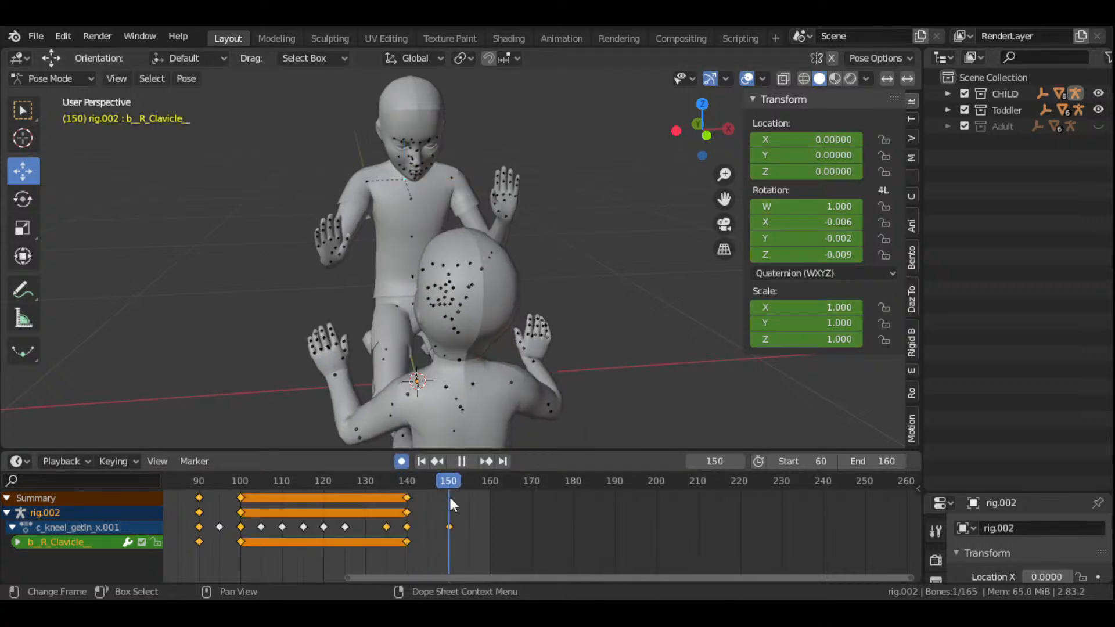
pyautogui.press('r')
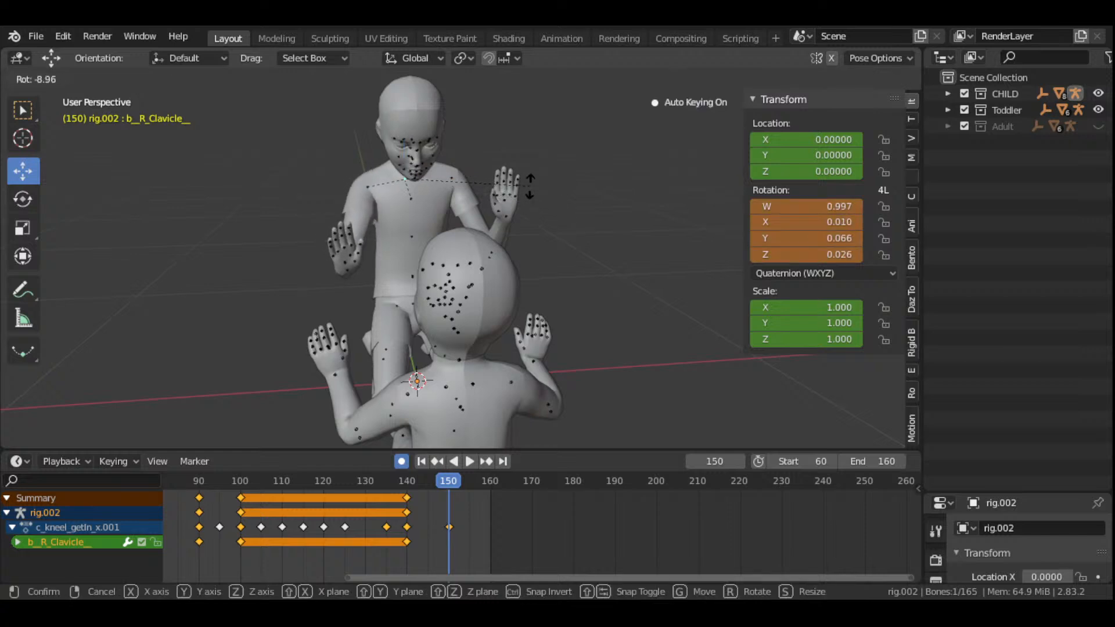
pyautogui.click(529, 183)
# - Rotate the kneeling child's lower and upper spine bones forward at frame 150 so the torso leans toward the toddler
pyautogui.moveTo(684, 132)
pyautogui.mouseDown()
pyautogui.moveTo(662, 138)
pyautogui.moveTo(677, 143)
pyautogui.mouseUp()
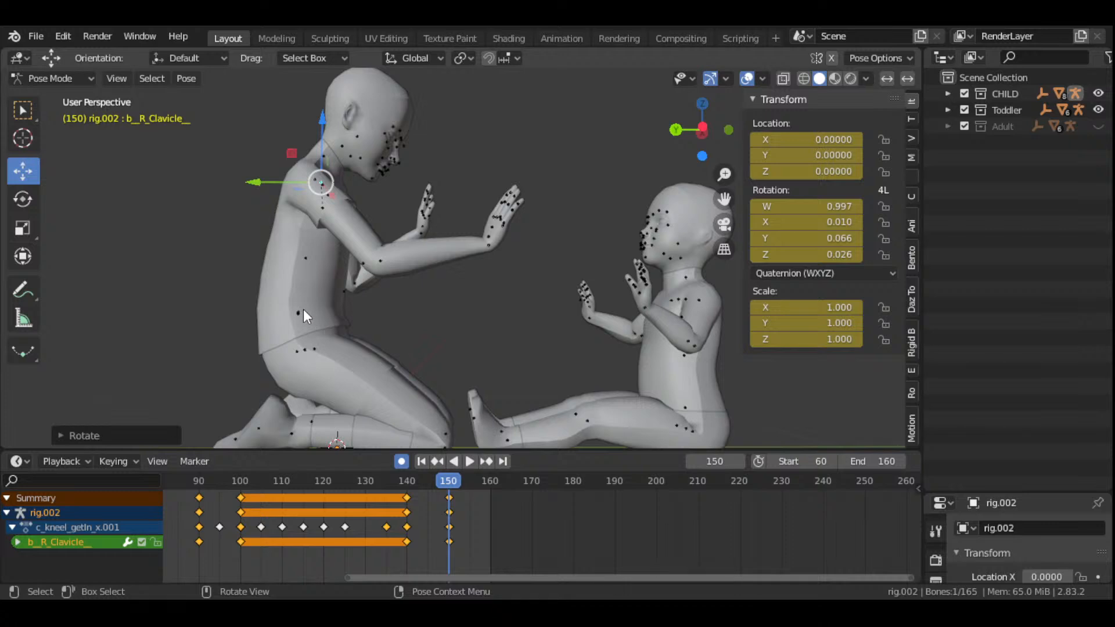
pyautogui.click(301, 308)
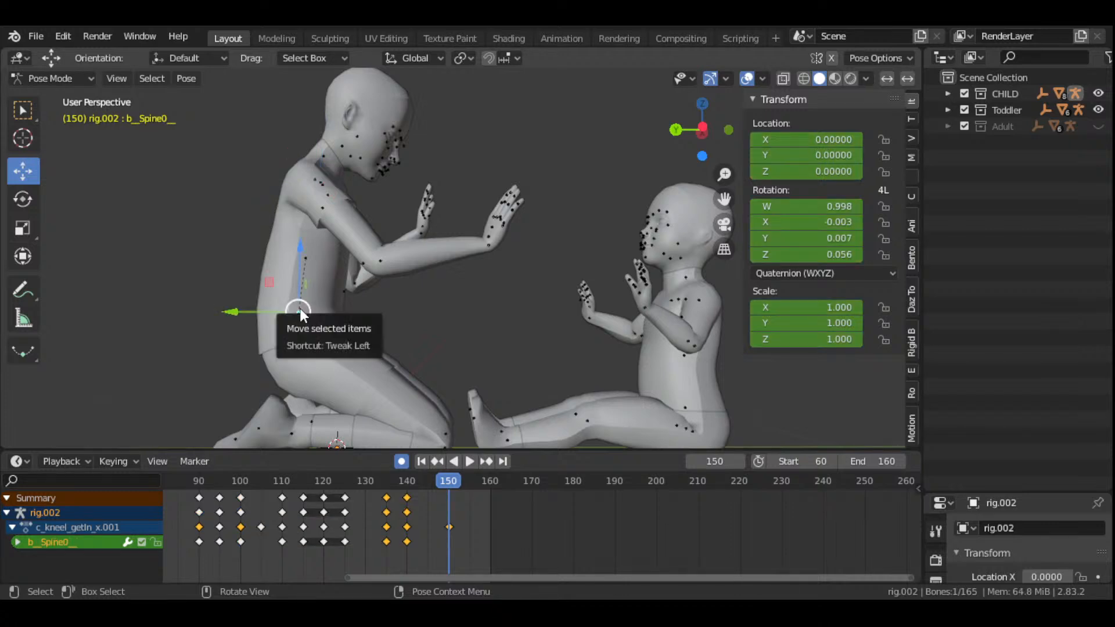
pyautogui.scroll(-3, 410, 306)
pyautogui.press('r')
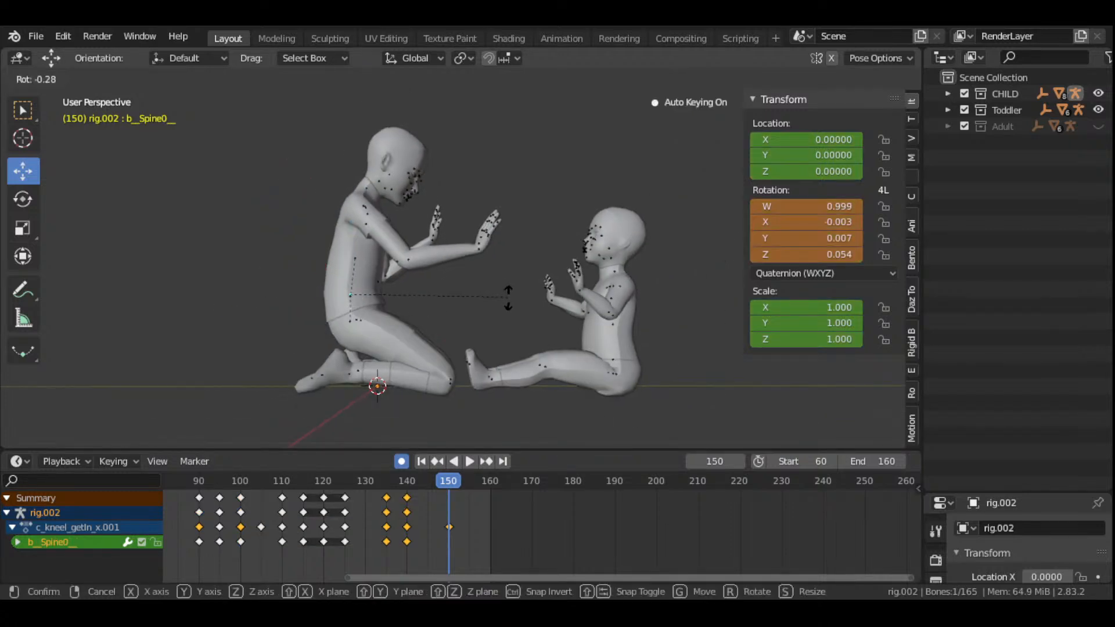
pyautogui.click(488, 316)
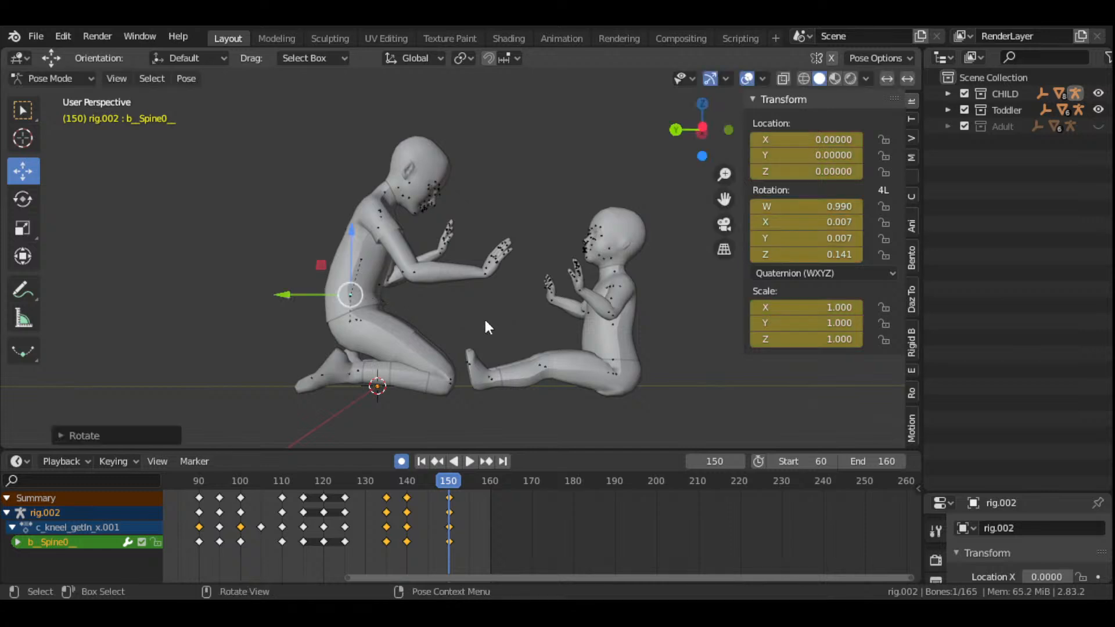
pyautogui.click(362, 259)
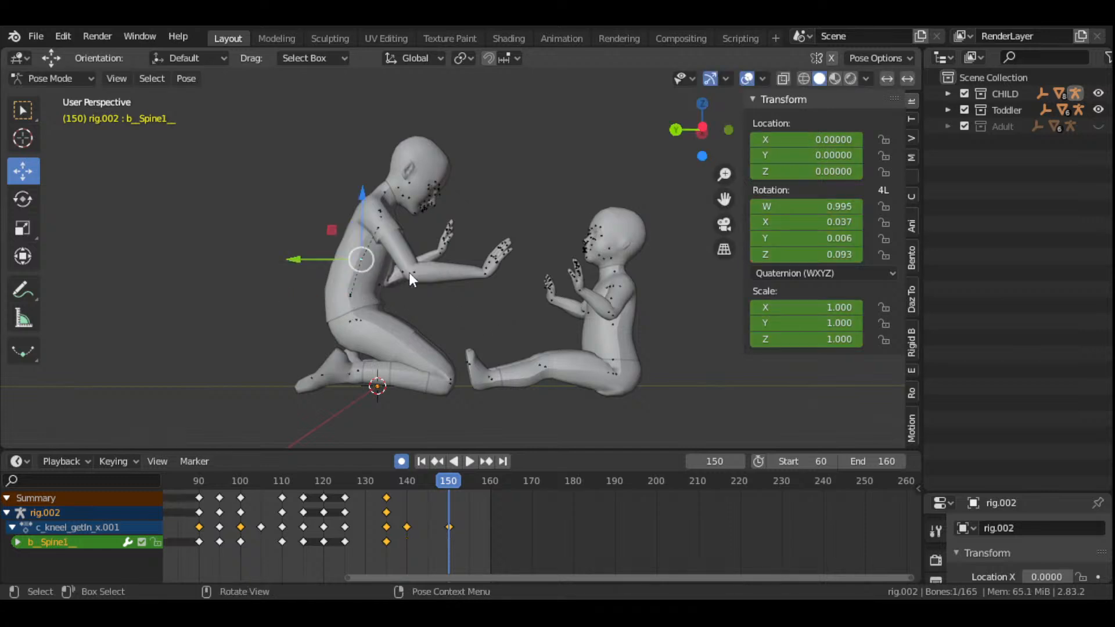
pyautogui.press('r')
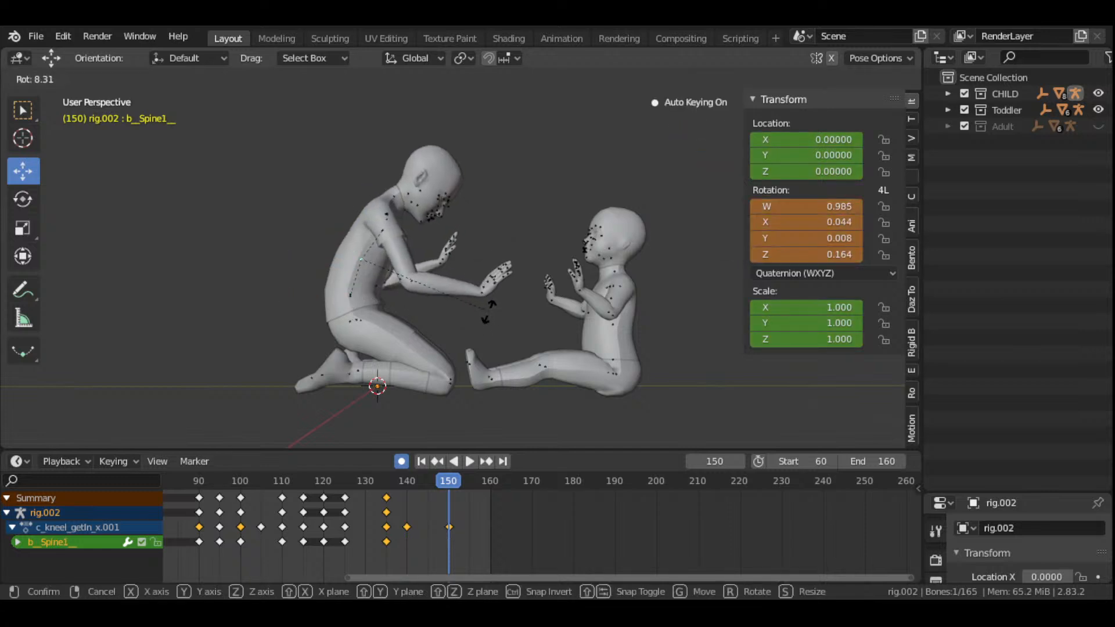
pyautogui.click(490, 317)
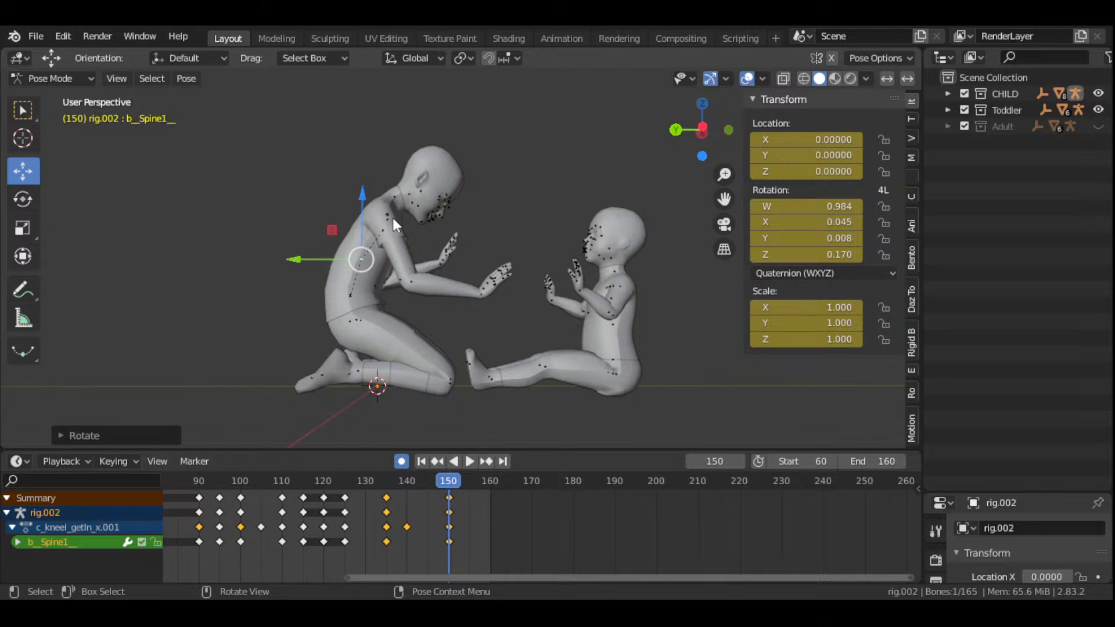
# - Rotate the kneeling child's neck bone back by about 20° at frame 150 to raise the head toward the toddler
pyautogui.click(396, 200)
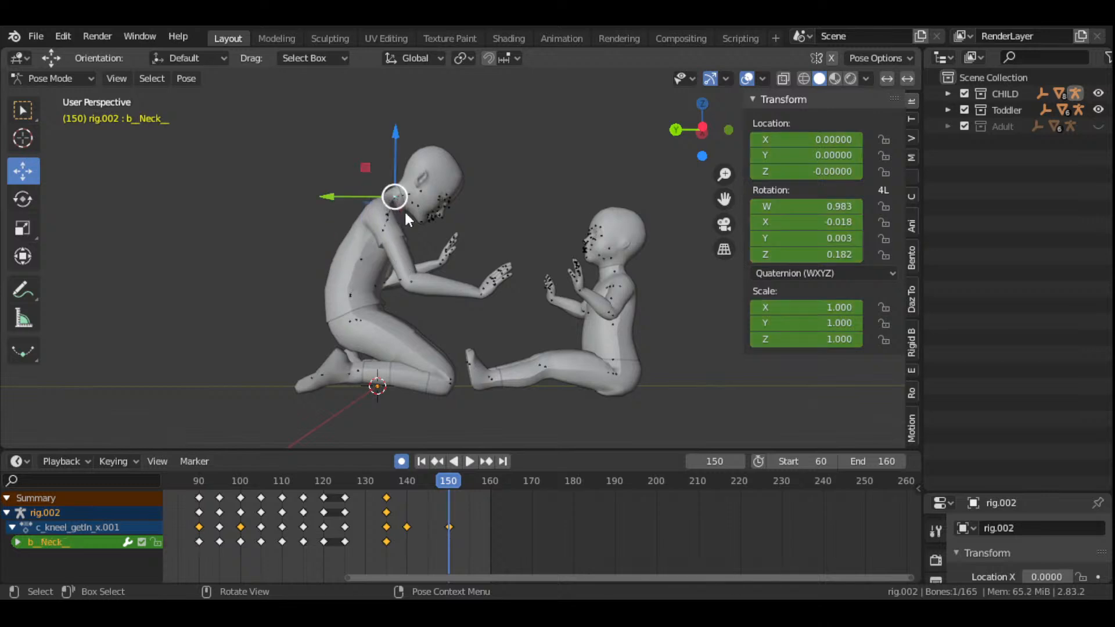
pyautogui.press('r')
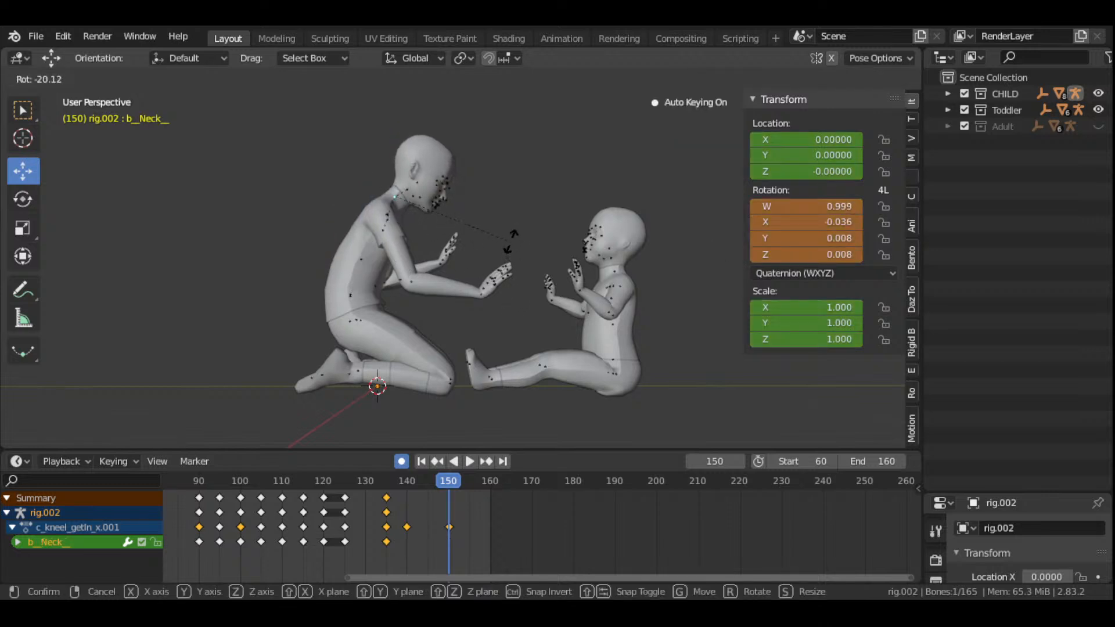
pyautogui.click(430, 249)
# - Rotate the kneeling child's right upper arm bone upward at frame 150 to raise the arm toward the toddler's hand
pyautogui.moveTo(691, 148); pyautogui.dragTo(697, 195)
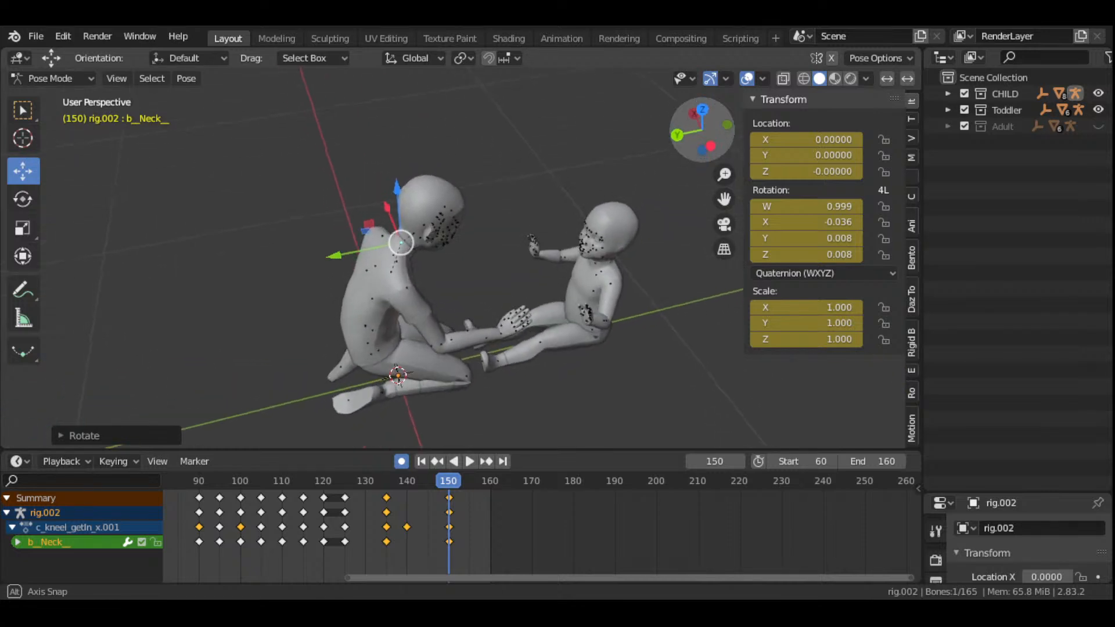
pyautogui.click(412, 287)
pyautogui.moveTo(691, 135); pyautogui.dragTo(674, 165)
pyautogui.press('r')
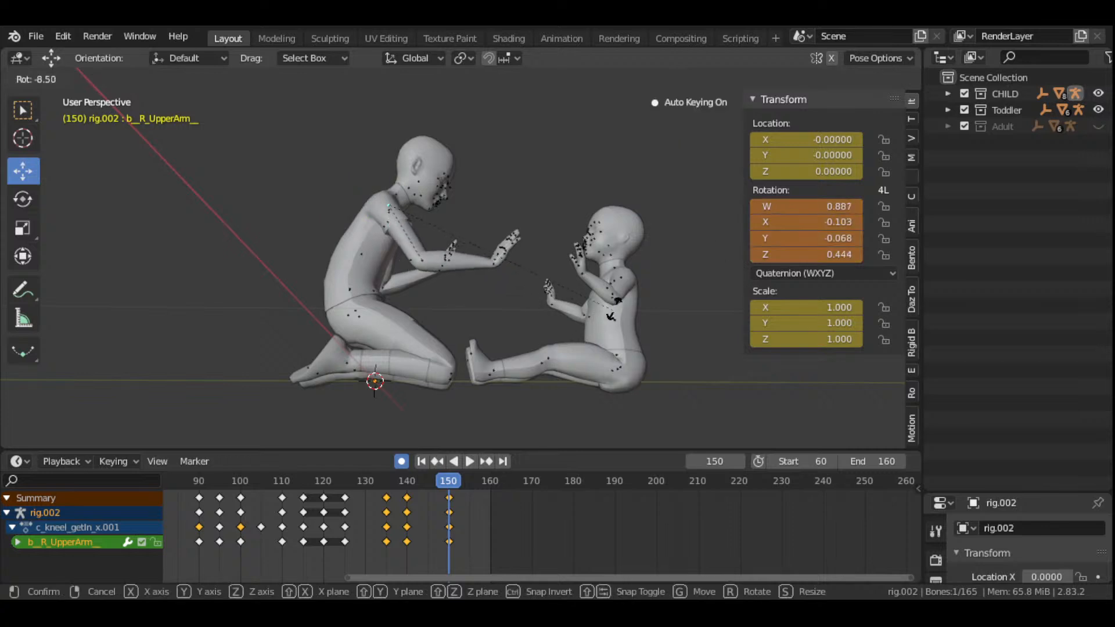
pyautogui.click(630, 291)
# - Insert a location, rotation and scale keyframe for the kneeling child's left upper arm bone at frame 140
pyautogui.moveTo(716, 157); pyautogui.dragTo(627, 194)
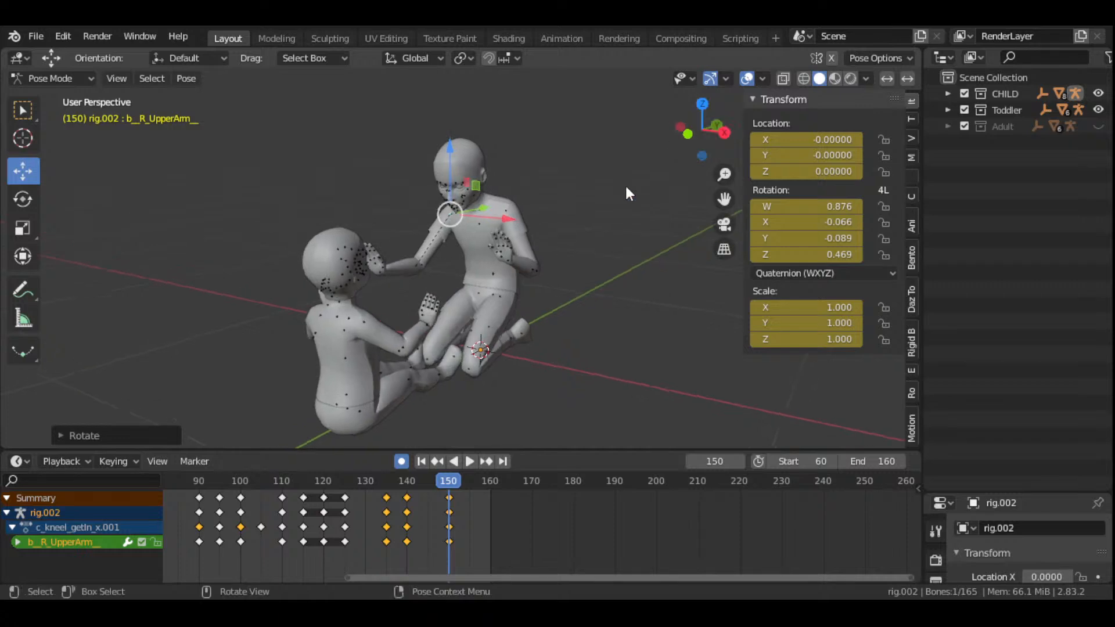
pyautogui.click(505, 211)
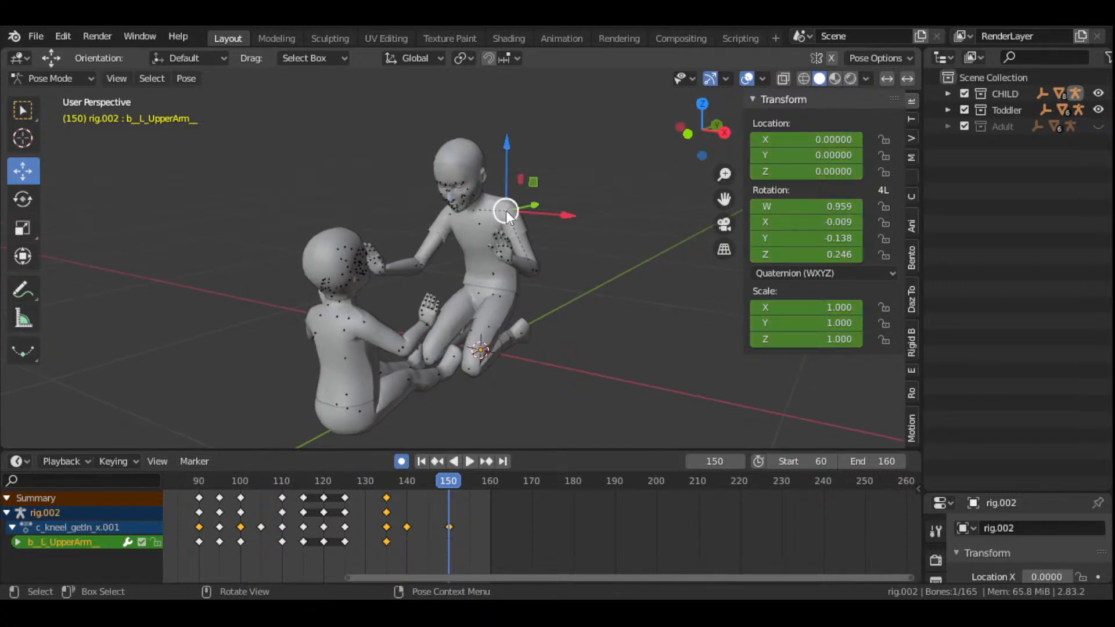
pyautogui.click(389, 480)
pyautogui.press('space')
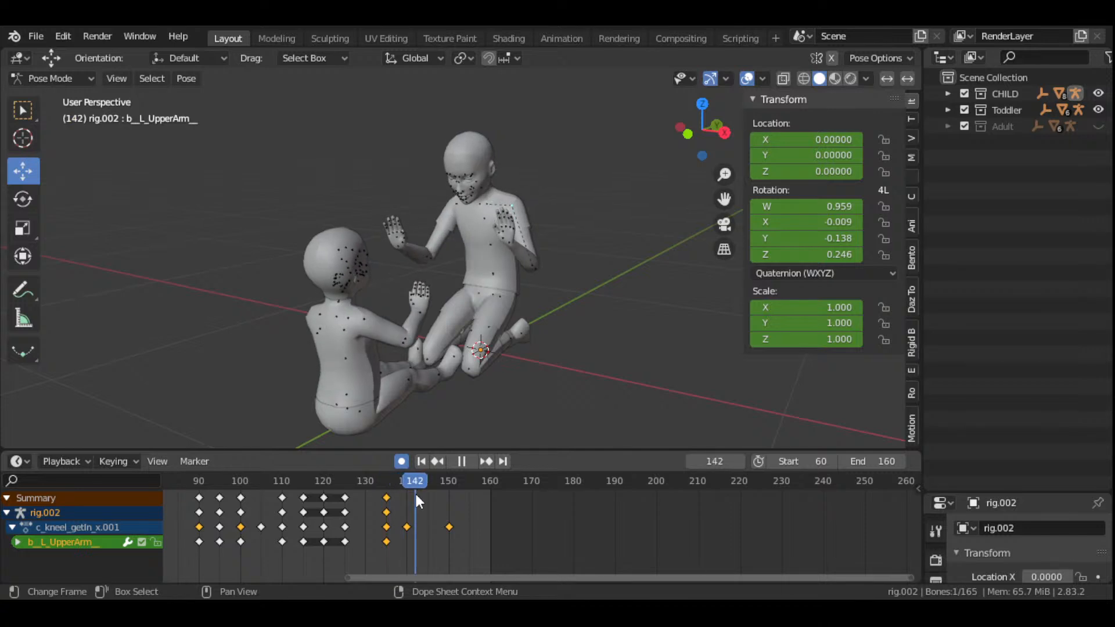
pyautogui.moveTo(415, 492); pyautogui.dragTo(406, 489)
pyautogui.press('space')
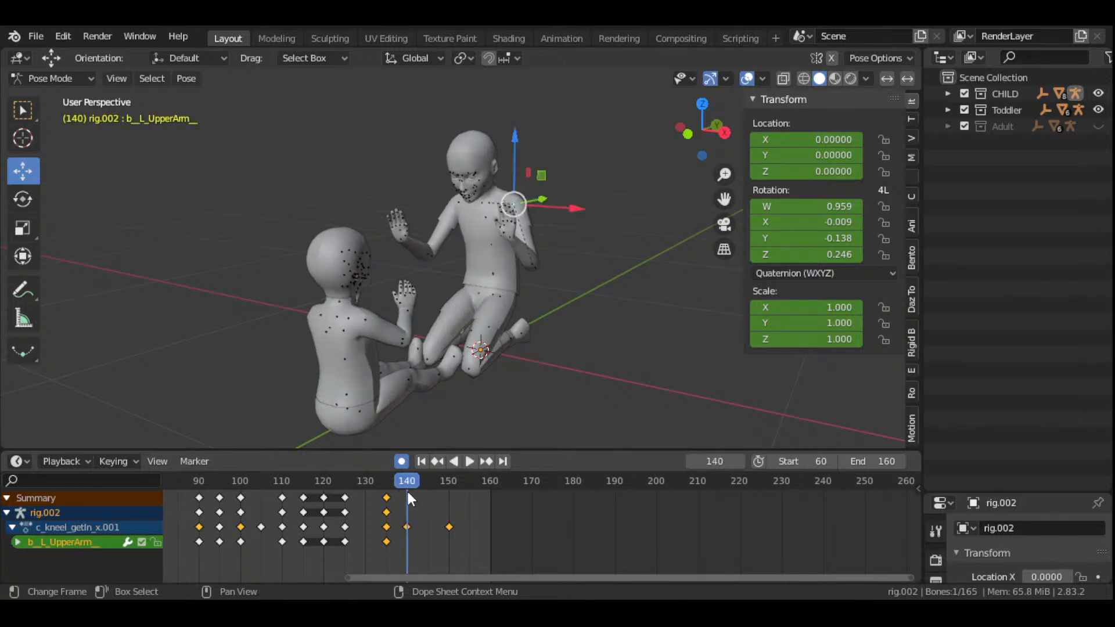
pyautogui.moveTo(702, 132); pyautogui.dragTo(610, 134)
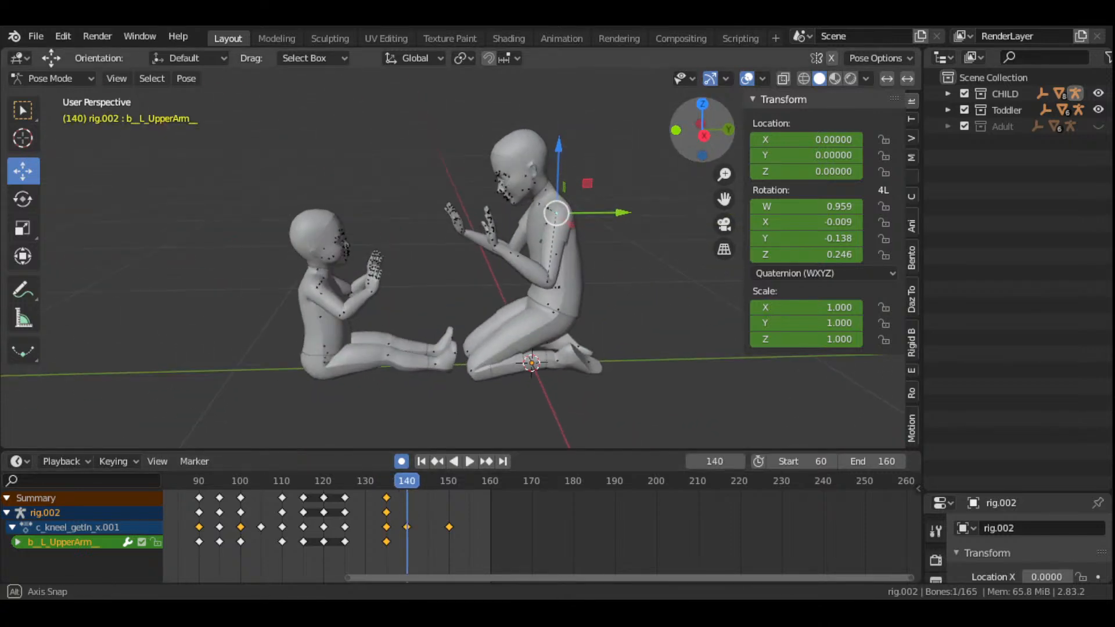
pyautogui.press('i')
pyautogui.click(647, 267)
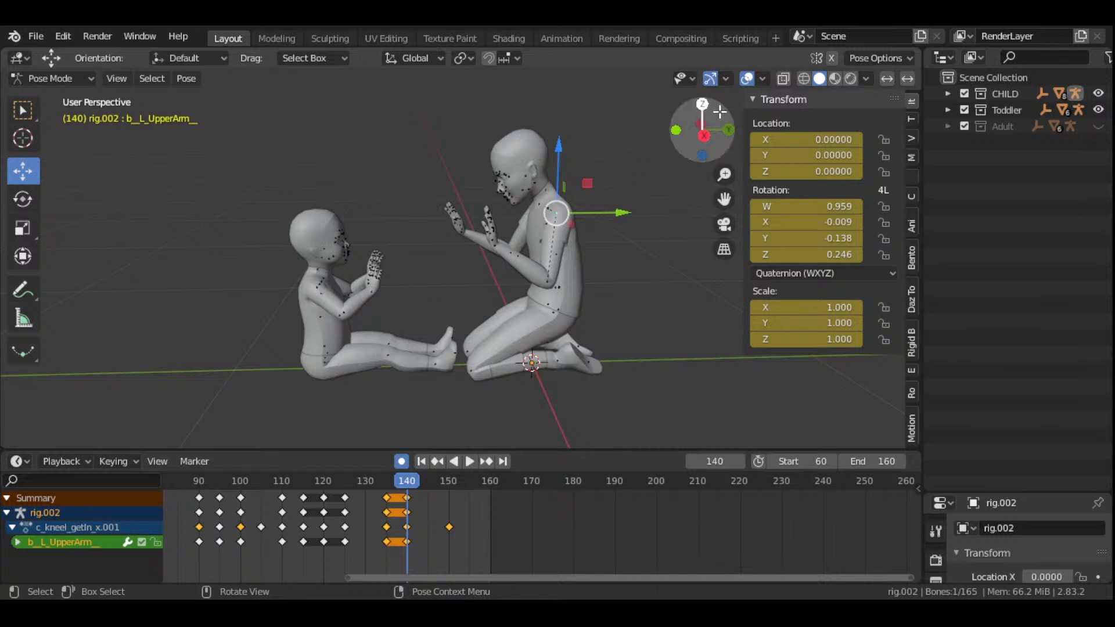
# - Insert a LocRotScale keyframe for the kneeling child's left forearm bone at frame 140
pyautogui.moveTo(702, 131); pyautogui.dragTo(719, 110)
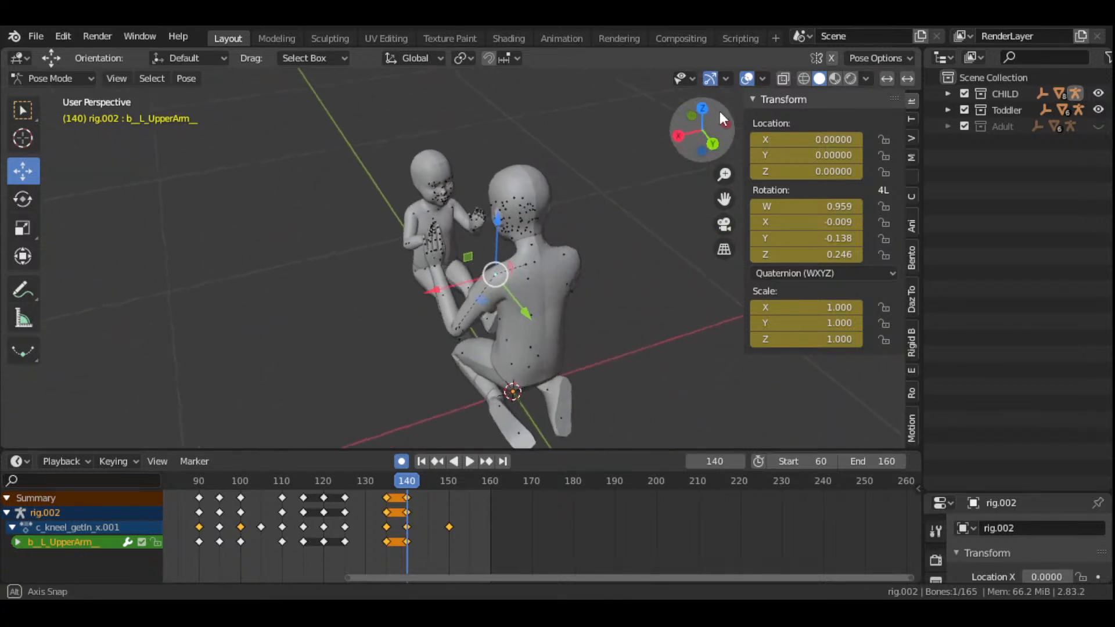
pyautogui.scroll(3, 477, 421)
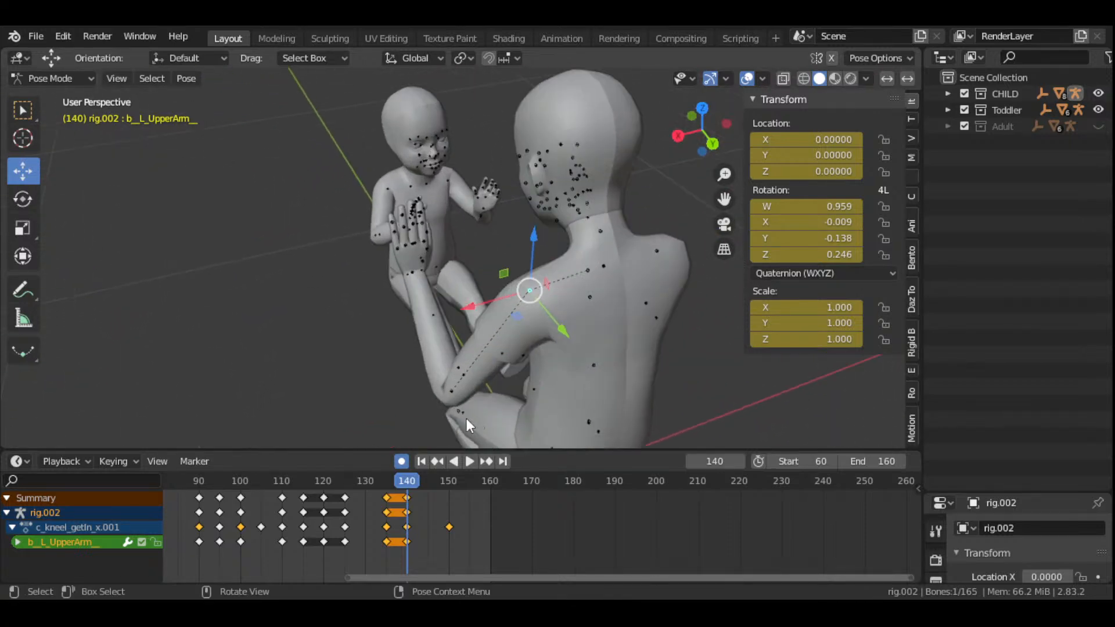
pyautogui.click(451, 392)
pyautogui.press('i')
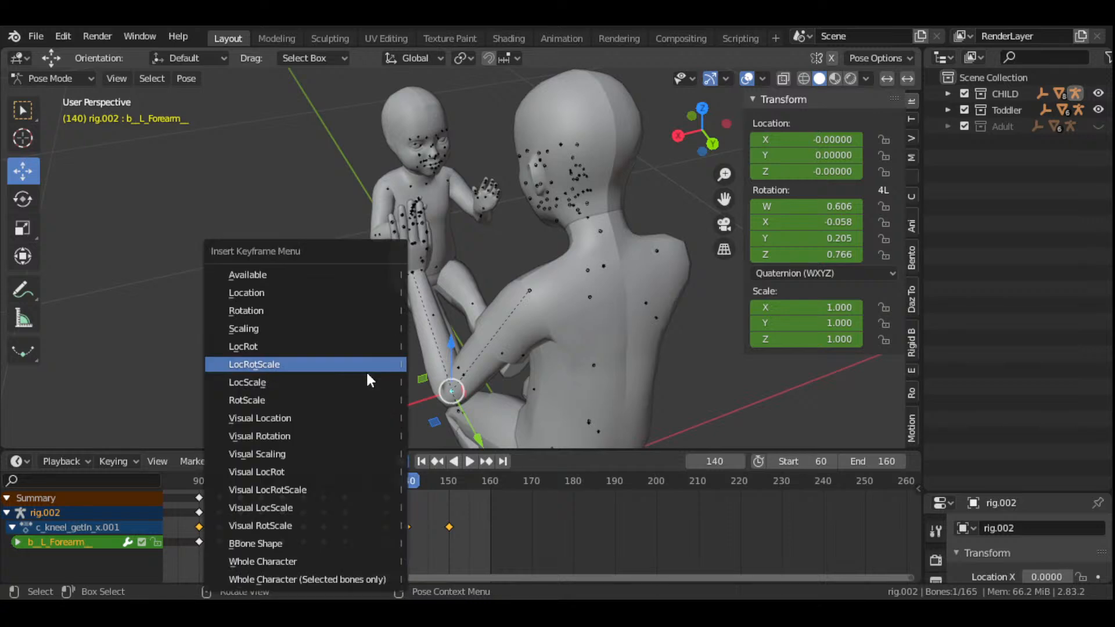
pyautogui.click(366, 370)
# - At frame 150, rotate the kneeling child's left upper arm bone backward to pull the elbow away from the toddler
pyautogui.scroll(-1, 347, 328)
pyautogui.scroll(-2, 346, 327)
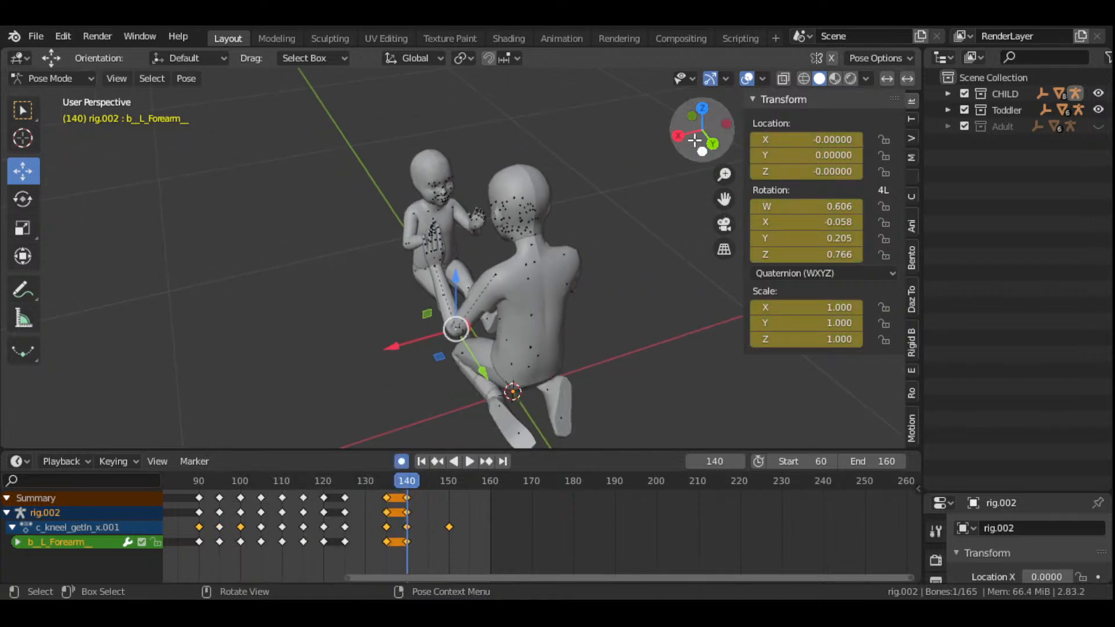
pyautogui.moveTo(706, 139); pyautogui.dragTo(735, 134)
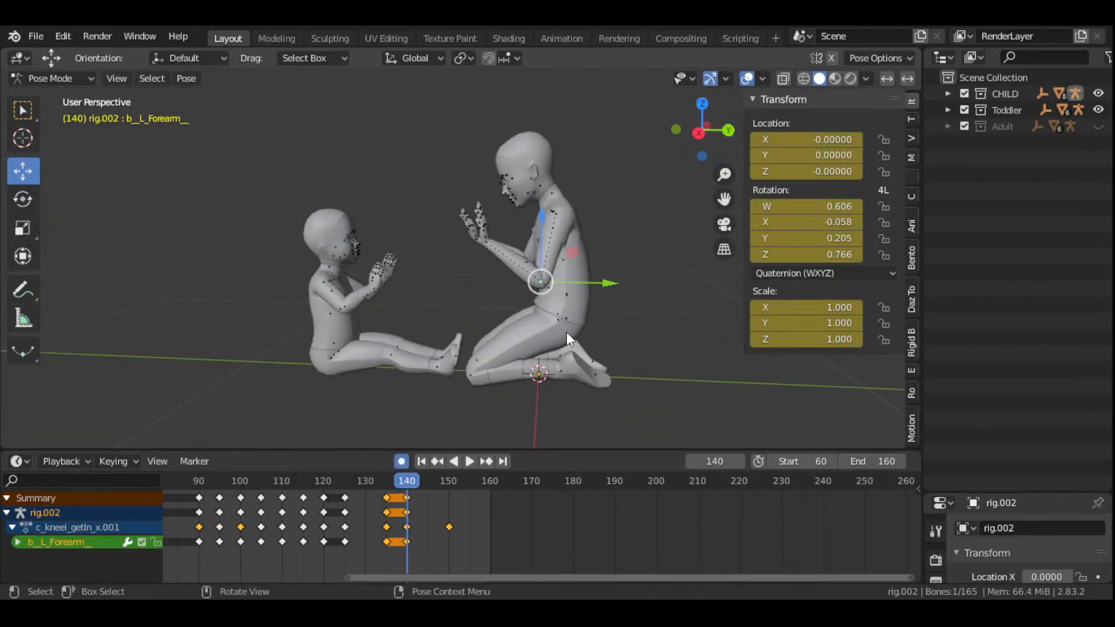
pyautogui.scroll(2, 567, 332)
pyautogui.press('space')
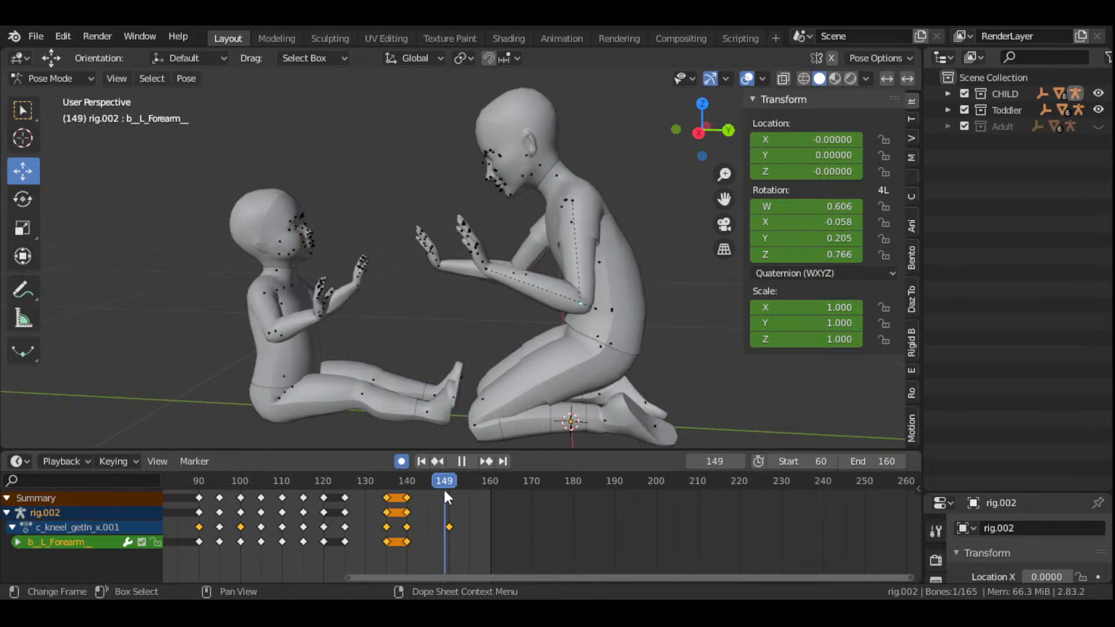
pyautogui.press('space')
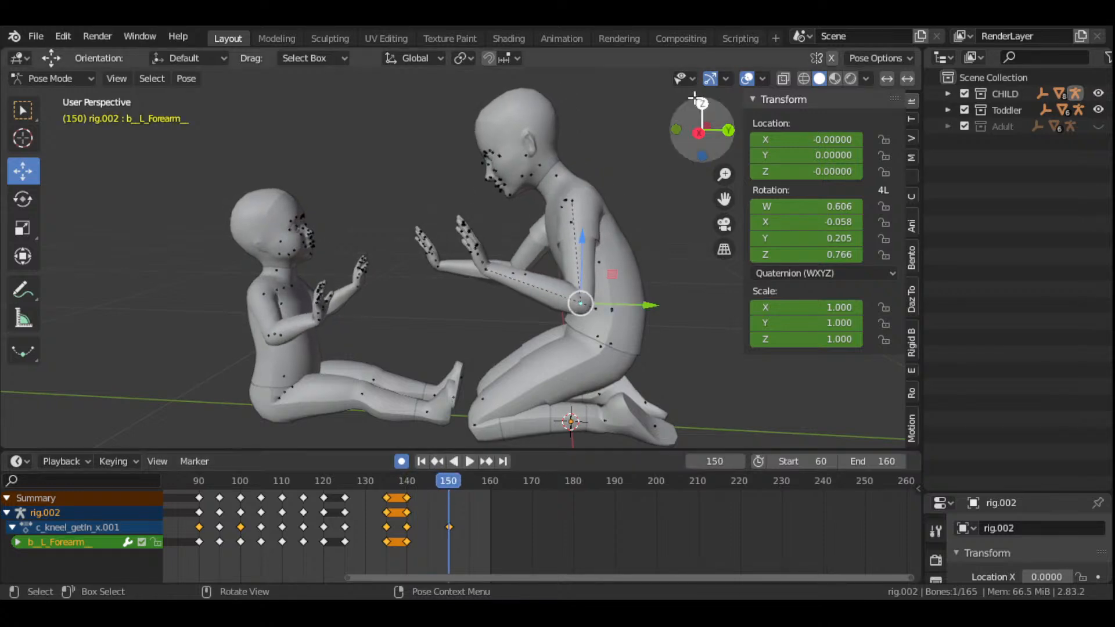
pyautogui.moveTo(705, 119); pyautogui.dragTo(570, 186)
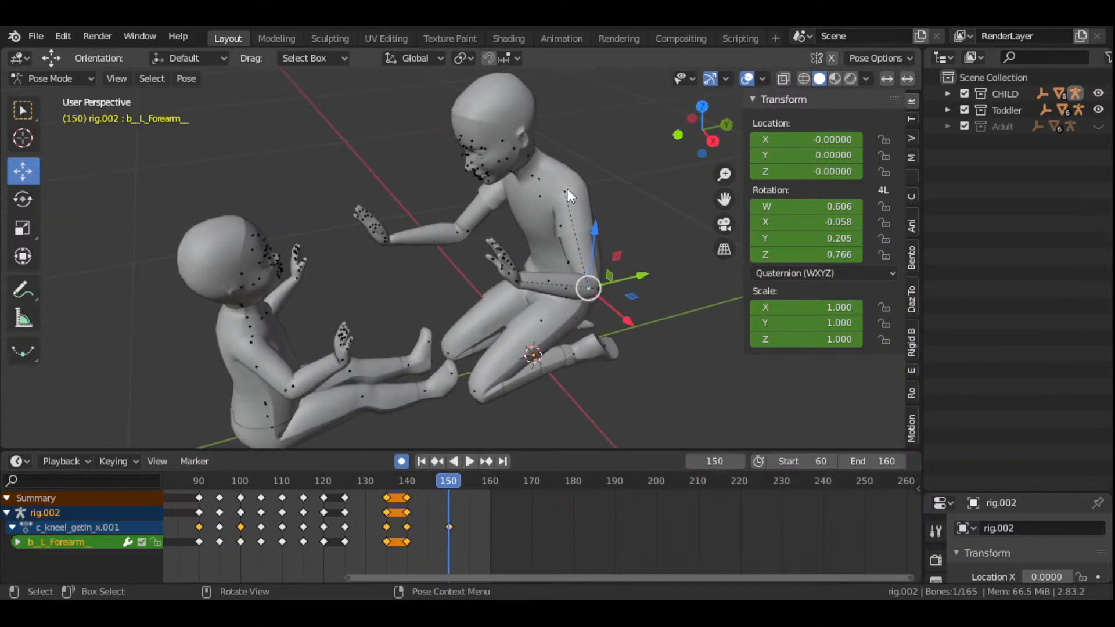
pyautogui.click(567, 189)
pyautogui.moveTo(704, 142); pyautogui.dragTo(703, 129)
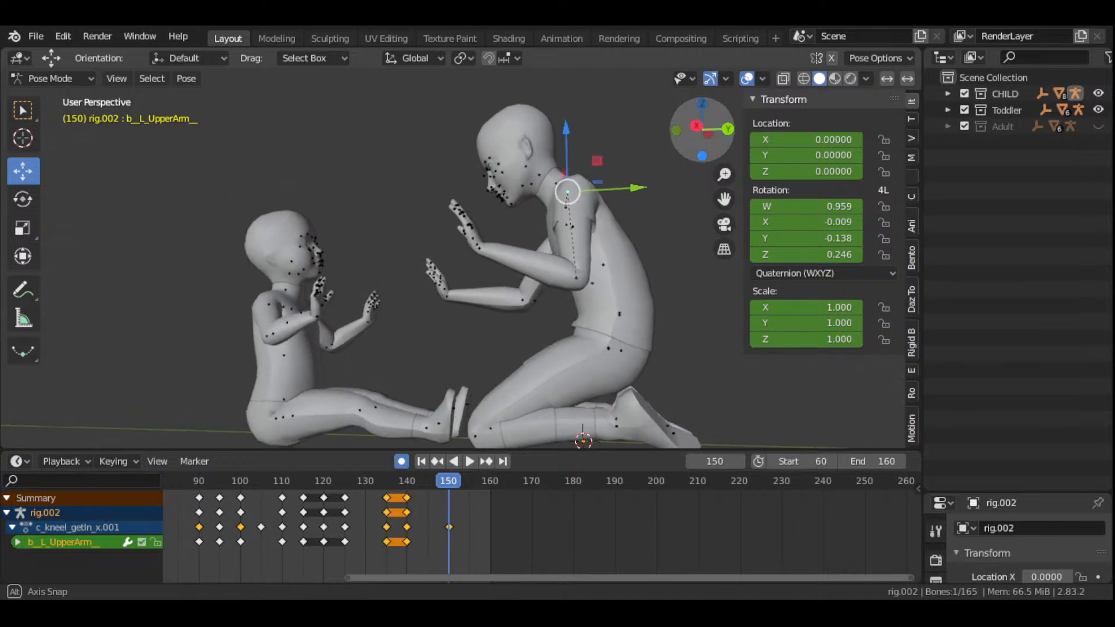
pyautogui.press('r')
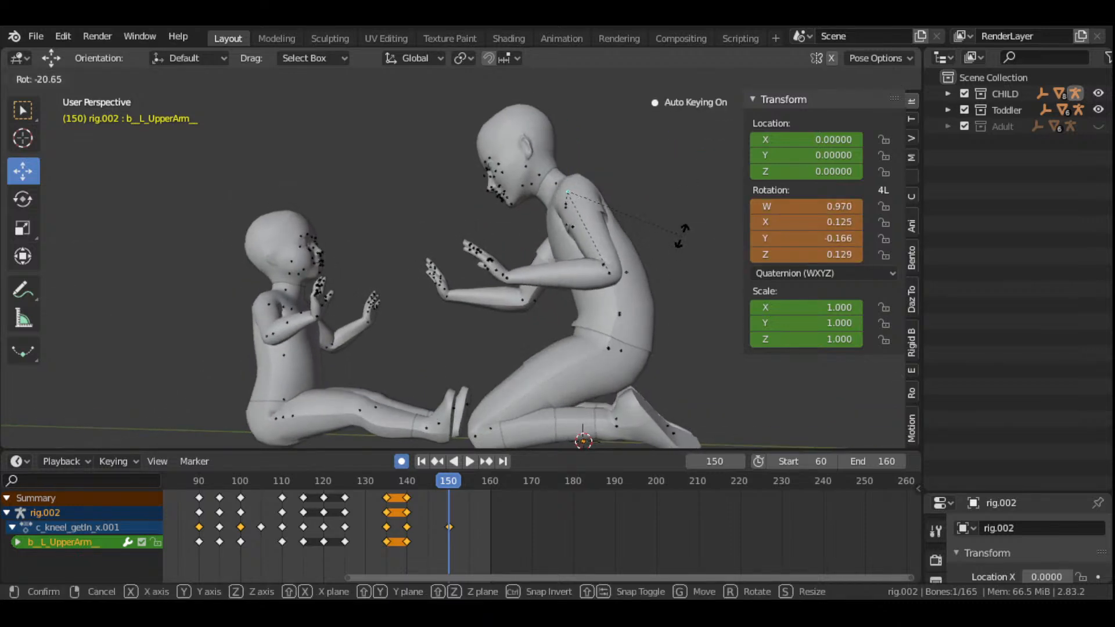
pyautogui.click(682, 231)
# - Rotate the kneeling child's left forearm bone slightly upward at frame 150
pyautogui.moveTo(702, 124); pyautogui.dragTo(709, 141)
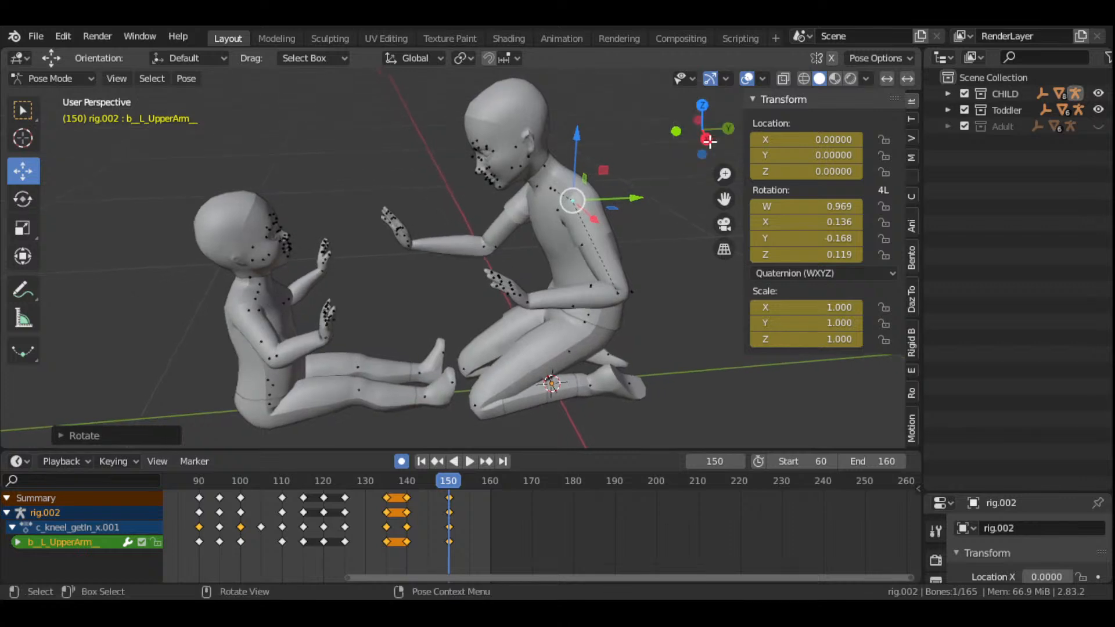
pyautogui.click(618, 291)
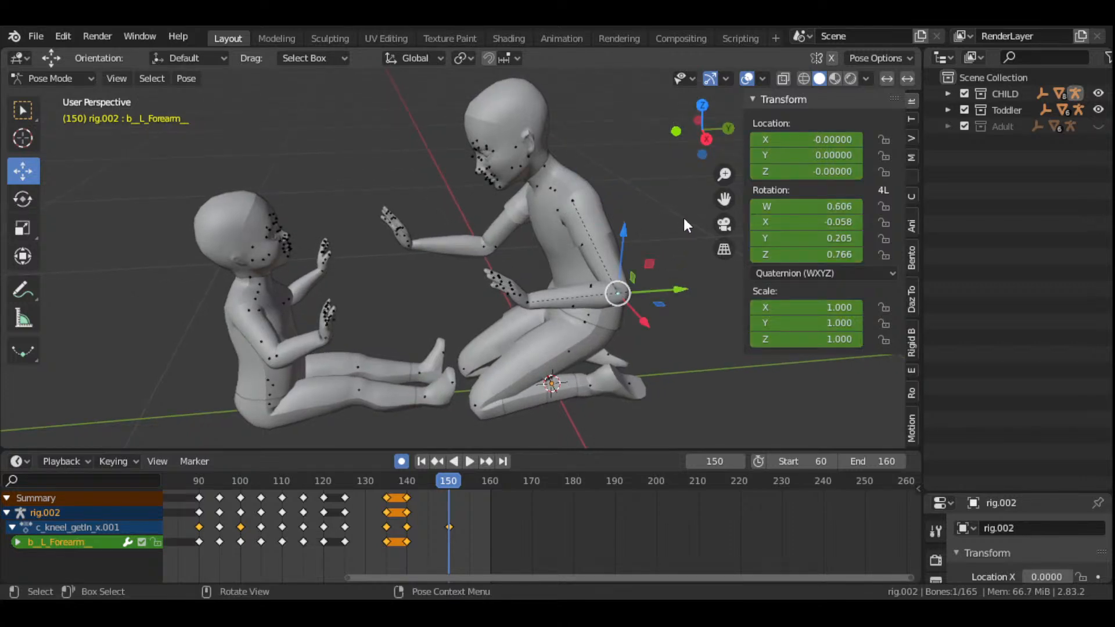
pyautogui.moveTo(704, 142); pyautogui.dragTo(692, 169)
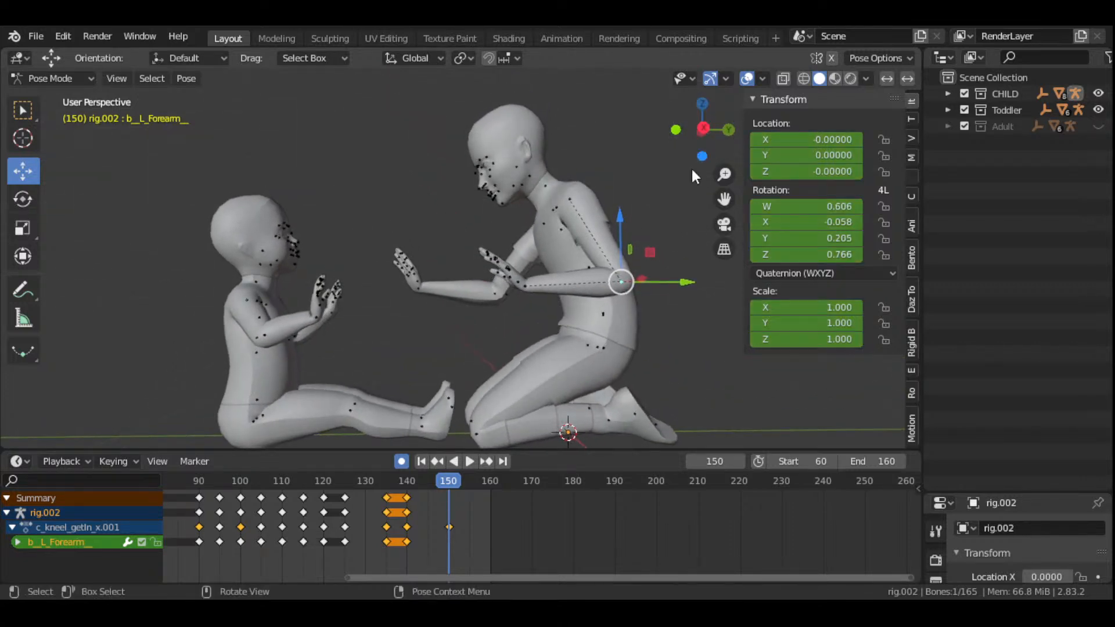
pyautogui.press('r')
pyautogui.click(685, 278)
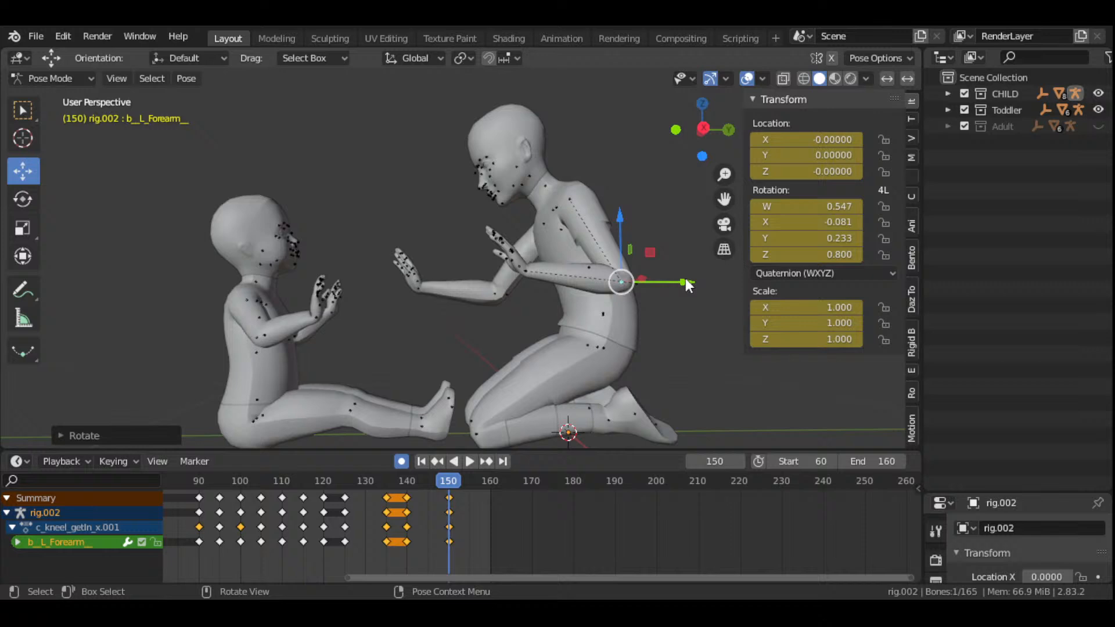
# - Rotate the kneeling child's left hand bone at frame 150 so the fingers point more upright
pyautogui.click(525, 269)
pyautogui.press('r')
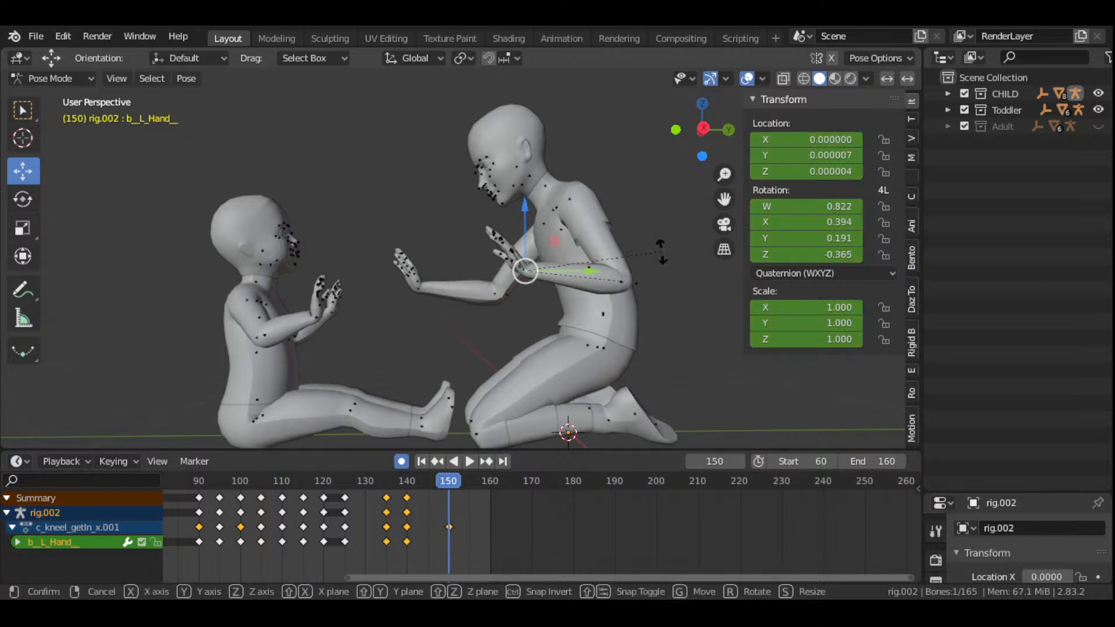
pyautogui.click(653, 293)
pyautogui.moveTo(691, 146); pyautogui.dragTo(506, 191)
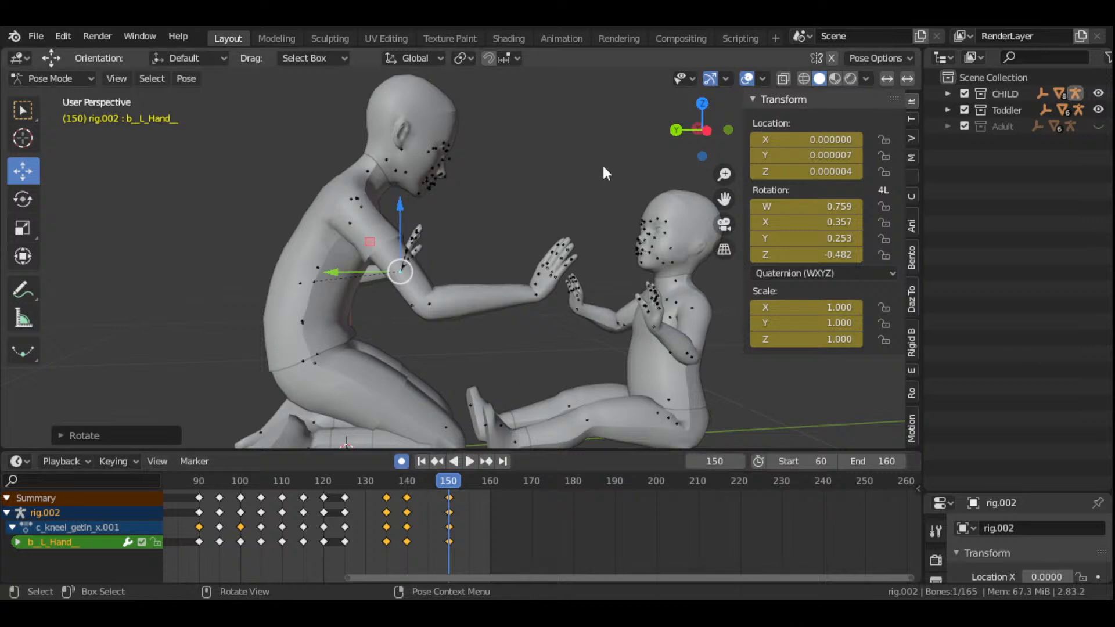
# - Rotate the kneeling child's left upper arm bone at frame 150 to adjust how the bent arm sits beside the torso
pyautogui.moveTo(703, 129); pyautogui.dragTo(640, 119)
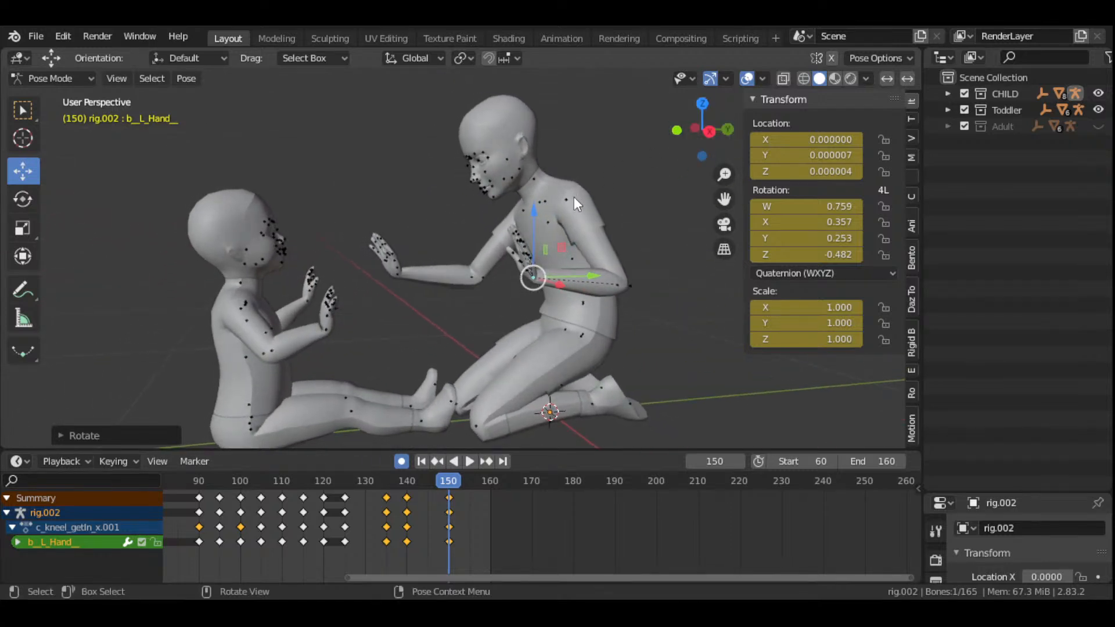
pyautogui.click(573, 197)
pyautogui.press('r')
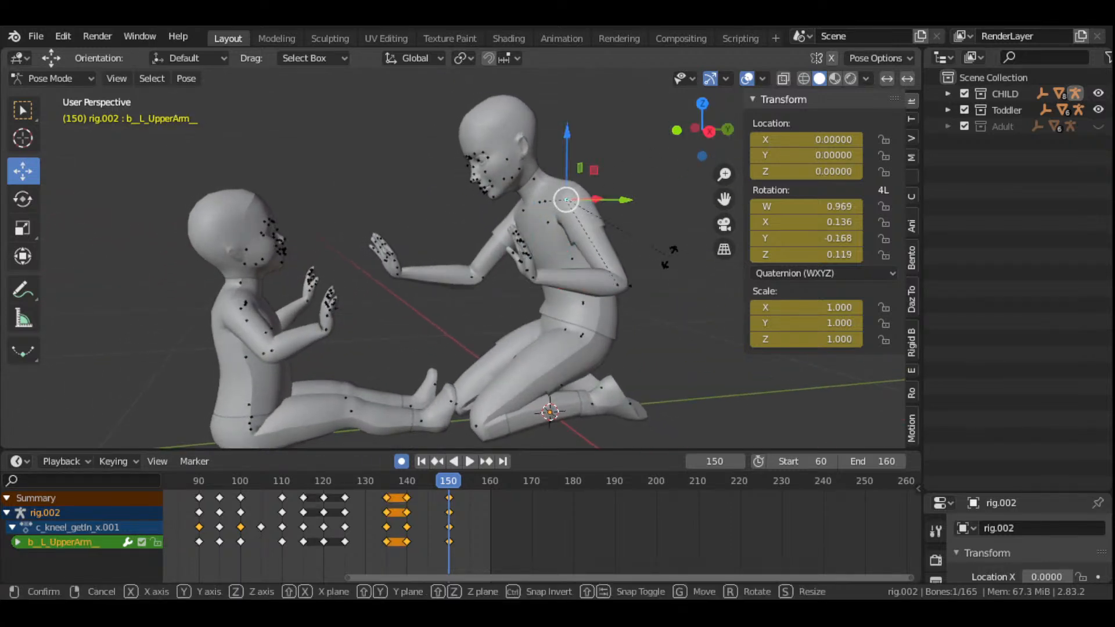
pyautogui.click(699, 165)
# - Rotate the kneeling child's right arm bones at frame 150 so the right hand meets the toddler's raised hand
pyautogui.moveTo(699, 165); pyautogui.dragTo(592, 193)
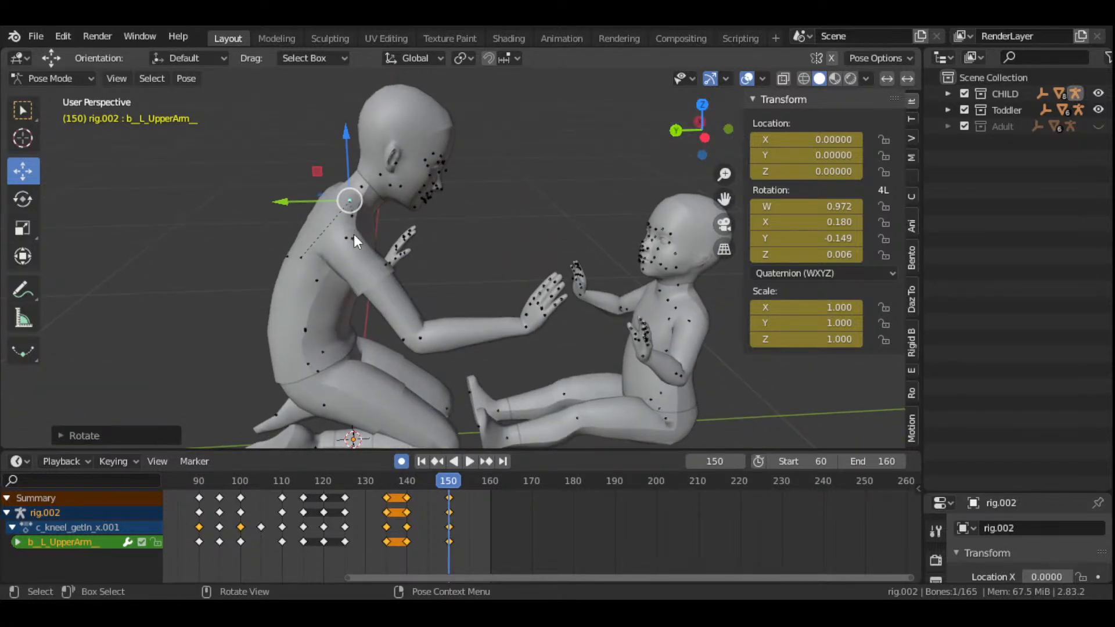
pyautogui.click(354, 236)
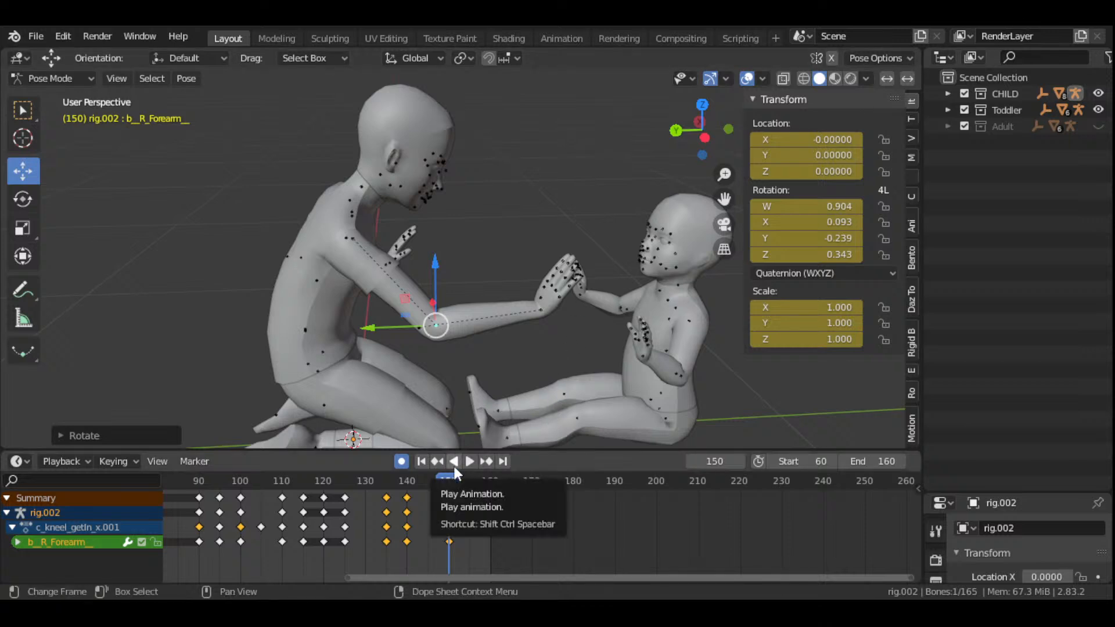
# - Play the animation from frame 60 to check the clapping motion, and return to frame 150
pyautogui.scroll(-1, 423, 524)
pyautogui.scroll(-6, 423, 524)
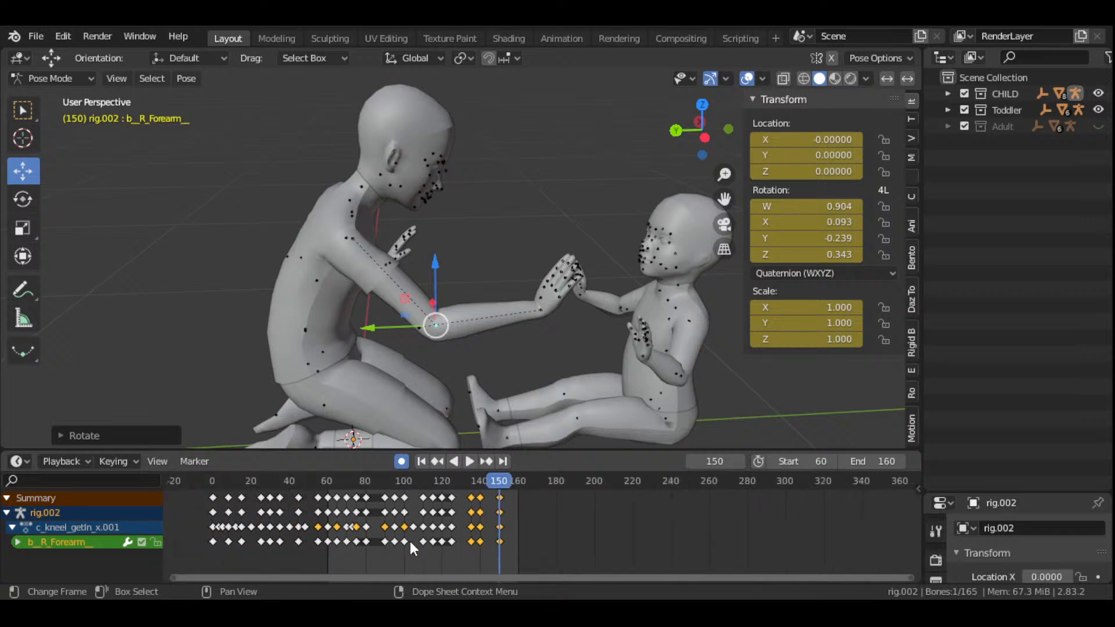
pyautogui.click(423, 462)
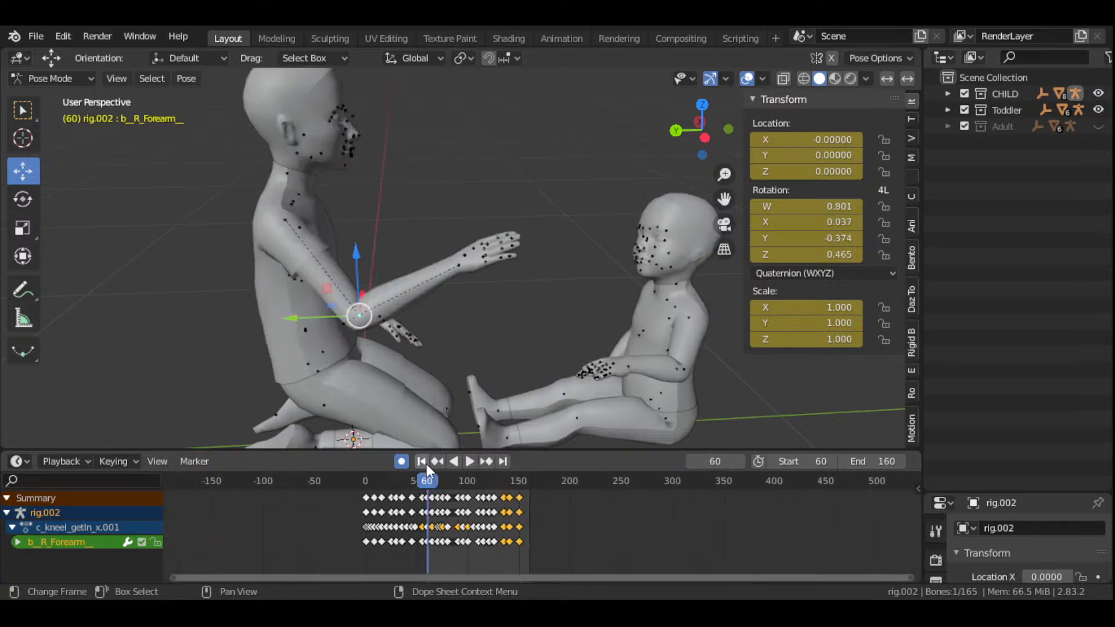
pyautogui.click(469, 464)
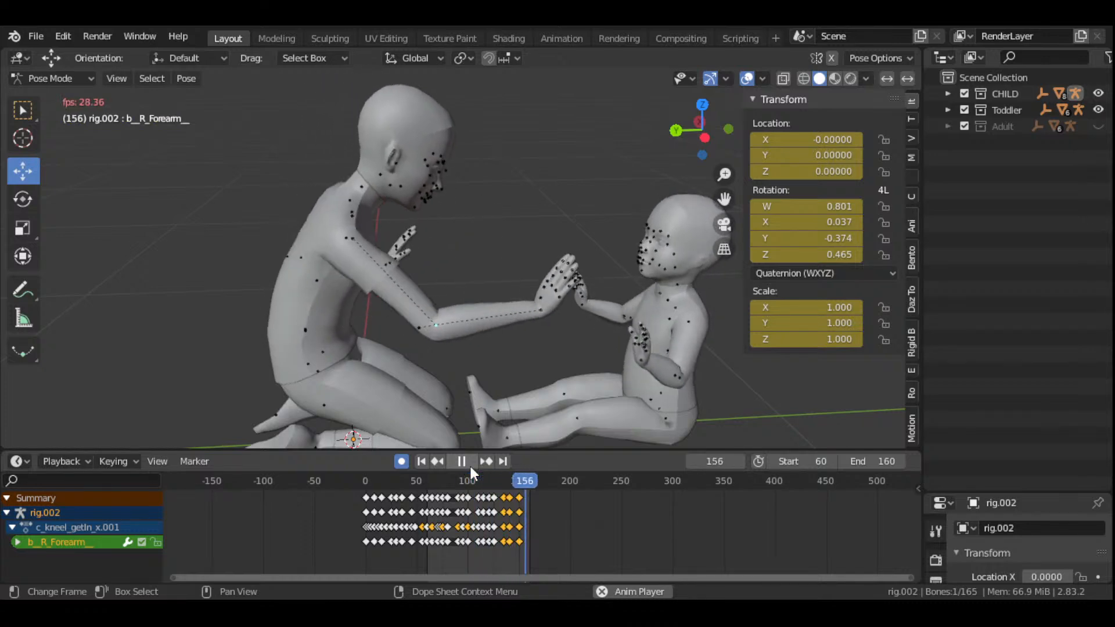
pyautogui.click(469, 463)
pyautogui.scroll(5, 482, 511)
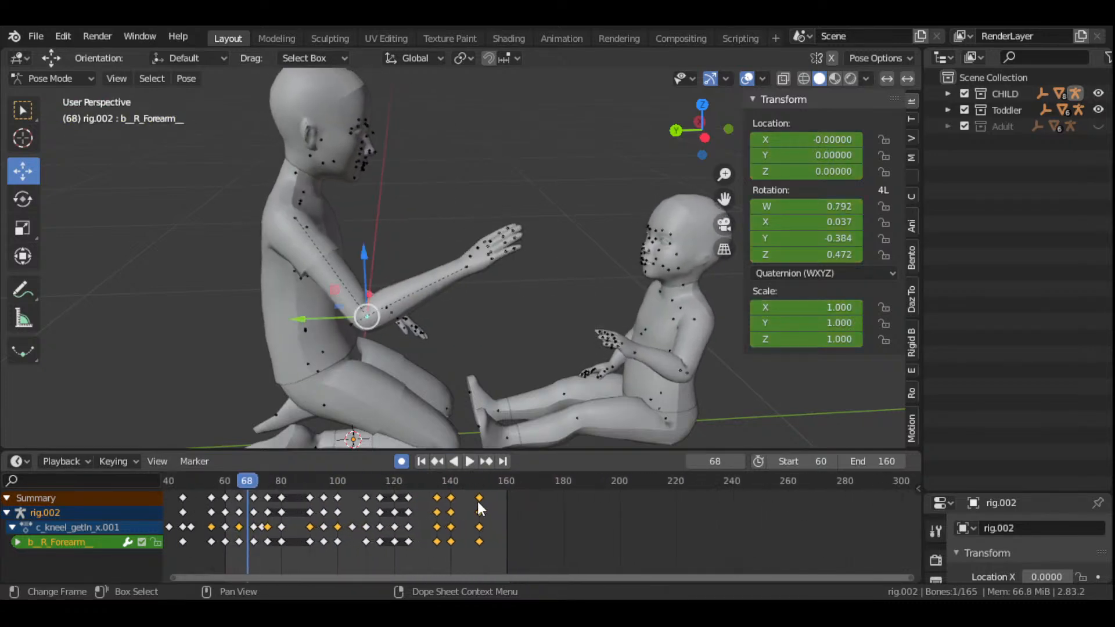
pyautogui.click(479, 484)
pyautogui.press('space')
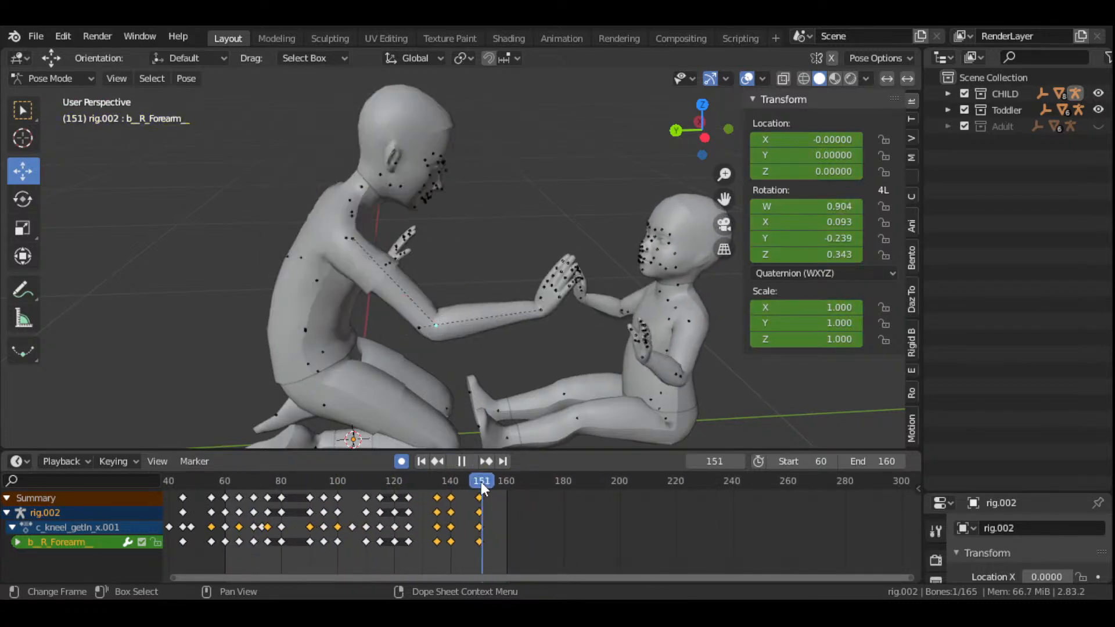
pyautogui.moveTo(496, 495); pyautogui.dragTo(479, 520)
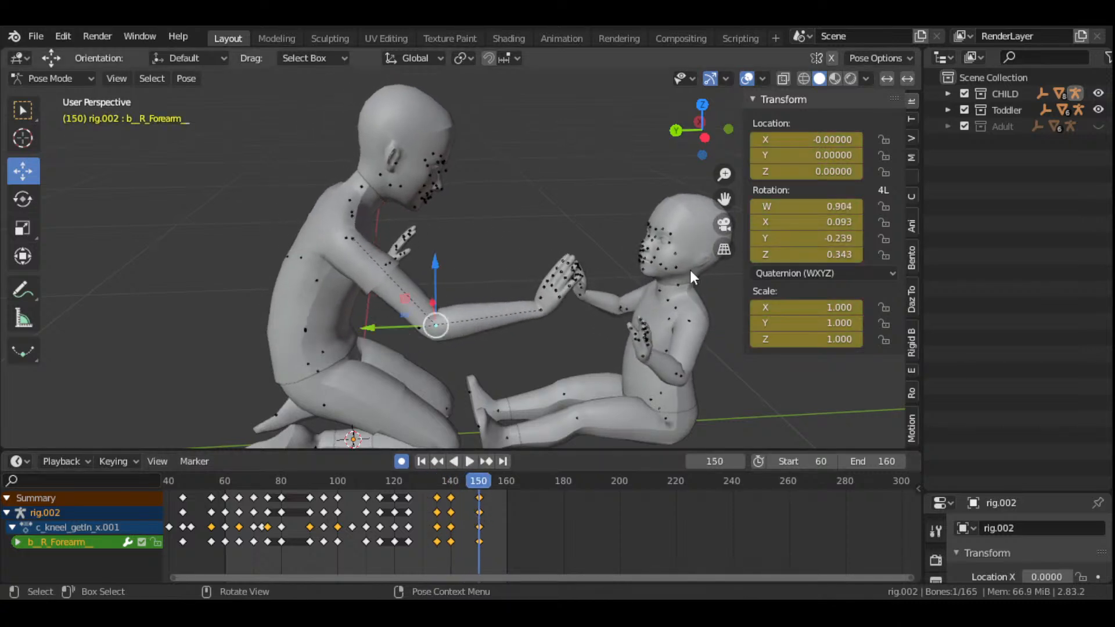
# - Trackball-rotate the kneeling child's right clavicle bone at frame 150 to swing the right arm inward across the chest
pyautogui.moveTo(689, 132); pyautogui.dragTo(633, 208)
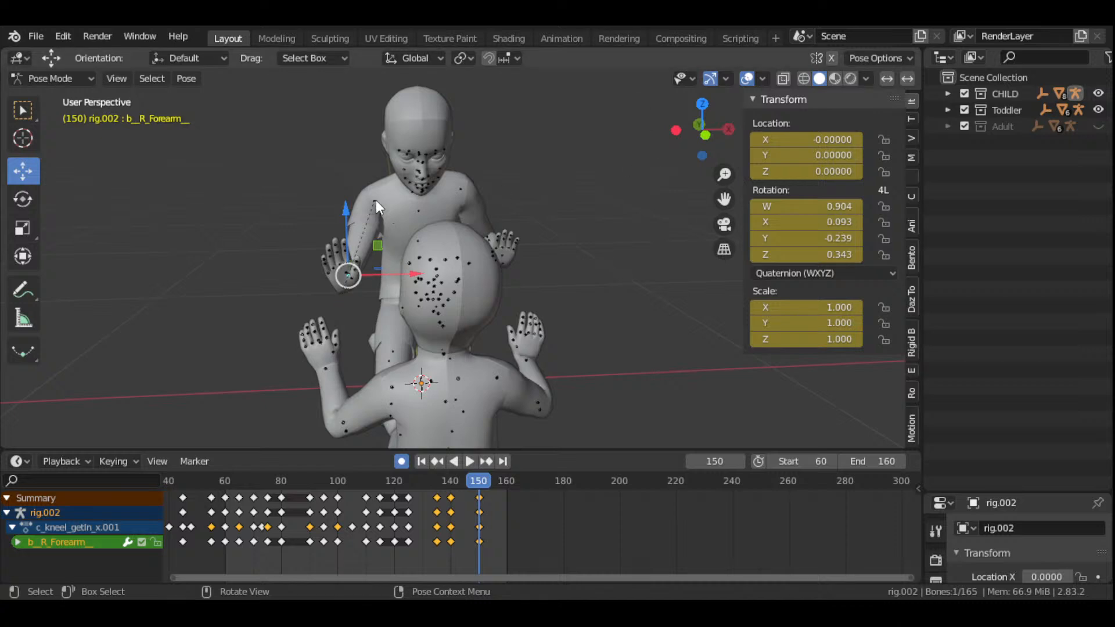
pyautogui.scroll(5, 441, 234)
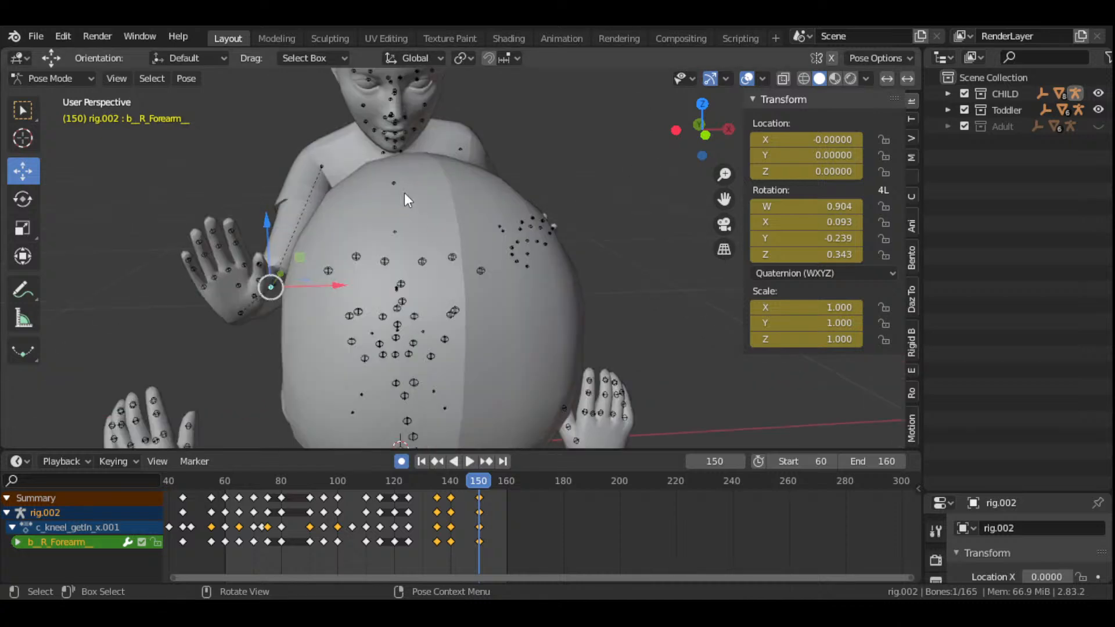
pyautogui.scroll(-4, 404, 193)
pyautogui.moveTo(720, 117); pyautogui.dragTo(418, 234)
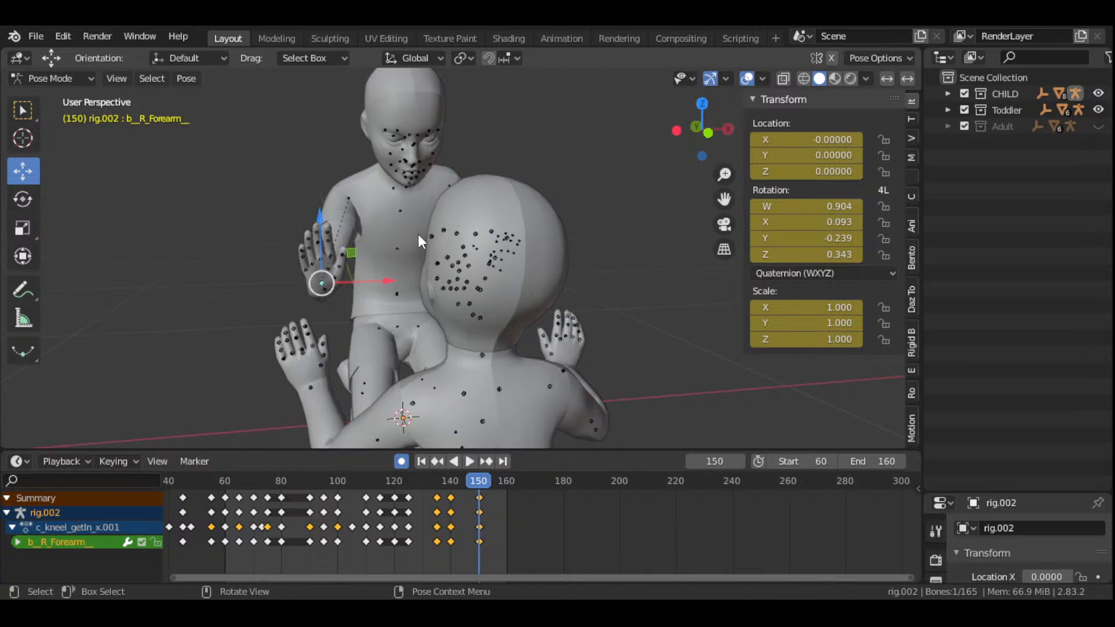
pyautogui.click(389, 187)
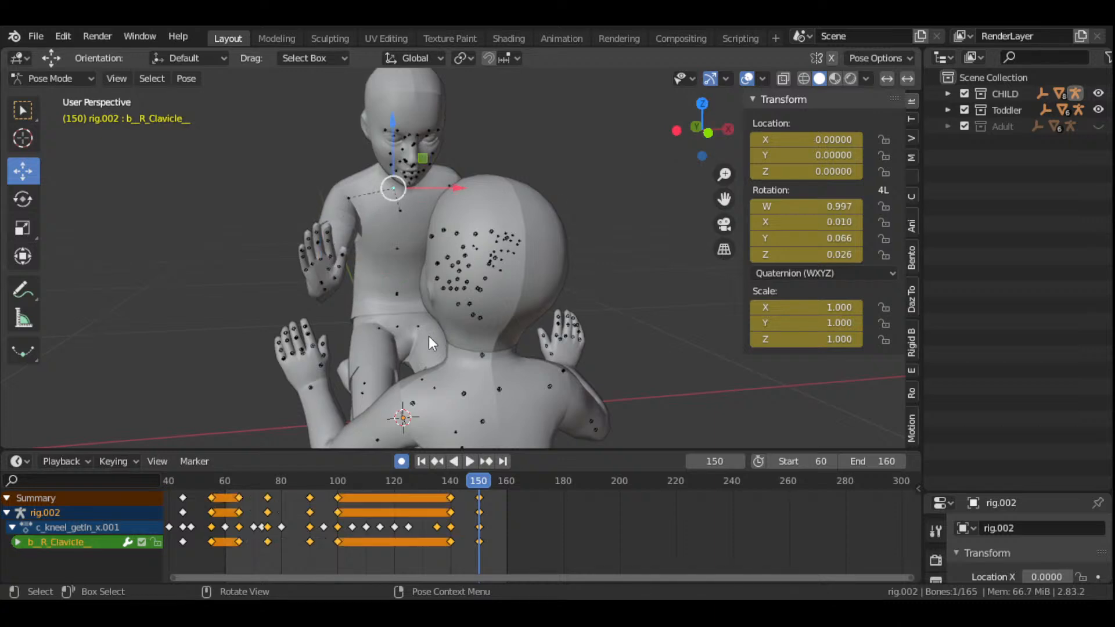
pyautogui.press('r')
pyautogui.press('r')
pyautogui.click(449, 332)
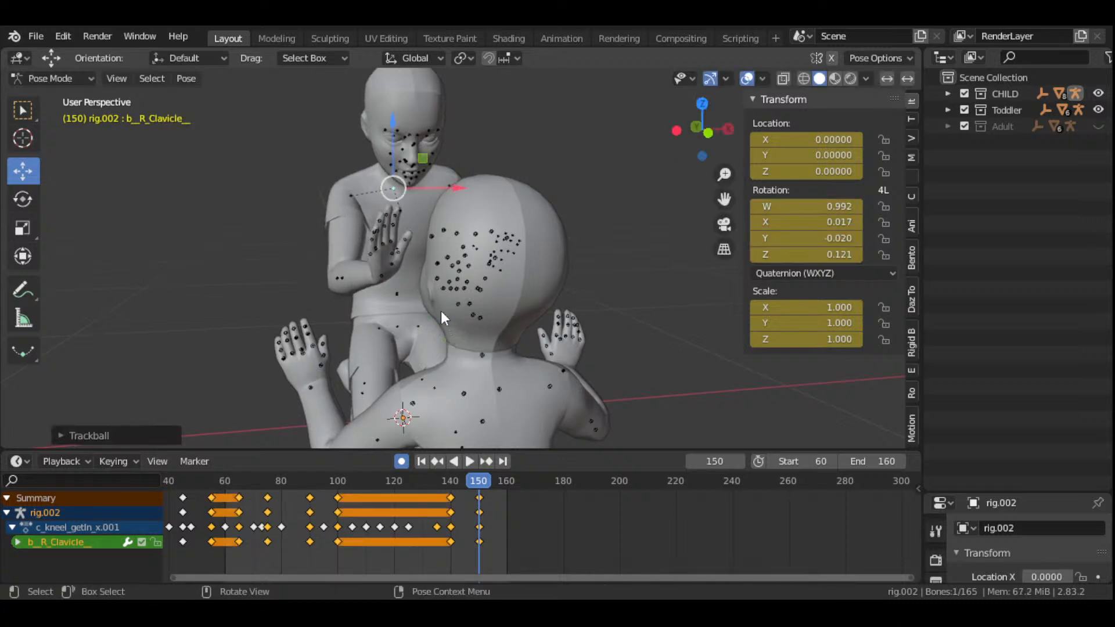
# - Refine the right clavicle's rotation at frame 150 in front view, bringing the right arm further toward the body's midline
pyautogui.moveTo(678, 136)
pyautogui.mouseDown()
pyautogui.moveTo(787, 135)
pyautogui.moveTo(673, 134)
pyautogui.mouseUp()
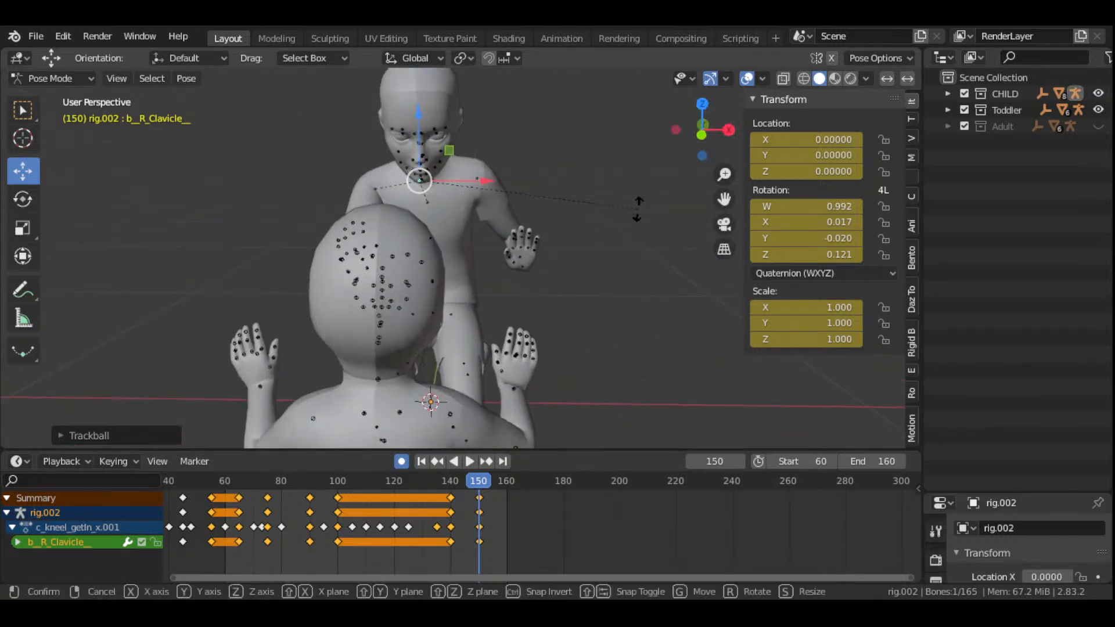
pyautogui.press('r')
pyautogui.click(572, 289)
pyautogui.press('r')
pyautogui.press('r')
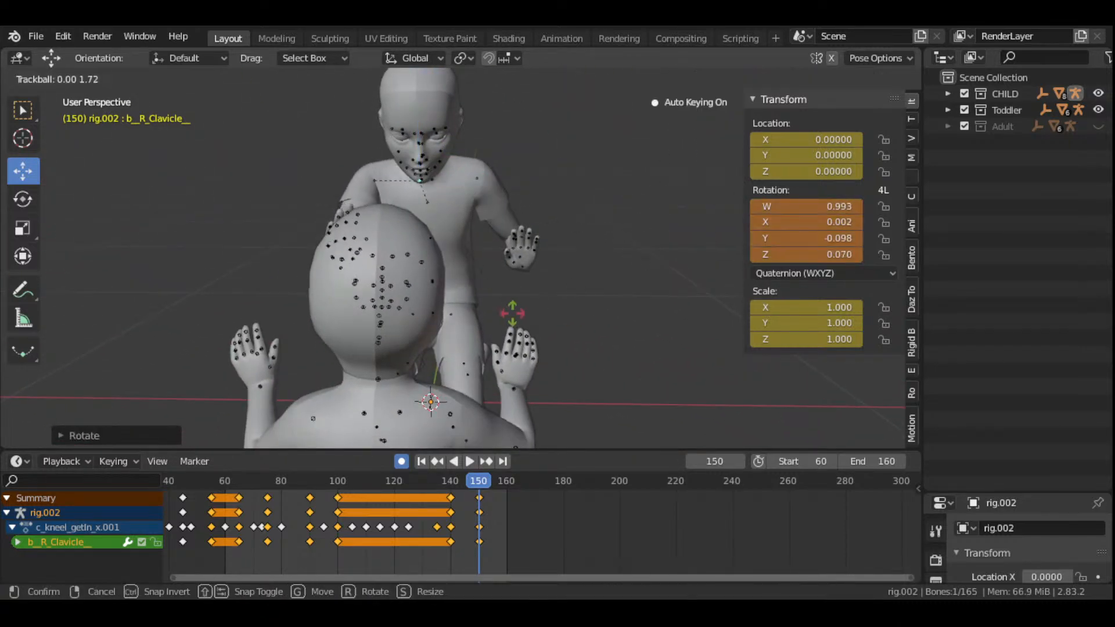
pyautogui.click(538, 323)
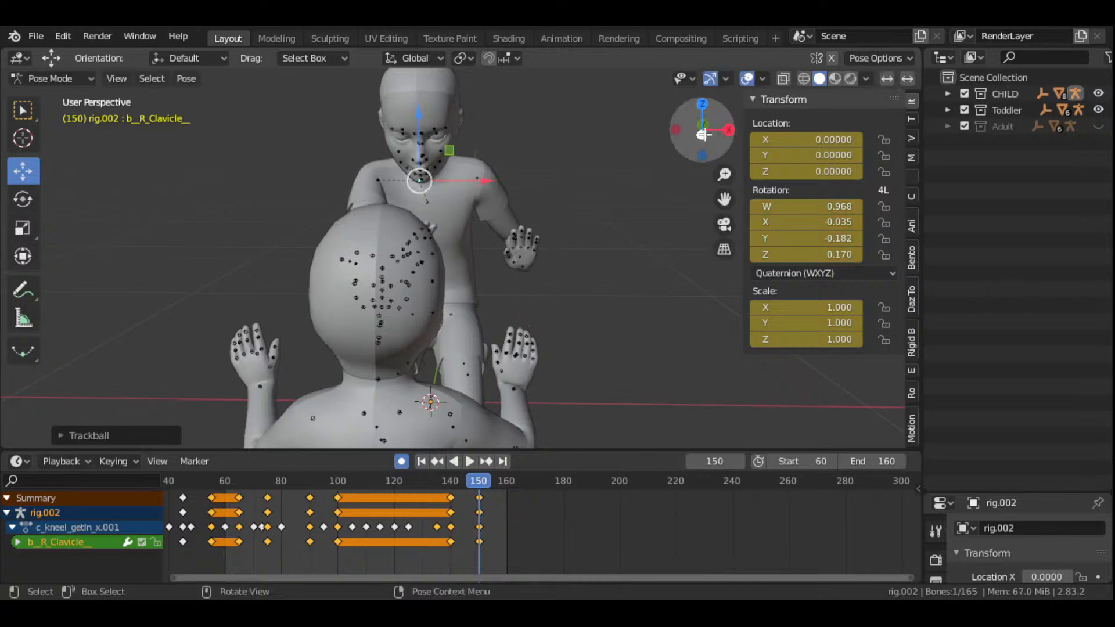
# - Rotate the kneeling child's right forearm bone outward at frame 150 so it points toward the toddler
pyautogui.moveTo(701, 130); pyautogui.dragTo(341, 293)
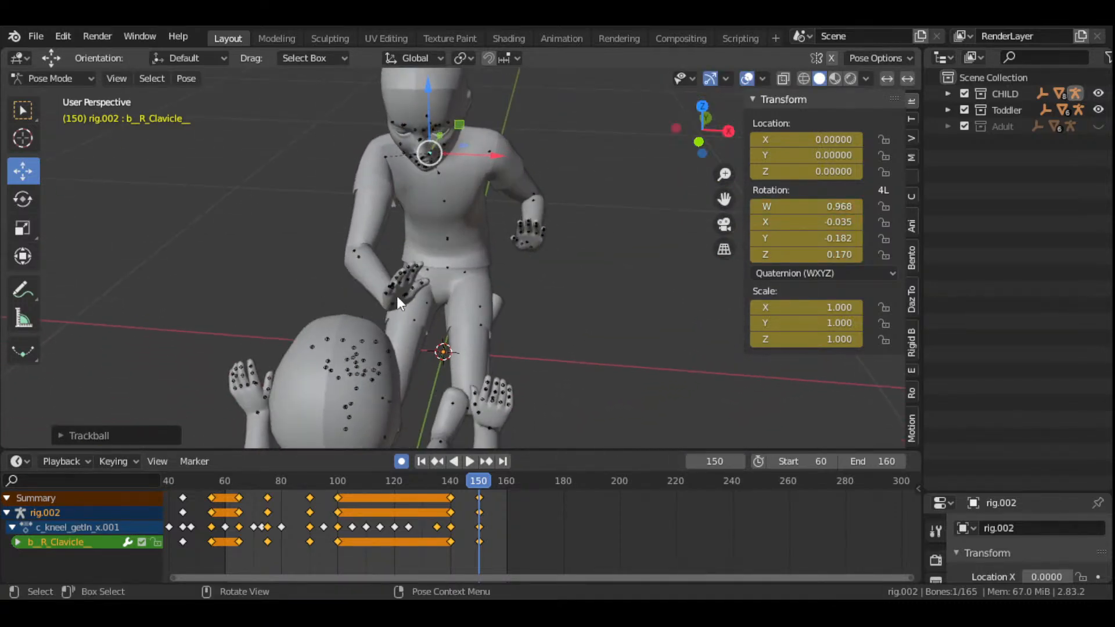
pyautogui.scroll(1, 372, 285)
pyautogui.click(342, 259)
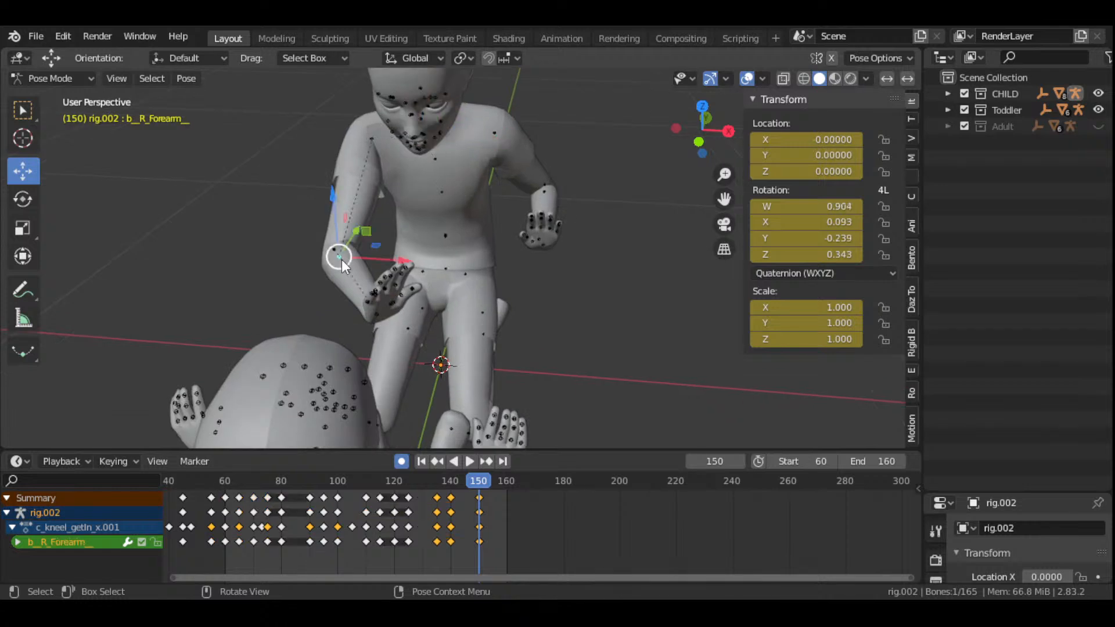
pyautogui.press('r')
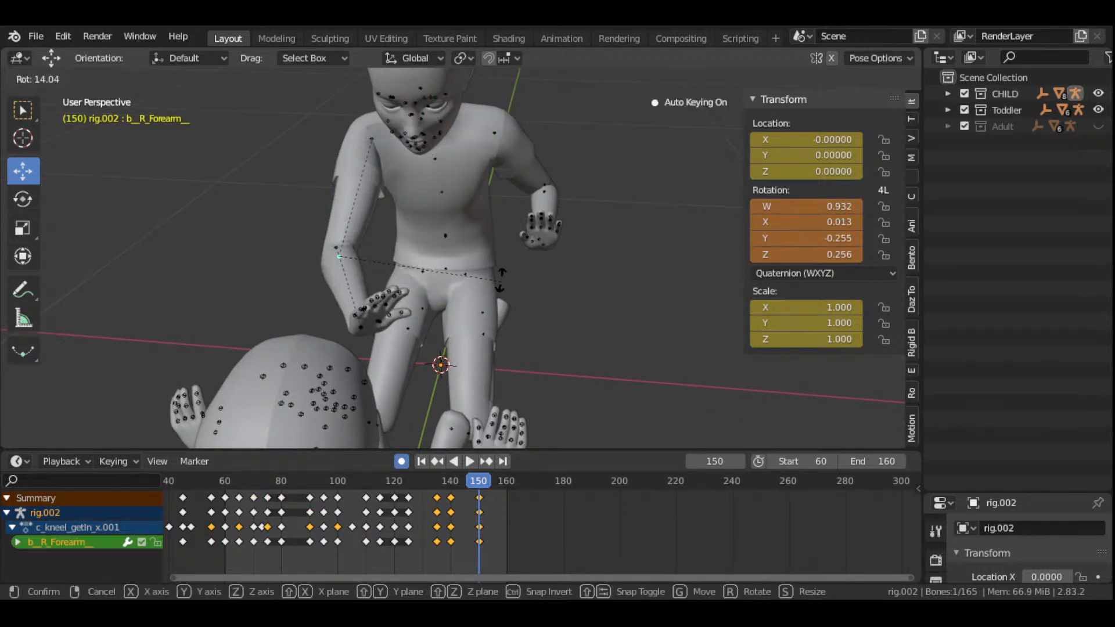
pyautogui.click(503, 256)
pyautogui.press('r')
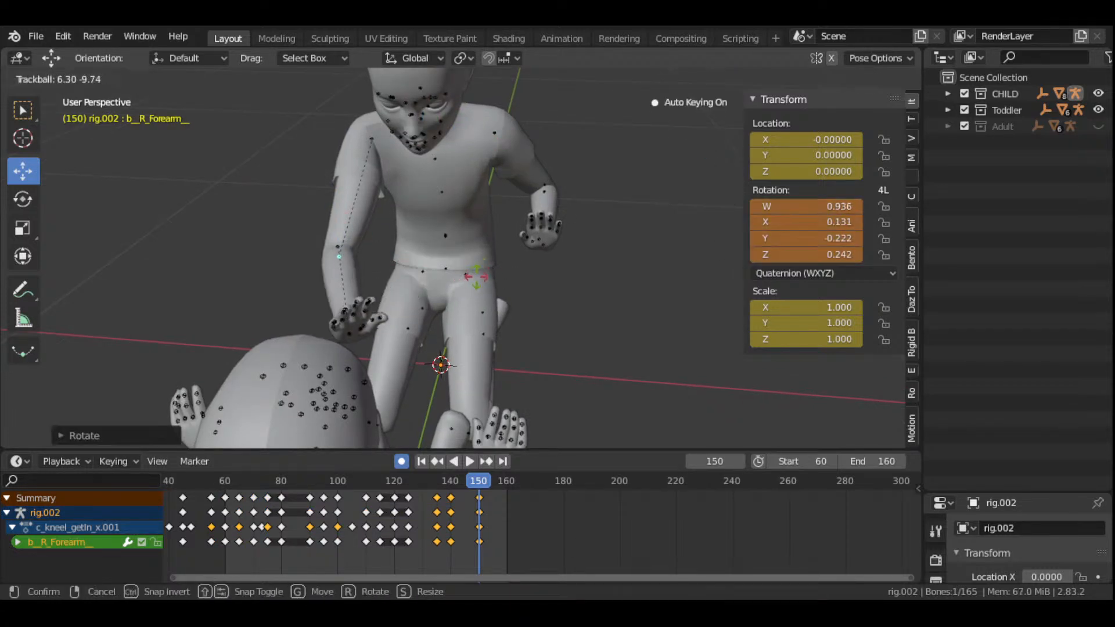
pyautogui.click(487, 272)
# - Rotate the kneeling child's right hand bone at frame 150 to tilt the open palm
pyautogui.moveTo(704, 131); pyautogui.dragTo(511, 147)
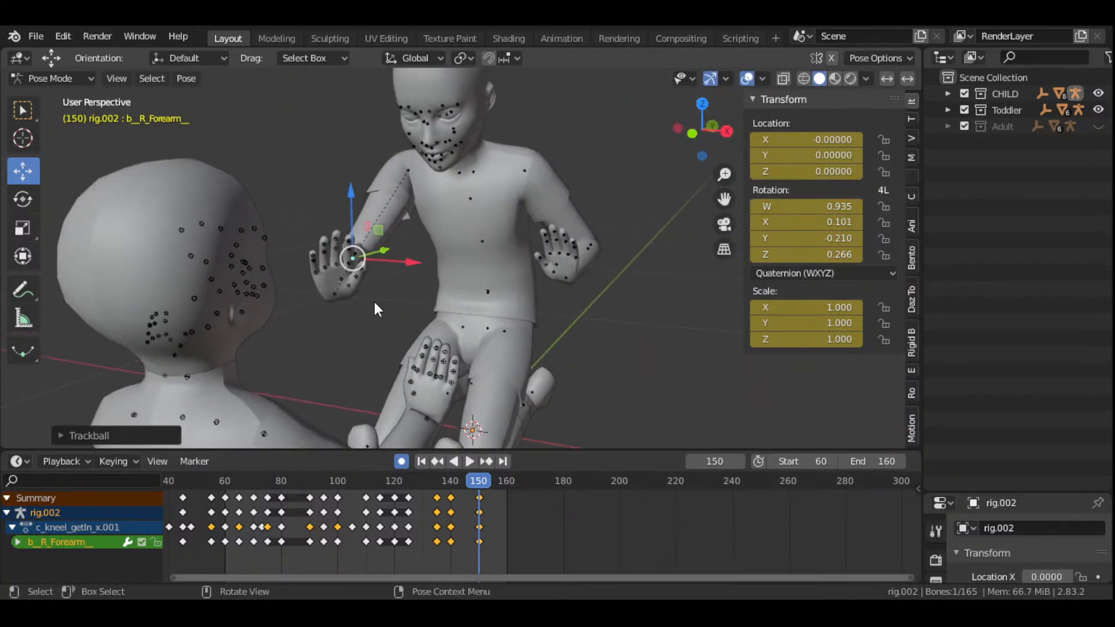
pyautogui.click(335, 295)
pyautogui.press('r')
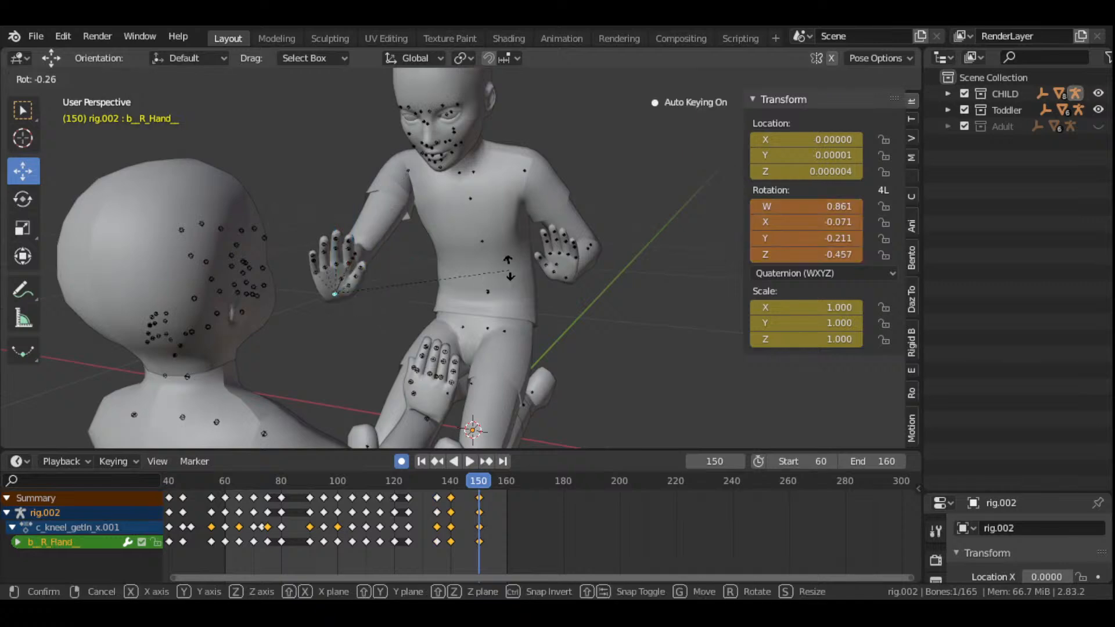
pyautogui.click(361, 333)
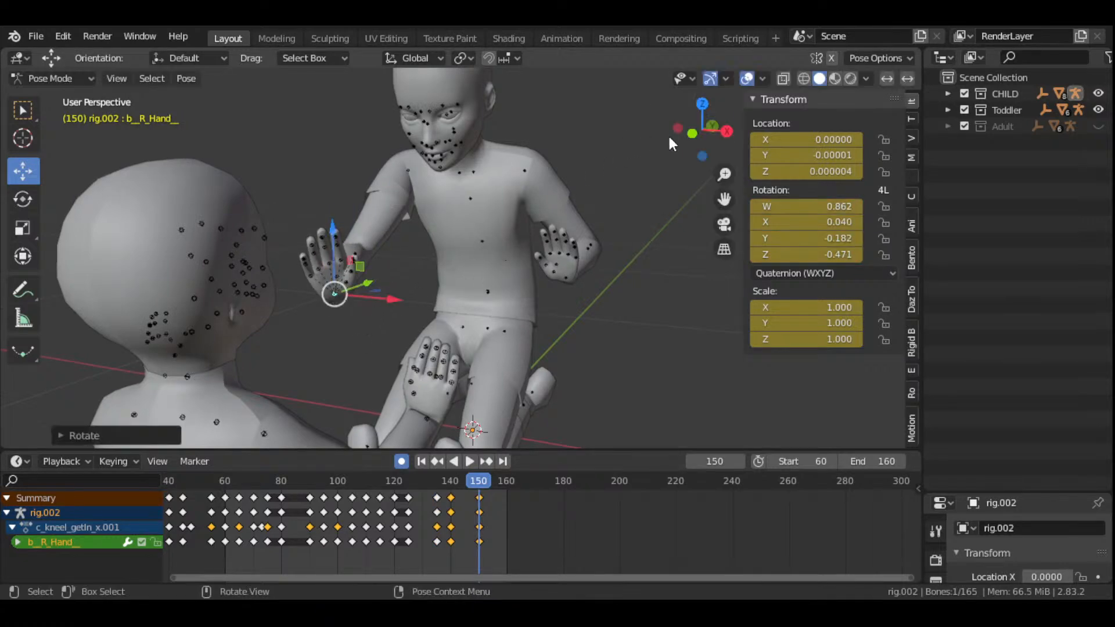
# - Rotate the kneeling child's right upper arm bone inward by about 16 degrees at frame 150, viewed from above and behind
pyautogui.moveTo(677, 139); pyautogui.dragTo(610, 214)
pyautogui.scroll(-5, 639, 200)
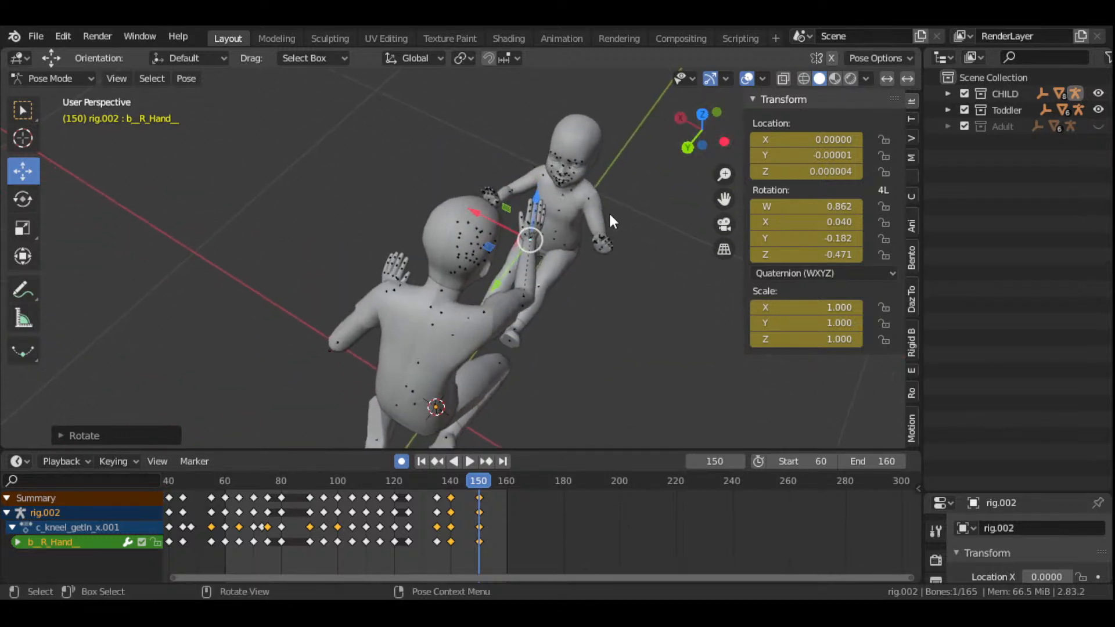
pyautogui.click(481, 311)
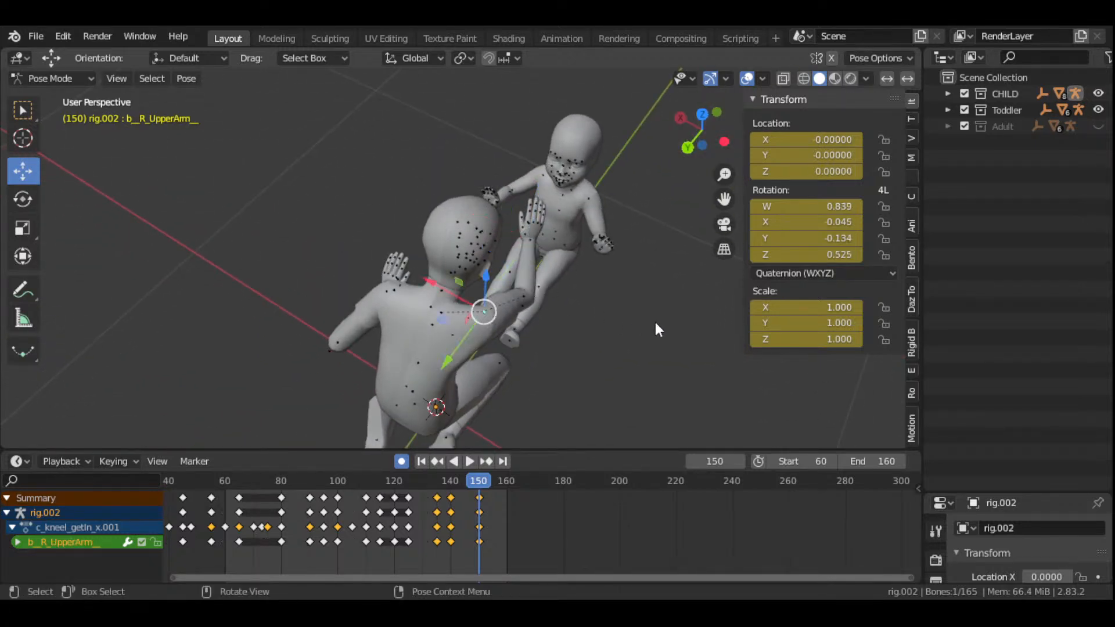
pyautogui.press('r')
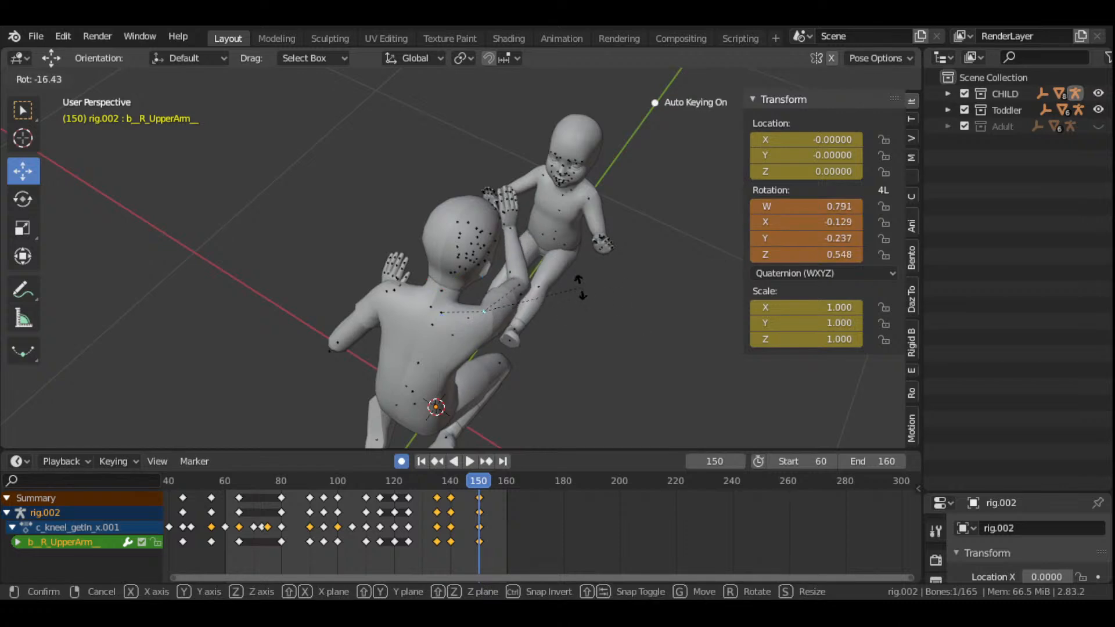
pyautogui.click(579, 288)
# - Lower the kneeling child's right upper arm bone by about 6 degrees at frame 150 in side view
pyautogui.moveTo(688, 137); pyautogui.dragTo(430, 157)
pyautogui.scroll(2, 472, 288)
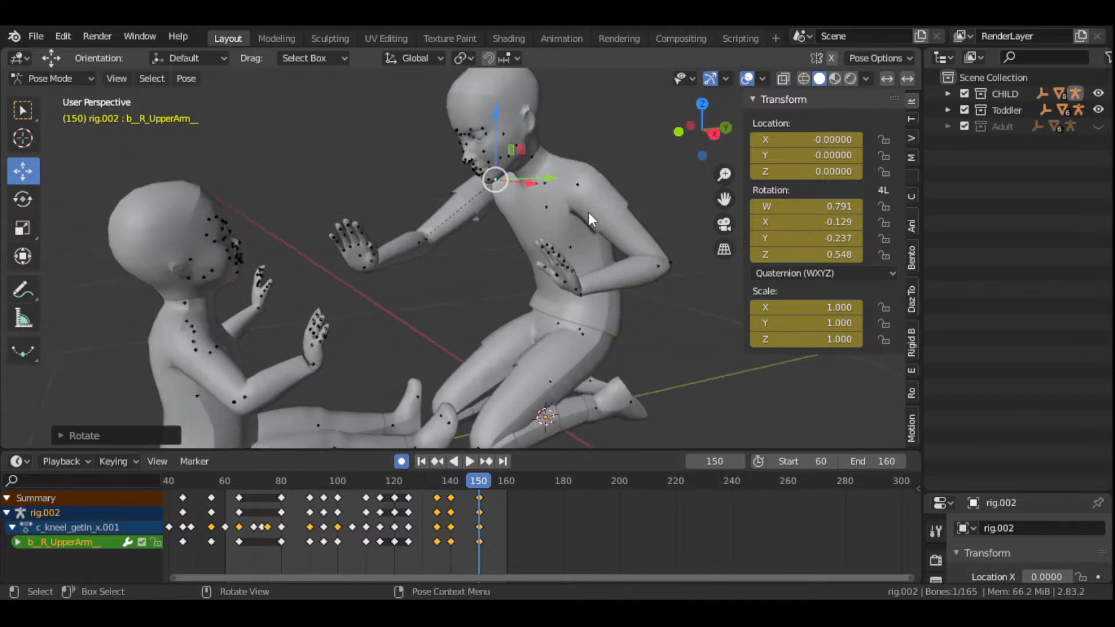
pyautogui.moveTo(714, 132); pyautogui.dragTo(644, 223)
pyautogui.press('r')
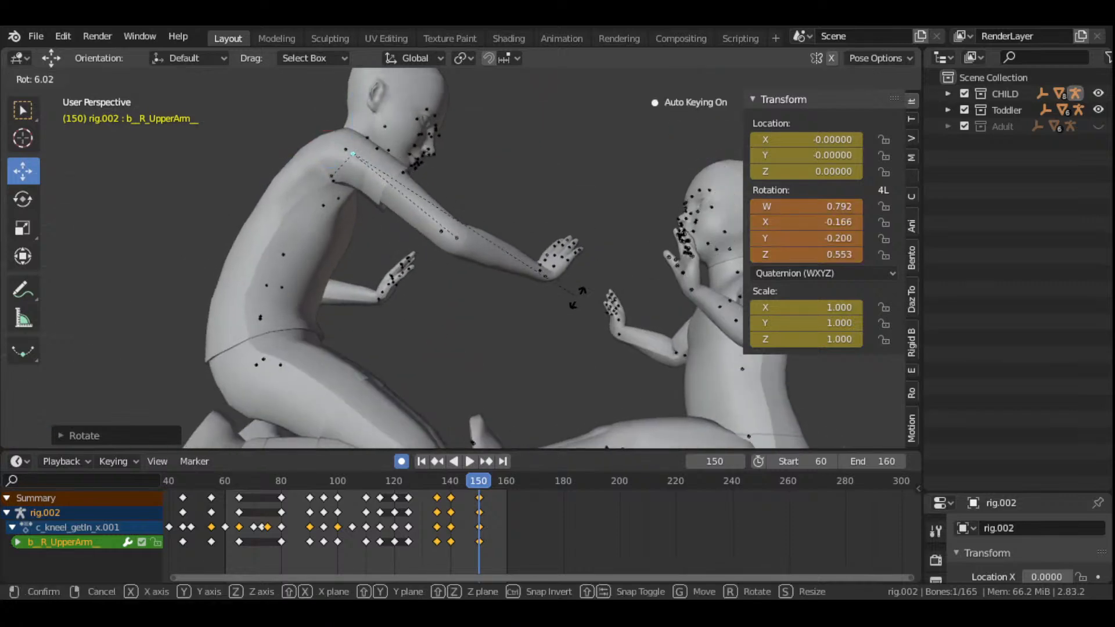
pyautogui.click(577, 297)
# - Play back the animation from frame 60, then return to frame 150 and examine both characters' arms from the side
pyautogui.moveTo(704, 132); pyautogui.dragTo(468, 138)
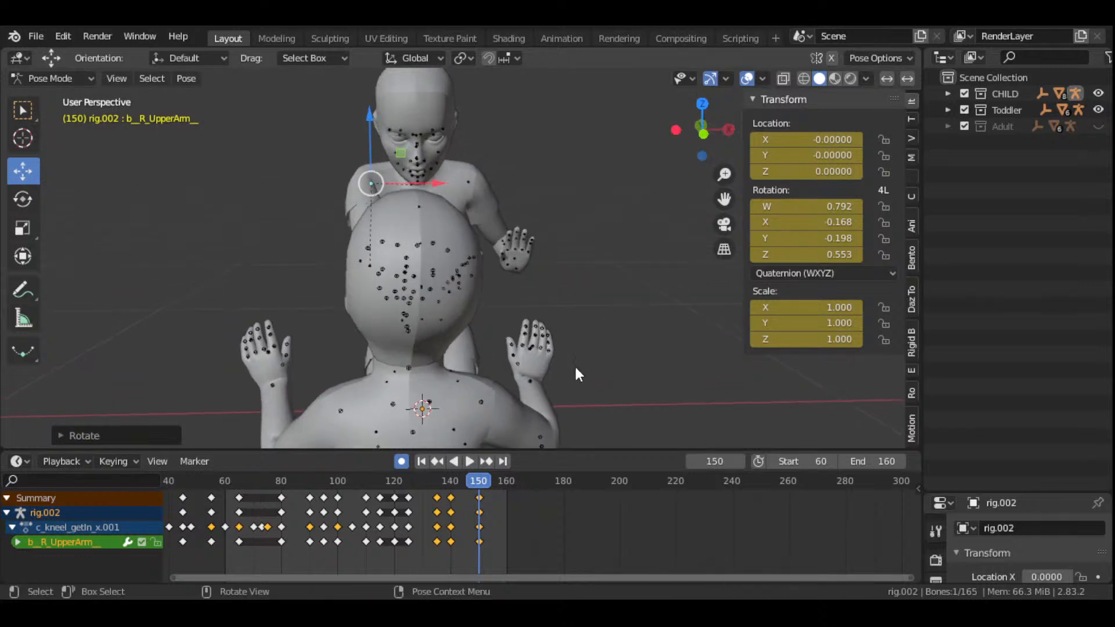
pyautogui.click(423, 462)
pyautogui.click(467, 460)
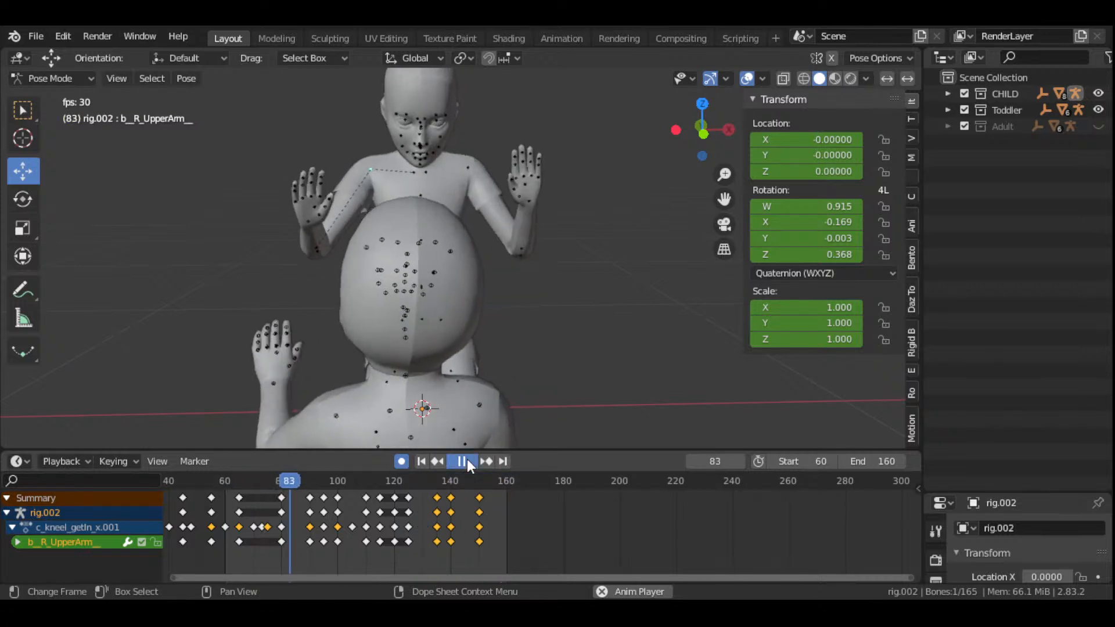
pyautogui.moveTo(451, 485); pyautogui.dragTo(479, 501)
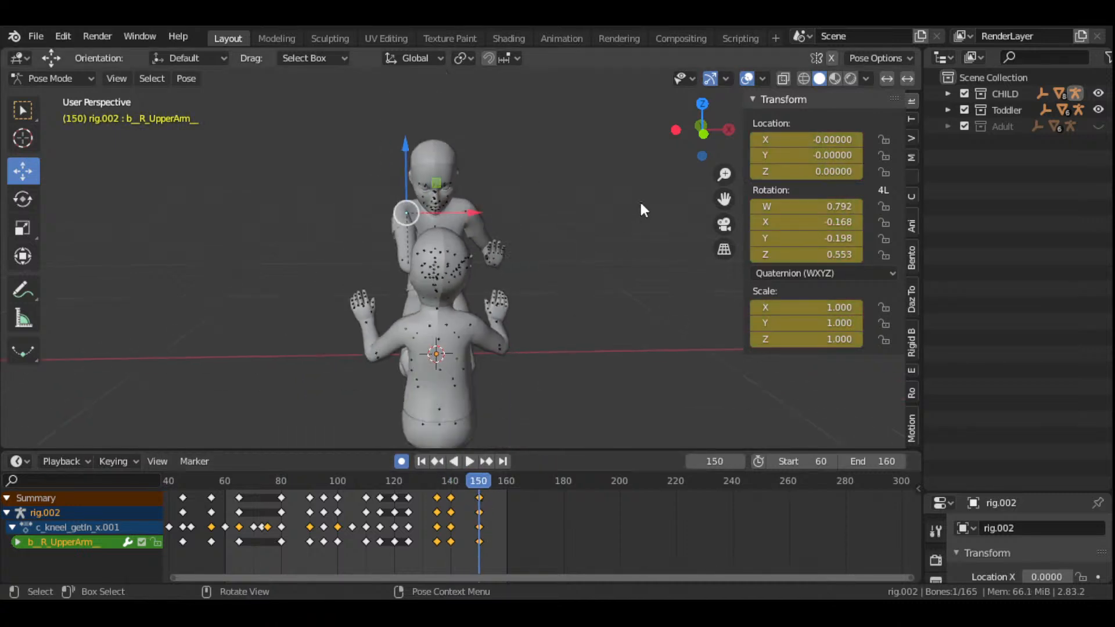
pyautogui.moveTo(704, 133); pyautogui.dragTo(624, 138)
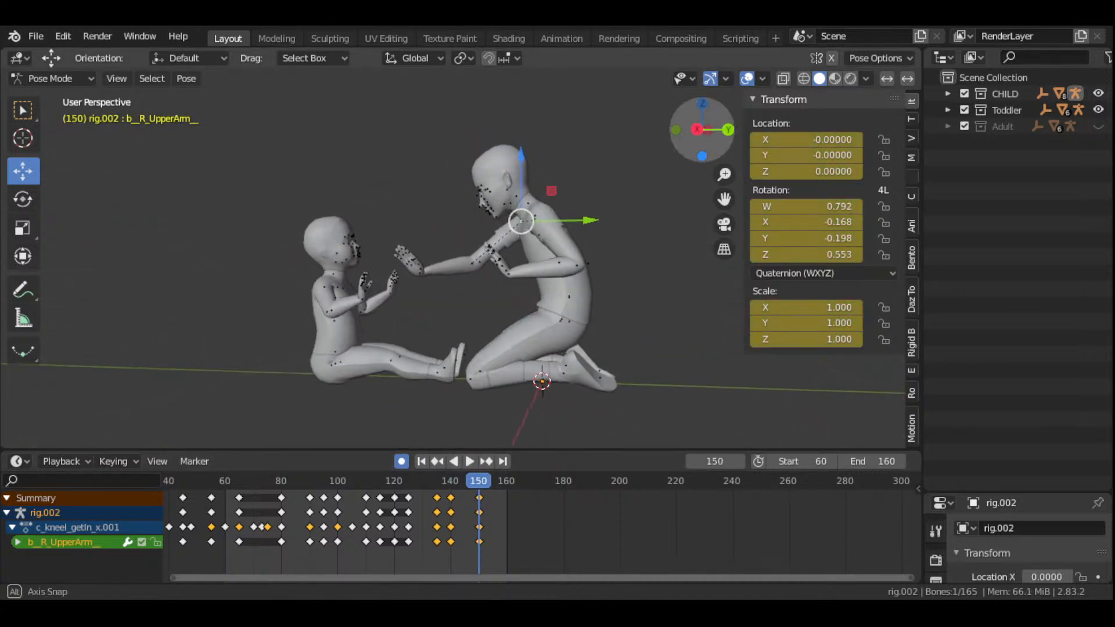
pyautogui.scroll(4, 472, 308)
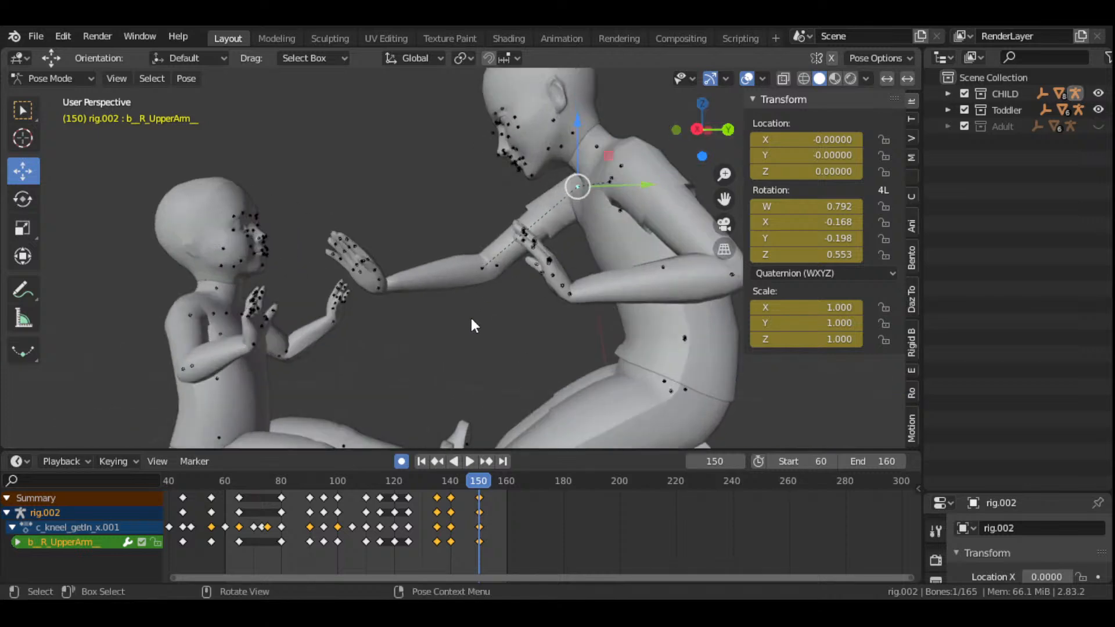
# - Scrub the animation from frame 140 to 150 and examine both characters' arms from the side and from behind the toddler
pyautogui.moveTo(725, 199); pyautogui.dragTo(826, 167)
pyautogui.click(451, 491)
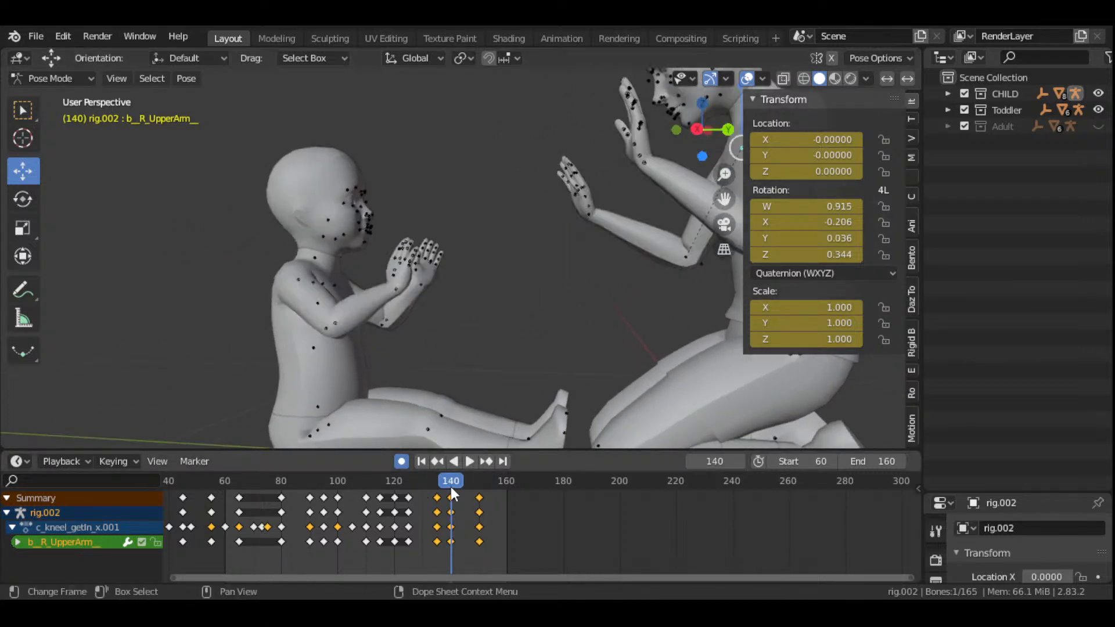
pyautogui.moveTo(452, 486); pyautogui.dragTo(480, 494)
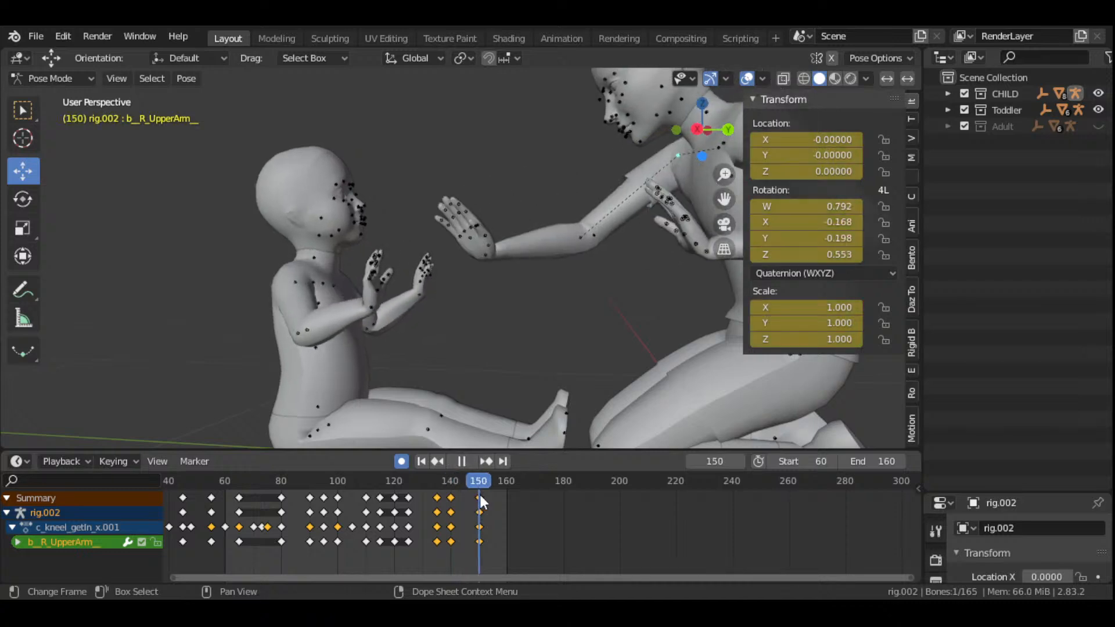
pyautogui.moveTo(695, 131); pyautogui.dragTo(490, 299)
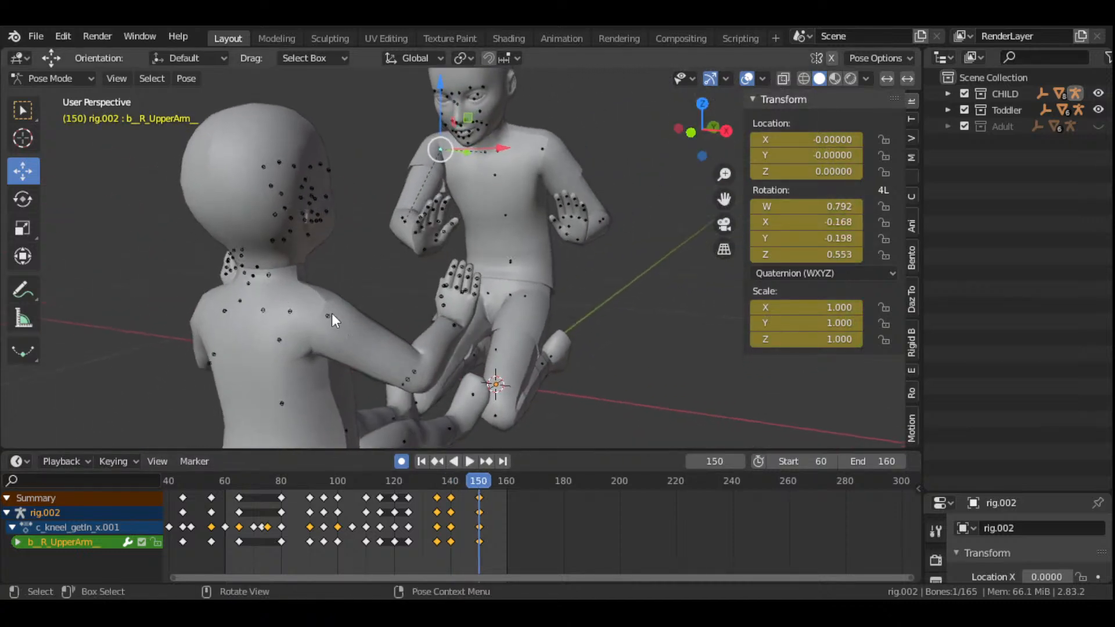
# - Move to frame 160 and examine both characters' poses from behind the toddler and from the side
pyautogui.moveTo(448, 483); pyautogui.dragTo(505, 522)
pyautogui.scroll(-2, 479, 294)
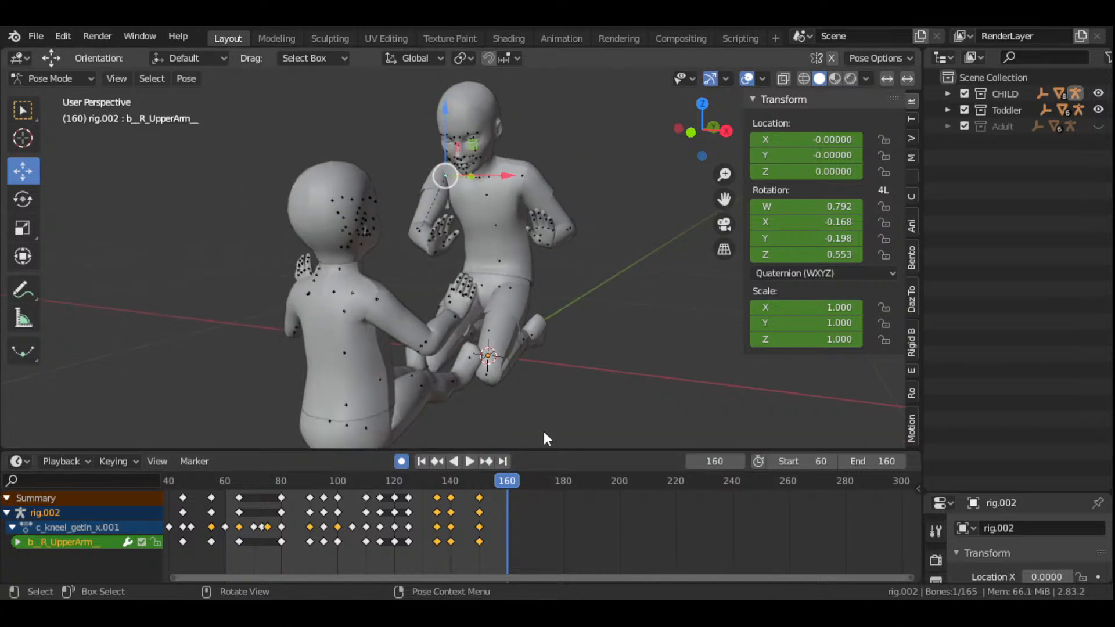
pyautogui.scroll(5, 535, 525)
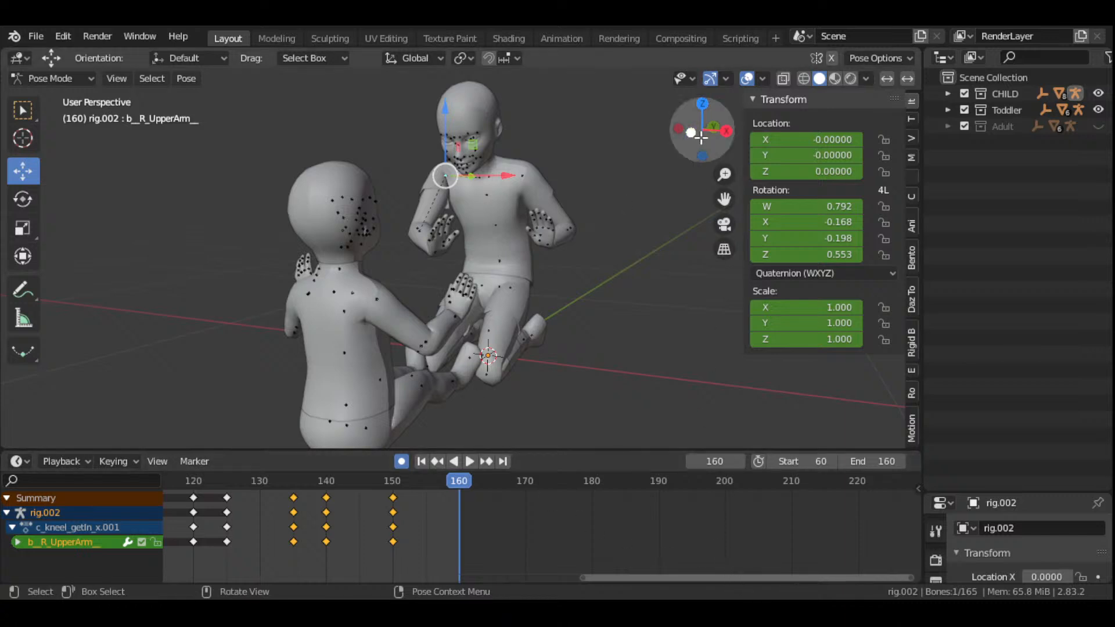
pyautogui.moveTo(703, 129); pyautogui.dragTo(625, 131)
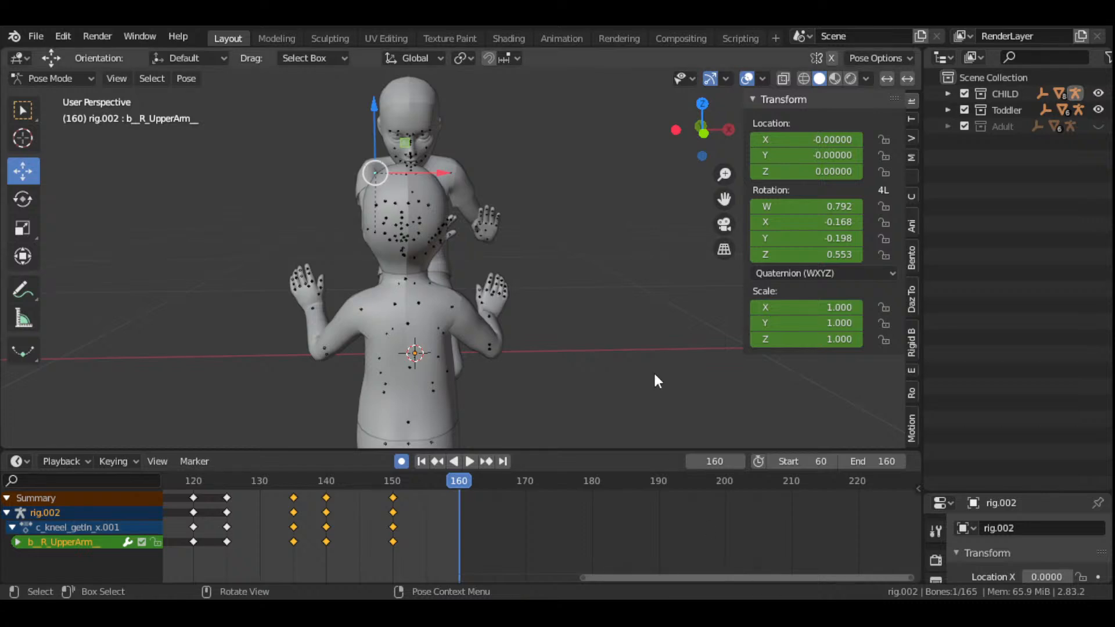
pyautogui.moveTo(702, 129); pyautogui.dragTo(633, 132)
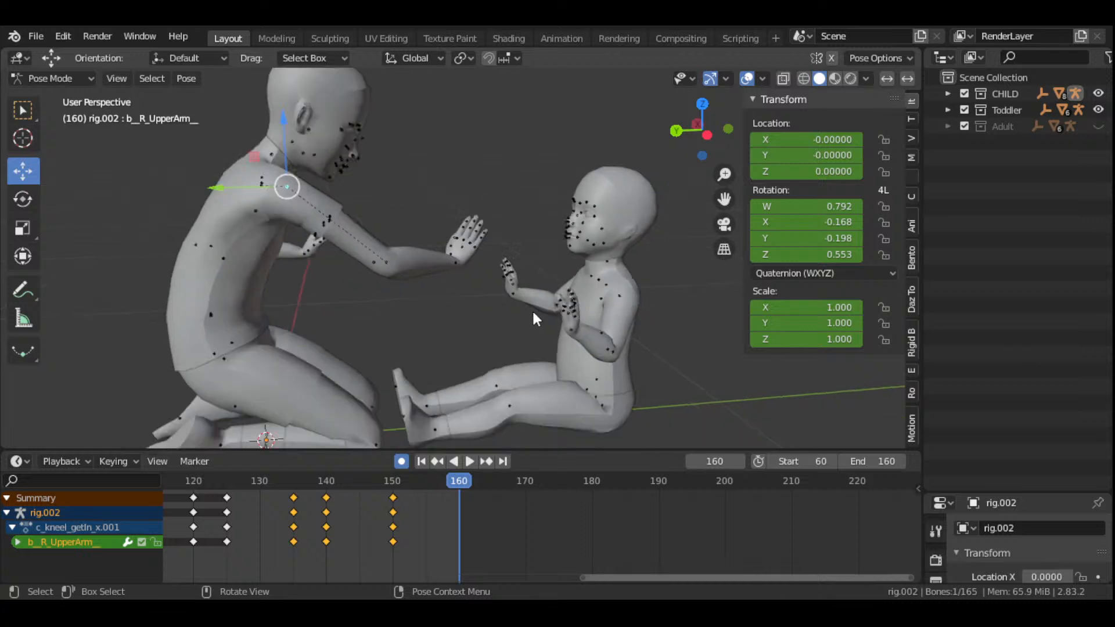
pyautogui.scroll(-2, 532, 309)
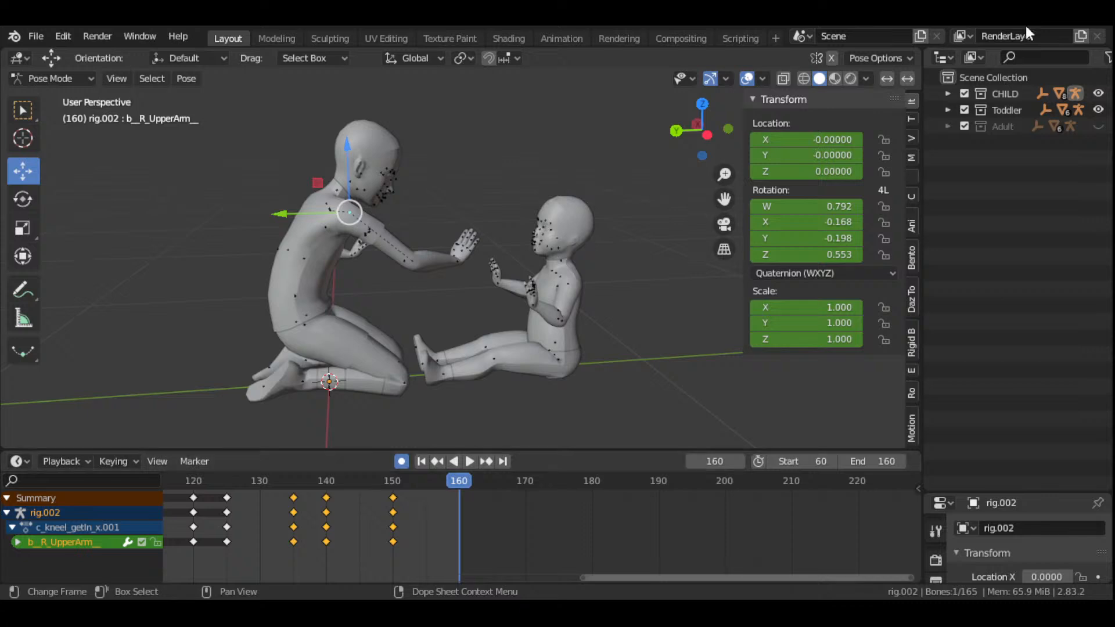
pyautogui.moveTo(715, 139); pyautogui.dragTo(590, 135)
pyautogui.scroll(3, 497, 375)
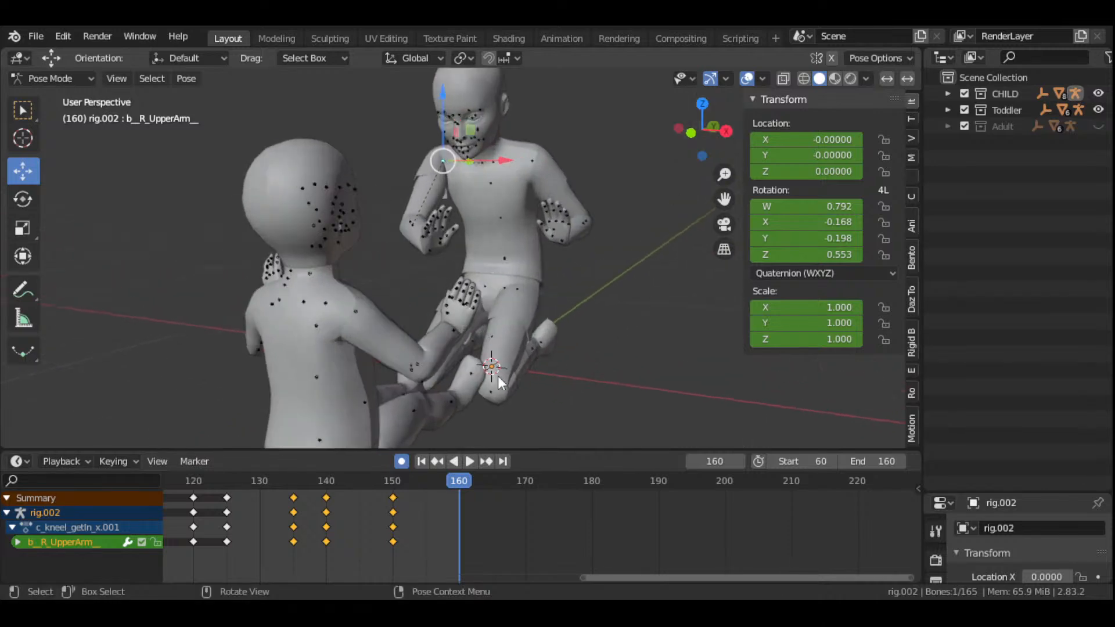
# - Raise the toddler's right upper arm bone at frame 160 in side view and scrub from frame 155 to 160
pyautogui.click(357, 312)
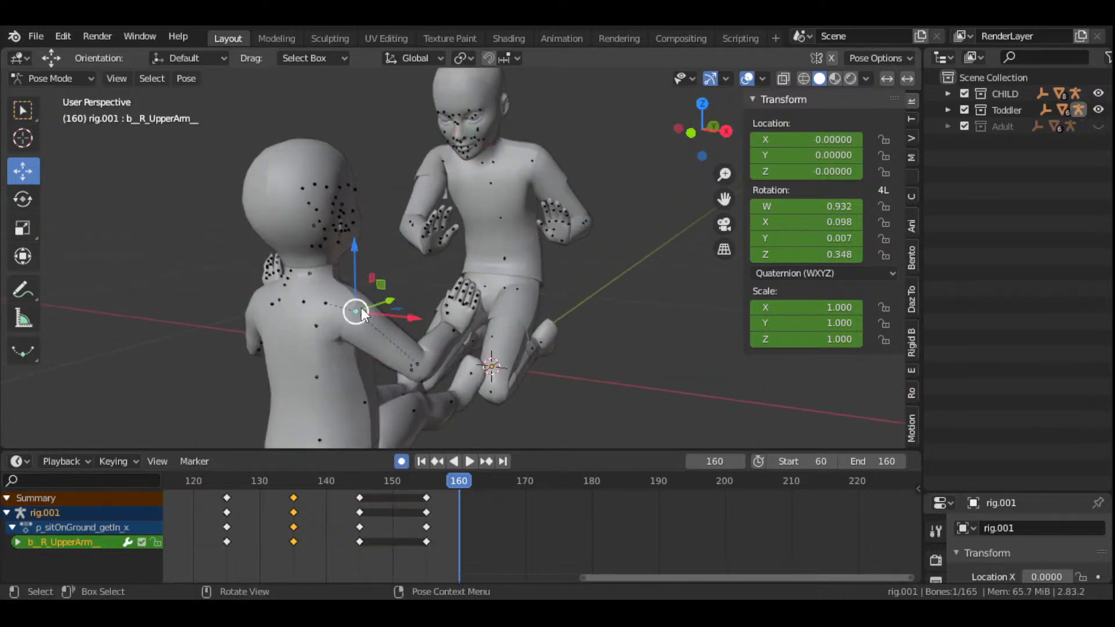
pyautogui.moveTo(703, 128); pyautogui.dragTo(629, 129)
pyautogui.press('r')
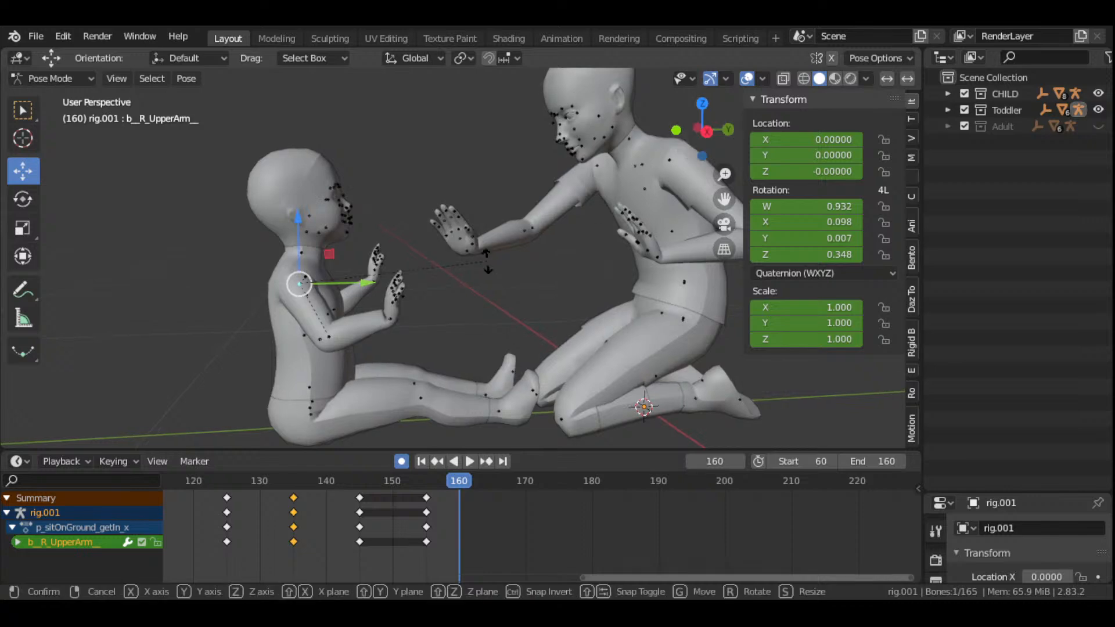
pyautogui.click(519, 209)
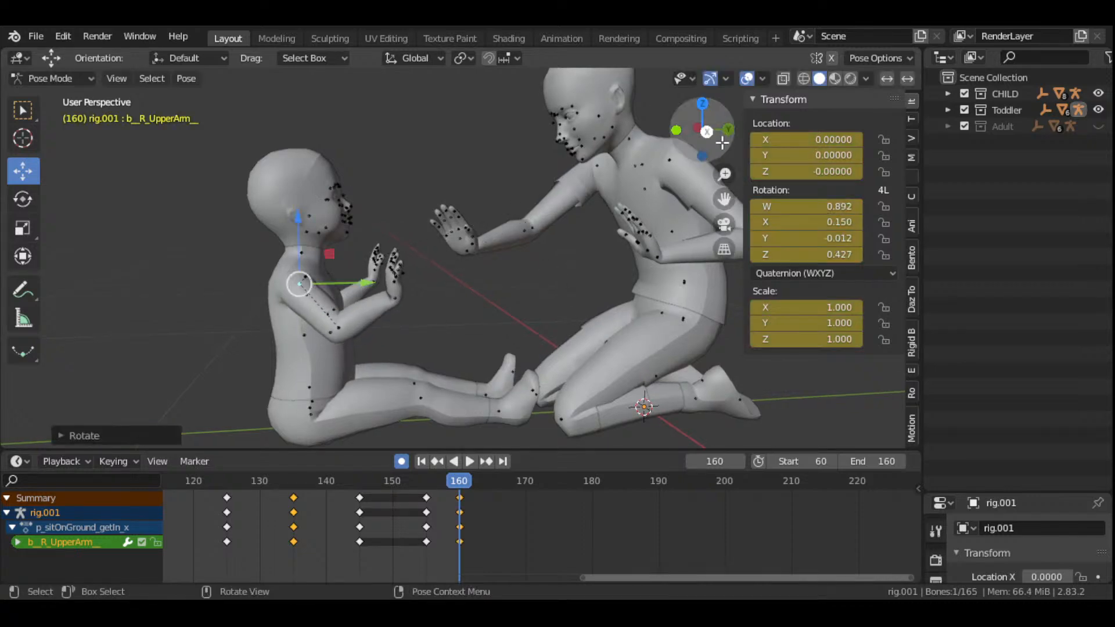
pyautogui.moveTo(703, 129); pyautogui.dragTo(488, 128)
pyautogui.click(426, 490)
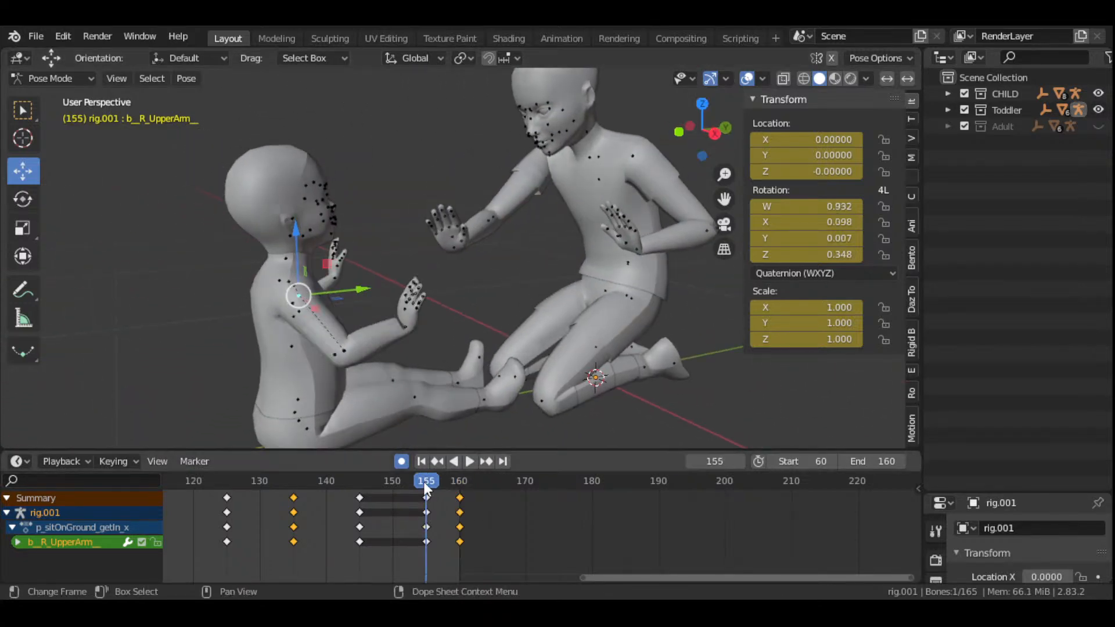
pyautogui.moveTo(425, 486); pyautogui.dragTo(461, 528)
# - Rotate the toddler's lower spine bone b__Spine0__ slightly forward at frame 160 in side view
pyautogui.moveTo(700, 131); pyautogui.dragTo(699, 137)
pyautogui.moveTo(723, 210); pyautogui.dragTo(625, 307)
pyautogui.click(565, 350)
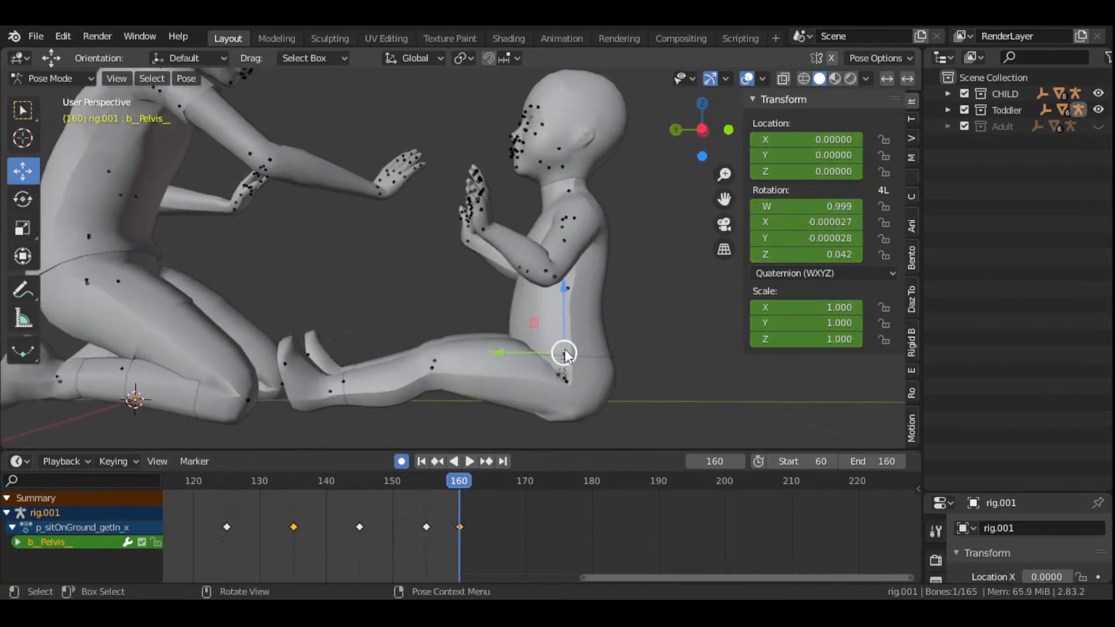
pyautogui.click(564, 350)
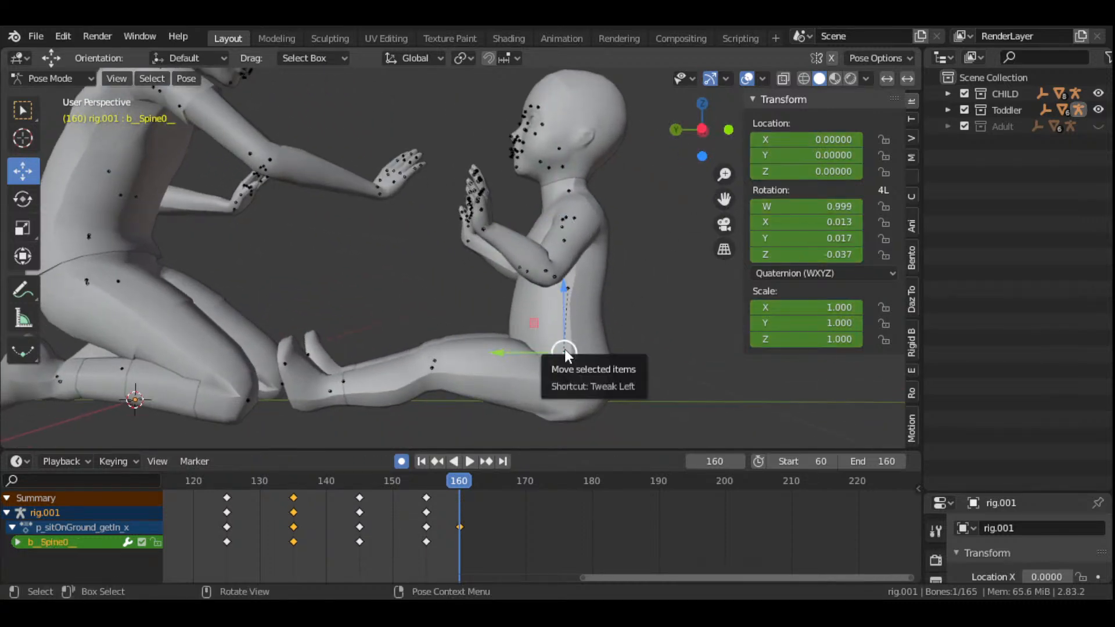
pyautogui.press('r')
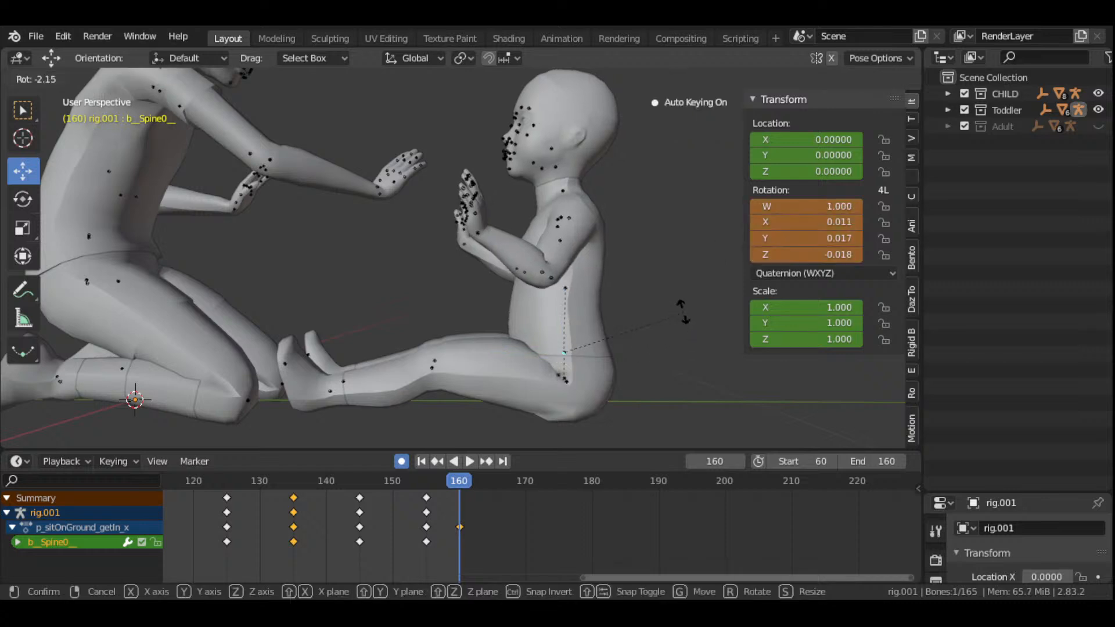
pyautogui.click(669, 307)
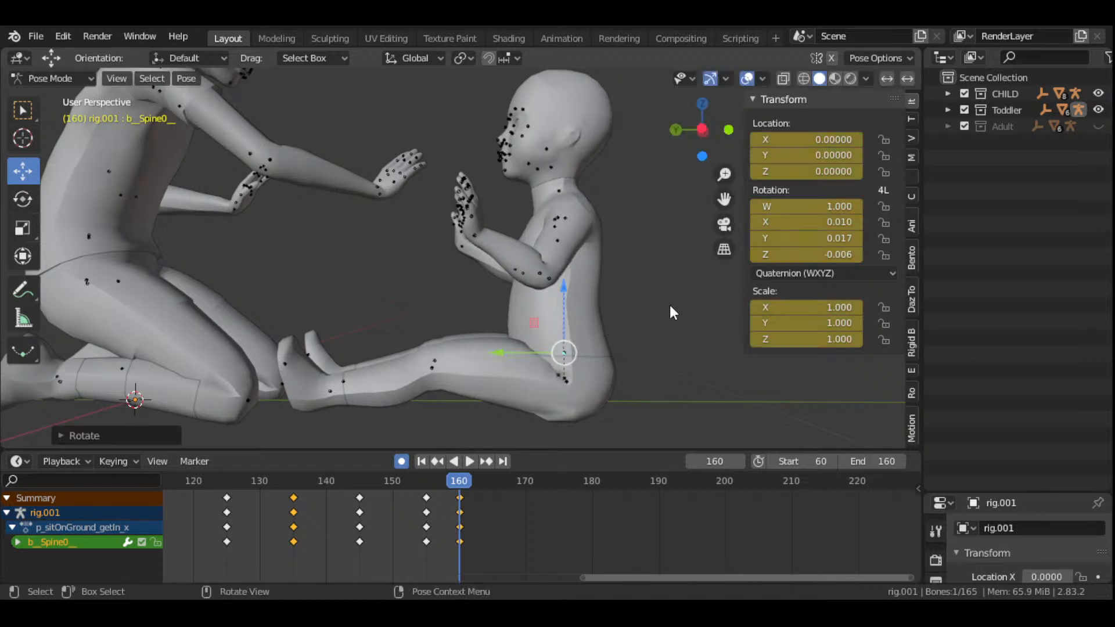
# - Bend the toddler's spine bone b__Spine1__ forward toward the kneeling child at frame 160
pyautogui.click(566, 286)
pyautogui.press('r')
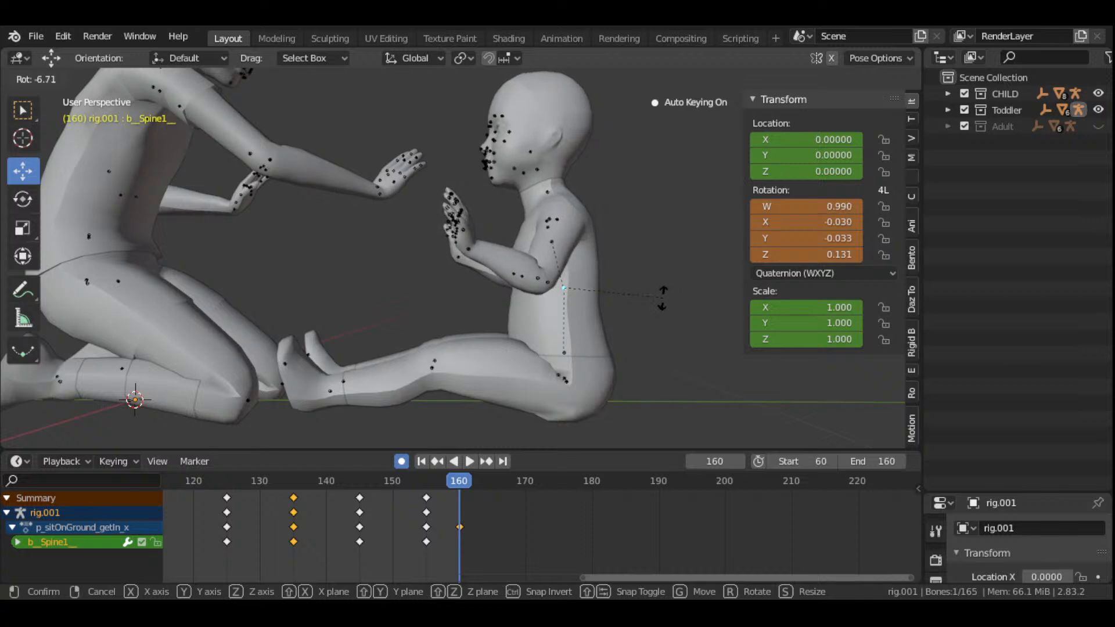
pyautogui.click(599, 312)
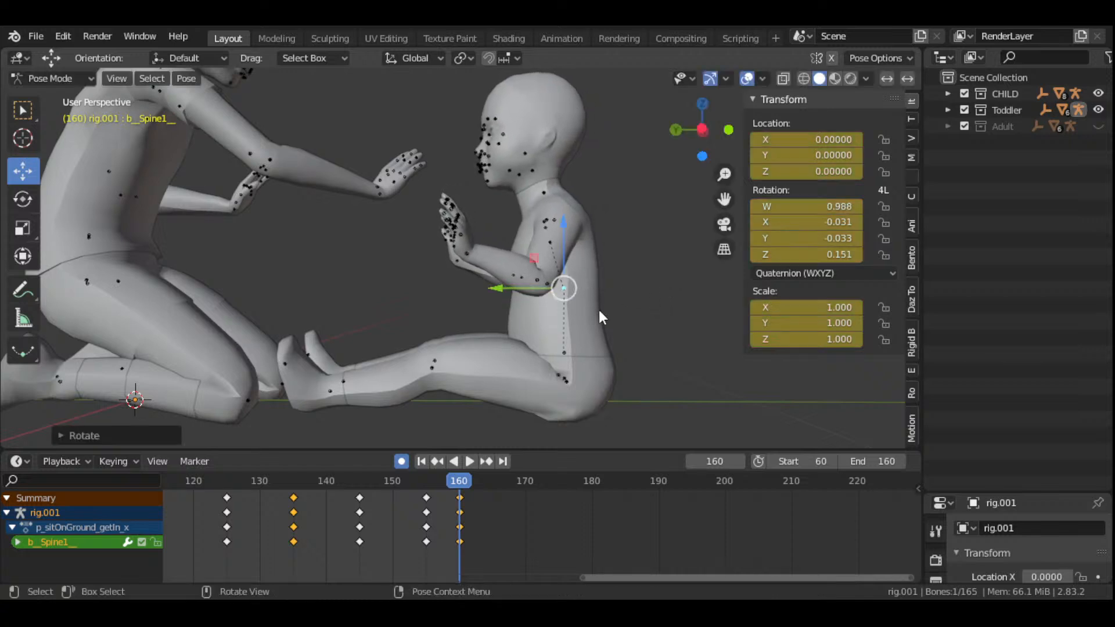
# - Rotate the toddler's lower spine bone b__Spine0__ backward at frame 160 to lean the torso back
pyautogui.click(565, 354)
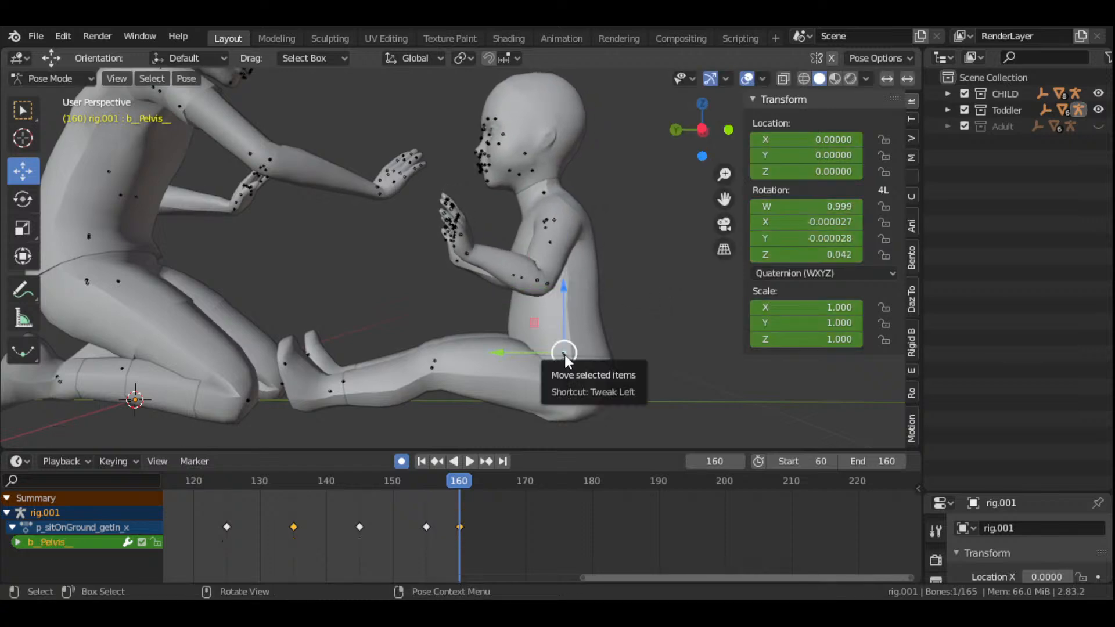
pyautogui.click(565, 354)
pyautogui.press('r')
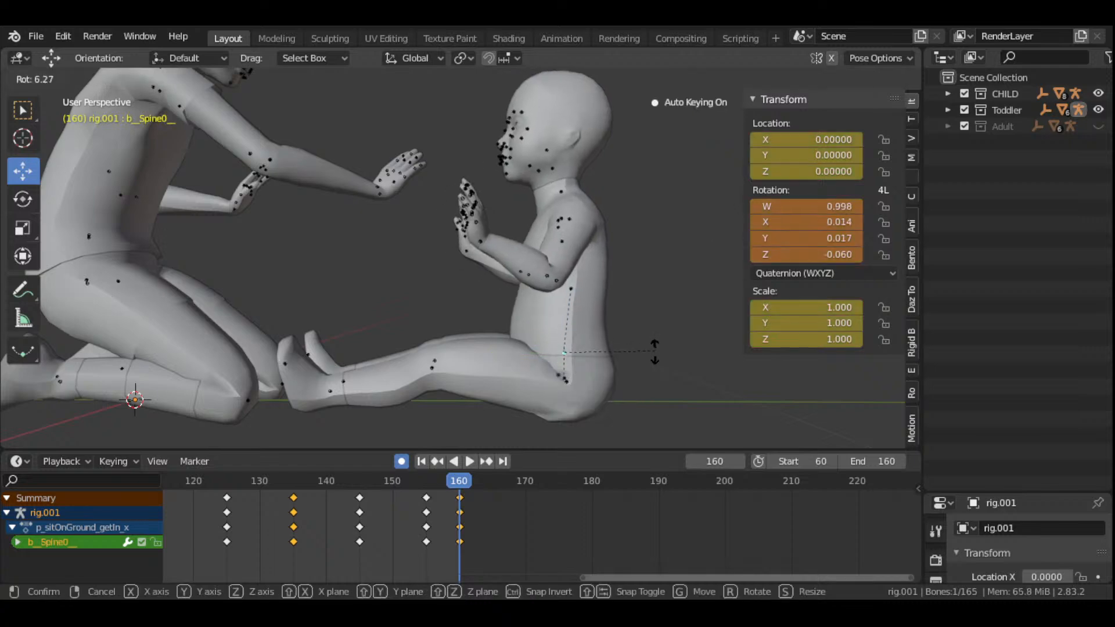
pyautogui.click(655, 355)
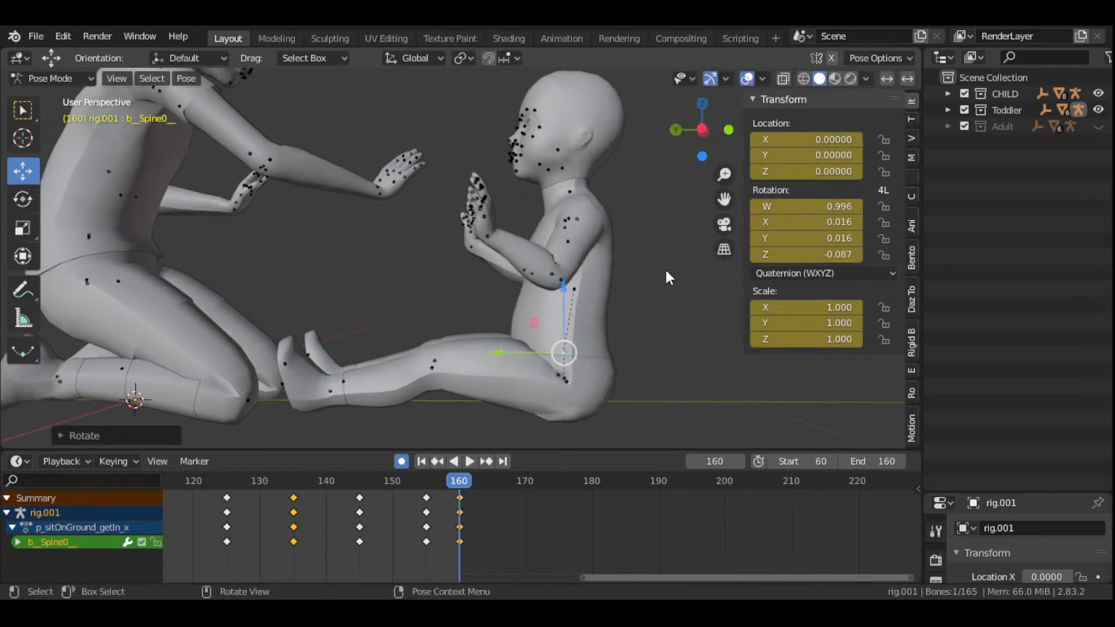
# - Raise the toddler's right clavicle bone by about 13 degrees at frame 160, viewed from behind
pyautogui.moveTo(705, 148)
pyautogui.mouseDown()
pyautogui.moveTo(720, 129)
pyautogui.moveTo(703, 134)
pyautogui.mouseUp()
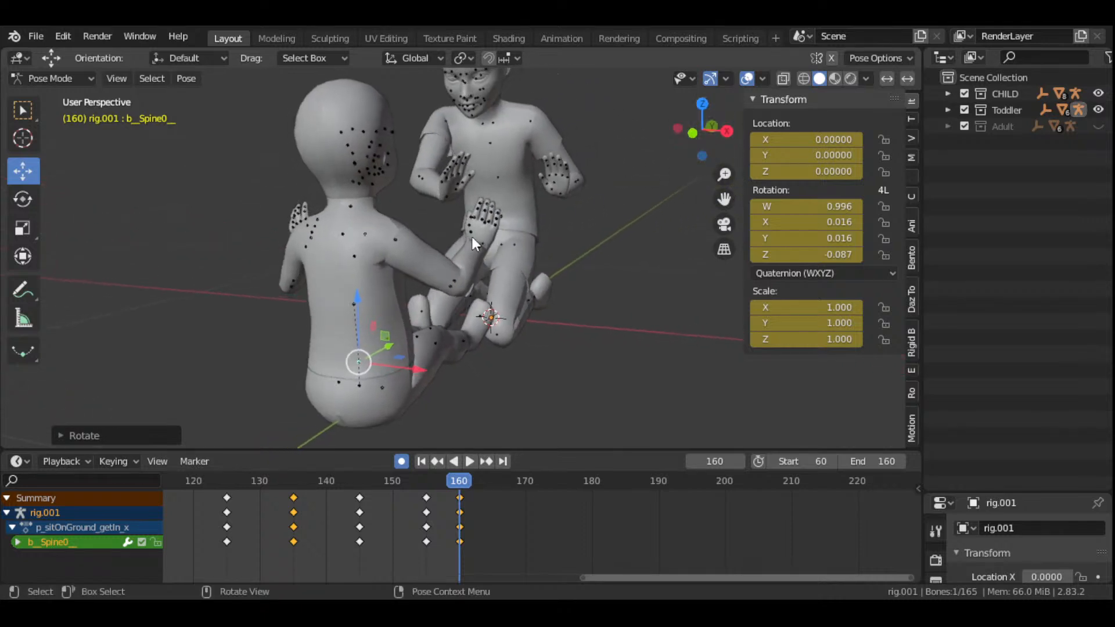
pyautogui.click(367, 234)
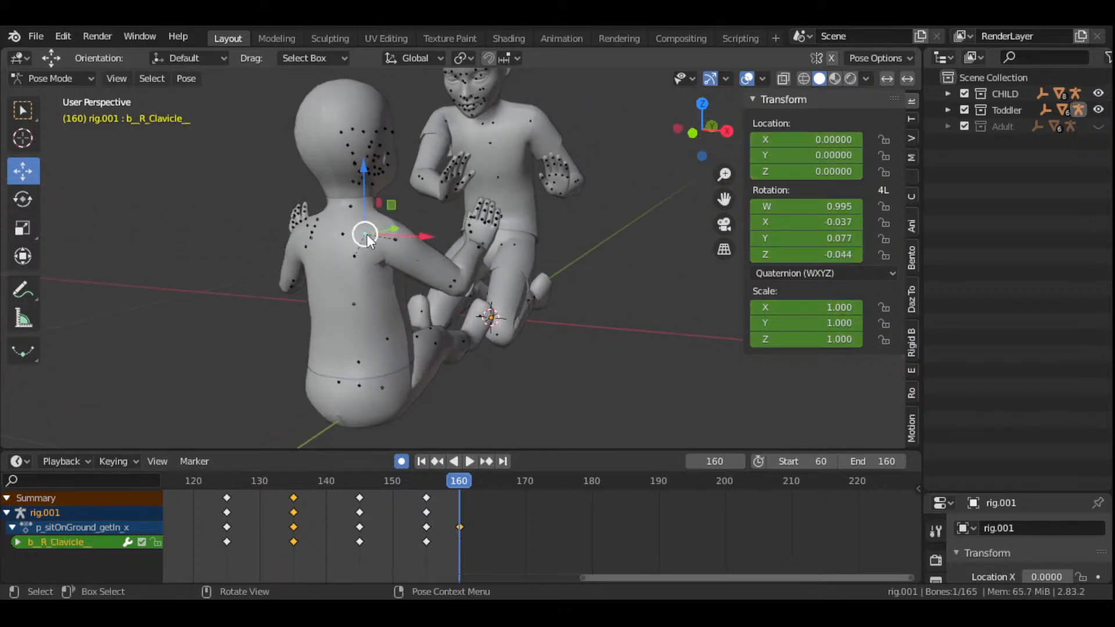
pyautogui.moveTo(695, 142); pyautogui.dragTo(697, 151)
pyautogui.press('r')
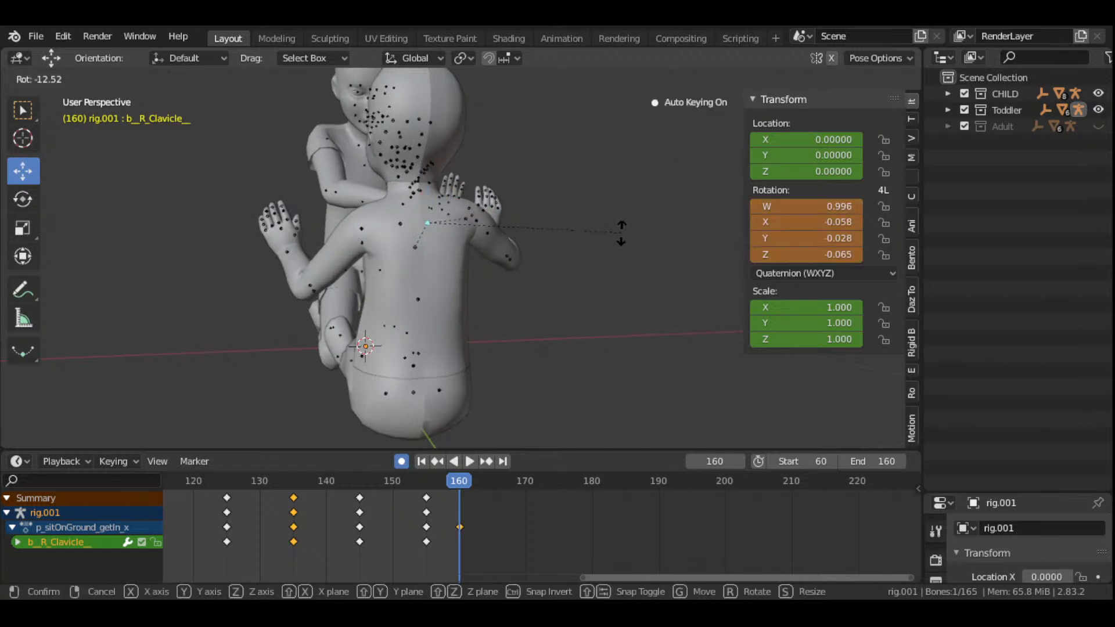
pyautogui.click(622, 226)
# - Raise the toddler's right upper arm bone by about 19 degrees at frame 160 in side view
pyautogui.moveTo(705, 147); pyautogui.dragTo(749, 175)
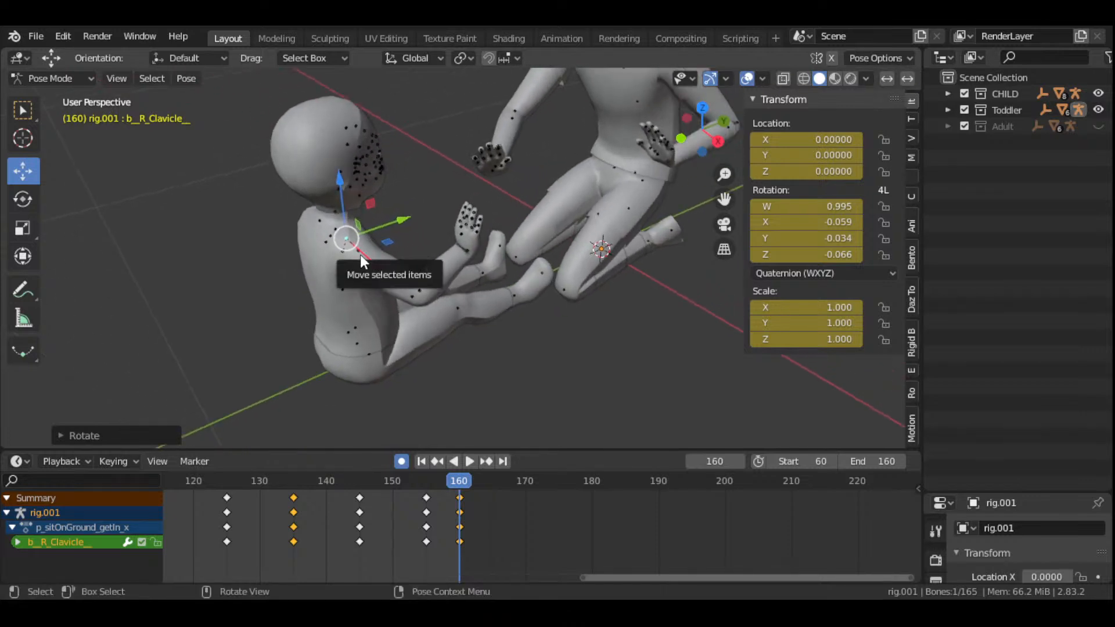
pyautogui.click(362, 260)
pyautogui.moveTo(704, 138); pyautogui.dragTo(657, 117)
pyautogui.press('r')
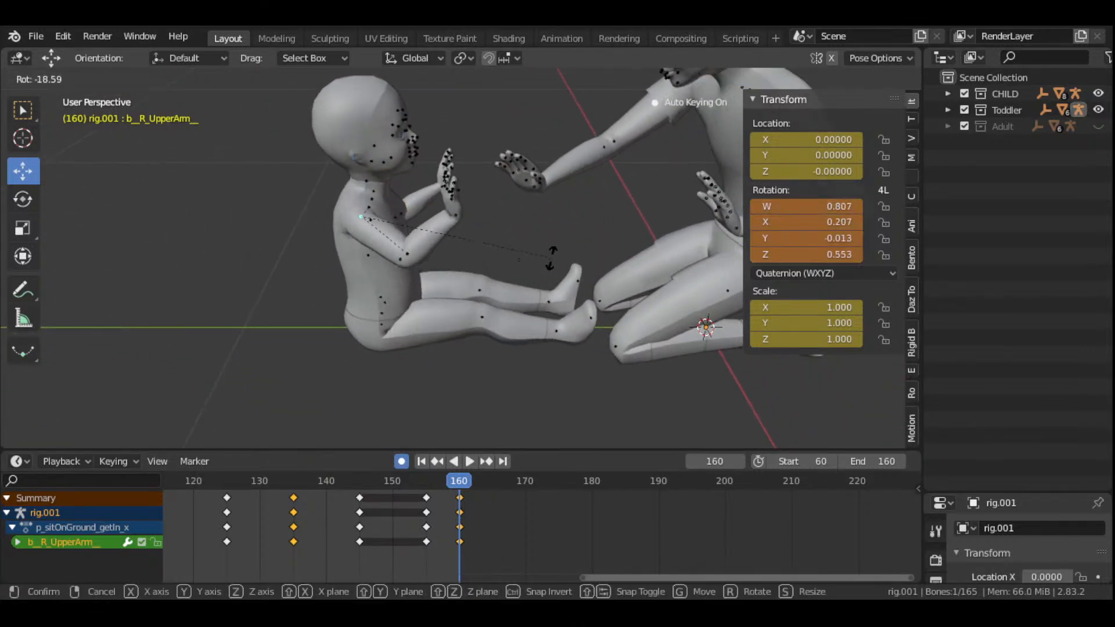
pyautogui.click(494, 268)
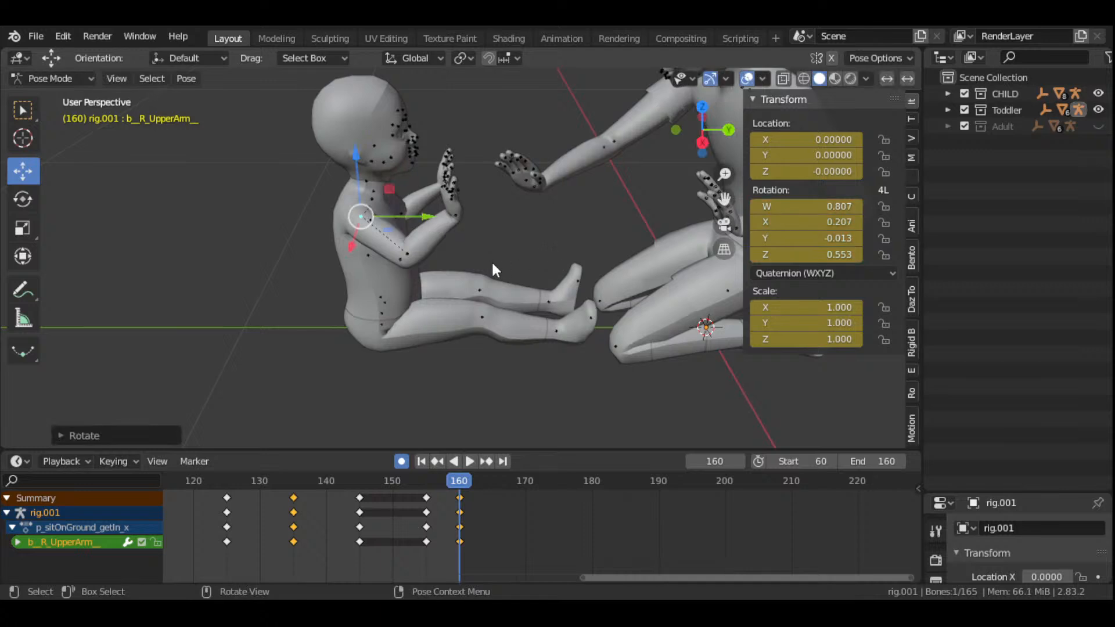
# - Lower the toddler's right forearm bone in side view at frame 160 and rotate it outward as seen from above
pyautogui.click(413, 256)
pyautogui.press('r')
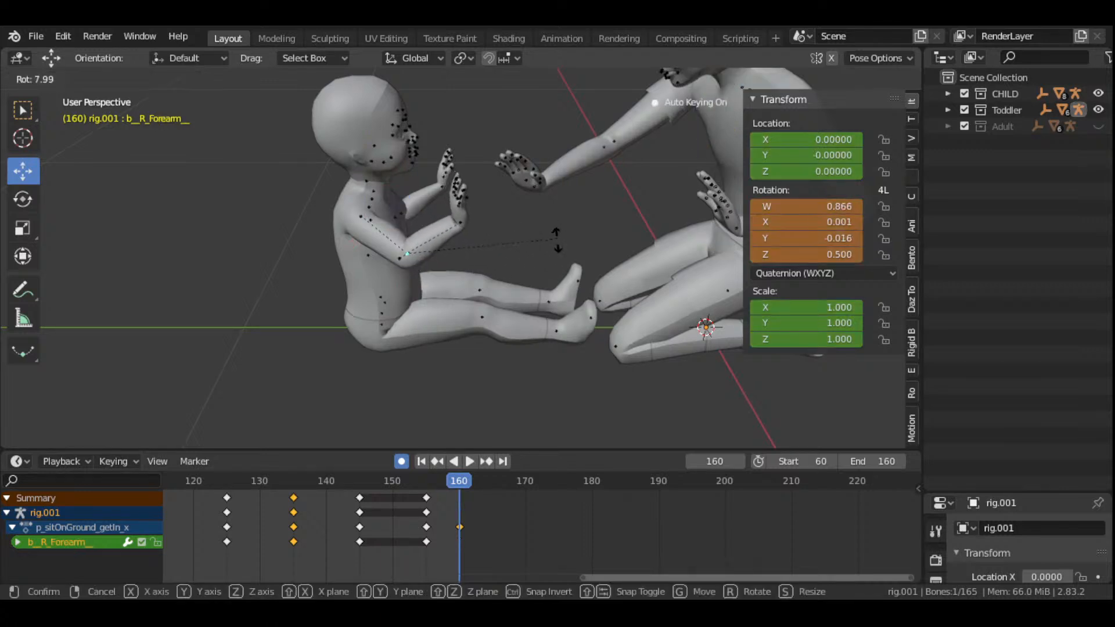
pyautogui.click(537, 265)
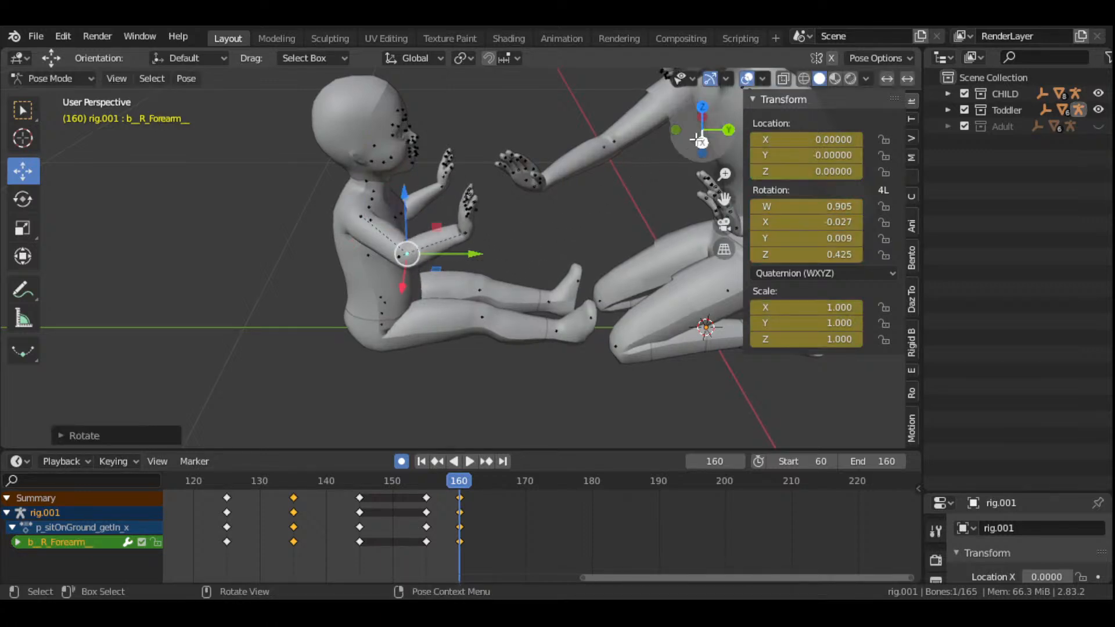
pyautogui.moveTo(703, 138); pyautogui.dragTo(848, 232)
pyautogui.press('r')
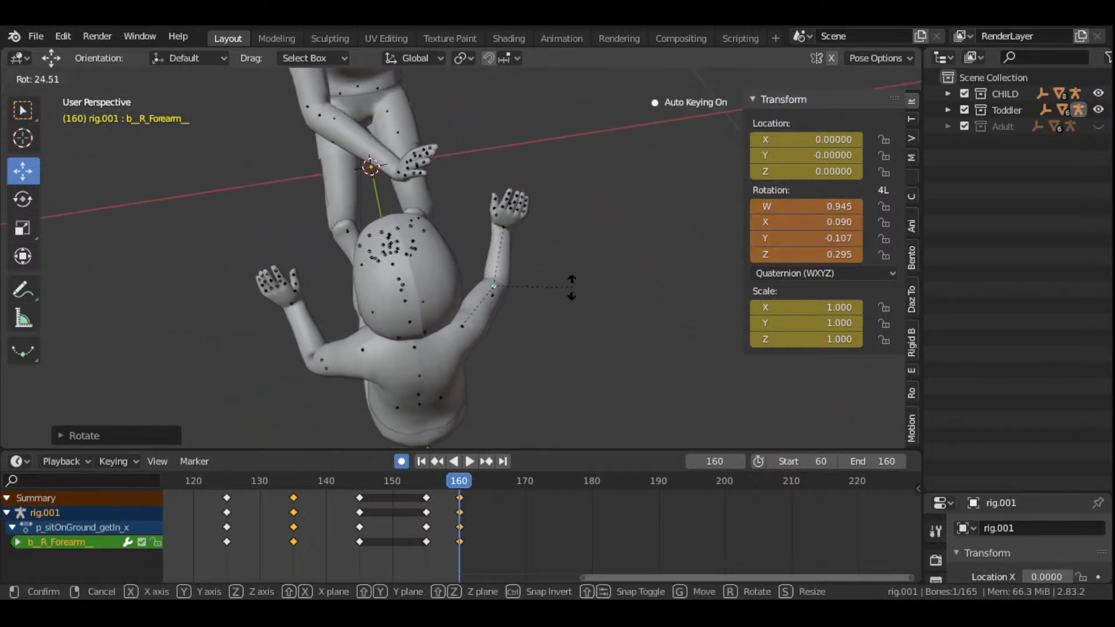
pyautogui.click(572, 285)
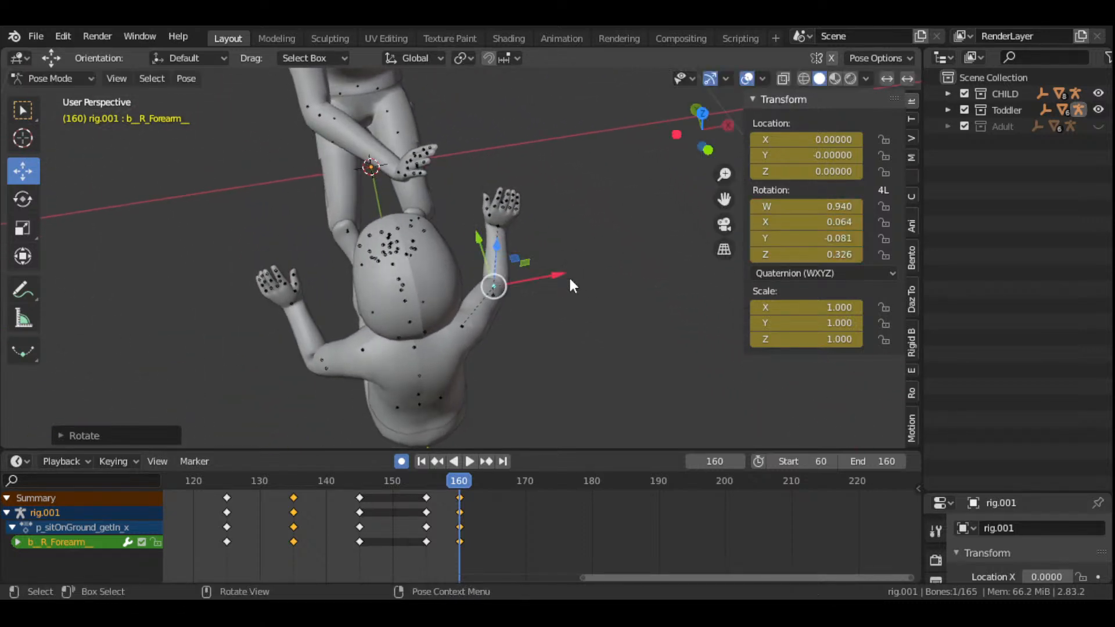
# - Rotate the toddler's right upper arm bone inward at frame 160 from above and check the arm from the side
pyautogui.click(466, 329)
pyautogui.press('r')
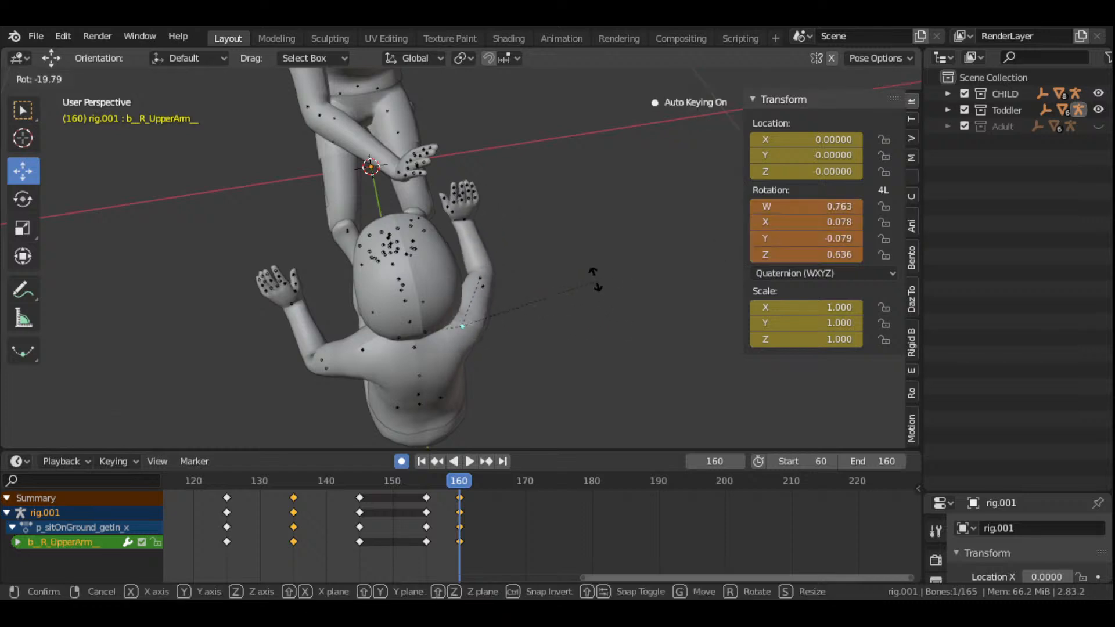
pyautogui.click(582, 273)
pyautogui.moveTo(680, 195); pyautogui.dragTo(532, 253, button='middle')
pyautogui.scroll(5, 528, 262)
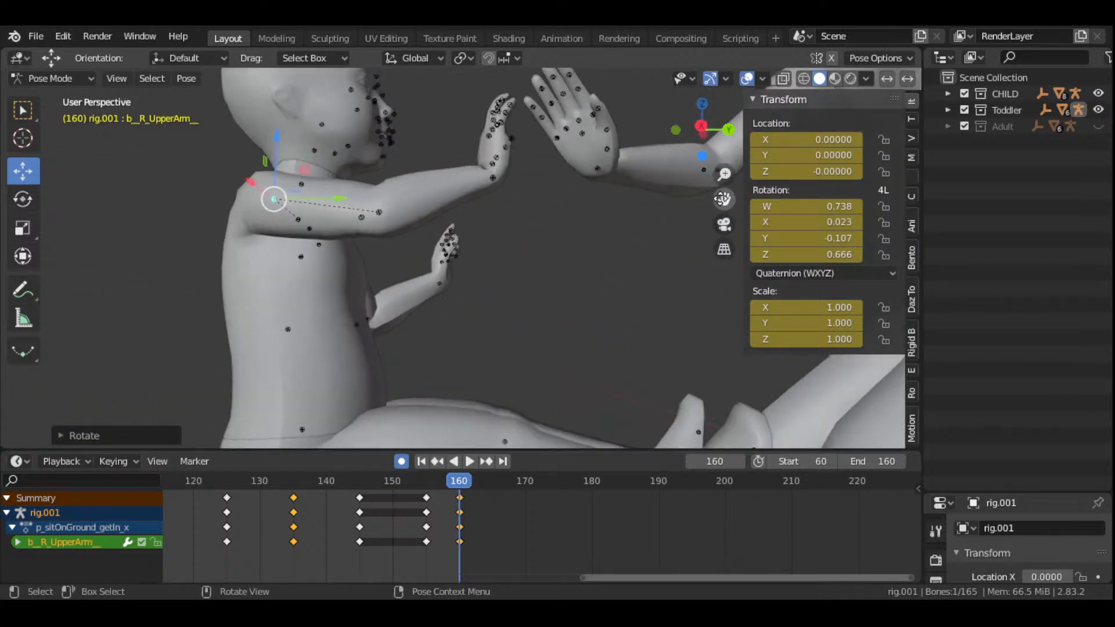
pyautogui.moveTo(724, 199); pyautogui.dragTo(759, 235)
pyautogui.moveTo(692, 141); pyautogui.dragTo(686, 210)
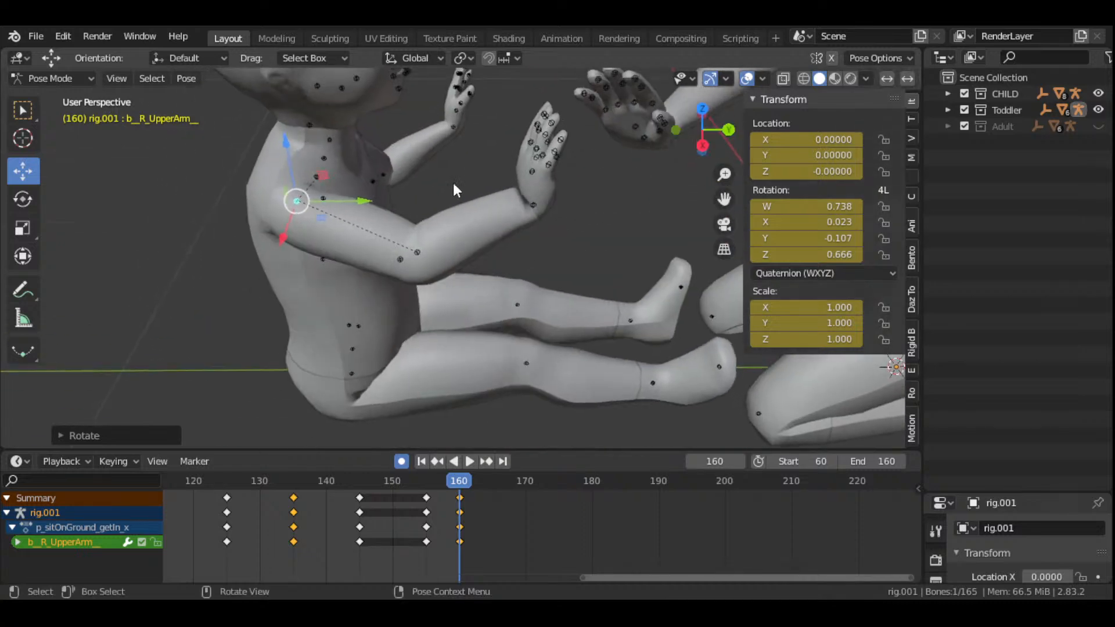
# - Raise the toddler's right clavicle bone by about 21 degrees at frame 160, viewed from behind
pyautogui.click(321, 177)
pyautogui.moveTo(683, 126); pyautogui.dragTo(649, 191)
pyautogui.scroll(-3, 569, 287)
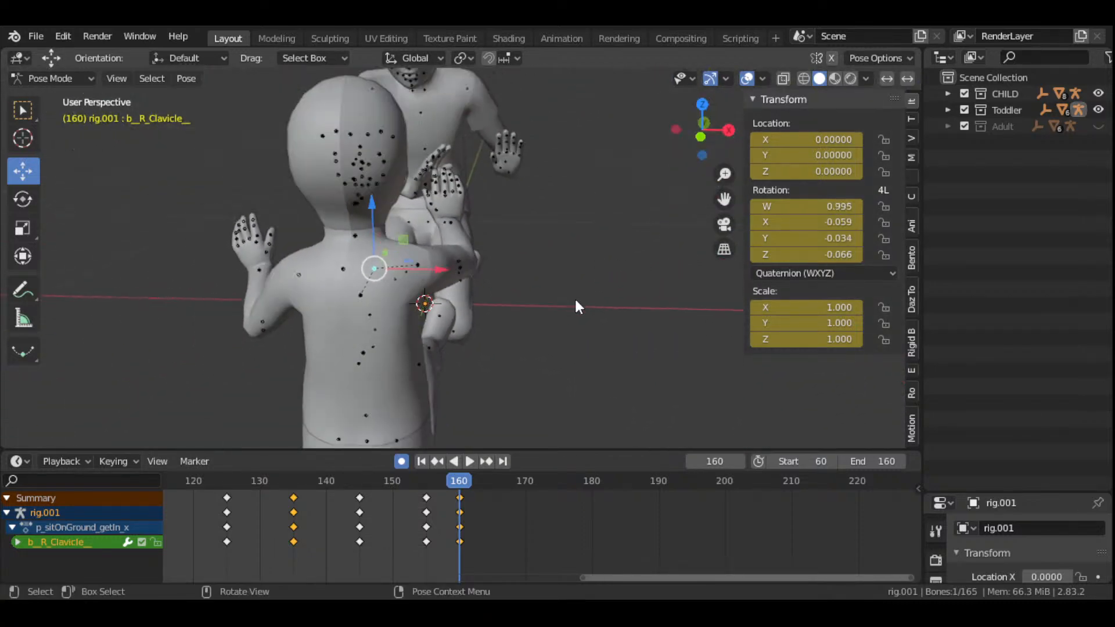
pyautogui.press('r')
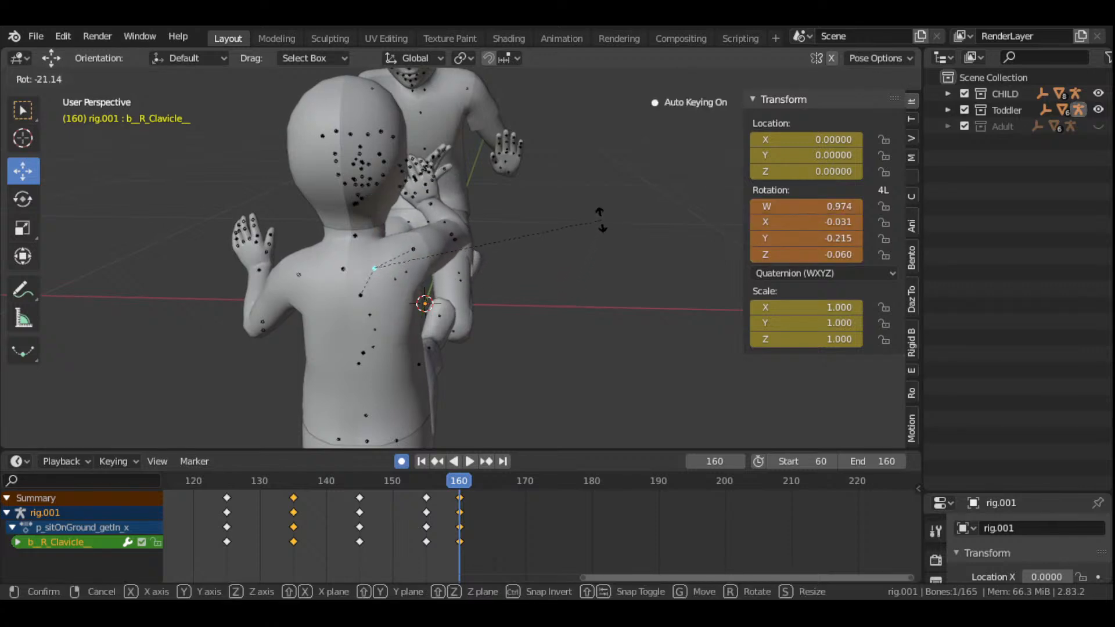
pyautogui.click(601, 220)
# - Lower the toddler's right upper arm bone slightly at frame 160 in the same rear view
pyautogui.click(417, 249)
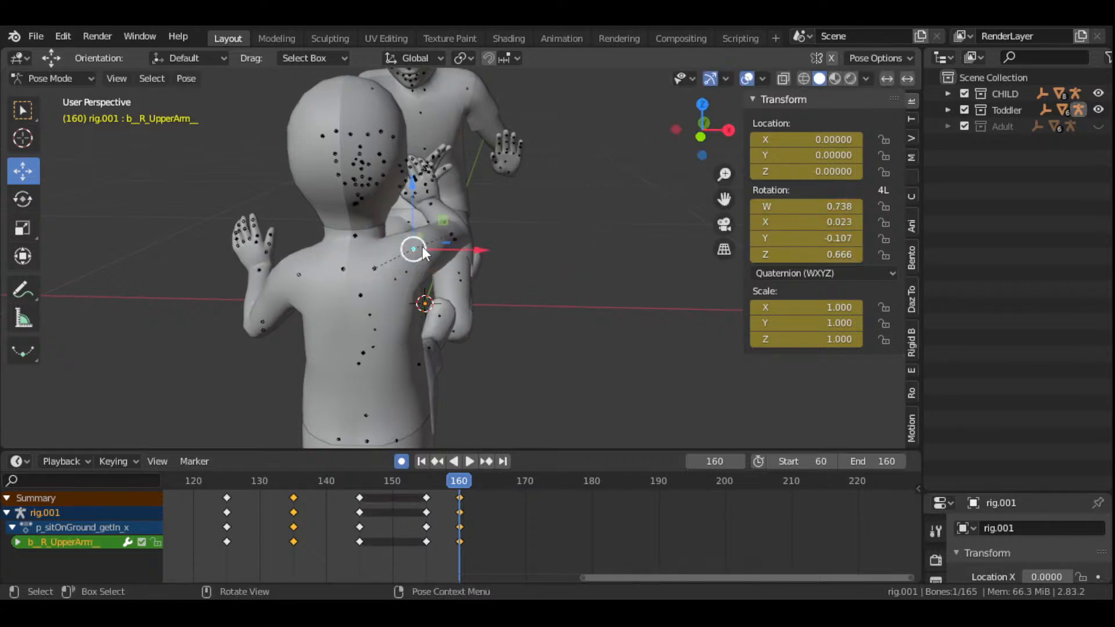
pyautogui.press('r')
pyautogui.click(544, 270)
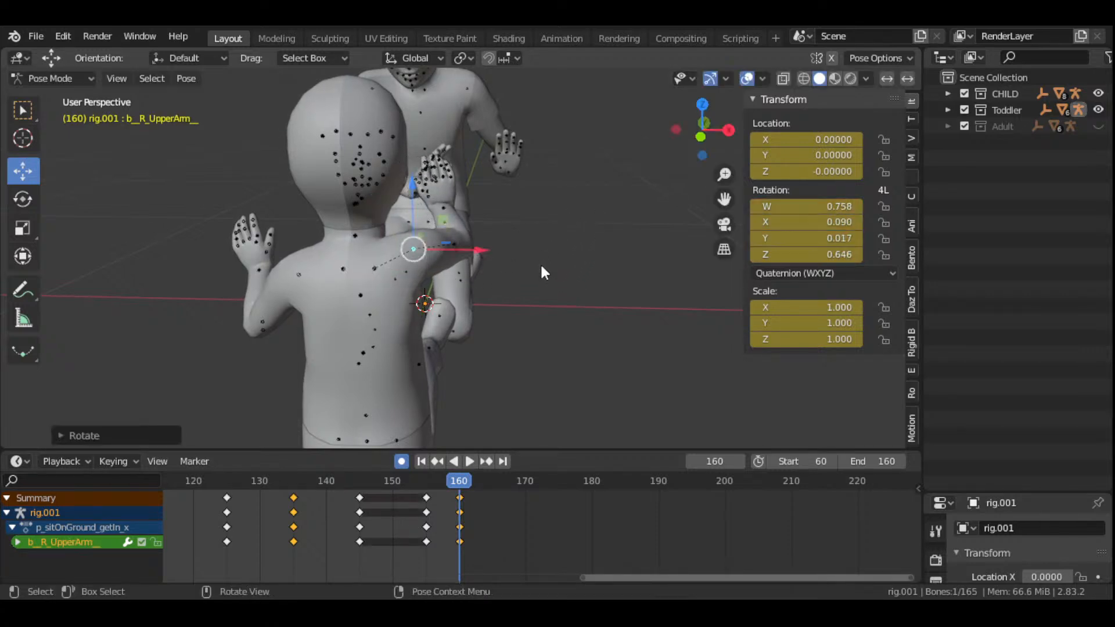
# - Lower the toddler's right forearm bone by just over 10 degrees at frame 160 in side view
pyautogui.moveTo(700, 139); pyautogui.dragTo(601, 187)
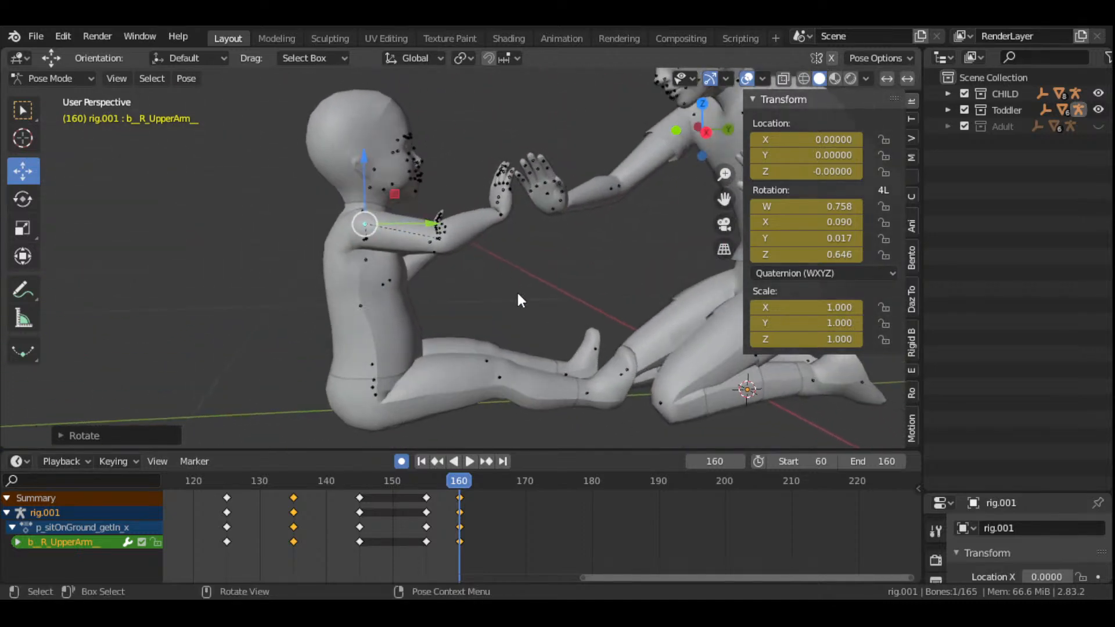
pyautogui.scroll(3, 517, 300)
pyautogui.moveTo(703, 128); pyautogui.dragTo(679, 135)
pyautogui.click(437, 232)
pyautogui.press('r')
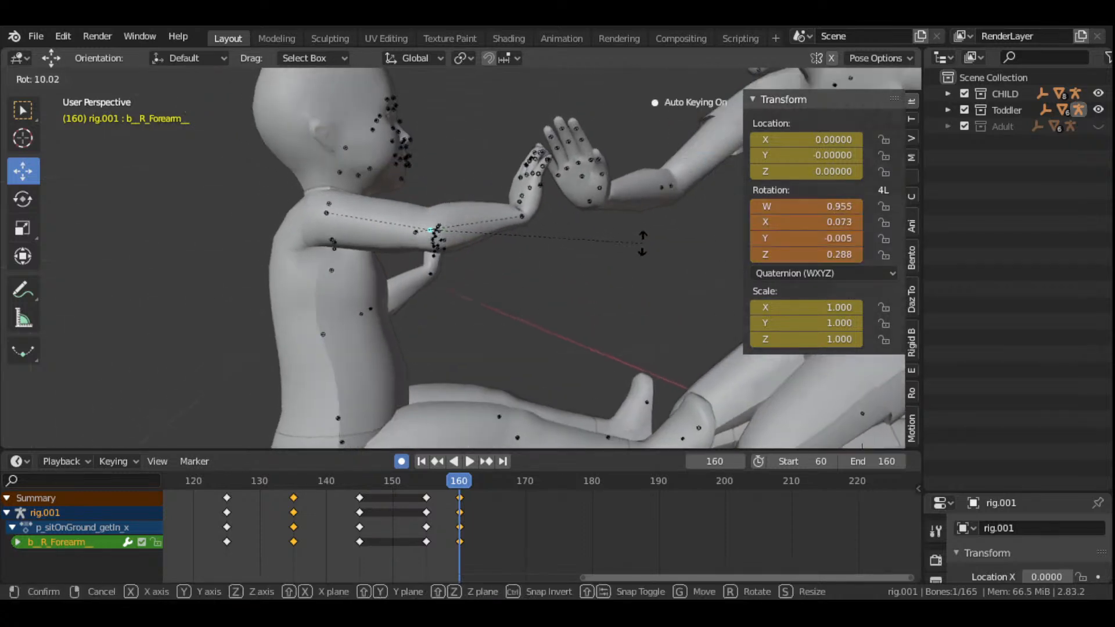
pyautogui.click(645, 251)
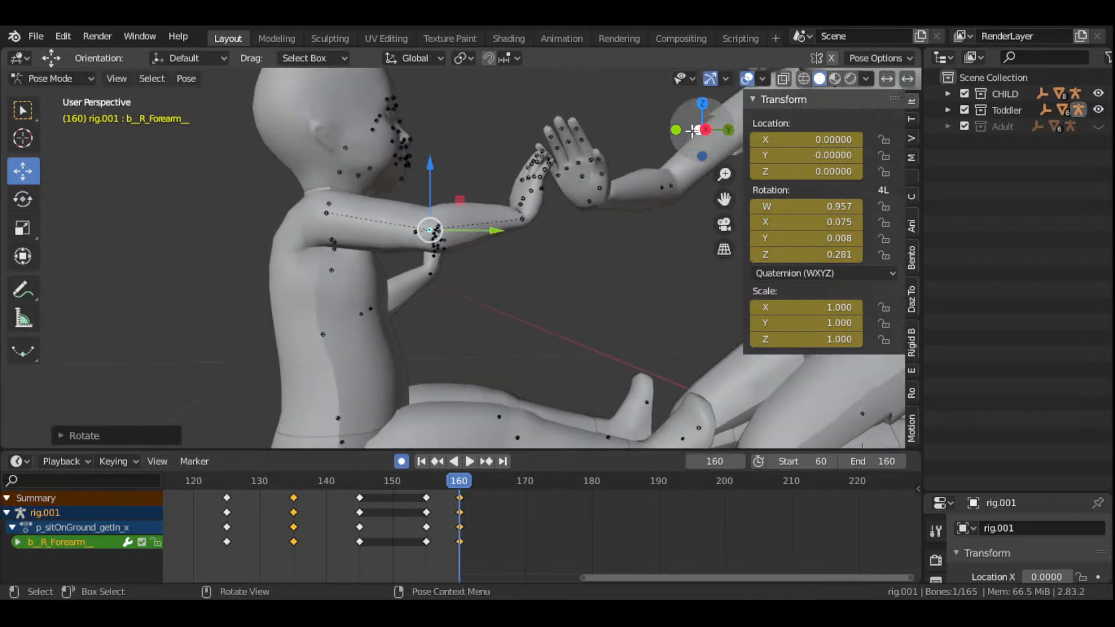
# - Rotate the toddler's right forearm bone outward at frame 160, viewed from above and behind
pyautogui.moveTo(696, 132); pyautogui.dragTo(639, 143)
pyautogui.press('r')
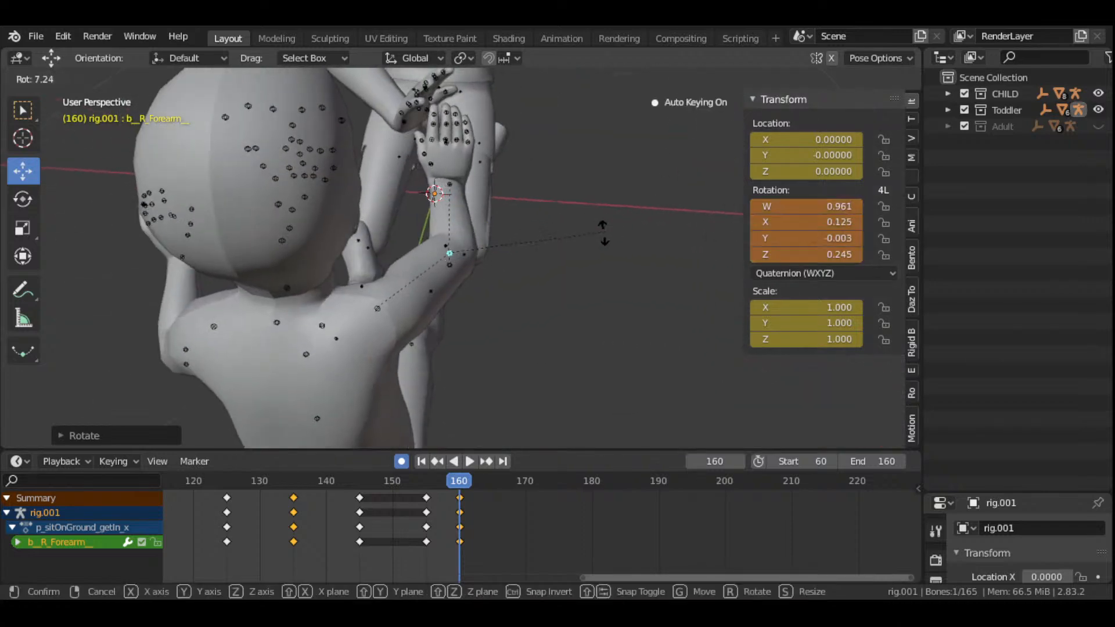
pyautogui.click(559, 260)
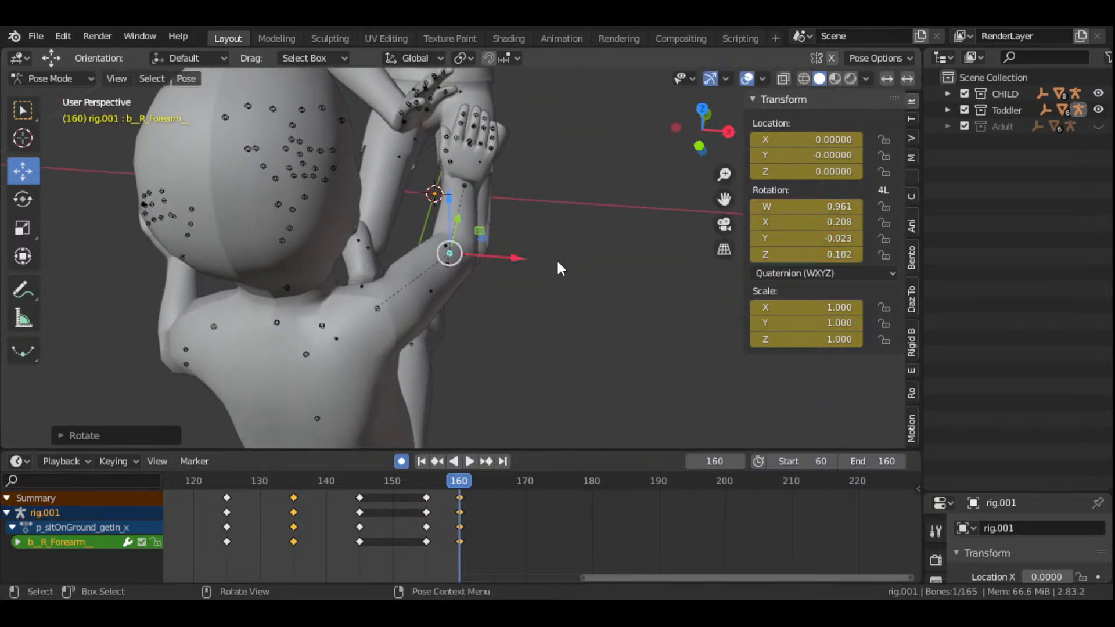
# - Lean the toddler's lowest spine bone, b__Spine0__, slightly to its right at frame 160 from behind
pyautogui.moveTo(557, 259); pyautogui.dragTo(710, 137, button='middle')
pyautogui.moveTo(710, 137); pyautogui.dragTo(580, 238)
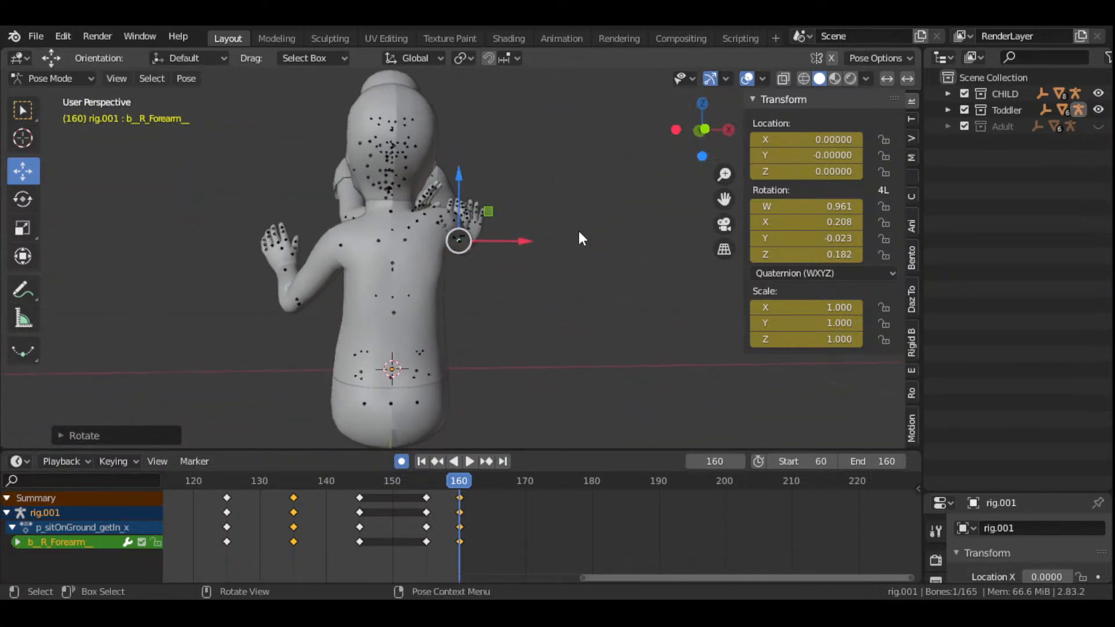
pyautogui.moveTo(695, 153); pyautogui.dragTo(463, 372)
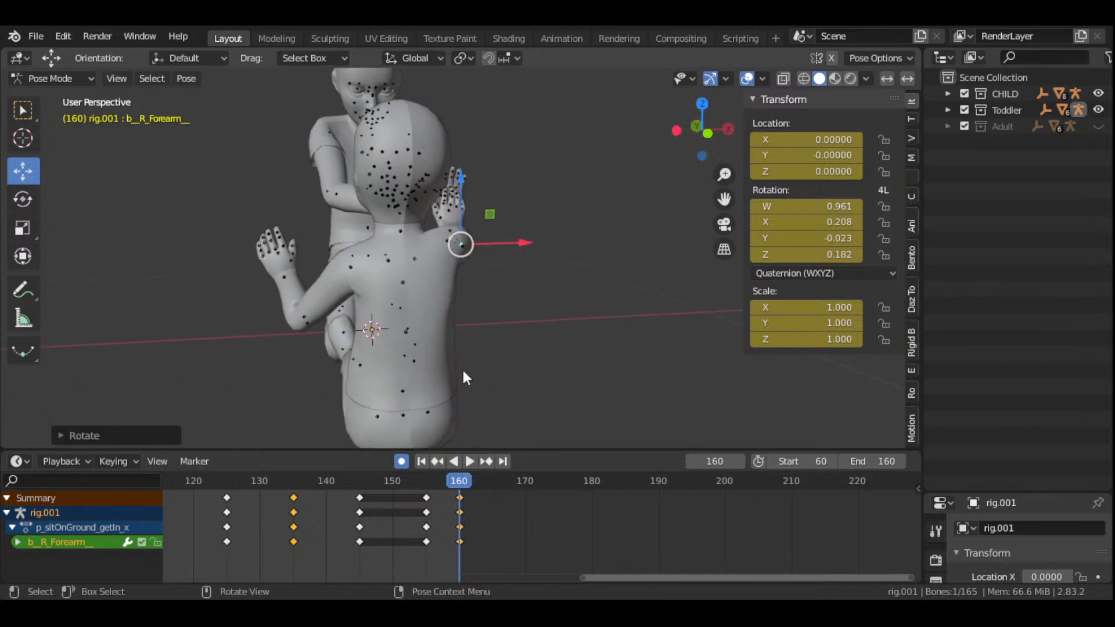
pyautogui.click(401, 393)
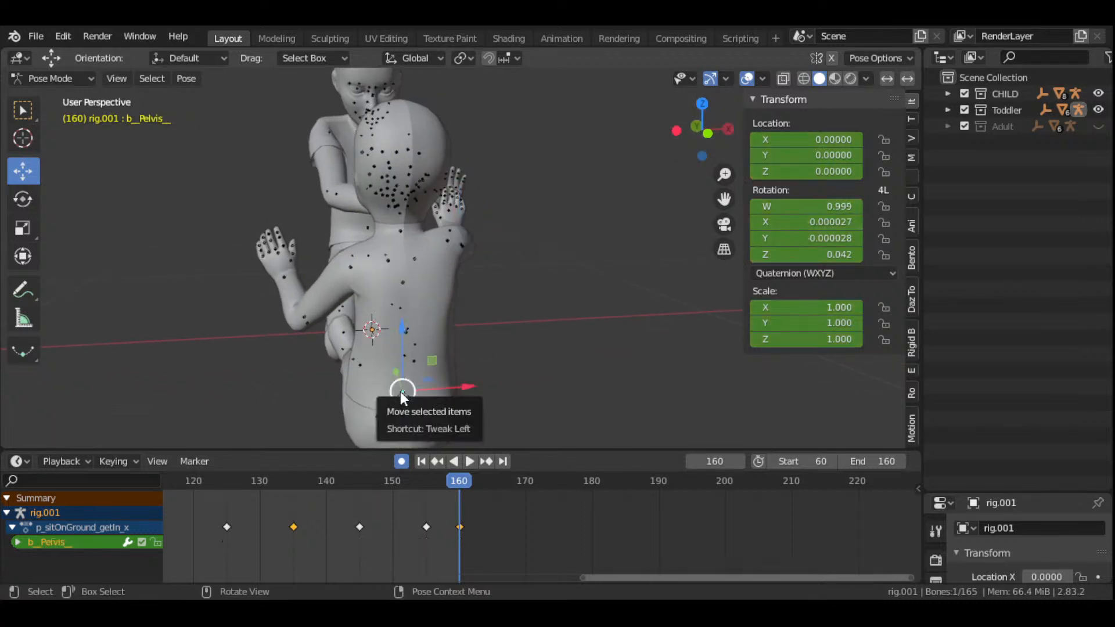
pyautogui.click(401, 393)
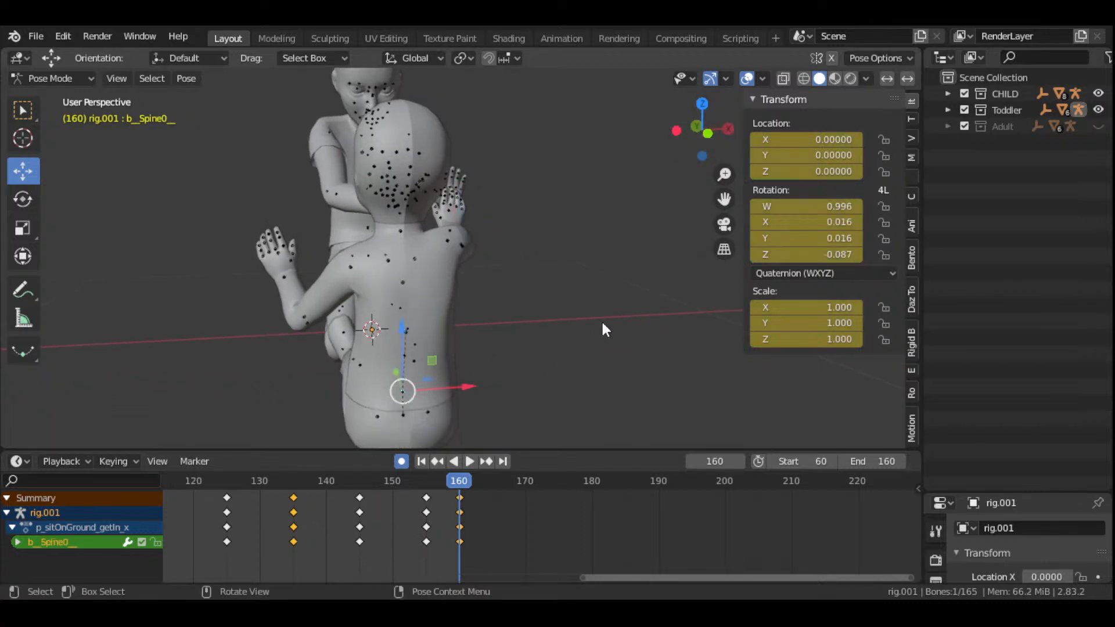
pyautogui.press('r')
pyautogui.click(550, 332)
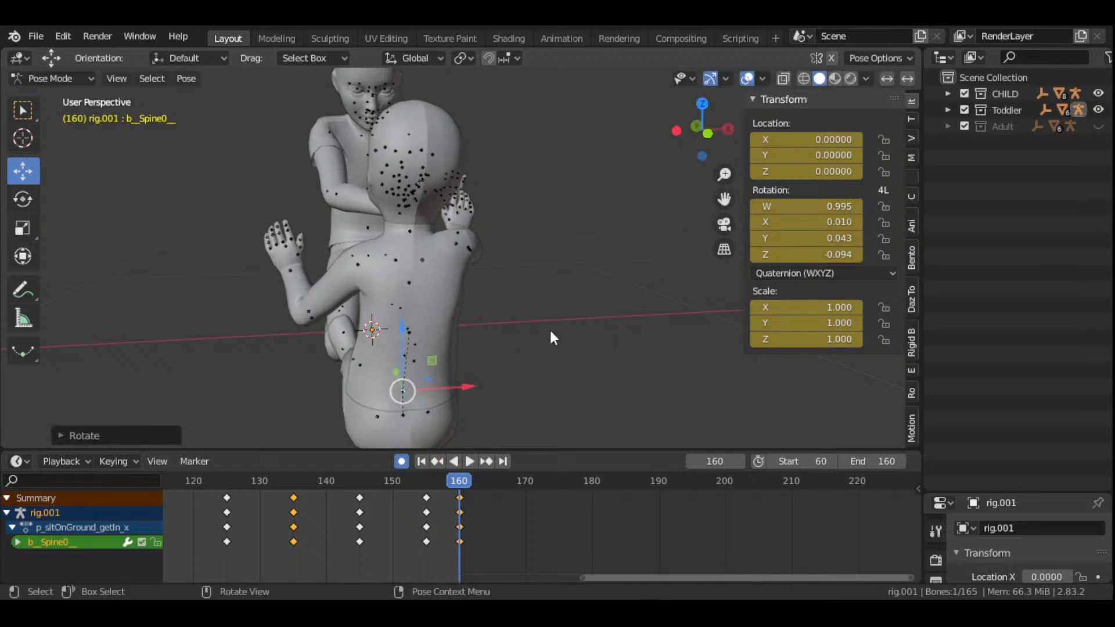
# - Tilt the toddler's b__Spine1__ bone slightly to its left at frame 160, viewed straight from behind
pyautogui.moveTo(702, 142)
pyautogui.mouseDown()
pyautogui.moveTo(668, 145)
pyautogui.moveTo(719, 139)
pyautogui.mouseUp()
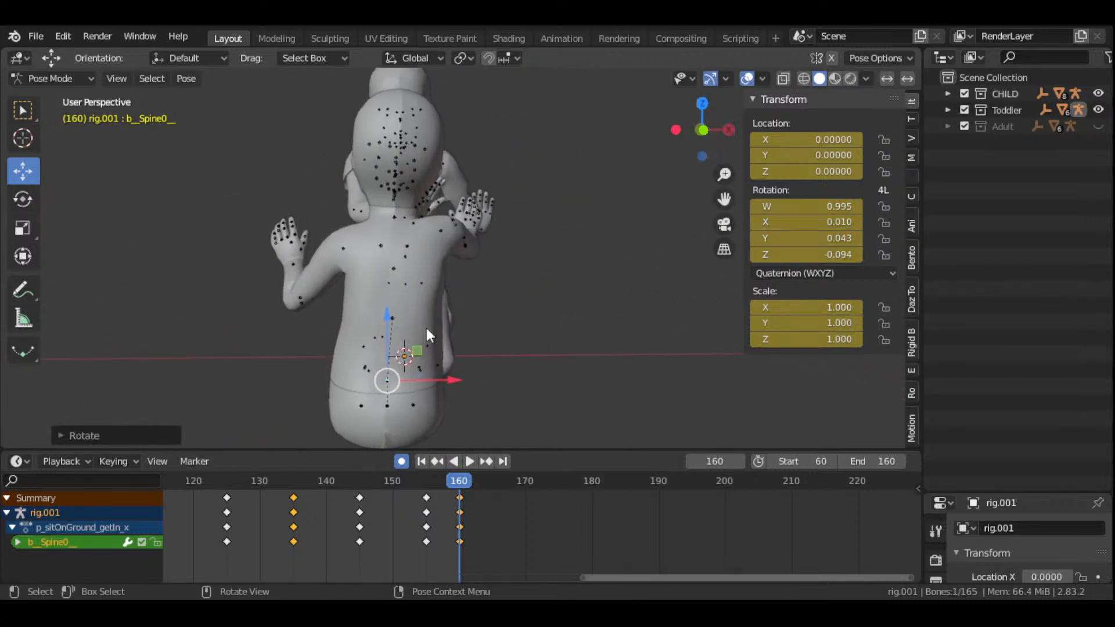
pyautogui.click(394, 319)
pyautogui.press('r')
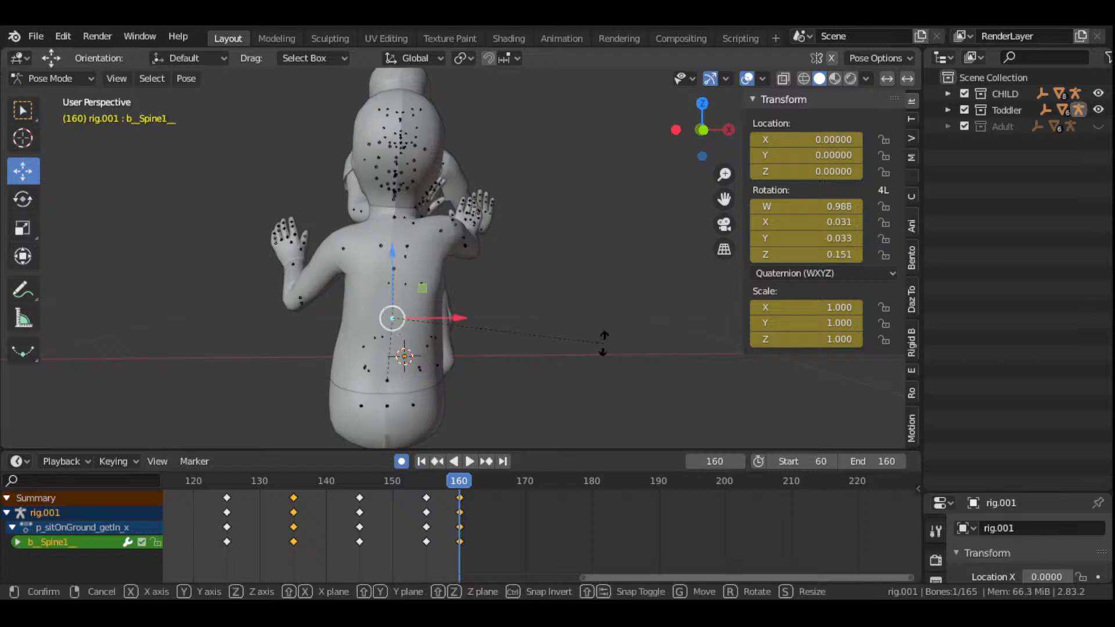
pyautogui.click(604, 327)
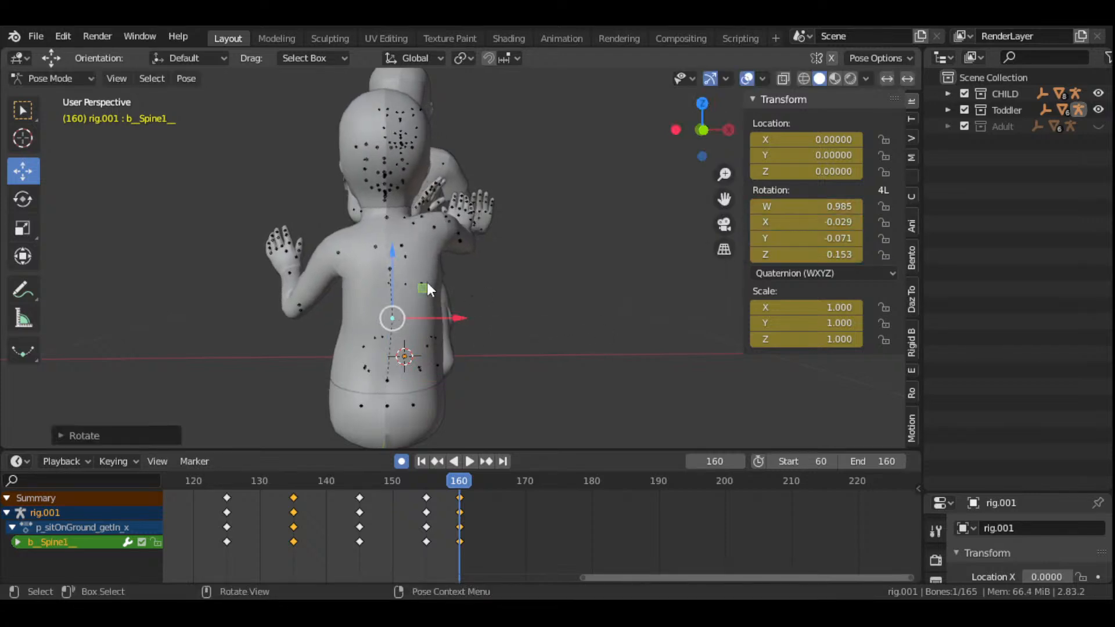
# - Tilt the toddler's b__Spine2__ bone slightly to its right at frame 160 from behind
pyautogui.click(392, 267)
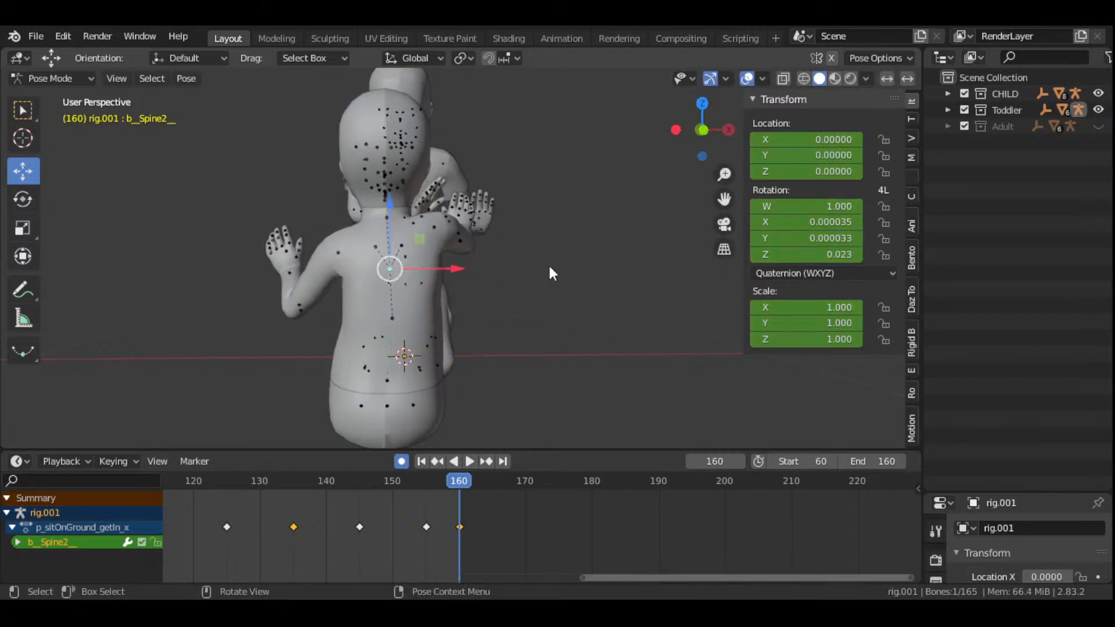
pyautogui.press('r')
pyautogui.click(597, 289)
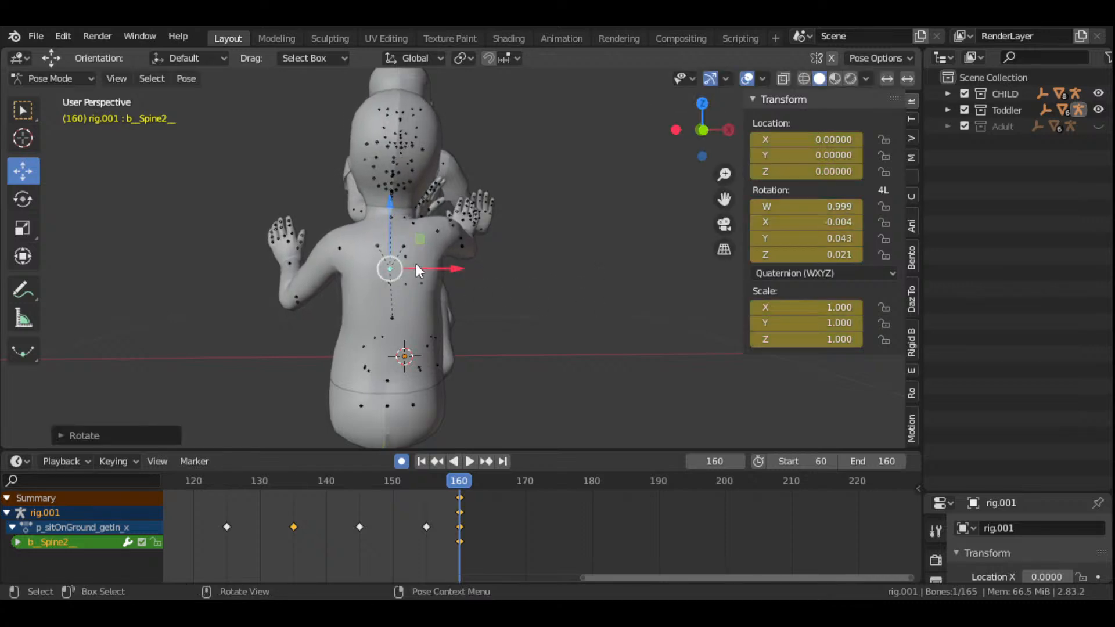
# - Raise the toddler's right clavicle bone slightly at frame 160 and trackball-rotate it by about 11 and -13 degrees
pyautogui.click(423, 249)
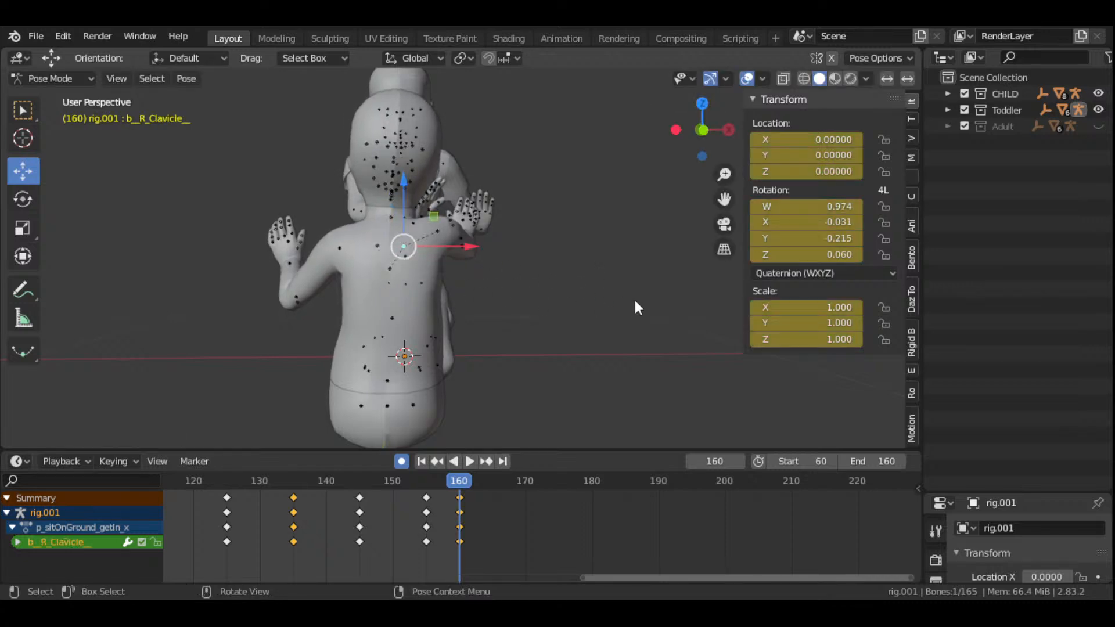
pyautogui.press('r')
pyautogui.click(648, 272)
pyautogui.press('r')
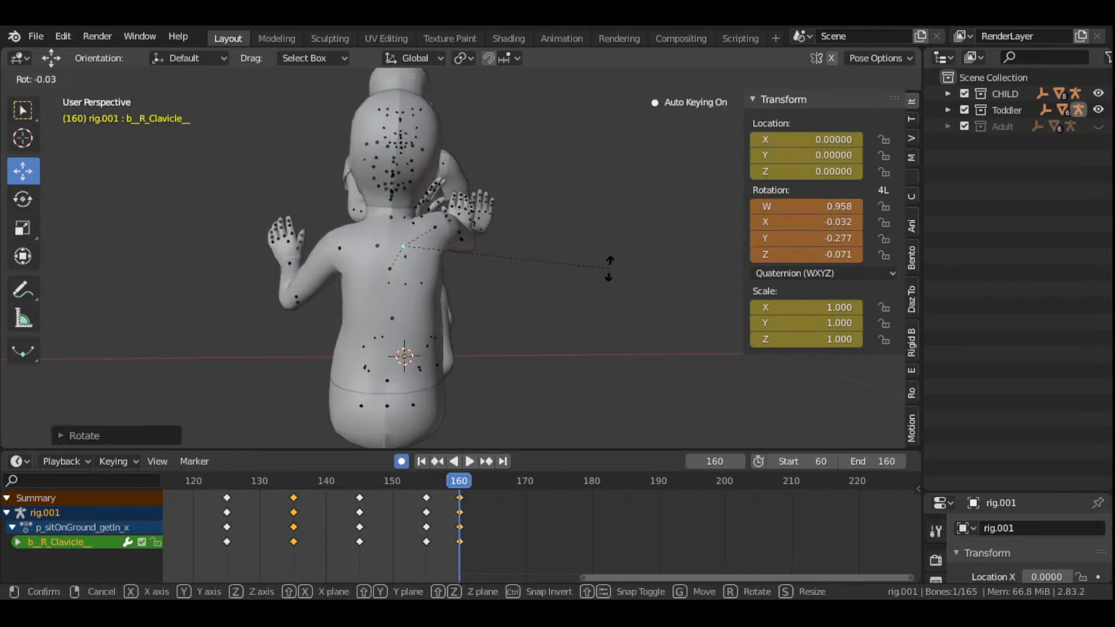
pyautogui.press('r')
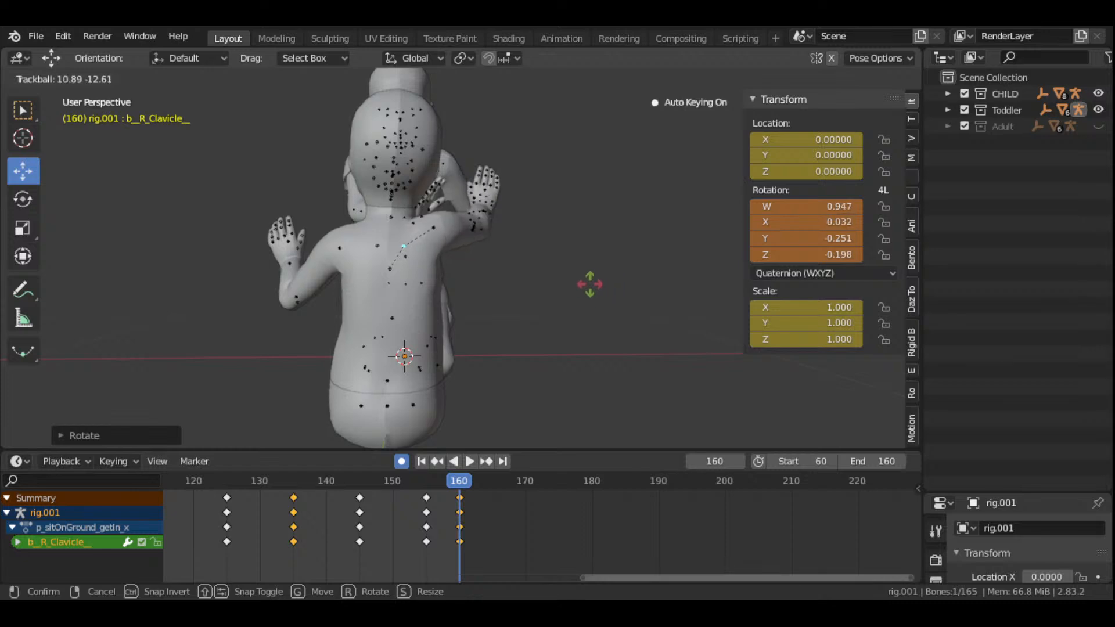
pyautogui.click(588, 285)
# - Swing the toddler's right clavicle bone inward by about 13 degrees with a trackball rotation at frame 160
pyautogui.moveTo(704, 132); pyautogui.dragTo(593, 156)
pyautogui.moveTo(491, 328); pyautogui.dragTo(527, 263, button='middle')
pyautogui.press('r')
pyautogui.press('r')
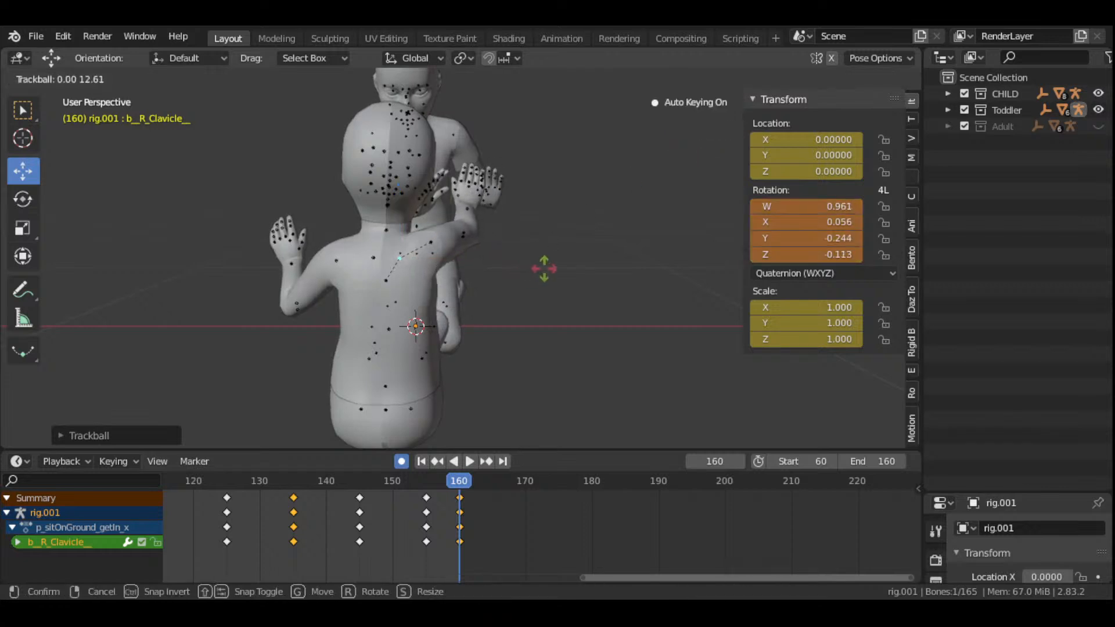
pyautogui.click(544, 268)
# - Rotate the toddler's right forearm bone inward at frame 160, viewed from above
pyautogui.moveTo(692, 139); pyautogui.dragTo(681, 250)
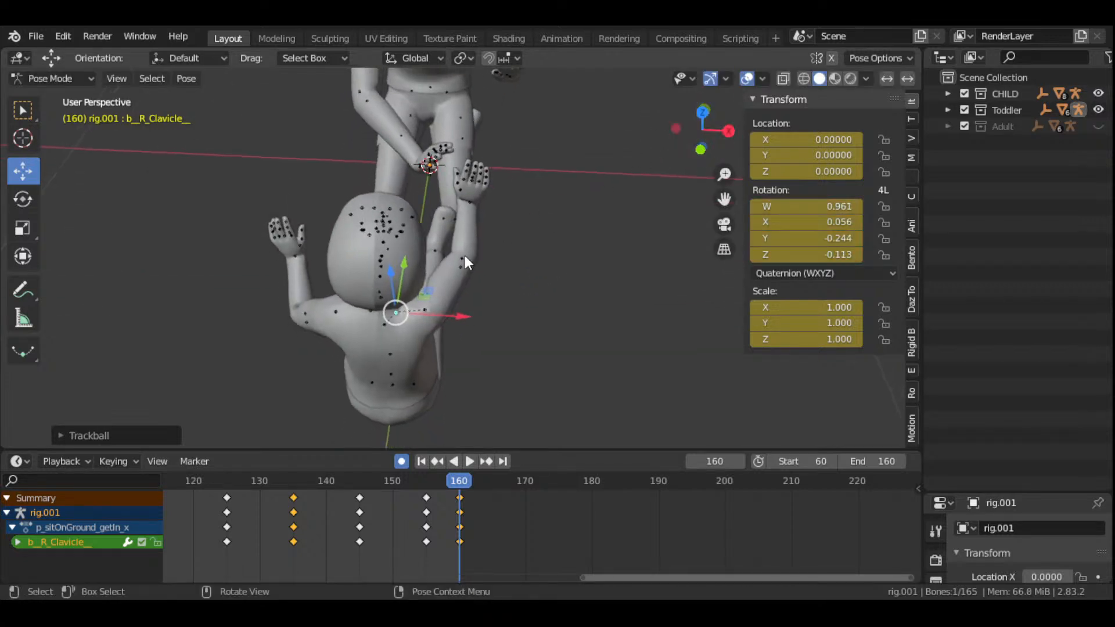
pyautogui.click(464, 255)
pyautogui.press('r')
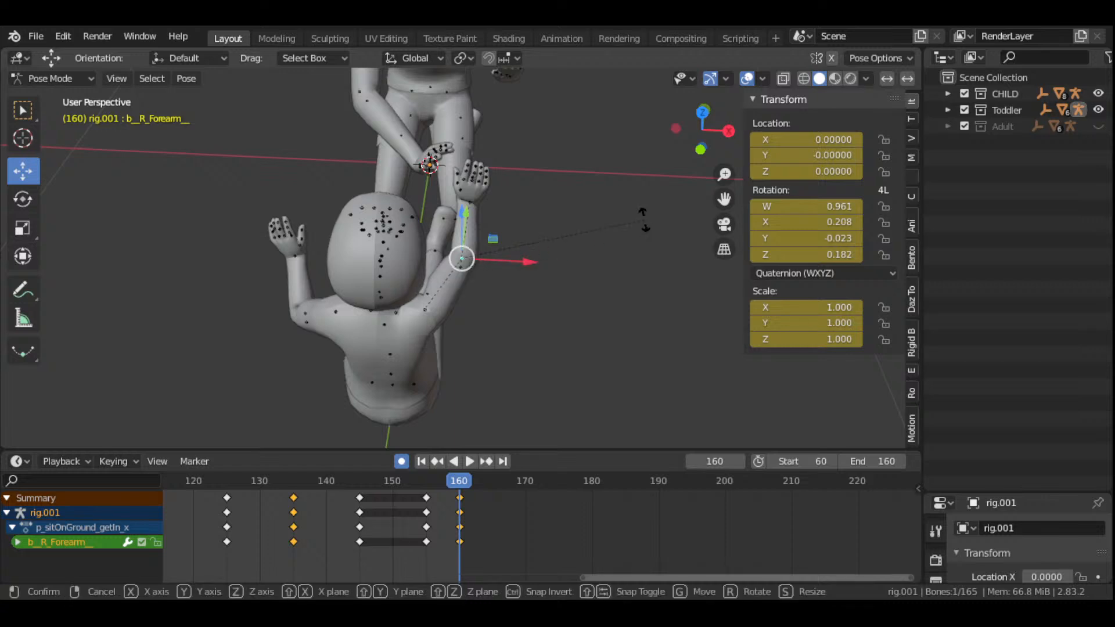
pyautogui.click(599, 185)
# - Lean the toddler's b__Spine0__ bone forward toward the kneeling child by about 13 degrees at frame 160 in side view
pyautogui.moveTo(702, 130); pyautogui.dragTo(985, 80)
pyautogui.scroll(-3, 495, 291)
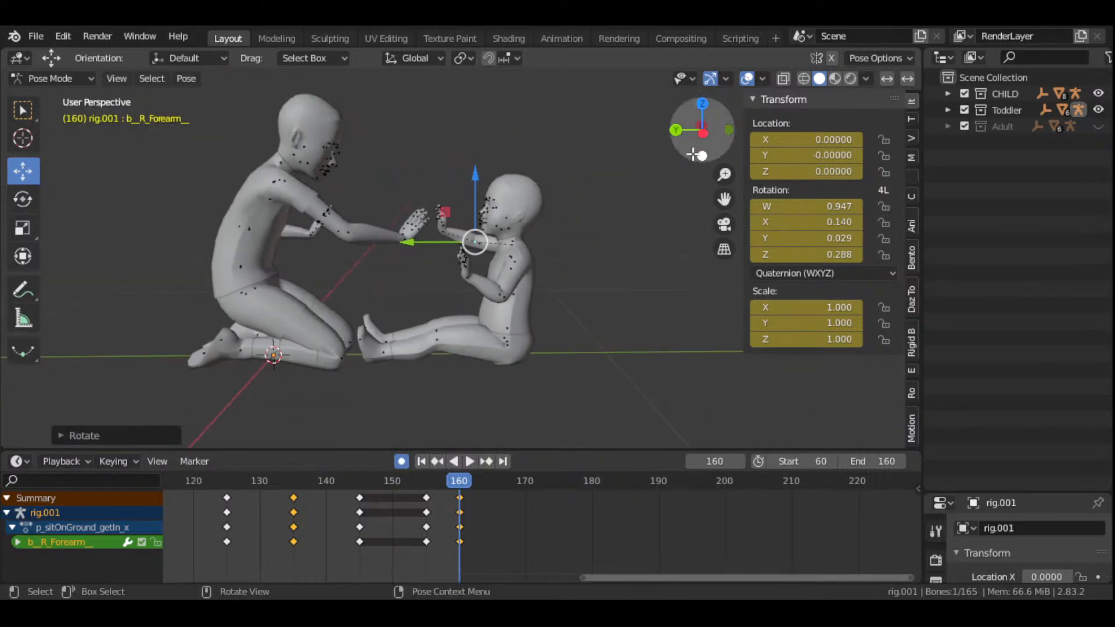
pyautogui.moveTo(694, 154); pyautogui.dragTo(700, 174)
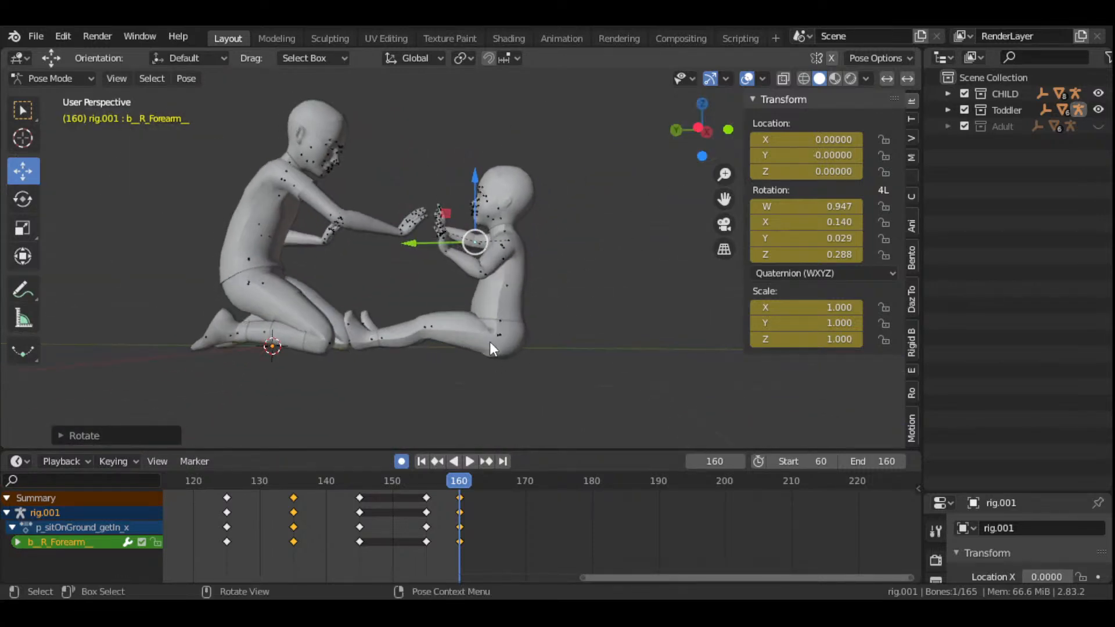
pyautogui.click(500, 319)
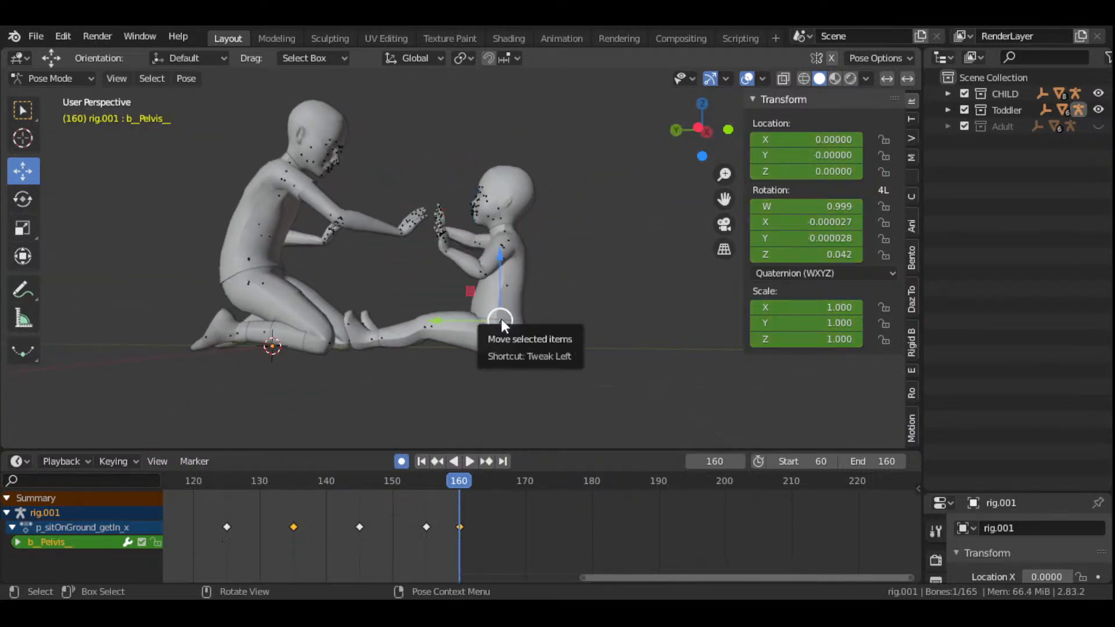
pyautogui.click(500, 319)
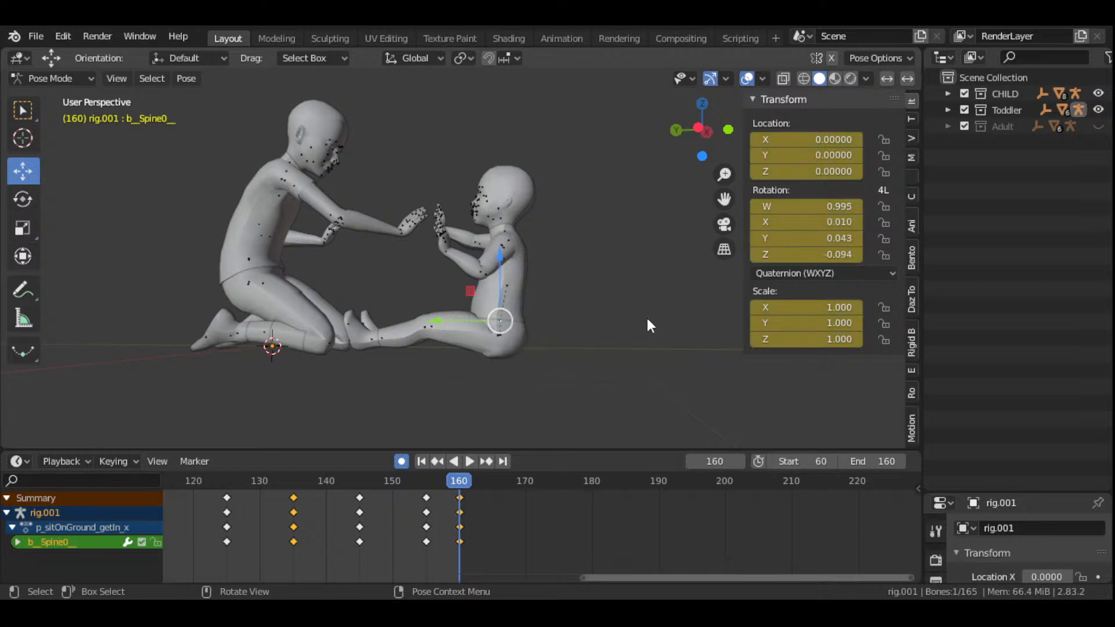
pyautogui.press('r')
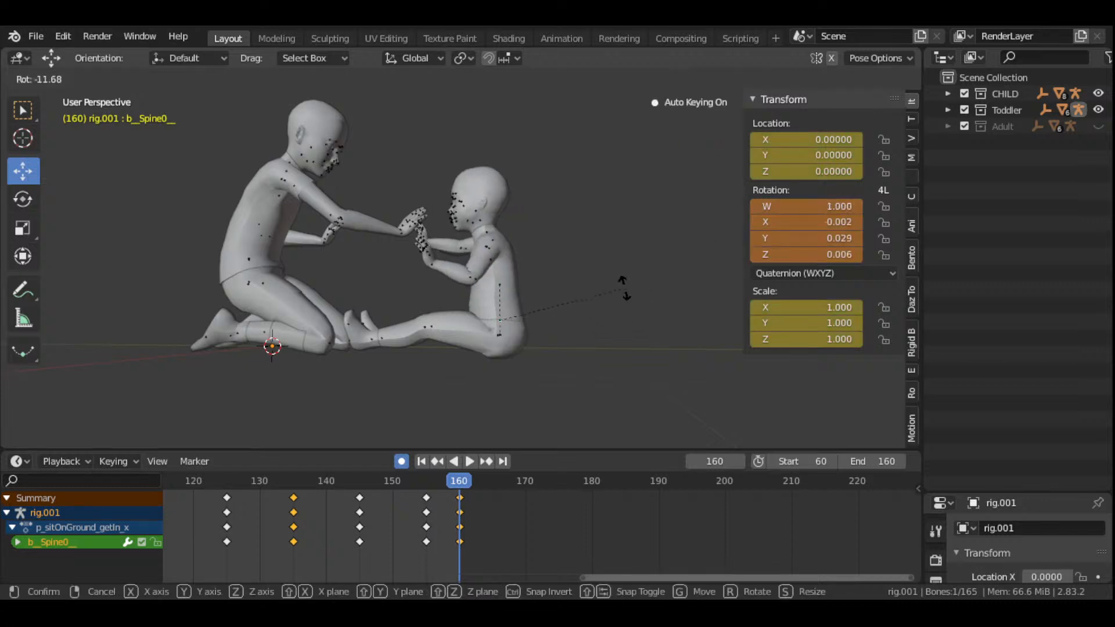
pyautogui.click(622, 283)
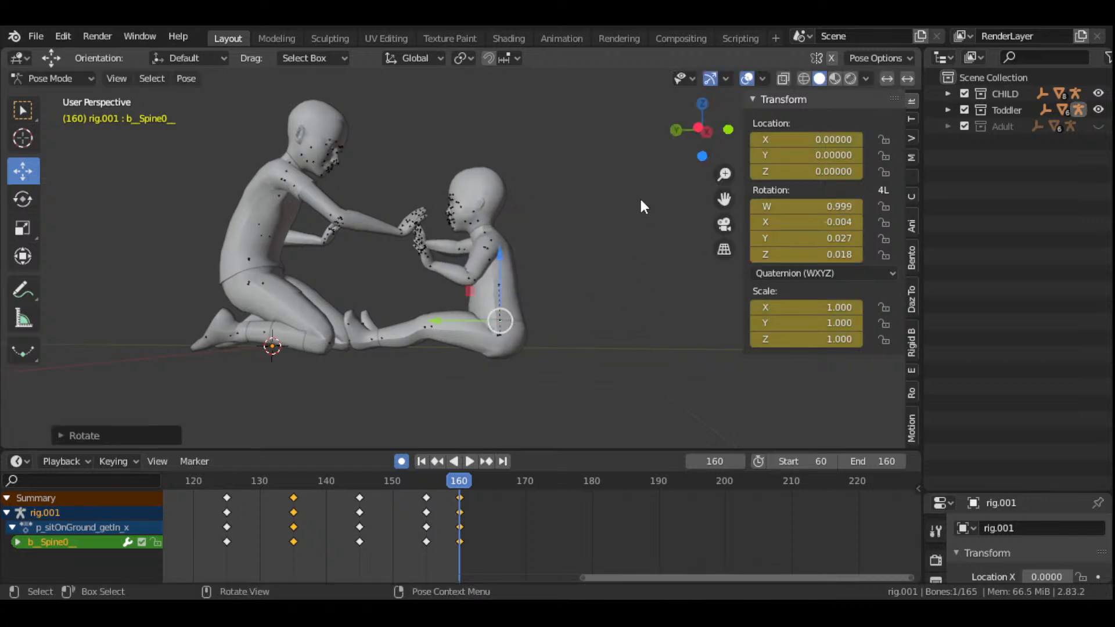
# - Lower and pull back the toddler's left upper arm bone by about 28 degrees at frame 160 in side view
pyautogui.moveTo(704, 135); pyautogui.dragTo(554, 242)
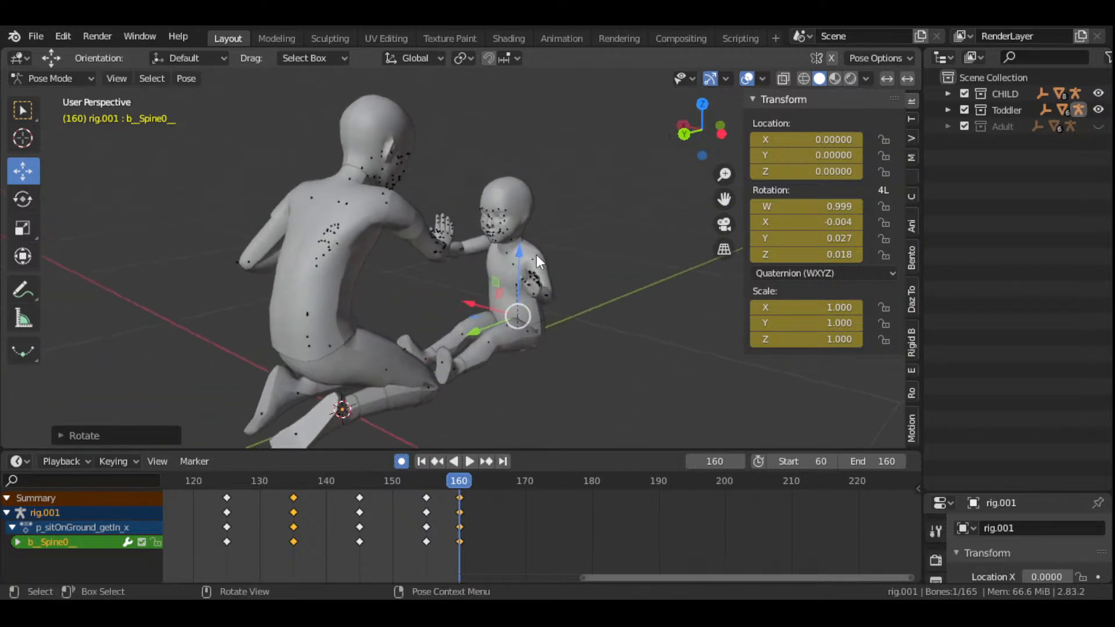
pyautogui.click(536, 254)
pyautogui.moveTo(703, 130); pyautogui.dragTo(663, 141)
pyautogui.press('r')
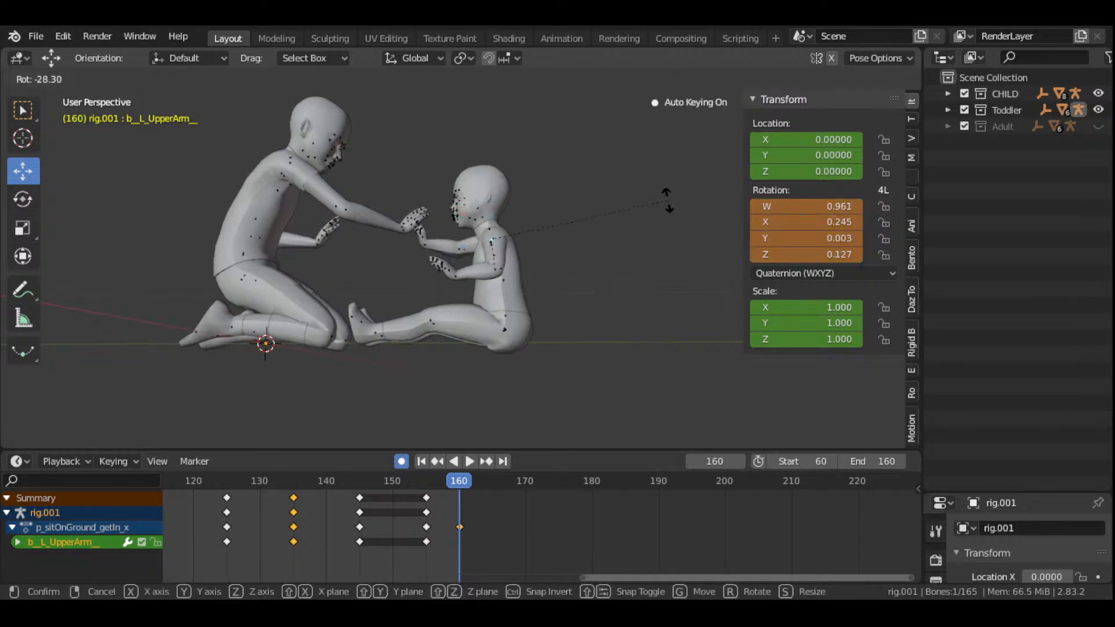
pyautogui.click(667, 200)
# - Trackball-rotate the toddler's right hand bone at frame 160 to align its palm with the kneeling child's hand
pyautogui.moveTo(704, 125); pyautogui.dragTo(785, 106)
pyautogui.scroll(4, 520, 307)
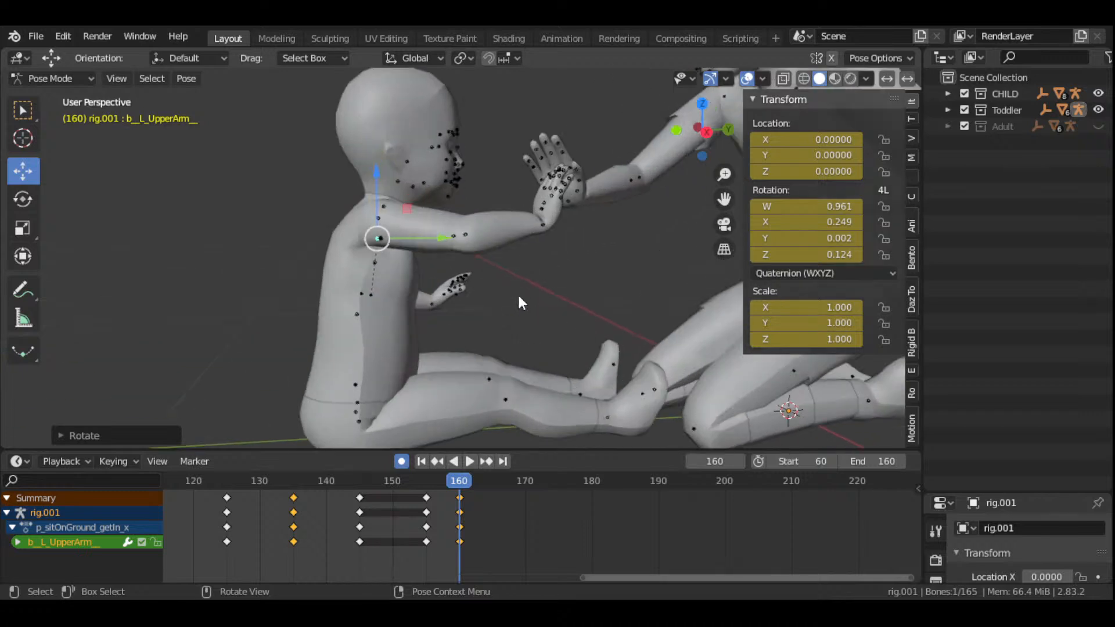
pyautogui.click(545, 222)
pyautogui.moveTo(697, 129); pyautogui.dragTo(633, 195)
pyautogui.press('r')
pyautogui.press('r')
pyautogui.press('Return')
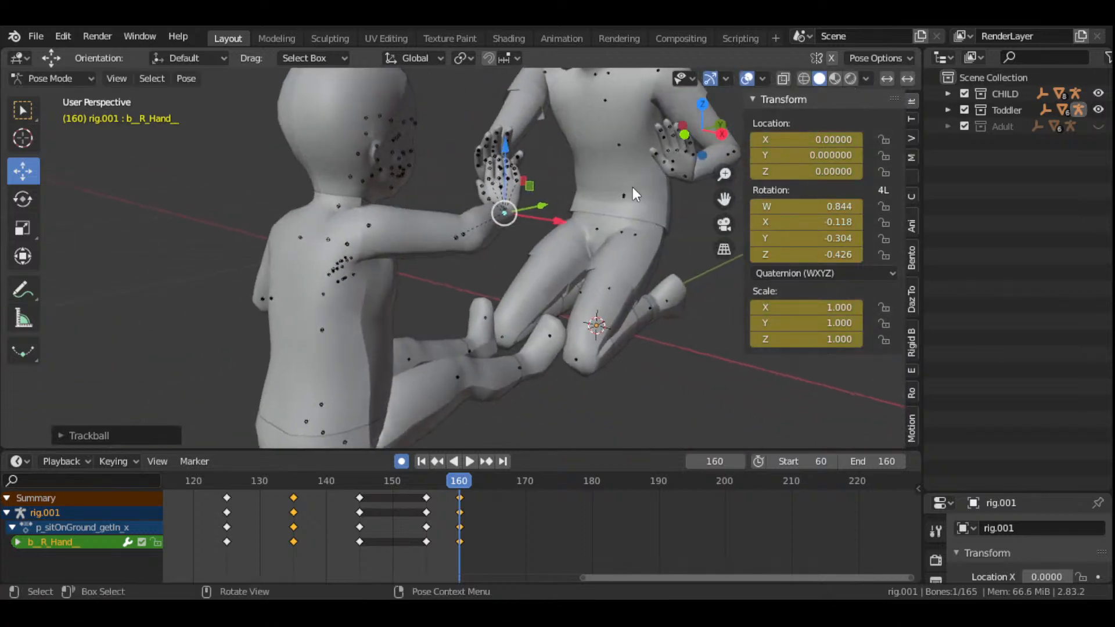
# - Rotate the toddler's right hand slightly and lower its right upper arm bone by about 10 degrees at frame 160
pyautogui.press('r')
pyautogui.click(627, 204)
pyautogui.moveTo(700, 129); pyautogui.dragTo(434, 197)
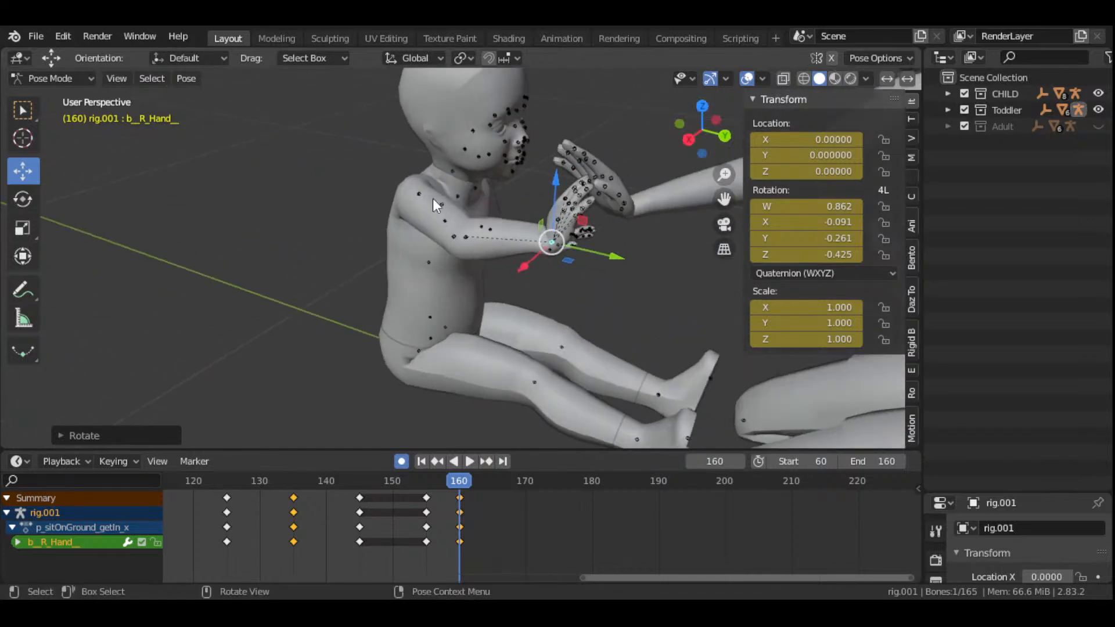
pyautogui.click(419, 192)
pyautogui.moveTo(704, 123); pyautogui.dragTo(668, 146)
pyautogui.press('r')
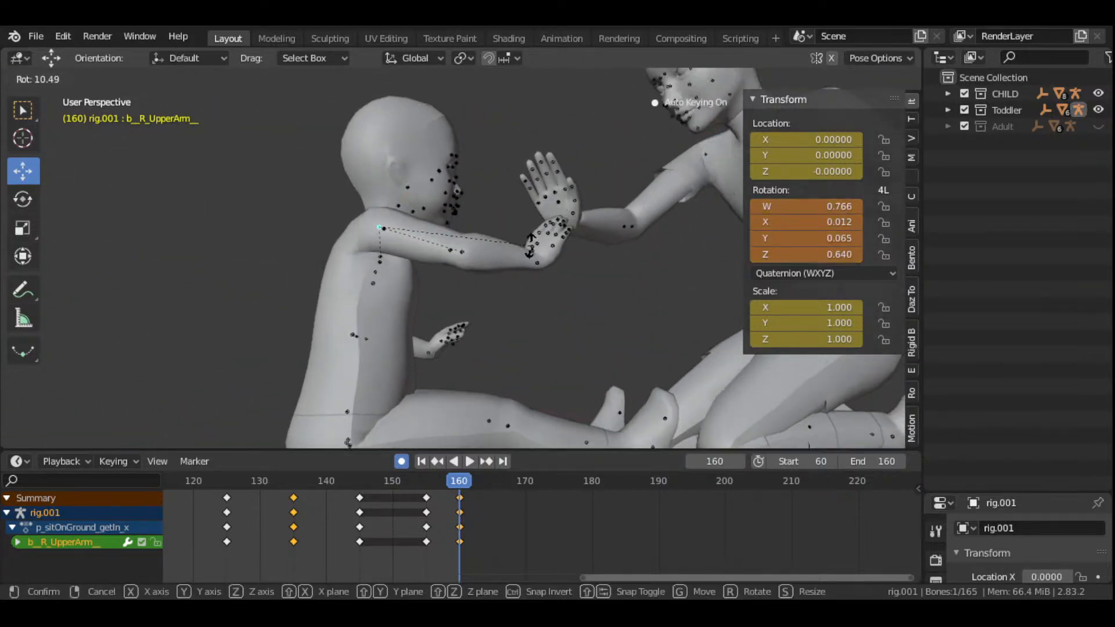
pyautogui.click(458, 266)
# - Raise the toddler's right forearm bone toward the kneeling child's palm in side view and fine-tune its rotation from behind at frame 160
pyautogui.click(463, 256)
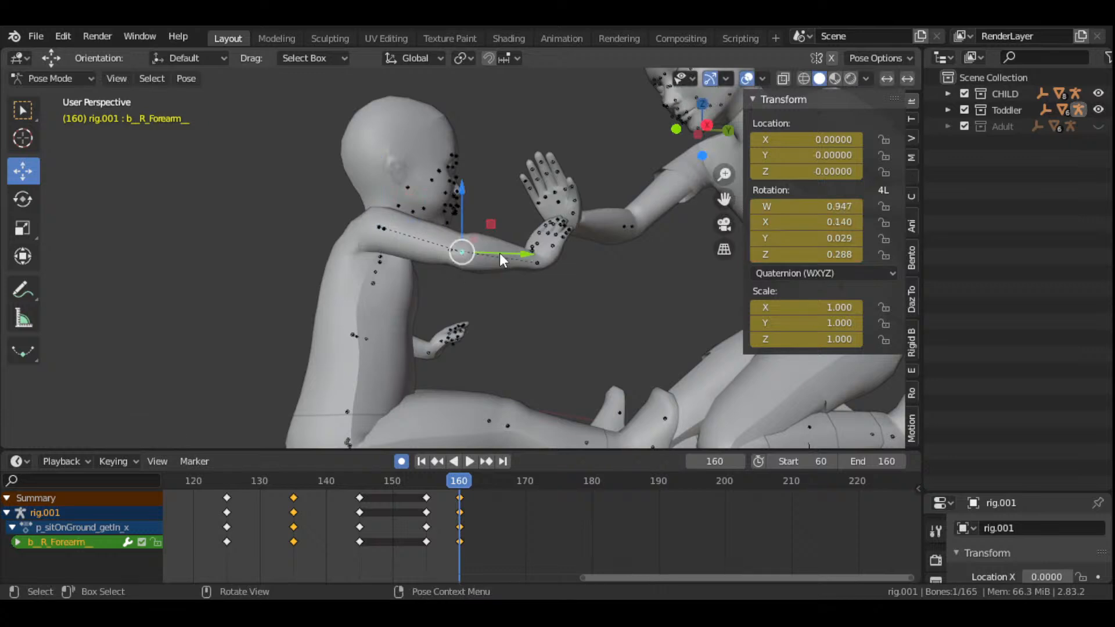
pyautogui.press('r')
pyautogui.click(574, 224)
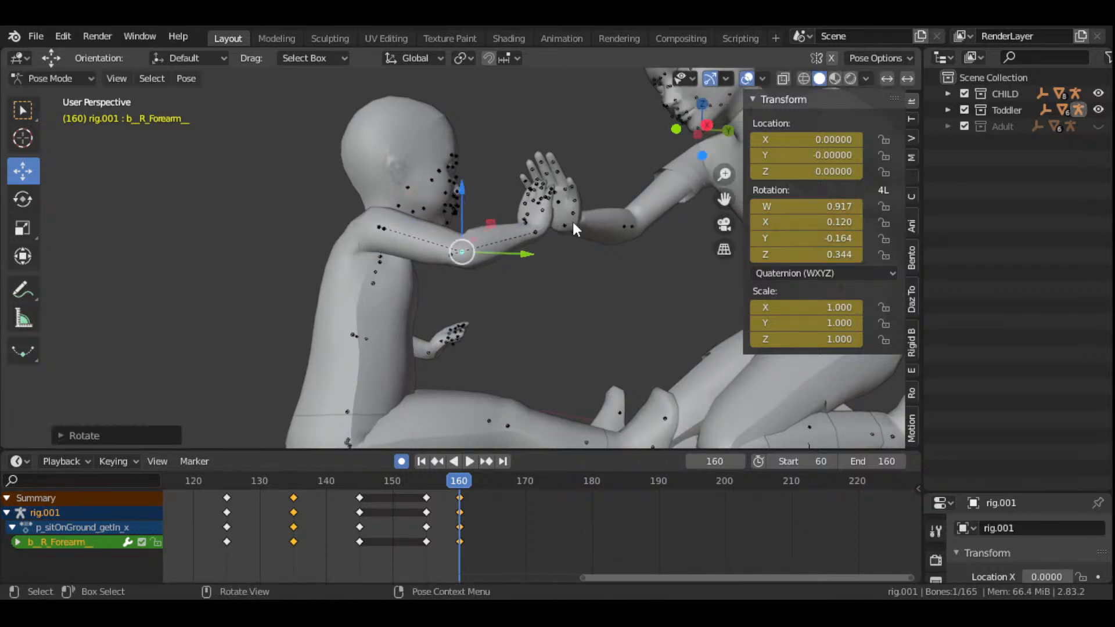
pyautogui.moveTo(686, 141); pyautogui.dragTo(592, 176)
pyautogui.press('r')
pyautogui.click(585, 167)
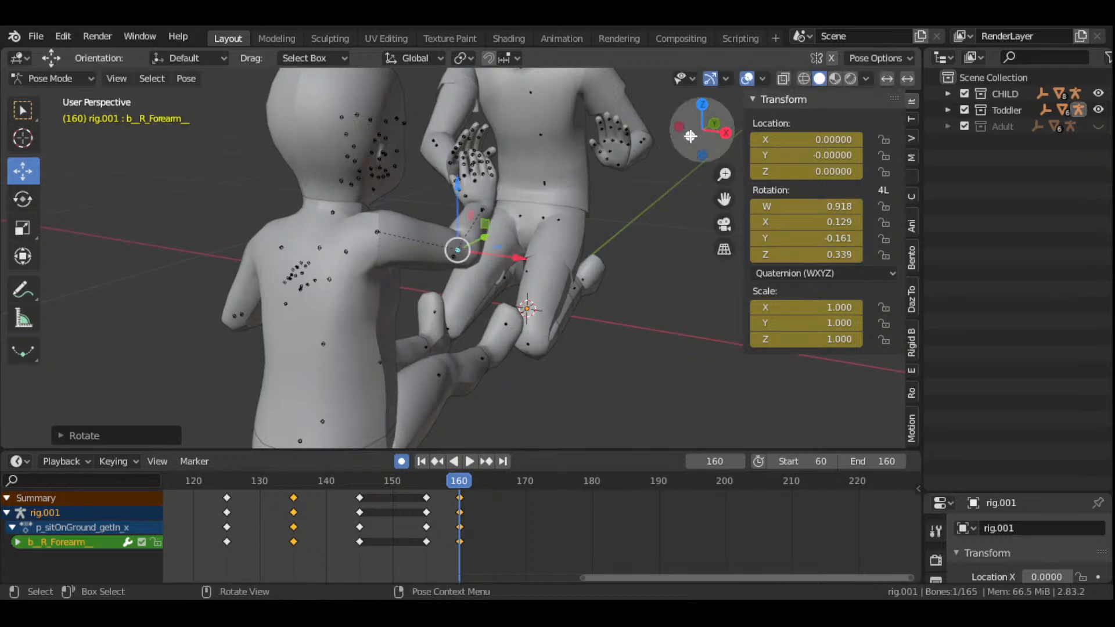
# - Rotate the toddler's right hand bone toward the kneeling child's hand at frame 160, viewed from the toddler's left side
pyautogui.moveTo(702, 132); pyautogui.dragTo(639, 148)
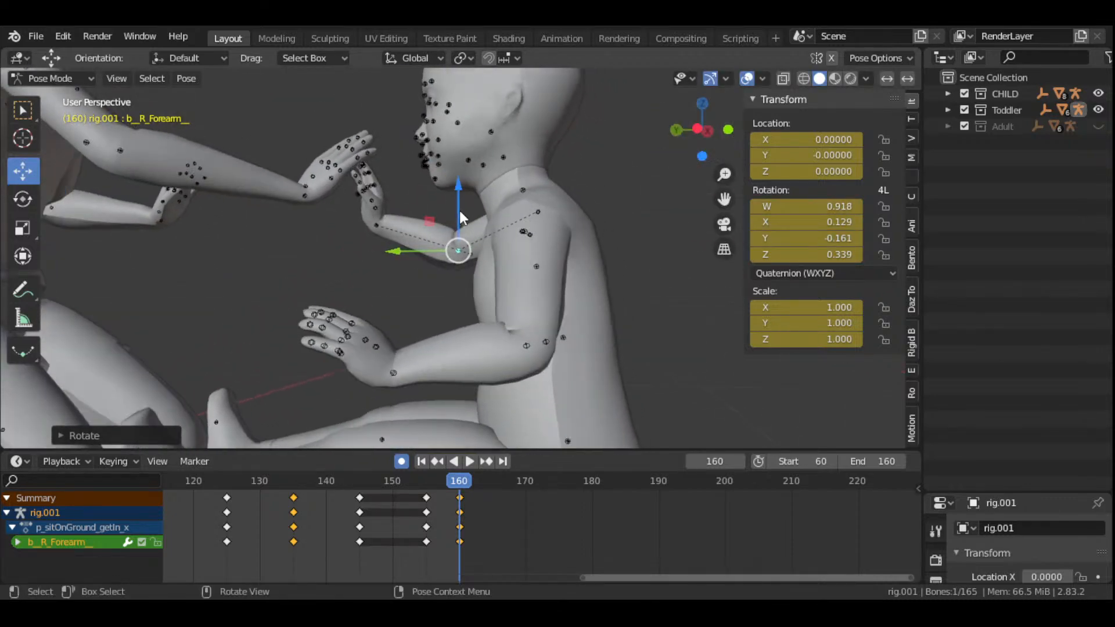
pyautogui.click(376, 226)
pyautogui.press('r')
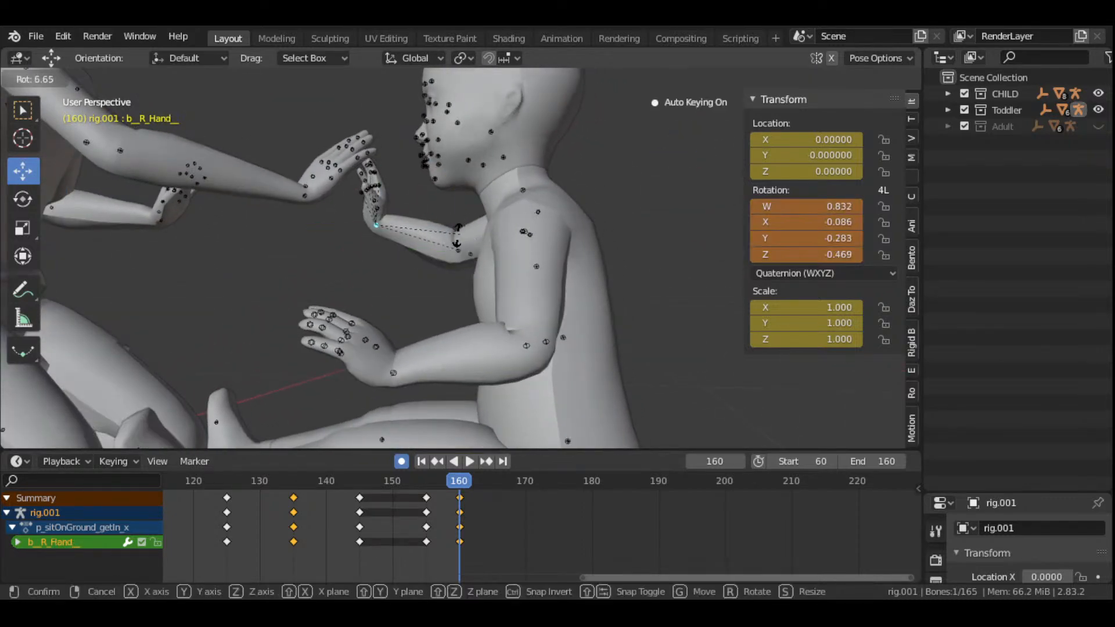
pyautogui.click(449, 239)
# - Lean the kneeling child's b__Spine0__ bone slightly forward toward the toddler at frame 160 with two small rotations in side view
pyautogui.moveTo(701, 128); pyautogui.dragTo(872, 142)
pyautogui.scroll(-5, 522, 235)
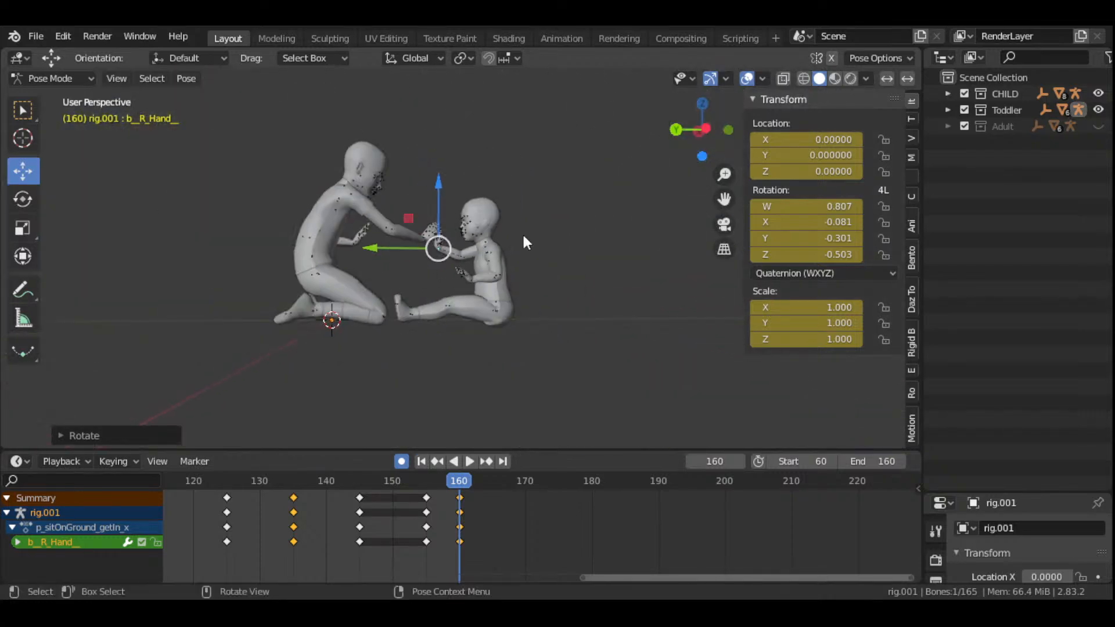
pyautogui.moveTo(697, 154); pyautogui.dragTo(692, 150)
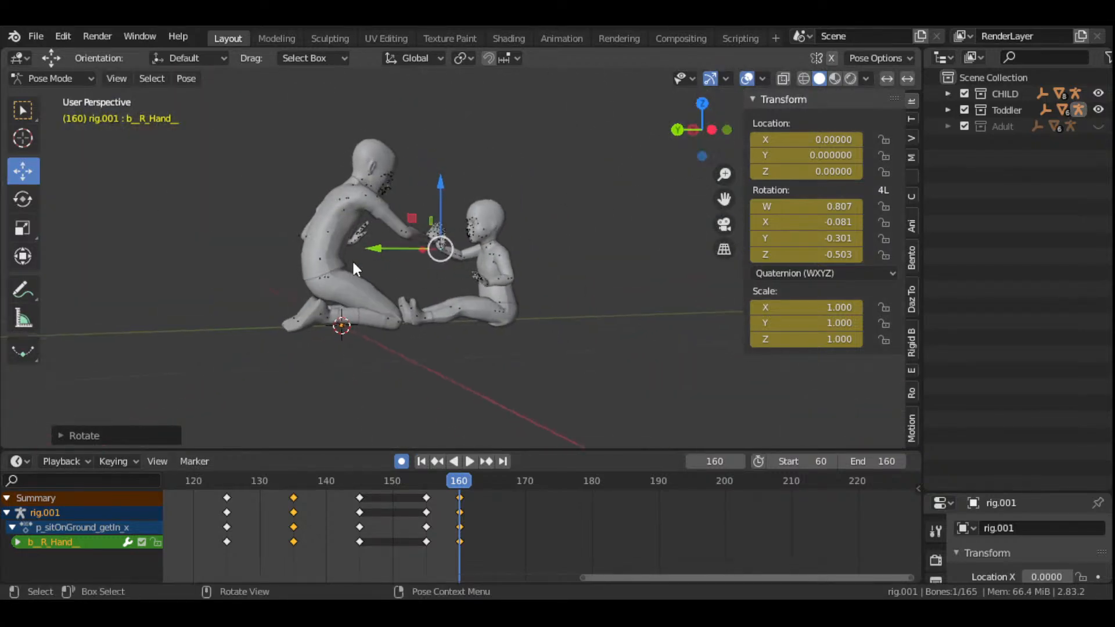
pyautogui.scroll(2, 341, 267)
pyautogui.click(288, 259)
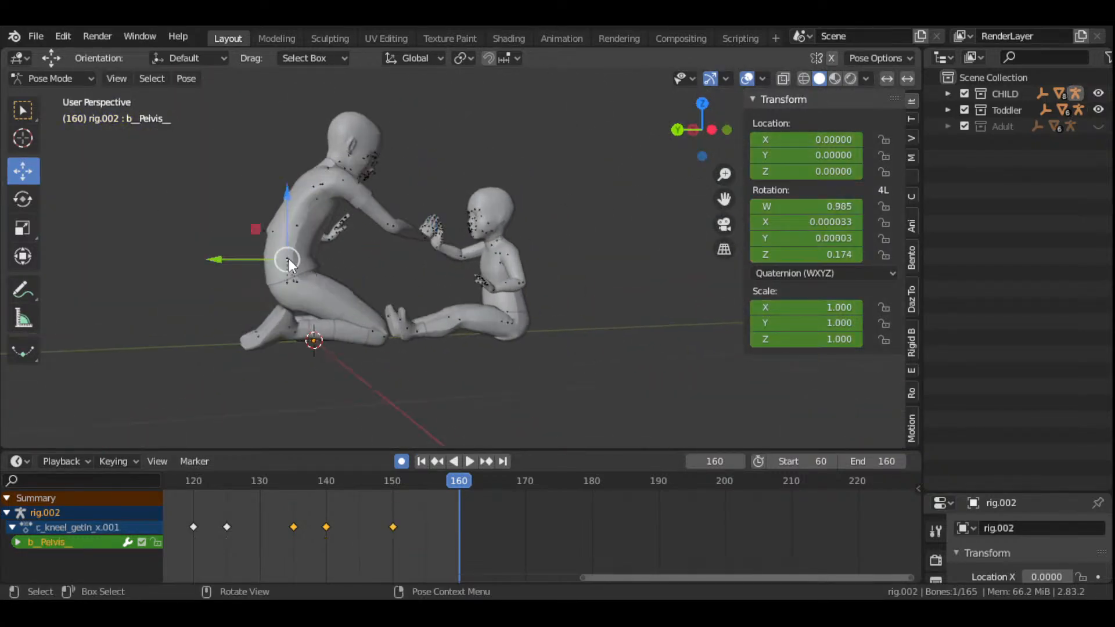
pyautogui.click(288, 258)
pyautogui.press('r')
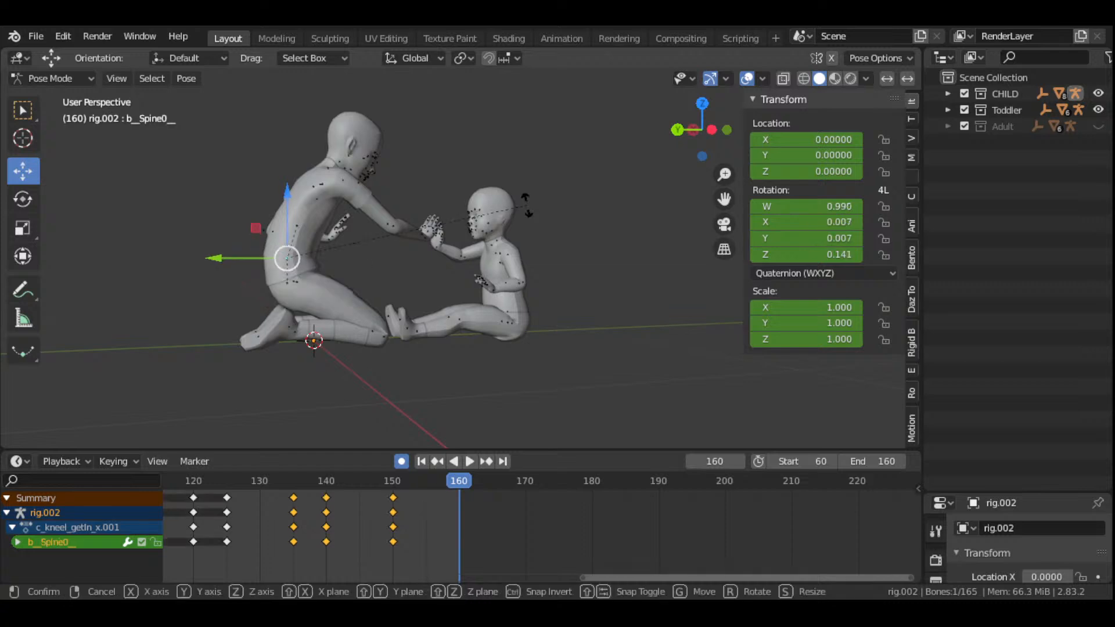
pyautogui.click(531, 218)
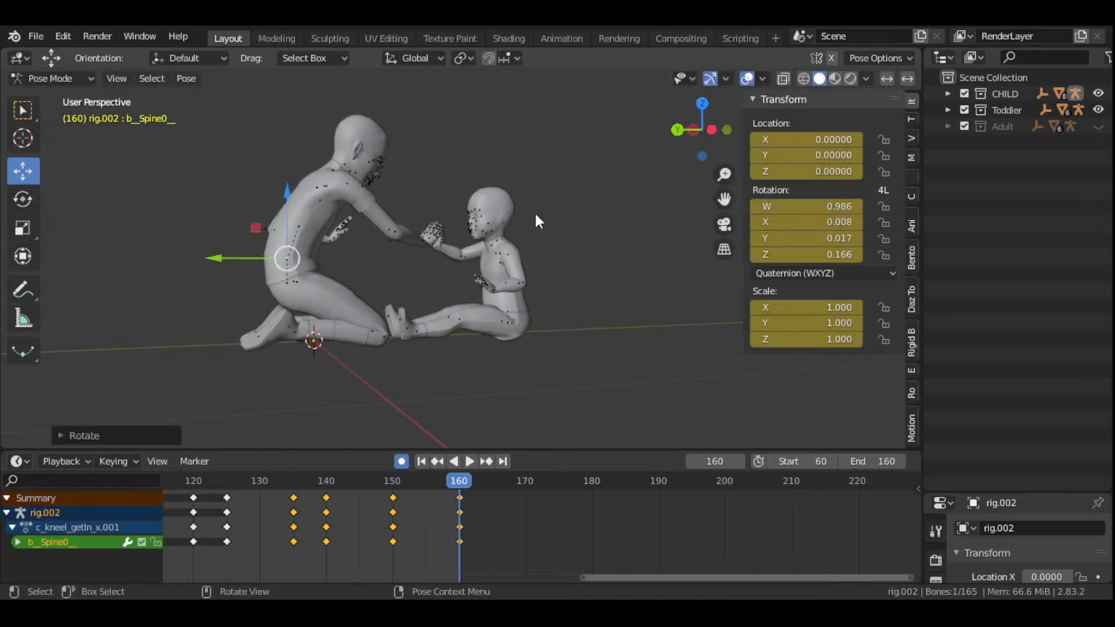
pyautogui.moveTo(687, 147)
pyautogui.mouseDown()
pyautogui.moveTo(979, 145)
pyautogui.moveTo(668, 146)
pyautogui.moveTo(686, 147)
pyautogui.mouseUp()
pyautogui.press('r')
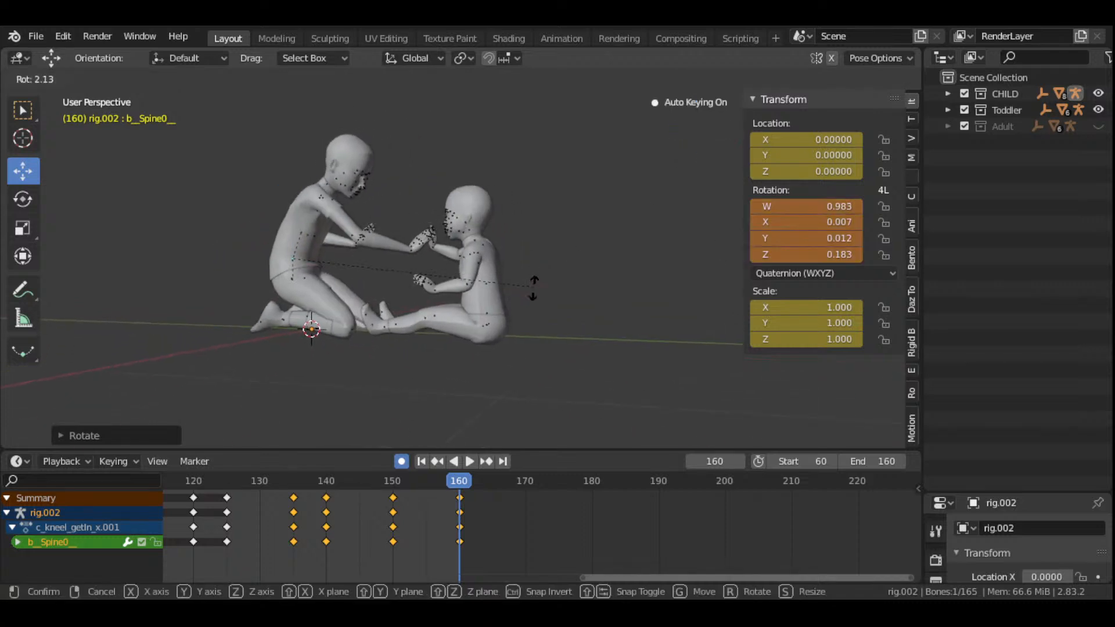
pyautogui.click(424, 281)
# - Raise the kneeling child's b__R_UpperArm__ bone a few degrees at frame 160 in side view
pyautogui.scroll(1, 366, 277)
pyautogui.scroll(2, 366, 277)
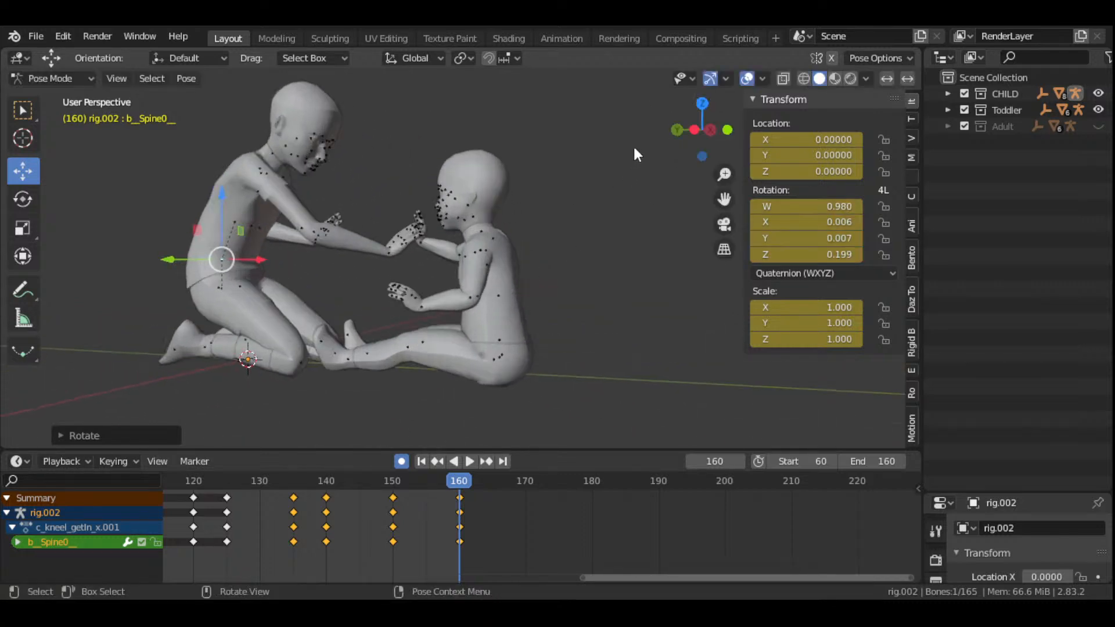
pyautogui.moveTo(689, 145); pyautogui.dragTo(741, 192)
pyautogui.click(258, 217)
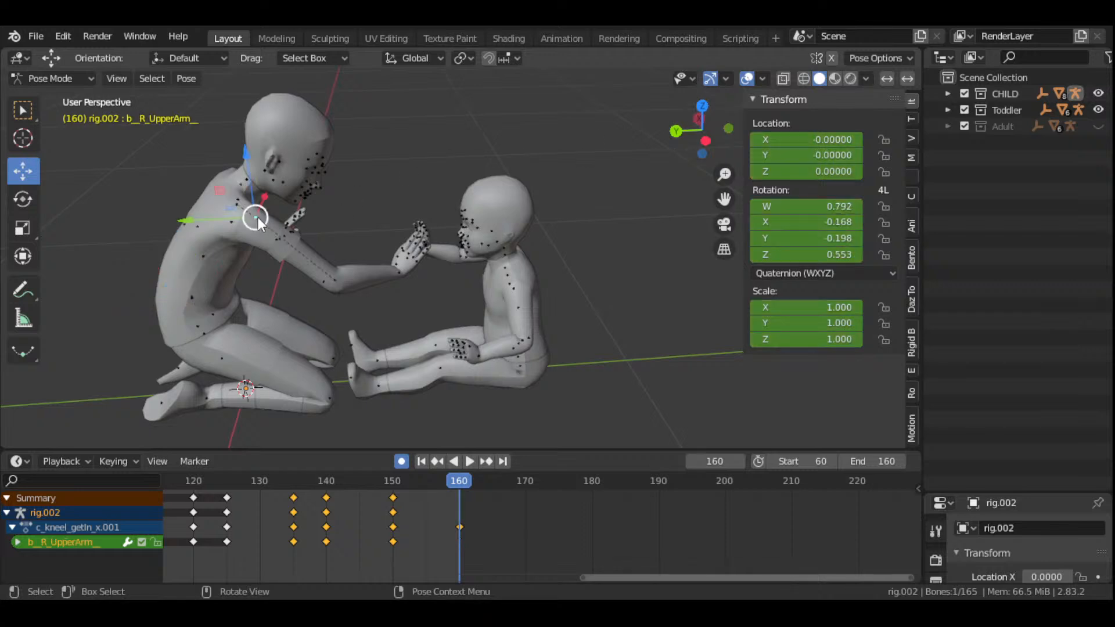
pyautogui.moveTo(691, 137); pyautogui.dragTo(692, 81)
pyautogui.press('r')
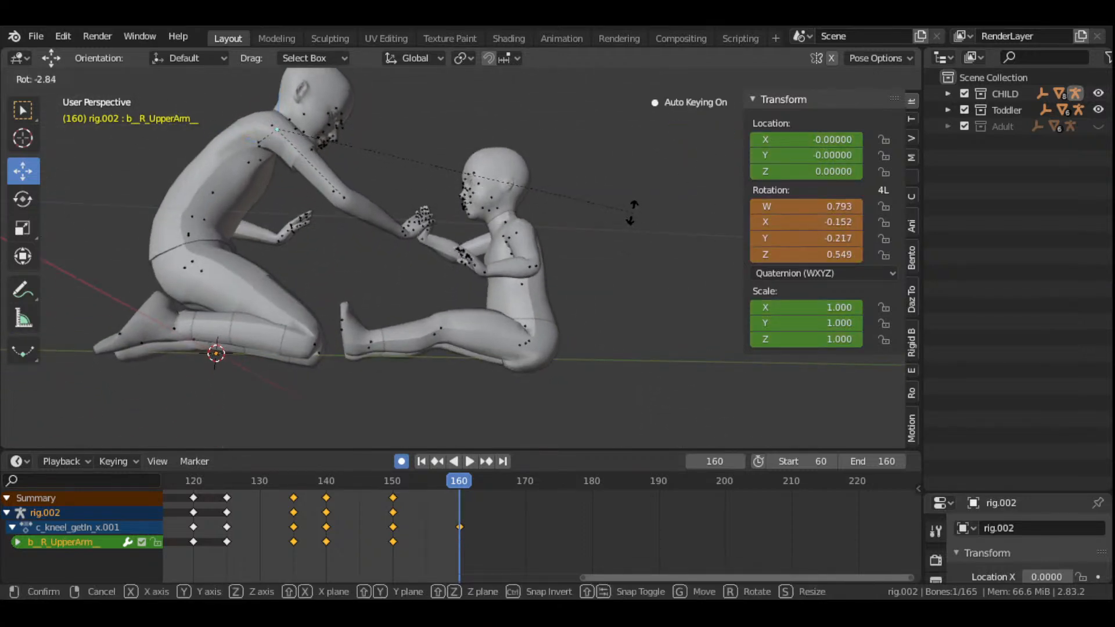
pyautogui.click(628, 196)
# - Rotate the toddler's right hand bone outward from behind and trackball-rotate it against the kneeling child's palm at frame 160
pyautogui.moveTo(696, 163); pyautogui.dragTo(613, 173)
pyautogui.scroll(4, 613, 174)
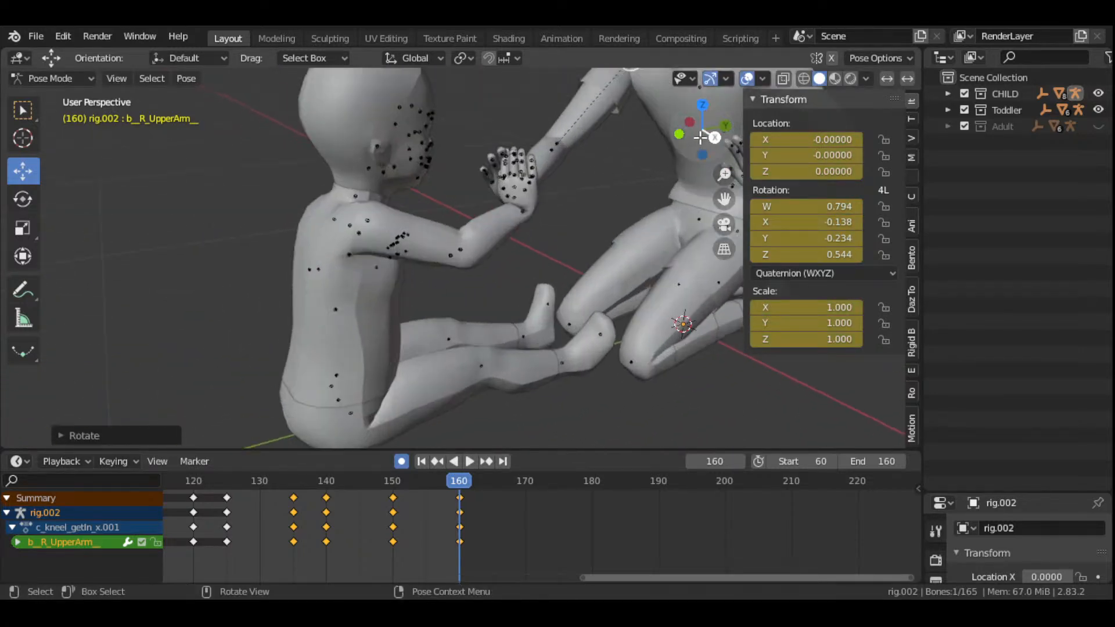
pyautogui.moveTo(701, 137); pyautogui.dragTo(704, 144)
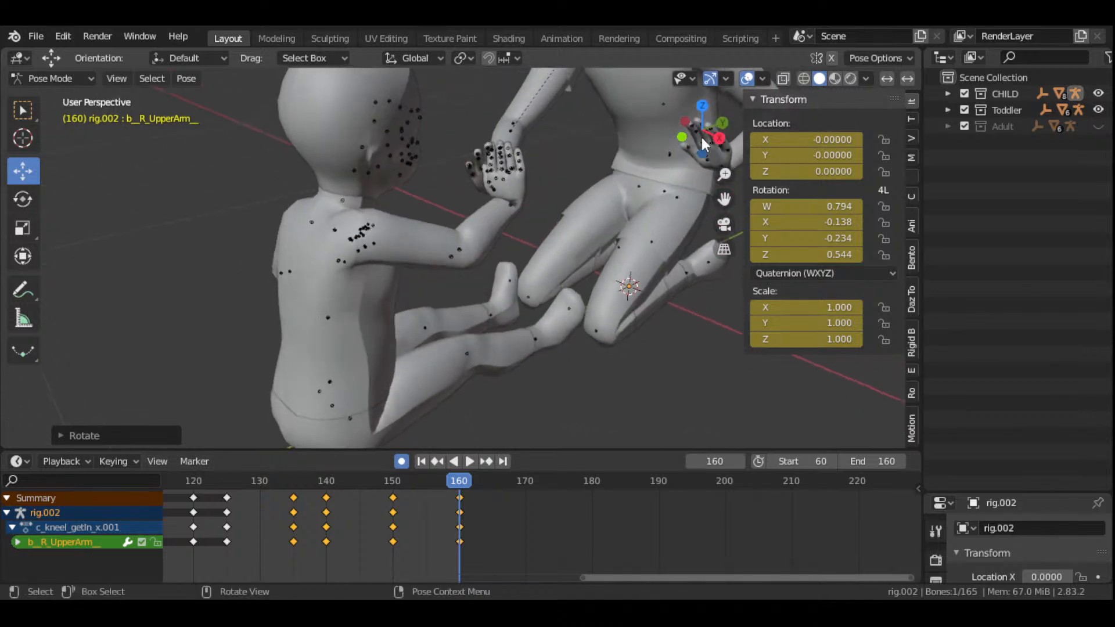
pyautogui.click(510, 204)
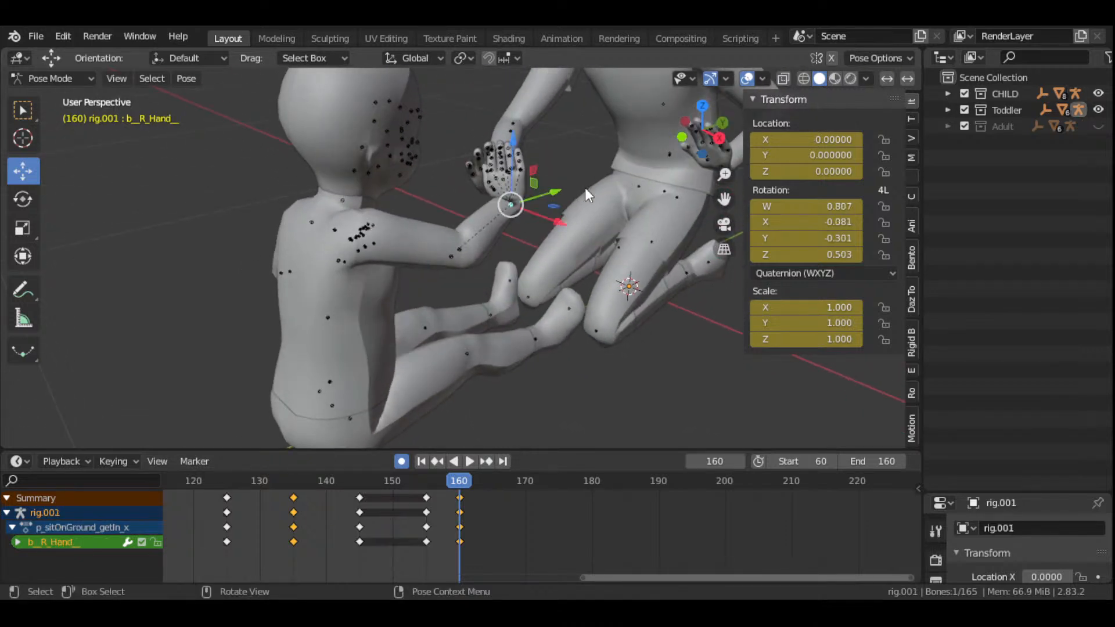
pyautogui.press('r')
pyautogui.click(564, 230)
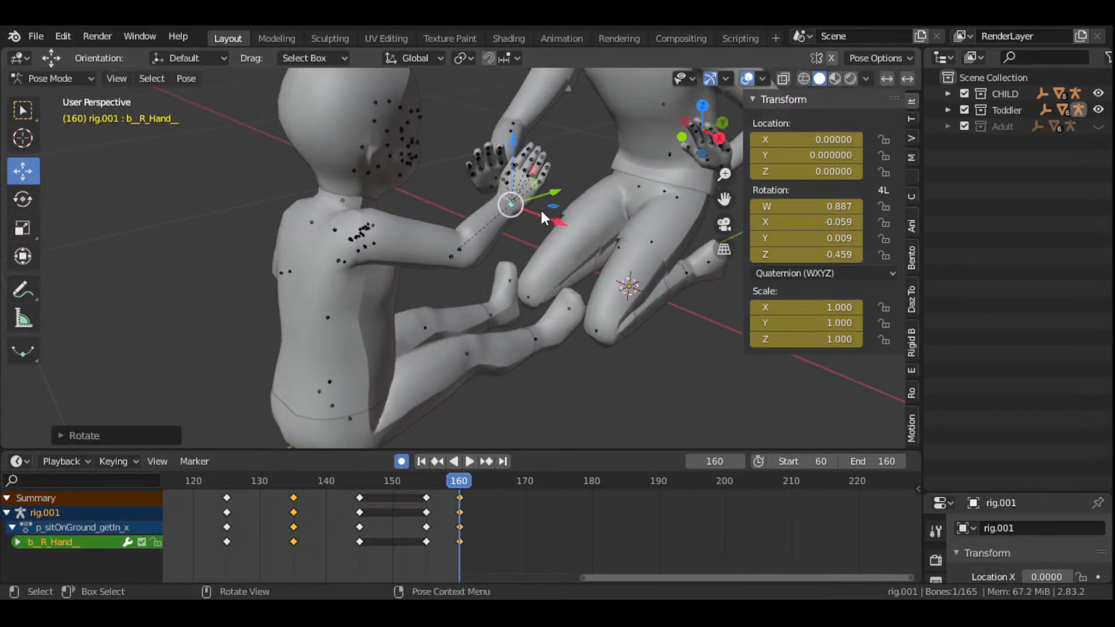
pyautogui.moveTo(703, 135); pyautogui.dragTo(725, 137)
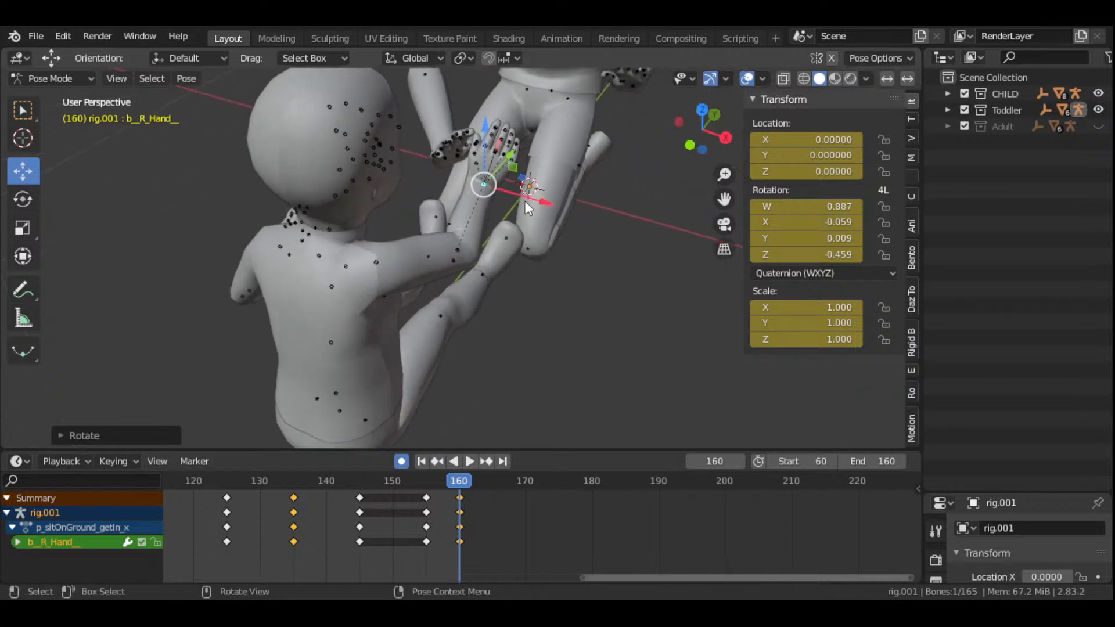
pyautogui.press('r')
pyautogui.press('r')
pyautogui.click(479, 230)
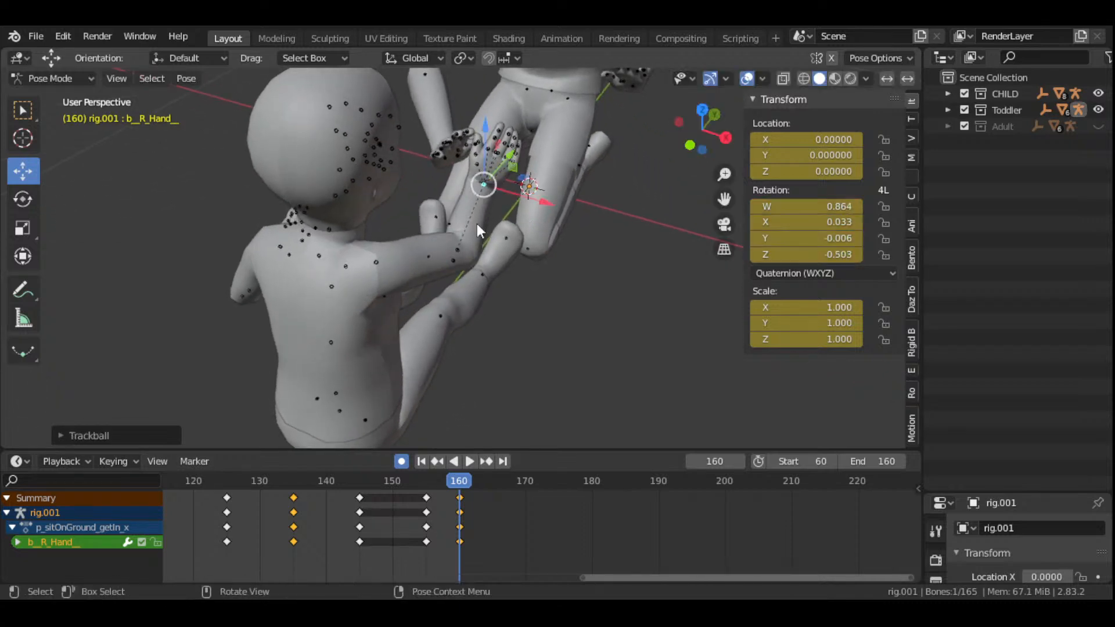
# - Lower the toddler's b__R_UpperArm__ bone a few degrees at frame 160 in side view
pyautogui.click(378, 263)
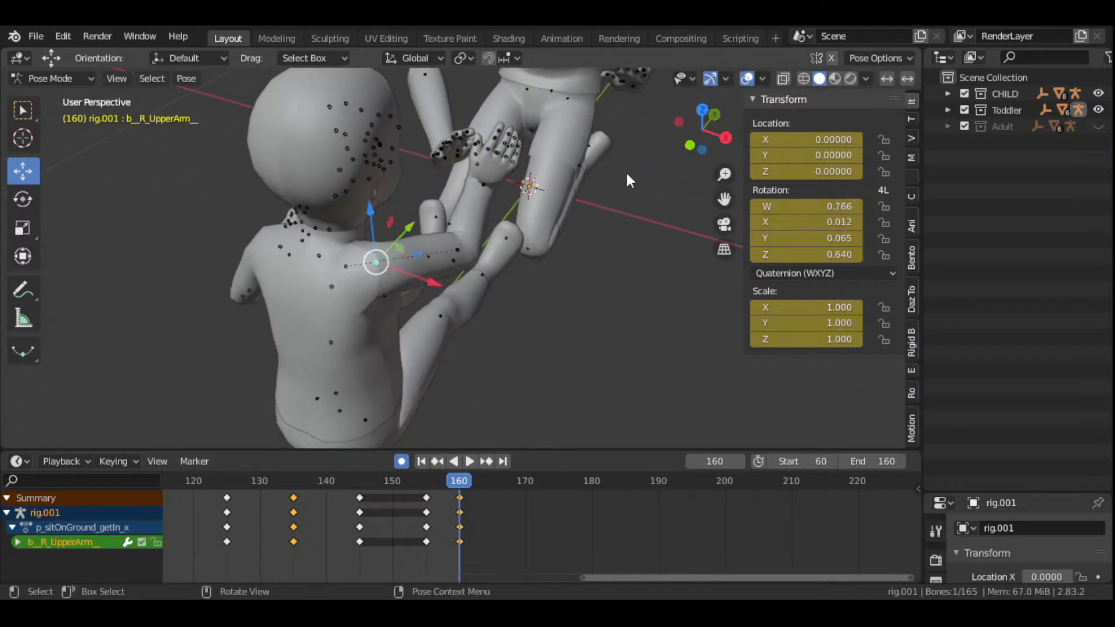
pyautogui.moveTo(706, 138); pyautogui.dragTo(647, 242)
pyautogui.press('r')
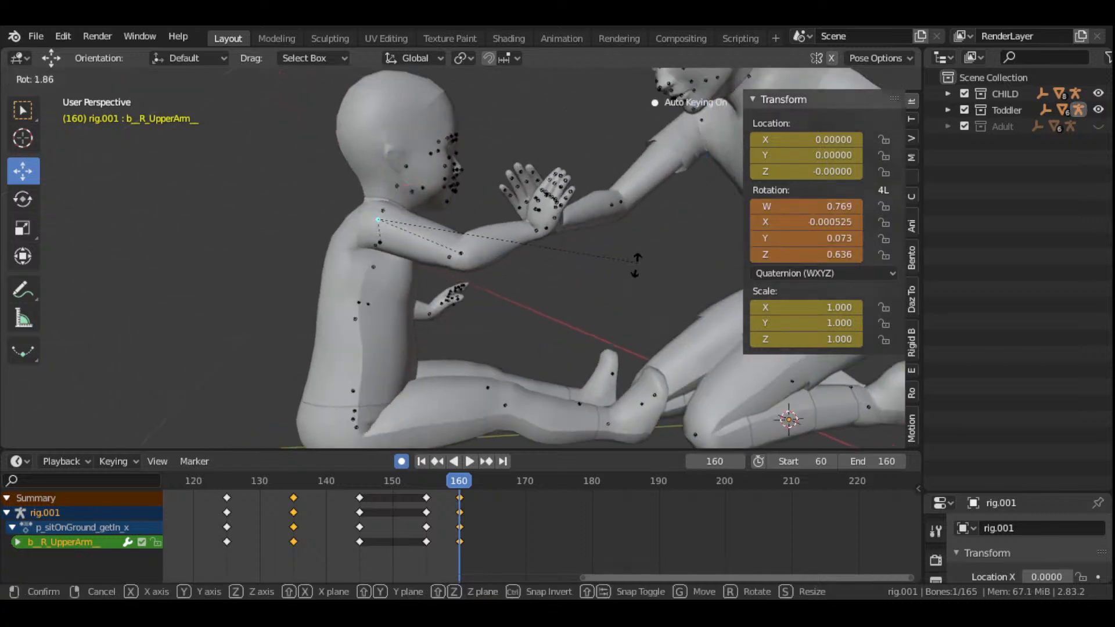
pyautogui.click(626, 279)
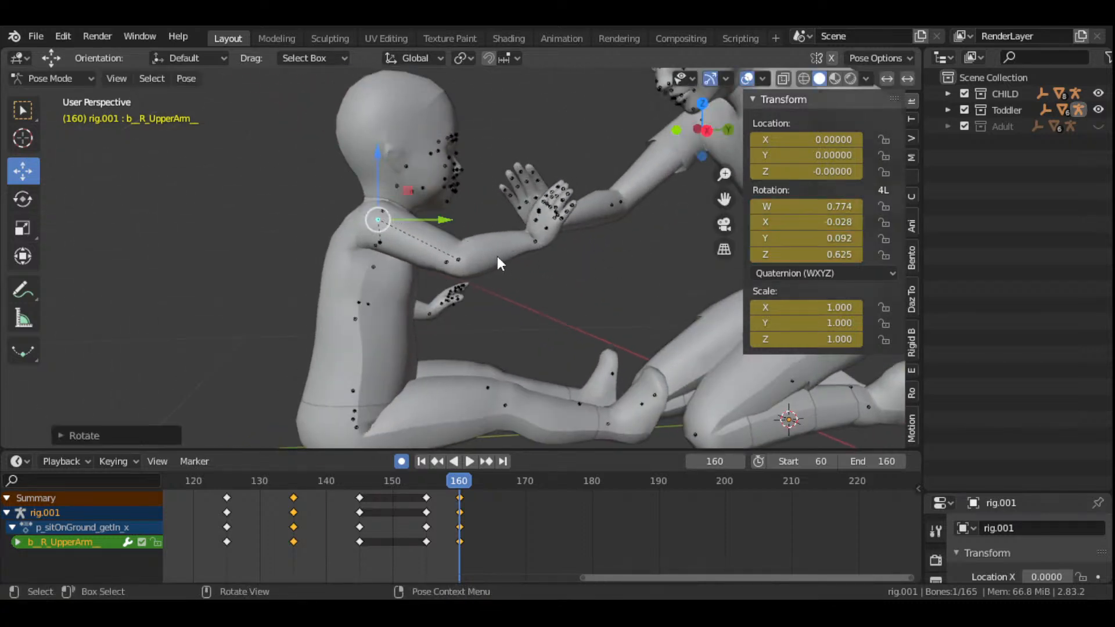
# - Raise the toddler's right forearm bone by about 13 degrees in side view and rotate it inward from behind at frame 160
pyautogui.click(459, 259)
pyautogui.press('r')
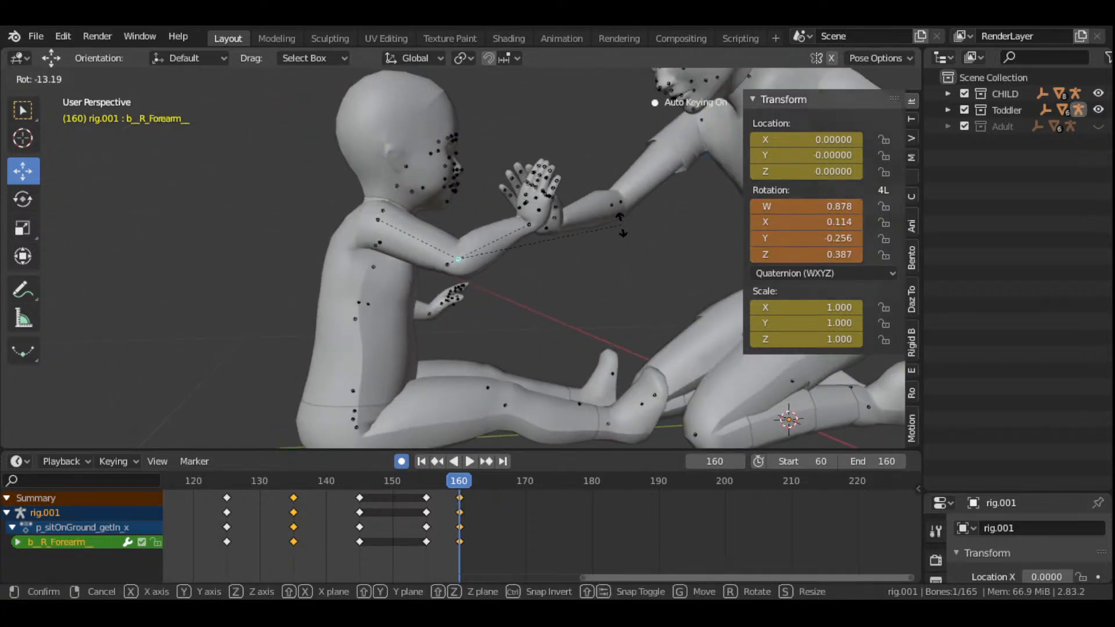
pyautogui.click(622, 225)
pyautogui.moveTo(714, 141); pyautogui.dragTo(584, 193)
pyautogui.press('r')
pyautogui.click(587, 165)
# - Play the animation from the start frame to review the hand-clapping motion, and return to frame 160
pyautogui.scroll(-3, 540, 284)
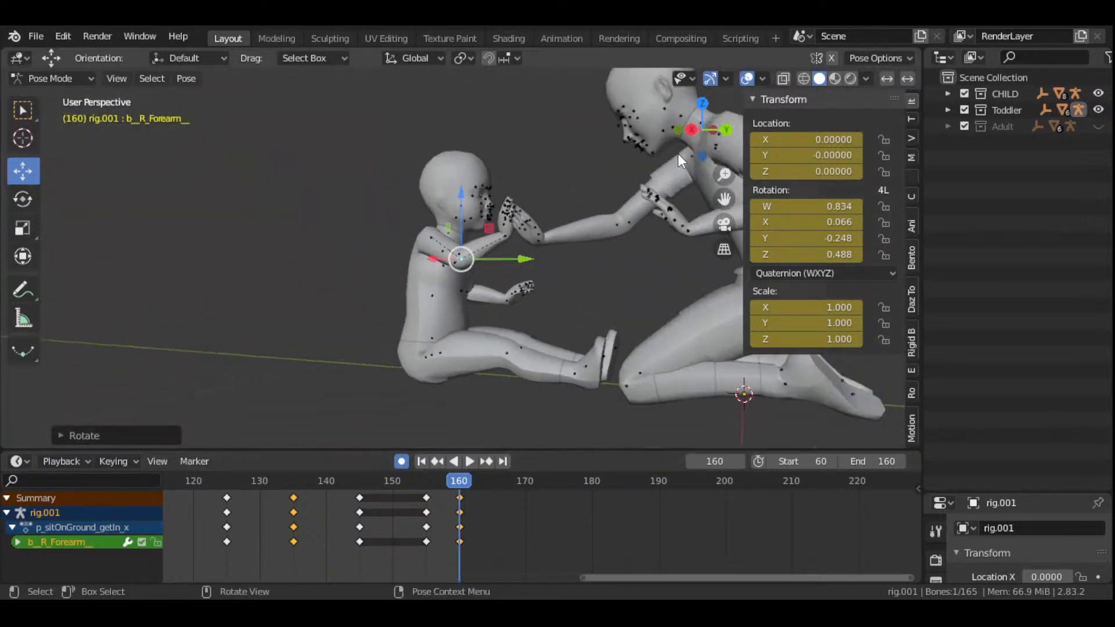
pyautogui.moveTo(716, 153); pyautogui.dragTo(637, 166)
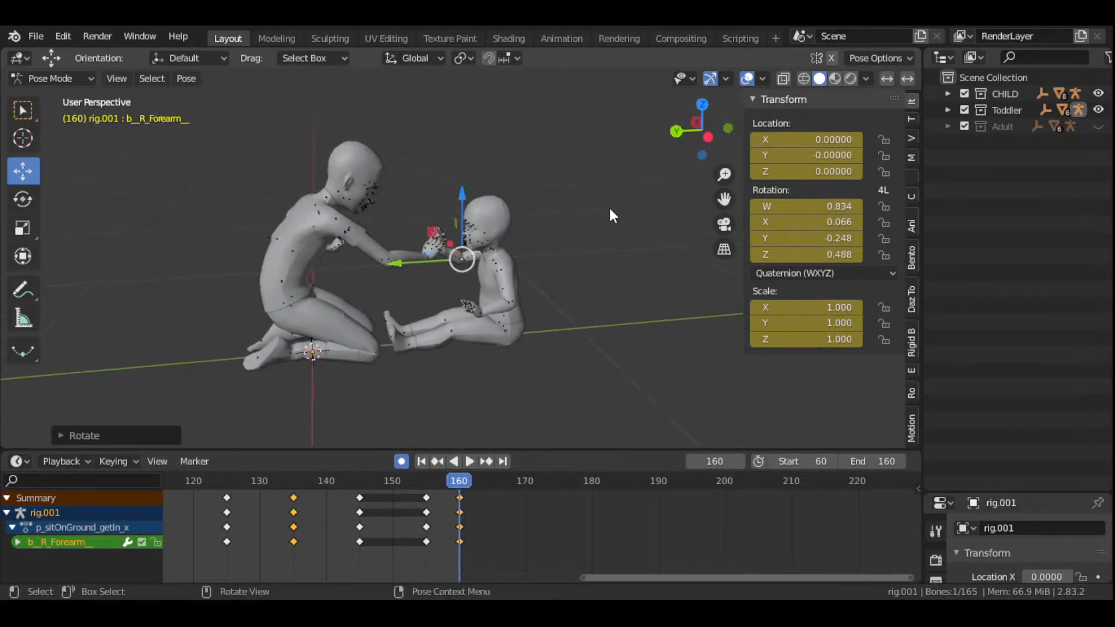
pyautogui.click(418, 464)
pyautogui.click(470, 465)
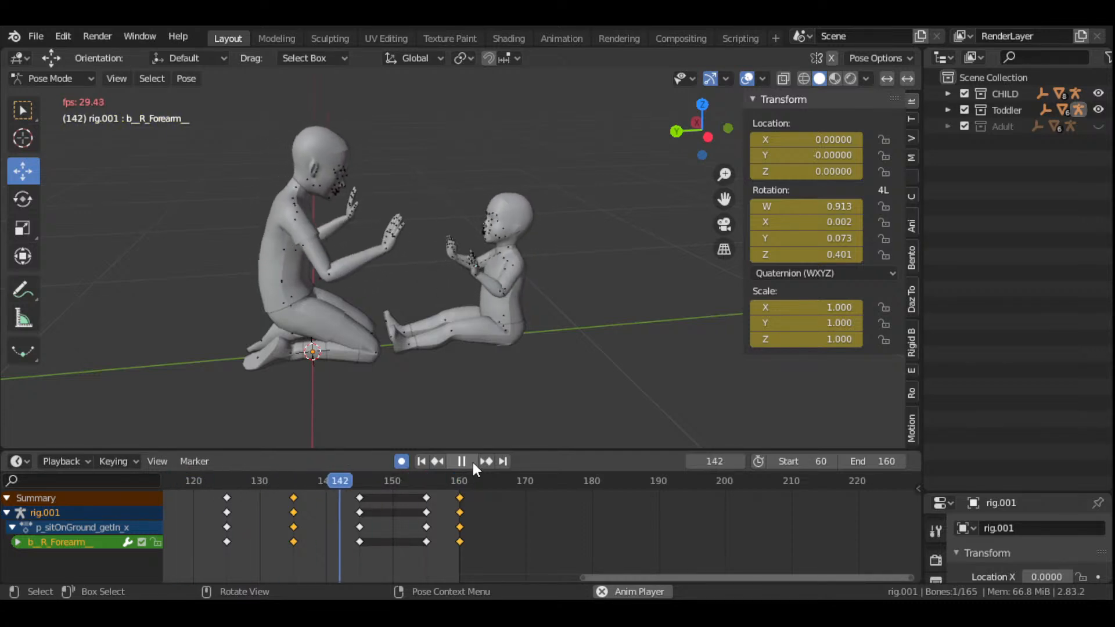
pyautogui.click(462, 463)
pyautogui.moveTo(365, 492); pyautogui.dragTo(459, 511)
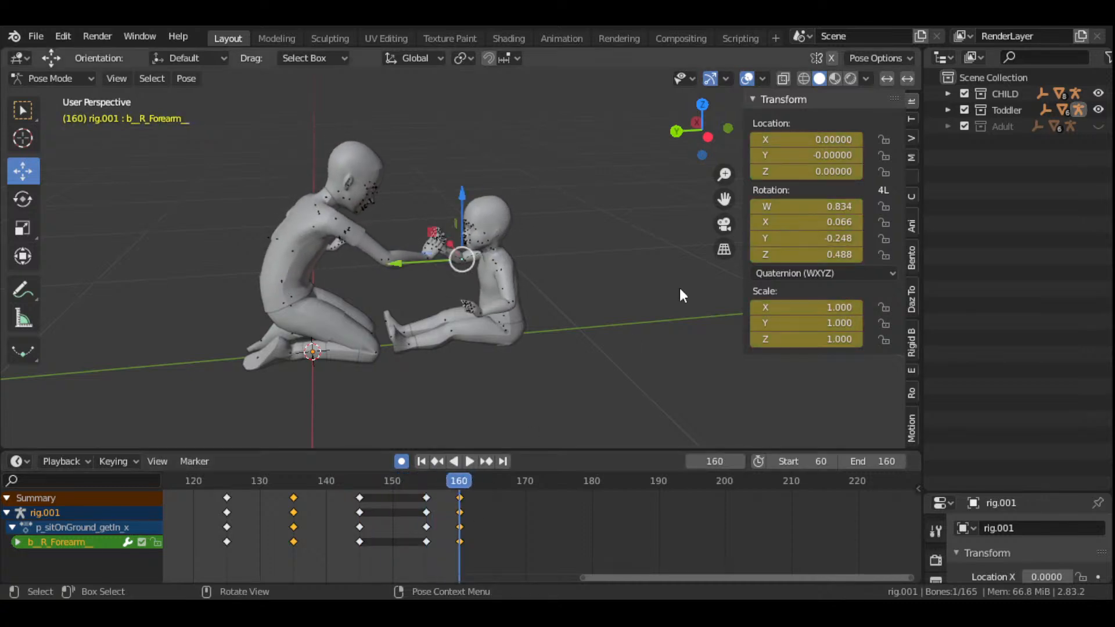
# - Set the animation's end frame to 200 and play it from the start frame through the extended range
pyautogui.moveTo(708, 134); pyautogui.dragTo(772, 140)
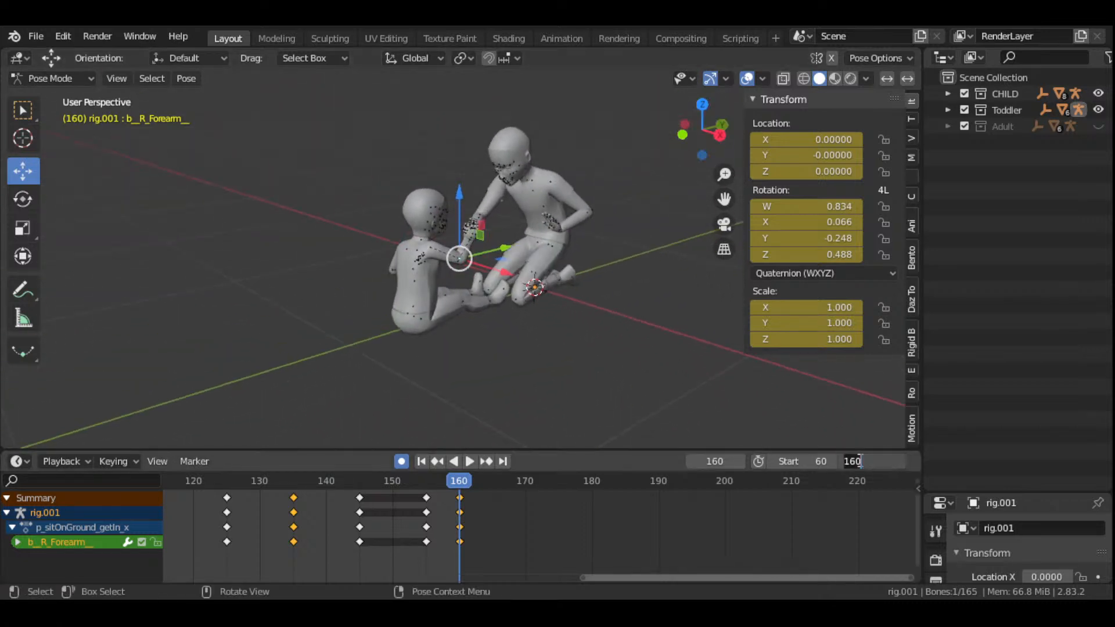
pyautogui.press('Return')
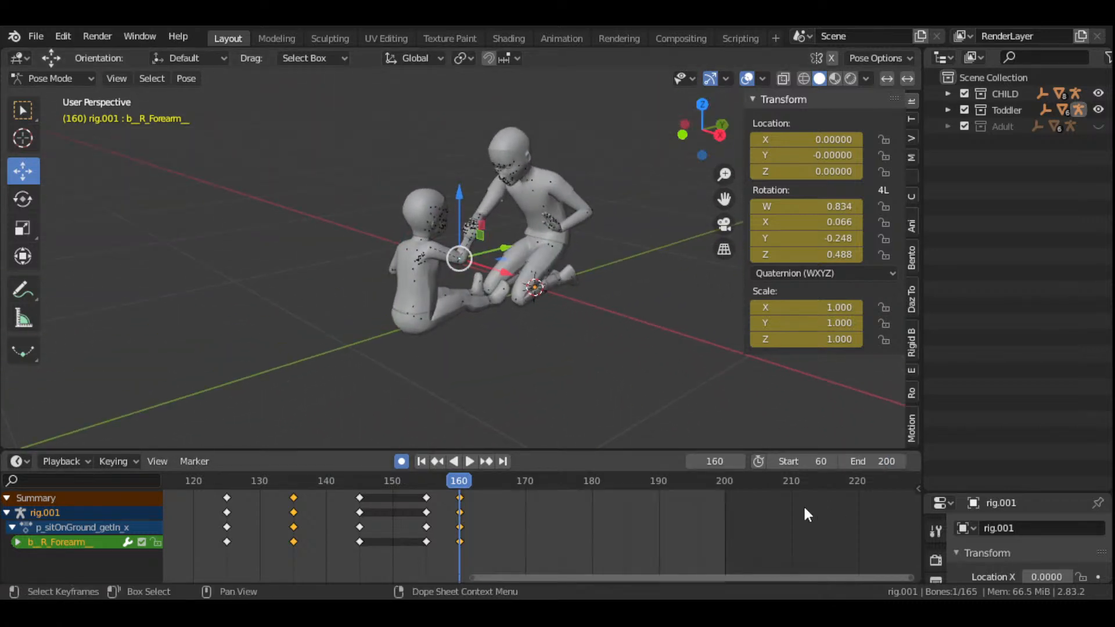
pyautogui.click(421, 461)
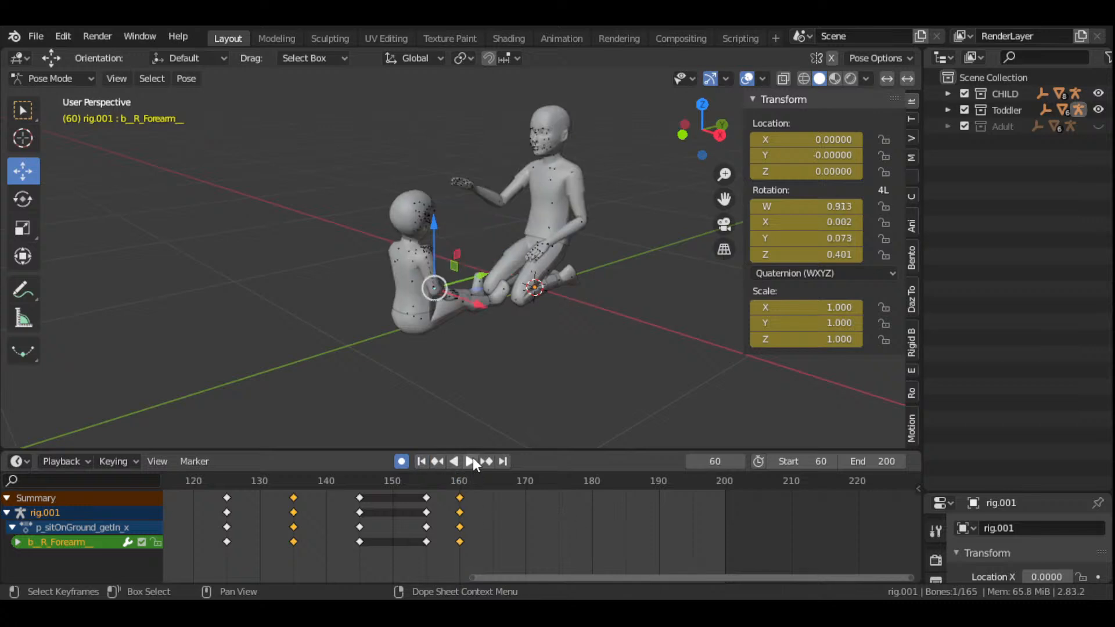
pyautogui.click(473, 458)
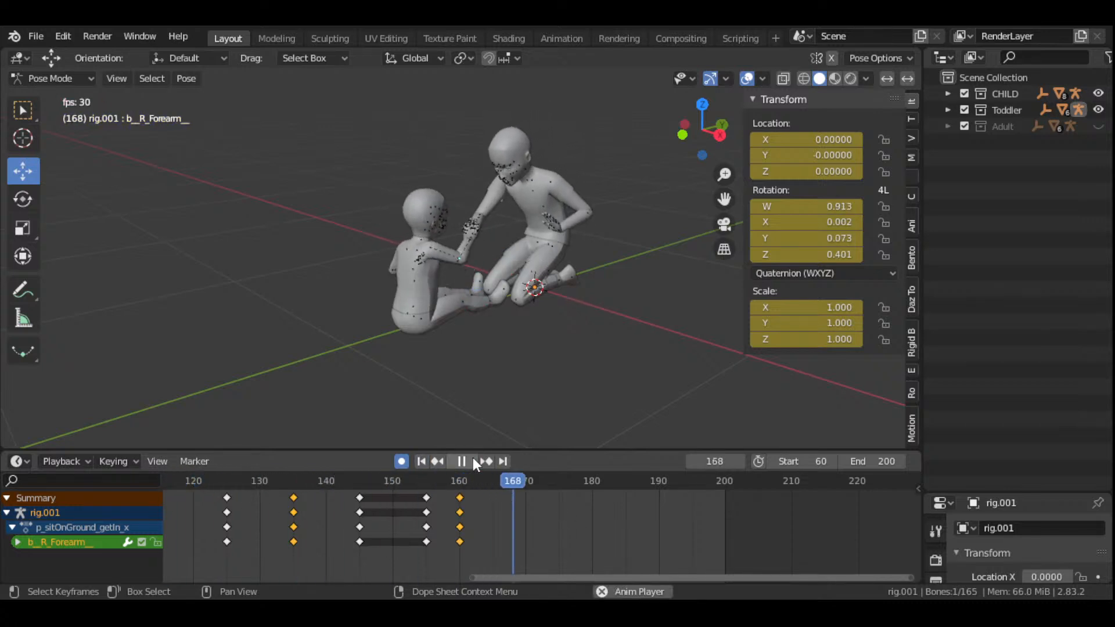
pyautogui.click(472, 458)
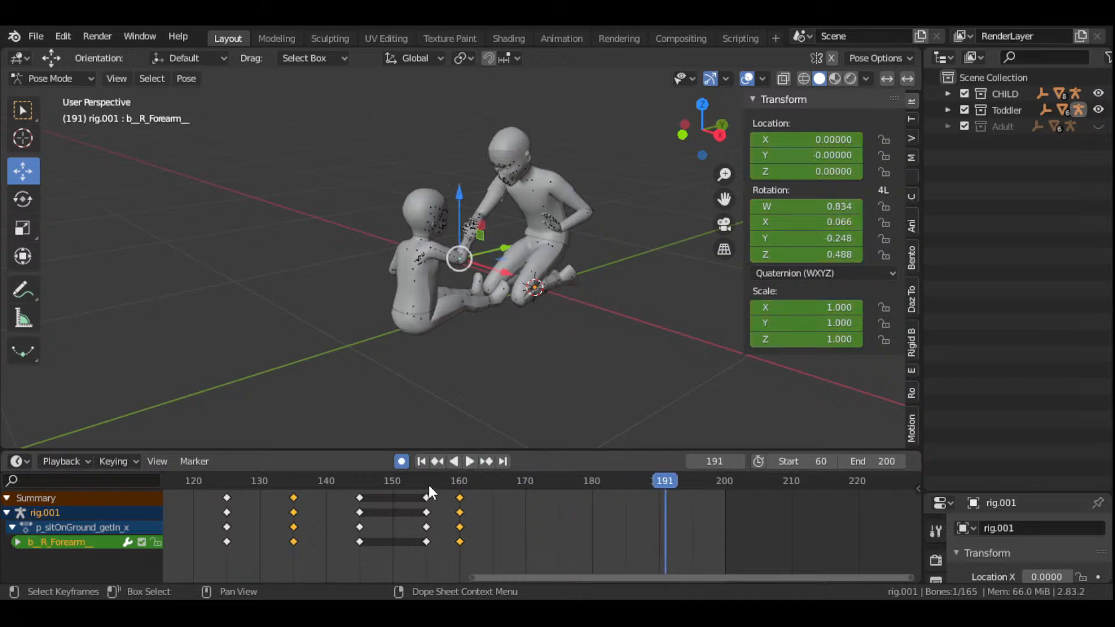
# - Return to frame 160 and select the toddler's right forearm, upper arm, hand and clavicle bones together
pyautogui.click(429, 485)
pyautogui.press('Up')
pyautogui.press('space')
pyautogui.press('Escape')
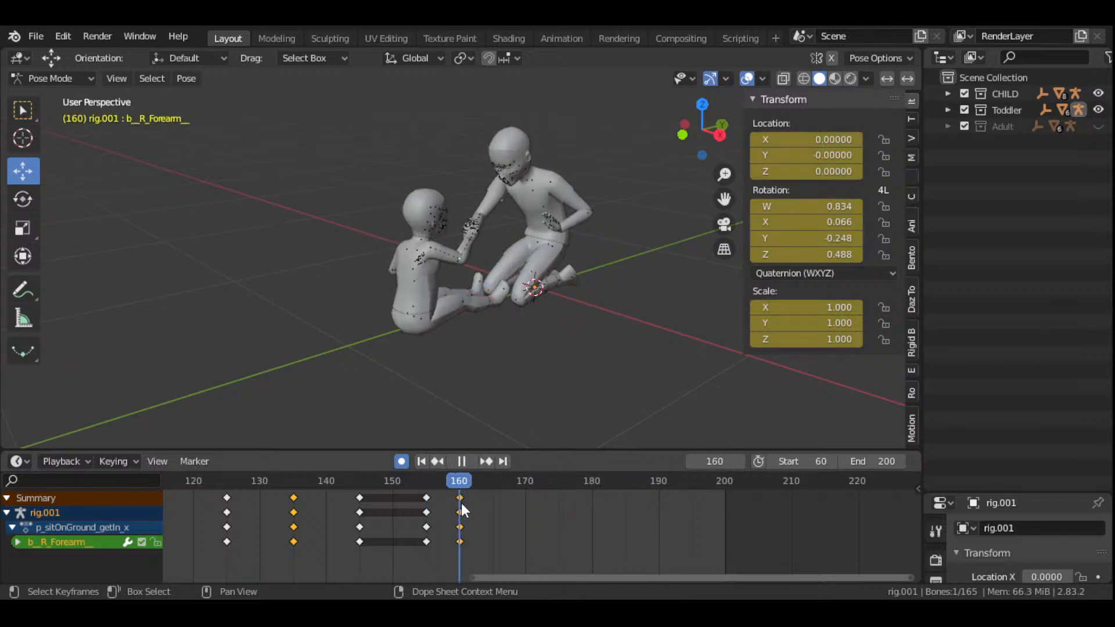
pyautogui.scroll(2, 467, 335)
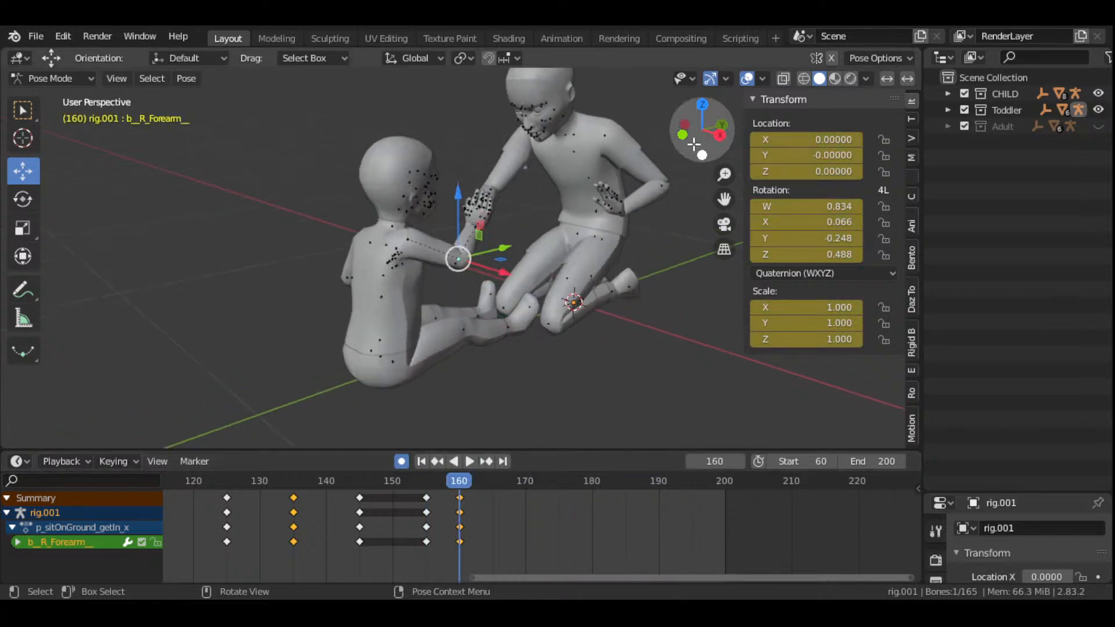
pyautogui.moveTo(694, 145); pyautogui.dragTo(601, 149)
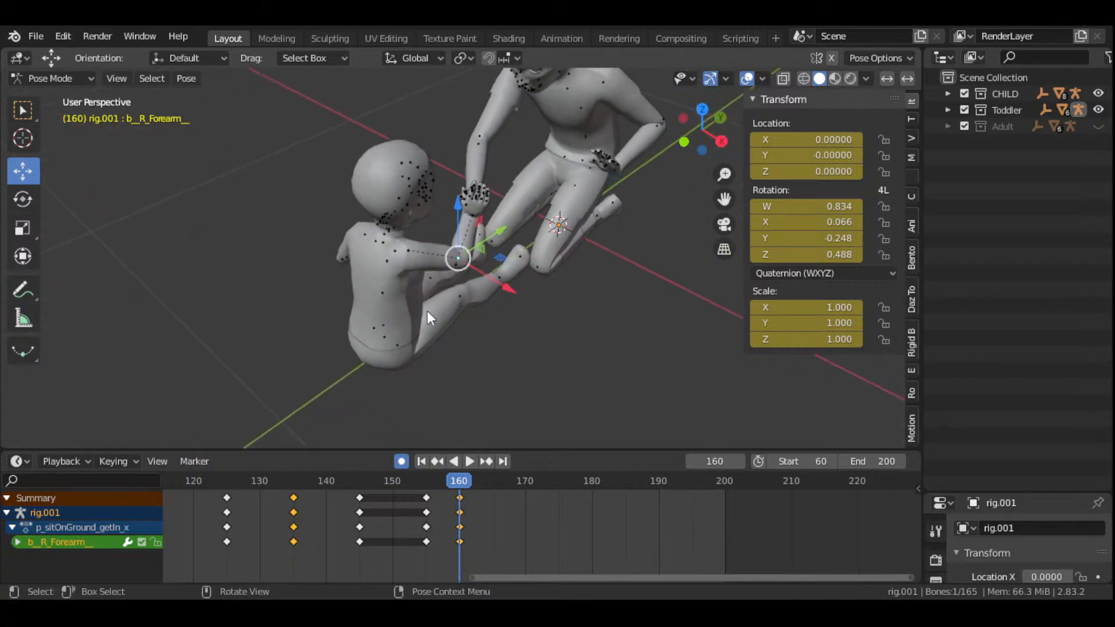
pyautogui.scroll(2, 424, 320)
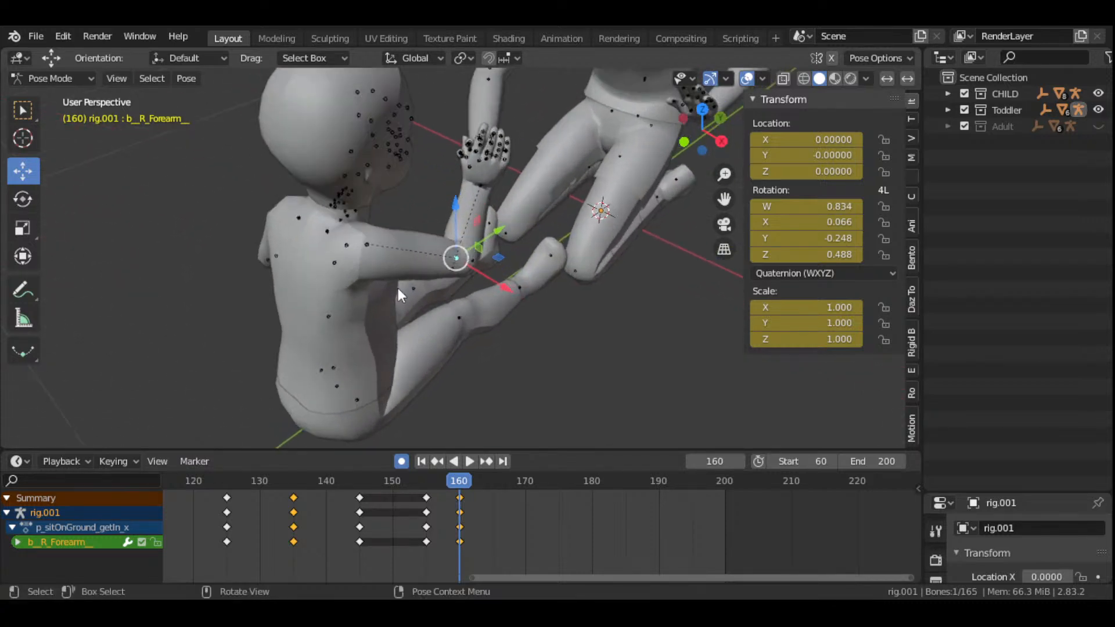
pyautogui.keyDown('shift'); pyautogui.click(368, 243); pyautogui.keyUp('shift')
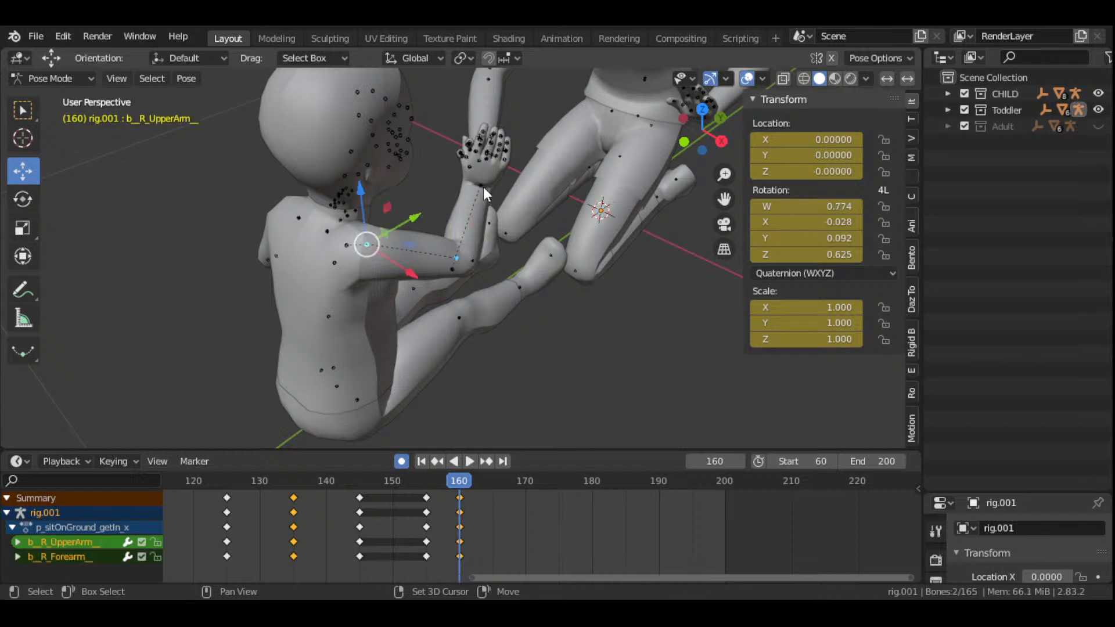
pyautogui.keyDown('shift'); pyautogui.click(482, 186); pyautogui.keyUp('shift')
pyautogui.moveTo(708, 133); pyautogui.dragTo(393, 283)
pyautogui.keyDown('shift'); pyautogui.click(354, 263); pyautogui.keyUp('shift')
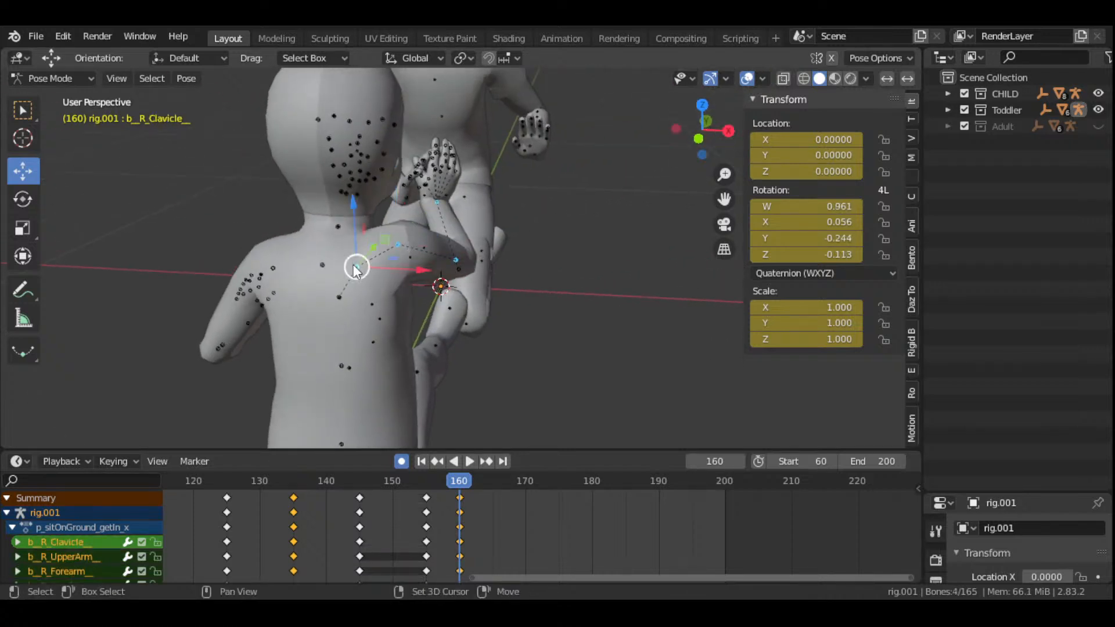
# - Add the toddler's b__Spine2__, b__Spine1__, b__Pelvis__ and b__Spine0__ bones to the selection
pyautogui.scroll(-3, 375, 343)
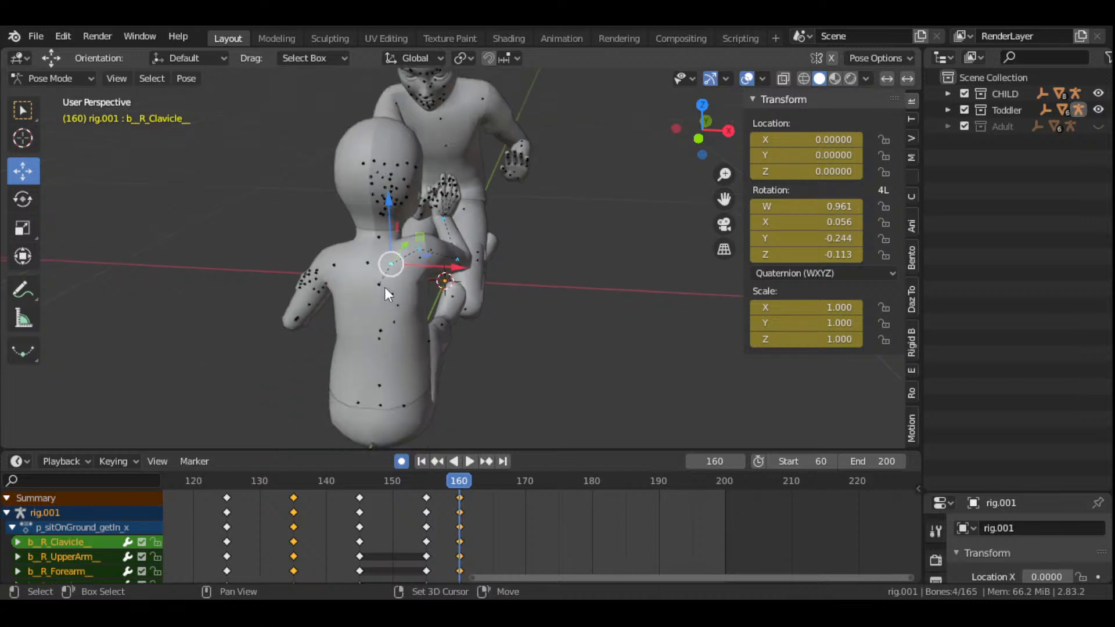
pyautogui.keyDown('shift'); pyautogui.click(385, 319); pyautogui.keyUp('shift')
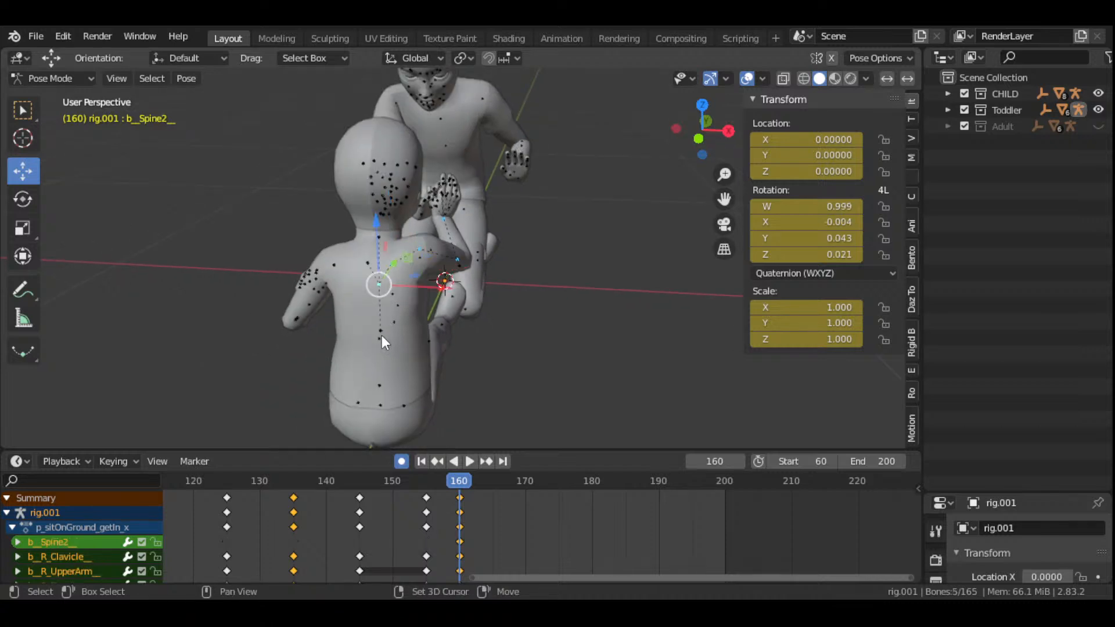
pyautogui.keyDown('shift'); pyautogui.click(379, 327); pyautogui.keyUp('shift')
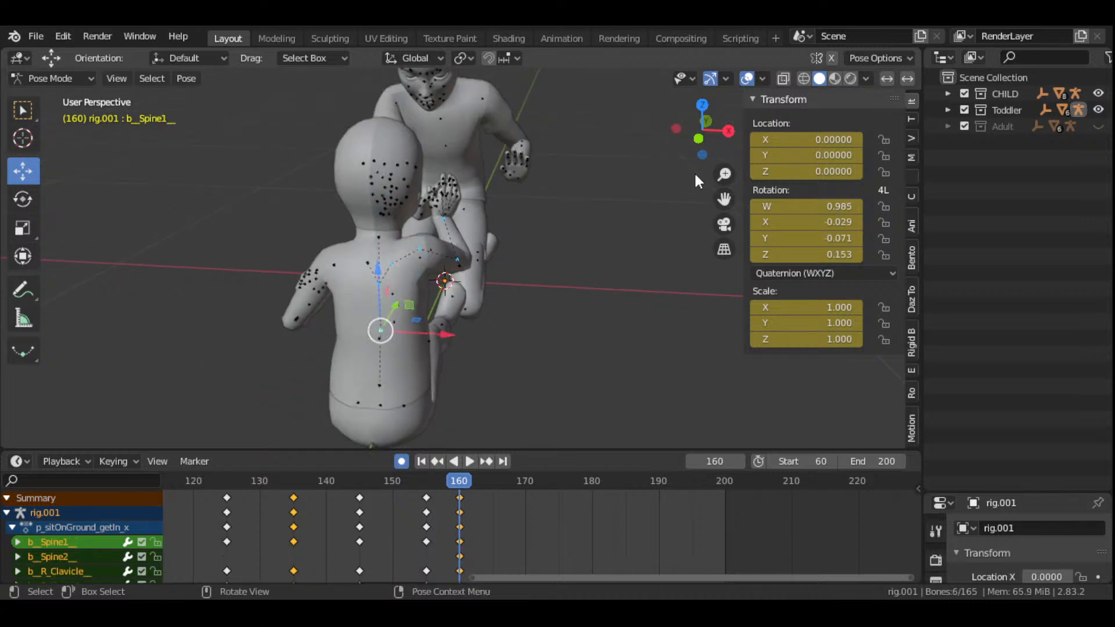
pyautogui.moveTo(703, 129); pyautogui.dragTo(651, 140)
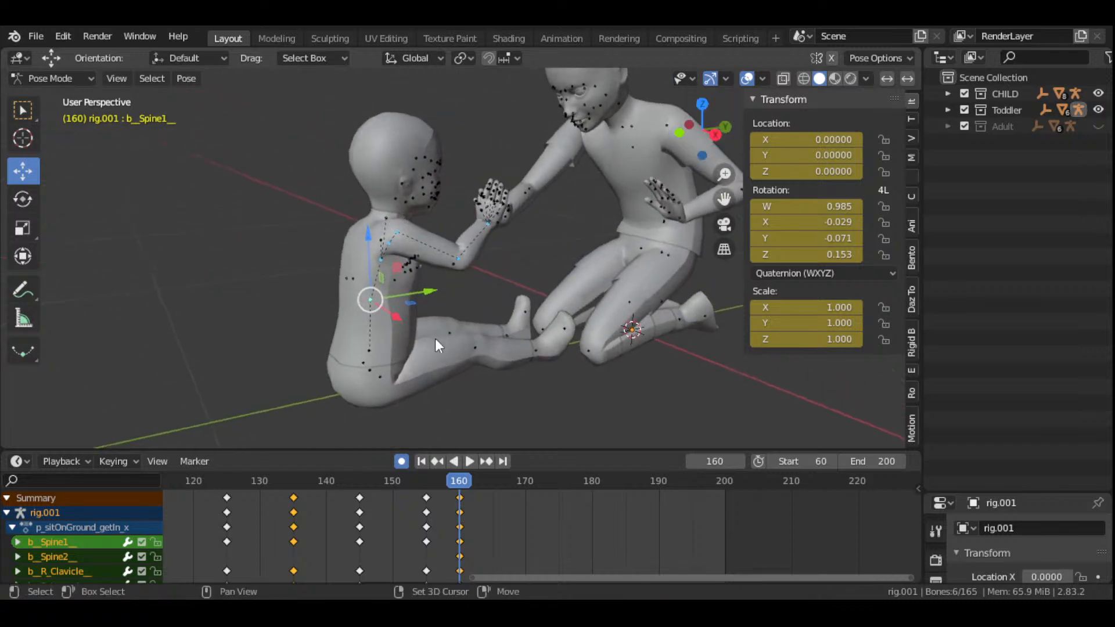
pyautogui.keyDown('shift'); pyautogui.click(370, 350); pyautogui.keyUp('shift')
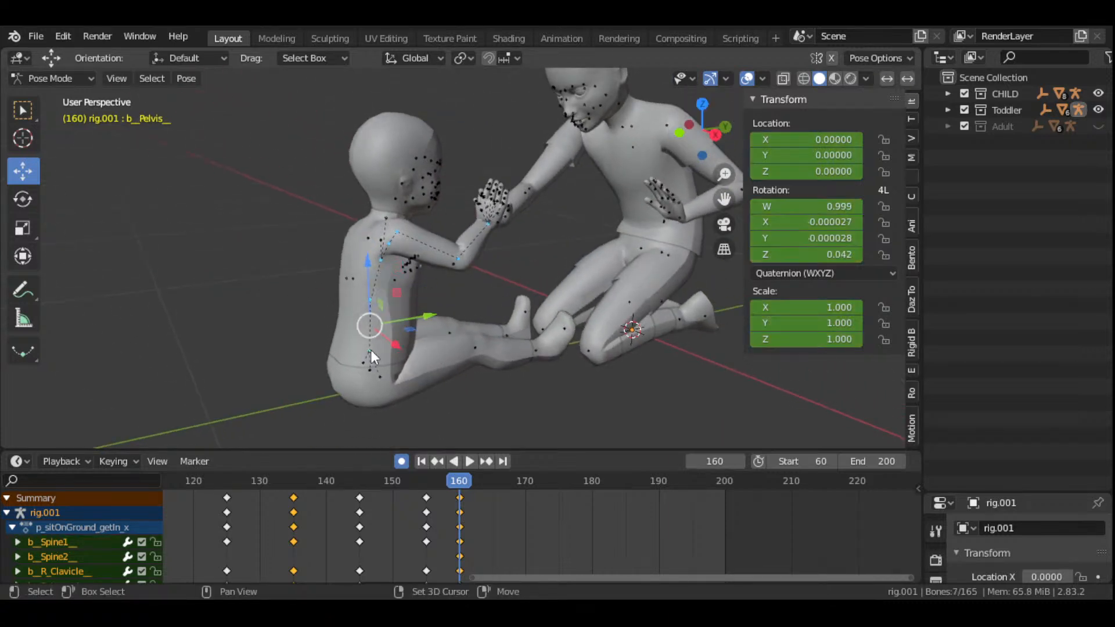
pyautogui.keyDown('shift'); pyautogui.click(371, 350); pyautogui.keyUp('shift')
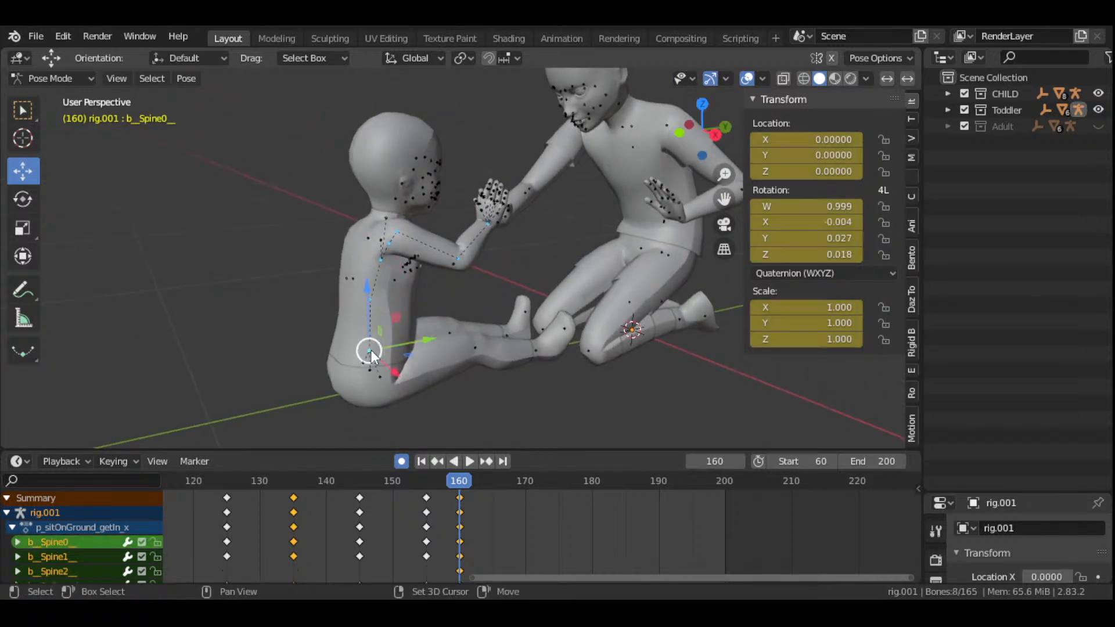
# - Move the selected toddler bones' keyframes from frame 160 to 165, go to frame 165 and save the file
pyautogui.click(461, 494)
pyautogui.press('g')
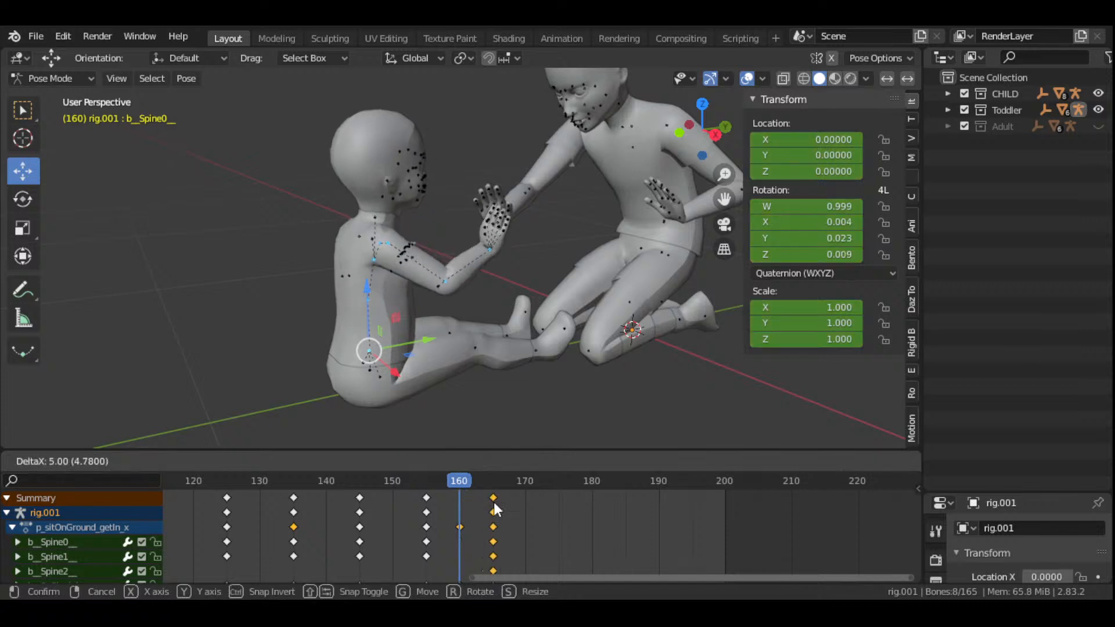
pyautogui.click(494, 502)
pyautogui.moveTo(462, 480); pyautogui.dragTo(492, 546)
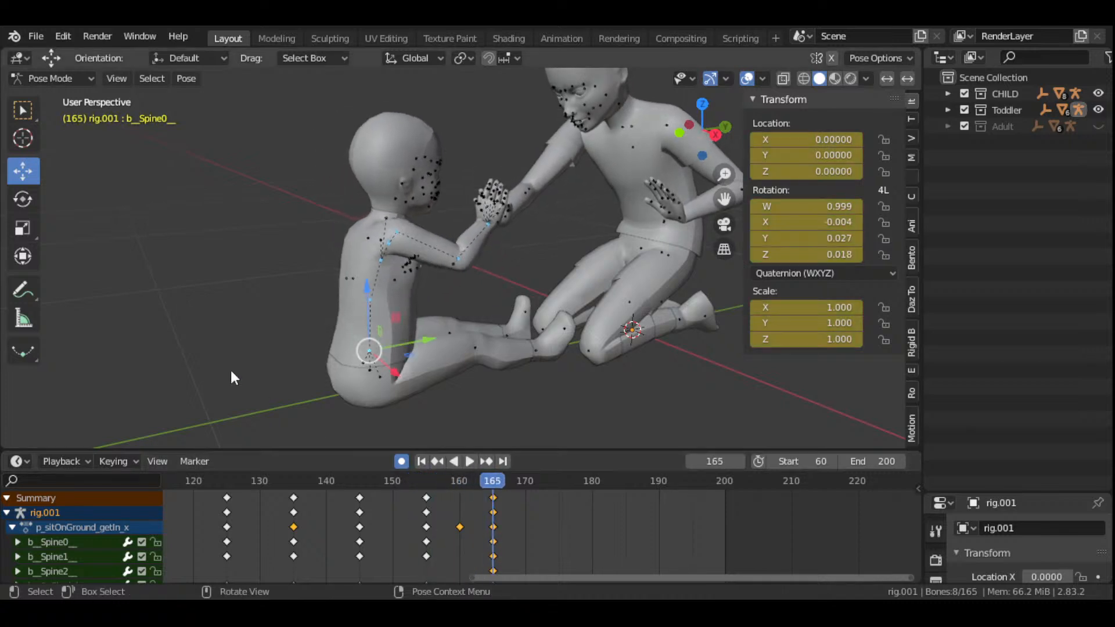
pyautogui.click(36, 39)
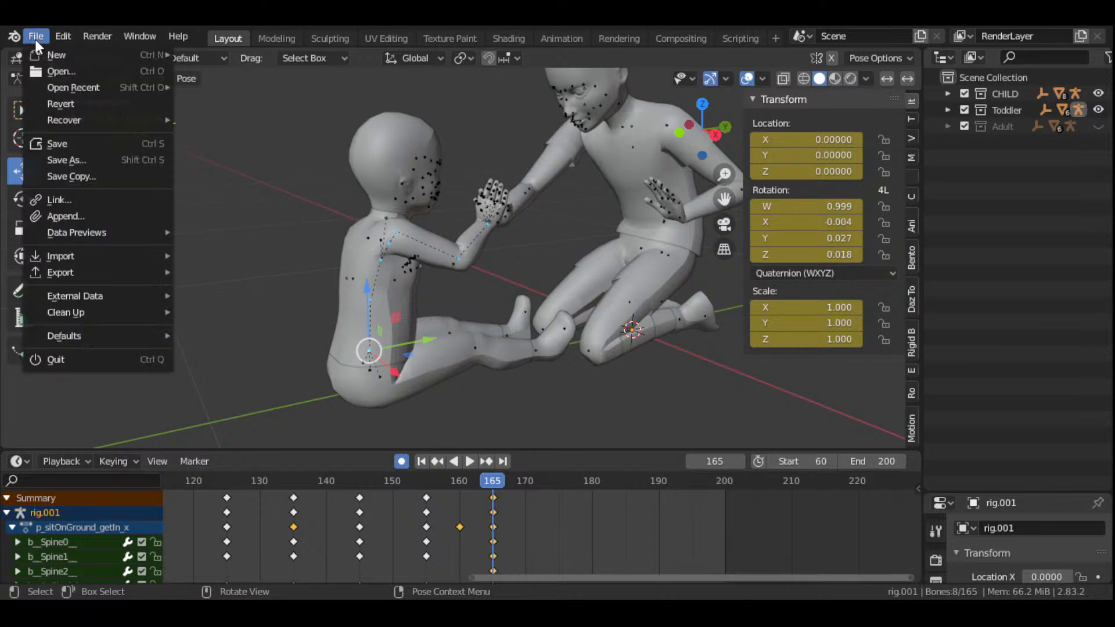
pyautogui.click(68, 143)
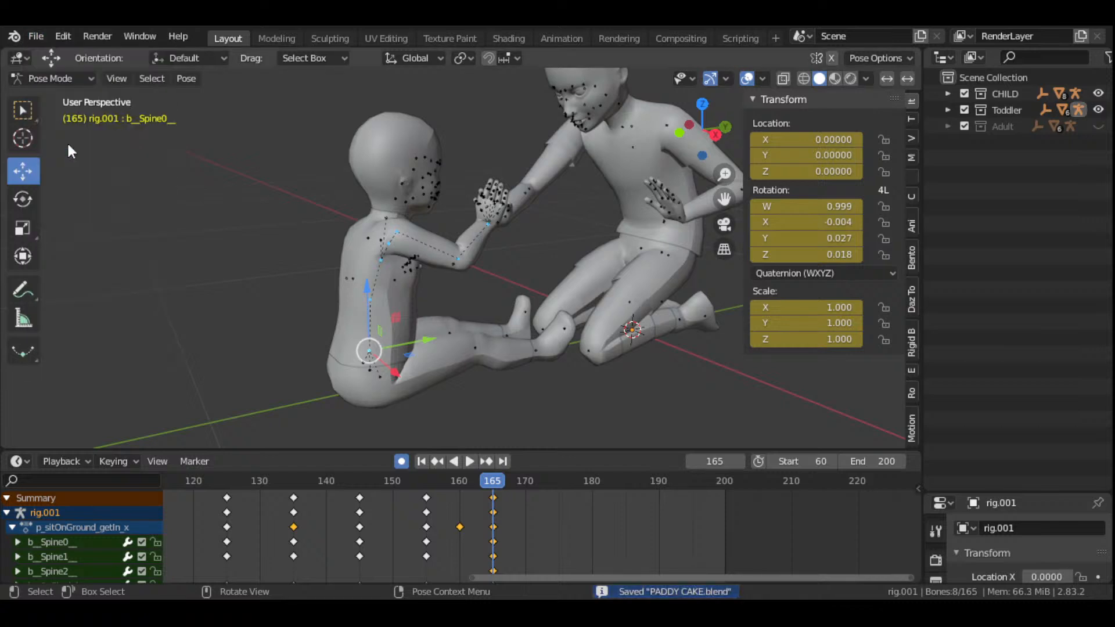
# - Set the animation's start frame to 0 and play the whole clapping sequence from the start in side view
pyautogui.scroll(-4, 256, 266)
pyautogui.moveTo(704, 133); pyautogui.dragTo(724, 118)
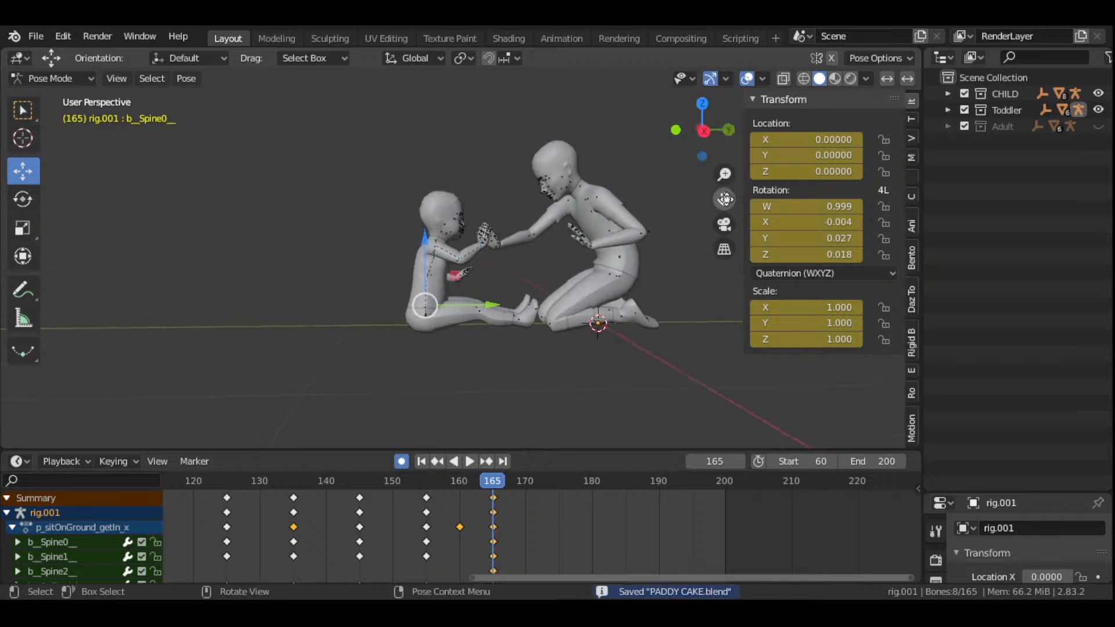
pyautogui.moveTo(724, 199); pyautogui.dragTo(670, 217)
pyautogui.scroll(3, 610, 268)
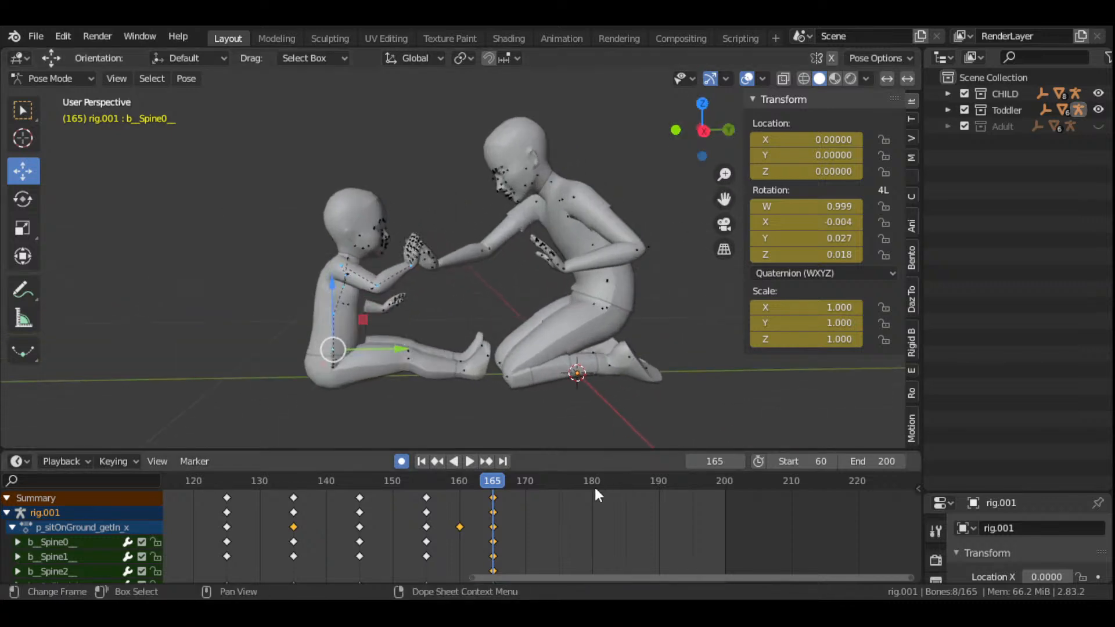
pyautogui.scroll(-5, 588, 529)
pyautogui.scroll(-4, 585, 529)
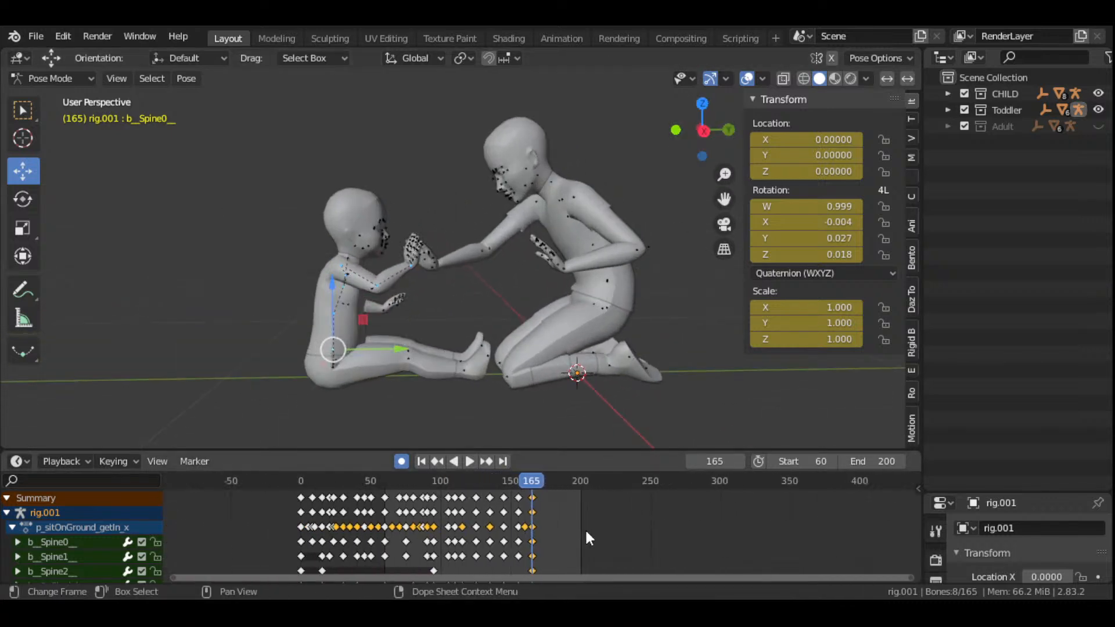
pyautogui.click(796, 460)
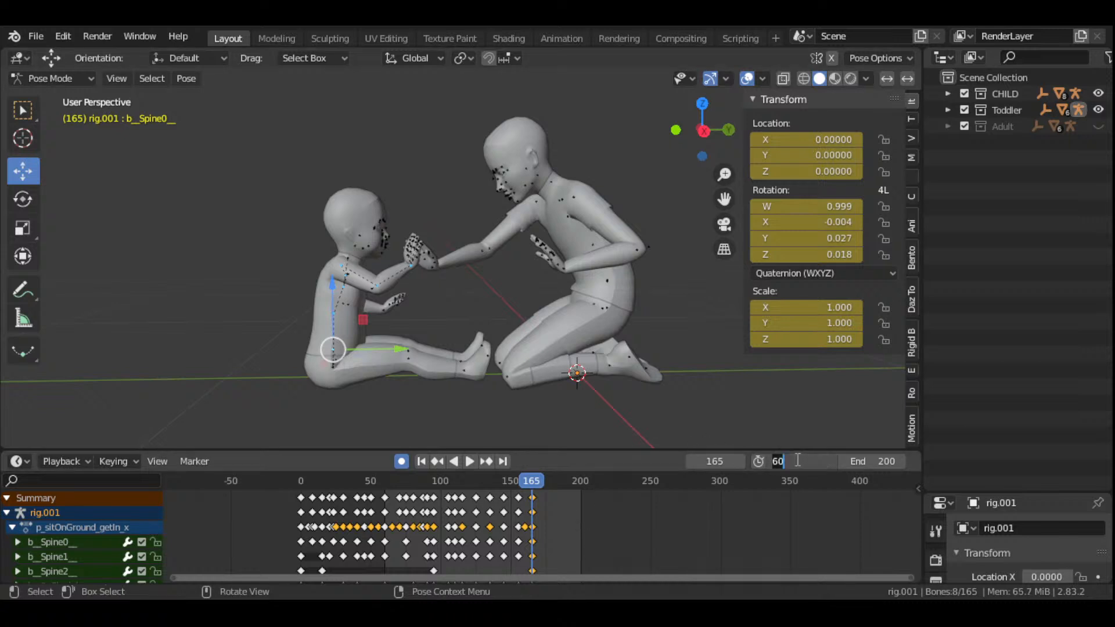
pyautogui.write('0')
pyautogui.press('Return')
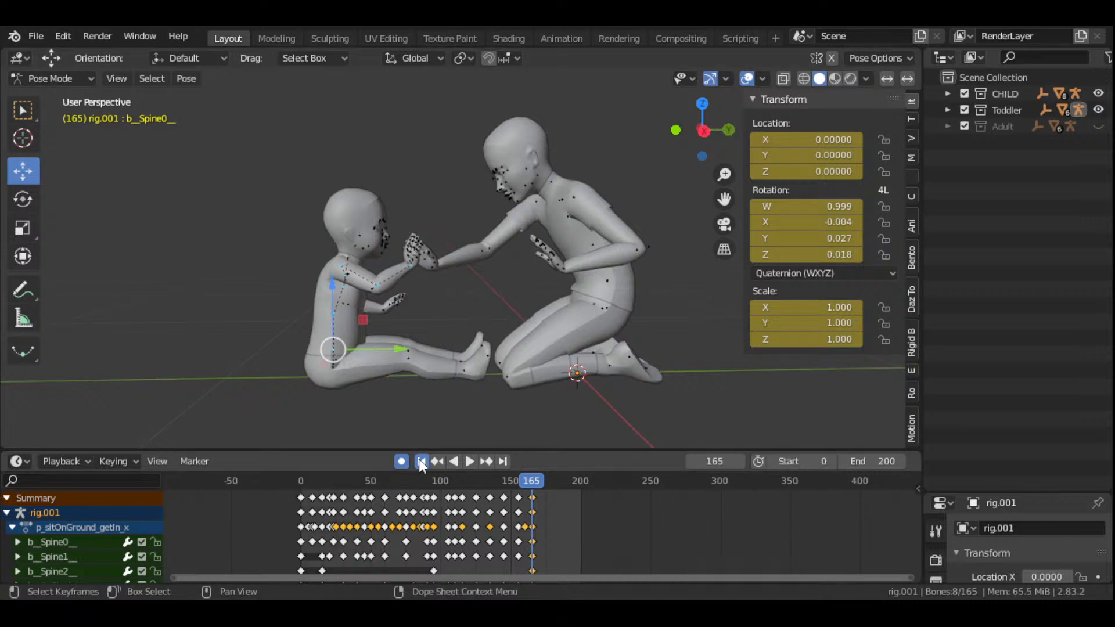
pyautogui.click(421, 461)
pyautogui.click(470, 461)
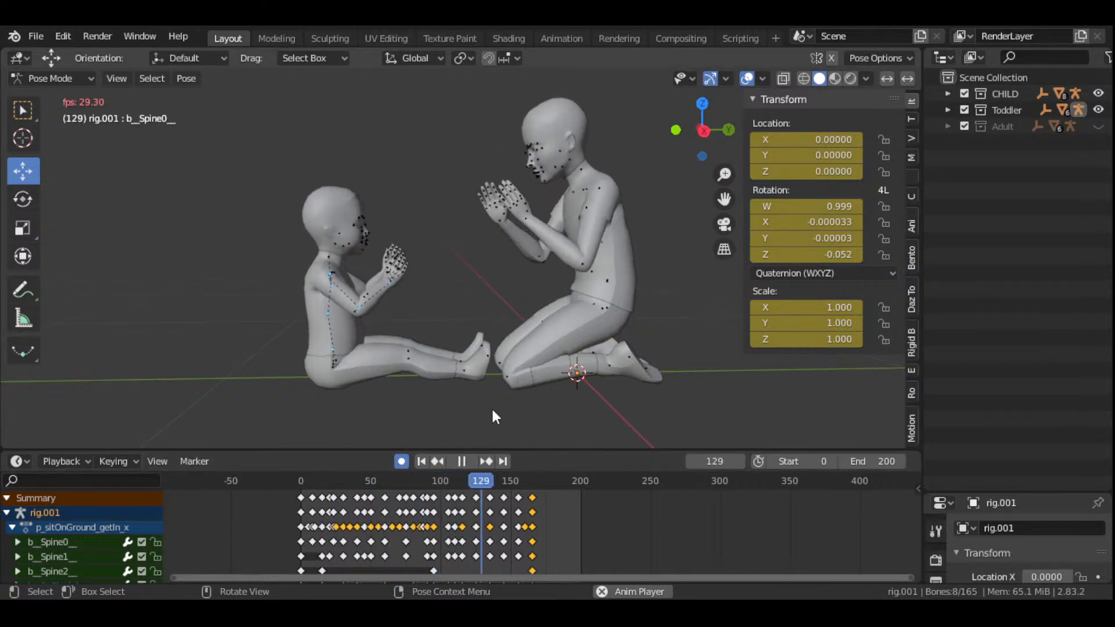
pyautogui.click(466, 461)
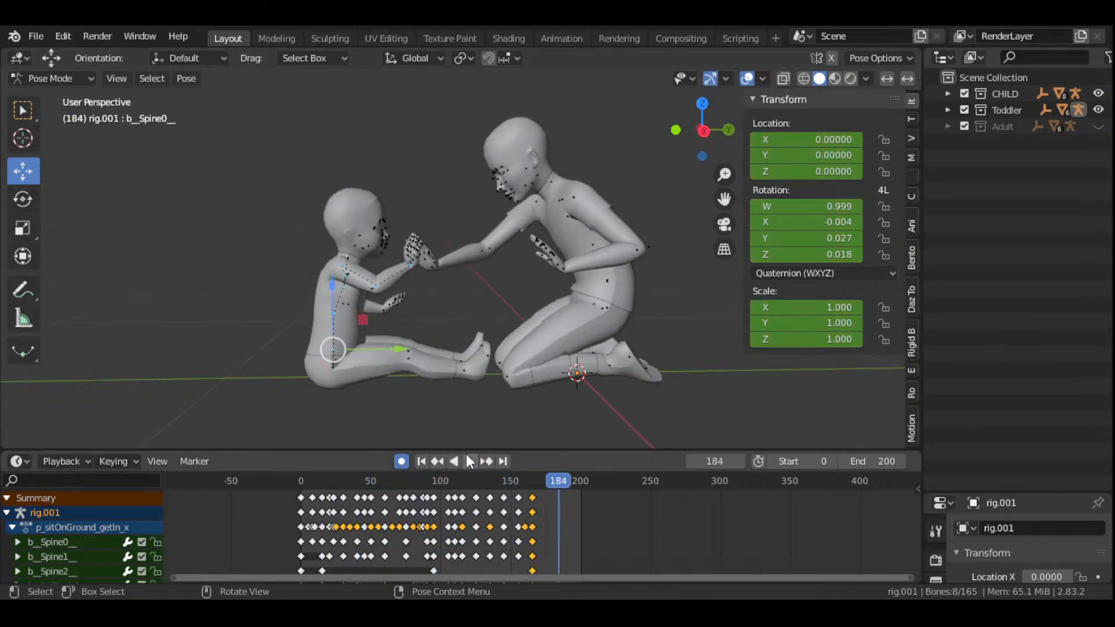
# - Scrub from frame 155 to 165 to check how the two right hands meet
pyautogui.scroll(3, 542, 515)
pyautogui.scroll(3, 543, 526)
pyautogui.click(471, 481)
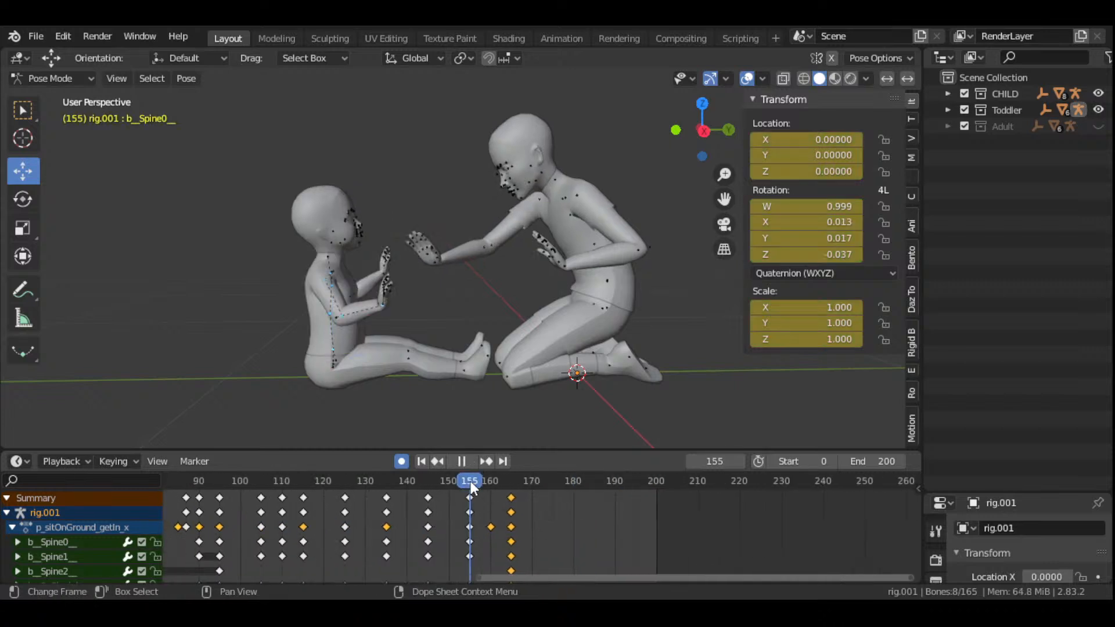
pyautogui.press('space')
pyautogui.moveTo(498, 506); pyautogui.dragTo(511, 527)
# - Lower the kneeling child's b__R_UpperArm__ bone a few degrees at frame 165, viewed from the opposite side
pyautogui.moveTo(702, 129); pyautogui.dragTo(393, 201)
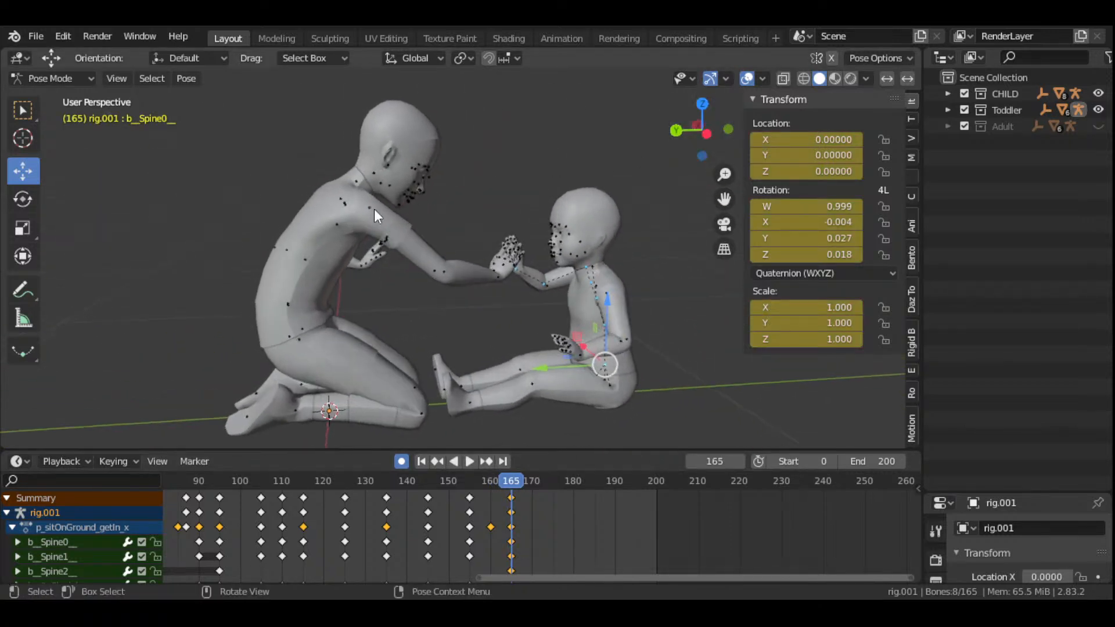
pyautogui.click(374, 210)
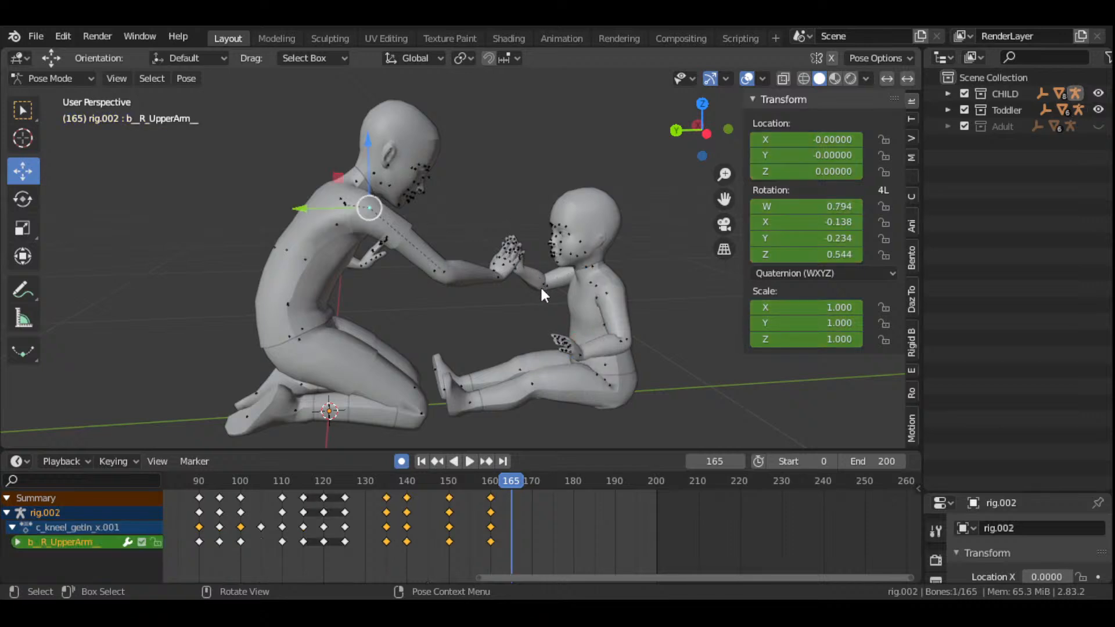
pyautogui.press('r')
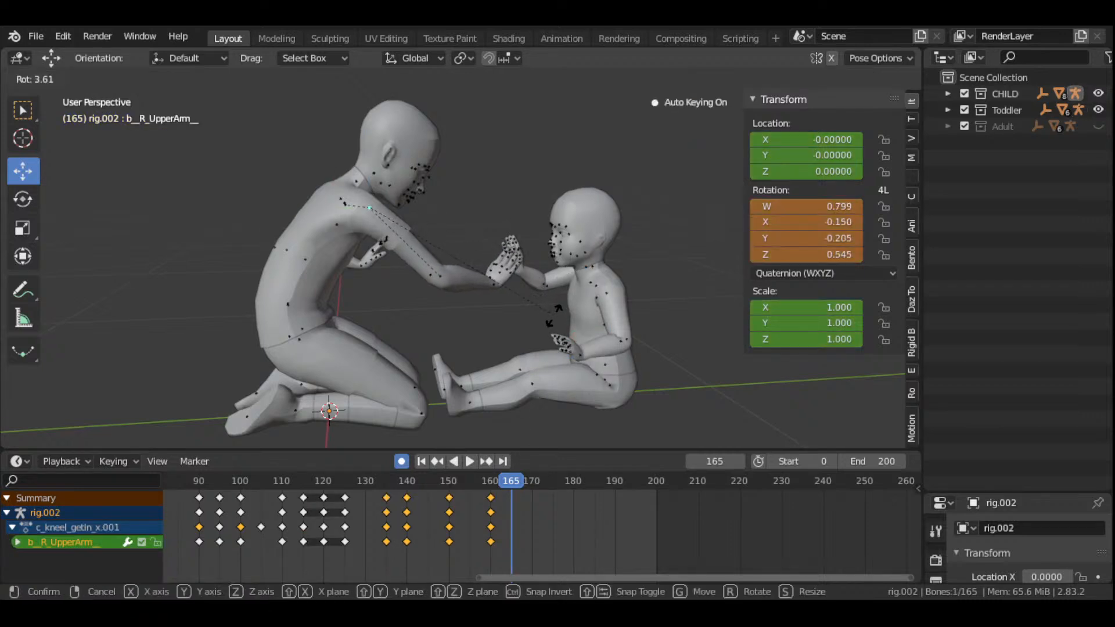
pyautogui.click(477, 300)
# - Rotate the kneeling child's b__R_Forearm__ bone slightly upward at frame 165 so its hand meets the toddler's
pyautogui.click(444, 279)
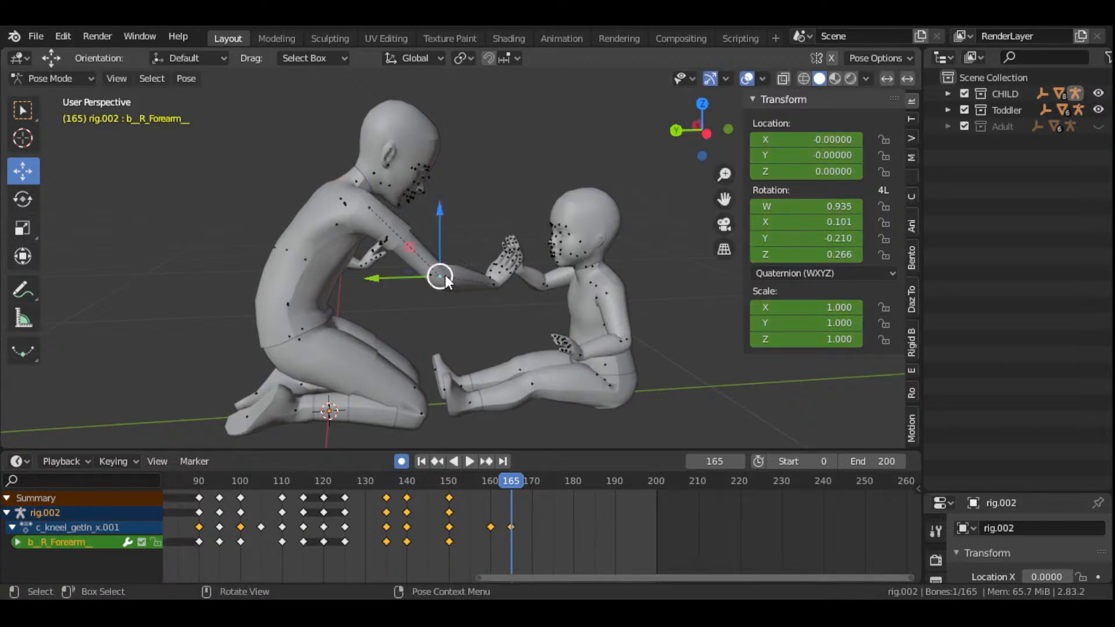
pyautogui.moveTo(705, 145); pyautogui.dragTo(700, 163)
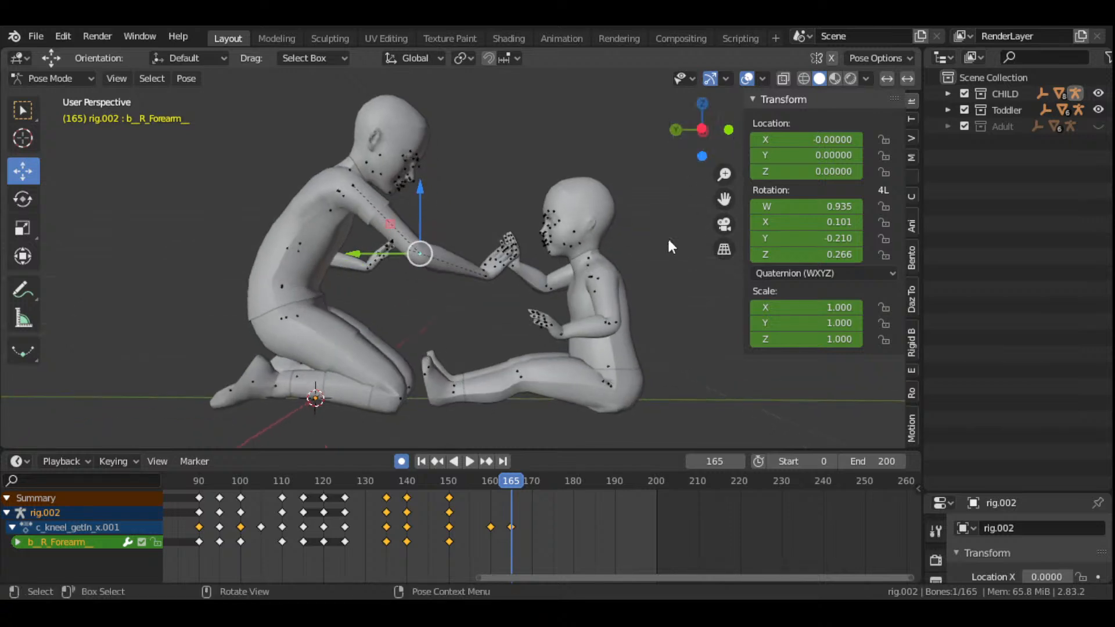
pyautogui.press('r')
pyautogui.click(623, 269)
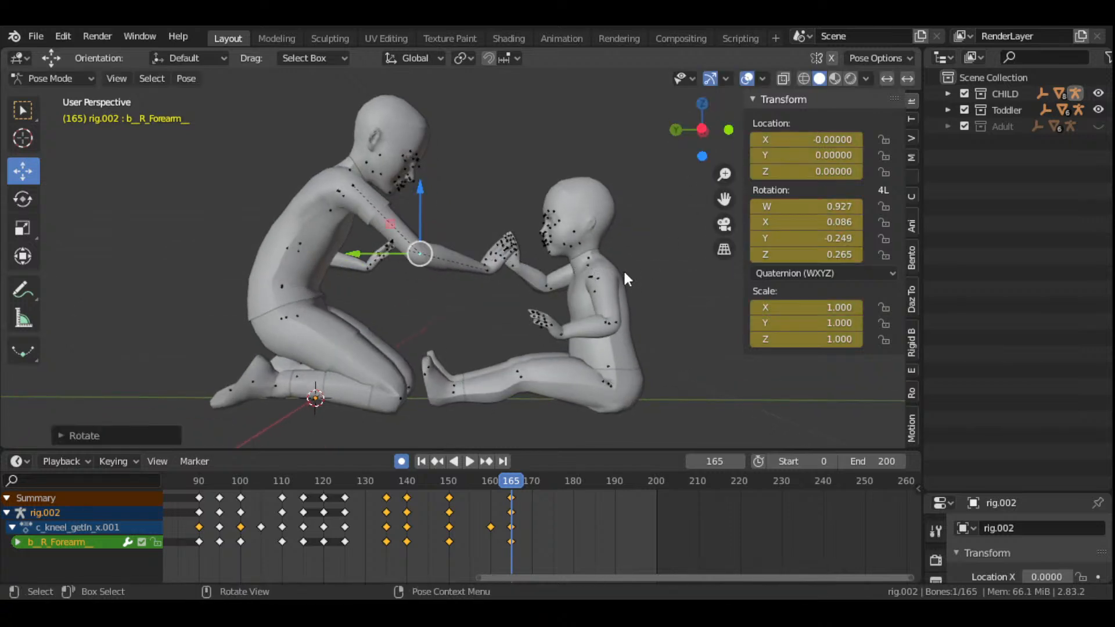
# - Scrub through the frames from about 150 to 165 to check the adjusted hand contact, ending on frame 165
pyautogui.moveTo(700, 142)
pyautogui.mouseDown()
pyautogui.moveTo(765, 180)
pyautogui.moveTo(871, 165)
pyautogui.moveTo(906, 129)
pyautogui.moveTo(1045, 133)
pyautogui.moveTo(698, 138)
pyautogui.mouseUp()
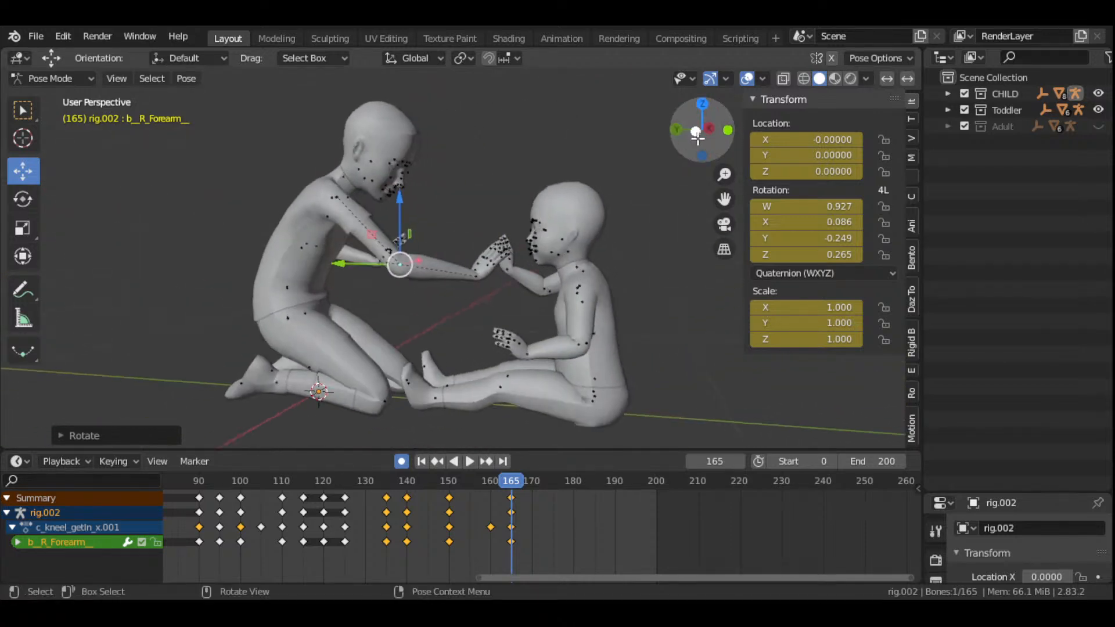
pyautogui.click(452, 480)
pyautogui.press('space')
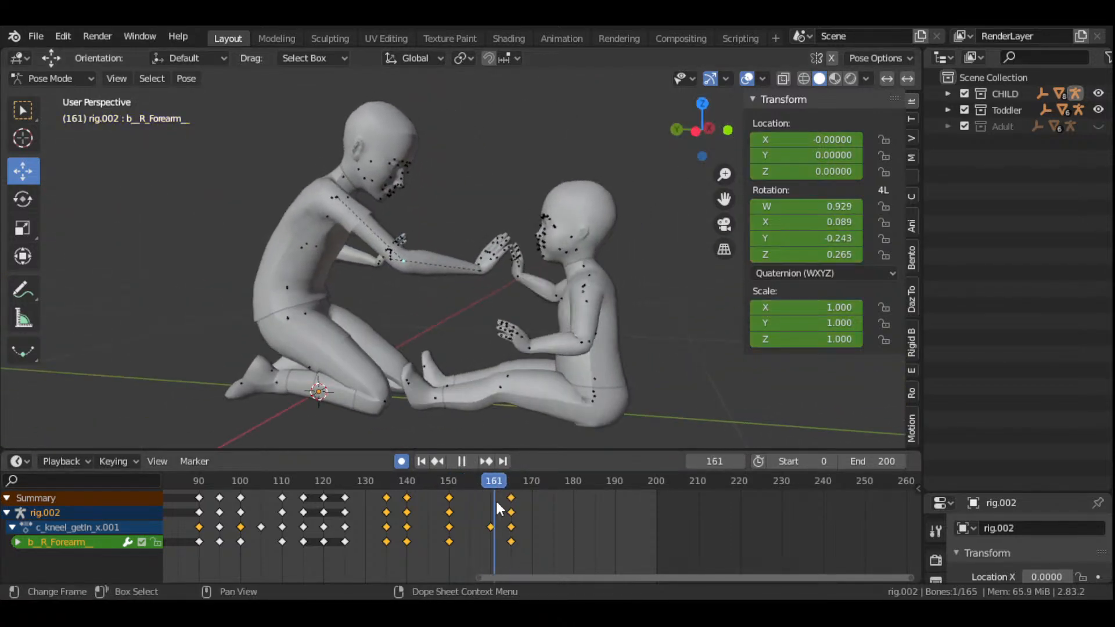
pyautogui.moveTo(507, 507); pyautogui.dragTo(437, 492)
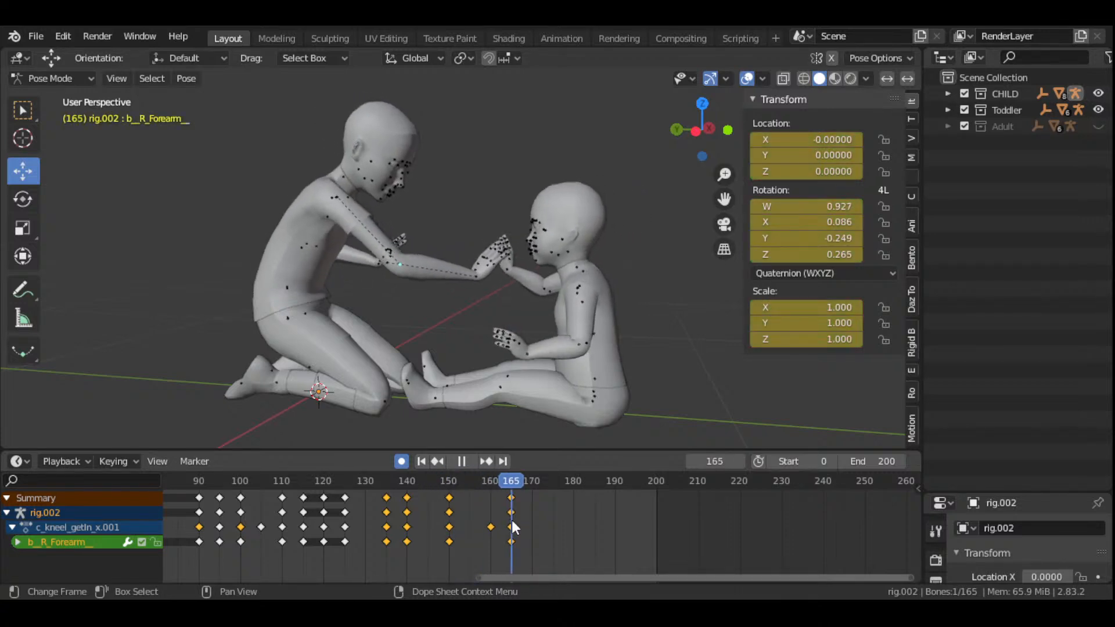
pyautogui.press('space')
# - View both figures from the original side and save the file
pyautogui.moveTo(569, 349); pyautogui.dragTo(604, 298, button='middle')
pyautogui.moveTo(705, 116); pyautogui.dragTo(624, 338)
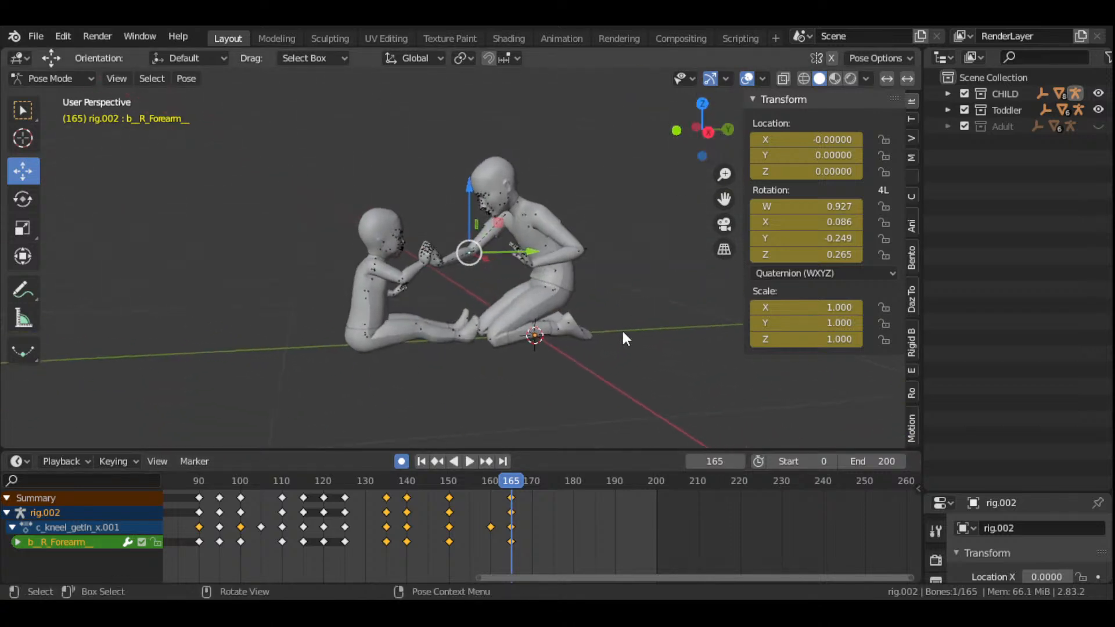
pyautogui.click(36, 36)
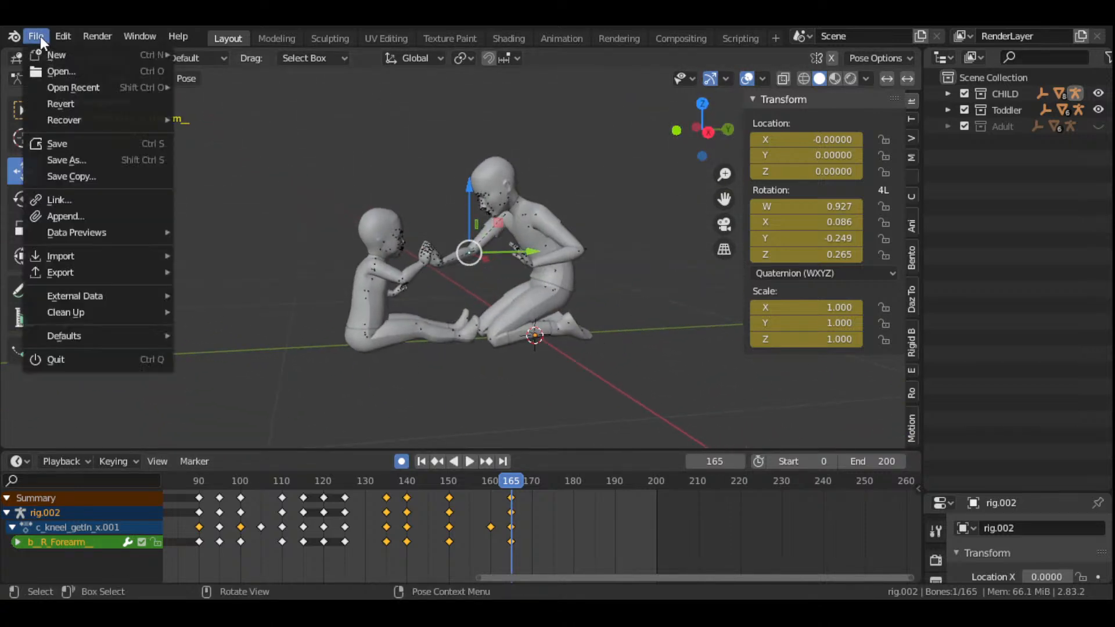
pyautogui.click(68, 144)
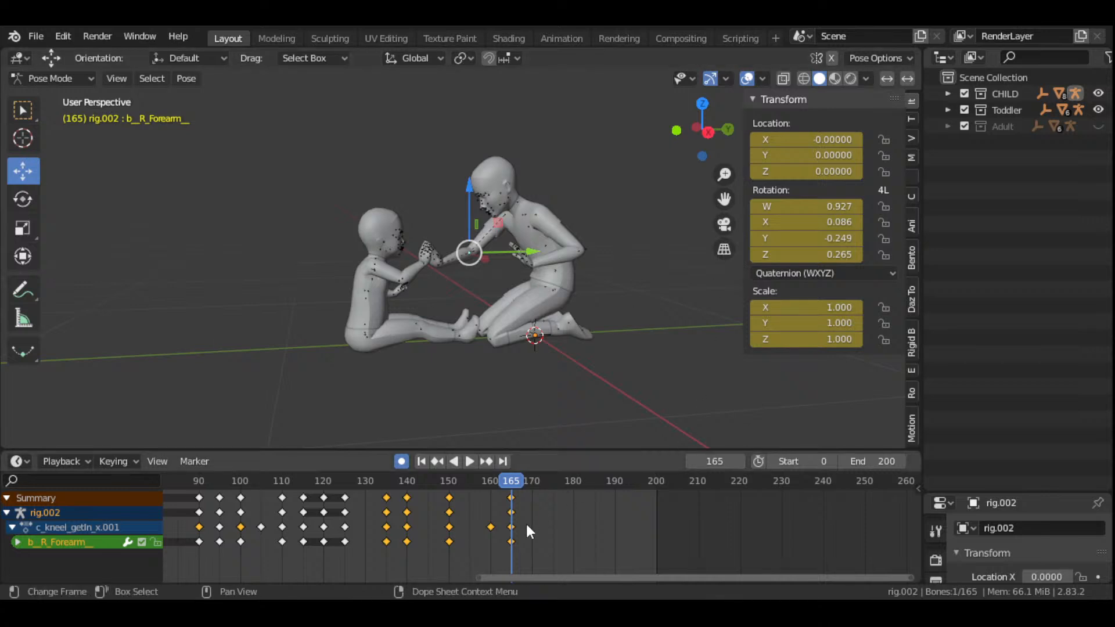
pyautogui.scroll(-3, 526, 526)
pyautogui.scroll(-5, 526, 527)
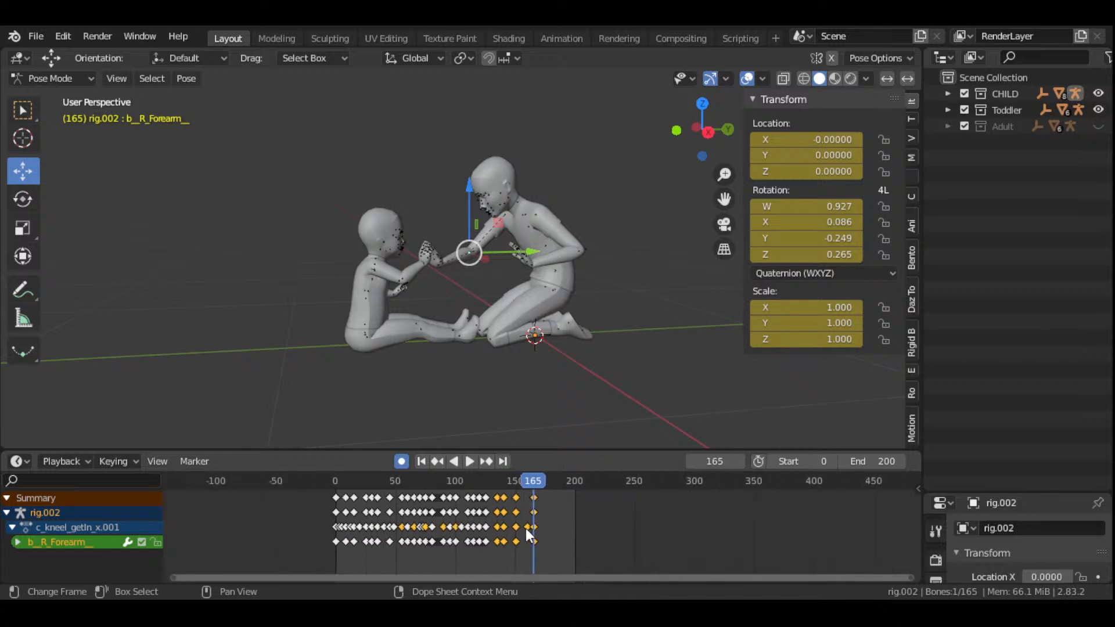